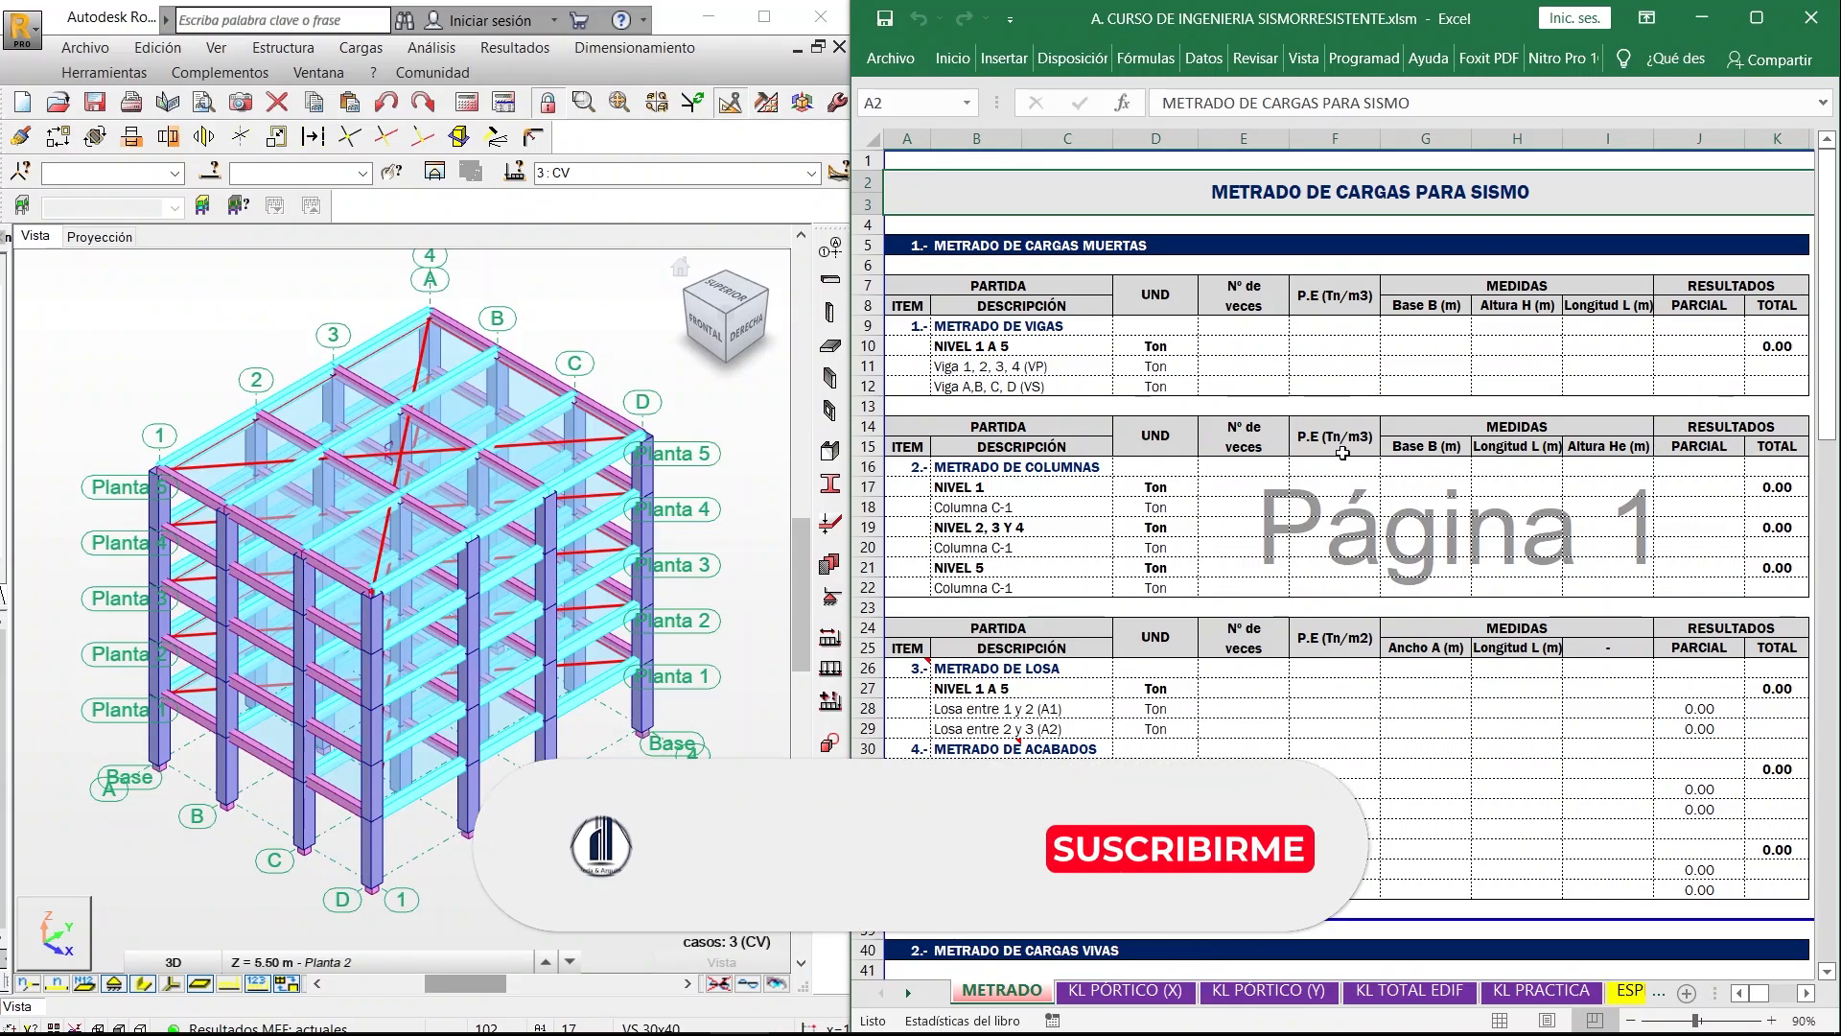
# - Review the METRADO sheet's dead load, live load, load summary and Robot Structural verification sections
pyautogui.scroll(-13, 1340, 454)
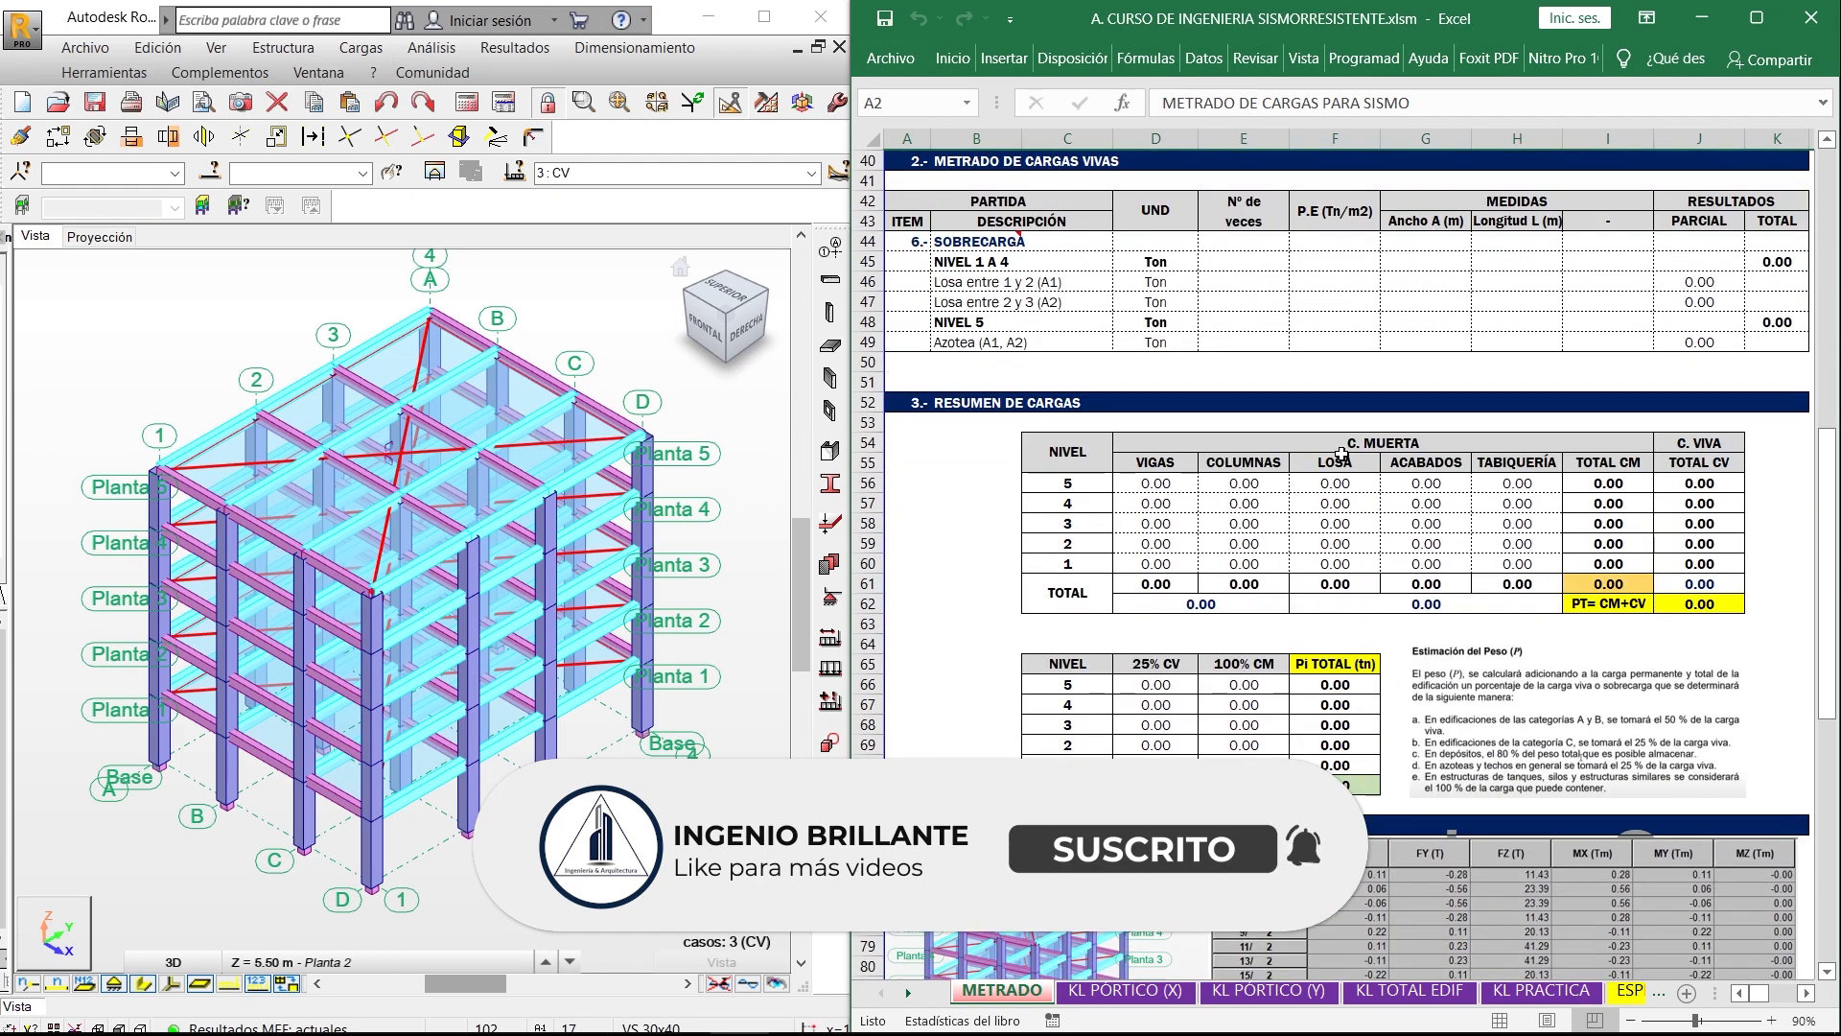
pyautogui.scroll(-8, 1340, 454)
pyautogui.scroll(-1, 1341, 457)
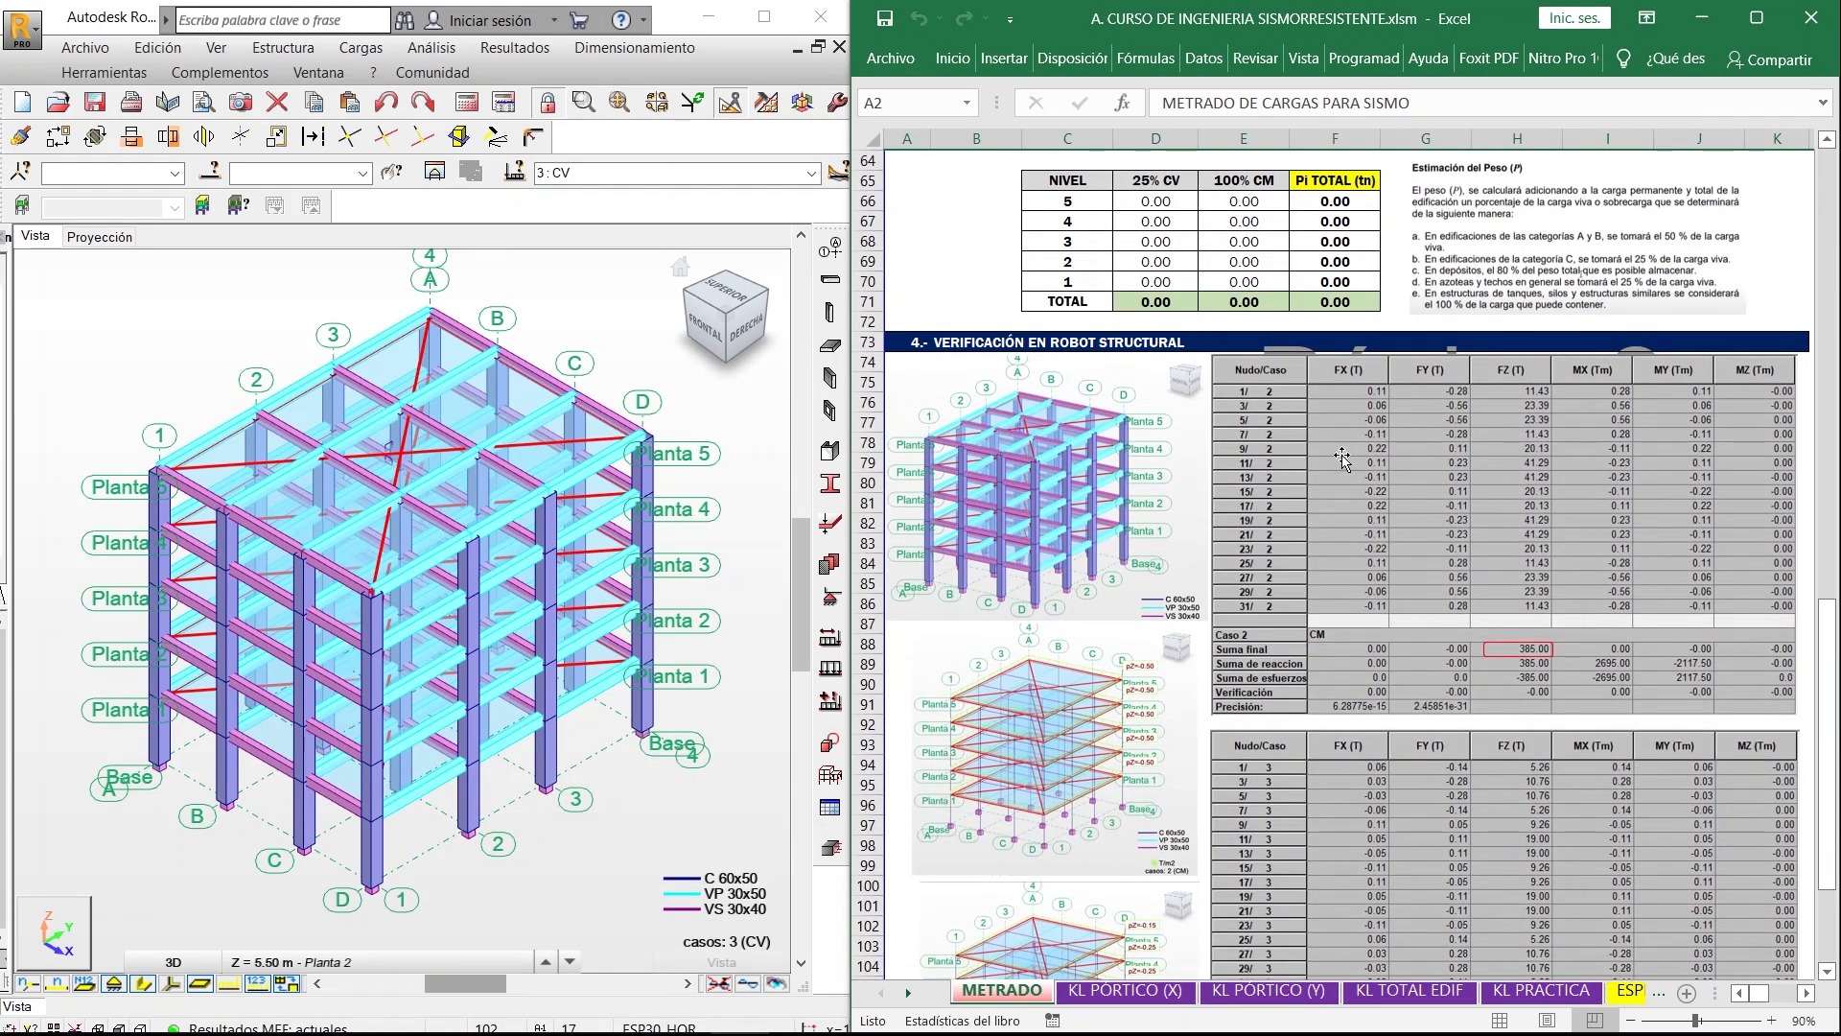
pyautogui.scroll(-3, 1342, 459)
pyautogui.scroll(20, 1341, 457)
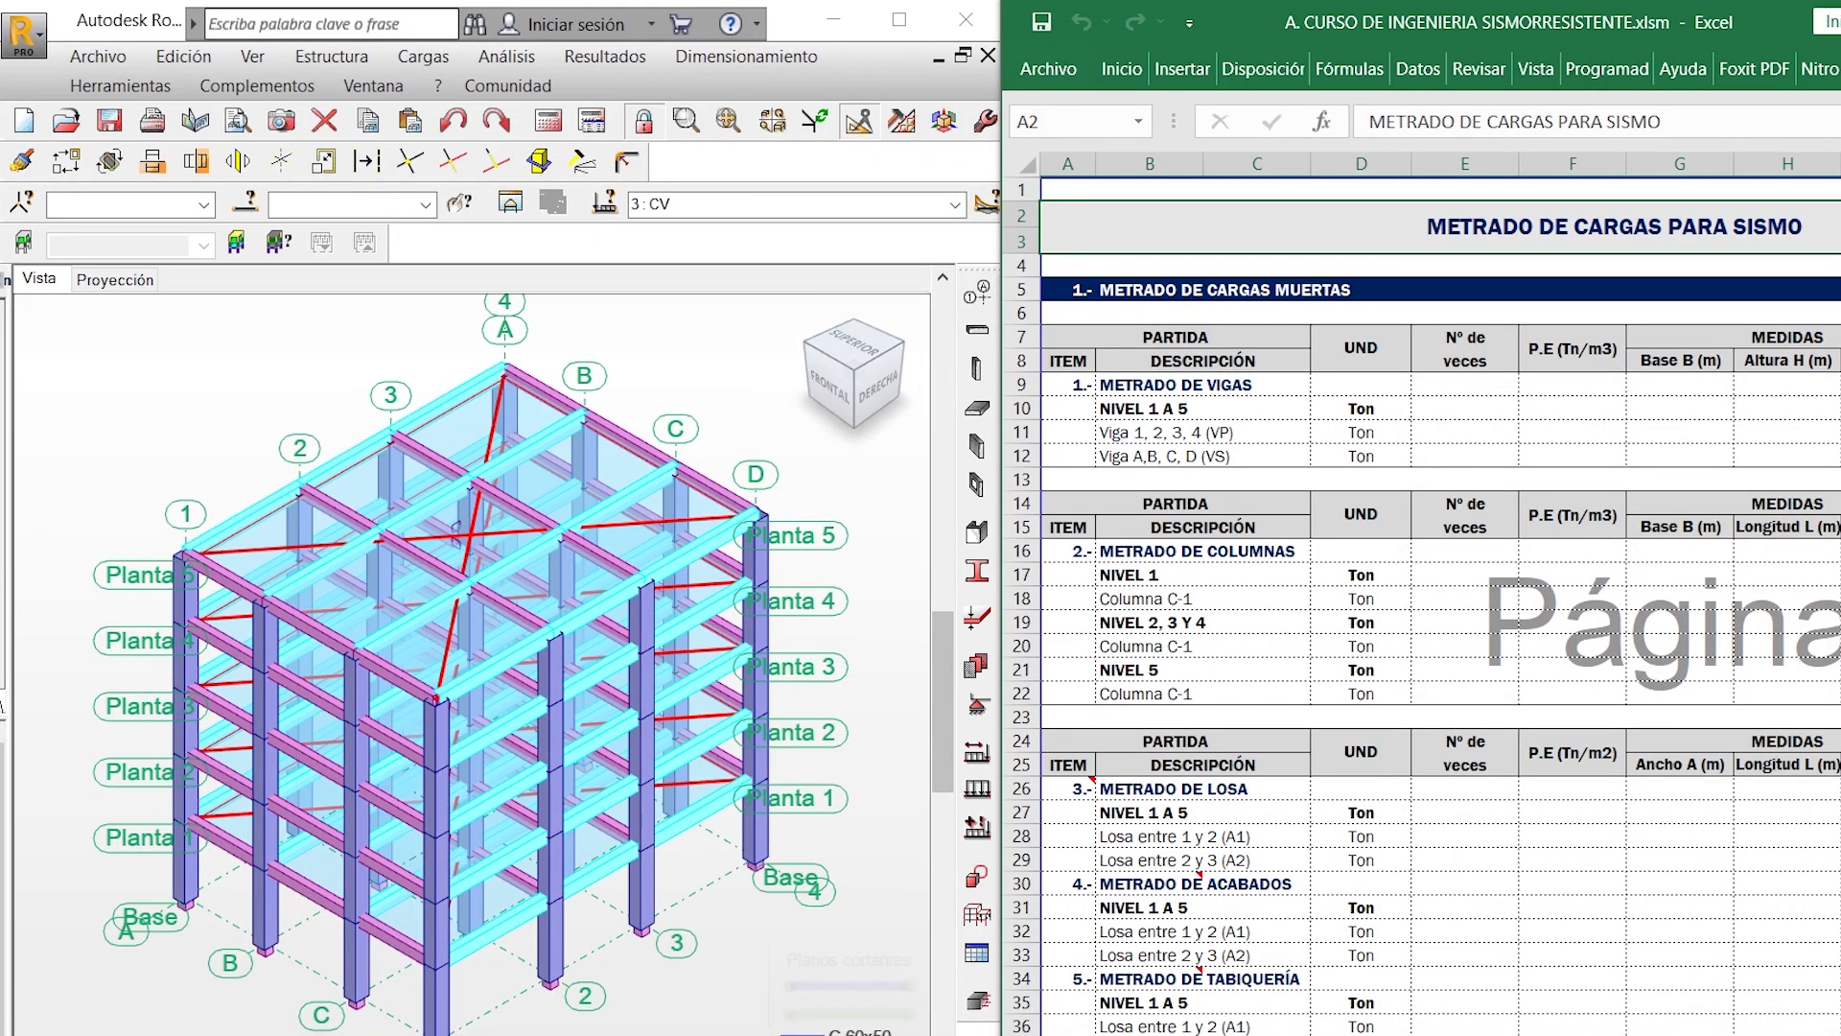
# - Switch to the structures book PDF and box the phrases "cuyo uso será para oficinas" and "ubicado en Cusco" in section 3.6
pyautogui.hotkey('alt', 'Tab')
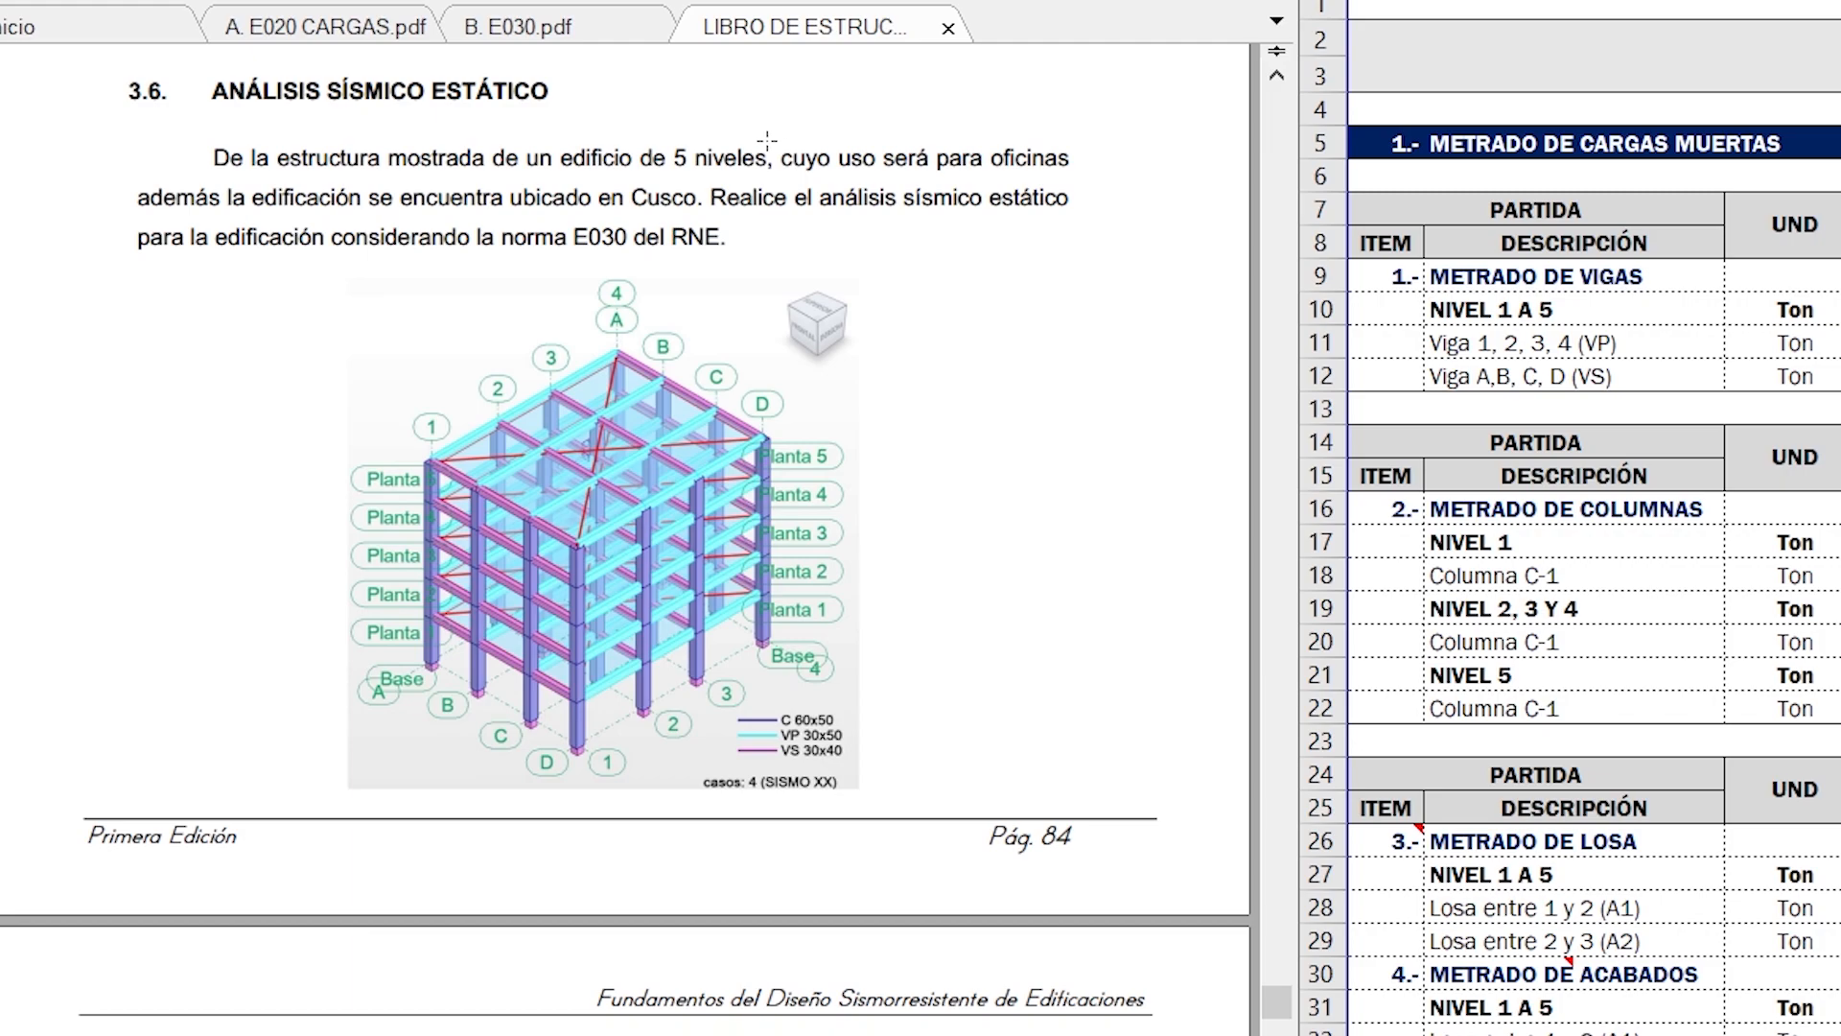
pyautogui.moveTo(782, 139)
pyautogui.mouseDown()
pyautogui.moveTo(813, 181)
pyautogui.moveTo(1081, 180)
pyautogui.mouseUp()
pyautogui.click(1099, 210)
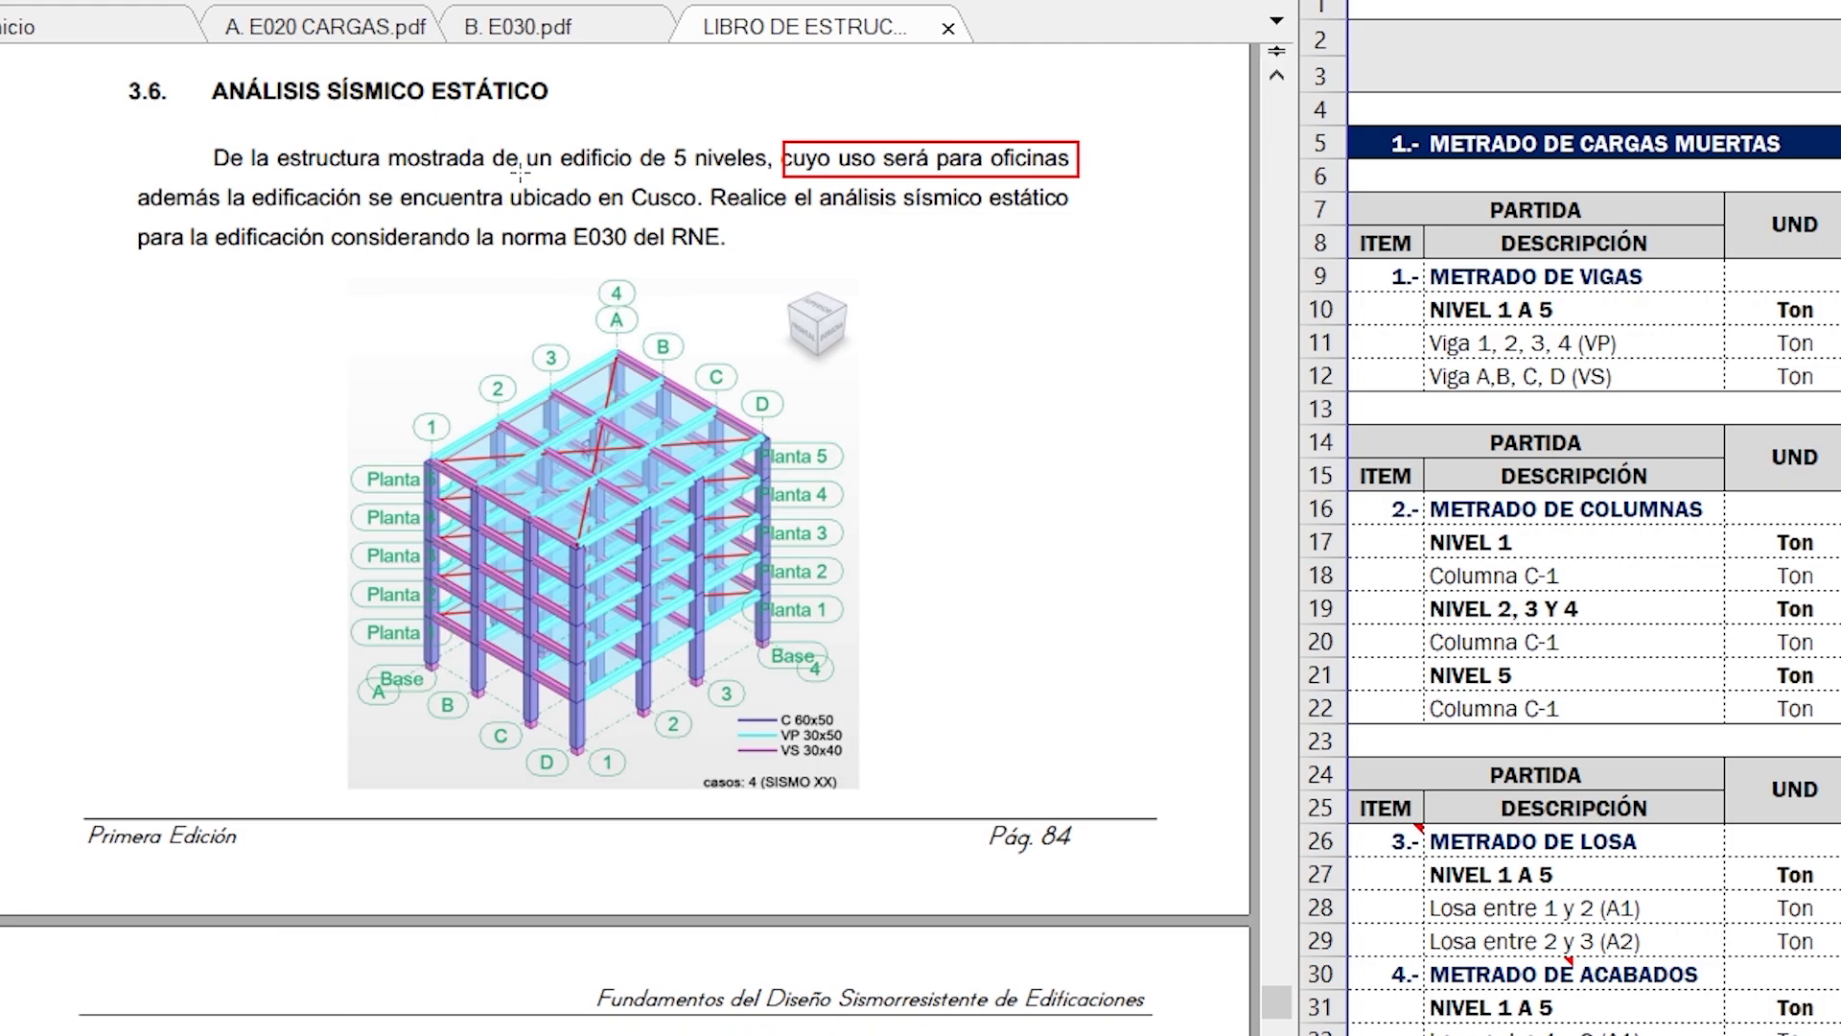
pyautogui.moveTo(519, 176); pyautogui.dragTo(704, 211)
pyautogui.click(814, 239)
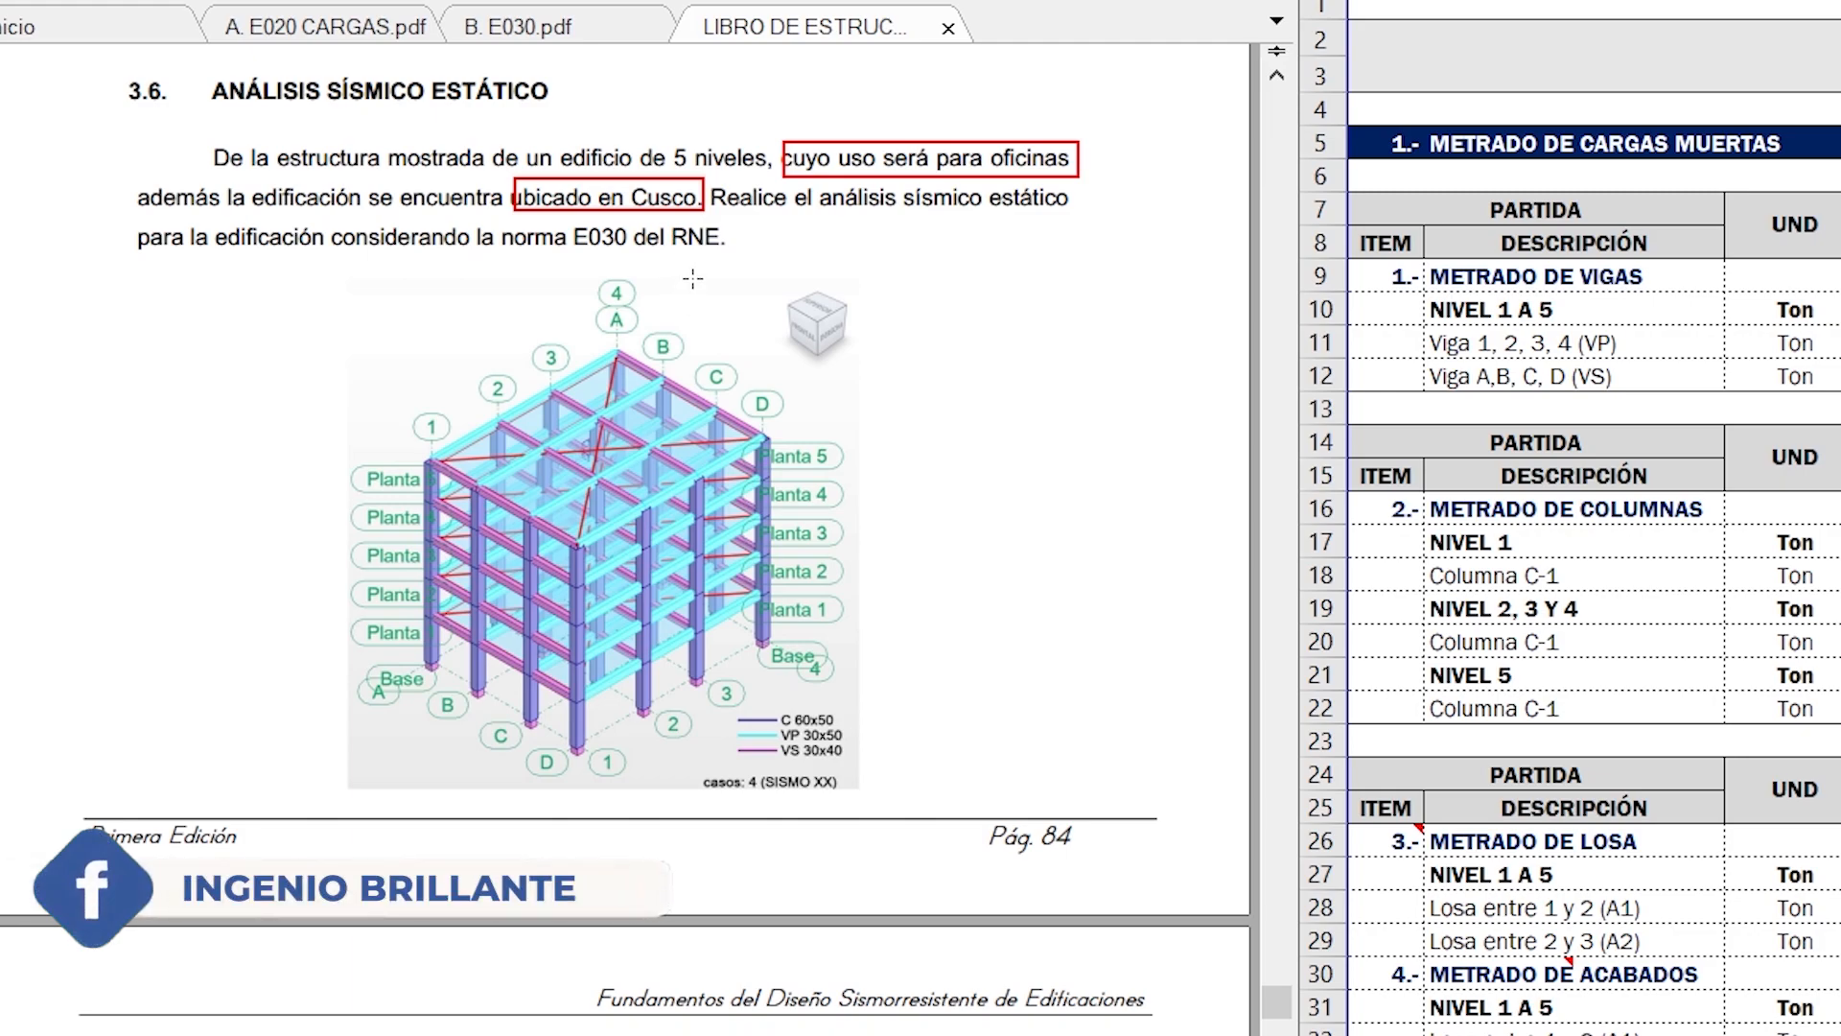
# - Review the PDF's floor plan, material and load data, and the frame elevations in the X direction
pyautogui.scroll(-15, 694, 278)
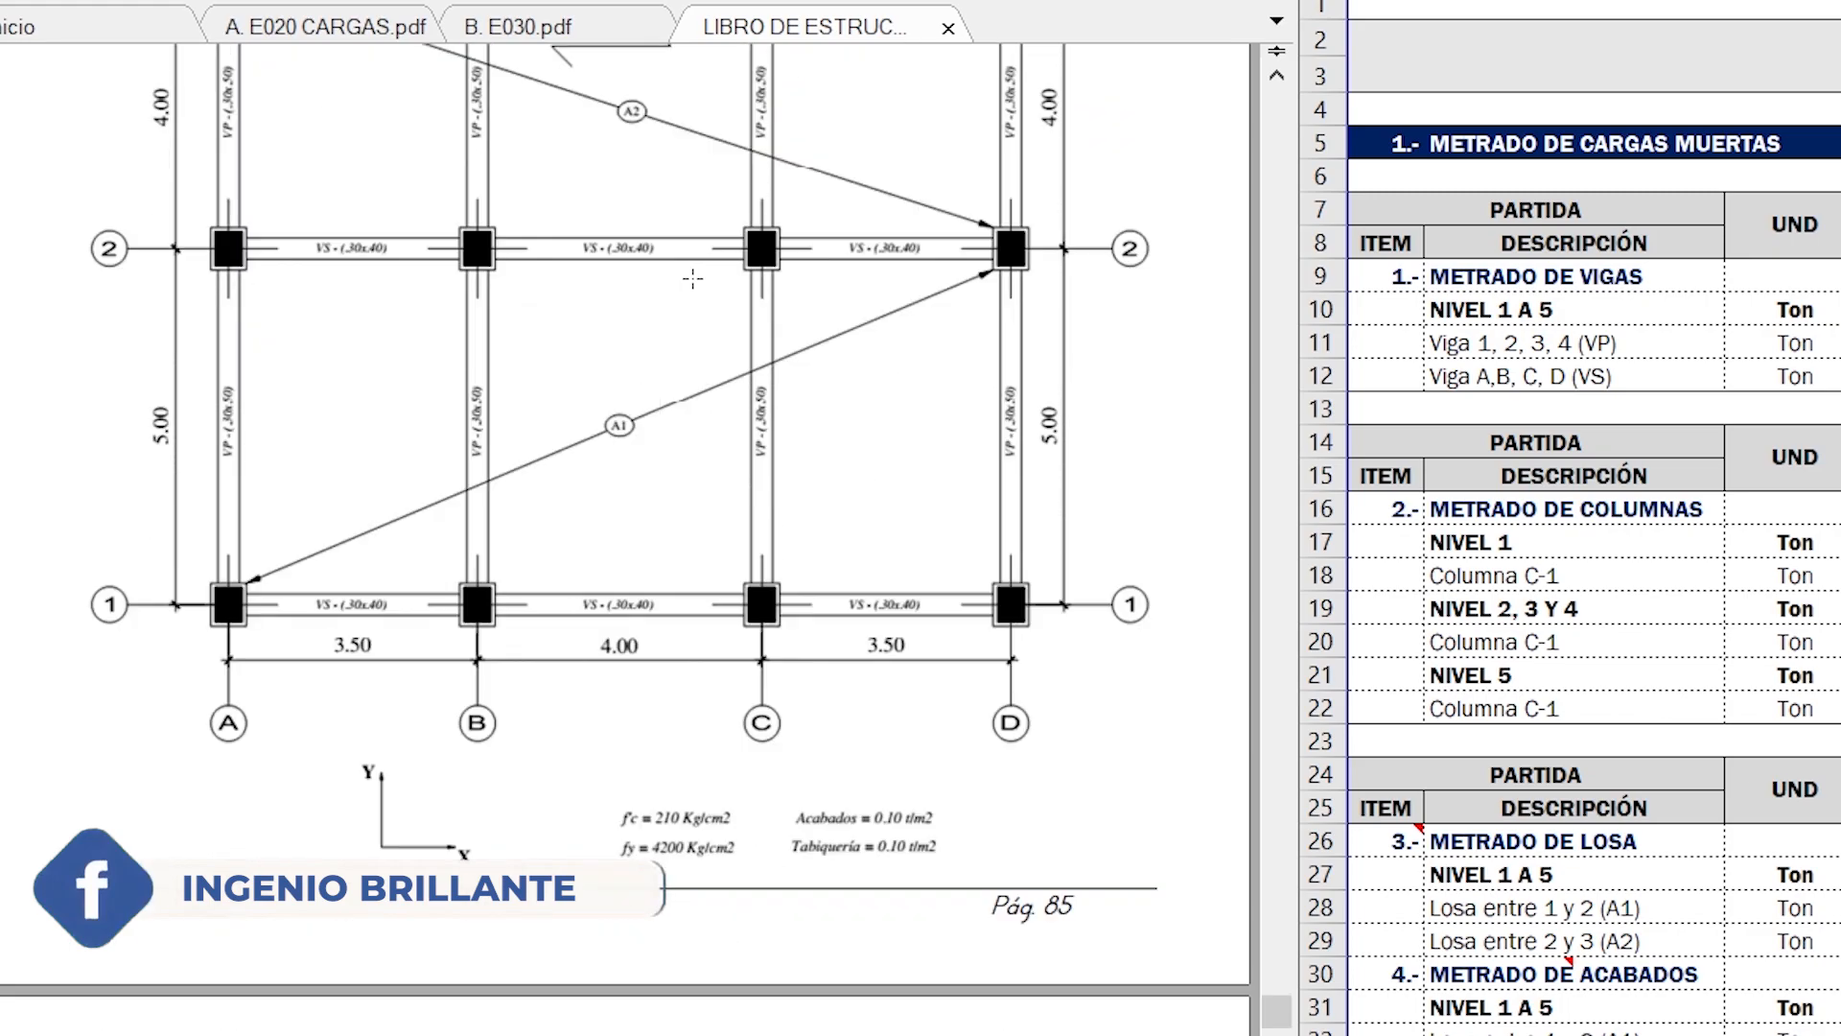
pyautogui.scroll(-2, 693, 278)
pyautogui.scroll(-6, 792, 627)
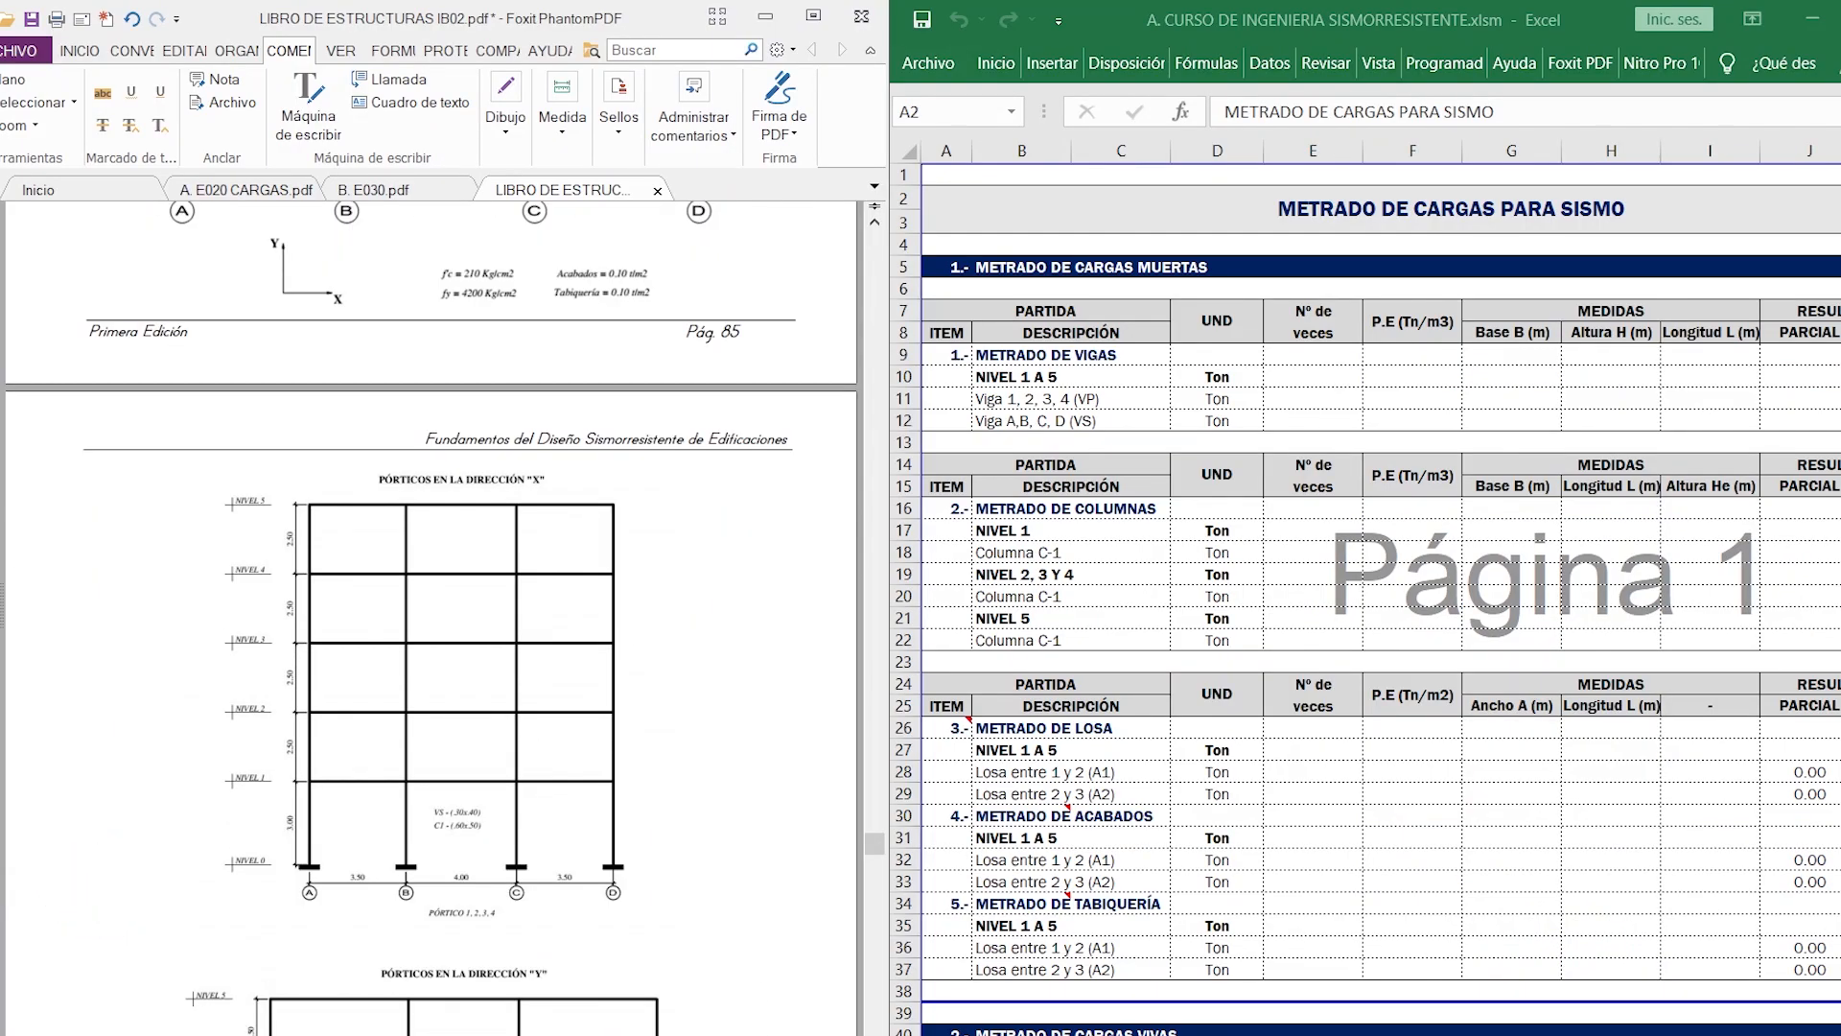
# - Switch to the floor plan in AutoCAD and examine the VP and VS beam sections and the axis spacings
pyautogui.click(460, 1034)
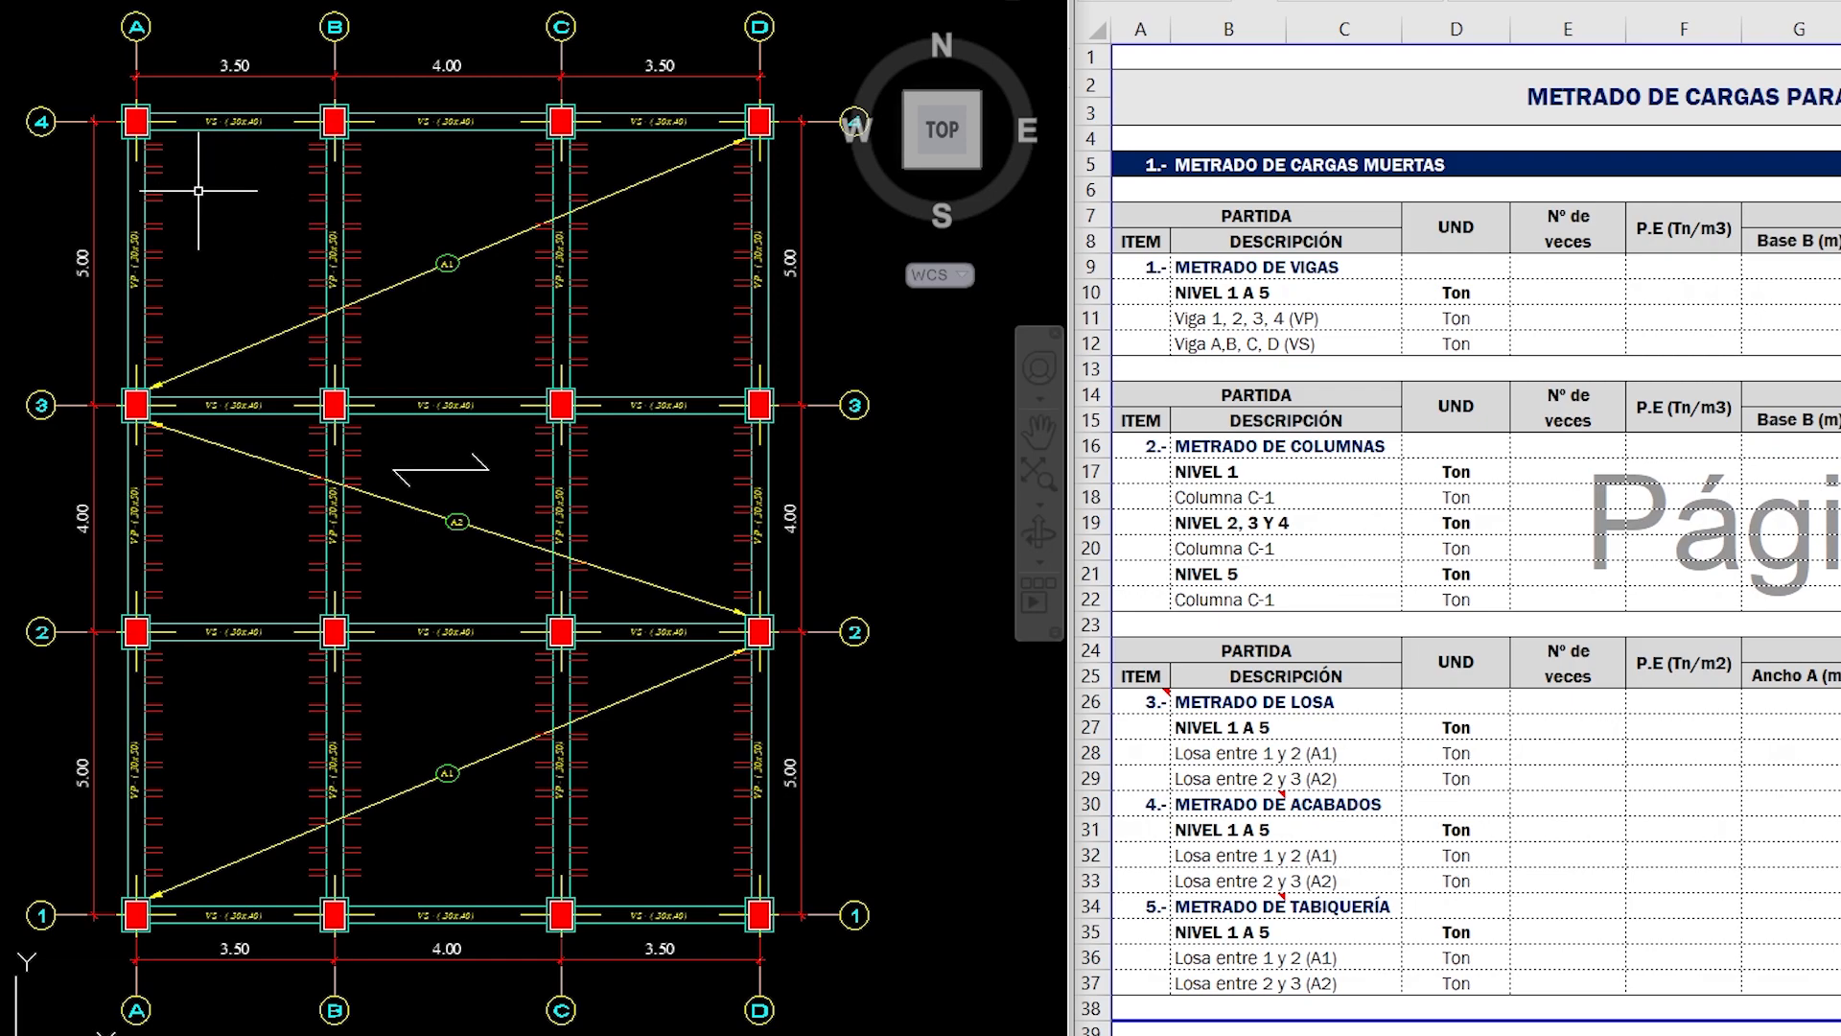
pyautogui.scroll(2, 89, 146)
pyautogui.moveTo(279, 255)
pyautogui.mouseDown(button='middle')
pyautogui.moveTo(302, 368)
pyautogui.moveTo(332, 383)
pyautogui.mouseUp(button='middle')
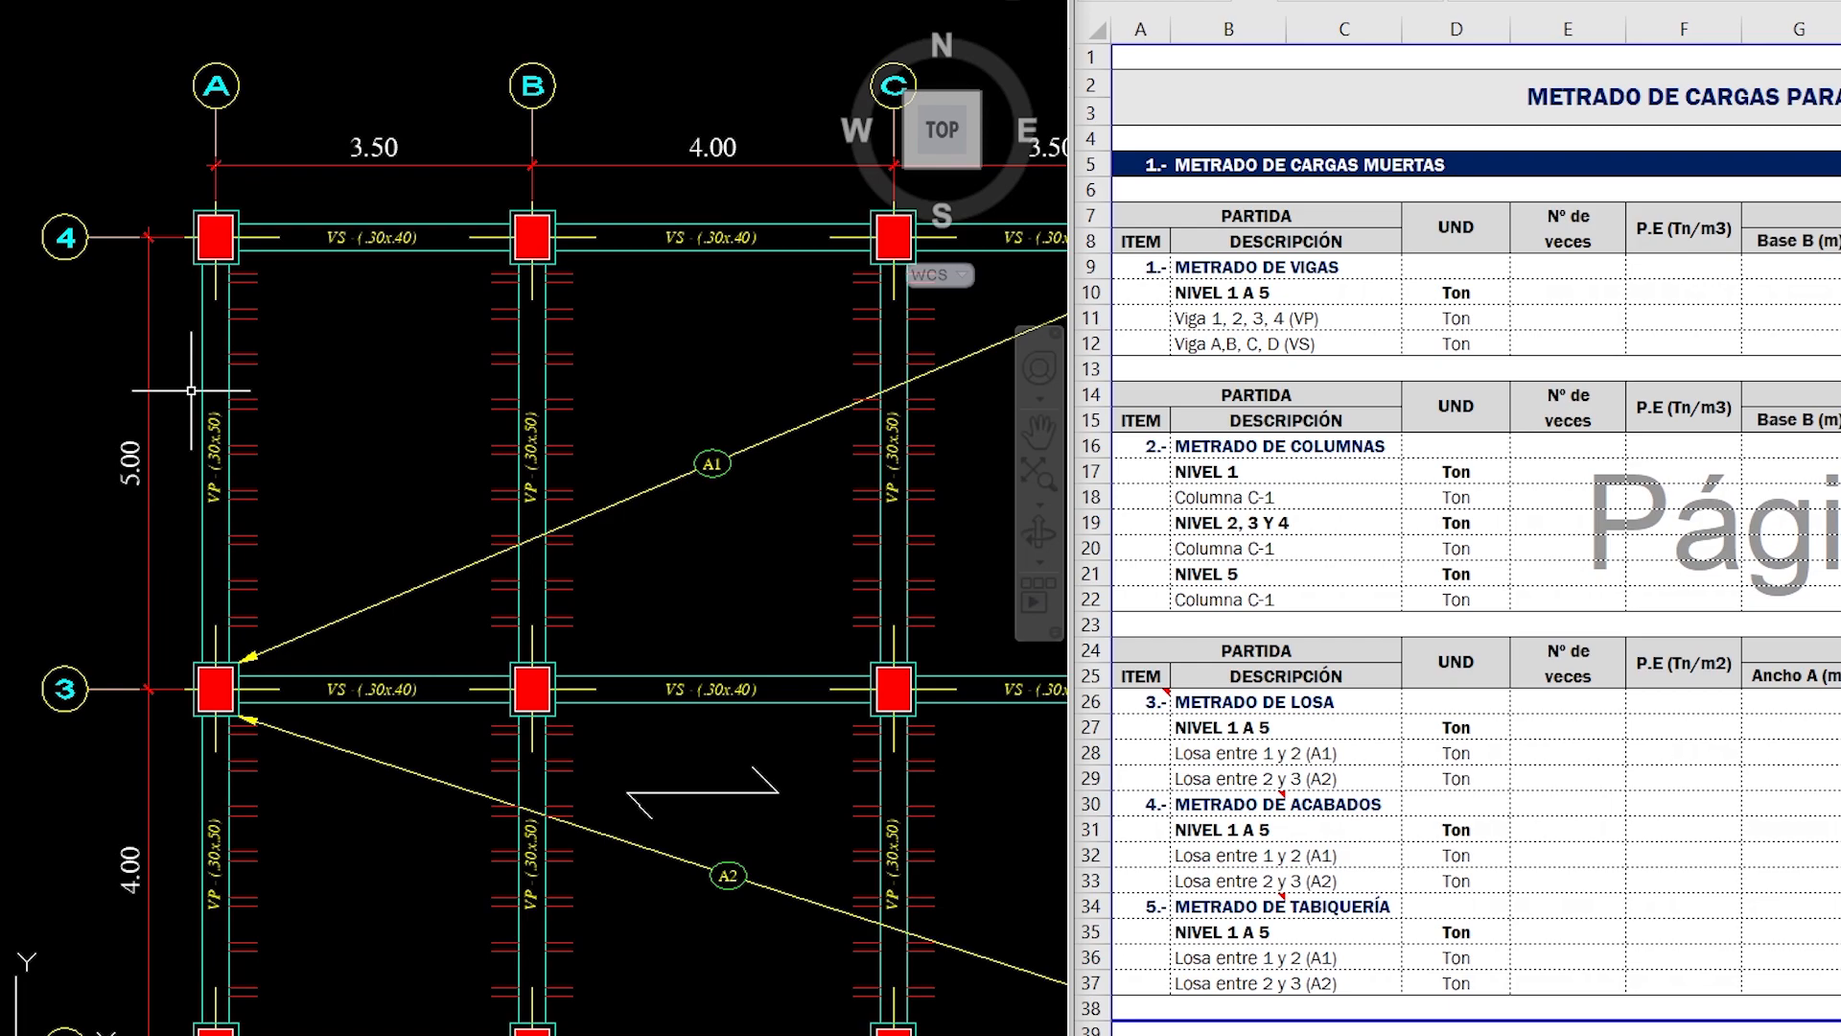
pyautogui.scroll(-2, 191, 390)
pyautogui.moveTo(194, 418)
pyautogui.mouseDown(button='middle')
pyautogui.moveTo(161, 359)
pyautogui.moveTo(163, 295)
pyautogui.mouseUp(button='middle')
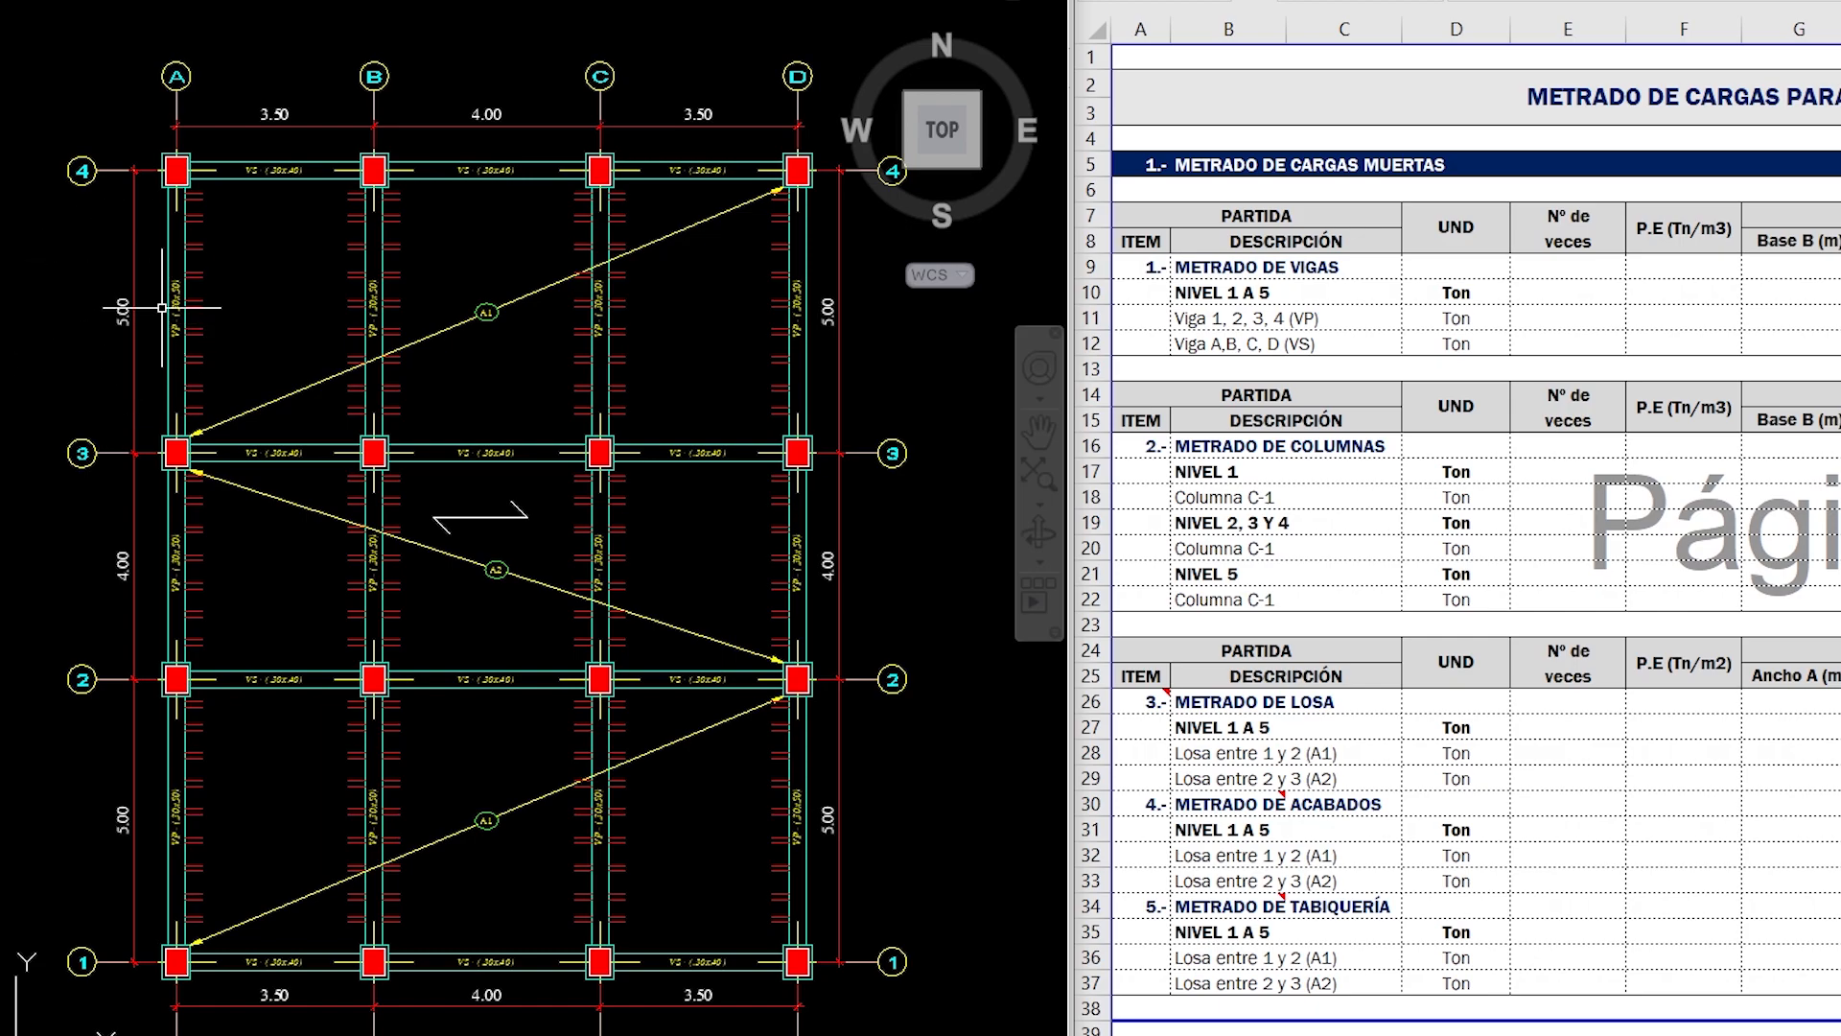
pyautogui.scroll(2, 162, 308)
pyautogui.moveTo(197, 277); pyautogui.dragTo(251, 357, button='middle')
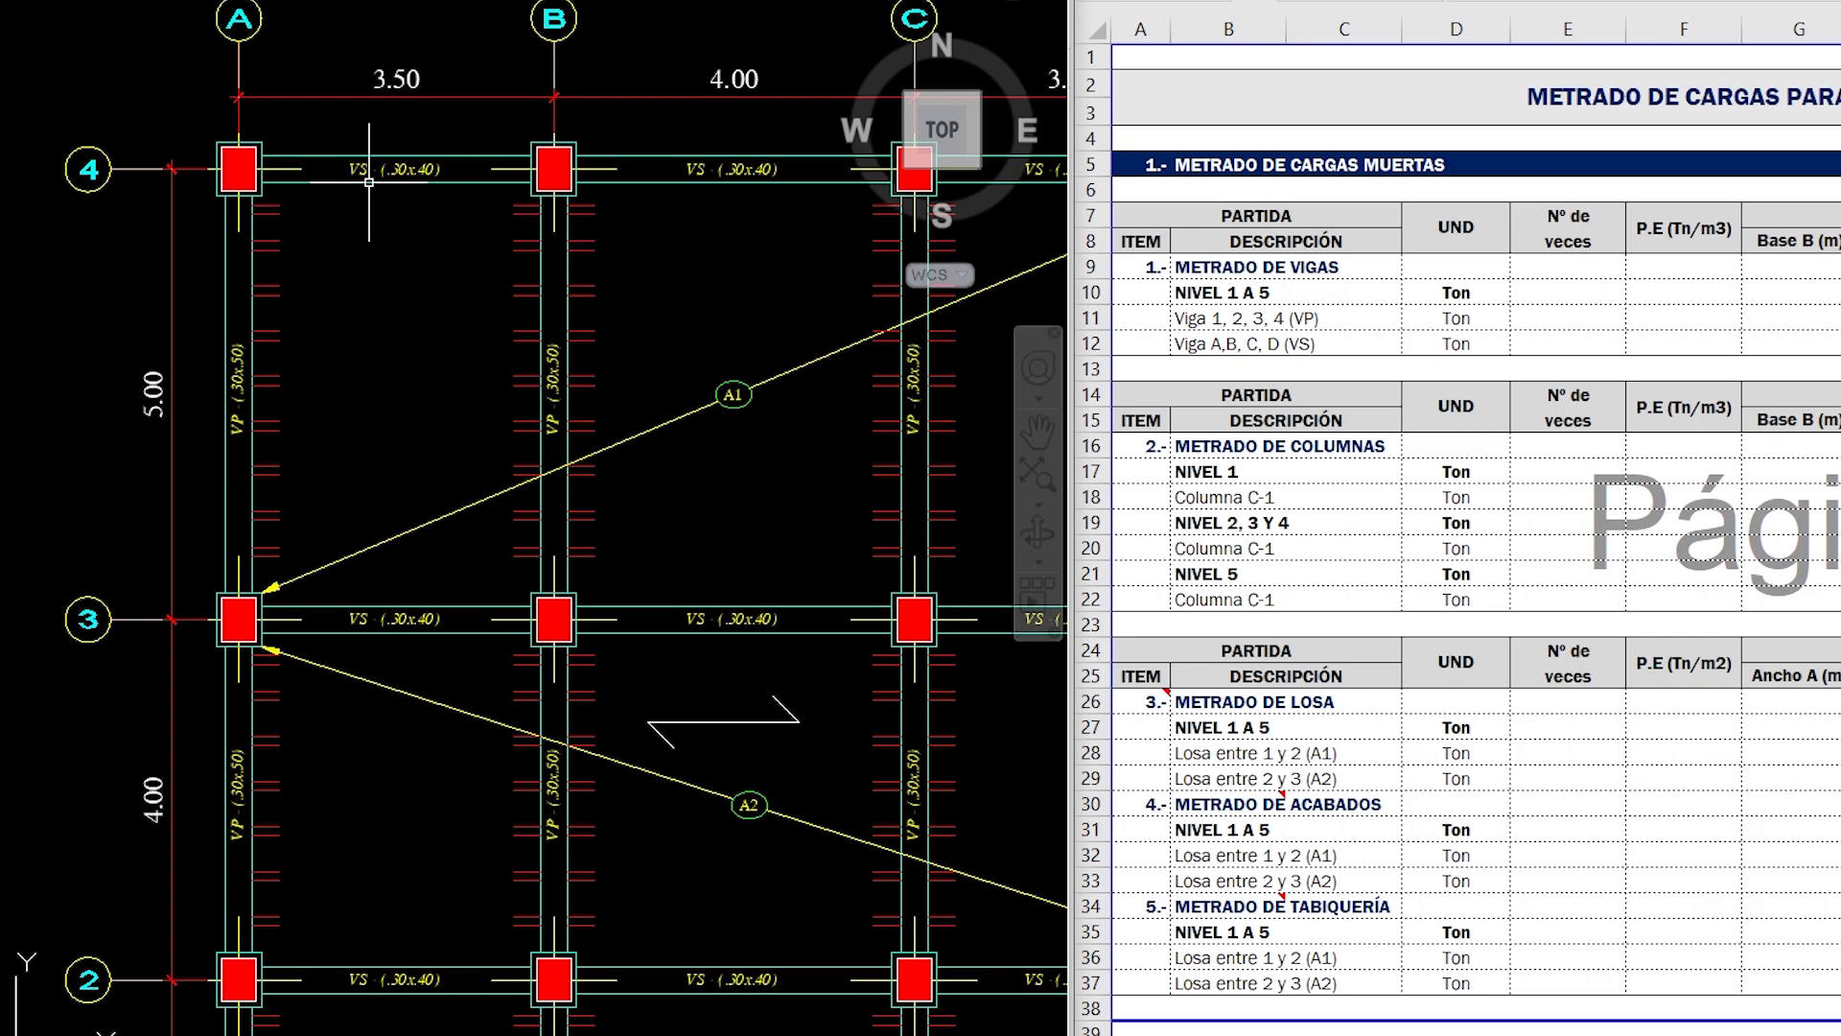
pyautogui.moveTo(367, 444); pyautogui.dragTo(315, 439, button='middle')
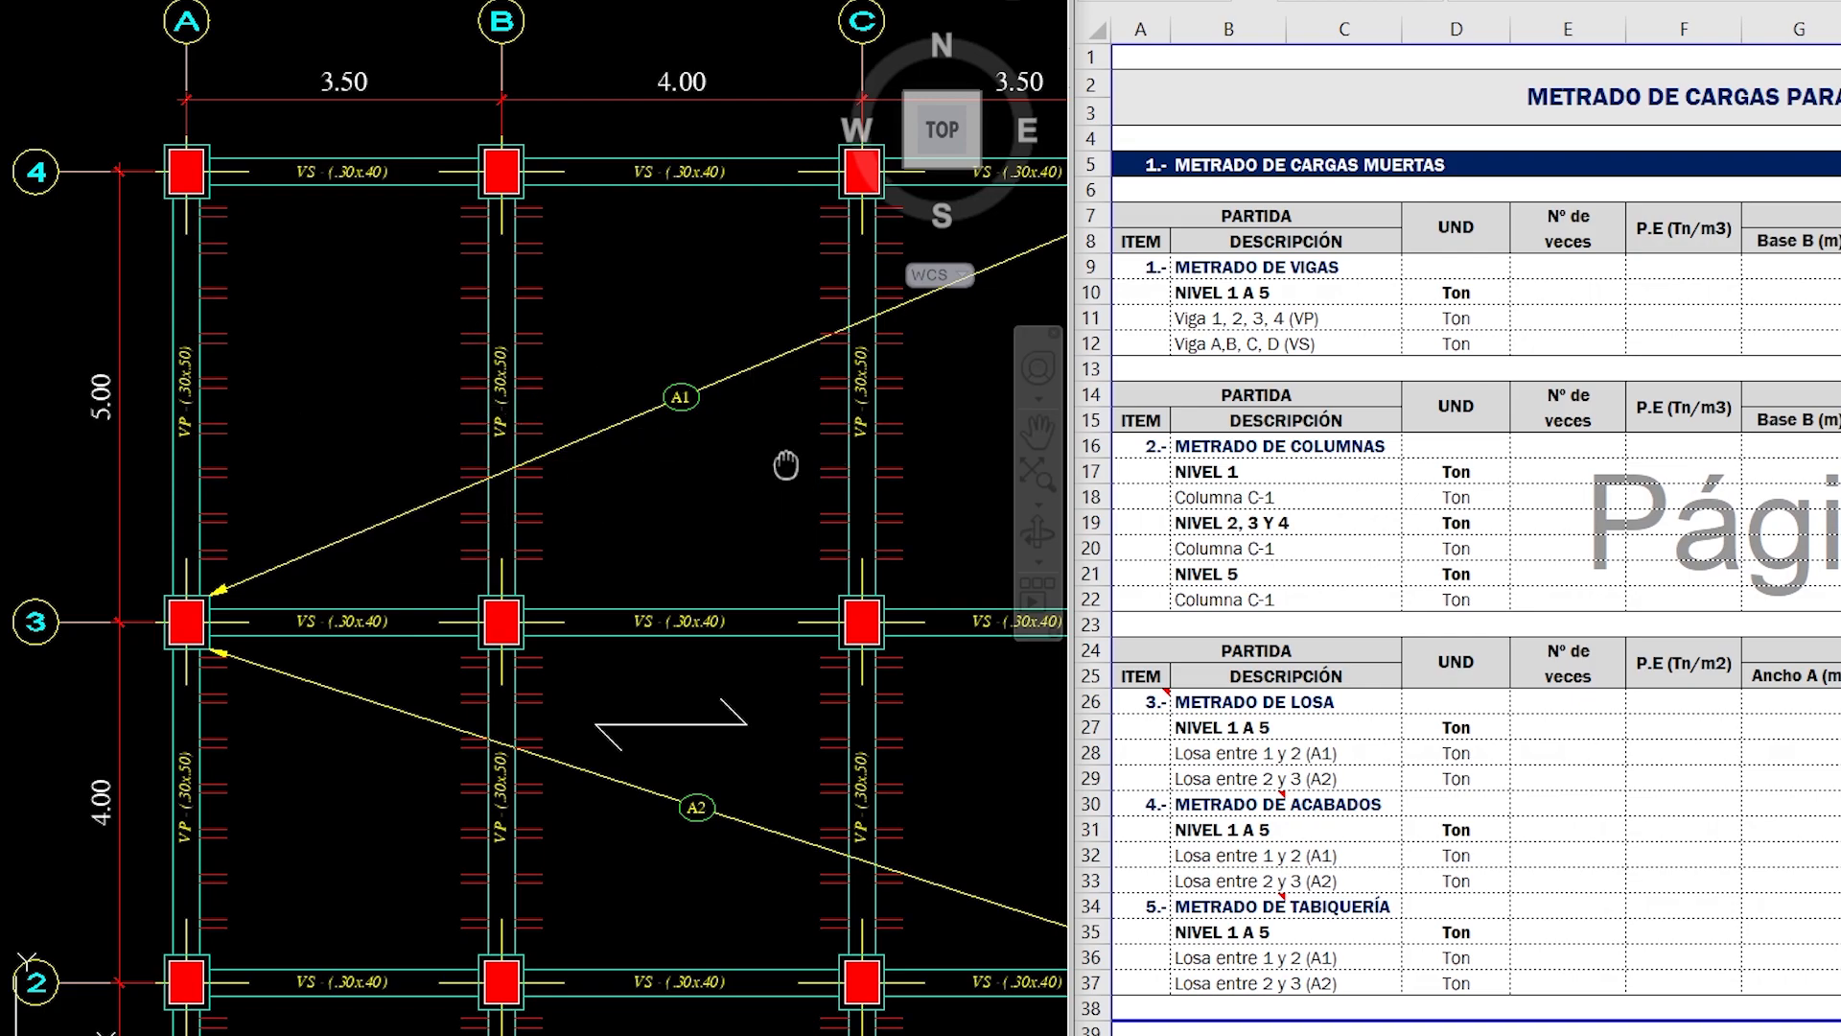
pyautogui.scroll(-3, 739, 437)
pyautogui.moveTo(737, 440)
pyautogui.mouseDown(button='middle')
pyautogui.moveTo(716, 365)
pyautogui.moveTo(647, 353)
pyautogui.mouseUp(button='middle')
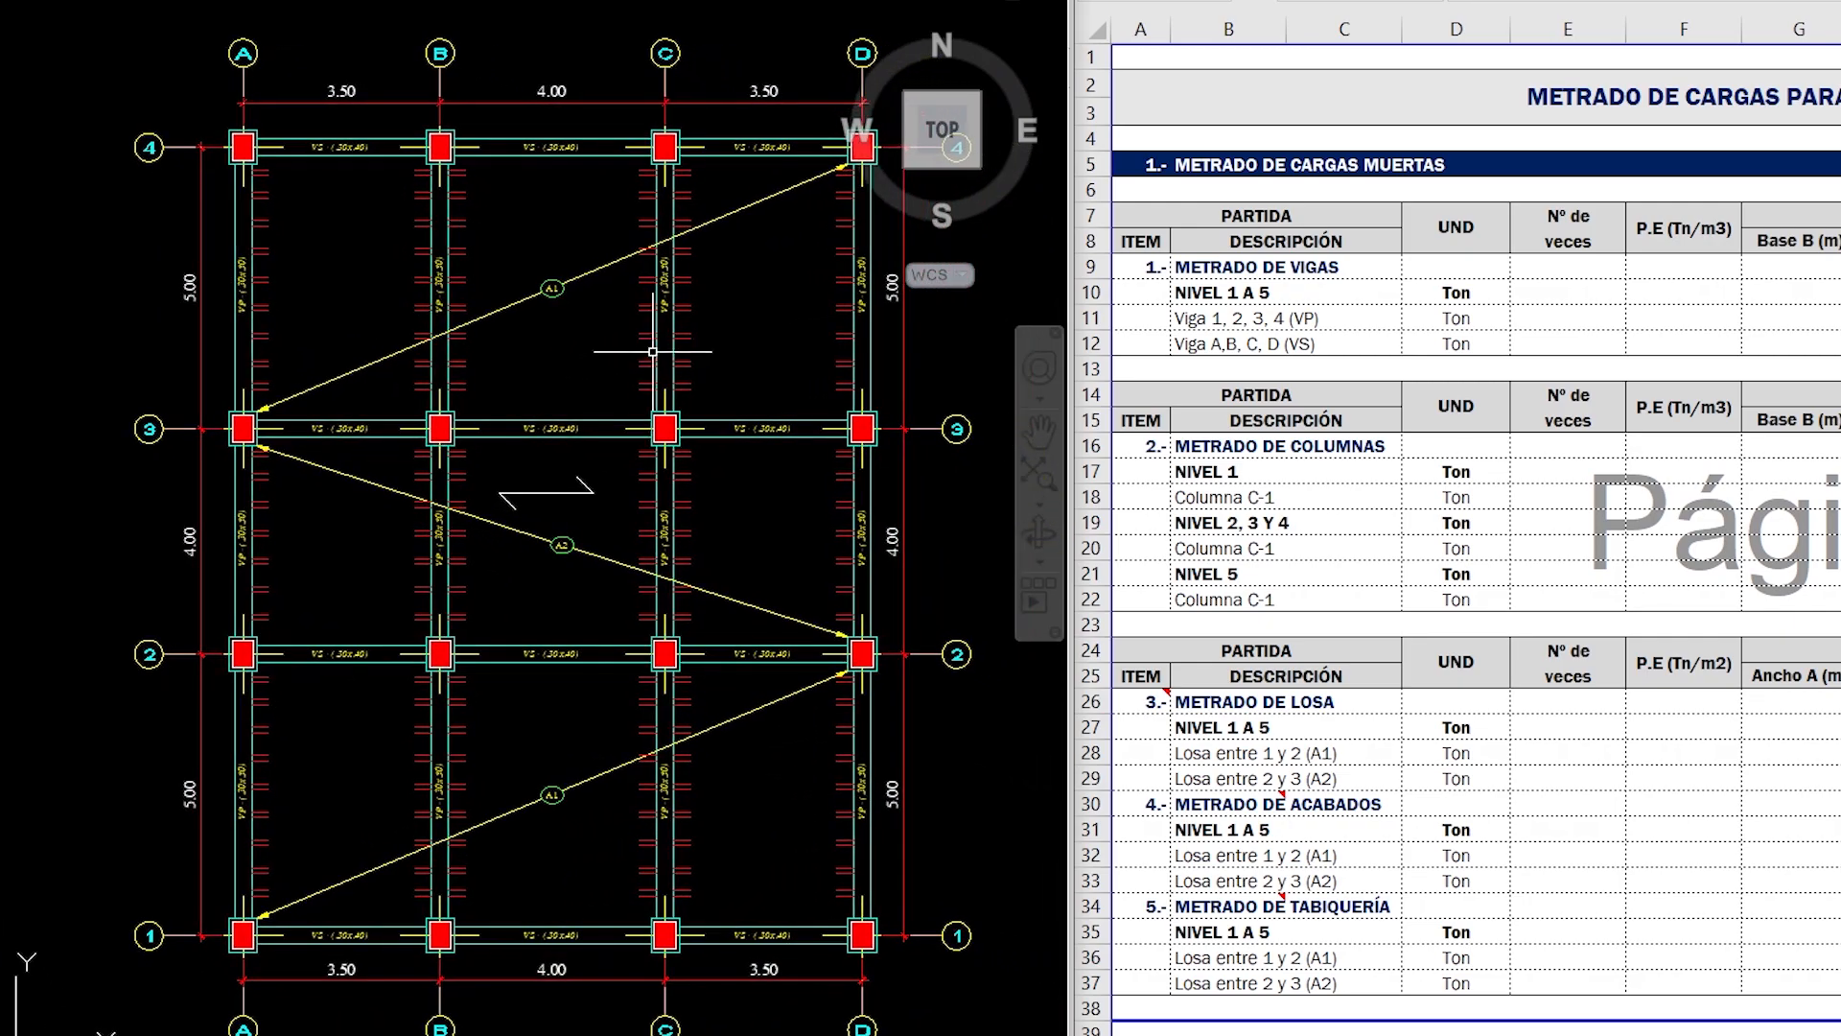
# - Select the Nº de veces cell for Viga 1, 2, 3, 4 (VP) in Excel and bring back the AutoCAD plan
pyautogui.click(1589, 312)
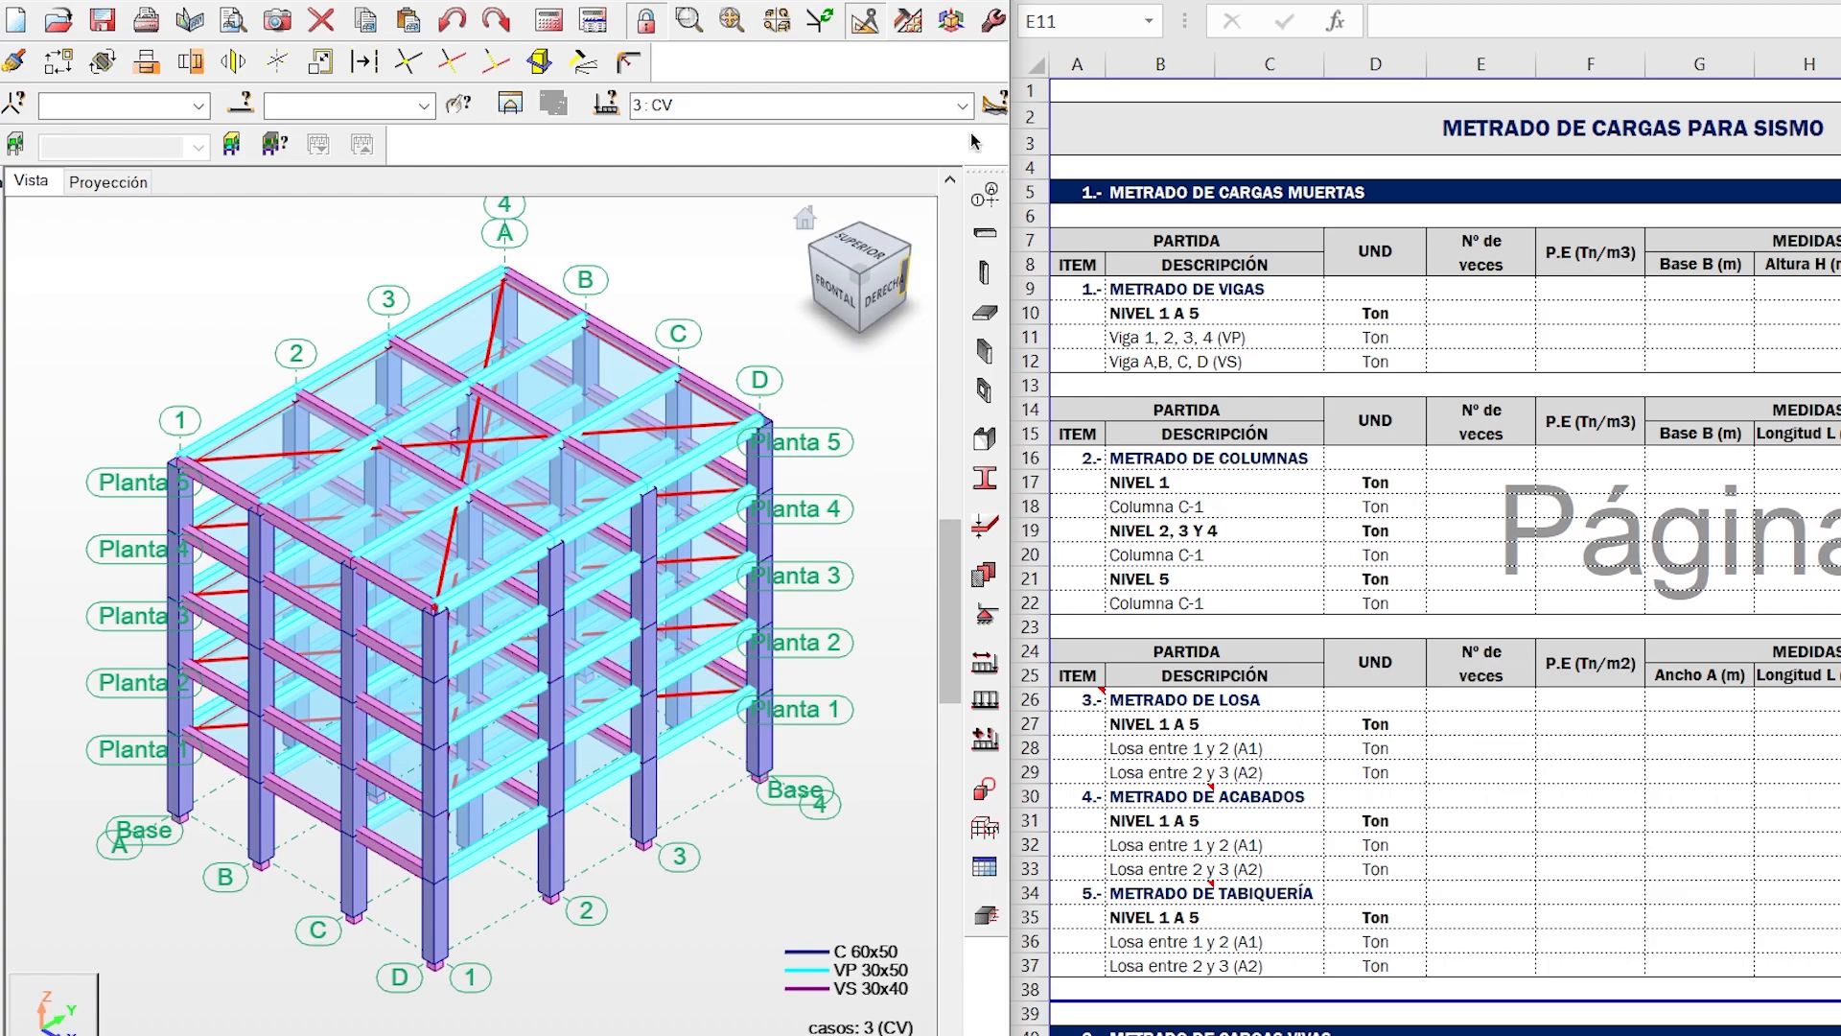
pyautogui.click(868, 2)
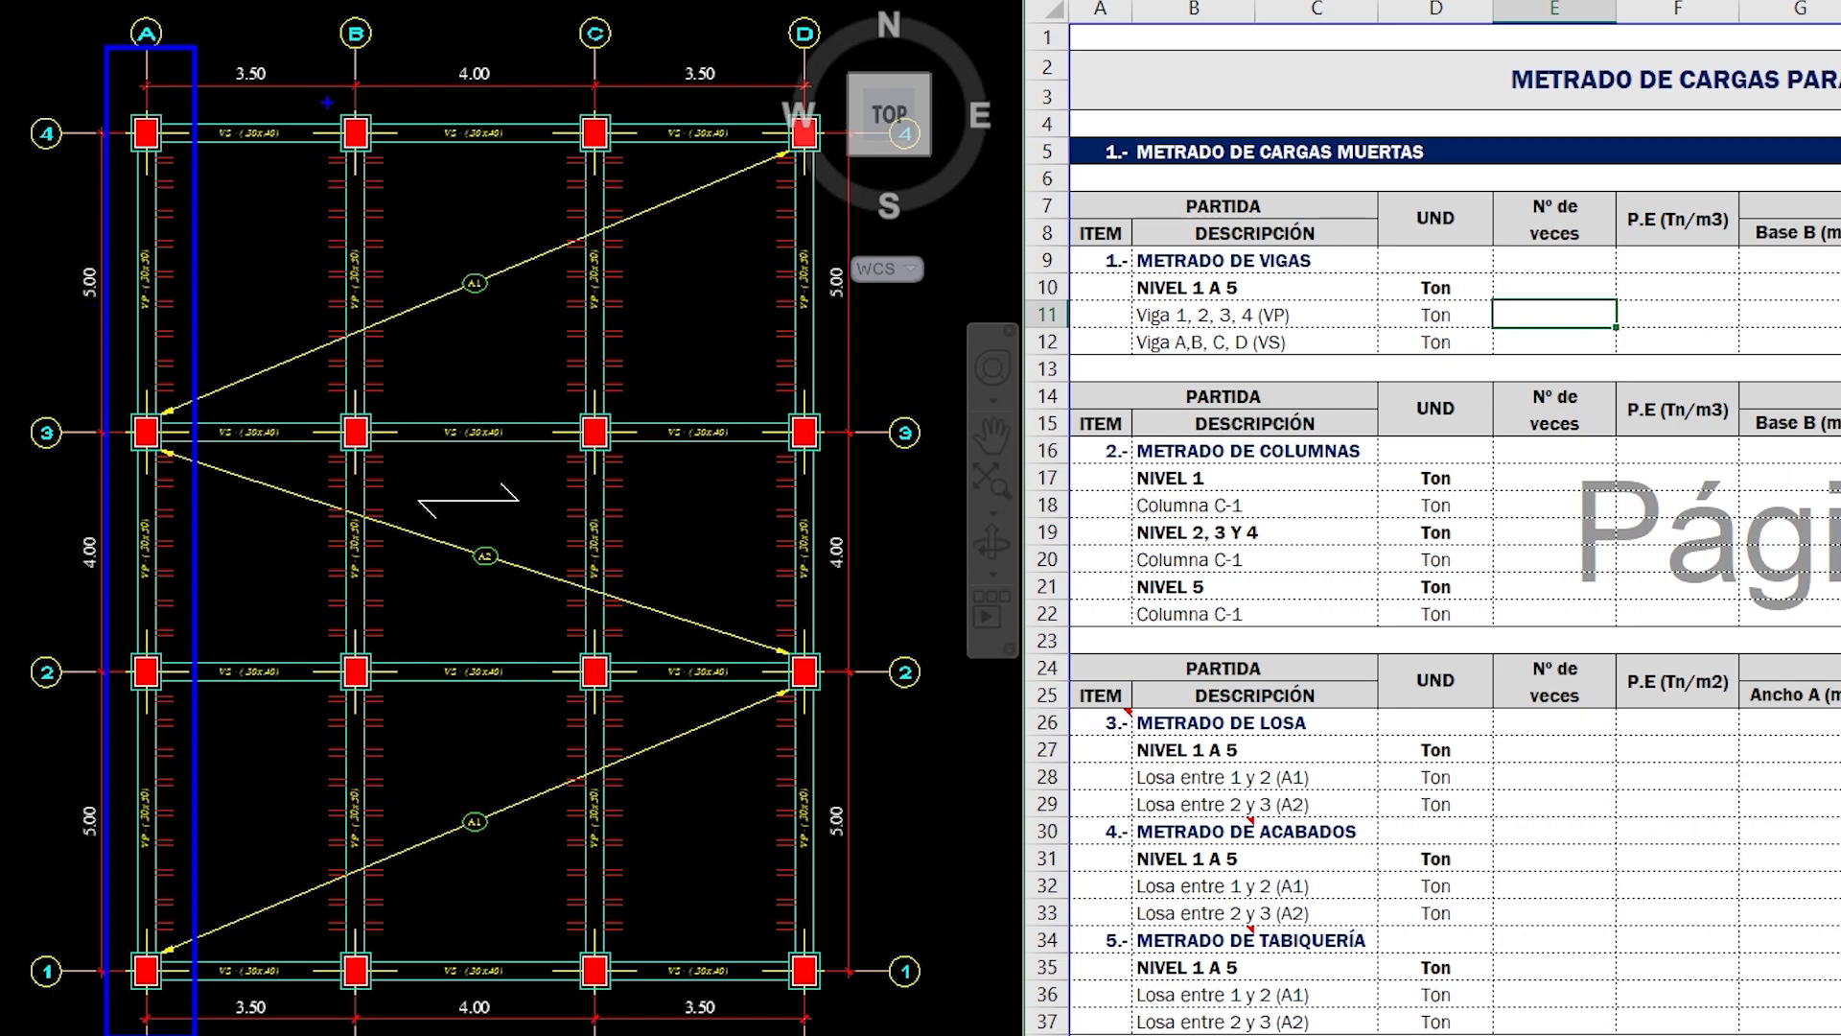
pyautogui.moveTo(310, 60)
pyautogui.mouseDown()
pyautogui.moveTo(374, 391)
pyautogui.moveTo(398, 715)
pyautogui.mouseUp()
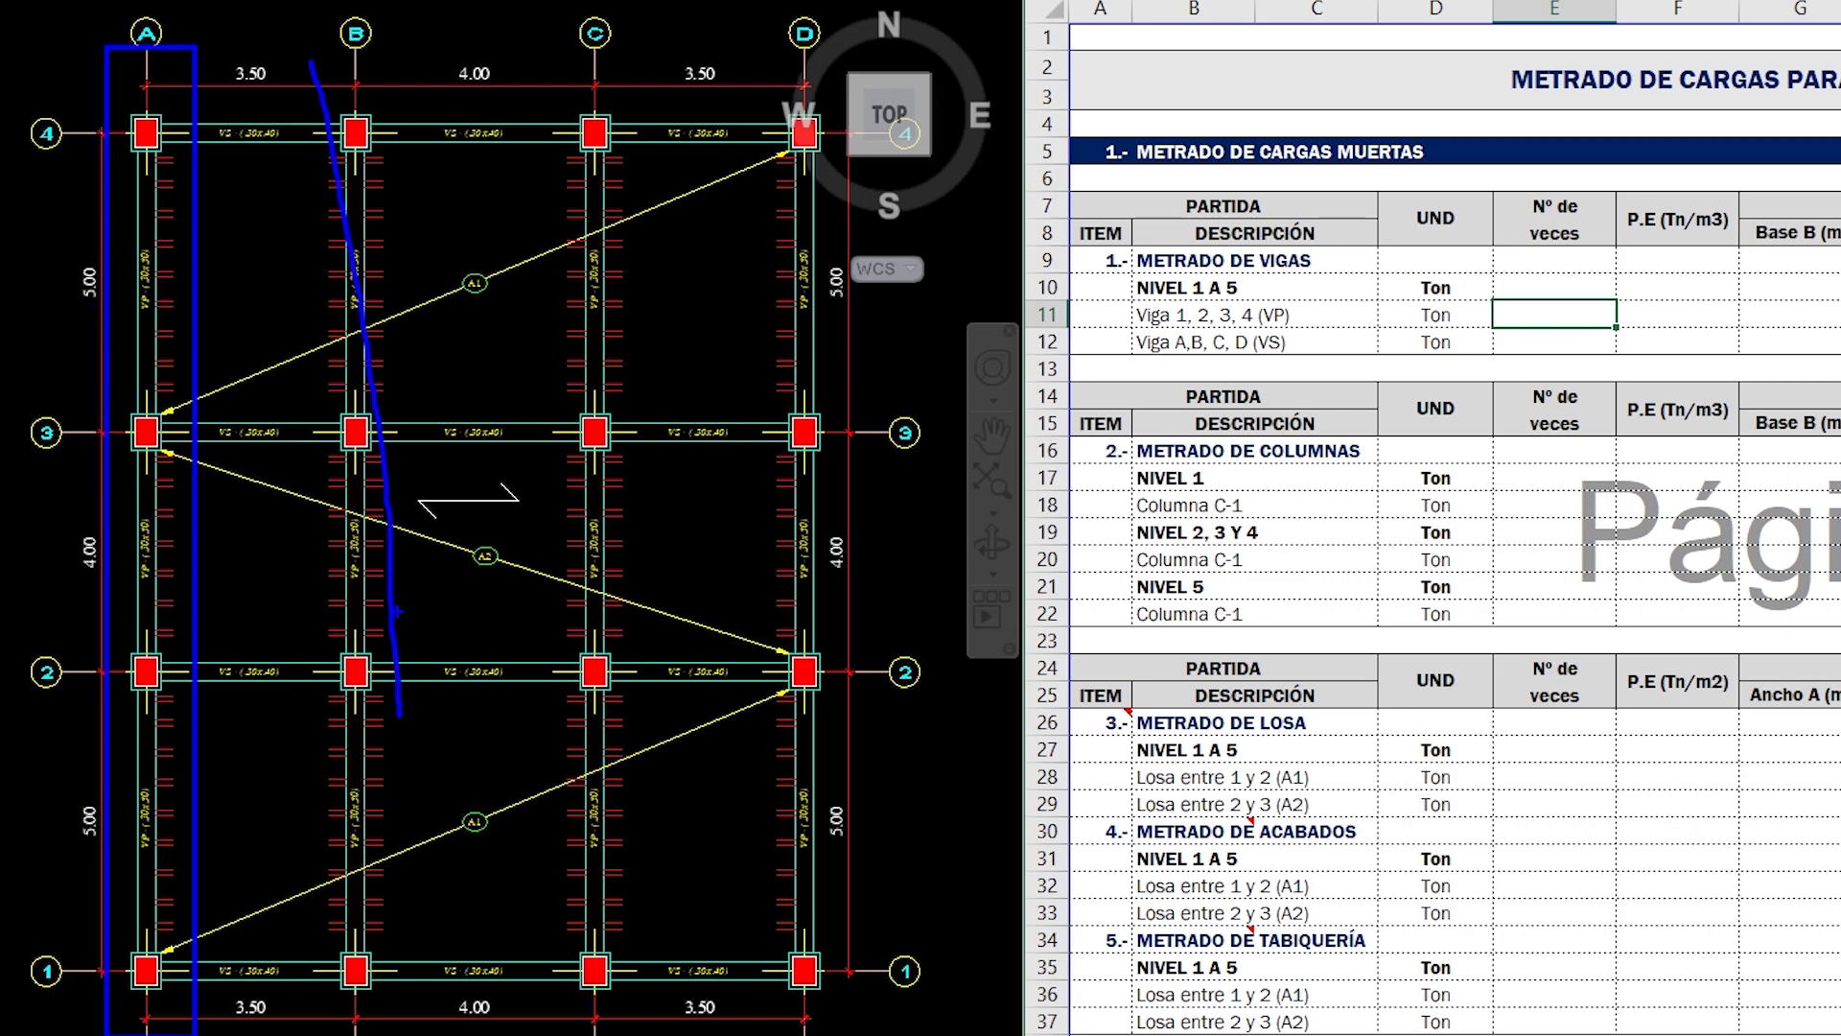
pyautogui.hotkey('ctrl', 'z')
pyautogui.keyDown('ctrl'); pyautogui.moveTo(306, 42); pyautogui.dragTo(400, 1016); pyautogui.keyUp('ctrl')
pyautogui.keyDown('ctrl'); pyautogui.moveTo(515, 66); pyautogui.dragTo(644, 1016); pyautogui.keyUp('ctrl')
pyautogui.keyDown('ctrl'); pyautogui.moveTo(728, 60); pyautogui.dragTo(847, 1017); pyautogui.keyUp('ctrl')
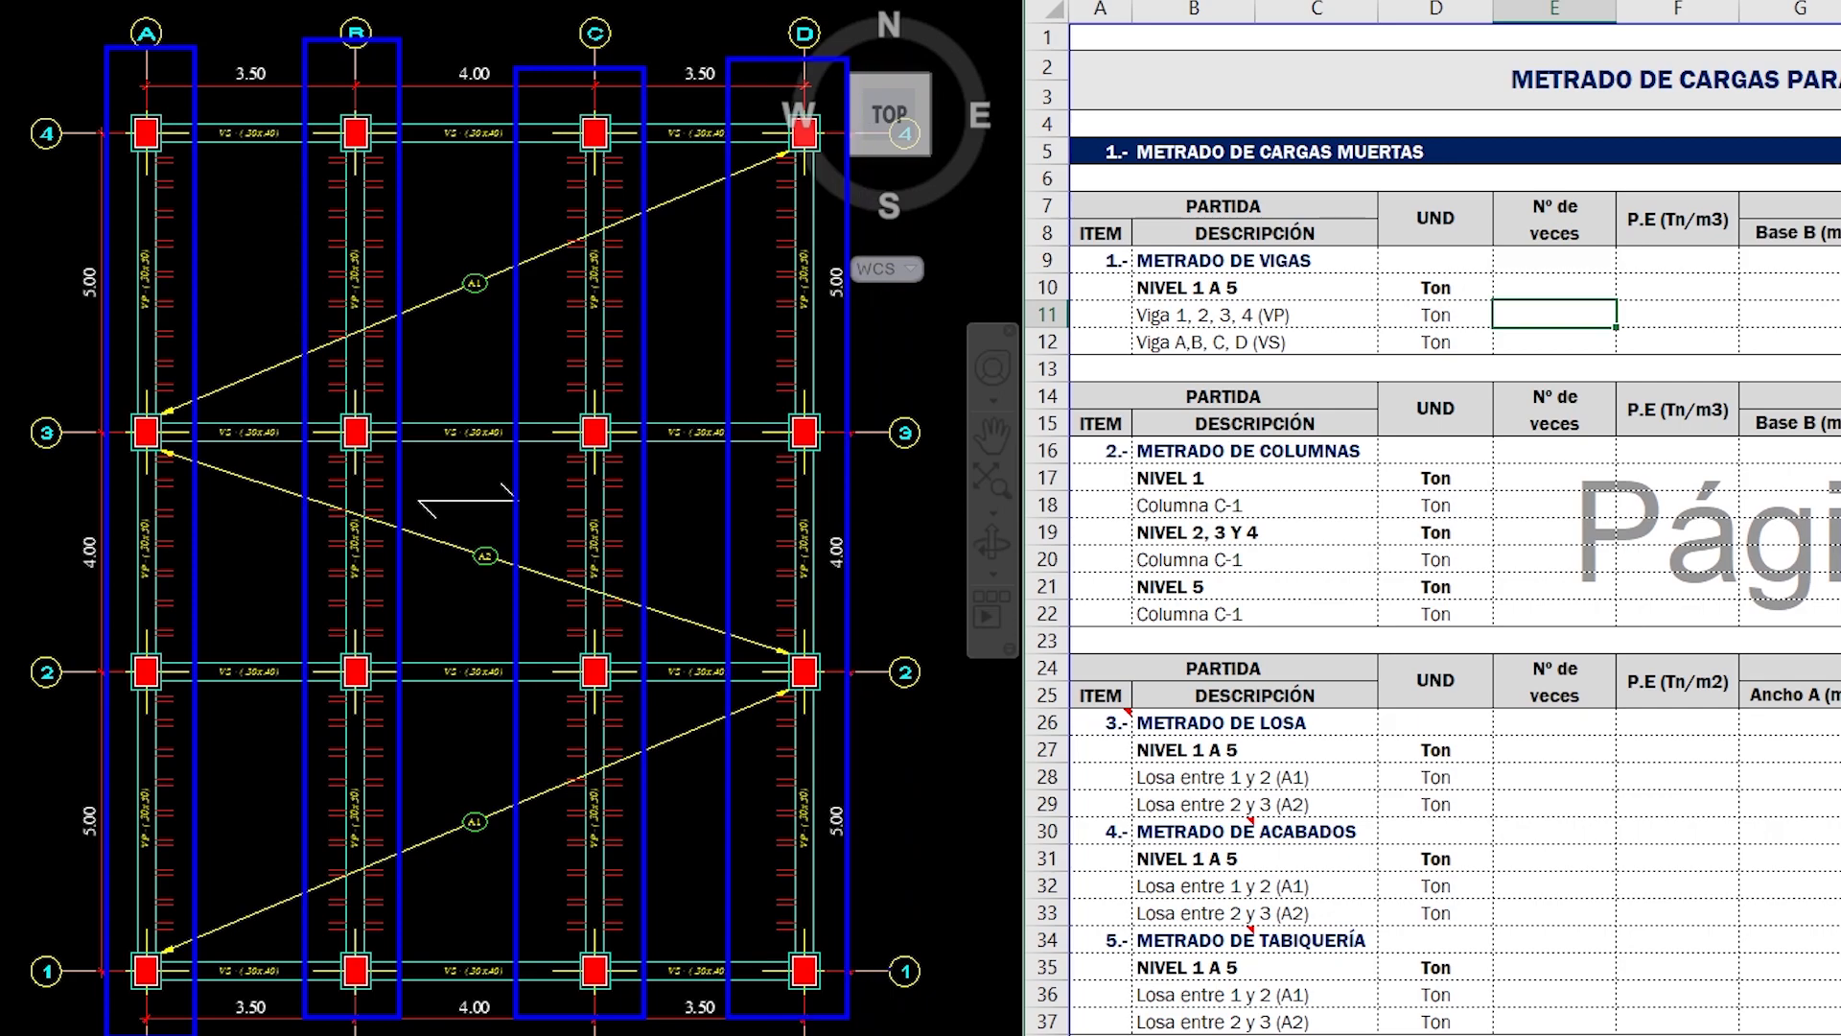
pyautogui.press('Escape')
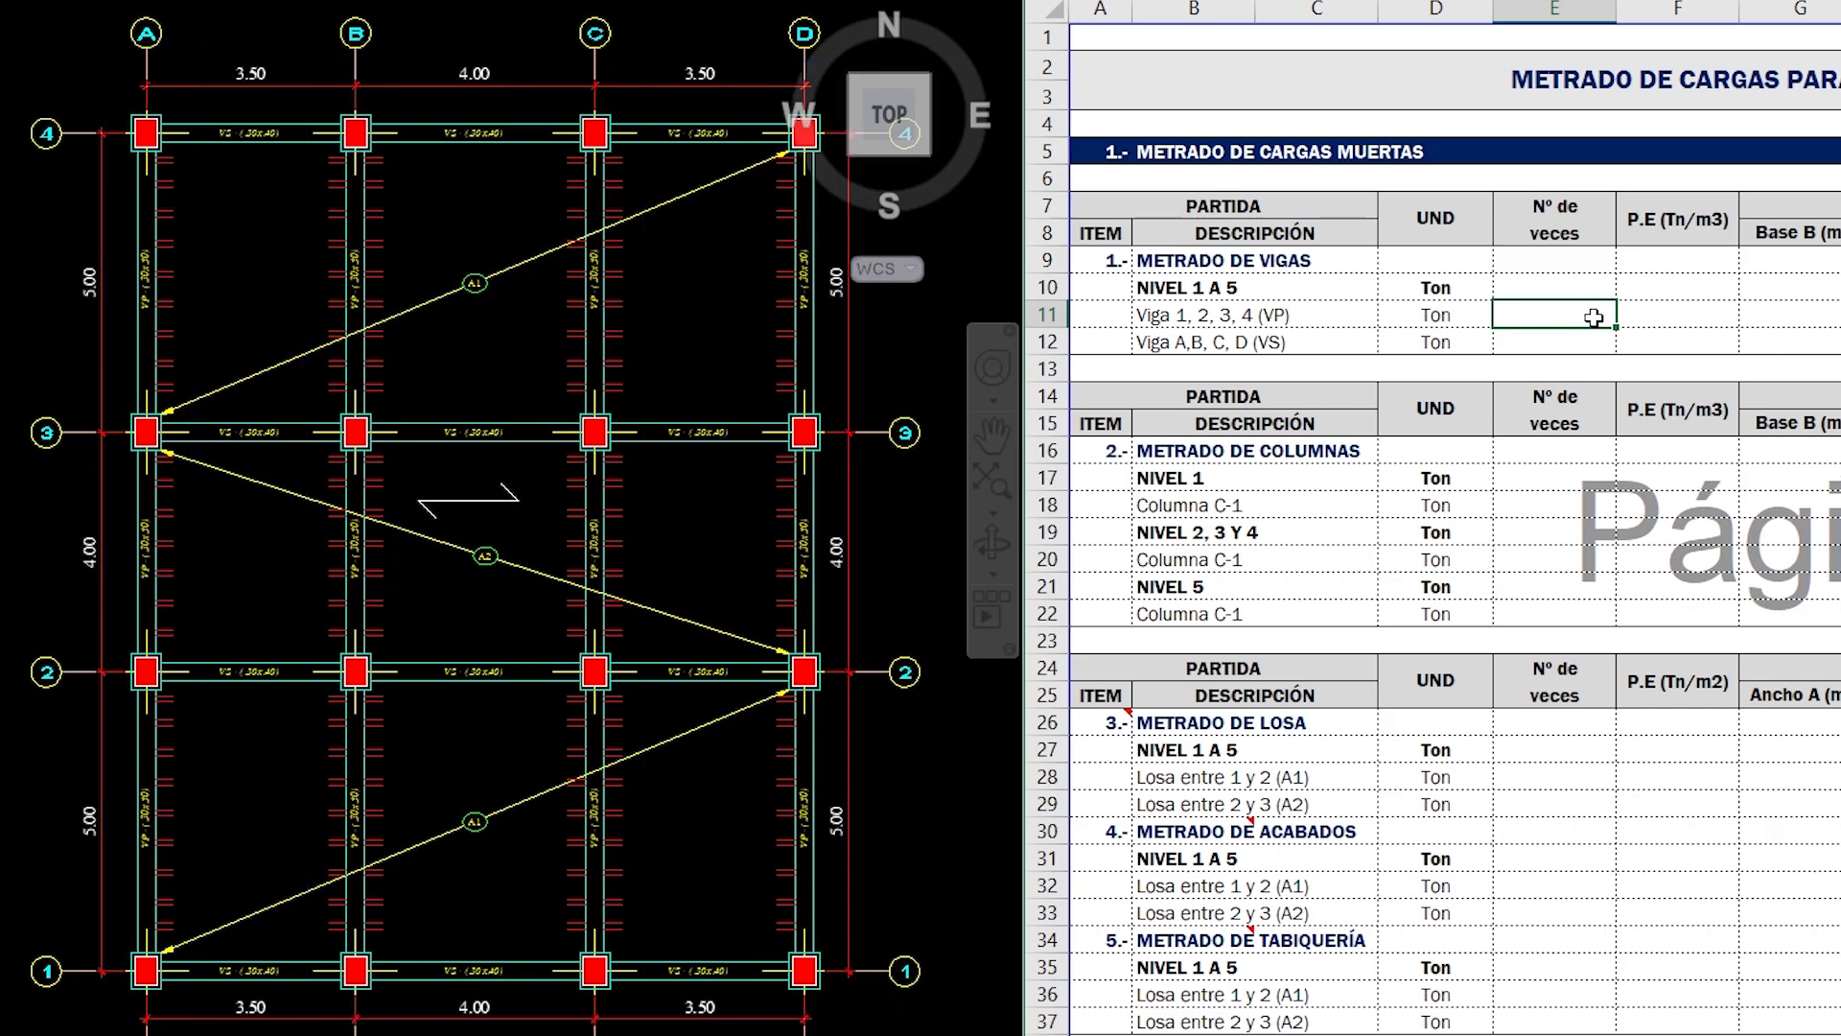
# - Enter 4.00 as the Nº de veces for Viga 1, 2, 3, 4 (VP)
pyautogui.write('4.00')
pyautogui.press('Tab')
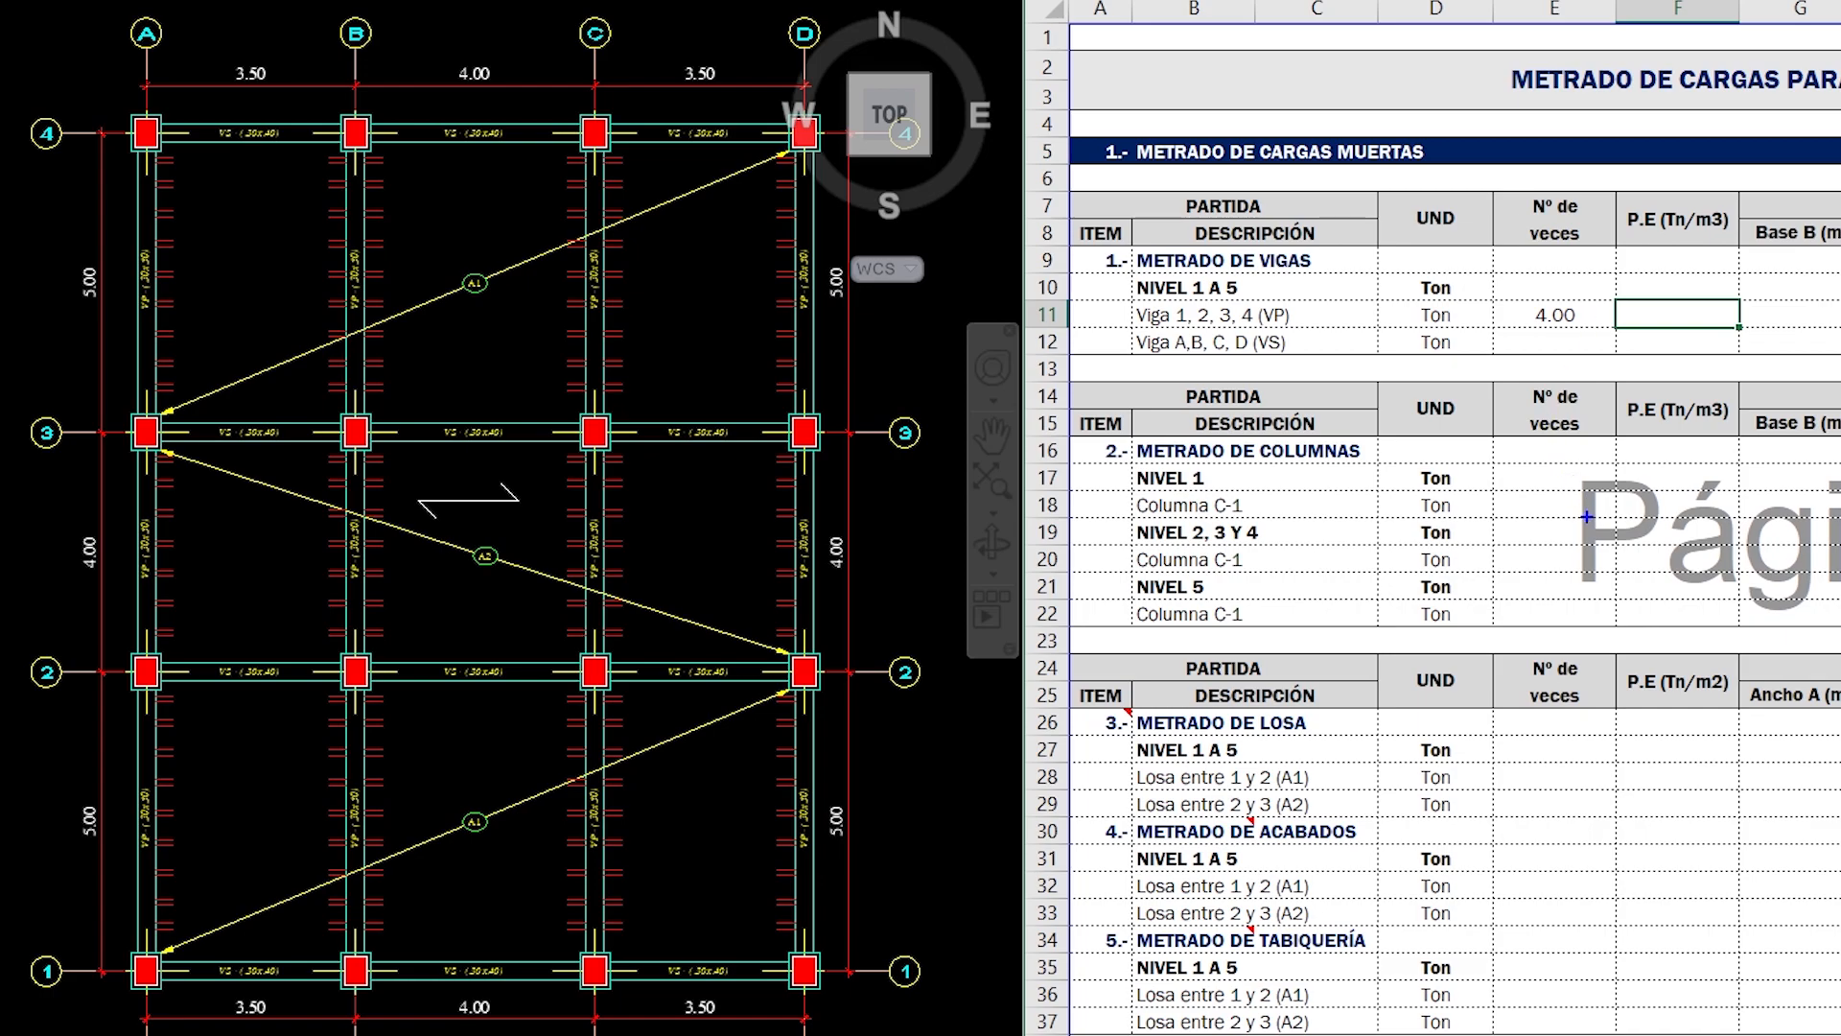
pyautogui.moveTo(1569, 517)
pyautogui.mouseDown()
pyautogui.moveTo(1608, 572)
pyautogui.moveTo(1654, 481)
pyautogui.mouseUp()
pyautogui.moveTo(1172, 540); pyautogui.dragTo(1205, 538)
pyautogui.moveTo(1257, 515); pyautogui.dragTo(1256, 545)
pyautogui.moveTo(1329, 469); pyautogui.dragTo(1323, 523)
pyautogui.moveTo(1354, 443); pyautogui.dragTo(1354, 555)
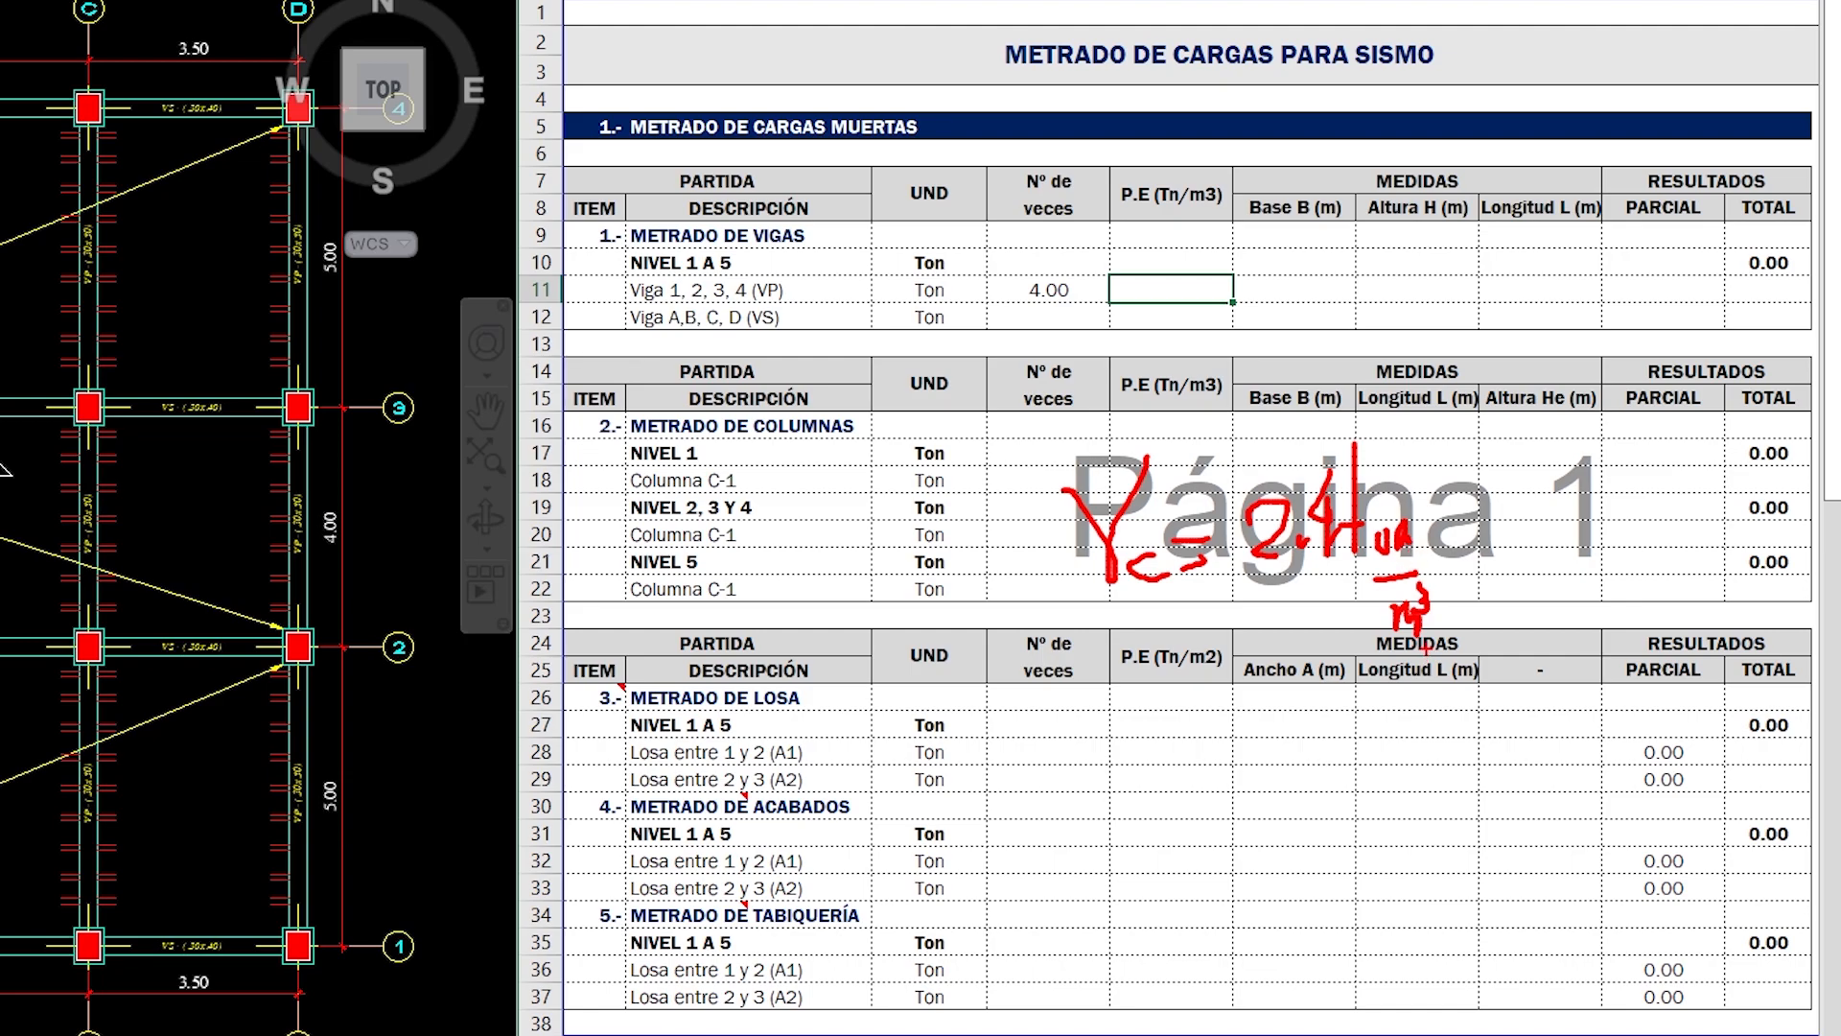
pyautogui.press('Escape')
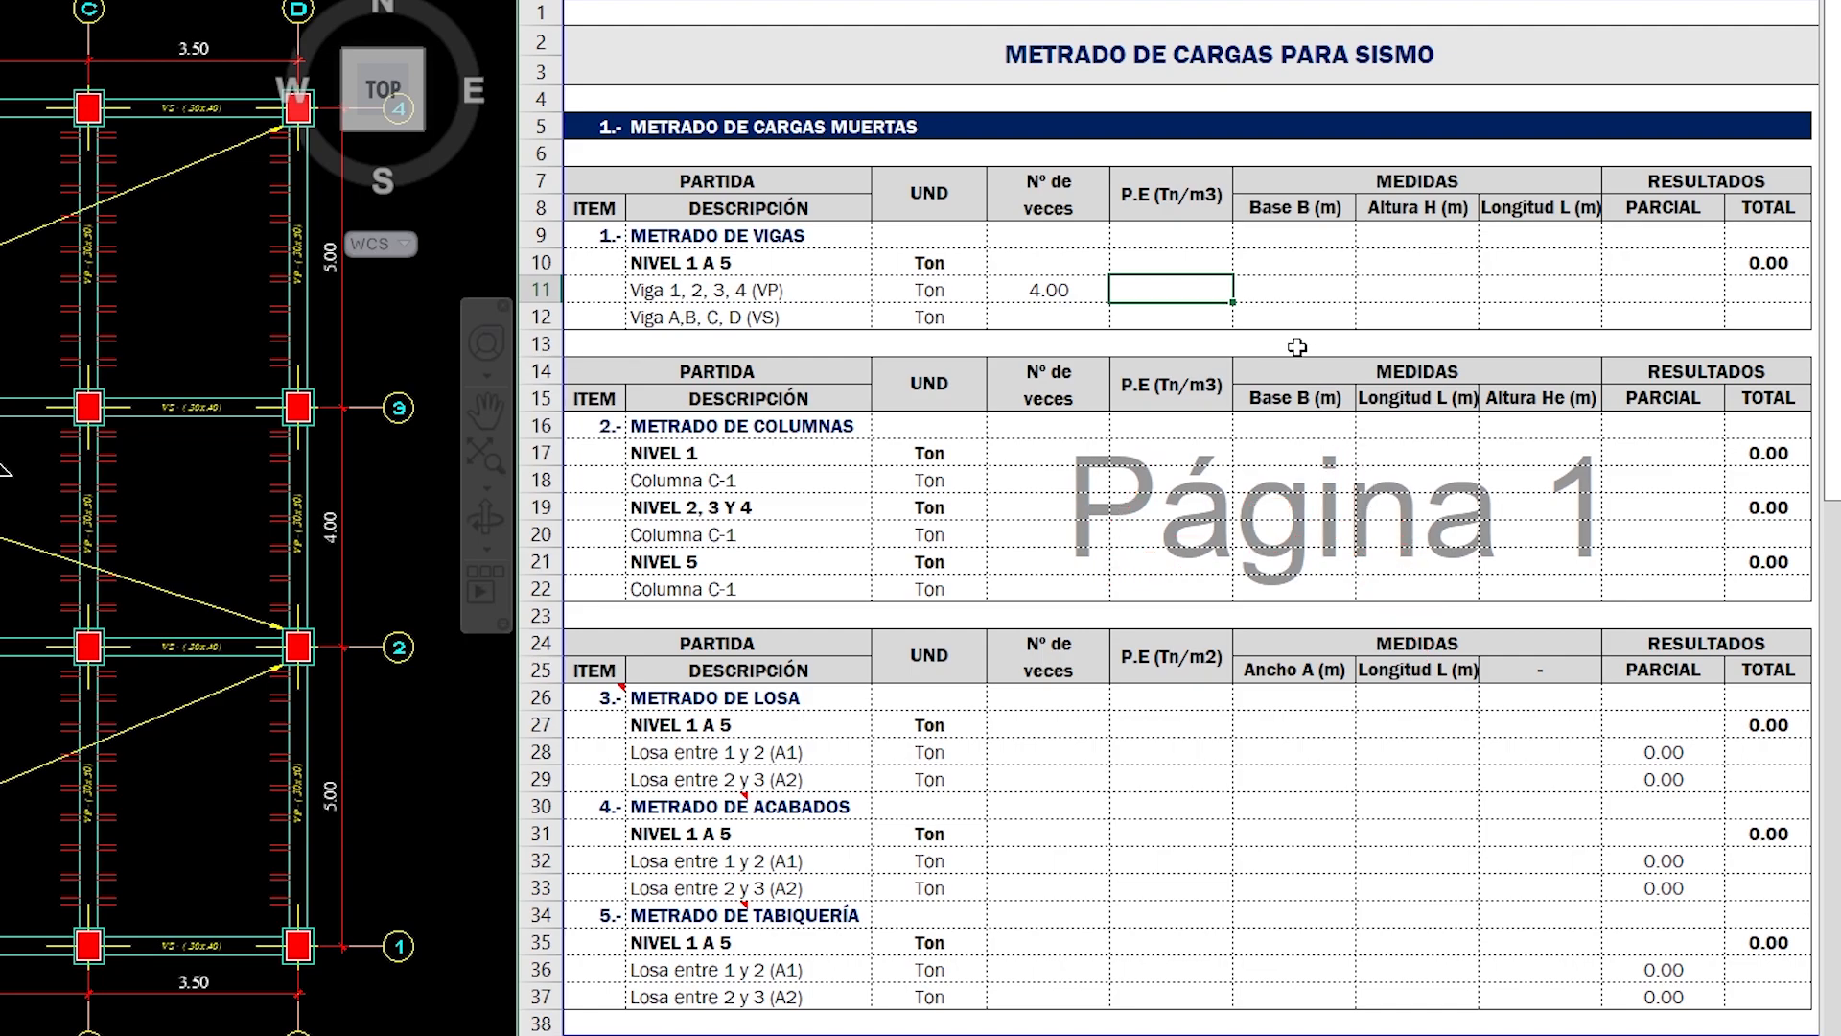
# - For Viga 1, 2, 3, 4 (VP), enter specific weight 2.40 Tn/m3, base 0.30 m and height 0.50 m
pyautogui.write('40')
pyautogui.press('Tab')
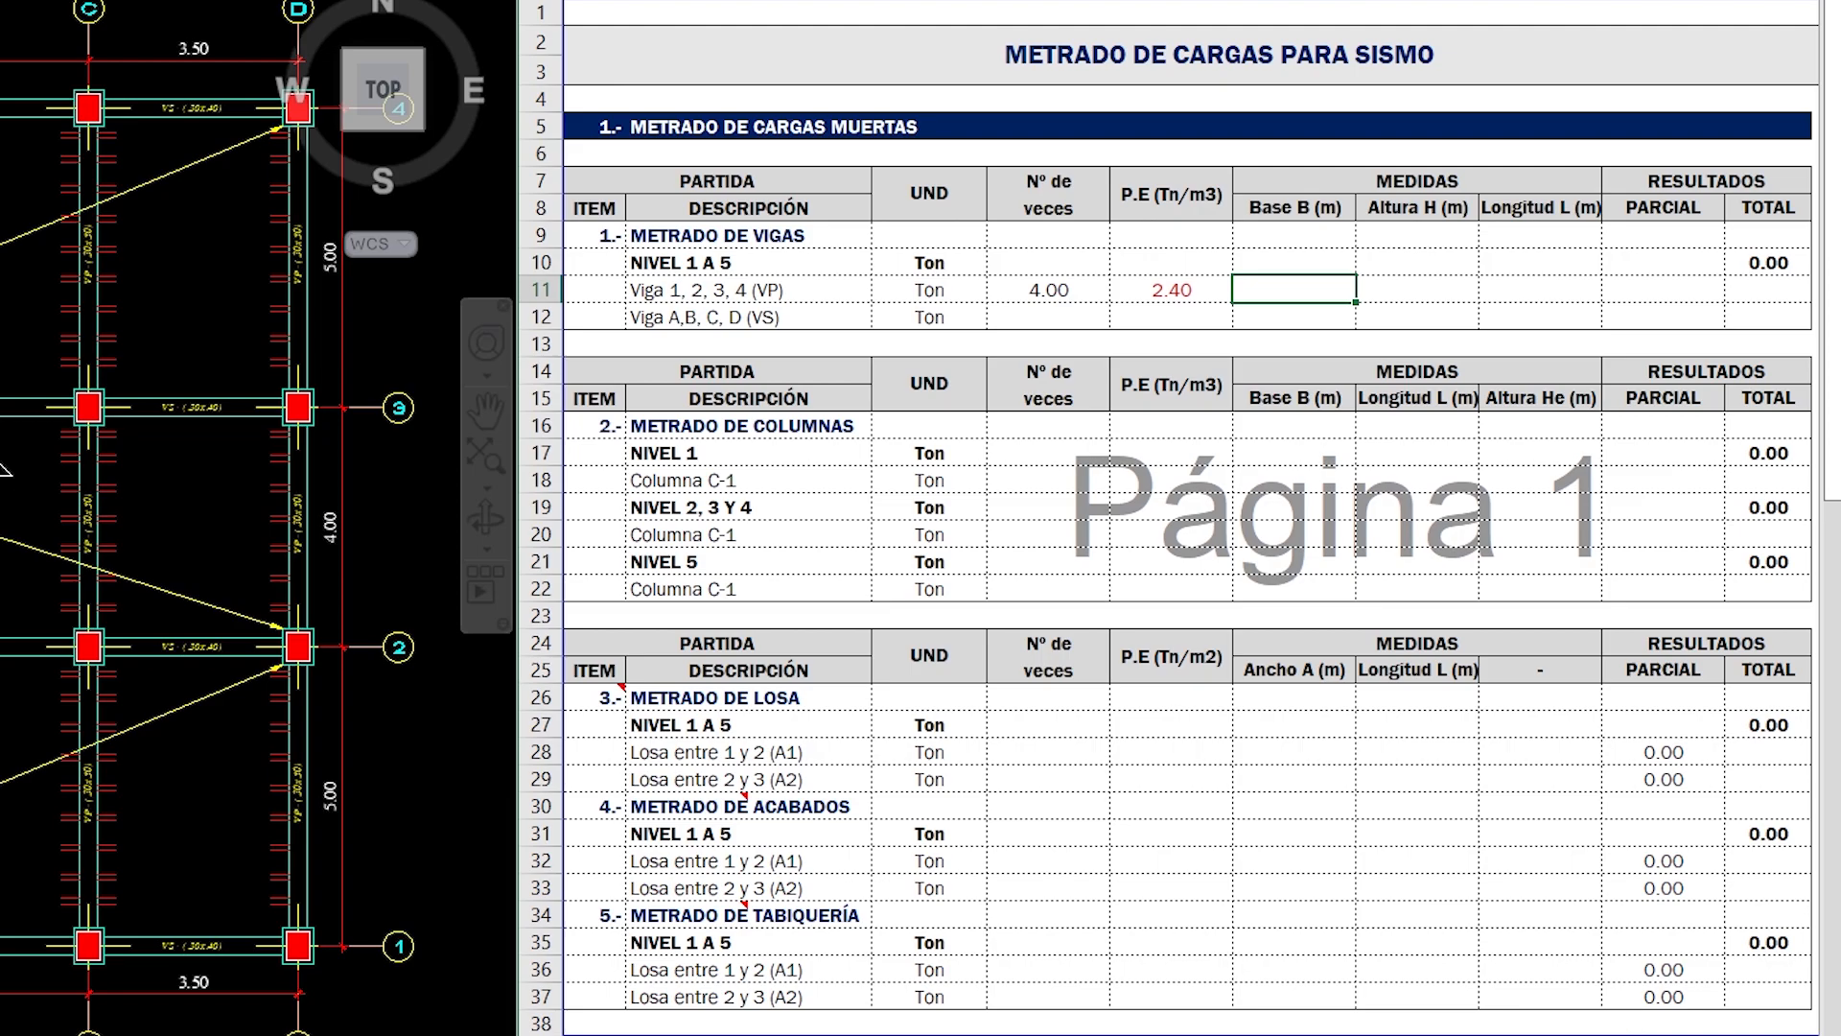
pyautogui.scroll(3, 29, 250)
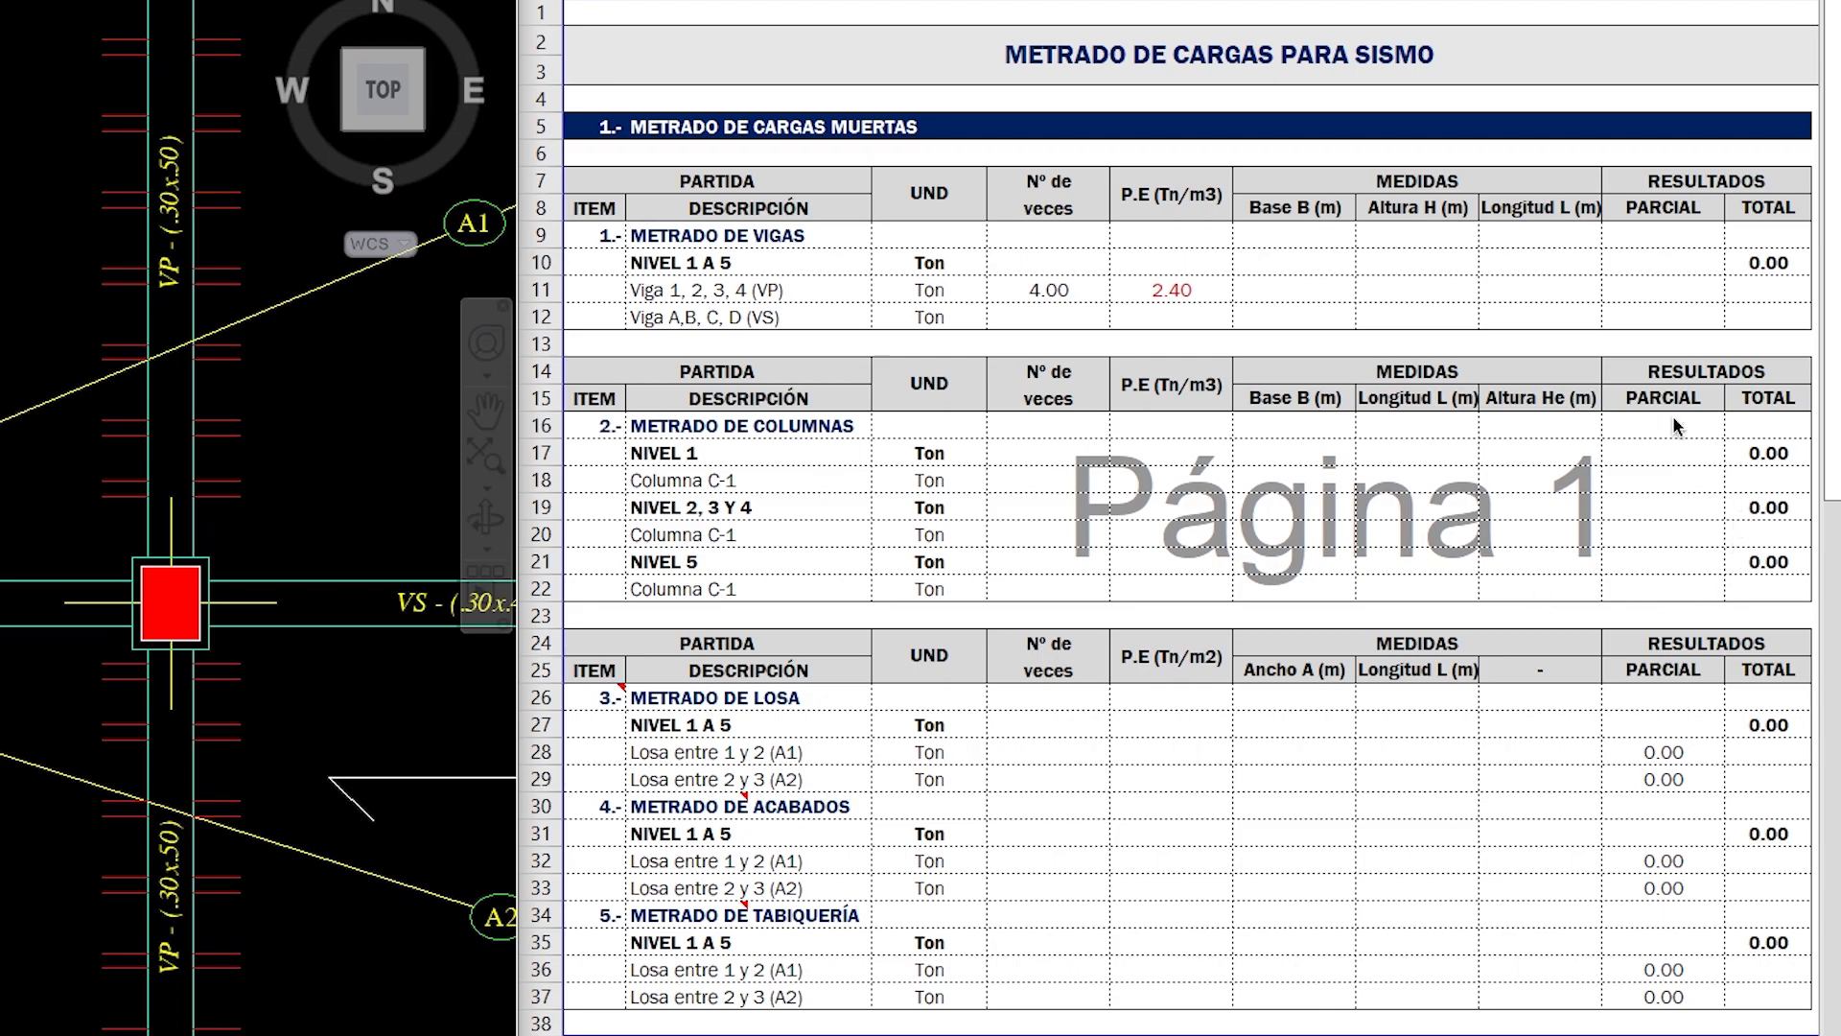
pyautogui.write('0.3')
pyautogui.press('Tab')
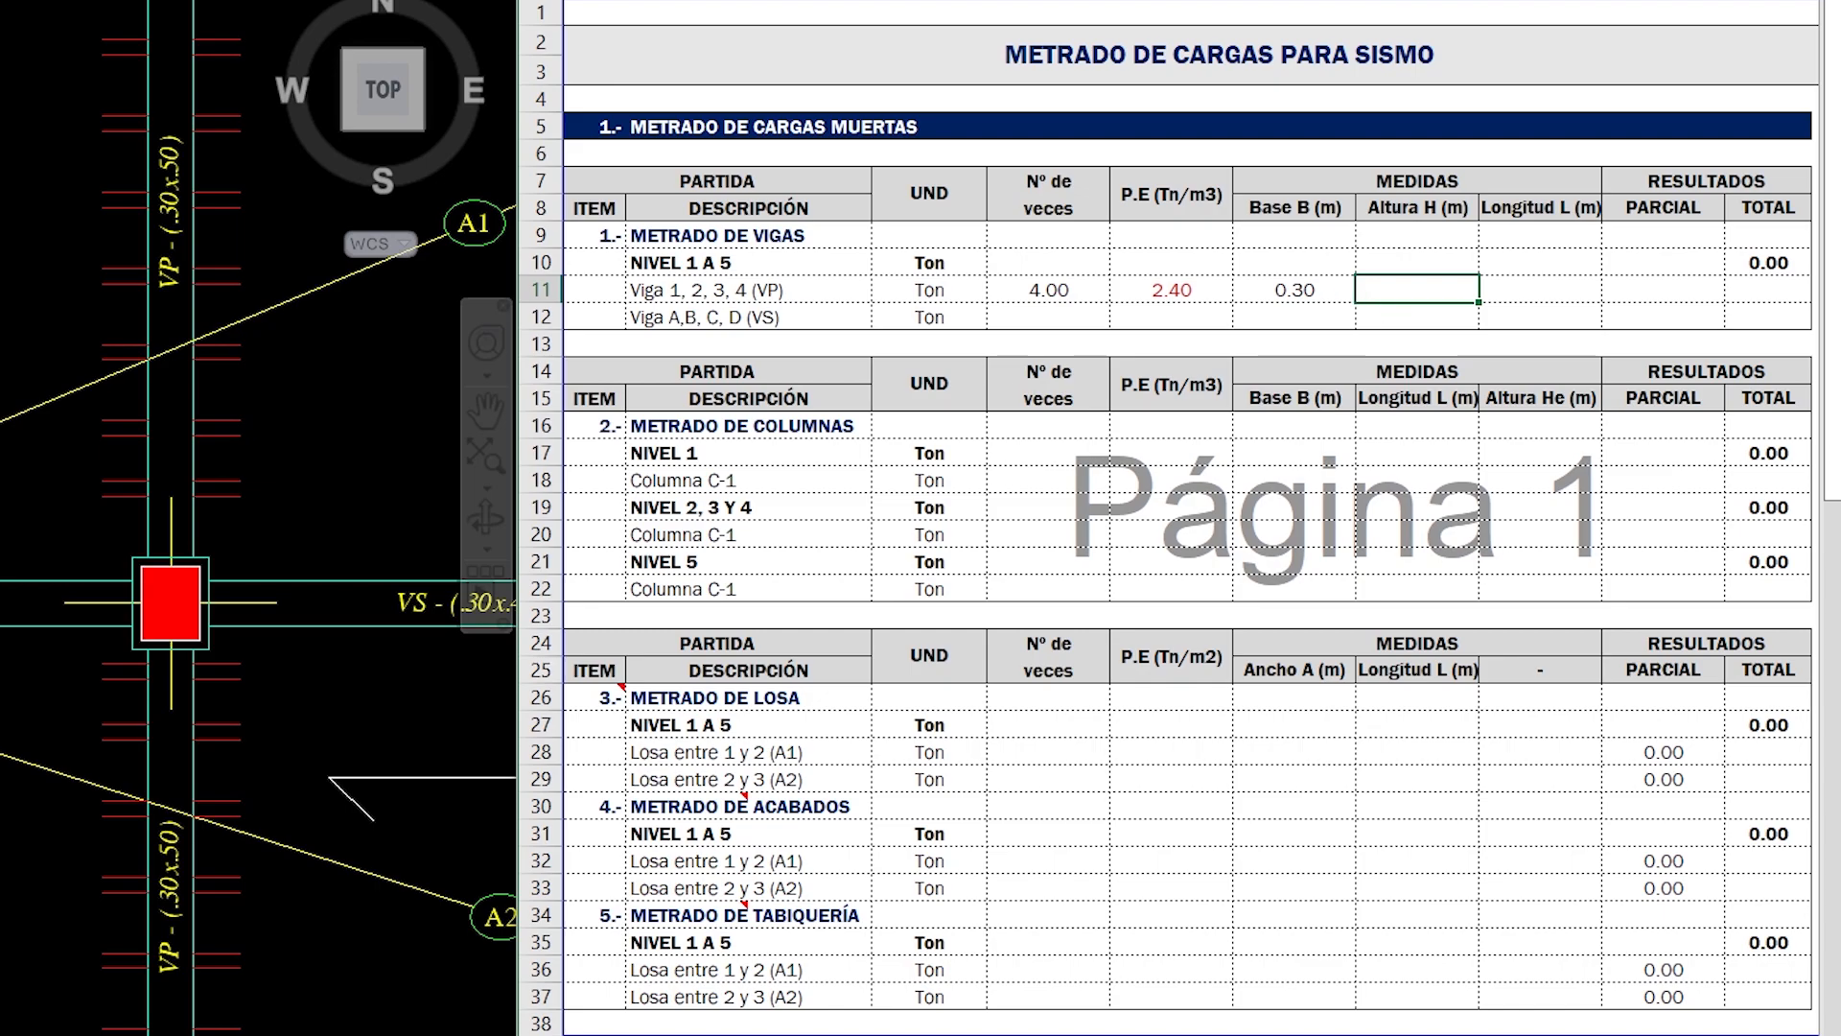
pyautogui.hscroll(5, 1439, 159)
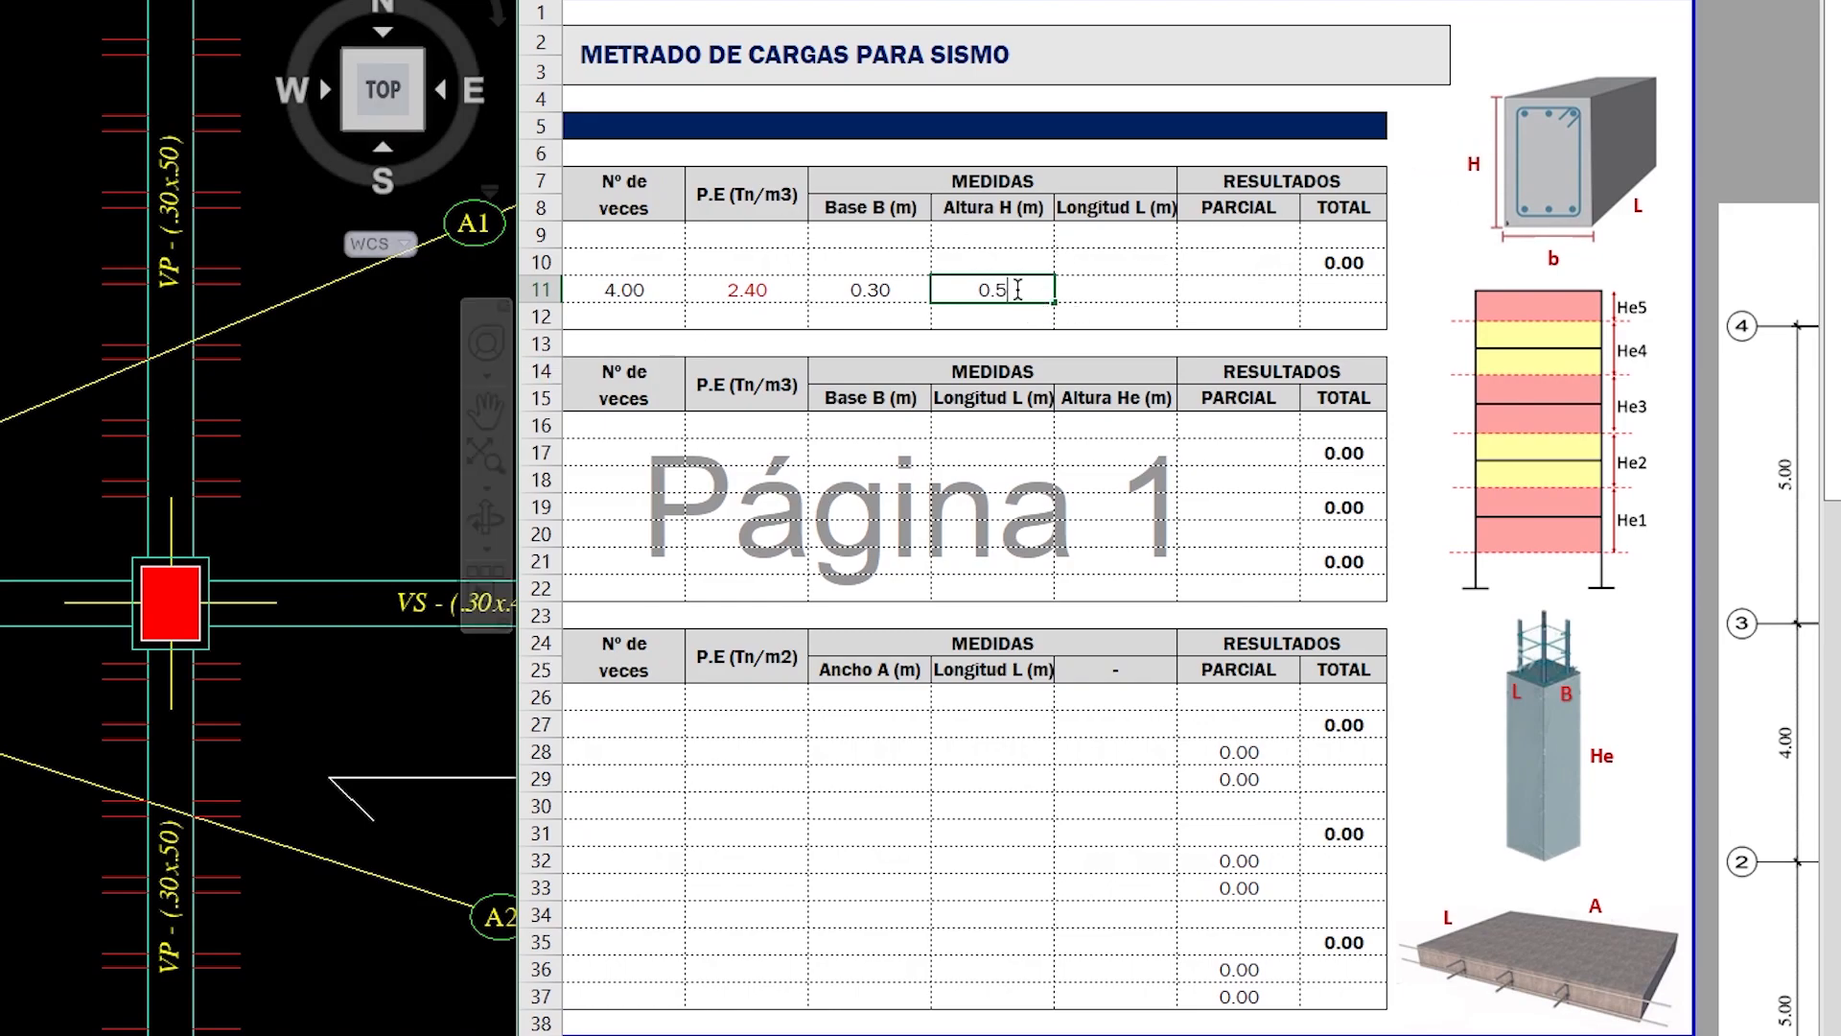
pyautogui.press('Tab')
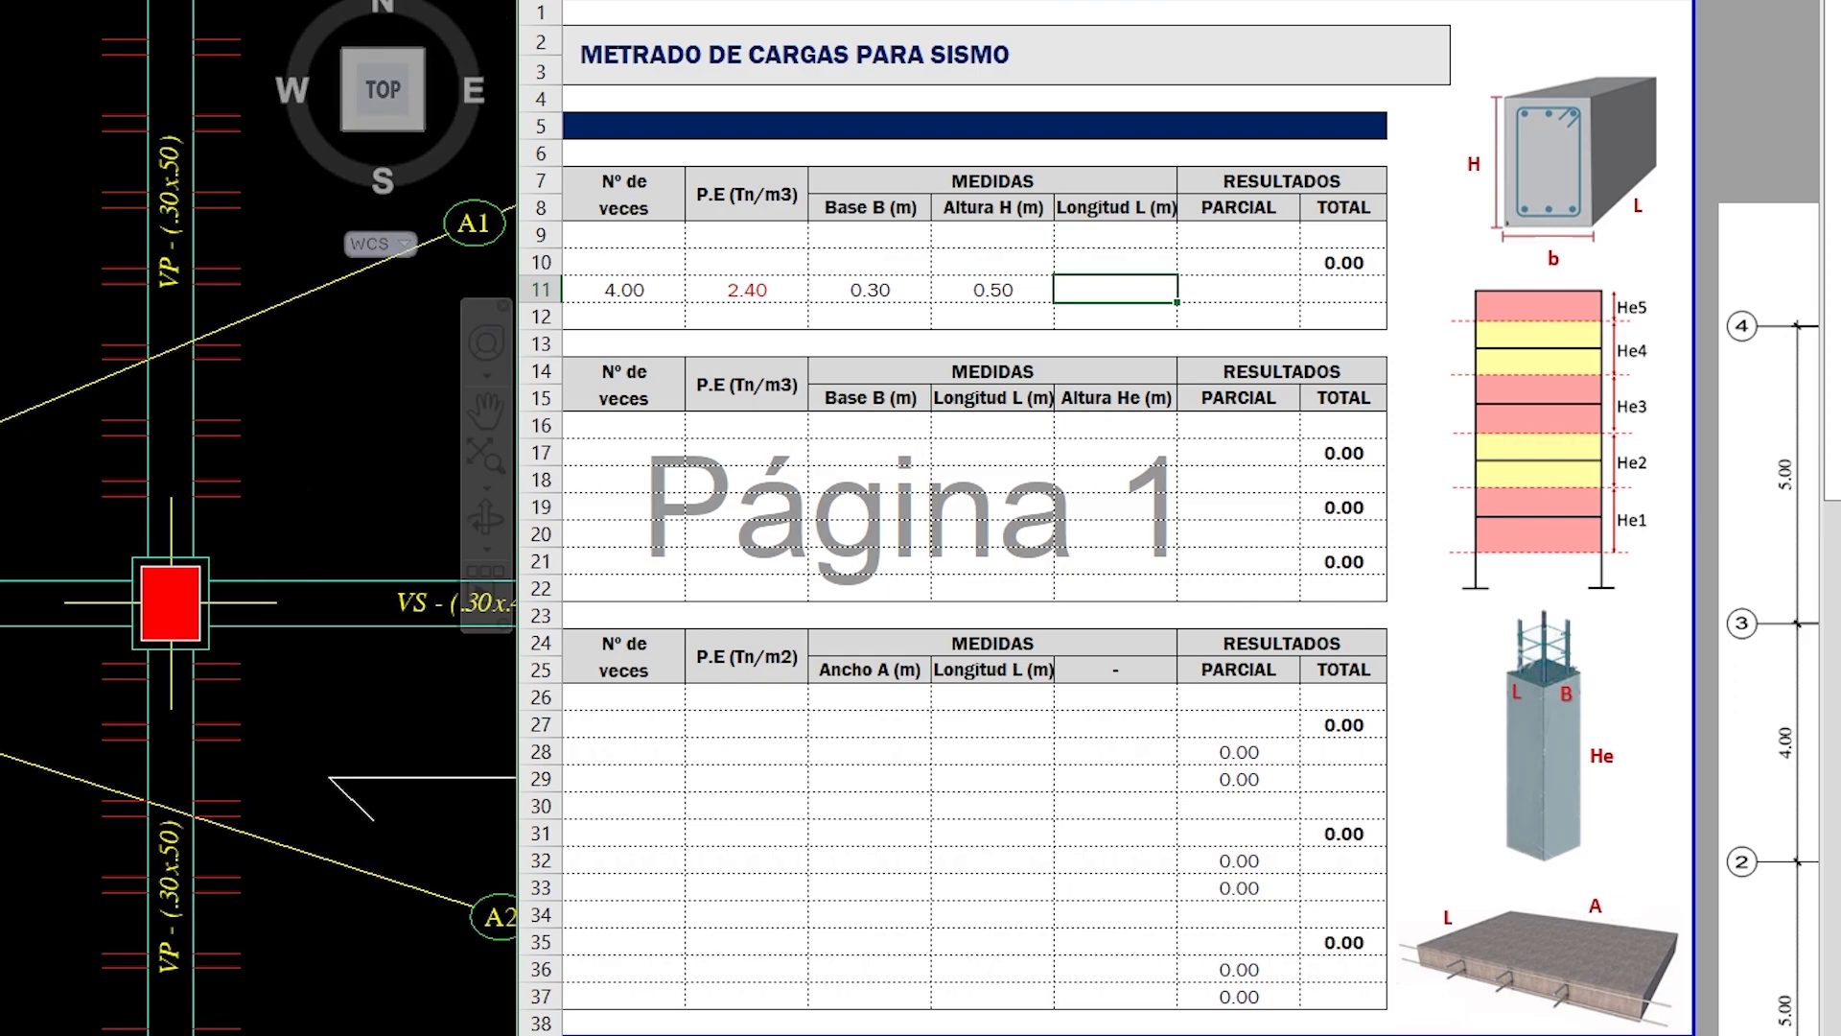
# - Check the spans between axes 1 and 4 on the plan and enter 14.00 m as the VP beam length
pyautogui.scroll(-2, 259, 518)
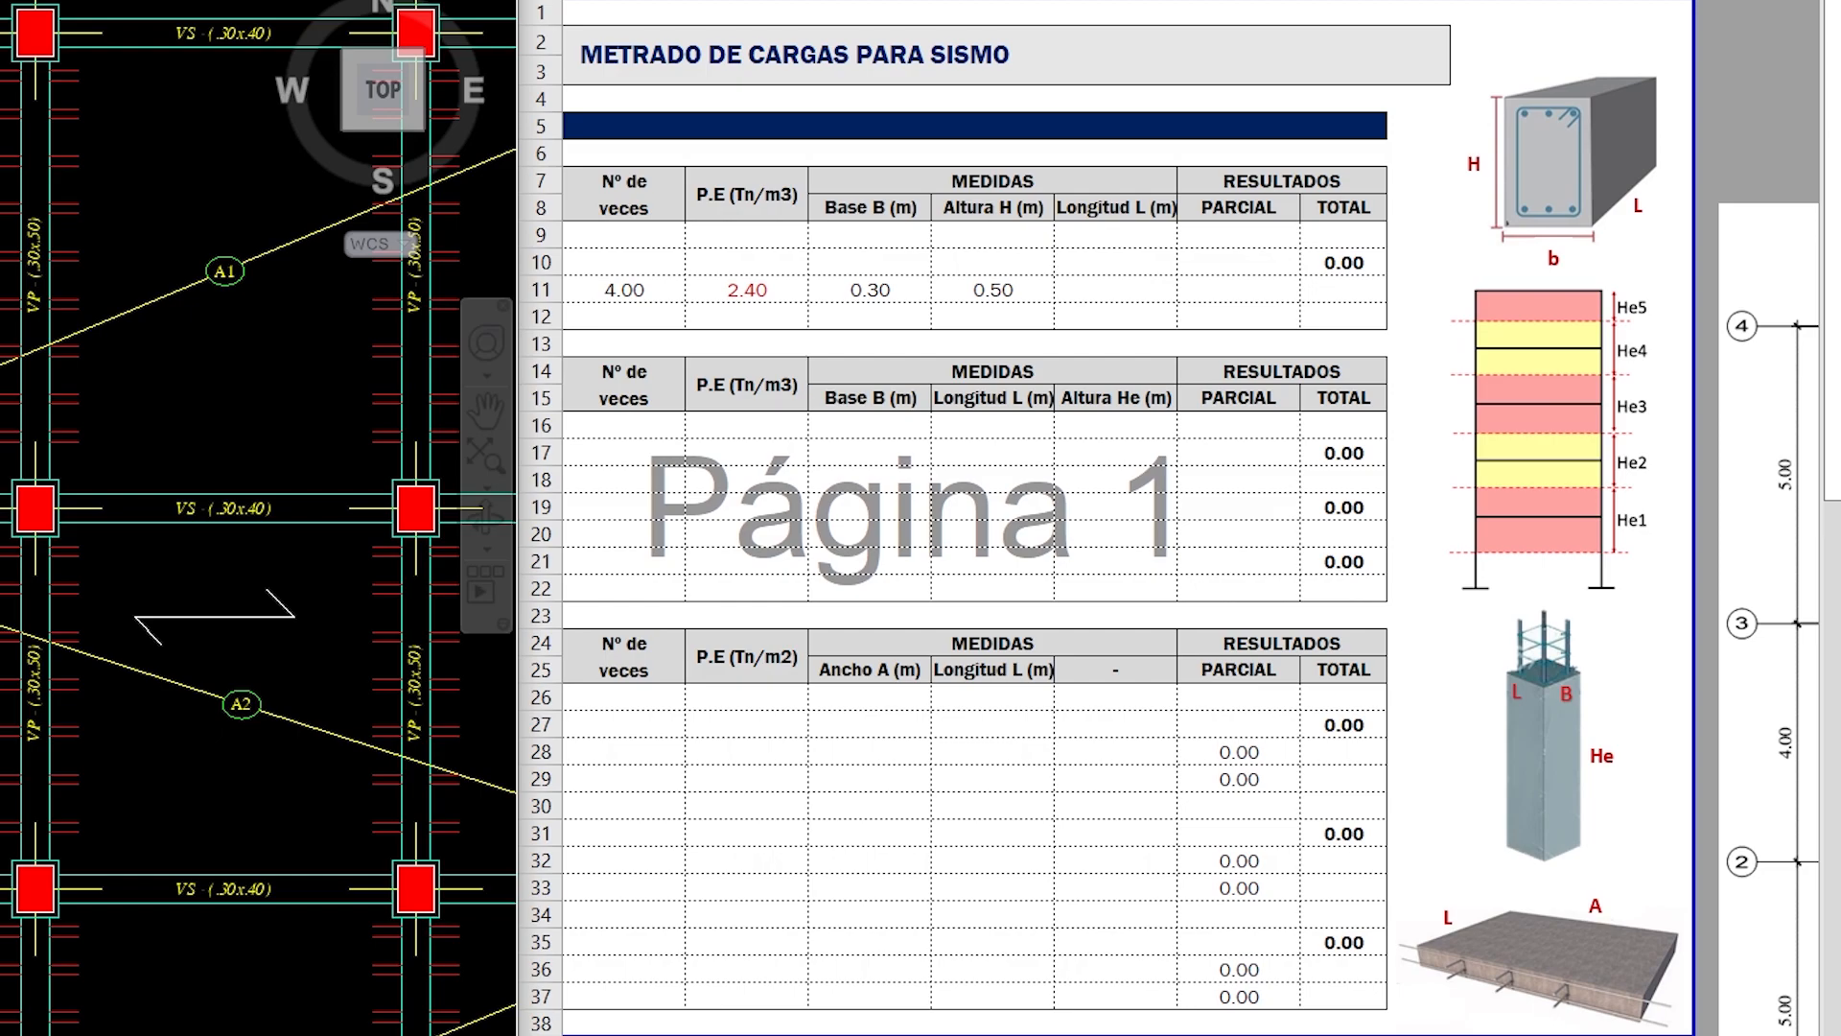
pyautogui.scroll(-2, 286, 347)
pyautogui.moveTo(305, 480); pyautogui.dragTo(277, 431, button='middle')
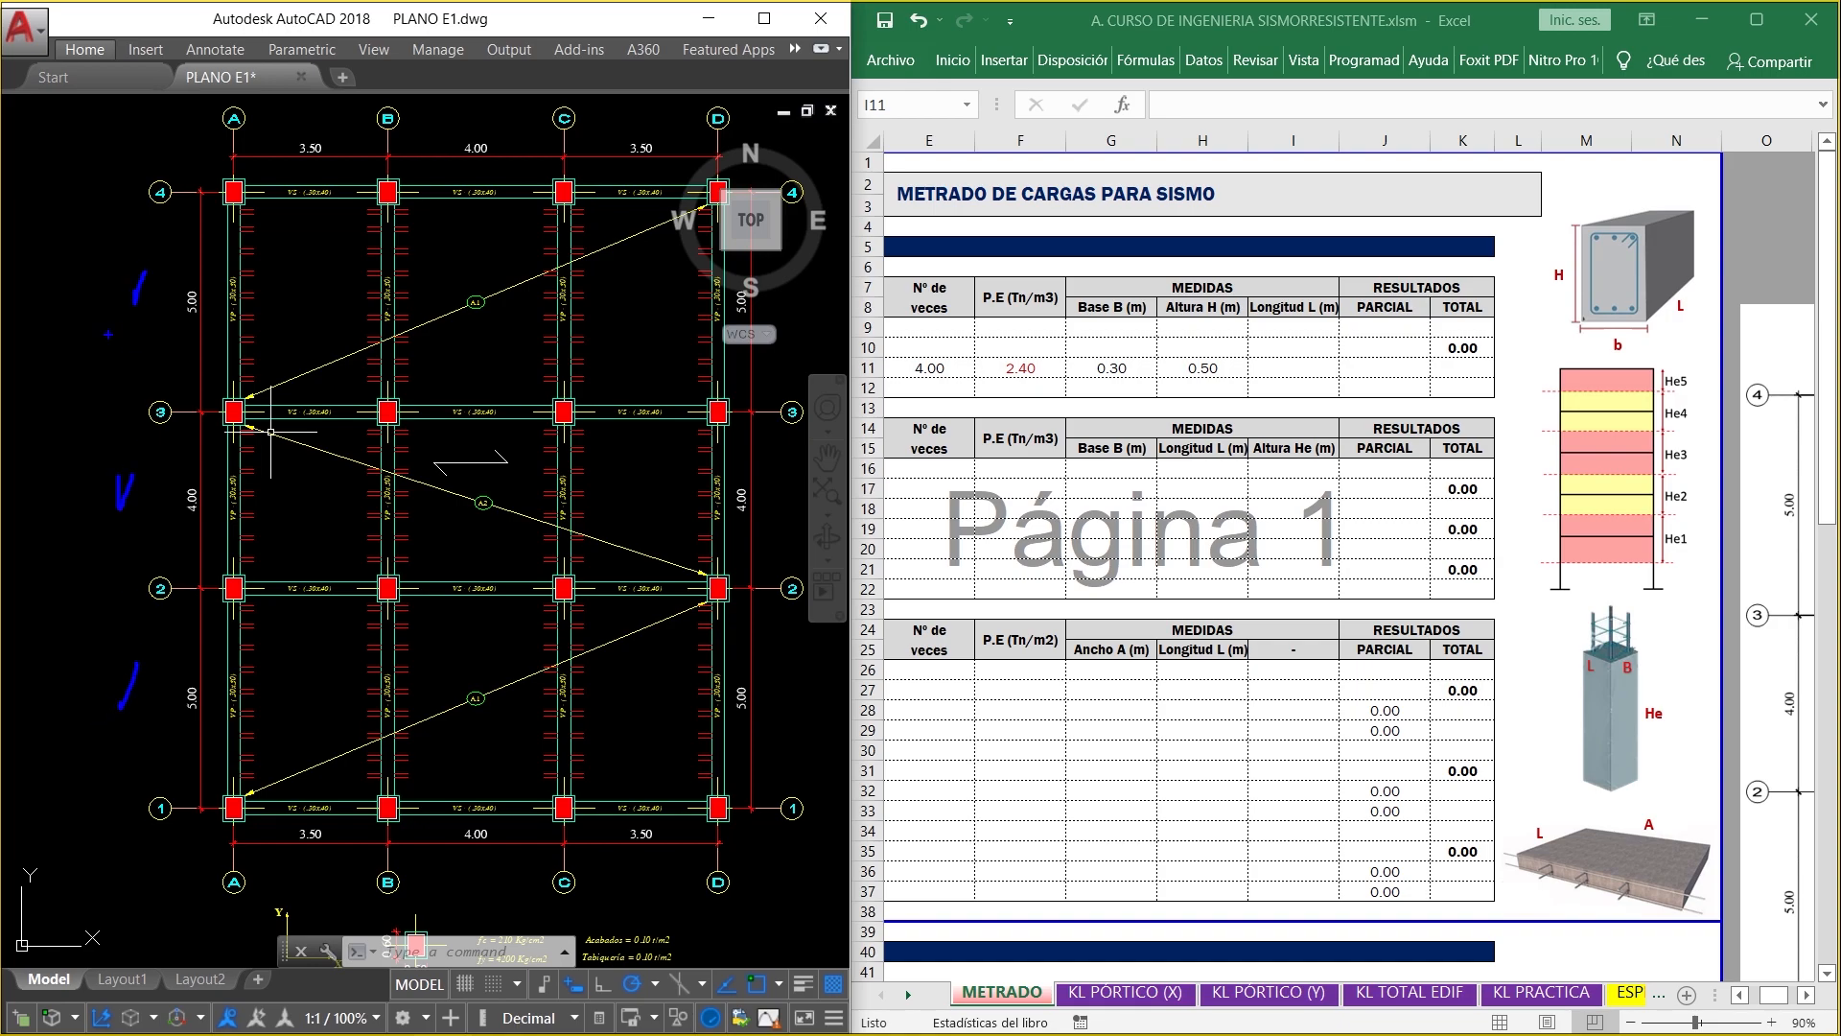
pyautogui.moveTo(81, 378); pyautogui.dragTo(78, 399)
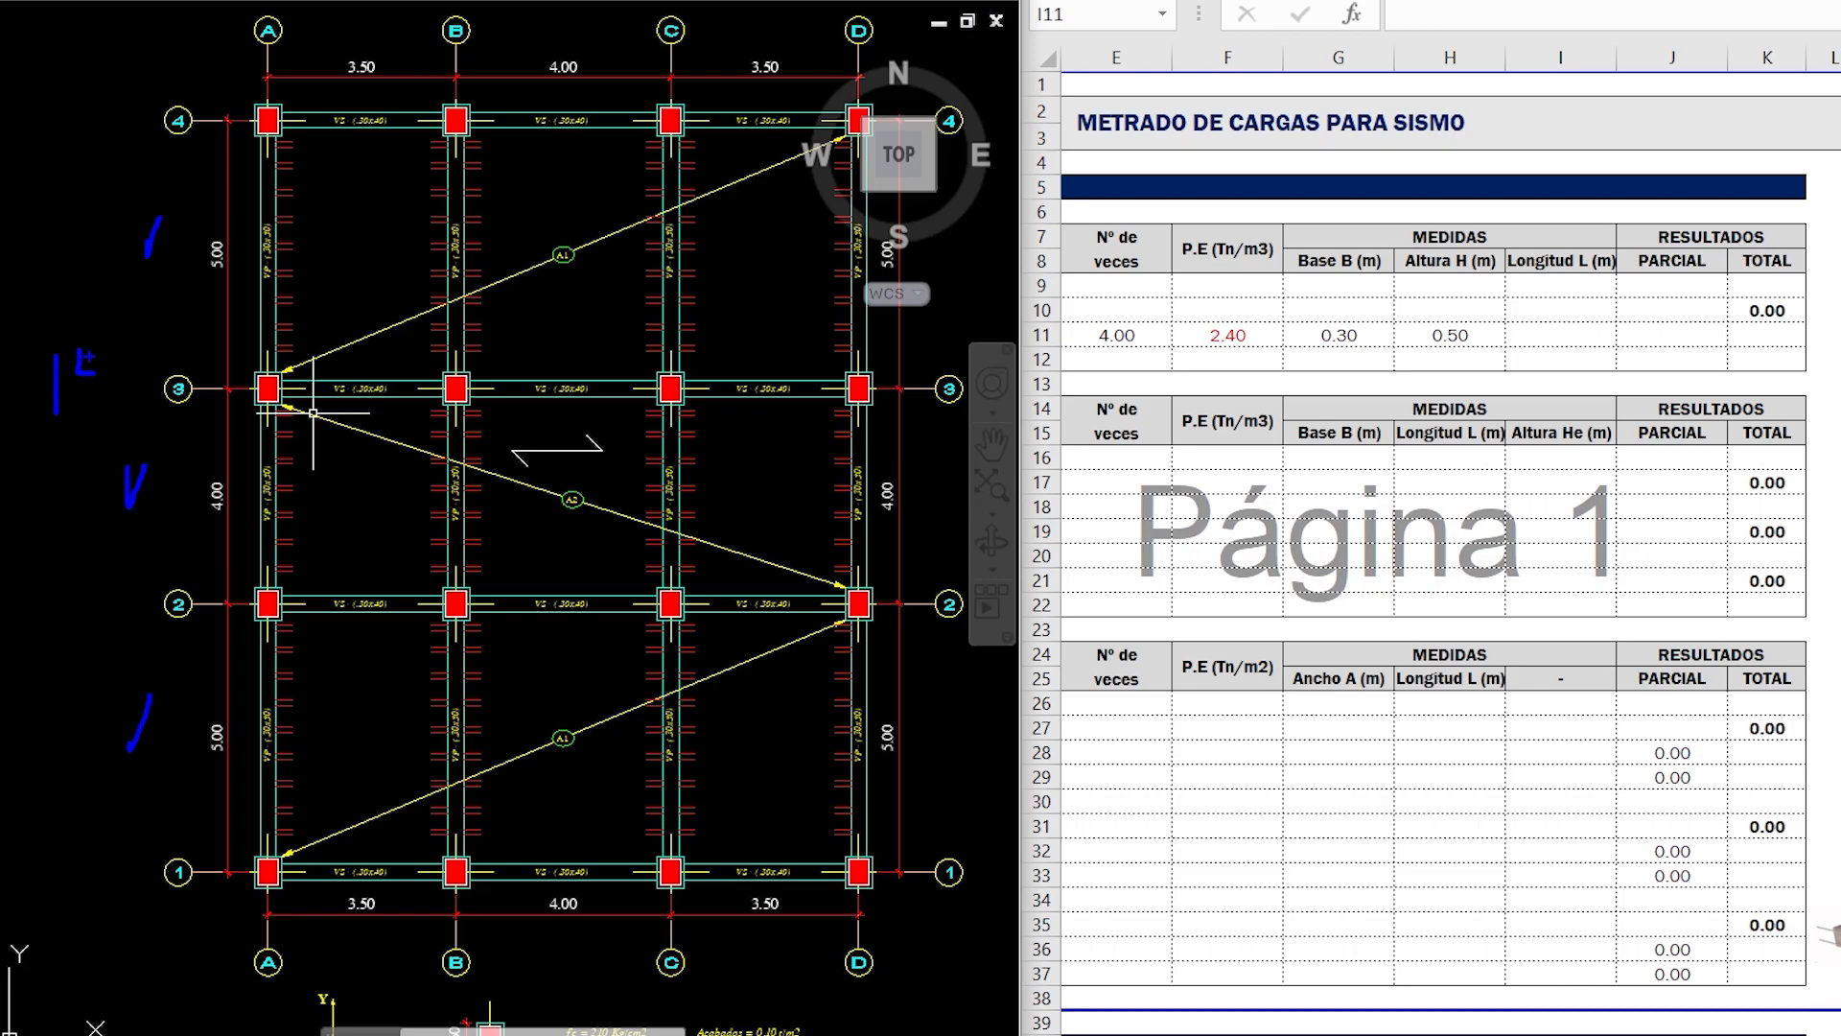
pyautogui.press('Escape')
pyautogui.click(1573, 336)
pyautogui.write('14')
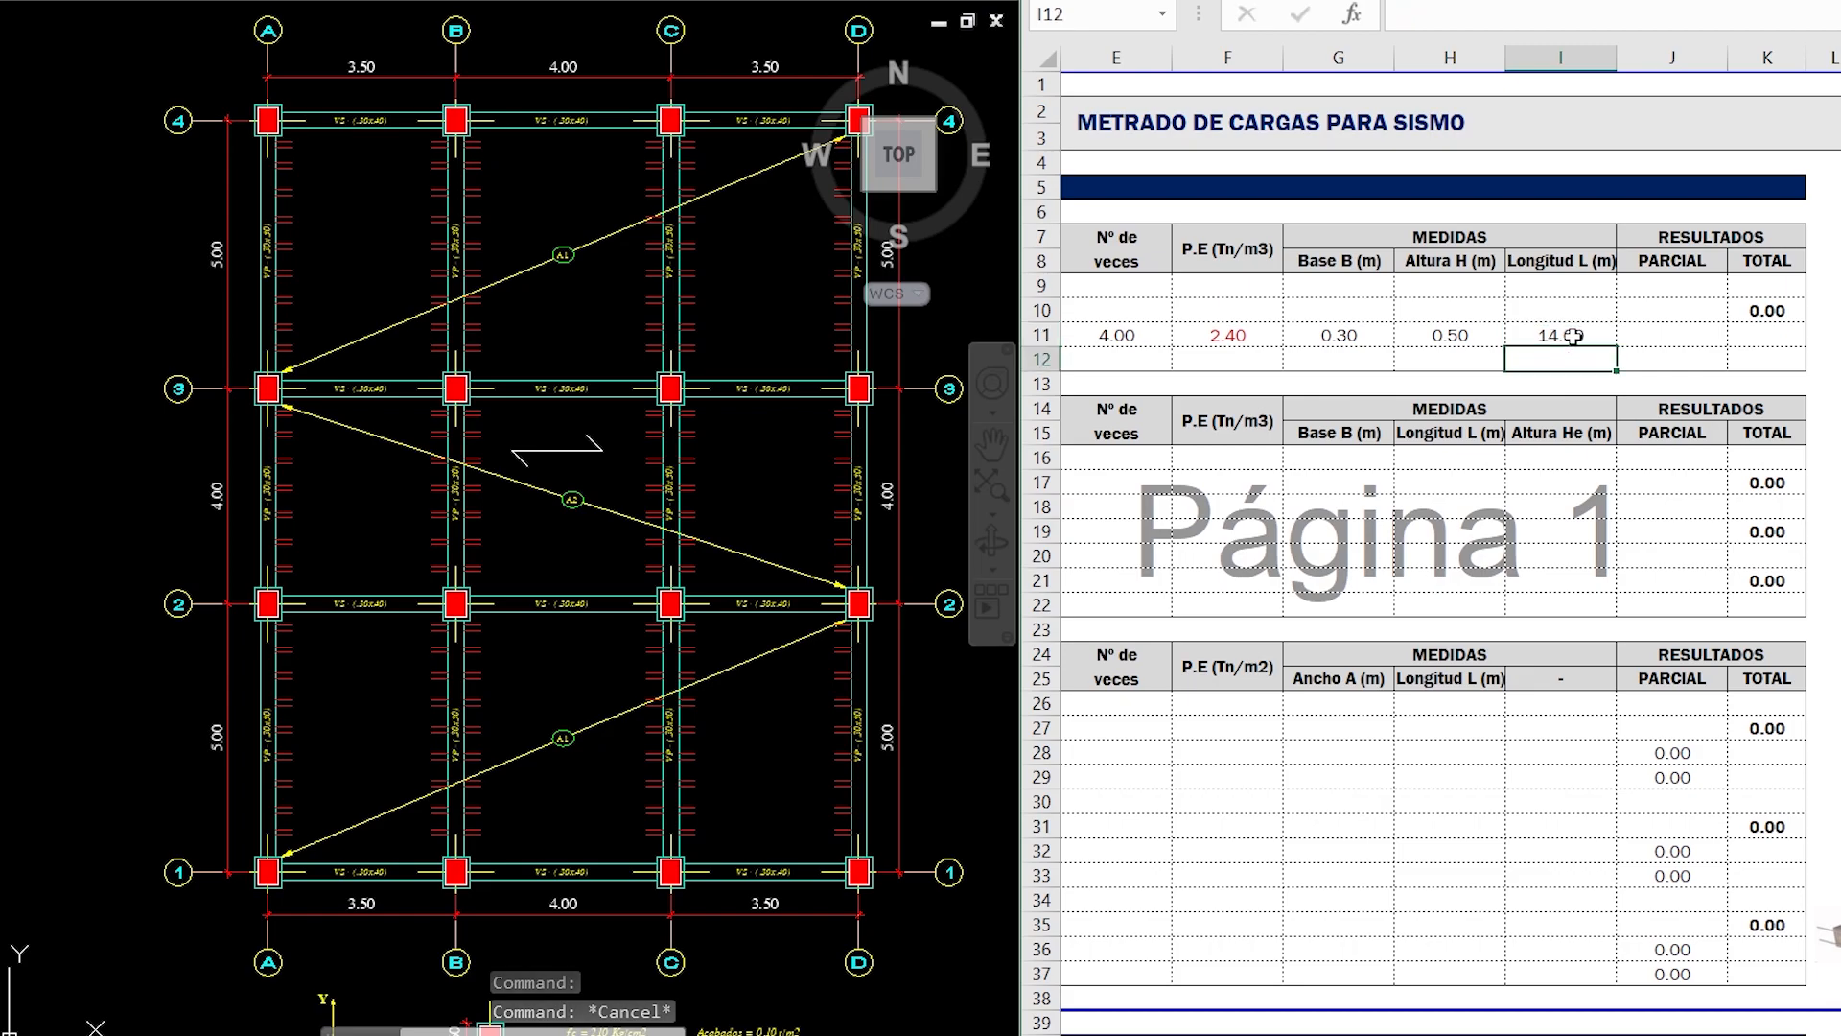
pyautogui.press('Tab')
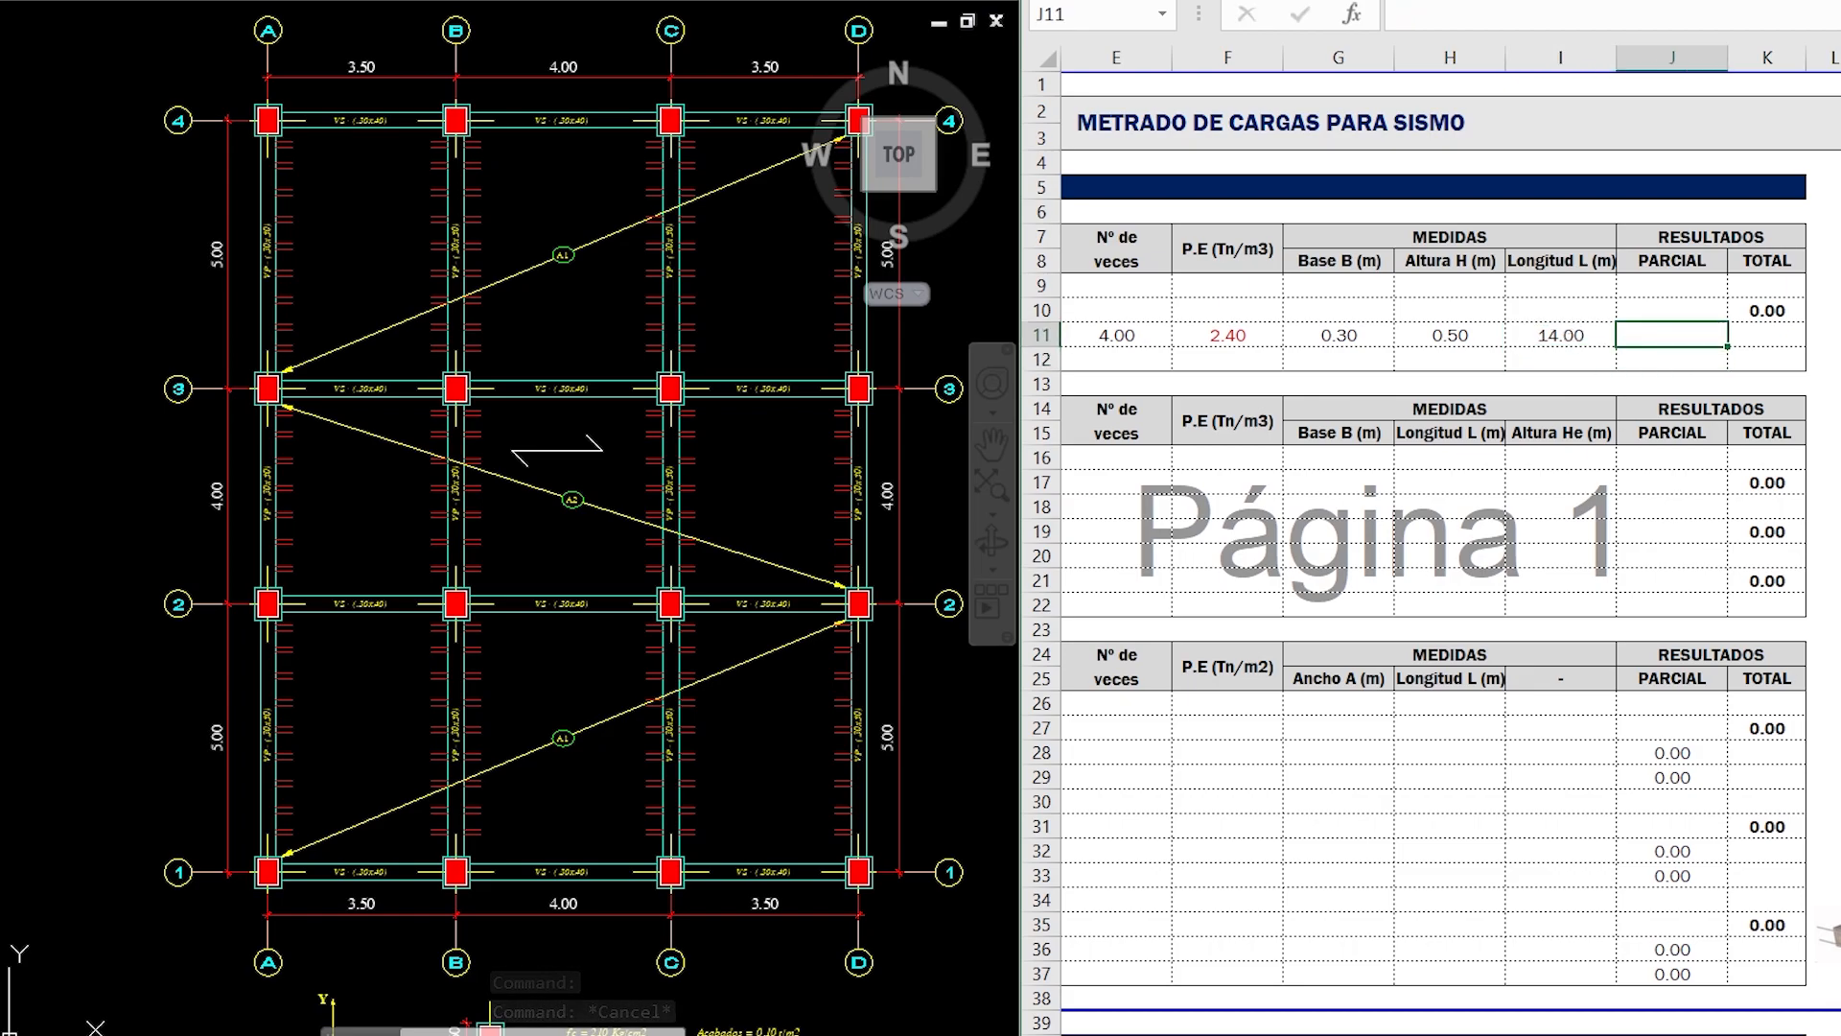
# - Calculate the PARCIAL of Viga 1, 2, 3, 4 (VP) with the PRODUCTO function over E11:I11
pyautogui.hscroll(-4, 1432, 537)
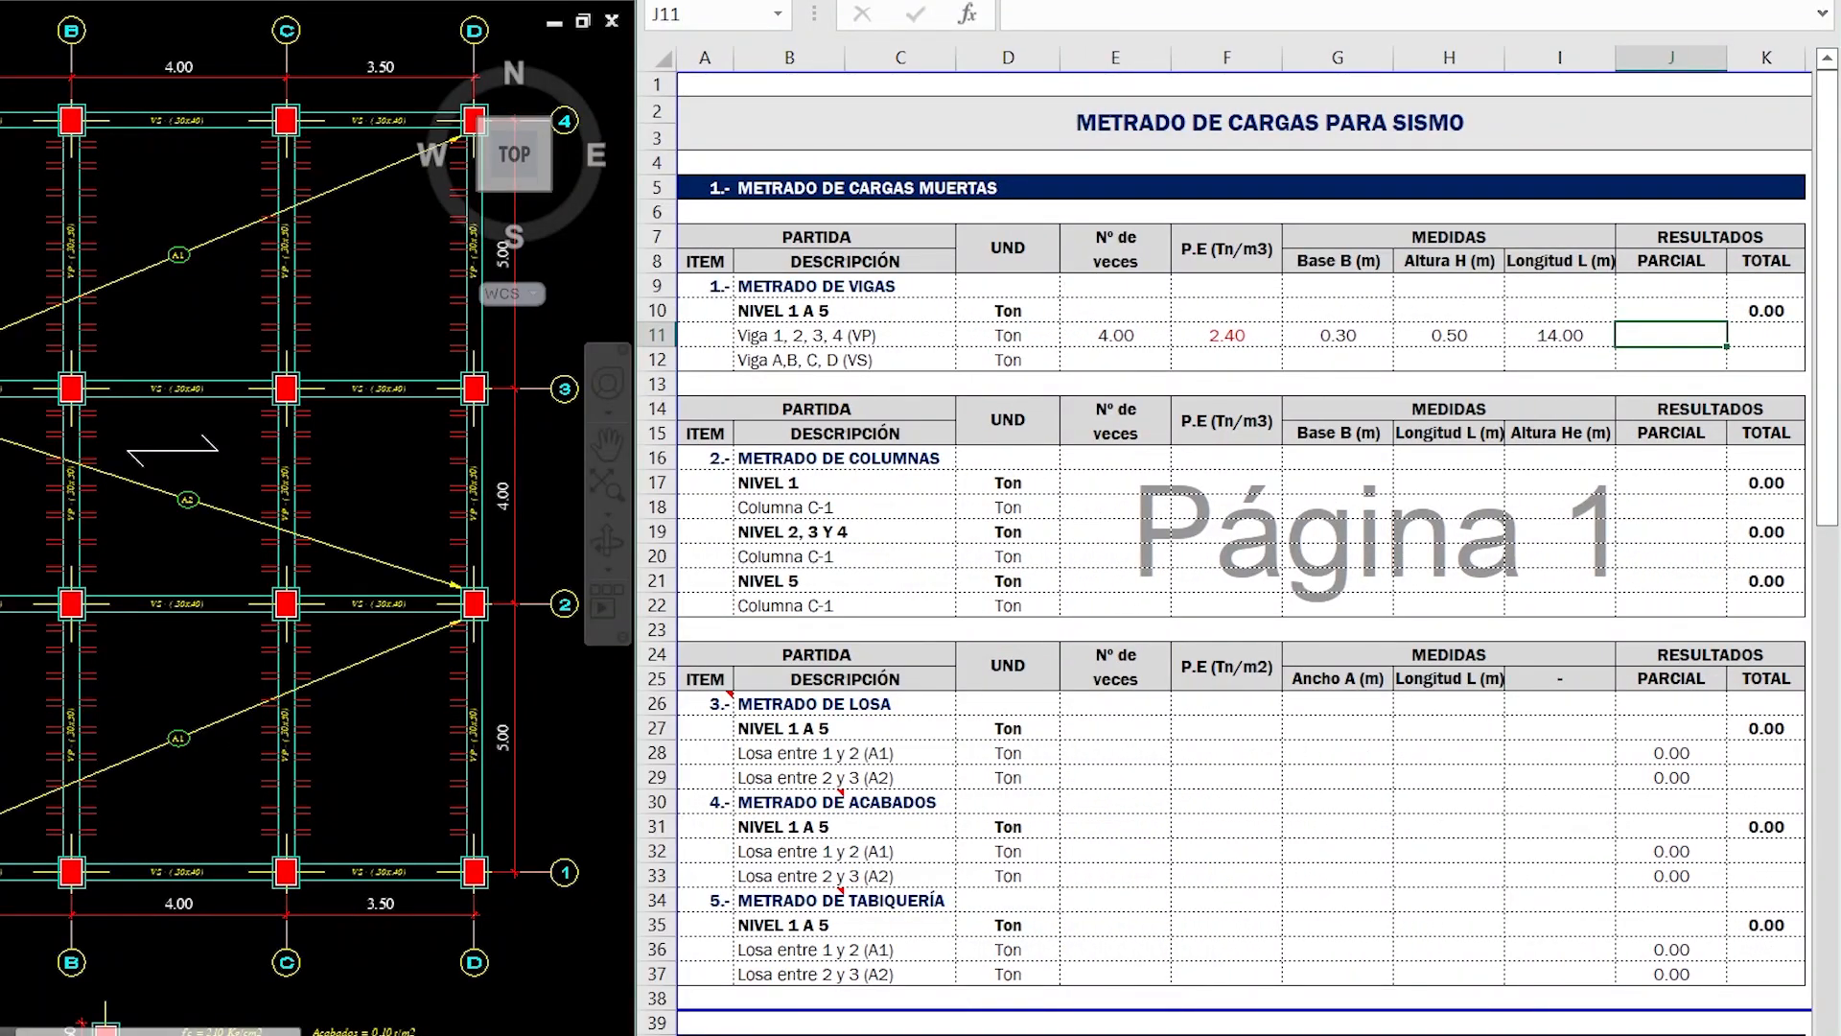
pyautogui.write('=pro')
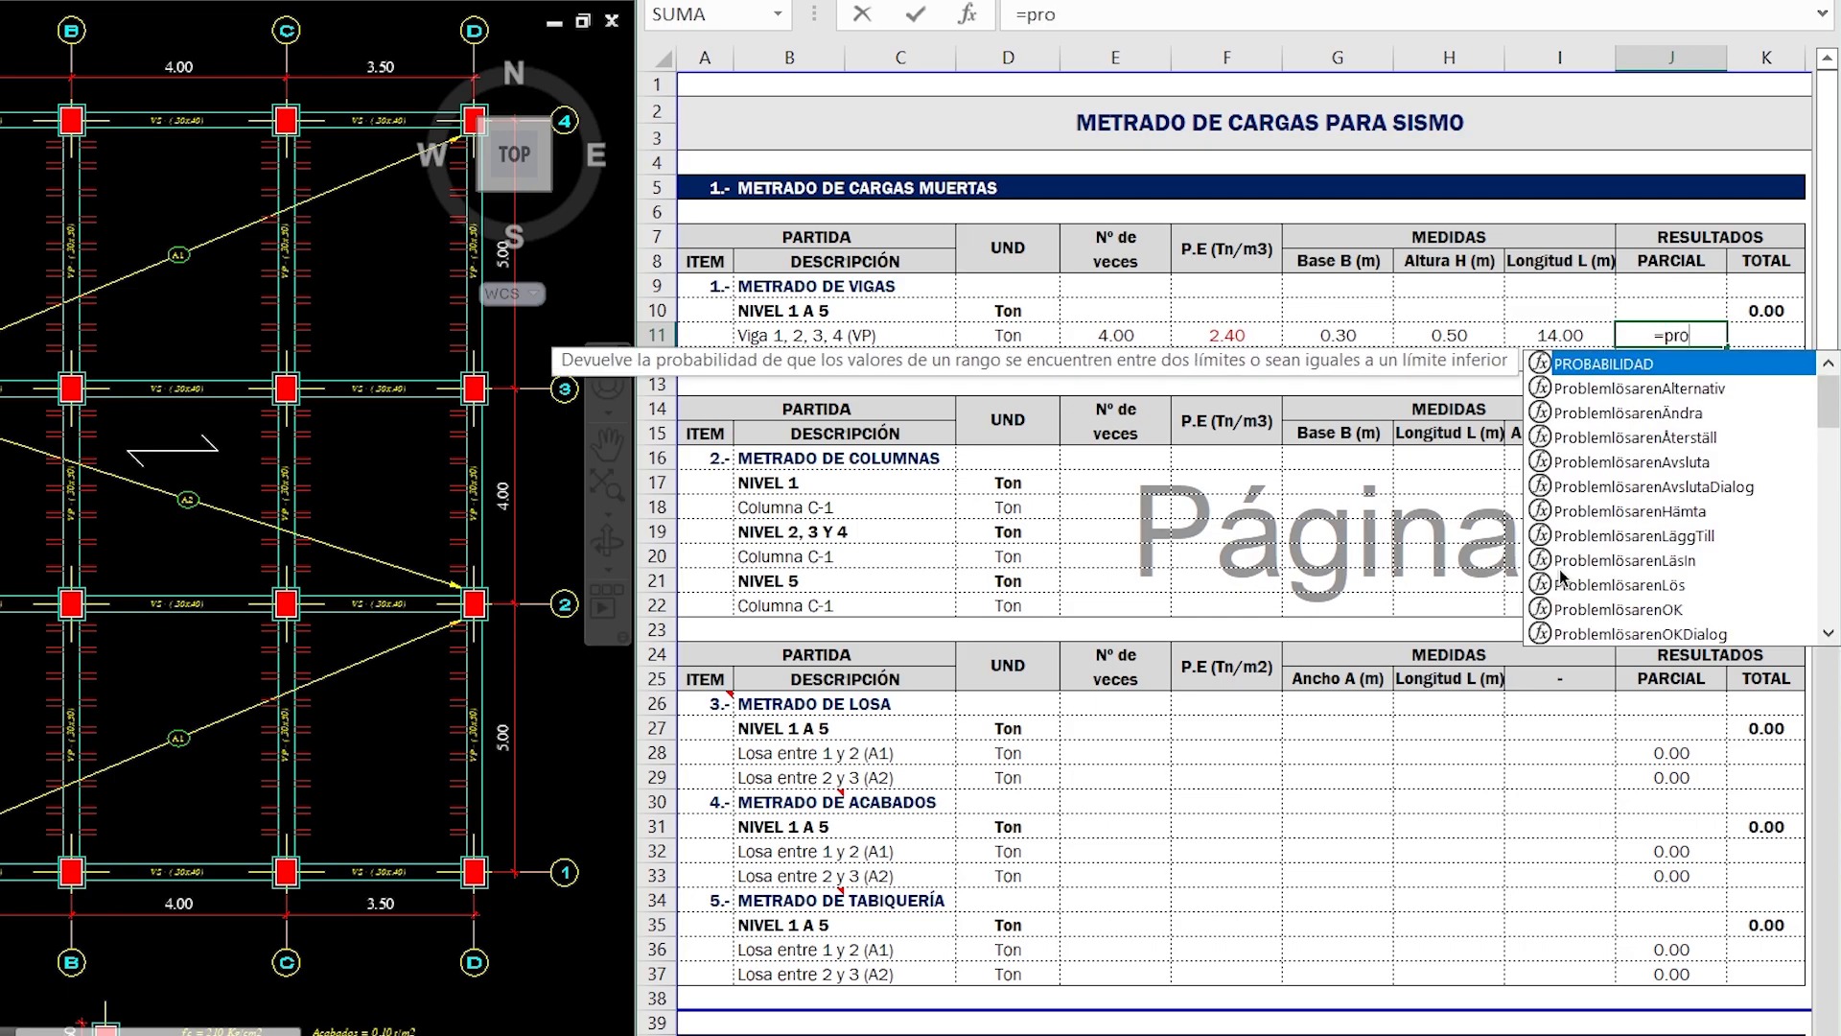
pyautogui.write('d')
pyautogui.doubleClick(1769, 365)
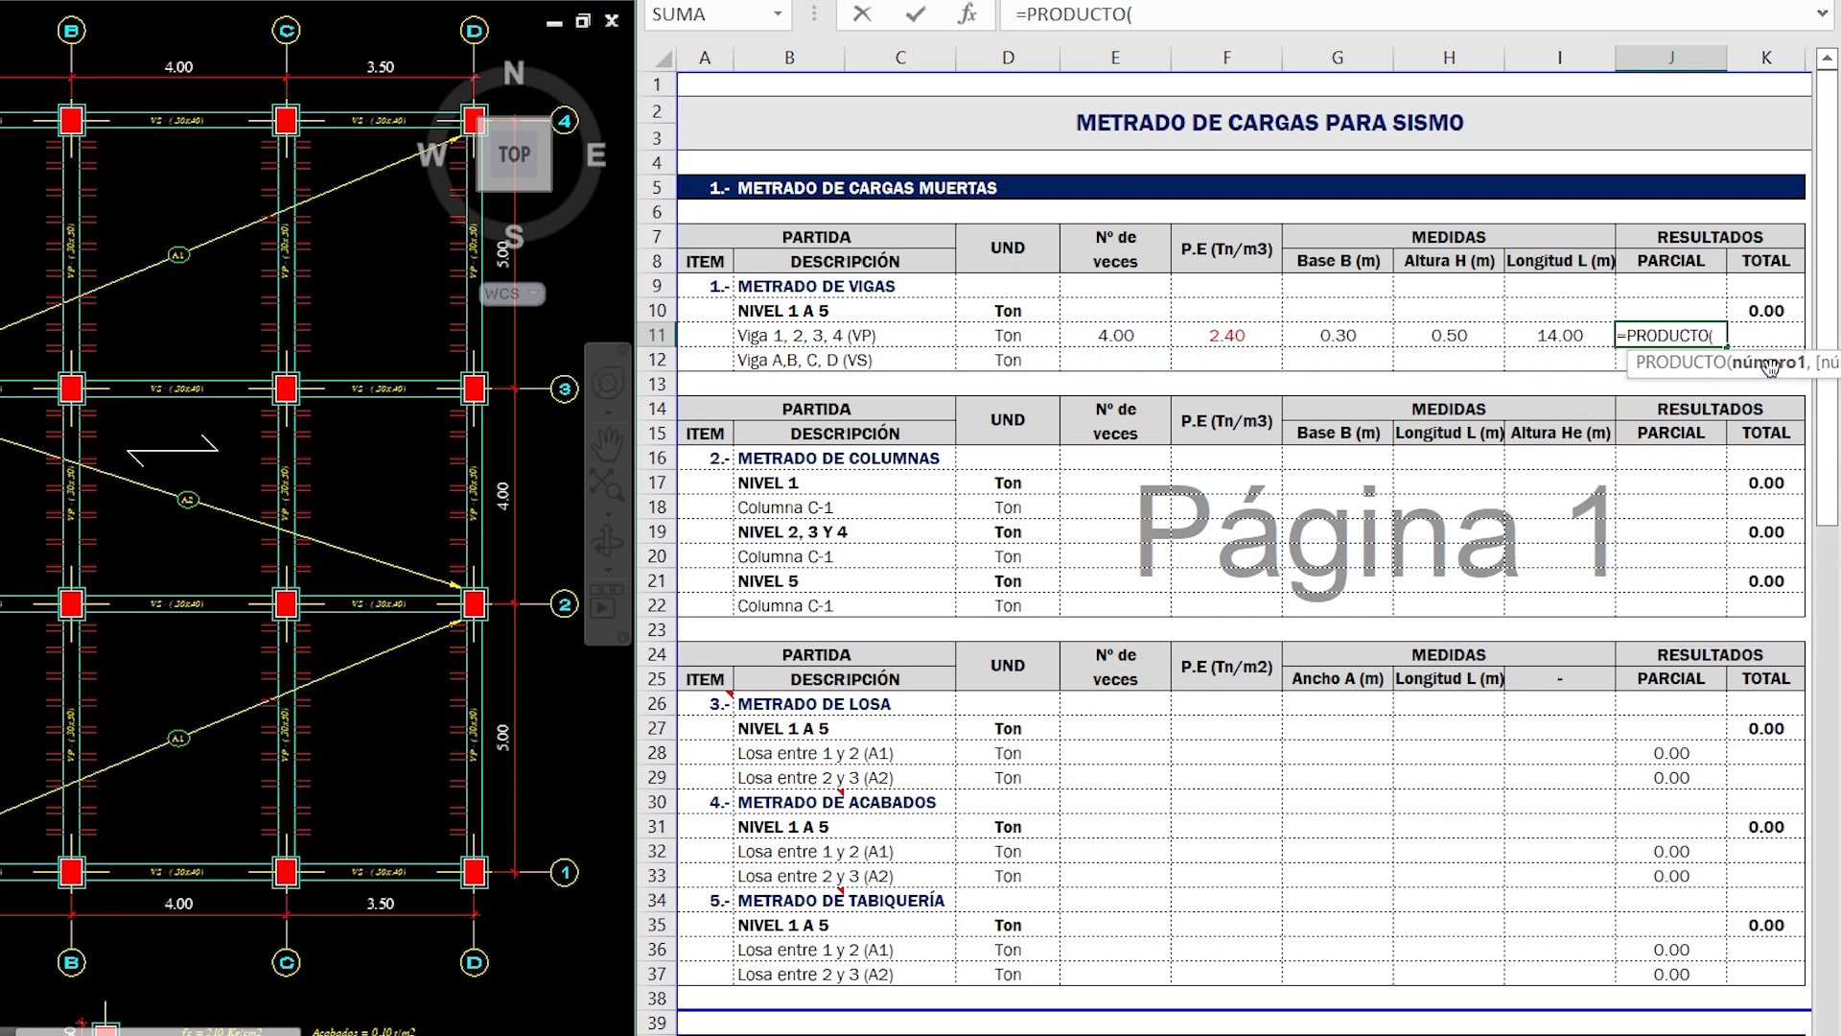
pyautogui.moveTo(1560, 334); pyautogui.dragTo(1130, 333)
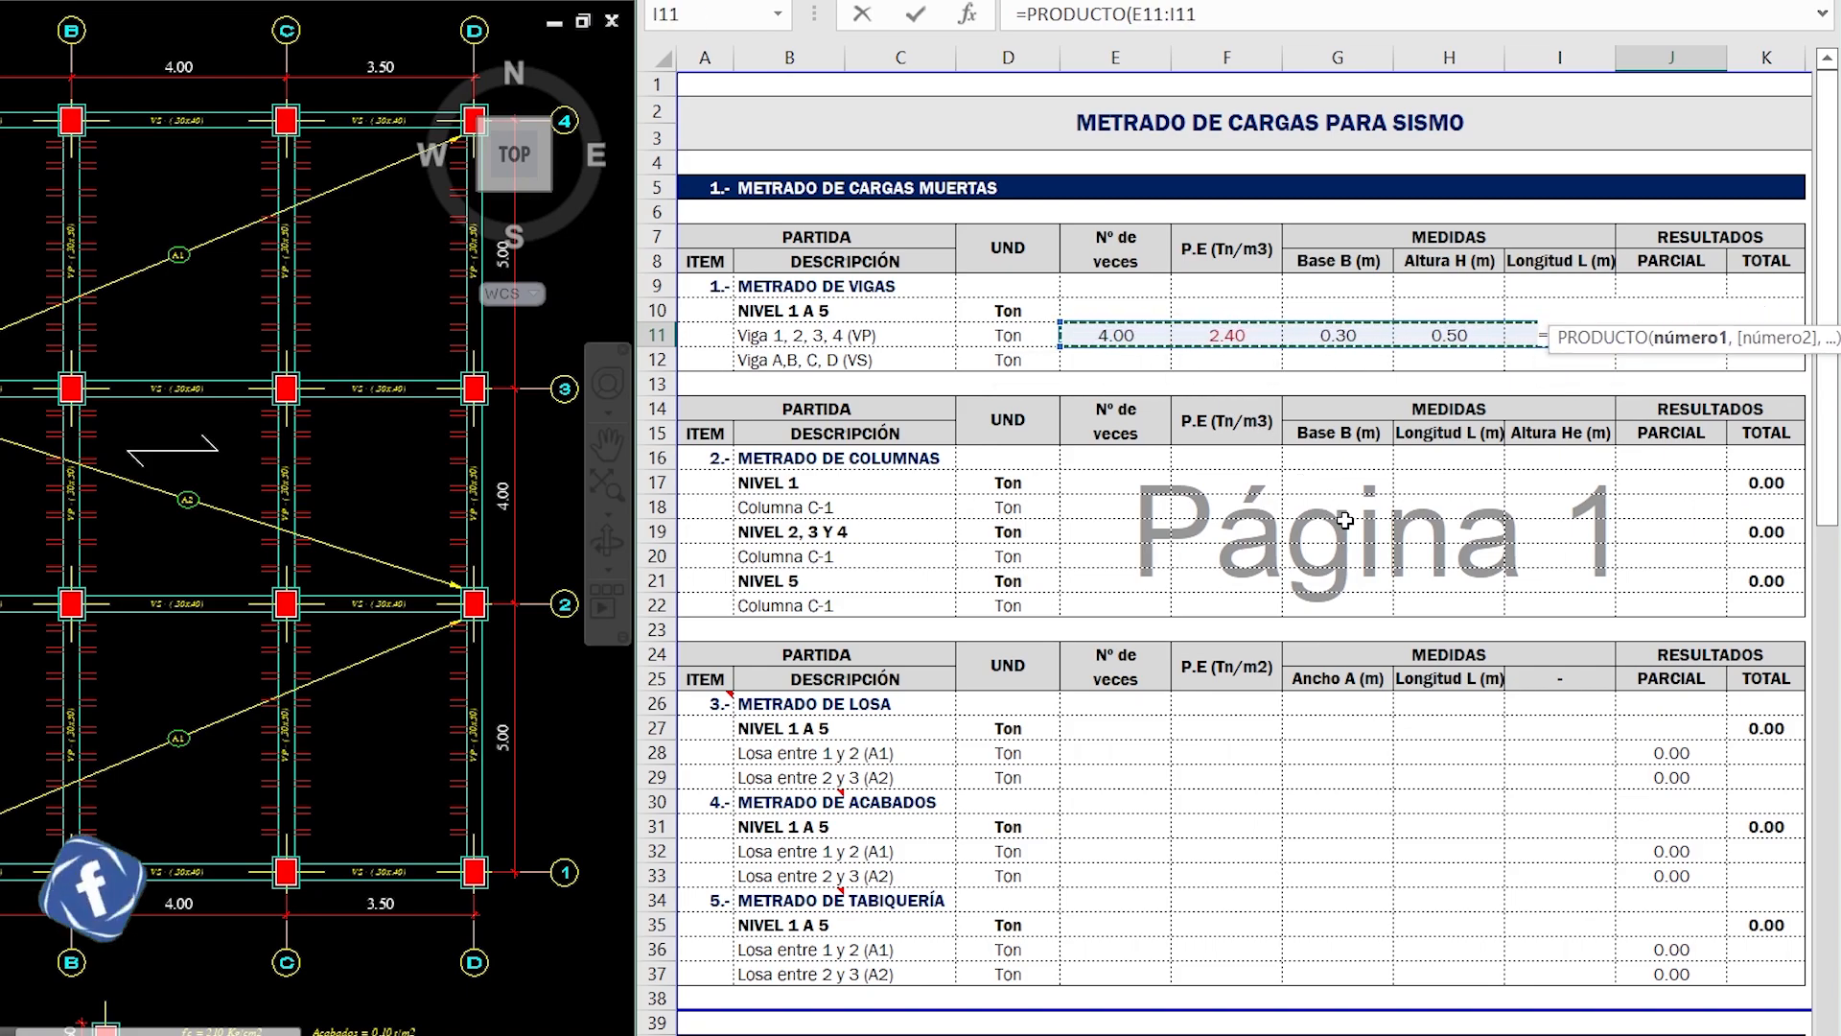
pyautogui.press('Return')
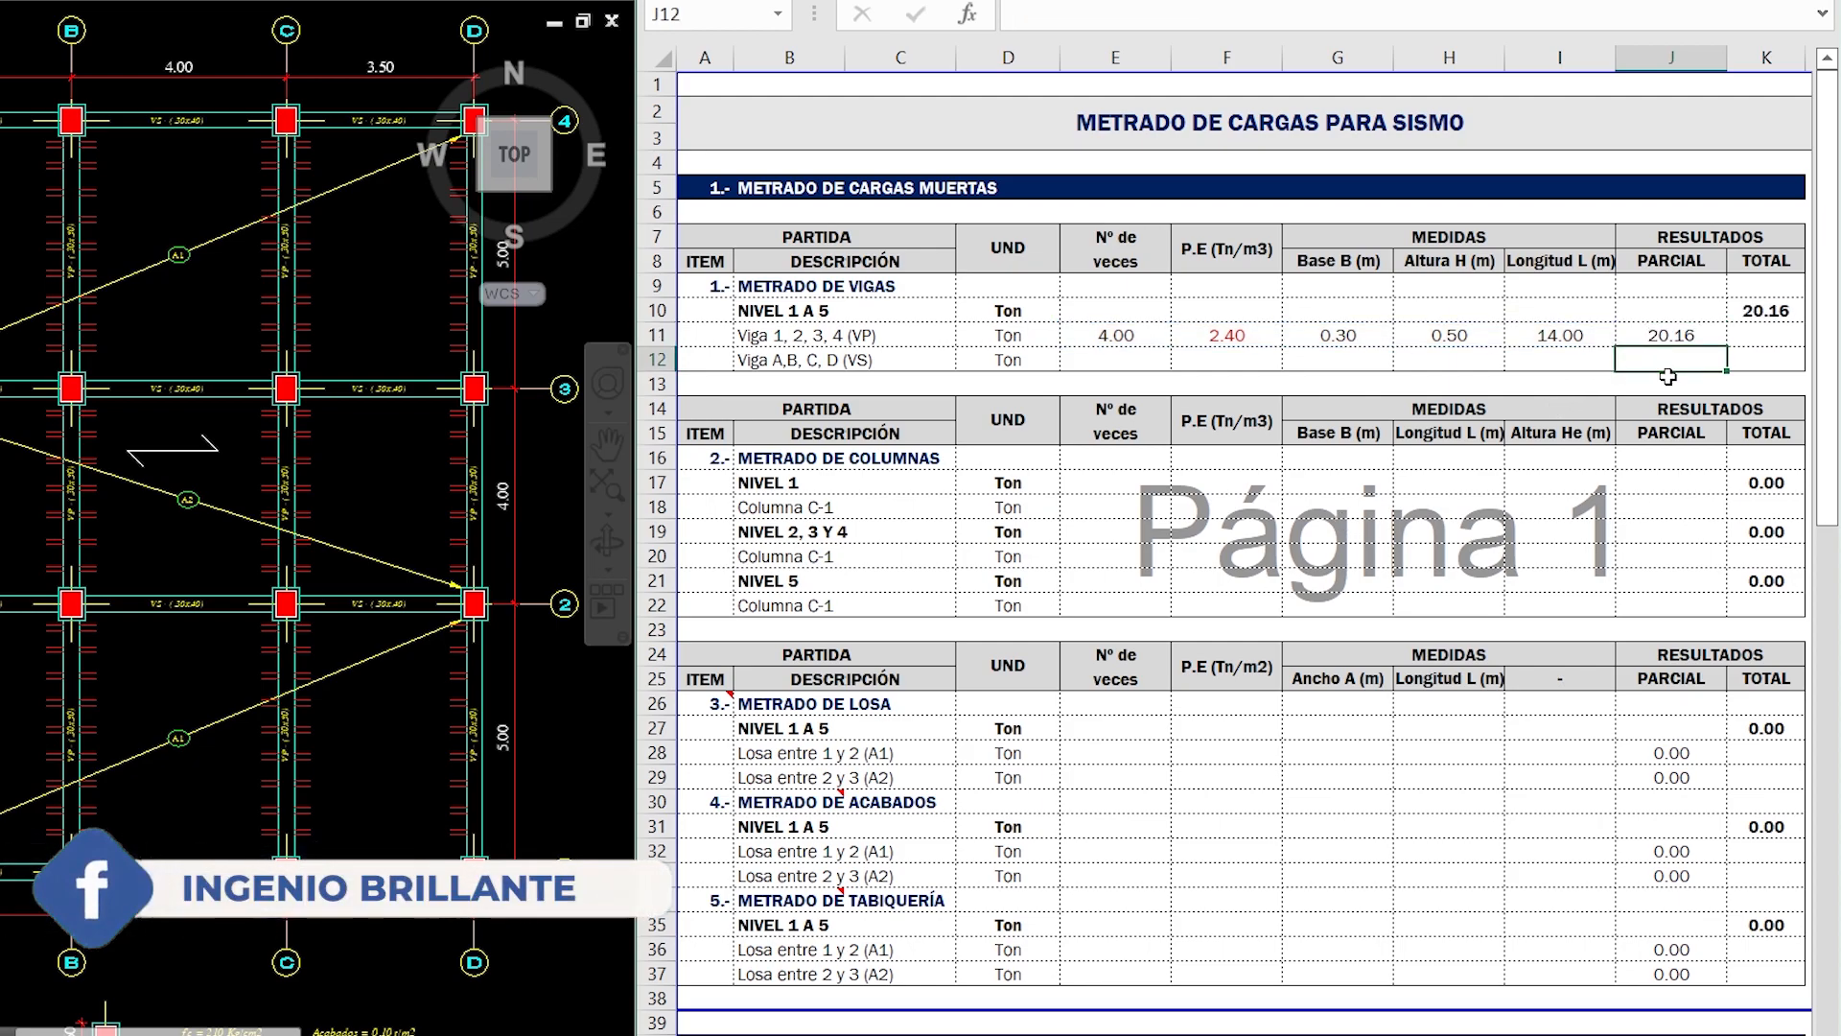
# - Copy the VP beam's quantities and partial formula down to Viga A,B,C,D (VS), and review the copied count, specific weight and base
pyautogui.moveTo(1127, 335); pyautogui.dragTo(1729, 371)
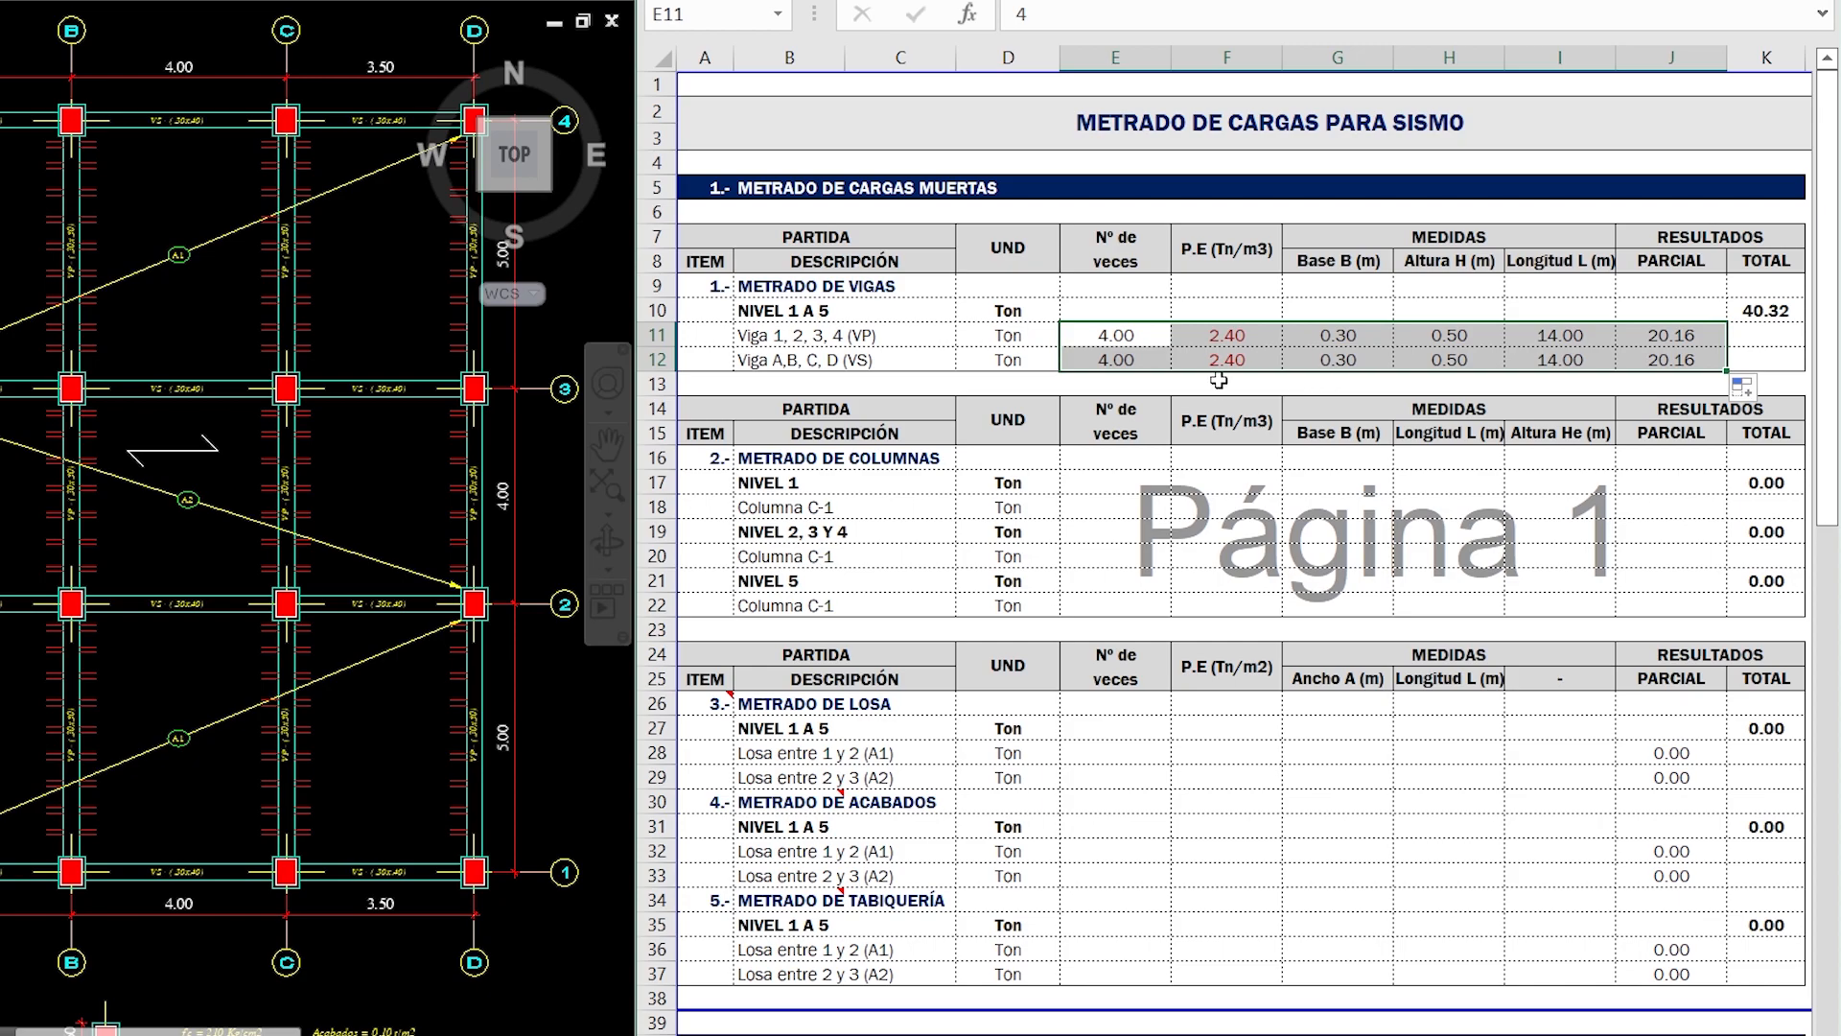
pyautogui.click(1104, 363)
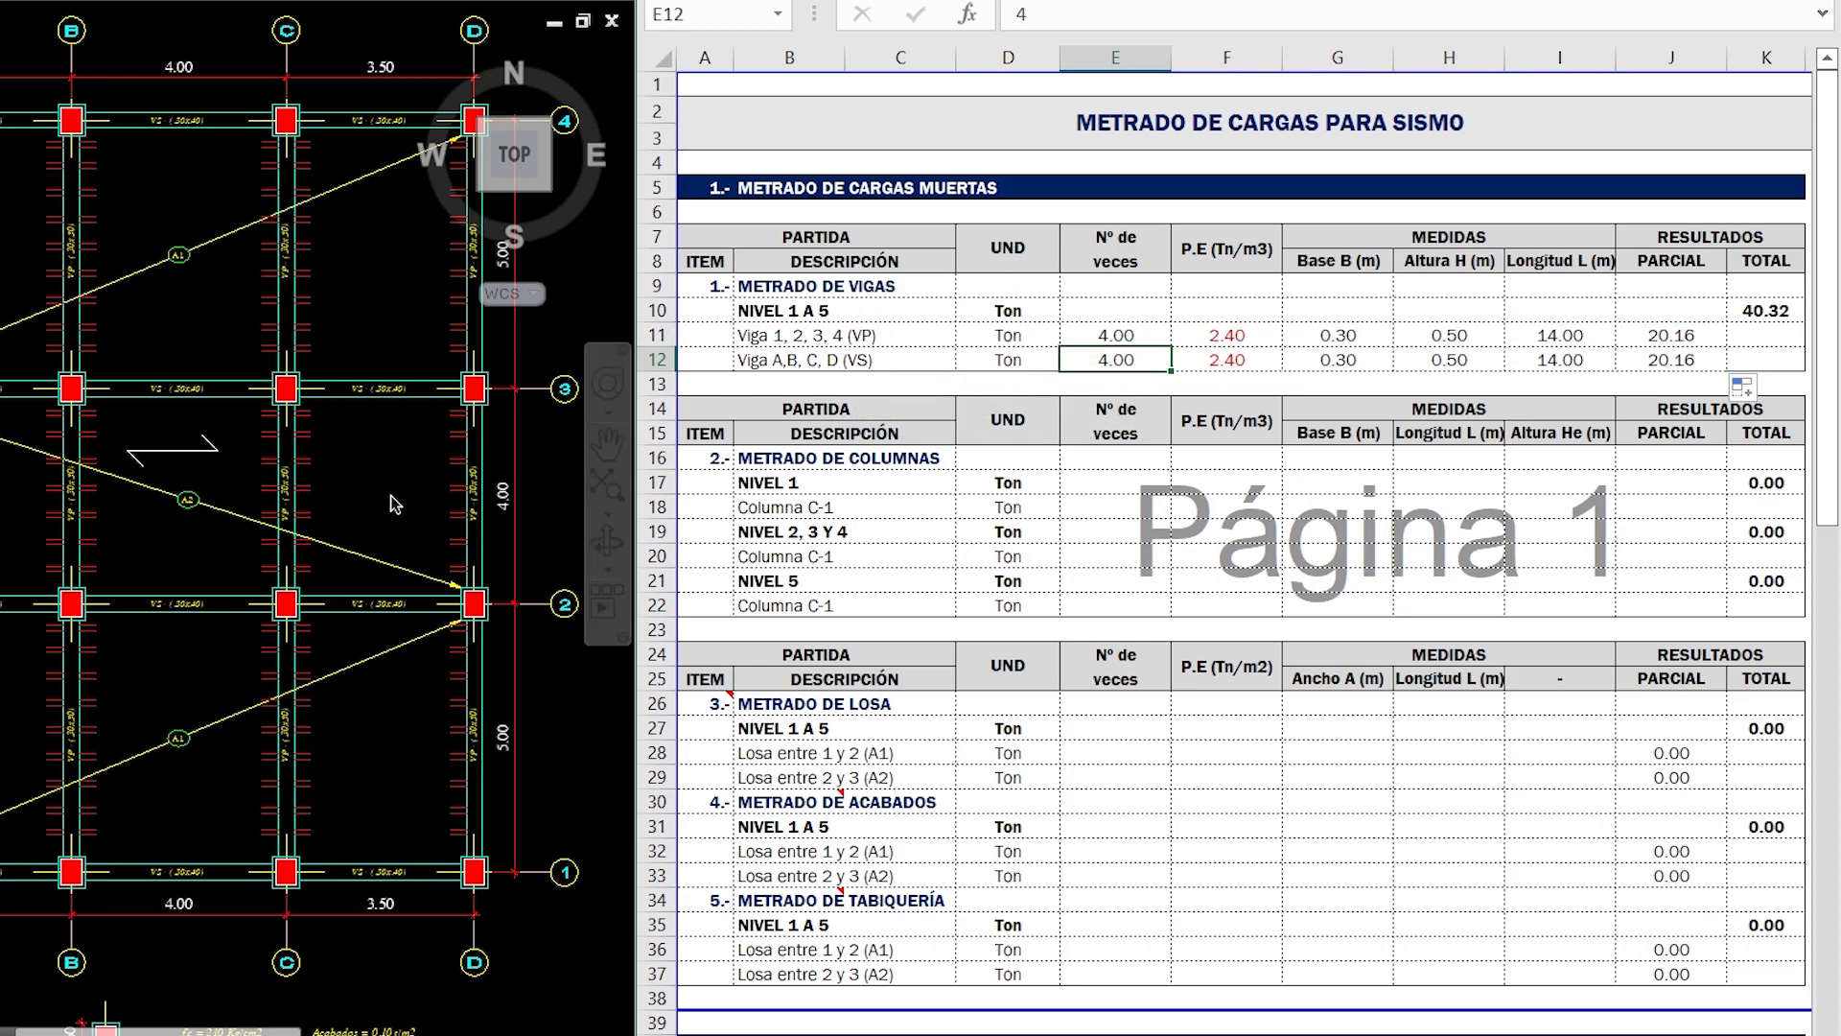
pyautogui.moveTo(348, 478); pyautogui.dragTo(284, 495, button='middle')
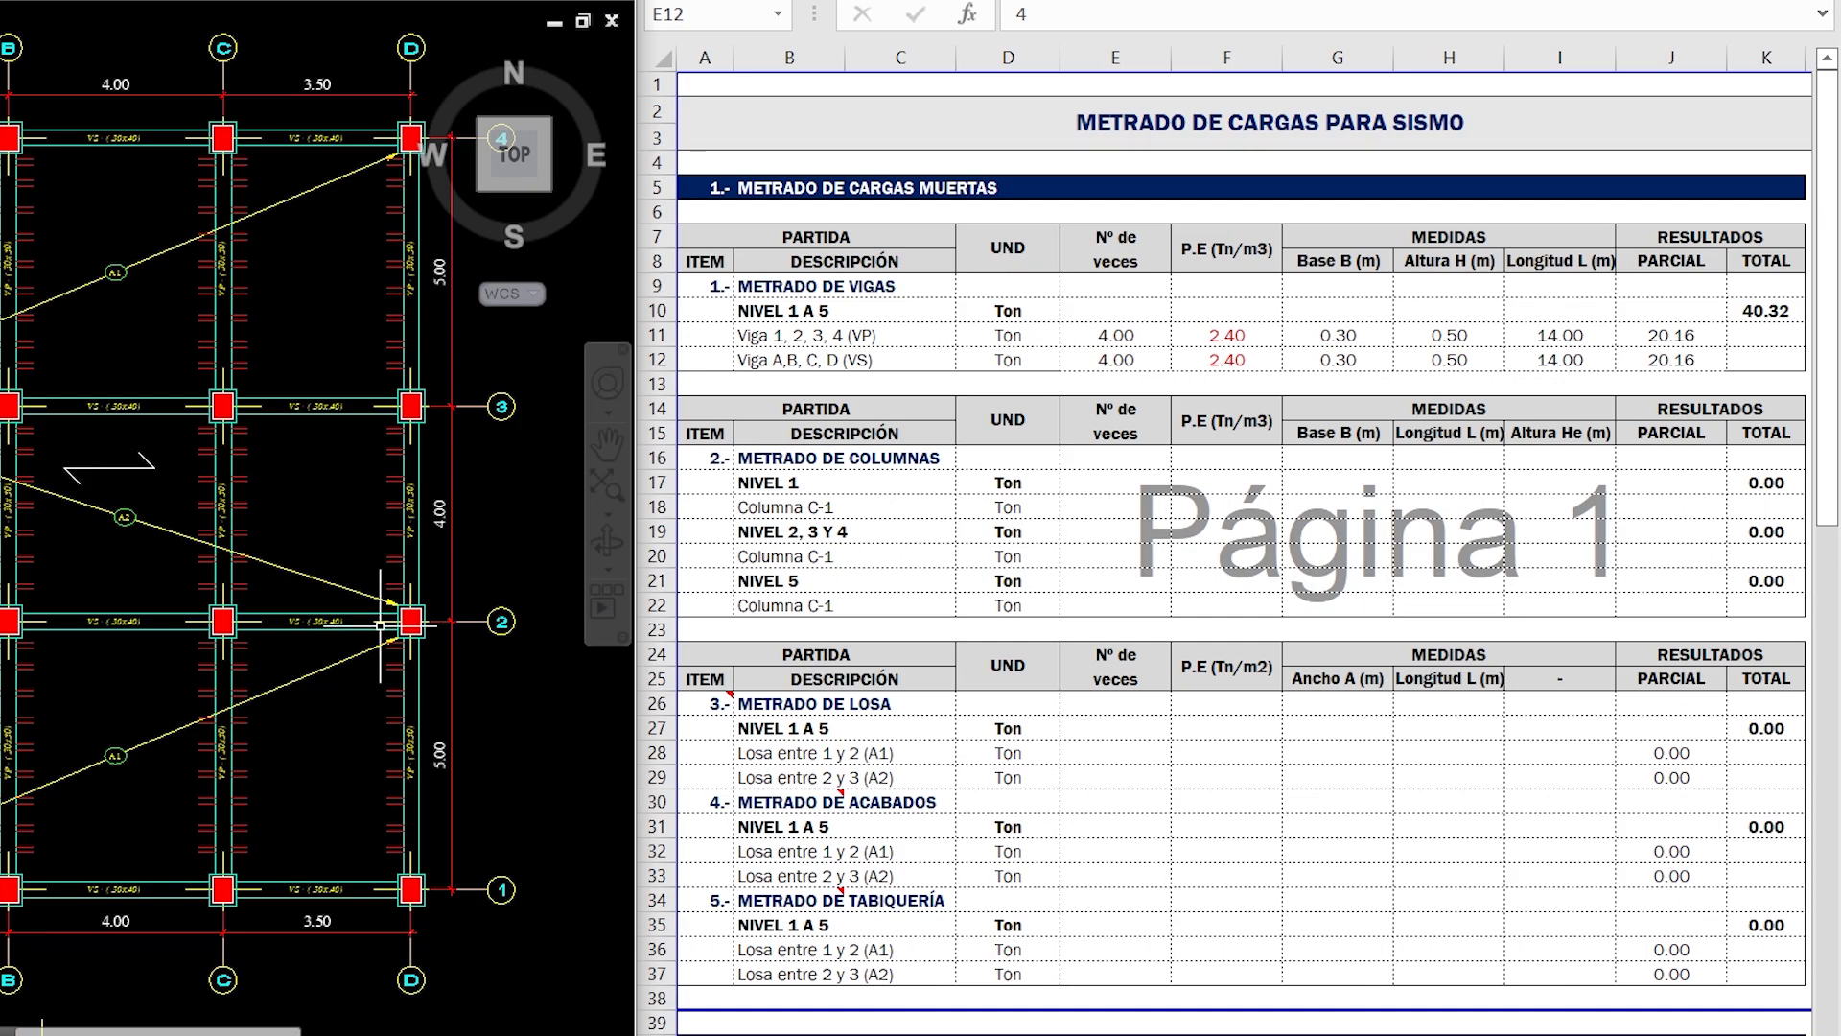
pyautogui.click(1228, 360)
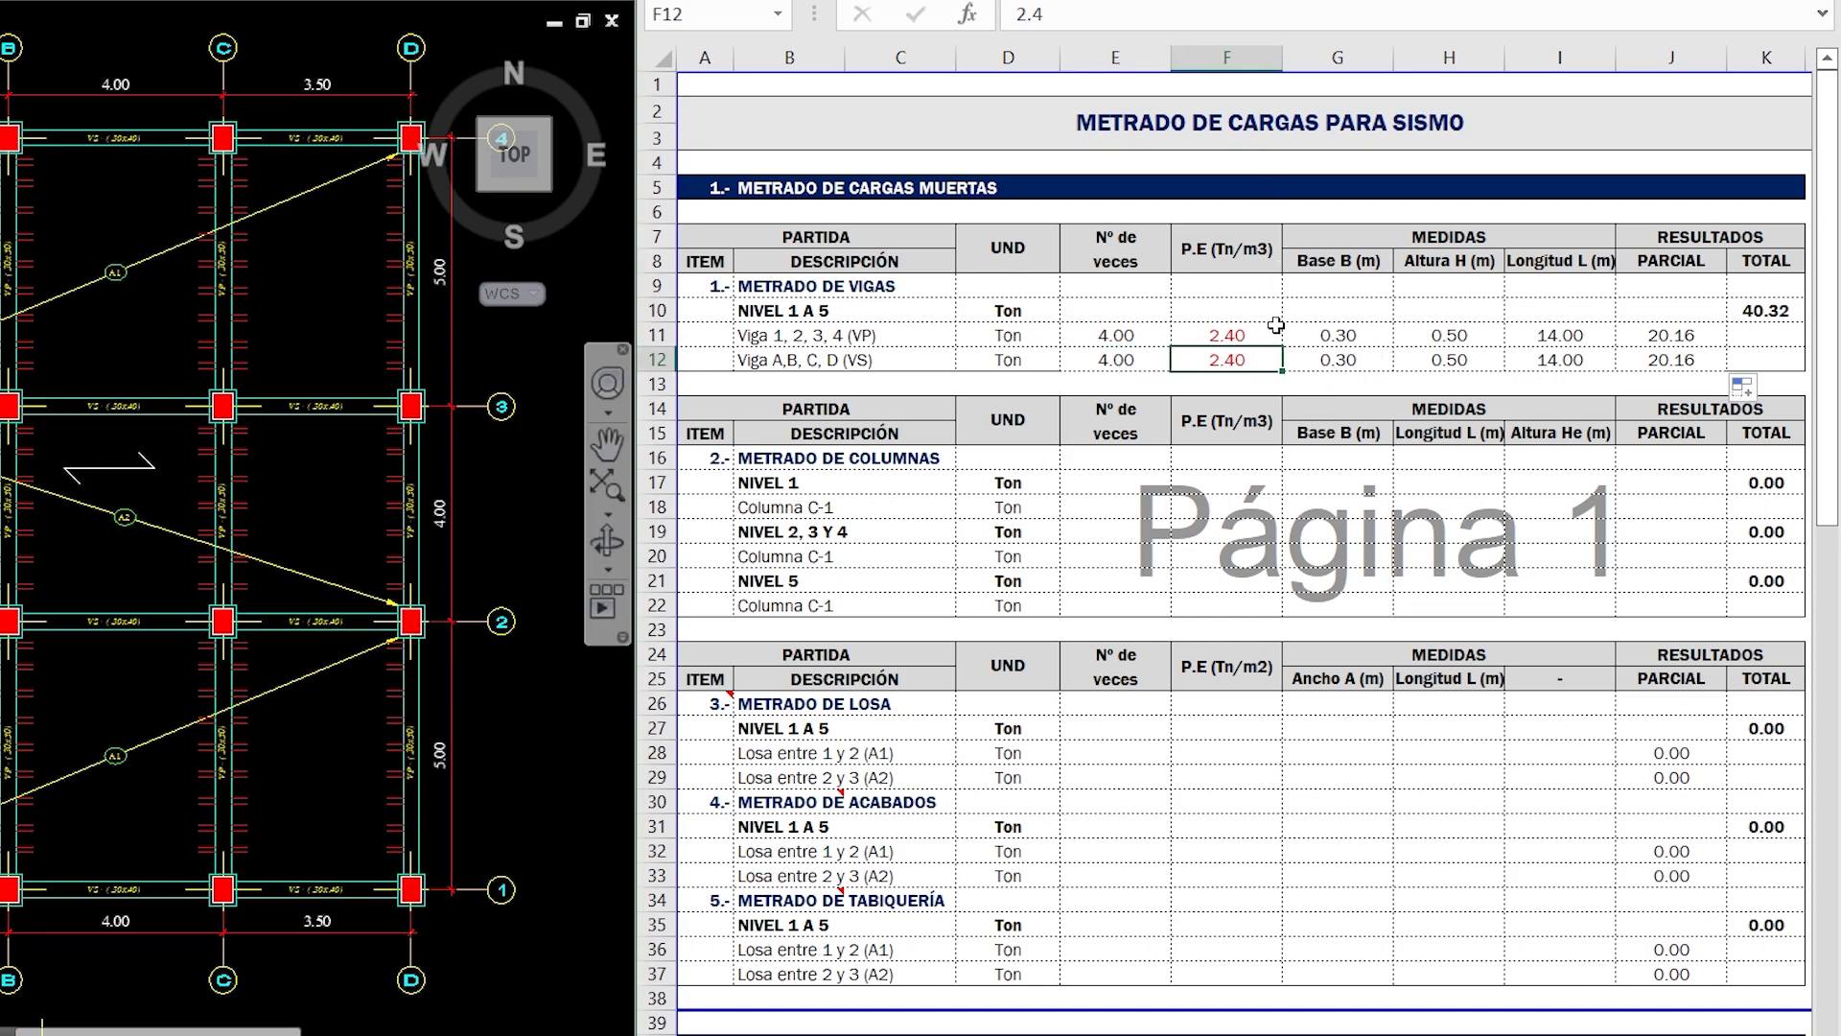
pyautogui.click(1352, 358)
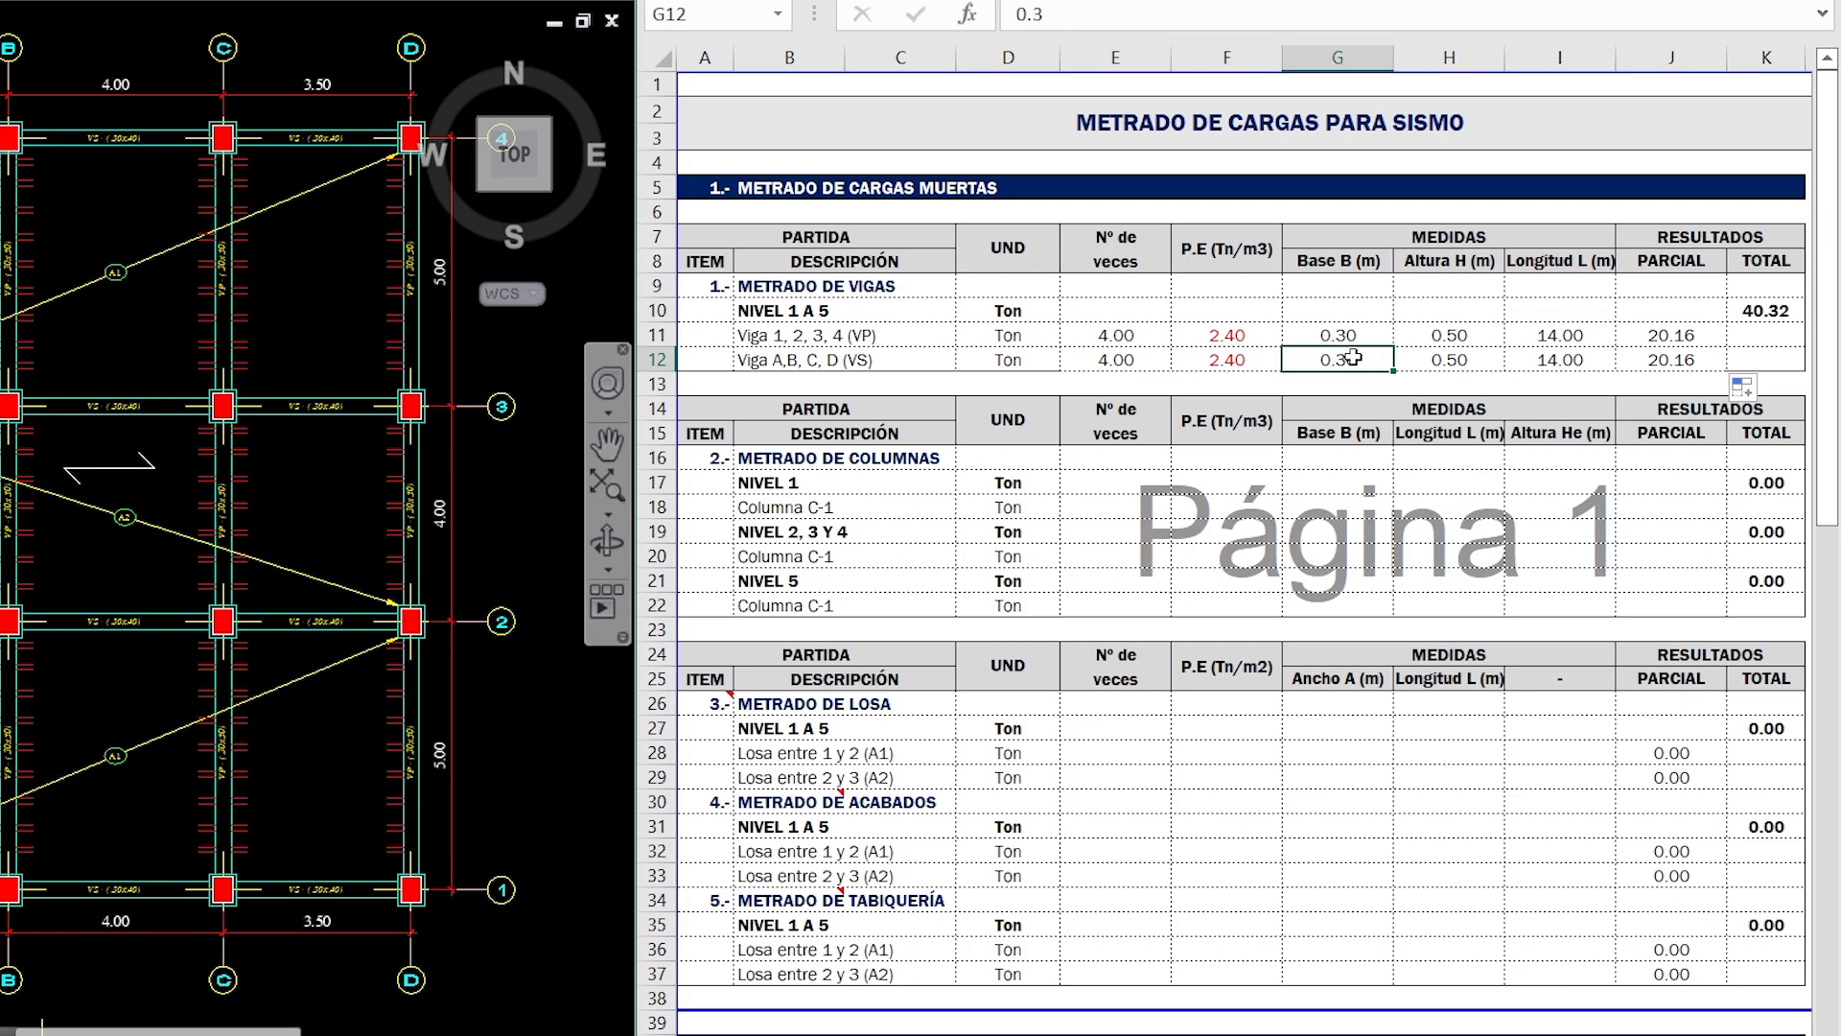
# - Check the VS beam section on the AutoCAD plan and set the height of Viga A,B,C,D (VS) to 0.40 m
pyautogui.scroll(4, 277, 467)
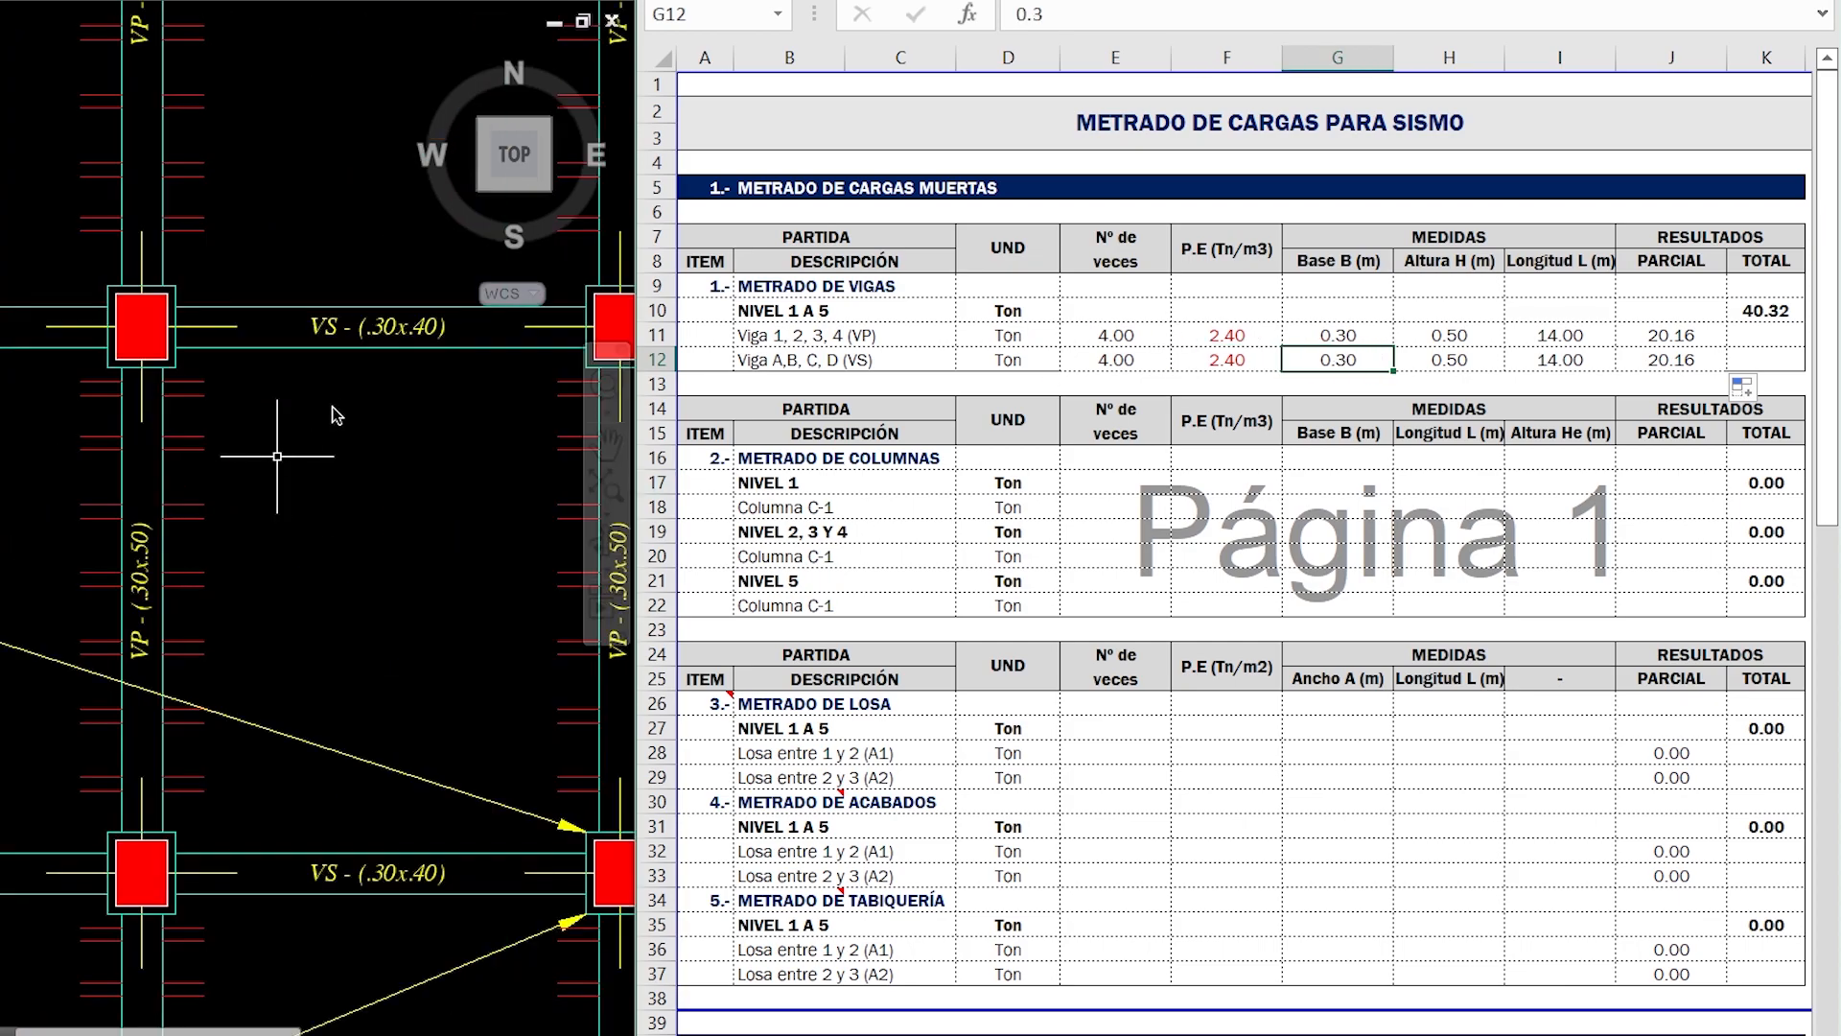
pyautogui.click(335, 404)
pyautogui.moveTo(334, 405); pyautogui.dragTo(531, 433, button='middle')
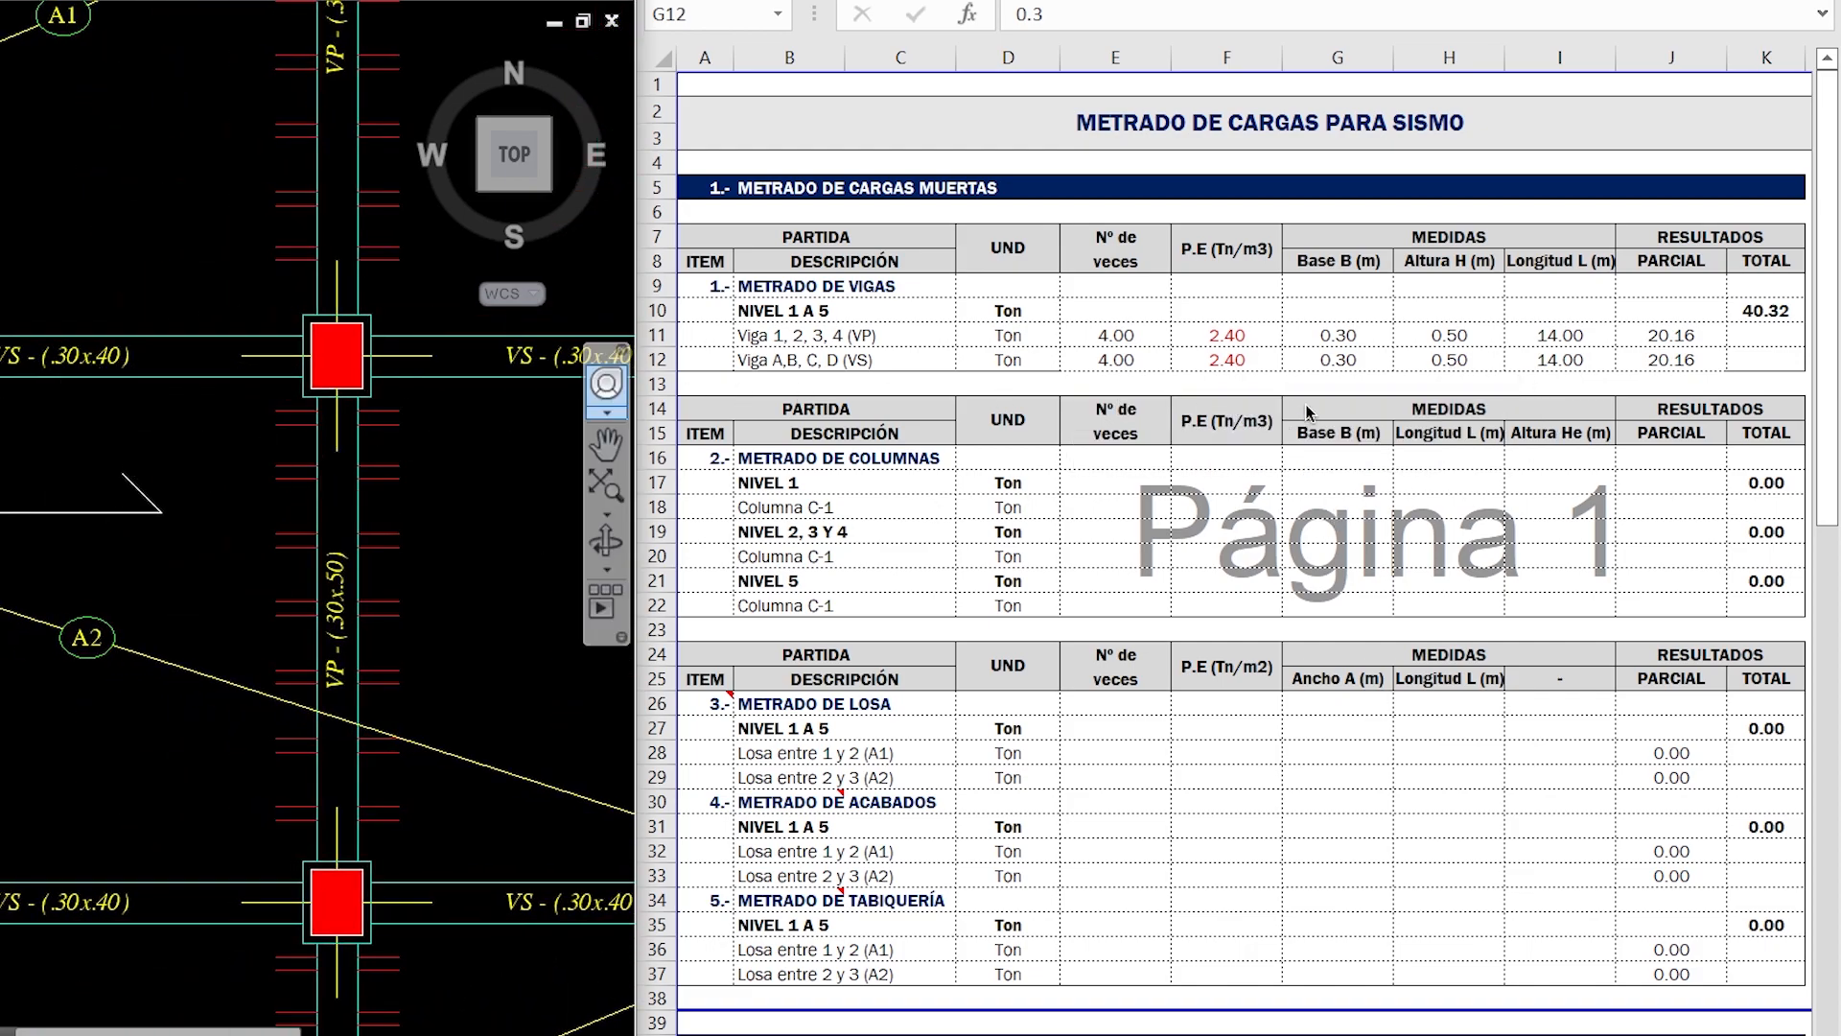
pyautogui.click(1476, 359)
pyautogui.click(1475, 359)
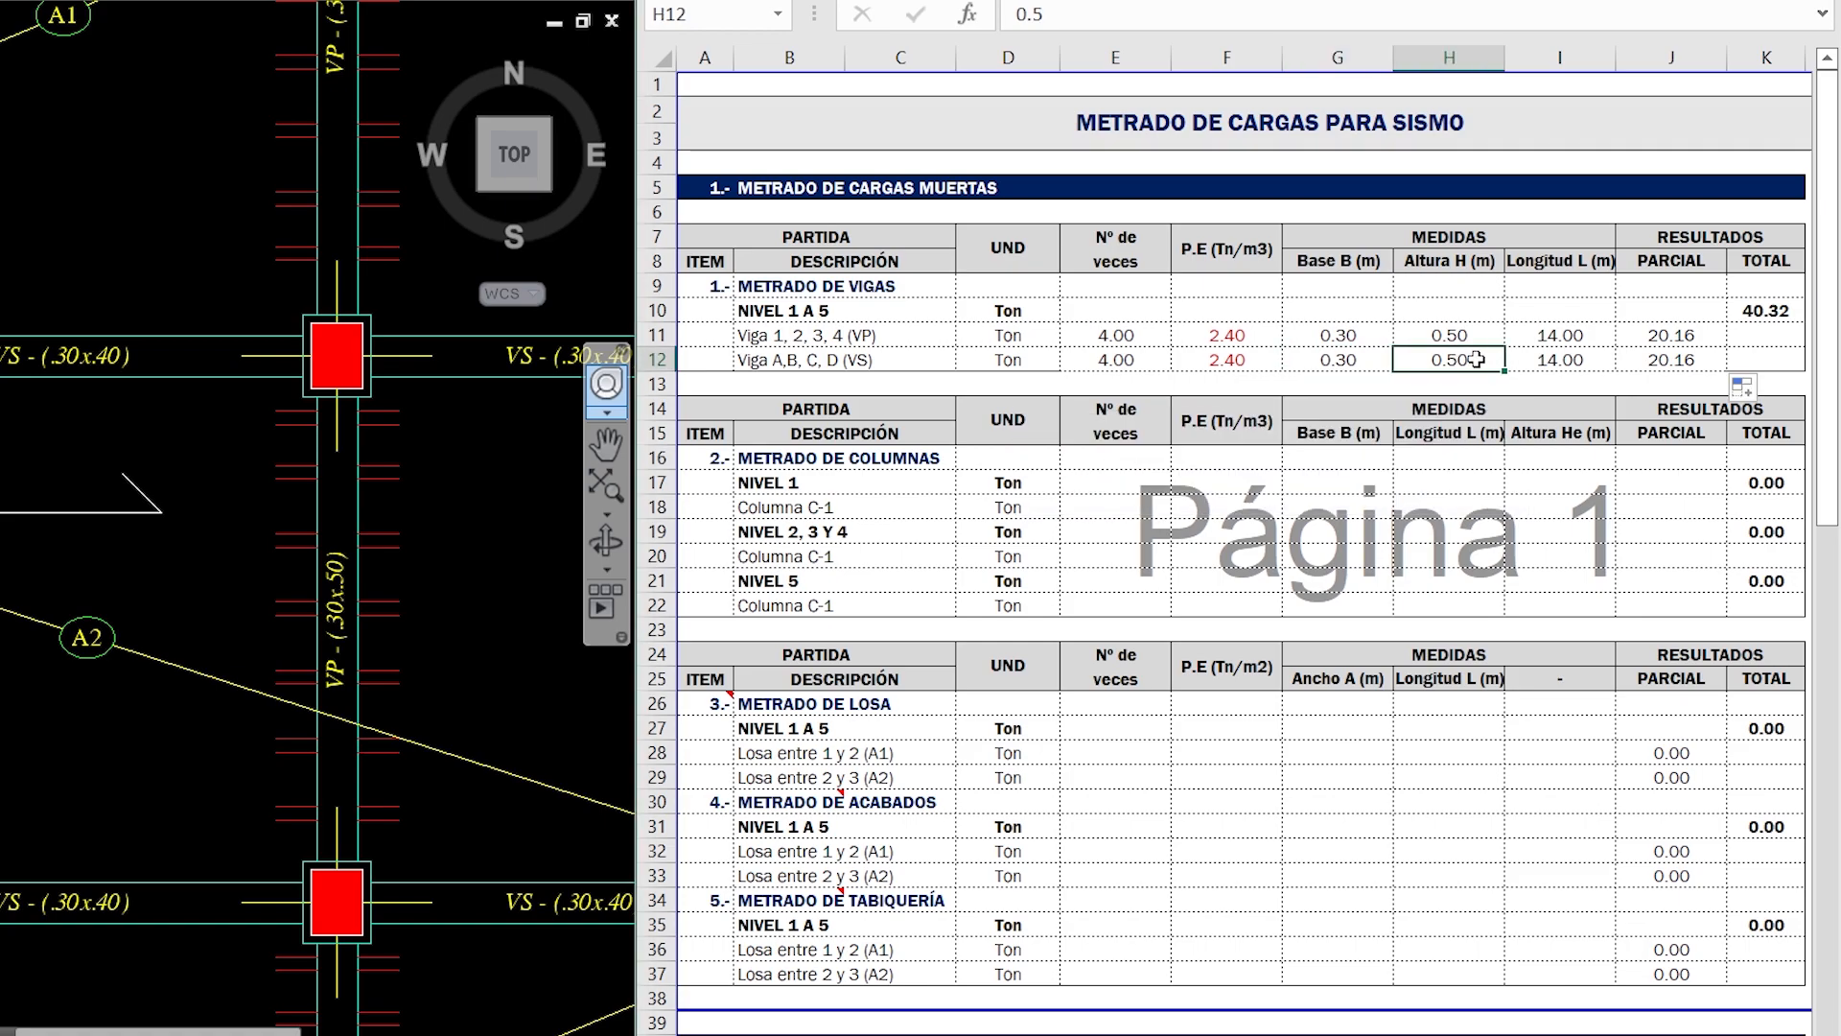
pyautogui.write('0.')
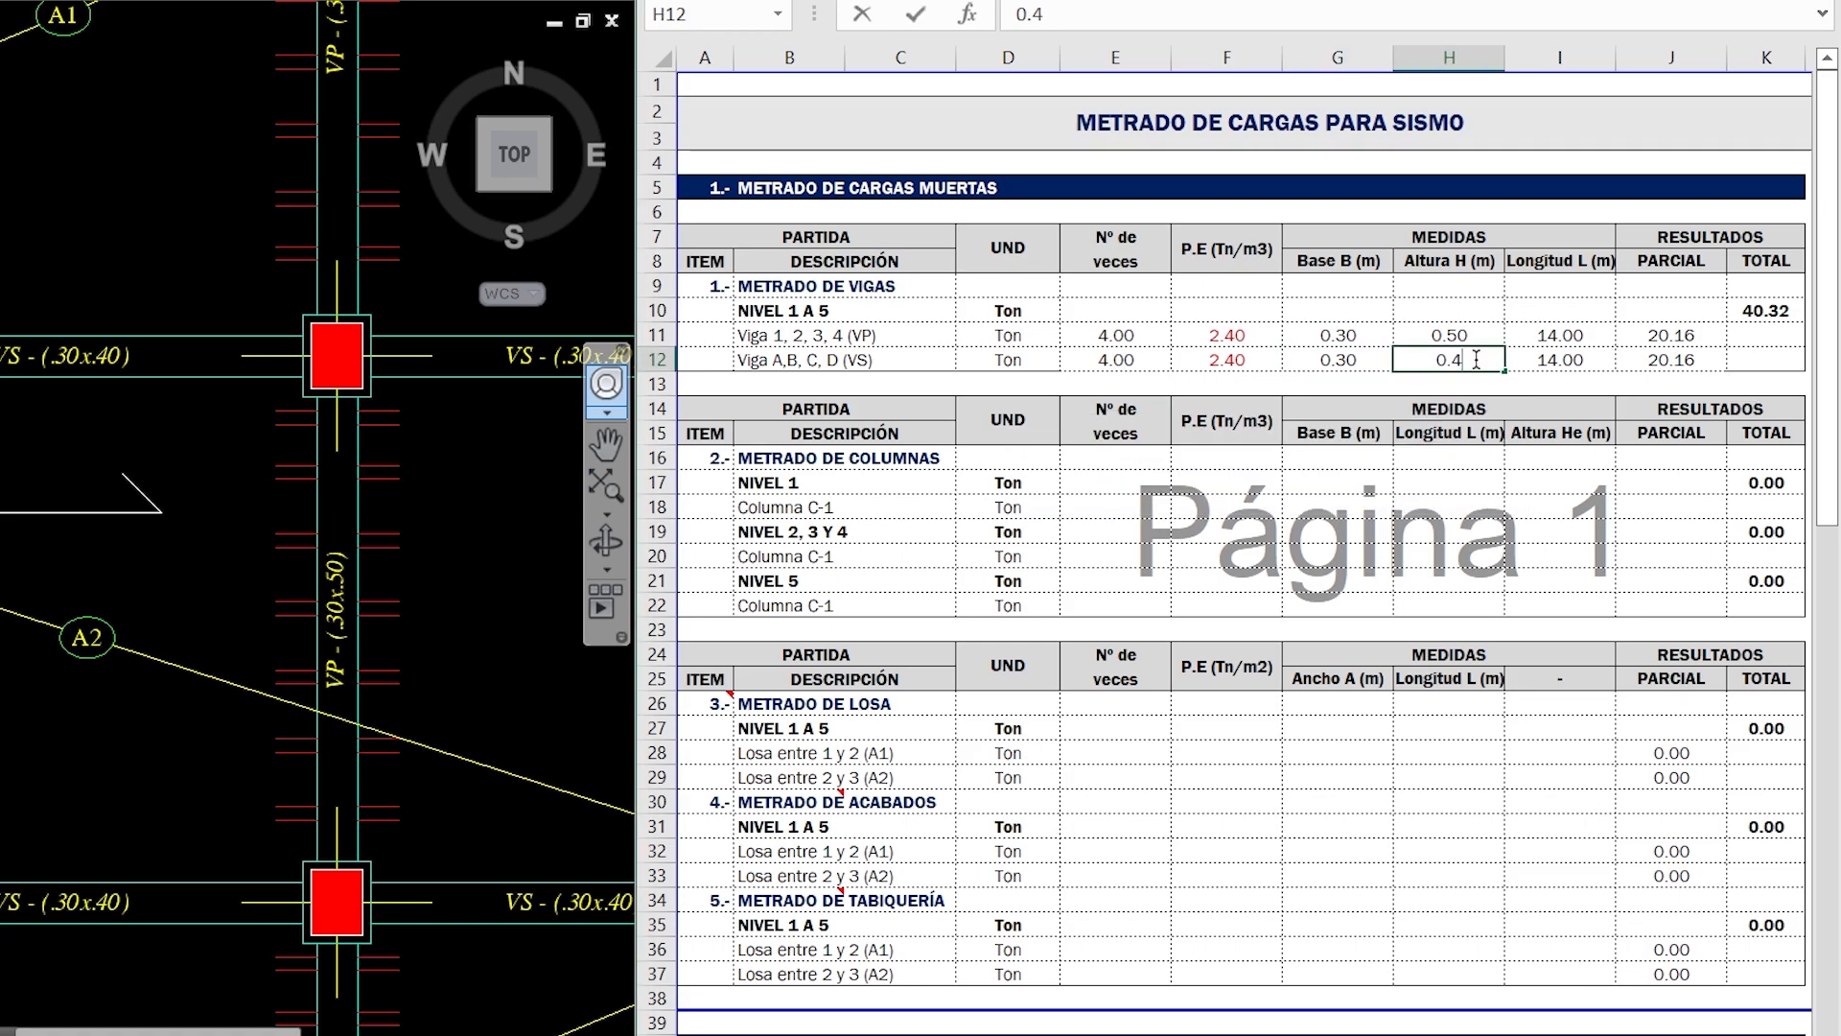
pyautogui.write('4')
pyautogui.press('Tab')
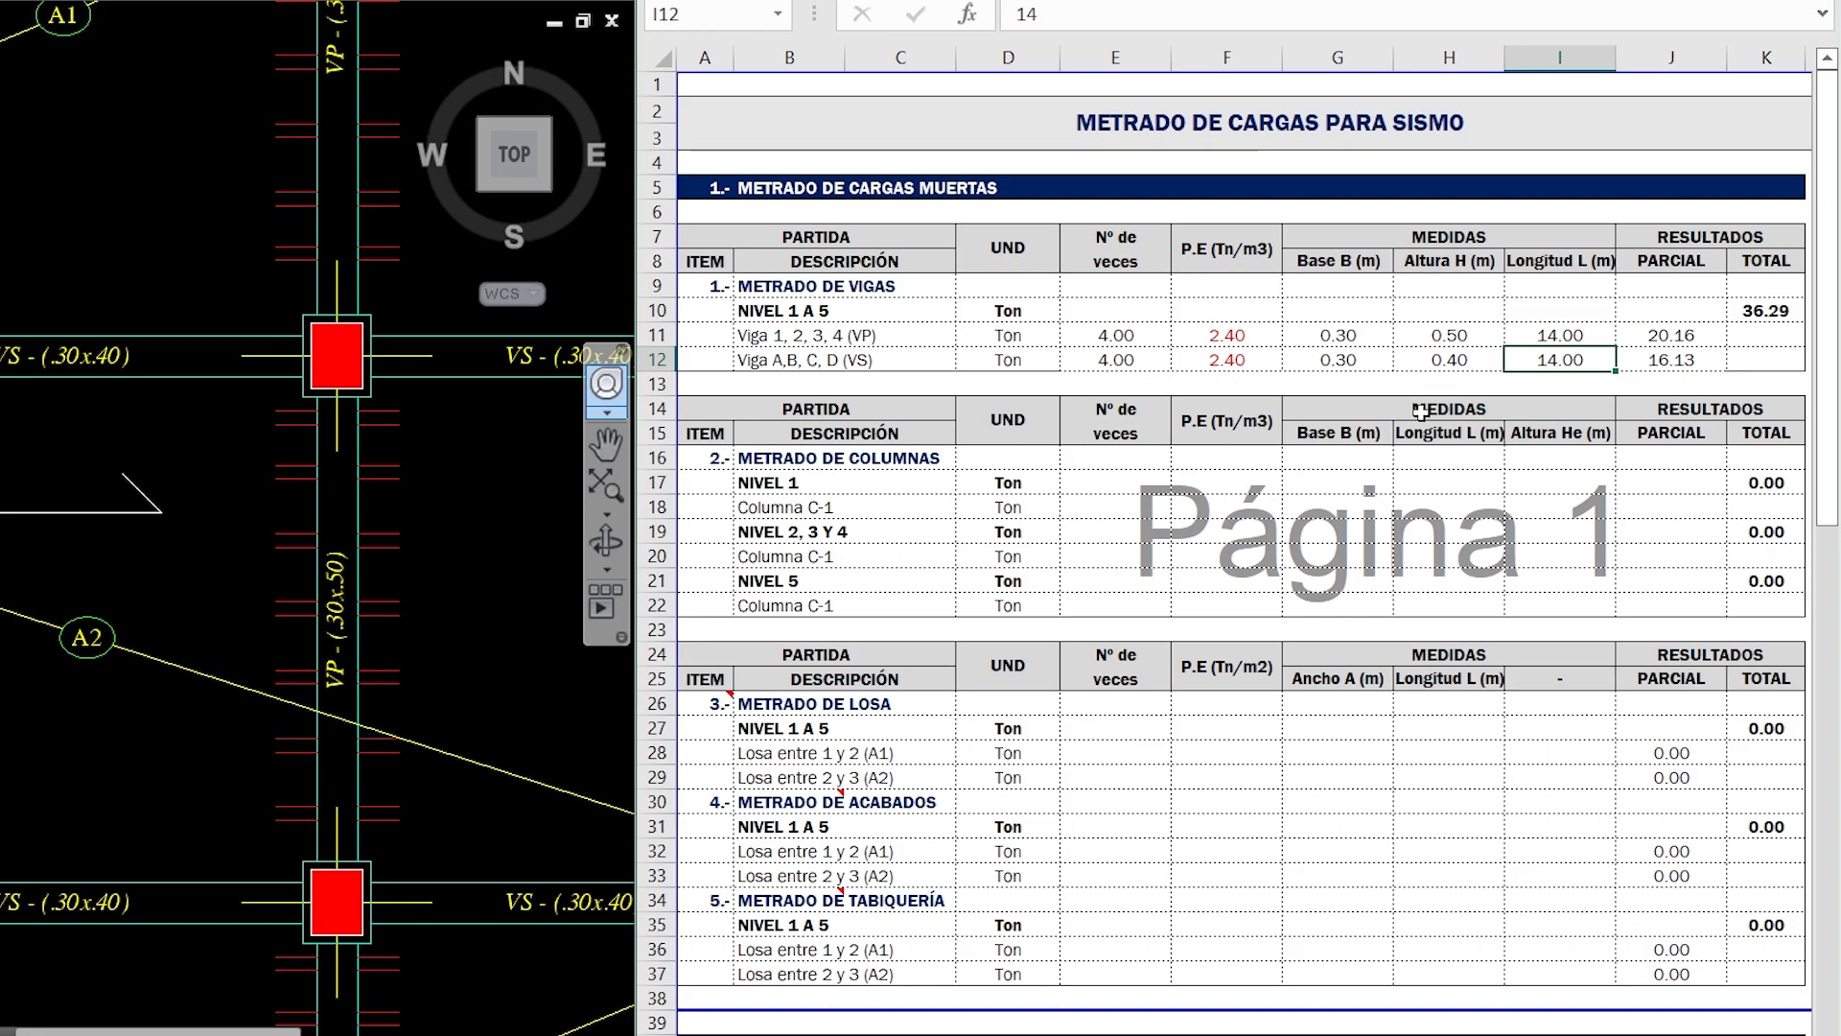
# - Add up the spans between axes A and D on the plan and enter 11.00 m as the VS beam length
pyautogui.scroll(-4, 213, 478)
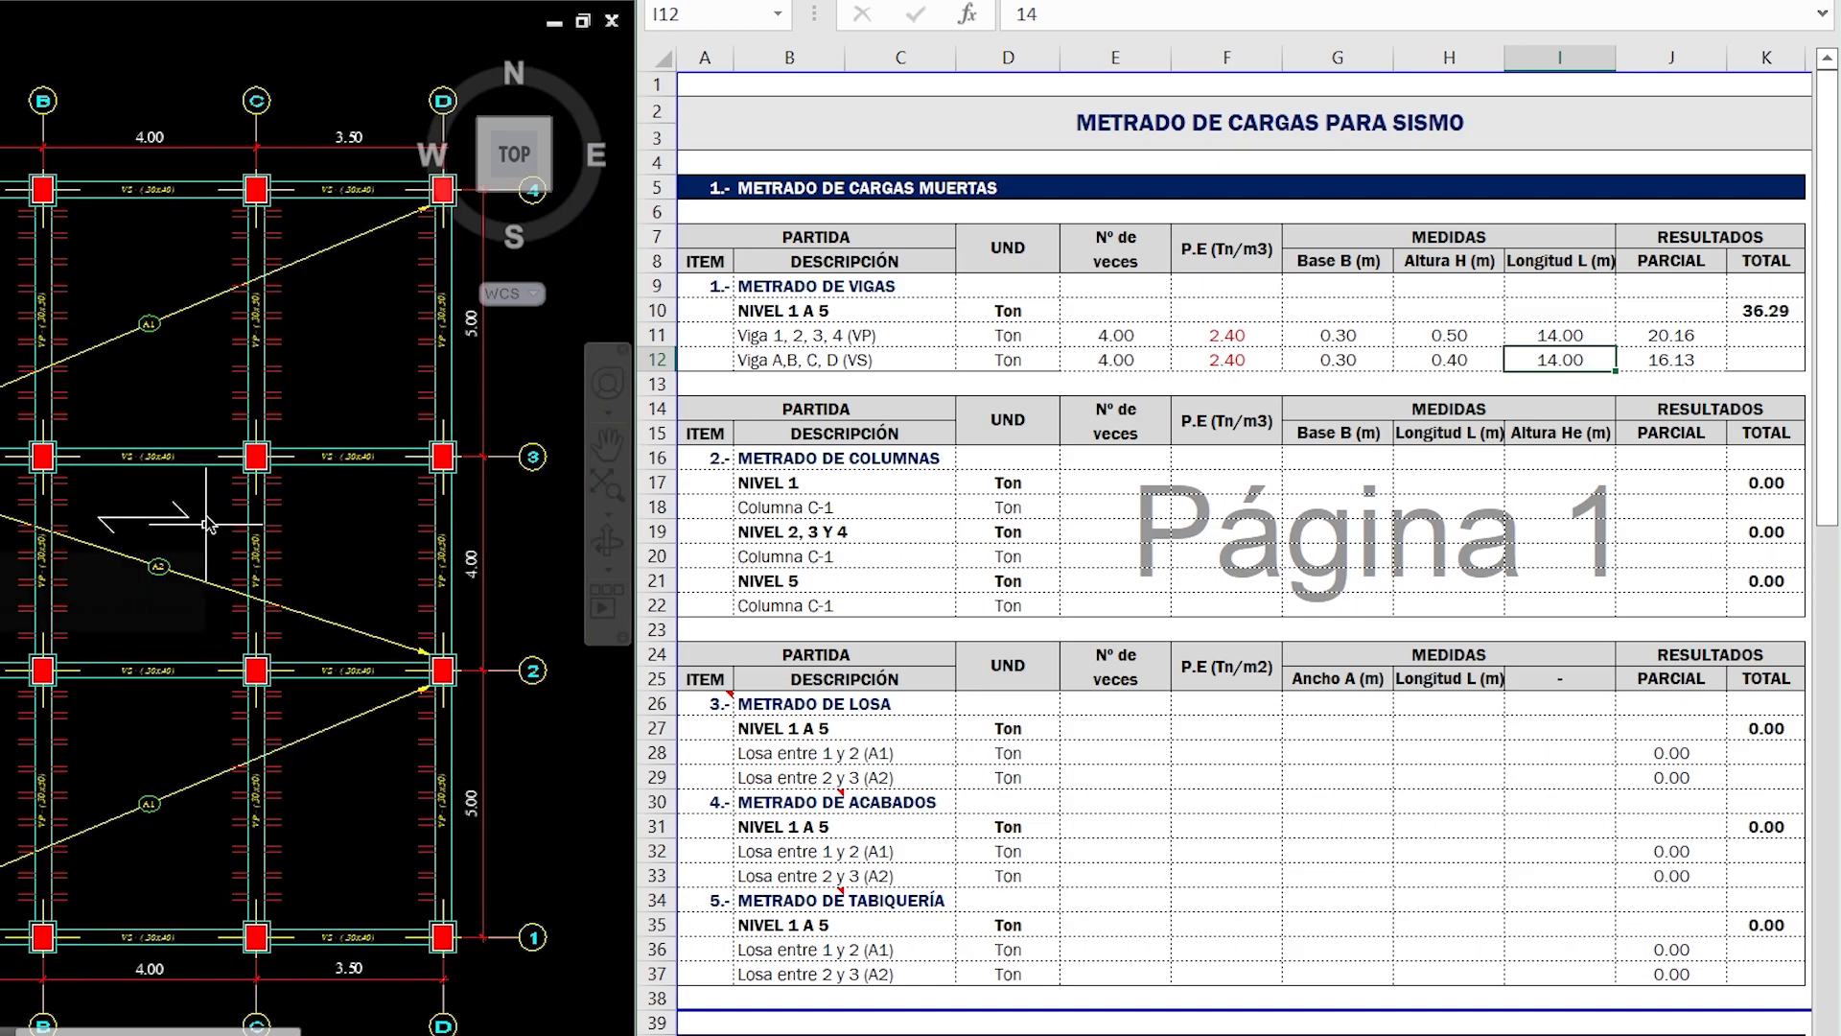
pyautogui.moveTo(171, 221); pyautogui.dragTo(116, 316, button='middle')
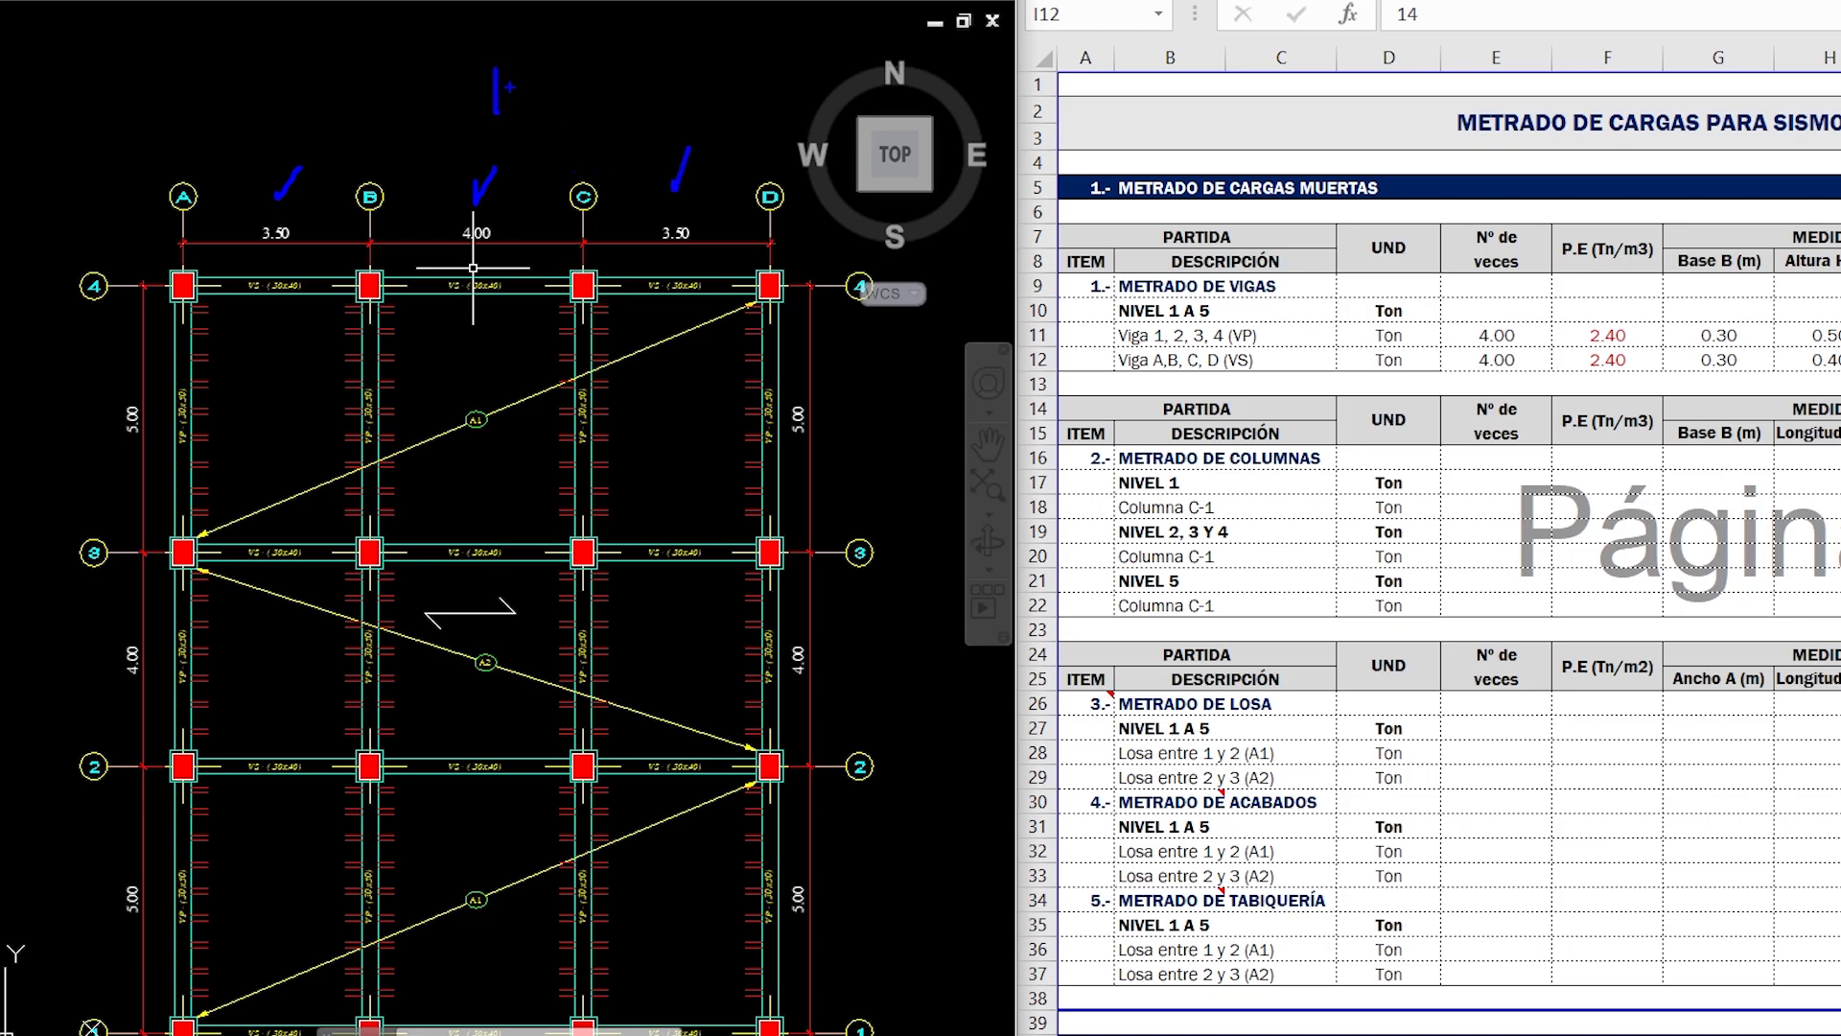
pyautogui.moveTo(467, 140); pyautogui.dragTo(579, 125)
pyautogui.press('Escape')
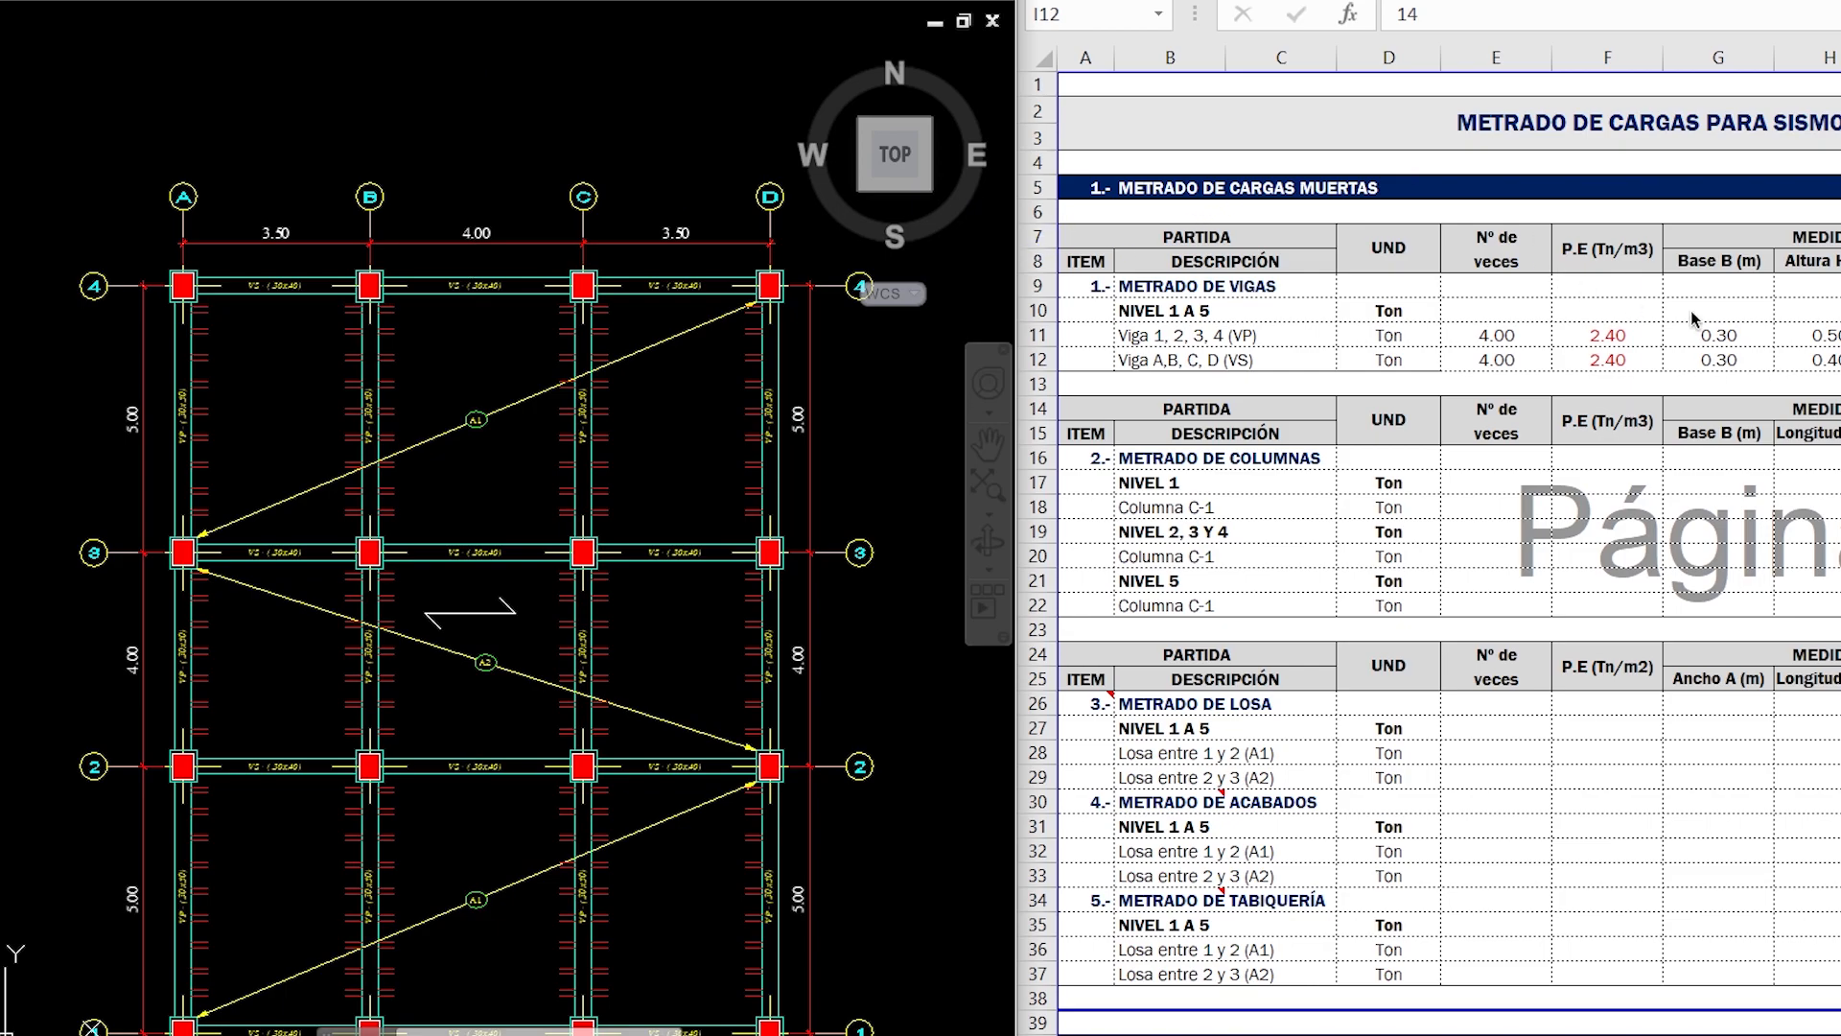
pyautogui.write('11')
pyautogui.press('Return')
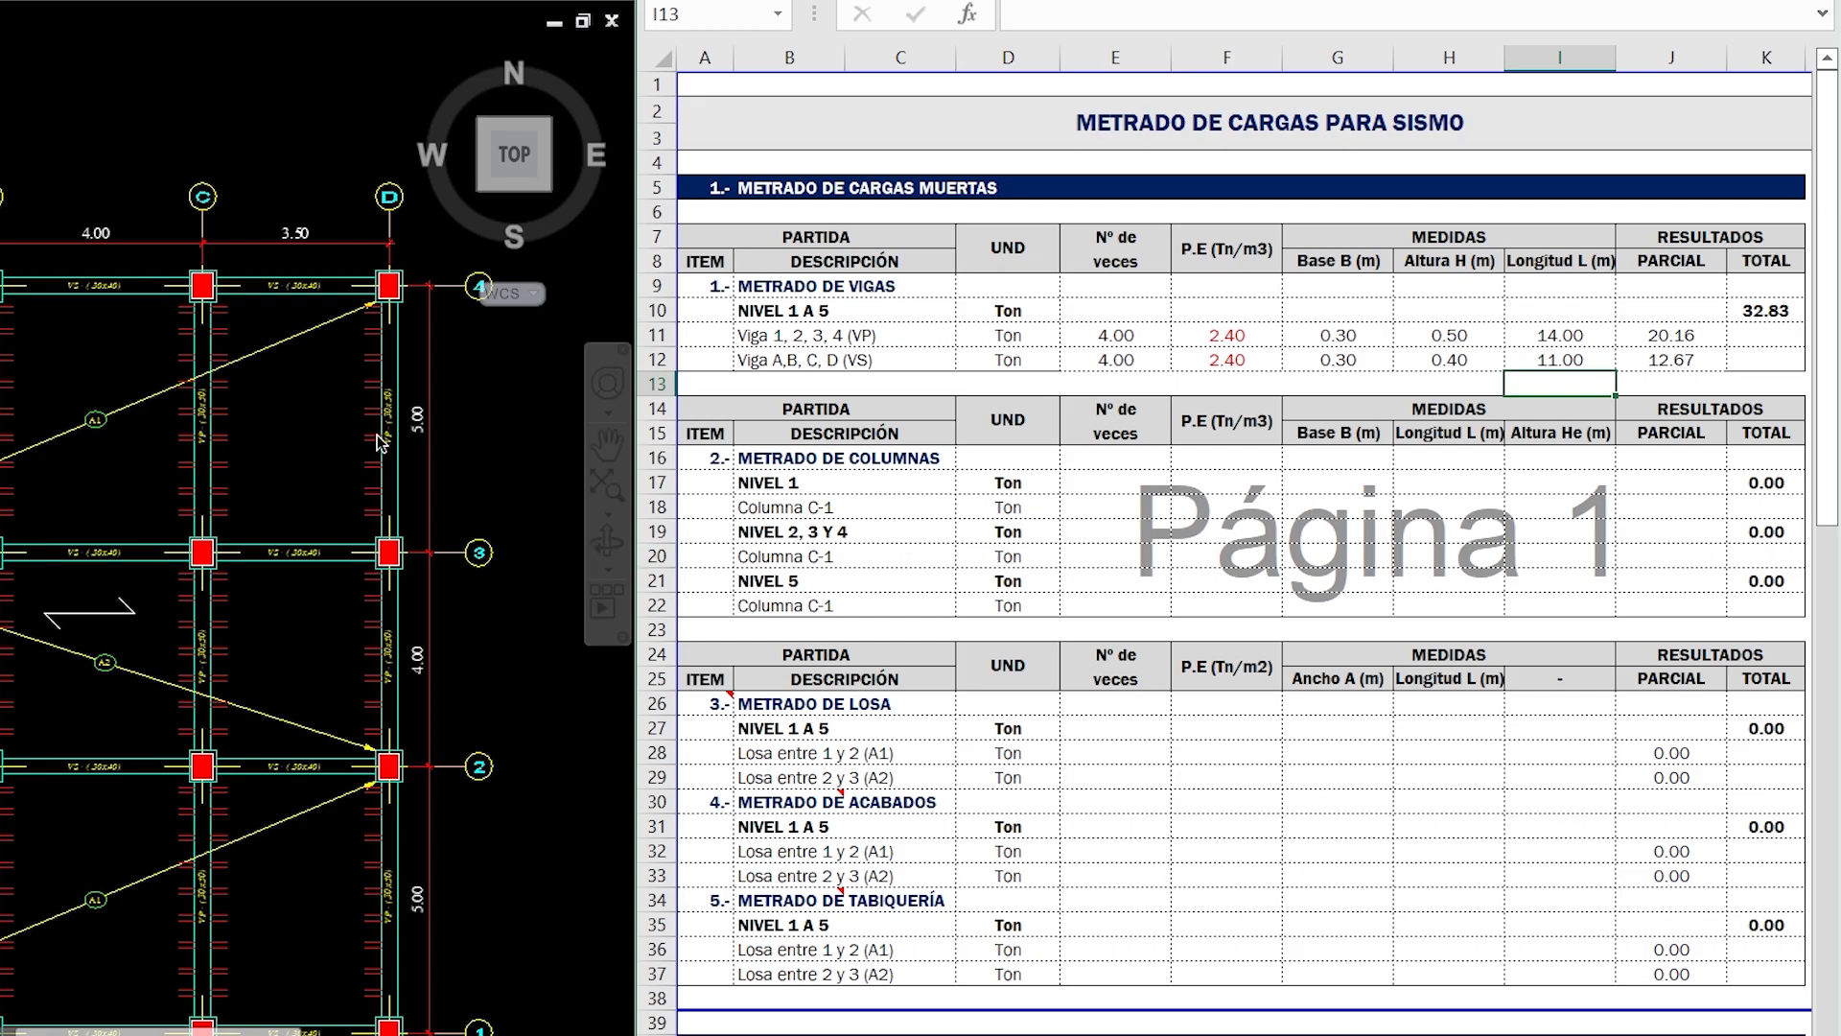
# - Examine the column section detail below the AutoCAD plan and the column layout at the axis intersections
pyautogui.moveTo(281, 427); pyautogui.dragTo(252, 313, button='middle')
pyautogui.moveTo(392, 775); pyautogui.dragTo(402, 598, button='middle')
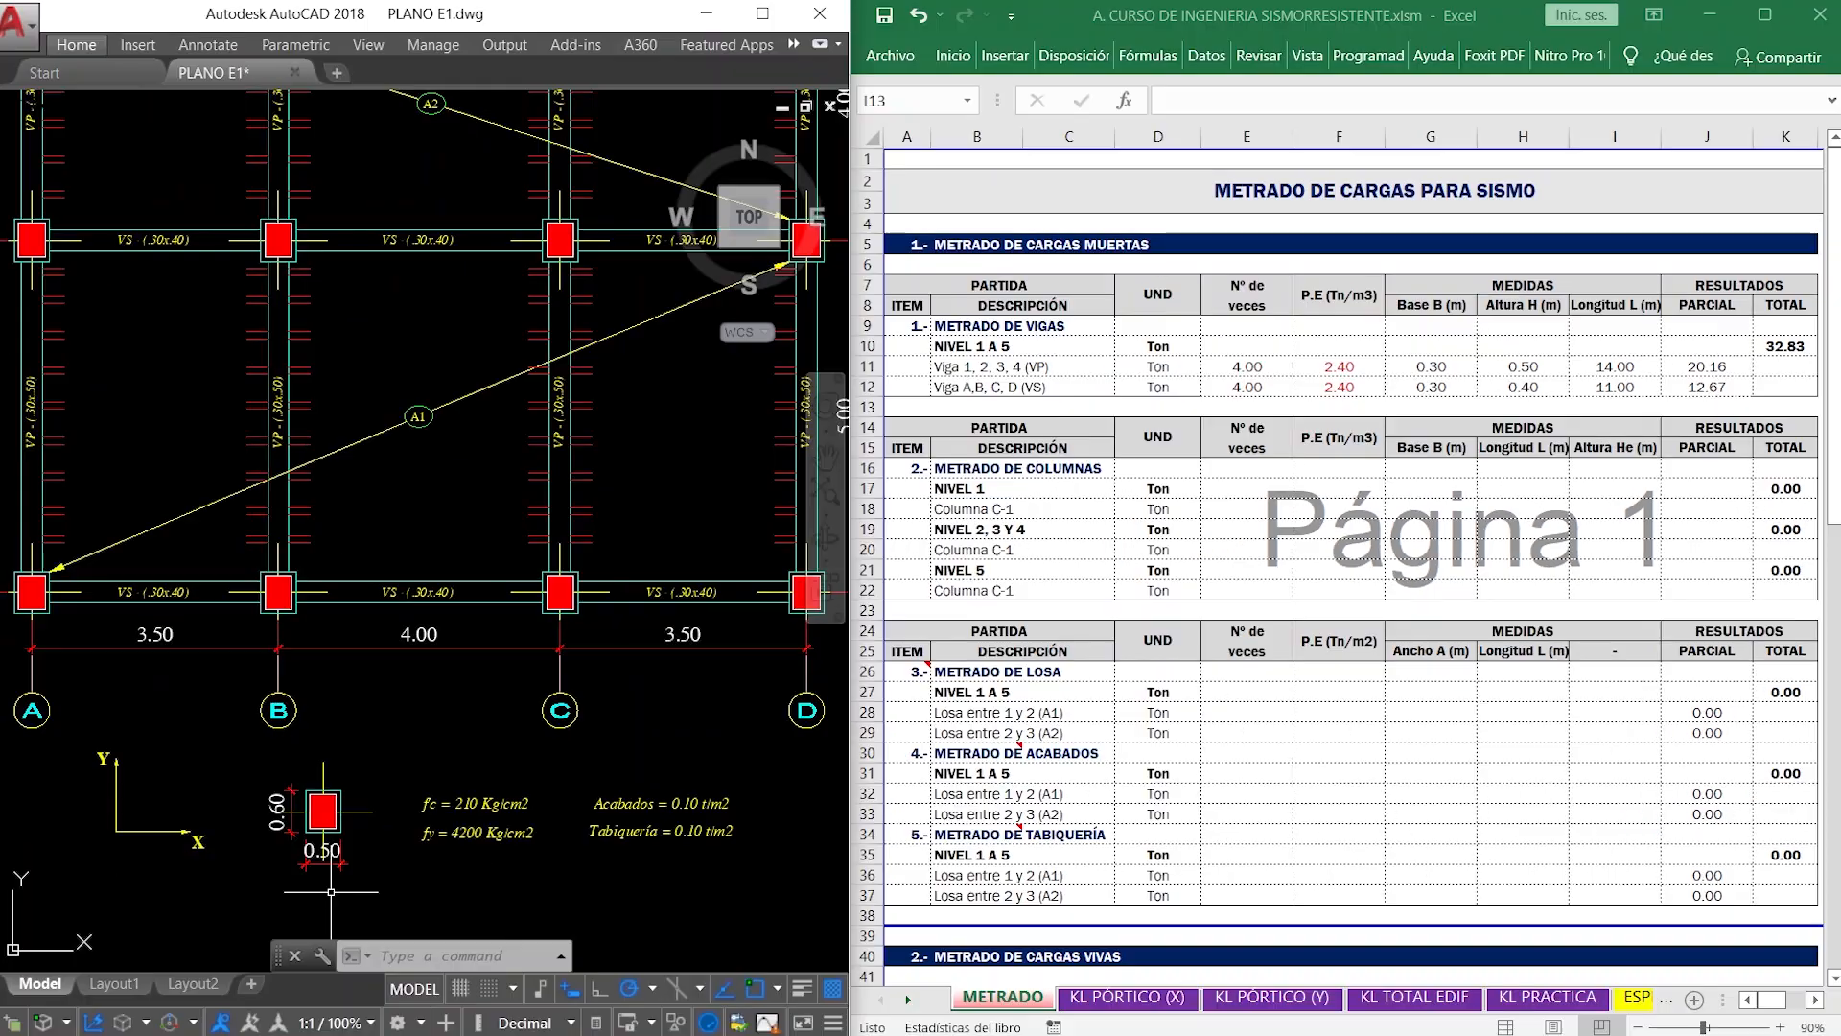
pyautogui.scroll(3, 7, 971)
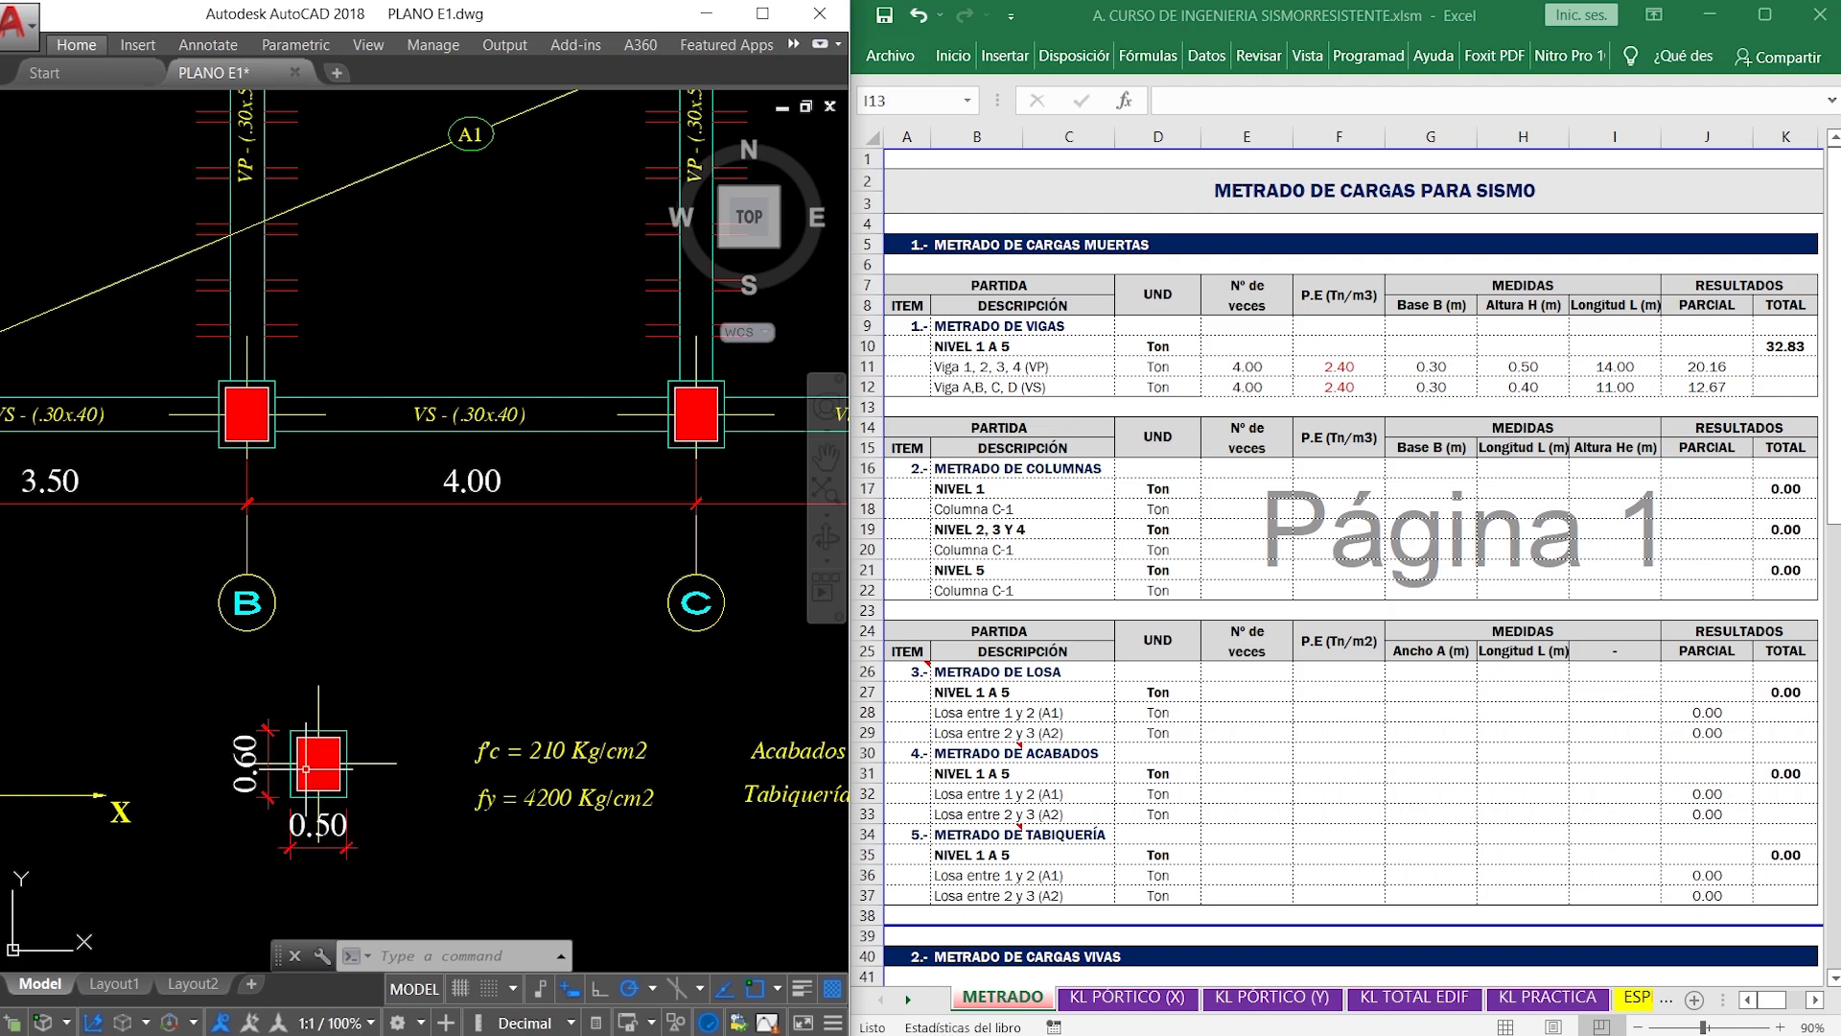
pyautogui.scroll(-4, 333, 767)
pyautogui.moveTo(372, 648); pyautogui.dragTo(384, 788, button='middle')
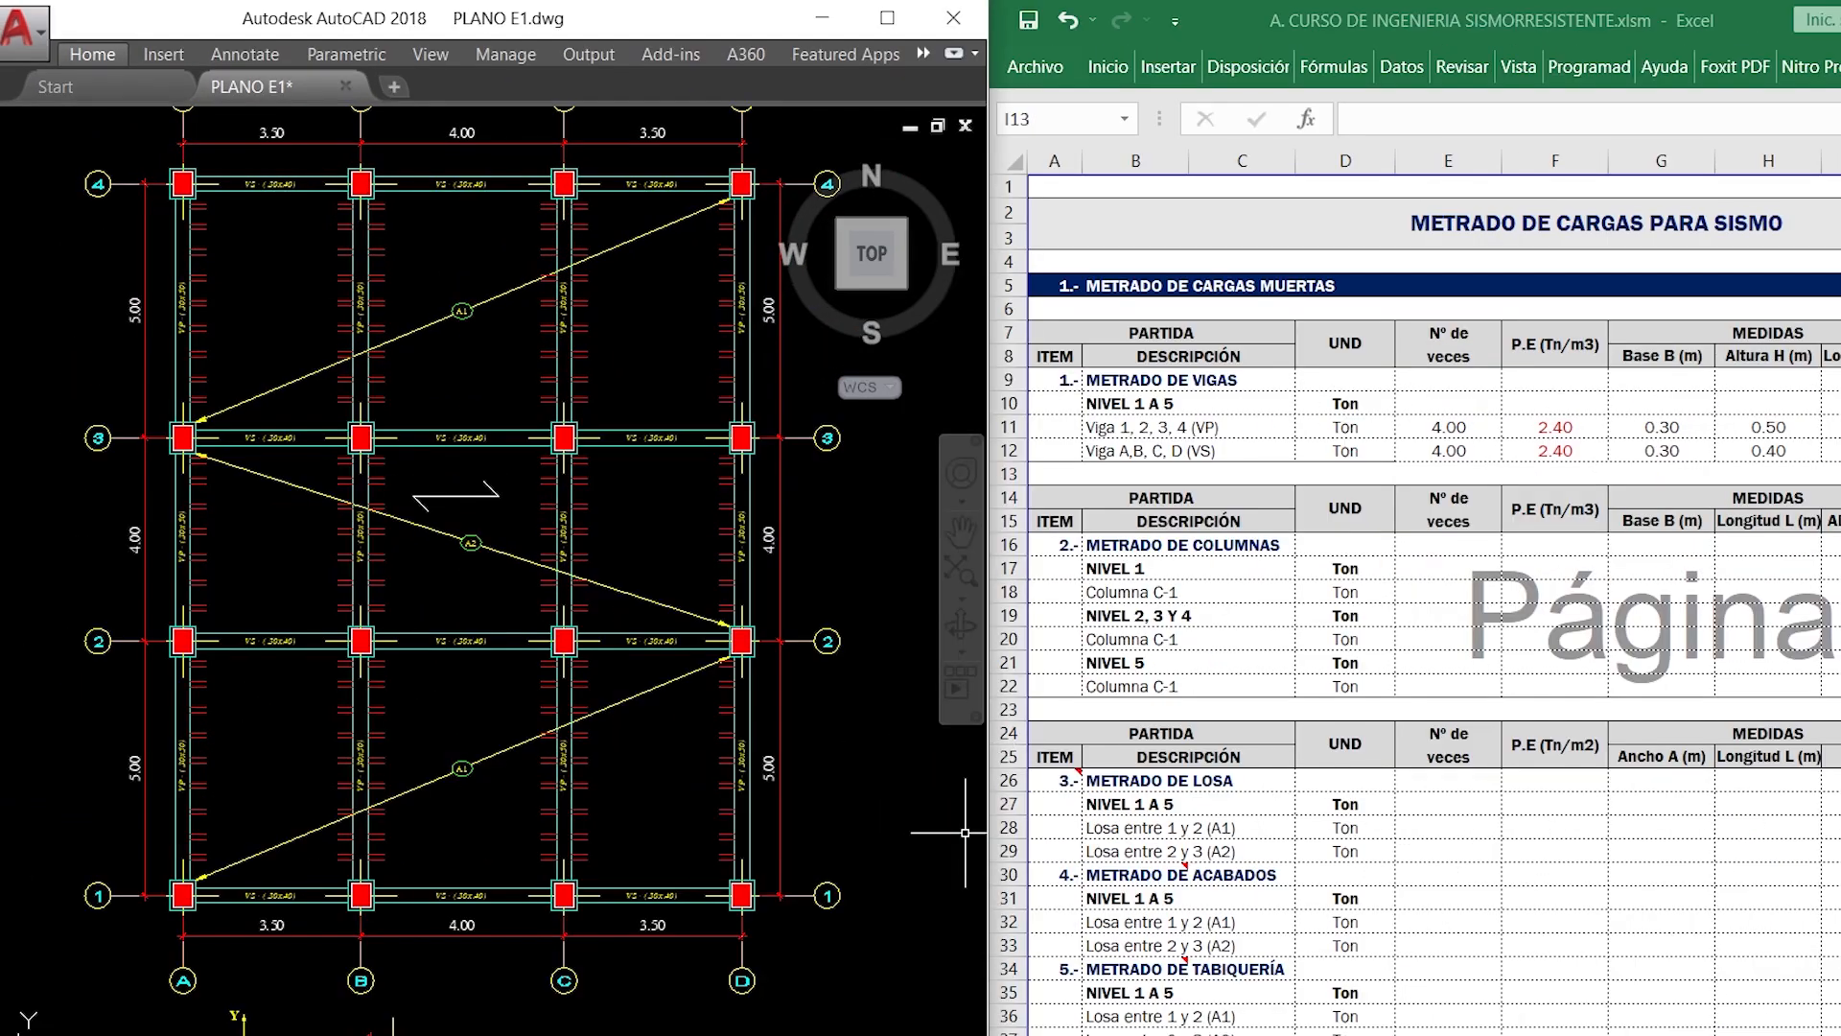
# - View the 3D building model in Robot, return to AutoCAD and examine the storey heights on the X-direction frame elevation
pyautogui.hotkey('alt', 'Tab')
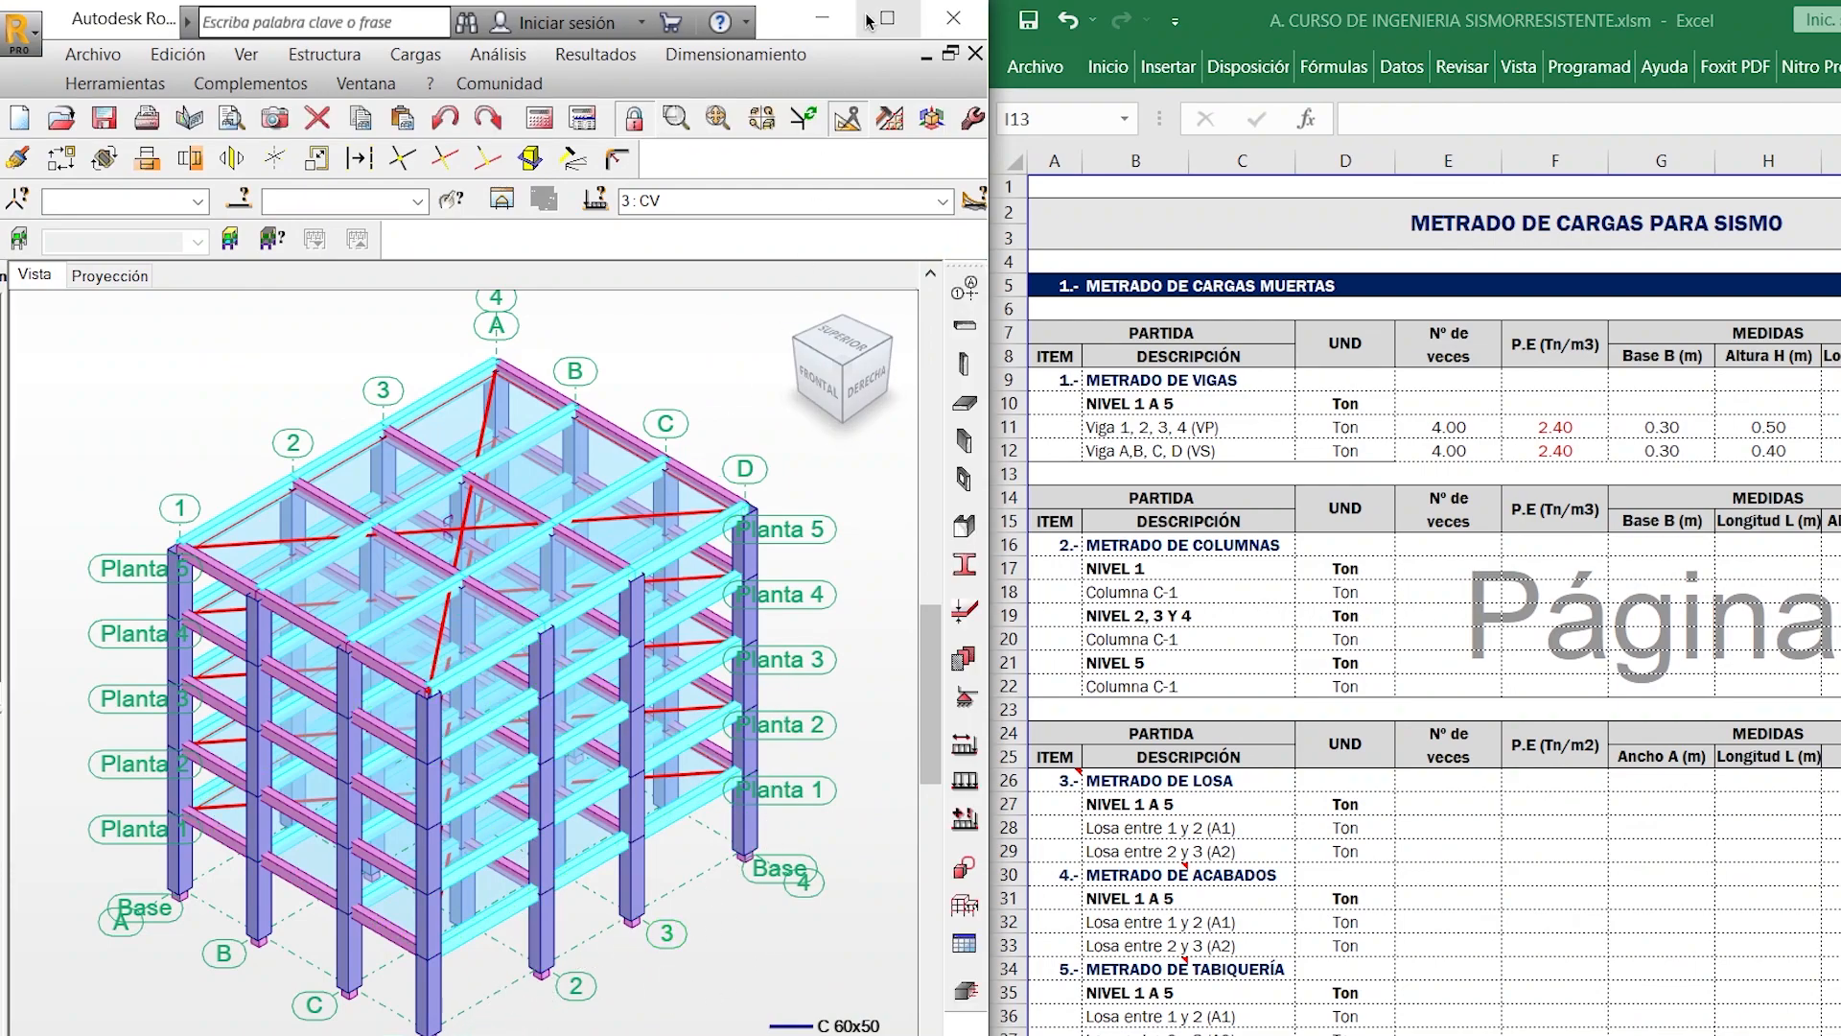
pyautogui.hotkey('alt', 'Tab')
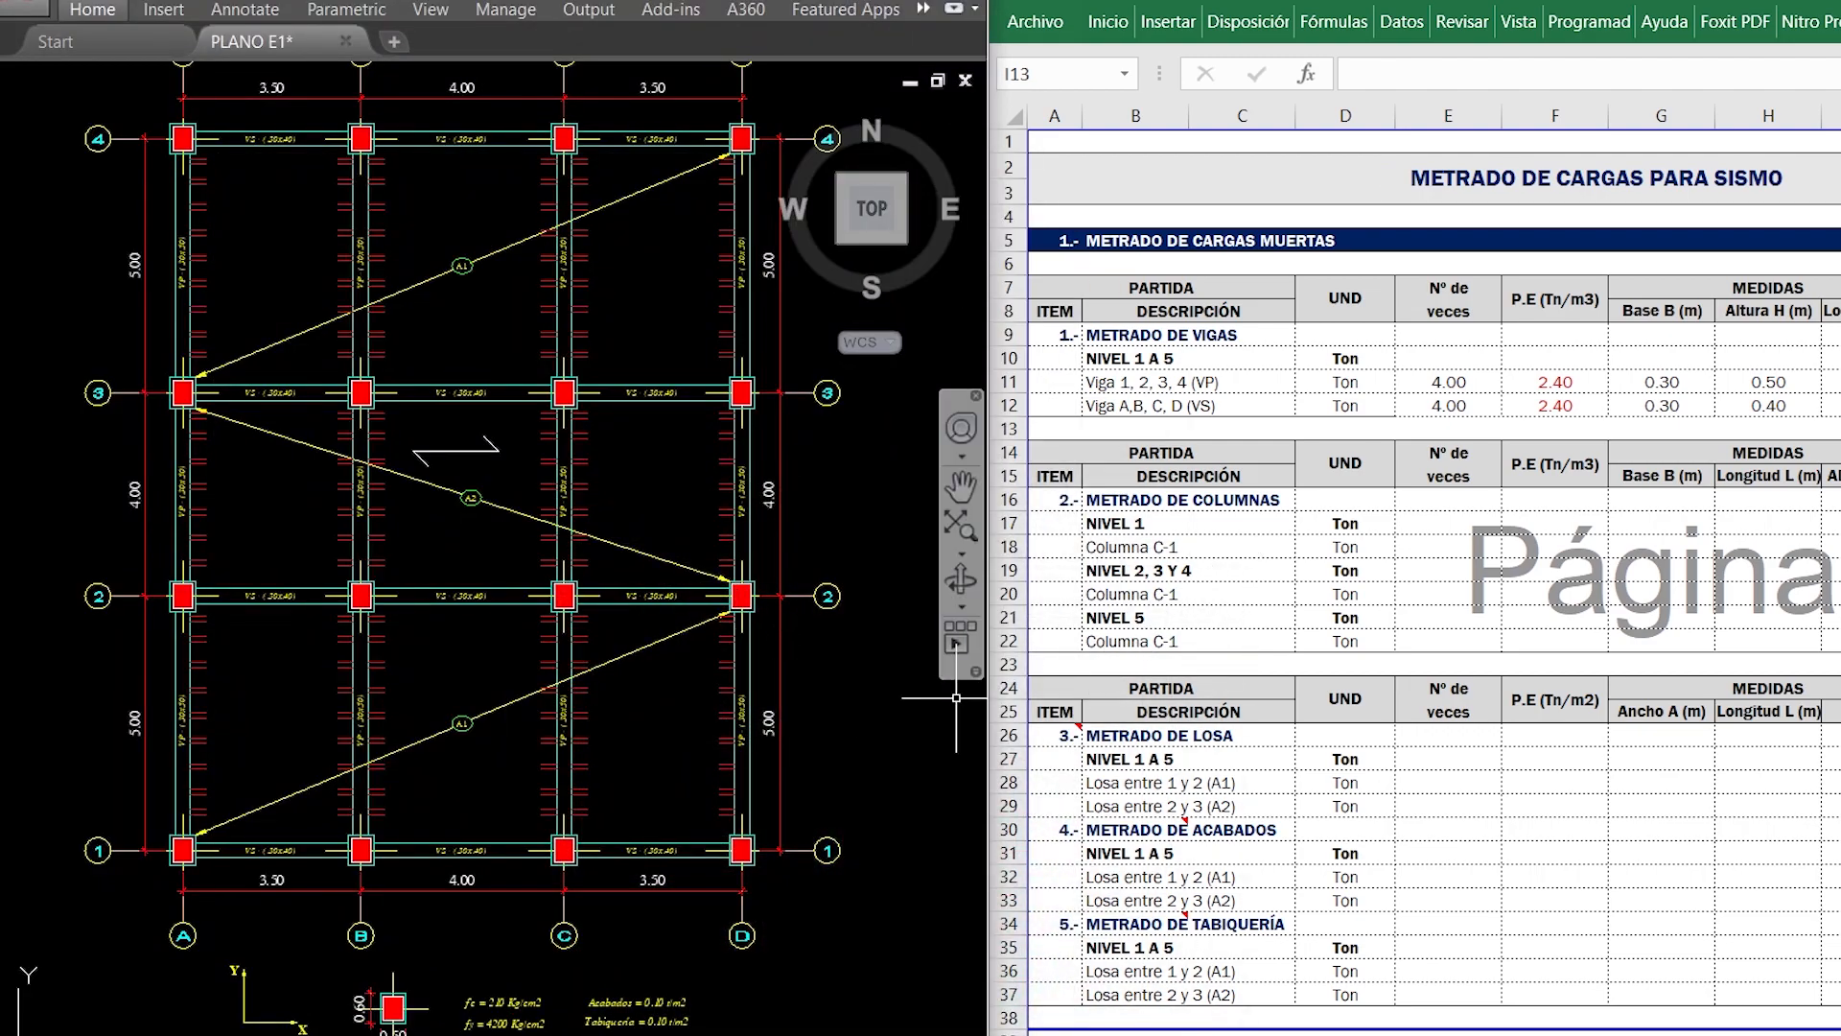
pyautogui.moveTo(853, 712)
pyautogui.mouseDown(button='middle')
pyautogui.moveTo(492, 724)
pyautogui.moveTo(114, 706)
pyautogui.mouseUp(button='middle')
pyautogui.scroll(-2, 587, 666)
pyautogui.moveTo(700, 694); pyautogui.dragTo(132, 677, button='middle')
pyautogui.scroll(2, 829, 729)
pyautogui.moveTo(843, 781)
pyautogui.mouseDown(button='middle')
pyautogui.moveTo(712, 975)
pyautogui.moveTo(668, 815)
pyautogui.mouseUp(button='middle')
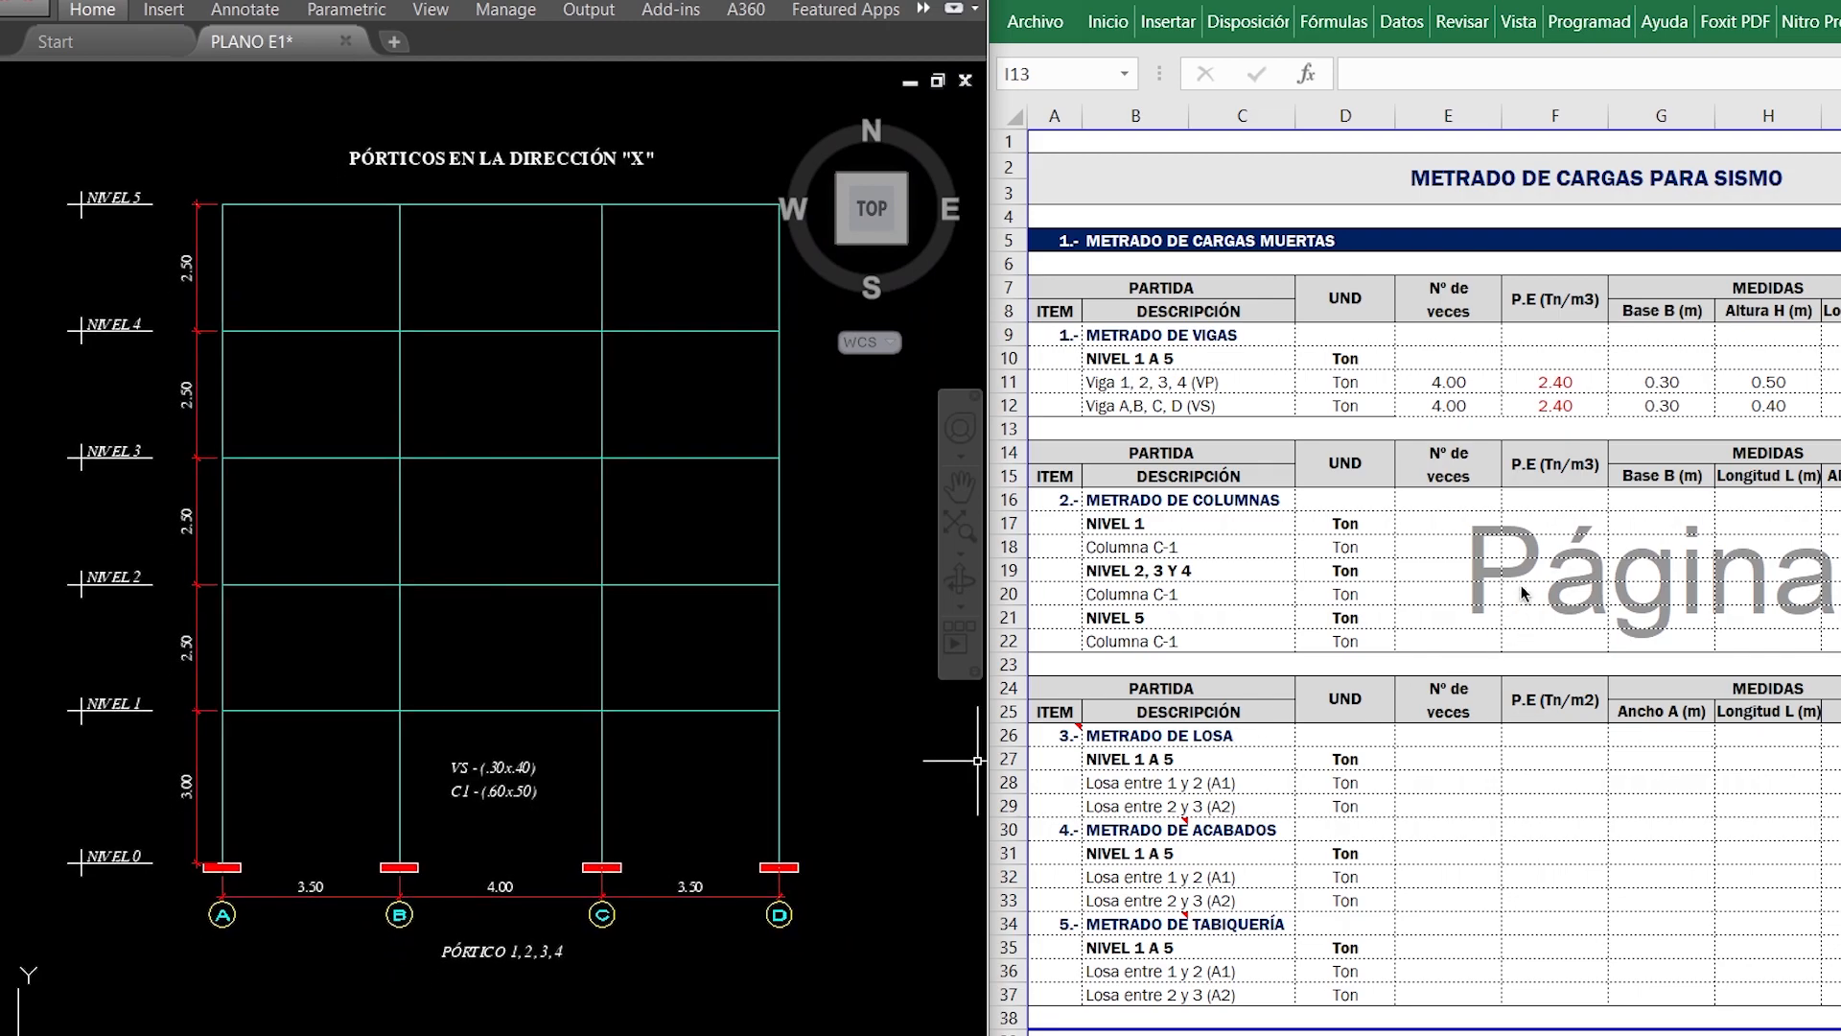
# - Count the columns on the AutoCAD plan and enter 16.00 as the Nº de veces for Columna C-1 of NIVEL 1
pyautogui.click(1453, 543)
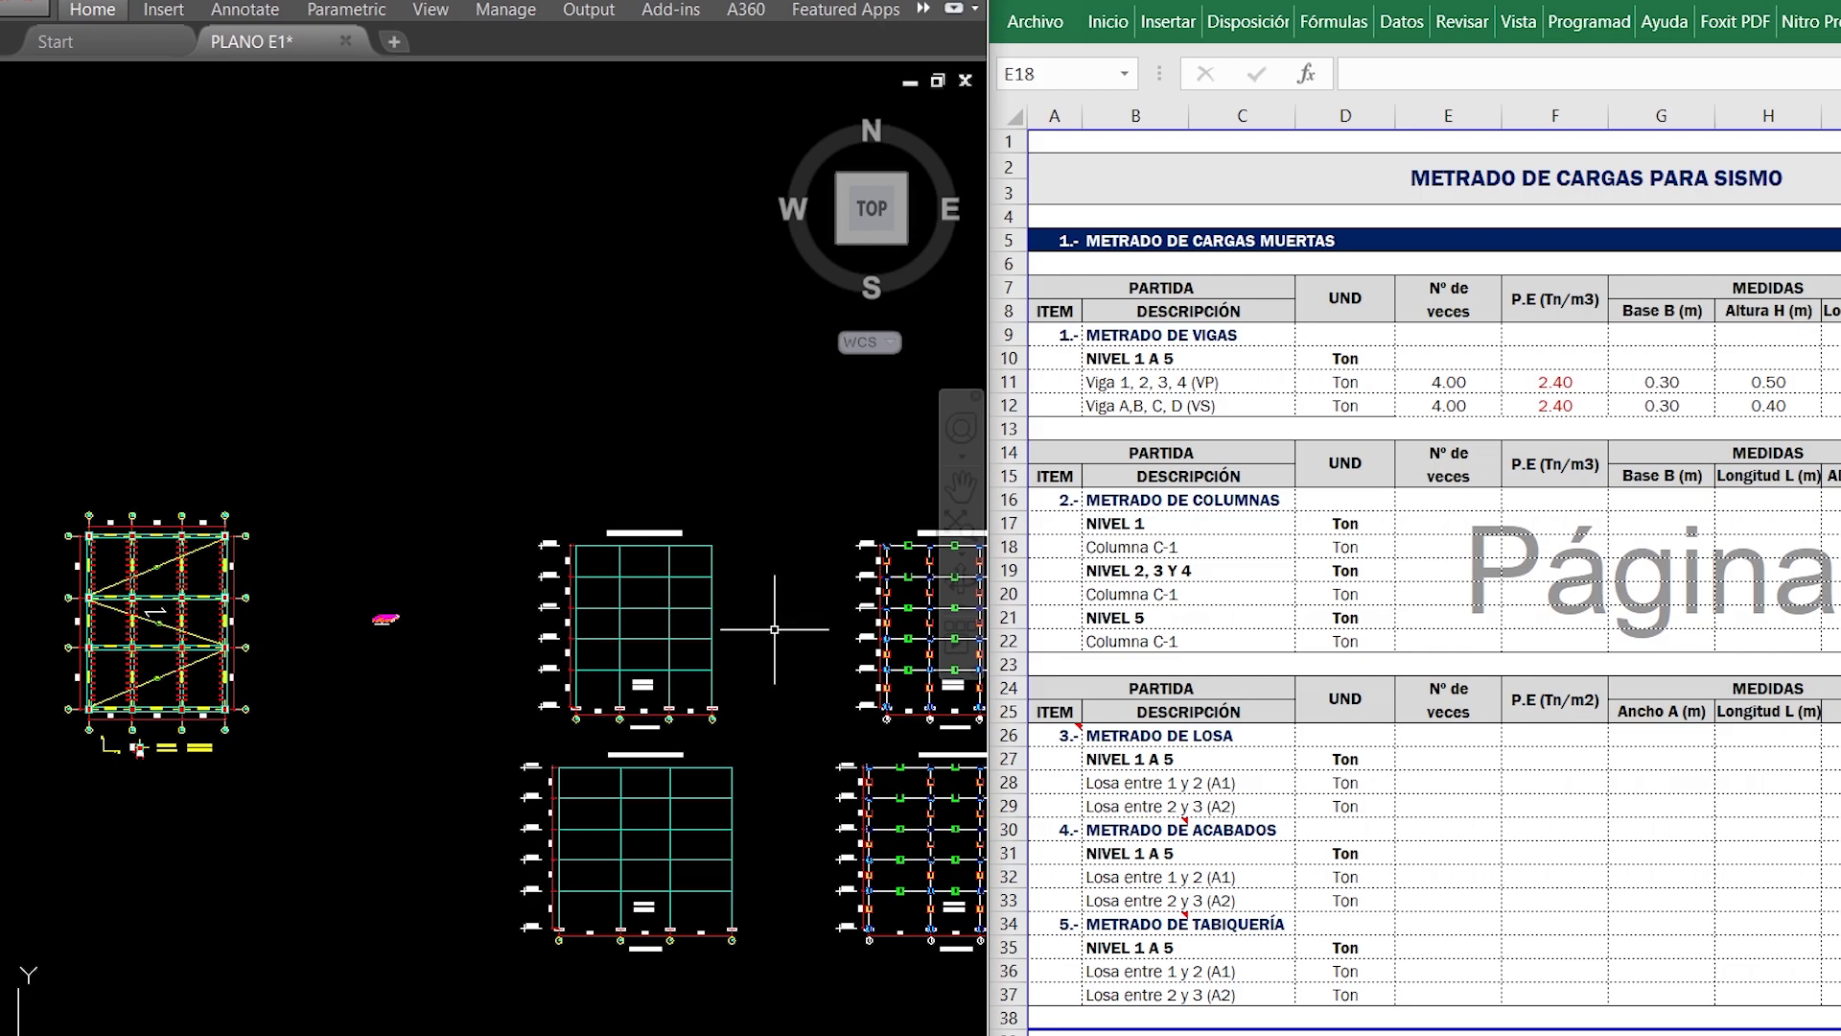
pyautogui.scroll(4, 96, 604)
pyautogui.moveTo(213, 683); pyautogui.dragTo(457, 593, button='middle')
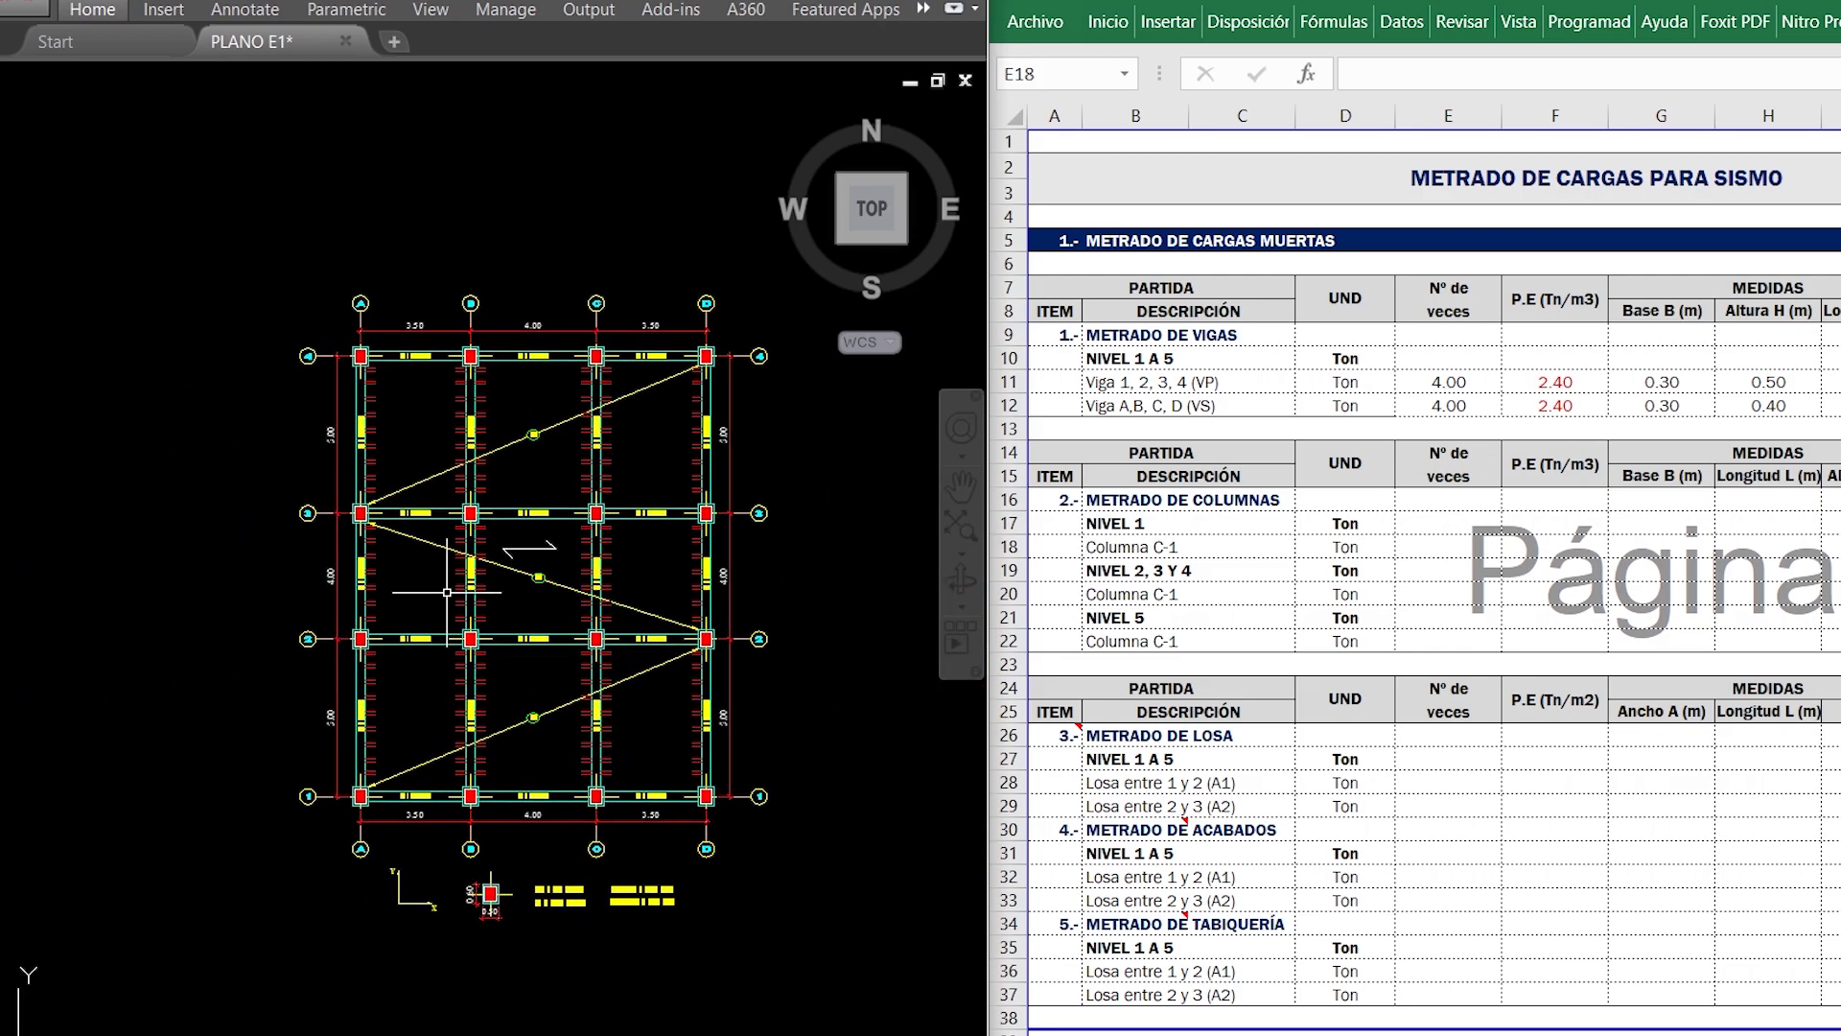
pyautogui.scroll(2, 460, 593)
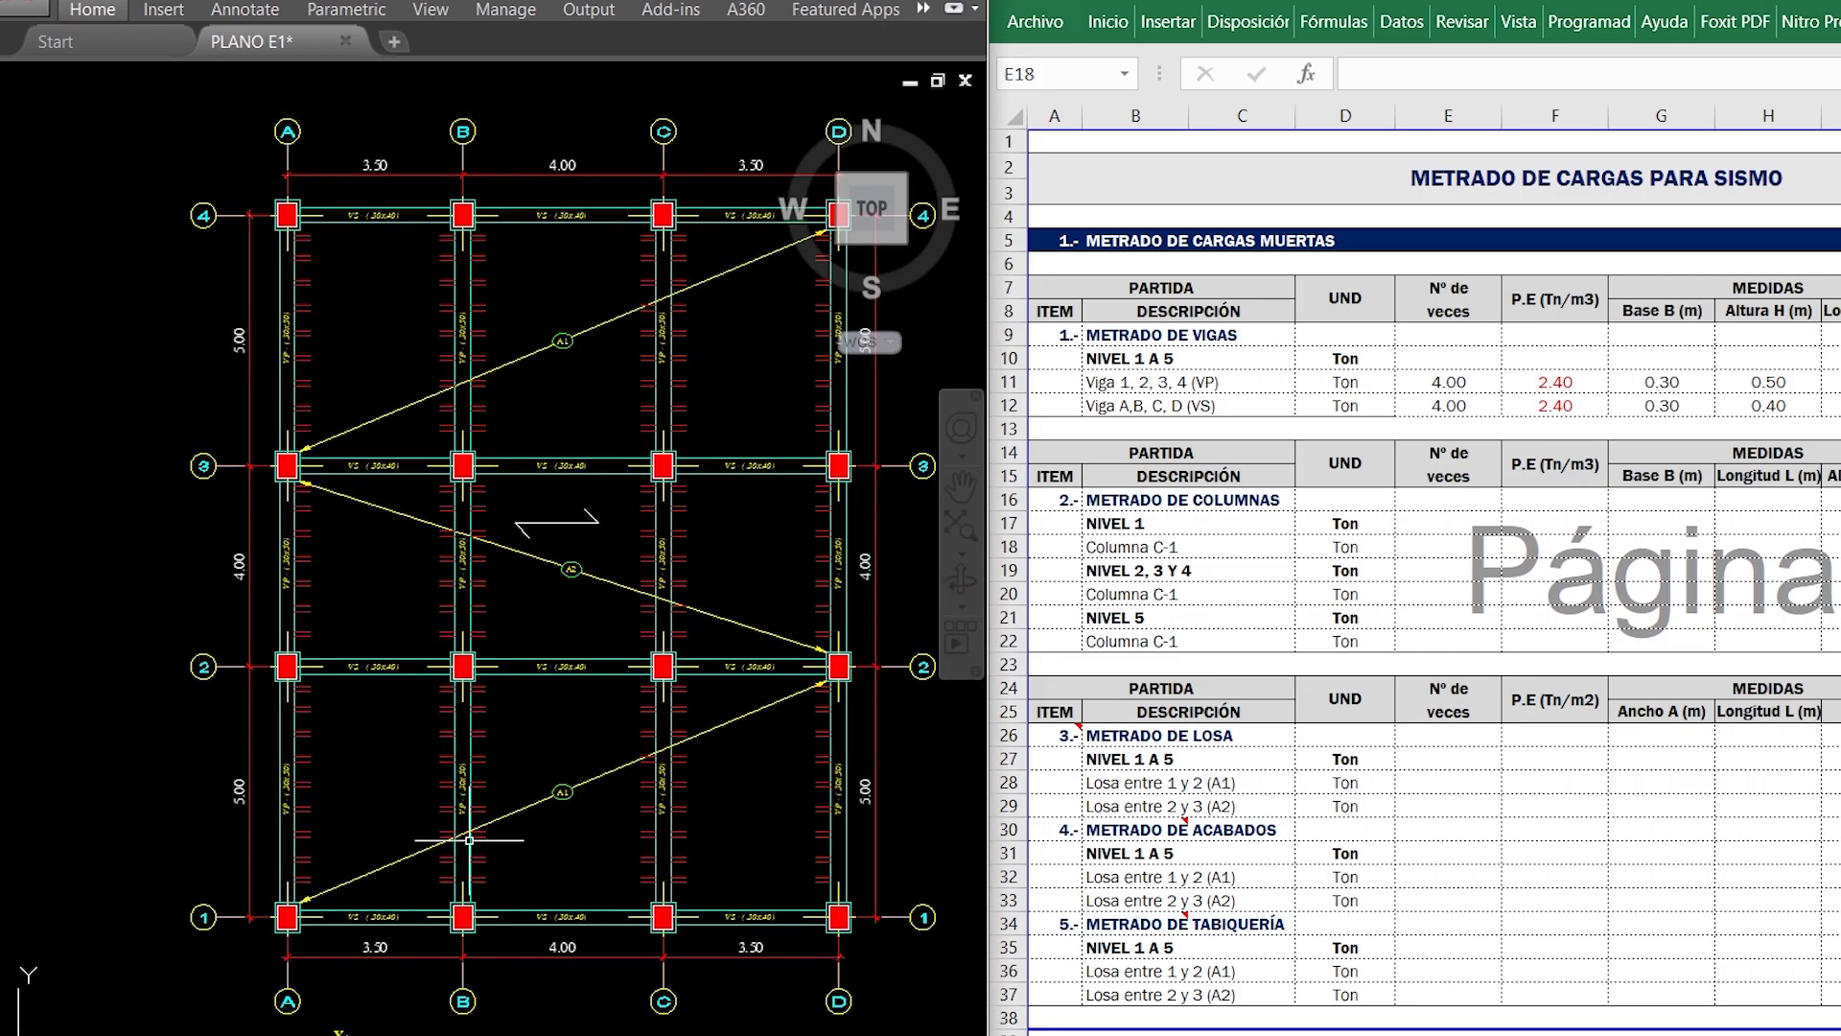
pyautogui.click(1470, 540)
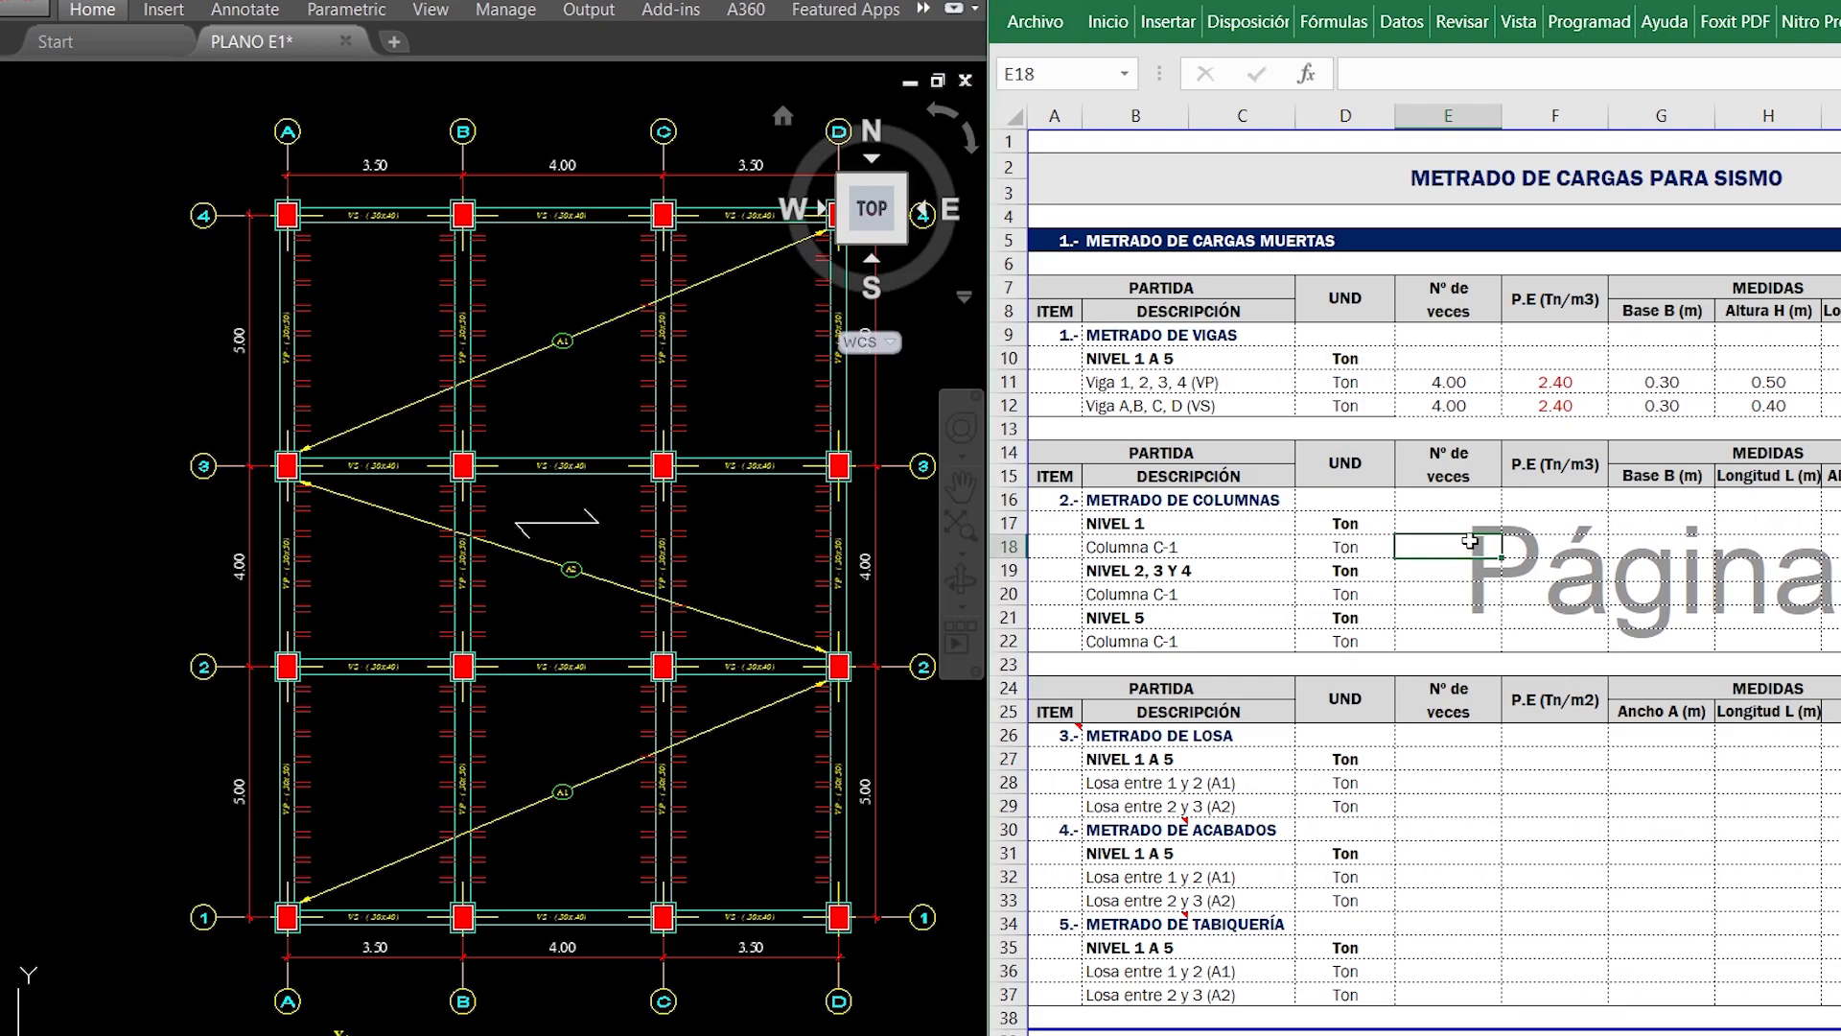
pyautogui.write('1')
pyautogui.write('6')
pyautogui.press('Tab')
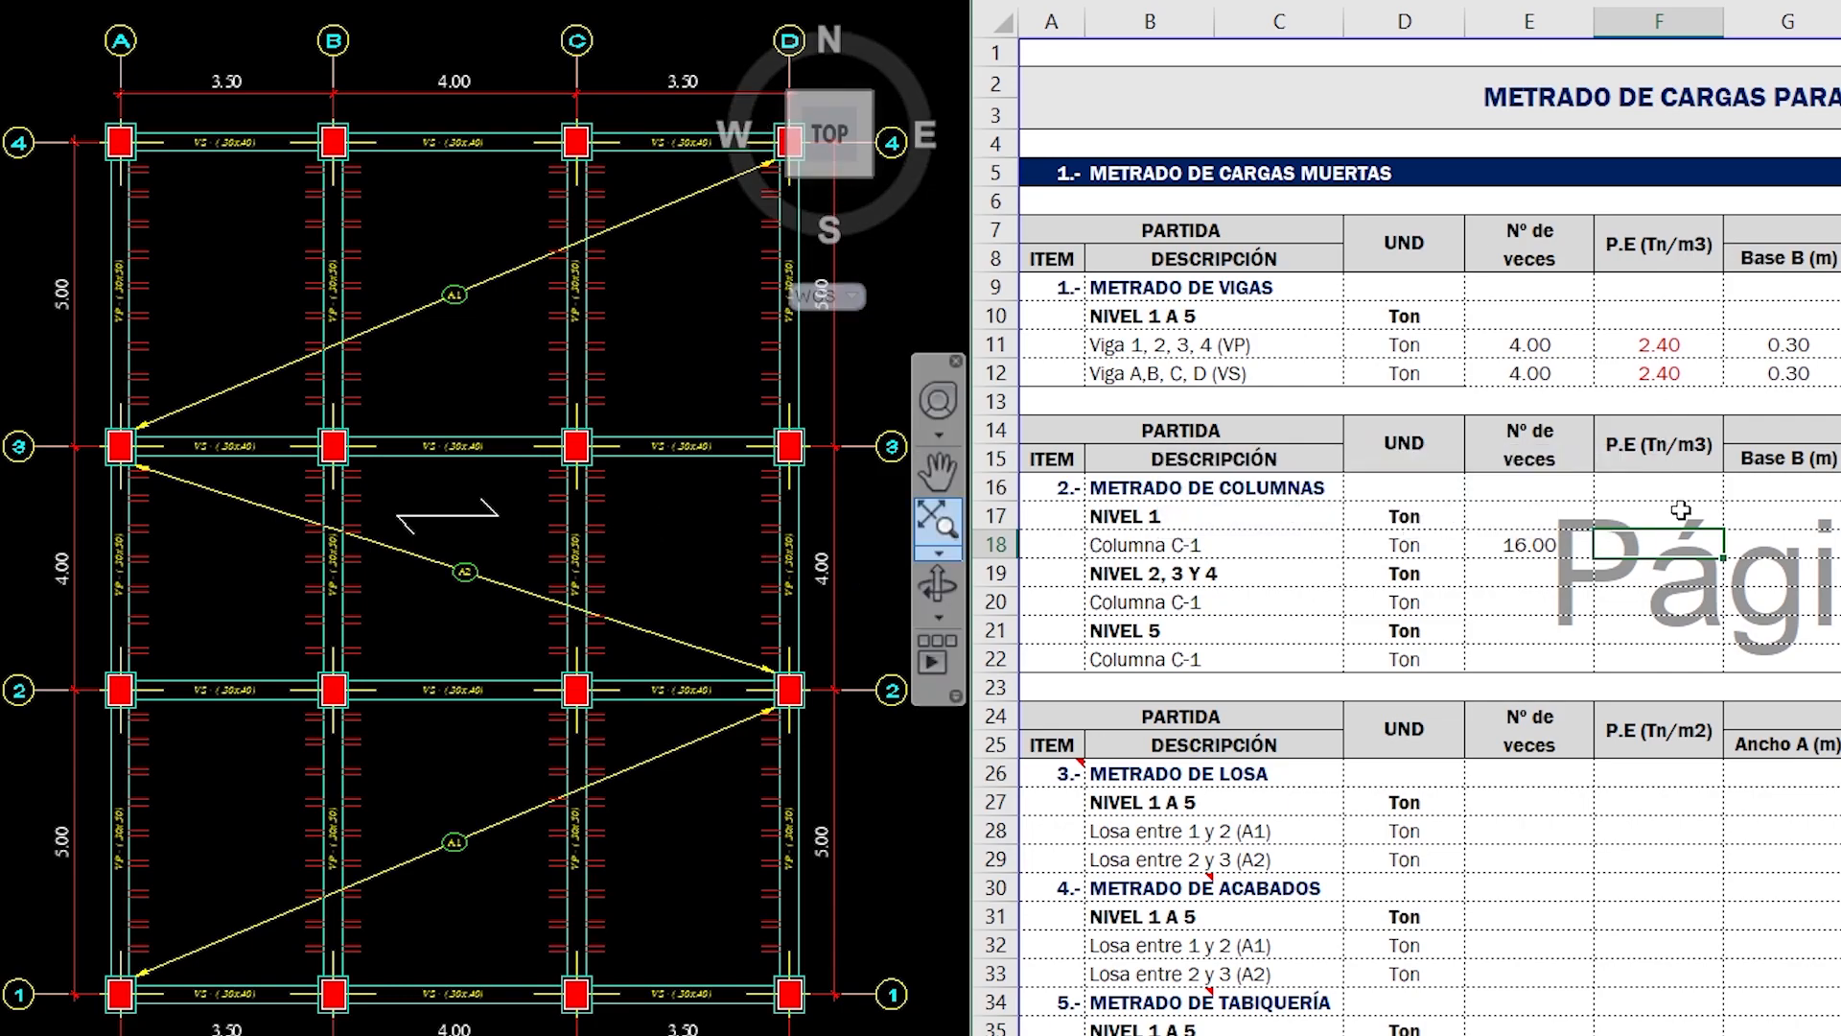
# - Enter a specific weight of 2.40 Tn/m3 for Columna C-1 of NIVEL 1 and move on to its Base B cell
pyautogui.write('2.4')
pyautogui.press('Return')
pyautogui.press('Up')
pyautogui.press('Right')
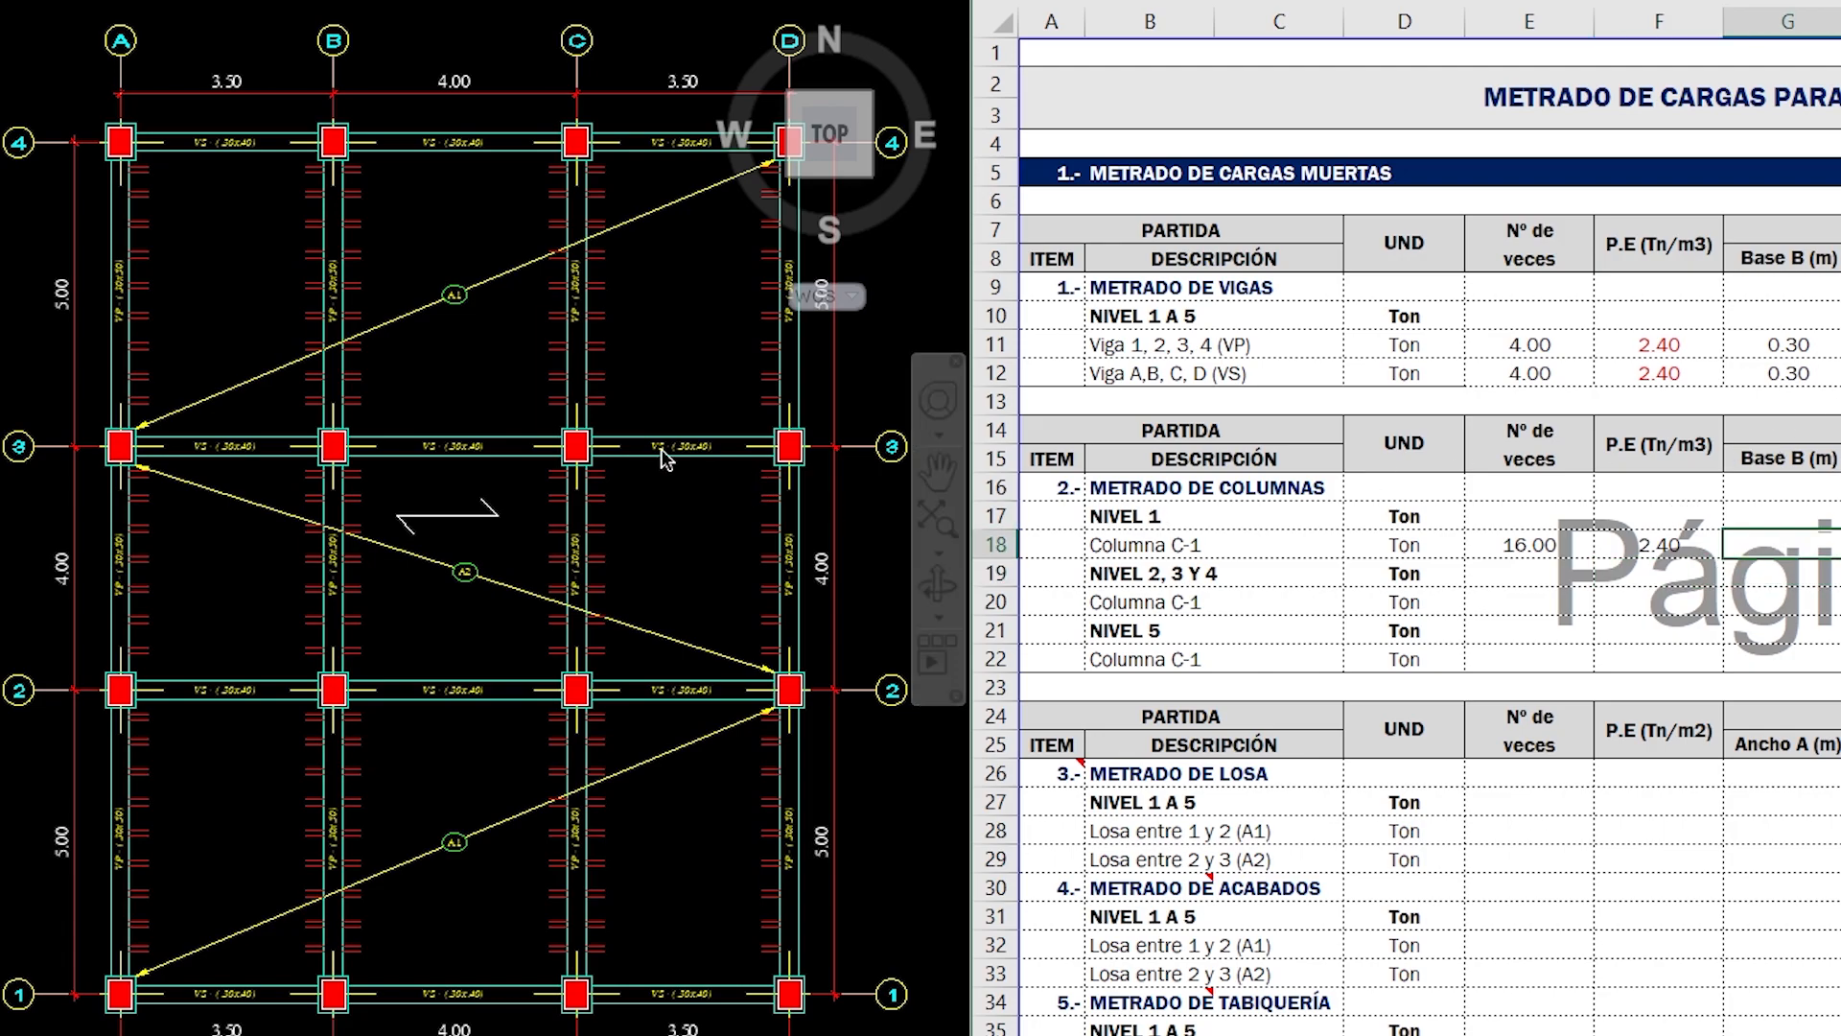
# - Check the column section detail on the plan and enter base 0.50 m and length 0.60 m for Columna C-1 of NIVEL 1
pyautogui.moveTo(666, 530)
pyautogui.mouseDown(button='middle')
pyautogui.moveTo(606, 470)
pyautogui.moveTo(595, 297)
pyautogui.mouseUp(button='middle')
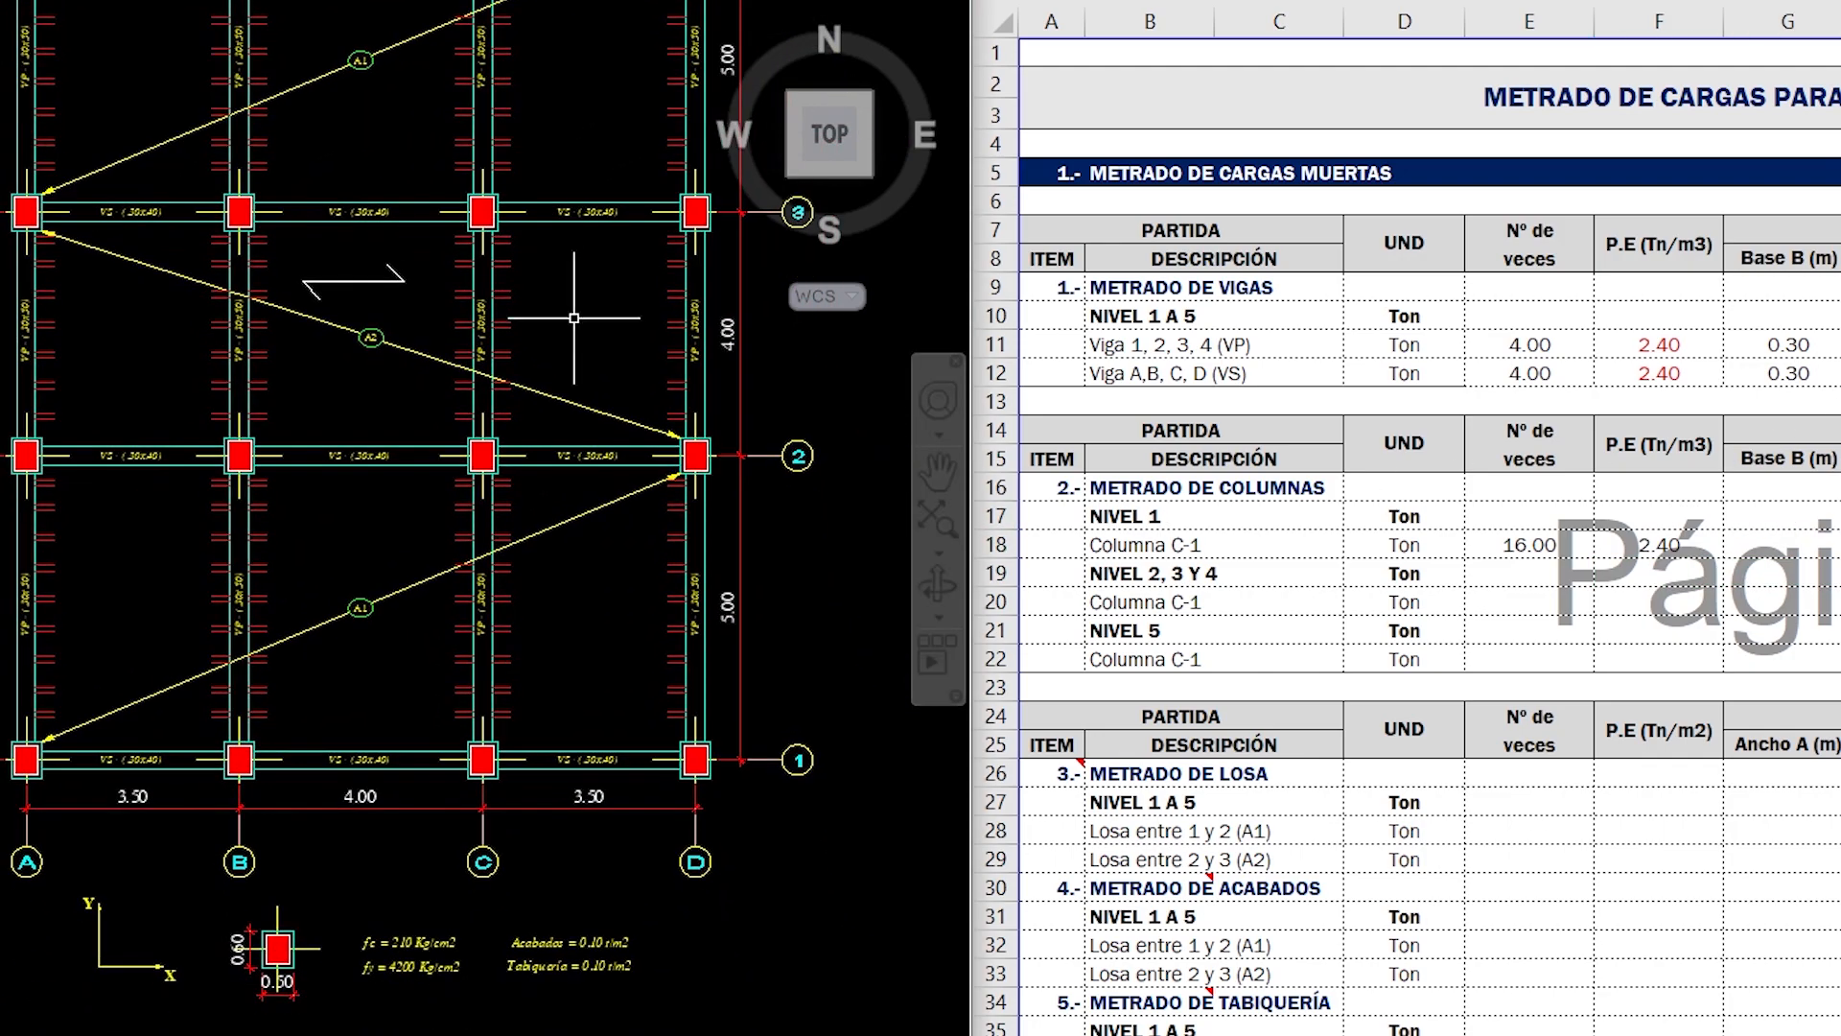
pyautogui.scroll(5, 312, 1010)
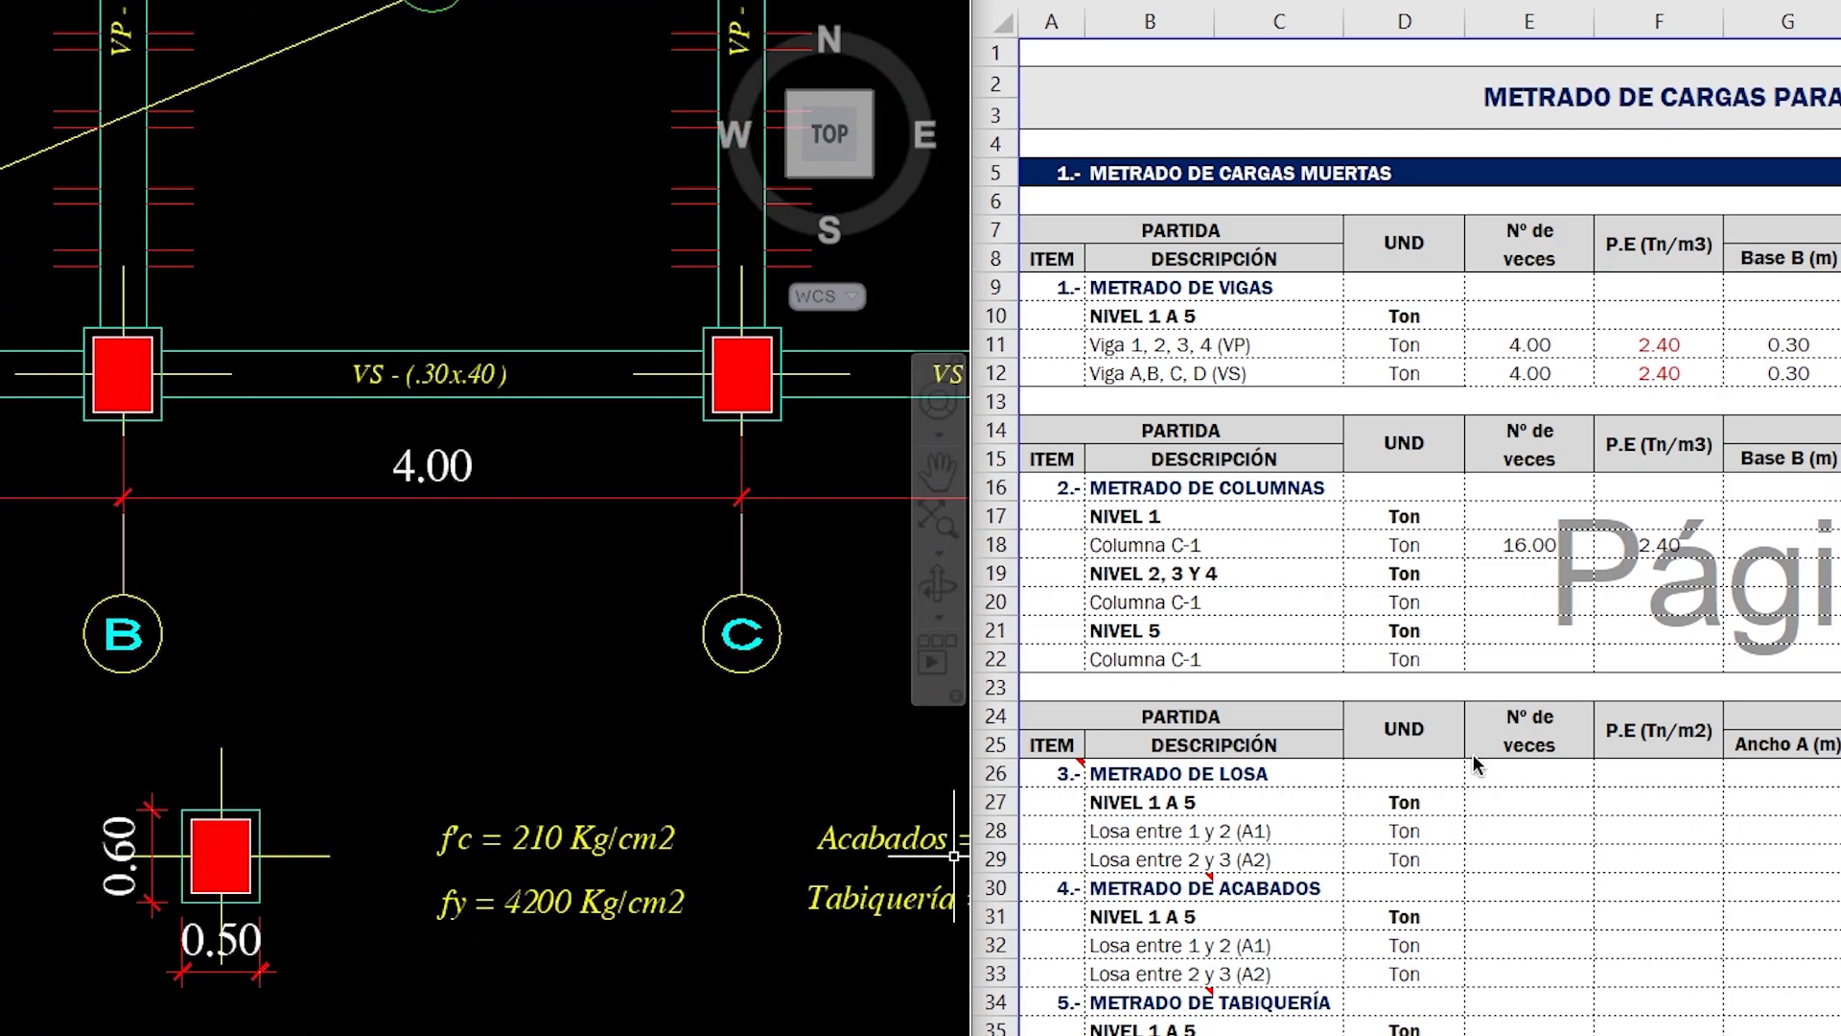
pyautogui.click(1793, 542)
pyautogui.write('0.5')
pyautogui.press('Tab')
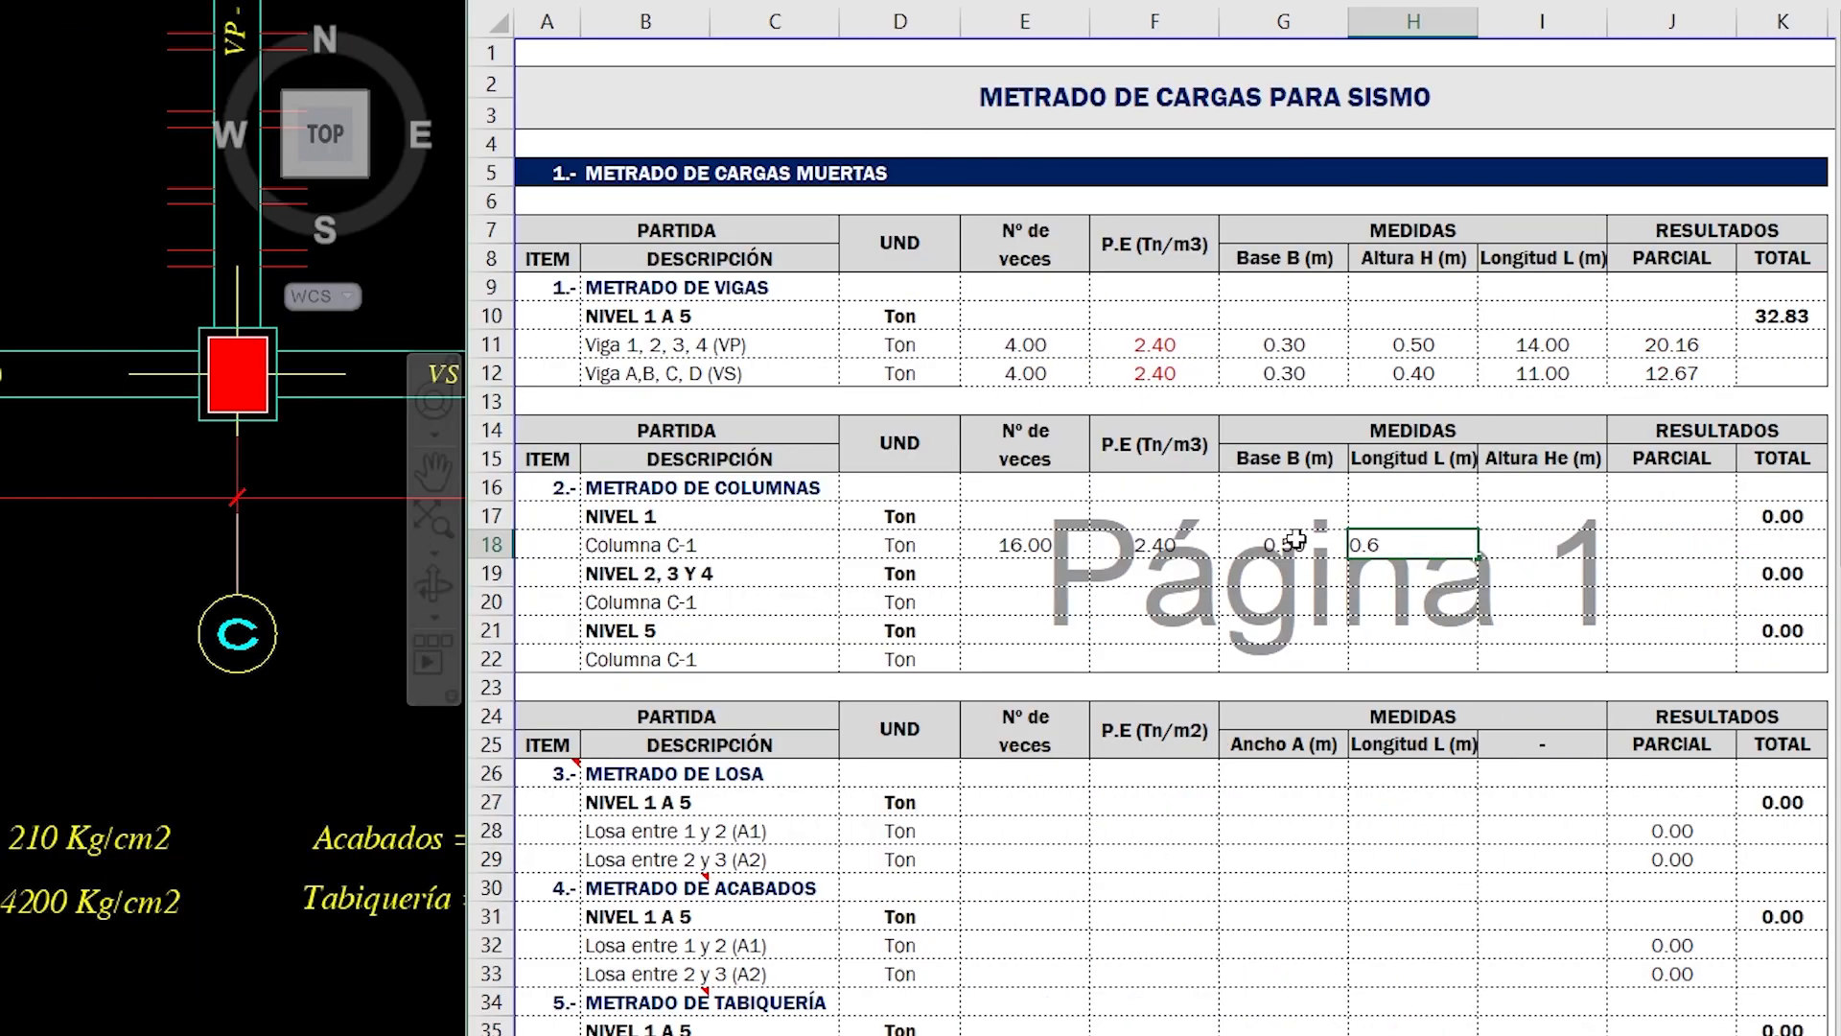
pyautogui.press('Tab')
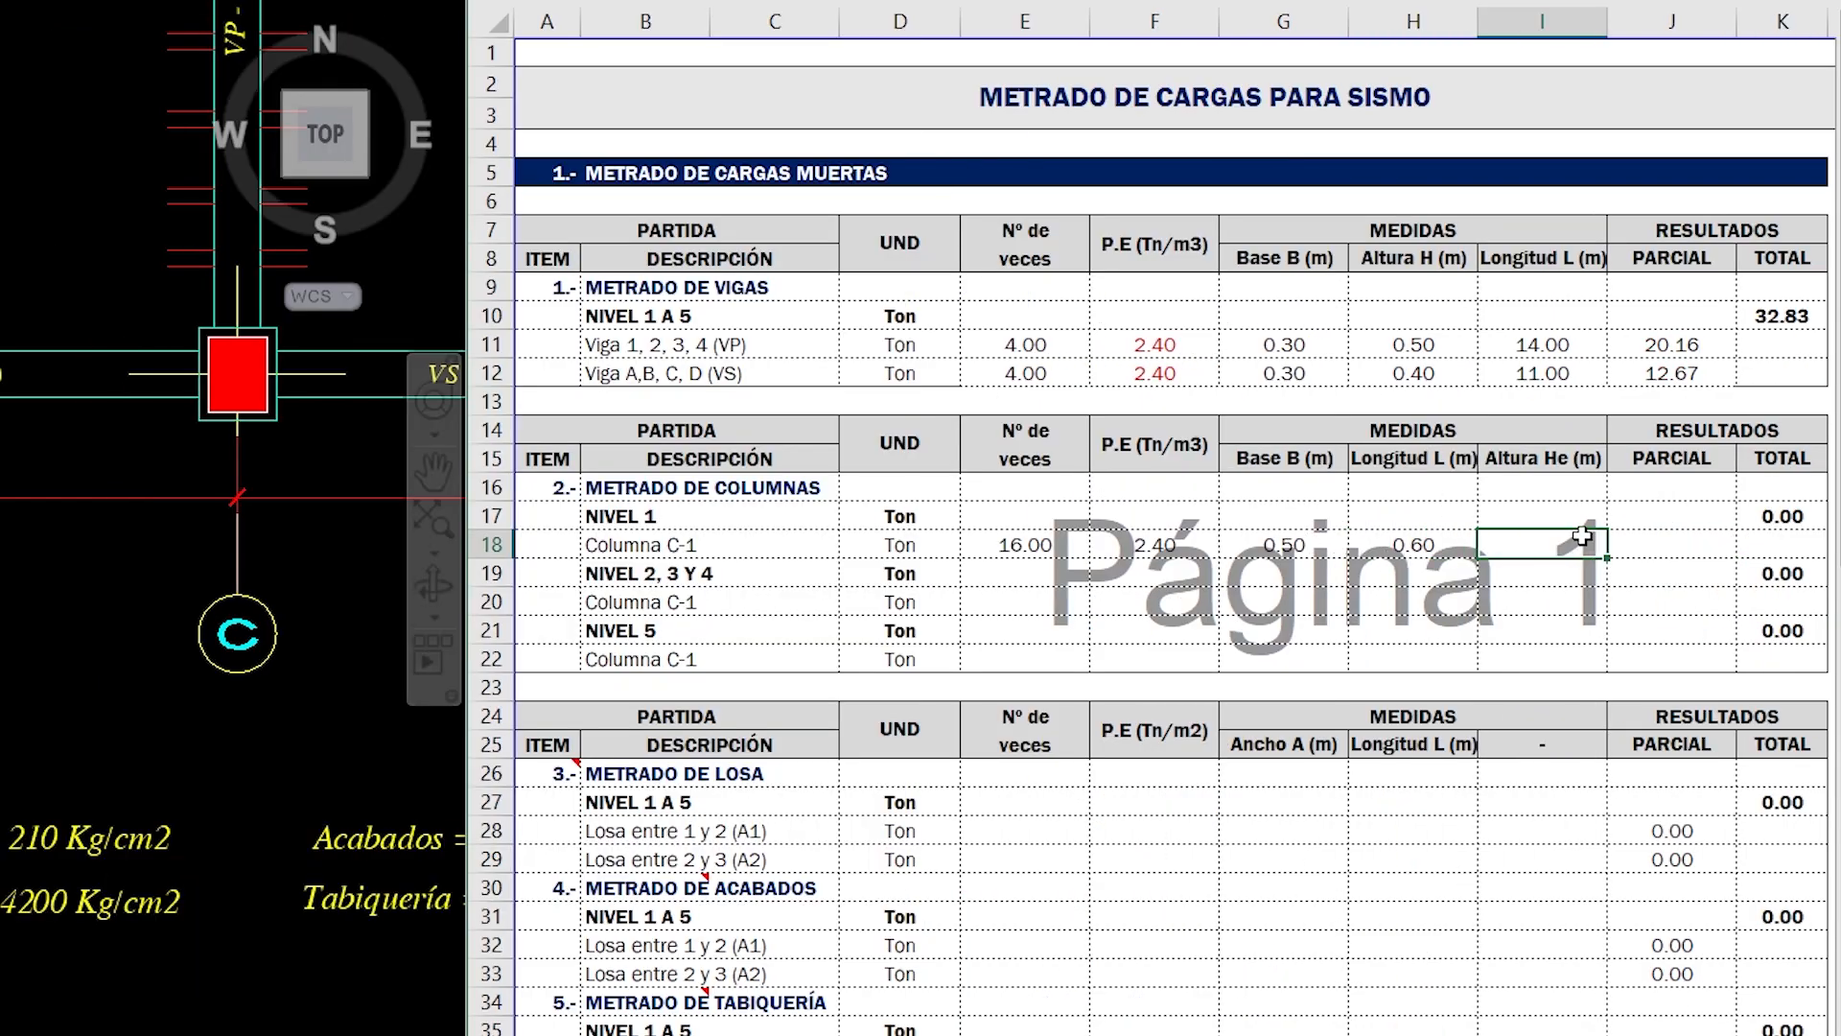
# - Work out the effective column height of NIVEL 1 as 3/2 + 2.5/2 by annotating the X-direction frame elevation
pyautogui.scroll(-6, 10, 566)
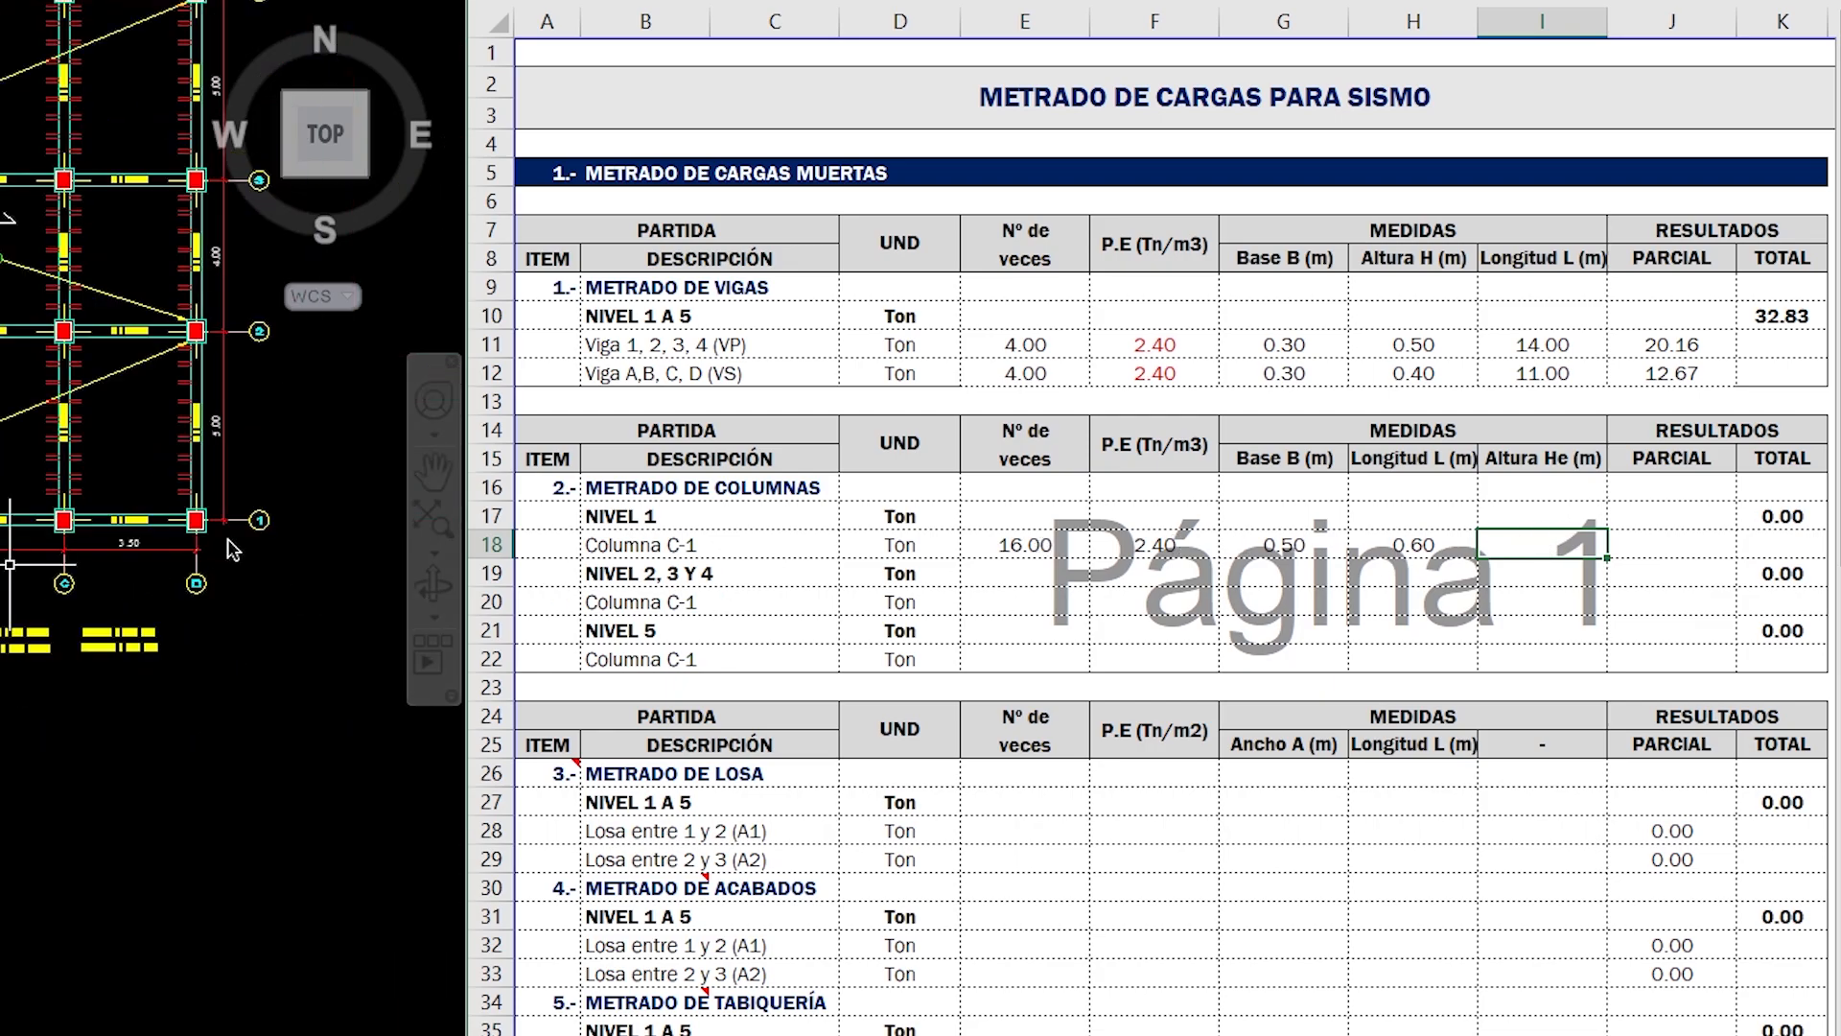
pyautogui.click(226, 537)
pyautogui.moveTo(294, 502); pyautogui.dragTo(2, 499, button='middle')
pyautogui.scroll(-2, 10, 594)
pyautogui.moveTo(403, 537); pyautogui.dragTo(326, 566, button='middle')
pyautogui.scroll(4, 326, 566)
pyautogui.moveTo(639, 544)
pyautogui.mouseDown(button='middle')
pyautogui.moveTo(593, 611)
pyautogui.moveTo(552, 631)
pyautogui.moveTo(550, 678)
pyautogui.mouseUp(button='middle')
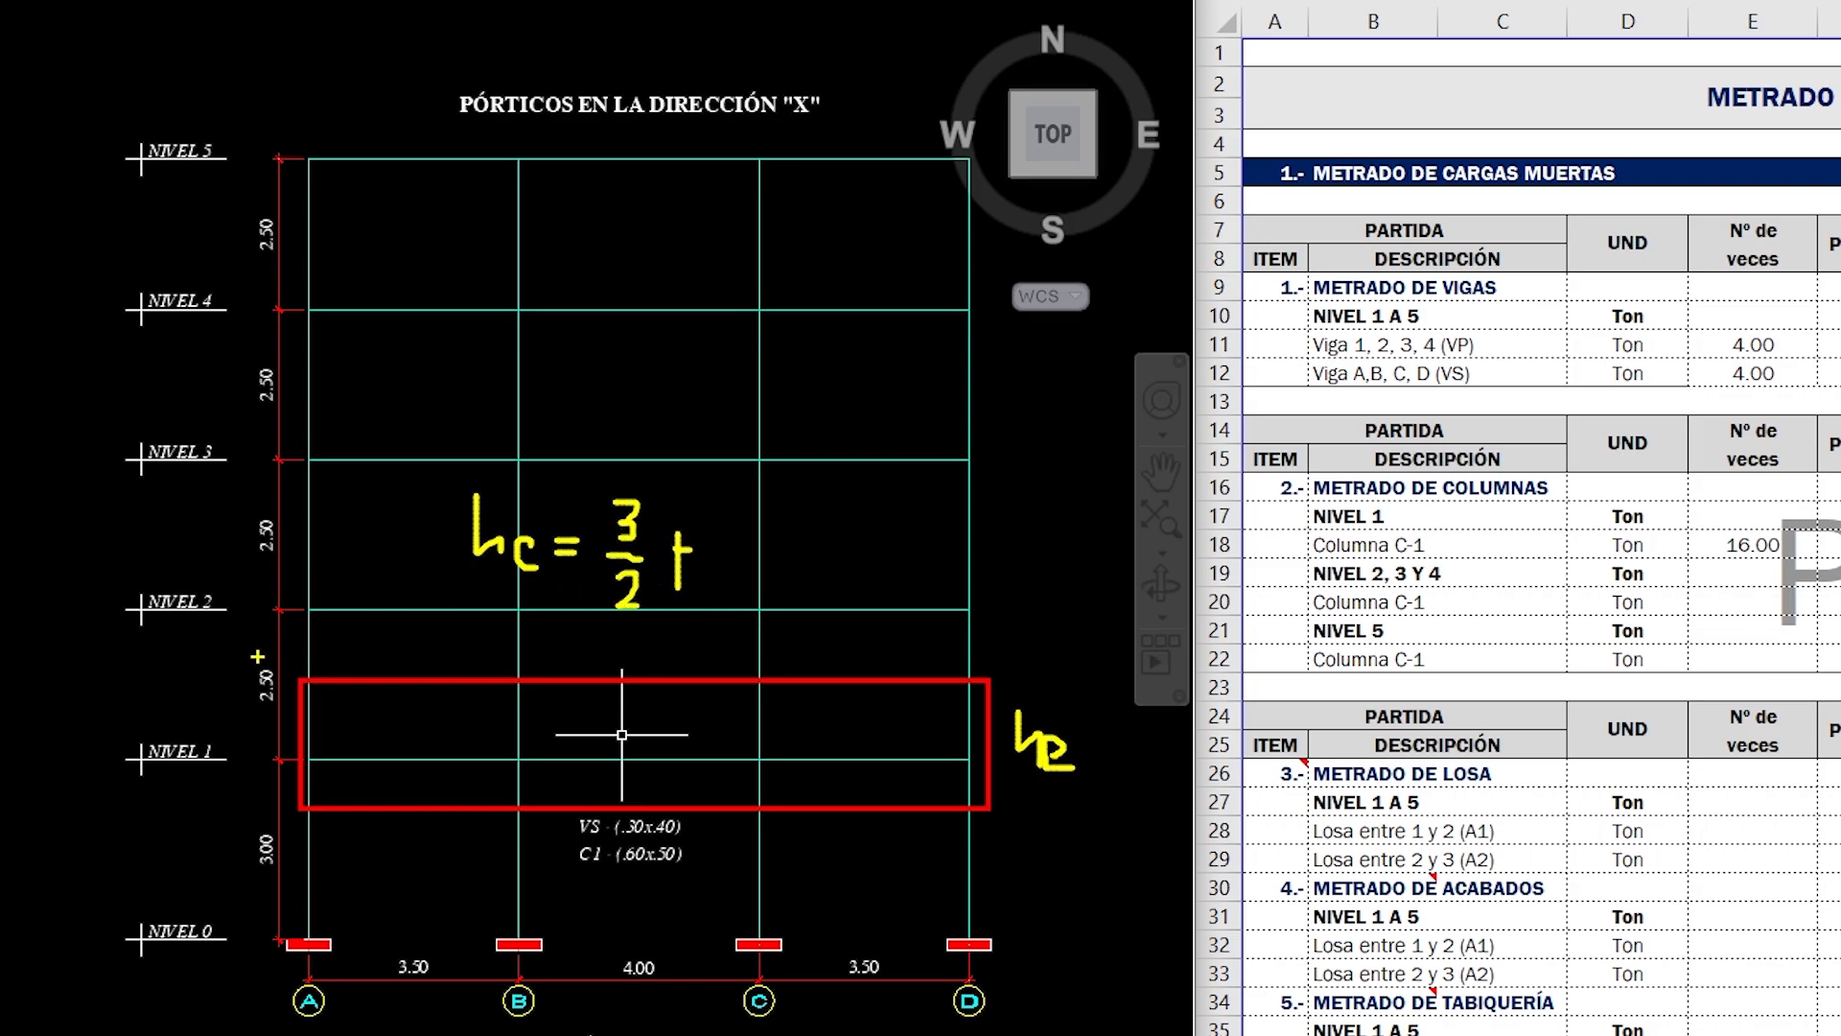
pyautogui.moveTo(756, 525)
pyautogui.mouseDown()
pyautogui.moveTo(854, 586)
pyautogui.moveTo(840, 630)
pyautogui.mouseUp()
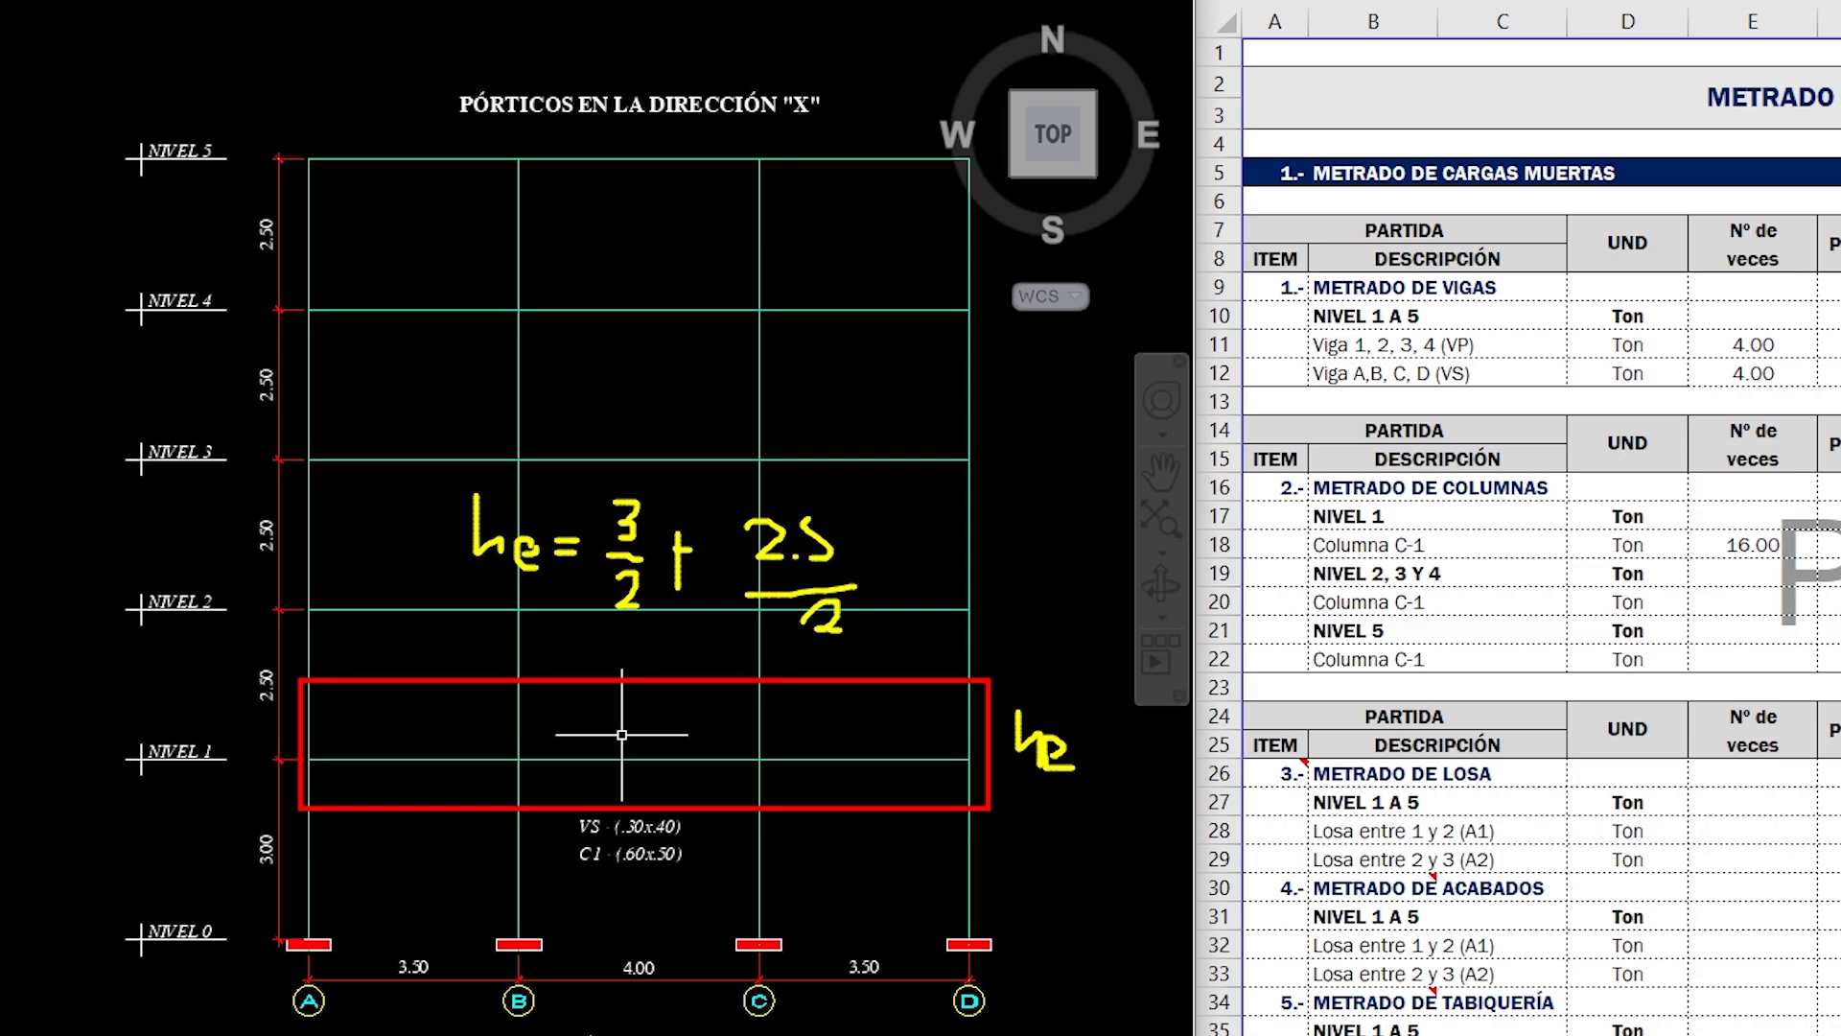
pyautogui.moveTo(1084, 771); pyautogui.dragTo(1087, 809)
pyautogui.moveTo(297, 675)
pyautogui.mouseDown()
pyautogui.moveTo(337, 613)
pyautogui.moveTo(713, 539)
pyautogui.moveTo(991, 541)
pyautogui.mouseUp()
pyautogui.press('b')
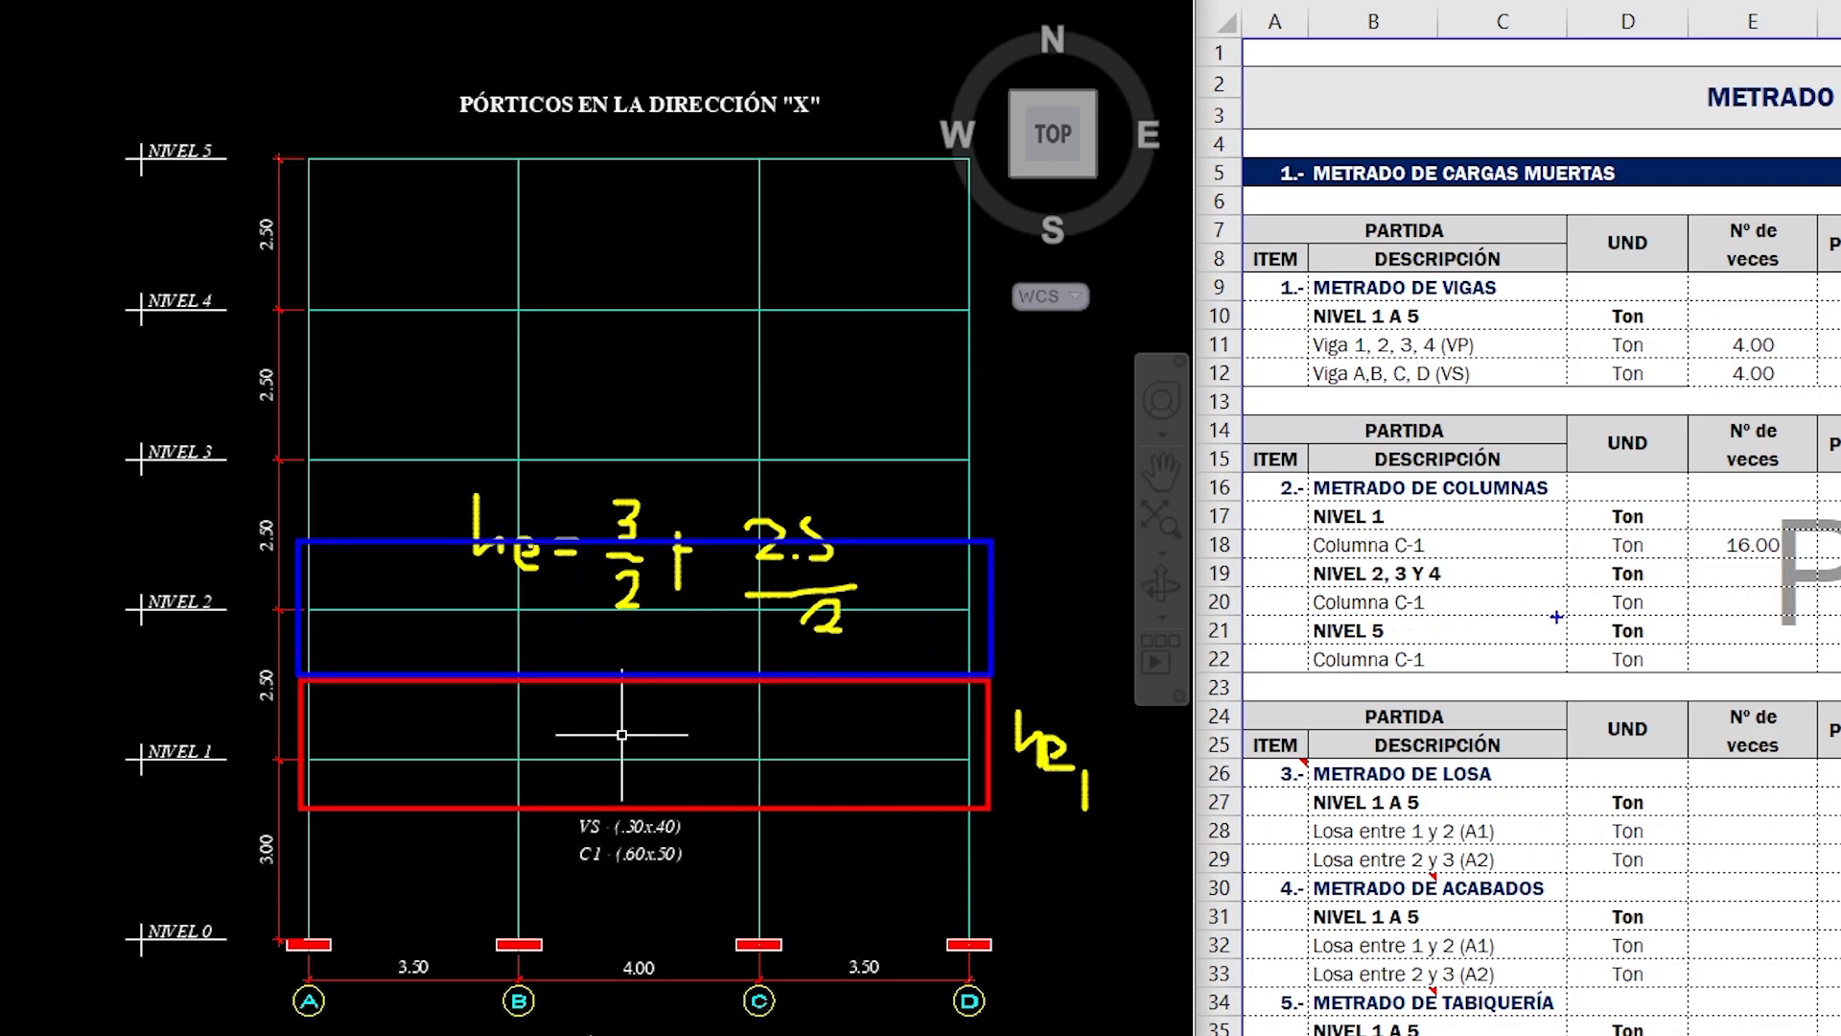
pyautogui.press('Escape')
# - Enter an effective height (Altura He) of 2.75 m for Columna C-1 of NIVEL 1
pyautogui.click(1840, 544)
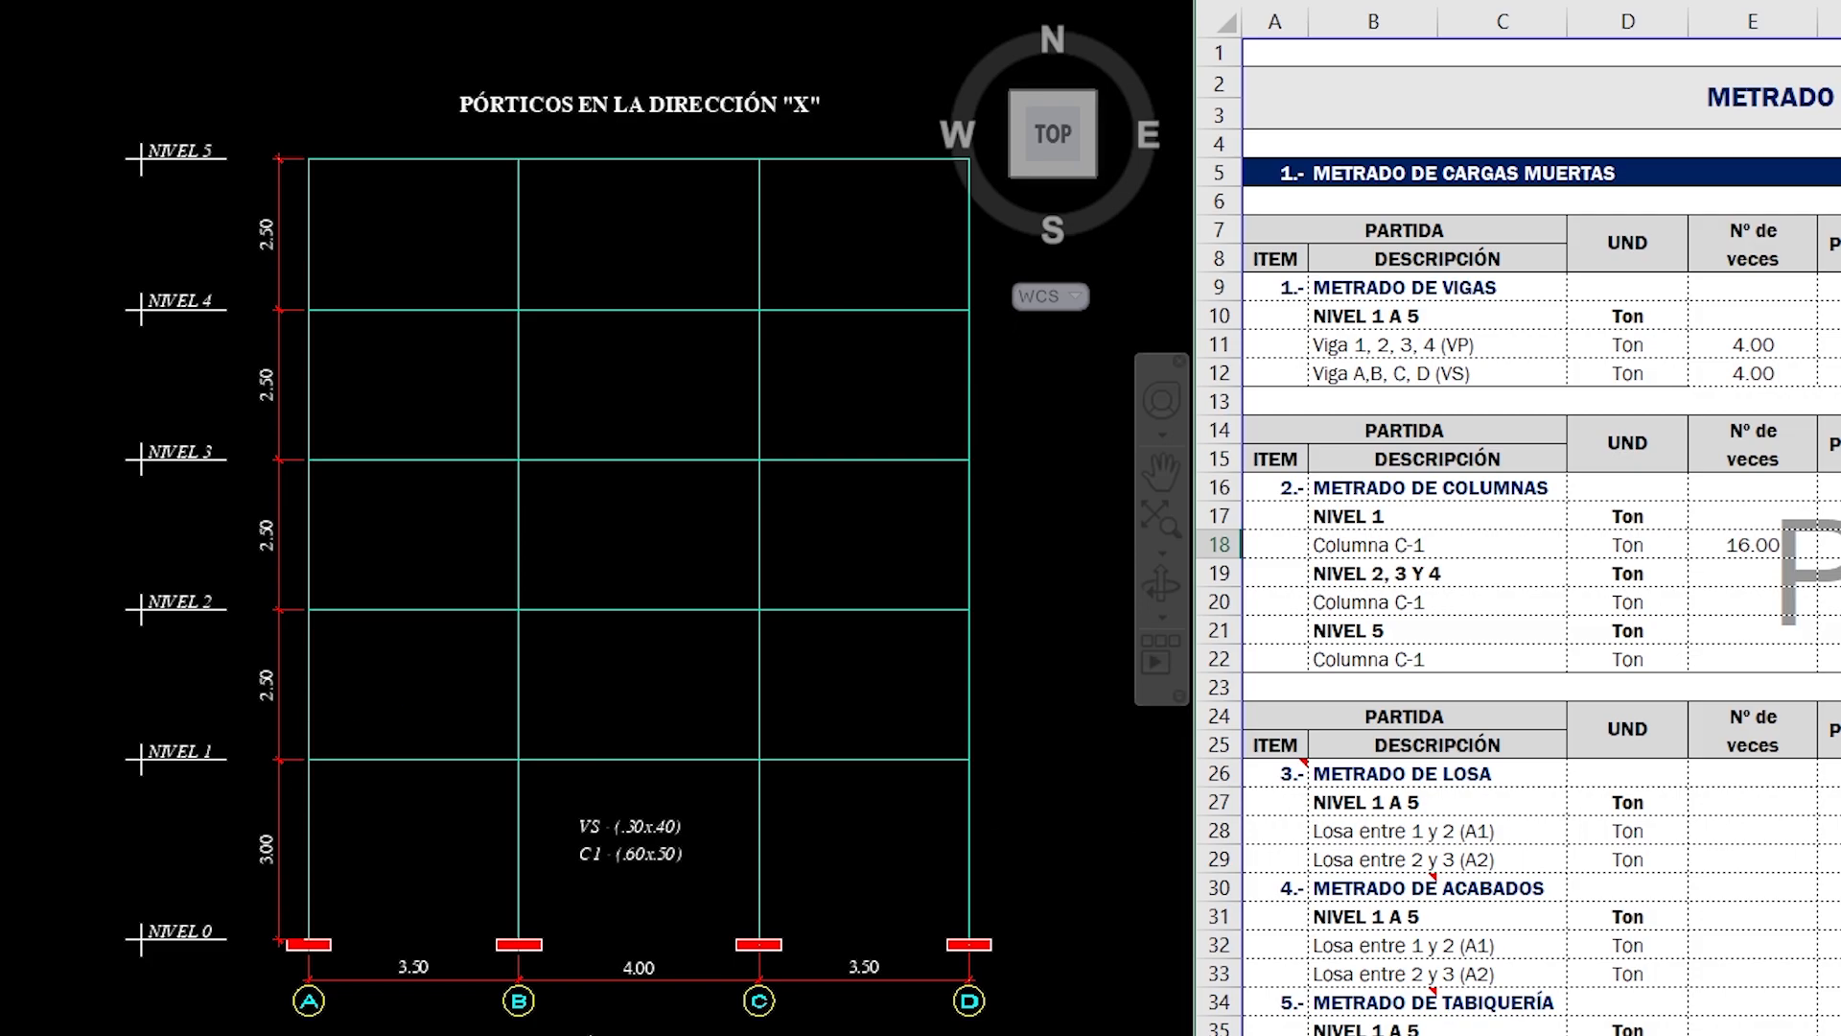
pyautogui.write('2.75')
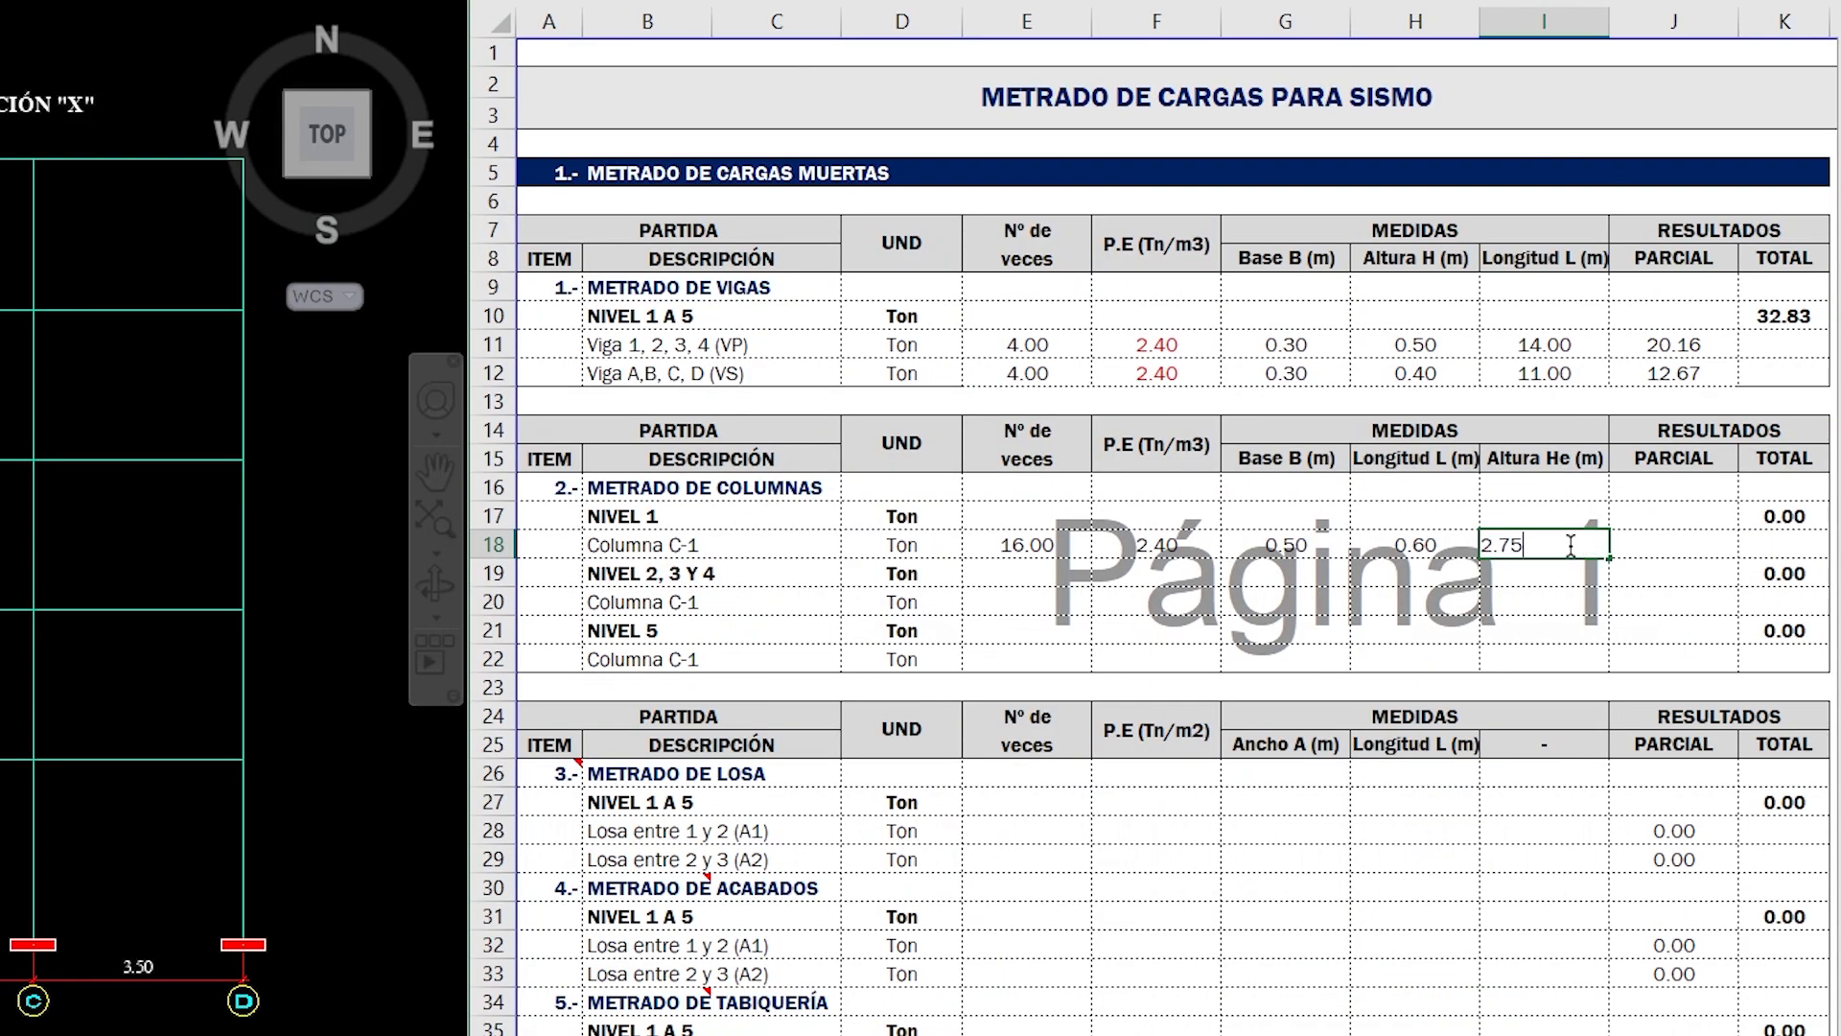
pyautogui.press('Return')
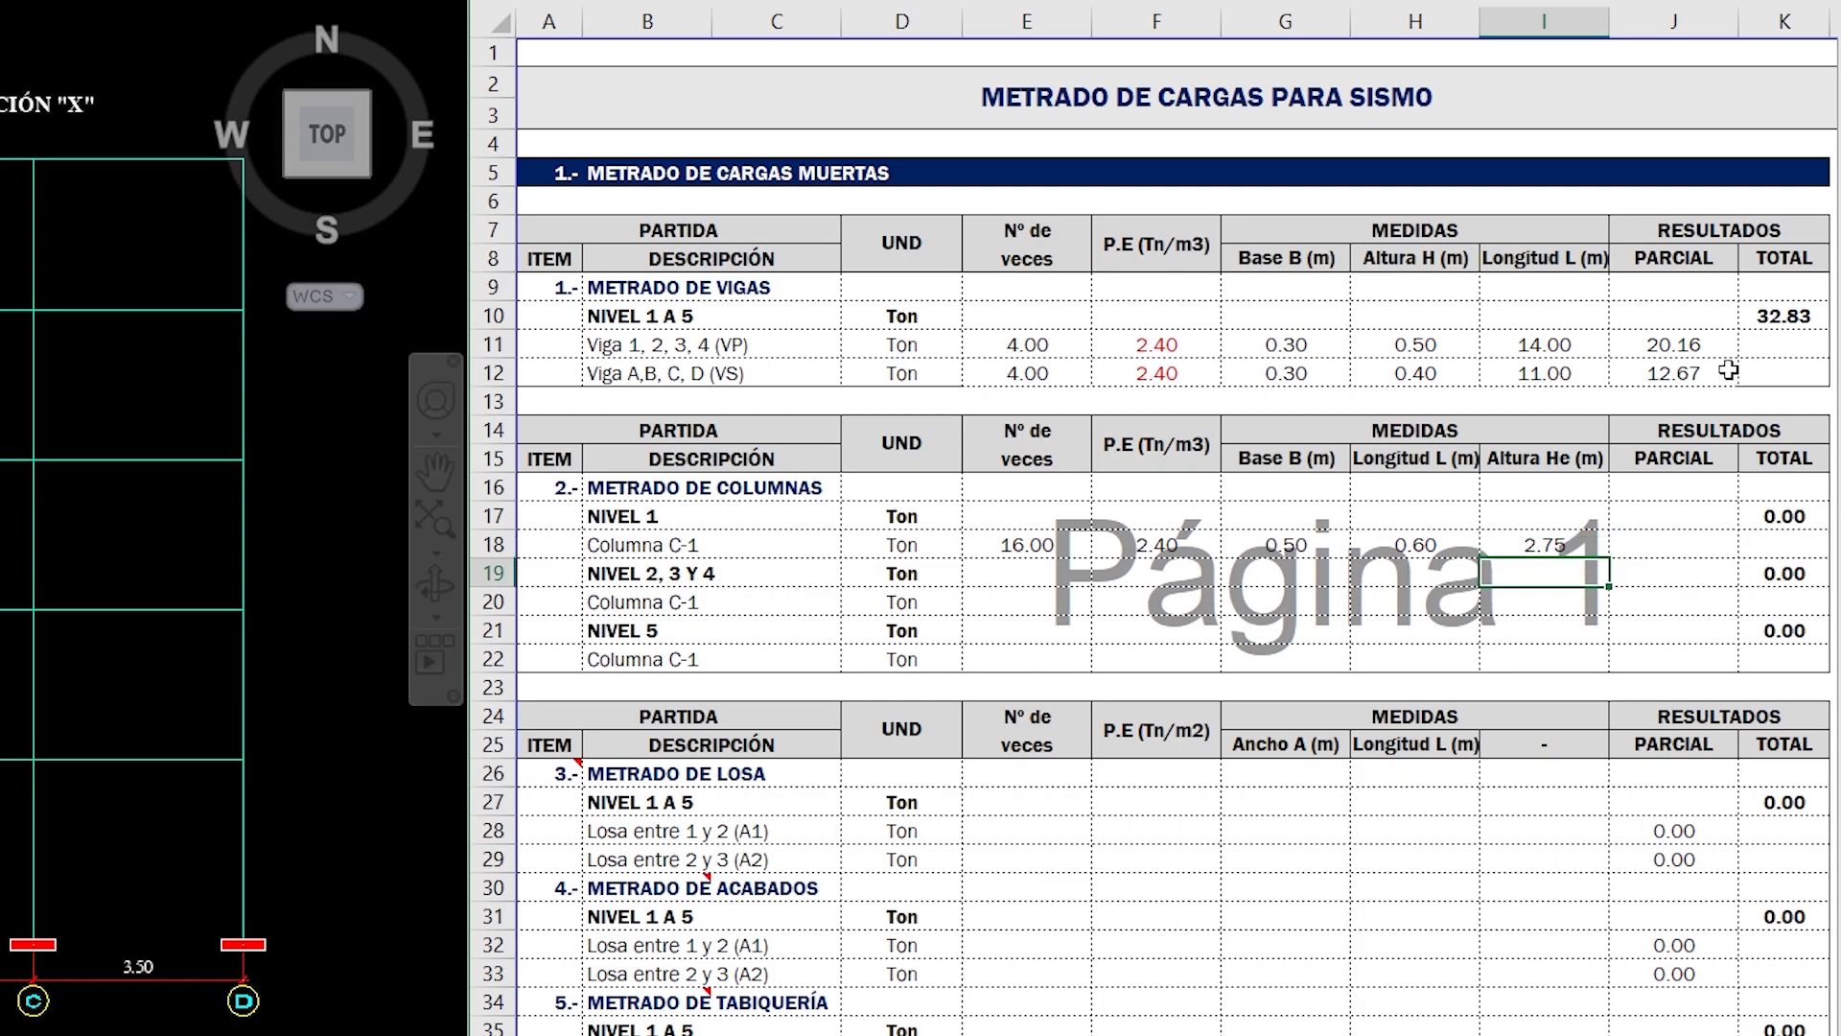
# - Copy the PARCIAL formula from the Viga 1, 2, 3, 4 (VP) row into the PARCIAL cell of Columna C-1 of NIVEL 1
pyautogui.click(1707, 347)
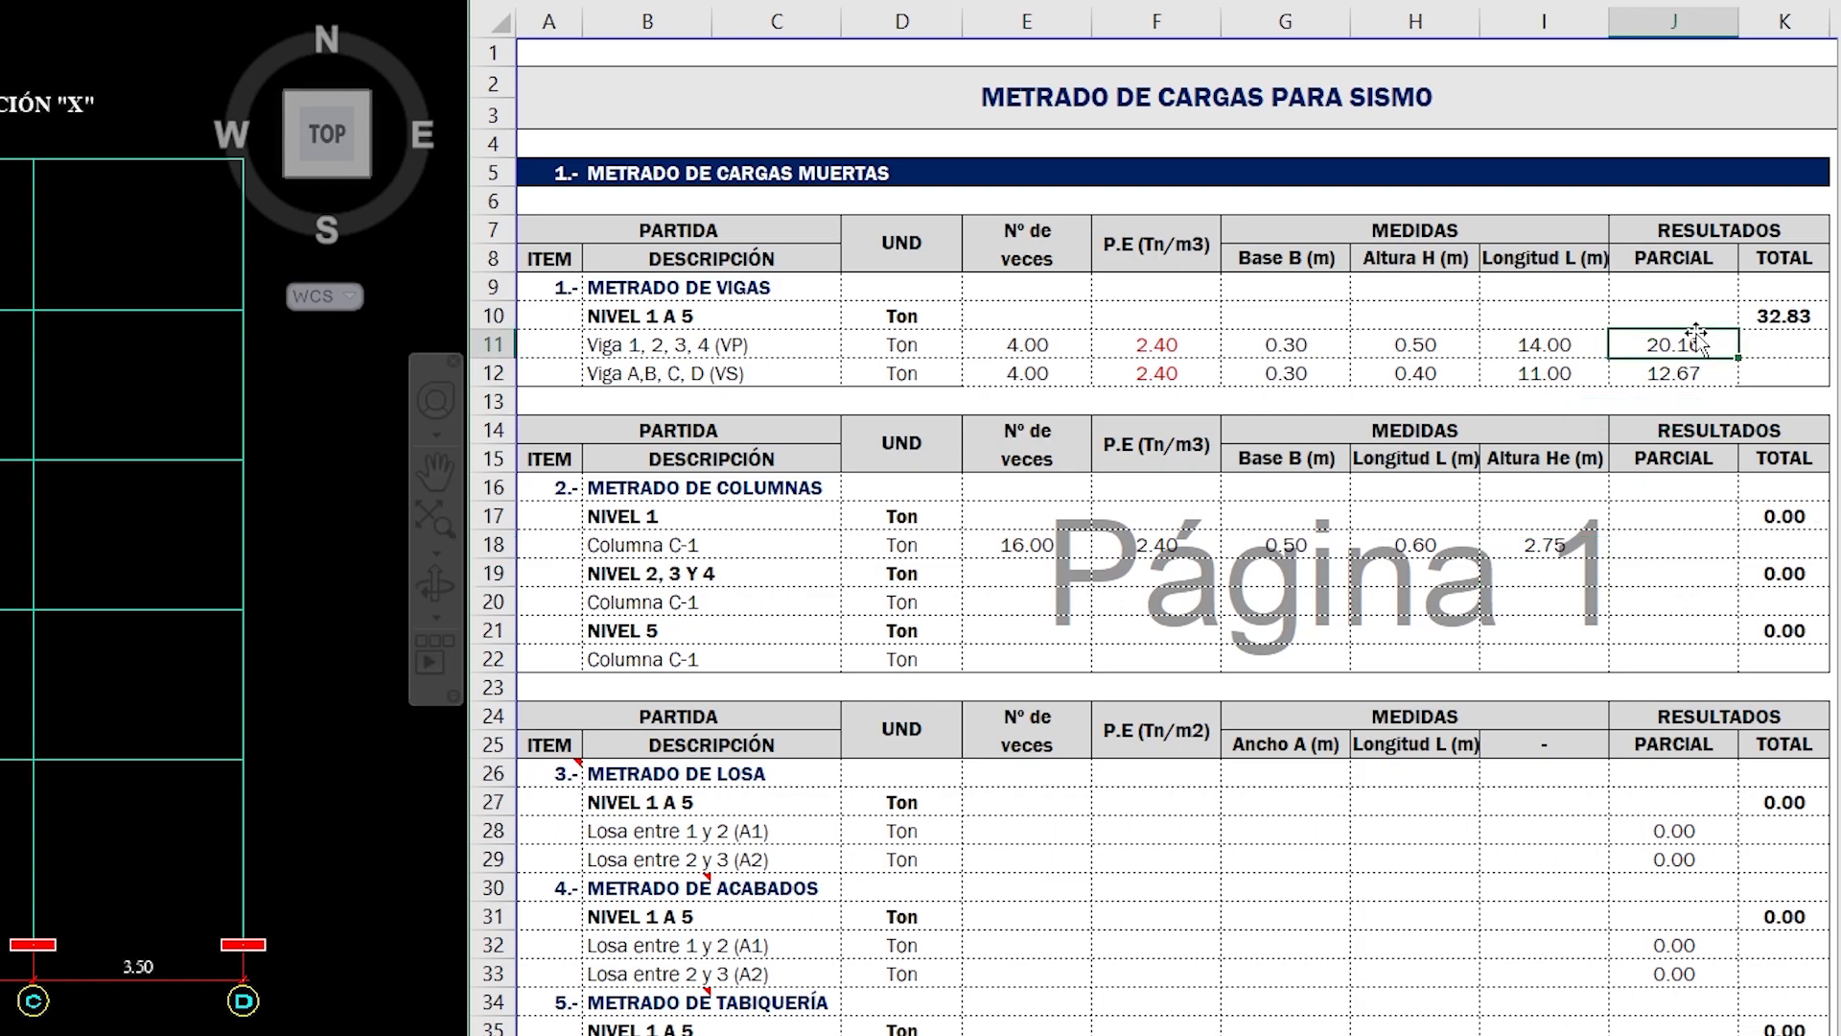
pyautogui.hotkey('ctrl', 'c')
pyautogui.click(1694, 536)
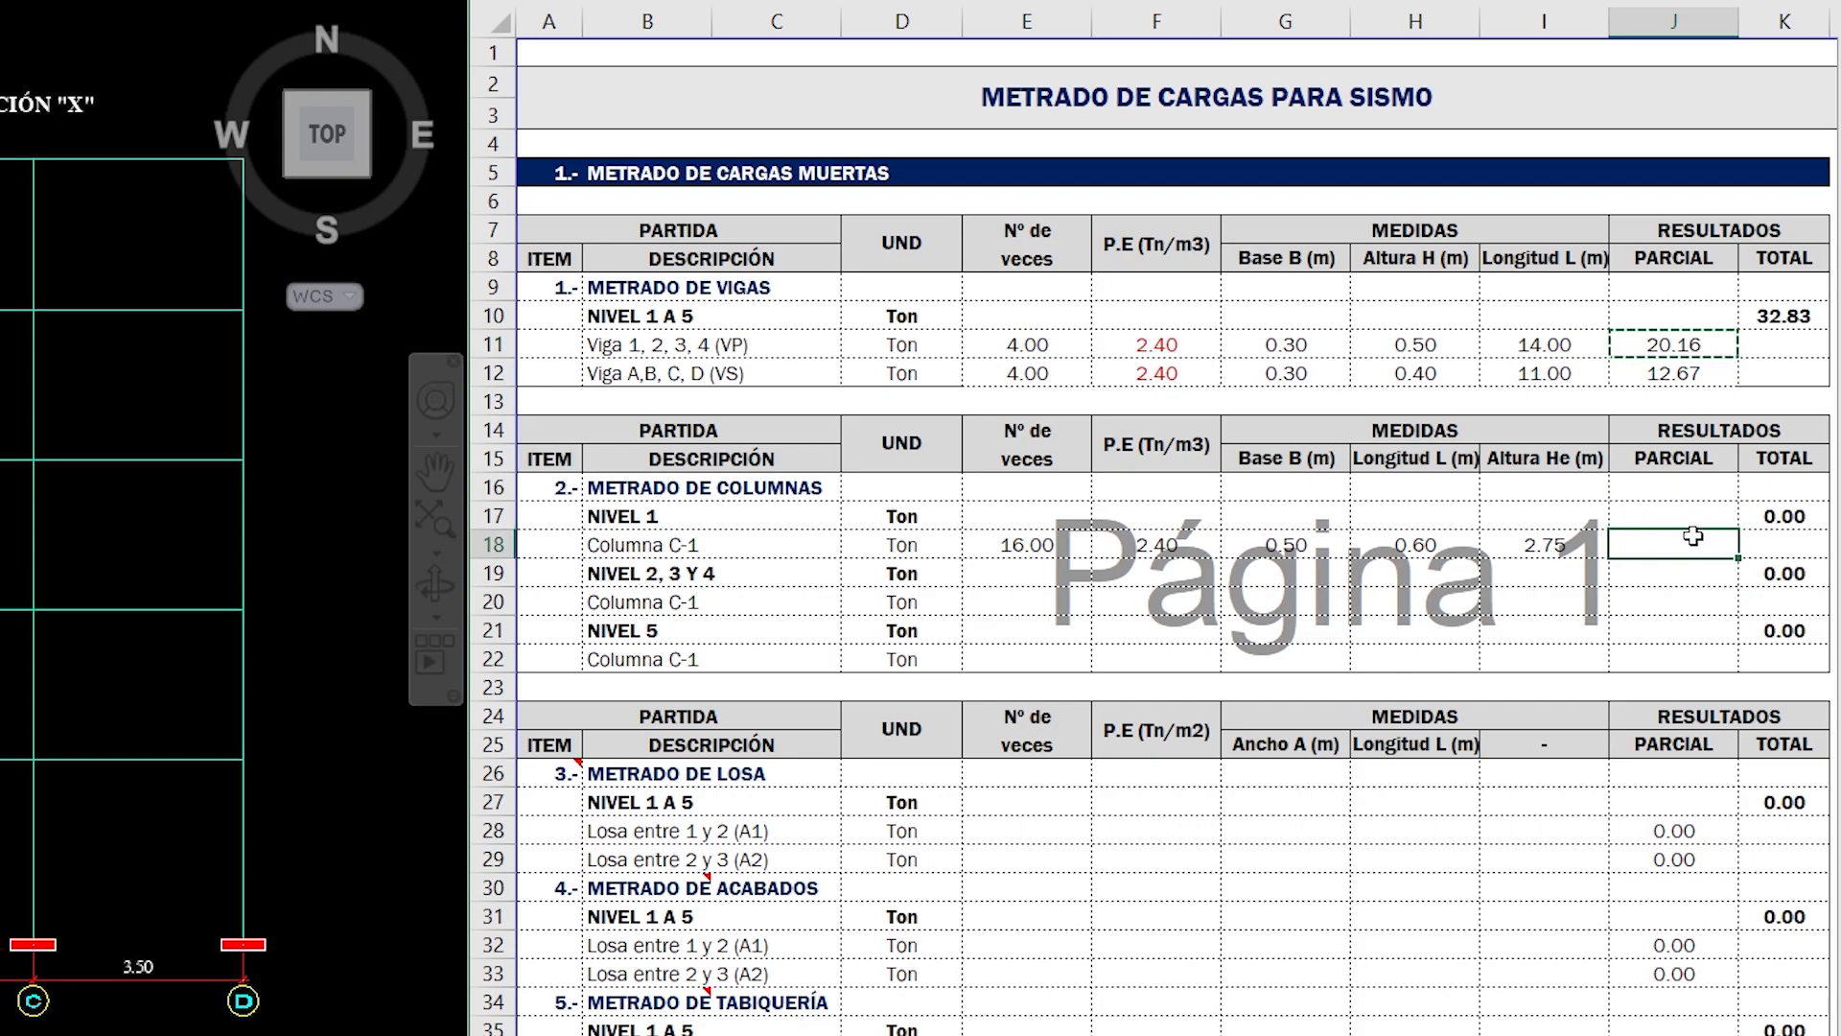
pyautogui.hotkey('ctrl', 'v')
pyautogui.press('Escape')
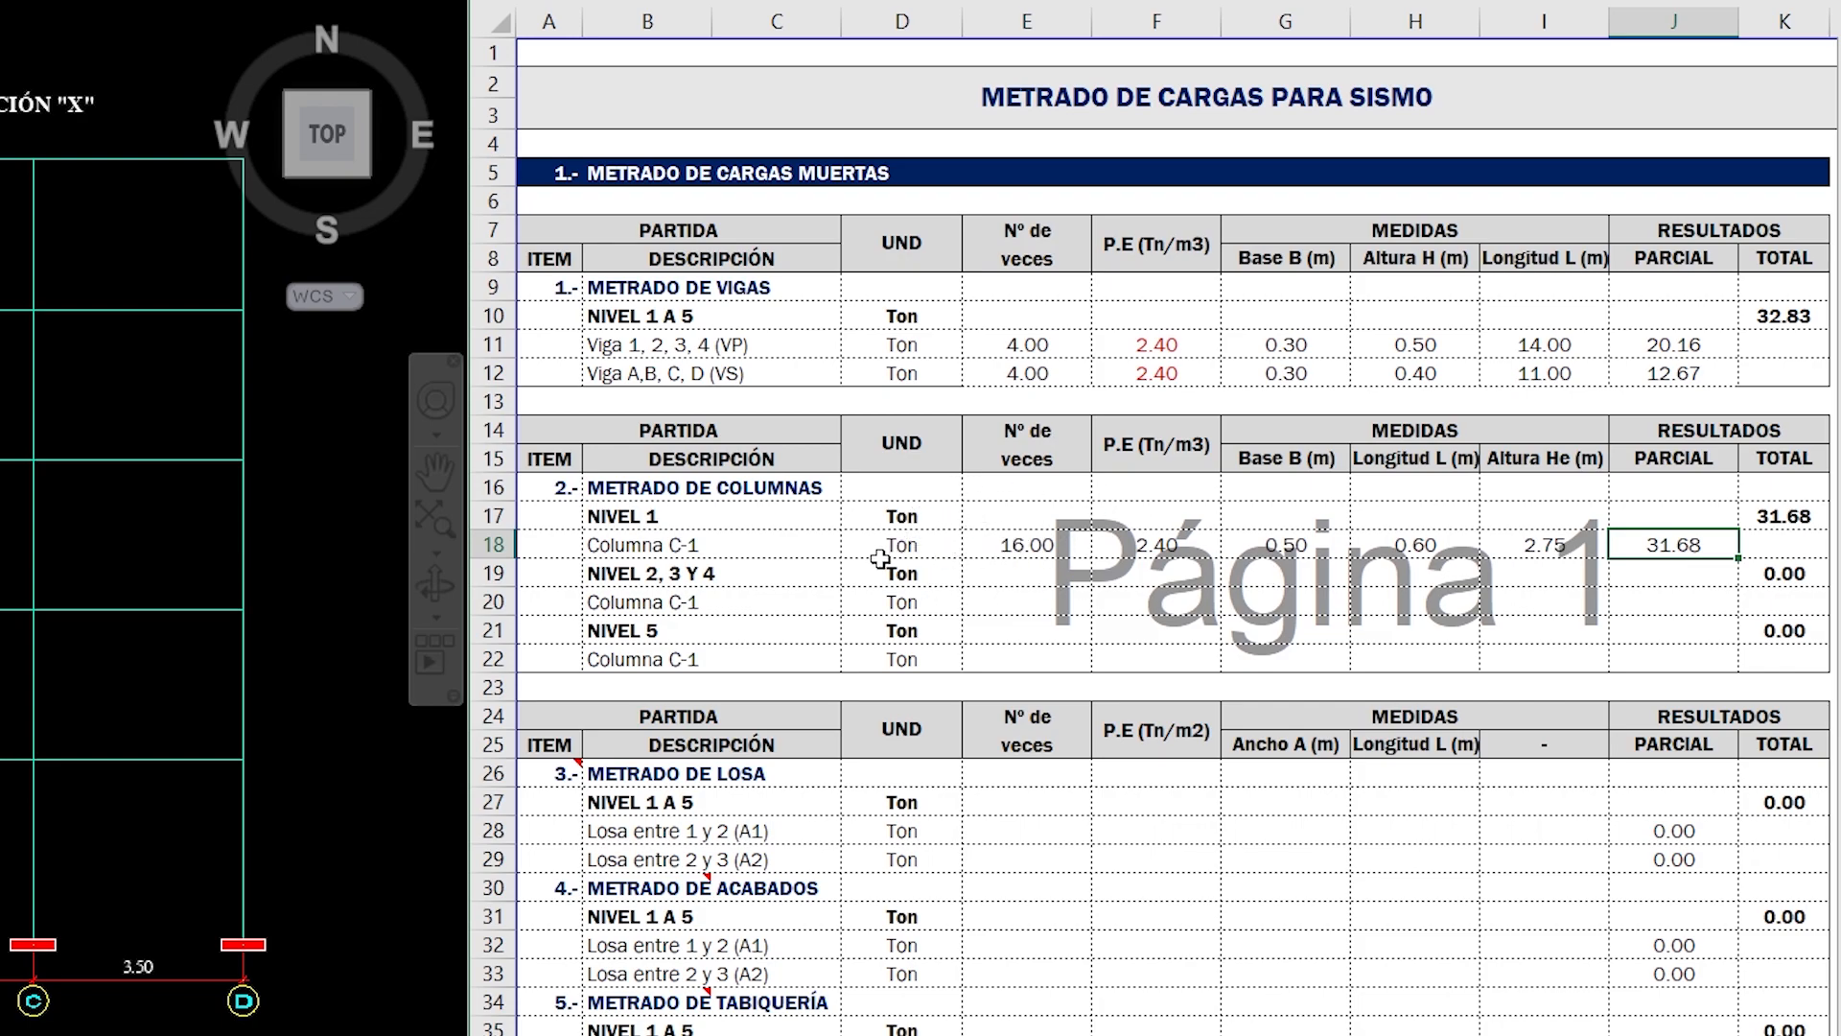
# - Copy the Columna C-1 data of NIVEL 1, from Nº de veces to PARCIAL, into the Columna C-1 row of NIVEL 2, 3 Y 4
pyautogui.click(1011, 602)
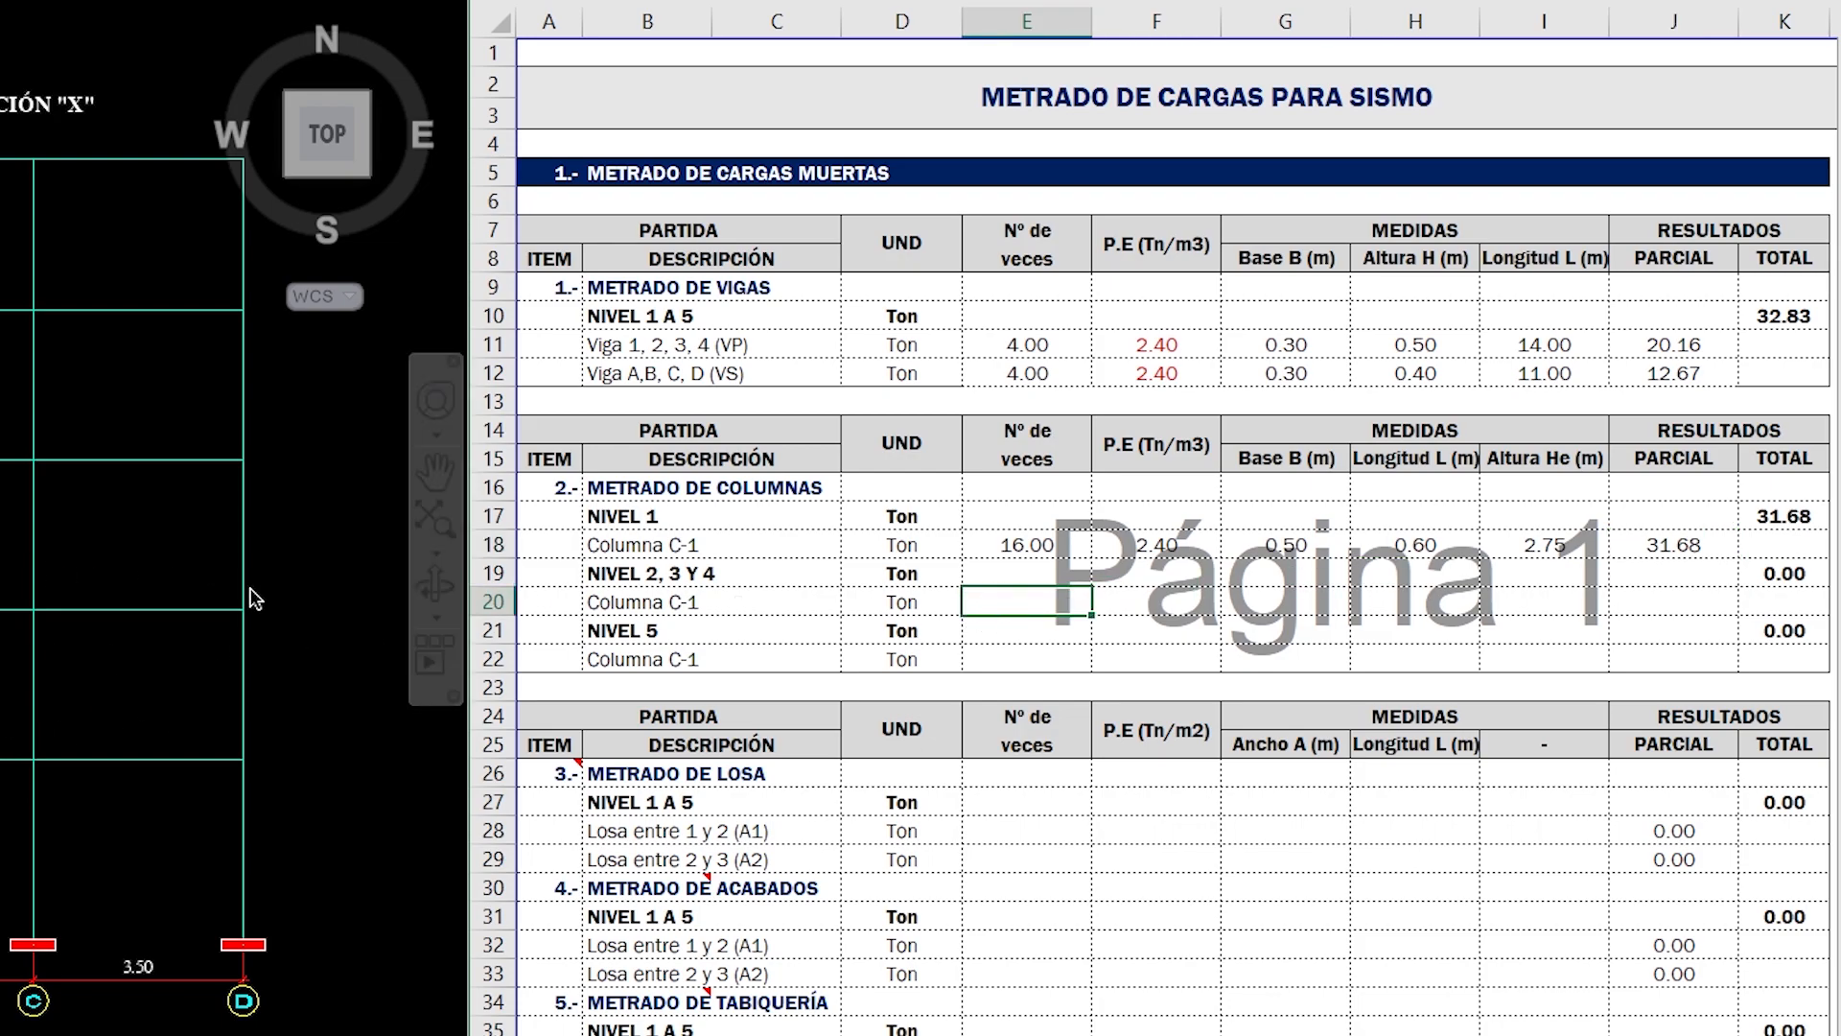
pyautogui.moveTo(1043, 545); pyautogui.dragTo(1732, 540)
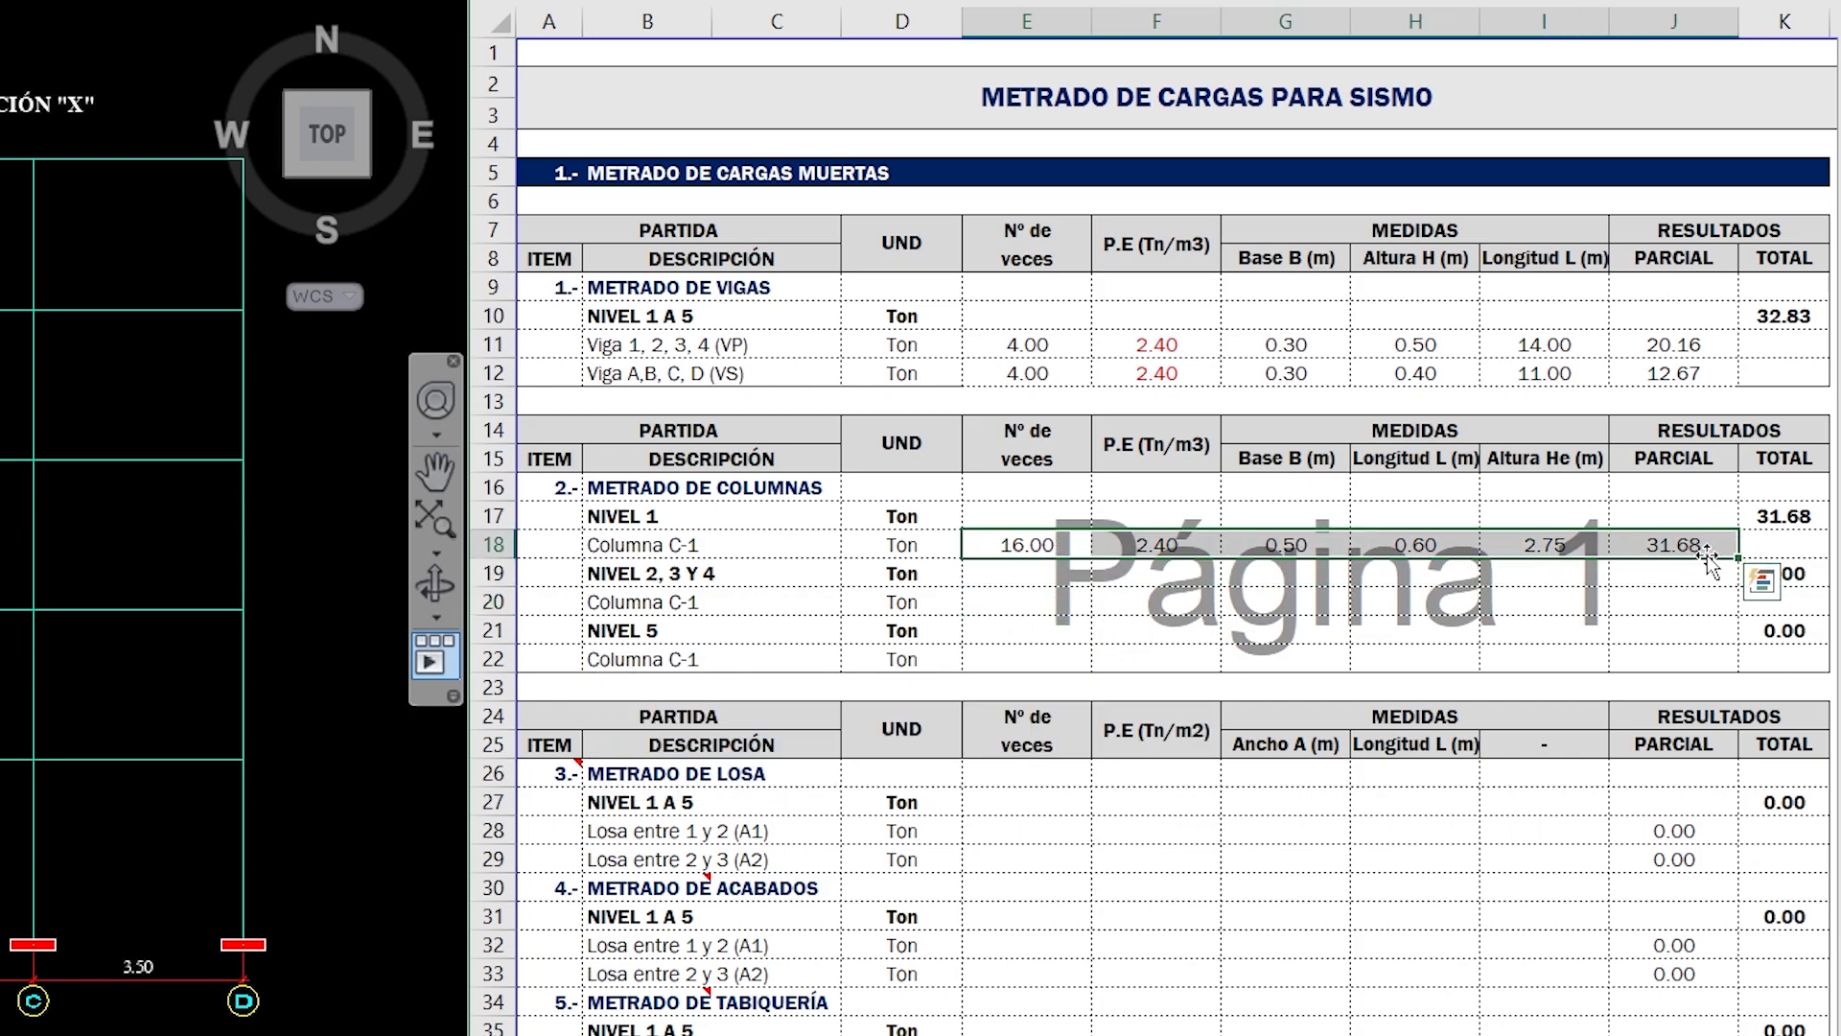
pyautogui.hotkey('ctrl', 'c')
pyautogui.click(1061, 604)
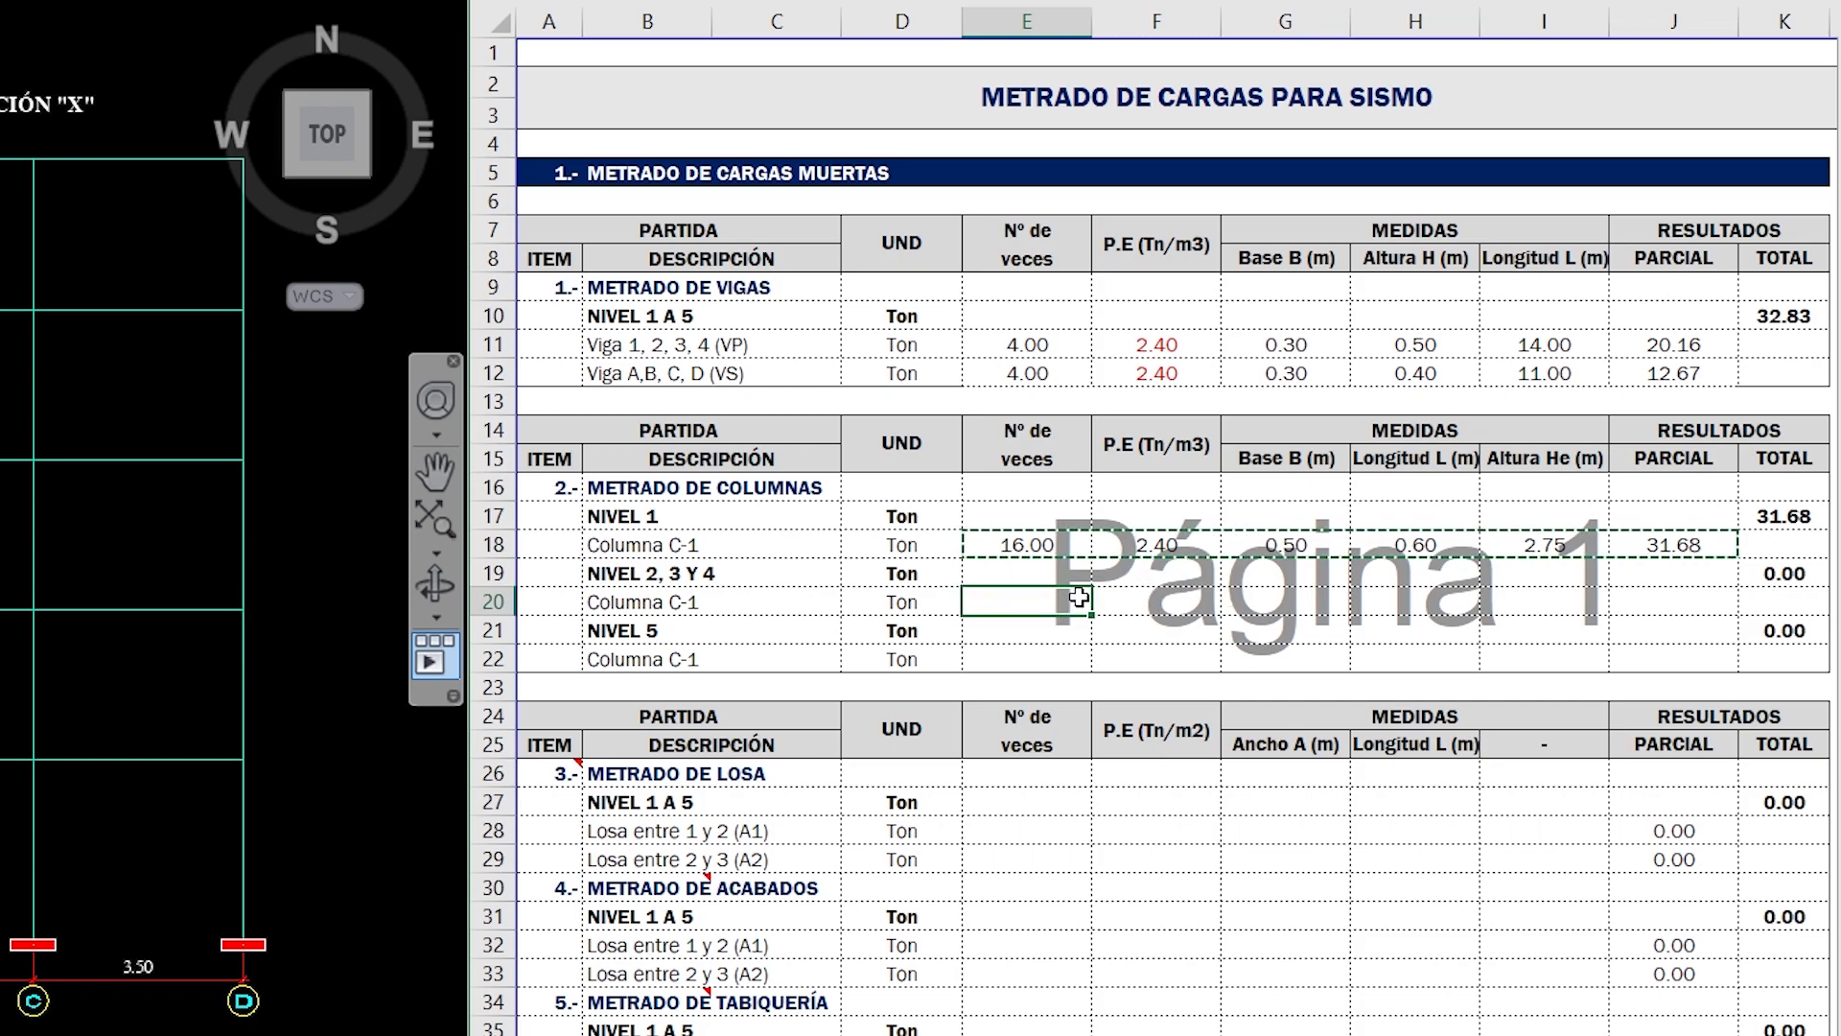
pyautogui.hotkey('ctrl', 'v')
pyautogui.press('Escape')
# - Review the copied NIVEL 2, 3 Y 4 values, mark the tributary storey height on the elevation and set Altura He to 2.50 m
pyautogui.click(1055, 604)
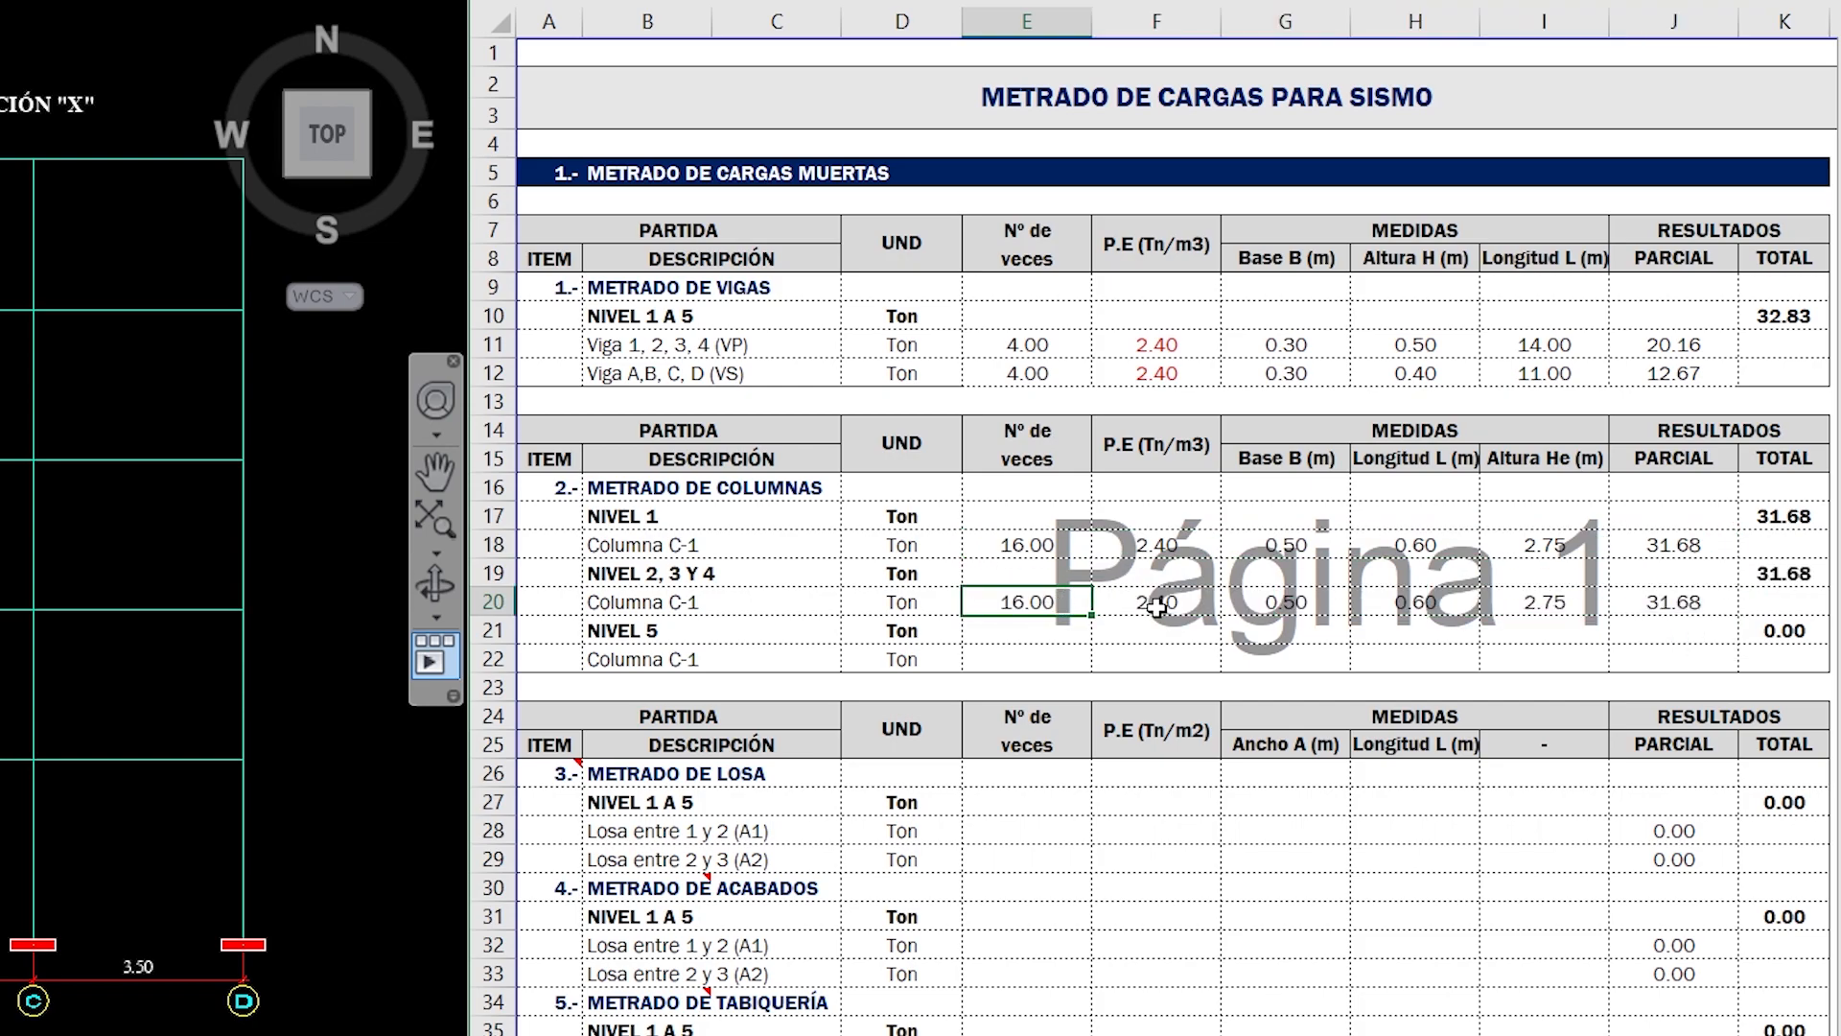
pyautogui.click(1156, 604)
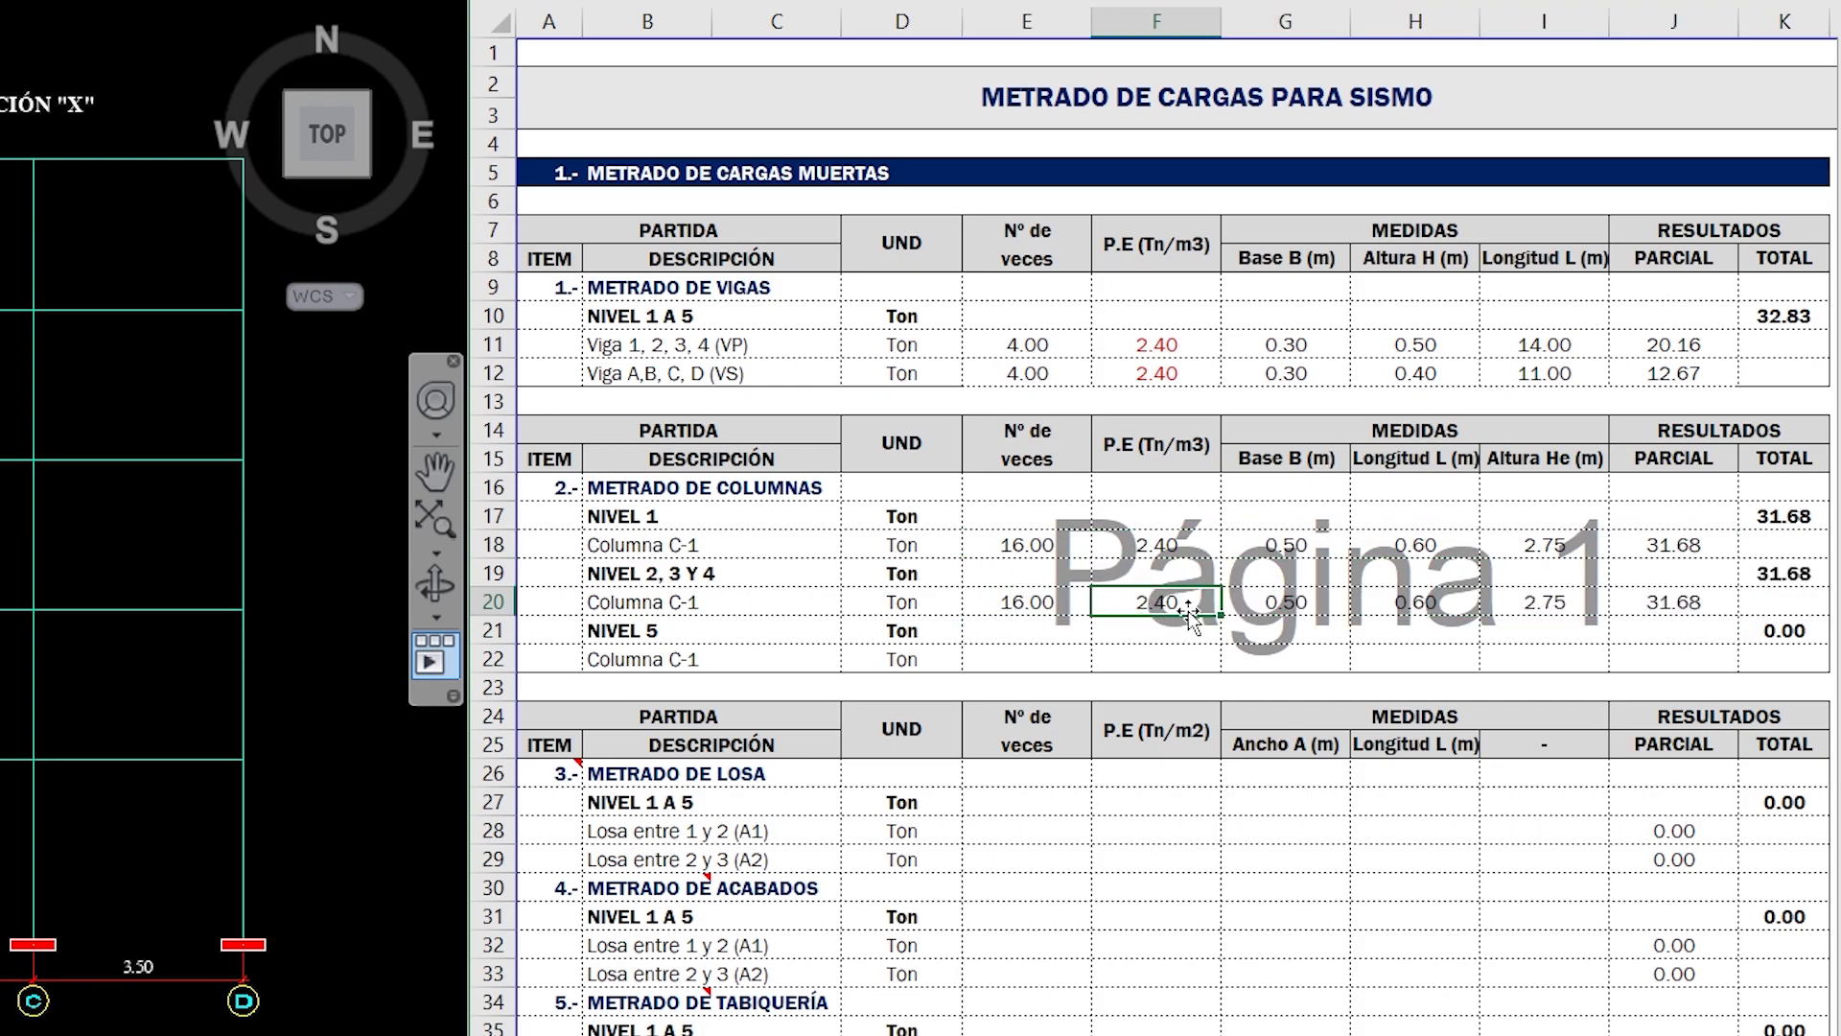
pyautogui.click(1302, 604)
pyautogui.click(1400, 610)
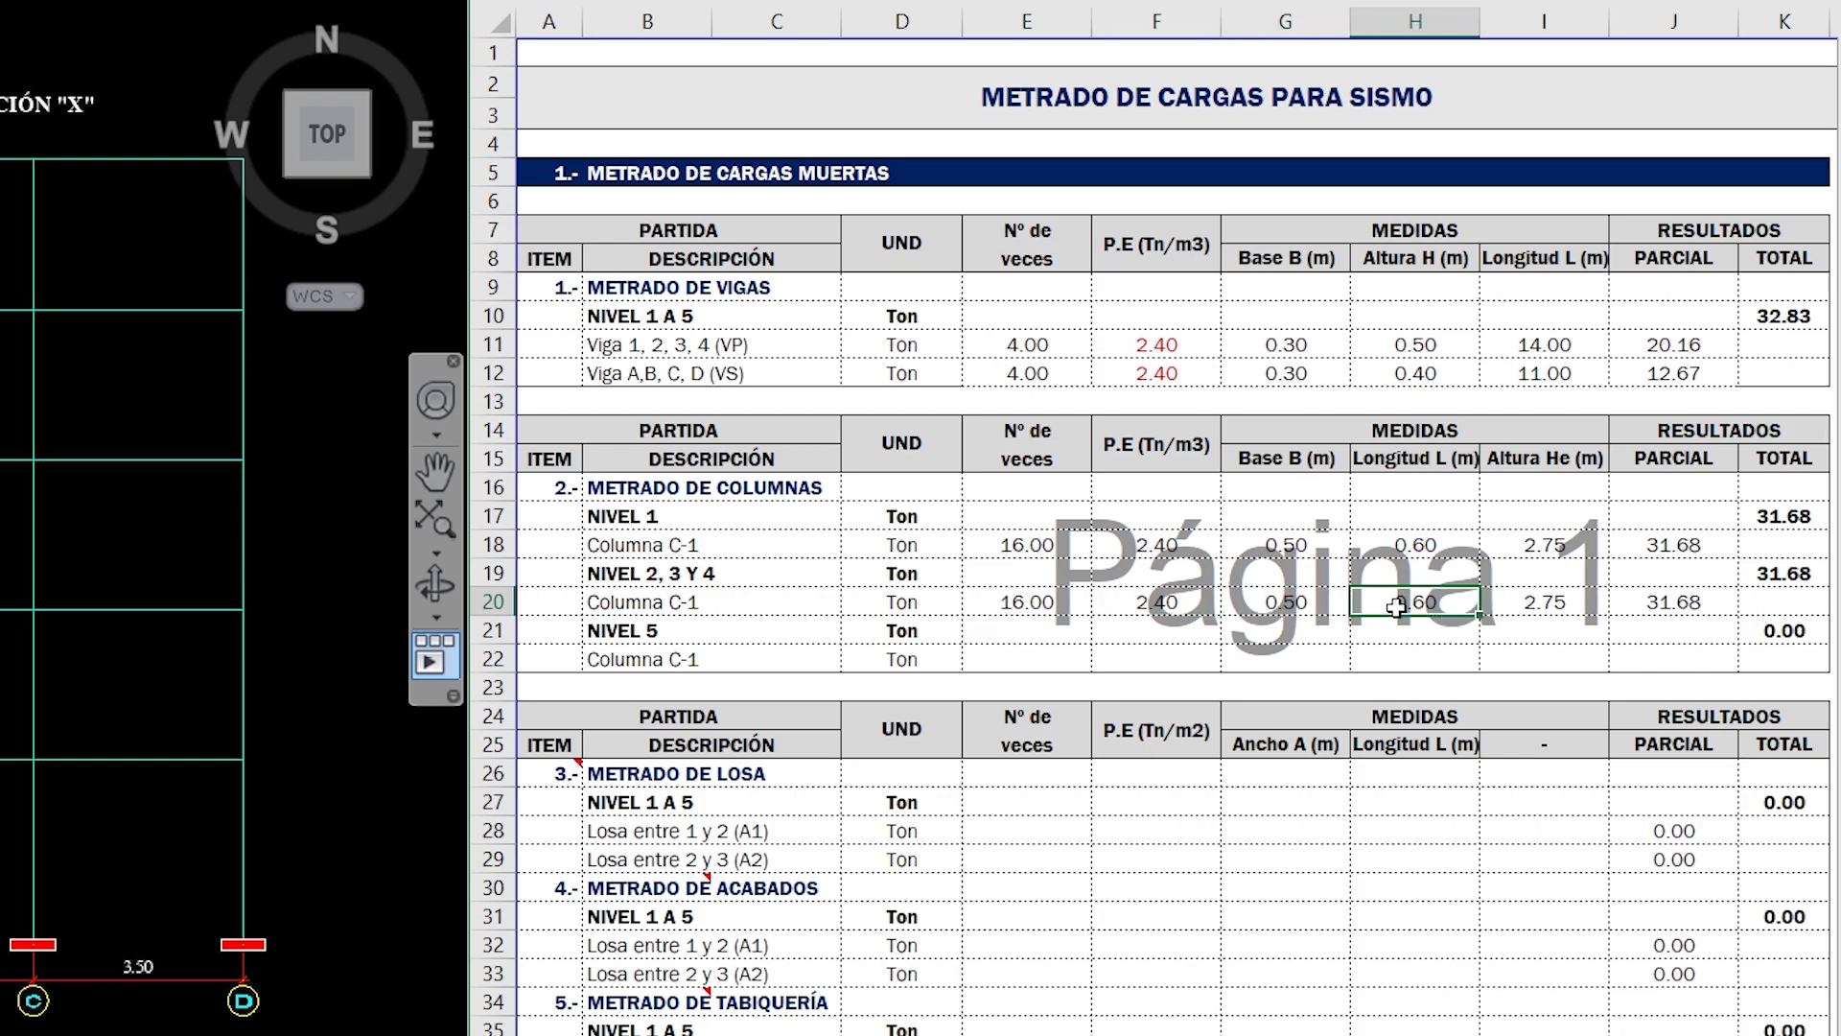
pyautogui.click(1268, 611)
pyautogui.click(1368, 602)
pyautogui.click(1562, 604)
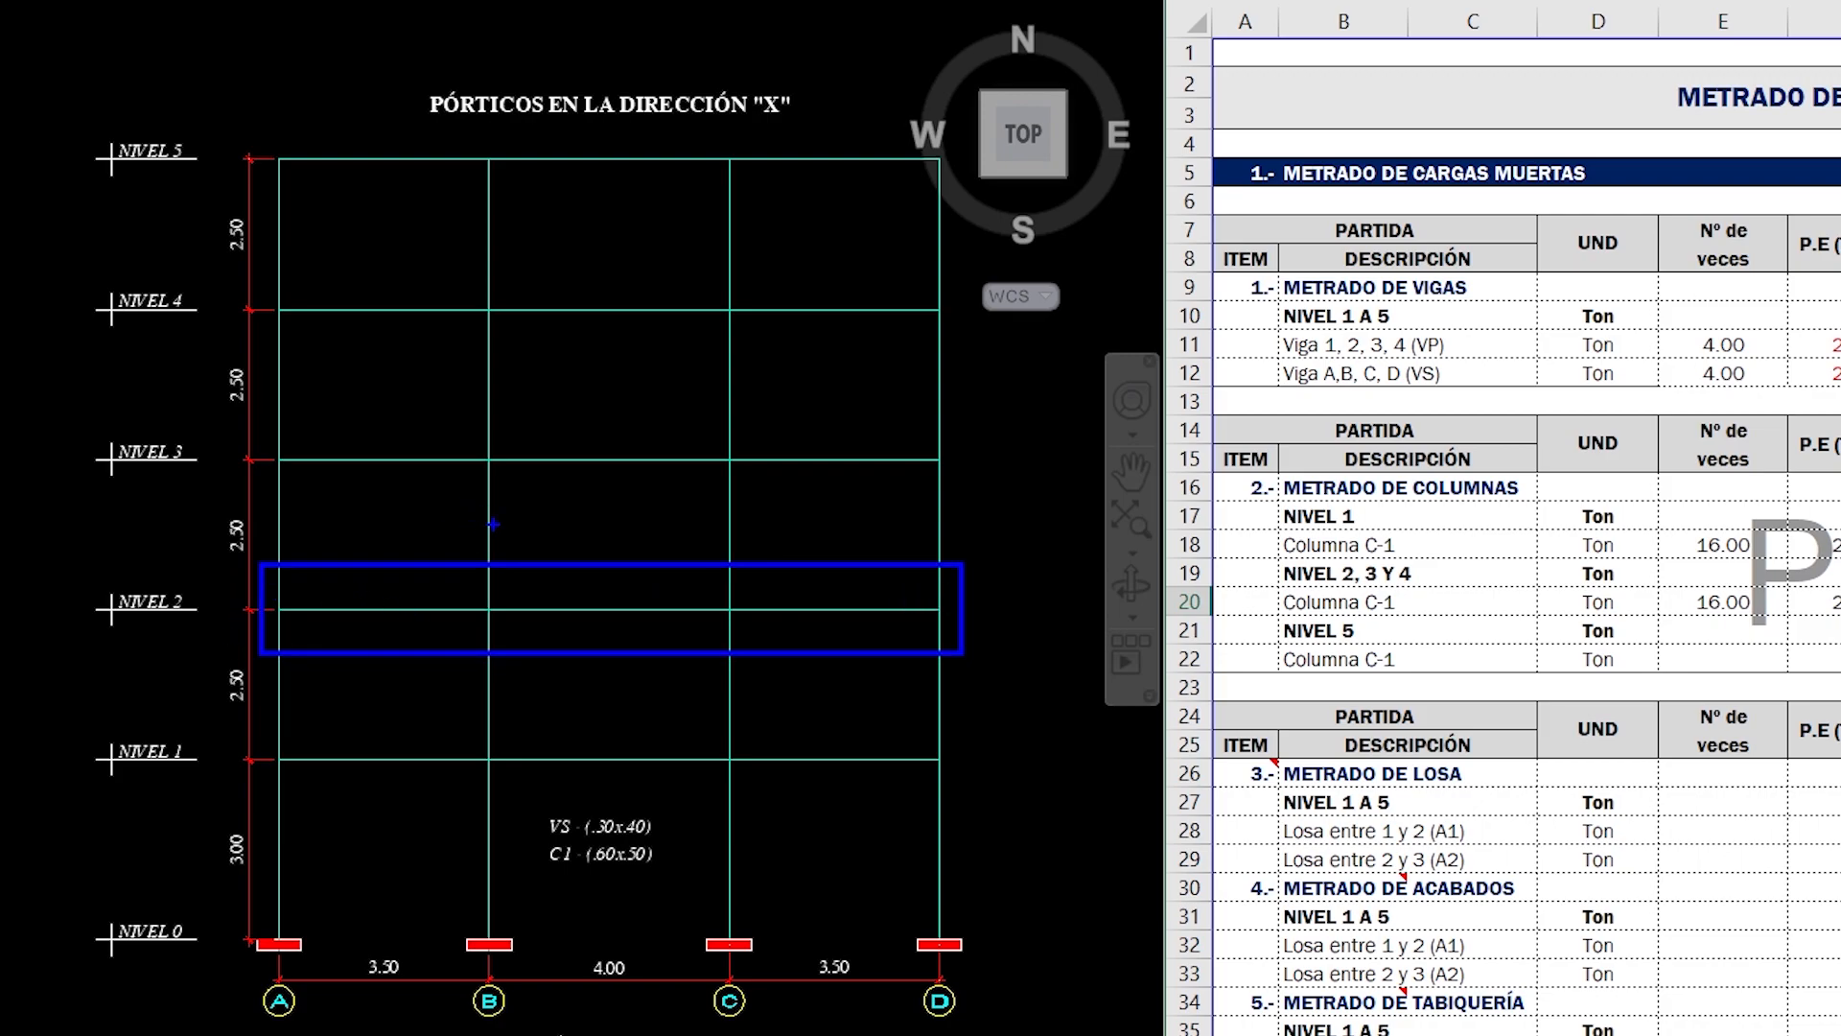
pyautogui.moveTo(486, 430)
pyautogui.mouseDown()
pyautogui.moveTo(485, 470)
pyautogui.moveTo(534, 497)
pyautogui.mouseUp()
pyautogui.press('Escape')
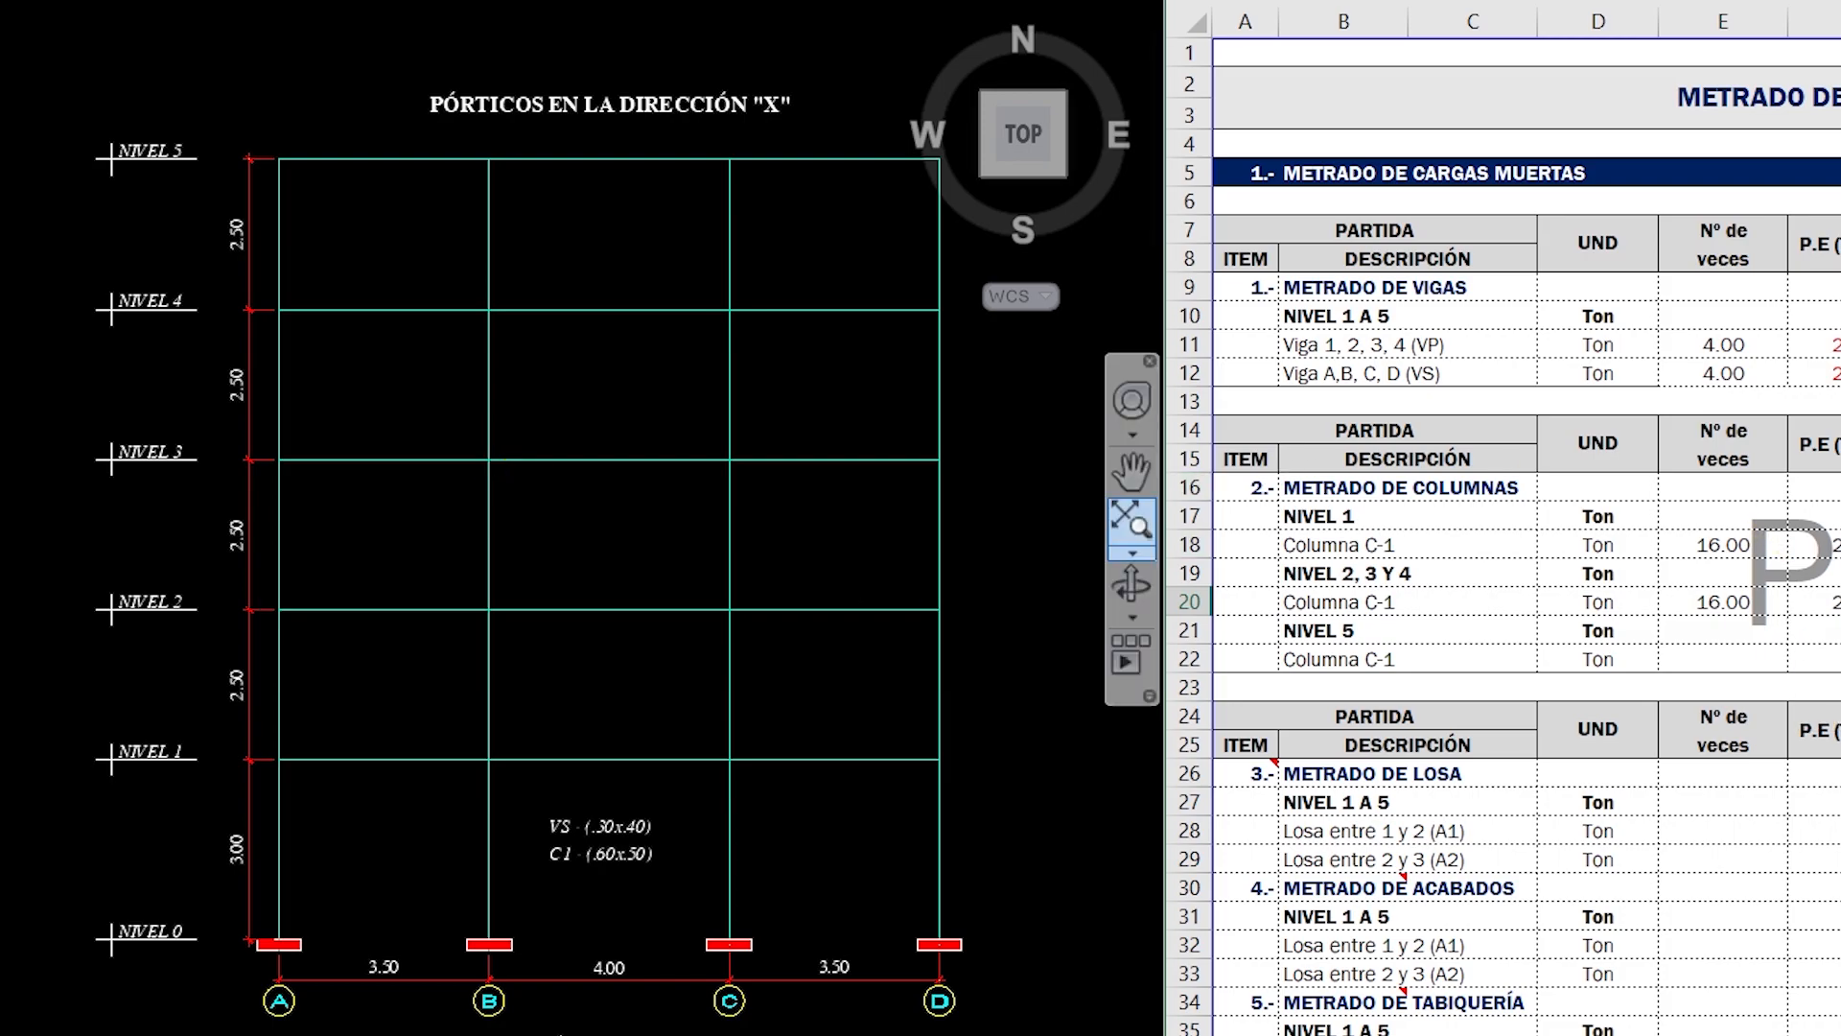
pyautogui.write('2.5')
pyautogui.press('Return')
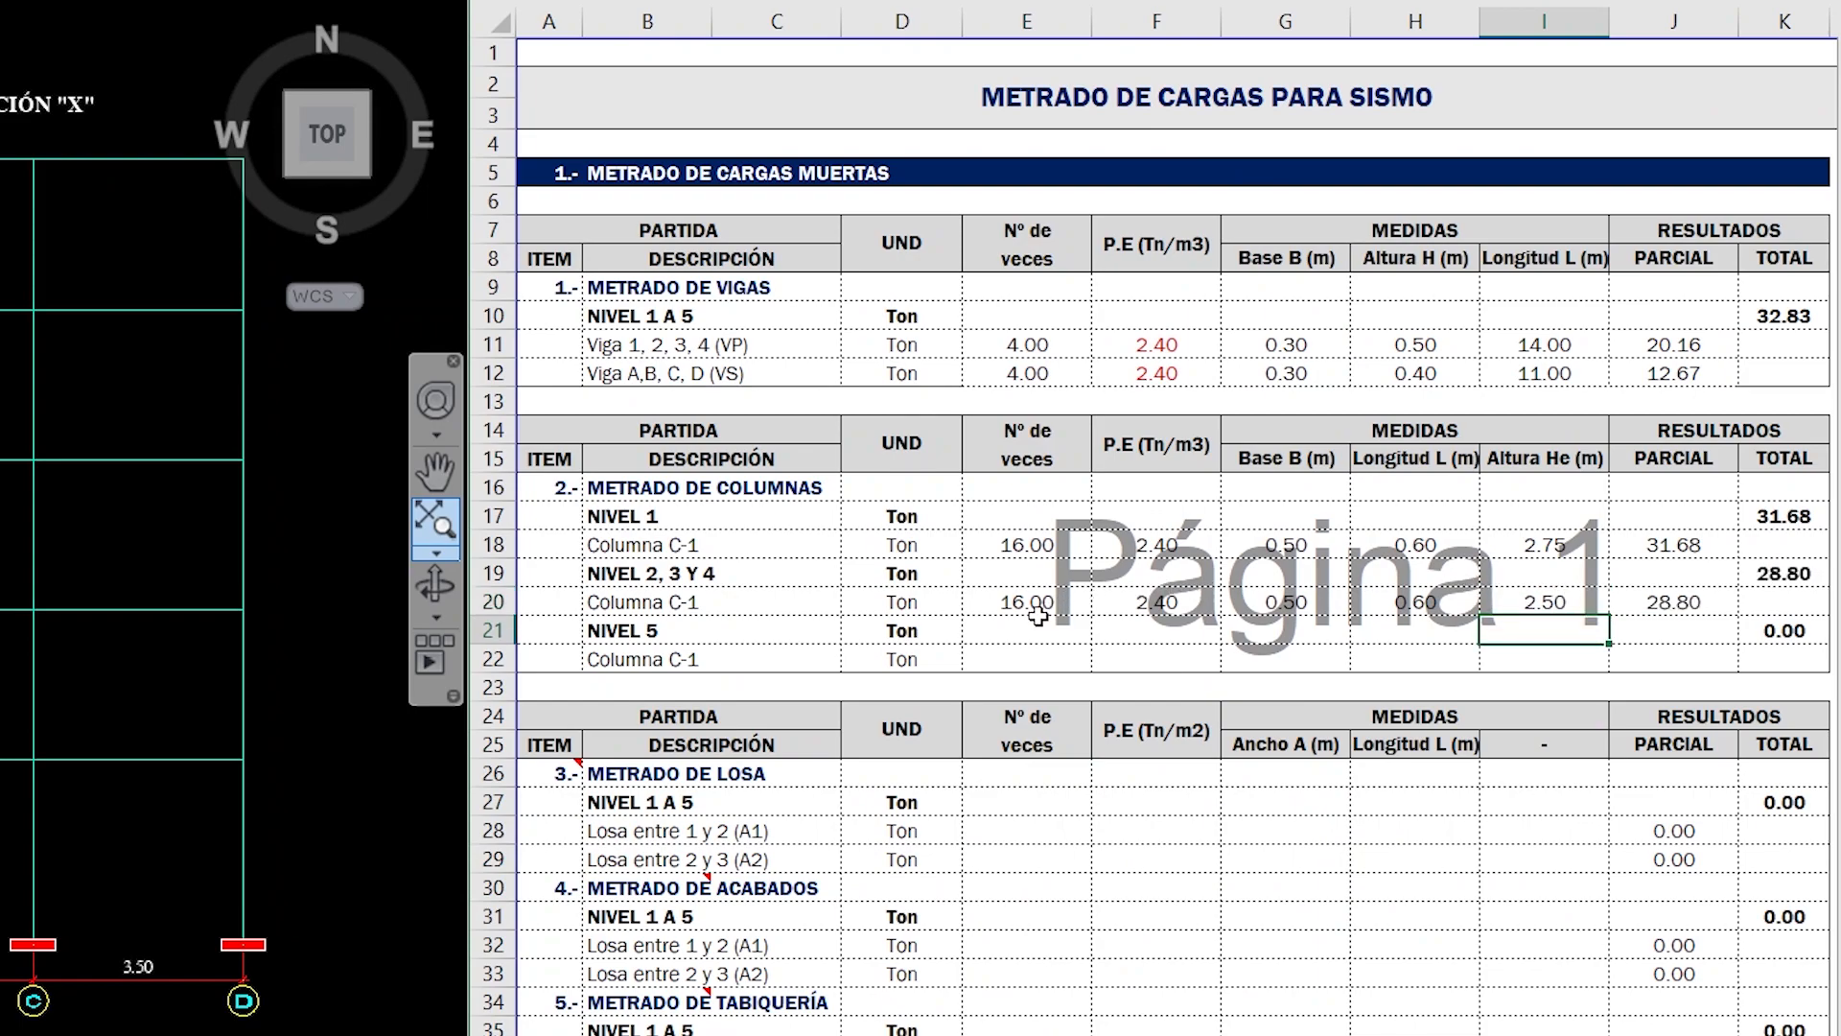
# - Copy the Columna C-1 data of NIVEL 2, 3 Y 4, from Nº de veces to PARCIAL, into the Columna C-1 row of NIVEL 5
pyautogui.moveTo(1032, 605); pyautogui.dragTo(1636, 598)
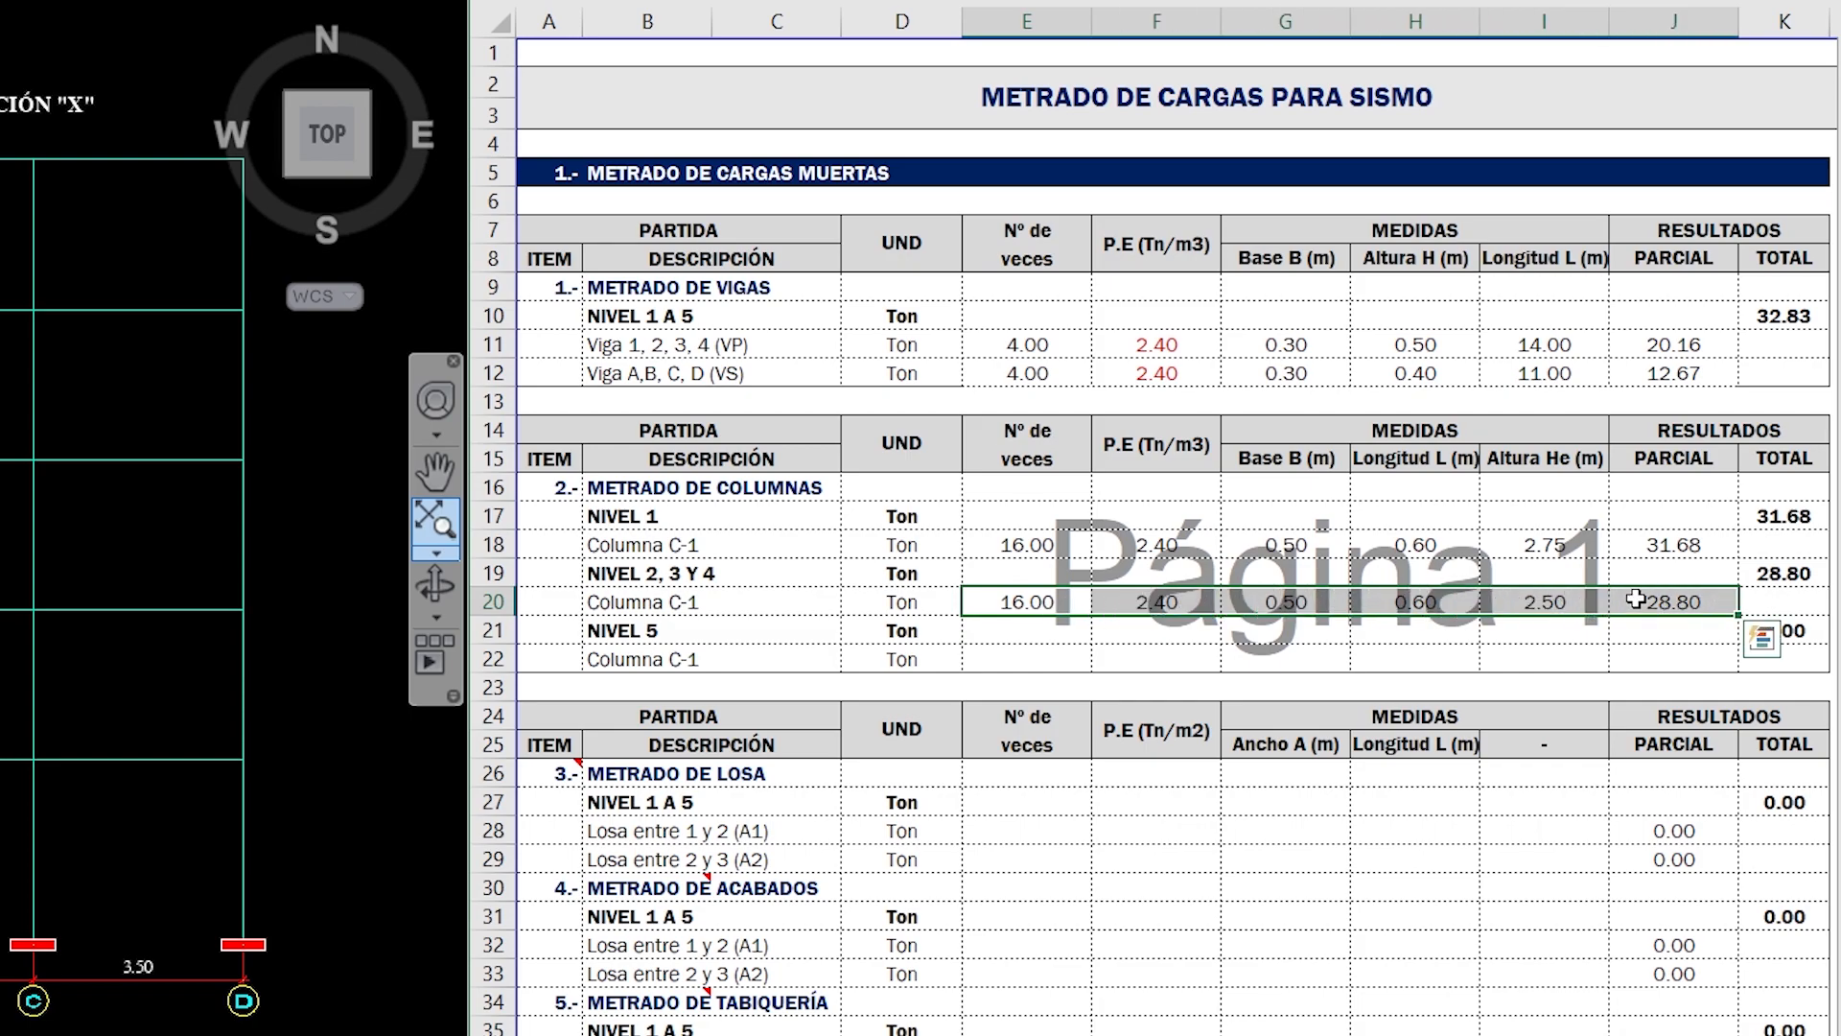
pyautogui.hotkey('ctrl', 'c')
pyautogui.hotkey('ctrl', 'q')
pyautogui.click(1055, 658)
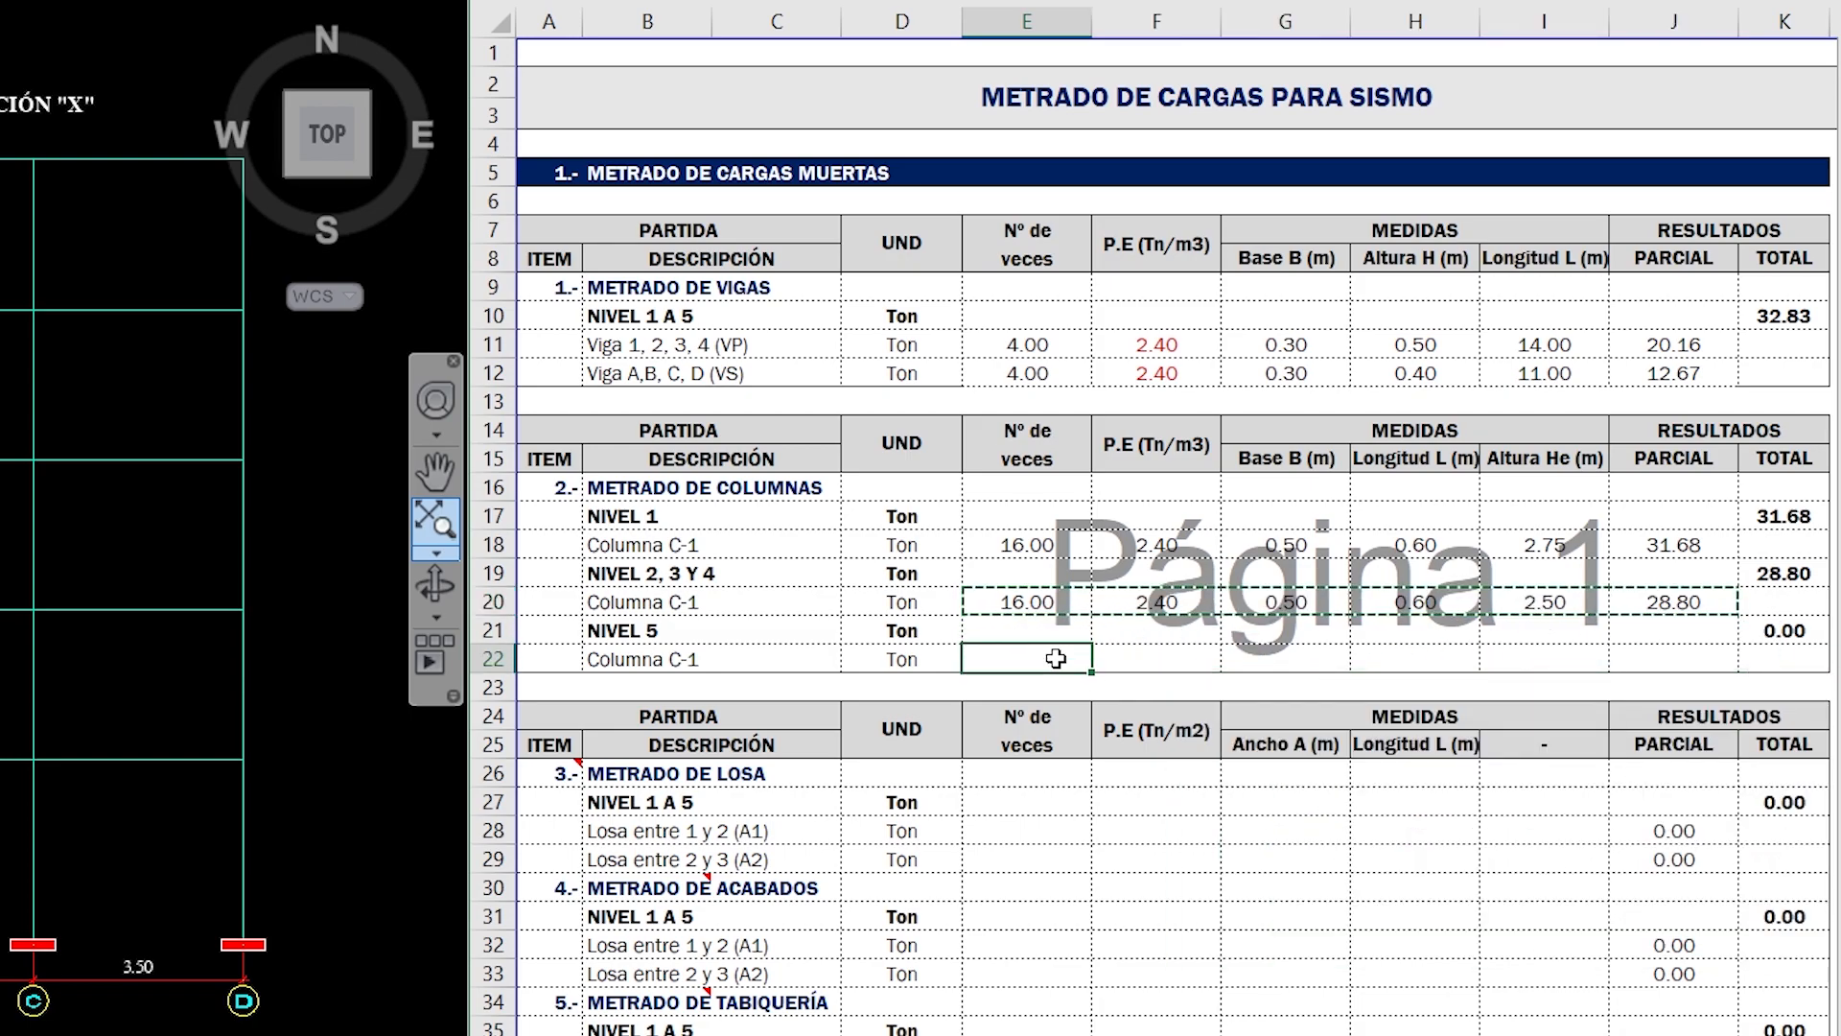
pyautogui.hotkey('ctrl', 'v')
pyautogui.press('Escape')
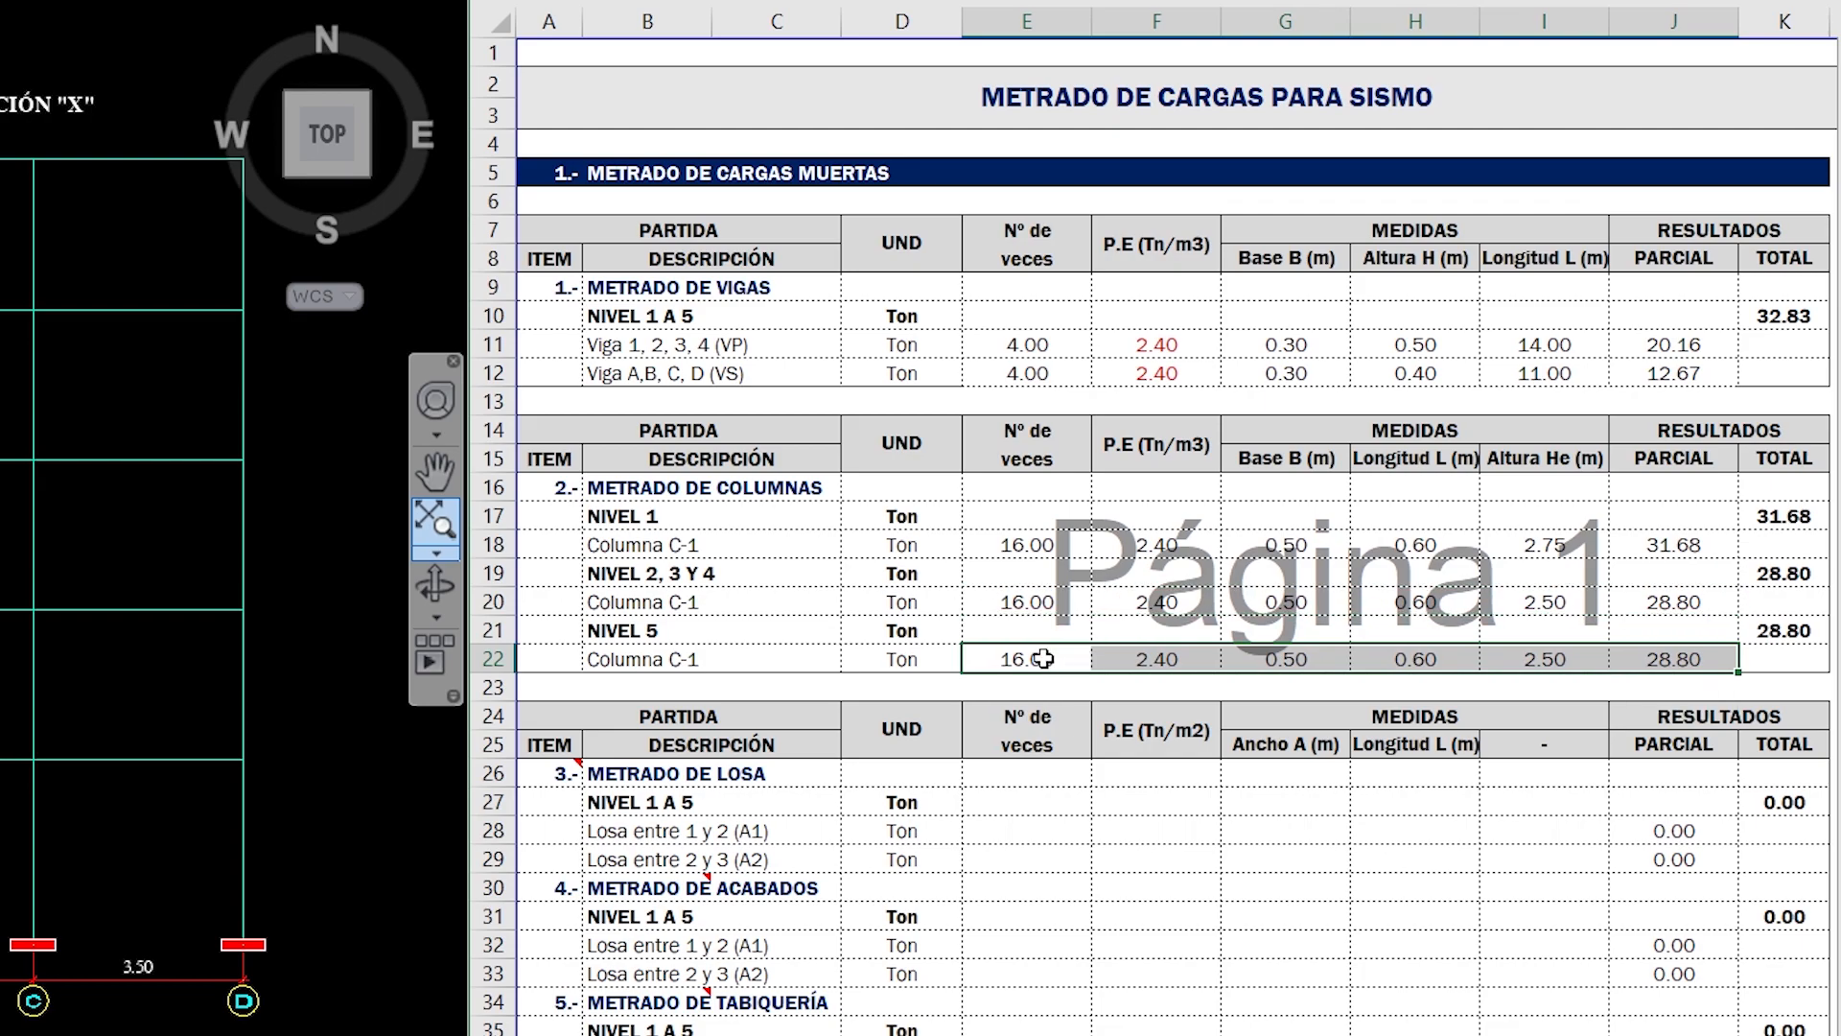
# - Review the copied NIVEL 5 values, mark the top half-storey height on the elevation and set Altura He to 1.25 m
pyautogui.click(1043, 659)
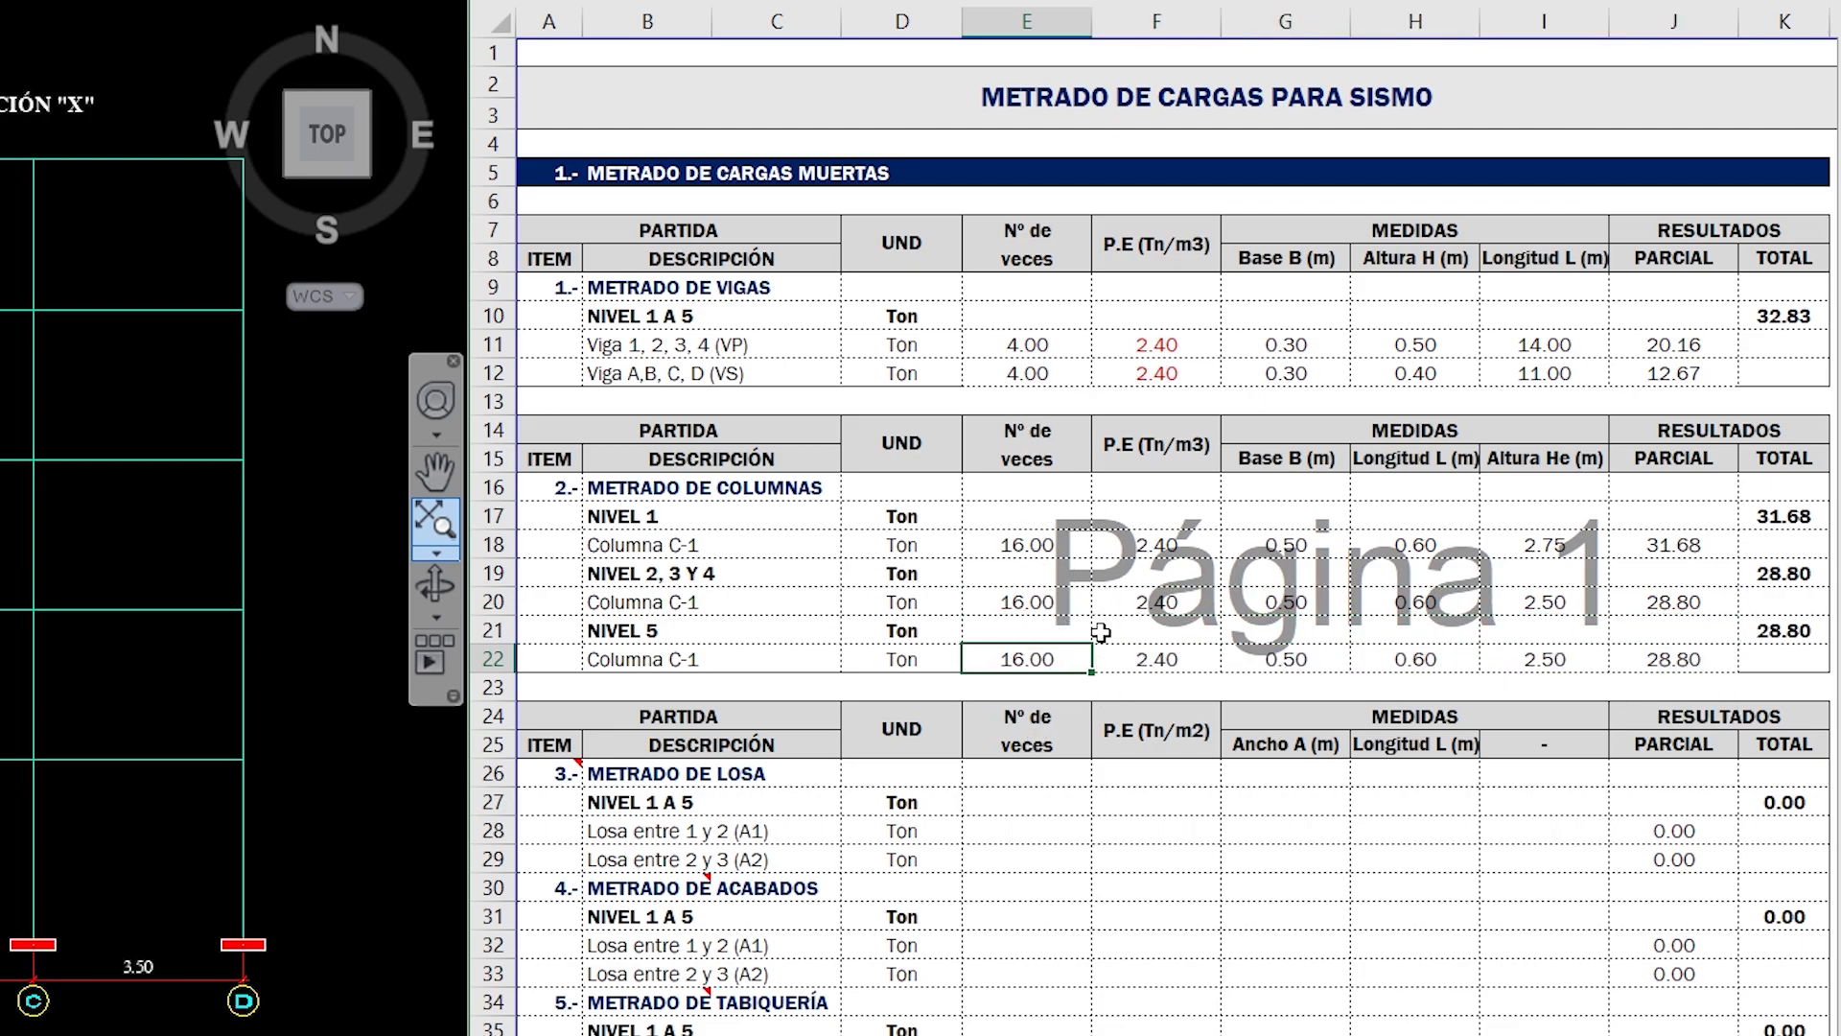
pyautogui.click(1122, 667)
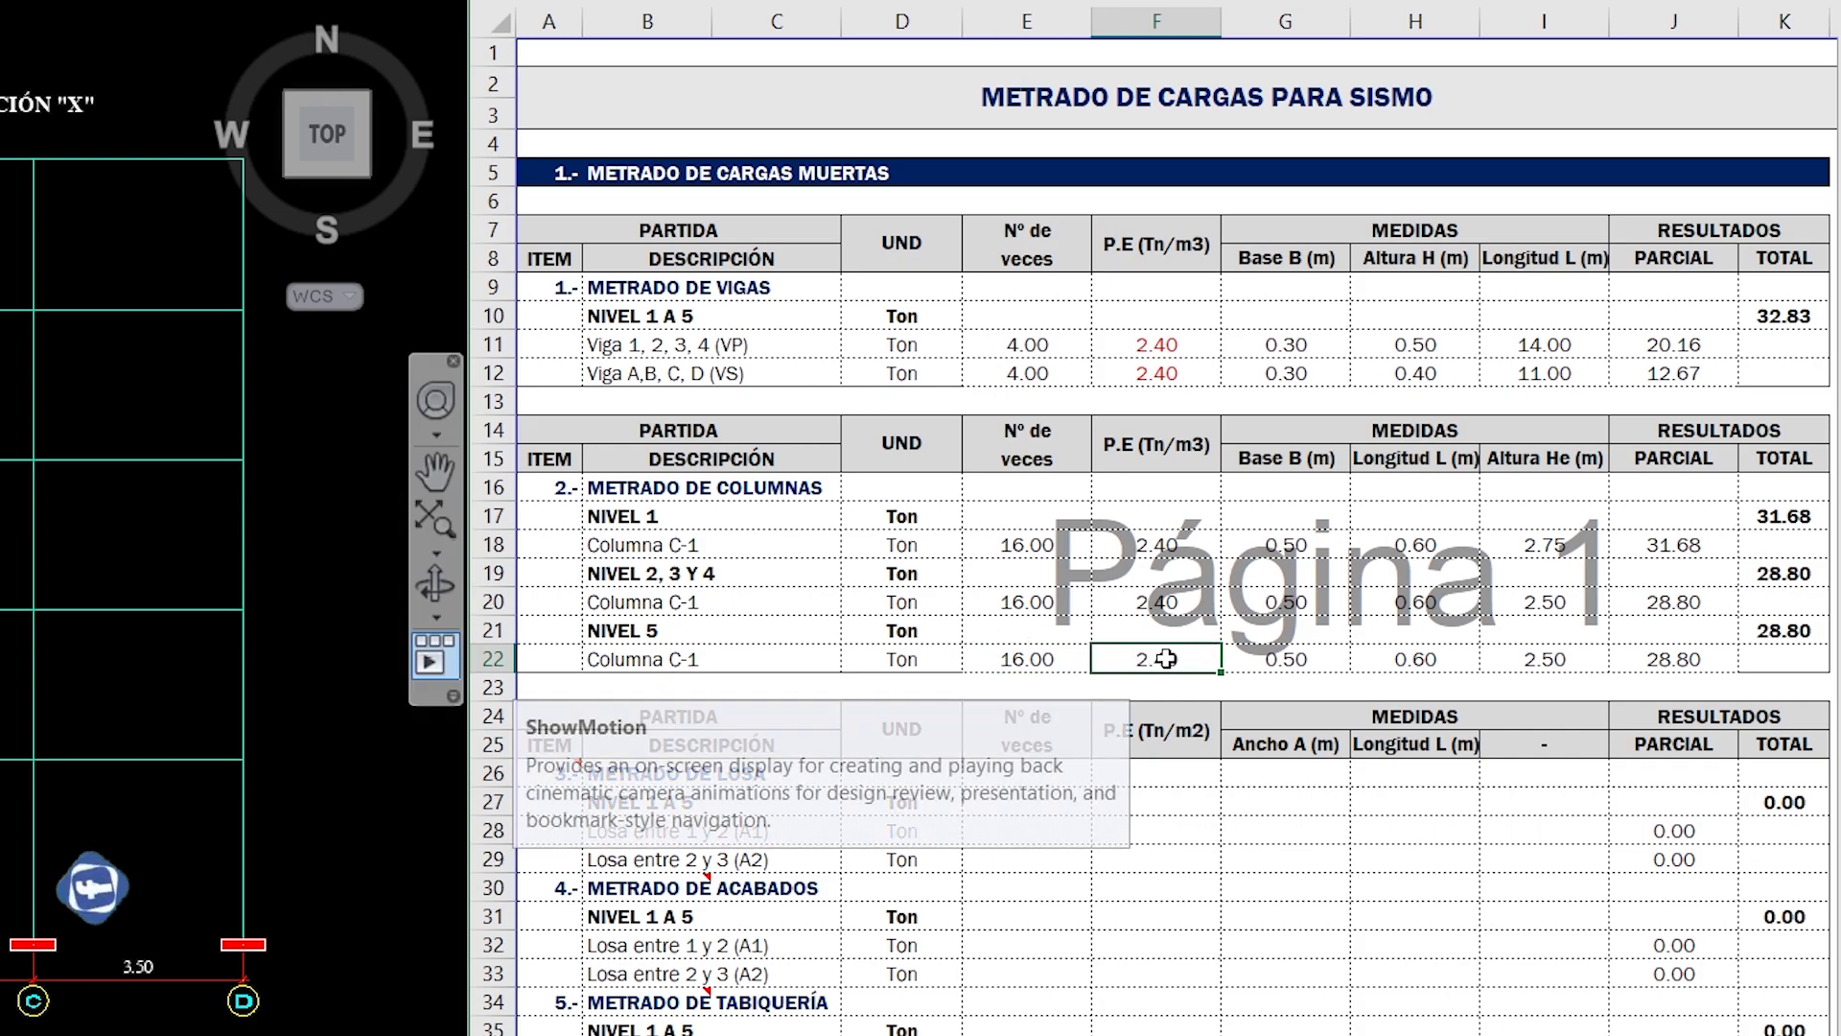
pyautogui.click(1290, 660)
pyautogui.click(1416, 660)
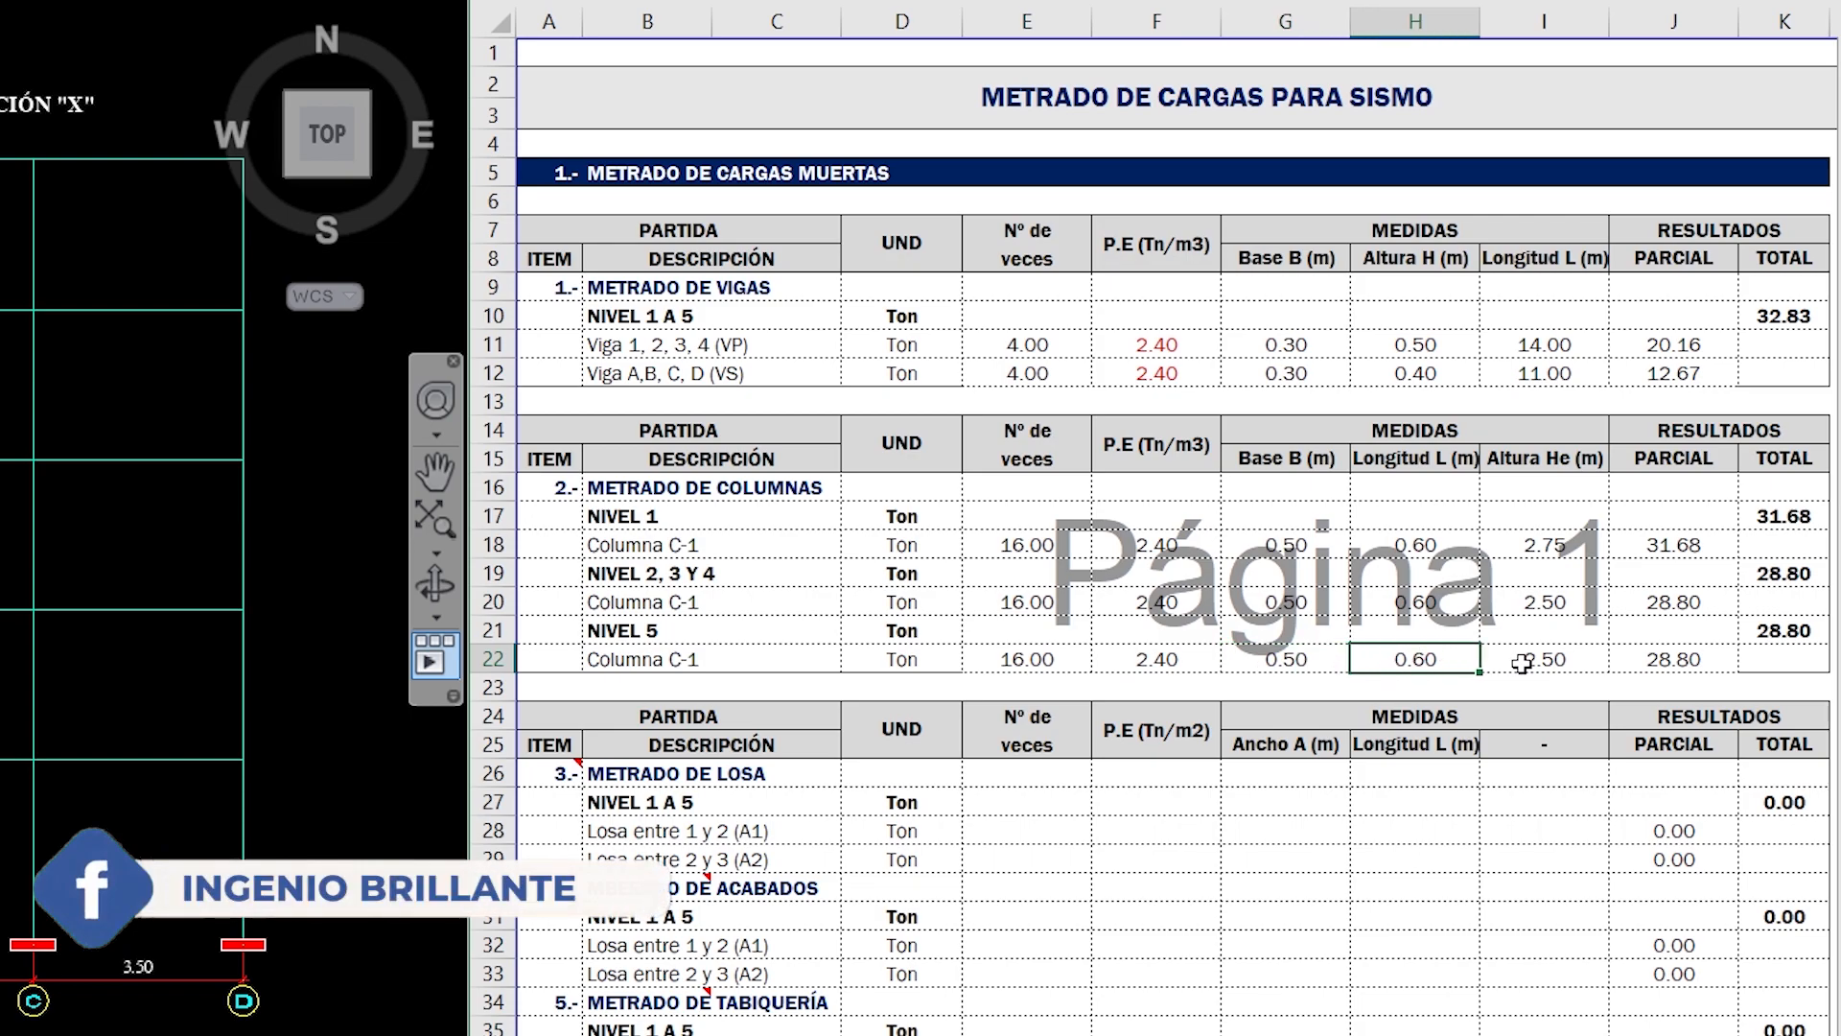
pyautogui.click(1521, 660)
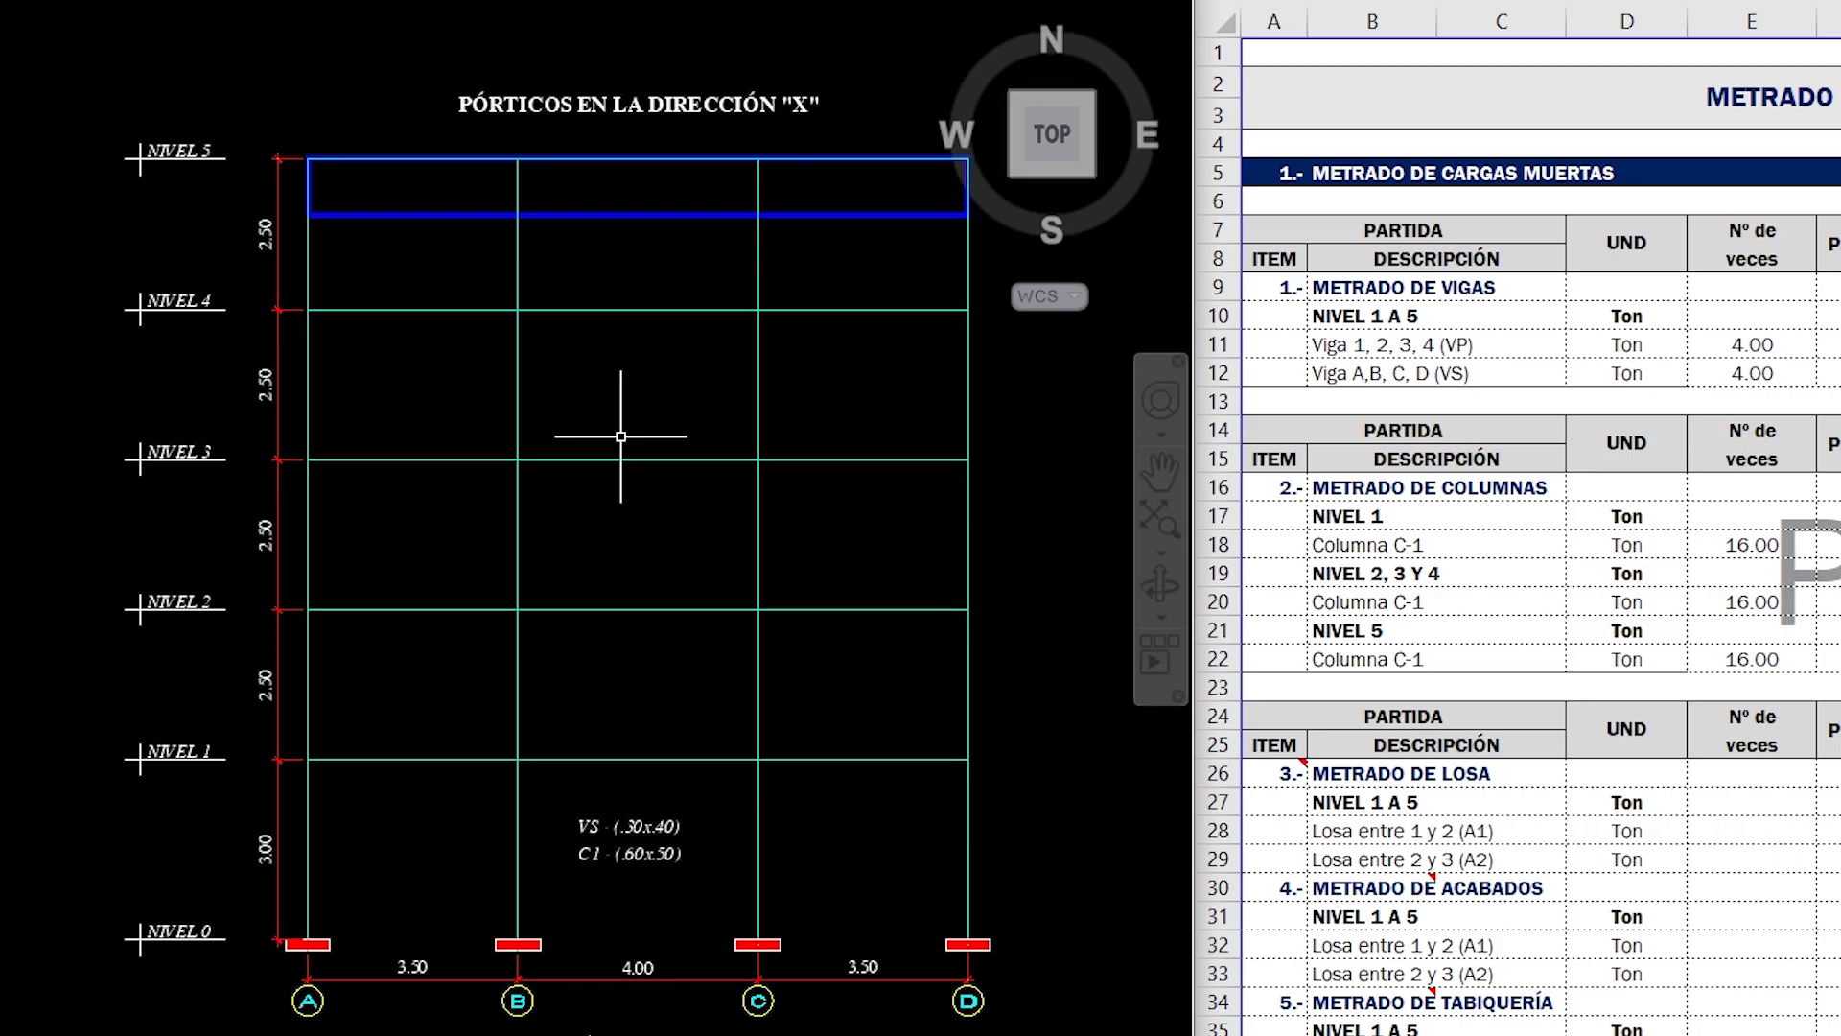
pyautogui.moveTo(998, 150)
pyautogui.mouseDown()
pyautogui.moveTo(1005, 197)
pyautogui.moveTo(1027, 205)
pyautogui.mouseUp()
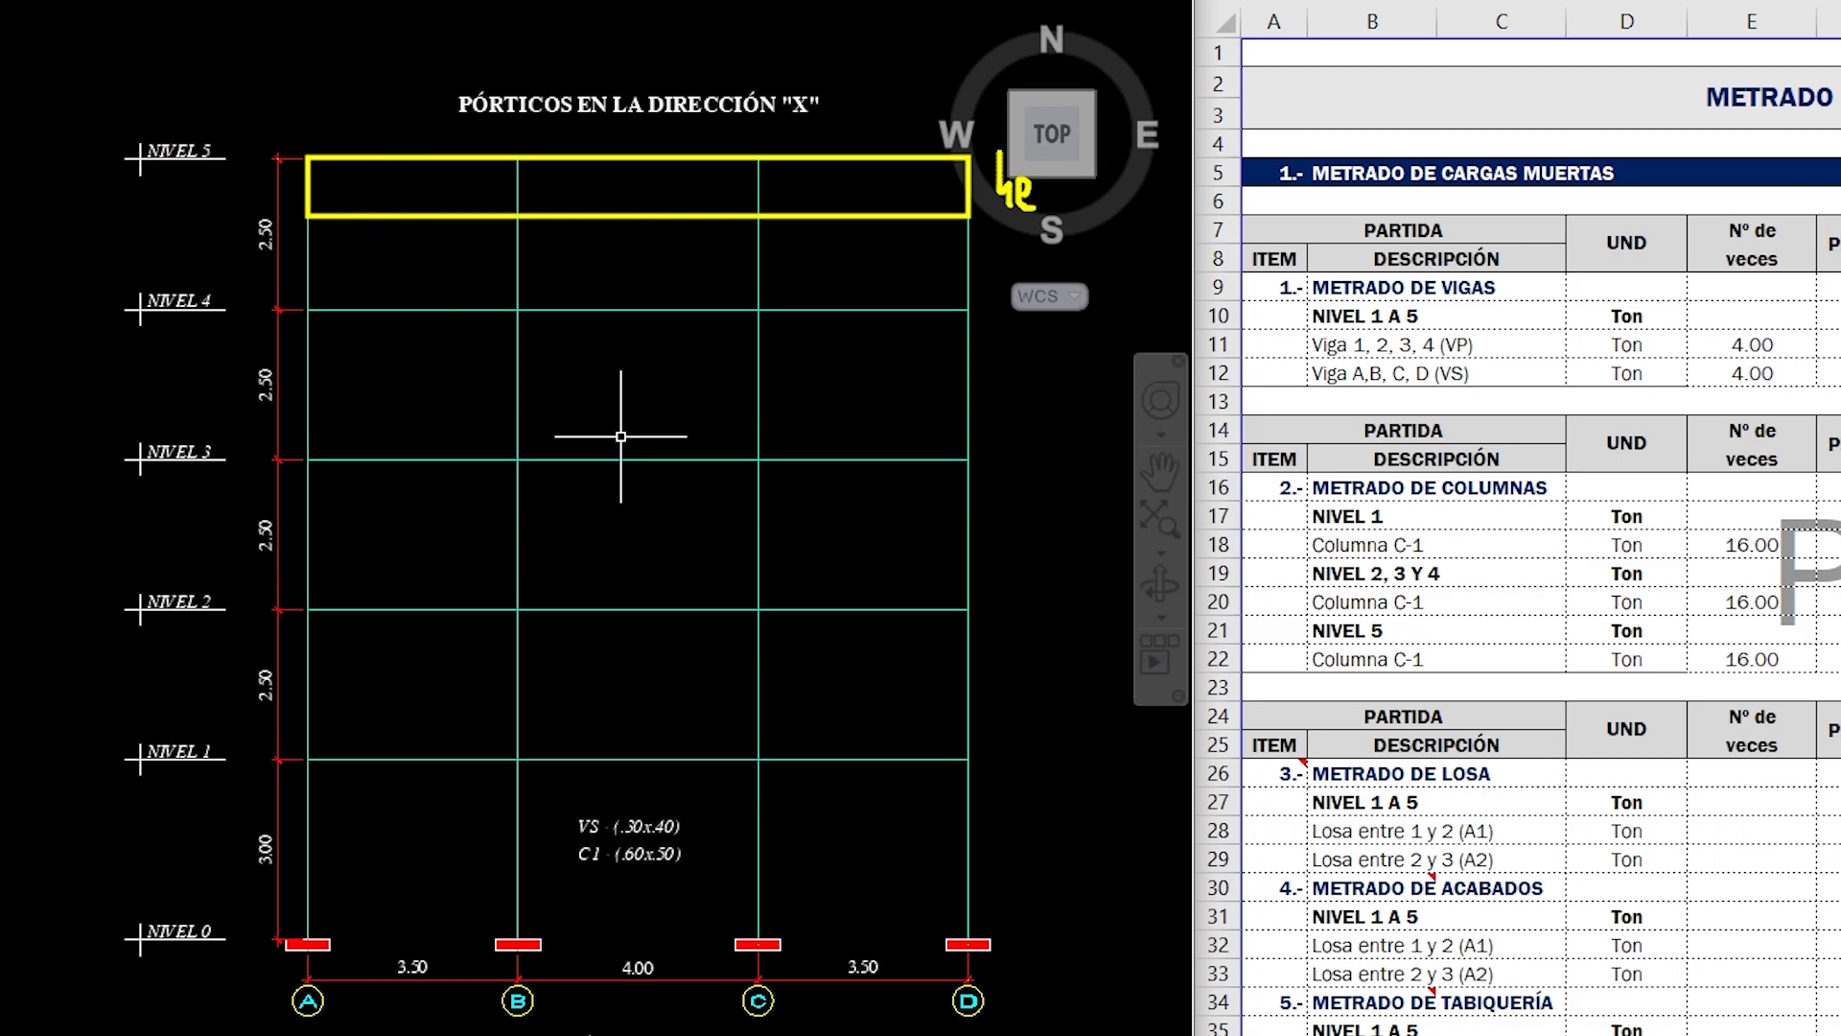
pyautogui.press('Escape')
pyautogui.click(1838, 658)
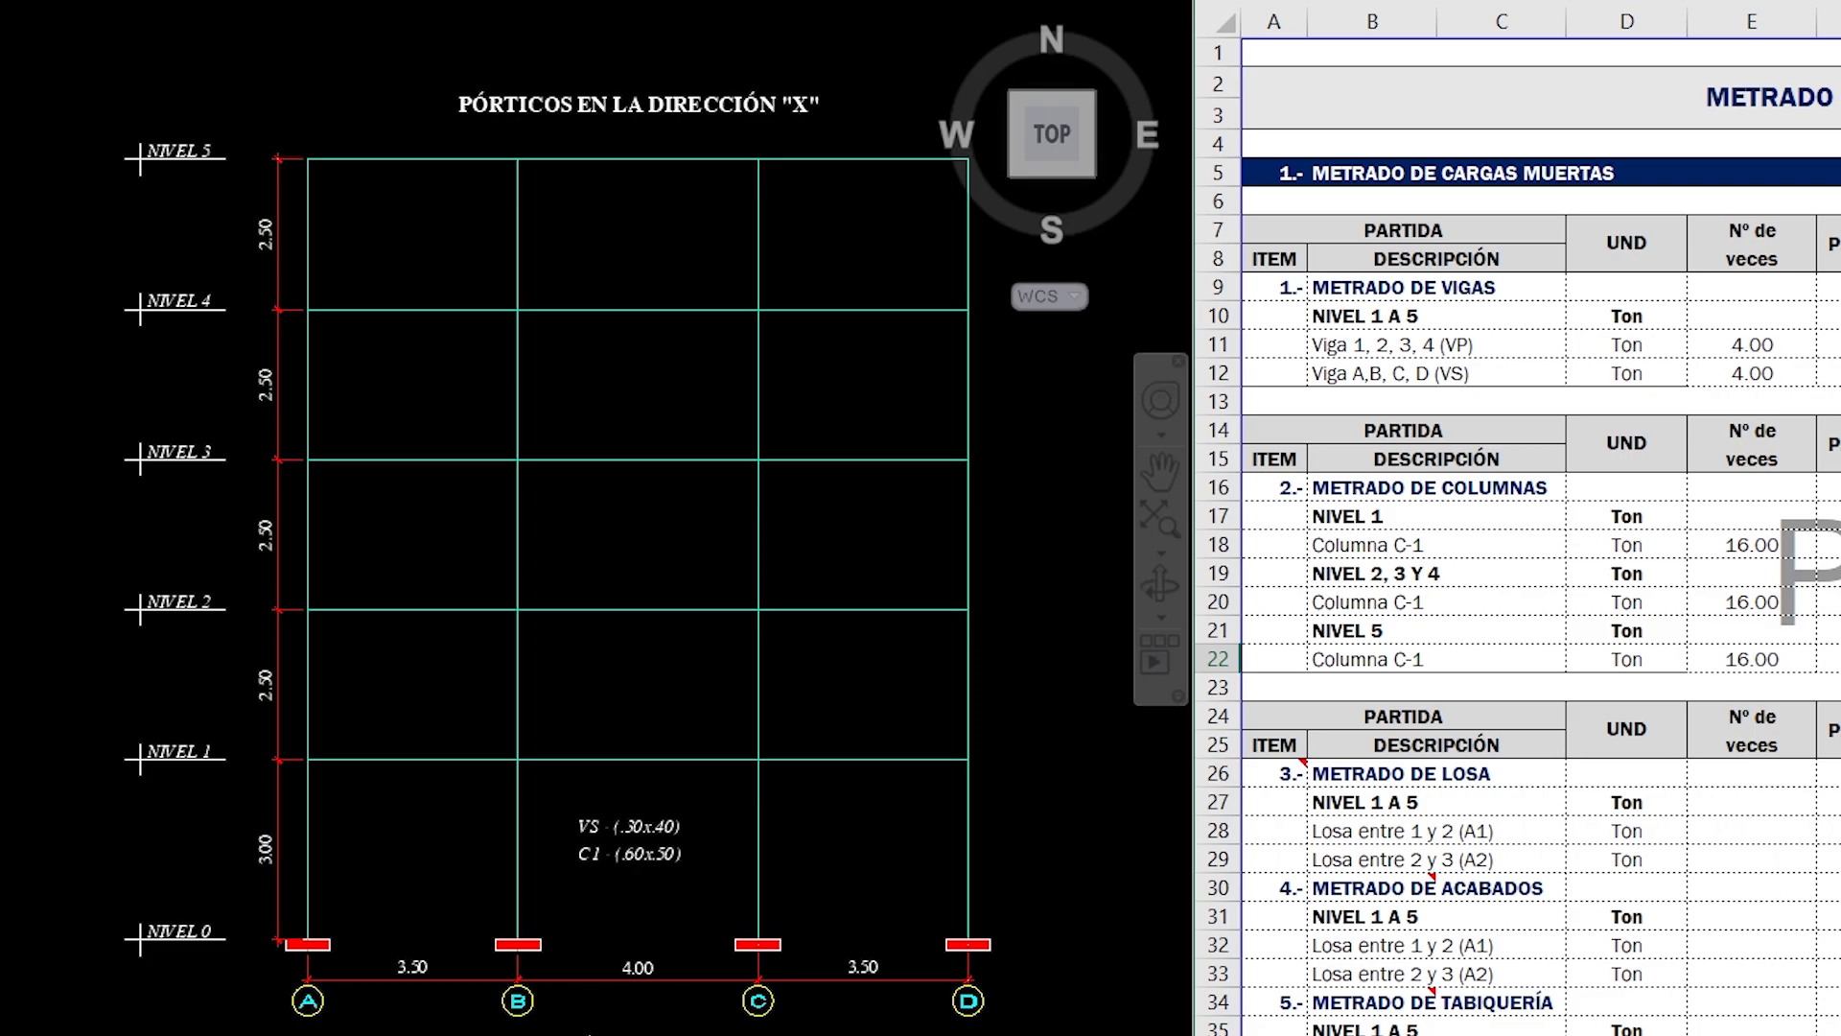
pyautogui.write('1.25')
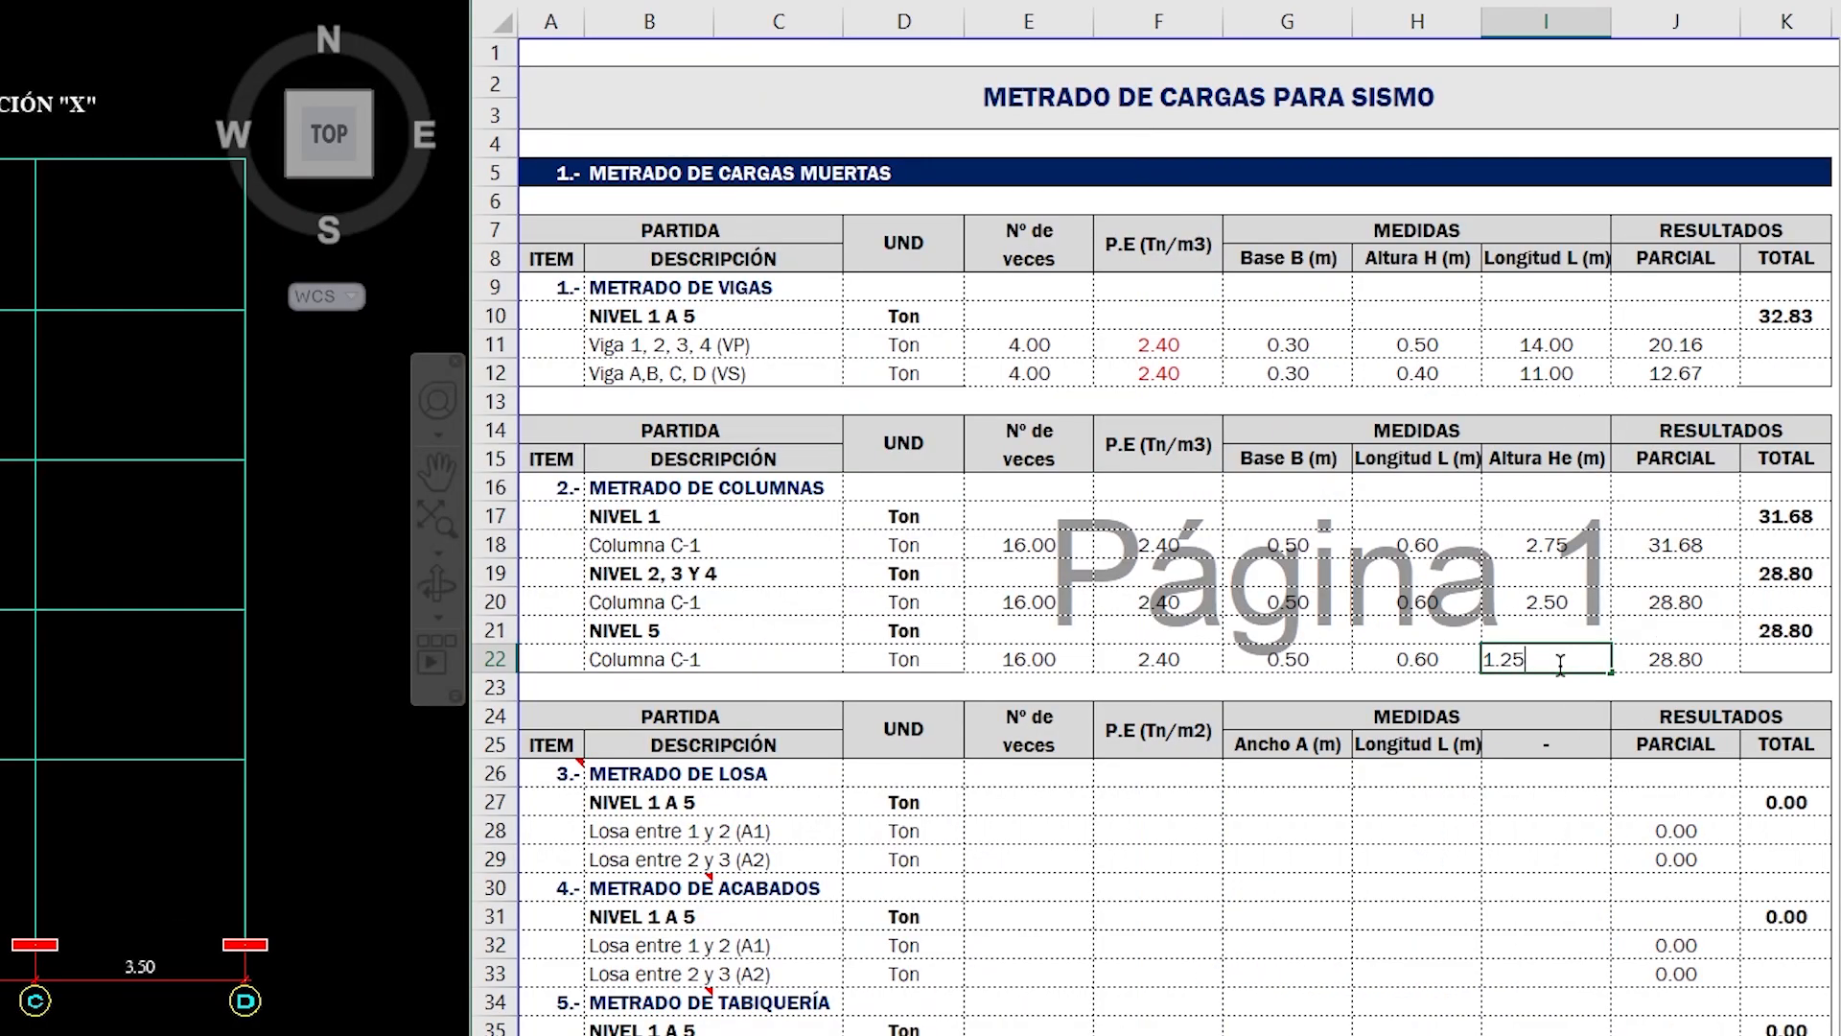
pyautogui.press('Return')
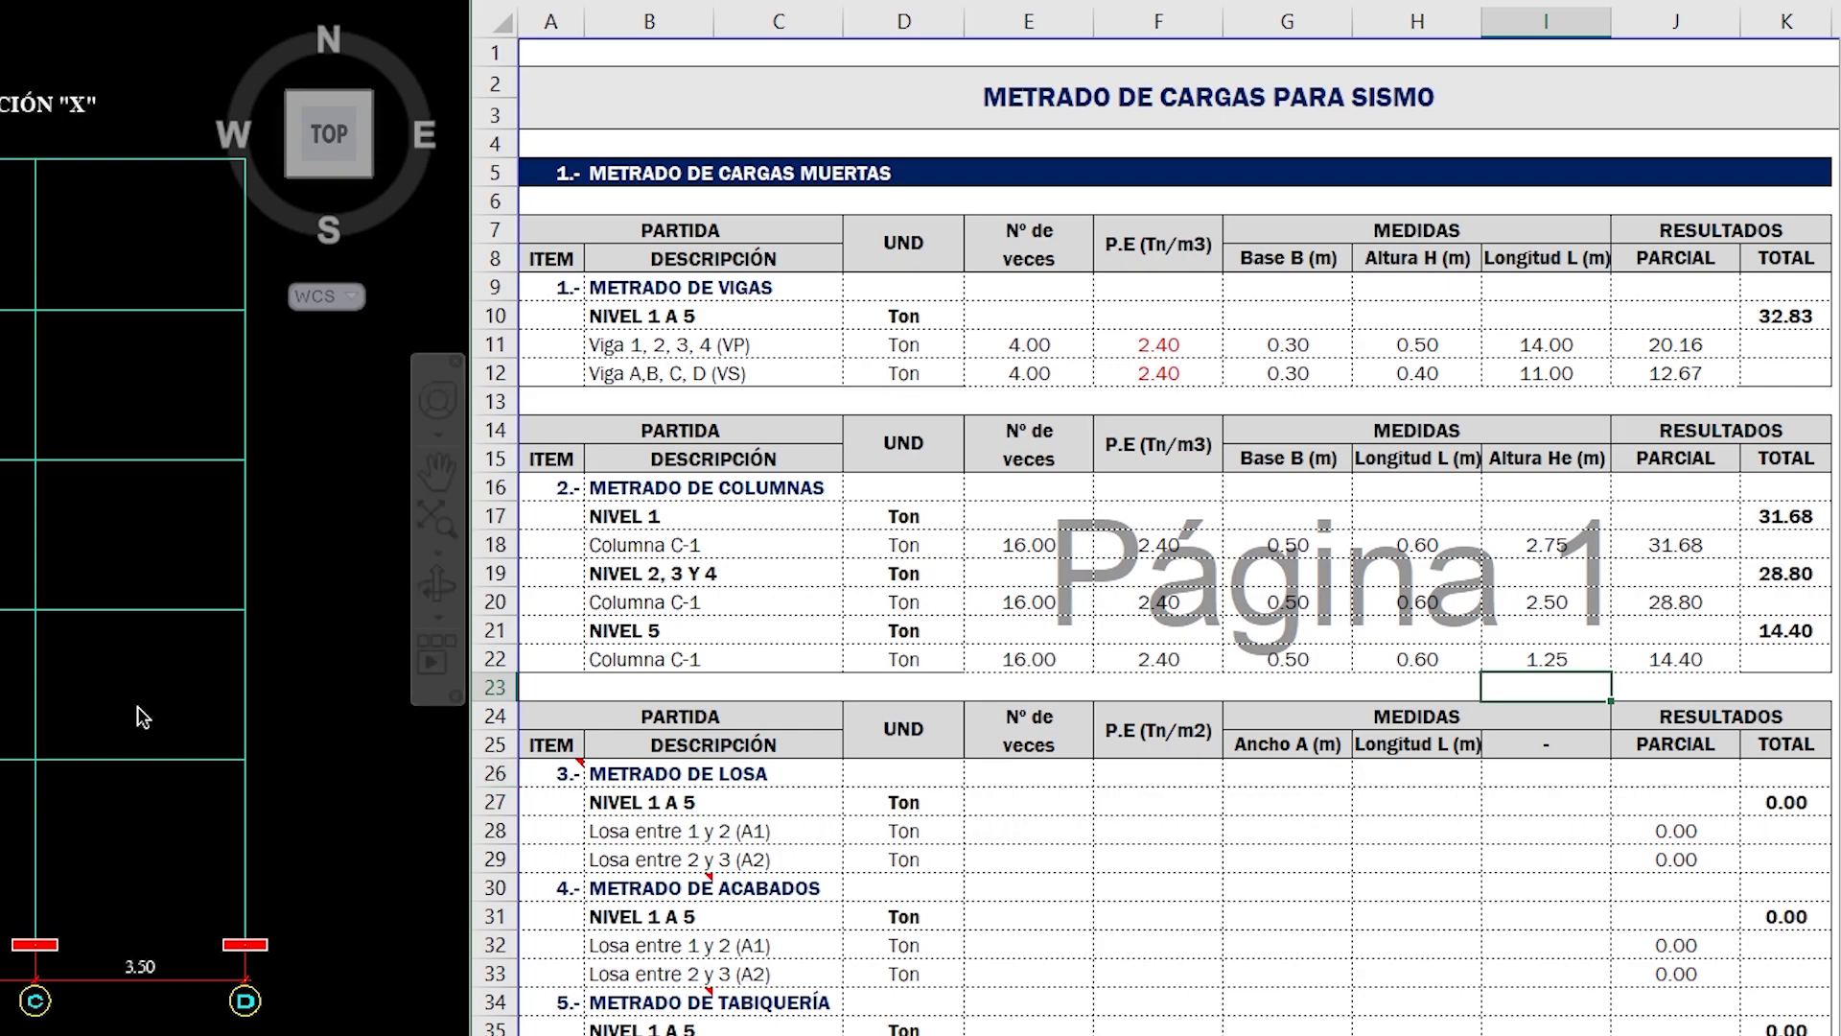
# - Bring the AutoCAD floor plan back into view and go to the Nº de veces cell of Losa entre 1 y 2 (A1)
pyautogui.scroll(-4, 242, 693)
pyautogui.moveTo(0, 720); pyautogui.dragTo(310, 716, button='middle')
pyautogui.scroll(5, 0, 595)
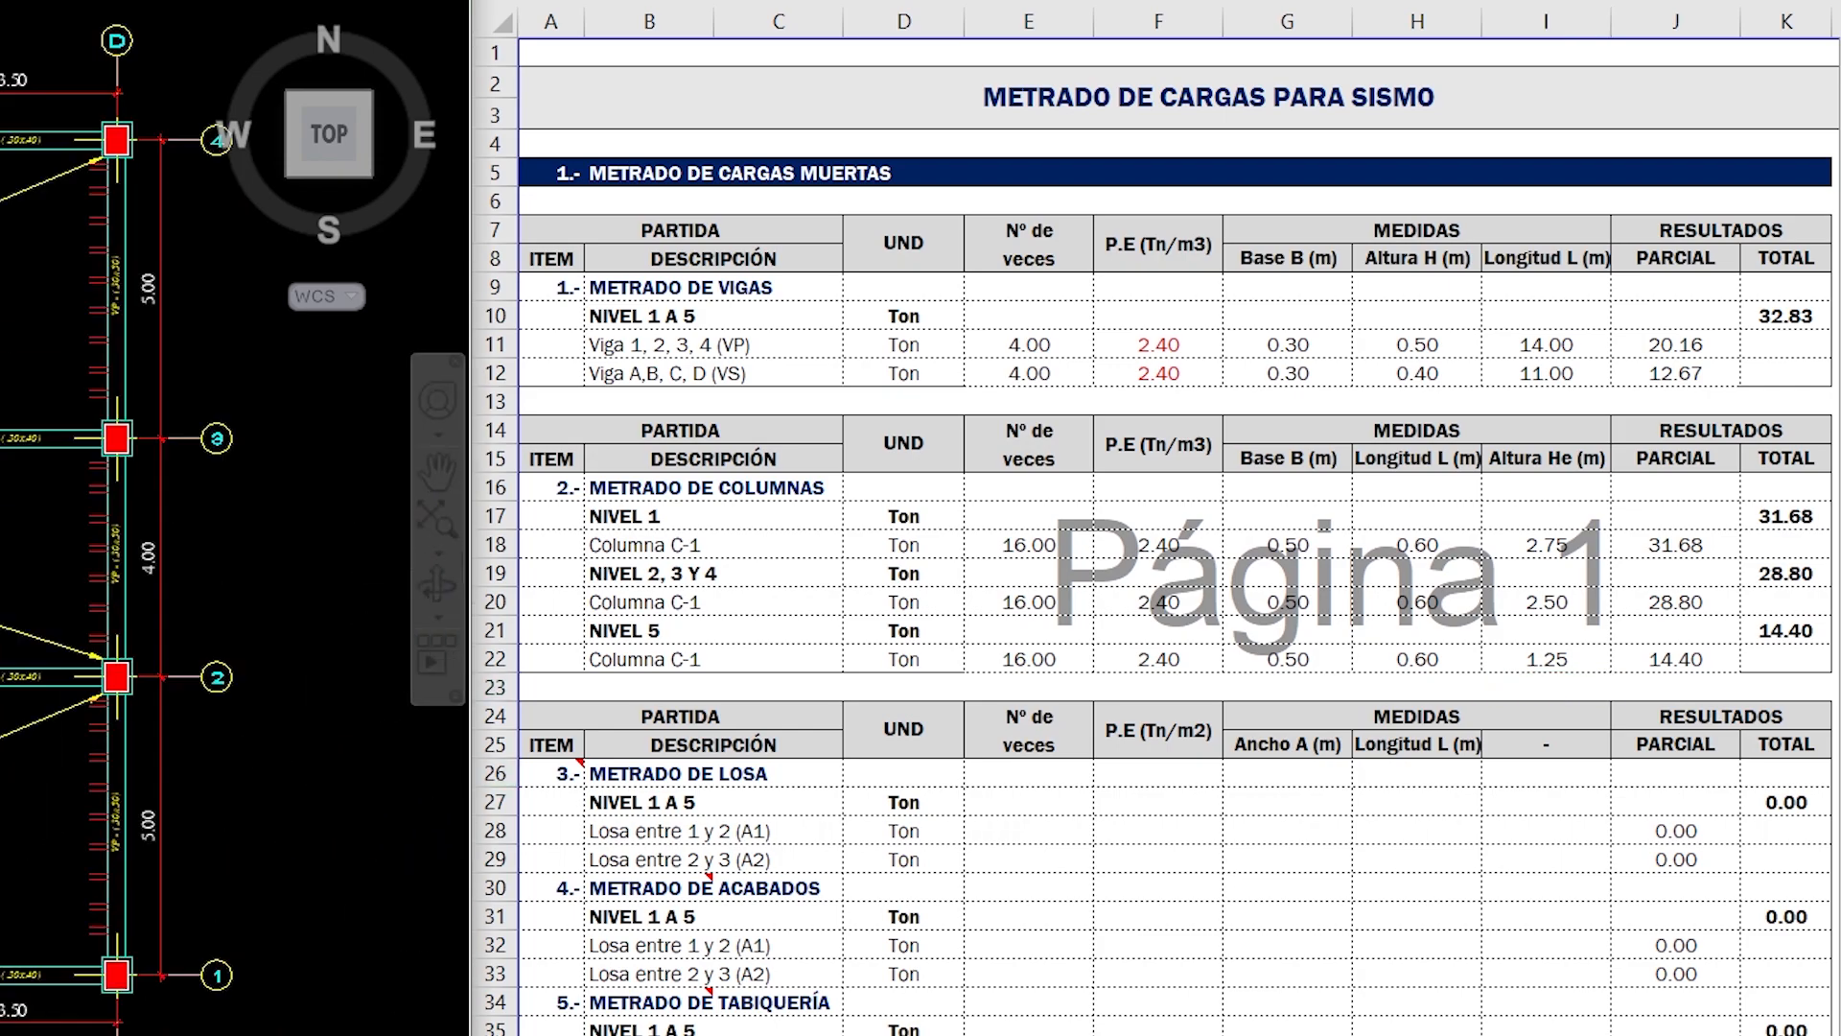
pyautogui.moveTo(0, 575); pyautogui.dragTo(28, 613, button='middle')
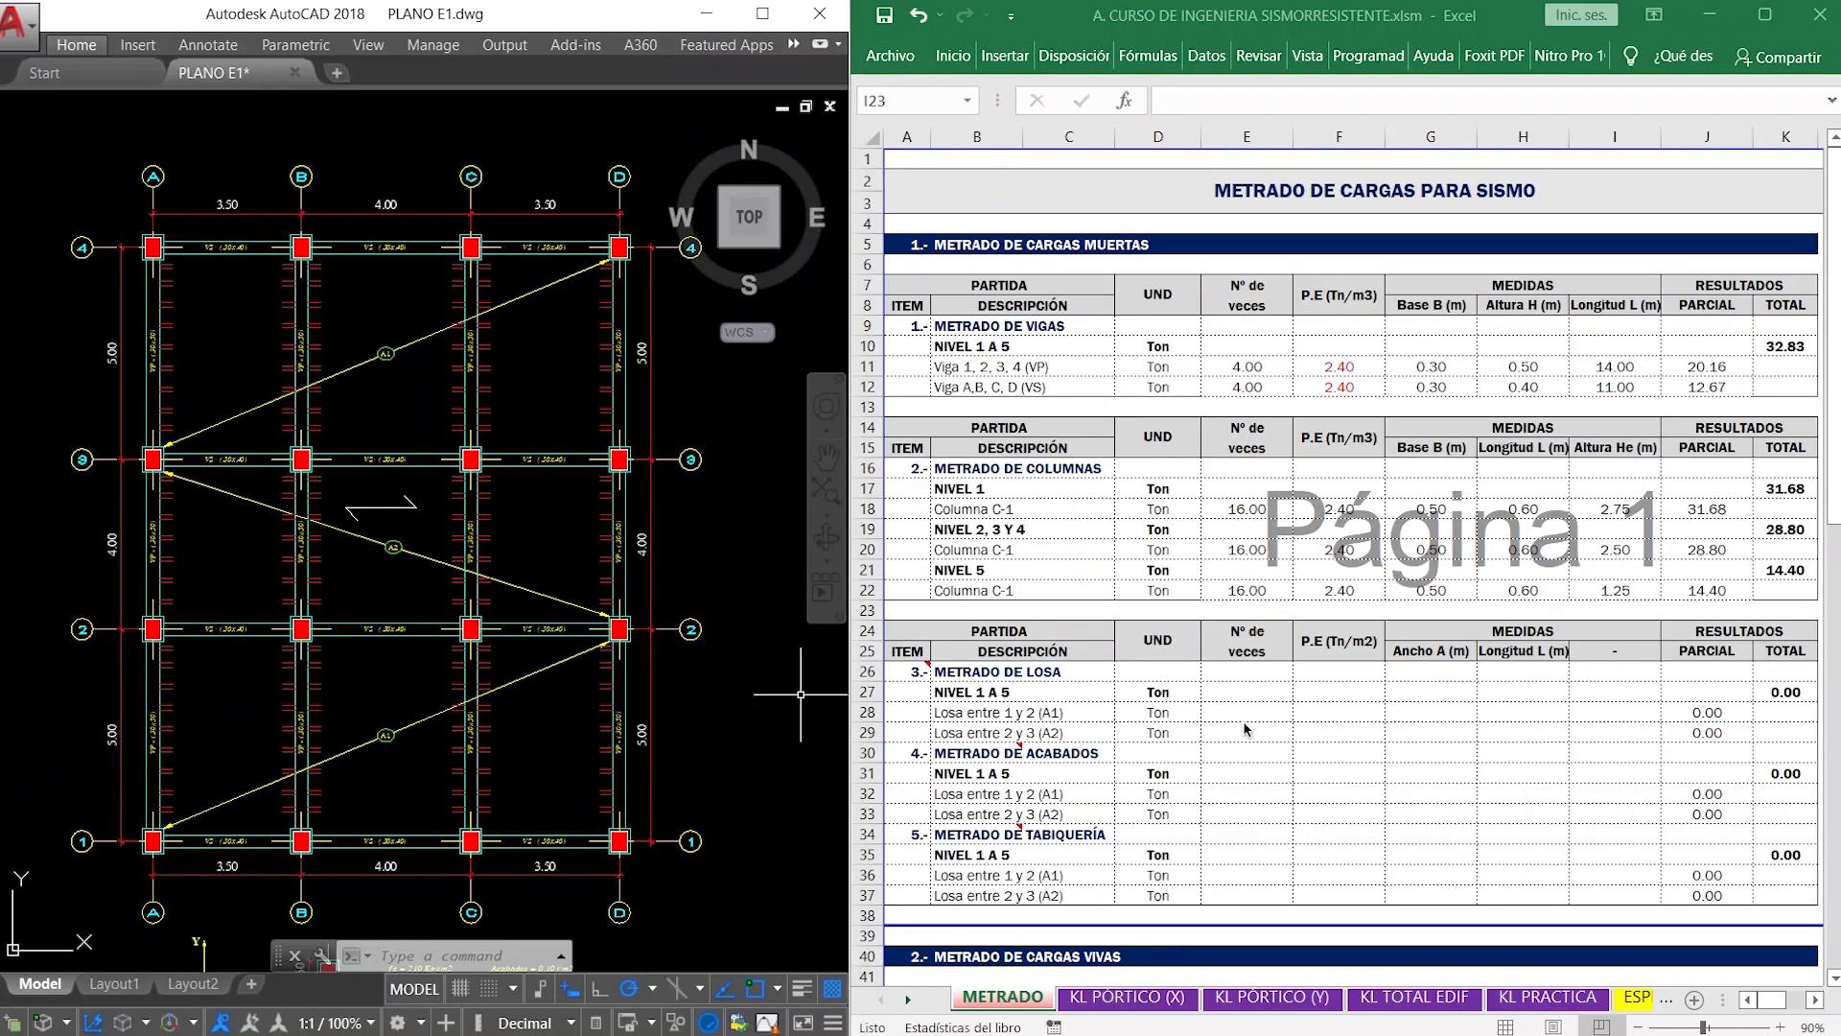
pyautogui.click(1024, 859)
pyautogui.click(1243, 711)
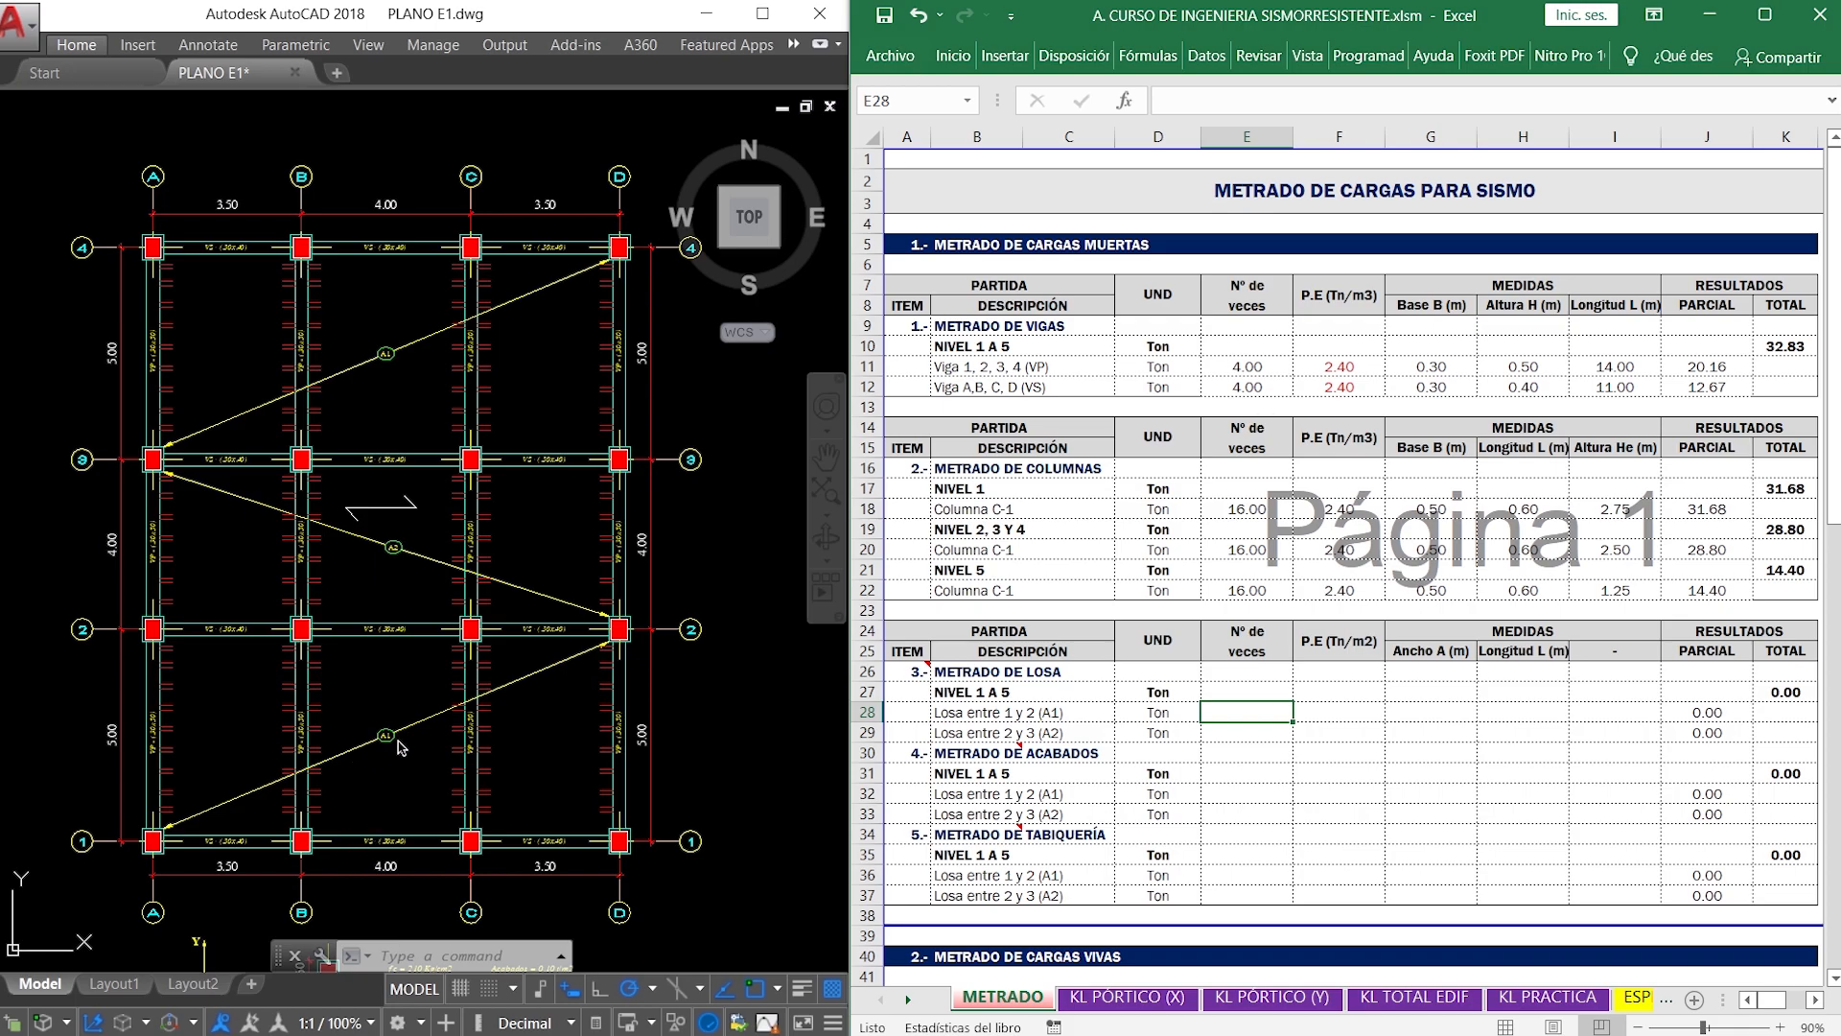
# - Examine the A1 and A2 slab panels and their span dimensions between axes 1 to 4 on the AutoCAD floor plan
pyautogui.scroll(2, 400, 747)
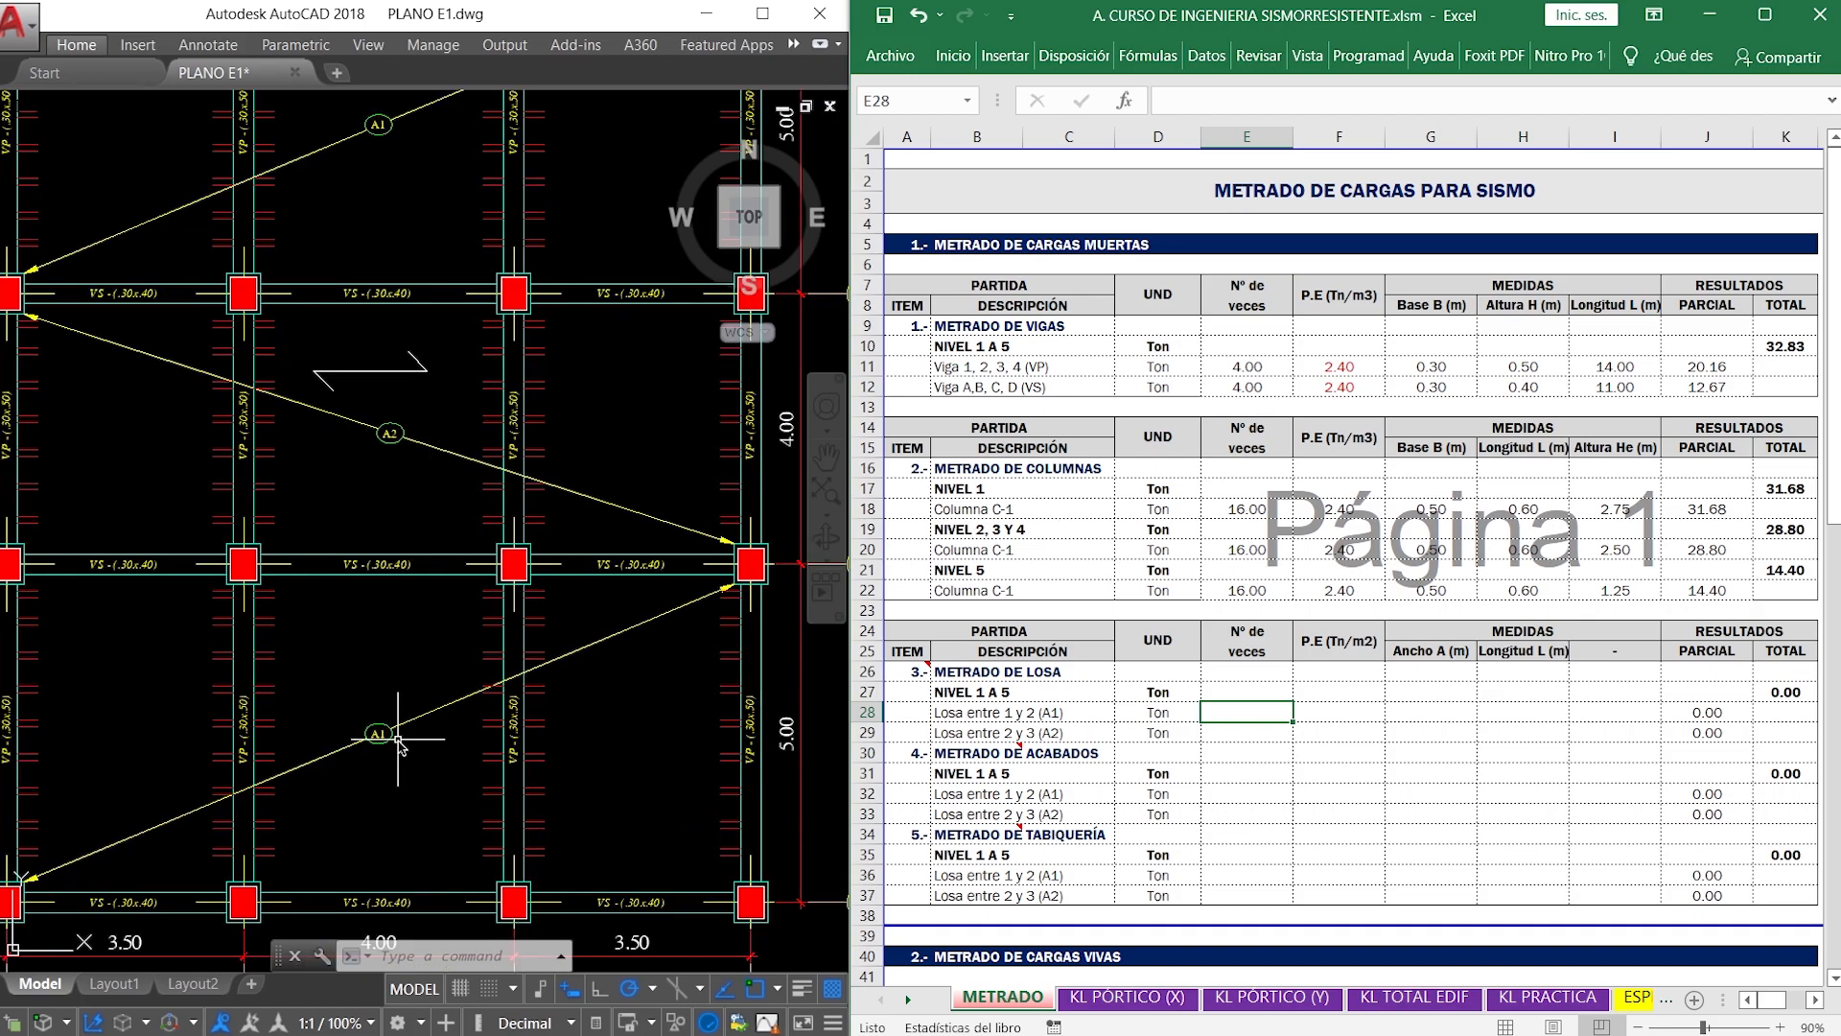
pyautogui.click(415, 827)
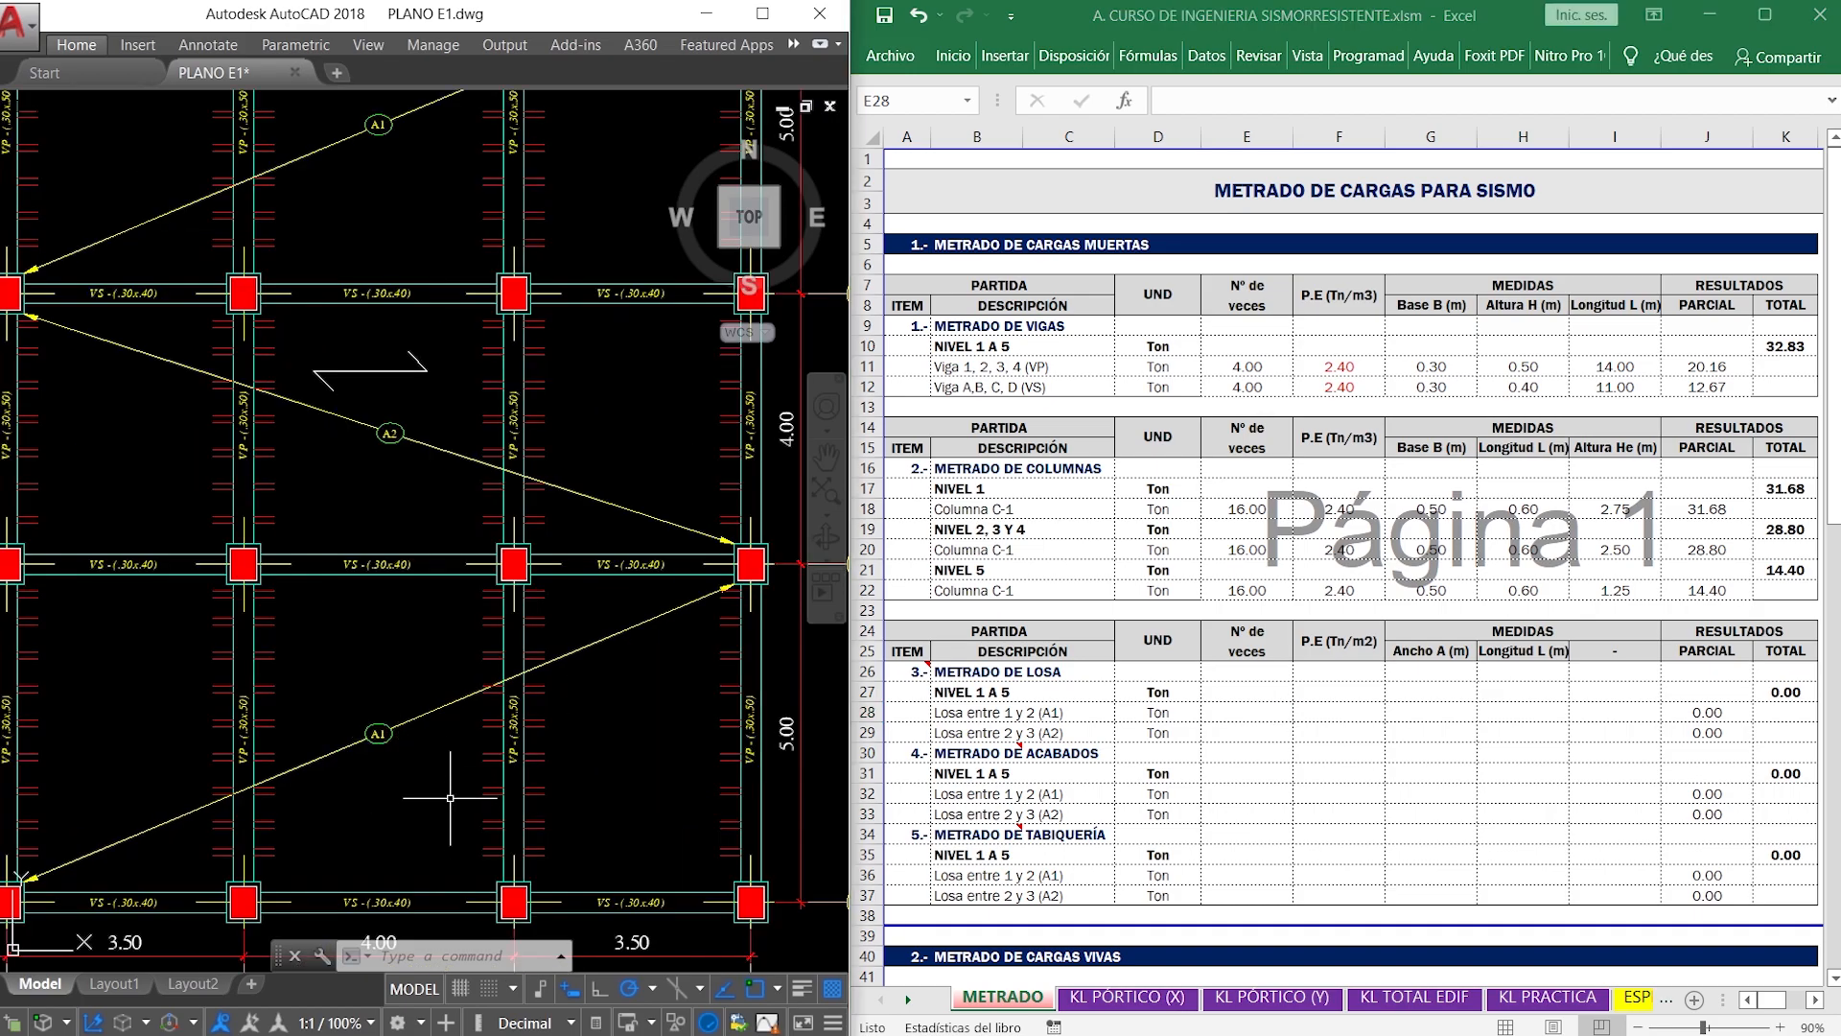
pyautogui.moveTo(411, 791); pyautogui.dragTo(423, 761, button='middle')
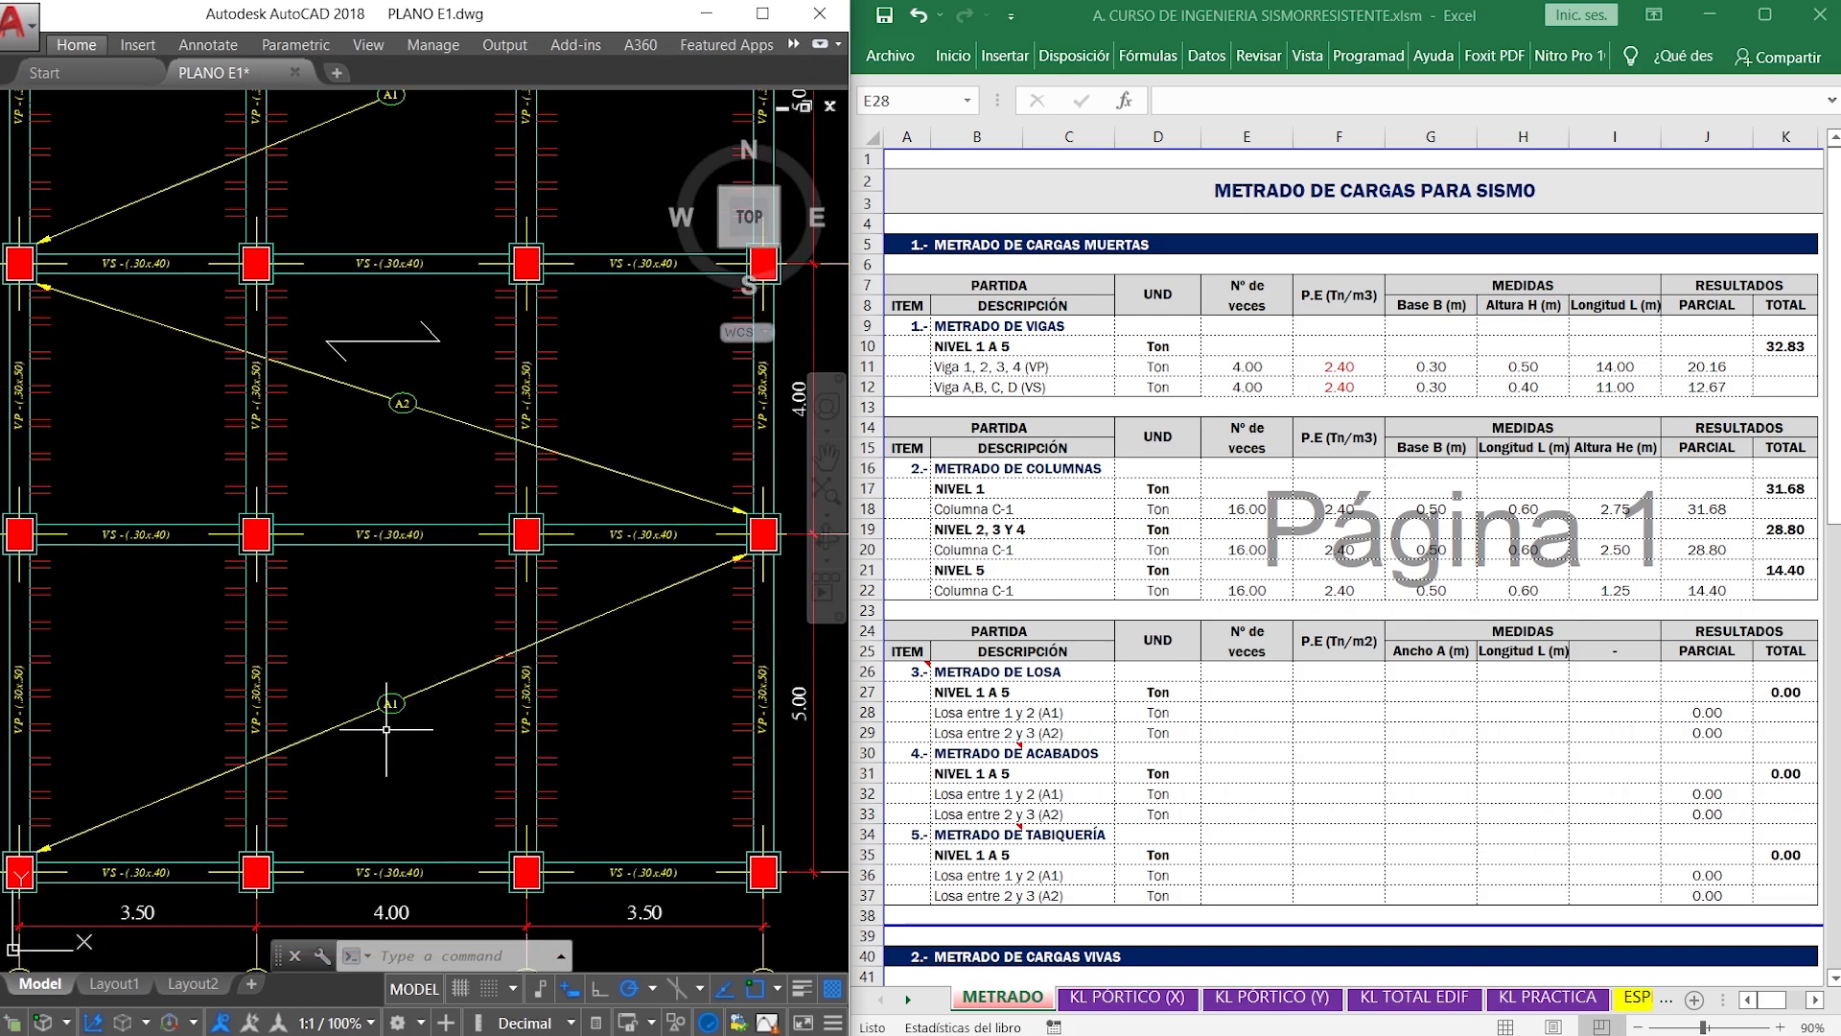
pyautogui.moveTo(409, 642); pyautogui.dragTo(398, 753, button='middle')
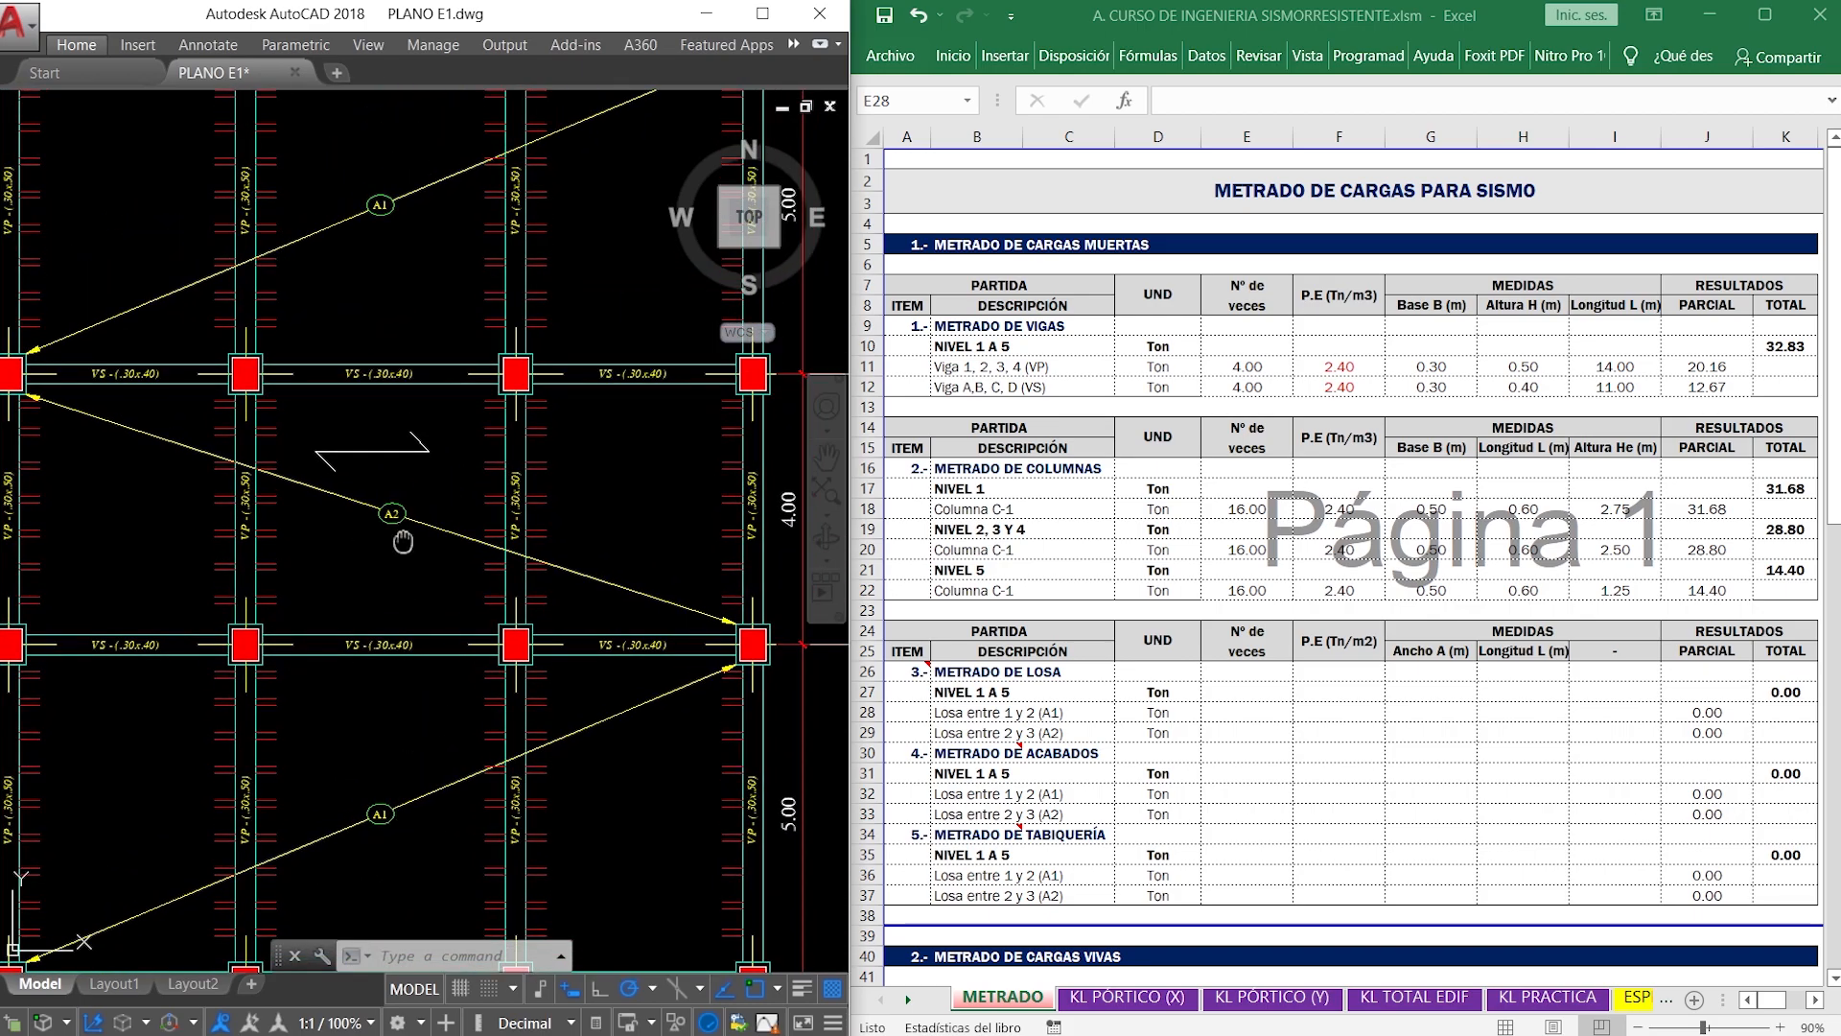
pyautogui.moveTo(404, 528); pyautogui.dragTo(412, 601, button='middle')
pyautogui.moveTo(415, 364); pyautogui.dragTo(413, 495, button='middle')
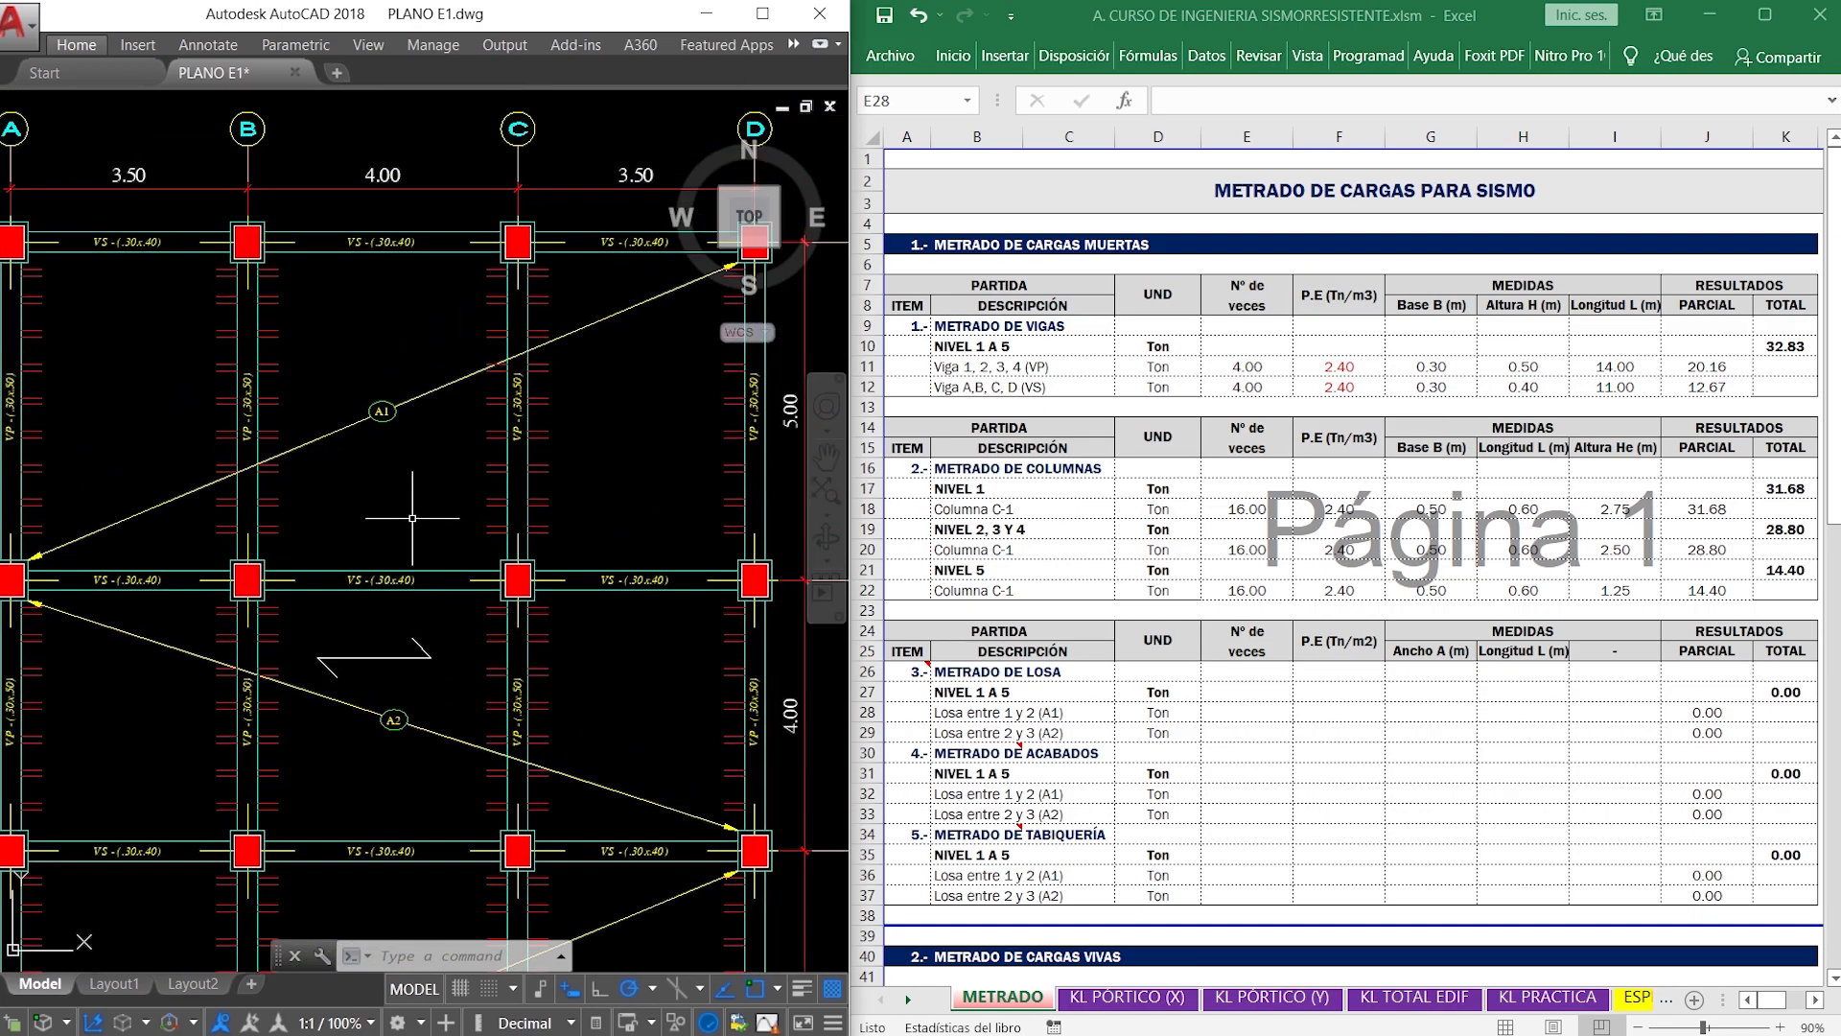
pyautogui.scroll(-2, 359, 480)
pyautogui.moveTo(429, 439); pyautogui.dragTo(422, 499, button='middle')
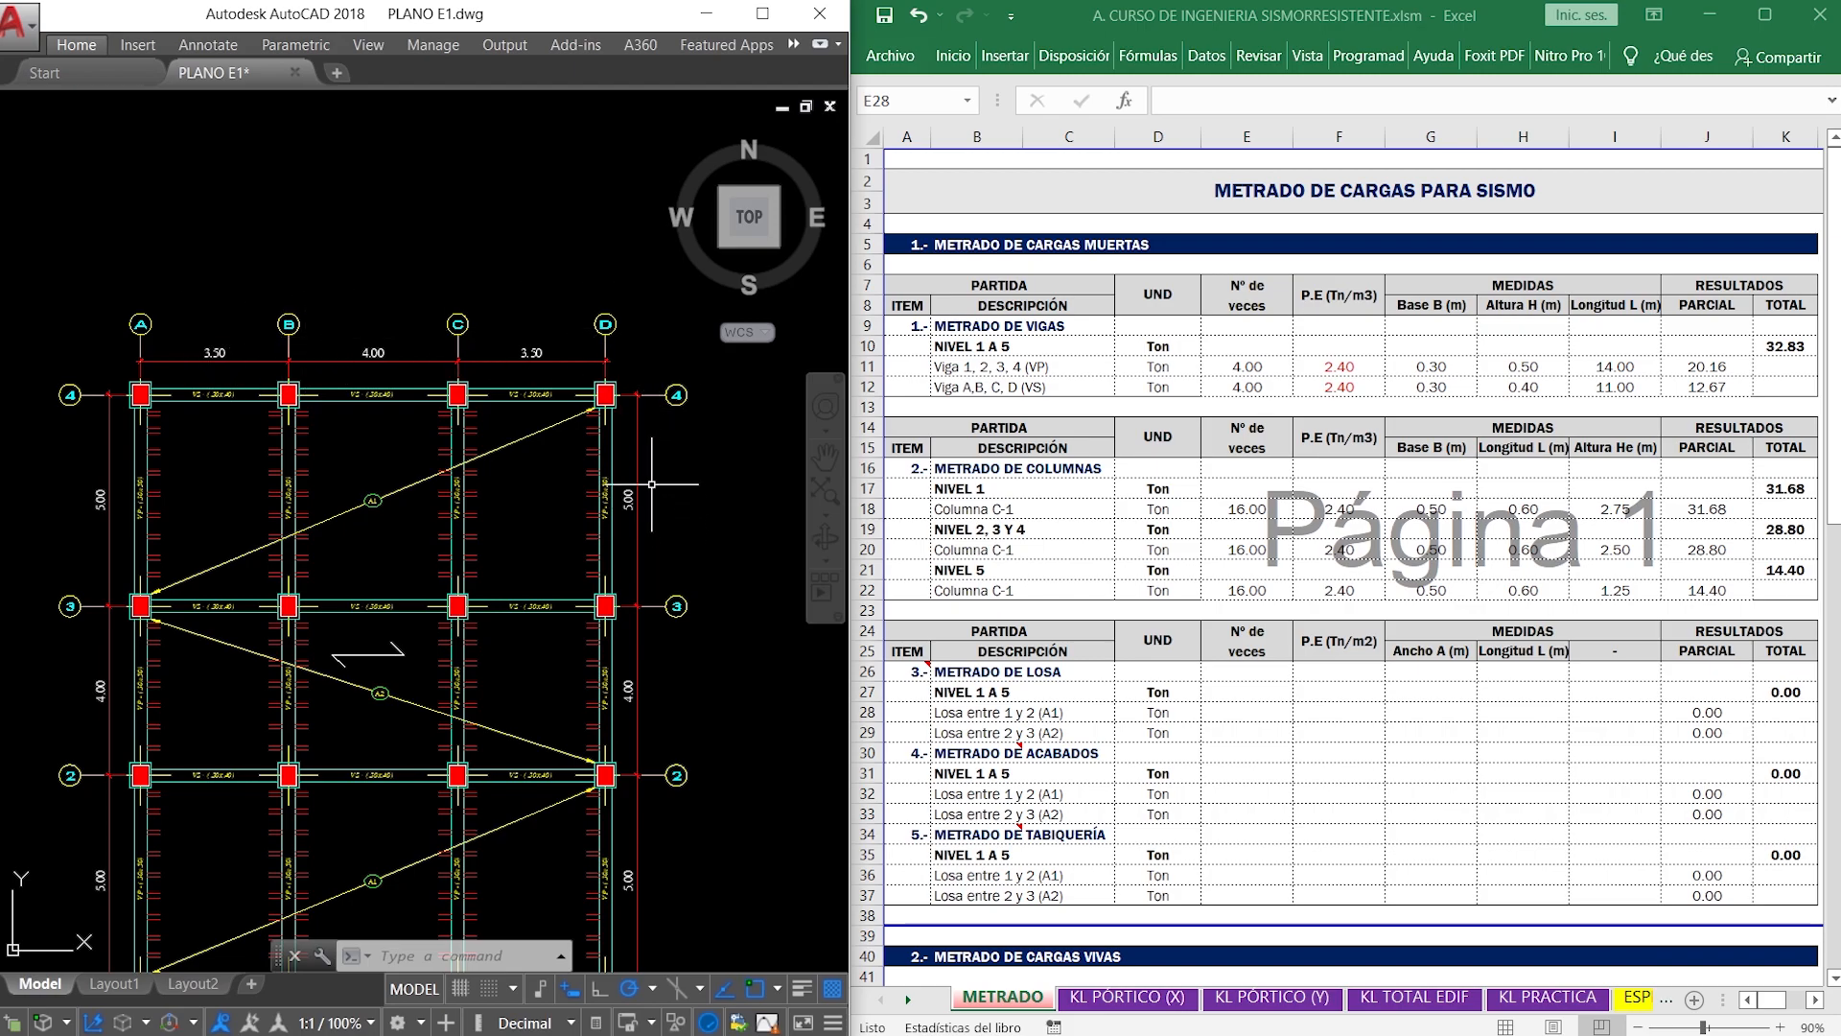
pyautogui.moveTo(600, 476); pyautogui.dragTo(588, 271, button='middle')
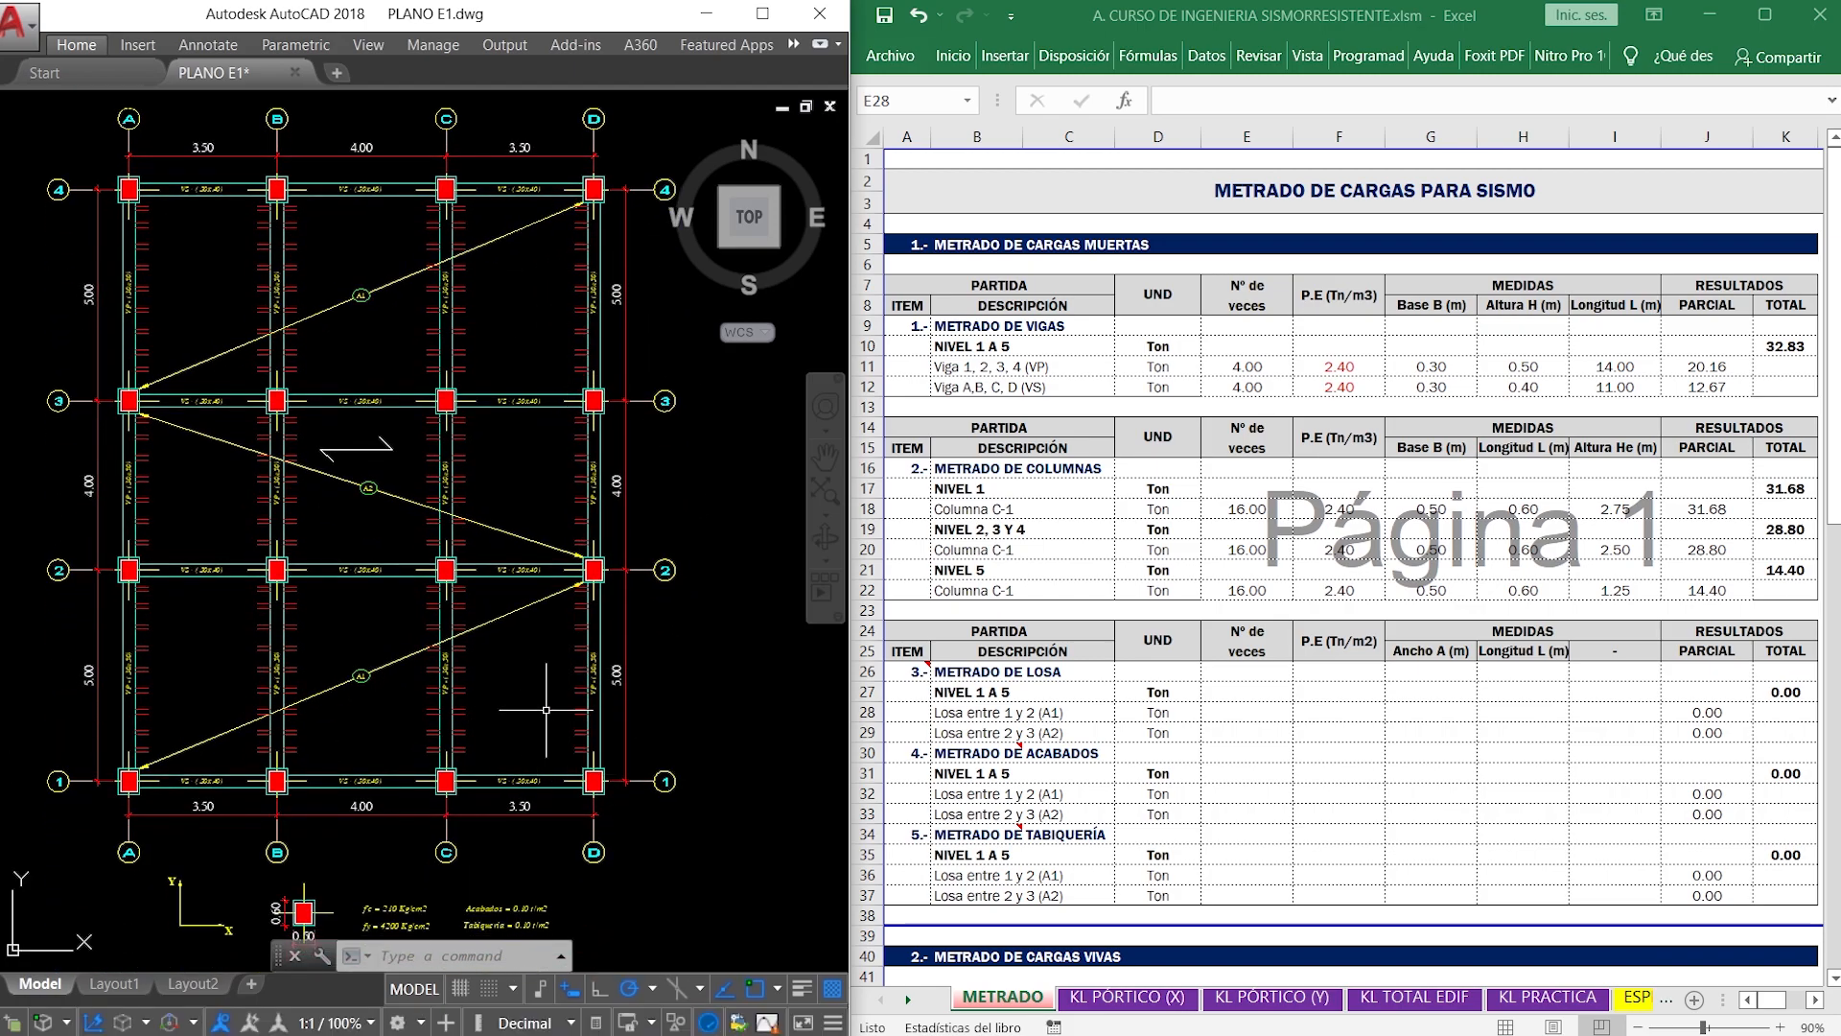
# - Set Nº de veces of Losa entre 1 y 2 (A1) to 2 in the METRADO sheet
pyautogui.click(1247, 710)
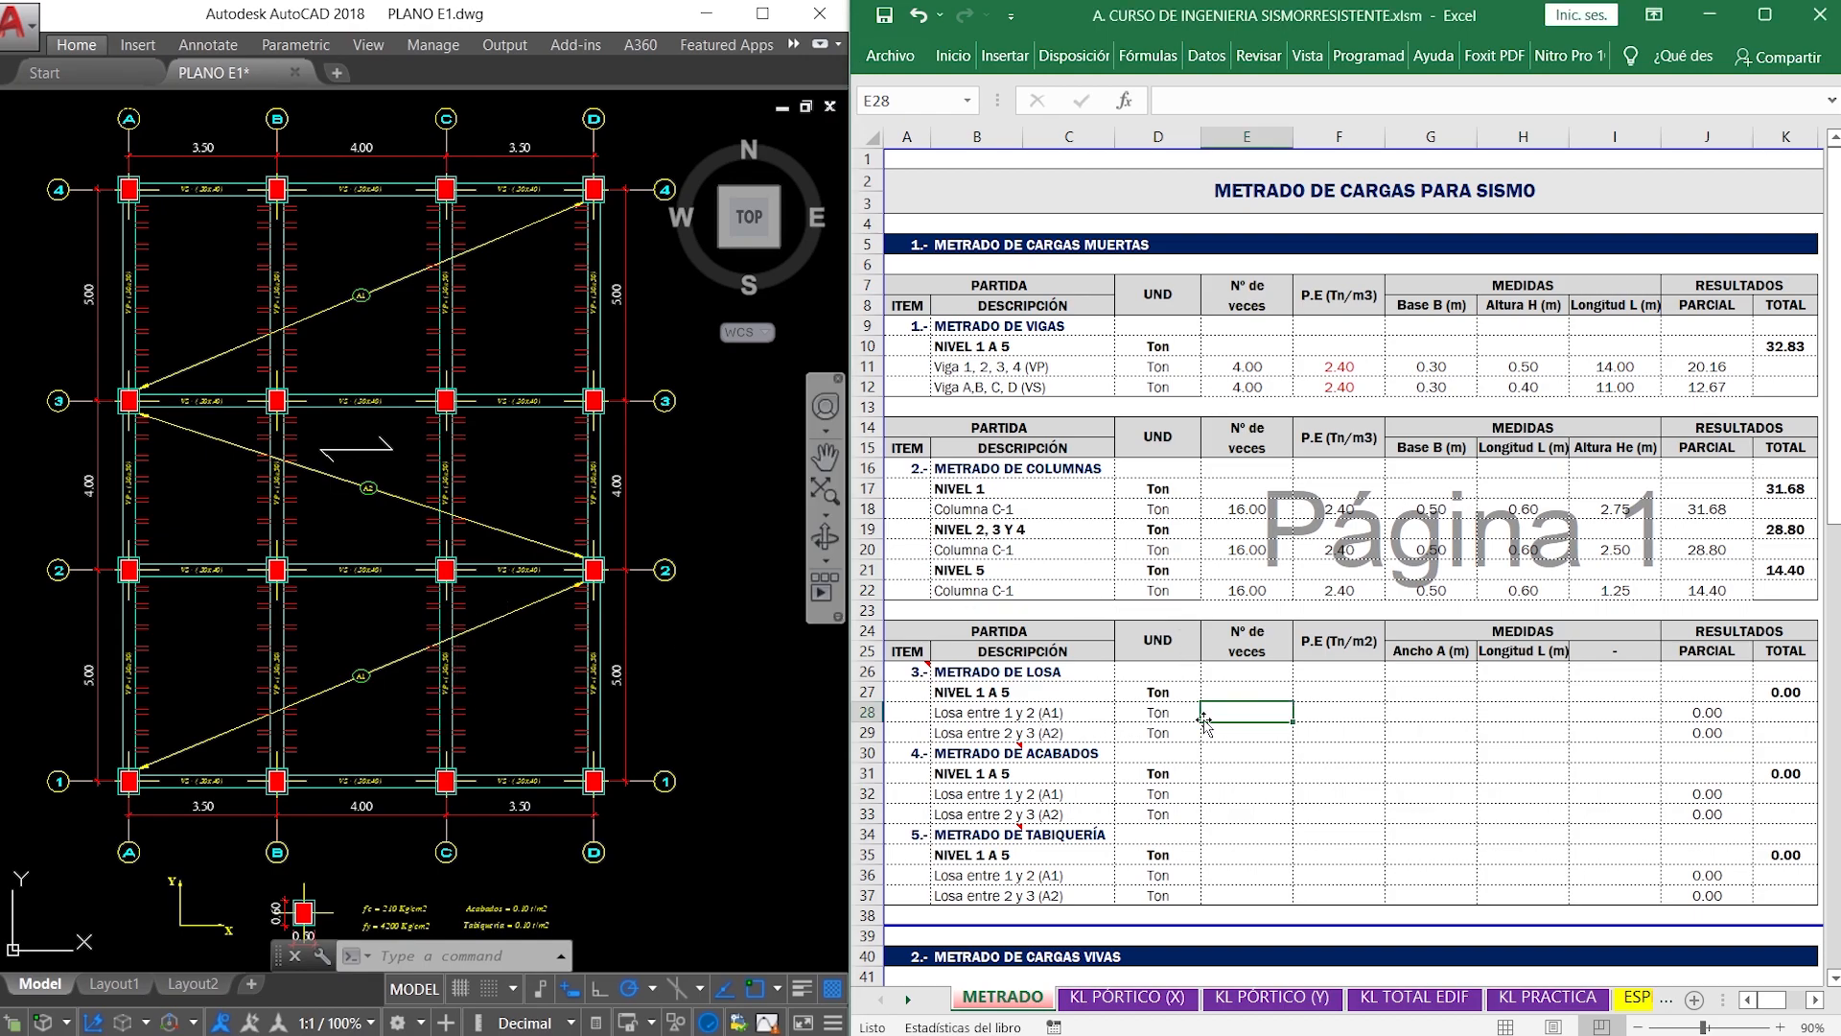
pyautogui.write('2')
pyautogui.press('Tab')
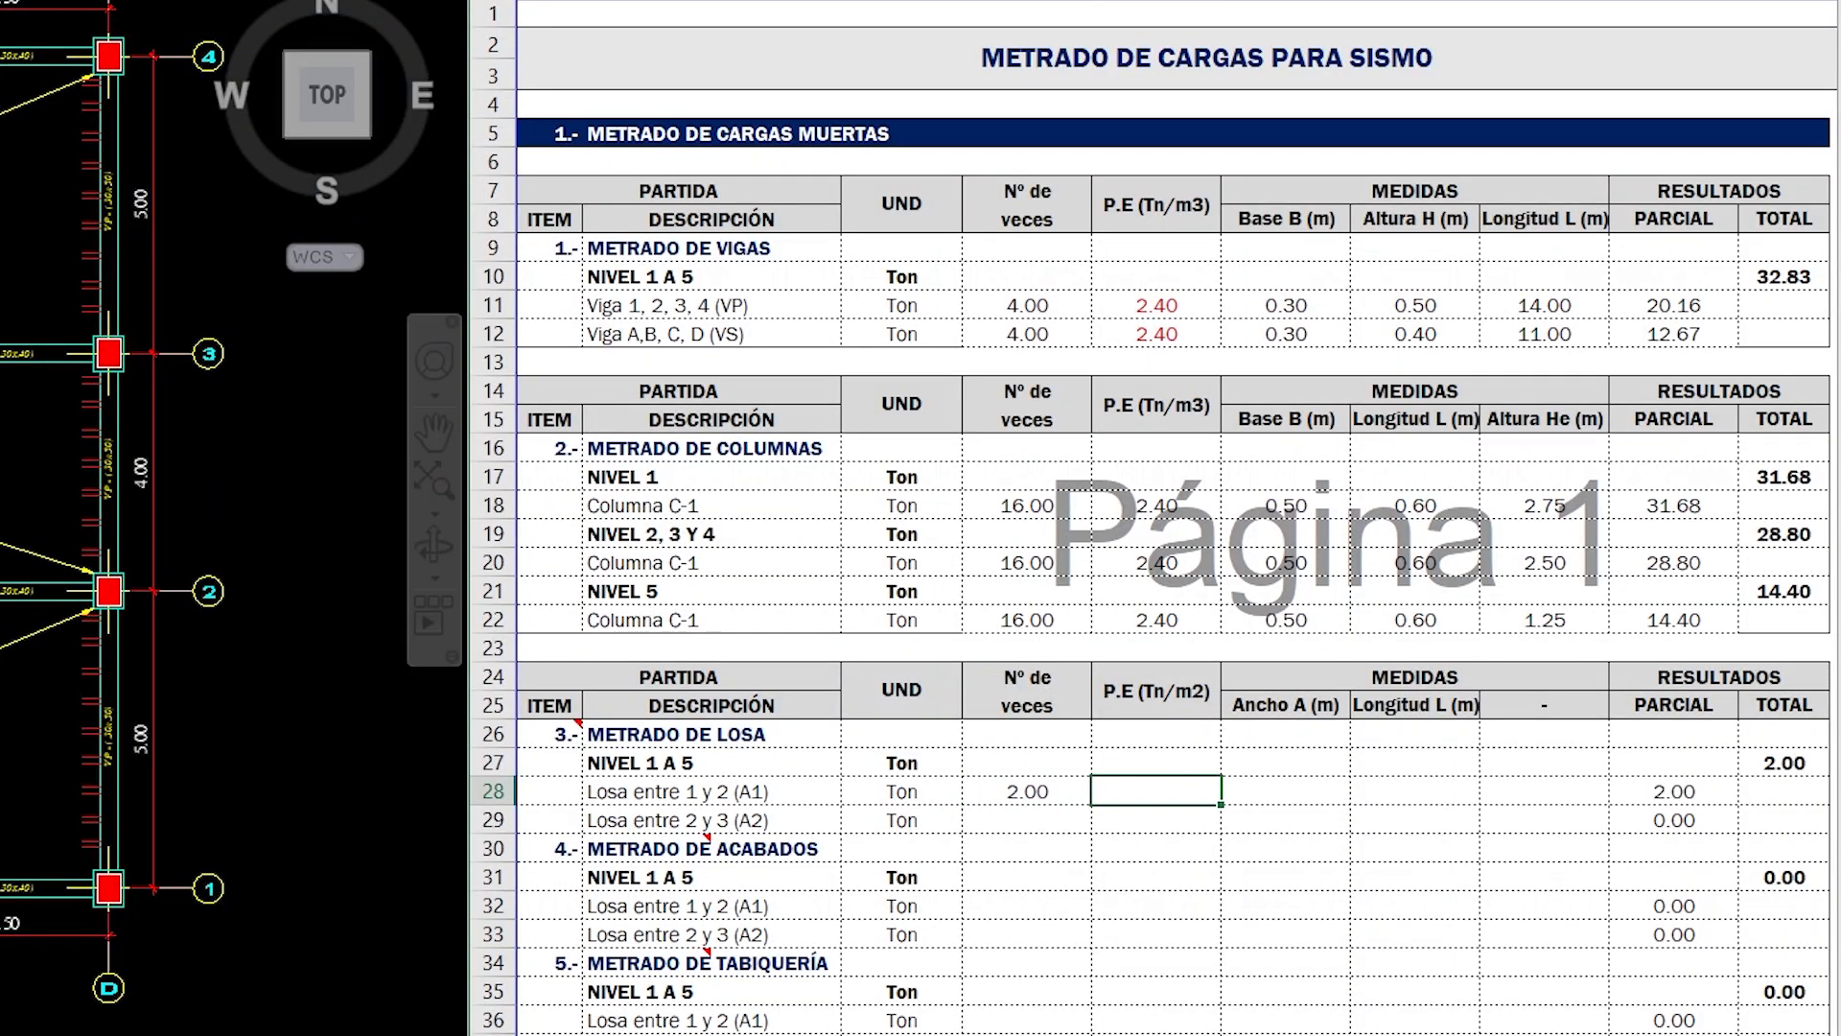
# - Find the Losas aligeradas weight table in Anexo 1 of A. E020 CARGAS.pdf in Foxit PhantomPDF and frame it with a red rectangle
pyautogui.click(229, 1033)
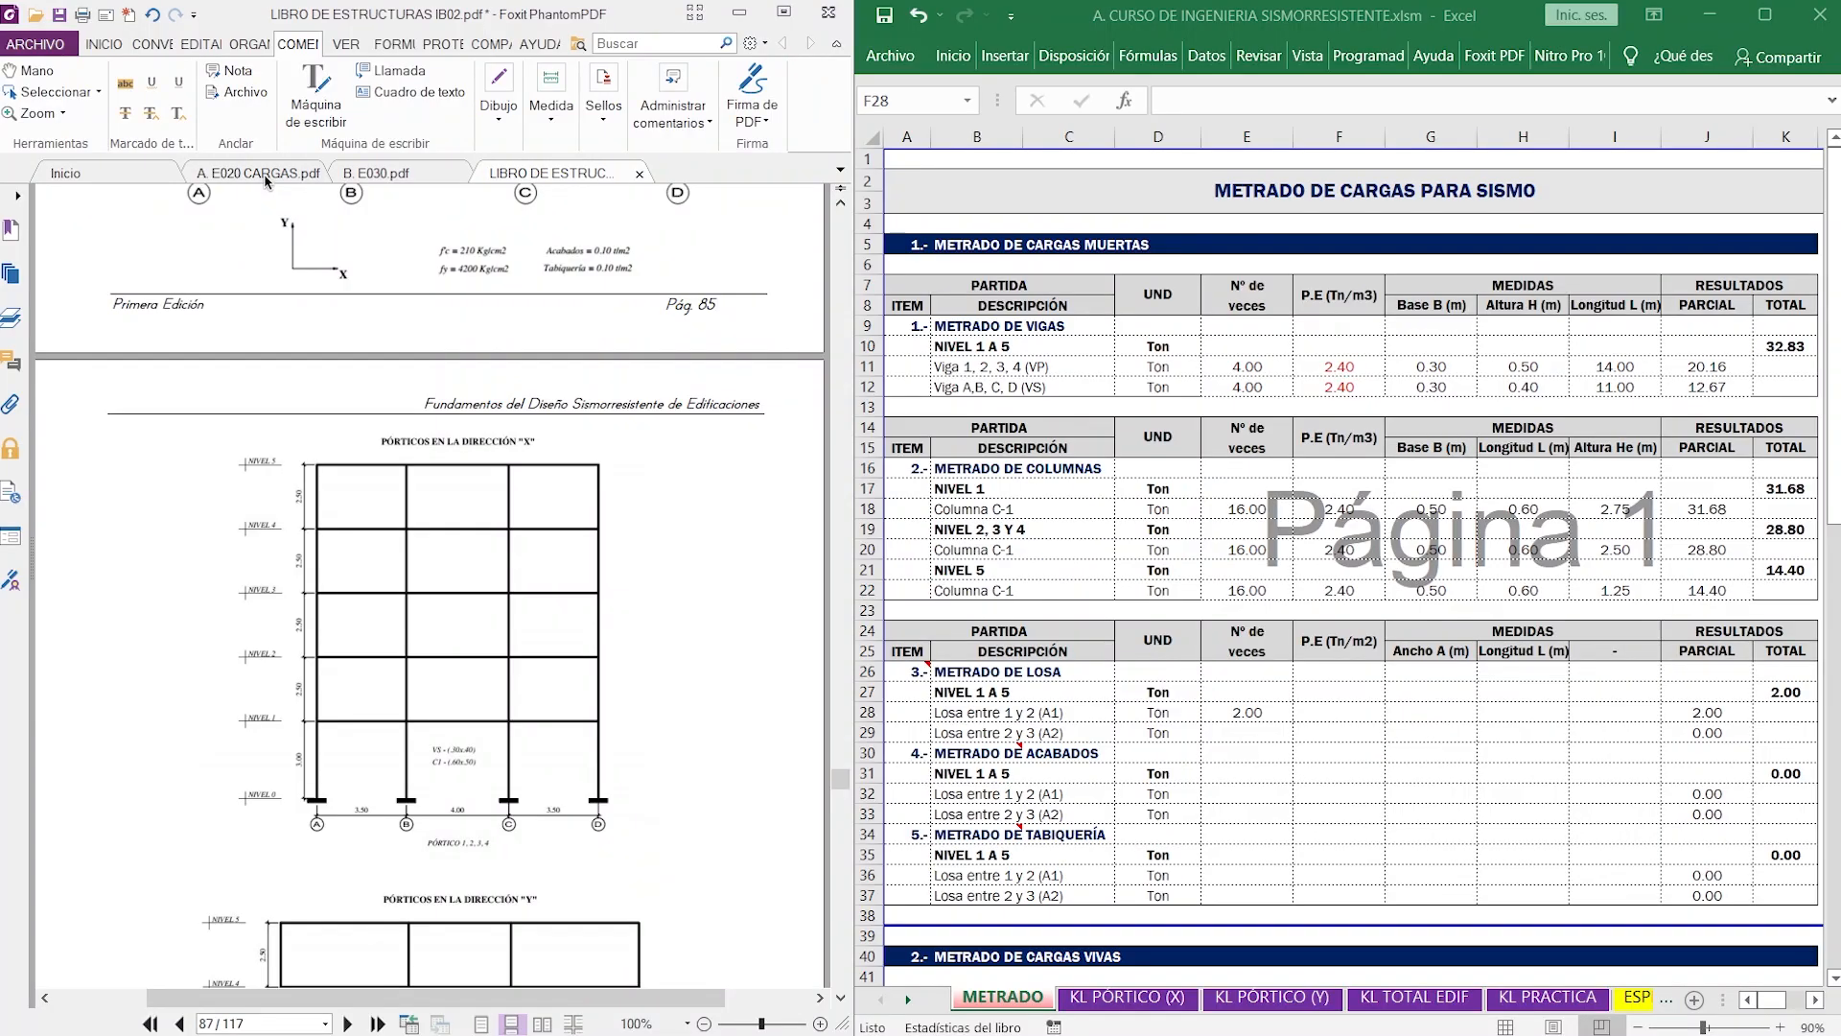
pyautogui.click(264, 174)
pyautogui.scroll(-10, 516, 371)
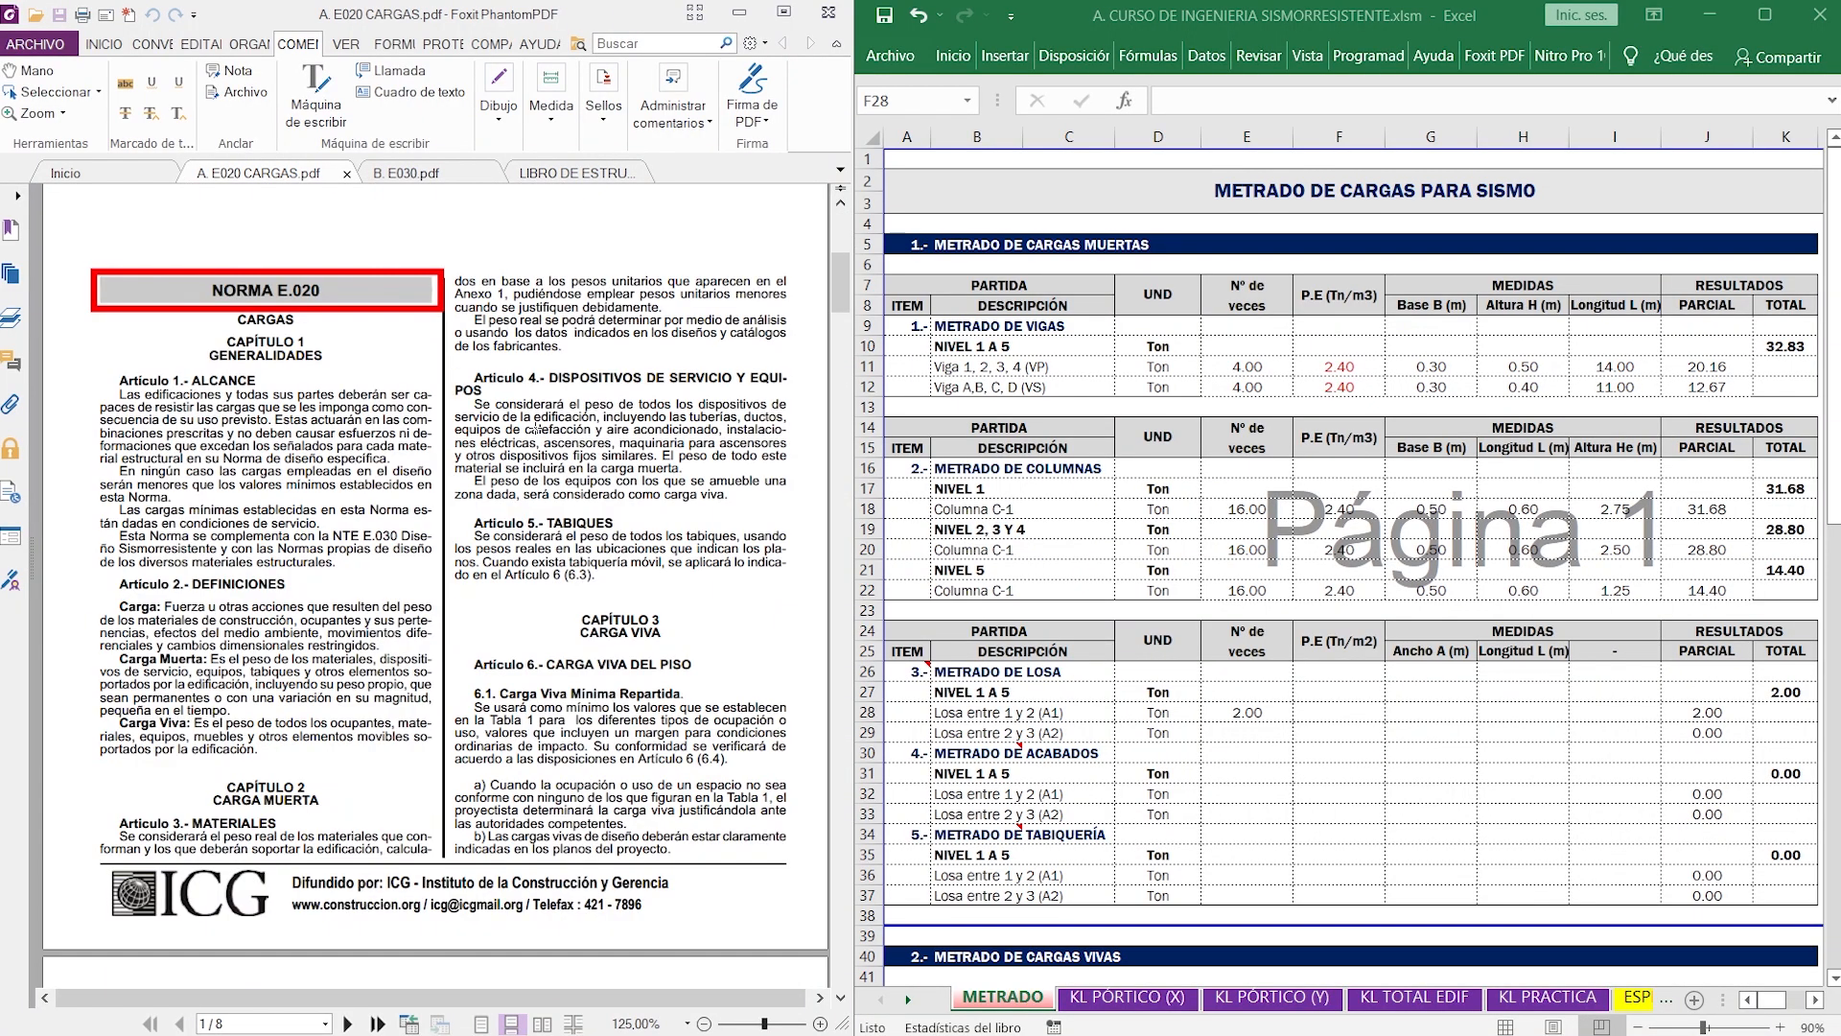
pyautogui.scroll(-6, 535, 427)
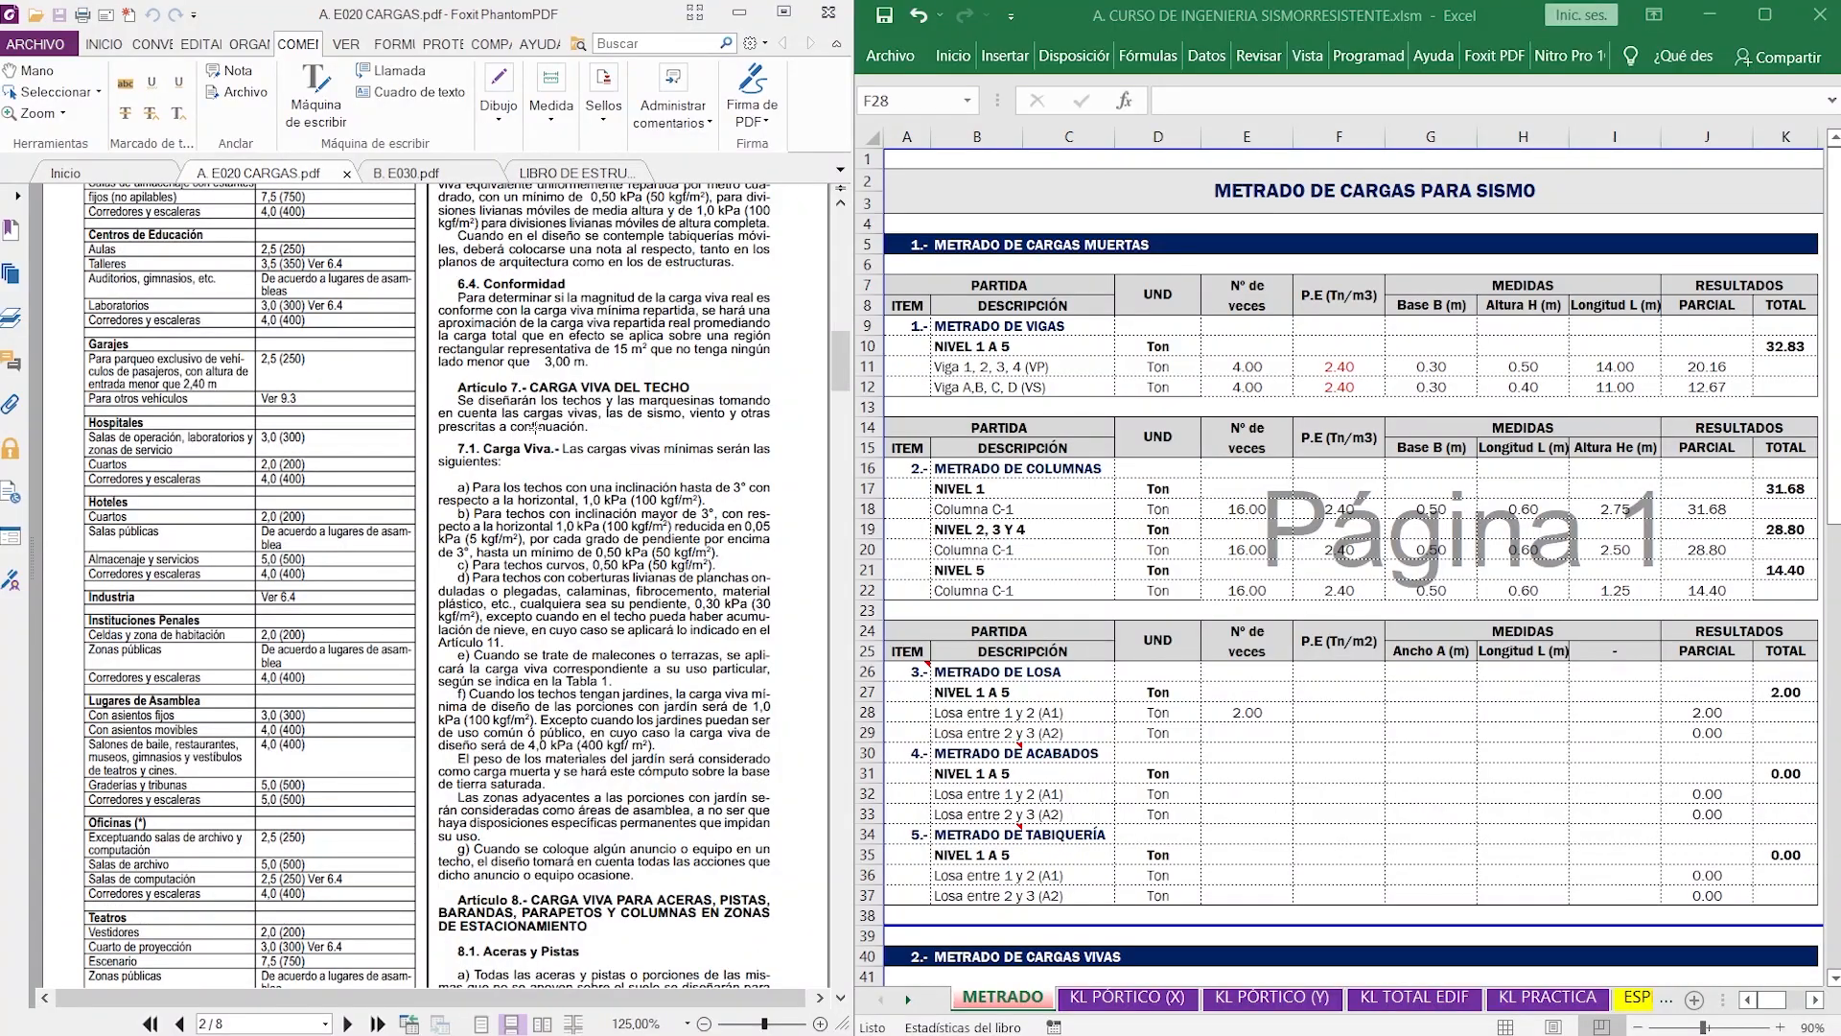
pyautogui.scroll(-15, 535, 428)
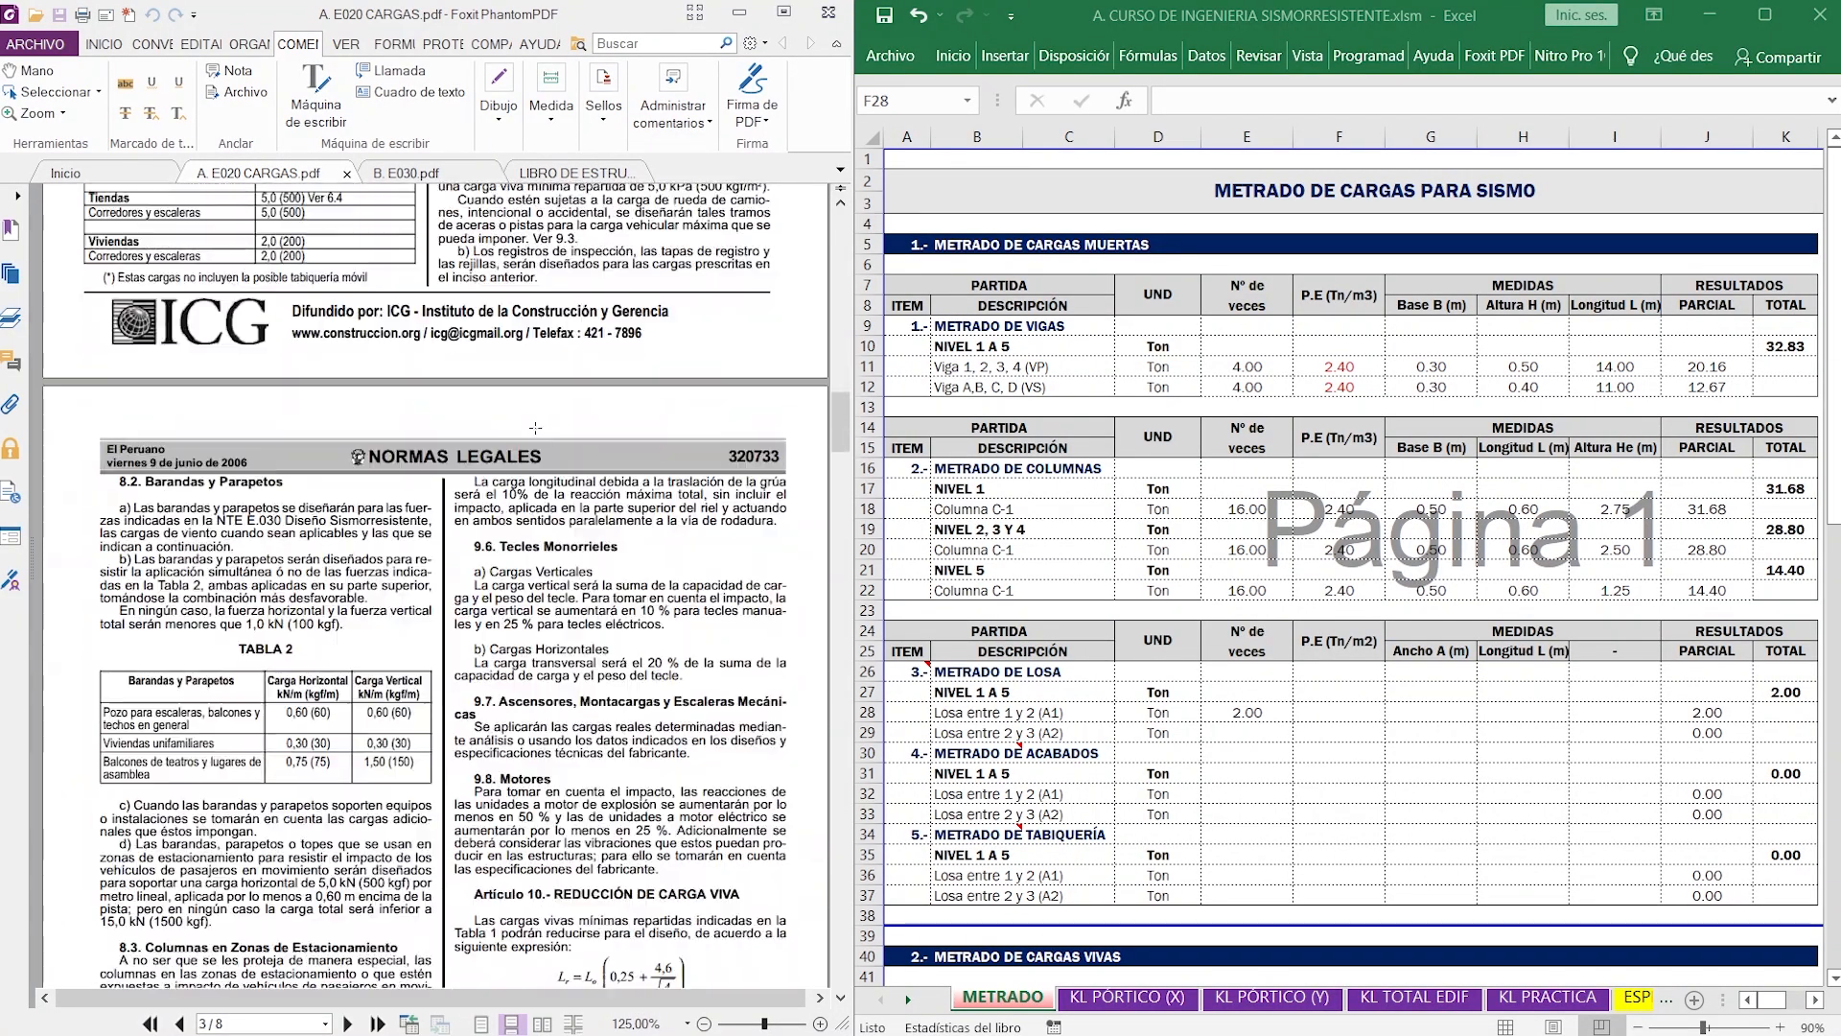
pyautogui.scroll(-12, 537, 448)
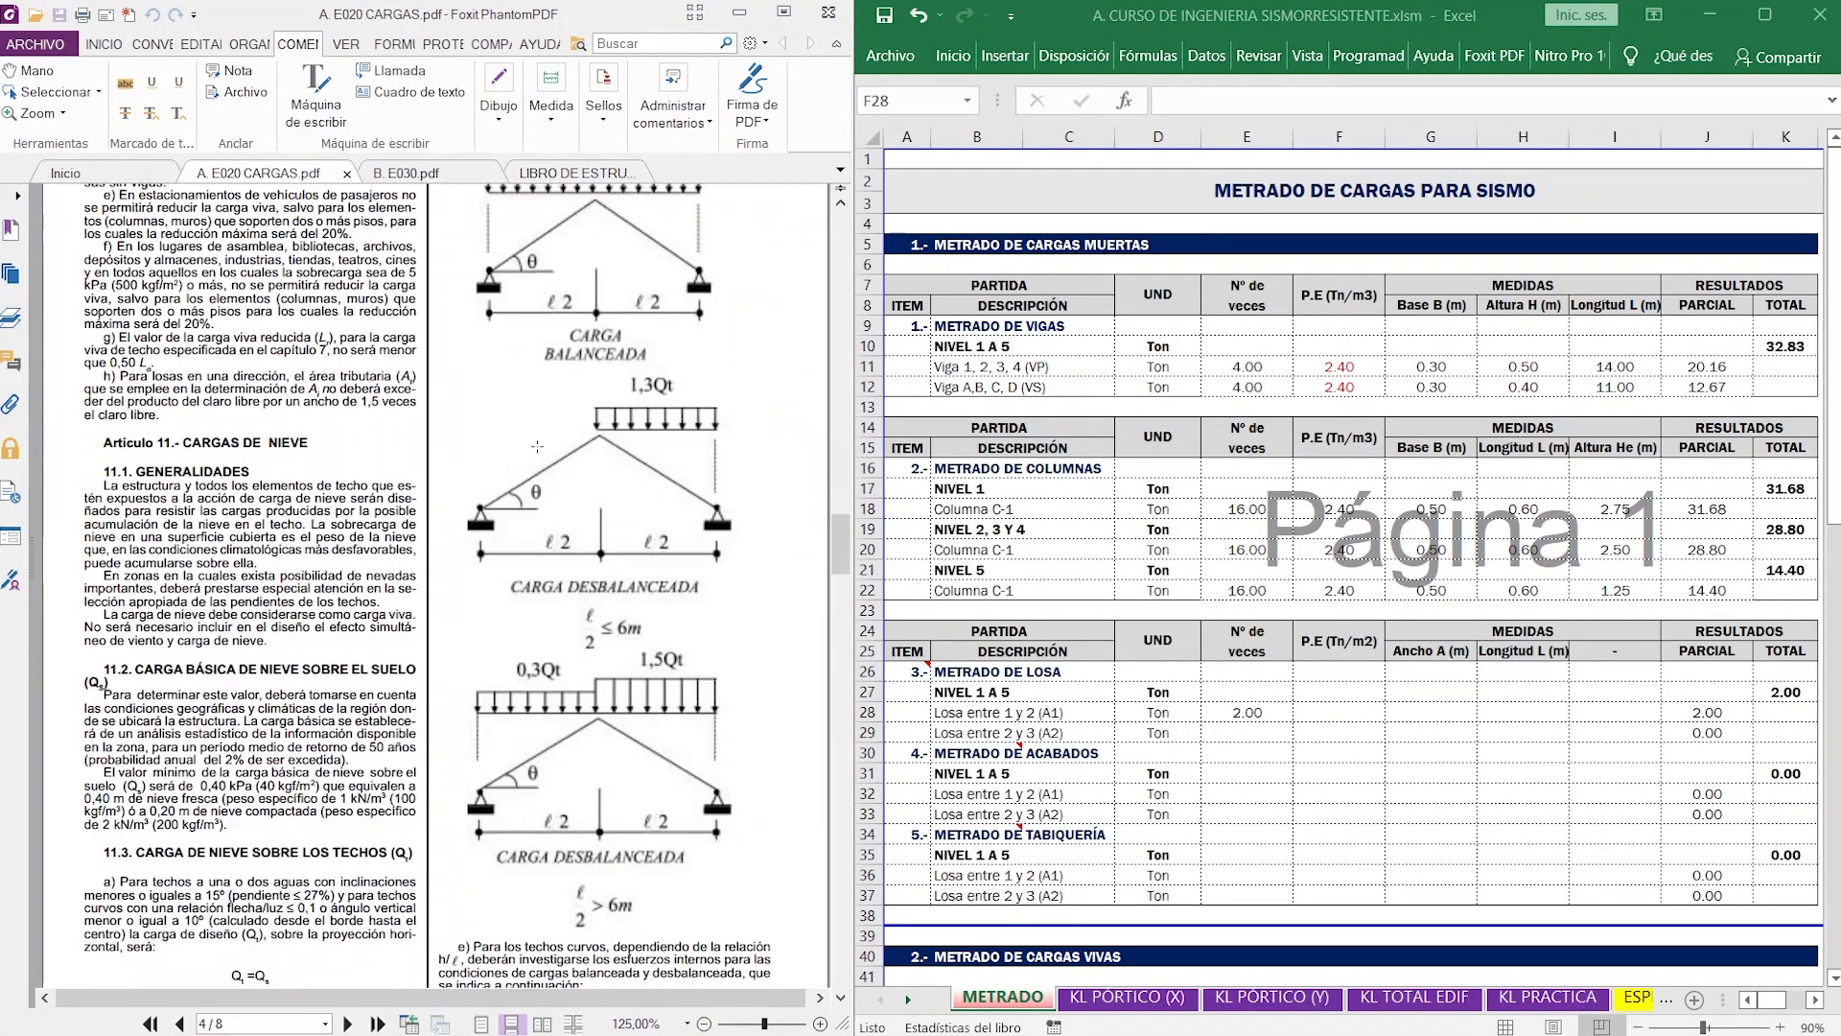
pyautogui.scroll(-12, 537, 446)
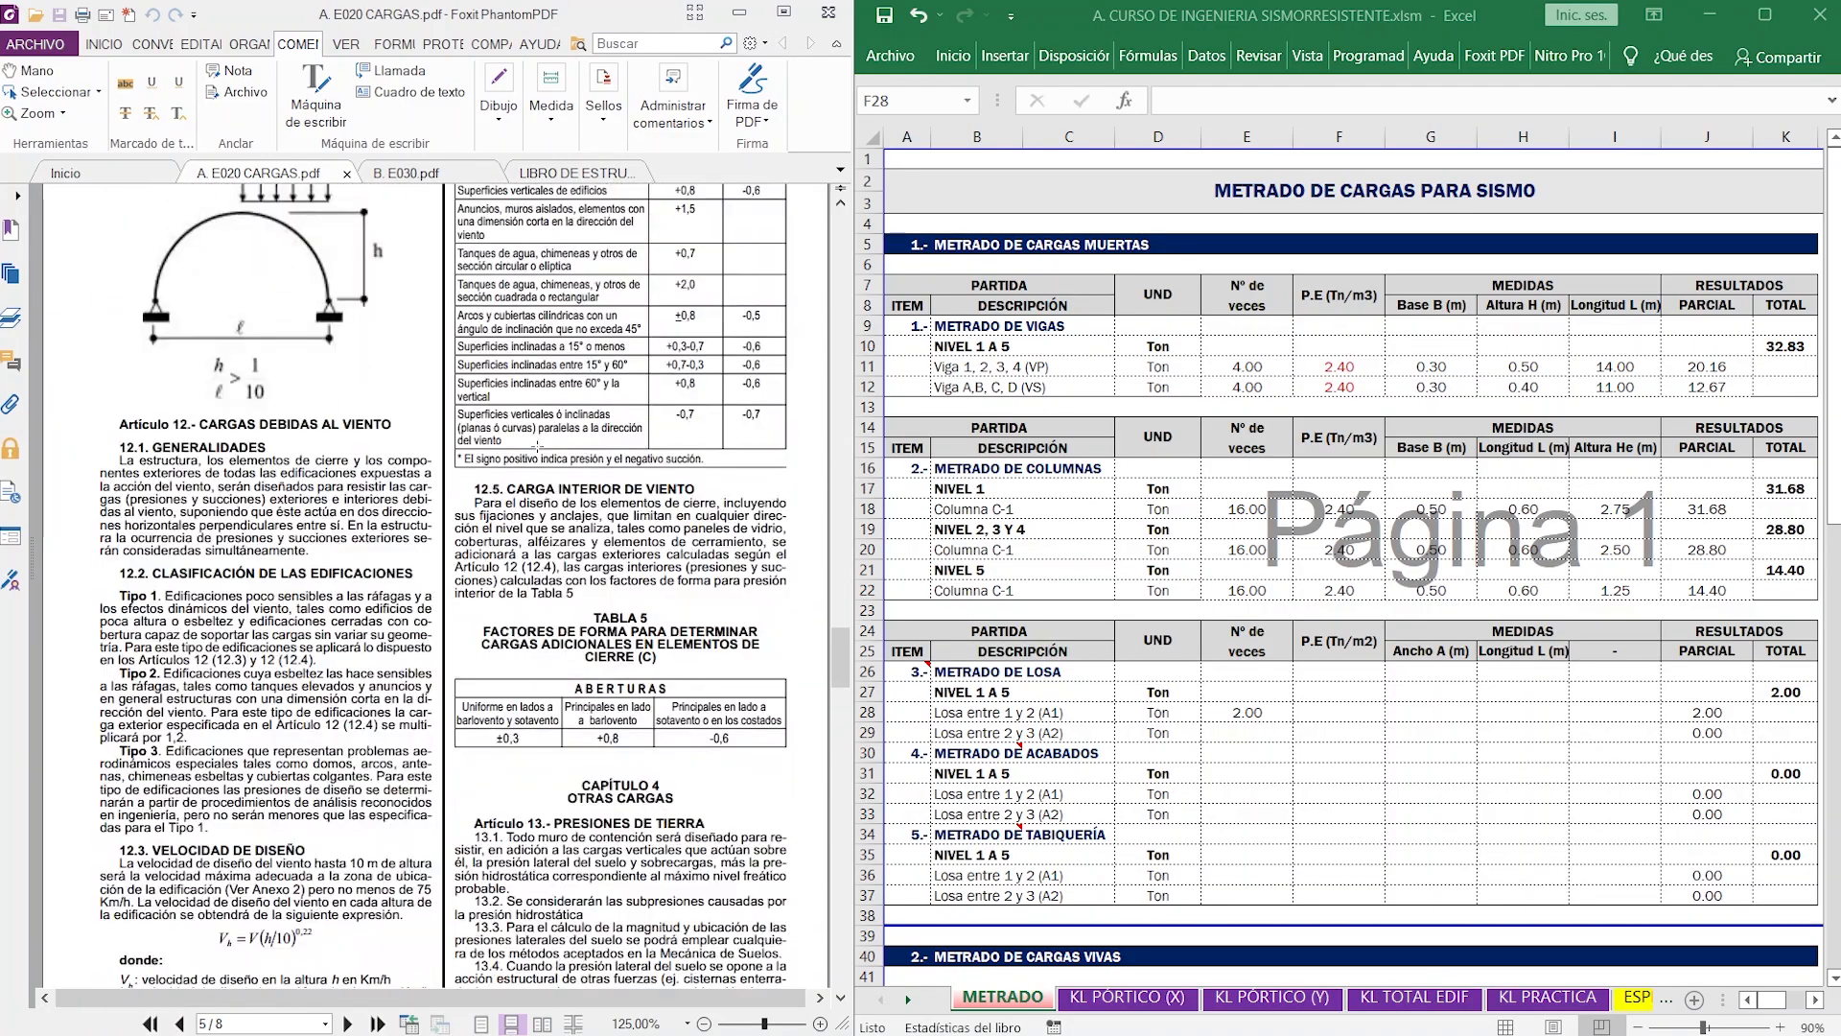
pyautogui.scroll(-9, 538, 446)
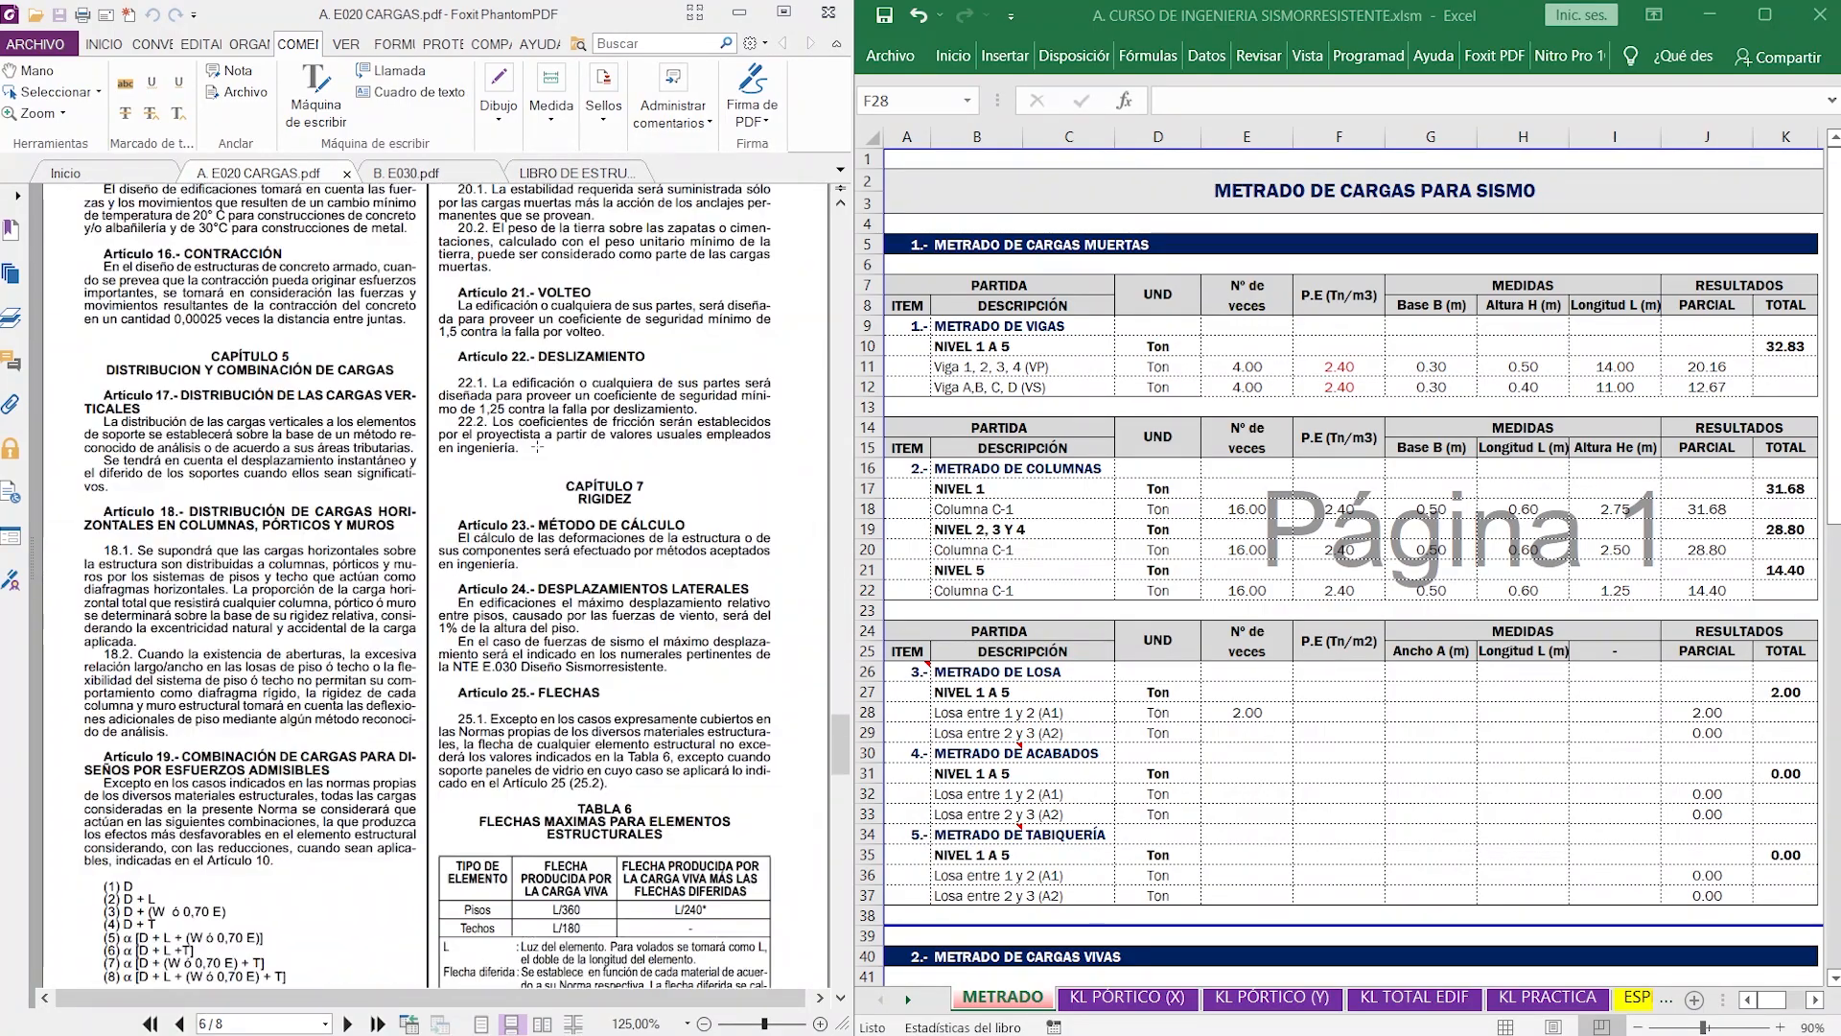
pyautogui.scroll(-10, 537, 453)
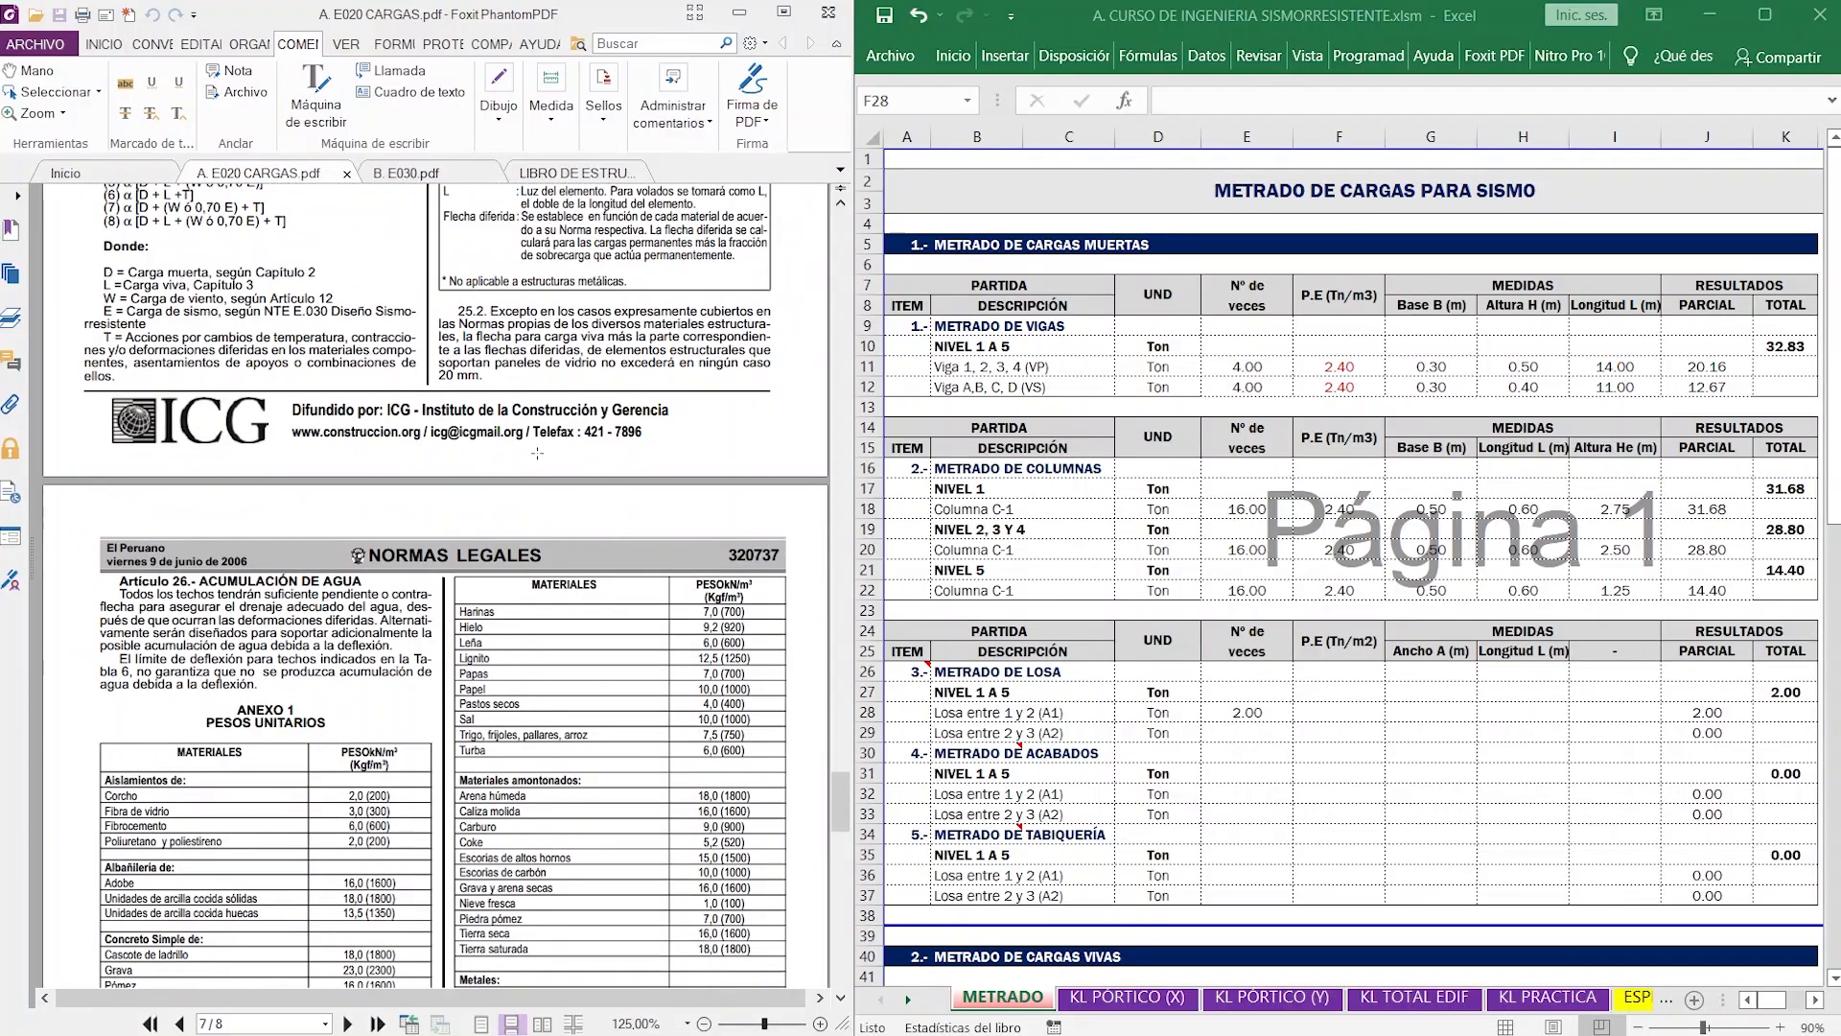
pyautogui.scroll(-5, 538, 453)
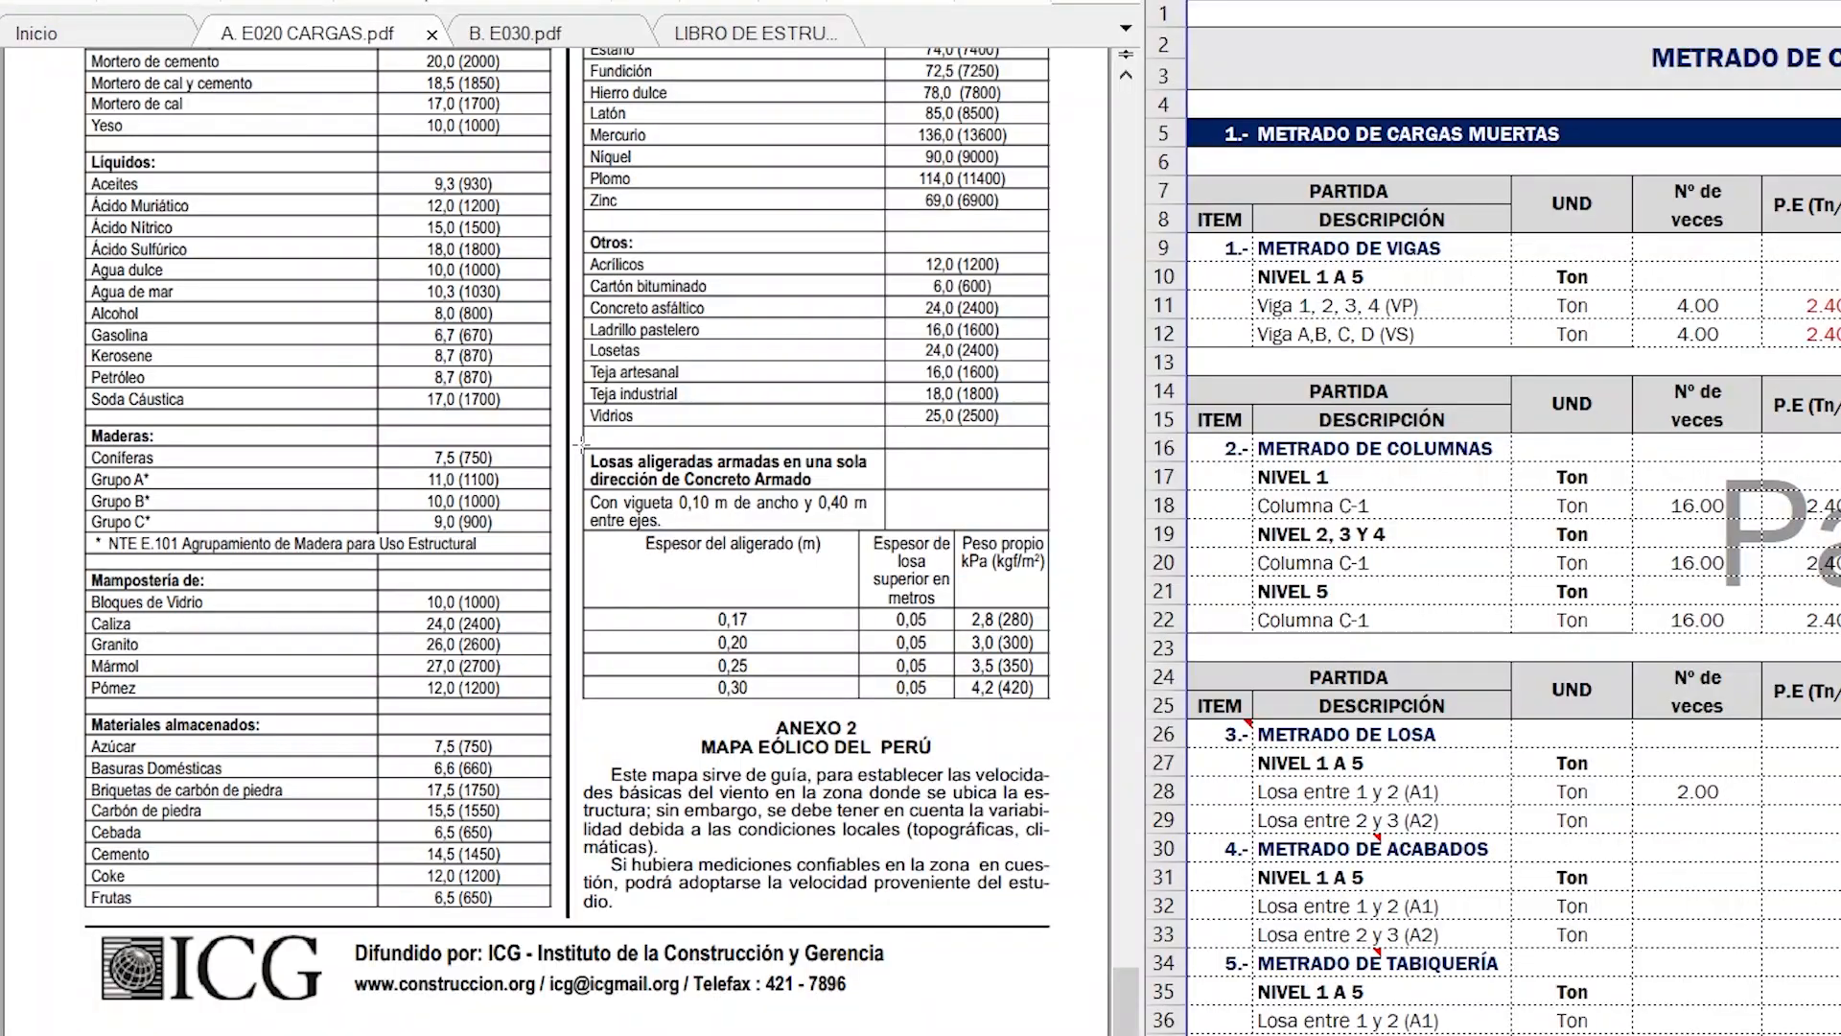
pyautogui.moveTo(452, 465); pyautogui.dragTo(794, 649)
pyautogui.moveTo(1060, 702); pyautogui.dragTo(1054, 702)
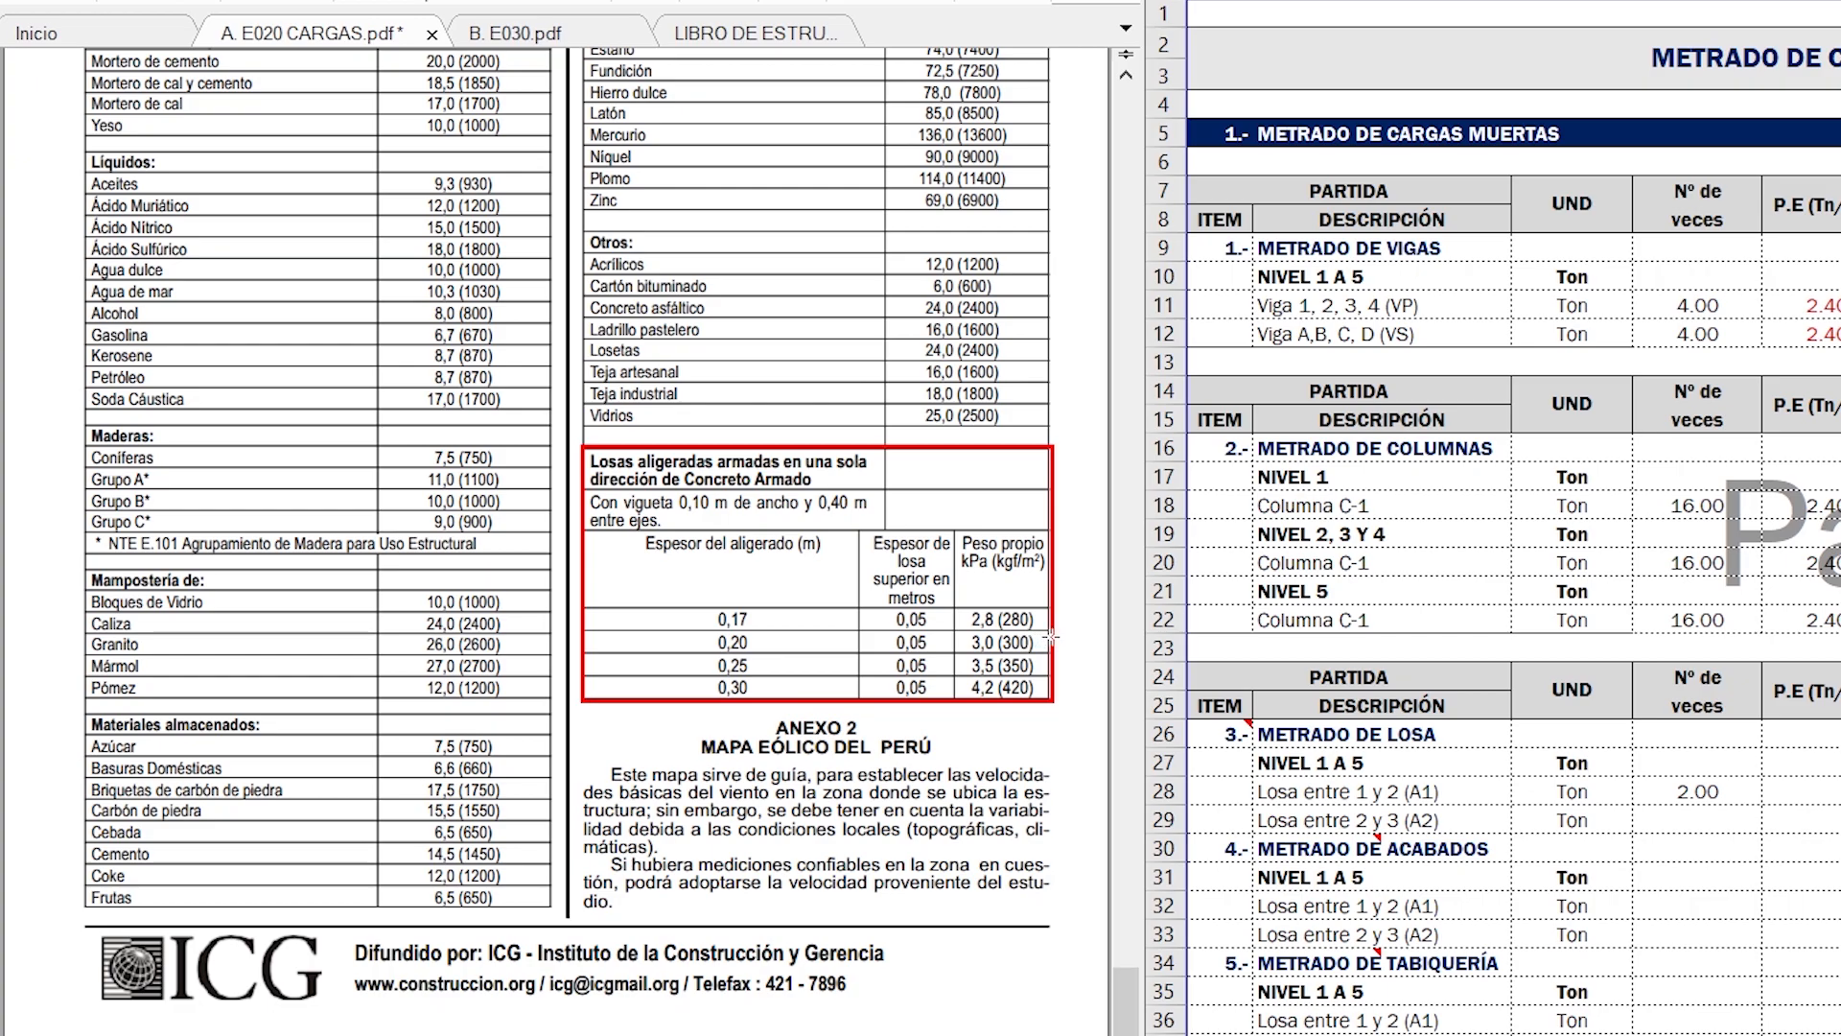
# - In Excel, set P.E to 0.30, Ancho A to 11.00 and Longitud L to 5.00 for Losa entre 1 y 2 (A1)
pyautogui.hotkey('alt', 'Tab')
pyautogui.click(1824, 793)
pyautogui.write('0.3')
pyautogui.press('Tab')
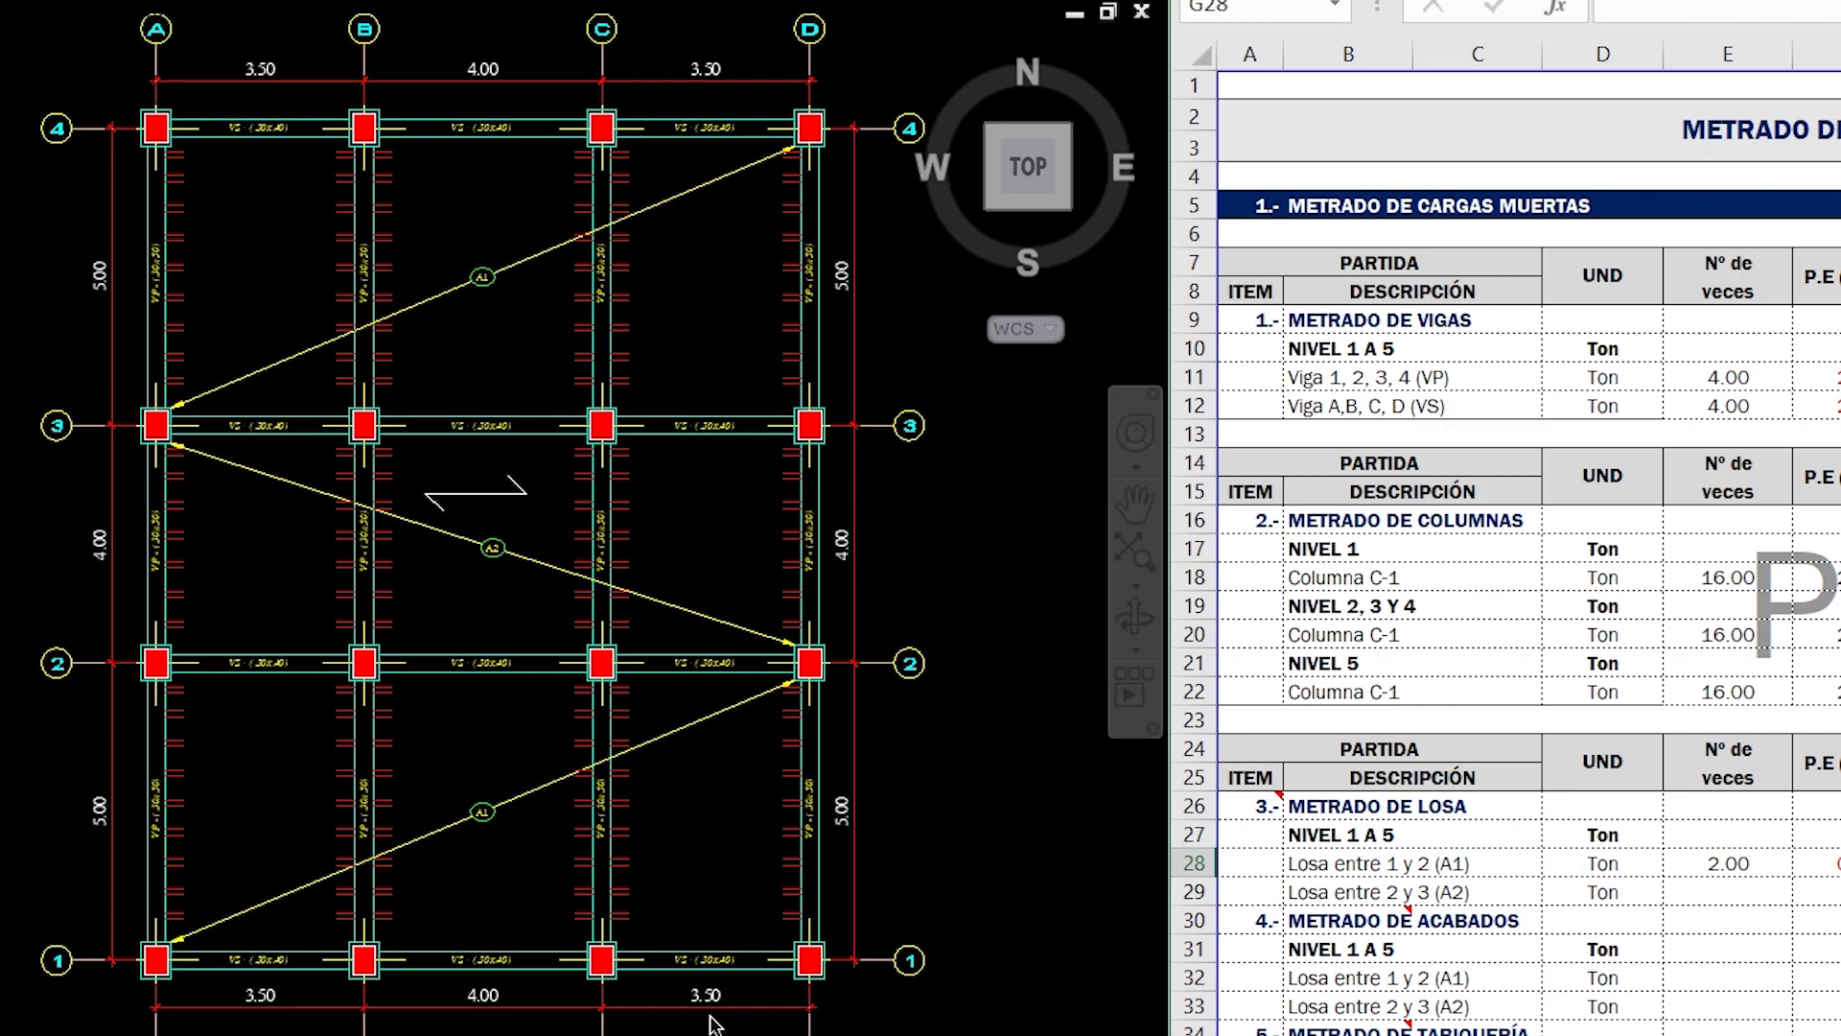
pyautogui.write('11')
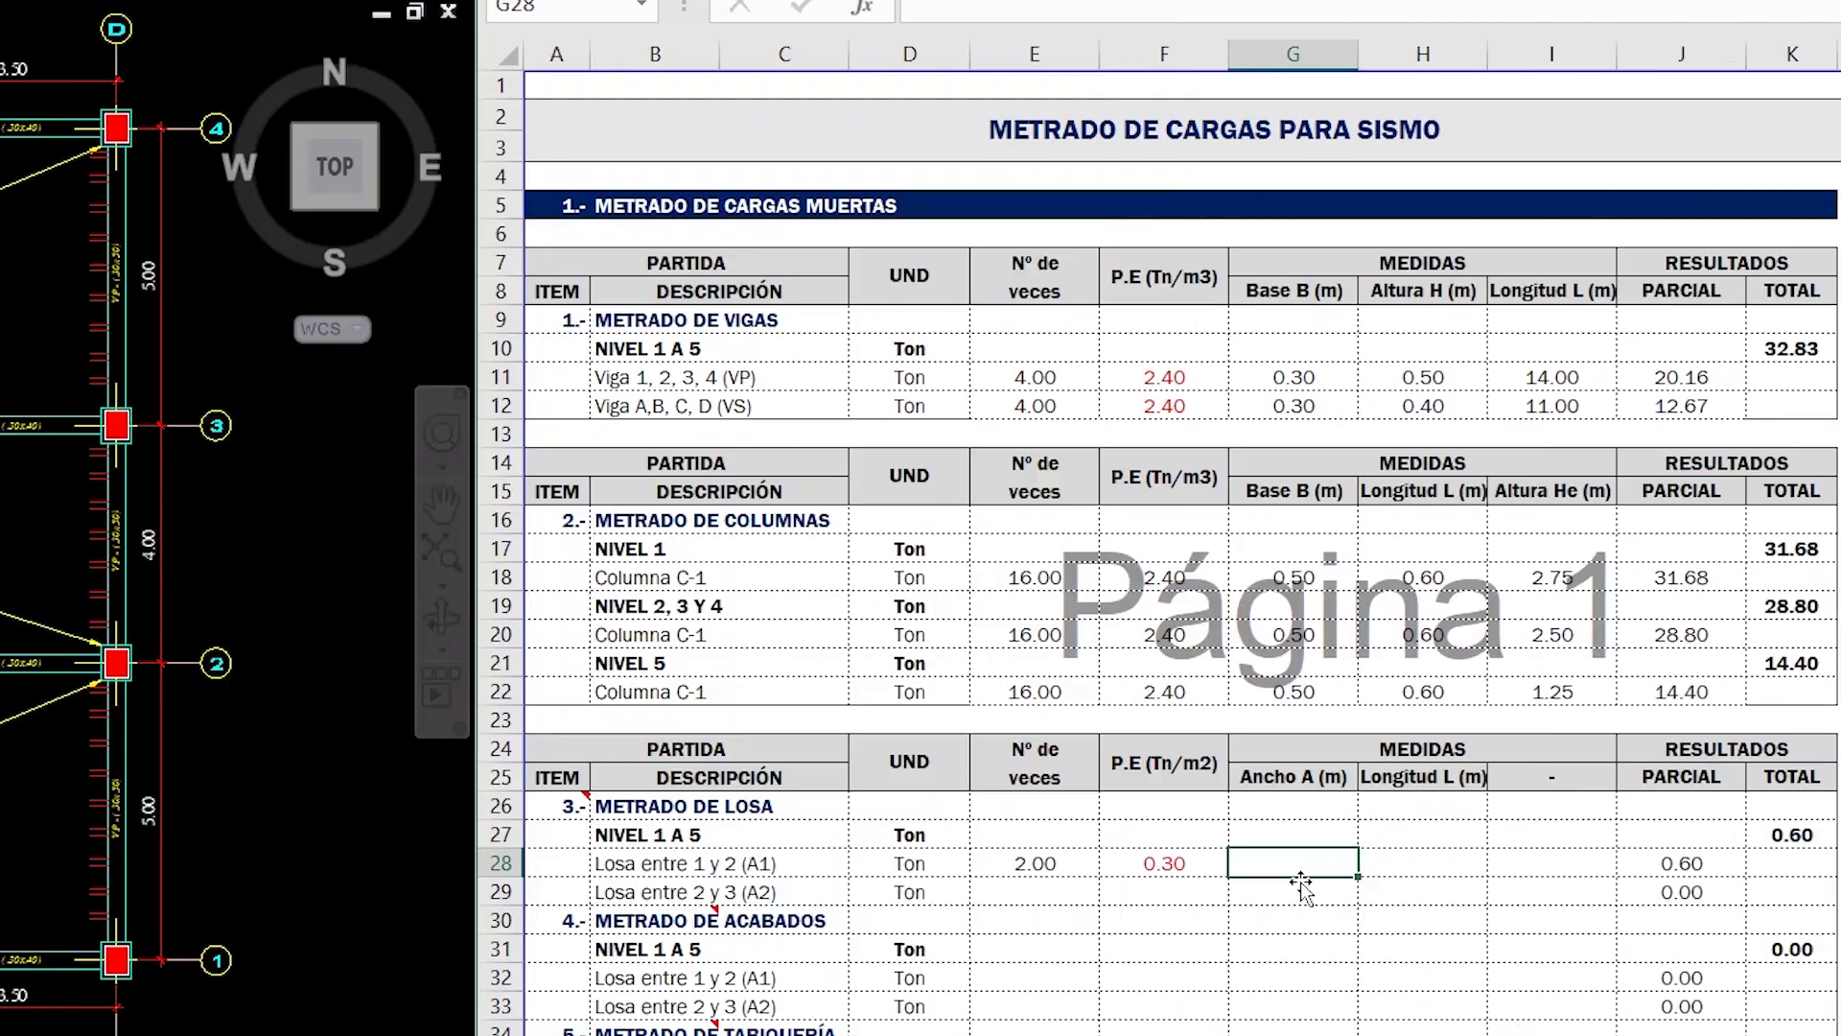
pyautogui.press('Tab')
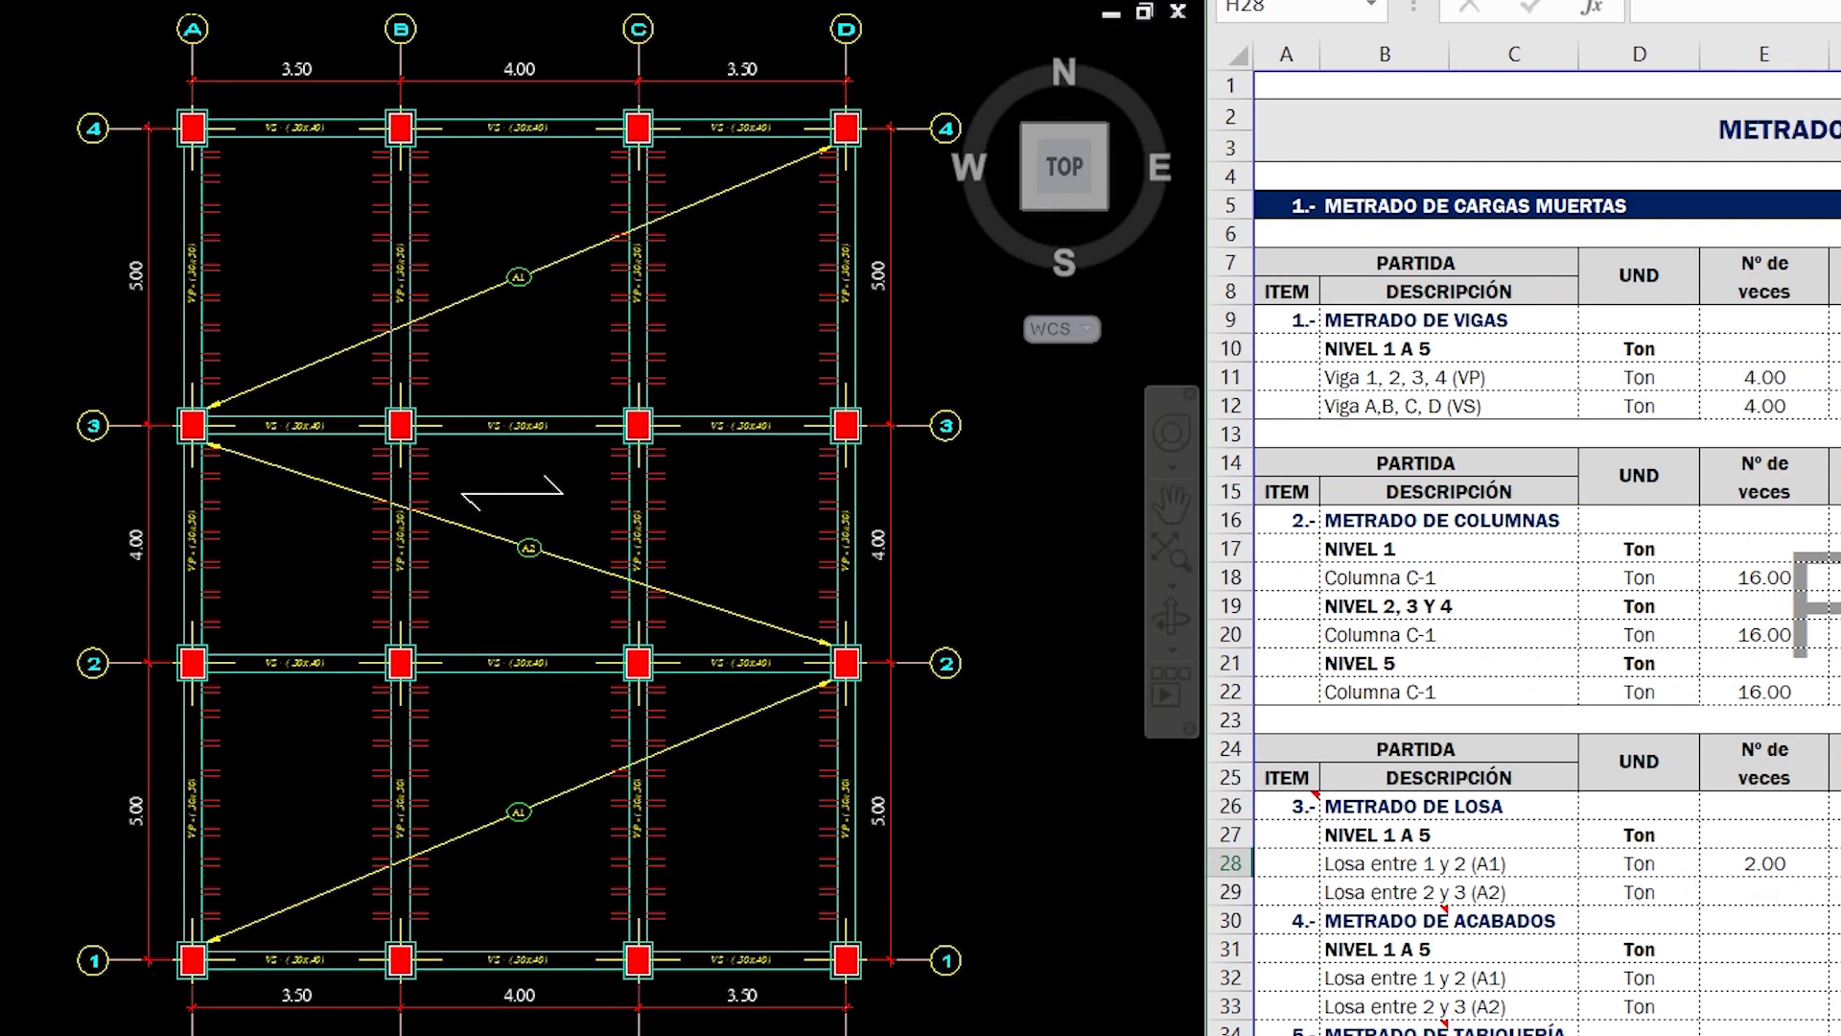
pyautogui.write('5')
pyautogui.press('Return')
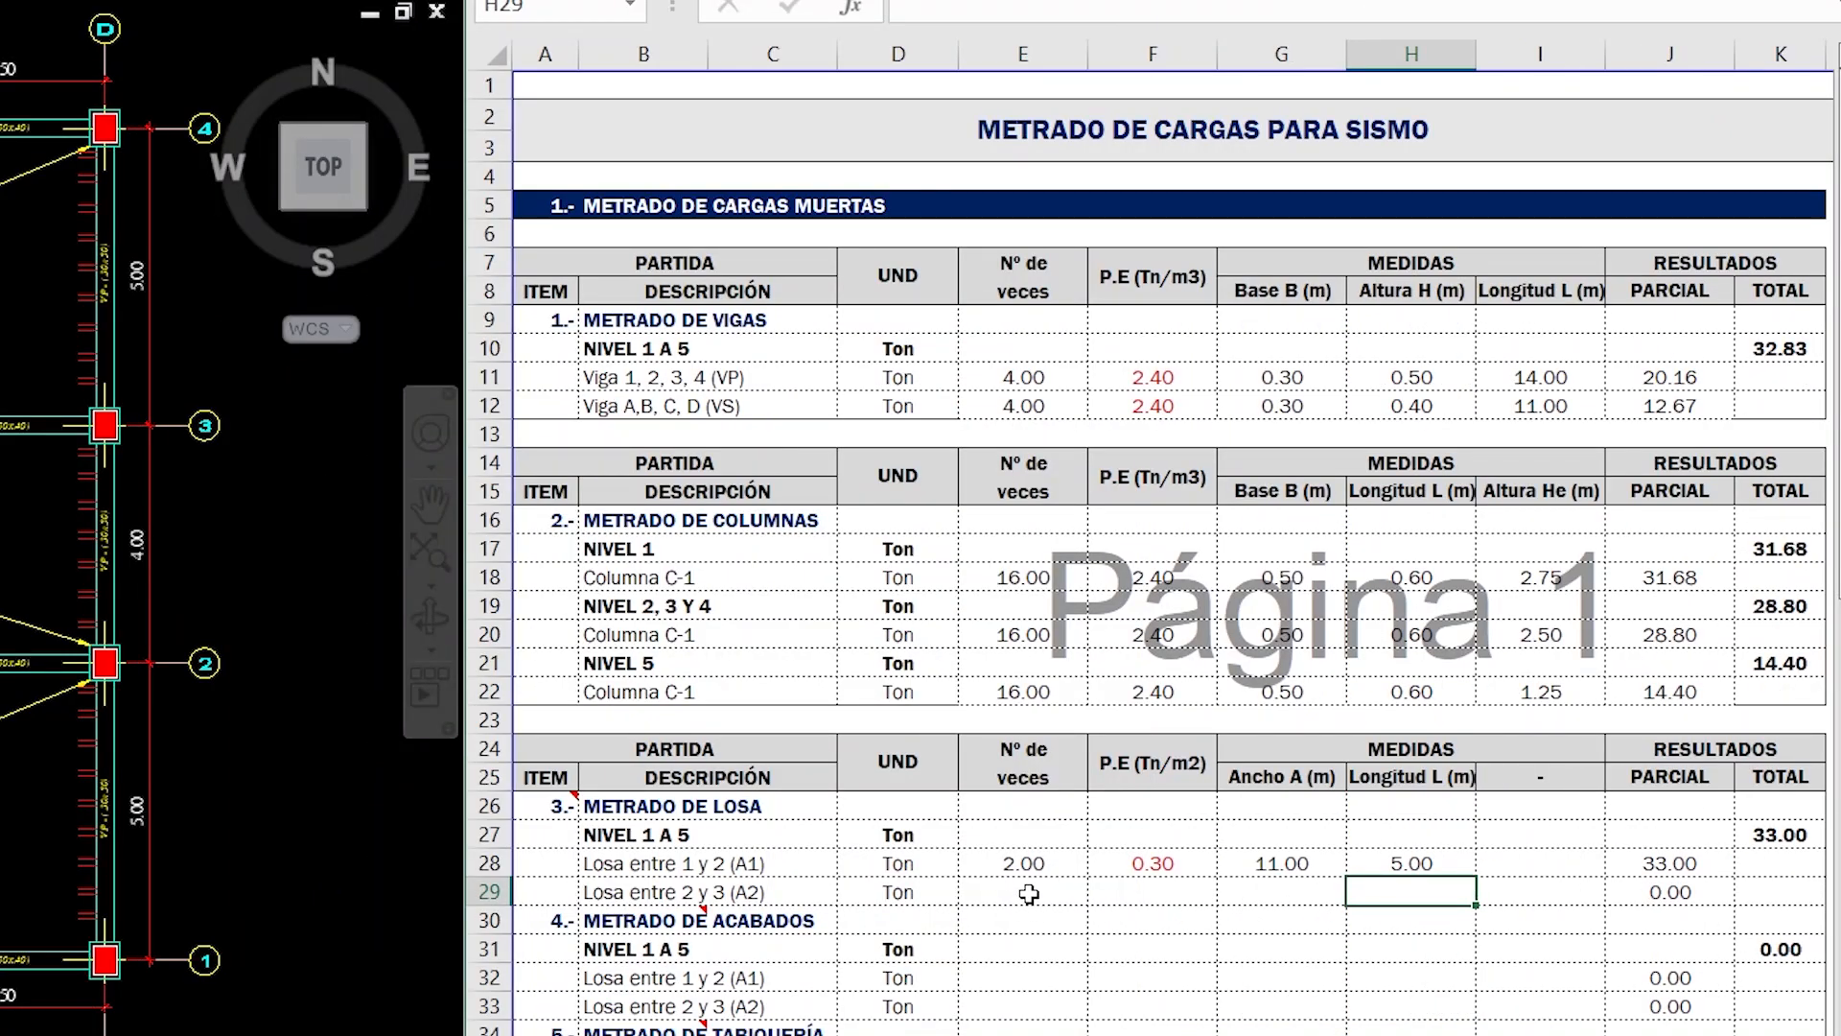
# - Set Nº de veces of Losa entre 2 y 3 (A2) to 1 and link its P.E to the A1 row with +F28
pyautogui.click(1764, 890)
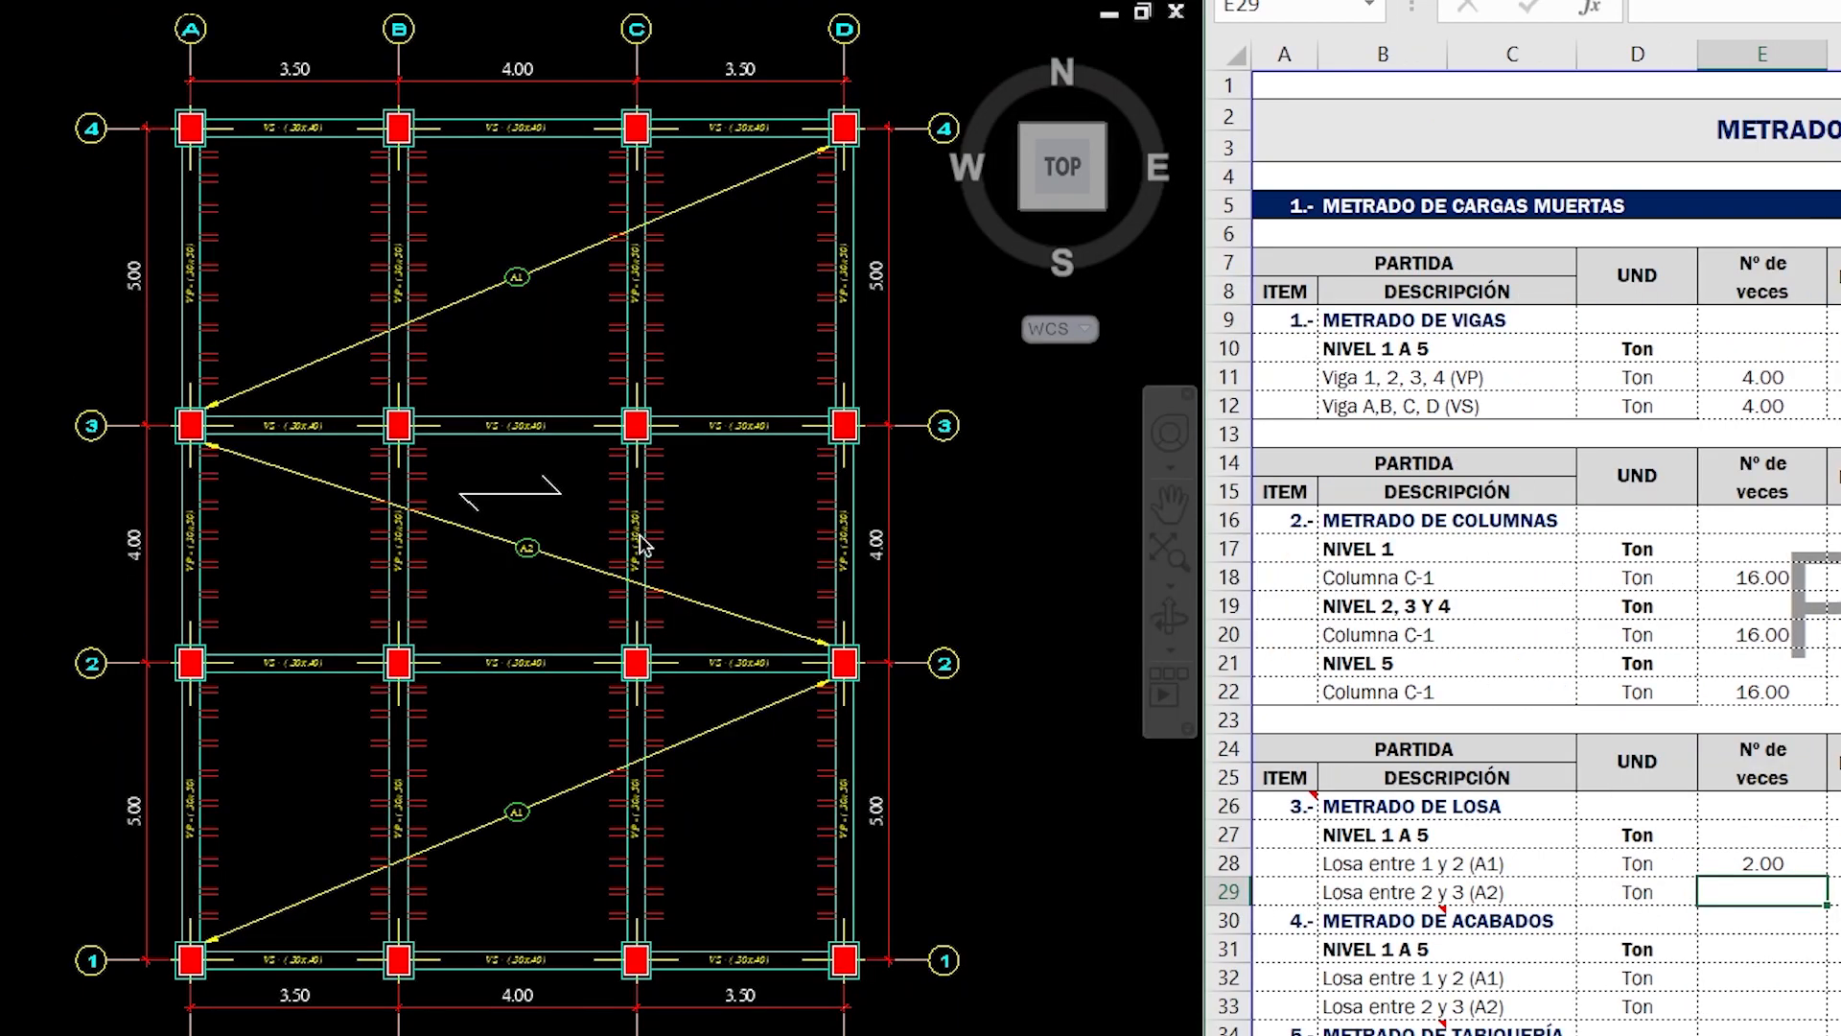
pyautogui.scroll(2, 579, 502)
pyautogui.scroll(-2, 575, 547)
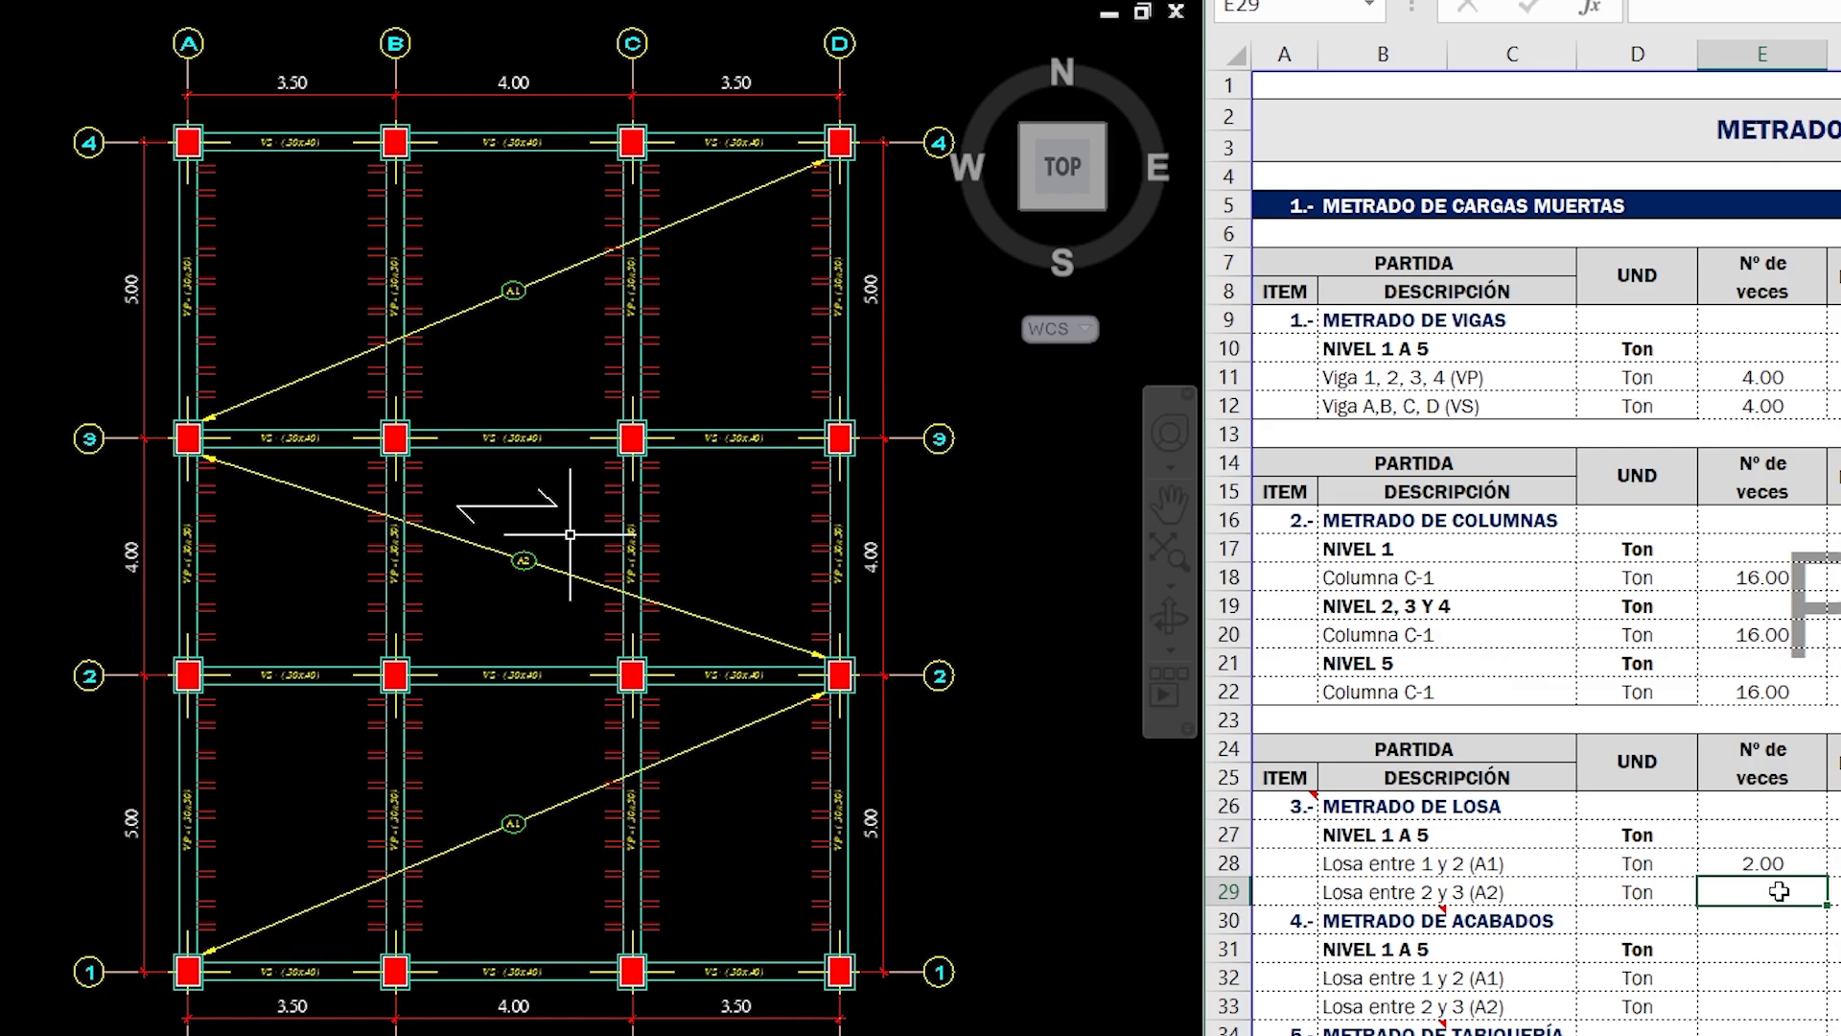
pyautogui.write('1')
pyautogui.press('Return')
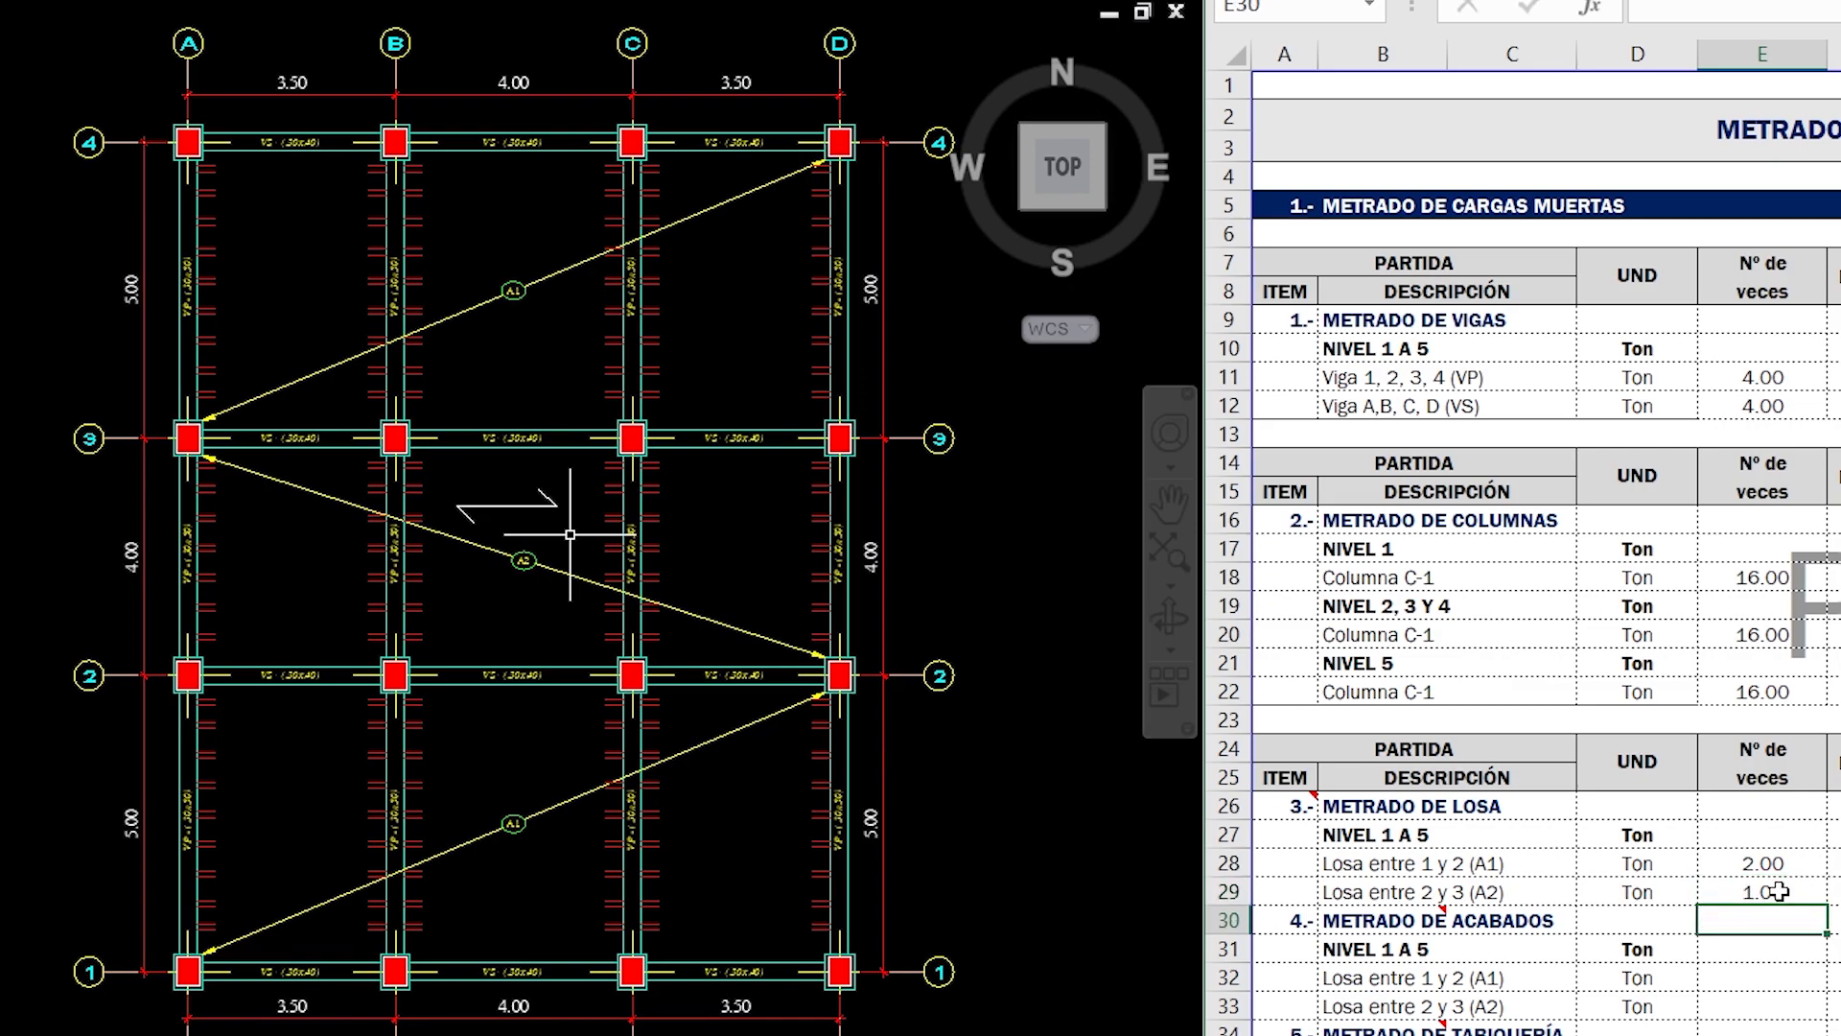
pyautogui.press('Right')
pyautogui.press('Up')
pyautogui.write('+')
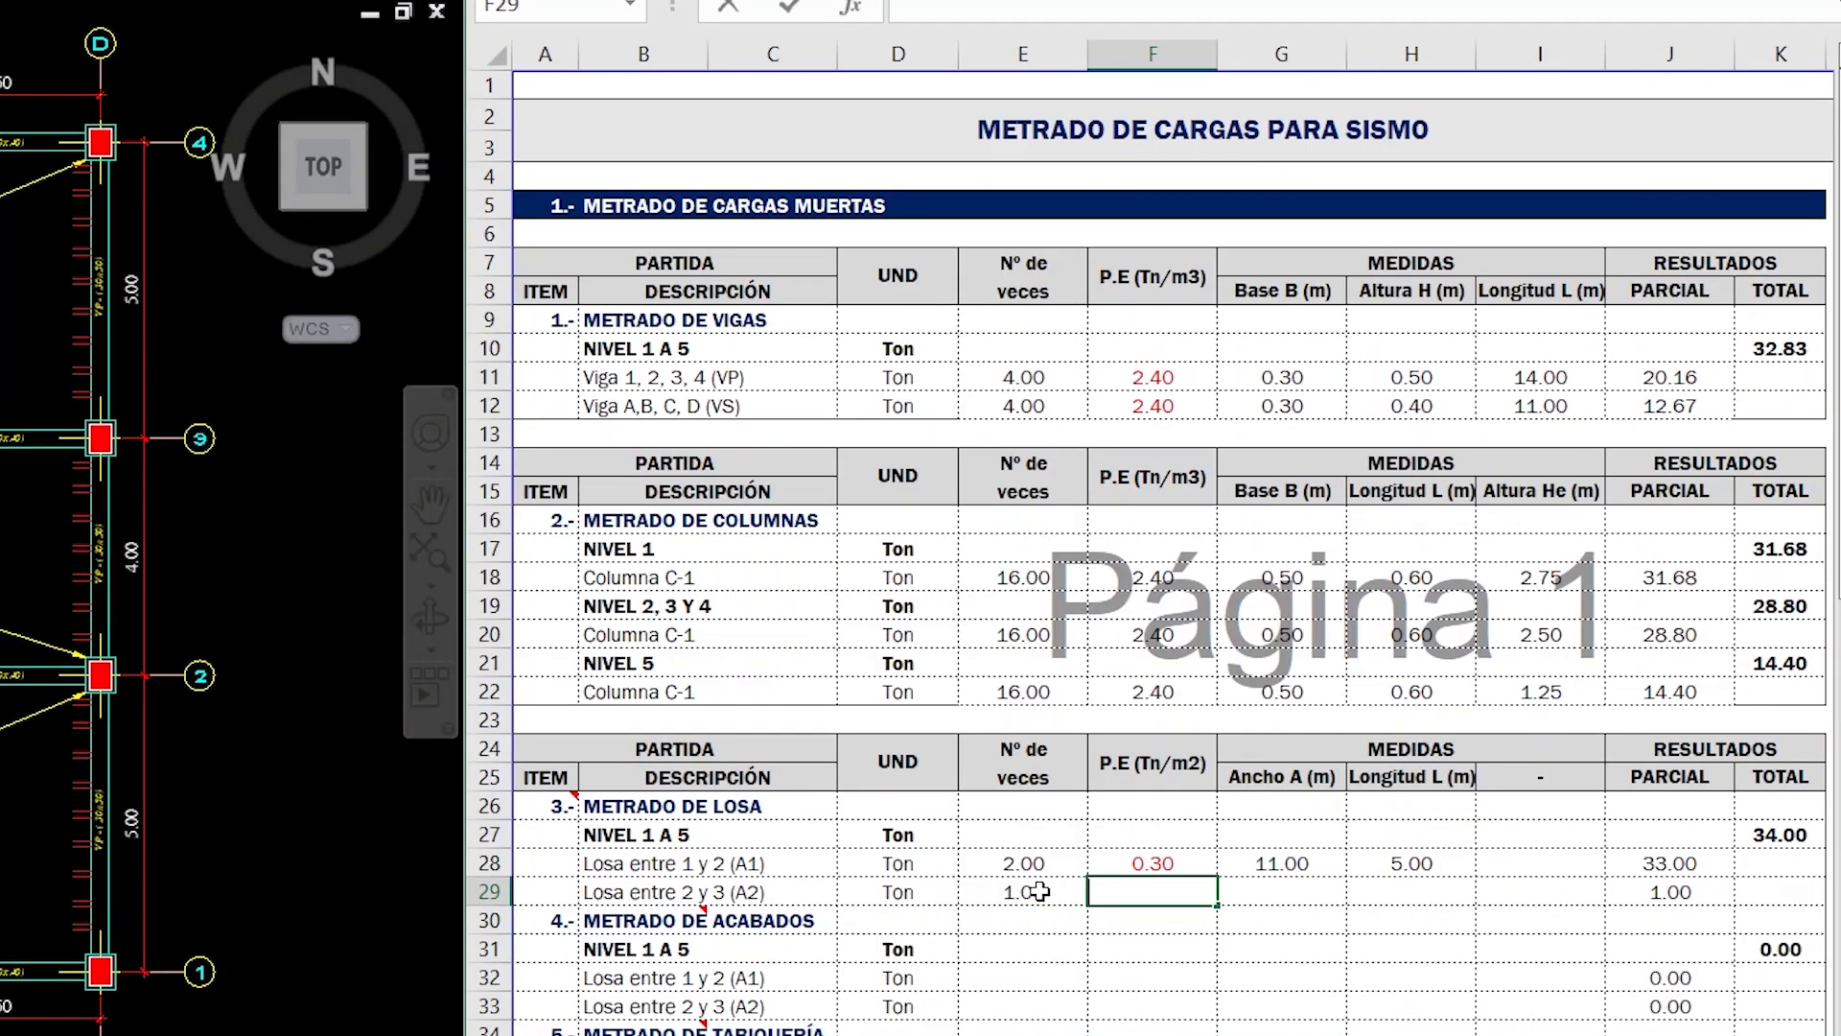
pyautogui.click(1185, 866)
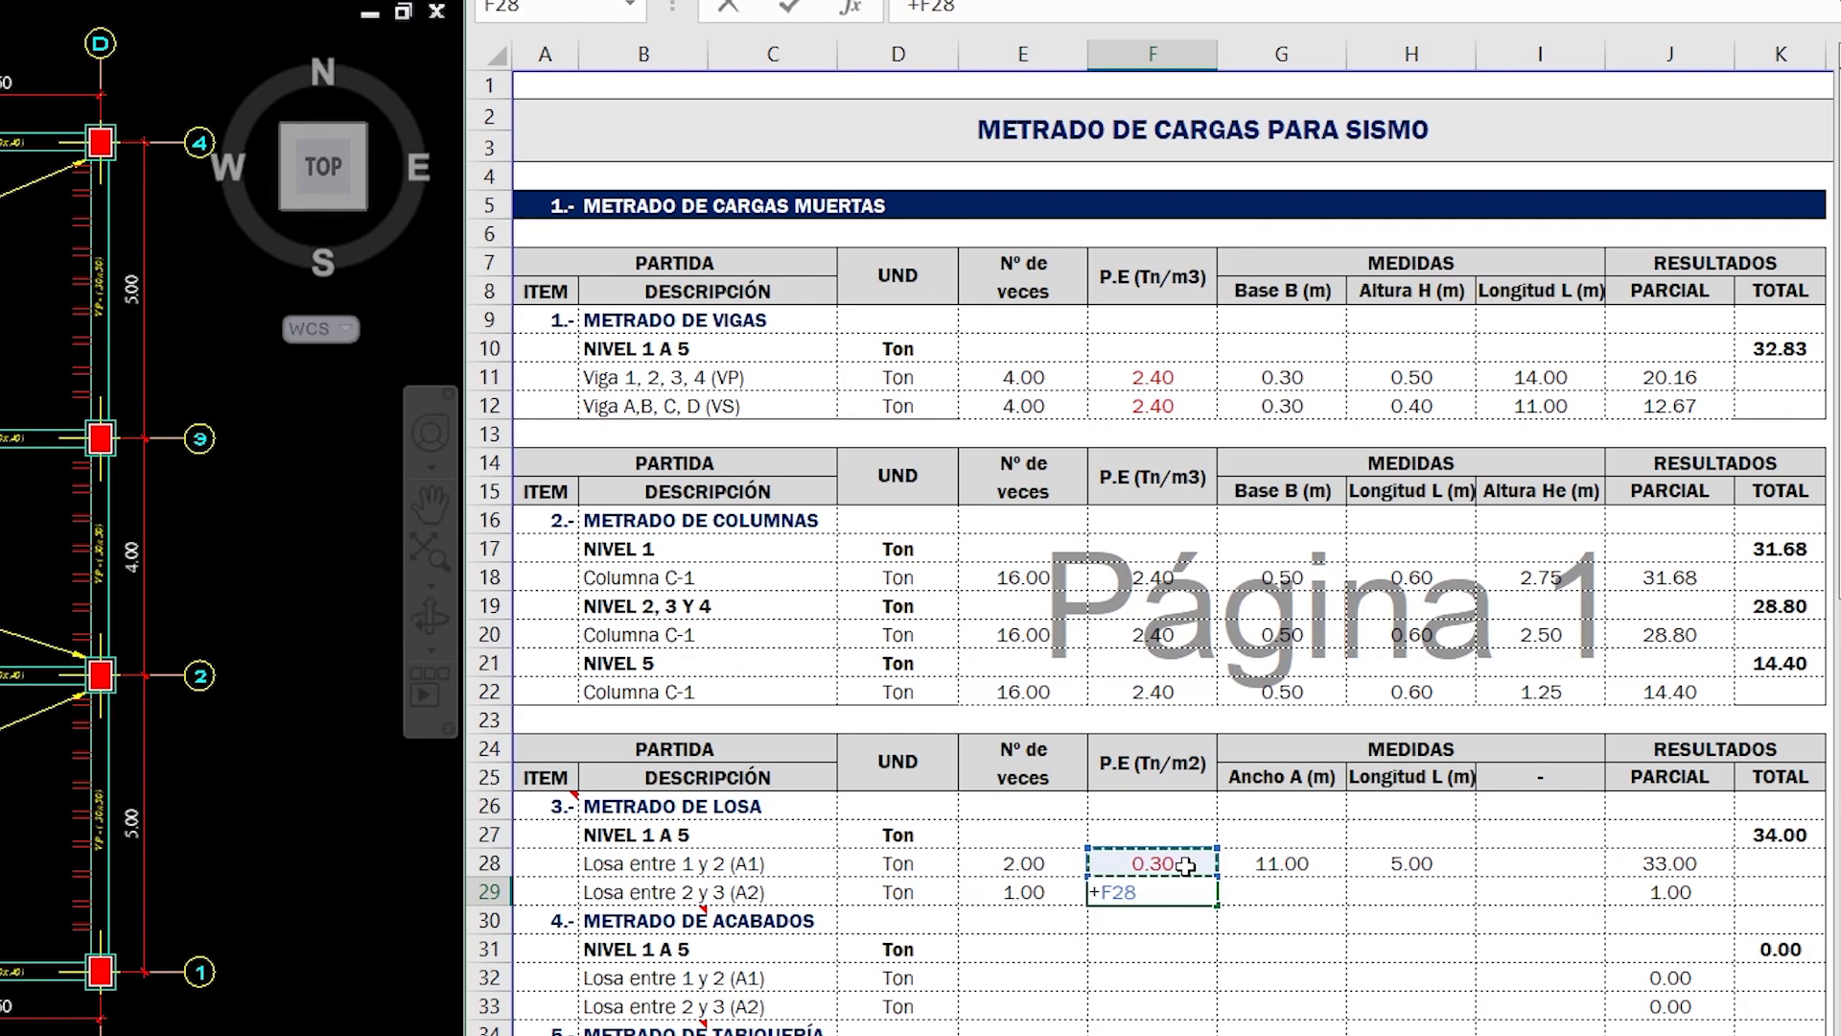
pyautogui.press('Return')
# - Enter Ancho A 11.00 and Longitud L 4.00 for Losa entre 2 y 3 (A2)
pyautogui.press('Right')
pyautogui.press('Up')
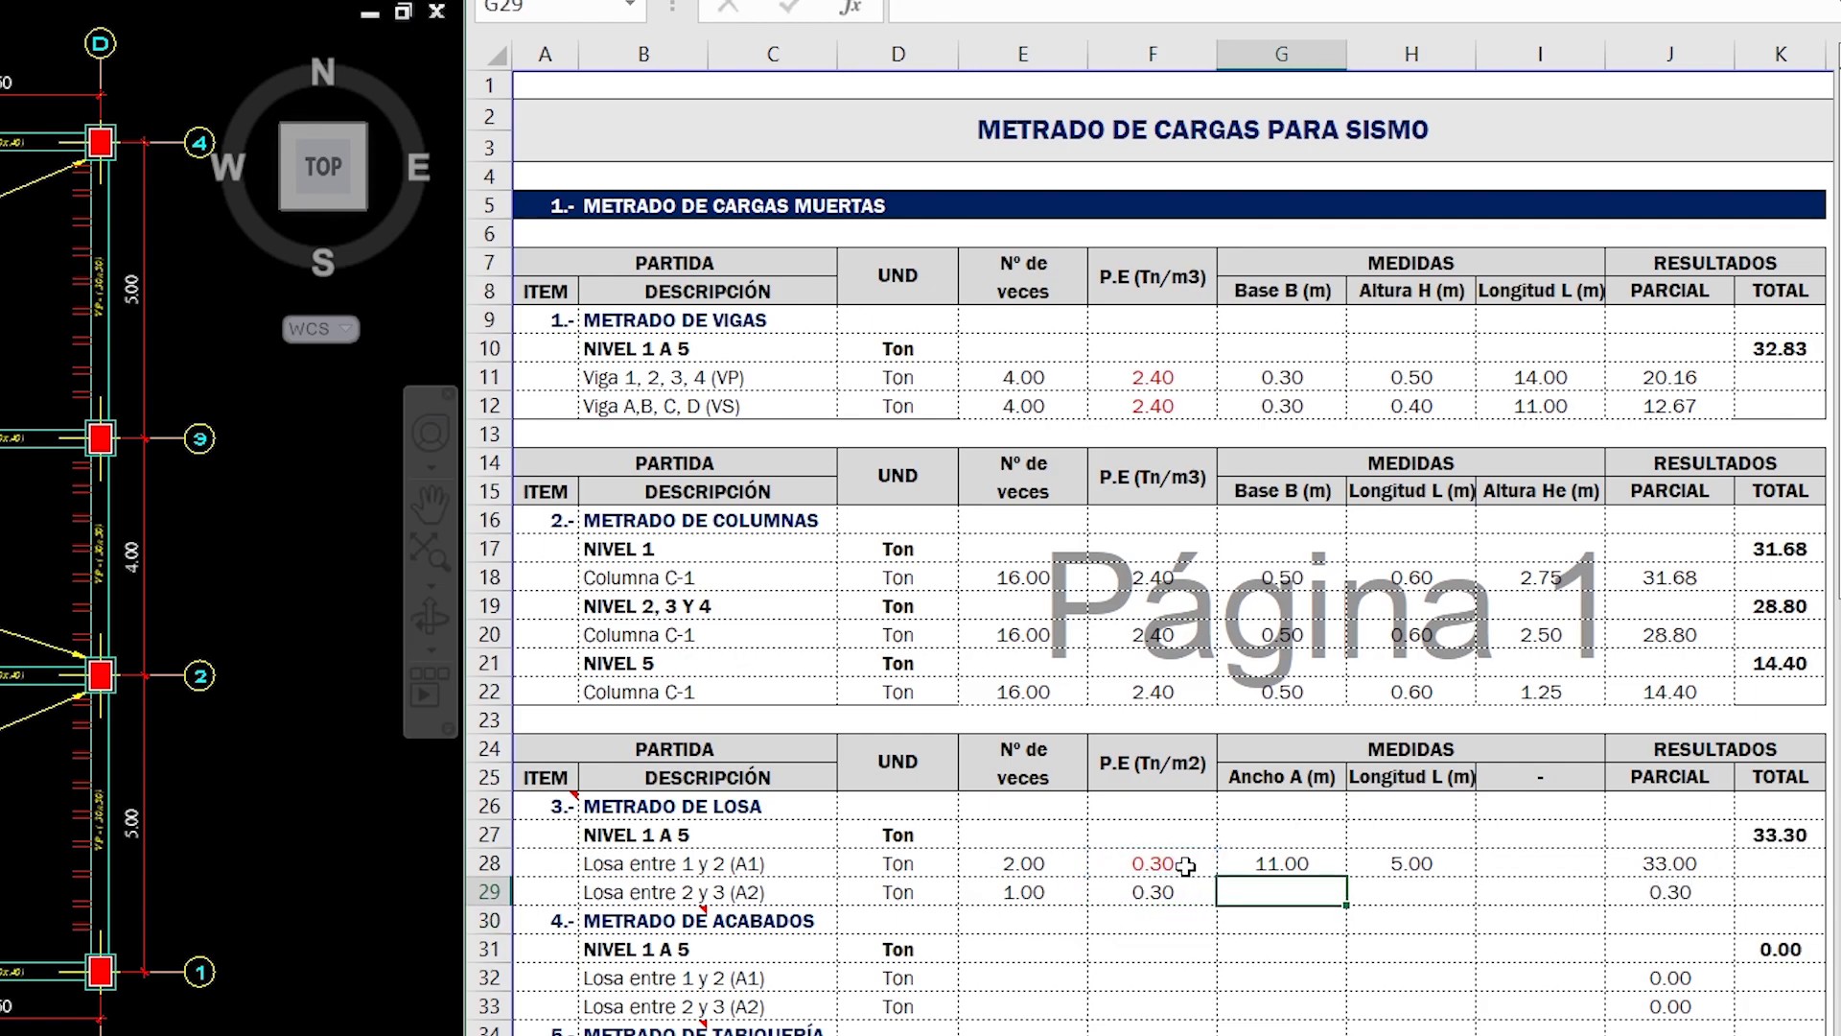
pyautogui.write('11')
pyautogui.press('Tab')
pyautogui.write('4')
pyautogui.press('Return')
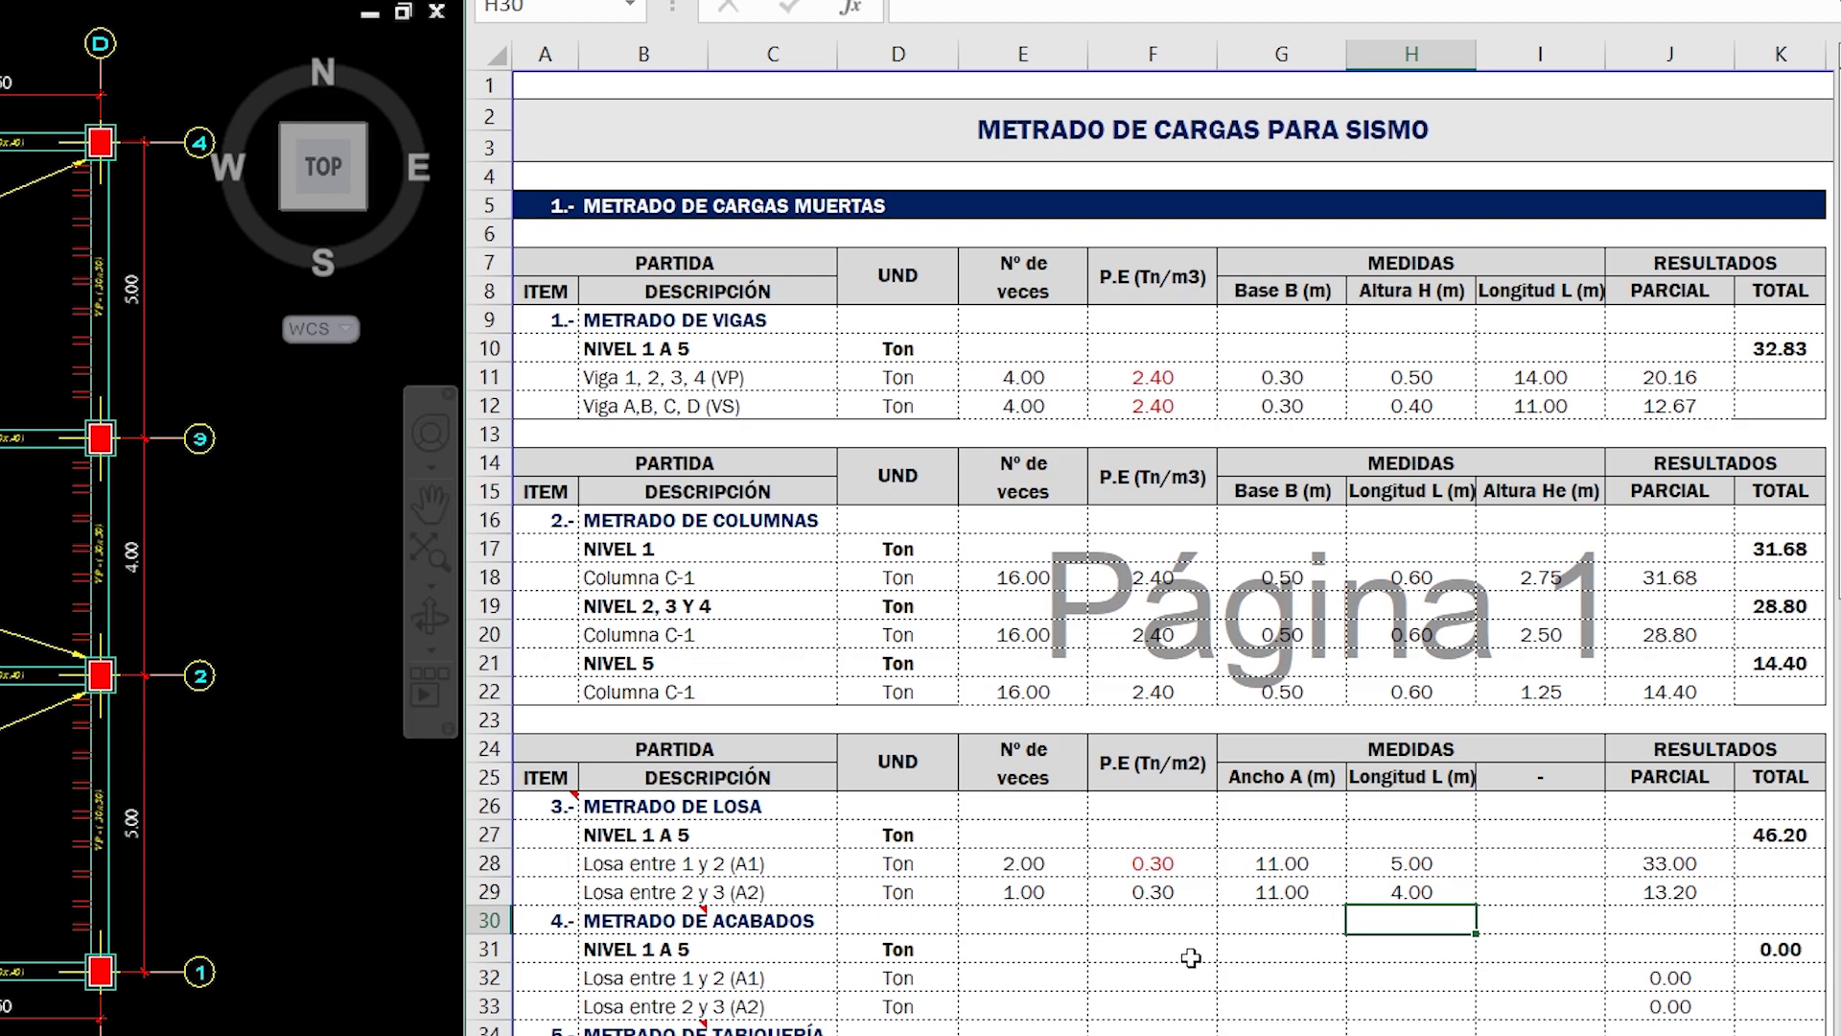
# - Inspect the PARCIAL formulas of both METRADO DE LOSA rows and go to the first Nº de veces cell of METRADO DE ACABADOS
pyautogui.doubleClick(1692, 861)
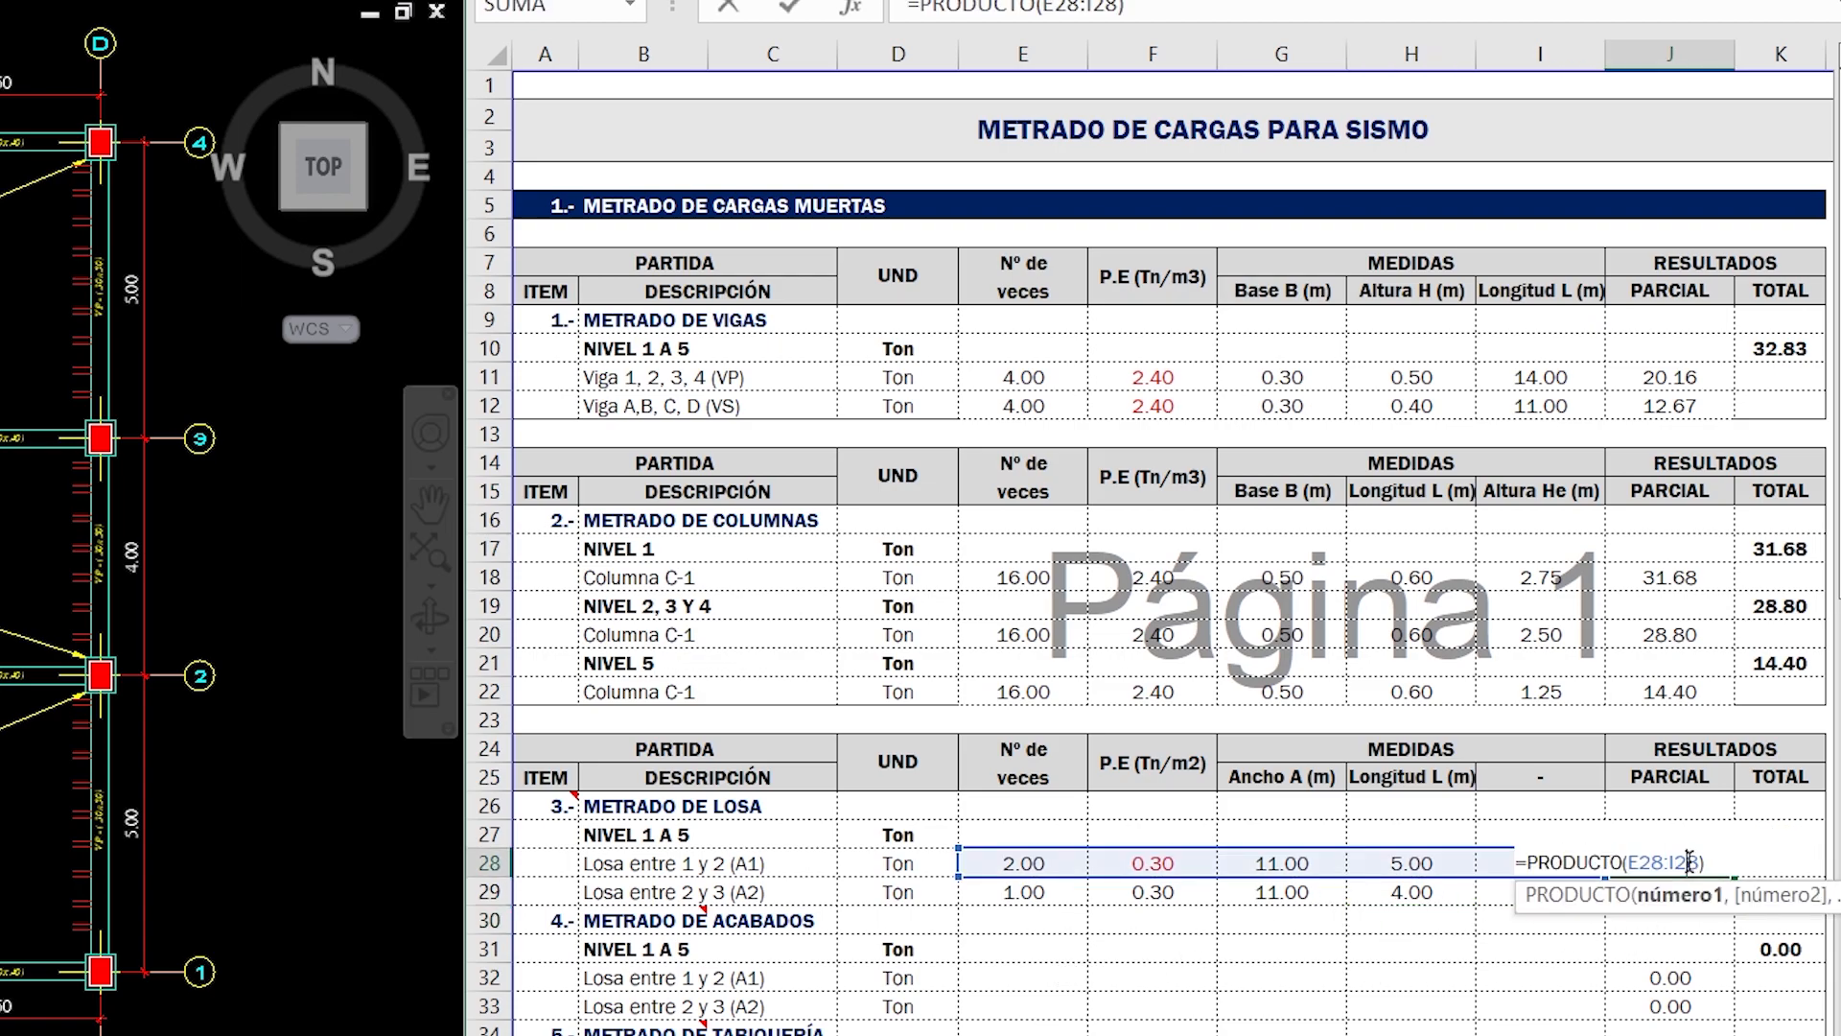
pyautogui.press('Return')
pyautogui.doubleClick(1677, 889)
pyautogui.press('Escape')
pyautogui.click(997, 975)
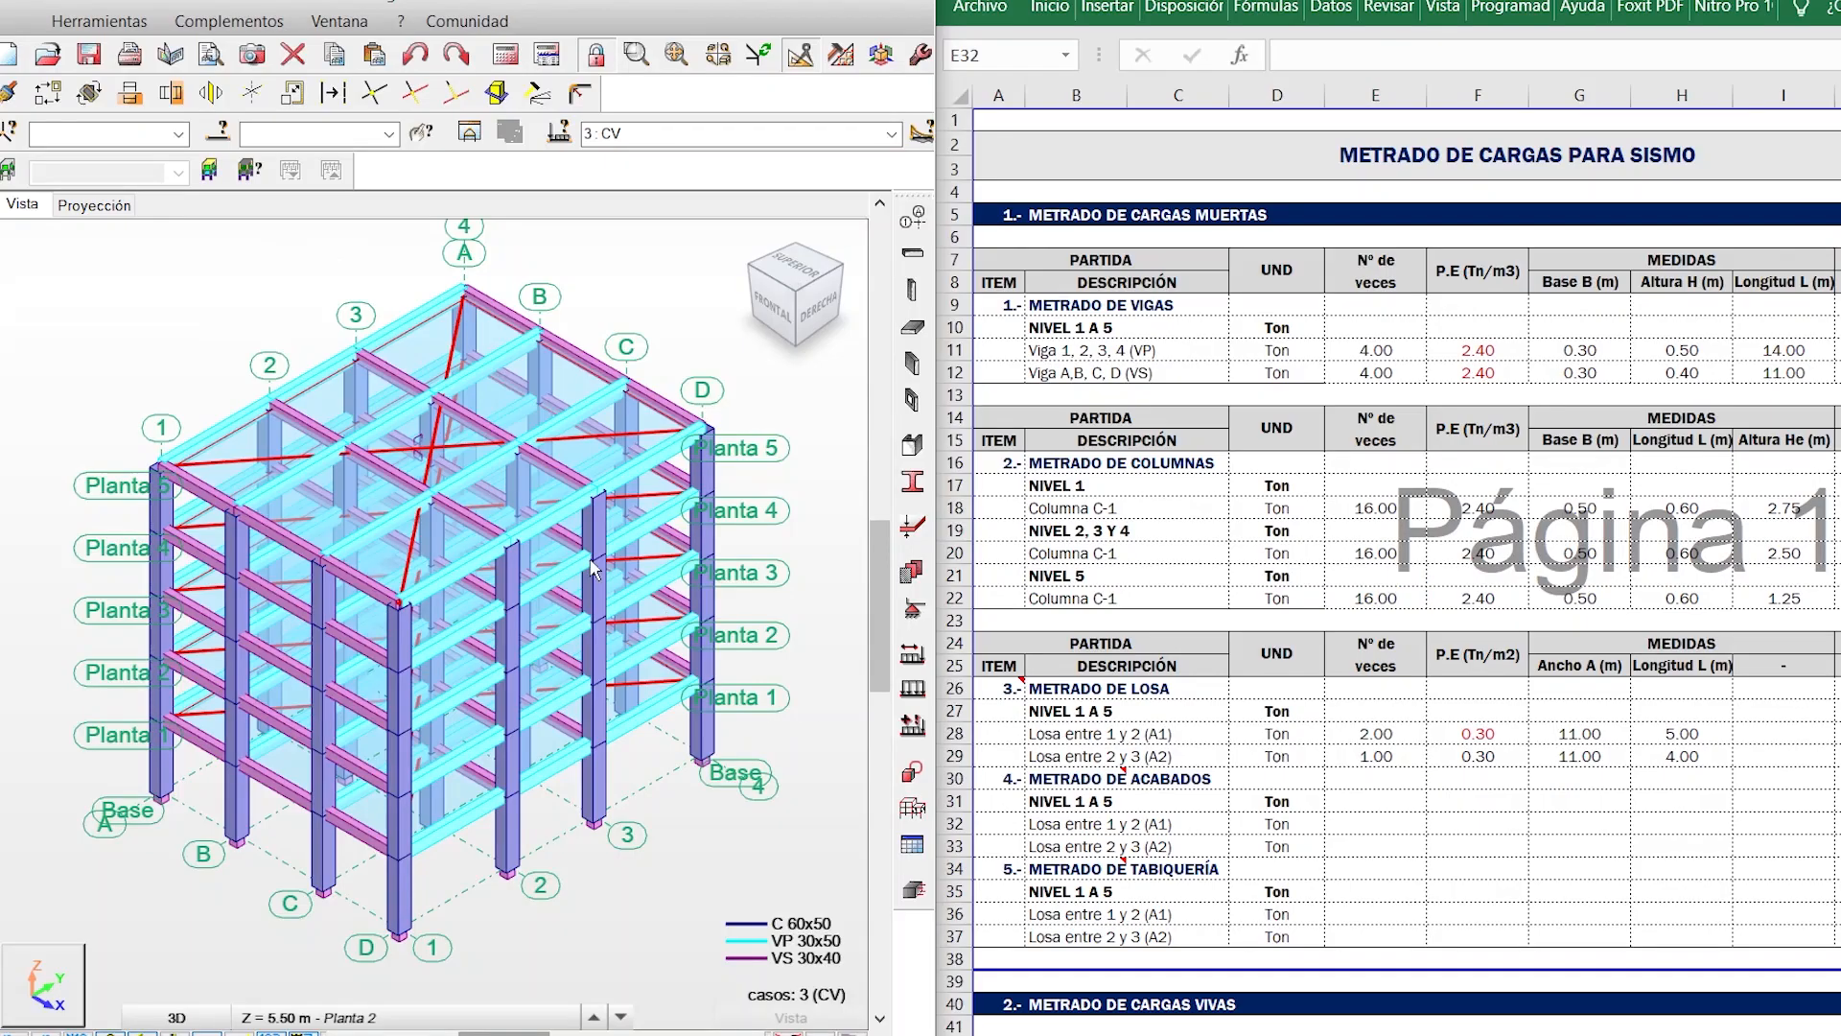
# - Toggle the load symbols and values of case 3: CV on the 3D structural model to view the slab loads
pyautogui.click(265, 1012)
pyautogui.click(242, 1032)
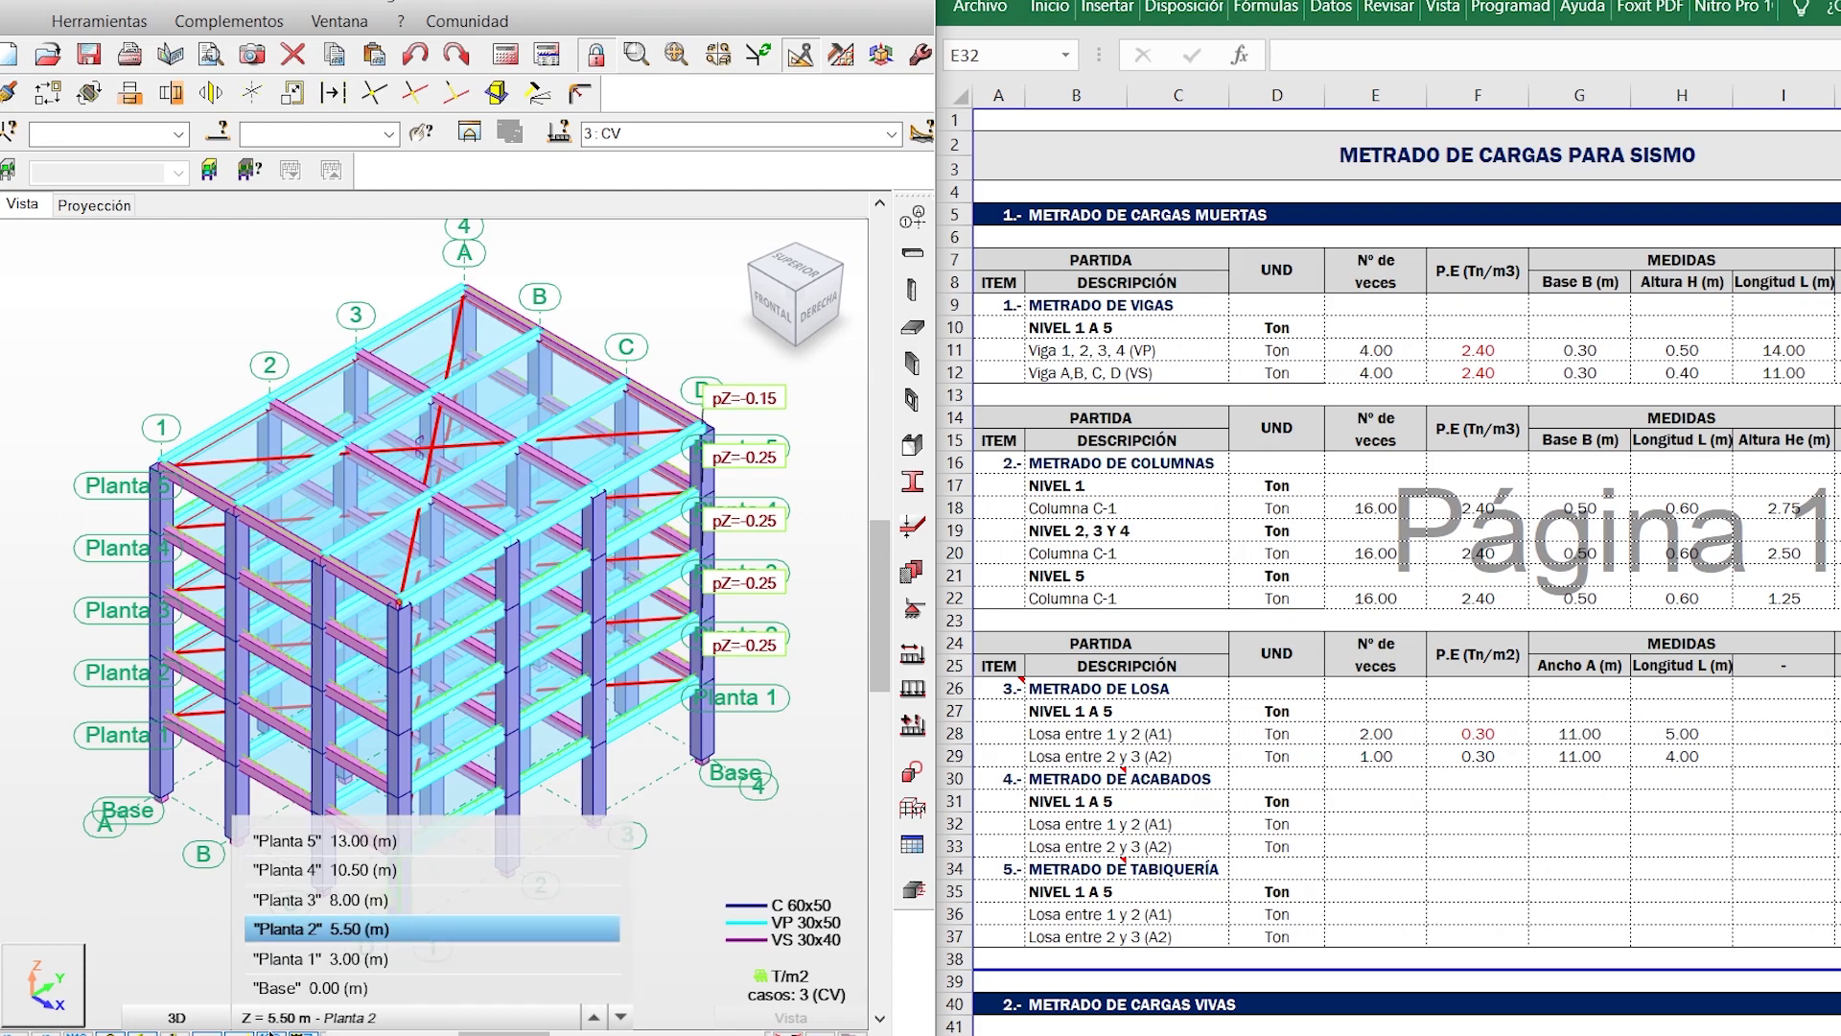
pyautogui.click(269, 1033)
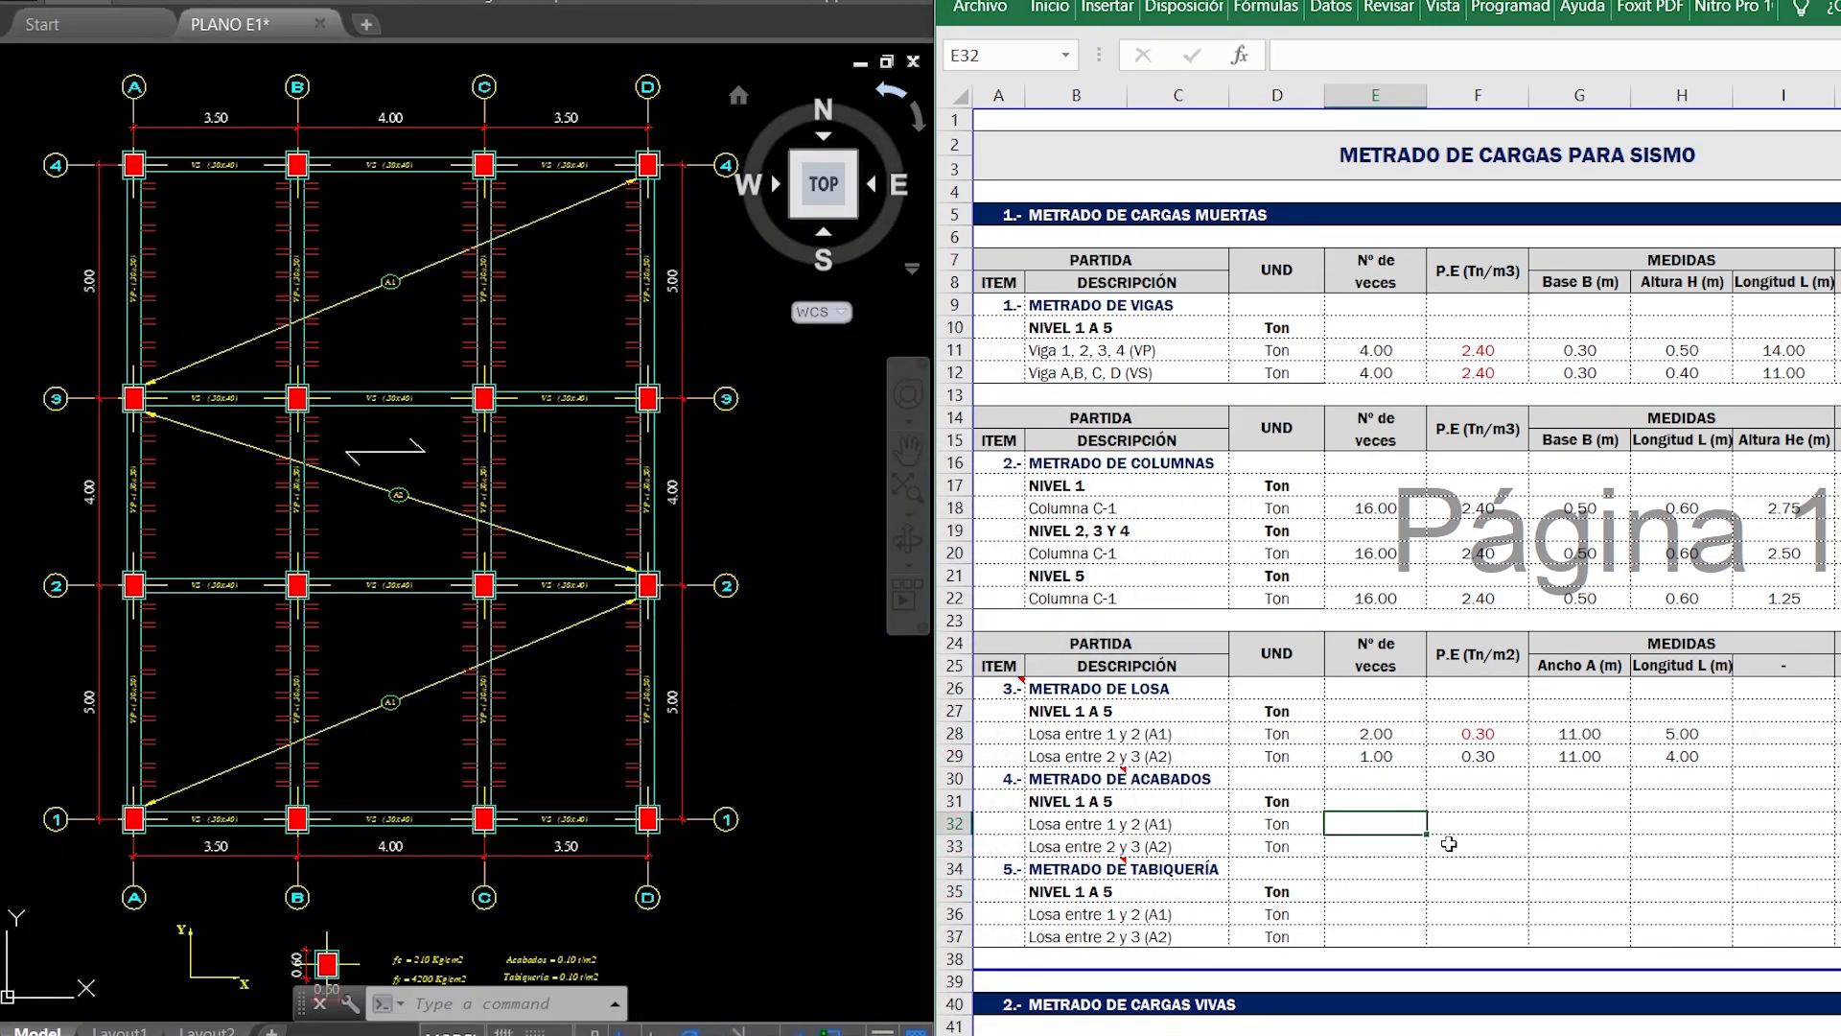
# - Copy the METRADO DE LOSA data of both slabs, from Nº de veces to Longitud L, into the METRADO DE ACABADOS rows
pyautogui.moveTo(1378, 734); pyautogui.dragTo(1673, 755)
pyautogui.hotkey('ctrl', 'c')
pyautogui.click(1363, 822)
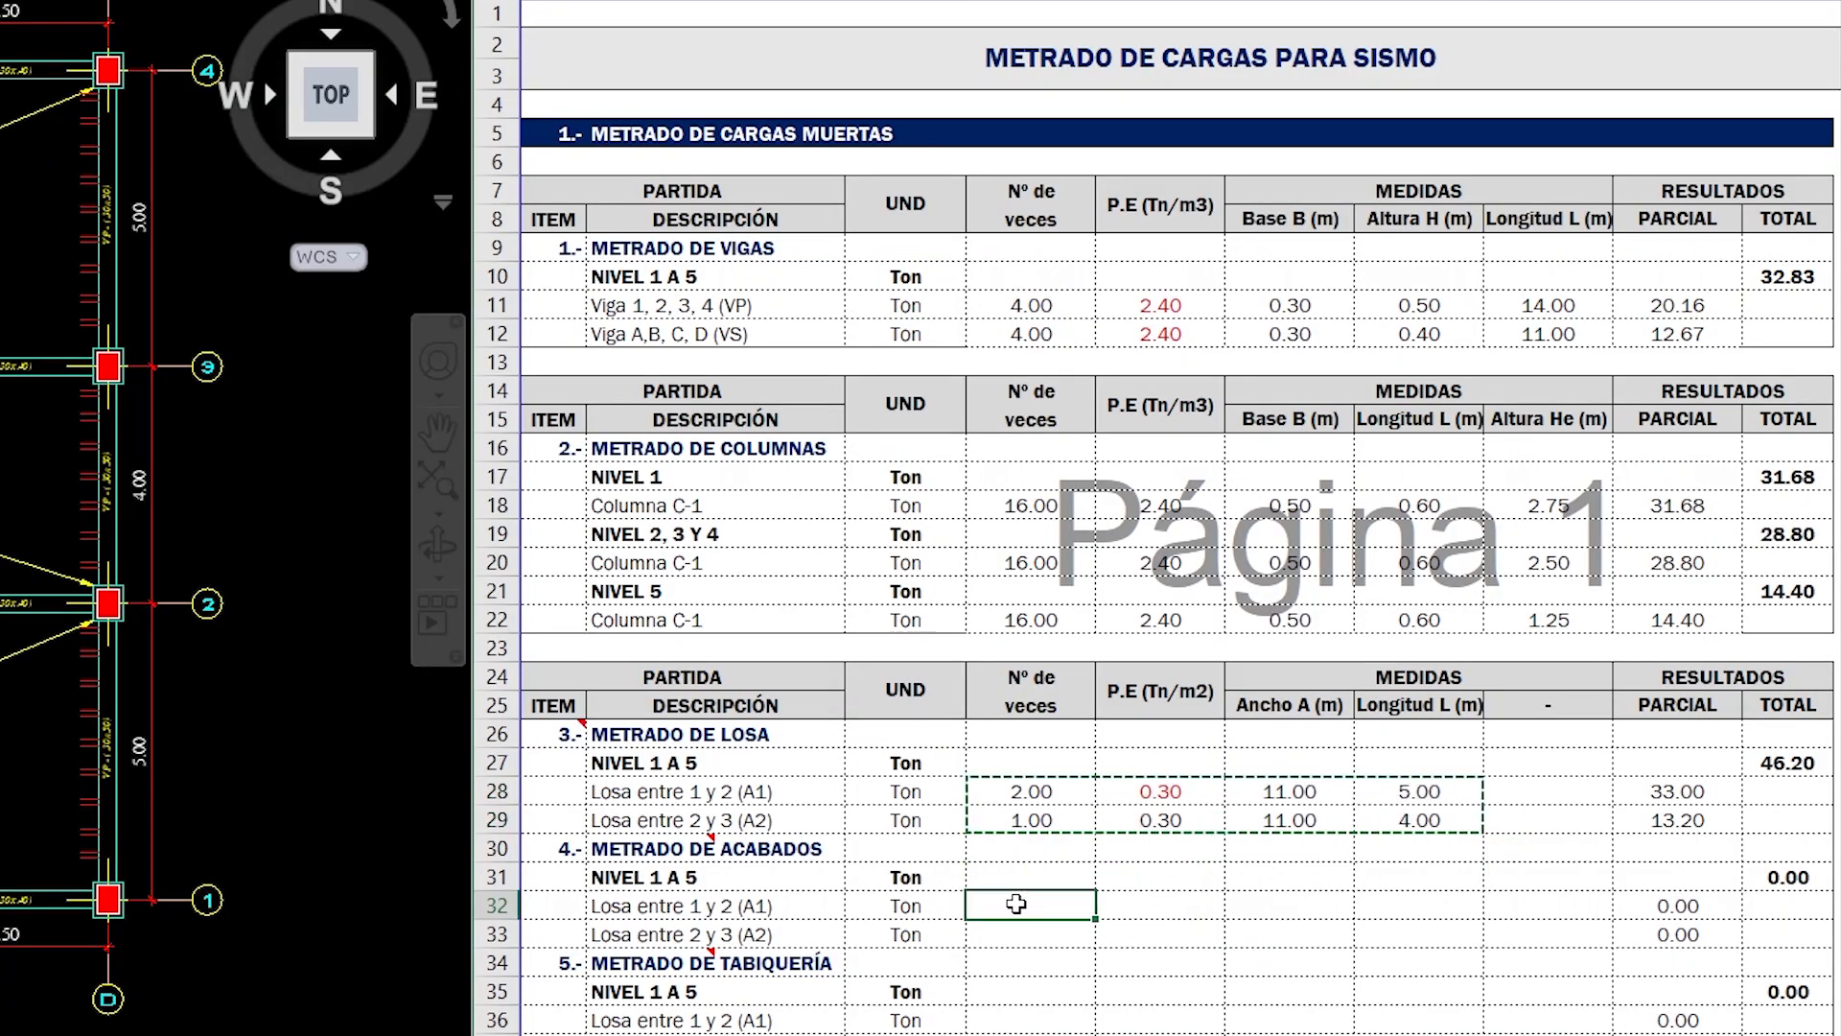
pyautogui.hotkey('ctrl', 'v')
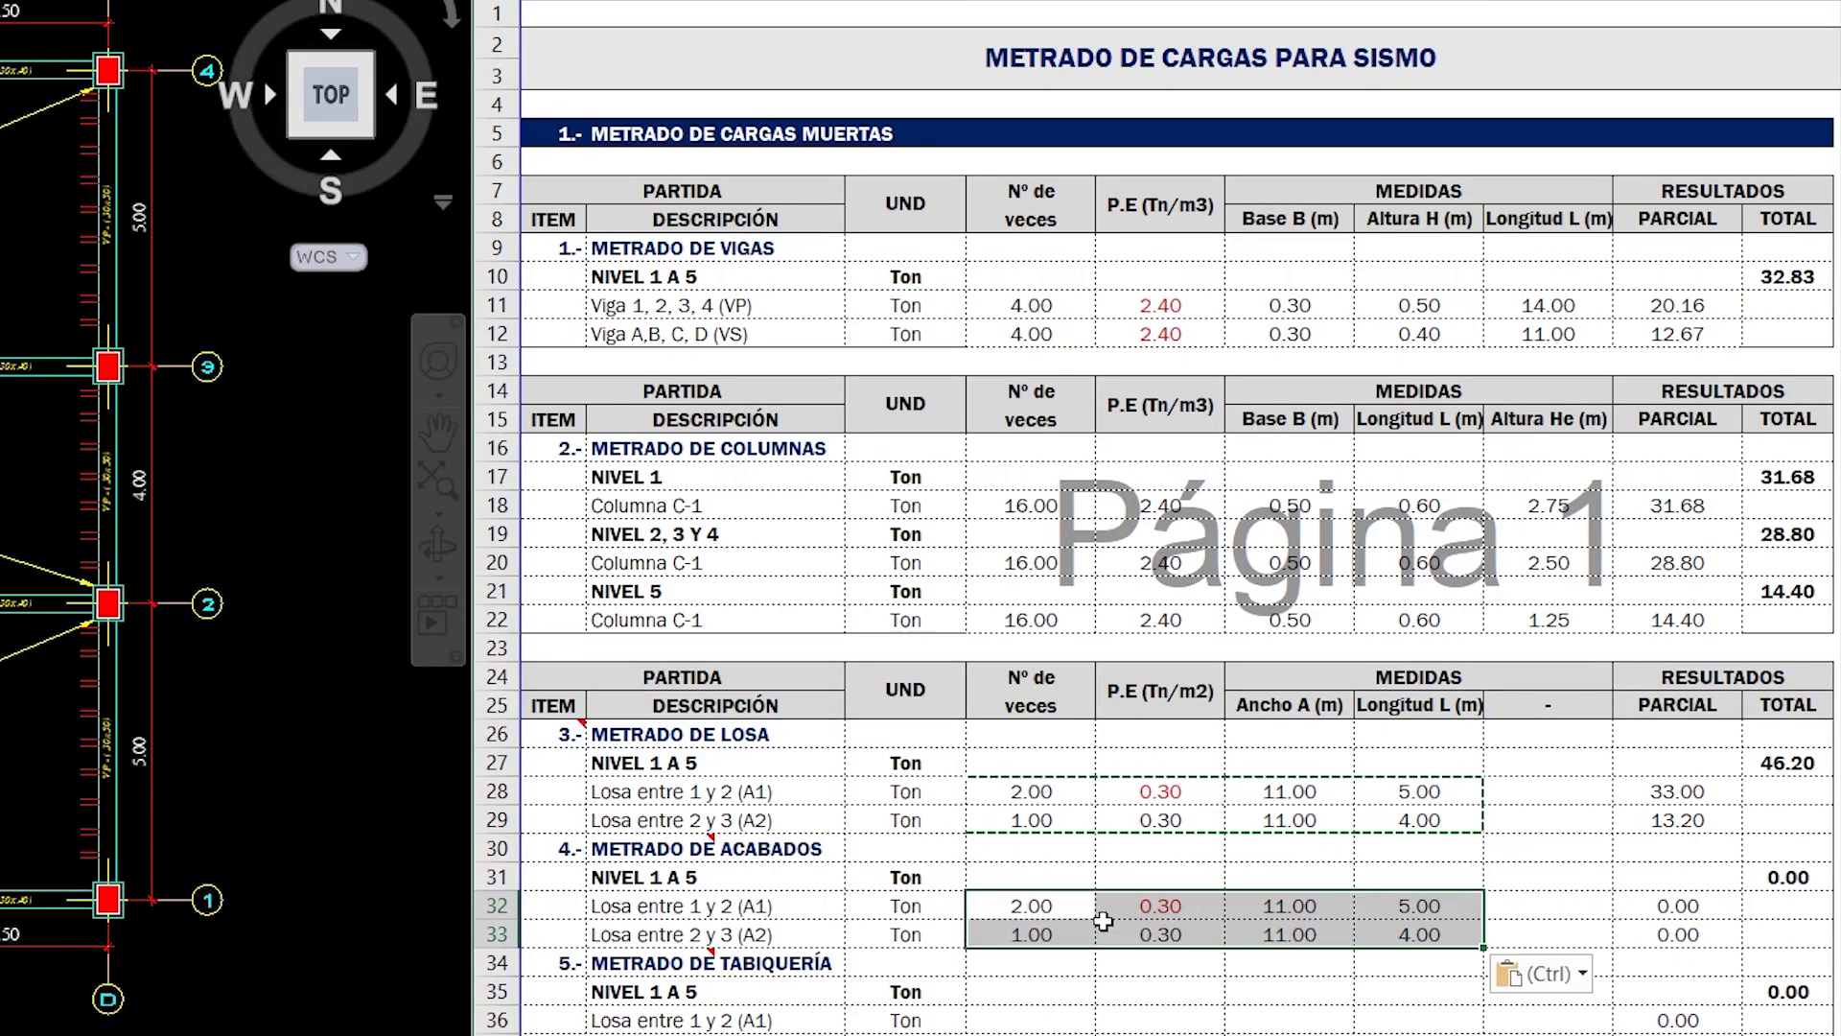
# - Set the P.E of Losa entre 1 y 2 (A1) in METRADO DE ACABADOS to 0.10
pyautogui.press('Escape')
pyautogui.click(1163, 911)
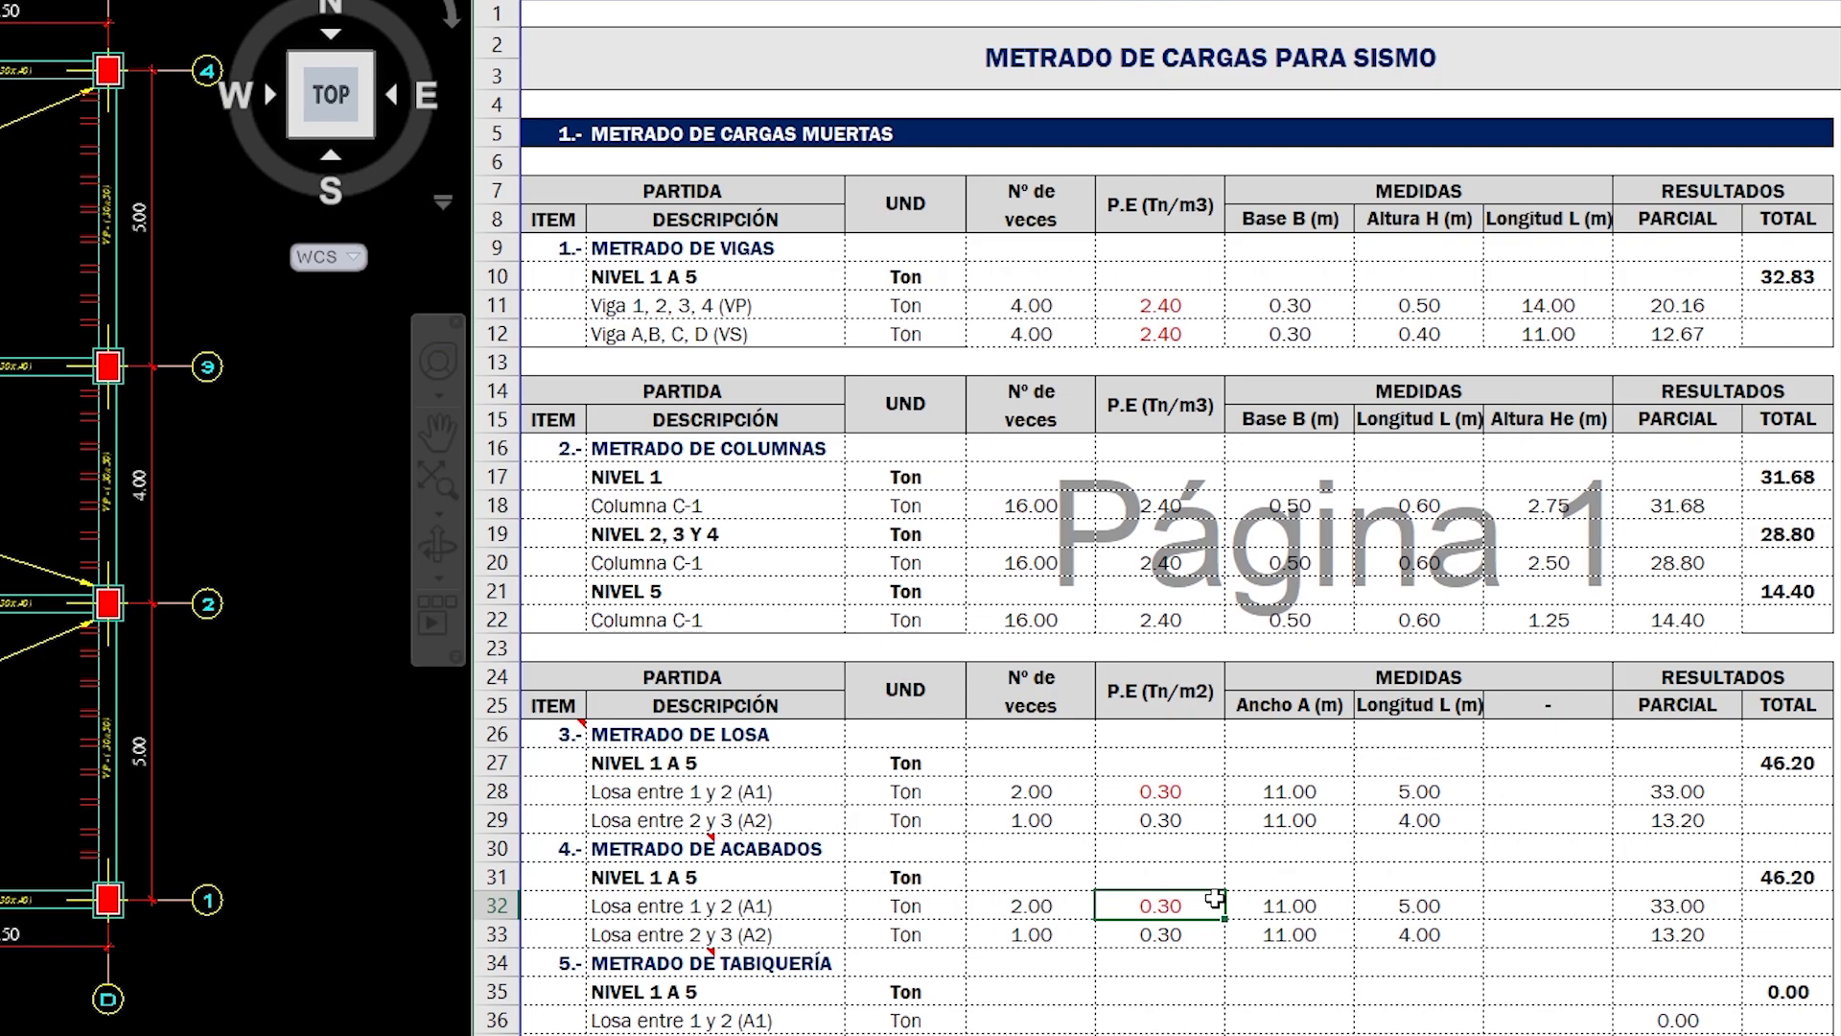
pyautogui.write('0.1')
pyautogui.press('Return')
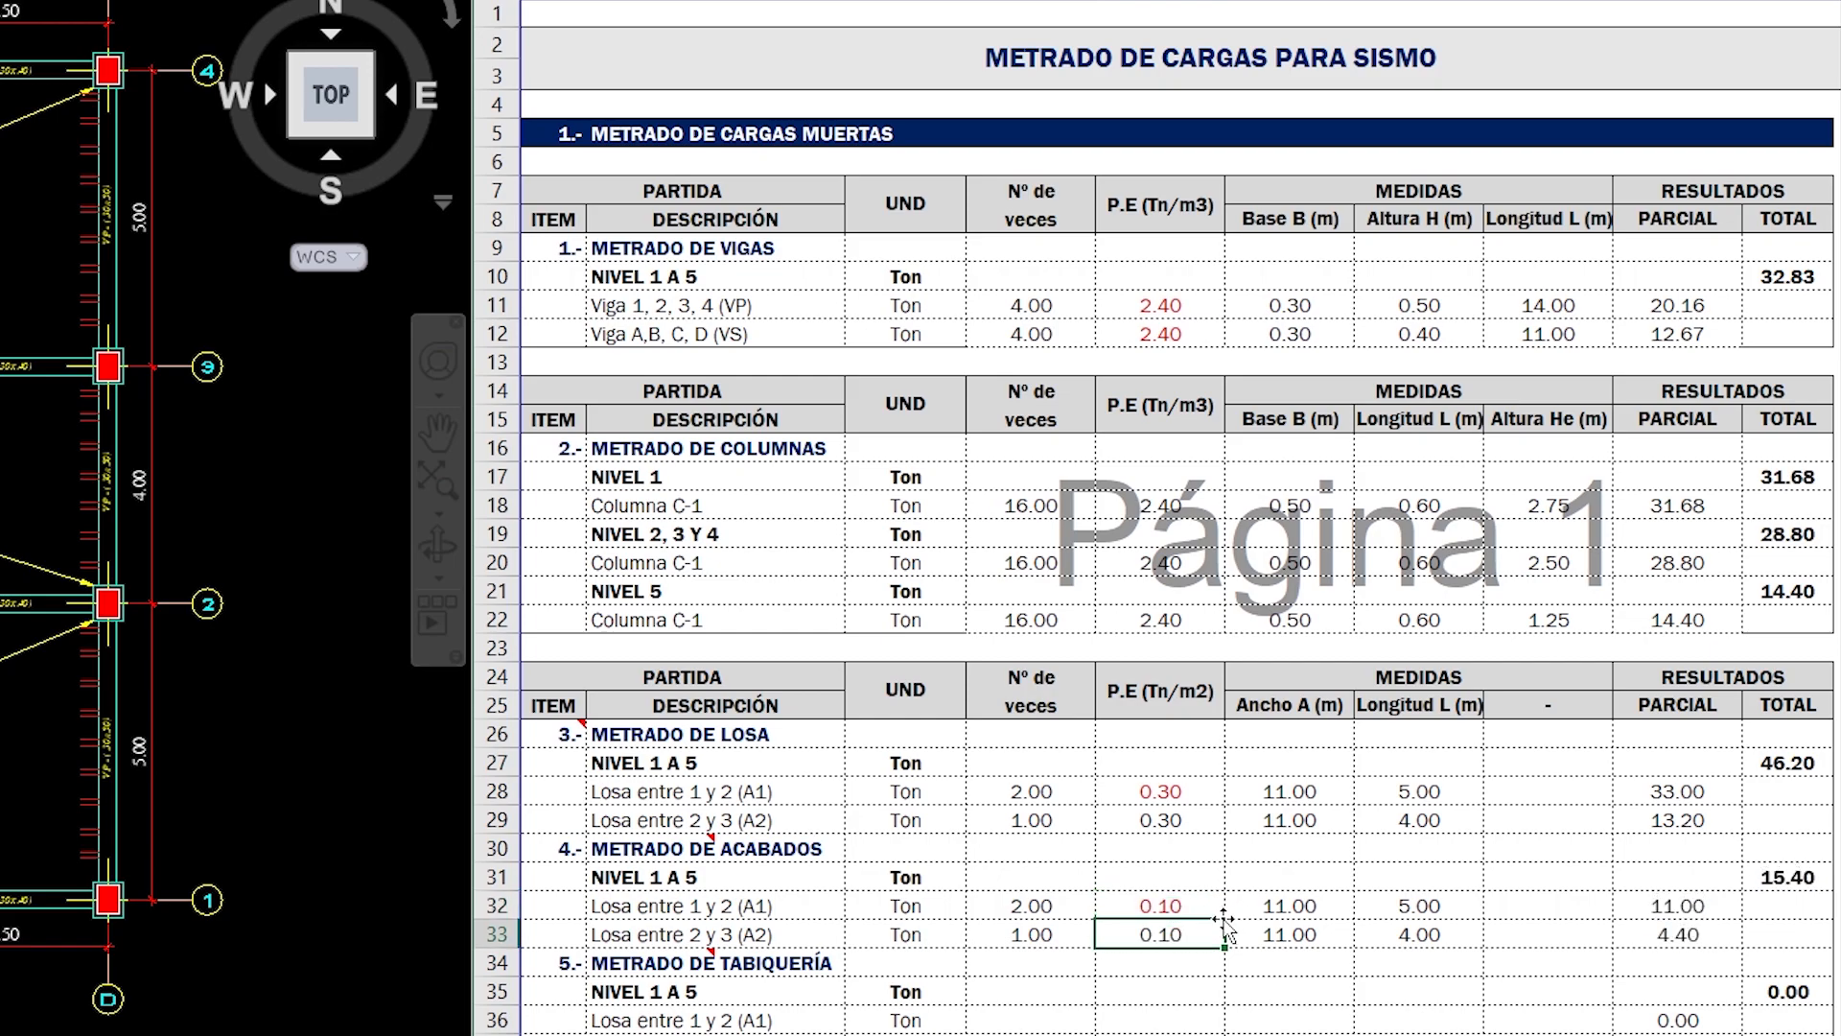
# - Copy the METRADO DE ACABADOS data of both slabs, from Nº de veces to Longitud L, into the METRADO DE TABIQUERÍA rows
pyautogui.click(1071, 903)
pyautogui.moveTo(1151, 949); pyautogui.dragTo(1438, 937)
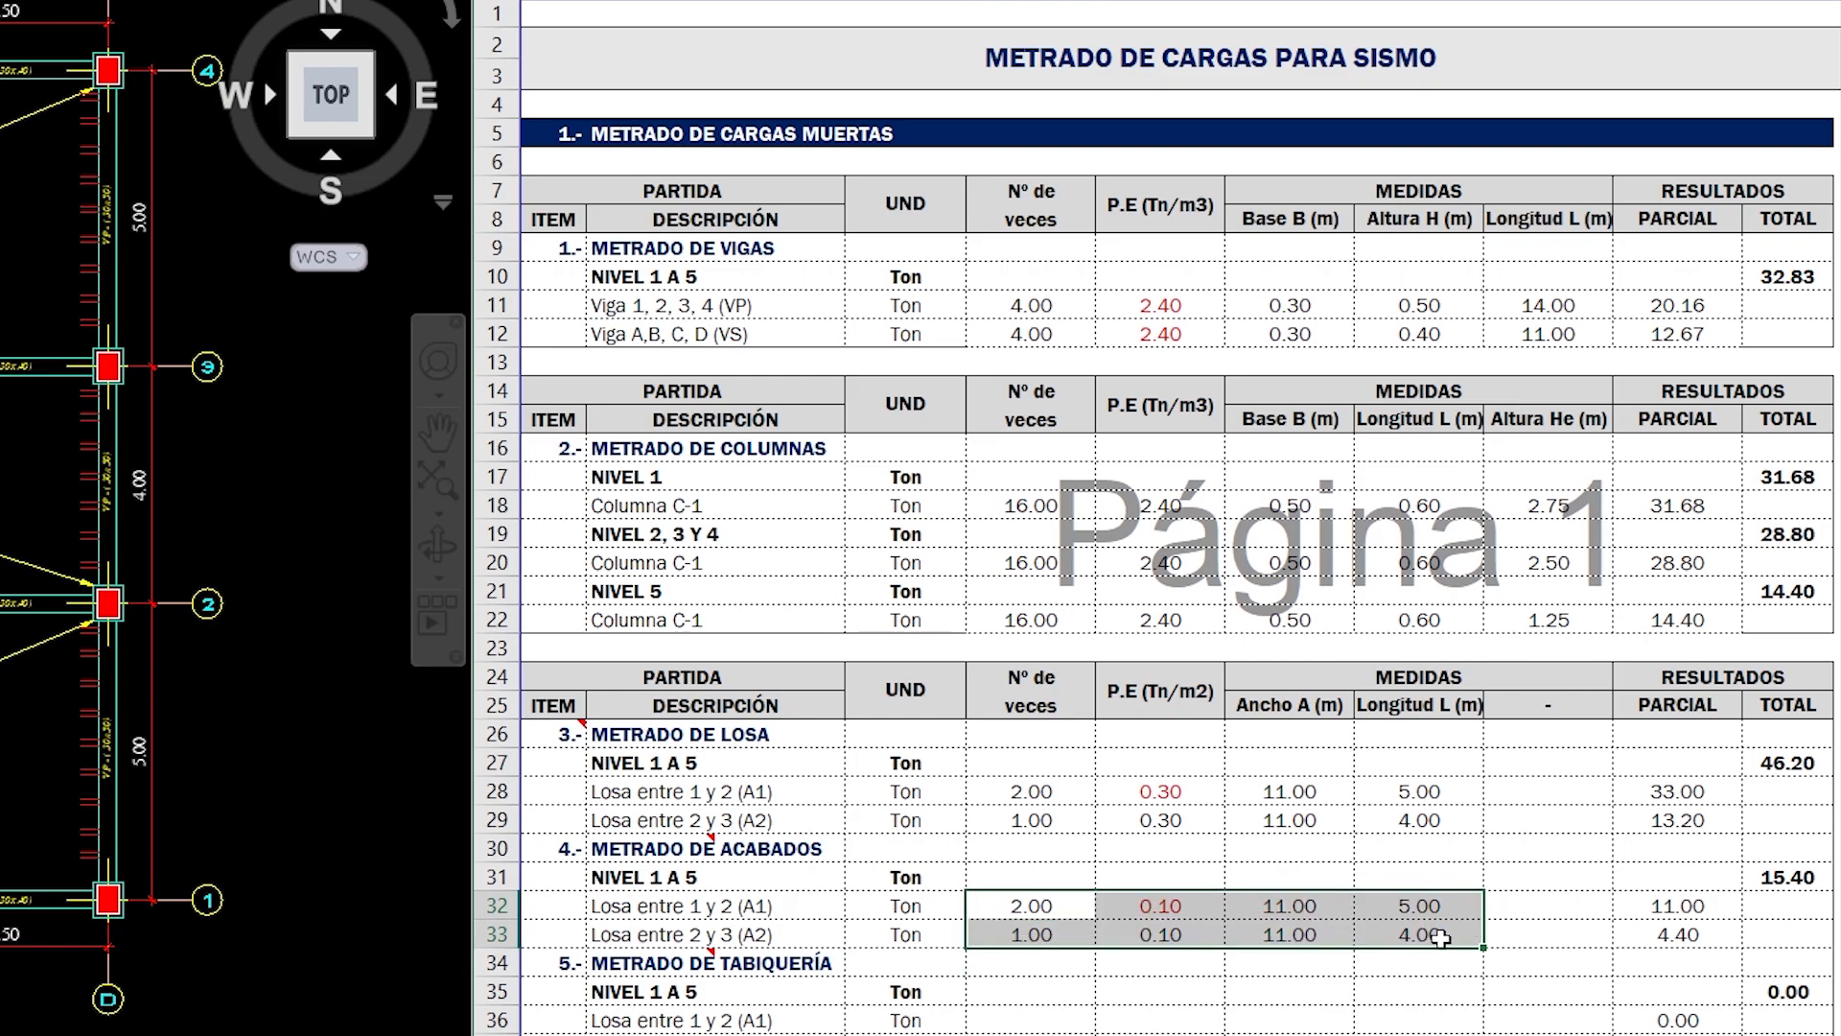
pyautogui.hotkey('ctrl', 'c')
pyautogui.click(1506, 971)
pyautogui.click(1064, 1016)
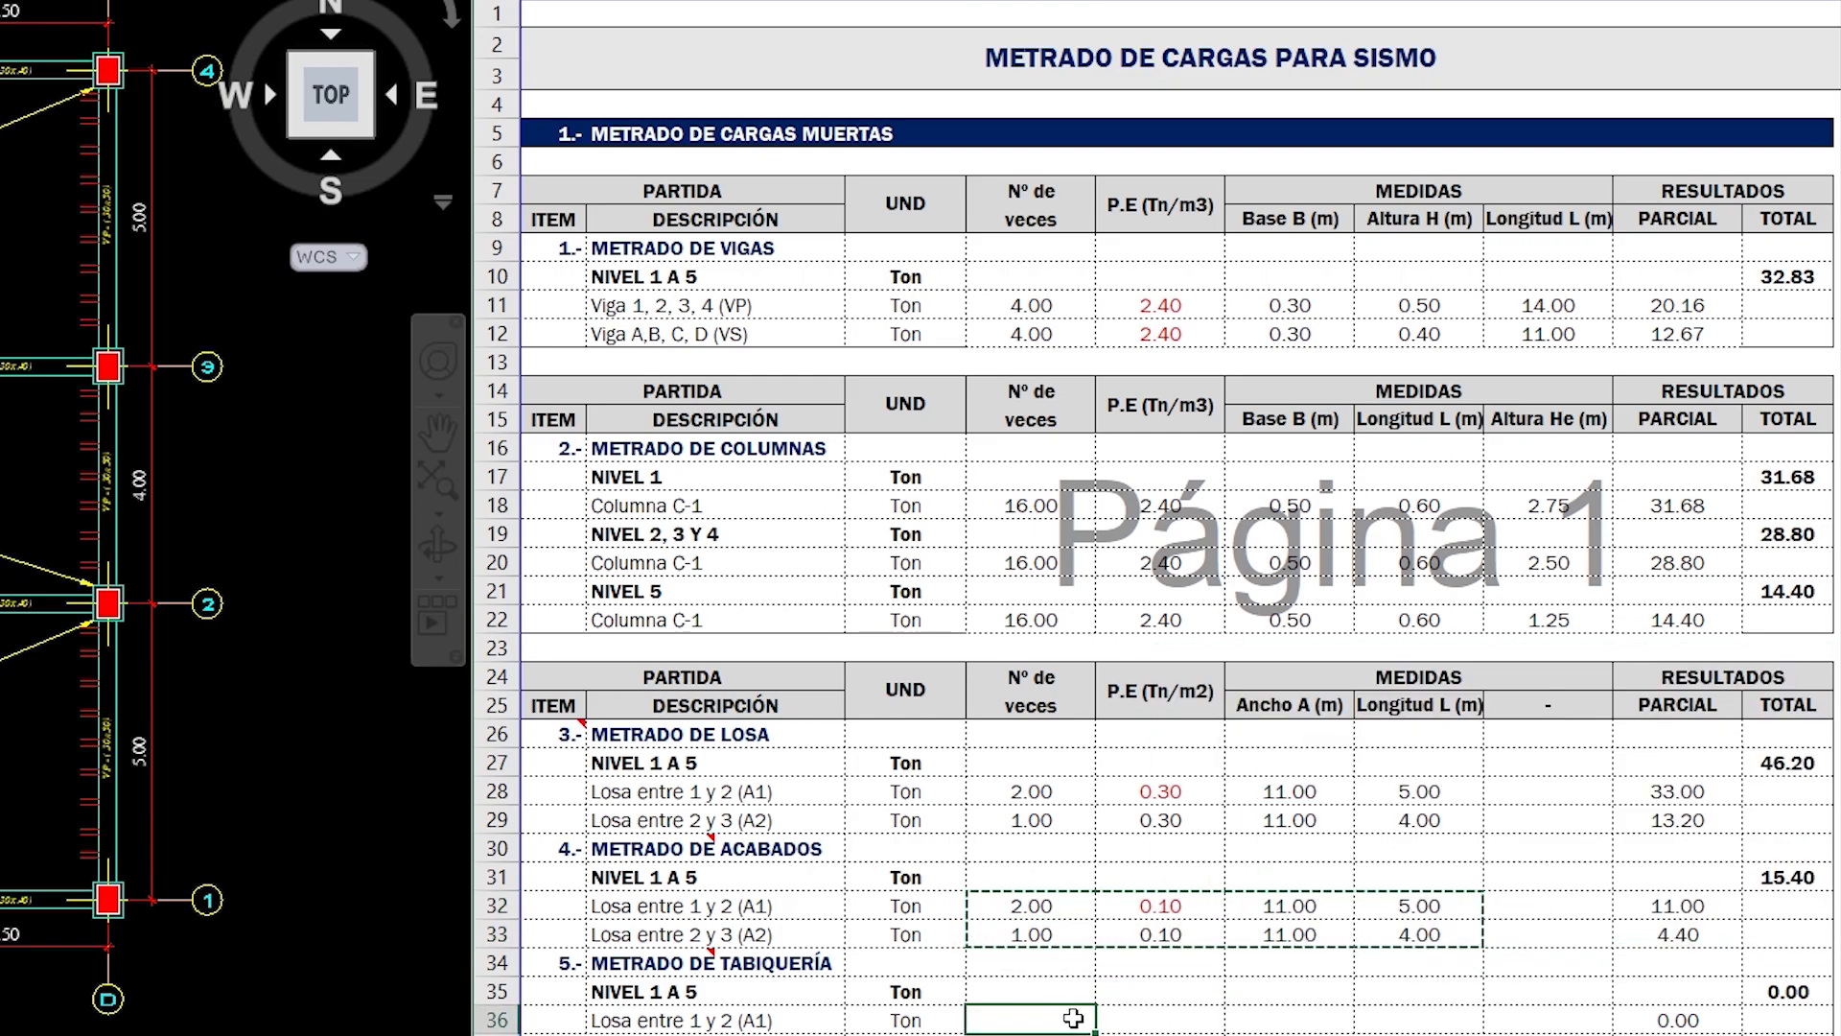
pyautogui.hotkey('ctrl', 'v')
pyautogui.press('Escape')
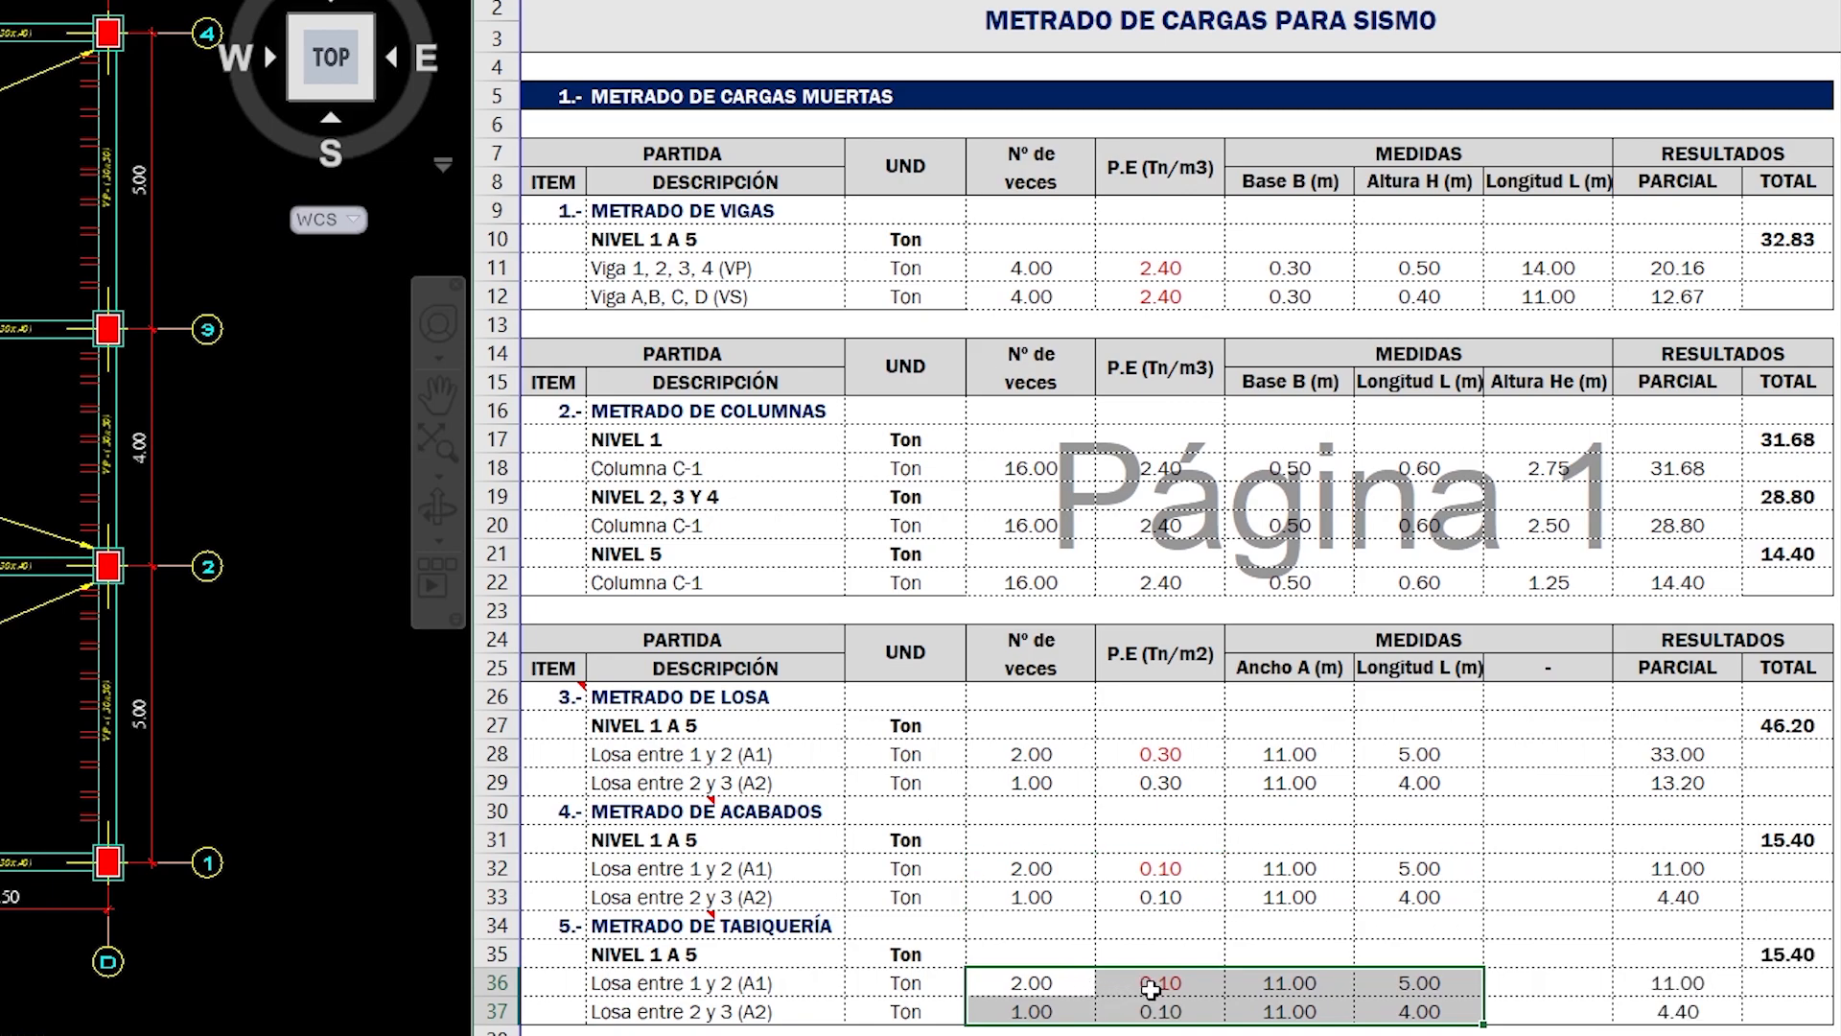
pyautogui.click(1162, 988)
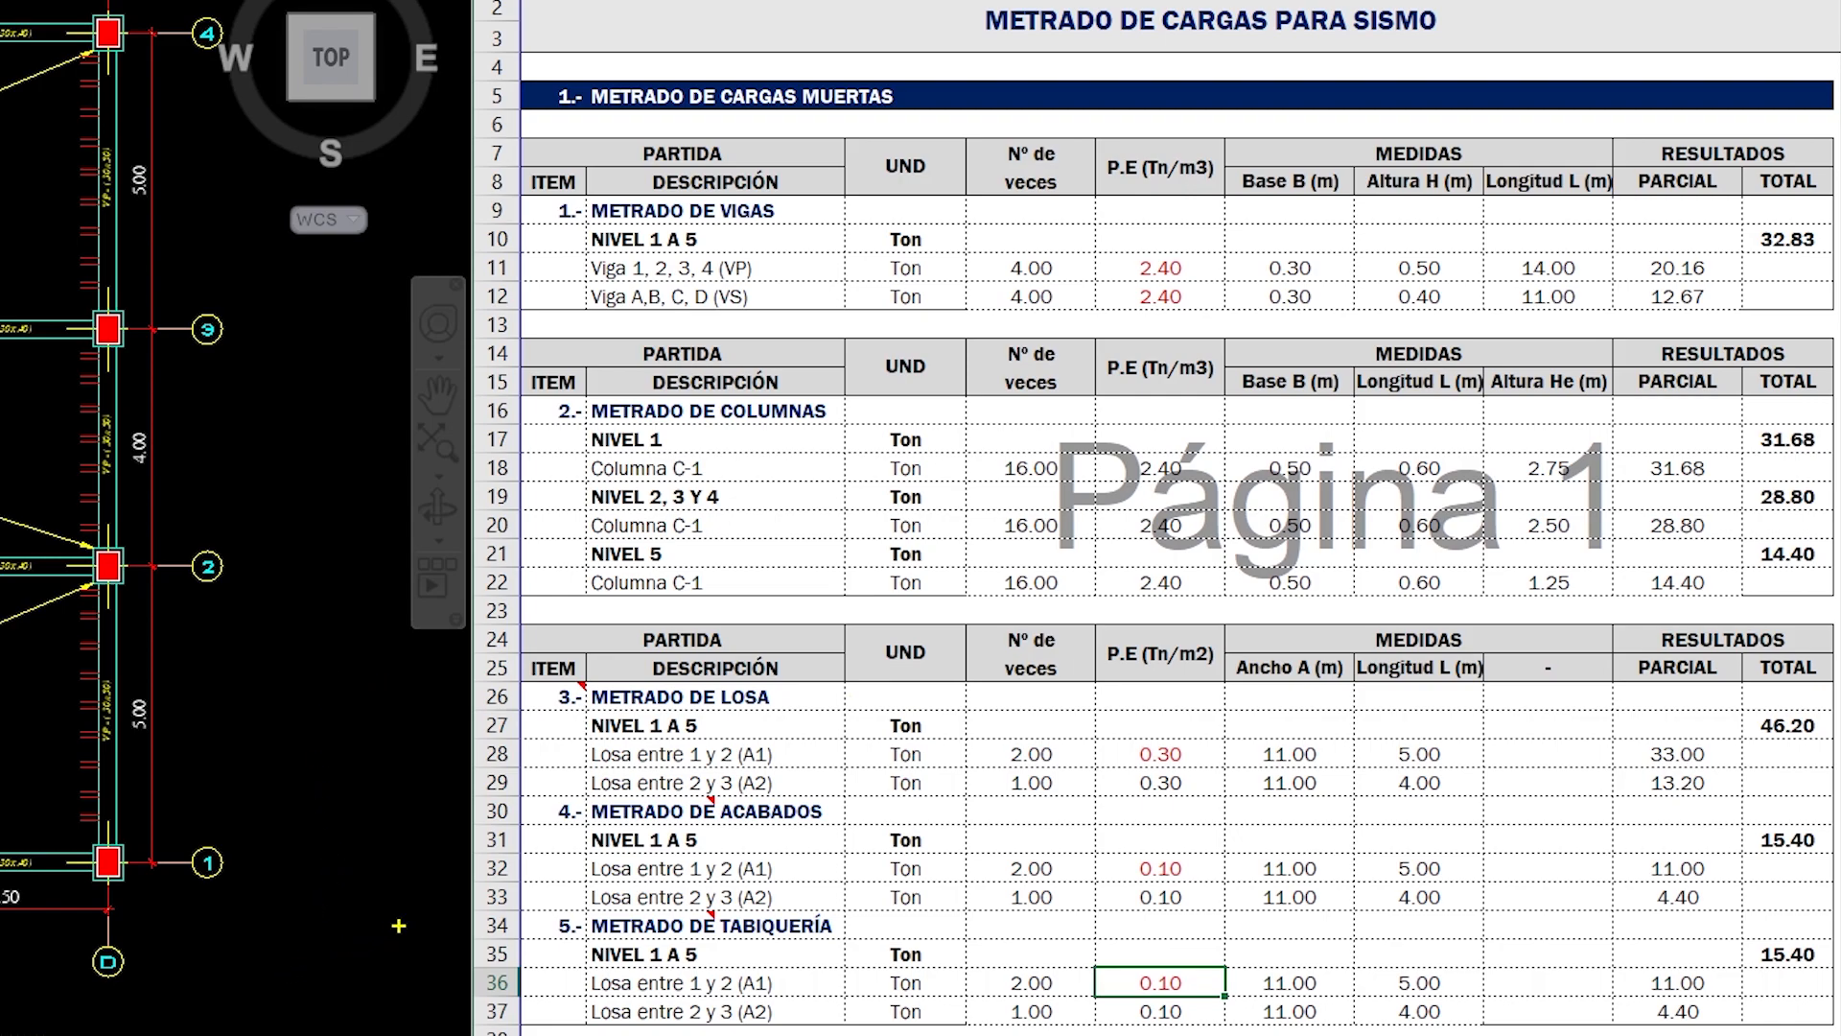
pyautogui.moveTo(807, 524)
pyautogui.mouseDown()
pyautogui.moveTo(830, 602)
pyautogui.moveTo(869, 508)
pyautogui.mouseUp()
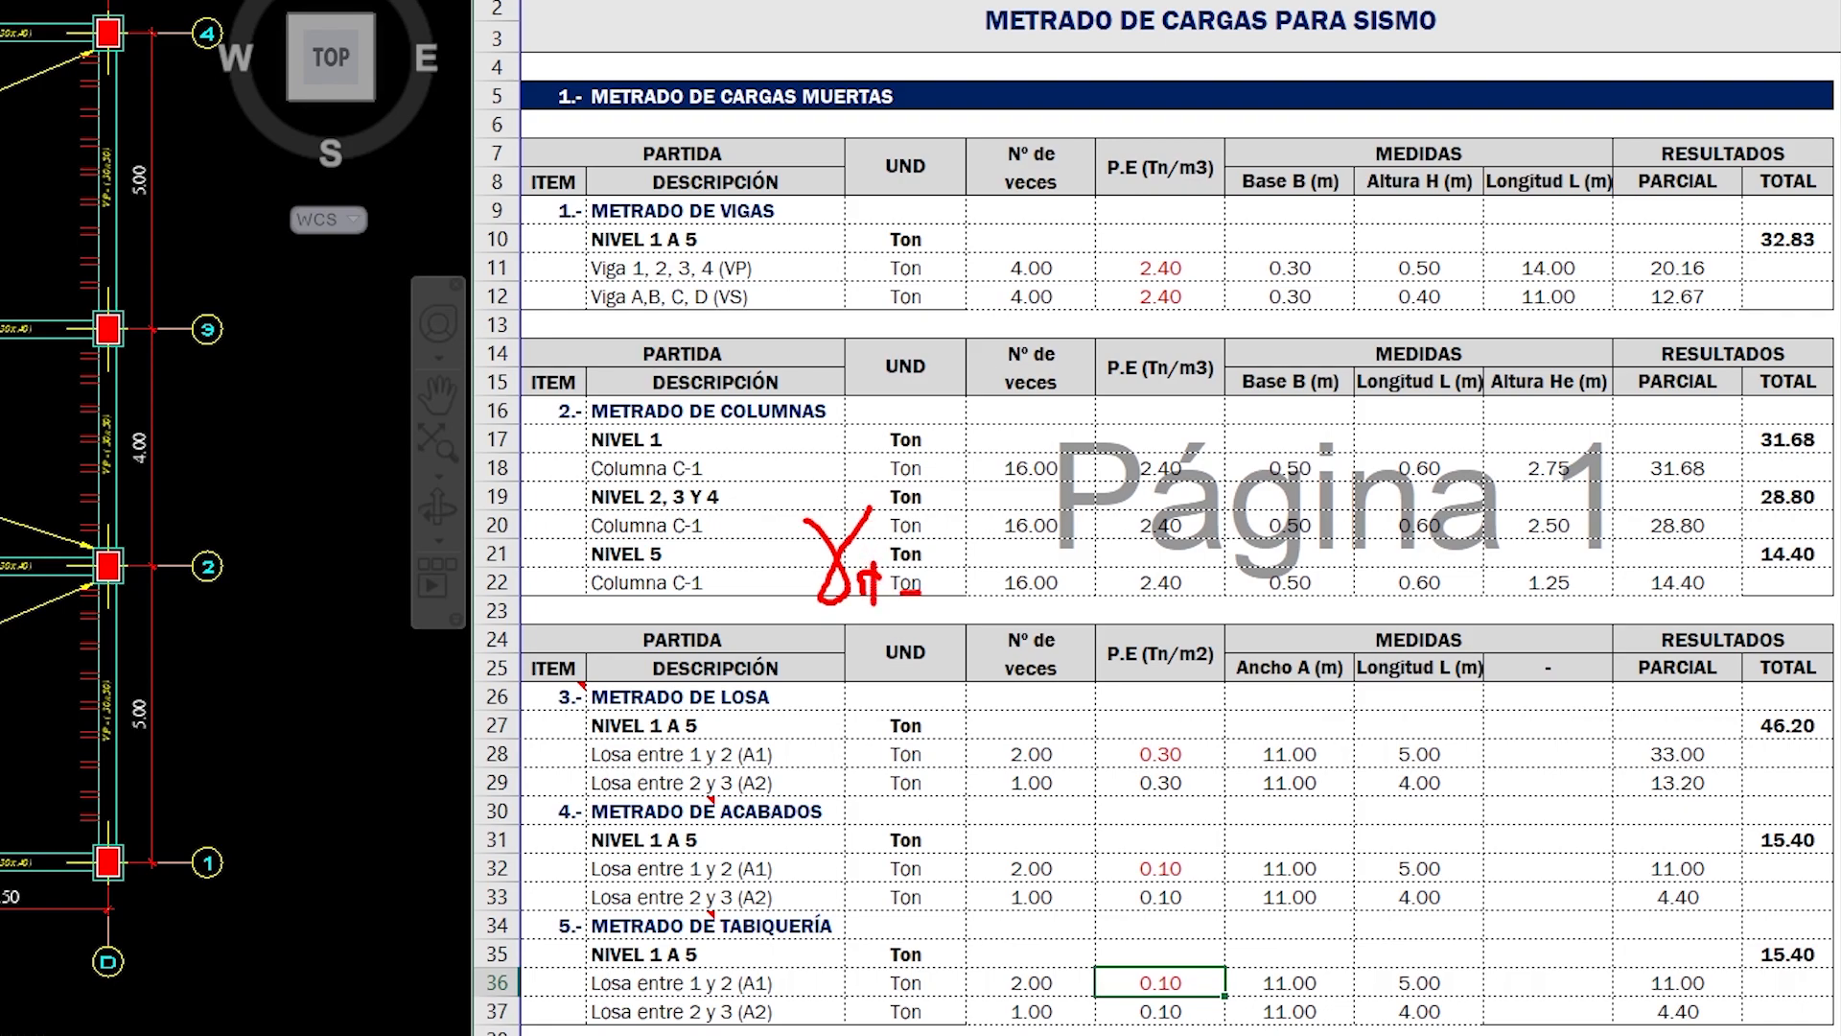
pyautogui.moveTo(958, 554)
pyautogui.mouseDown()
pyautogui.moveTo(973, 593)
pyautogui.moveTo(1004, 549)
pyautogui.mouseUp()
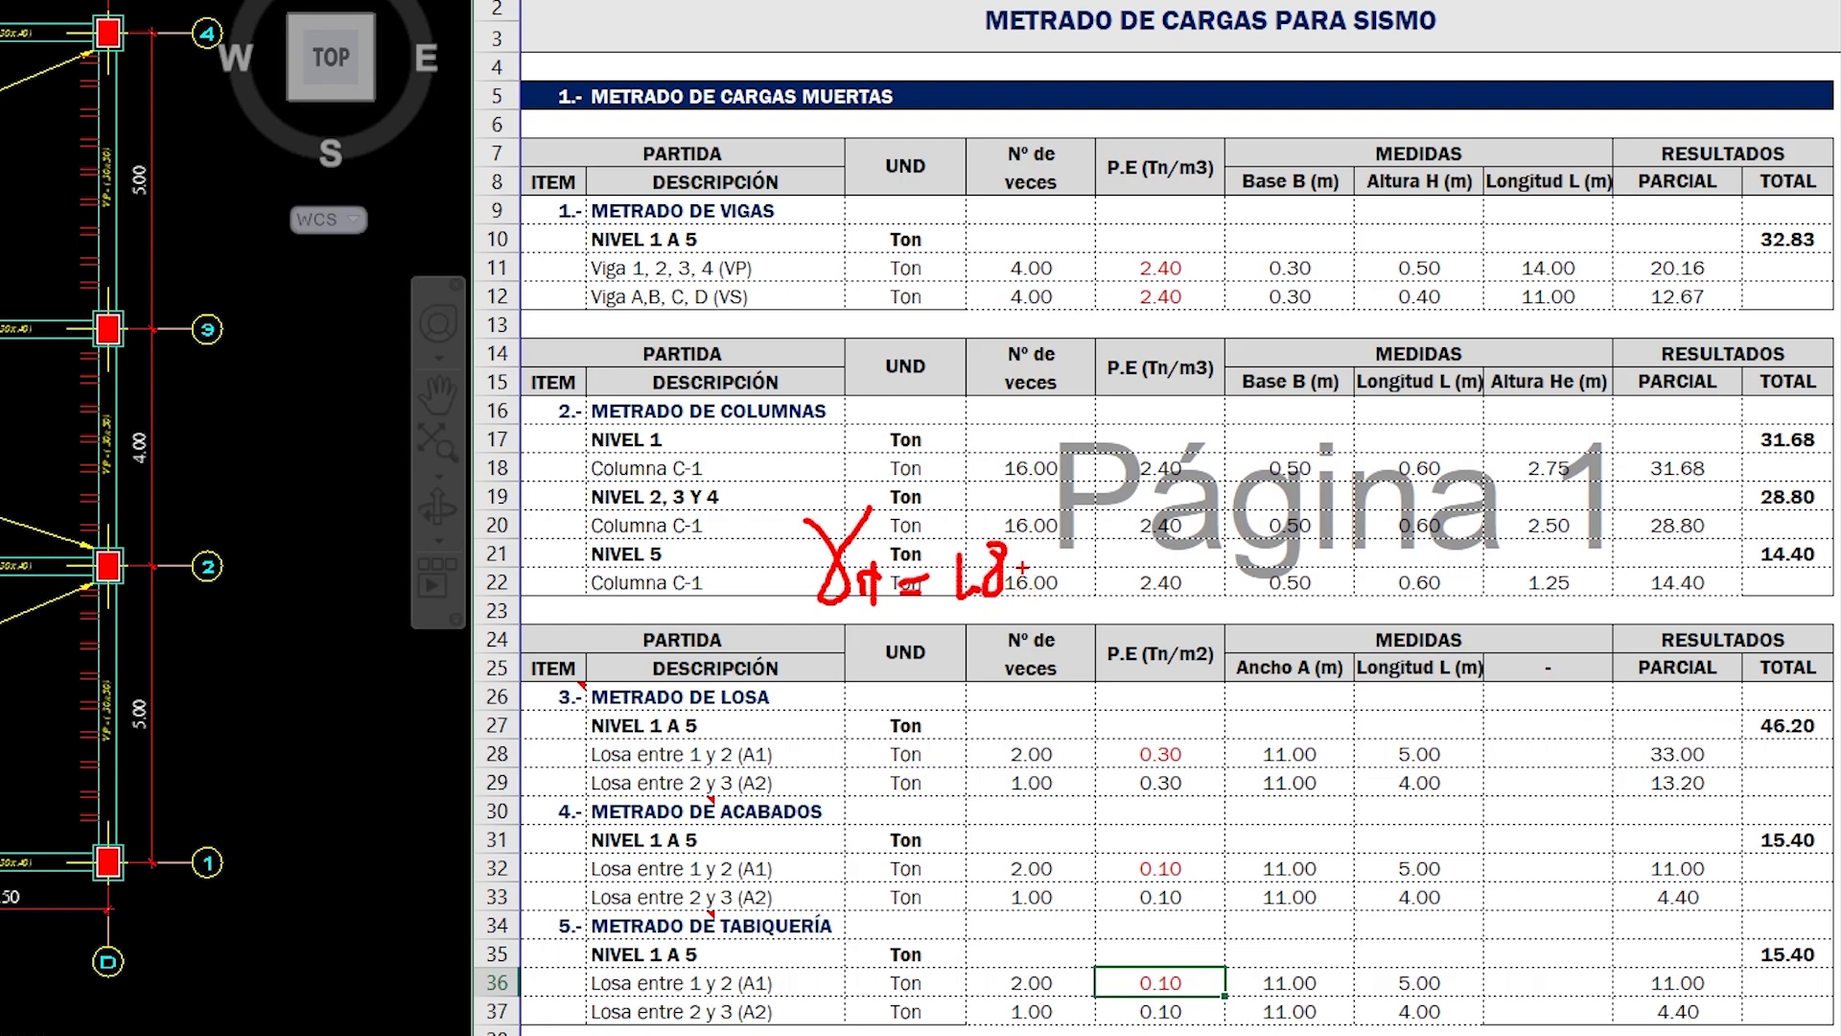
pyautogui.press('Escape')
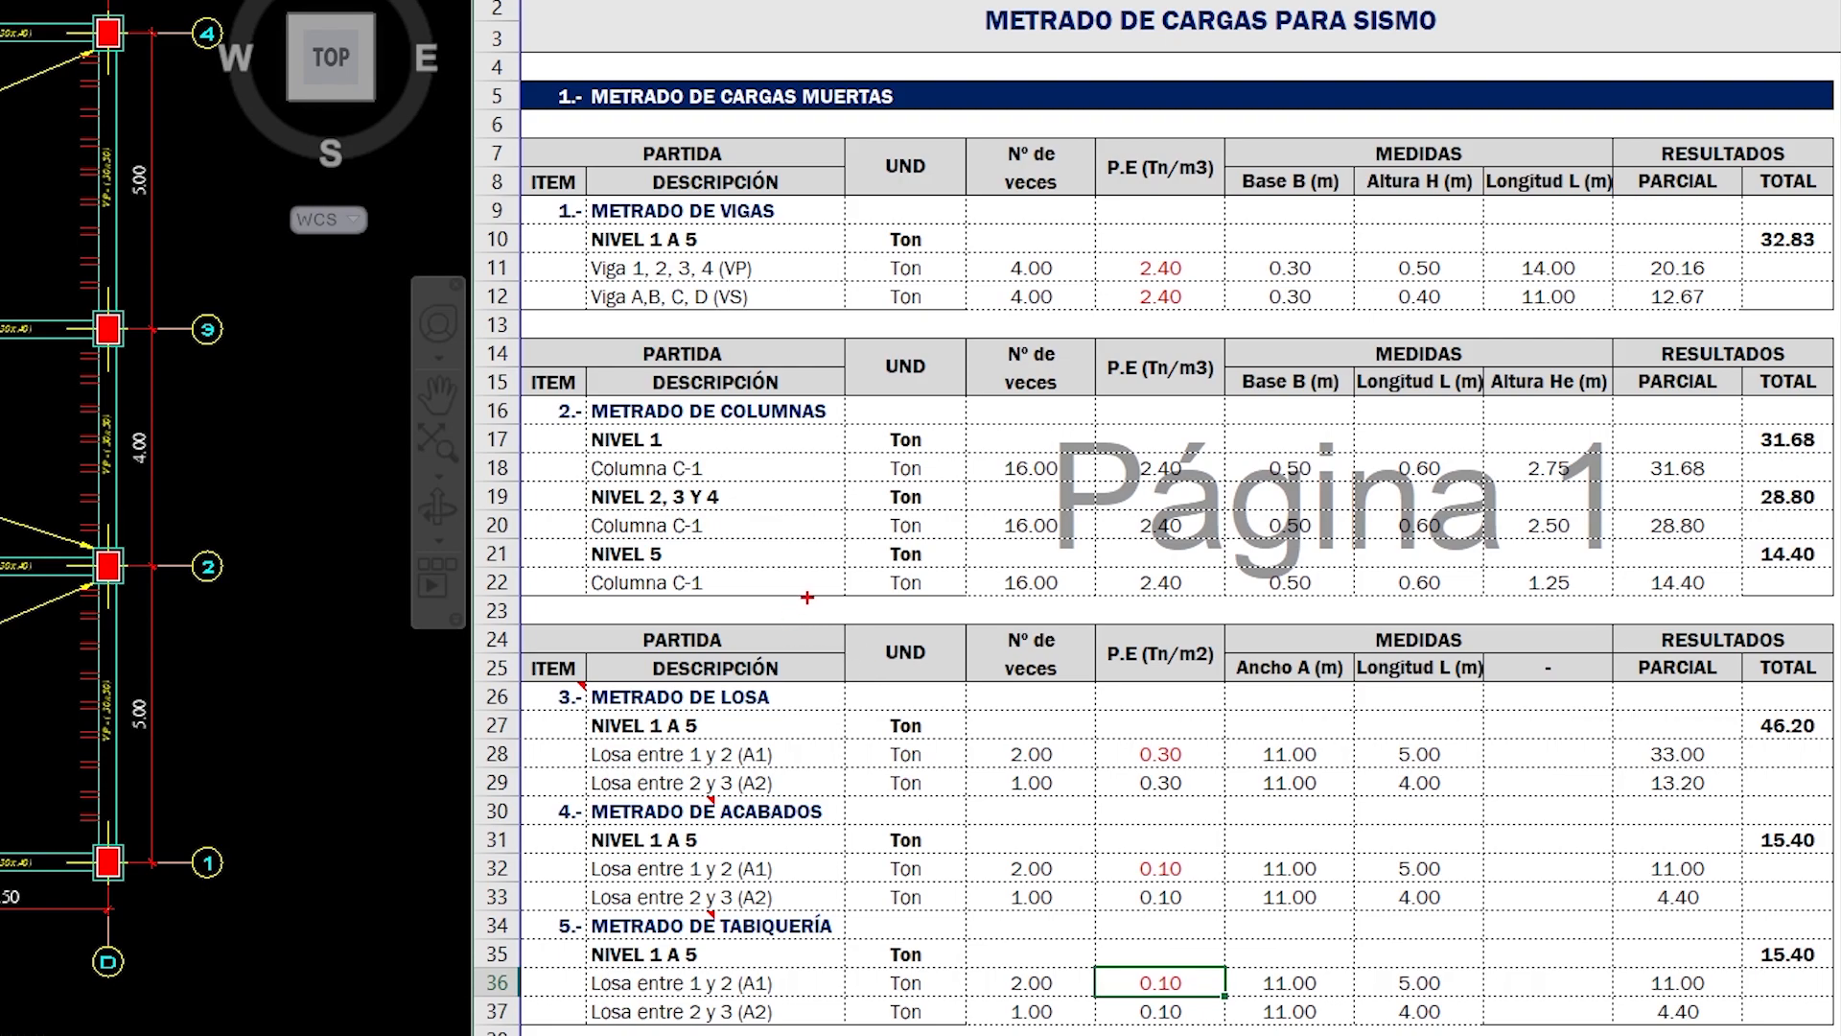
pyautogui.moveTo(790, 602)
pyautogui.mouseDown()
pyautogui.moveTo(875, 652)
pyautogui.moveTo(938, 639)
pyautogui.mouseUp()
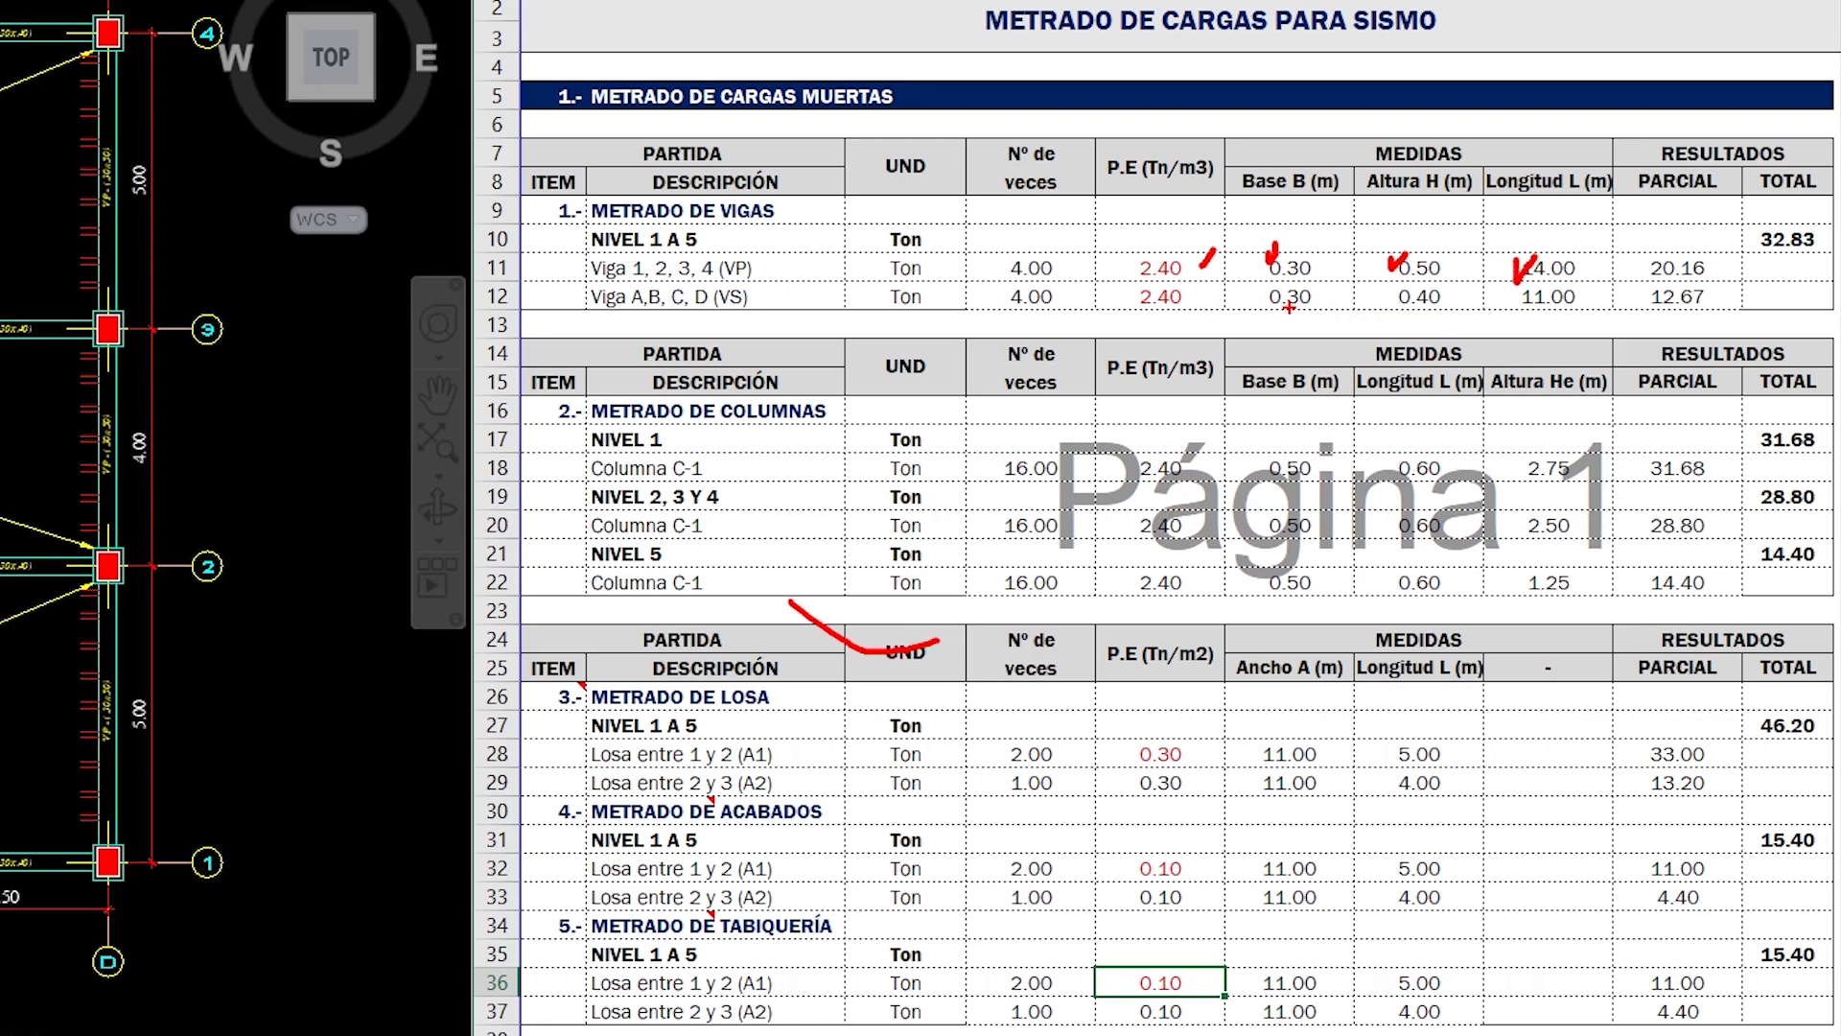
pyautogui.press('Escape')
# - Copy the METRADO DE ACABADOS data of both slabs, from Nº de veces to PARCIAL, into the SOBRECARGA rows of NIVEL 1 A 4
pyautogui.scroll(-5, 1233, 624)
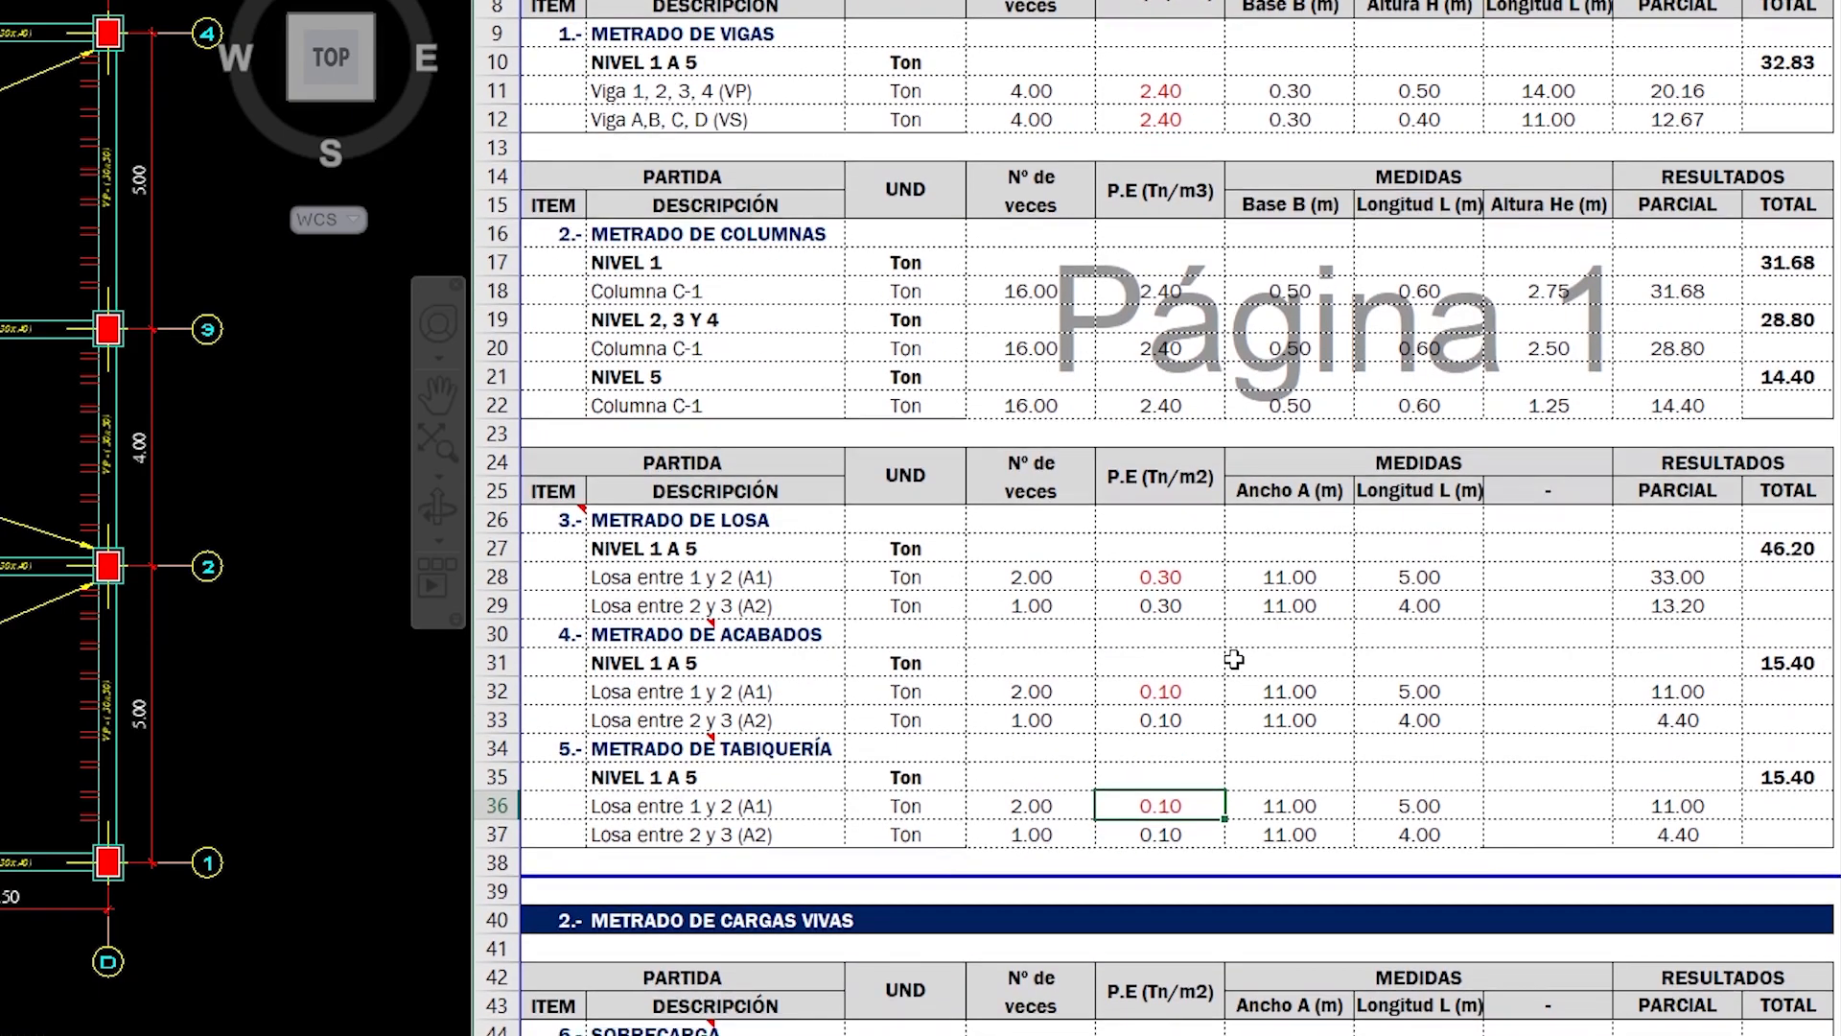
pyautogui.scroll(-2, 1233, 659)
pyautogui.scroll(-4, 1233, 659)
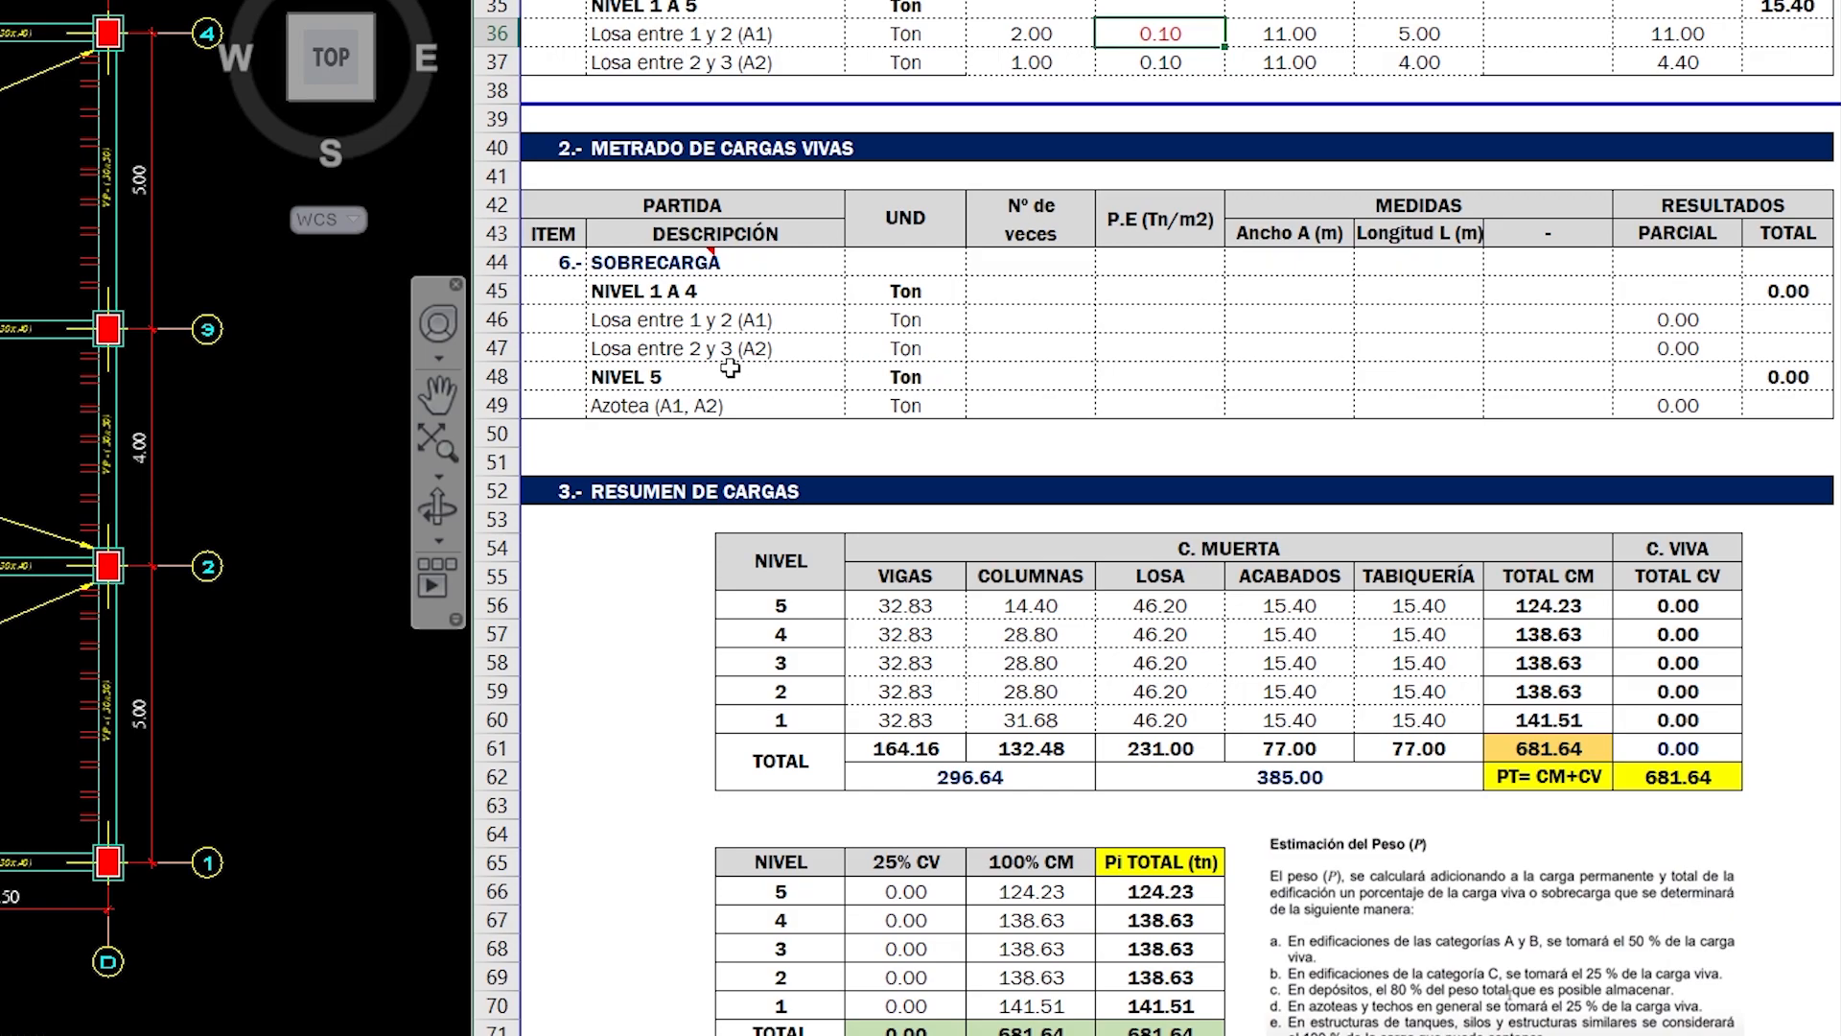
pyautogui.click(1014, 320)
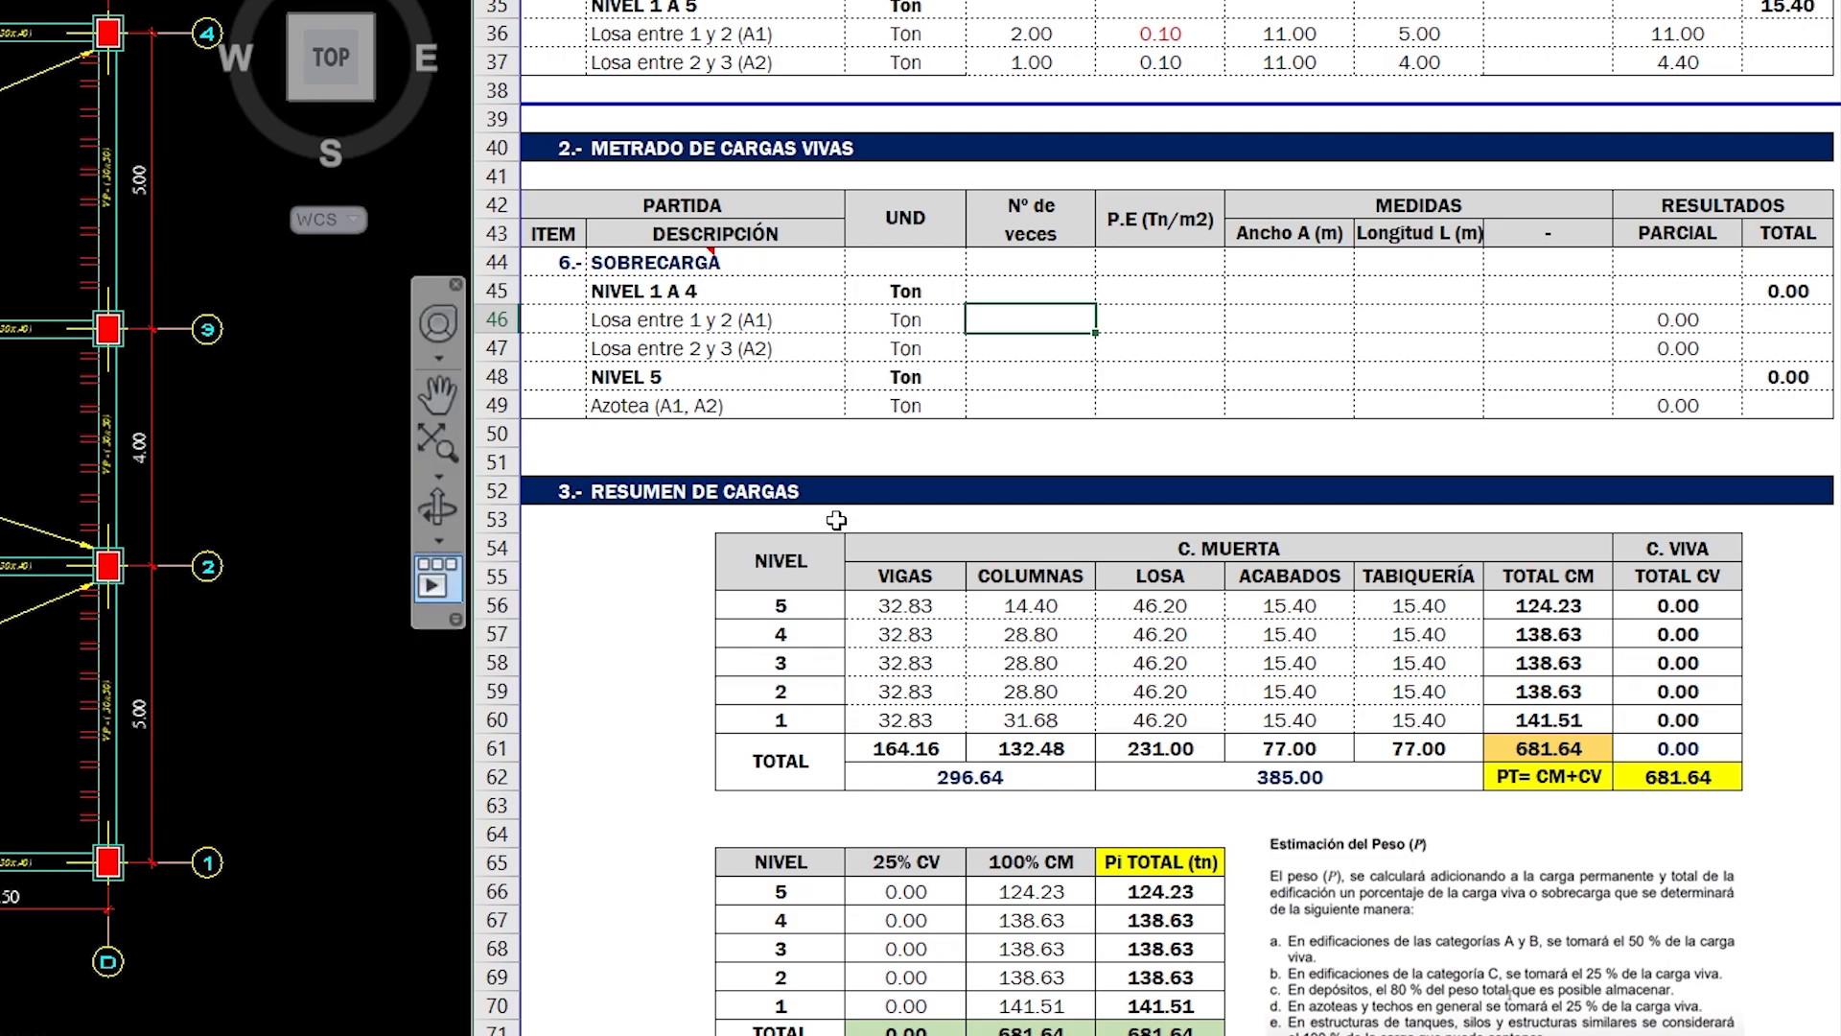
pyautogui.scroll(2, 837, 519)
pyautogui.moveTo(1050, 86); pyautogui.dragTo(1659, 121)
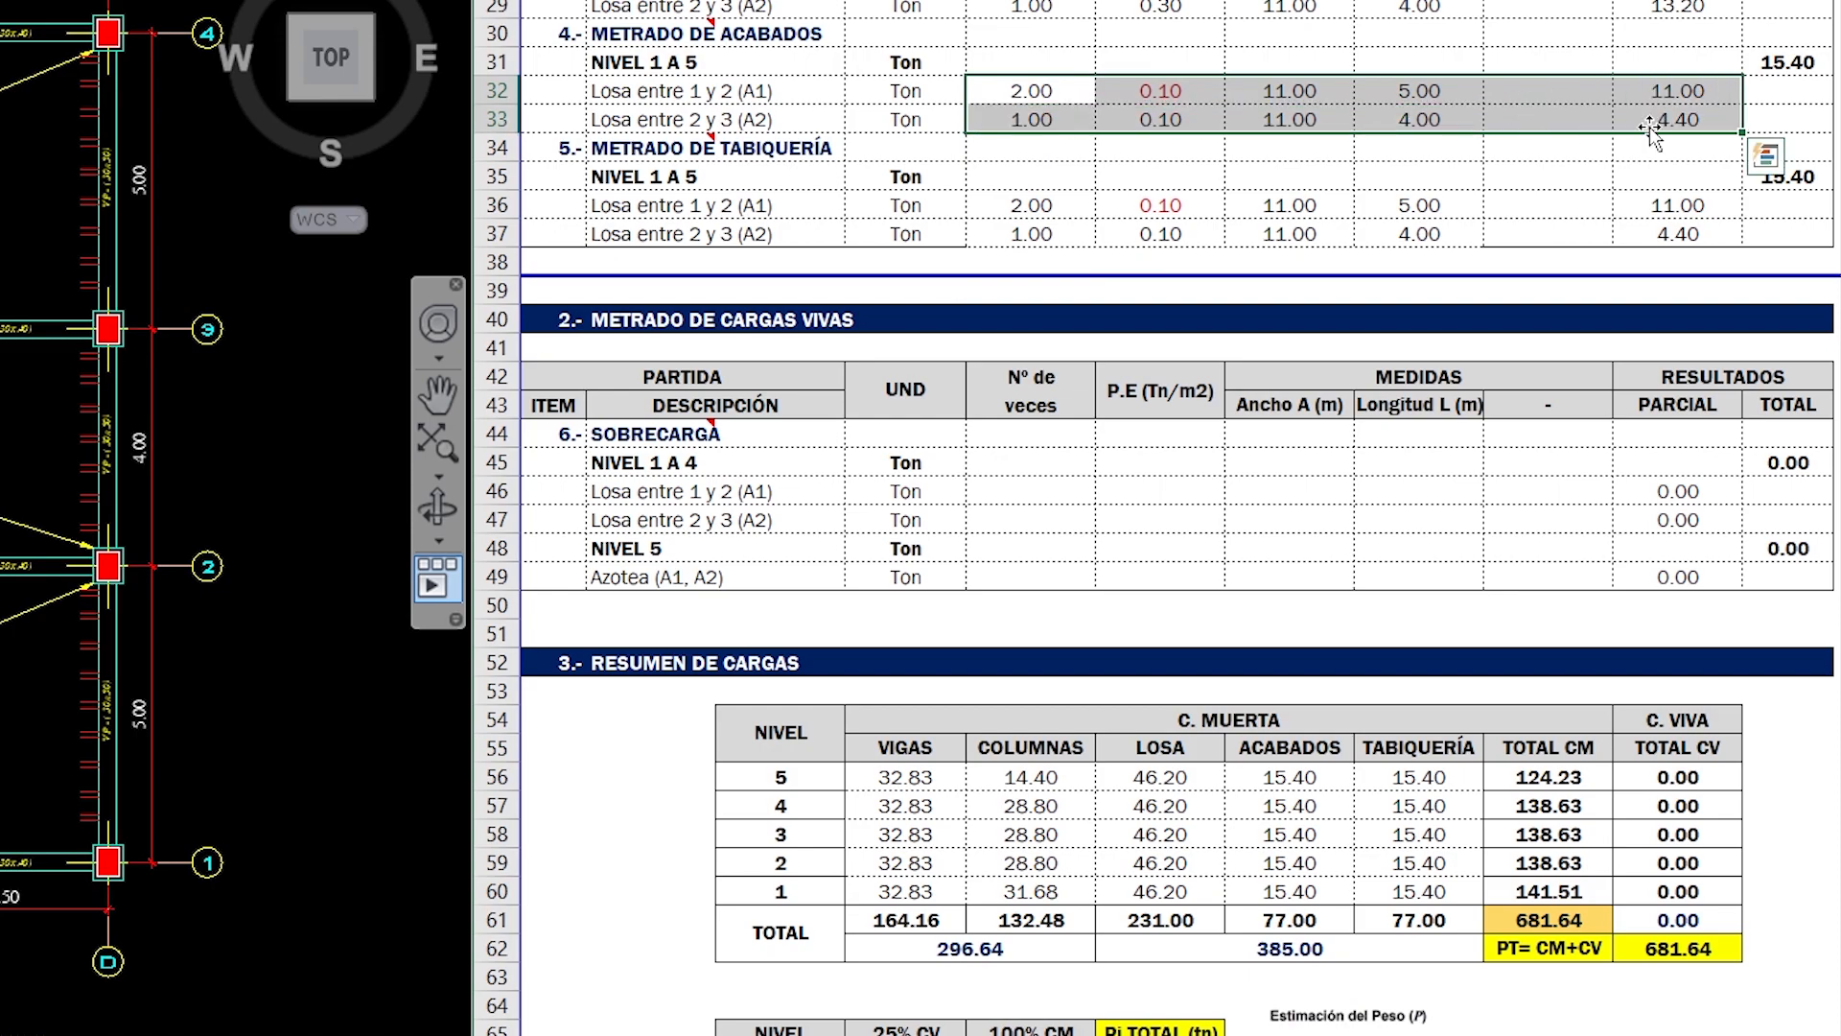
pyautogui.hotkey('ctrl', 'c')
pyautogui.hotkey('ctrl', 'q')
pyautogui.click(1026, 482)
pyautogui.click(1024, 483)
pyautogui.hotkey('ctrl', 'v')
pyautogui.press('Escape')
pyautogui.click(1079, 494)
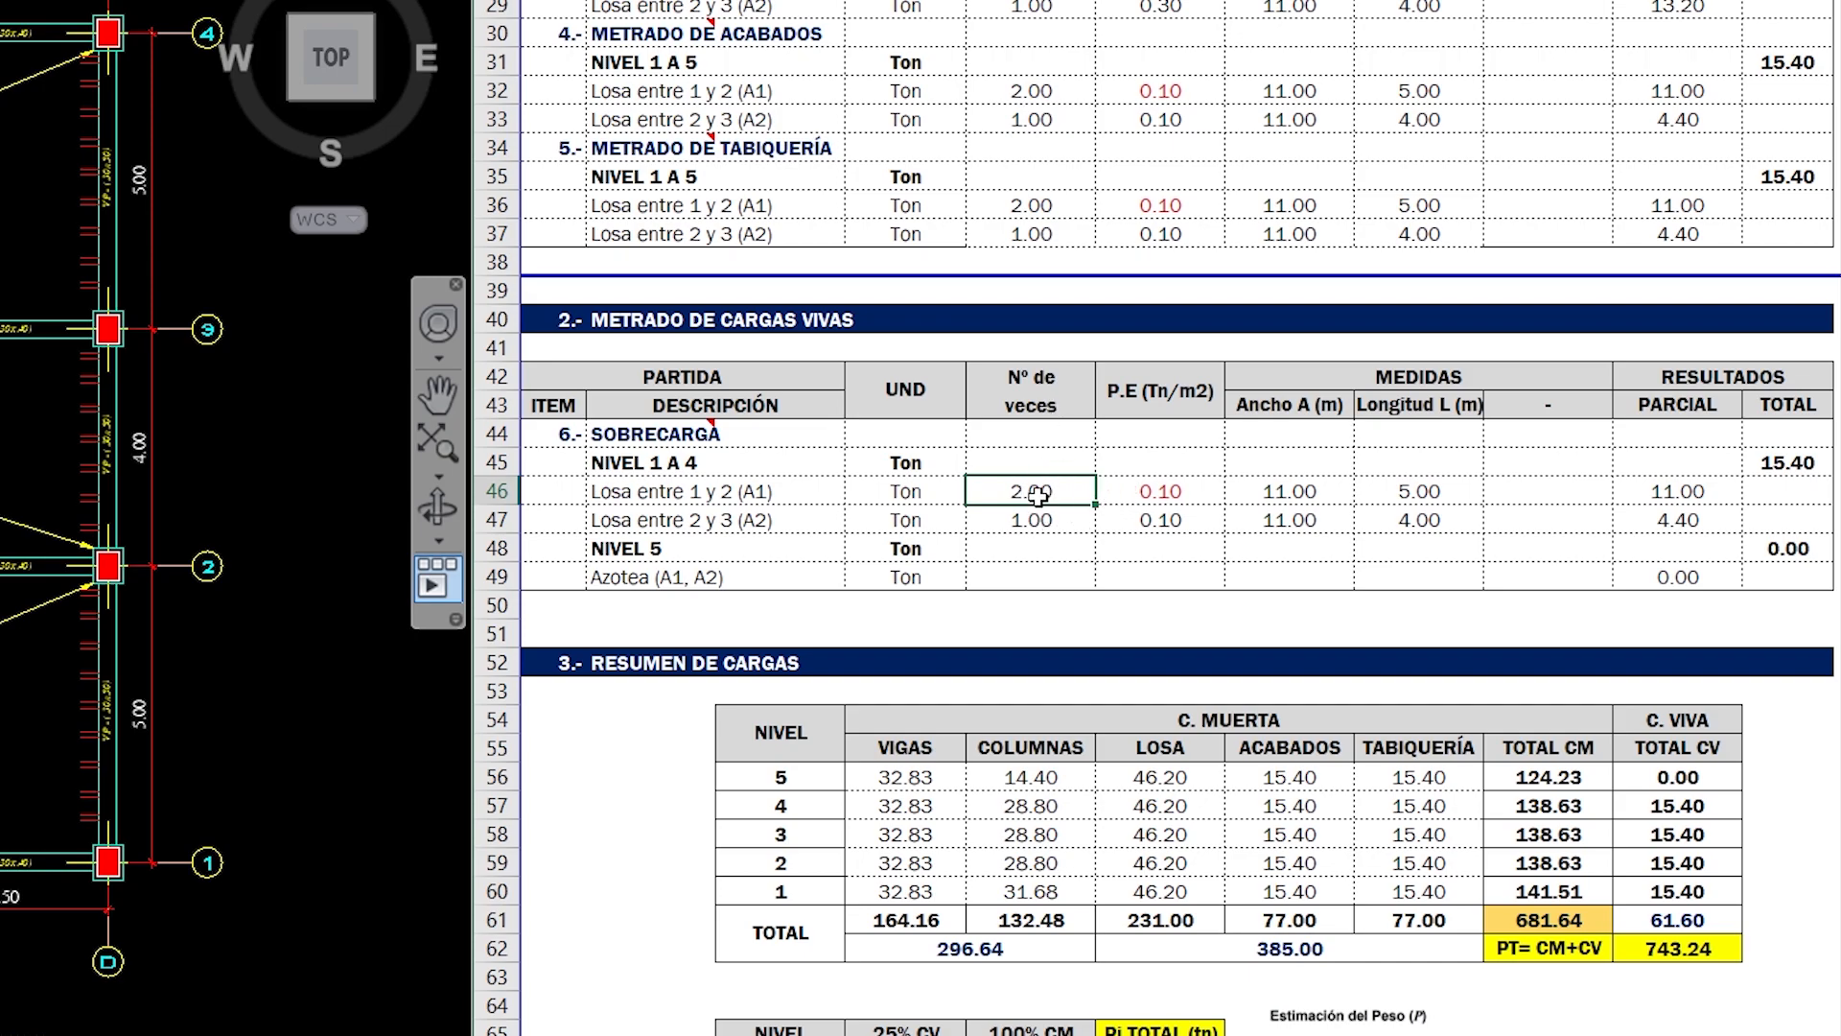
# - Switch to the PDF reader and check the building's use in section 3.6 ANÁLISIS SÍSMICO ESTÁTICO of the LIBRO DE ESTRUC... document, returning to E020 CARGAS
pyautogui.click(1139, 488)
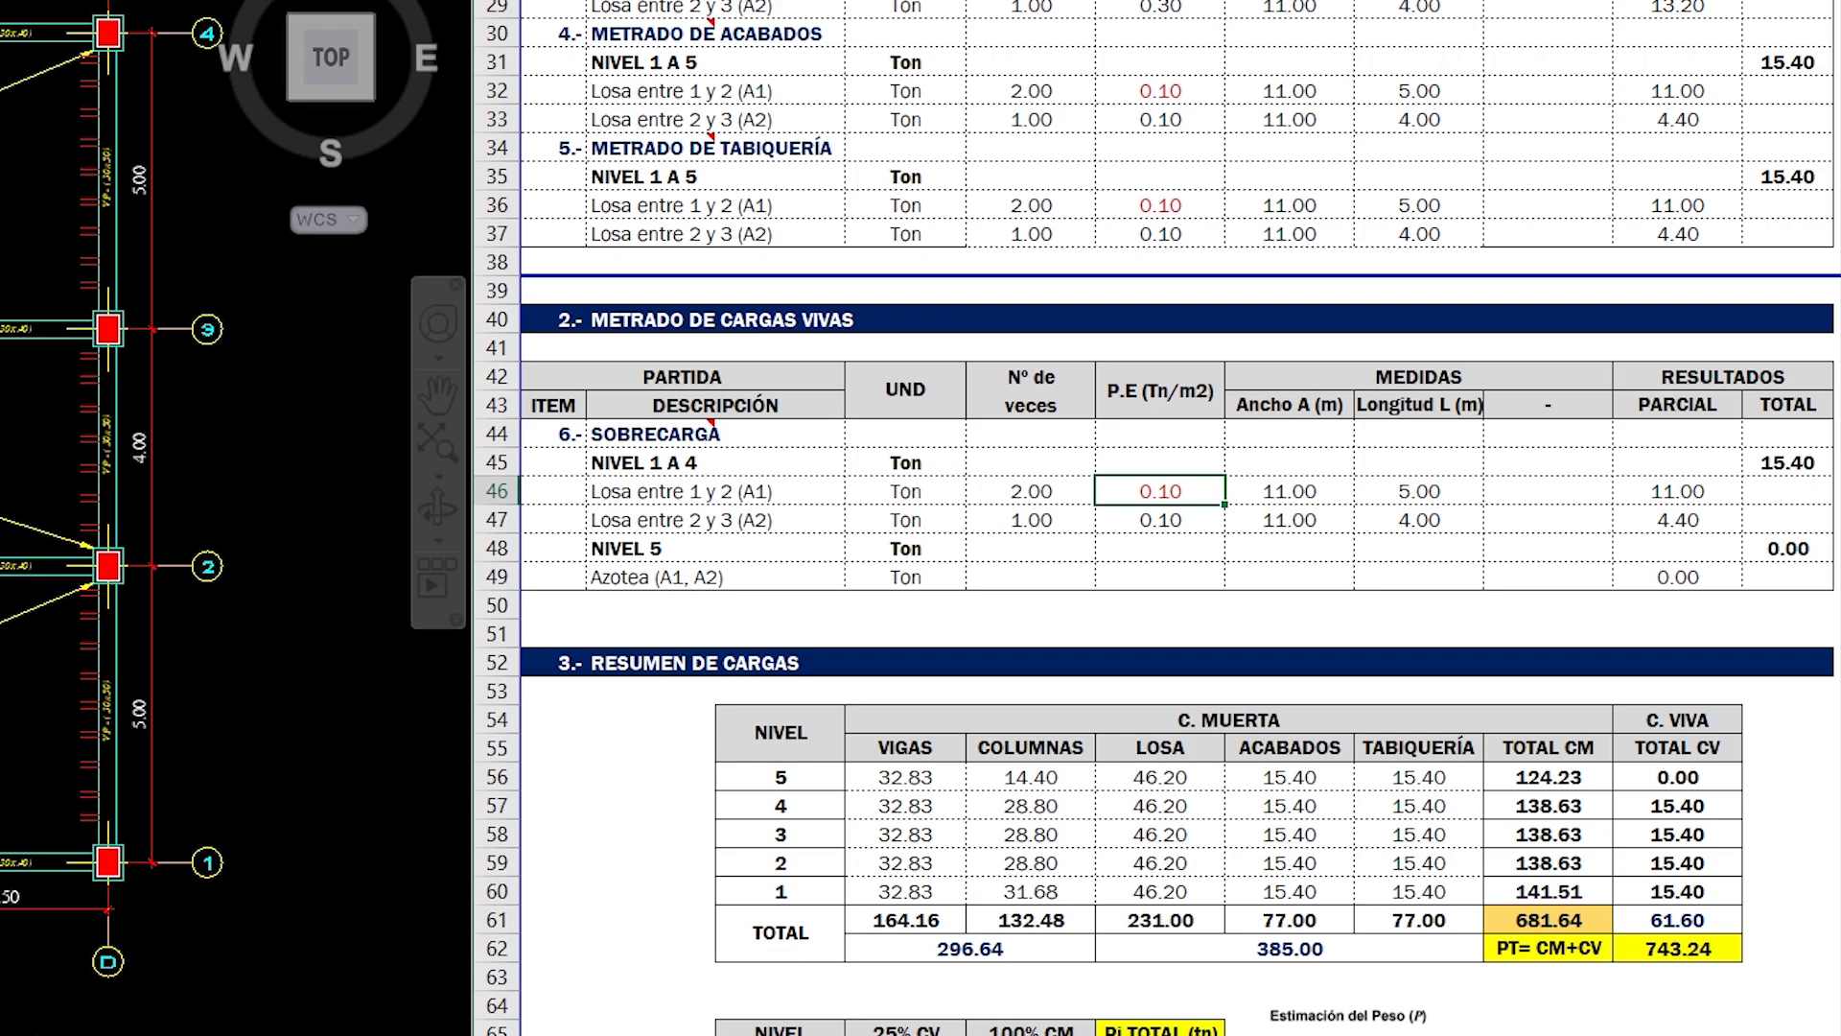
pyautogui.hotkey('alt', 'Tab')
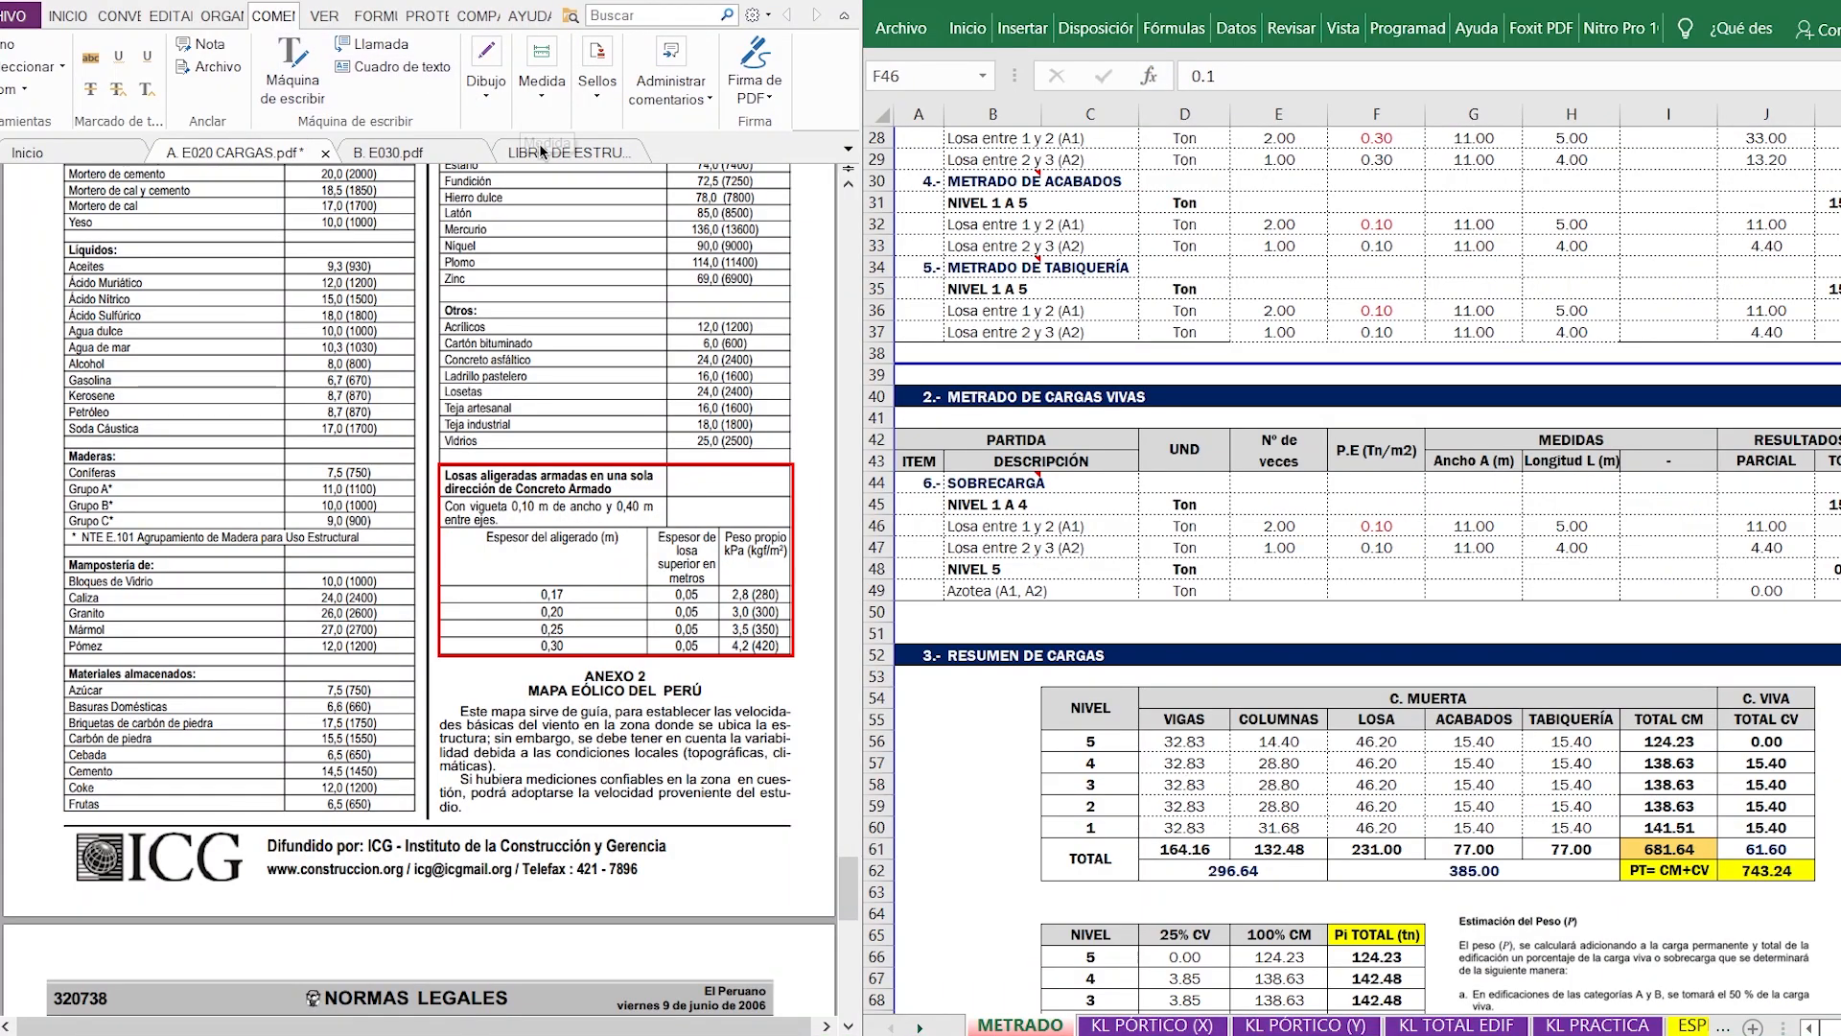
pyautogui.click(543, 151)
pyautogui.scroll(15, 566, 464)
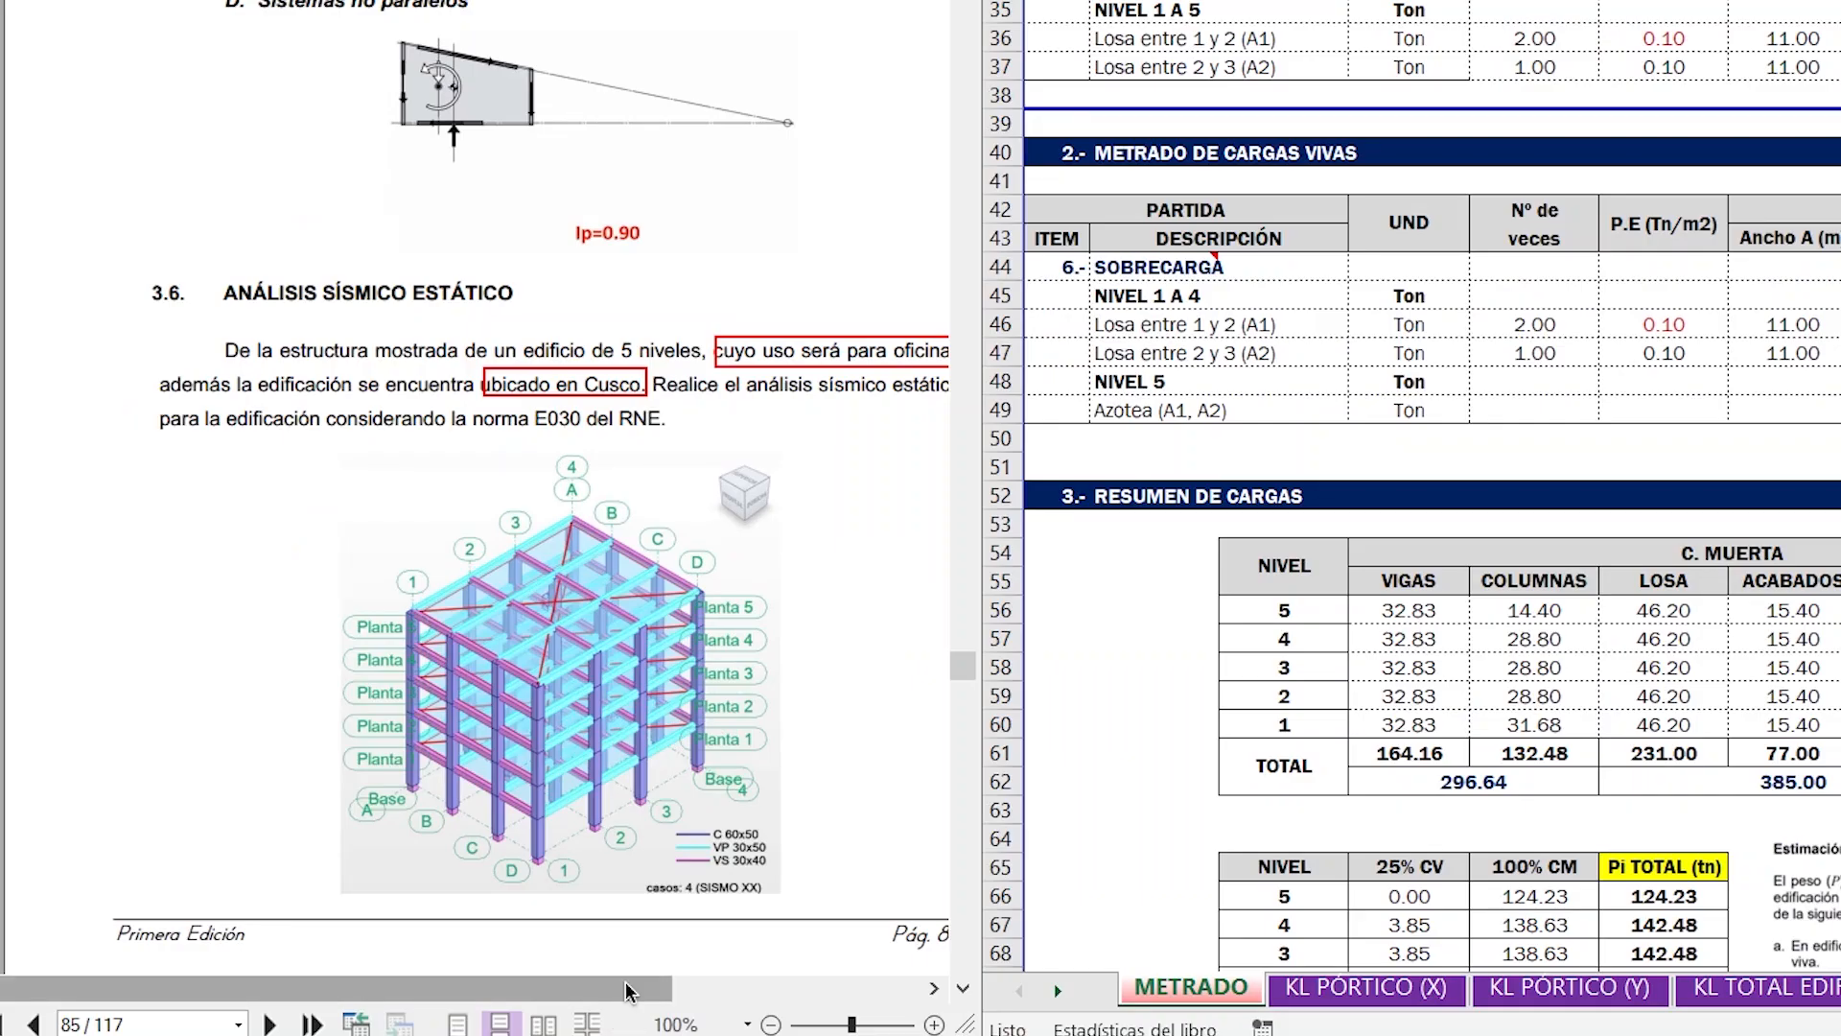
pyautogui.moveTo(599, 1024); pyautogui.dragTo(704, 1019)
pyautogui.moveTo(767, 964); pyautogui.dragTo(751, 963)
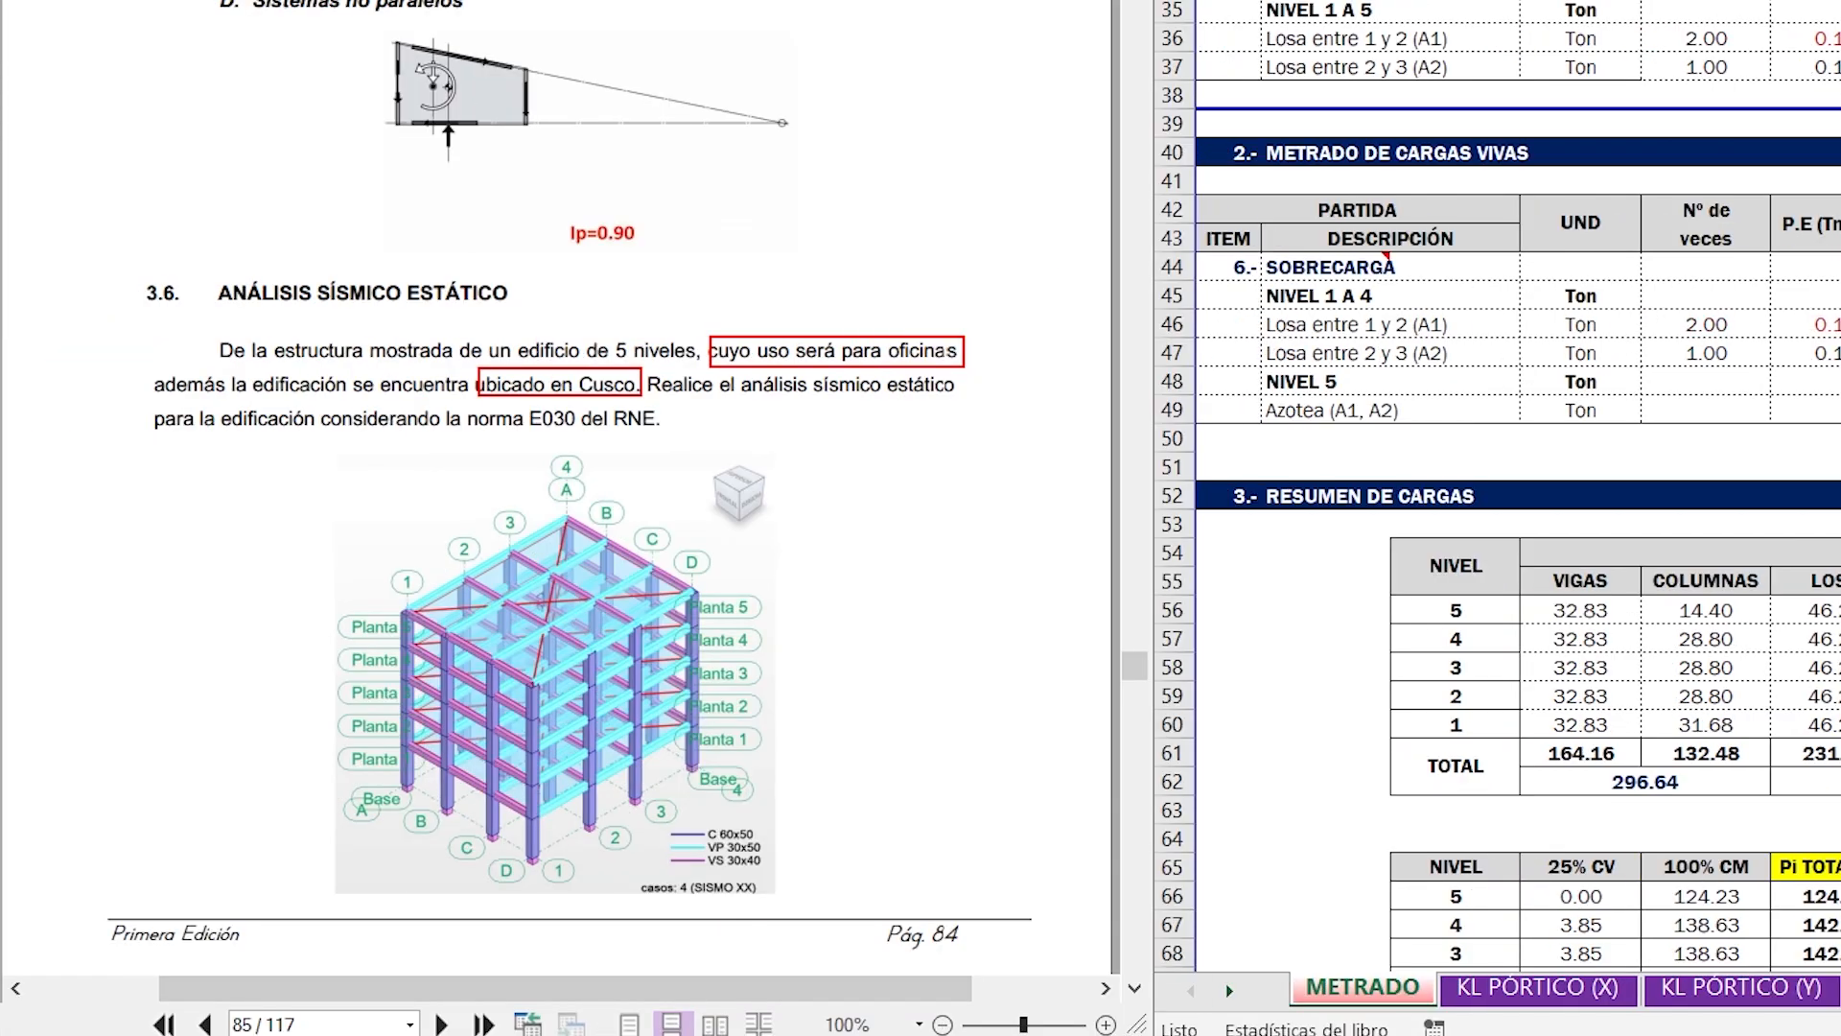
pyautogui.click(675, 2)
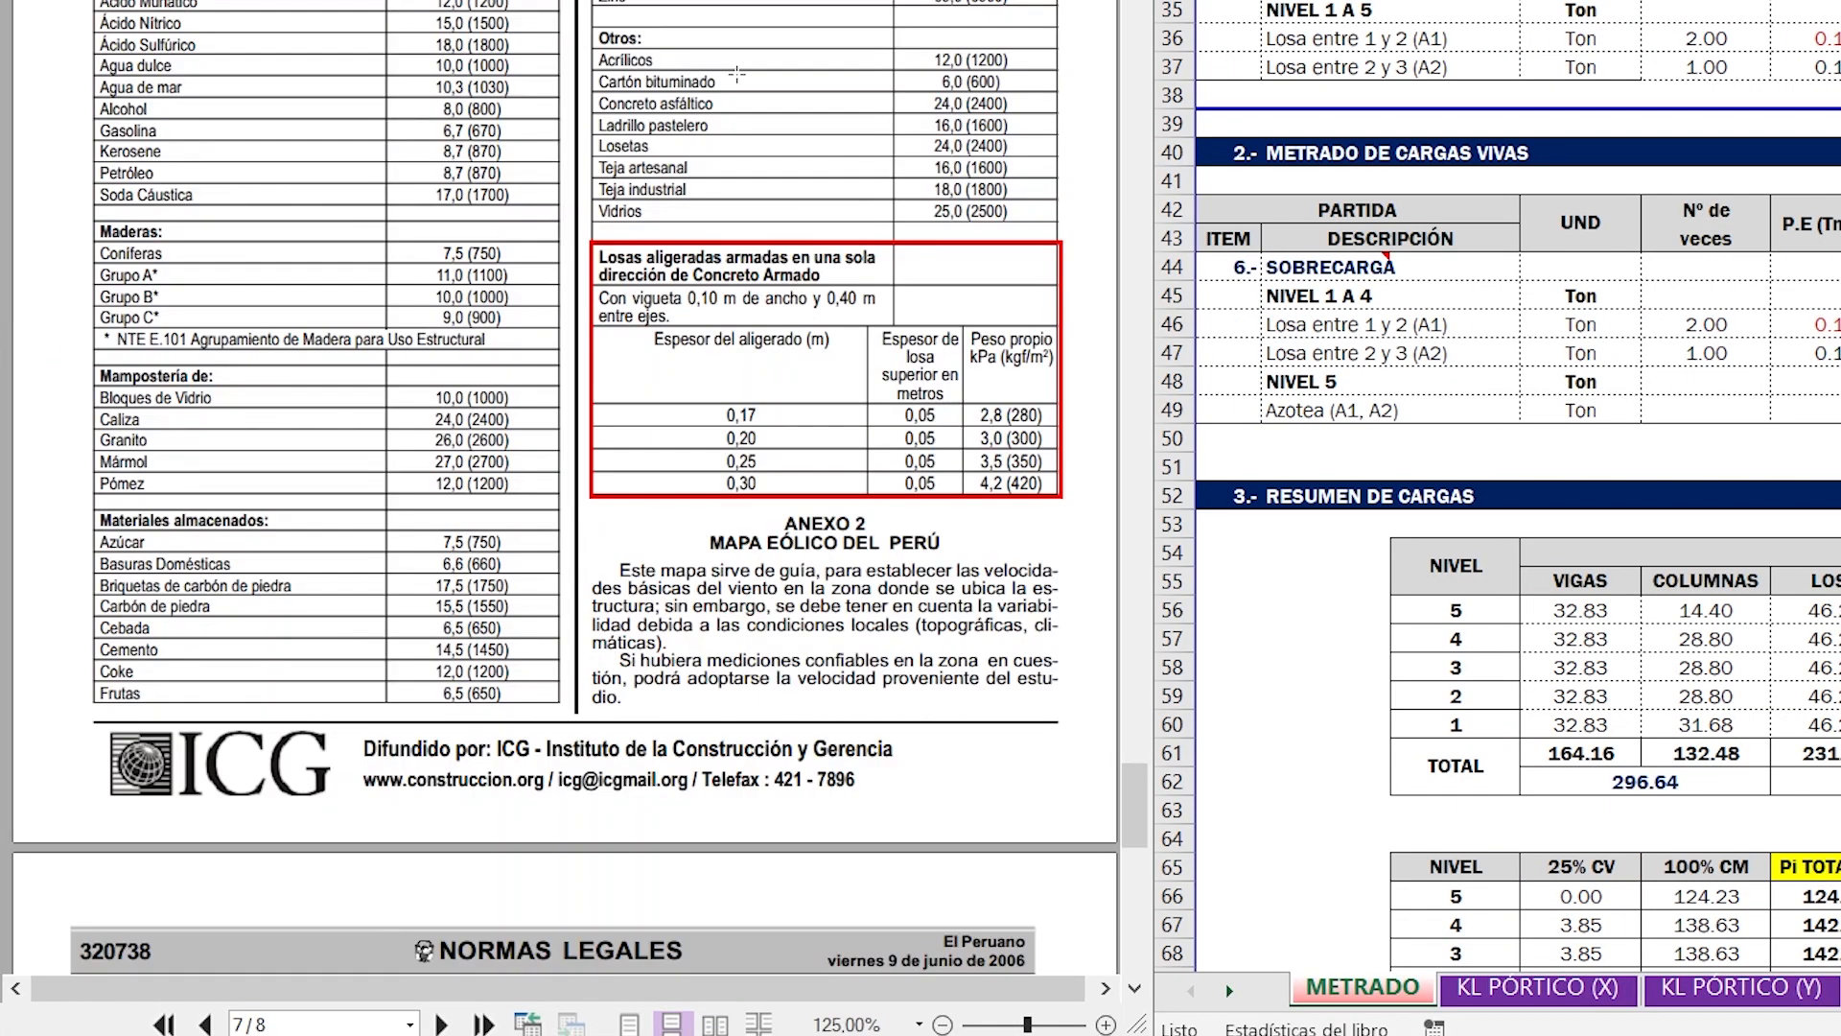
# - Frame the Oficinas rows of the E020 live load table and the 250 kgf/m2 value with red rectangles
pyautogui.scroll(20, 565, 479)
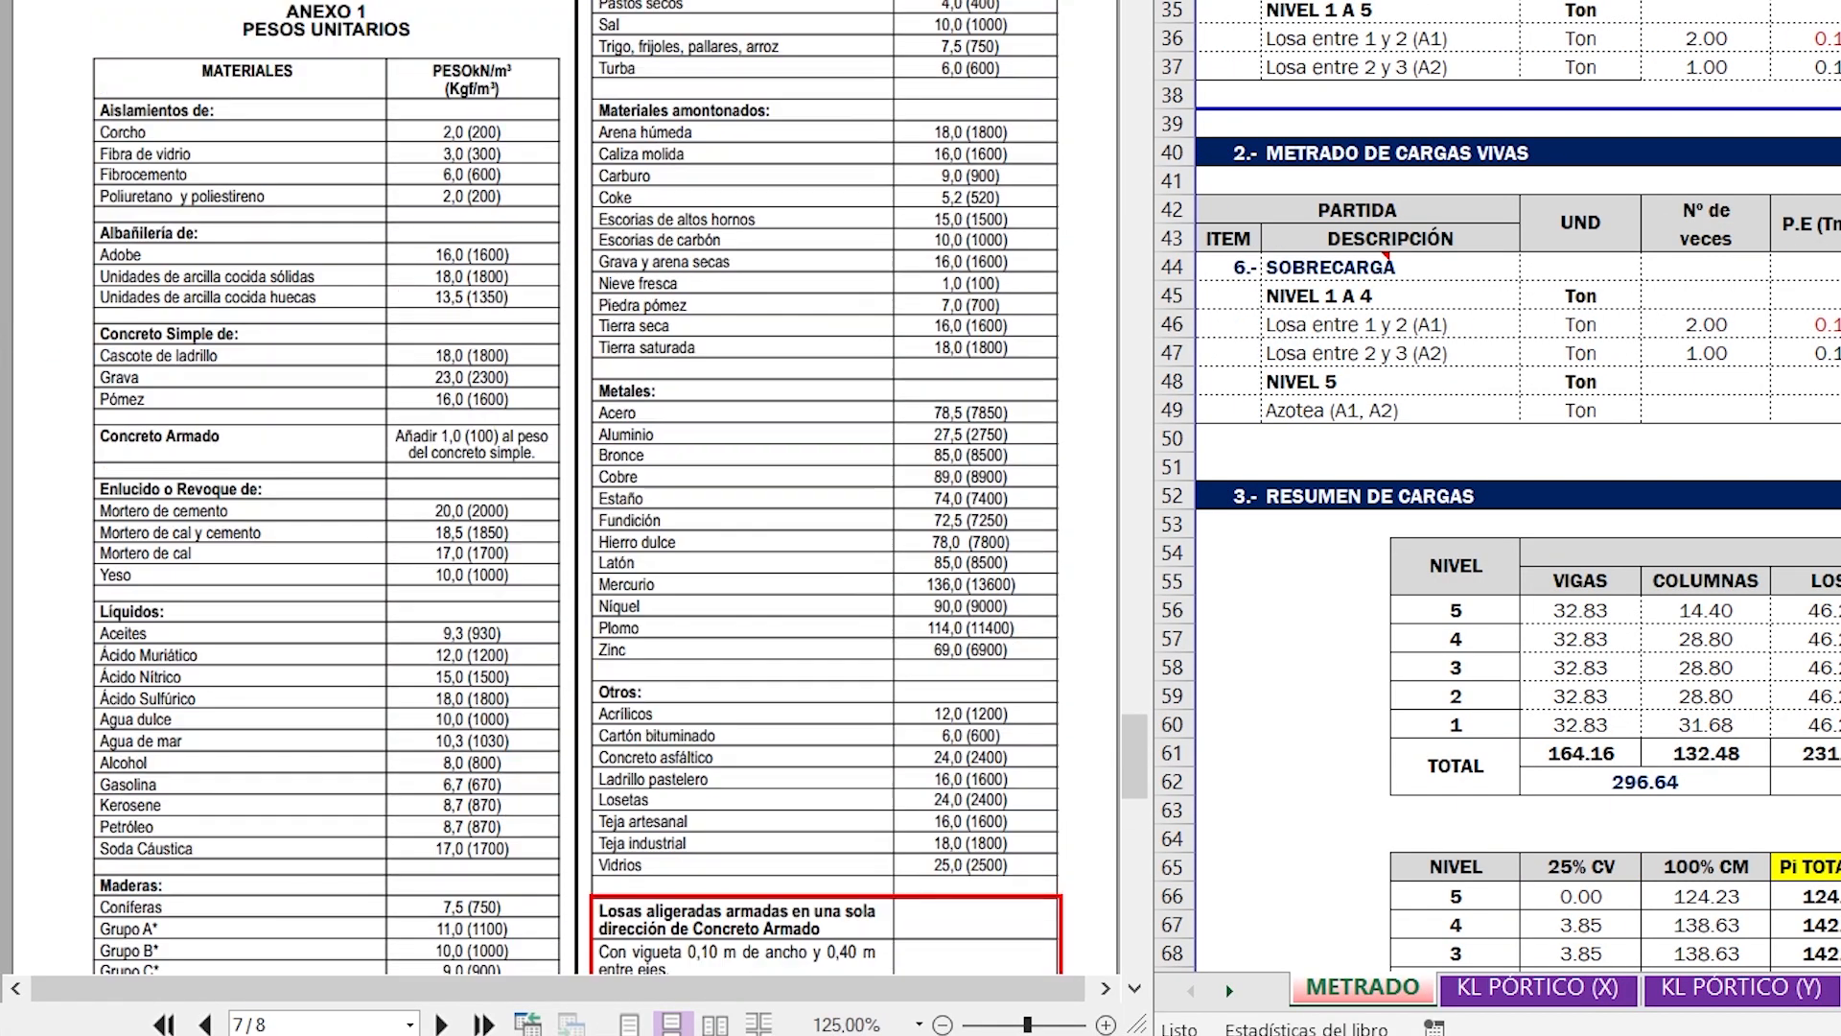
pyautogui.scroll(20, 566, 489)
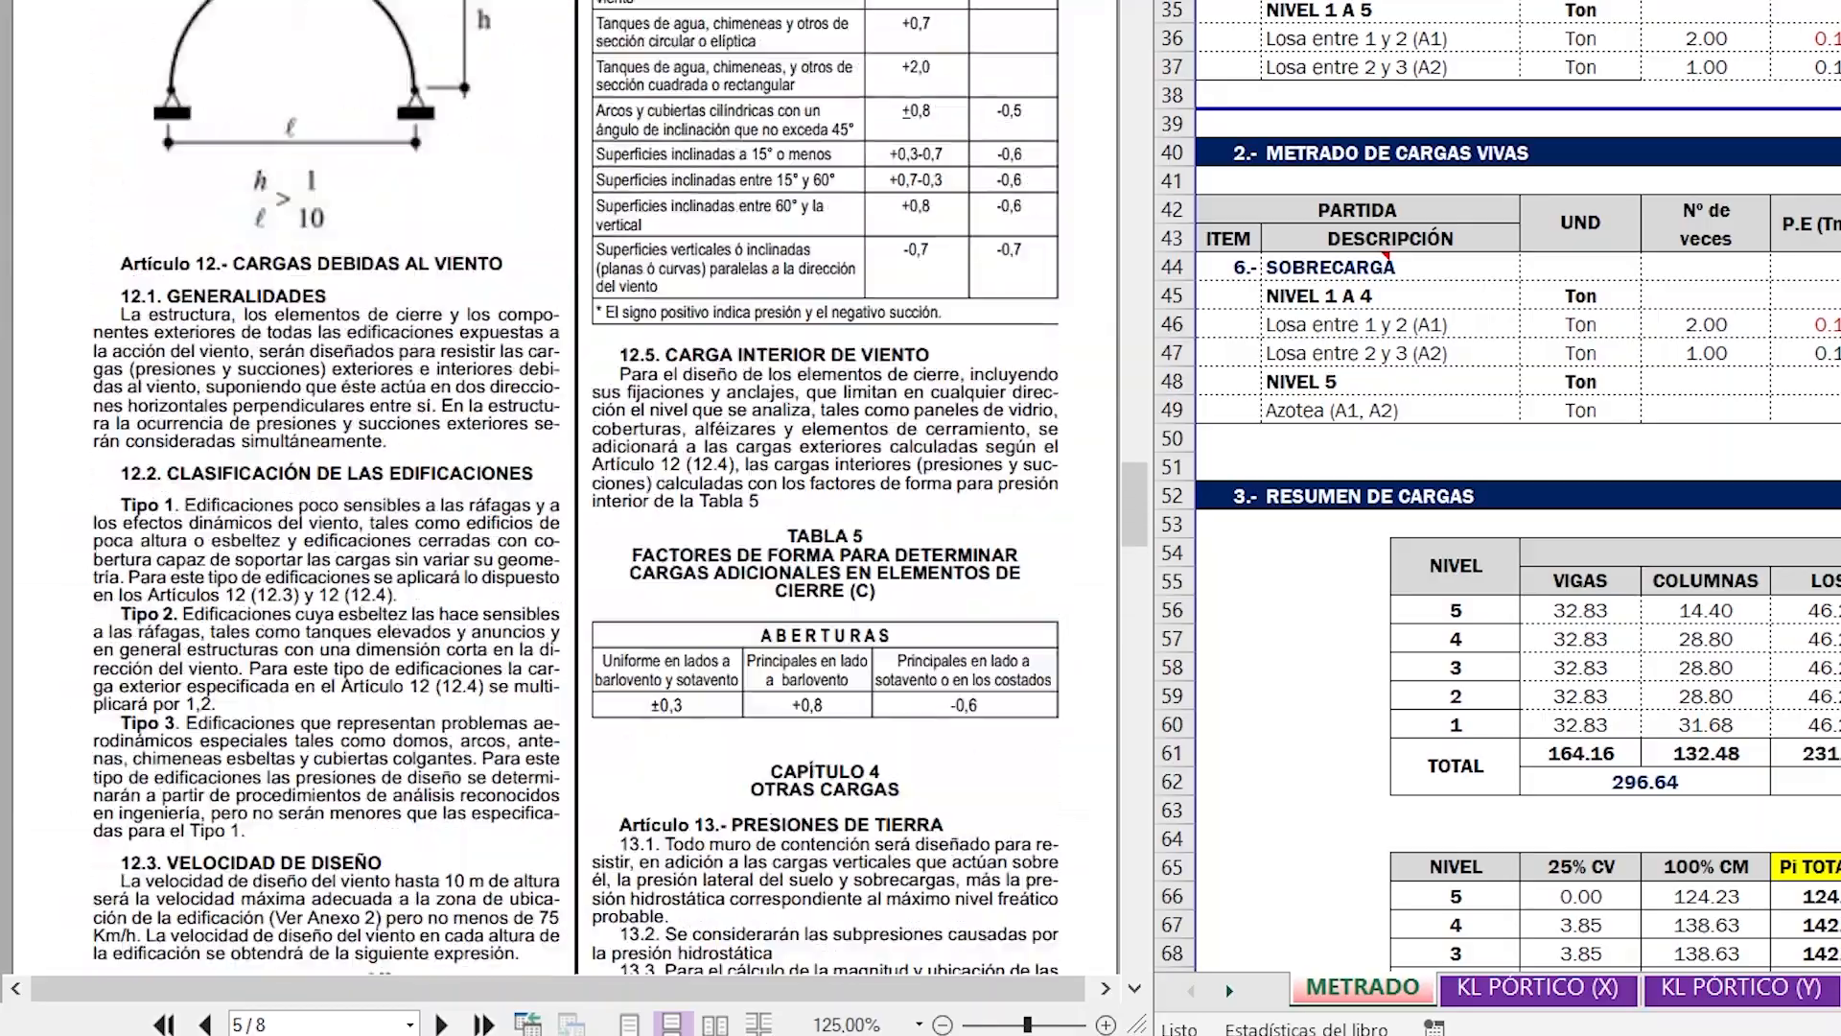
pyautogui.scroll(15, 566, 489)
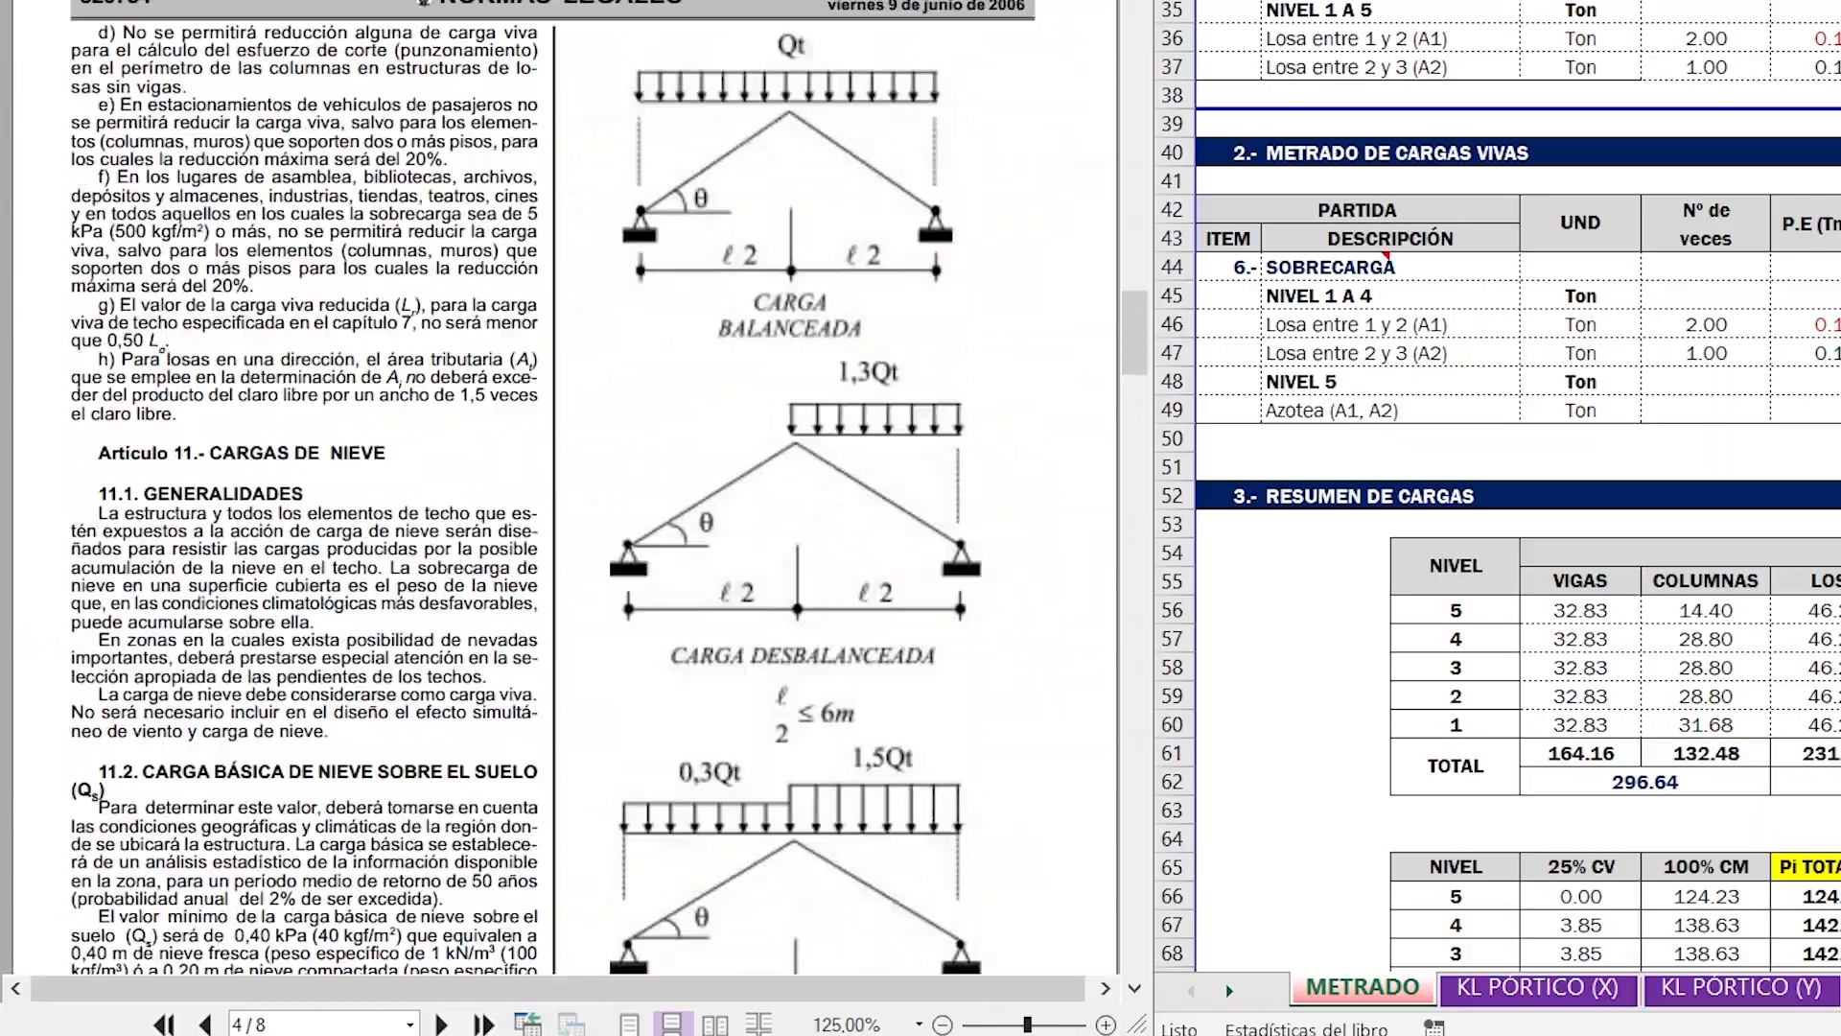
pyautogui.scroll(8, 566, 489)
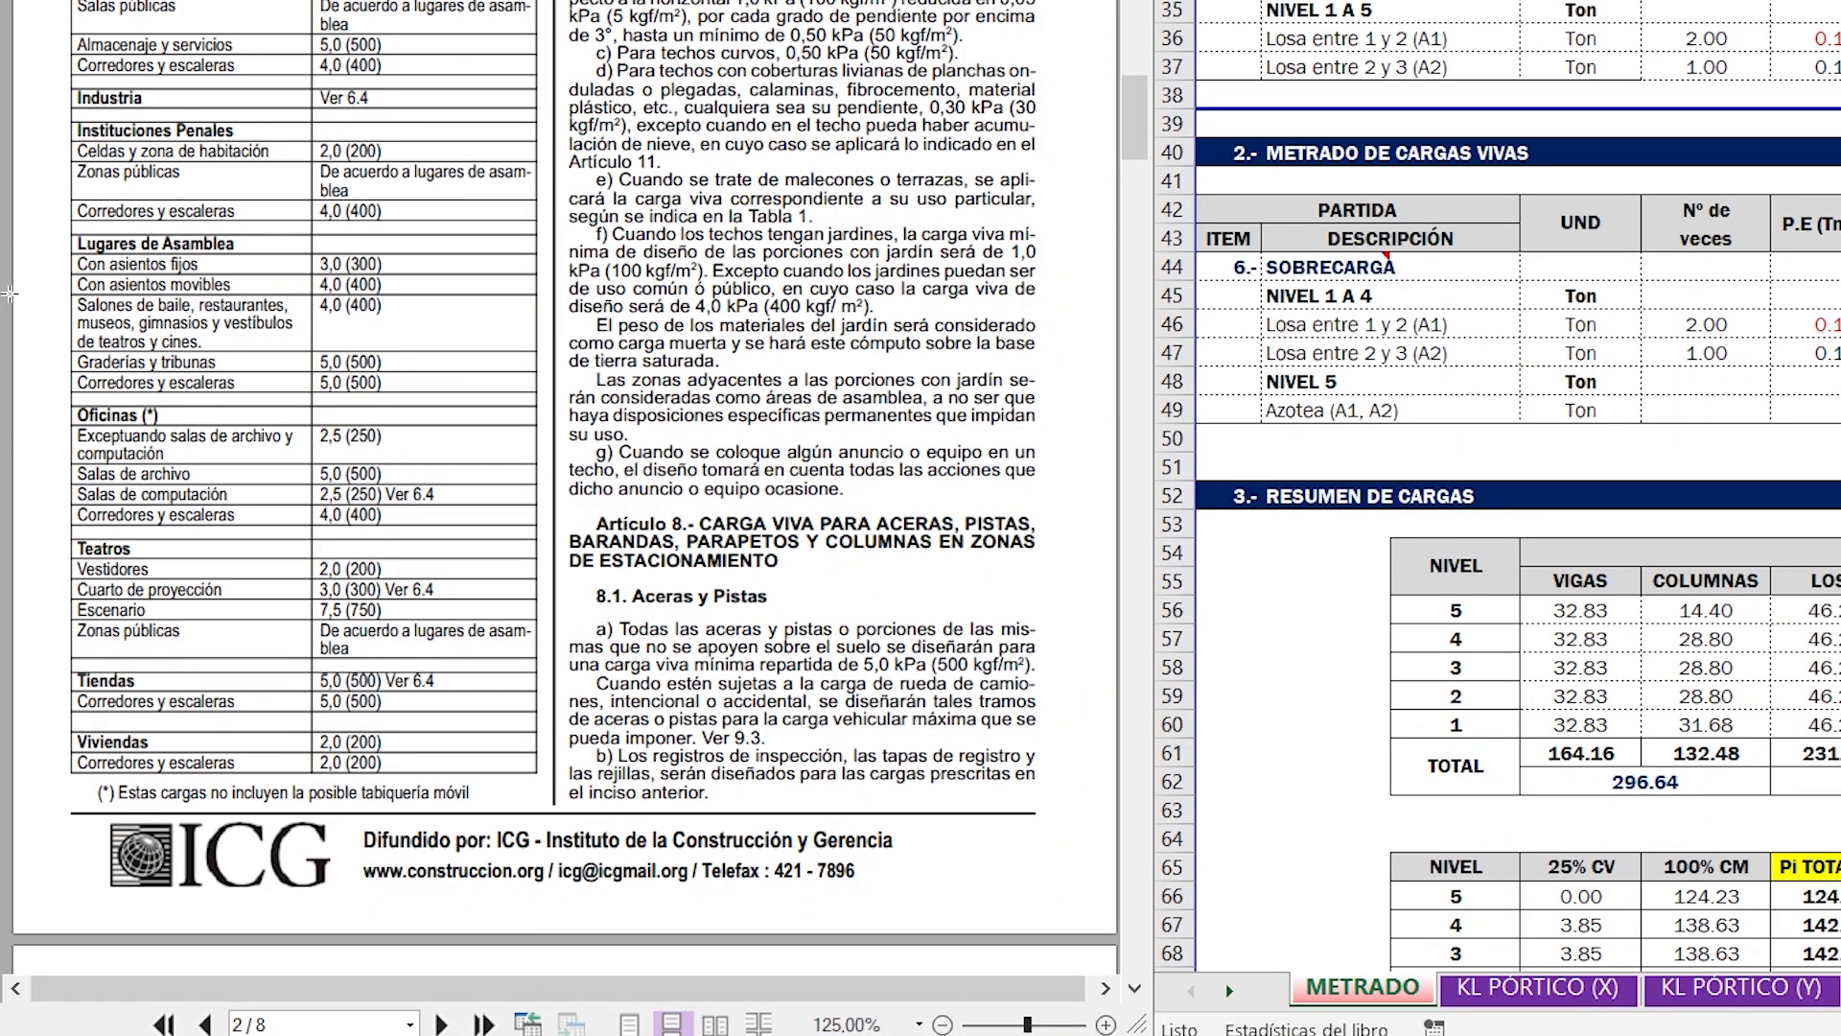
pyautogui.moveTo(69, 404); pyautogui.dragTo(514, 524)
pyautogui.moveTo(514, 724); pyautogui.dragTo(538, 730)
pyautogui.moveTo(537, 730); pyautogui.dragTo(540, 725)
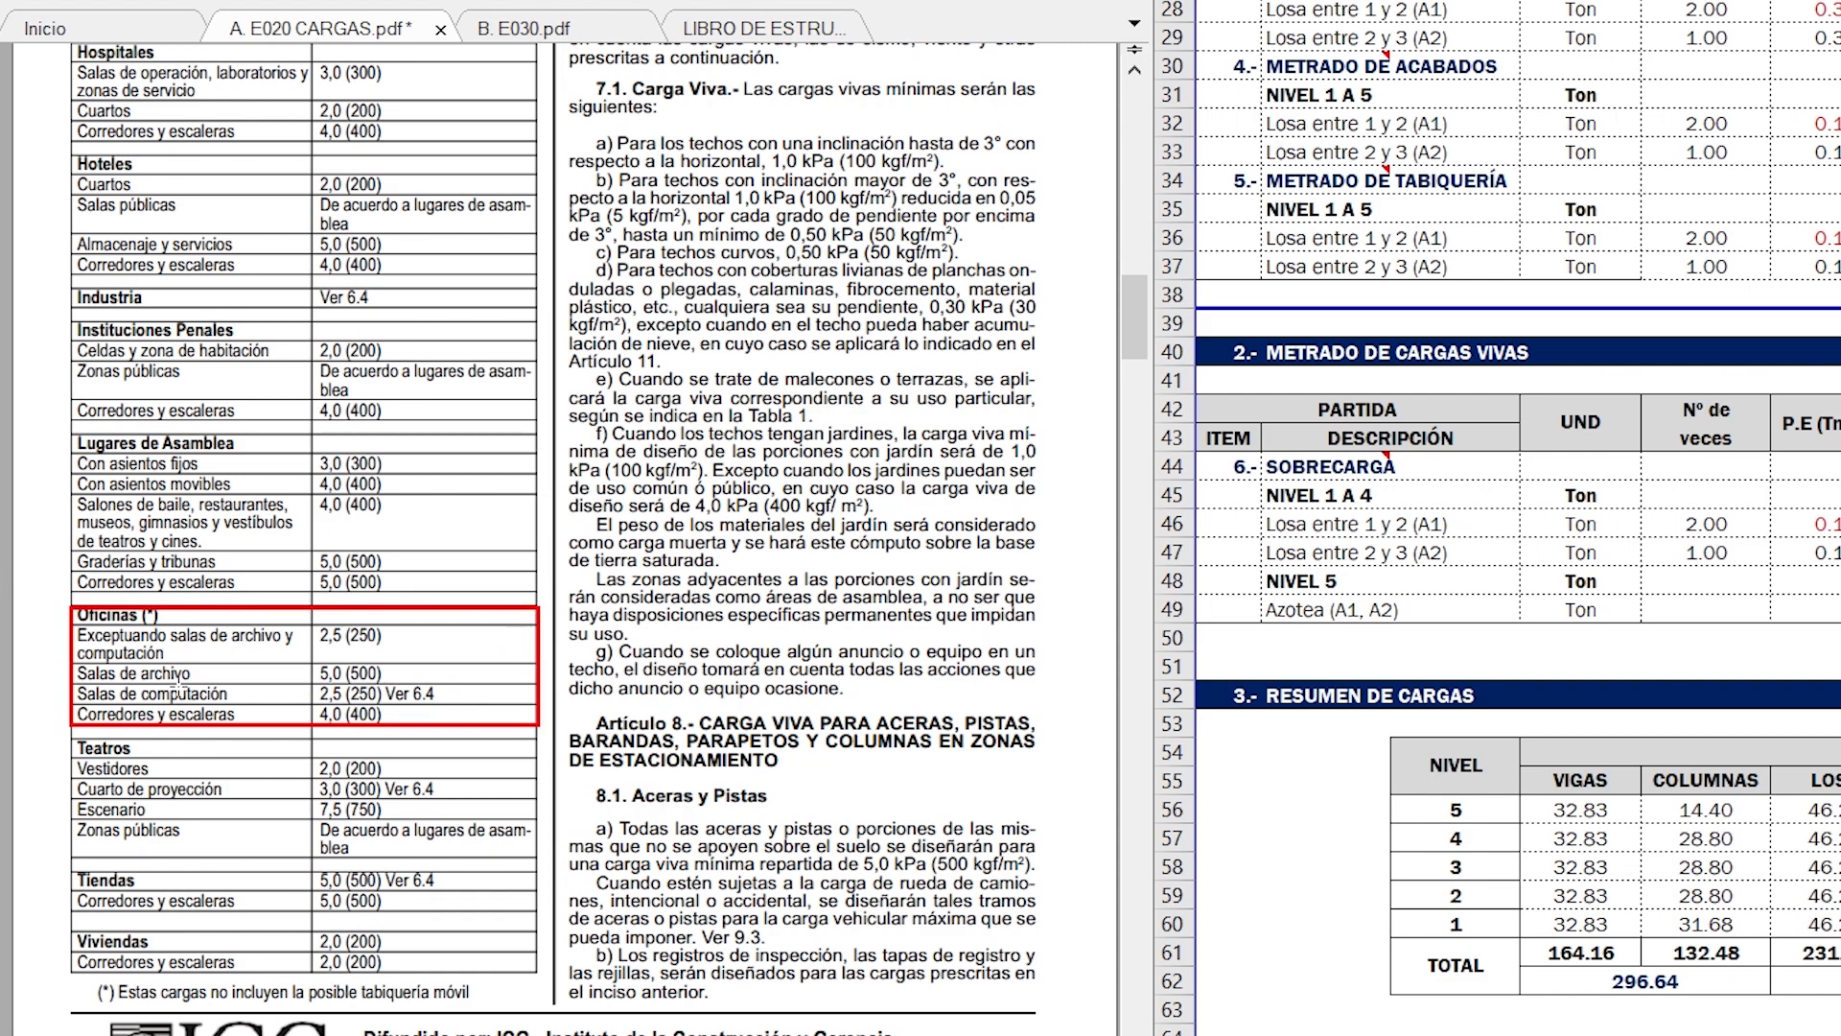
pyautogui.moveTo(341, 657); pyautogui.dragTo(404, 621)
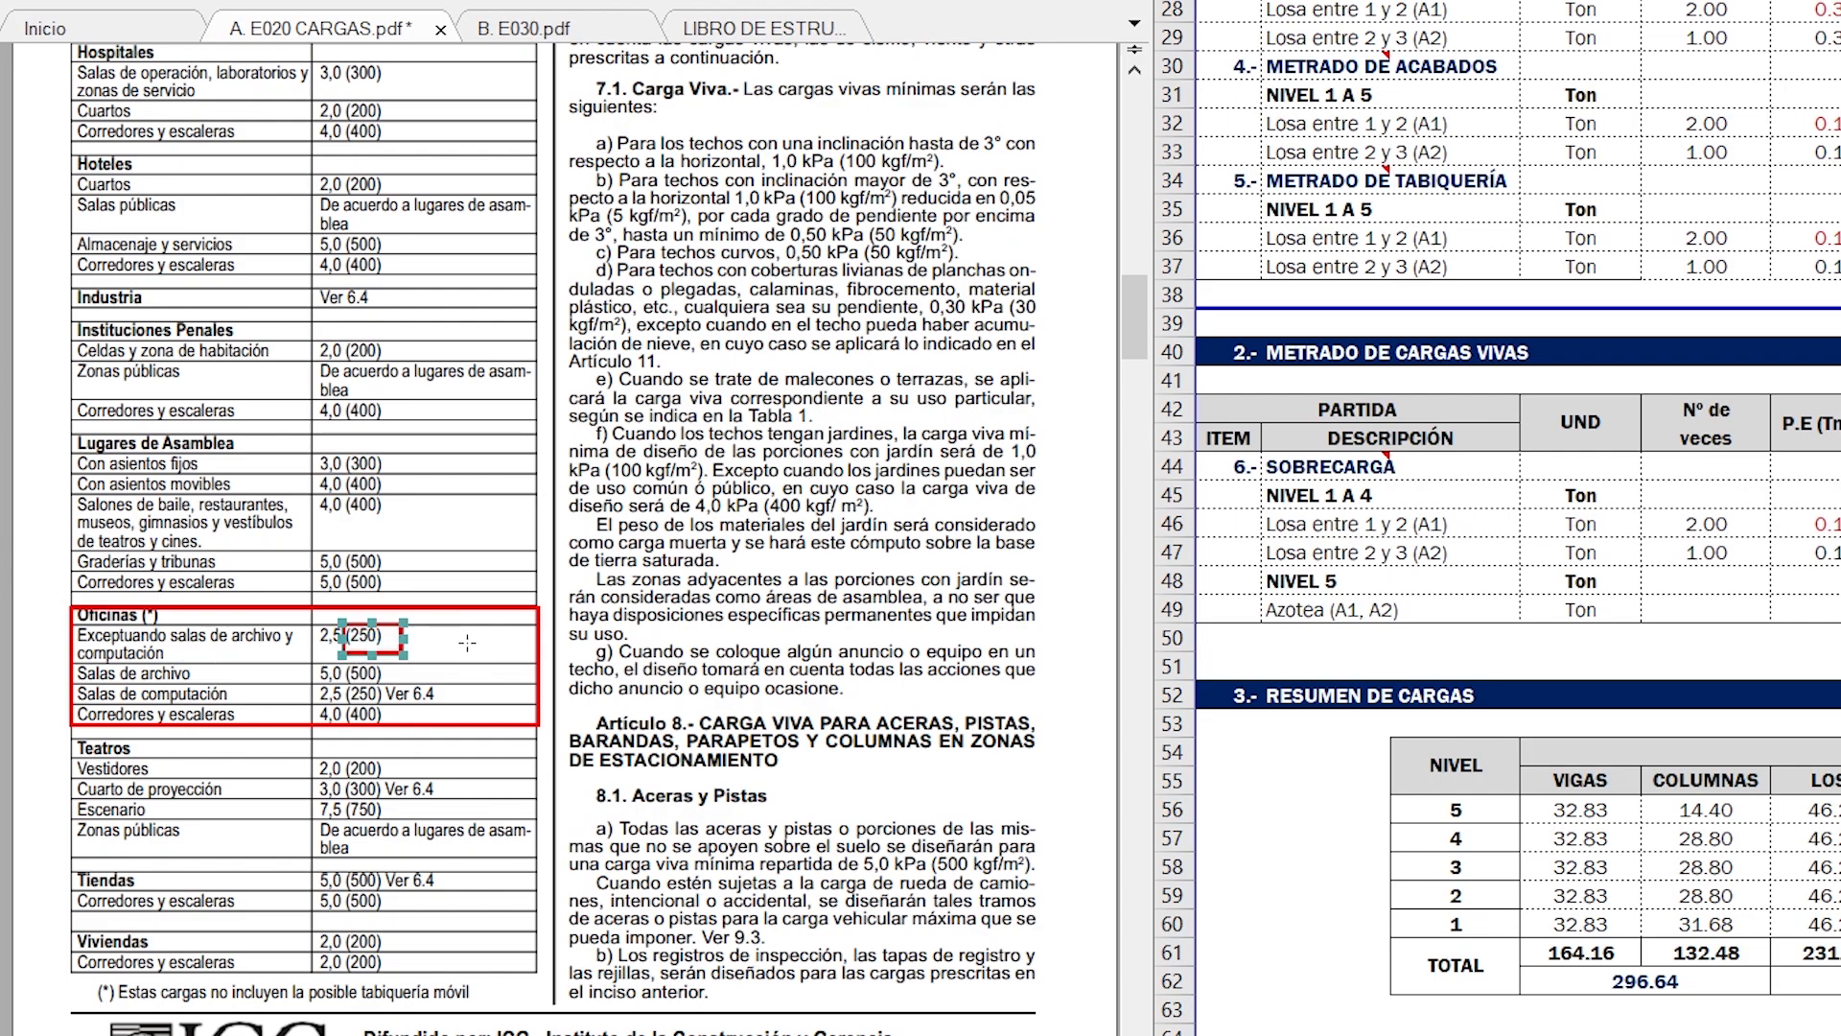
pyautogui.scroll(10, 412, 614)
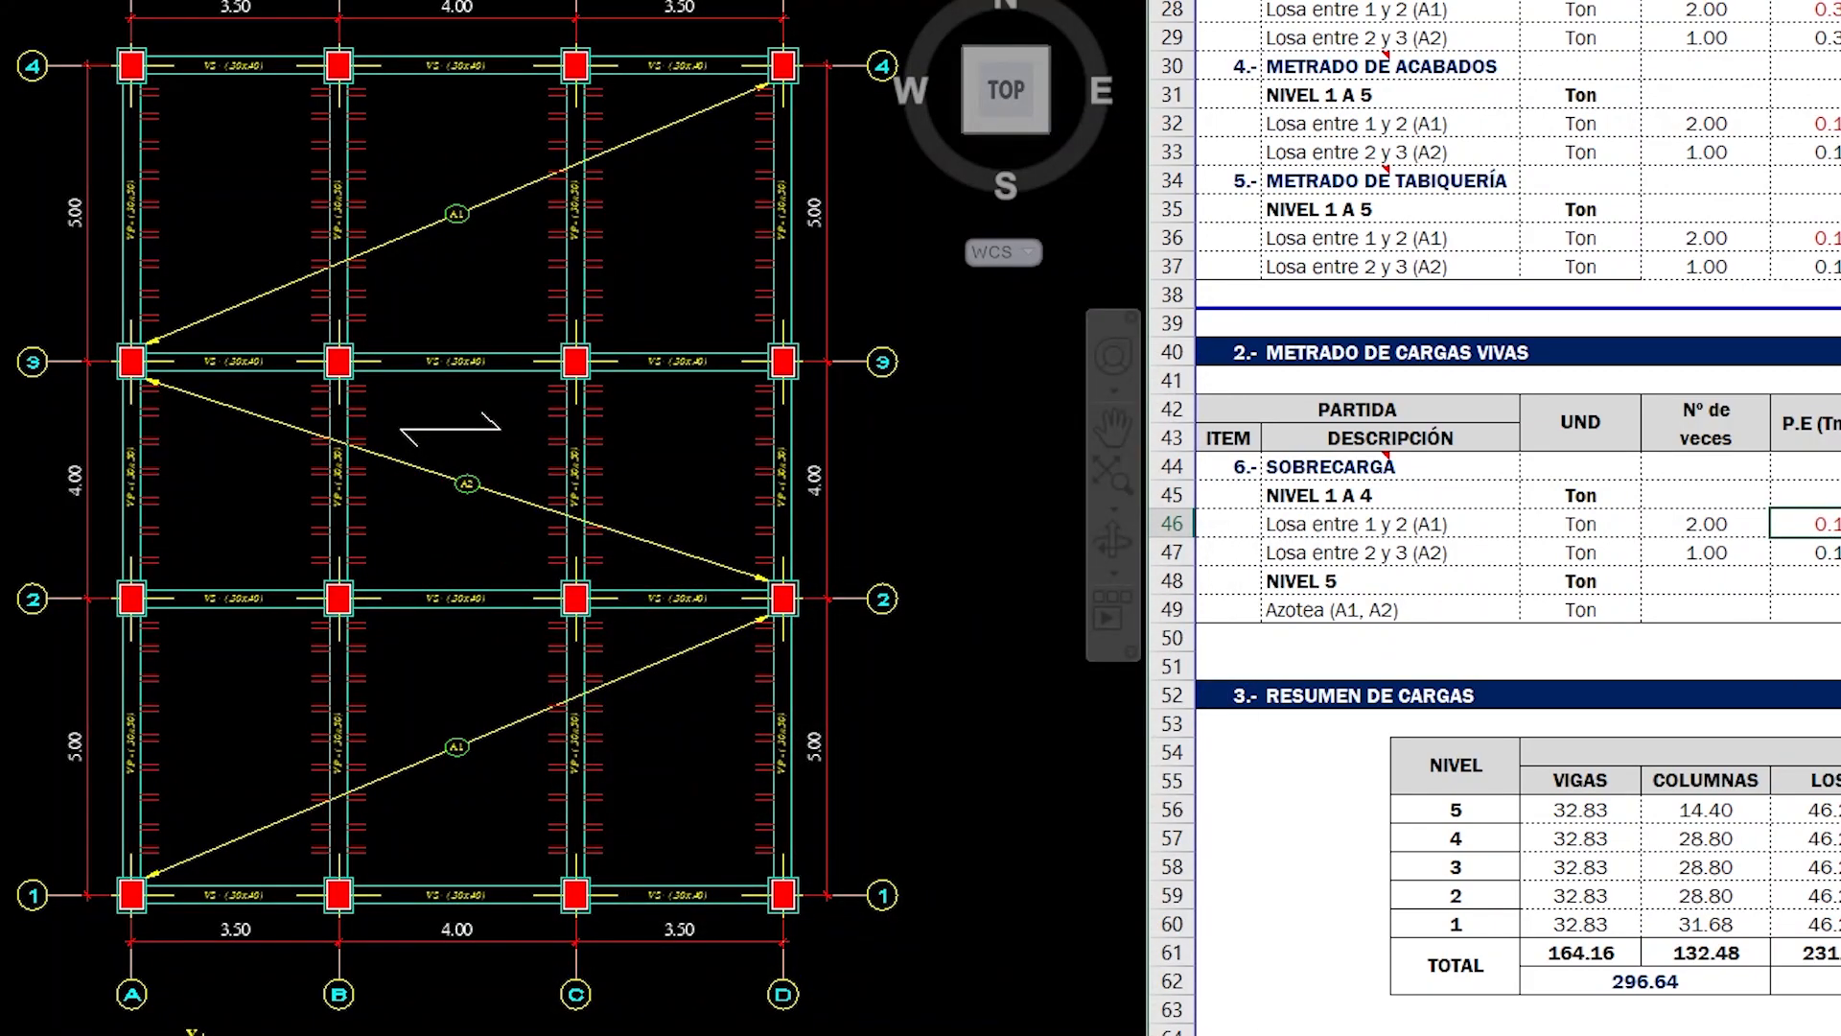
# - Set the SOBRECARGA P.E of Losa entre 1 y 2 (A1) to 0.25 in the Excel sheet
pyautogui.write('0.25')
pyautogui.press('Return')
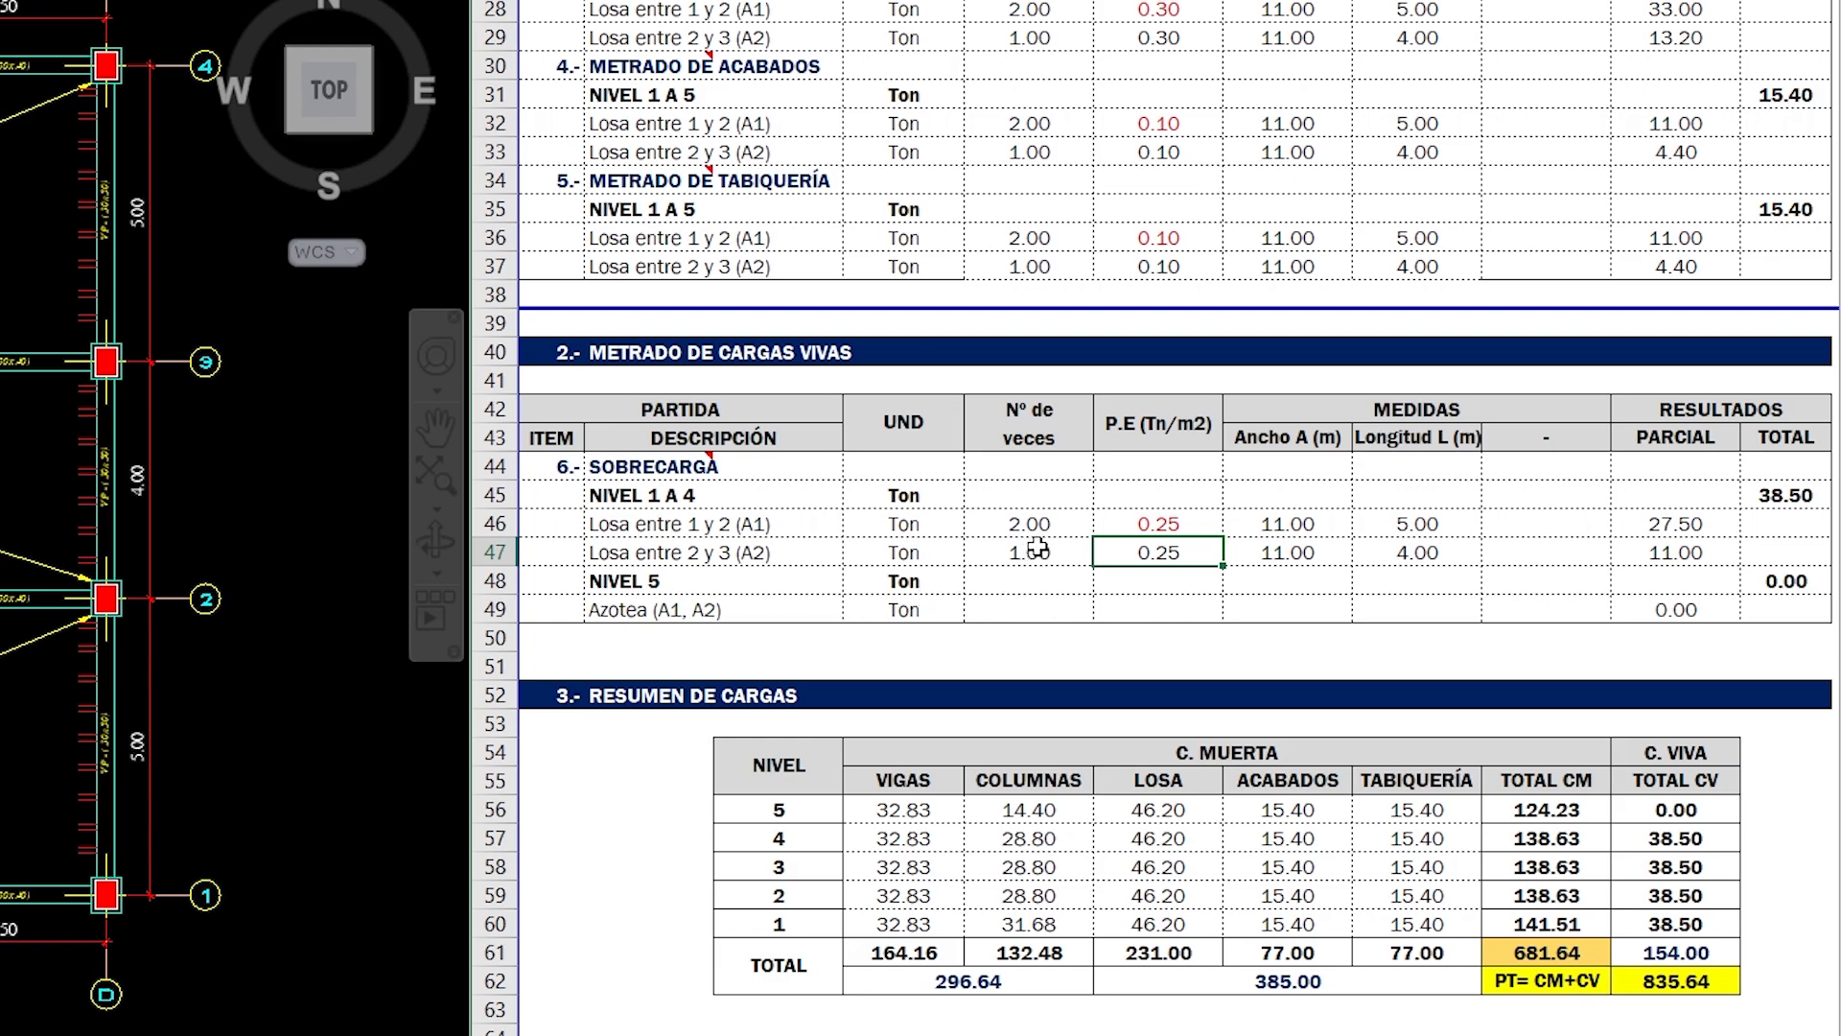
# - Enter 1.00 as Nº de veces for Azotea (A1, A2) and show the PÓRTICOS EN LA DIRECCIÓN "X" elevation in the CAD drawing
pyautogui.click(1045, 607)
pyautogui.write('1')
pyautogui.press('Tab')
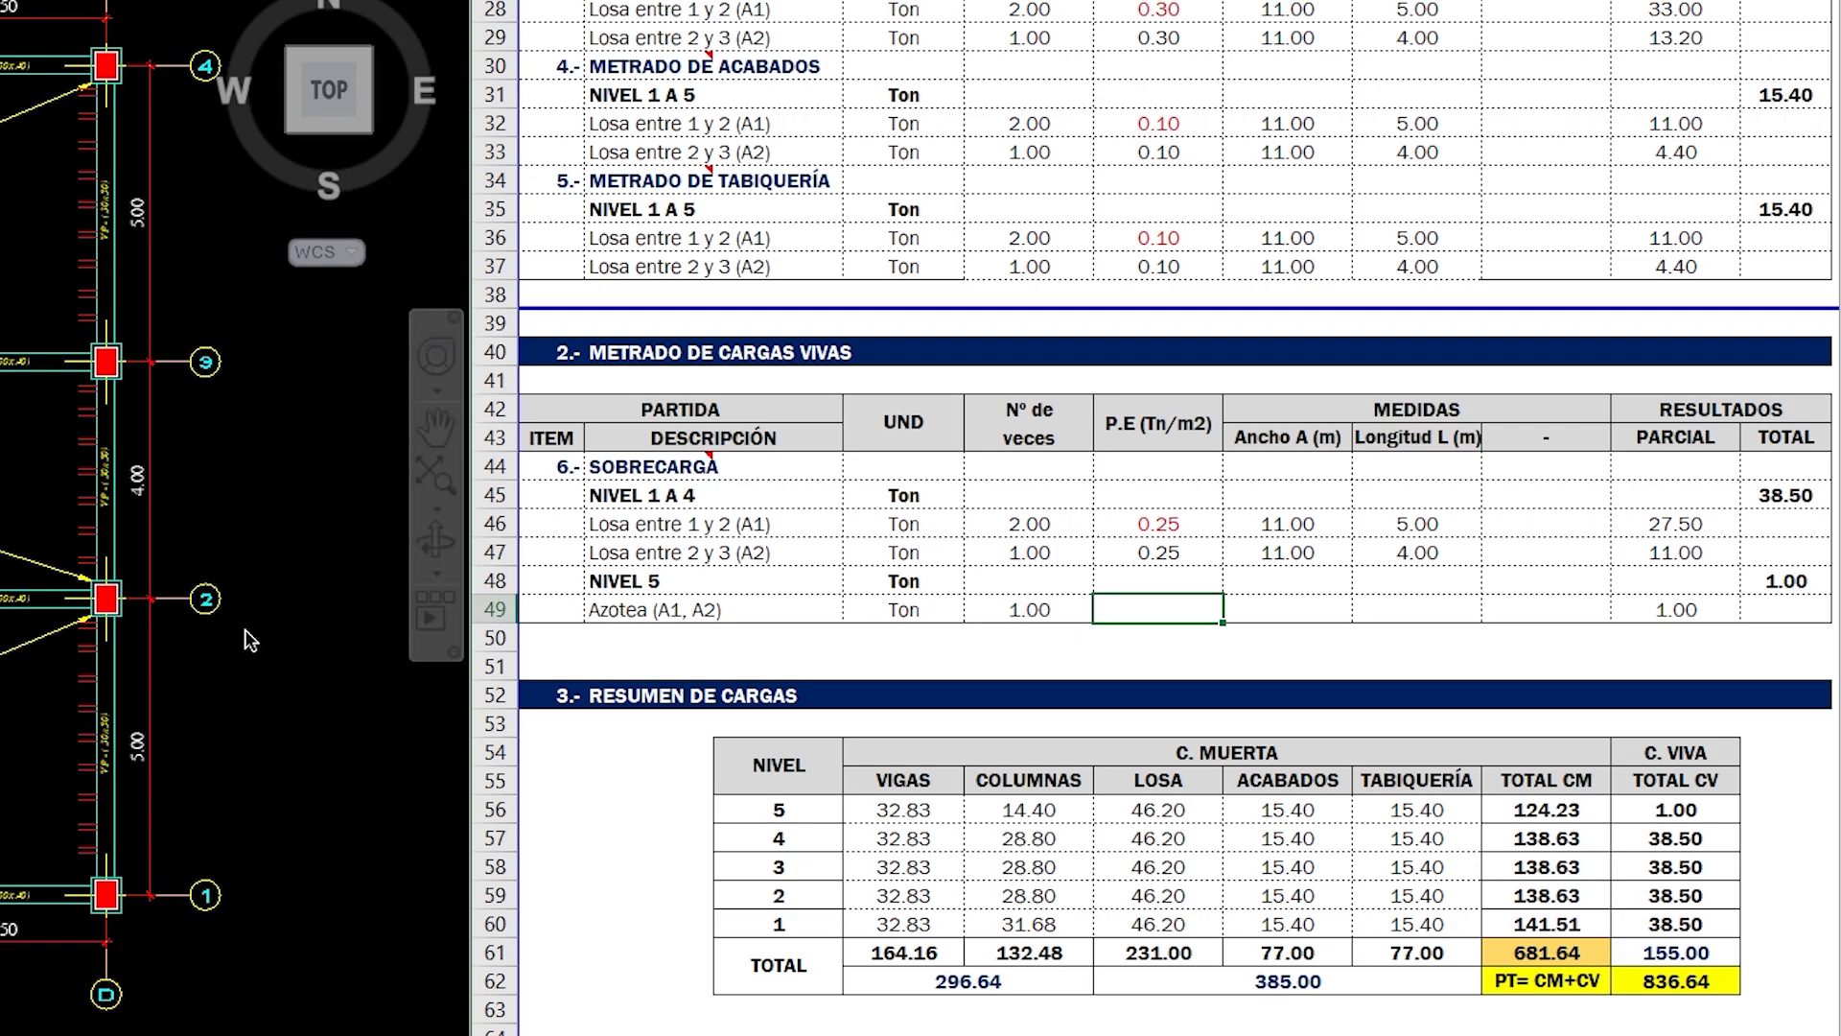
pyautogui.click(287, 725)
pyautogui.moveTo(253, 715); pyautogui.dragTo(0, 743, button='middle')
pyautogui.scroll(-2, 0, 611)
pyautogui.moveTo(0, 612); pyautogui.dragTo(0, 590, button='middle')
pyautogui.scroll(2, 0, 642)
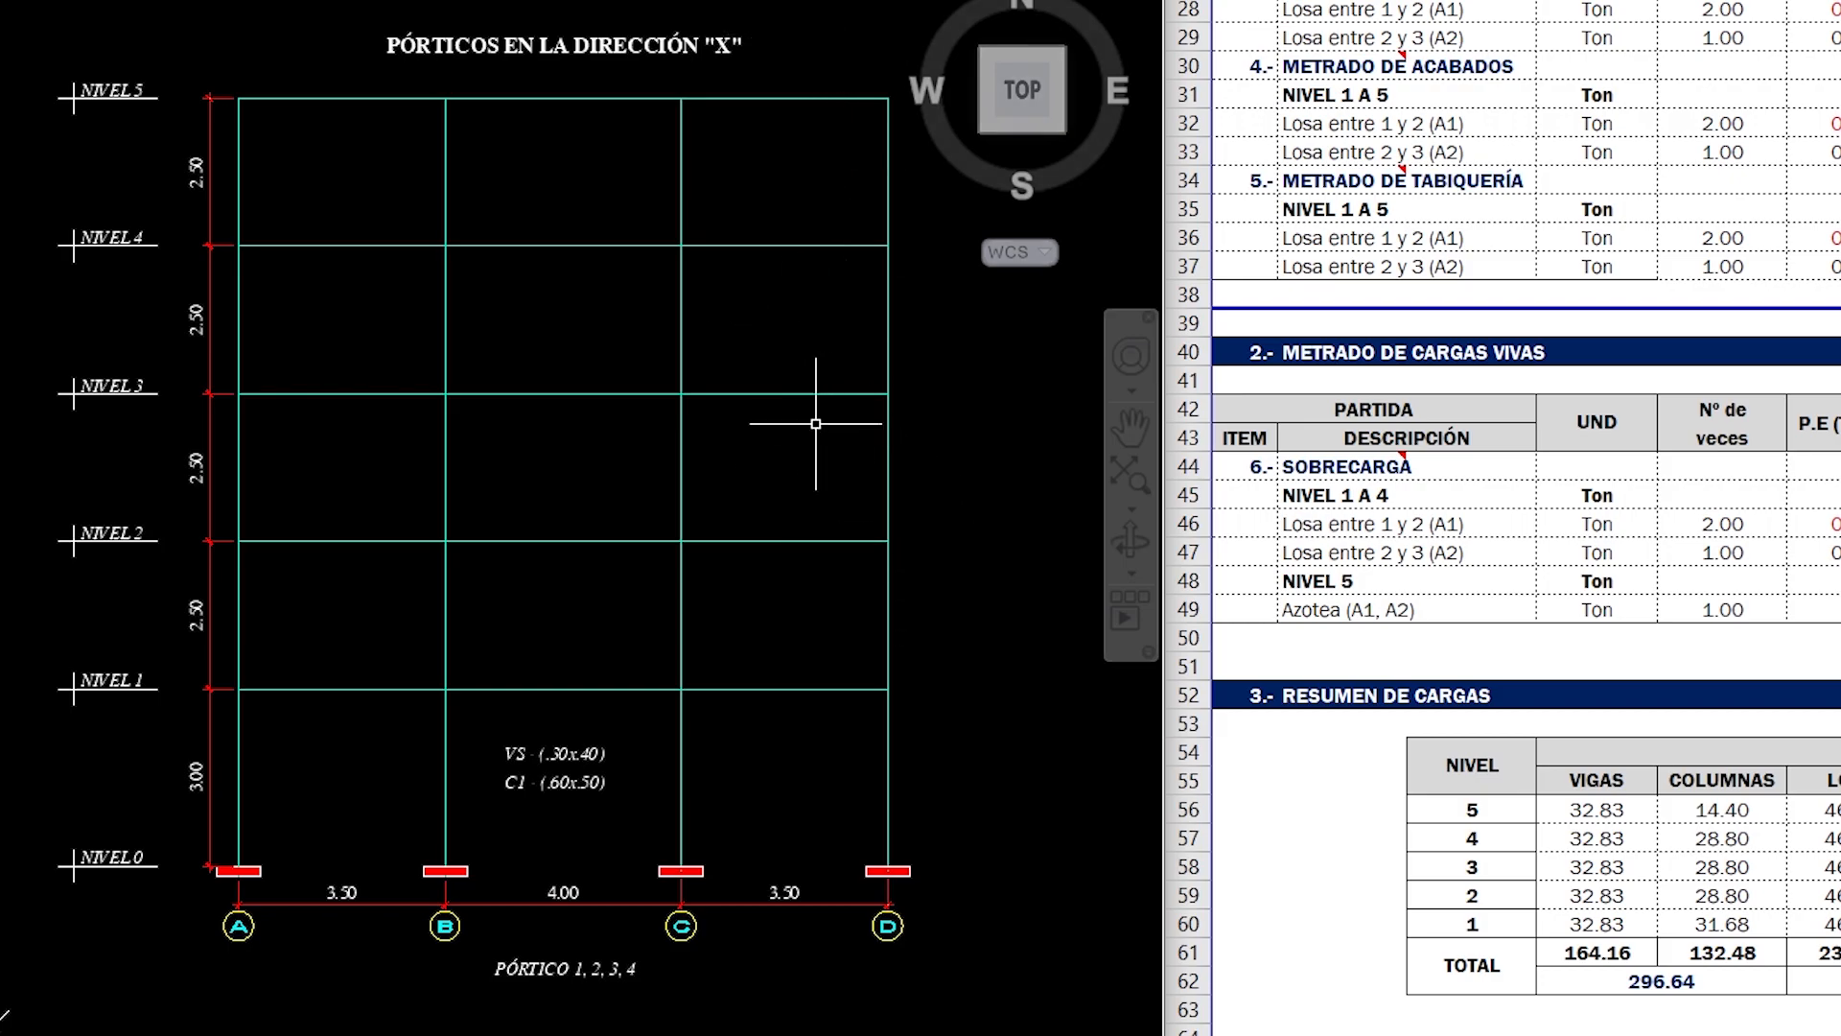
# - Enter P.E 0.15 and Ancho A 11.00 for Azotea (A1, A2) under NIVEL 5
pyautogui.click(1812, 608)
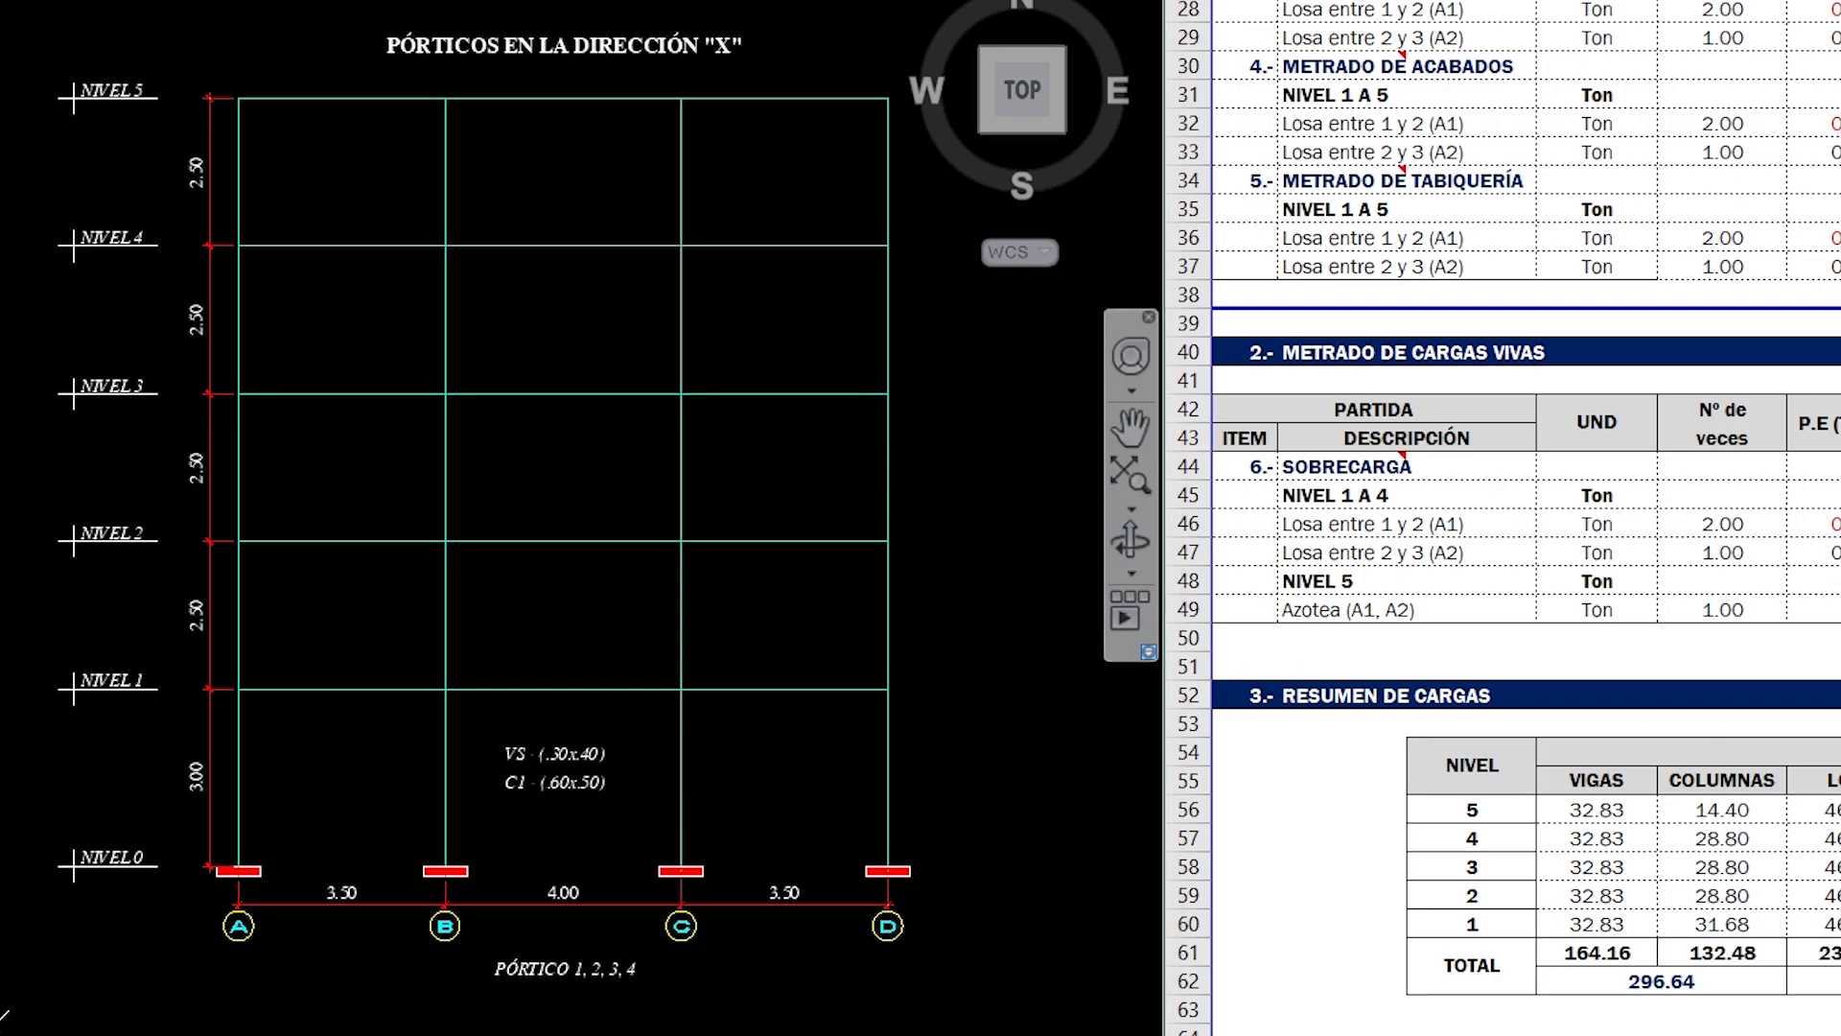
pyautogui.write('0.15')
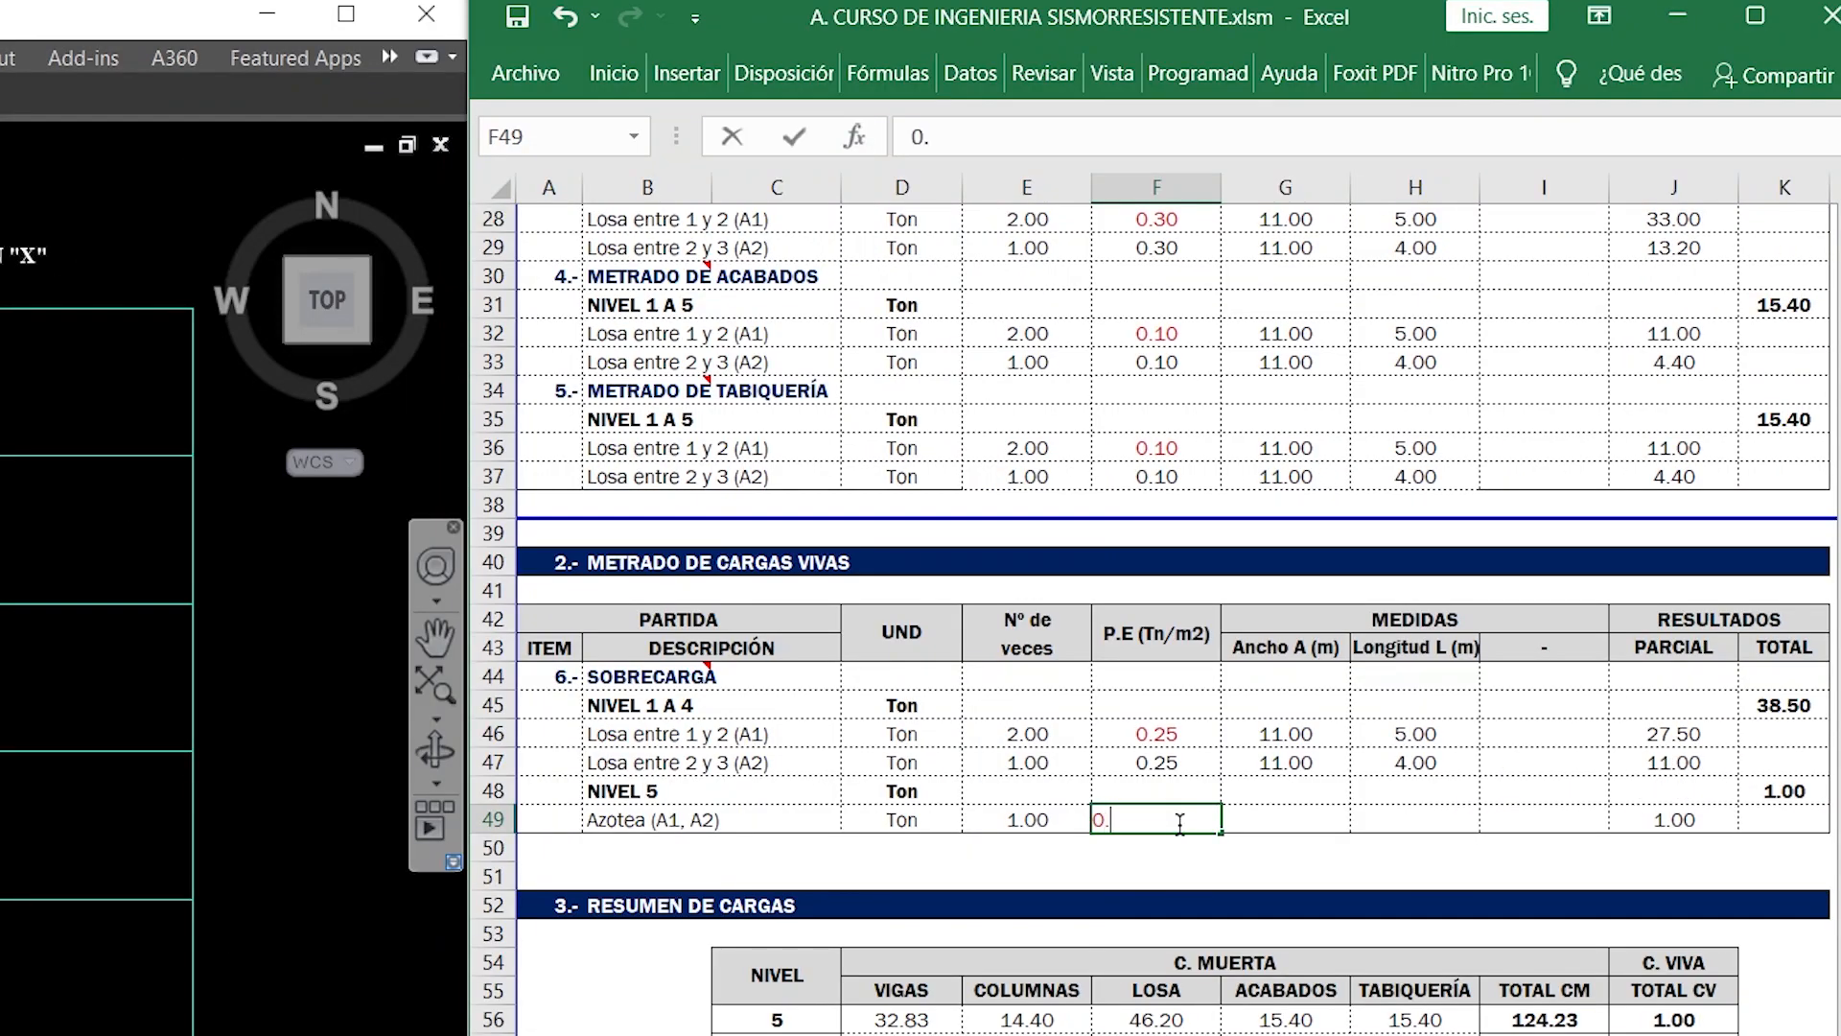
pyautogui.press('Tab')
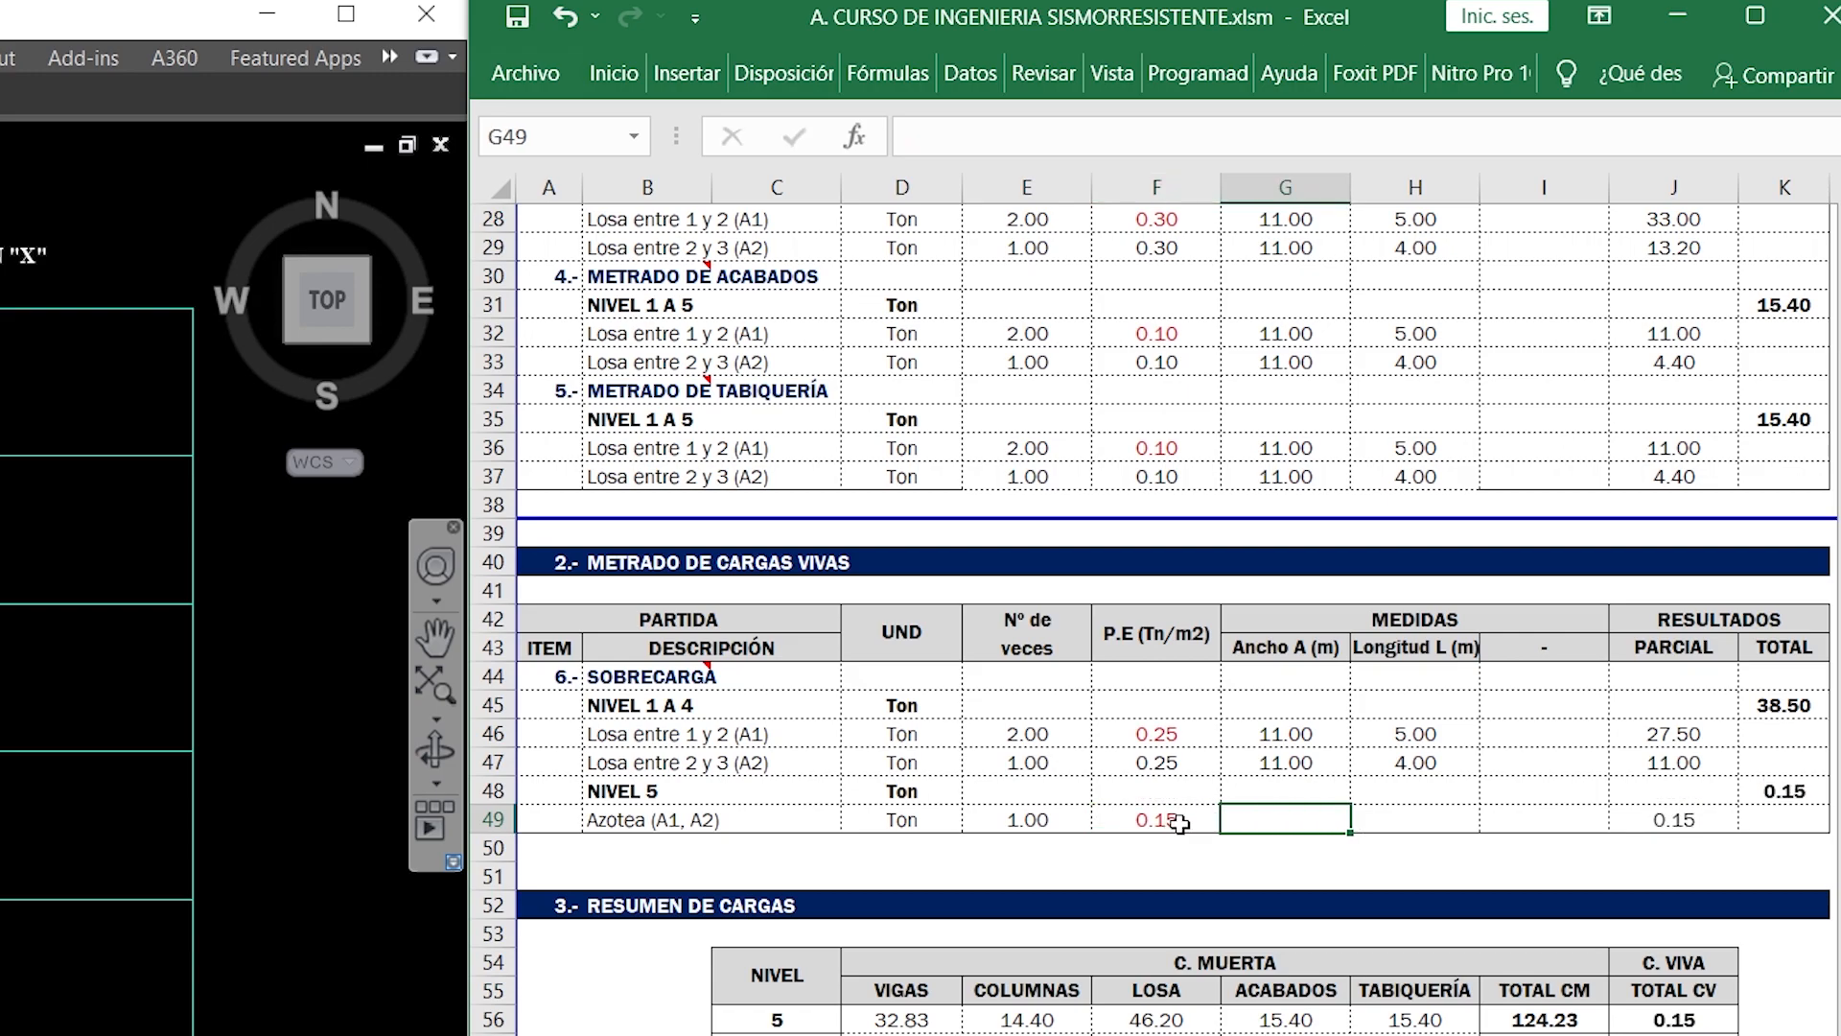
pyautogui.write('11')
pyautogui.press('Tab')
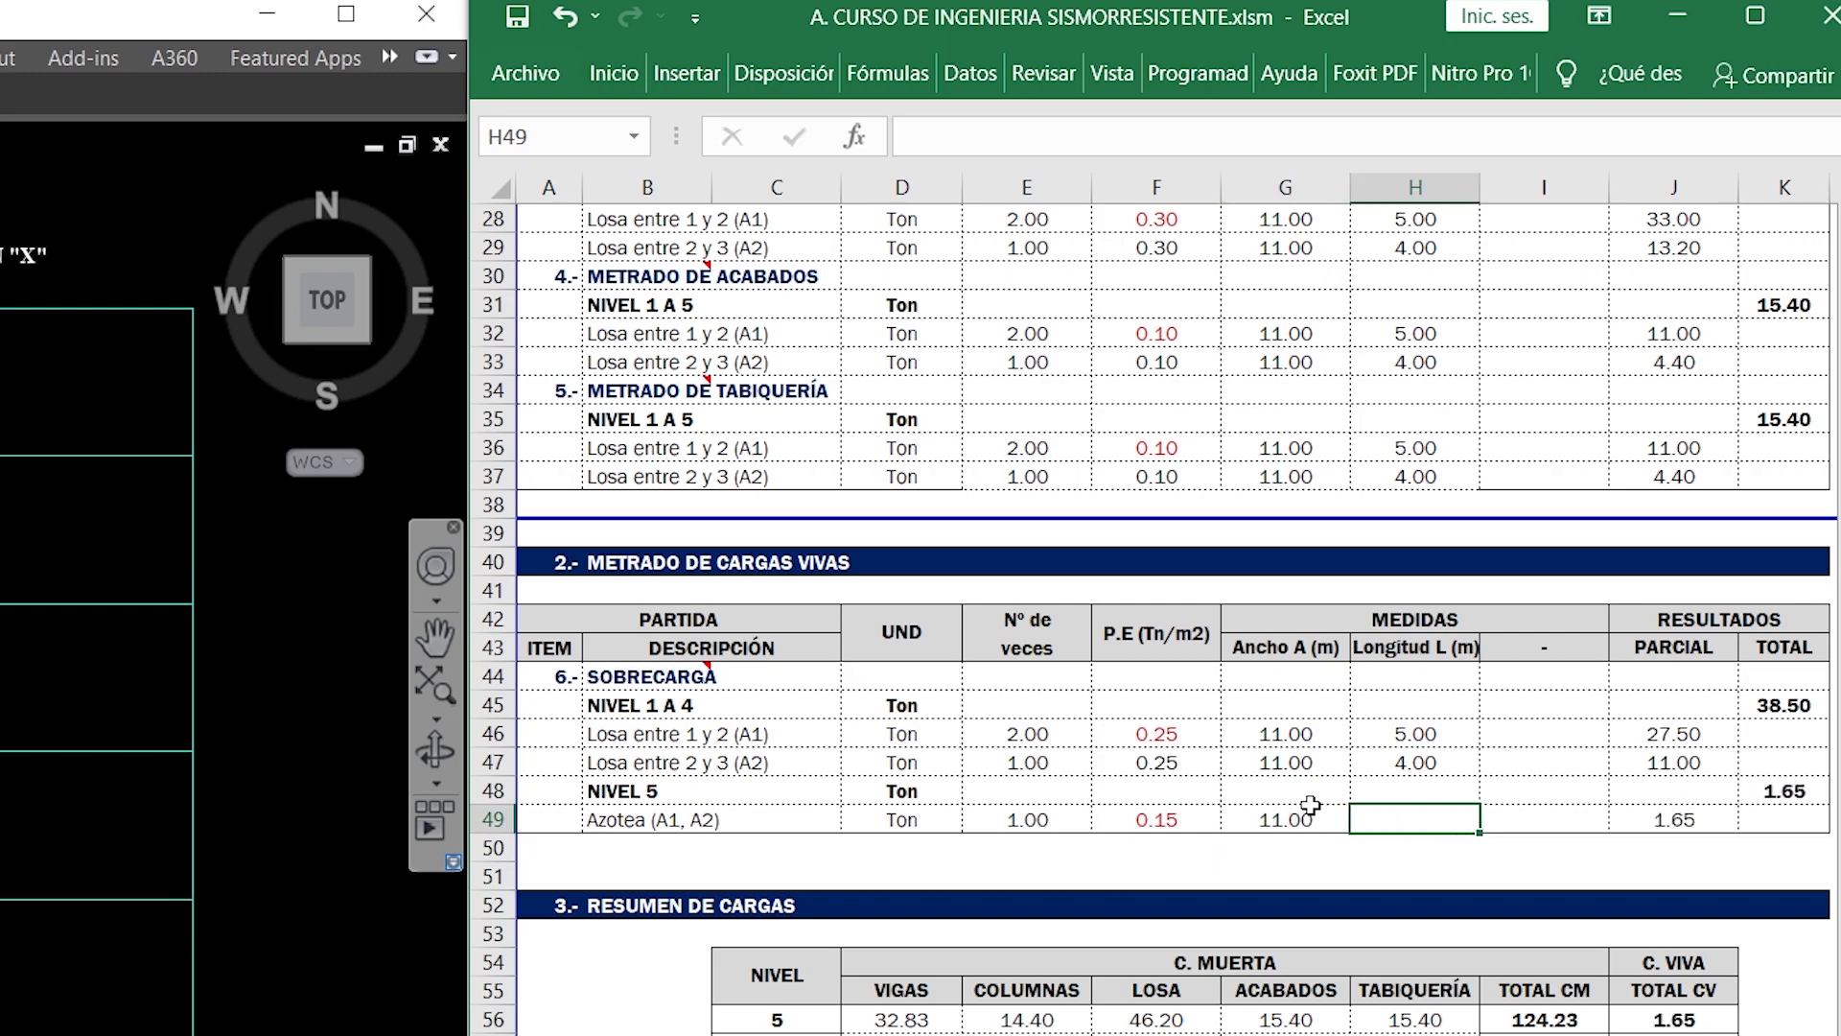
# - Check the building length on the floor plan and enter Longitud L 14.00 for Azotea (A1, A2) under NIVEL 5
pyautogui.scroll(-6, 111, 848)
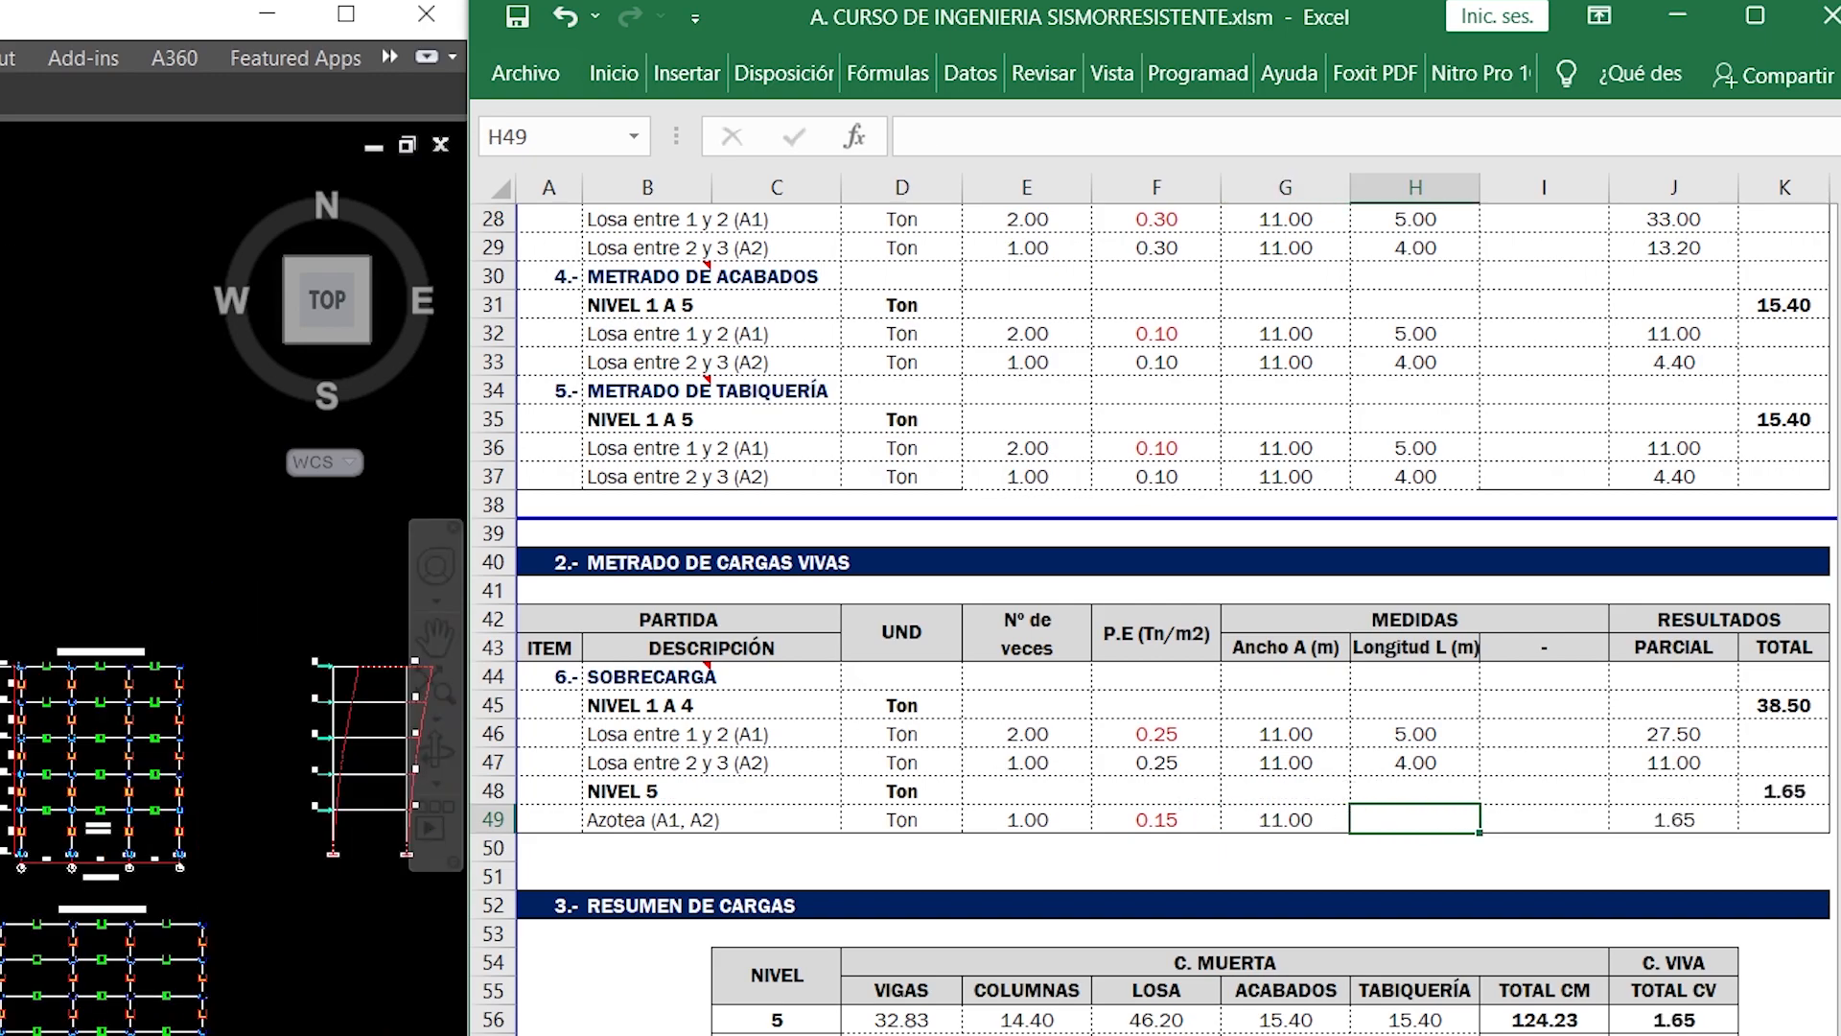
pyautogui.click(112, 848)
pyautogui.scroll(8, 187, 878)
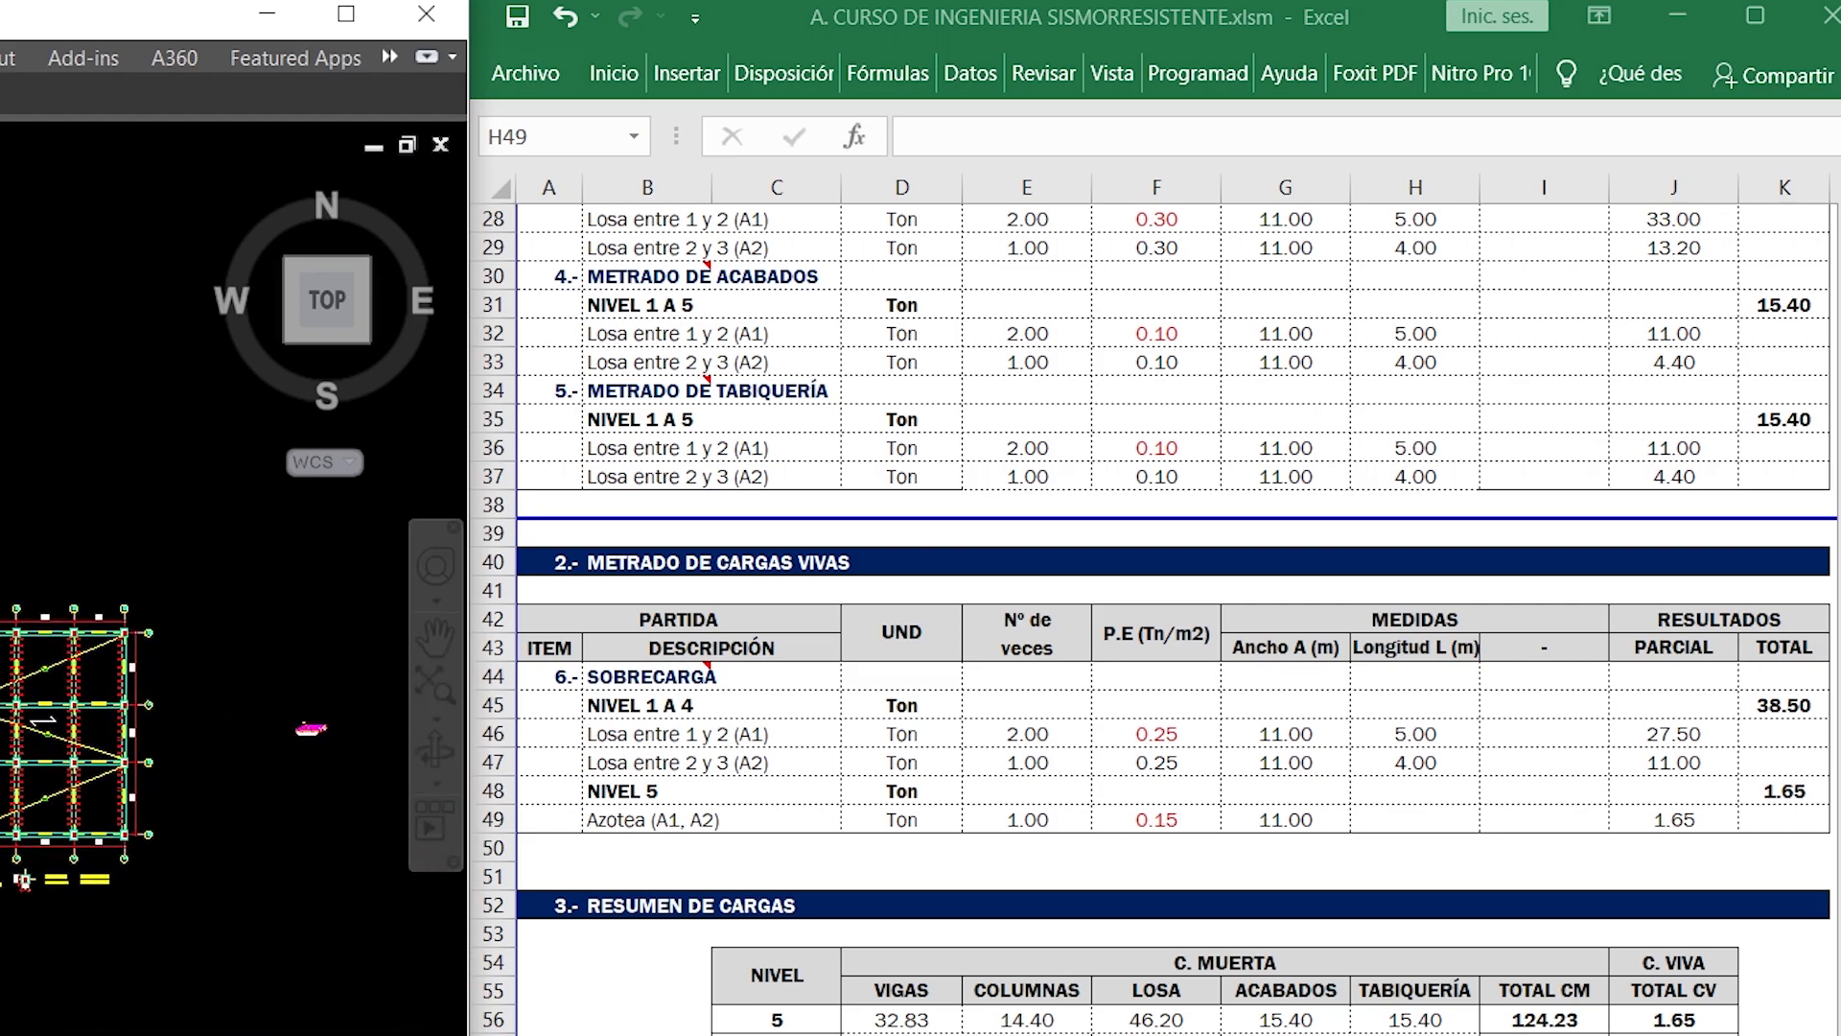
pyautogui.scroll(2, 187, 878)
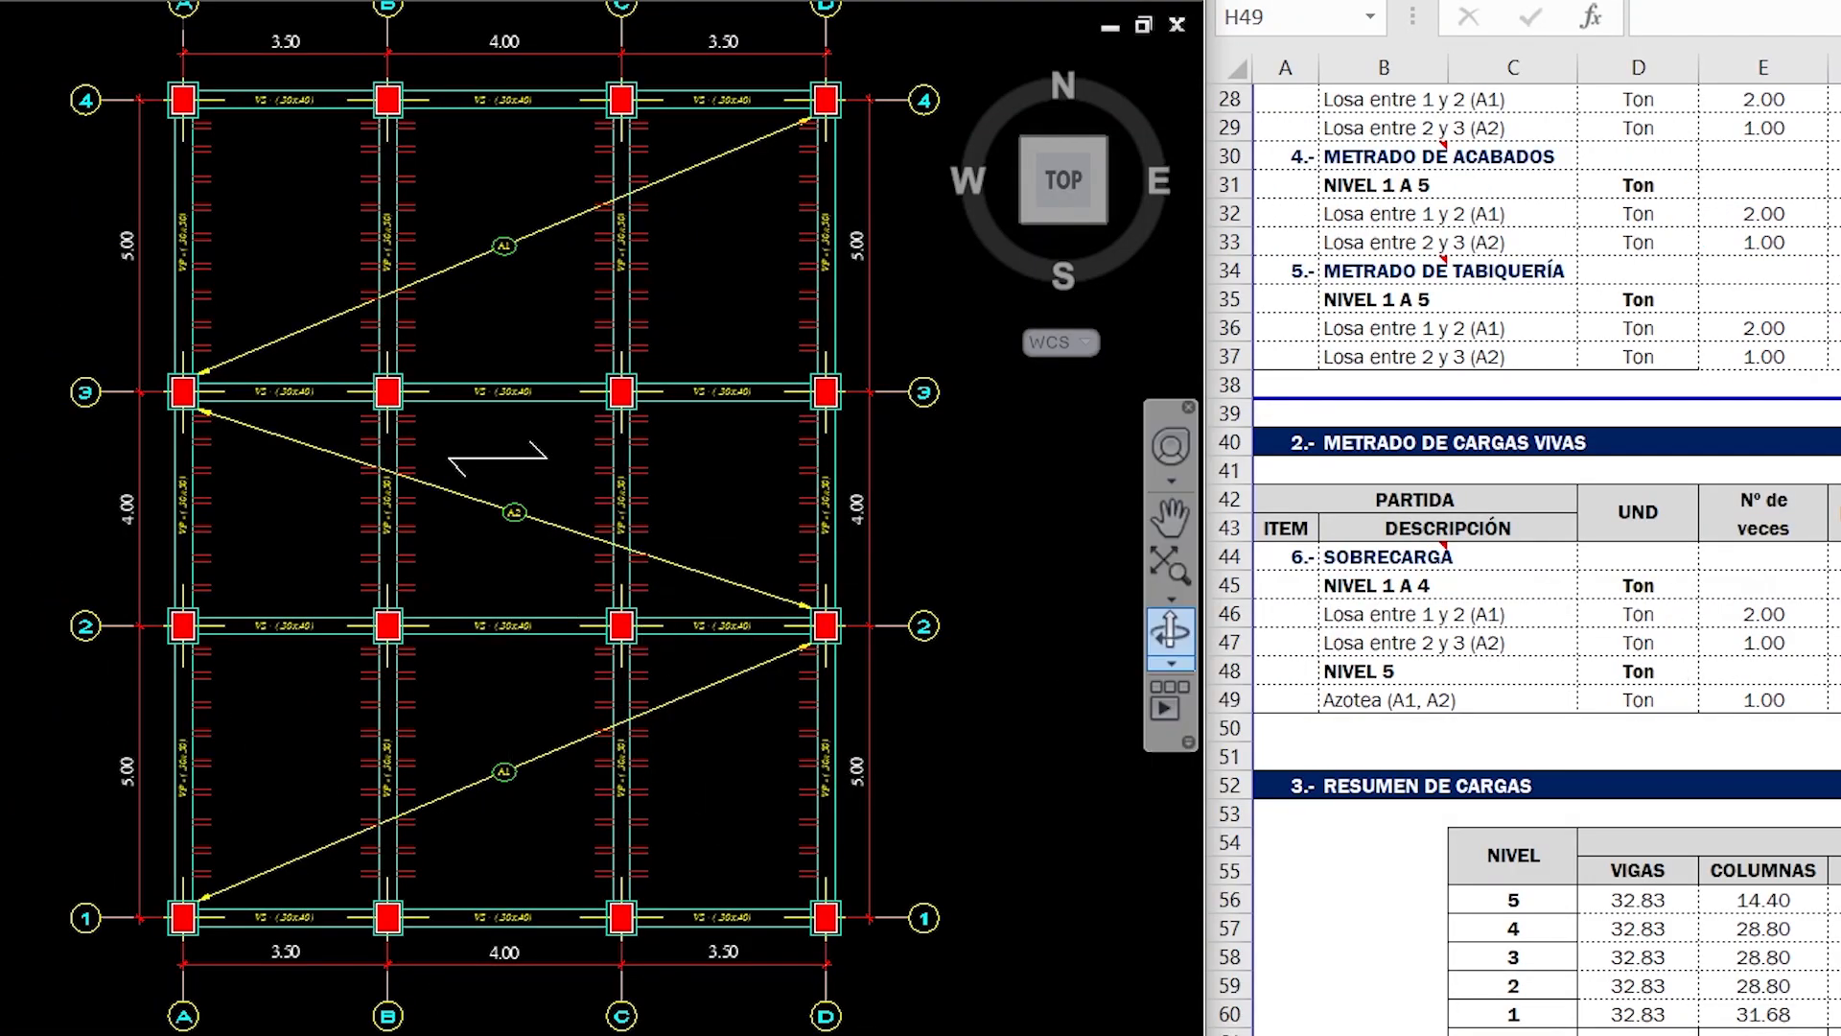
pyautogui.click(1836, 700)
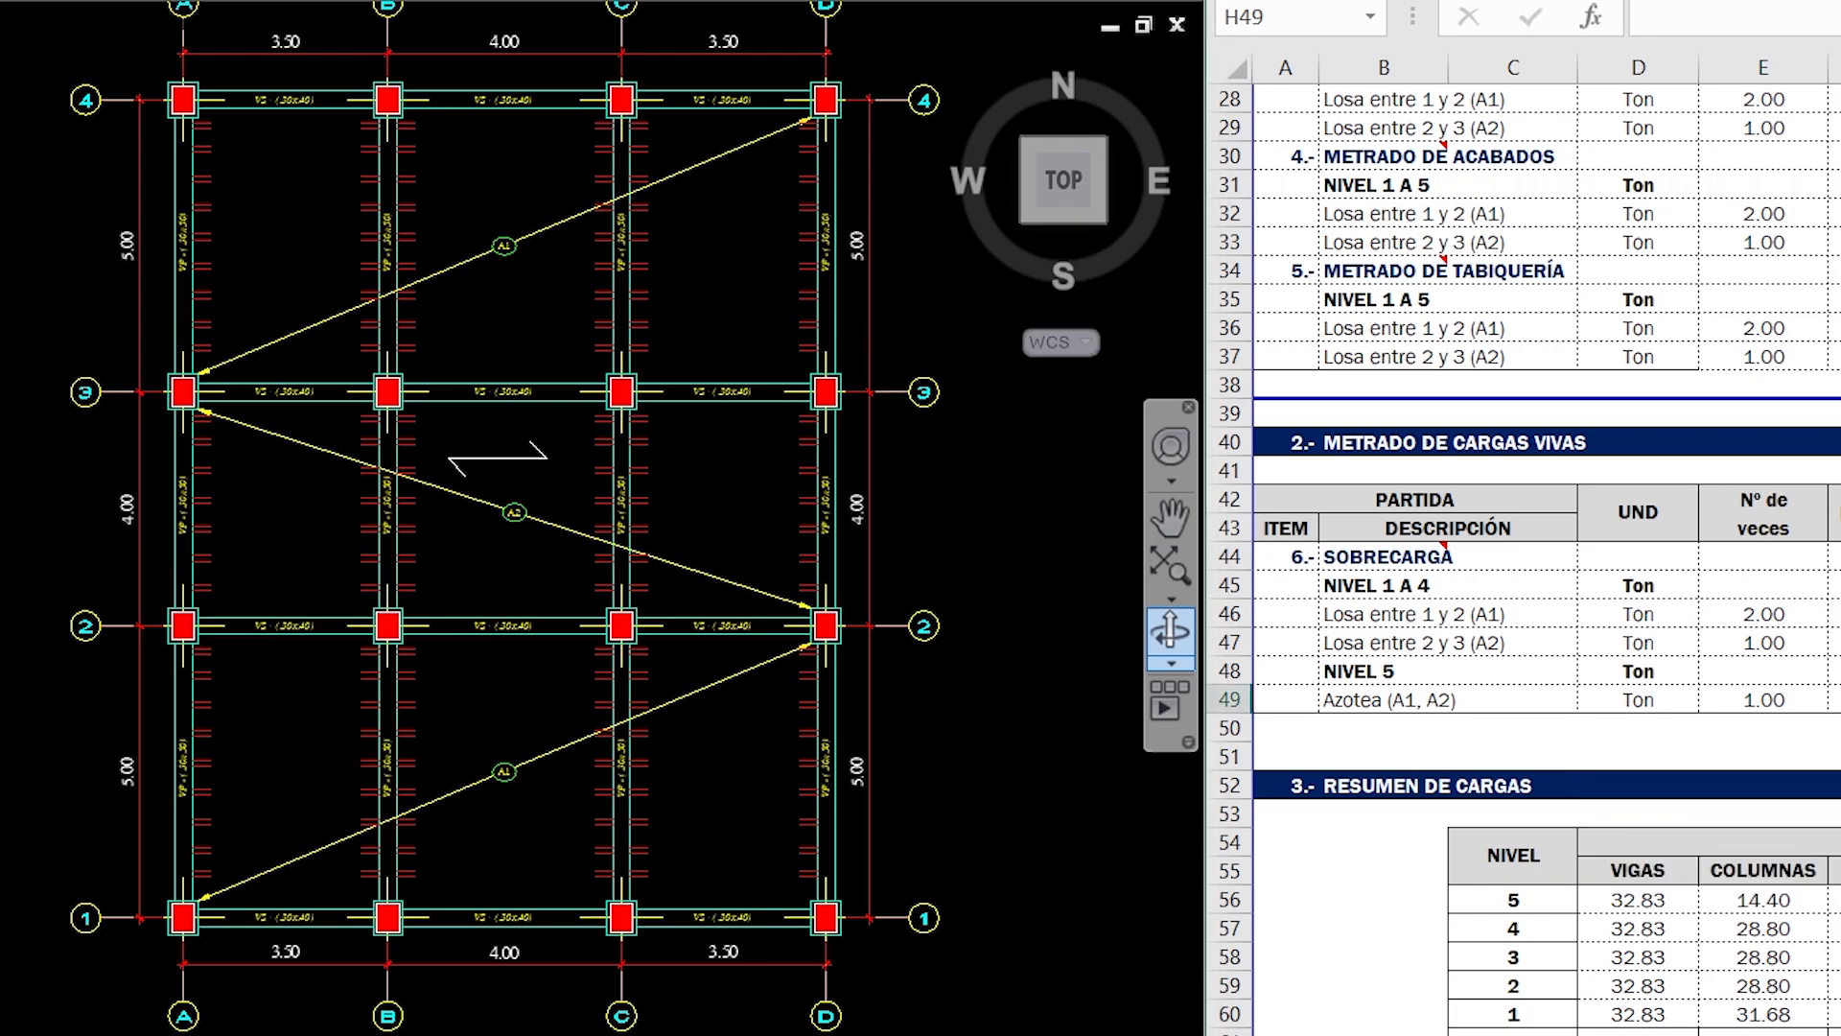
pyautogui.write('14')
pyautogui.press('Tab')
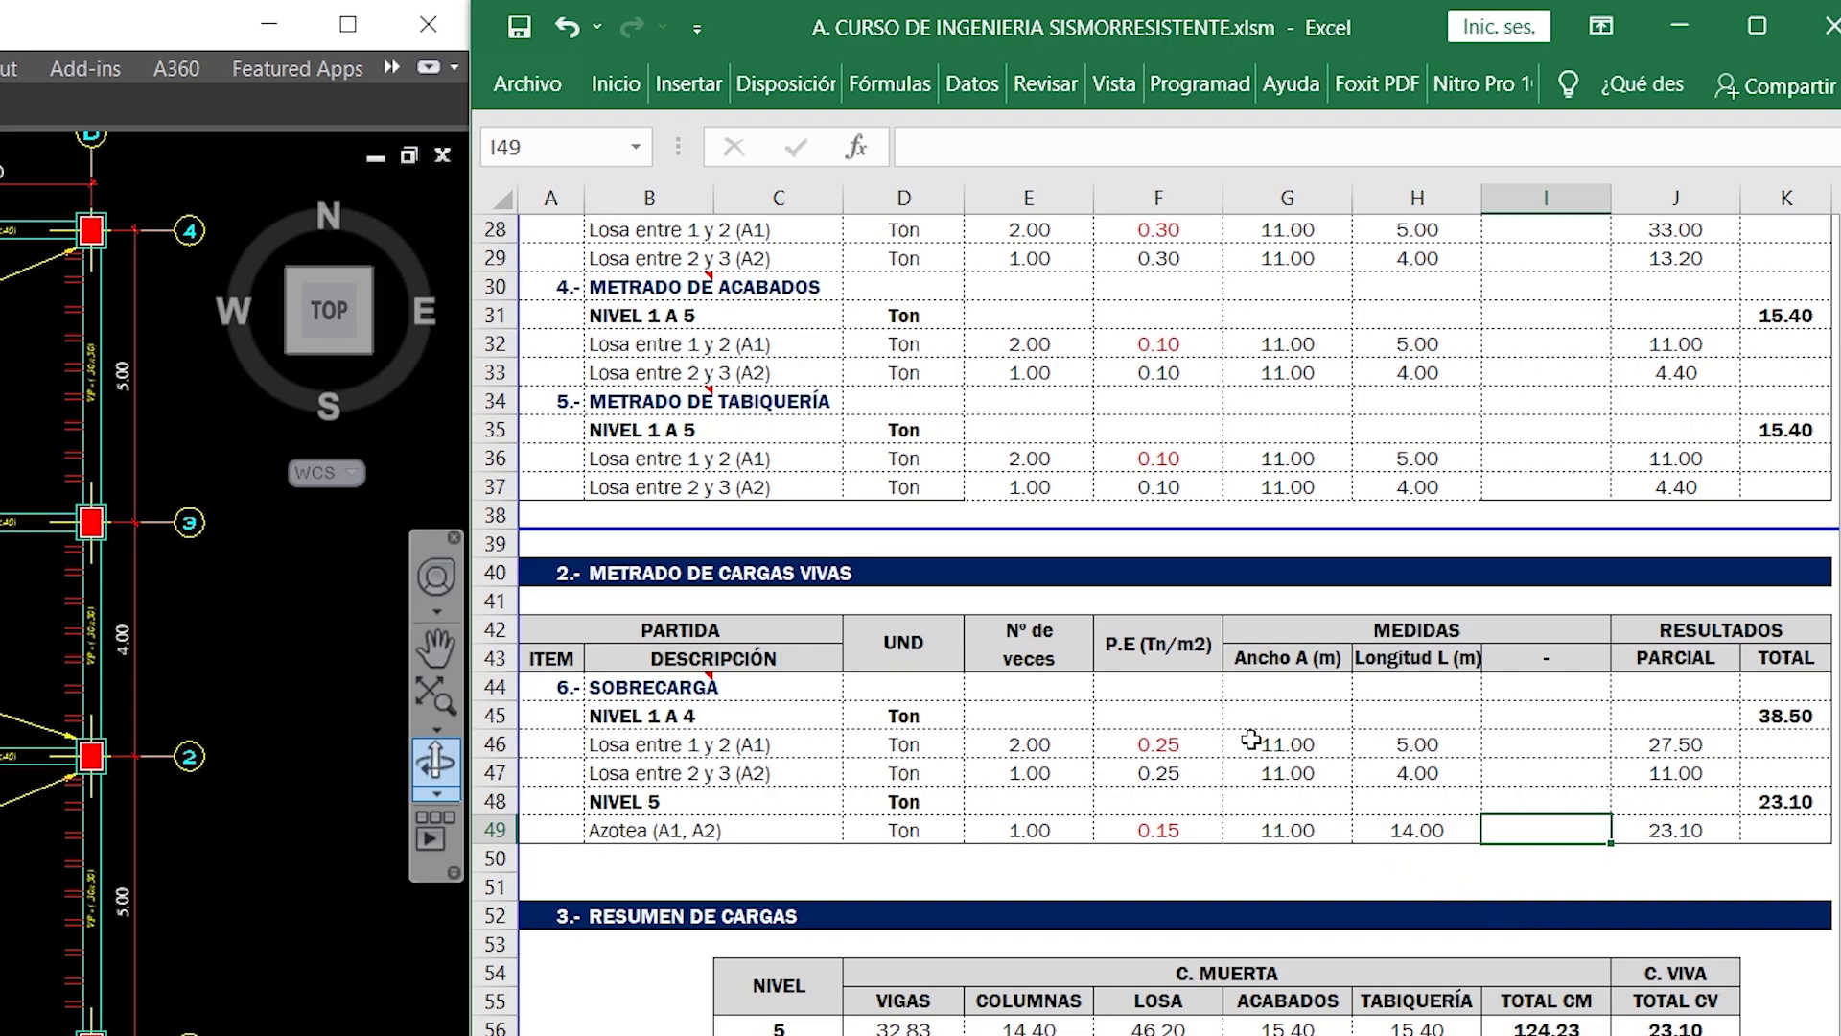
# - Trace the level 1 VIGAS cell of the RESUMEN DE CARGAS table back to its source in the beam takeoff
pyautogui.scroll(-1, 1247, 740)
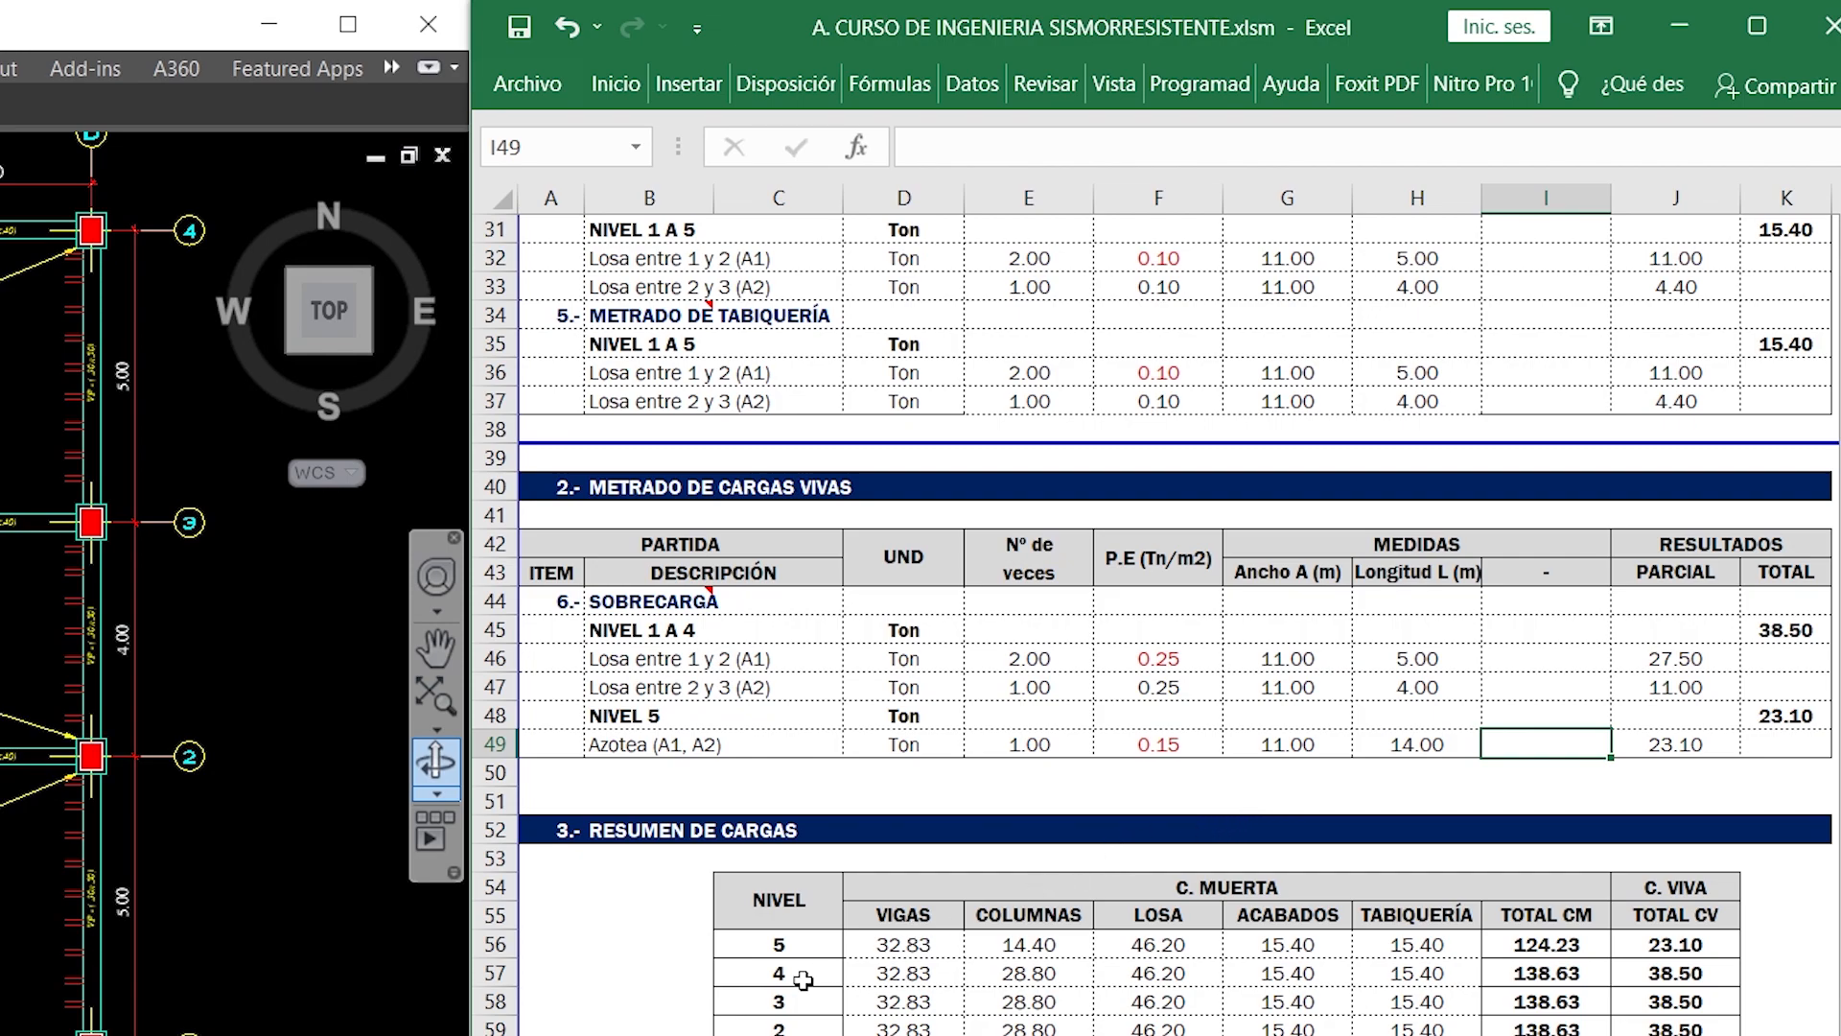
pyautogui.scroll(-1, 826, 969)
pyautogui.click(916, 972)
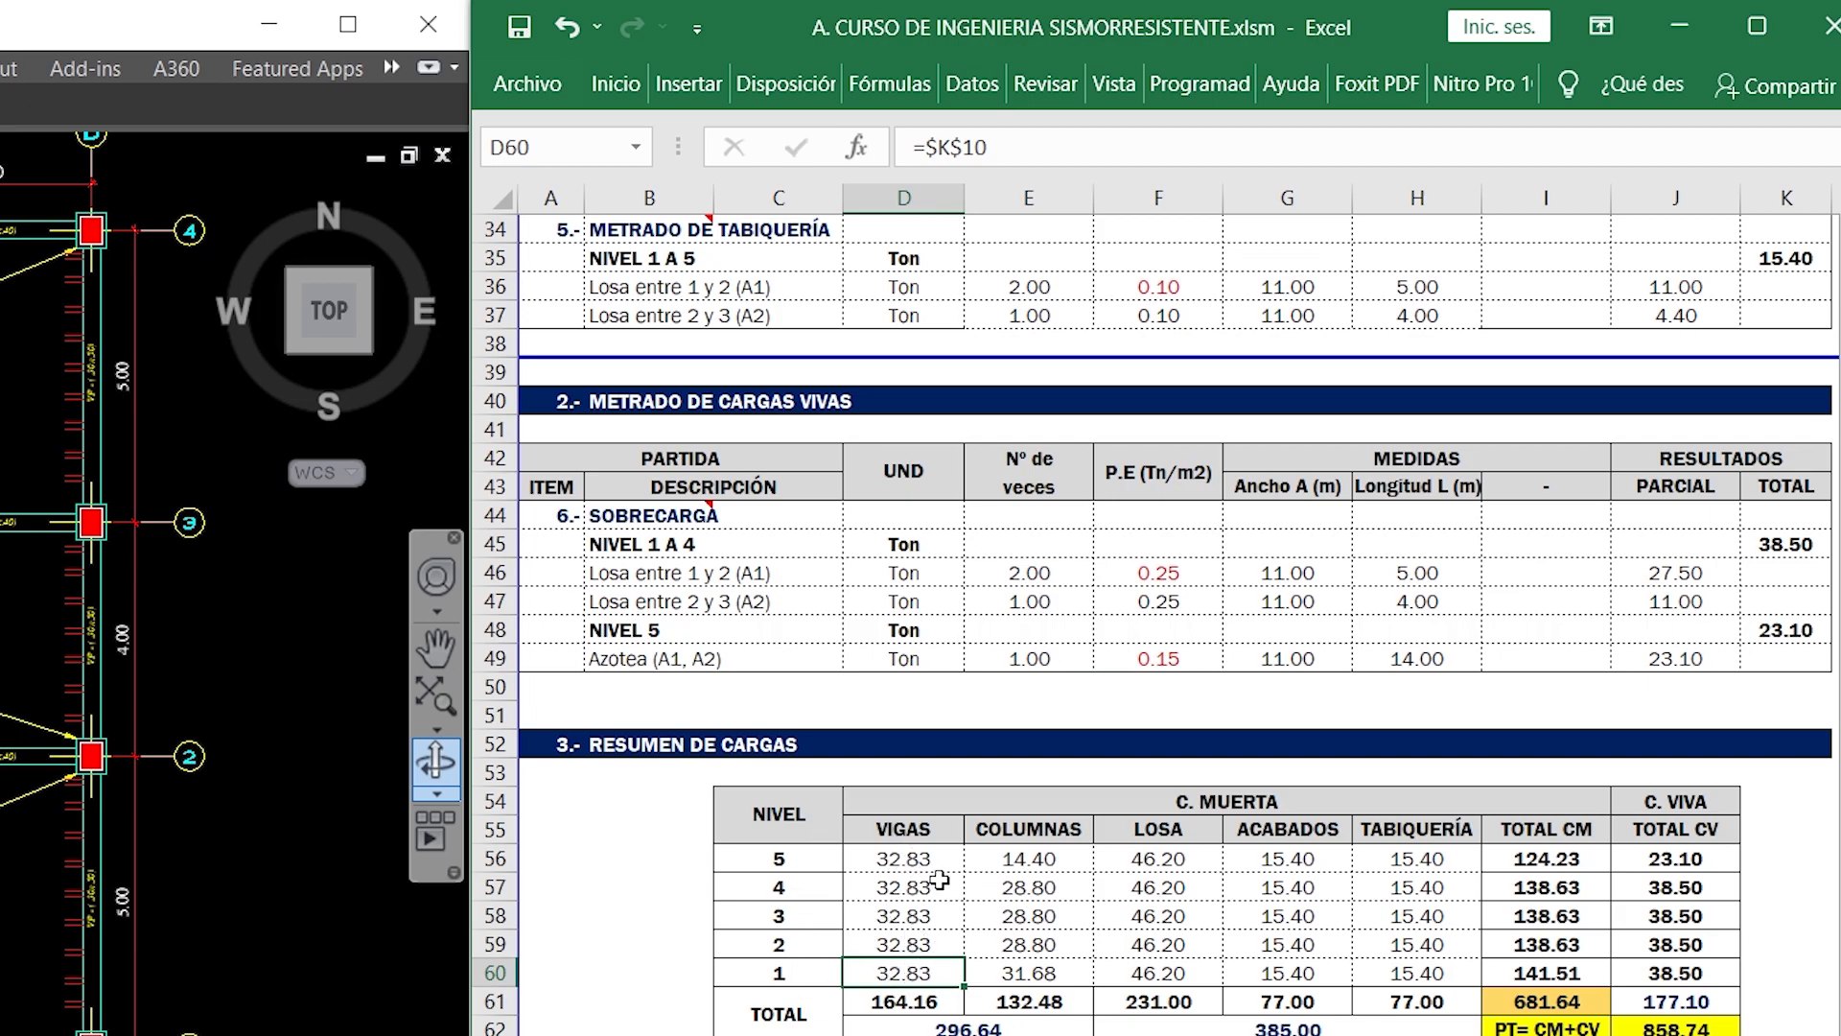
pyautogui.doubleClick(916, 972)
pyautogui.scroll(8, 1746, 841)
pyautogui.scroll(3, 1747, 834)
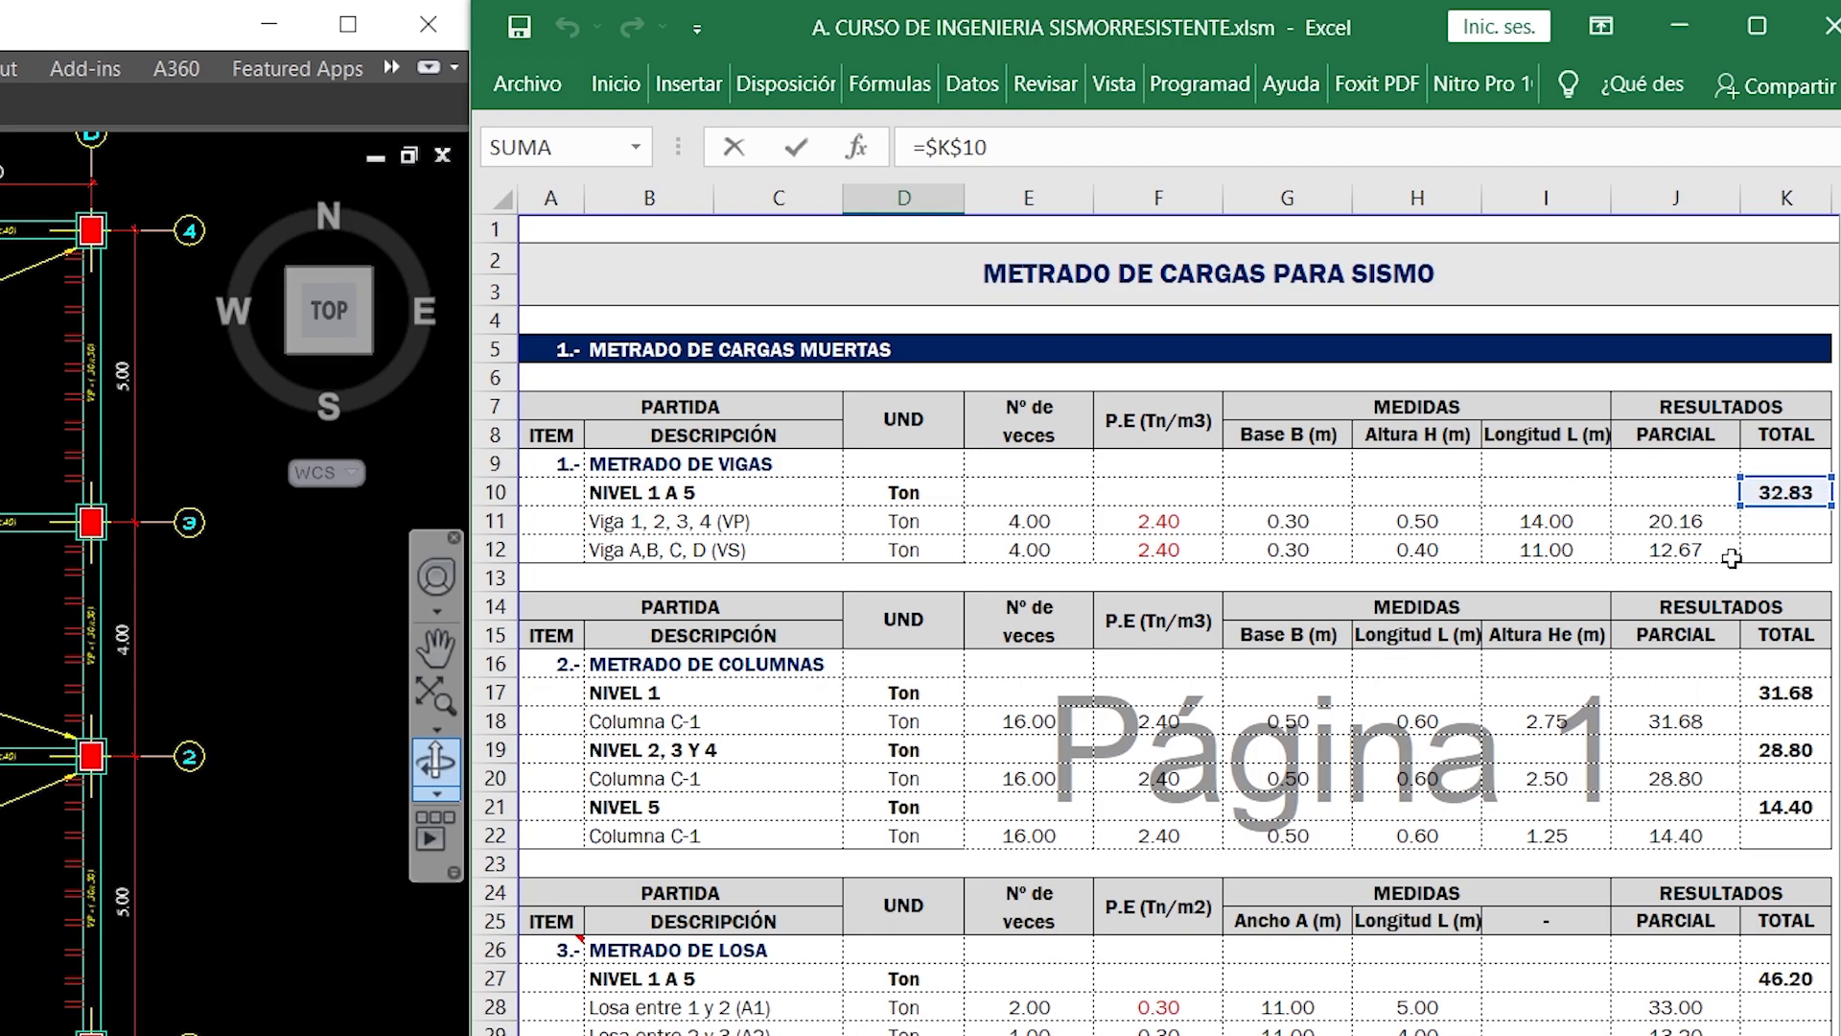
pyautogui.press('Return')
pyautogui.scroll(-9, 1630, 767)
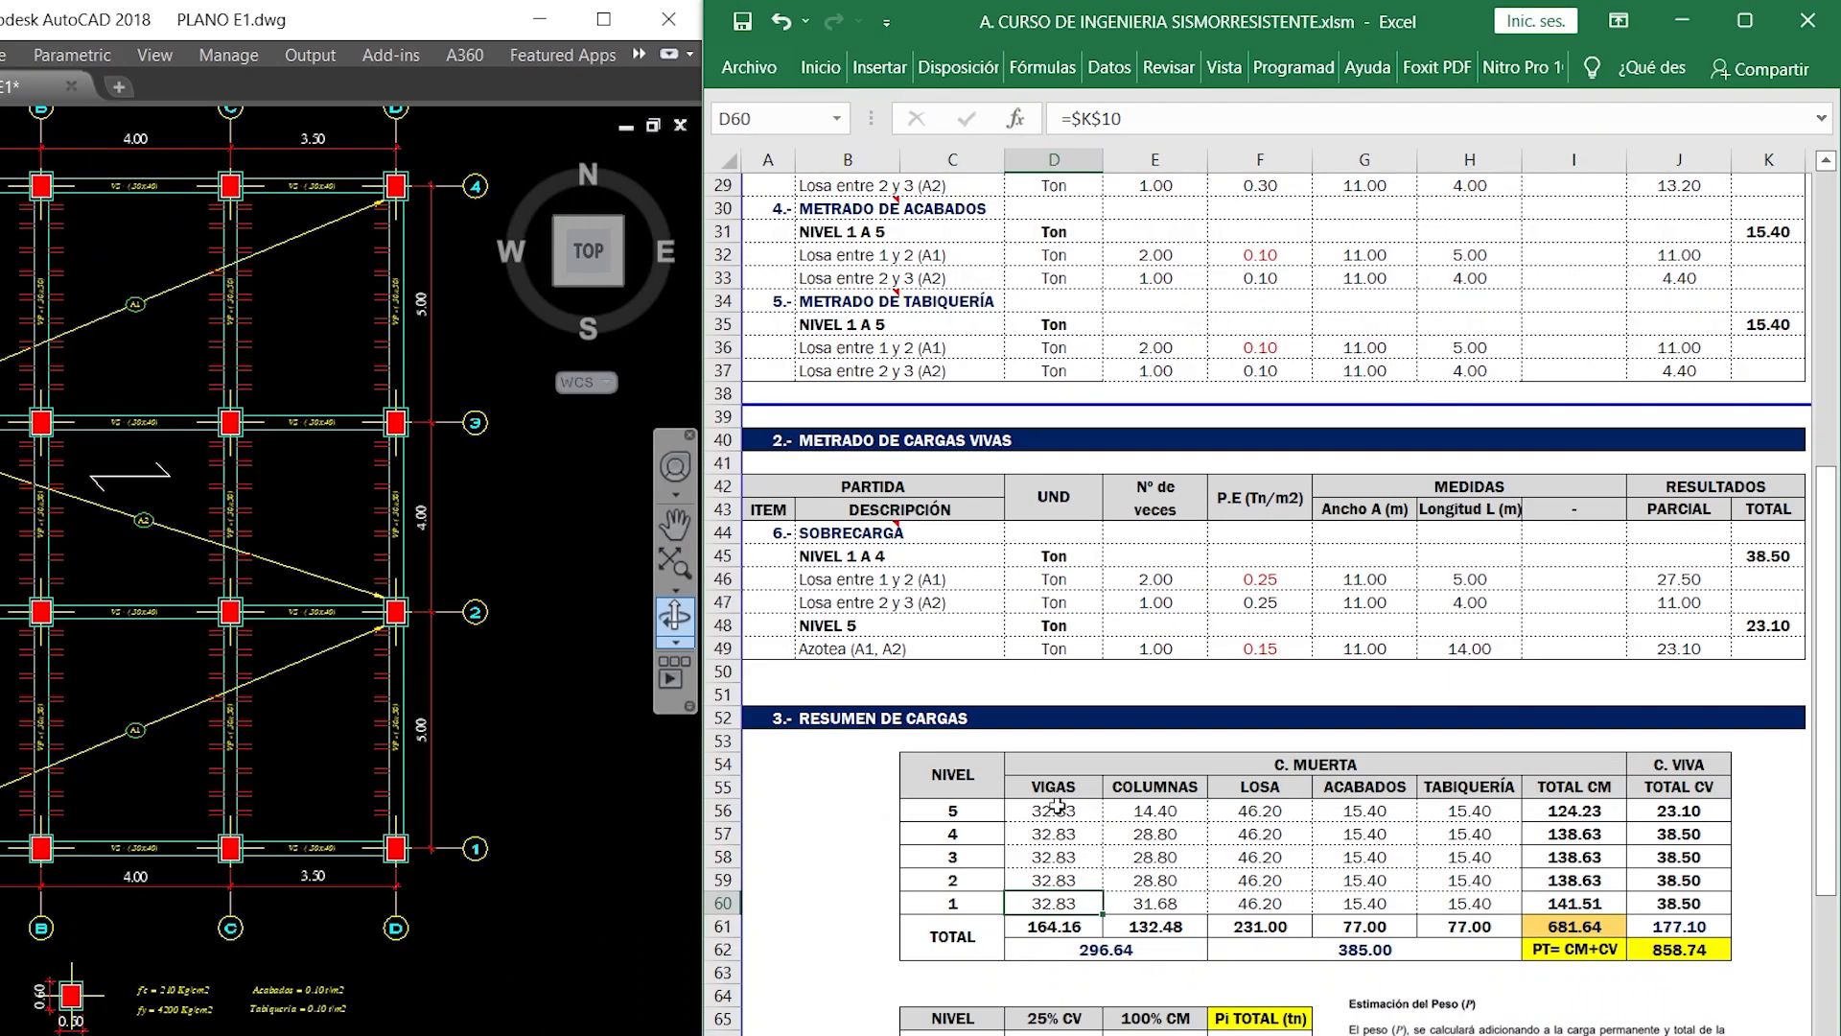
# - Trace the level 1 COLUMNAS cell of the load summary back to its source in the column takeoff
pyautogui.click(1141, 903)
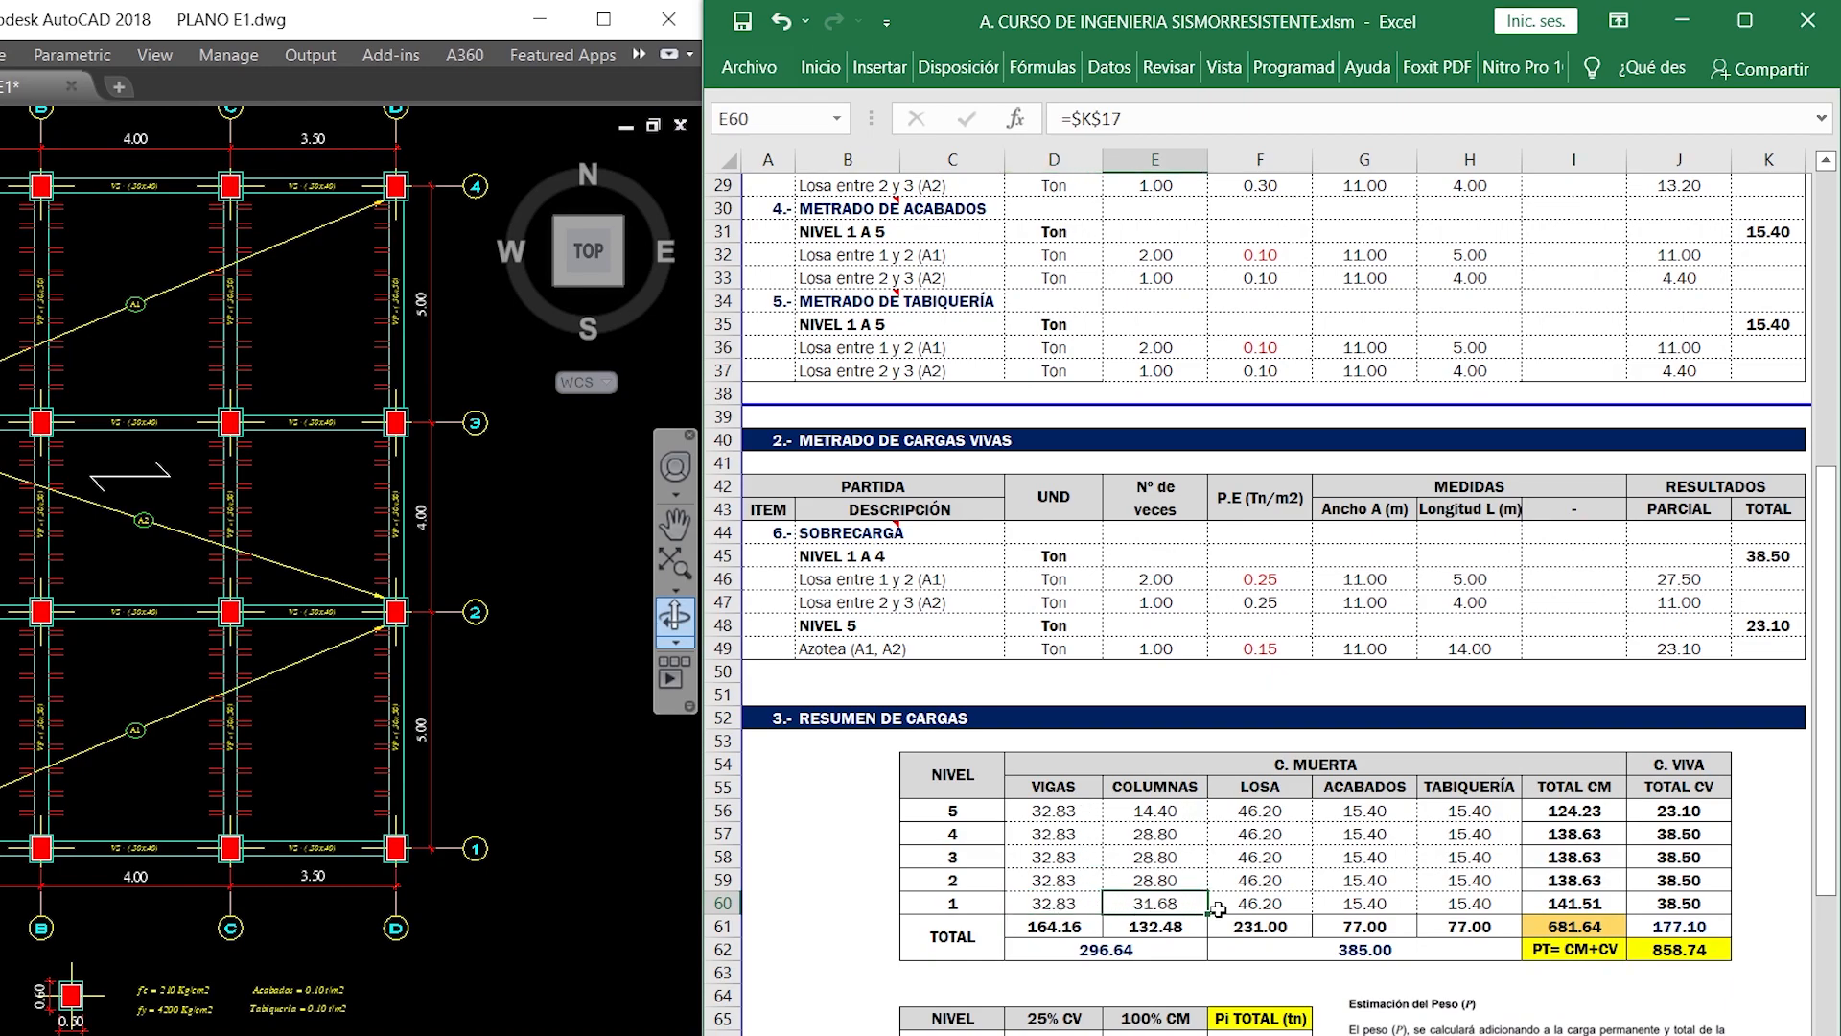
pyautogui.doubleClick(1187, 904)
pyautogui.scroll(7, 1394, 717)
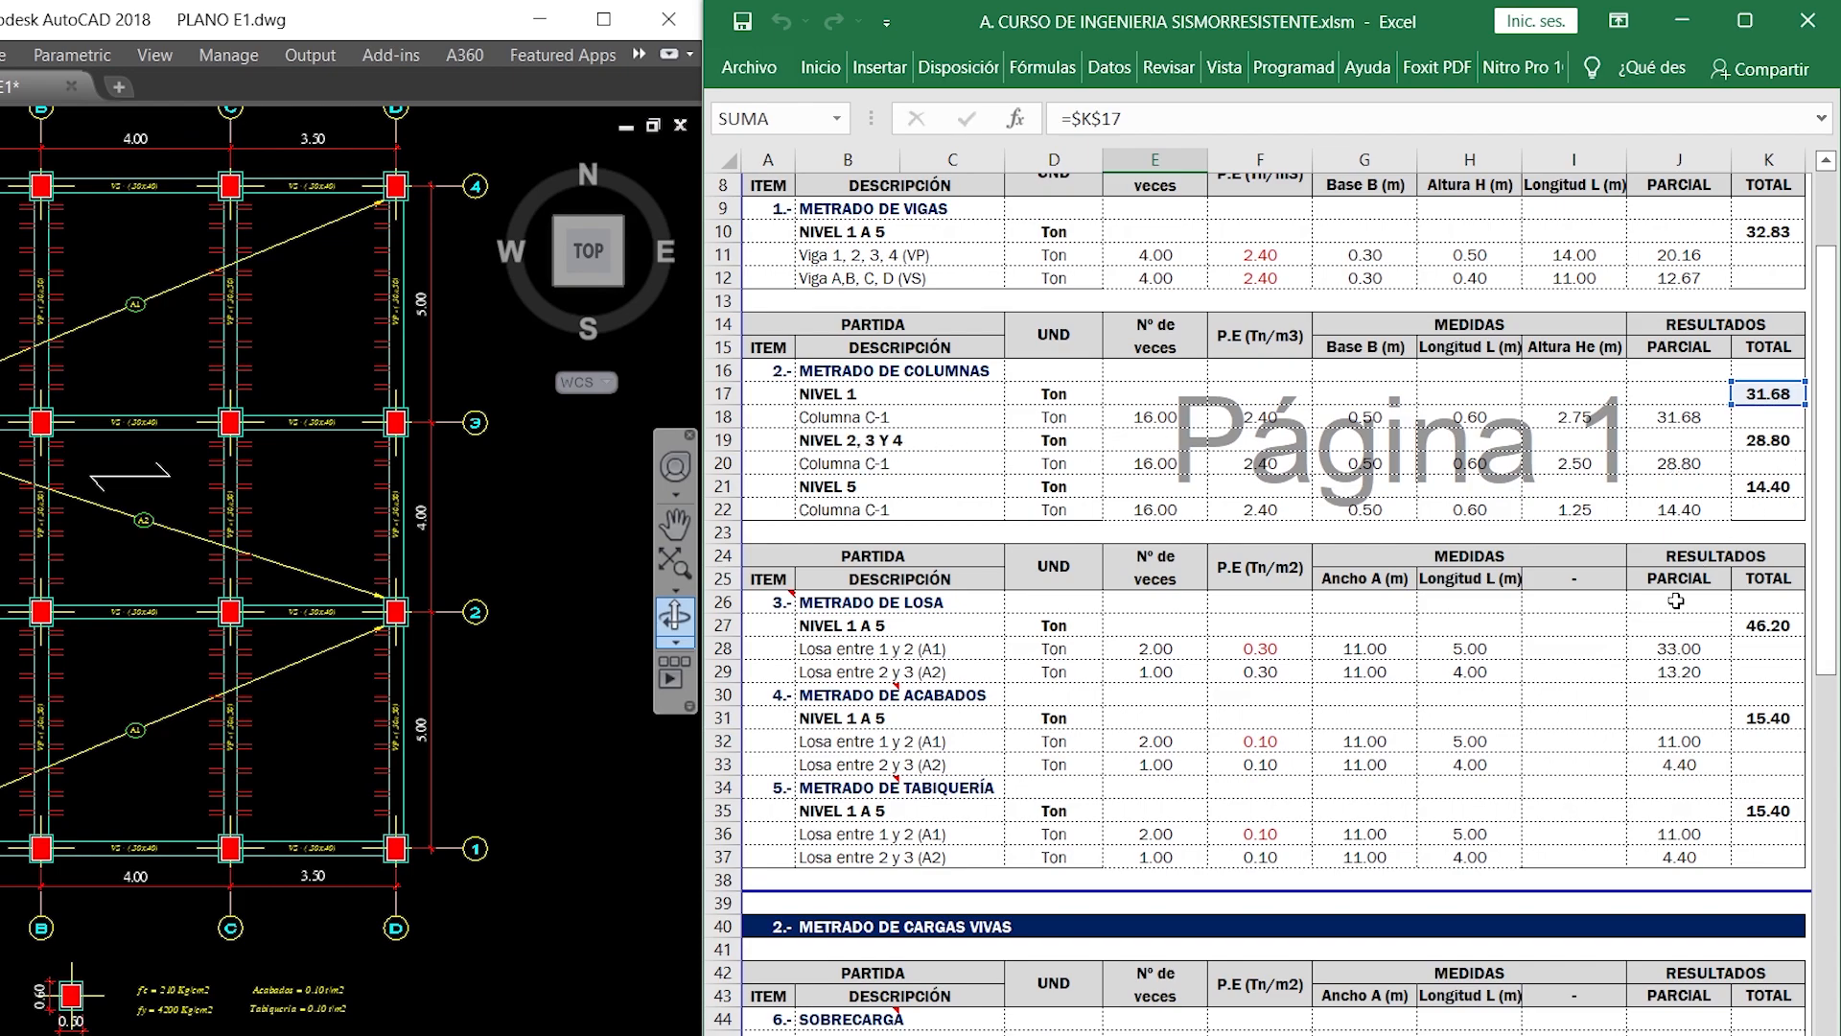
pyautogui.press('Escape')
pyautogui.scroll(-1, 1452, 800)
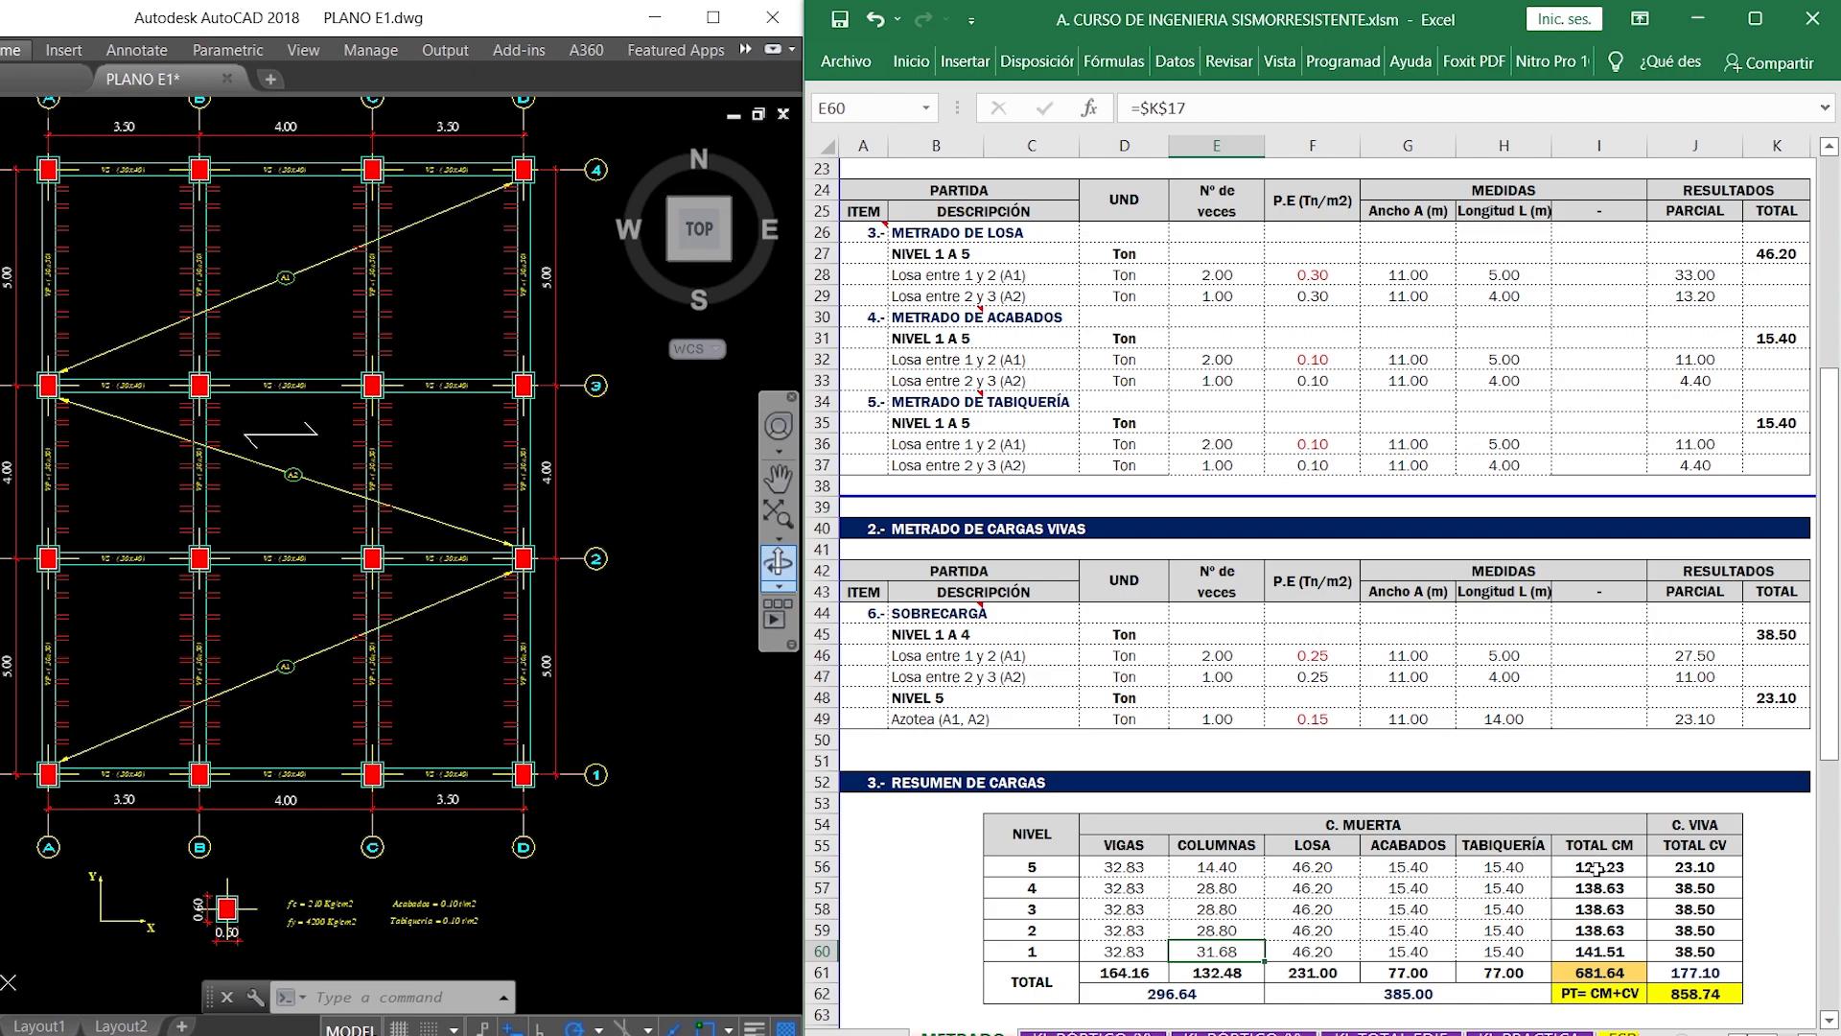
# - Inspect the sum formulas behind the level 5 TOTAL CM cell and the overall live load total in the summary
pyautogui.scroll(-4, 1597, 868)
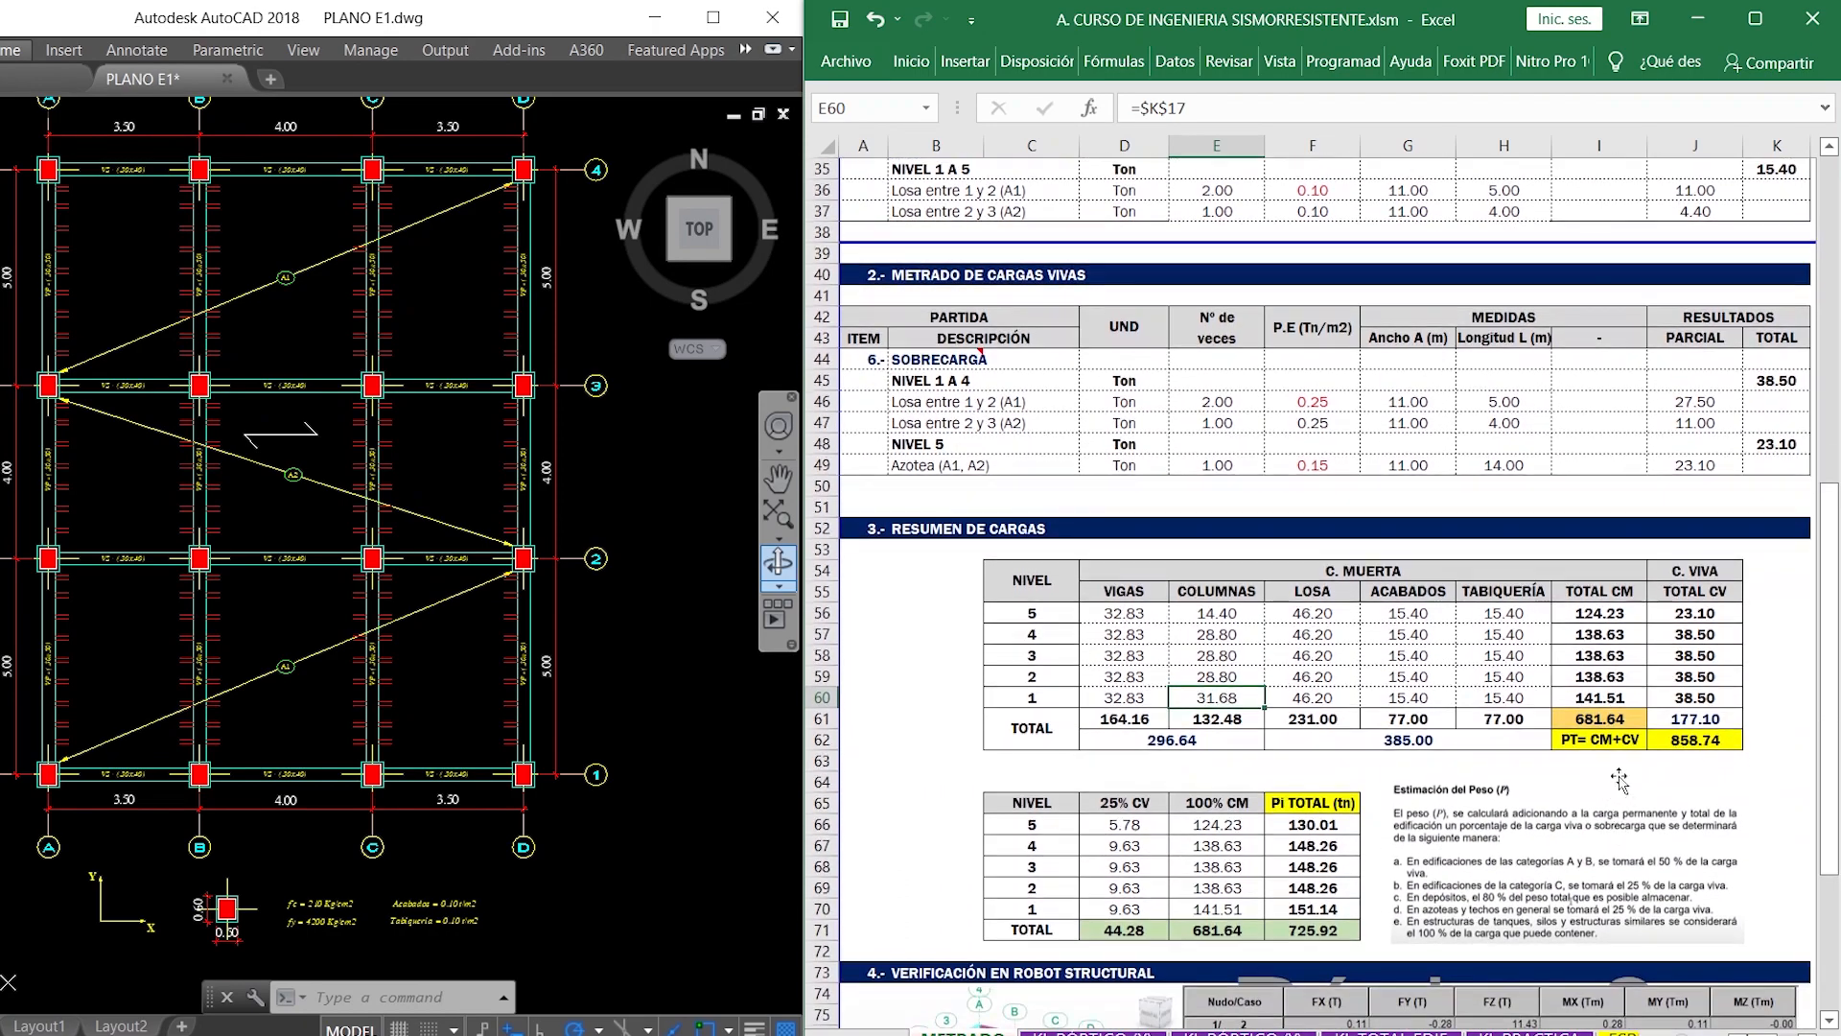
pyautogui.doubleClick(1608, 613)
pyautogui.press('Escape')
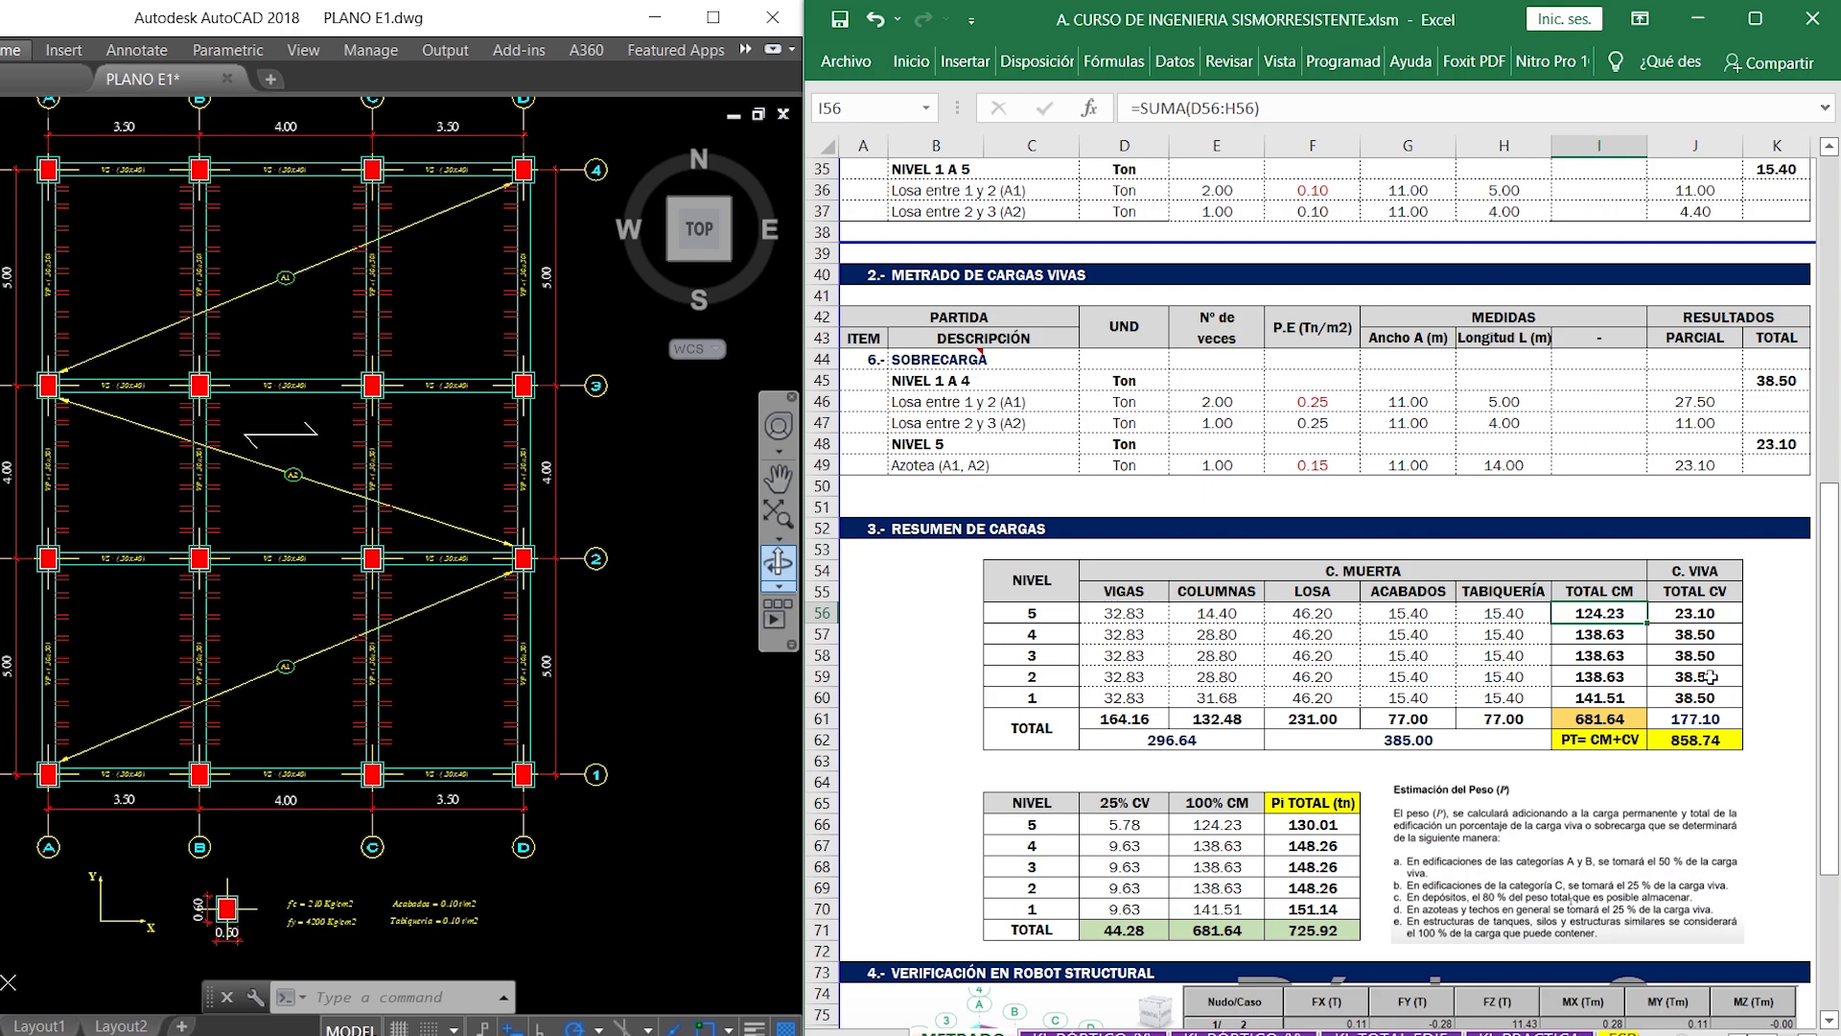
pyautogui.doubleClick(1712, 718)
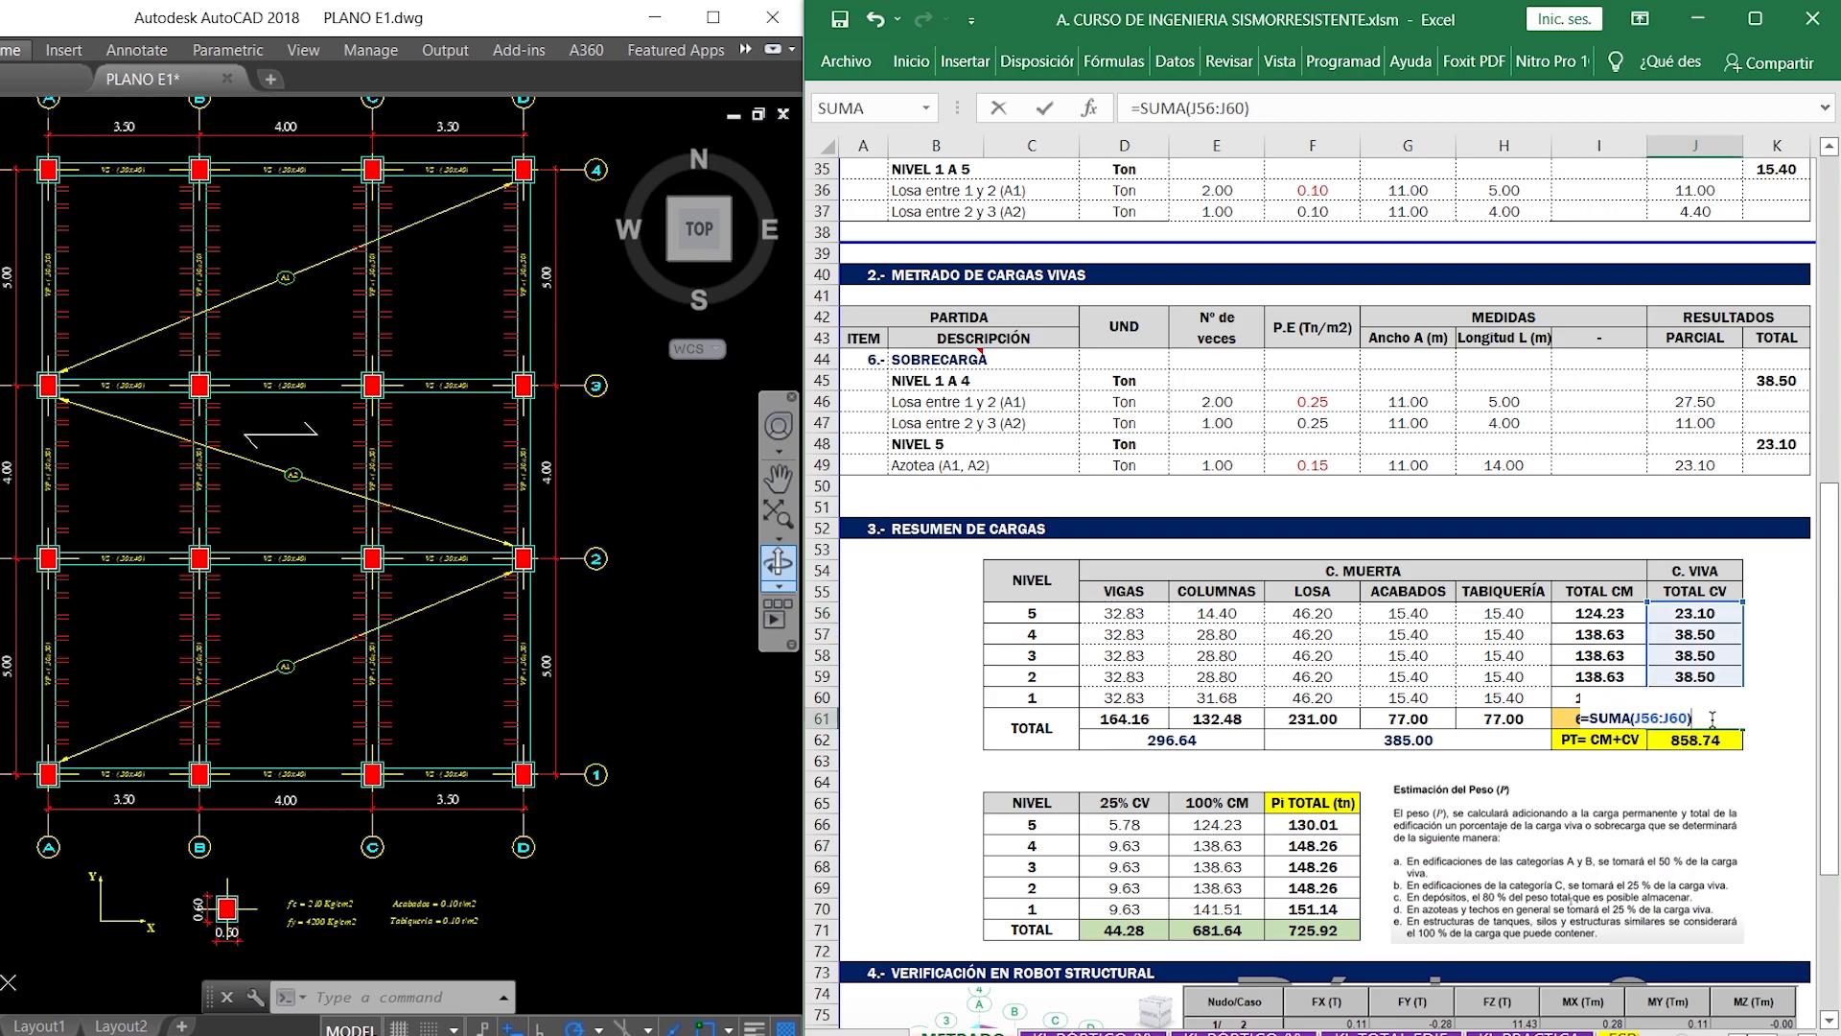
pyautogui.hotkey('ctrl', 'Return')
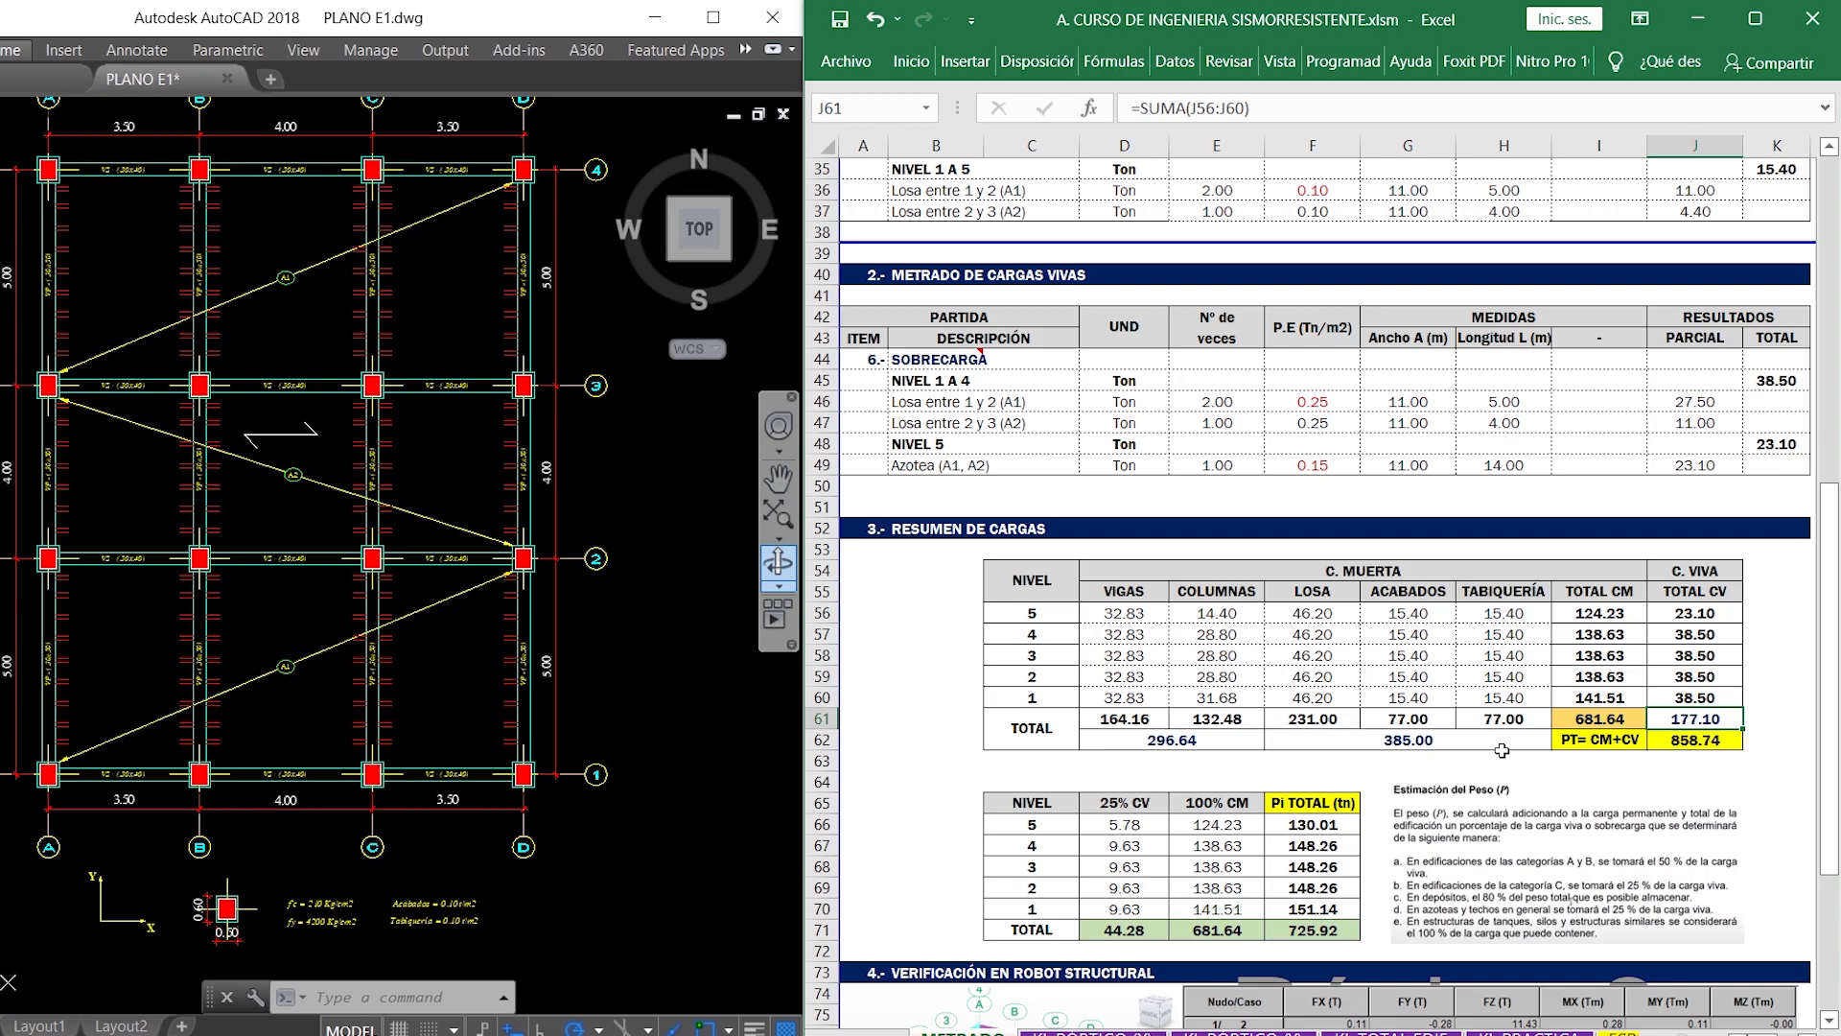
# - Bring the Pi TOTAL weight table into view, switch to the PDF reader and open the B. E030.pdf document
pyautogui.scroll(-3, 1496, 751)
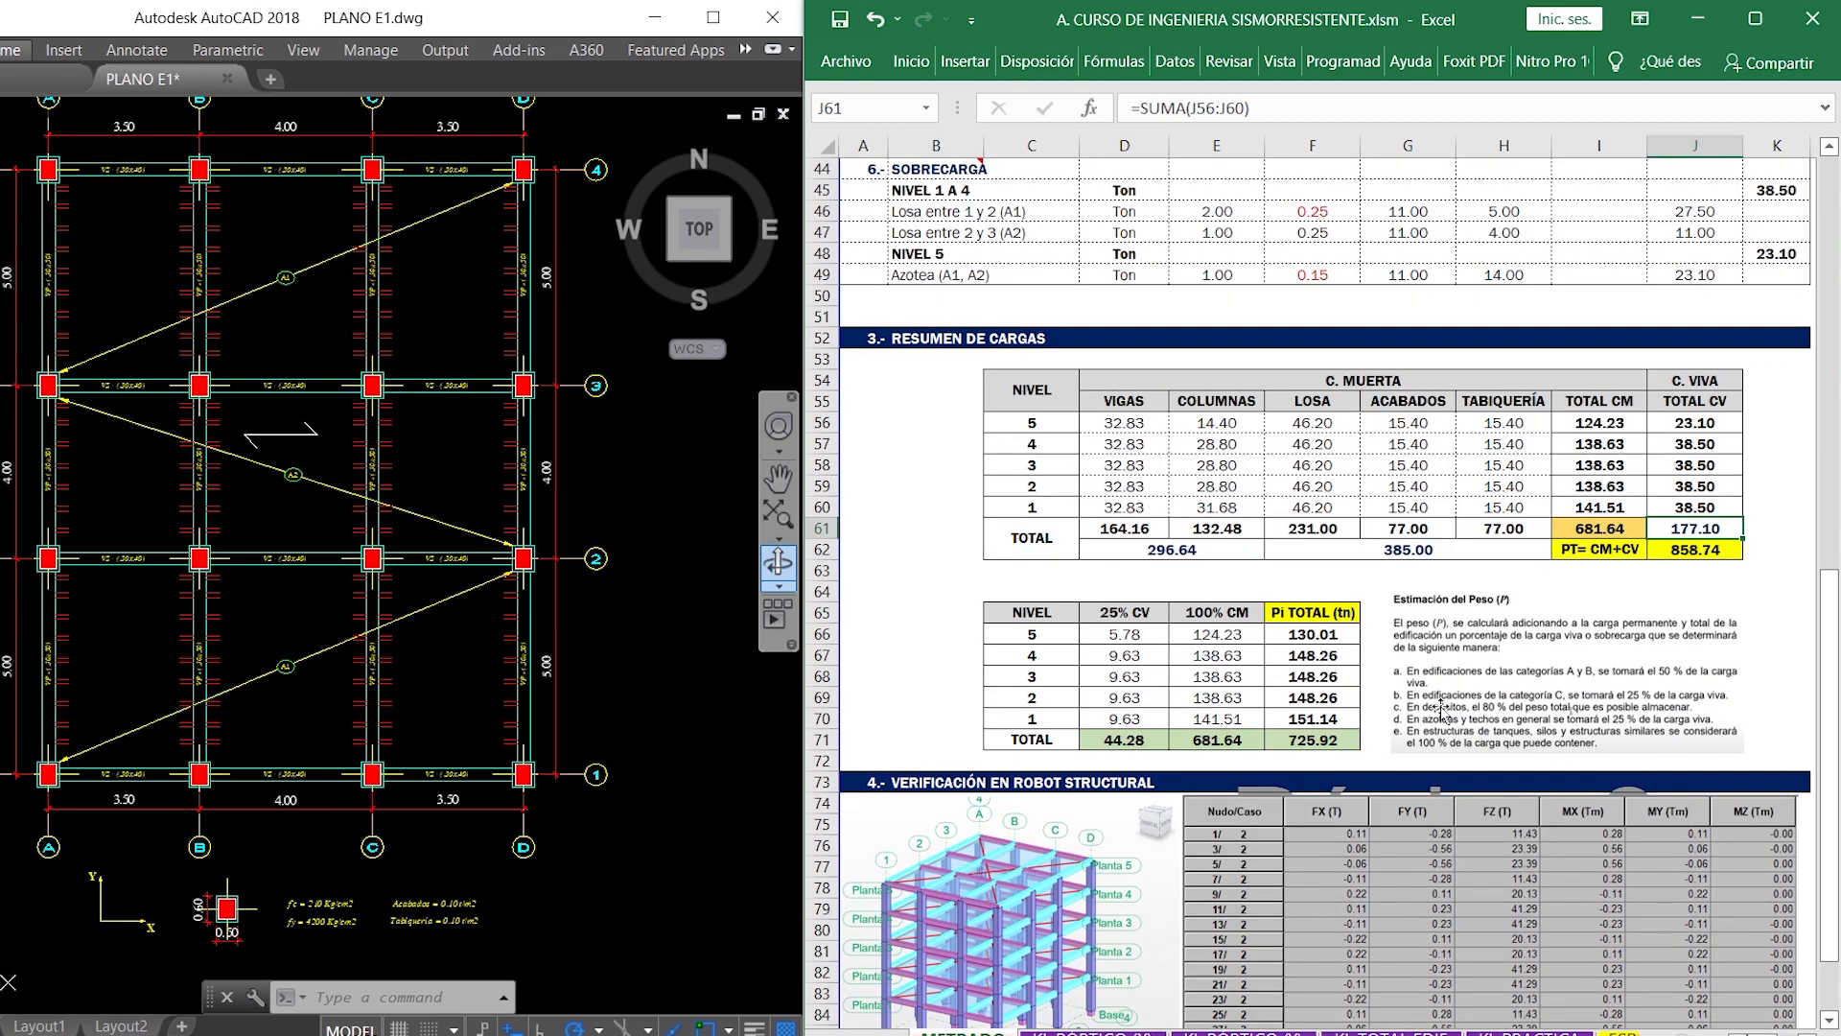
pyautogui.scroll(-1, 1307, 690)
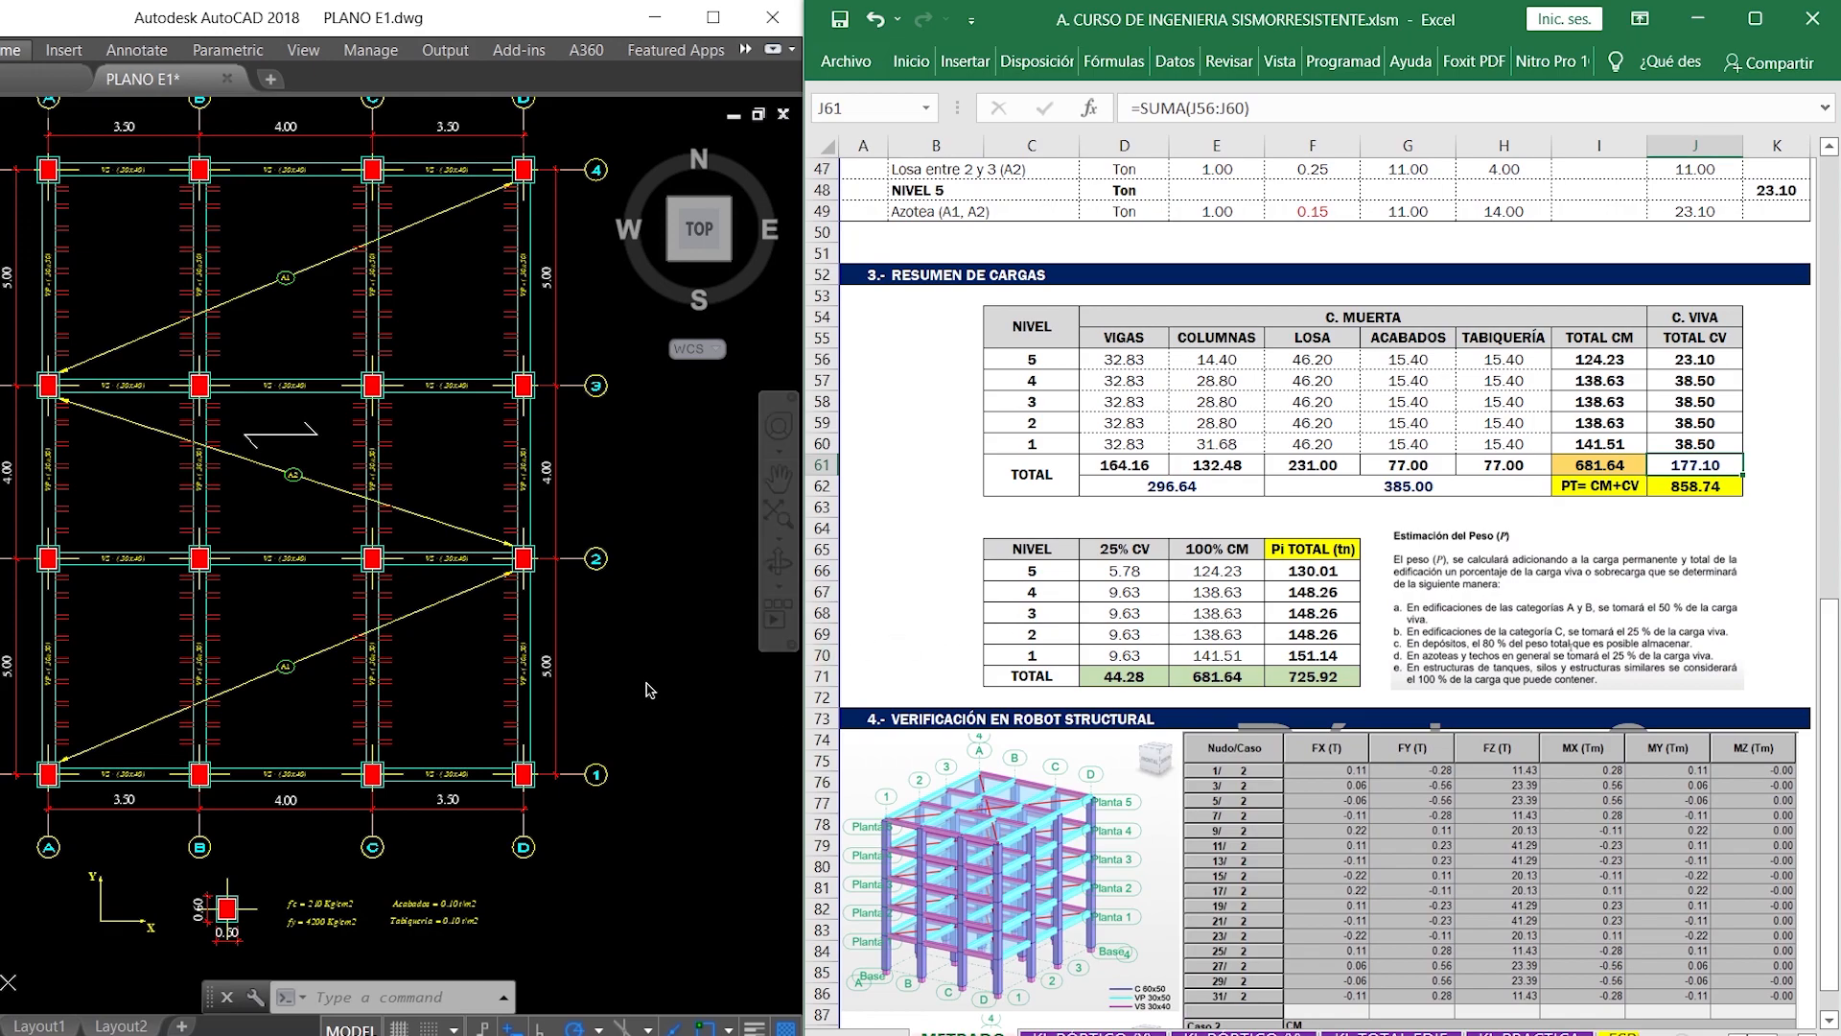
pyautogui.moveTo(624, 596); pyautogui.dragTo(624, 649, button='middle')
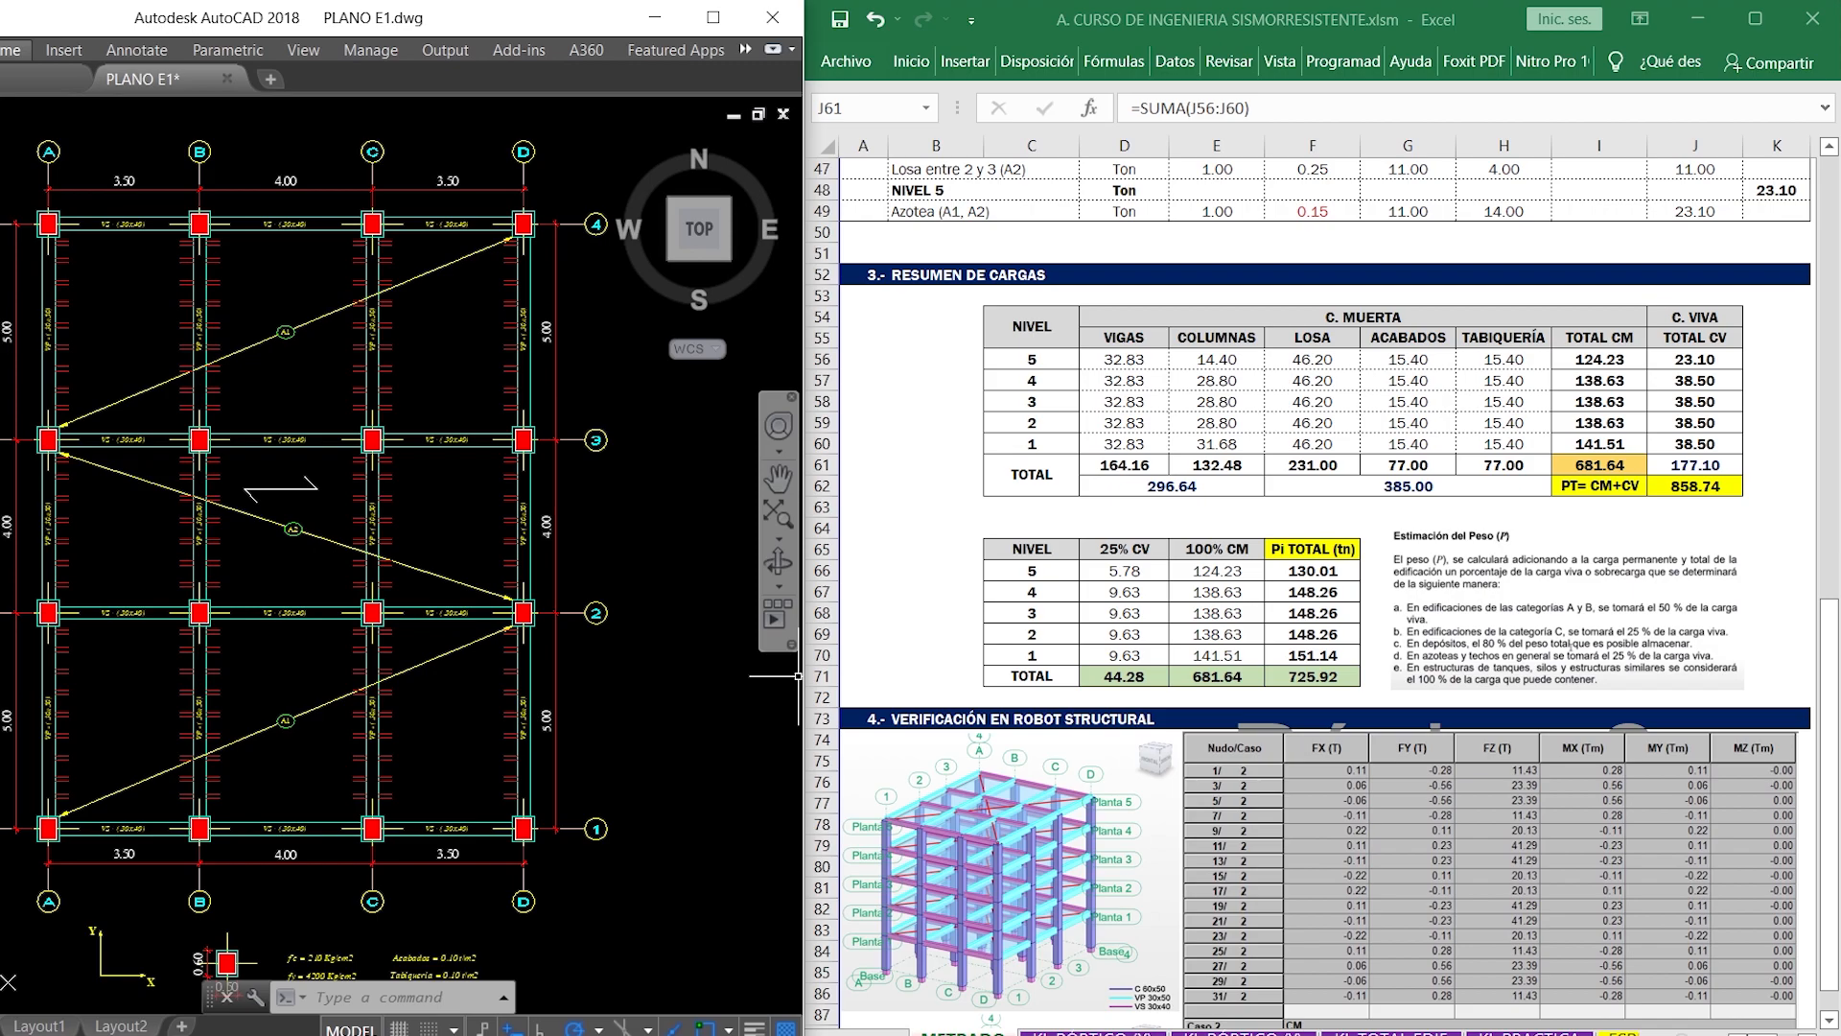
pyautogui.click(710, 1034)
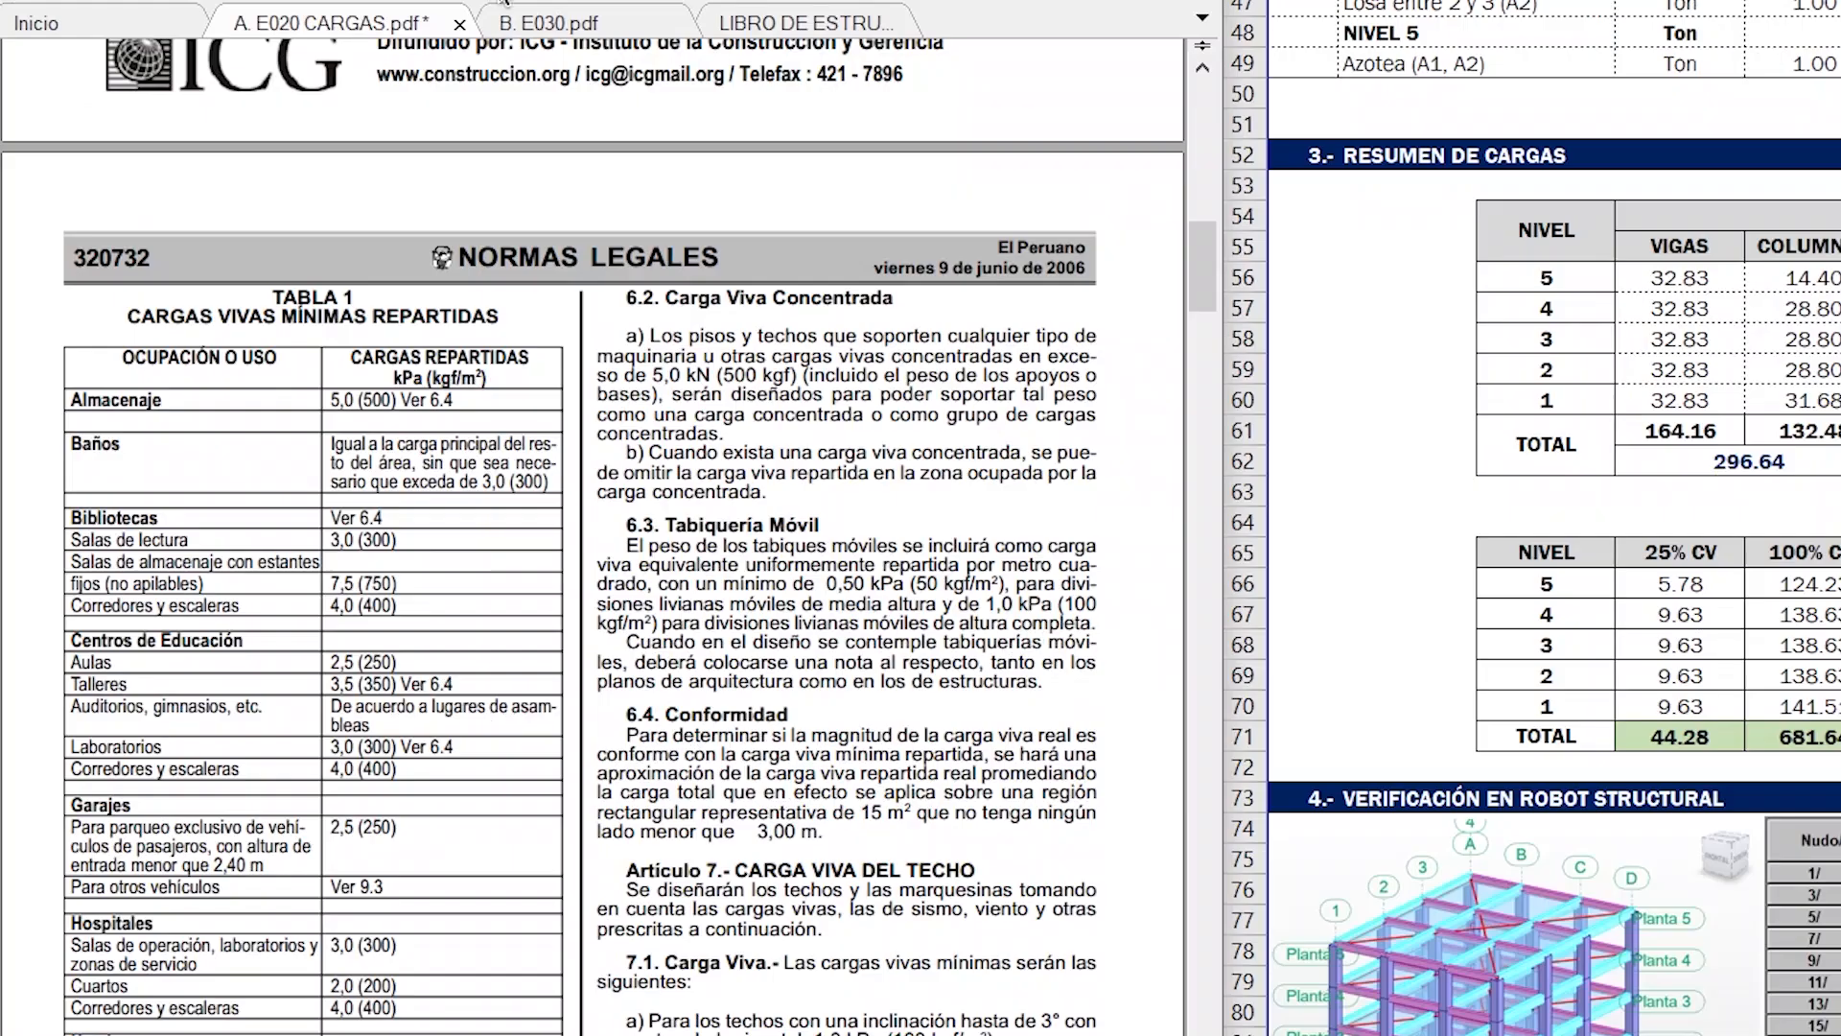
pyautogui.click(345, 181)
pyautogui.scroll(-5, 538, 478)
pyautogui.scroll(-10, 831, 460)
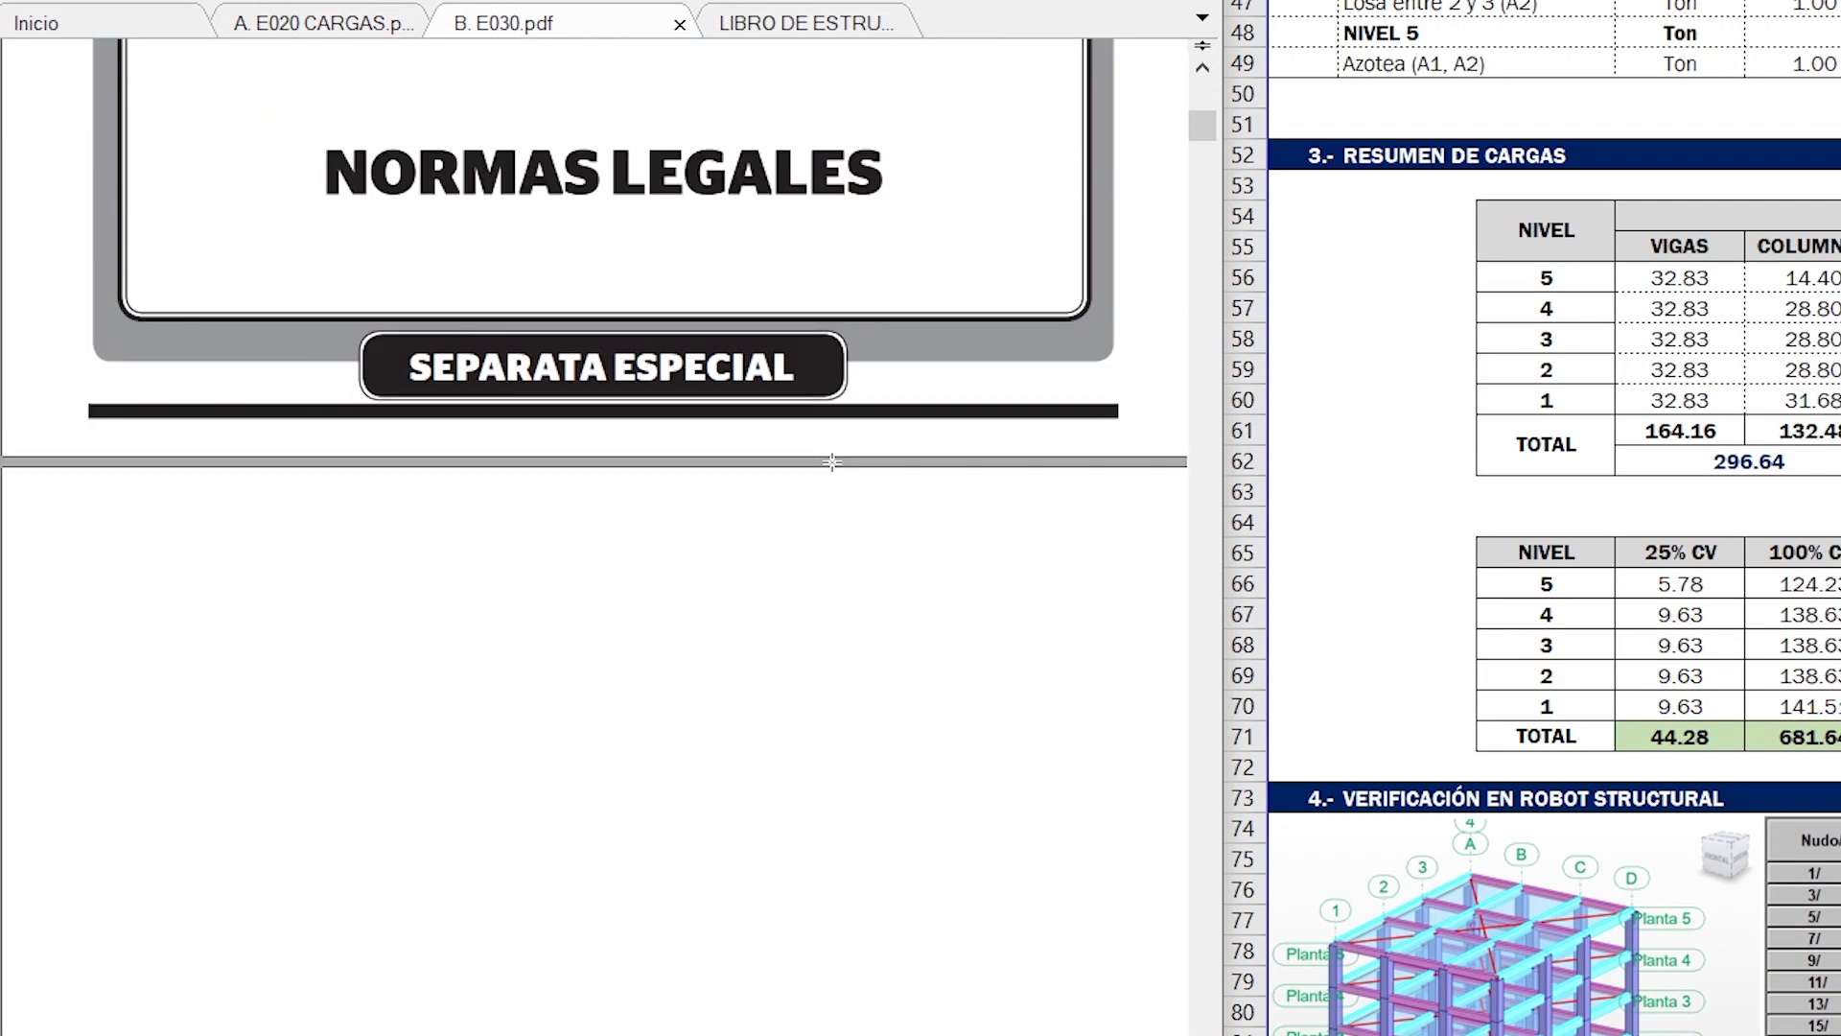
# - Find Artículo 26.- Estimación del Peso (P) in the E030 norm and frame the whole article with a red rectangle
pyautogui.moveTo(1204, 152); pyautogui.dragTo(1194, 449)
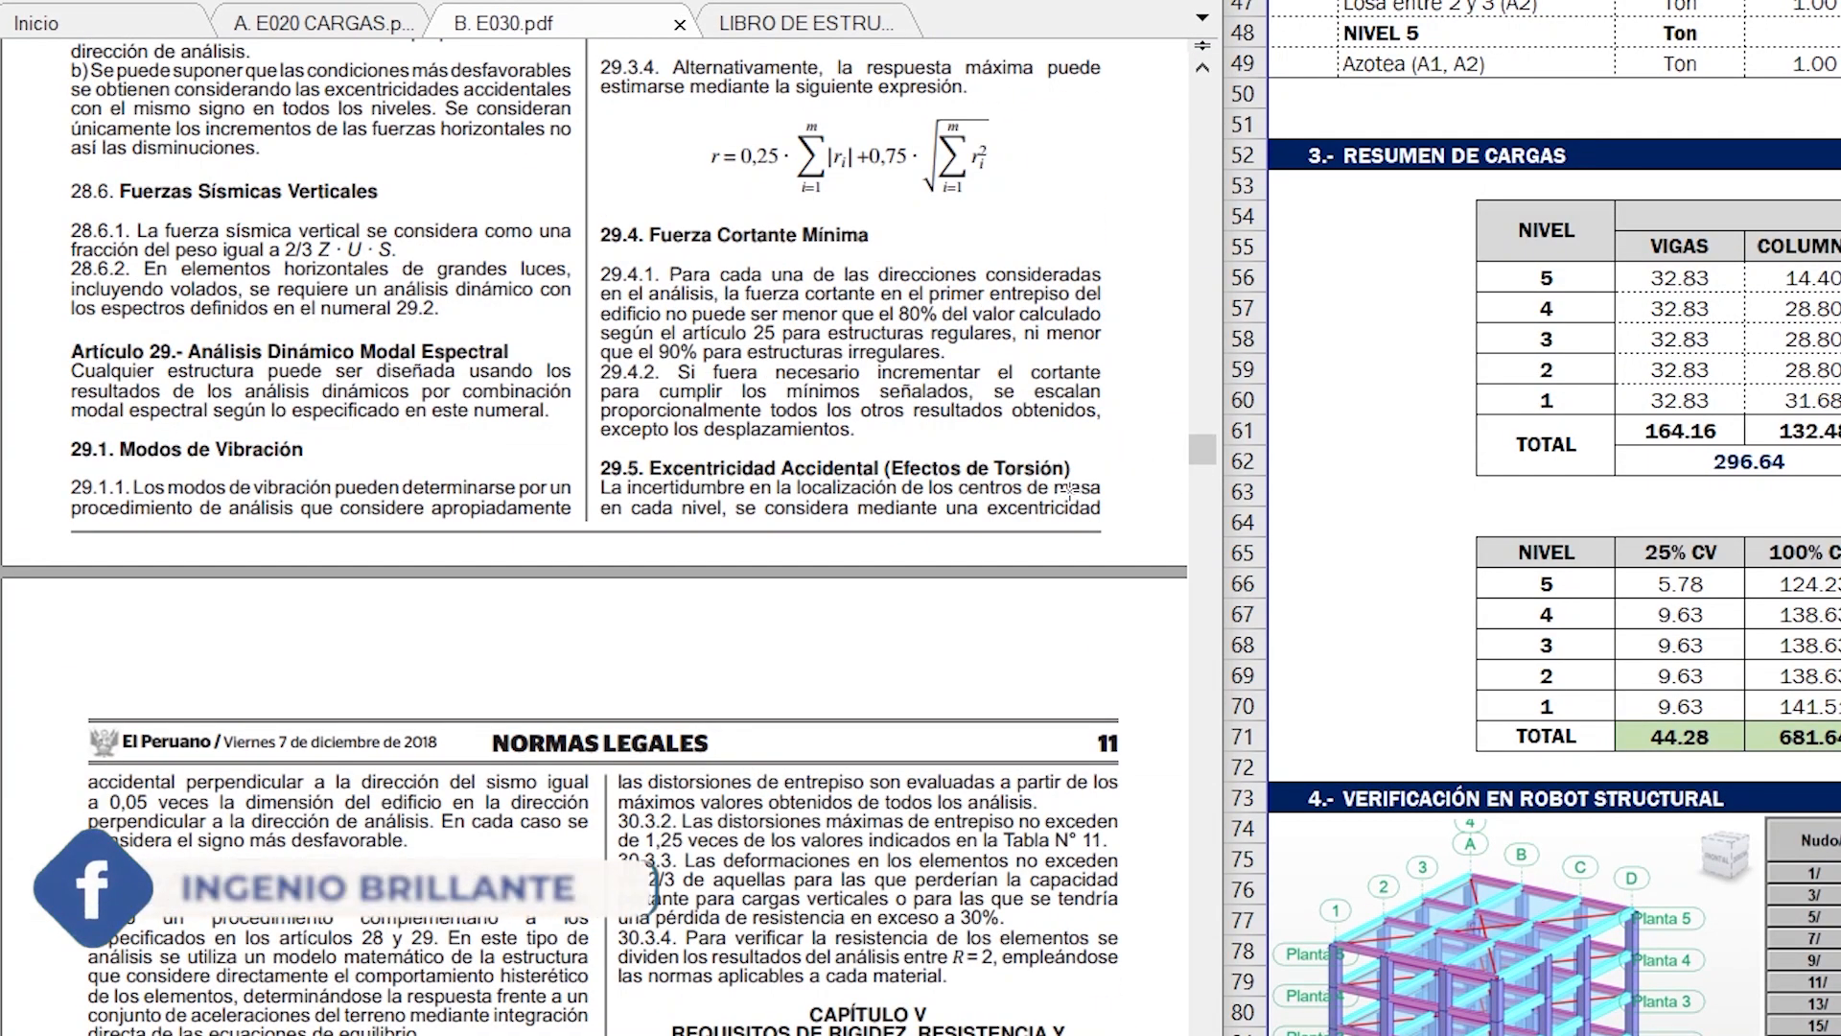
pyautogui.scroll(5, 1067, 490)
pyautogui.scroll(3, 1070, 490)
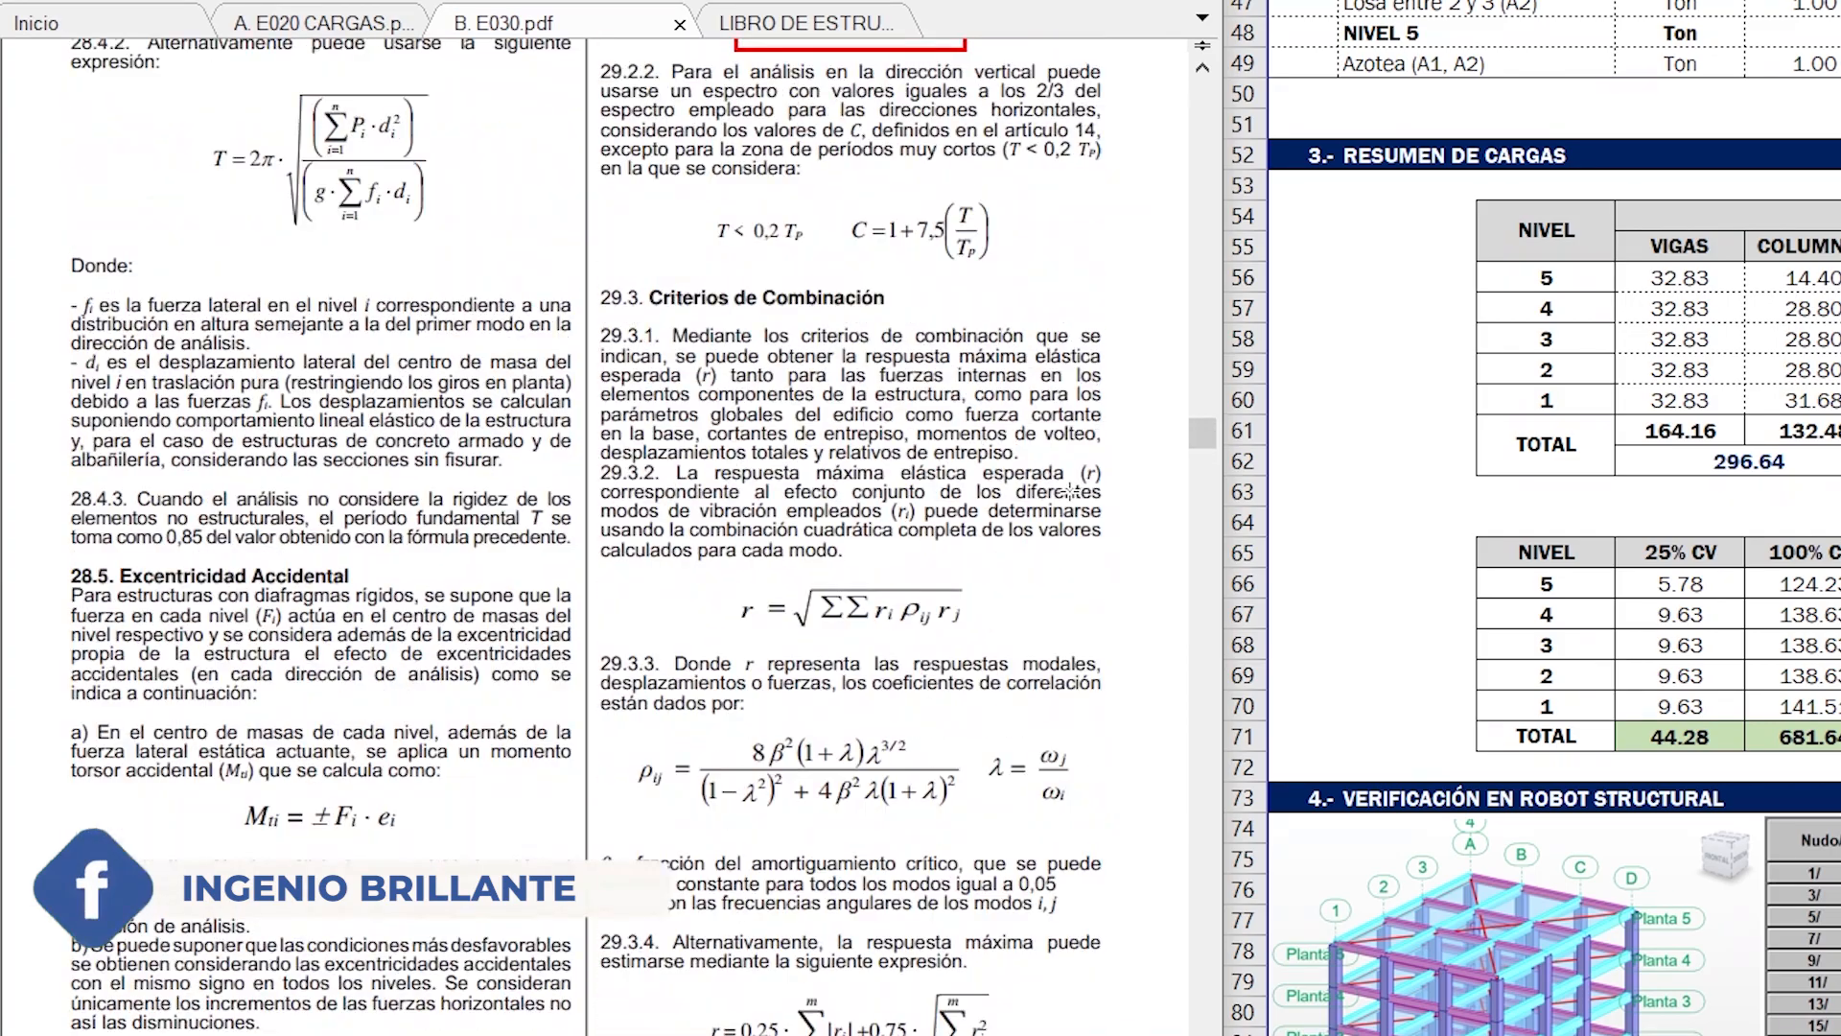
pyautogui.scroll(12, 1071, 492)
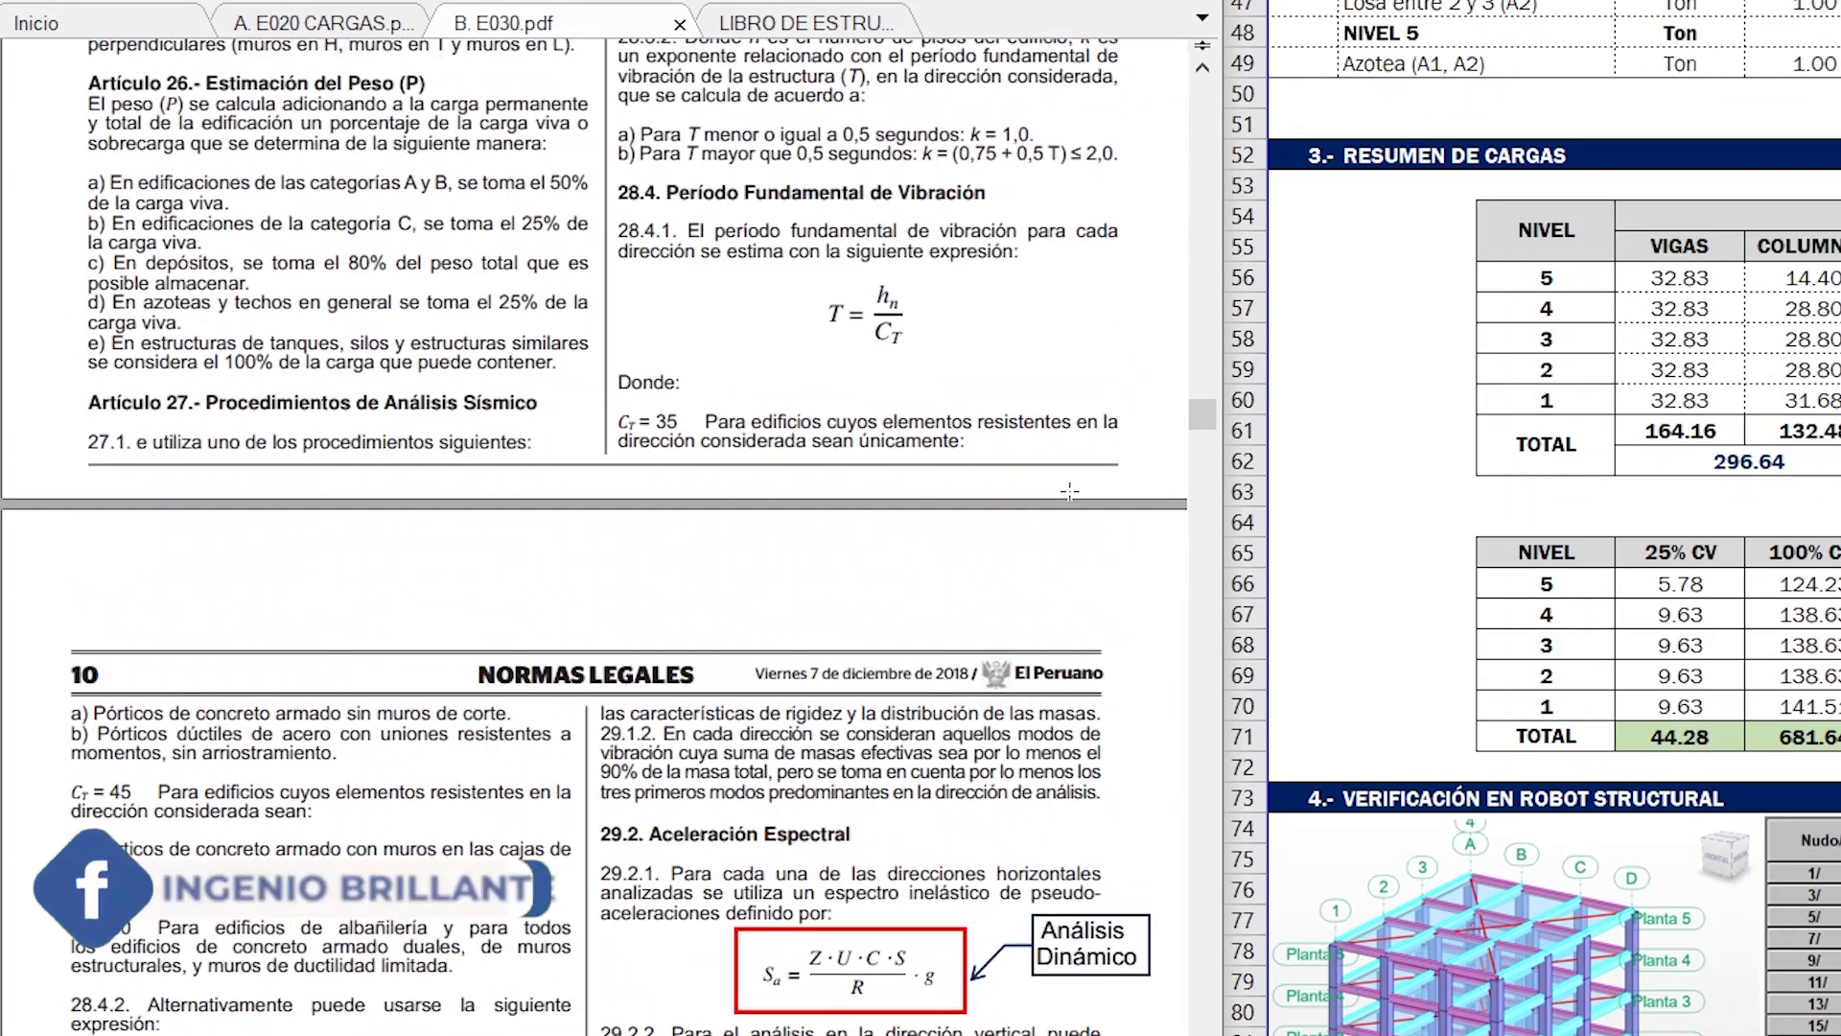
pyautogui.moveTo(74, 333)
pyautogui.mouseDown()
pyautogui.moveTo(451, 599)
pyautogui.moveTo(600, 644)
pyautogui.mouseUp()
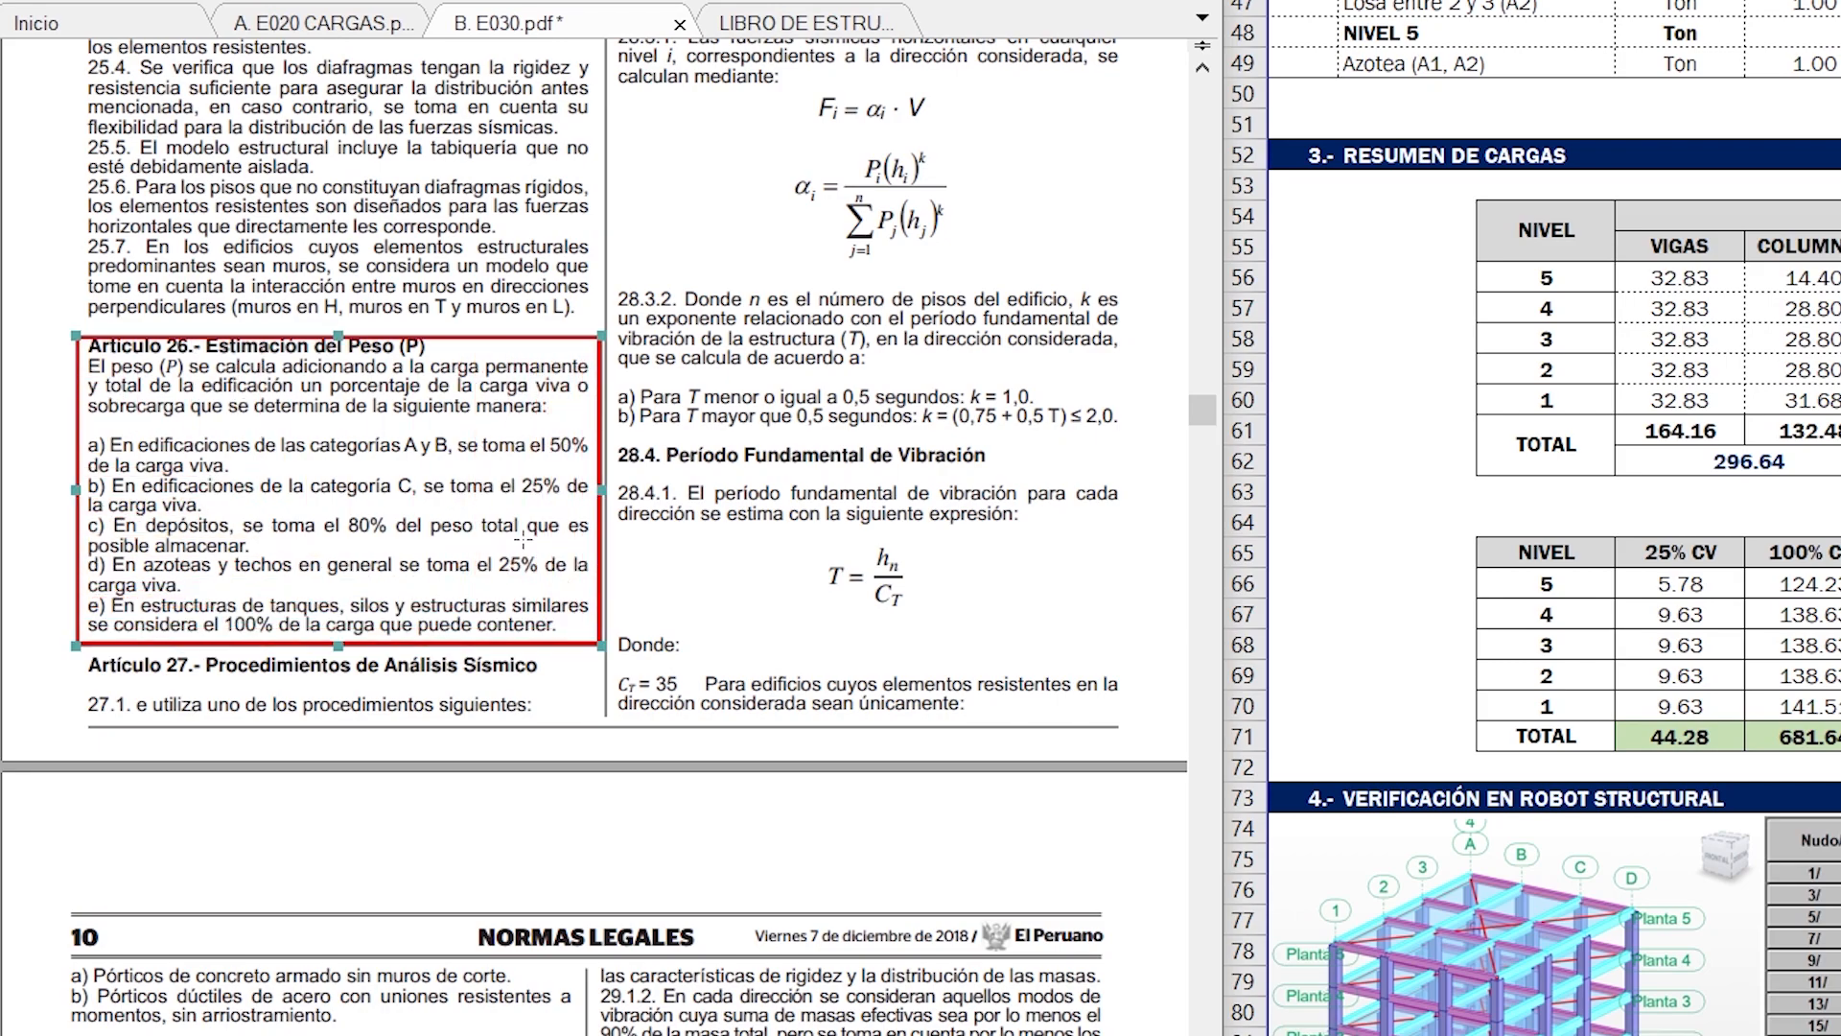
pyautogui.click(373, 342)
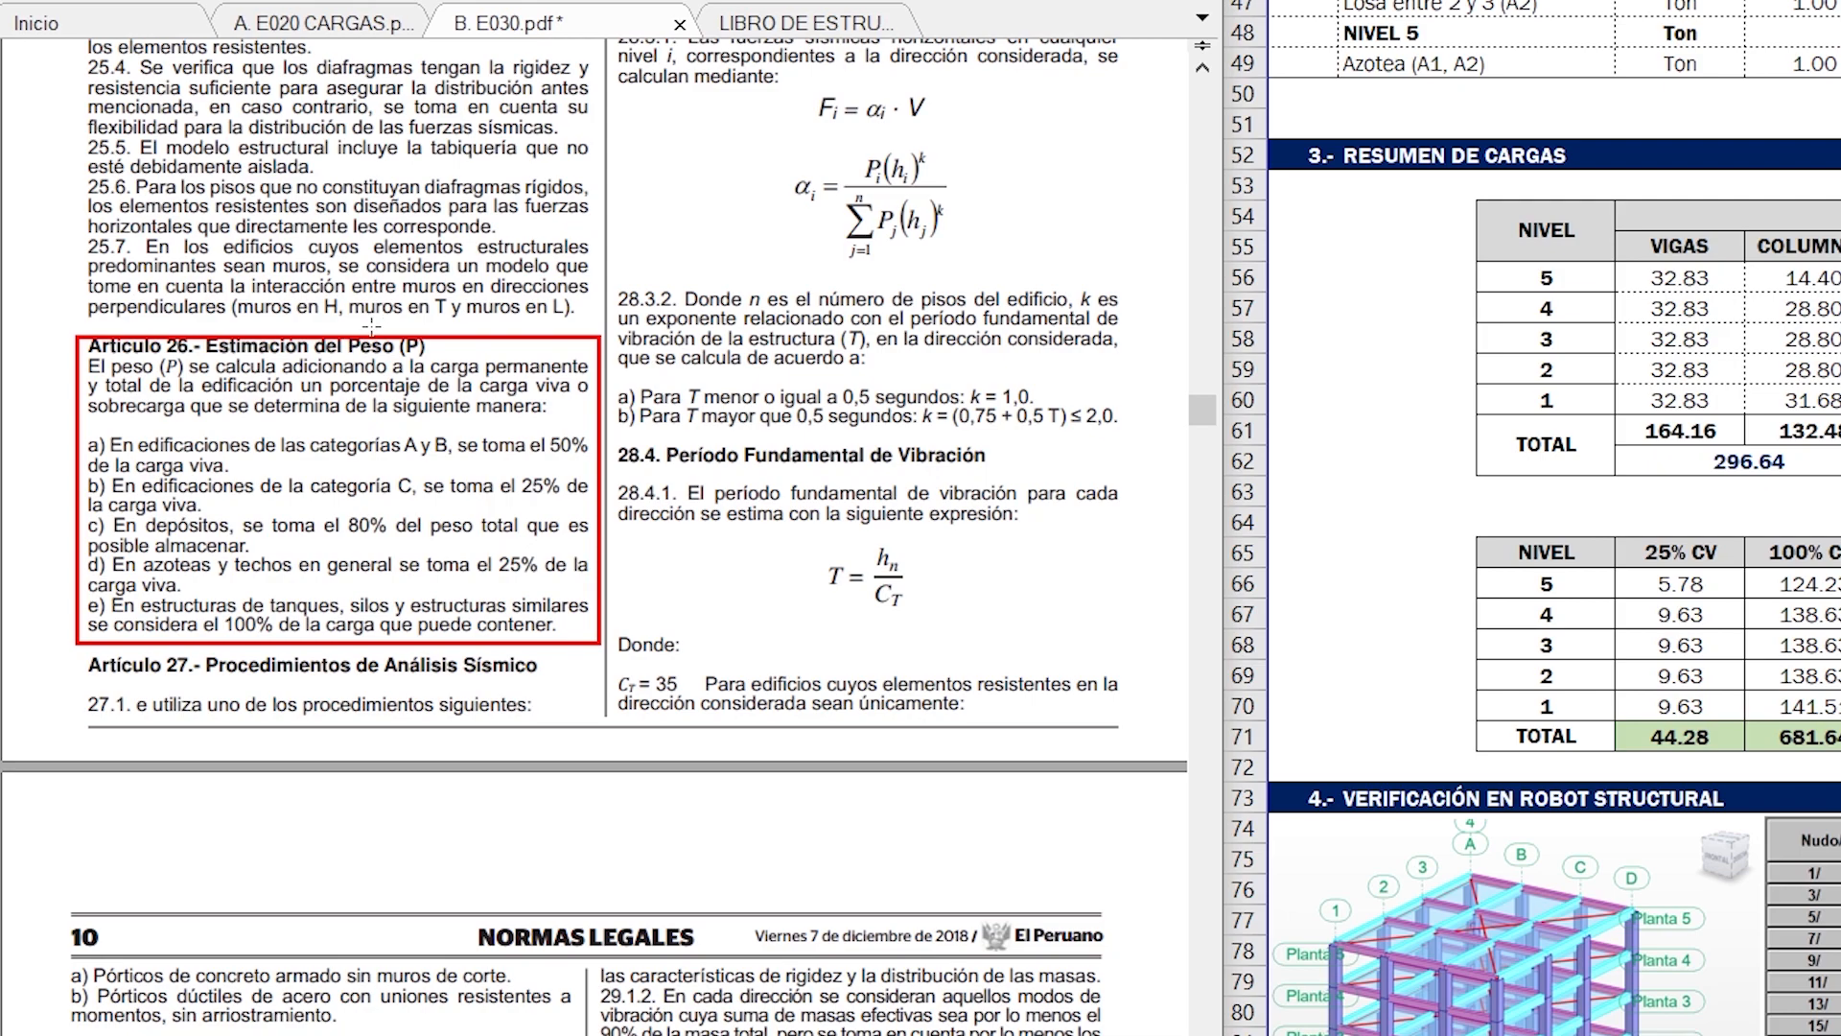
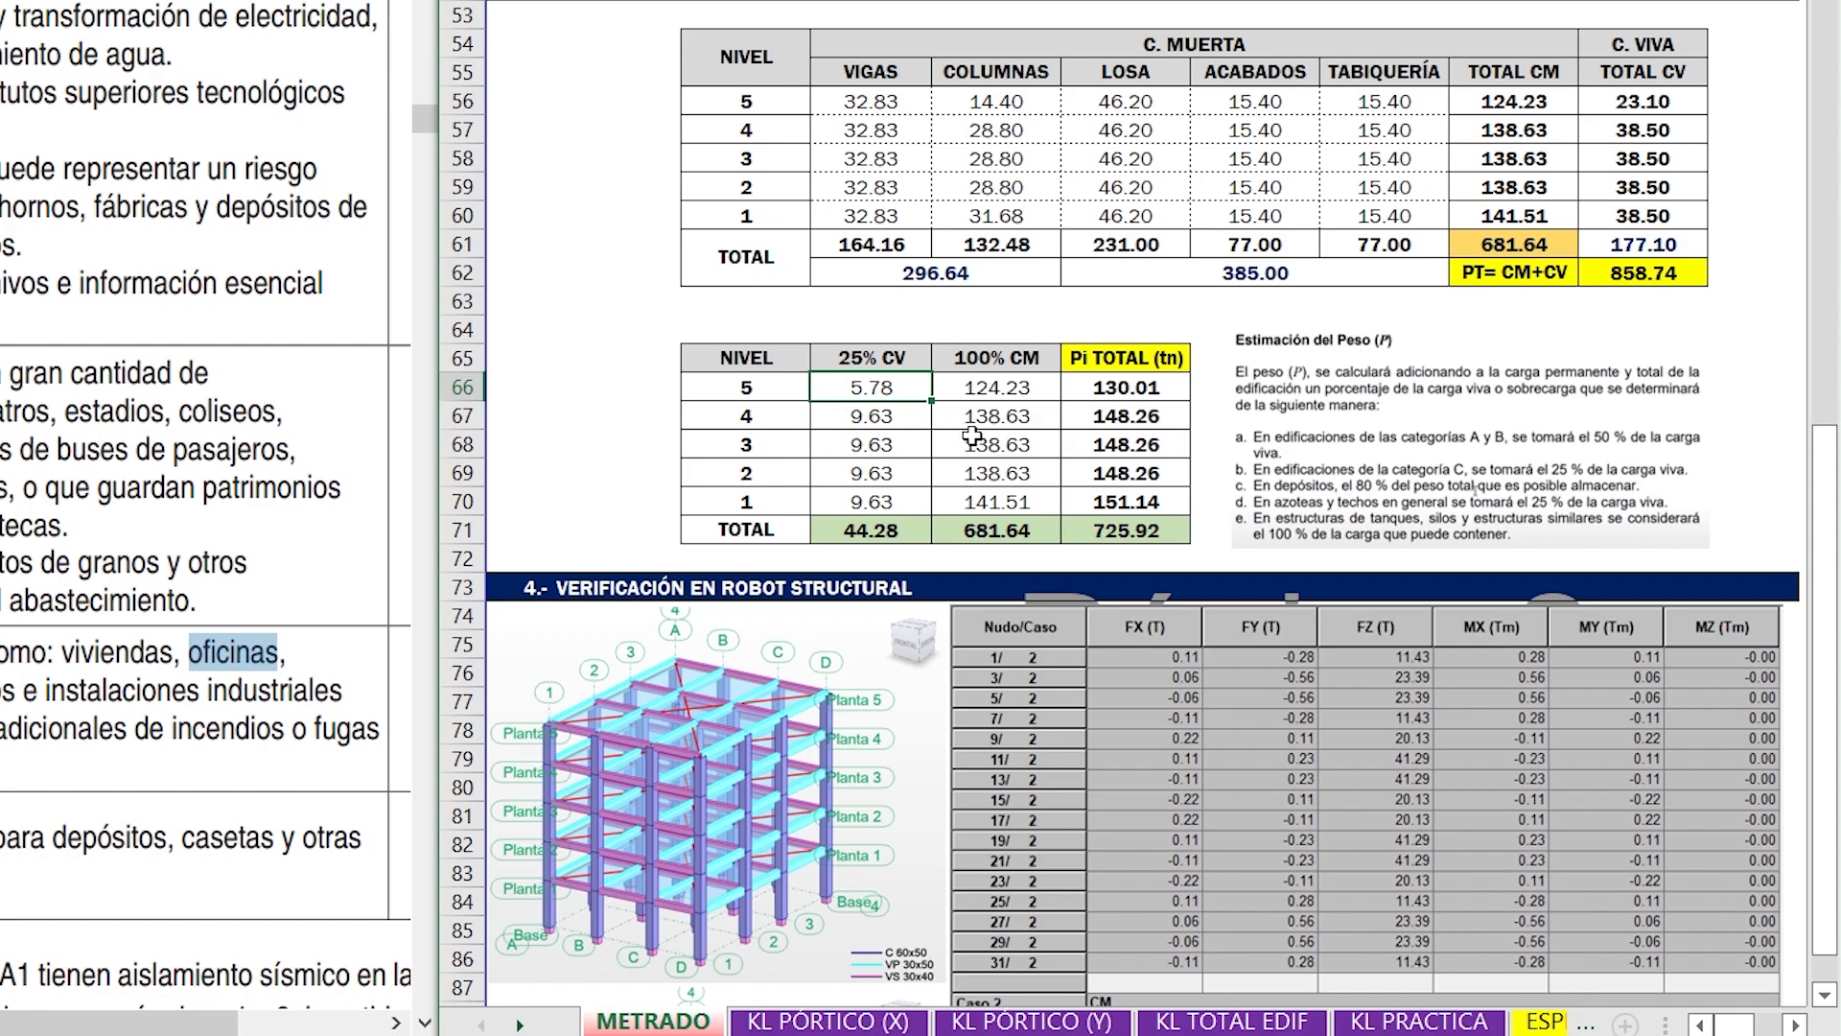
# - Inspect the formulas behind the level 1 cells for 25% CV and 100% CM, and check that level's Pi TOTAL cell
pyautogui.click(911, 519)
pyautogui.doubleClick(912, 506)
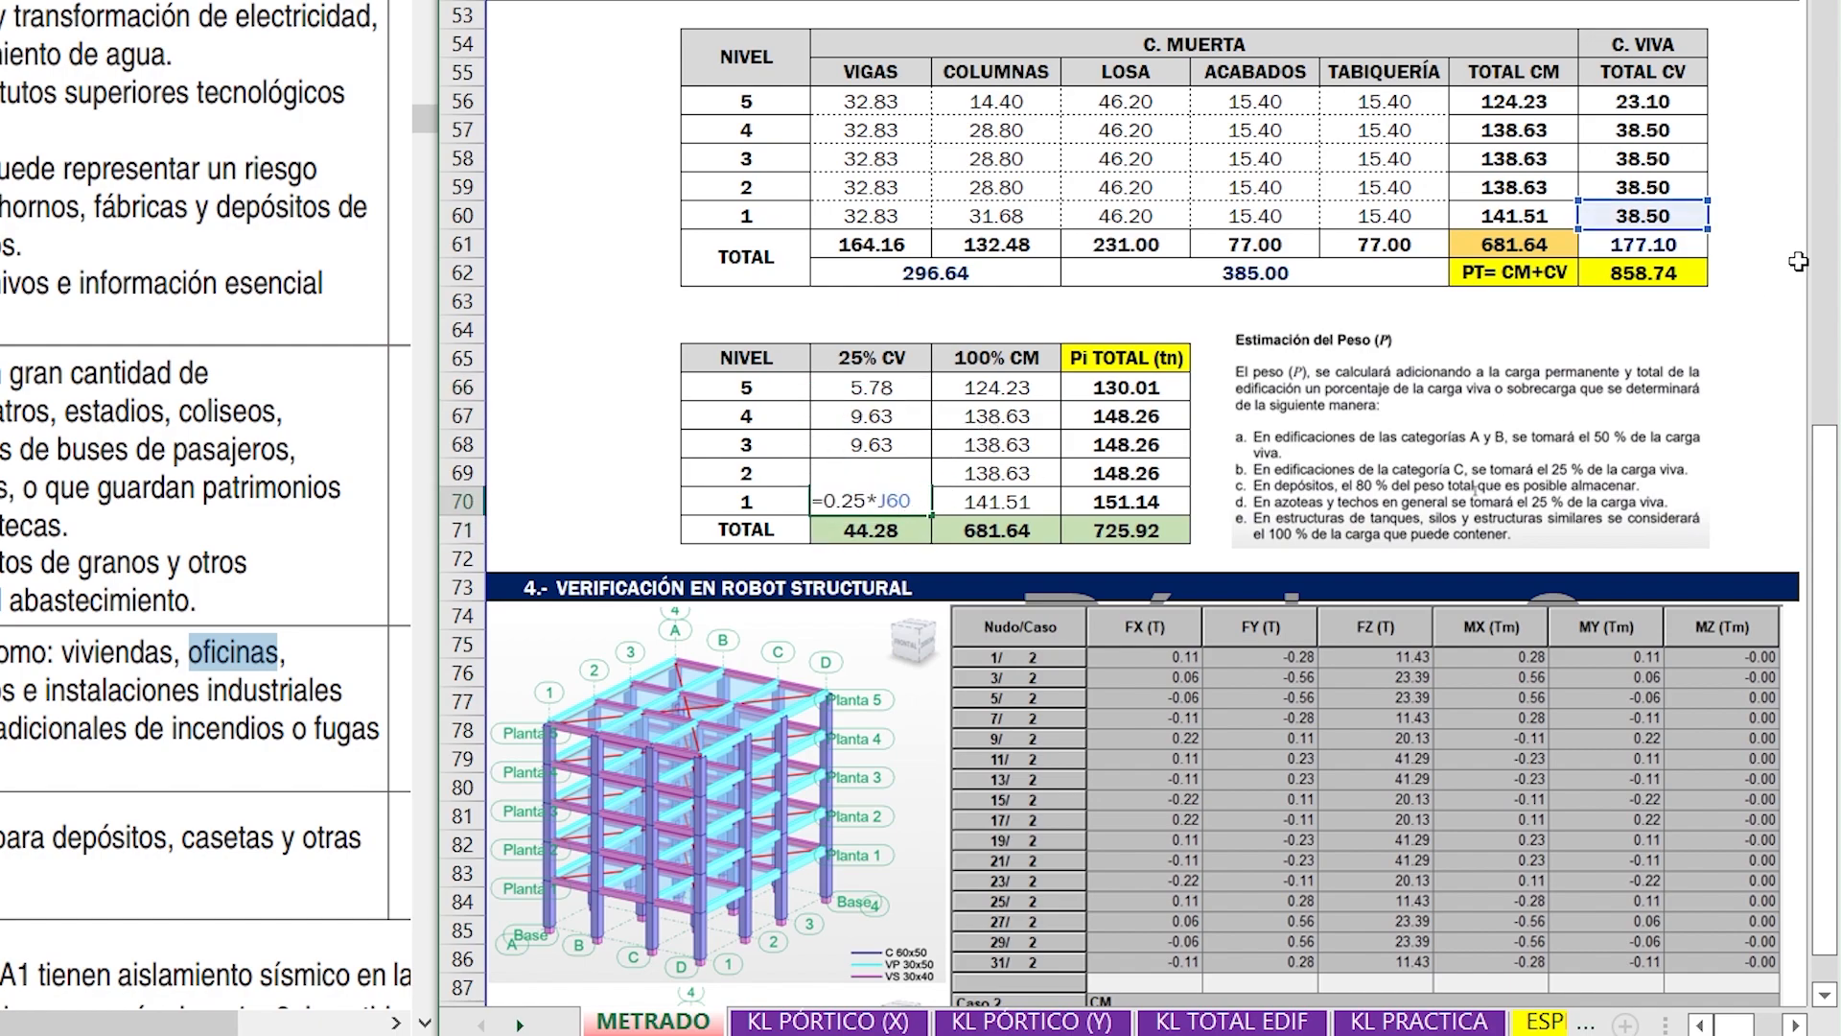
pyautogui.press('Escape')
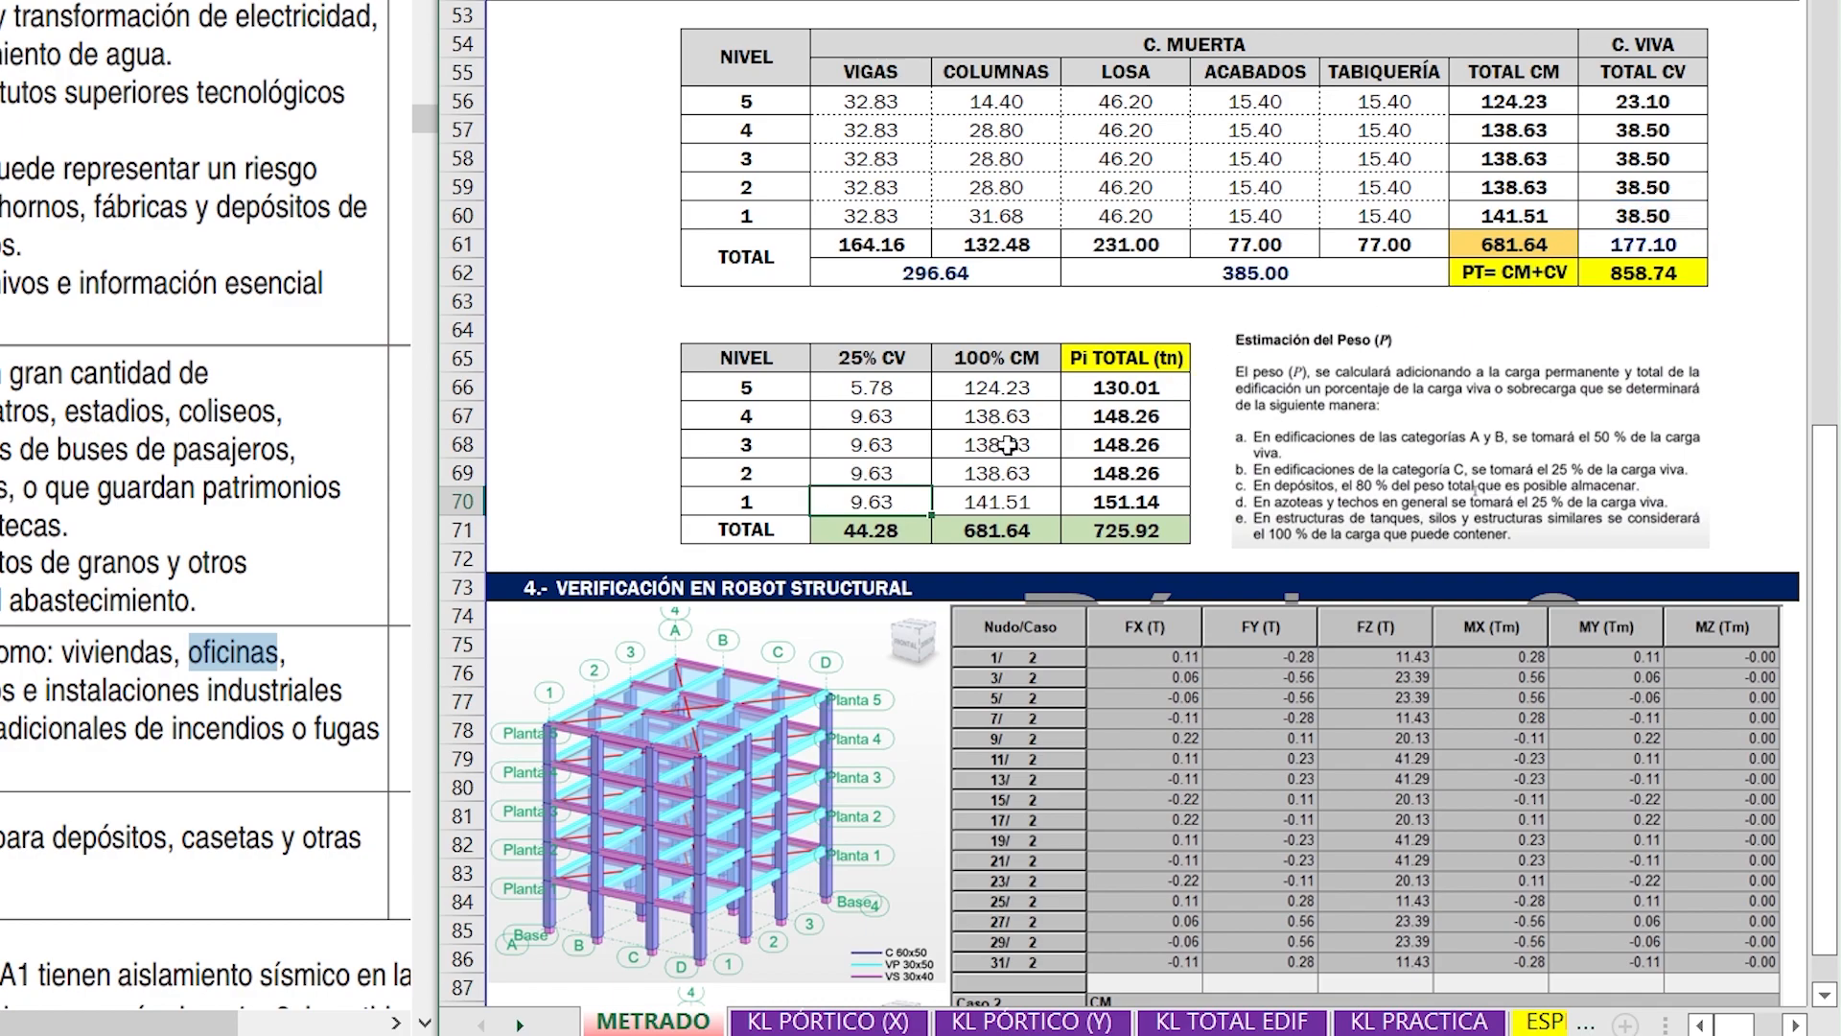
pyautogui.doubleClick(998, 502)
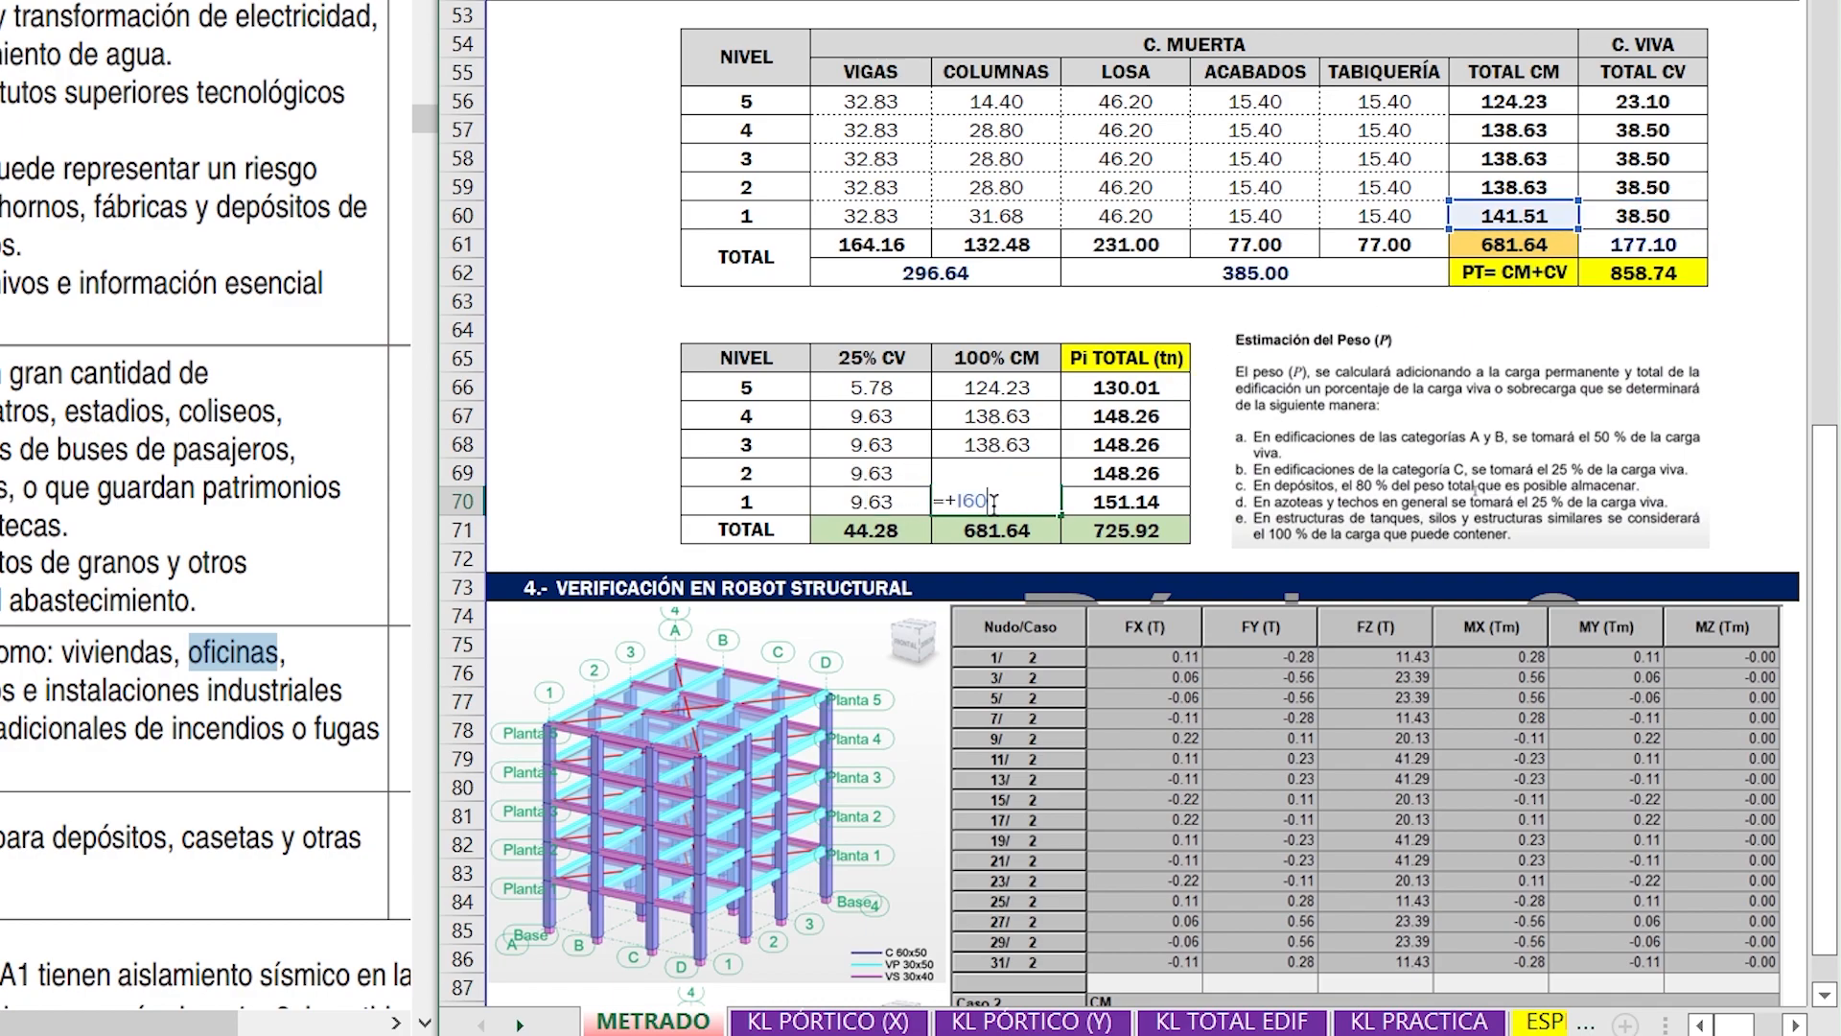
pyautogui.press('Escape')
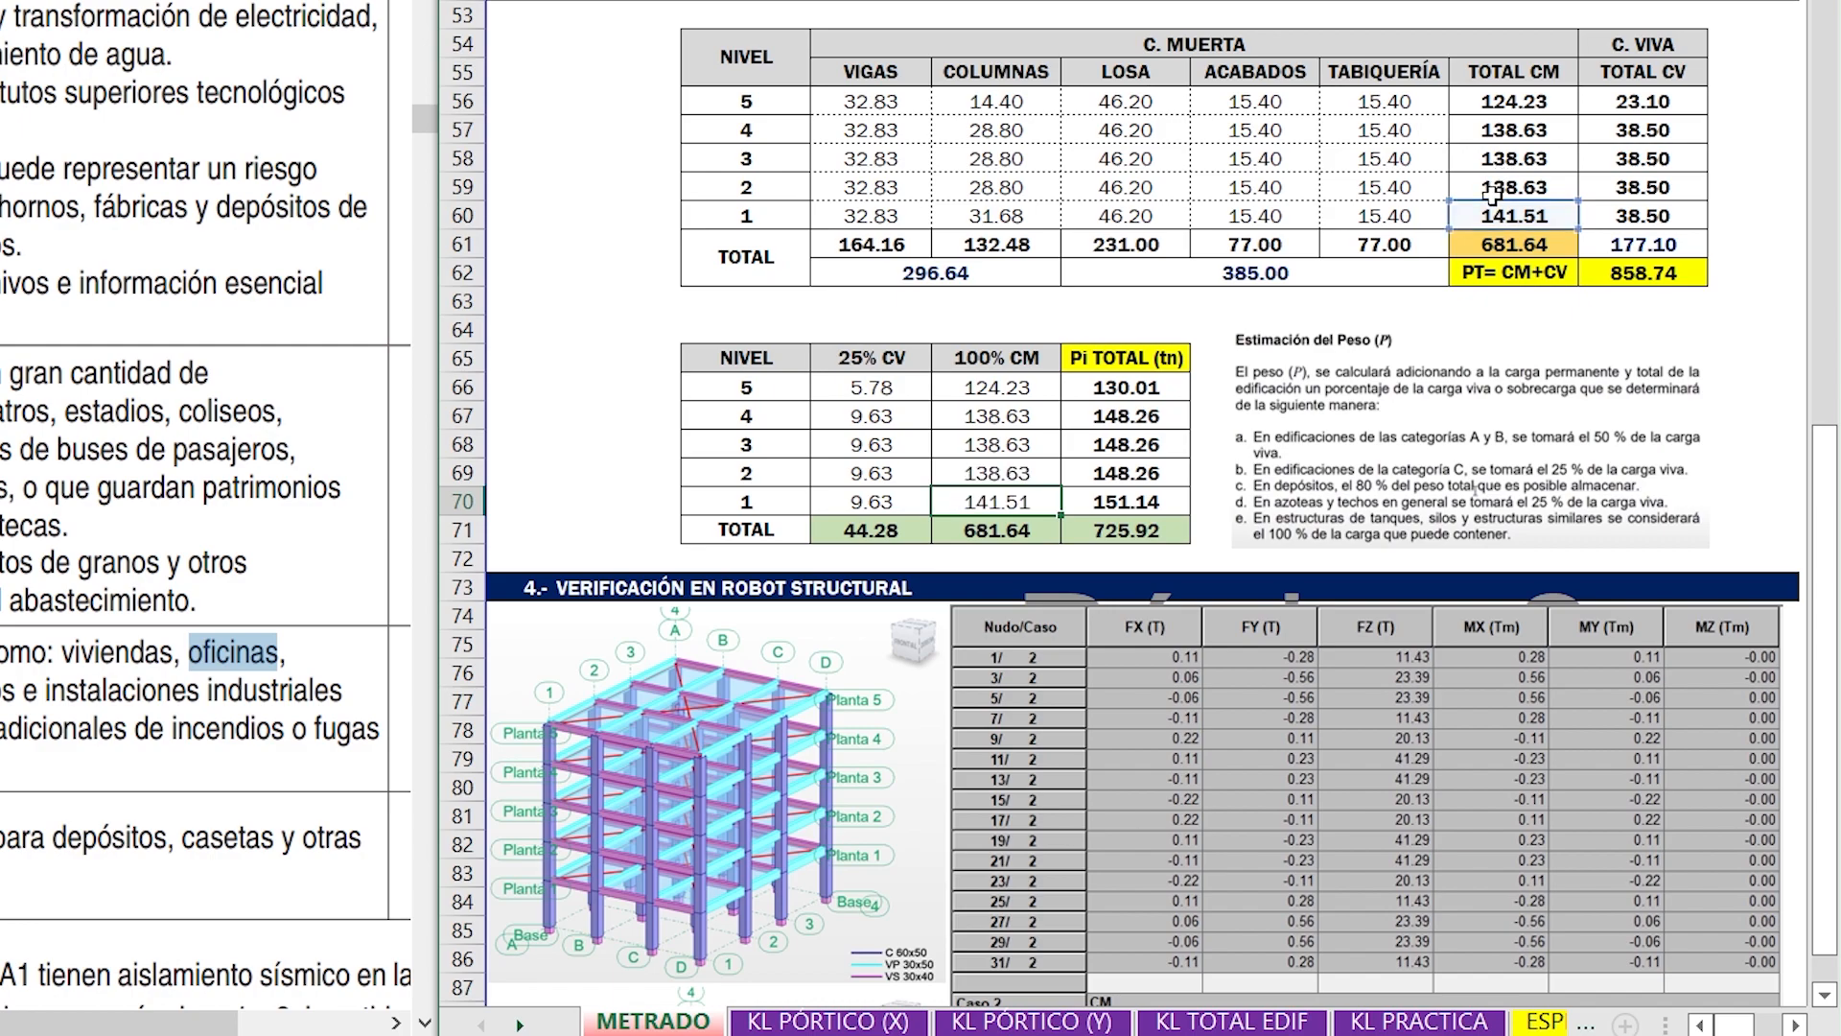
pyautogui.click(1148, 504)
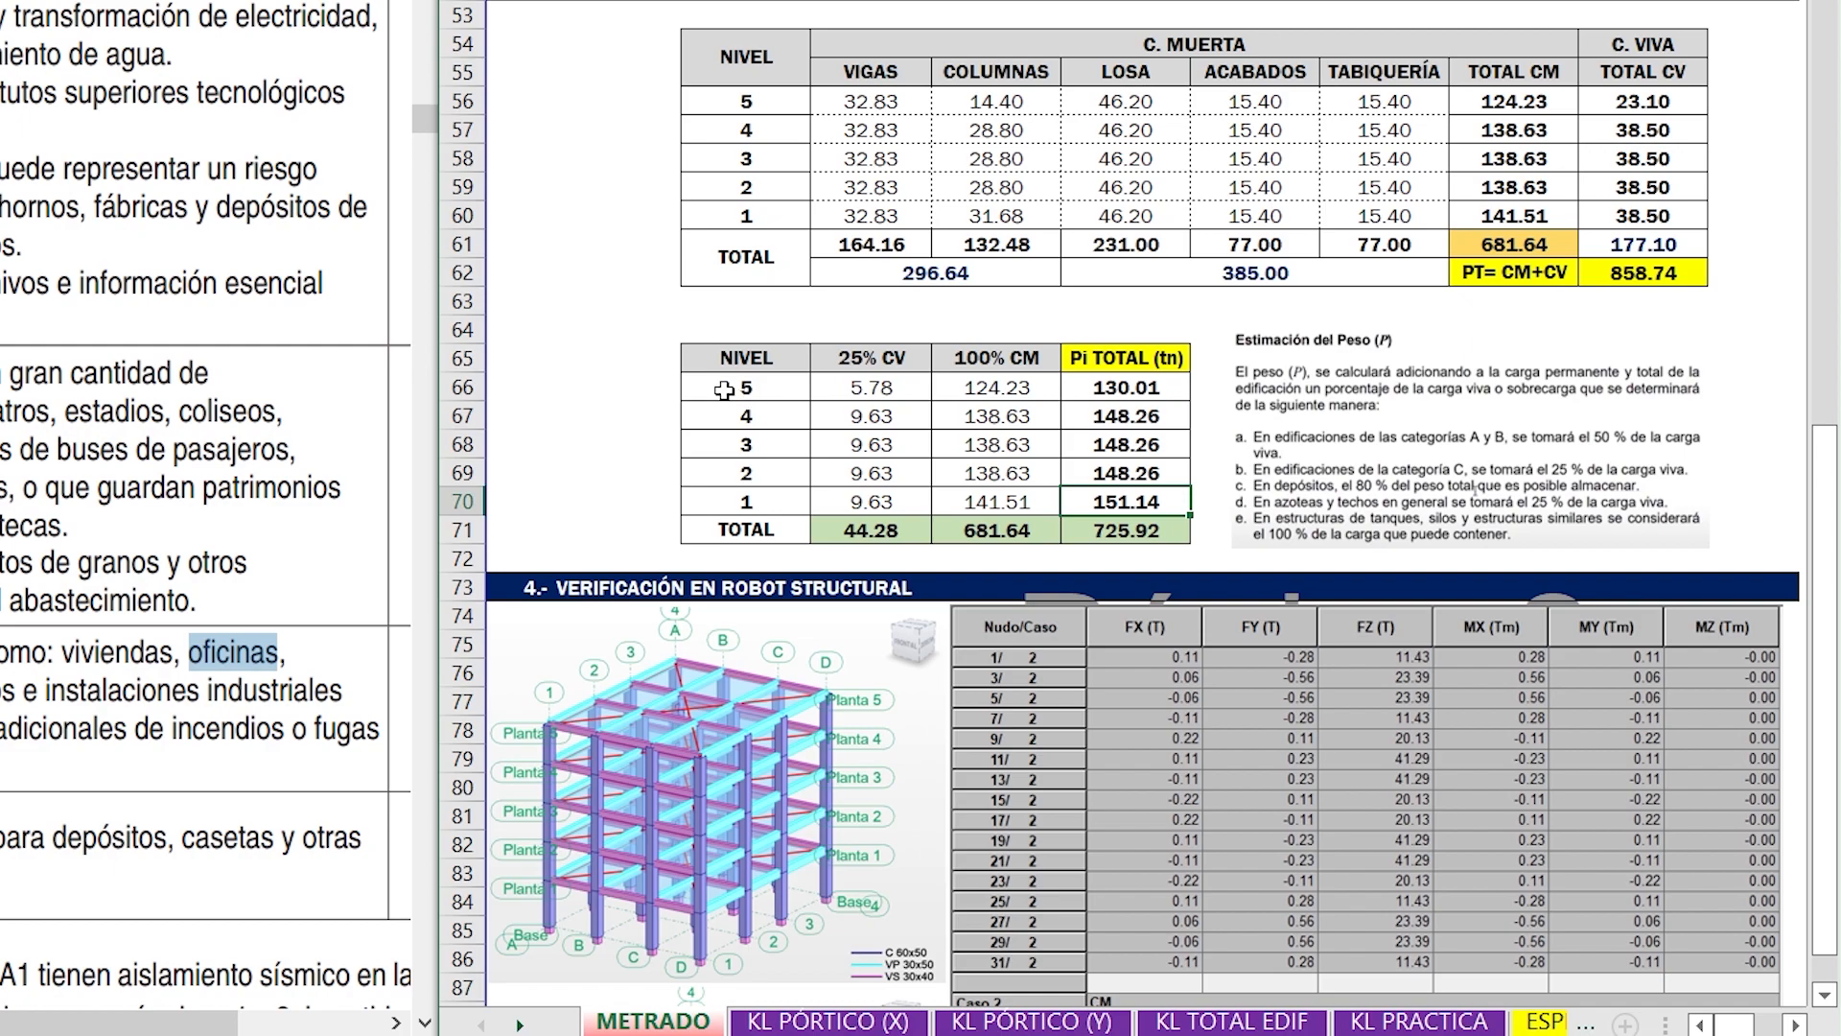
pyautogui.click(625, 357)
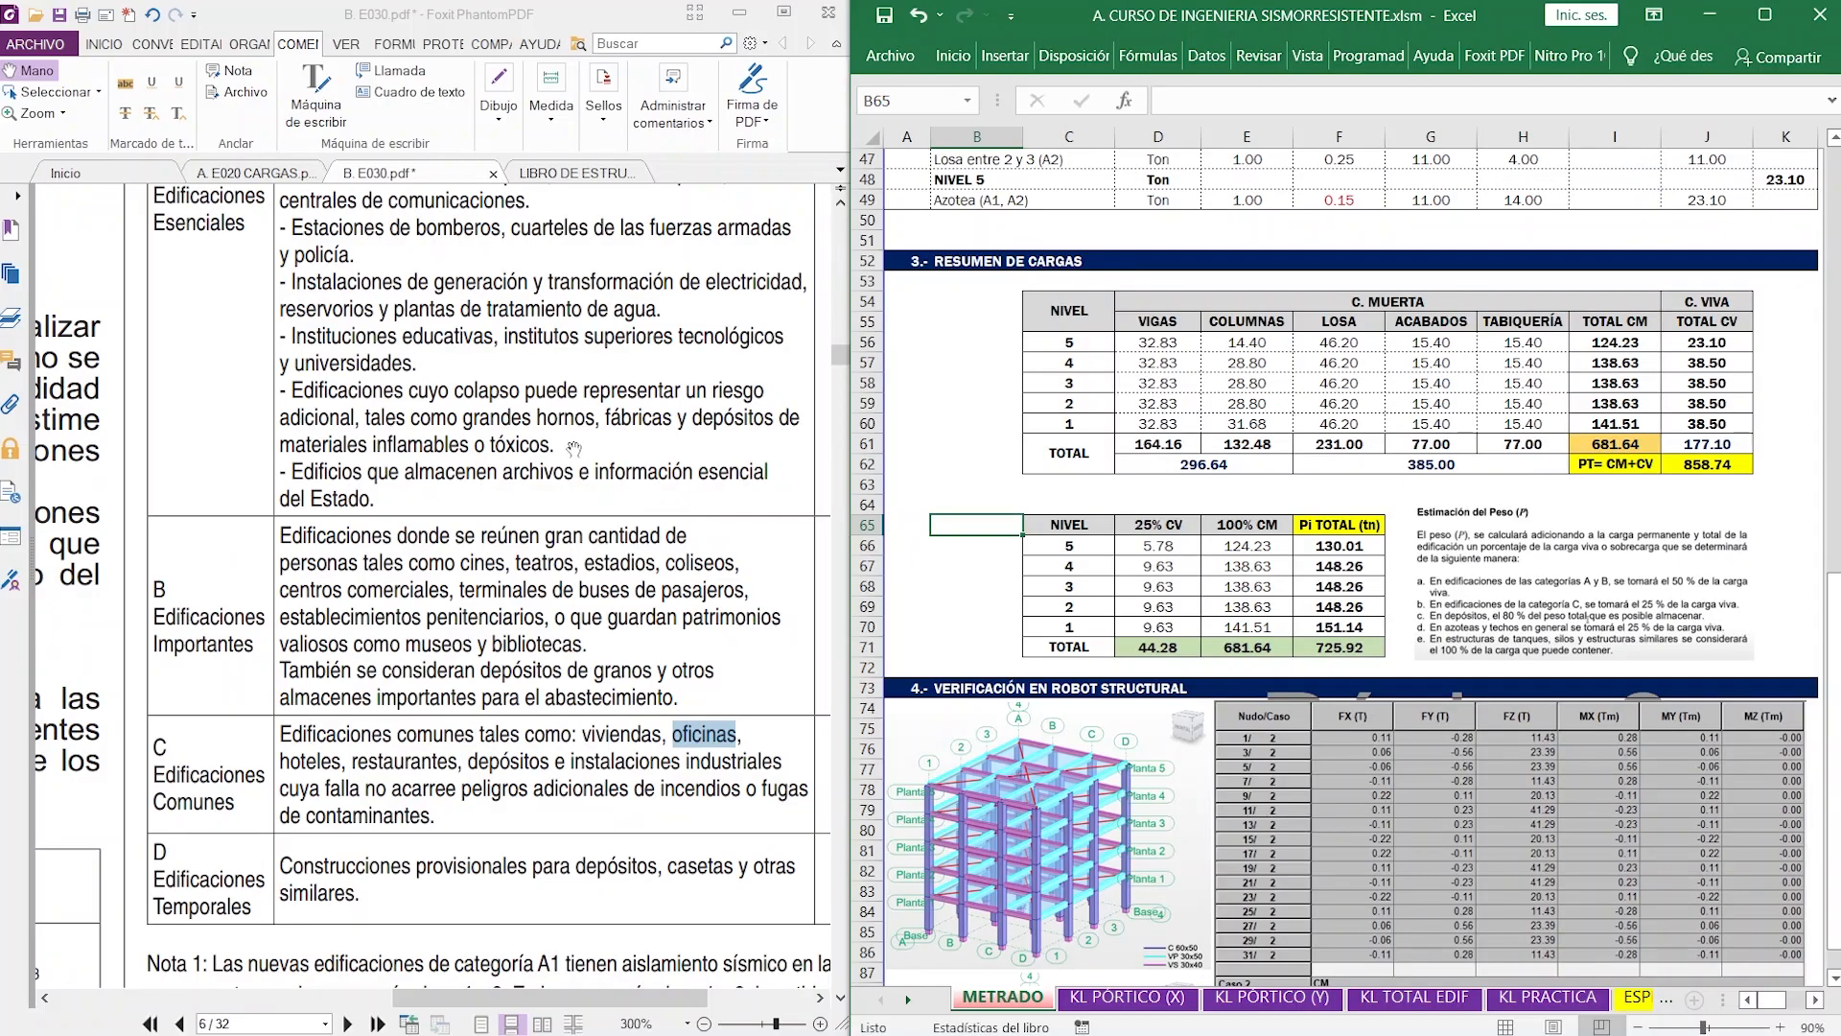
# - Open the LIBRO DE ESTRUCTURAS PDF in the reader and find and enlarge the X-X, Y-Y structural system diagram with storey weights and lateral forces
pyautogui.click(575, 173)
pyautogui.scroll(-5, 632, 551)
pyautogui.scroll(-20, 633, 551)
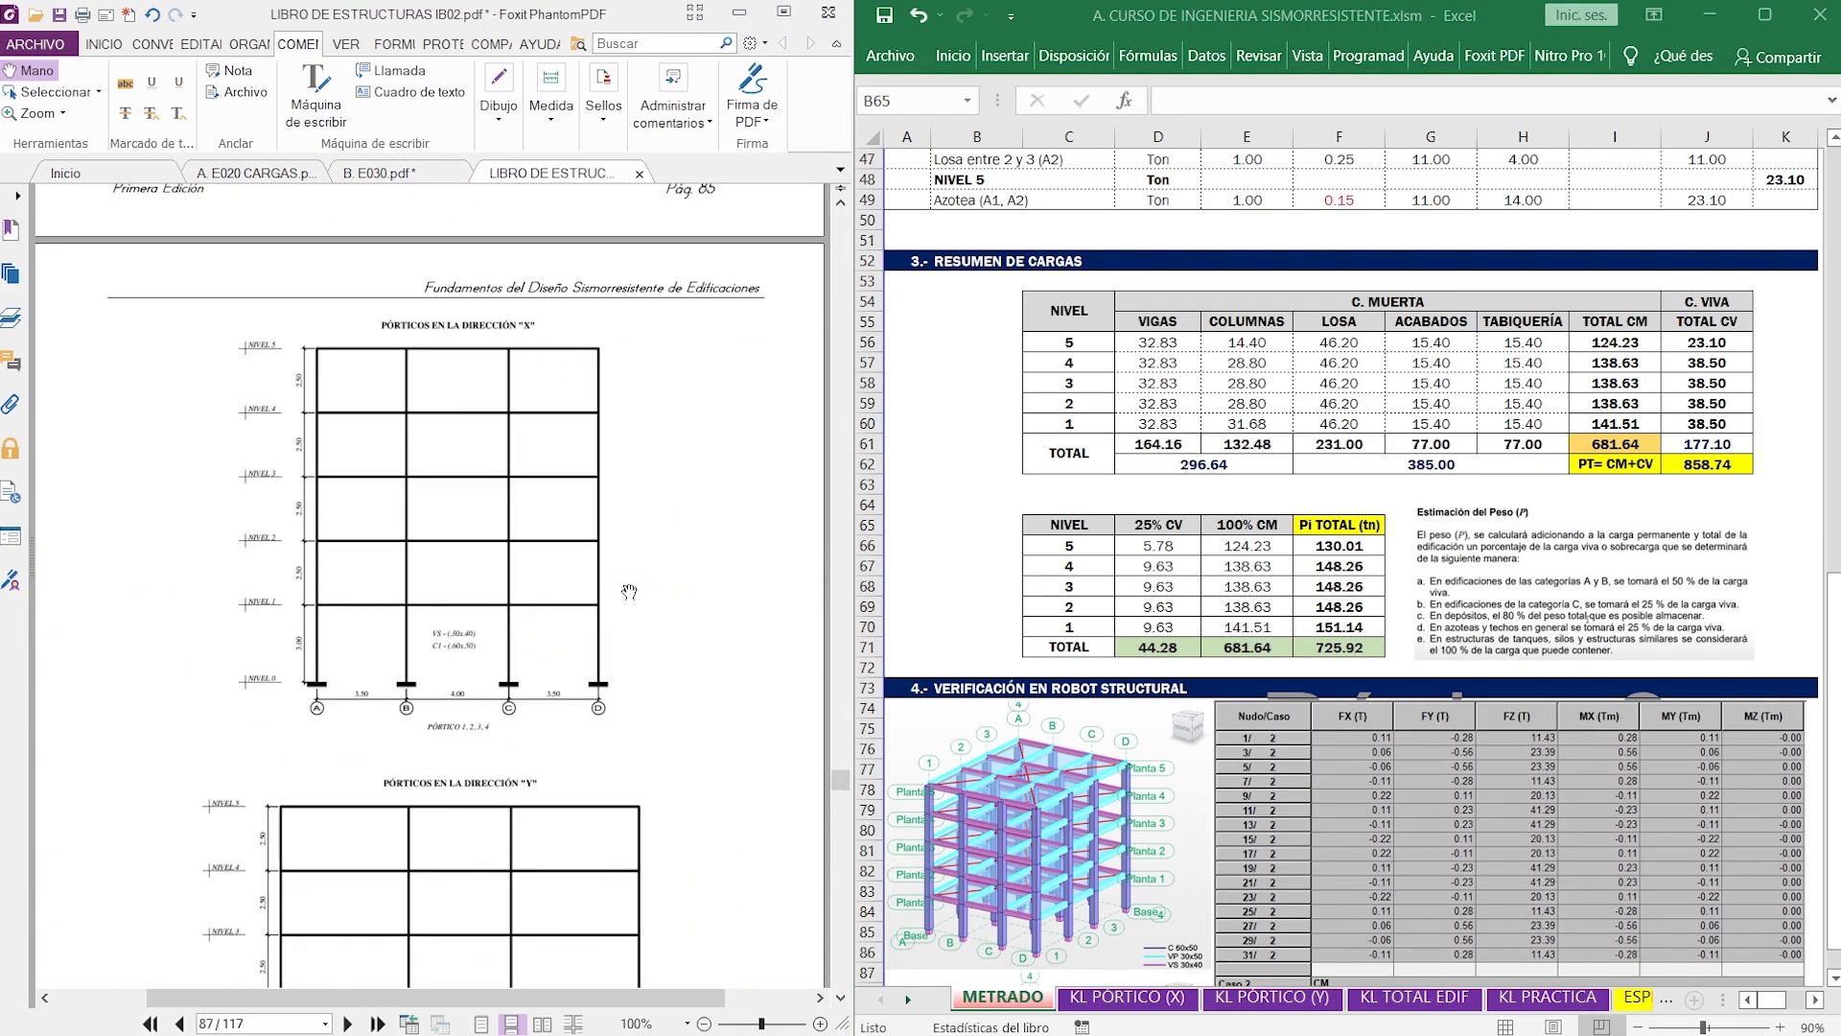
pyautogui.scroll(-20, 625, 633)
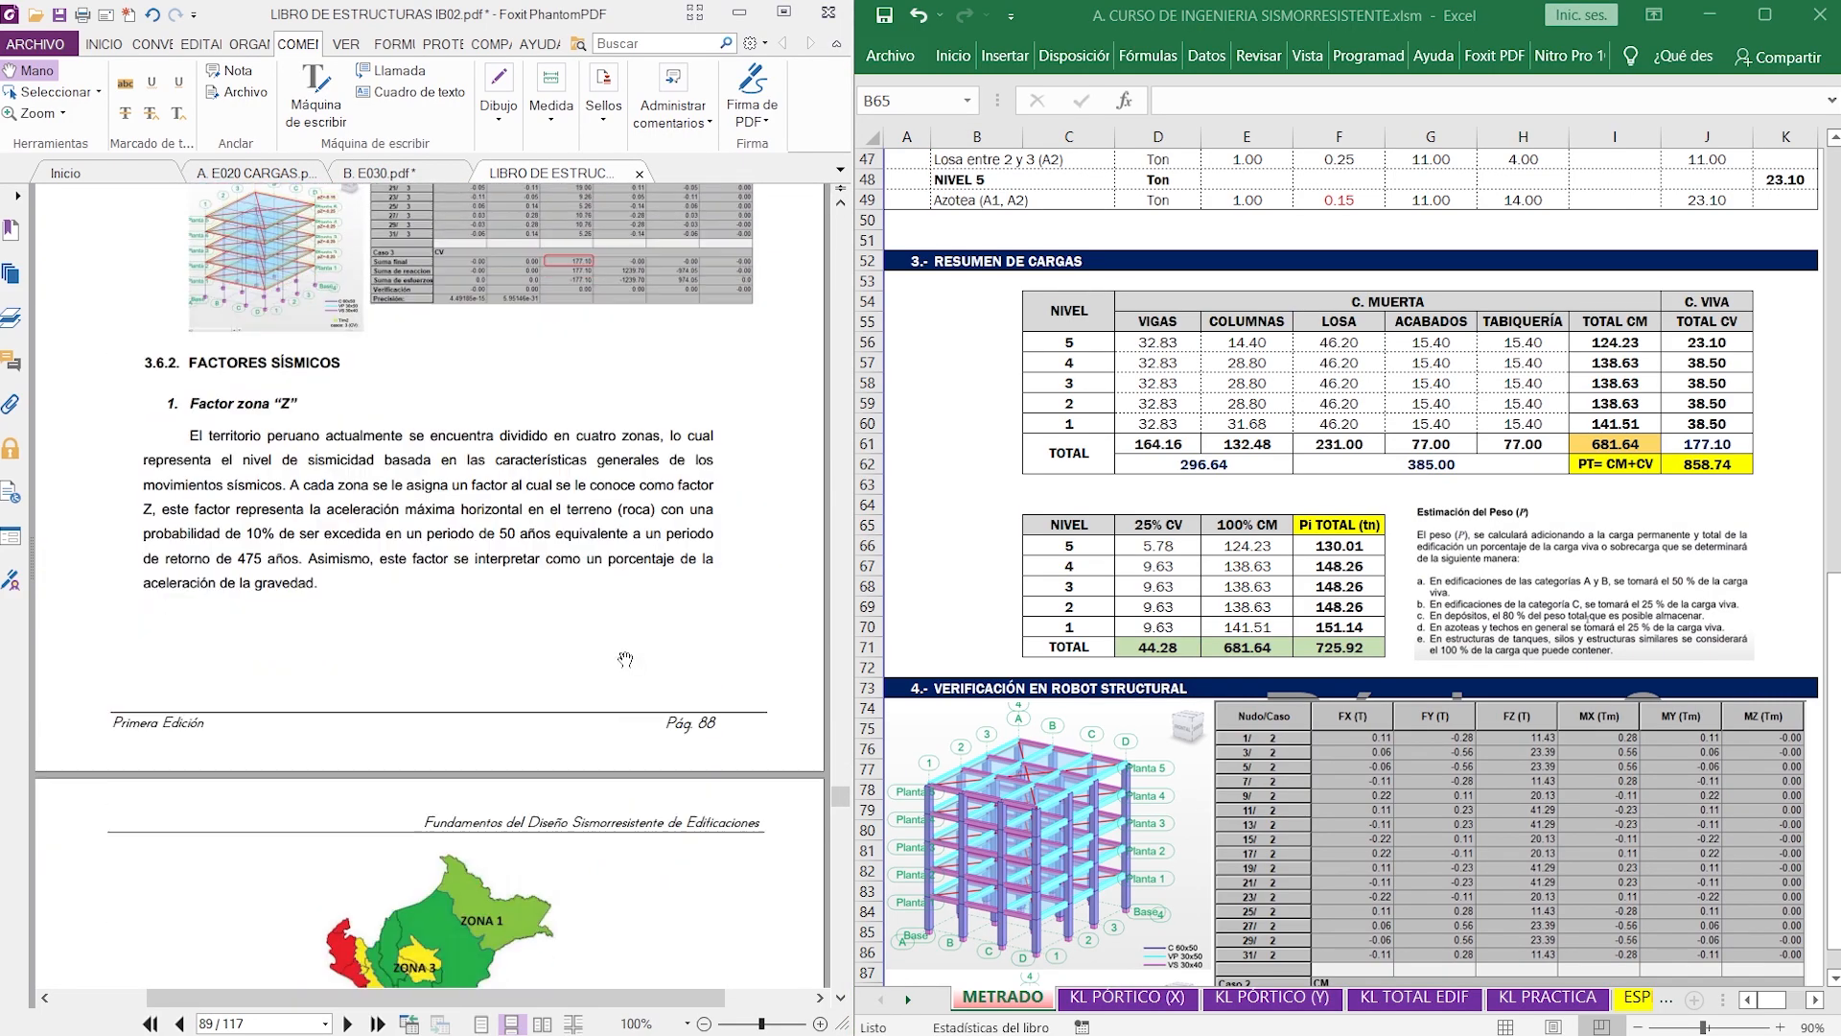
pyautogui.scroll(-10, 623, 669)
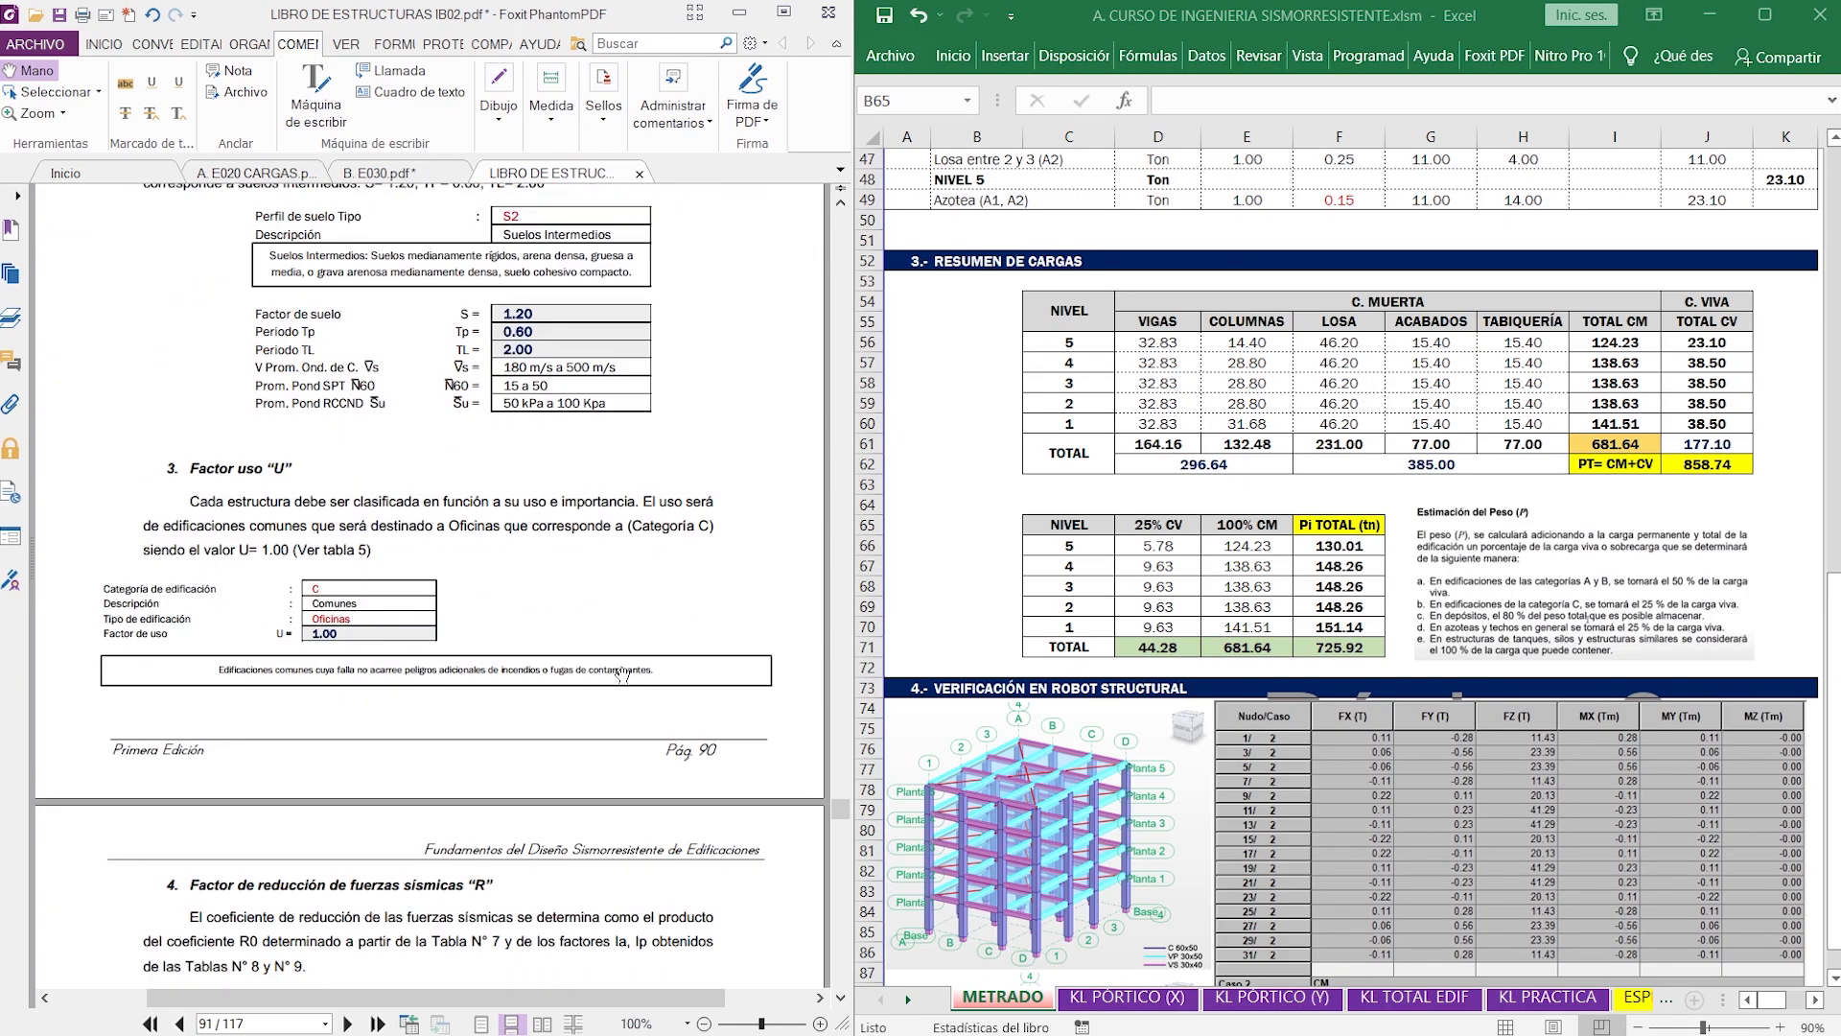
pyautogui.scroll(-10, 623, 672)
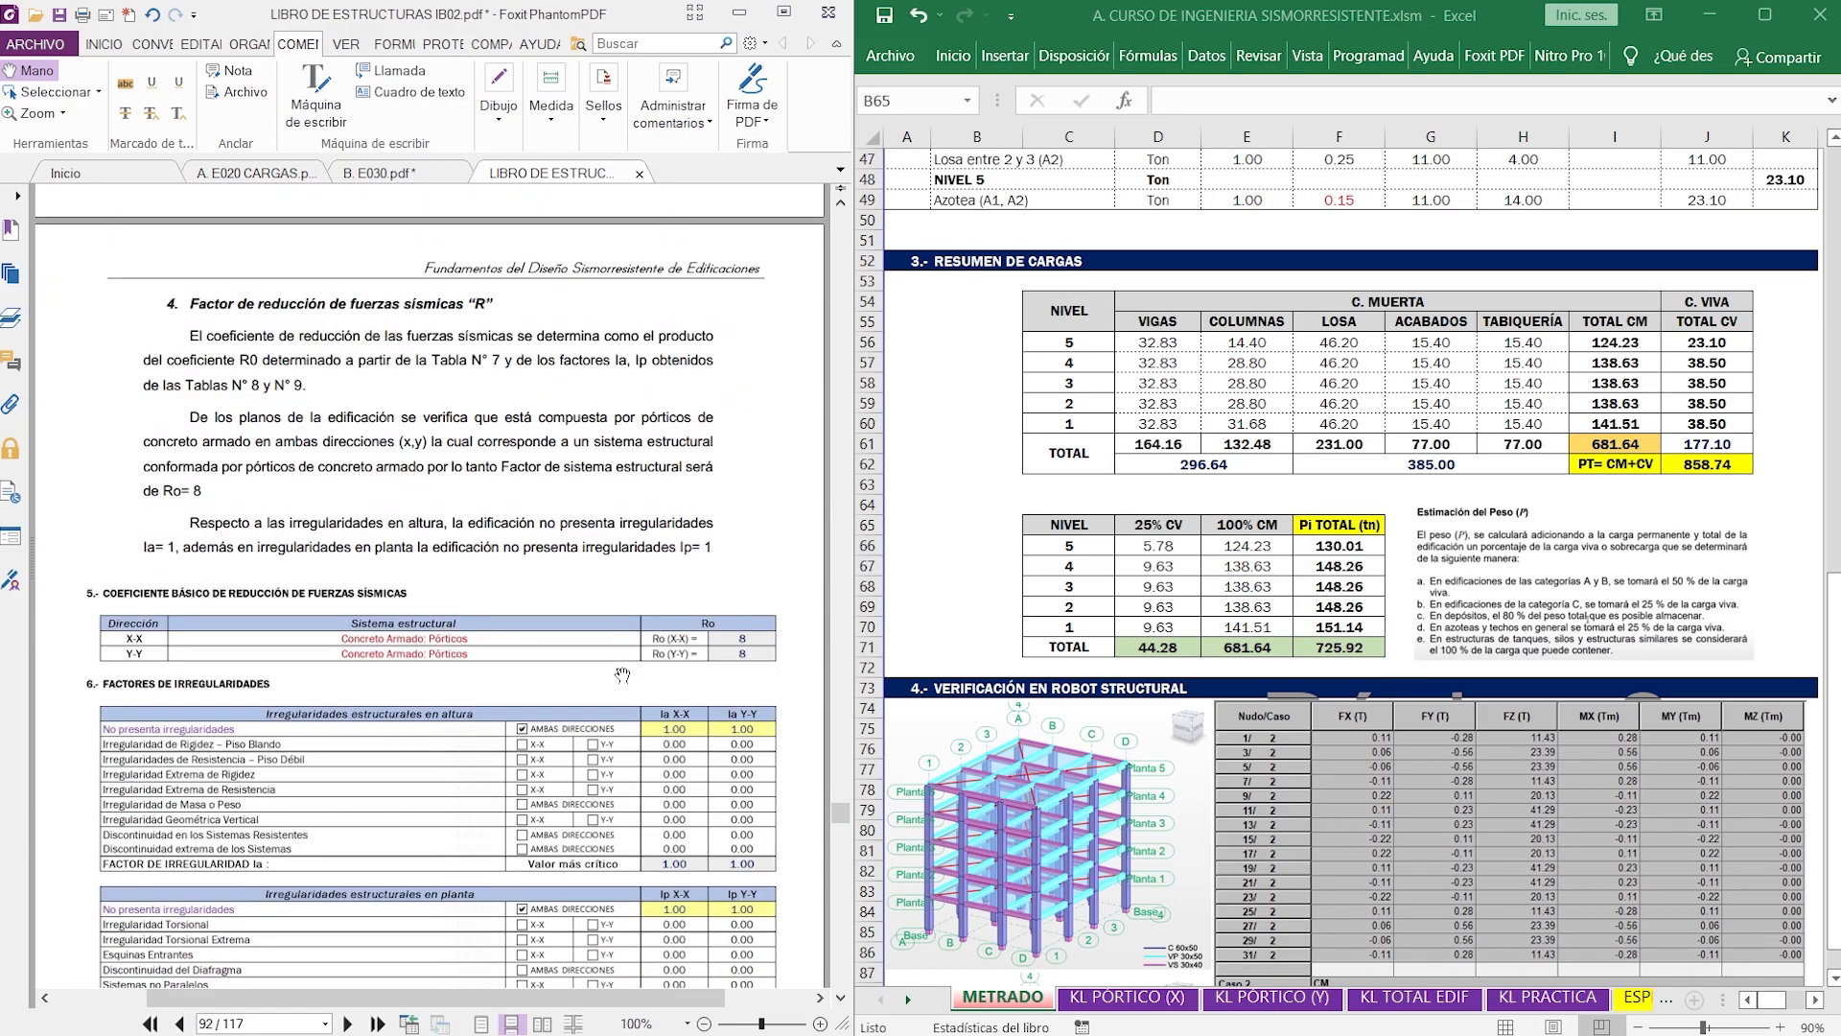
pyautogui.scroll(-20, 622, 674)
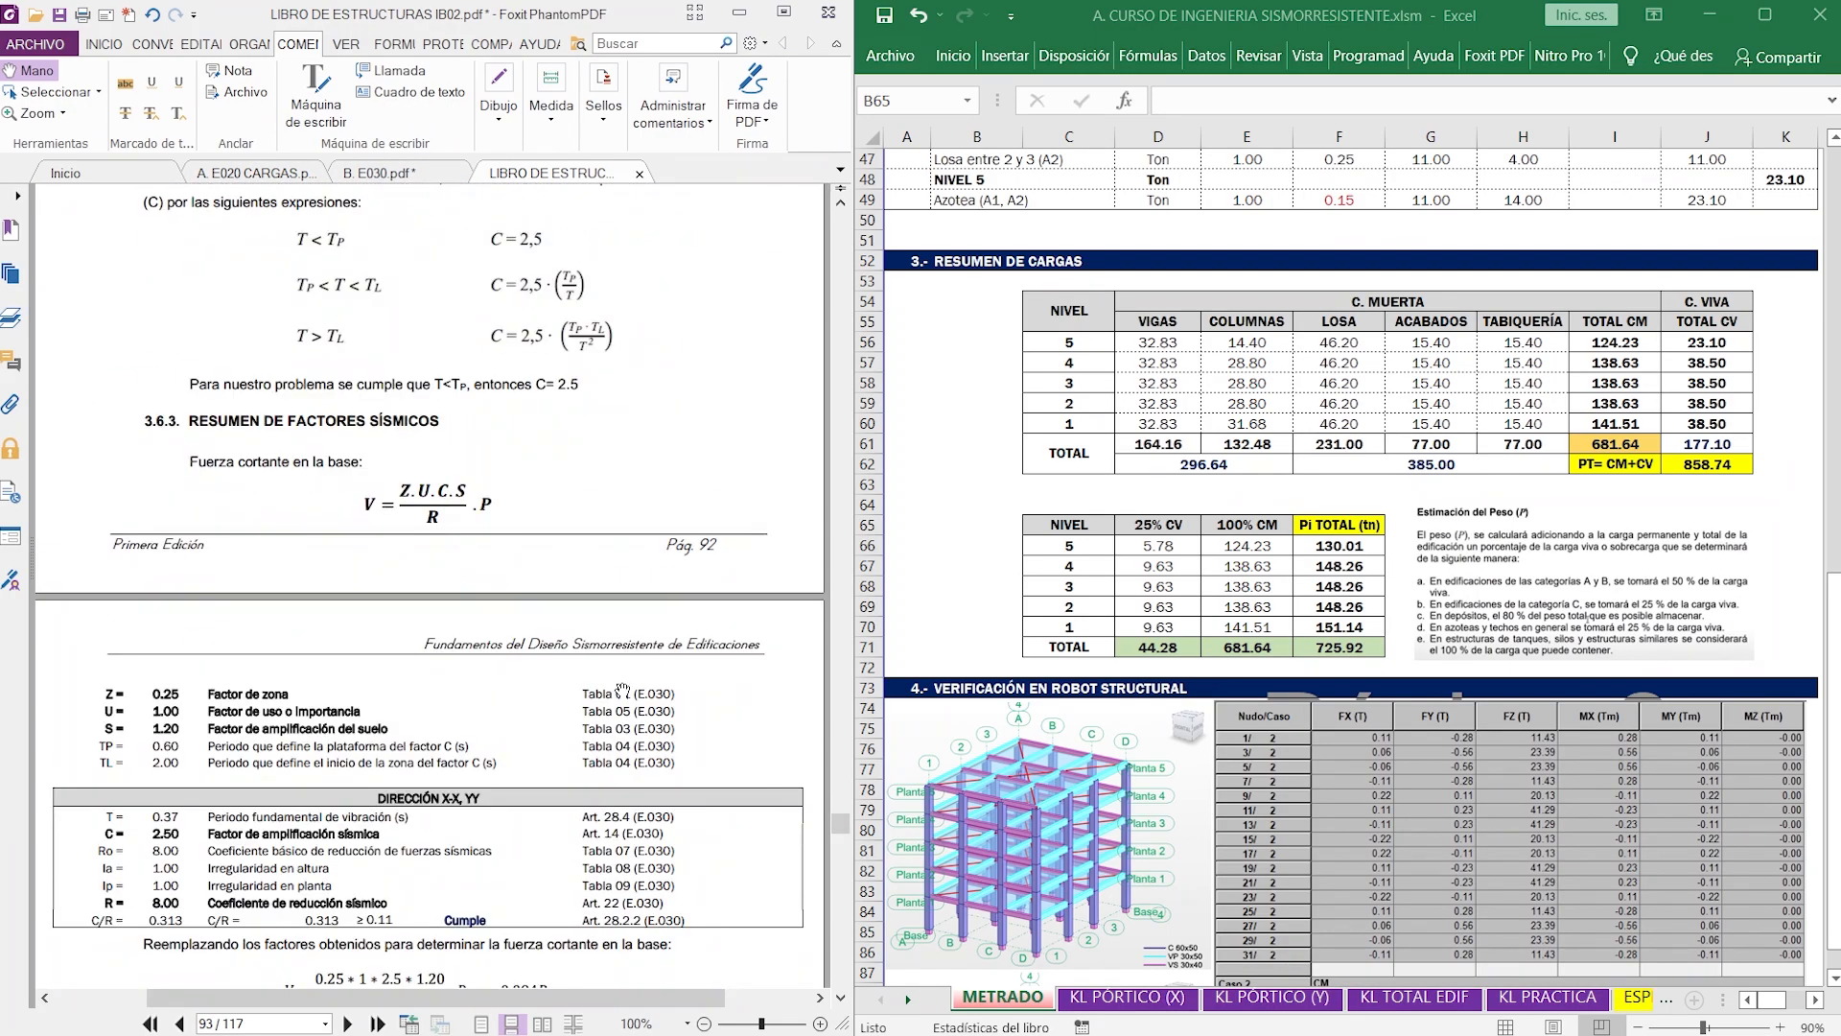
pyautogui.scroll(-10, 623, 690)
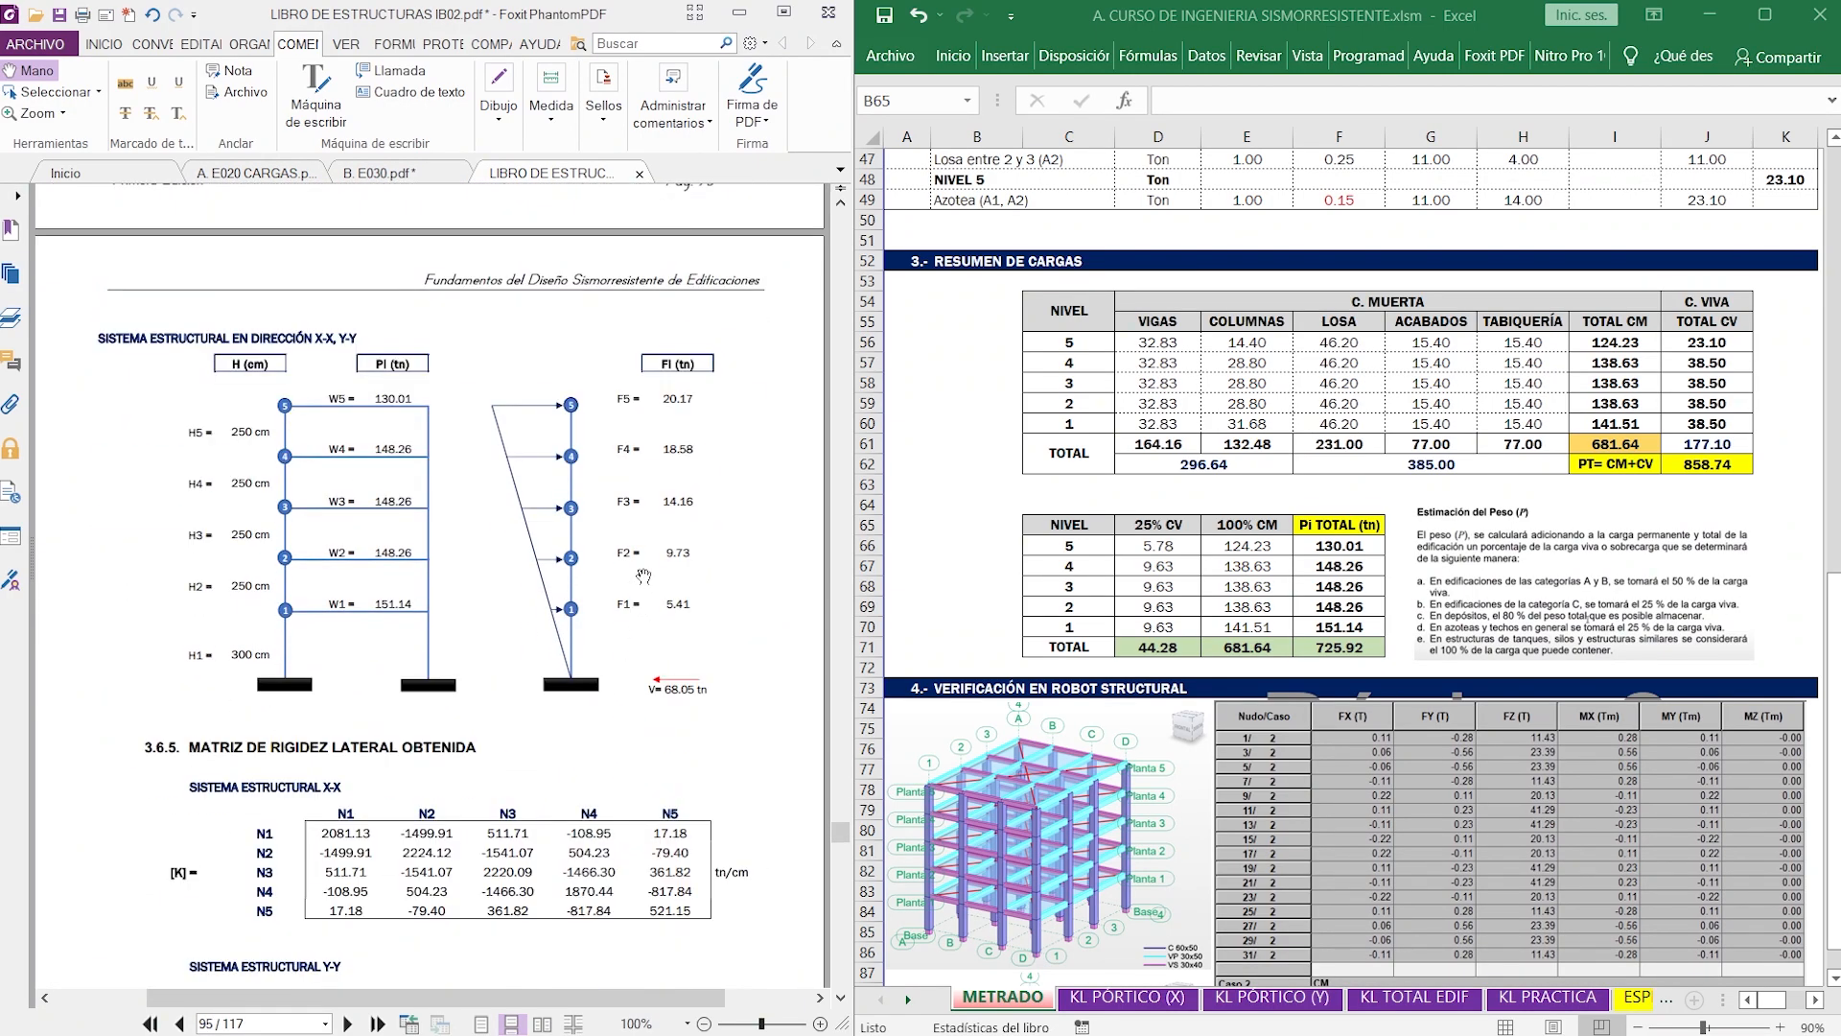
pyautogui.keyDown('ctrl'); pyautogui.scroll(4, 610, 556); pyautogui.keyUp('ctrl')
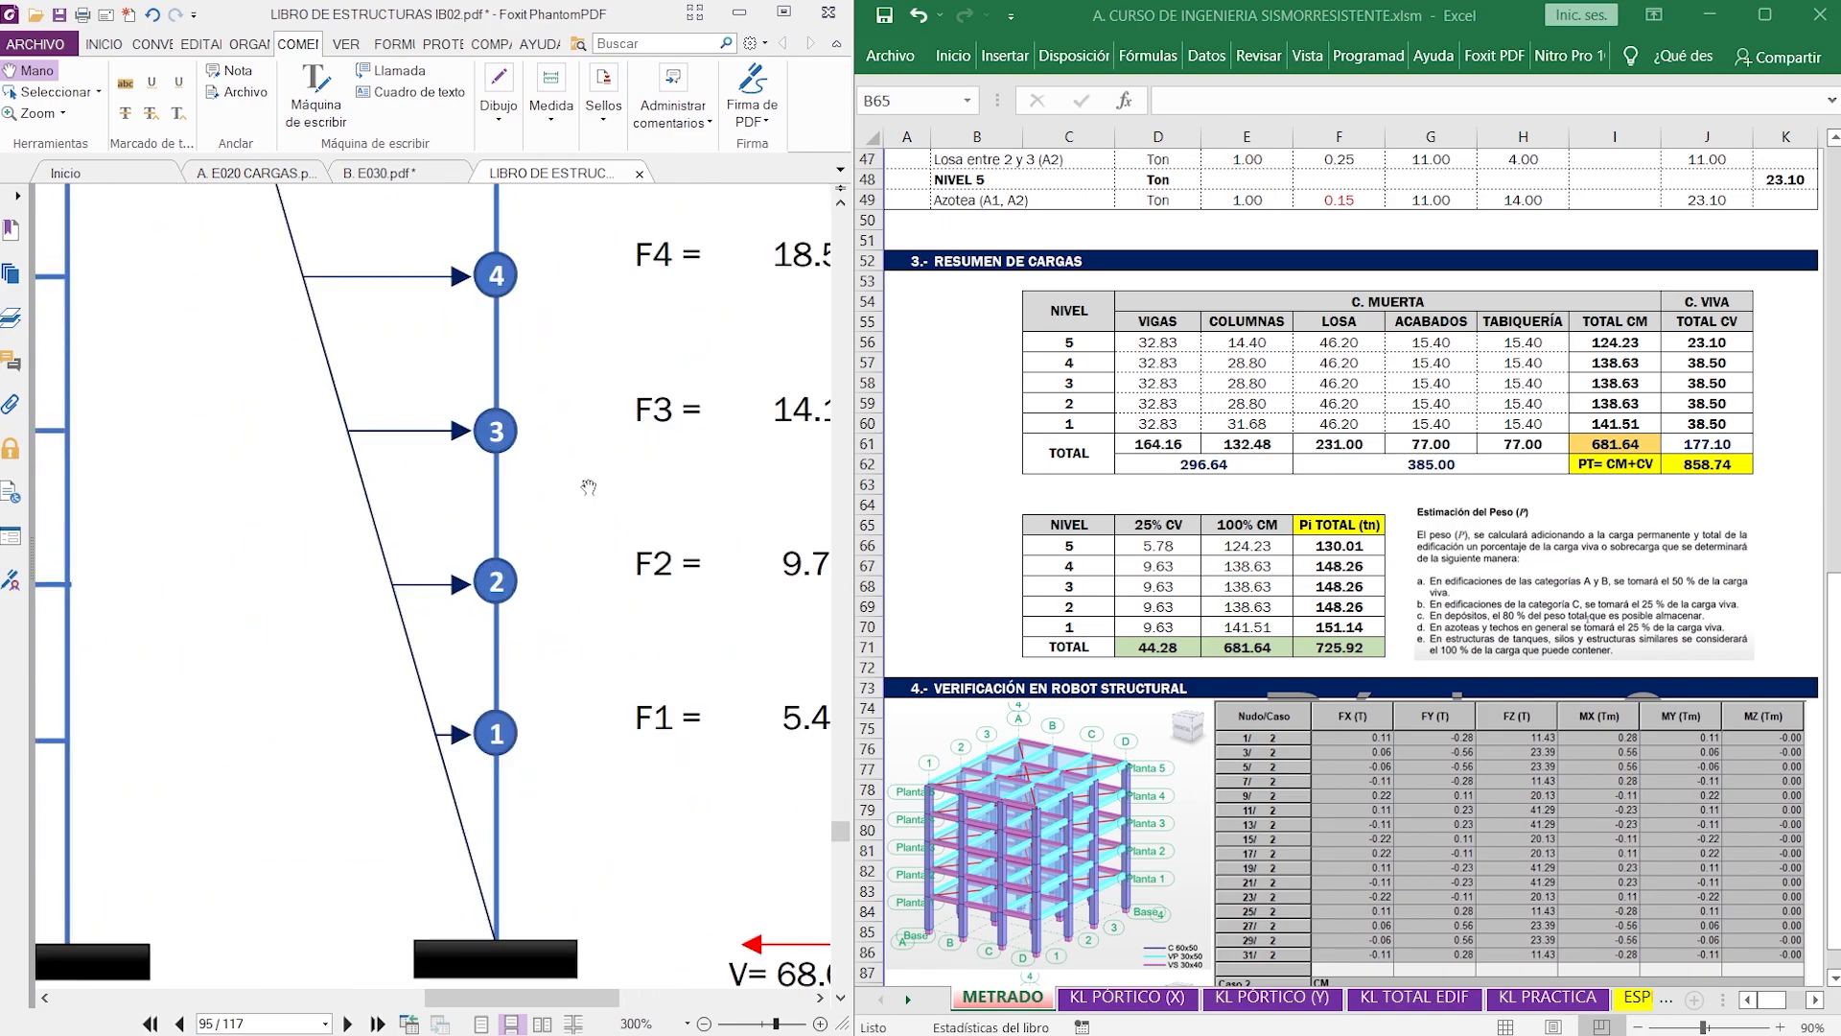
pyautogui.keyDown('ctrl'); pyautogui.scroll(-2, 588, 487); pyautogui.keyUp('ctrl')
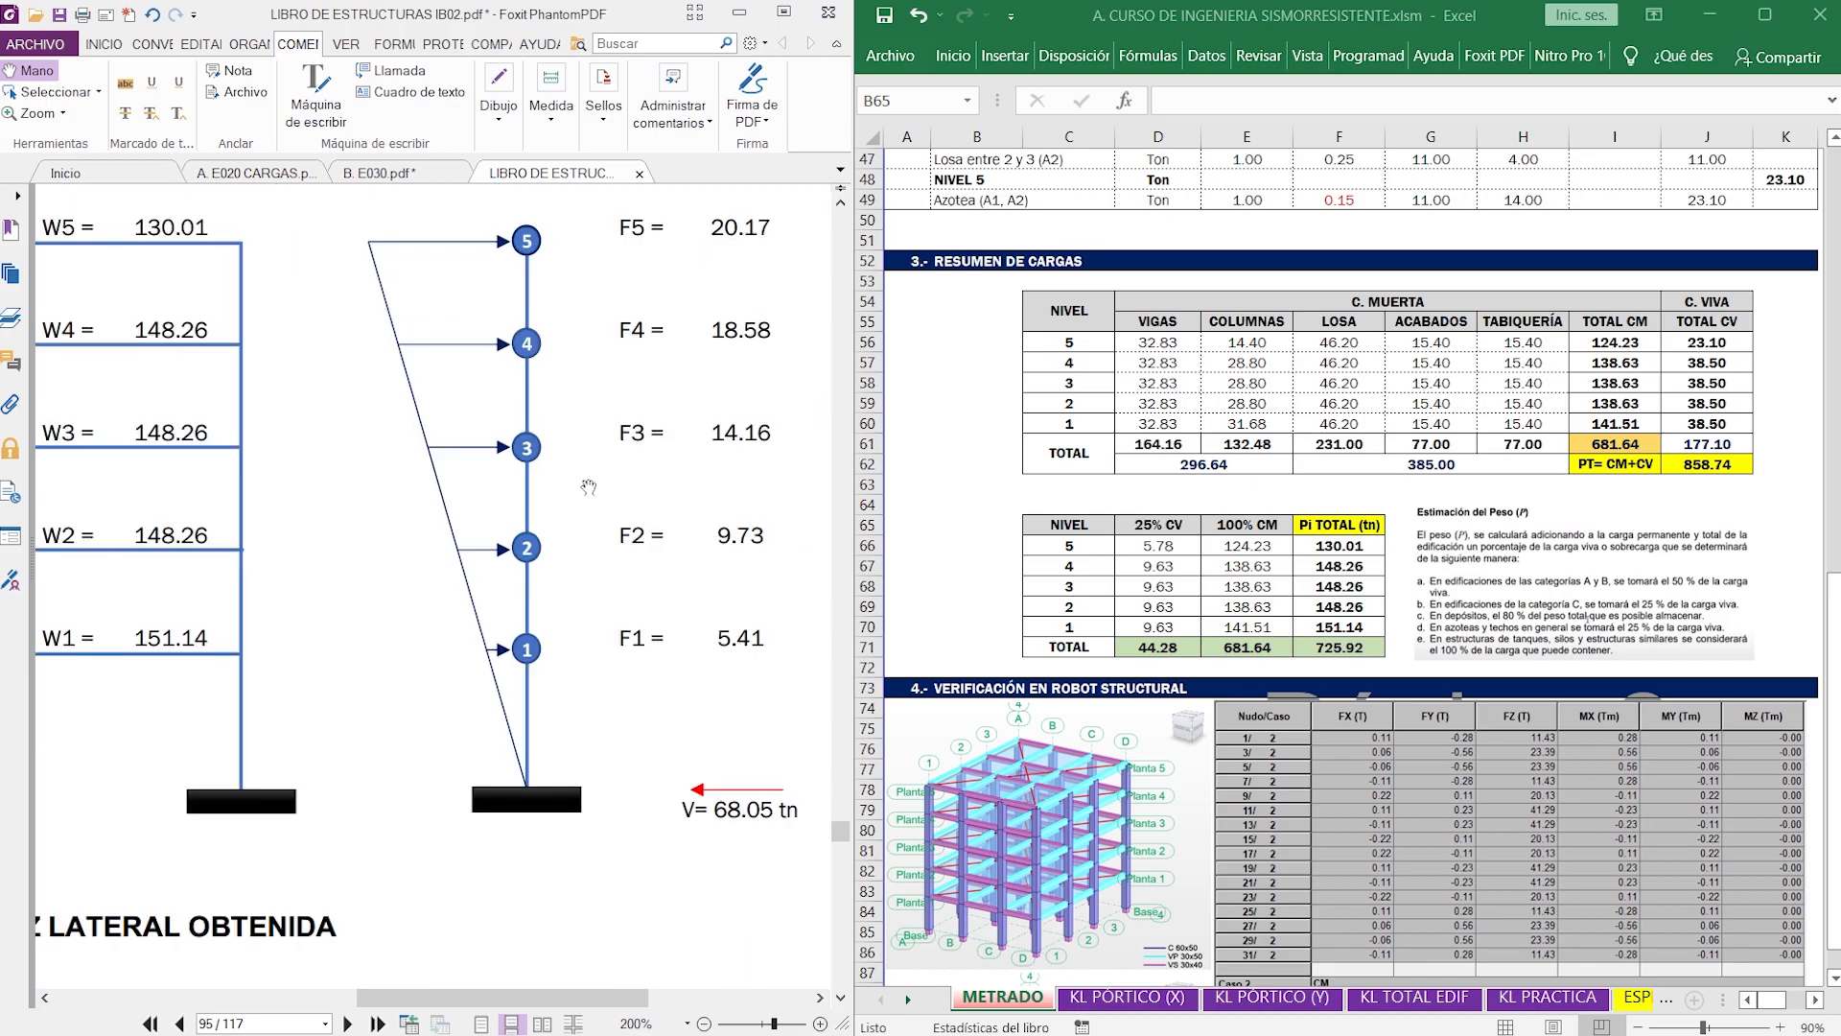
pyautogui.middleClick(602, 494)
pyautogui.click(573, 497)
pyautogui.moveTo(592, 498); pyautogui.dragTo(634, 533)
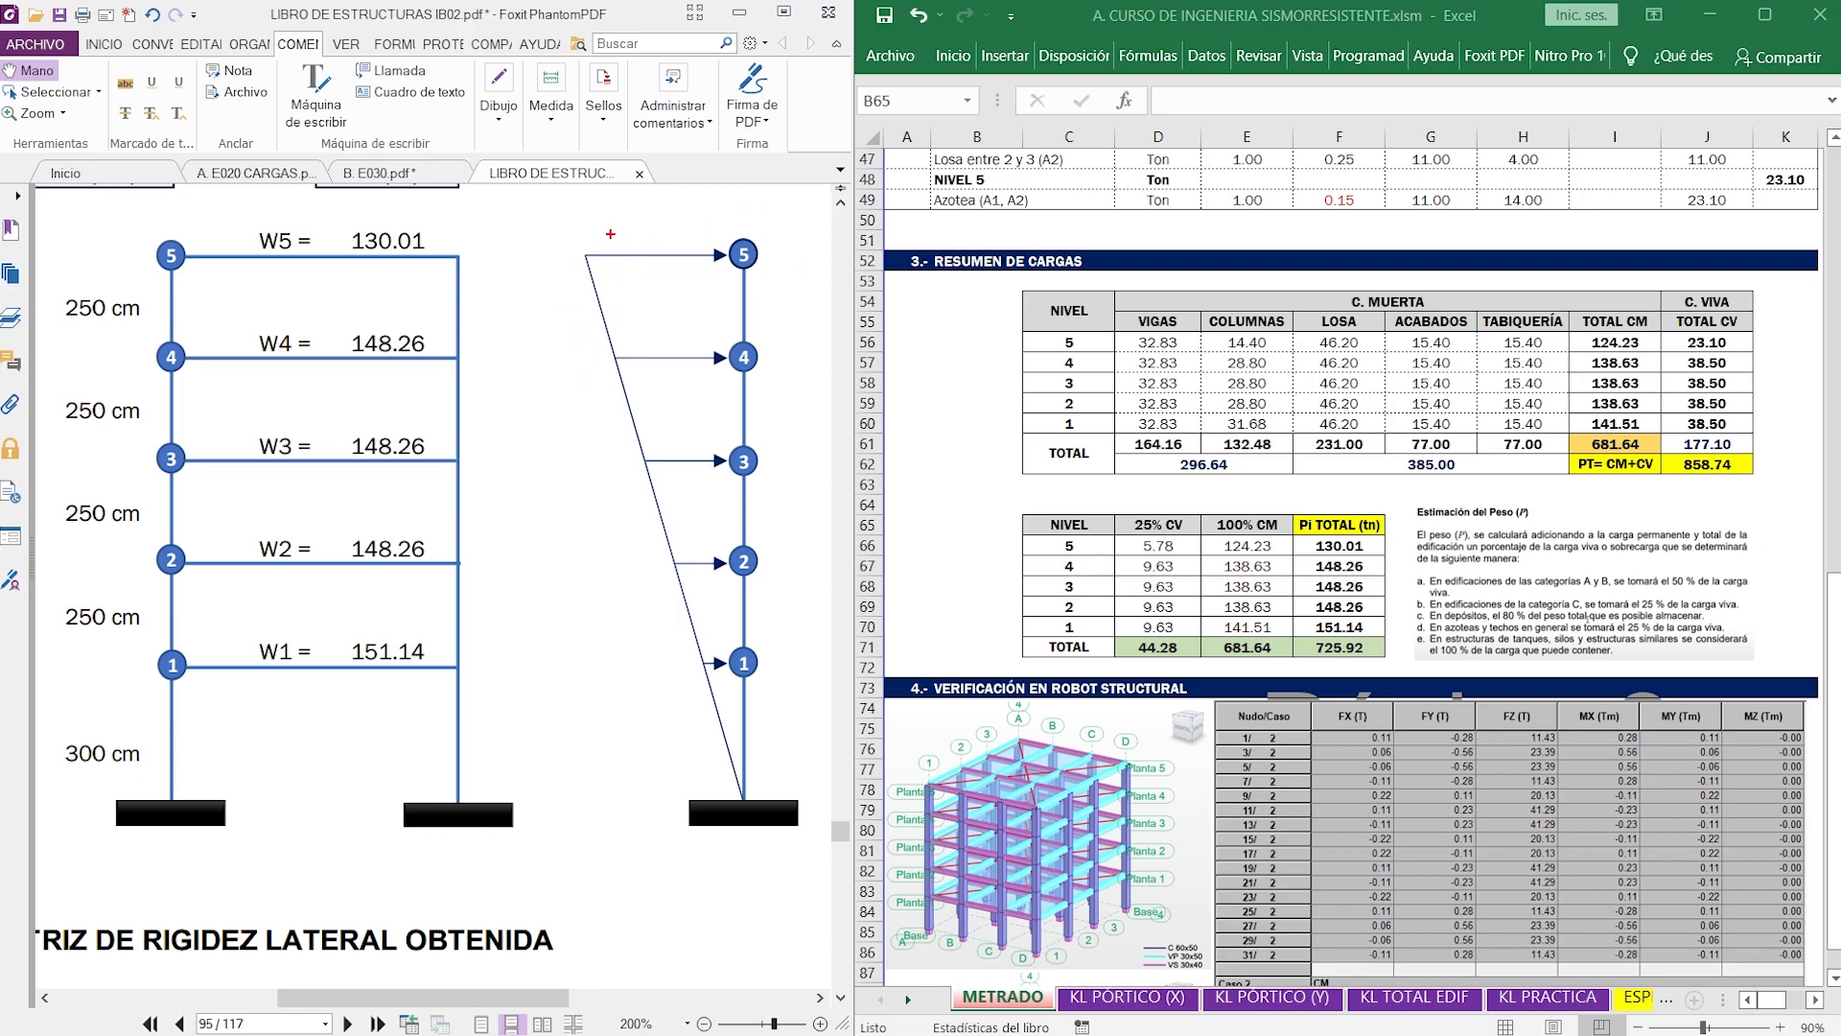
# - Annotate the lateral force diagram with a red Pi at level 5 and a blue K beside each of the five storeys
pyautogui.moveTo(672, 209)
pyautogui.mouseDown()
pyautogui.moveTo(672, 247)
pyautogui.moveTo(697, 212)
pyautogui.moveTo(691, 238)
pyautogui.mouseUp()
pyautogui.moveTo(759, 288); pyautogui.dragTo(757, 323)
pyautogui.moveTo(769, 393); pyautogui.dragTo(769, 419)
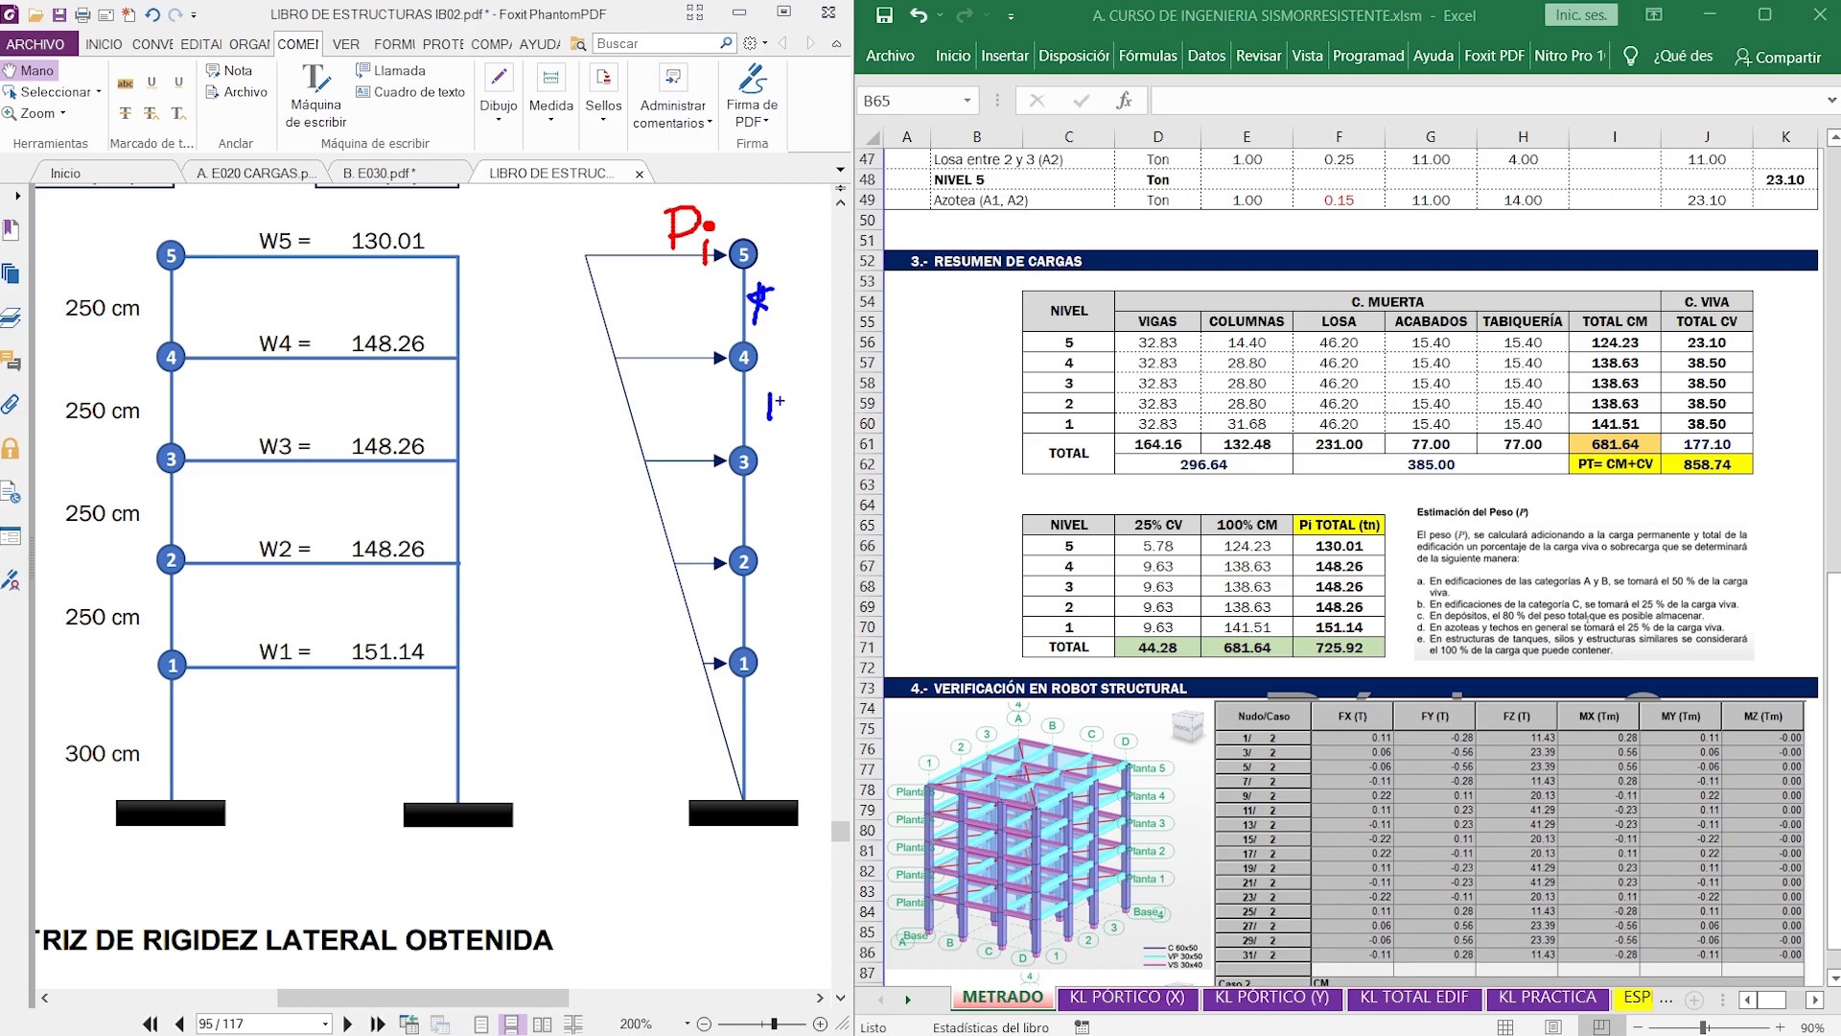
pyautogui.moveTo(771, 502); pyautogui.dragTo(771, 531)
pyautogui.moveTo(774, 597)
pyautogui.mouseDown()
pyautogui.moveTo(775, 742)
pyautogui.moveTo(789, 733)
pyautogui.mouseUp()
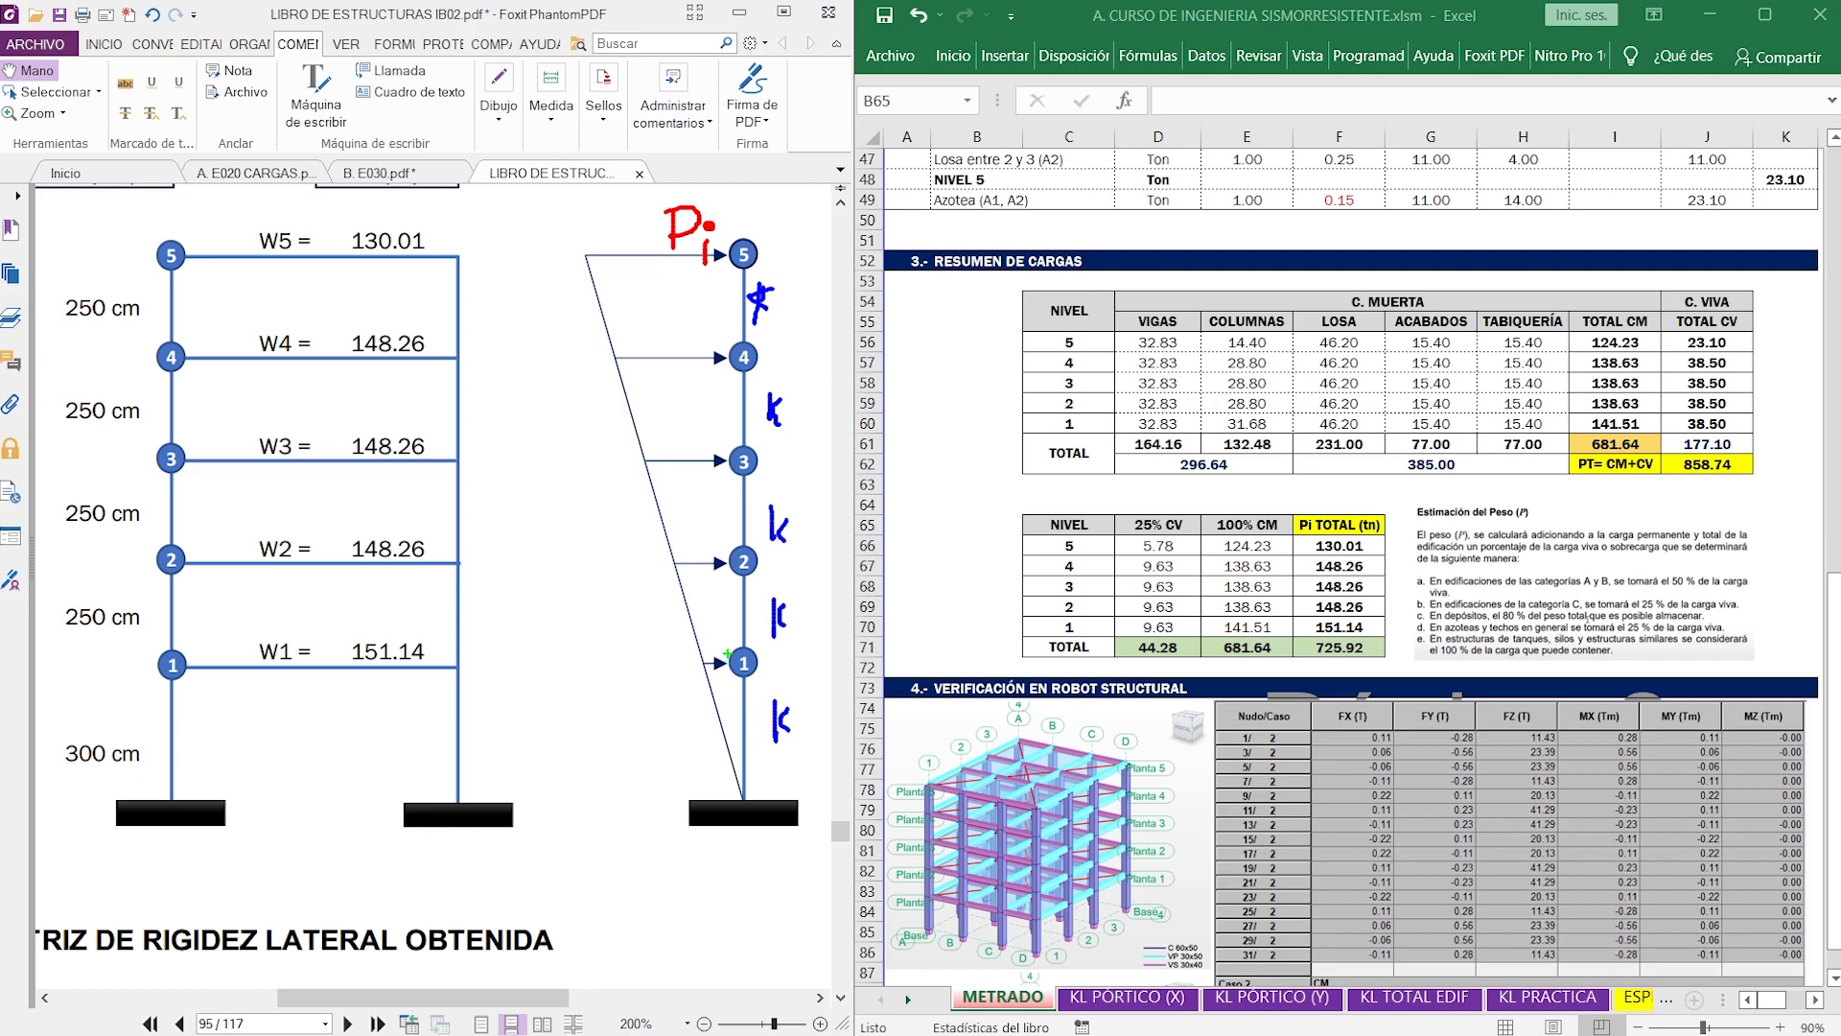
# - Draw green force arrows at levels 1, 2 and 3 with an Fi label and a yellow mark near level 5, and clear the annotations
pyautogui.moveTo(728, 663); pyautogui.dragTo(672, 666)
pyautogui.moveTo(720, 562); pyautogui.dragTo(635, 562)
pyautogui.moveTo(719, 462); pyautogui.dragTo(567, 479)
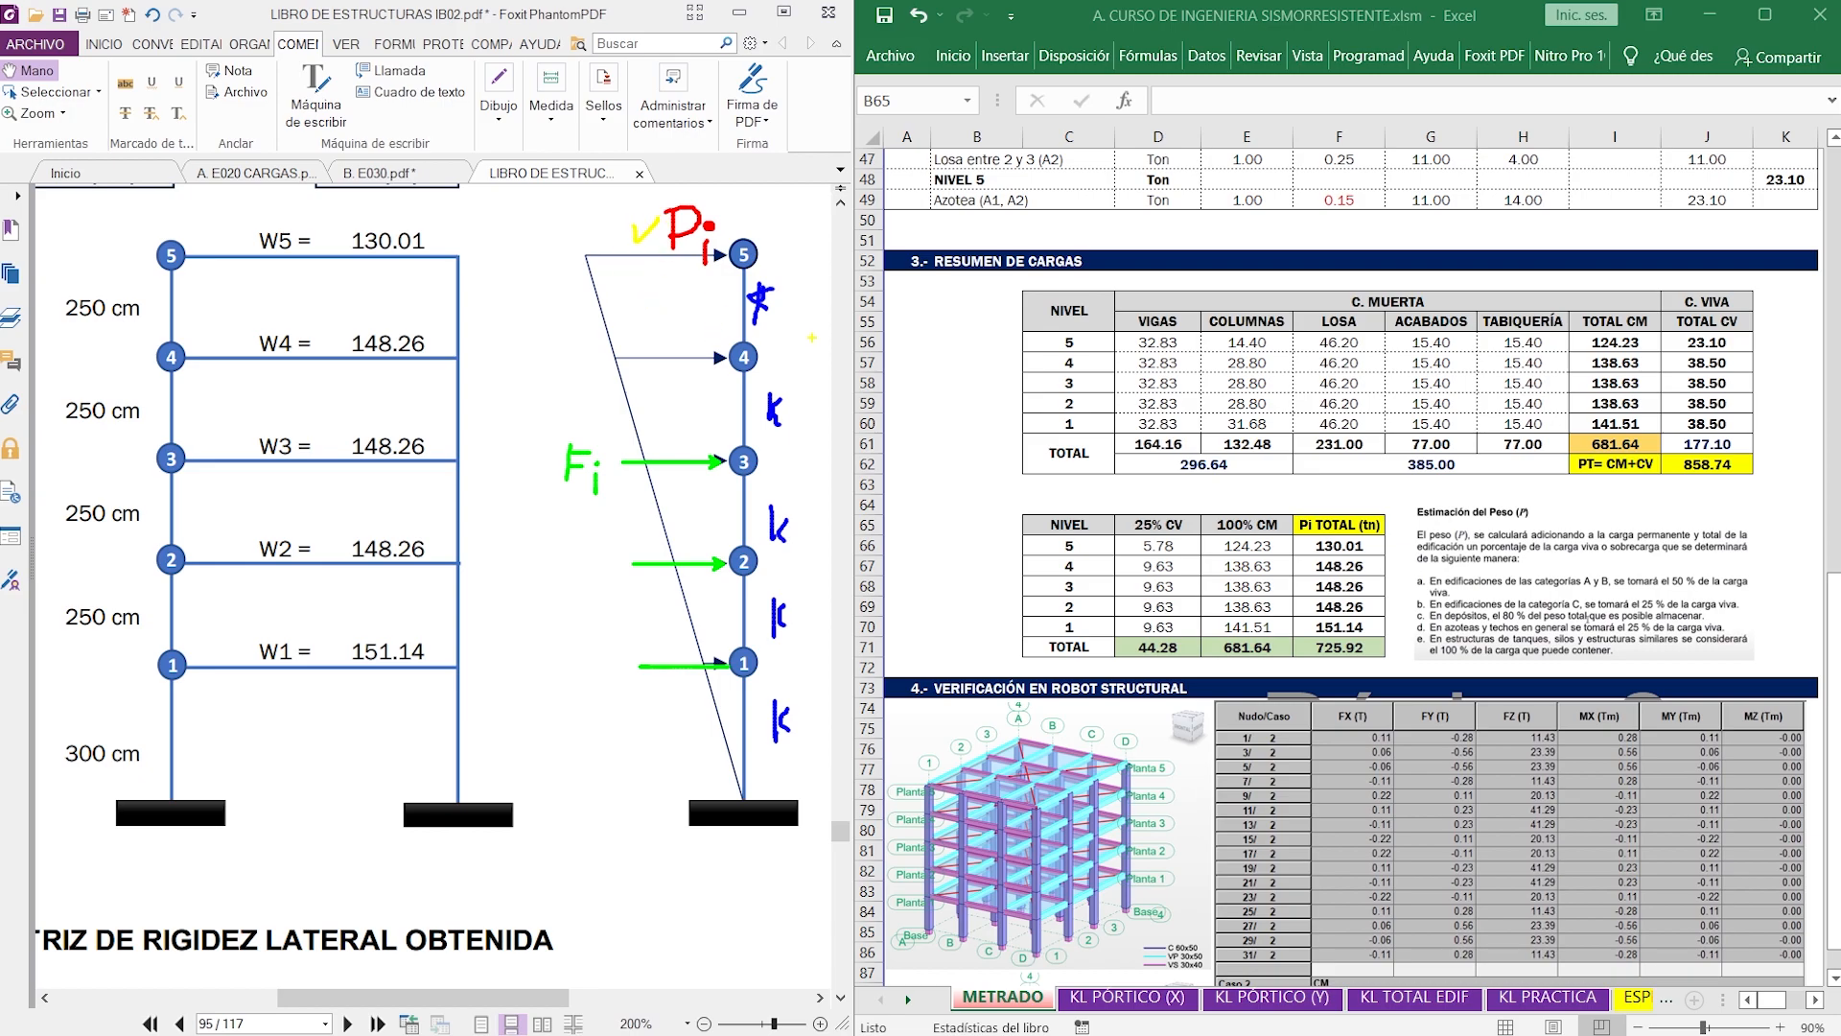
pyautogui.press('Escape')
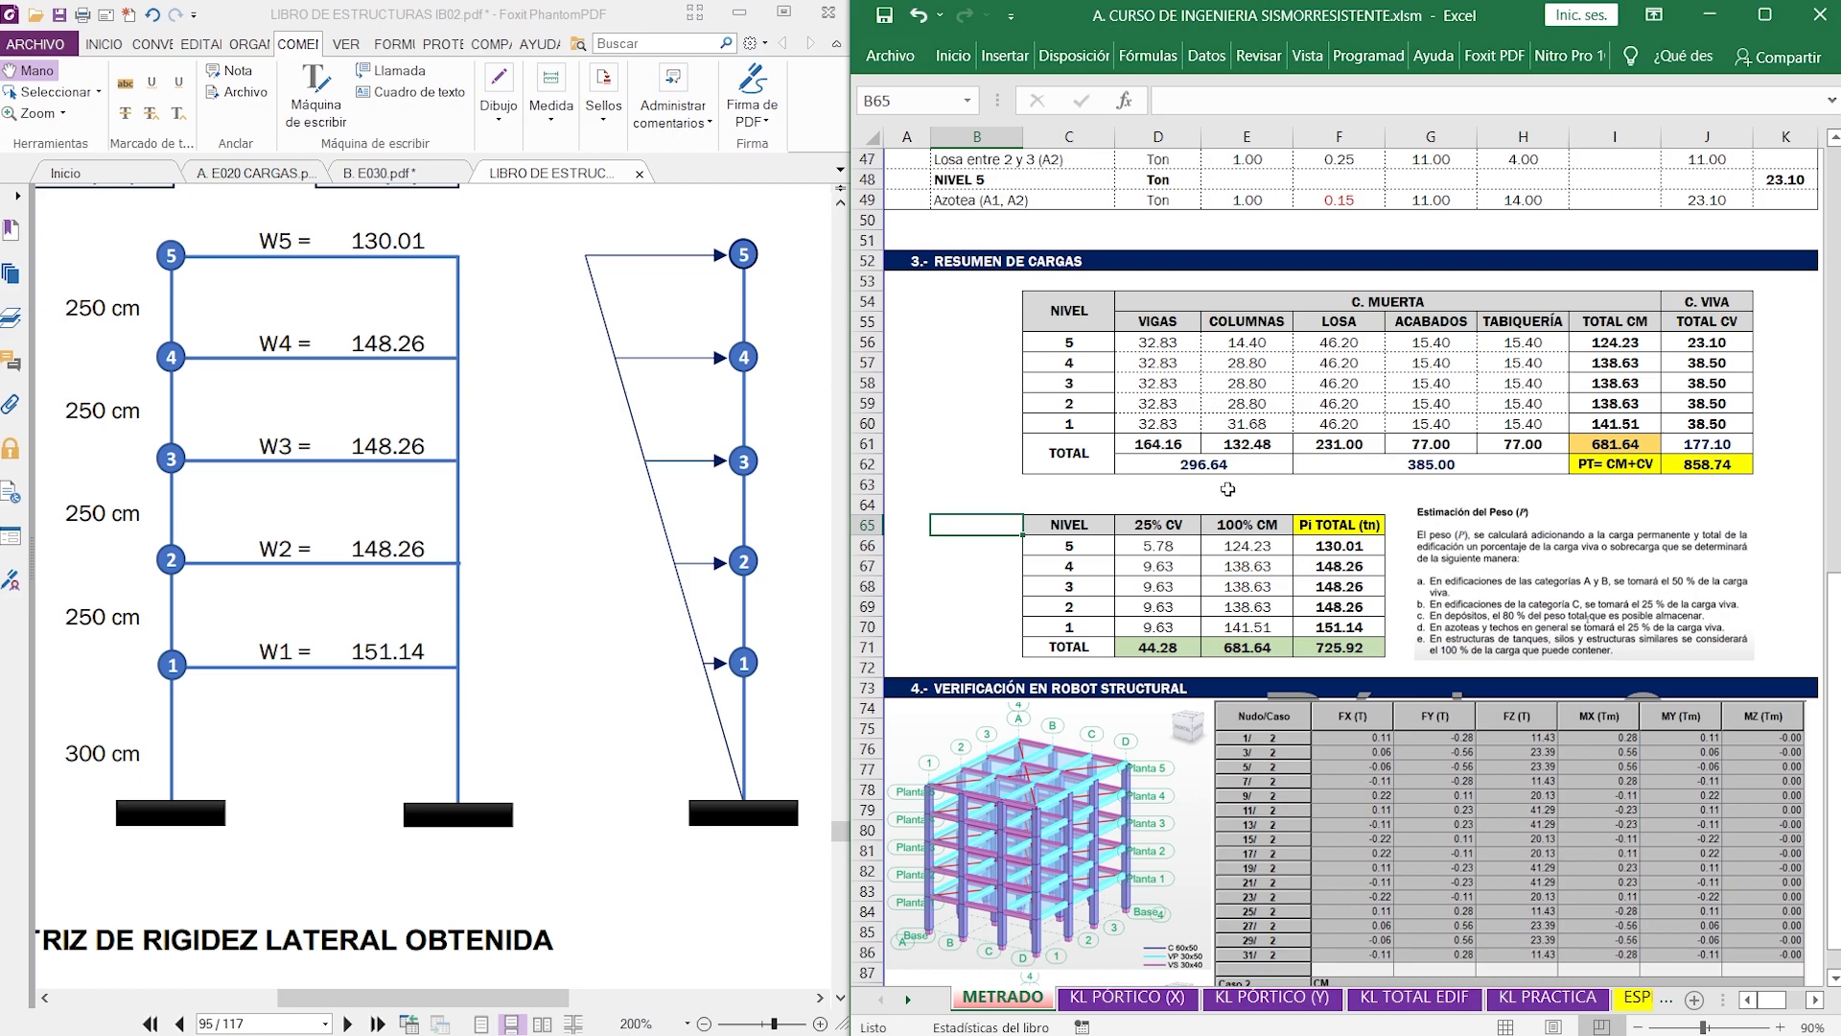
# - Return to the start of the METRADO sheet, switch to Robot Structural and open the complete Reacciones table for the building model
pyautogui.scroll(11, 1265, 496)
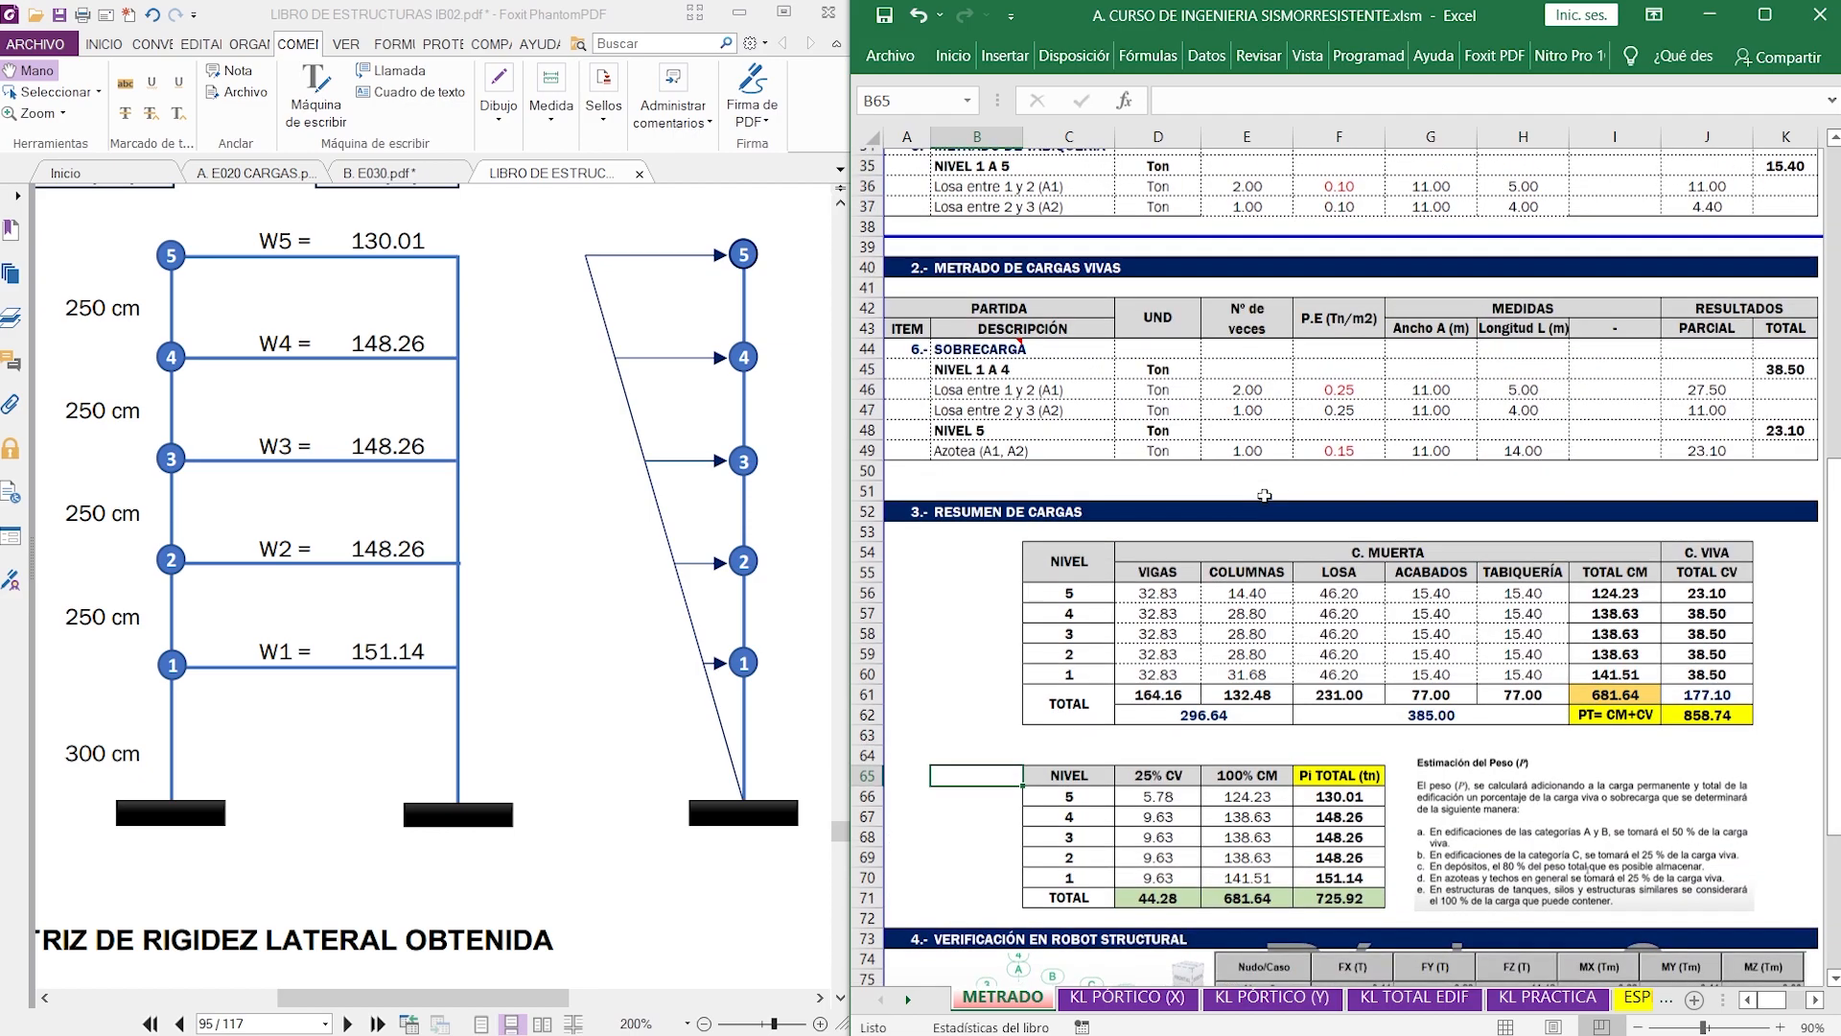
pyautogui.scroll(5, 1264, 495)
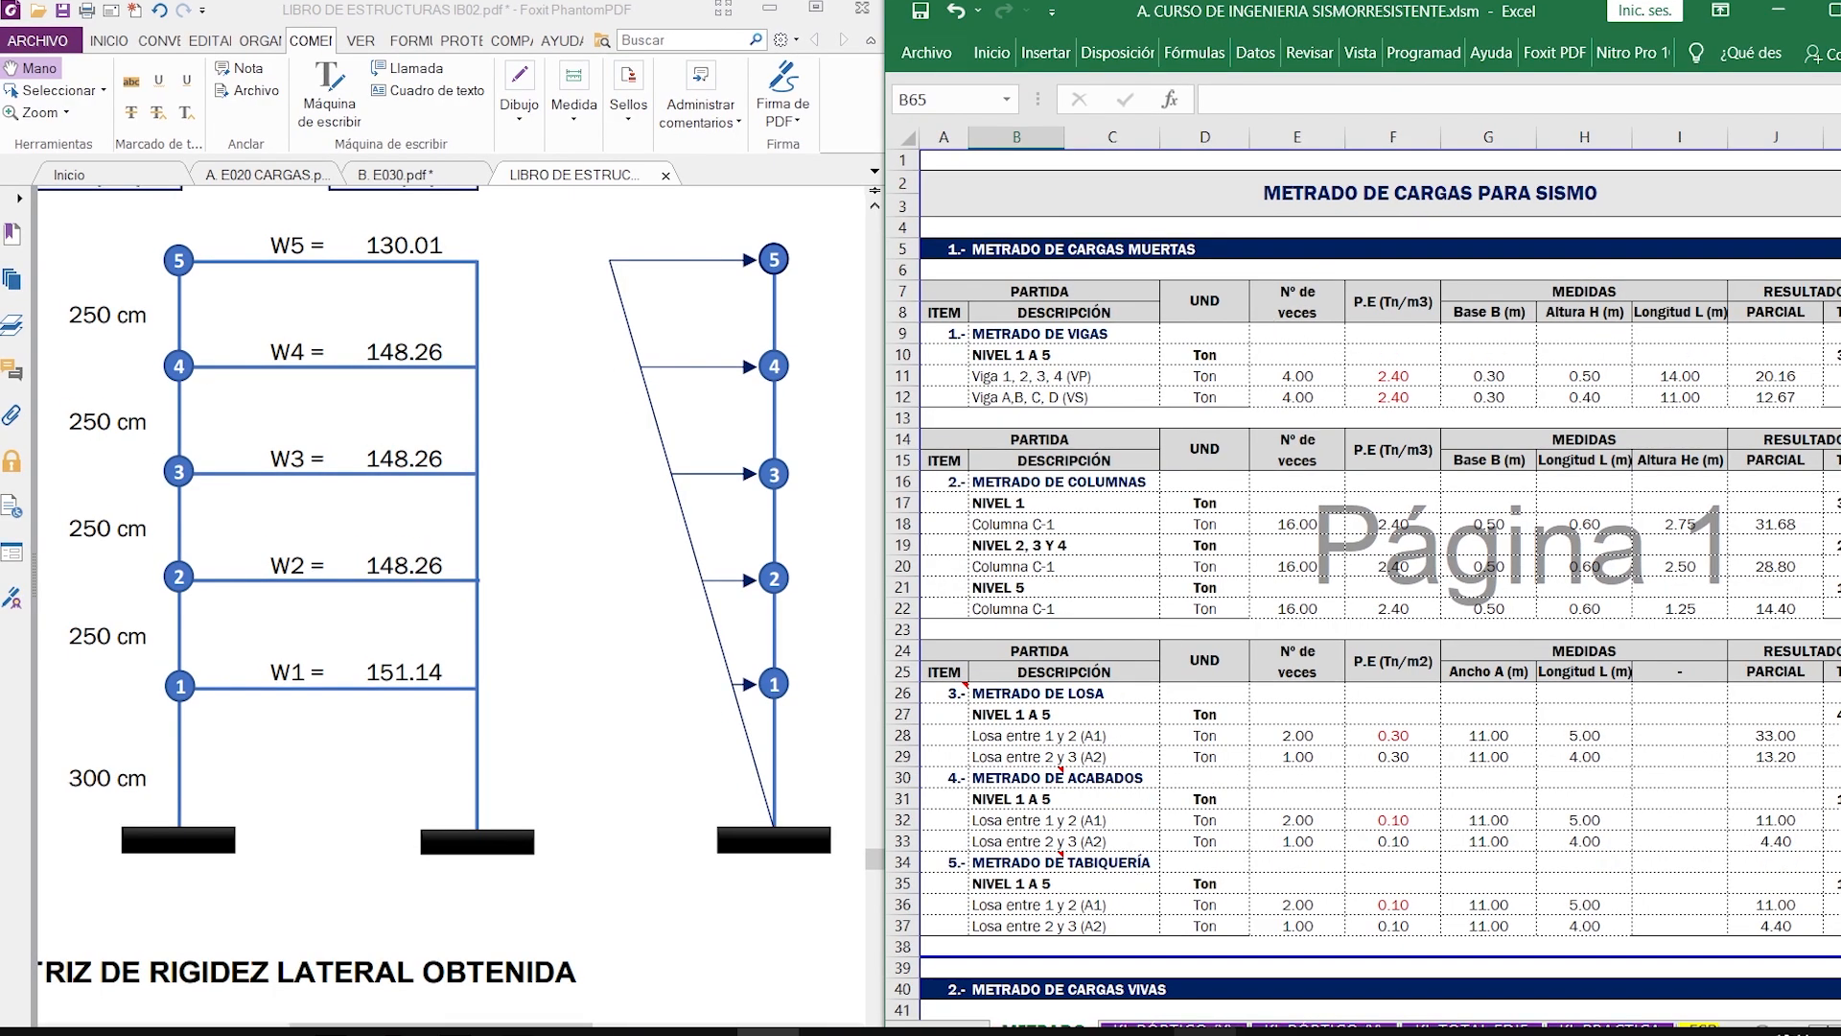
pyautogui.click(1205, 1032)
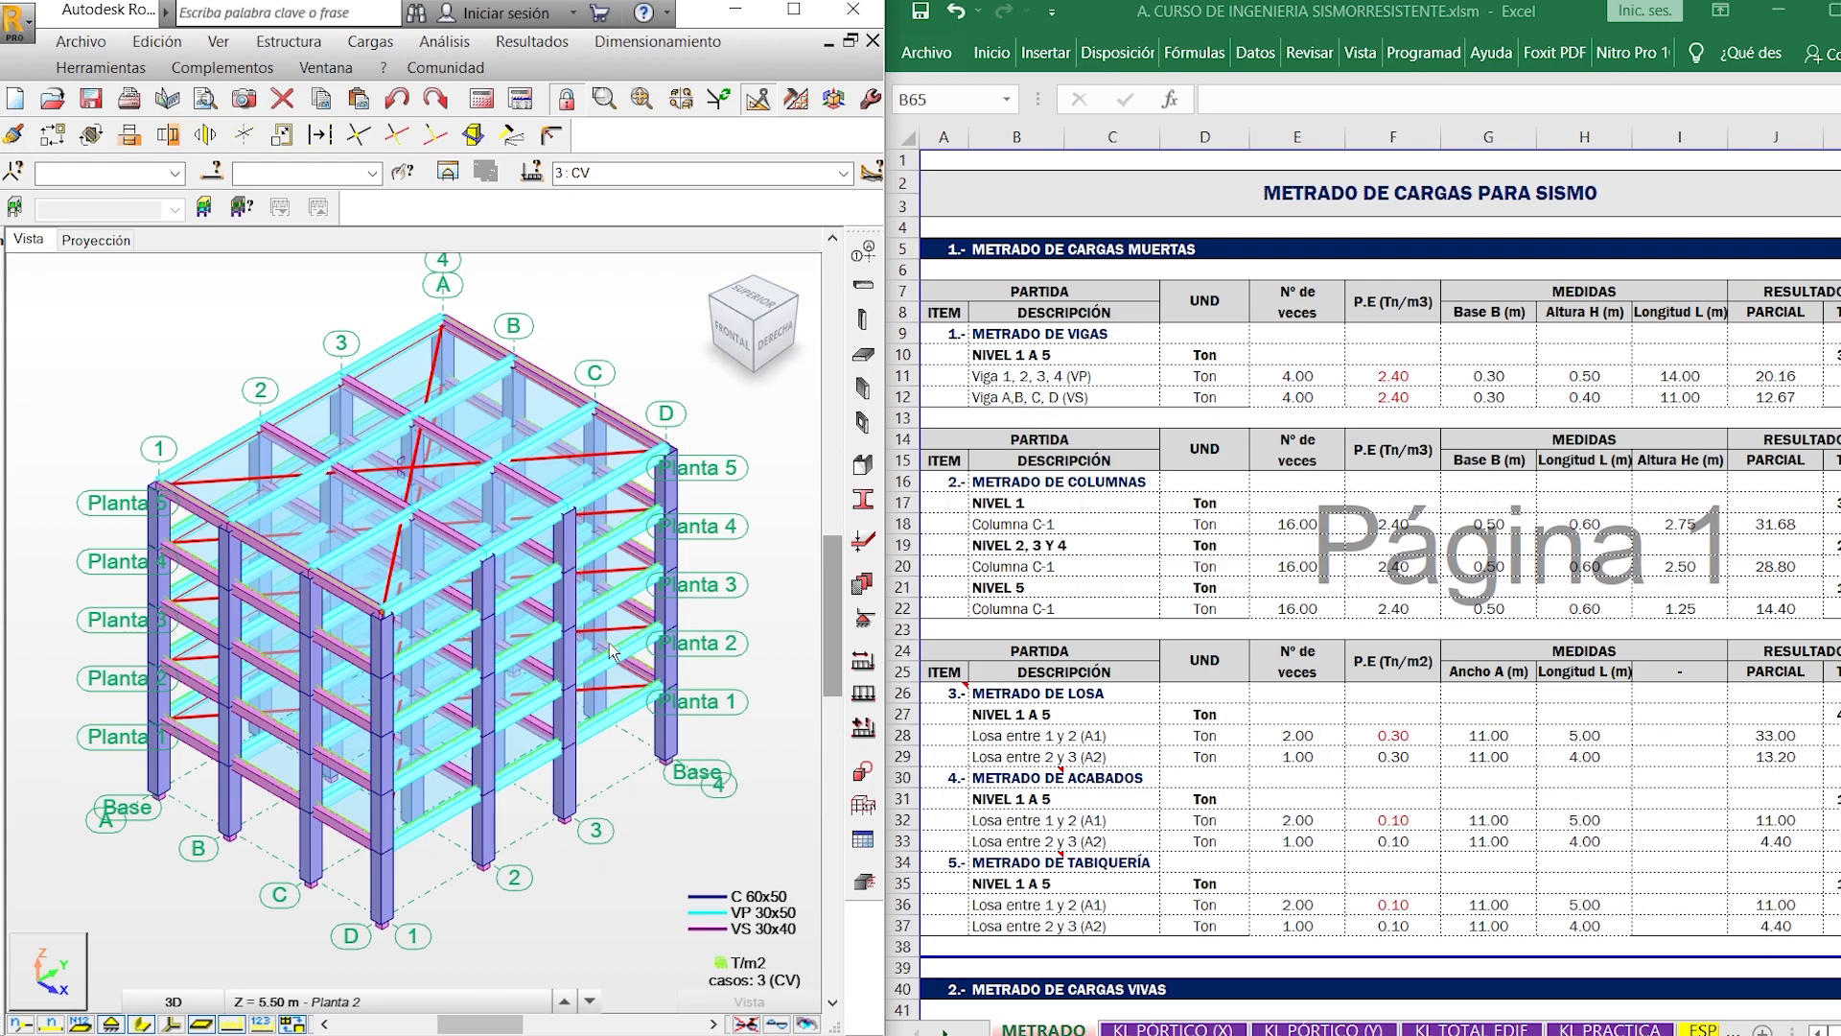
pyautogui.click(478, 103)
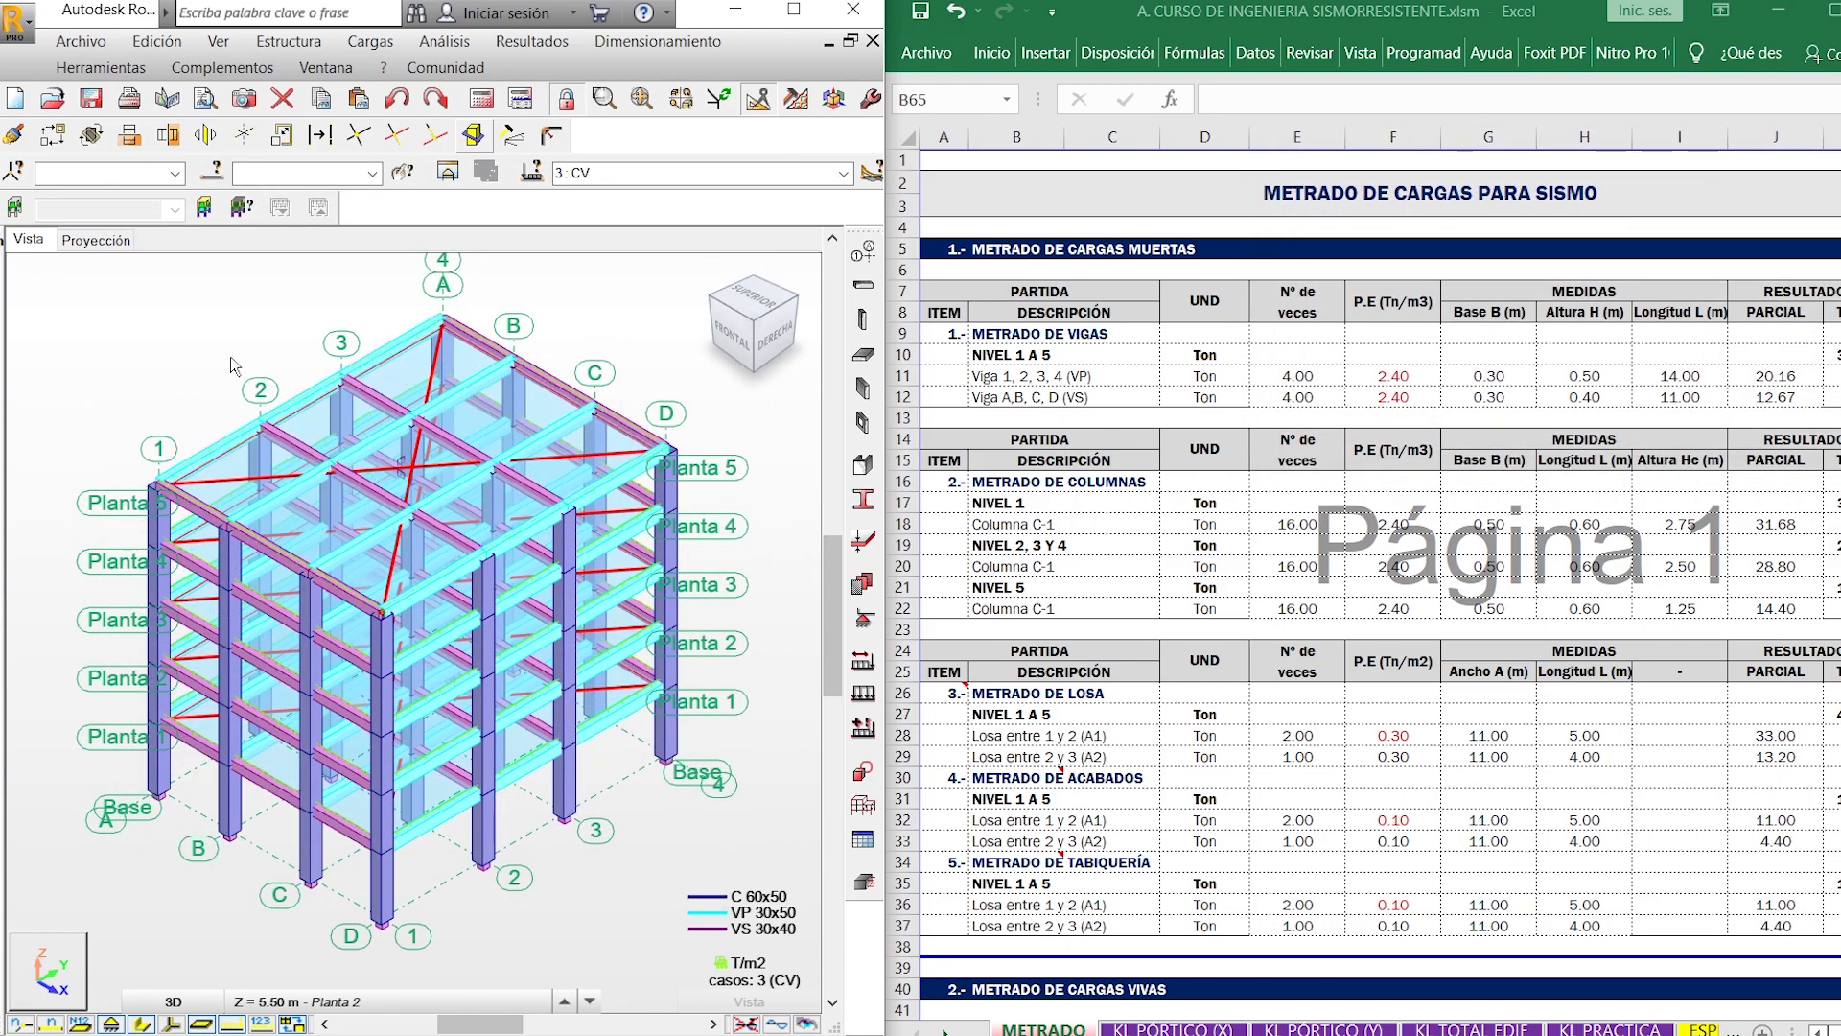
pyautogui.rightClick(231, 357)
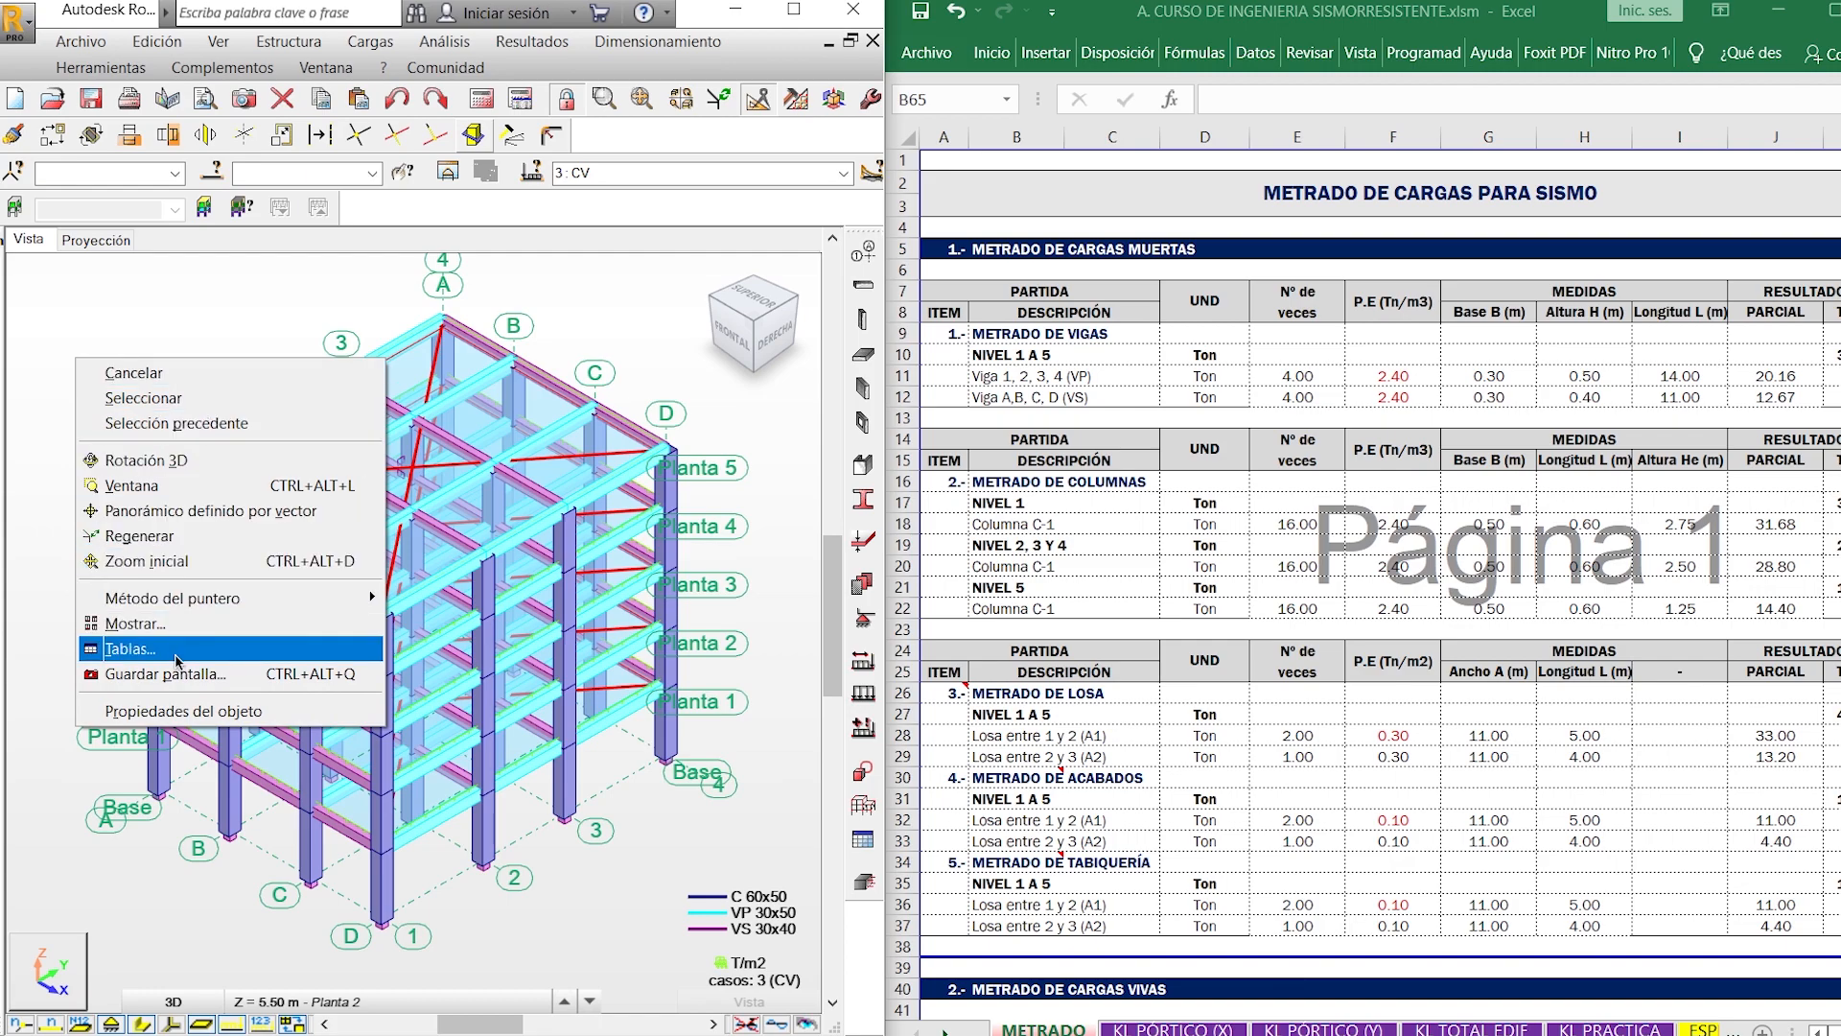
pyautogui.click(176, 652)
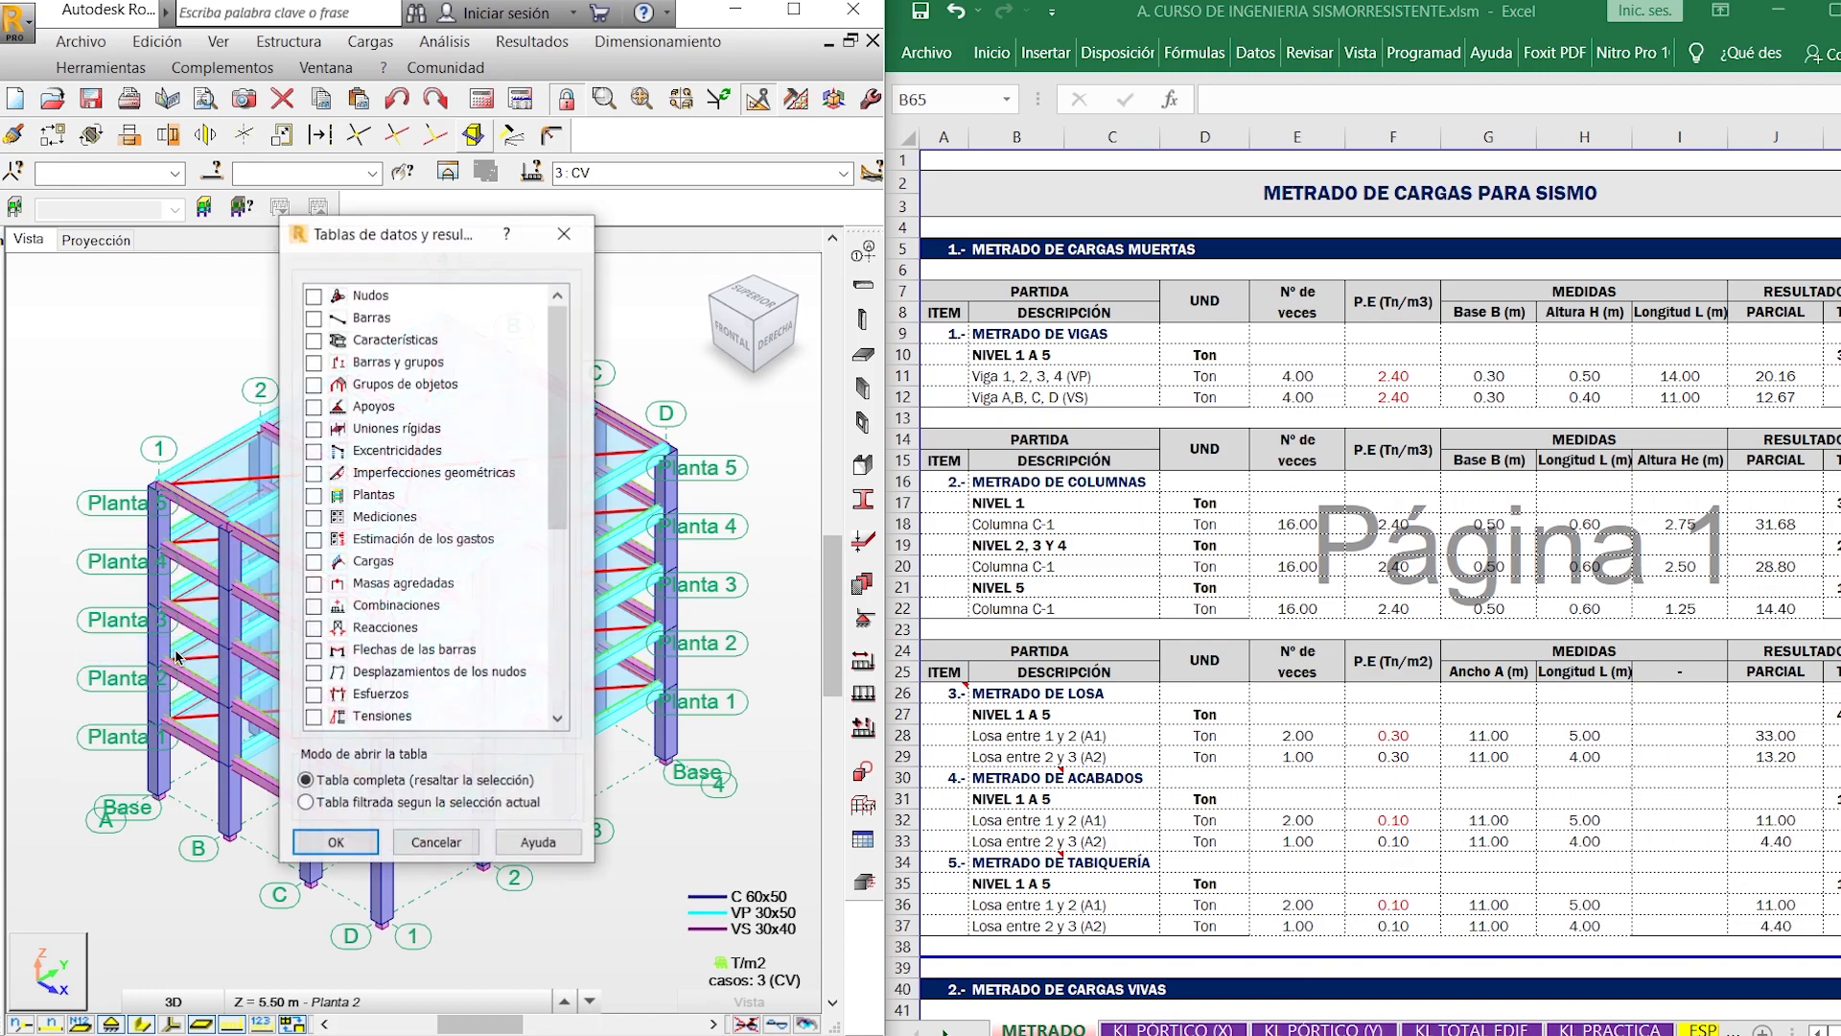
pyautogui.click(316, 628)
pyautogui.click(351, 842)
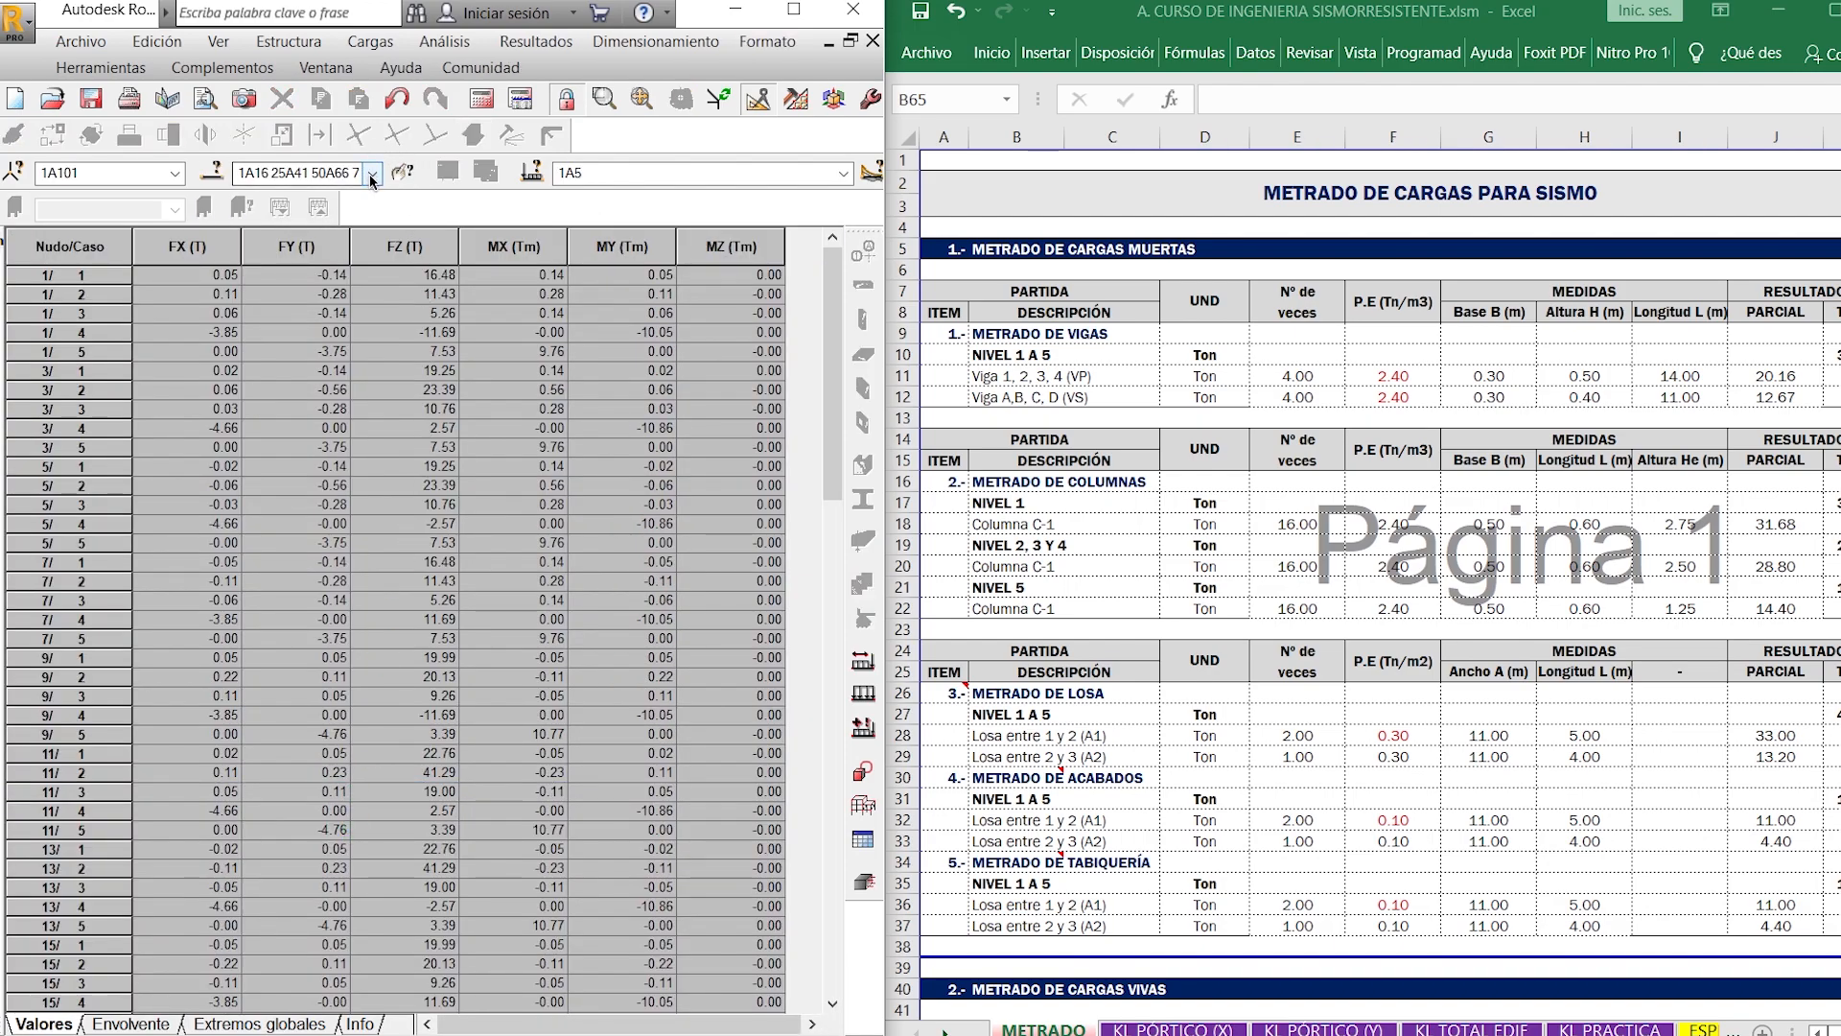
# - Limit the reactions table to load case 2: CM and select the FZ value in its Suma final row
pyautogui.click(372, 179)
pyautogui.click(840, 178)
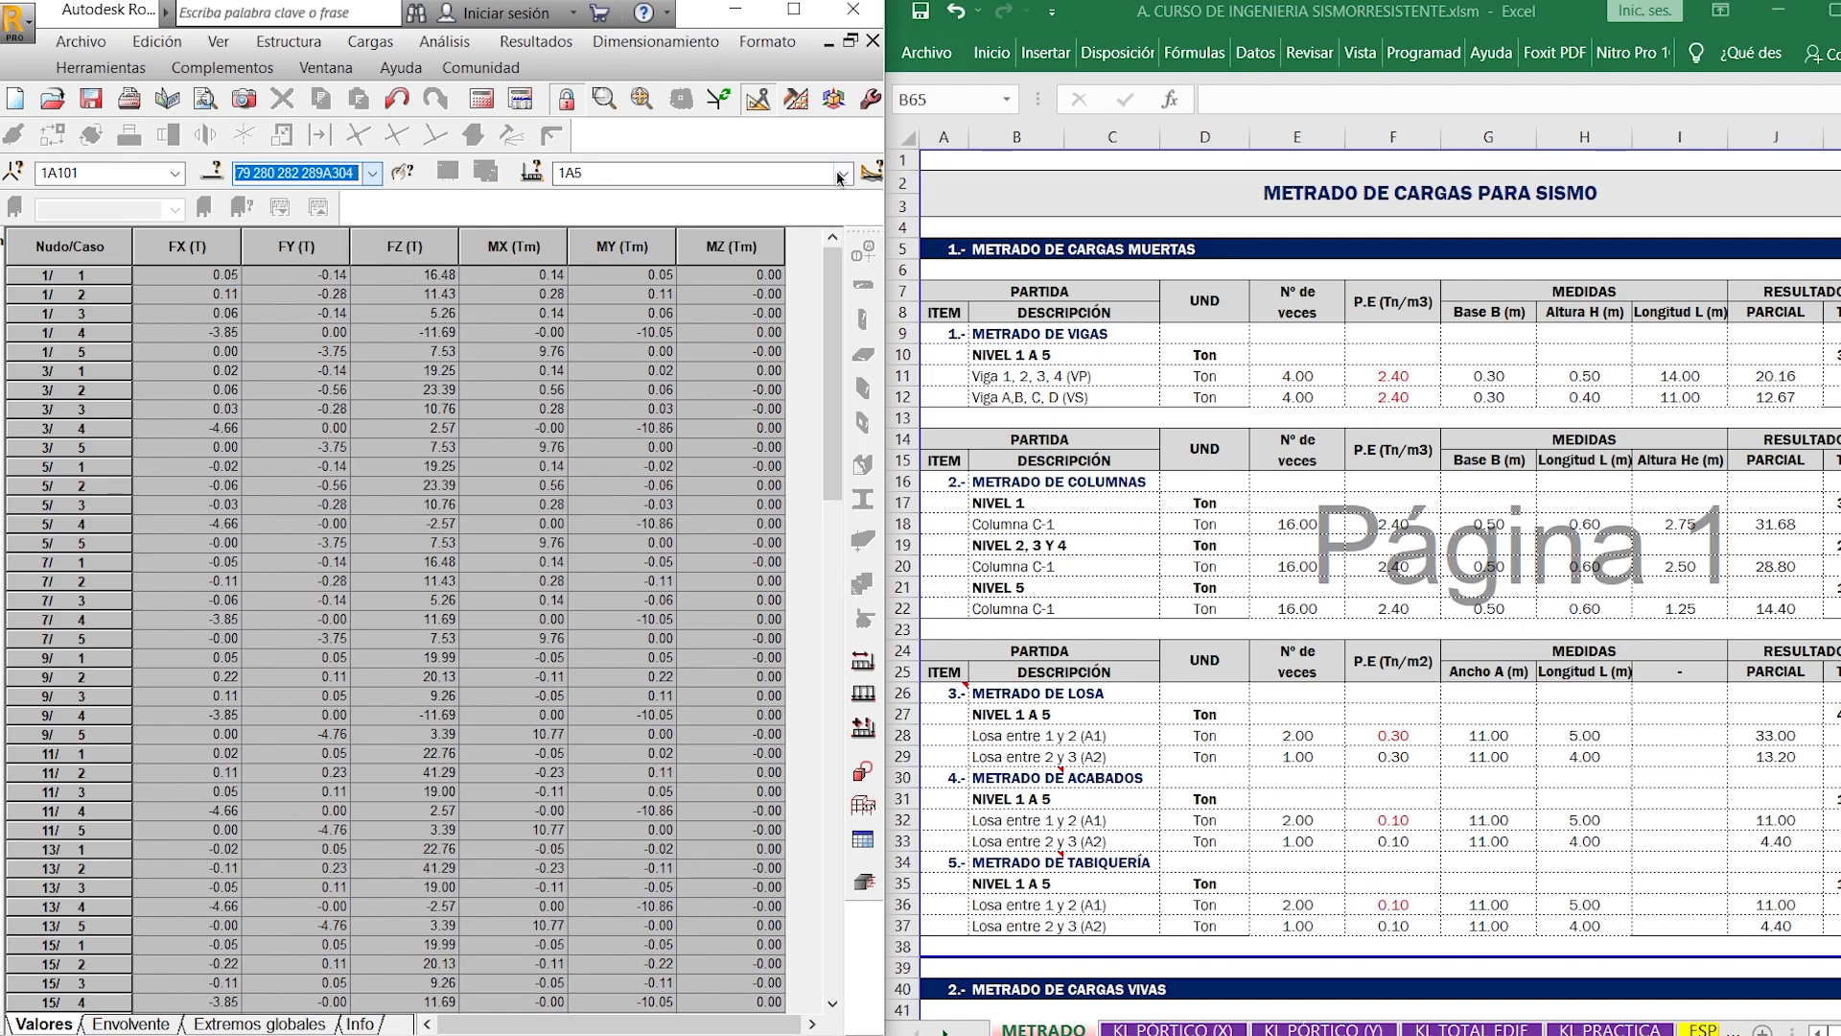
pyautogui.click(841, 177)
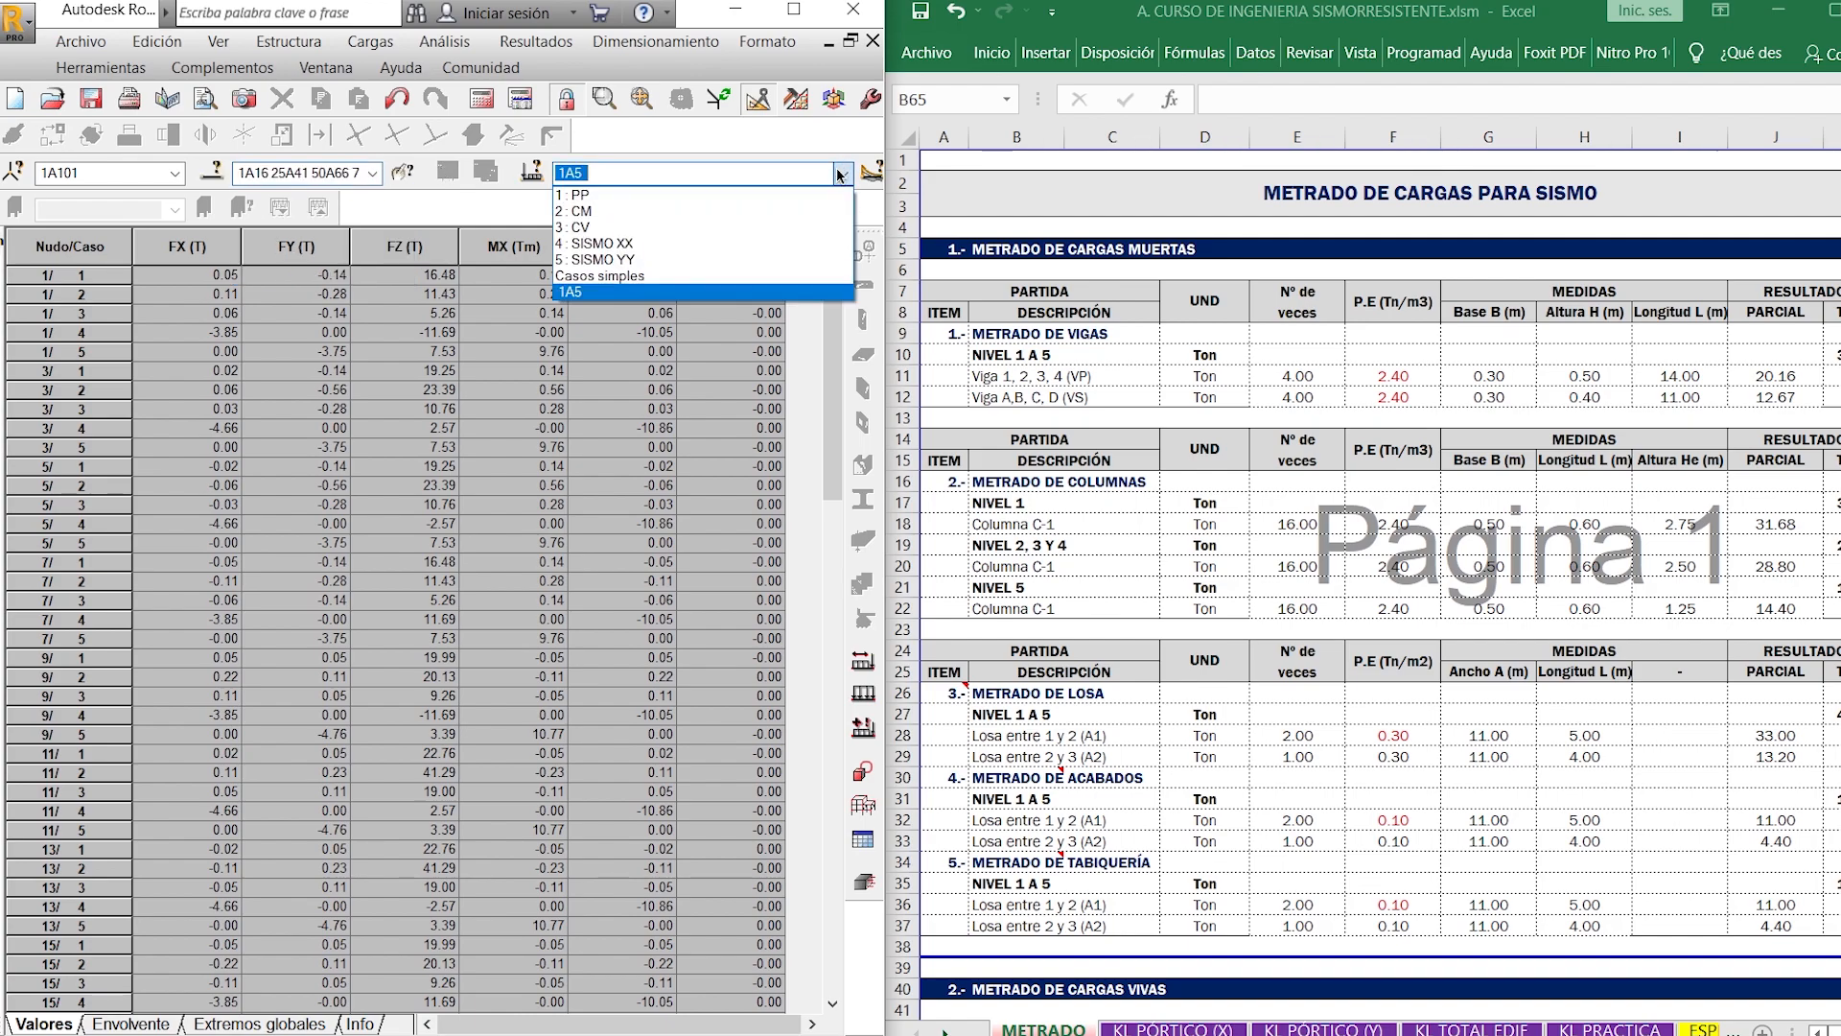
pyautogui.click(639, 210)
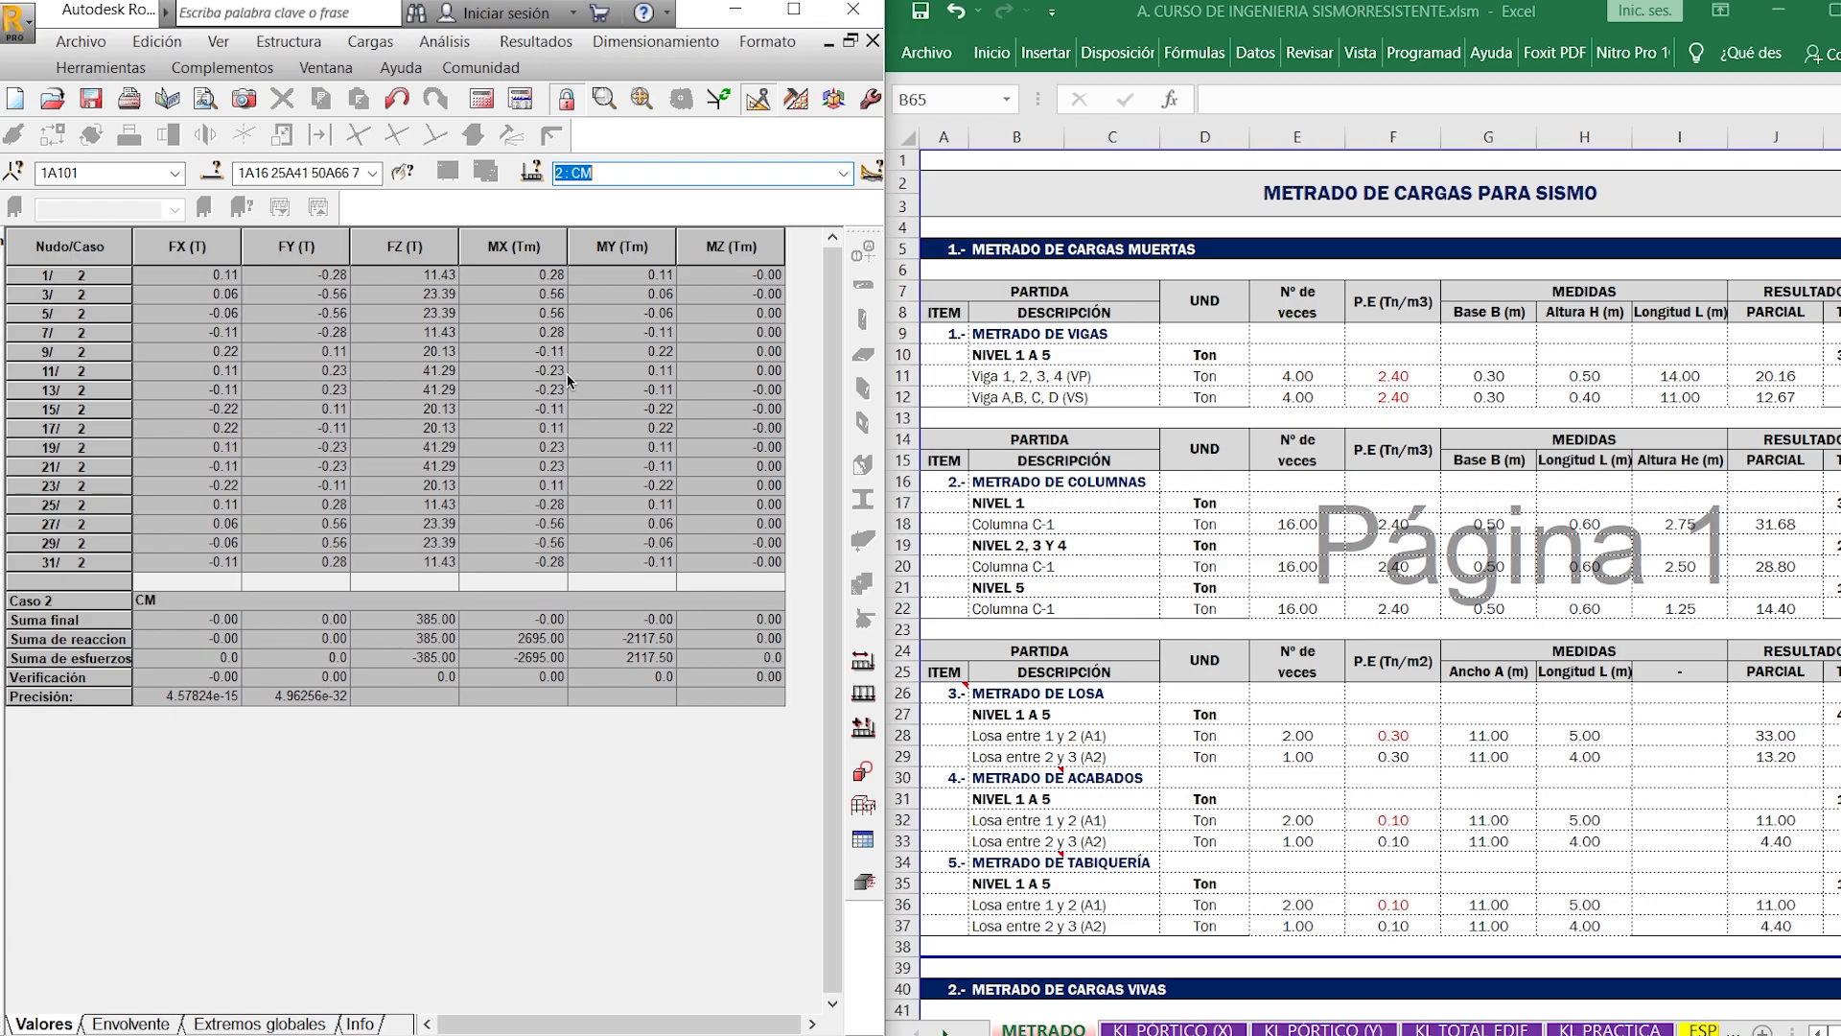
pyautogui.click(429, 621)
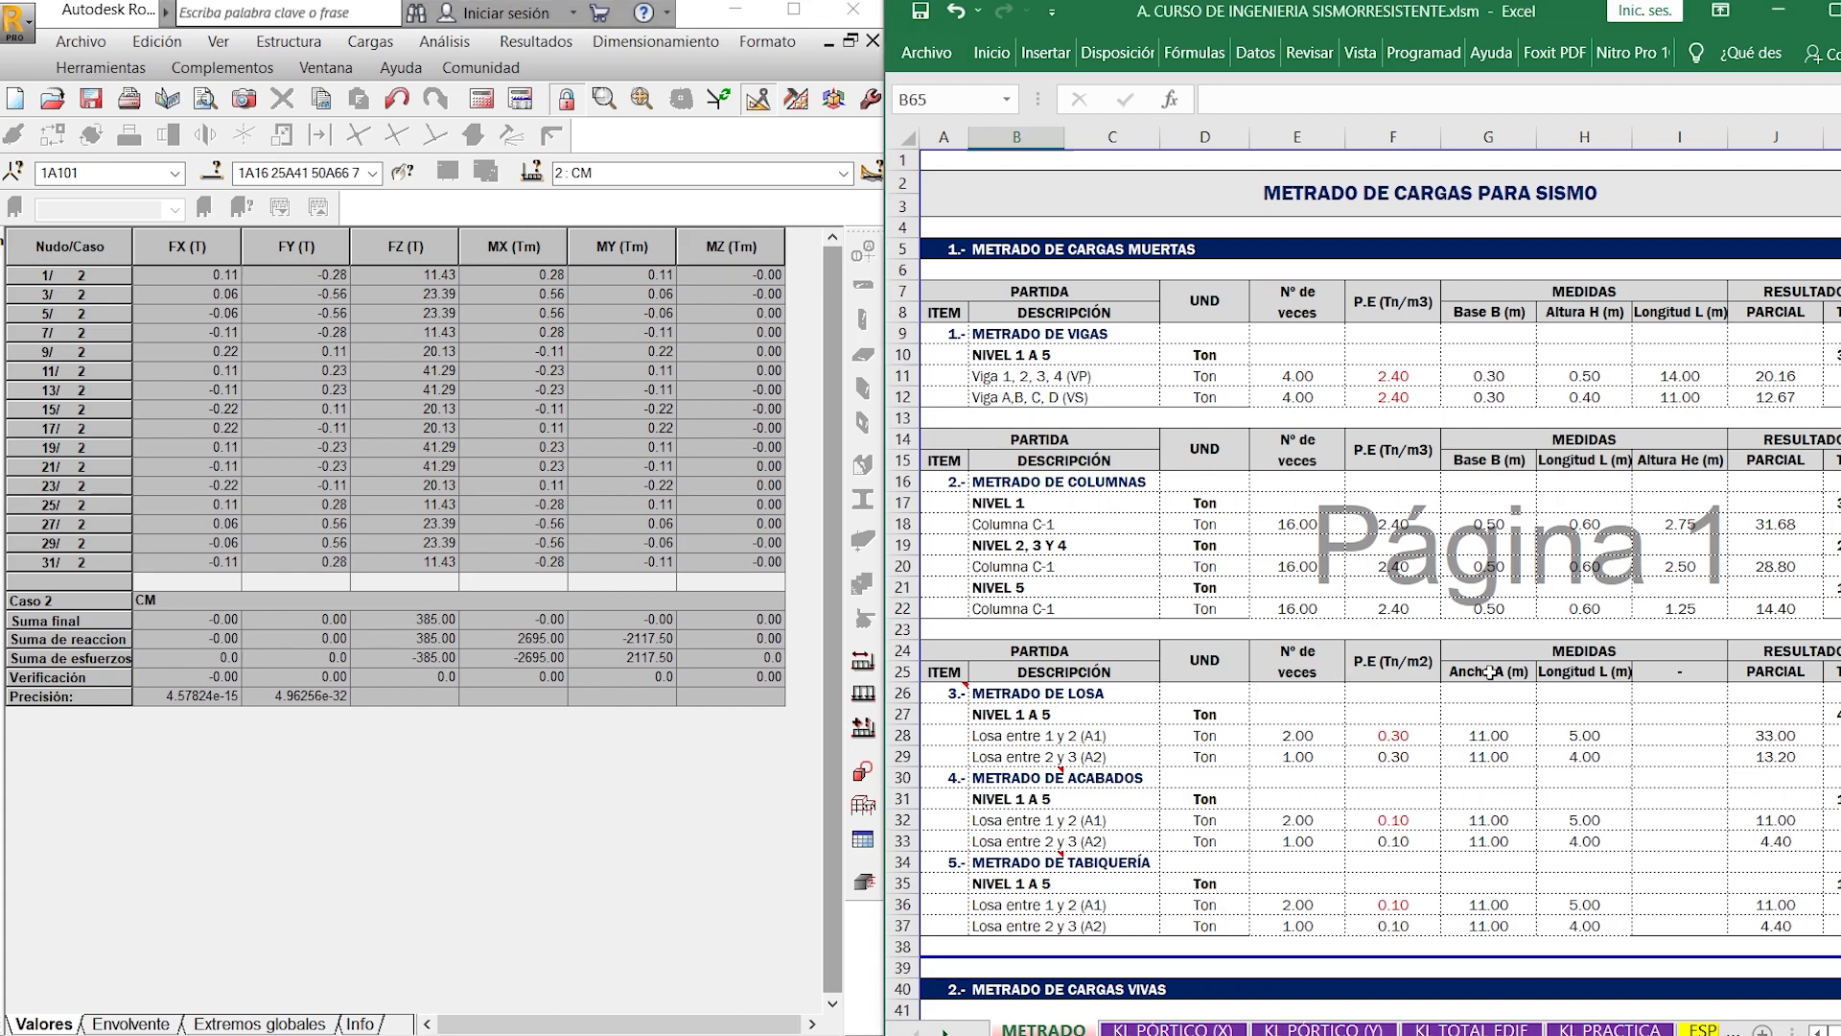
# - Find the RESUMEN DE CARGAS table in Excel and select the combined LOSA, ACABADOS and TABIQUERÍA total for comparison
pyautogui.scroll(-4, 1491, 674)
pyautogui.scroll(-11, 1492, 674)
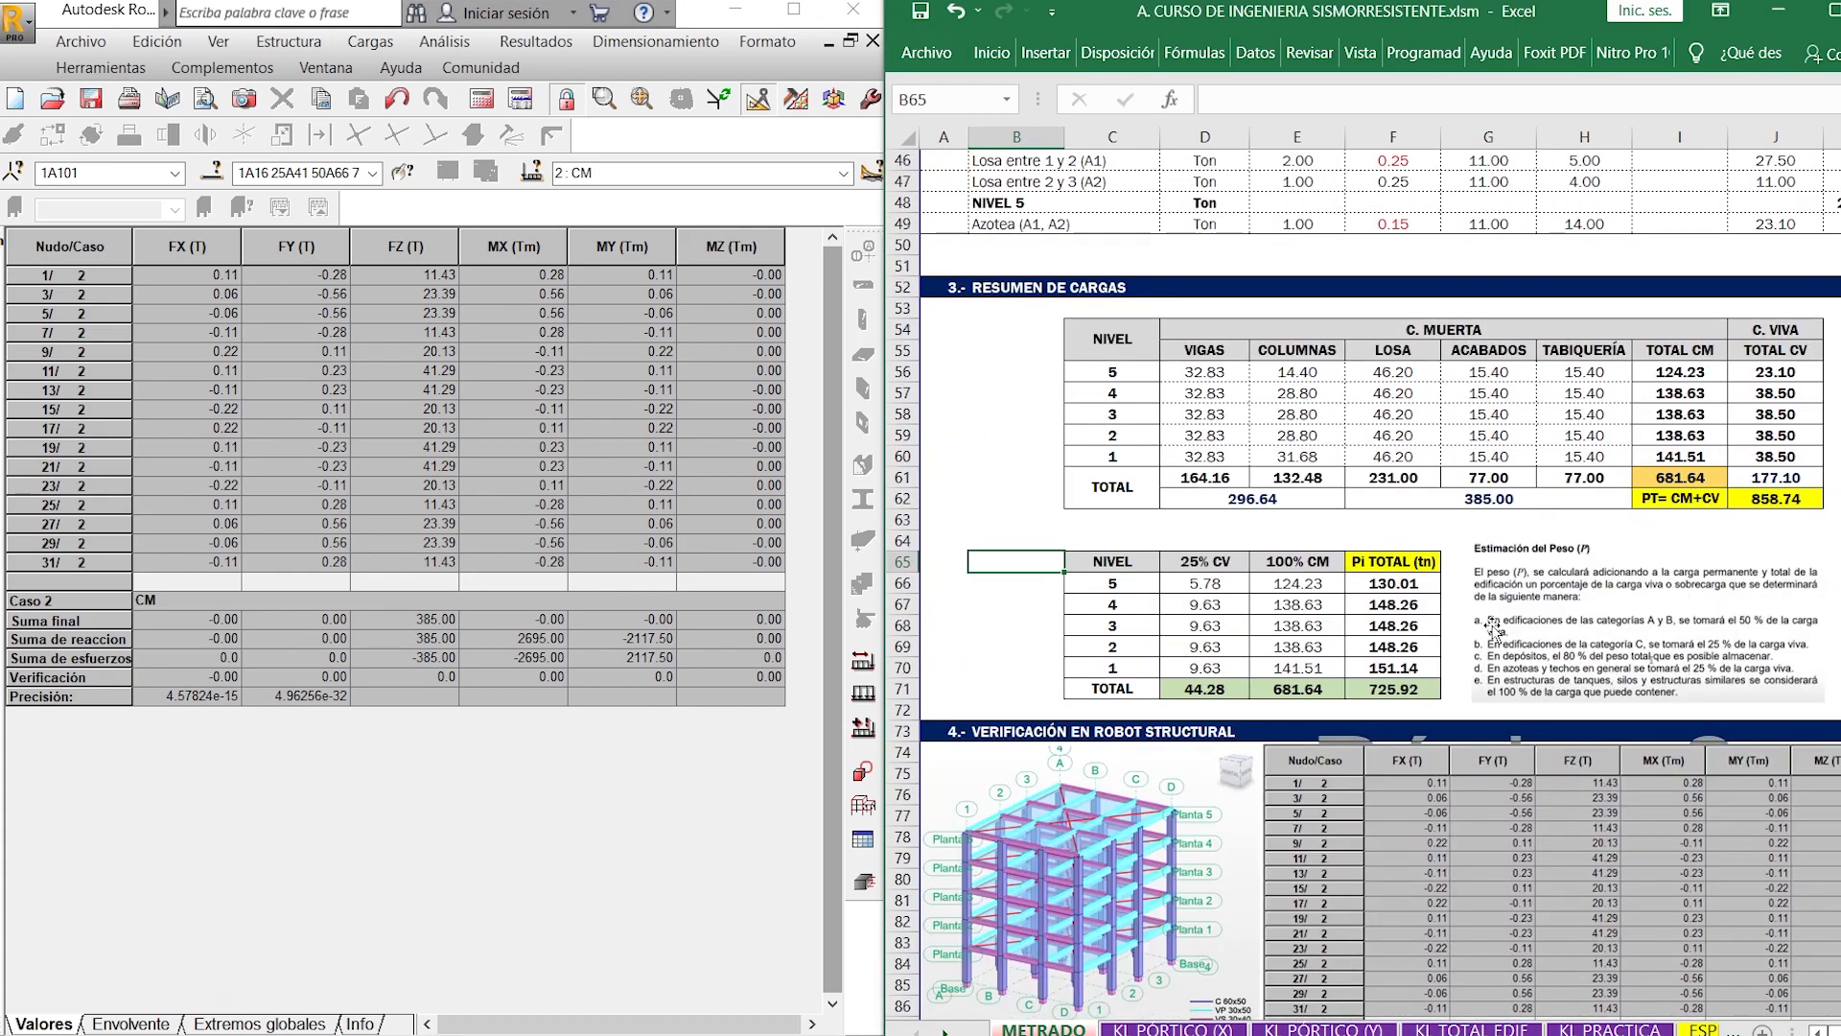
pyautogui.click(1538, 495)
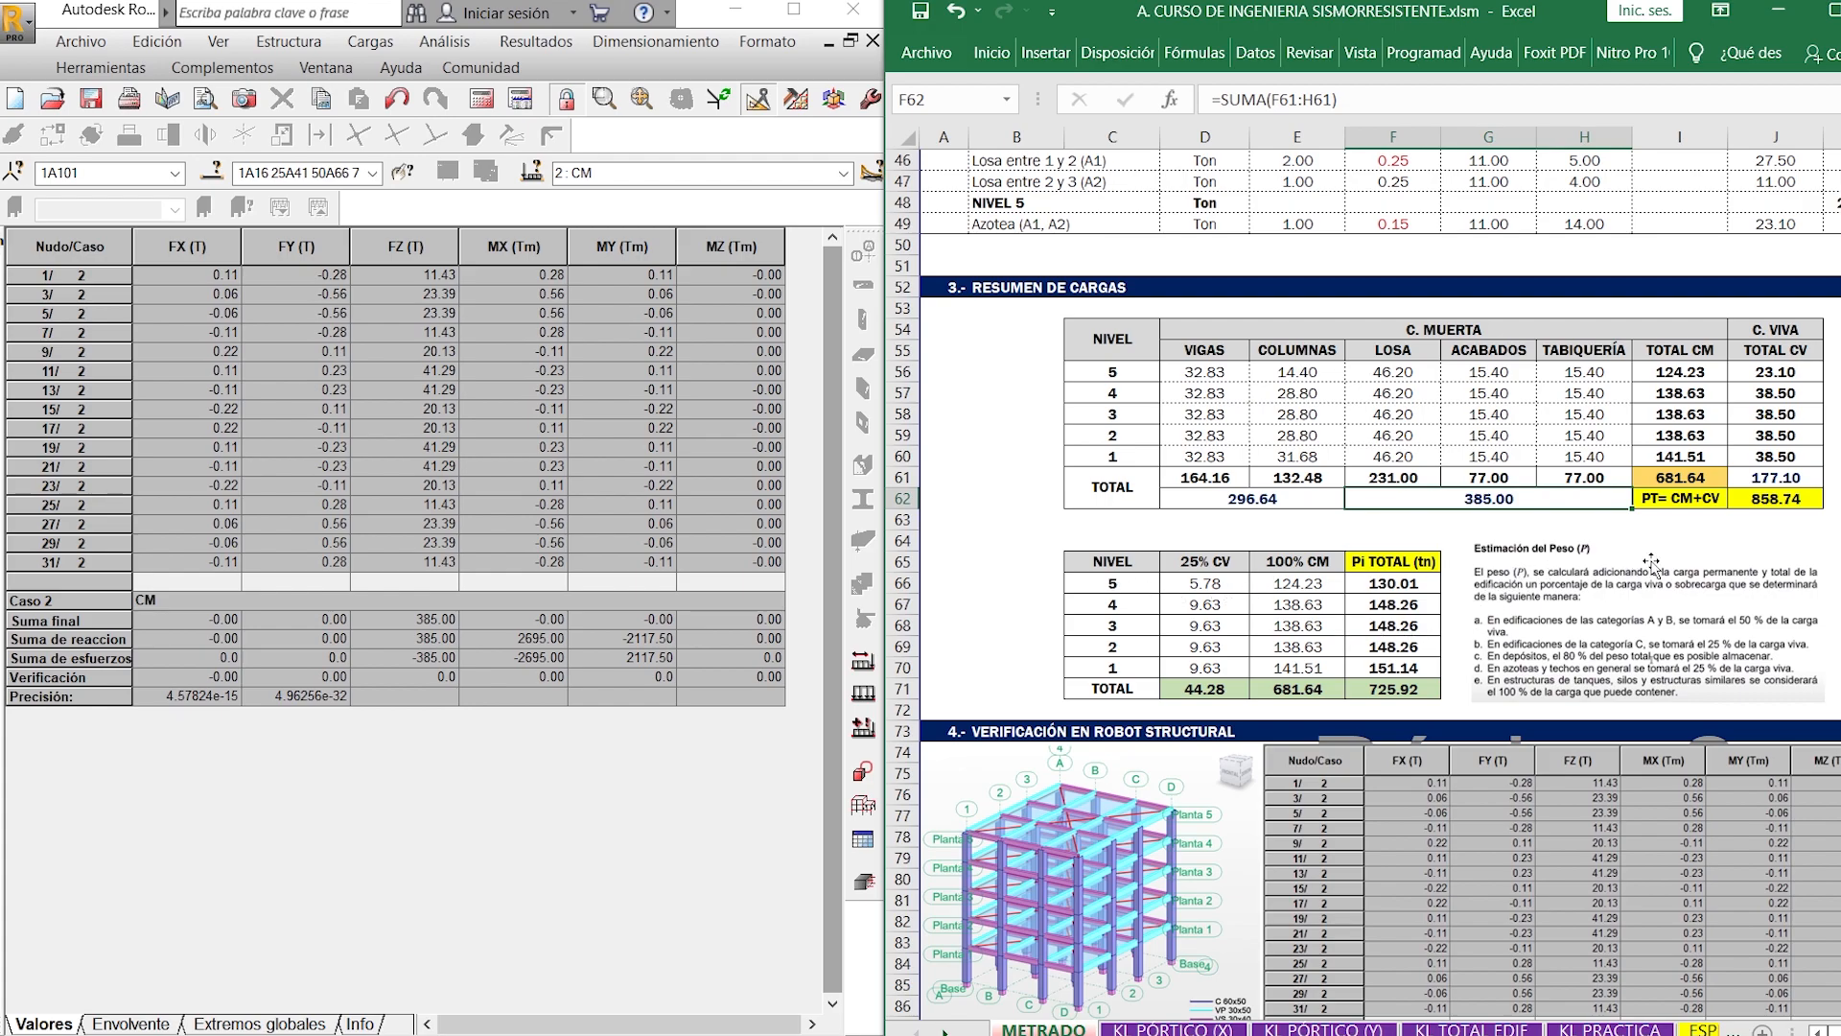
# - Show the reactions for load cases 3: CV and 1: PP in turn, and select the combined VIGAS and COLUMNAS total in Excel for comparison
pyautogui.click(633, 173)
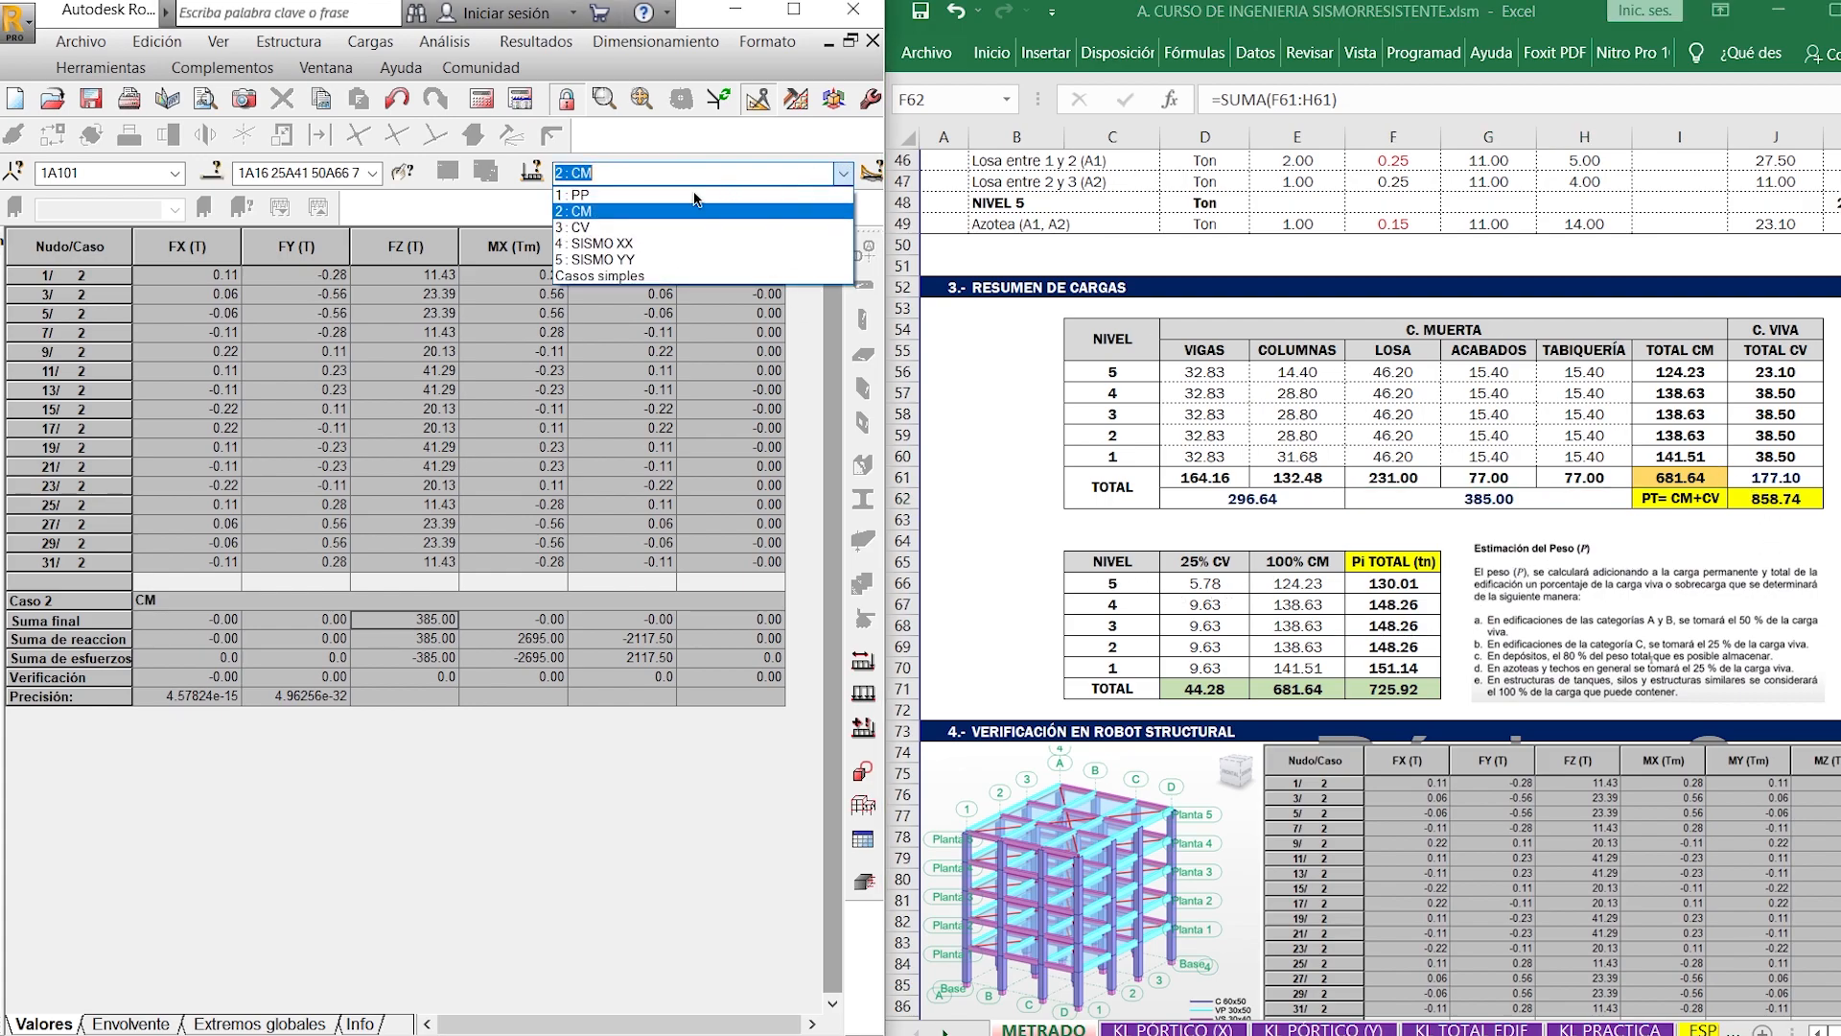
pyautogui.click(608, 227)
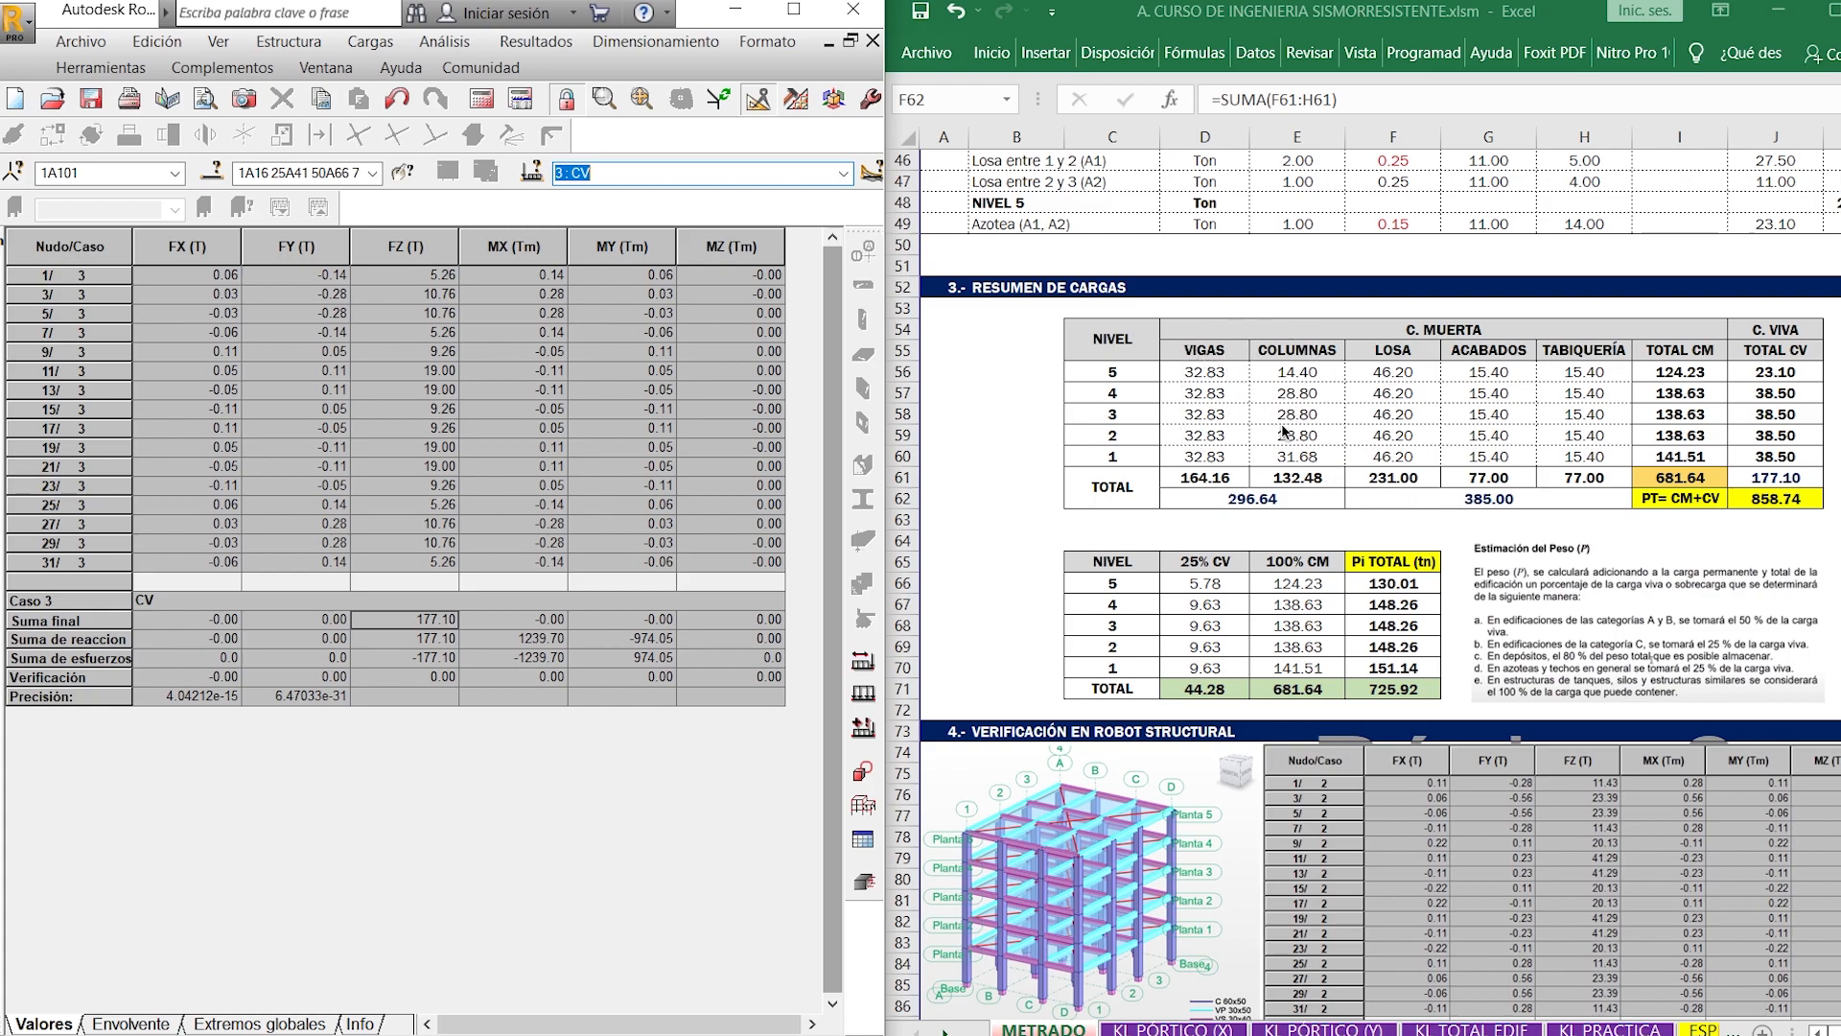
pyautogui.click(844, 175)
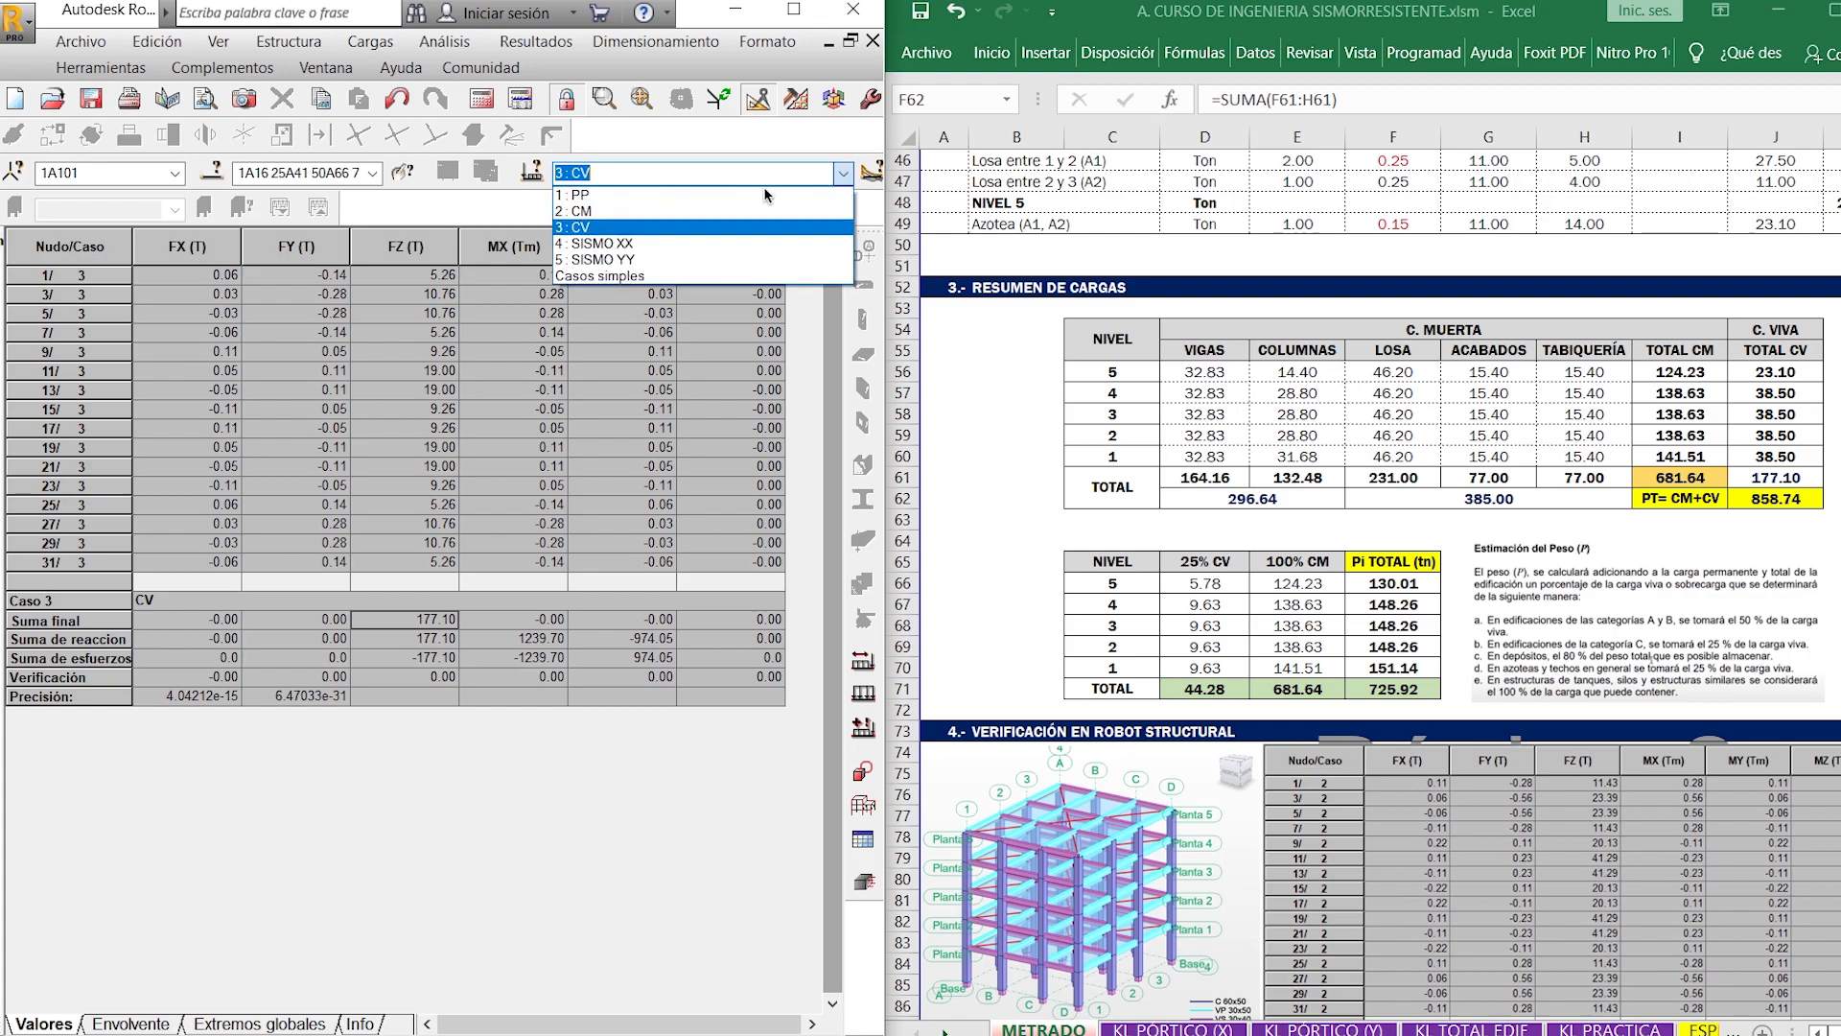
pyautogui.click(733, 193)
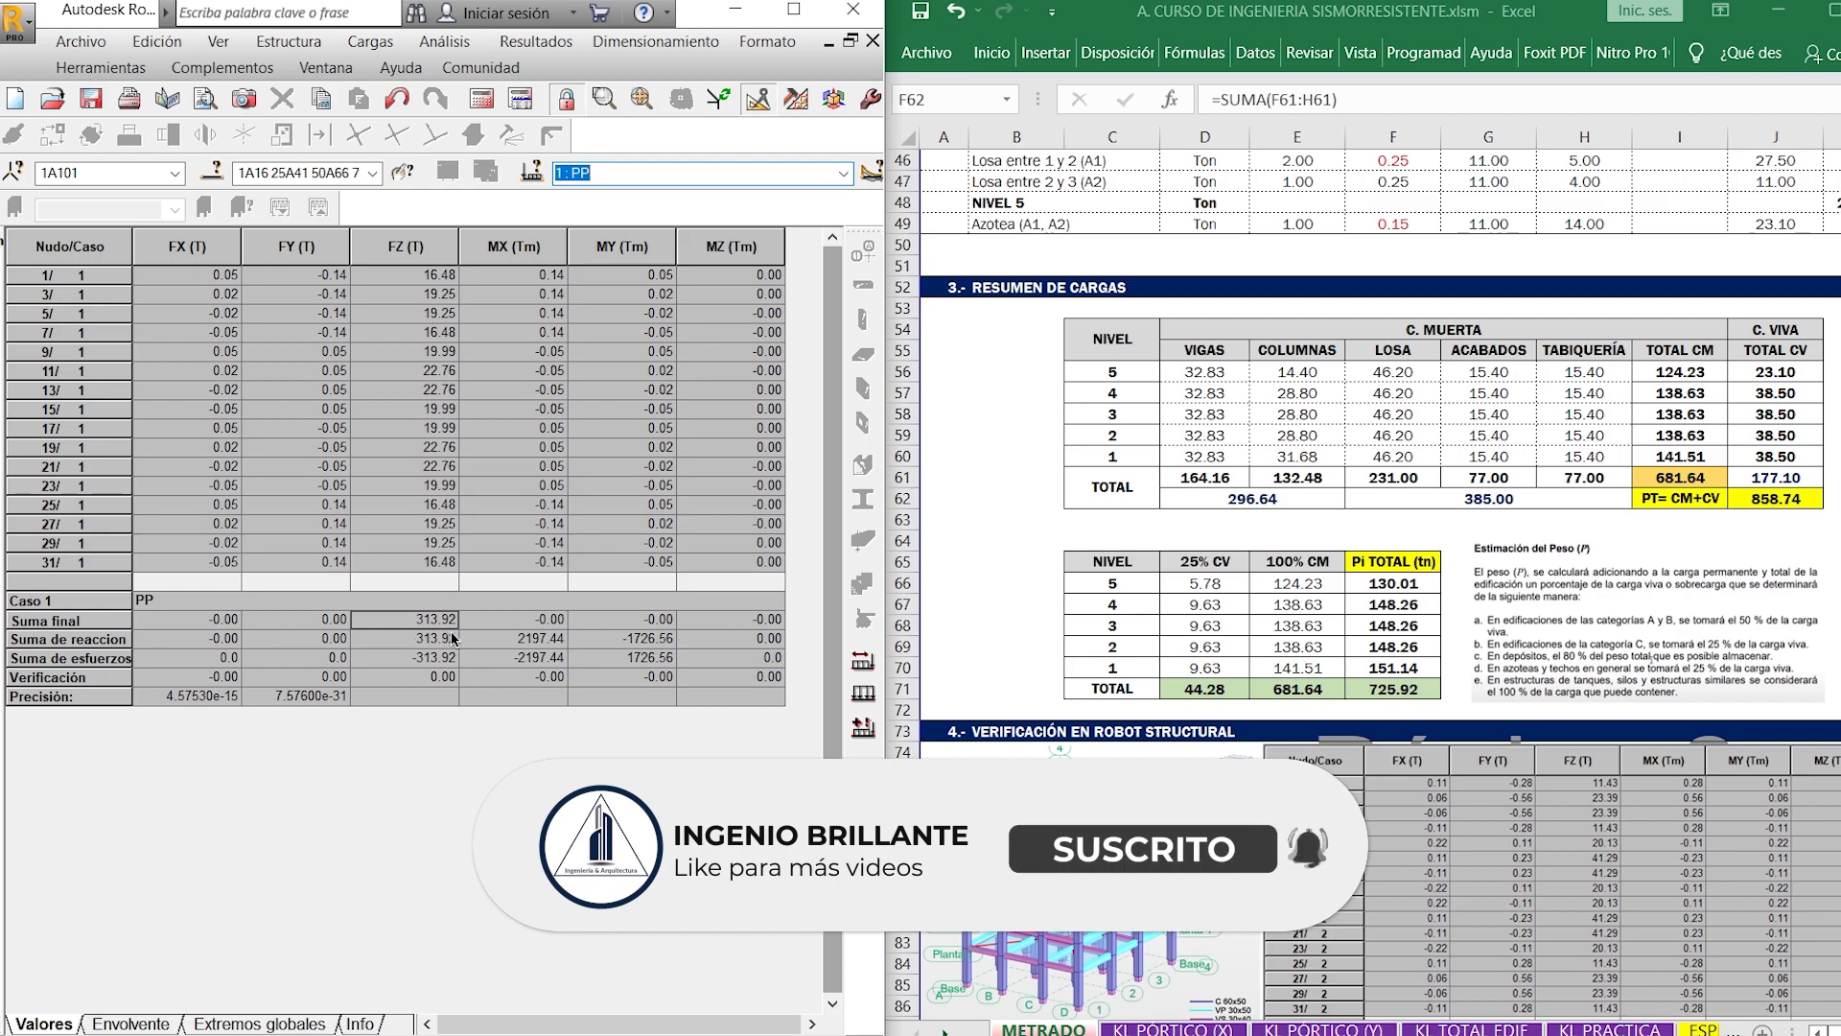
pyautogui.click(1314, 508)
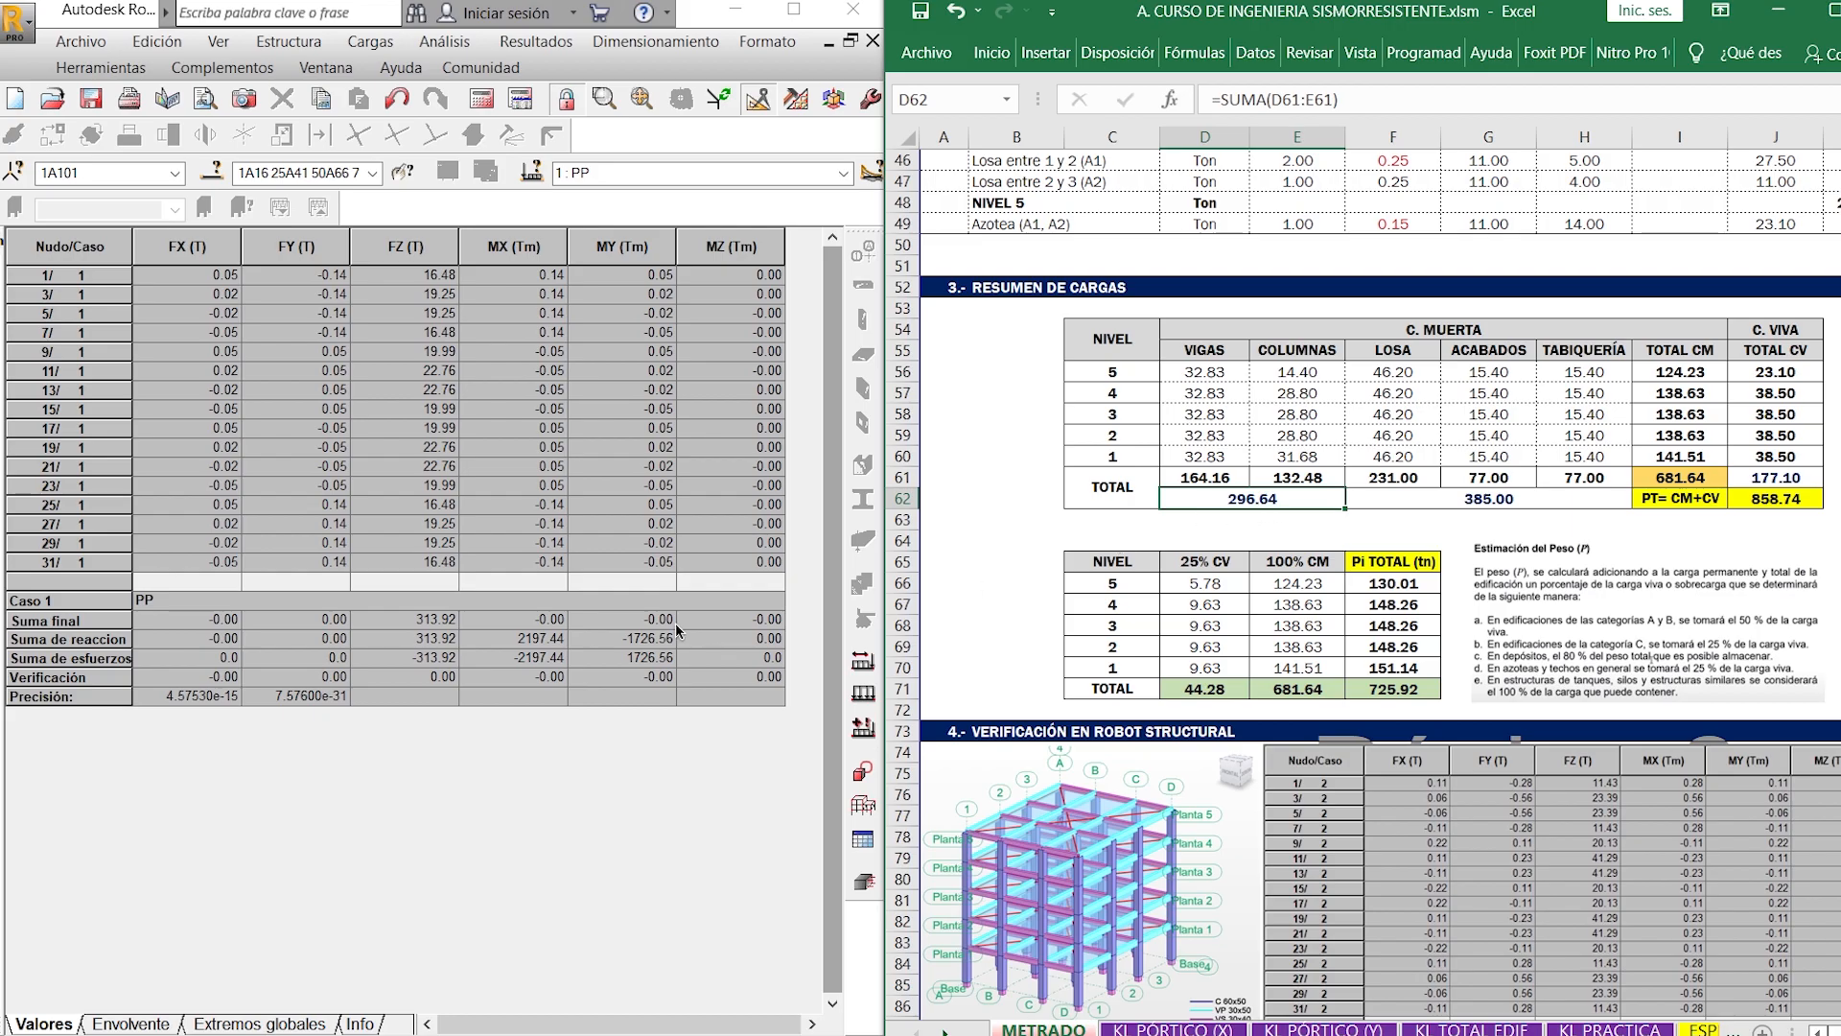
# - Select the NIVEL 1 column height in METRADO DE COLUMNAS, and bring up the X-direction frame elevation in AutoCAD to check the storey heights
pyautogui.scroll(10, 1556, 482)
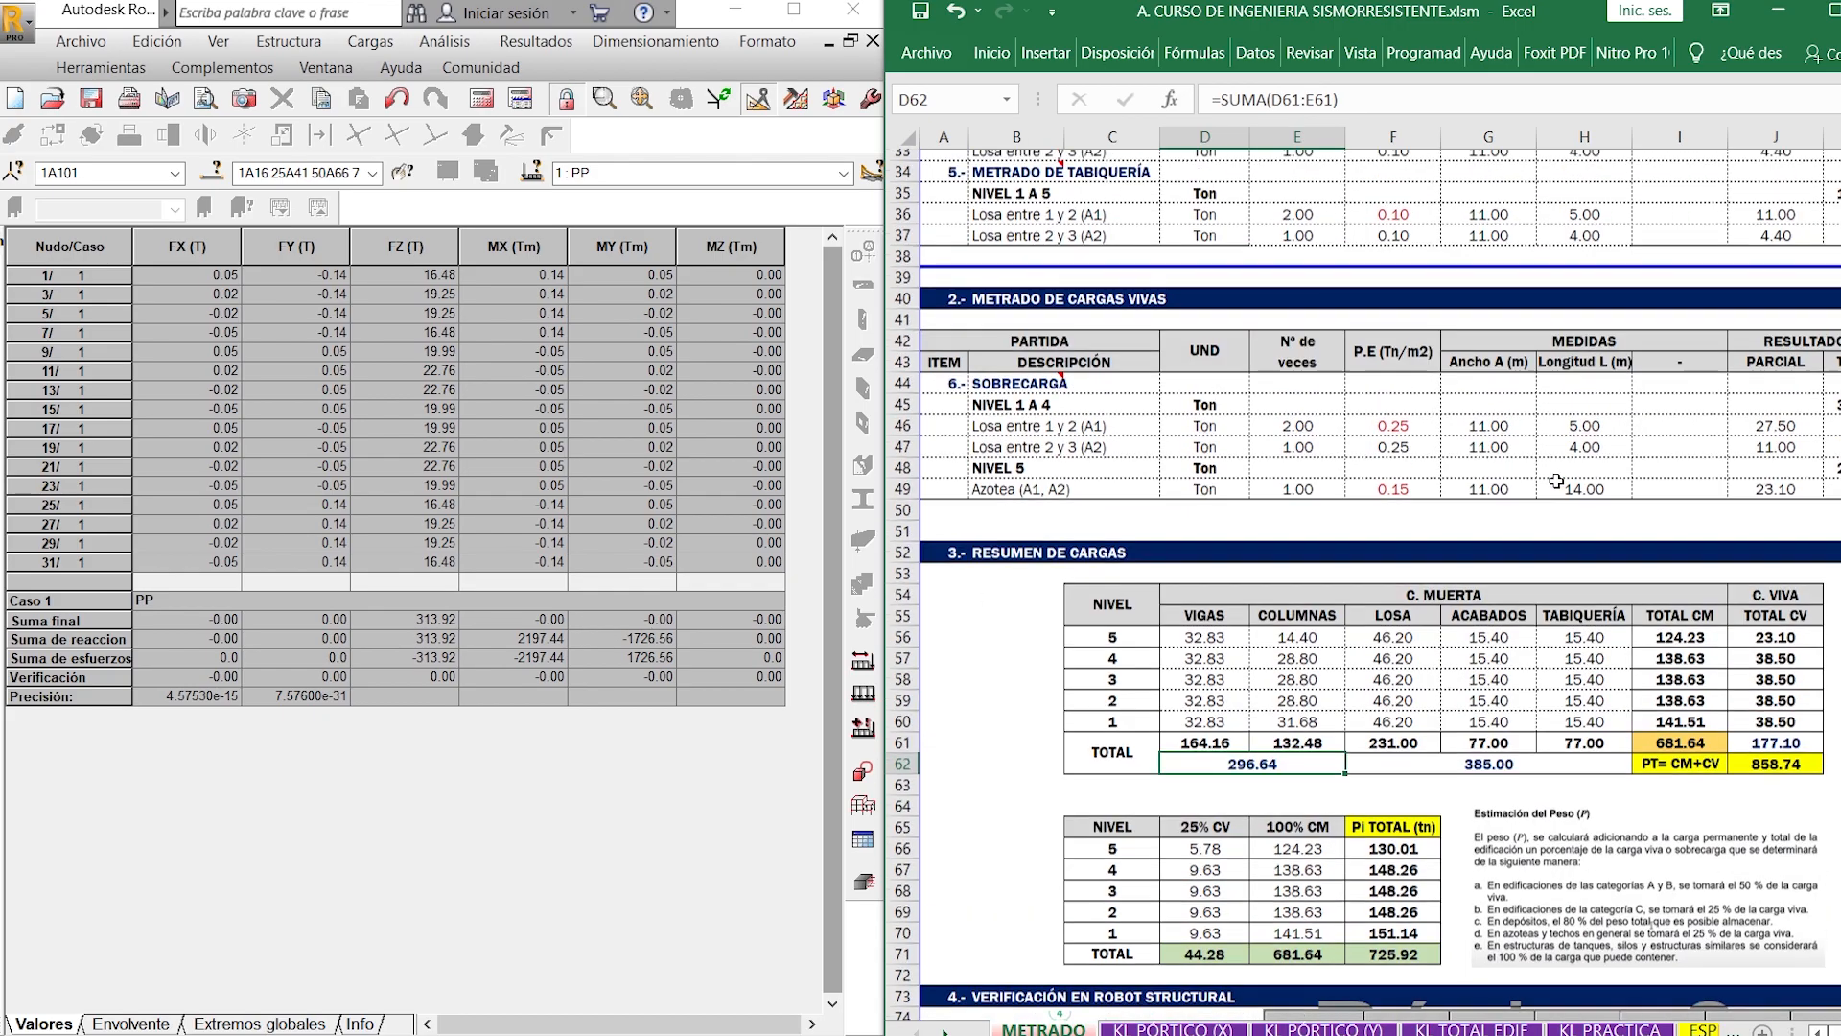
pyautogui.scroll(5, 1555, 482)
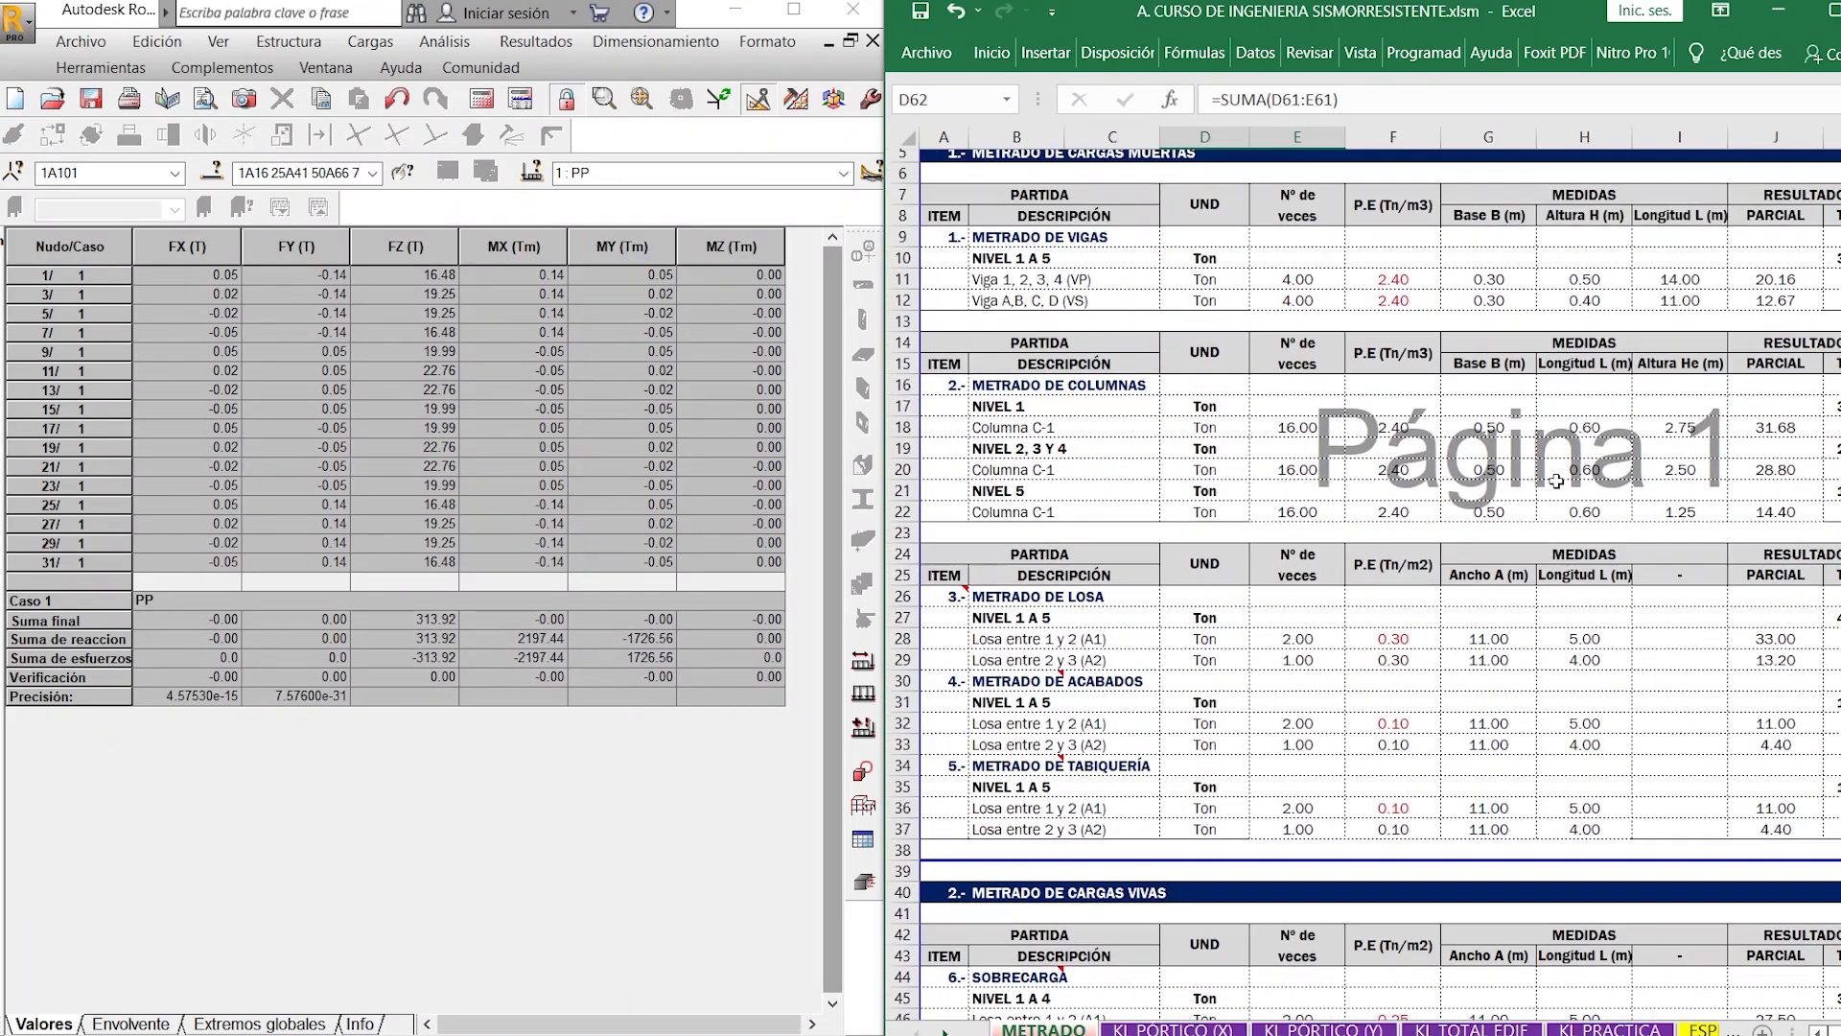
pyautogui.click(1697, 458)
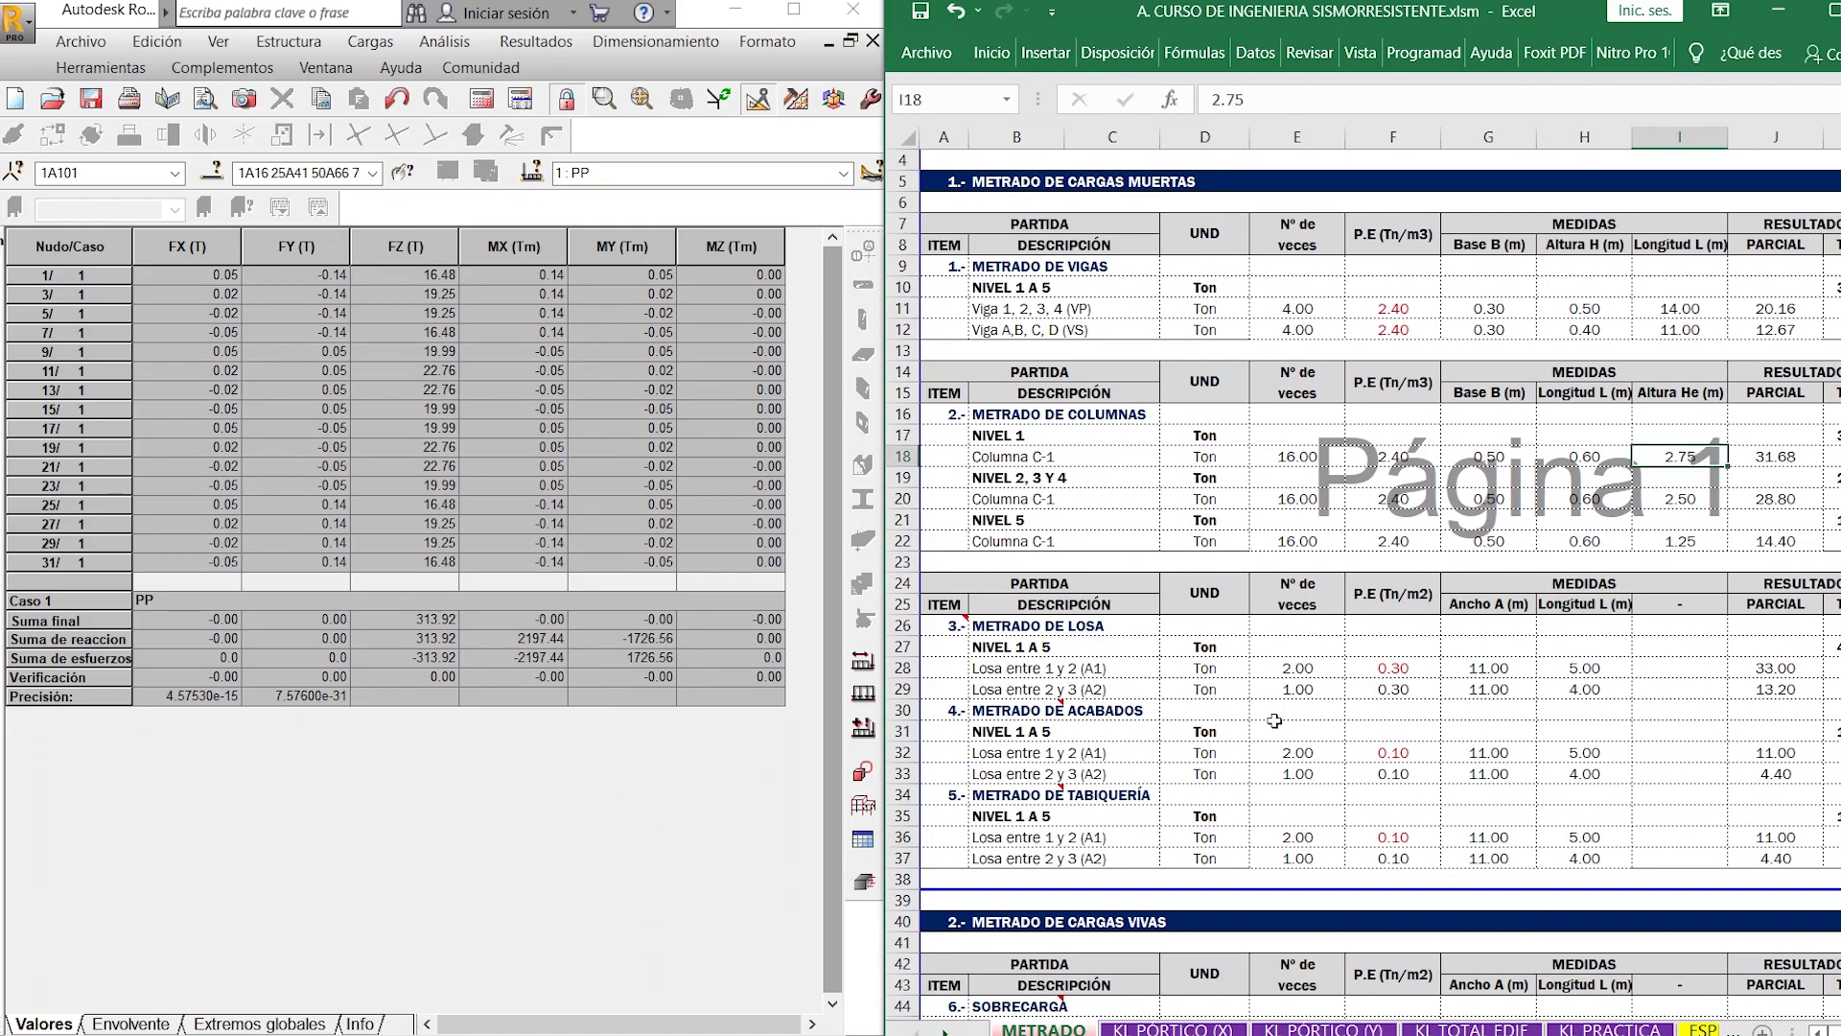
pyautogui.moveTo(611, 1034)
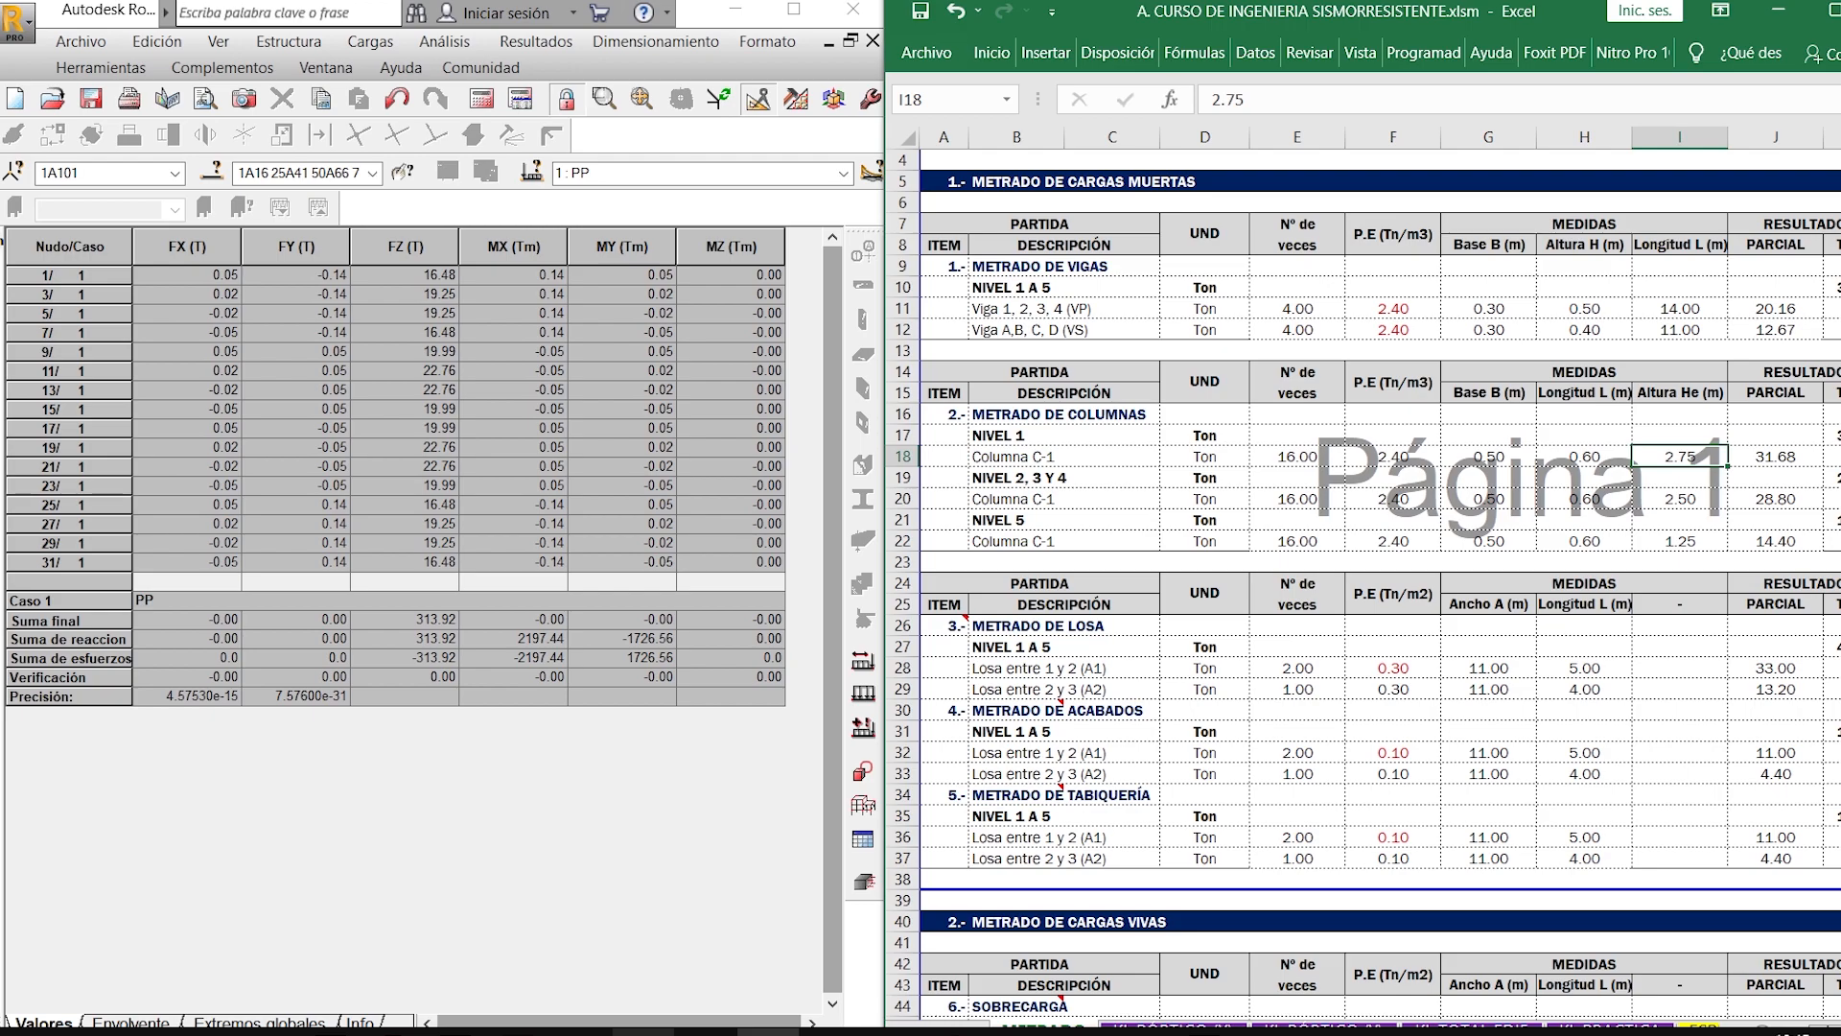
pyautogui.click(457, 1033)
pyautogui.scroll(-2, 433, 634)
pyautogui.scroll(-2, 594, 648)
pyautogui.moveTo(588, 646); pyautogui.dragTo(62, 687, button='middle')
pyautogui.scroll(4, 614, 676)
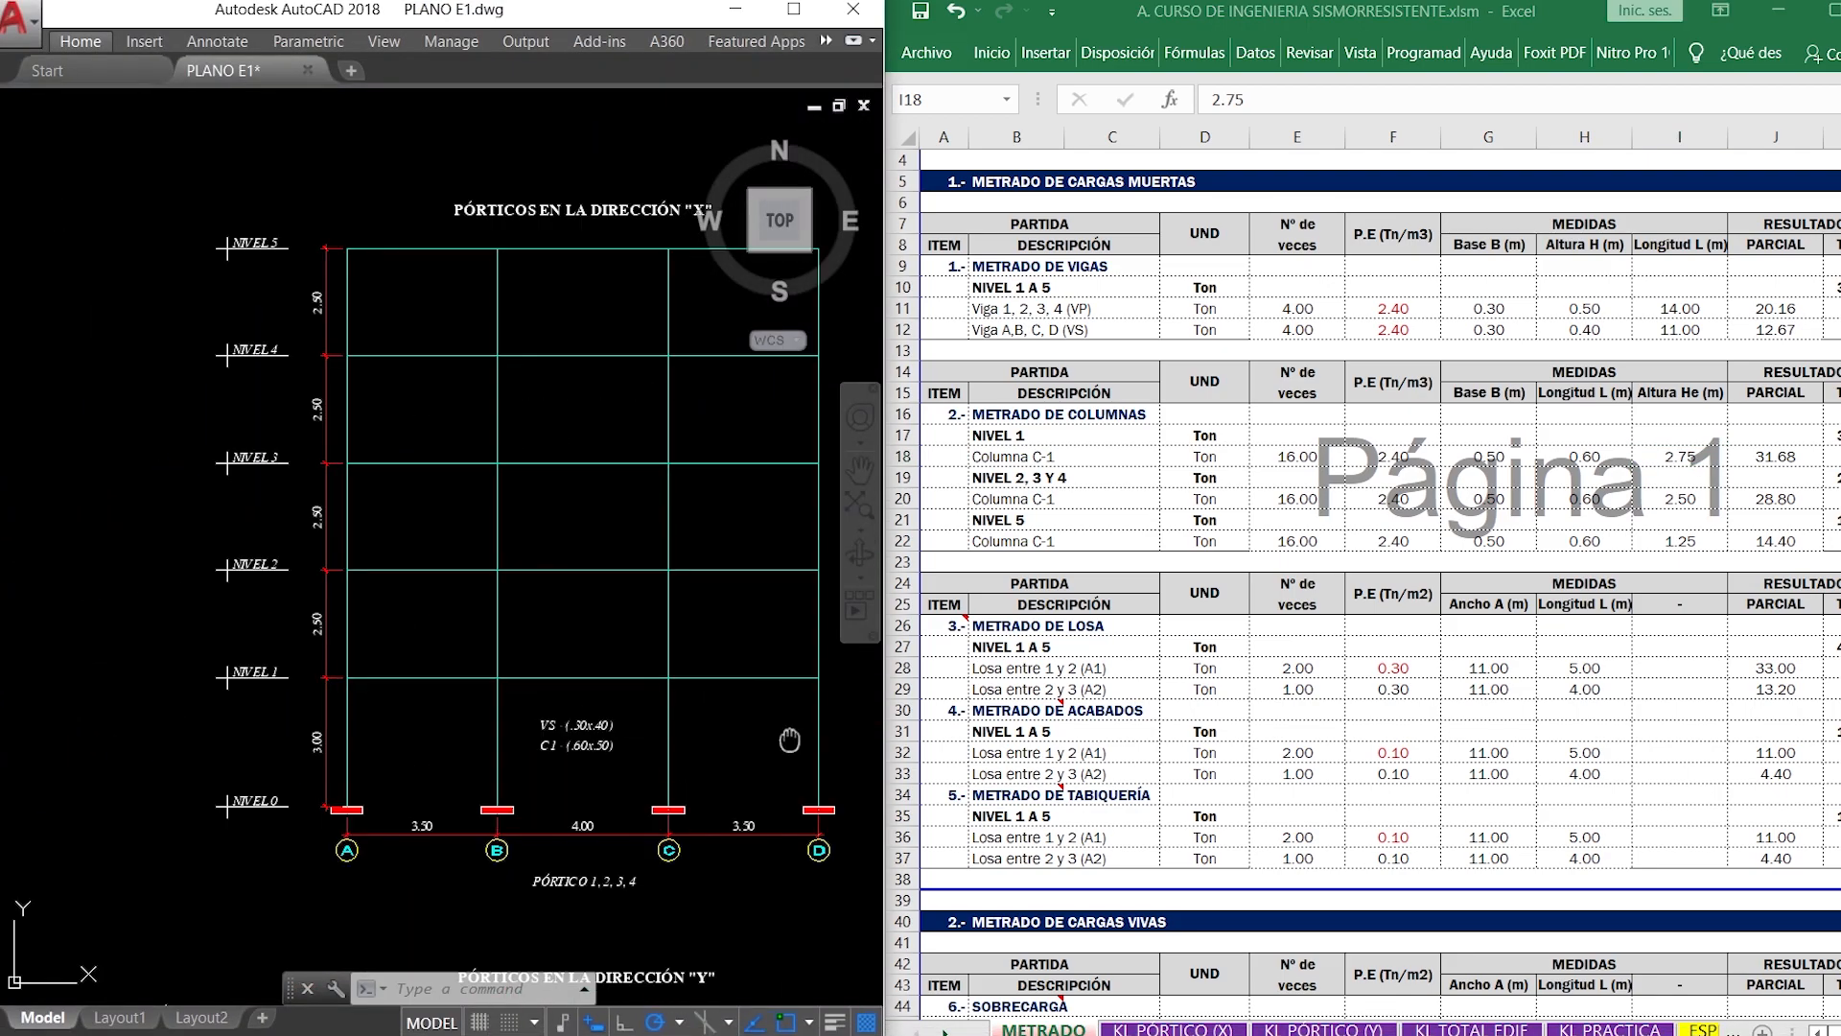
pyautogui.moveTo(789, 739); pyautogui.dragTo(613, 694, button='middle')
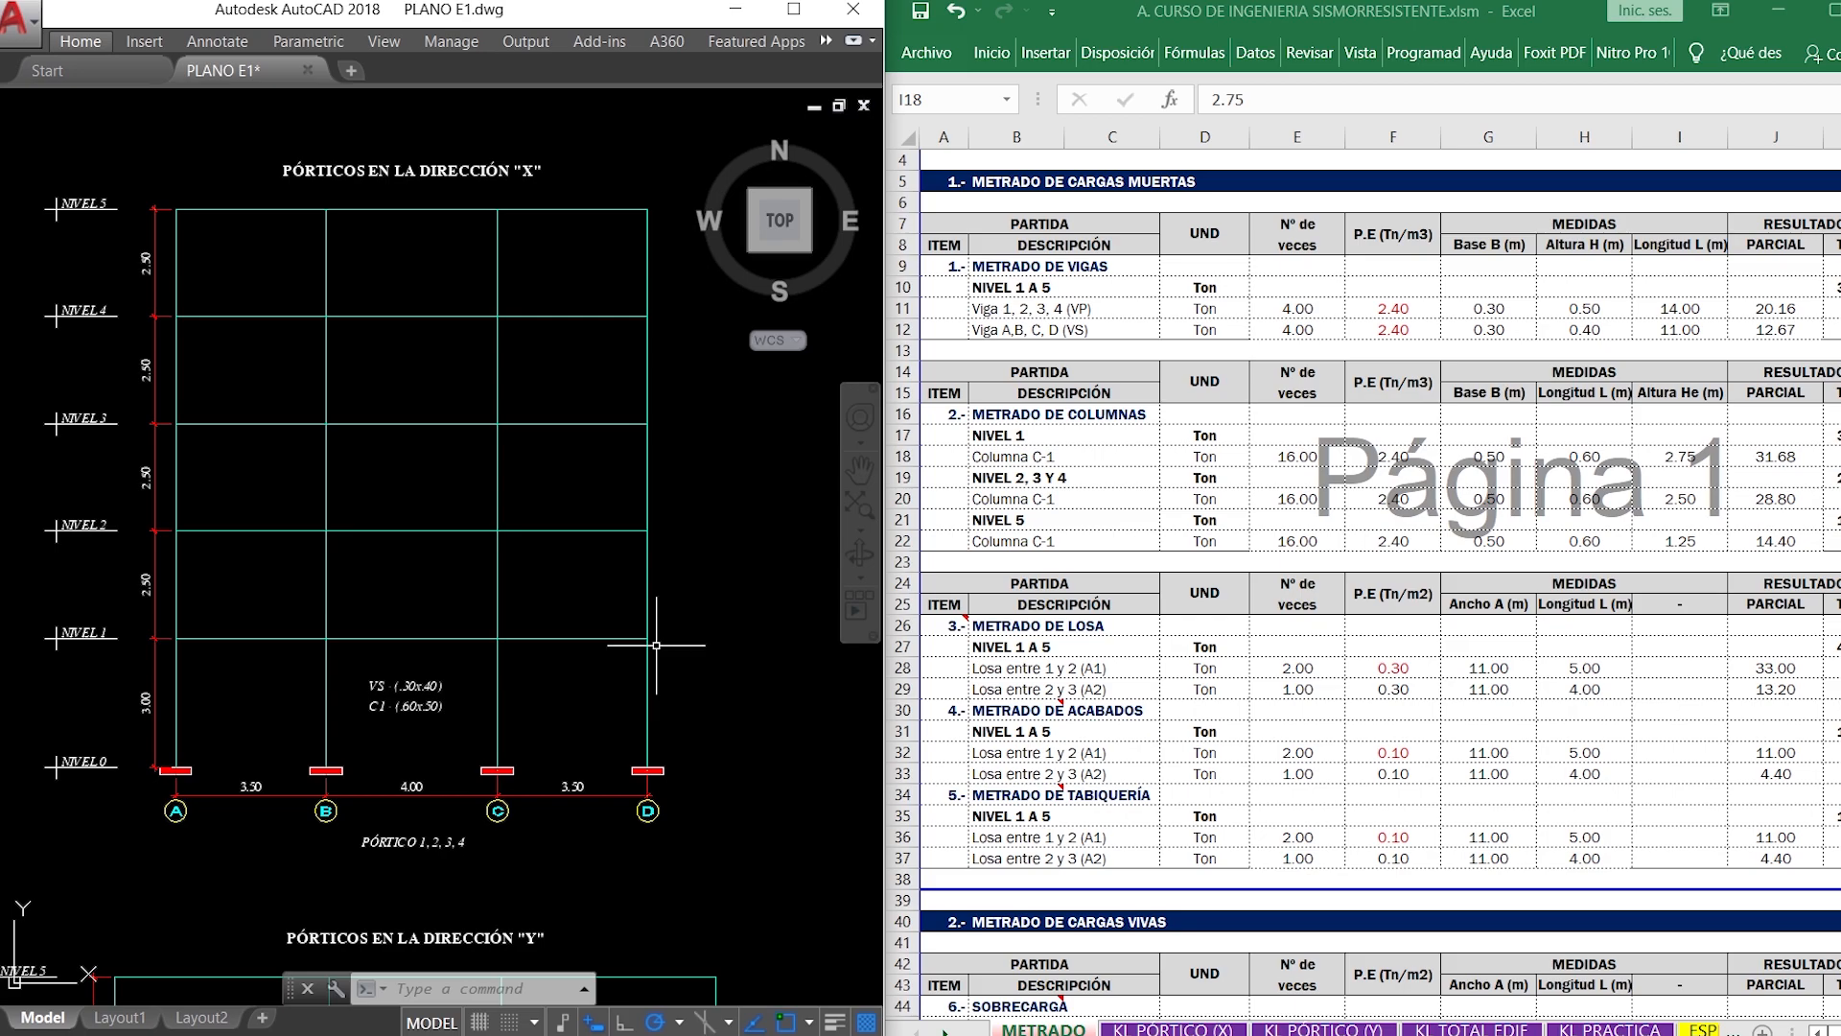
# - Set the Altura He values in METRADO DE COLUMNAS to 3.00 m for NIVEL 1 and 2.50 m for NIVEL 5
pyautogui.click(1678, 460)
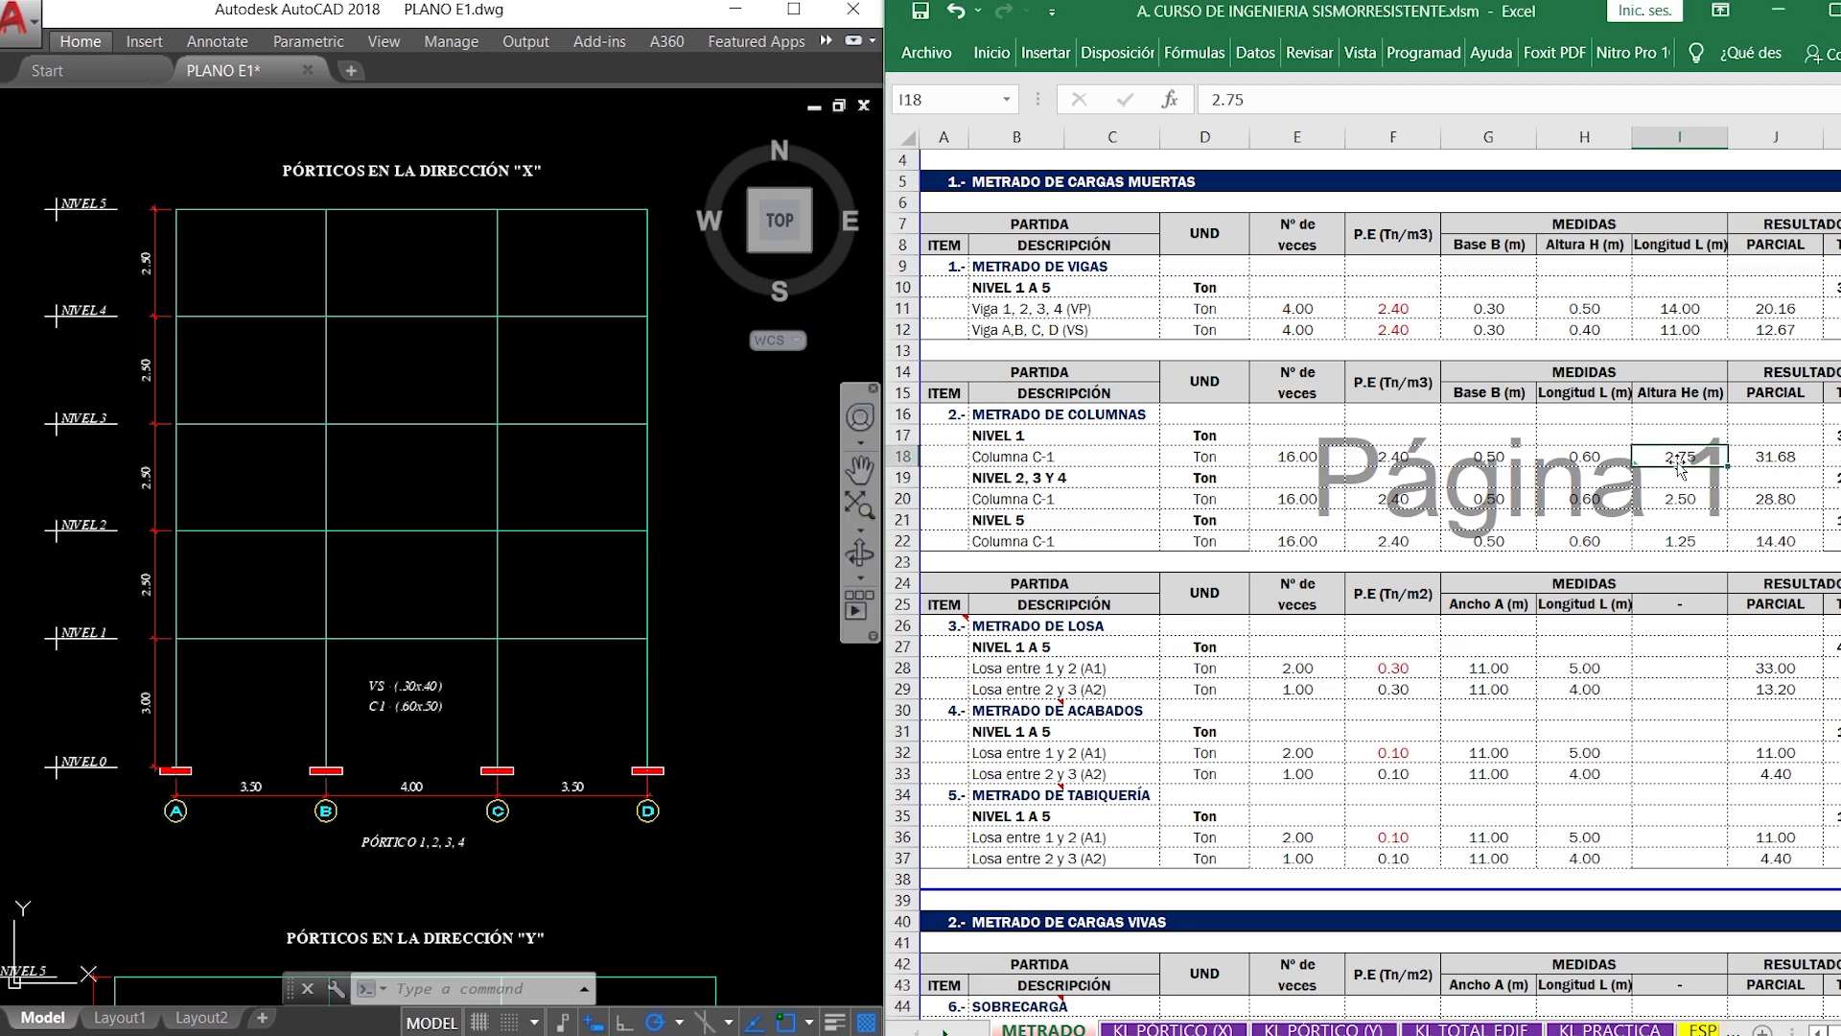
pyautogui.write('3')
pyautogui.press('Return')
pyautogui.press('Down')
pyautogui.press('Down')
pyautogui.press('Down')
pyautogui.write('2')
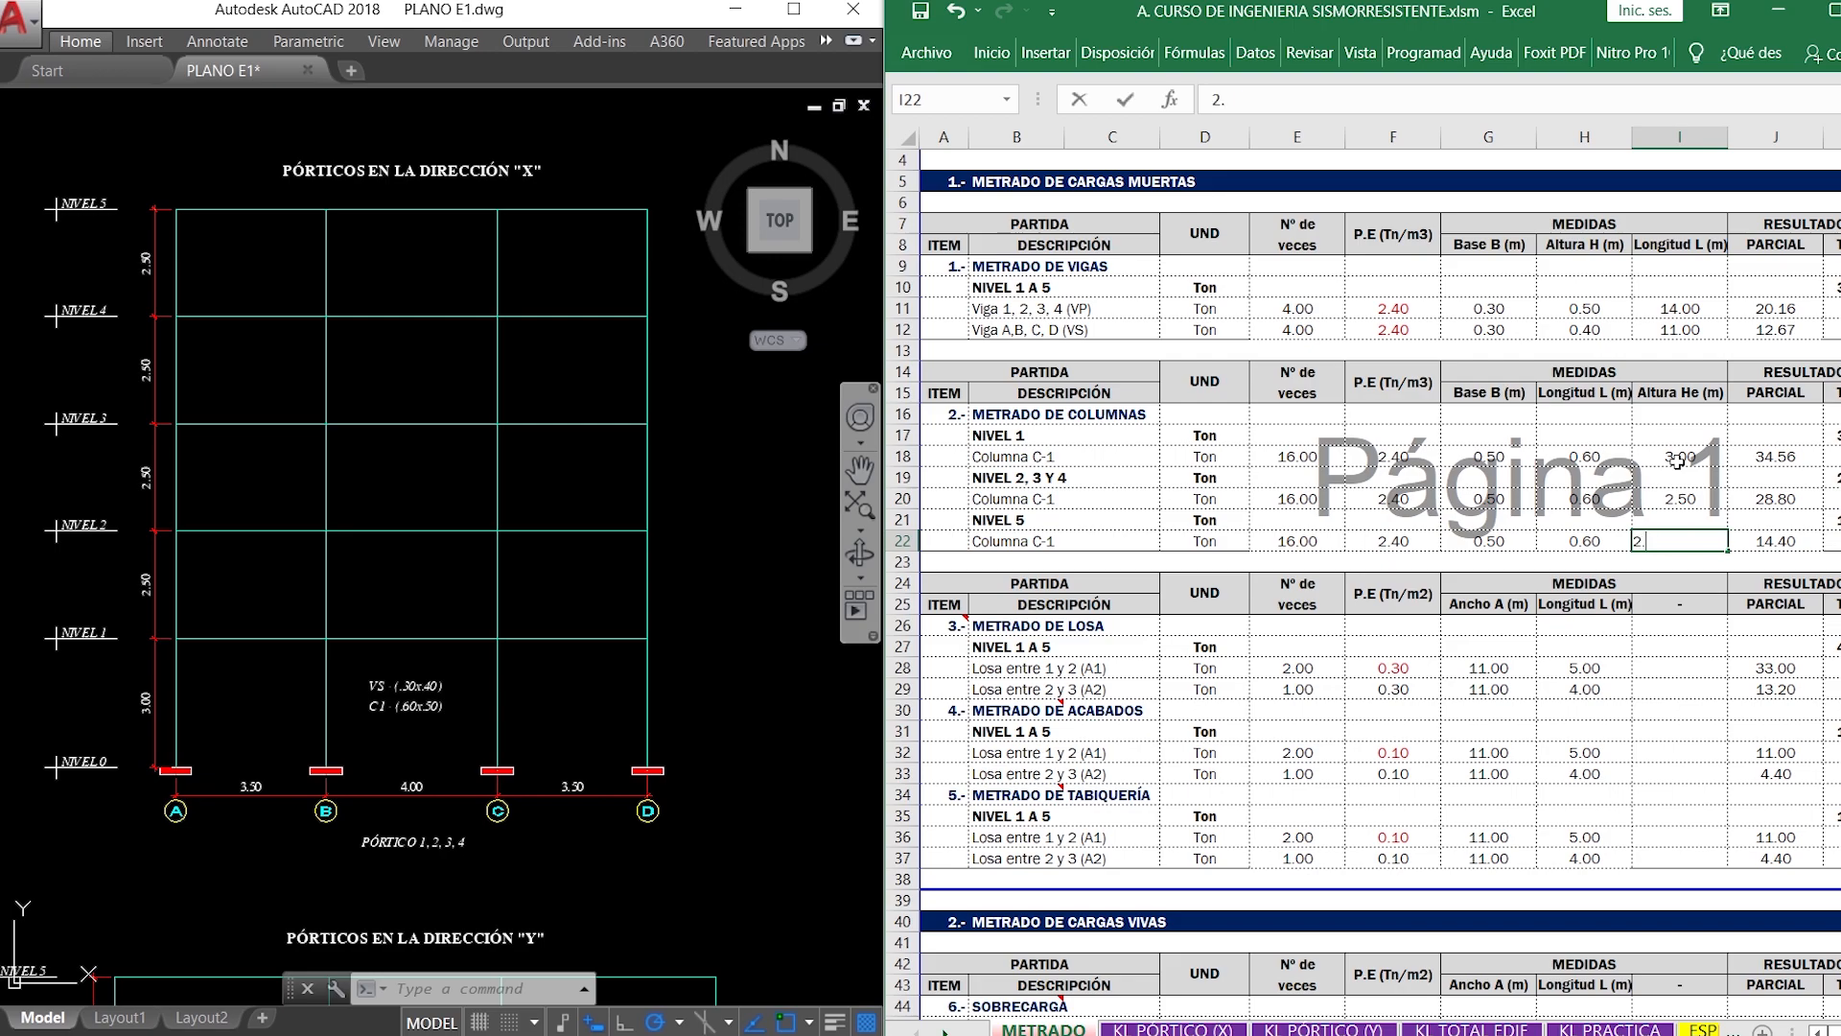
pyautogui.press('Return')
# - Compare the recalculated VIGAS and COLUMNAS total in RESUMEN DE CARGAS with the PP reactions in Robot Structural
pyautogui.scroll(-10, 1676, 461)
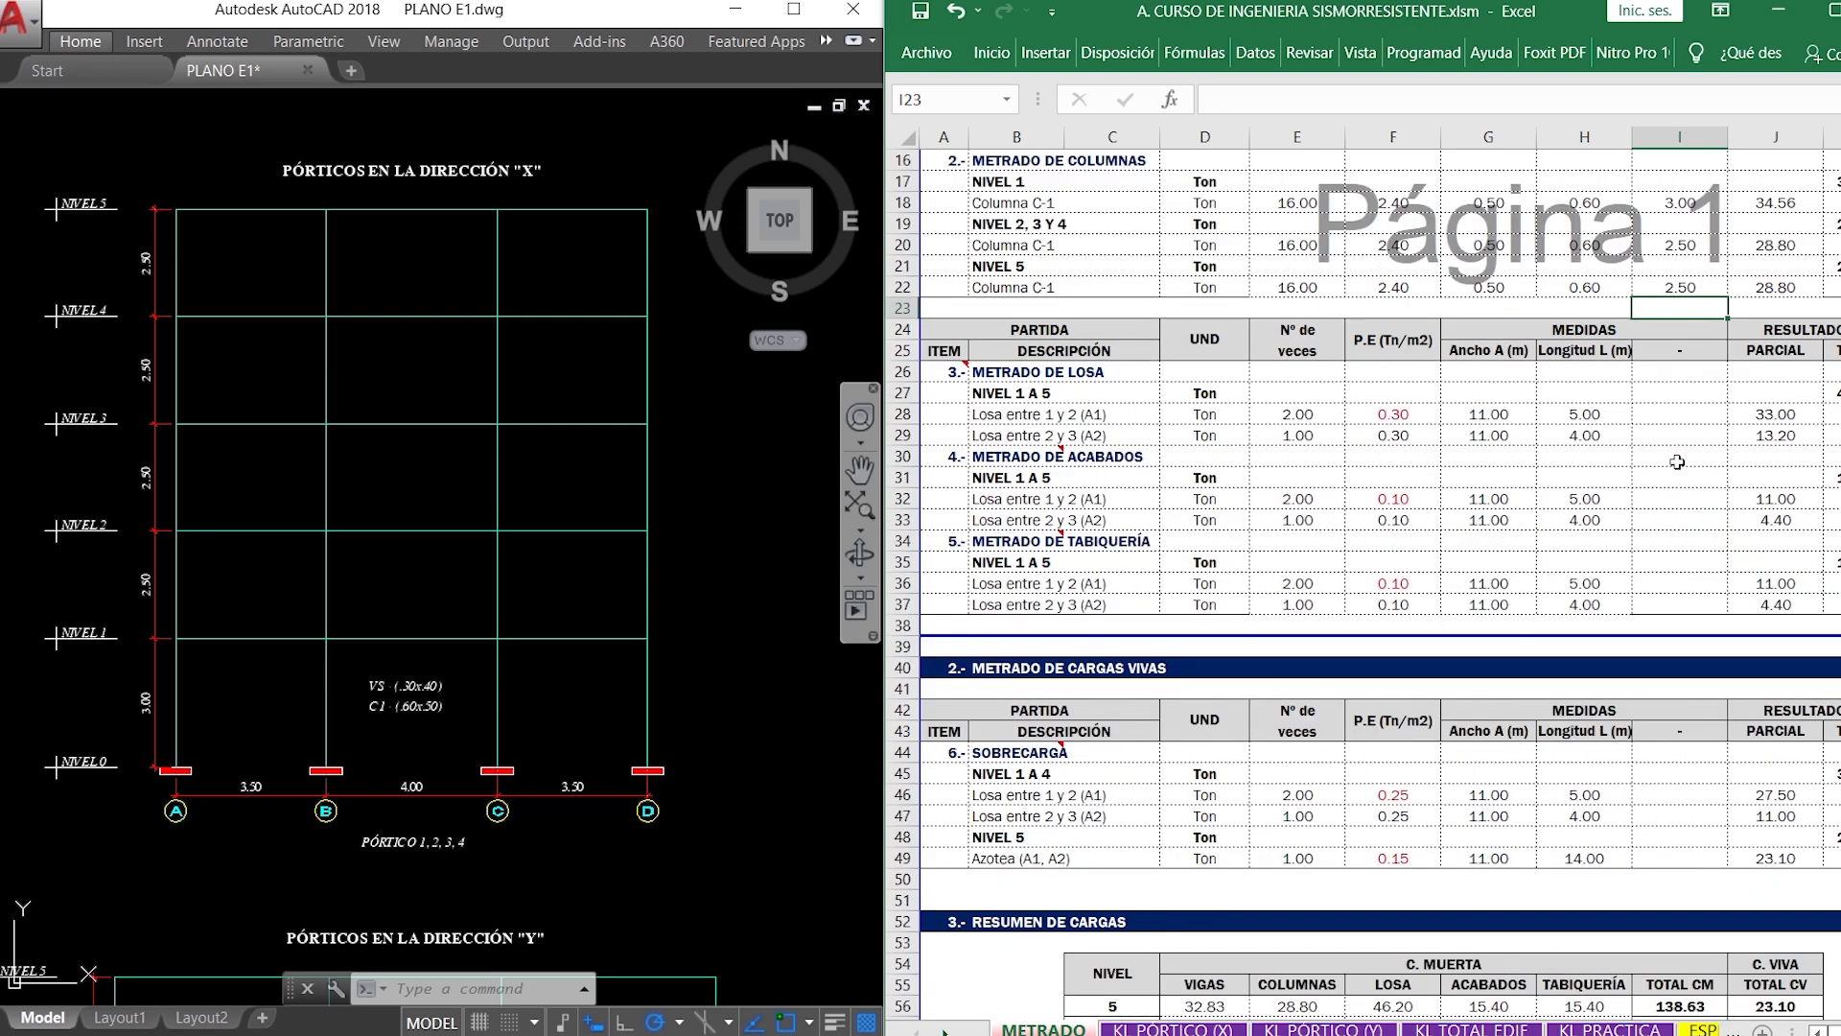
pyautogui.scroll(-1, 1676, 462)
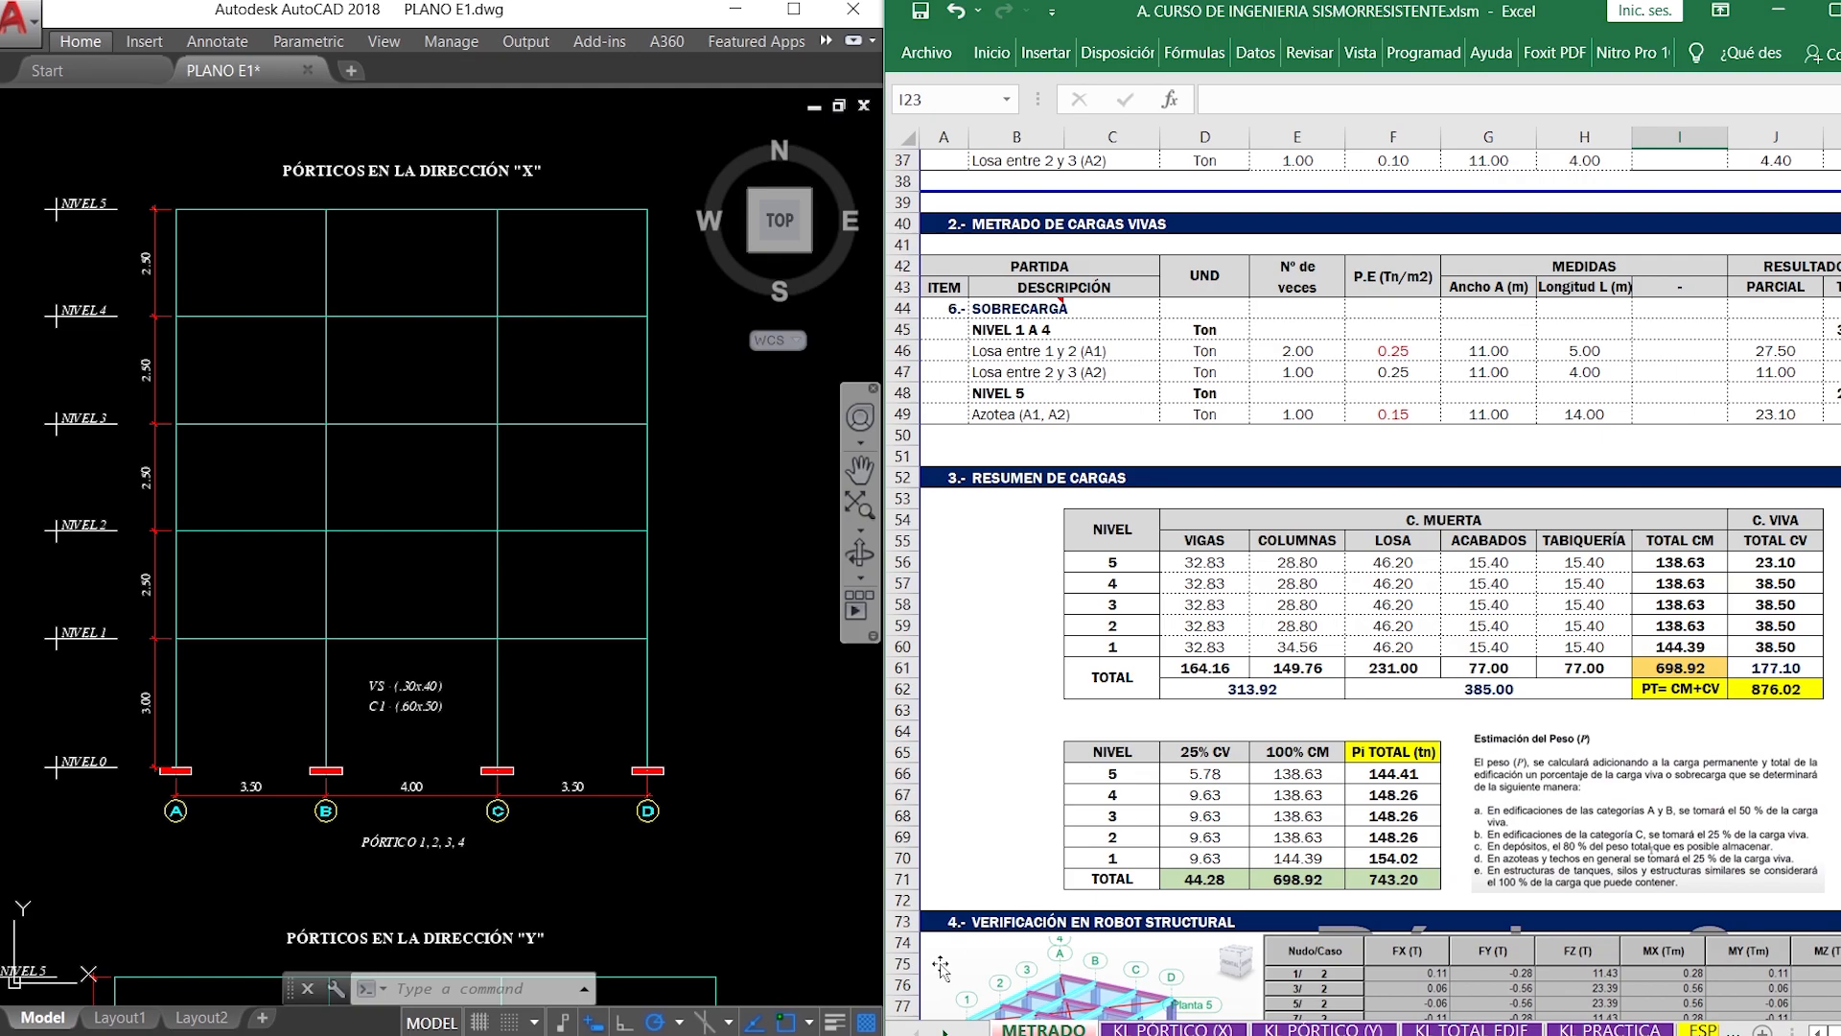
pyautogui.click(1205, 1031)
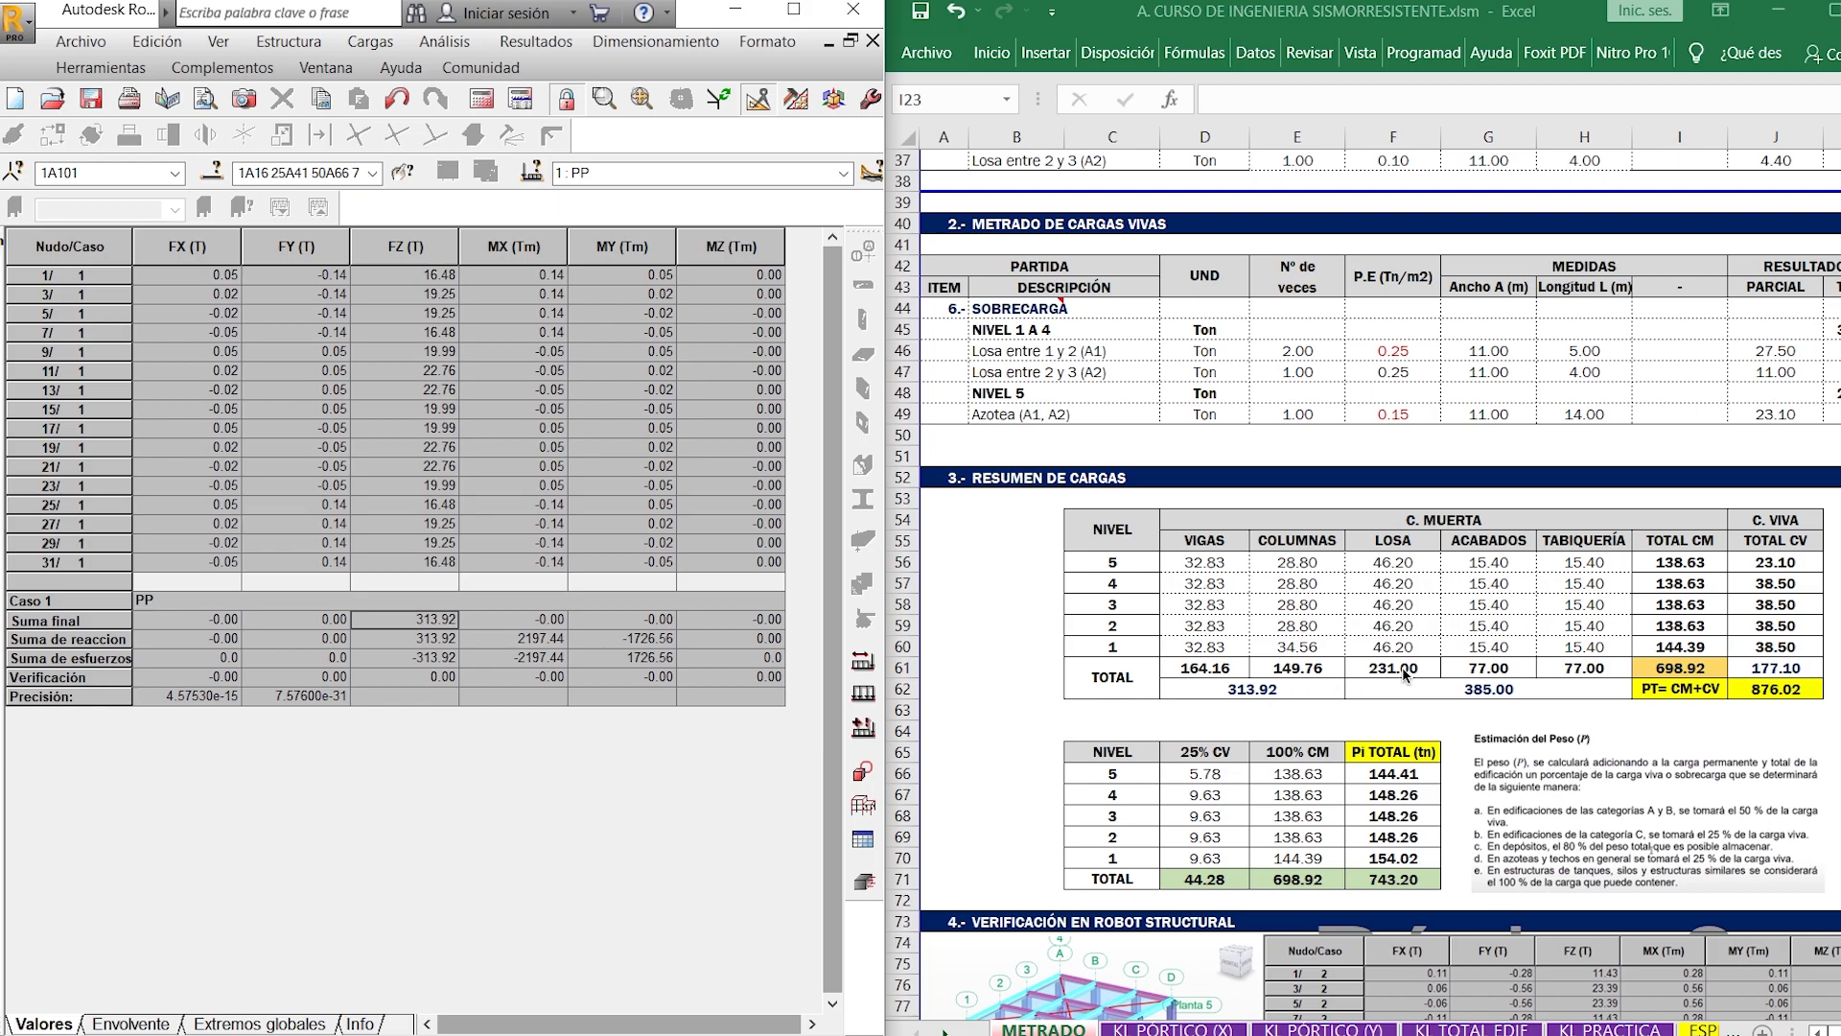
# - Set the column heights in METRADO DE COLUMNAS back to 2.75 m for NIVEL 1 and 1.25 m for NIVEL 5
pyautogui.scroll(11, 1502, 561)
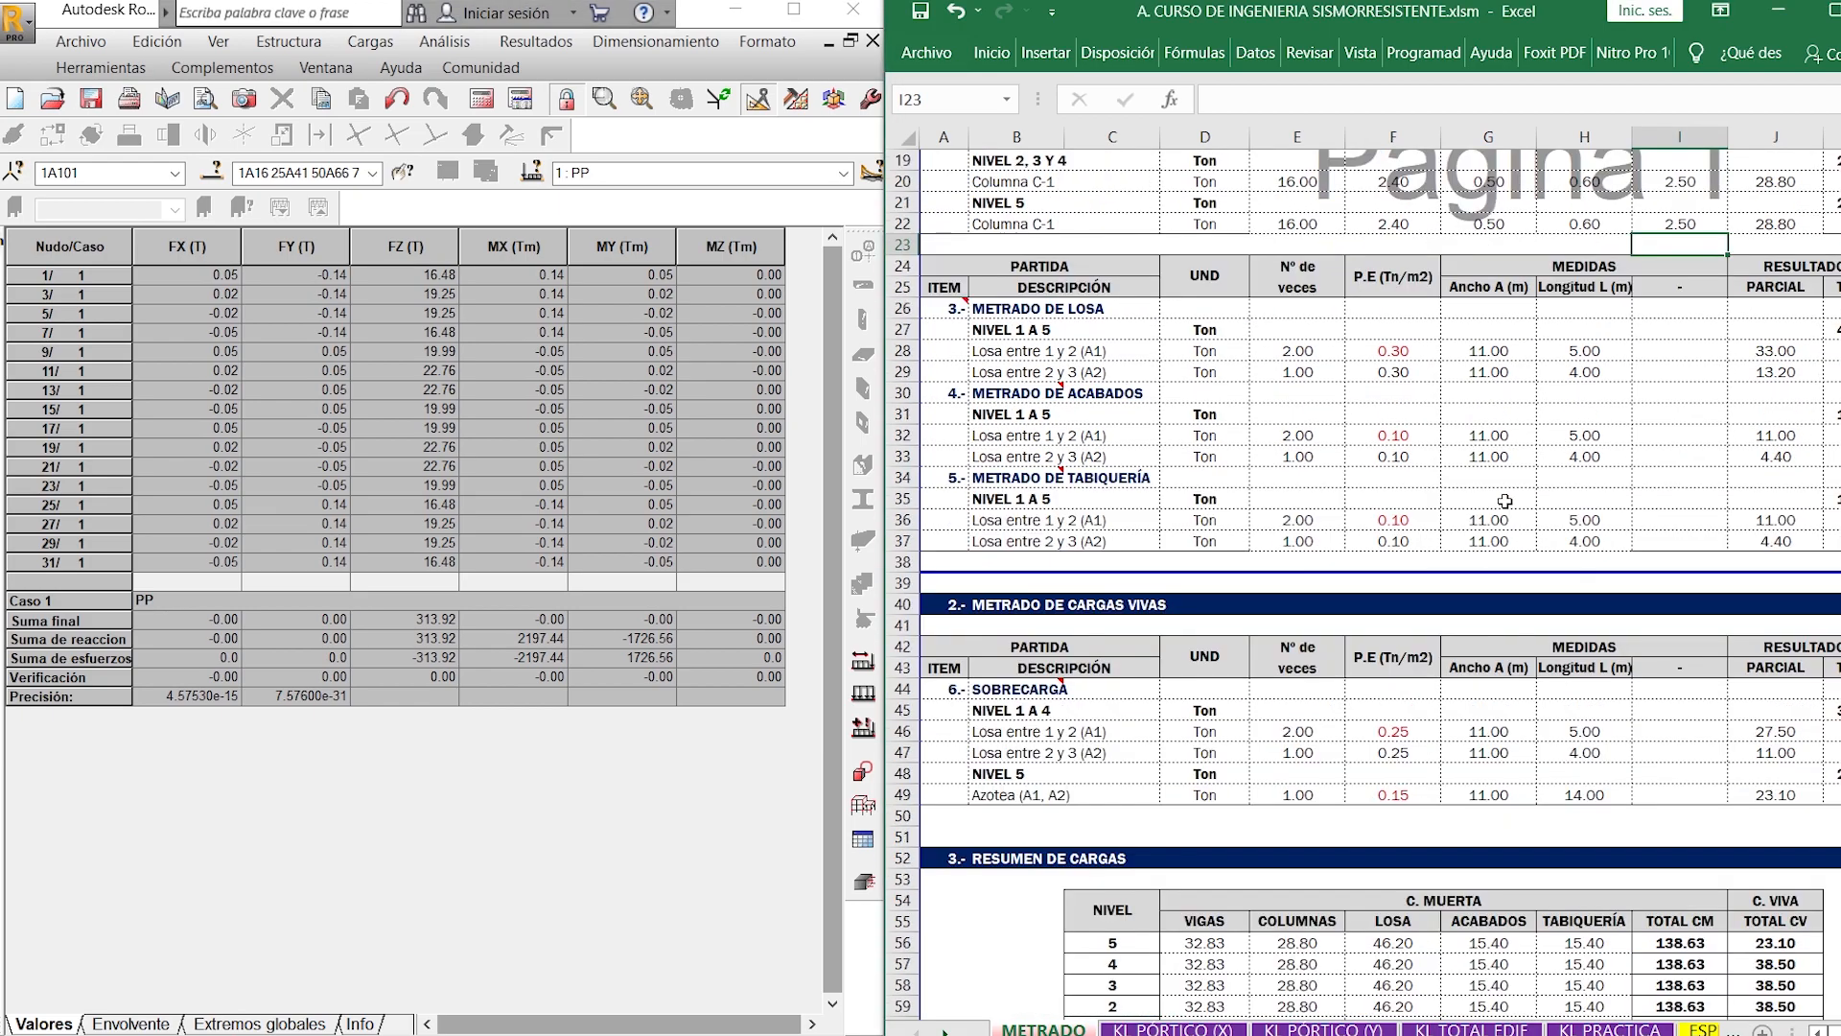
pyautogui.click(1711, 456)
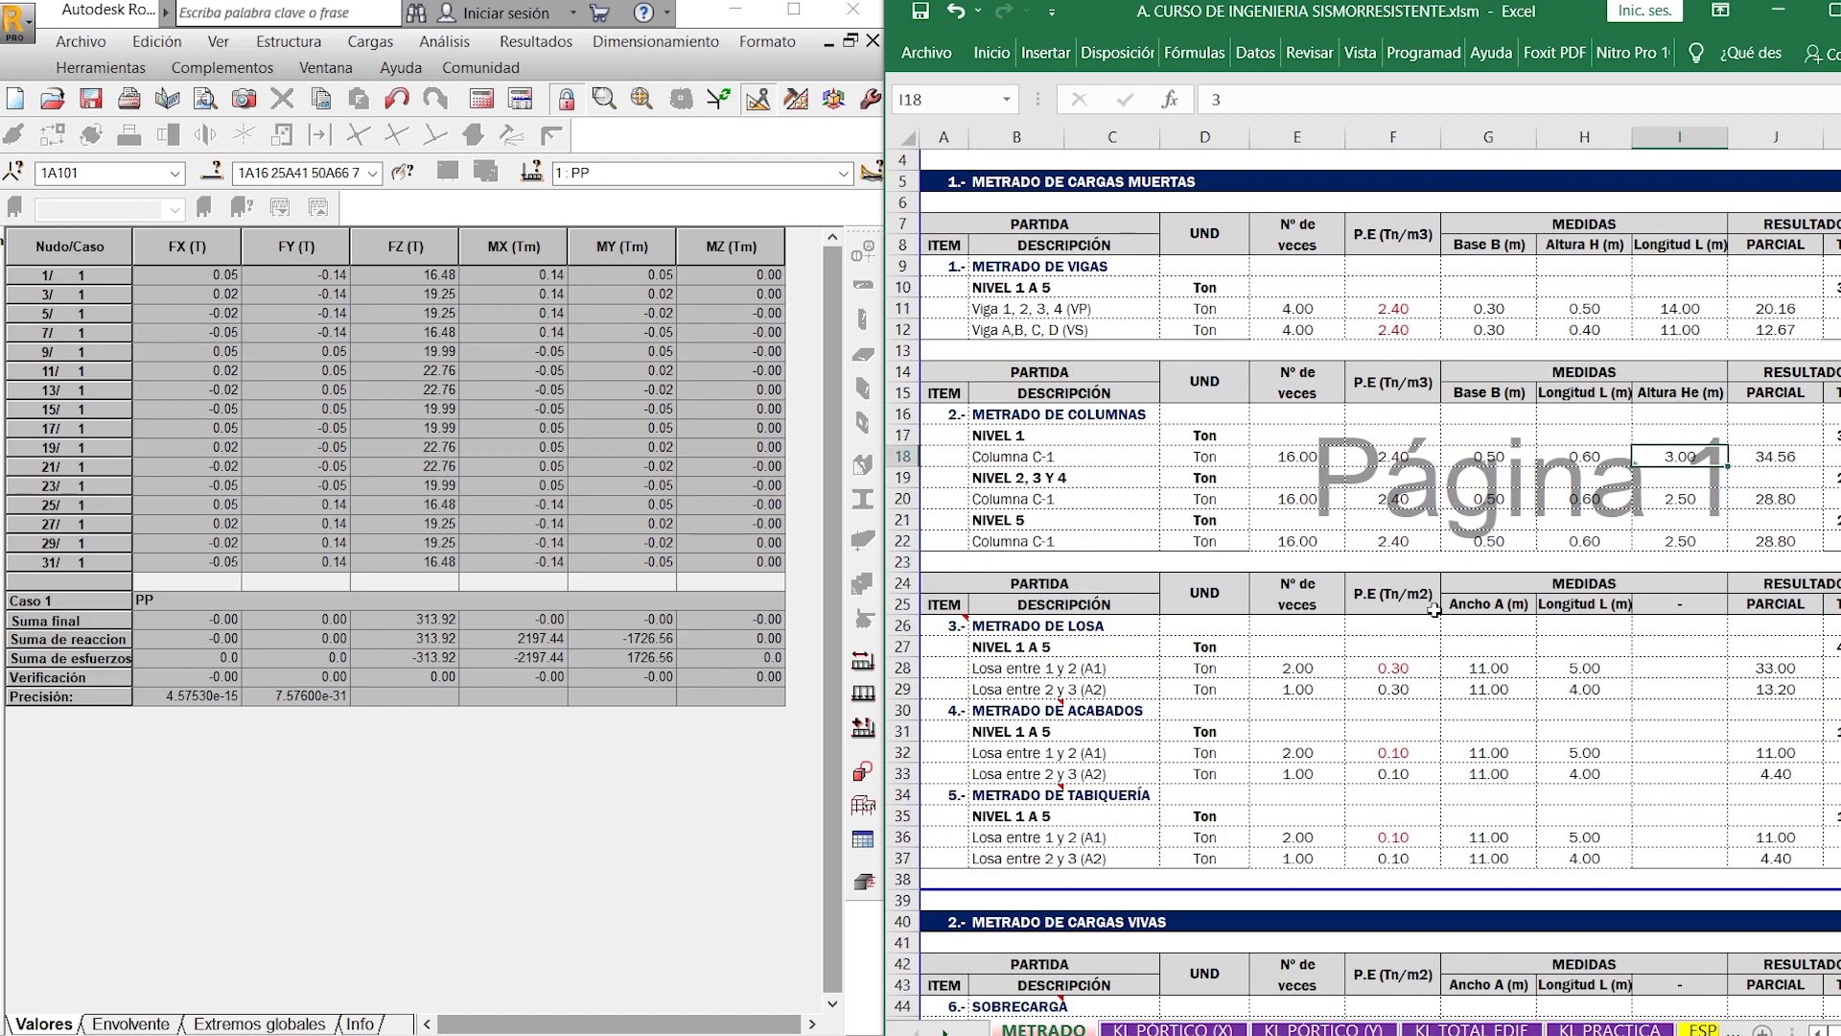
pyautogui.write('2.75')
pyautogui.press('Return')
pyautogui.press('Down')
pyautogui.press('Down')
pyautogui.press('Down')
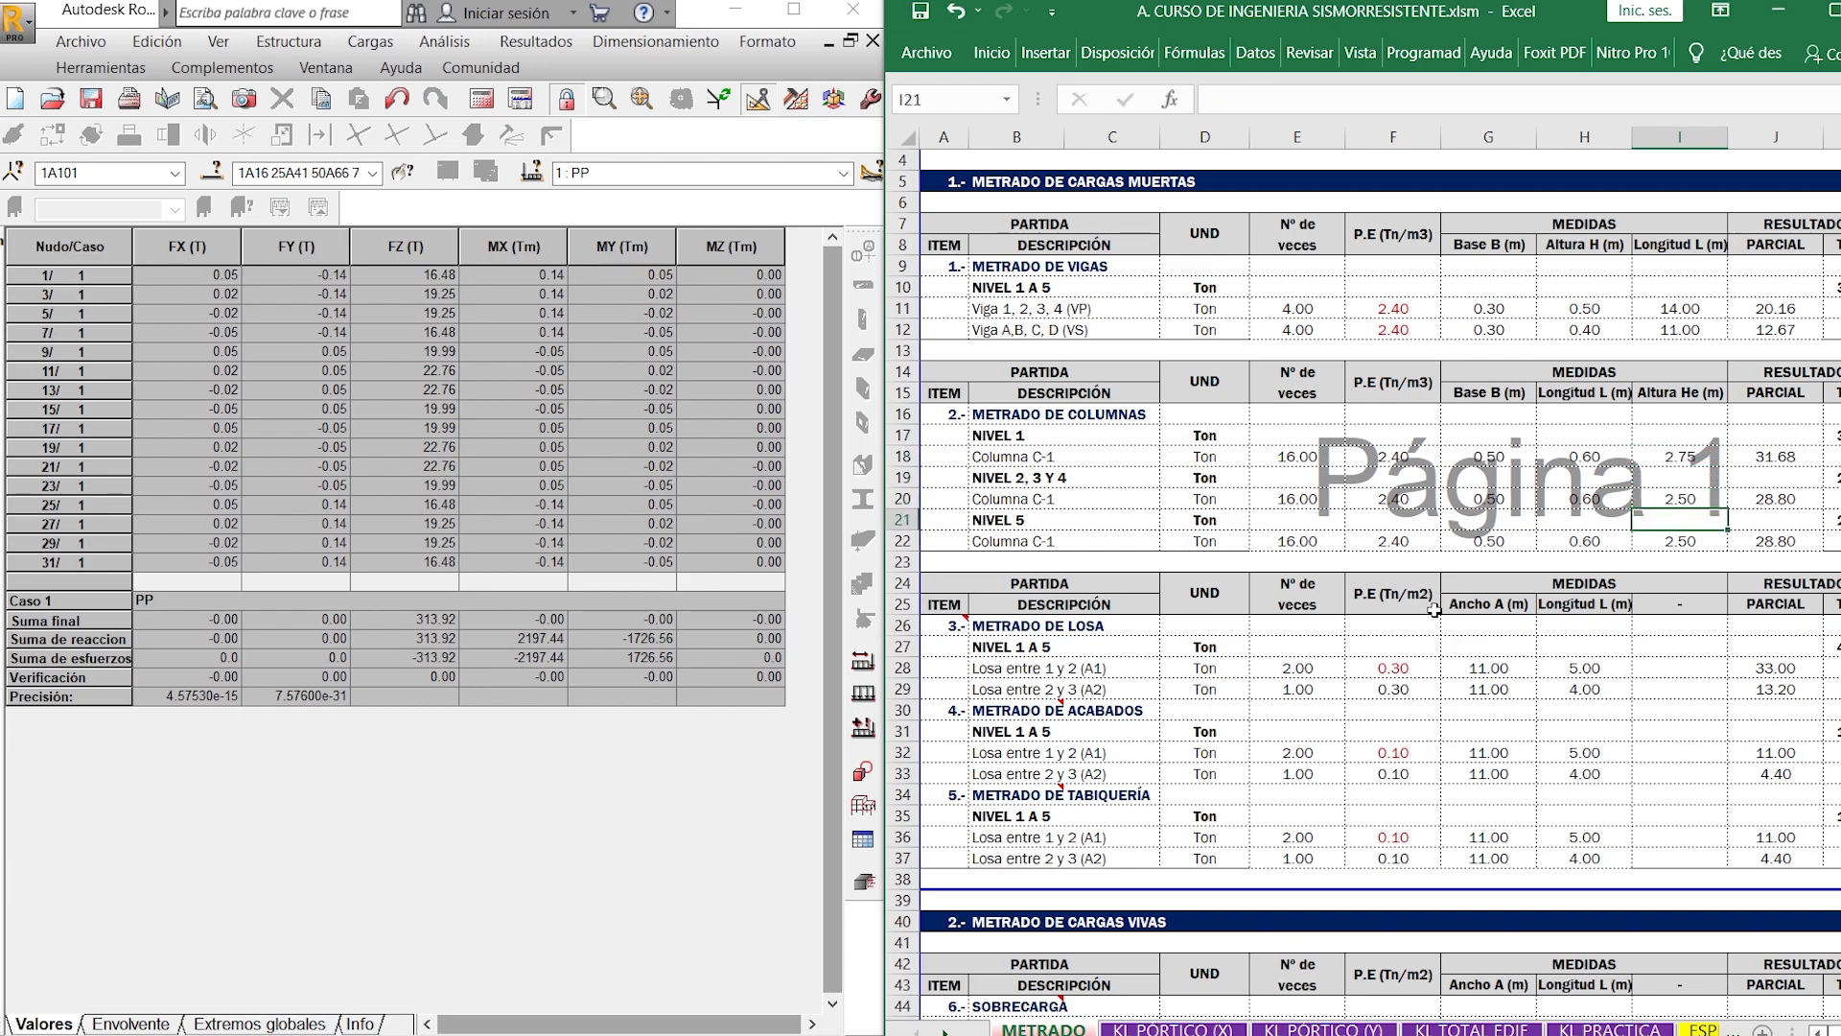
pyautogui.write('1.25')
pyautogui.press('Return')
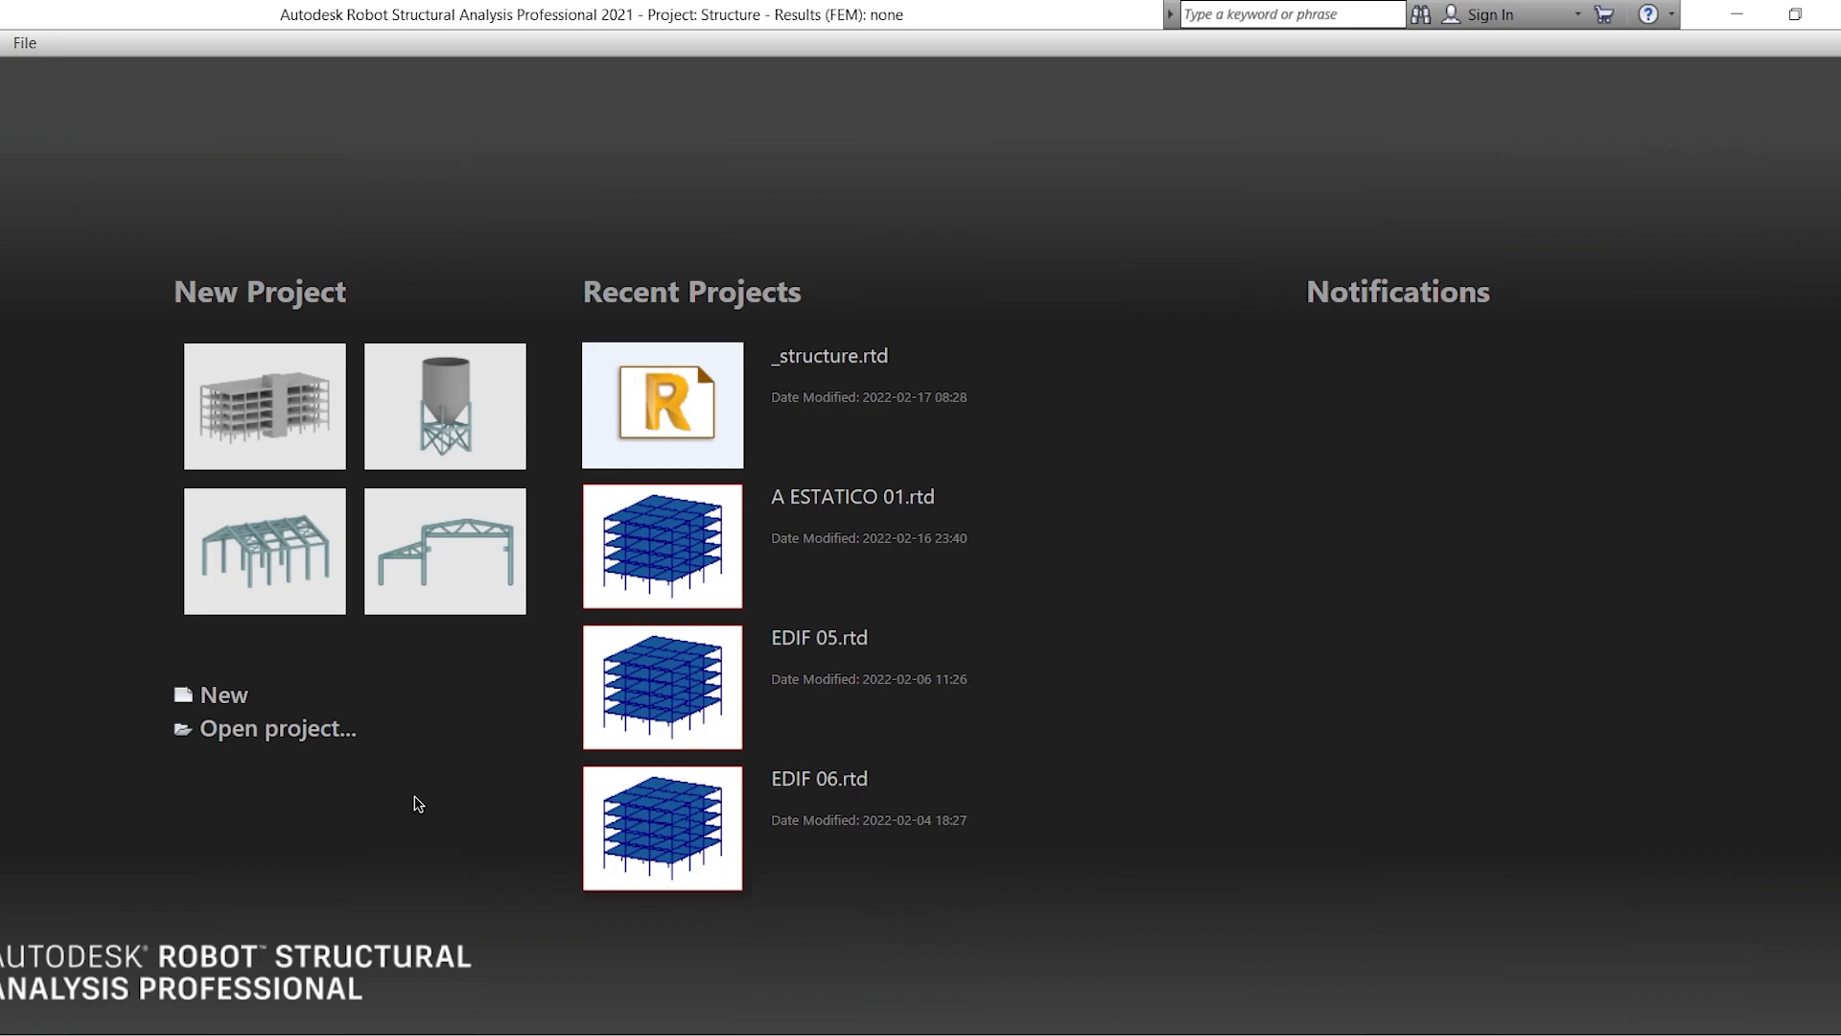
# - Create a new building project in Robot Structural, set the preferences to España (Spain) with Español (Spanish) languages, and accept the program restart
pyautogui.click(217, 693)
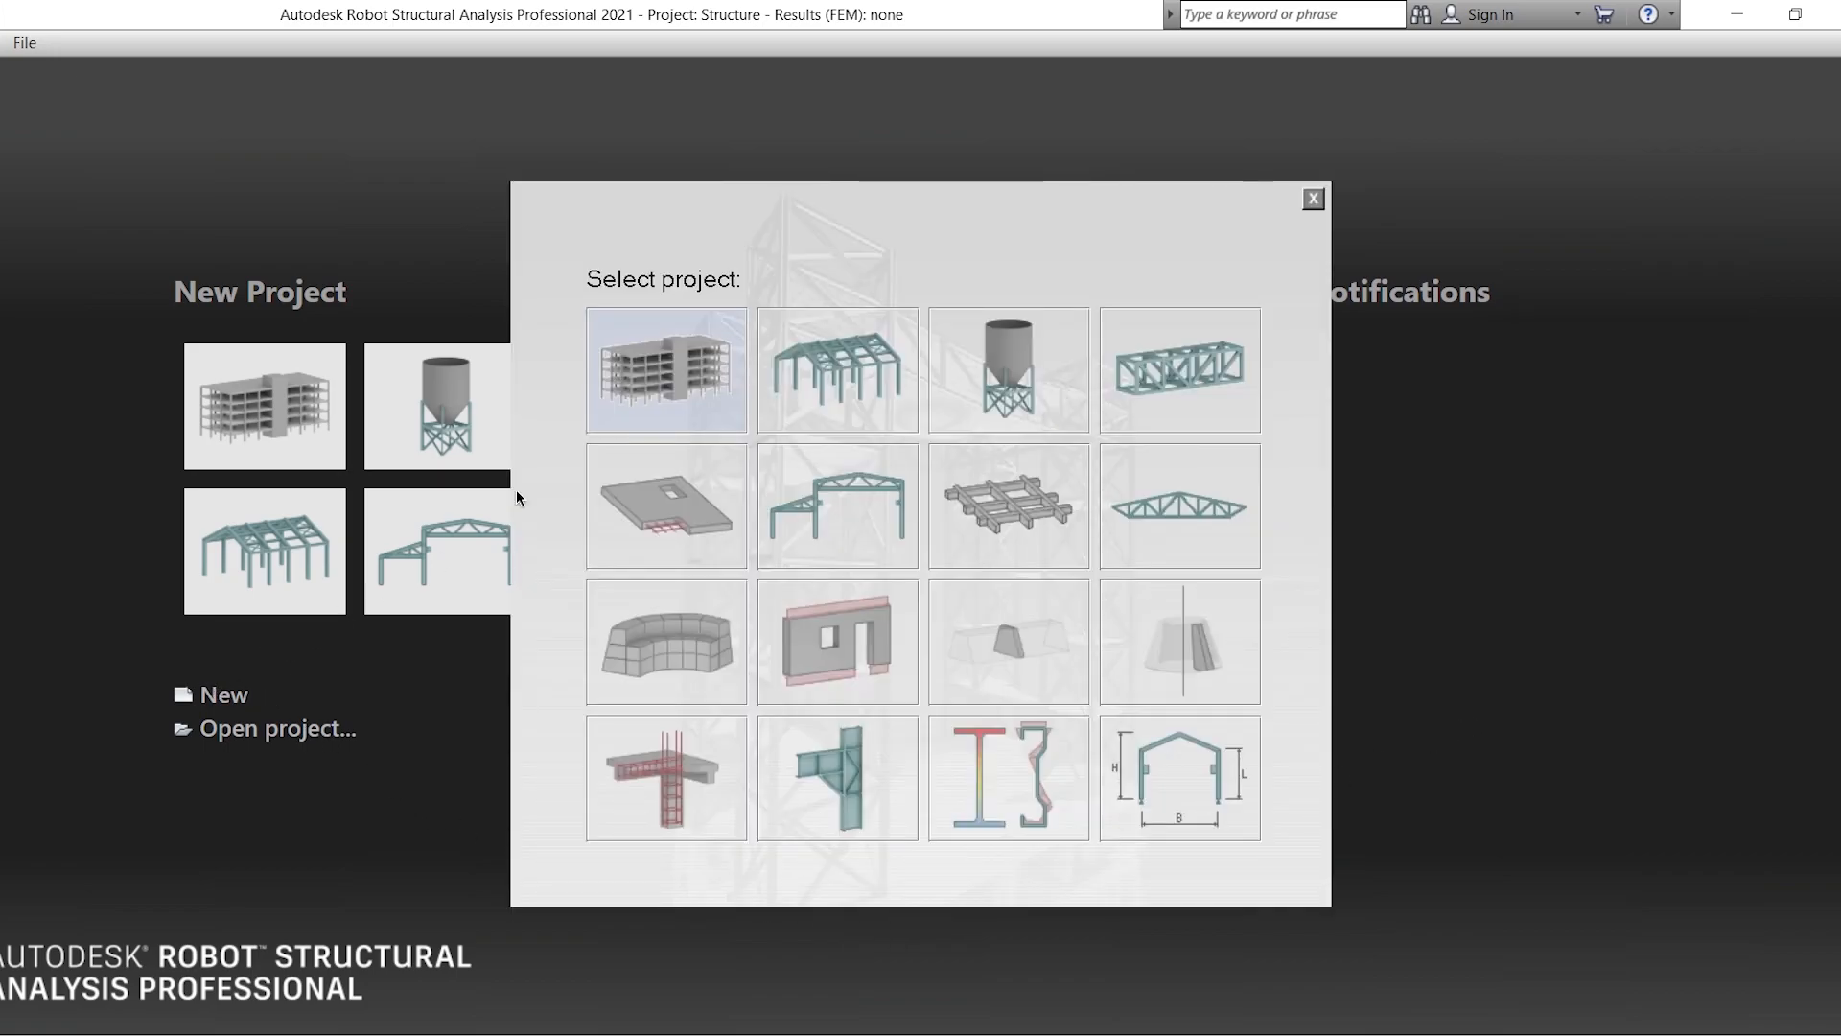
pyautogui.click(670, 399)
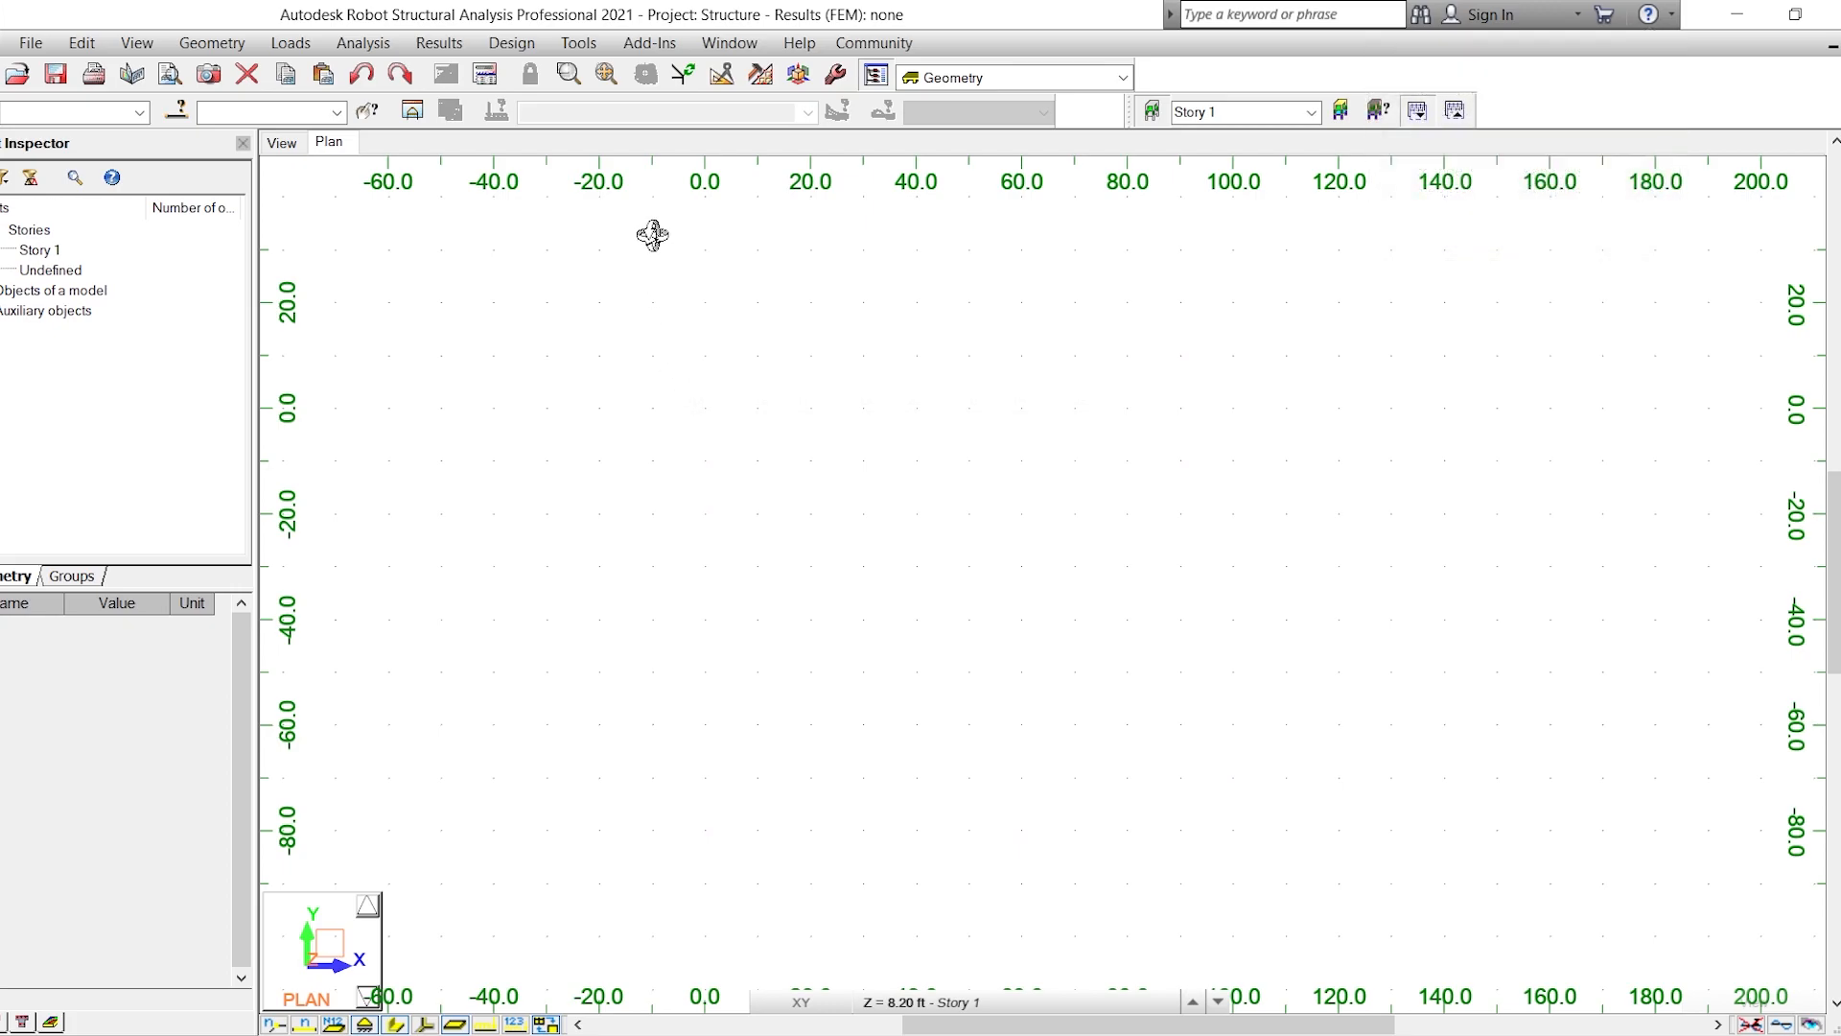
pyautogui.click(578, 38)
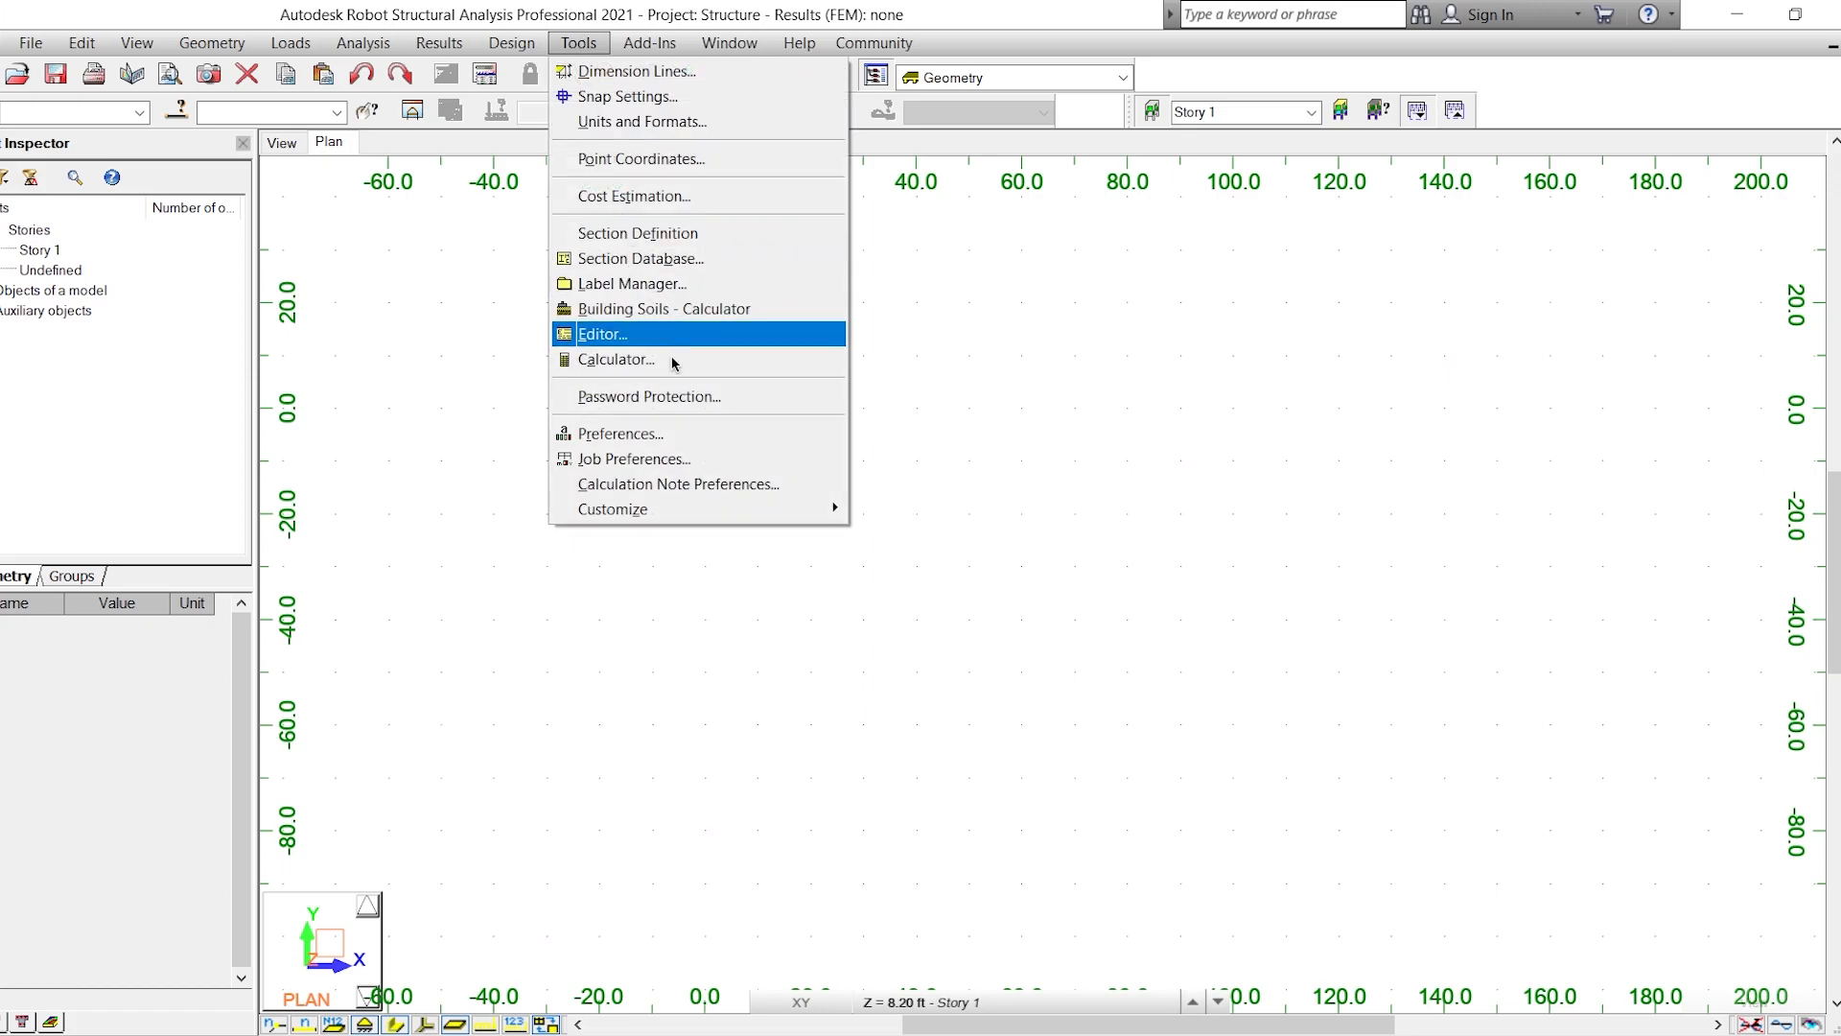
pyautogui.click(694, 433)
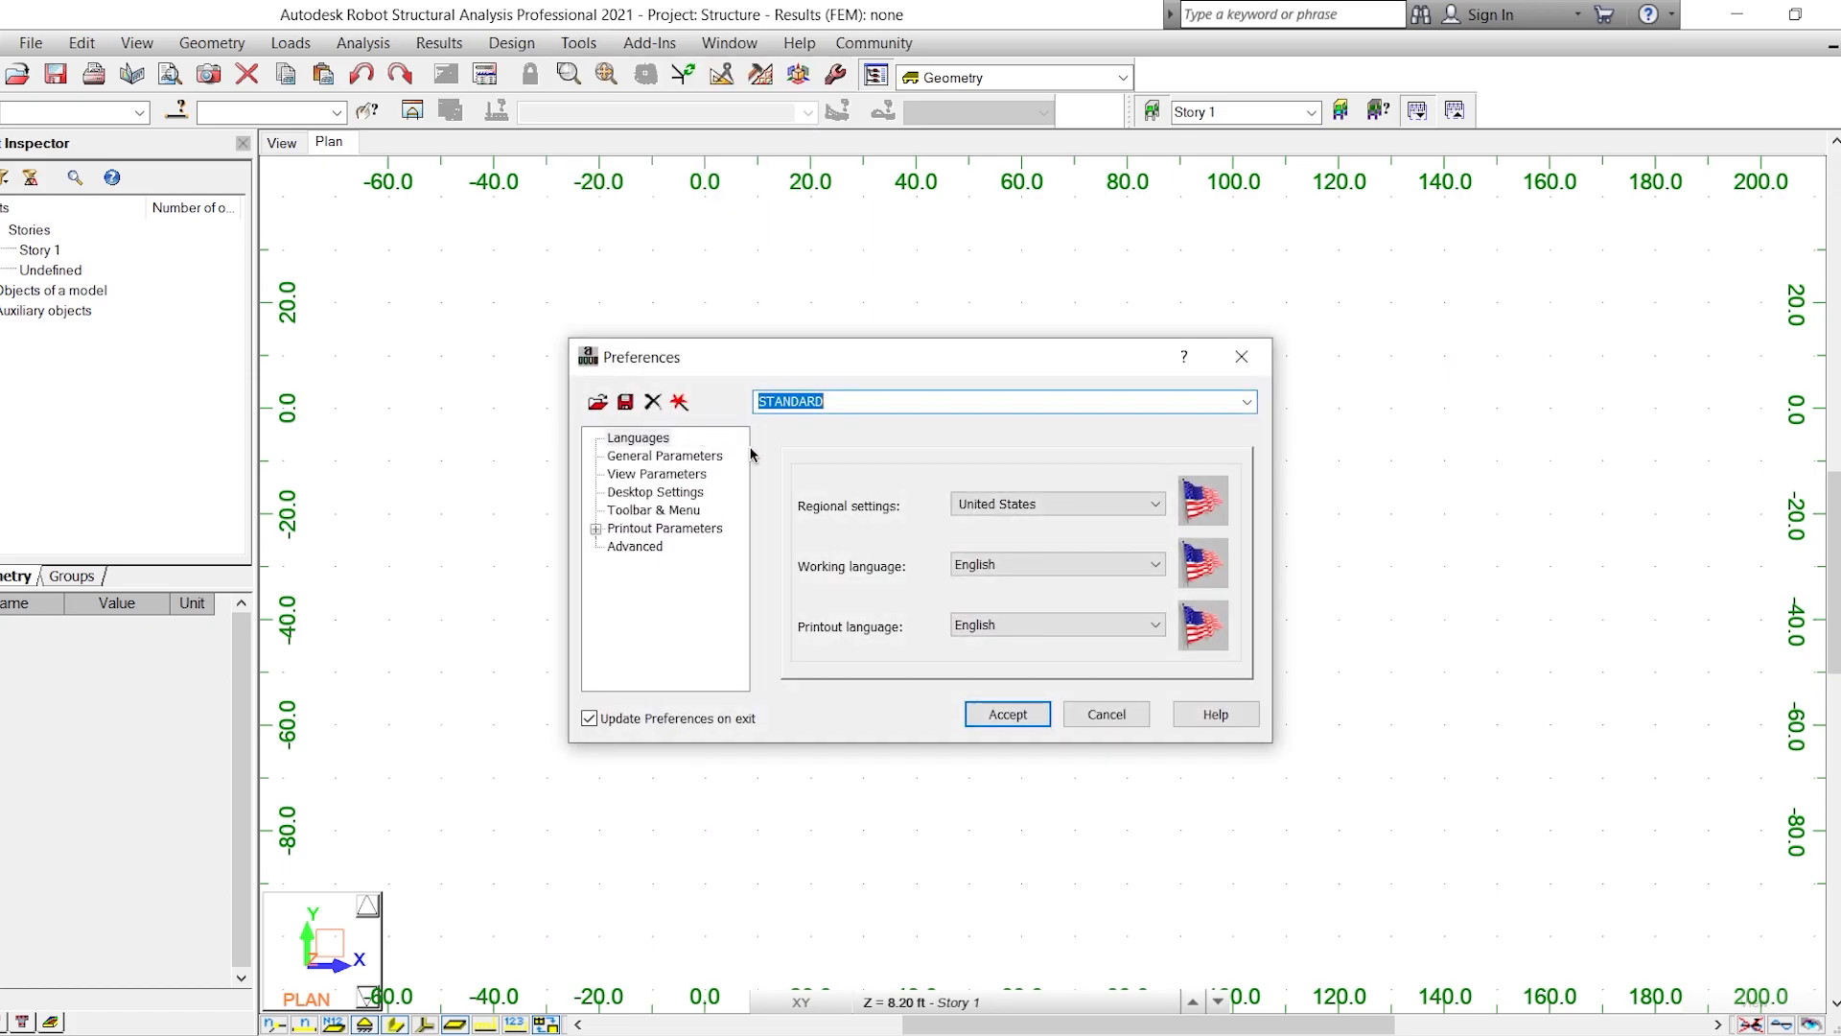
pyautogui.click(1026, 508)
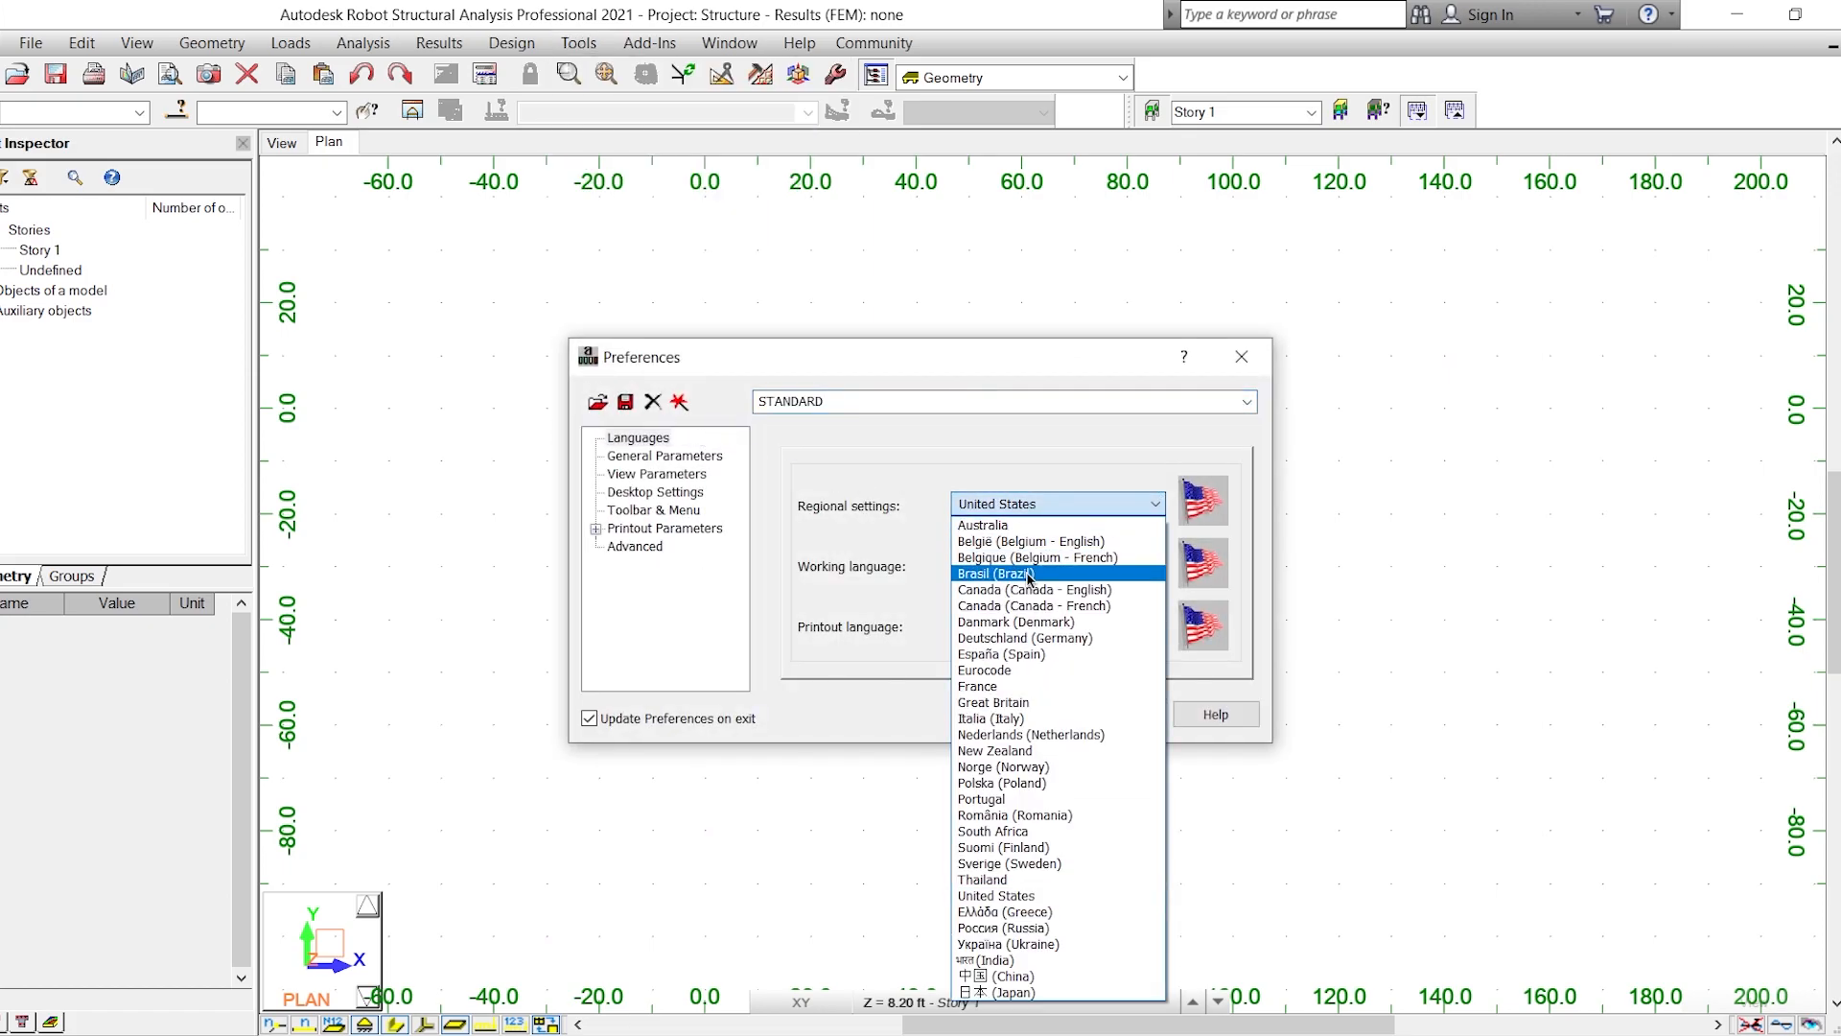
pyautogui.click(1035, 654)
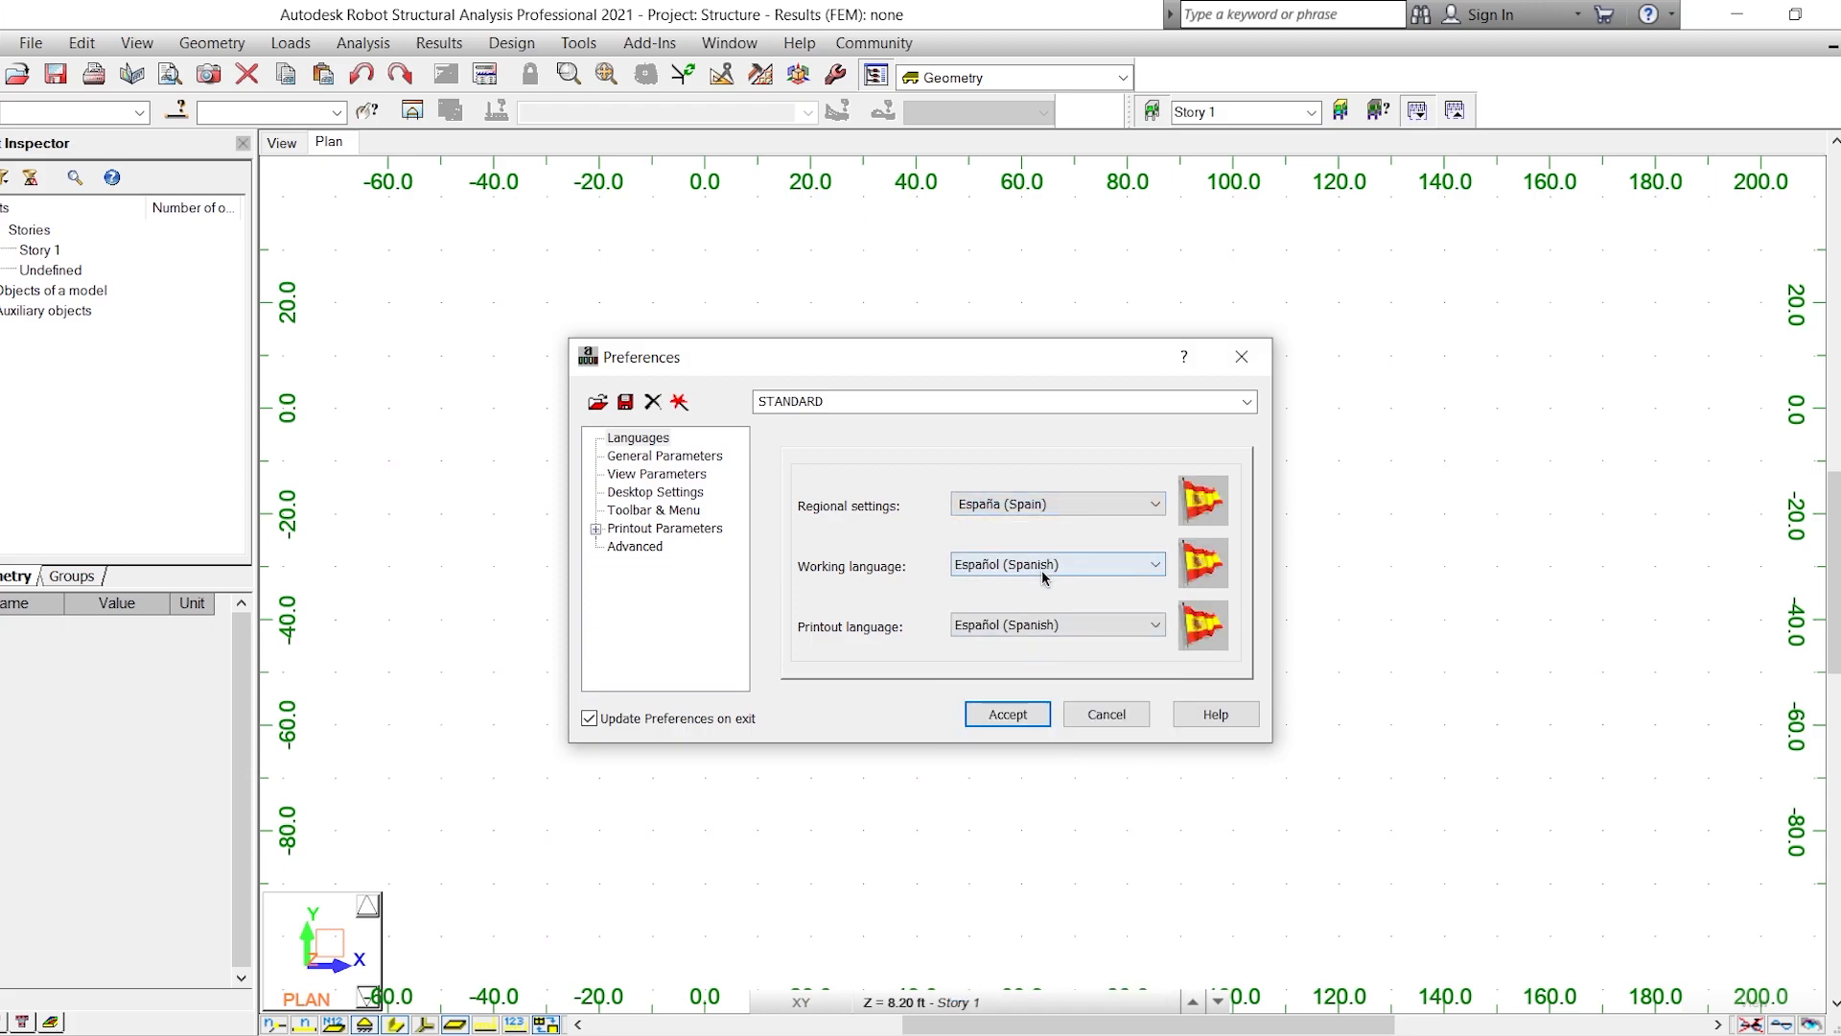
pyautogui.click(1023, 717)
pyautogui.click(1012, 620)
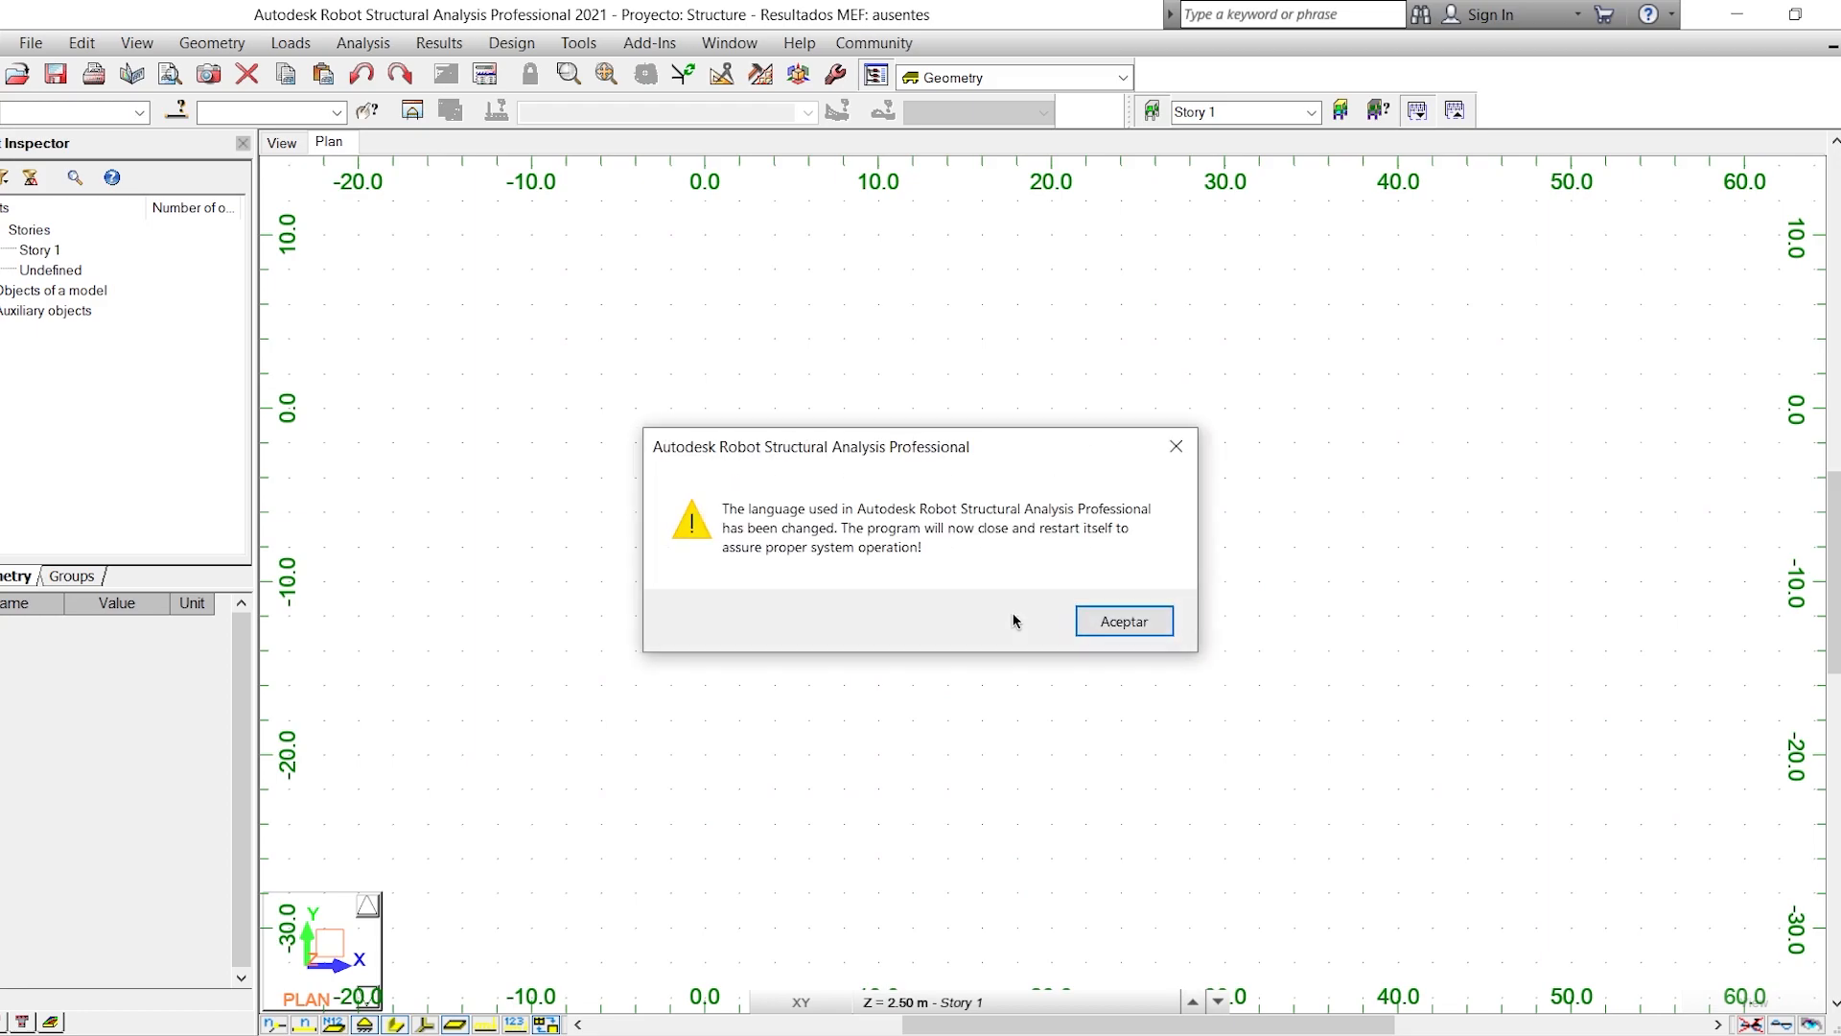
pyautogui.click(1117, 623)
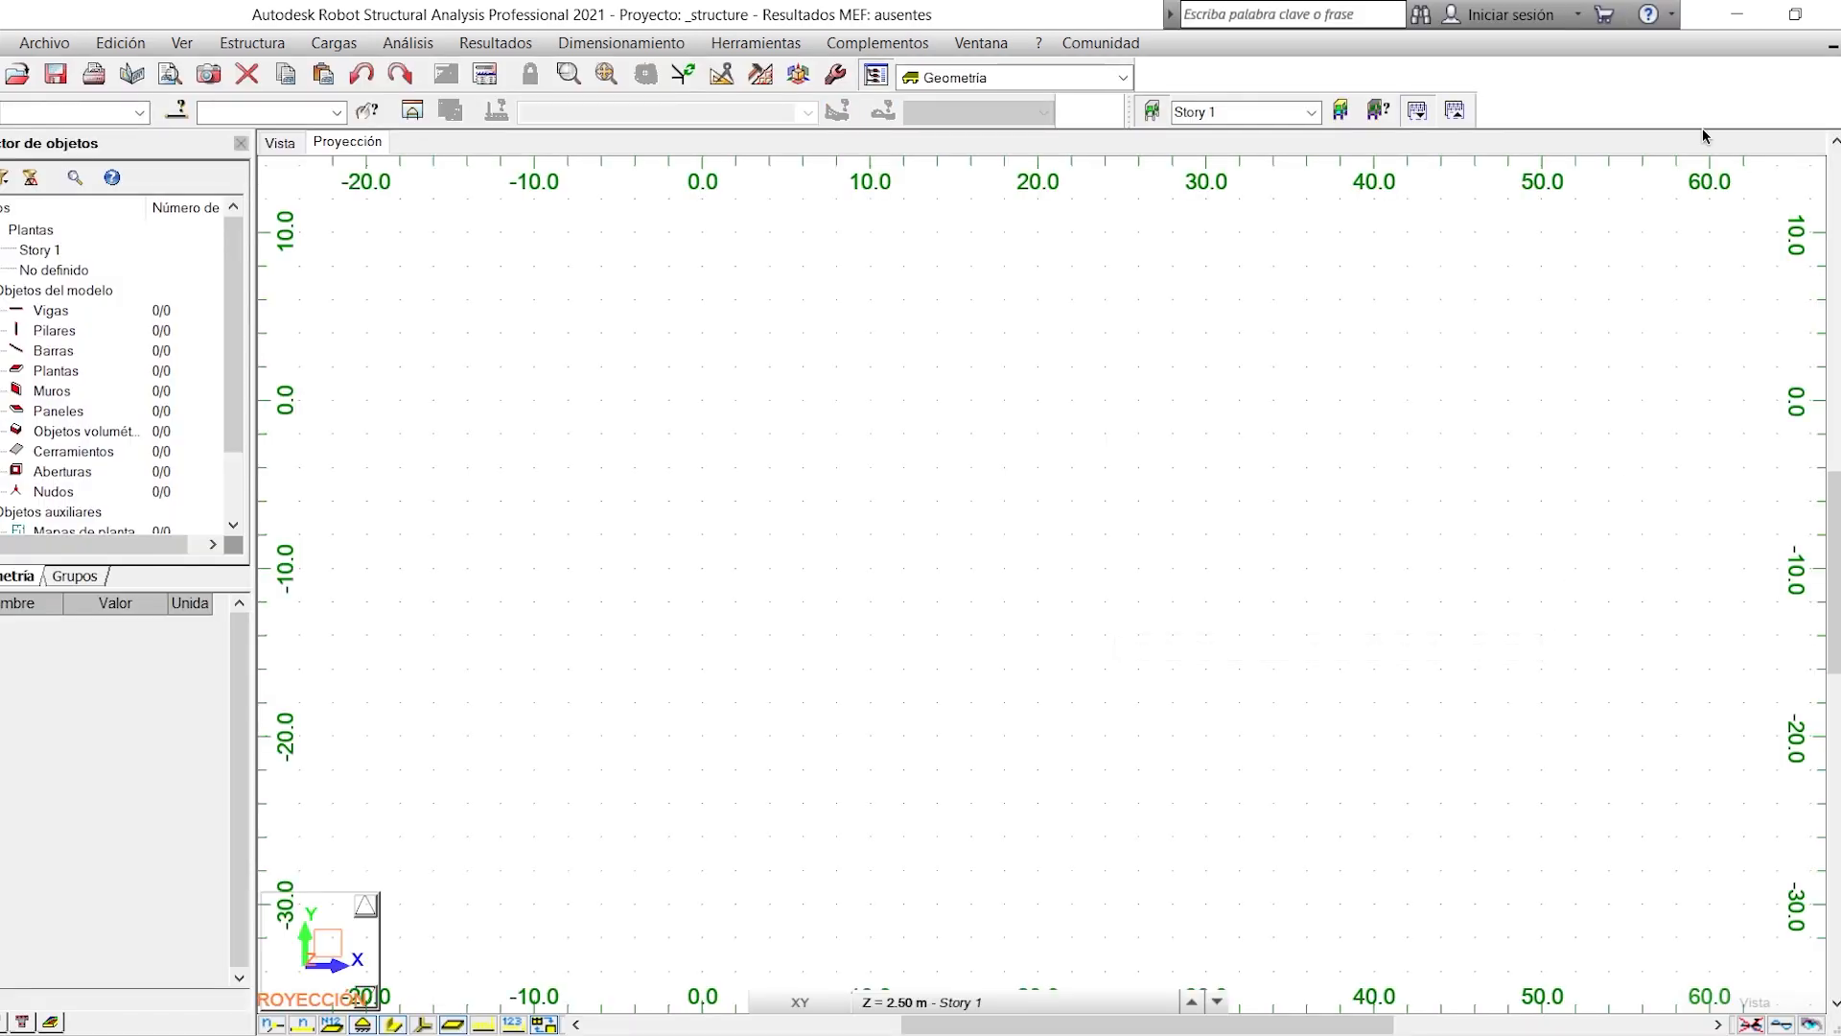
# - Place Robot Structural side by side with the AutoCAD plan, narrow the object inspector and widen Robot's share of the screen
pyautogui.press('super+Right')
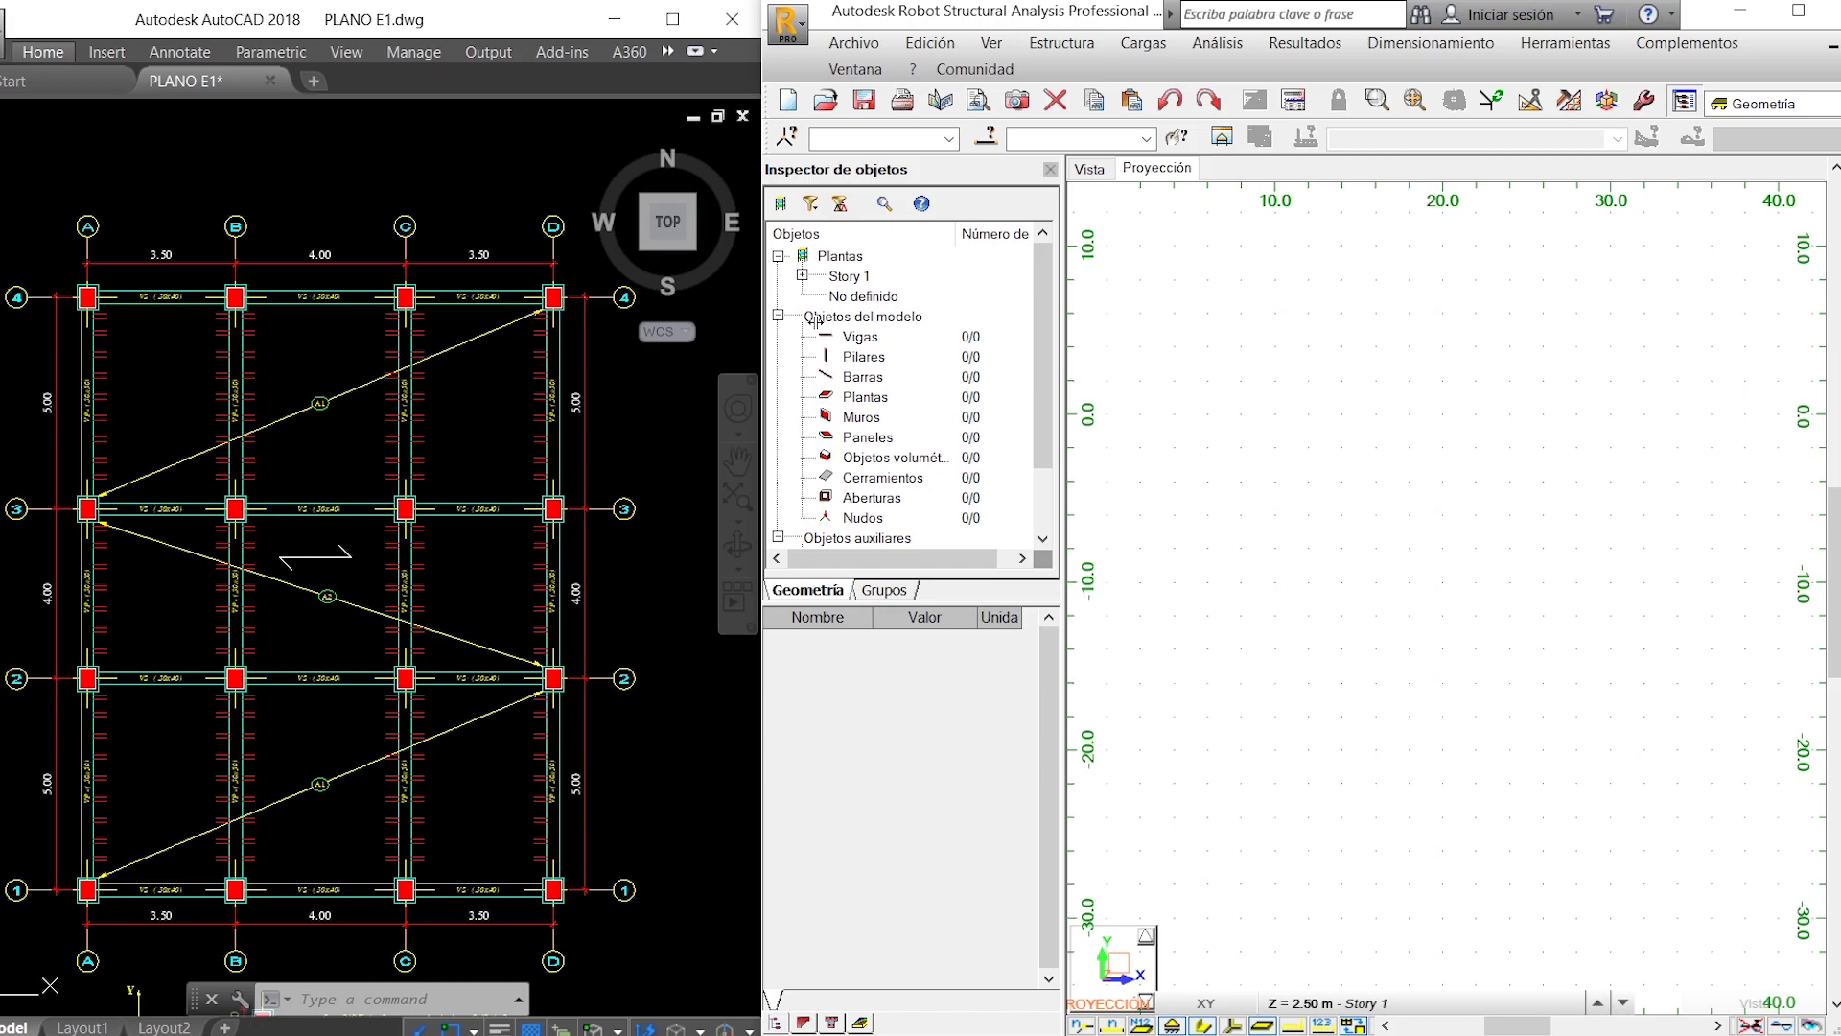
pyautogui.moveTo(816, 322); pyautogui.dragTo(817, 322)
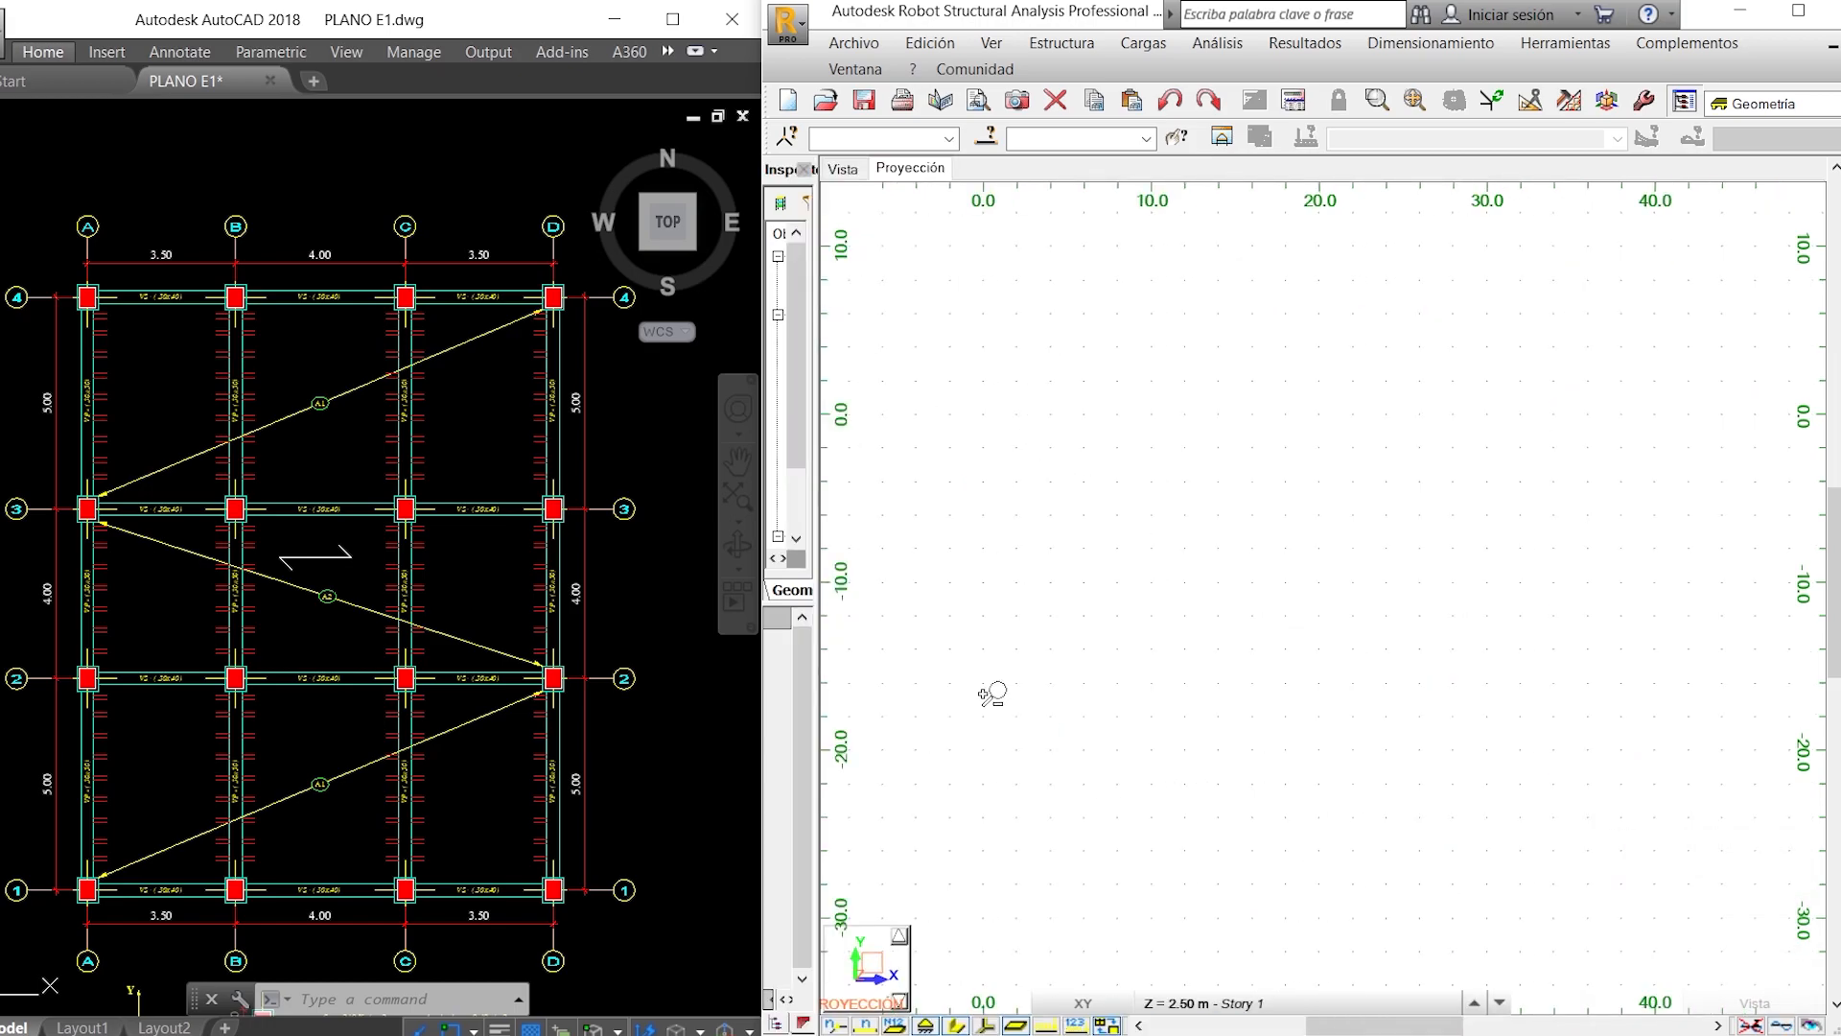
pyautogui.moveTo(760, 323); pyautogui.dragTo(595, 321)
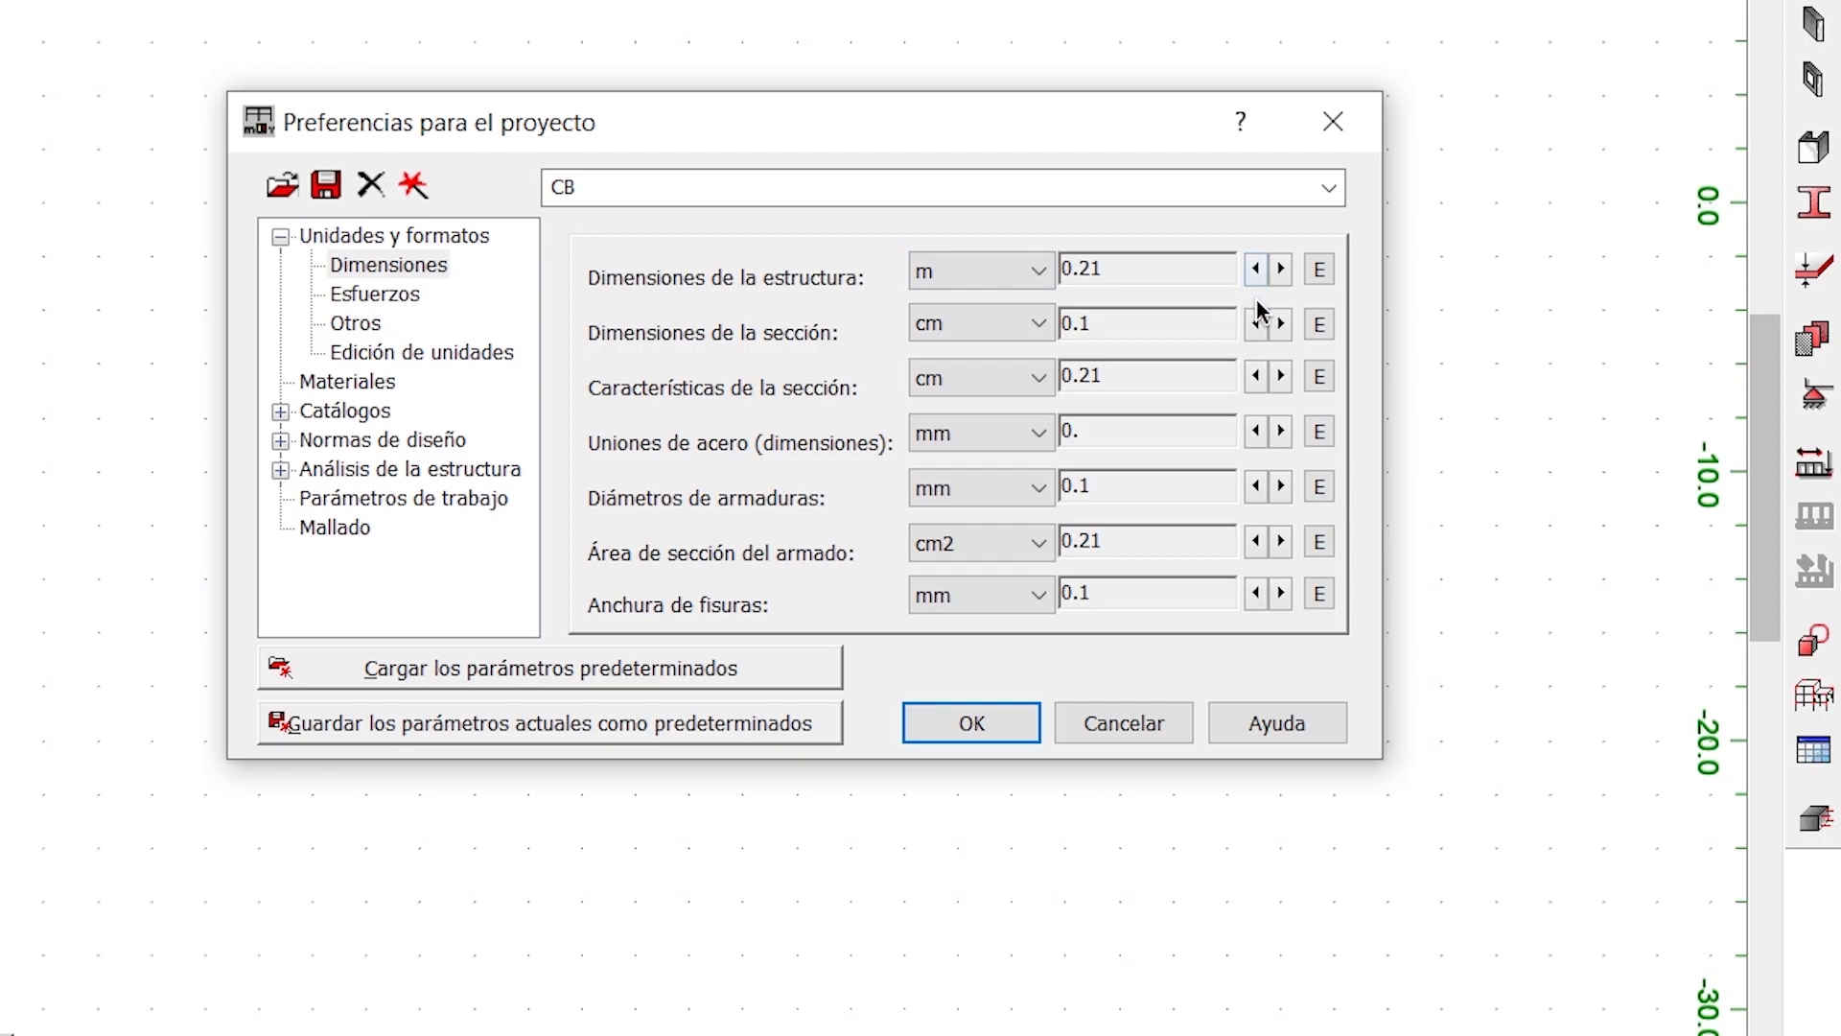
# - Set the project dimension formats to two decimals for section dimensions, steel connections, reinforcement diameters and crack width
pyautogui.click(1262, 328)
pyautogui.click(1281, 326)
pyautogui.click(1281, 326)
pyautogui.click(1281, 434)
pyautogui.click(1281, 433)
pyautogui.click(1282, 487)
pyautogui.click(1281, 595)
# - Set the project's force unit to tf and its moment unit to T*m
pyautogui.click(396, 303)
pyautogui.click(987, 317)
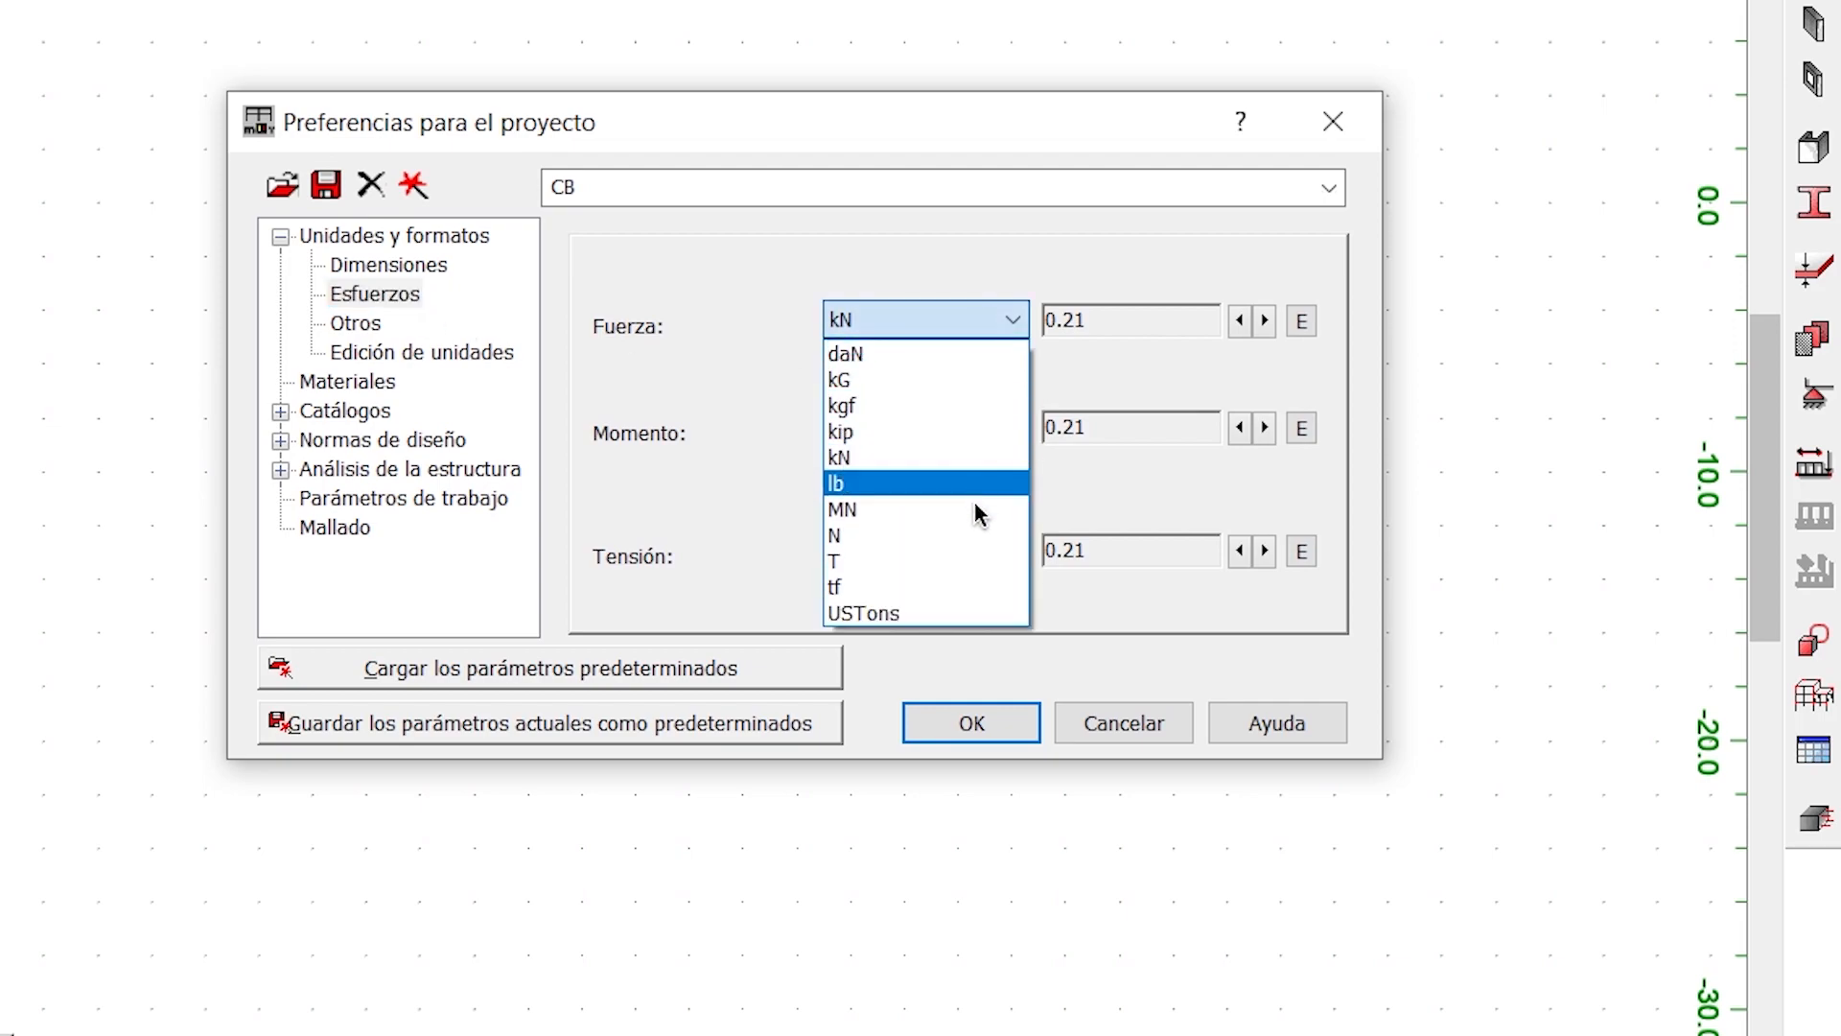
pyautogui.click(964, 580)
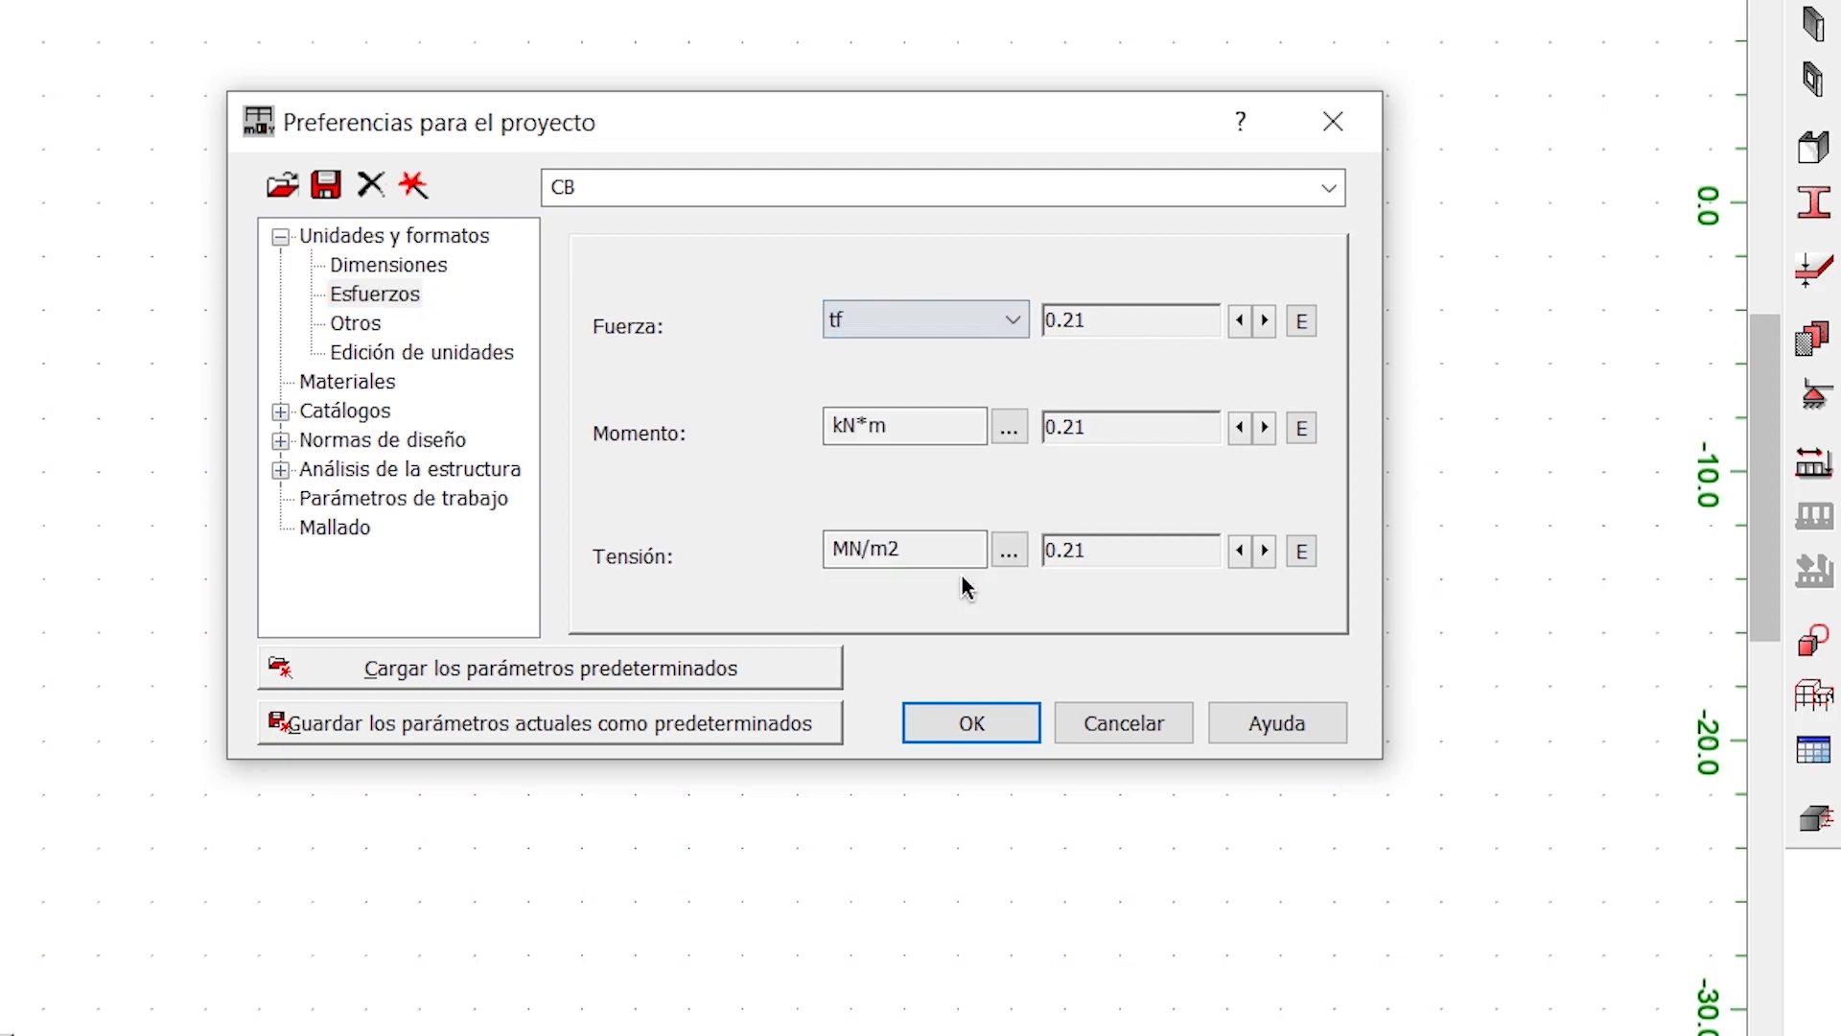
pyautogui.click(1009, 428)
pyautogui.click(999, 432)
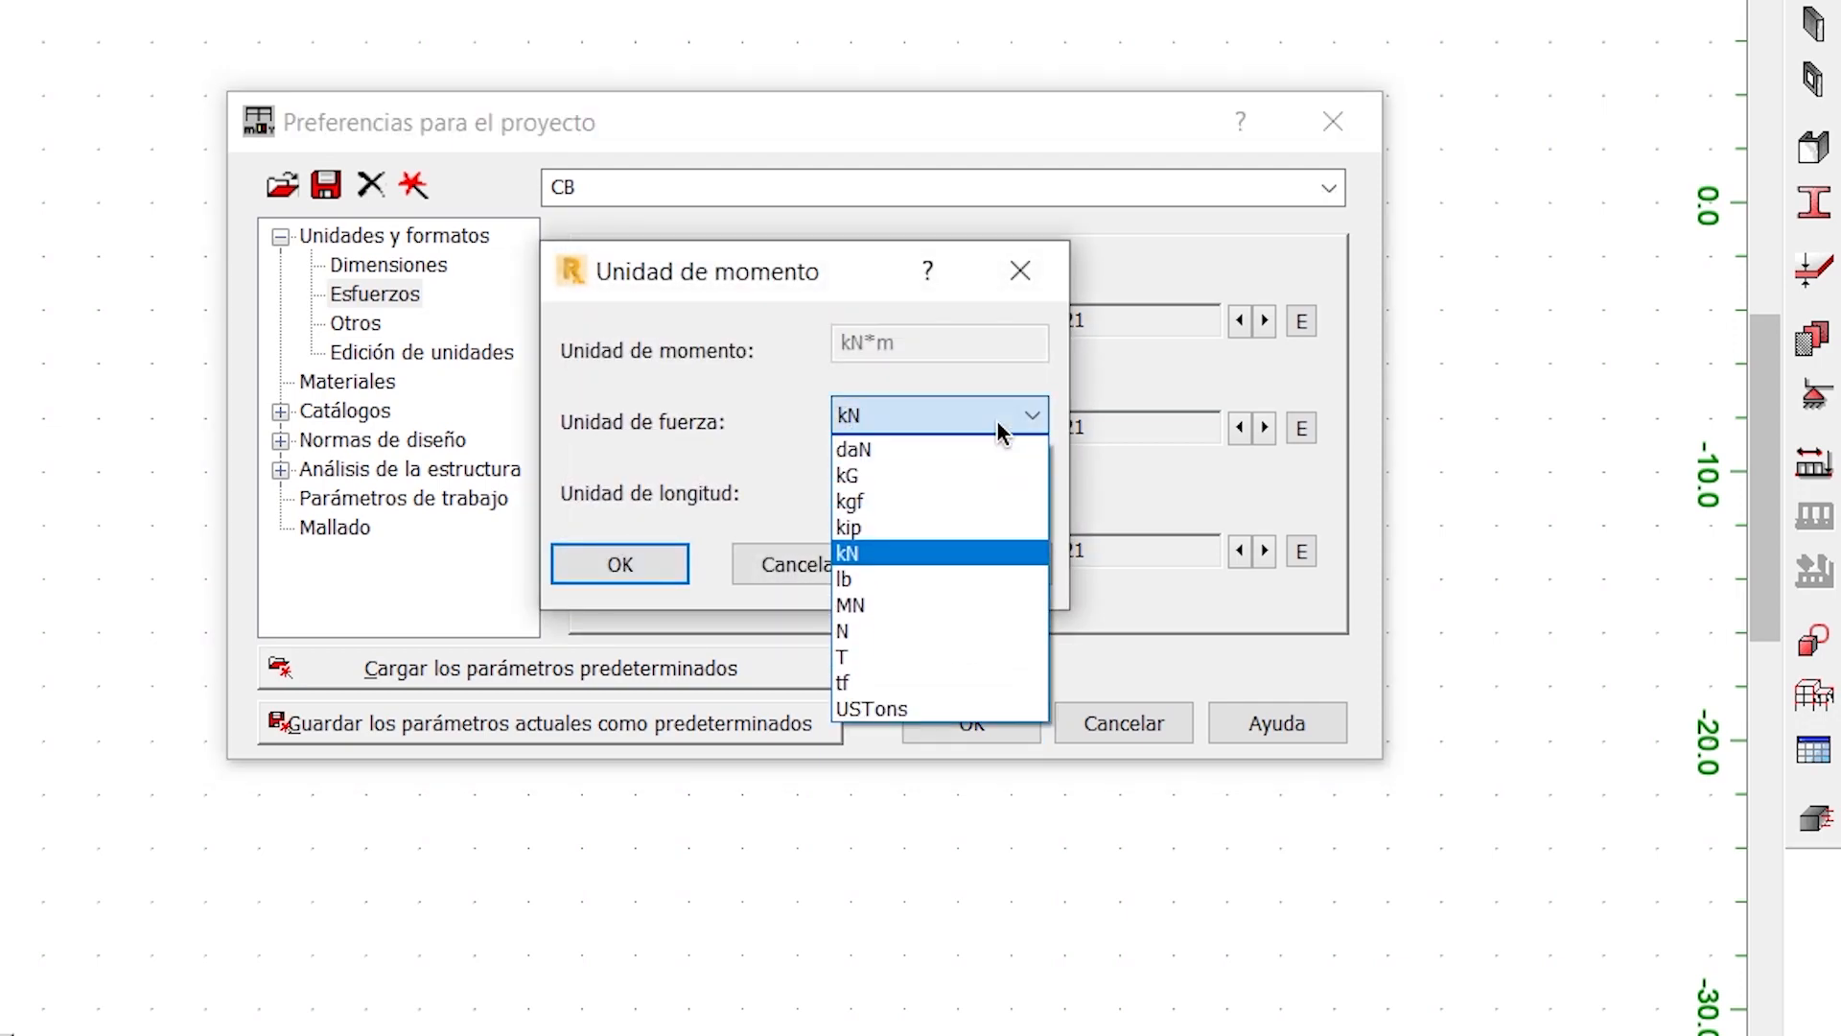
pyautogui.click(904, 666)
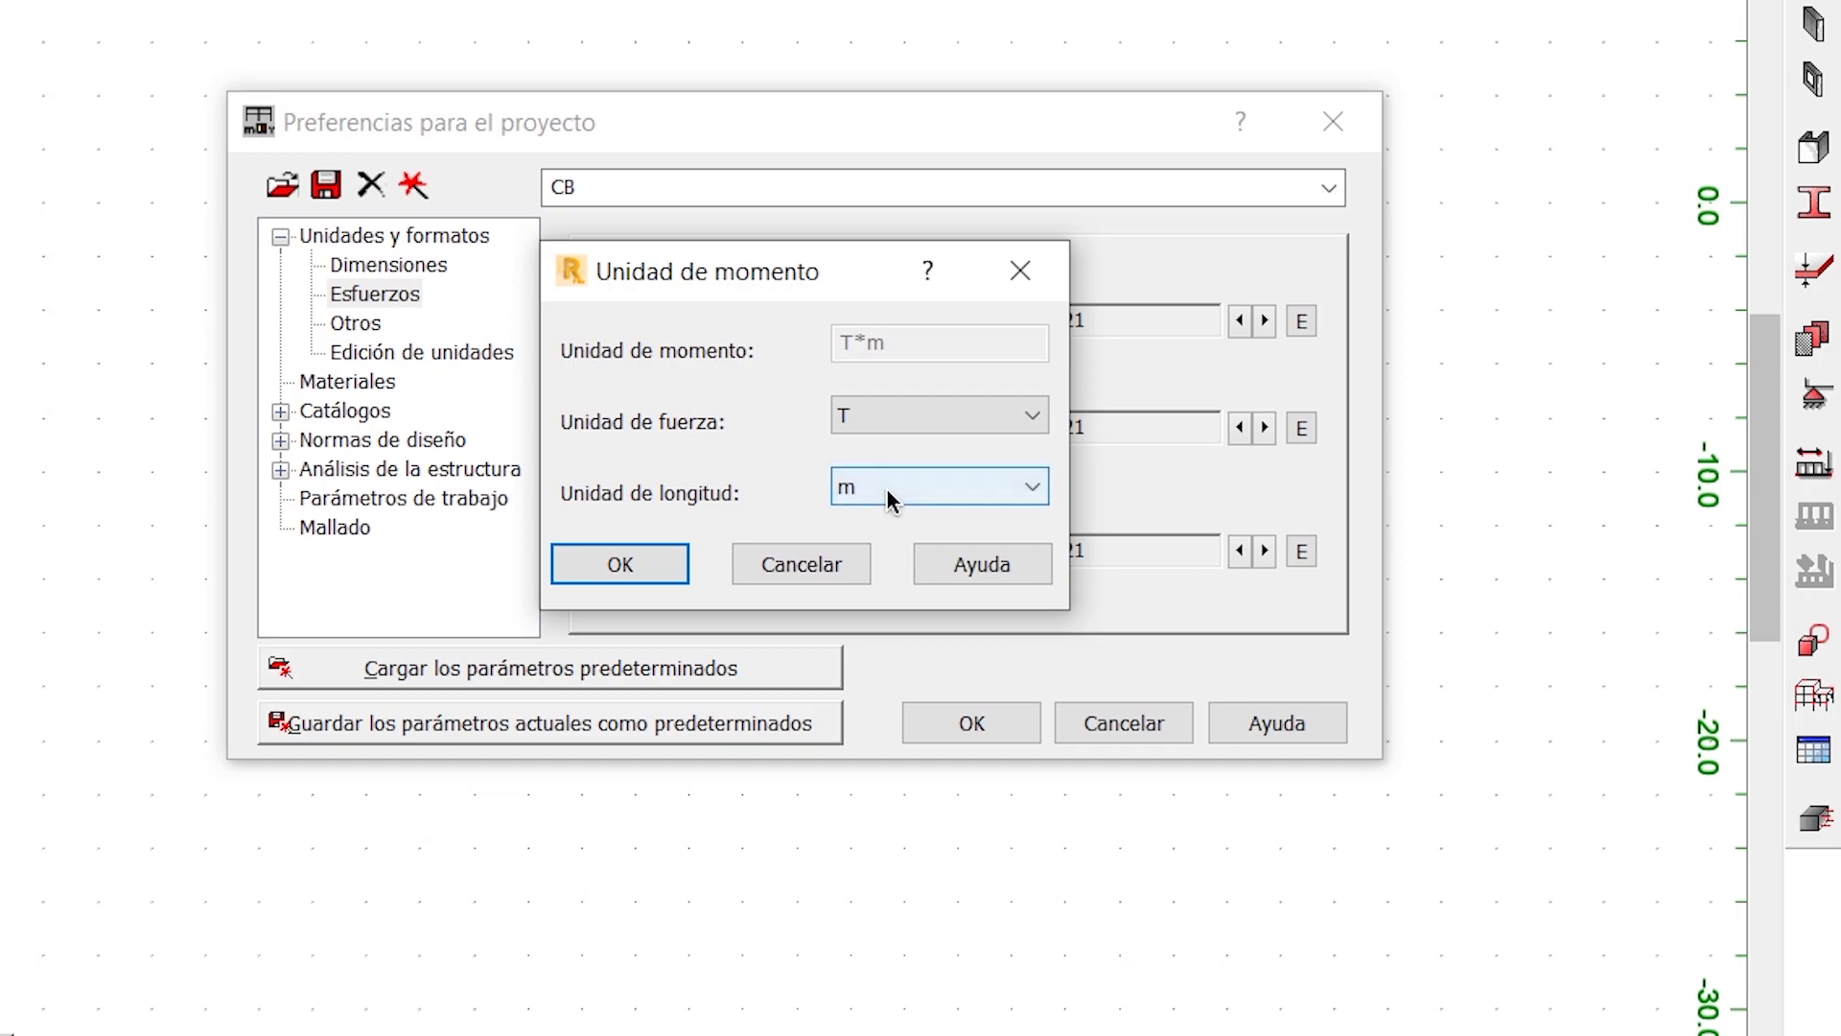
pyautogui.click(685, 570)
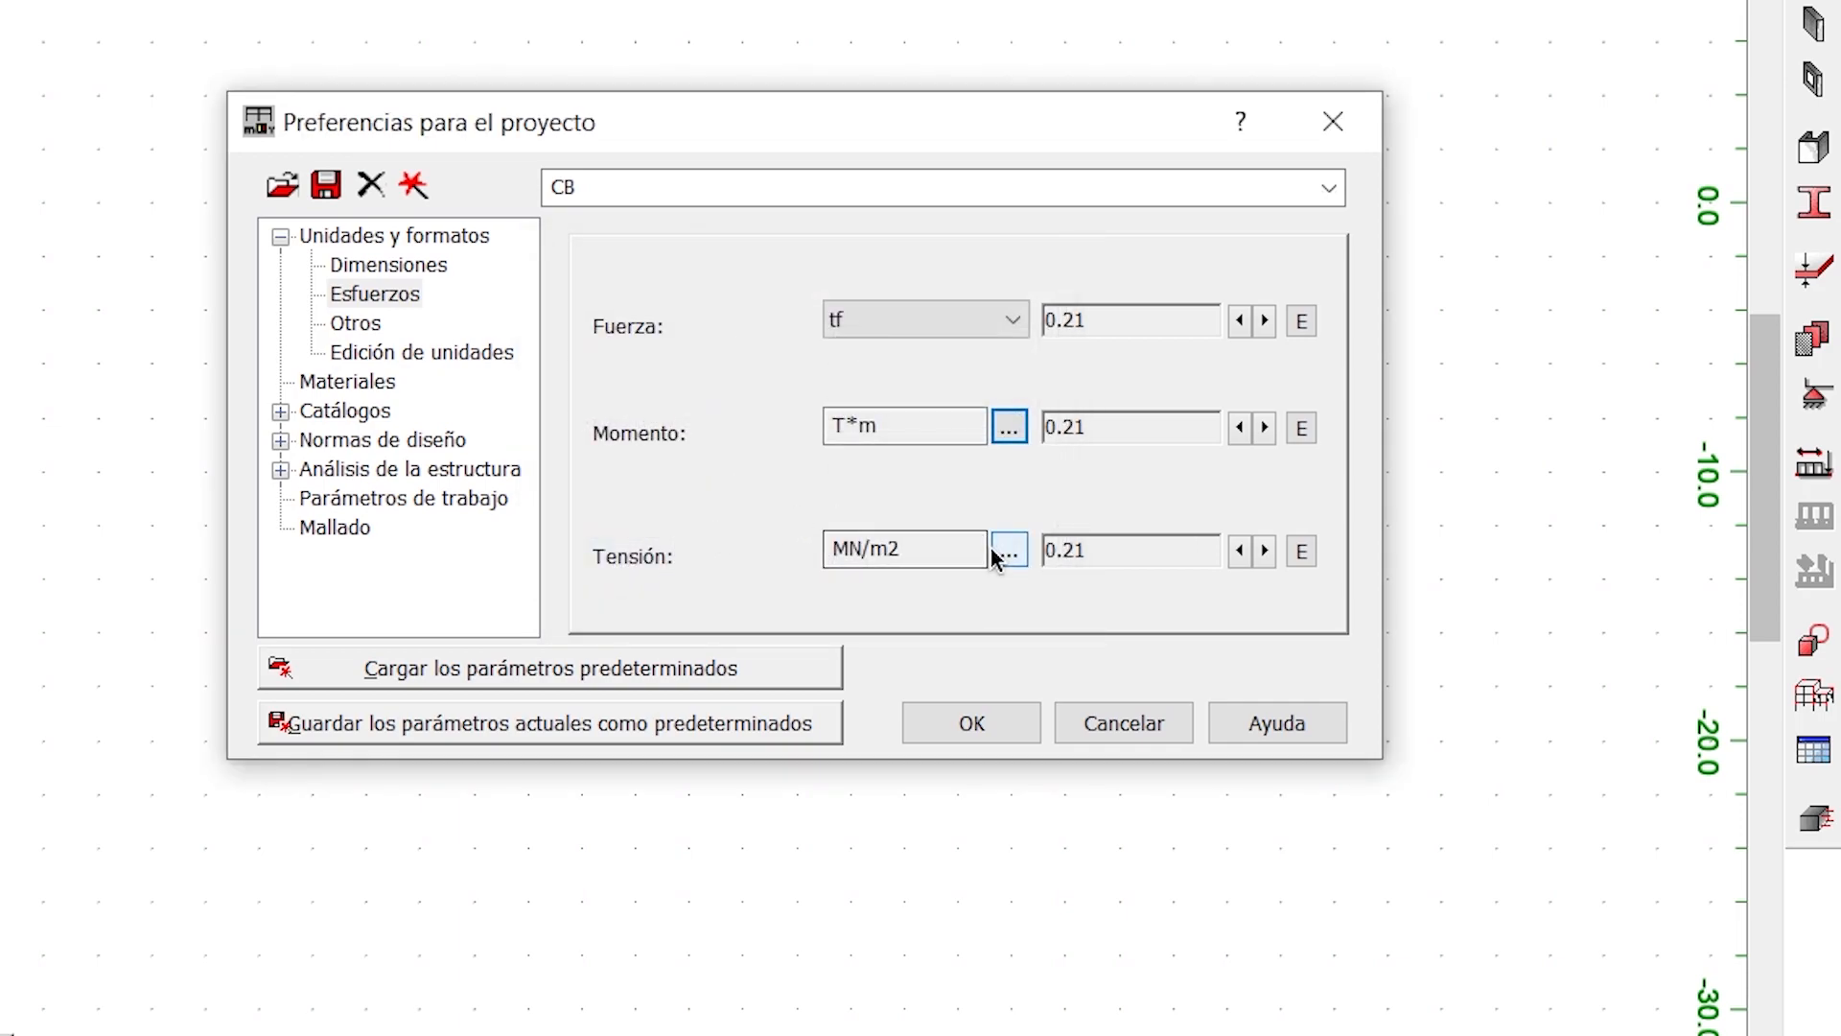
# - Set the project's stress unit (Tensión) to tf/m2
pyautogui.click(1003, 548)
pyautogui.click(973, 433)
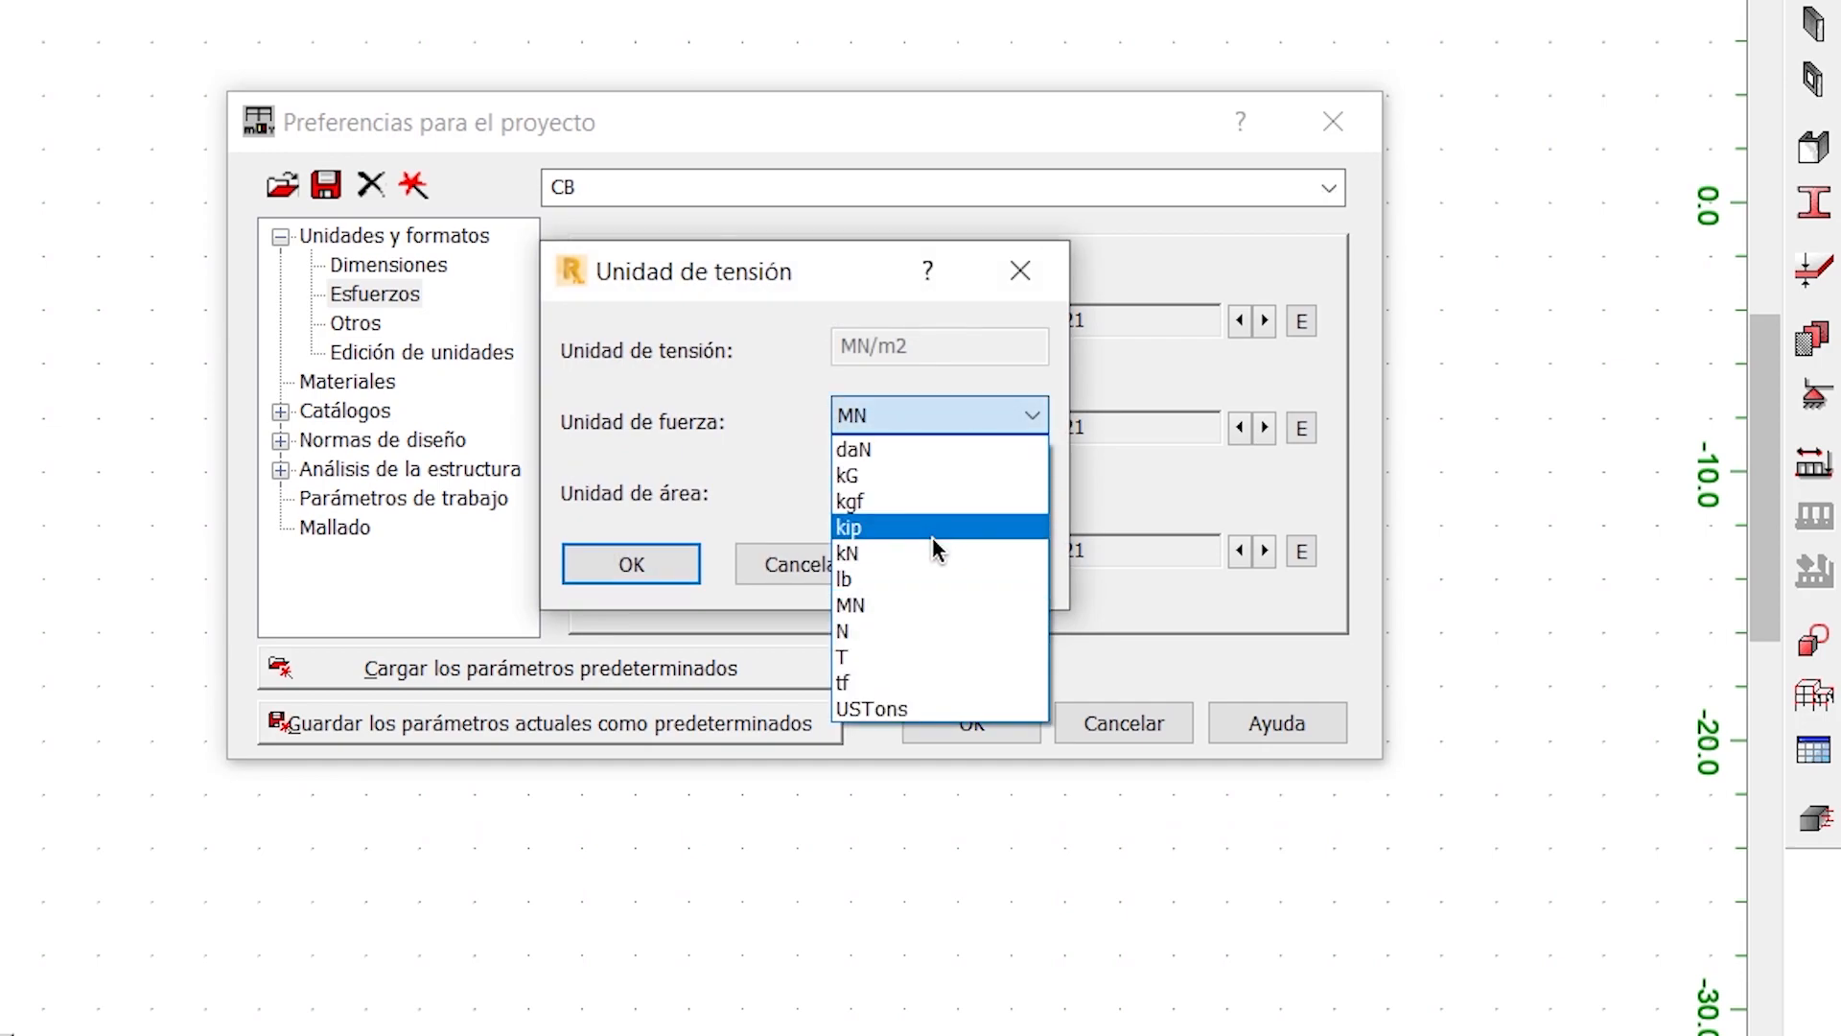
pyautogui.click(901, 661)
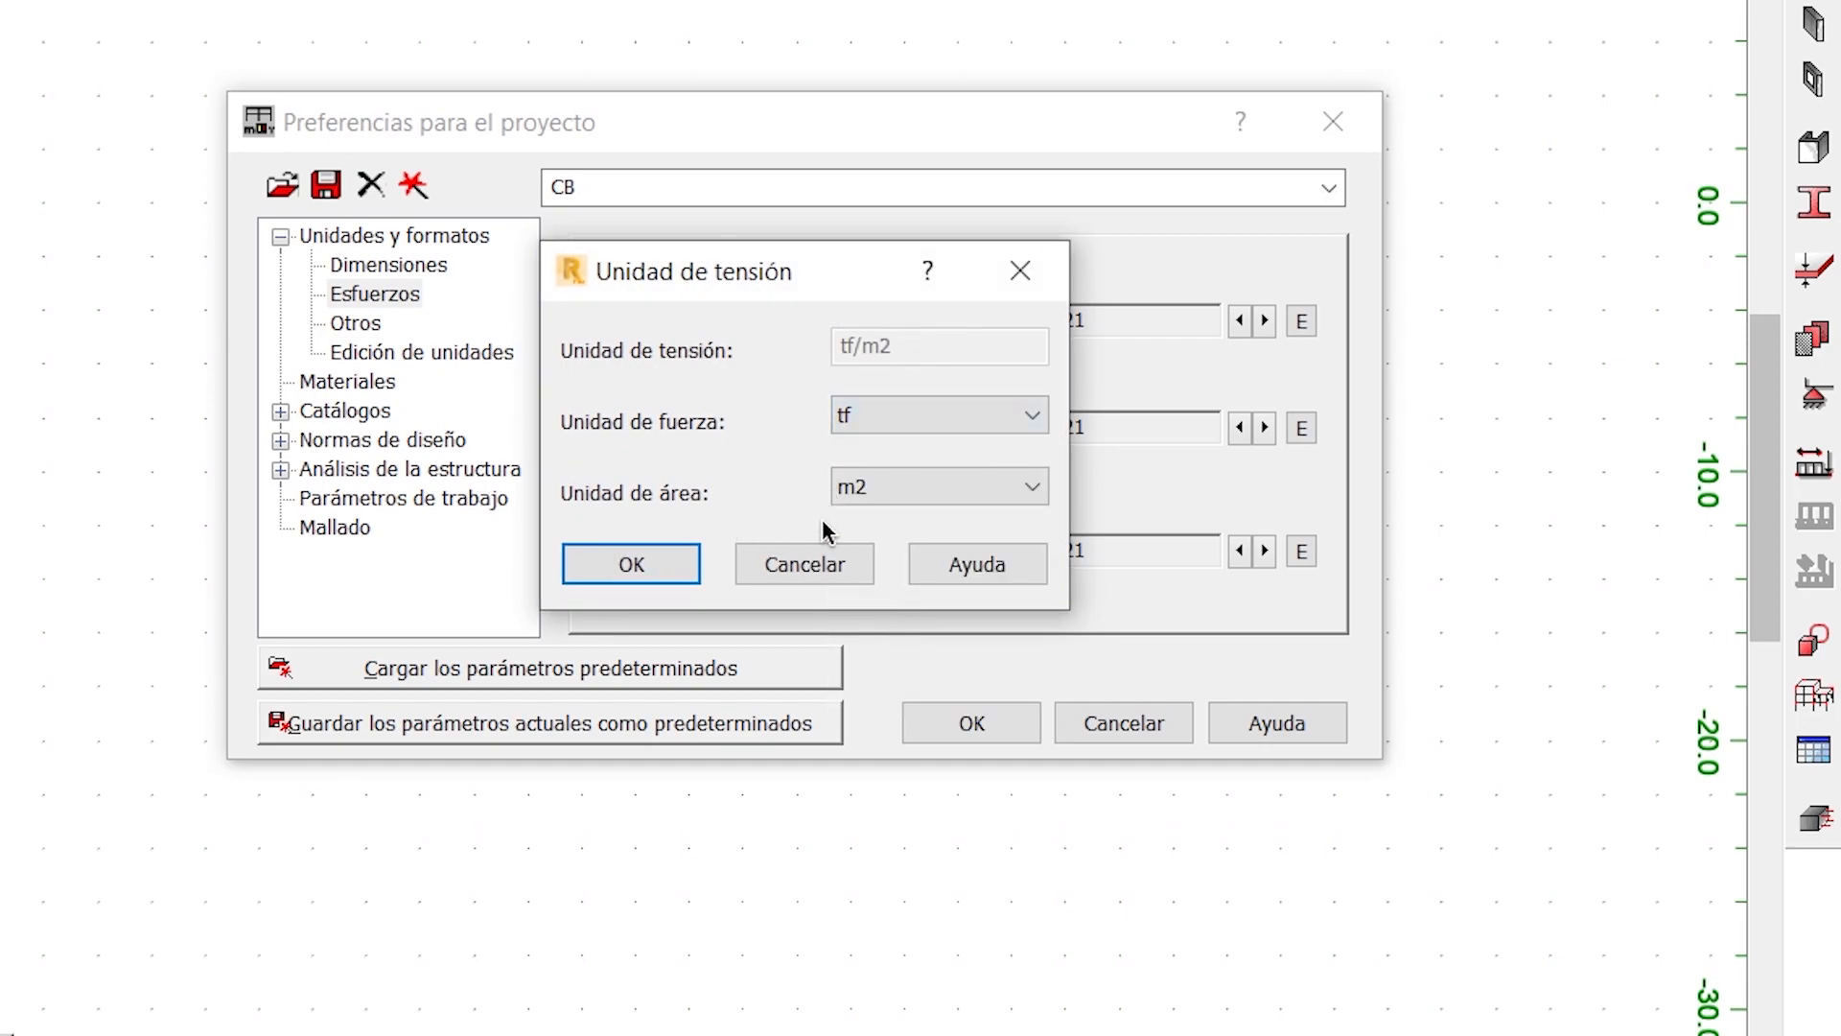
pyautogui.click(688, 571)
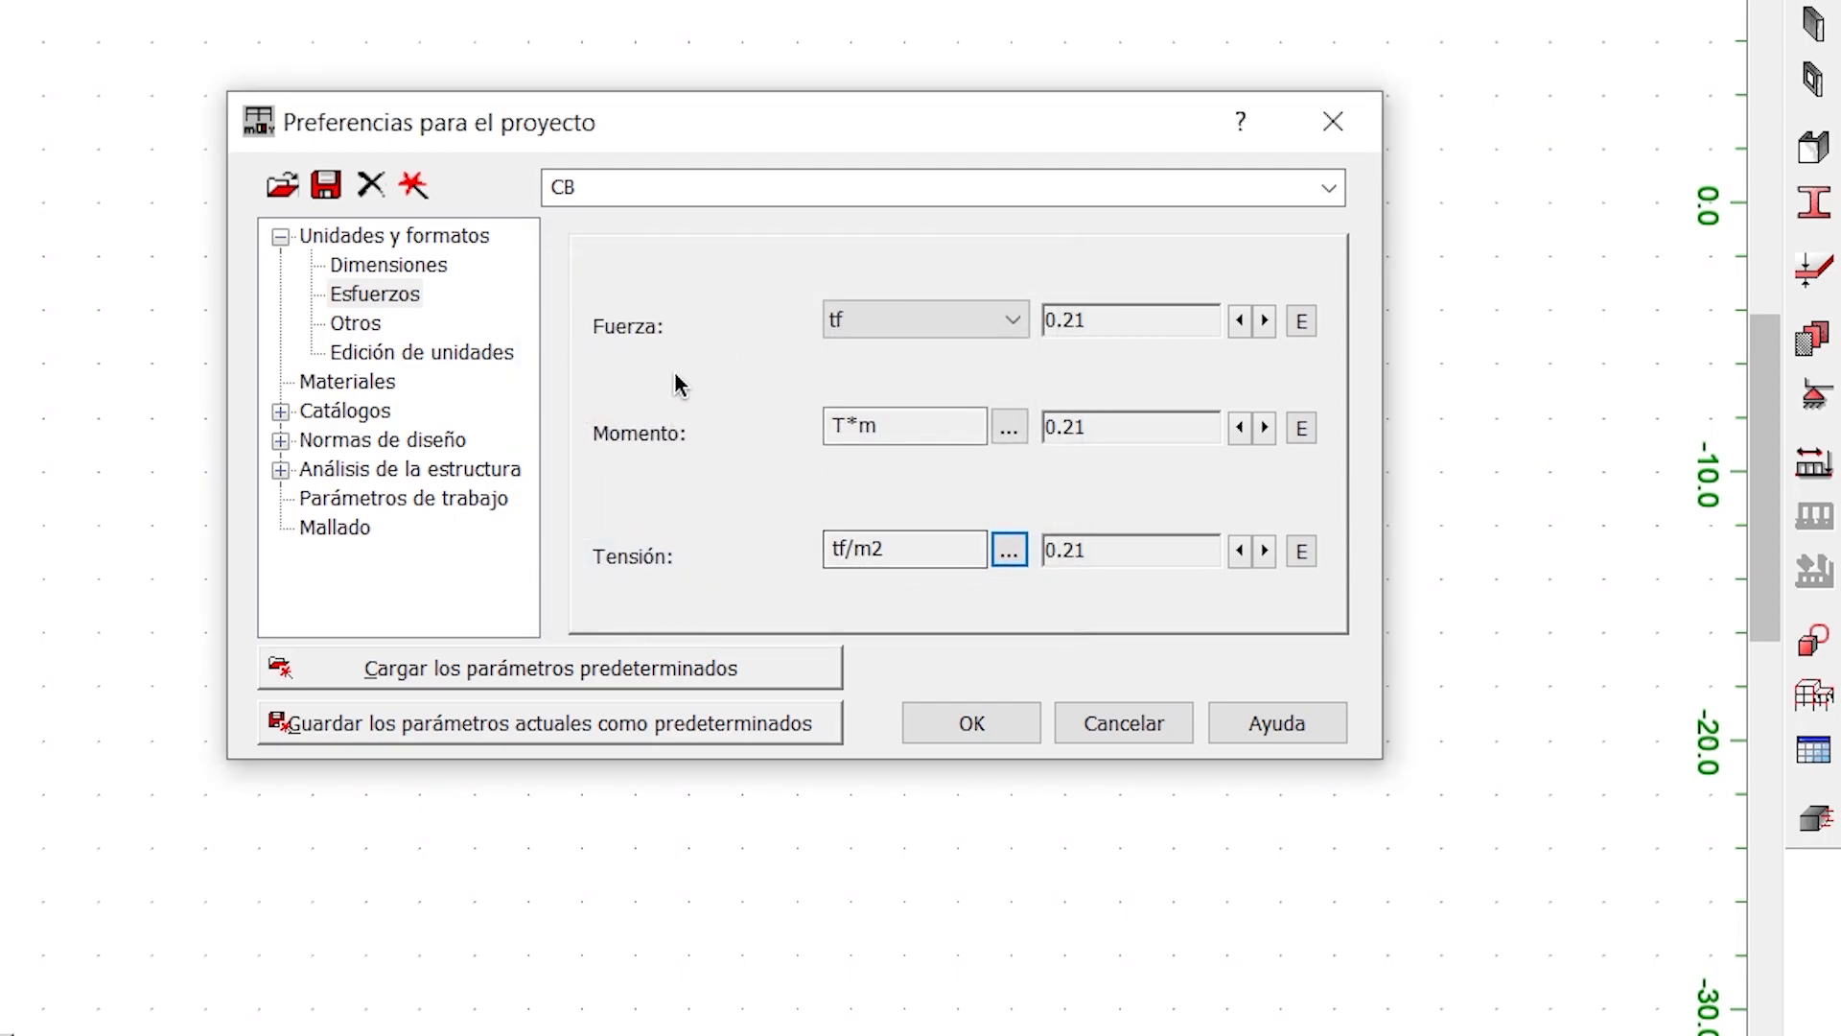
# - Use two decimals for linear displacement, angle data and ruler, and set the weight unit to tf and the mass unit to t
pyautogui.click(376, 328)
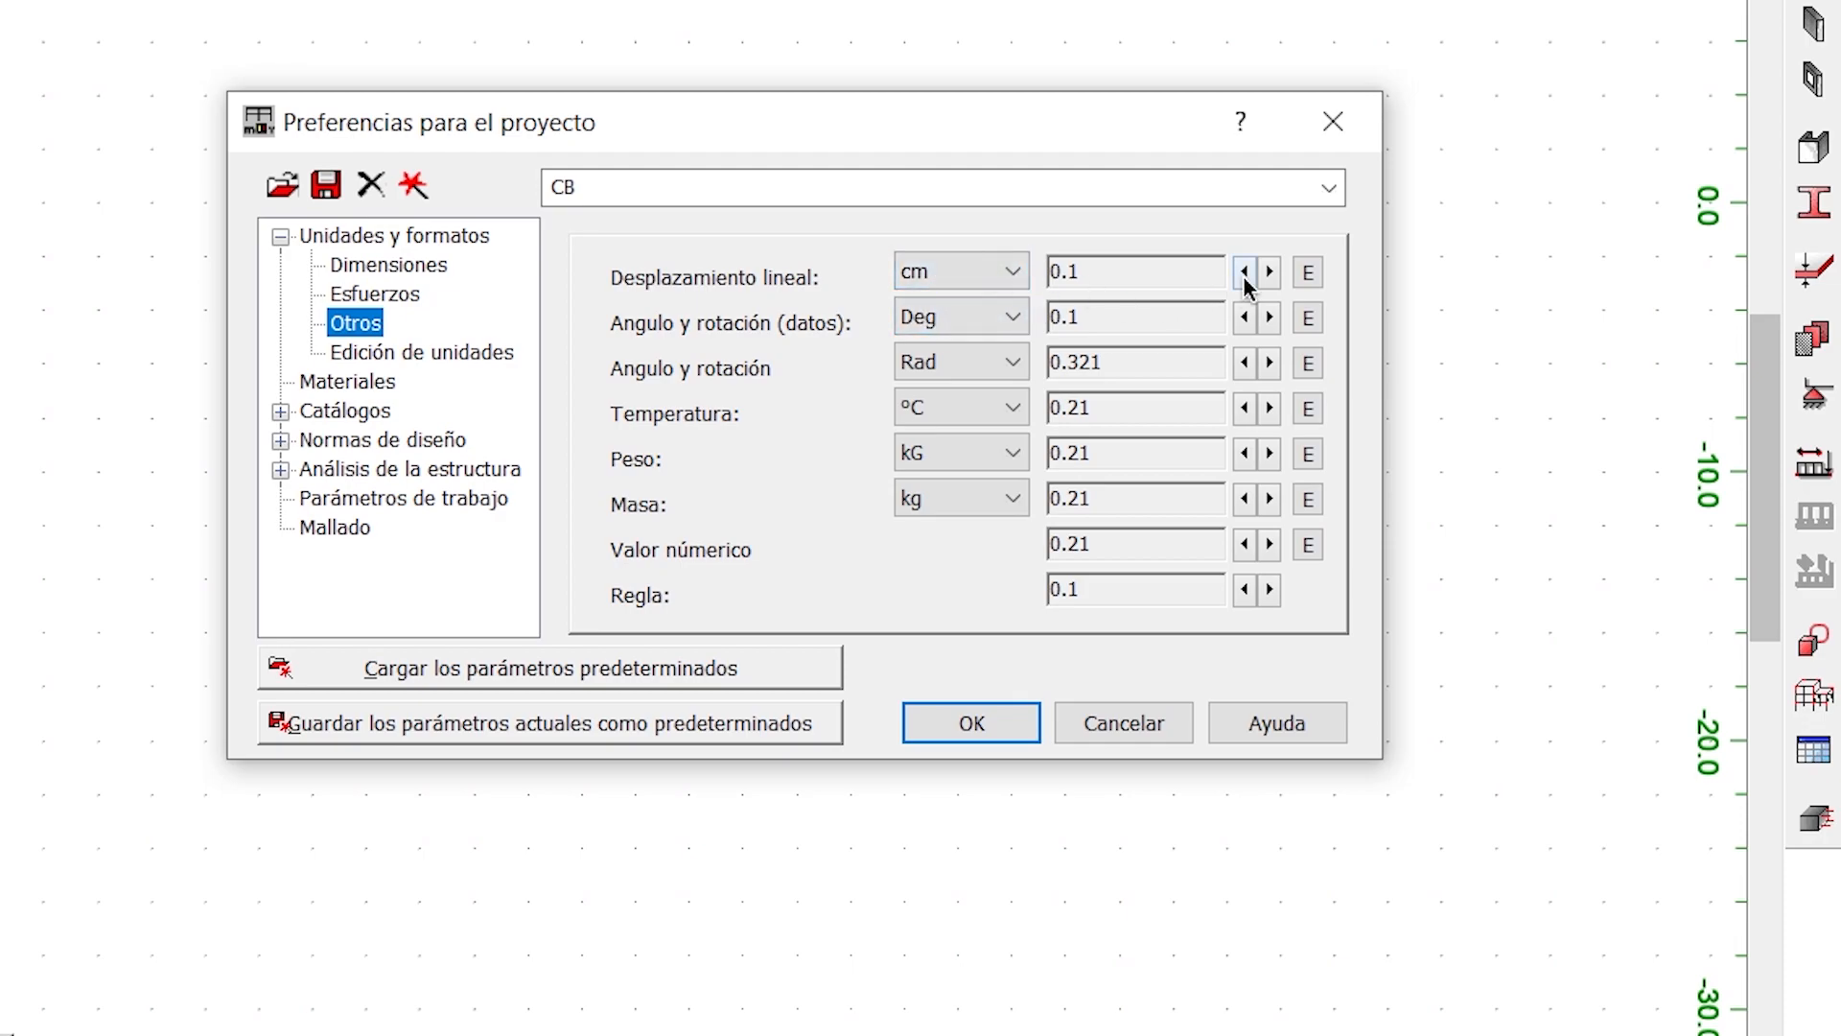
pyautogui.click(1245, 283)
pyautogui.click(980, 462)
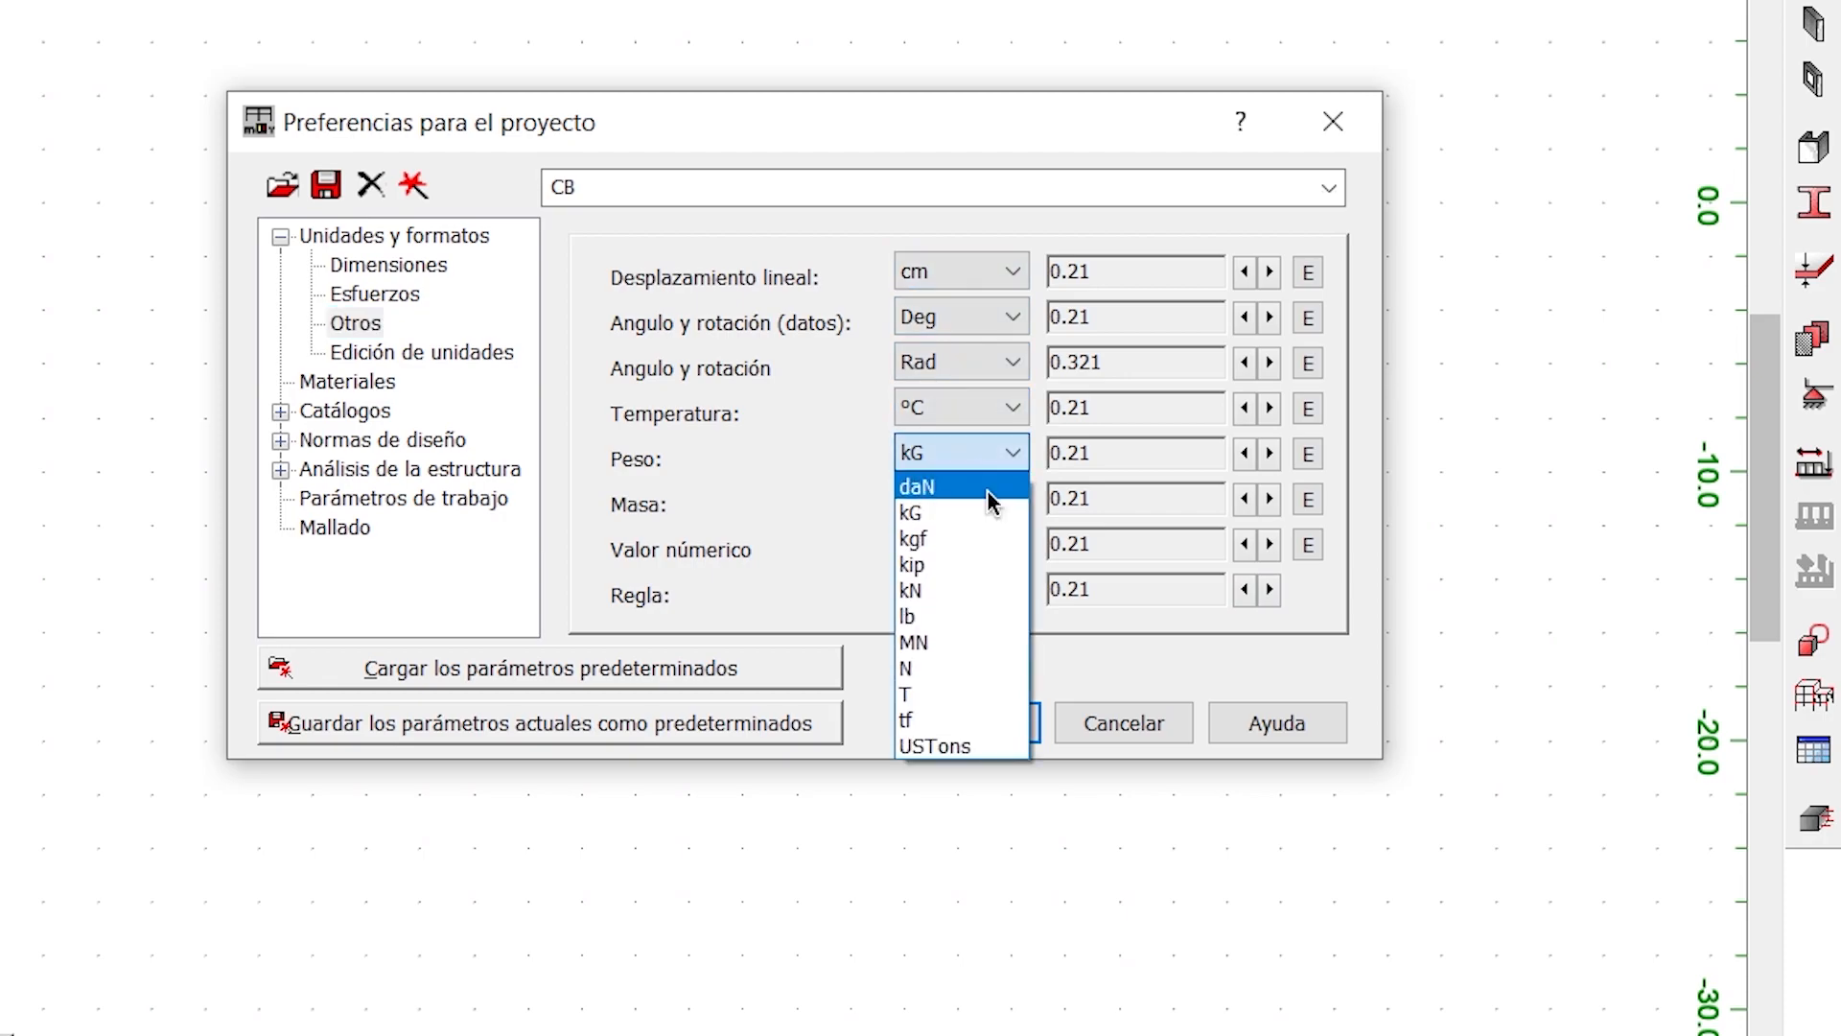
pyautogui.click(959, 719)
pyautogui.click(980, 501)
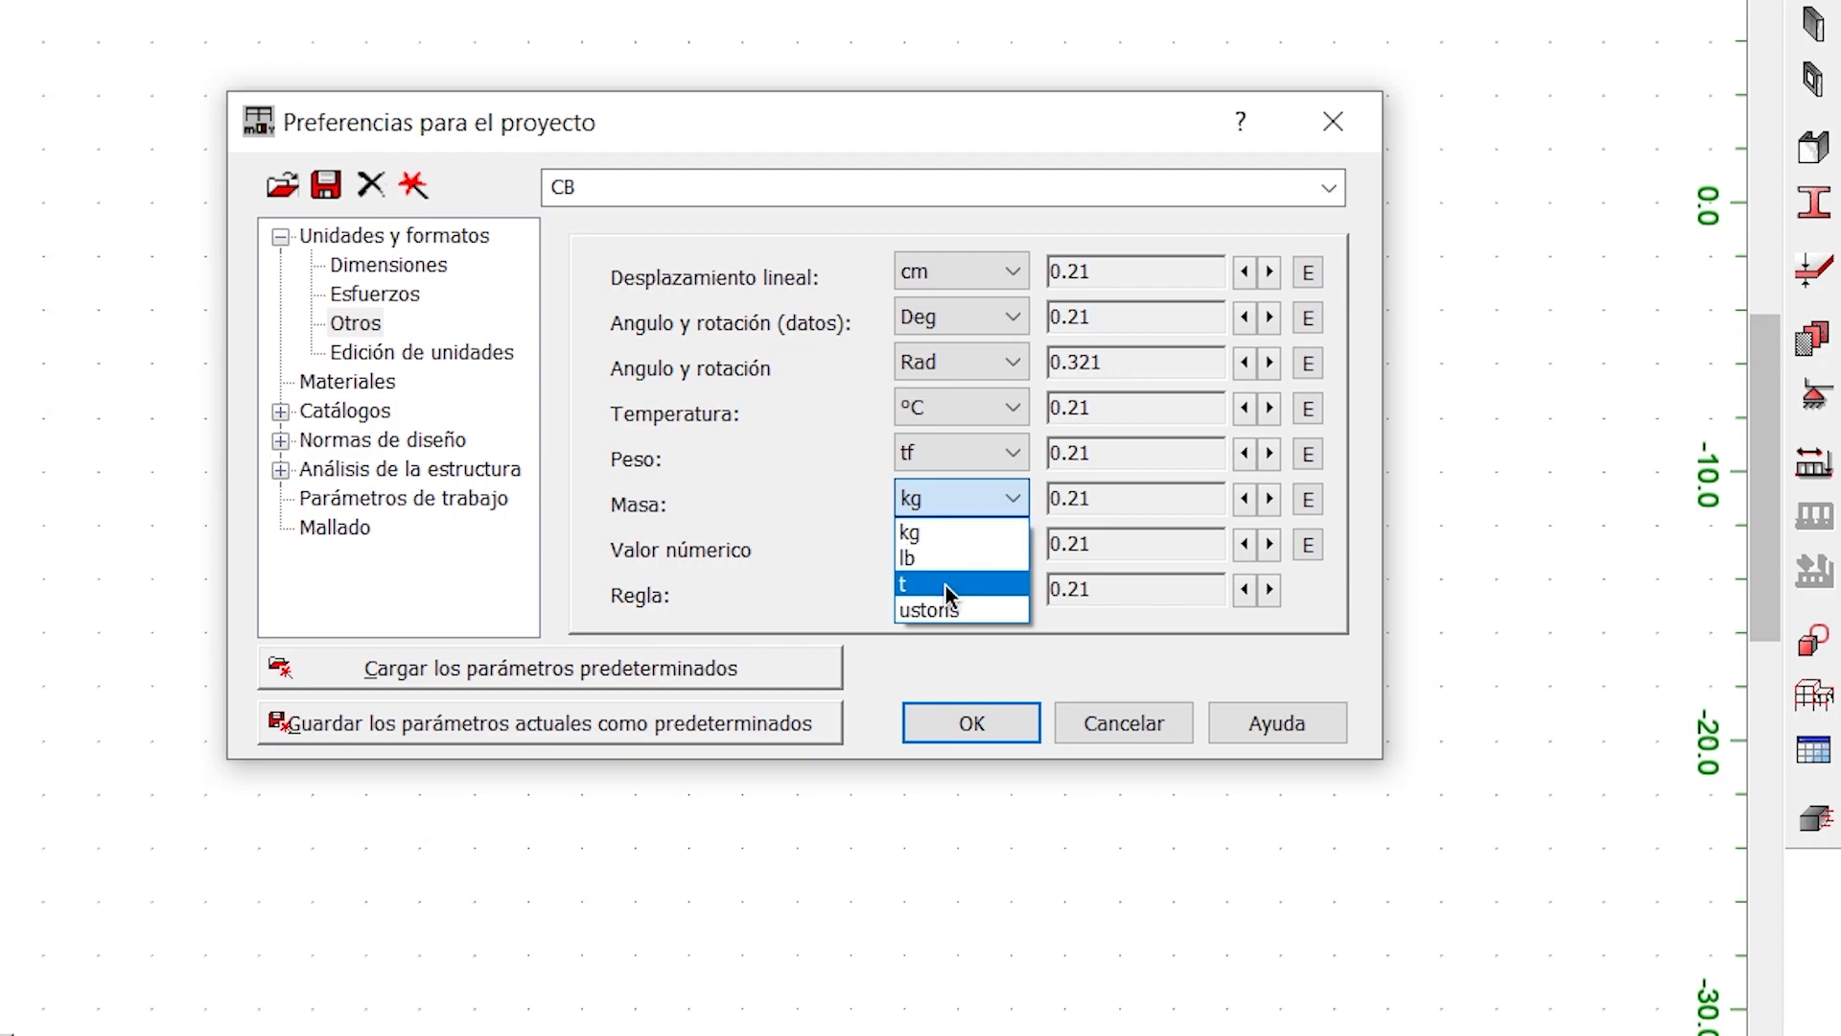
pyautogui.click(948, 586)
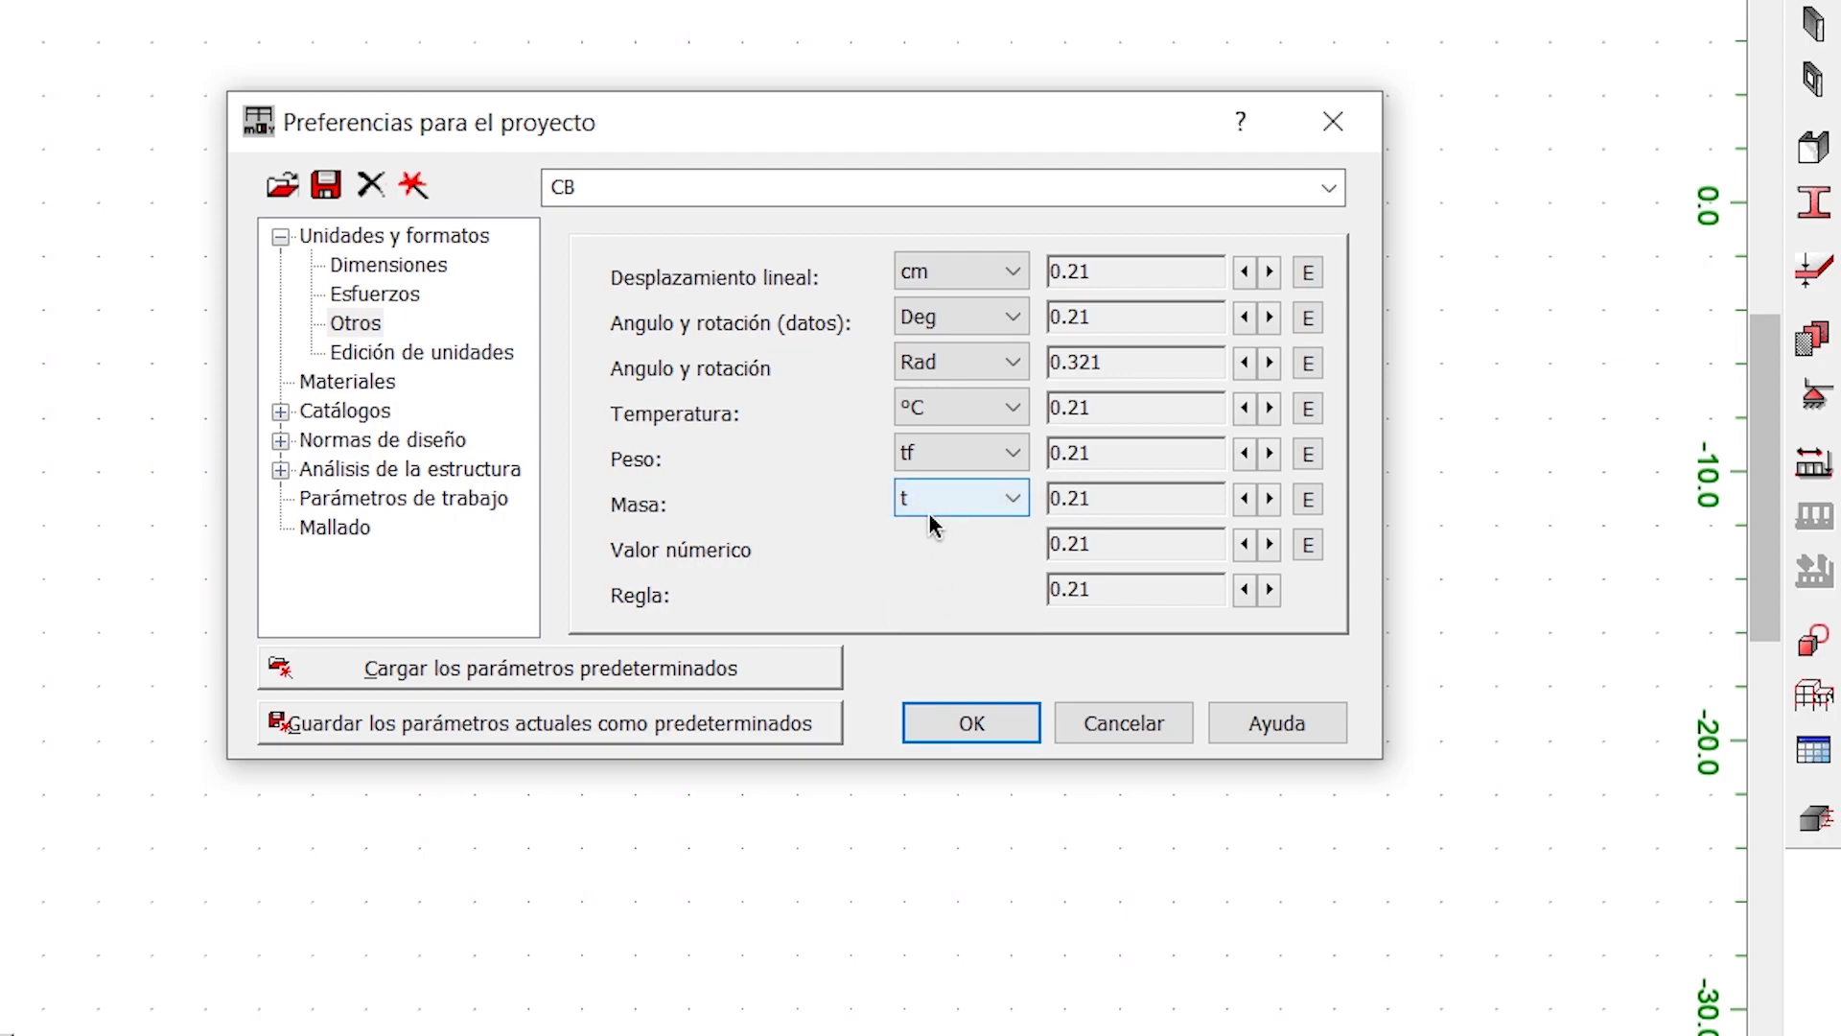
# - View the unit-editing preferences, and try the Australian and American material sets, checking the American concrete options
pyautogui.click(404, 355)
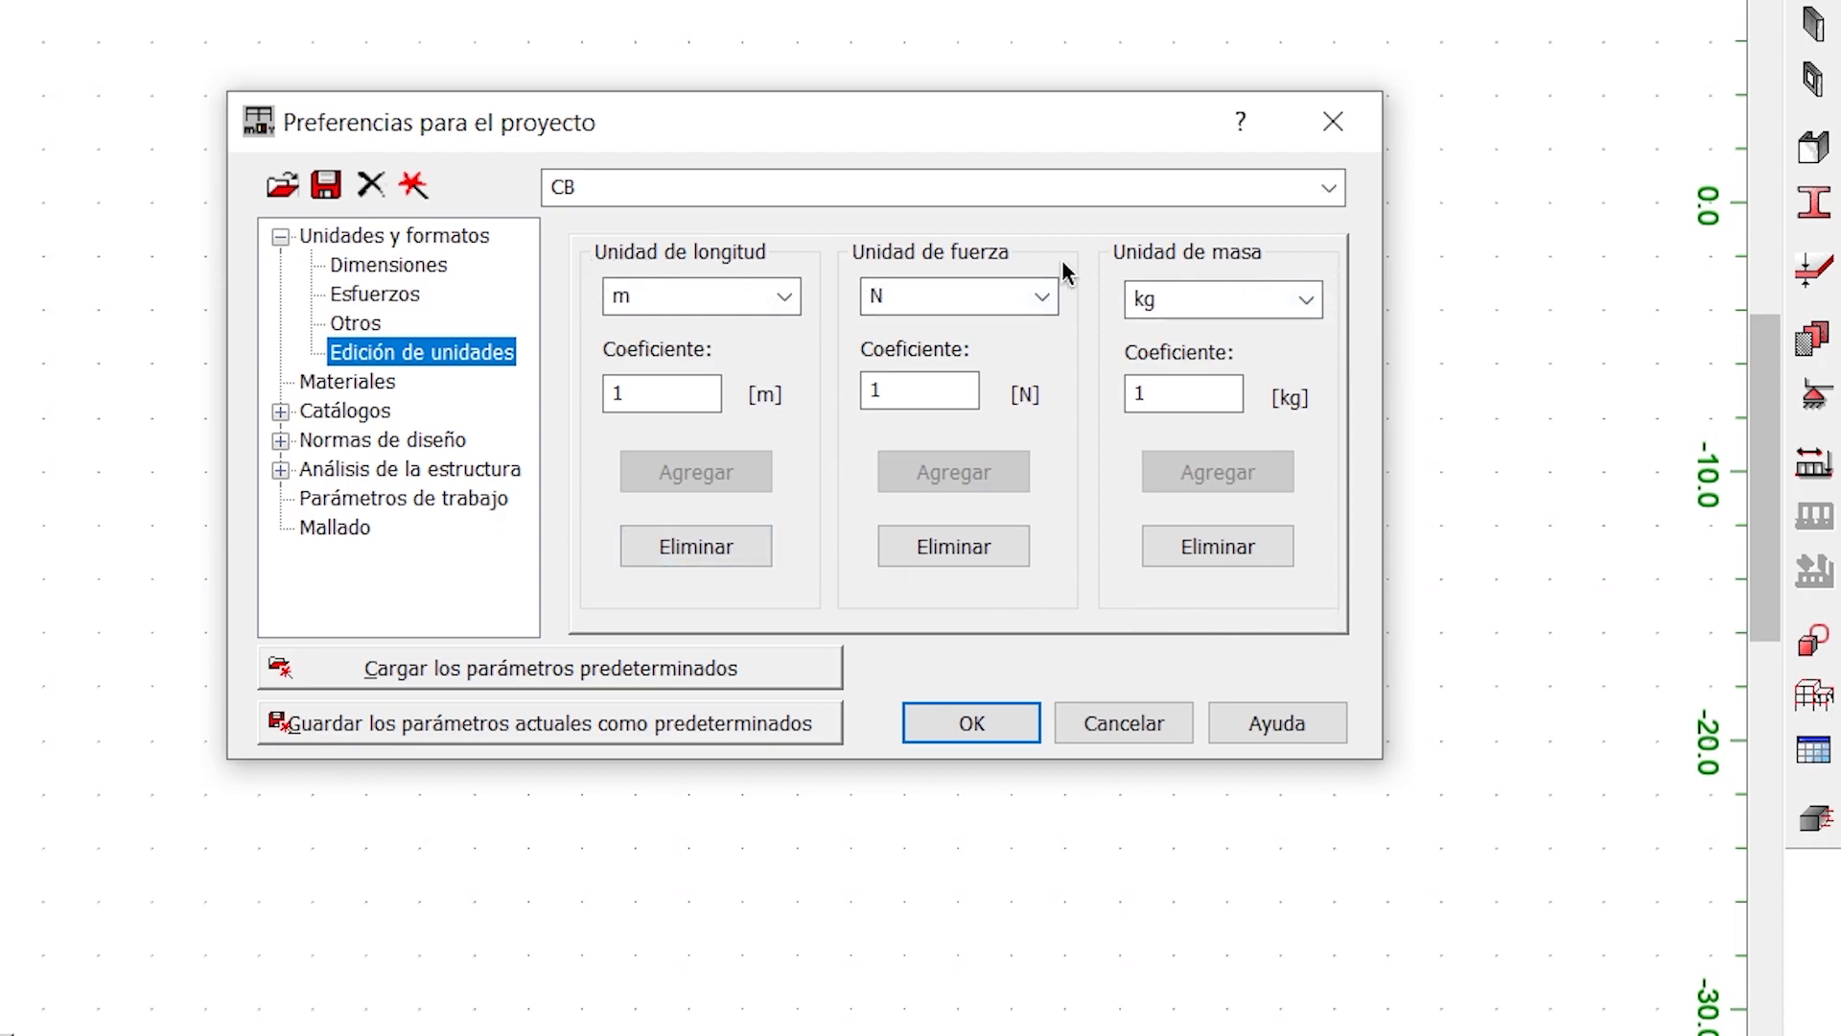
pyautogui.click(331, 383)
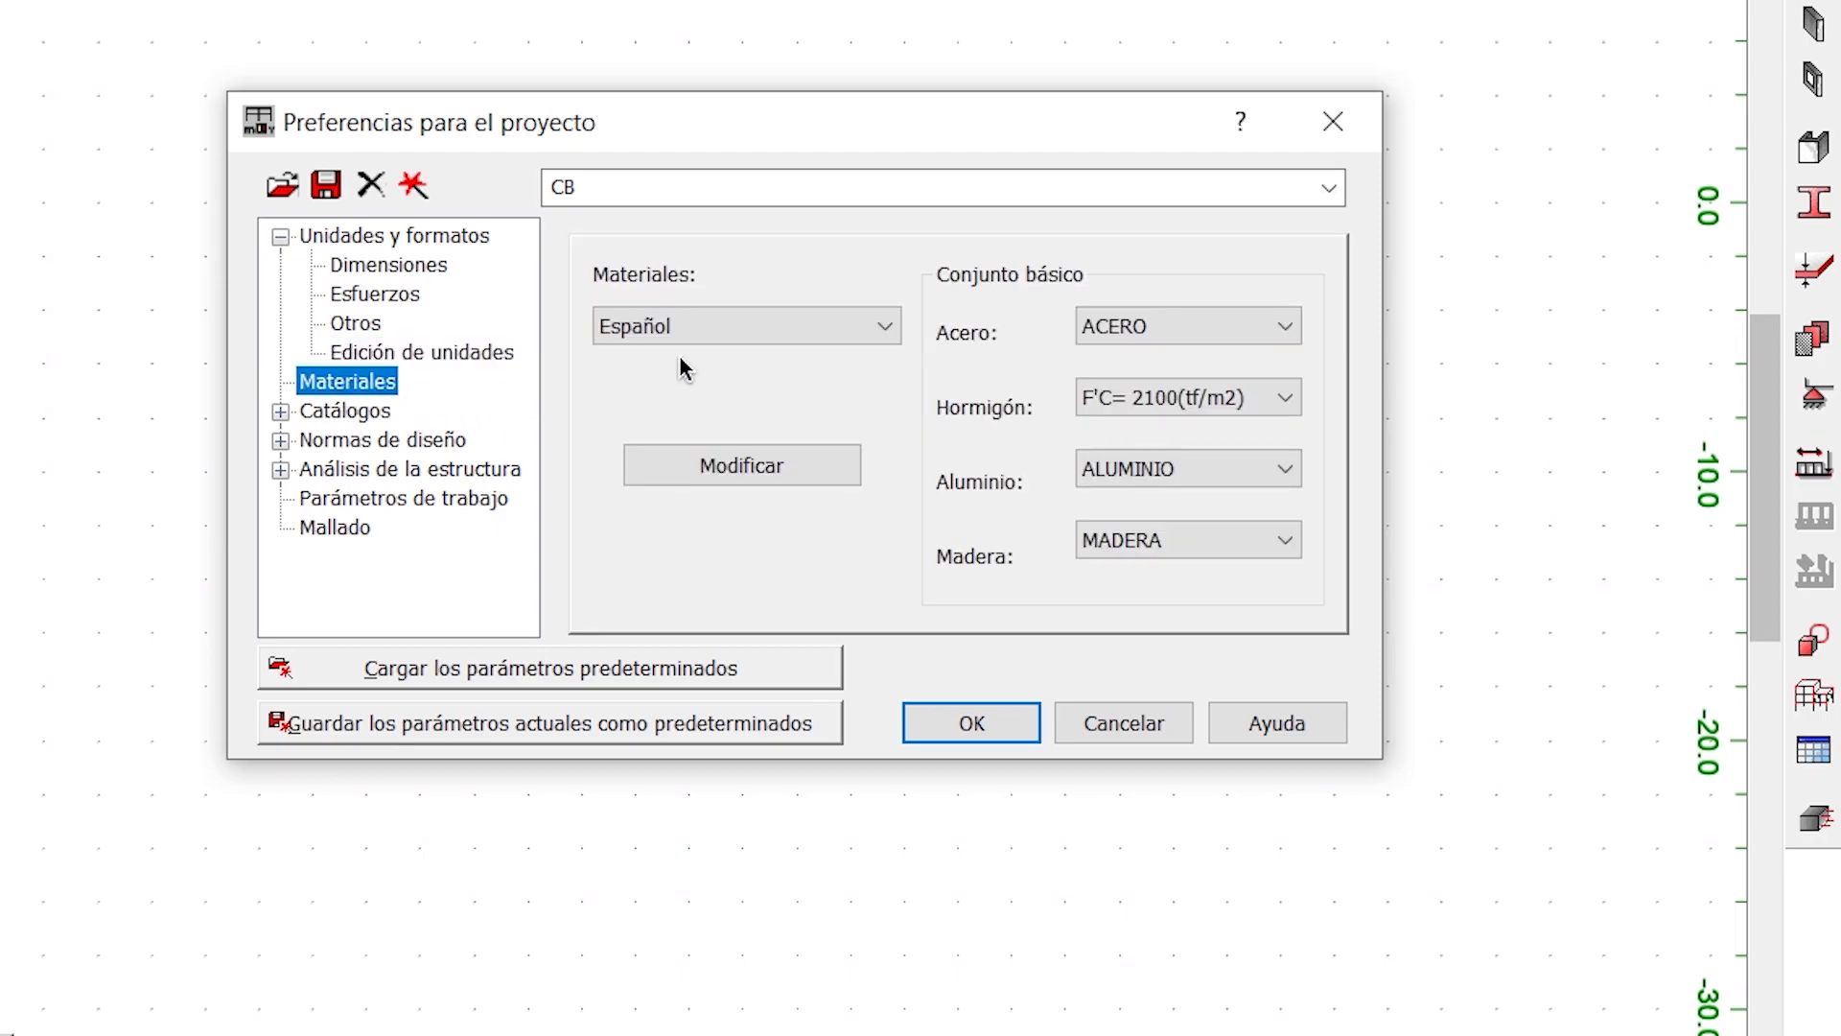
pyautogui.click(857, 338)
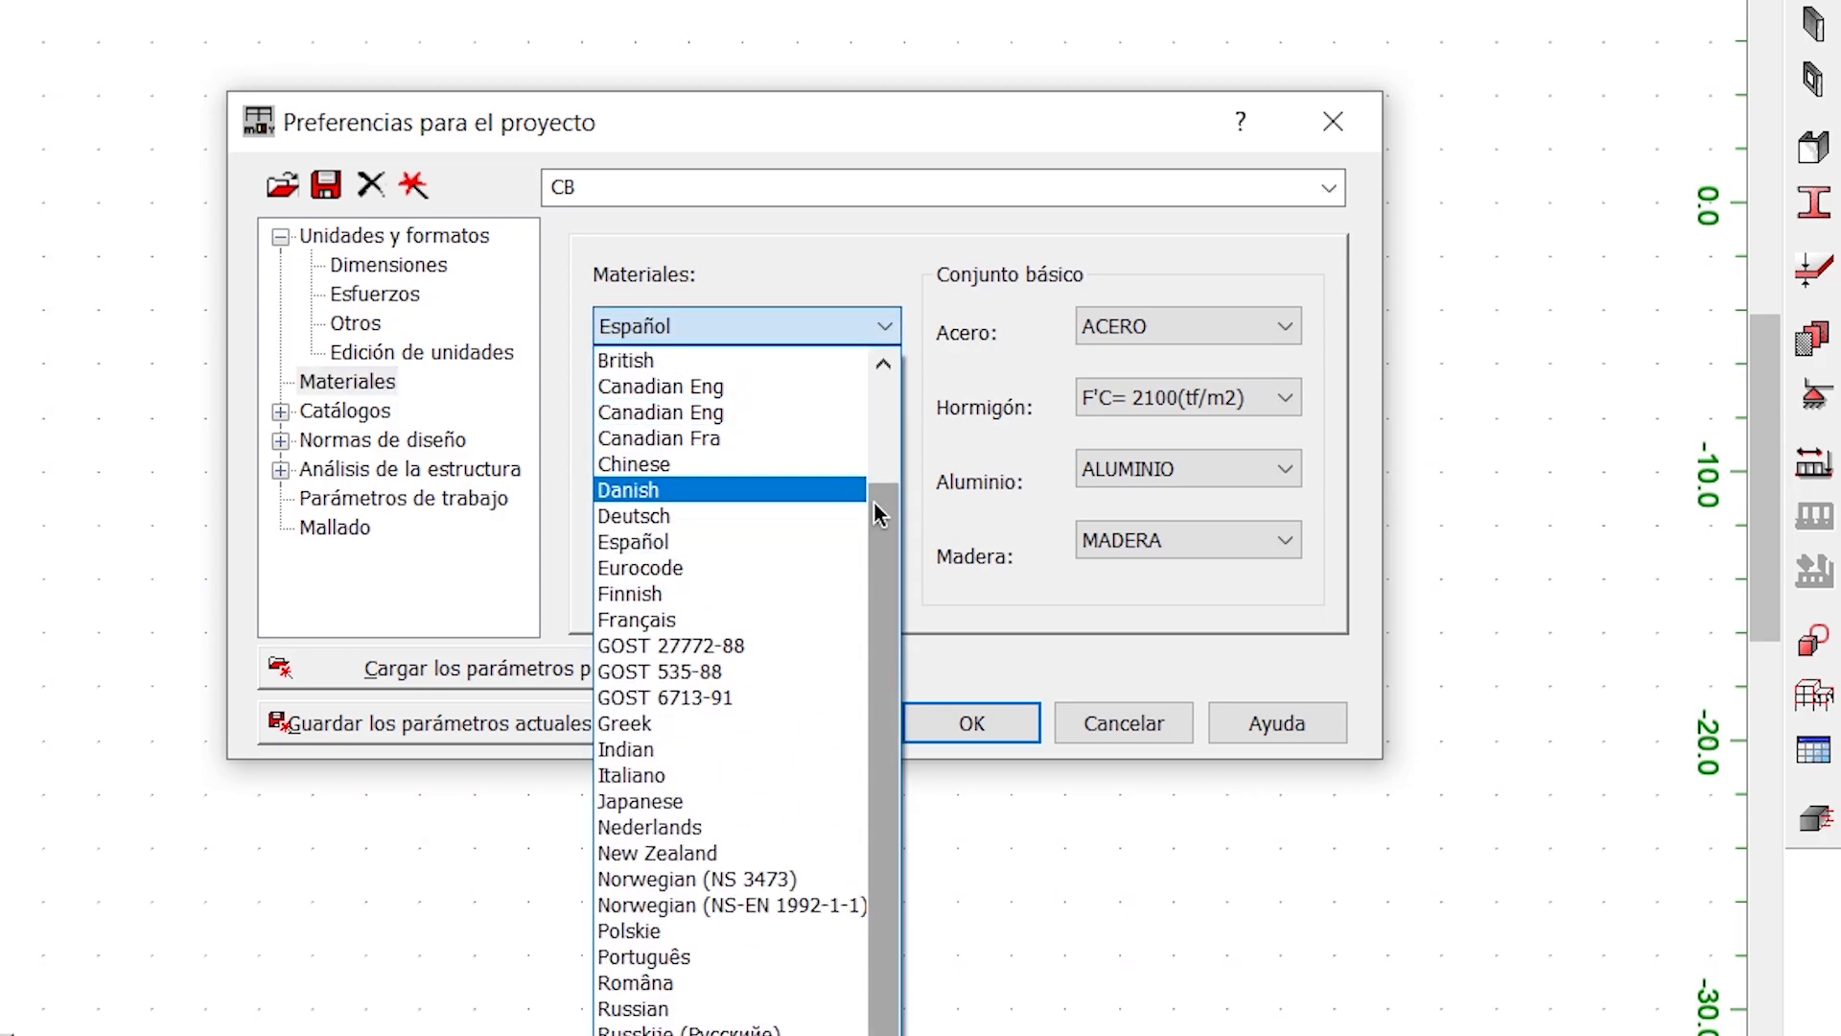
pyautogui.scroll(2, 894, 500)
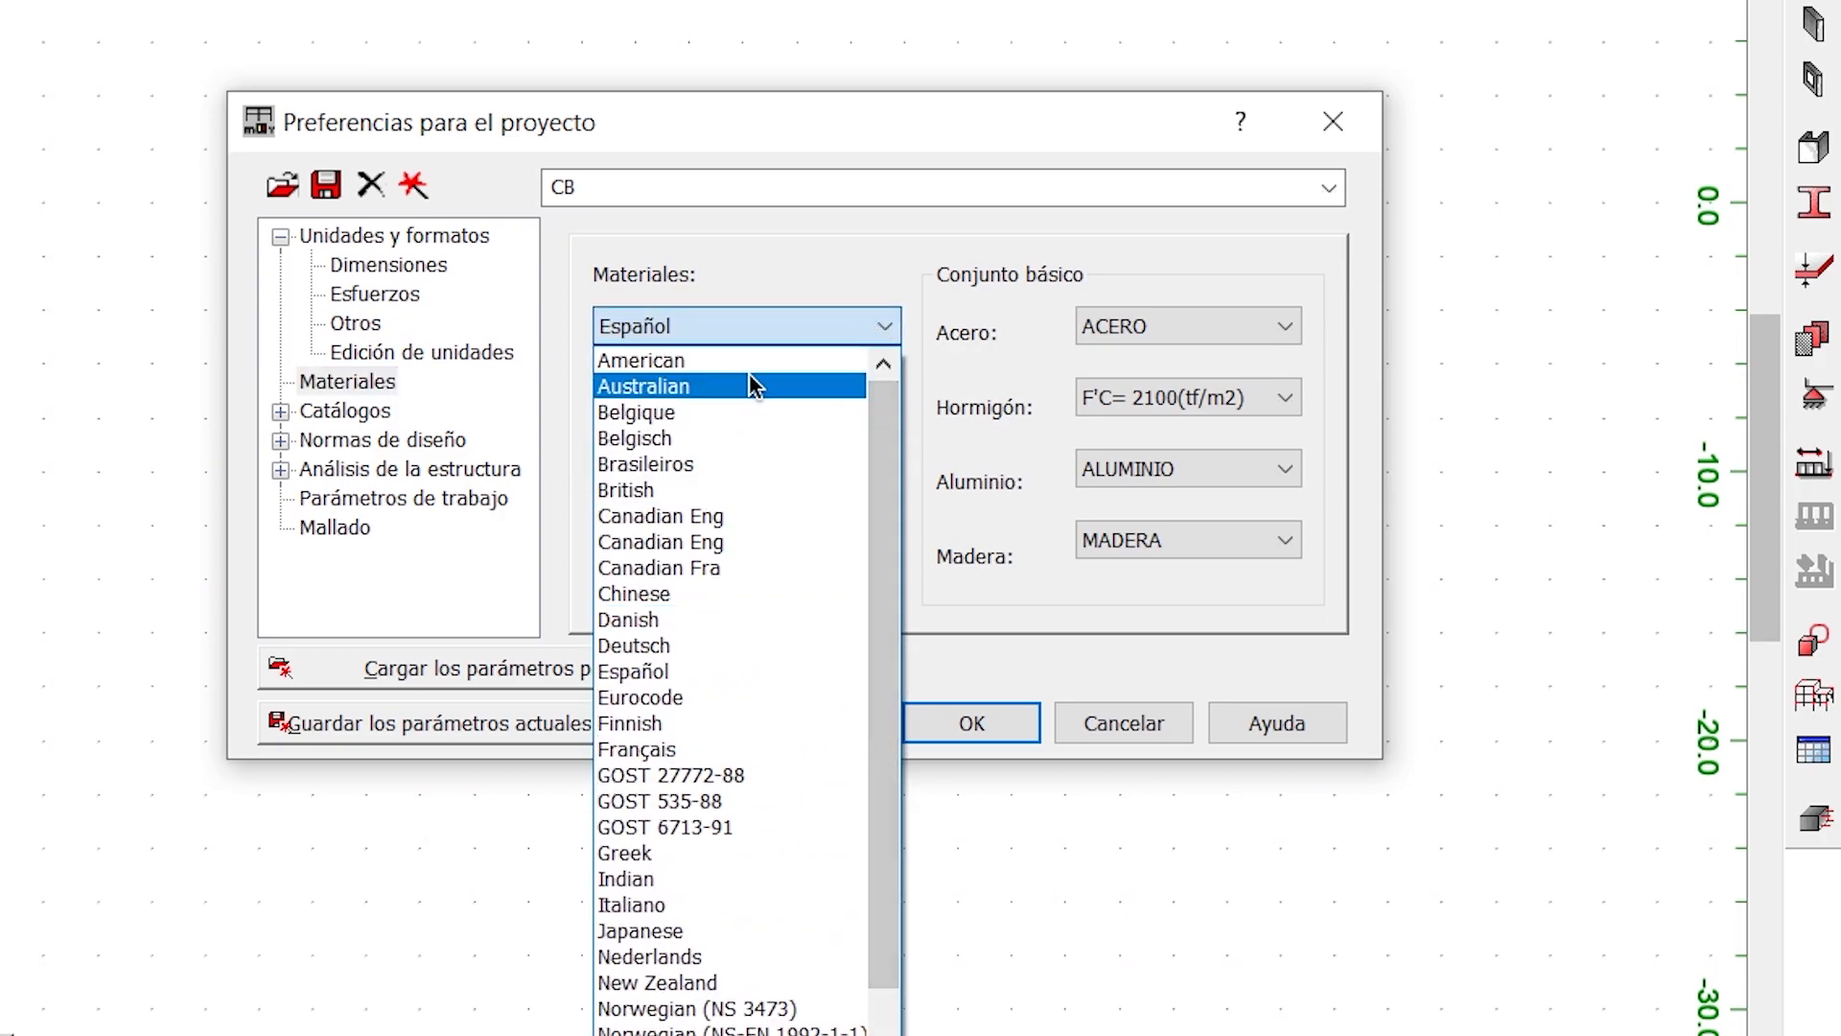
pyautogui.click(750, 376)
pyautogui.click(773, 340)
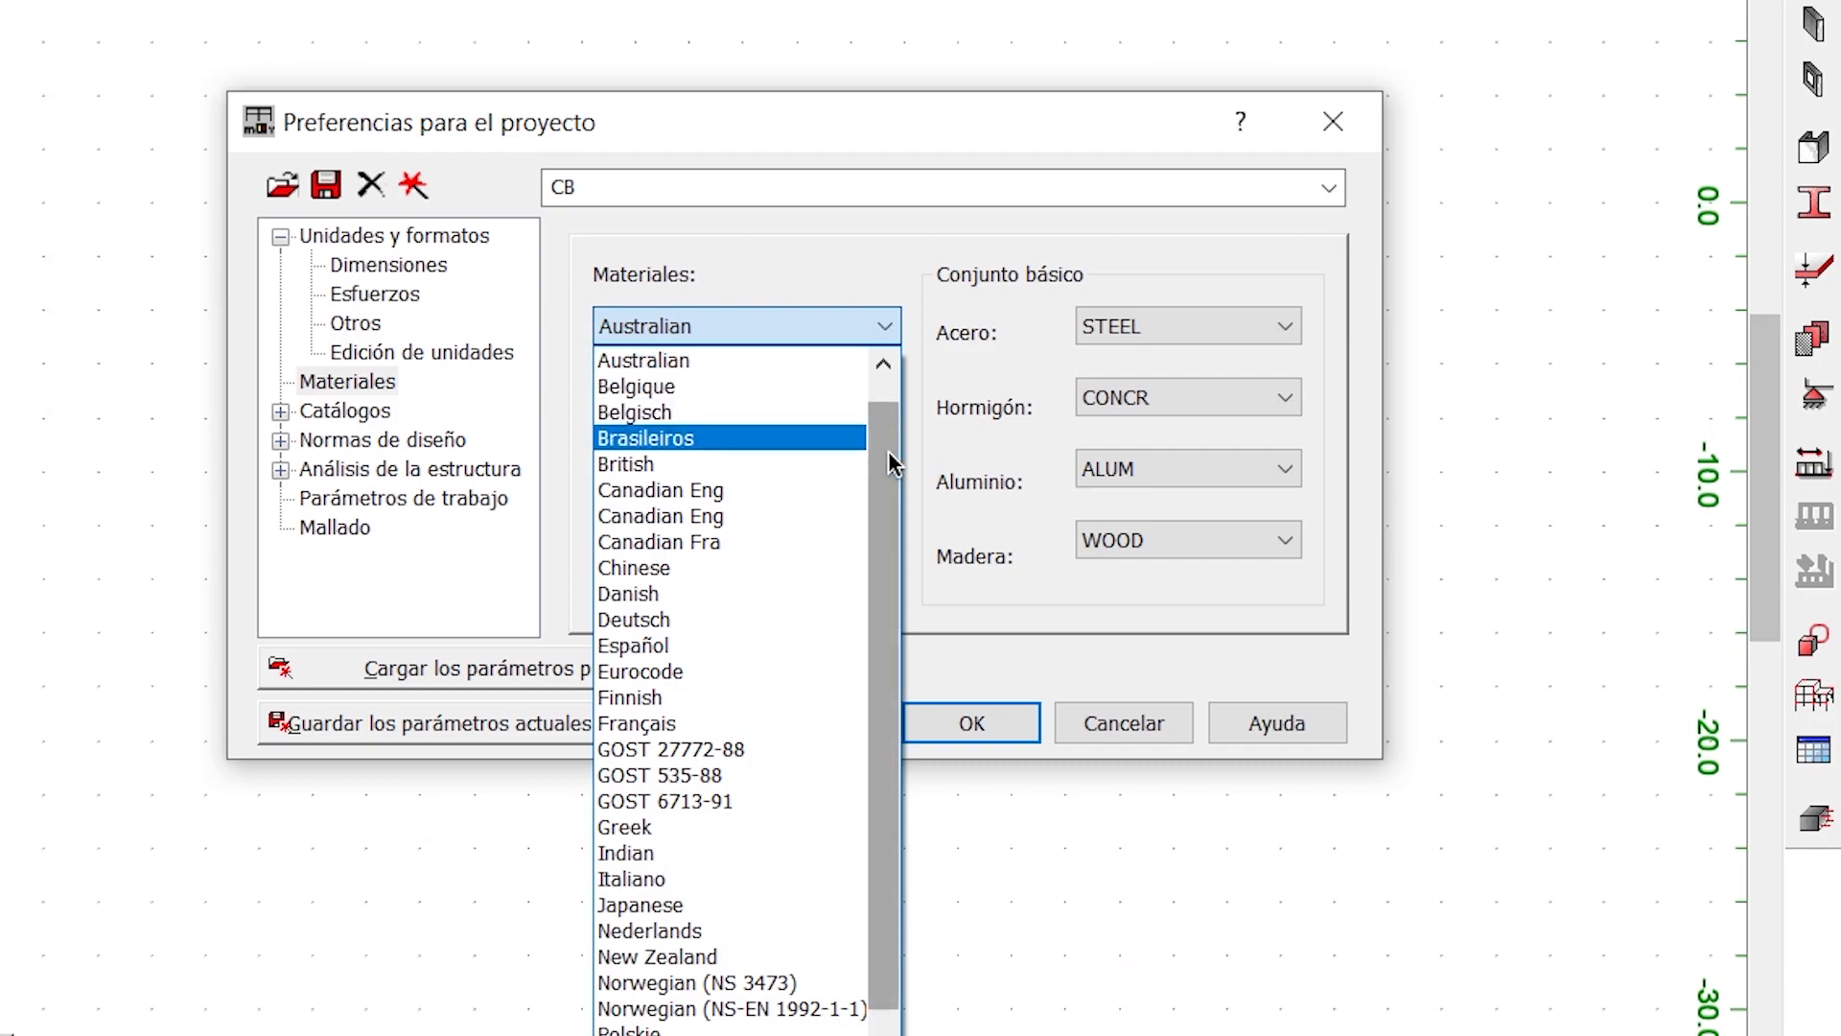
pyautogui.scroll(1, 866, 337)
pyautogui.click(683, 361)
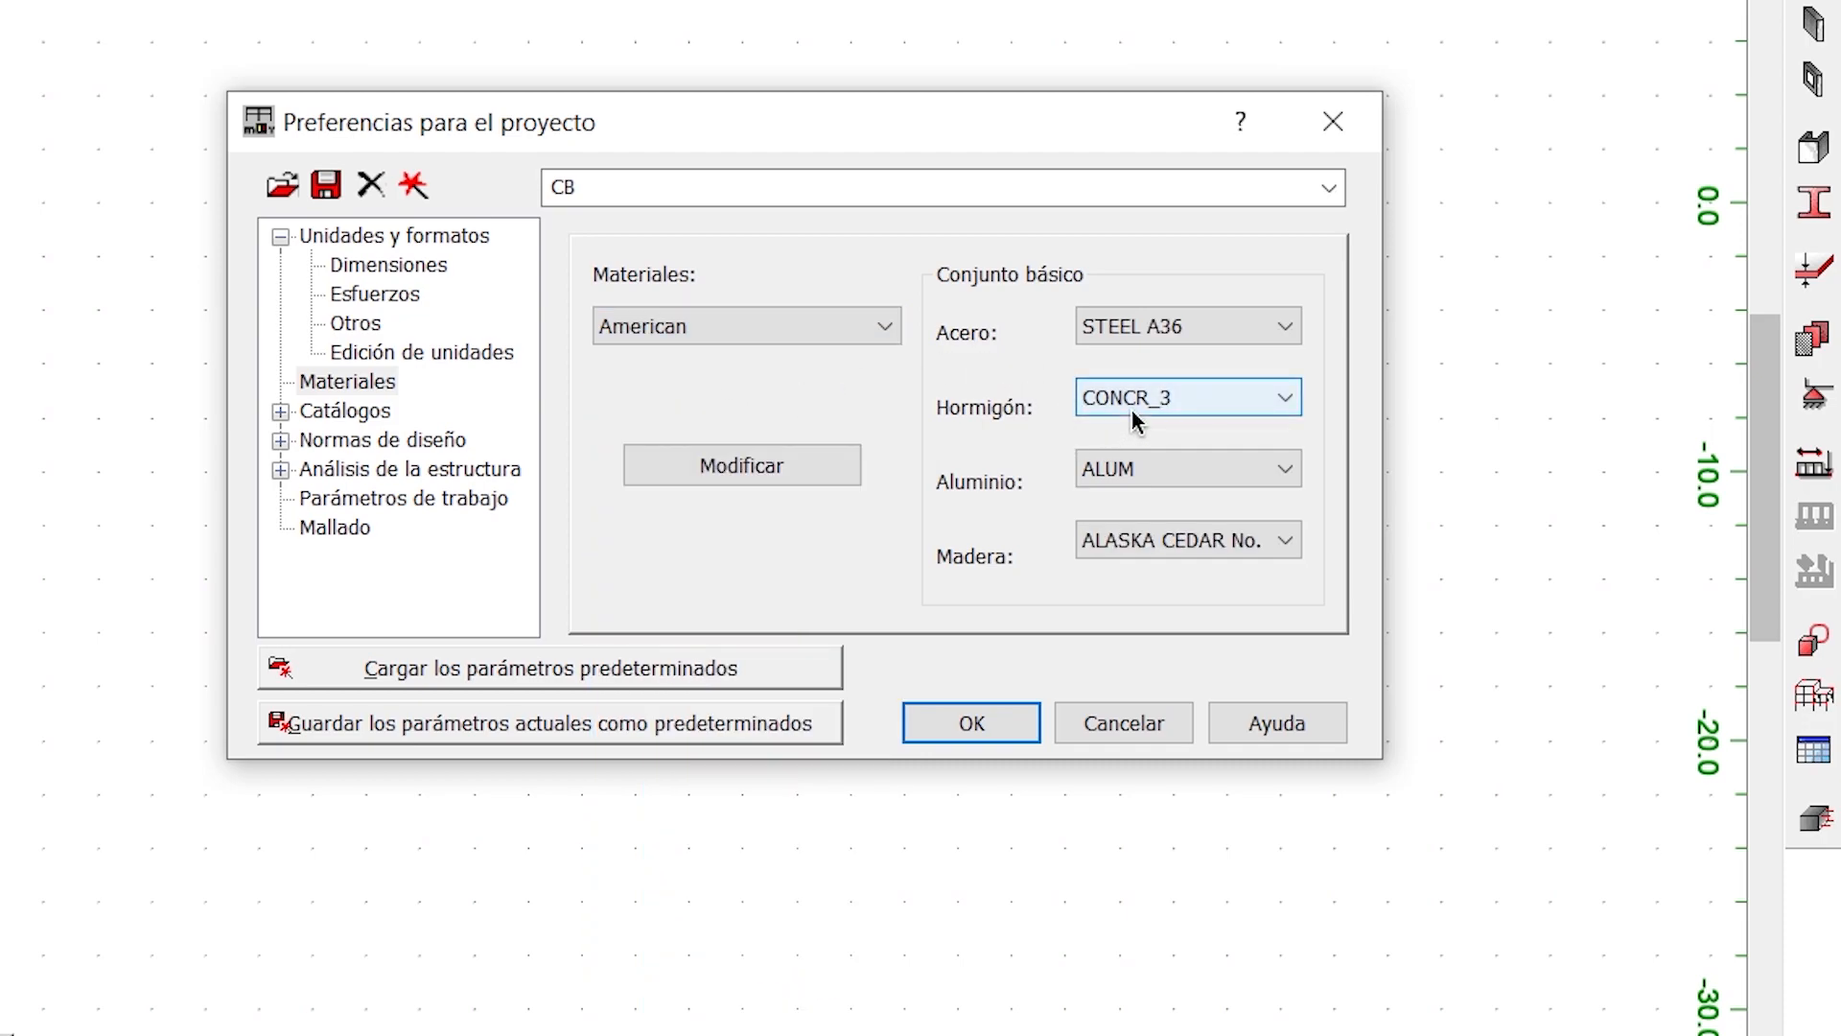
pyautogui.click(1187, 397)
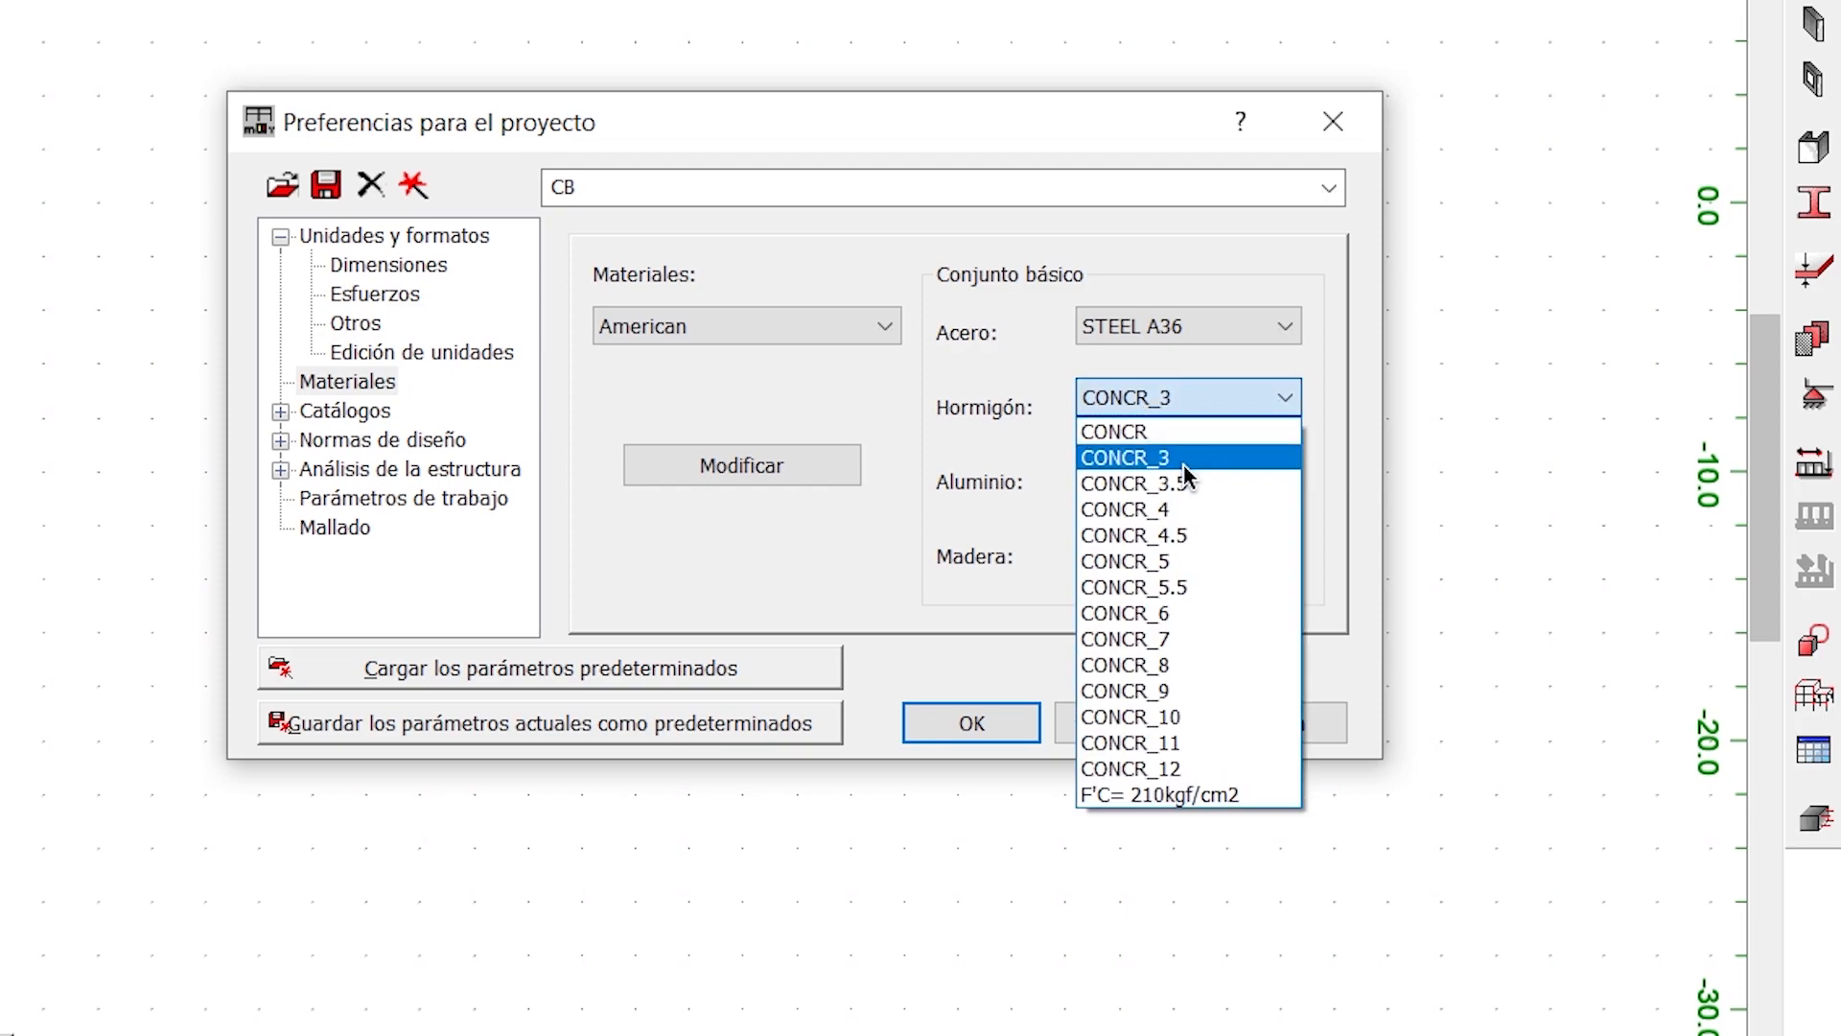
pyautogui.click(963, 317)
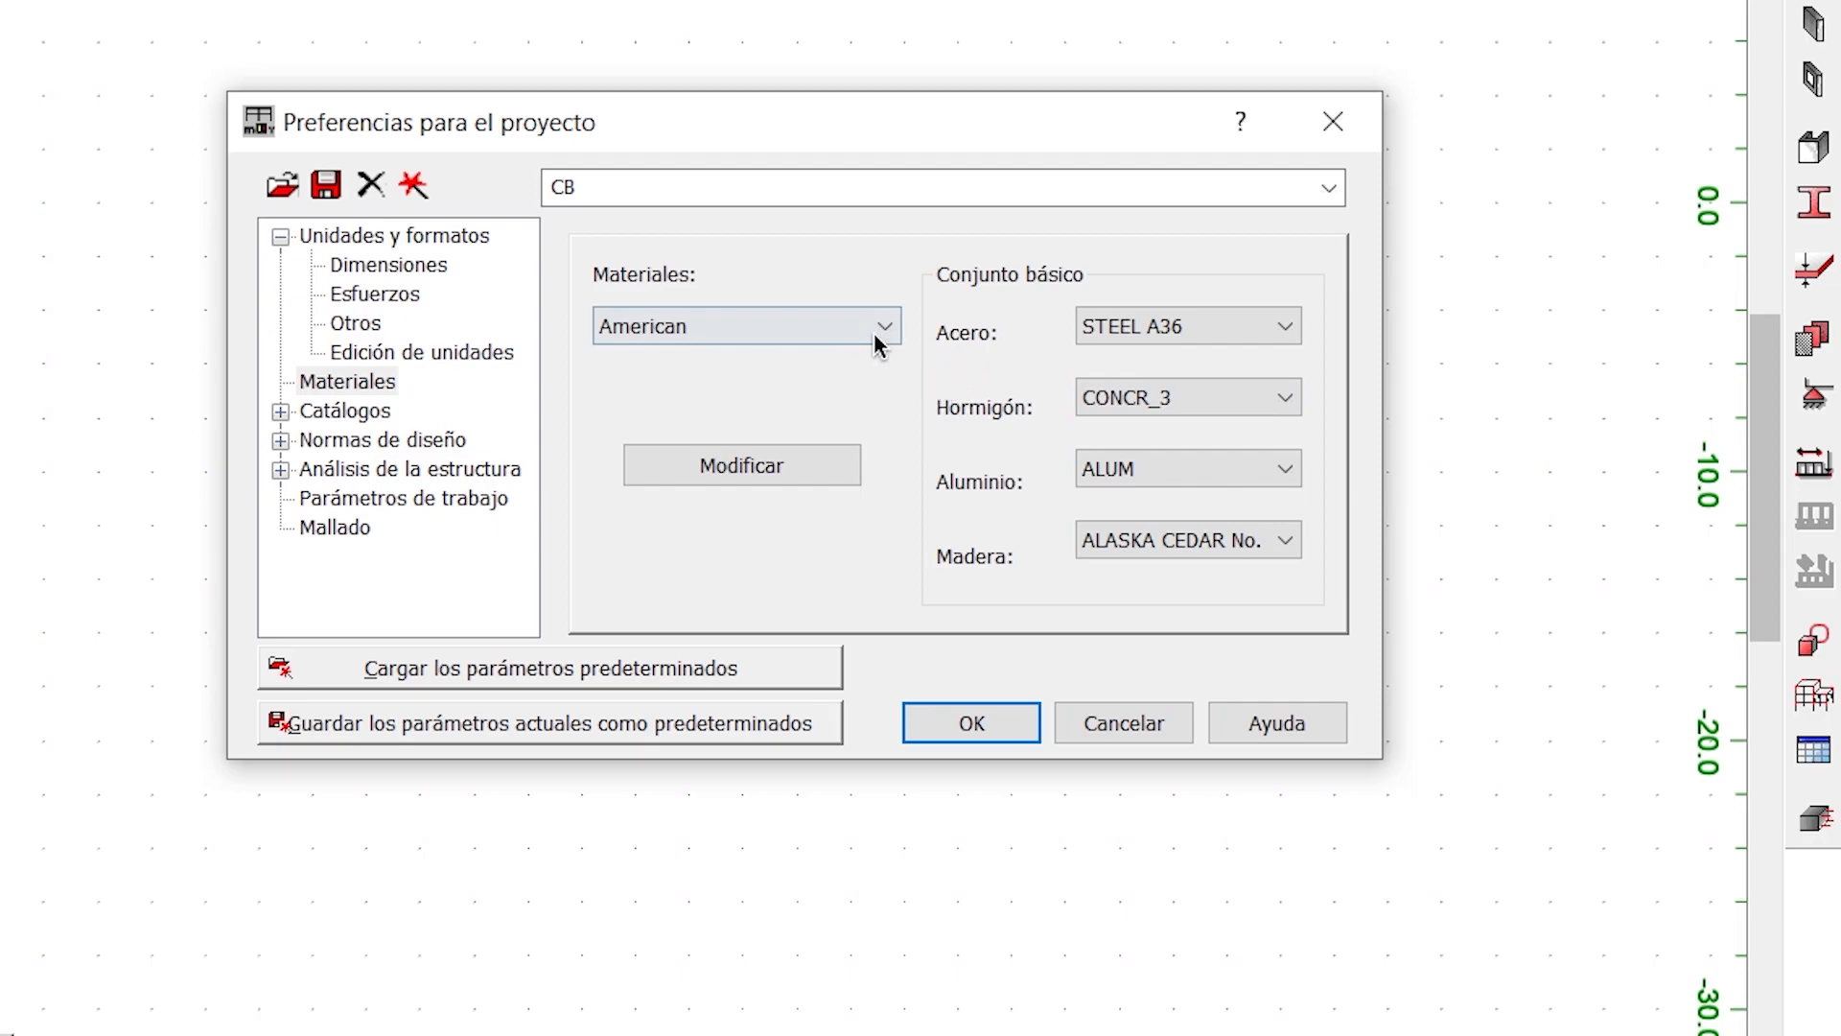
pyautogui.click(1183, 397)
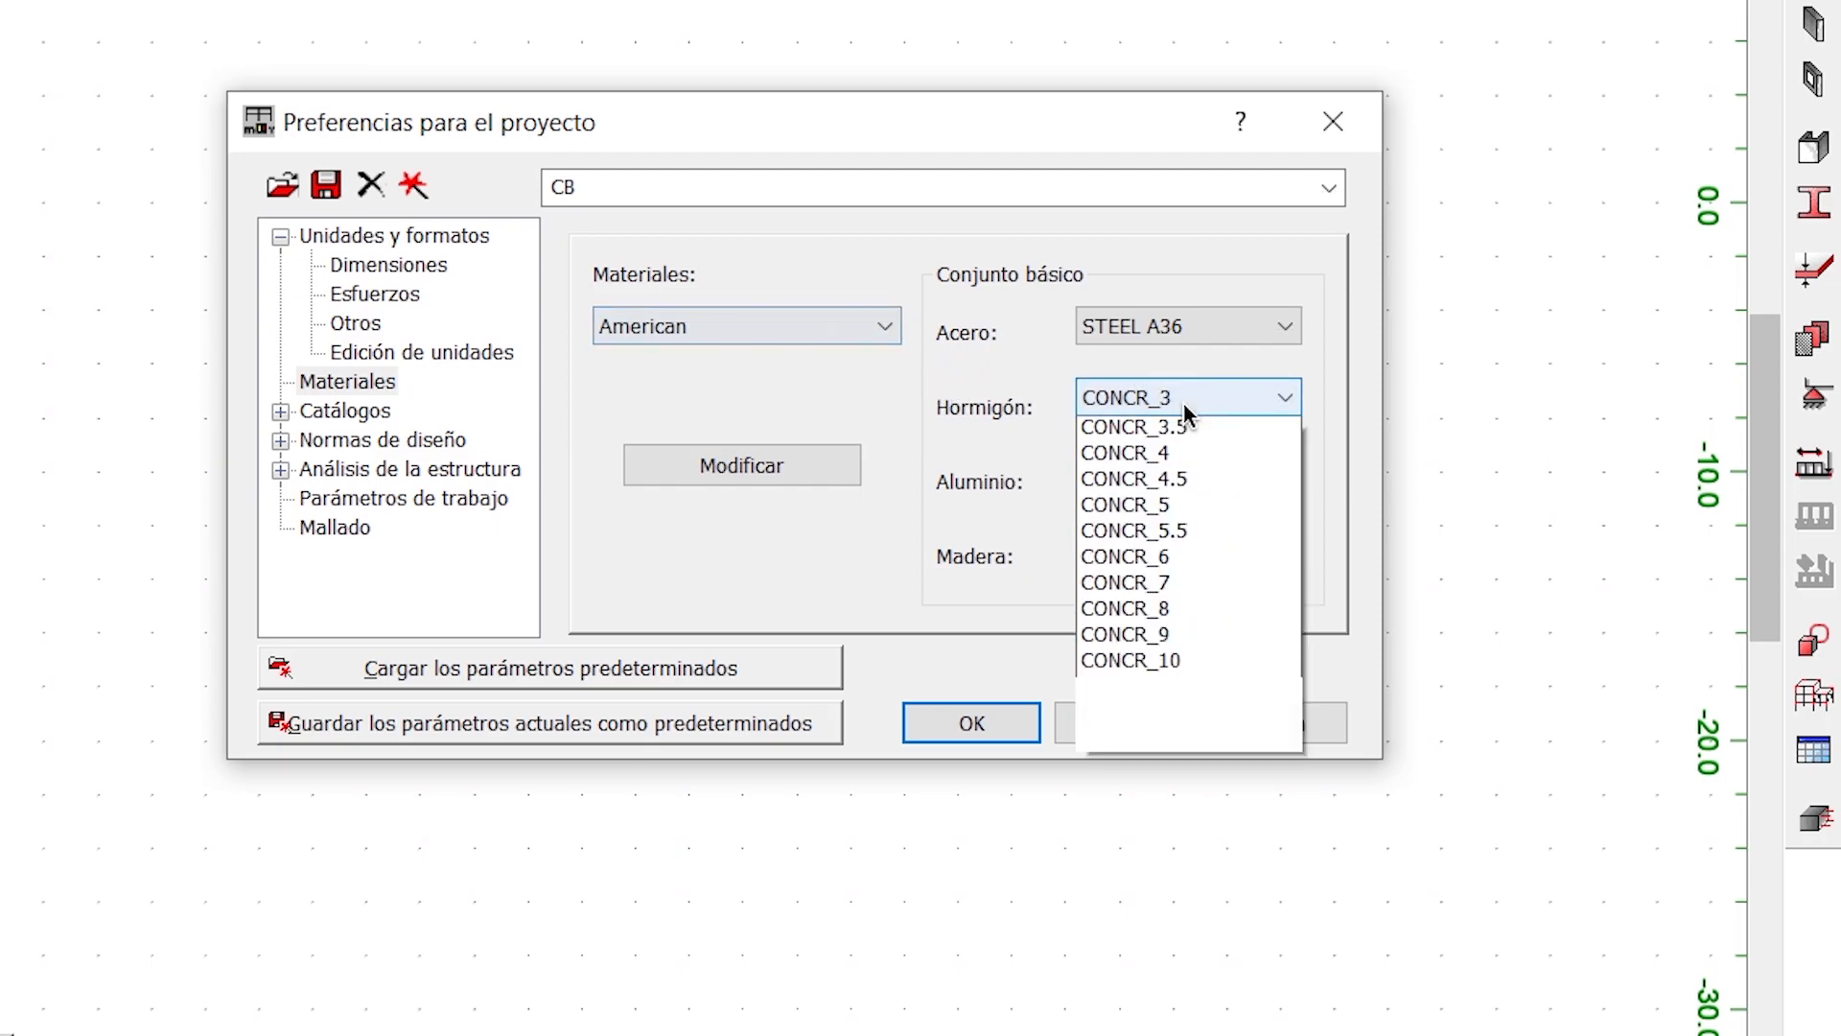
# - Set the project's material set to Español and open its concrete (Hormigón) definition for modification
pyautogui.click(712, 326)
pyautogui.click(712, 326)
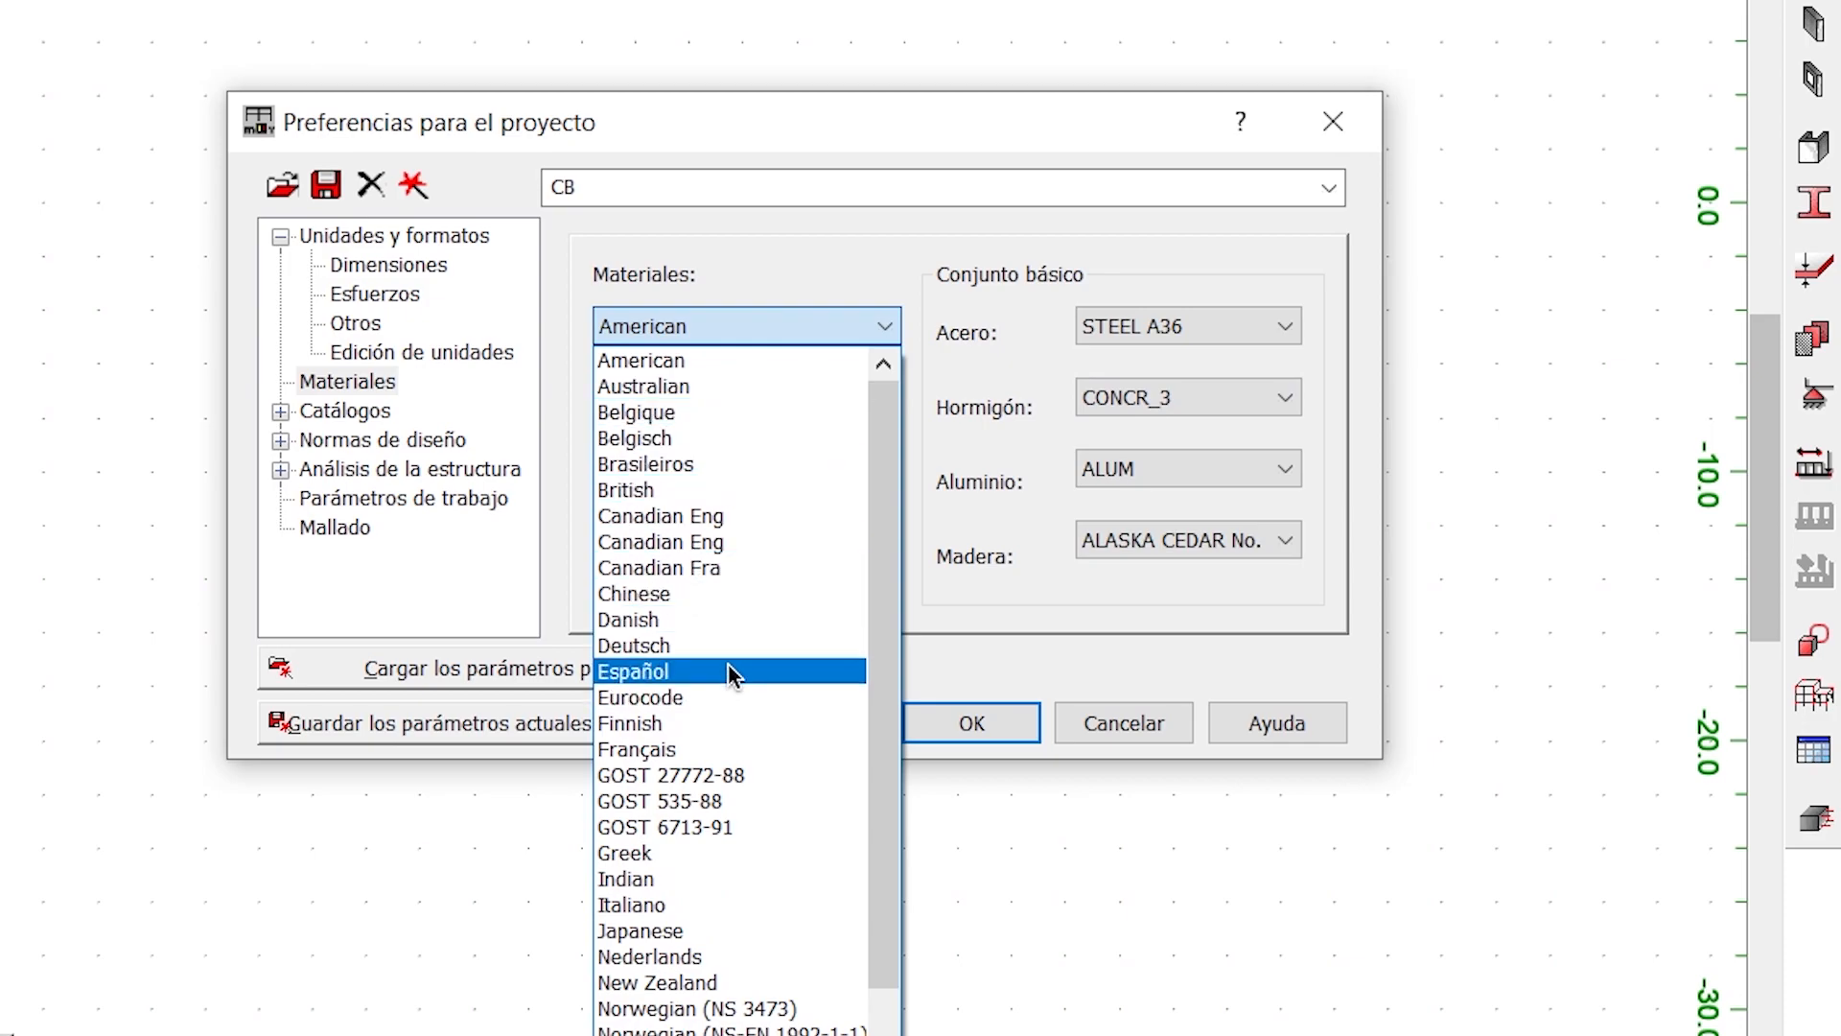
pyautogui.click(728, 670)
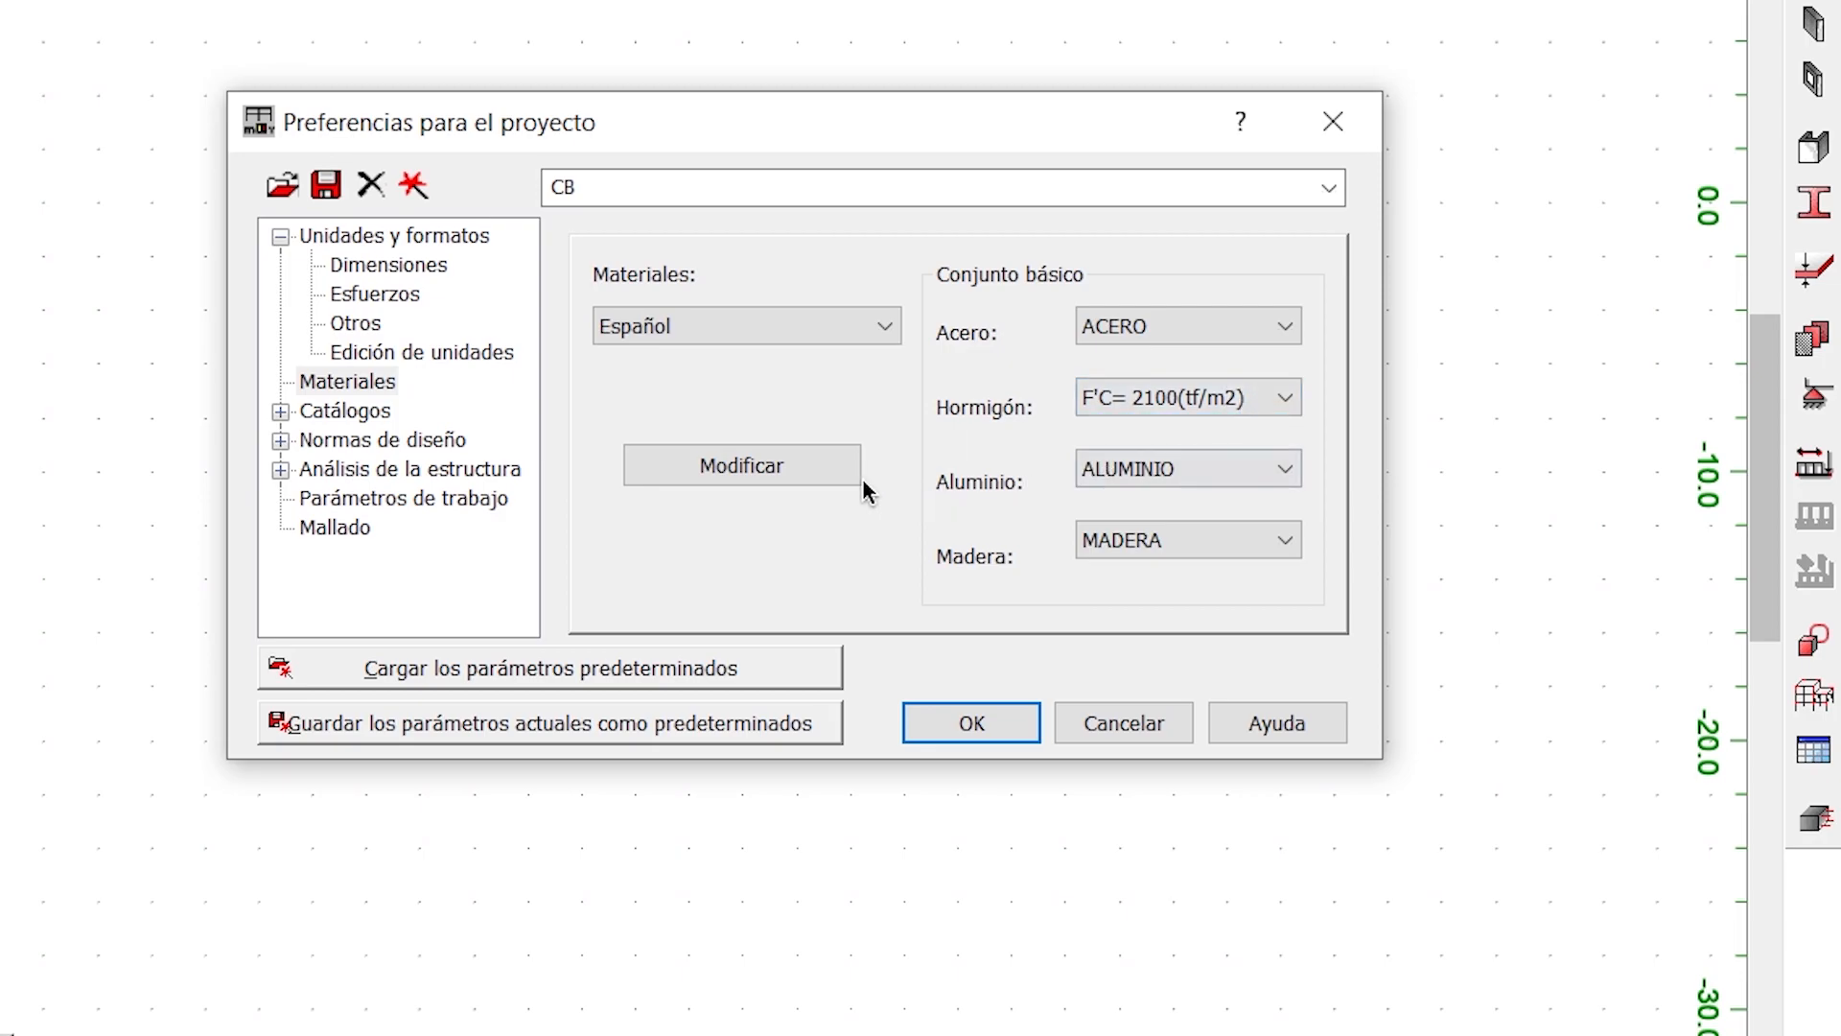
pyautogui.click(820, 467)
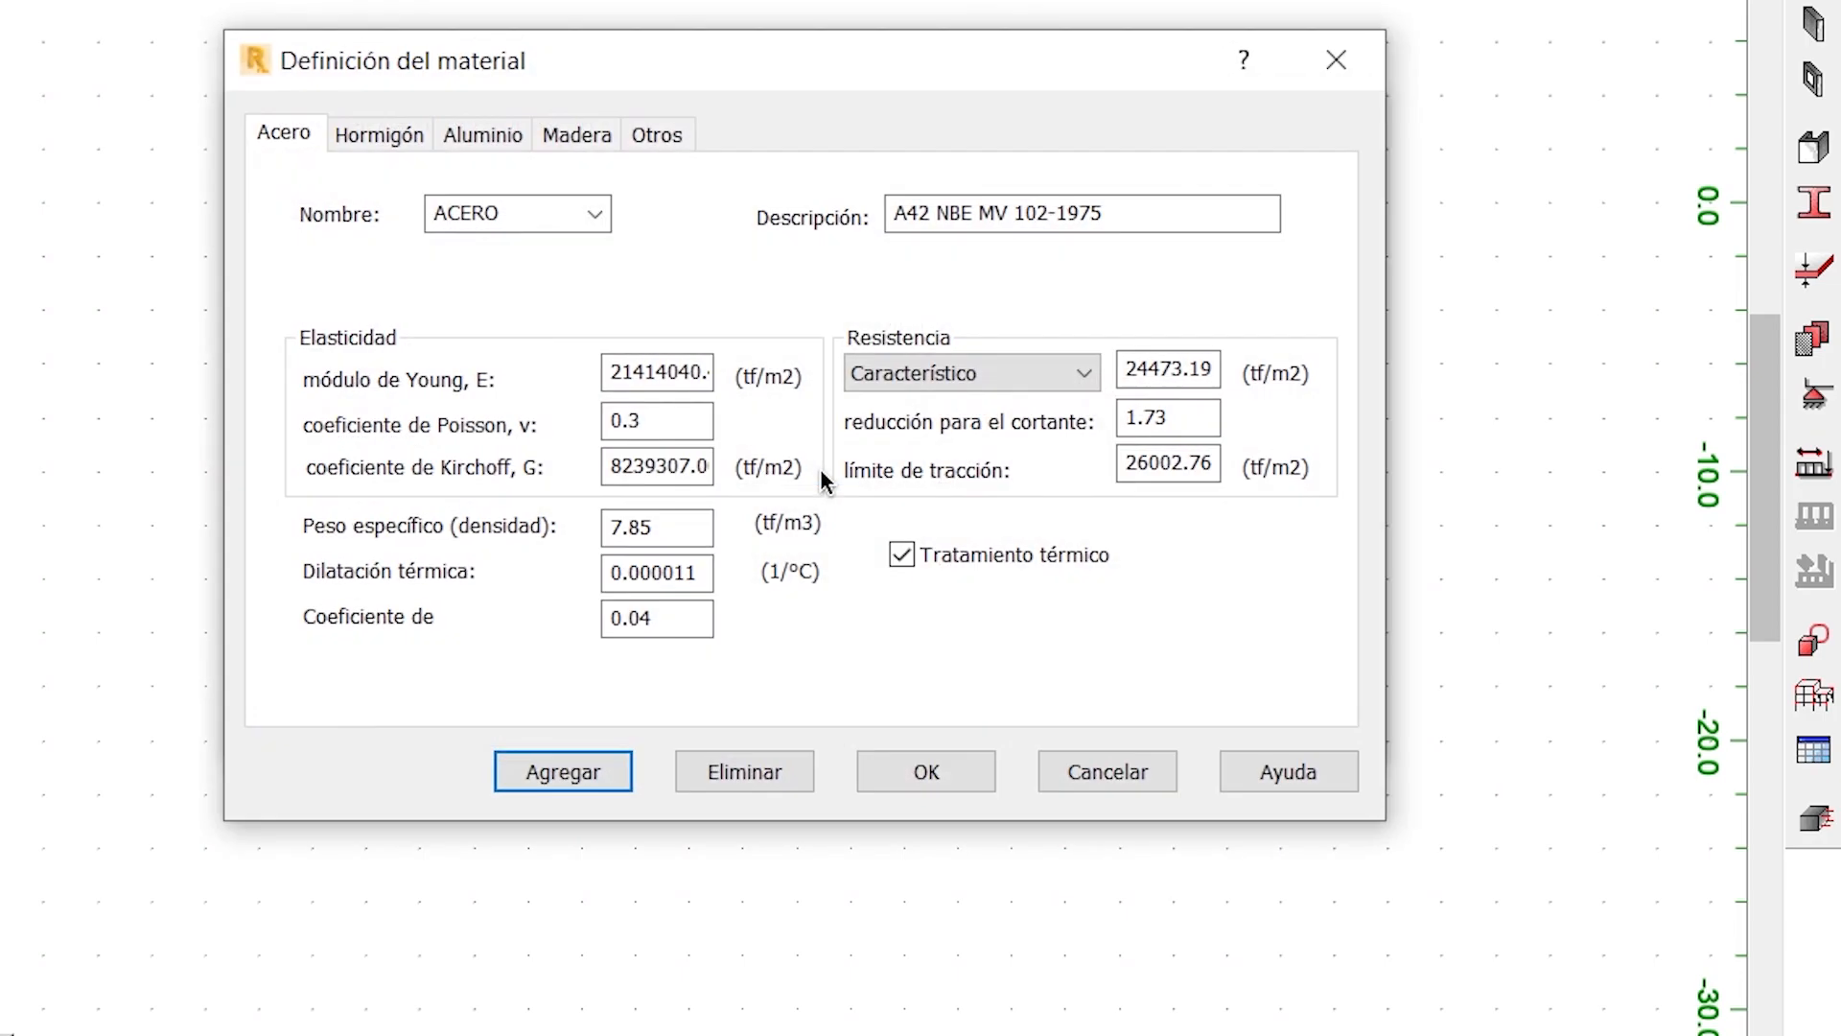
pyautogui.click(393, 142)
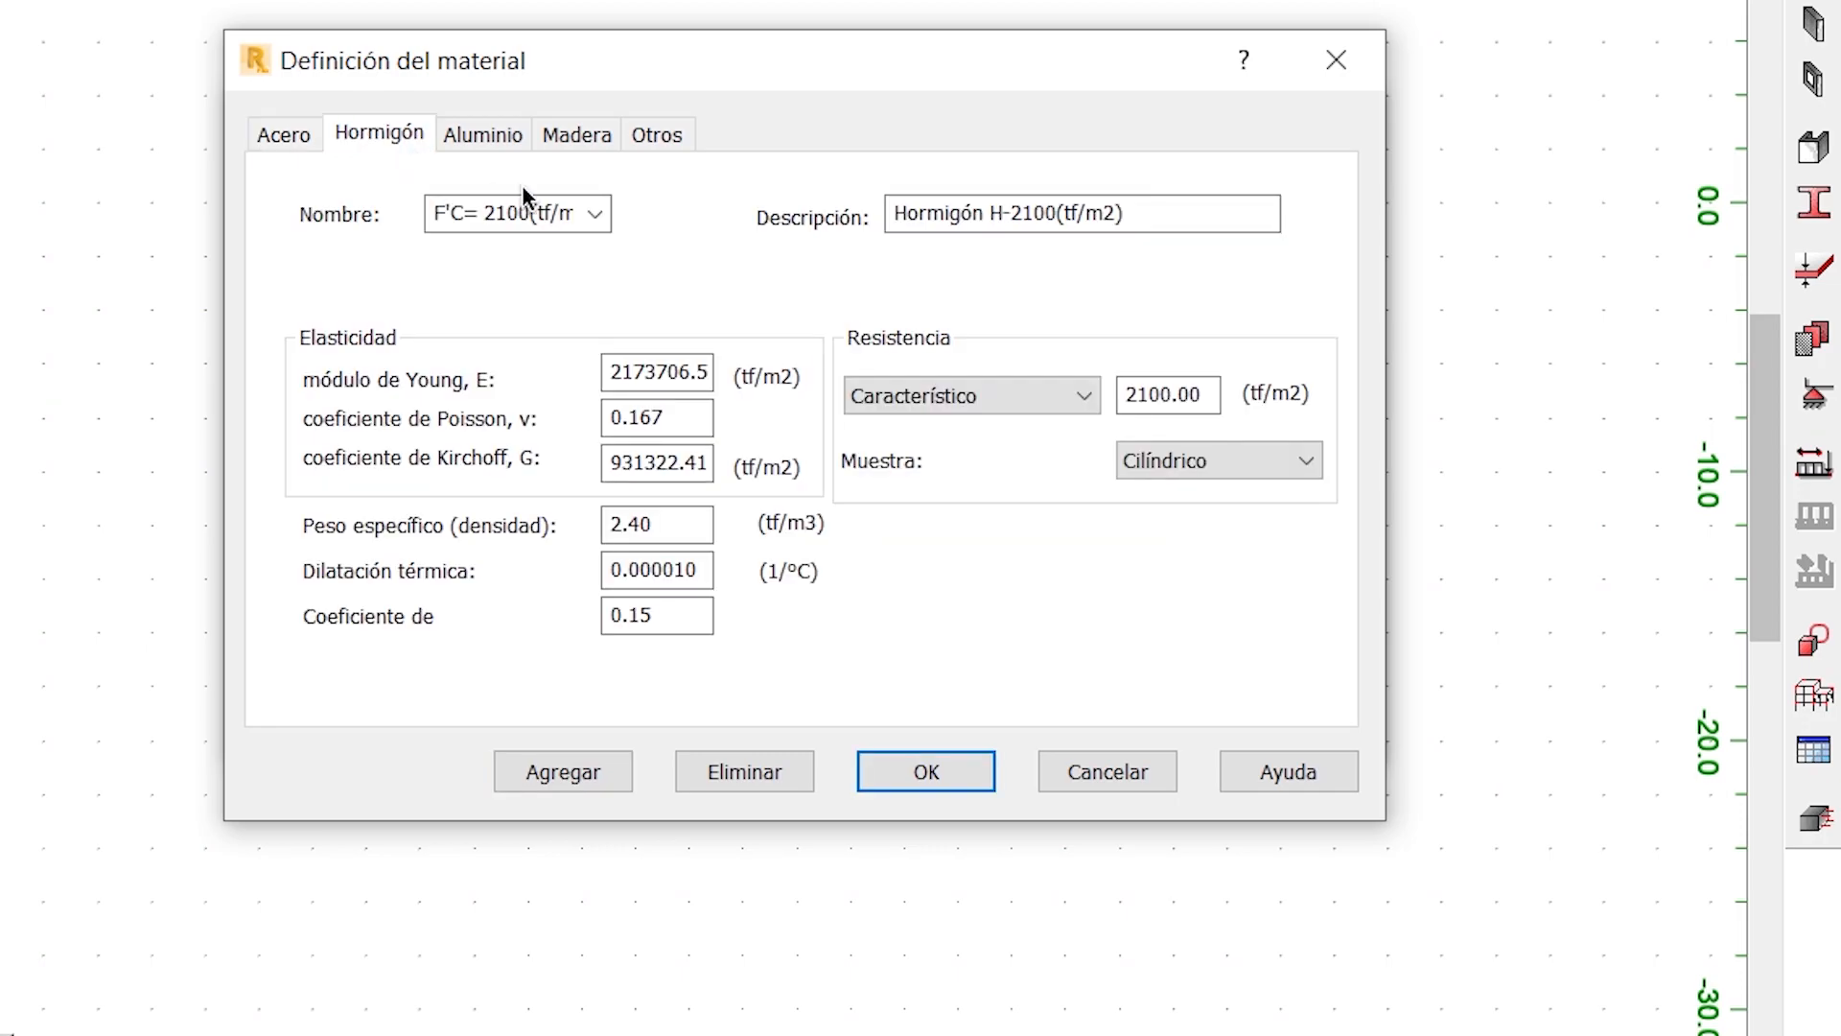
# - Check the properties of concrete H-125 and return to the F'C= 2100(tf/m2) definition
pyautogui.click(587, 216)
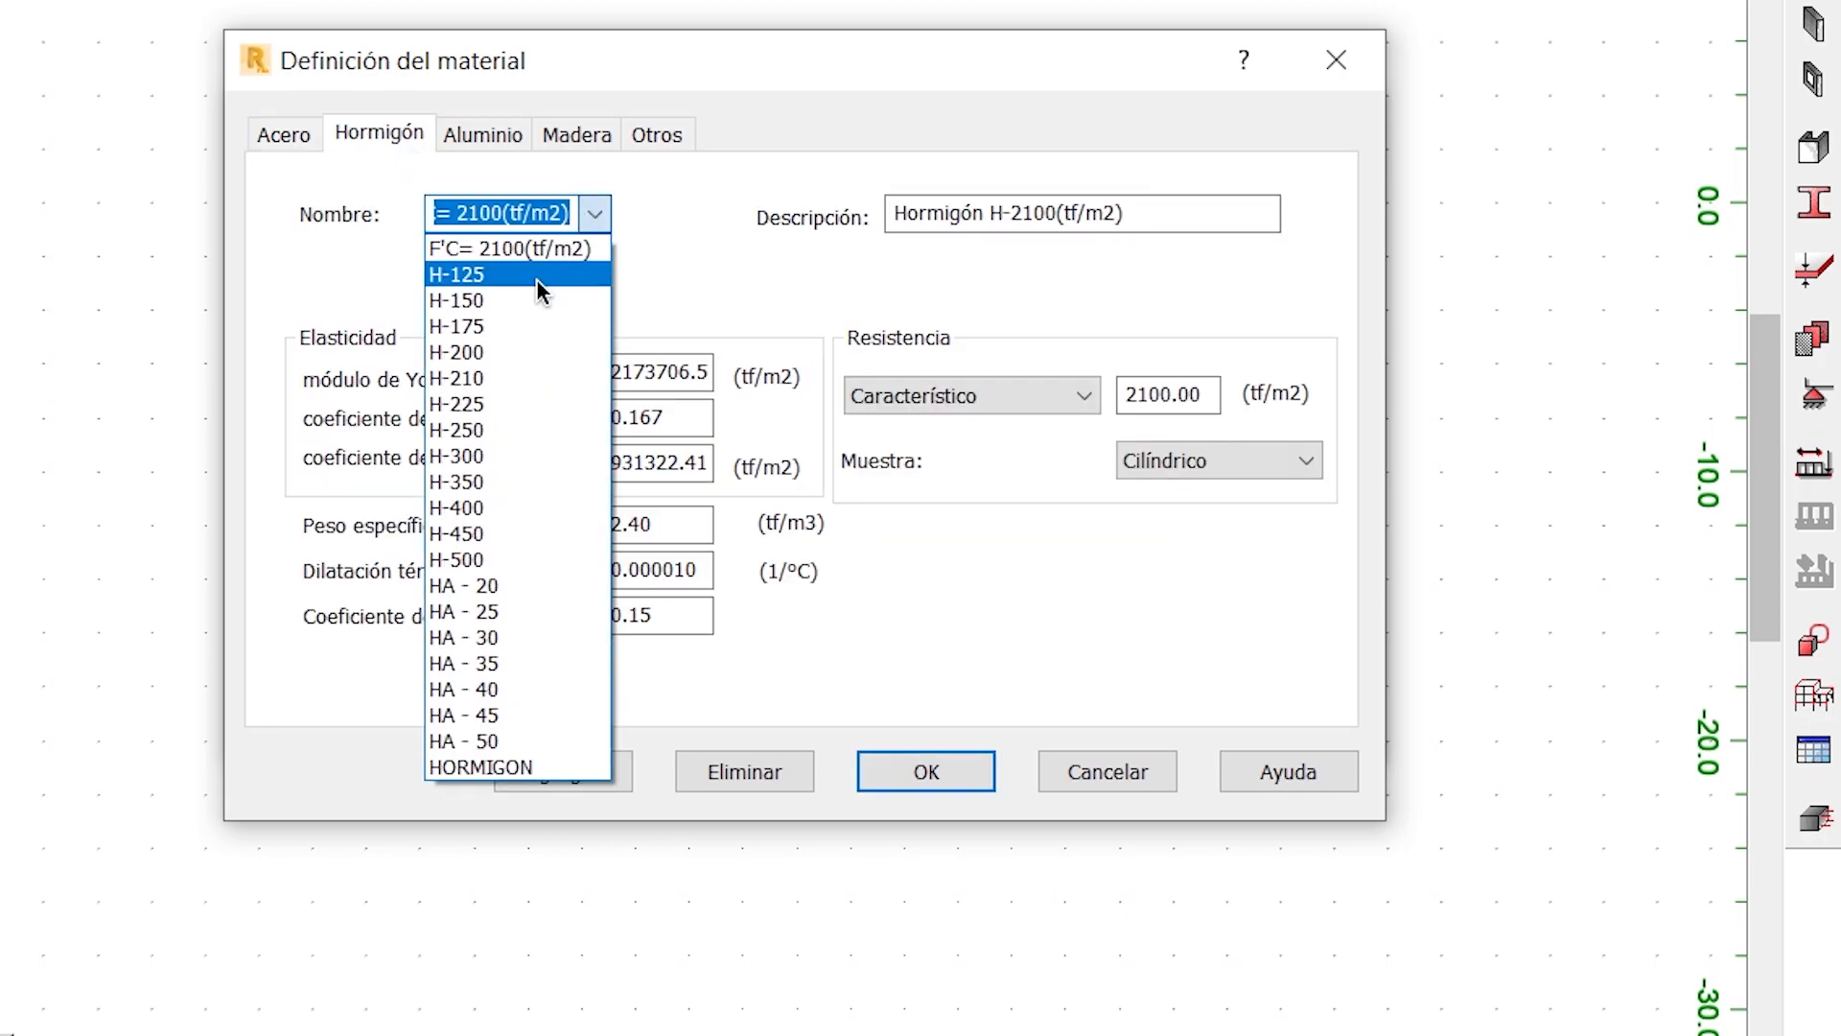
pyautogui.click(573, 274)
pyautogui.click(596, 219)
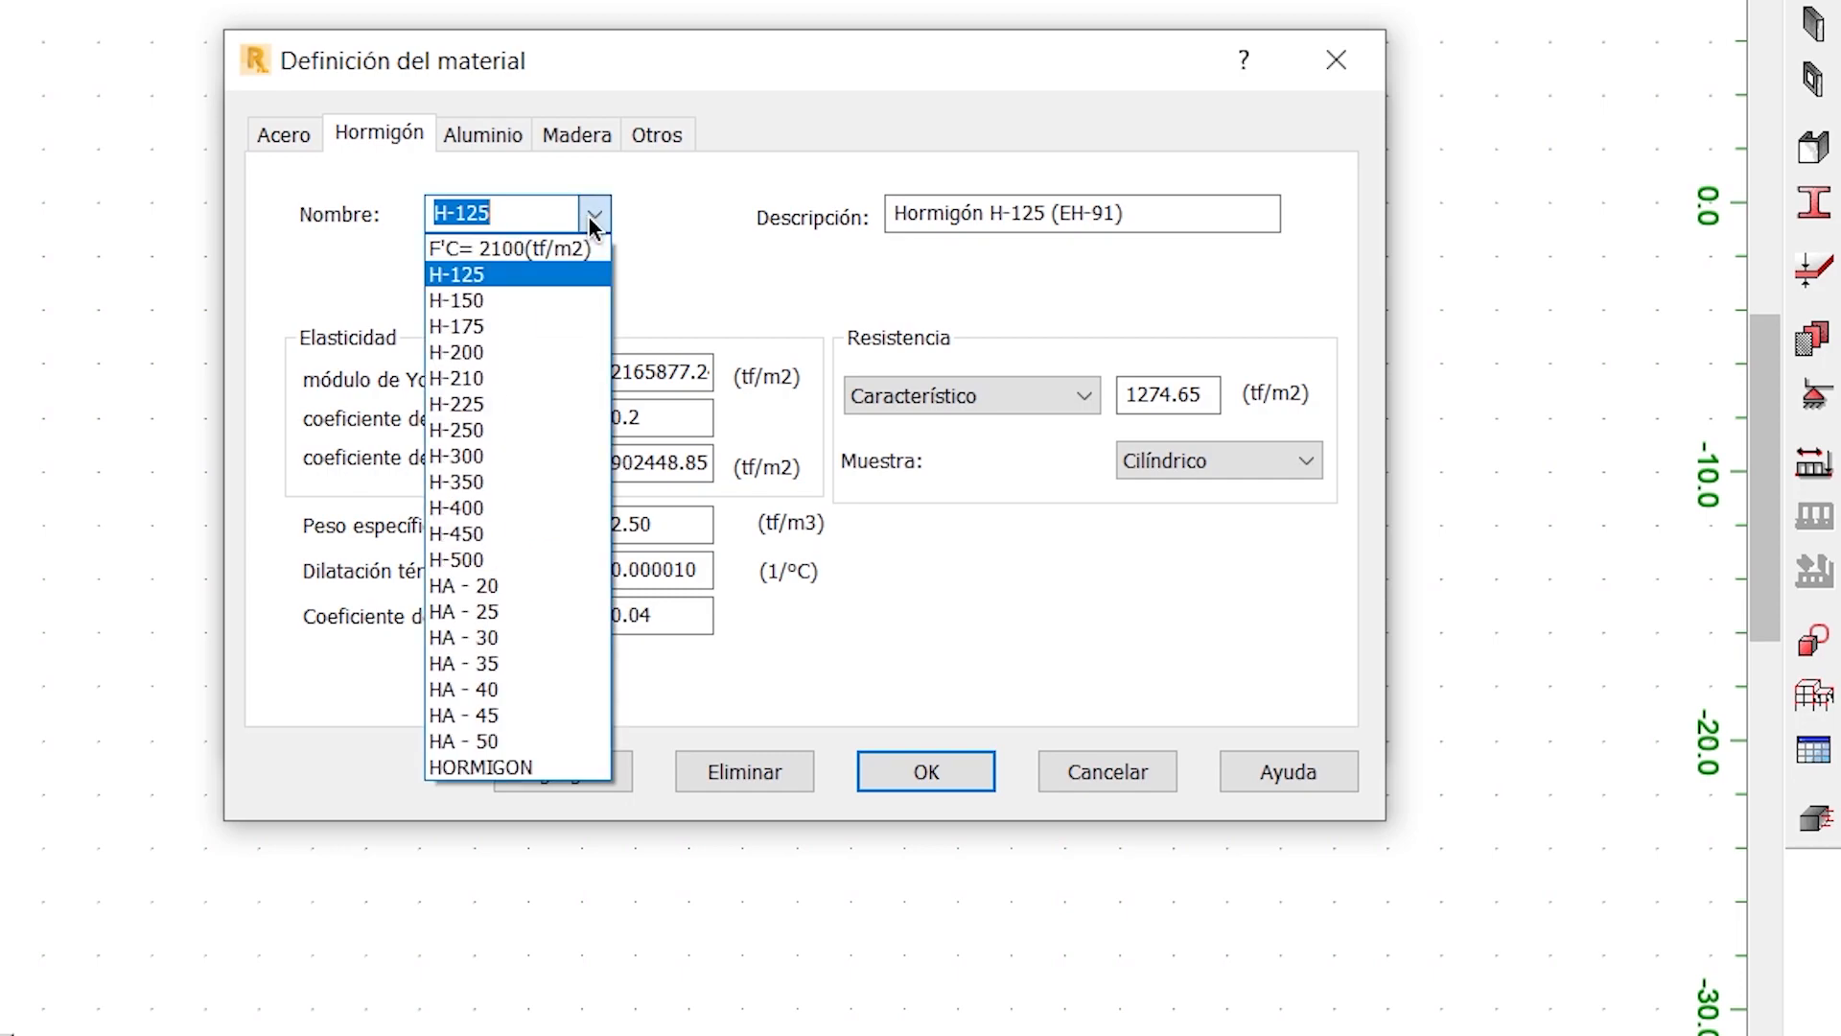
pyautogui.click(547, 249)
pyautogui.click(500, 213)
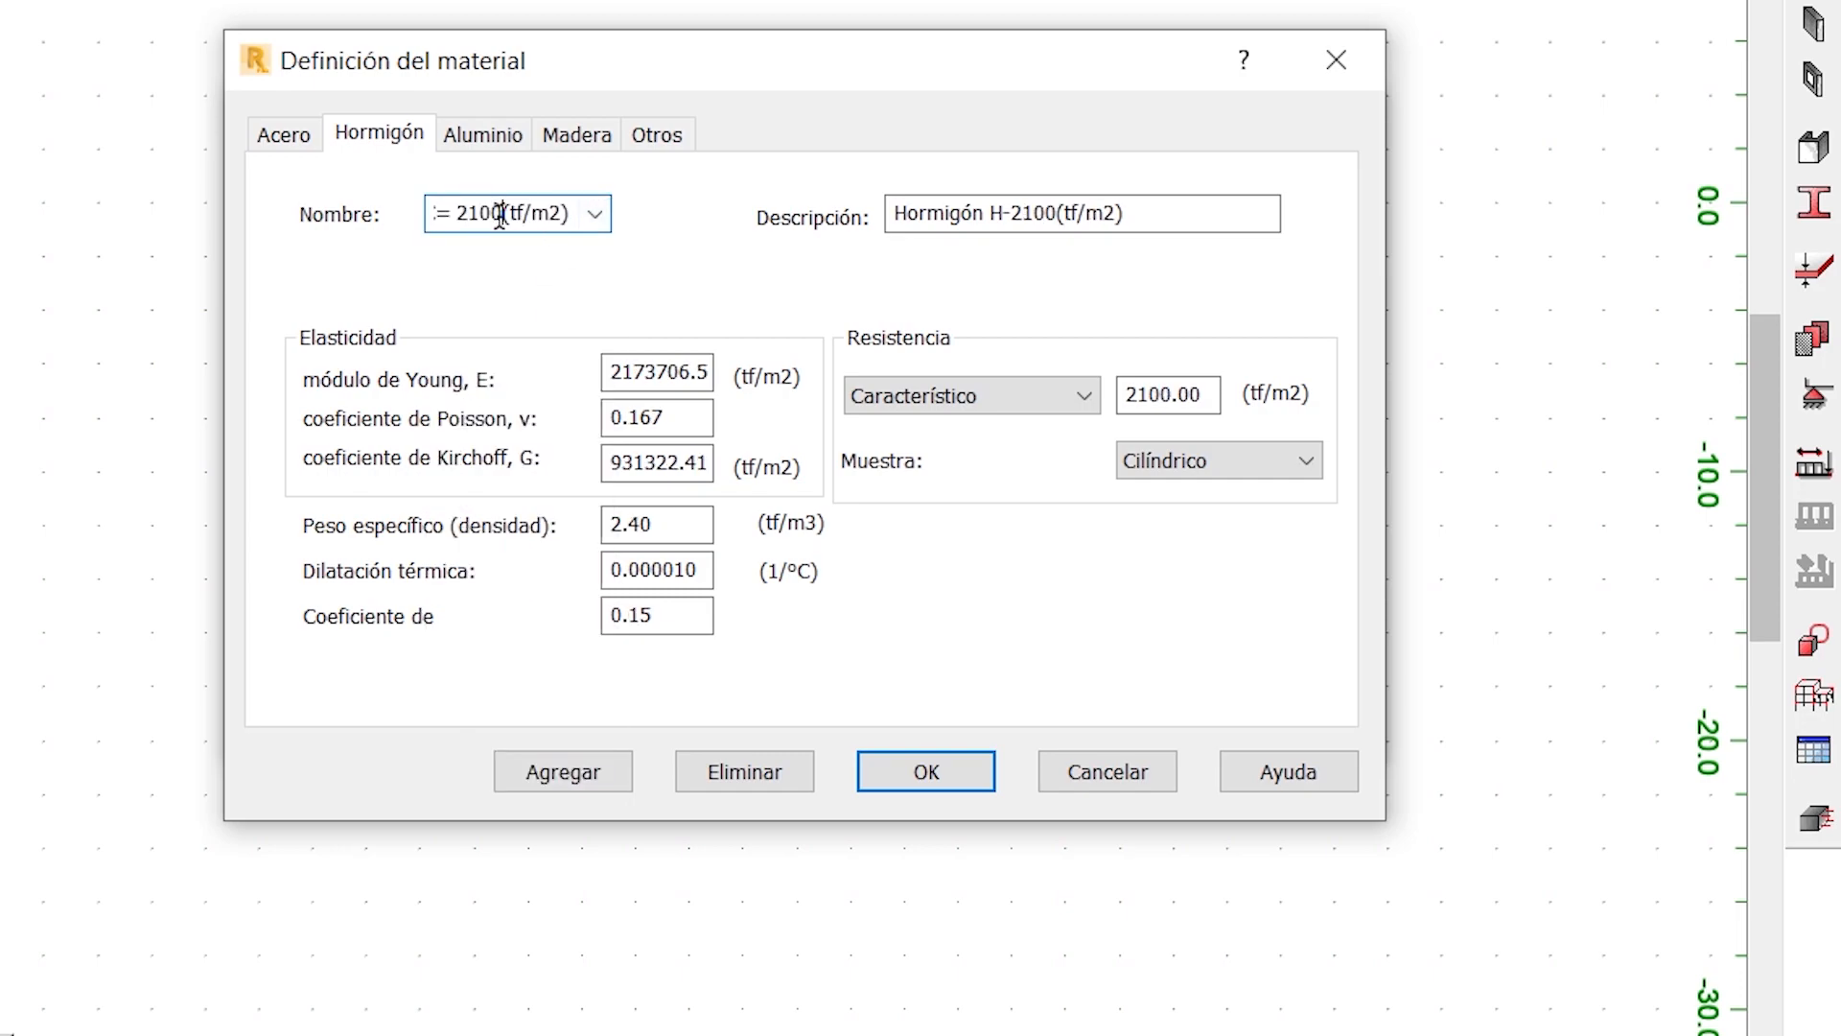
pyautogui.press('Home')
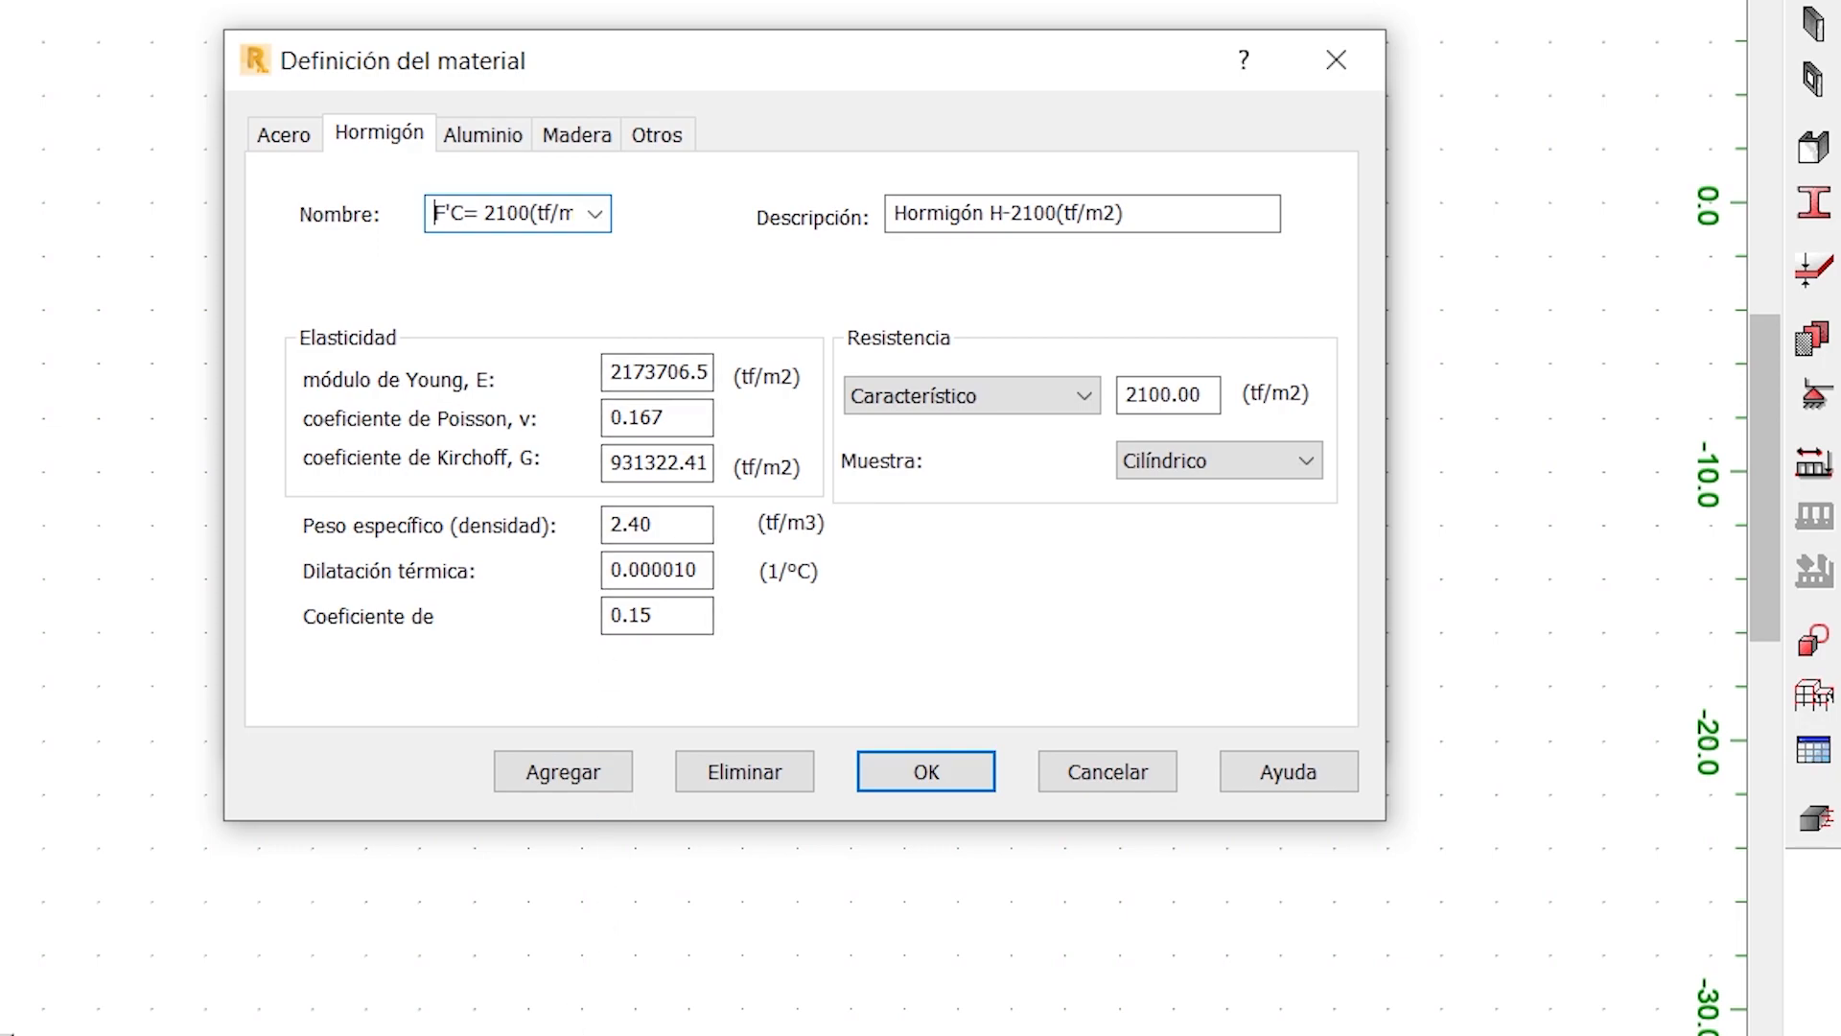
# - Switch to the structures book in Foxit PhantomPDF and read the Paso 2 formulas for elasticity modulus, Poisson and Kirchhoff coefficients
pyautogui.hotkey('alt', 'Tab')
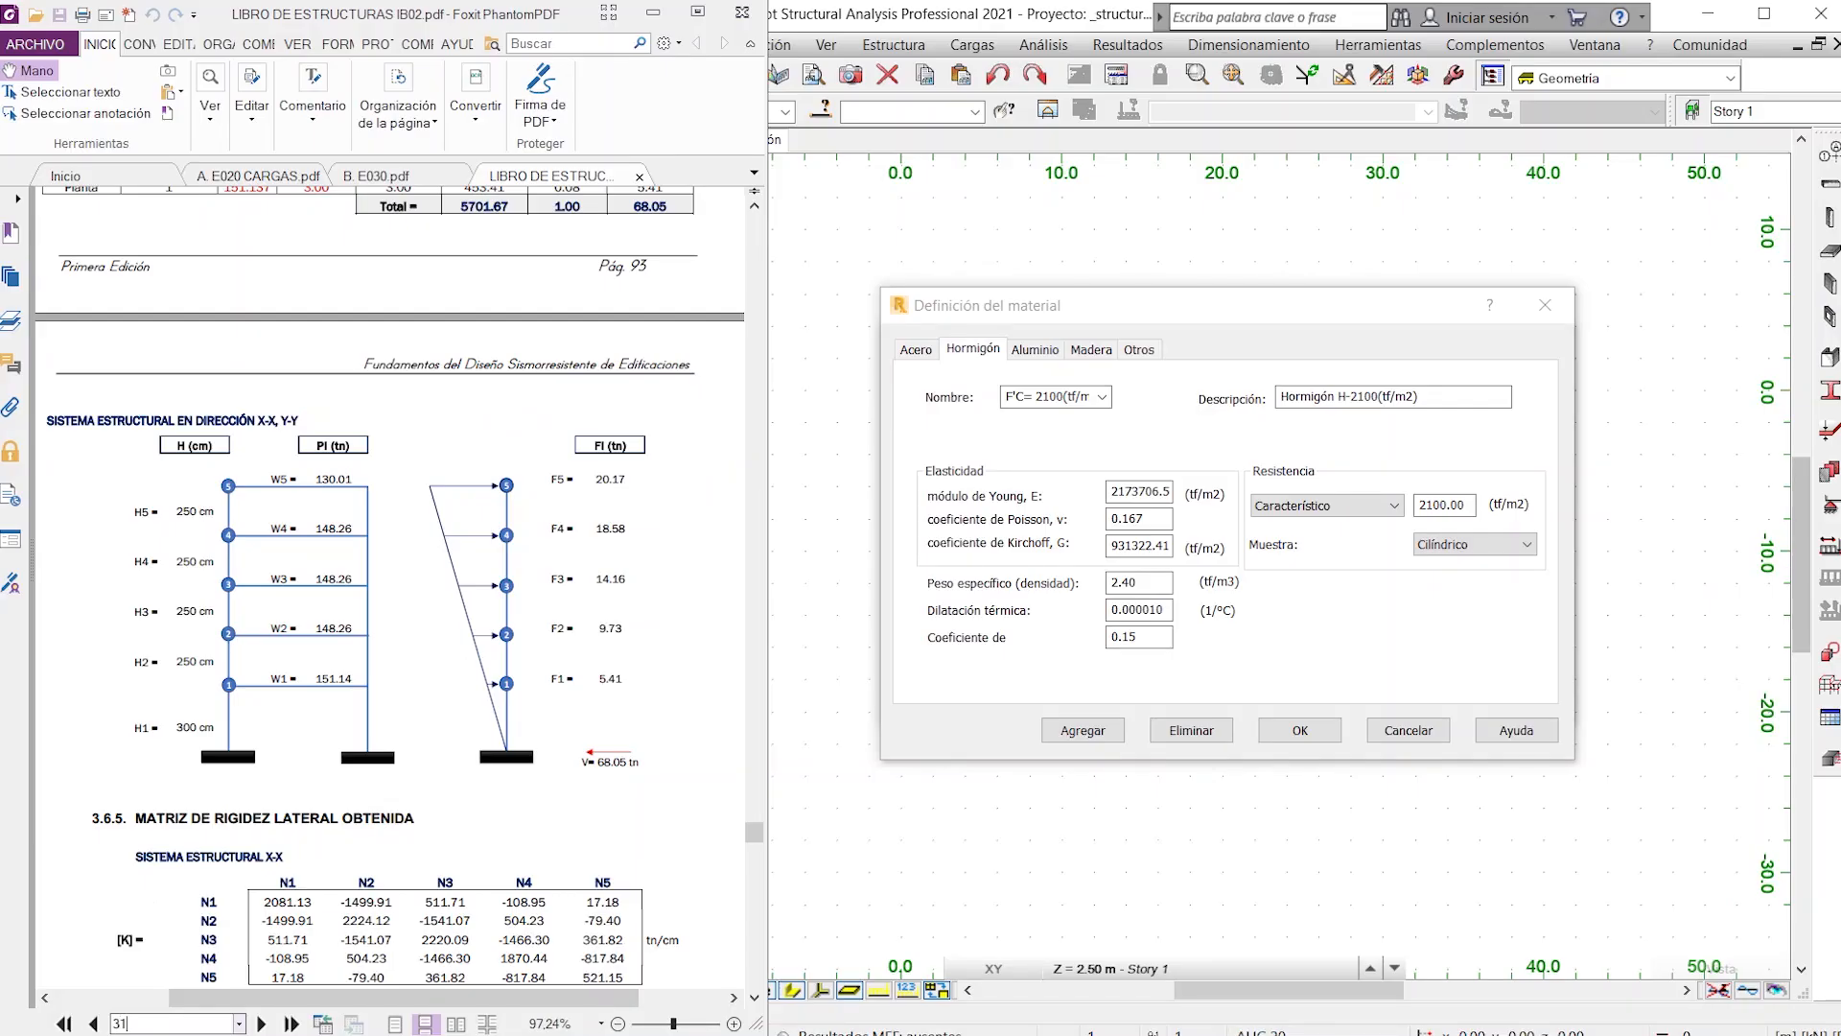
pyautogui.press('Return')
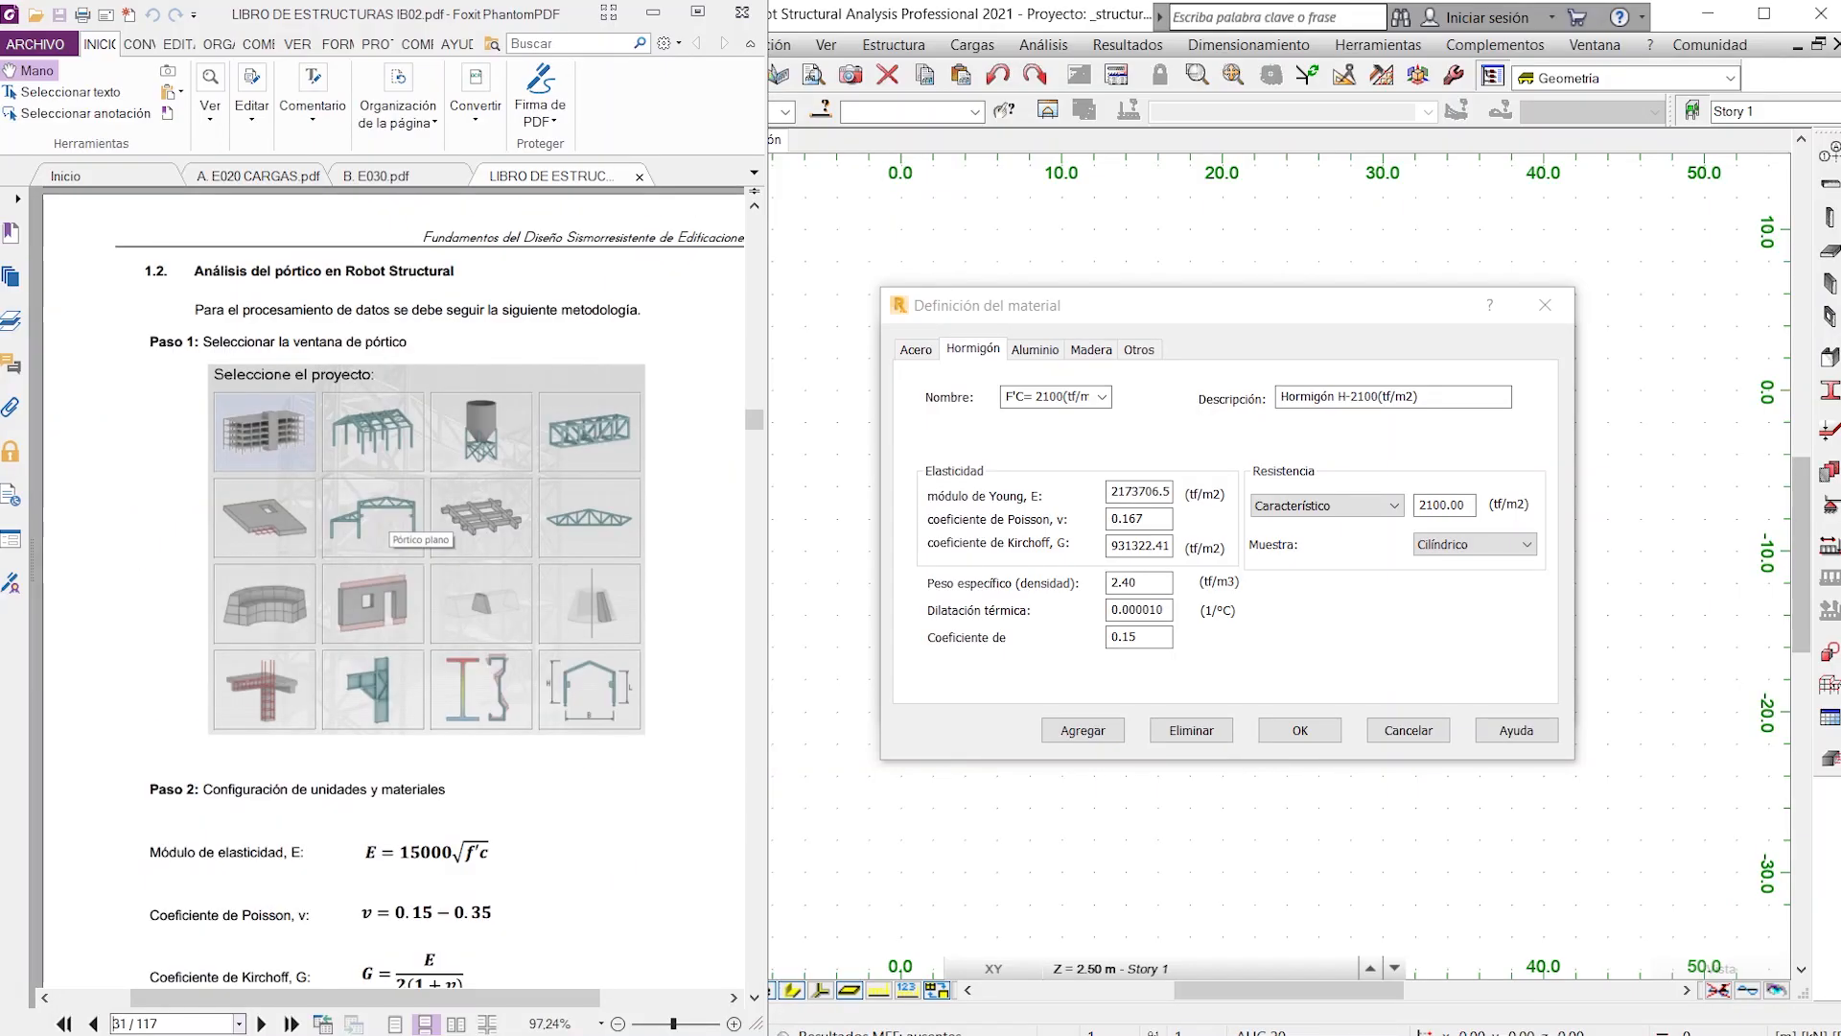
pyautogui.scroll(-2, 451, 843)
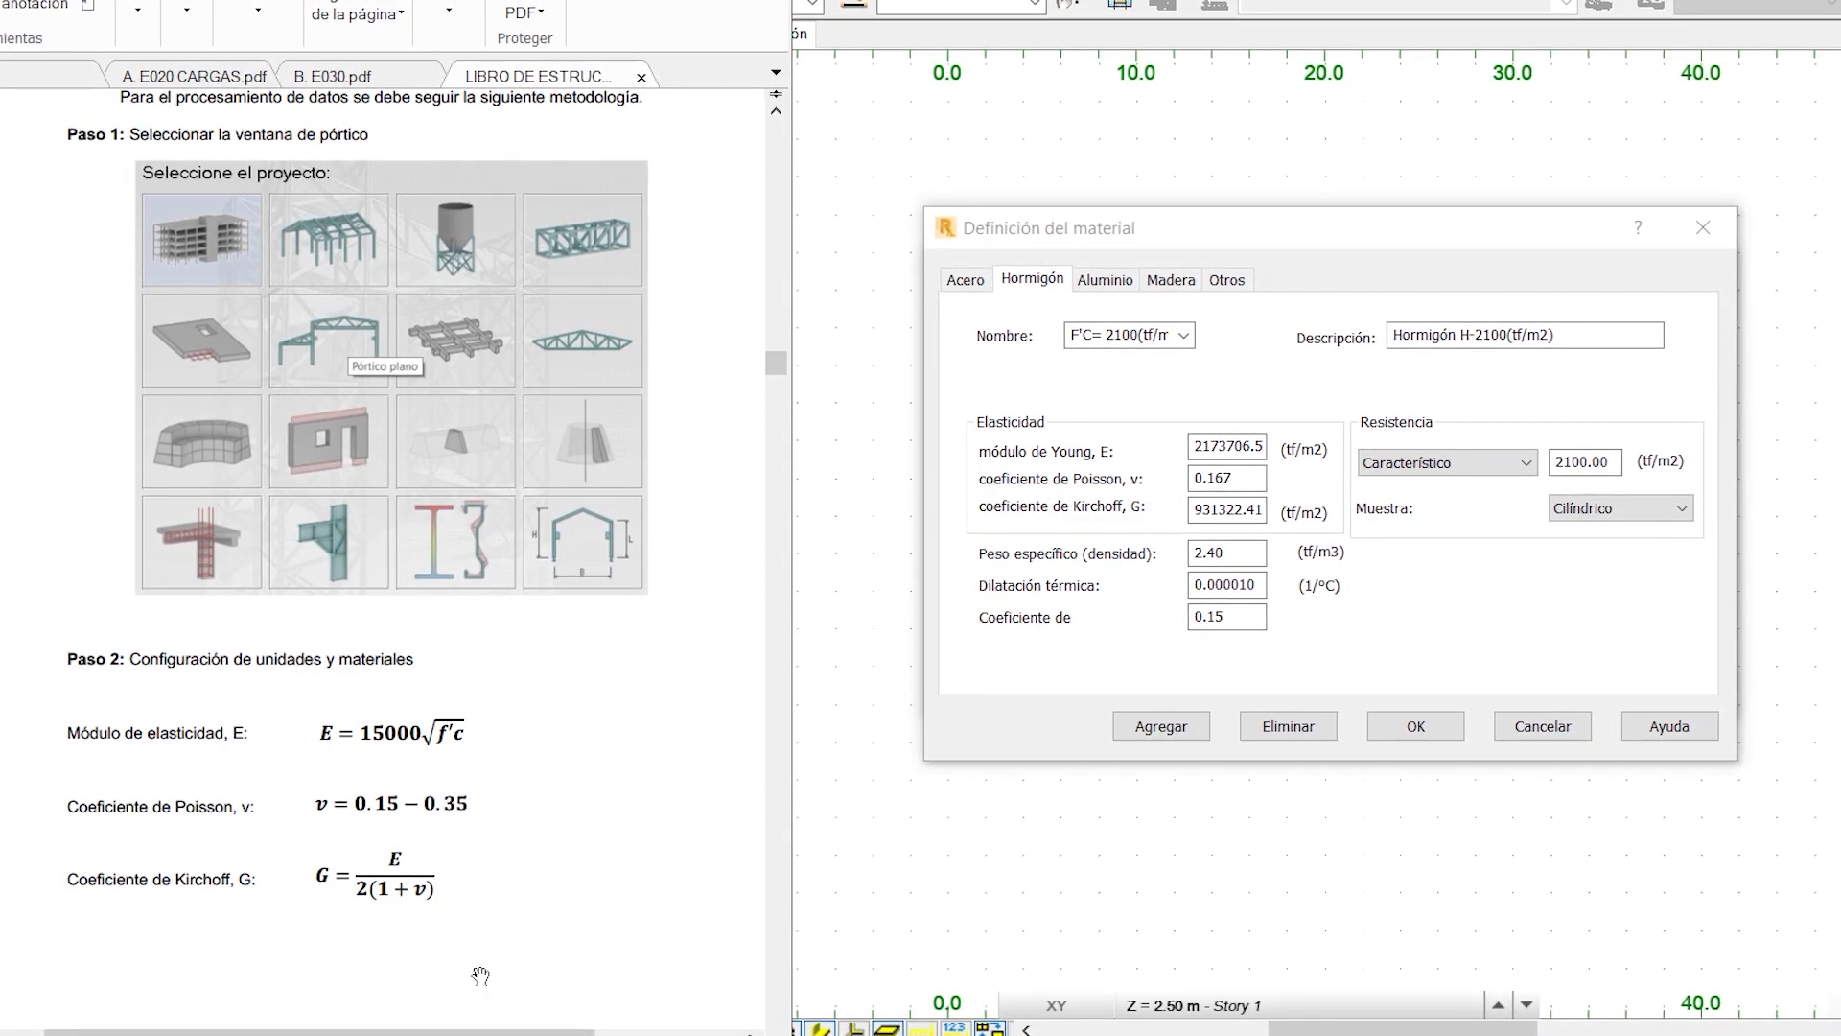
pyautogui.scroll(-6, 474, 857)
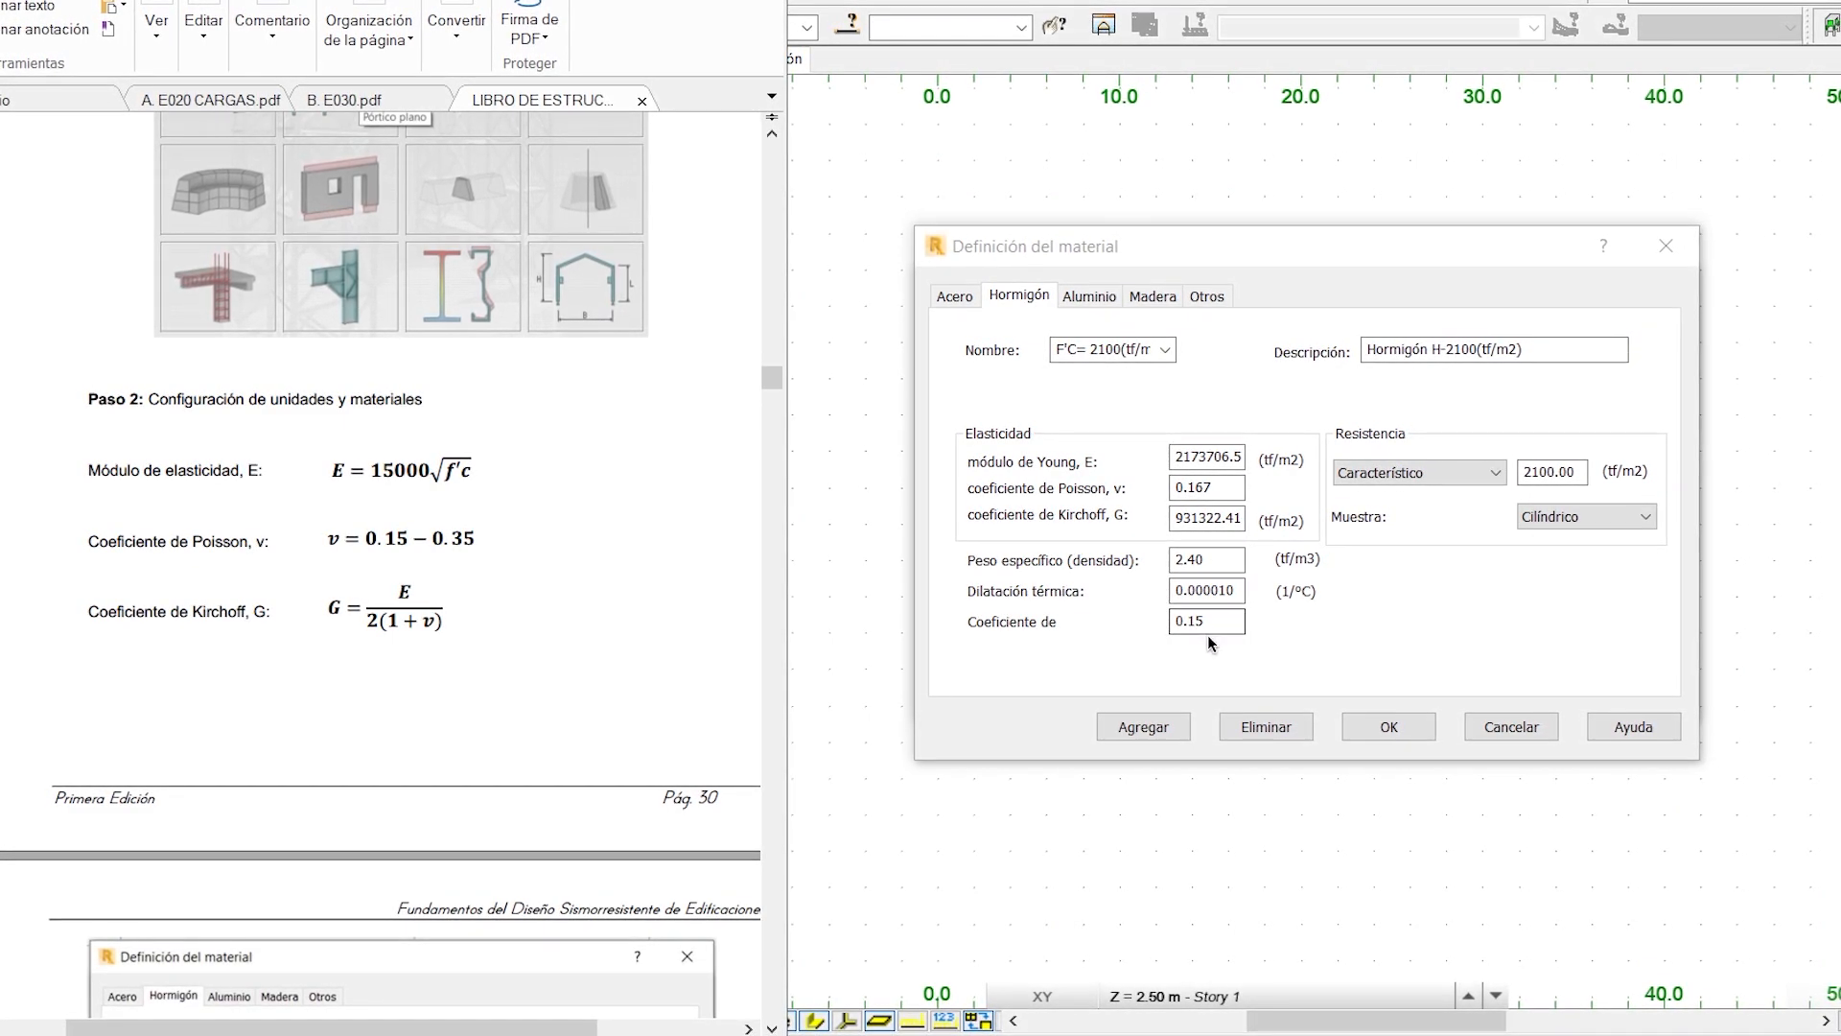
# - Return to Robot Structural and examine the characteristic strength and its unit in the F'C= 2100(tf/m2) concrete definition
pyautogui.click(1492, 476)
pyautogui.click(1492, 476)
pyautogui.click(1553, 477)
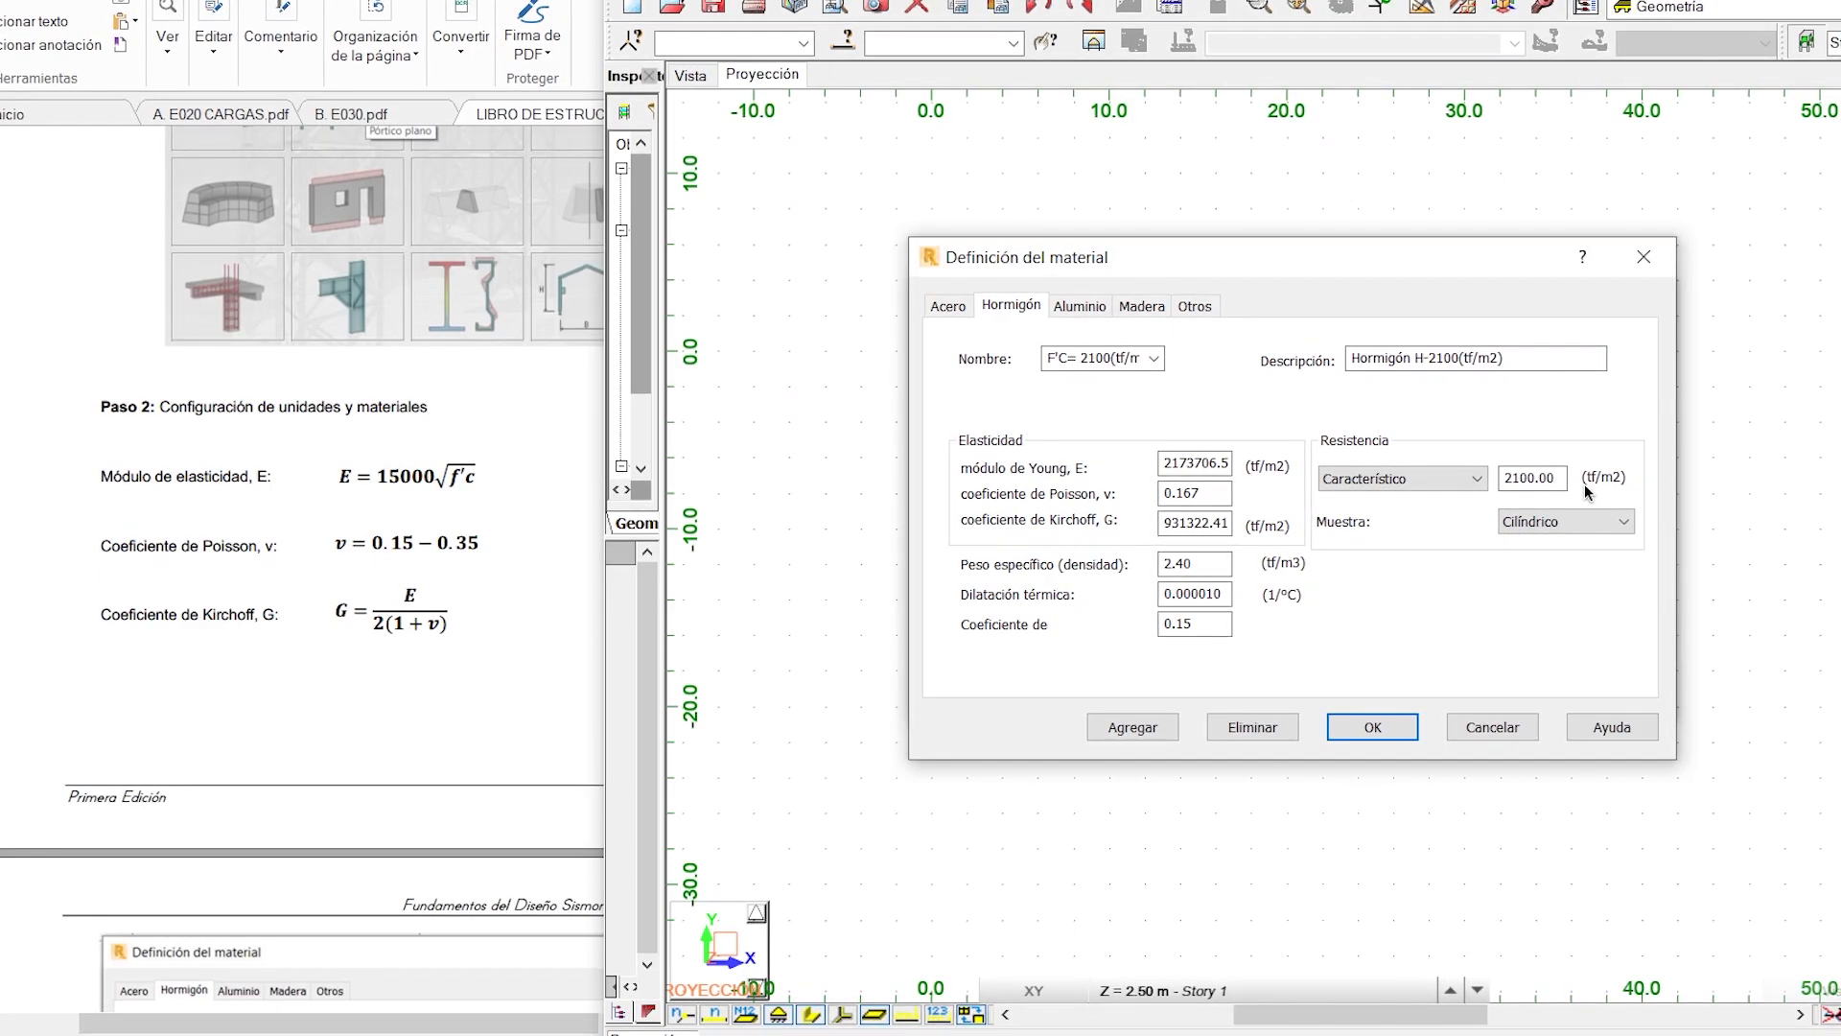
# - Accept the concrete definition with the Cilíndrico sample type and select F'C= 2100(tf/m2) as the project's basic Hormigón material
pyautogui.click(1605, 525)
pyautogui.click(1534, 543)
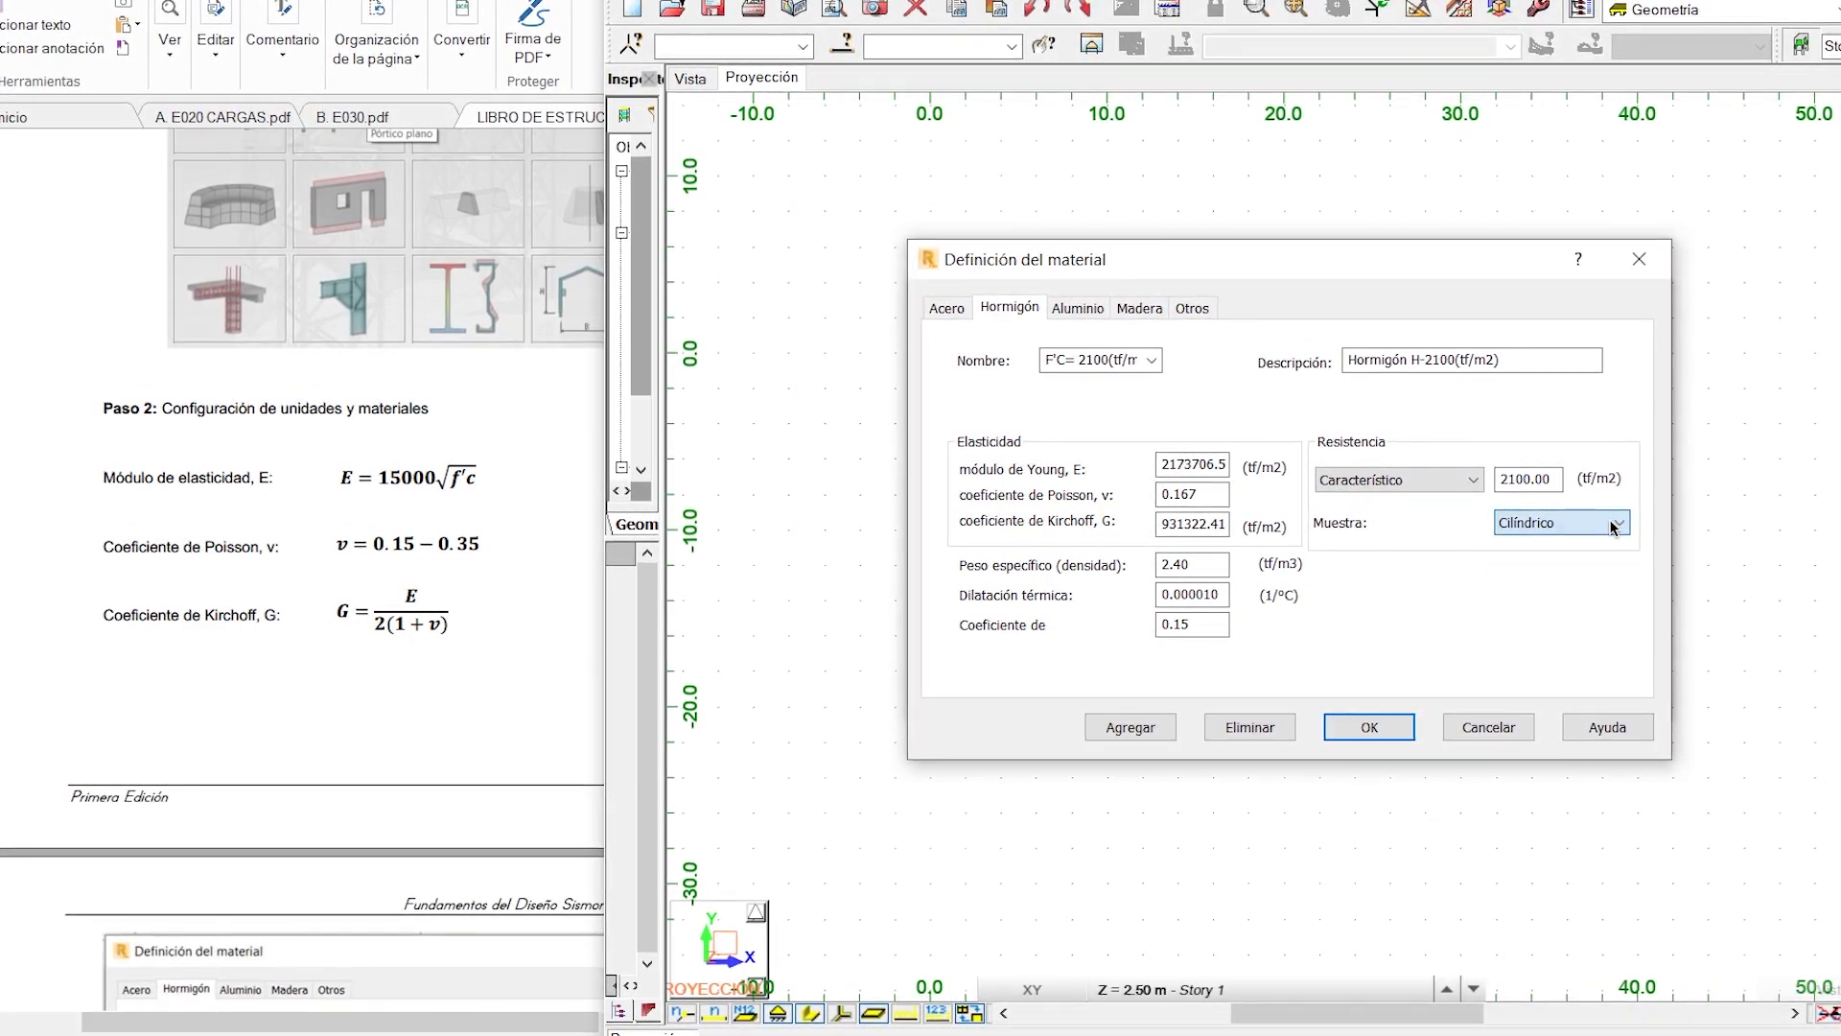
pyautogui.click(1366, 727)
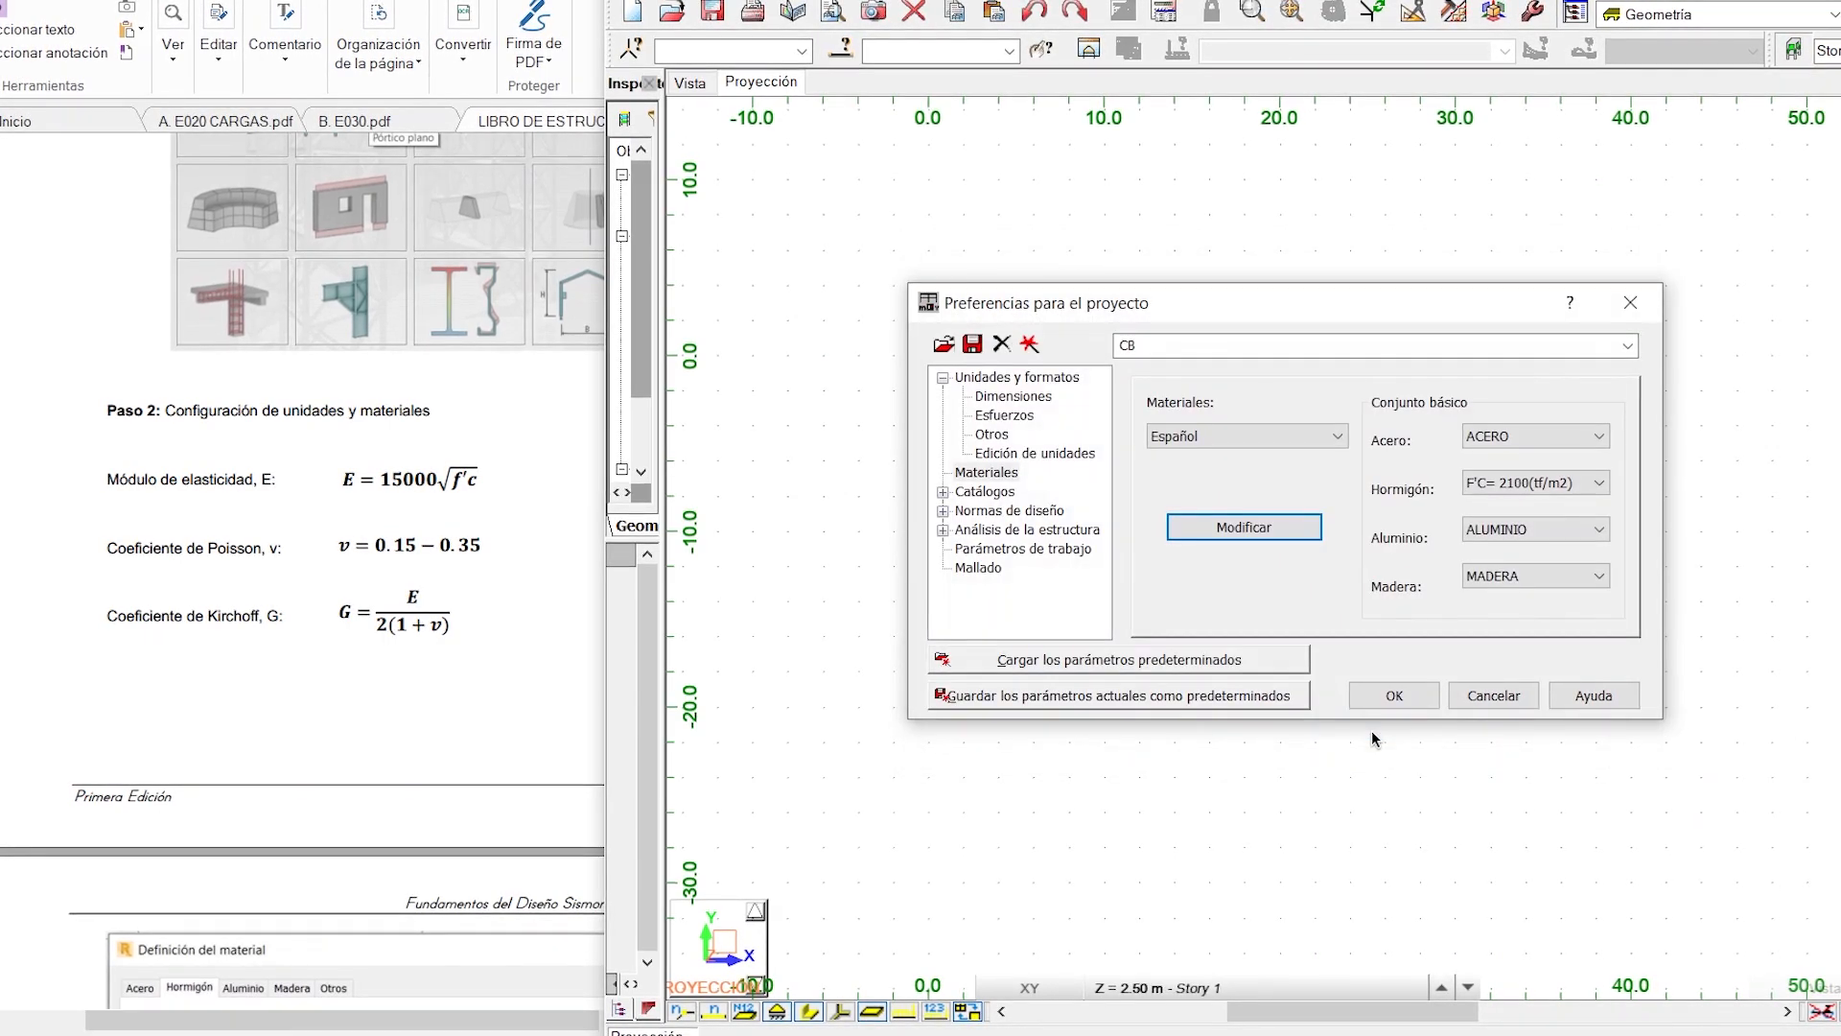
pyautogui.click(1525, 490)
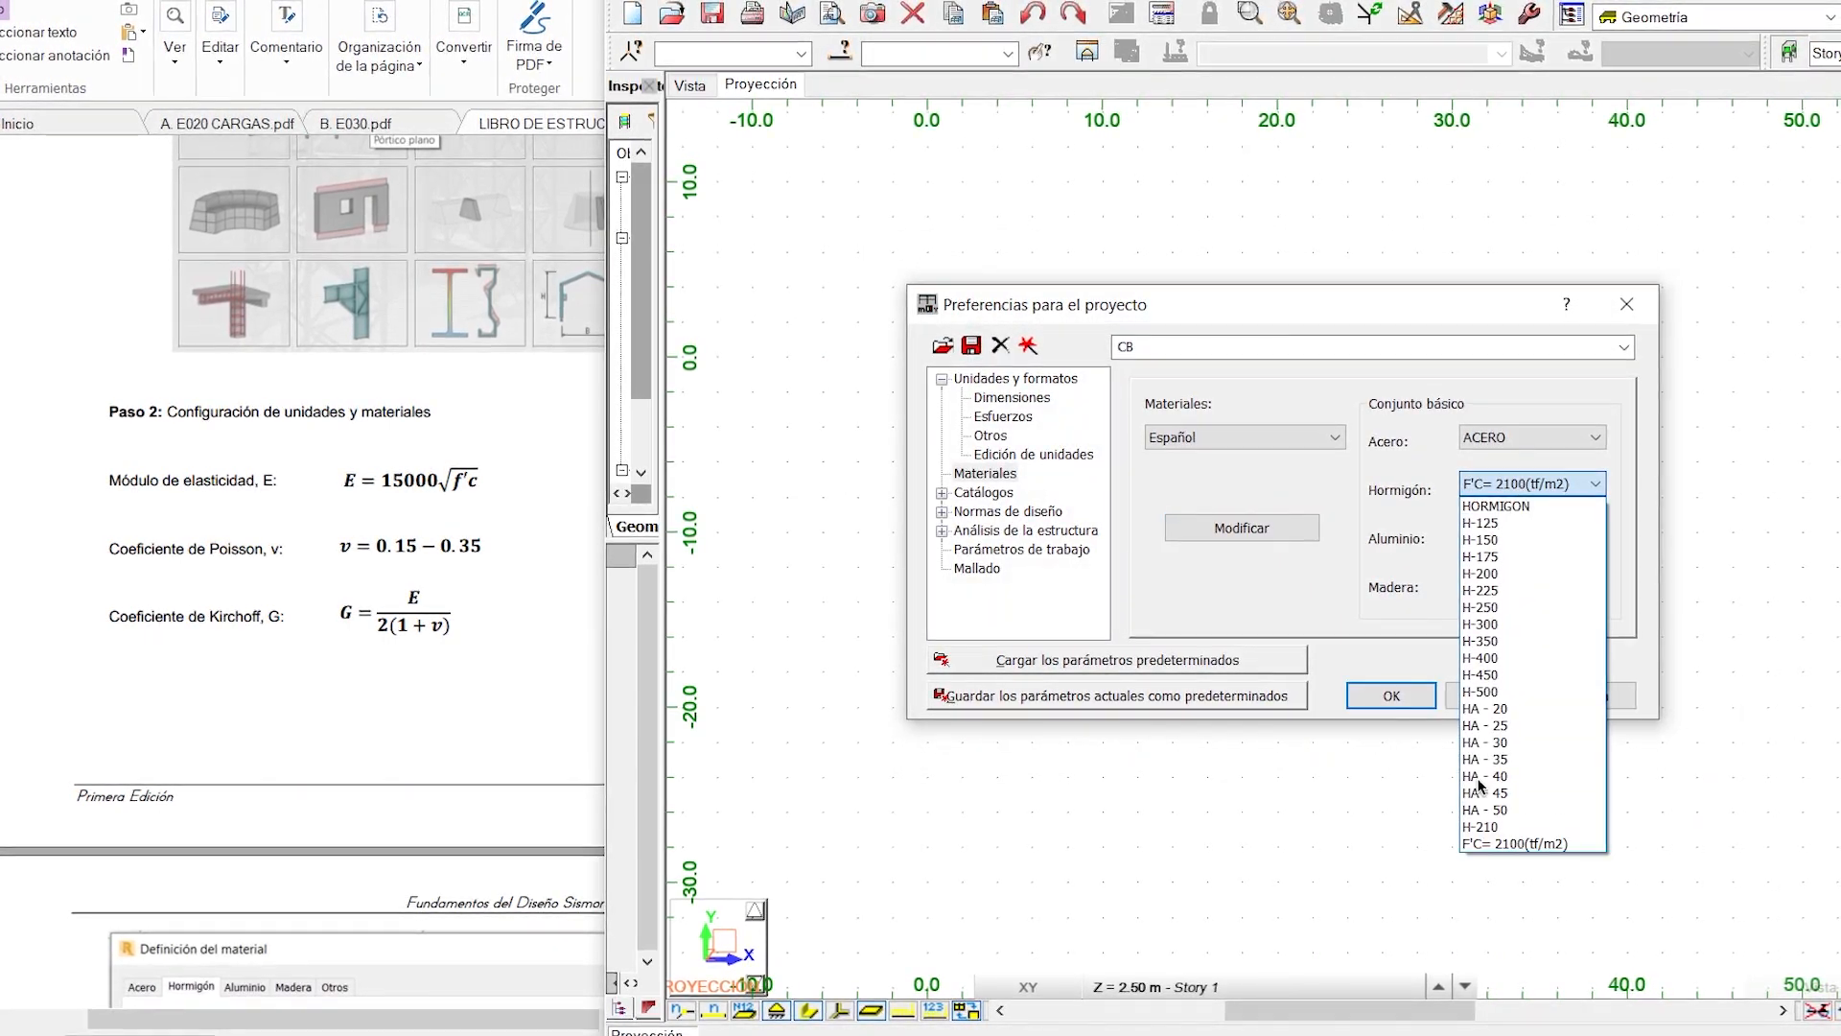
pyautogui.click(1482, 845)
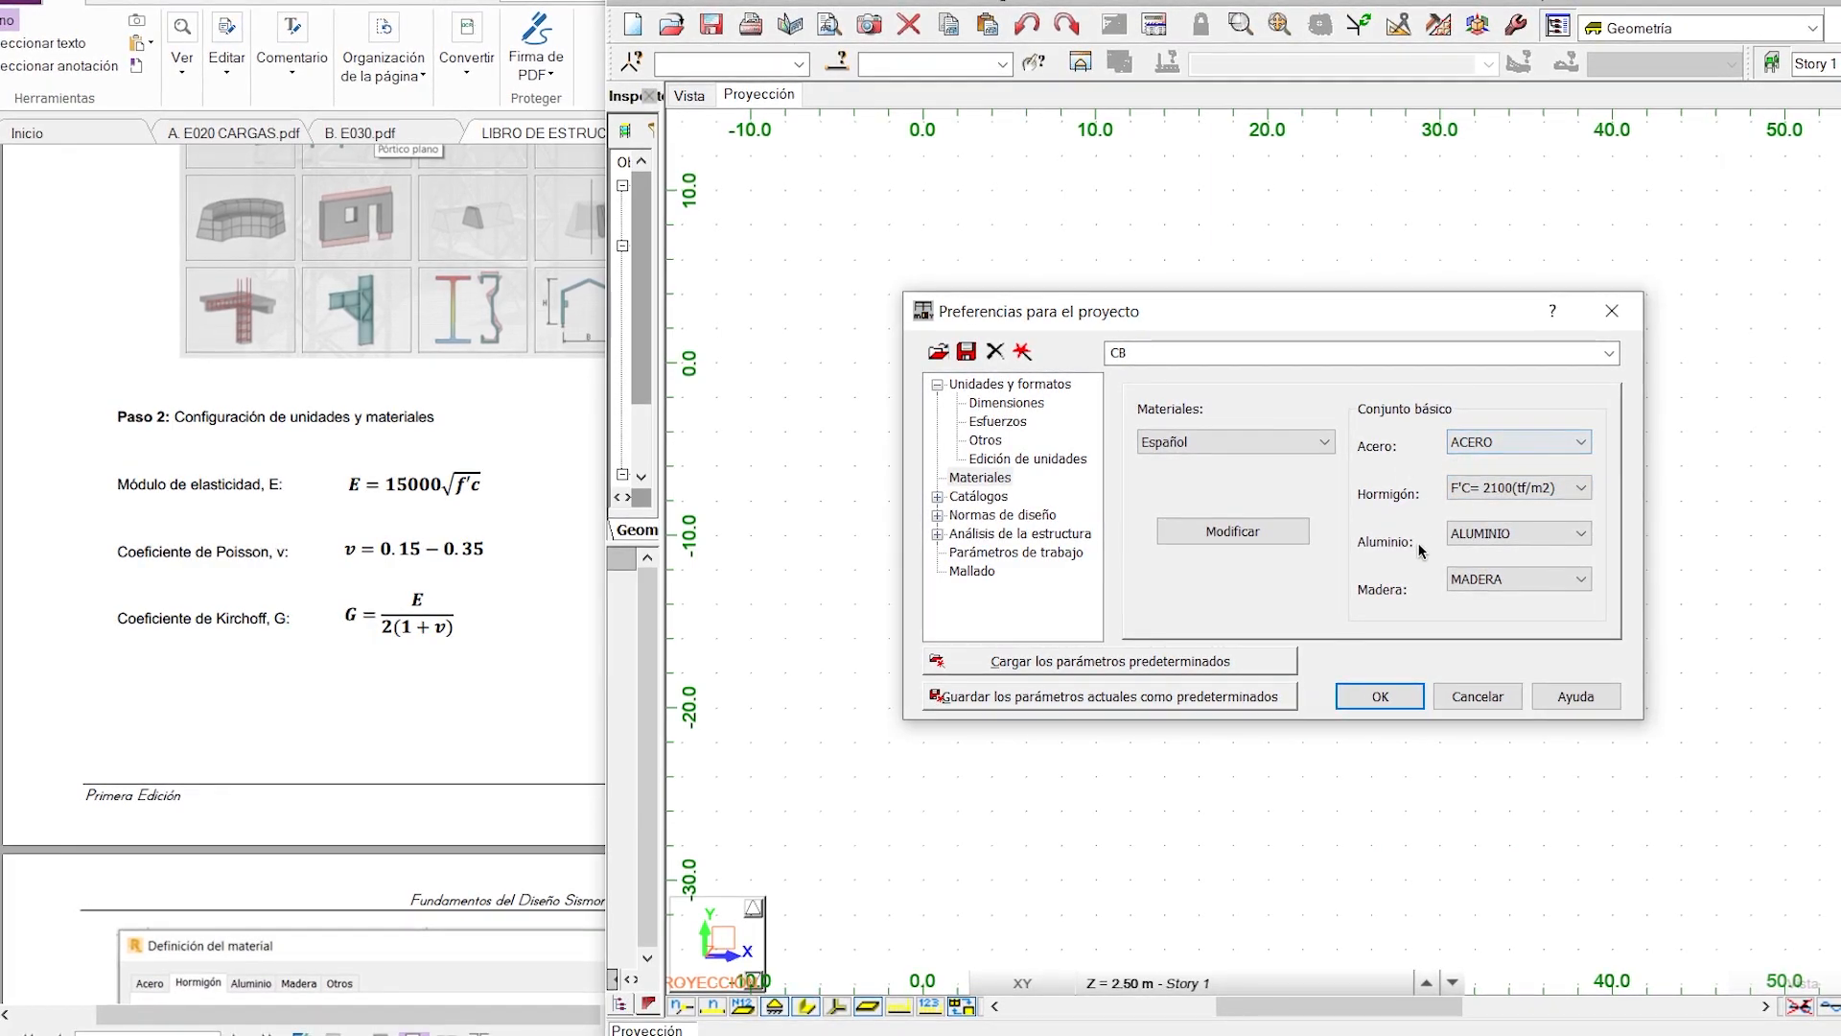
# - Review the design codes, enable Elementos de tipo RLINK (Uniones rígidas) for the structure analysis, and accept the project preferences
pyautogui.click(993, 498)
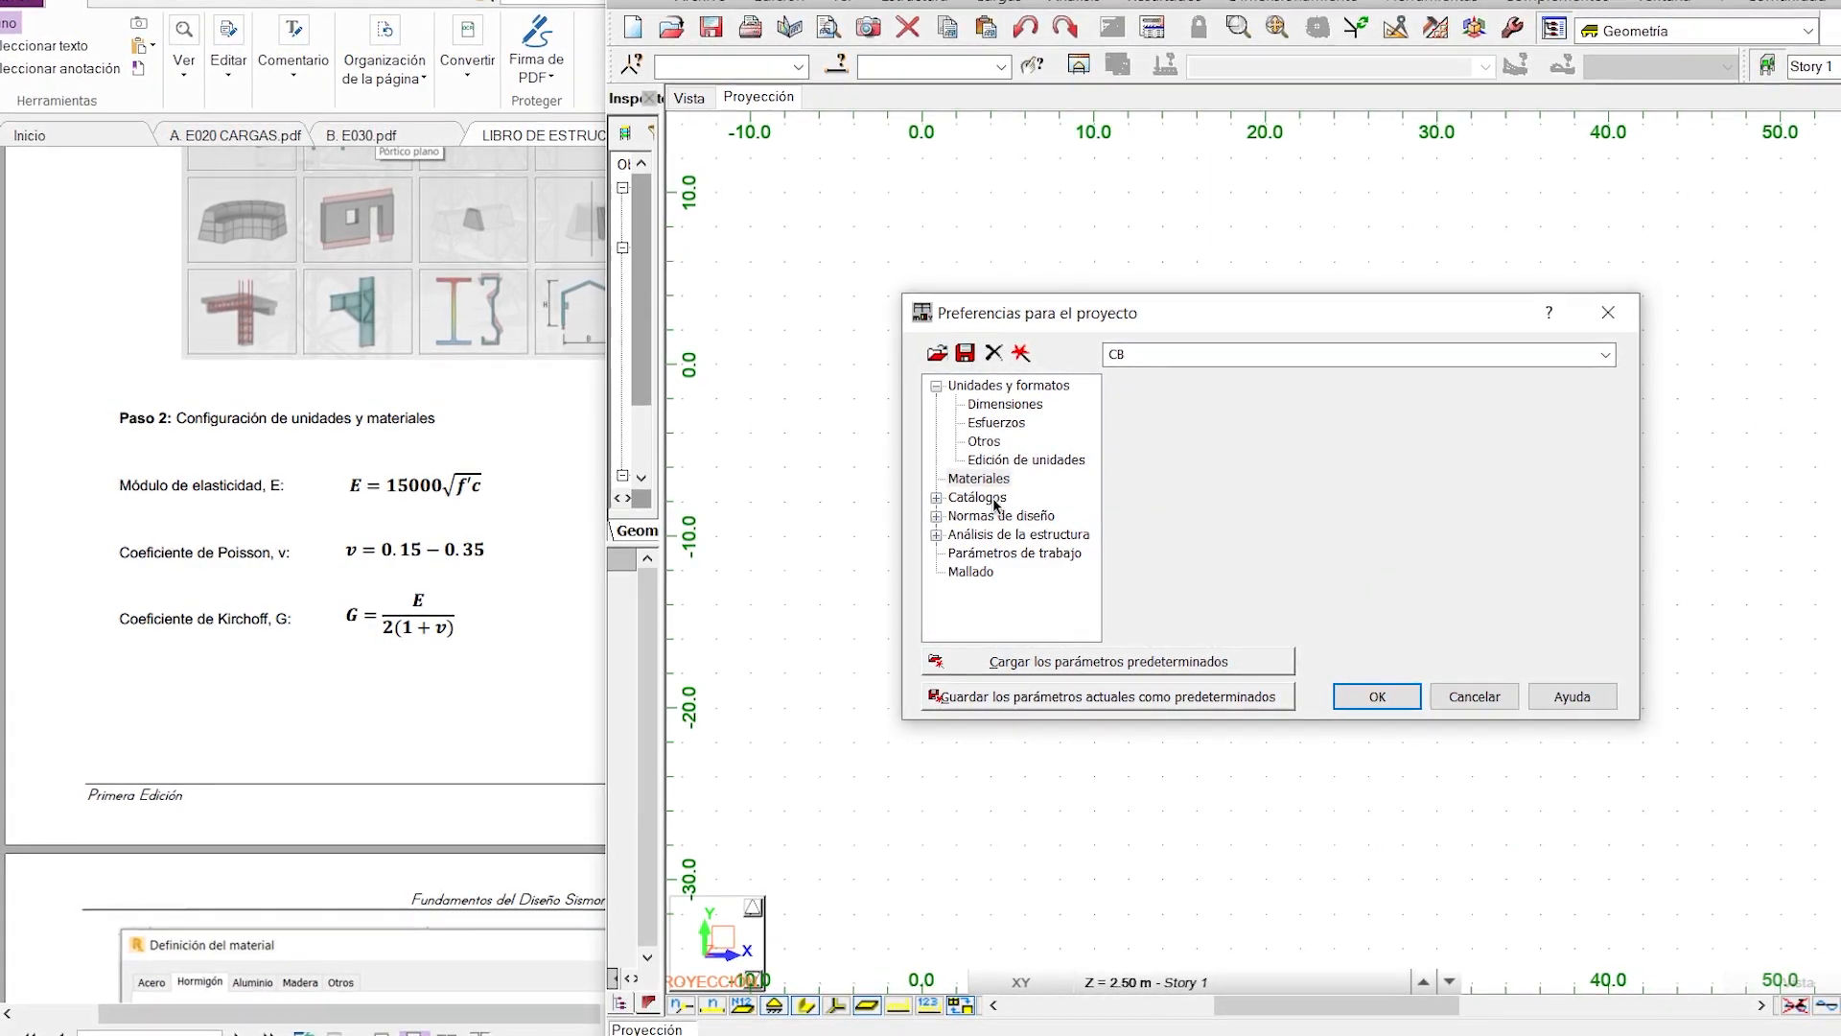
pyautogui.click(1022, 518)
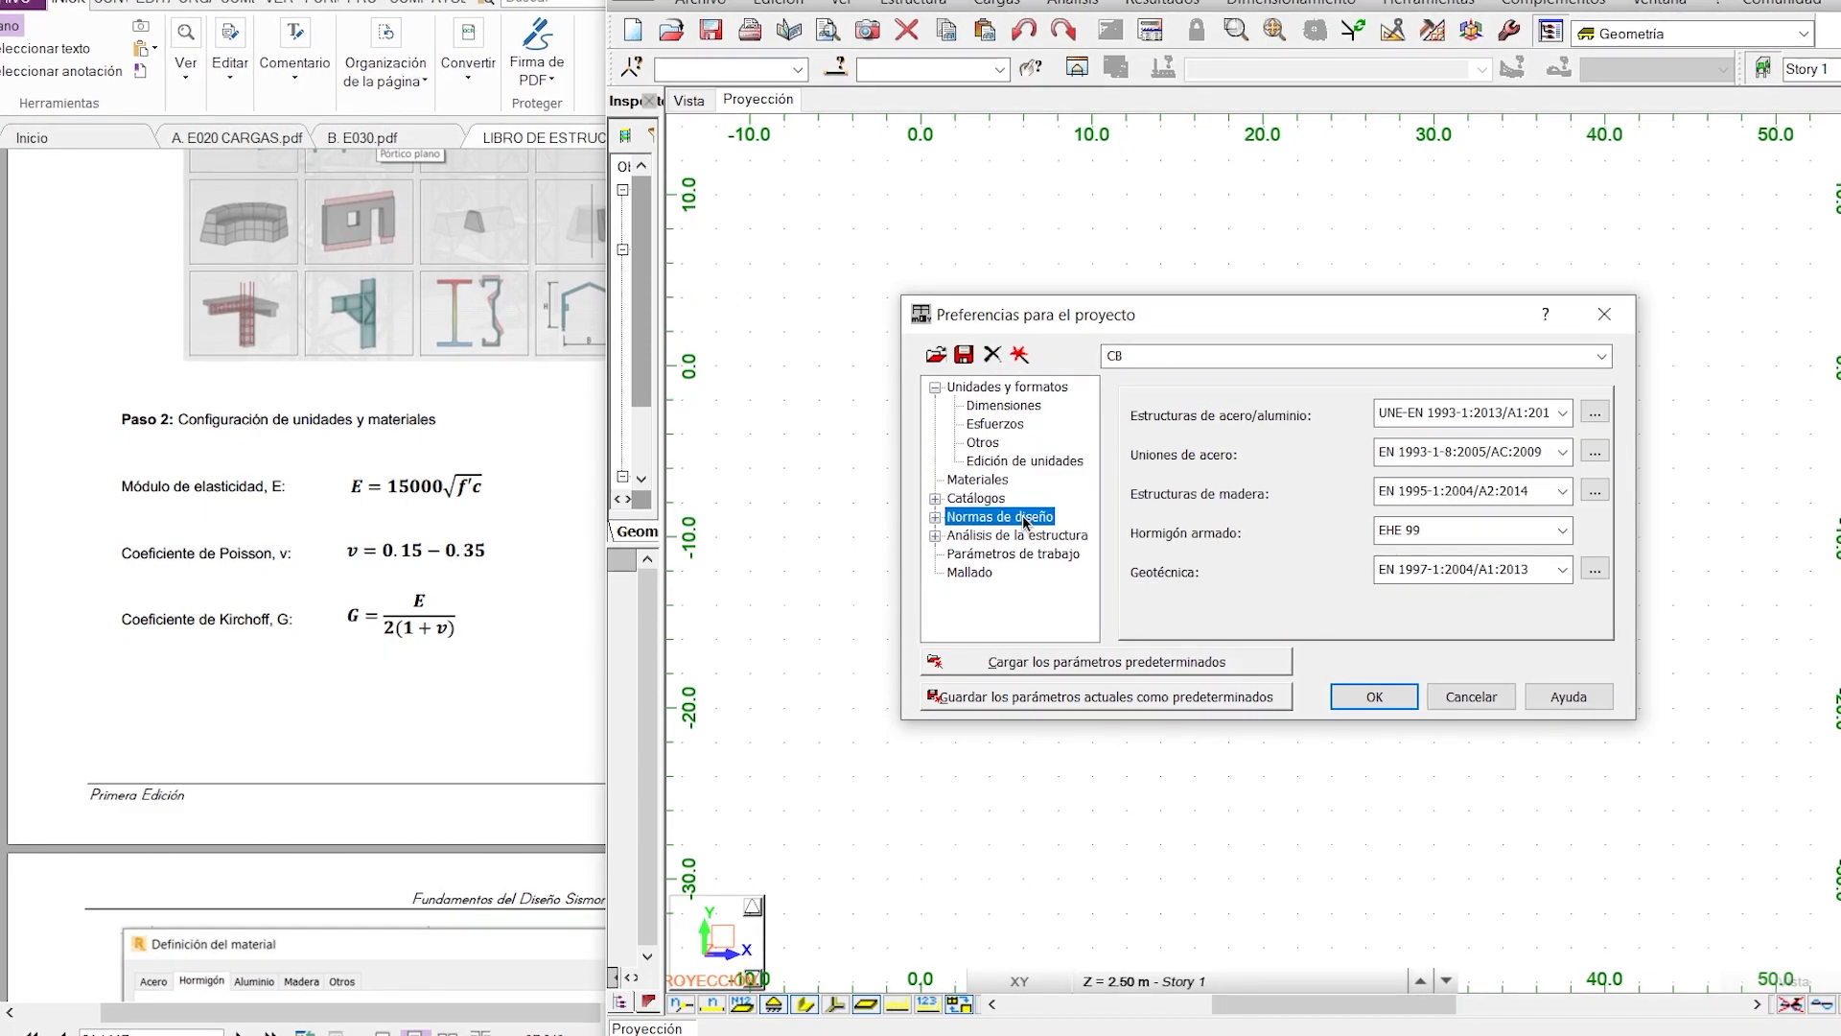
pyautogui.click(1043, 543)
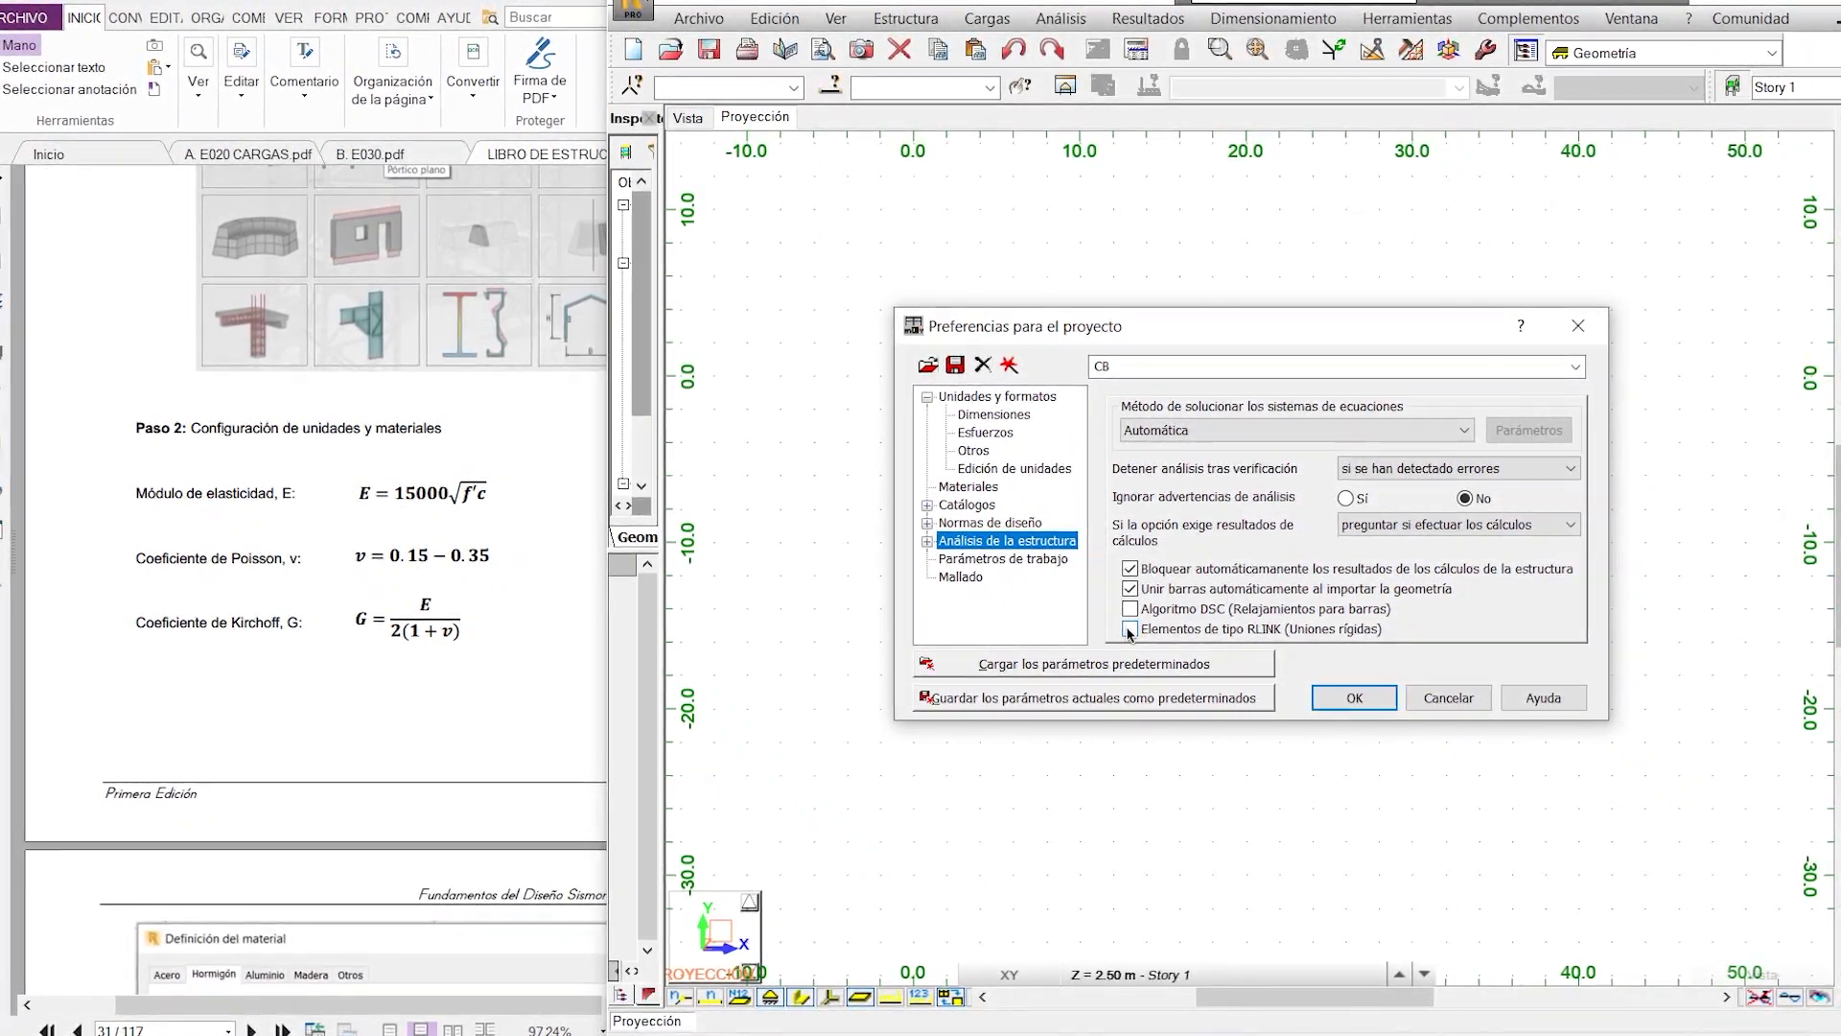
pyautogui.click(1124, 631)
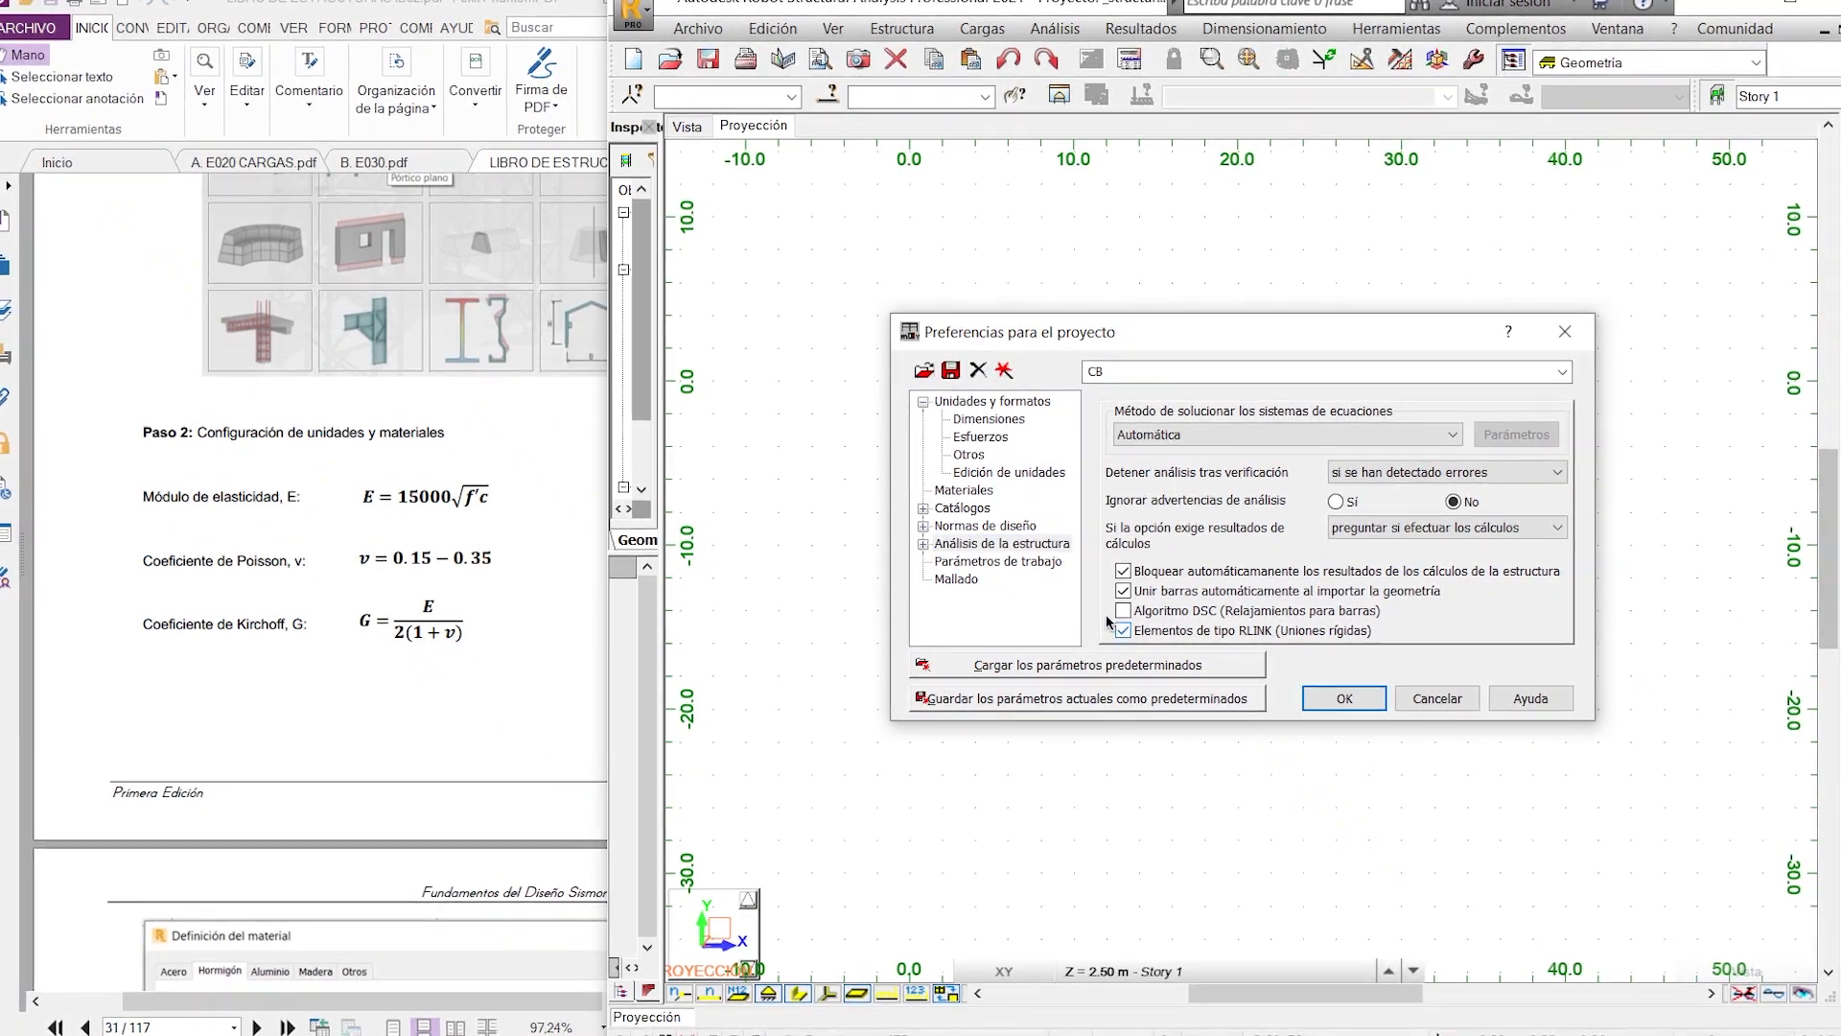
pyautogui.click(1344, 698)
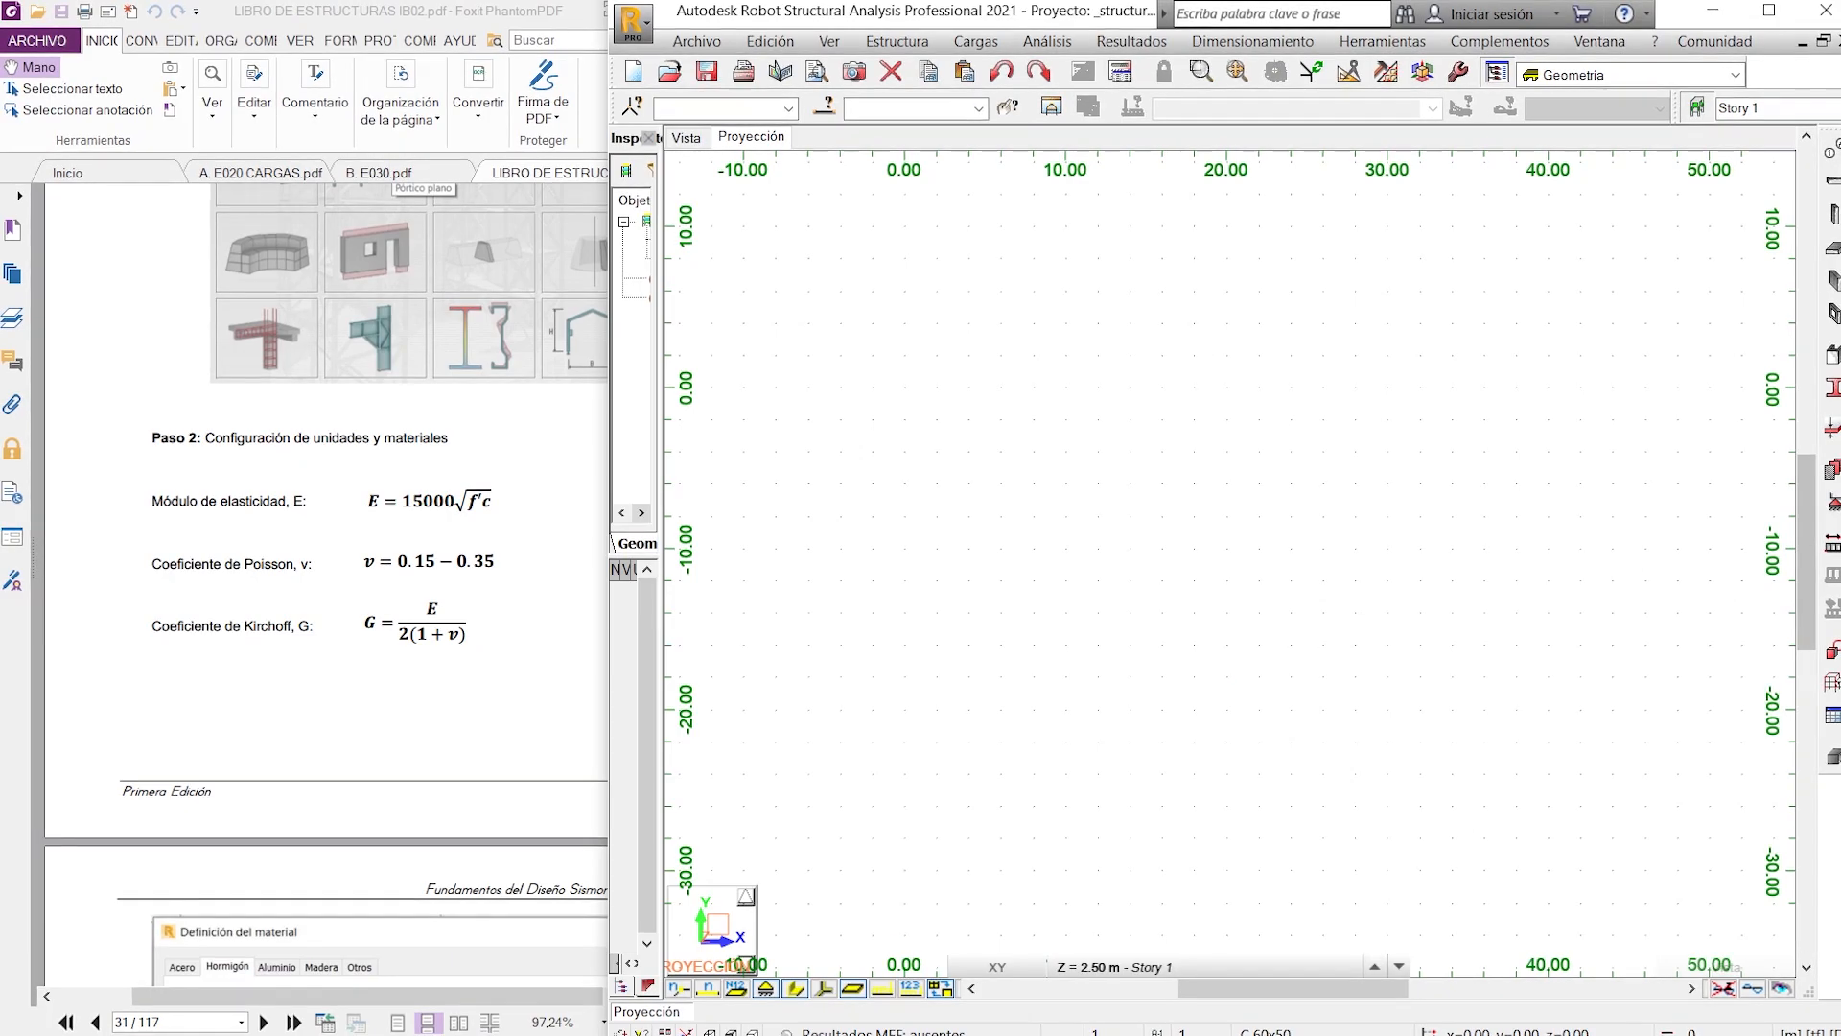
# - Bring up the AutoCAD plan PLANO E1 beside Robot Structural and open the construction lines definition clear of the plan
pyautogui.moveTo(824, 1027)
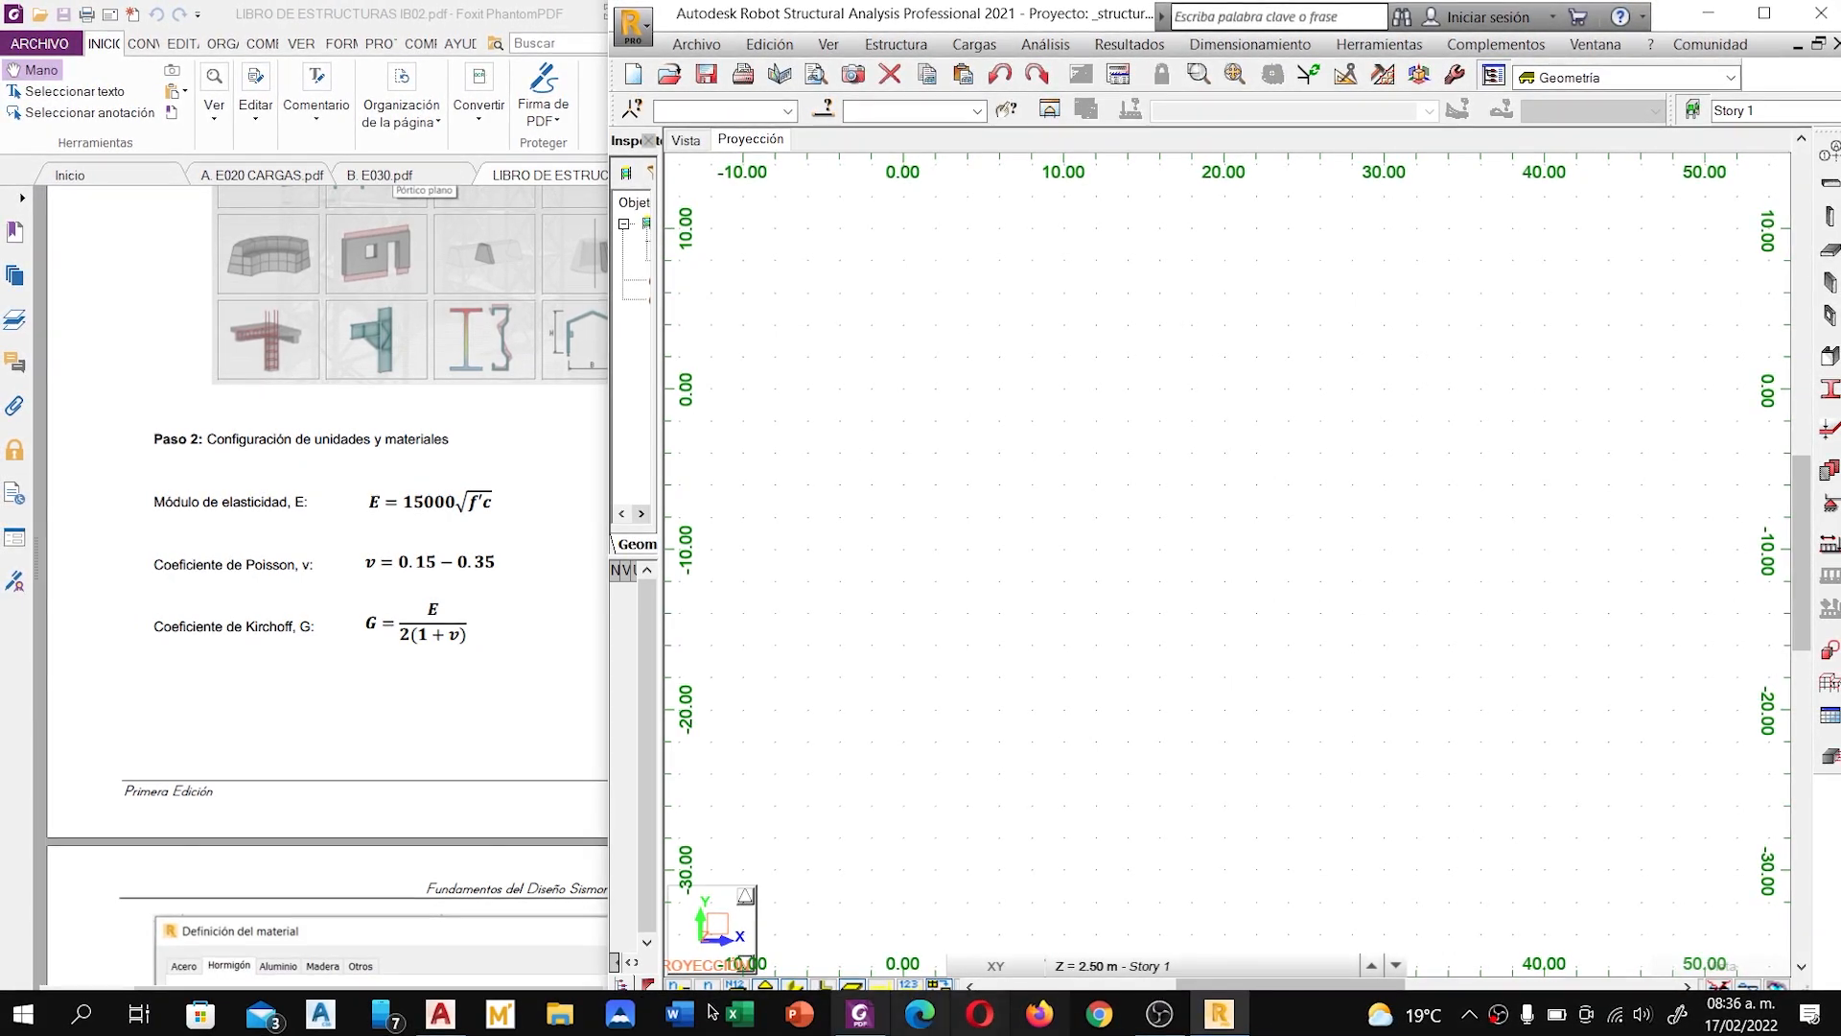
pyautogui.click(443, 1014)
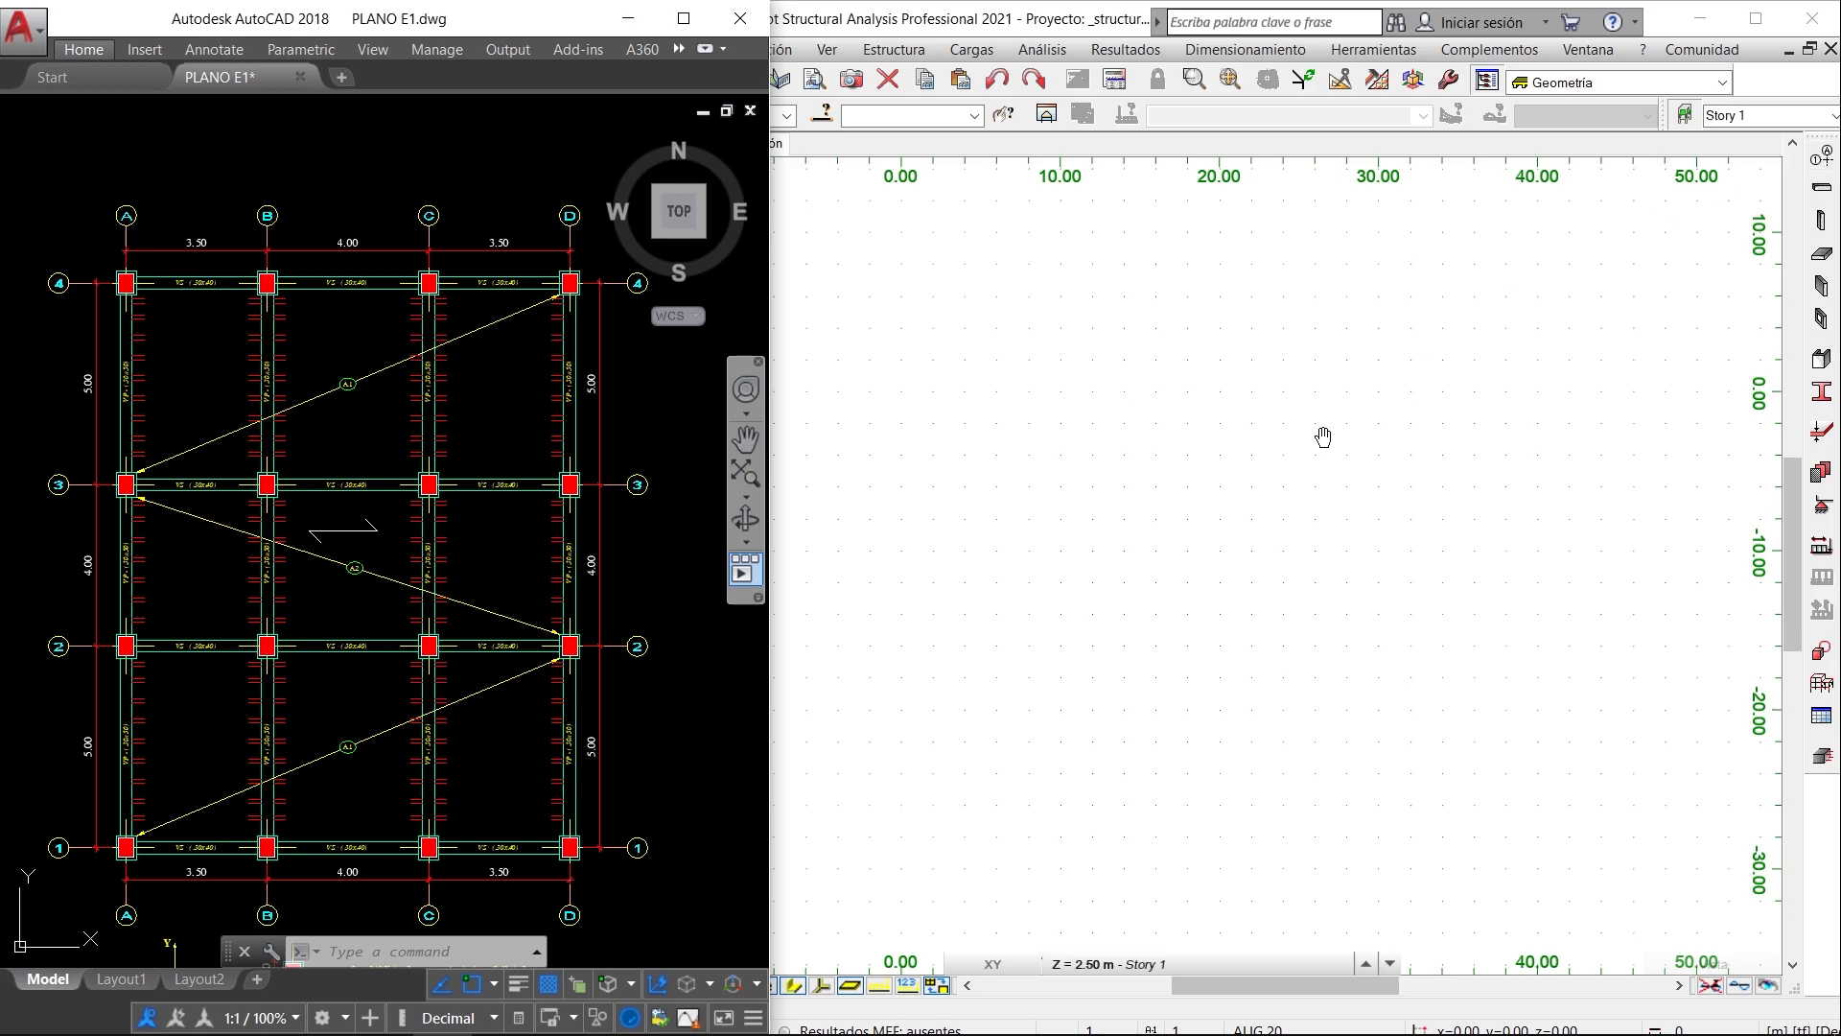
pyautogui.click(1335, 326)
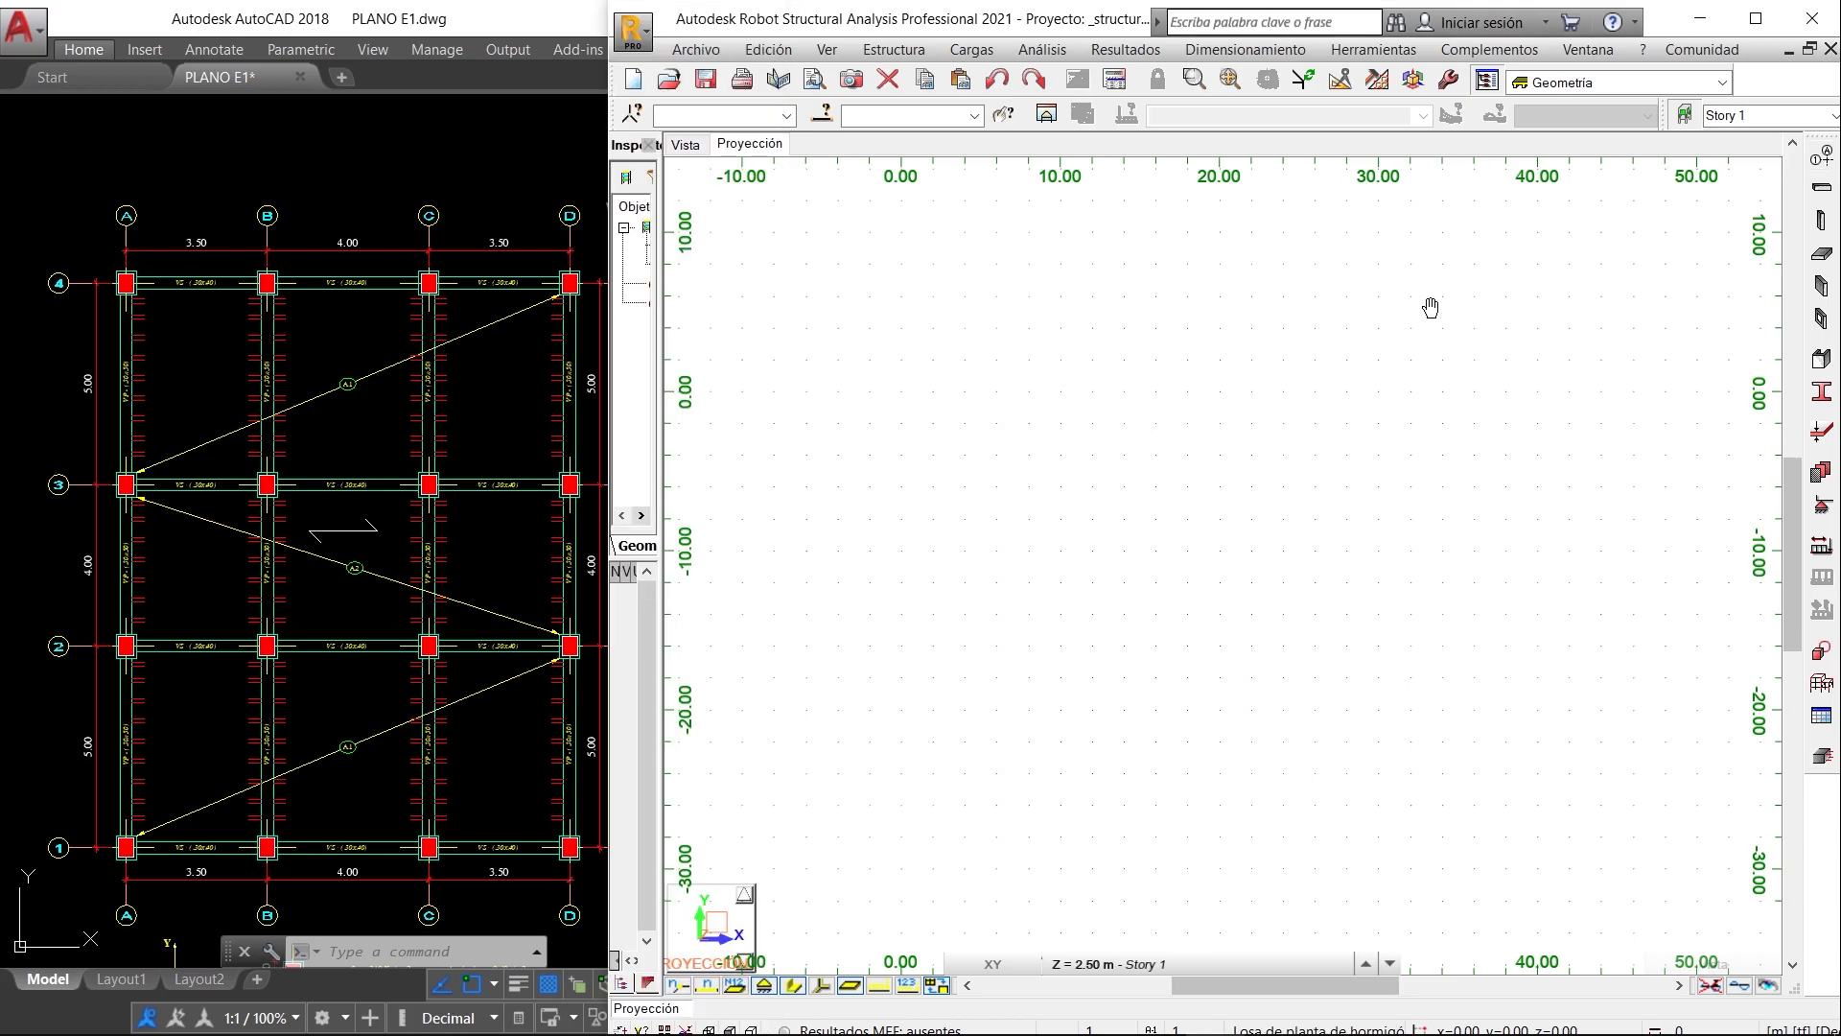
pyautogui.click(1827, 159)
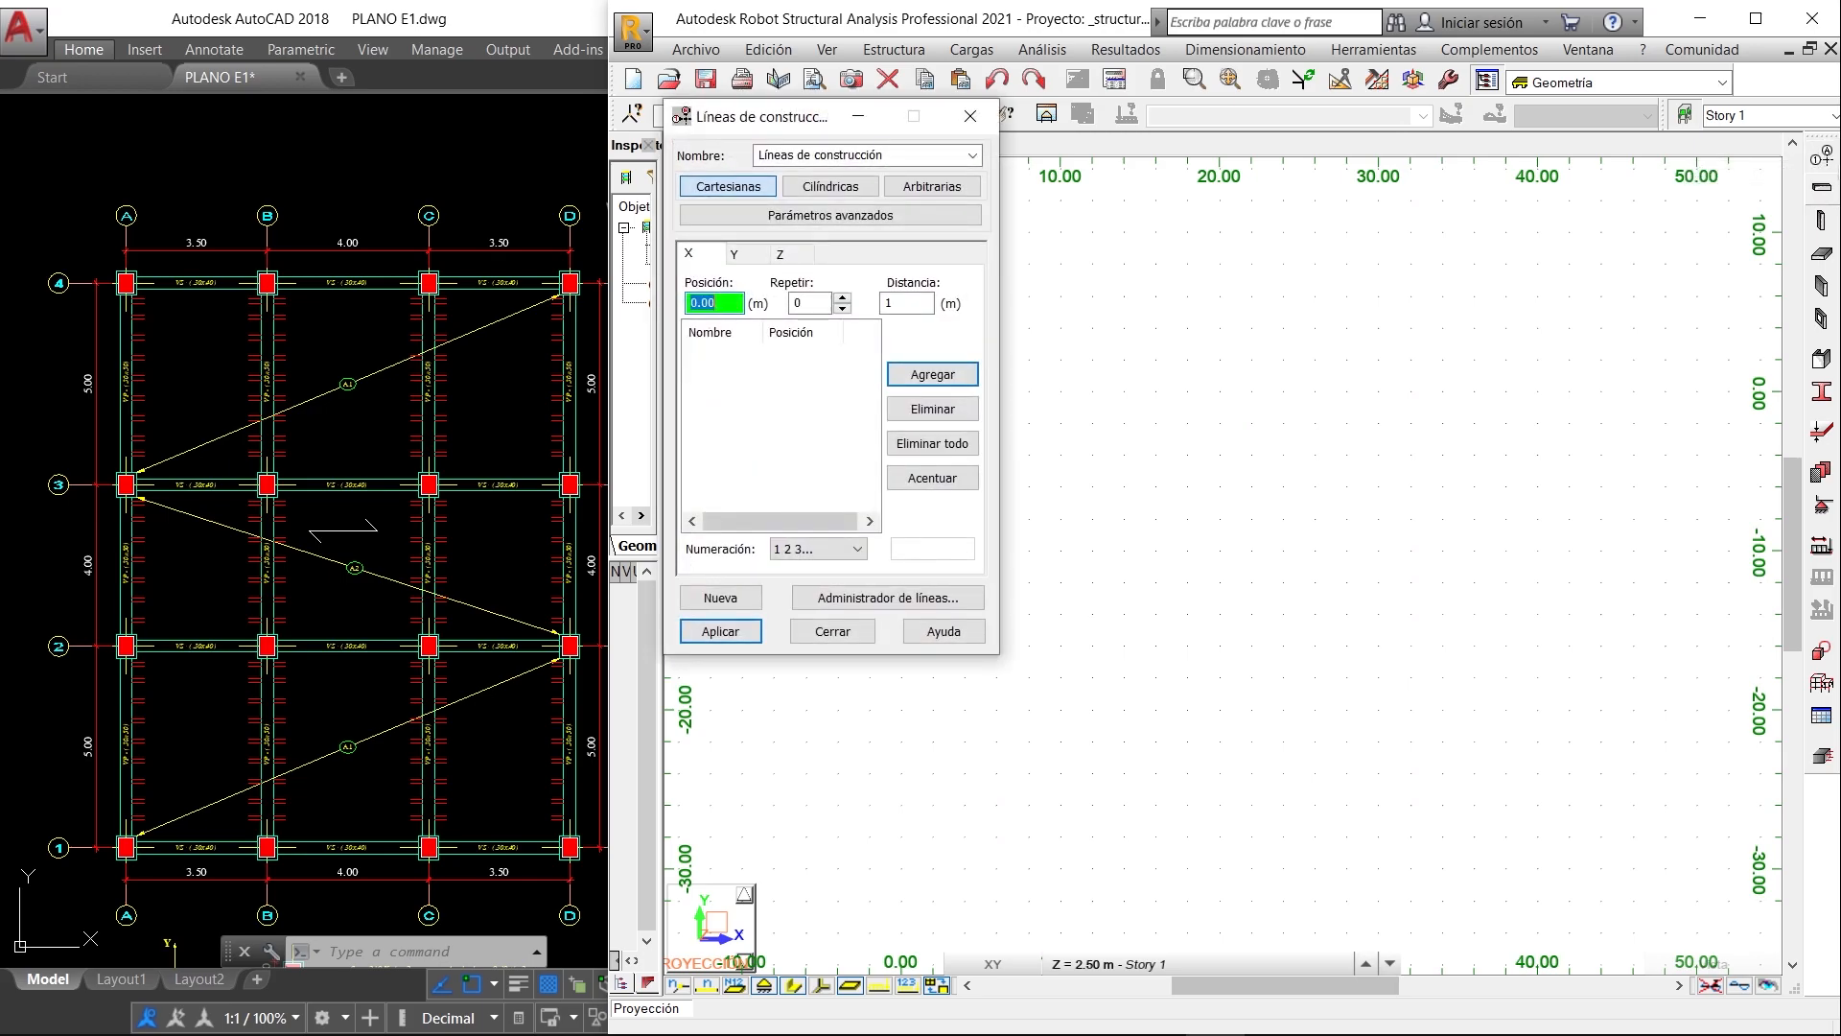
pyautogui.moveTo(735, 113); pyautogui.dragTo(986, 177)
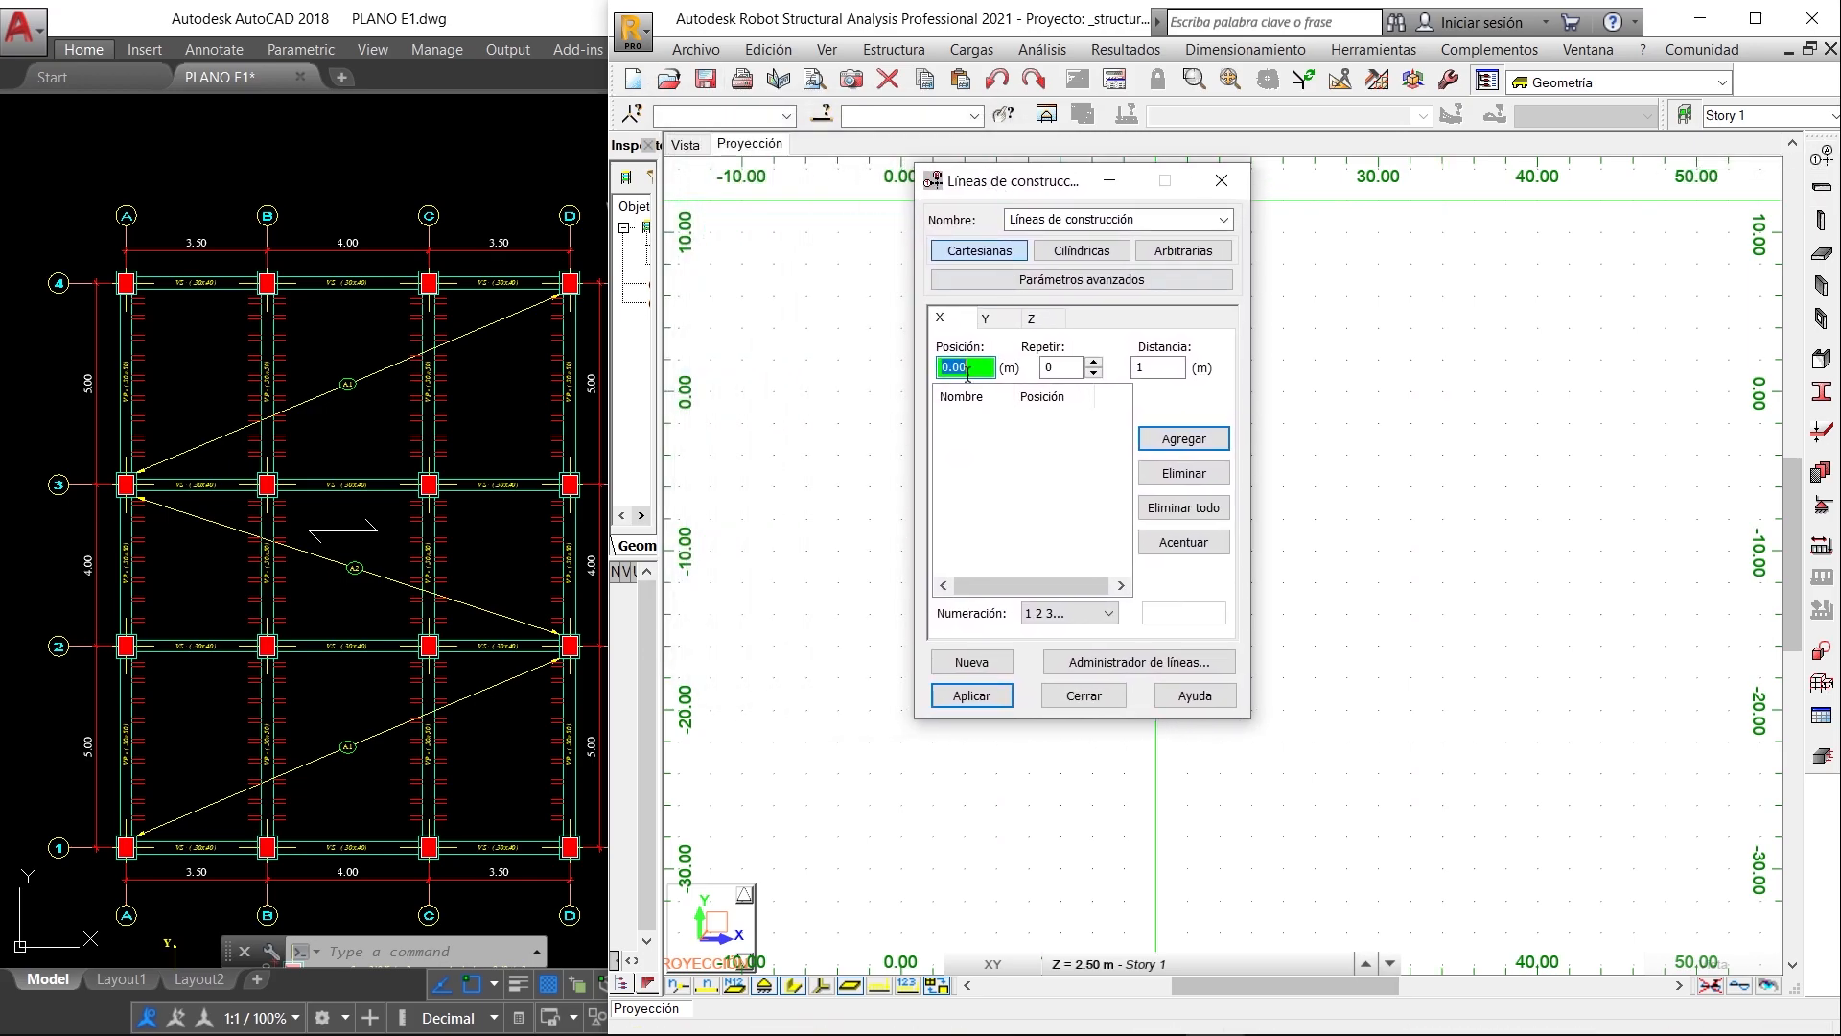
# - Add the first two X construction lines from position 0.00 with one repetition at the plan's 3.5 m spacing between axes A and B
pyautogui.click(1061, 365)
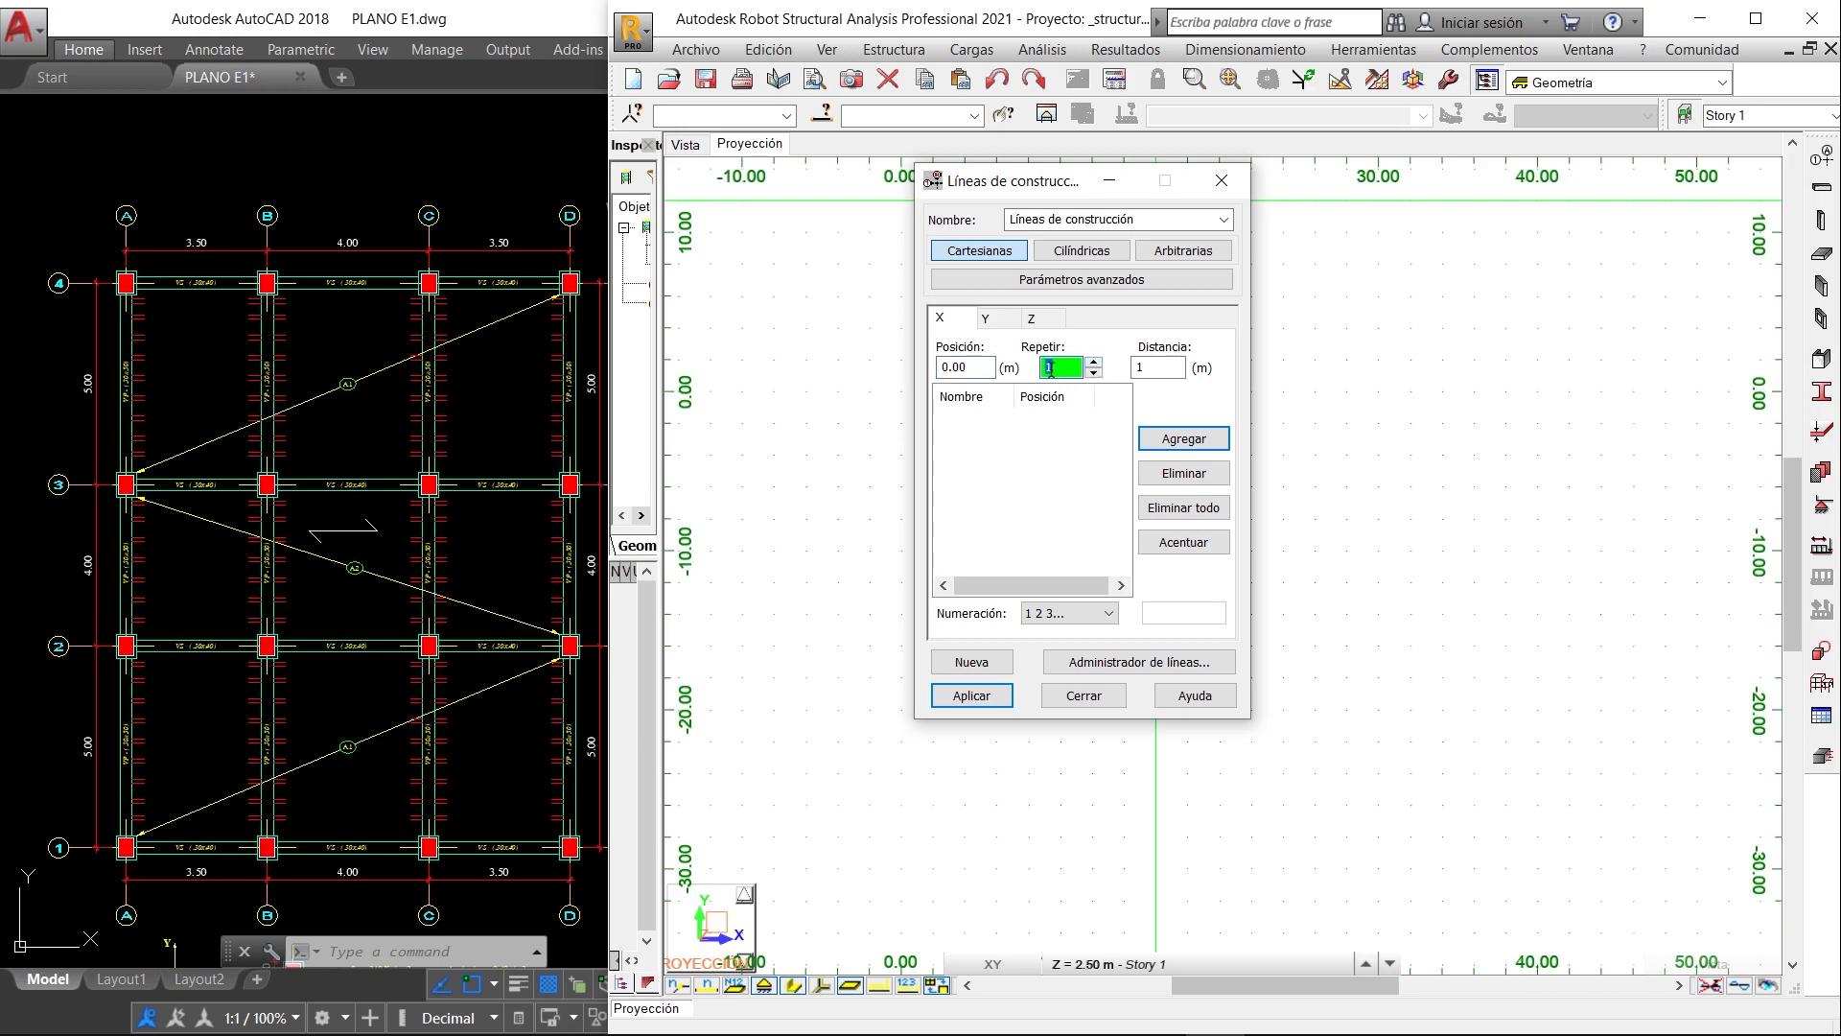
pyautogui.click(1150, 367)
pyautogui.click(222, 255)
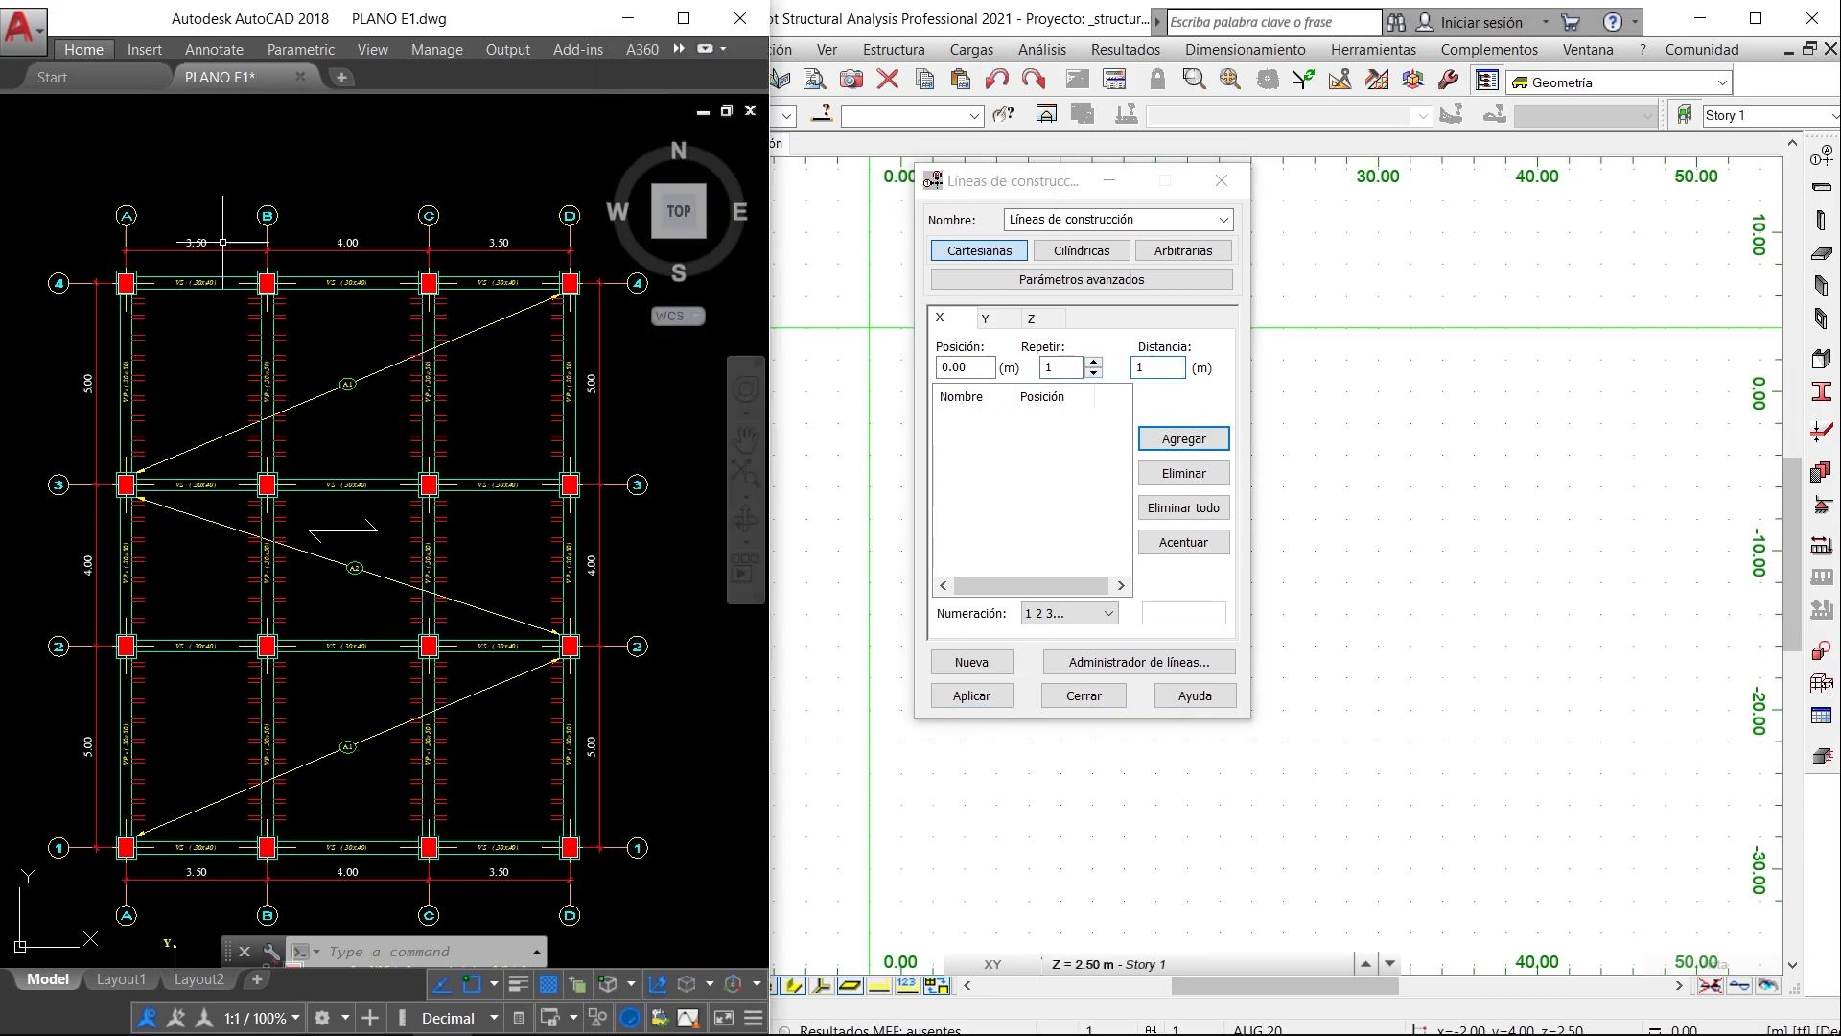
pyautogui.scroll(2, 229, 234)
pyautogui.moveTo(345, 307); pyautogui.dragTo(311, 449, button='middle')
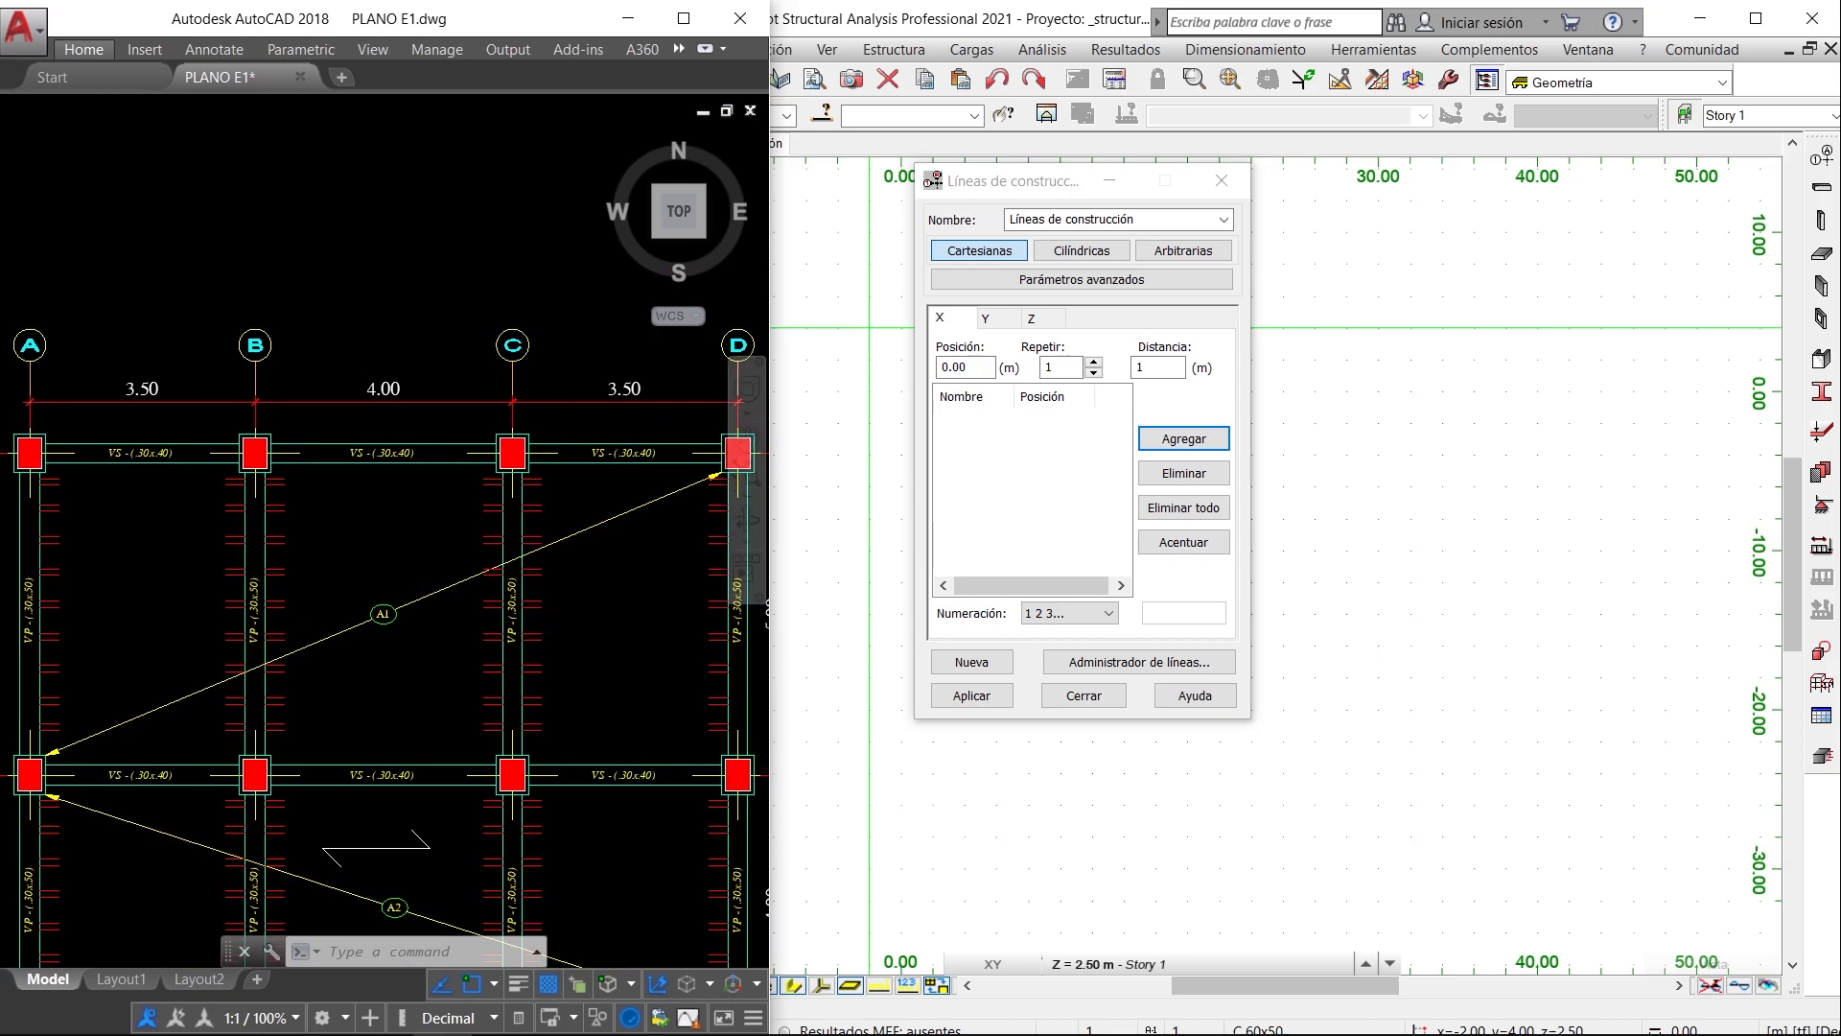
pyautogui.click(1116, 371)
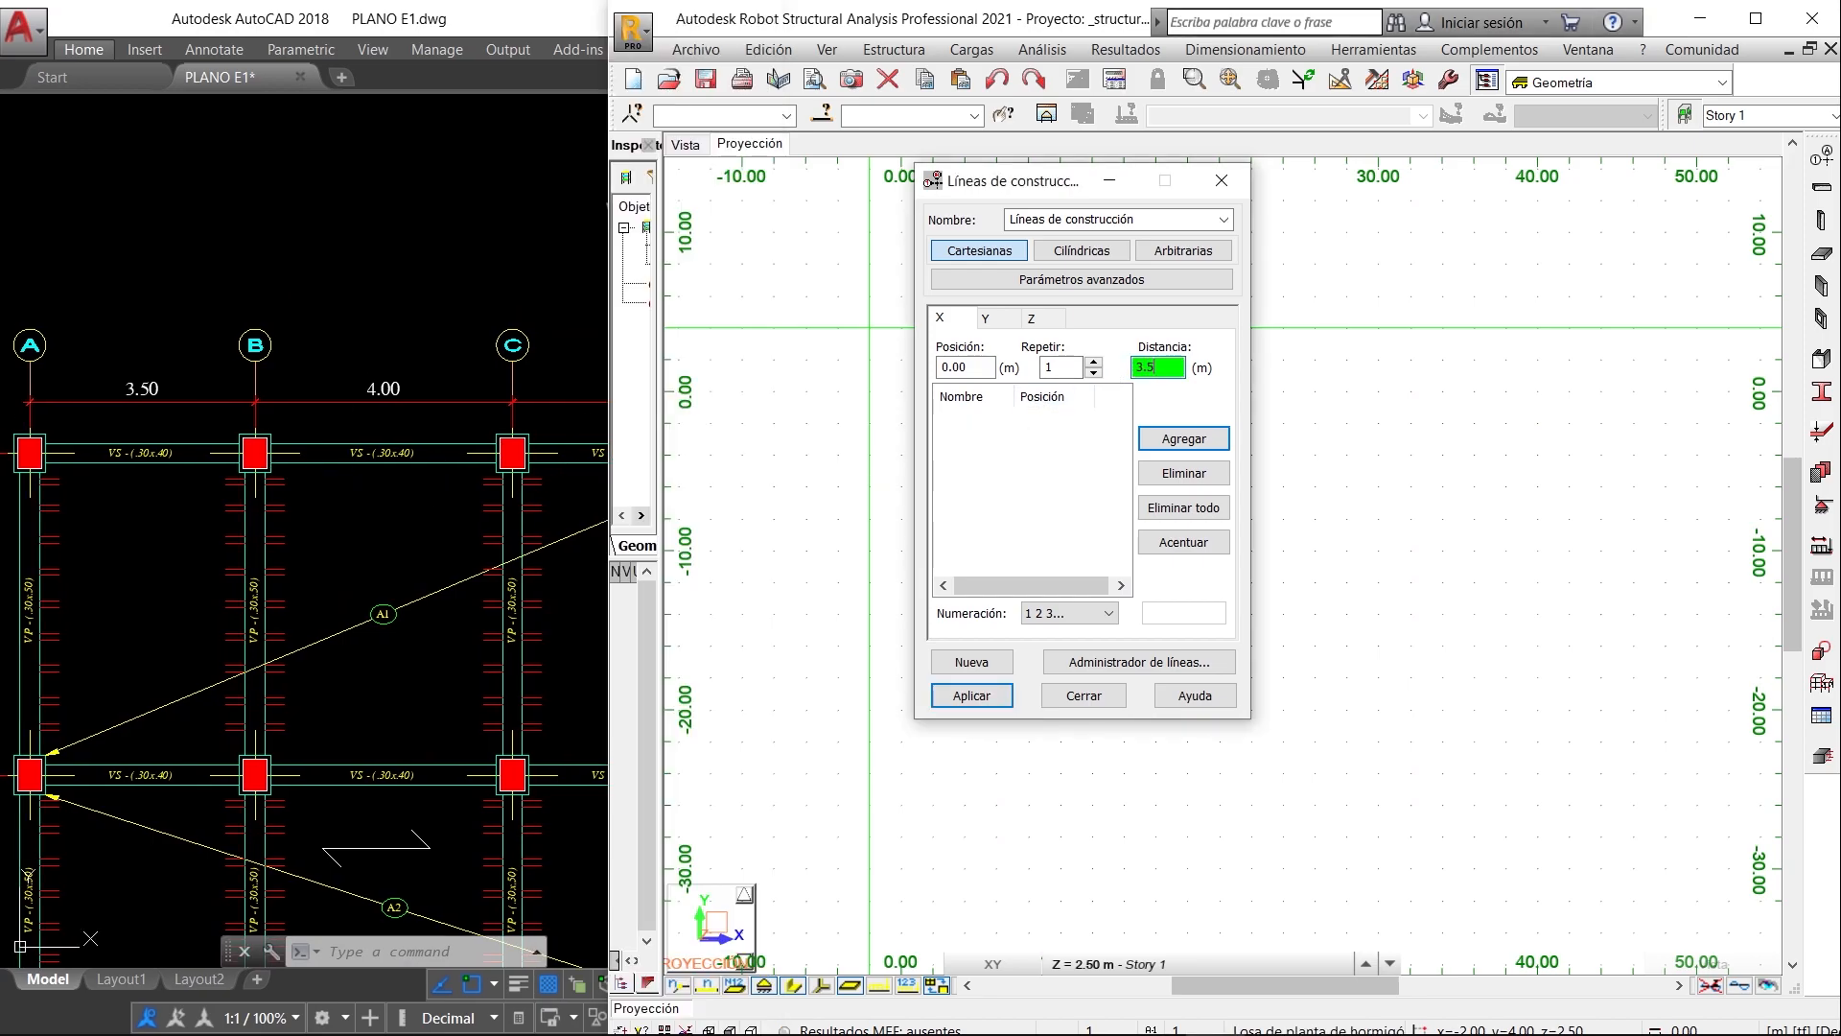
pyautogui.write('3.5')
pyautogui.press('Return')
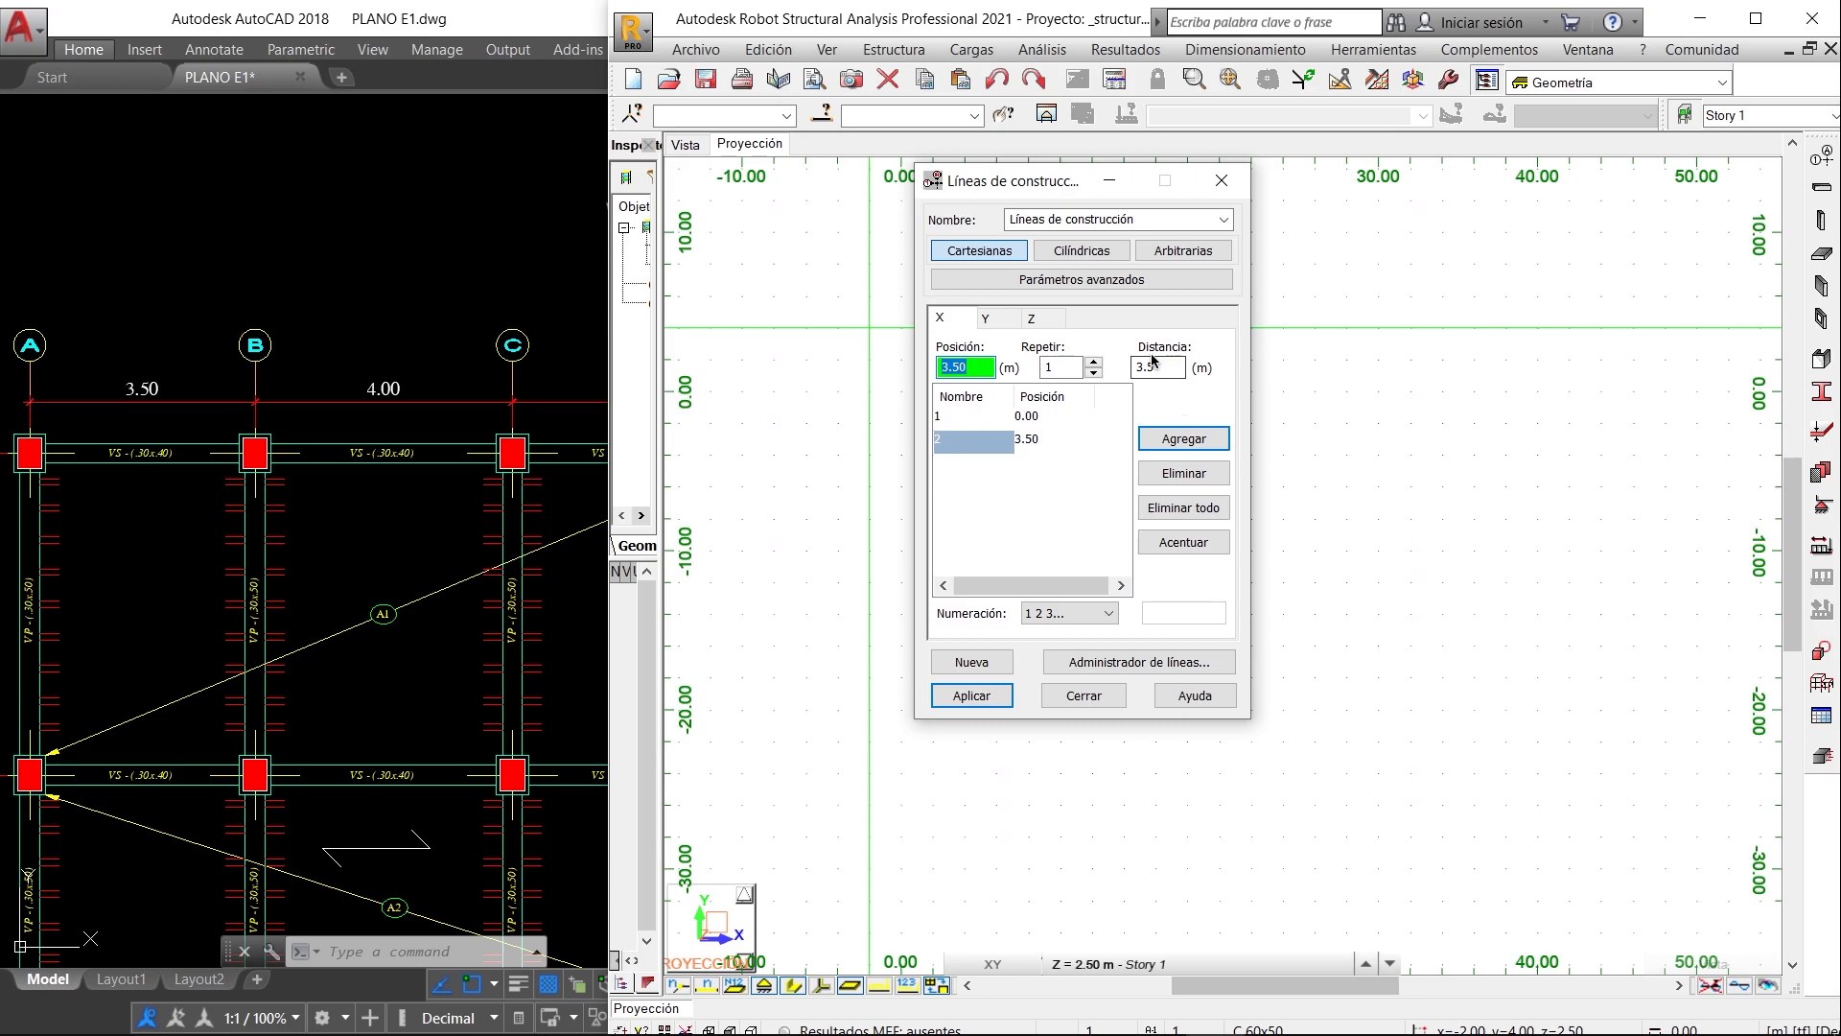
# - Add the remaining two X construction lines at successive distances of 4 m and 3.5 m, following the plan's axes
pyautogui.moveTo(1157, 364); pyautogui.dragTo(1063, 341)
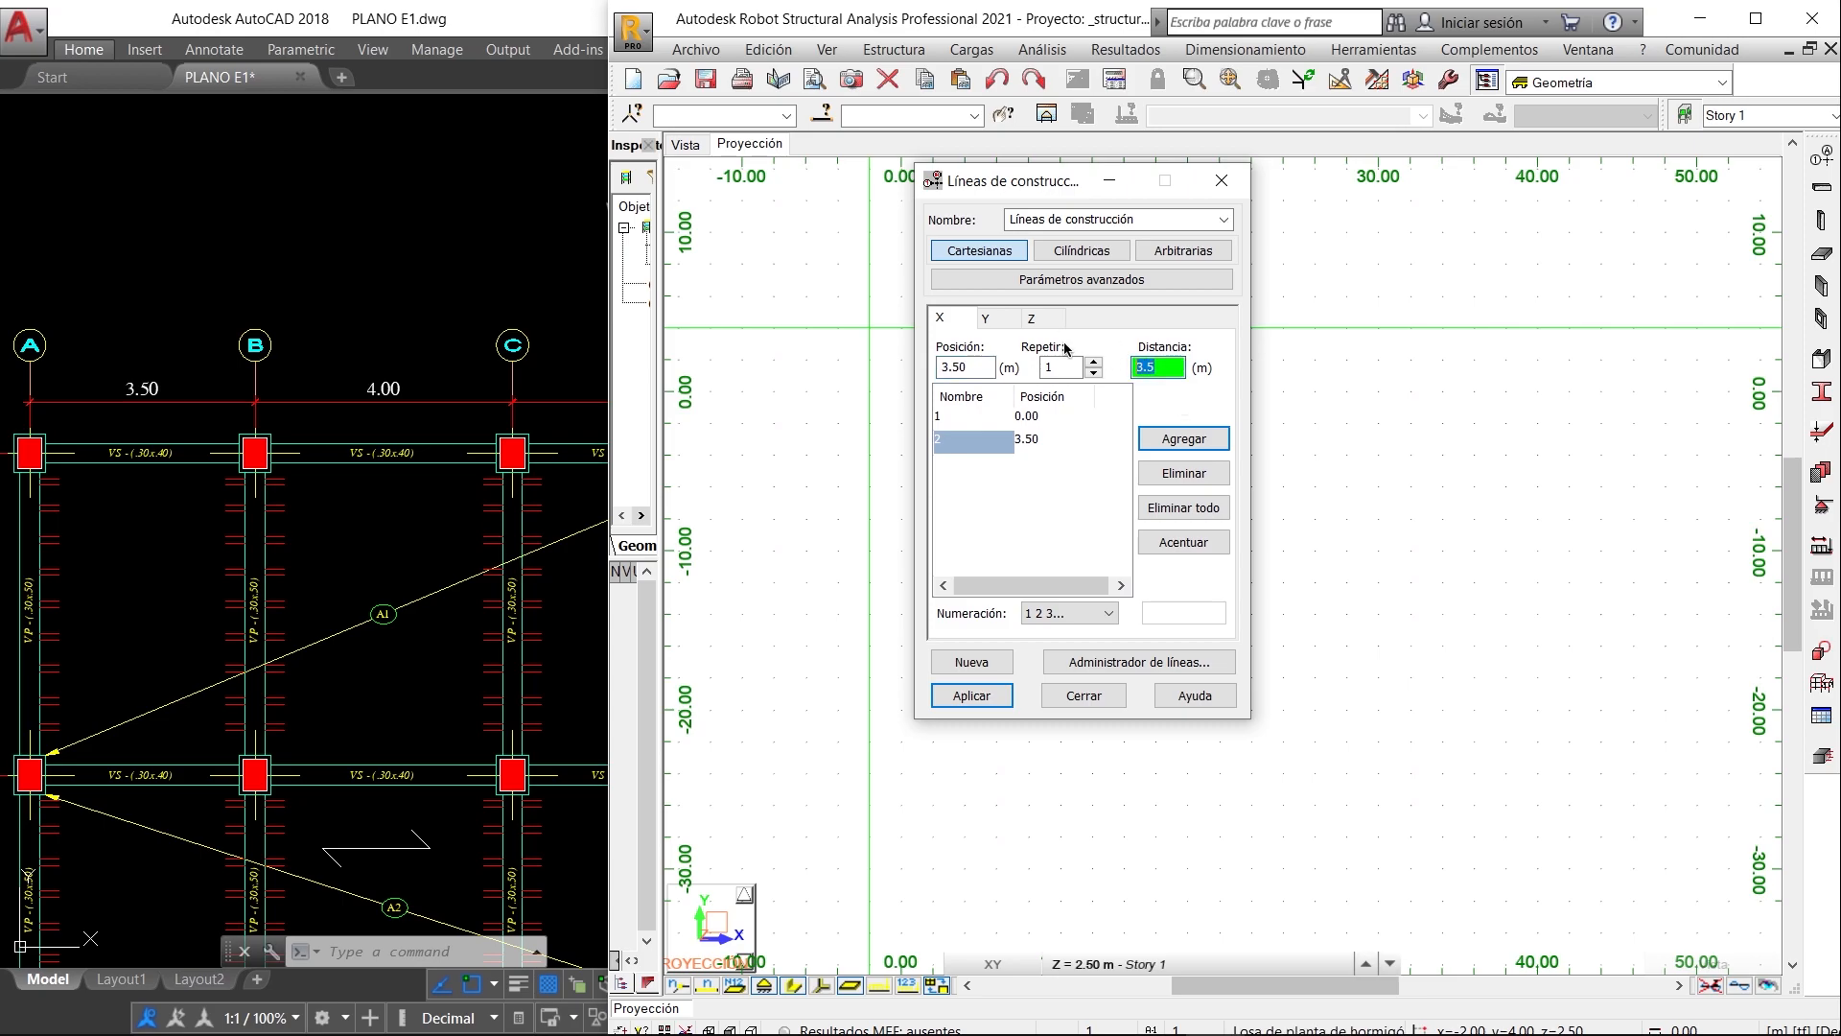
pyautogui.write('4')
pyautogui.press('Return')
pyautogui.click(197, 276)
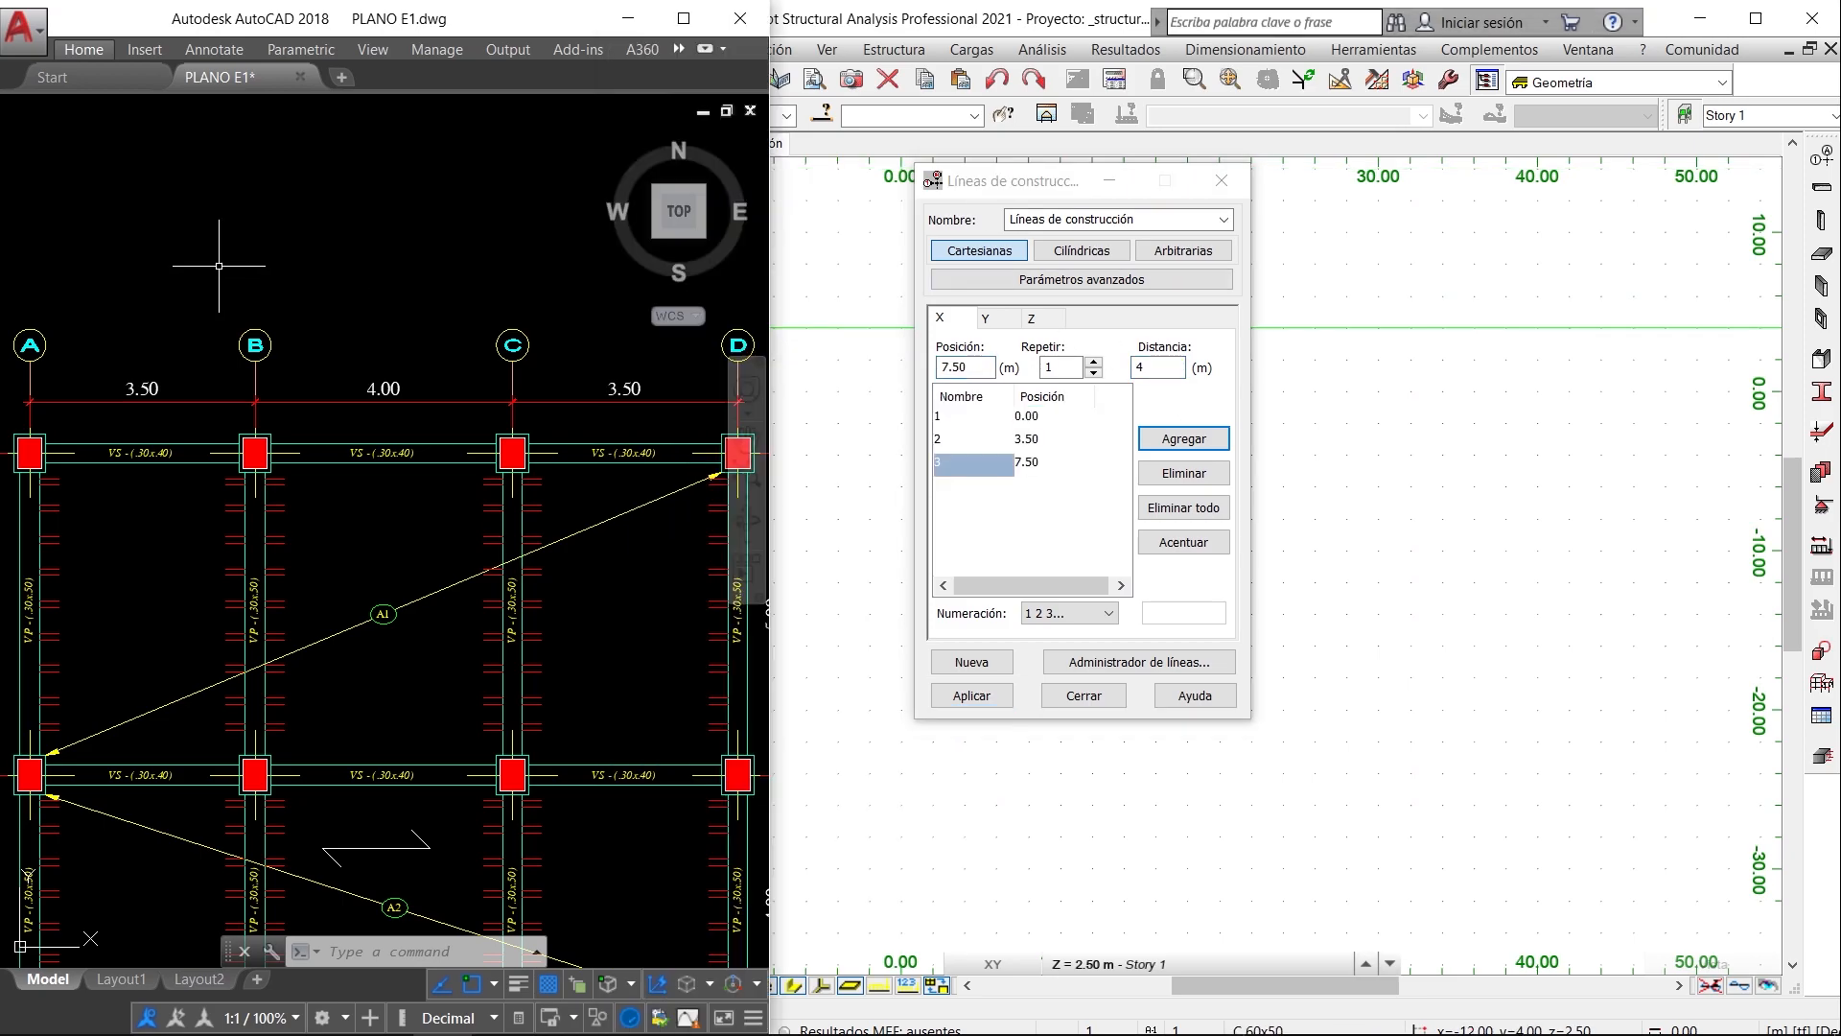
pyautogui.doubleClick(1166, 374)
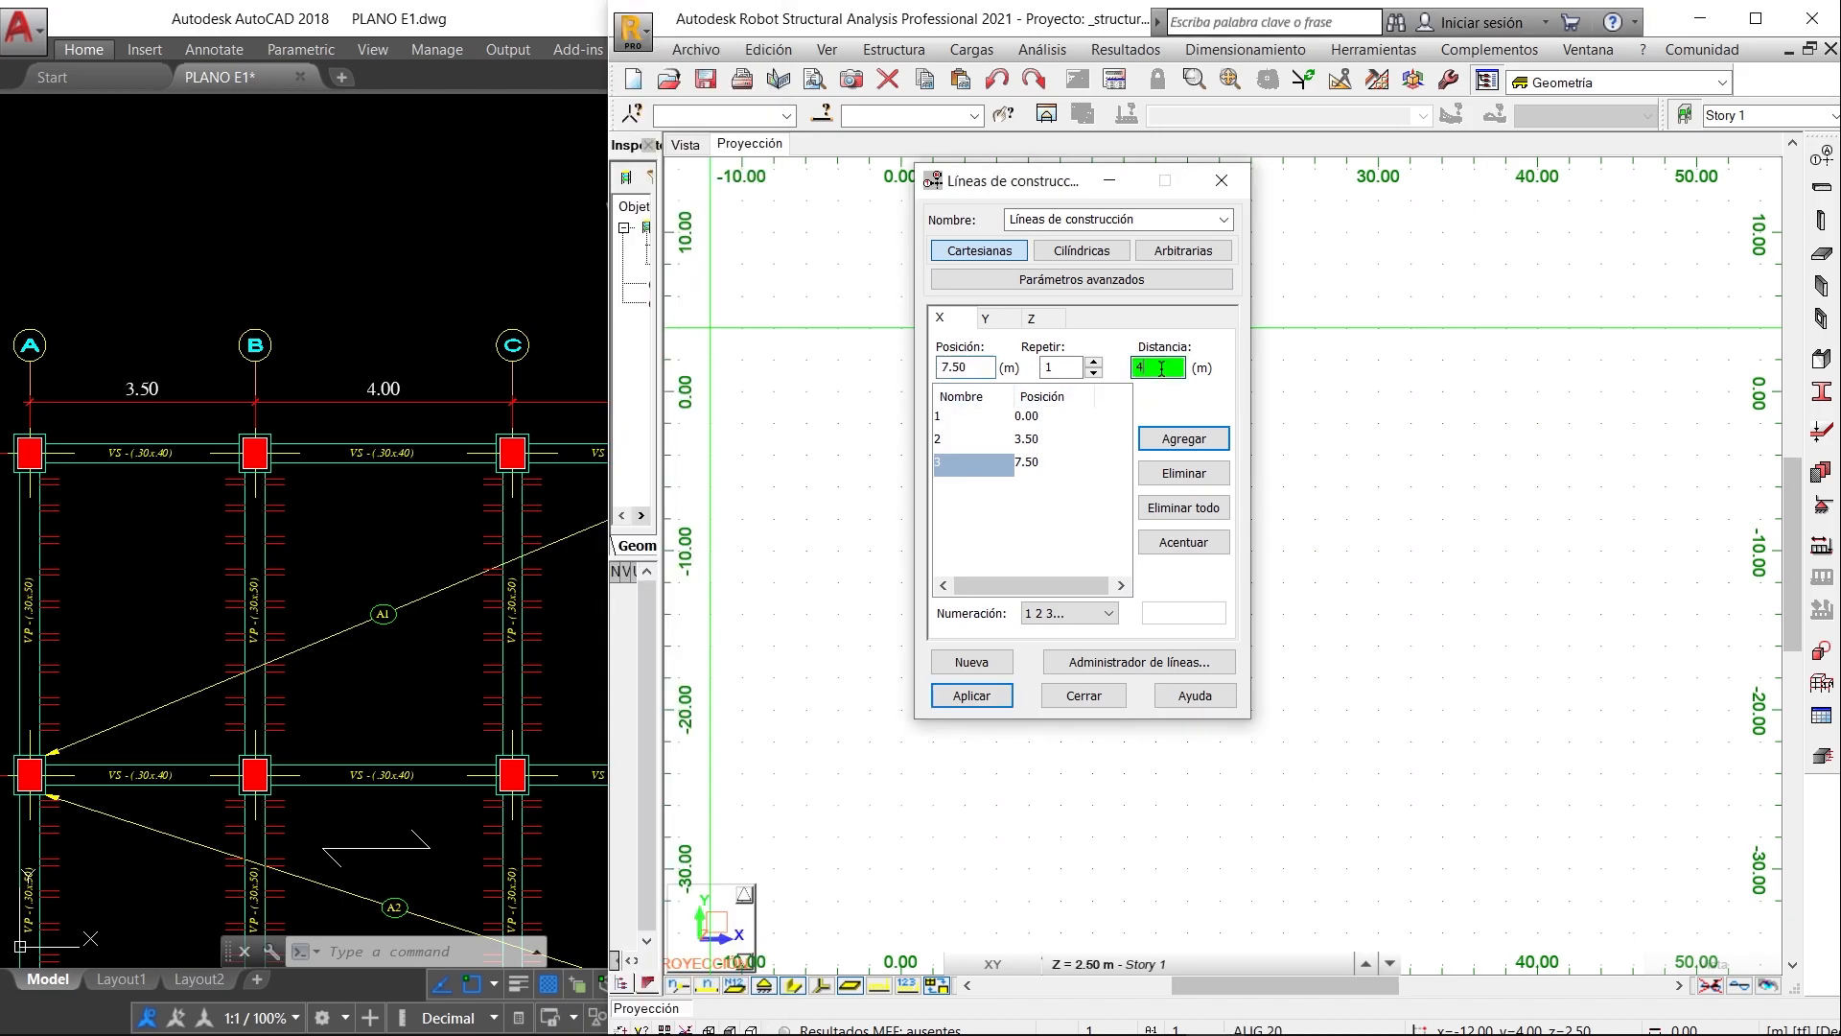
pyautogui.click(1006, 339)
pyautogui.write('3.5')
pyautogui.press('Return')
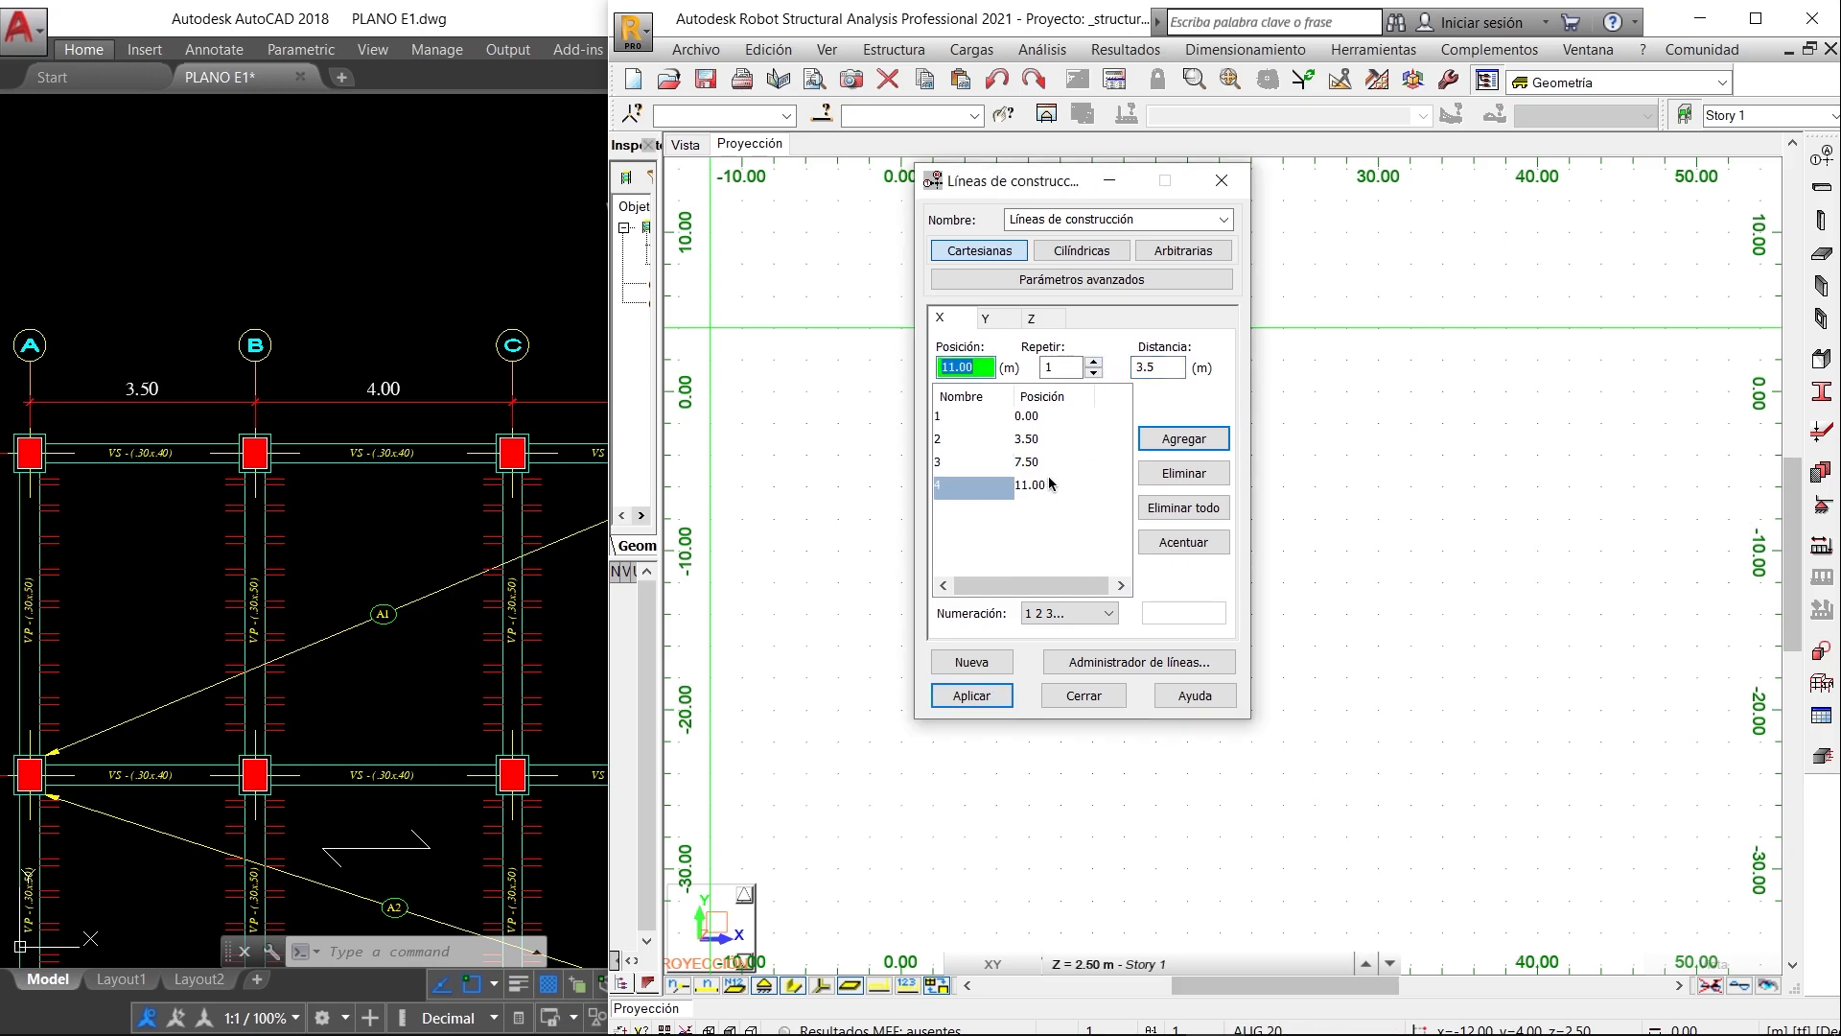
# - Set the numbering of the X construction lines to A B C... to match the plan's axis names
pyautogui.click(450, 342)
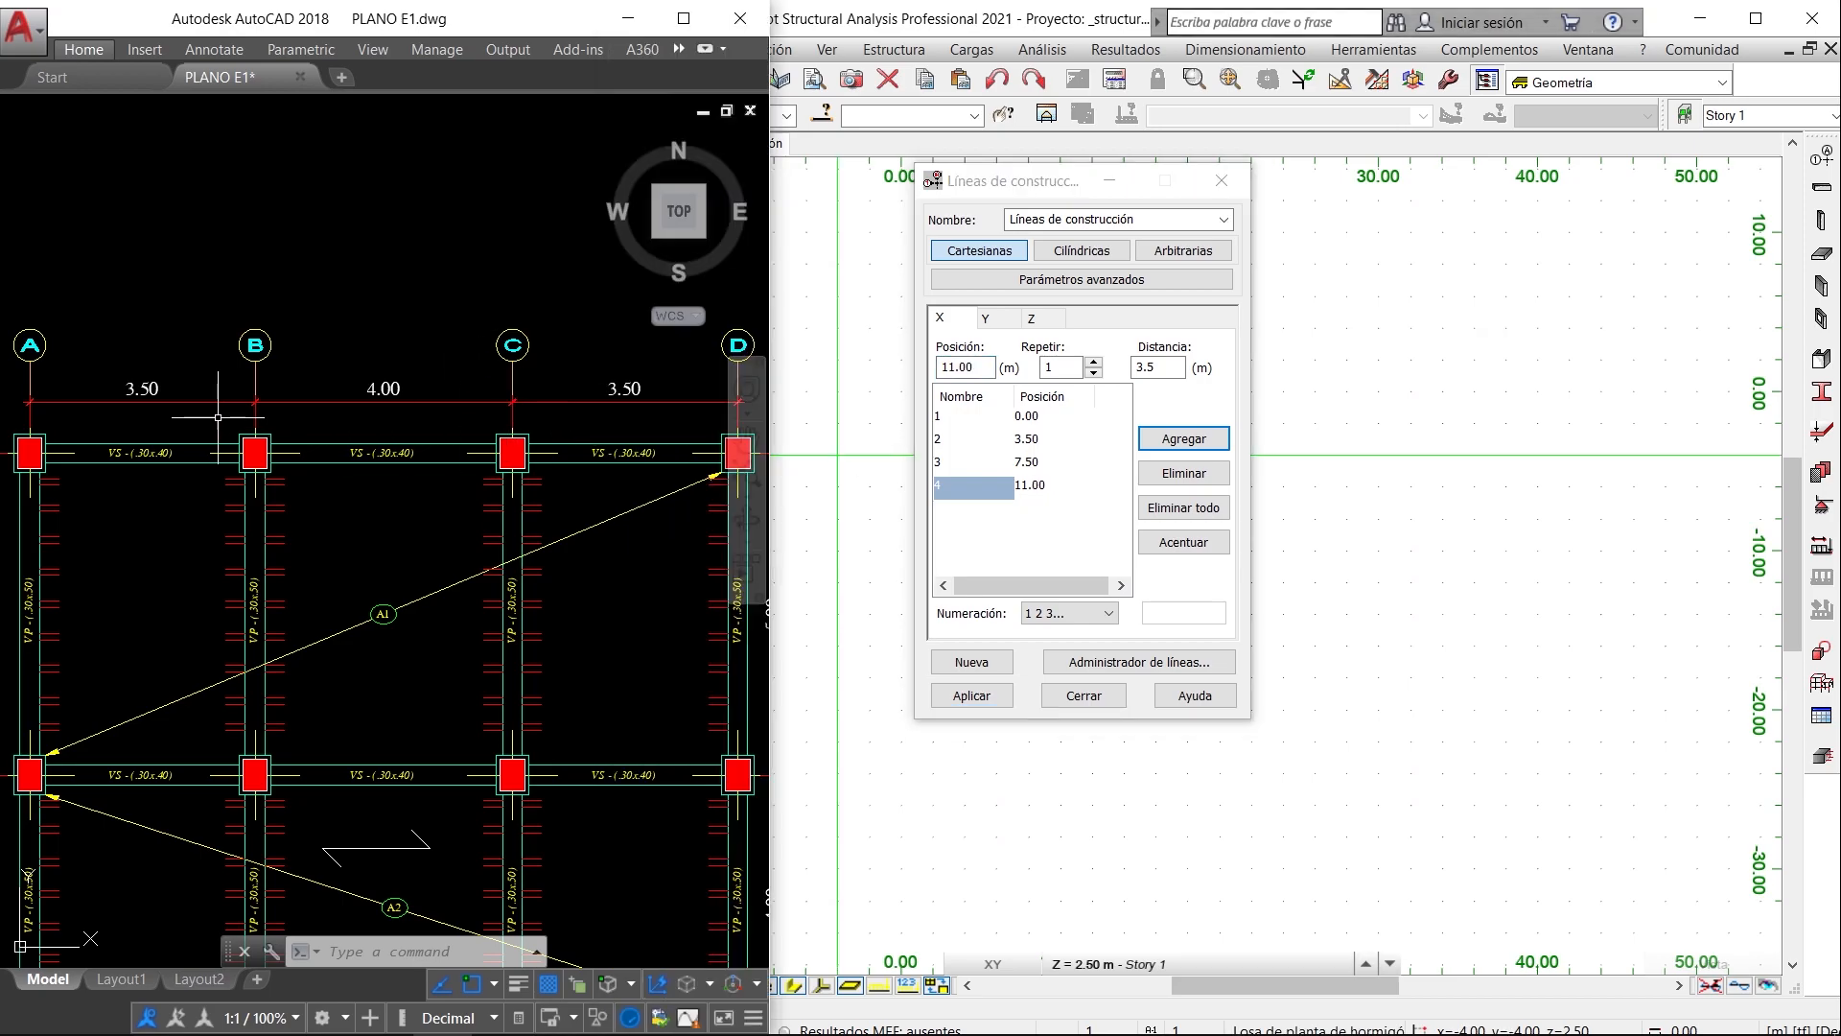
pyautogui.click(1069, 618)
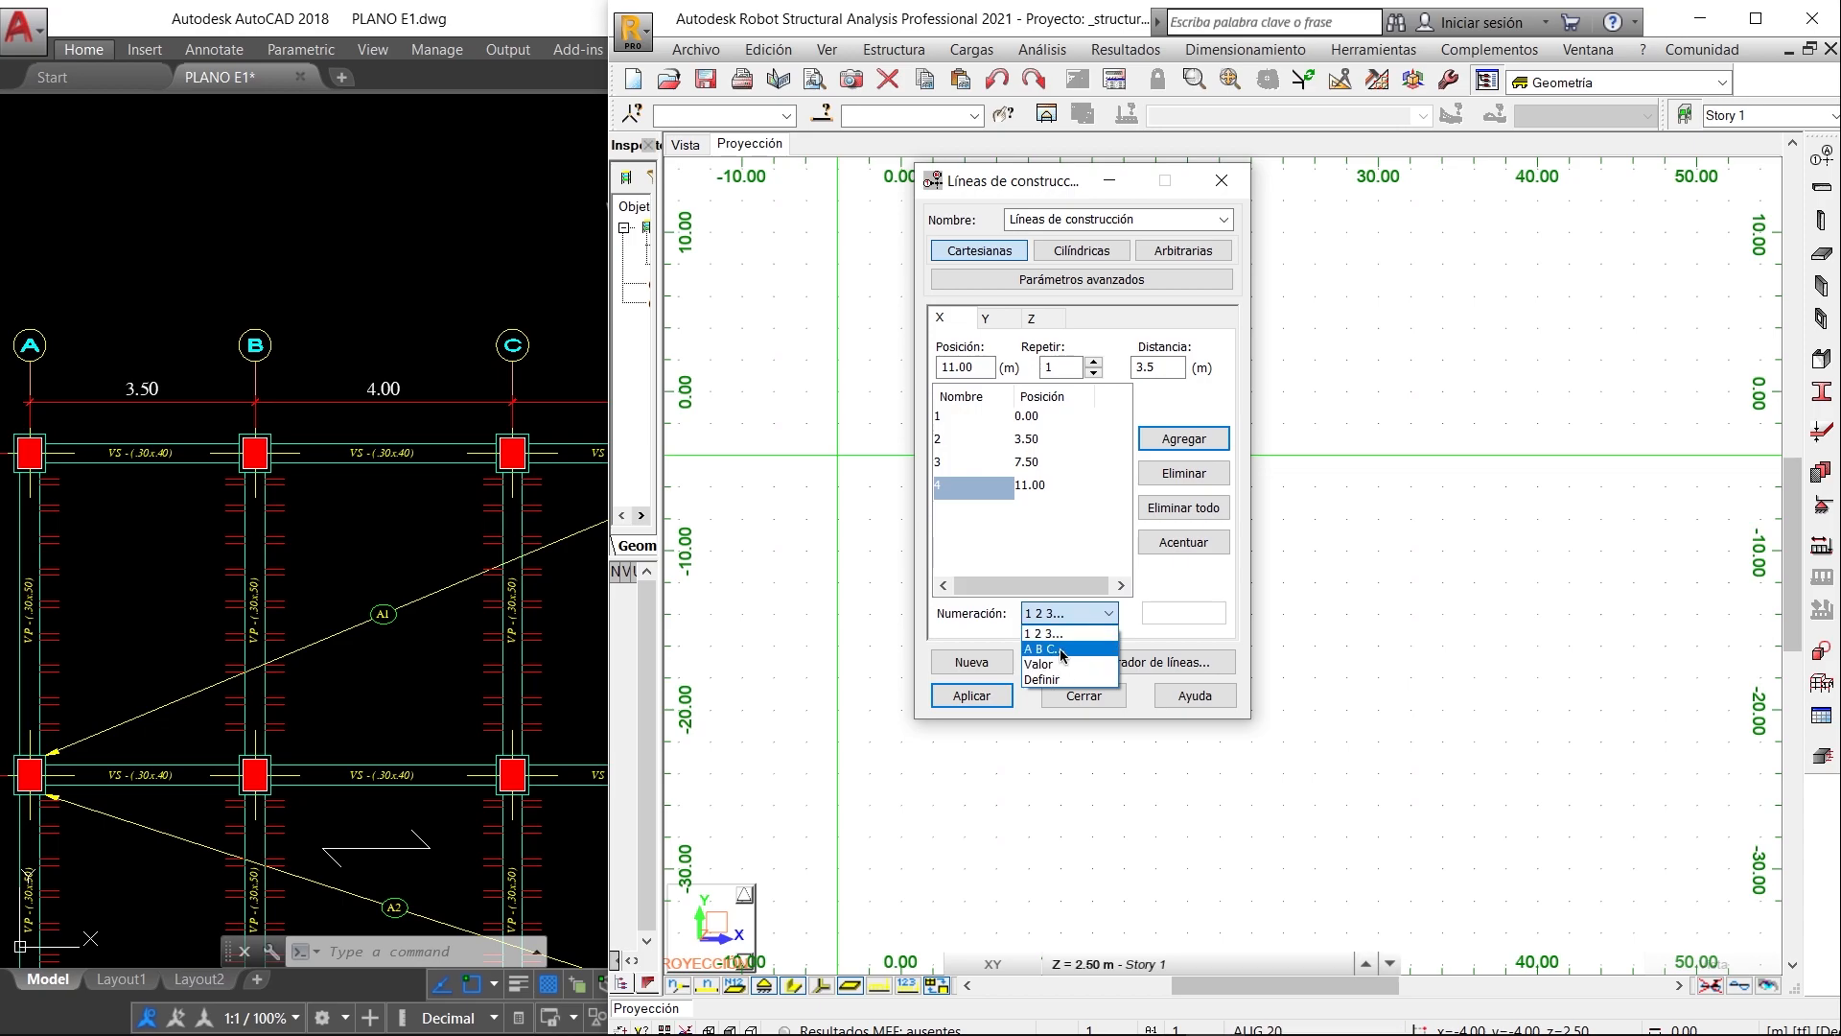
pyautogui.click(1060, 649)
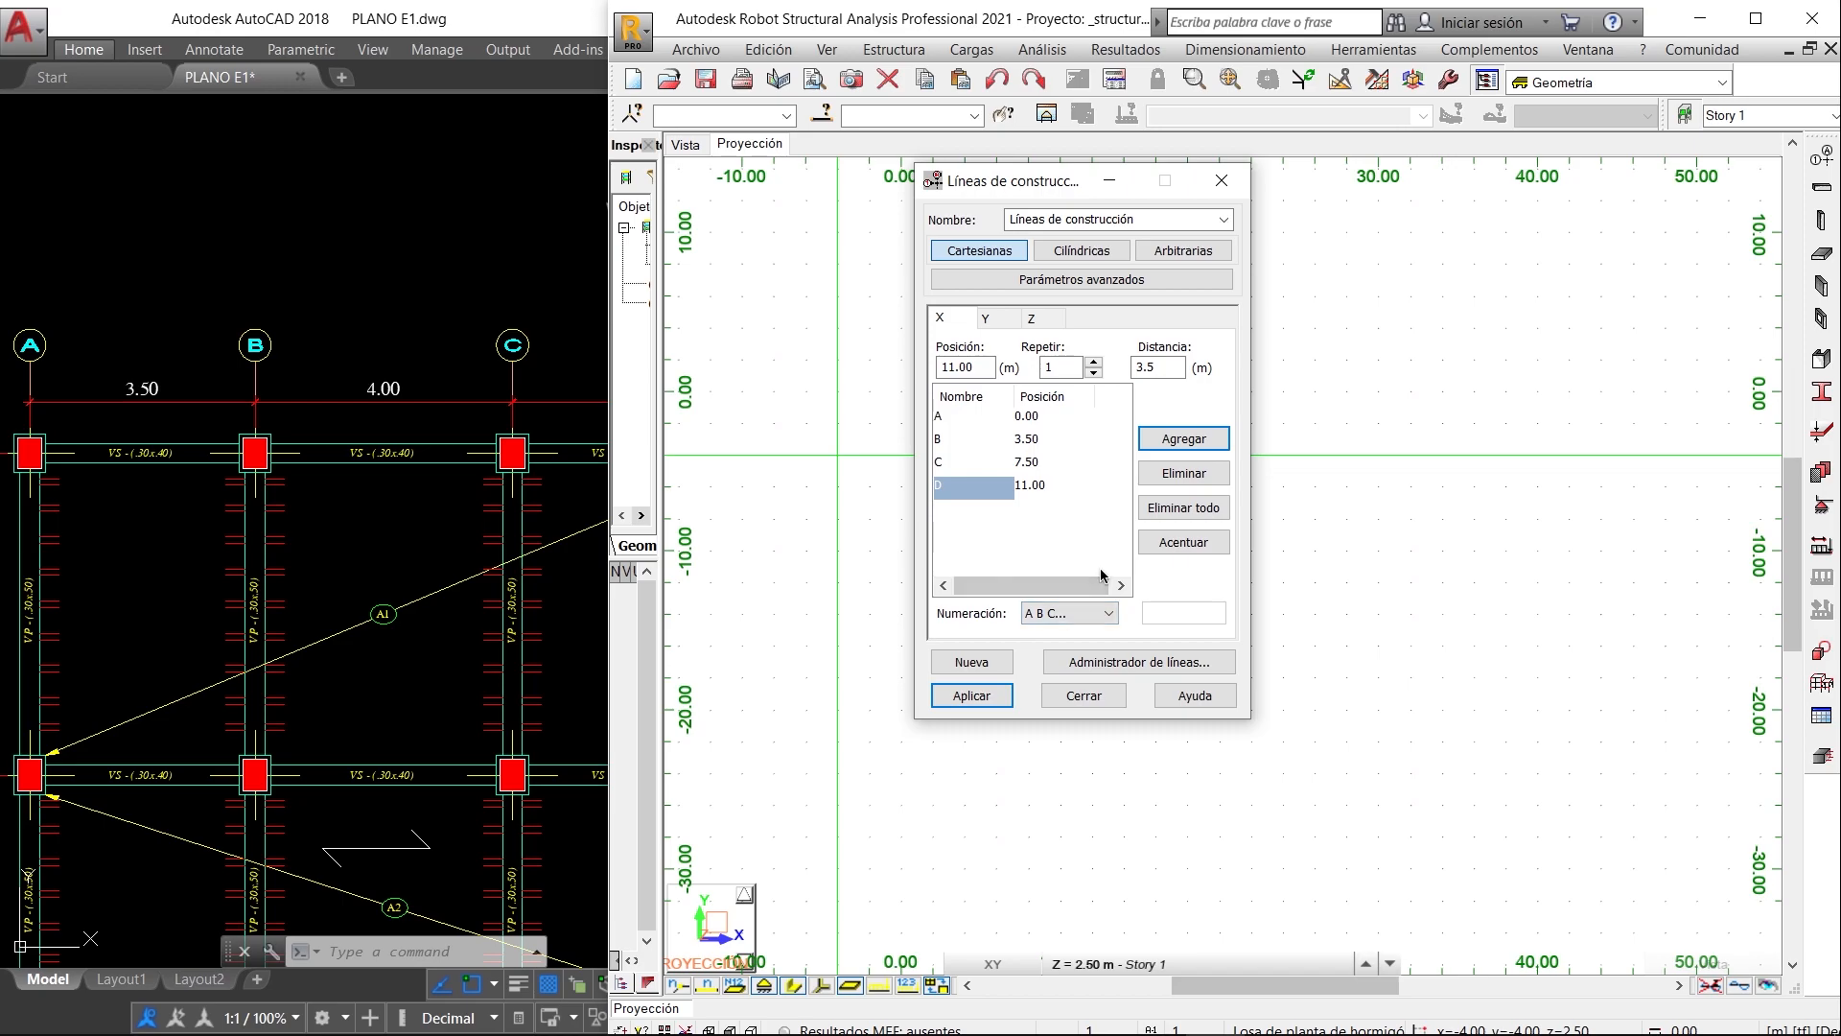
# - Add the first two Y construction lines from position 0.00 with one repetition at the plan's 5 m spacing between axes 1 and 2
pyautogui.click(986, 318)
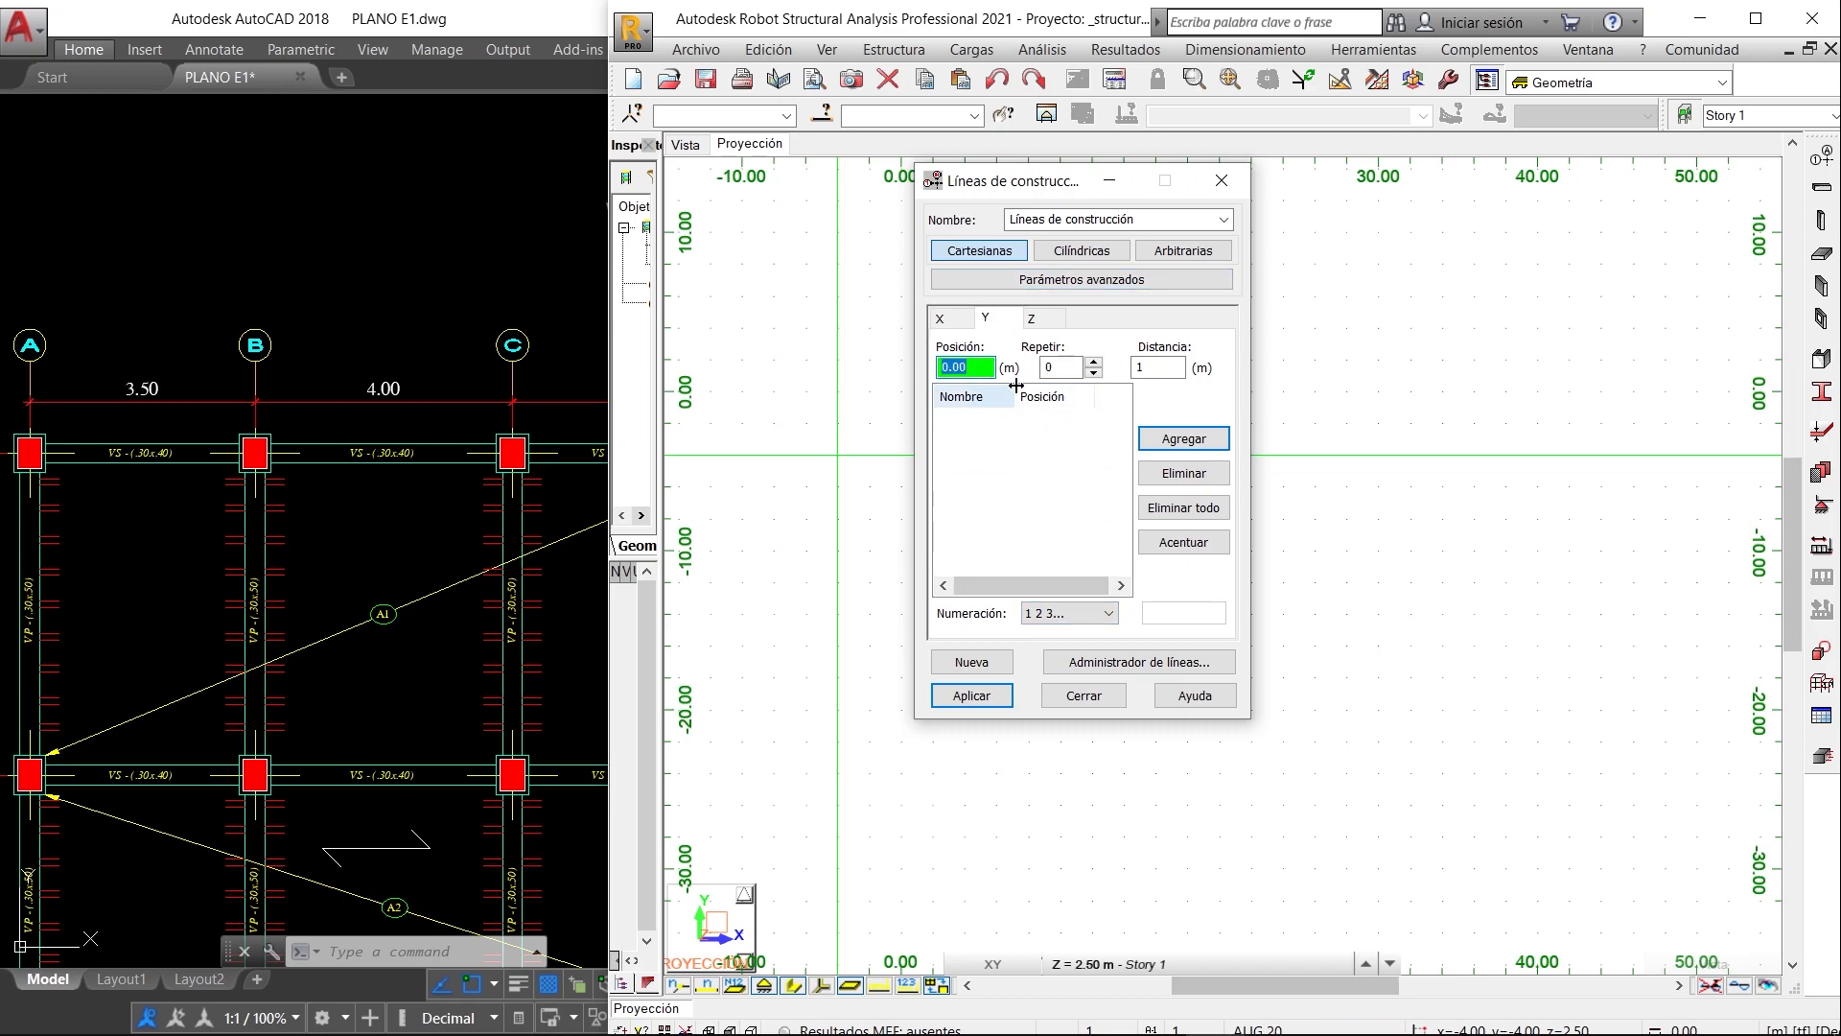
pyautogui.click(1094, 362)
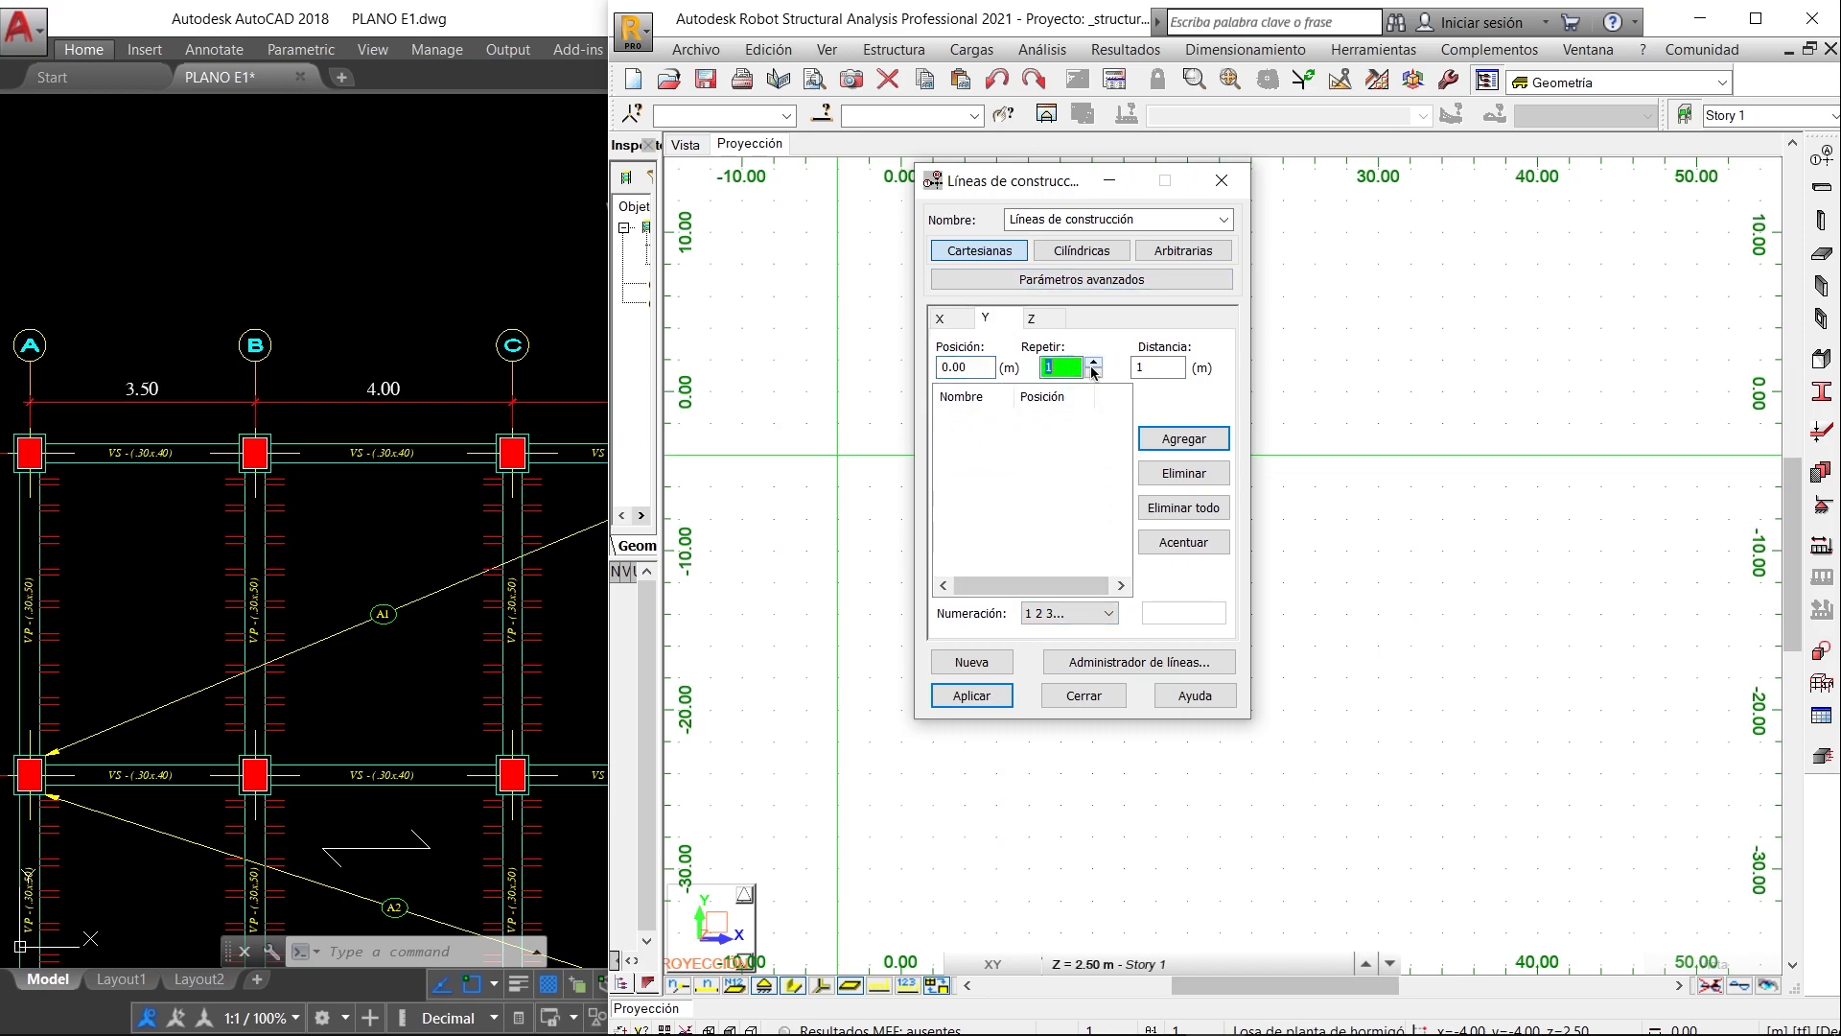
pyautogui.click(484, 479)
pyautogui.scroll(-2, 498, 492)
pyautogui.scroll(-3, 422, 556)
pyautogui.moveTo(358, 621); pyautogui.dragTo(343, 502, button='middle')
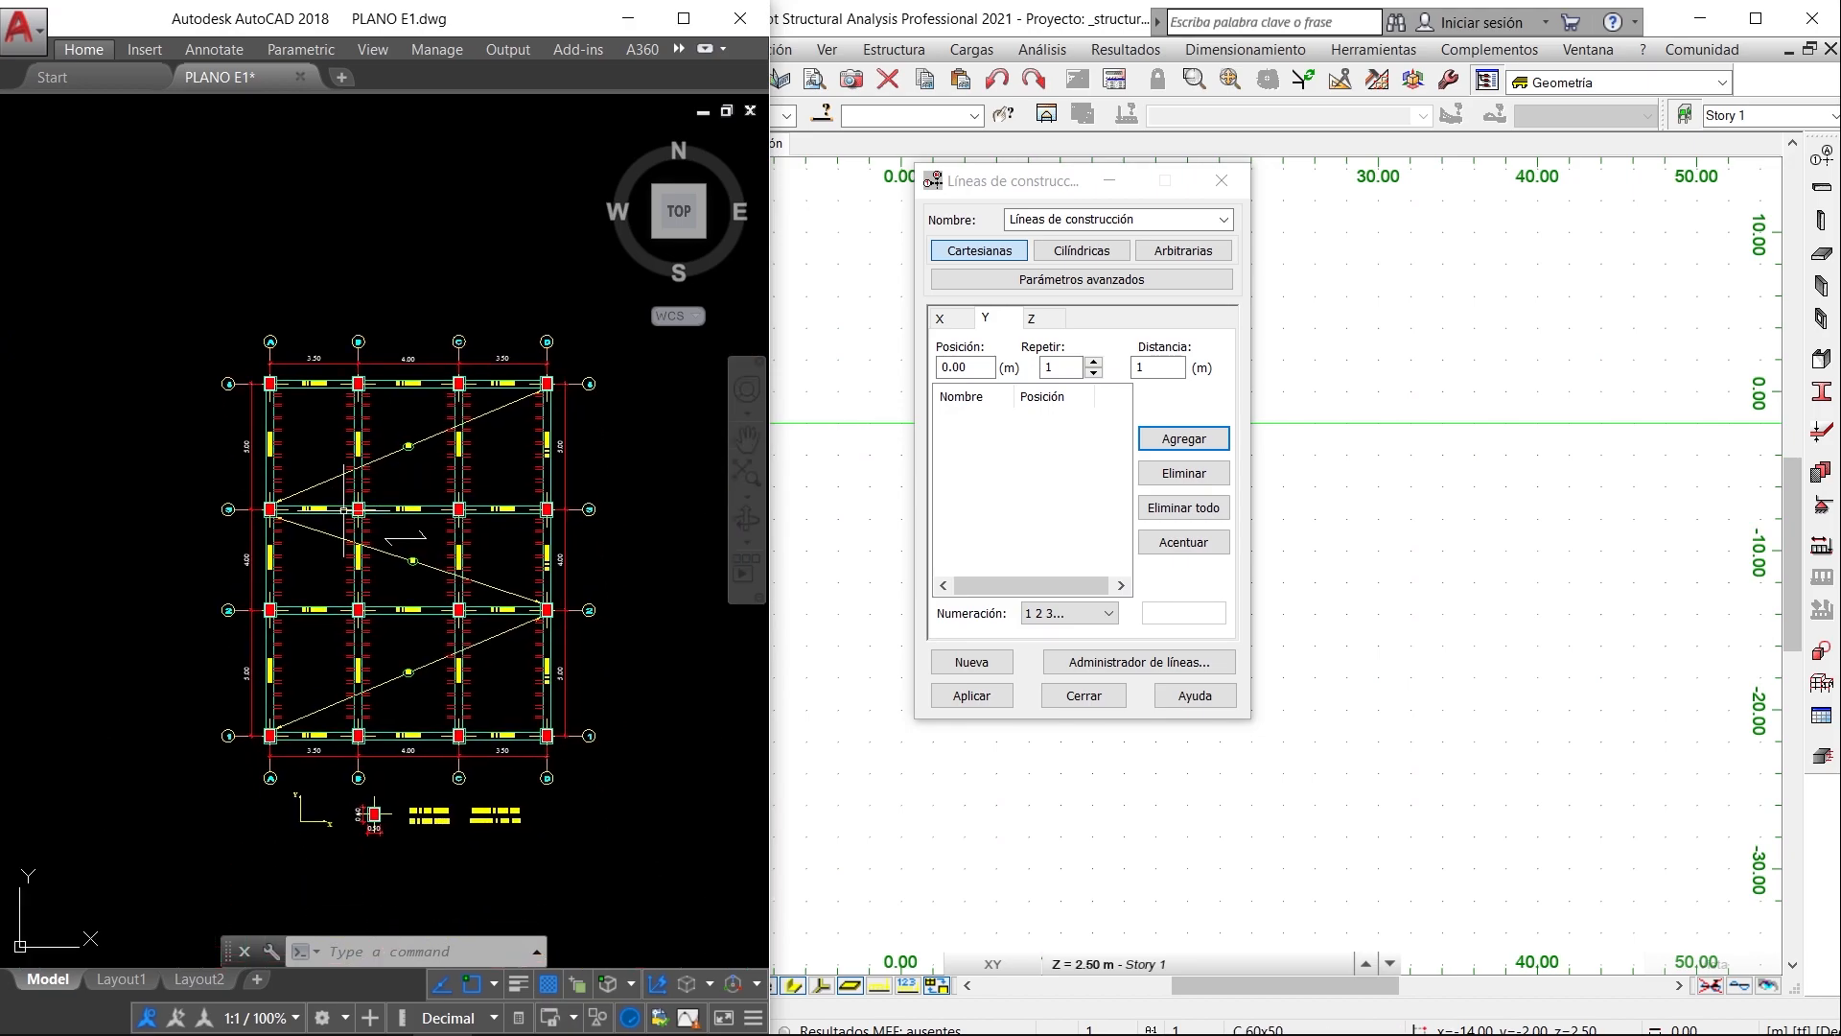
pyautogui.scroll(3, 506, 679)
pyautogui.moveTo(588, 682); pyautogui.dragTo(462, 747, button='middle')
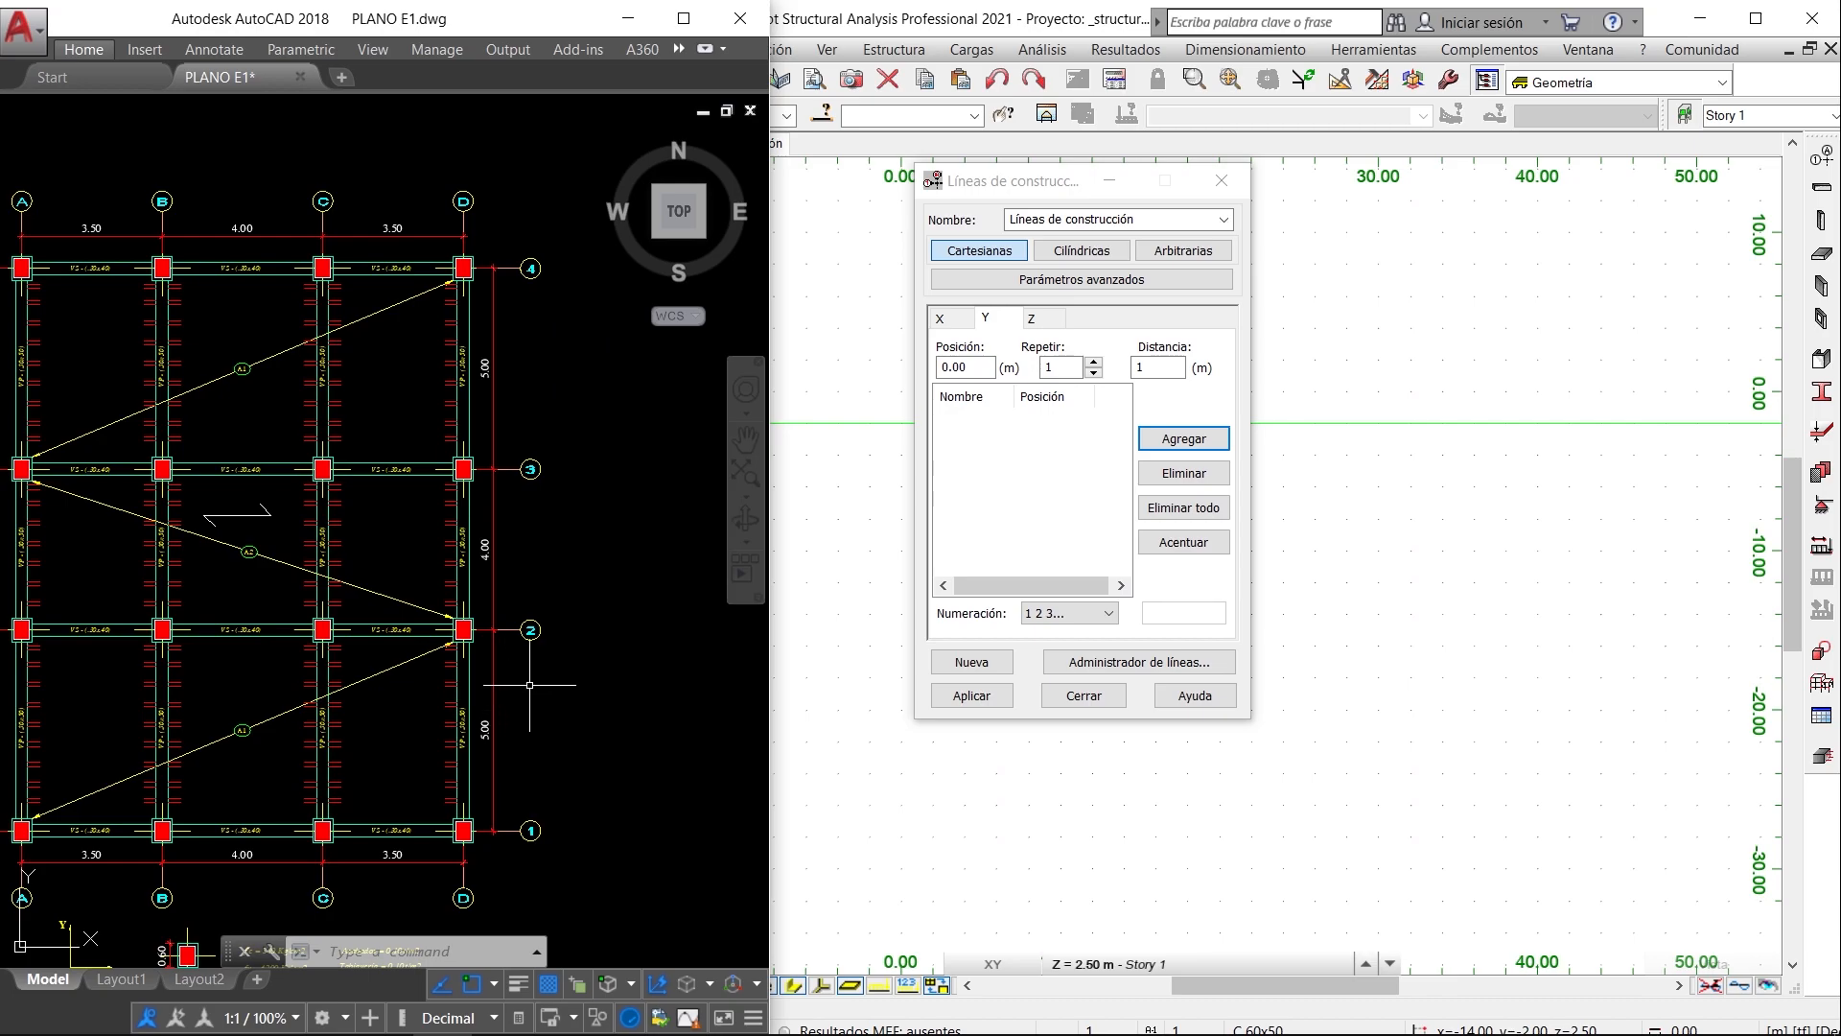
pyautogui.click(1137, 366)
pyautogui.write('5')
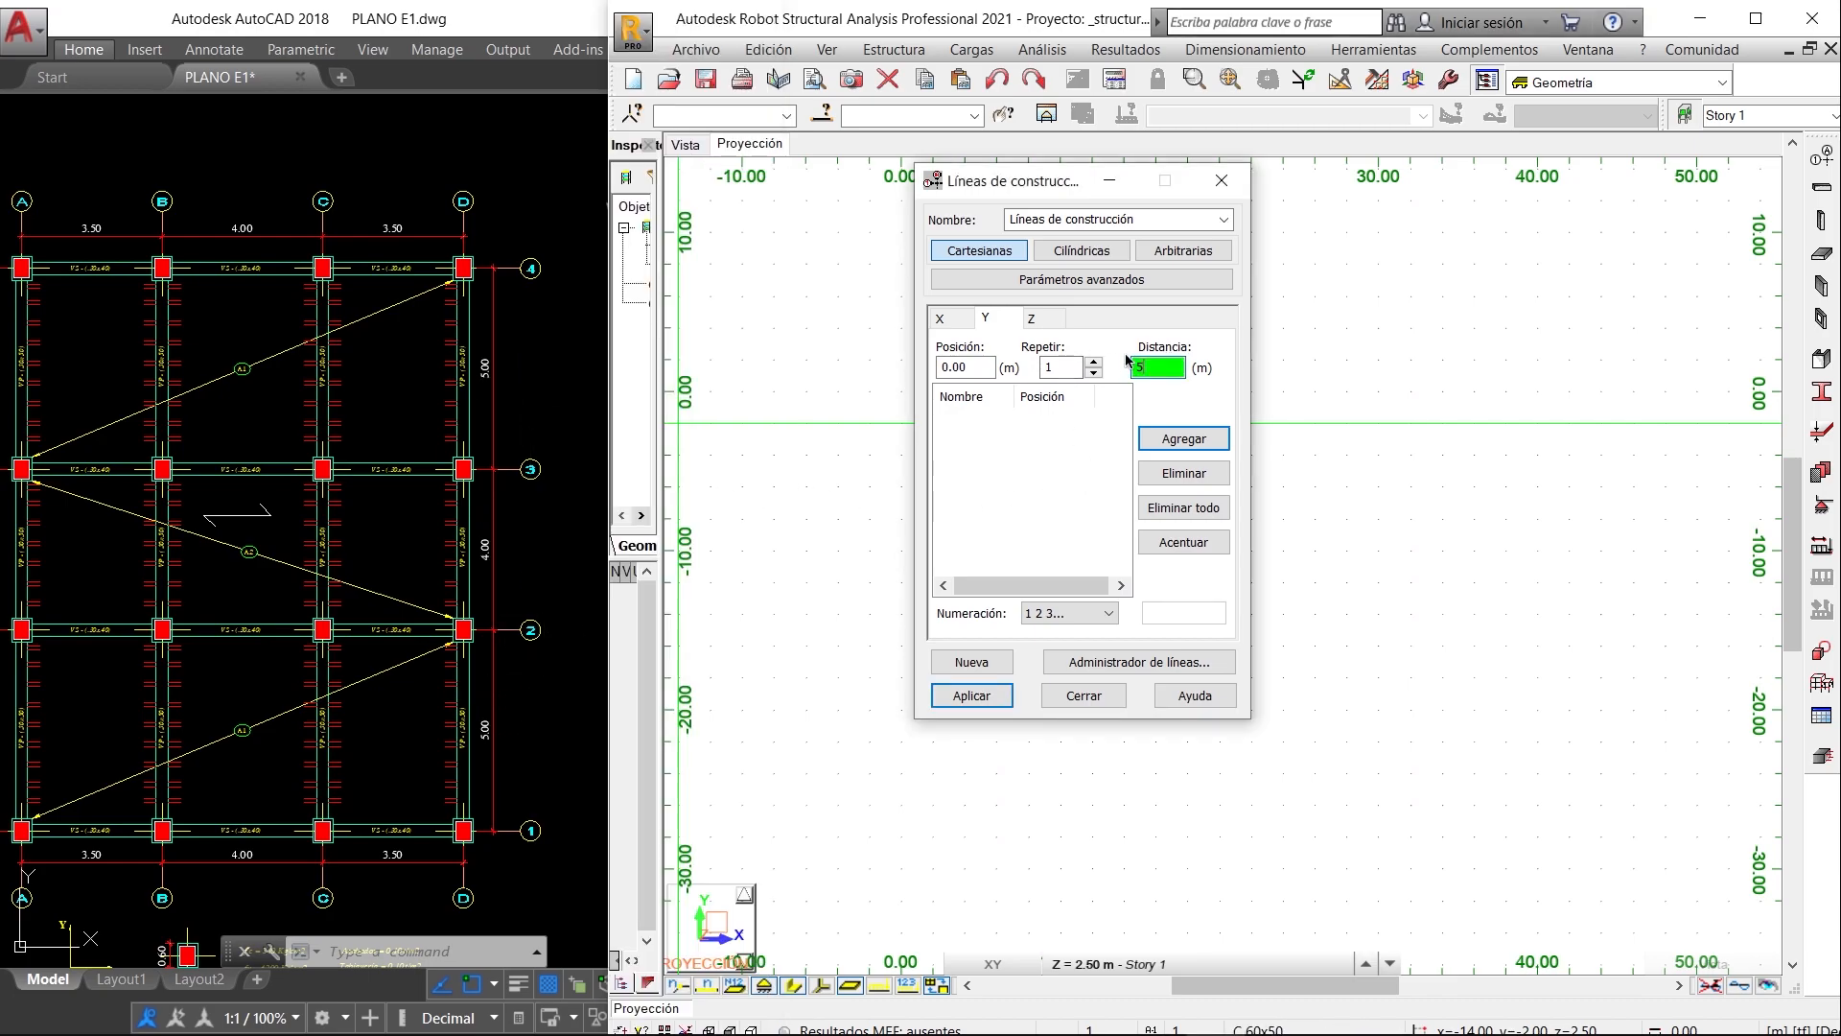
pyautogui.press('Return')
# - Add the following Y construction lines at successive distances of 4 m and 5 m, matching axes 3 and 4 of the plan
pyautogui.click(1155, 365)
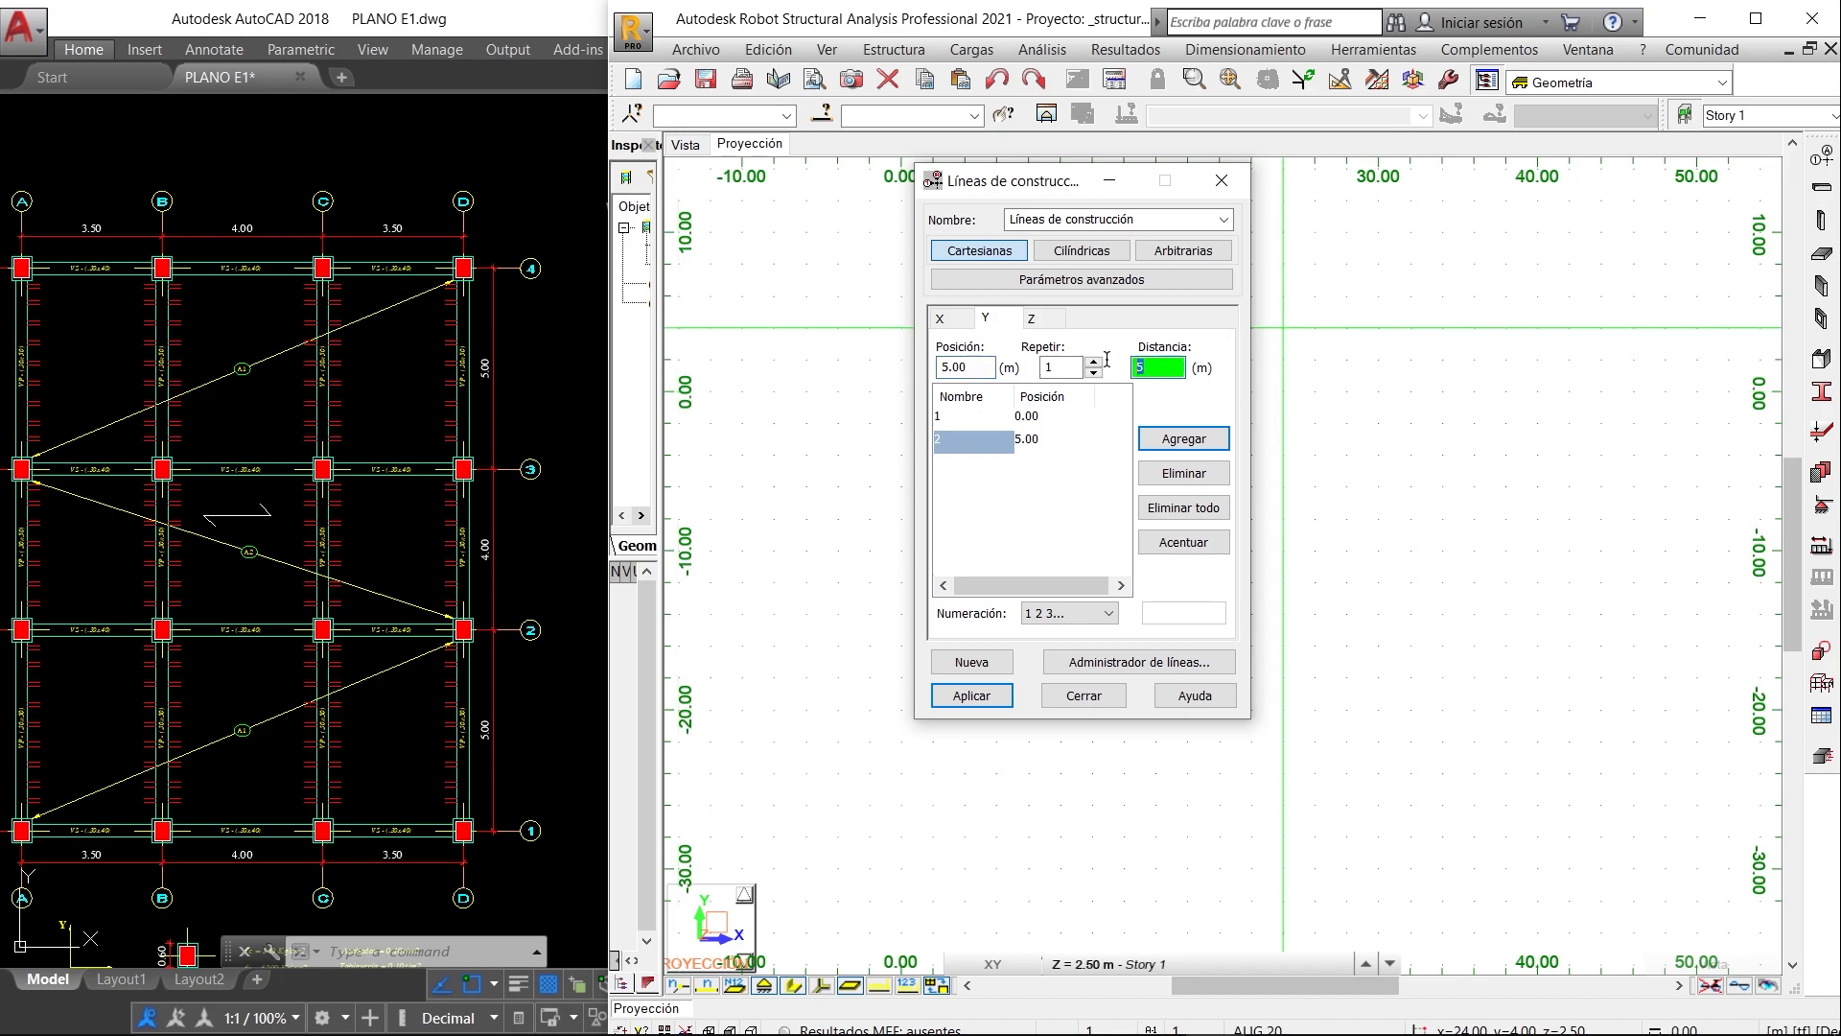
pyautogui.write('4')
pyautogui.press('Return')
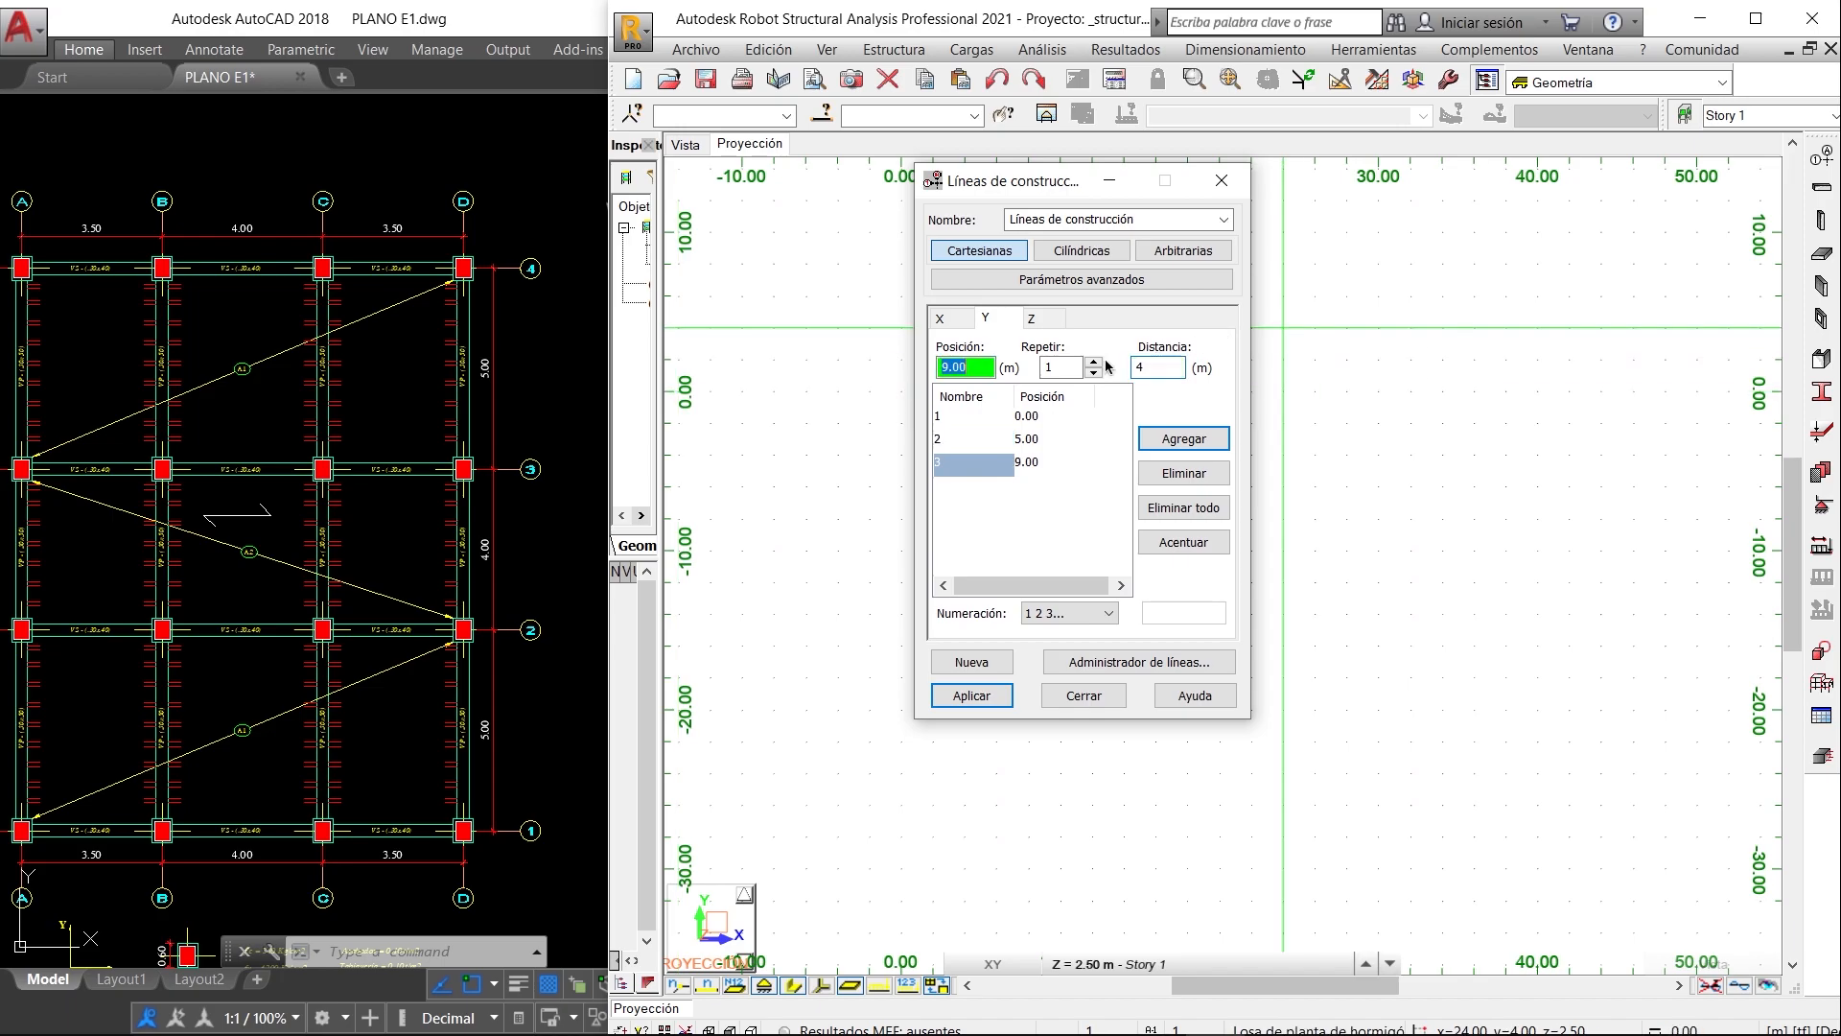
pyautogui.click(1155, 367)
pyautogui.press('Return')
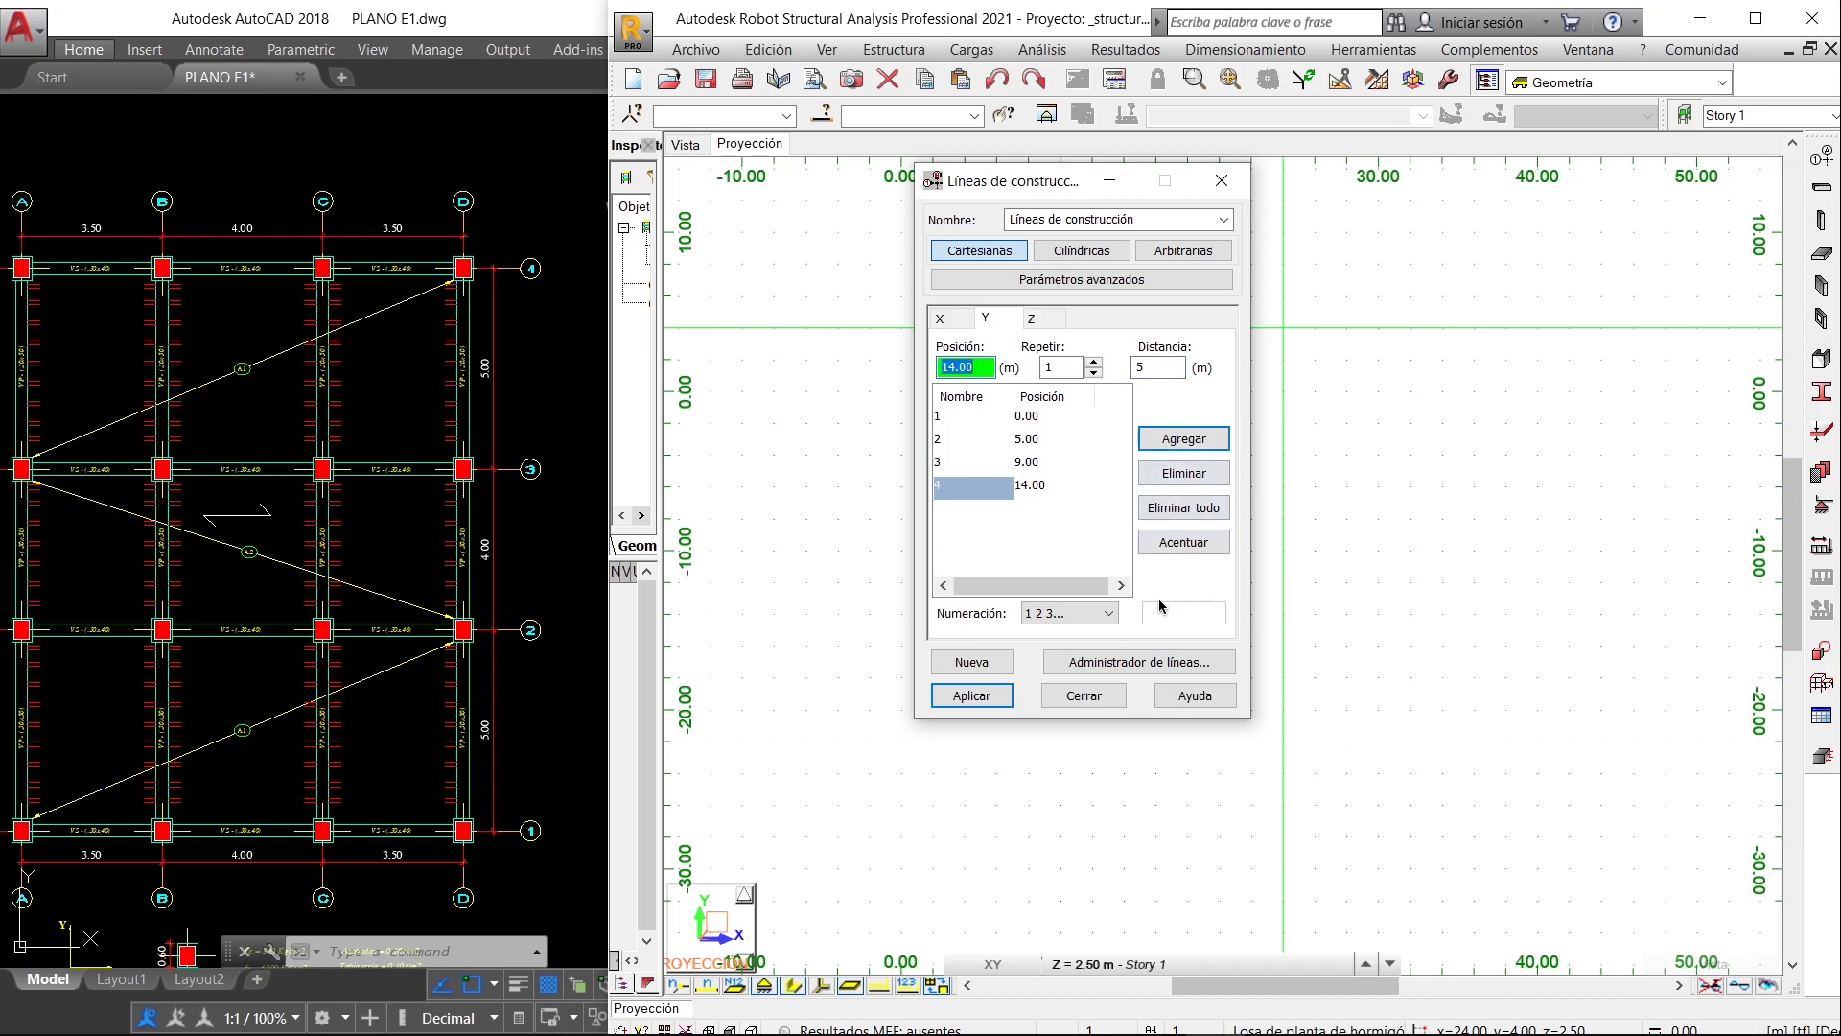
pyautogui.click(1189, 443)
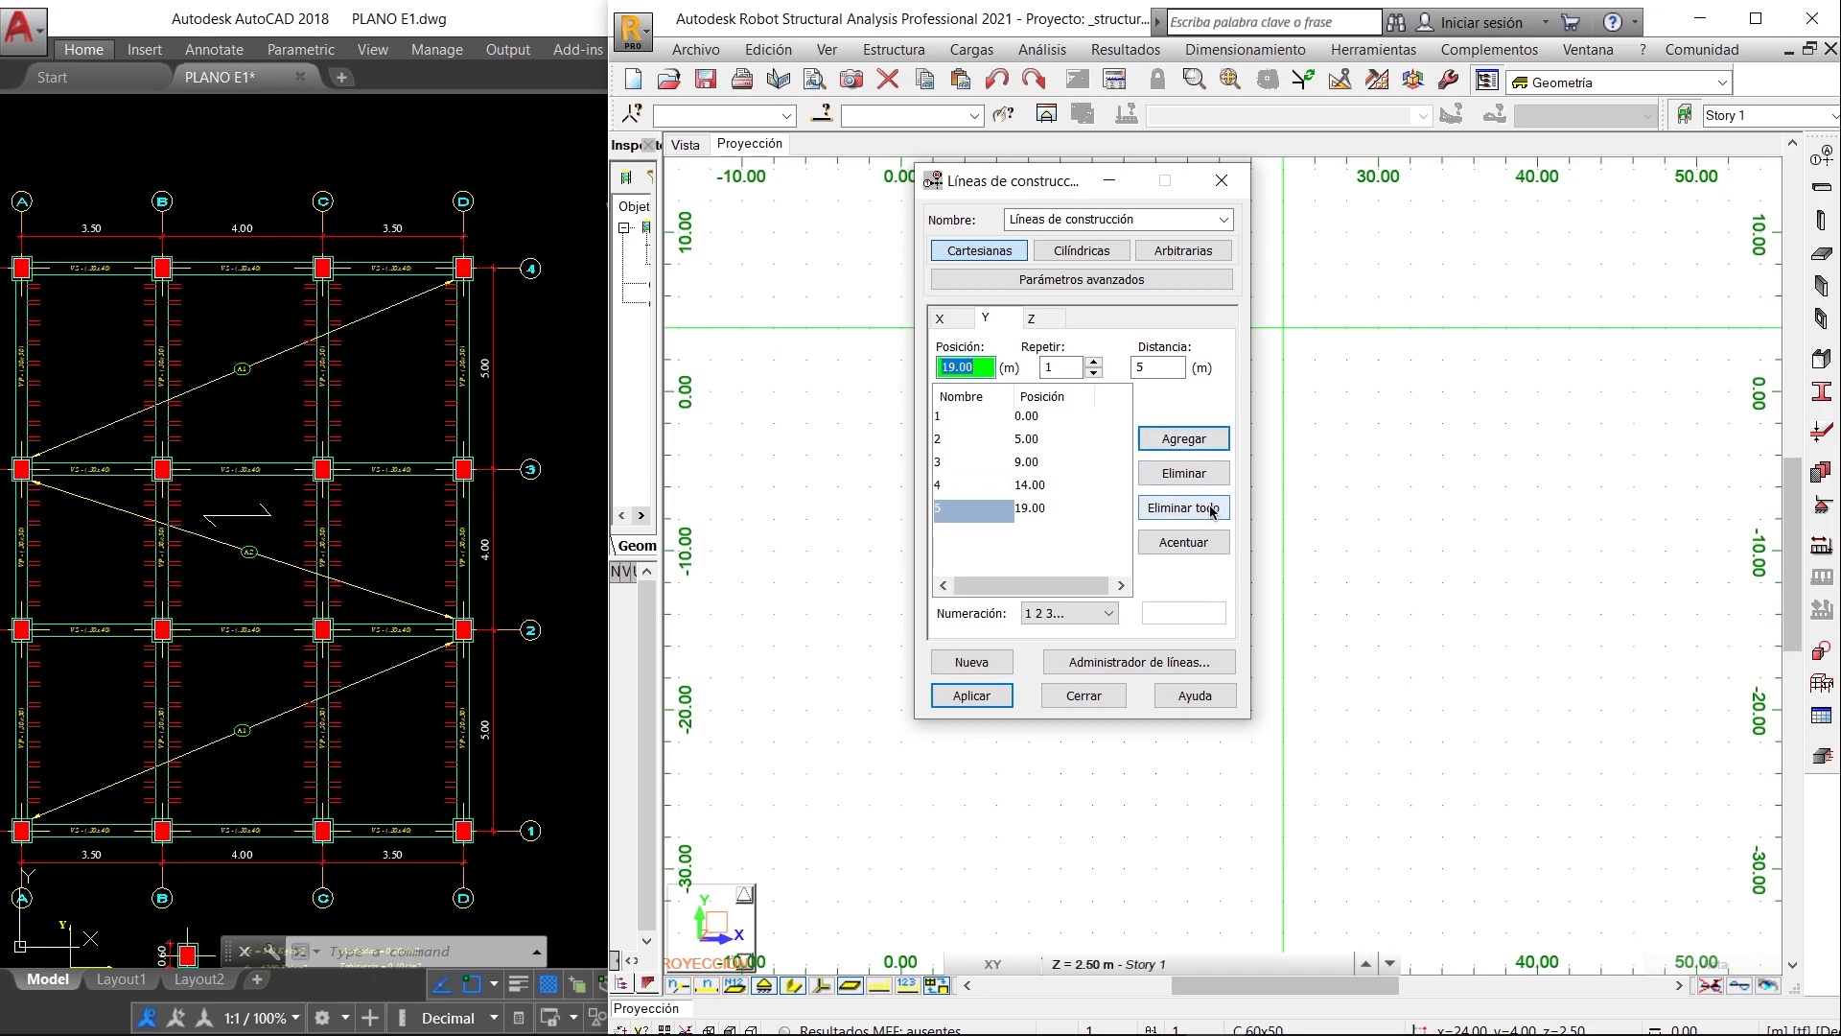
# - Delete the surplus fifth Y construction line at 19.00 m and apply the finished grid of construction lines
pyautogui.click(1170, 479)
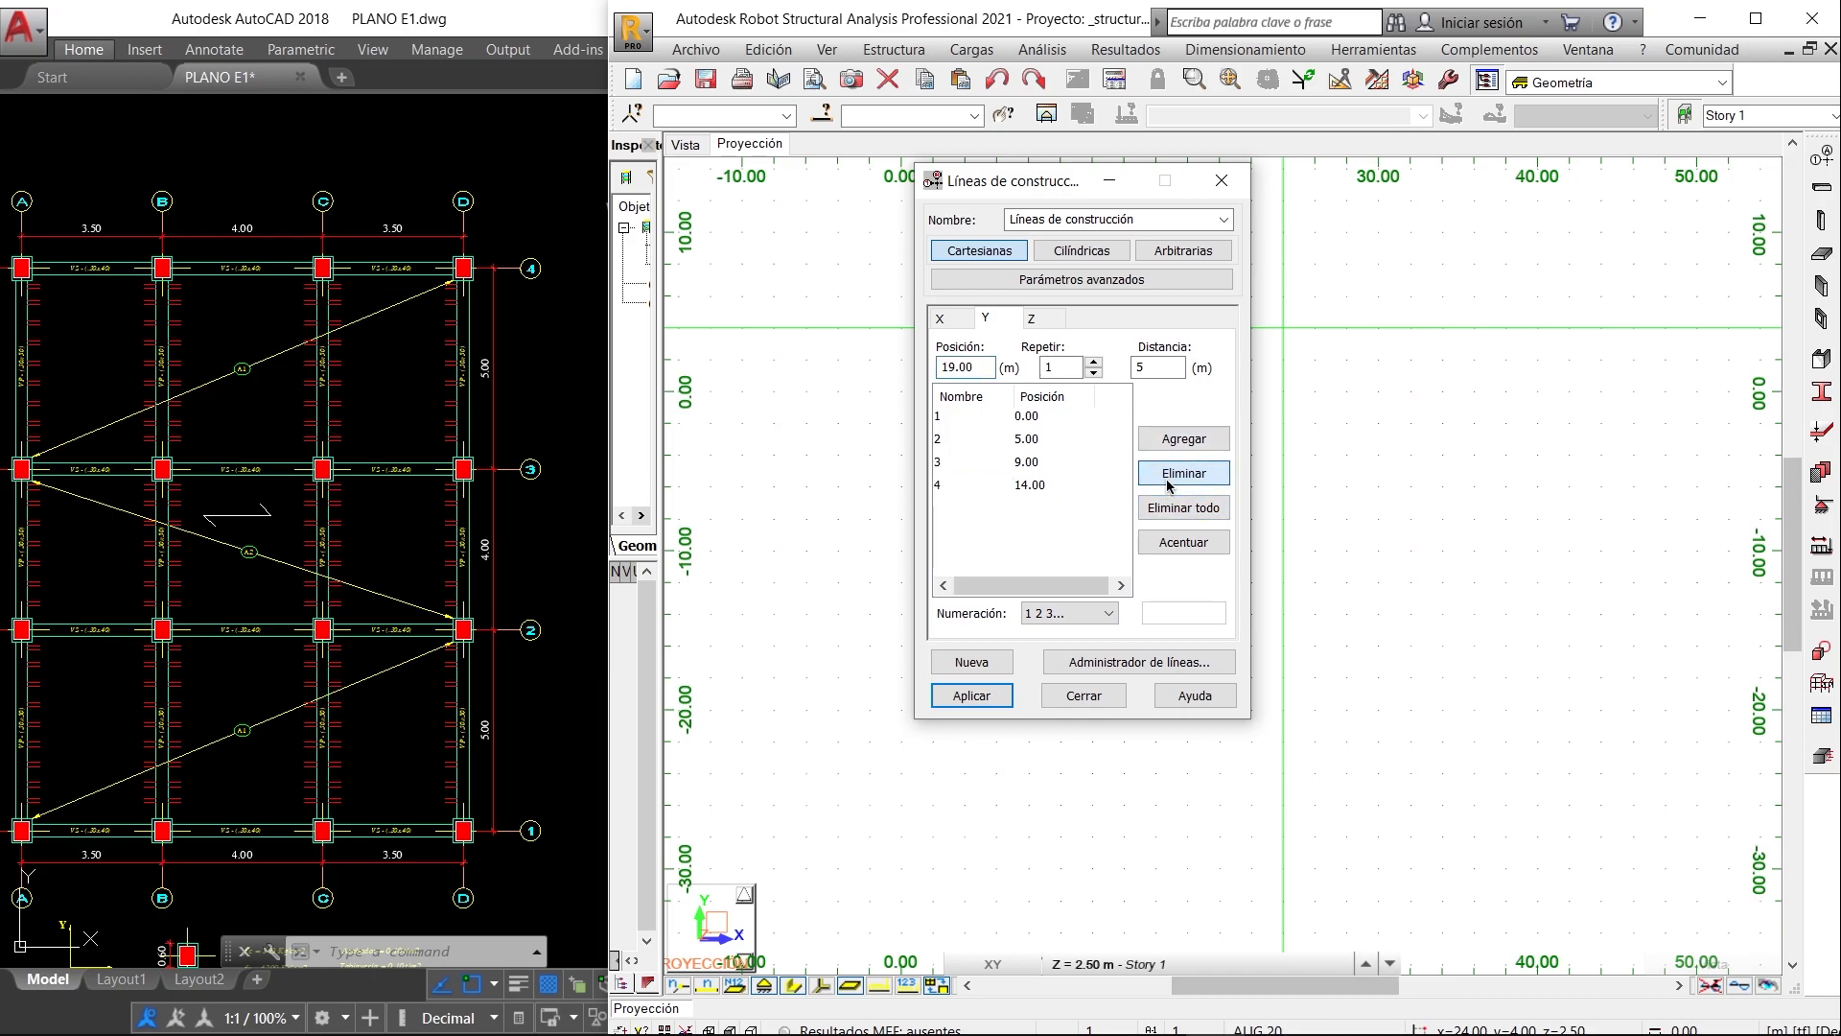
pyautogui.click(972, 695)
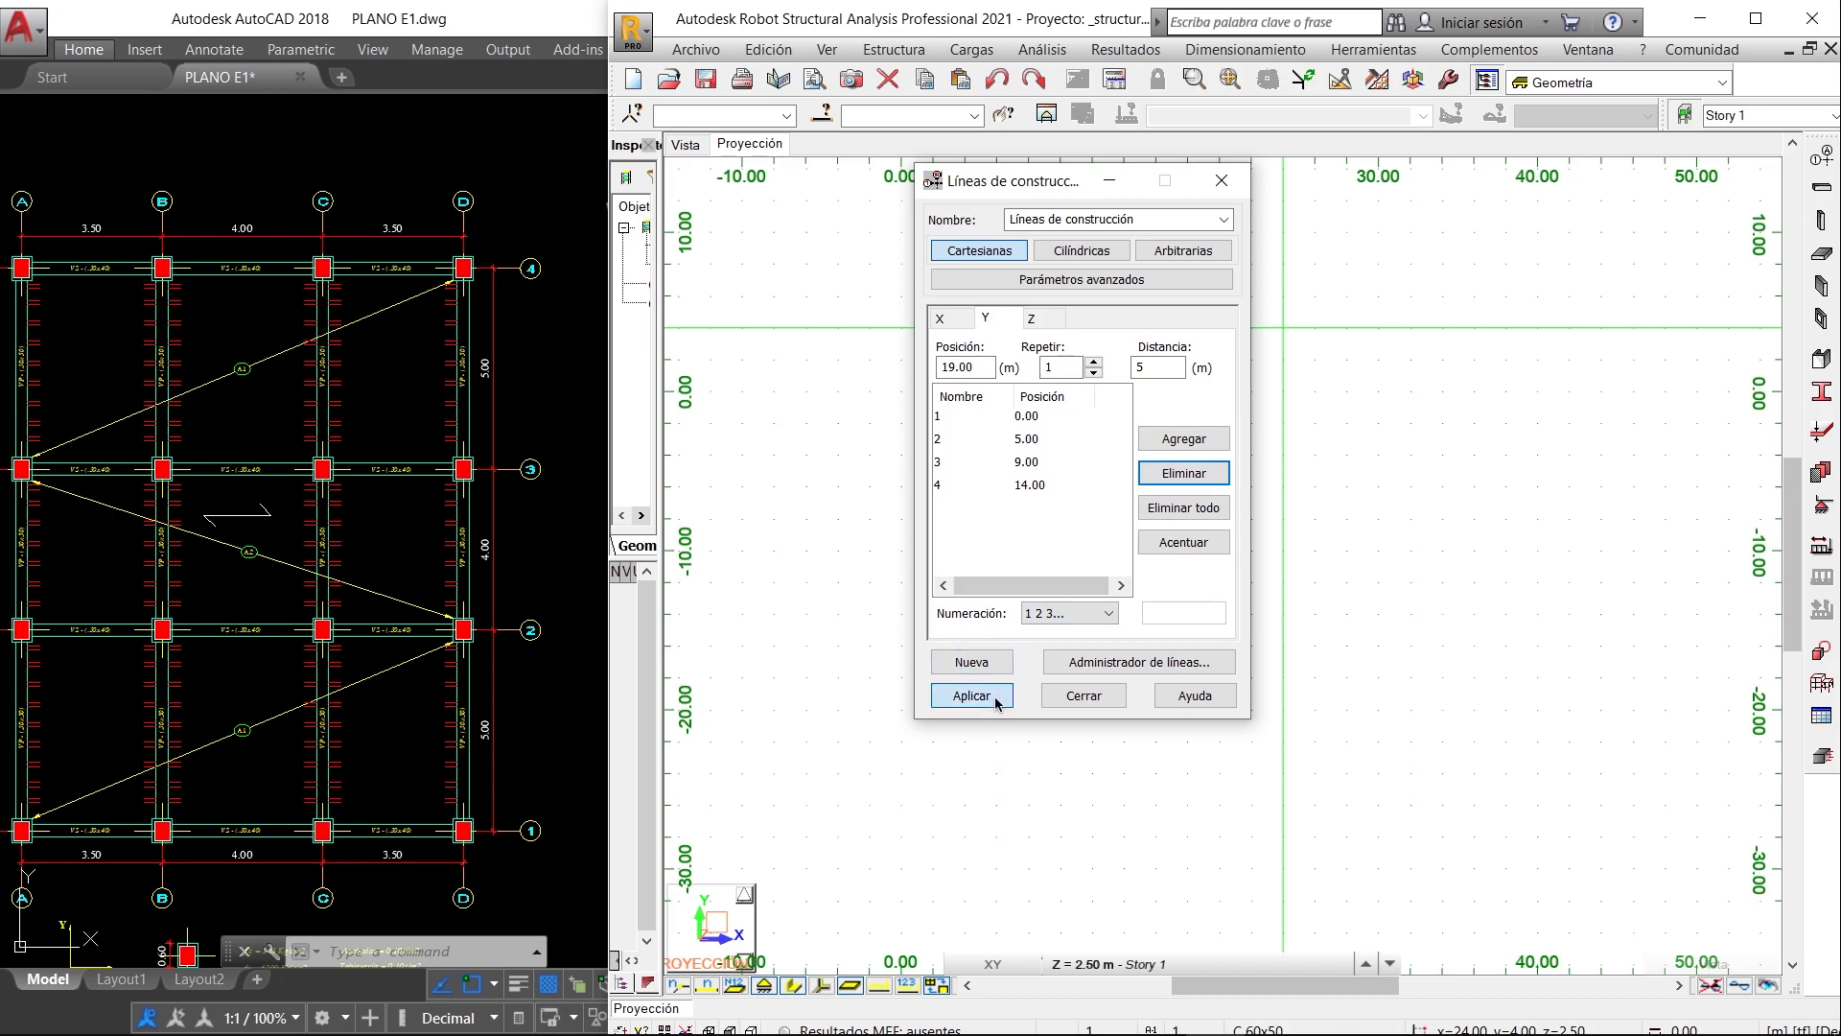
pyautogui.click(1085, 695)
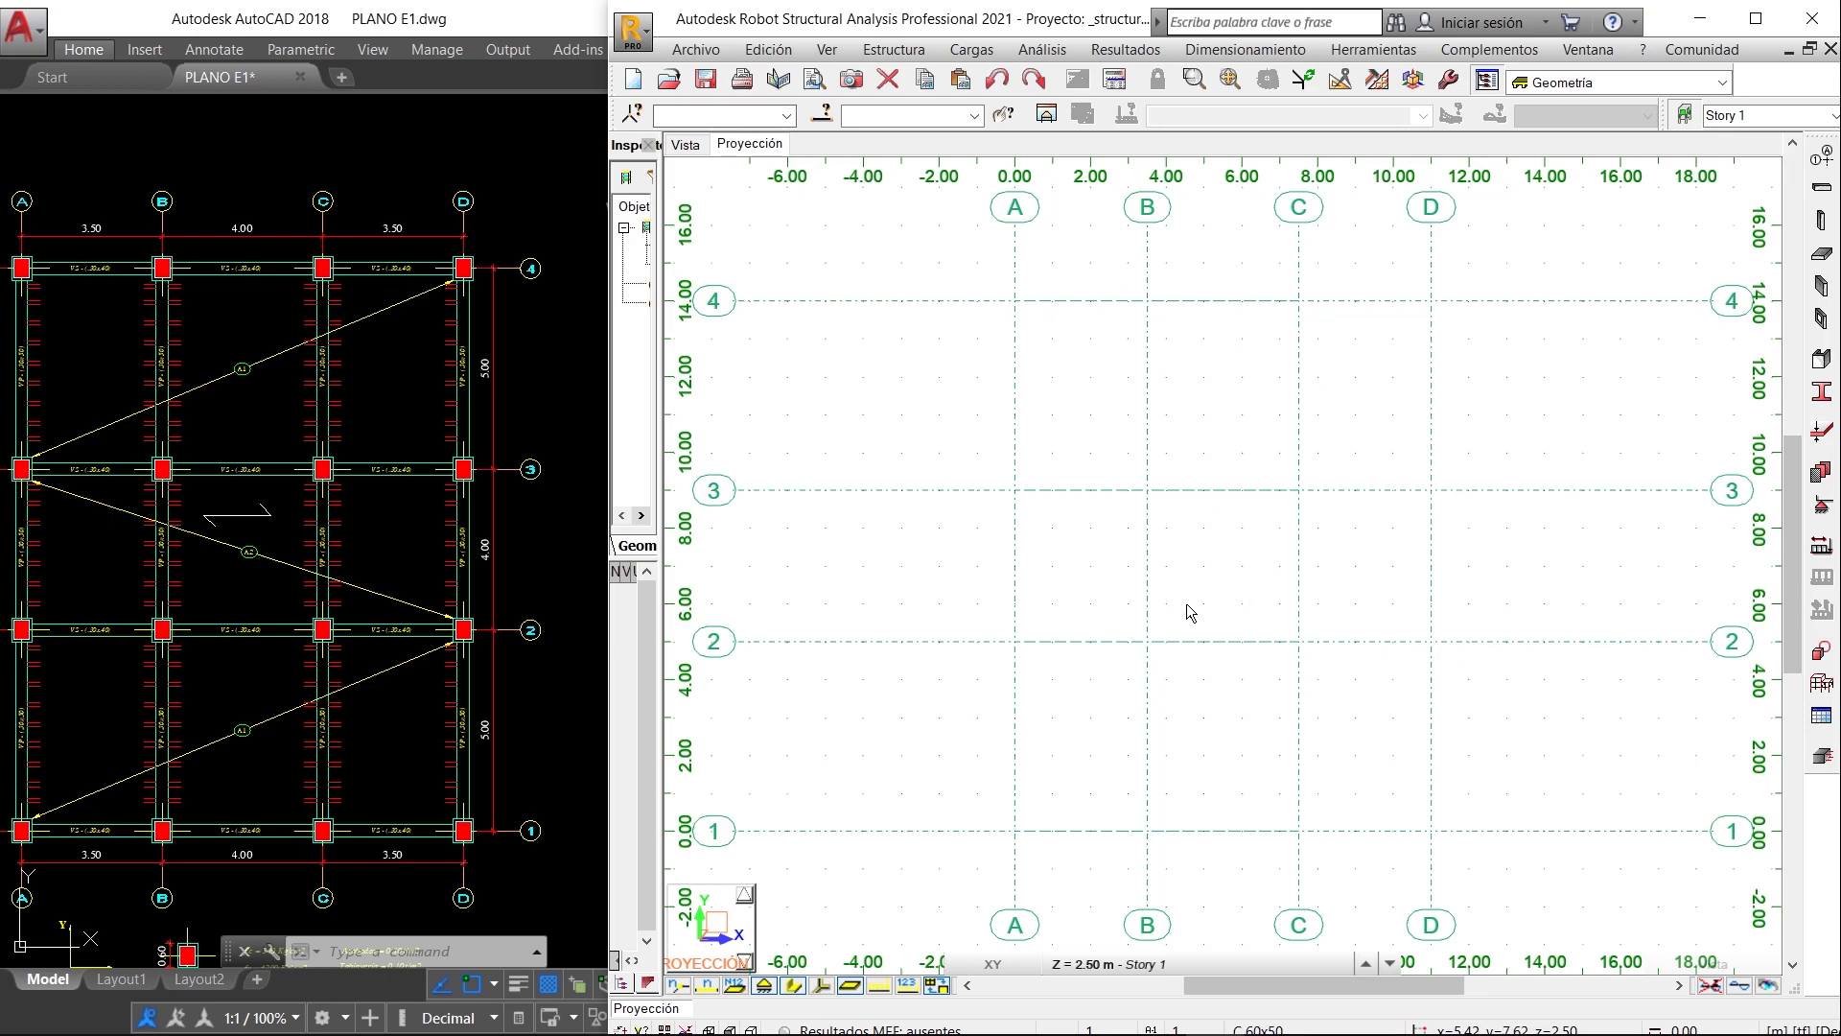
# - In the 3D view, replace the default Story 1 with a manually defined ground storey 3 m high
pyautogui.click(707, 151)
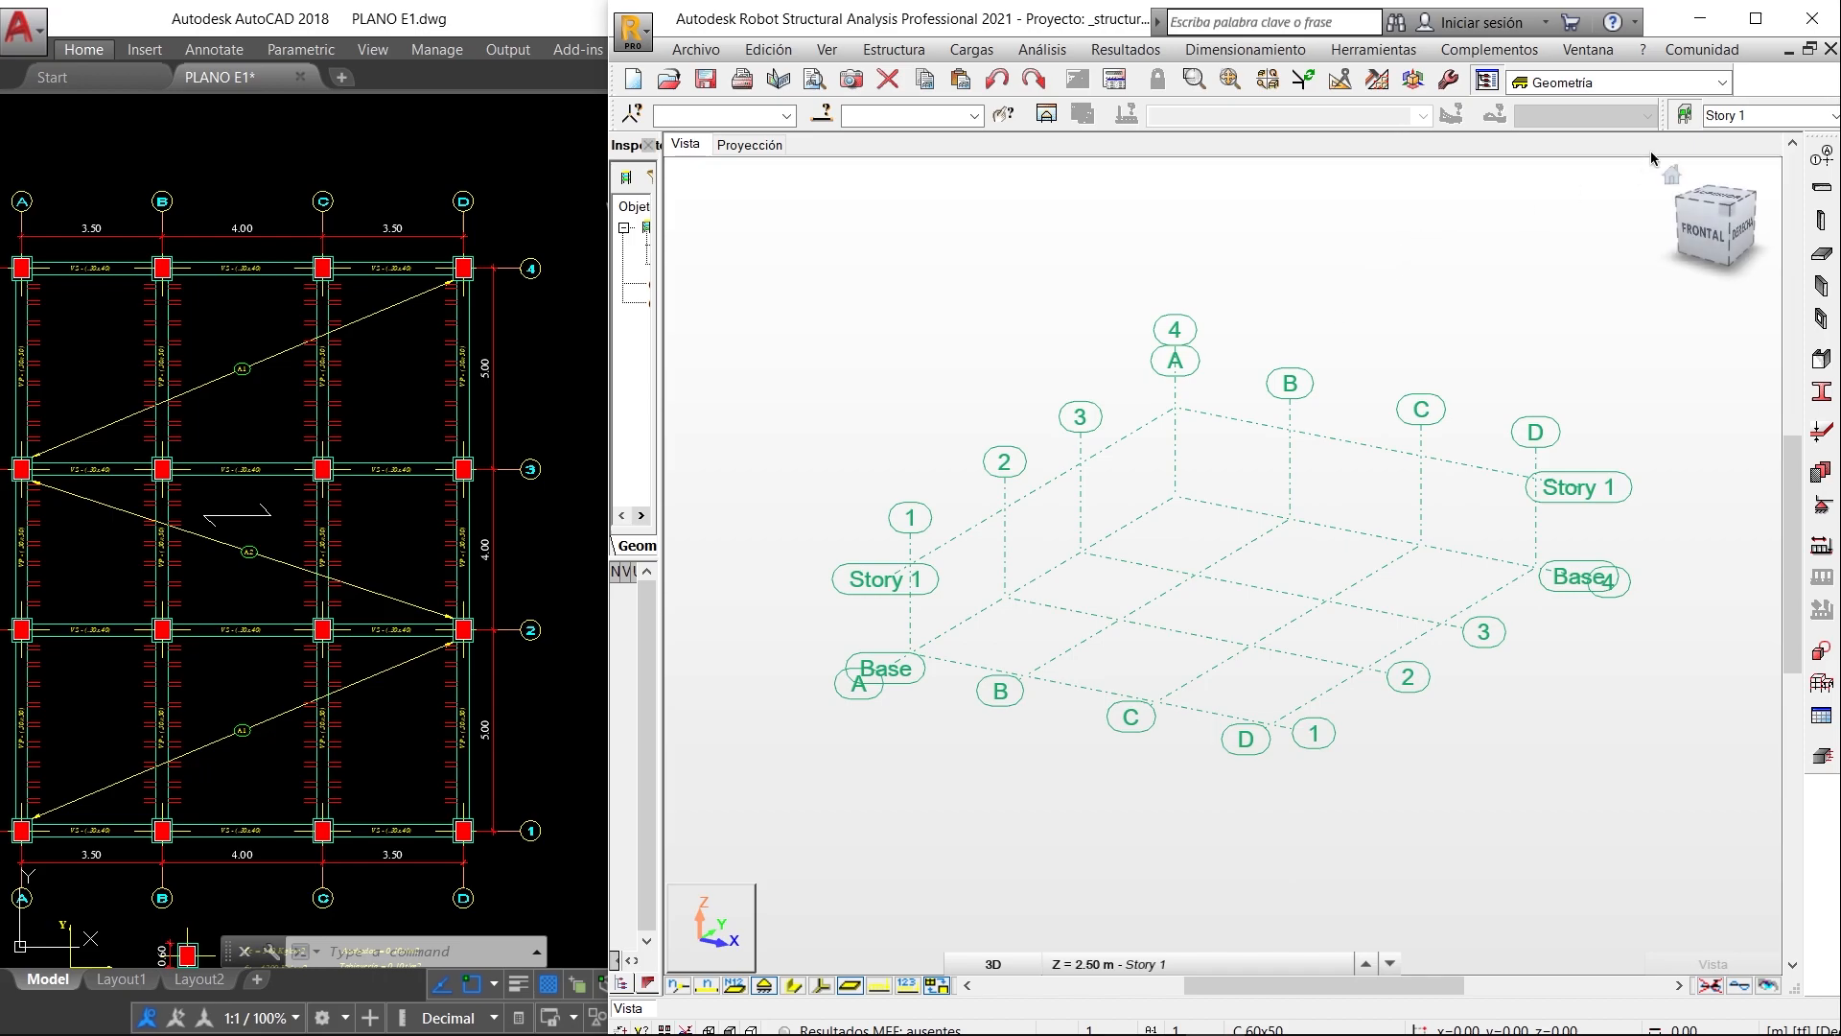
pyautogui.click(1689, 115)
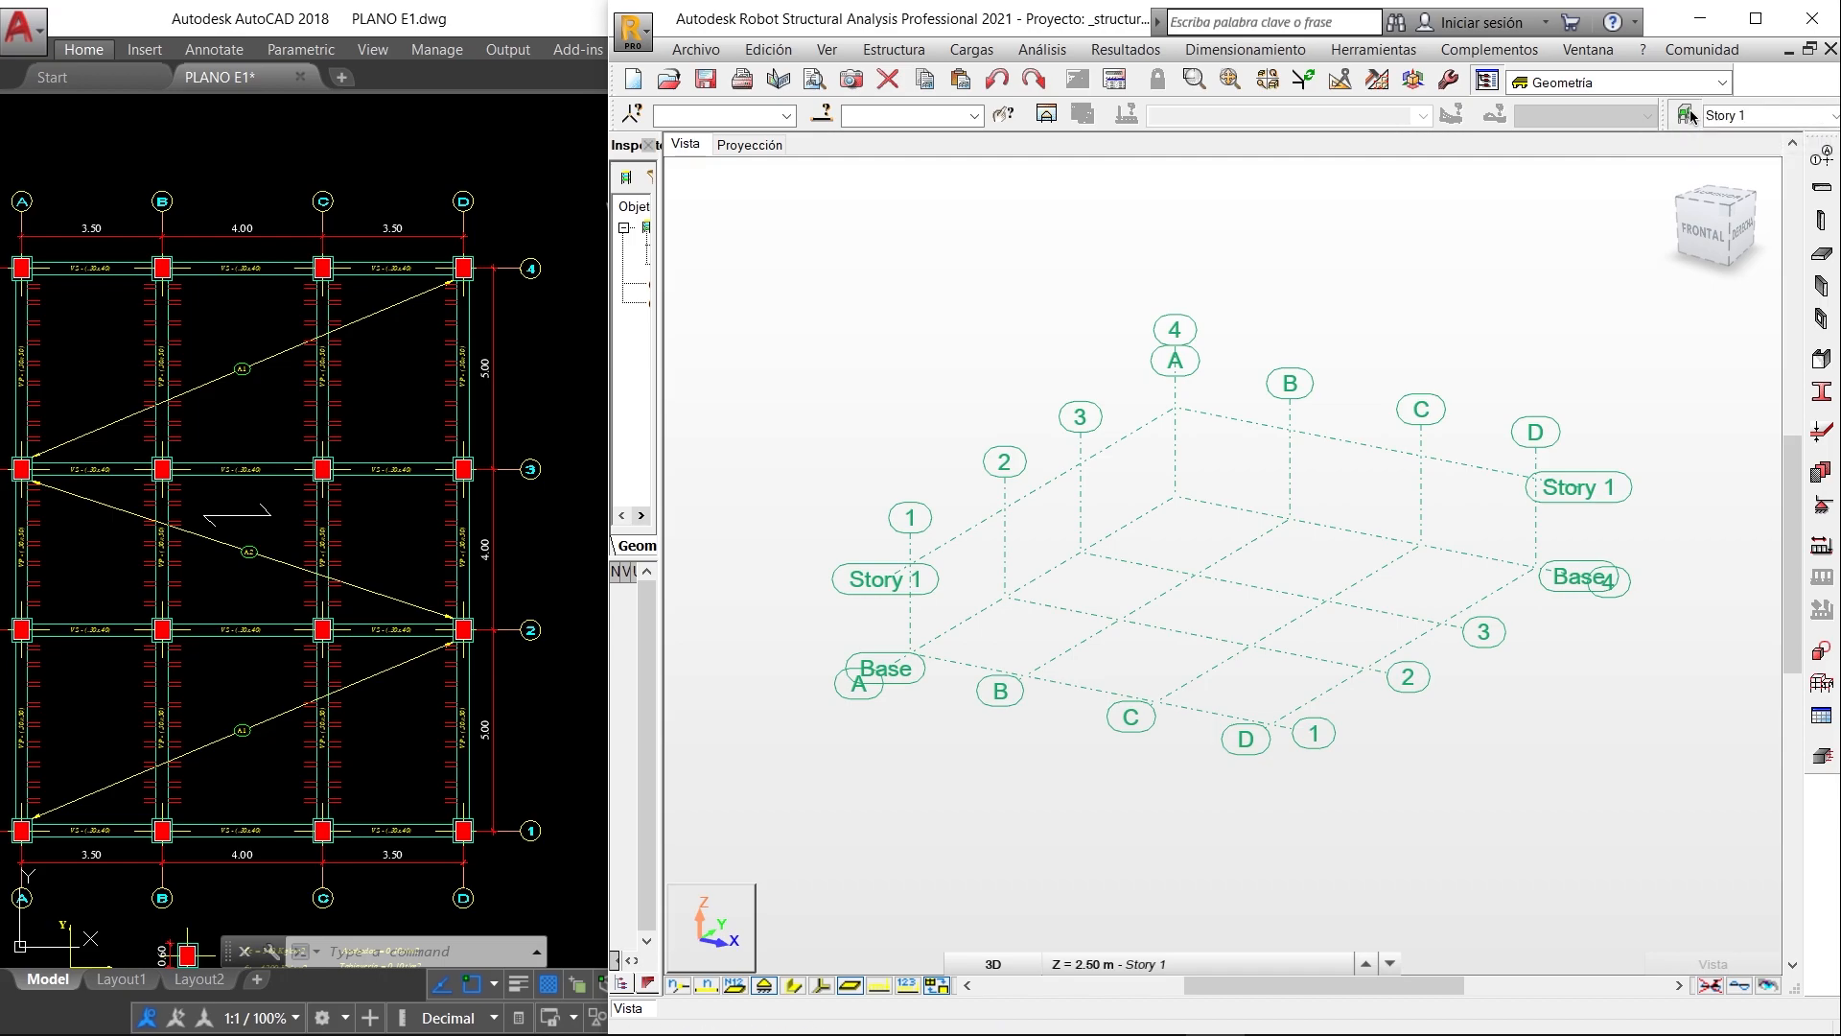
pyautogui.click(1756, 18)
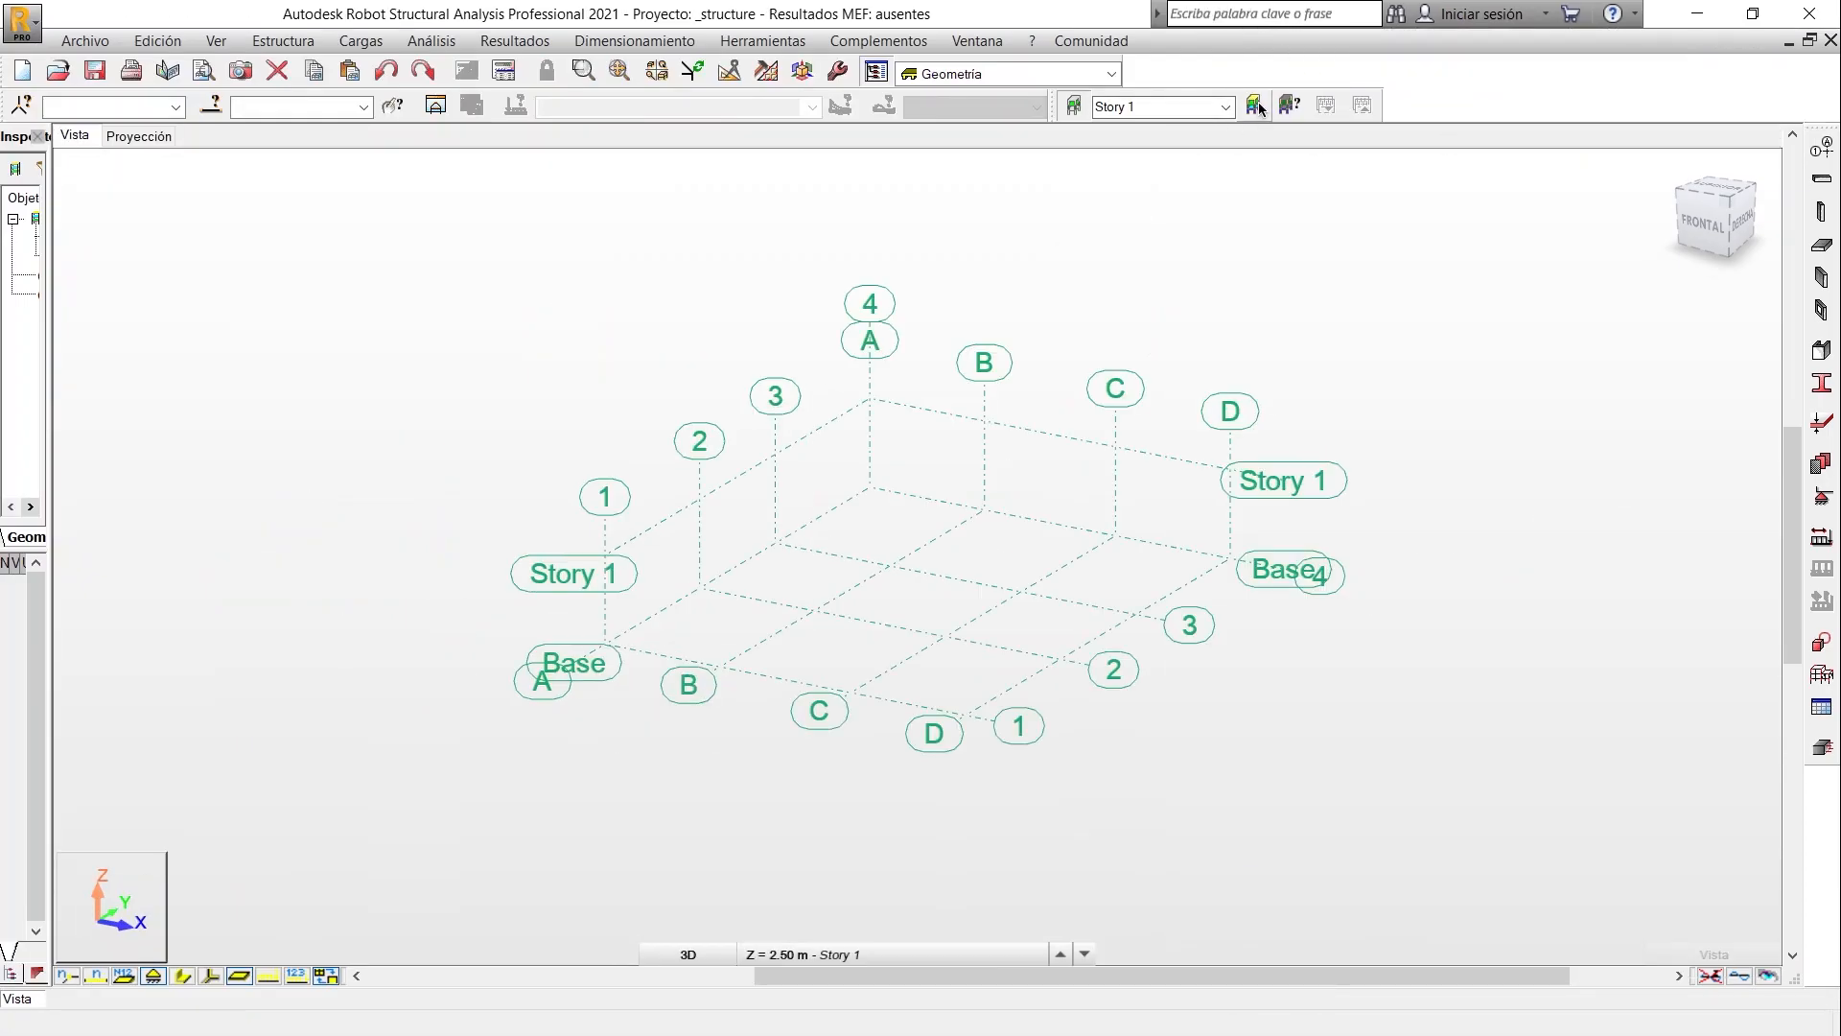
pyautogui.click(1256, 103)
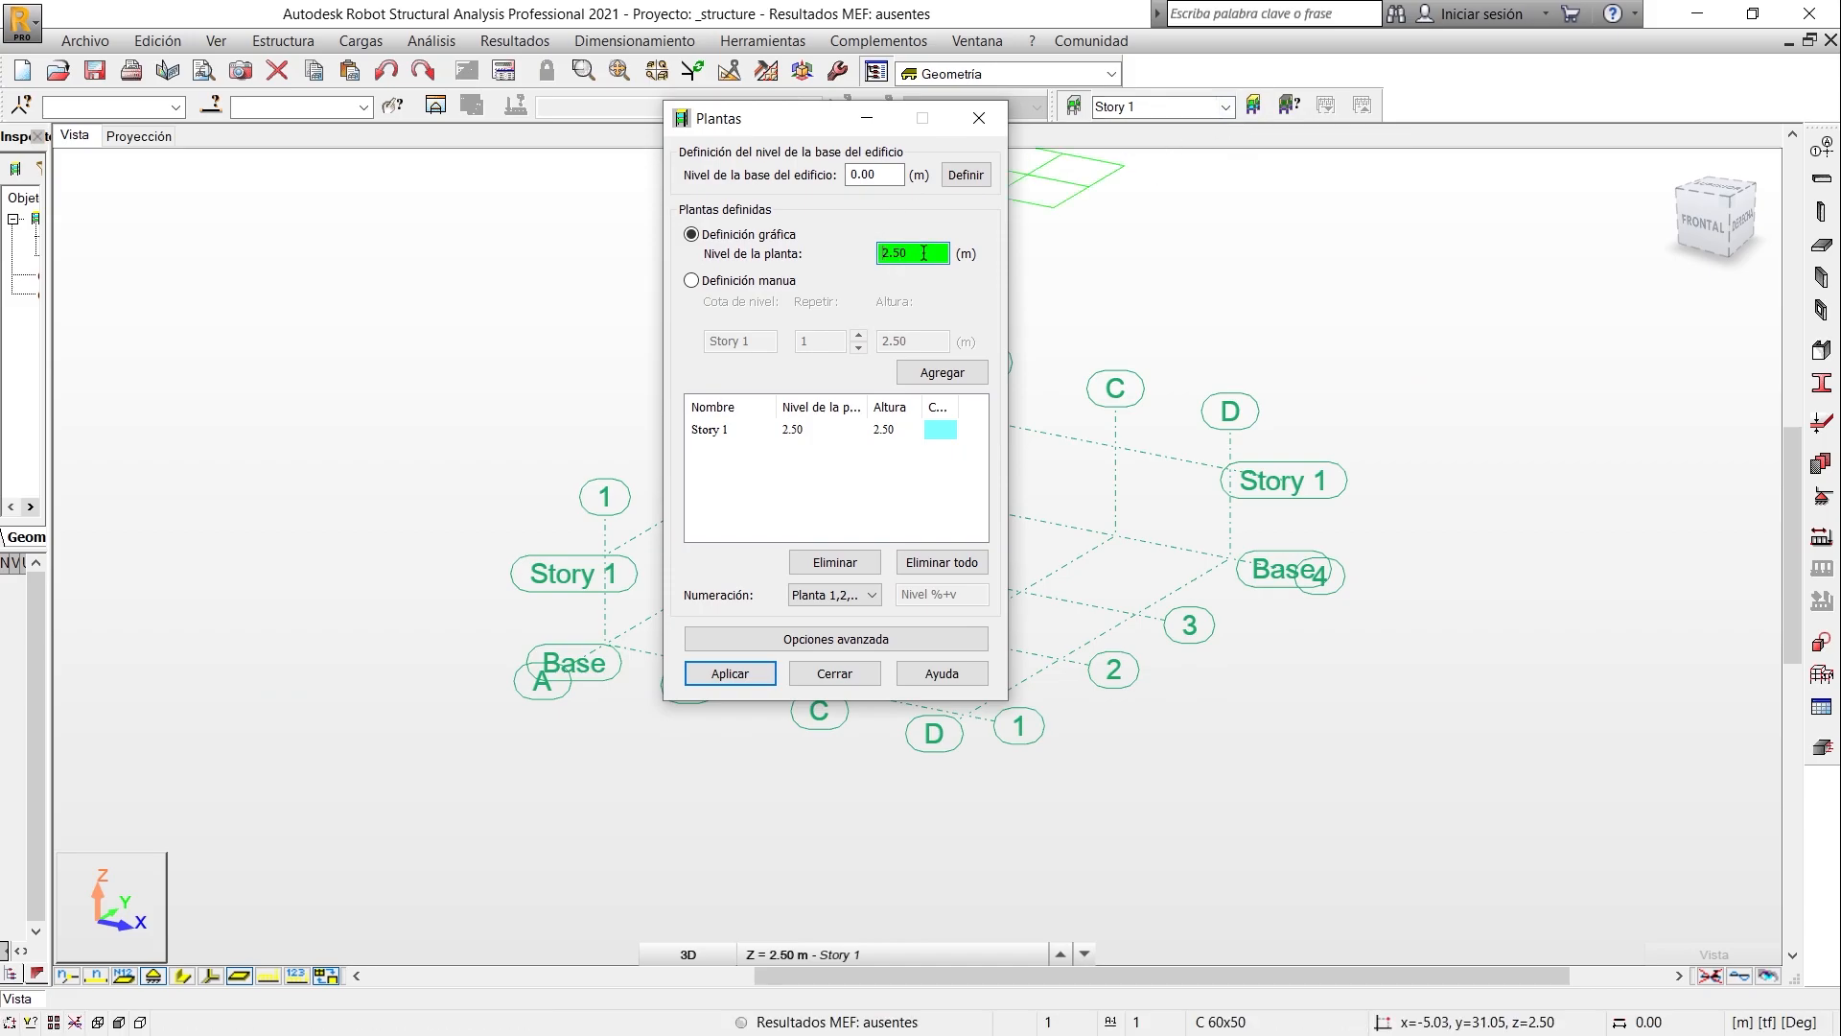
pyautogui.click(692, 281)
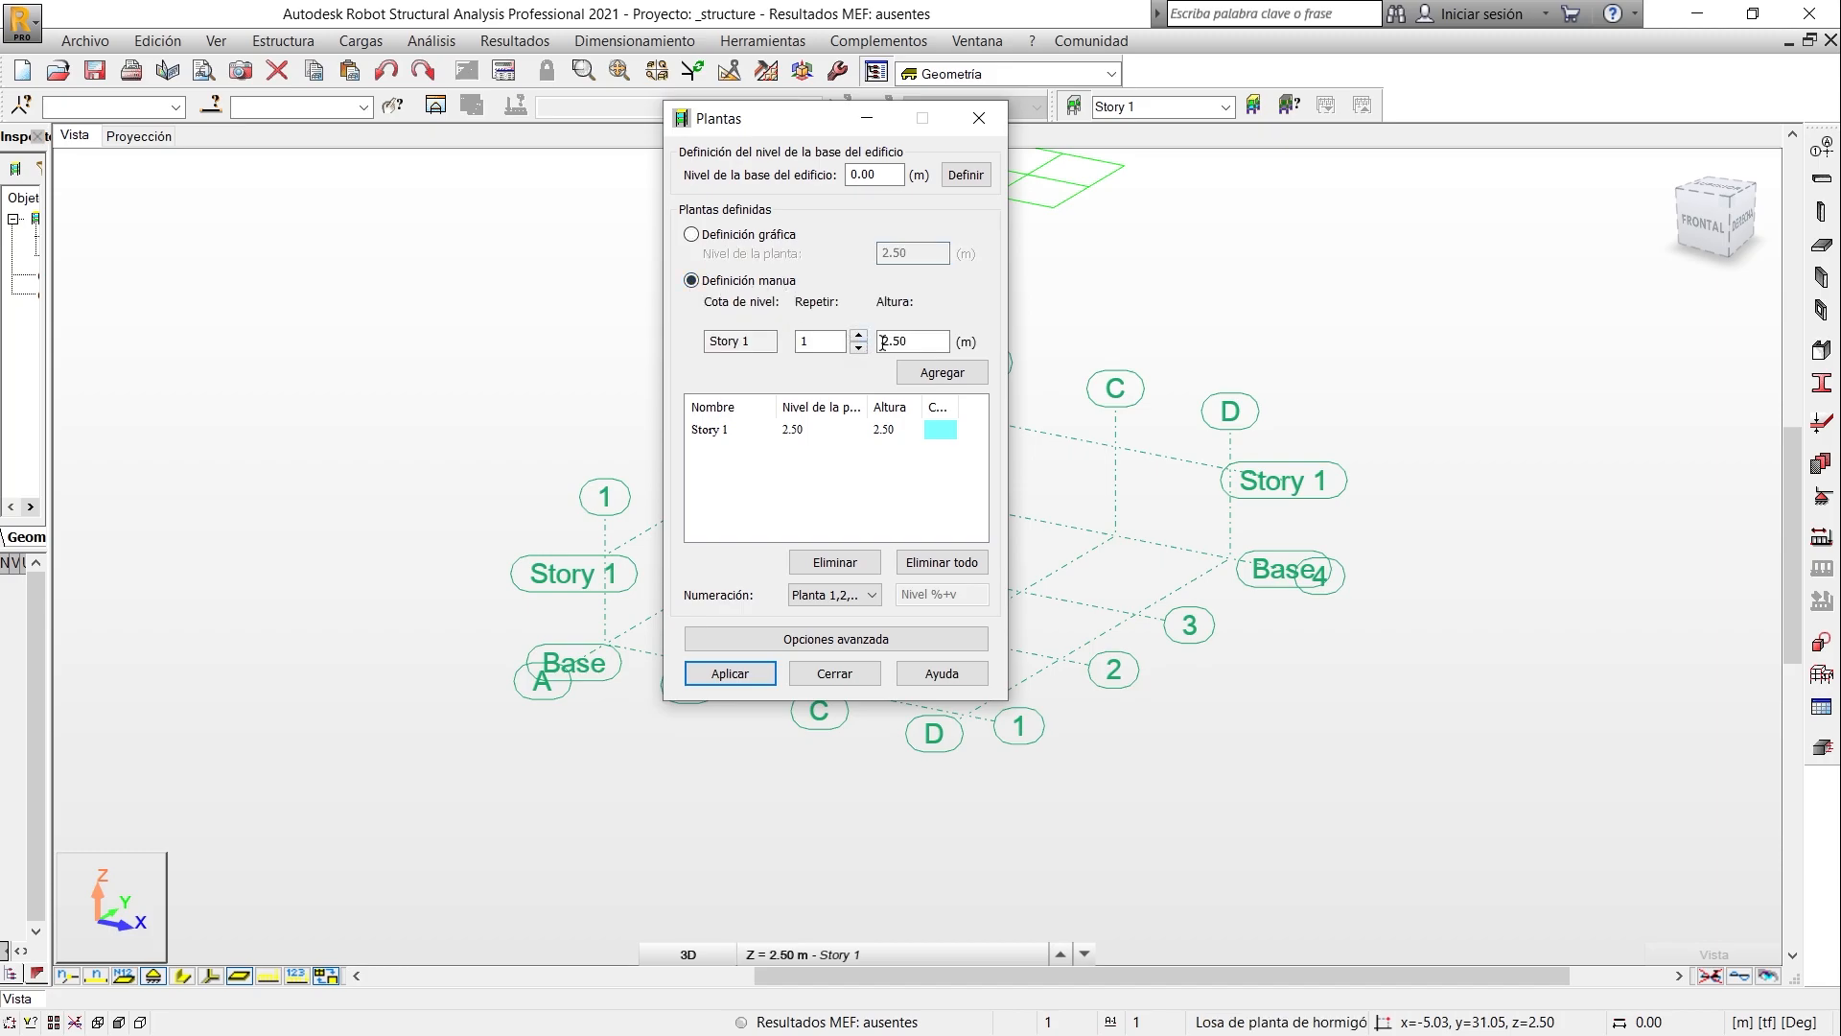
pyautogui.click(918, 341)
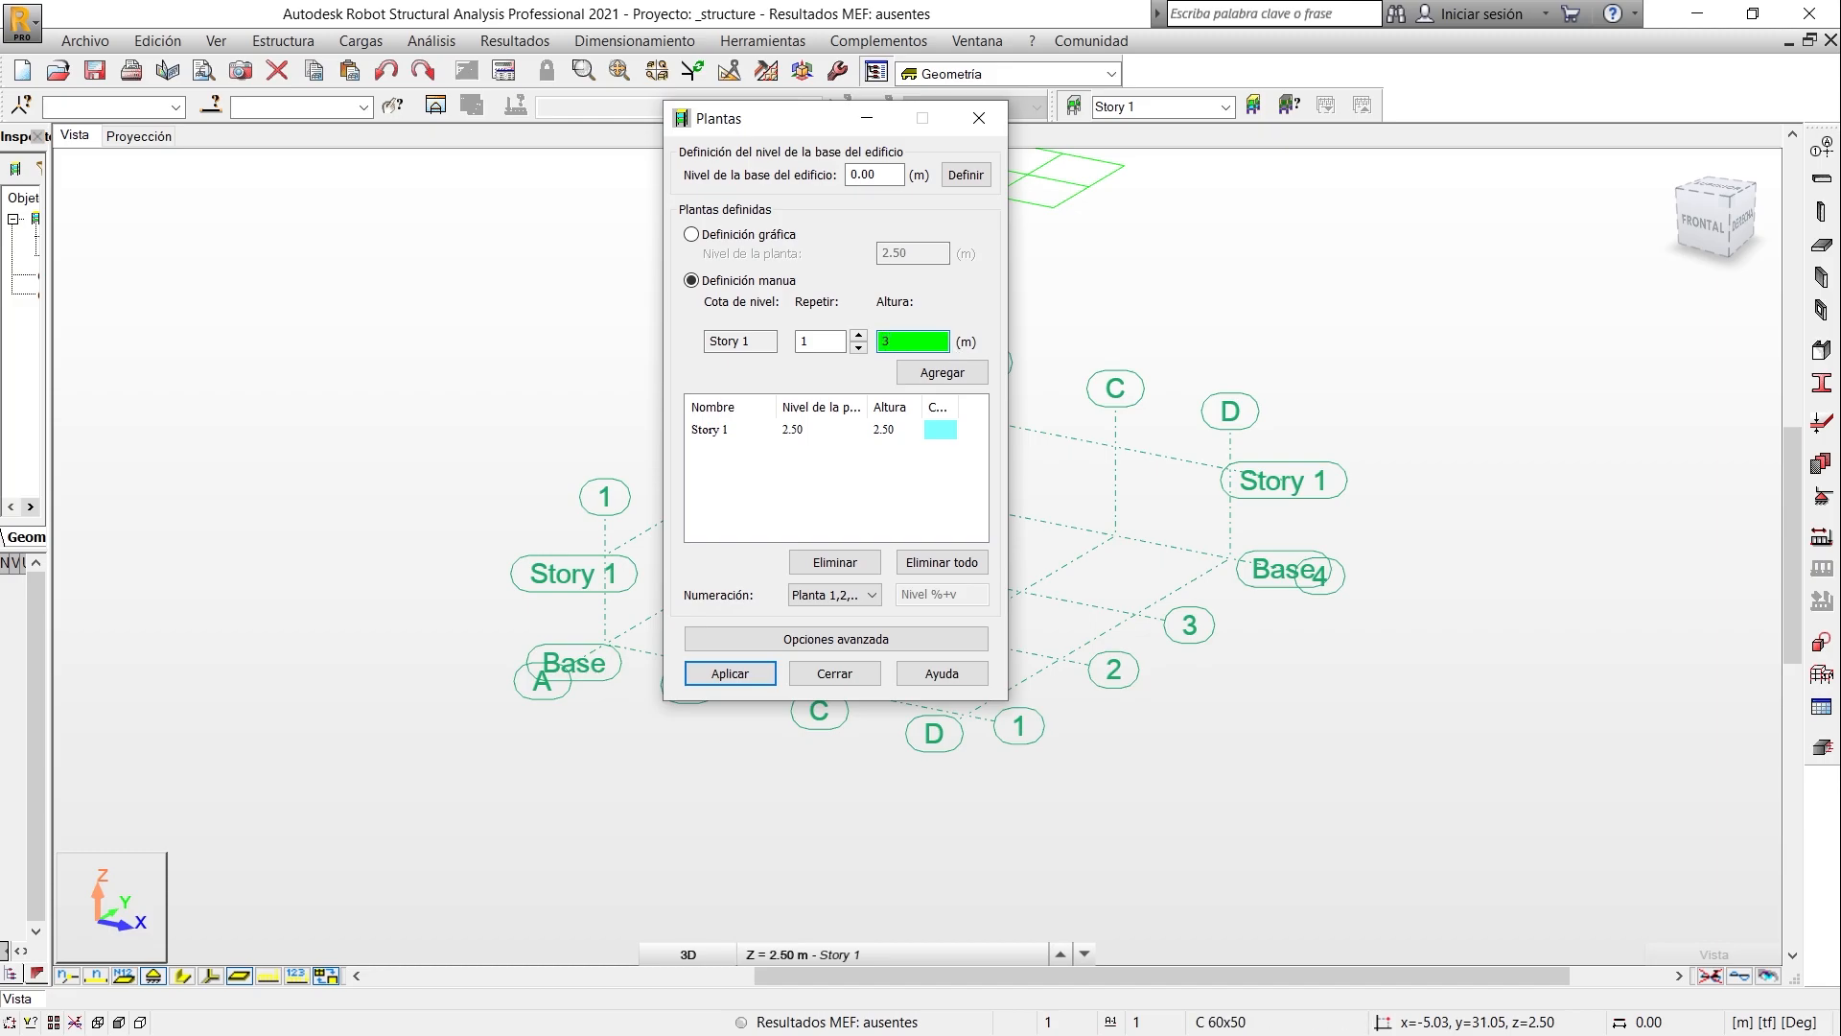
pyautogui.click(947, 566)
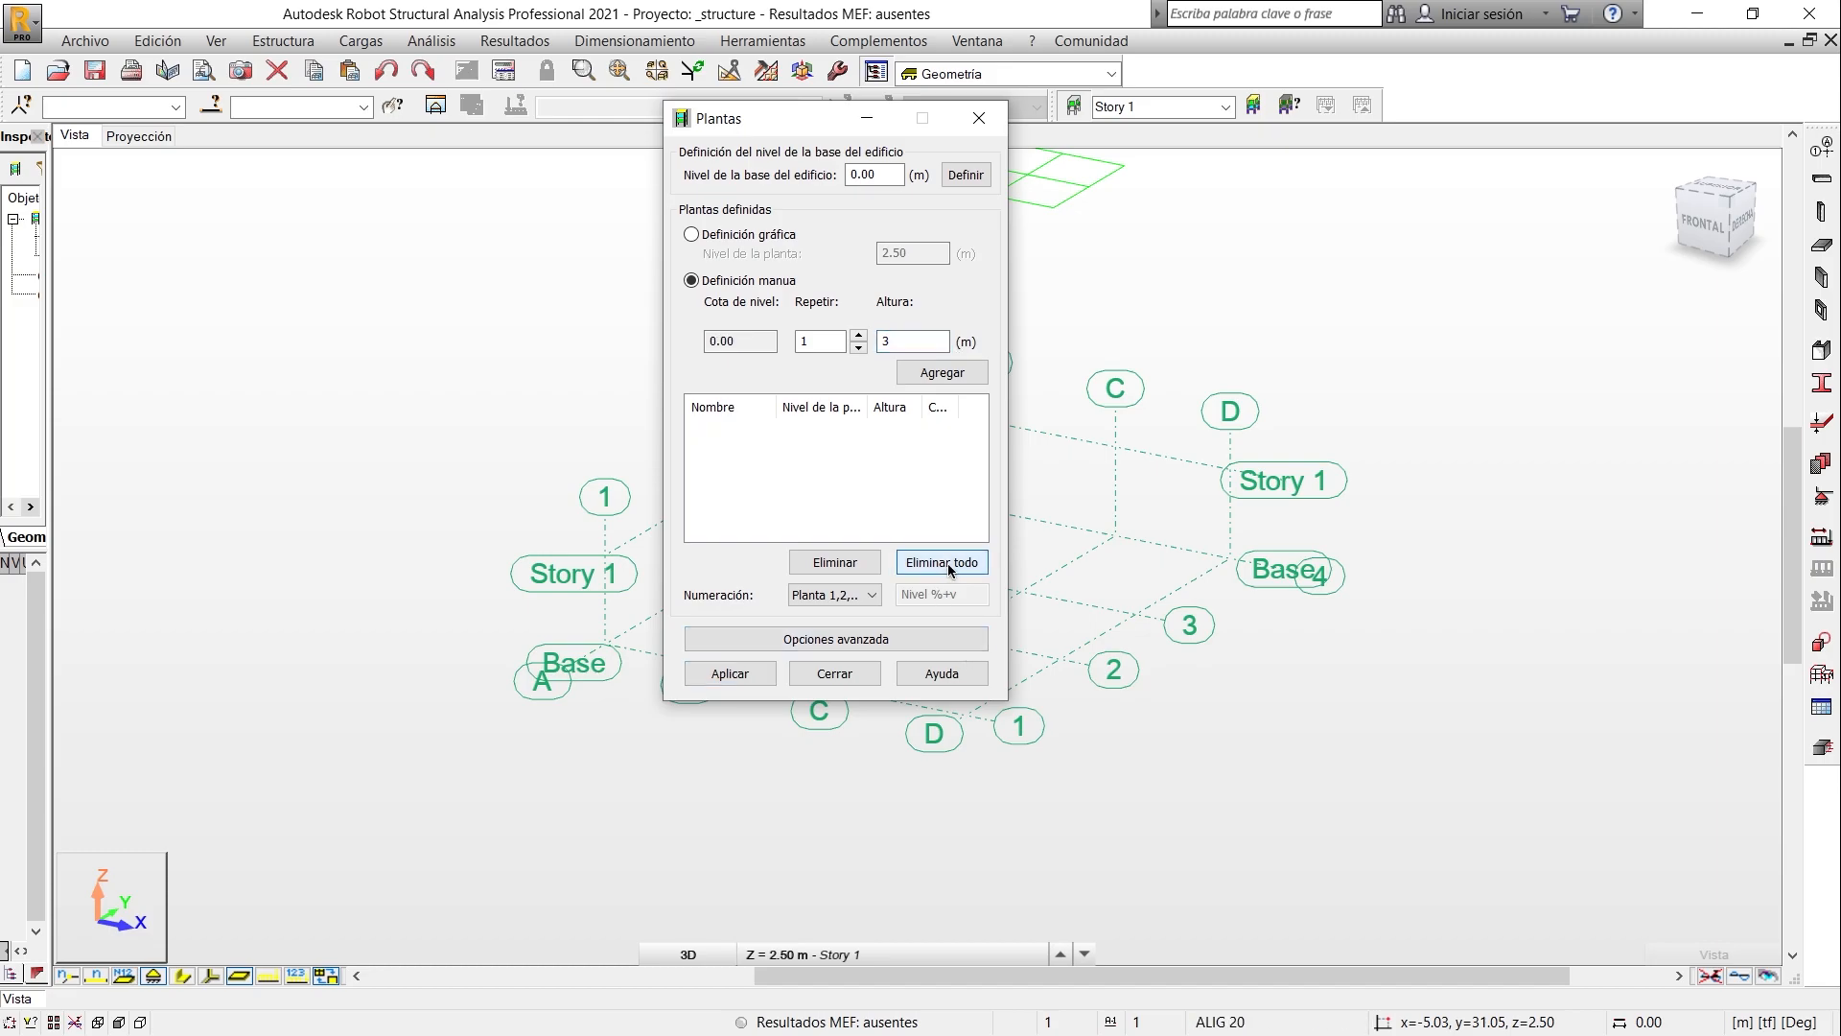
pyautogui.click(914, 343)
pyautogui.click(926, 374)
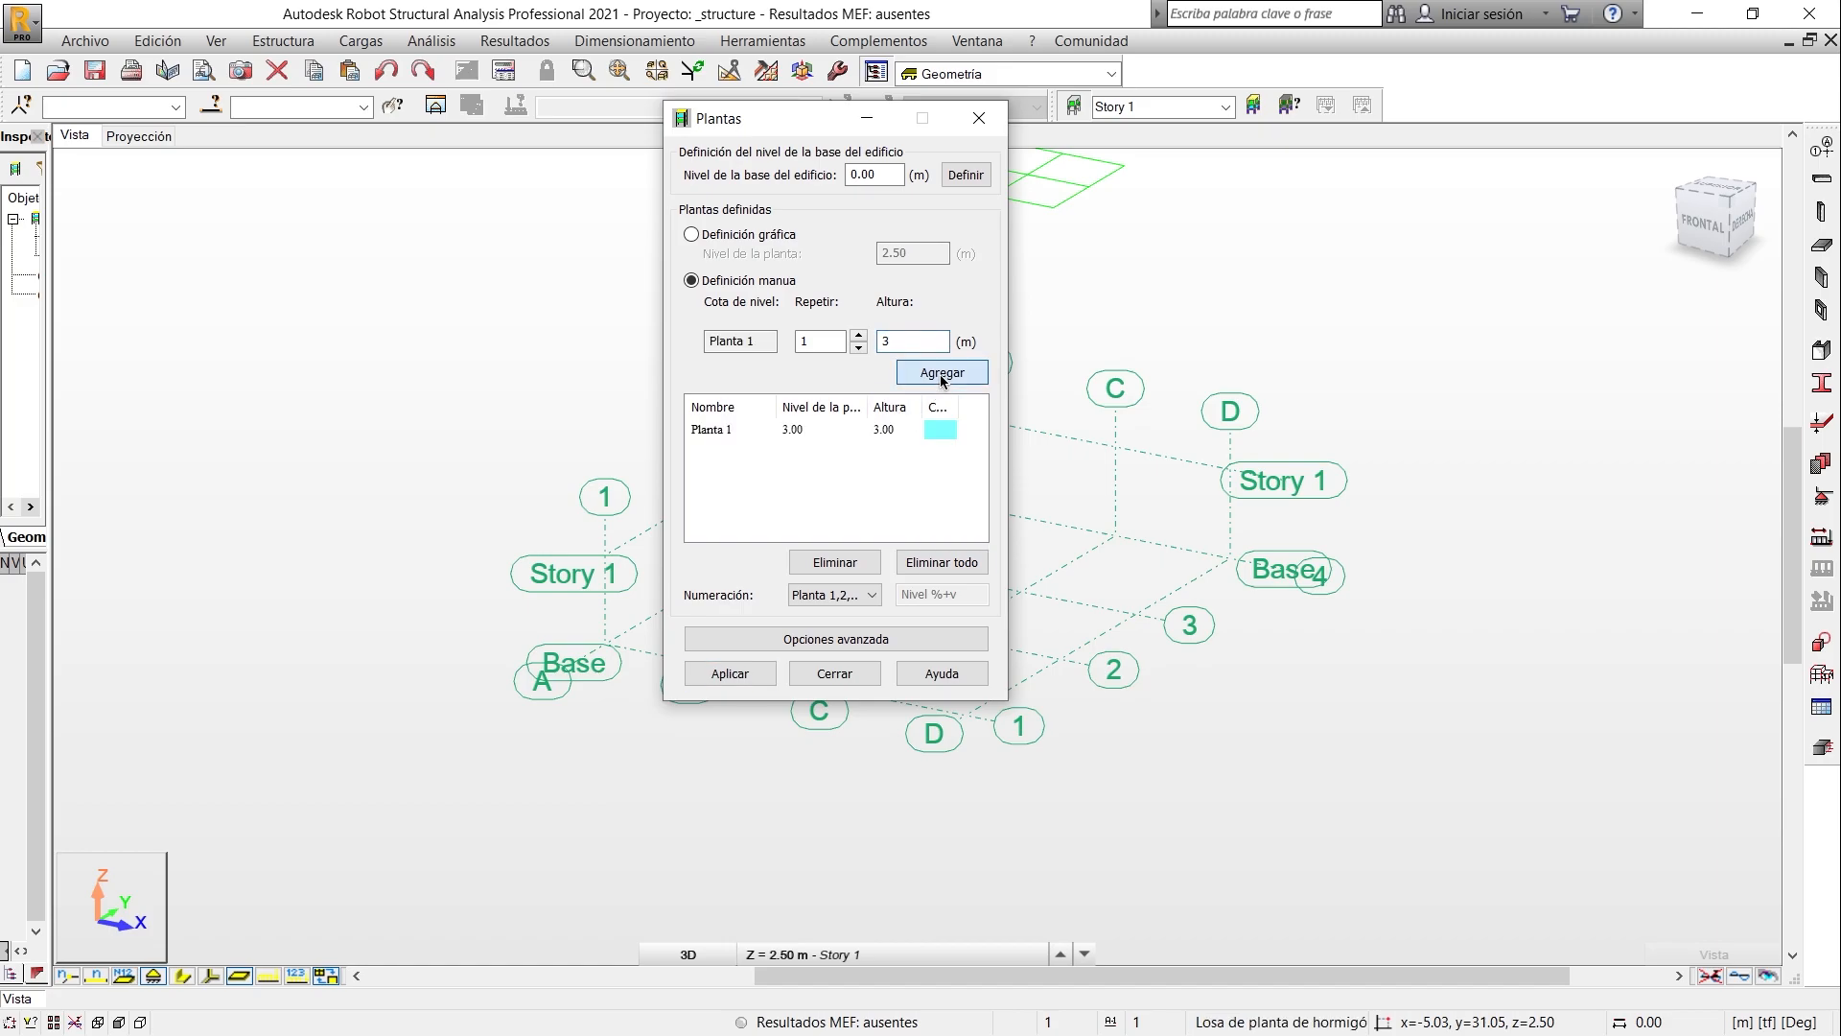
# - Add four more storeys 2.5 m high, keep the Planta 1,2,... numbering, and apply the storey definition
pyautogui.click(923, 342)
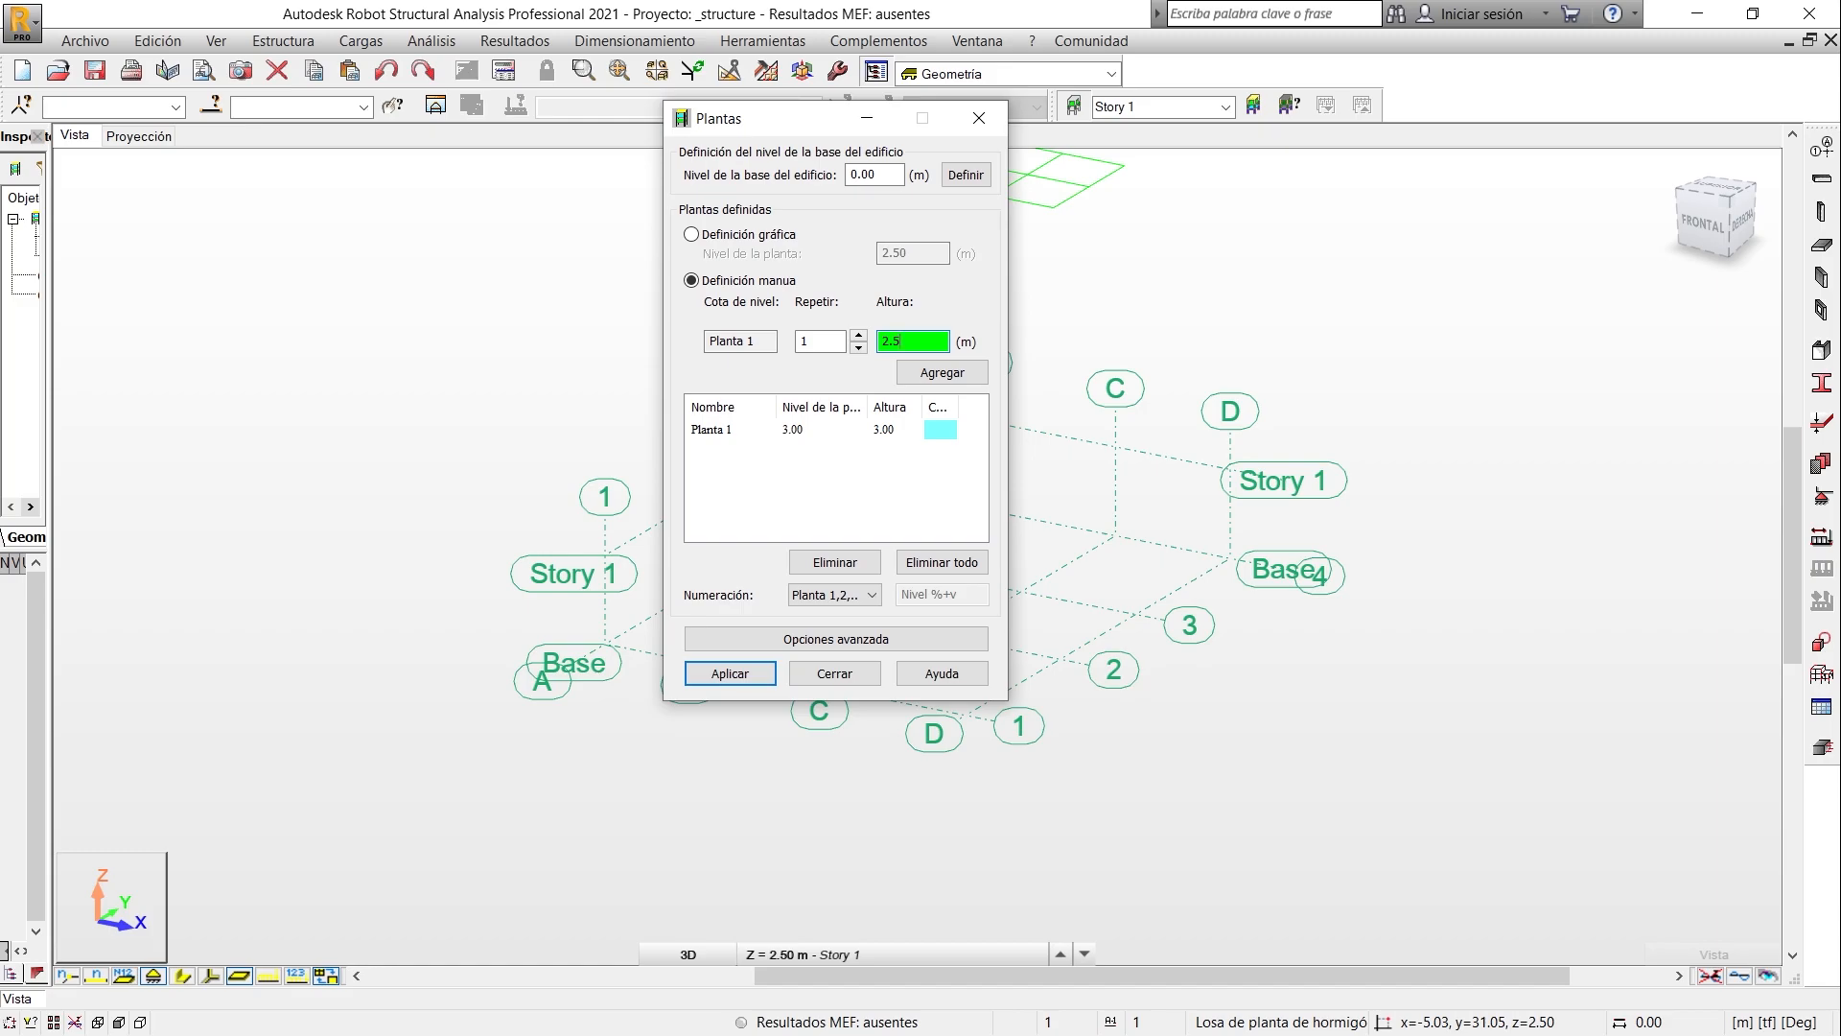
pyautogui.click(859, 336)
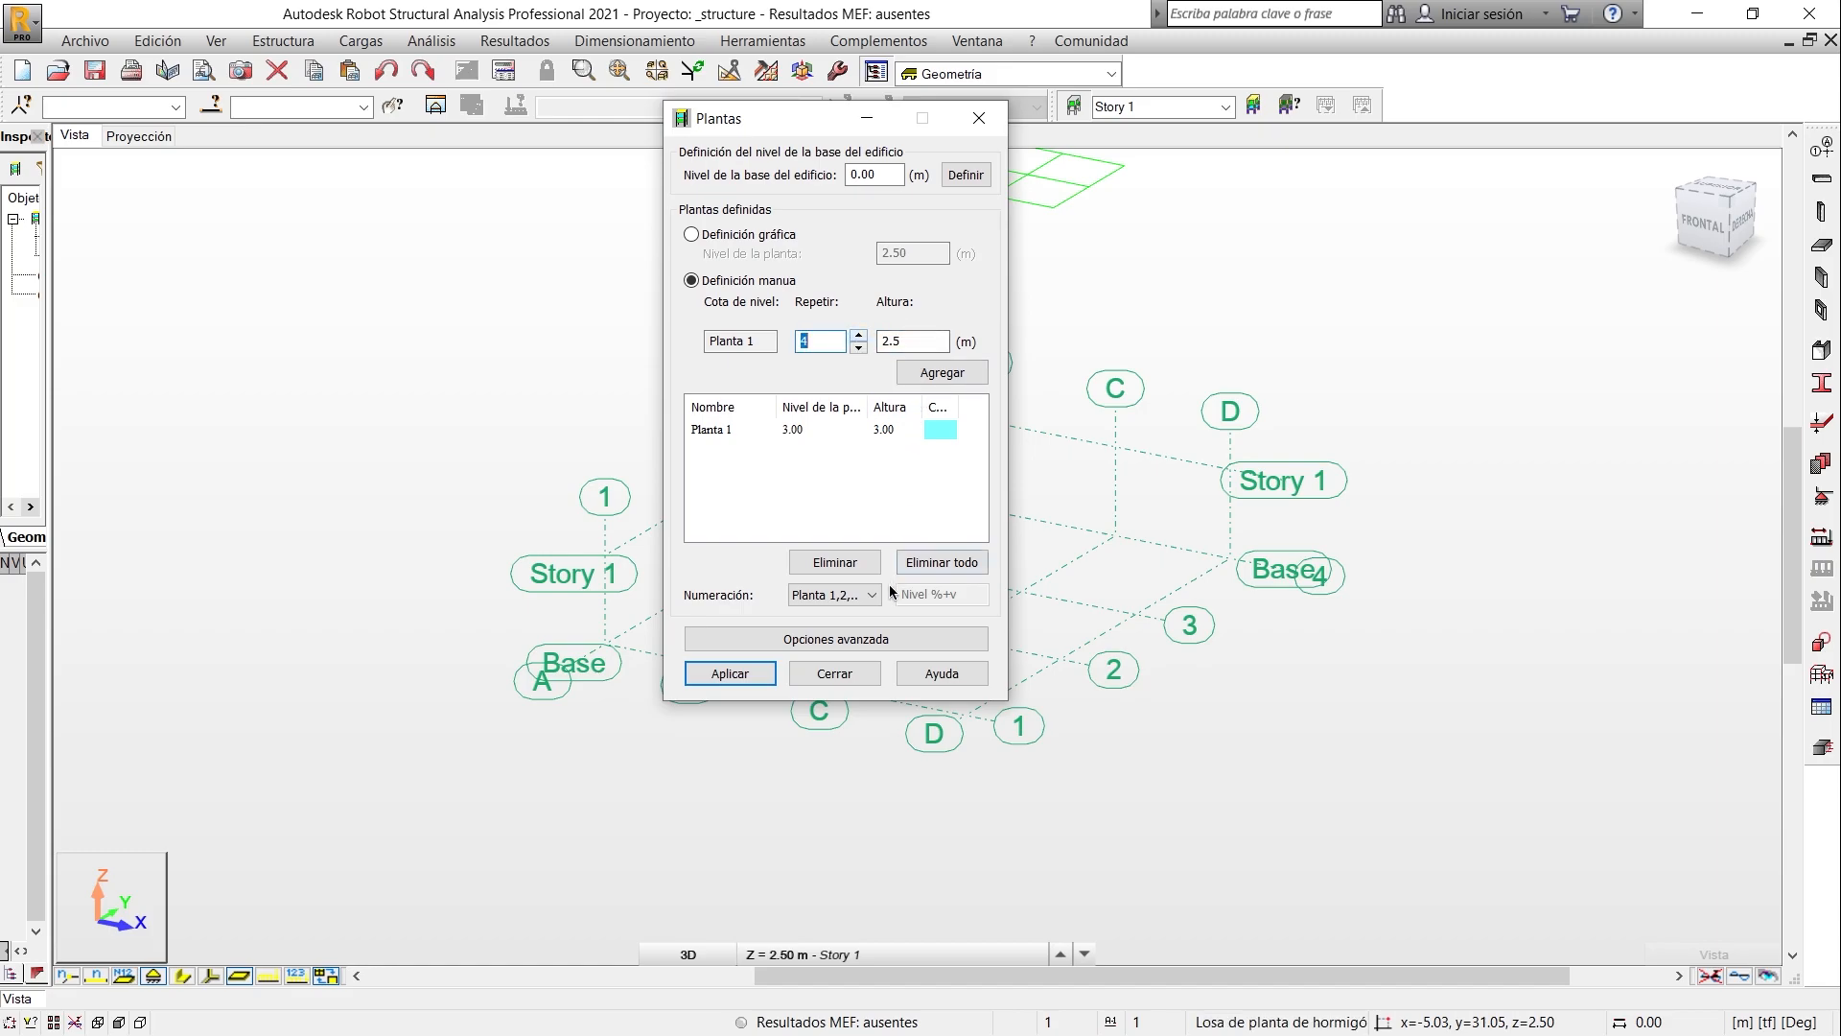
pyautogui.click(939, 378)
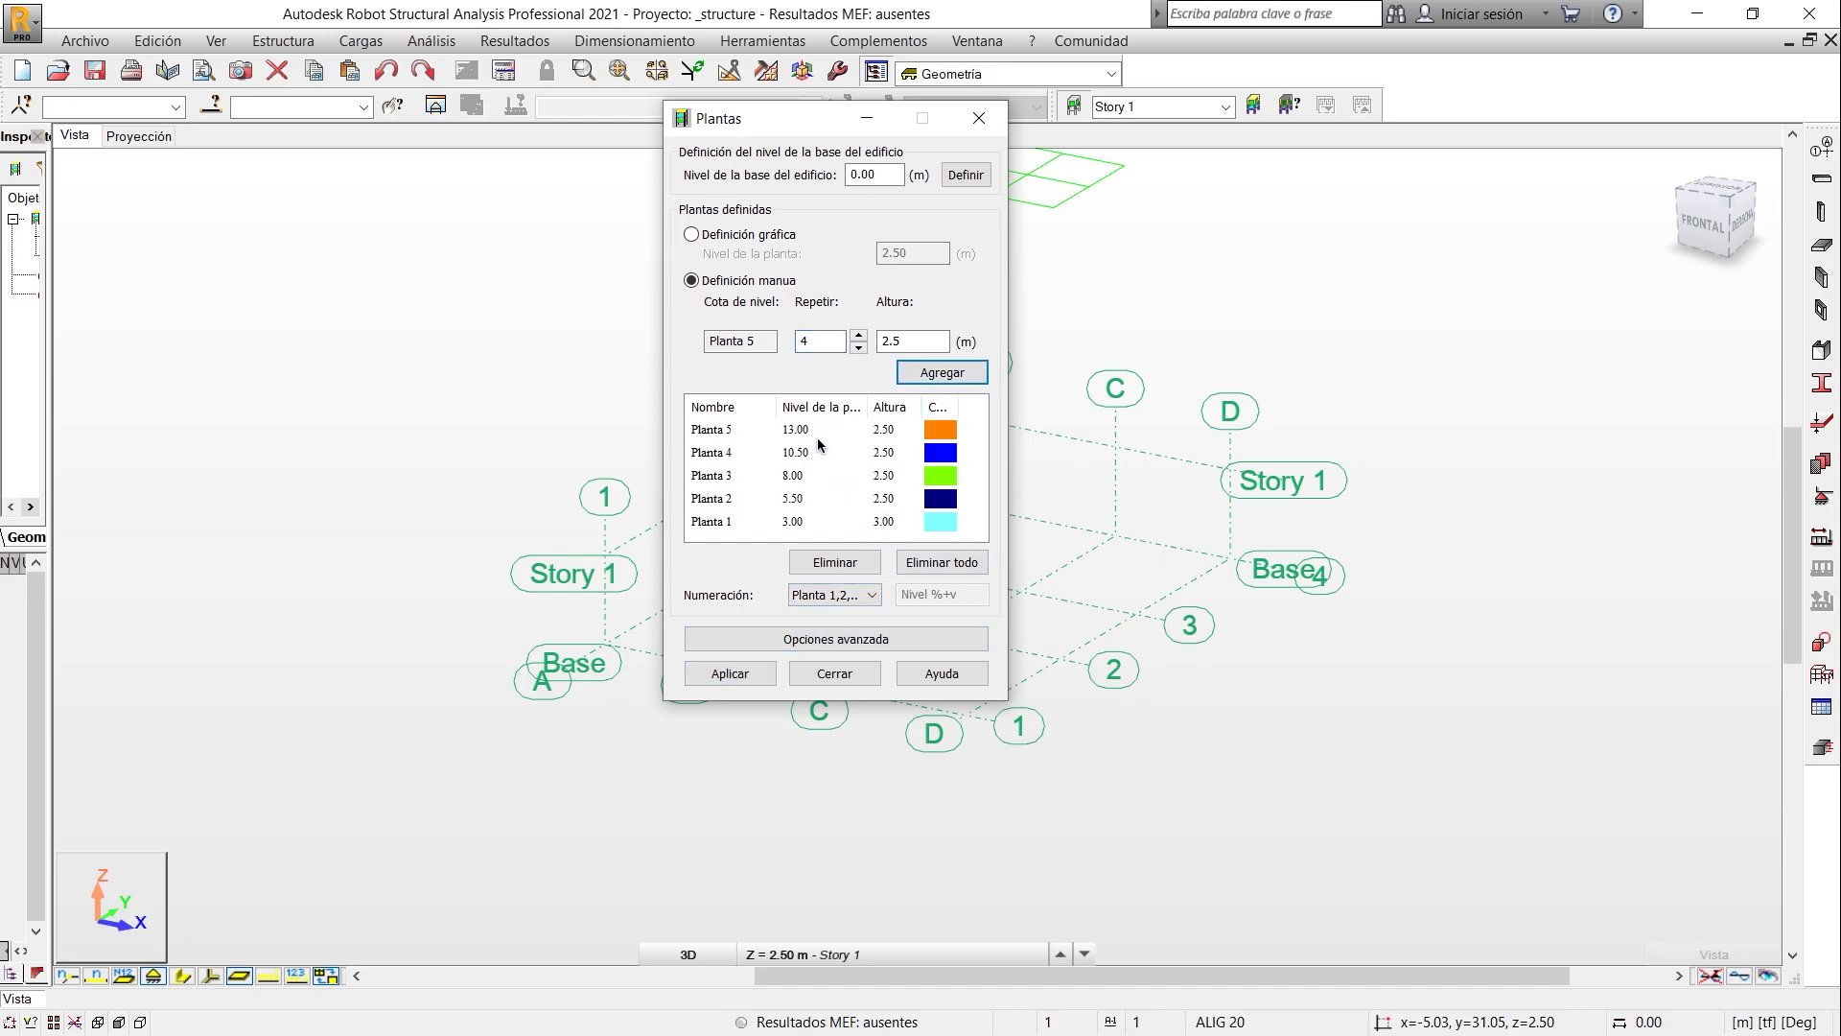
pyautogui.click(865, 602)
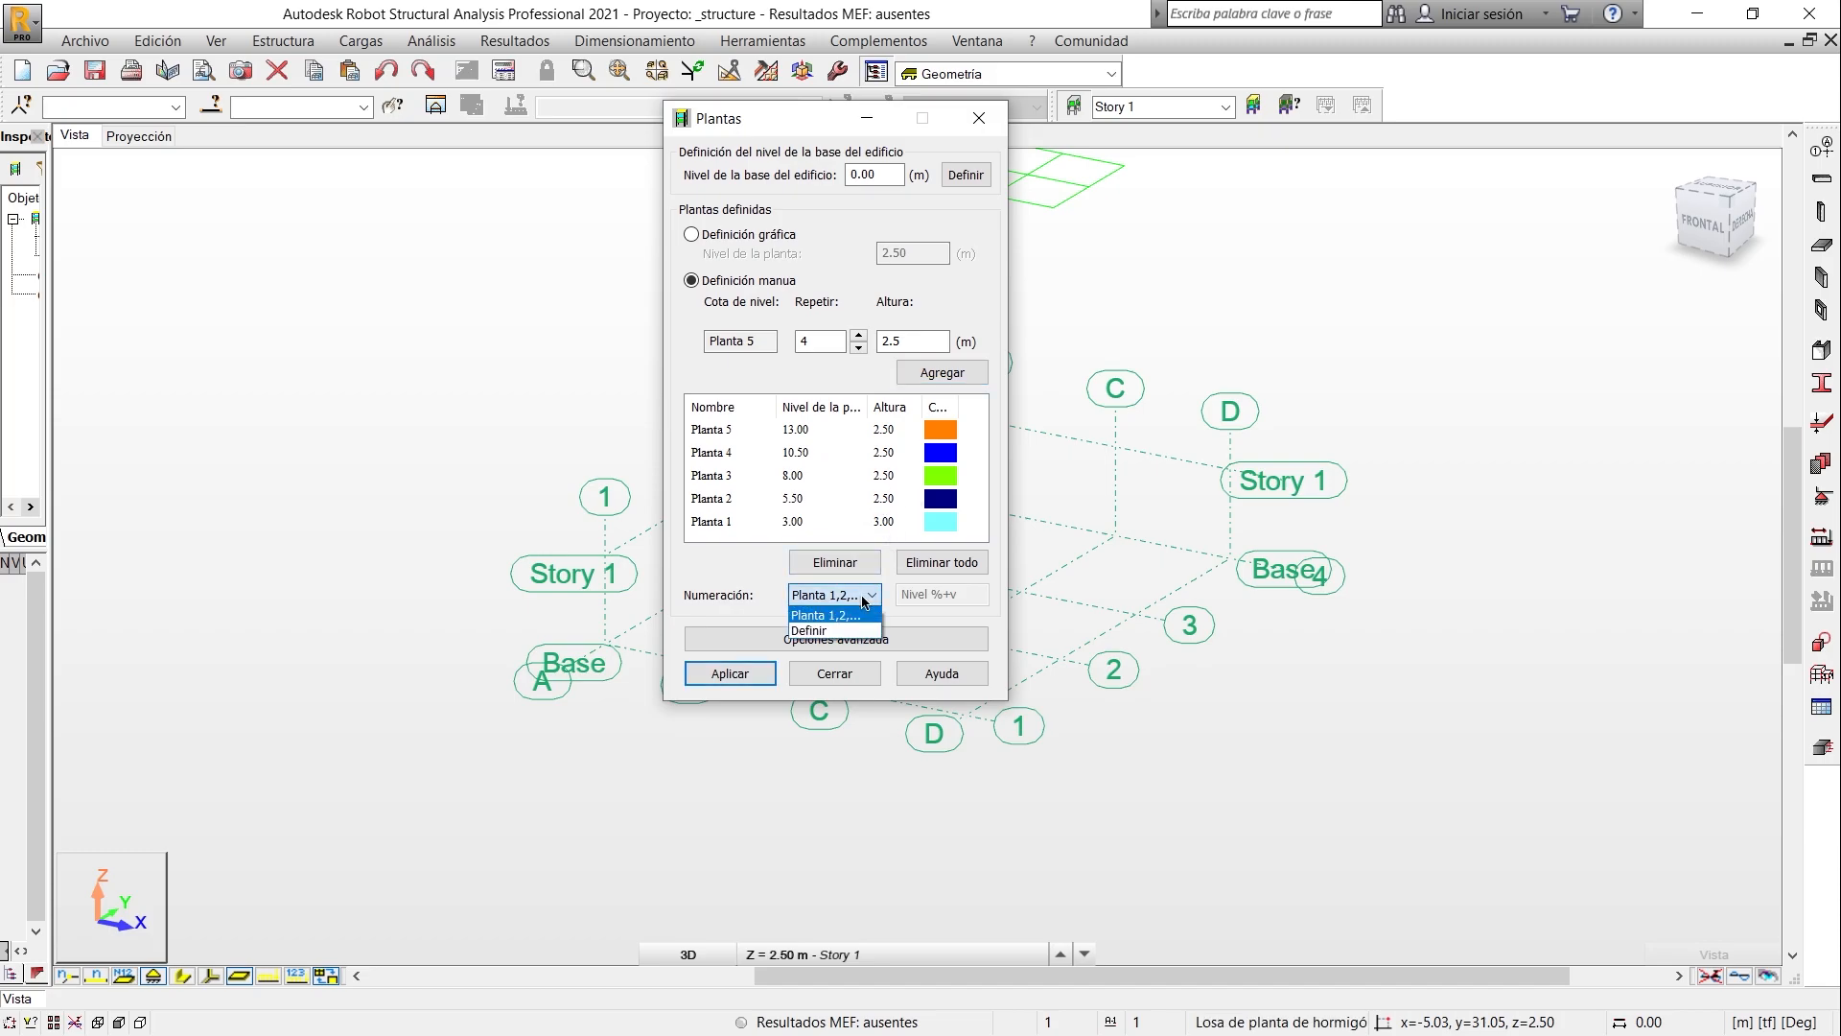
pyautogui.click(771, 591)
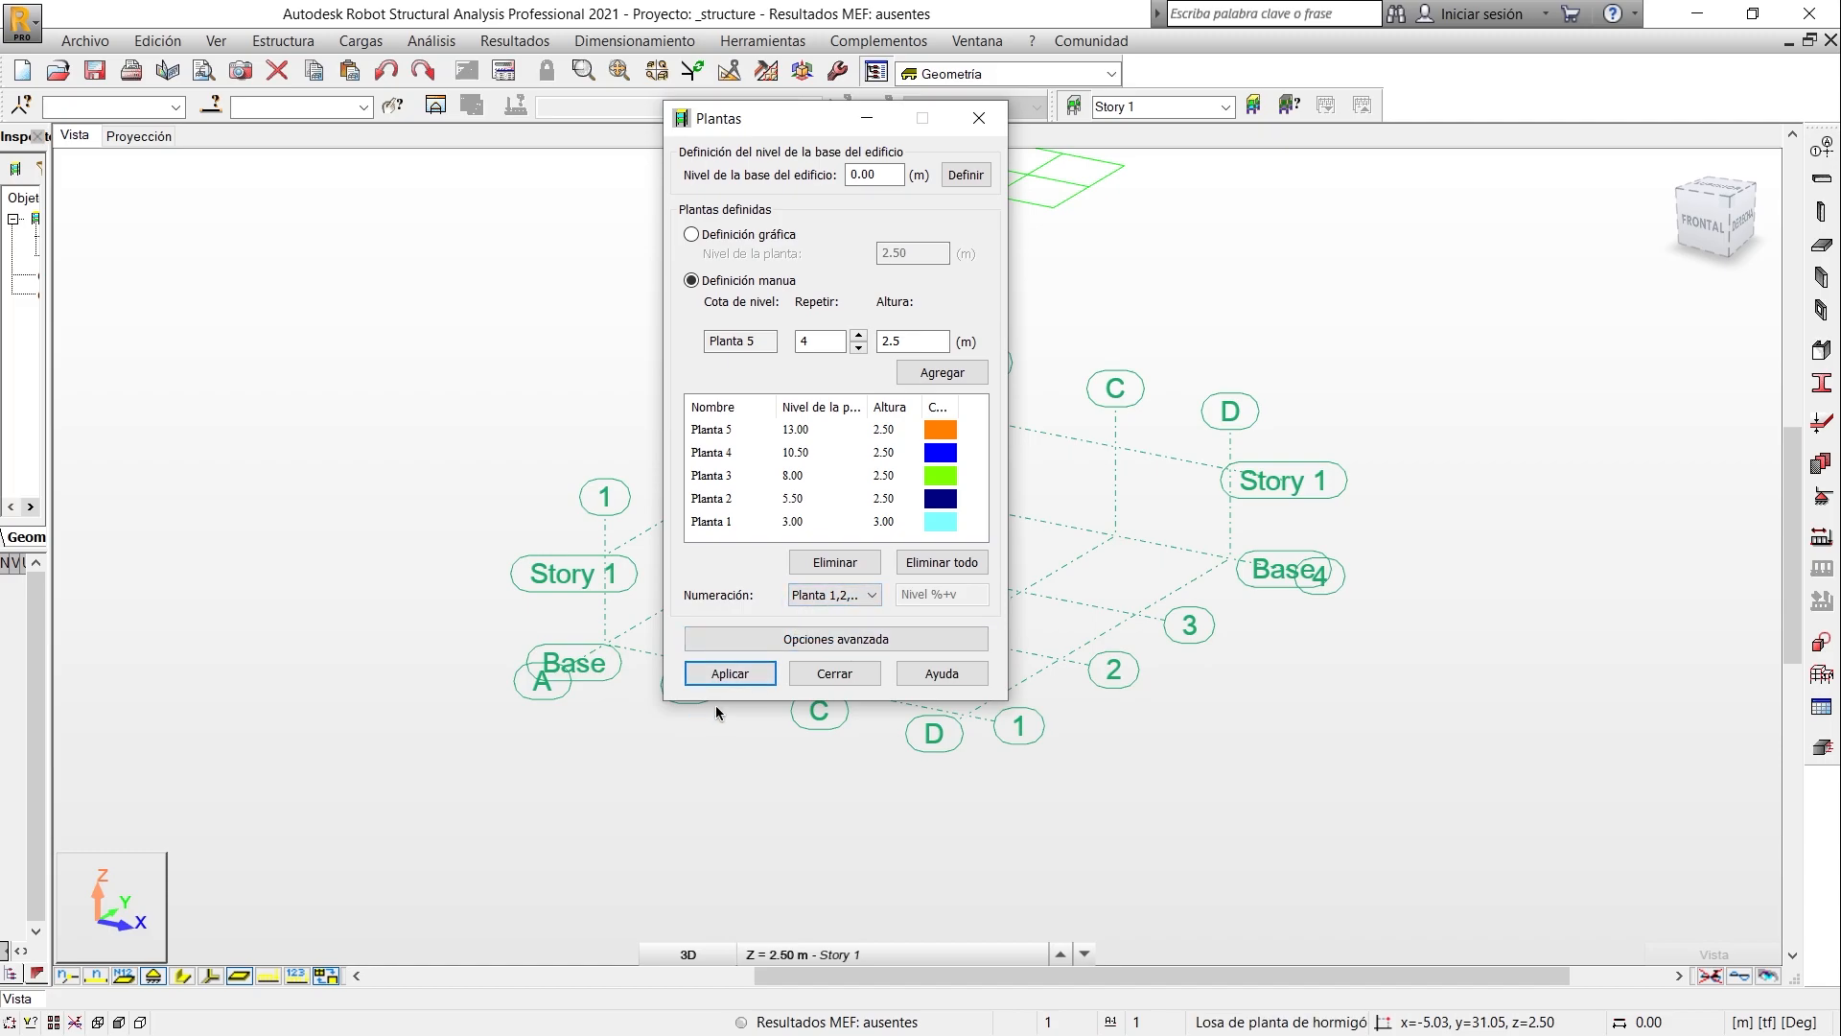
pyautogui.click(730, 674)
pyautogui.click(834, 674)
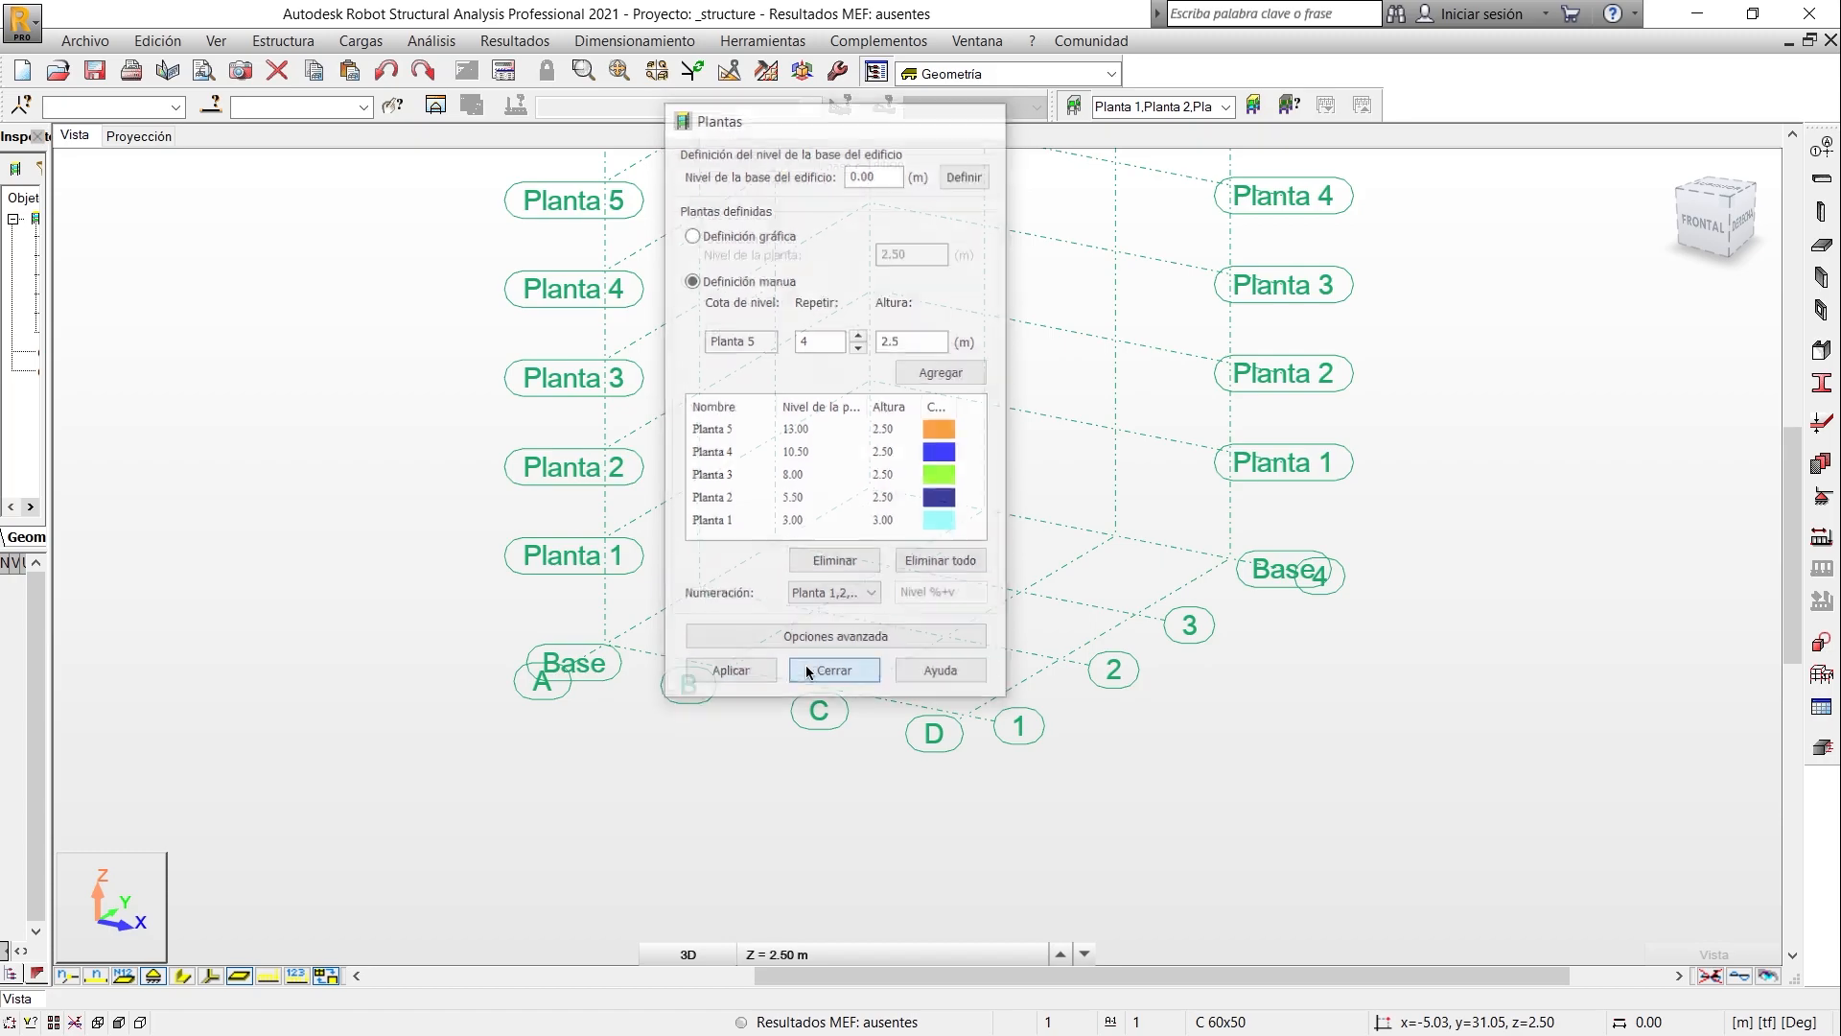
# - Place Robot beside the AutoCAD plan and examine the X-direction frame elevation for its storey heights and member sections
pyautogui.moveTo(892, 443); pyautogui.dragTo(907, 610, button='middle')
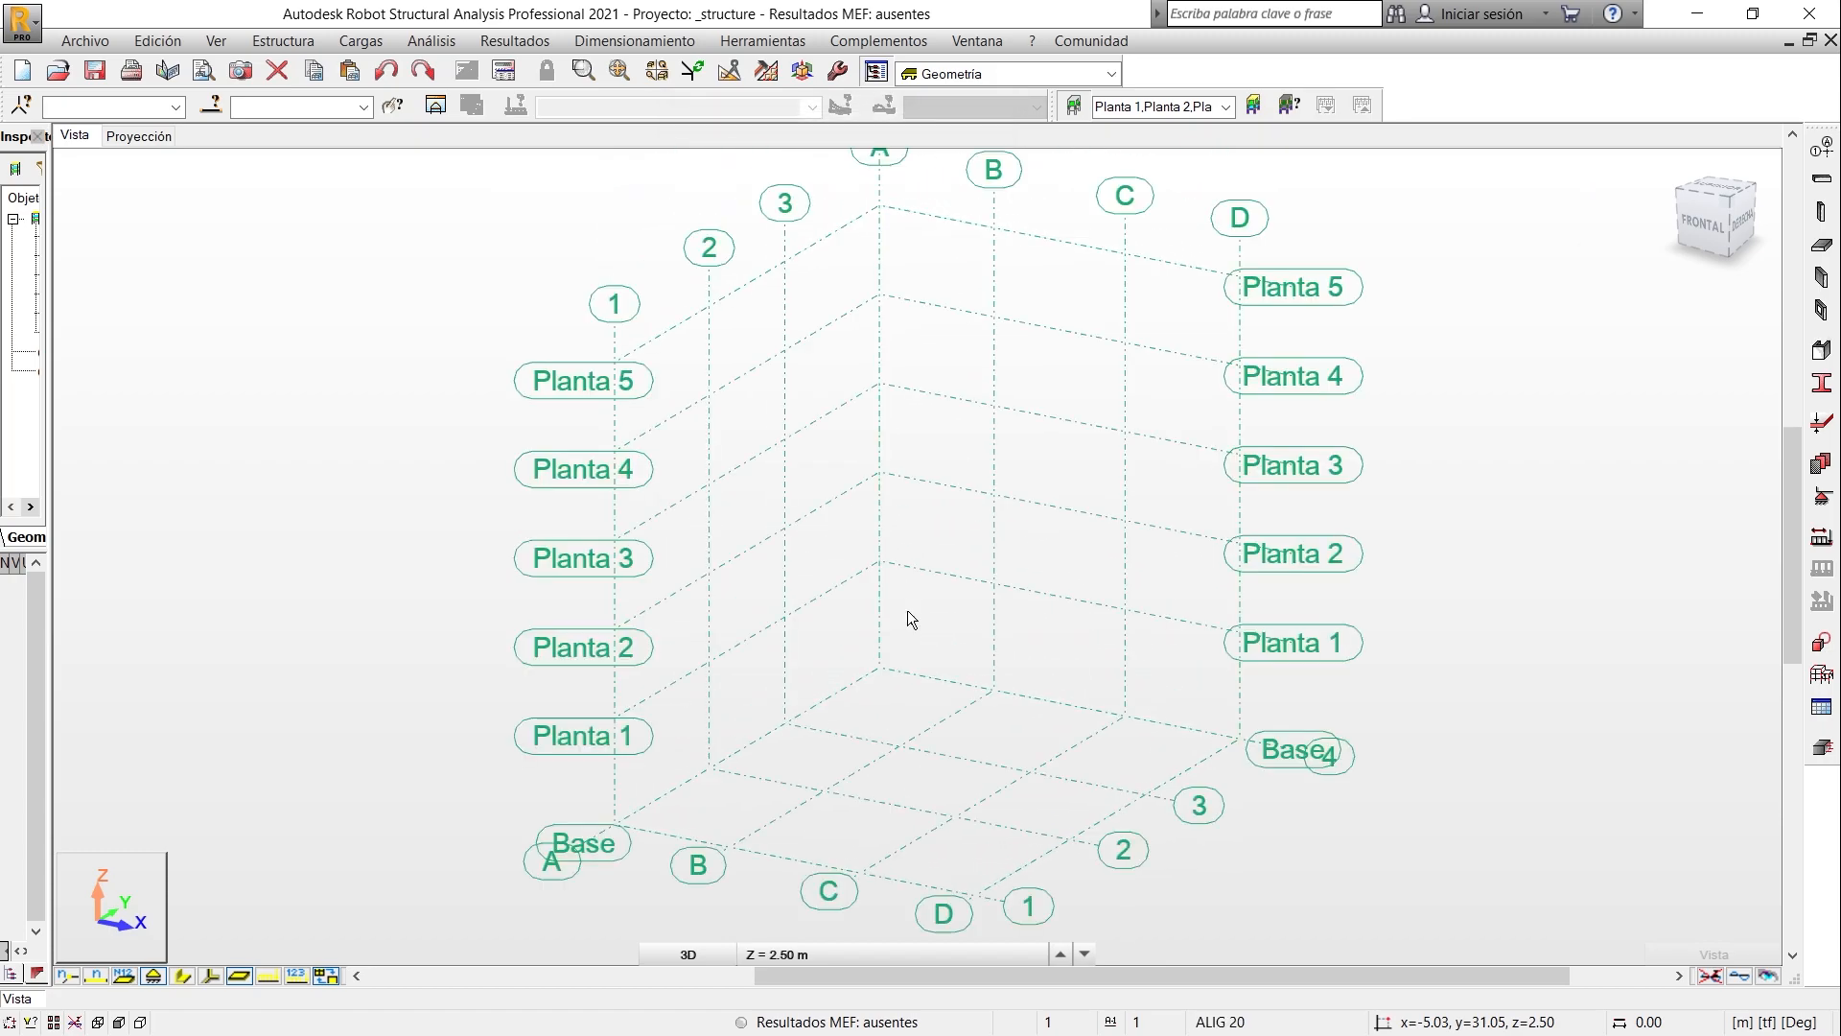
pyautogui.moveTo(1005, 436); pyautogui.dragTo(1000, 442, button='middle')
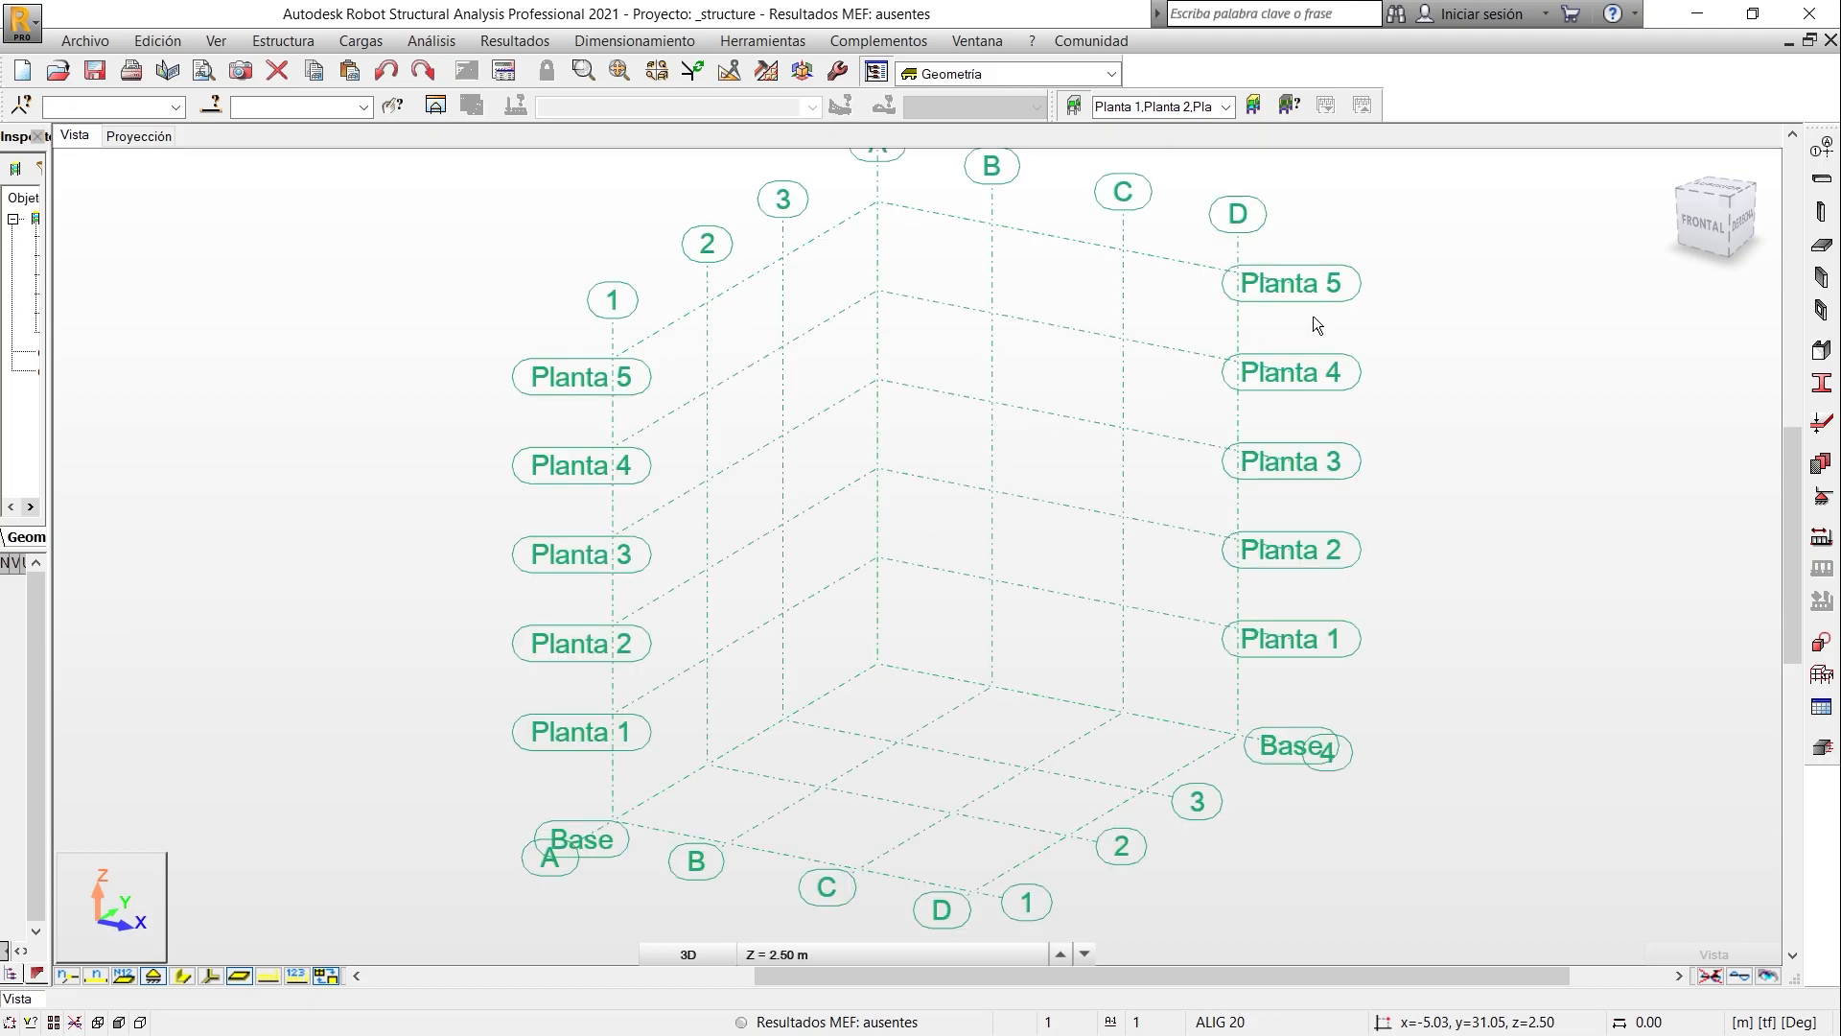
pyautogui.press('super+Right')
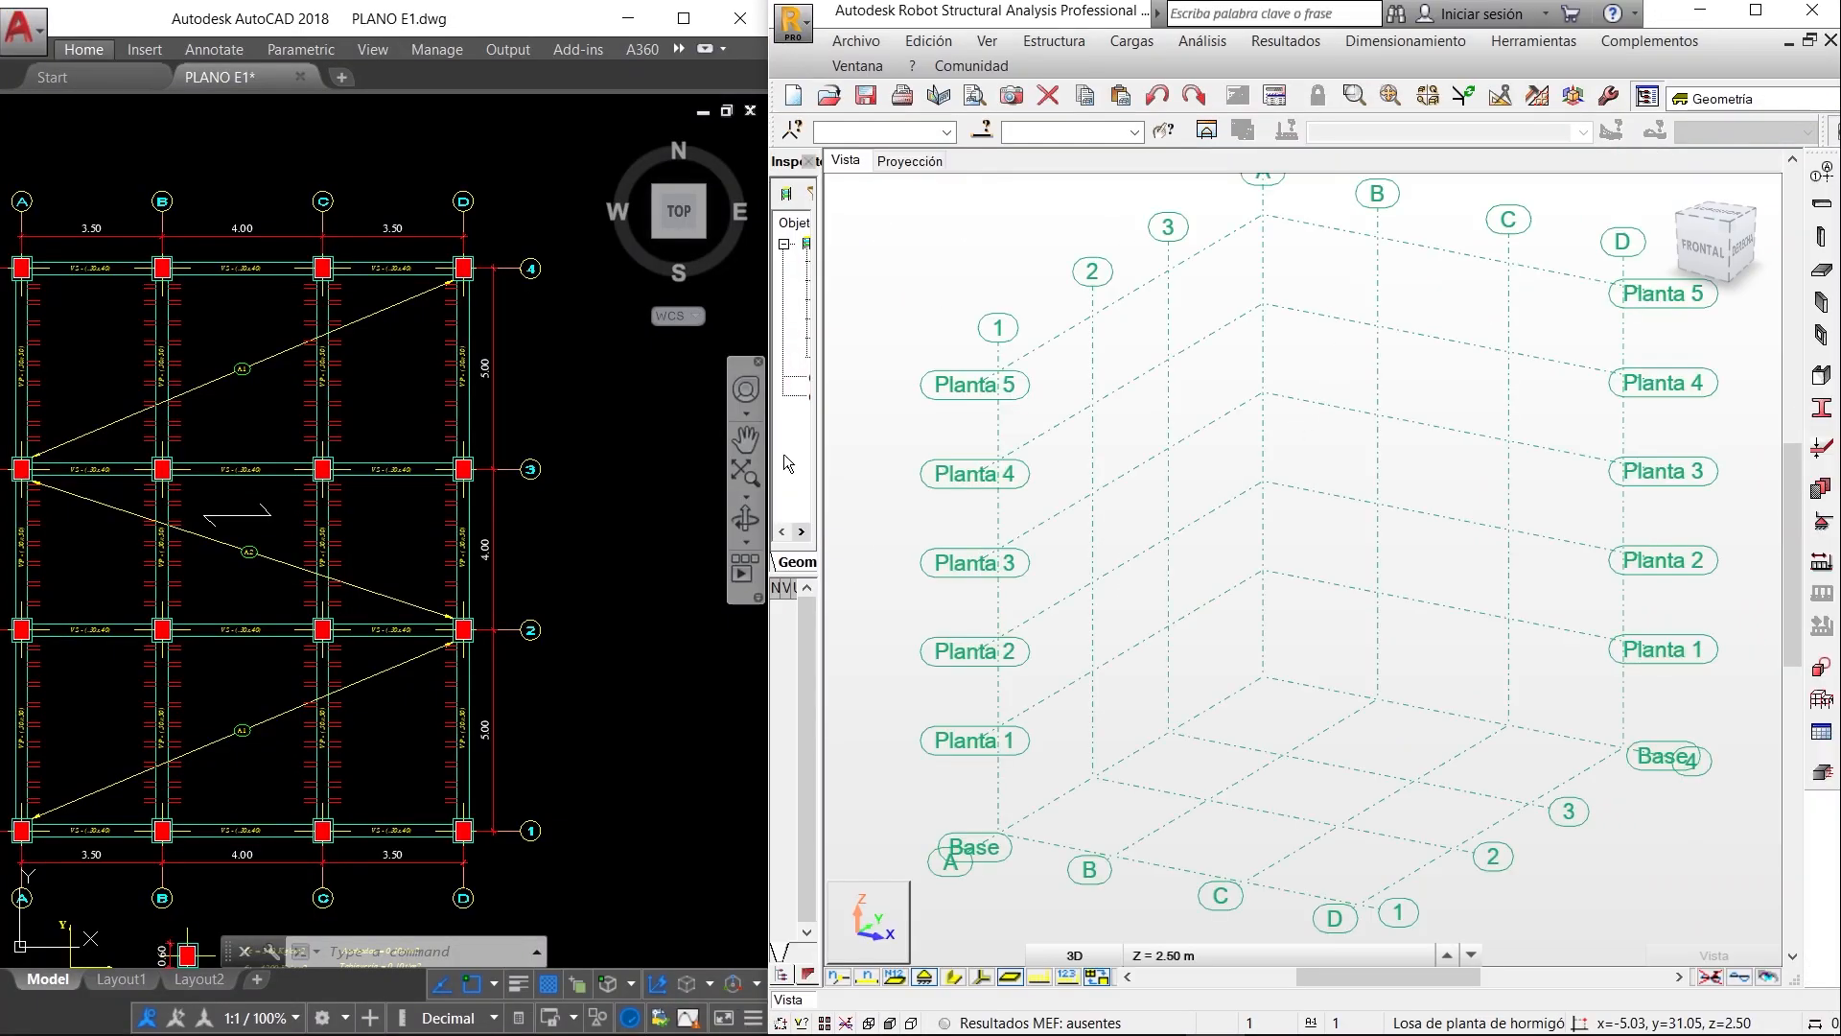
pyautogui.click(576, 452)
pyautogui.scroll(-2, 563, 451)
pyautogui.moveTo(596, 490); pyautogui.dragTo(171, 452, button='middle')
pyautogui.scroll(-2, 317, 526)
pyautogui.moveTo(482, 595); pyautogui.dragTo(253, 624, button='middle')
pyautogui.scroll(2, 415, 590)
pyautogui.scroll(2, 431, 588)
pyautogui.moveTo(480, 575); pyautogui.dragTo(306, 618, button='middle')
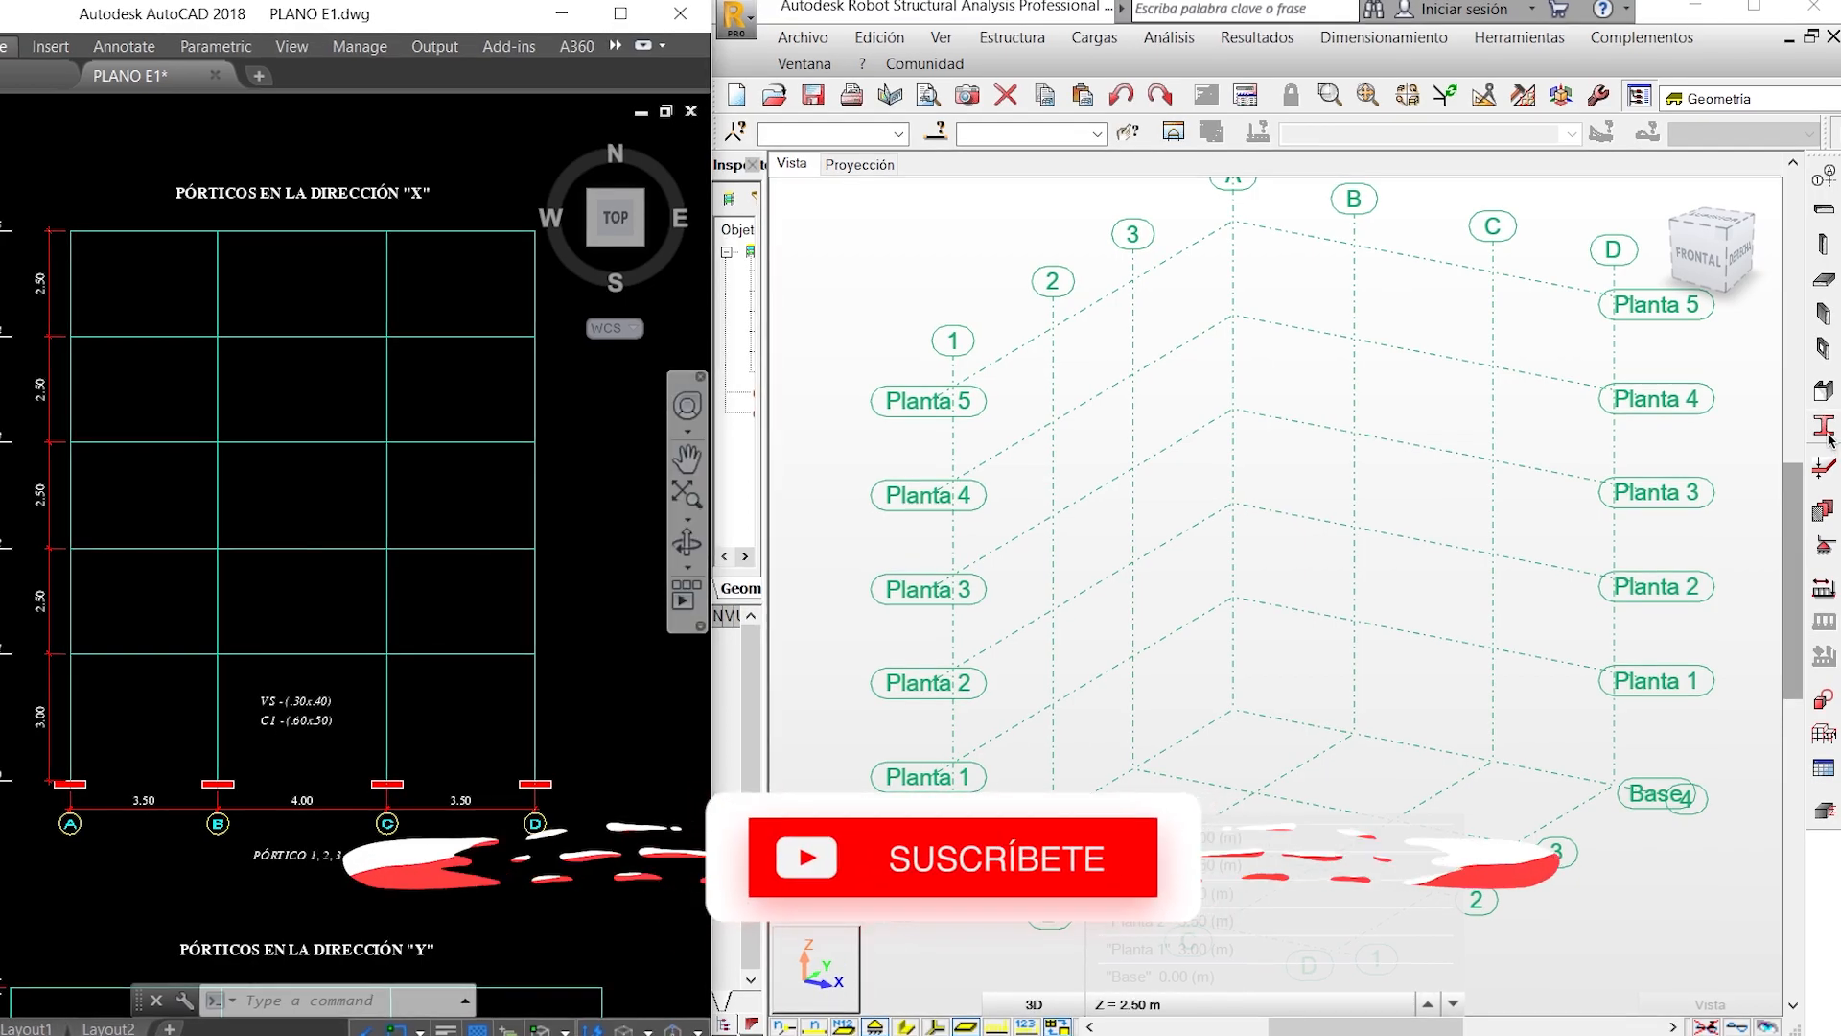
# - Delete all bar sections not used in the project from the section list
pyautogui.click(1824, 429)
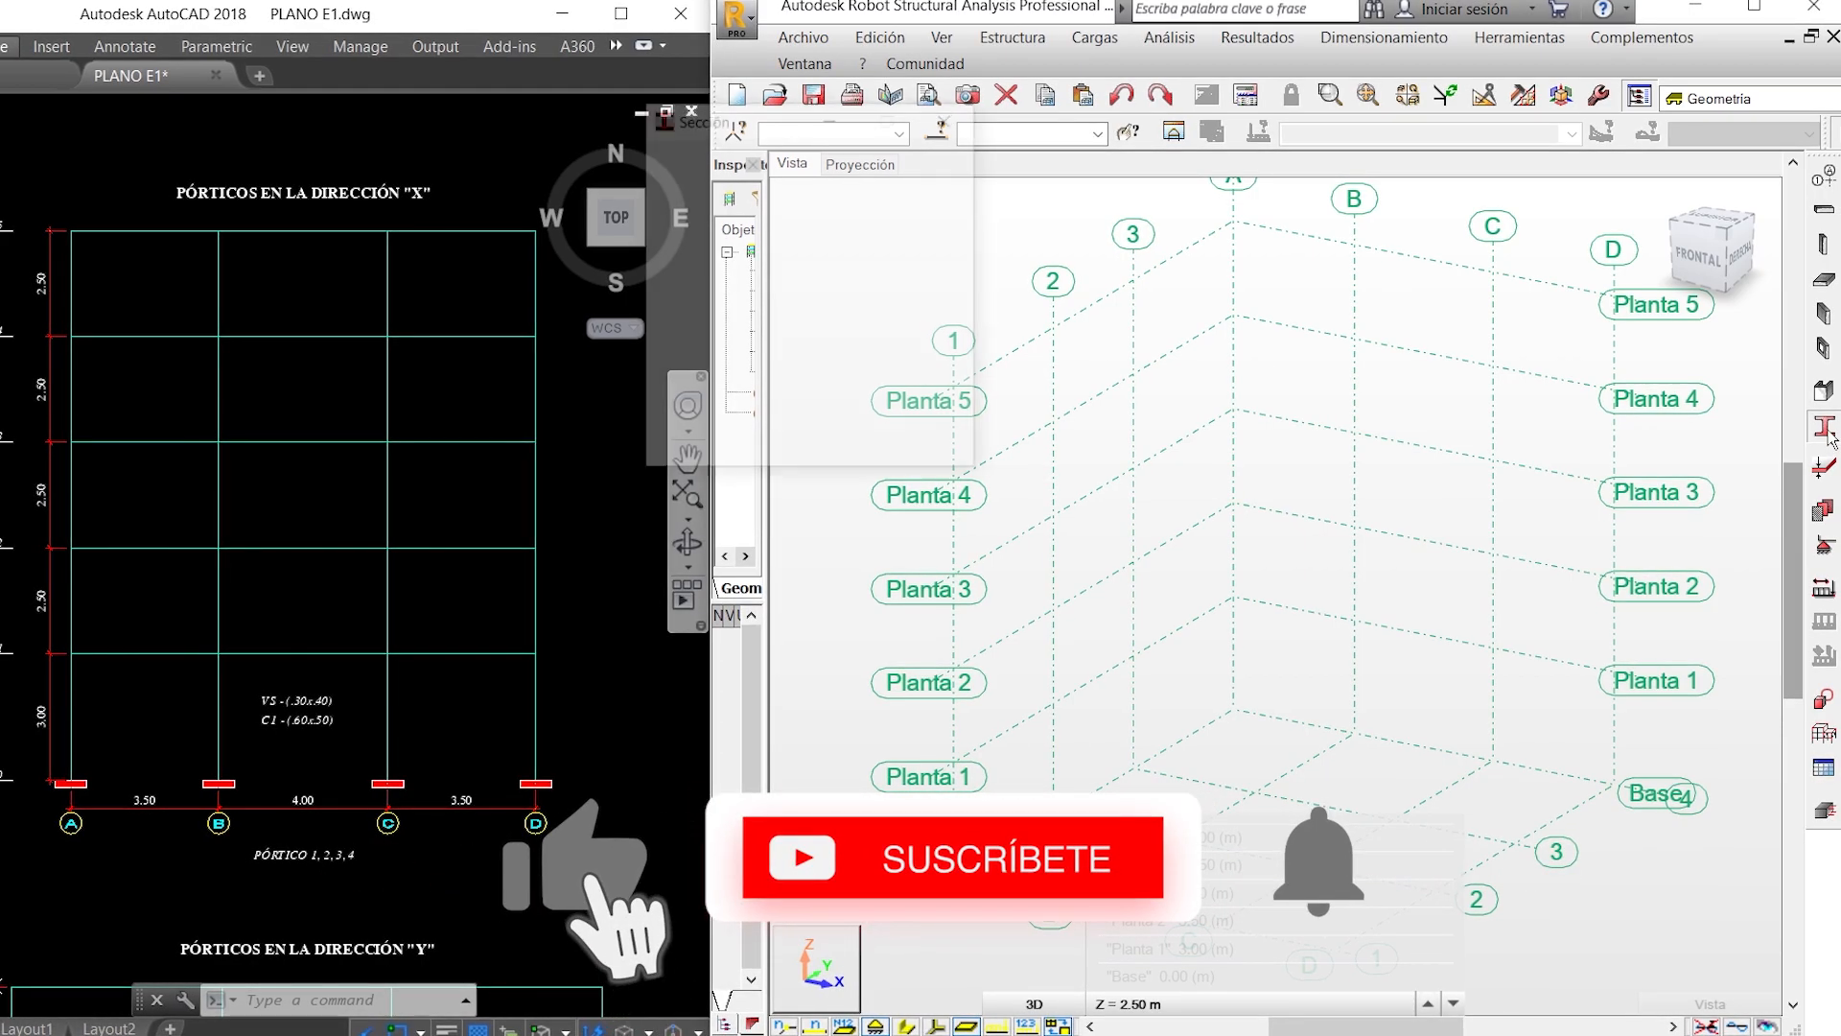
pyautogui.moveTo(778, 131); pyautogui.dragTo(1092, 371)
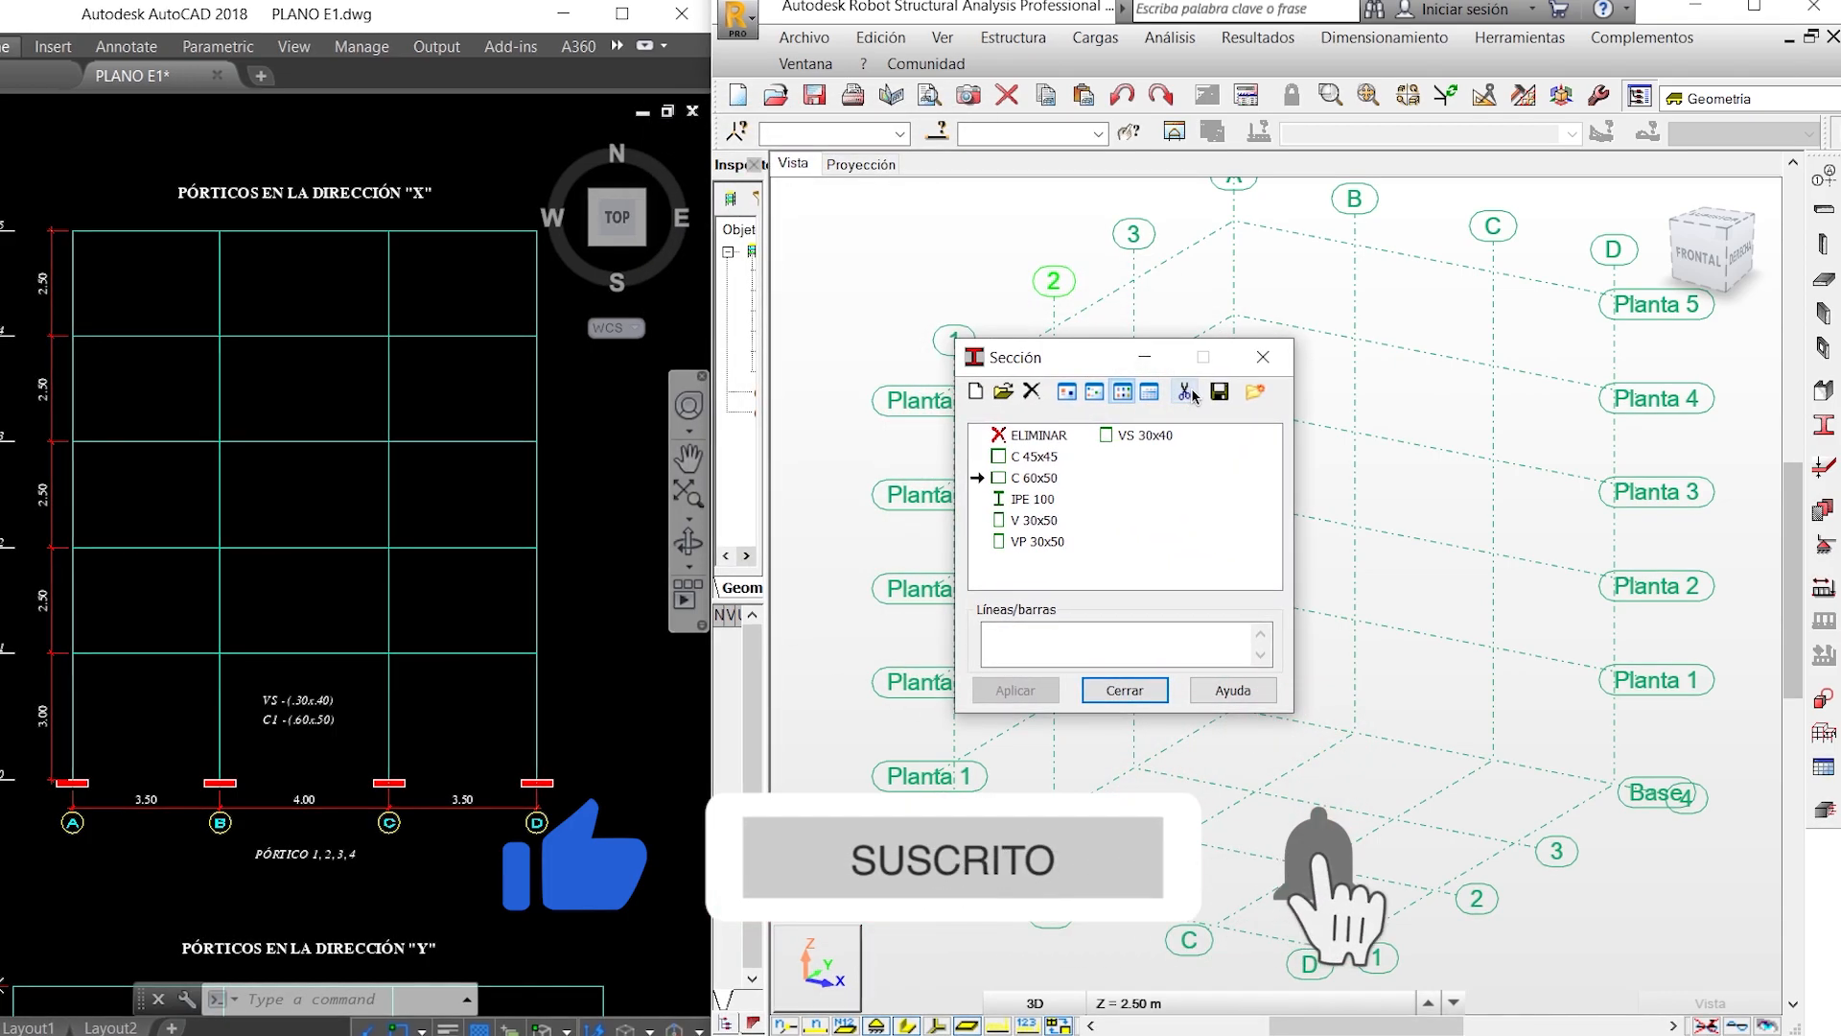
pyautogui.click(1189, 392)
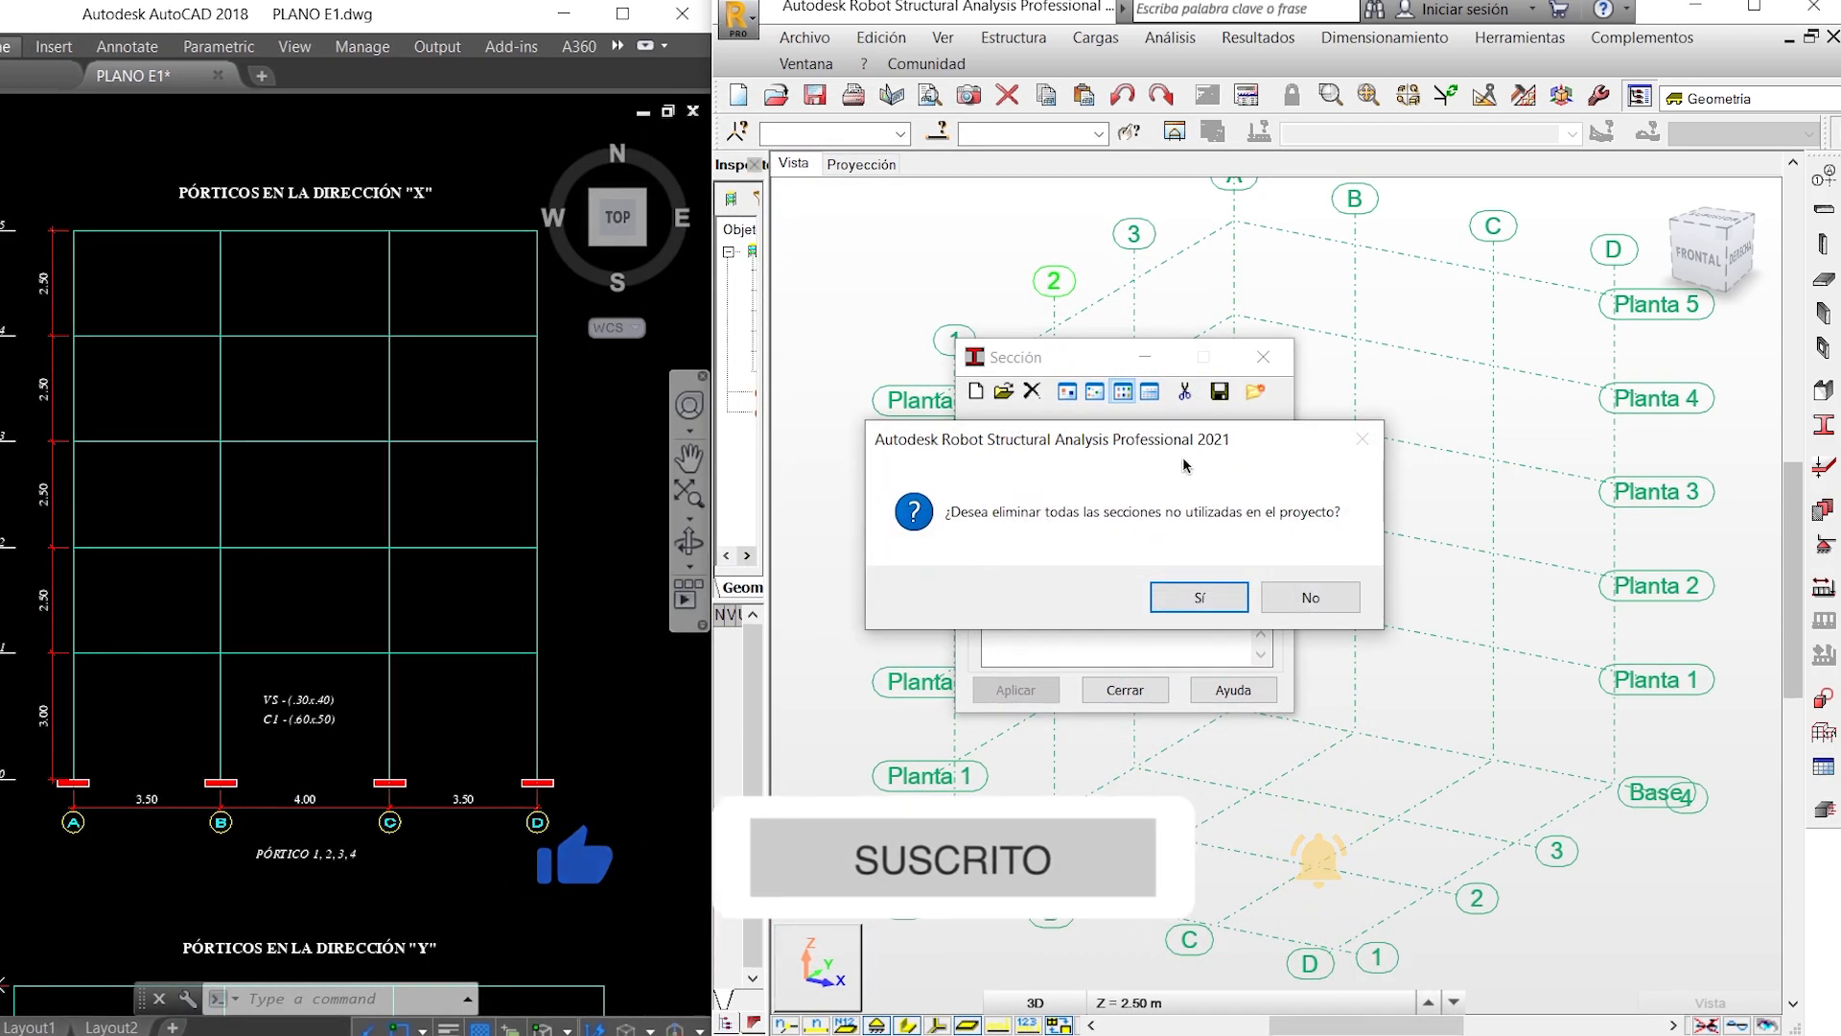
pyautogui.click(1199, 597)
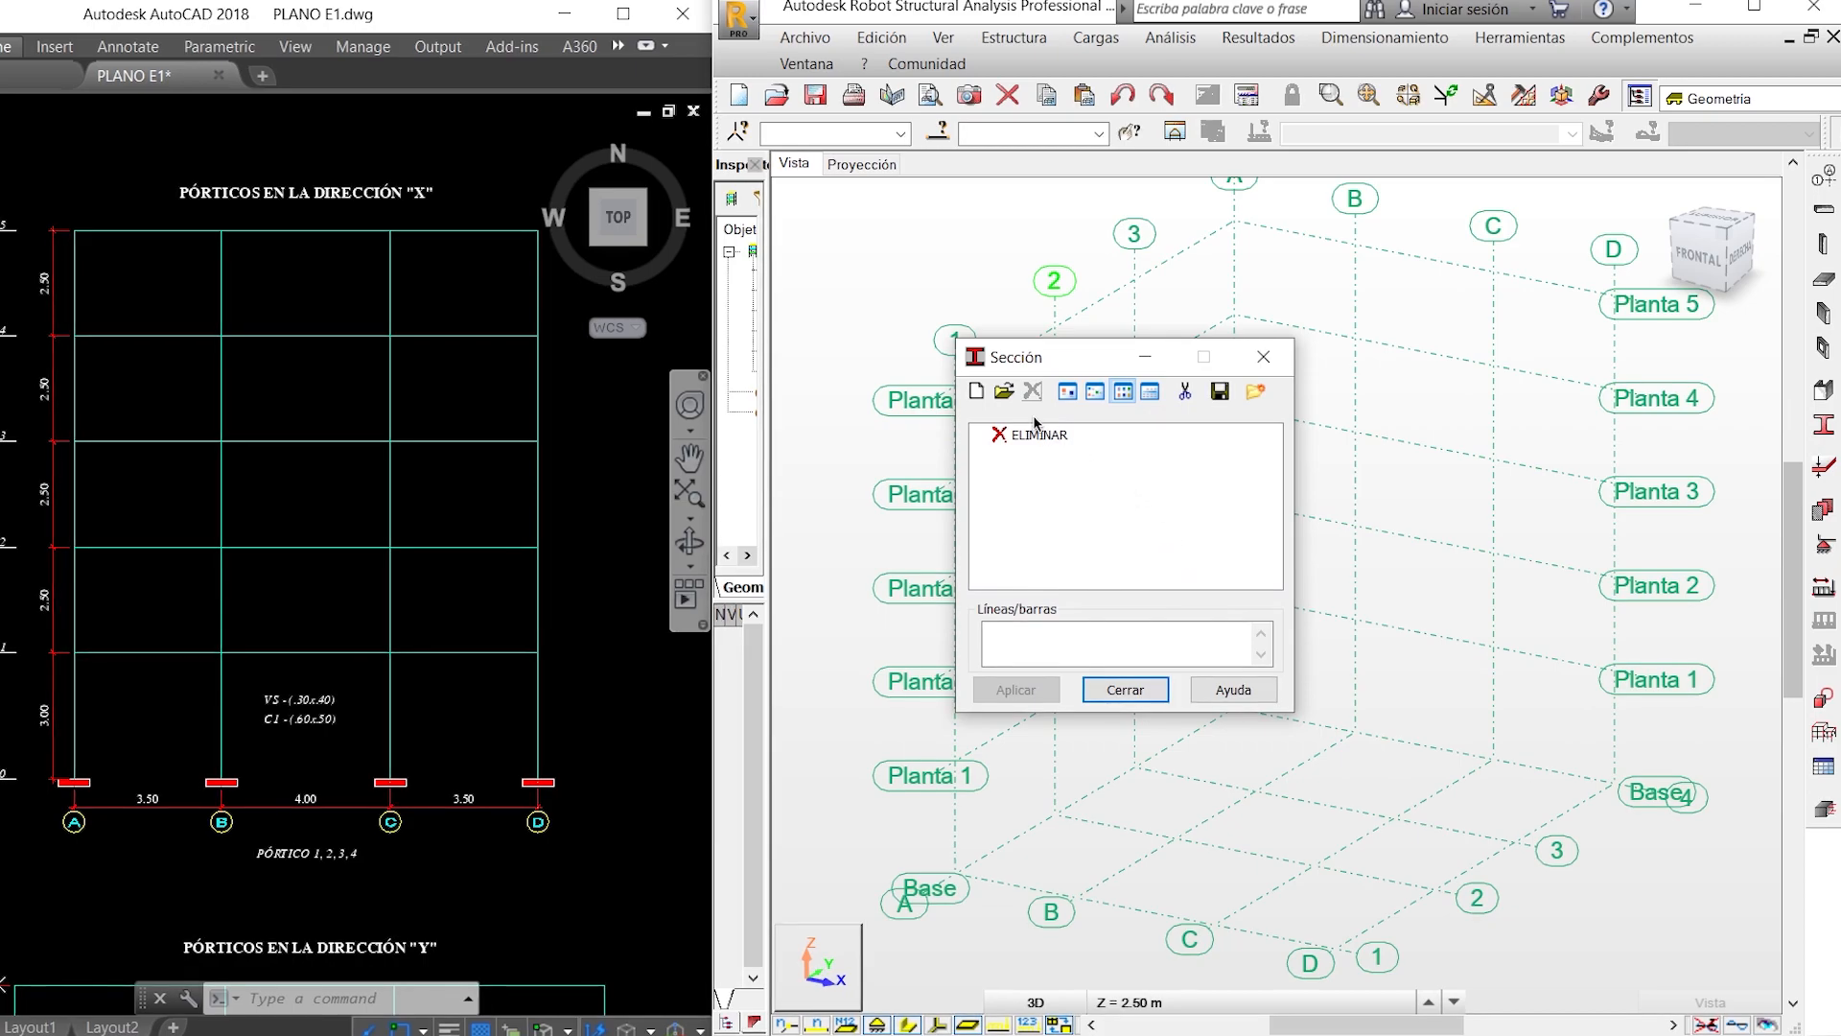
# - Start a new section of profile type Viga (h. arm.) and name it VP 30x50
pyautogui.click(984, 396)
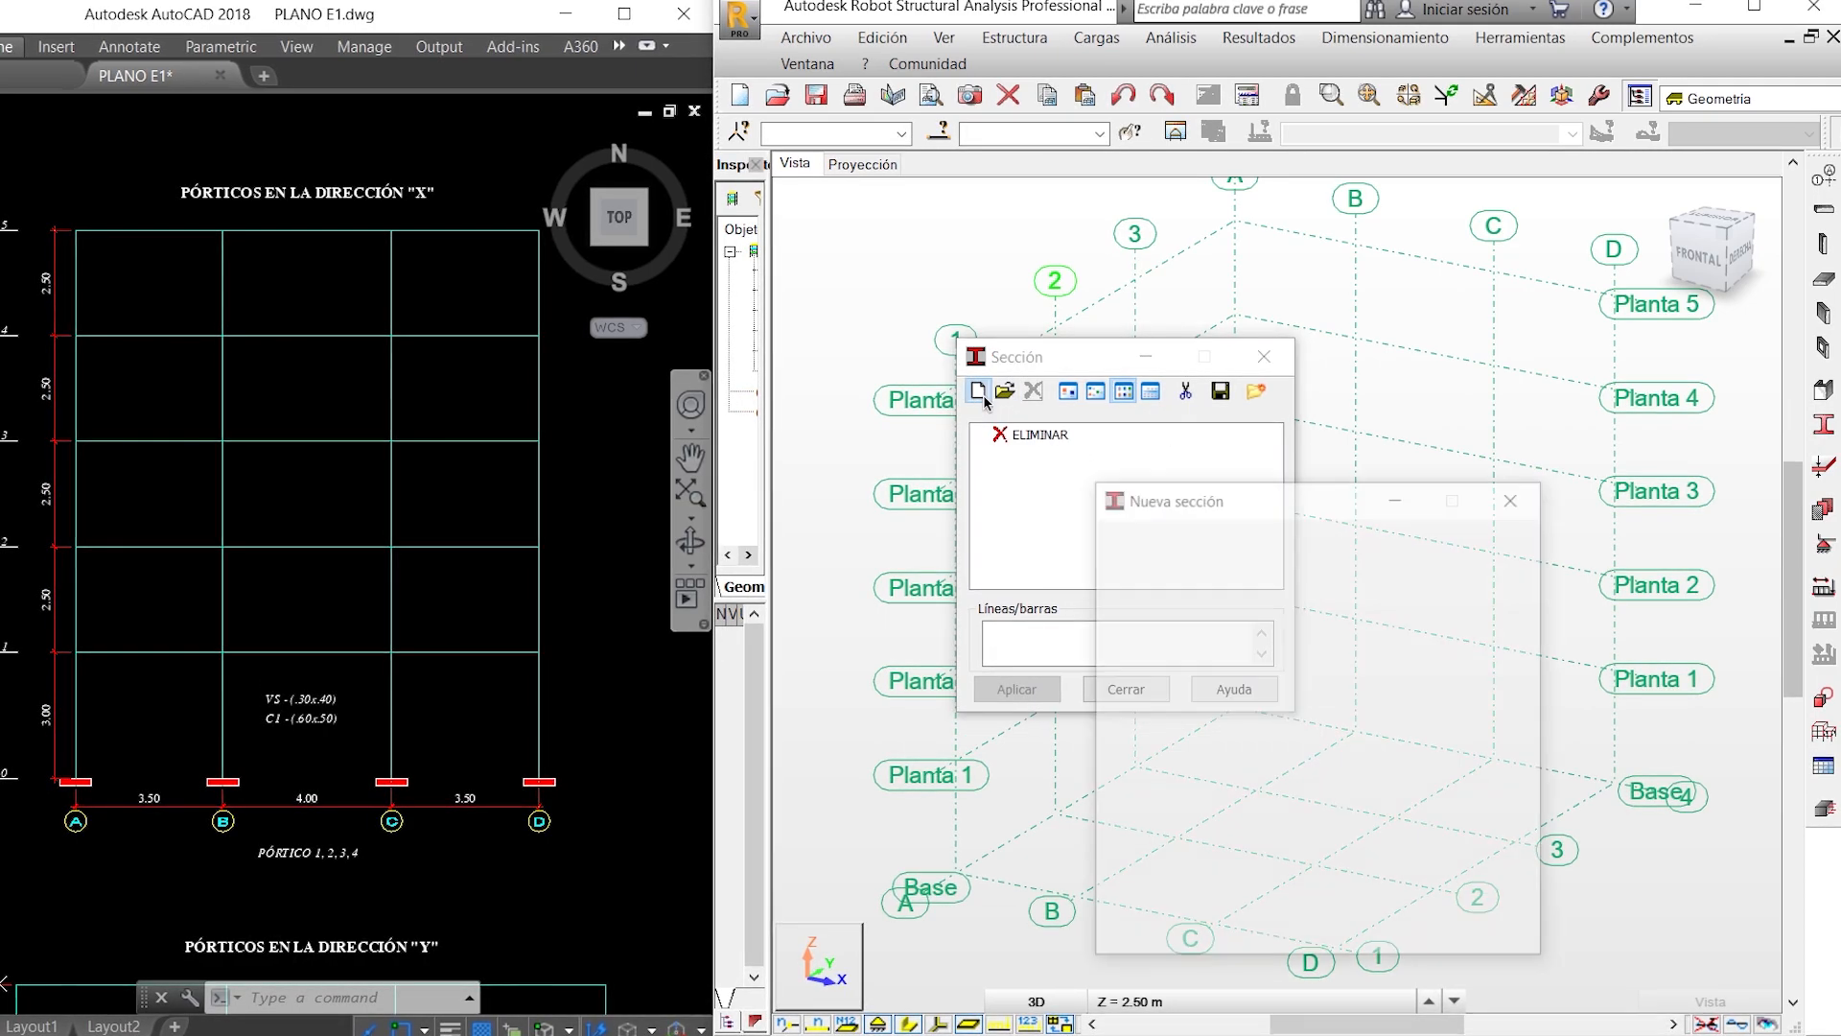
pyautogui.moveTo(1221, 513); pyautogui.dragTo(1110, 200)
pyautogui.click(1157, 228)
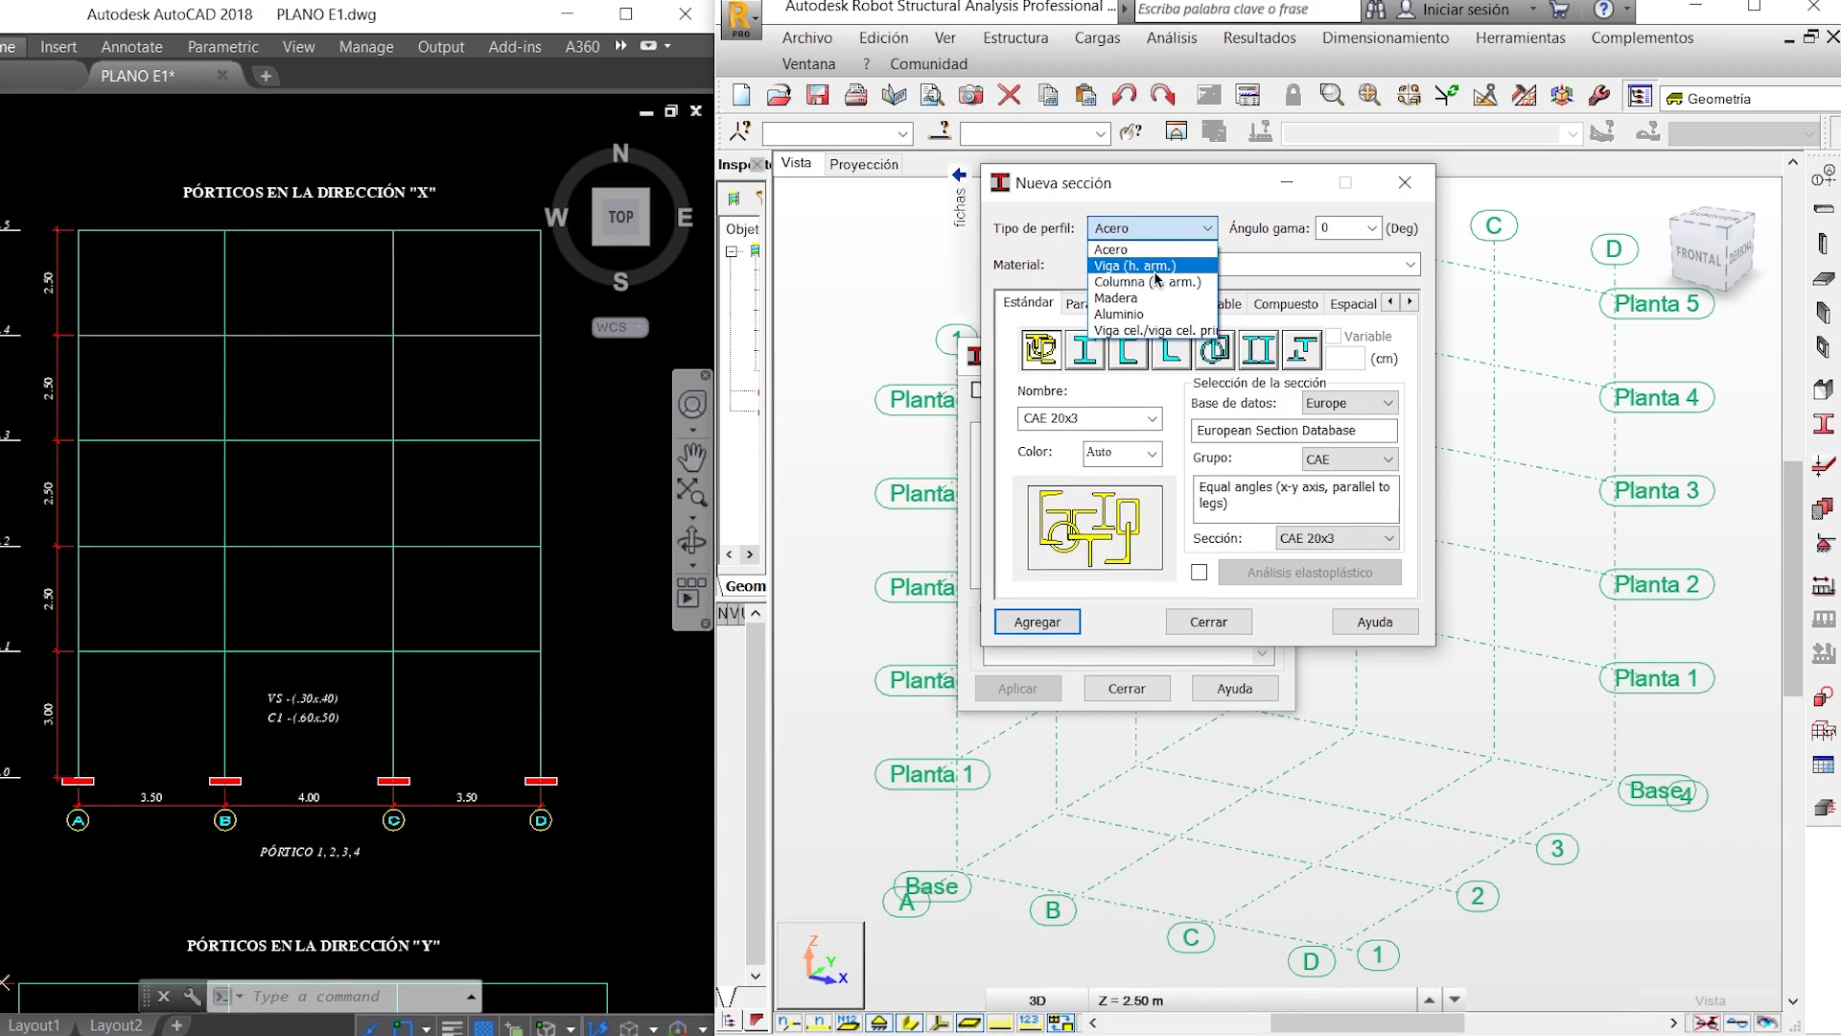
pyautogui.click(1151, 265)
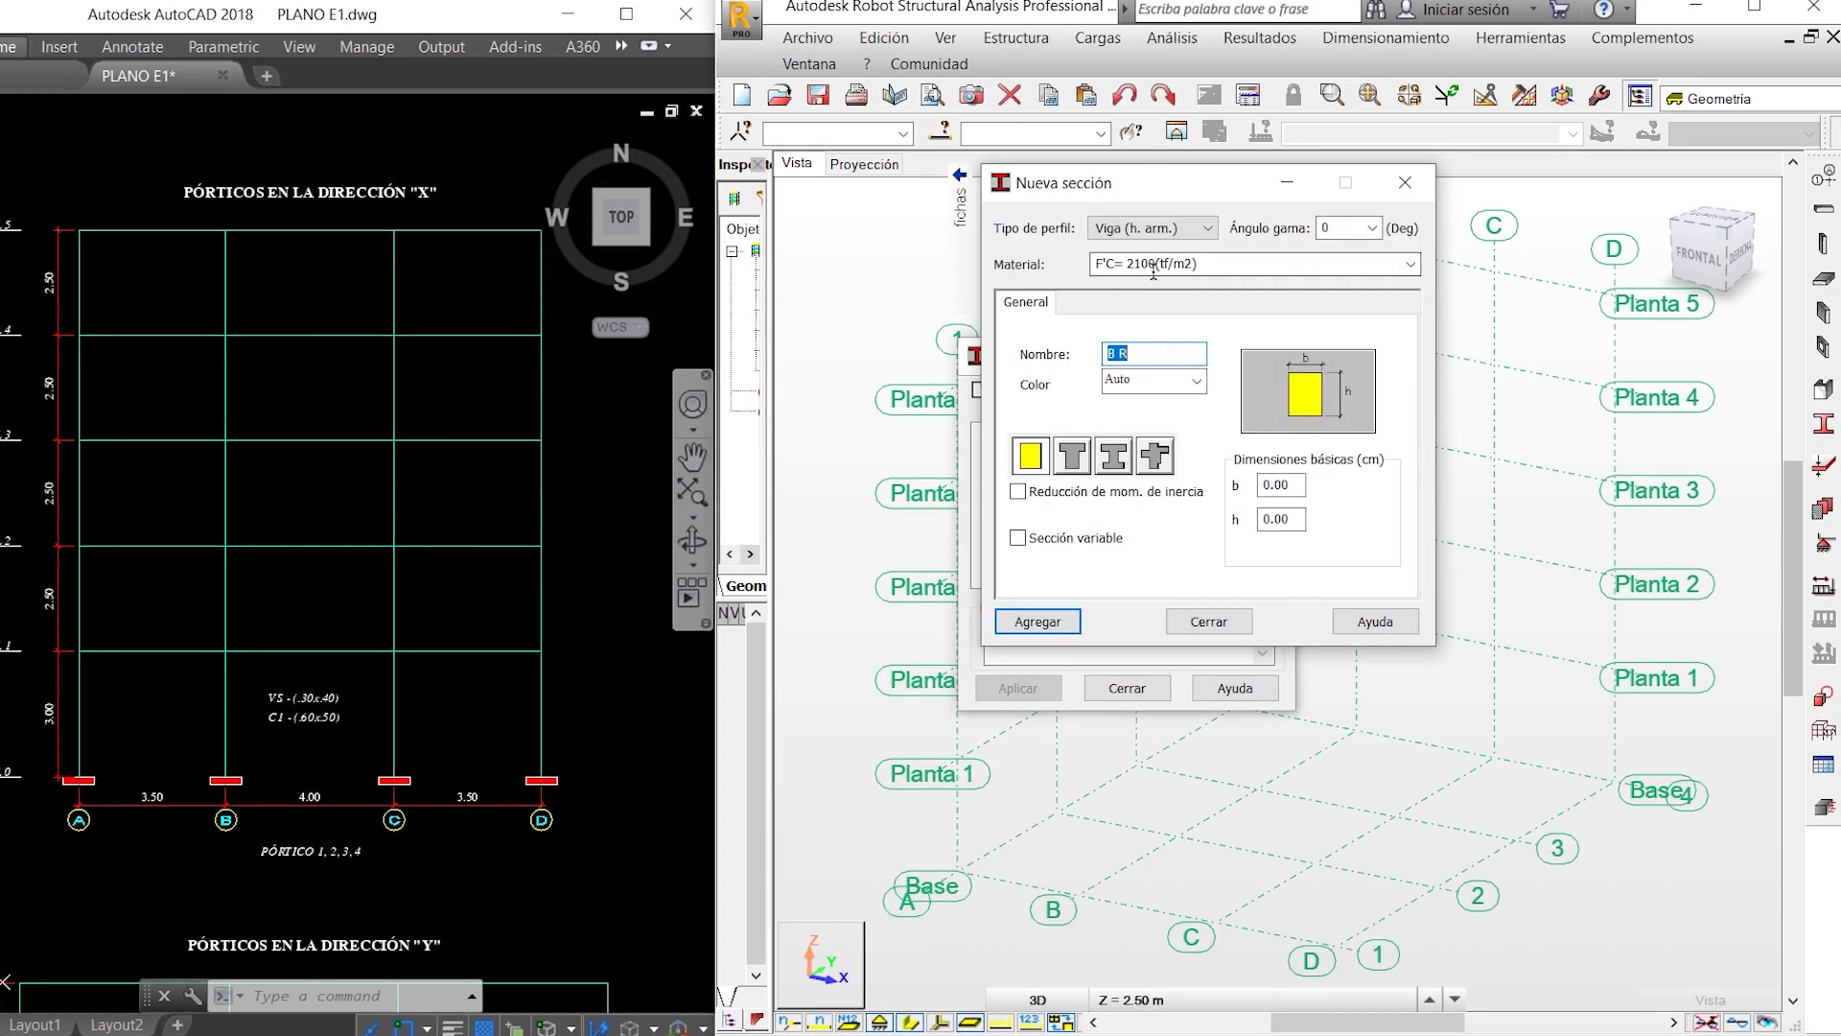
pyautogui.write('V')
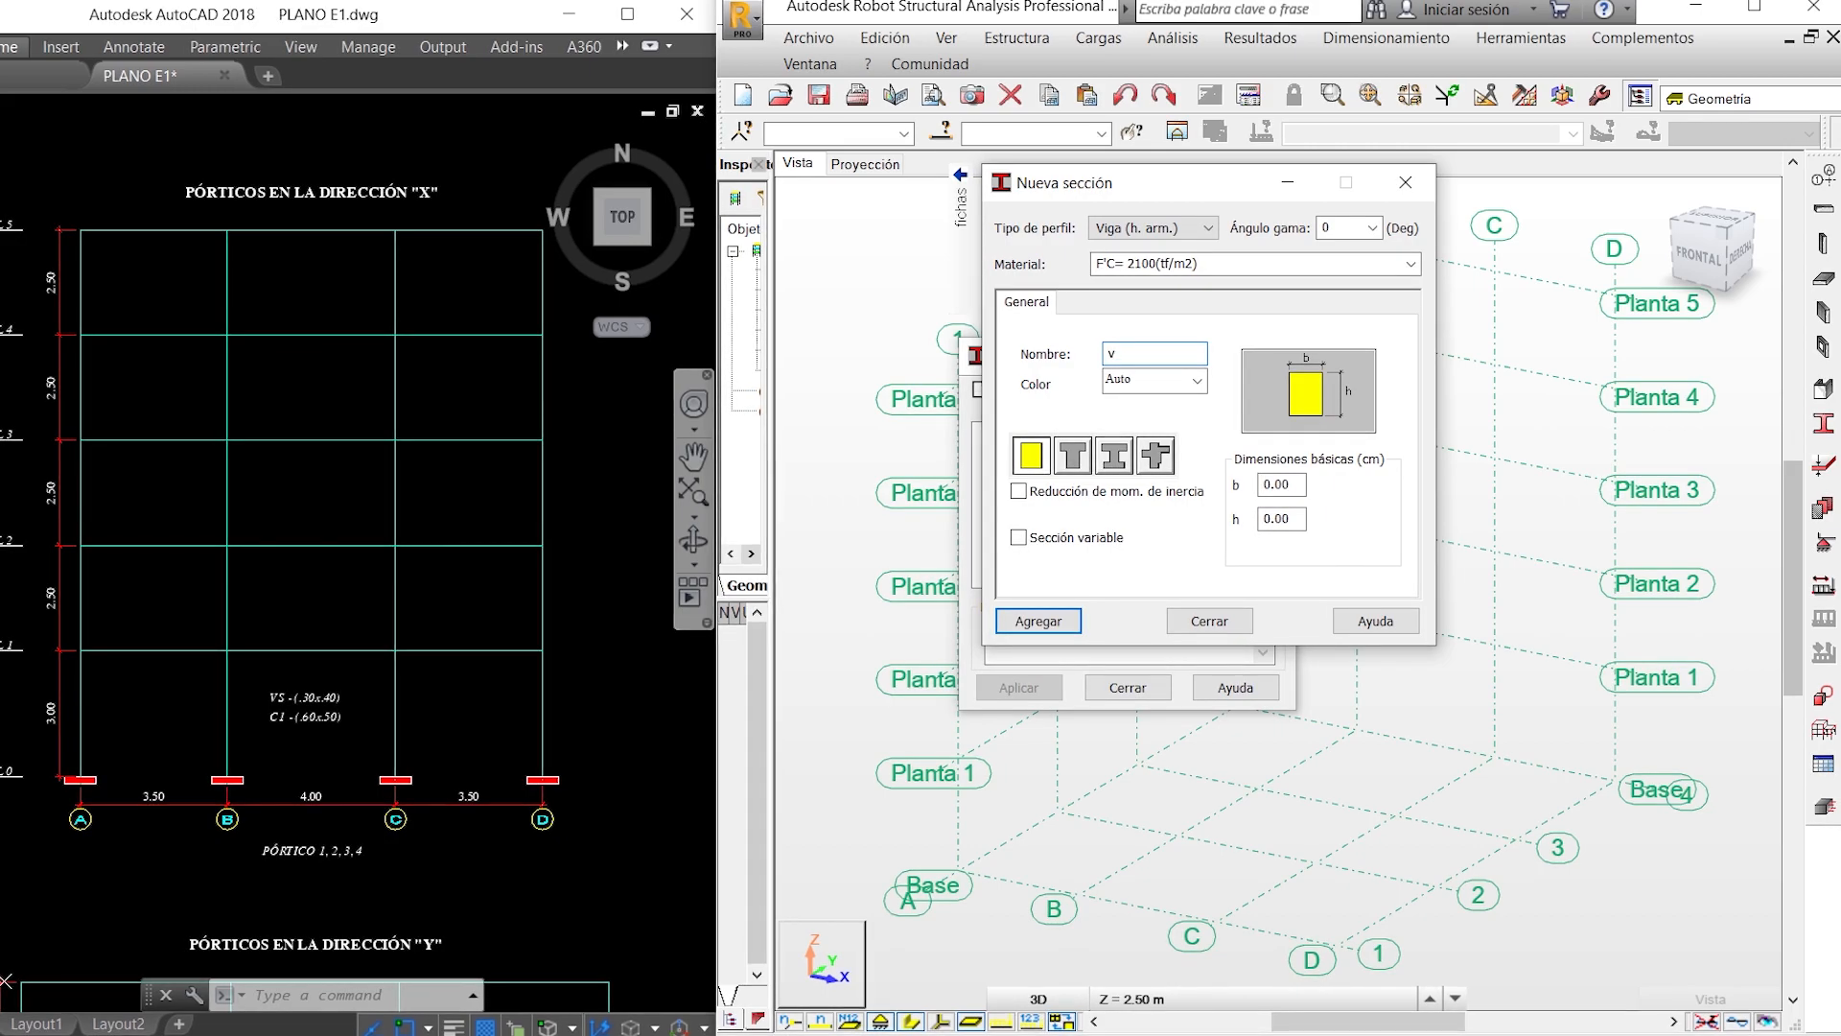
pyautogui.press('BackSpace')
pyautogui.write('VP ')
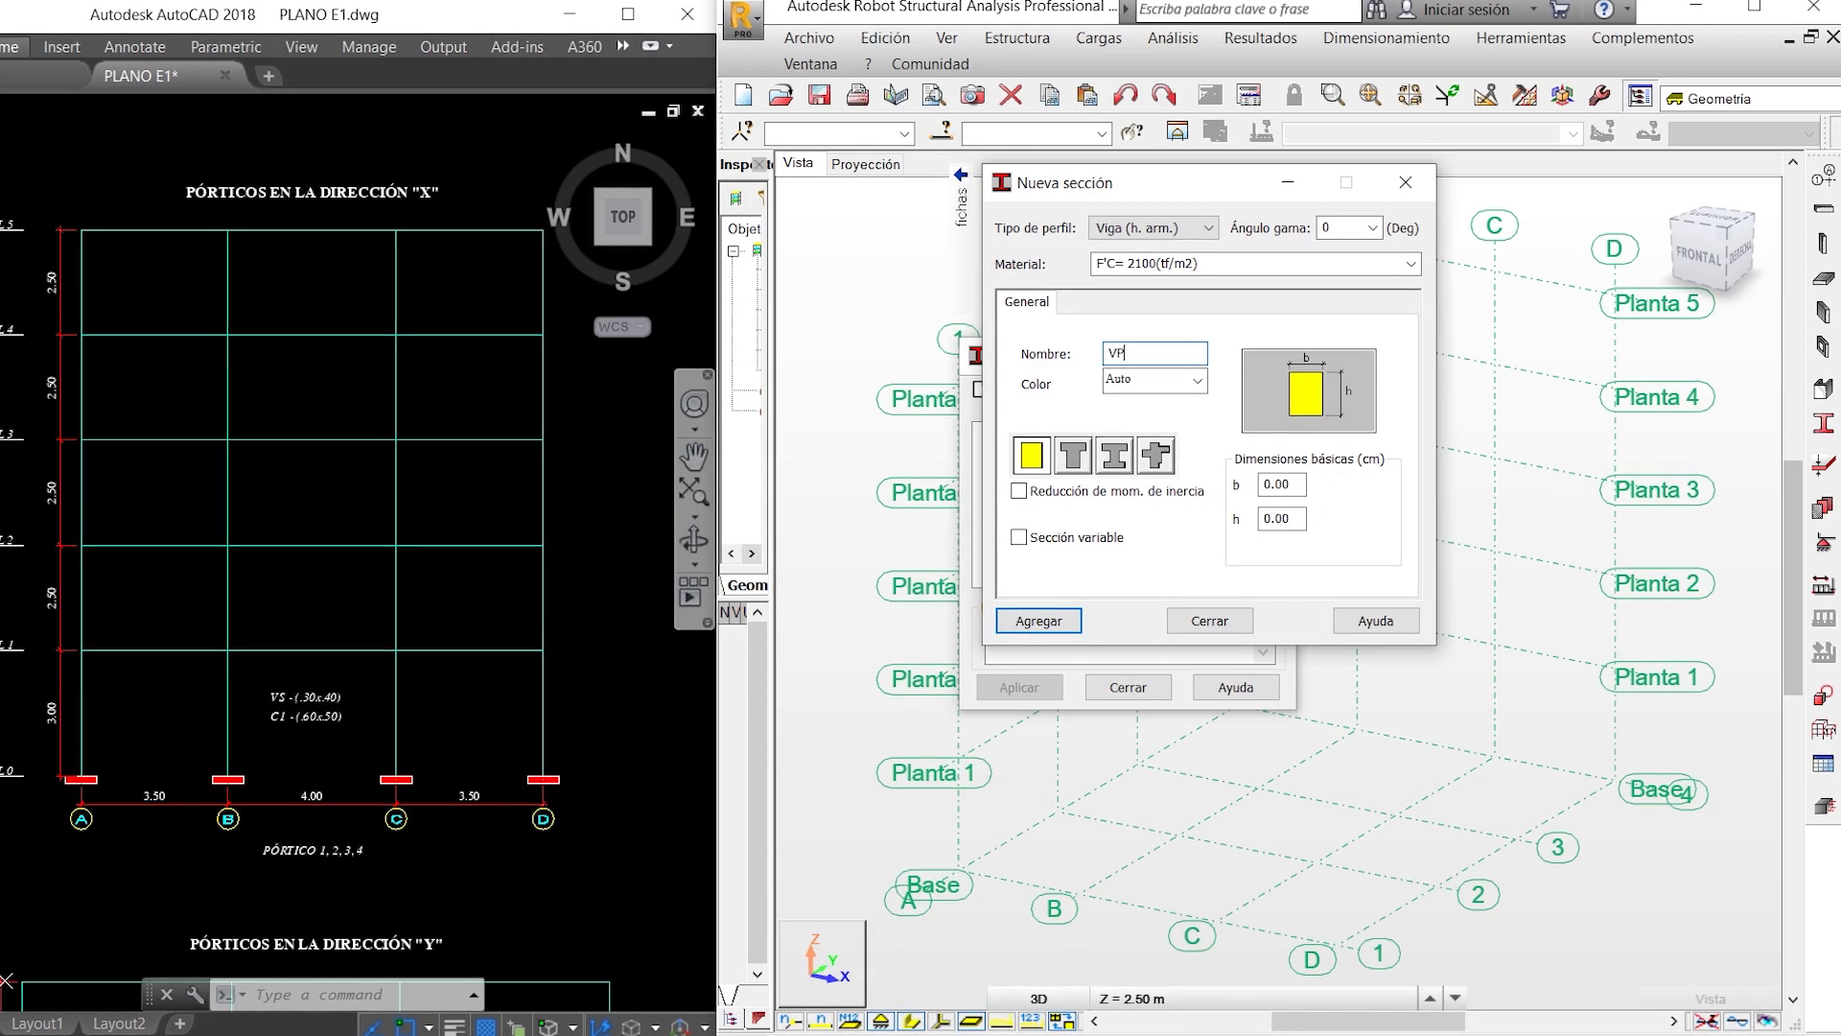
pyautogui.write('30')
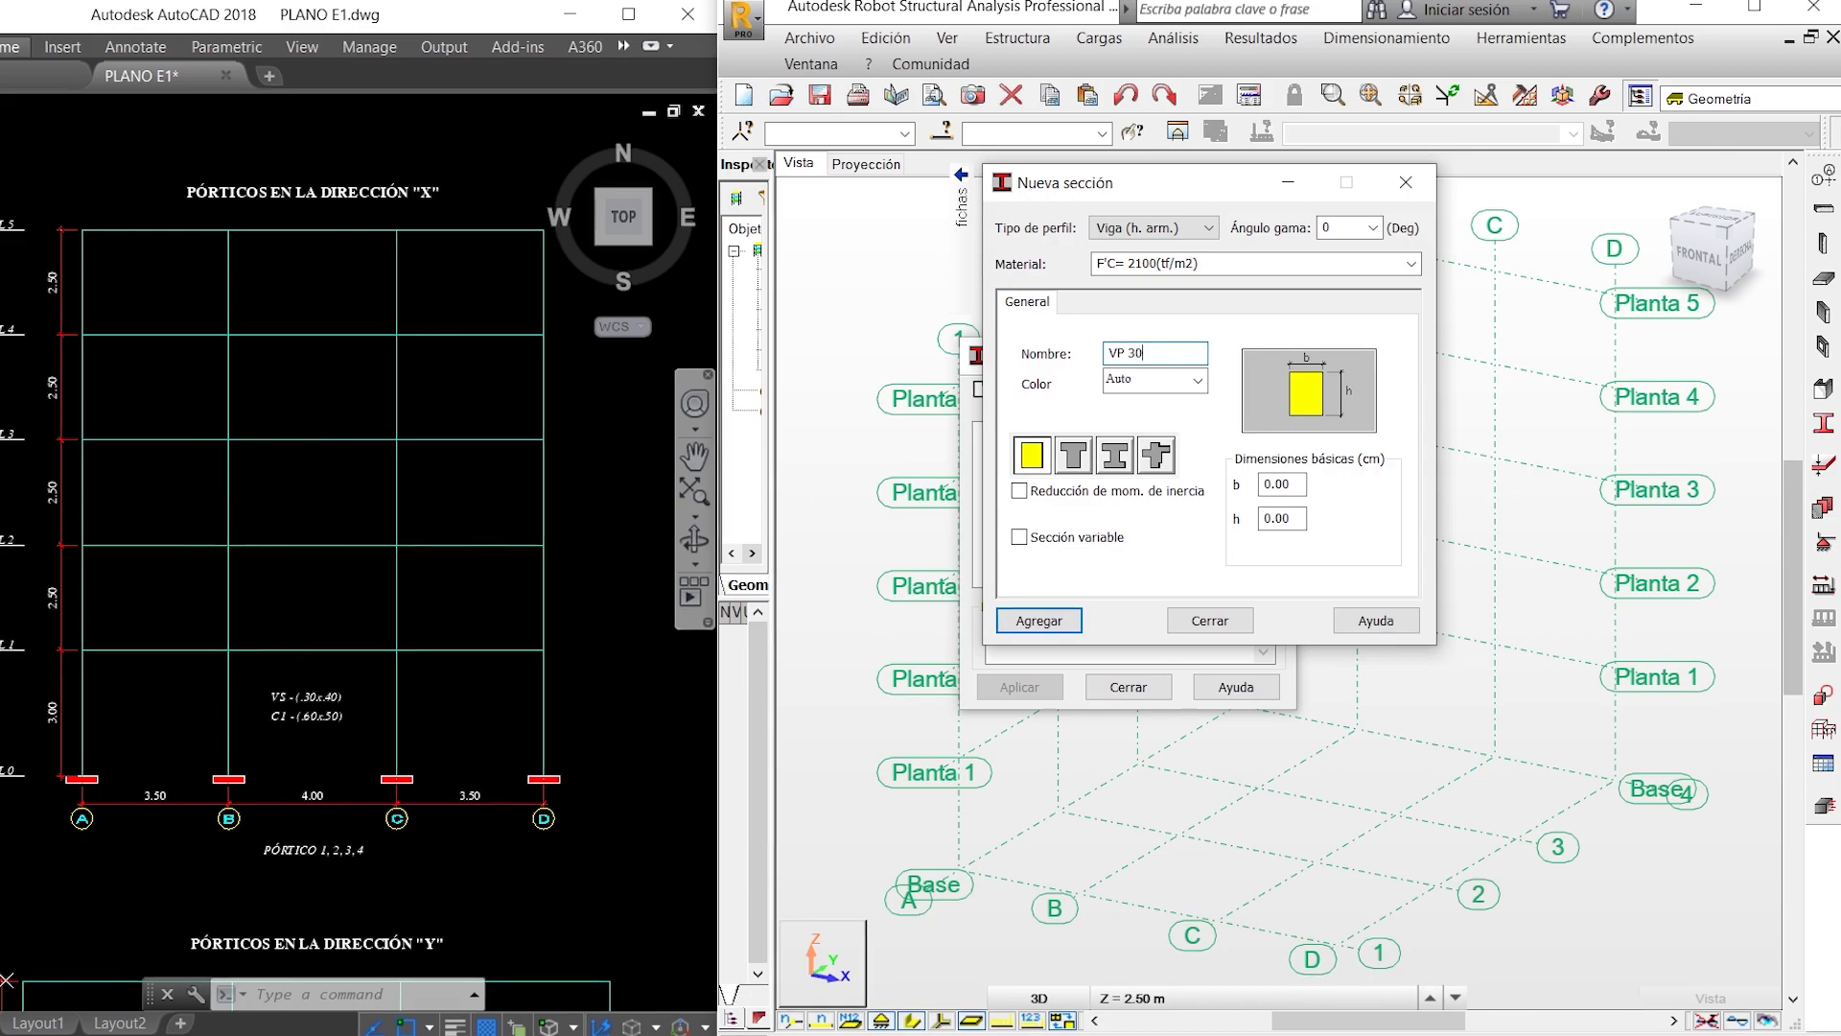
pyautogui.write('x50')
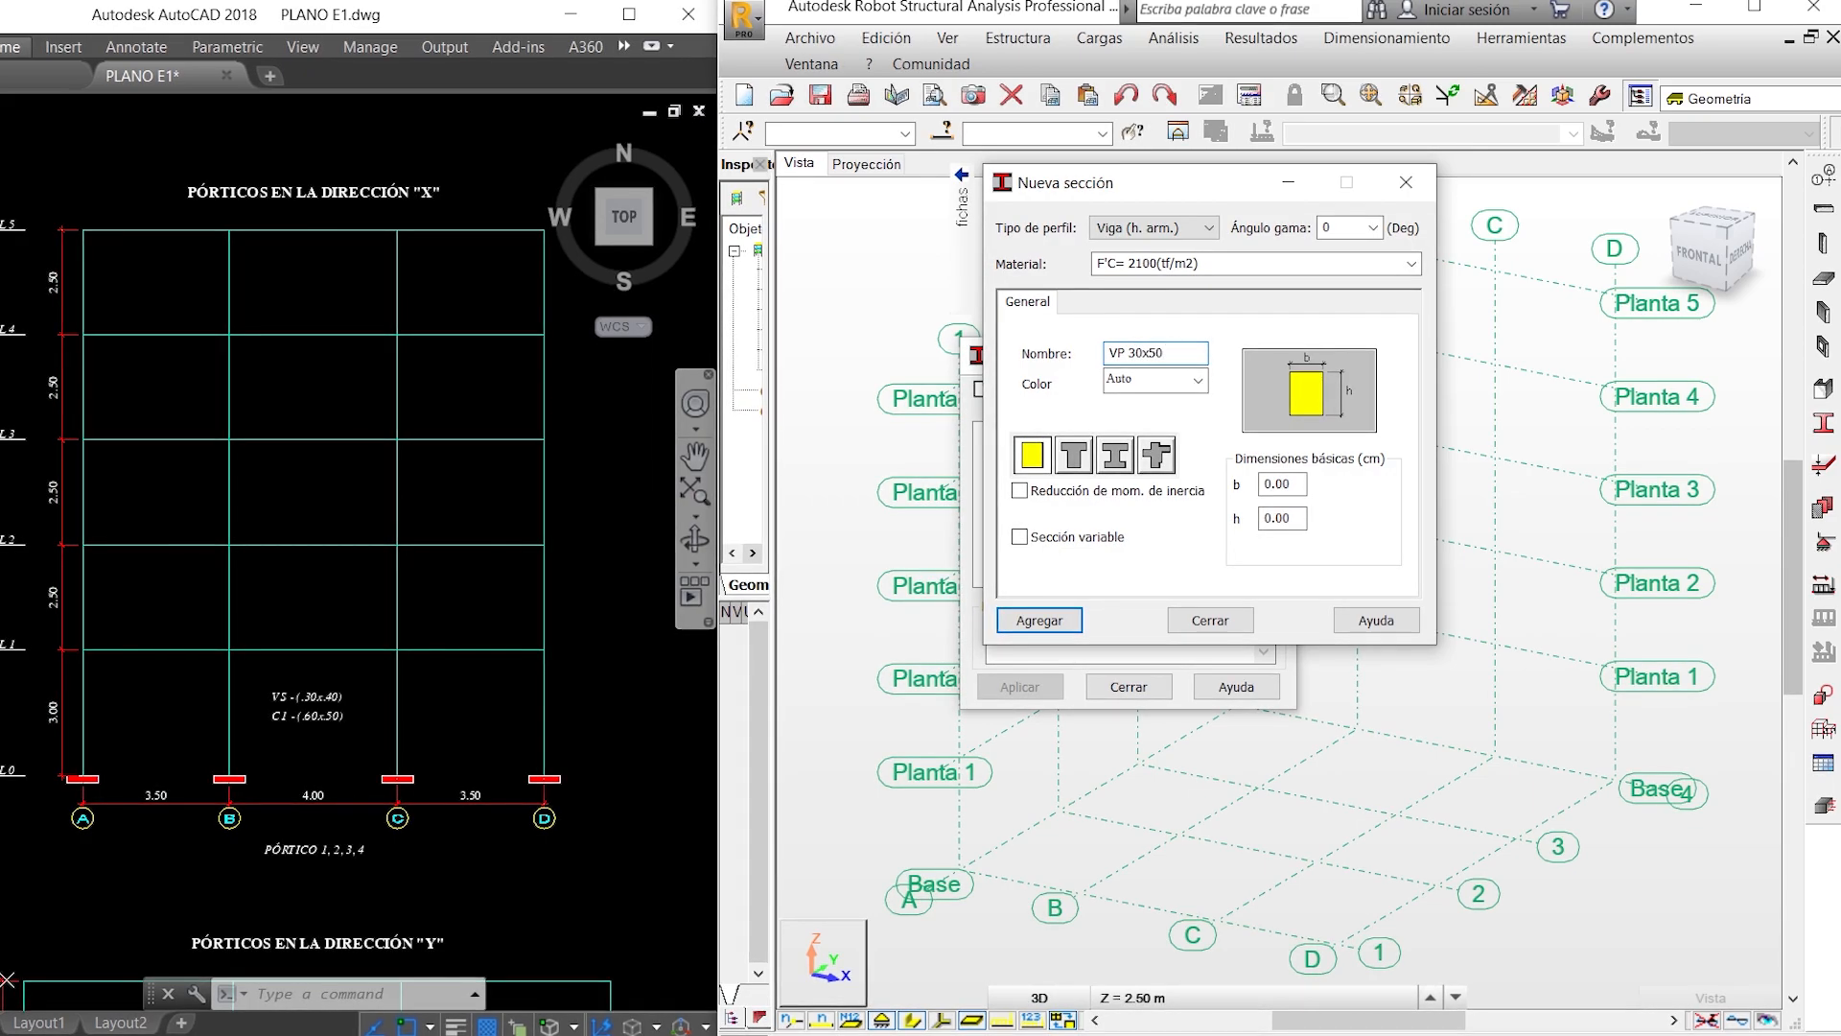
# - Set the VP 30x50 beam's dimensions to b 30 cm and h 50 cm and its color to cyan
pyautogui.moveTo(1294, 485); pyautogui.dragTo(1252, 484)
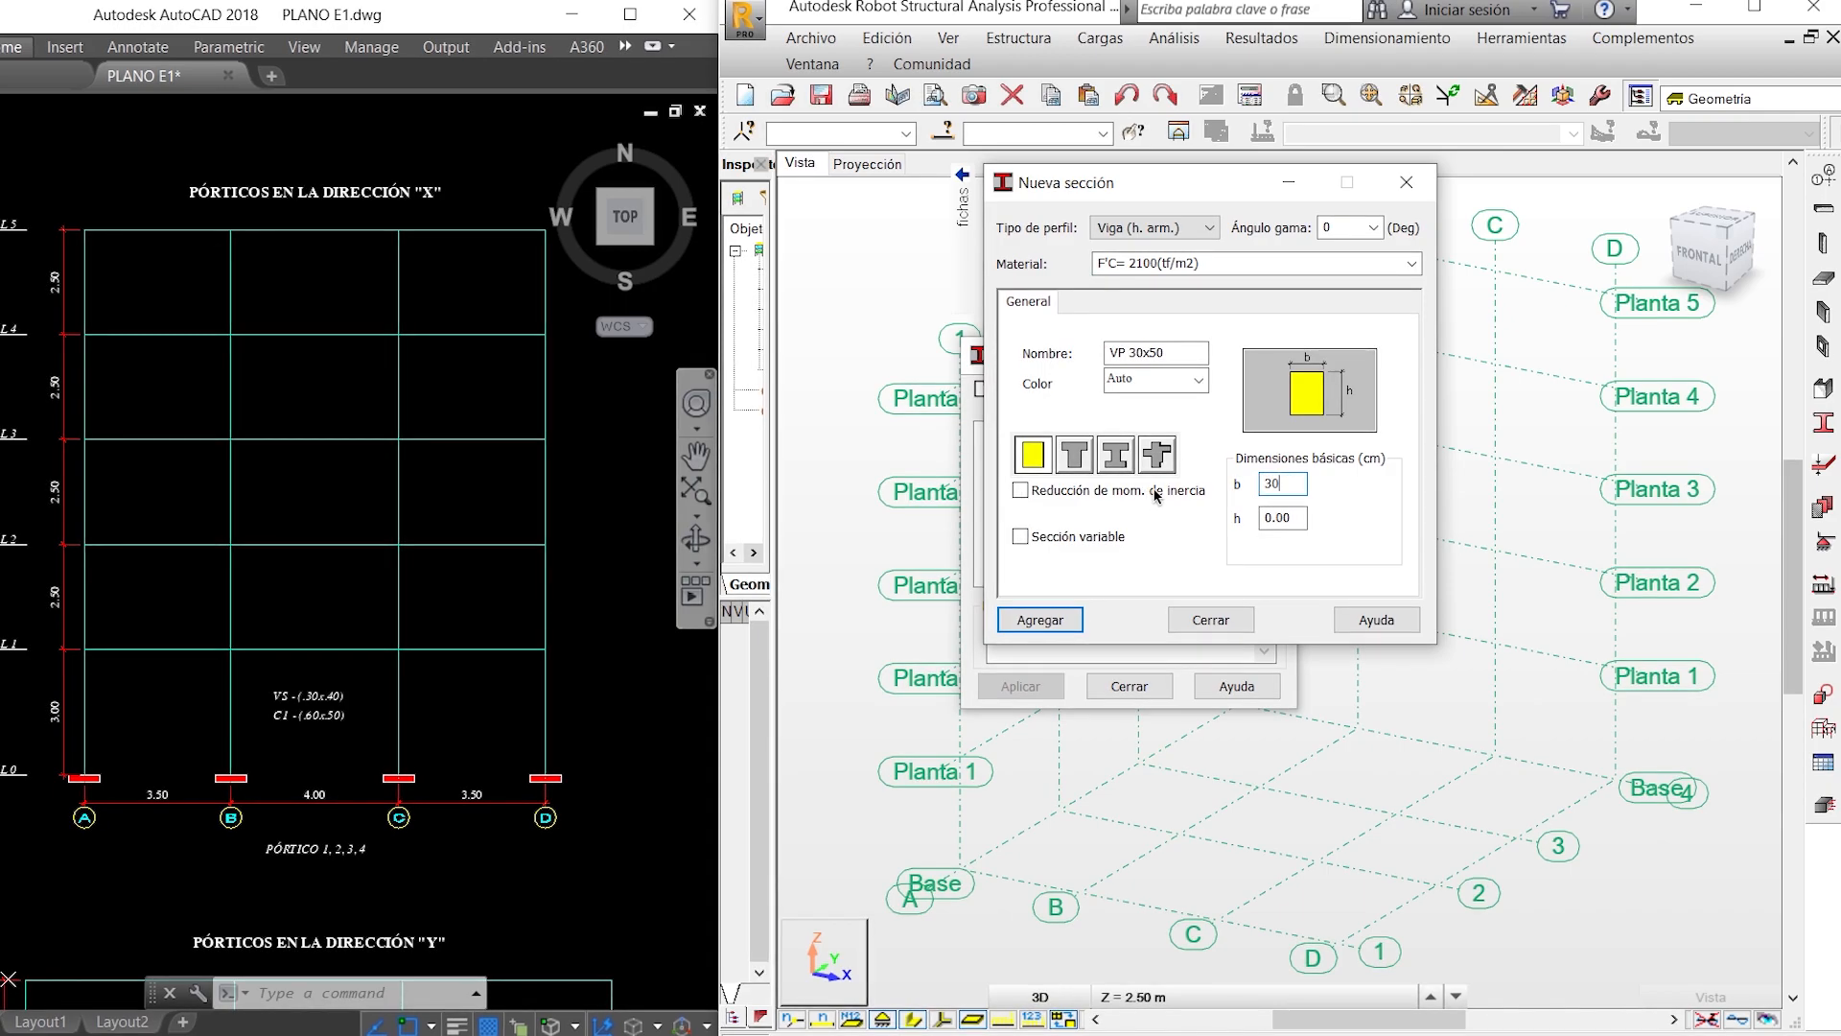
pyautogui.moveTo(1303, 517); pyautogui.dragTo(1260, 517)
pyautogui.write('50')
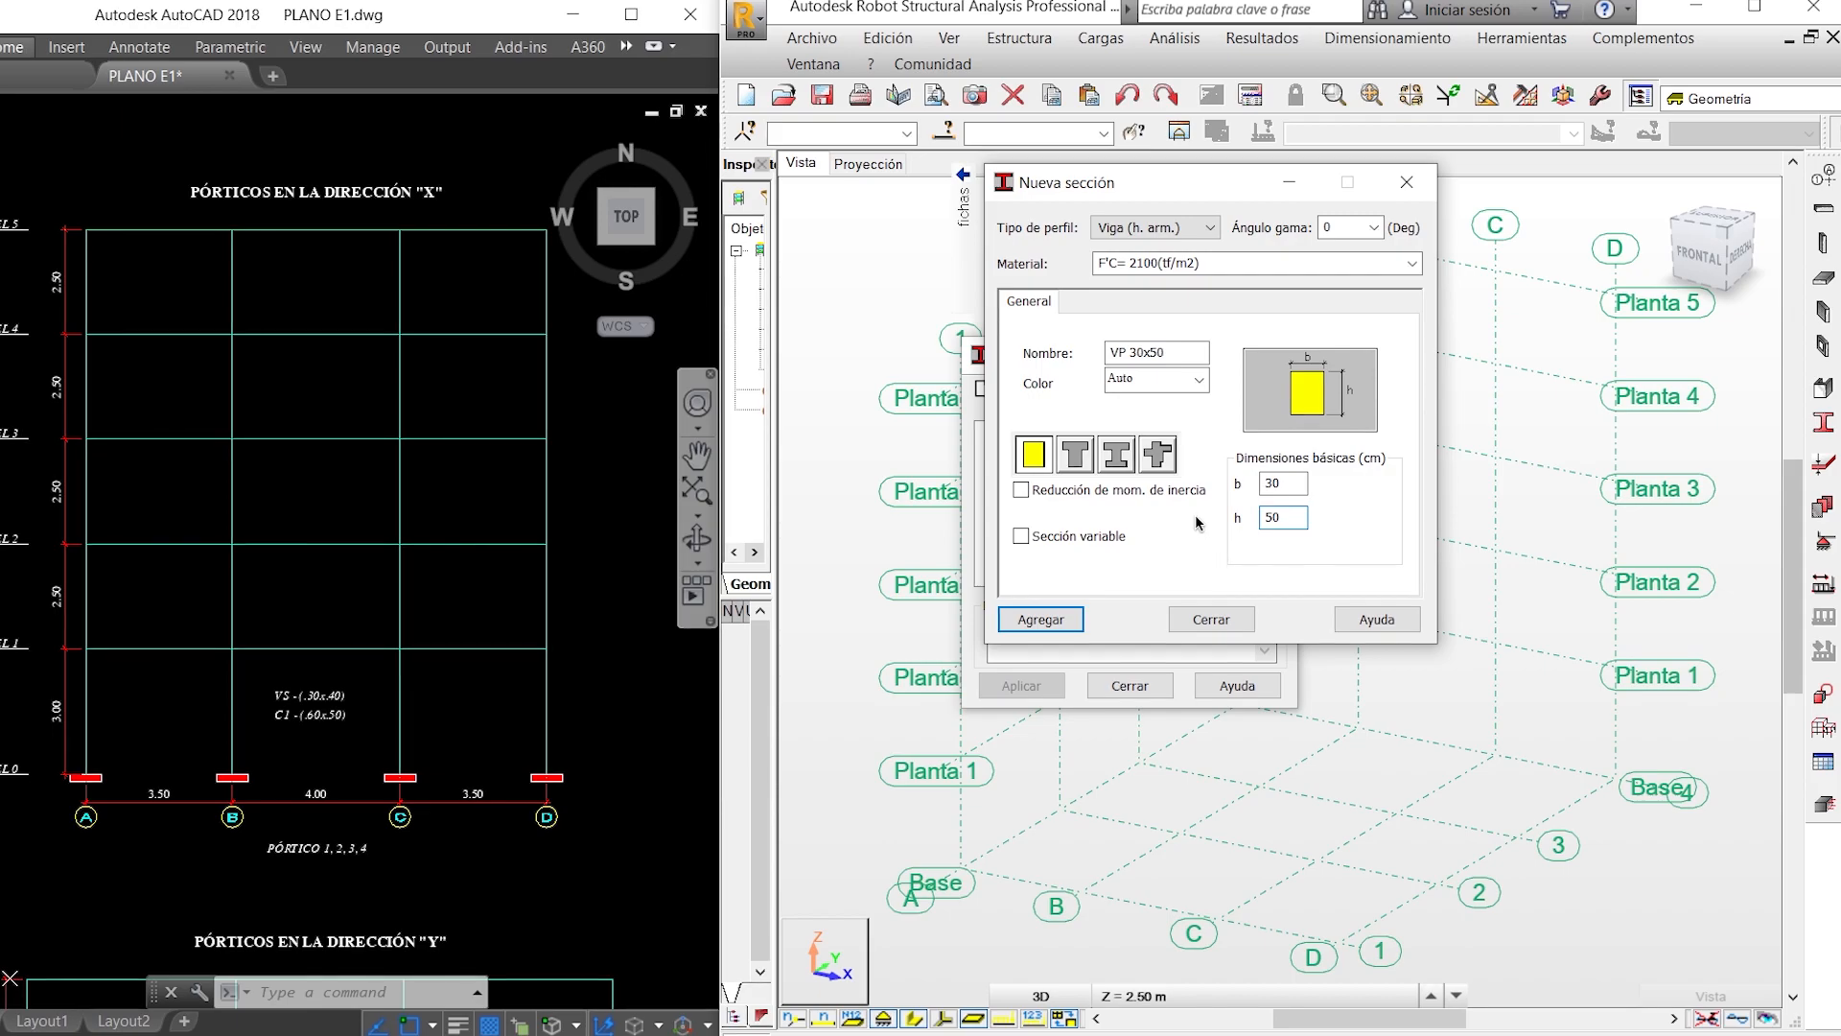
pyautogui.click(1194, 383)
pyautogui.click(1146, 564)
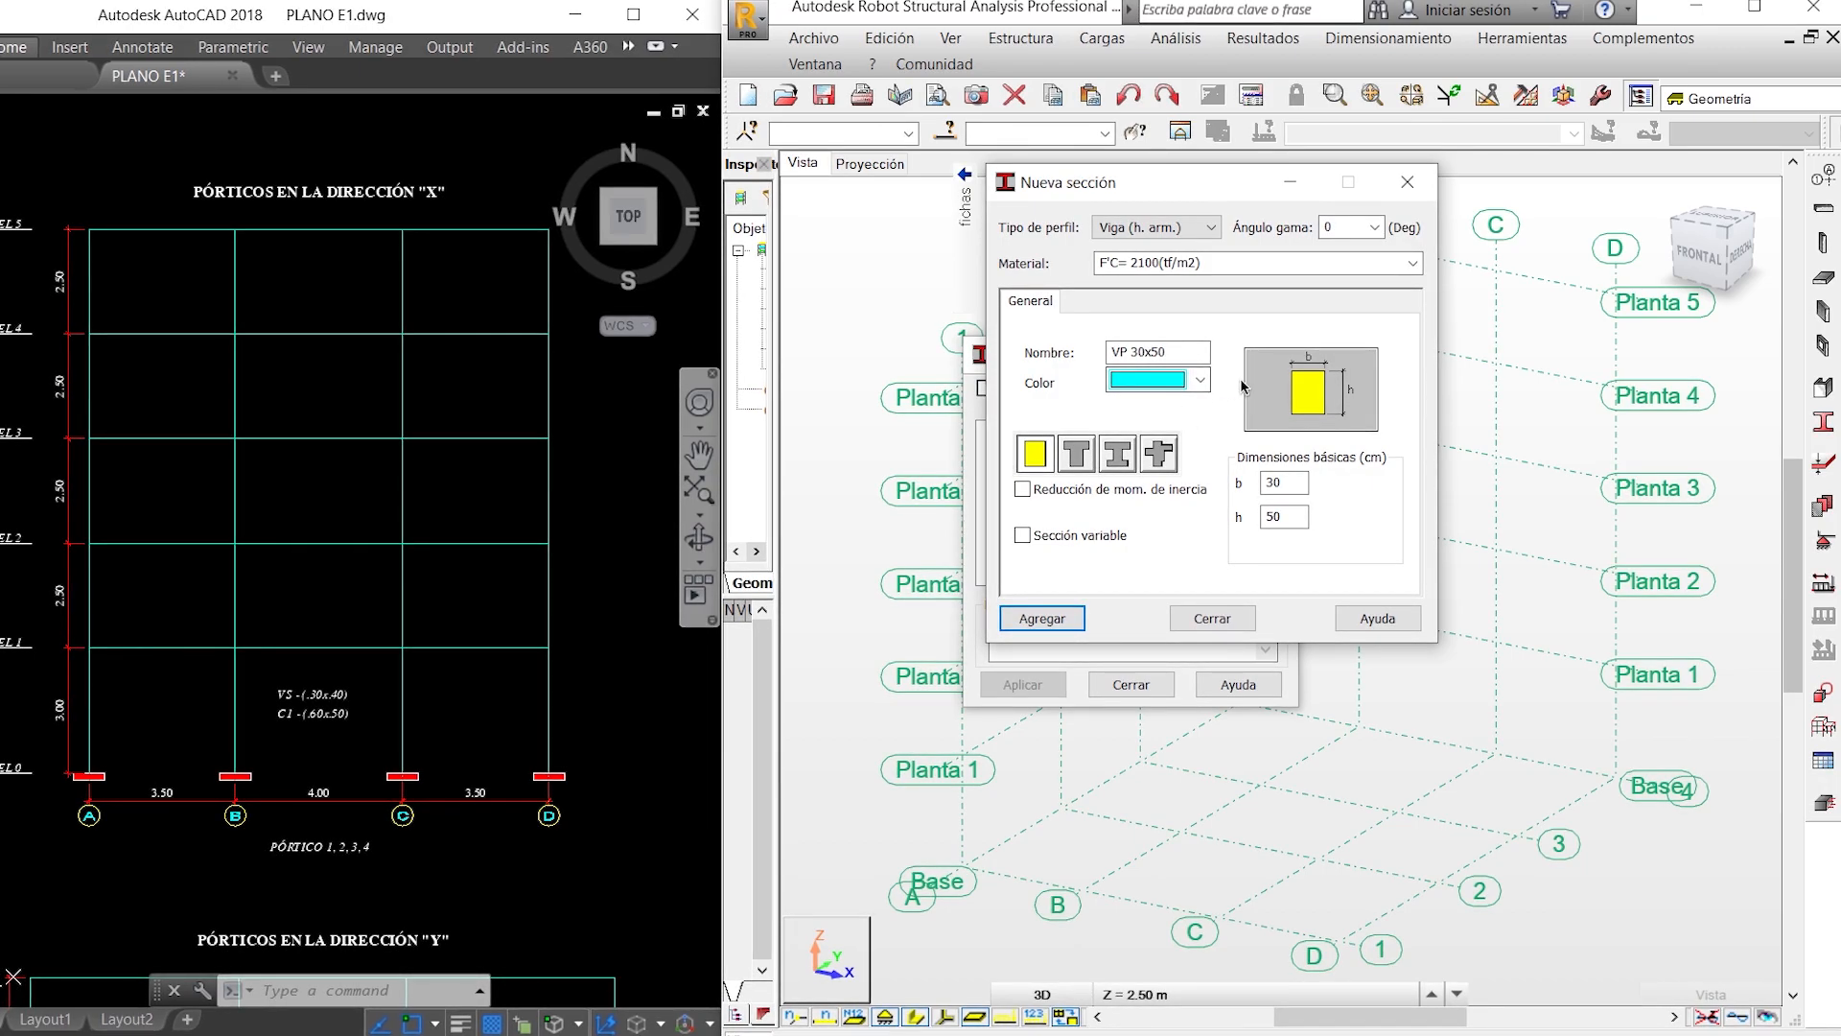
pyautogui.click(1035, 497)
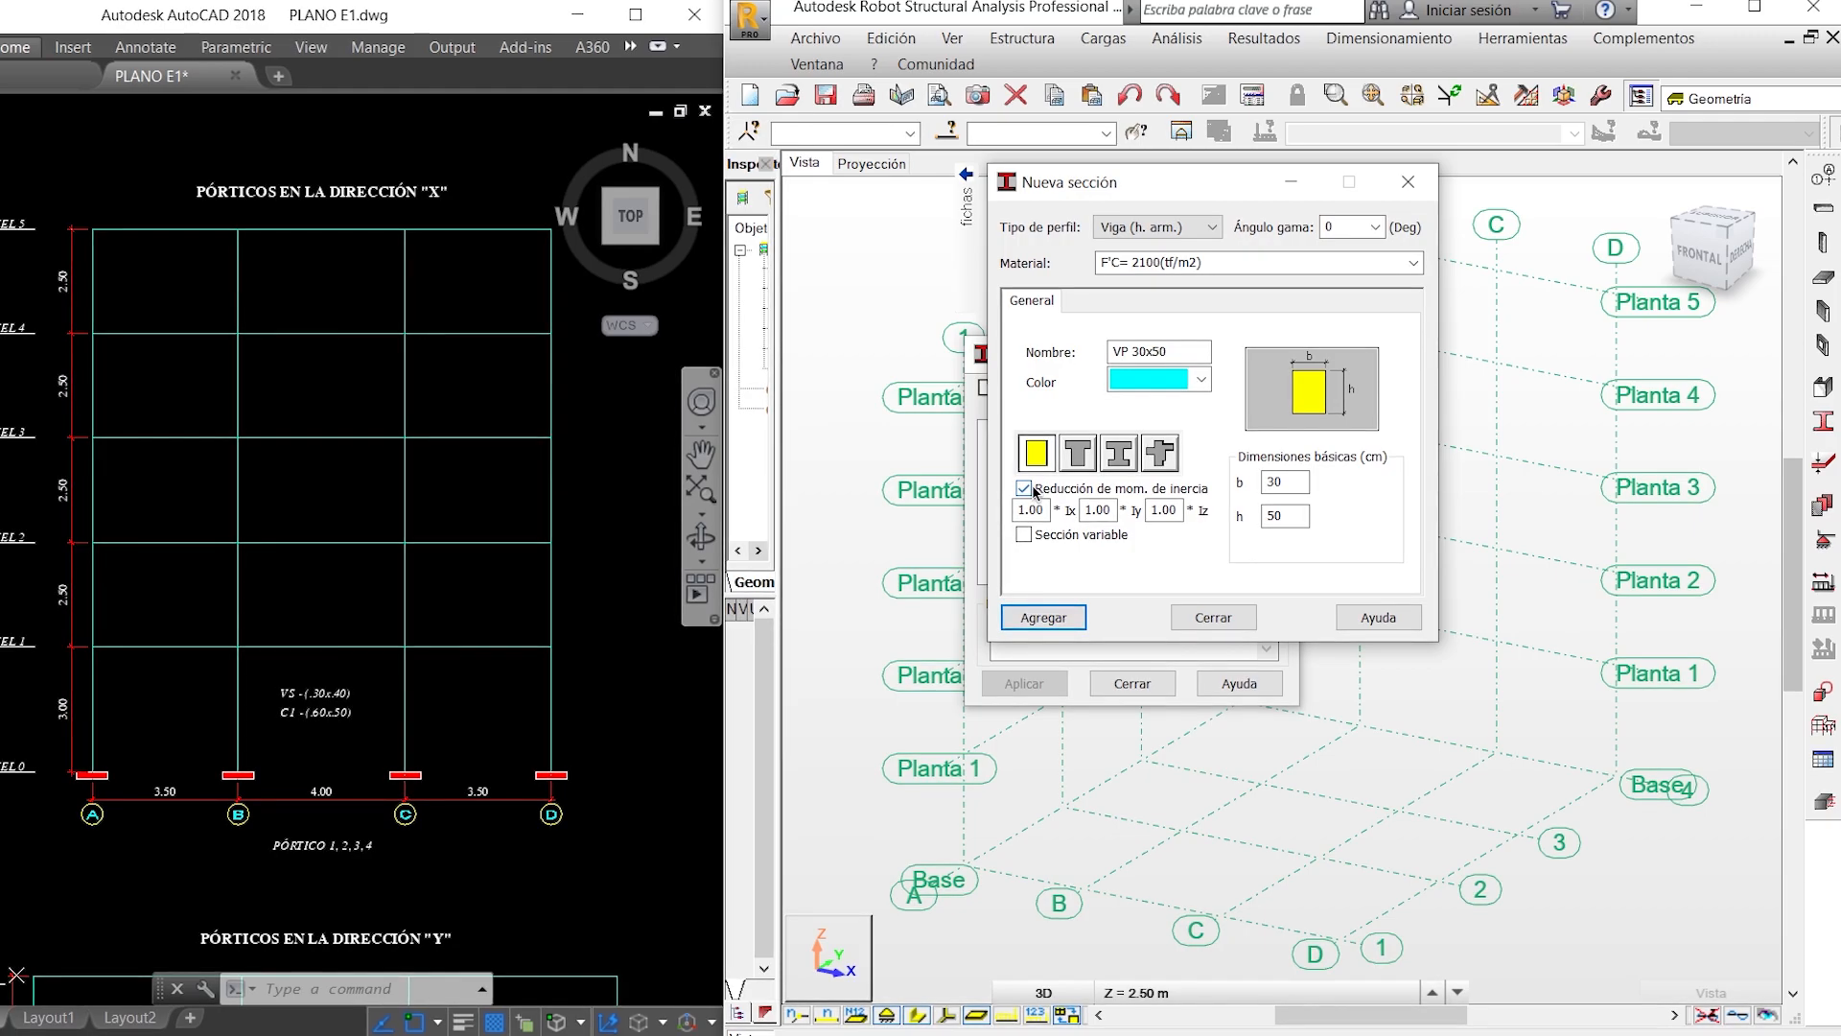
pyautogui.click(1033, 490)
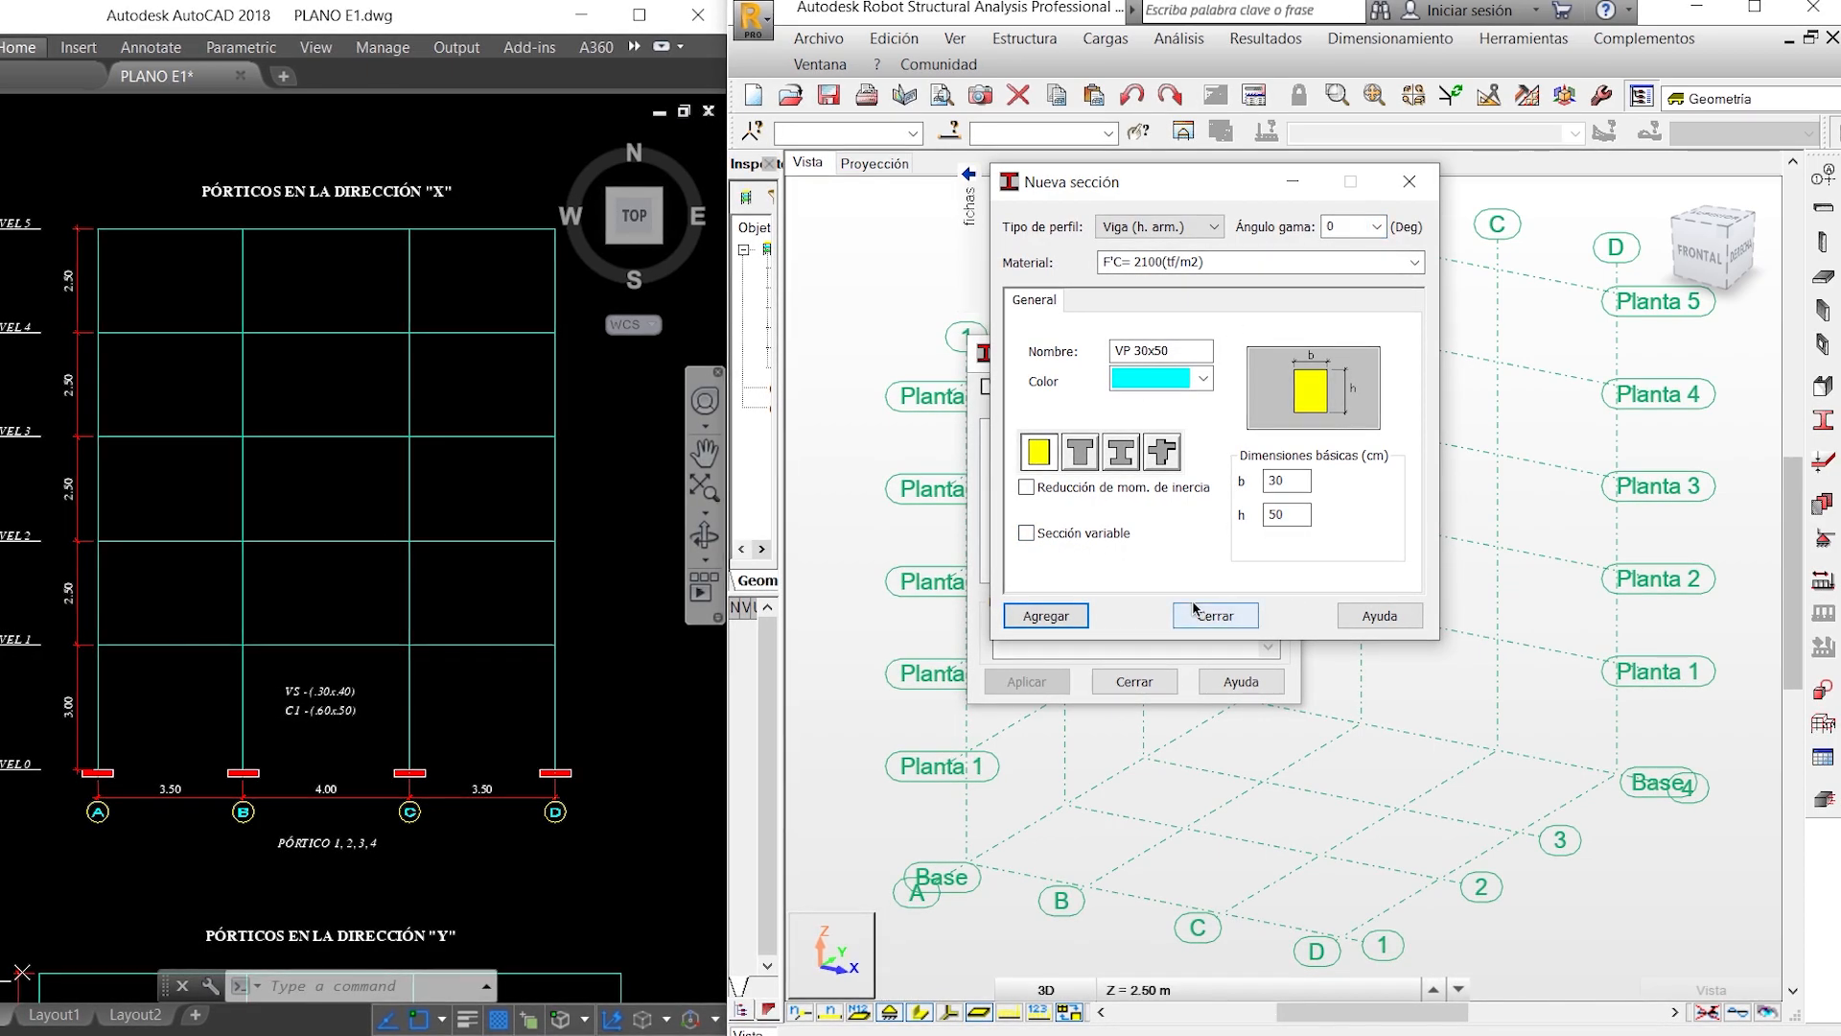
pyautogui.click(1377, 227)
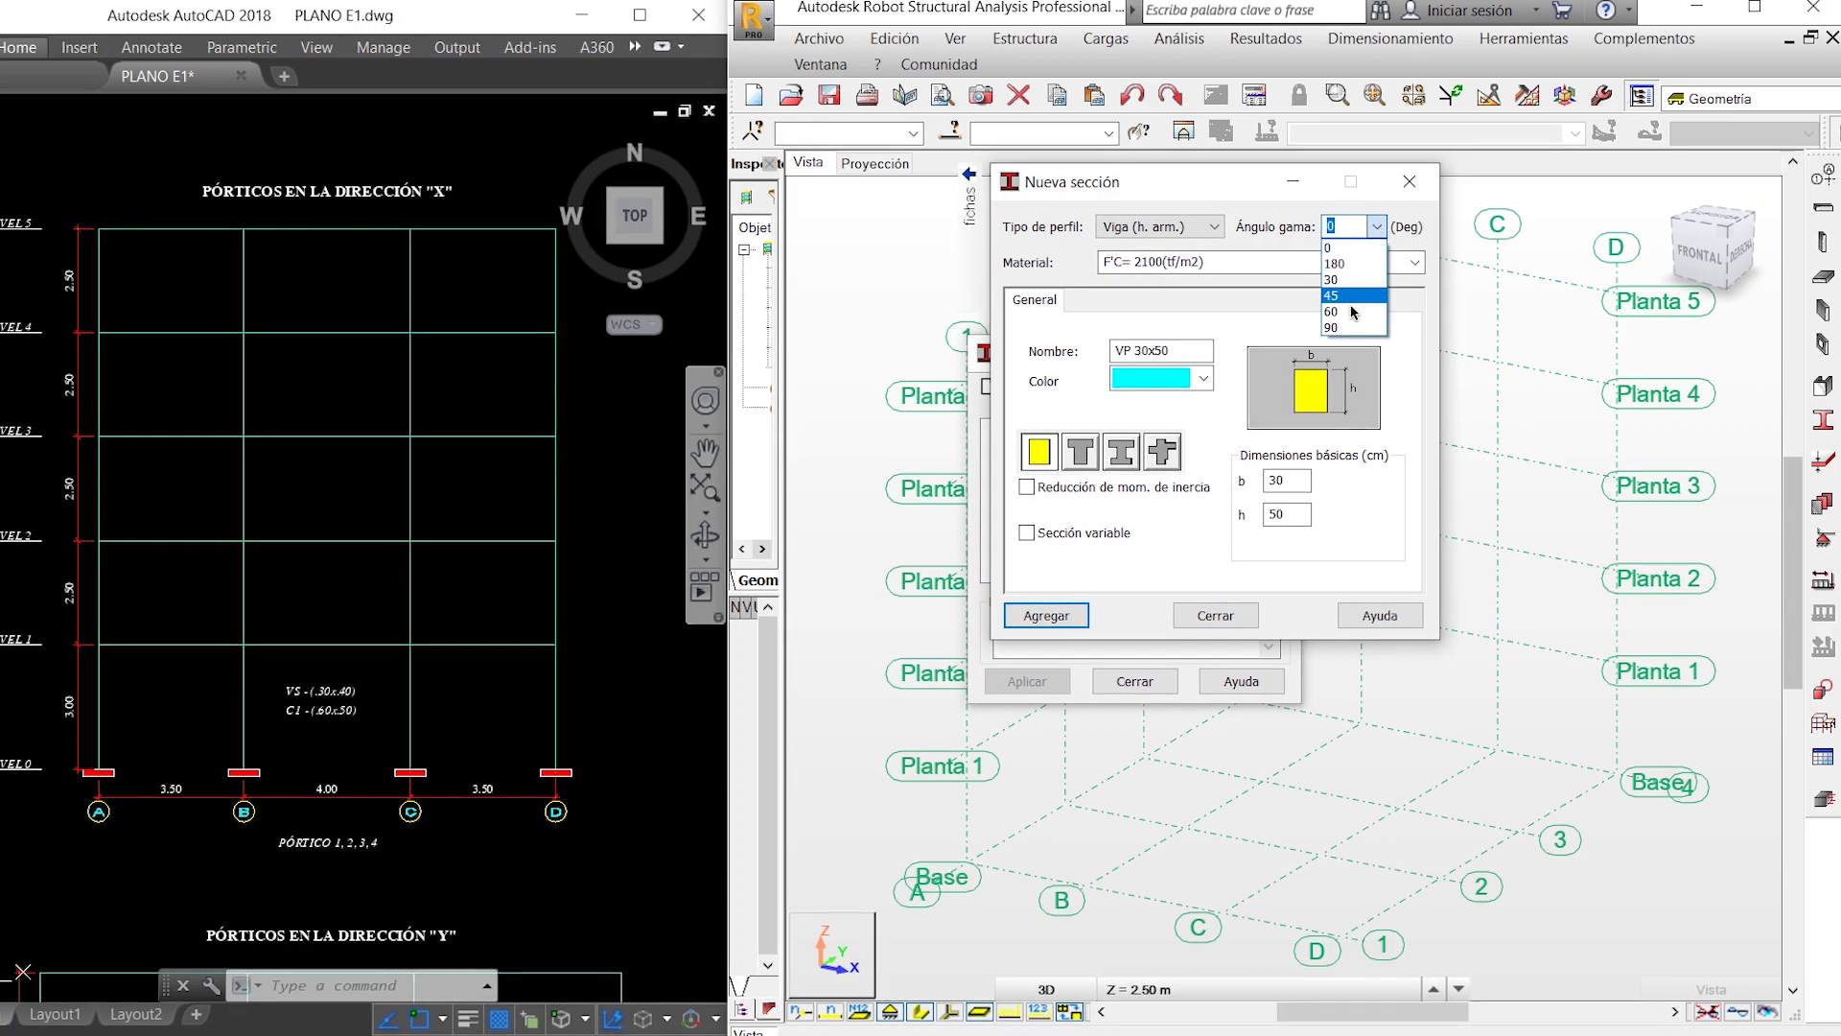
pyautogui.click(1368, 230)
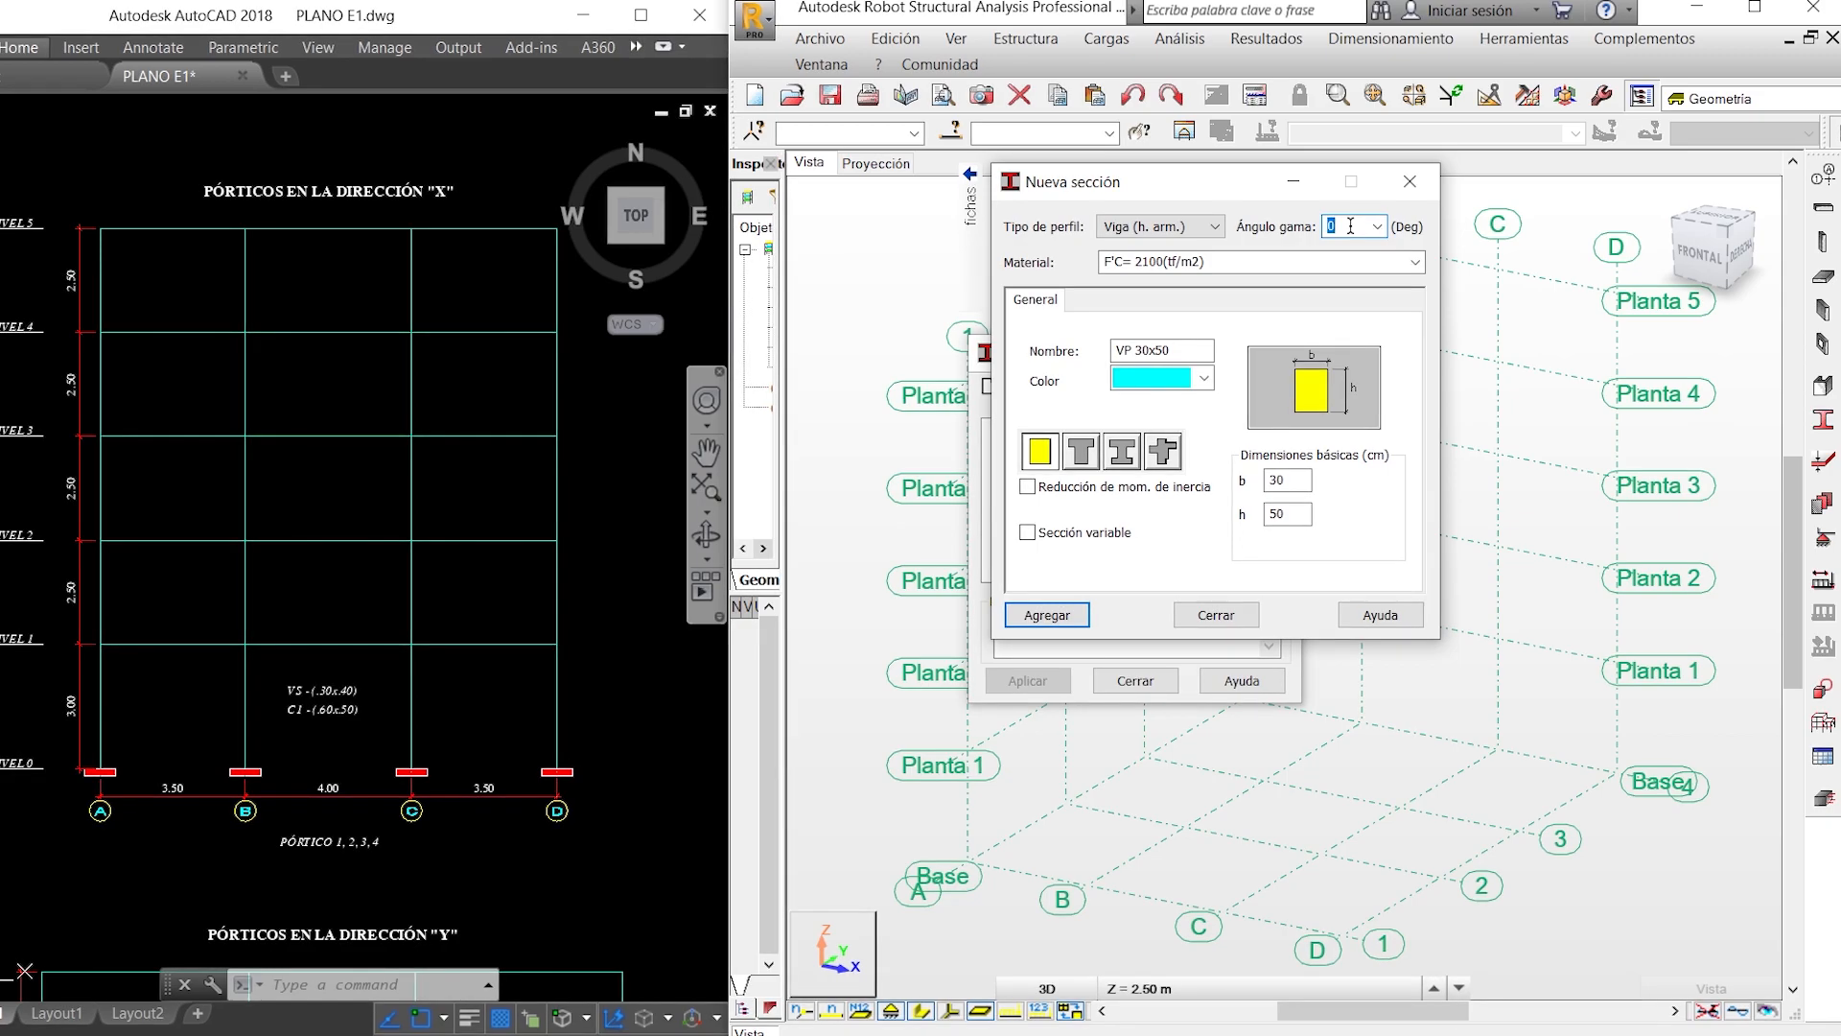
# - Uncover the section list and change the prefix in the beam section's name from VP to VS
pyautogui.moveTo(1101, 174); pyautogui.dragTo(1163, 260)
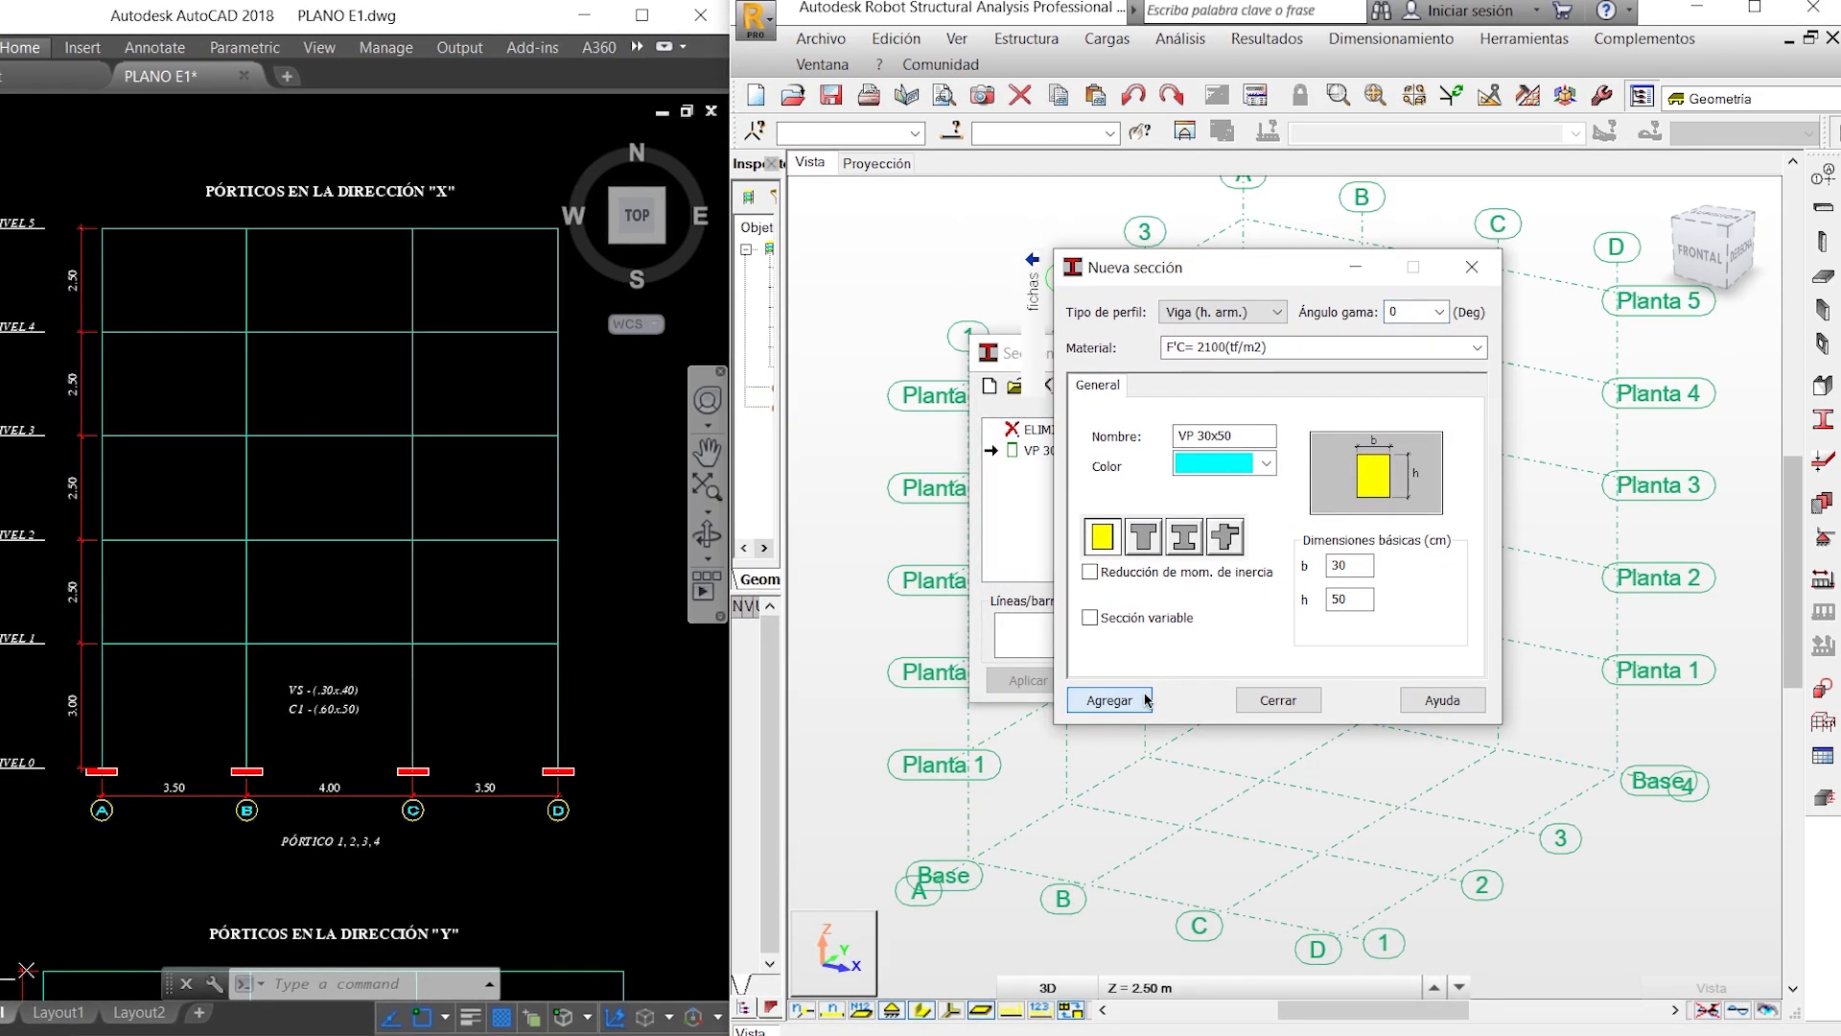
pyautogui.moveTo(1249, 275); pyautogui.dragTo(1366, 301)
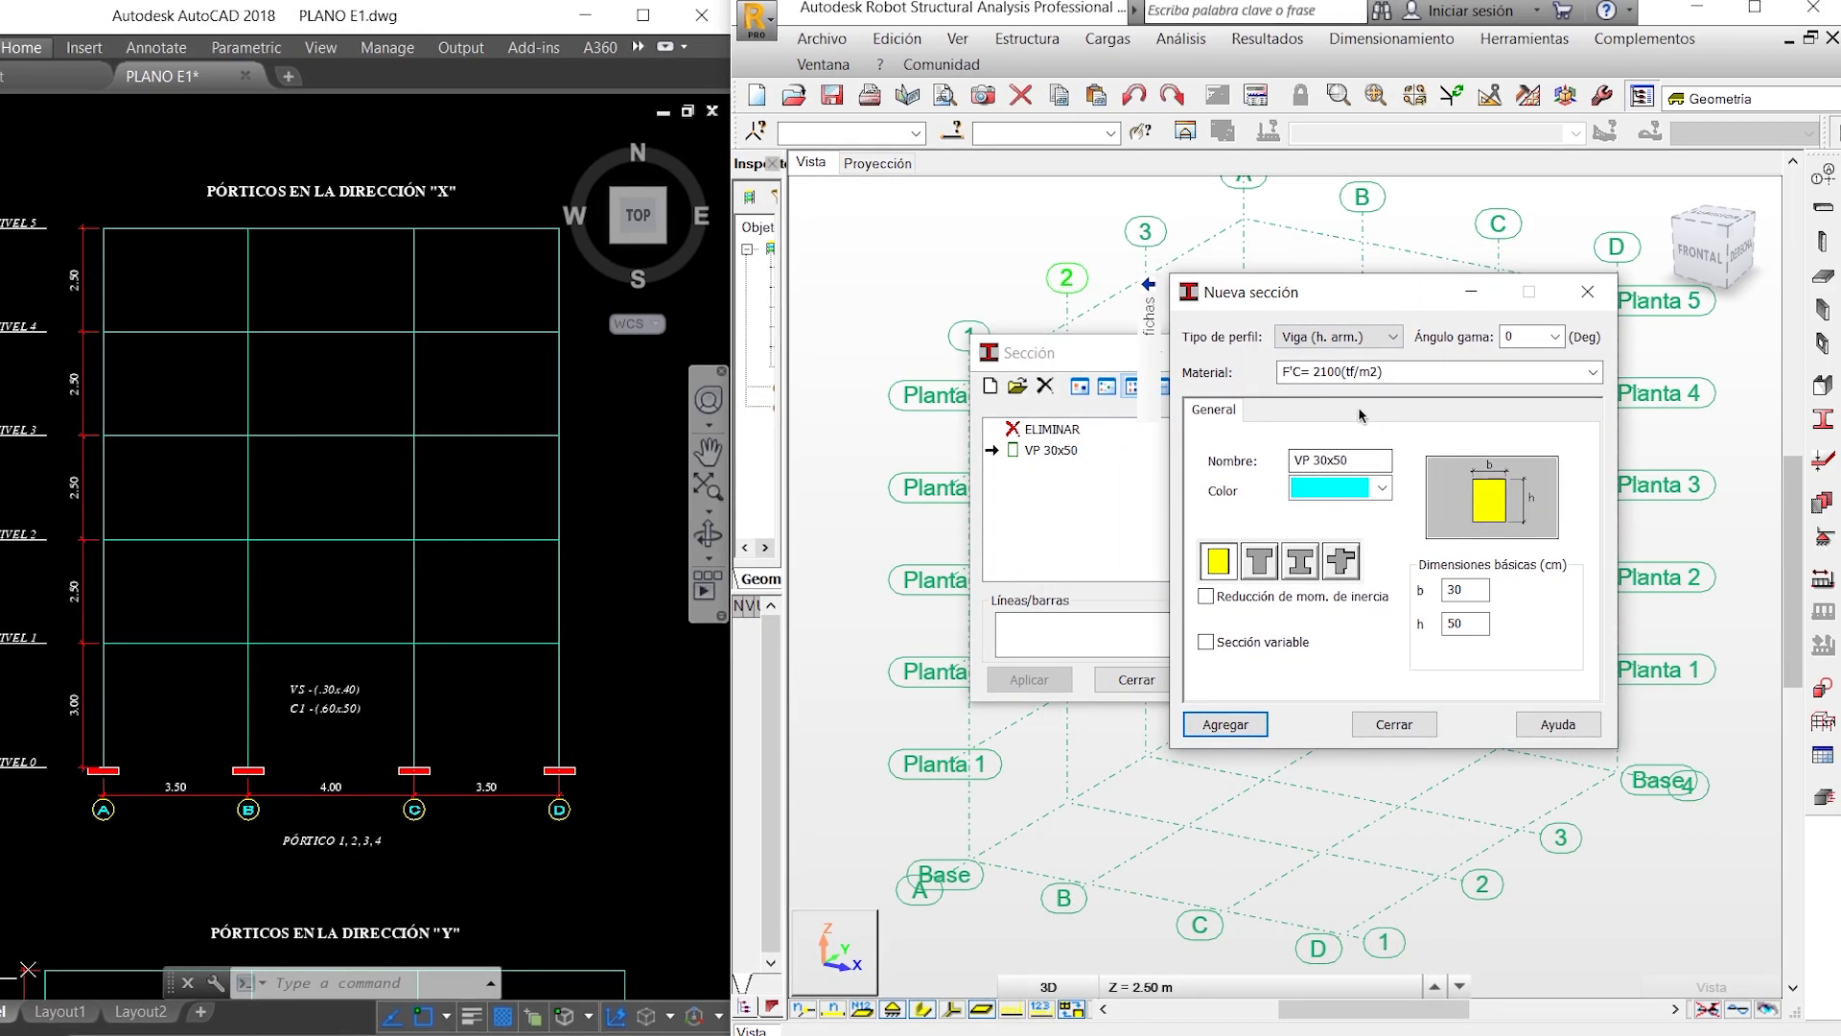
pyautogui.click(1312, 459)
pyautogui.press('BackSpace')
pyautogui.write('s')
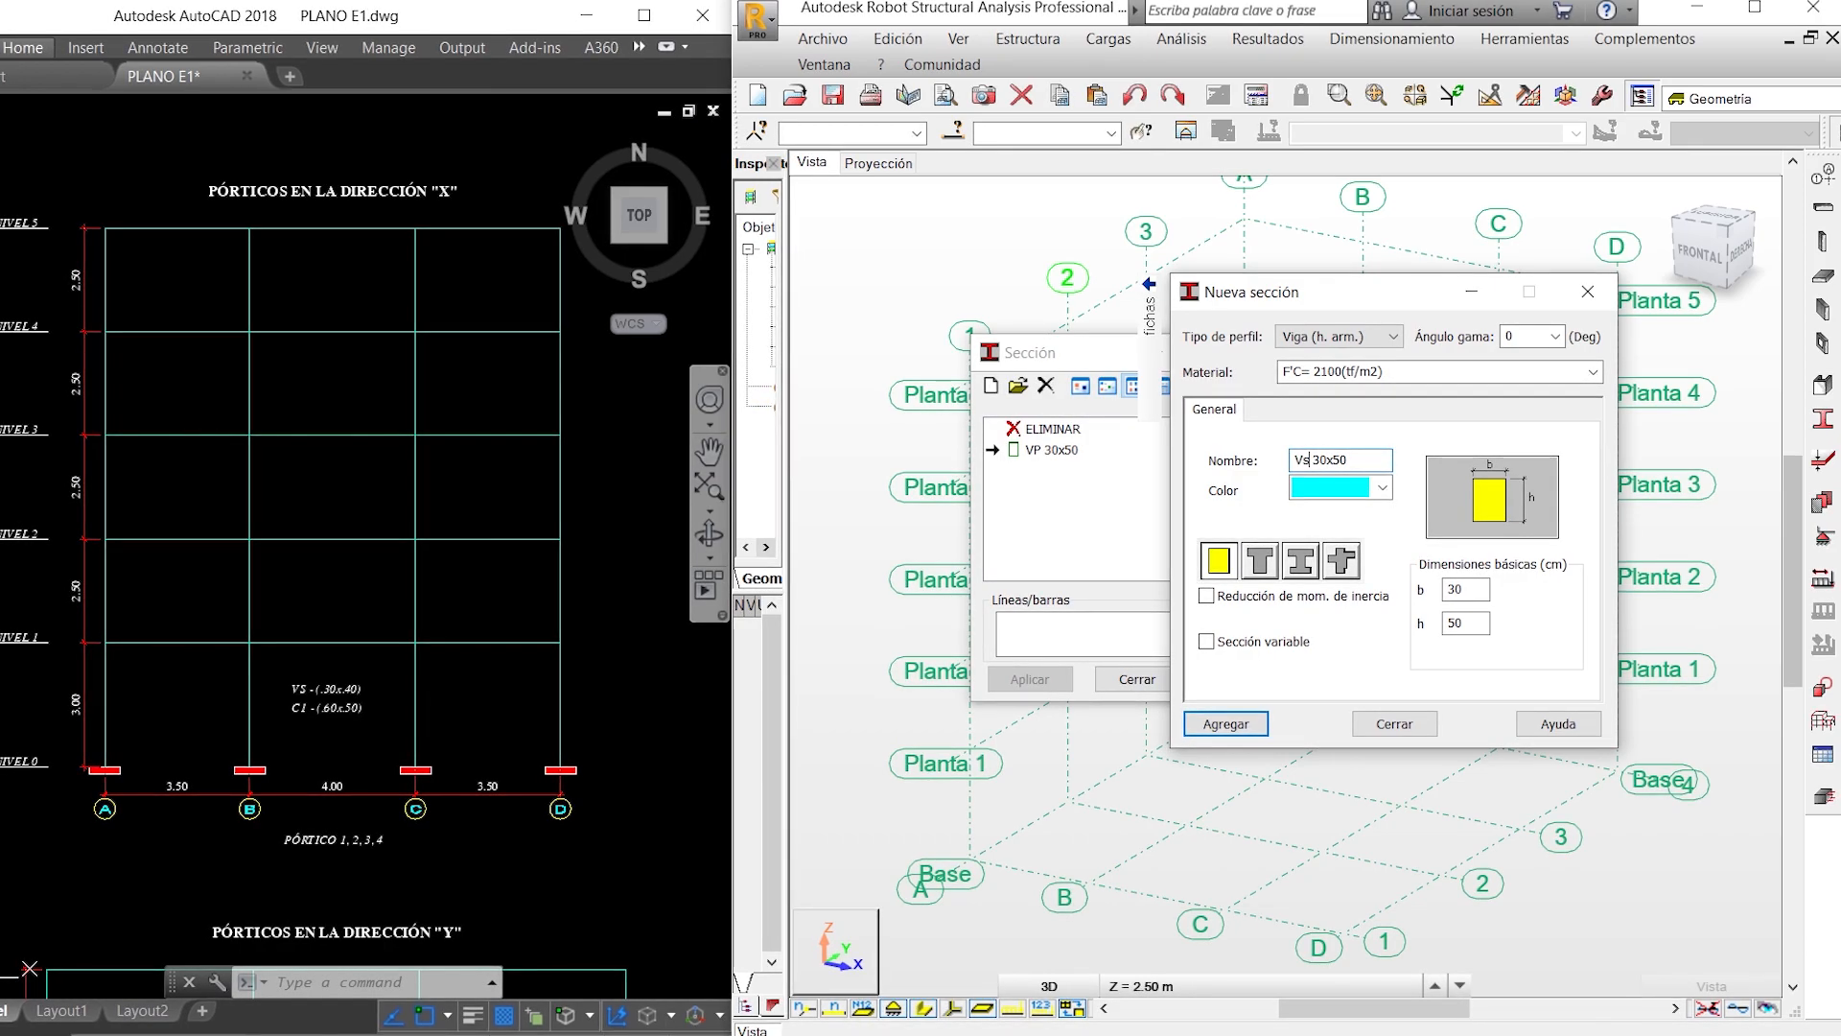
pyautogui.press('BackSpace')
pyautogui.write('S')
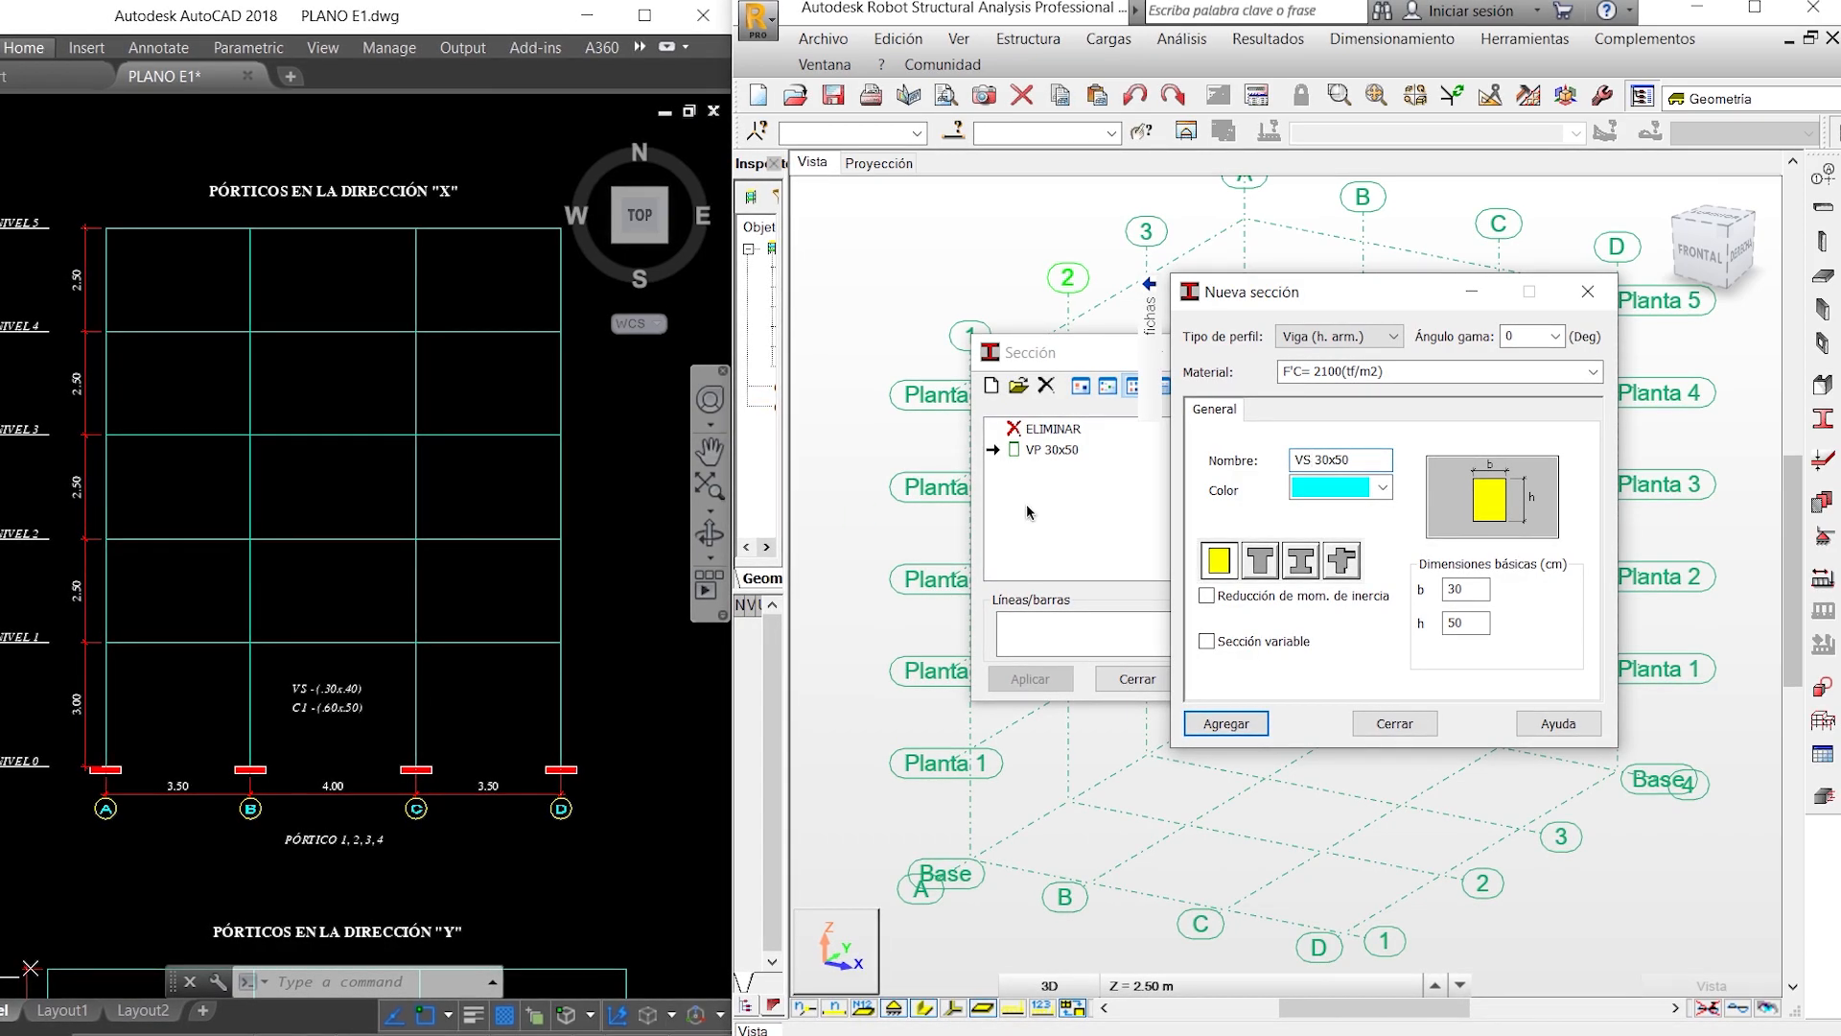
# - Name the beam section VS 30x40 and set its height h to 40 cm, following the beam labels on the floor plan
pyautogui.click(518, 458)
pyautogui.scroll(-5, 354, 484)
pyautogui.moveTo(94, 580)
pyautogui.mouseDown(button='middle')
pyautogui.moveTo(559, 616)
pyautogui.moveTo(744, 592)
pyautogui.mouseUp(button='middle')
pyautogui.scroll(6, 383, 461)
pyautogui.moveTo(346, 291); pyautogui.dragTo(734, 480, button='middle')
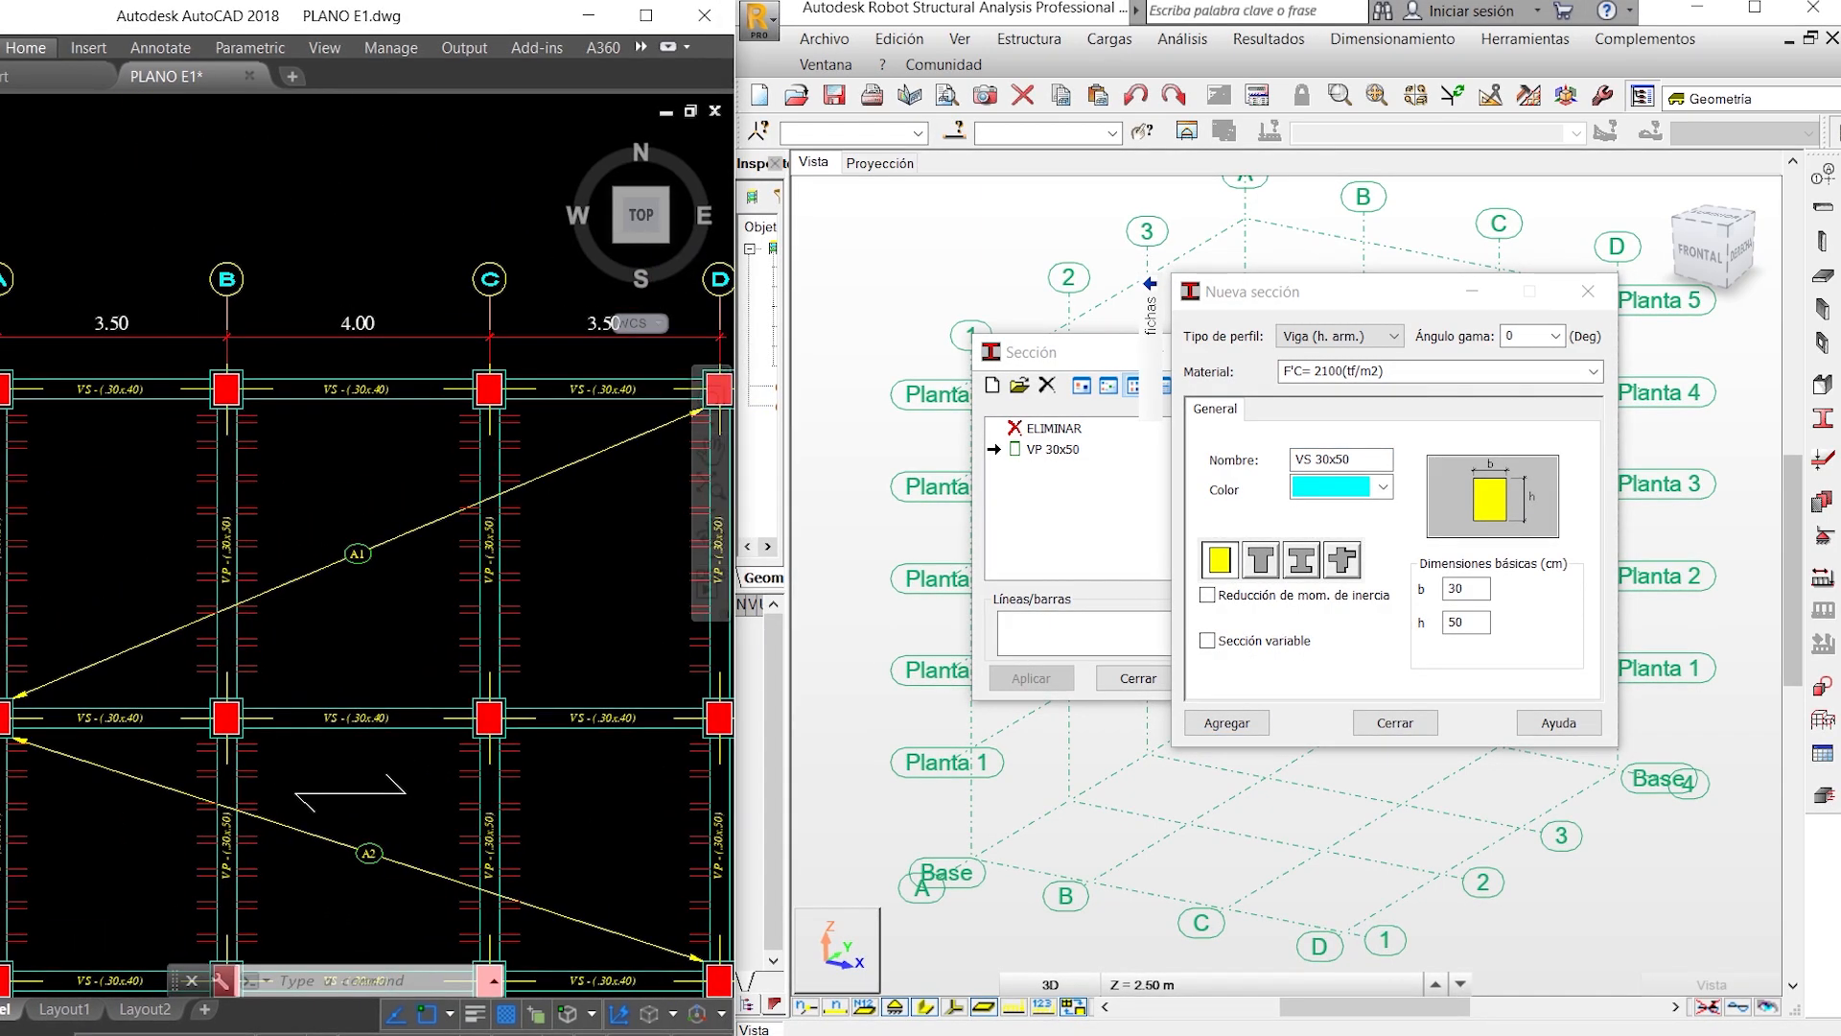
pyautogui.click(1348, 459)
pyautogui.press('BackSpace')
pyautogui.write('4')
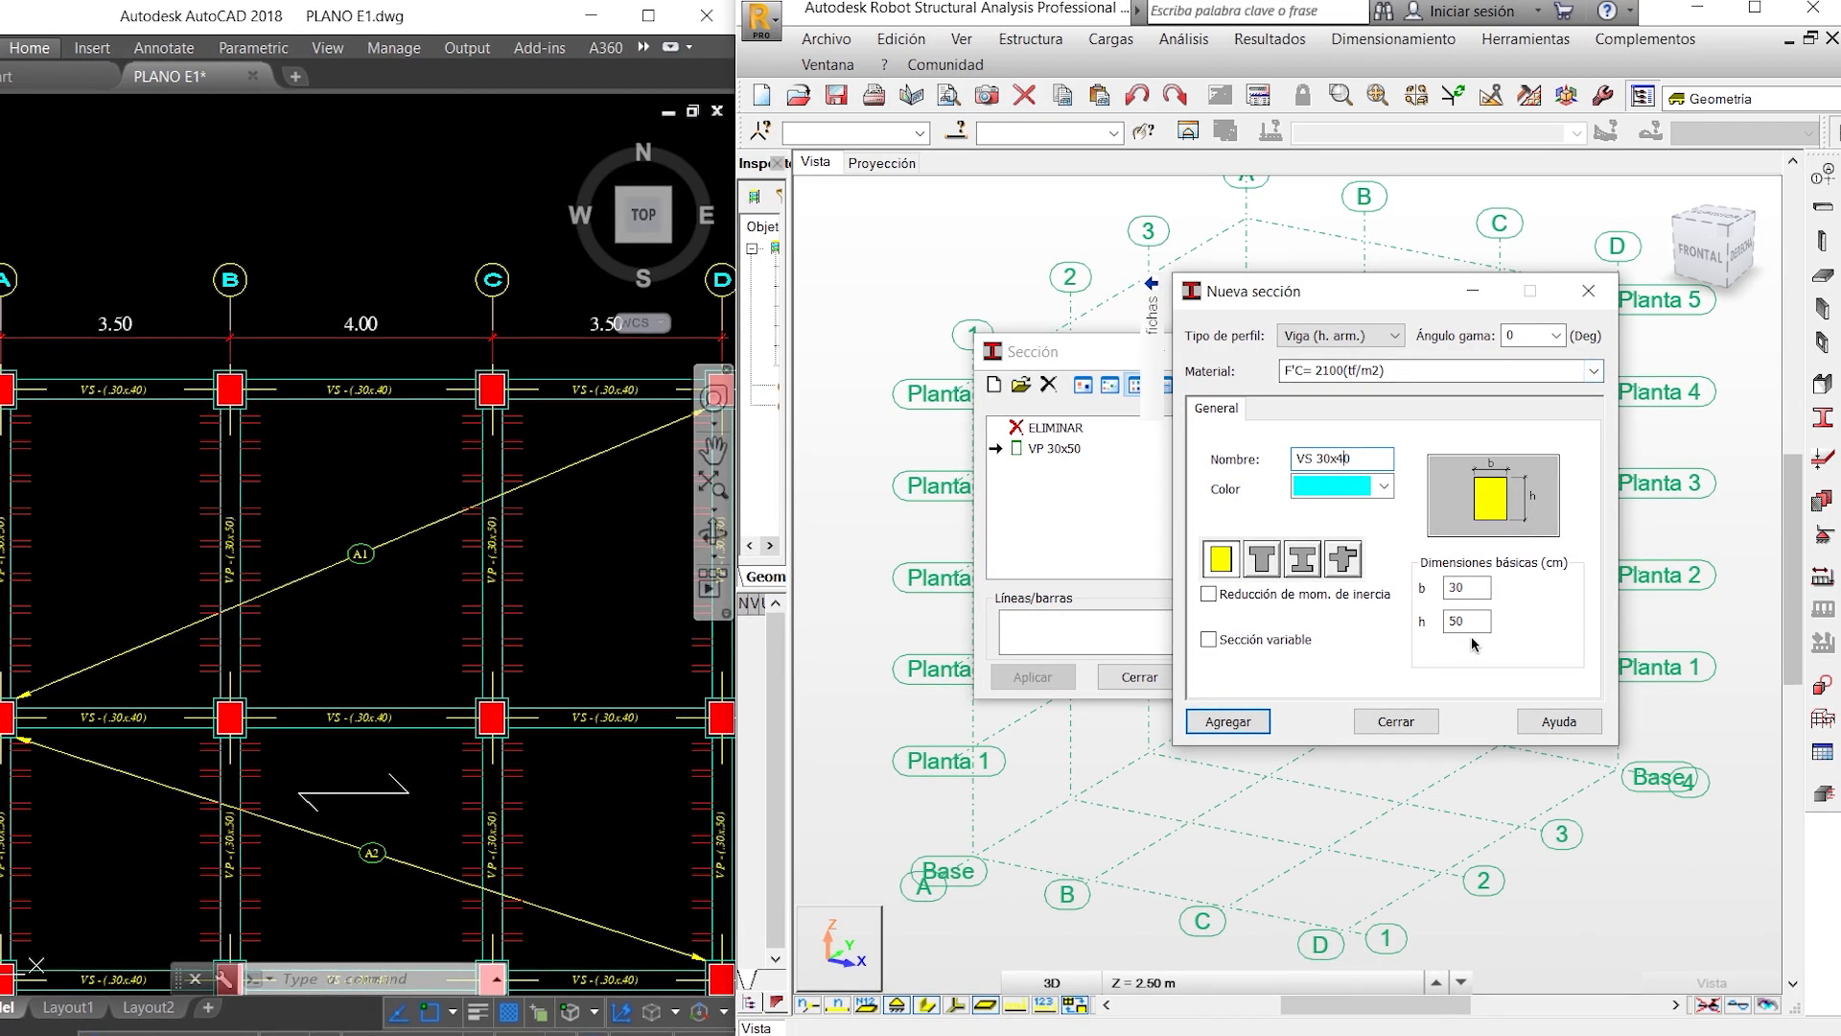
pyautogui.doubleClick(1446, 622)
pyautogui.write('4')
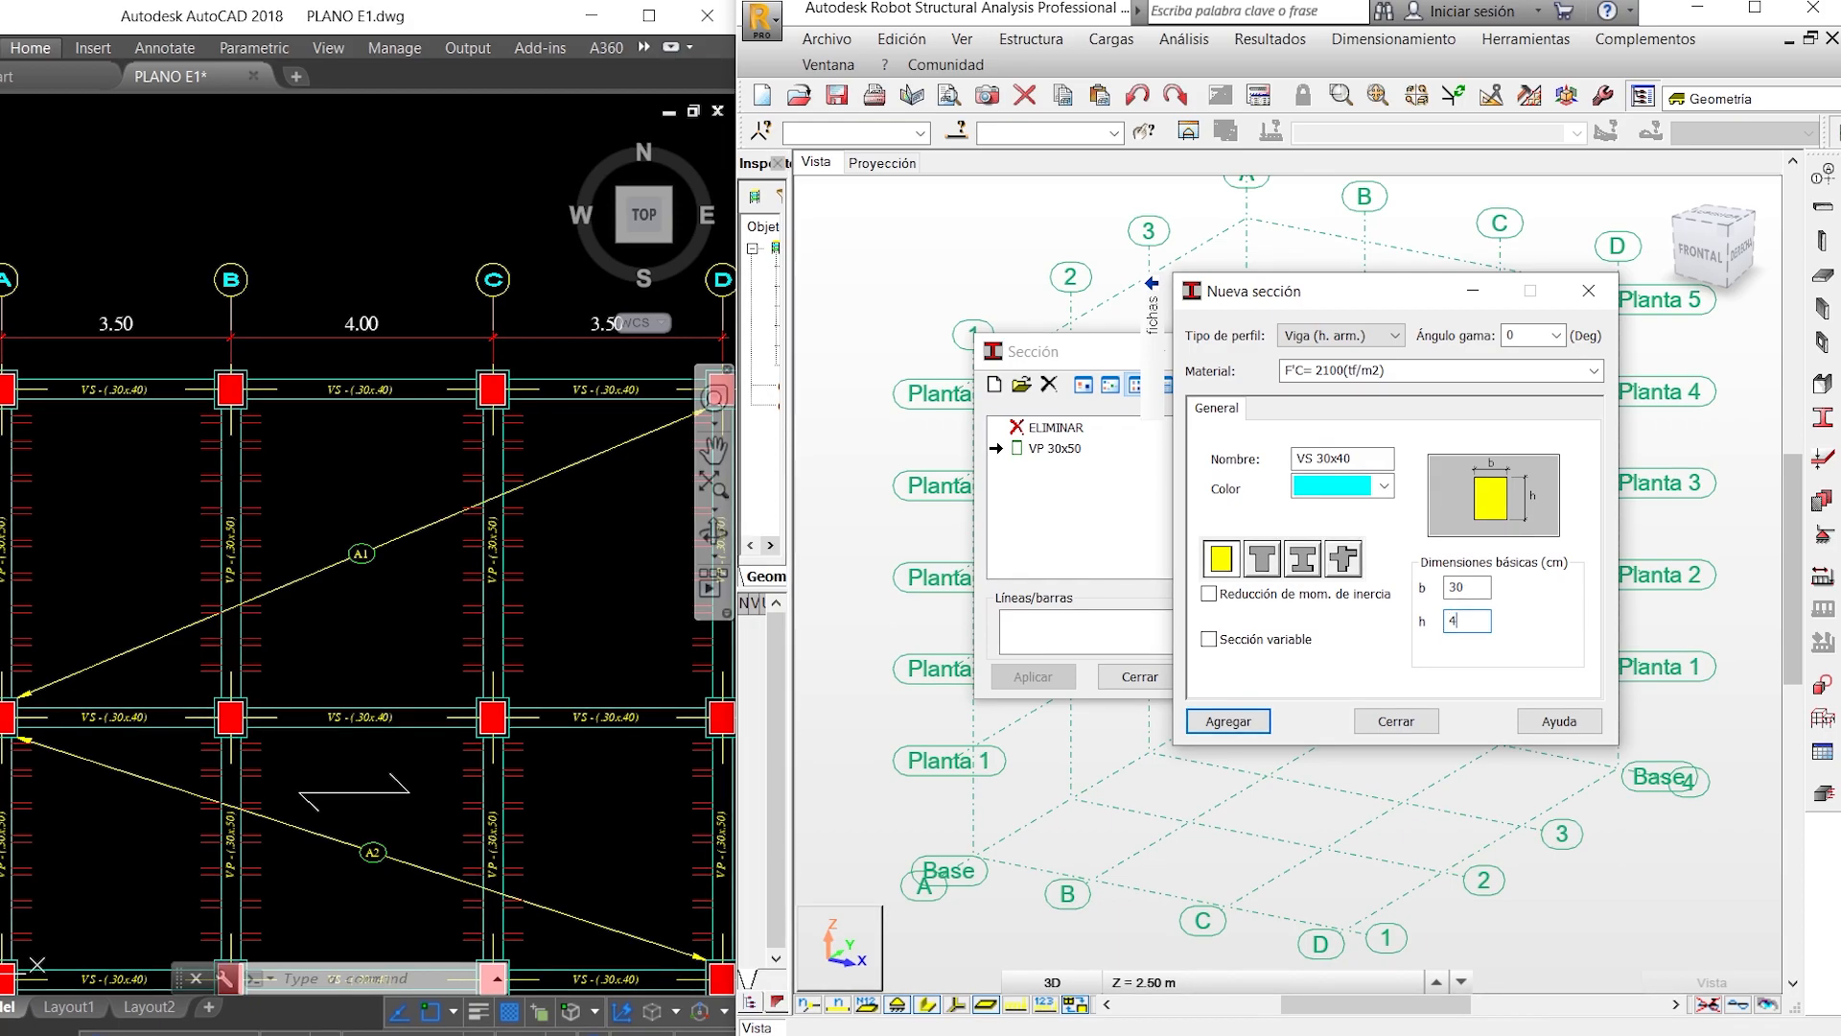
# - Set the VS 30x40 section's color to purple and add it to the section list
pyautogui.click(1384, 489)
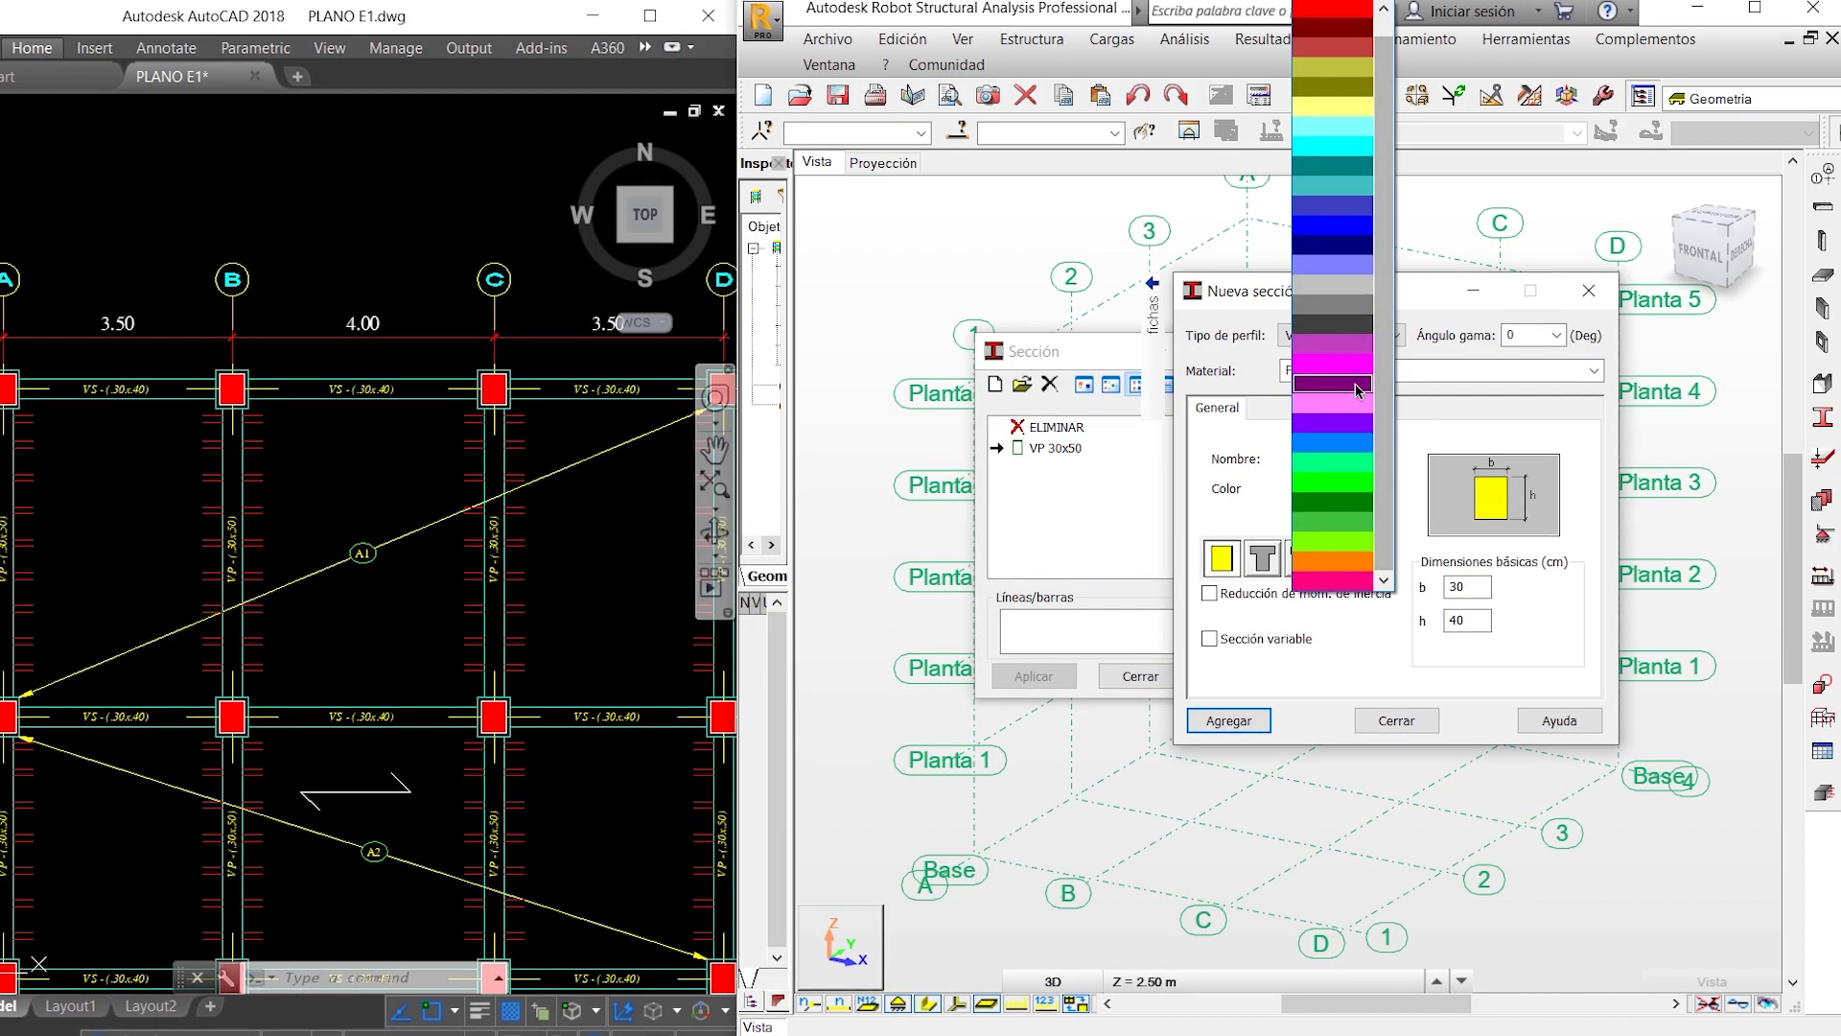
pyautogui.click(1355, 386)
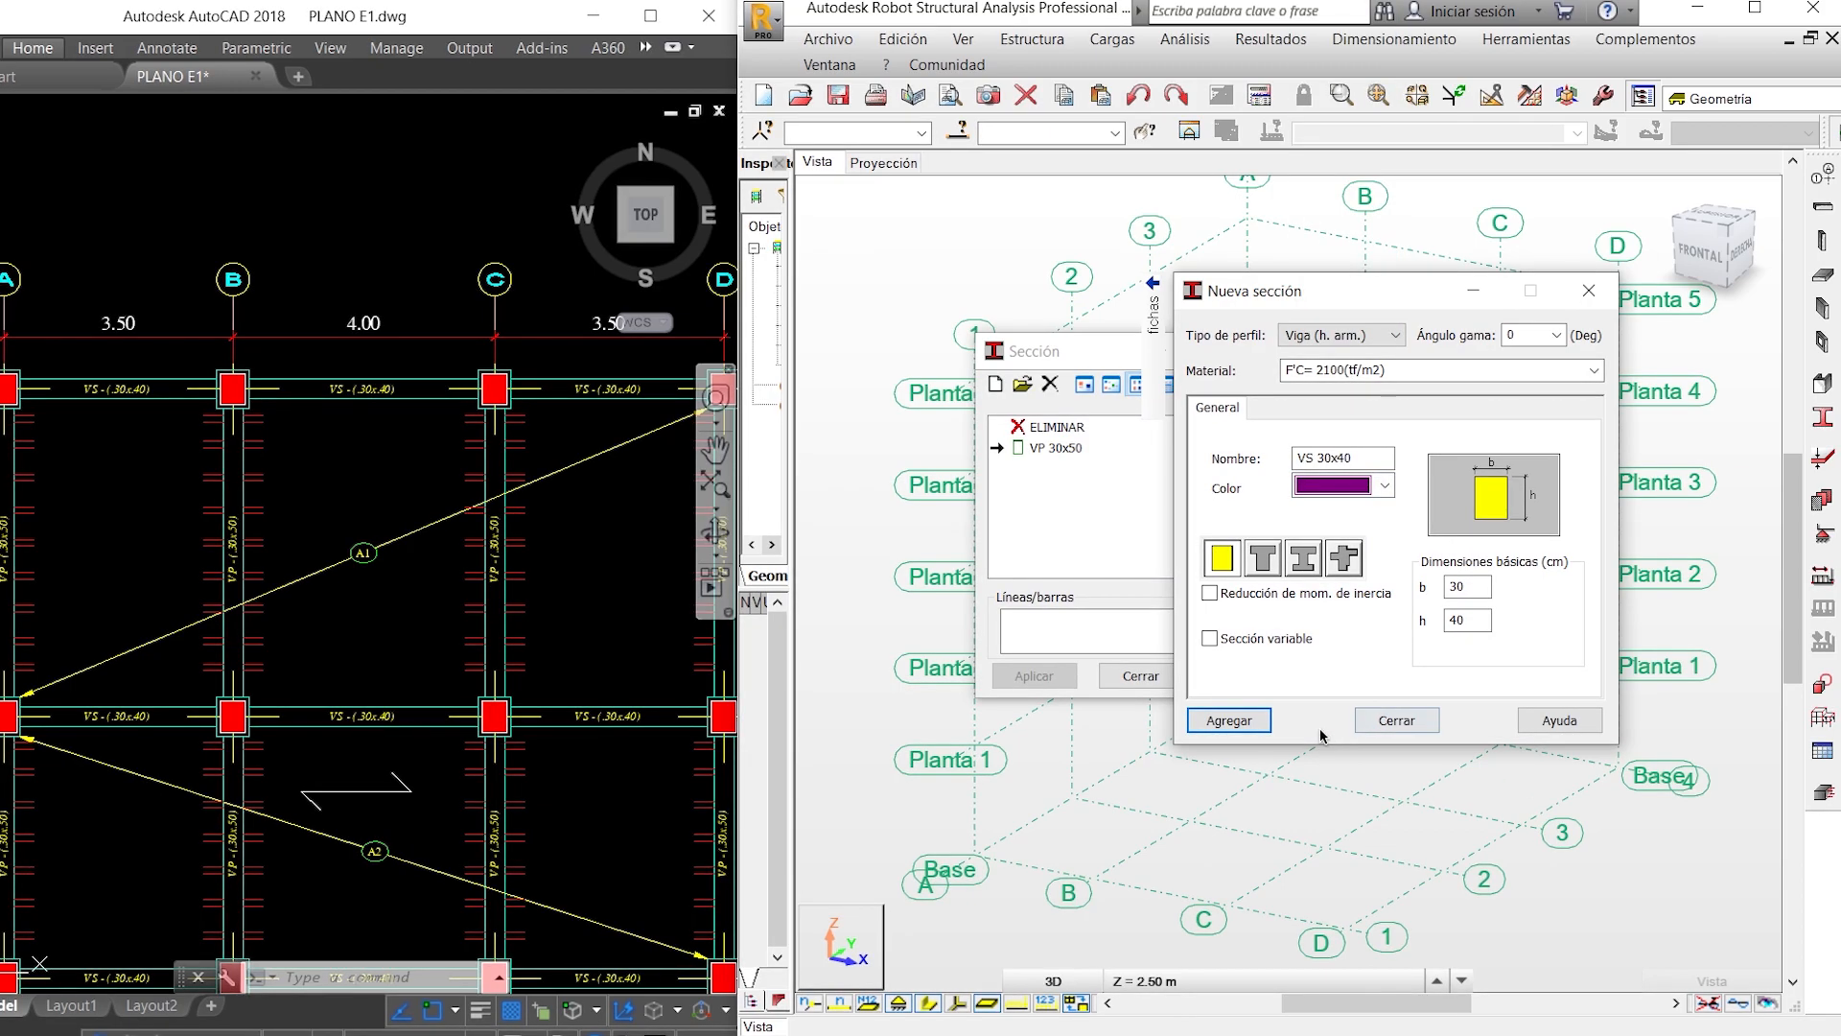
pyautogui.click(1257, 721)
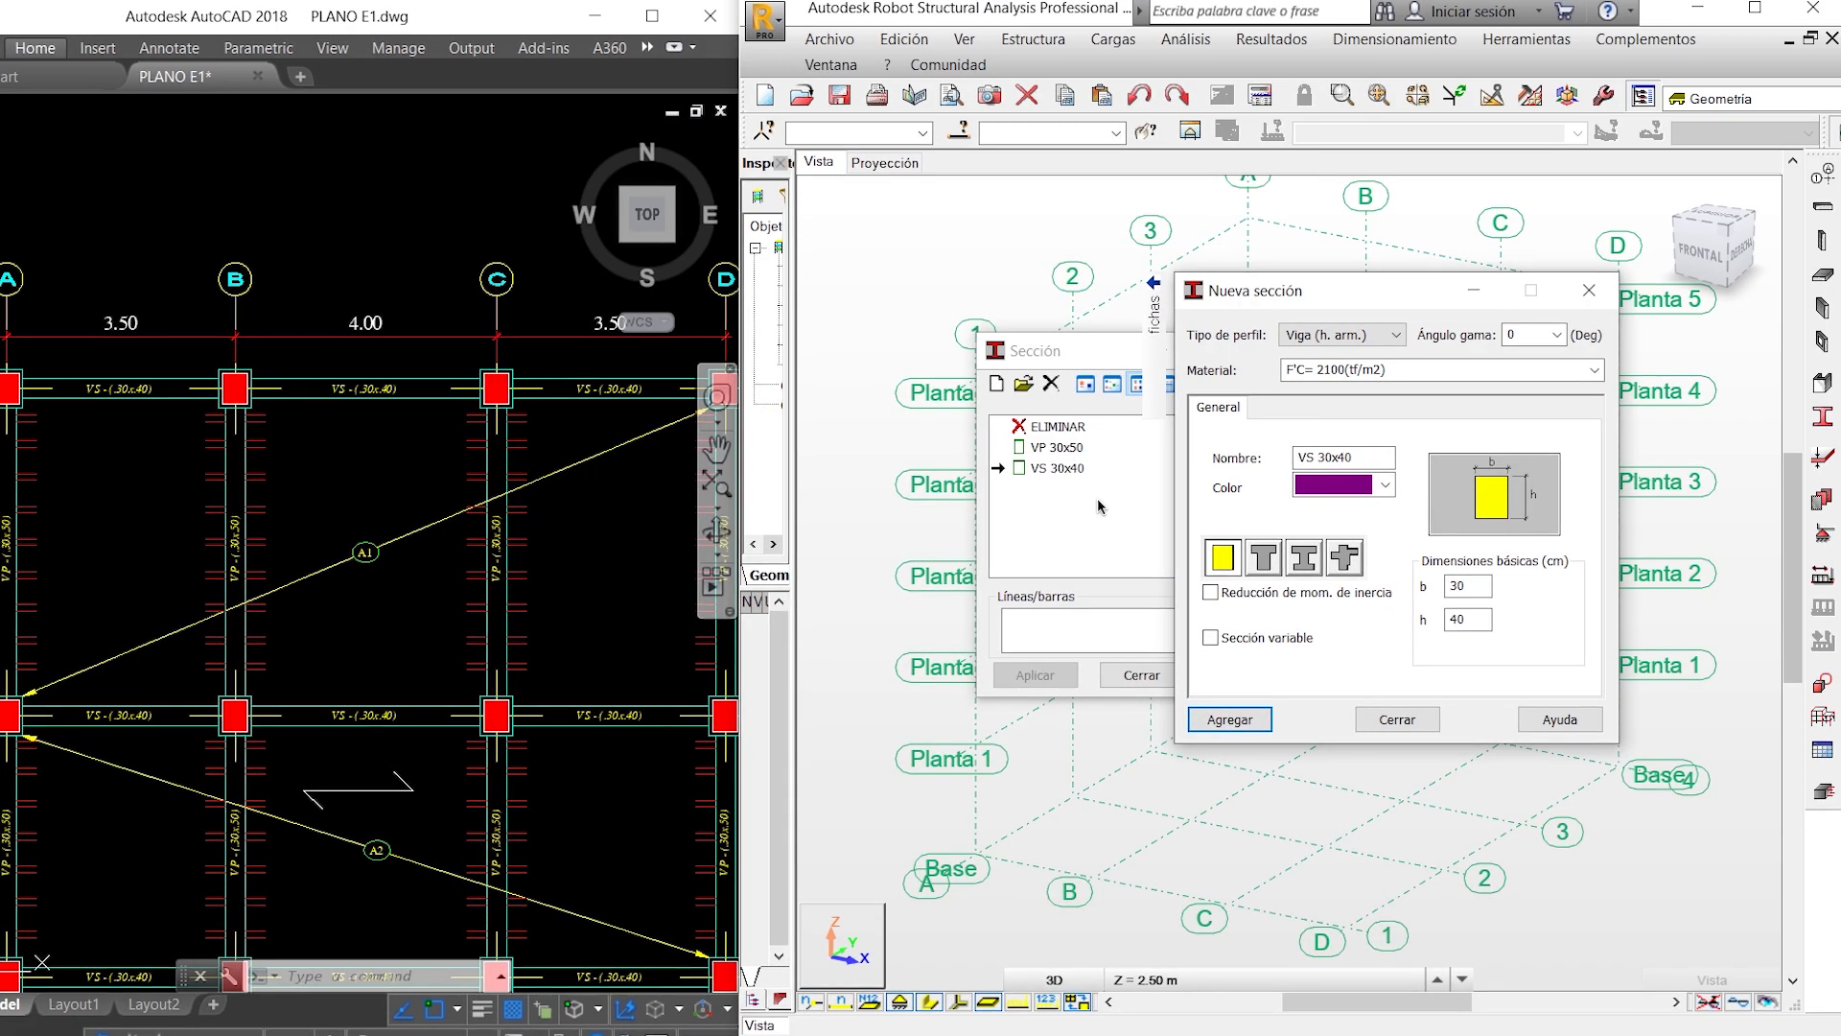
# - Change the new section to profile type Columna (h. arm.) with b 50 cm and h 60 cm, following the plan's column detail
pyautogui.click(1394, 332)
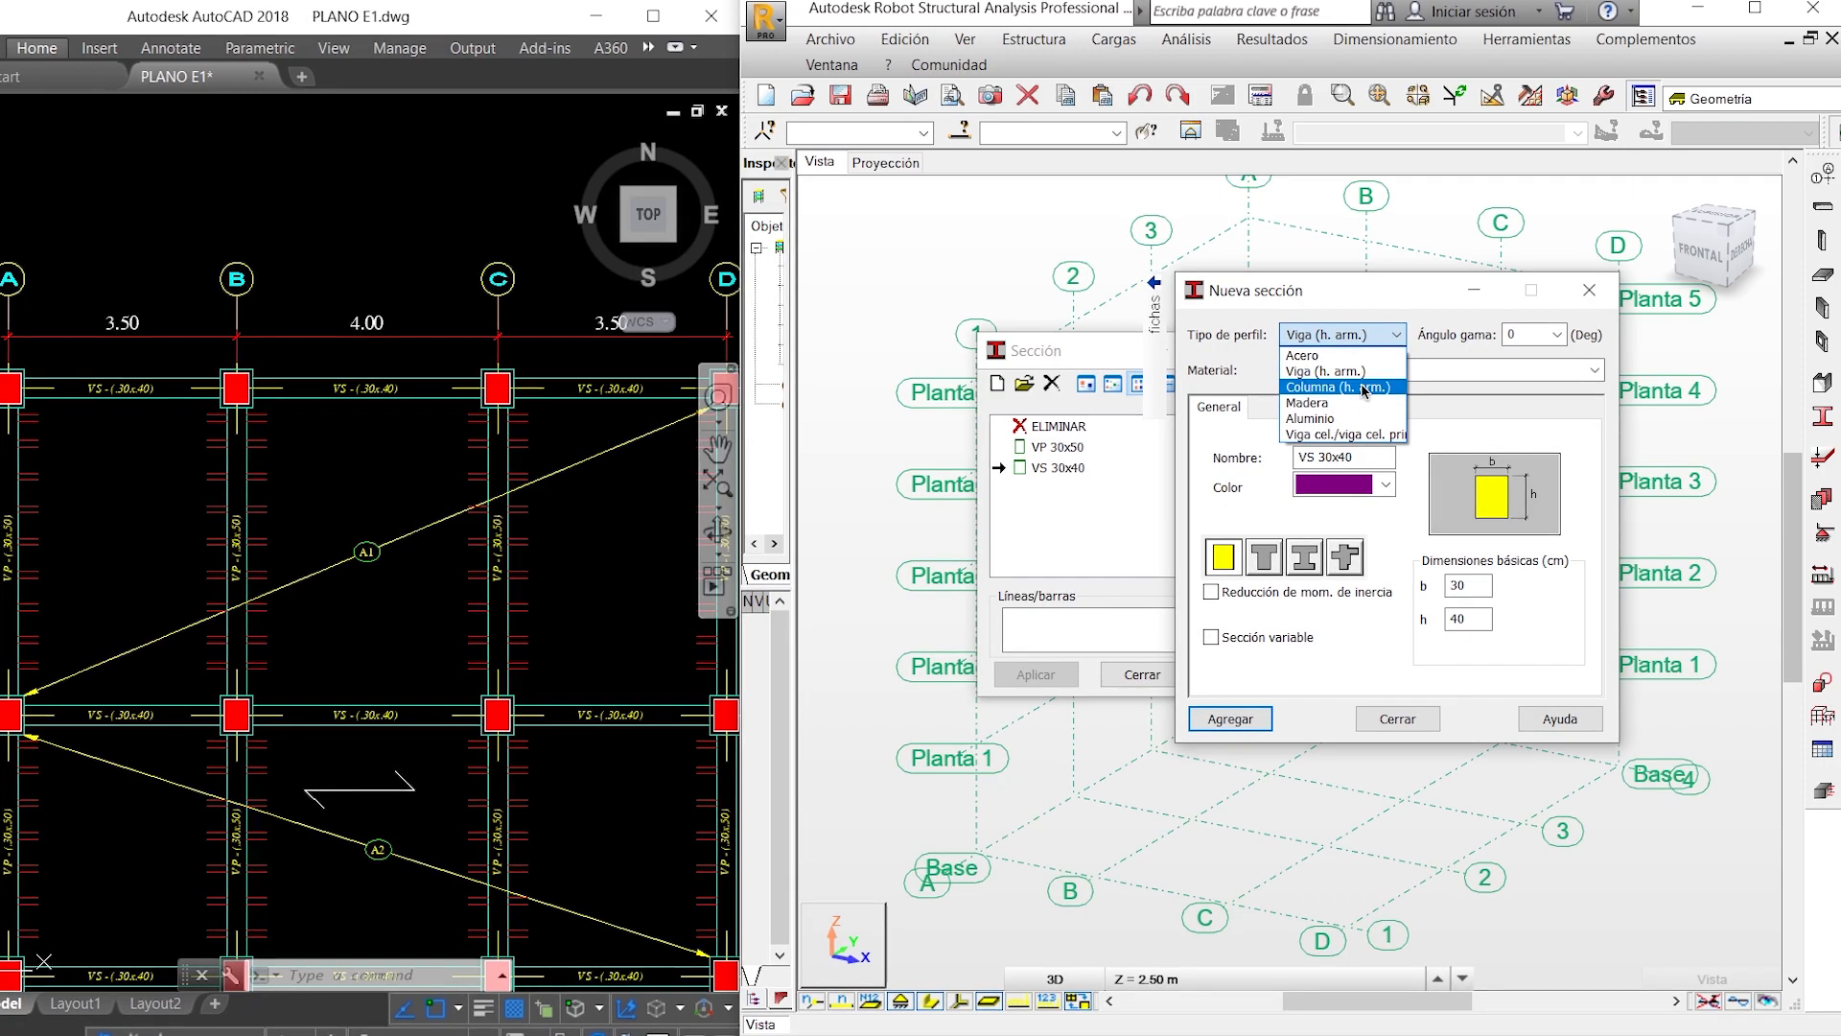
pyautogui.click(1364, 387)
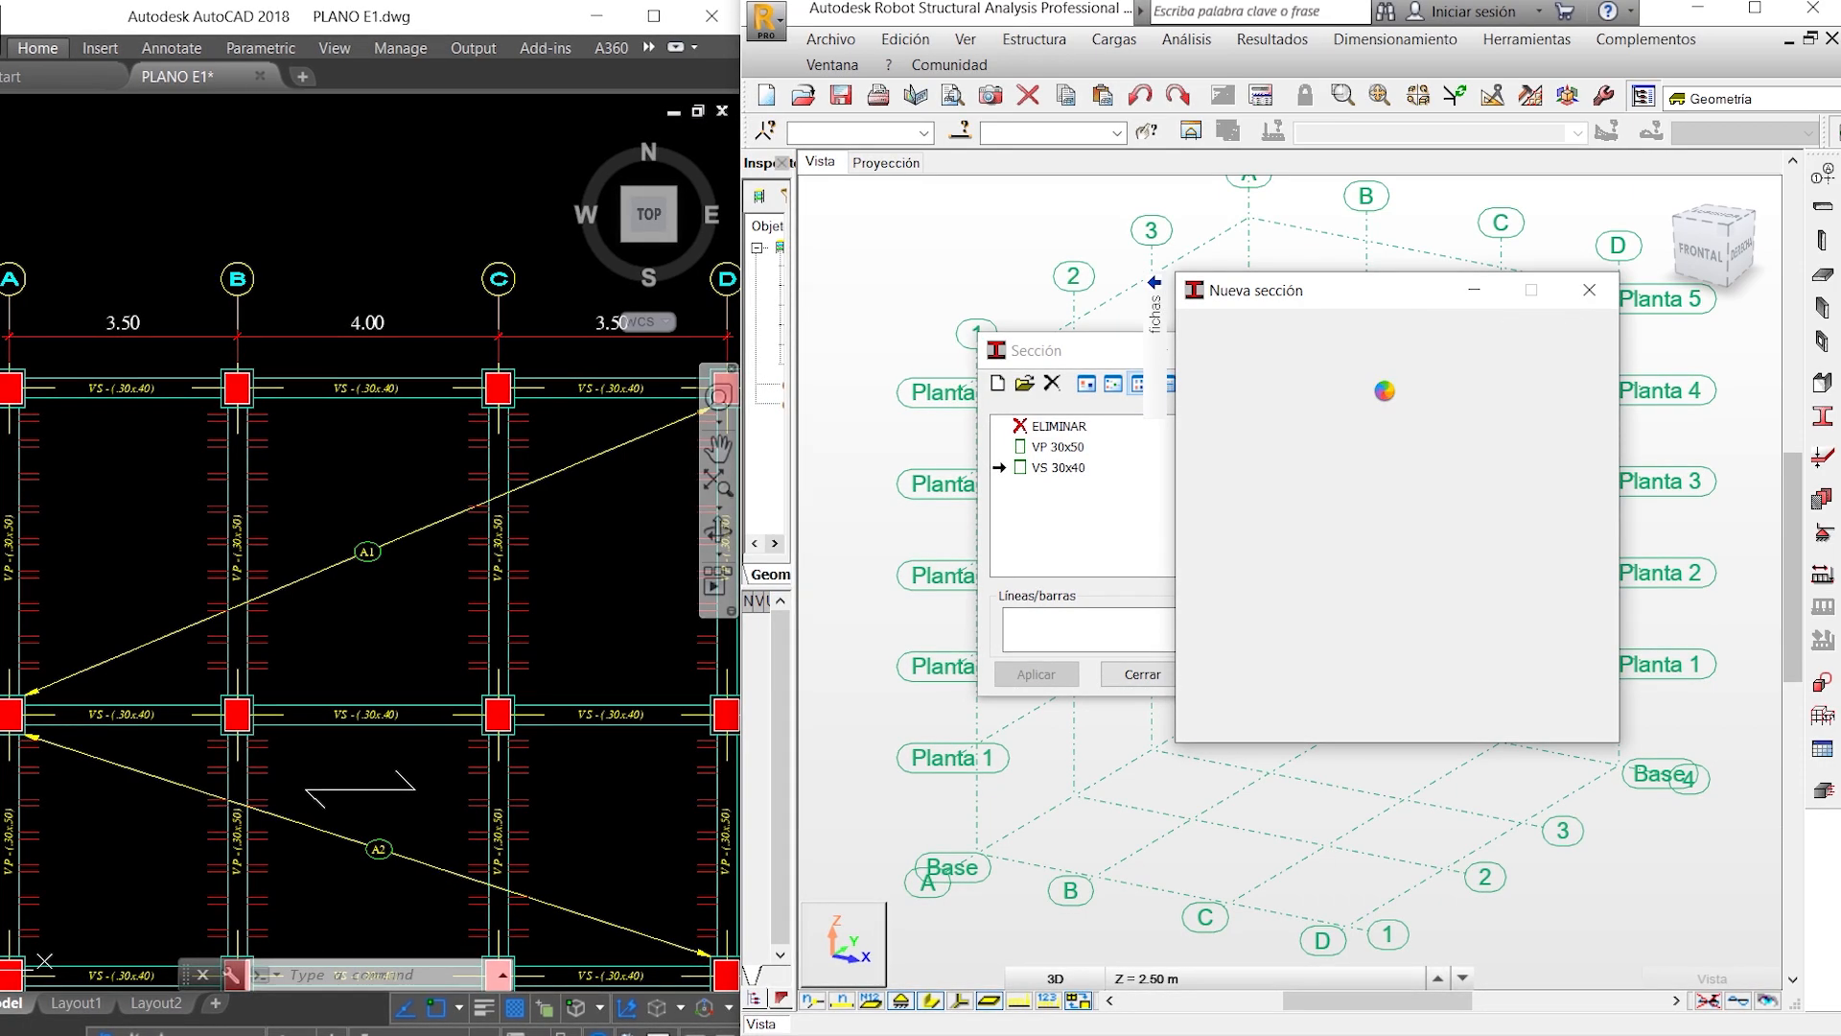
pyautogui.click(1483, 533)
pyautogui.moveTo(1483, 532); pyautogui.dragTo(1443, 537)
pyautogui.click(448, 490)
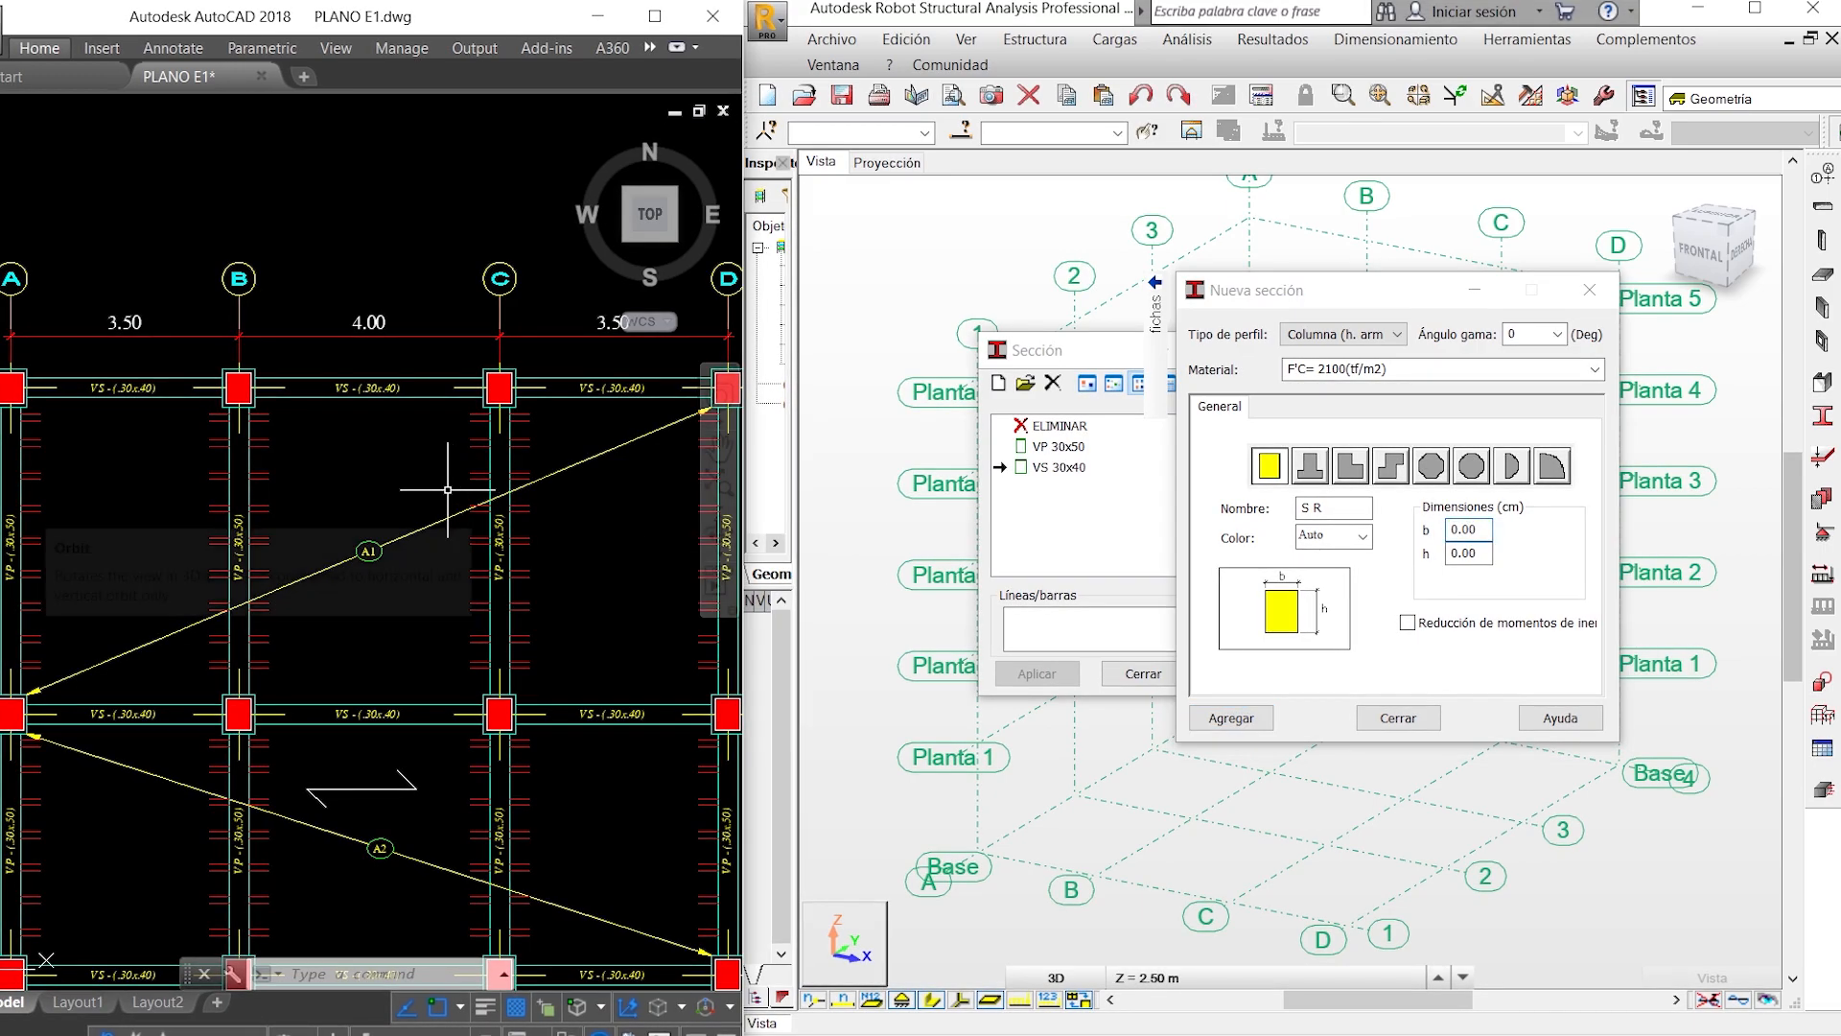
pyautogui.scroll(-4, 447, 490)
pyautogui.scroll(6, 343, 663)
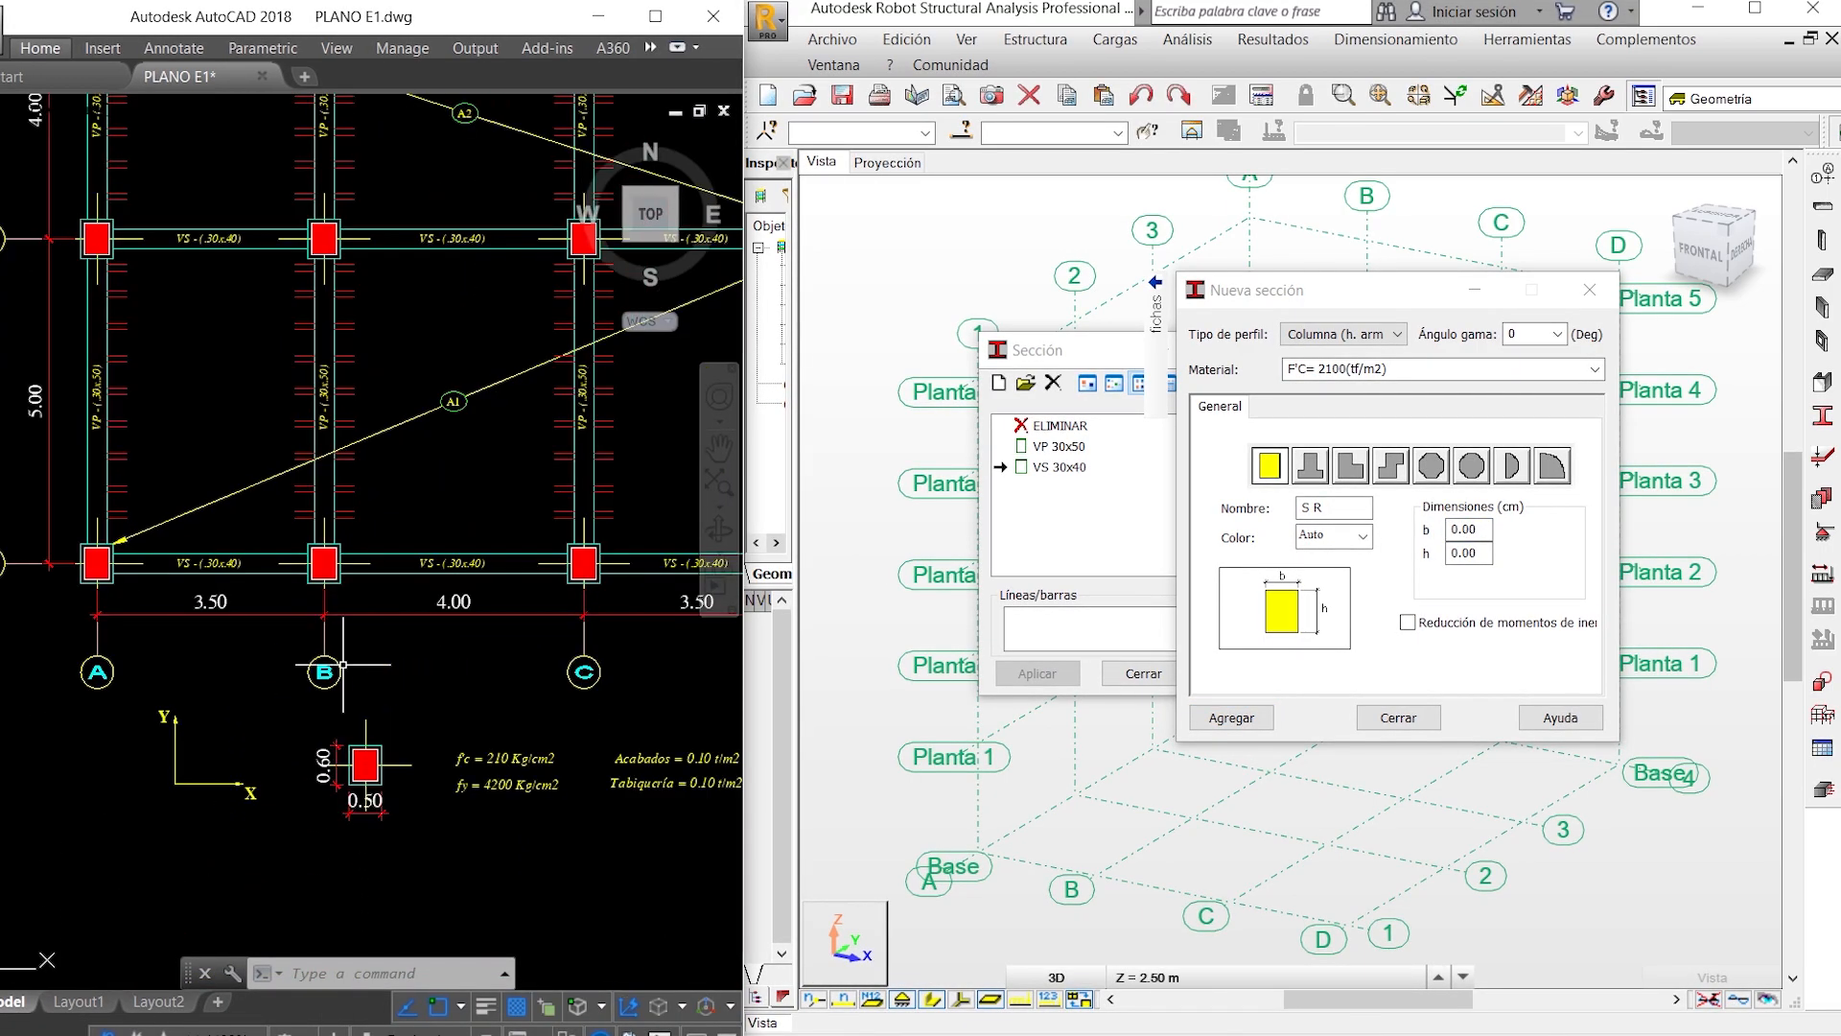
pyautogui.scroll(2, 348, 803)
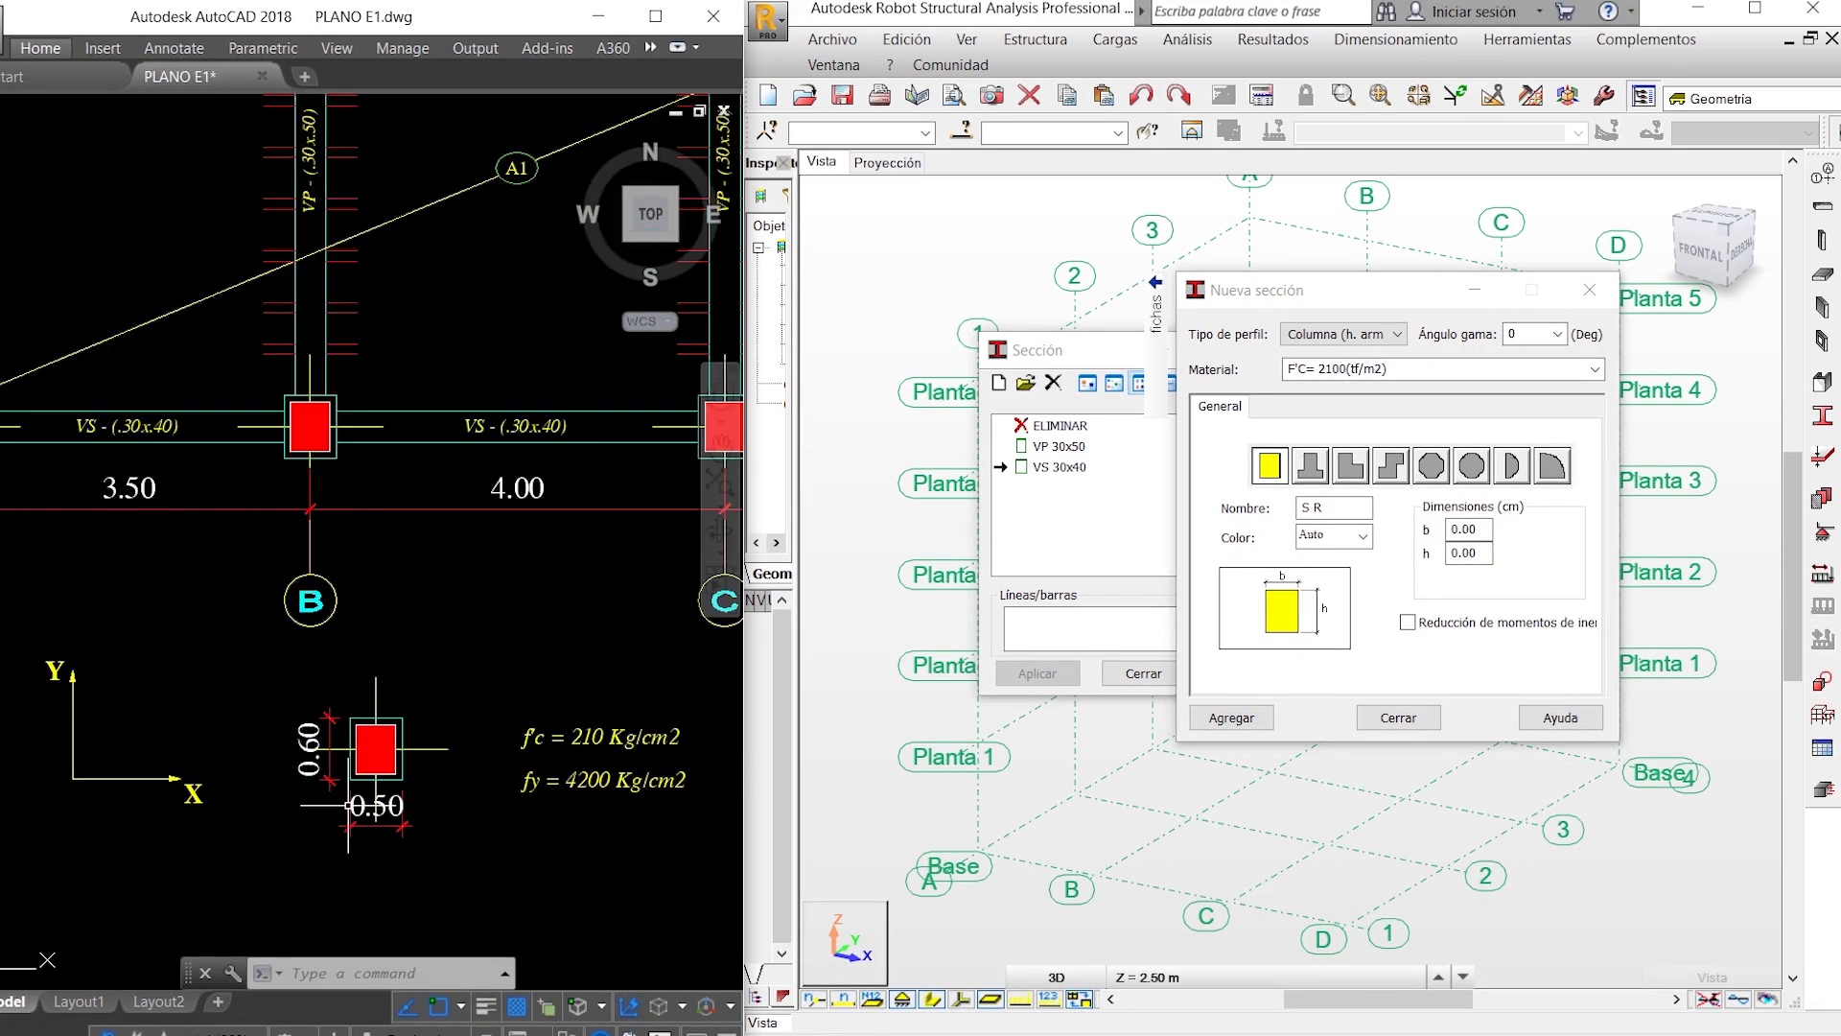
pyautogui.click(1483, 533)
pyautogui.write('50')
pyautogui.click(1478, 552)
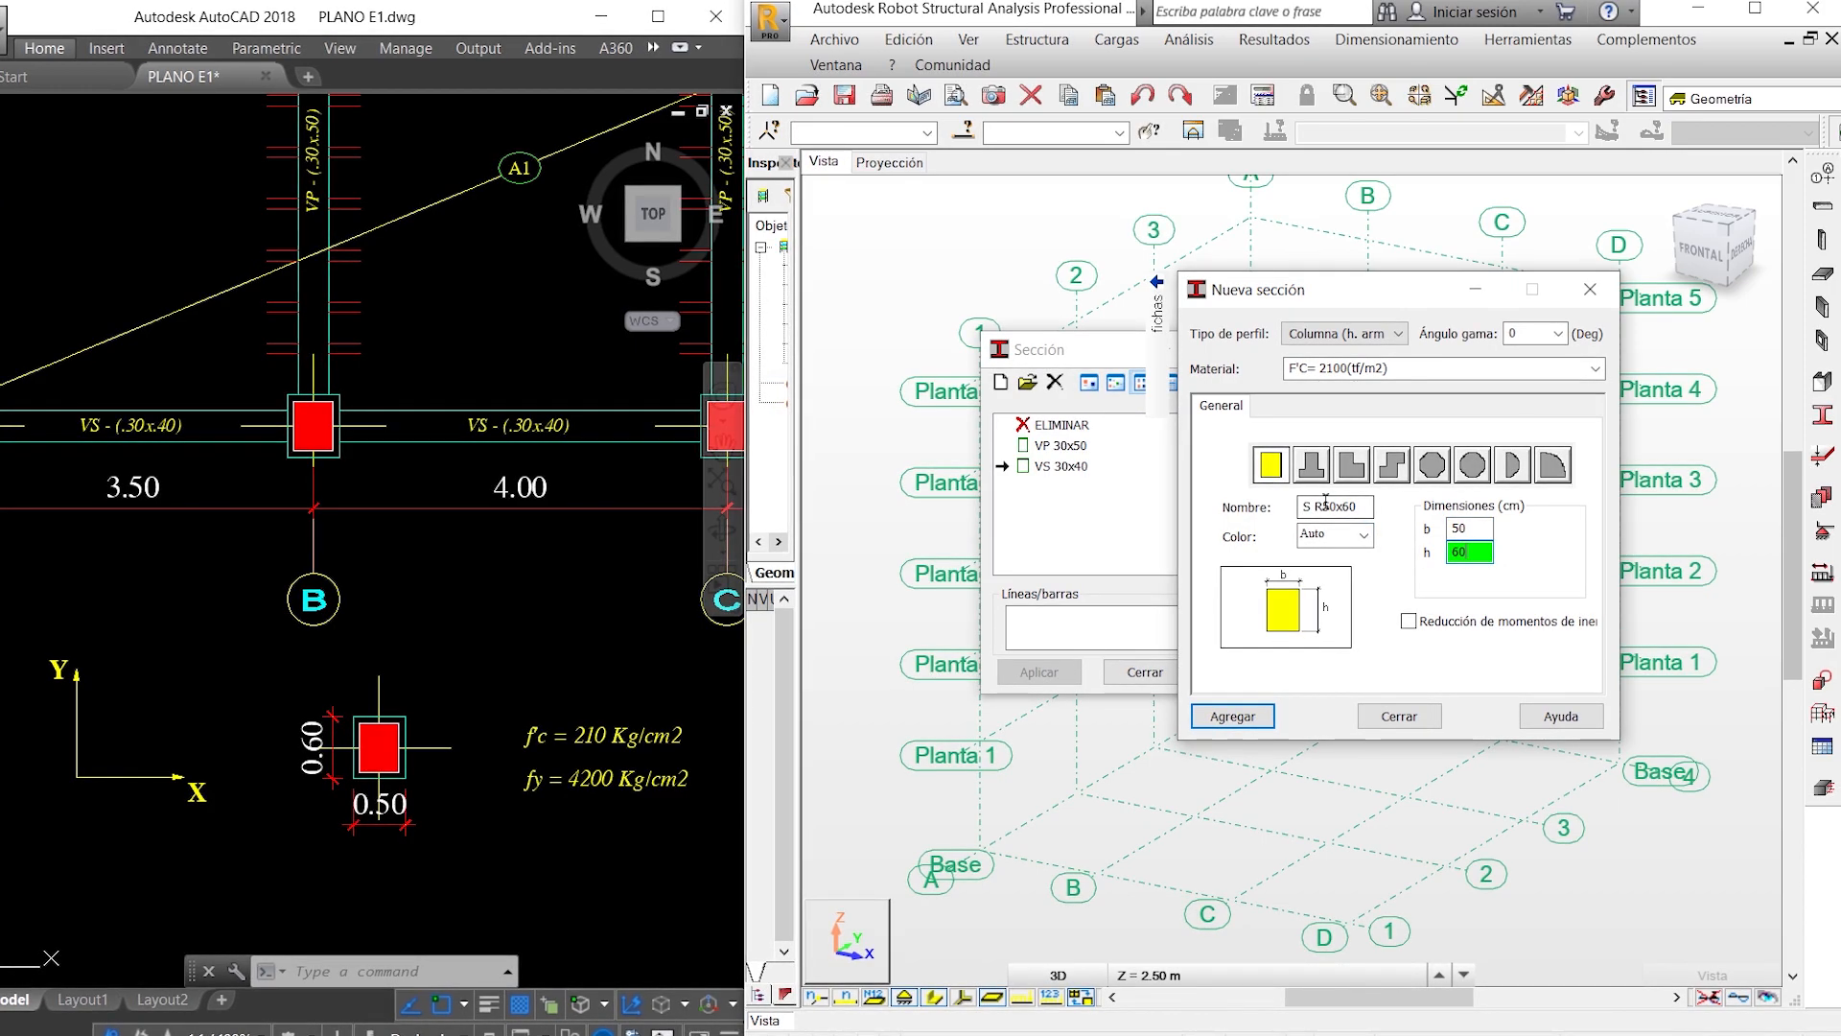
# - Name the column section C 50x60 and add it to the section list without reduced moments of inertia
pyautogui.moveTo(1325, 505); pyautogui.dragTo(1289, 500)
pyautogui.write('C')
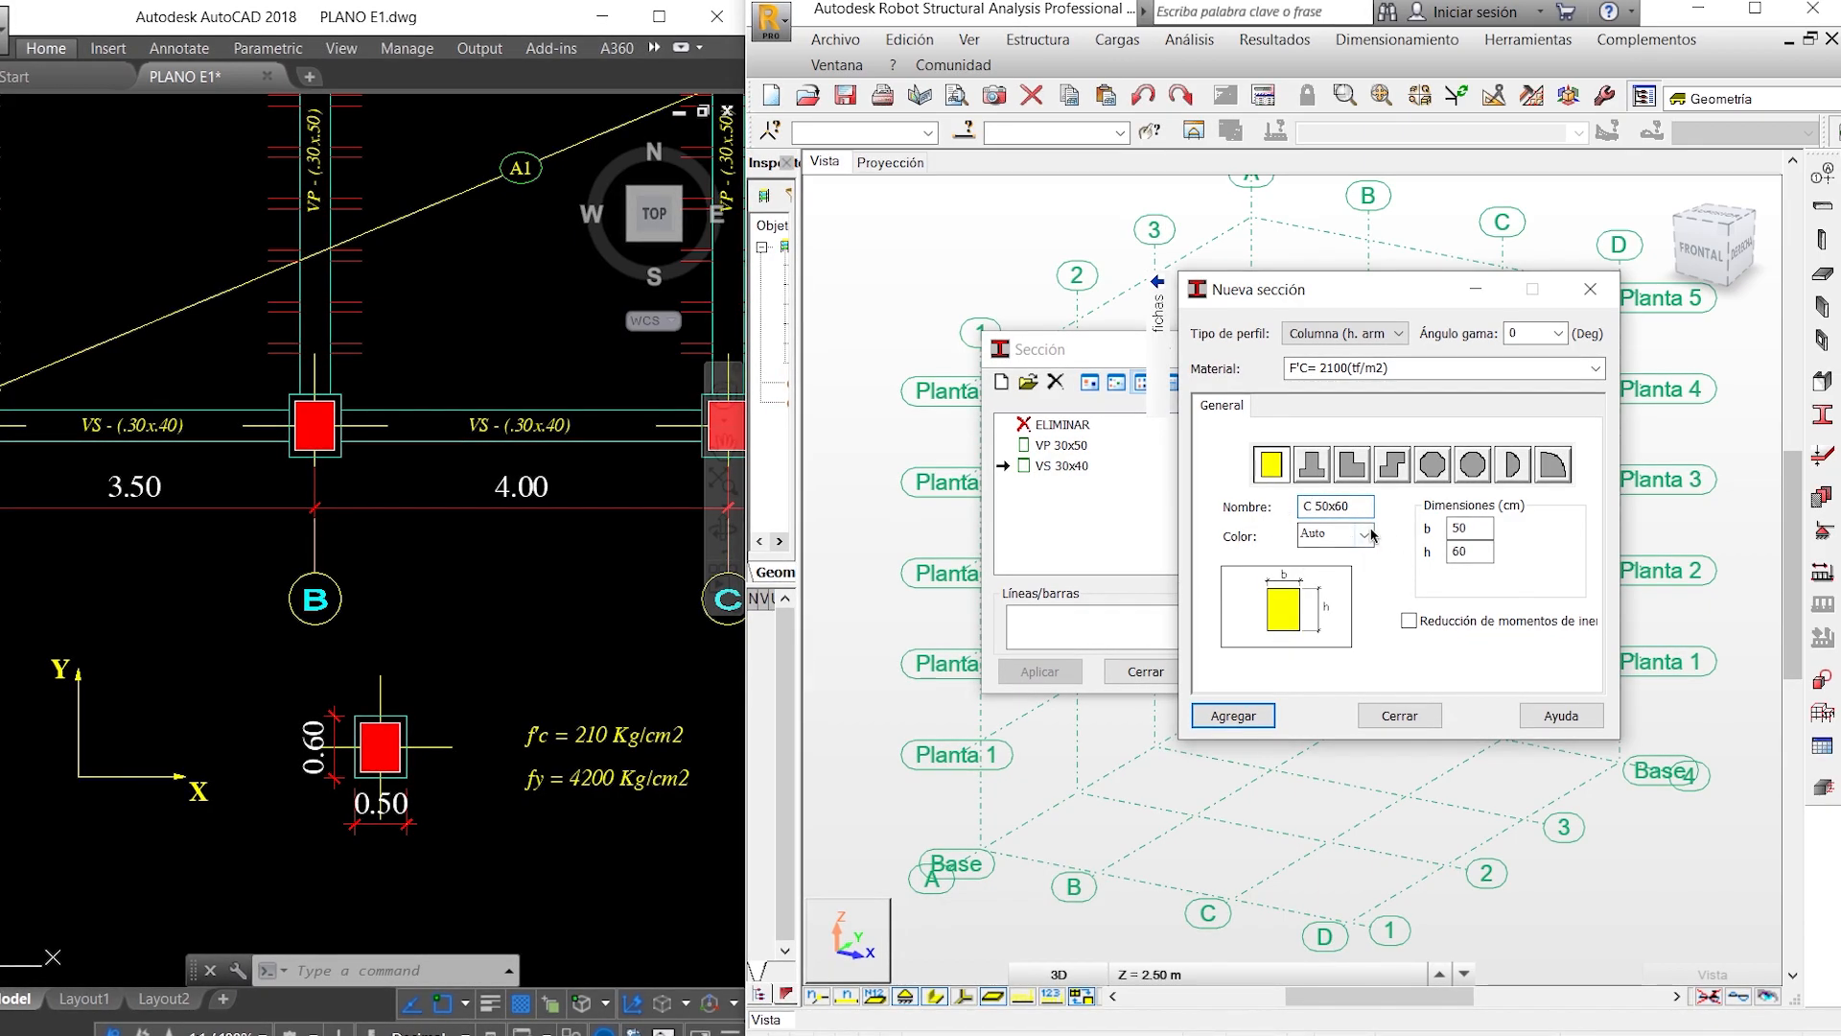
pyautogui.click(1409, 621)
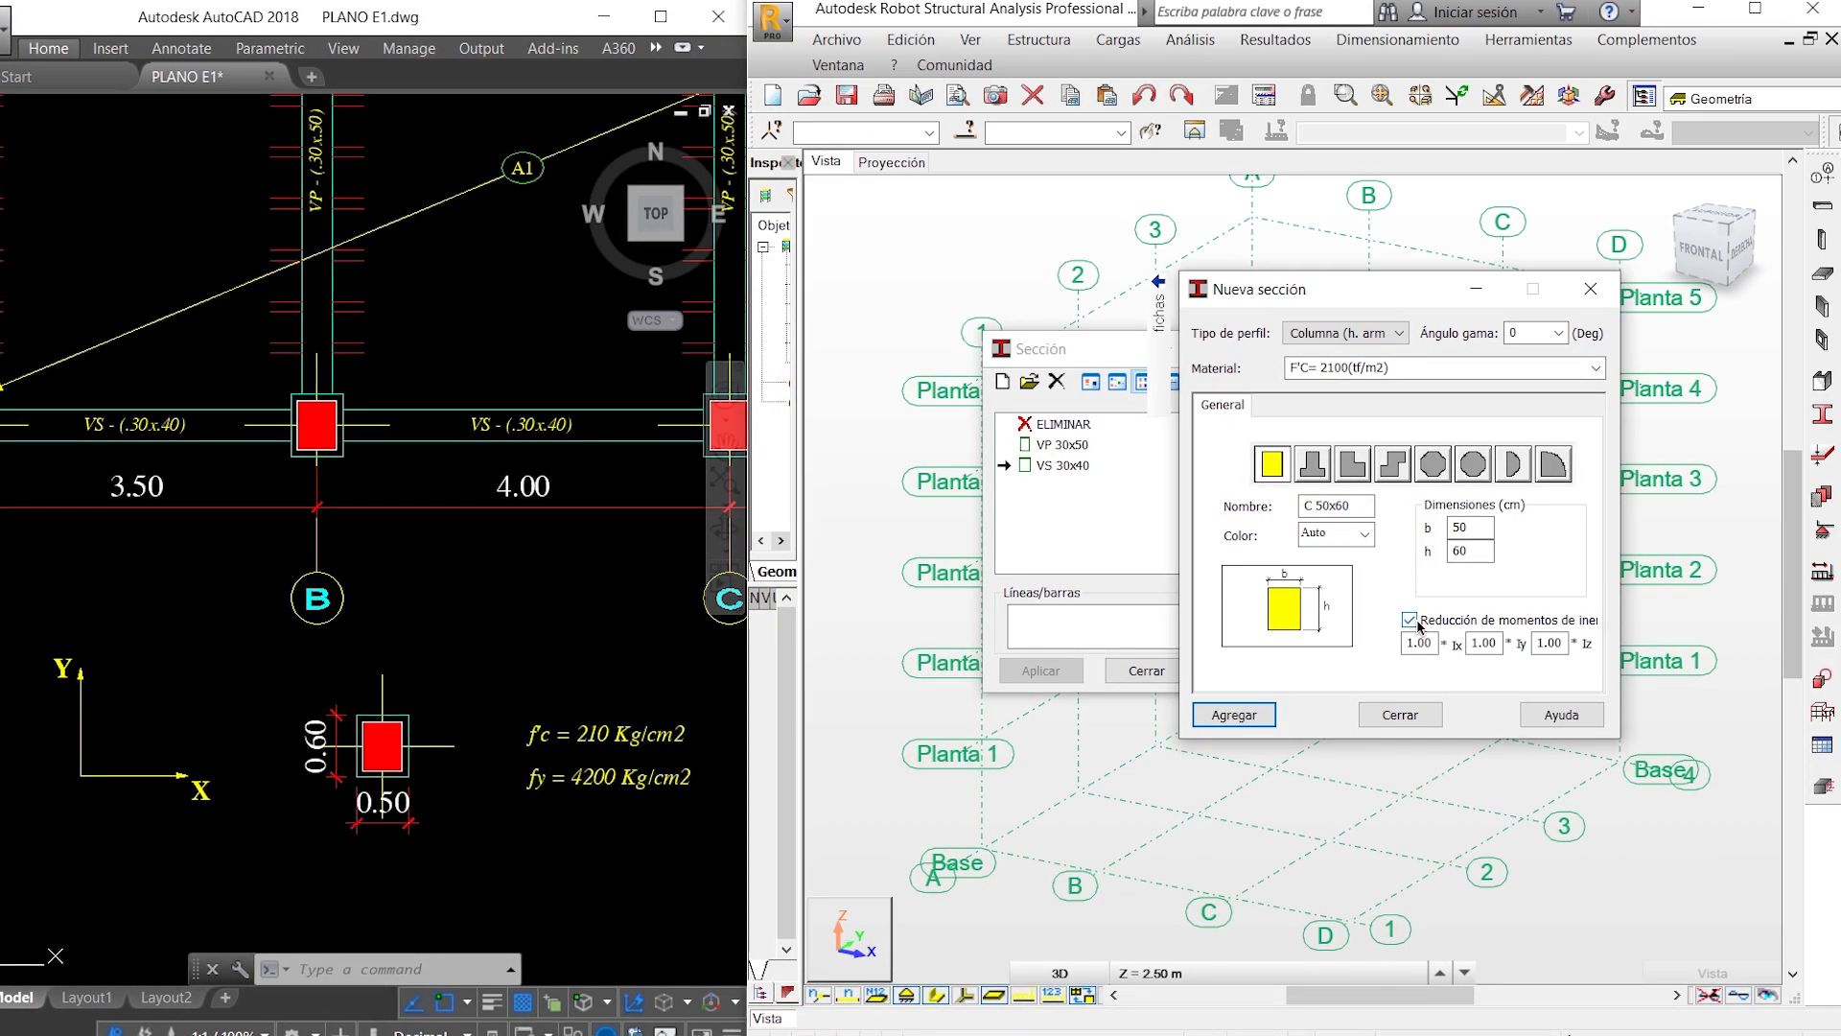
pyautogui.click(1416, 622)
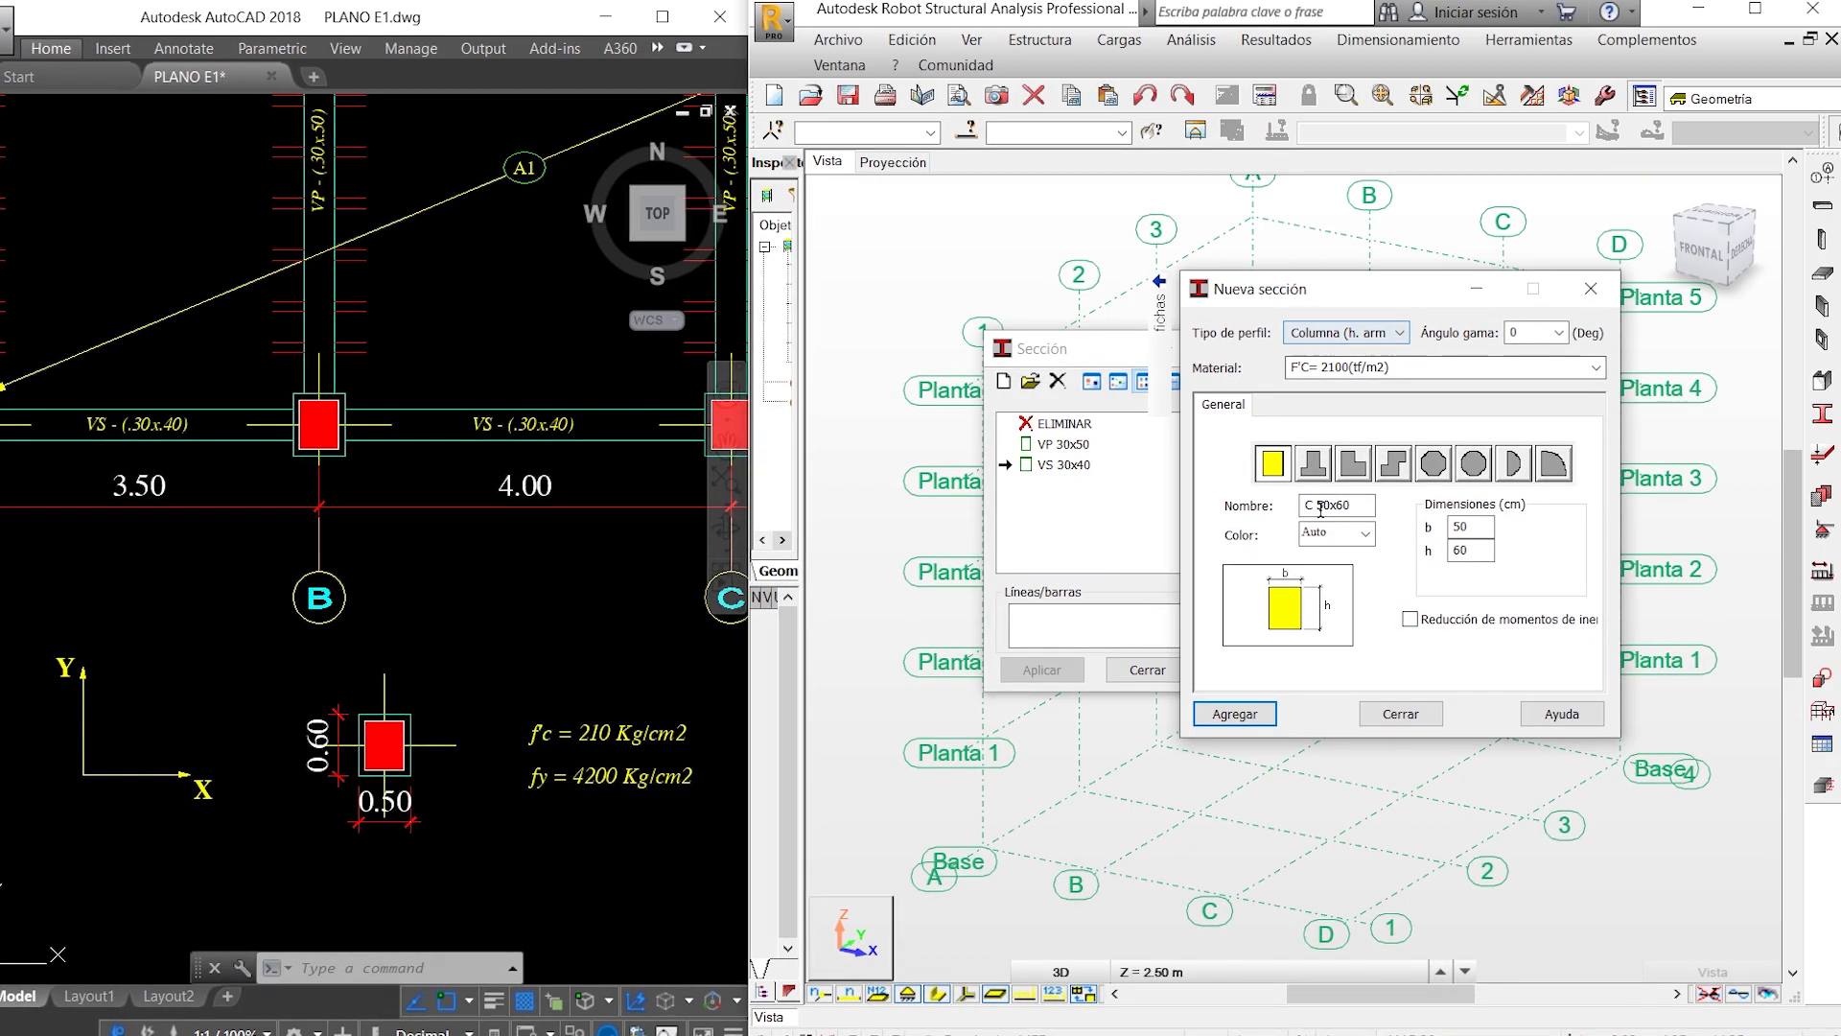
pyautogui.click(1251, 721)
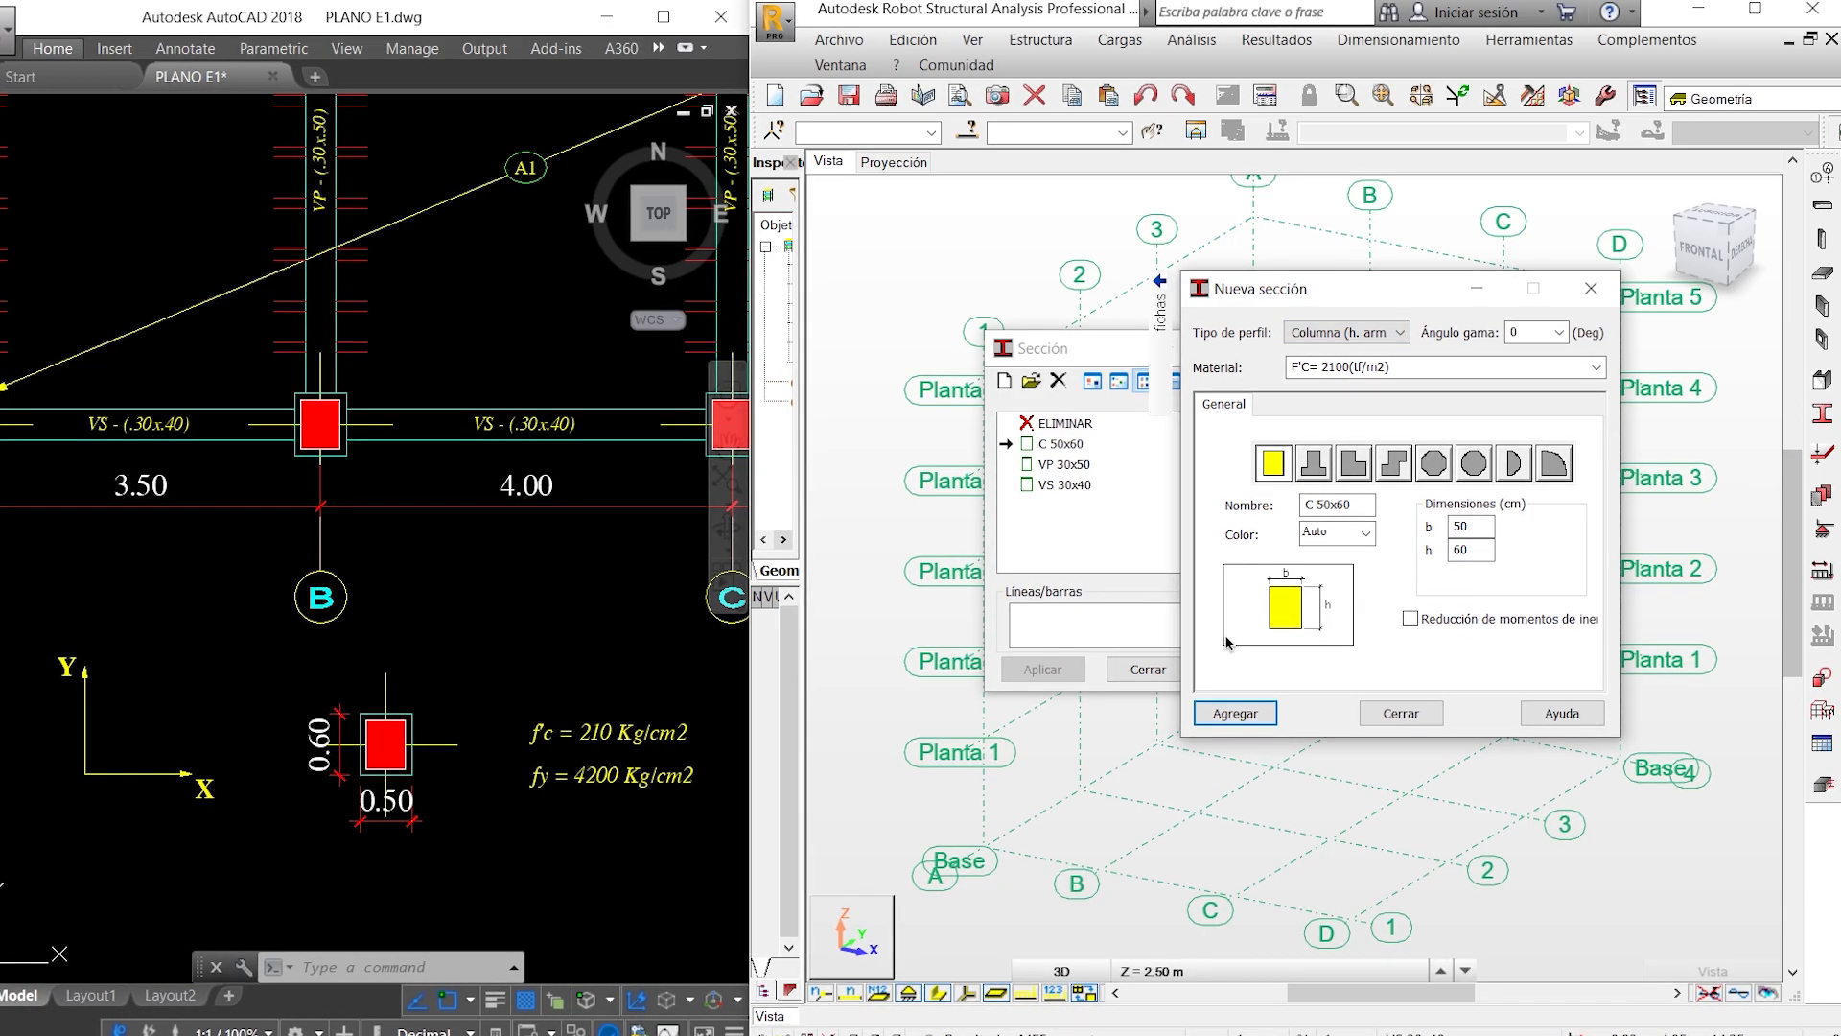
pyautogui.click(1393, 721)
pyautogui.click(1149, 669)
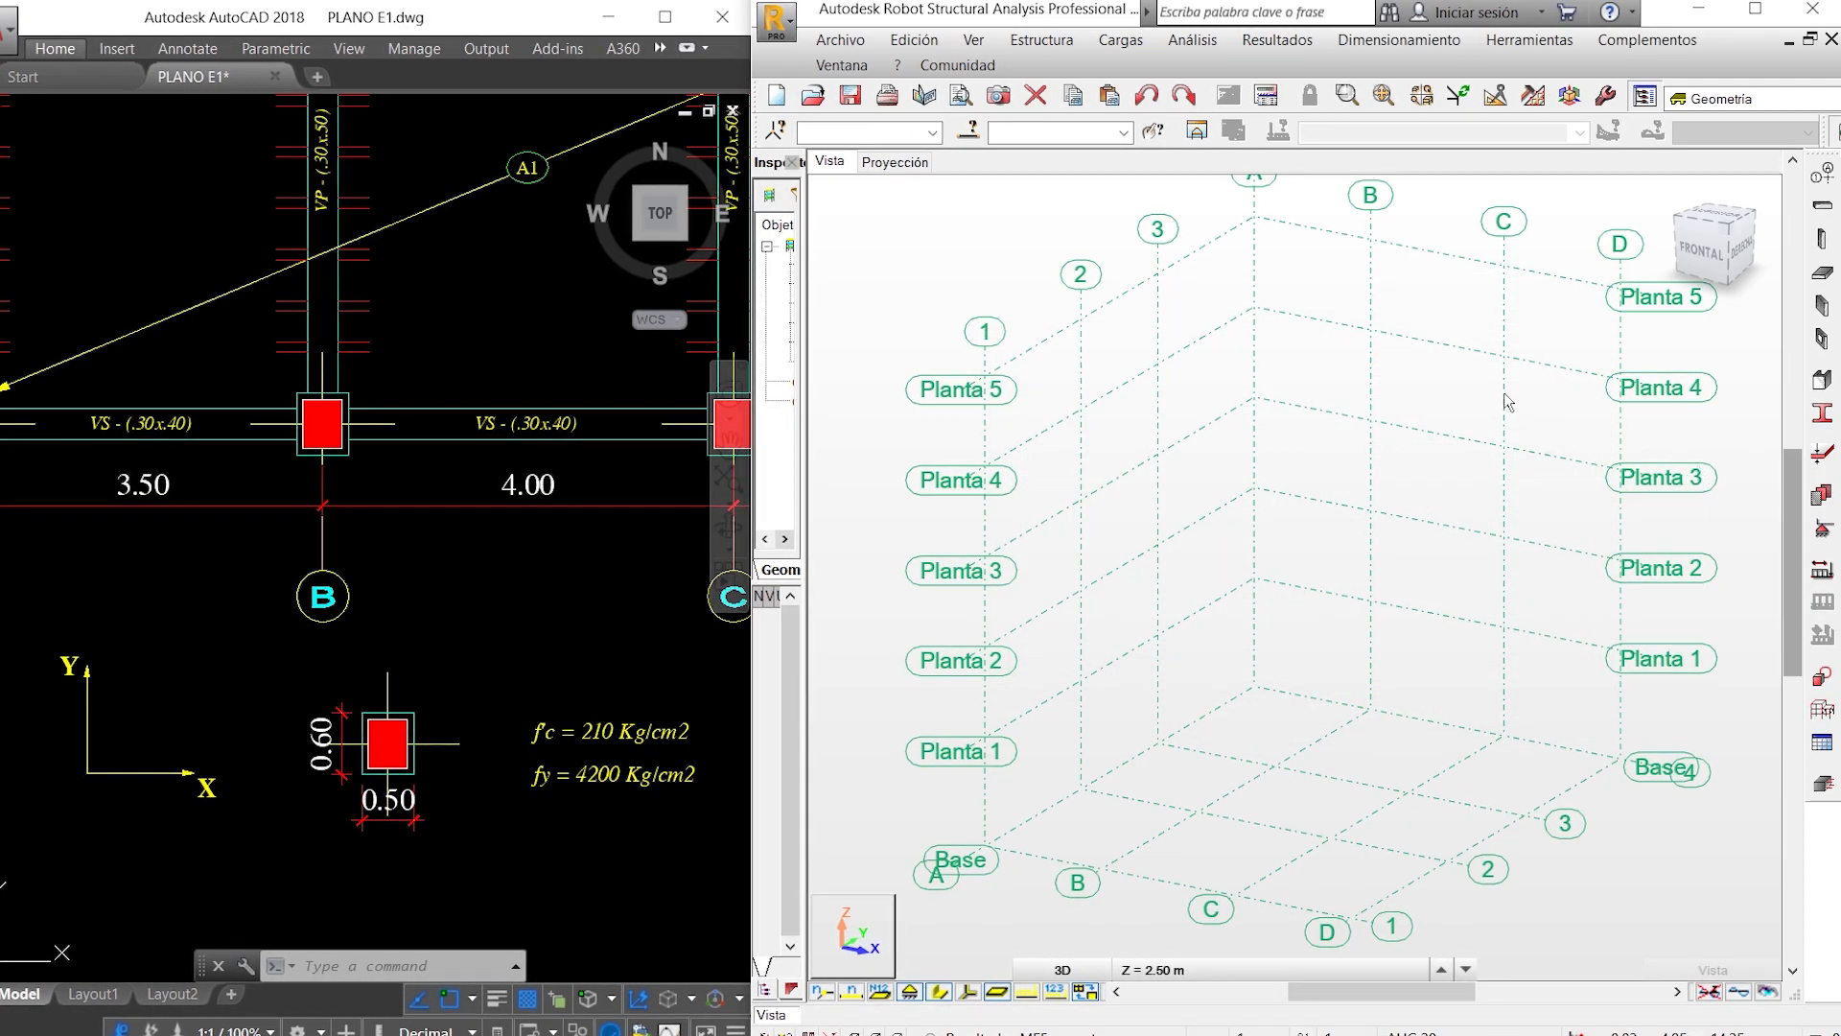
# - Delete all panel thicknesses not used in the project from the FE thickness list
pyautogui.click(1818, 457)
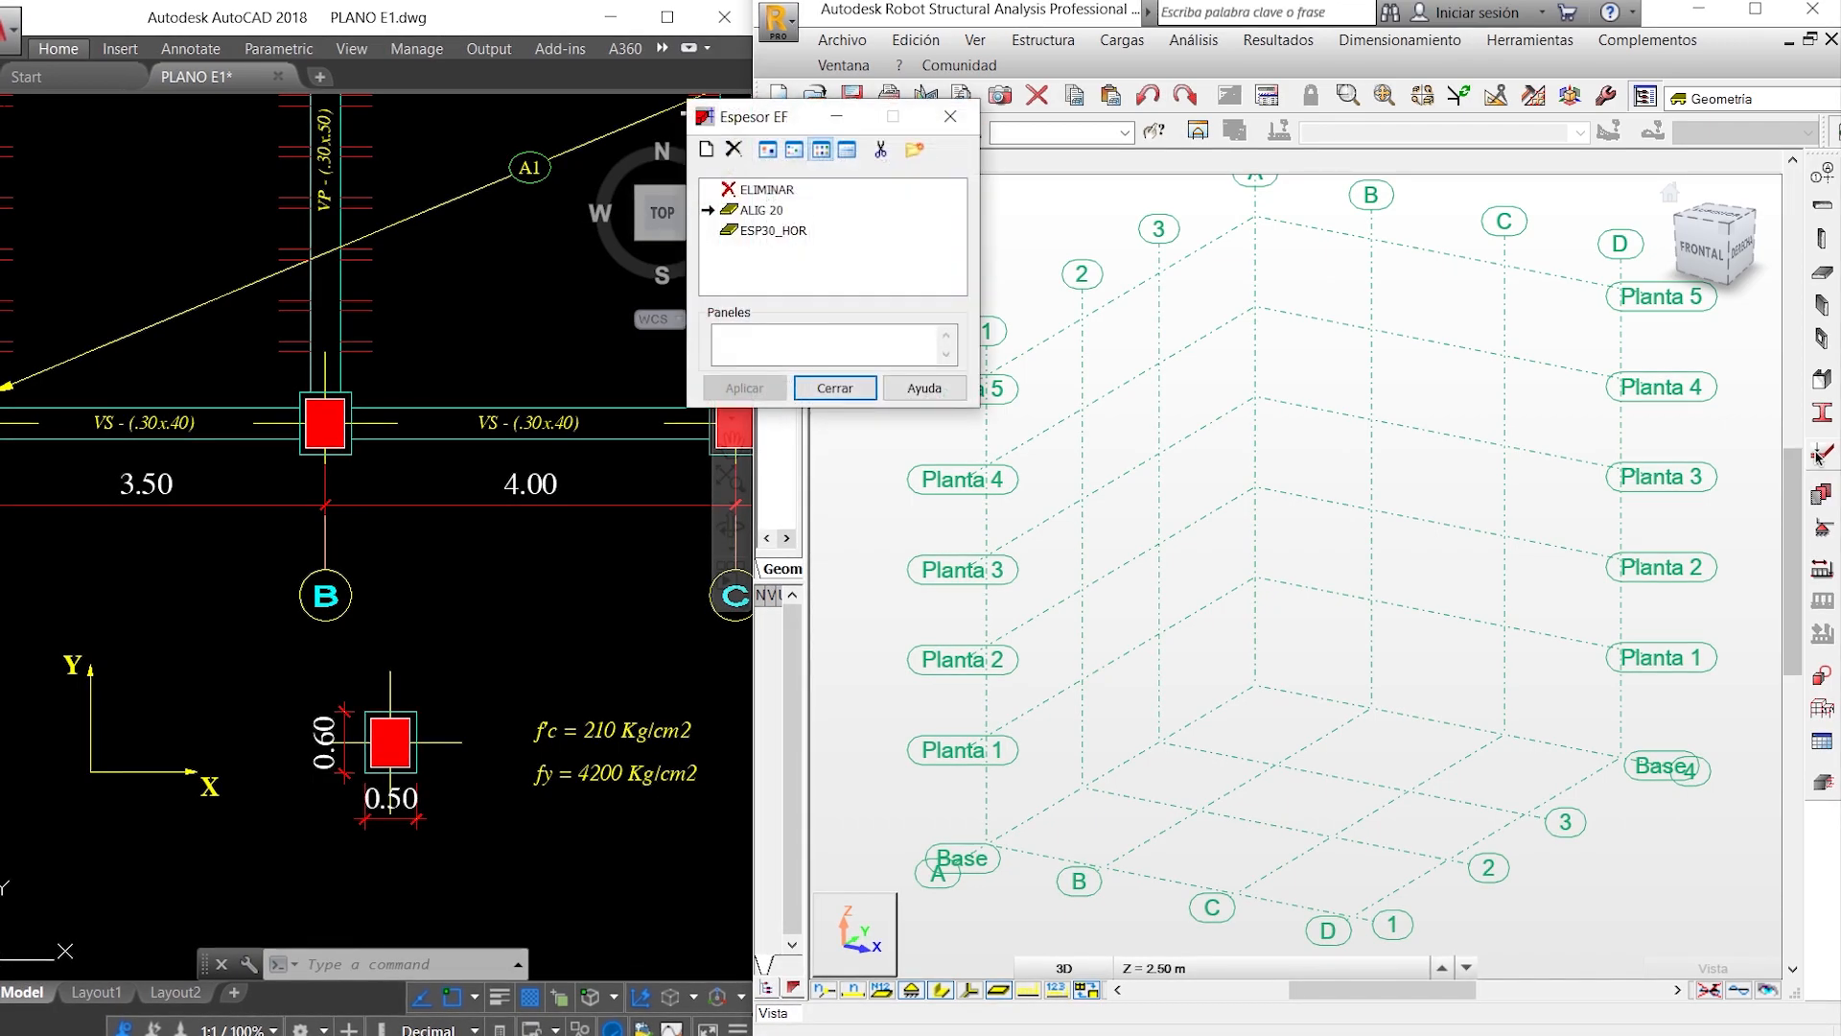
pyautogui.moveTo(791, 123); pyautogui.dragTo(1097, 455)
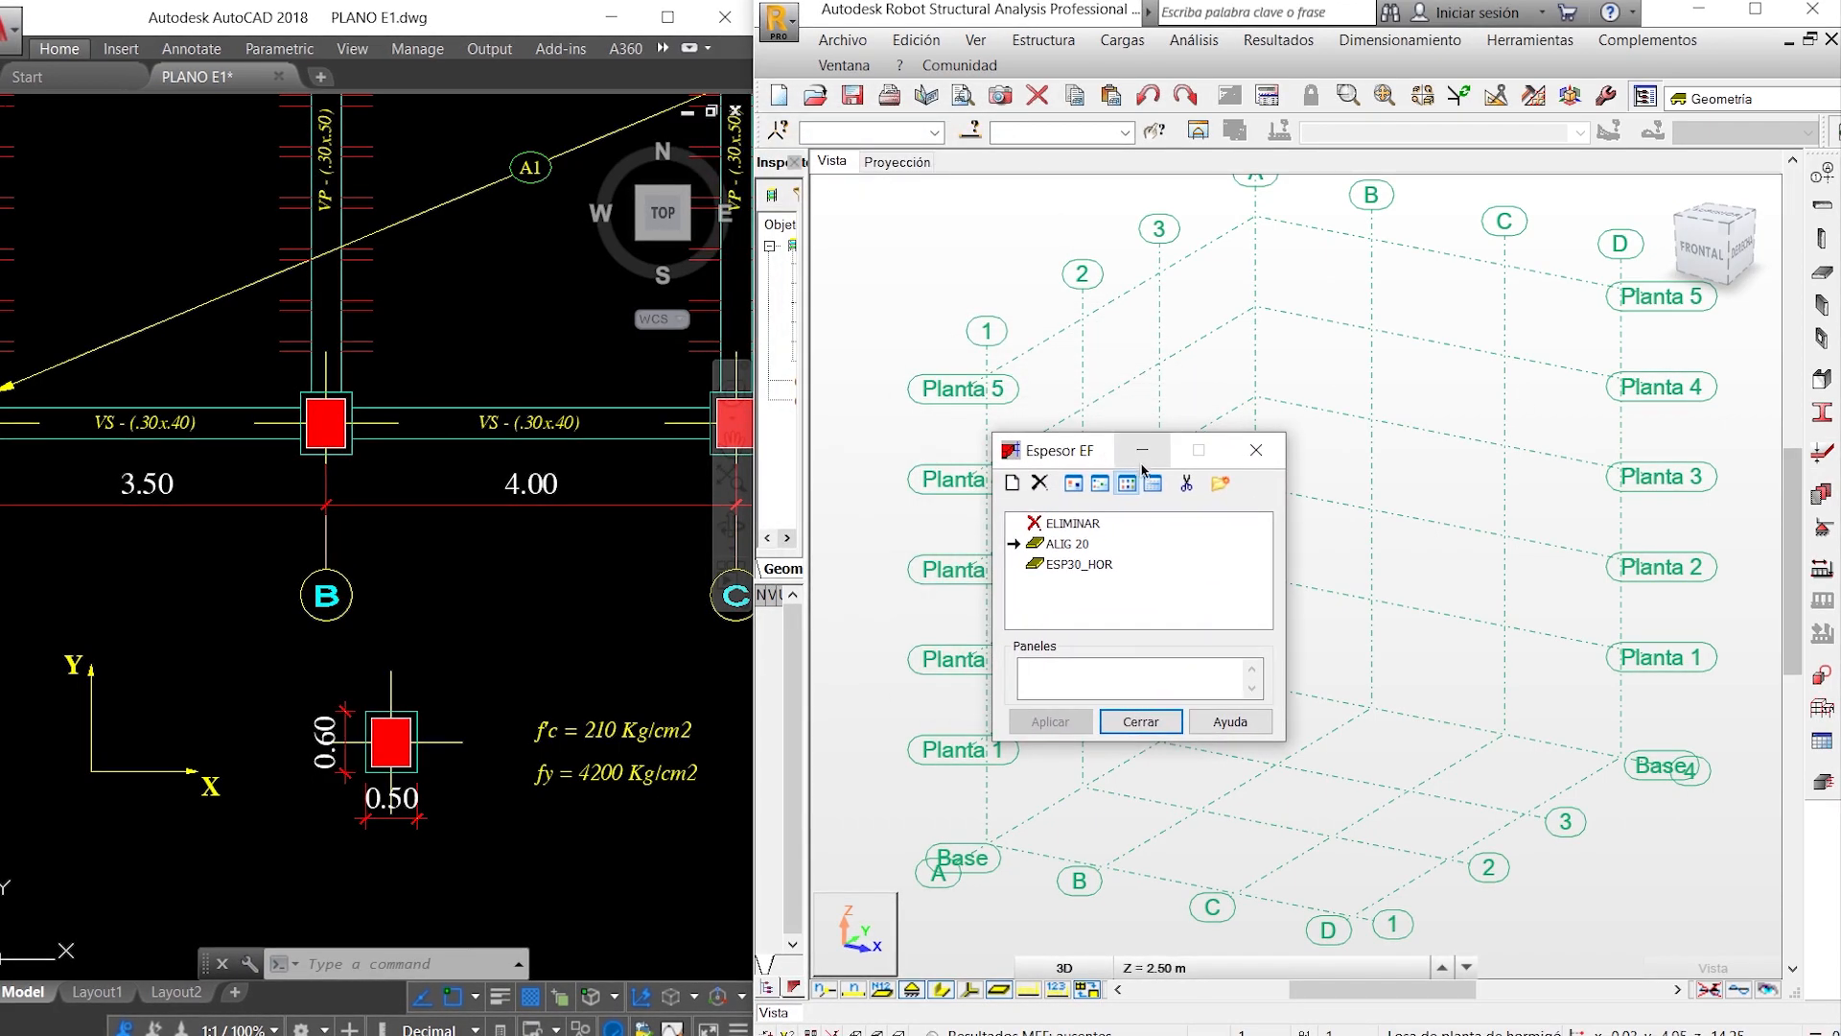
pyautogui.click(1186, 485)
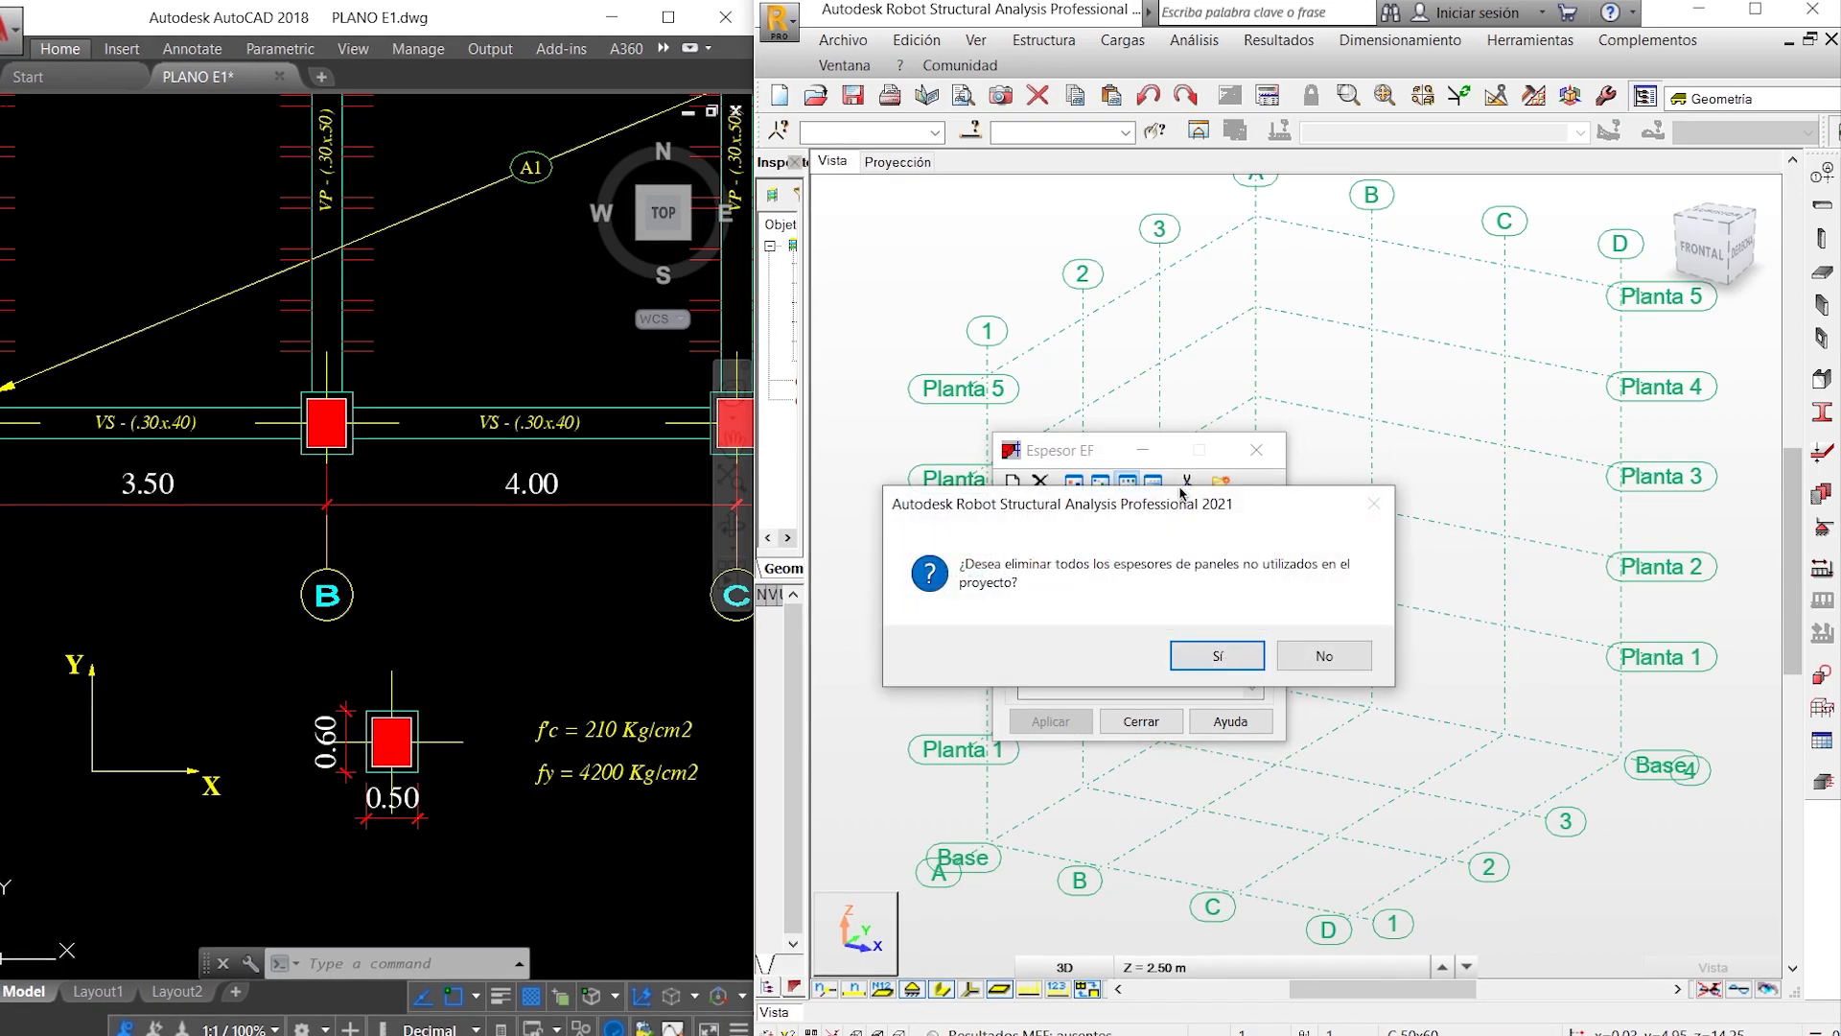
pyautogui.click(1217, 655)
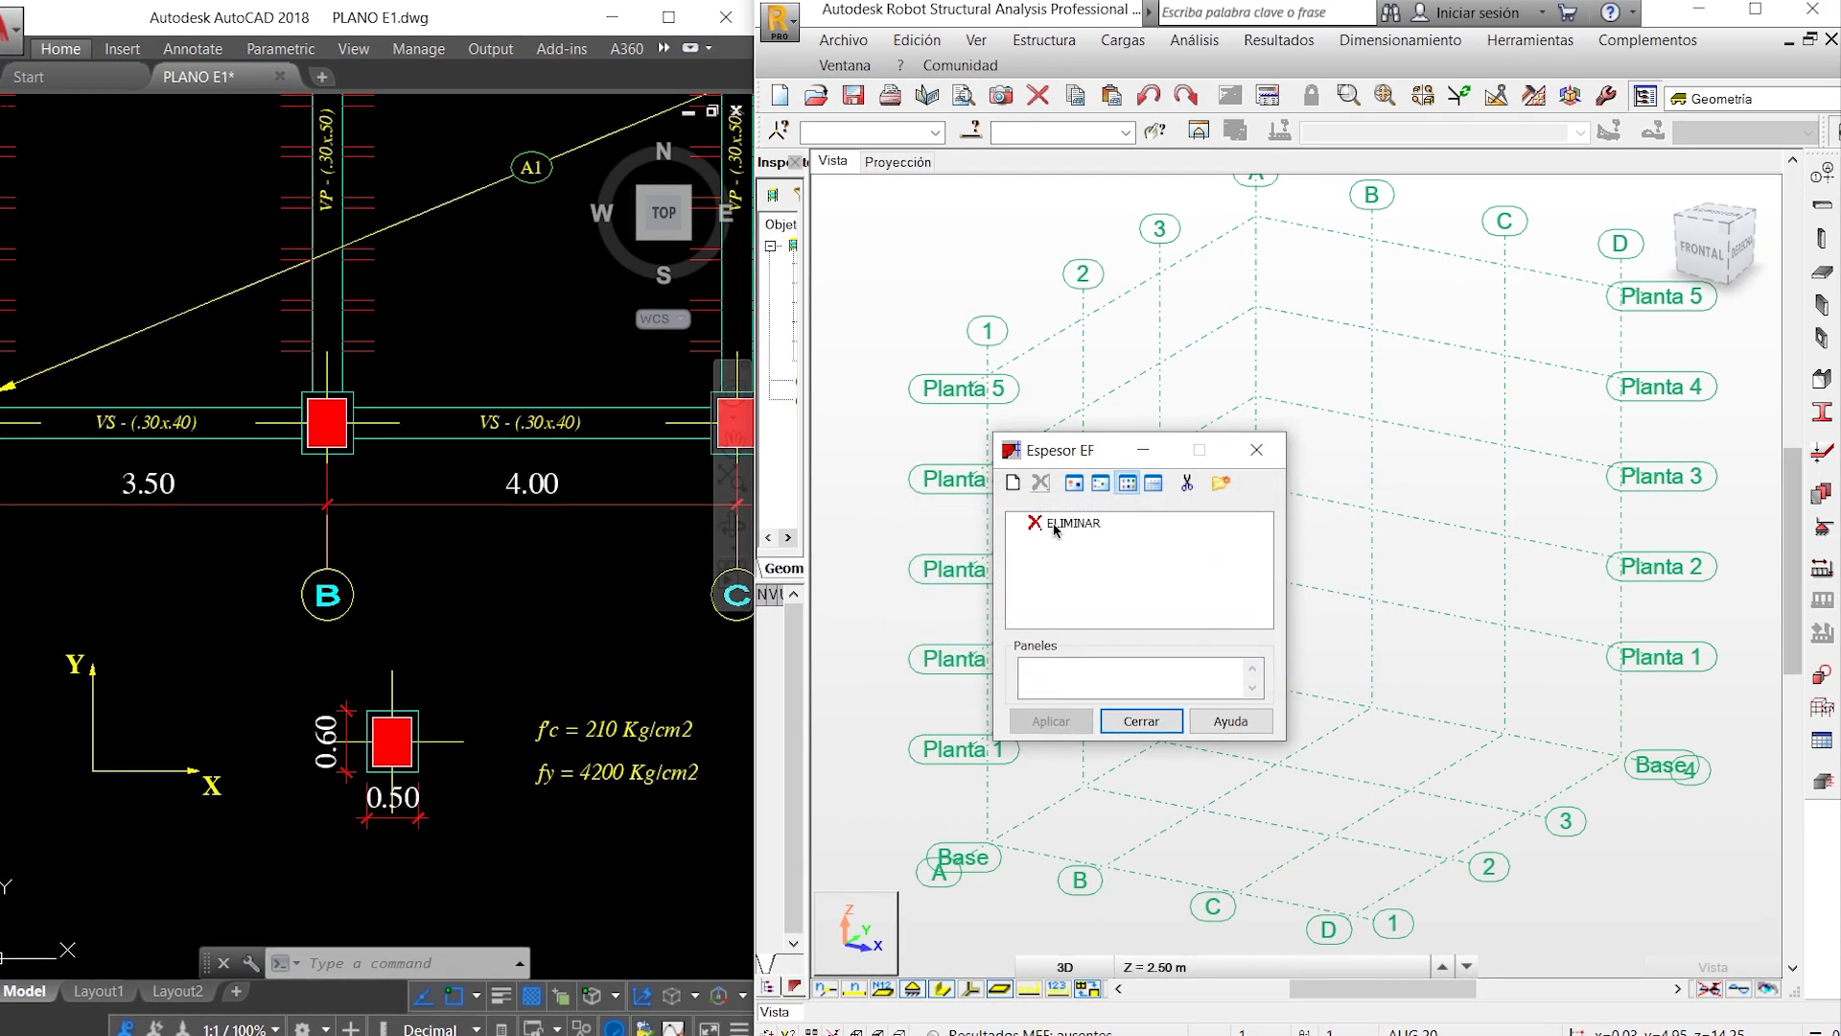
# - Start a new orthotropic panel thickness with its orthotropy direction along the X axis
pyautogui.click(1013, 484)
pyautogui.moveTo(847, 418); pyautogui.dragTo(1279, 215)
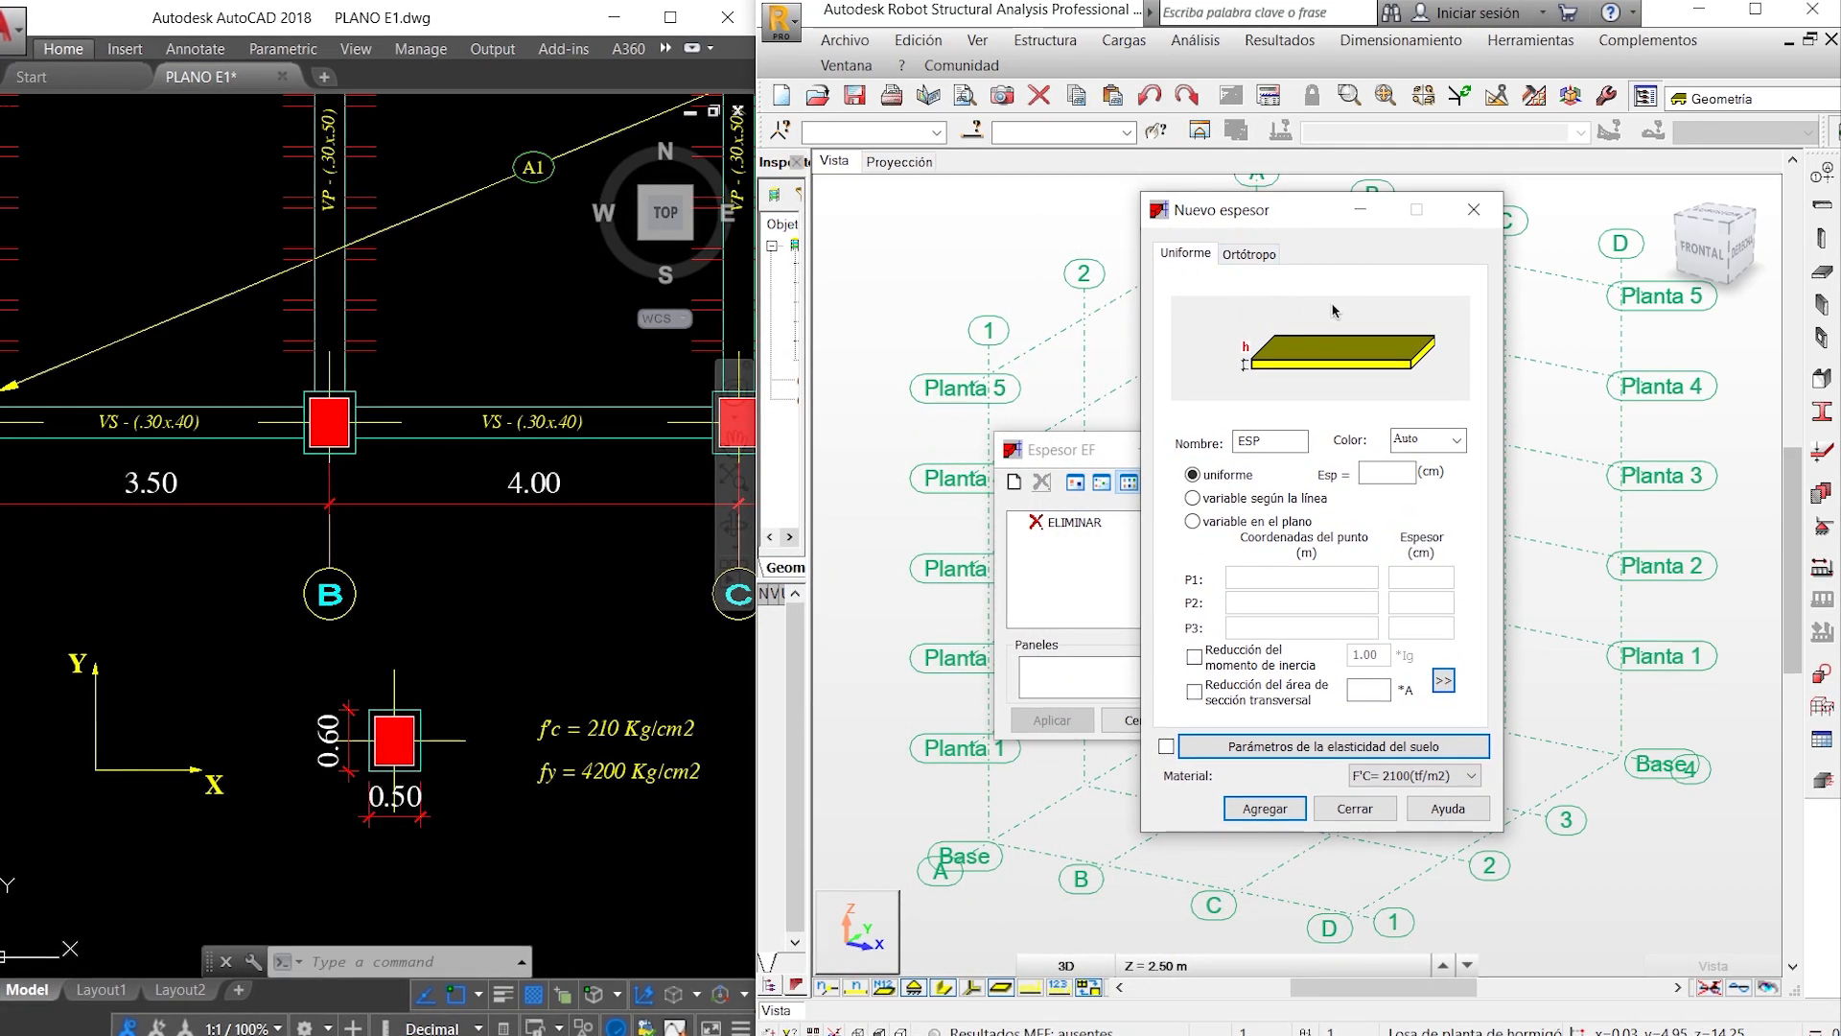
pyautogui.click(1239, 257)
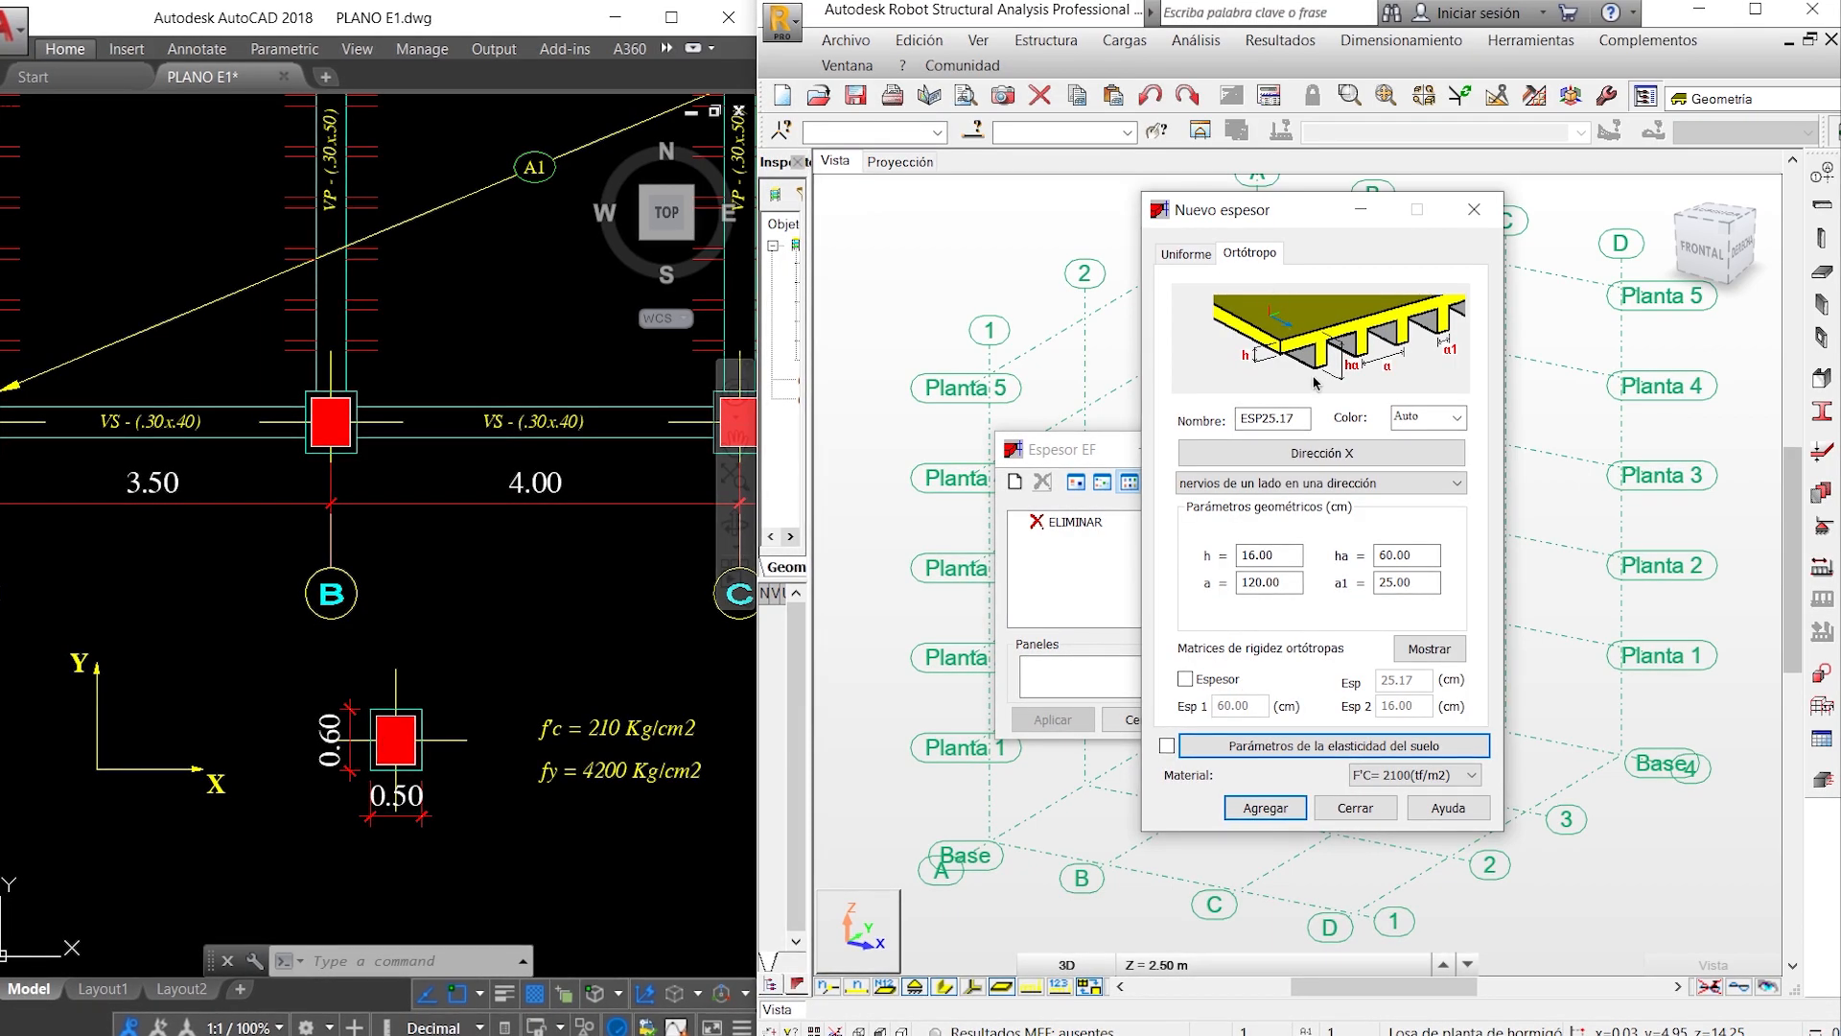
pyautogui.click(1368, 461)
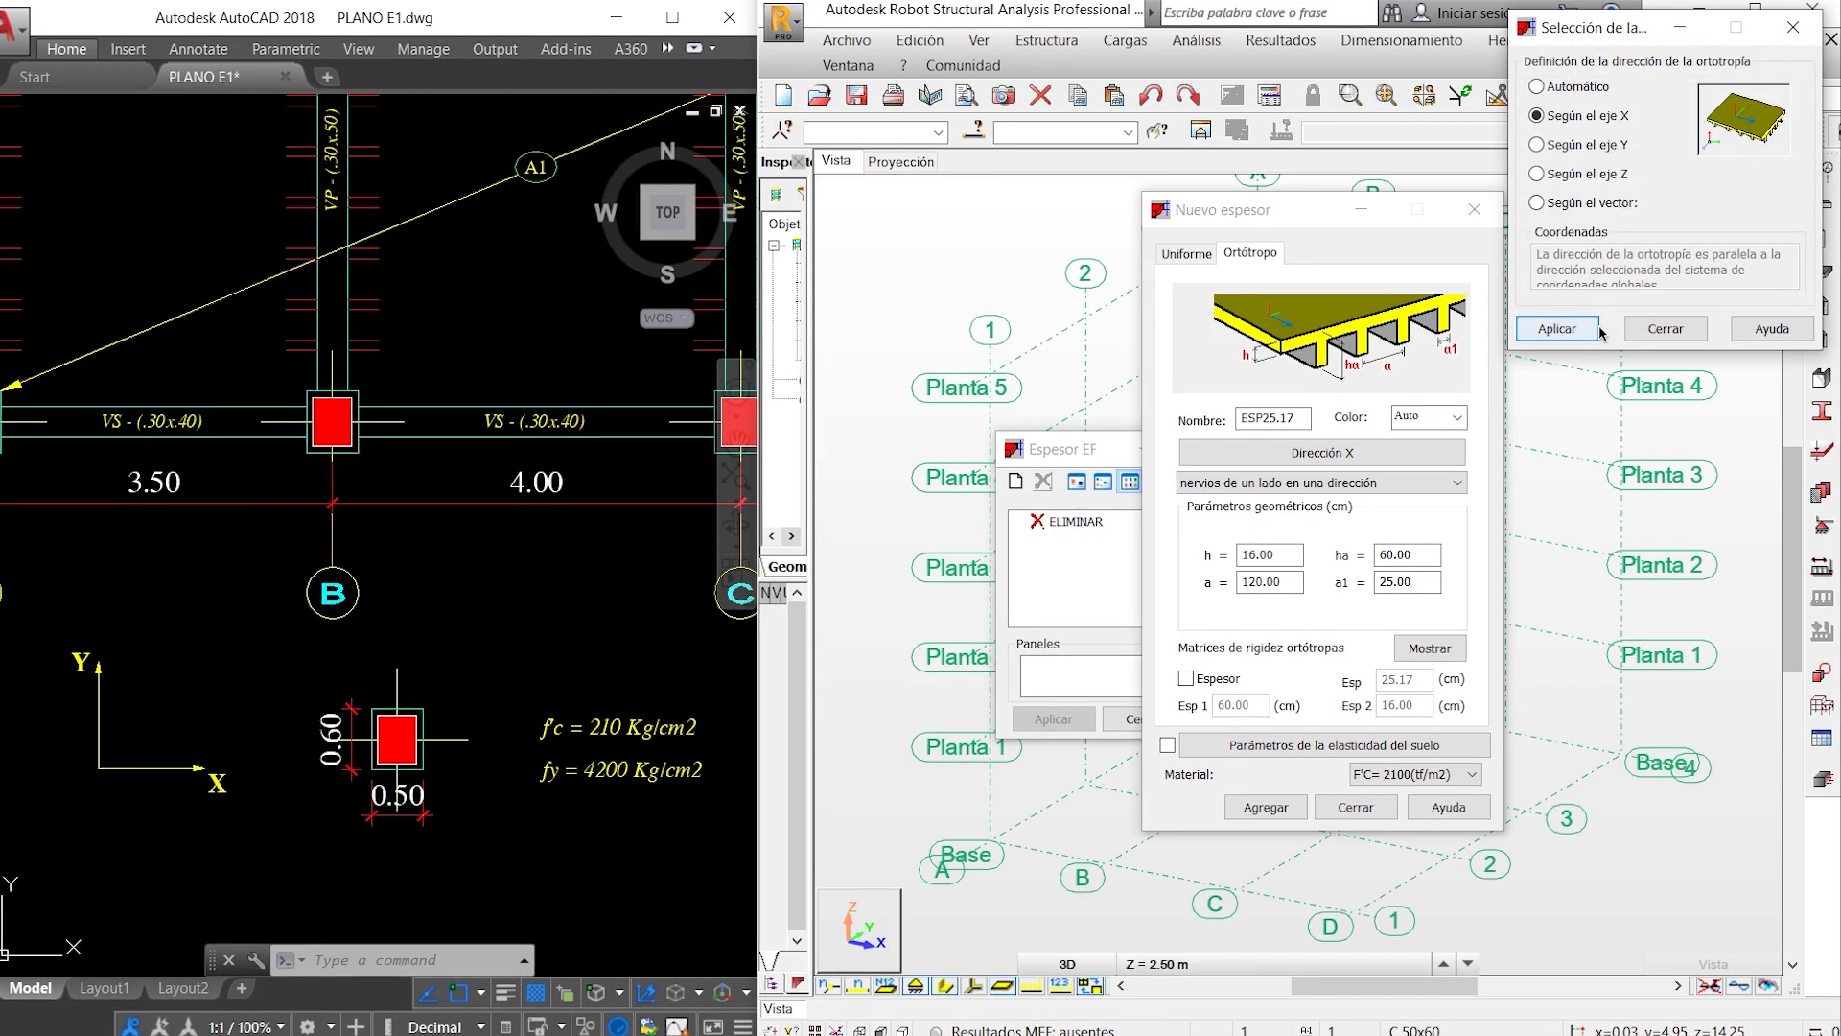
pyautogui.click(1662, 328)
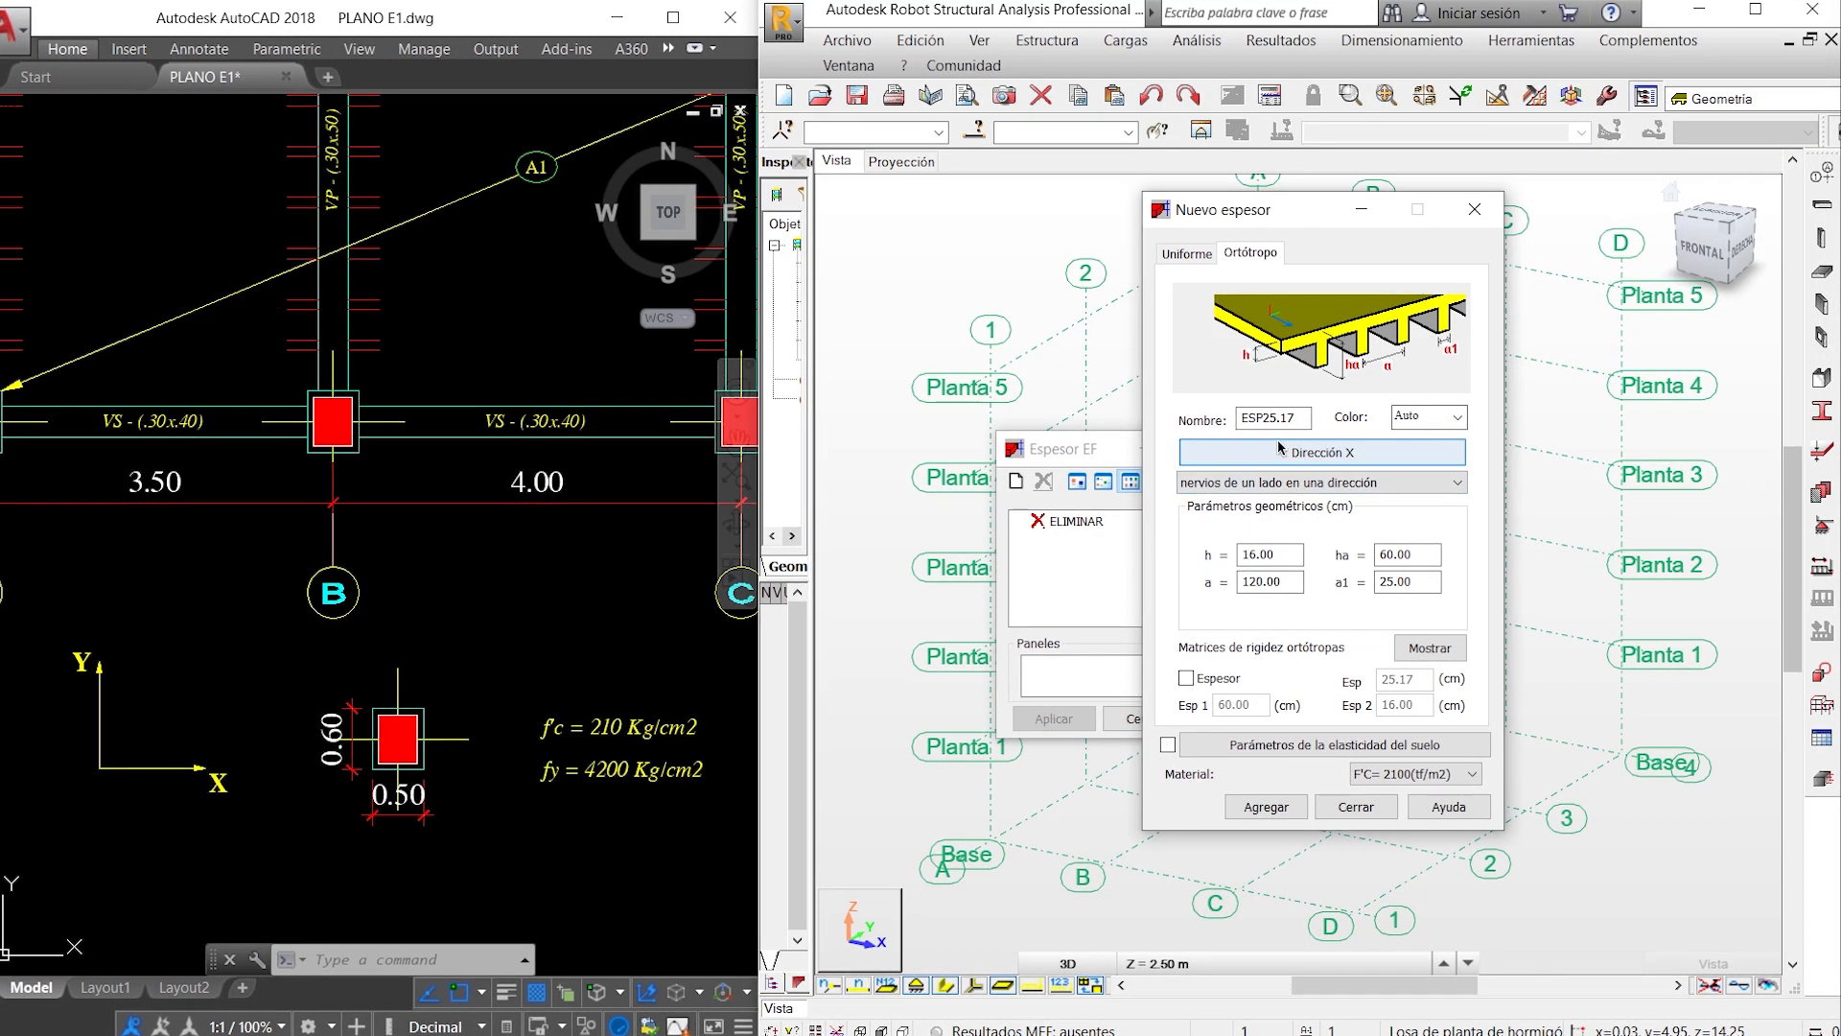
# - Name the new orthotropic thickness ALIG 20CM
pyautogui.moveTo(1308, 422); pyautogui.dragTo(1148, 434)
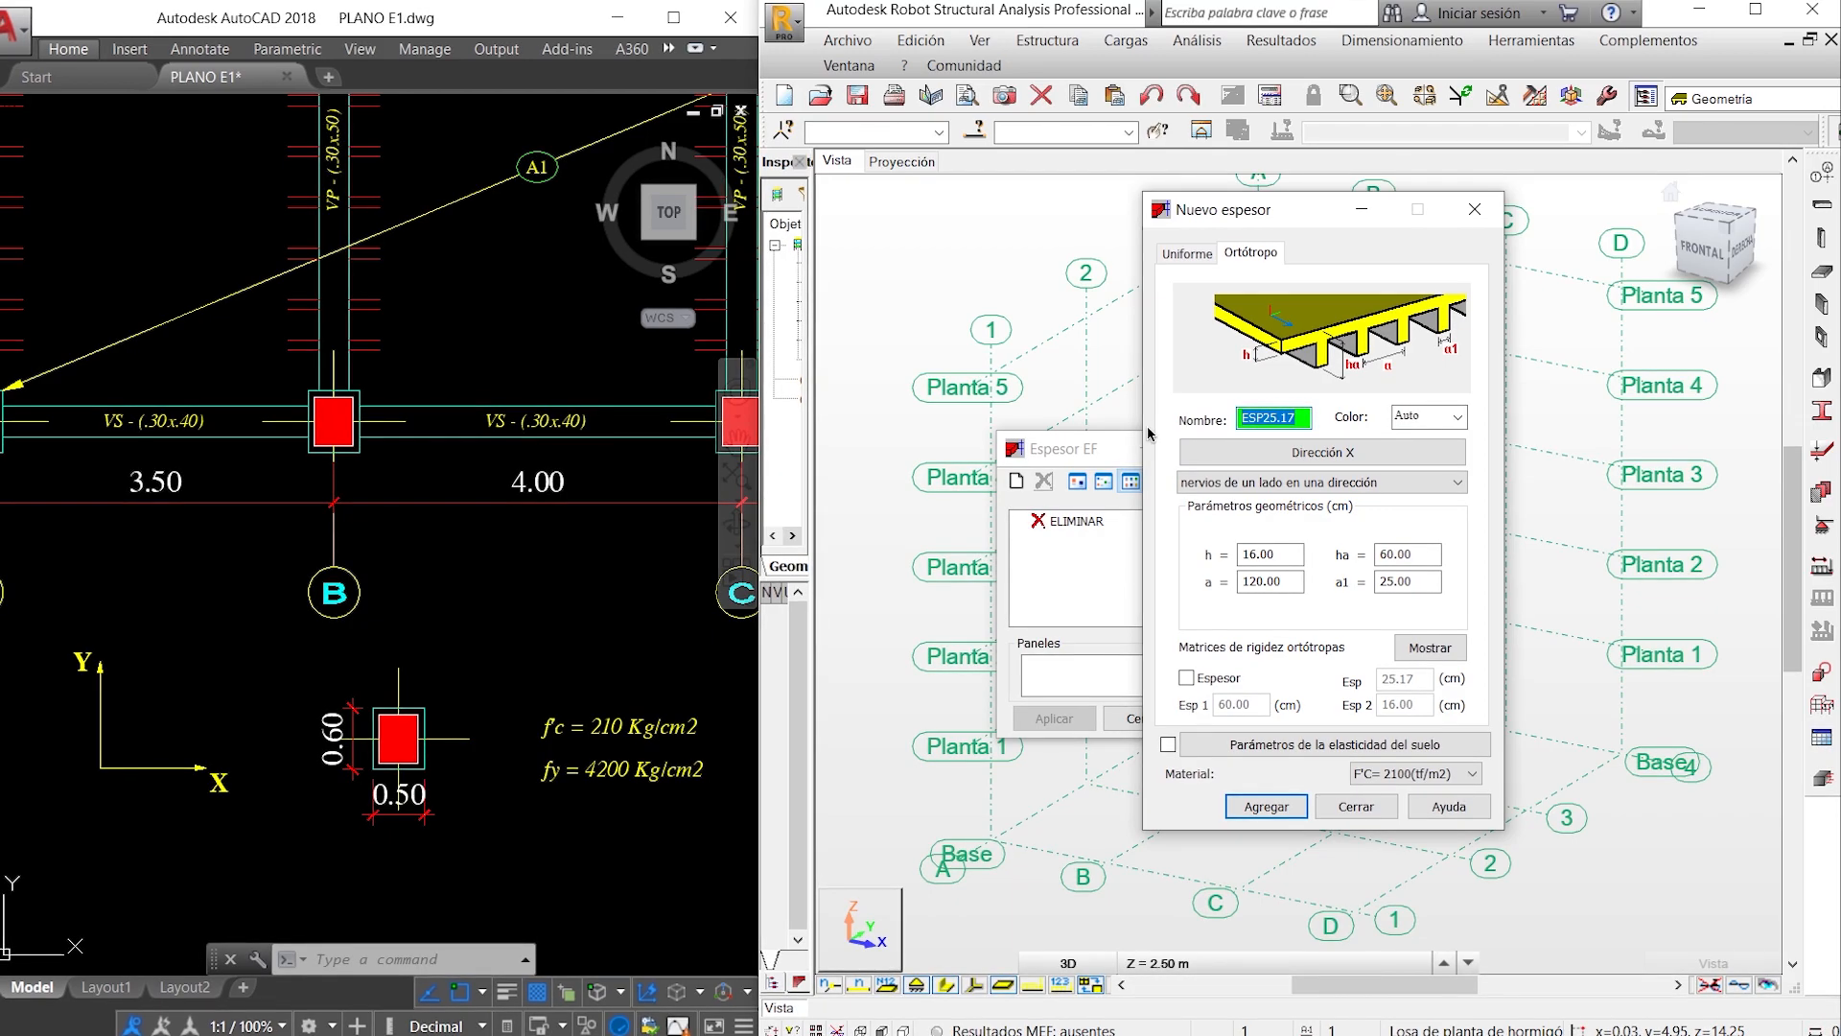
pyautogui.write('ALIG')
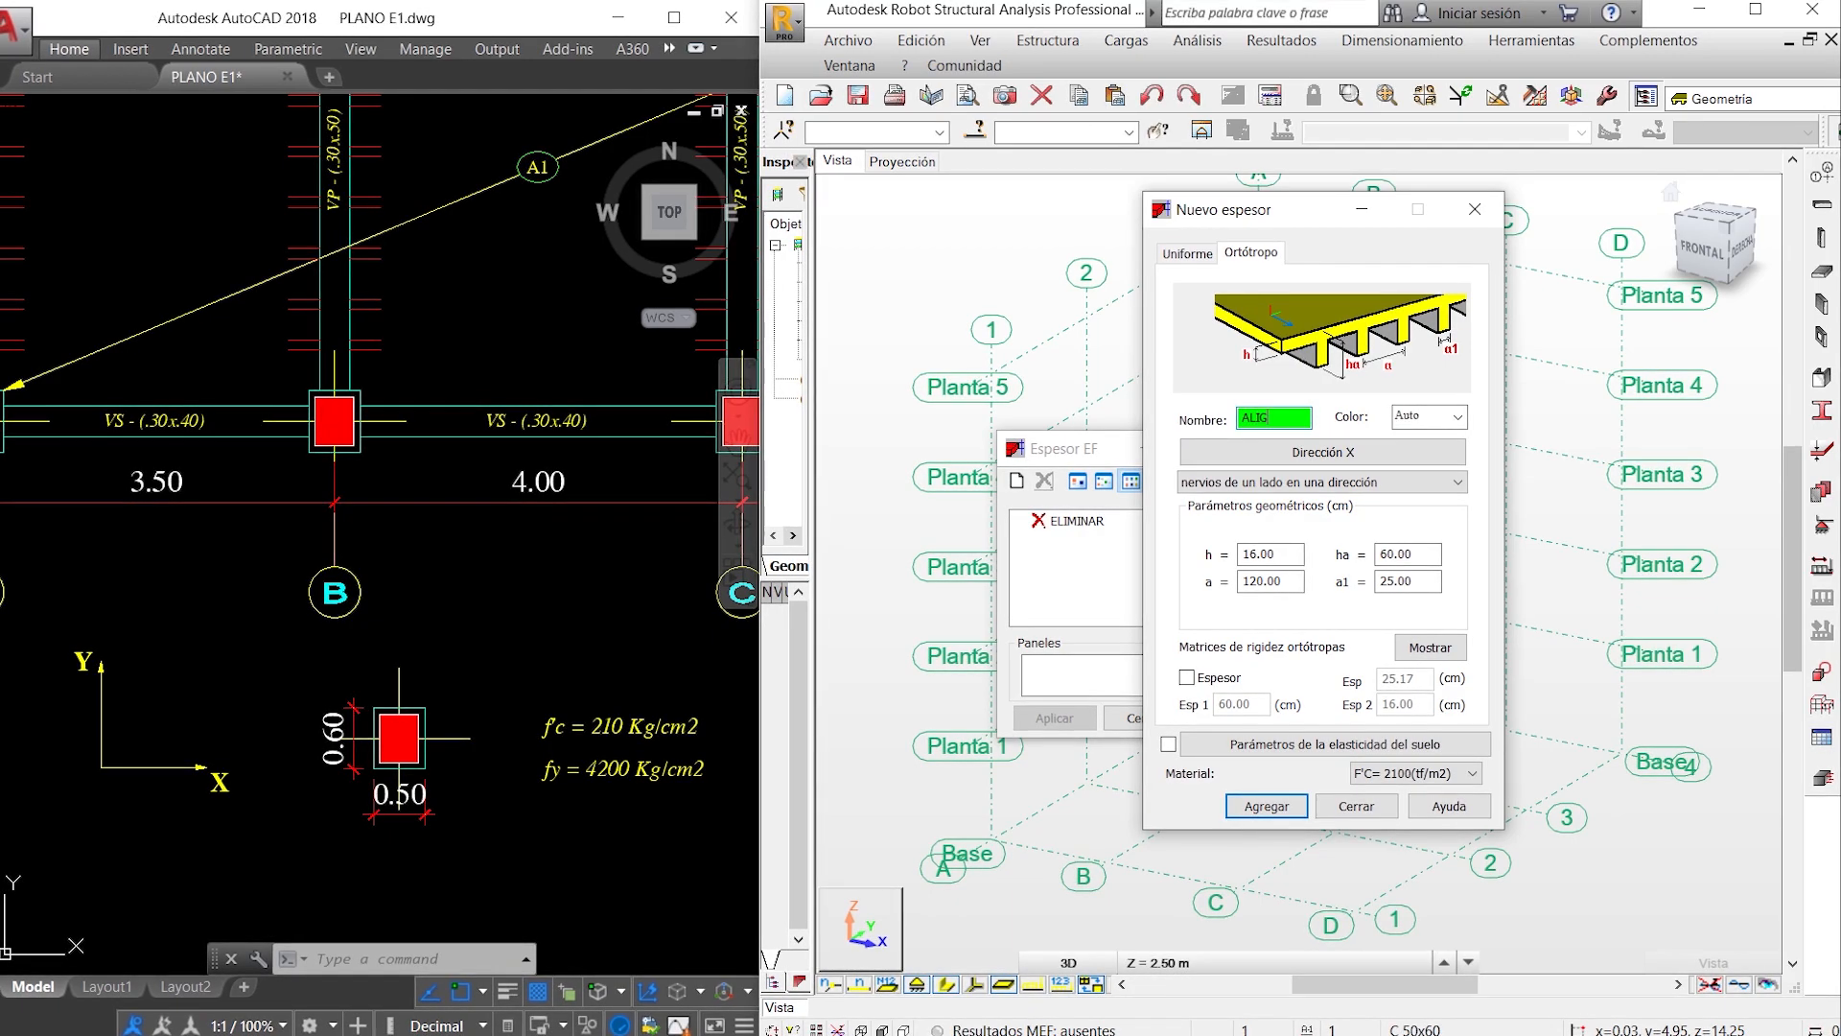
pyautogui.write(' 20CM')
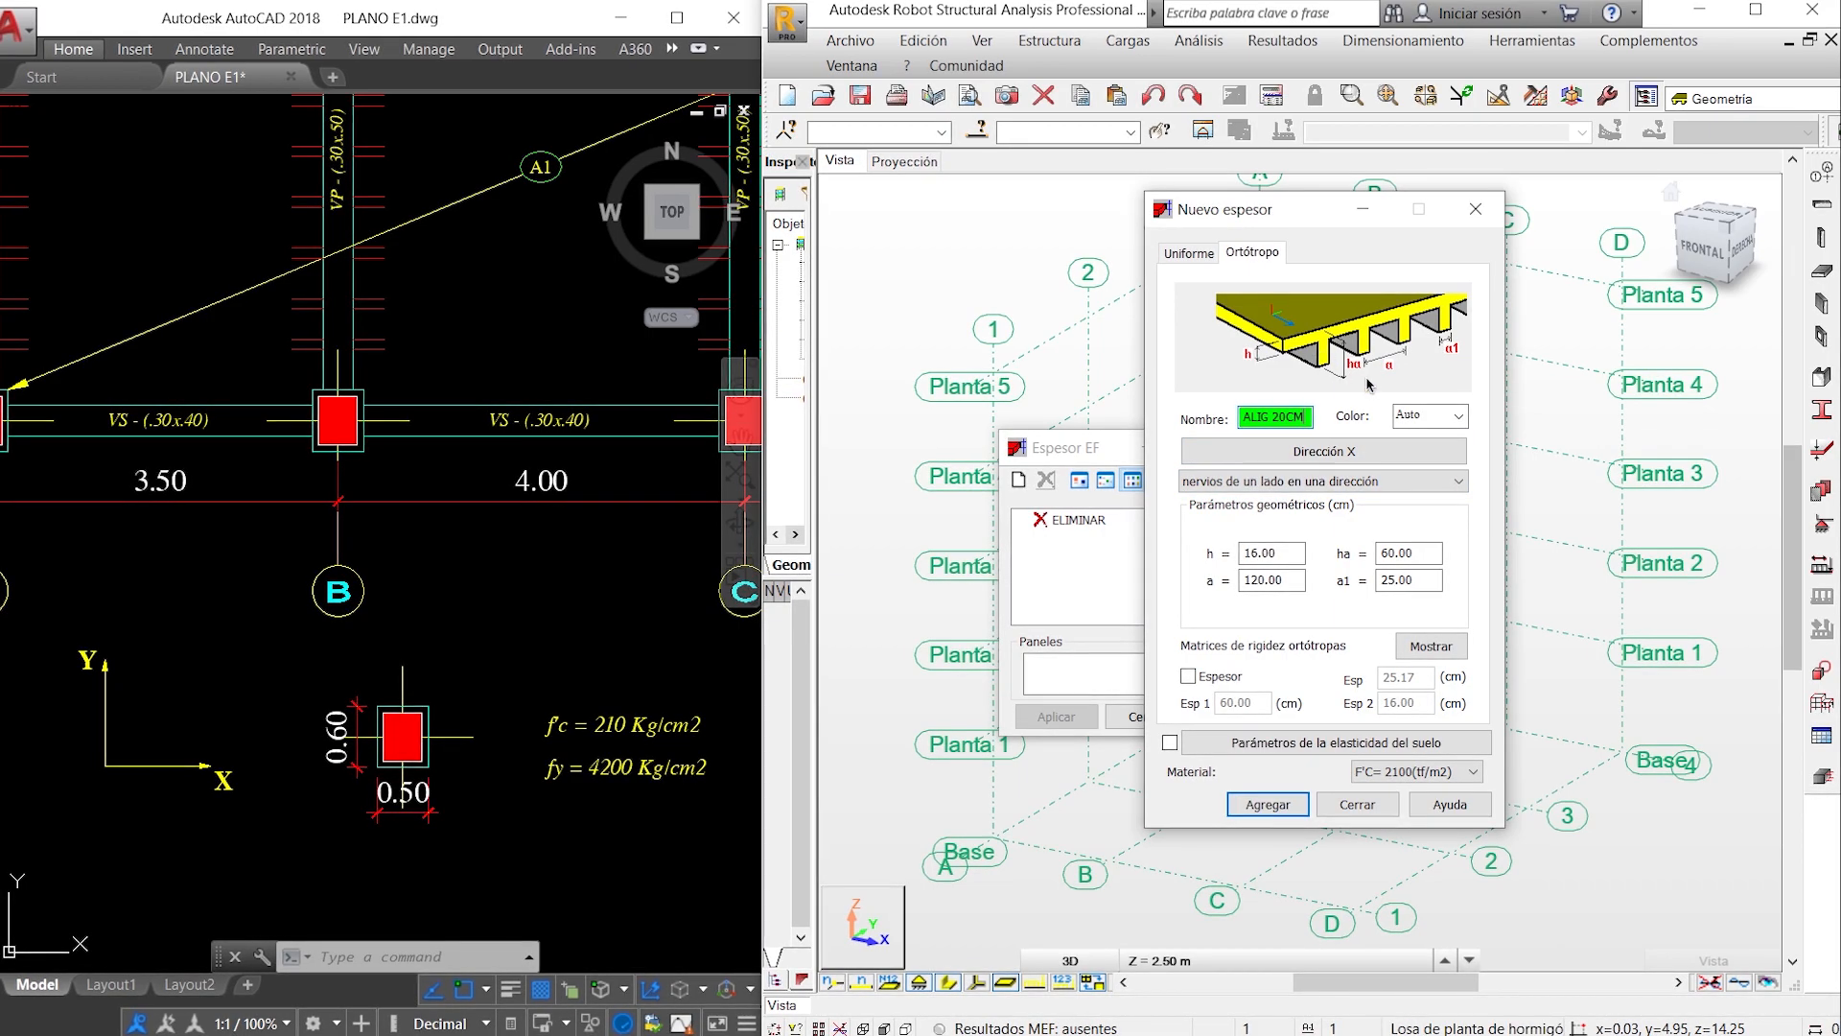
# - Compare the two-sided one-way and one-sided two-way rib layouts, then return to nervios de un lado en una dirección
pyautogui.click(1402, 480)
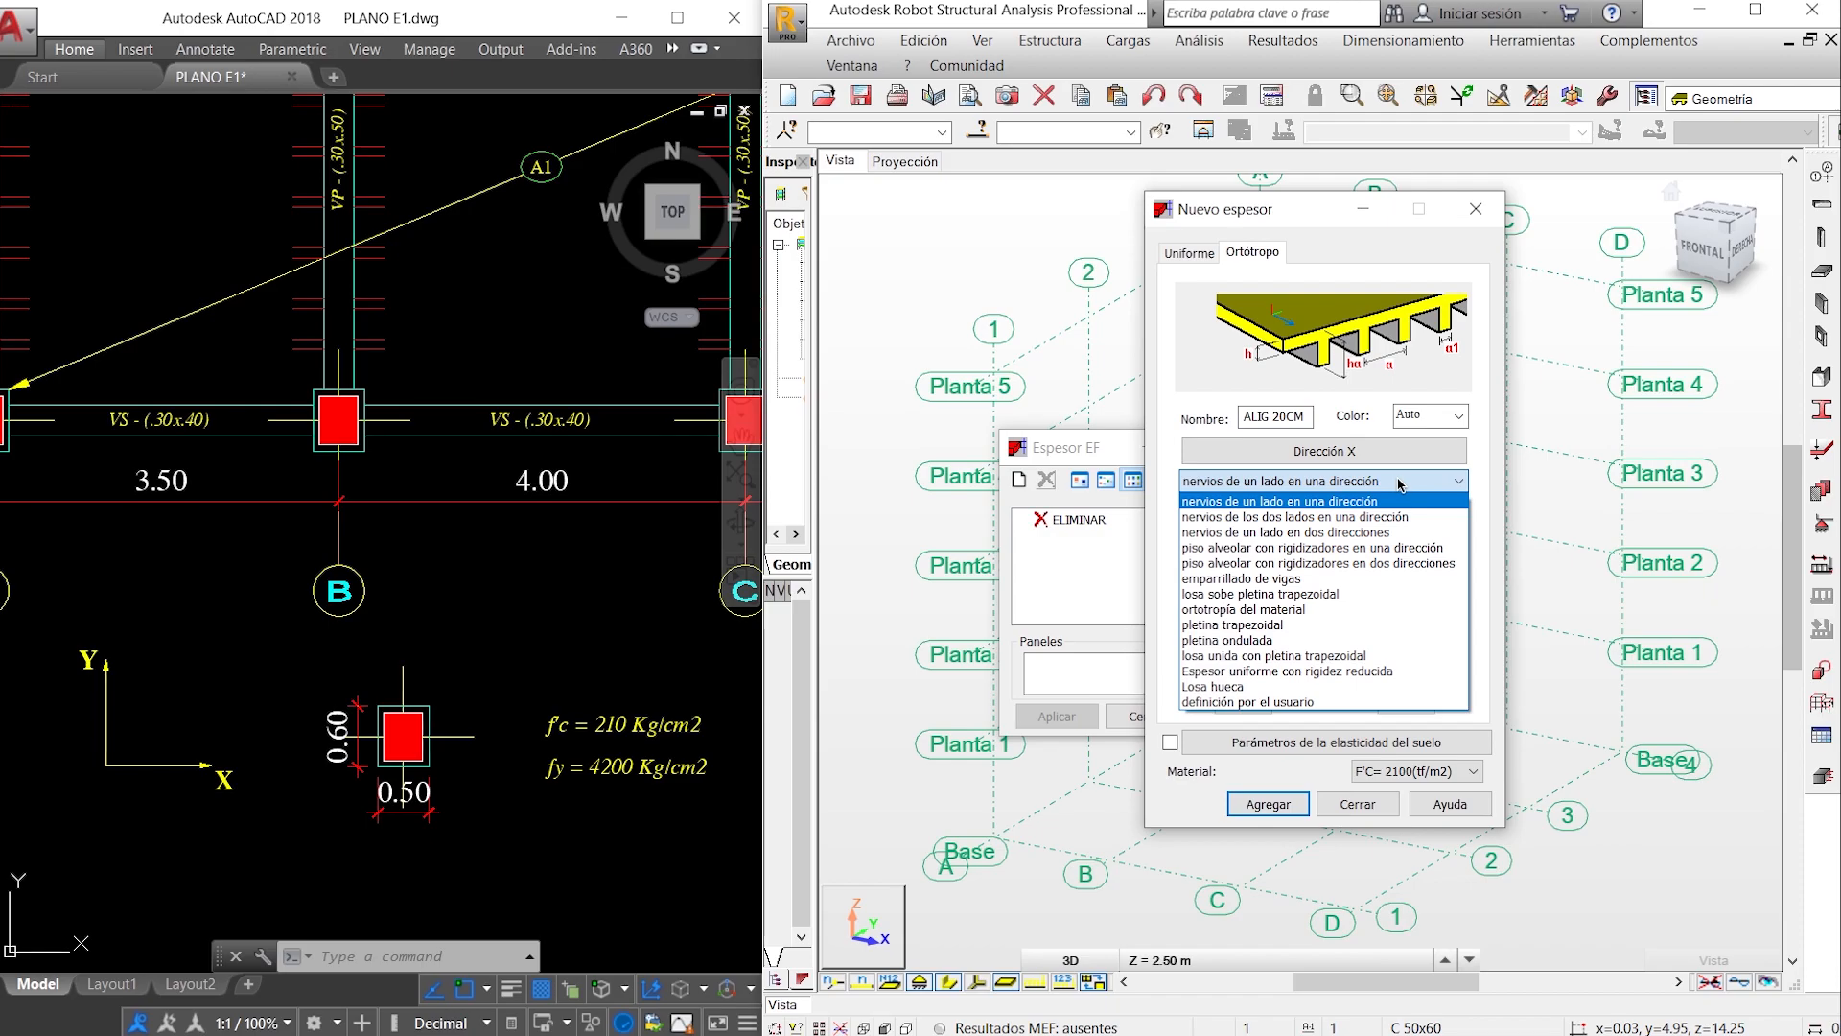
pyautogui.click(1381, 516)
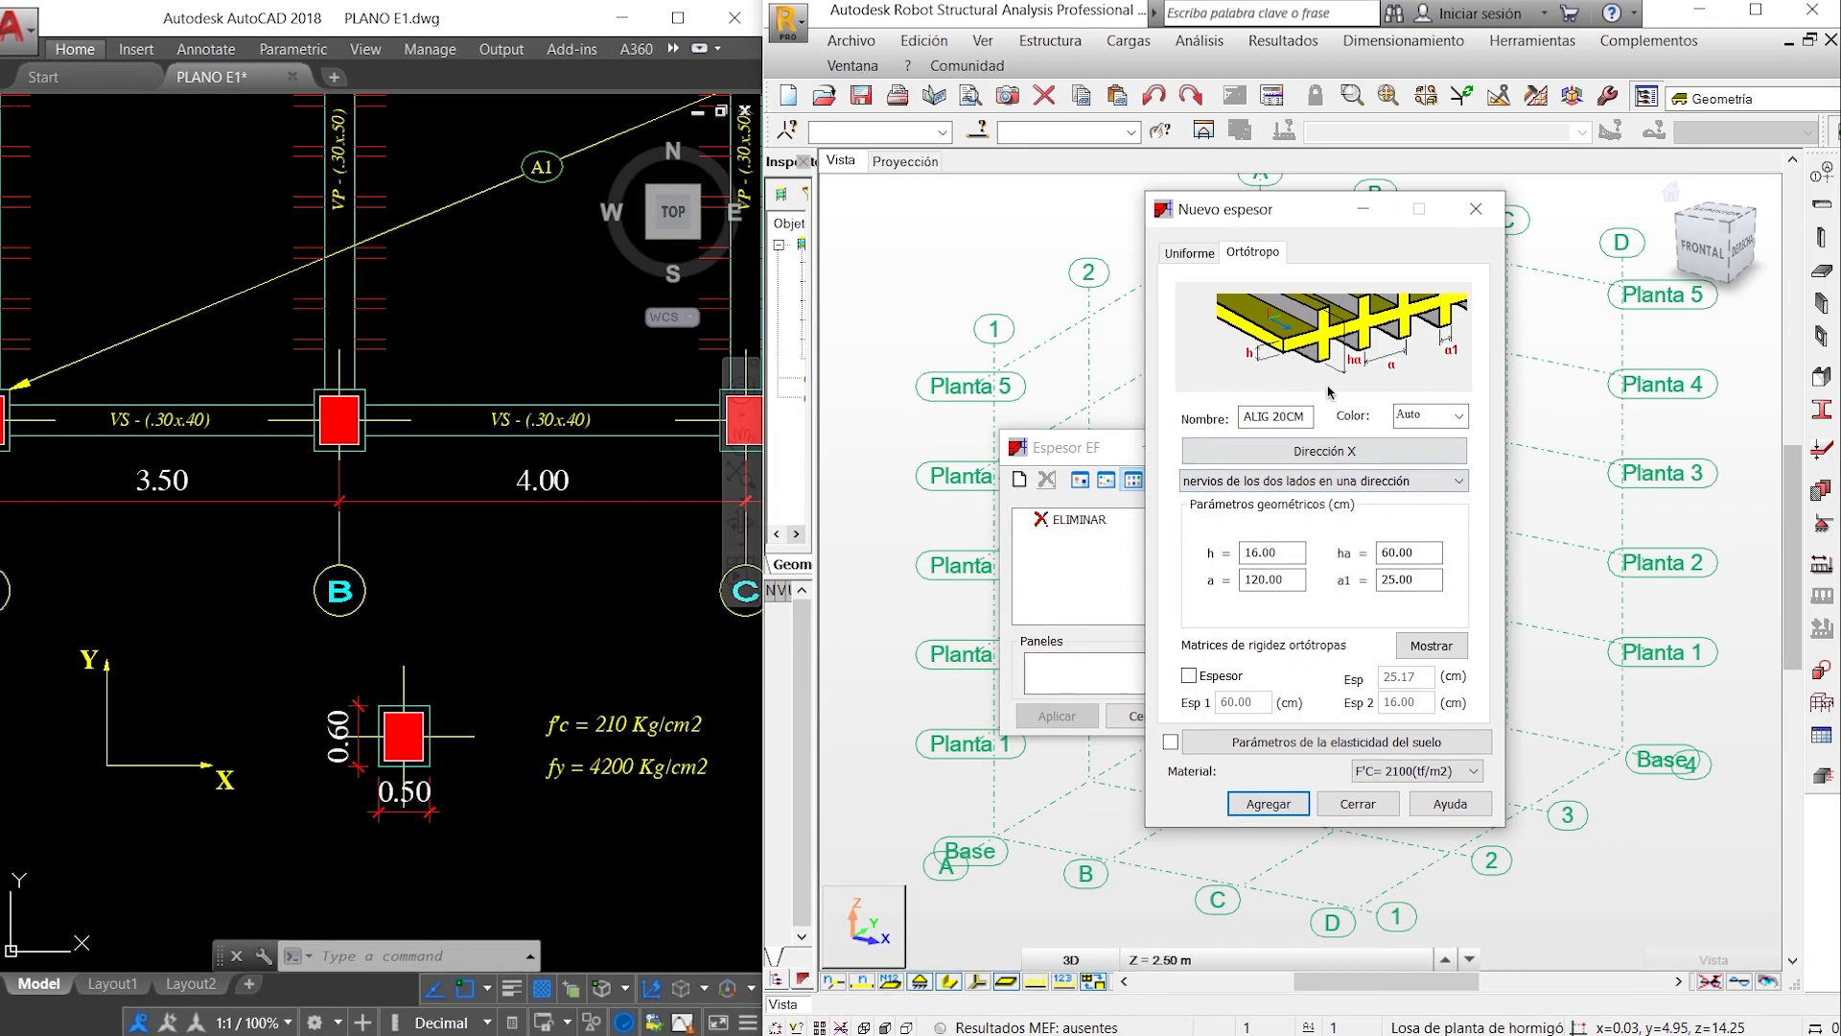
pyautogui.click(1377, 477)
pyautogui.click(1374, 531)
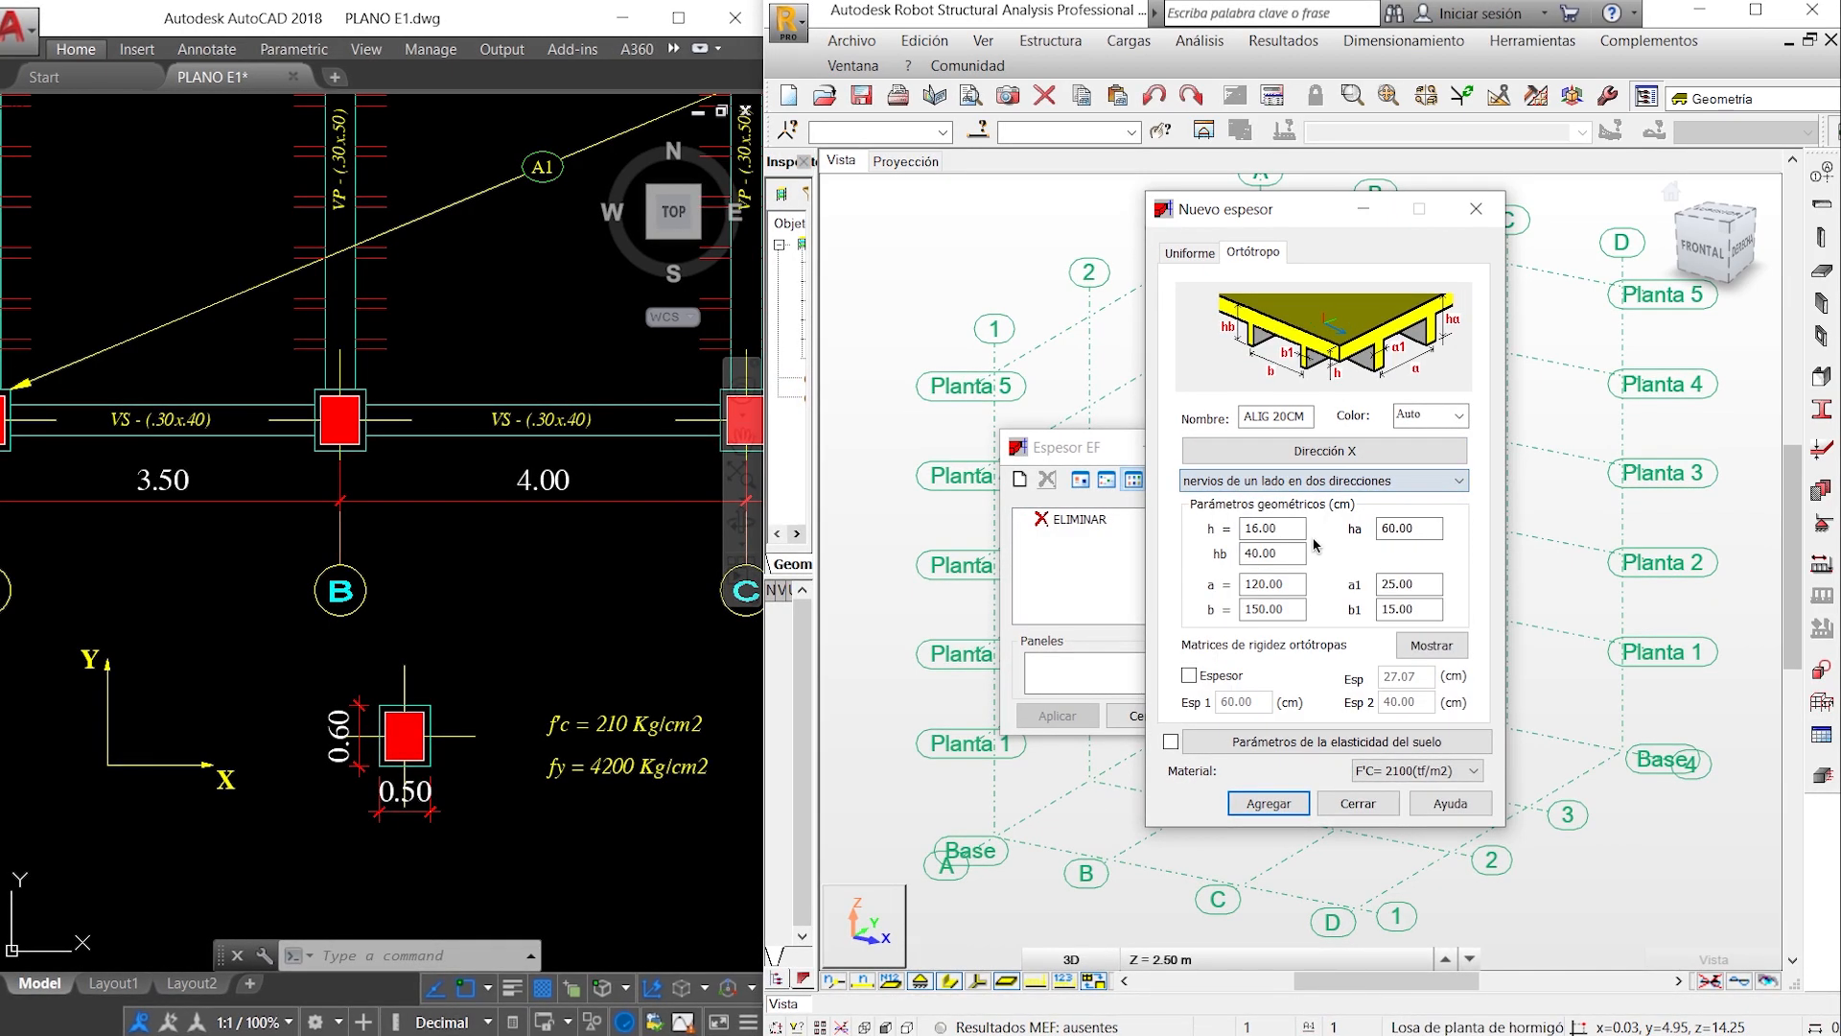
pyautogui.click(1377, 482)
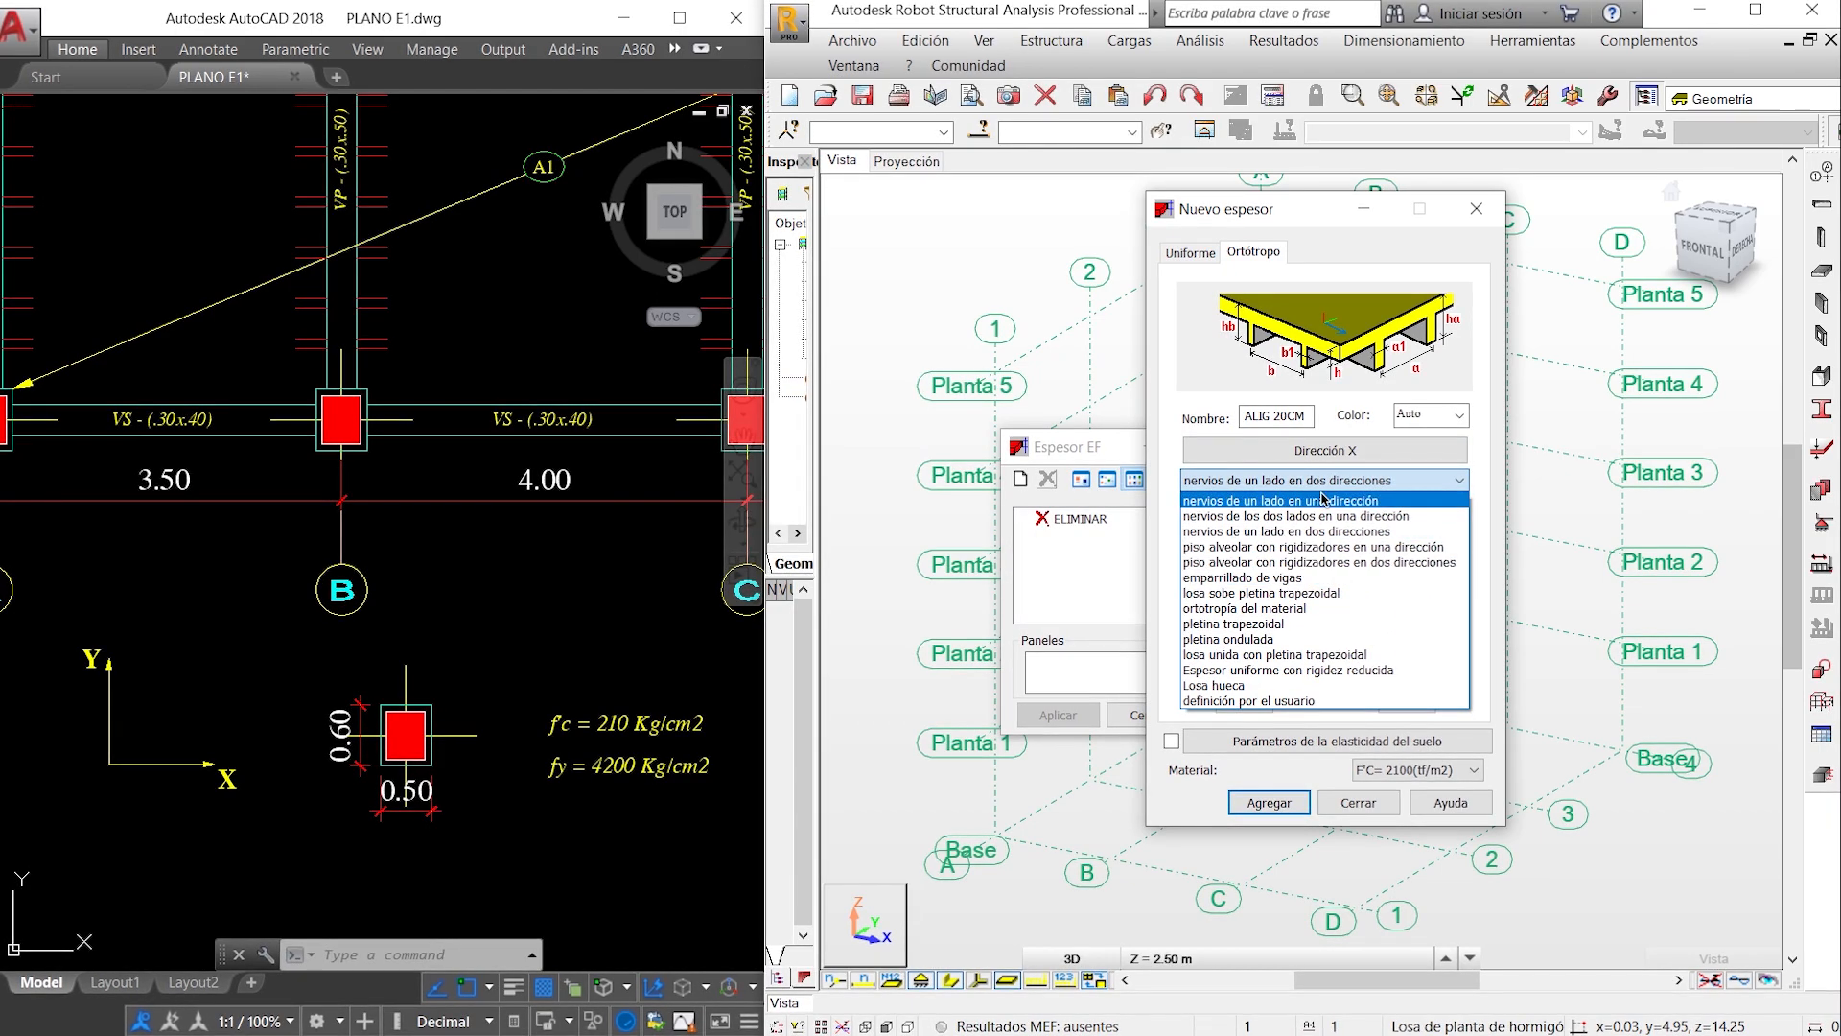
pyautogui.click(1324, 501)
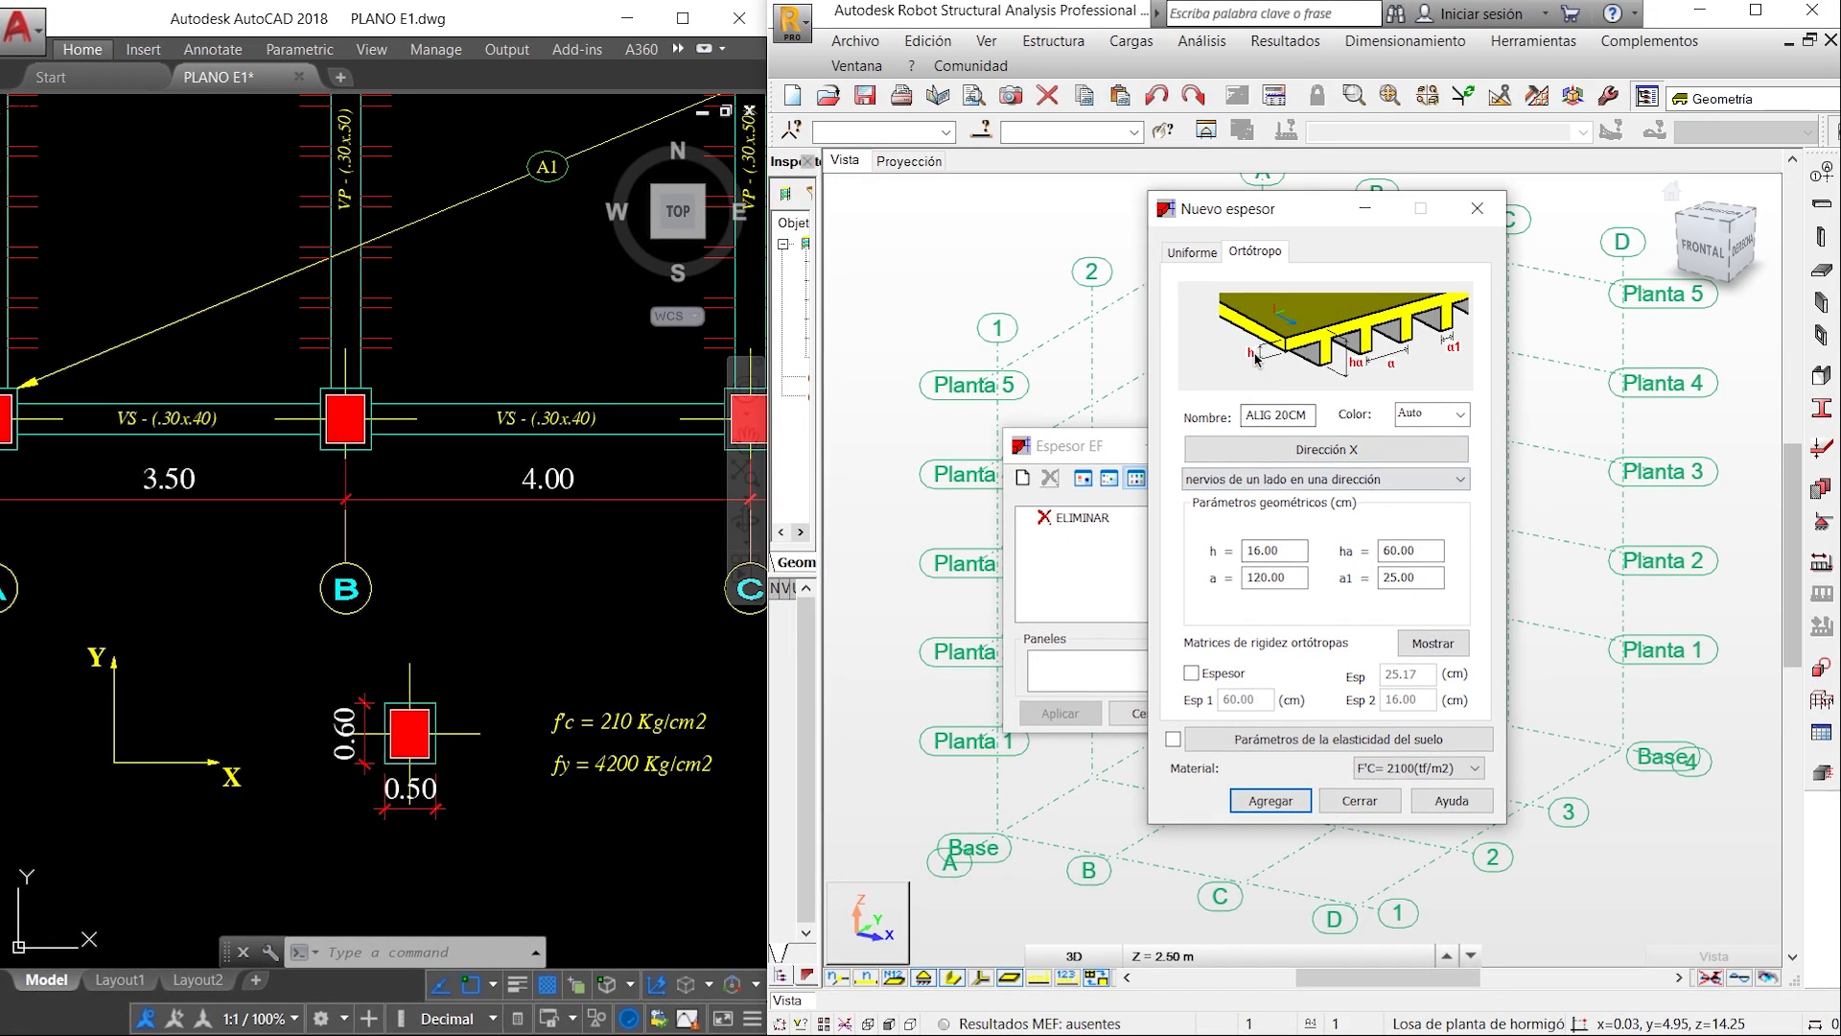
# - Set the slab thickness h to 5 cm, following the typical ribbed slab detail in the AutoCAD plan
pyautogui.scroll(-8, 465, 534)
pyautogui.scroll(7, 576, 513)
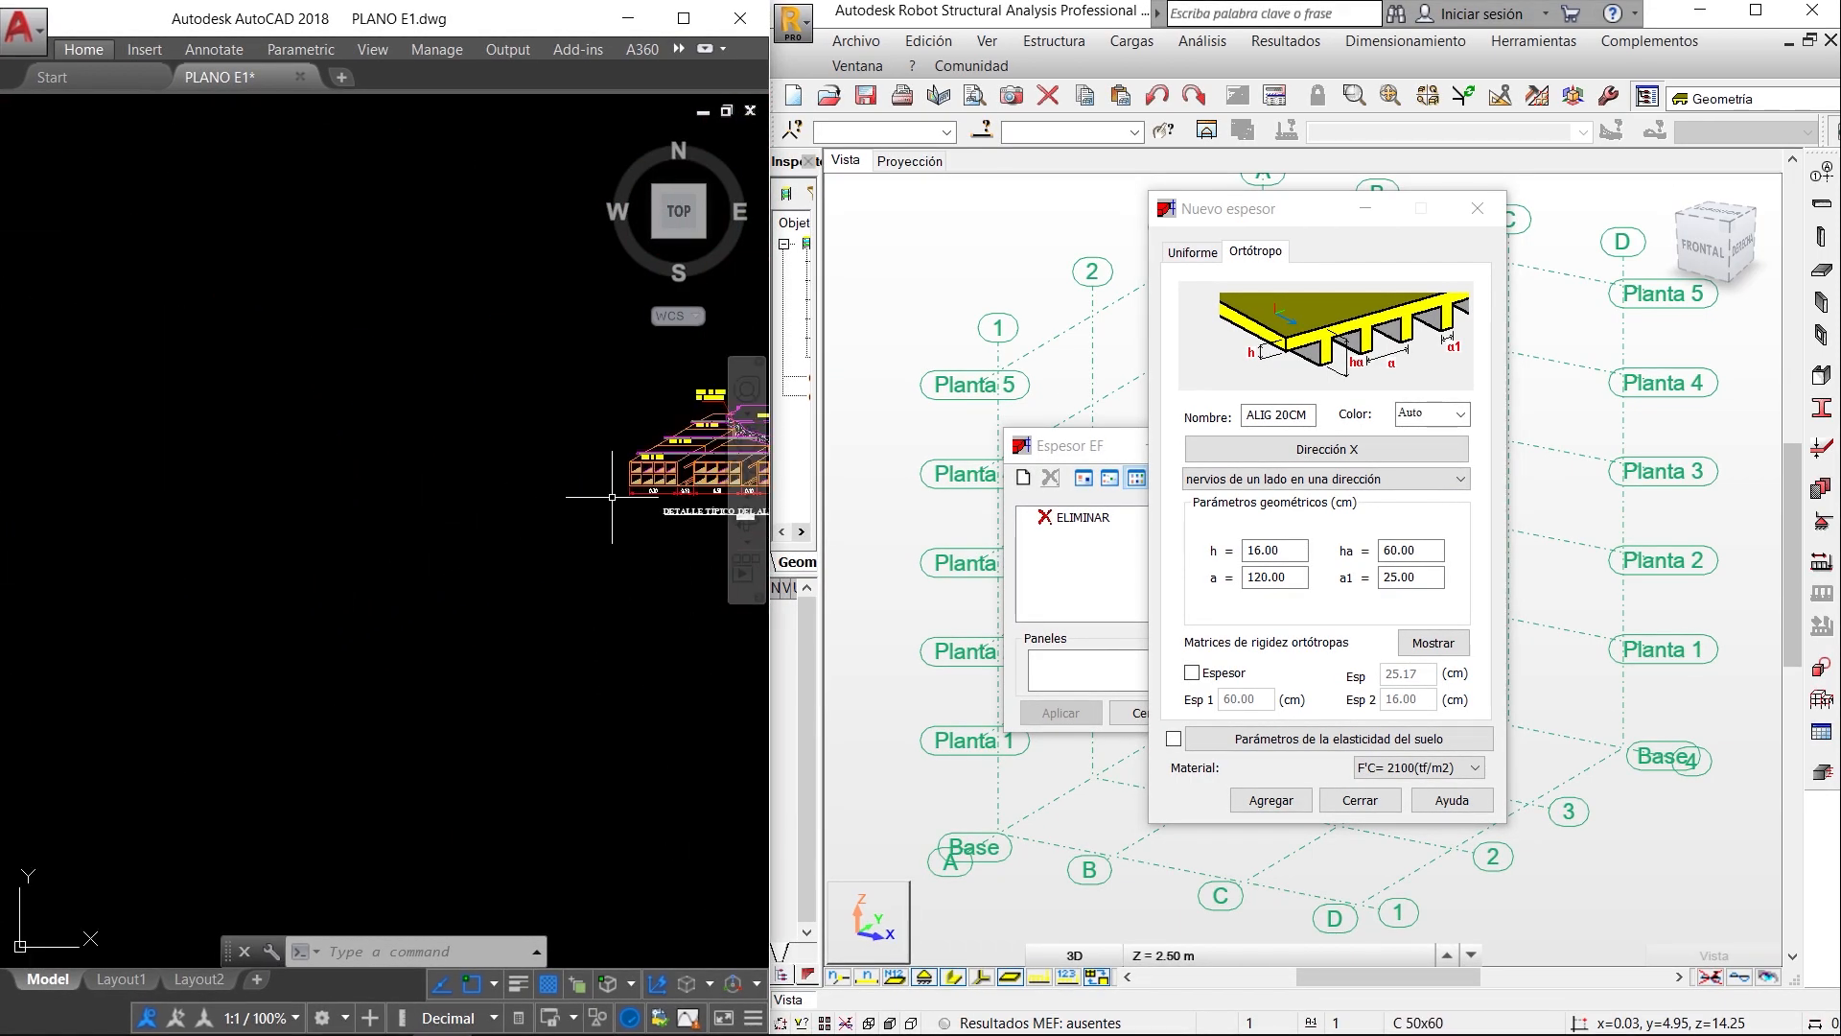
pyautogui.moveTo(612, 497); pyautogui.dragTo(337, 559, button='middle')
pyautogui.scroll(4, 716, 452)
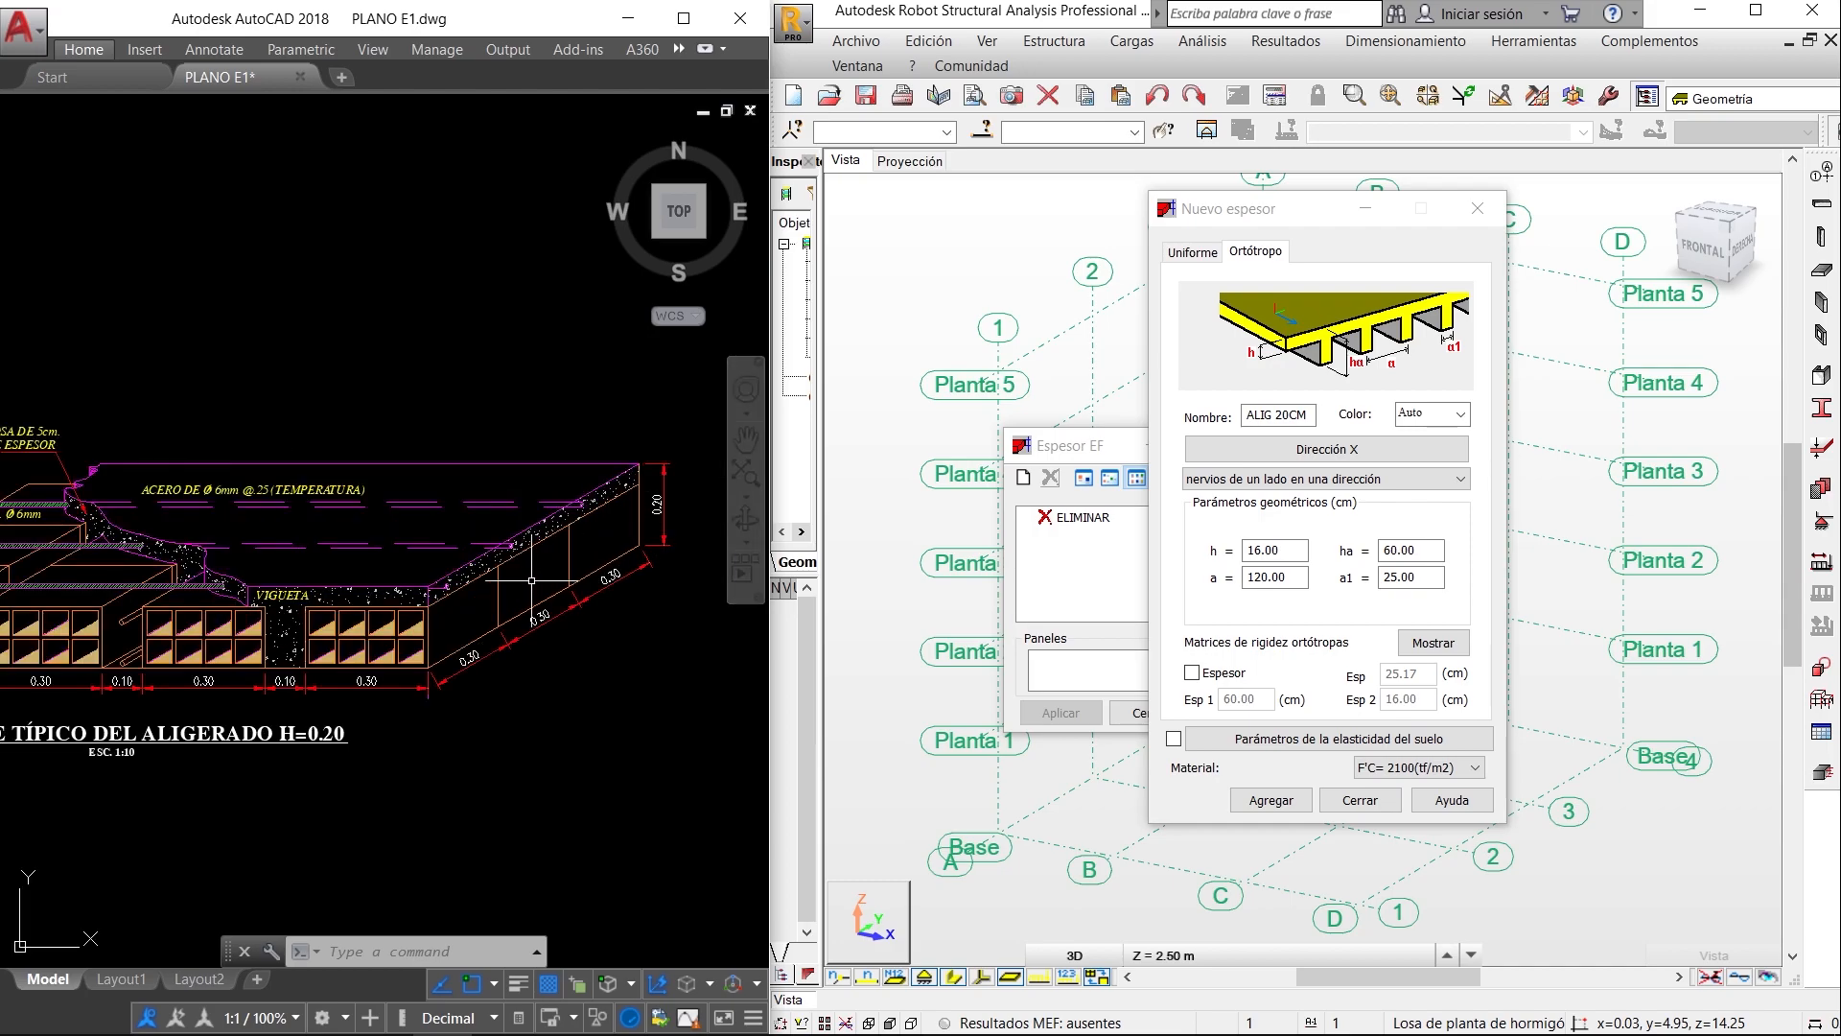
pyautogui.moveTo(606, 571)
pyautogui.mouseDown(button='middle')
pyautogui.moveTo(746, 556)
pyautogui.moveTo(626, 554)
pyautogui.mouseUp(button='middle')
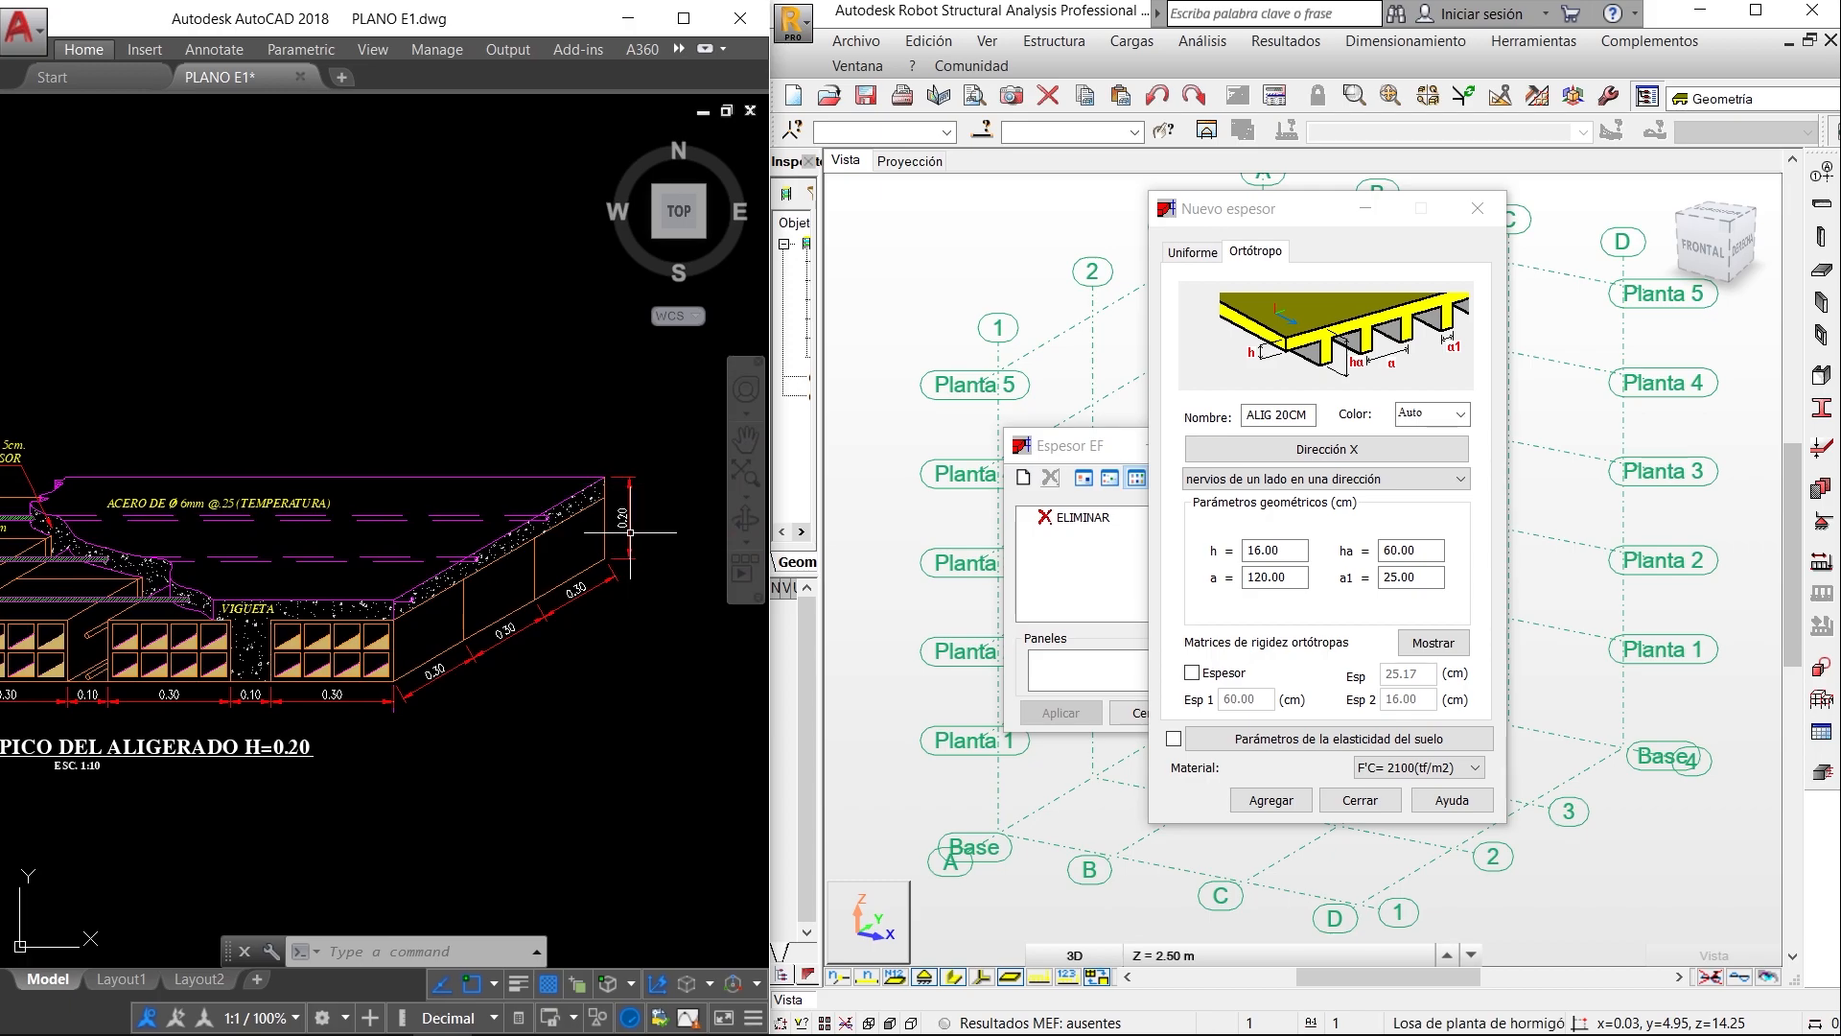
pyautogui.scroll(2, 630, 531)
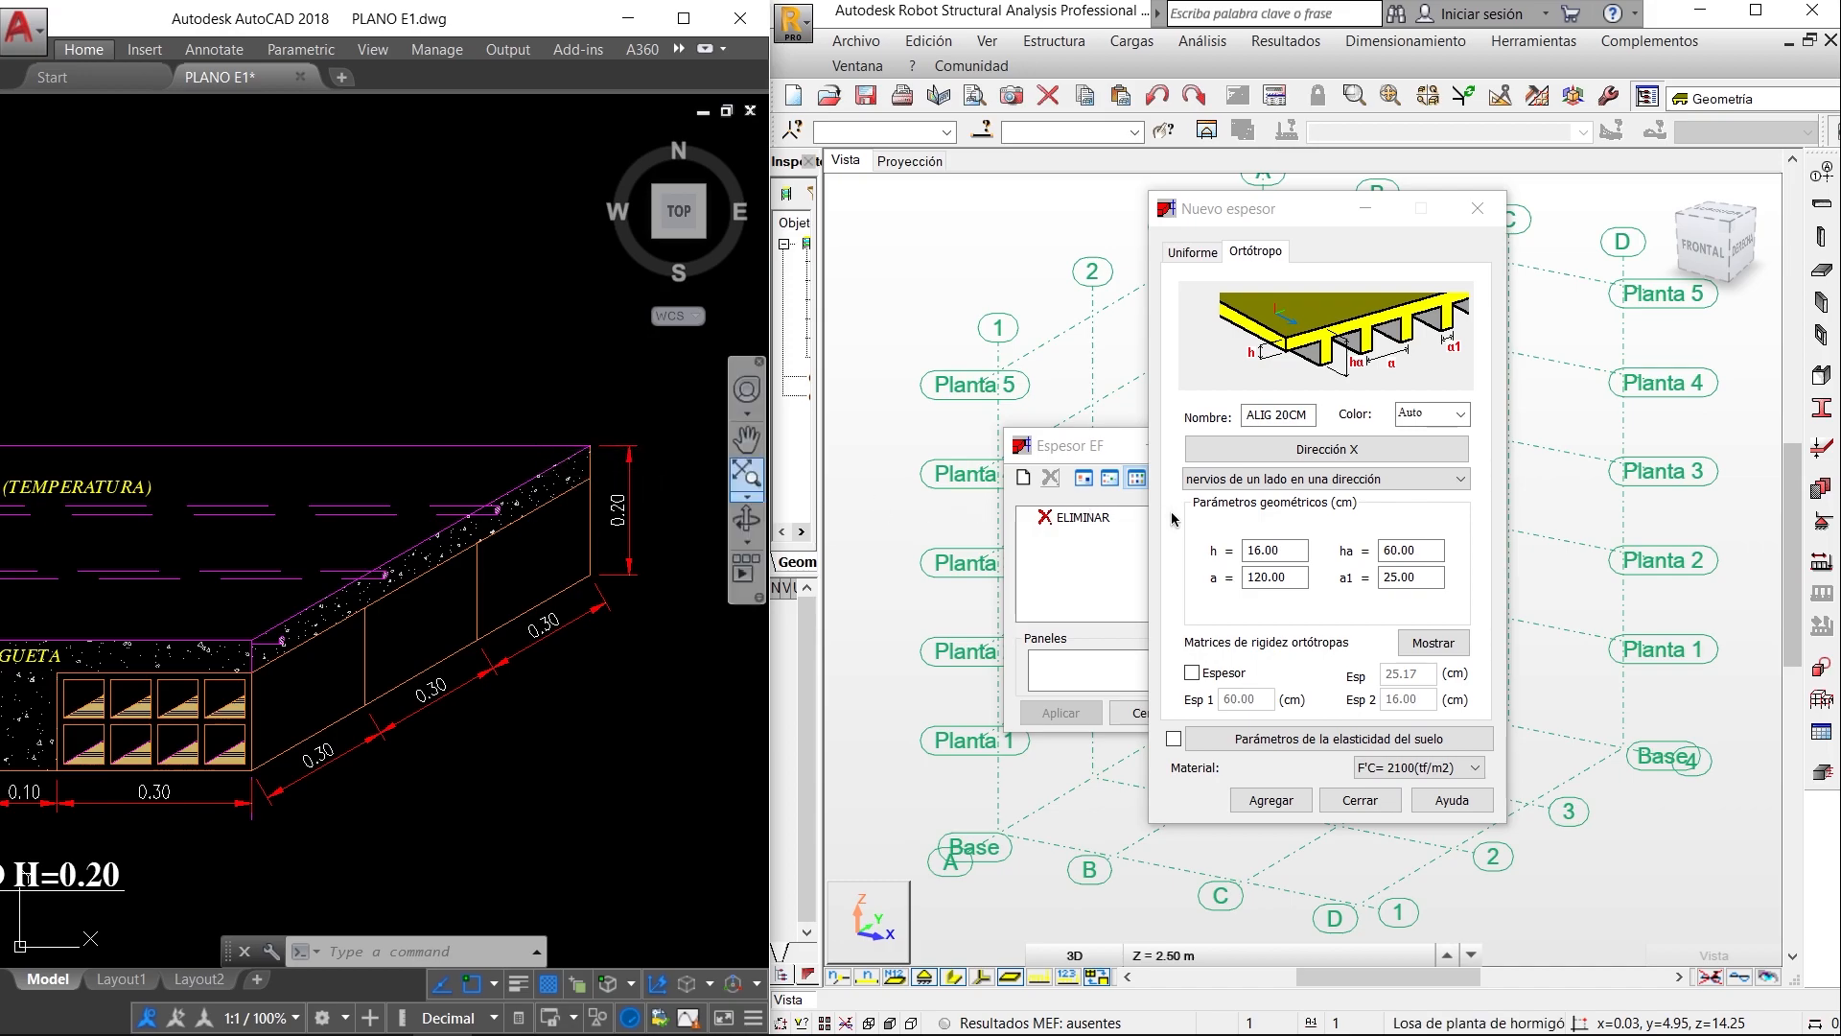
pyautogui.doubleClick(1275, 551)
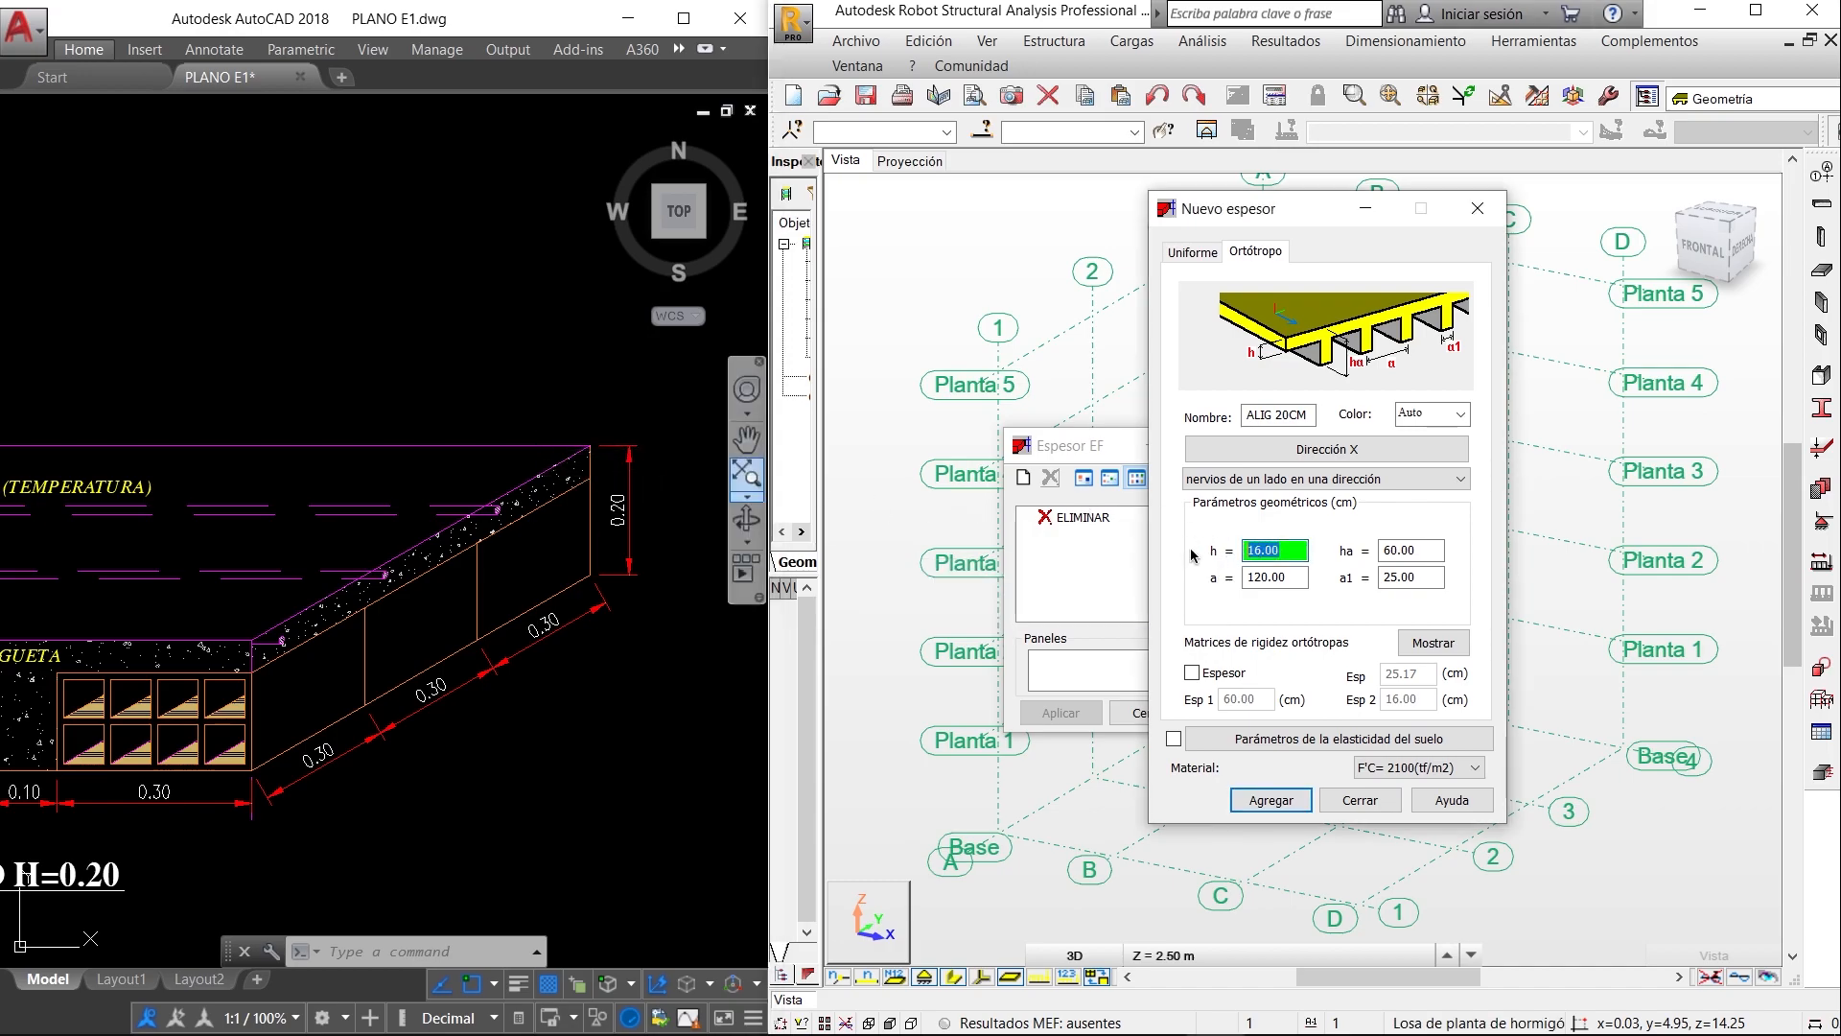
# - Set the rib spacing a to 40 cm, following the block and joist widths in the ribbed slab detail
pyautogui.doubleClick(1292, 577)
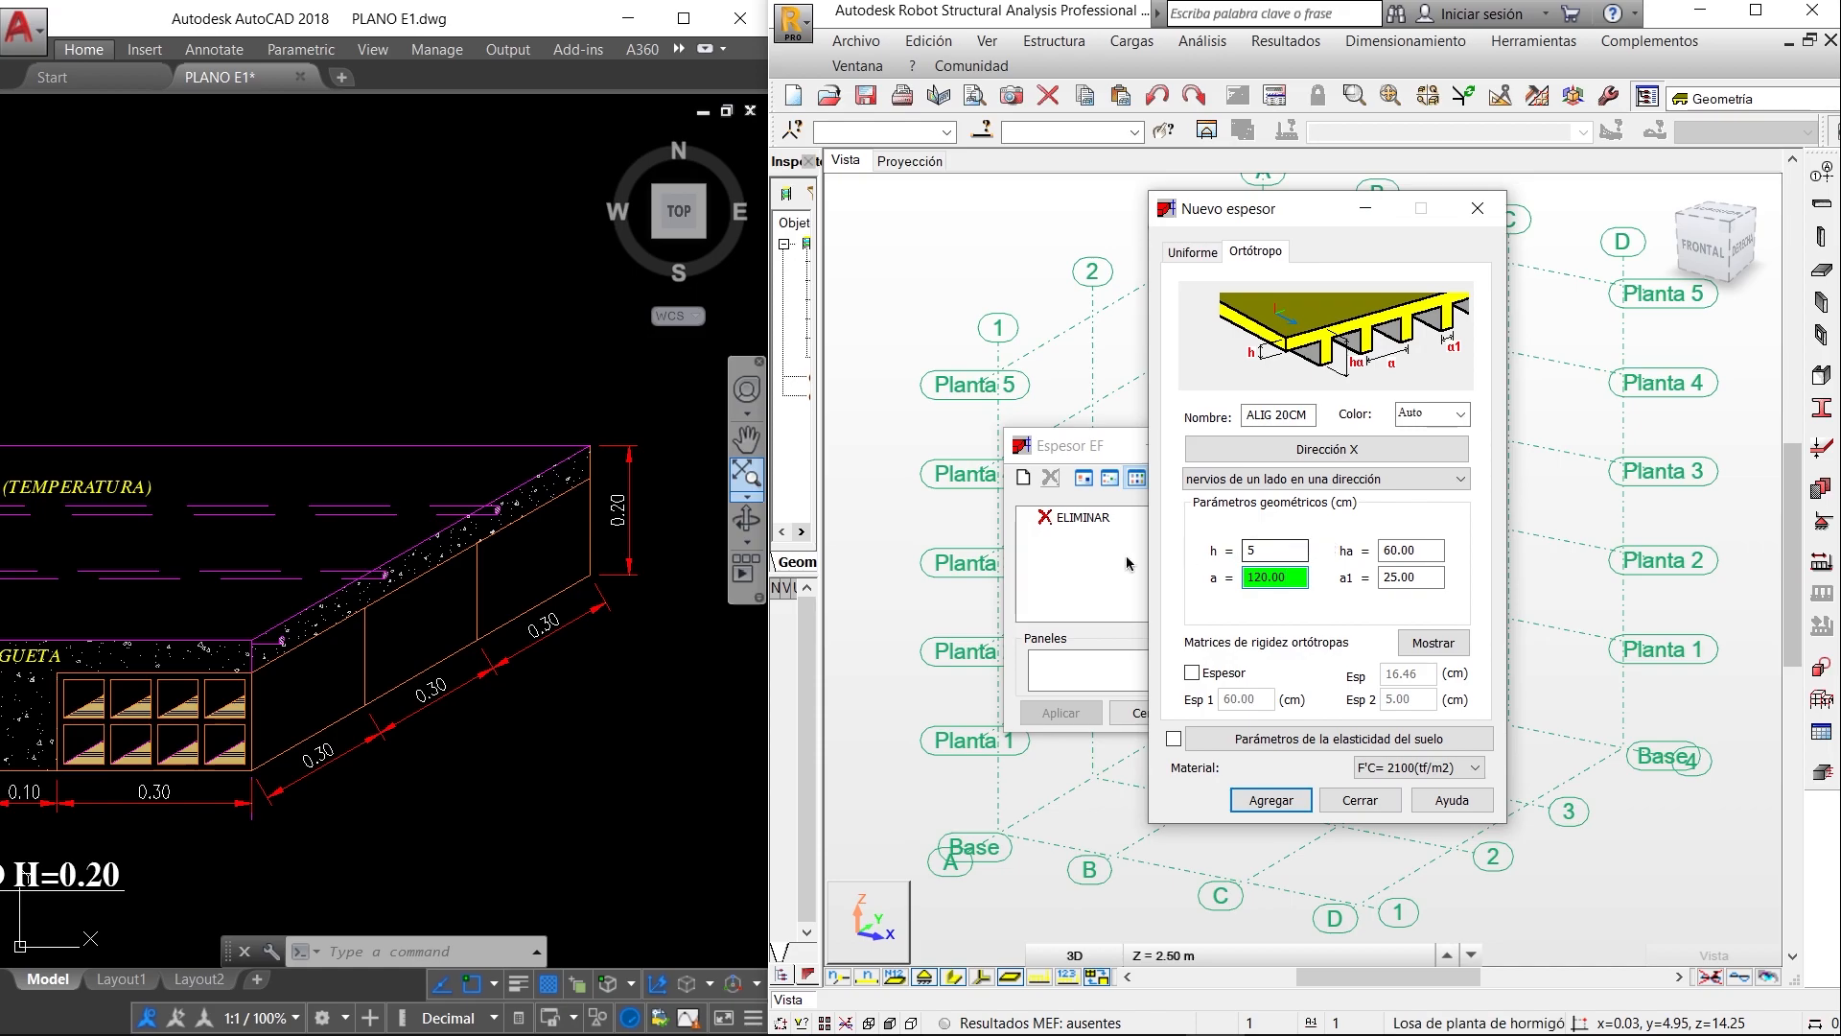
pyautogui.click(659, 665)
pyautogui.moveTo(312, 781); pyautogui.dragTo(416, 779, button='middle')
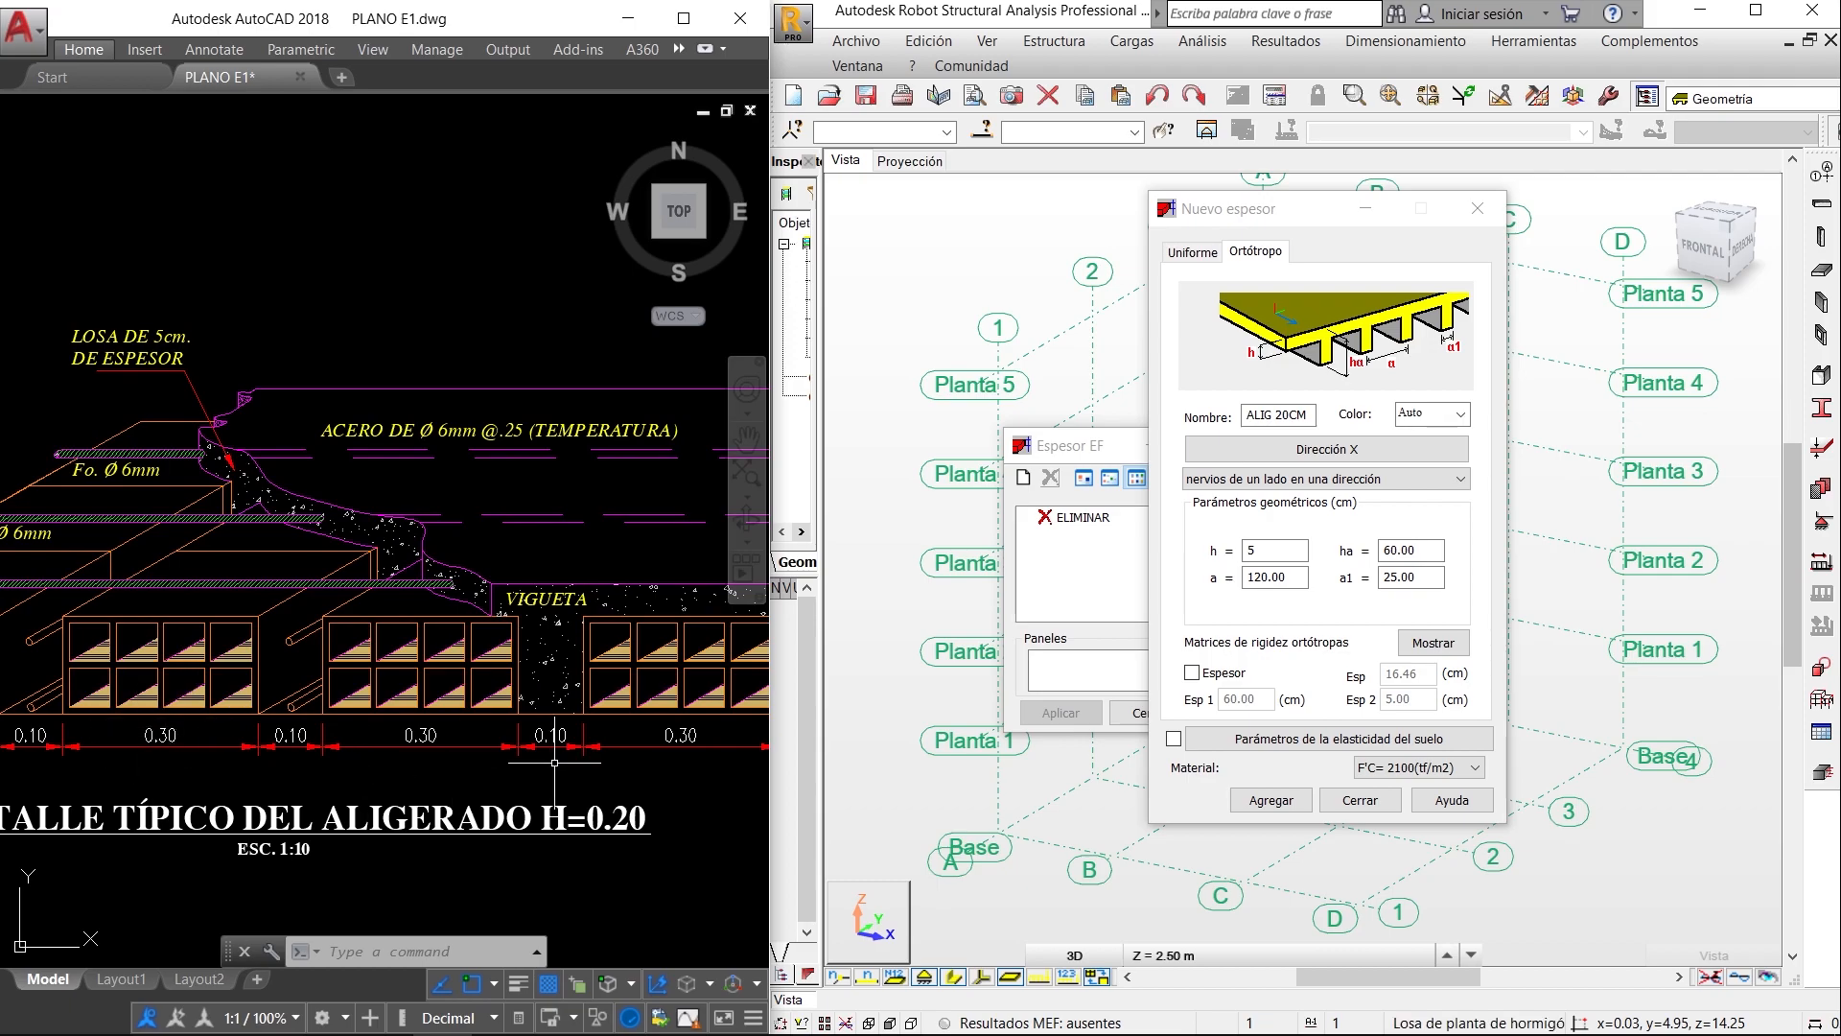
pyautogui.doubleClick(1295, 579)
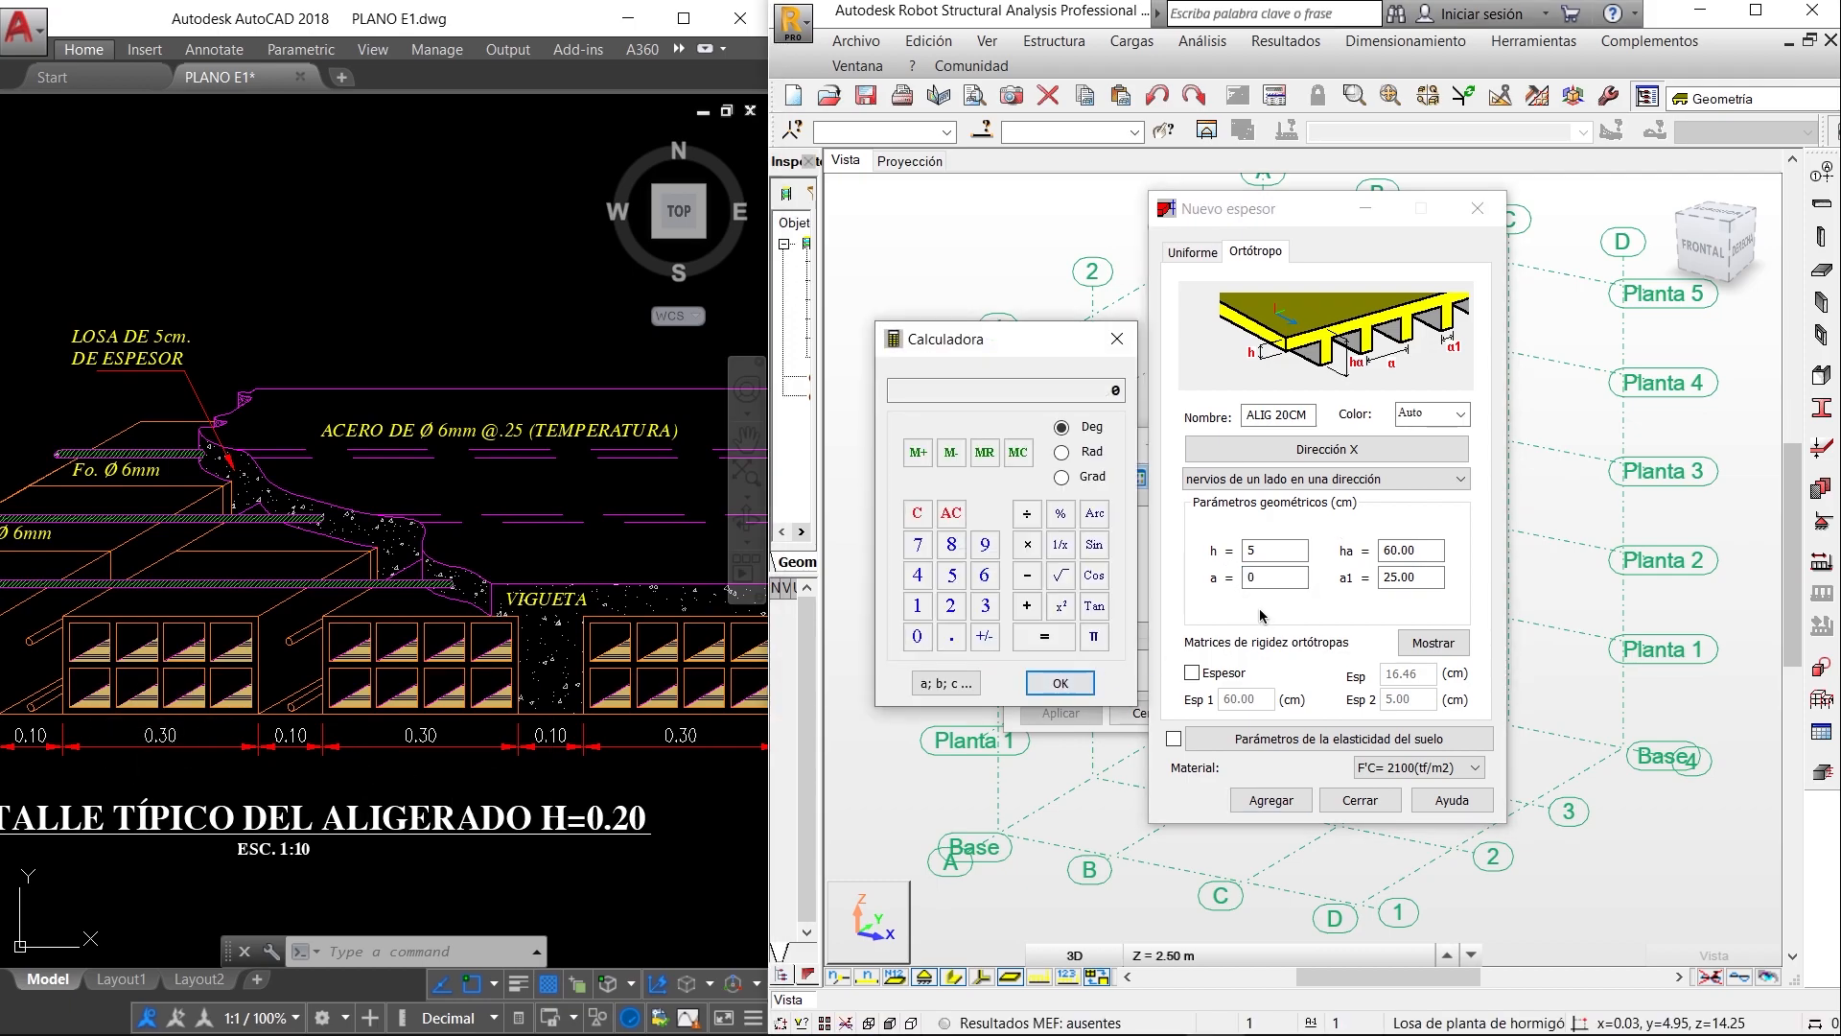
pyautogui.click(1117, 339)
pyautogui.click(1259, 576)
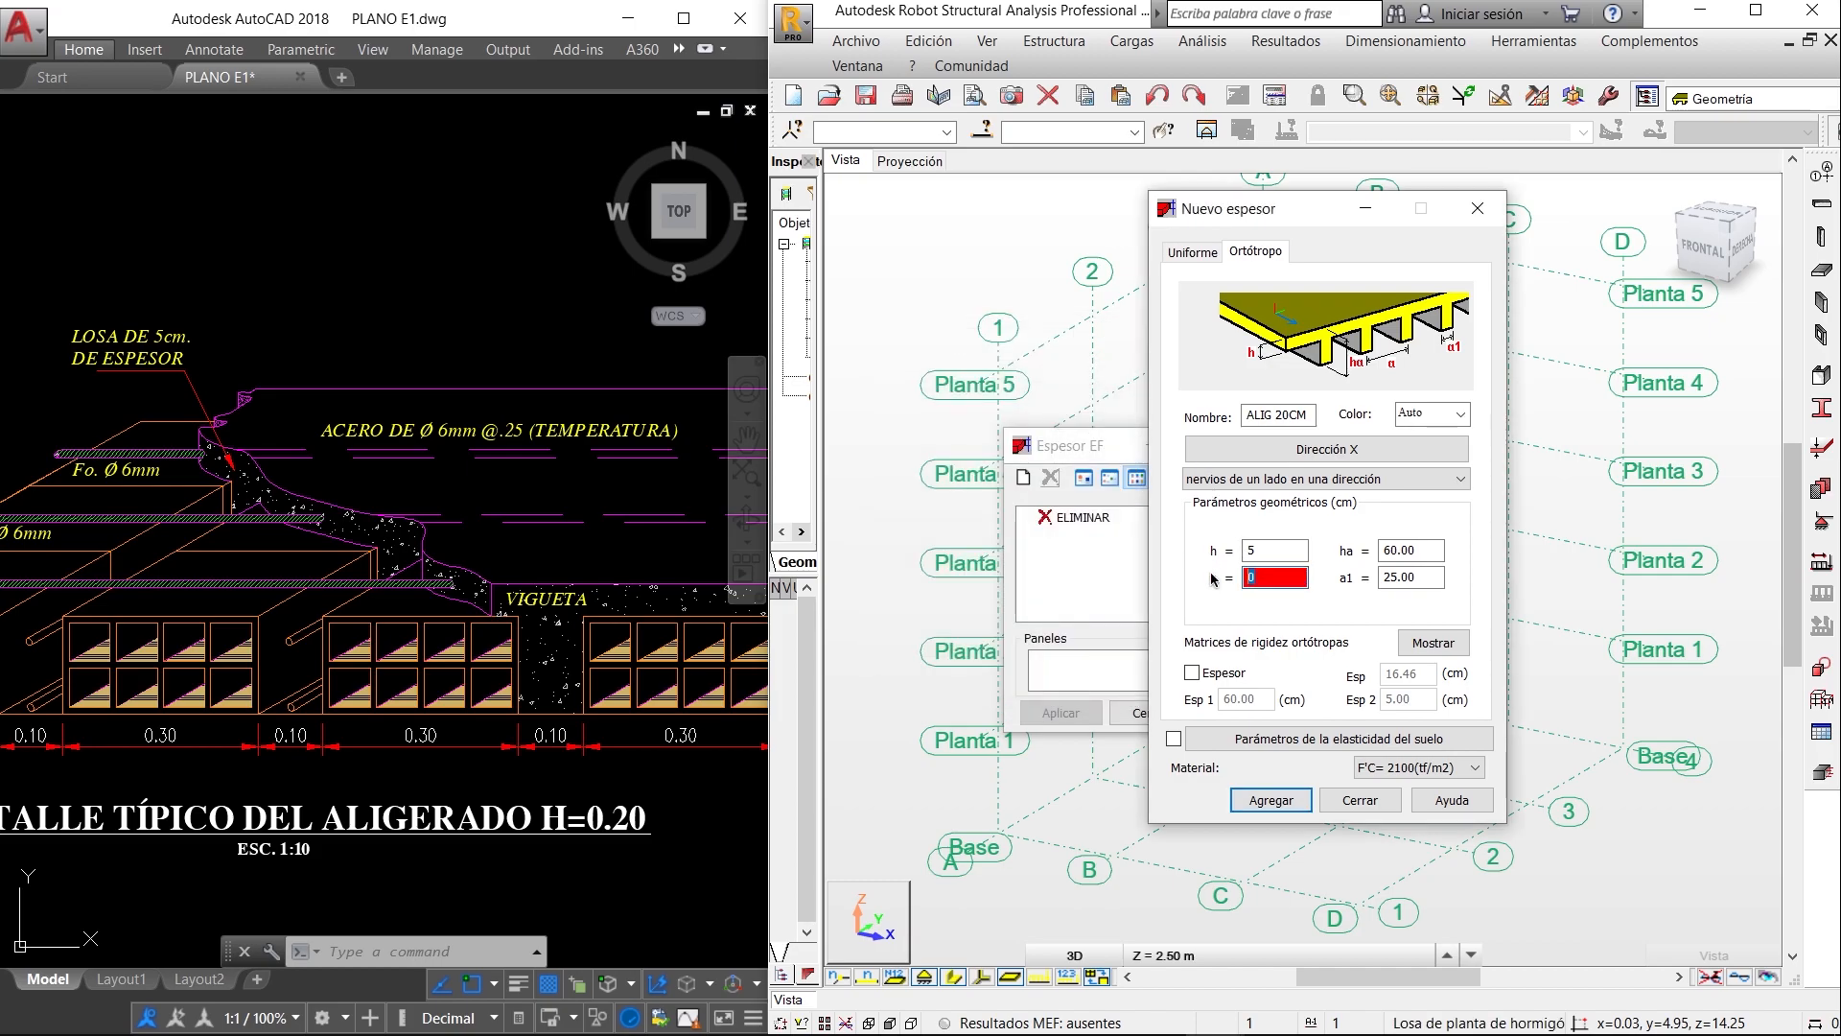
pyautogui.write('40')
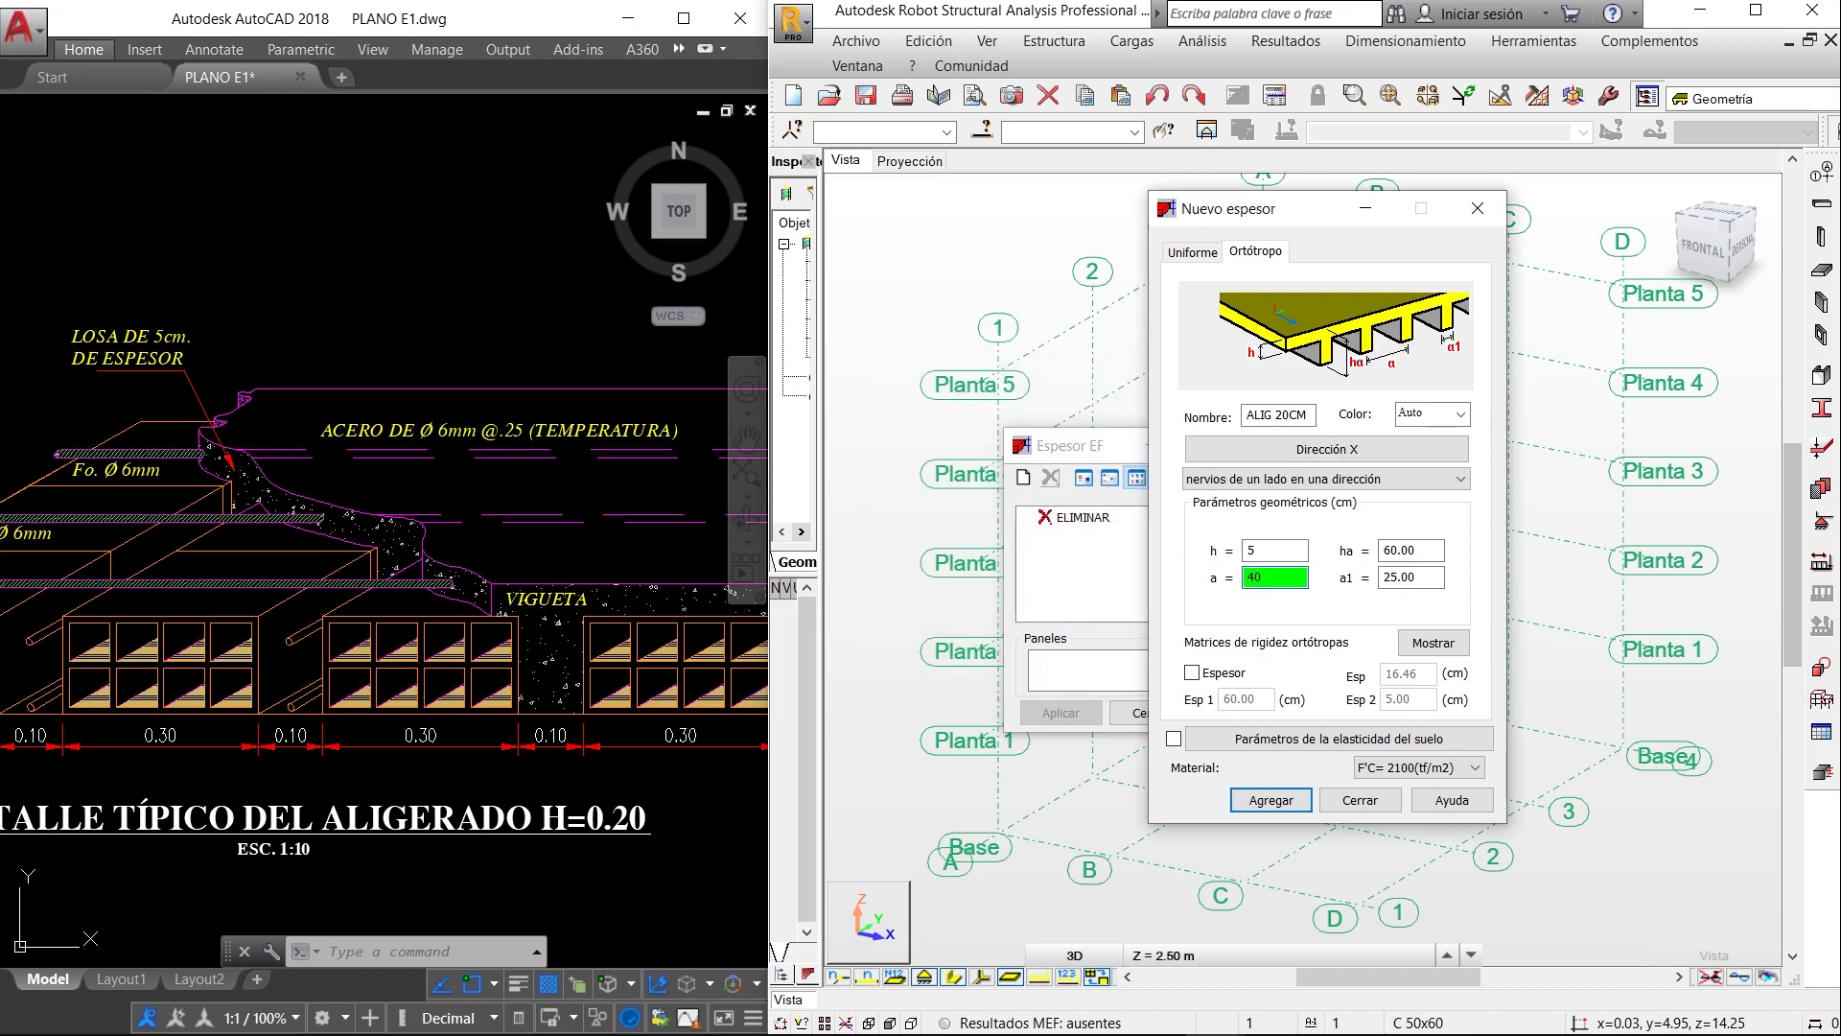
# - Set the total ribbed slab height ha to 20 cm, checking it against the H=0.20 slab detail
pyautogui.click(1429, 546)
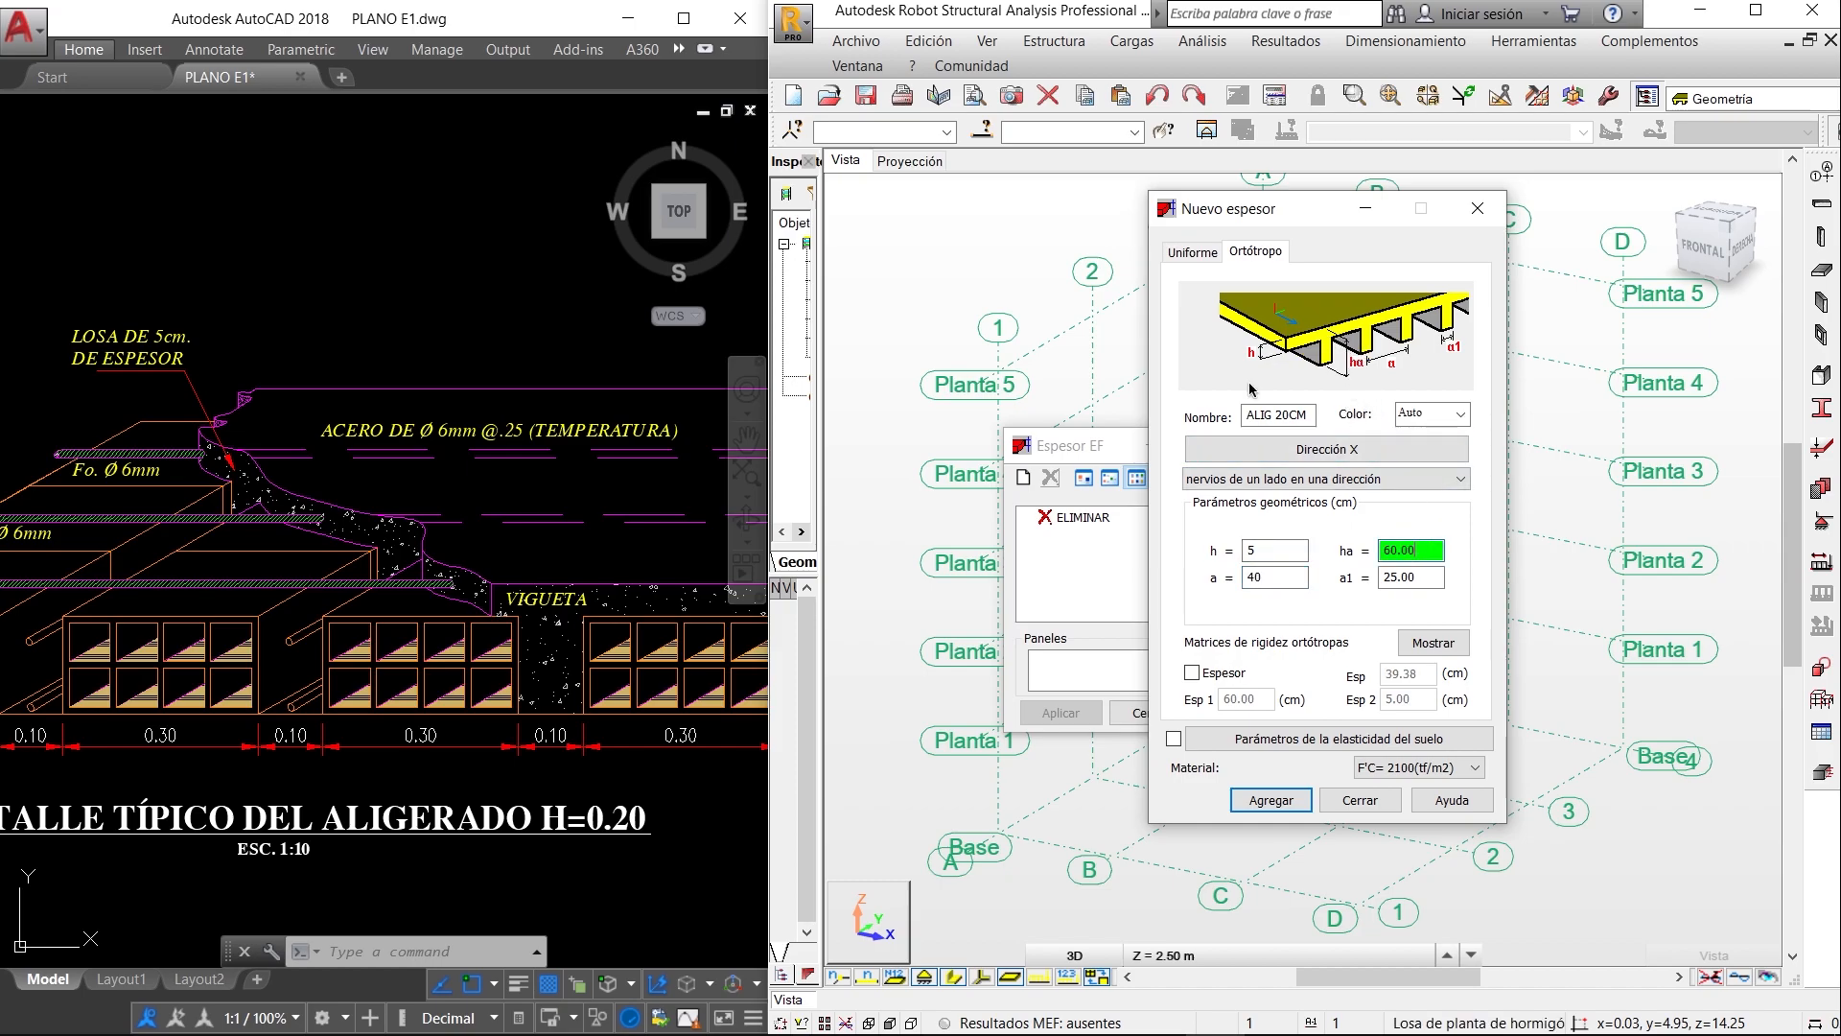
pyautogui.moveTo(537, 429); pyautogui.dragTo(254, 419, button='middle')
pyautogui.moveTo(432, 438); pyautogui.dragTo(137, 443, button='middle')
pyautogui.scroll(-2, 461, 521)
pyautogui.moveTo(367, 582); pyautogui.dragTo(616, 616, button='middle')
pyautogui.click(1282, 581)
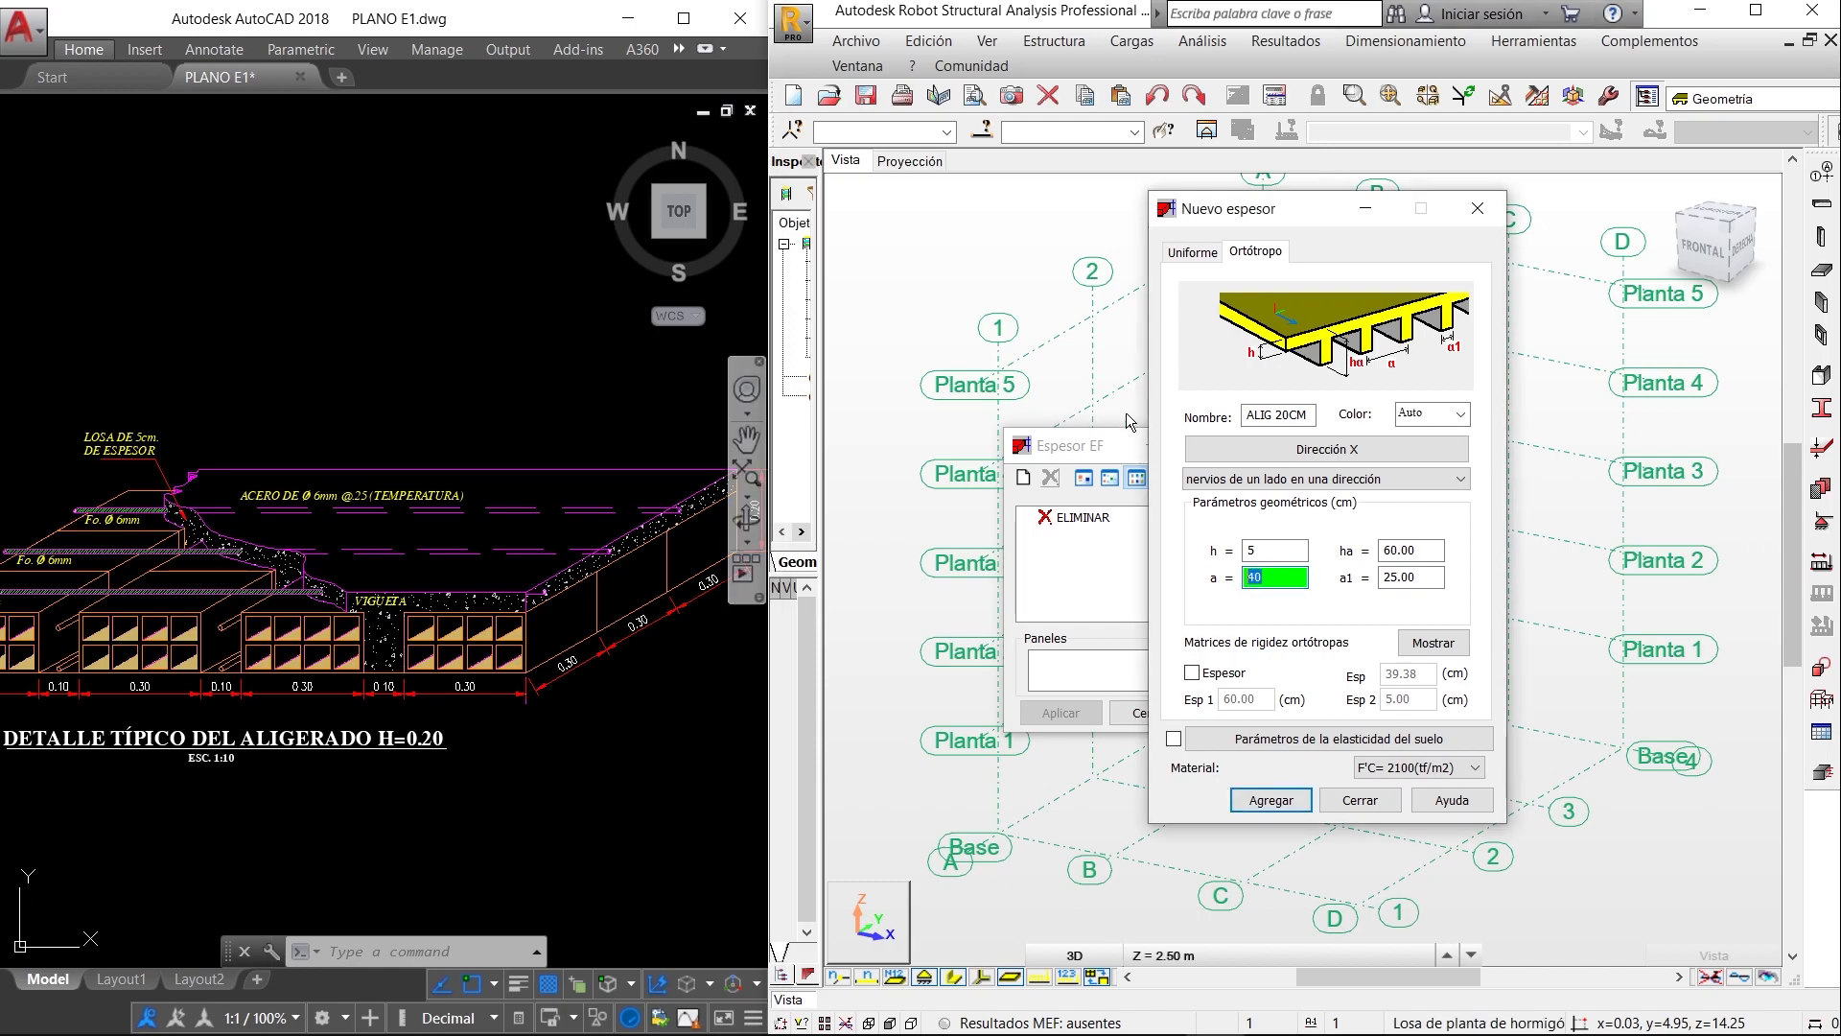
pyautogui.click(1414, 552)
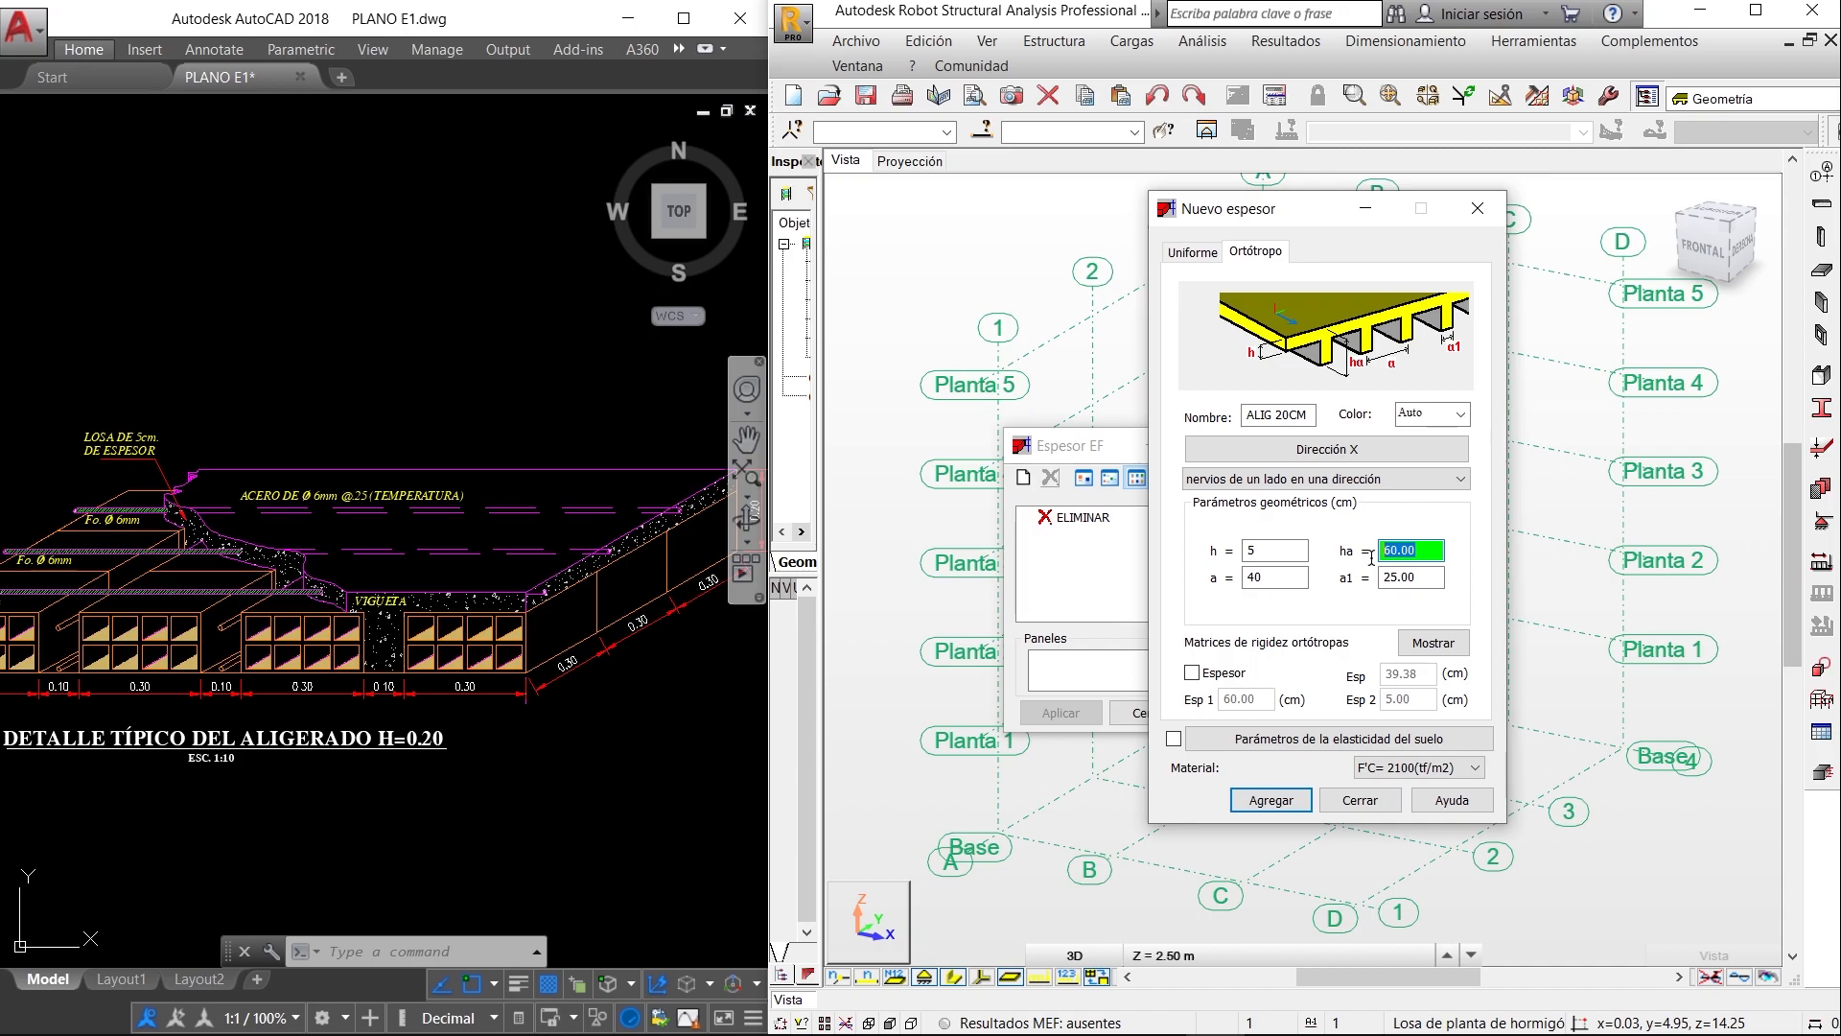
pyautogui.write('20')
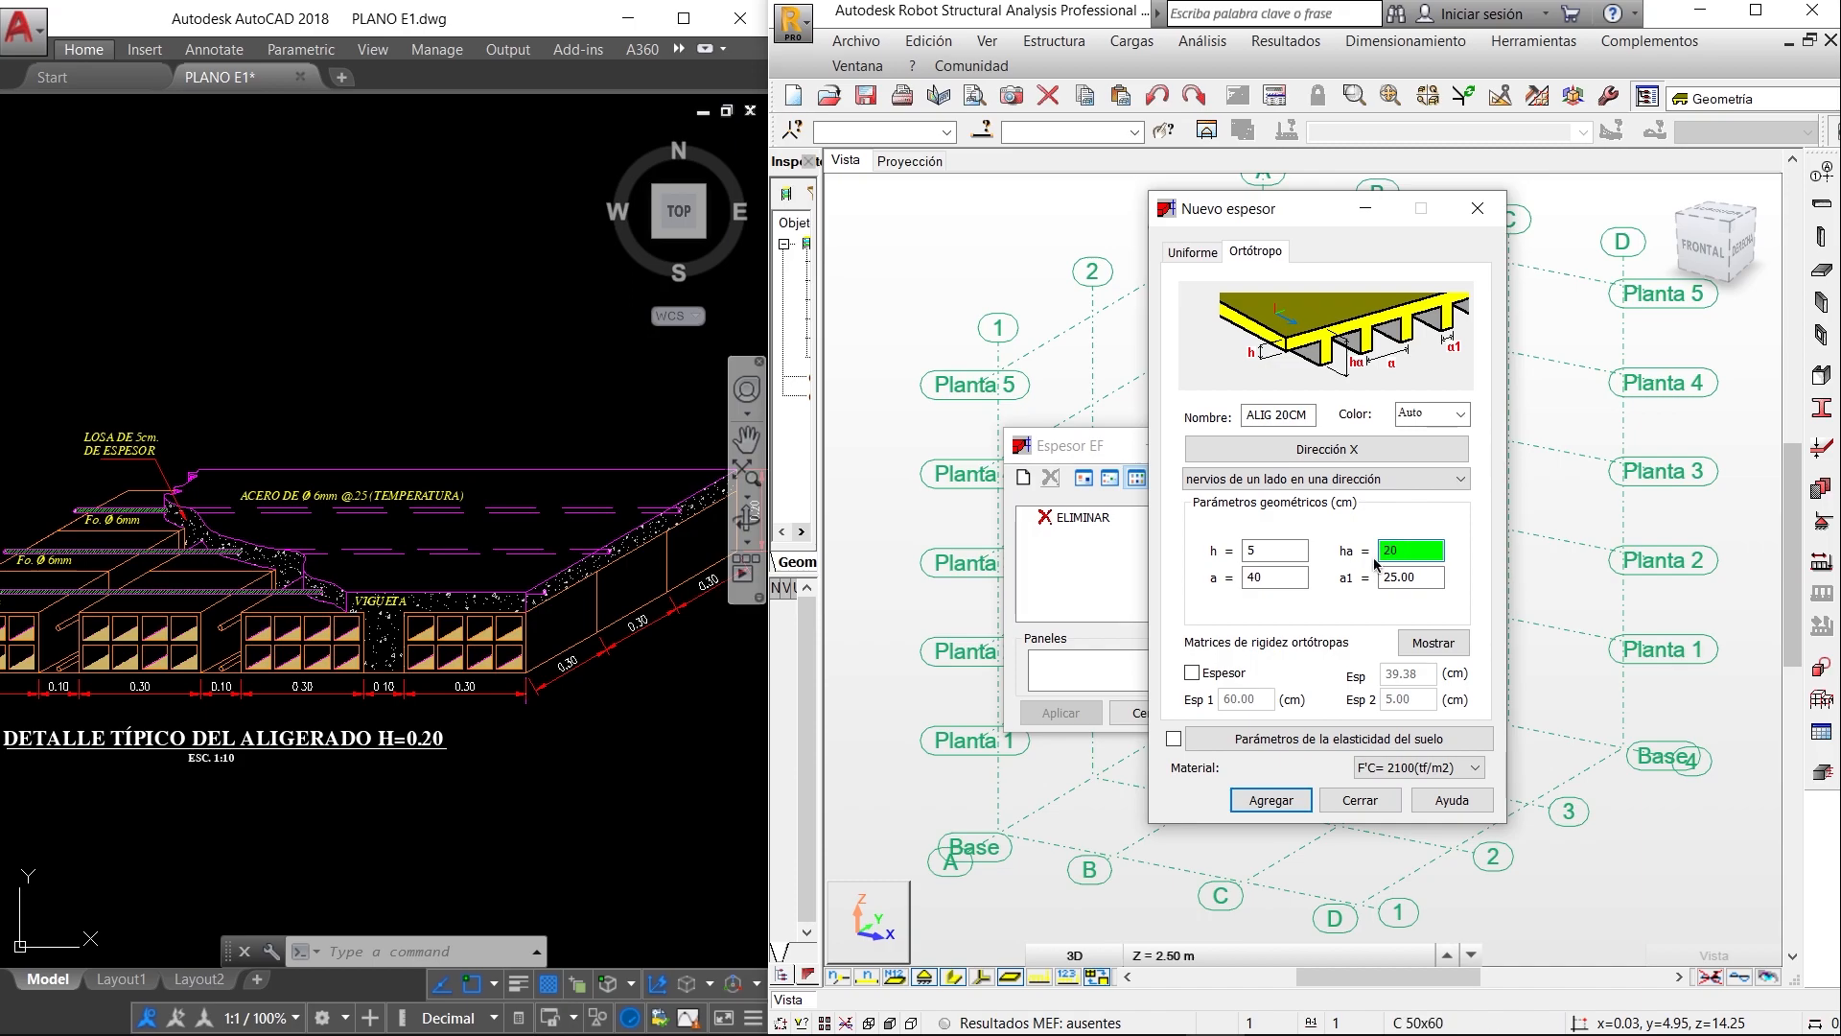
# - Check the joist width in the ribbed slab detail and open the rib width a1 for editing
pyautogui.click(1426, 579)
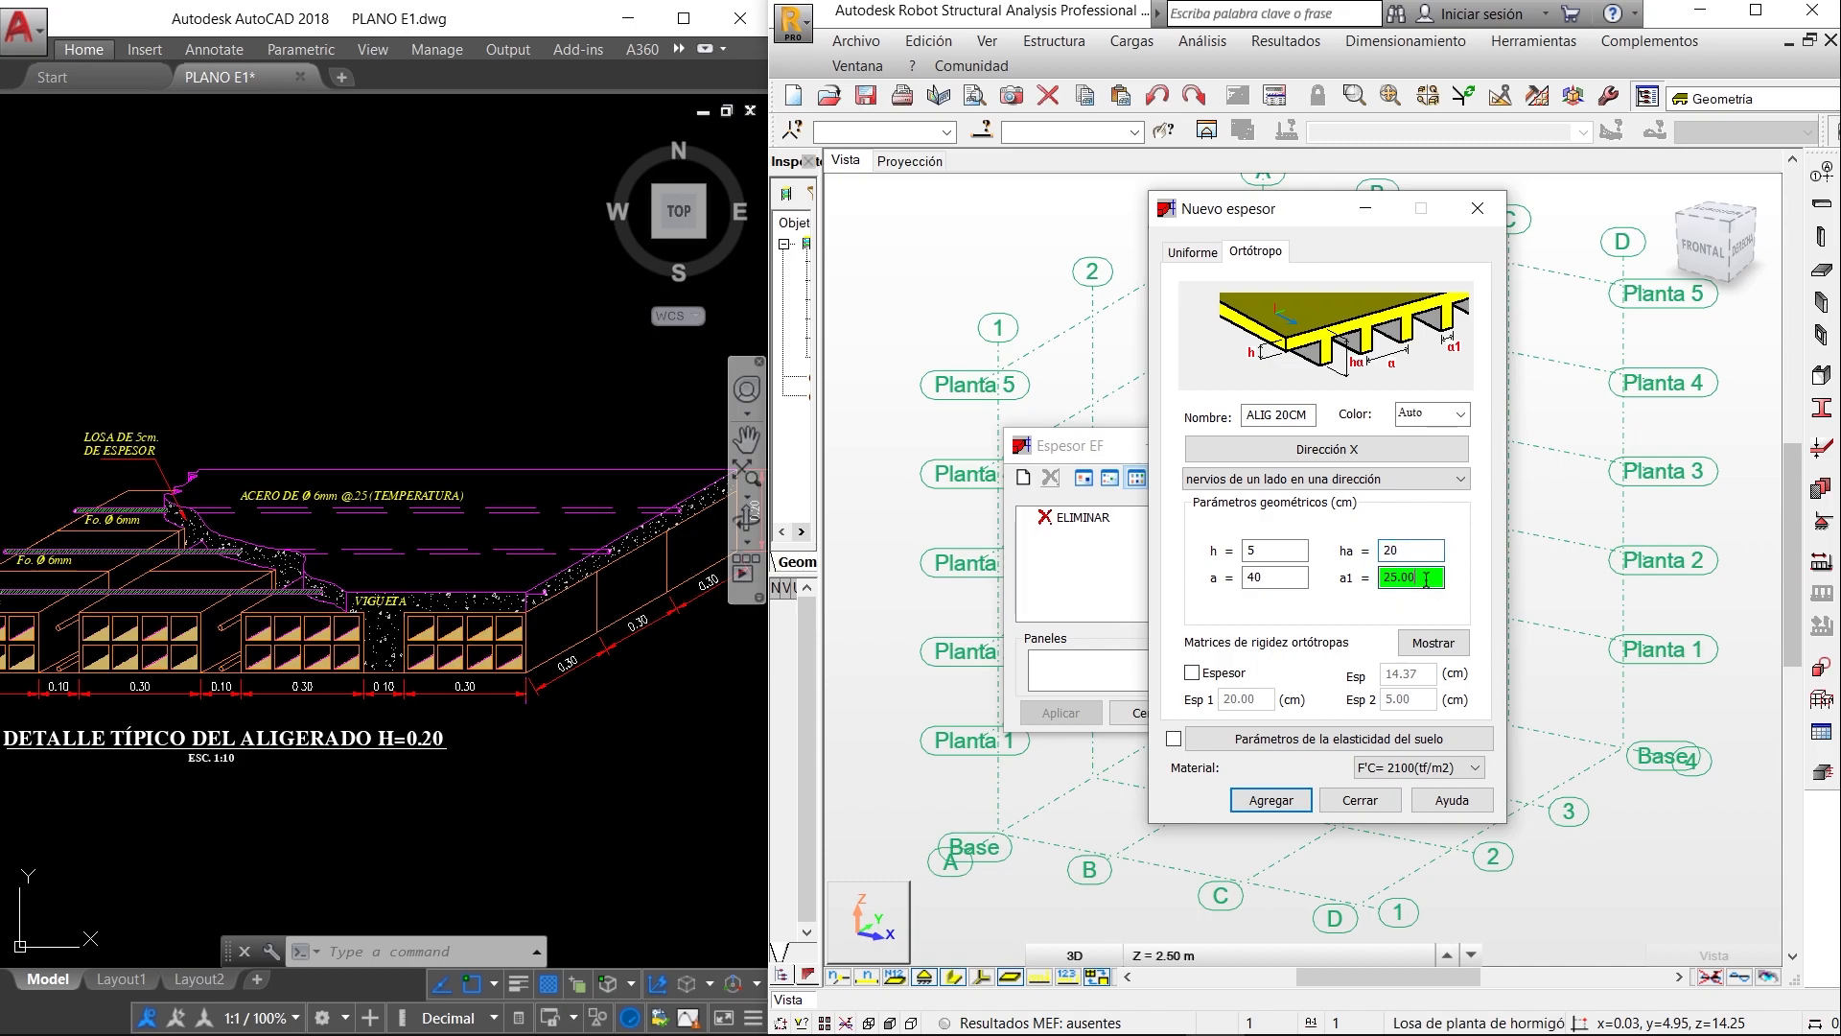
pyautogui.click(394, 735)
pyautogui.moveTo(361, 693)
pyautogui.mouseDown(button='middle')
pyautogui.moveTo(257, 724)
pyautogui.moveTo(365, 722)
pyautogui.moveTo(248, 747)
pyautogui.mouseUp(button='middle')
pyautogui.scroll(2, 257, 724)
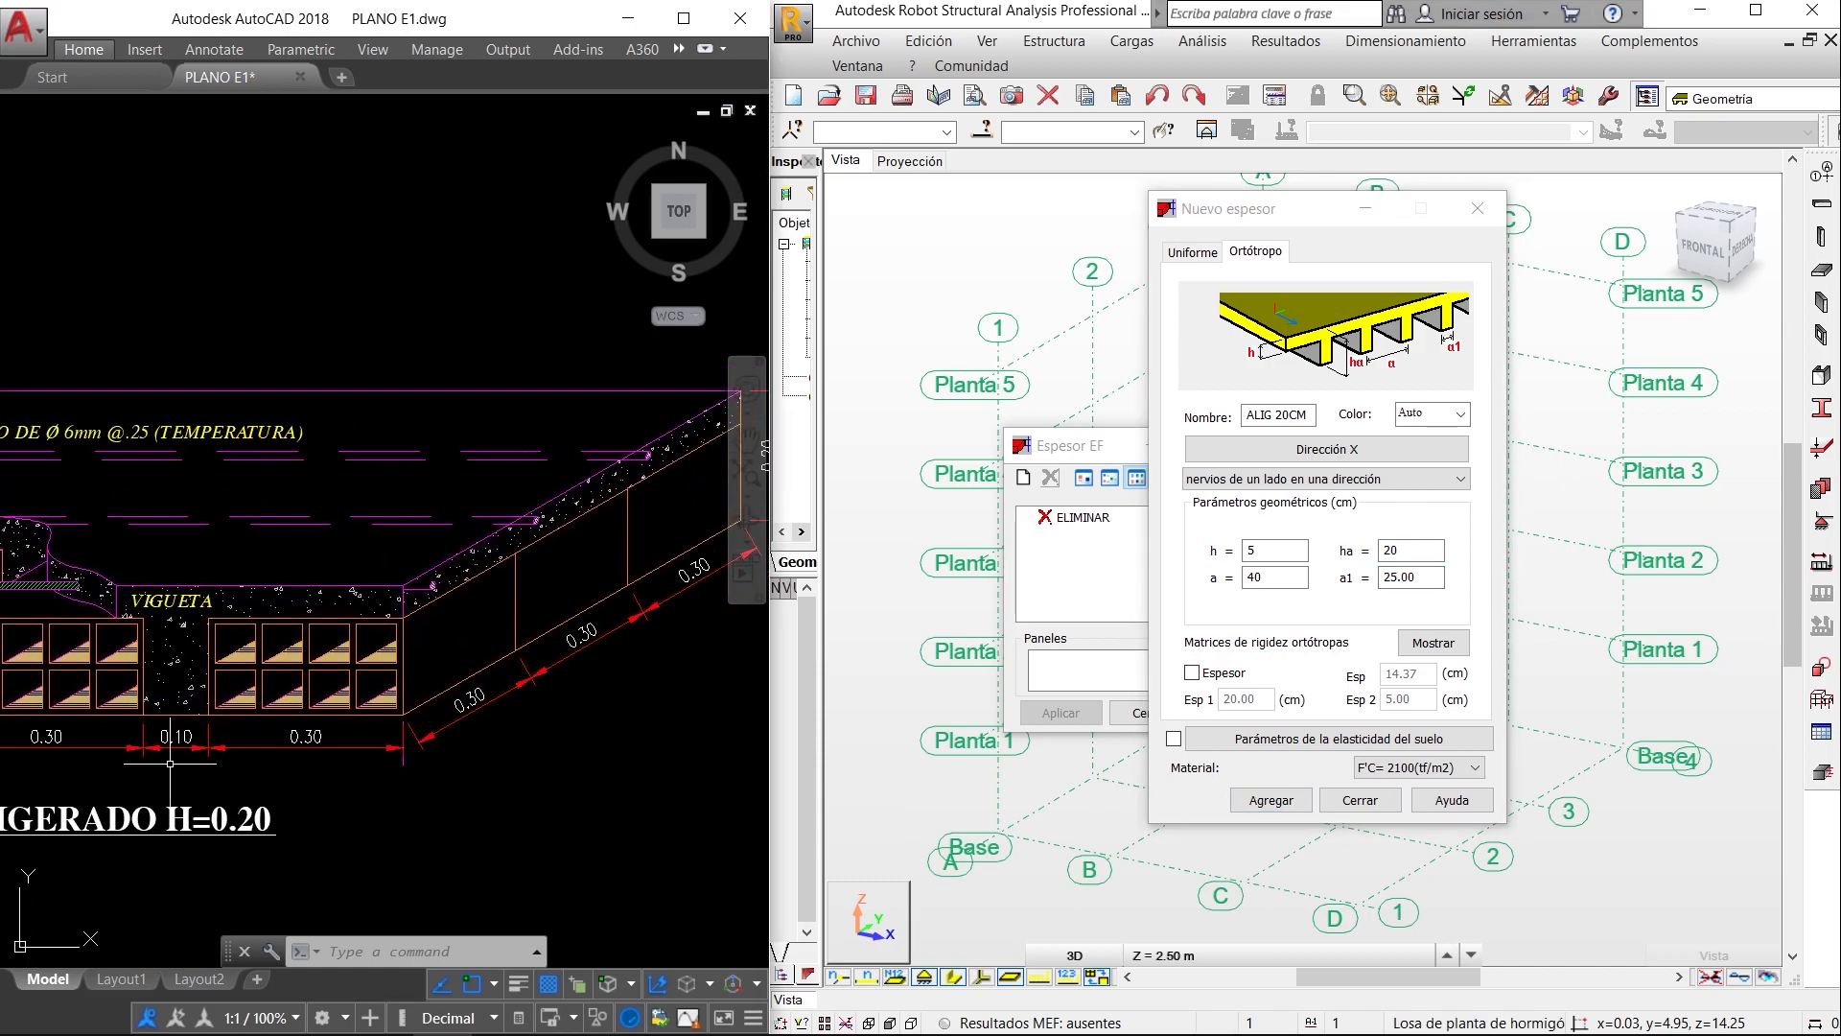
pyautogui.click(1426, 575)
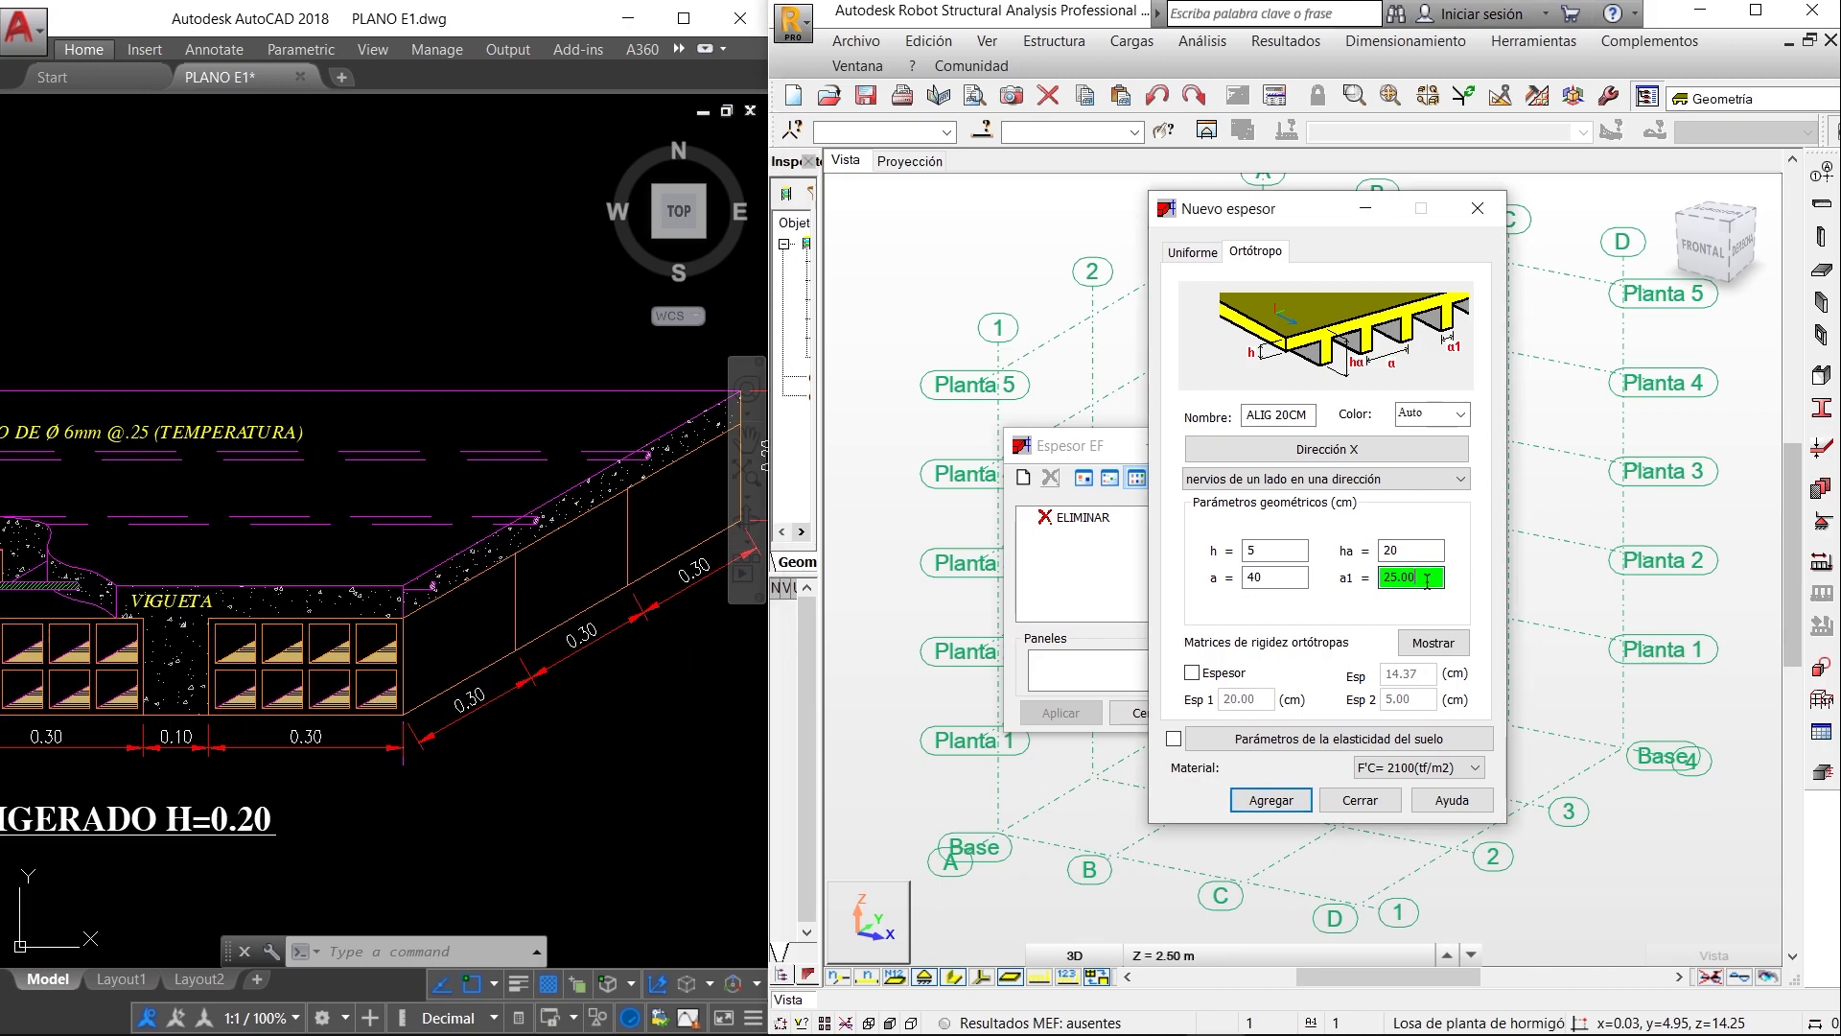
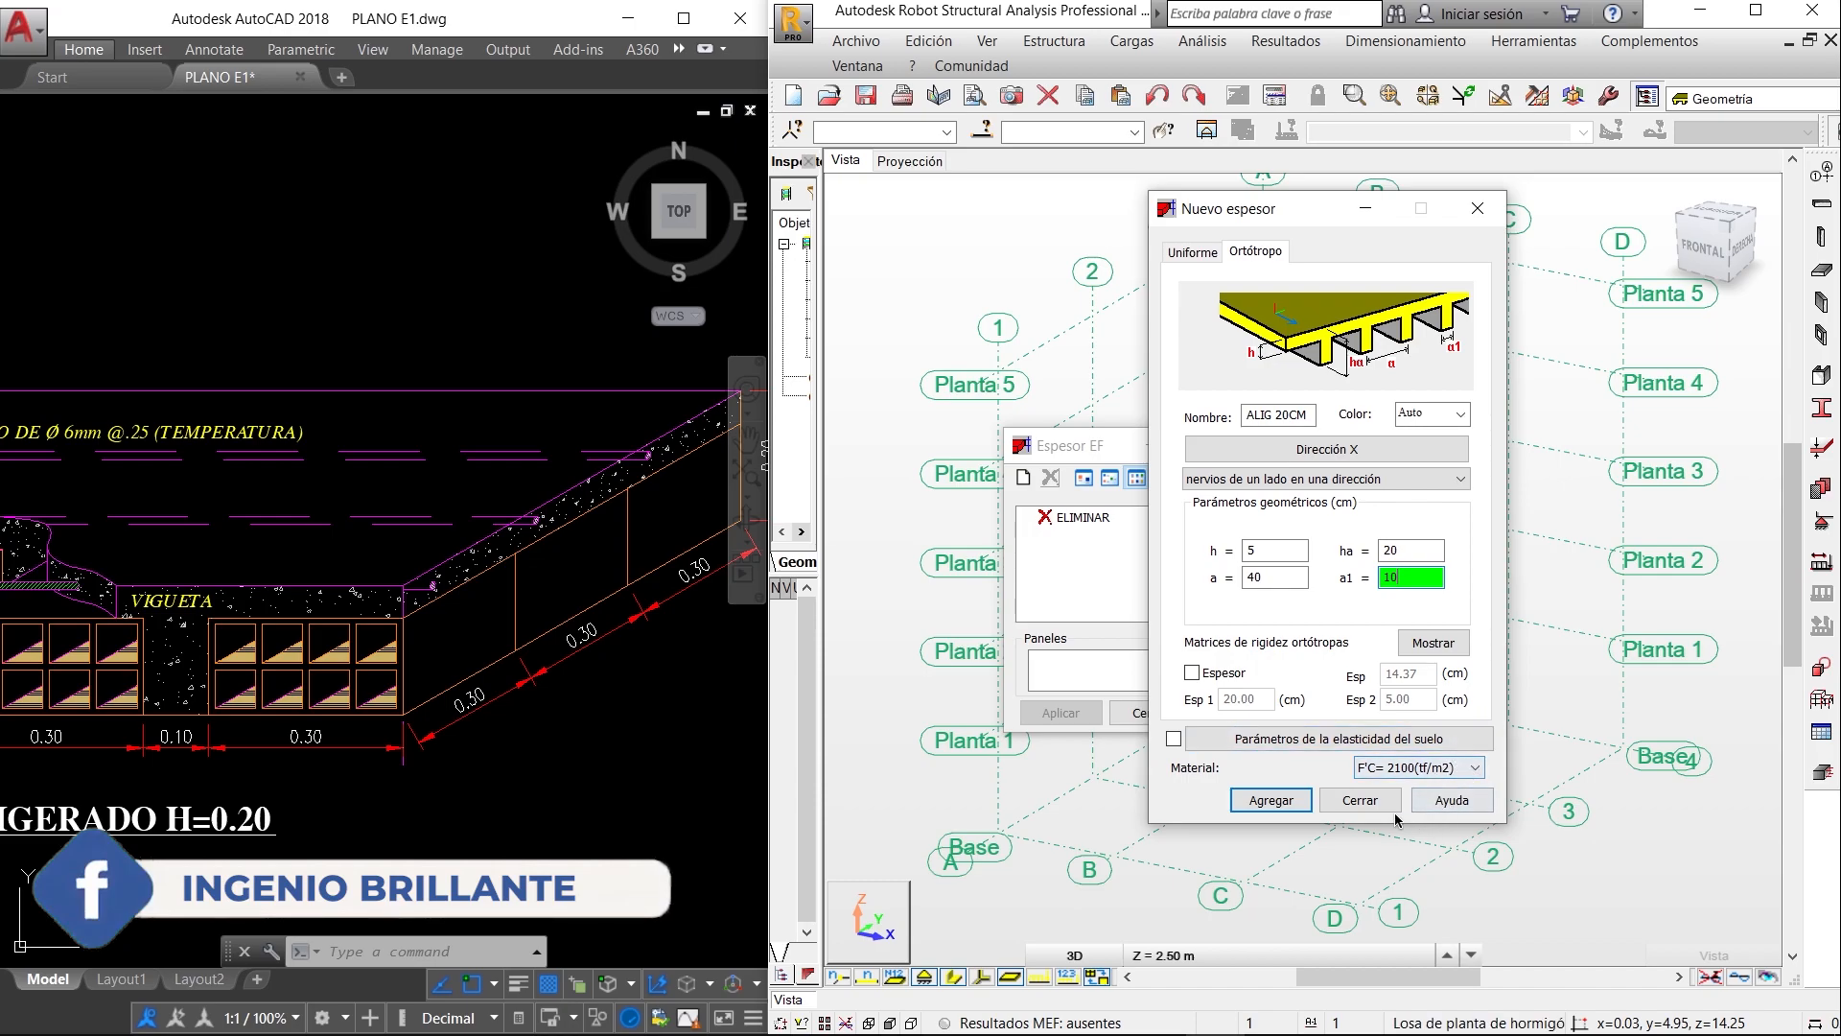
# - Add the ALIG 20CM ribbed slab thickness with a 10 cm rib width a1 and close the thickness definitions
pyautogui.click(1286, 803)
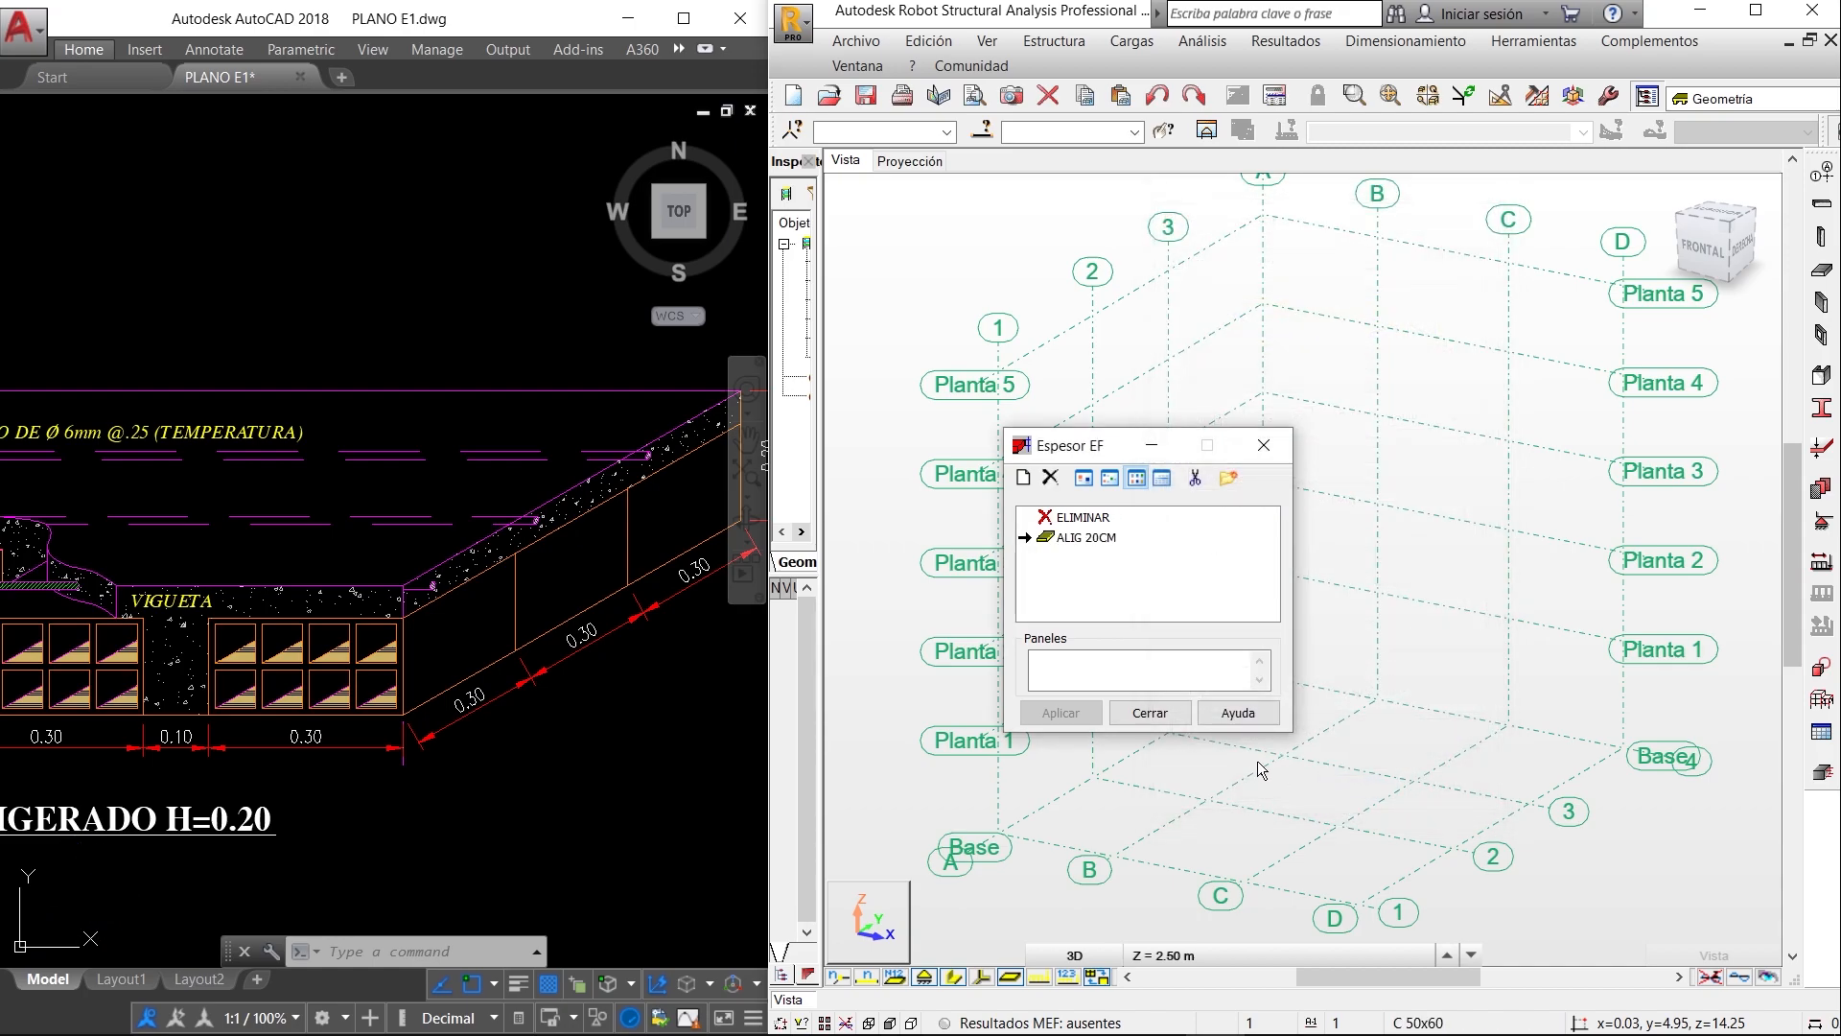
pyautogui.click(1177, 719)
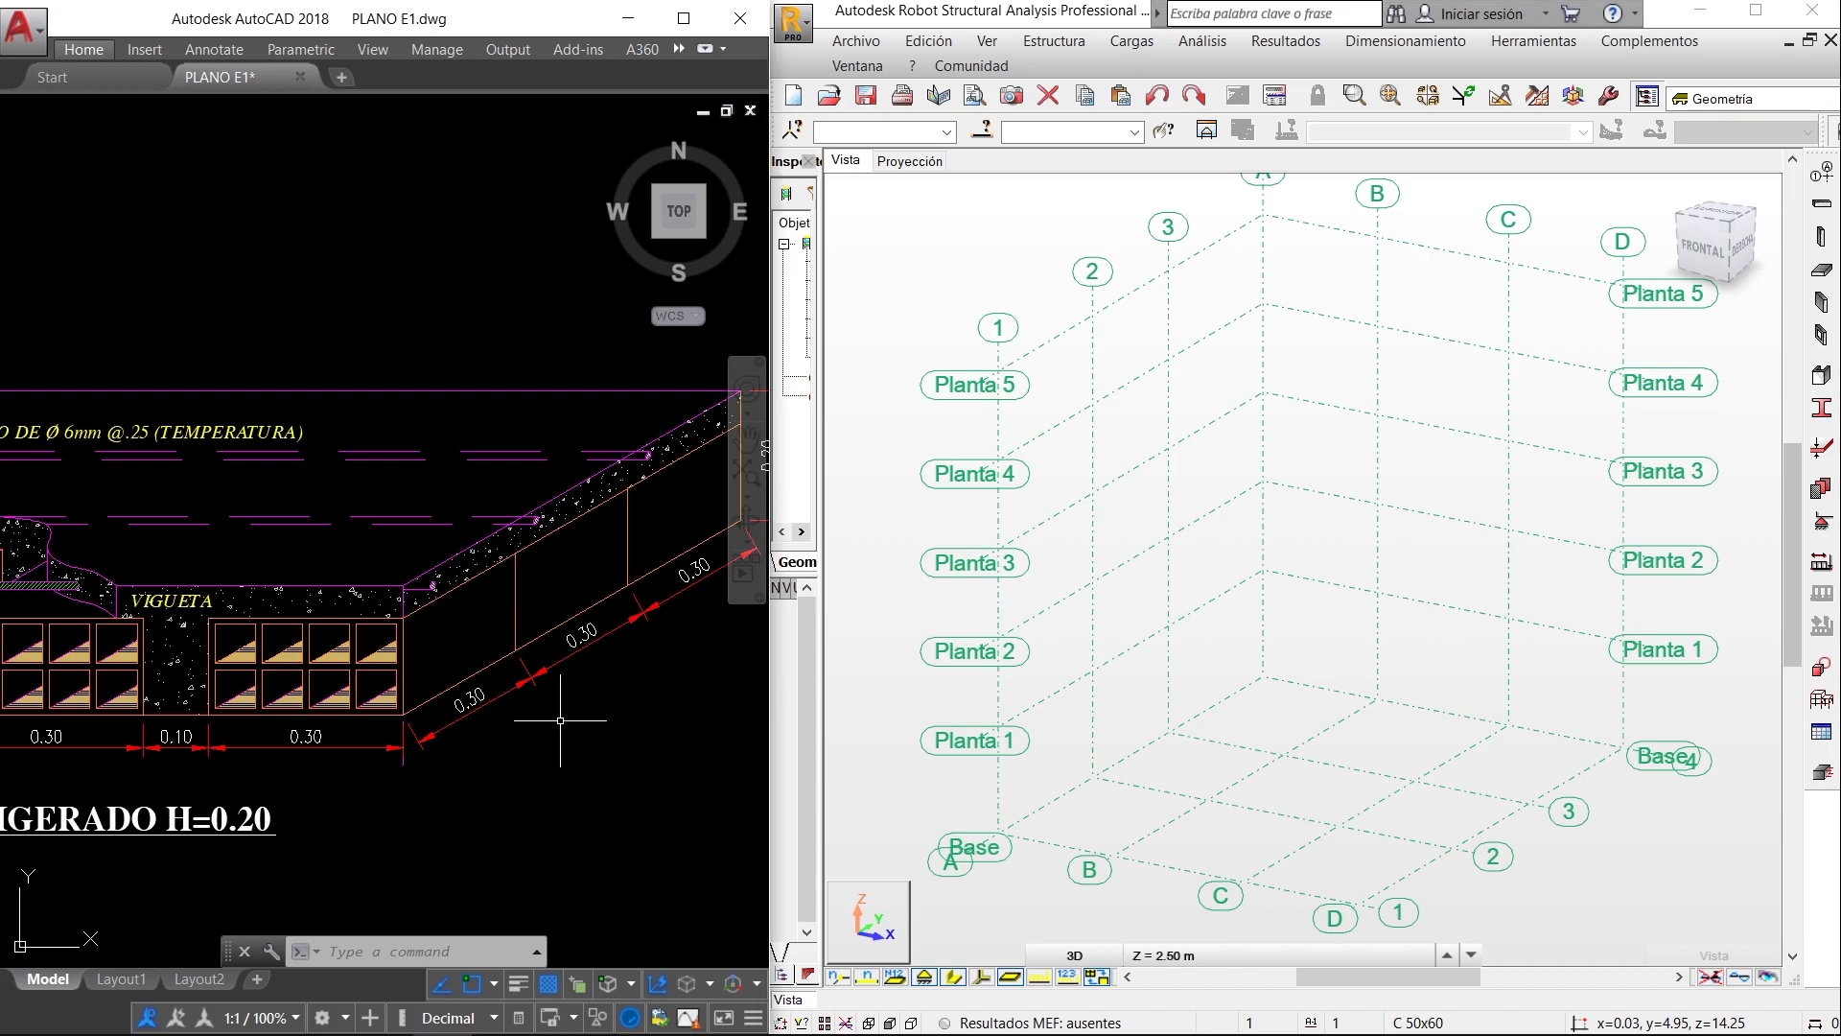
# - Return to the floor framing plan in AutoCAD and examine the column layout along axes A–D and 1–4
pyautogui.scroll(-5, 541, 732)
pyautogui.moveTo(341, 713); pyautogui.dragTo(659, 652, button='middle')
pyautogui.scroll(-2, 660, 653)
pyautogui.moveTo(256, 727); pyautogui.dragTo(496, 607, button='middle')
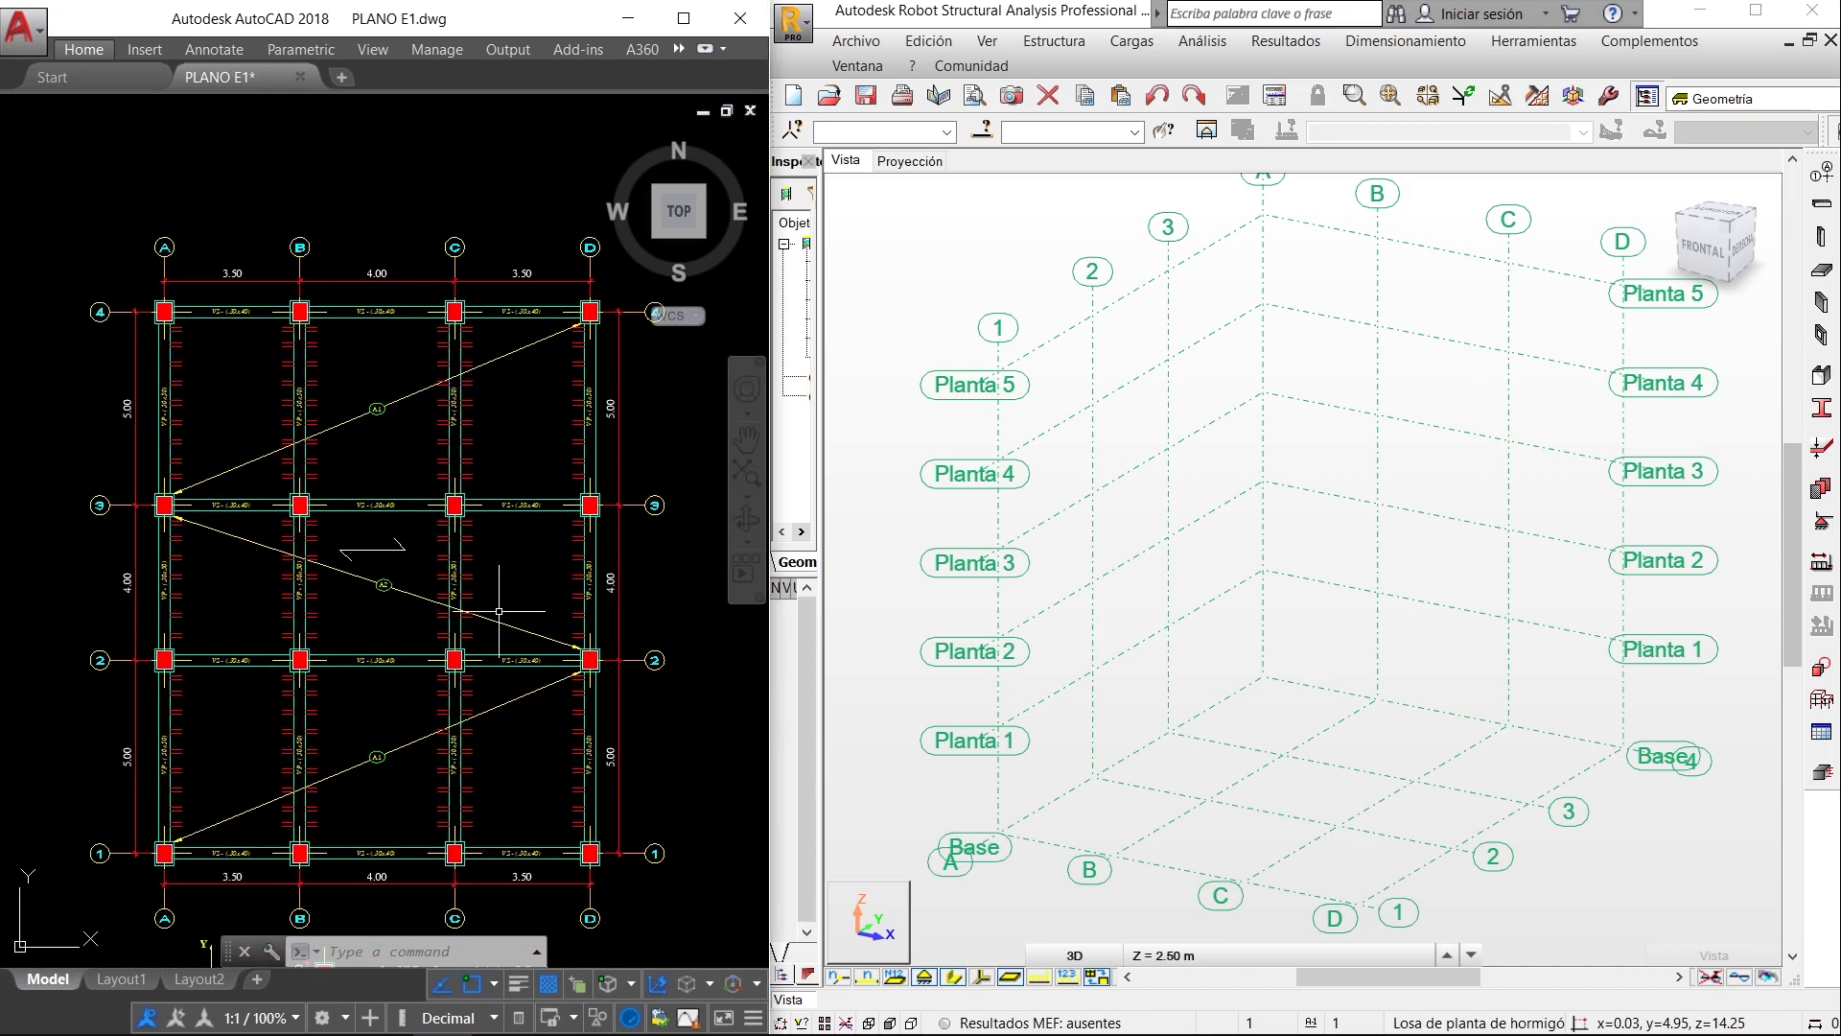
pyautogui.scroll(2, 496, 605)
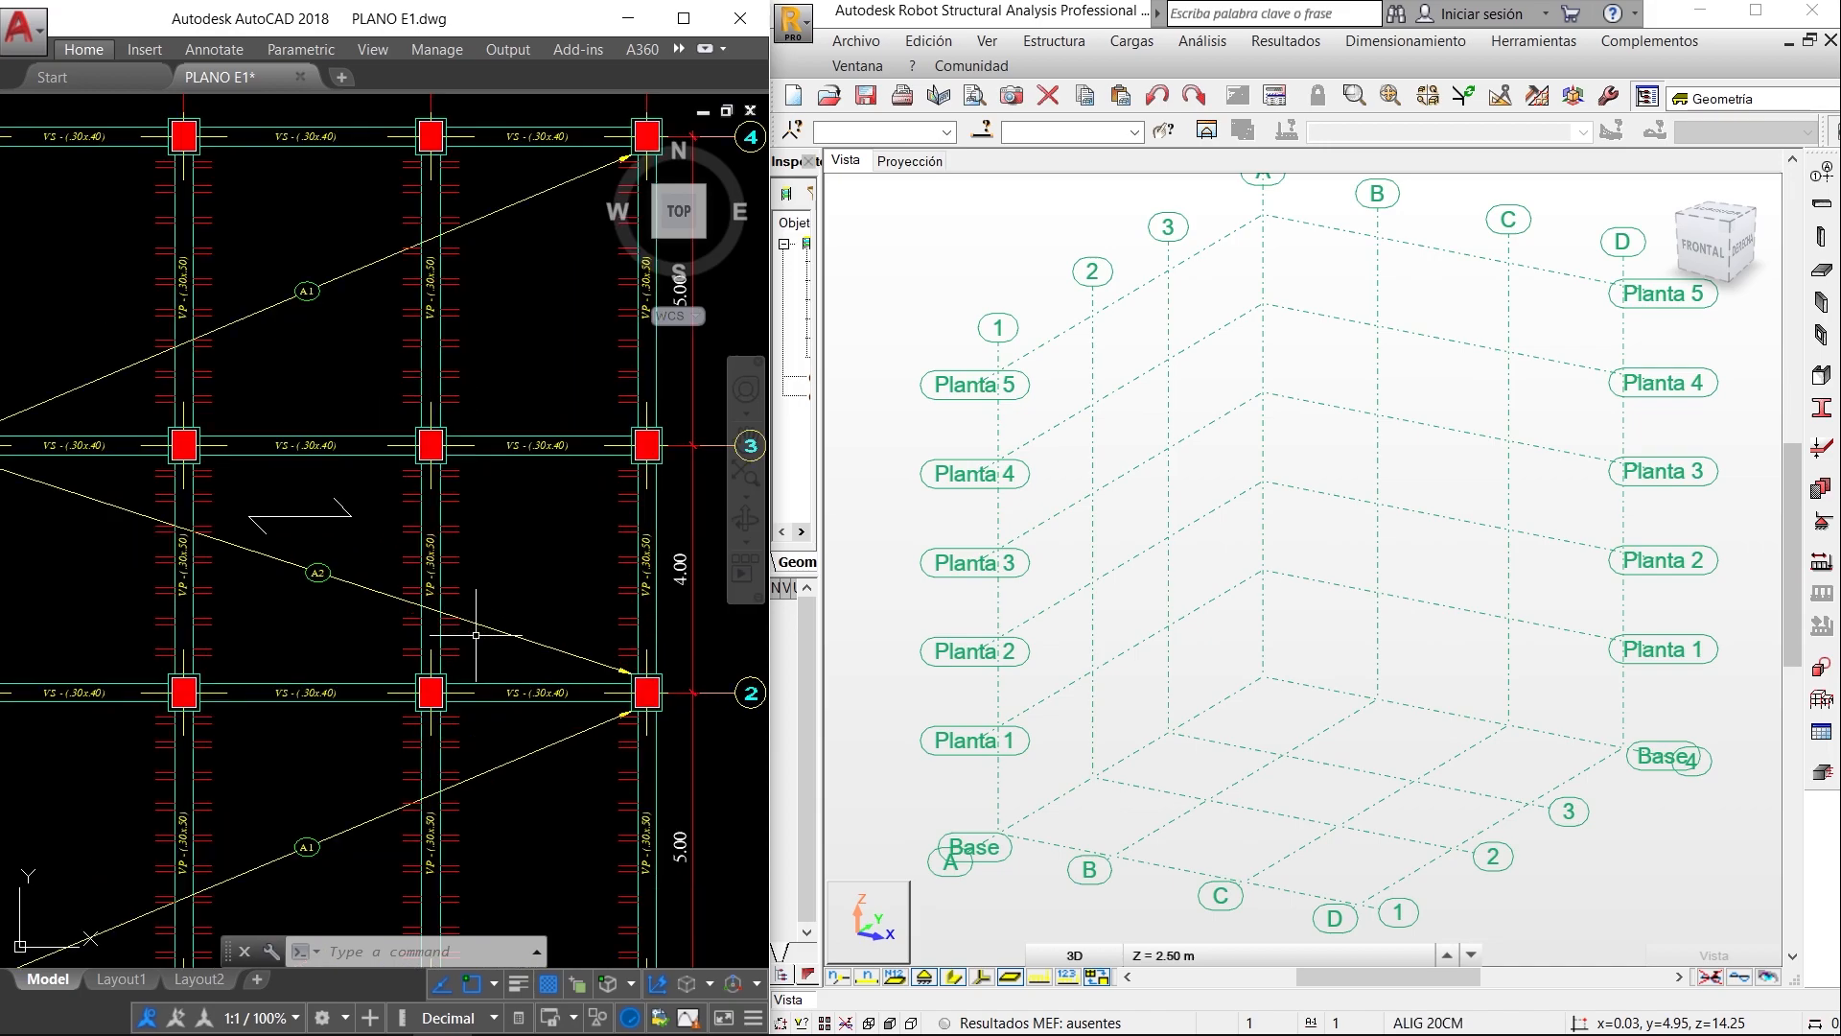
pyautogui.scroll(-2, 476, 634)
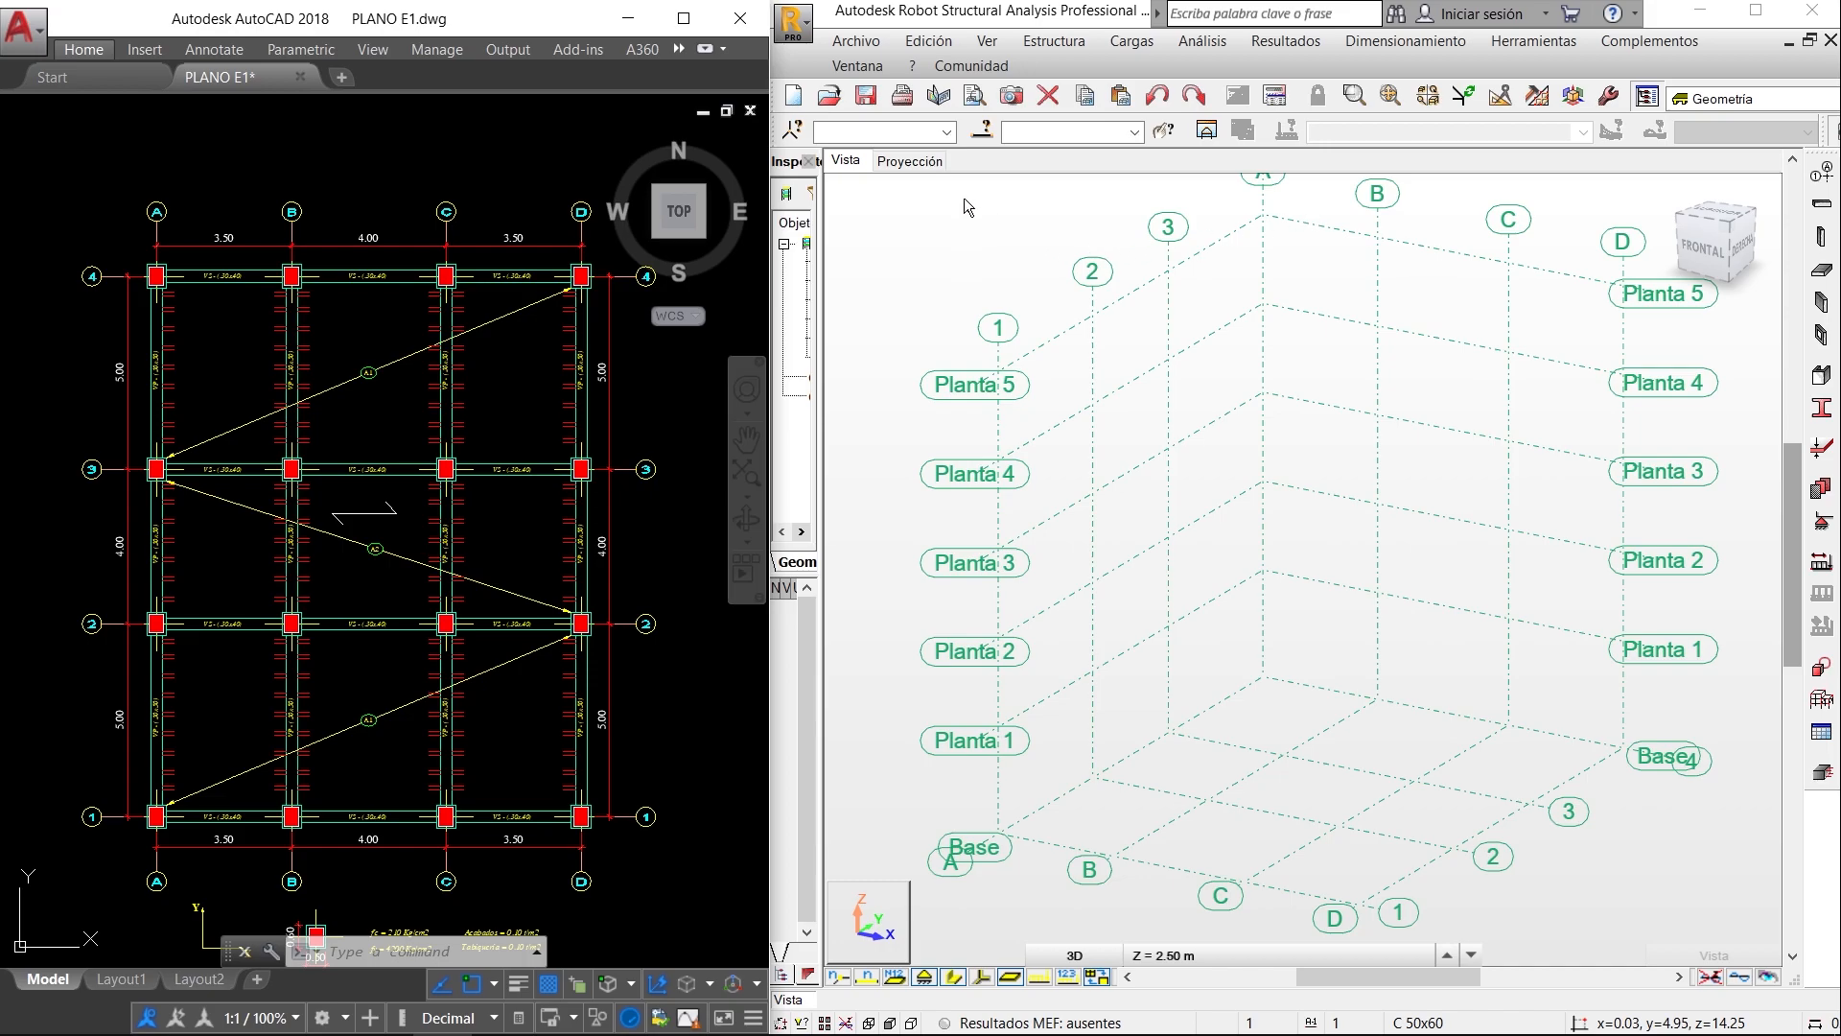
# - Start column placement in the Robot plan projection using the reinforced concrete column type (Pilar de hormigón armado) with section C 50x60
pyautogui.click(930, 161)
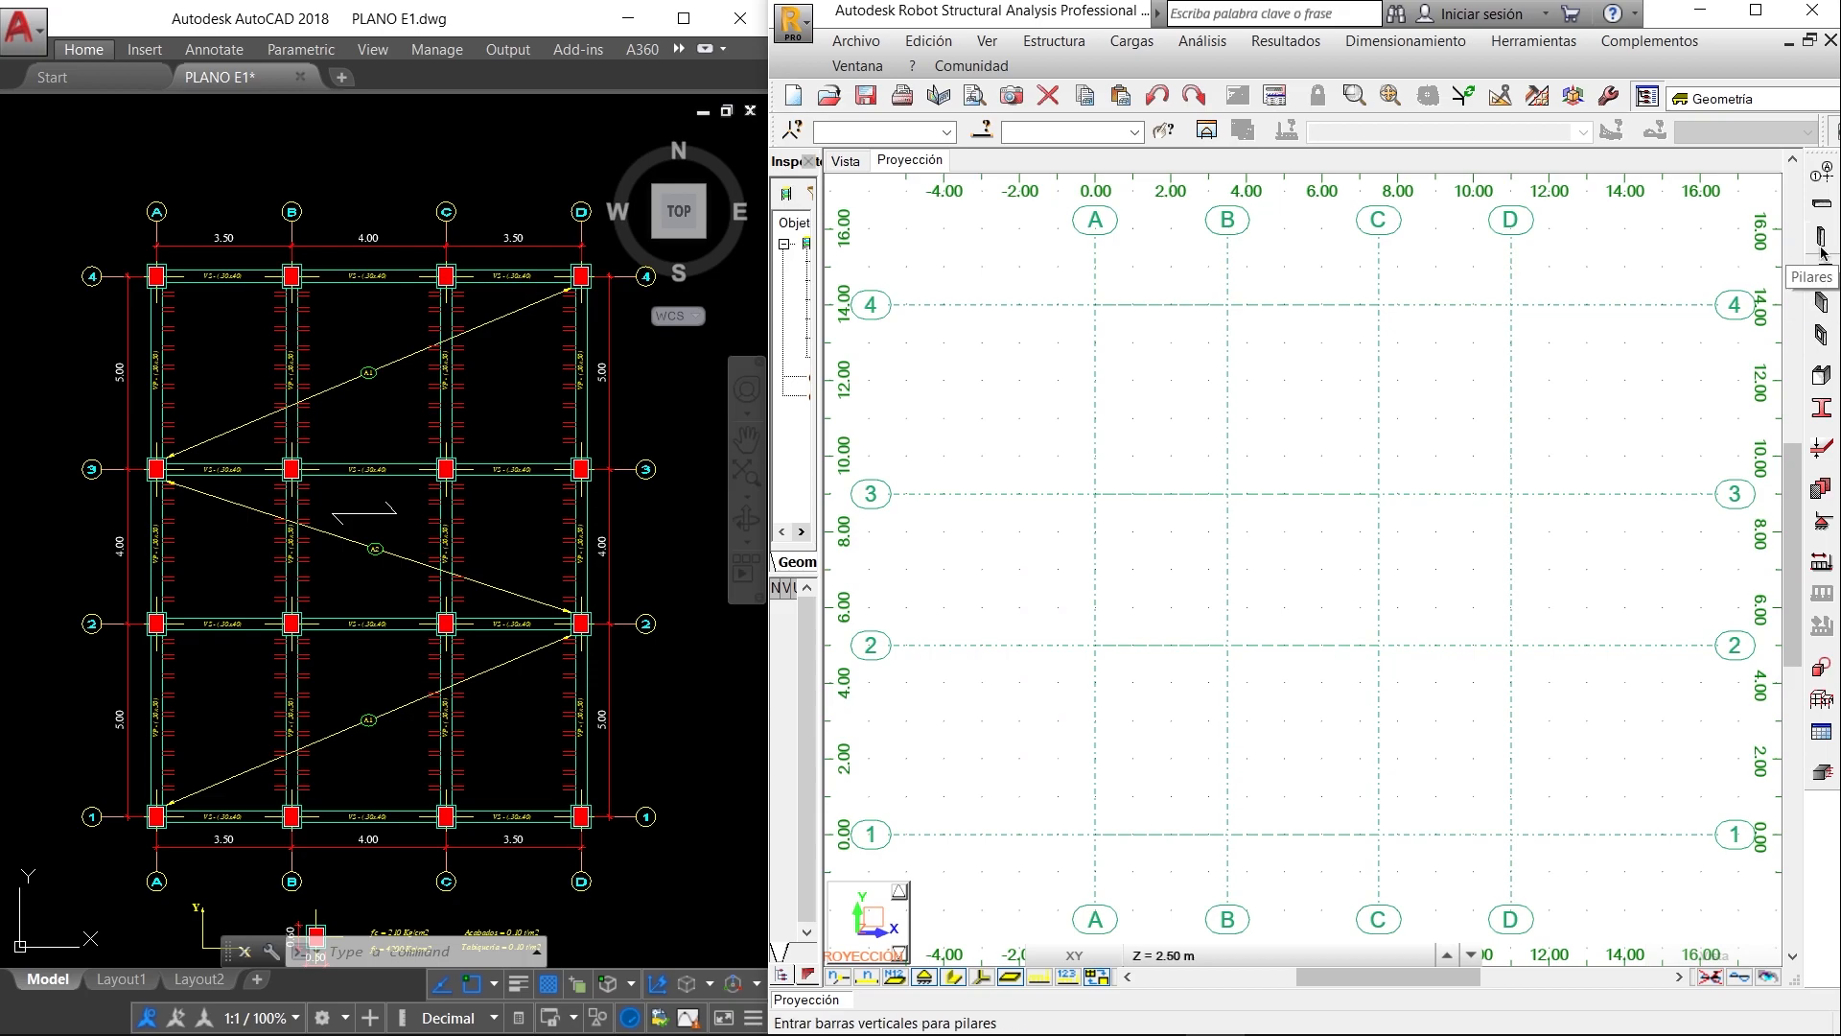
pyautogui.click(1822, 248)
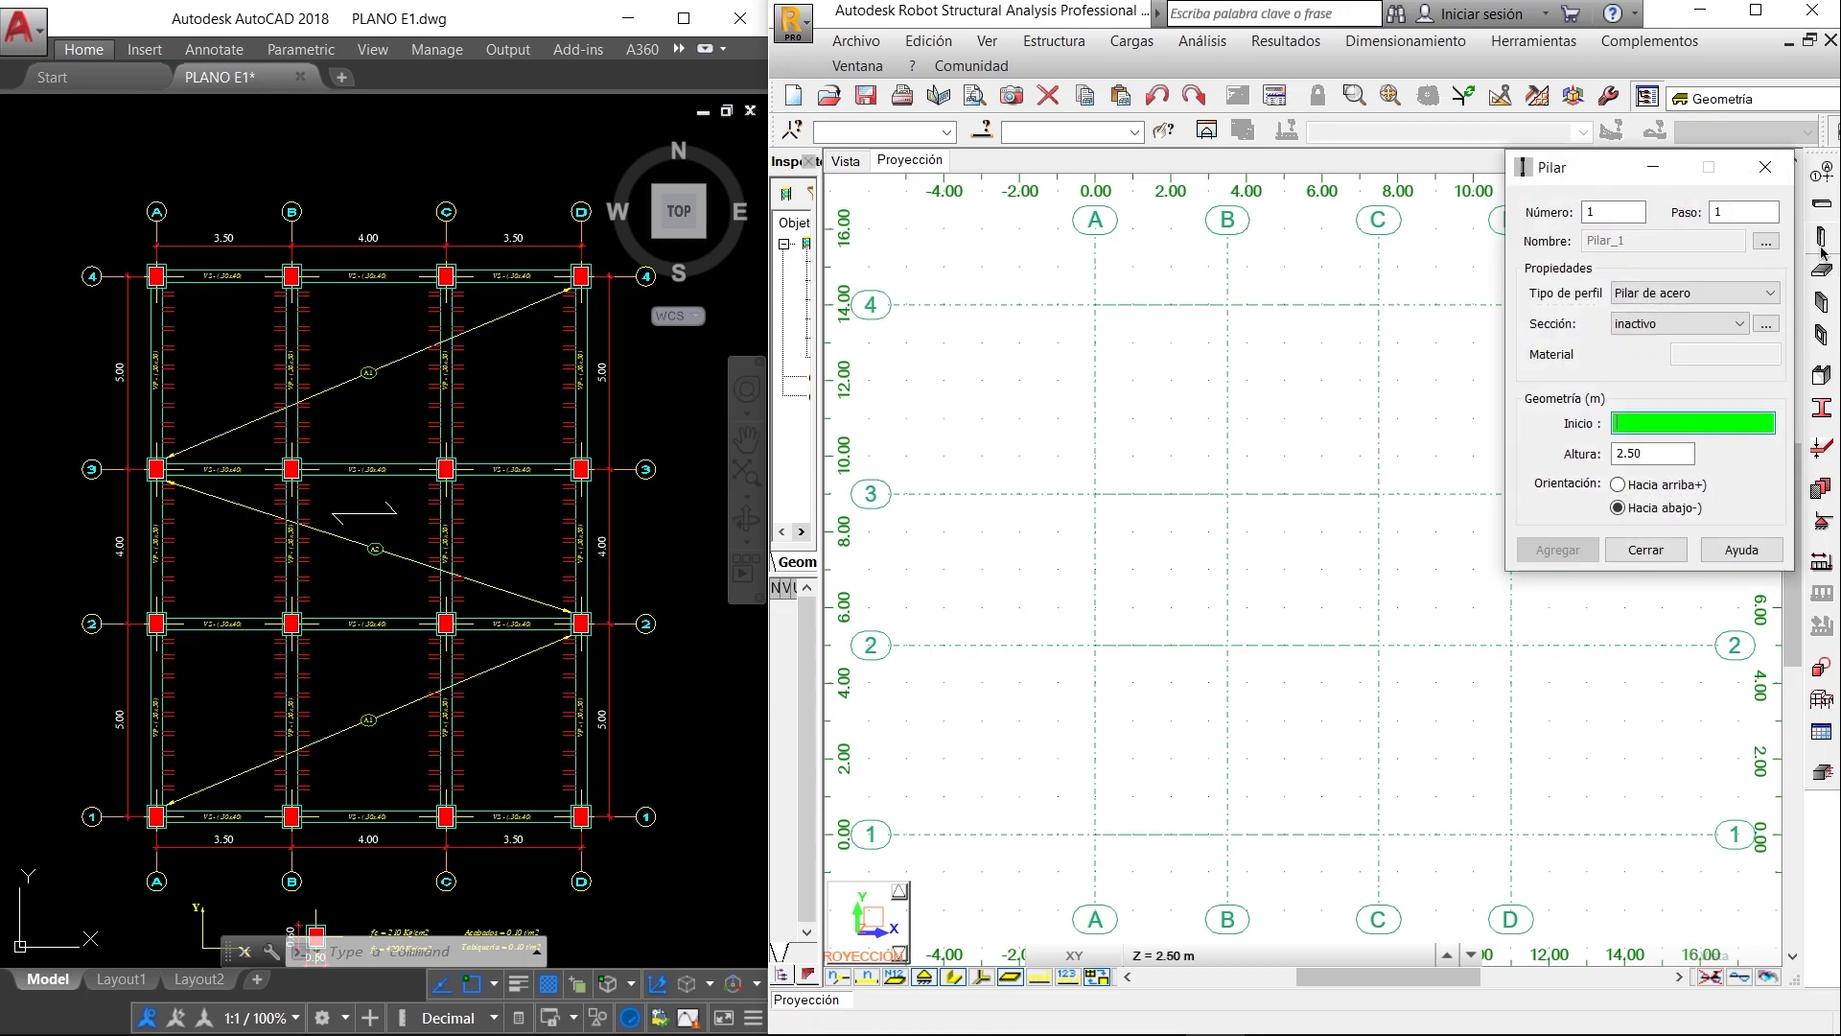
pyautogui.moveTo(1584, 158); pyautogui.dragTo(874, 344)
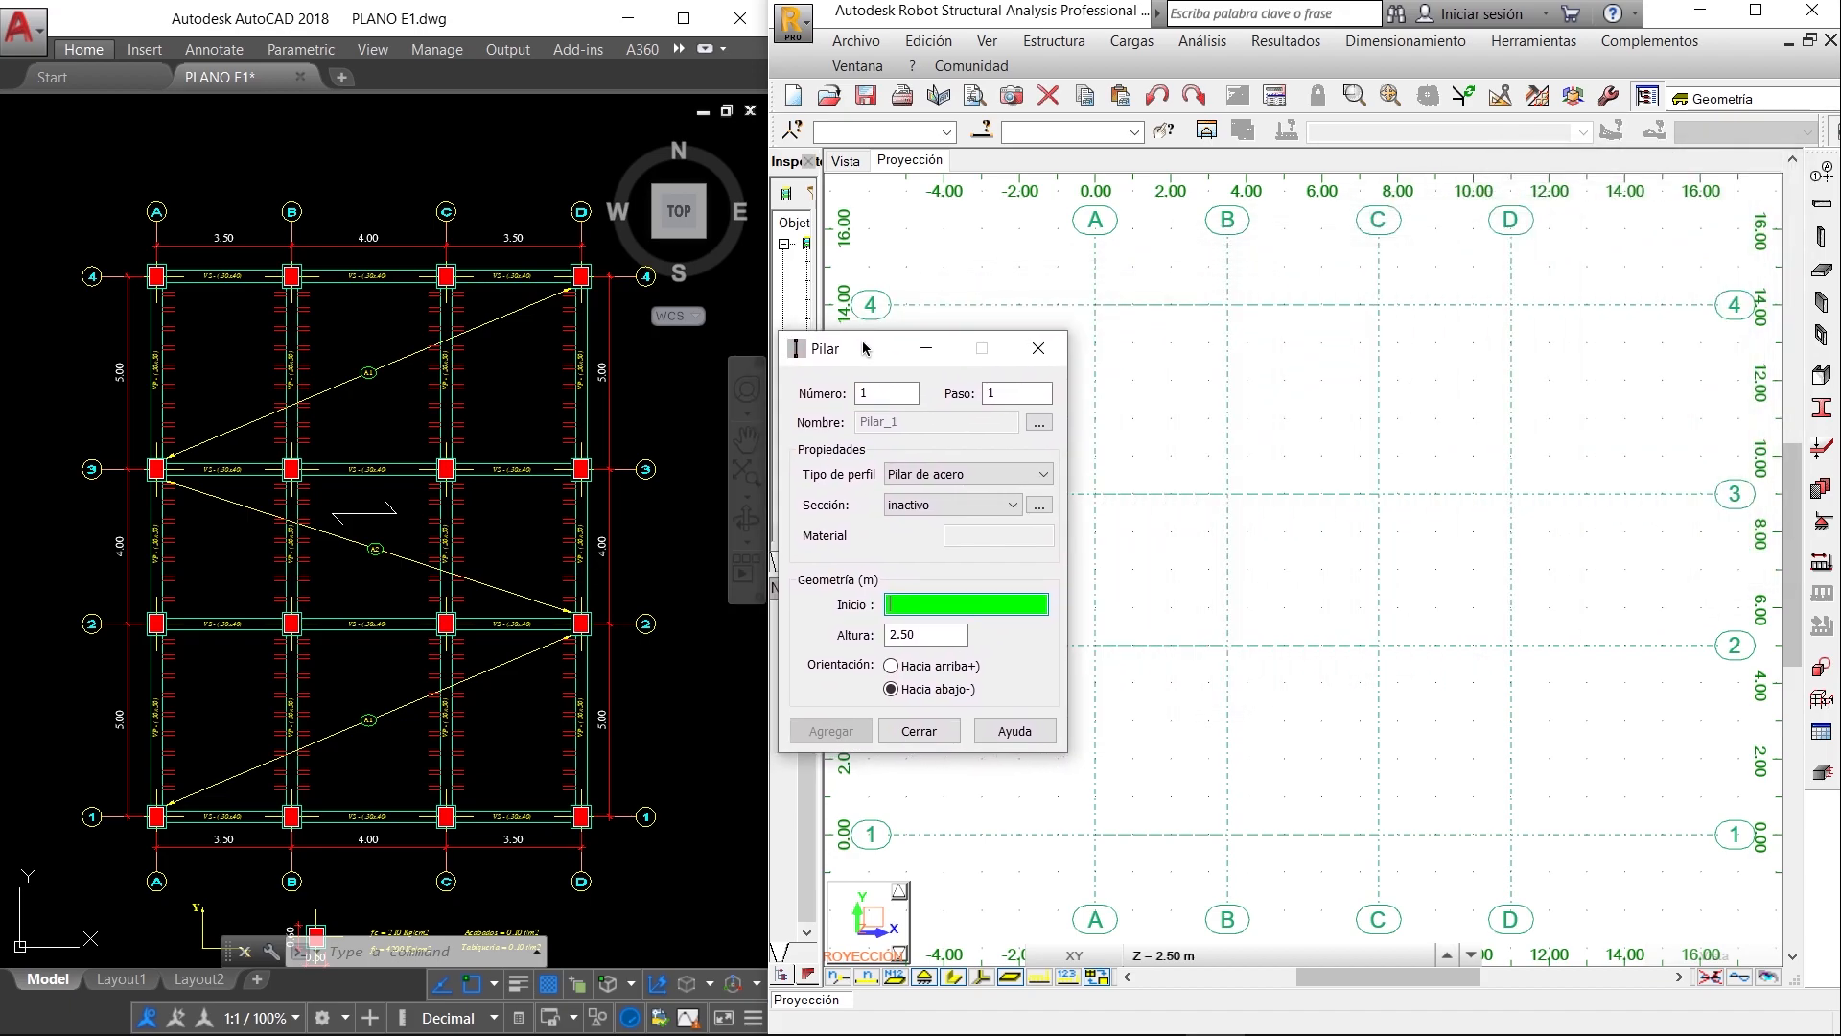
pyautogui.click(968, 470)
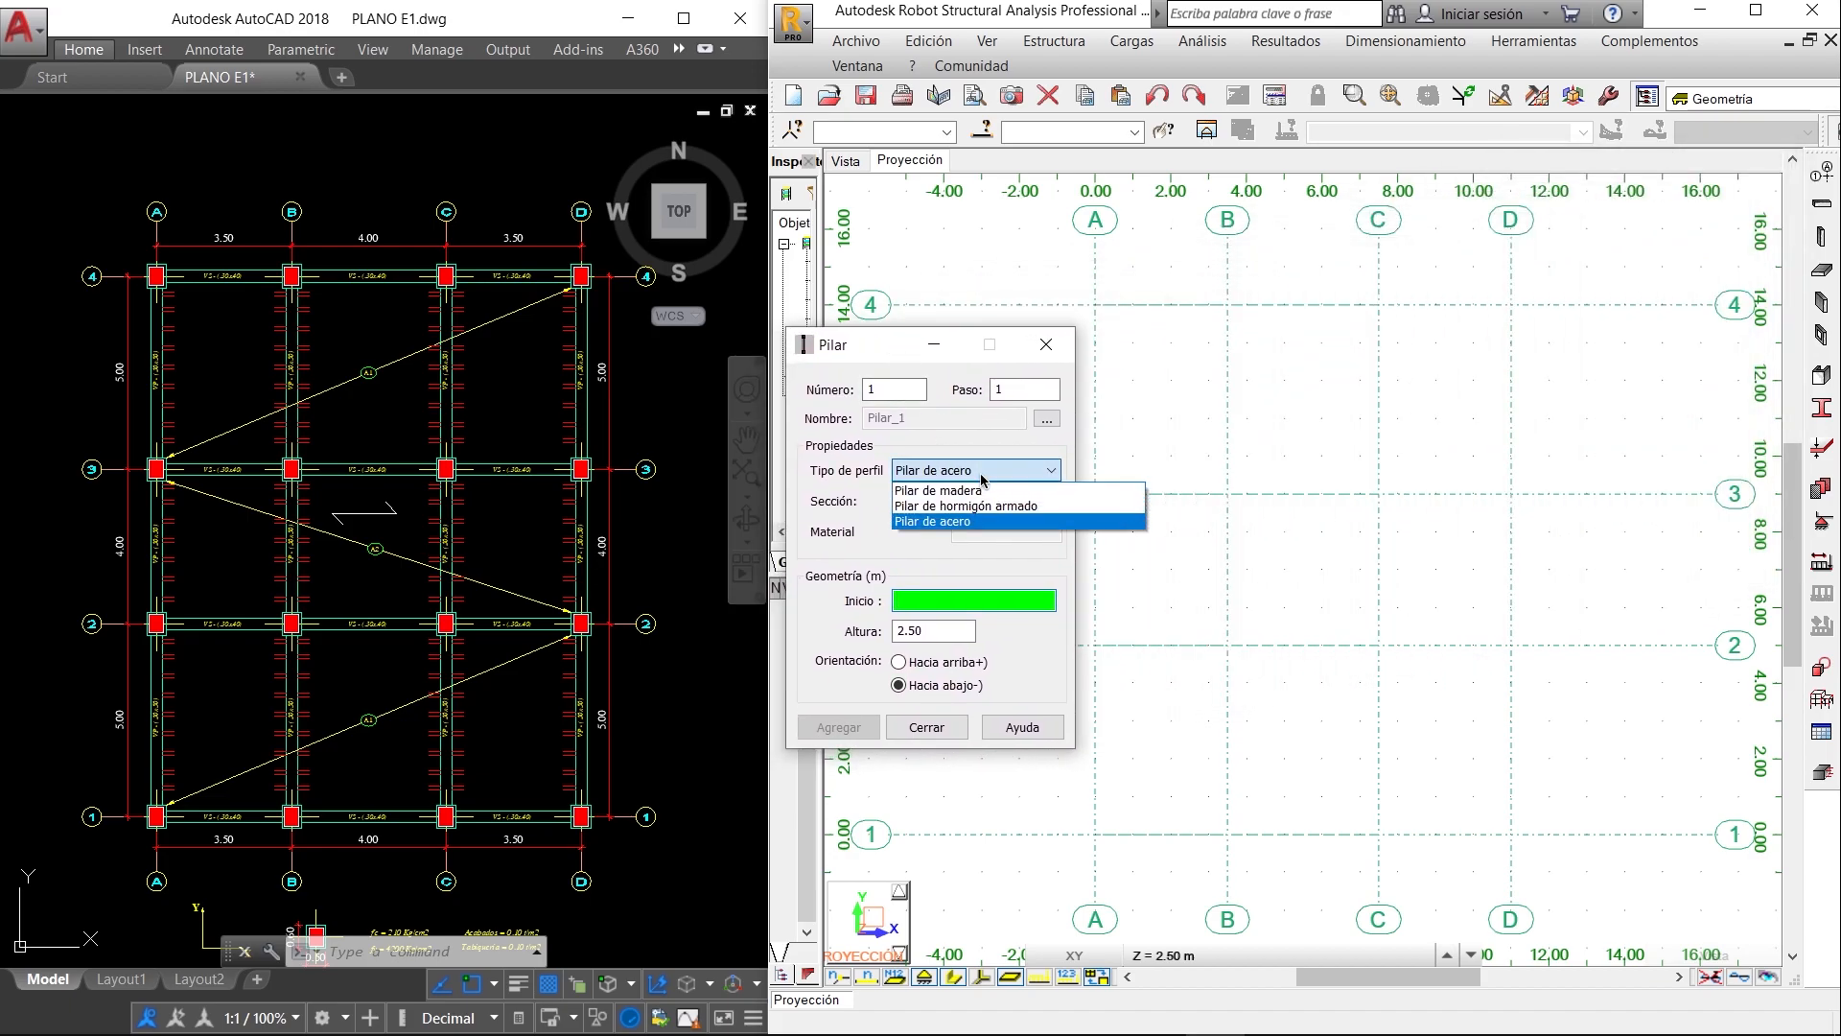
pyautogui.click(987, 507)
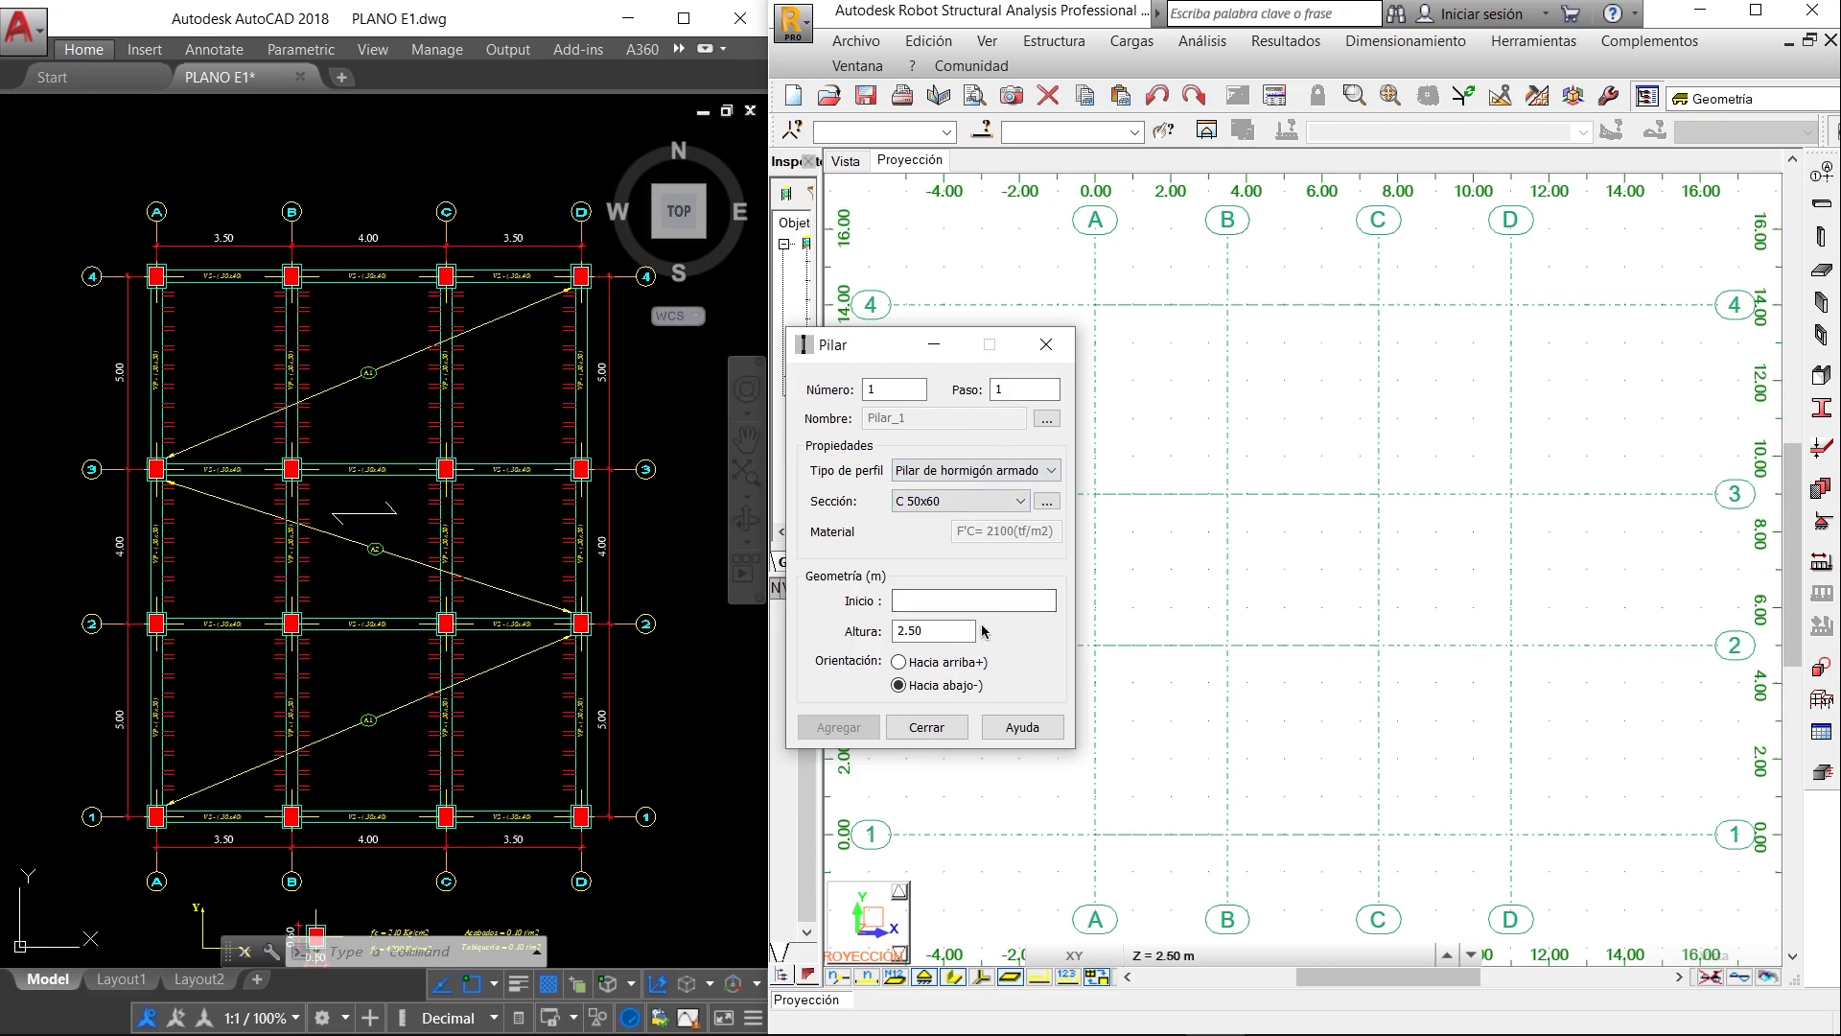
pyautogui.click(933, 596)
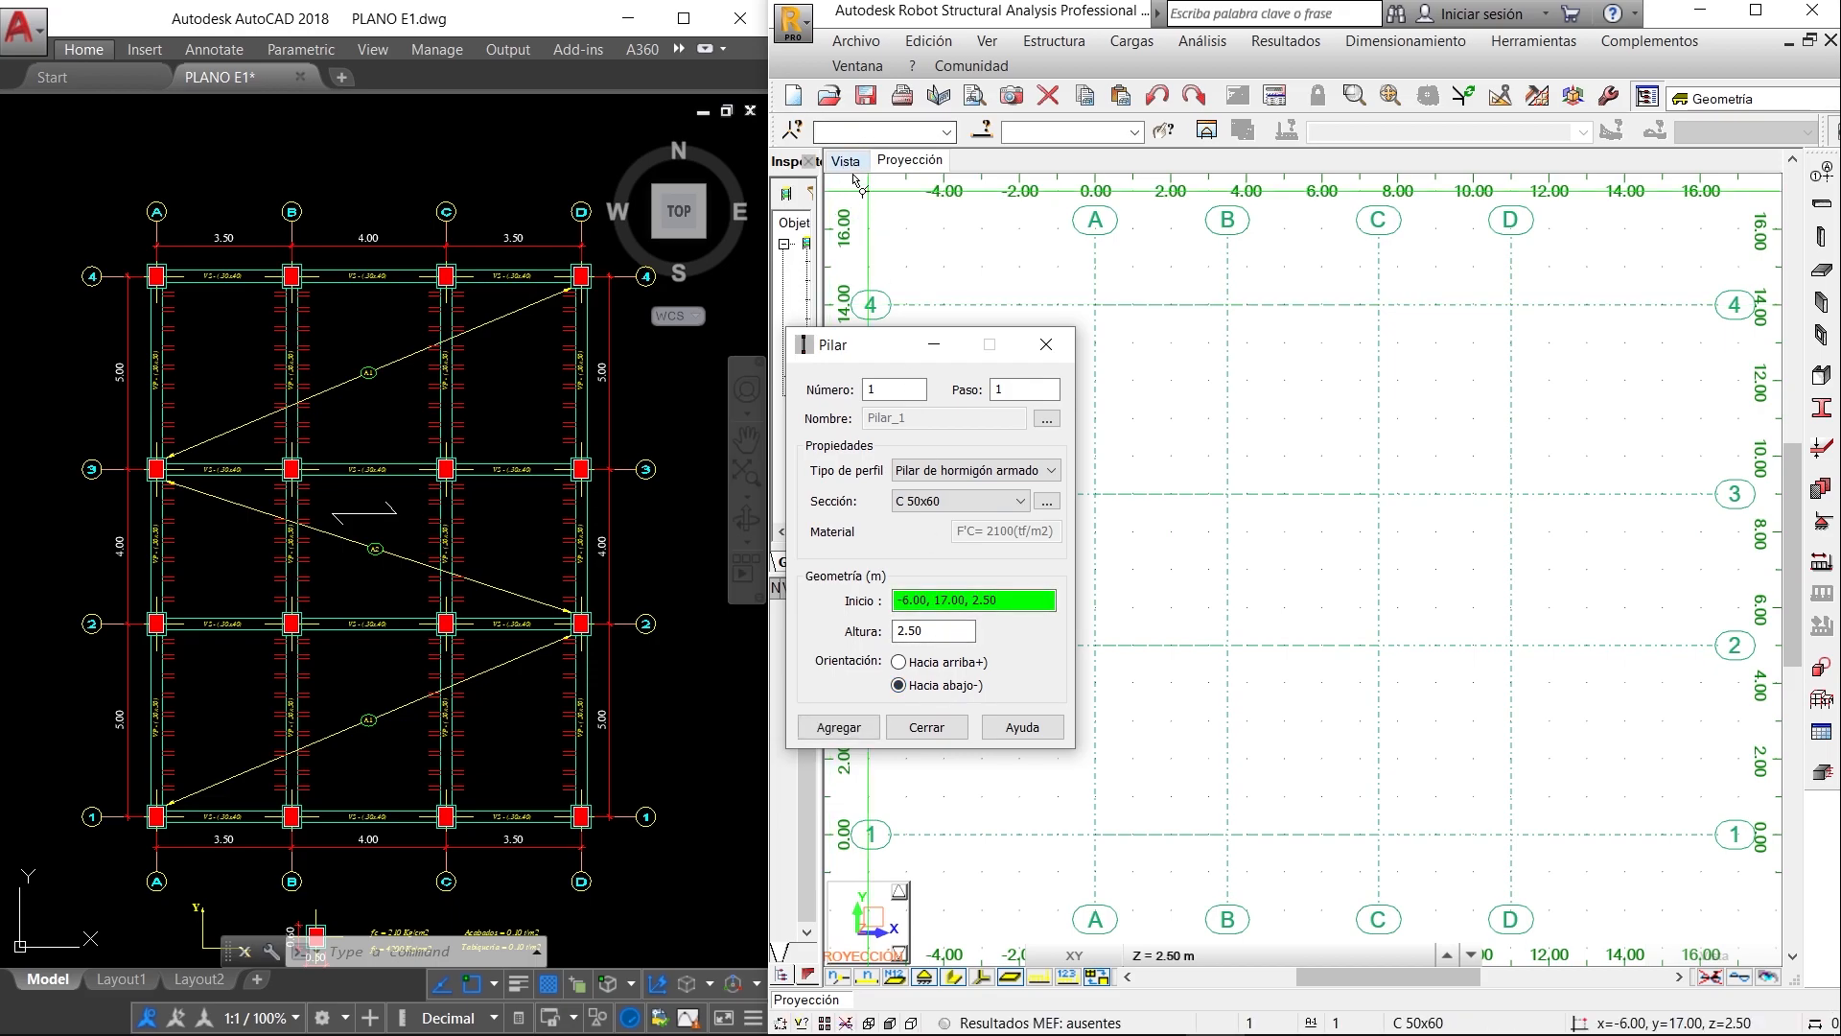
# - Make Planta 1 the working storey for the columns and return to the plan projection beside the AutoCAD drawing
pyautogui.click(845, 162)
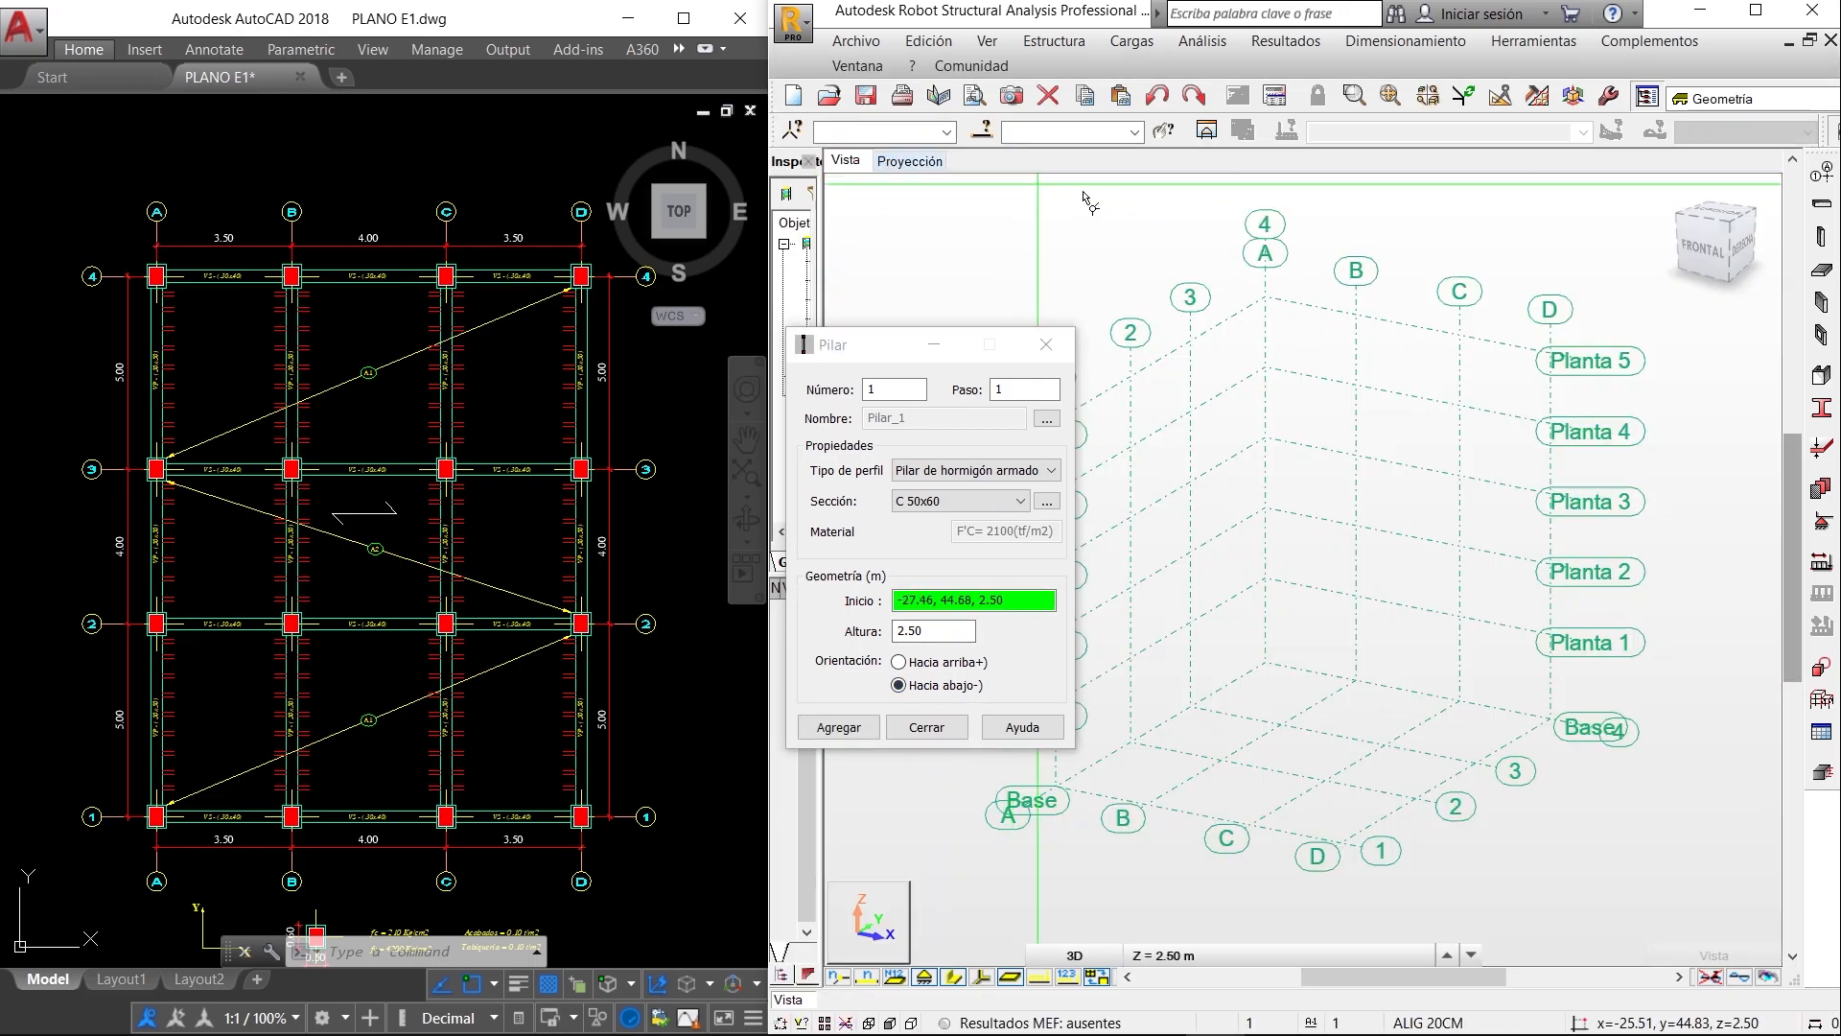
pyautogui.click(1756, 11)
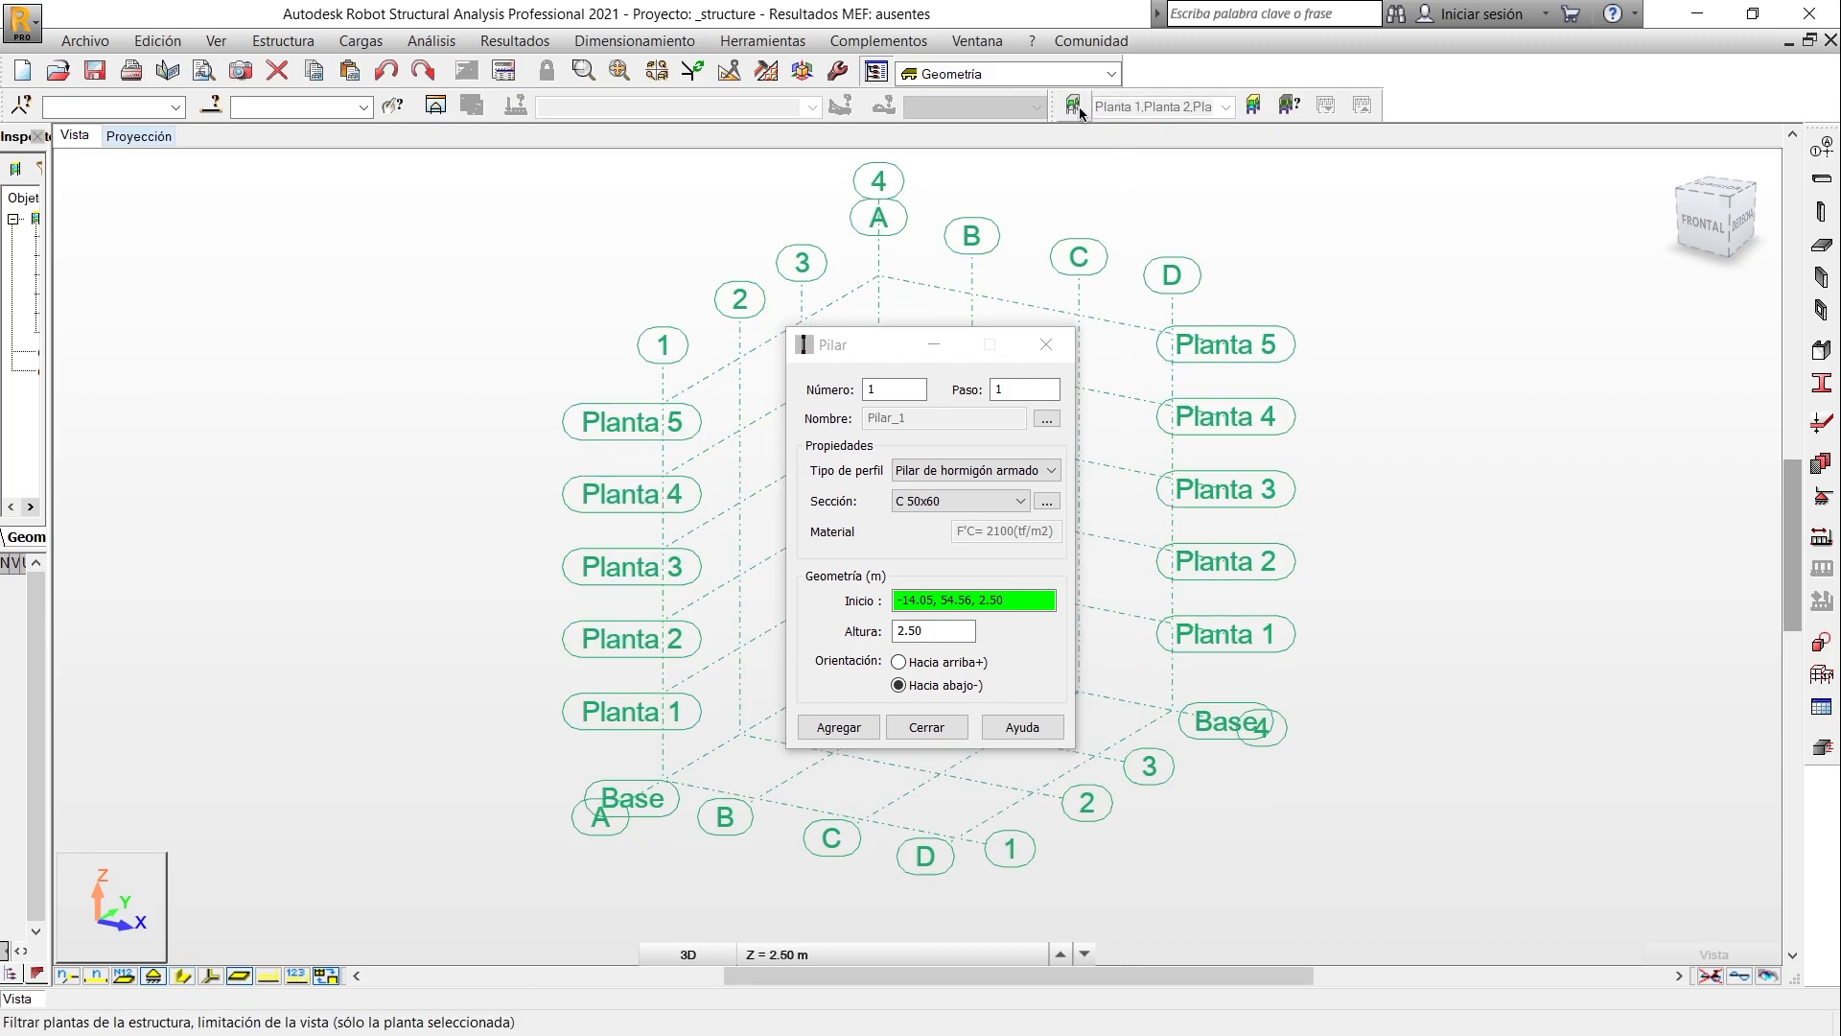
pyautogui.click(1228, 106)
pyautogui.click(1143, 192)
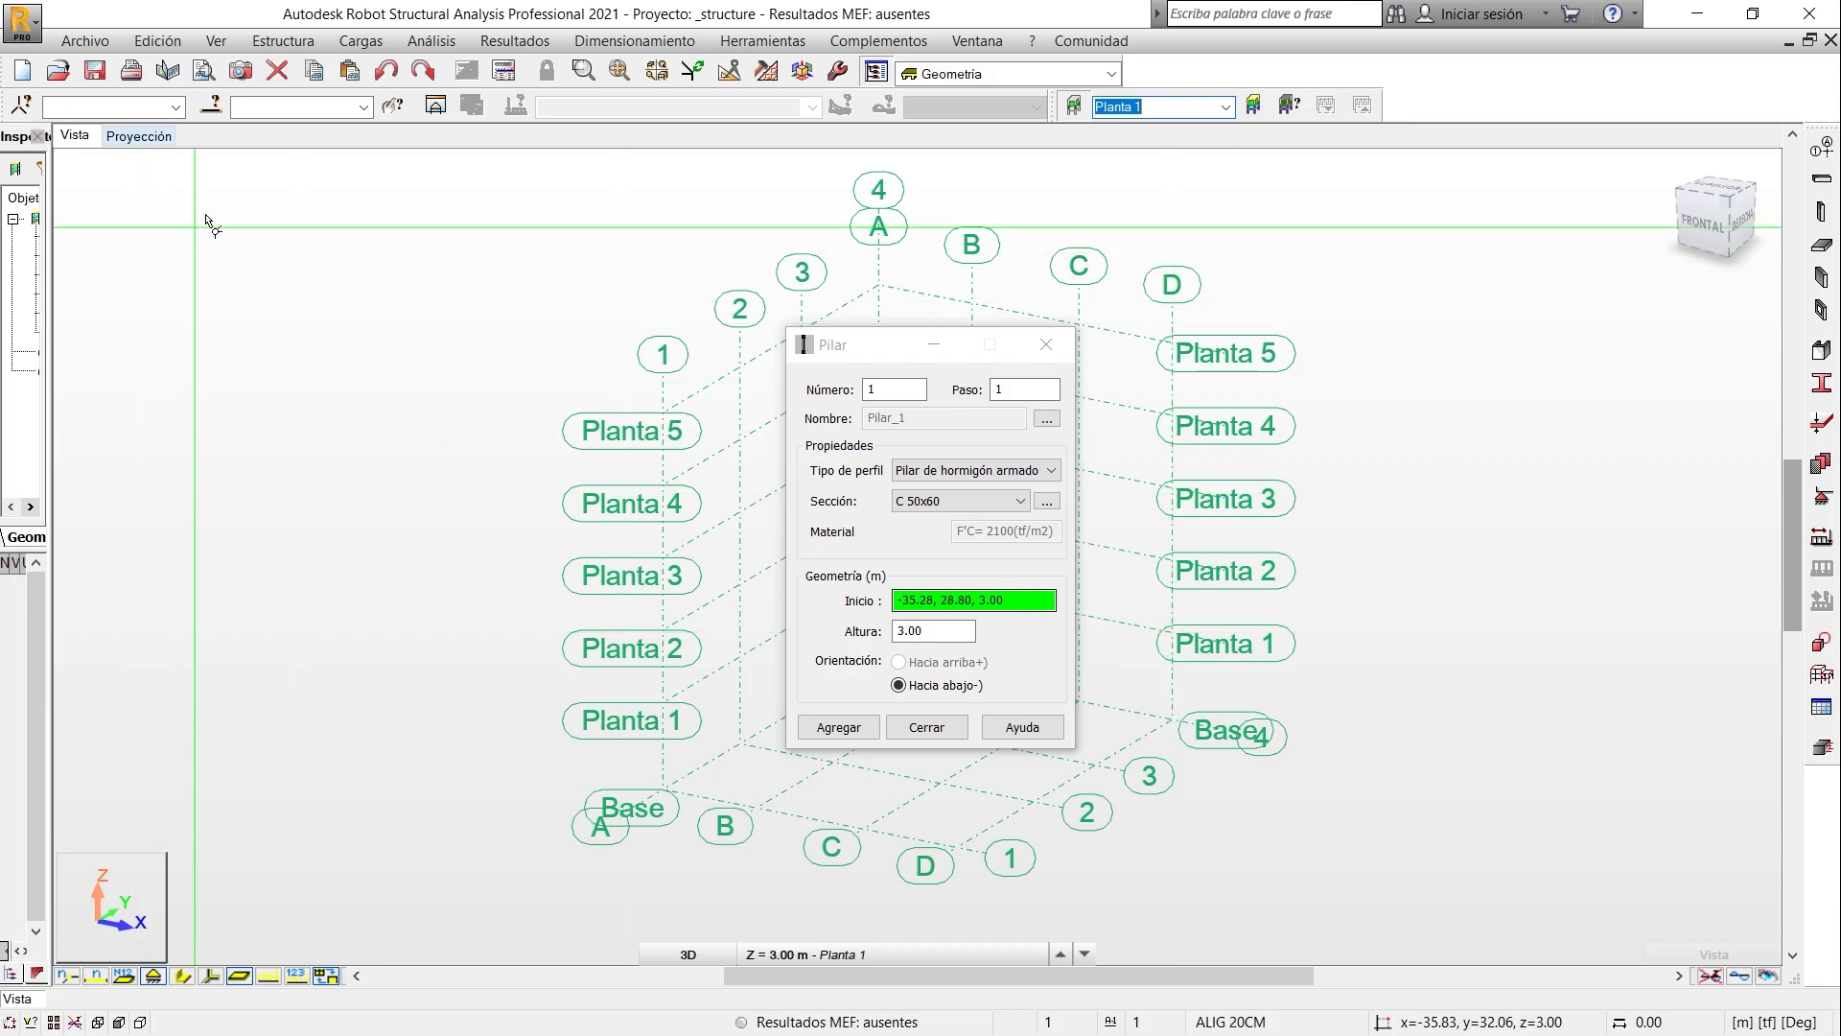
pyautogui.press('super+Right')
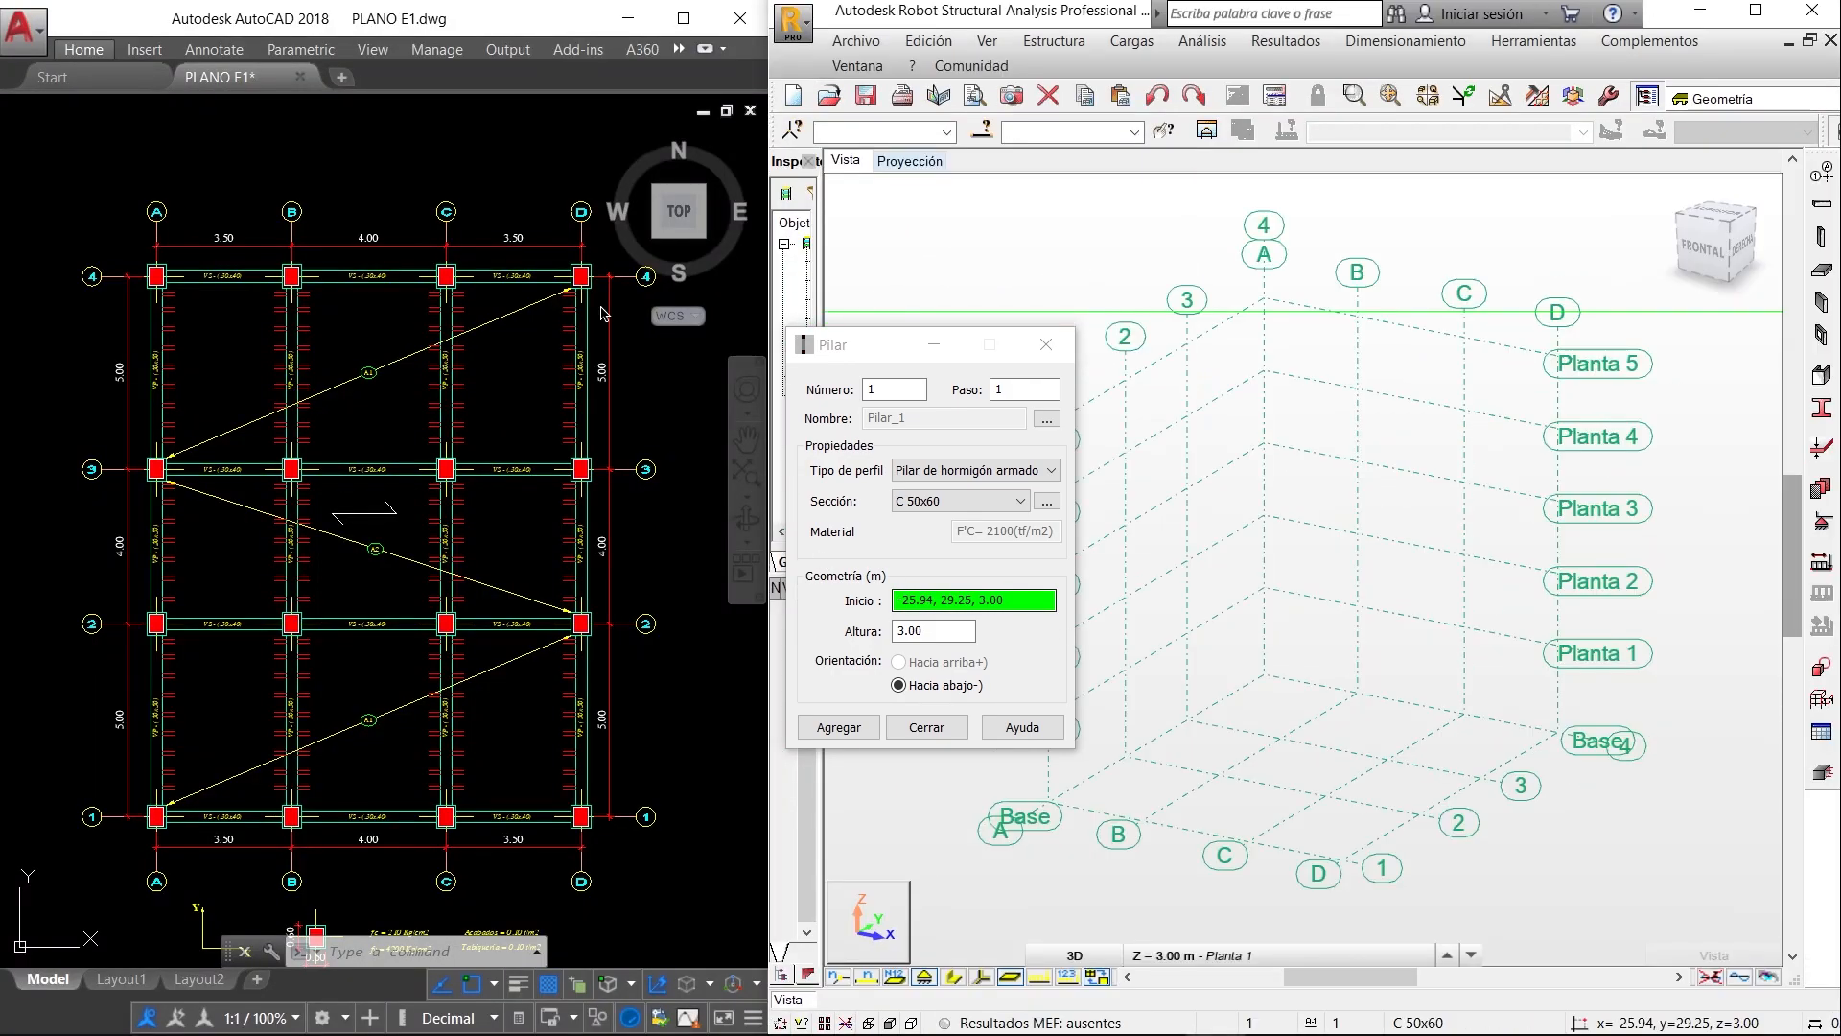
pyautogui.click(911, 163)
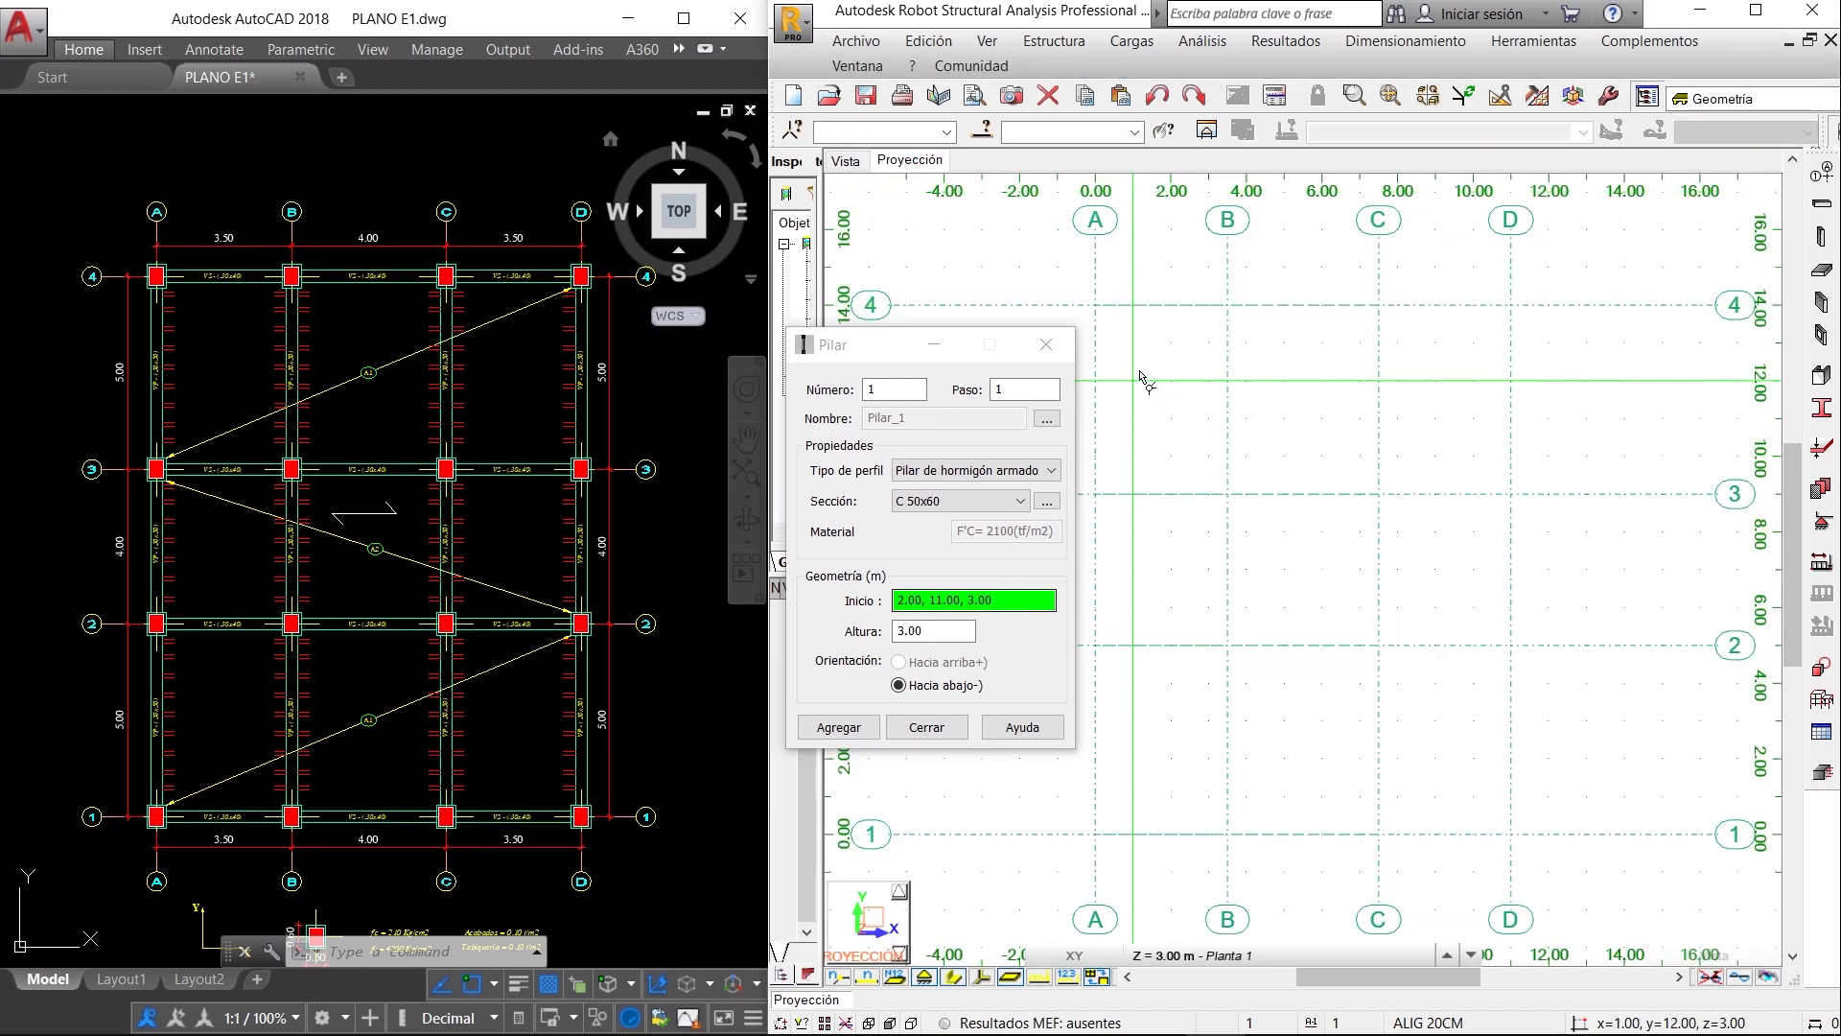
# - Place four columns along axis 4 at its intersections with axes A, B, C and D, and end column placement
pyautogui.click(1096, 304)
pyautogui.click(1228, 305)
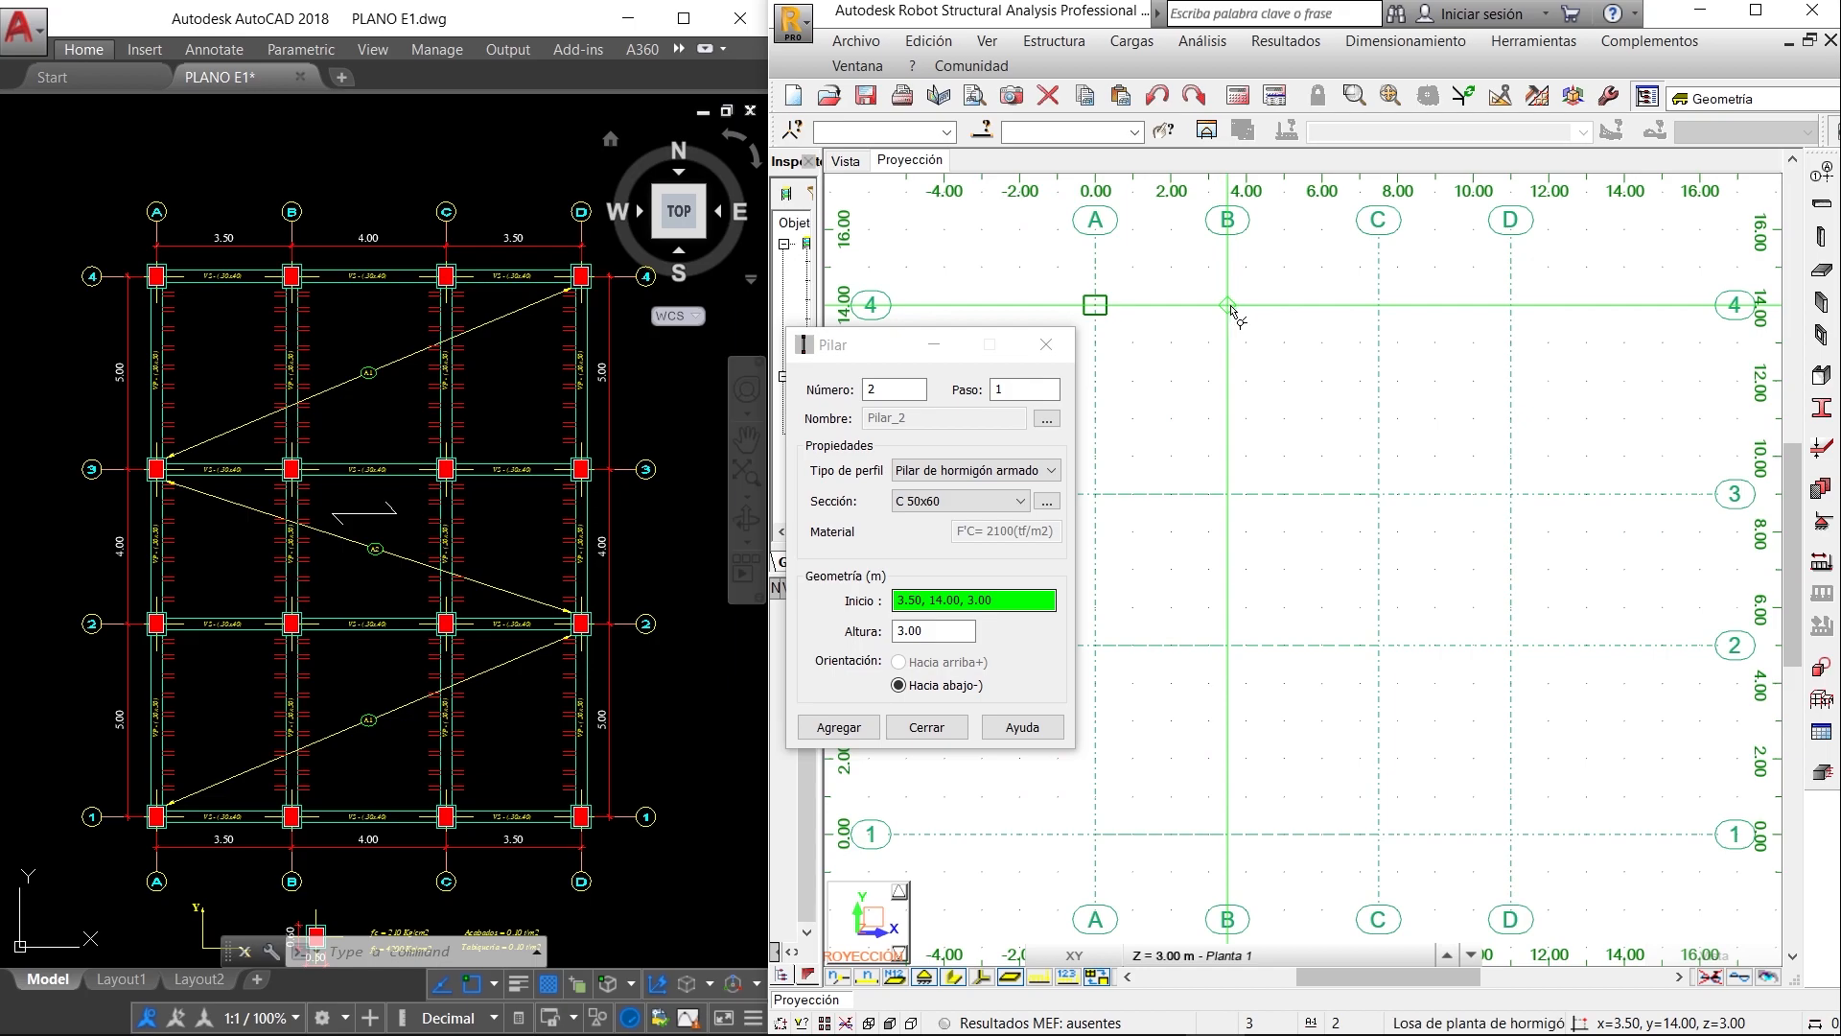
pyautogui.click(1379, 305)
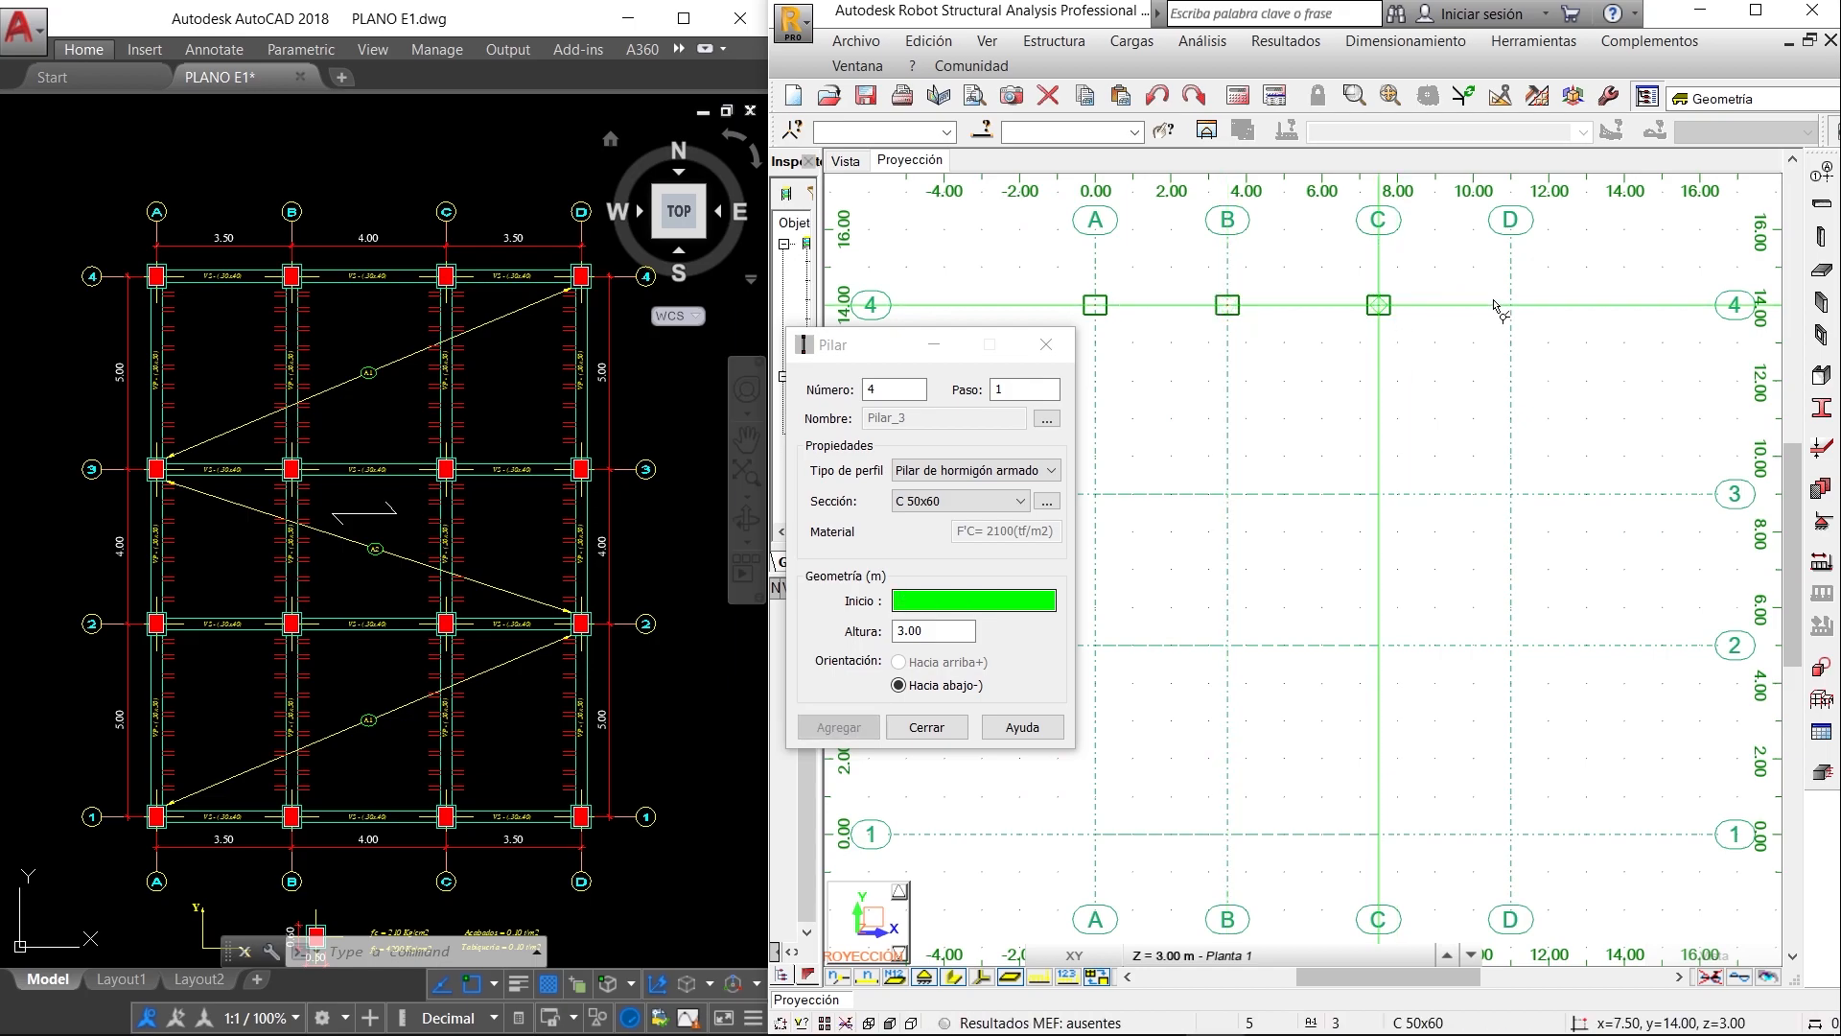
pyautogui.click(1756, 11)
pyautogui.click(1047, 347)
# - Copy the four axis 4 columns onto axes 3, 2 and 1 using the Move/Copy translation from their axis A intersections
pyautogui.moveTo(661, 263); pyautogui.dragTo(1255, 347)
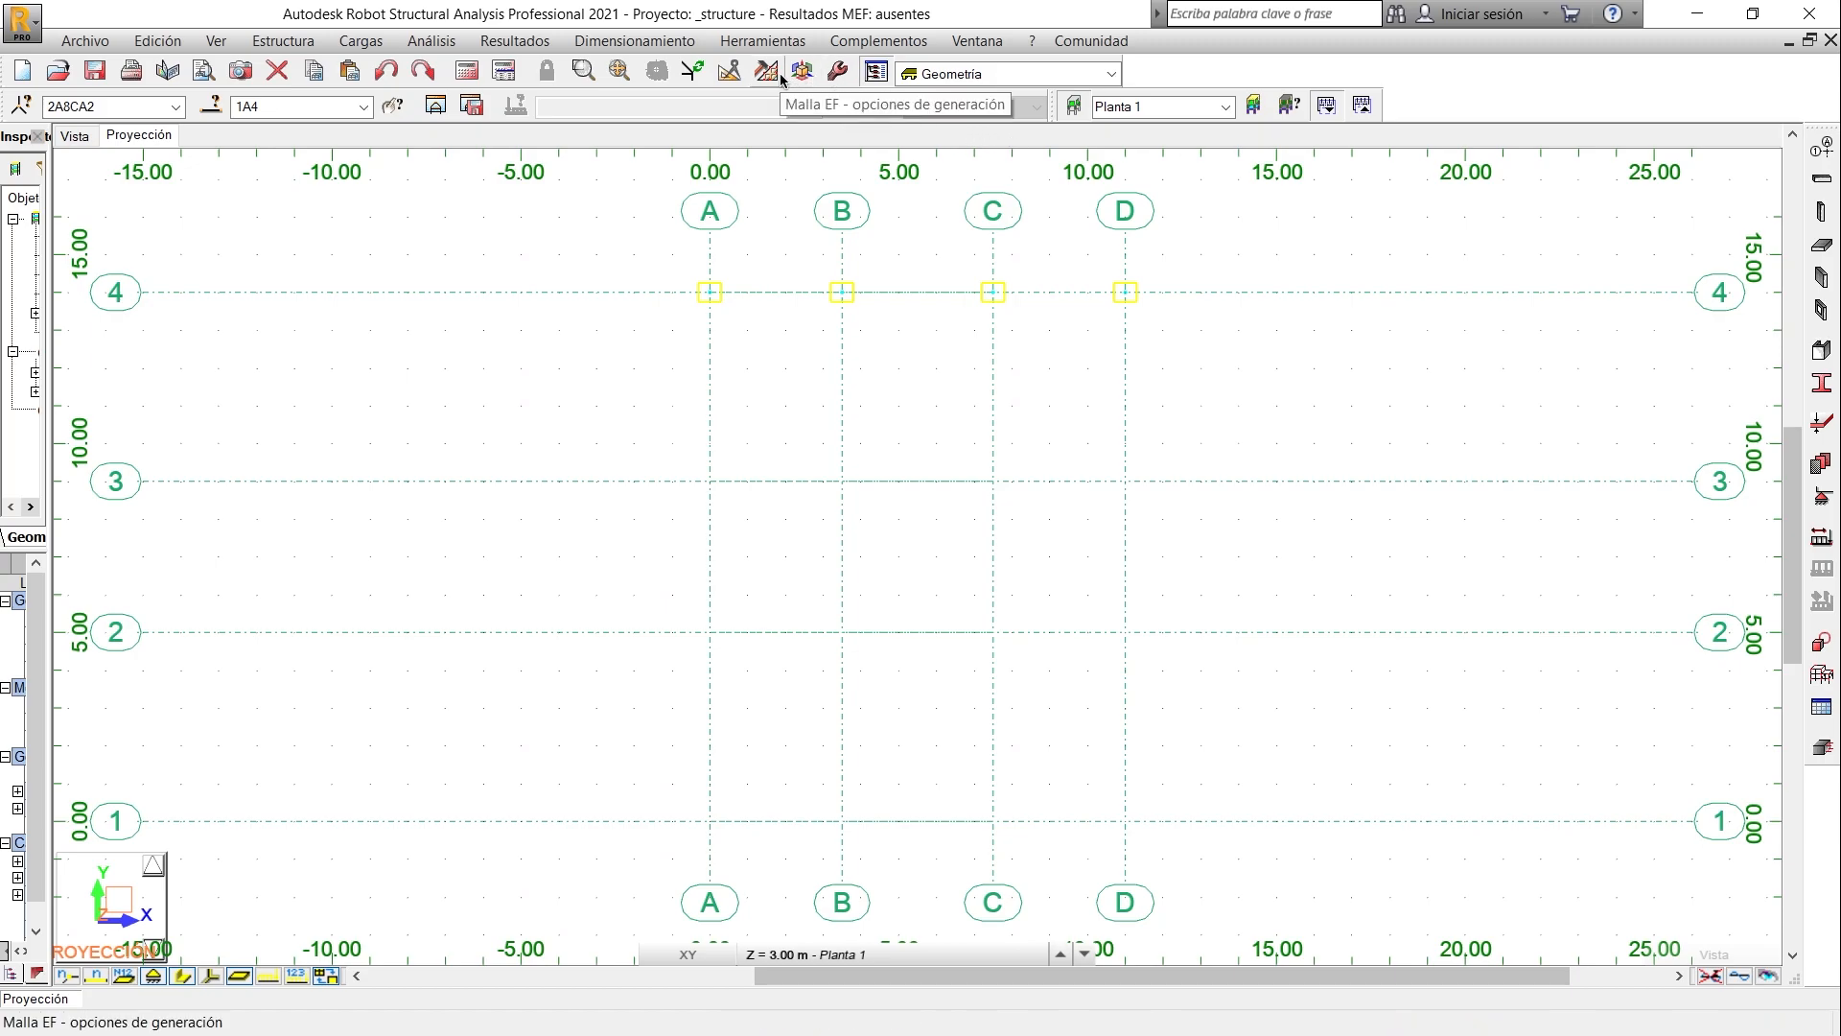
pyautogui.click(731, 72)
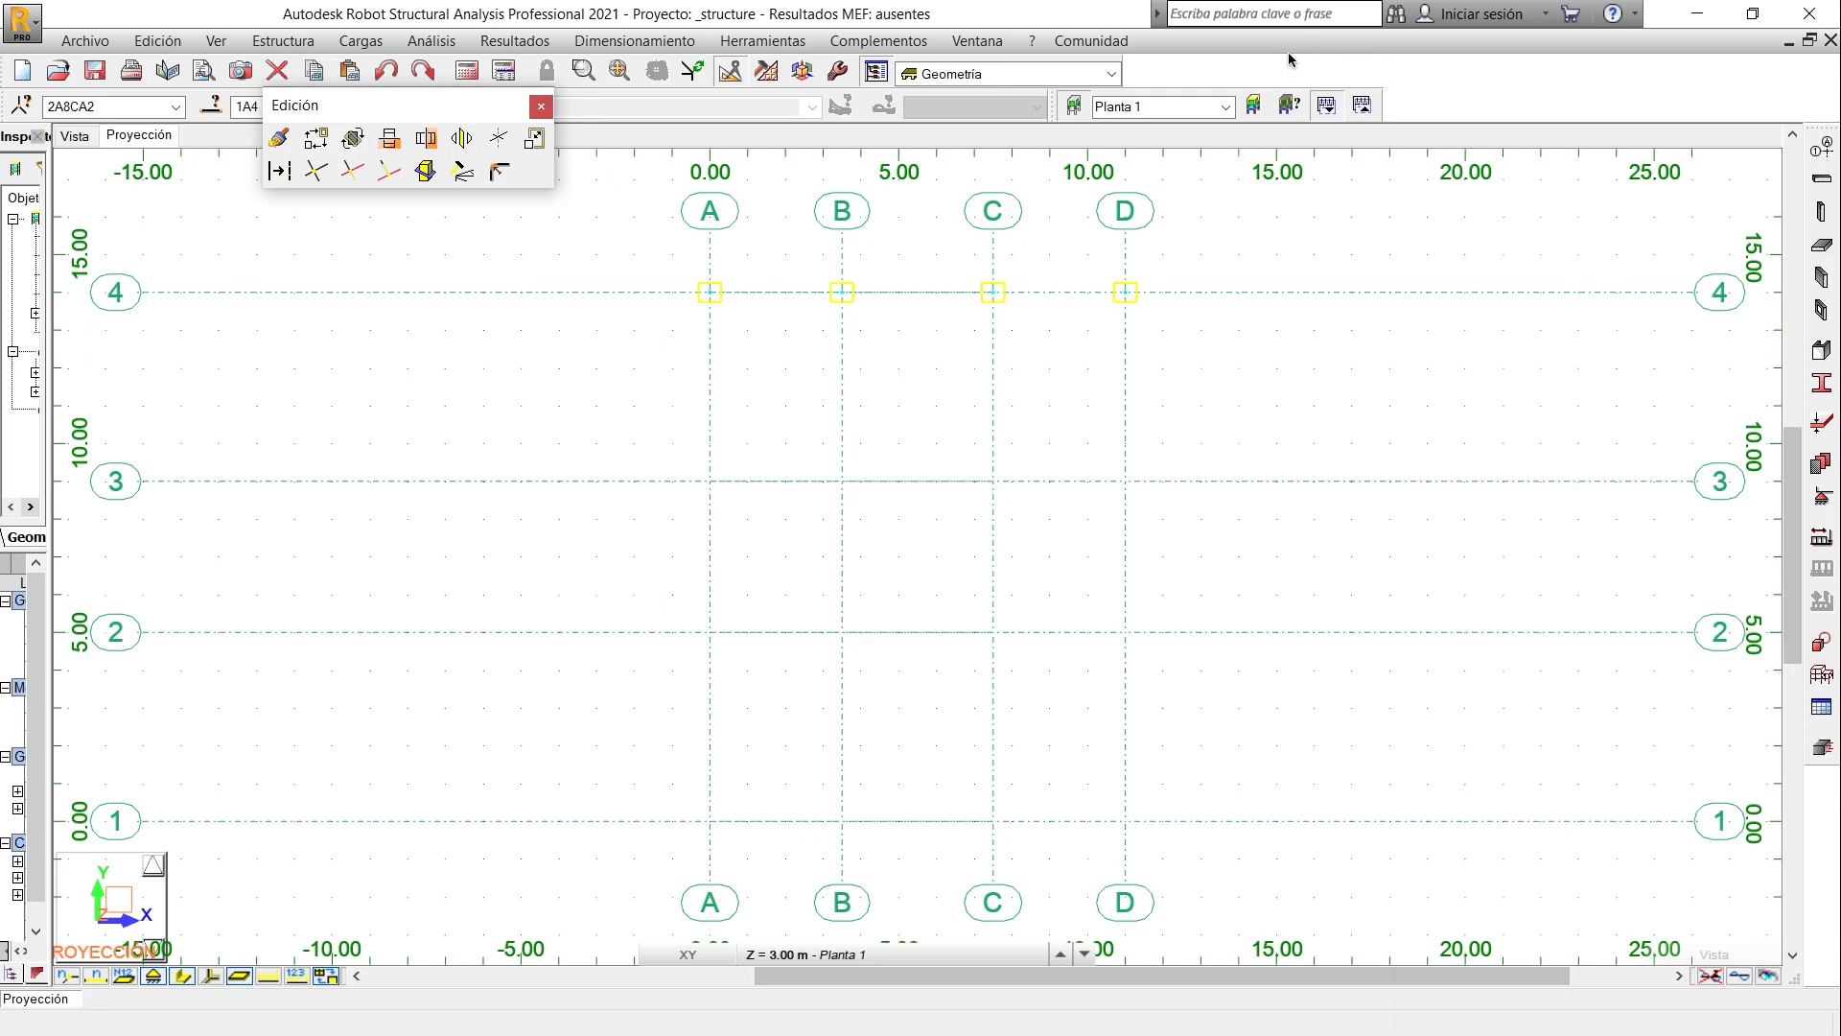
pyautogui.moveTo(1290, 60); pyautogui.dragTo(1287, 62)
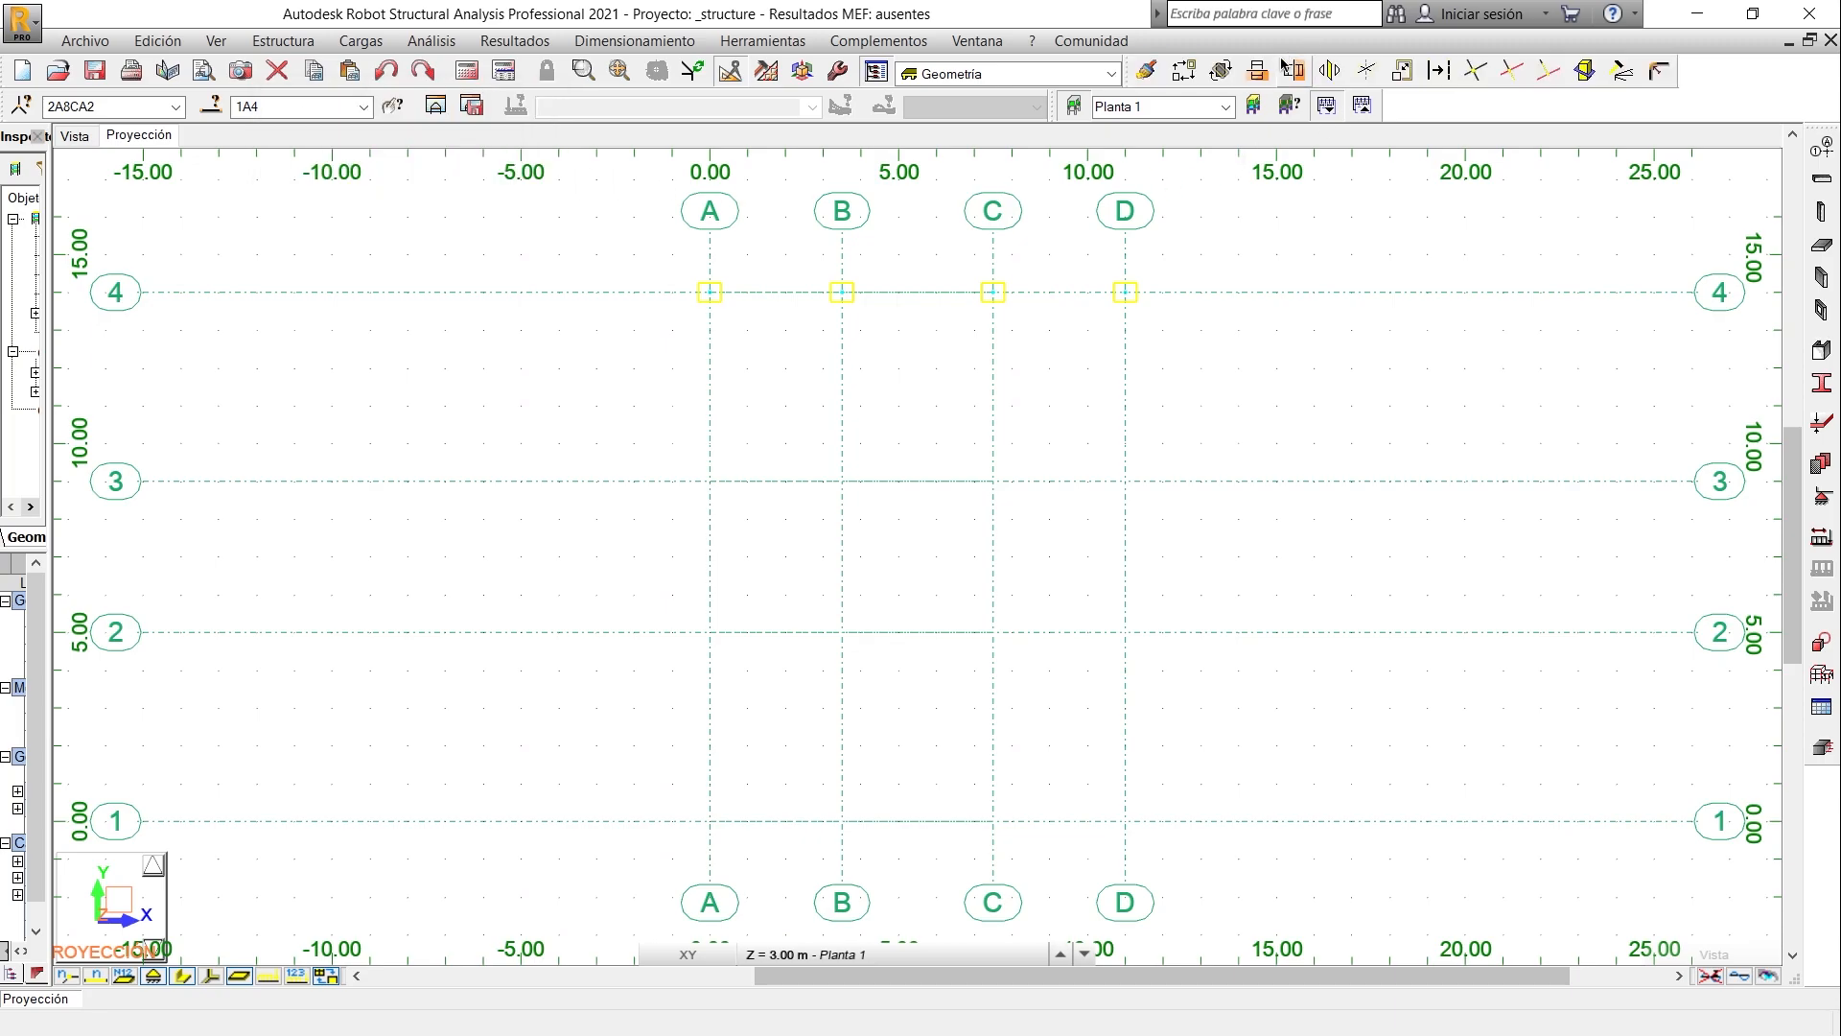
pyautogui.click(1185, 71)
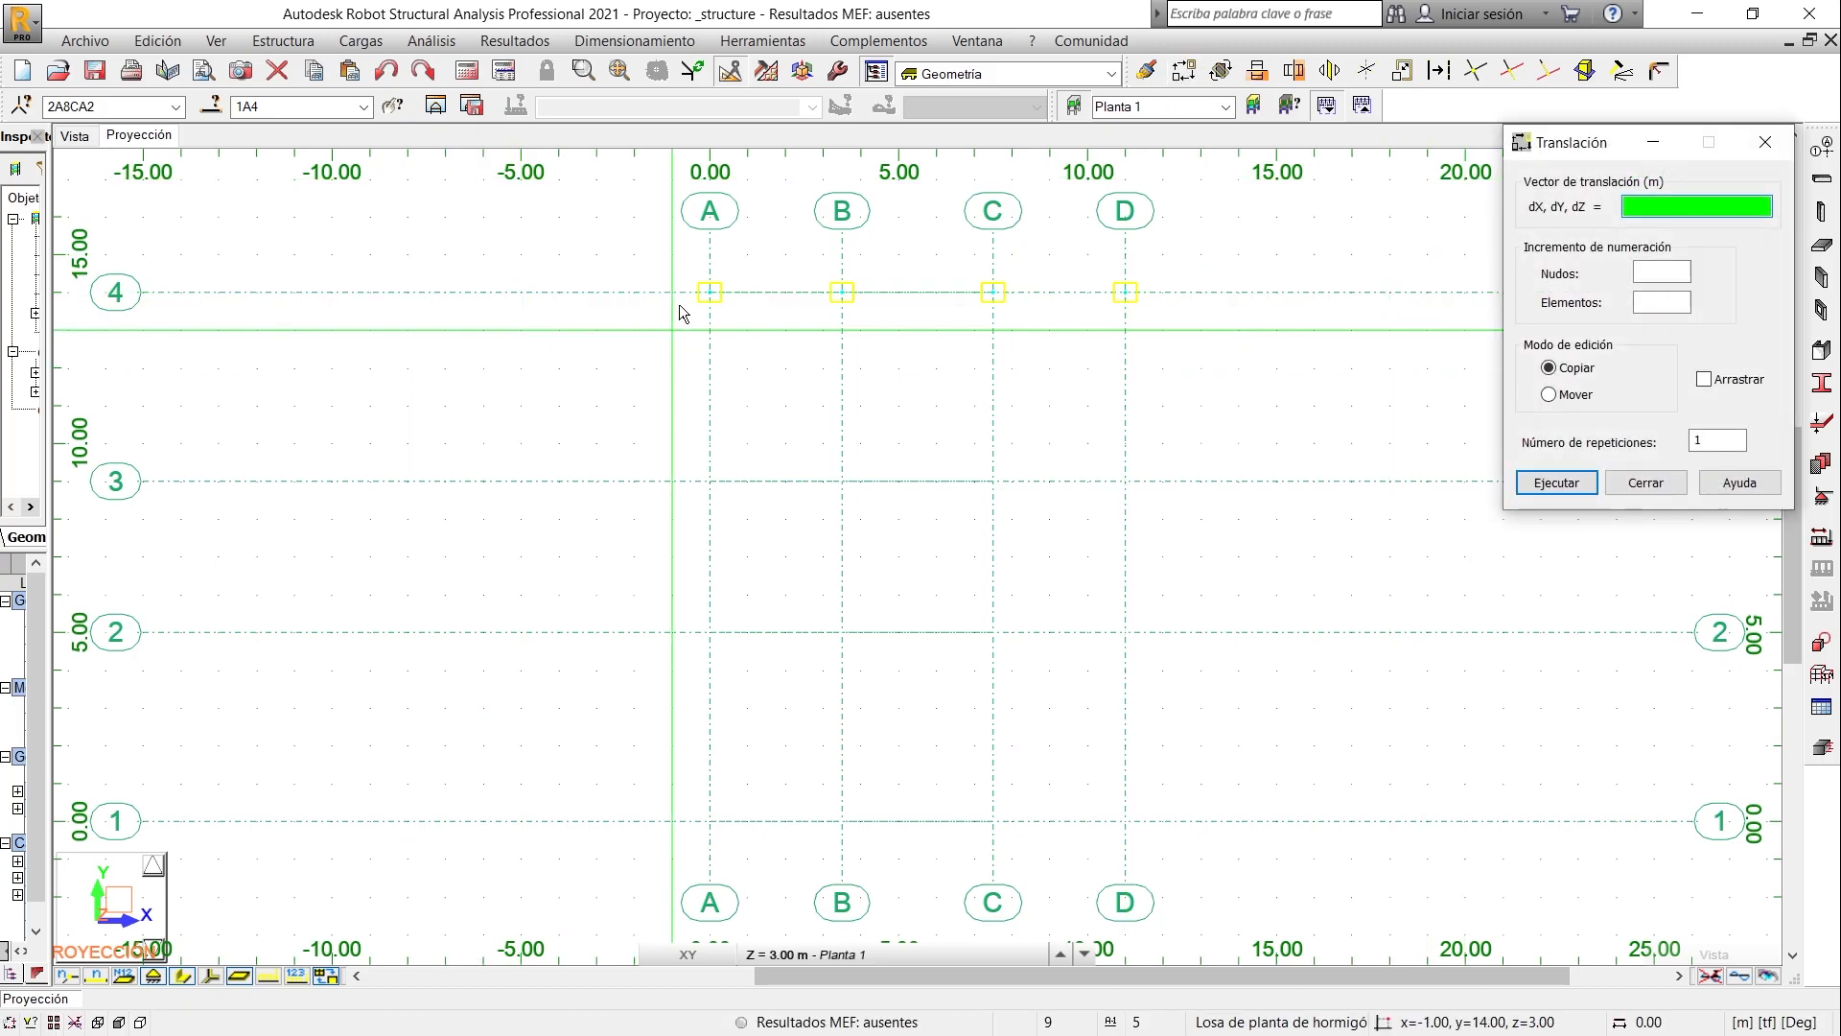
pyautogui.click(709, 290)
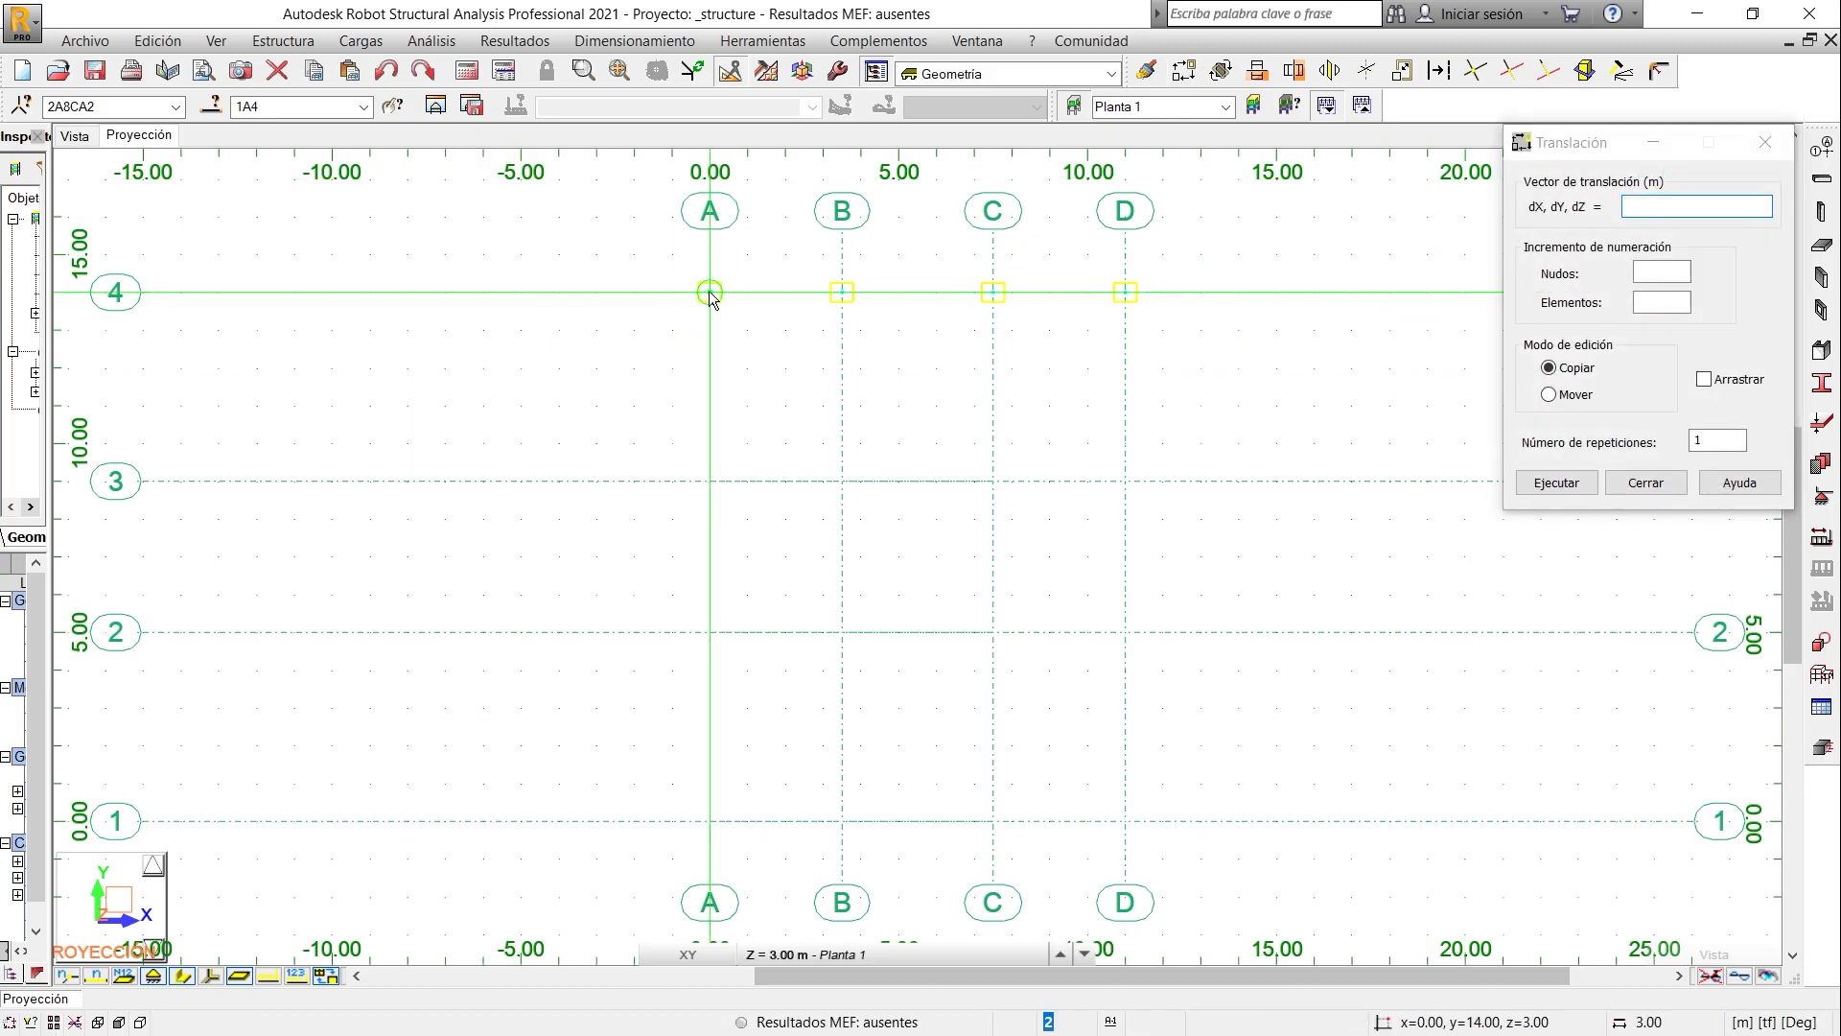
pyautogui.click(707, 479)
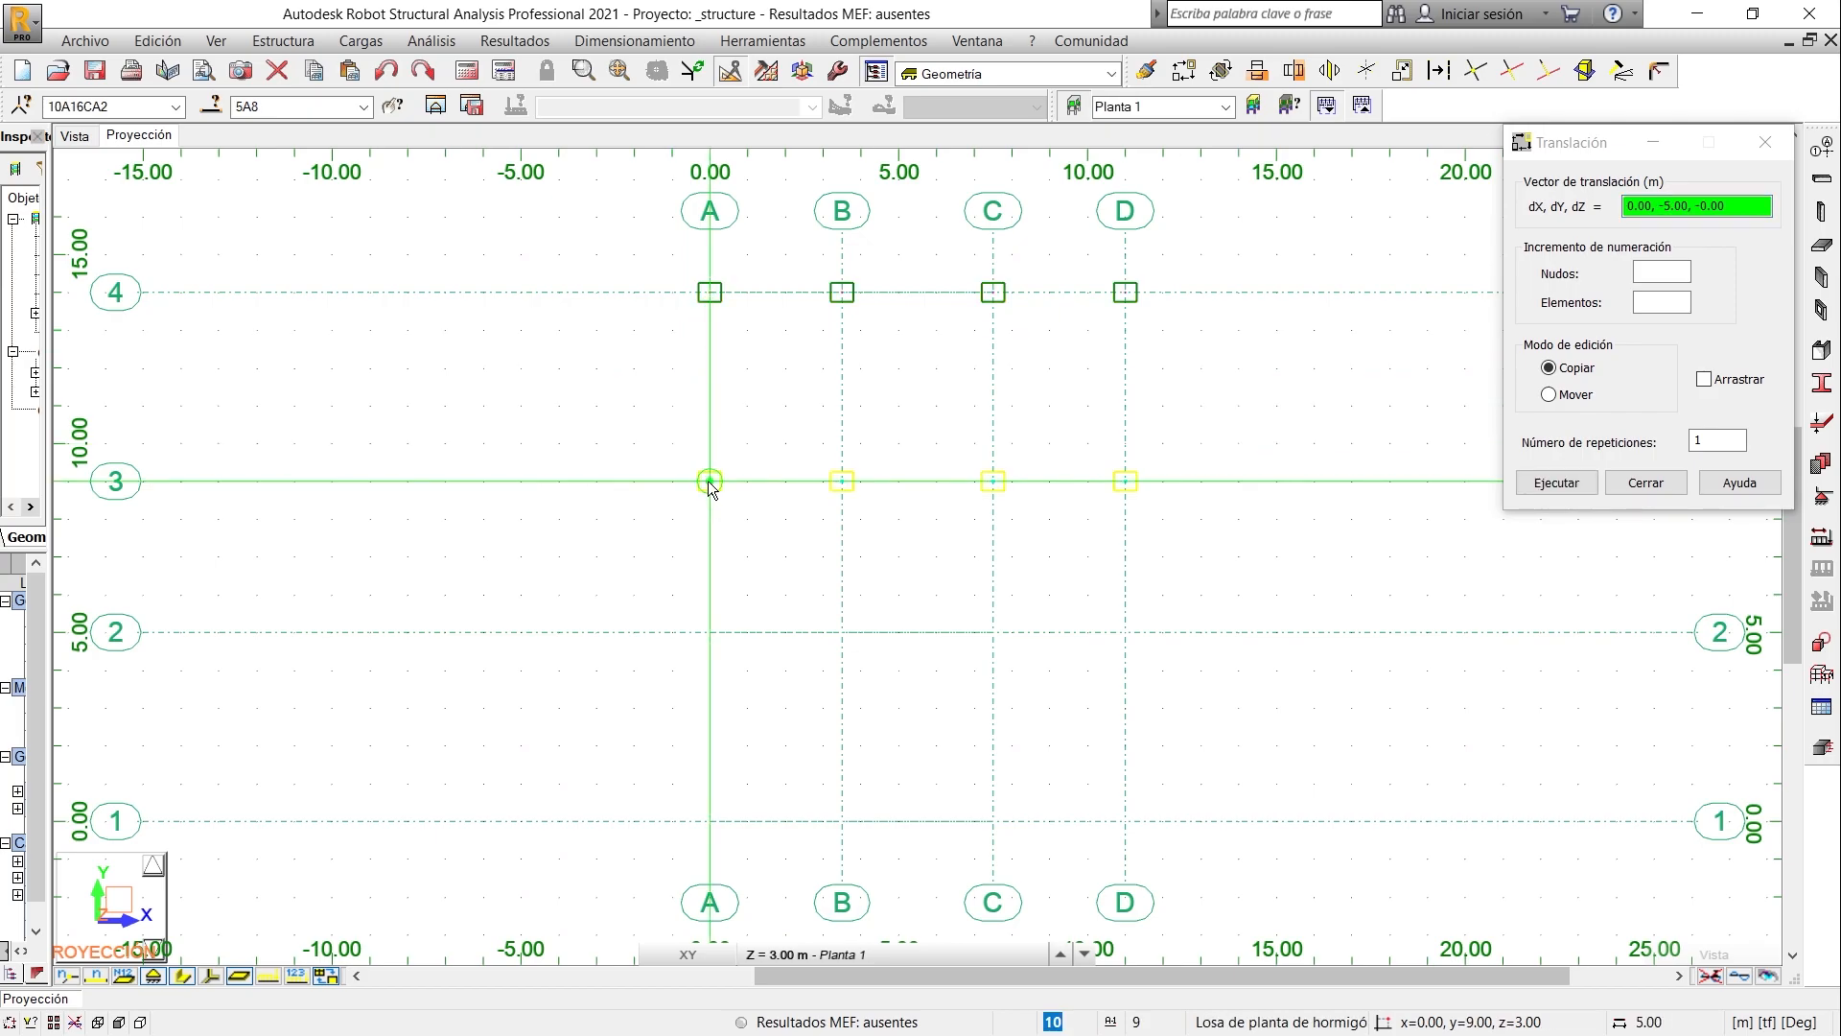
pyautogui.click(709, 630)
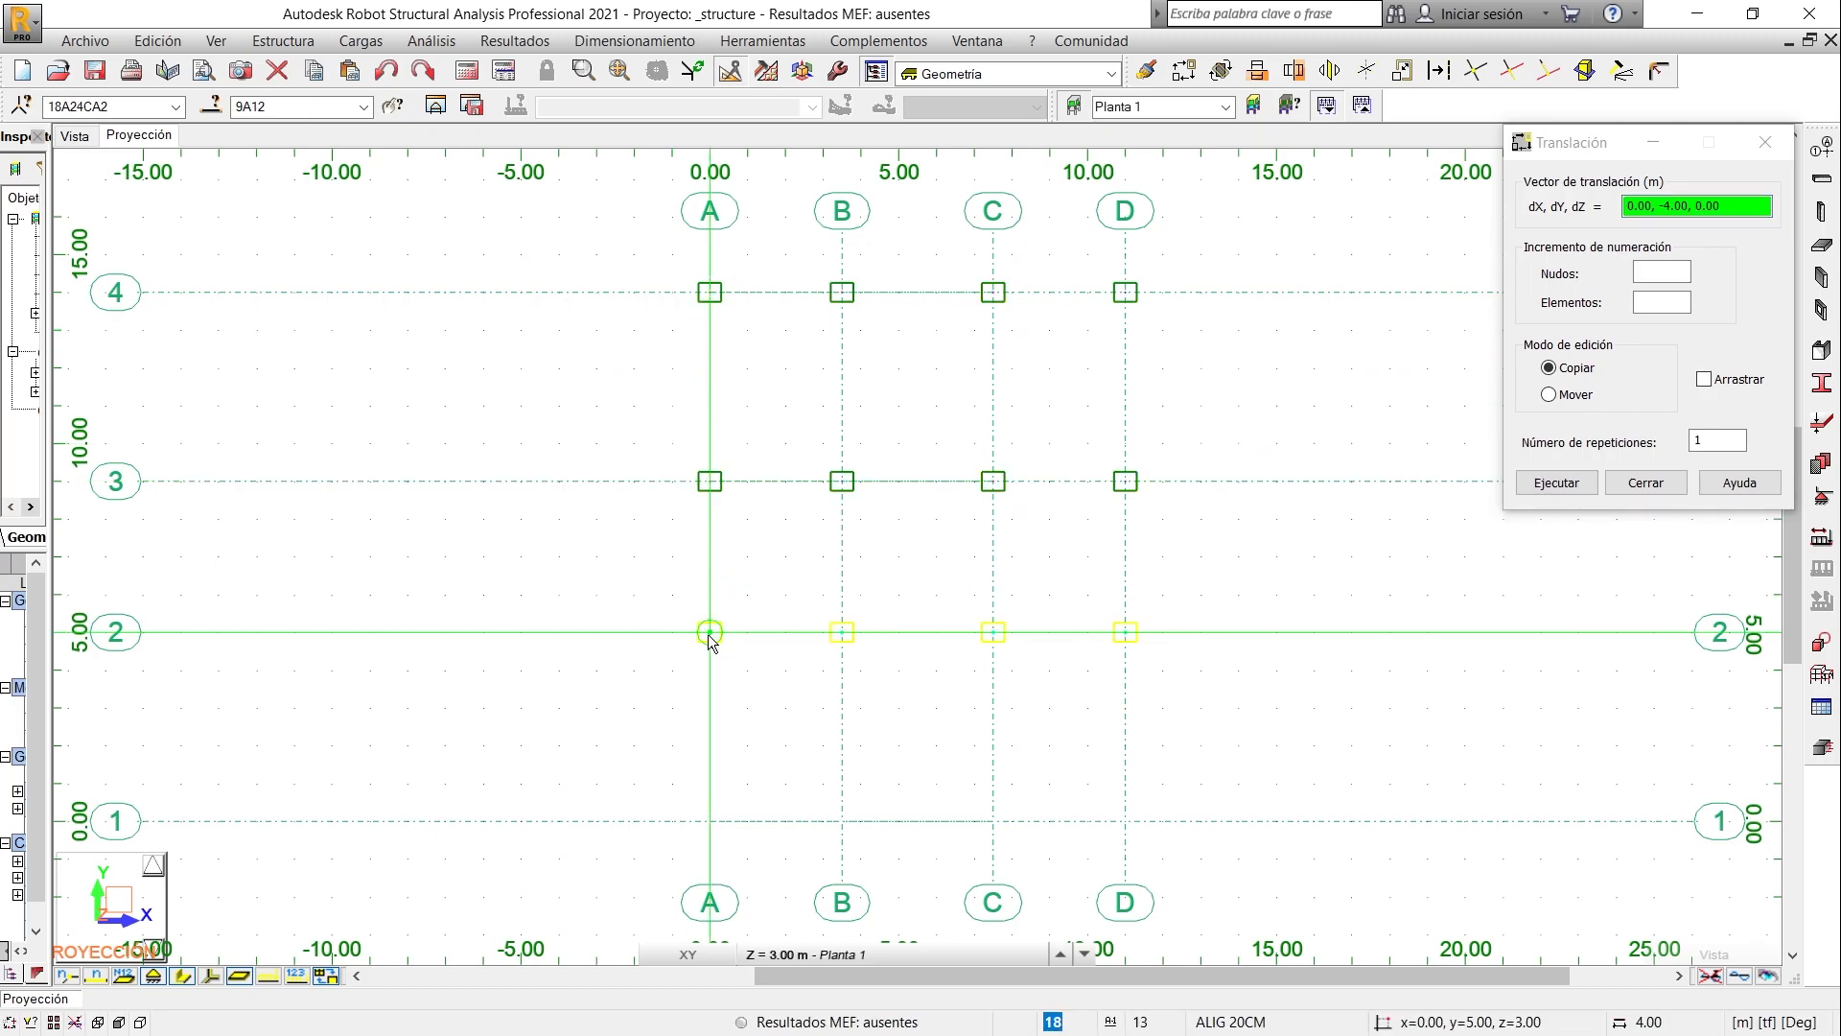
pyautogui.click(710, 822)
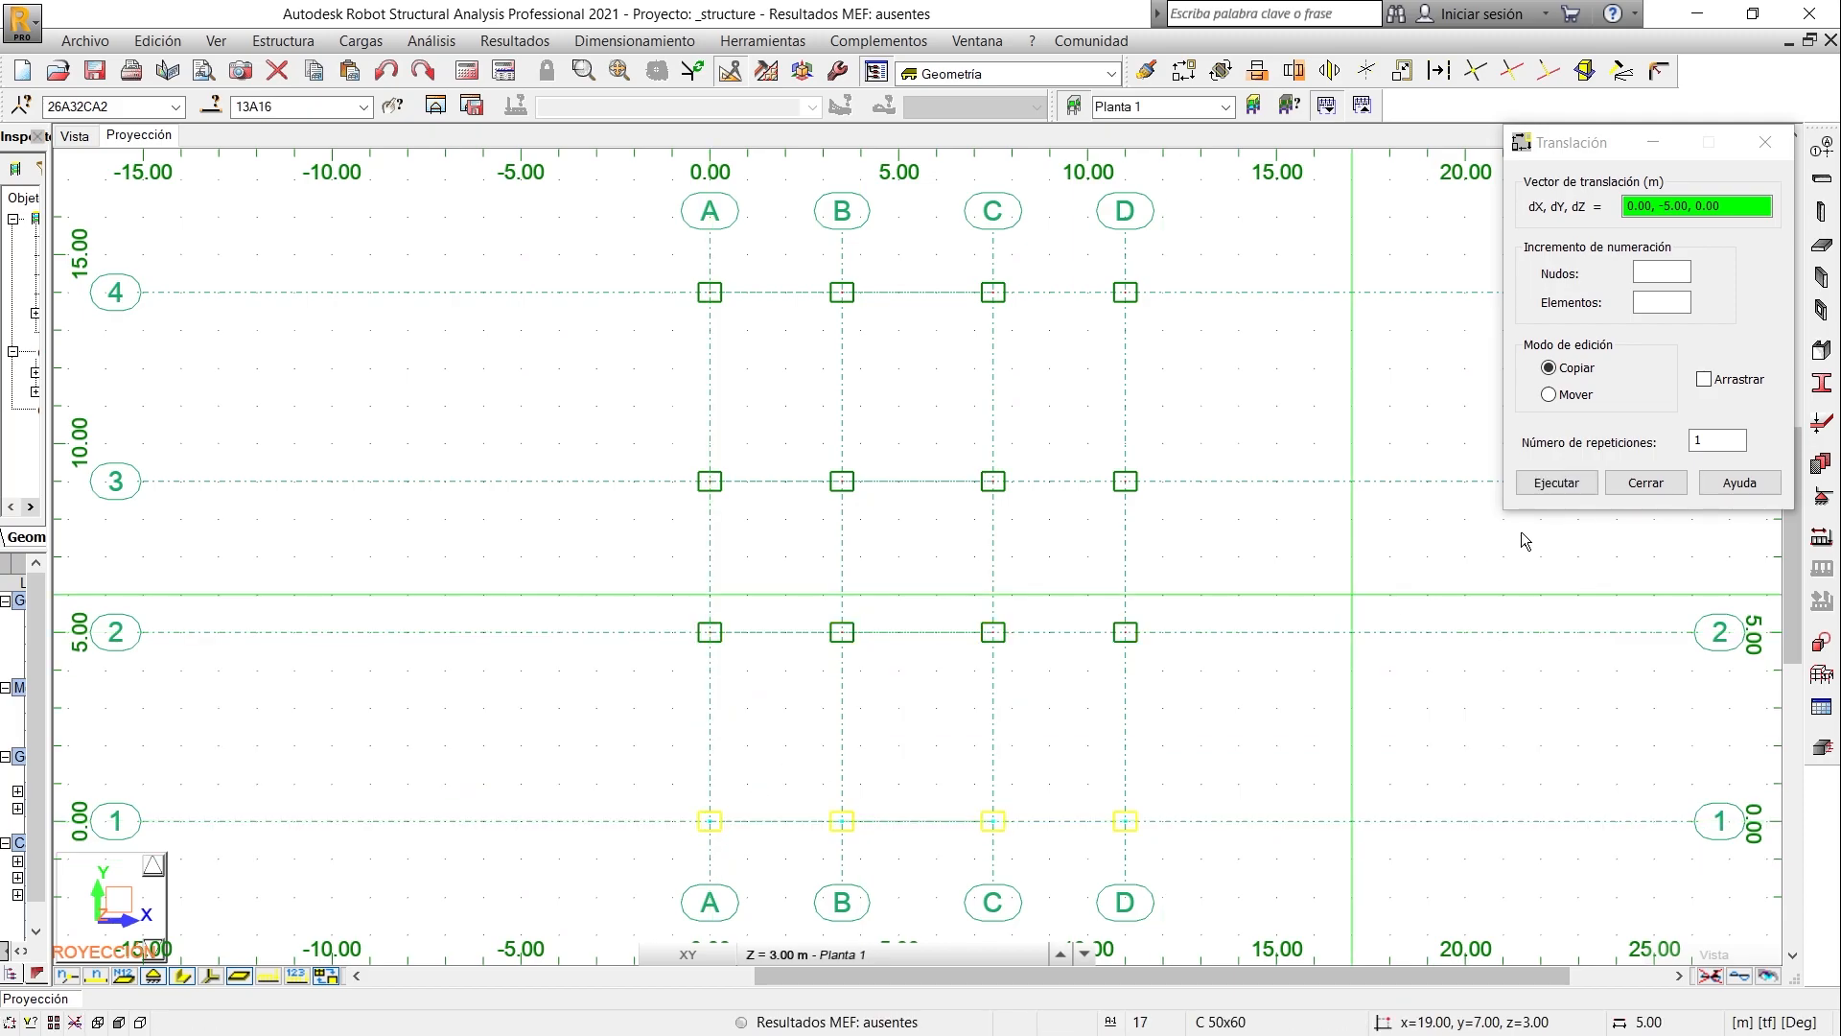
pyautogui.click(1646, 482)
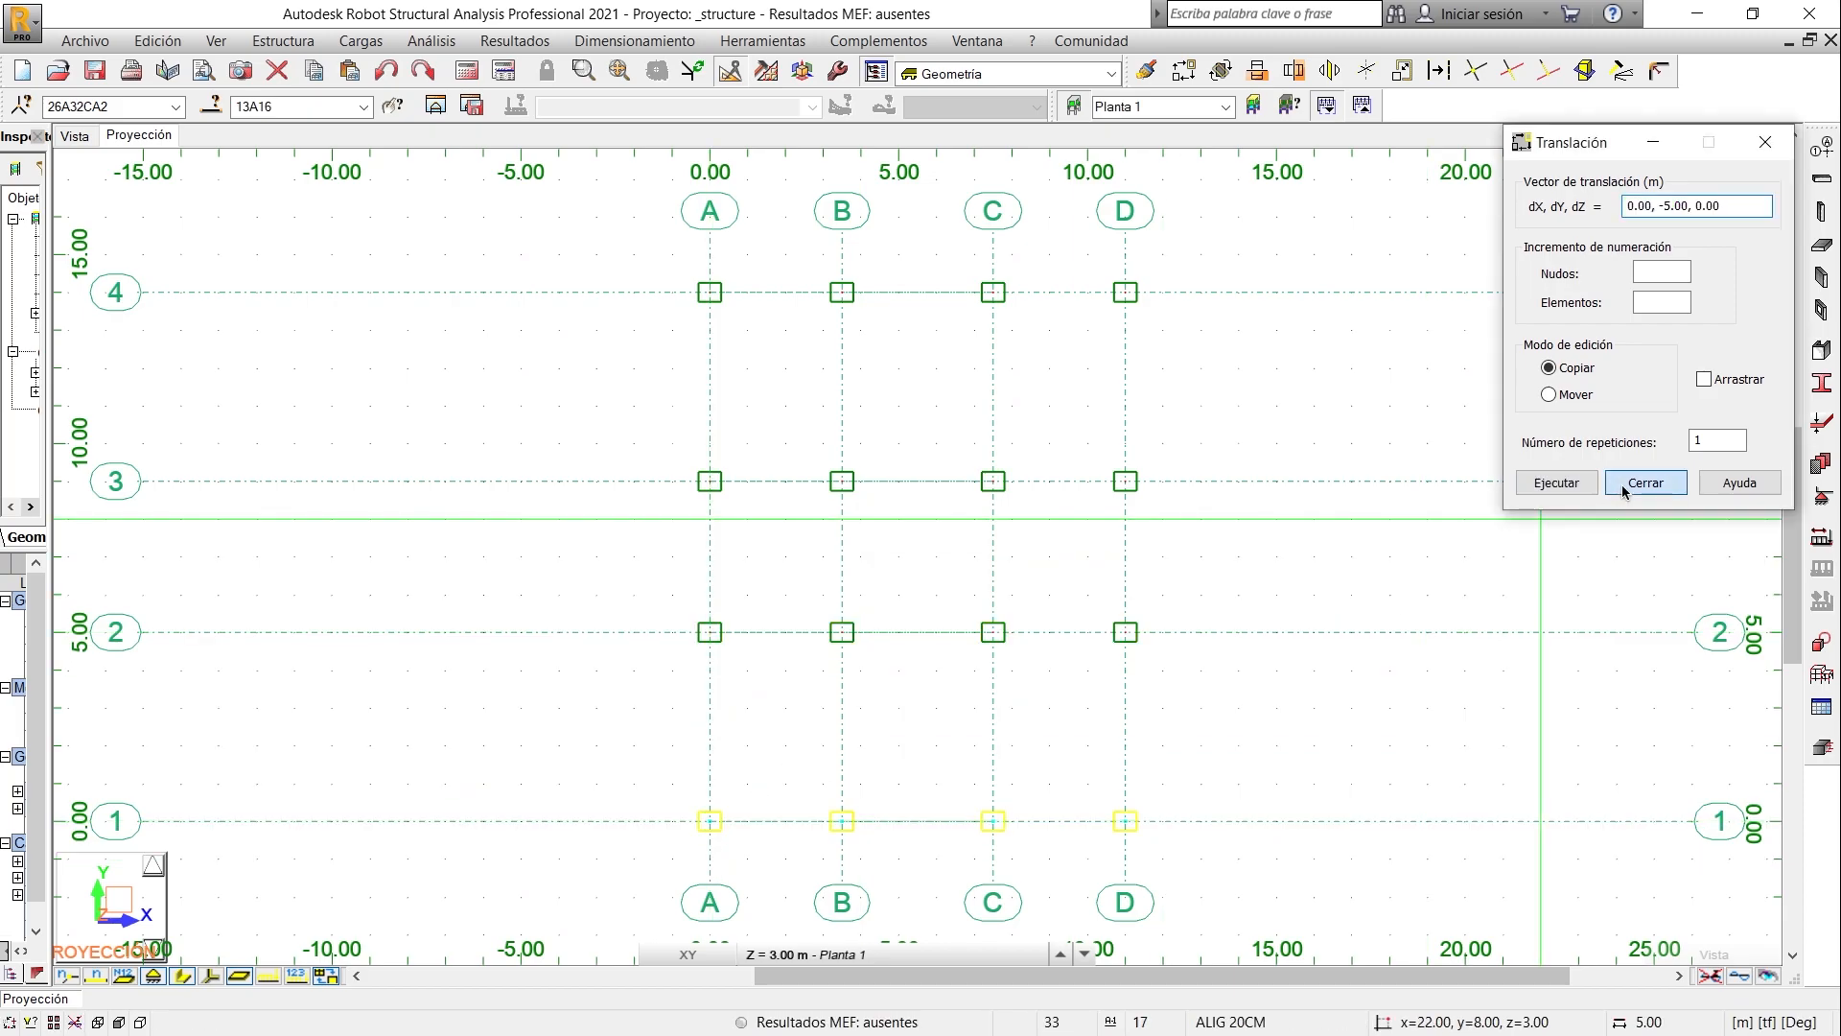
pyautogui.click(1269, 505)
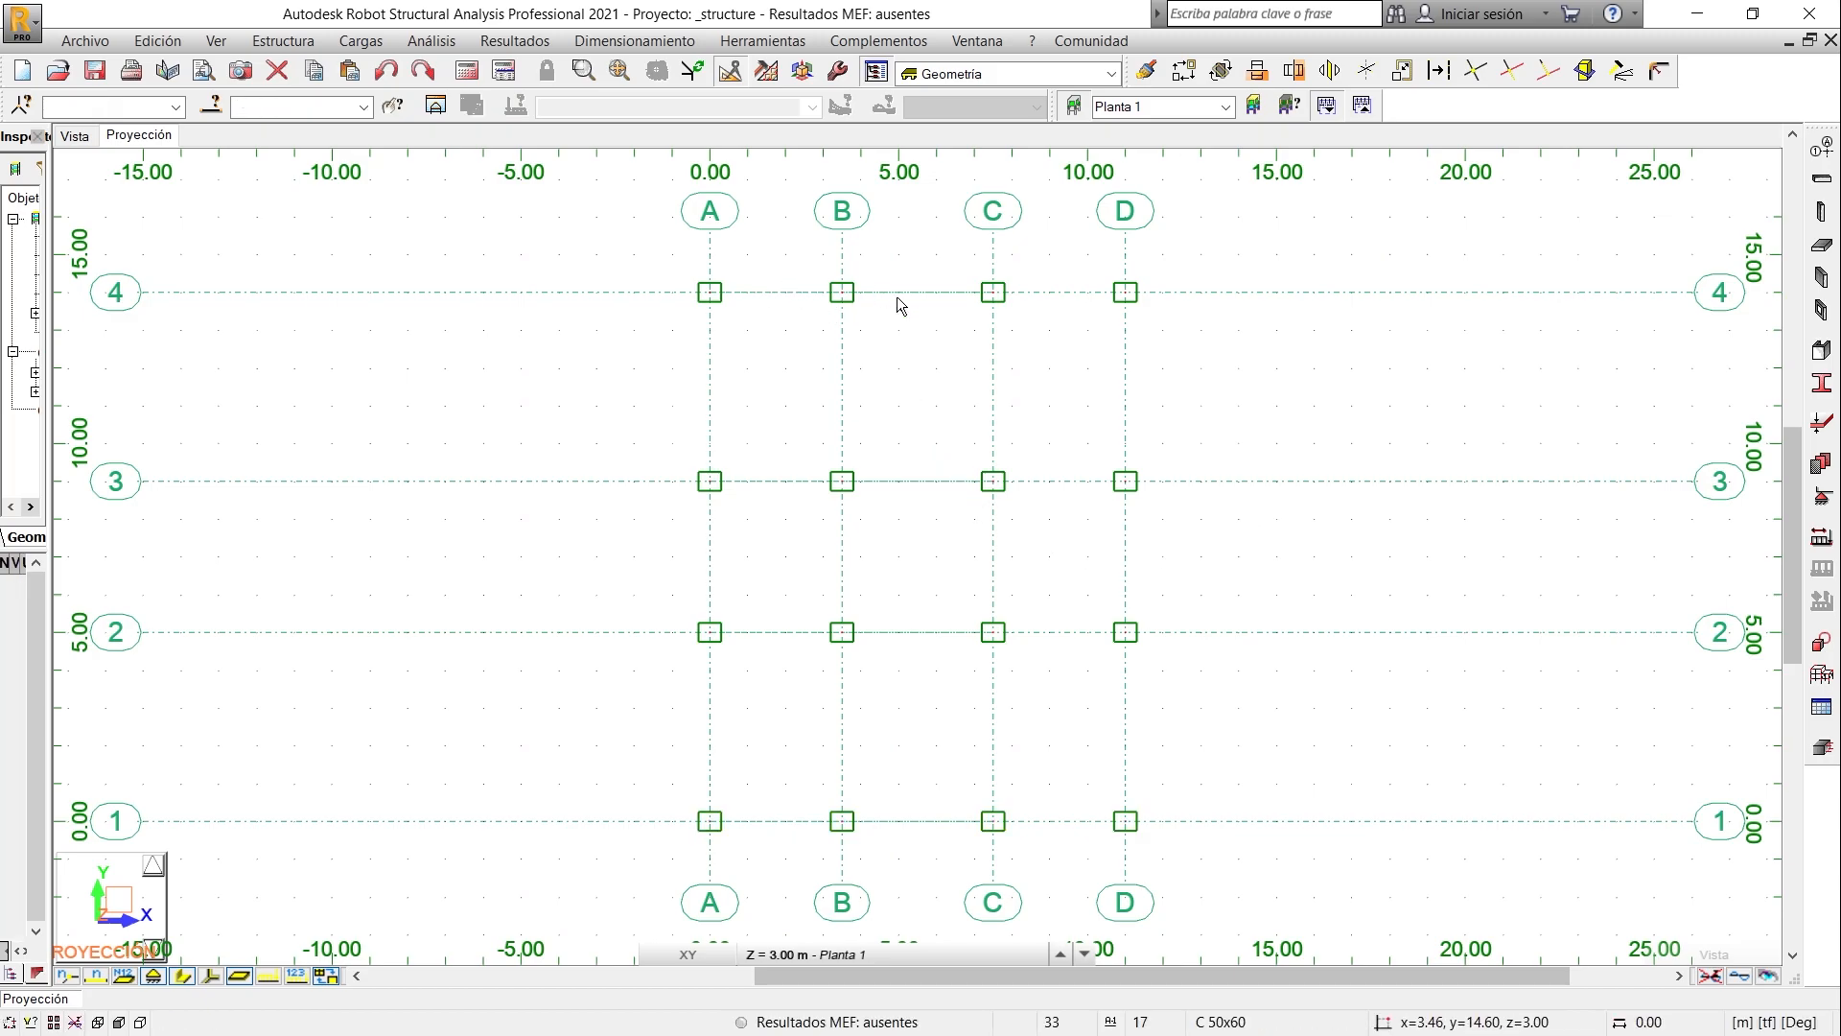
# - Arrange Robot side by side with the AutoCAD plan and examine the column section detail below the plan
pyautogui.scroll(1, 908, 280)
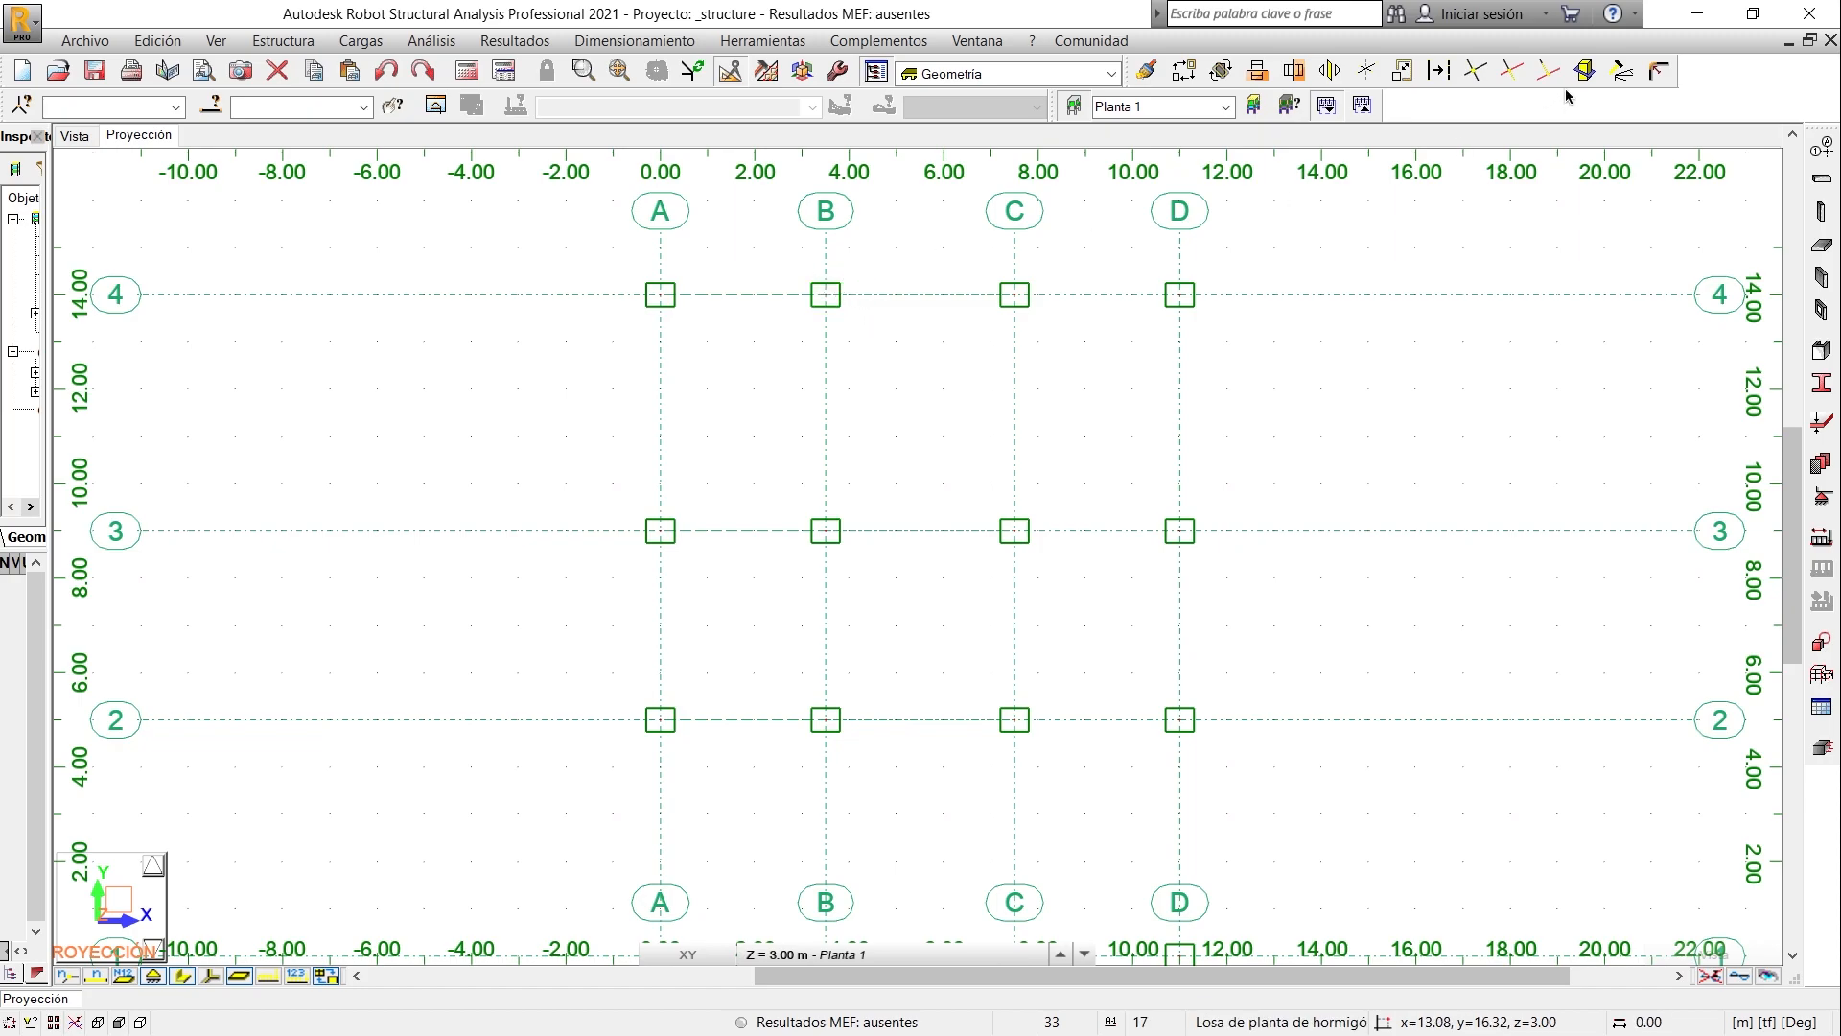
pyautogui.click(1755, 20)
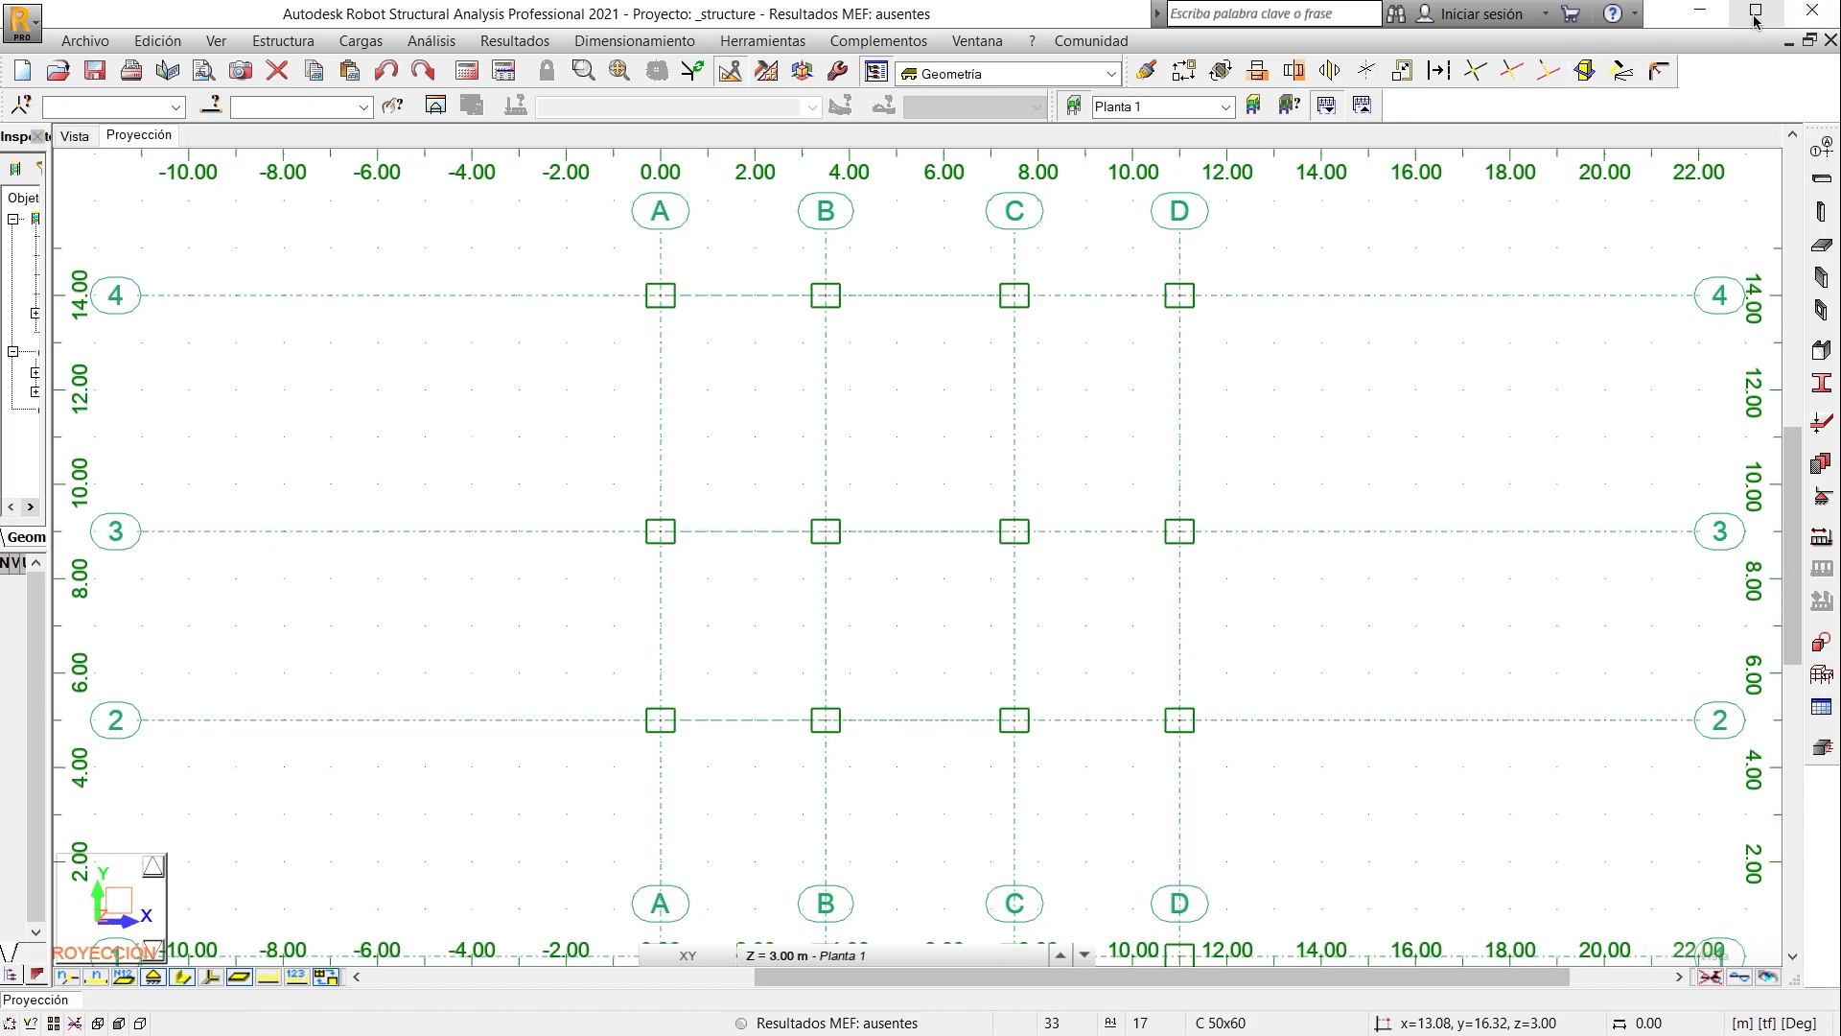
pyautogui.press('super+Right')
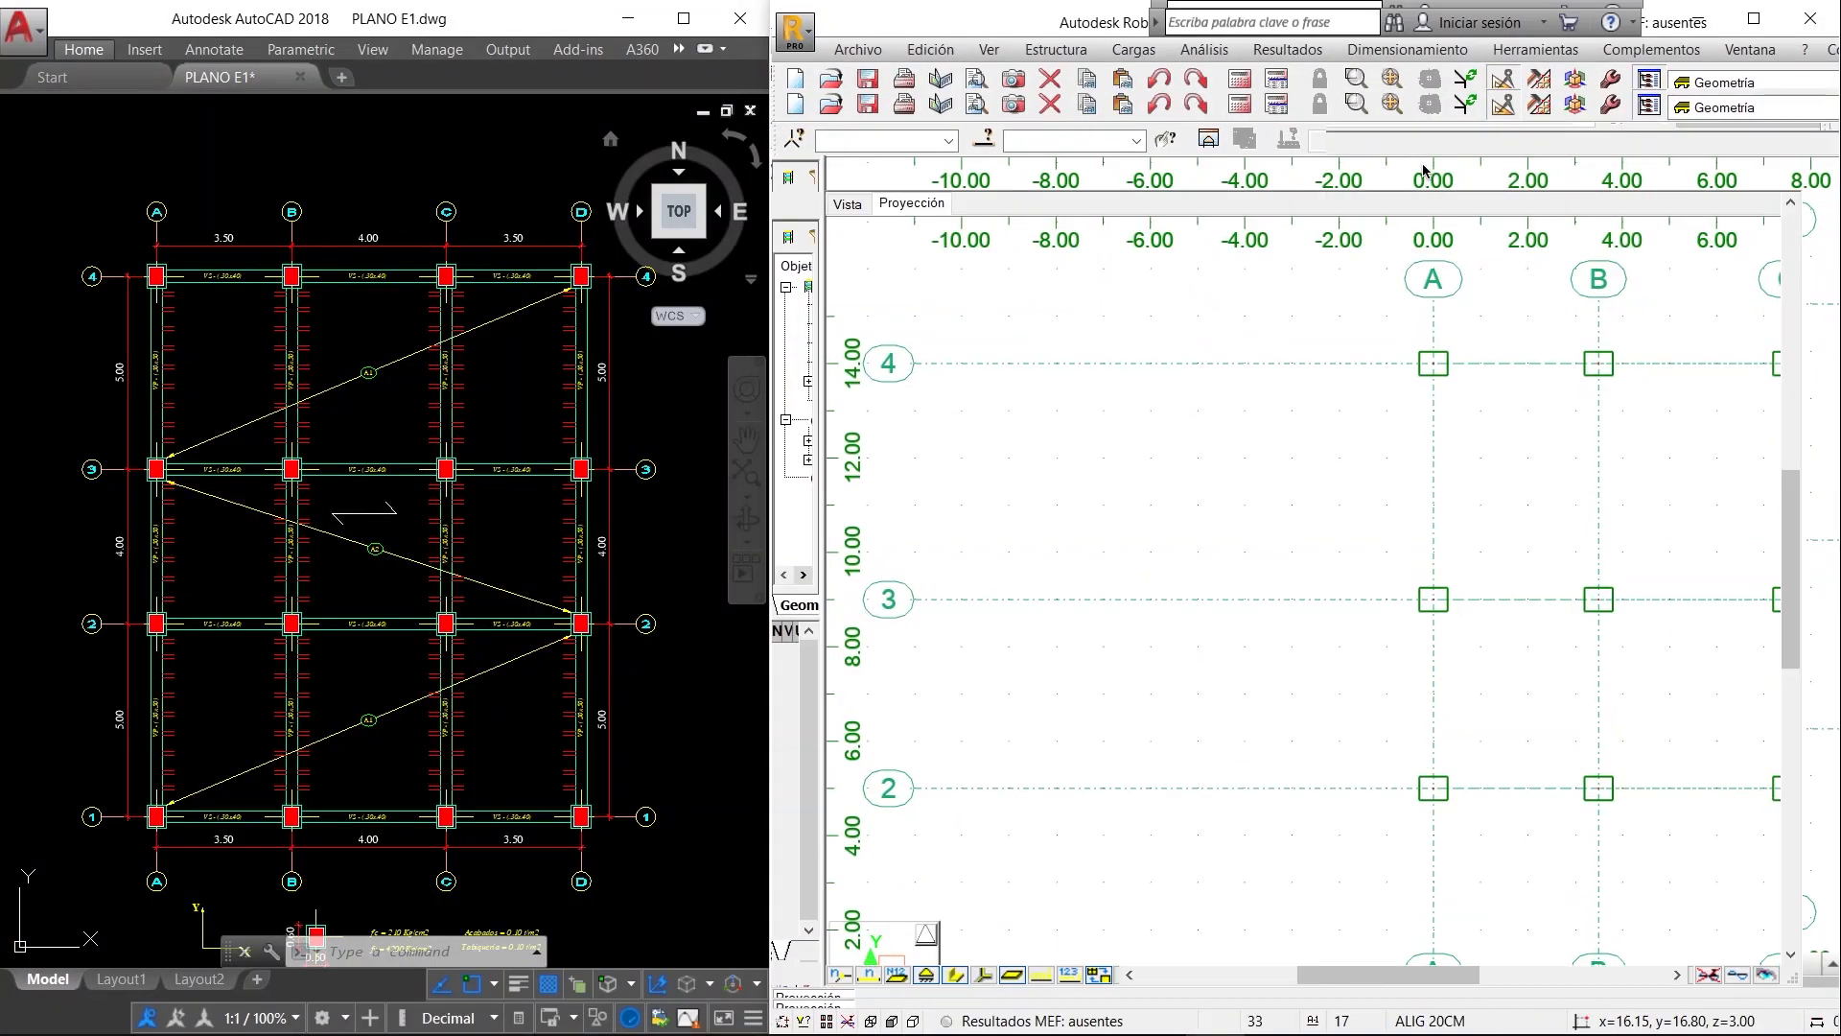
pyautogui.click(621, 506)
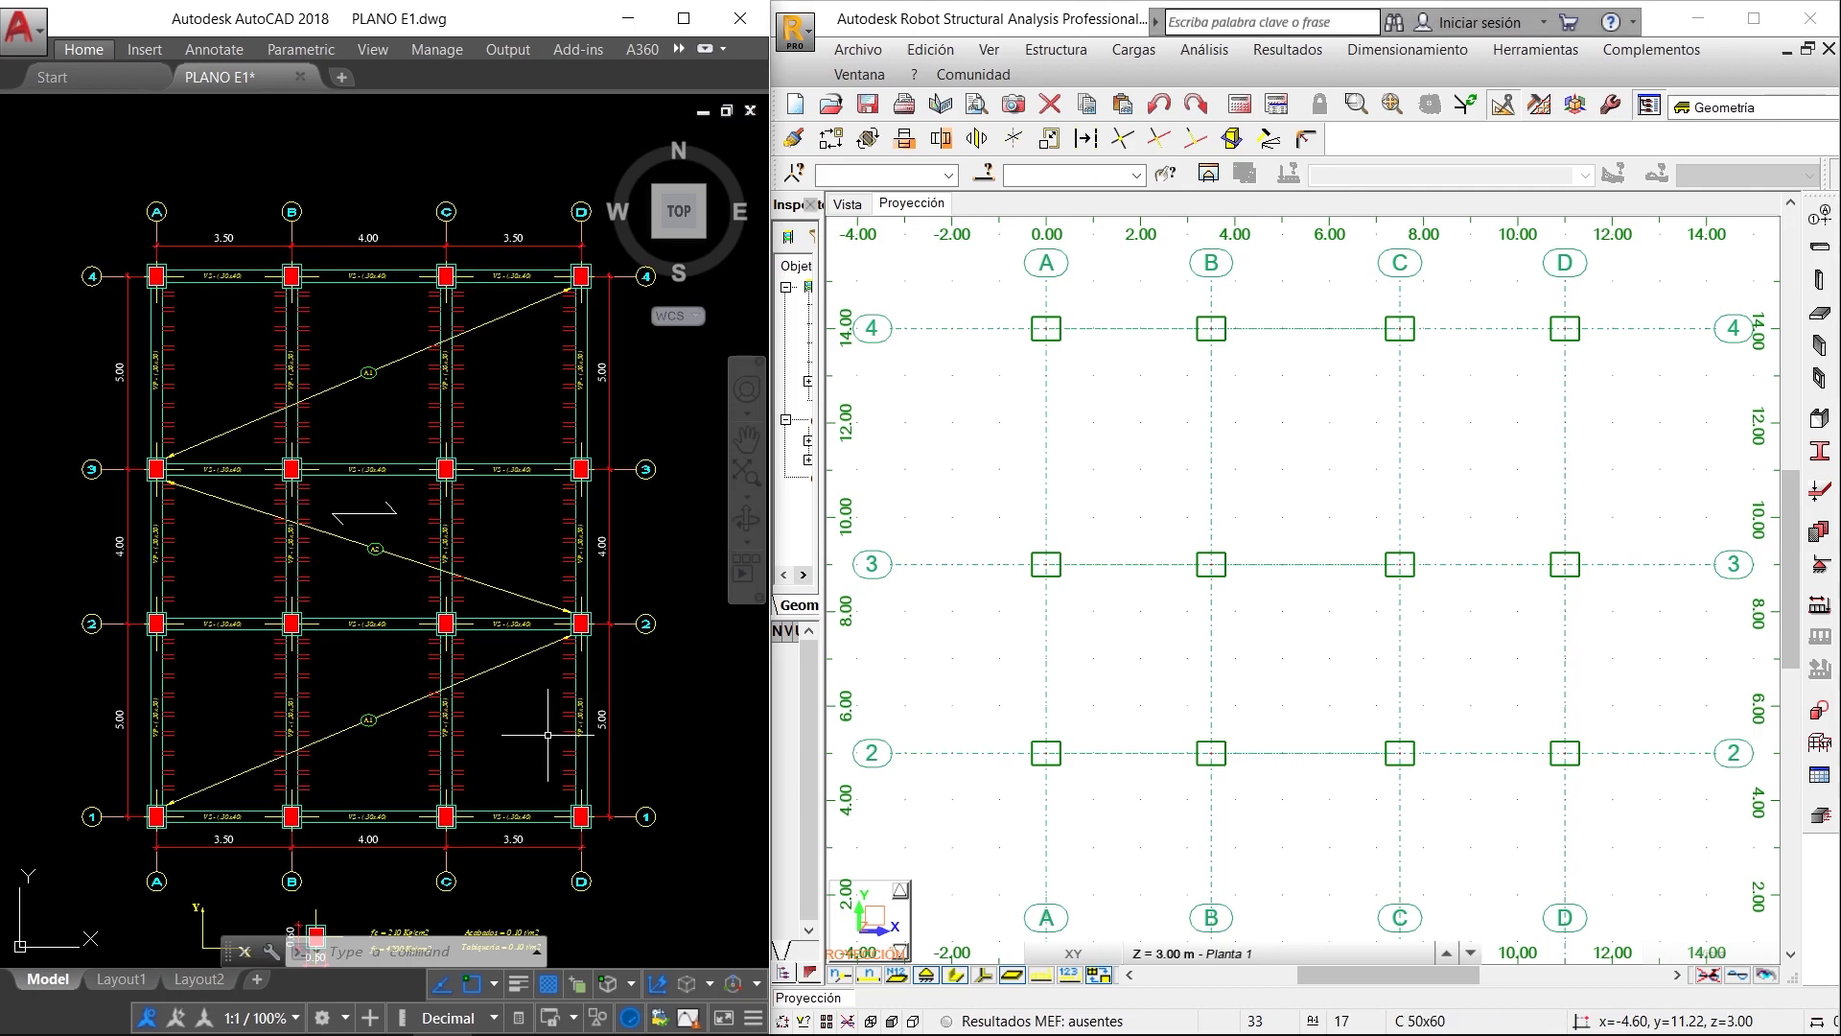
pyautogui.scroll(5, 534, 758)
pyautogui.moveTo(216, 737)
pyautogui.mouseDown(button='middle')
pyautogui.moveTo(225, 756)
pyautogui.moveTo(440, 699)
pyautogui.mouseUp(button='middle')
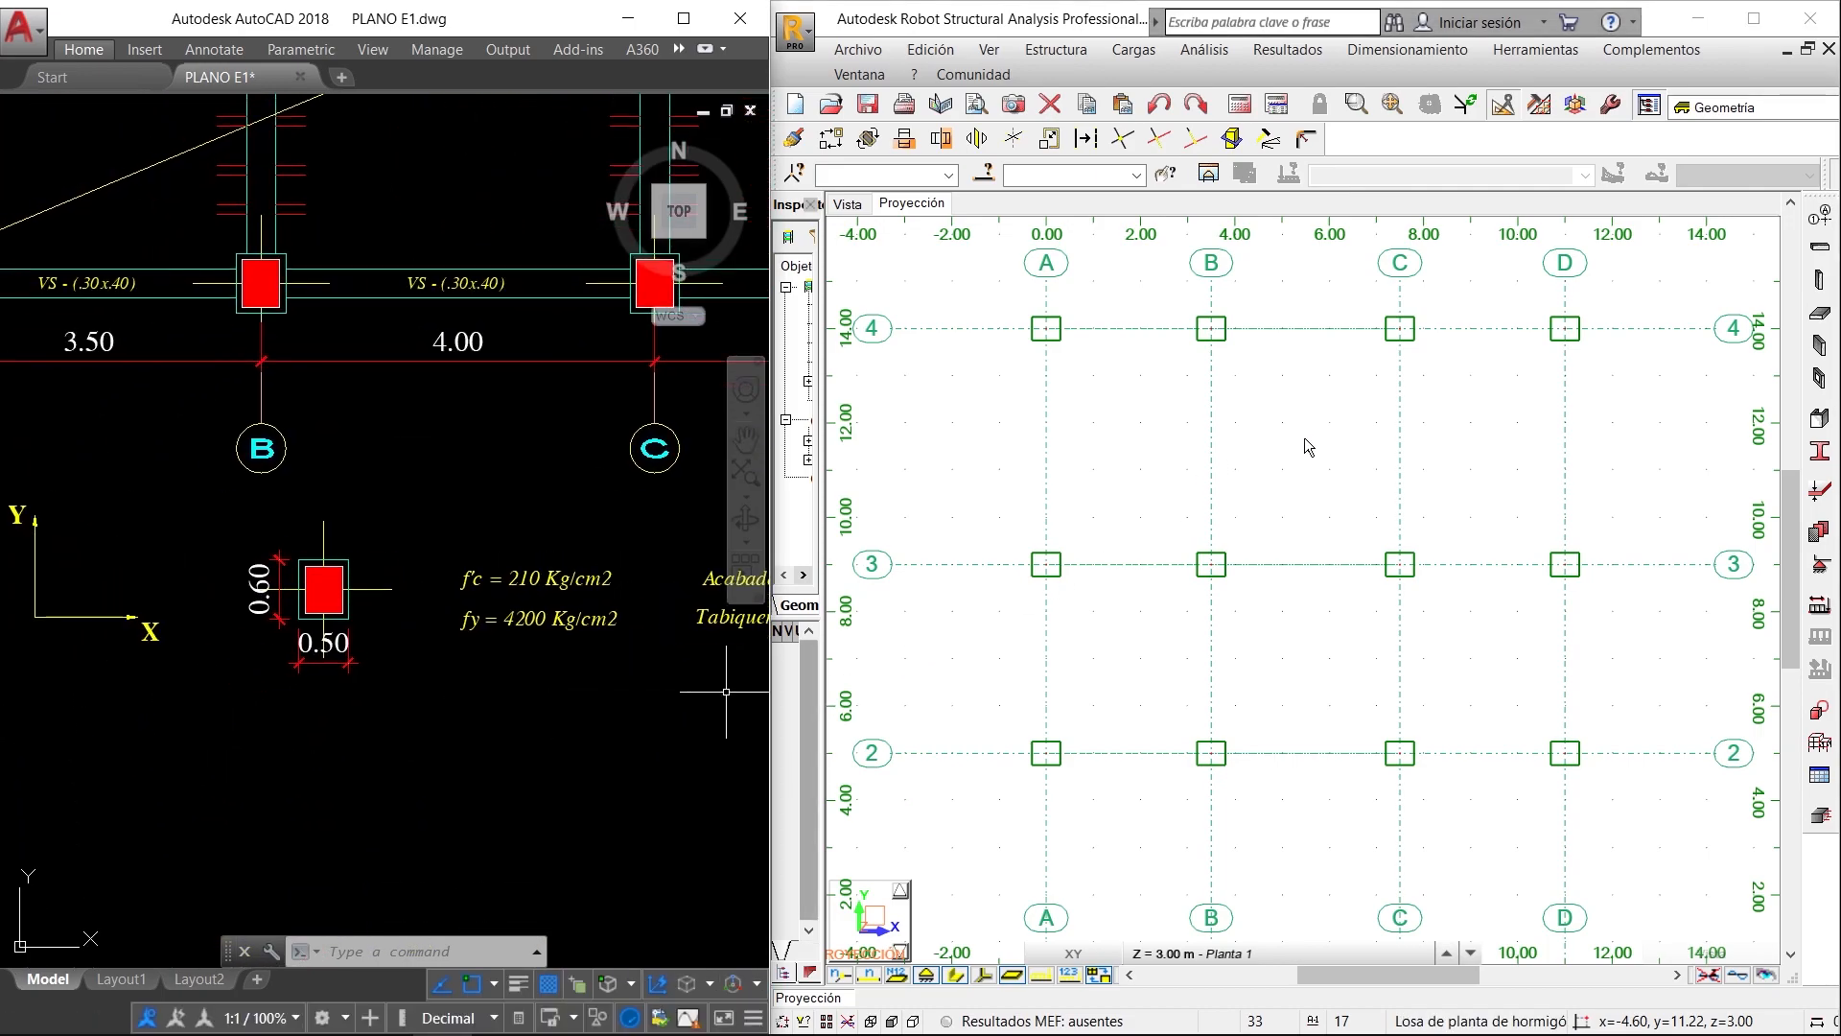
pyautogui.click(1432, 451)
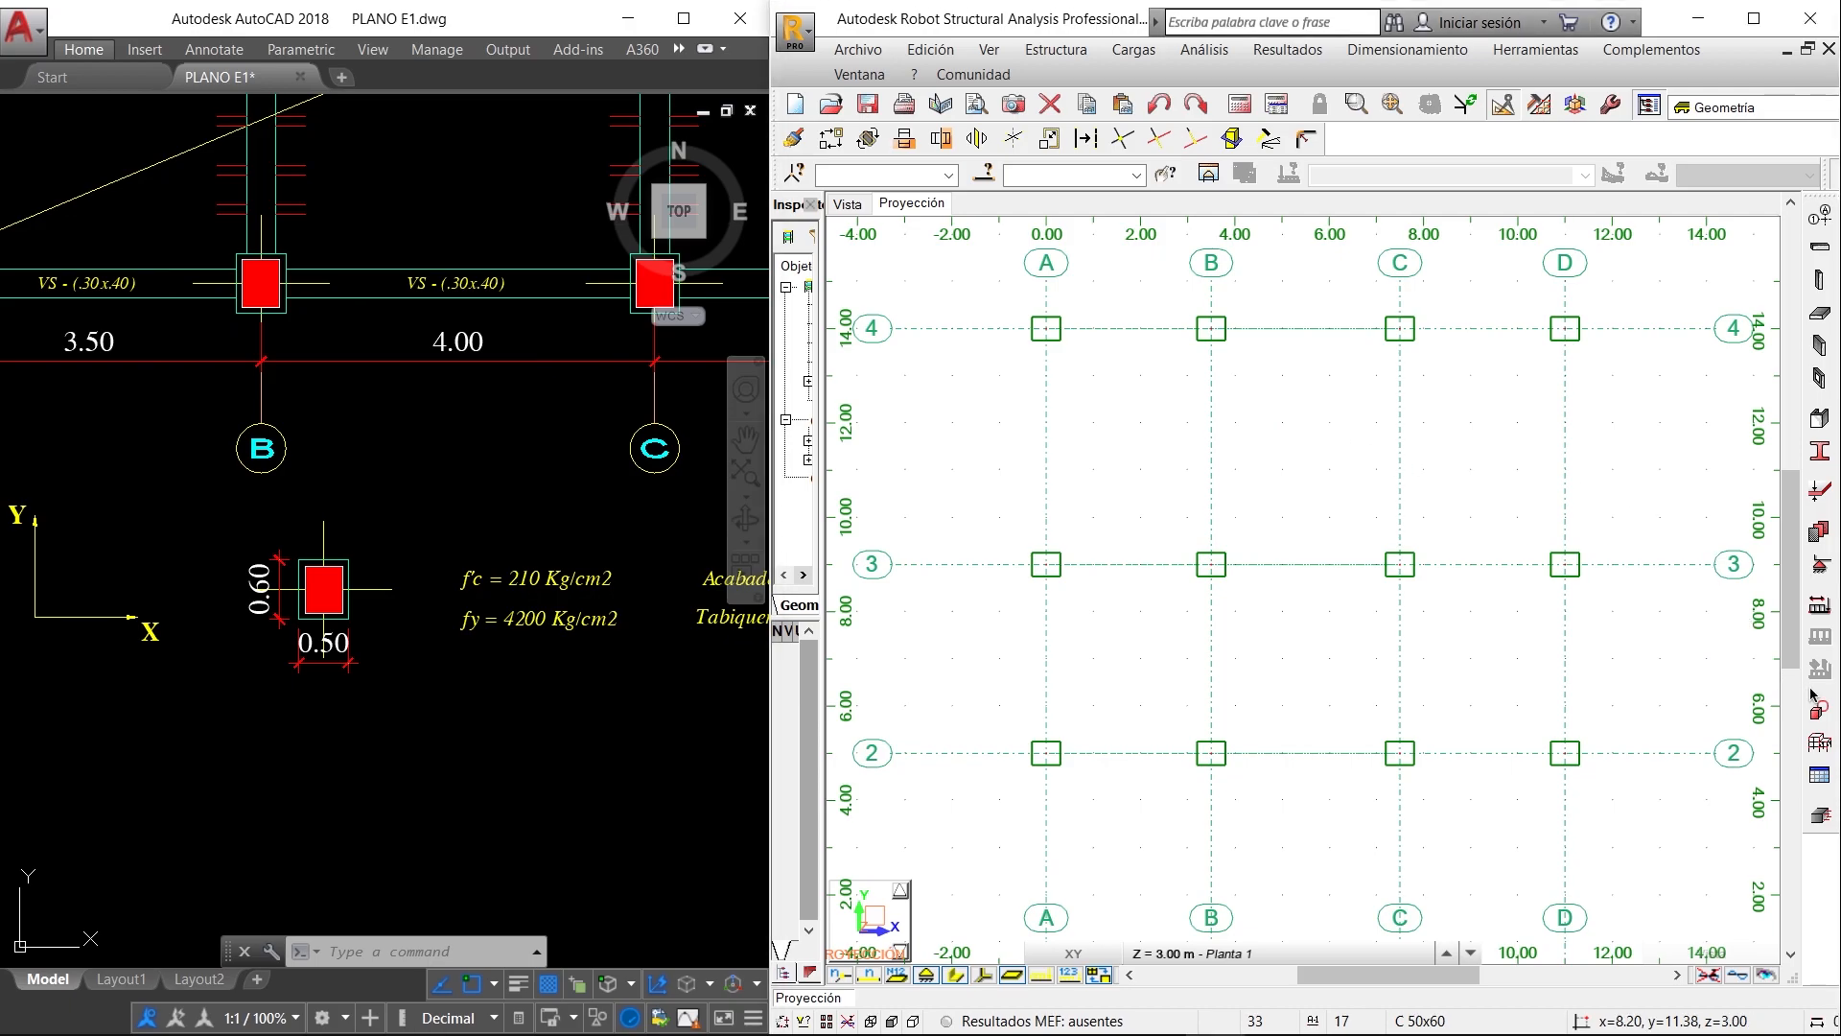
# - Edit section C 50x60 so that b is 60 cm and h is 50 cm, matching the column orientation in the AutoCAD plan
pyautogui.click(1821, 451)
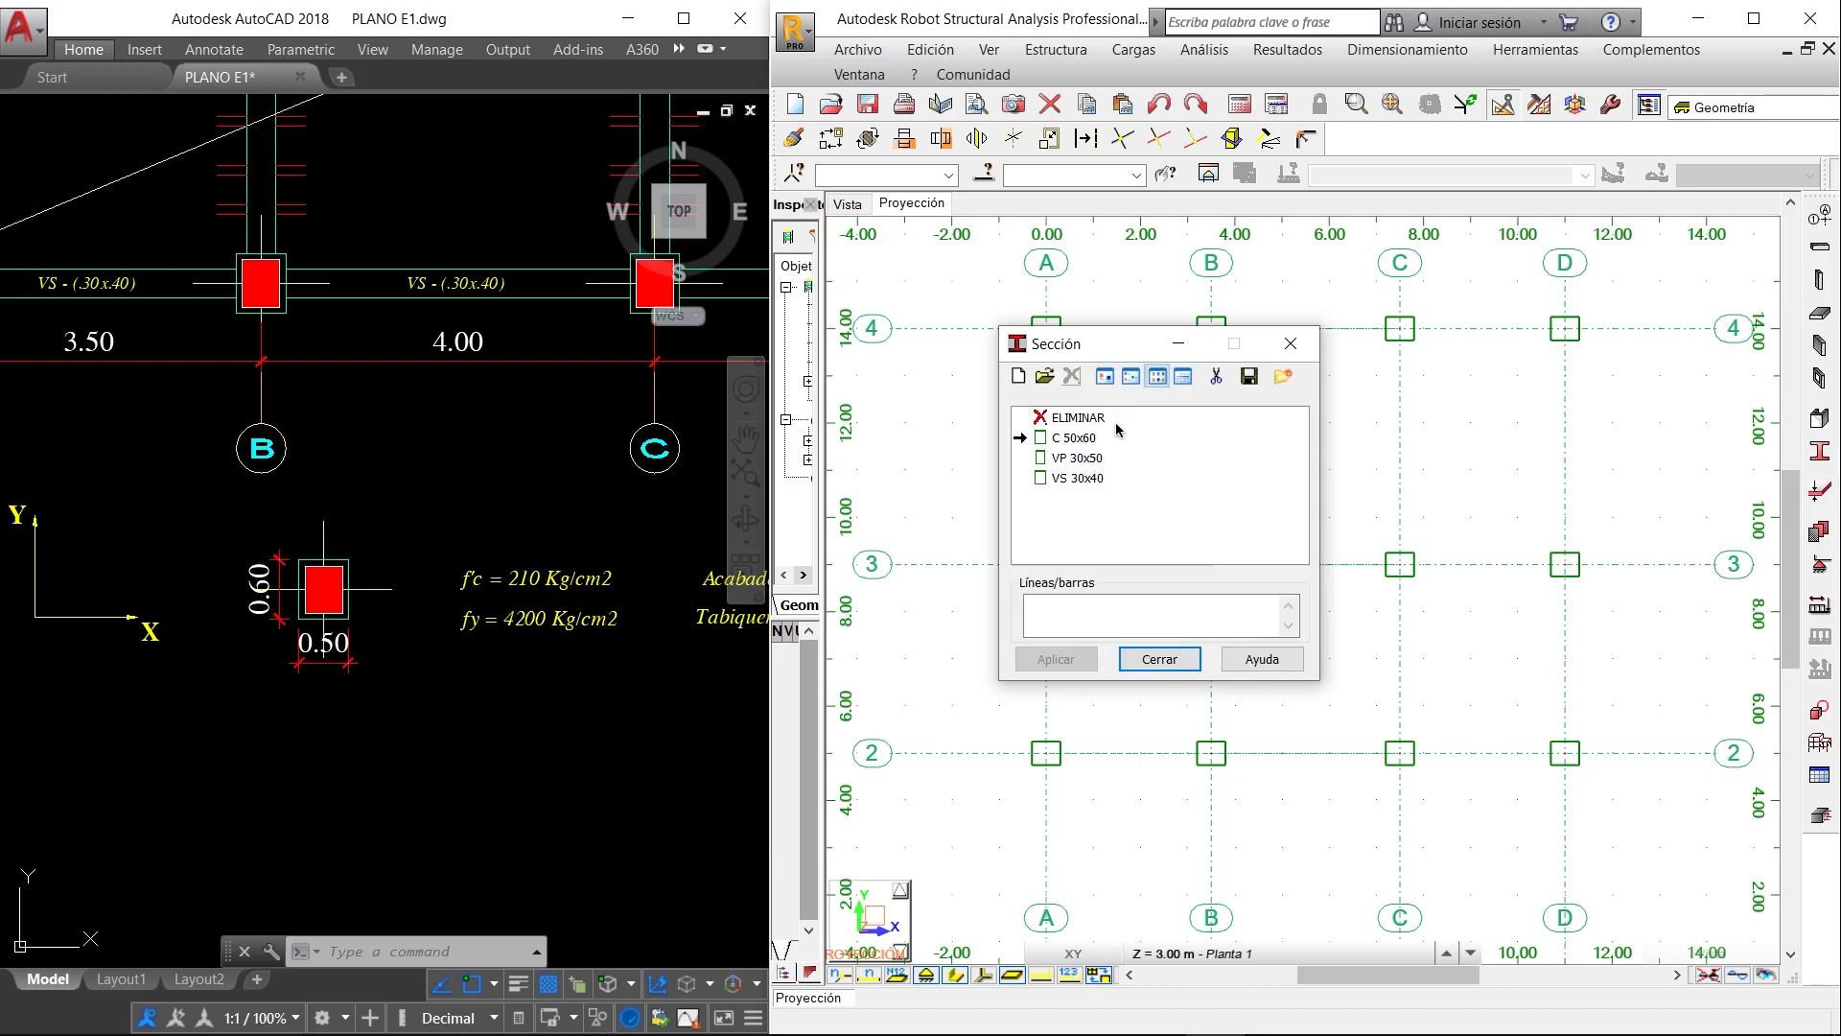
pyautogui.click(1084, 438)
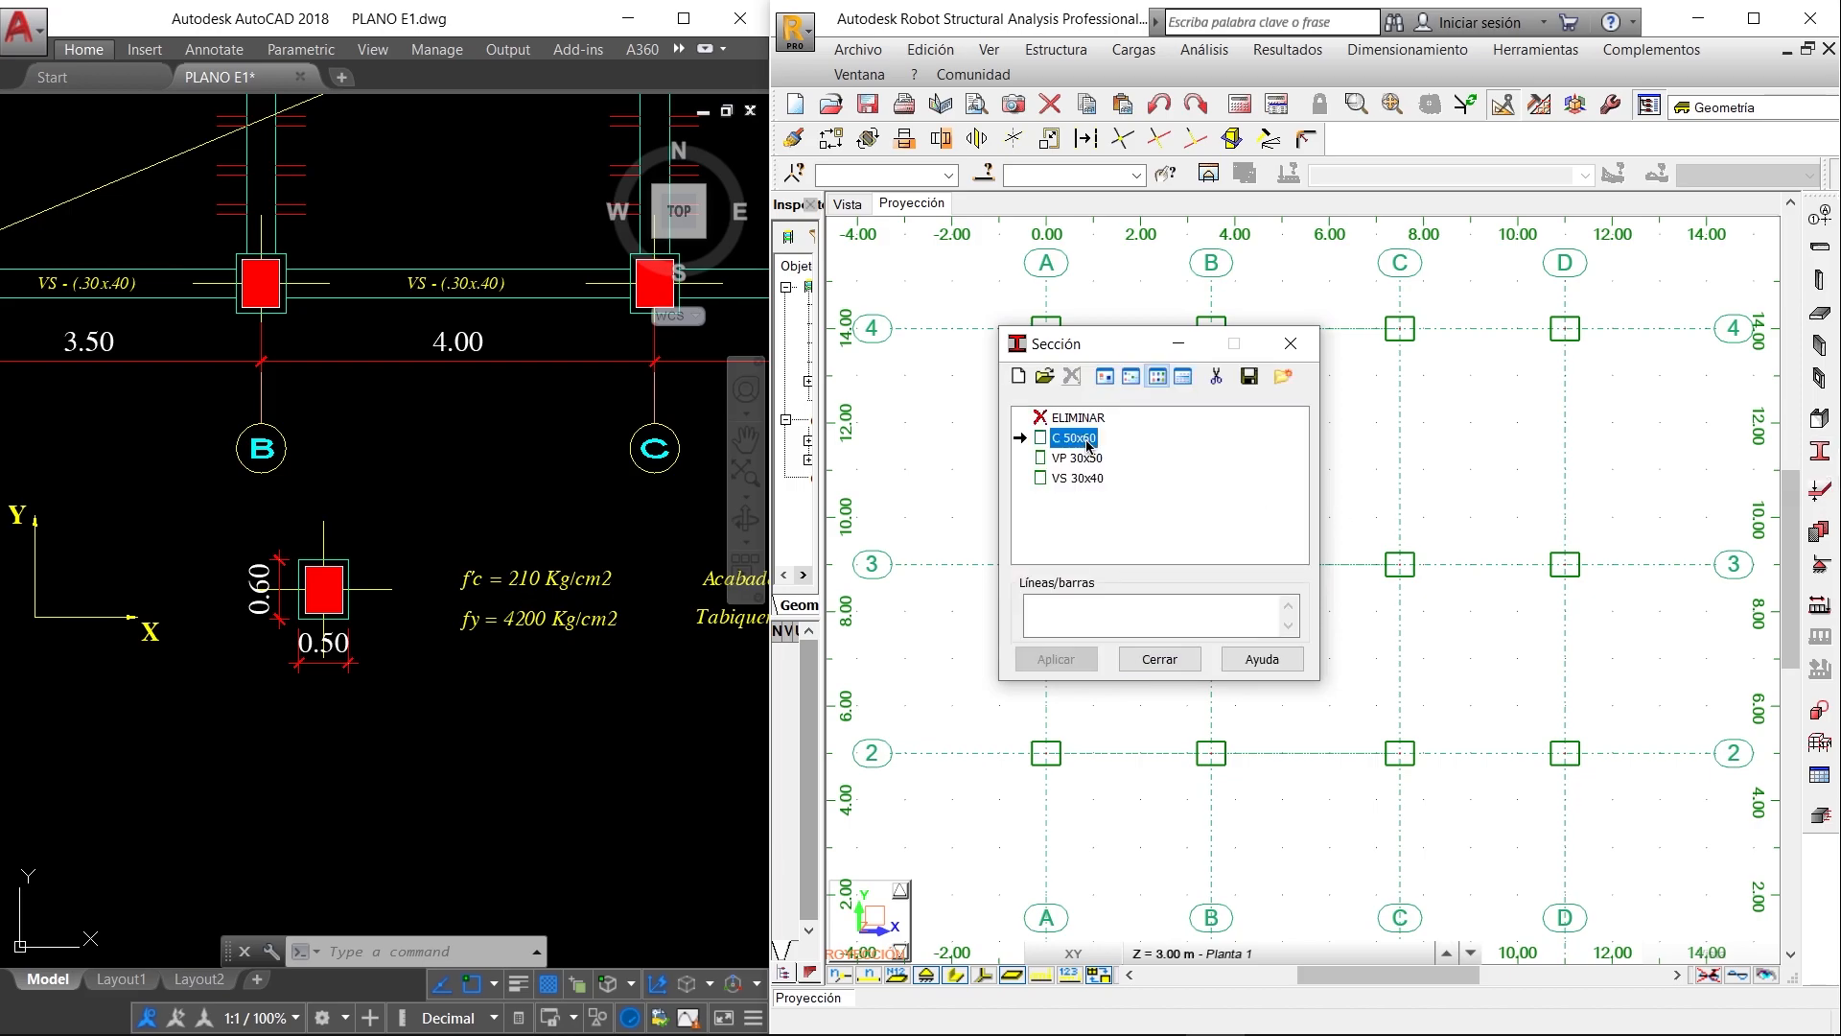
pyautogui.doubleClick(1089, 441)
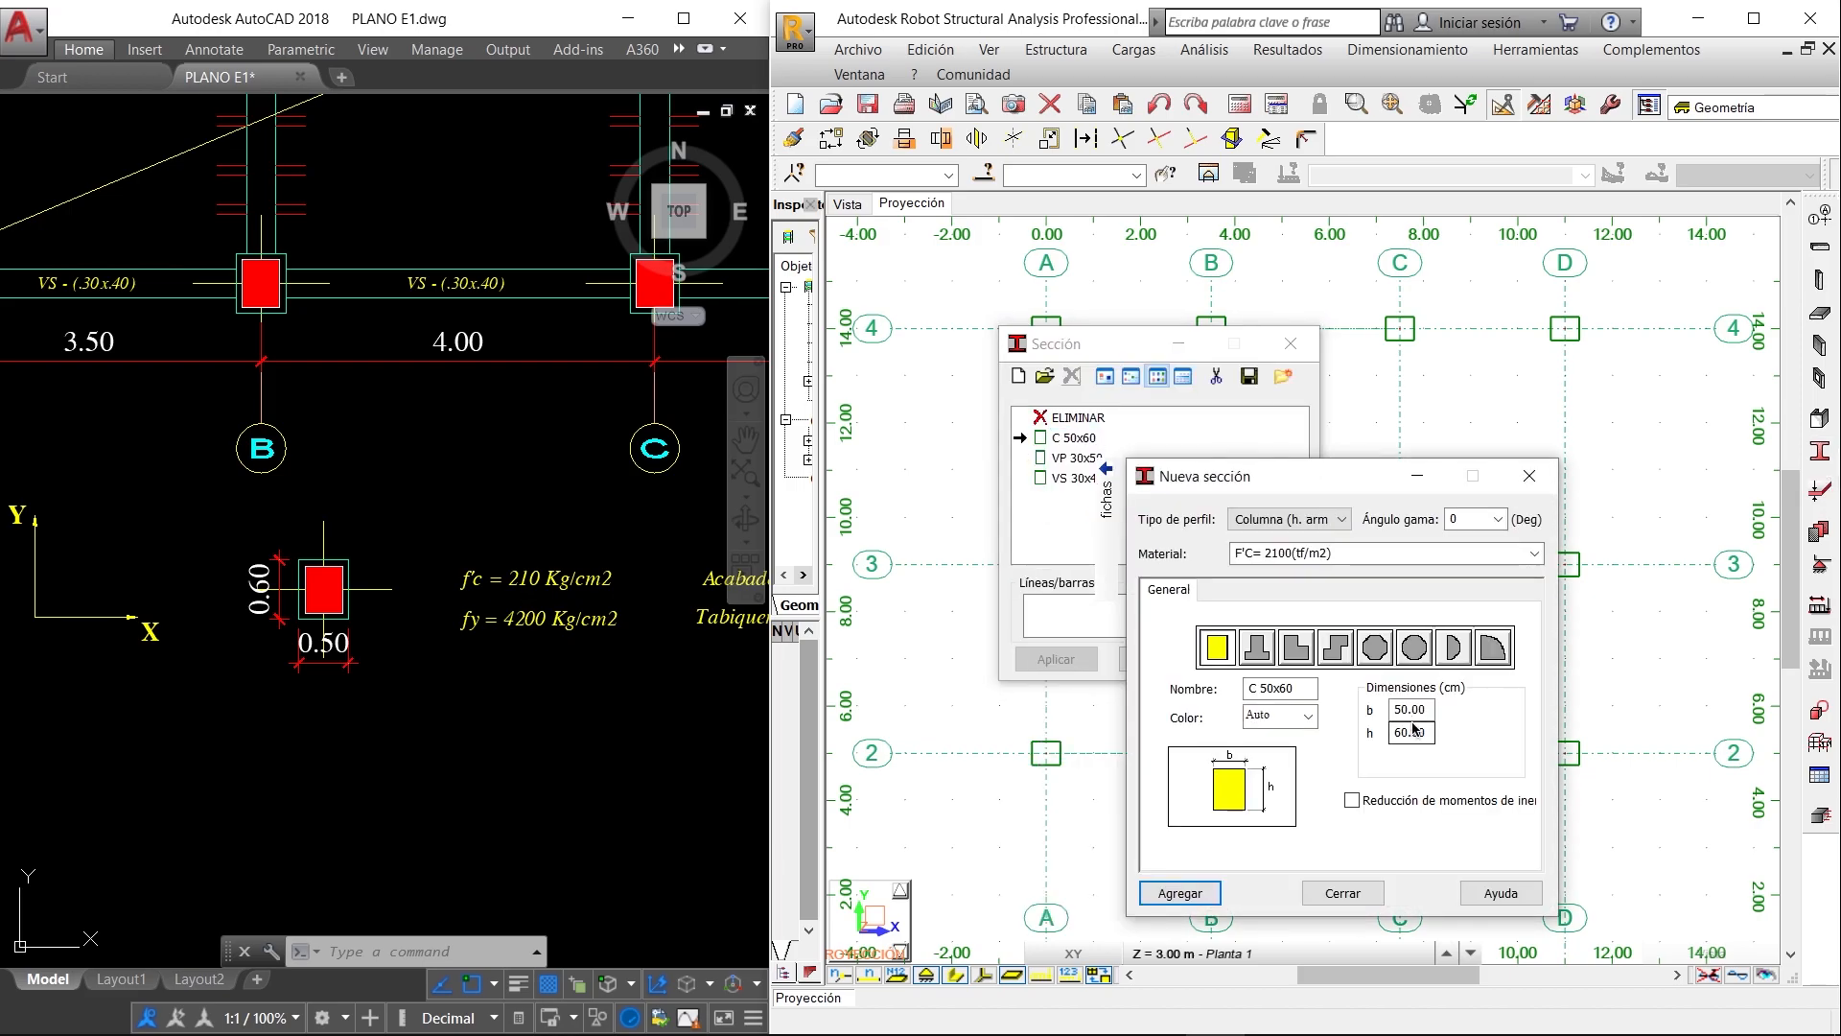
pyautogui.moveTo(1426, 709); pyautogui.dragTo(1325, 712)
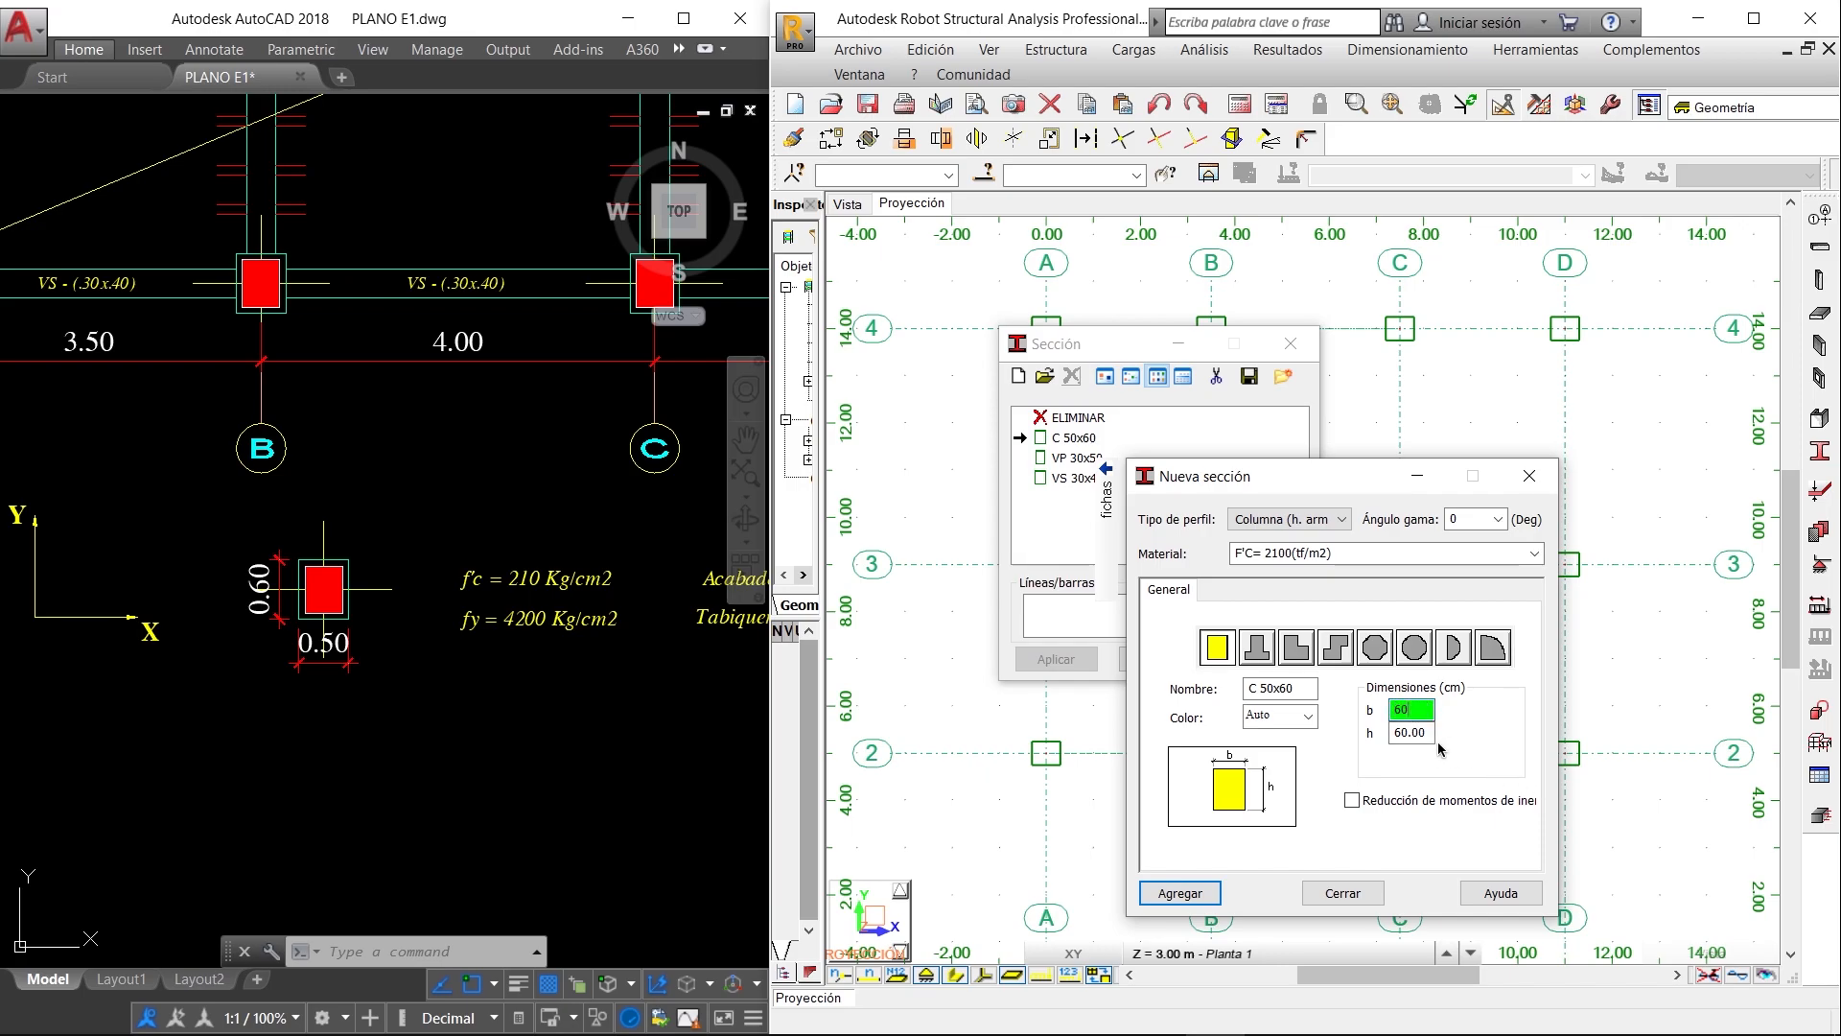
pyautogui.moveTo(1429, 734); pyautogui.dragTo(1384, 732)
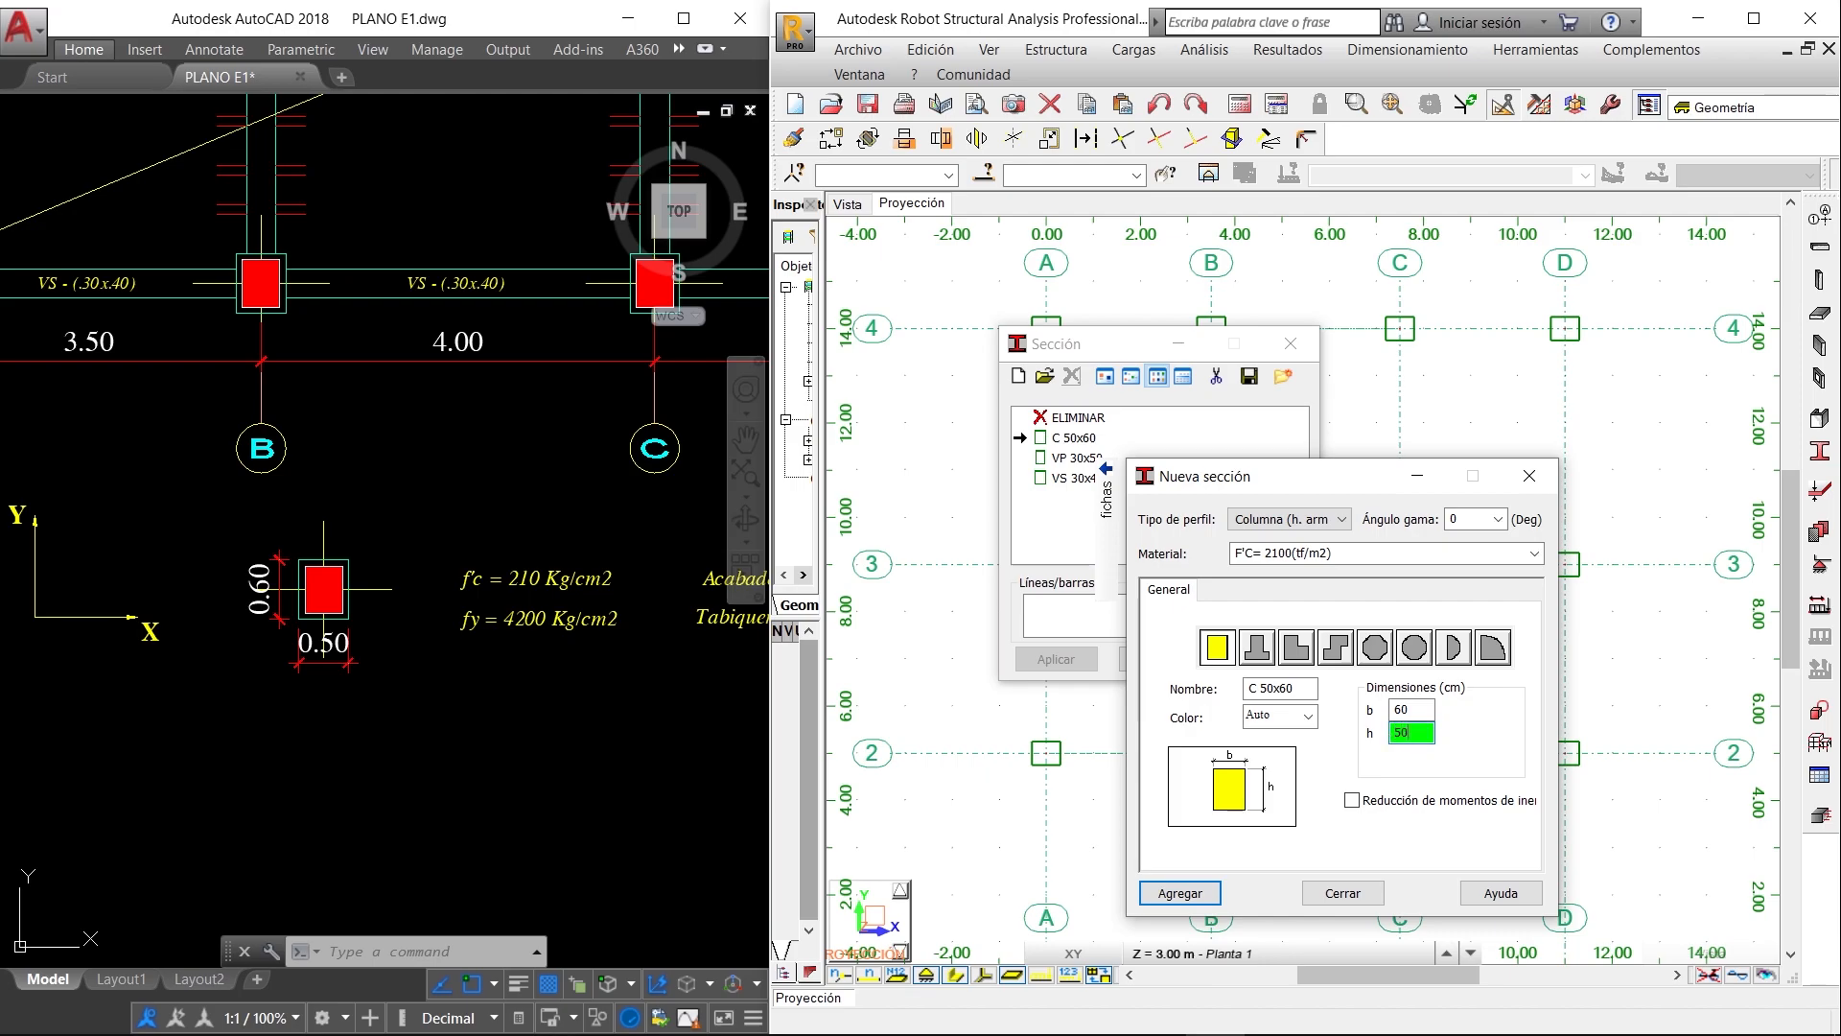
pyautogui.click(1210, 897)
pyautogui.click(1363, 755)
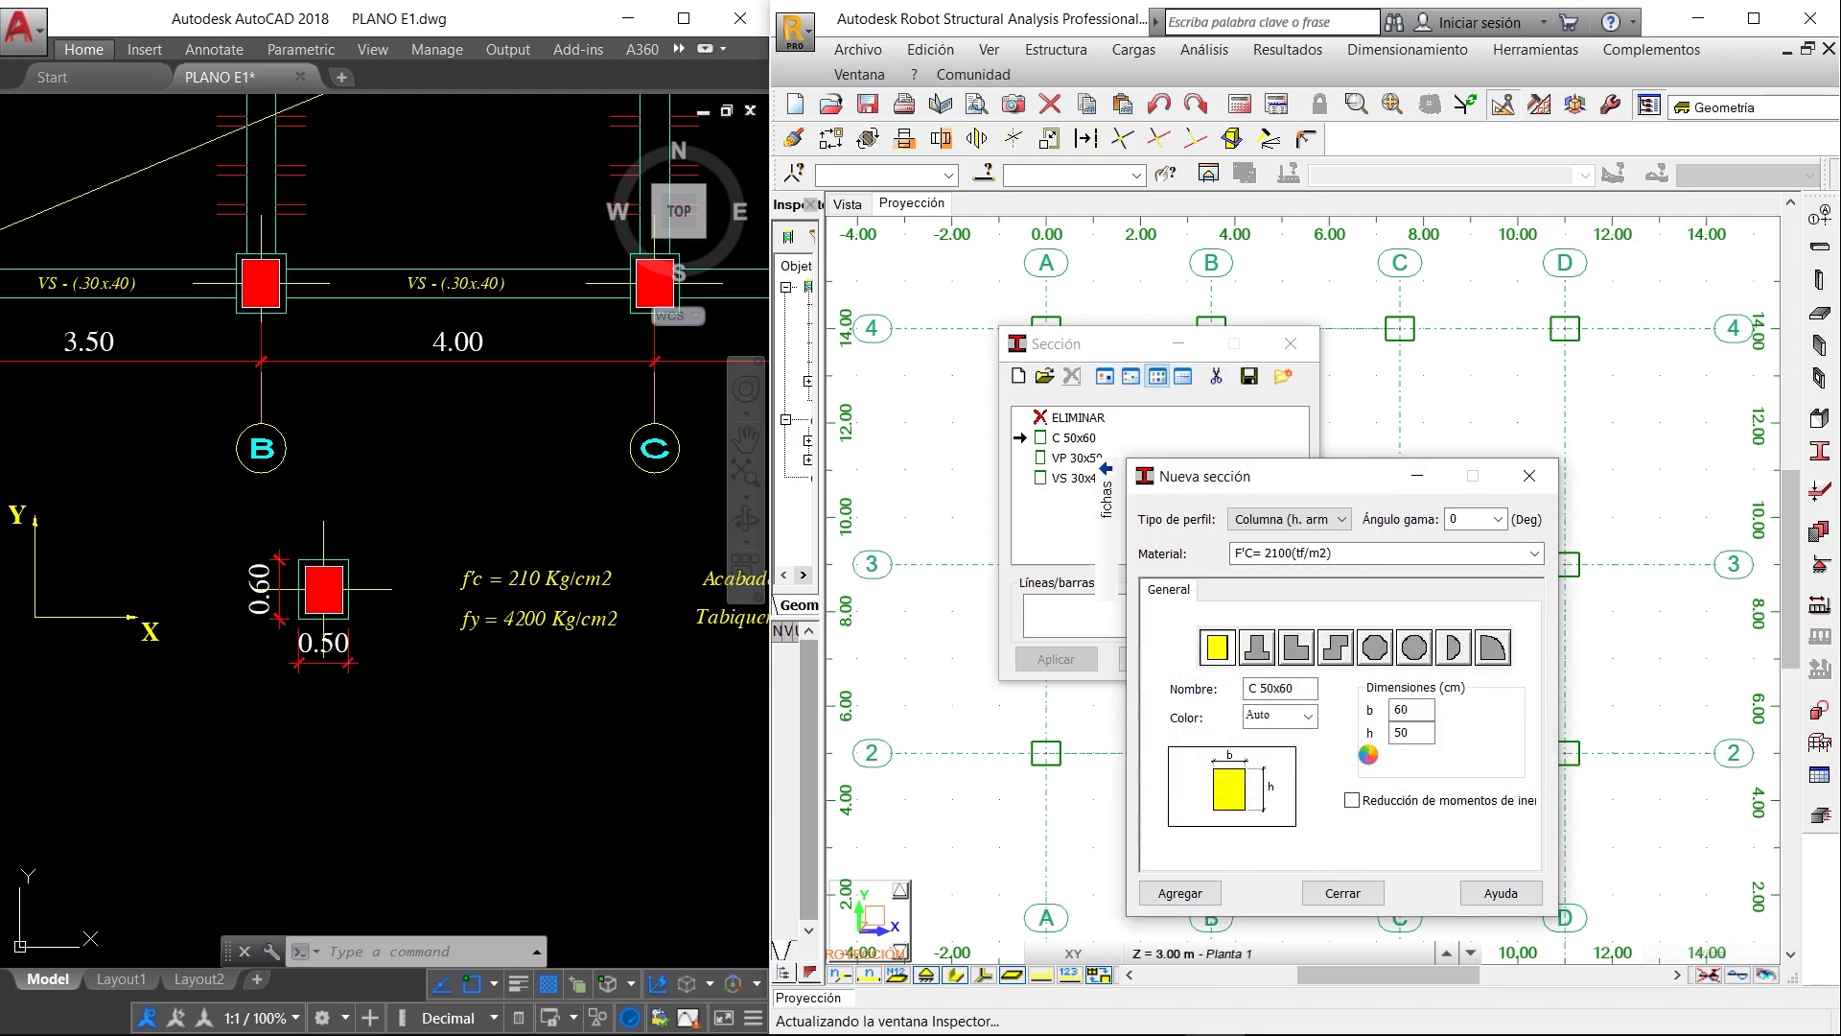
pyautogui.click(1343, 893)
pyautogui.click(1158, 660)
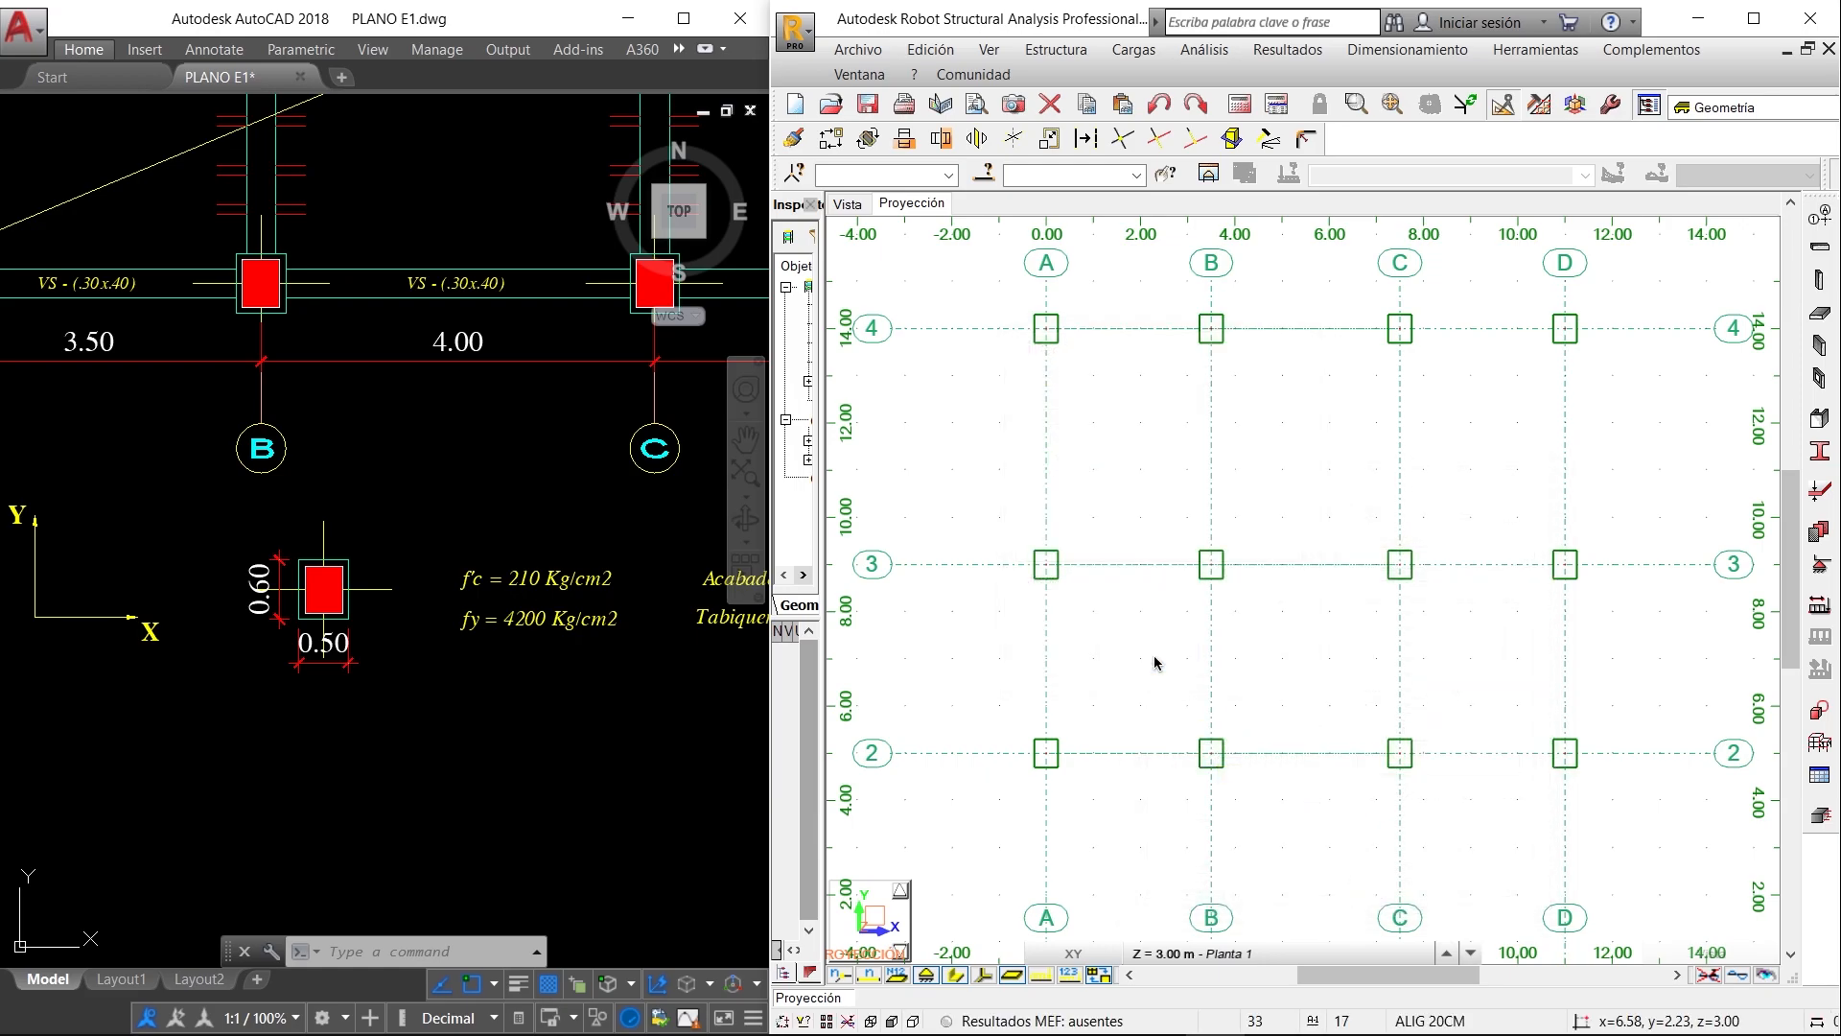
# - Check the beam labels in the AutoCAD plan and set up a Robot beam as Viga de hormigón armado with section VP 30x50
pyautogui.scroll(-1, 1294, 522)
pyautogui.moveTo(1408, 586); pyautogui.dragTo(1405, 486, button='middle')
pyautogui.moveTo(1286, 554); pyautogui.dragTo(1274, 592, button='middle')
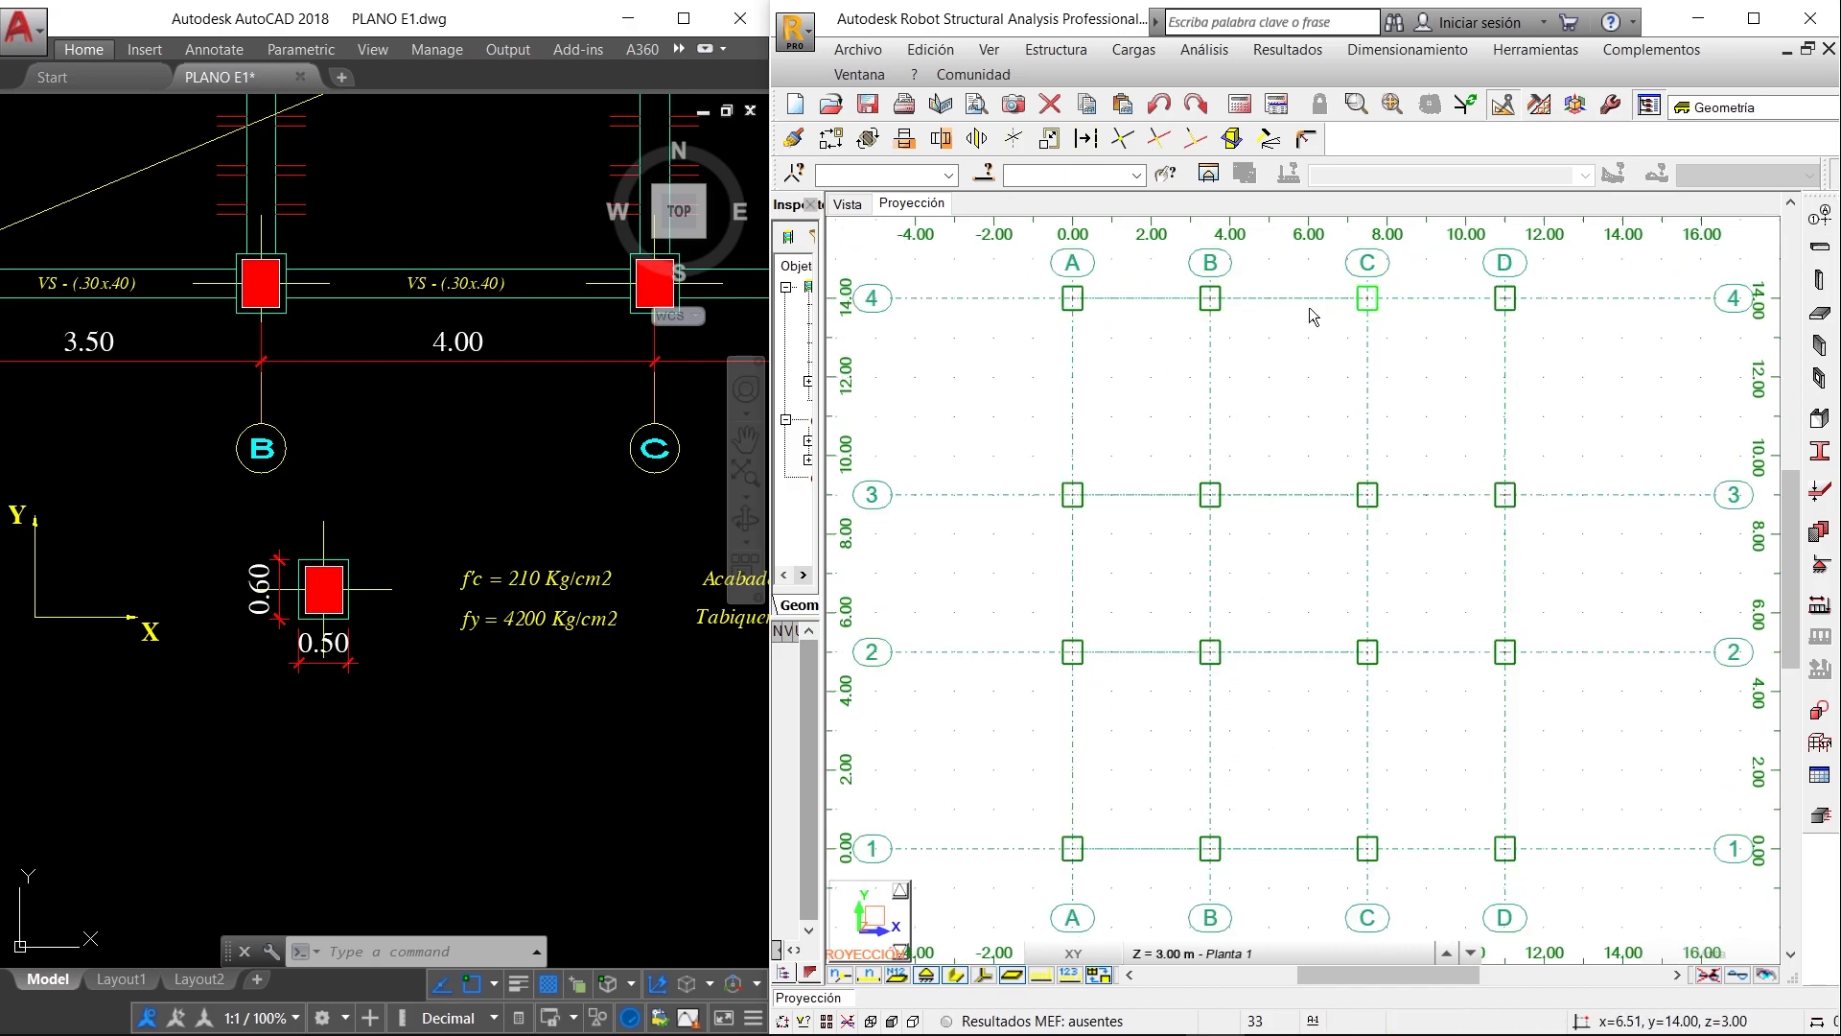
pyautogui.click(504, 467)
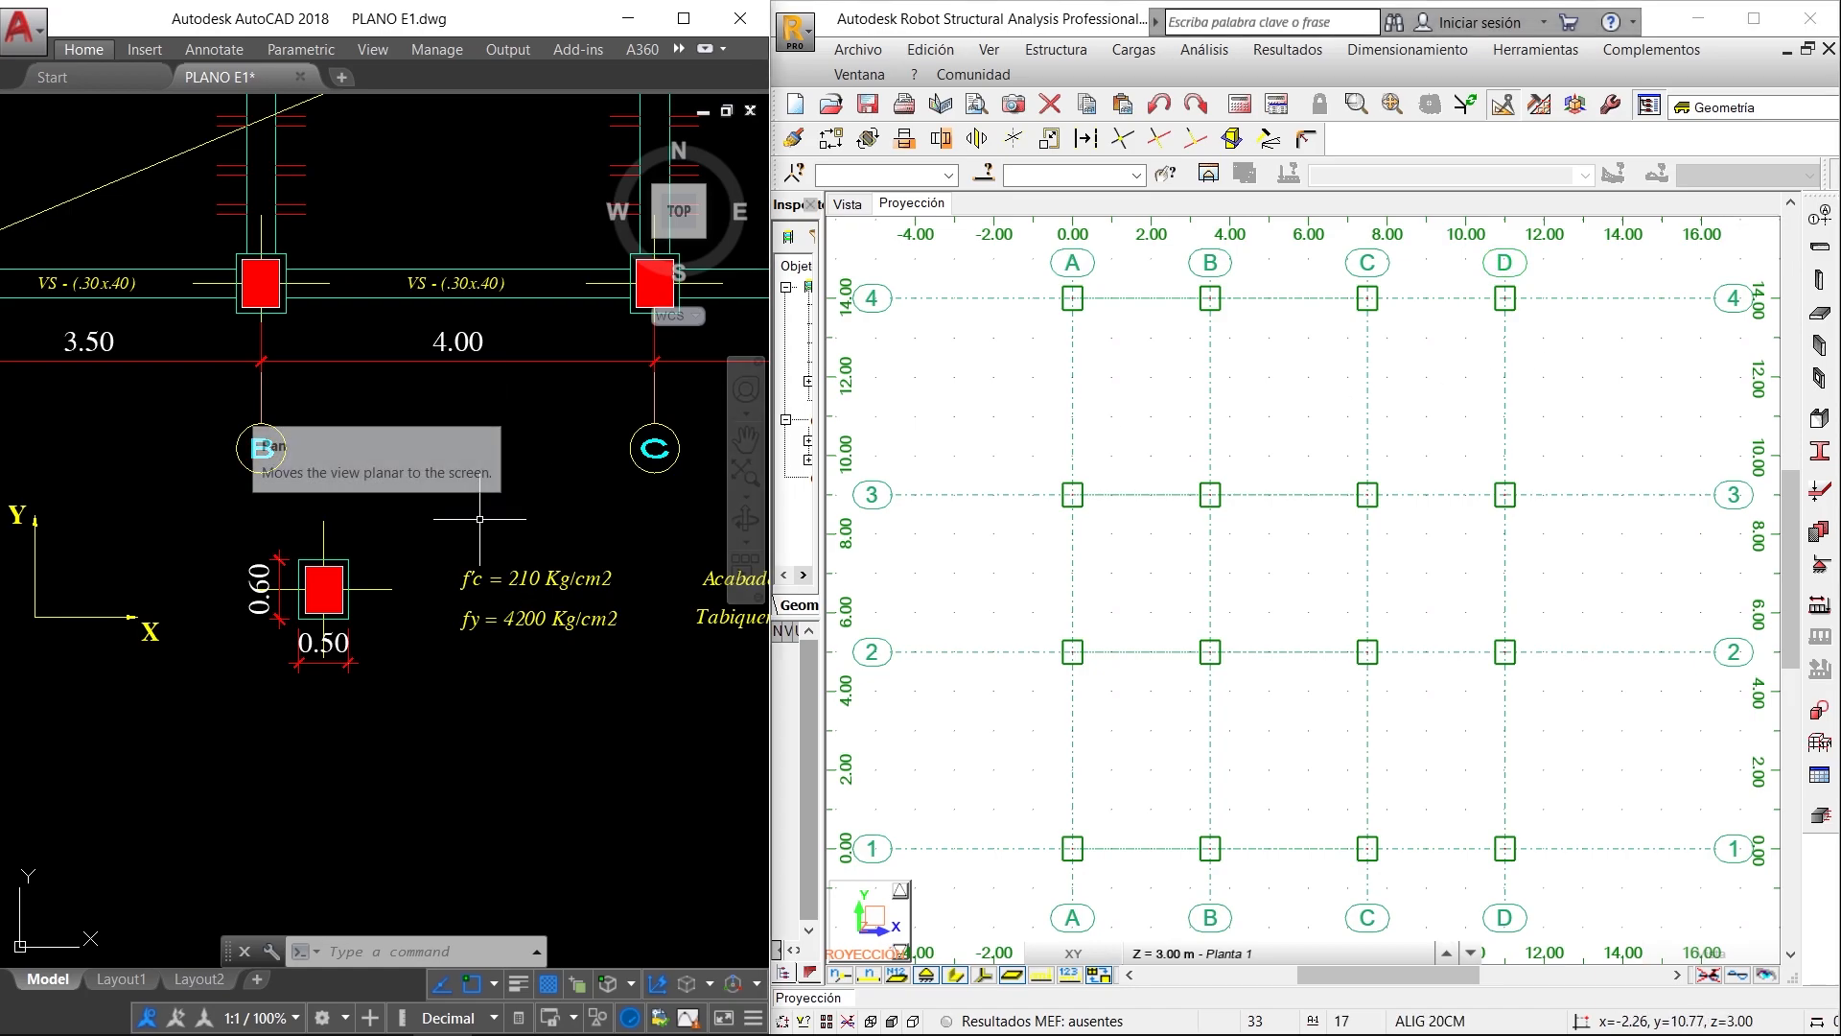
pyautogui.scroll(-2, 478, 522)
pyautogui.moveTo(510, 249); pyautogui.dragTo(516, 783)
pyautogui.moveTo(527, 571); pyautogui.dragTo(494, 741, button='middle')
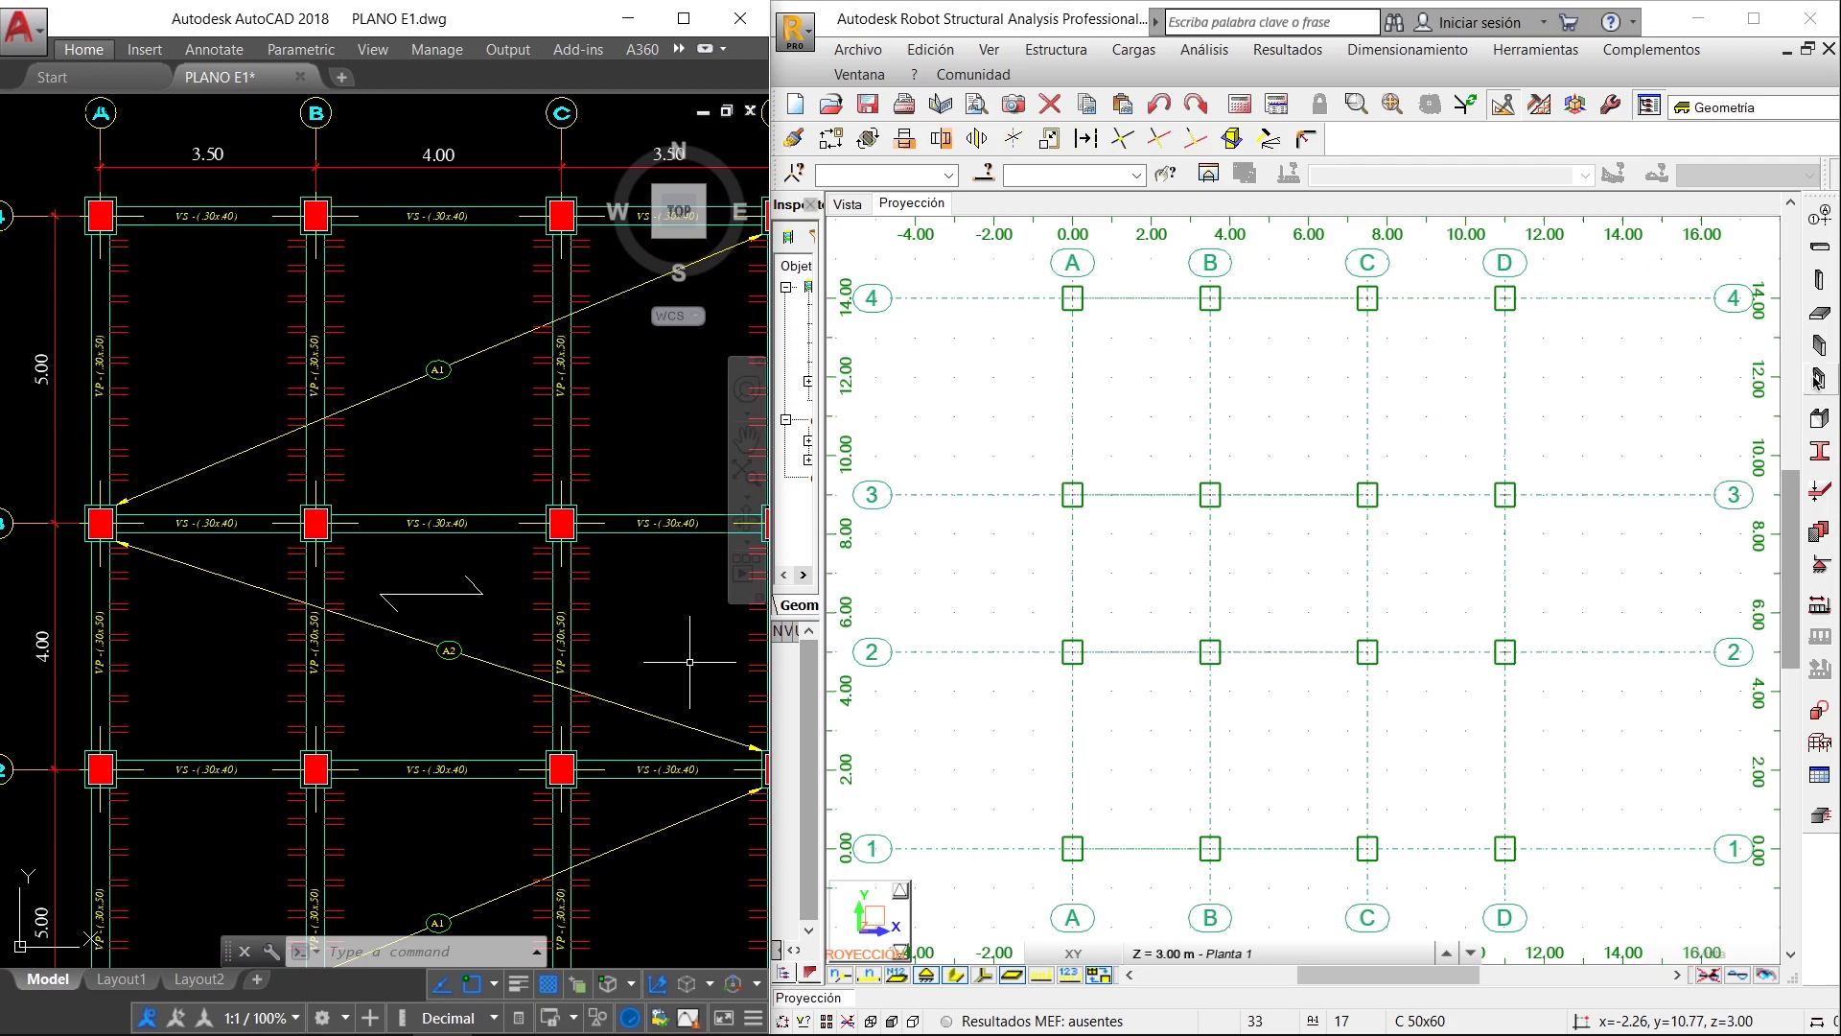
pyautogui.click(1821, 251)
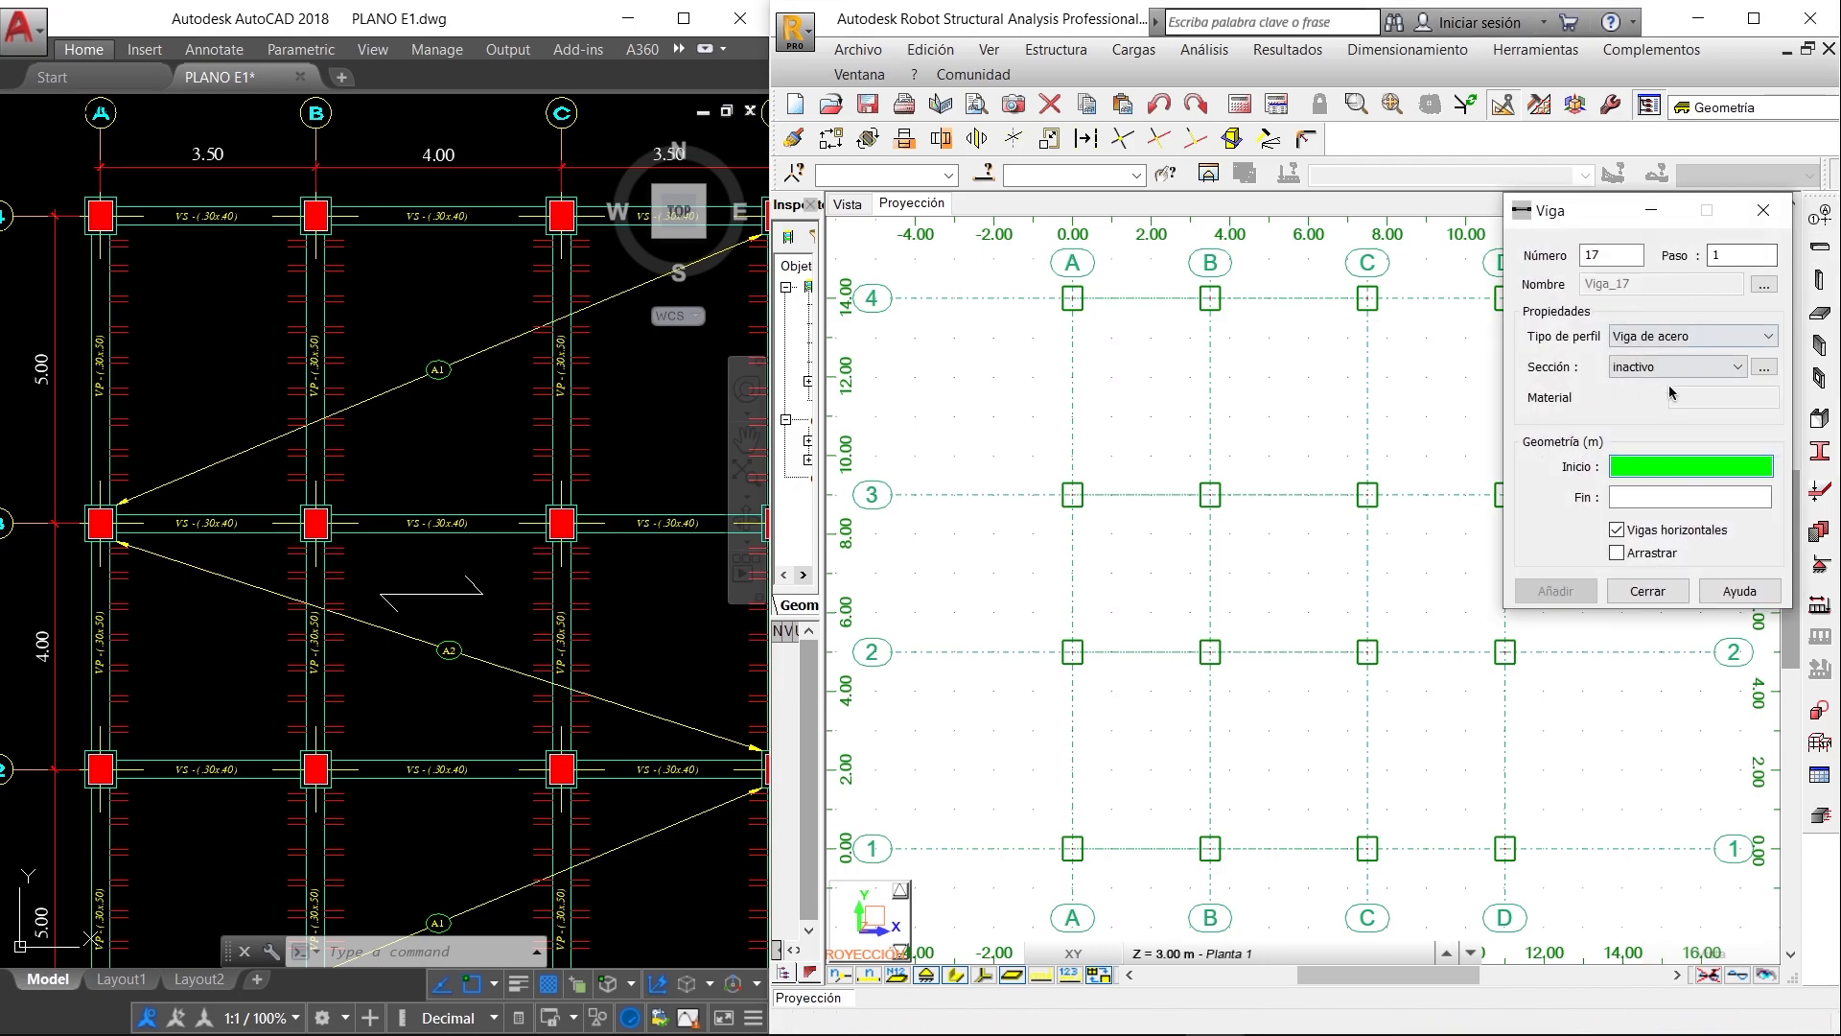
pyautogui.click(1701, 338)
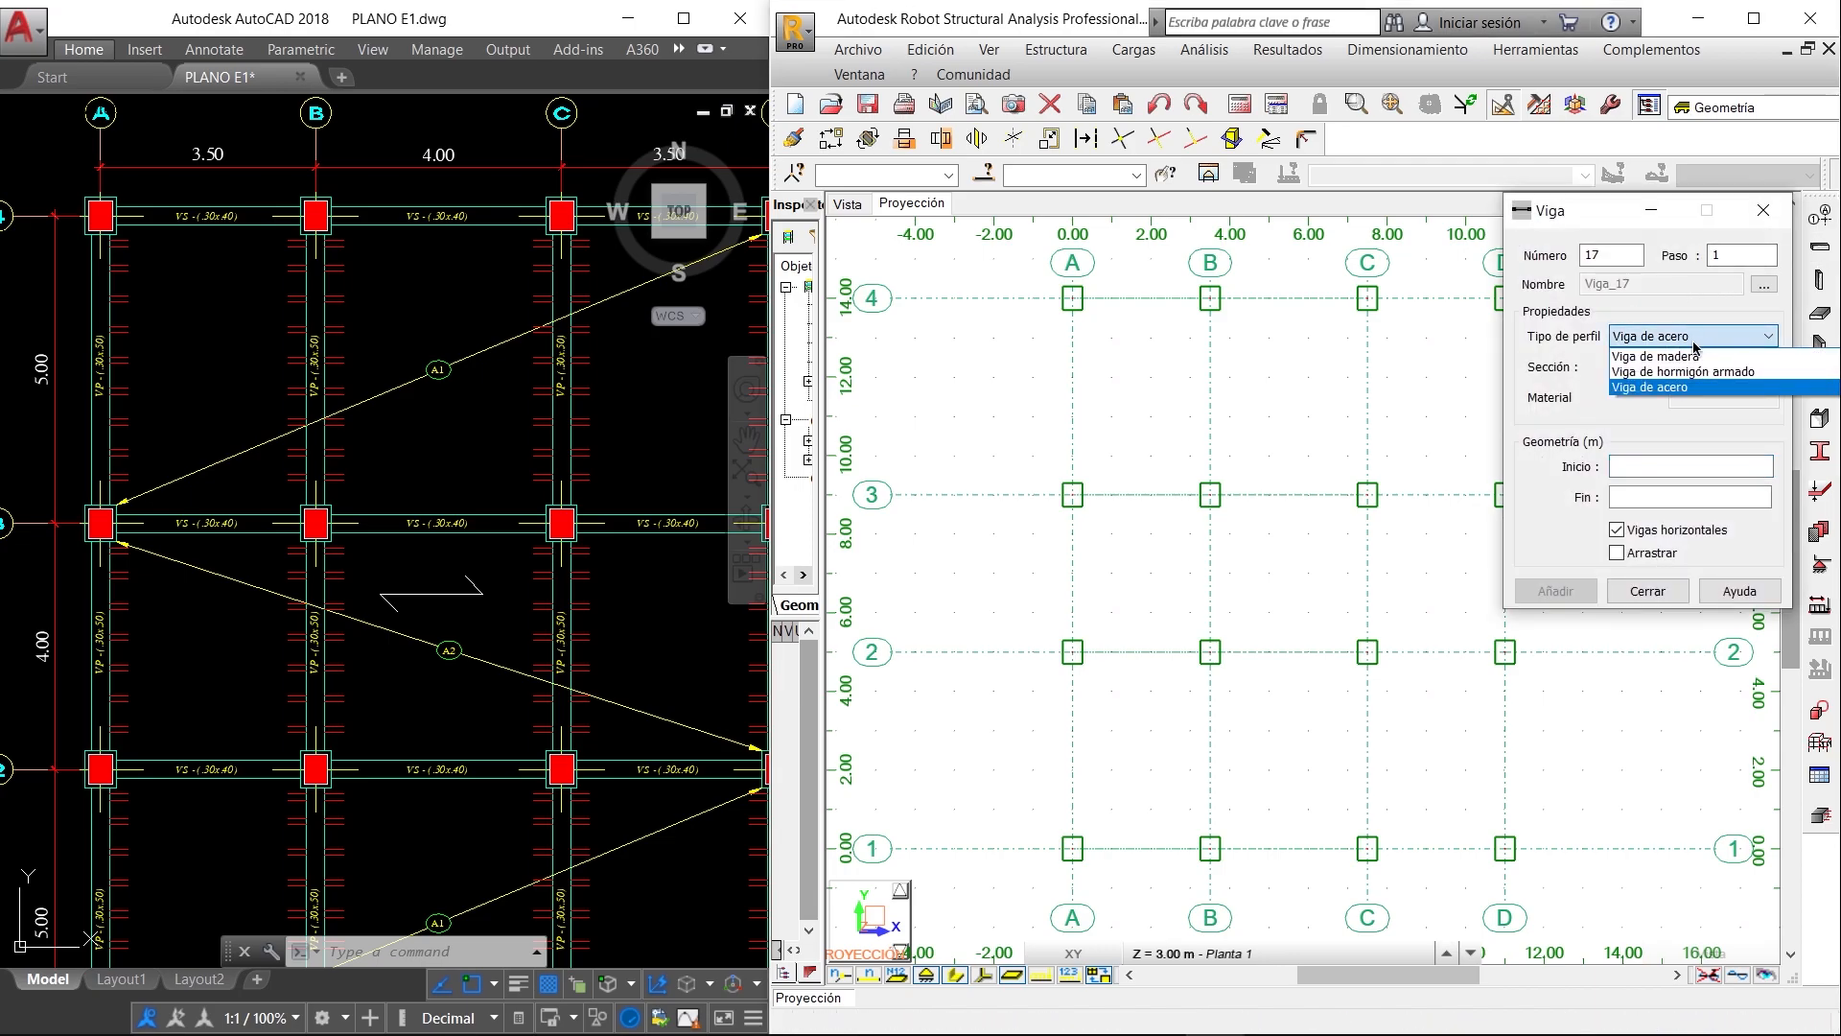
pyautogui.click(1715, 374)
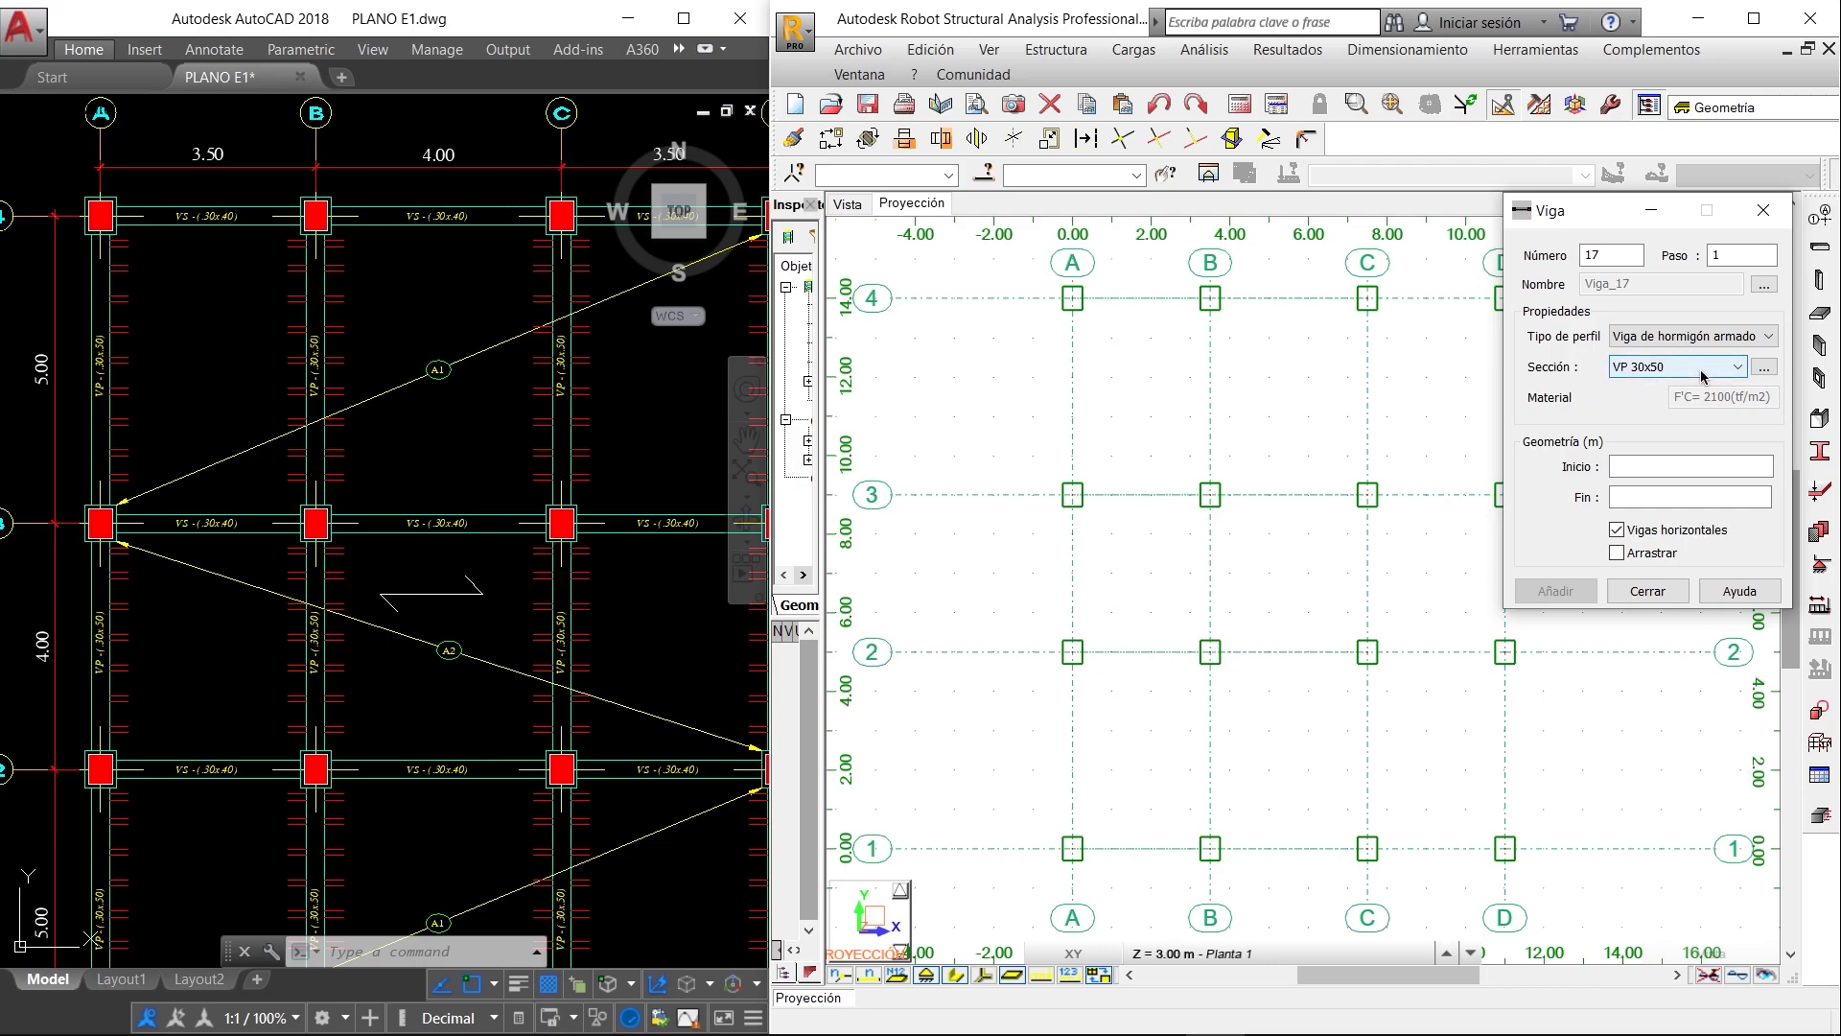
pyautogui.click(1708, 370)
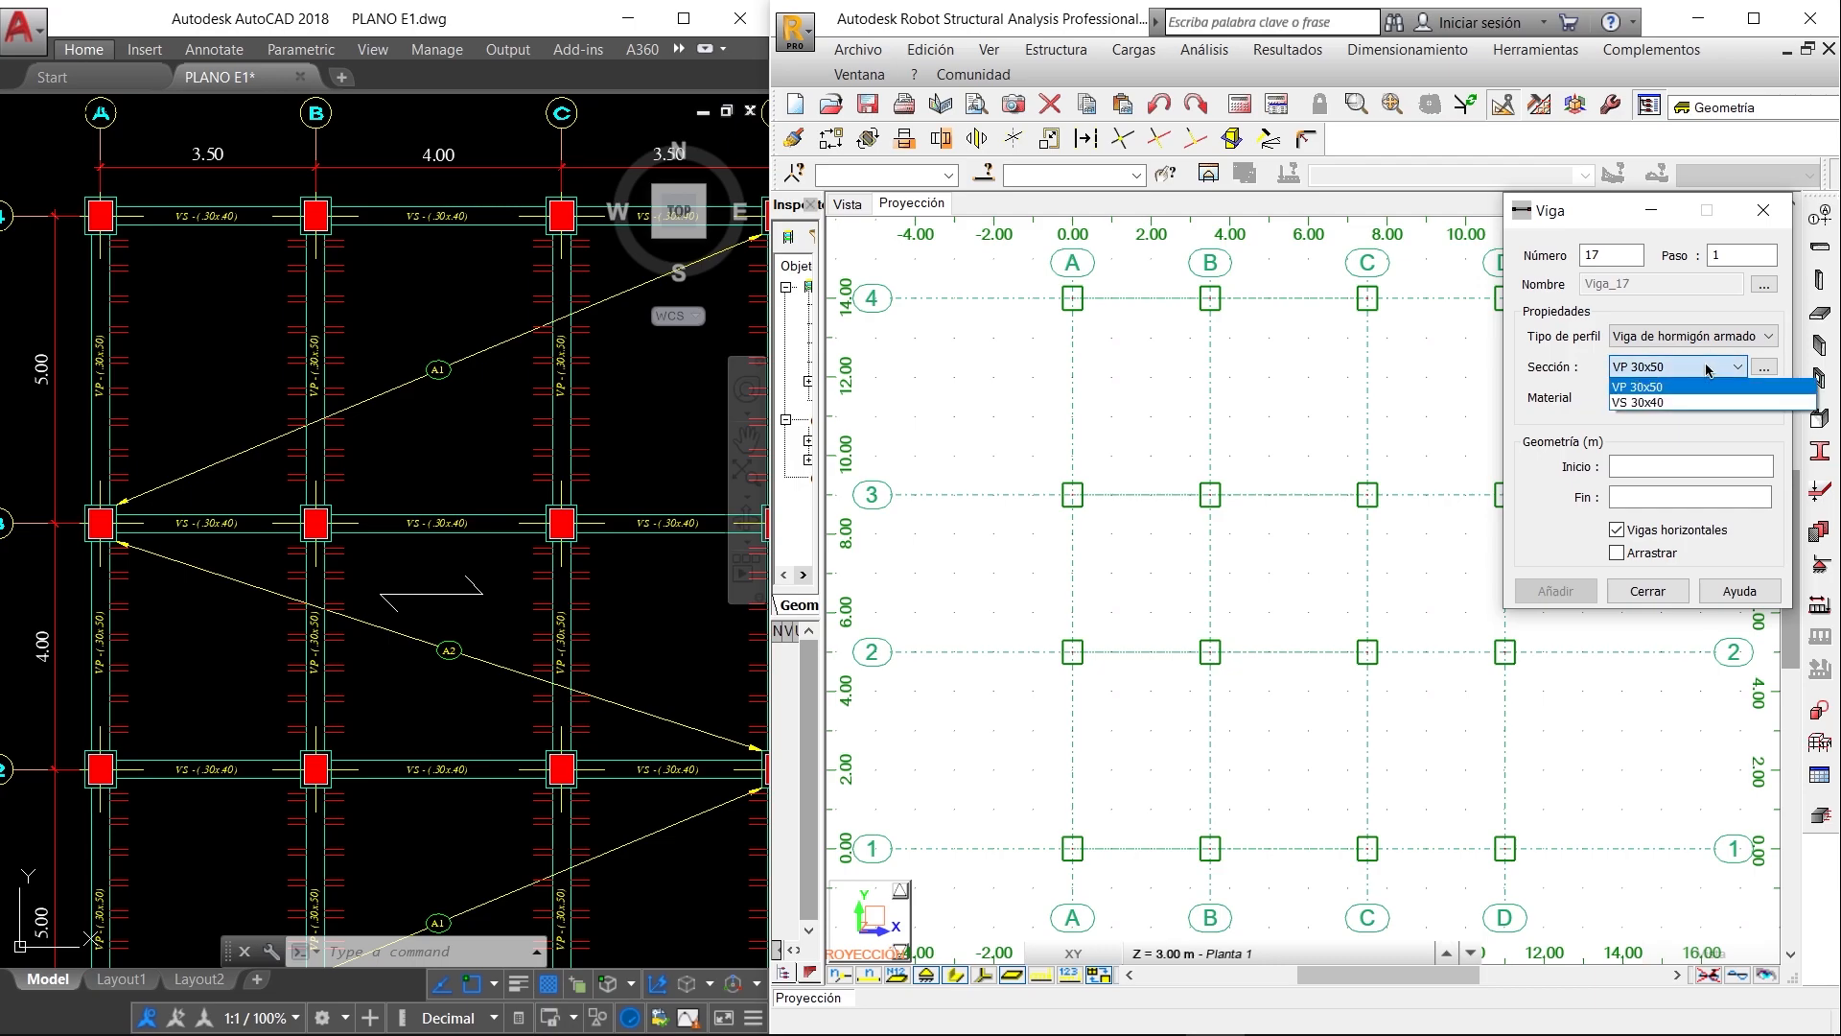
pyautogui.click(1680, 388)
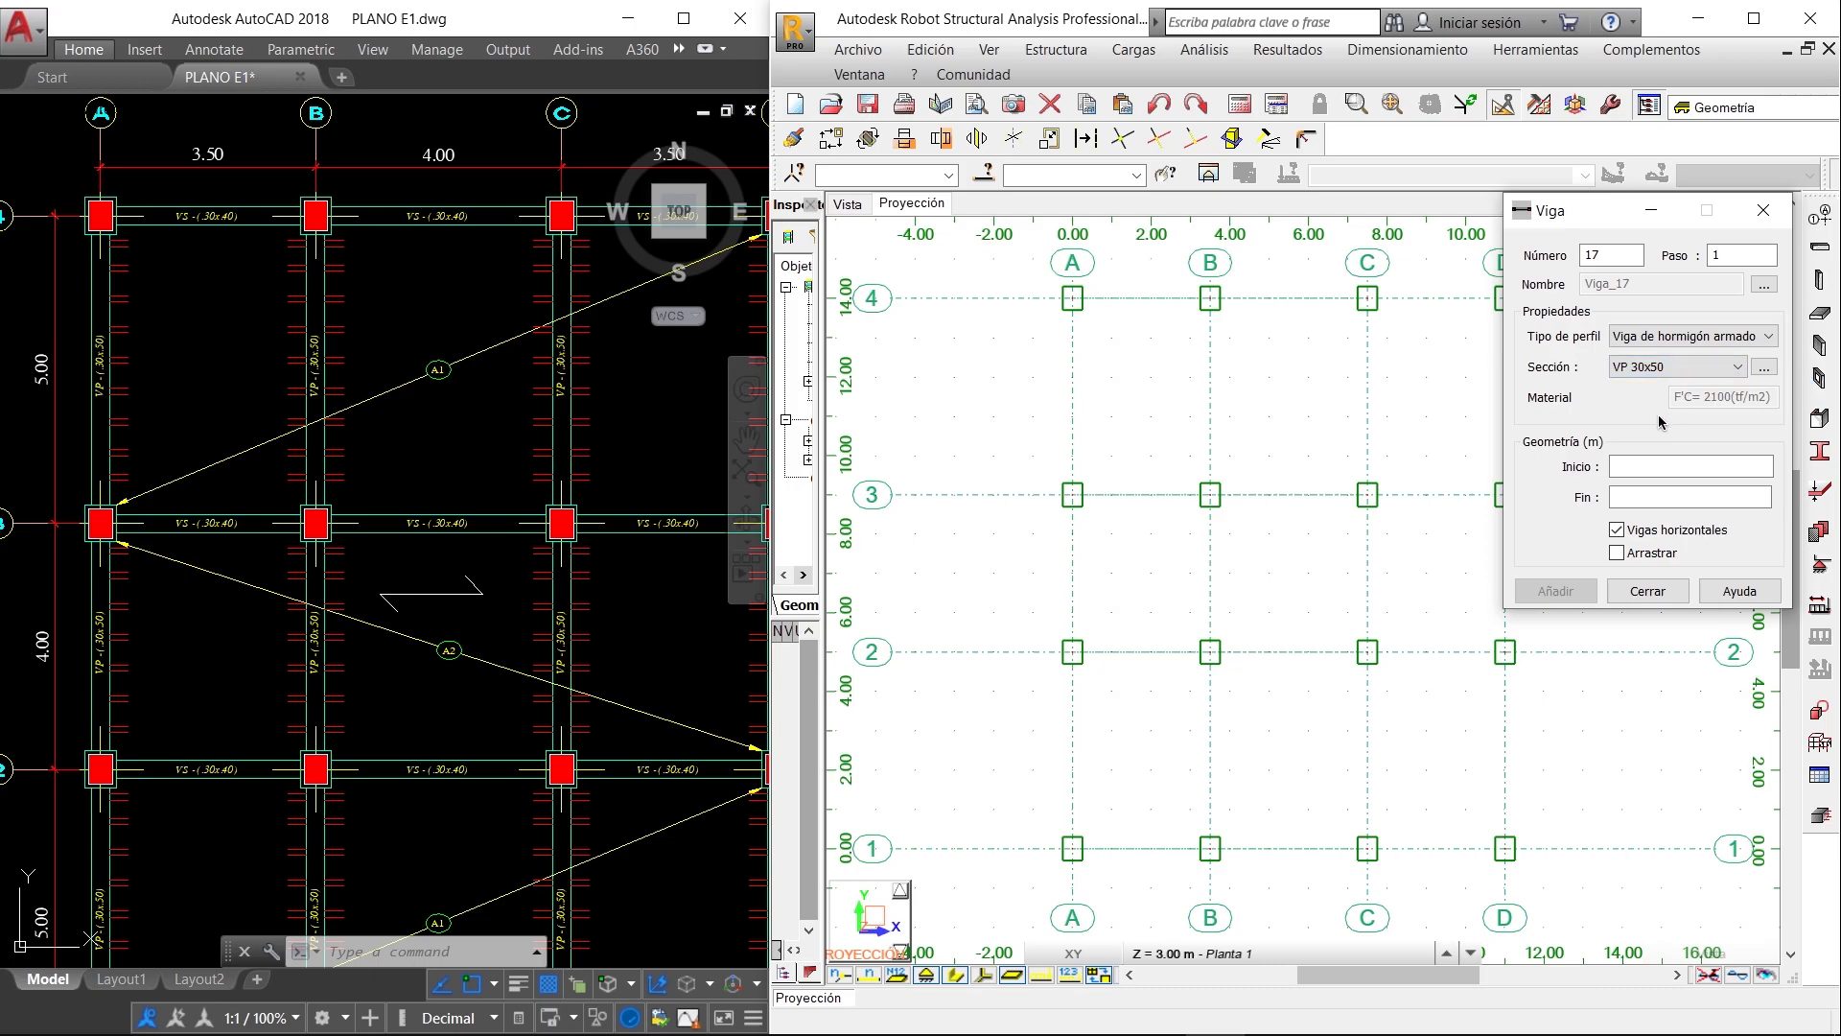
# - Draw four VP 30x50 beams along axes A, B, C and D, each running from axis 4 to axis 1
pyautogui.click(1642, 468)
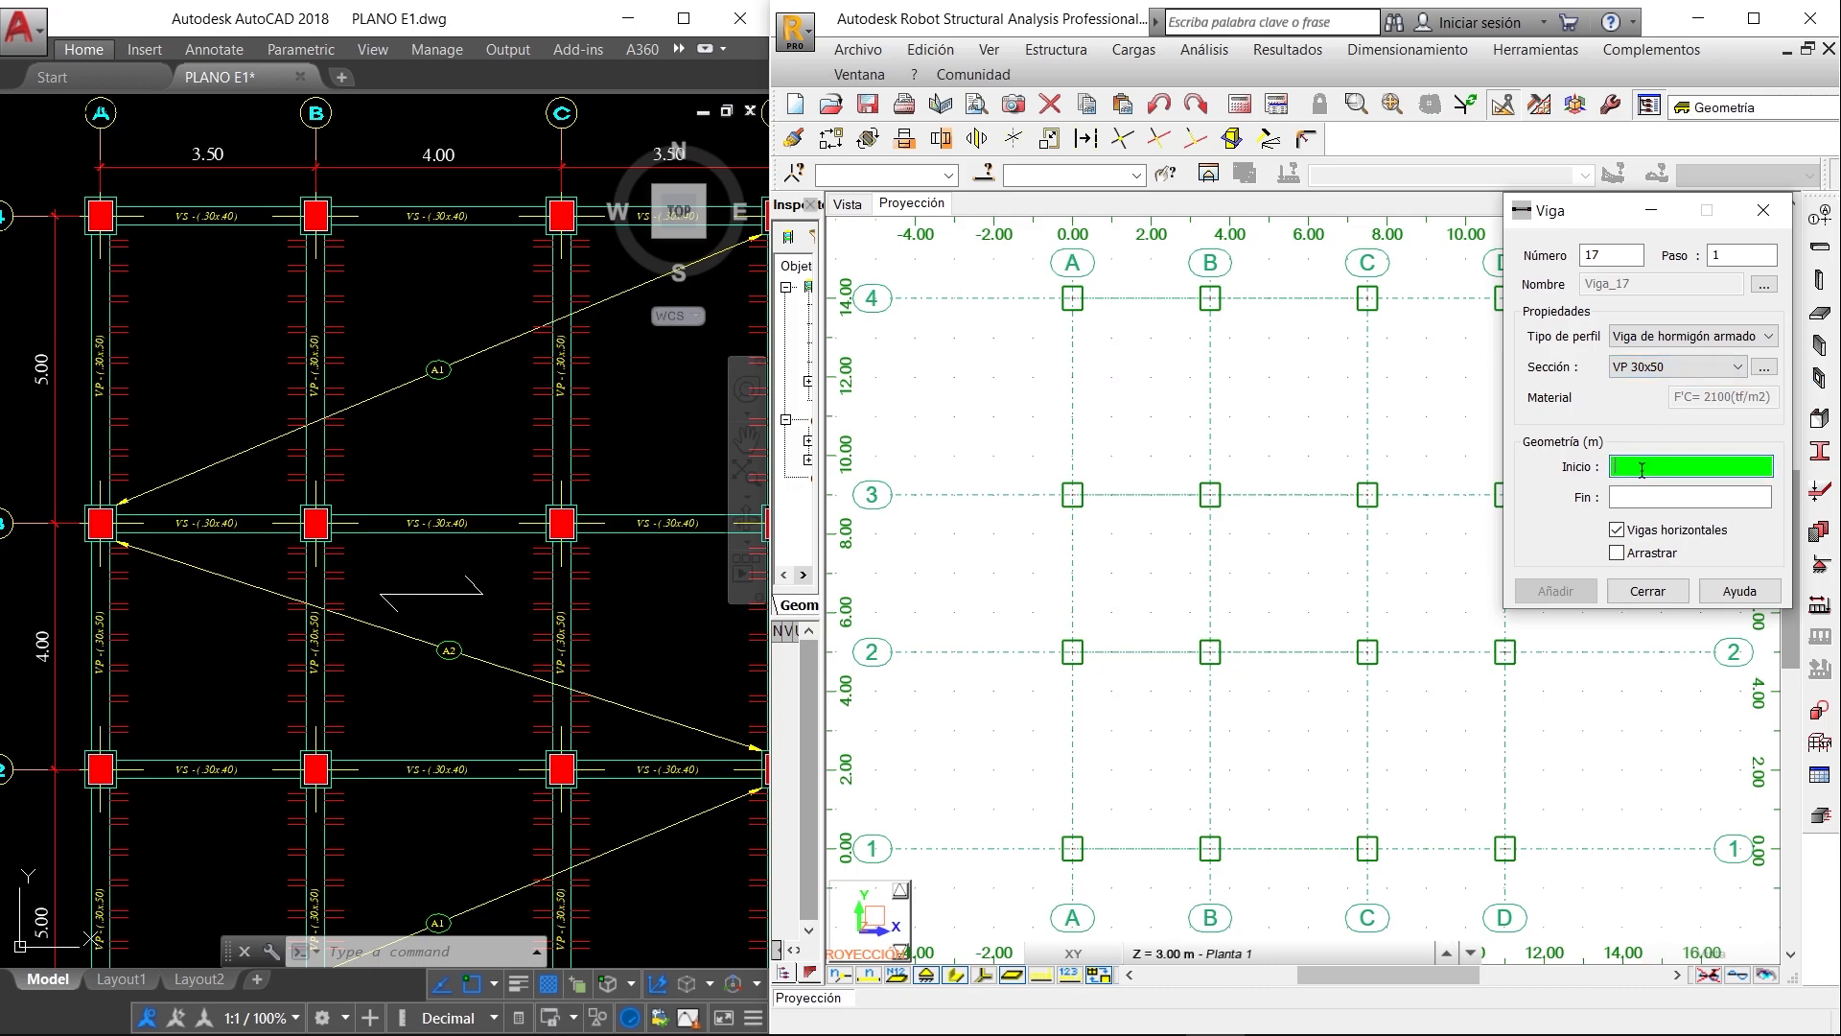
pyautogui.click(1074, 300)
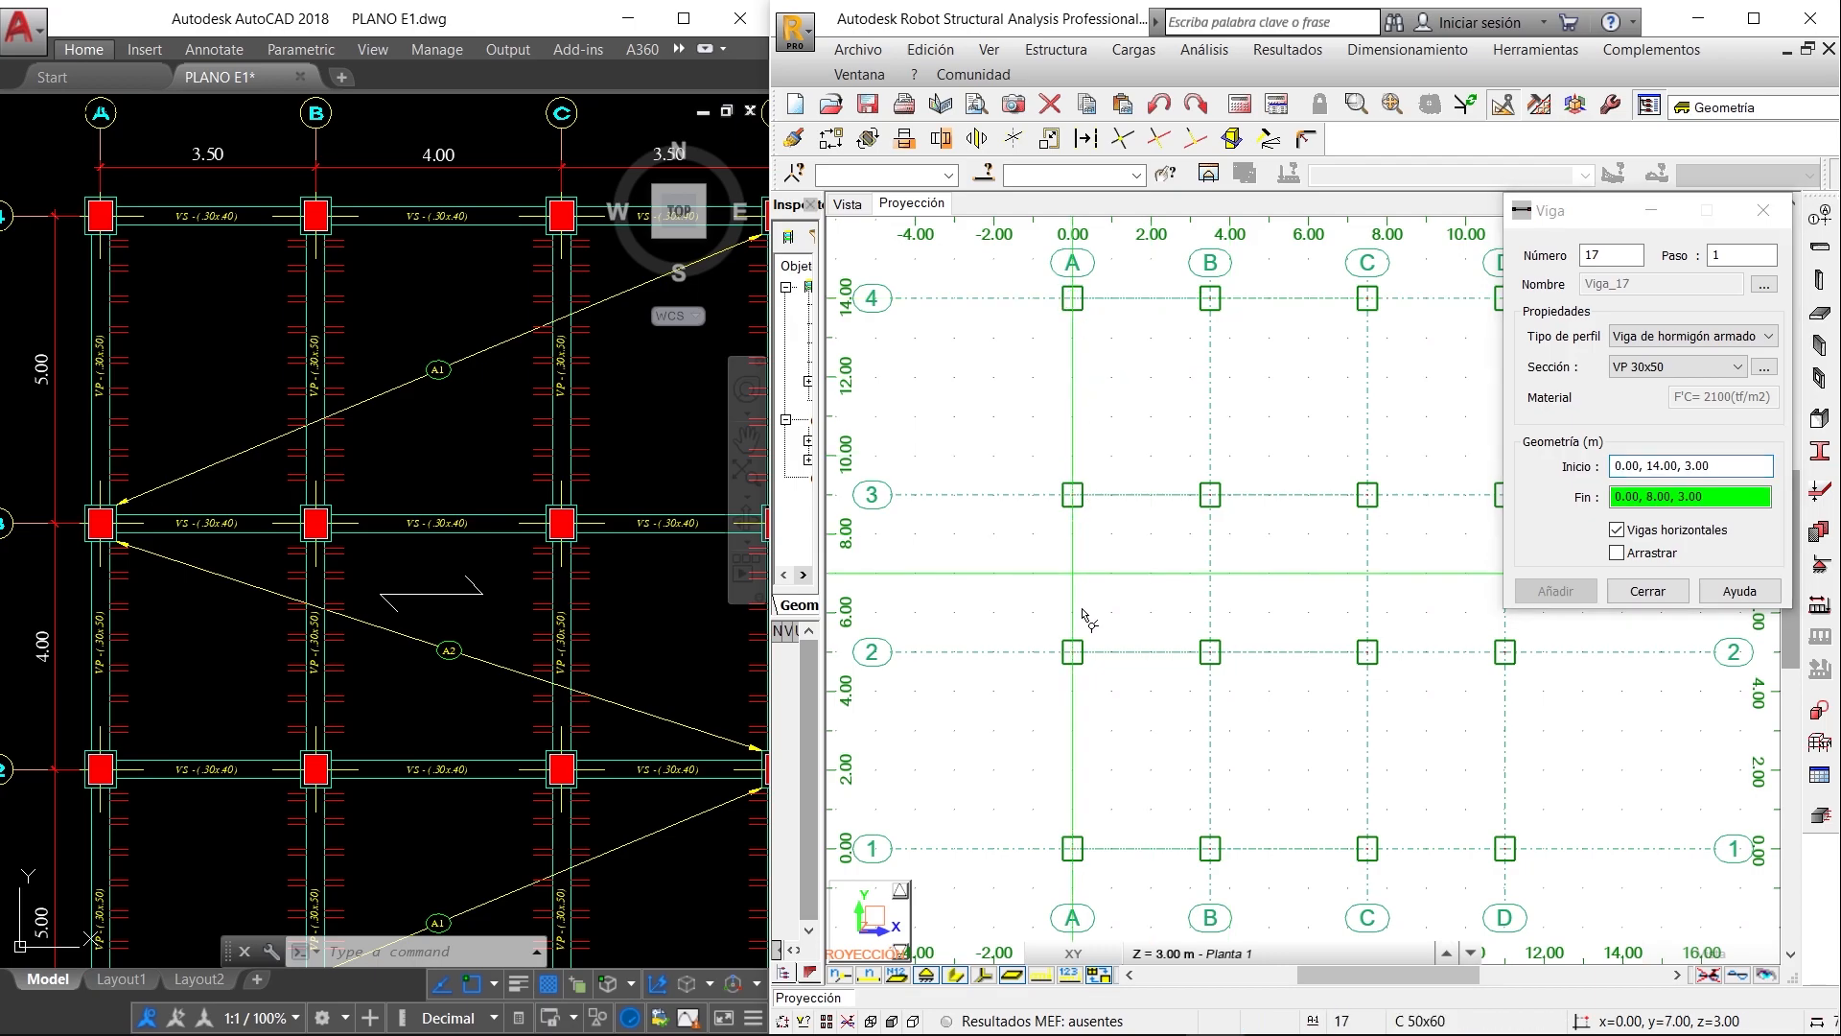
pyautogui.click(1074, 847)
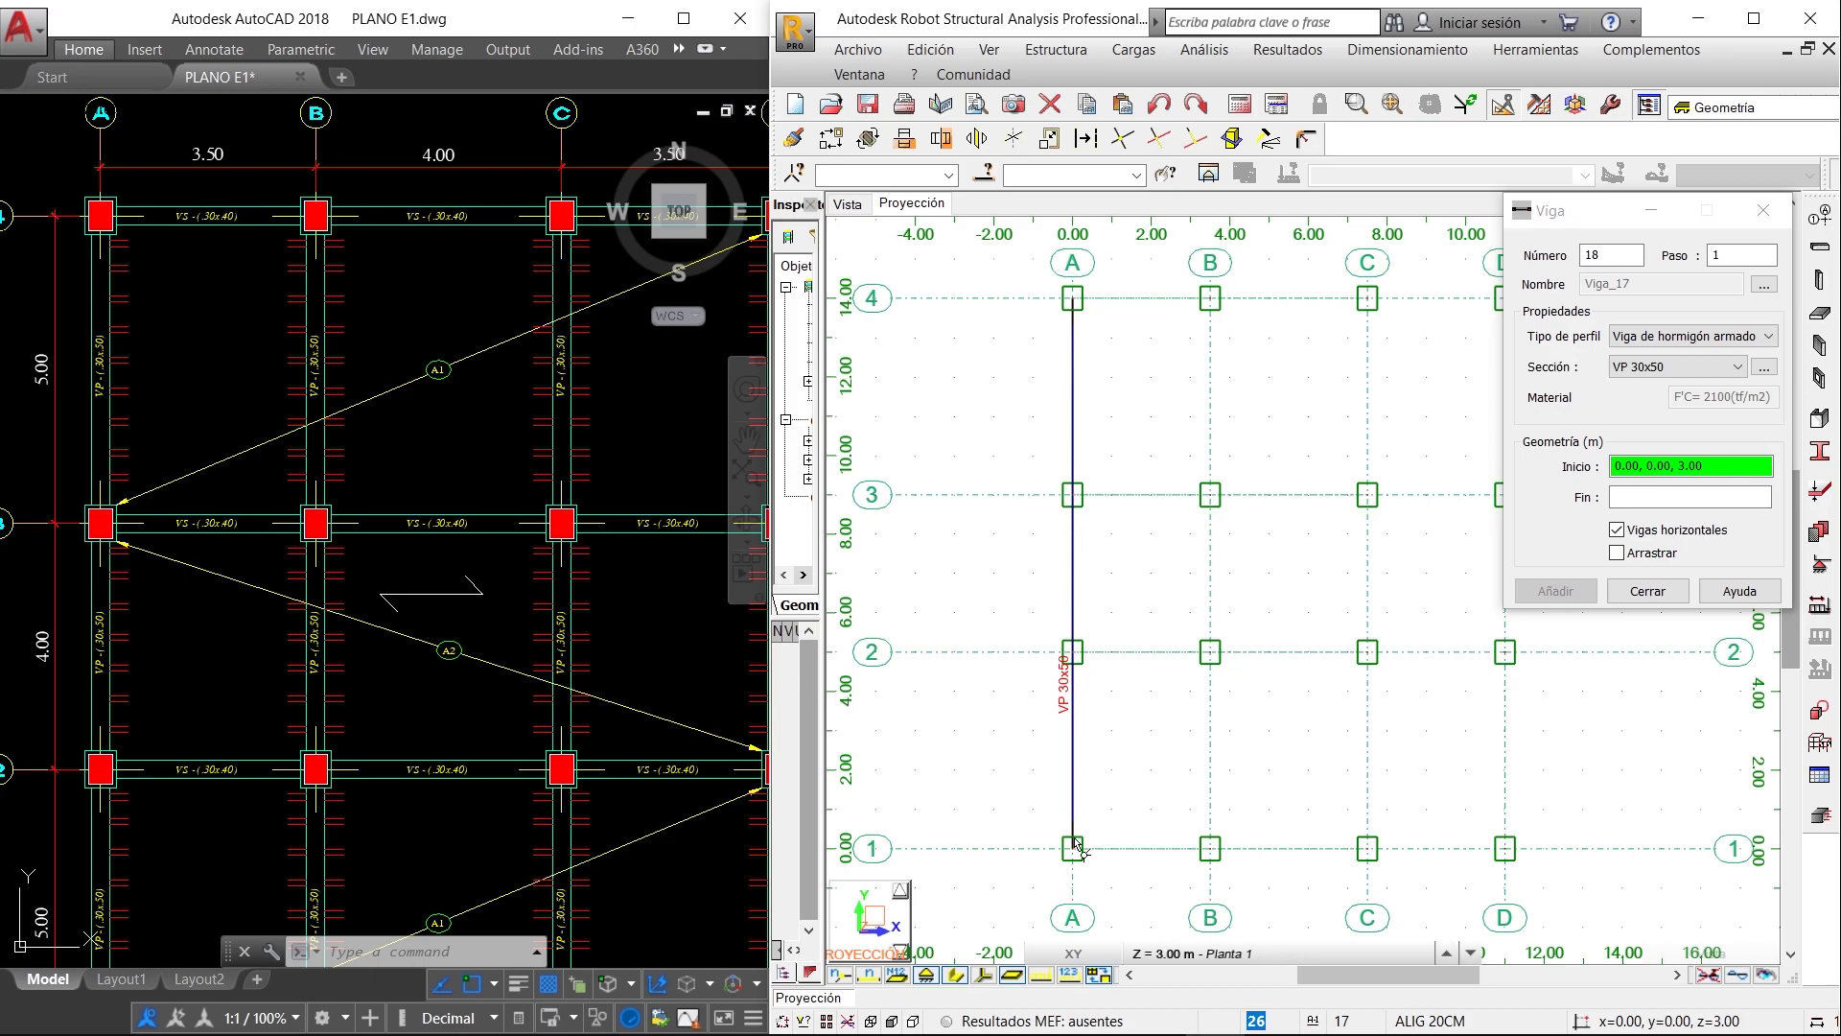
pyautogui.click(1211, 300)
pyautogui.click(1210, 847)
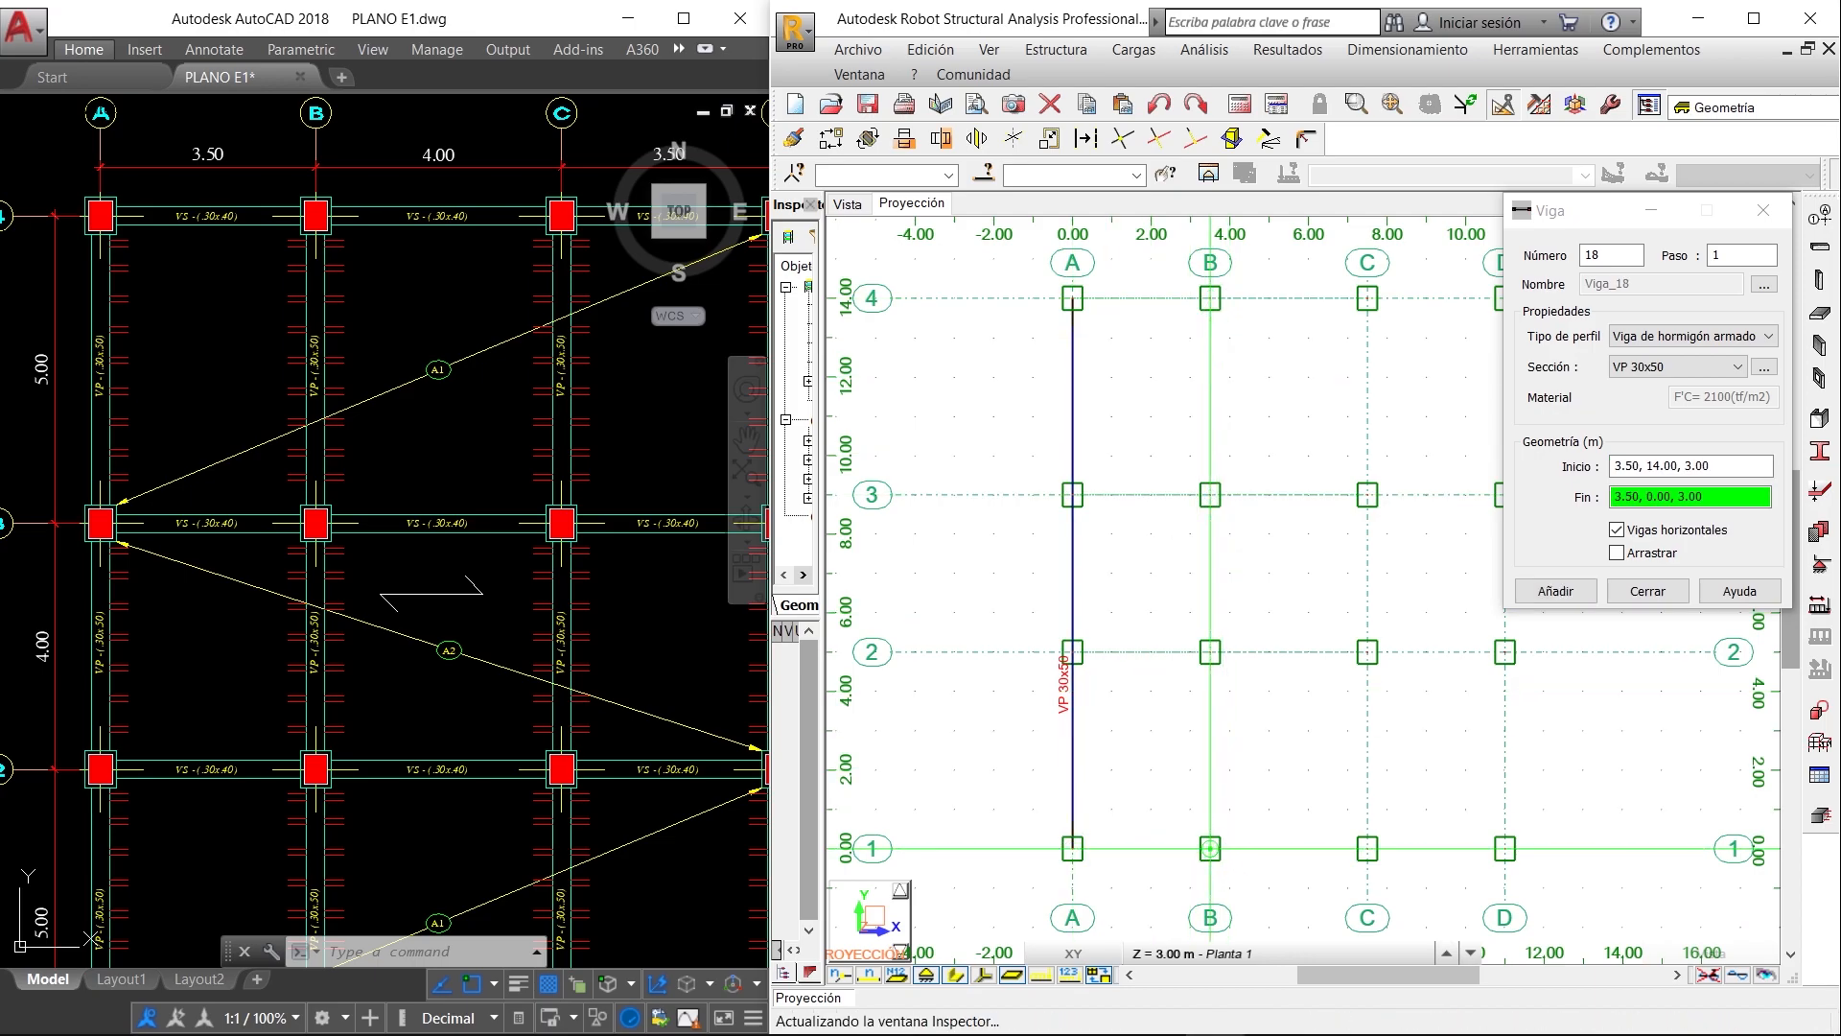
pyautogui.click(1368, 299)
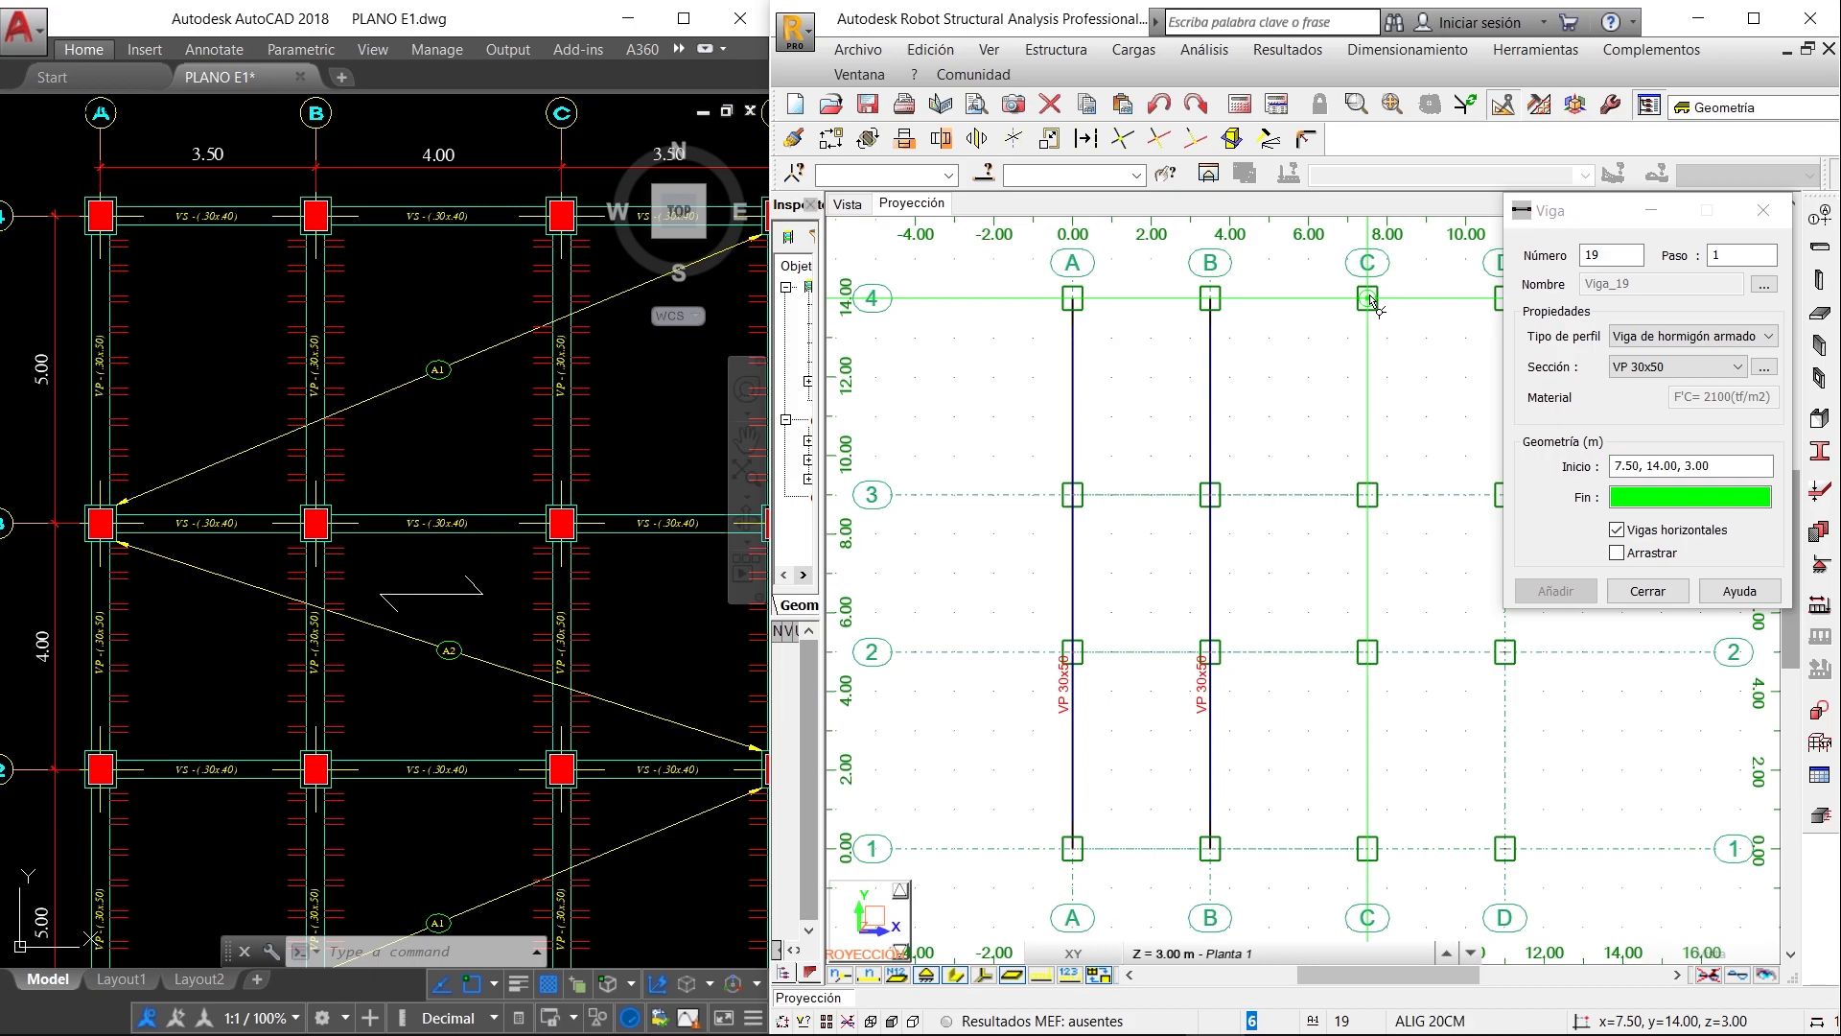
pyautogui.click(1368, 847)
pyautogui.moveTo(1577, 212); pyautogui.dragTo(708, 340)
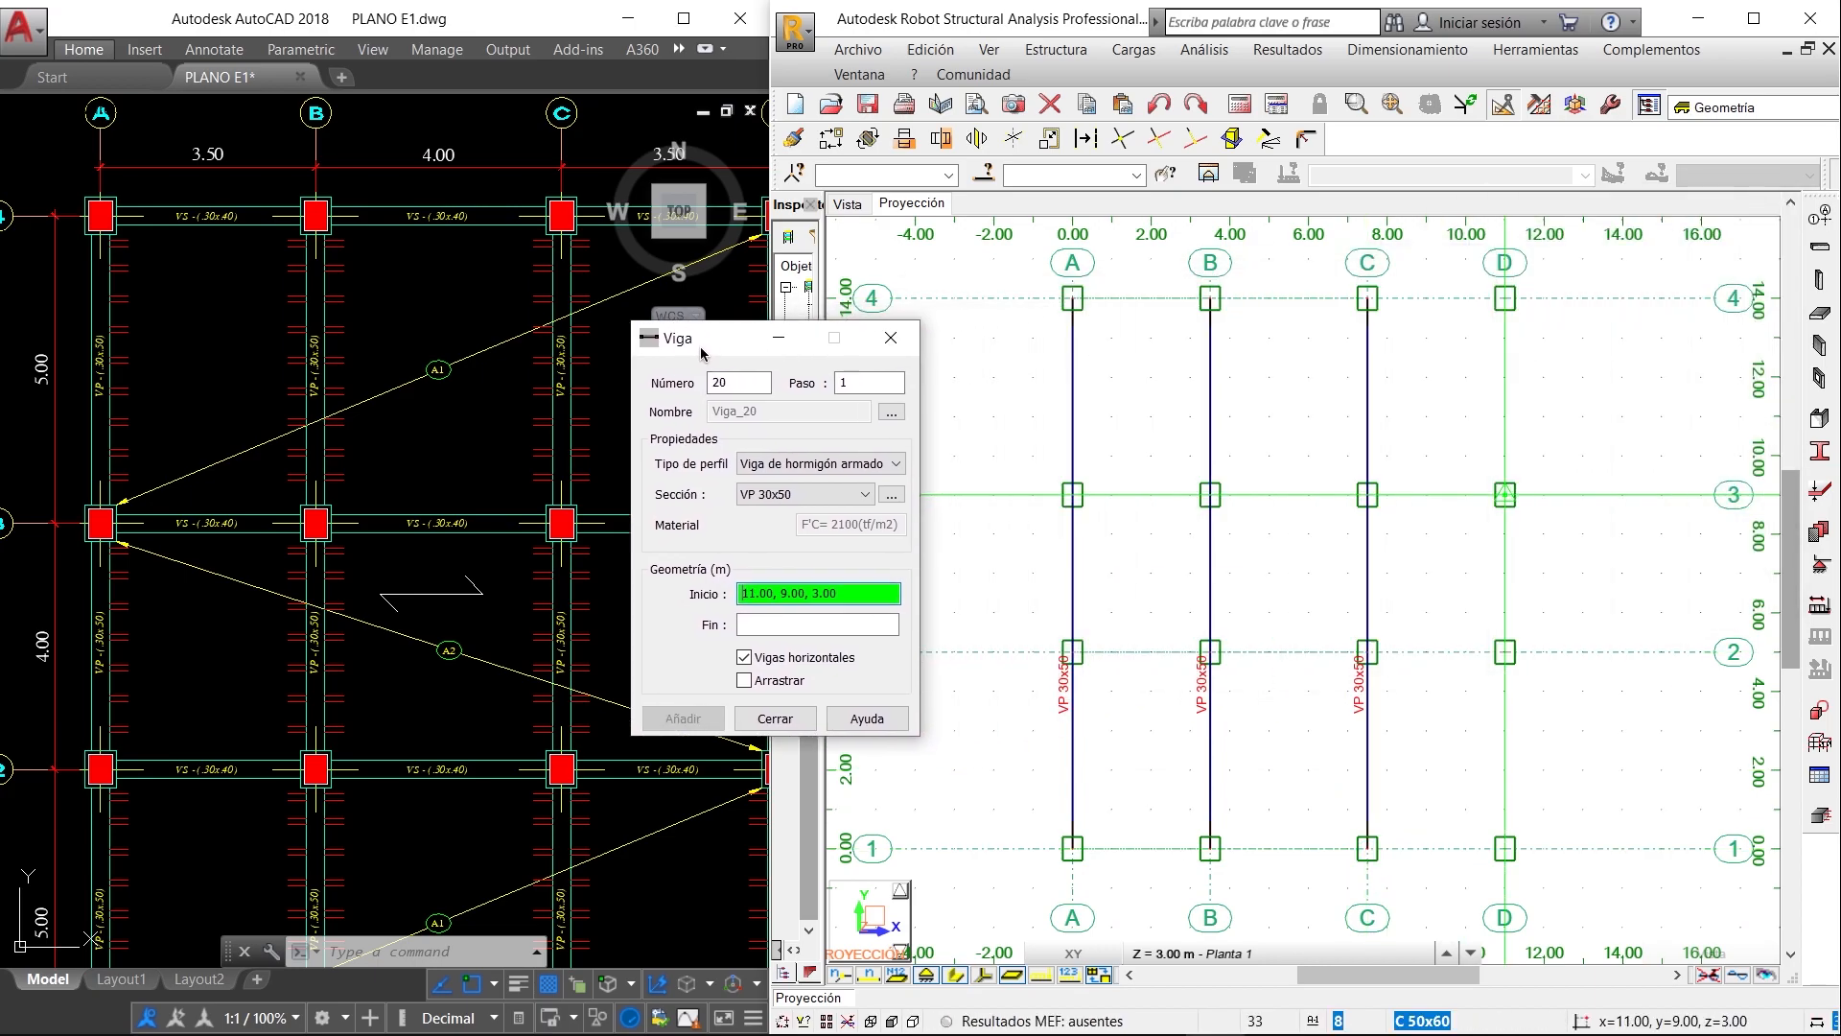
pyautogui.click(1506, 299)
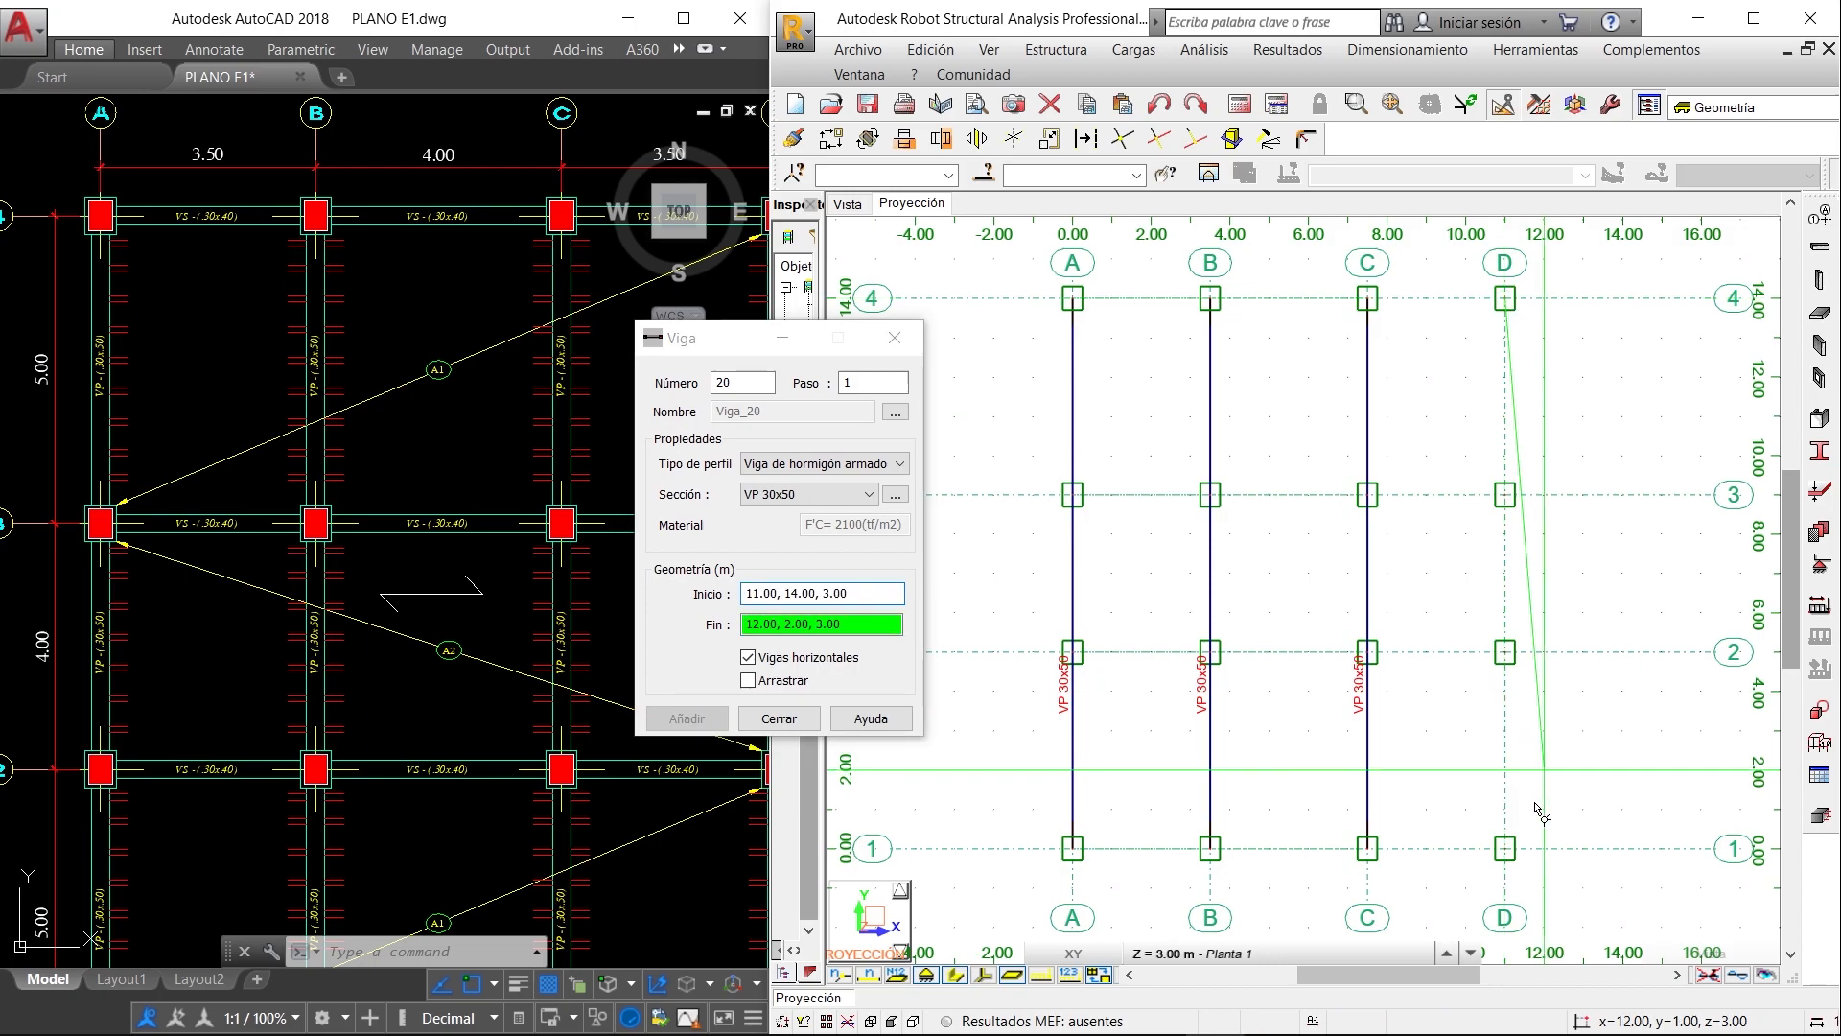
pyautogui.click(1505, 847)
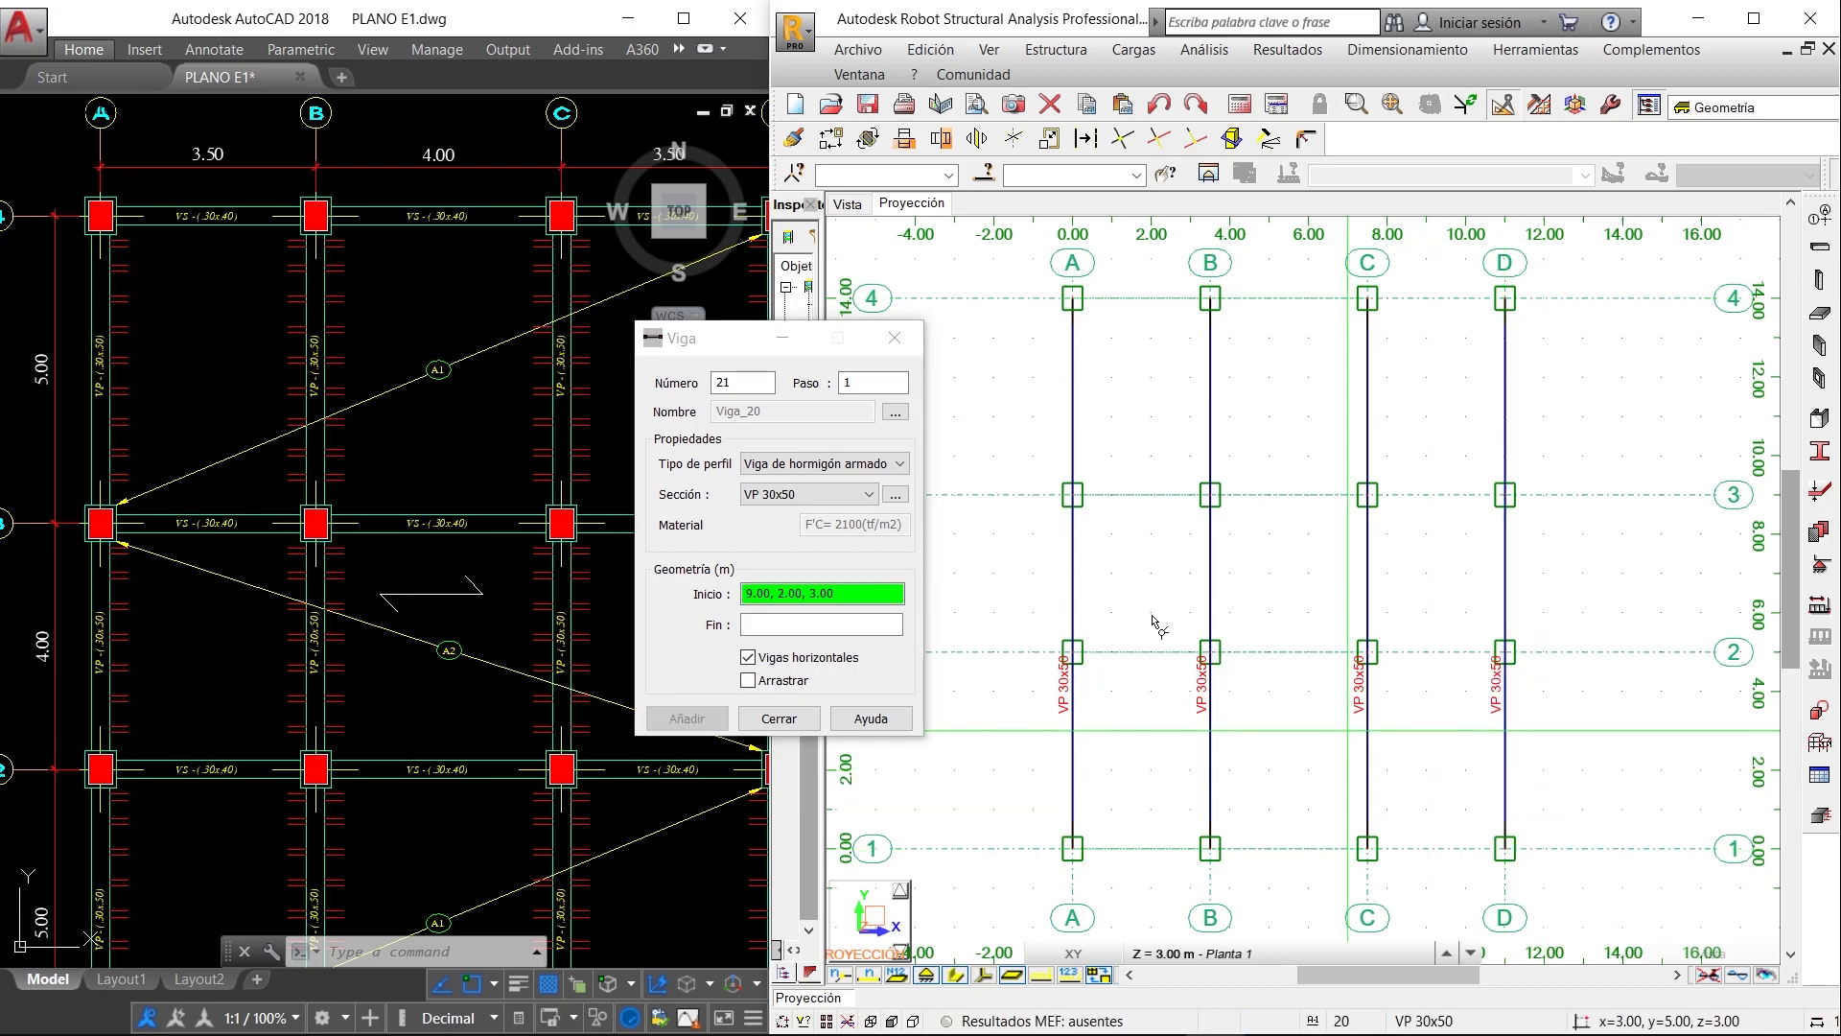
# - Draw four VS 30x40 beams along axes 4, 3, 2 and 1, each running from axis A to axis D
pyautogui.click(830, 495)
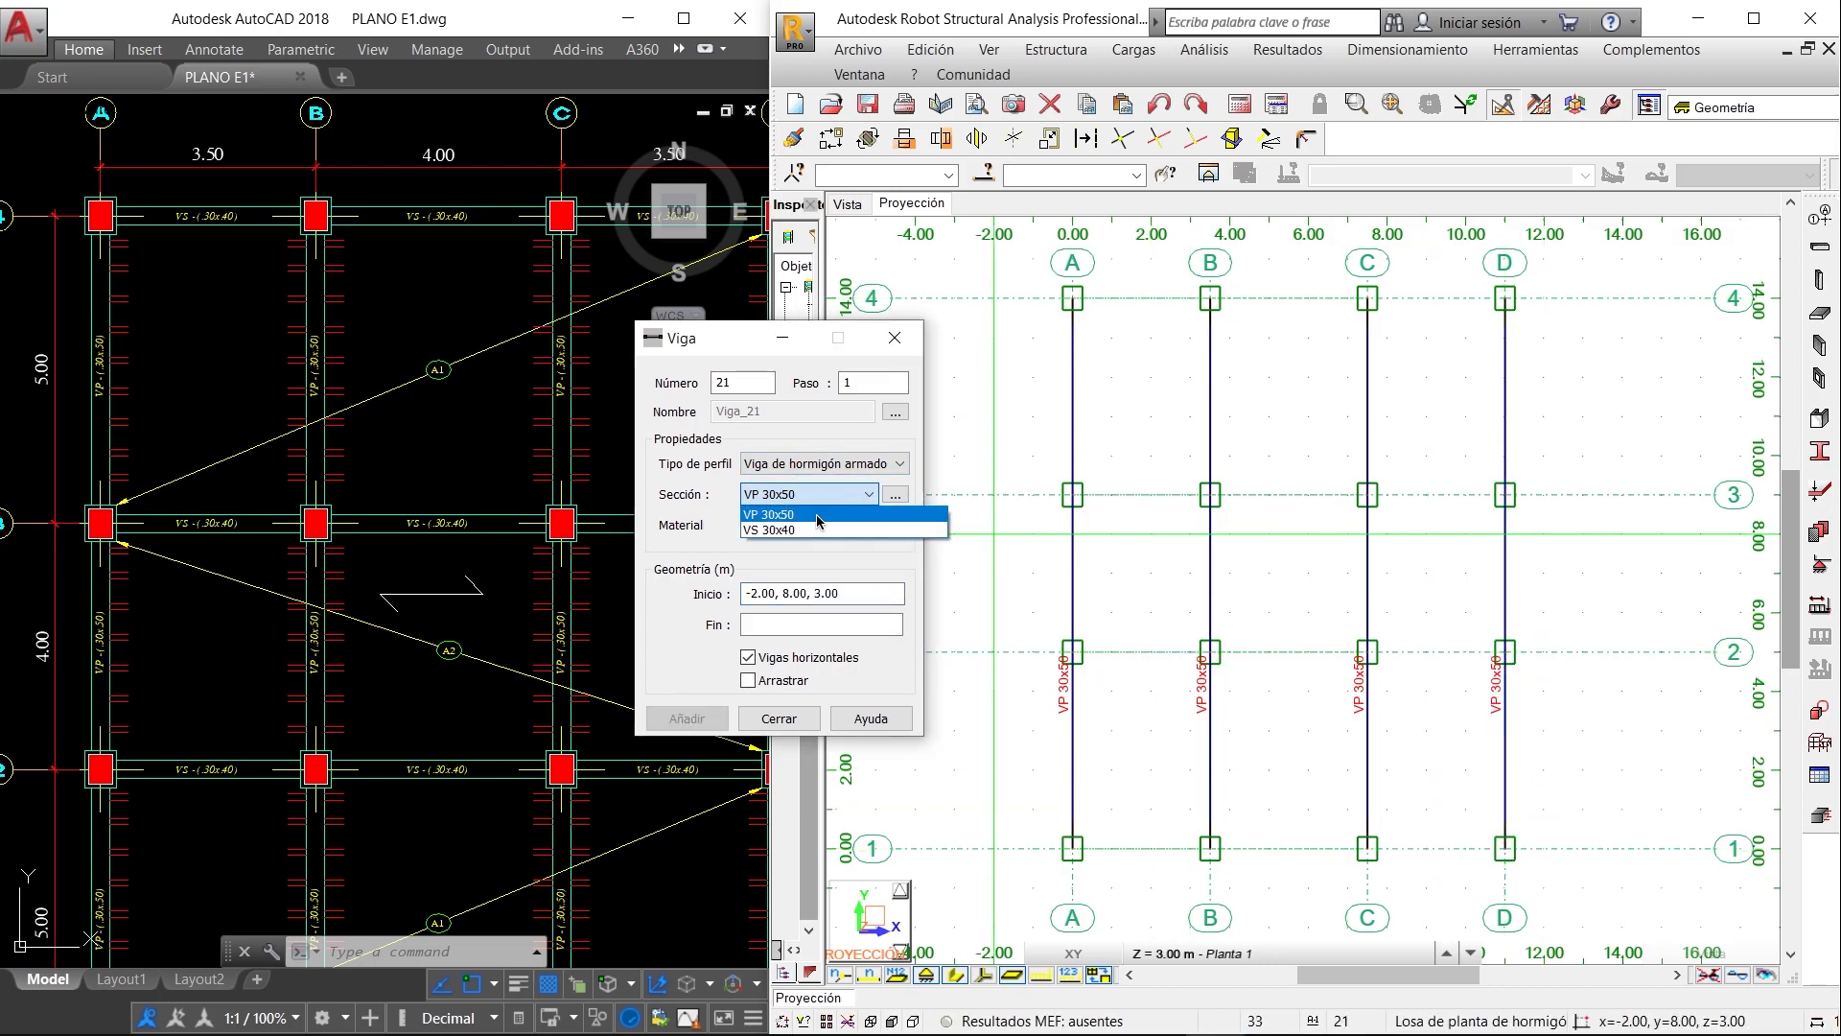
pyautogui.click(816, 530)
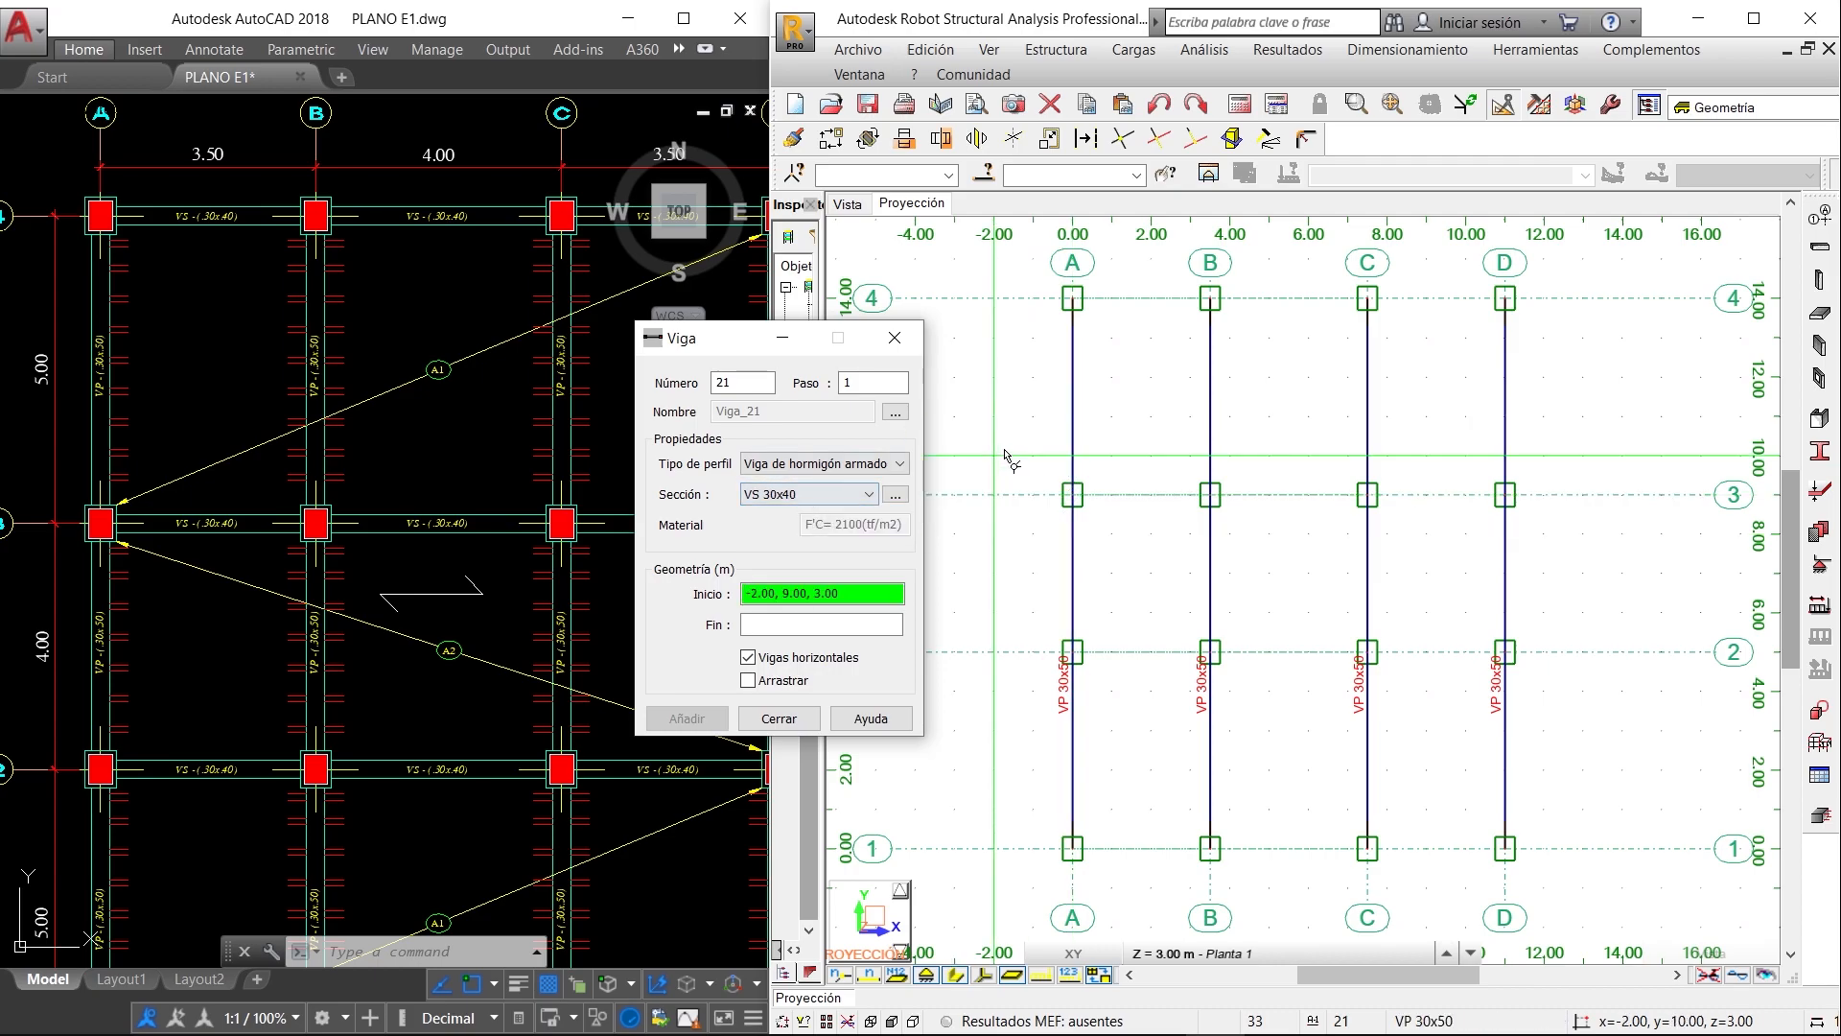
pyautogui.click(1072, 298)
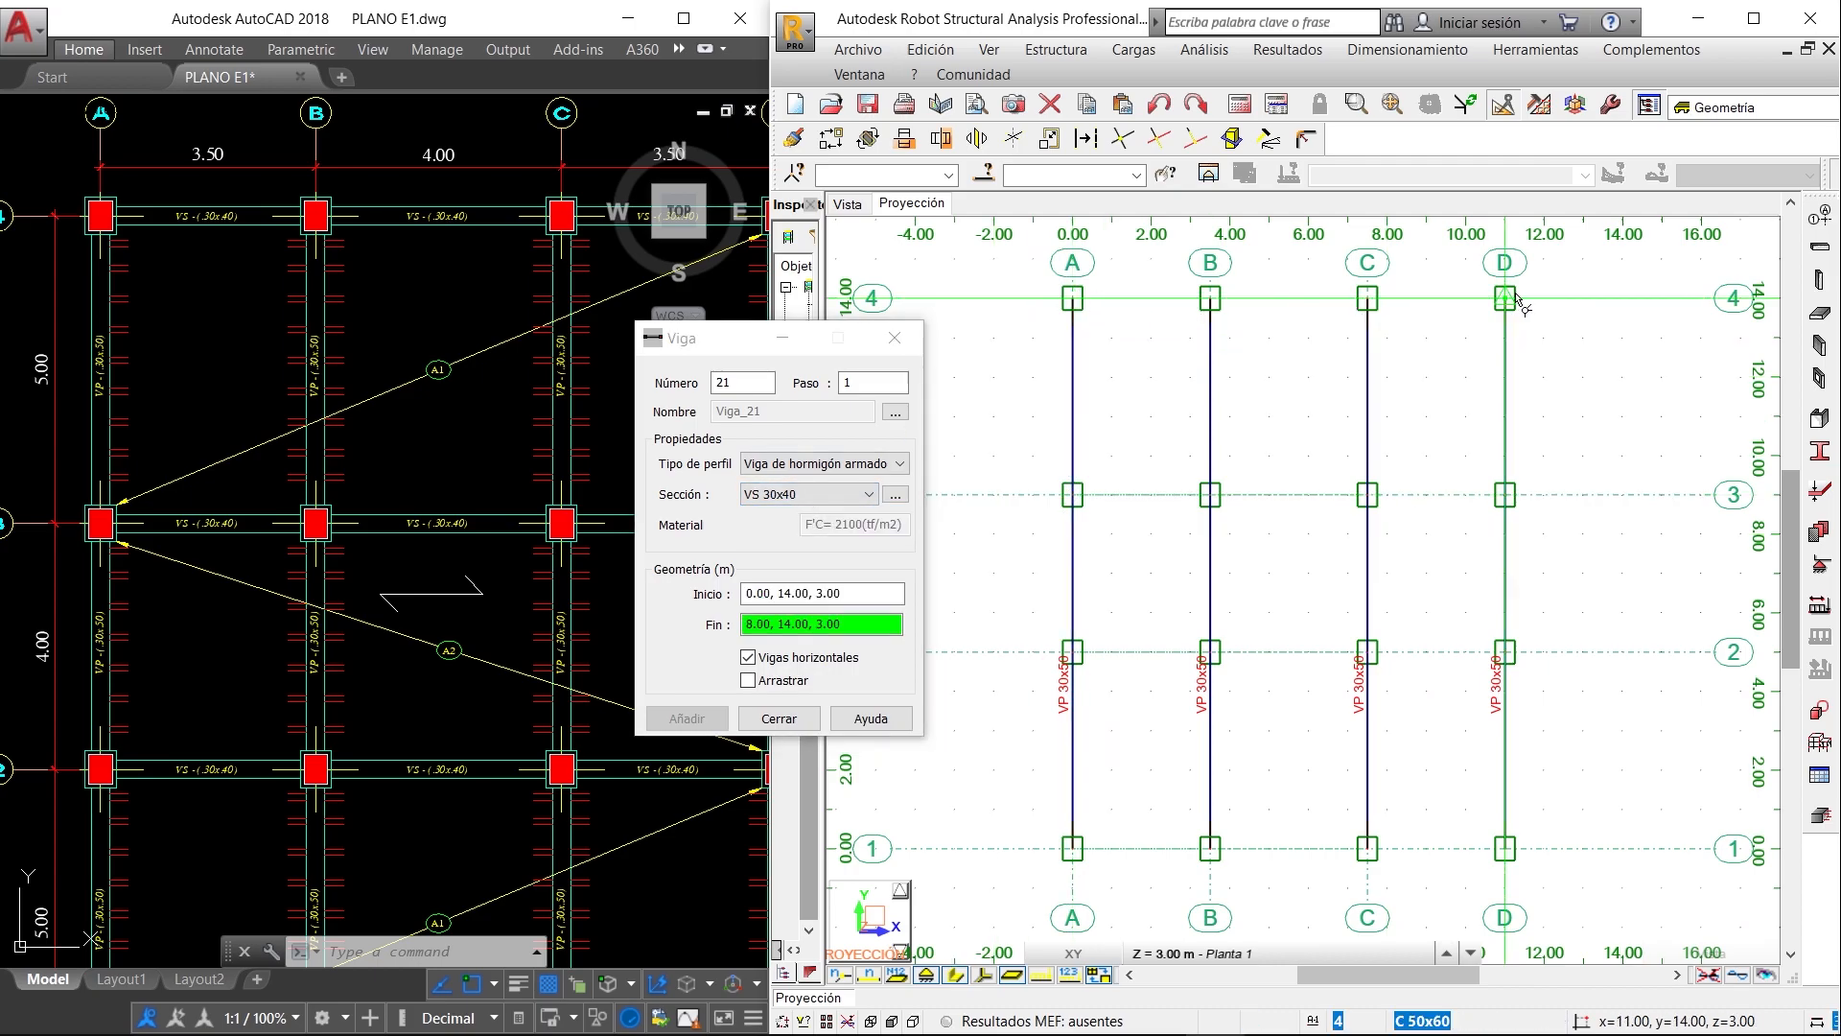
pyautogui.click(1504, 298)
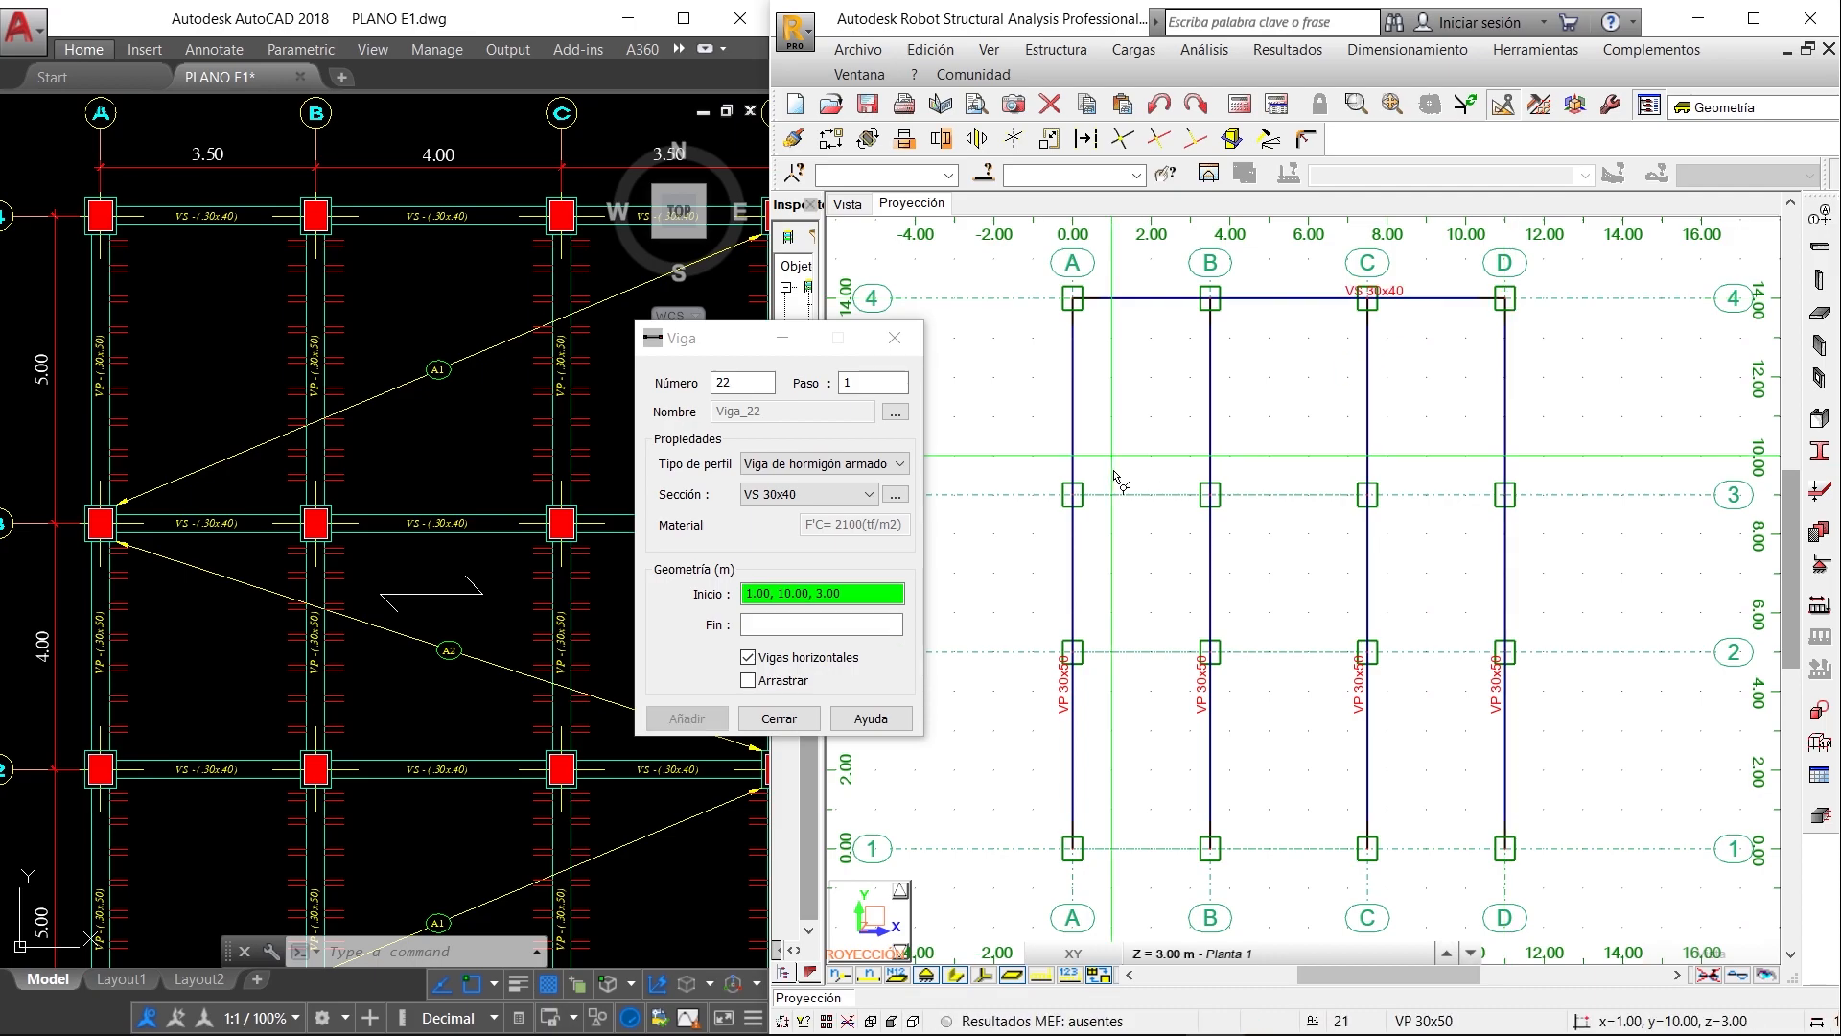
pyautogui.click(1072, 494)
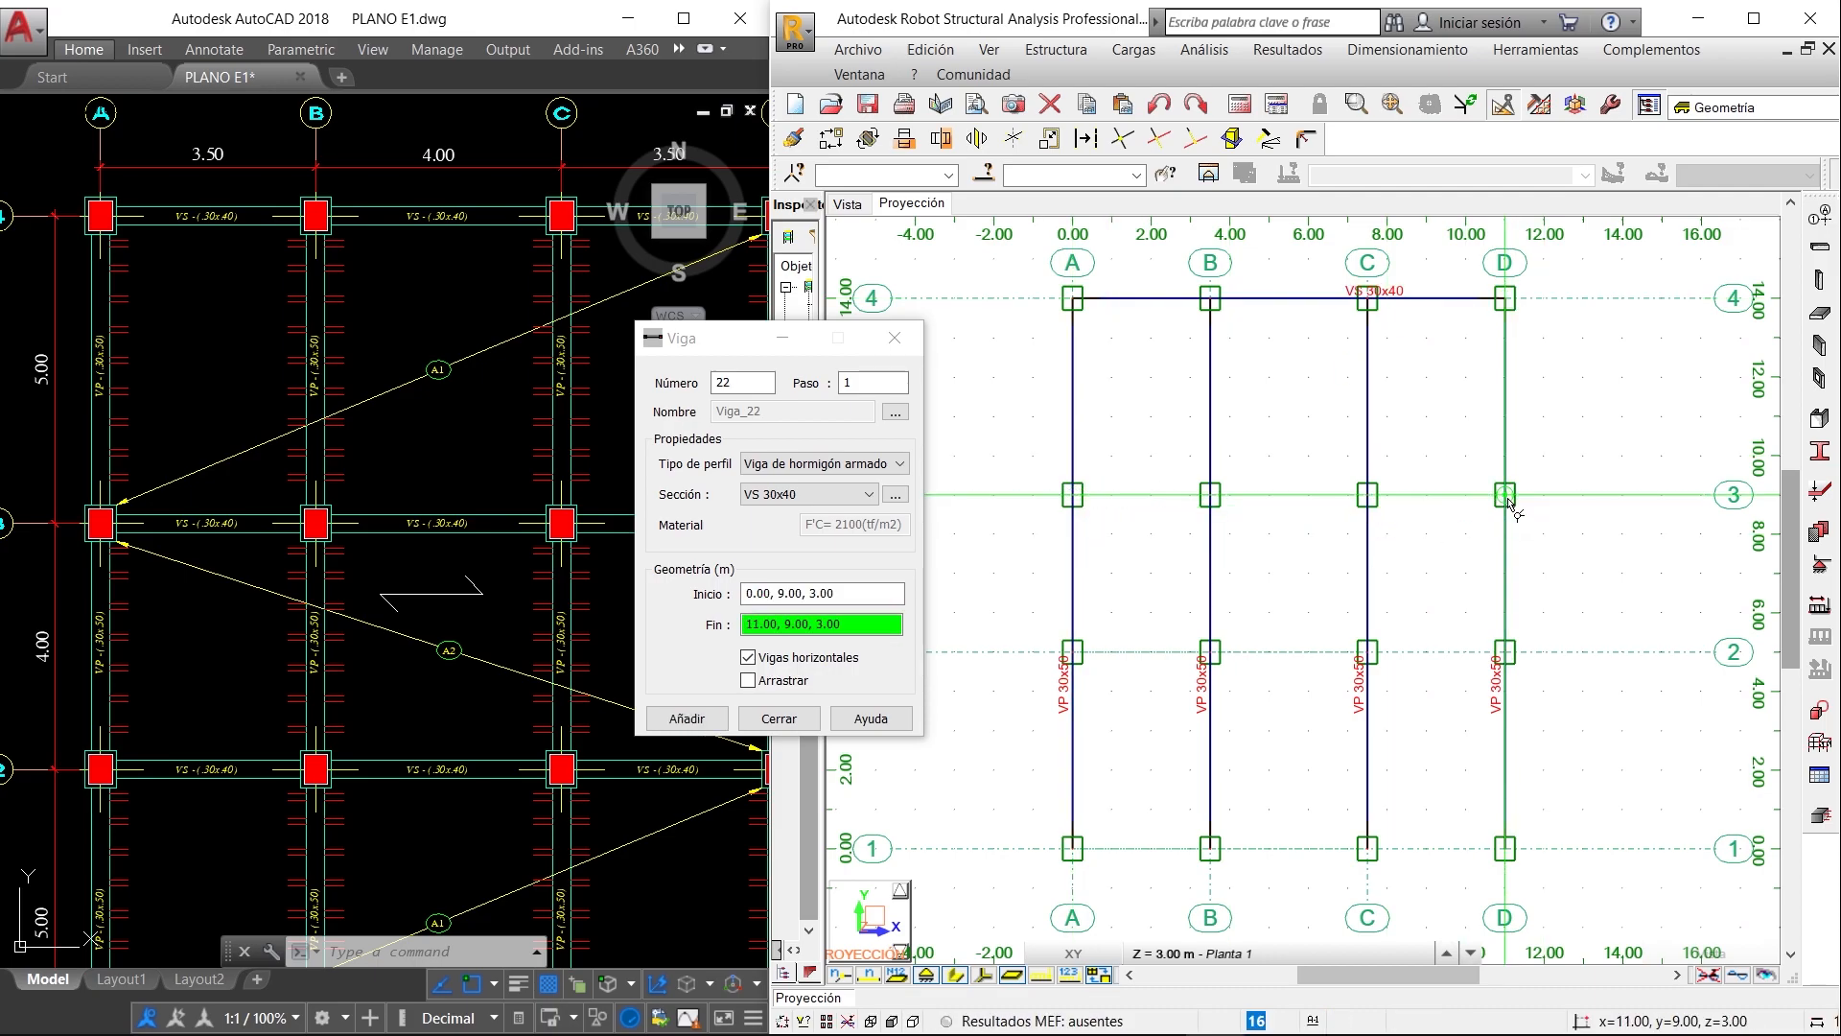
pyautogui.click(1505, 496)
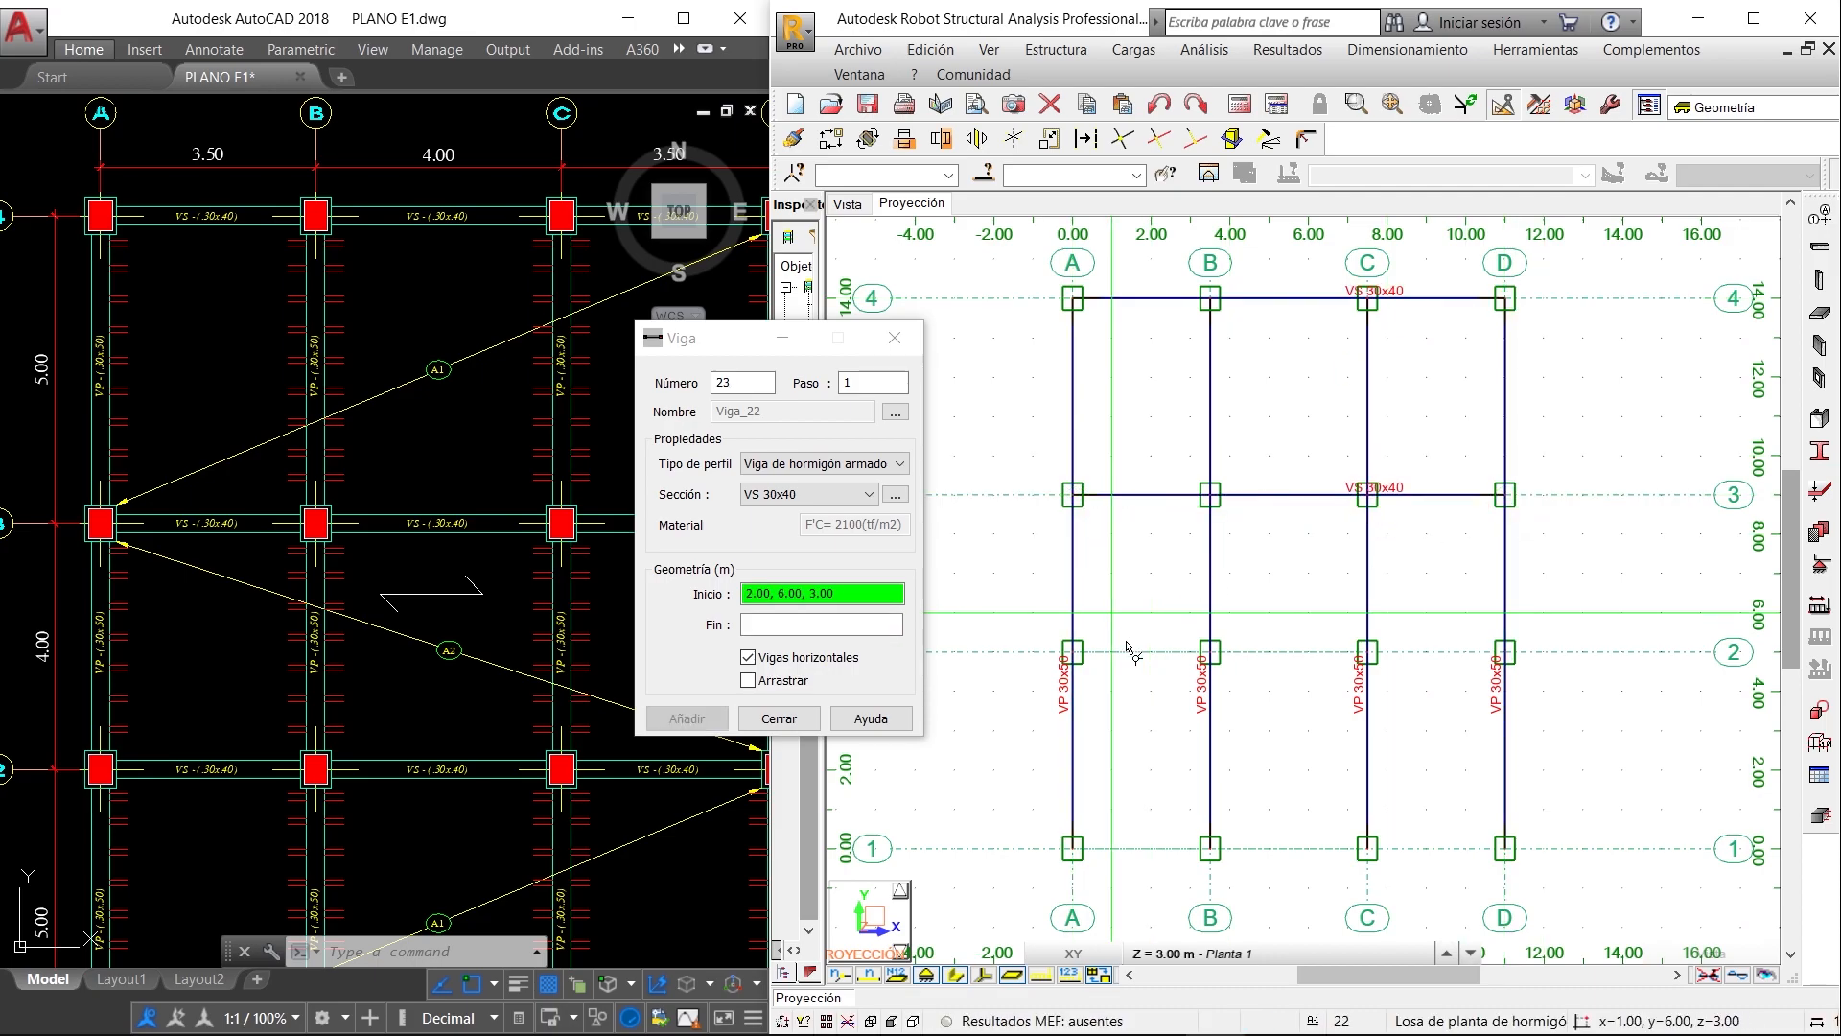
pyautogui.click(1075, 656)
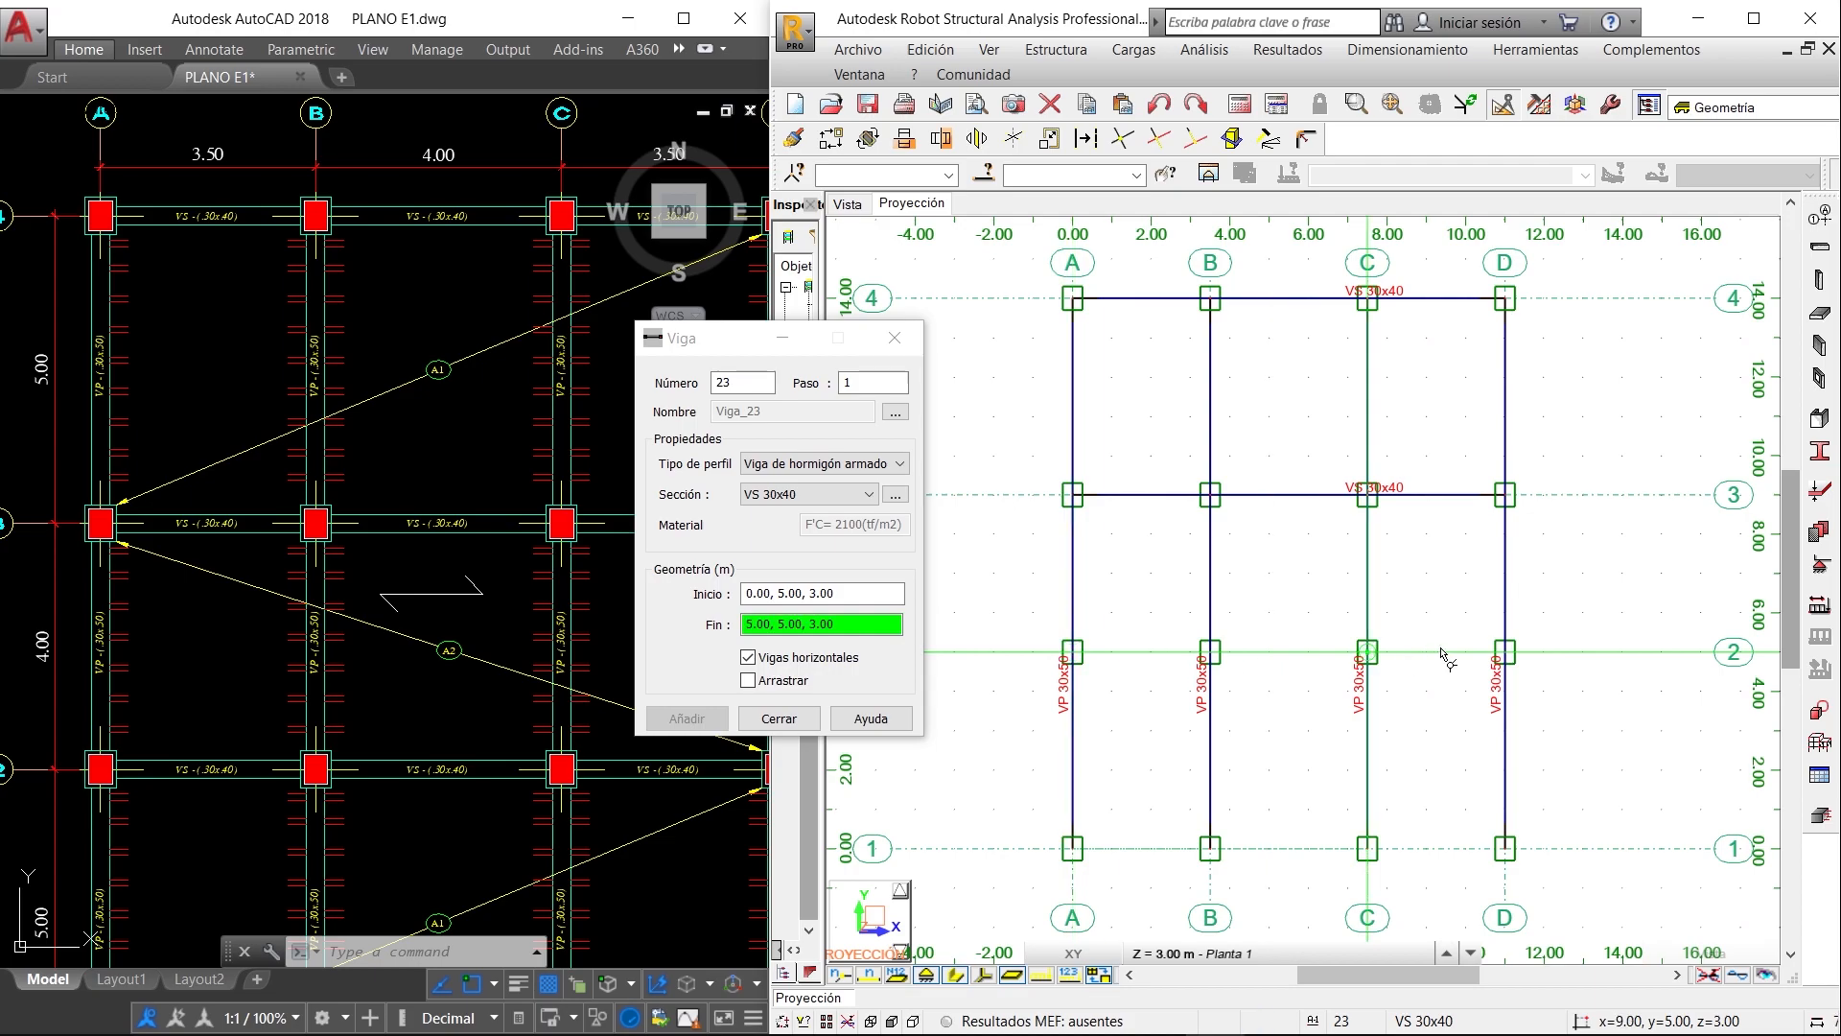
pyautogui.click(1504, 652)
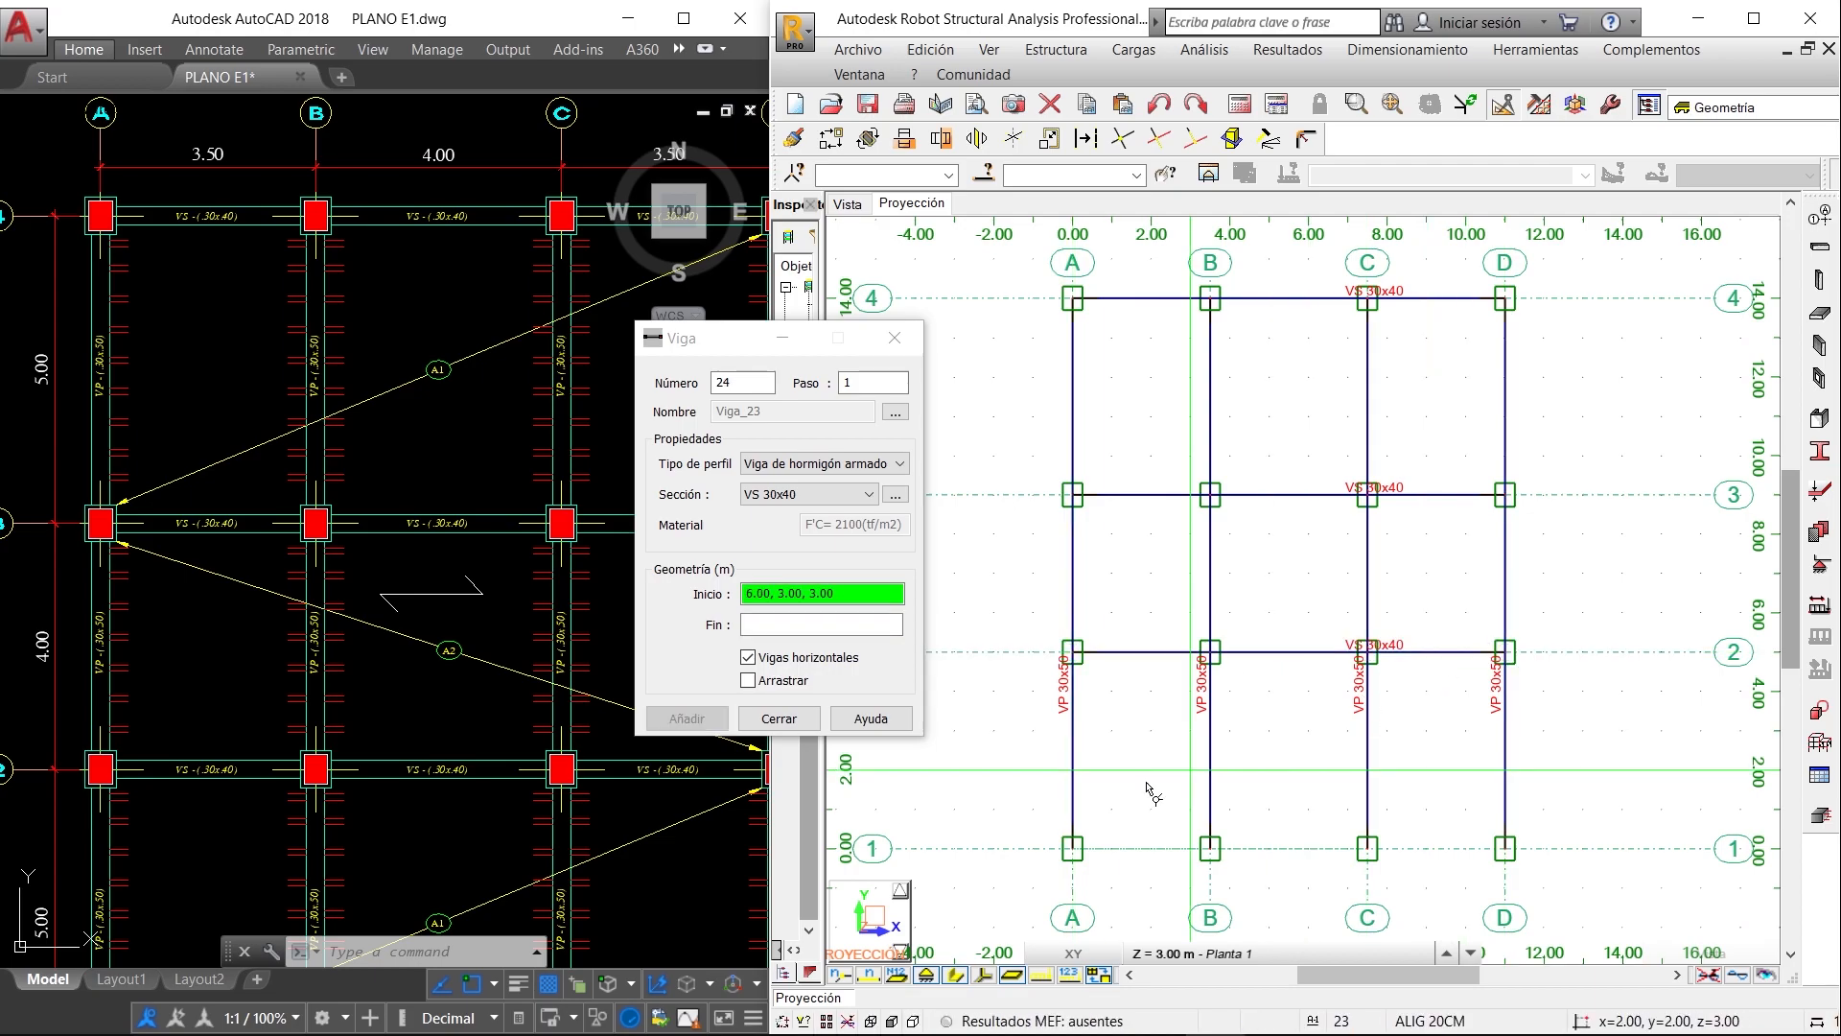
pyautogui.click(1076, 849)
pyautogui.click(1505, 850)
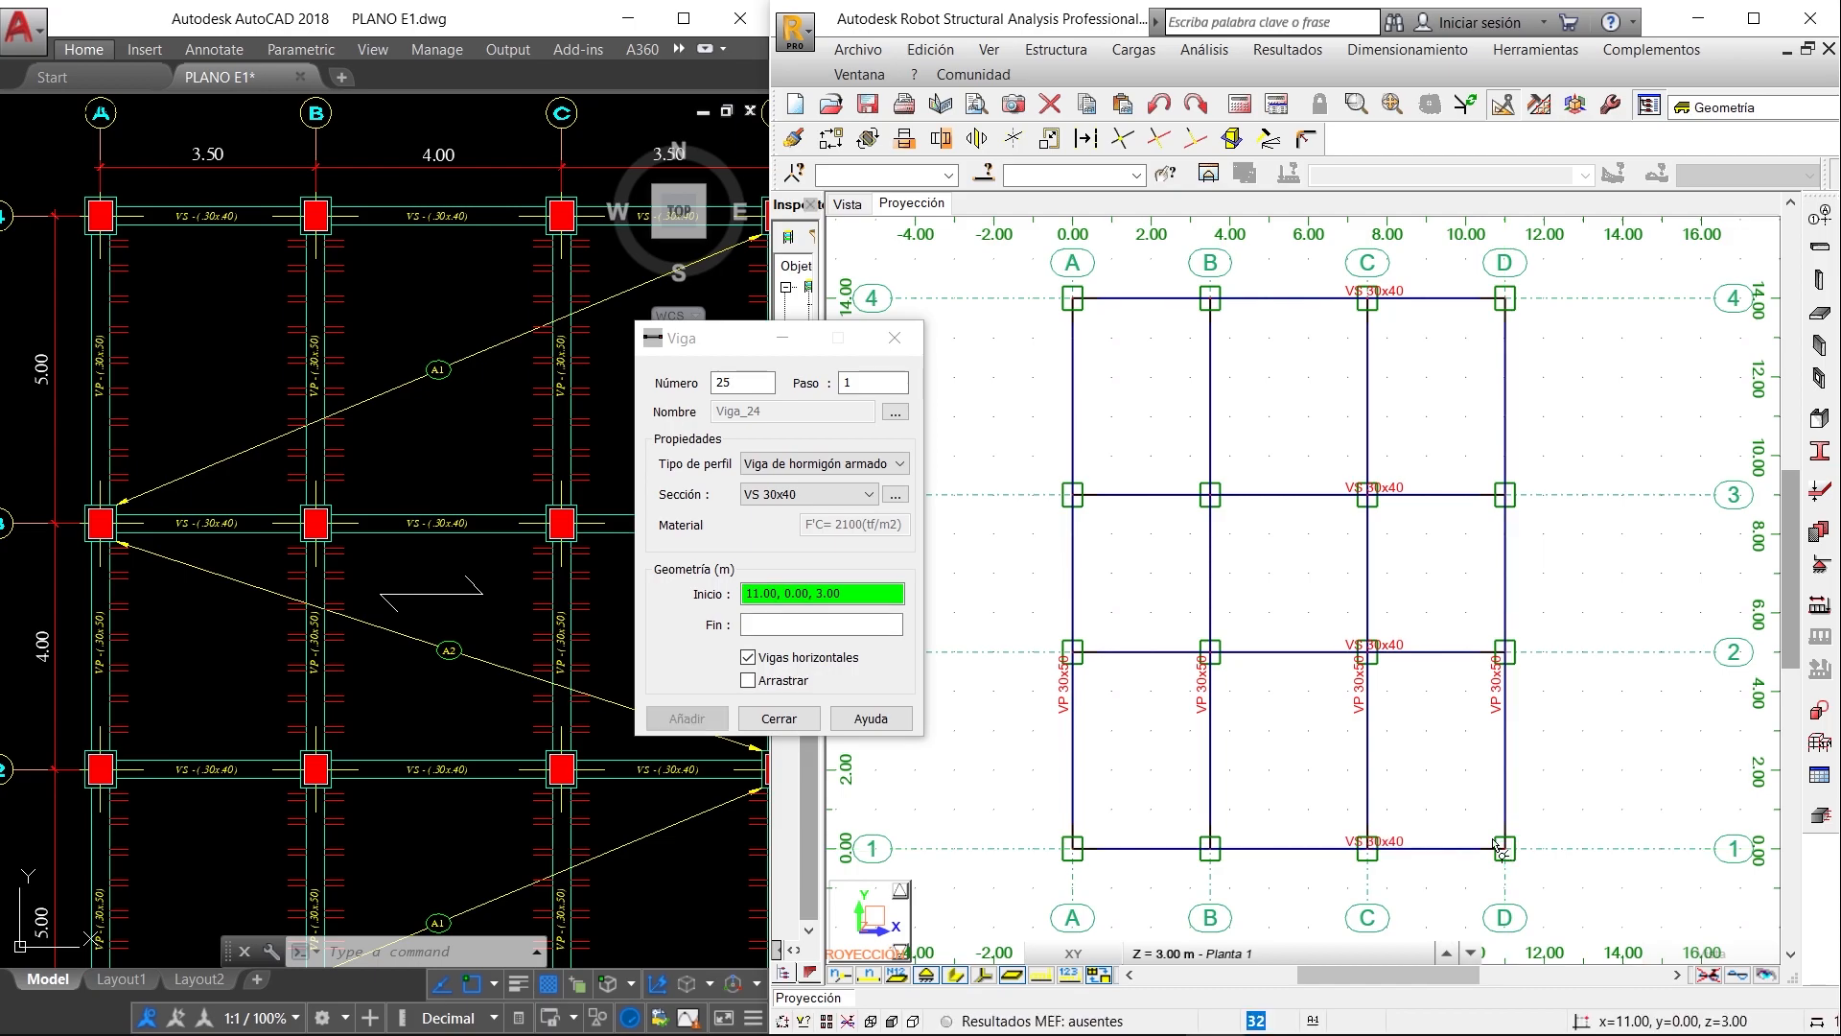
pyautogui.click(778, 718)
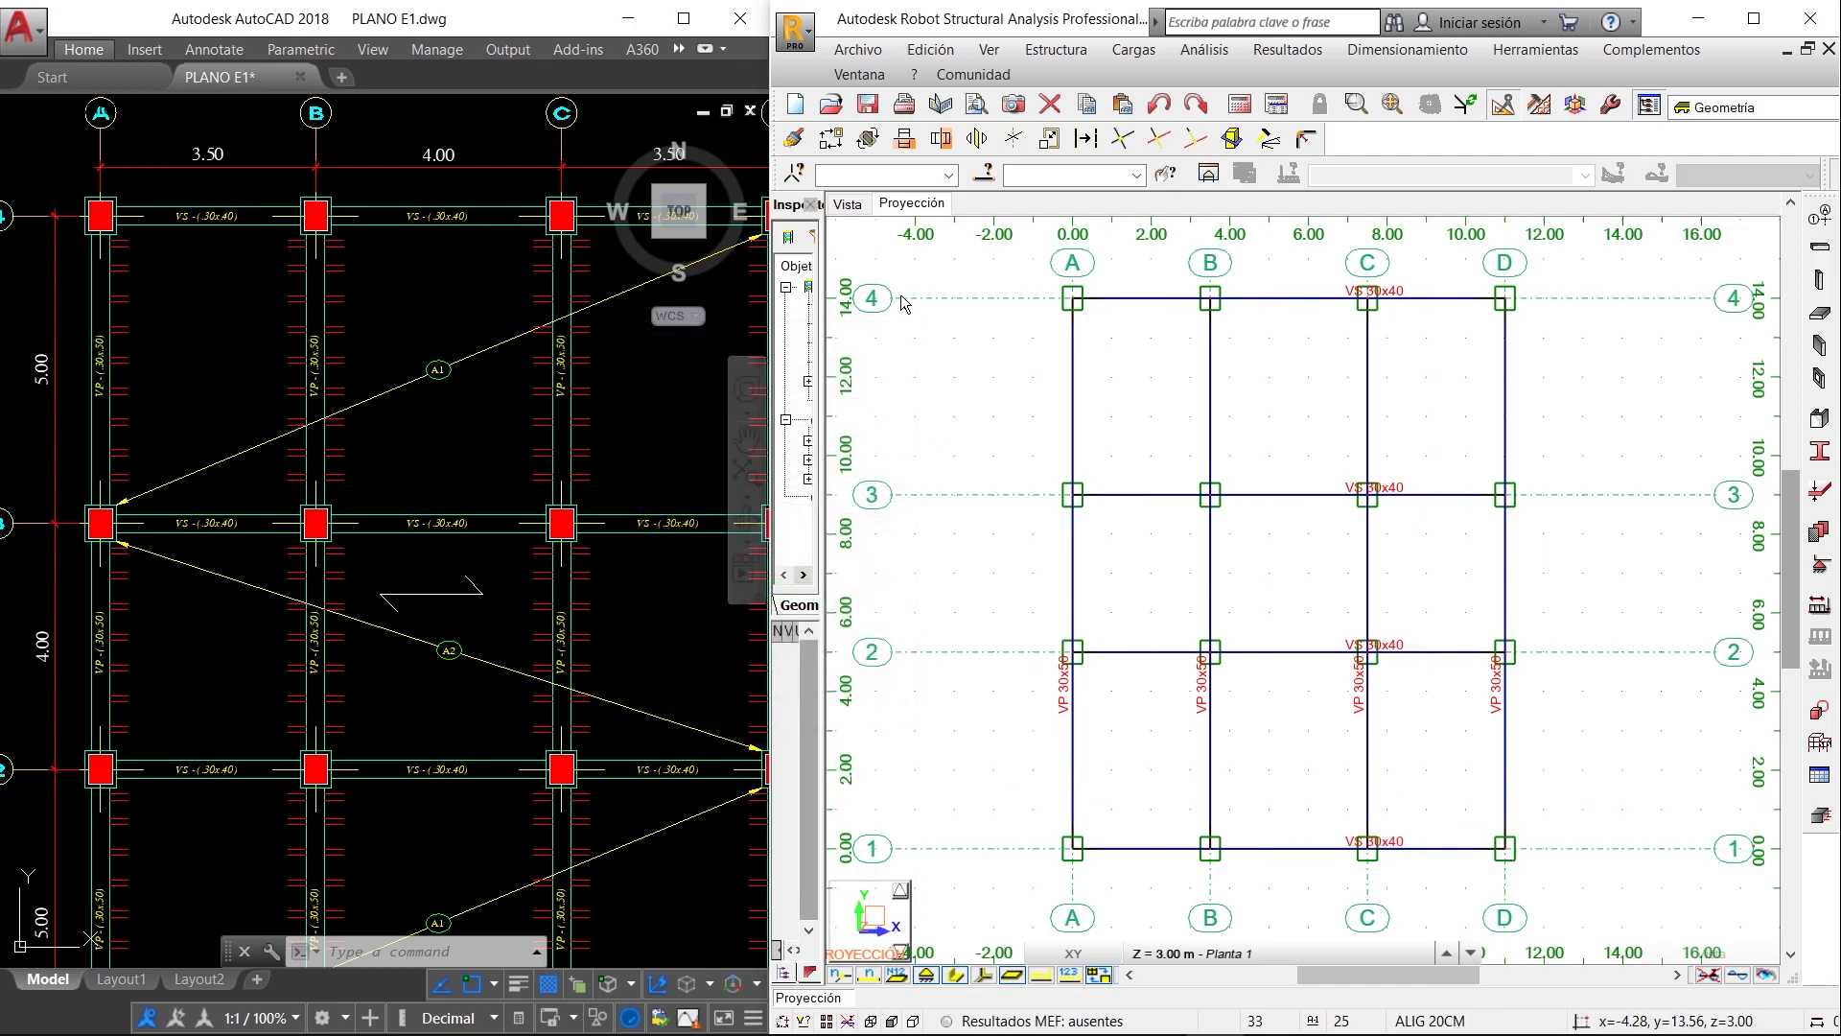
# - Show the frame in the maximized 3D view with the bars' section shapes displayed
pyautogui.click(846, 207)
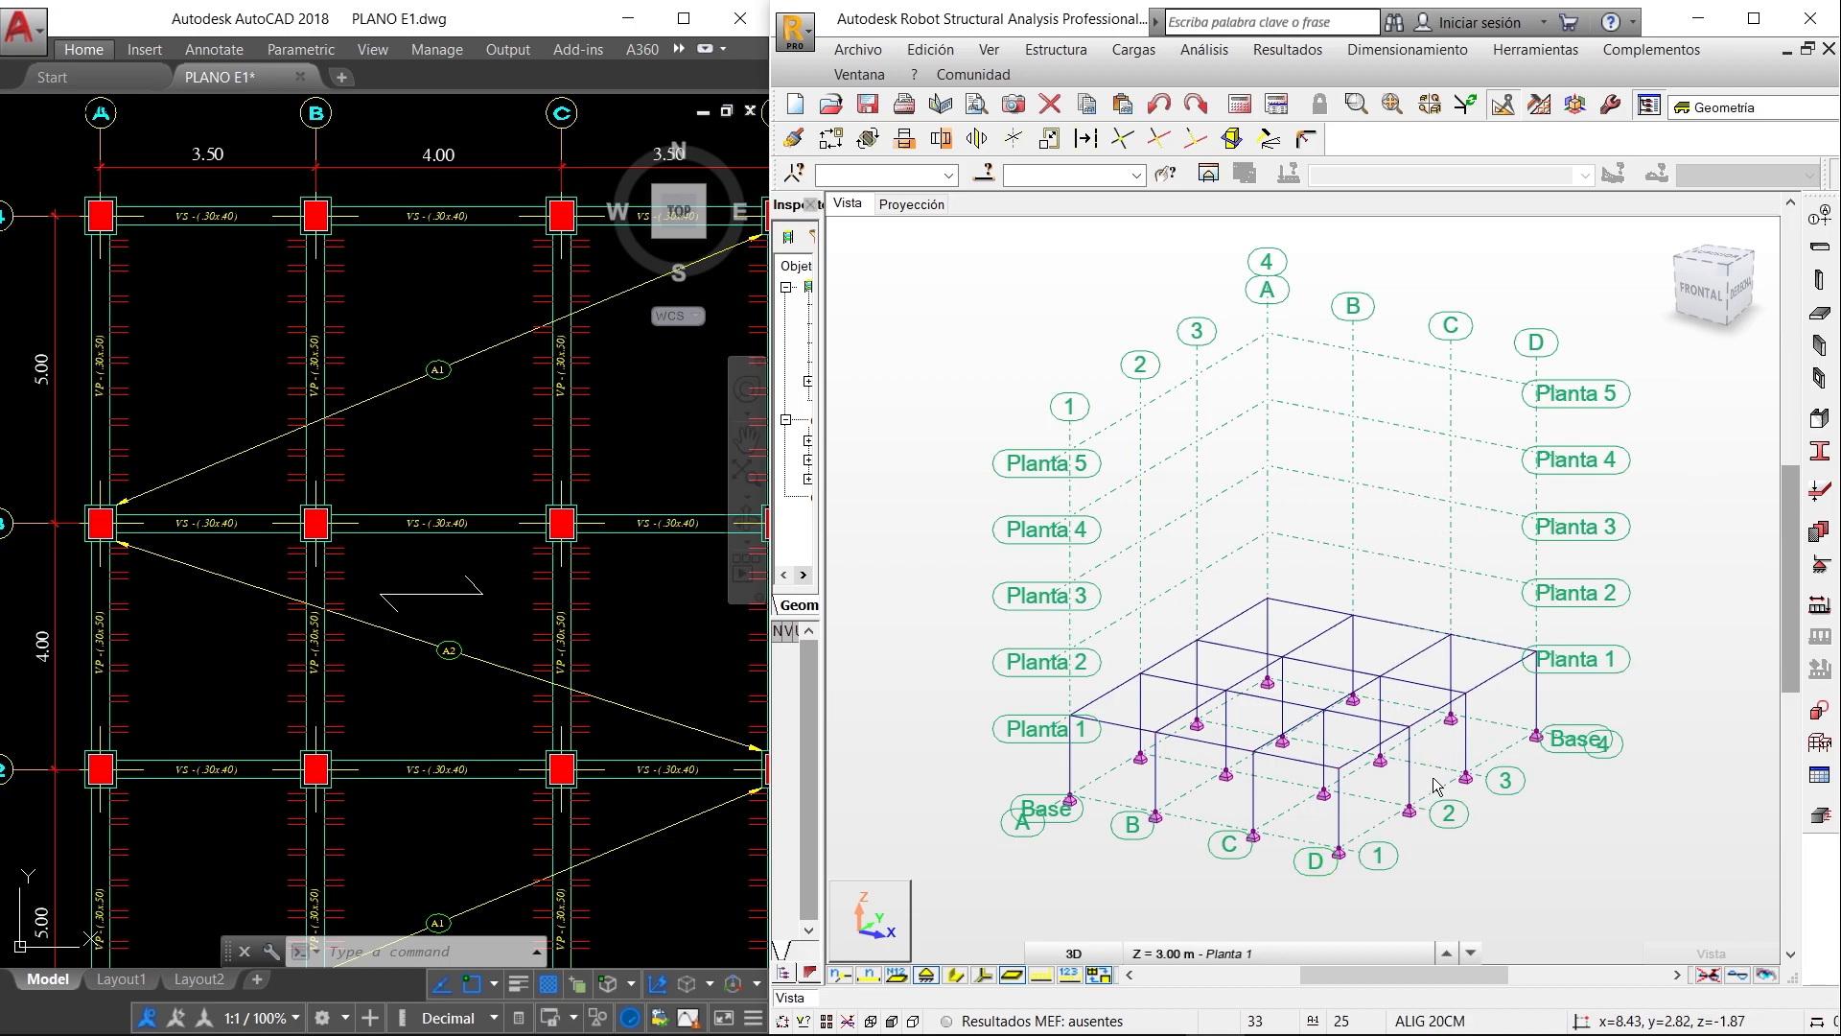
pyautogui.click(1754, 18)
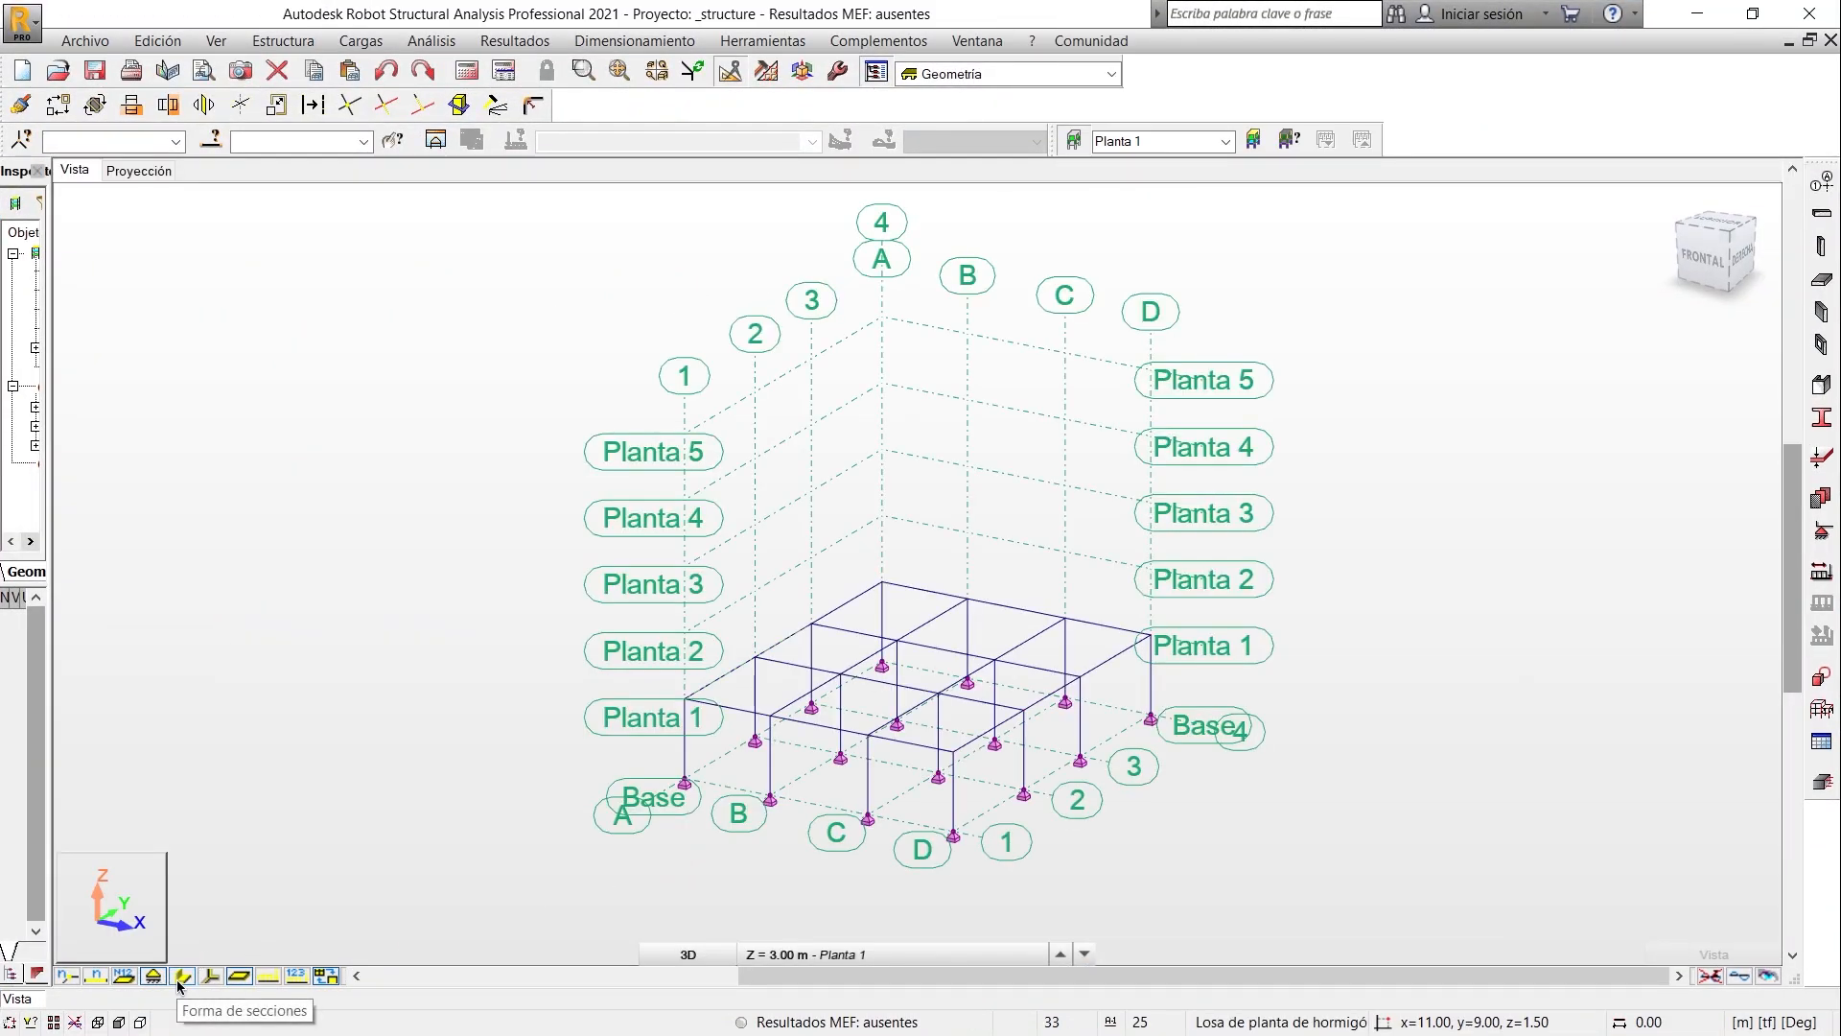
pyautogui.click(178, 982)
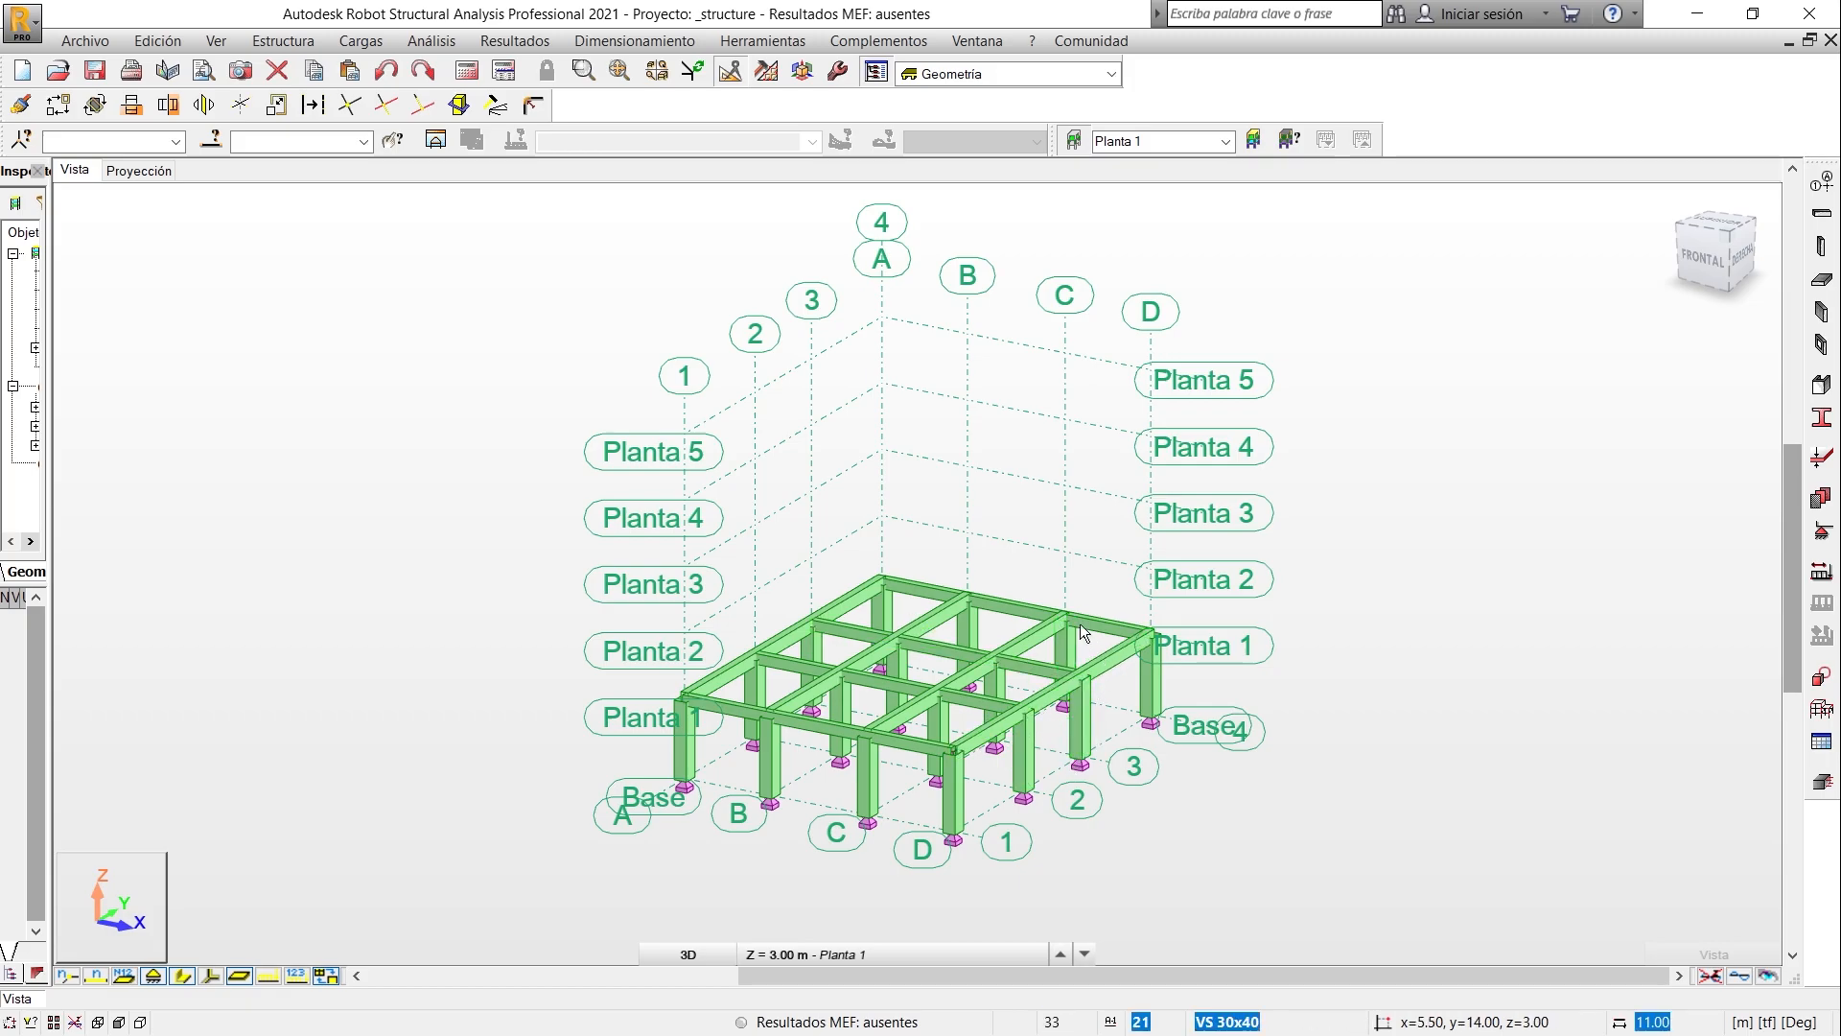
# - Turn on the bar display attribute Perfiles - leyenda según colores to colour the columns and beams by section
pyautogui.rightClick(537, 508)
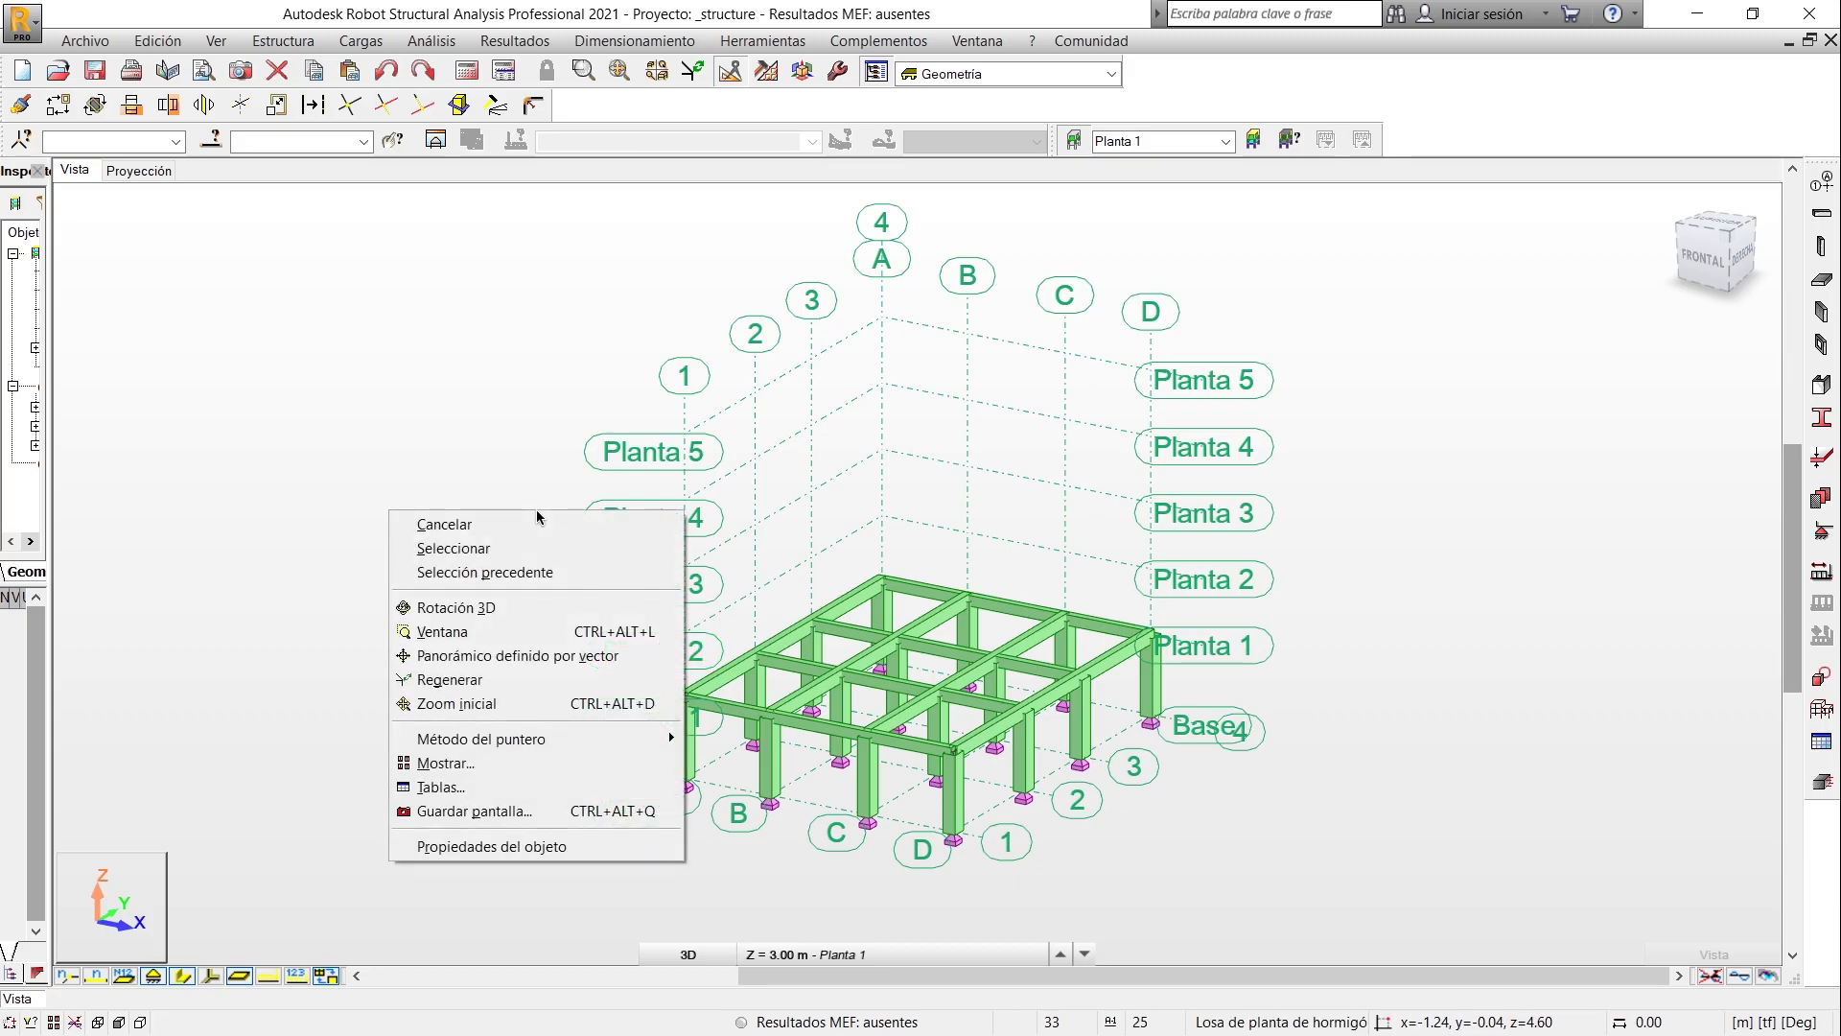
pyautogui.click(508, 764)
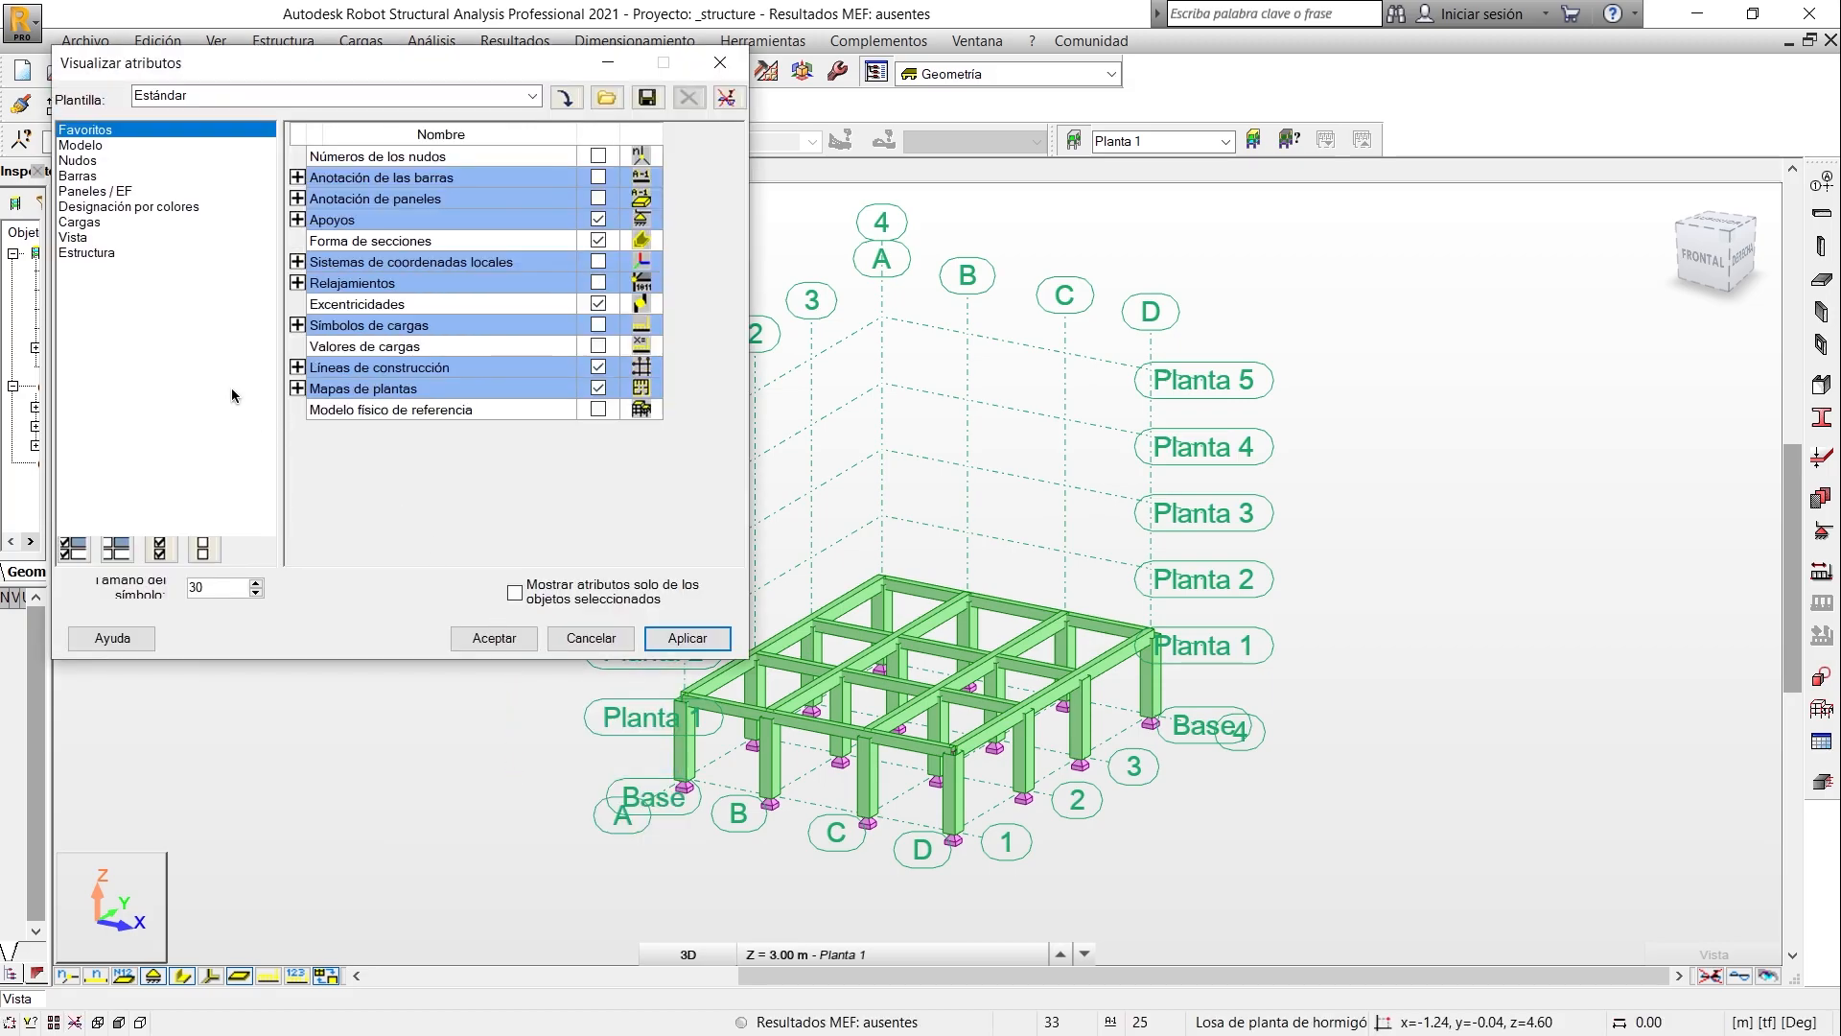
pyautogui.click(81, 178)
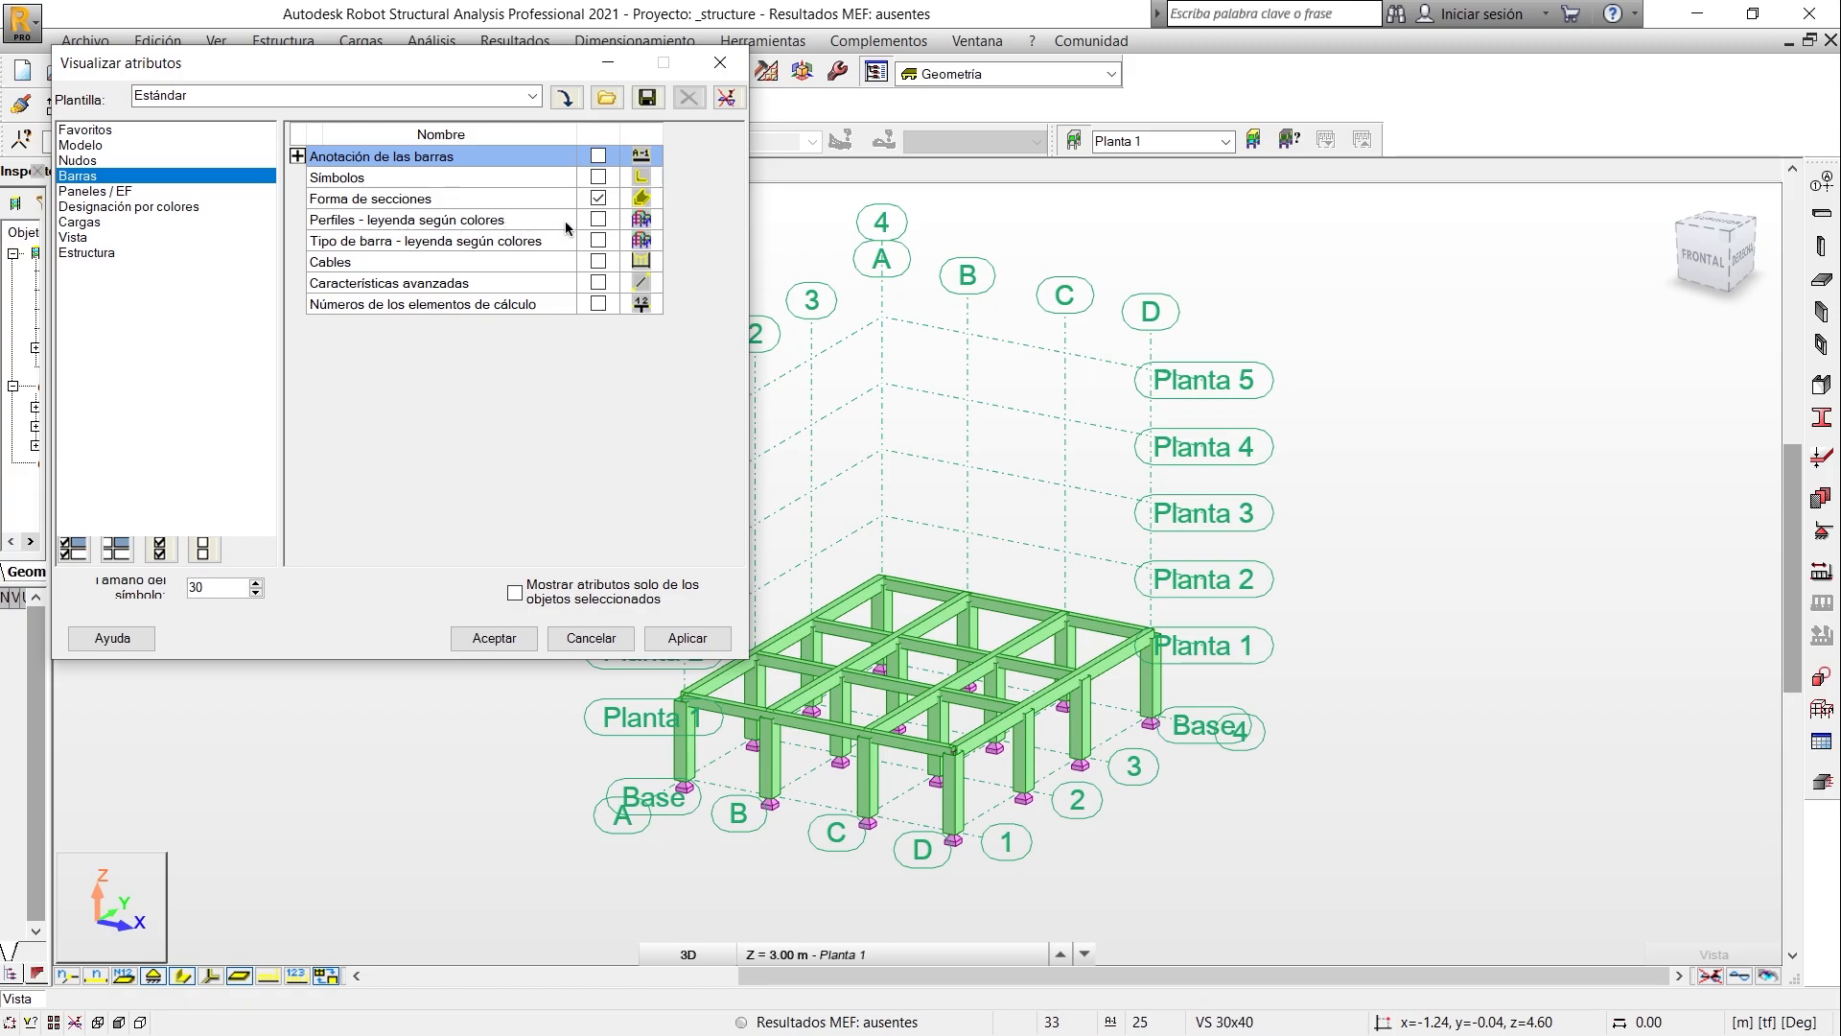
pyautogui.click(600, 221)
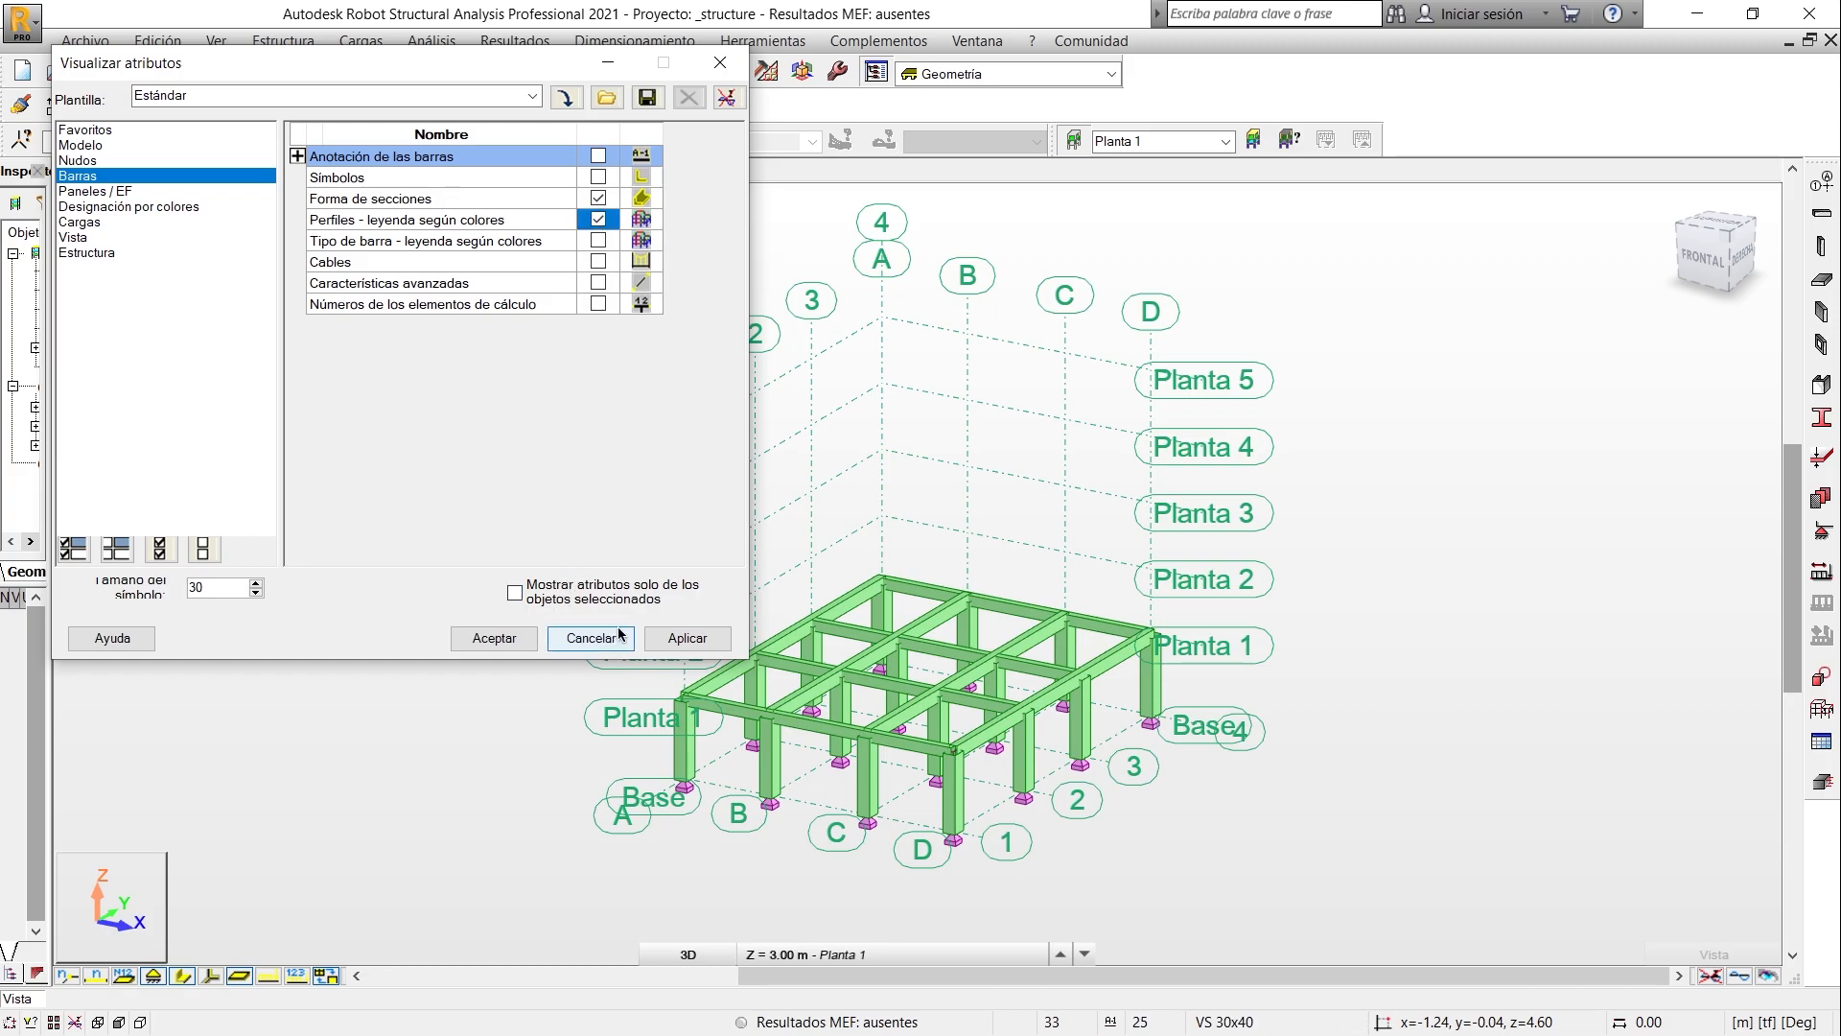
pyautogui.click(687, 638)
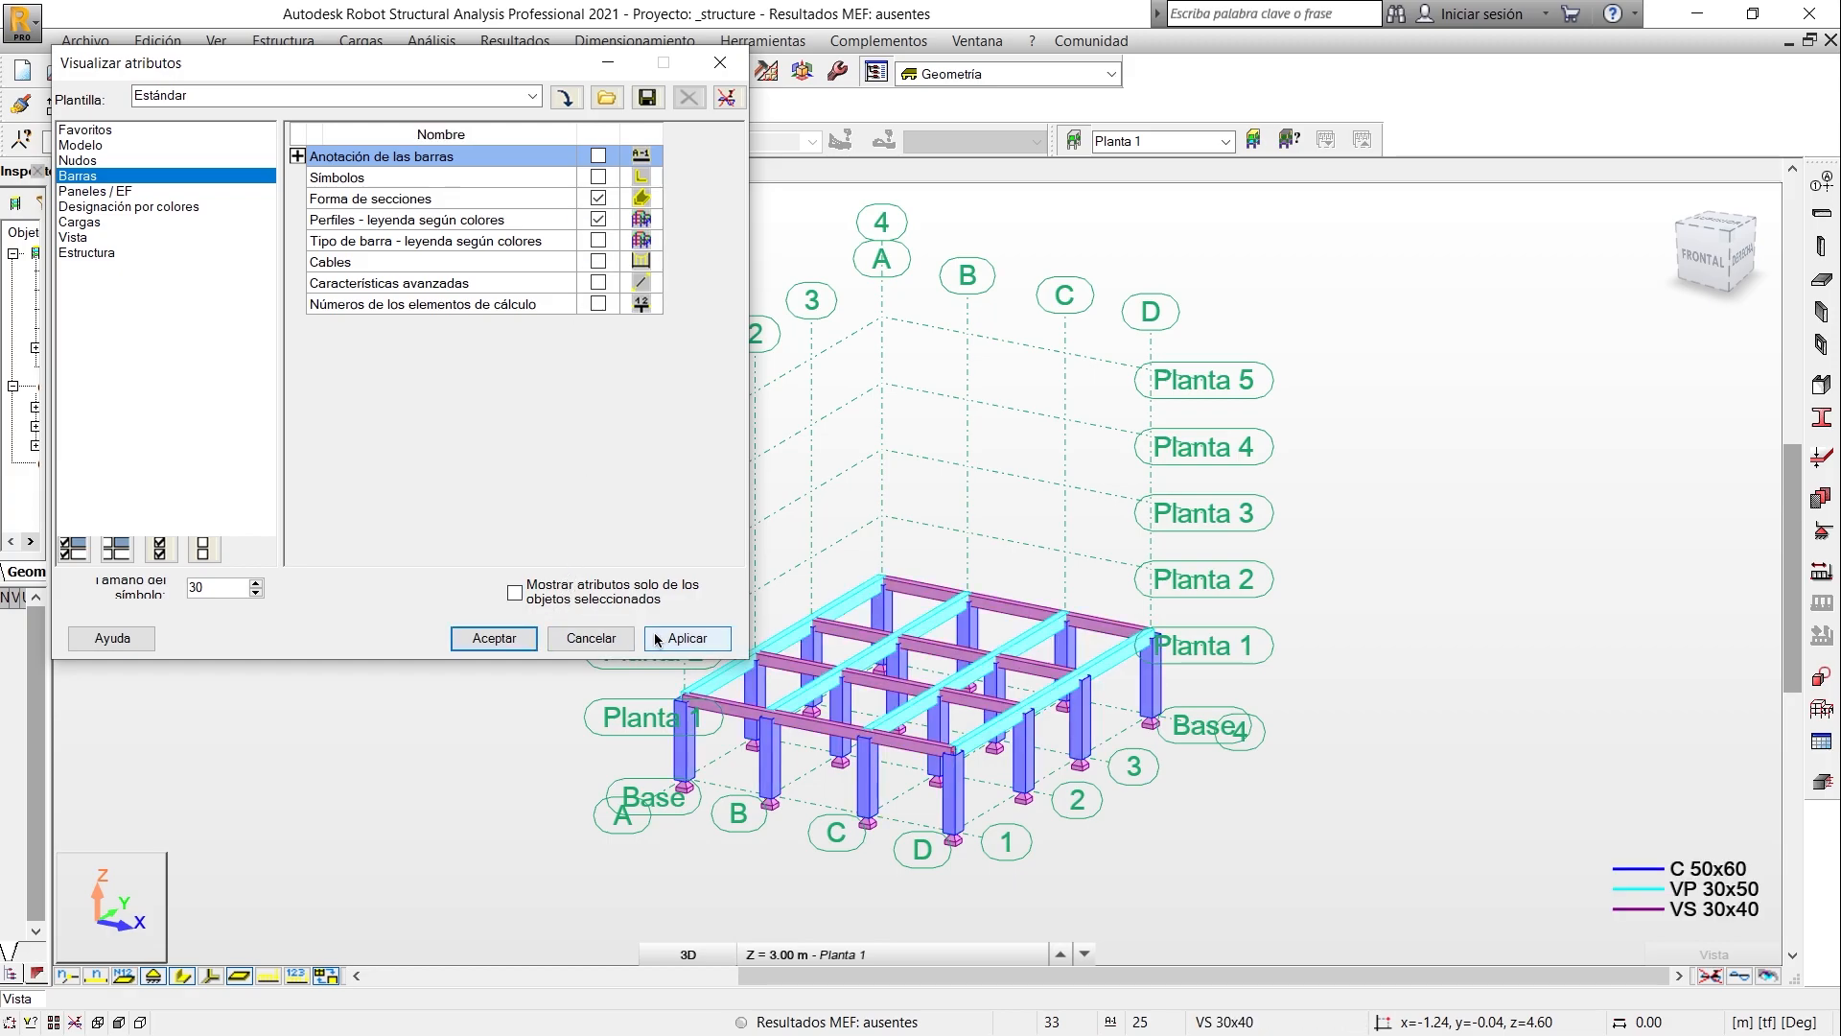
pyautogui.click(492, 638)
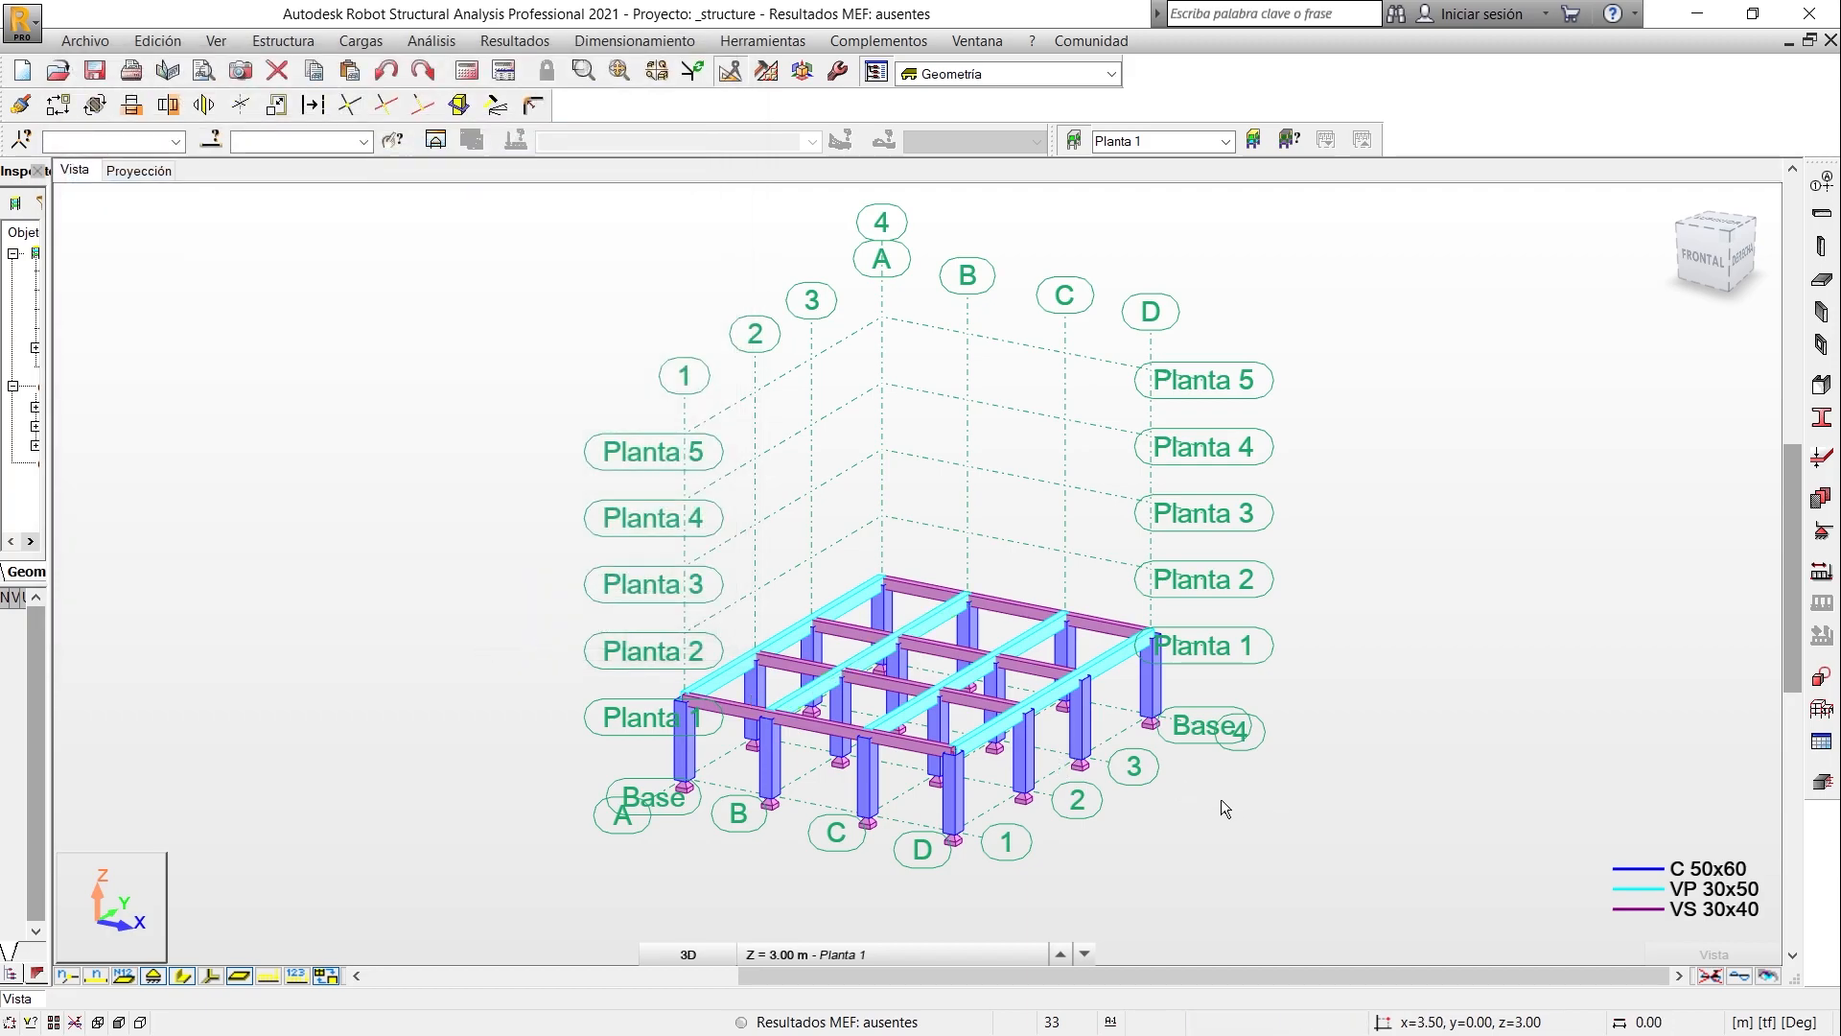
pyautogui.moveTo(1283, 759); pyautogui.dragTo(1702, 767, button='middle')
pyautogui.moveTo(1604, 830); pyautogui.dragTo(1621, 837, button='middle')
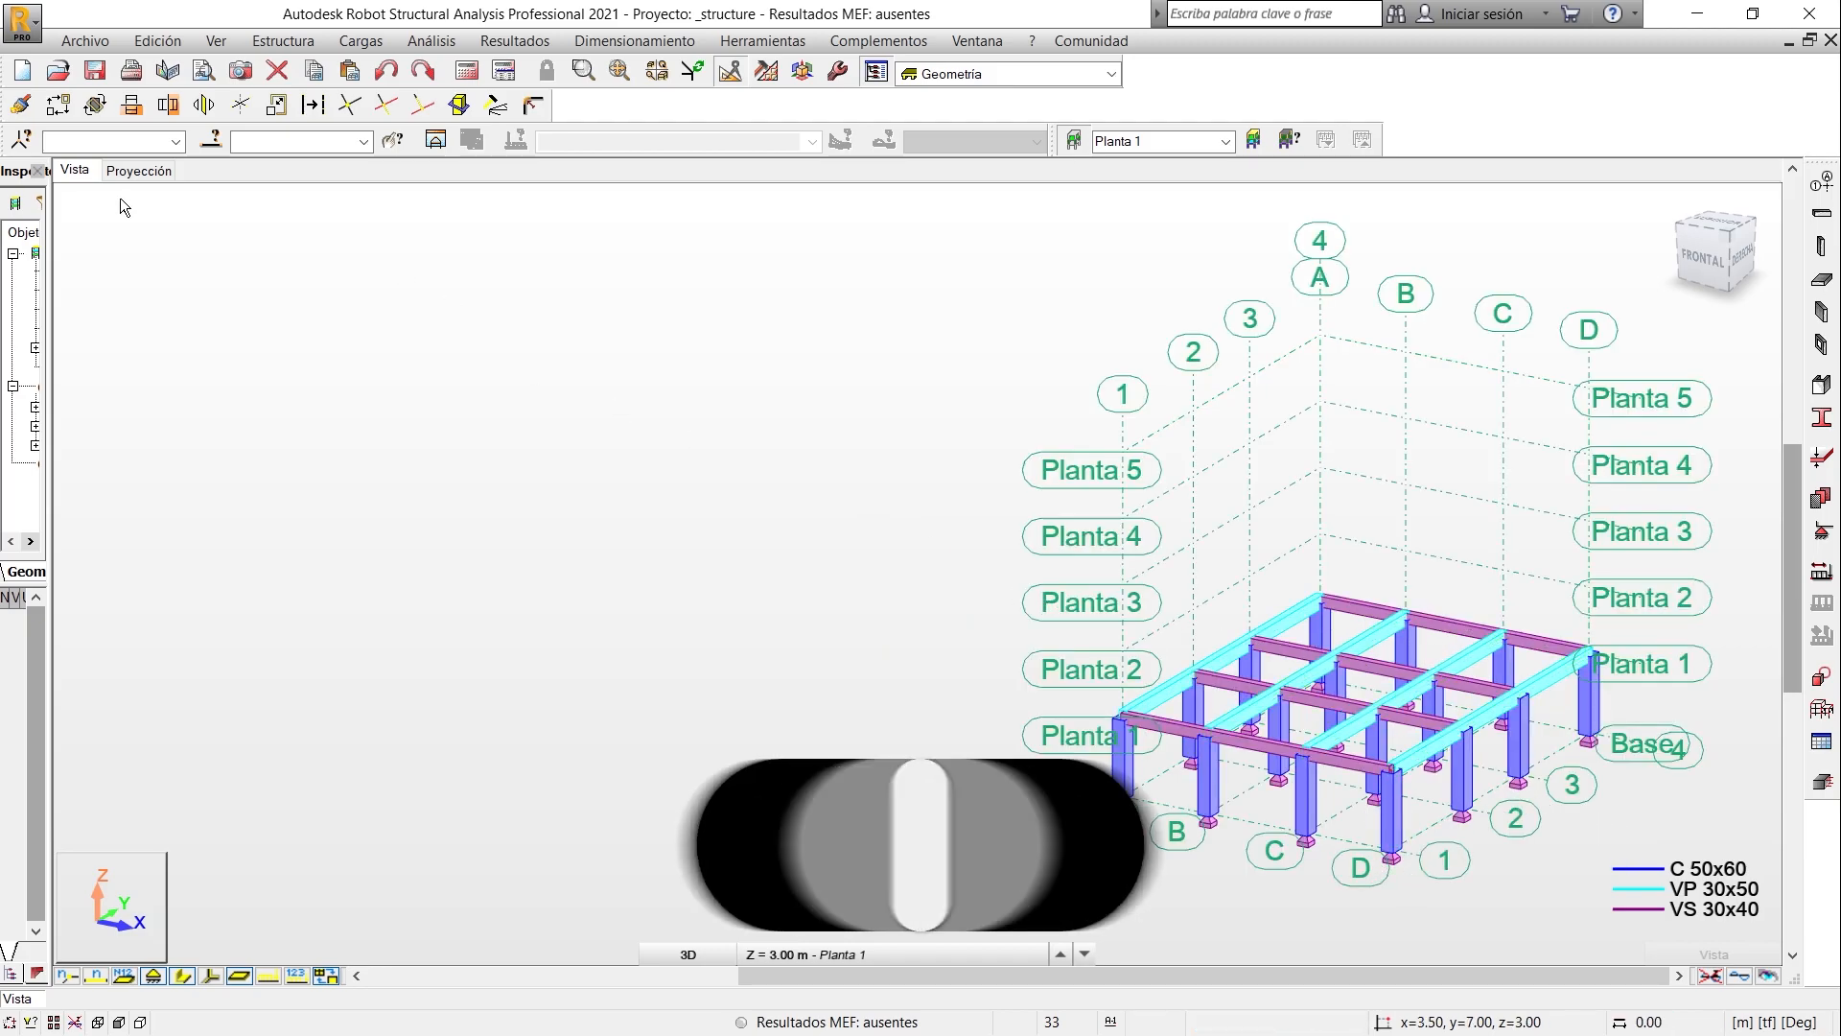
# - Set up a floor slab on the Planta 1 plan with thickness ALIG 20CM and the model Losa - Diafragma rígida
pyautogui.click(140, 172)
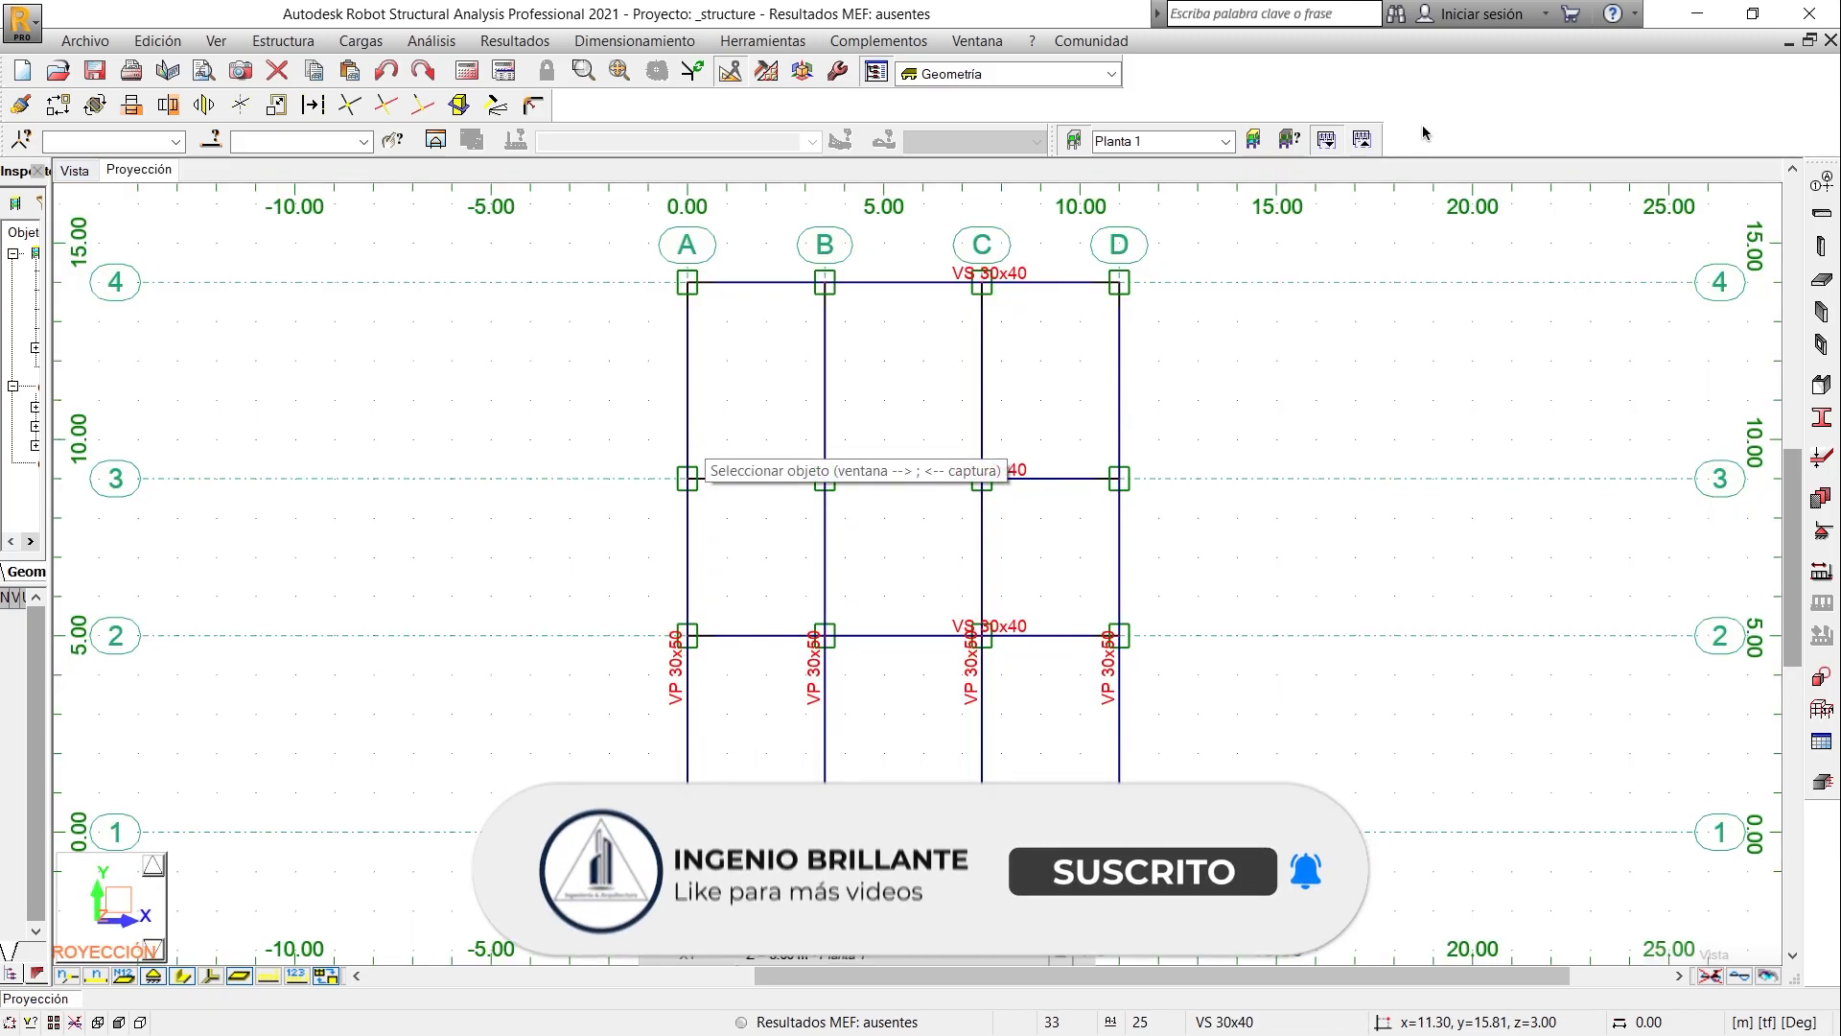
pyautogui.click(1820, 288)
pyautogui.moveTo(1500, 193); pyautogui.dragTo(413, 243)
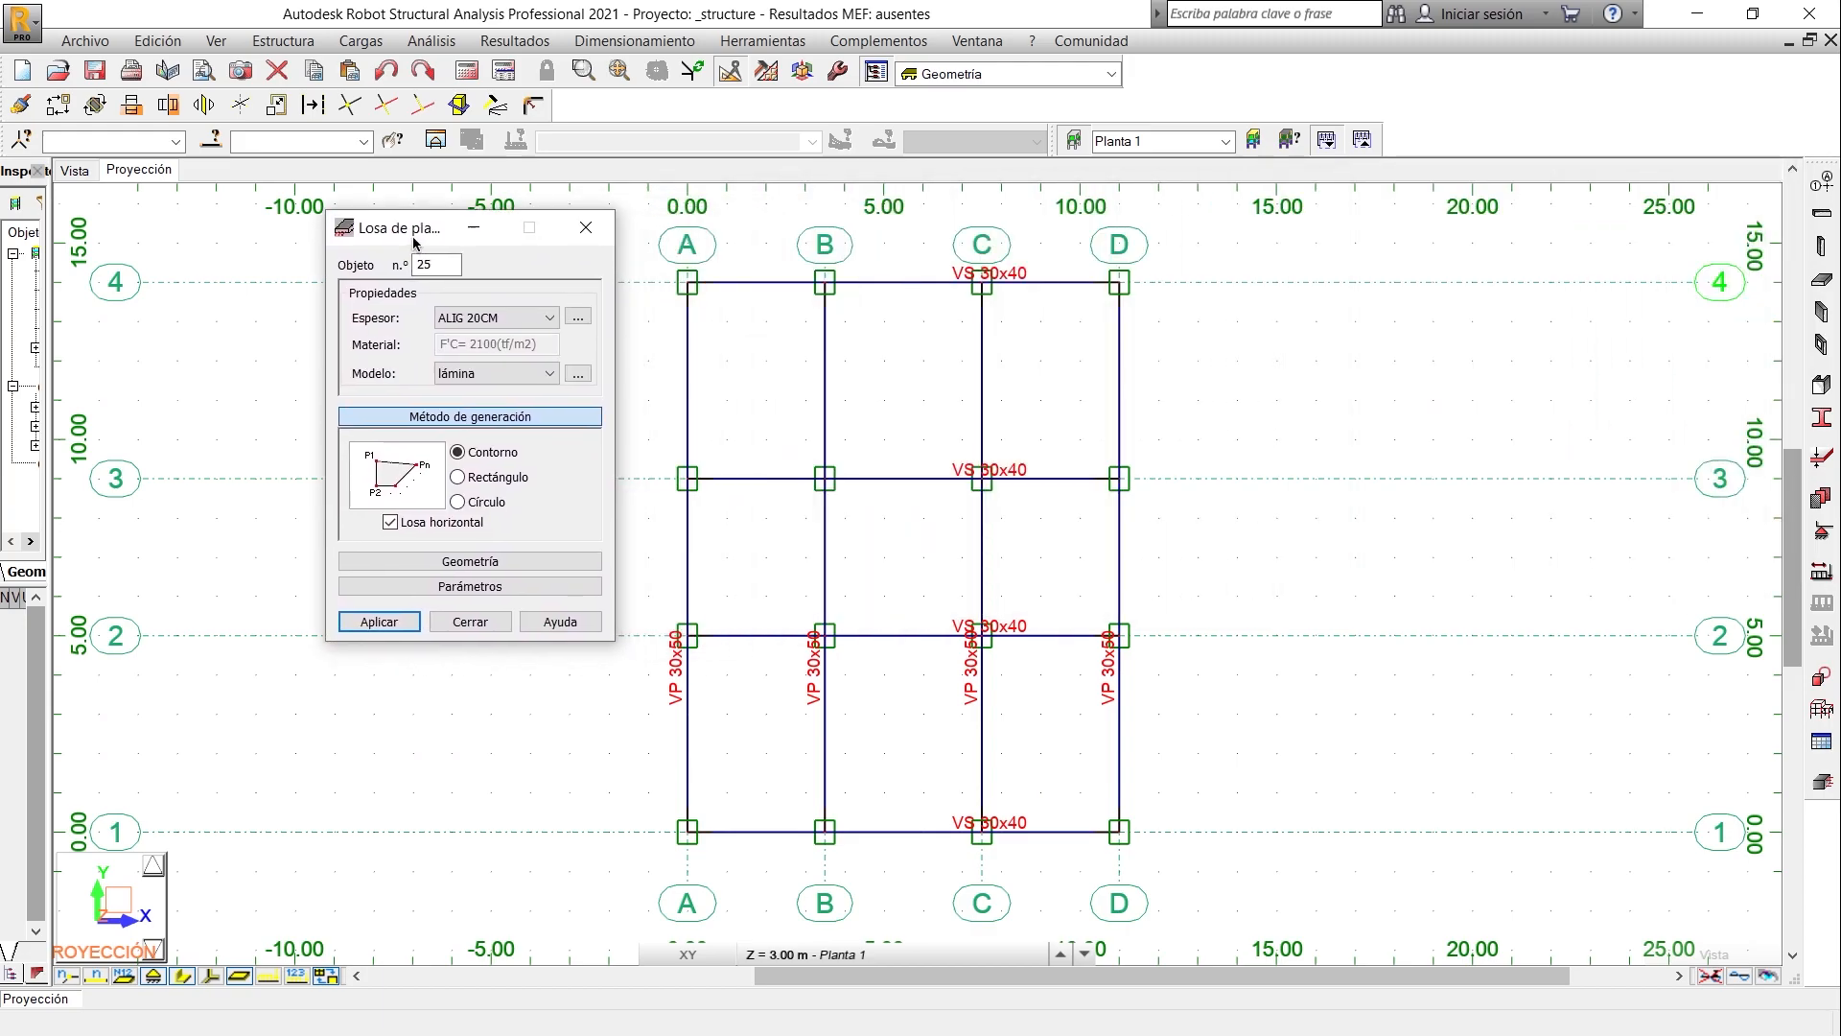
pyautogui.click(527, 319)
pyautogui.click(476, 335)
pyautogui.click(457, 372)
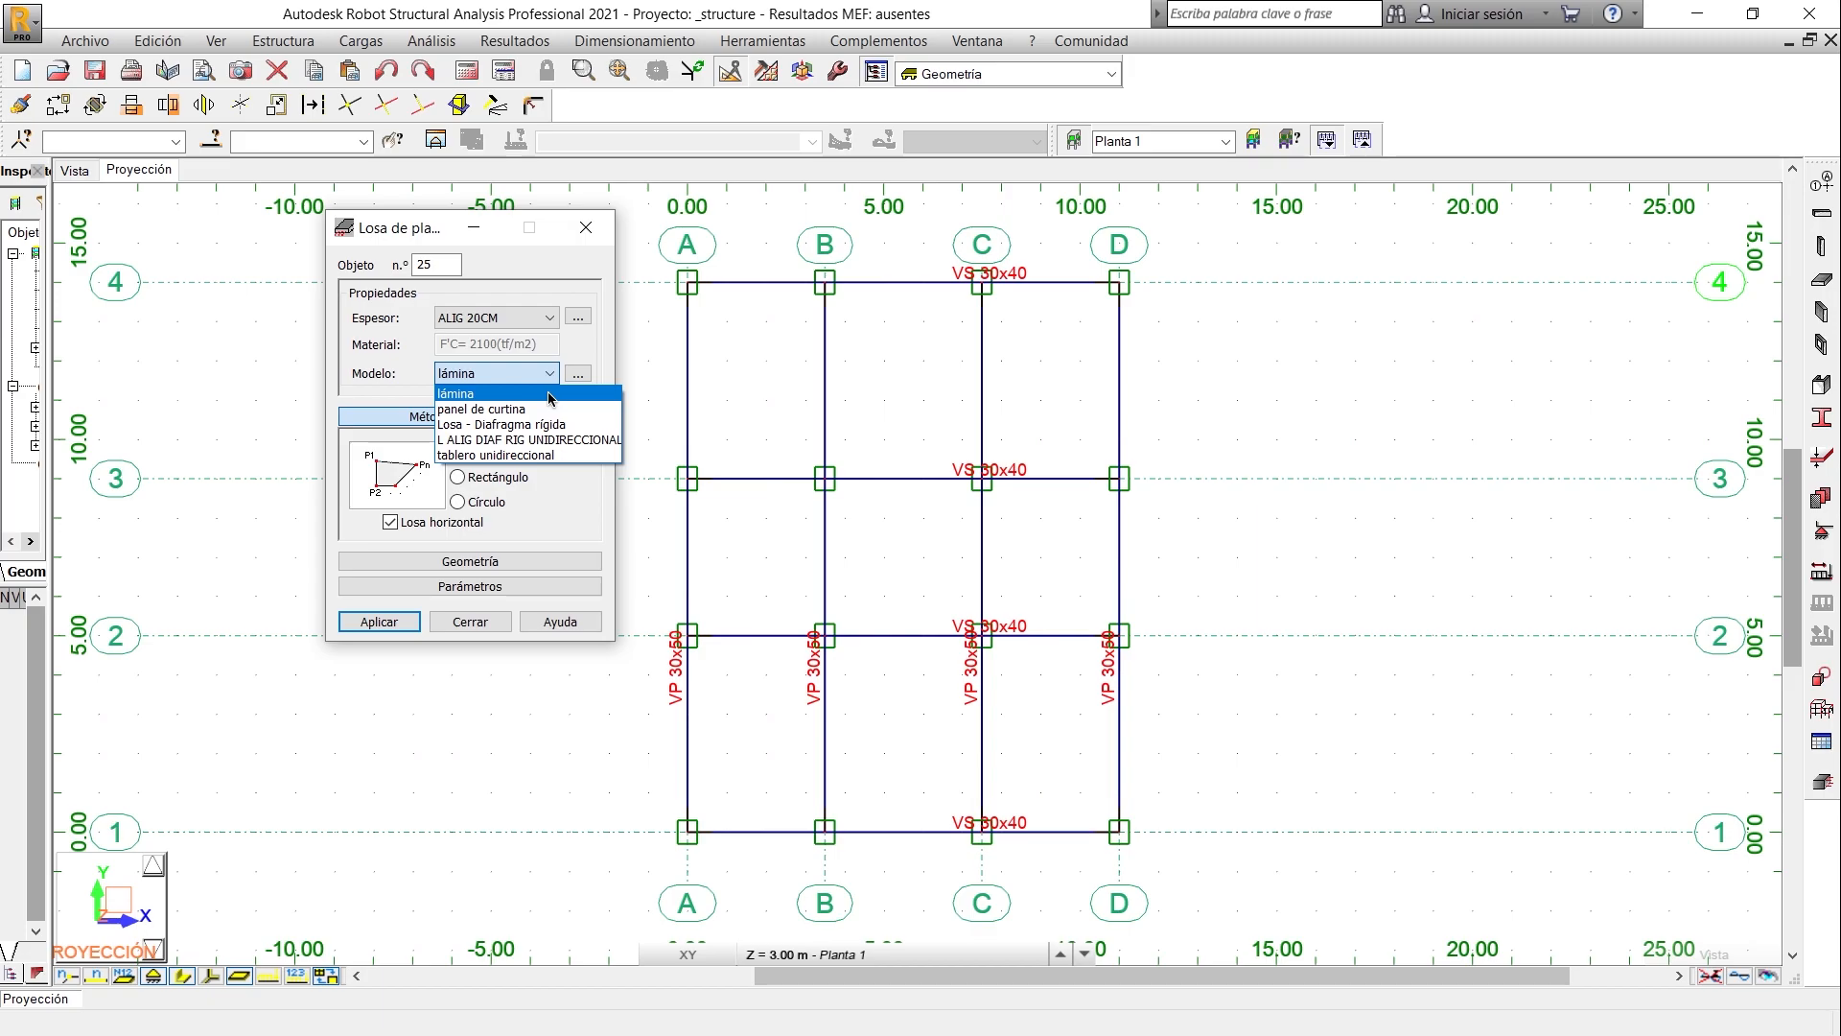
pyautogui.click(549, 426)
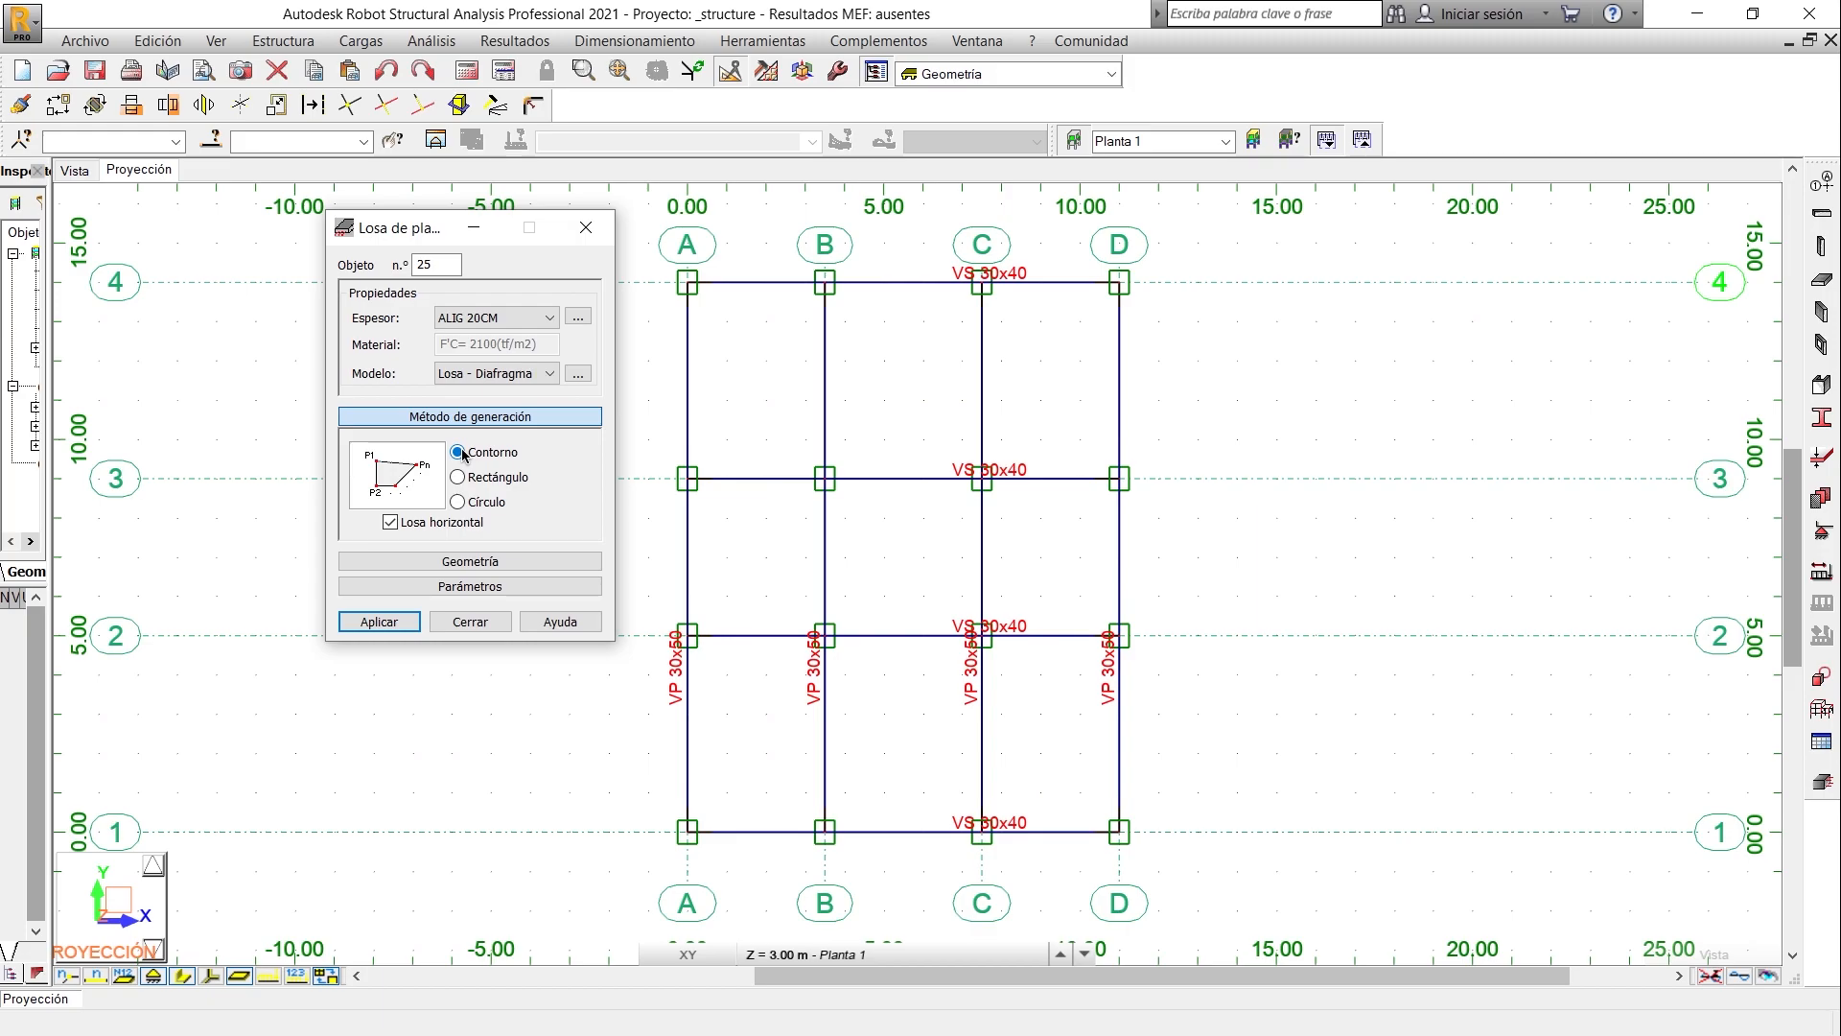
# - Draw the slab contour through the four outer grid corners D4, D1, A1 and A4, closing it at D4
pyautogui.click(1119, 284)
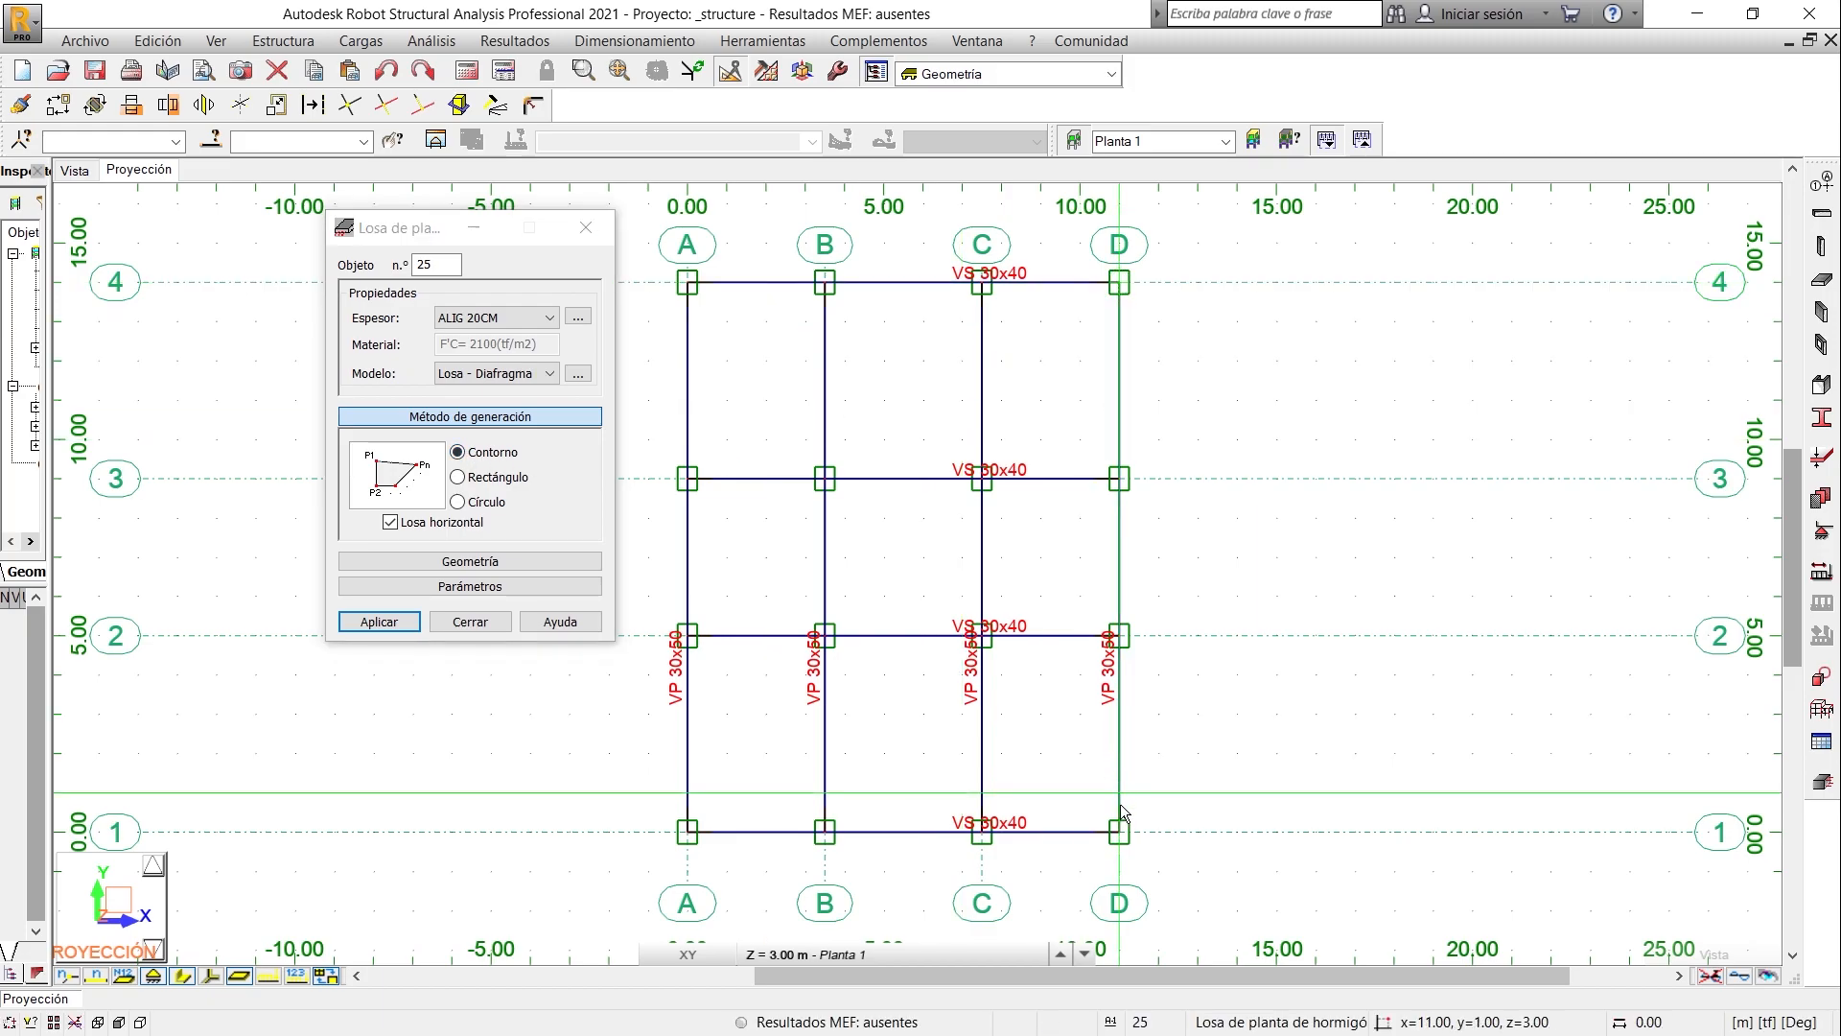
pyautogui.click(1118, 834)
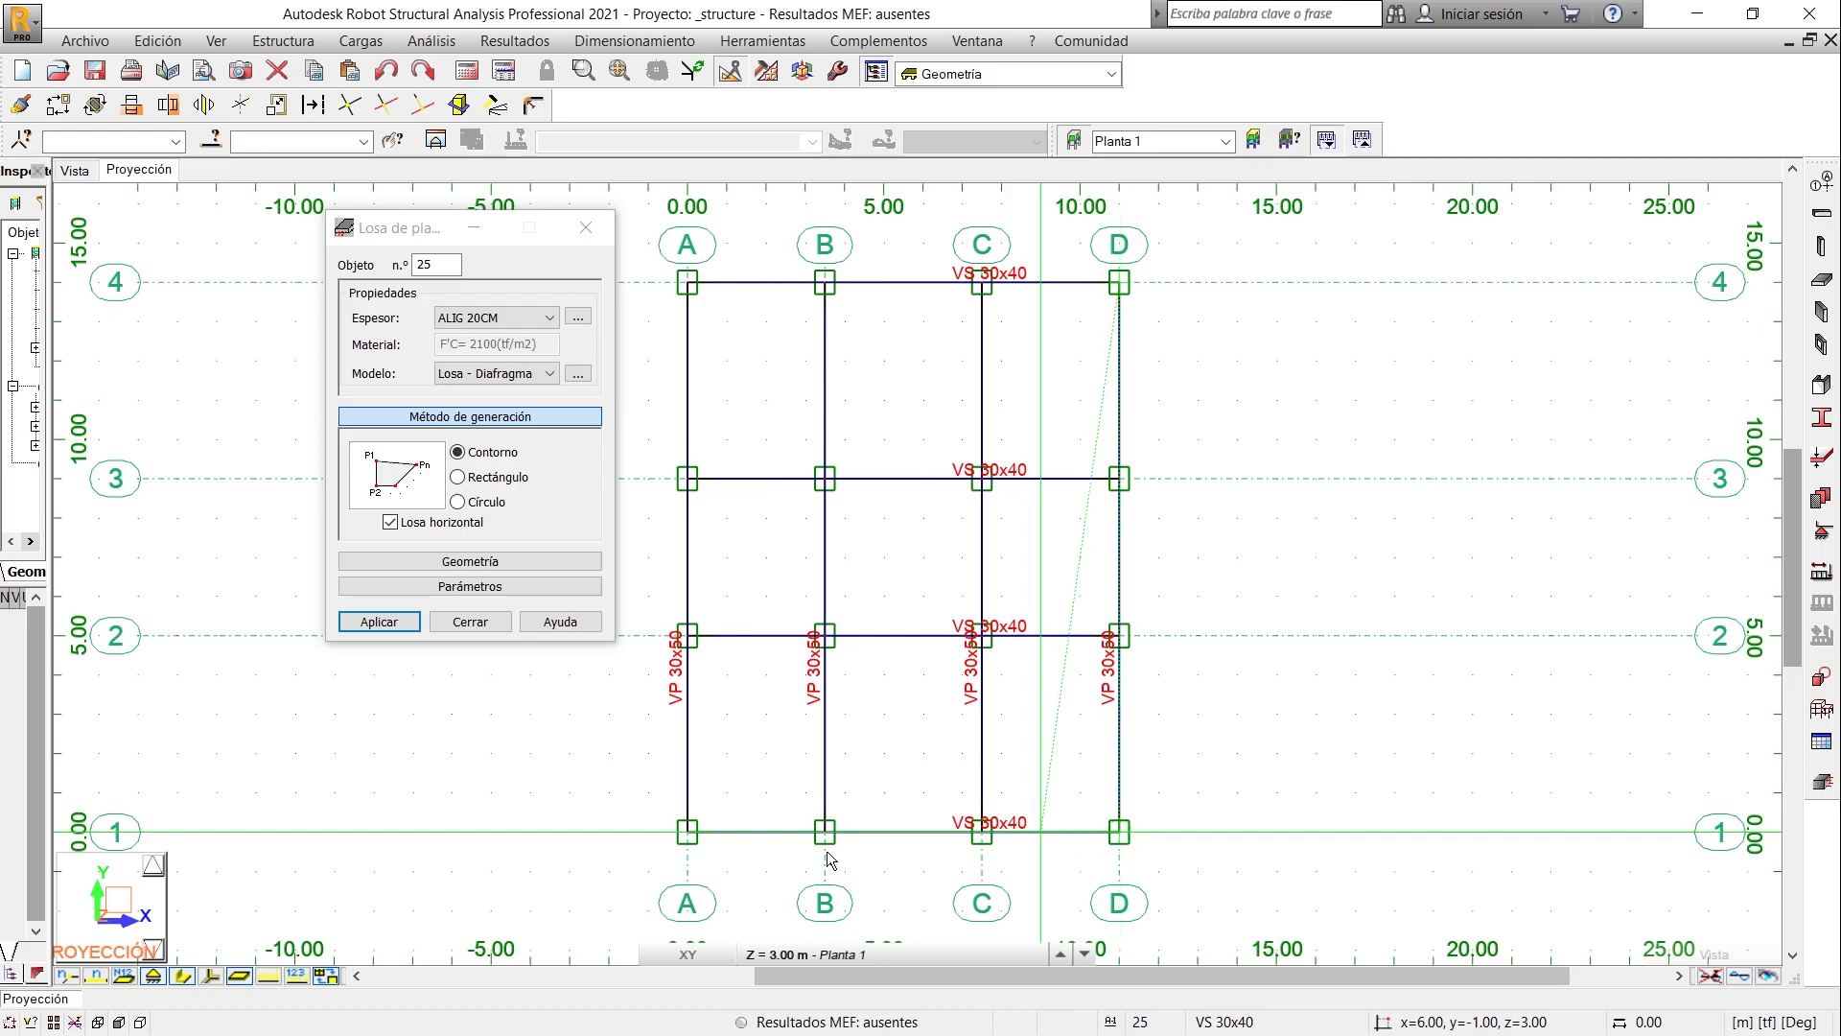
pyautogui.click(689, 833)
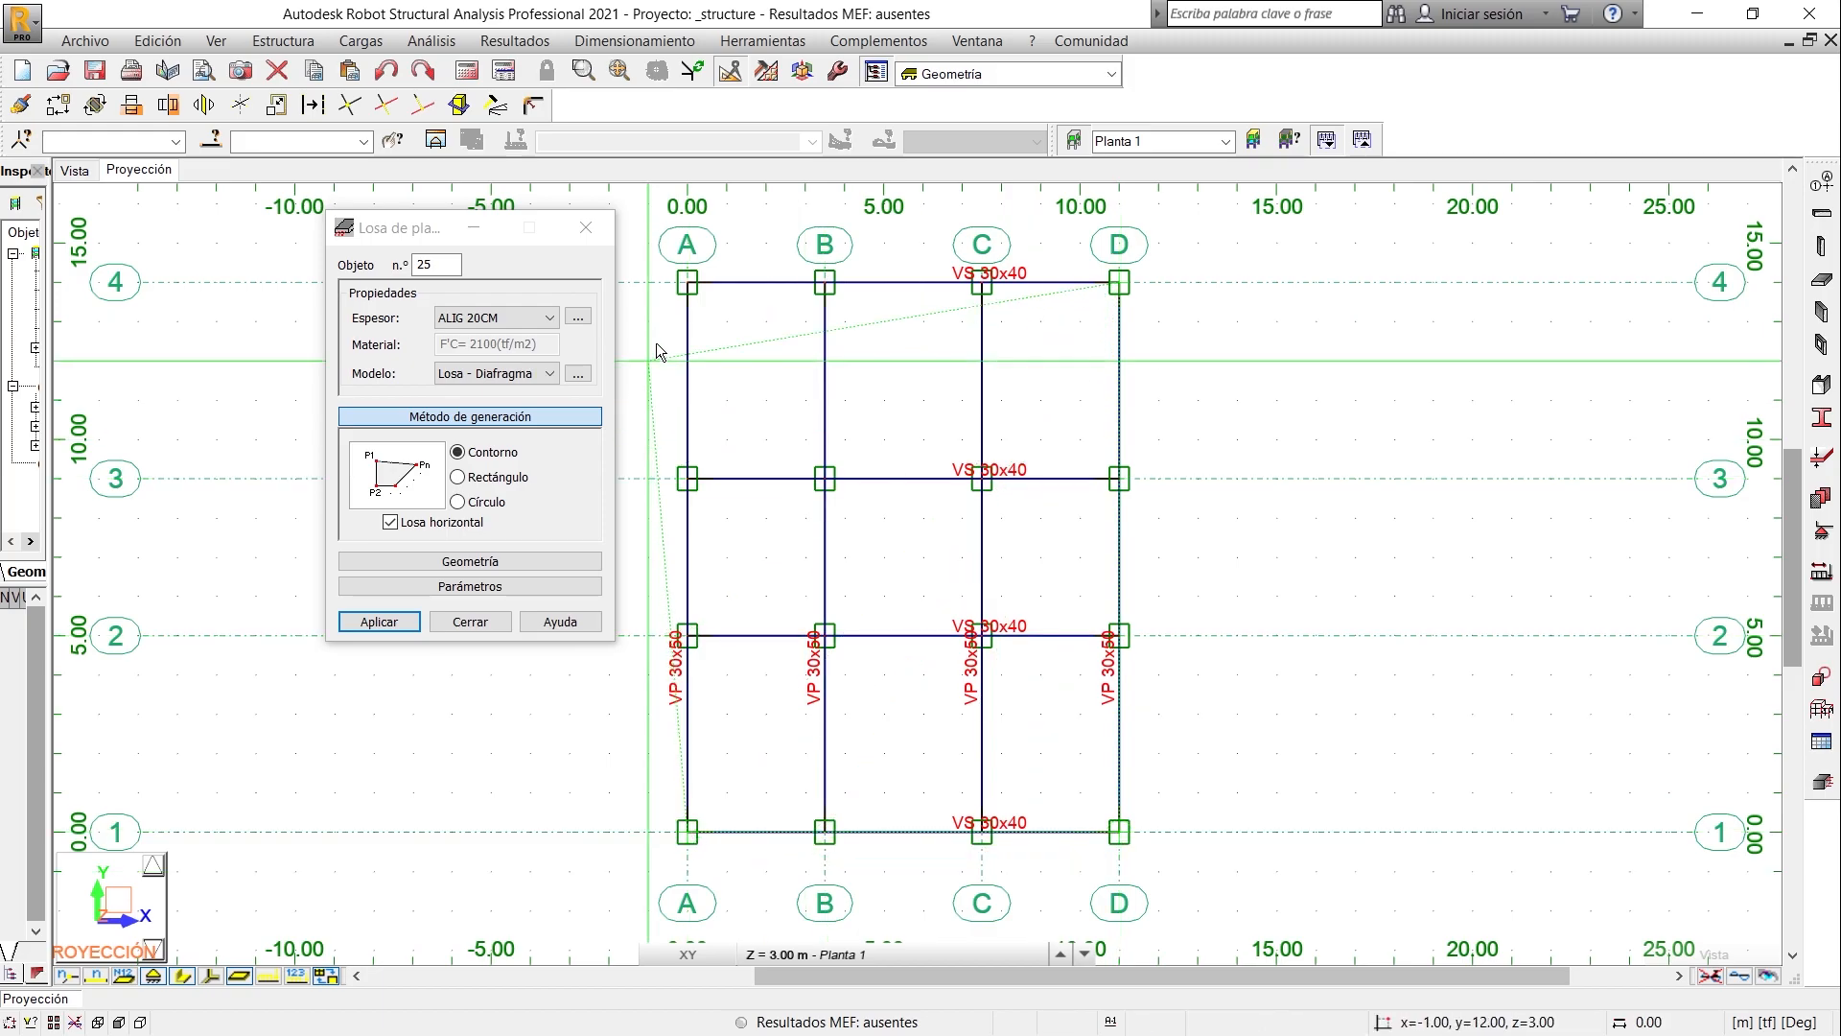
pyautogui.click(683, 284)
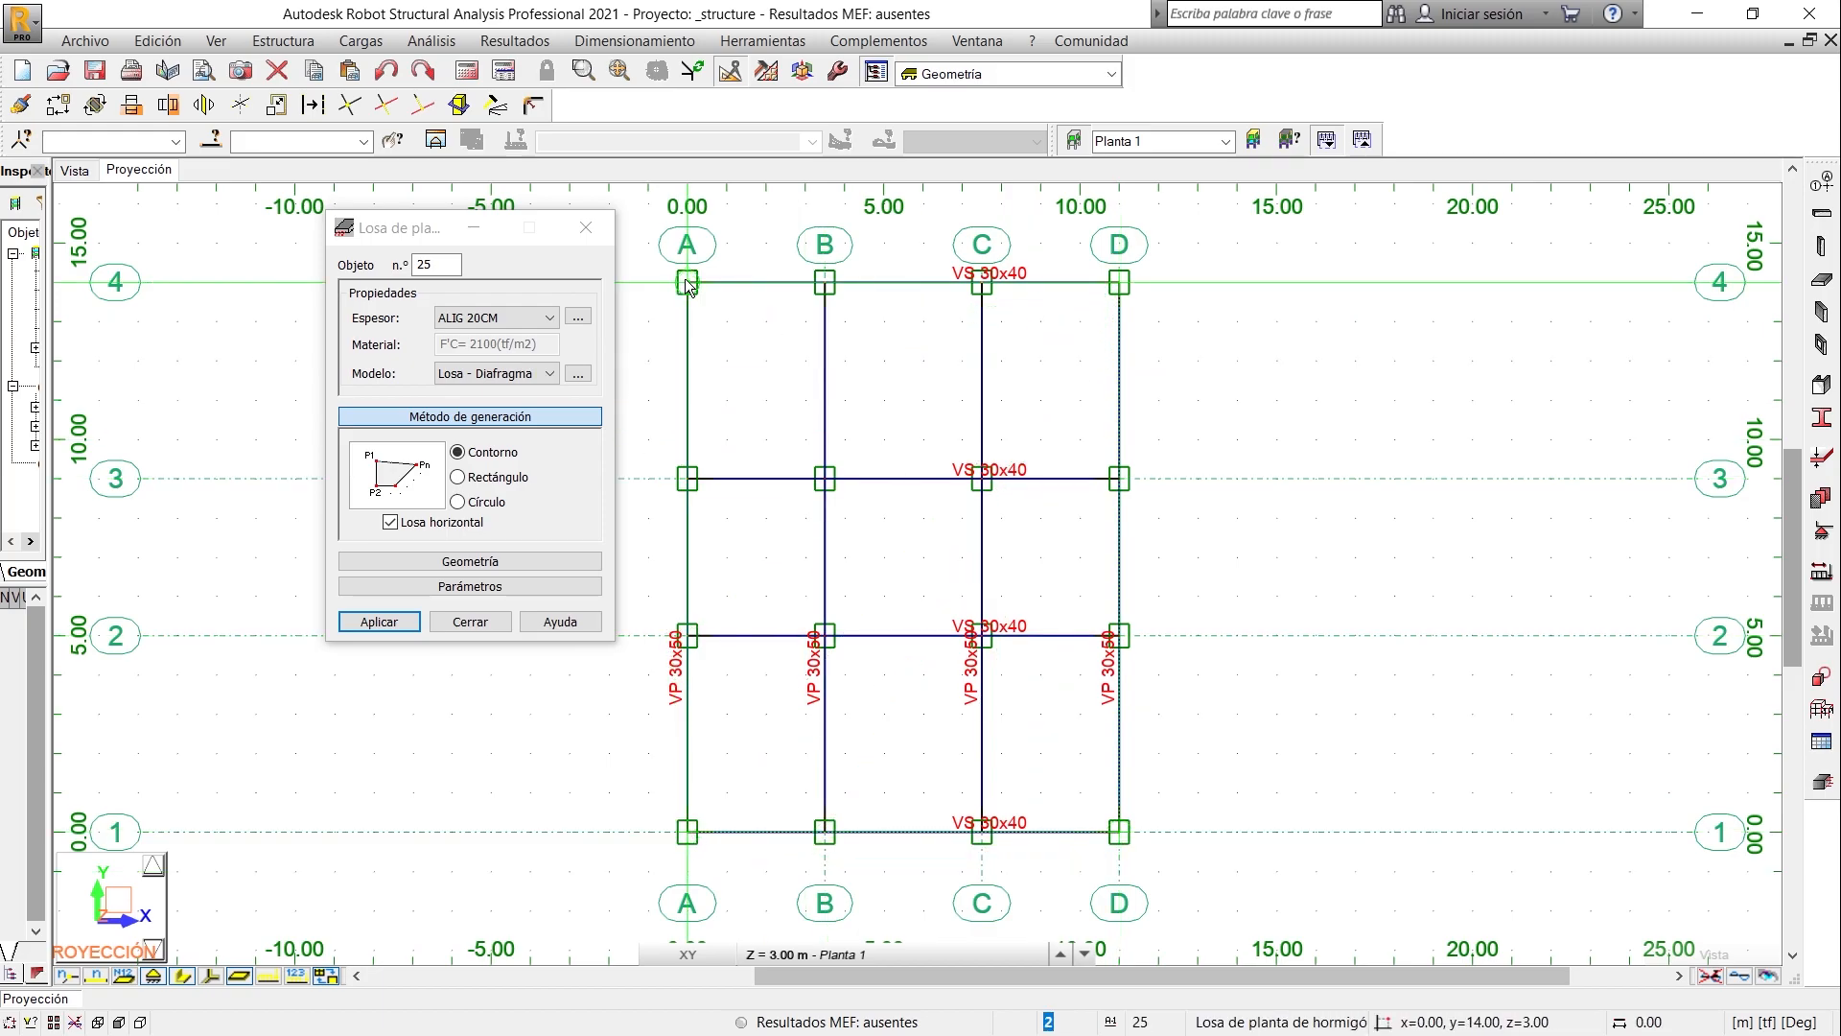
pyautogui.click(1119, 280)
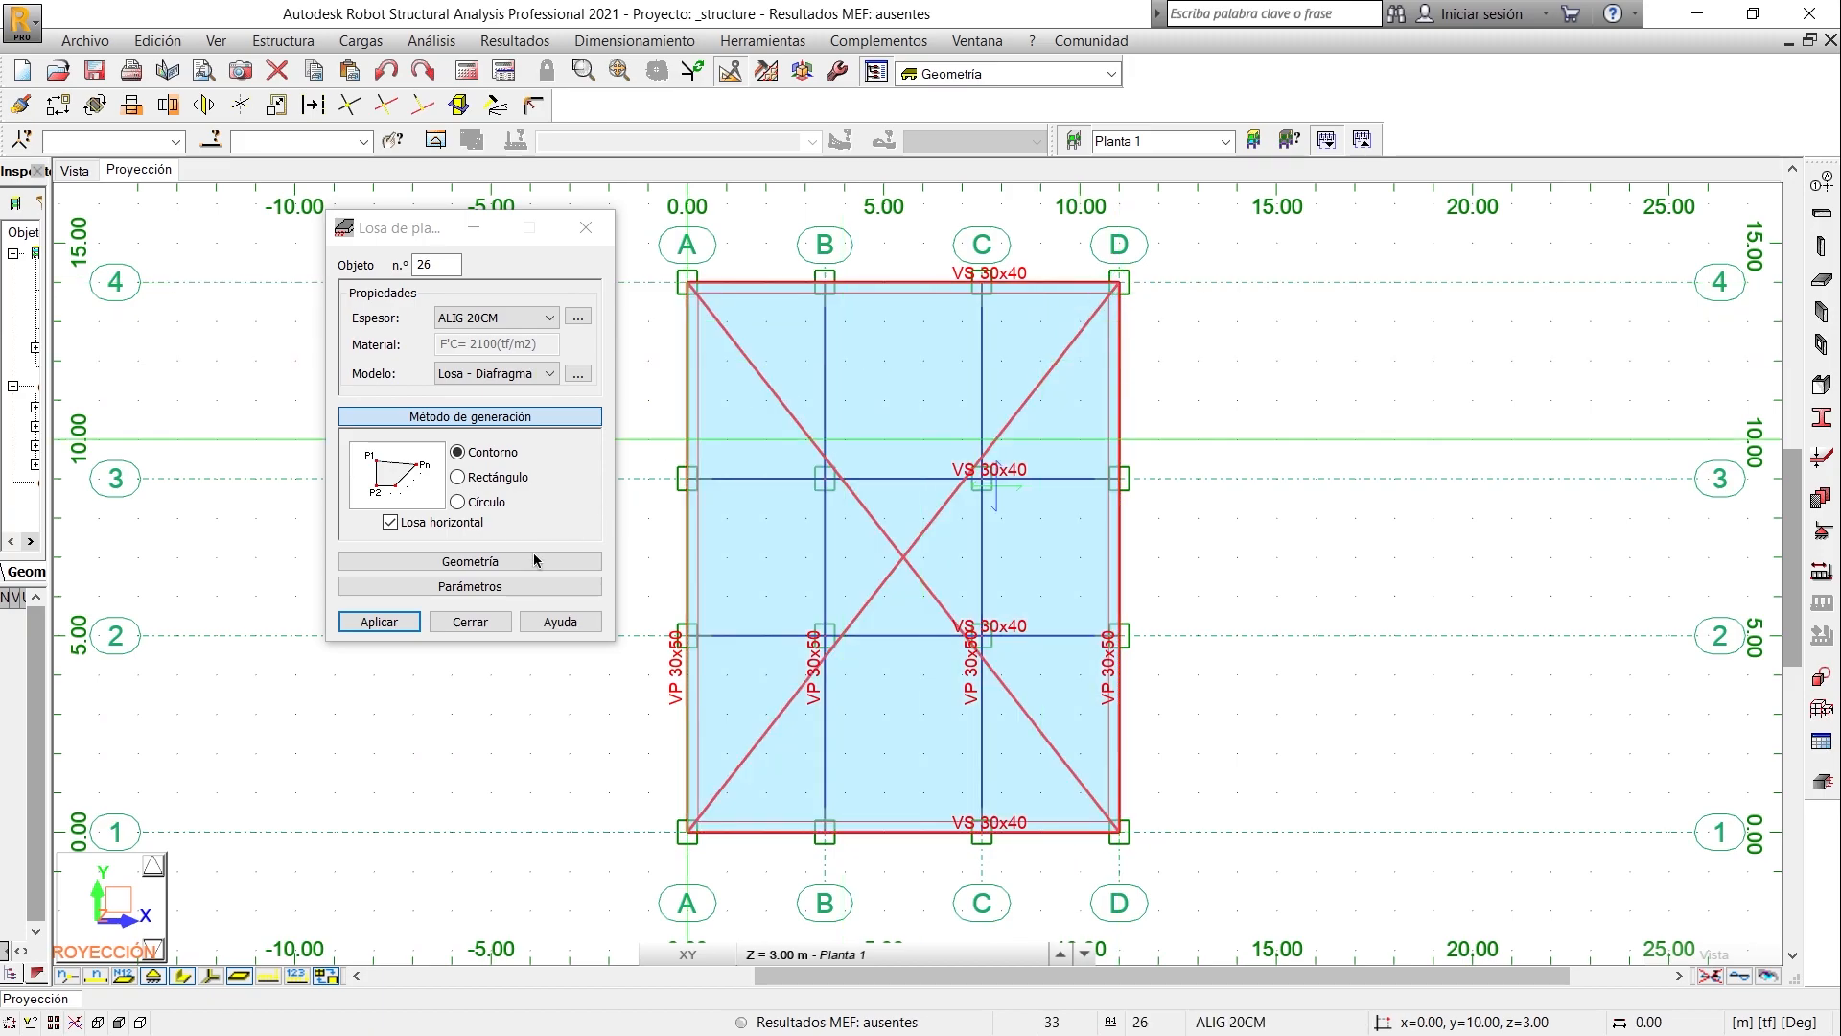
pyautogui.click(445, 623)
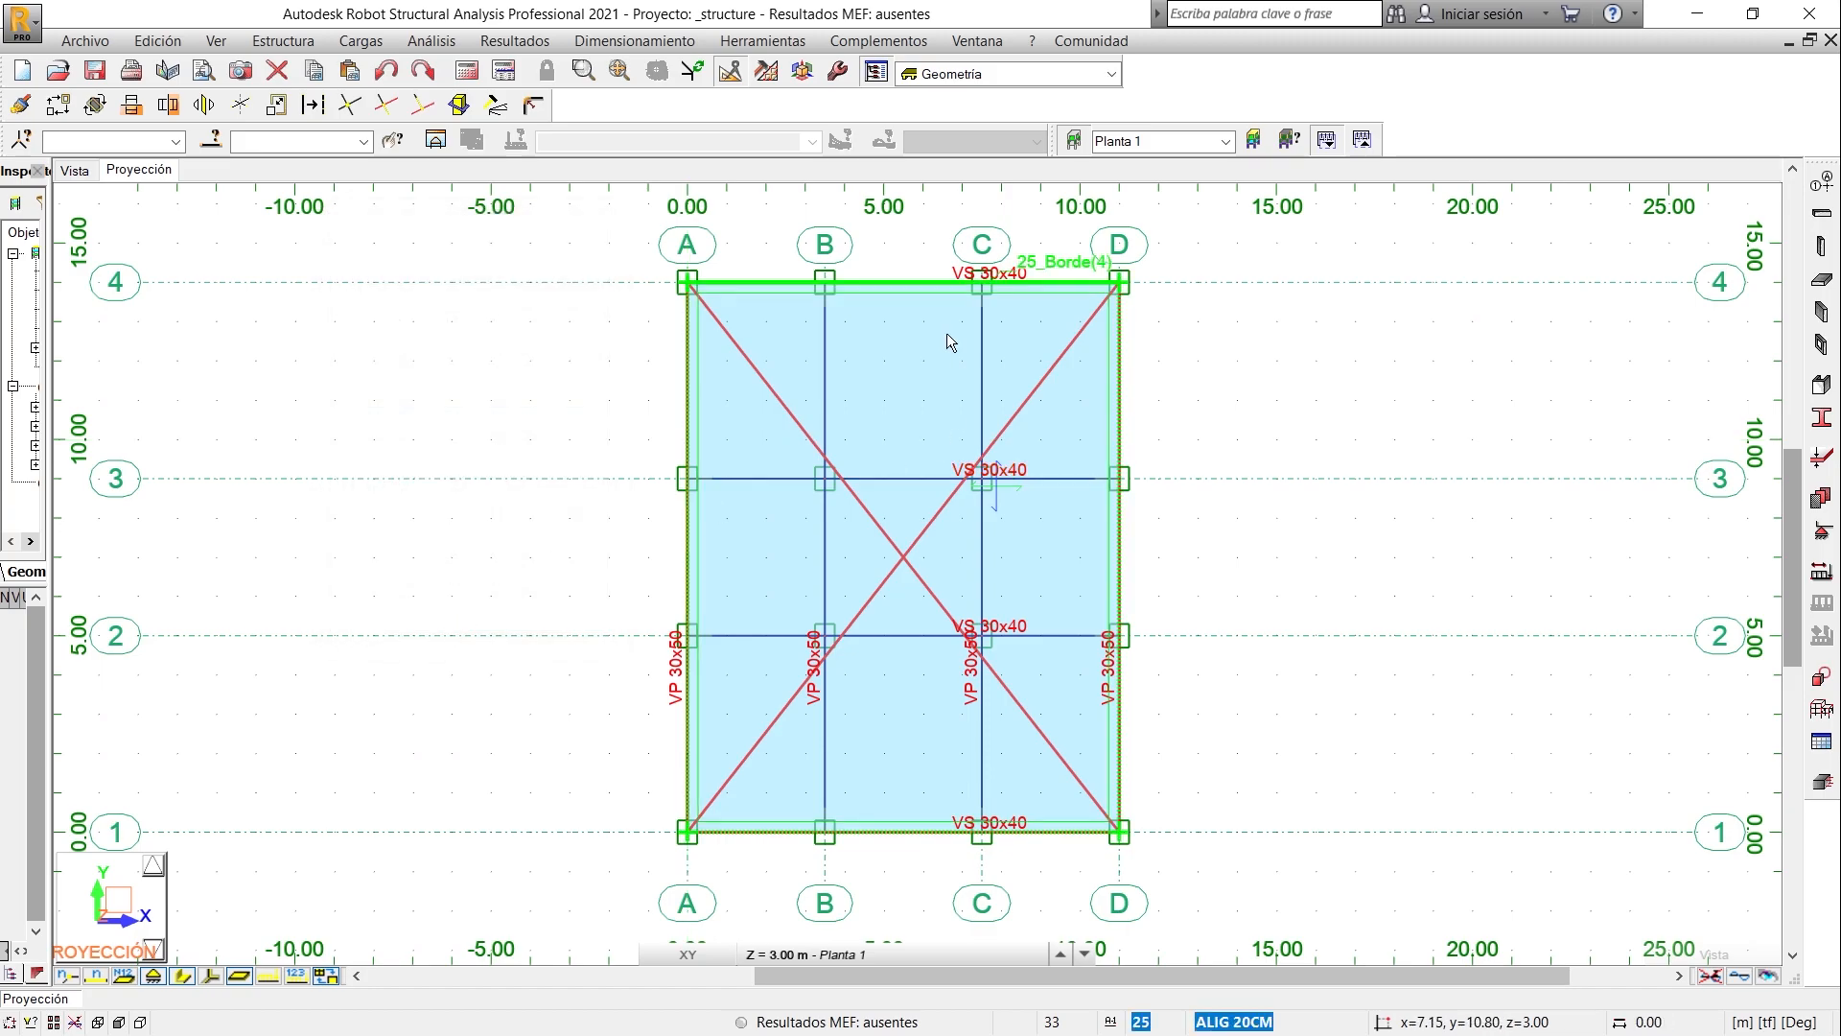
# - Check the Planta 1 floor in the 3D view, make Planta 2 the active storey and open its plan projection
pyautogui.click(68, 173)
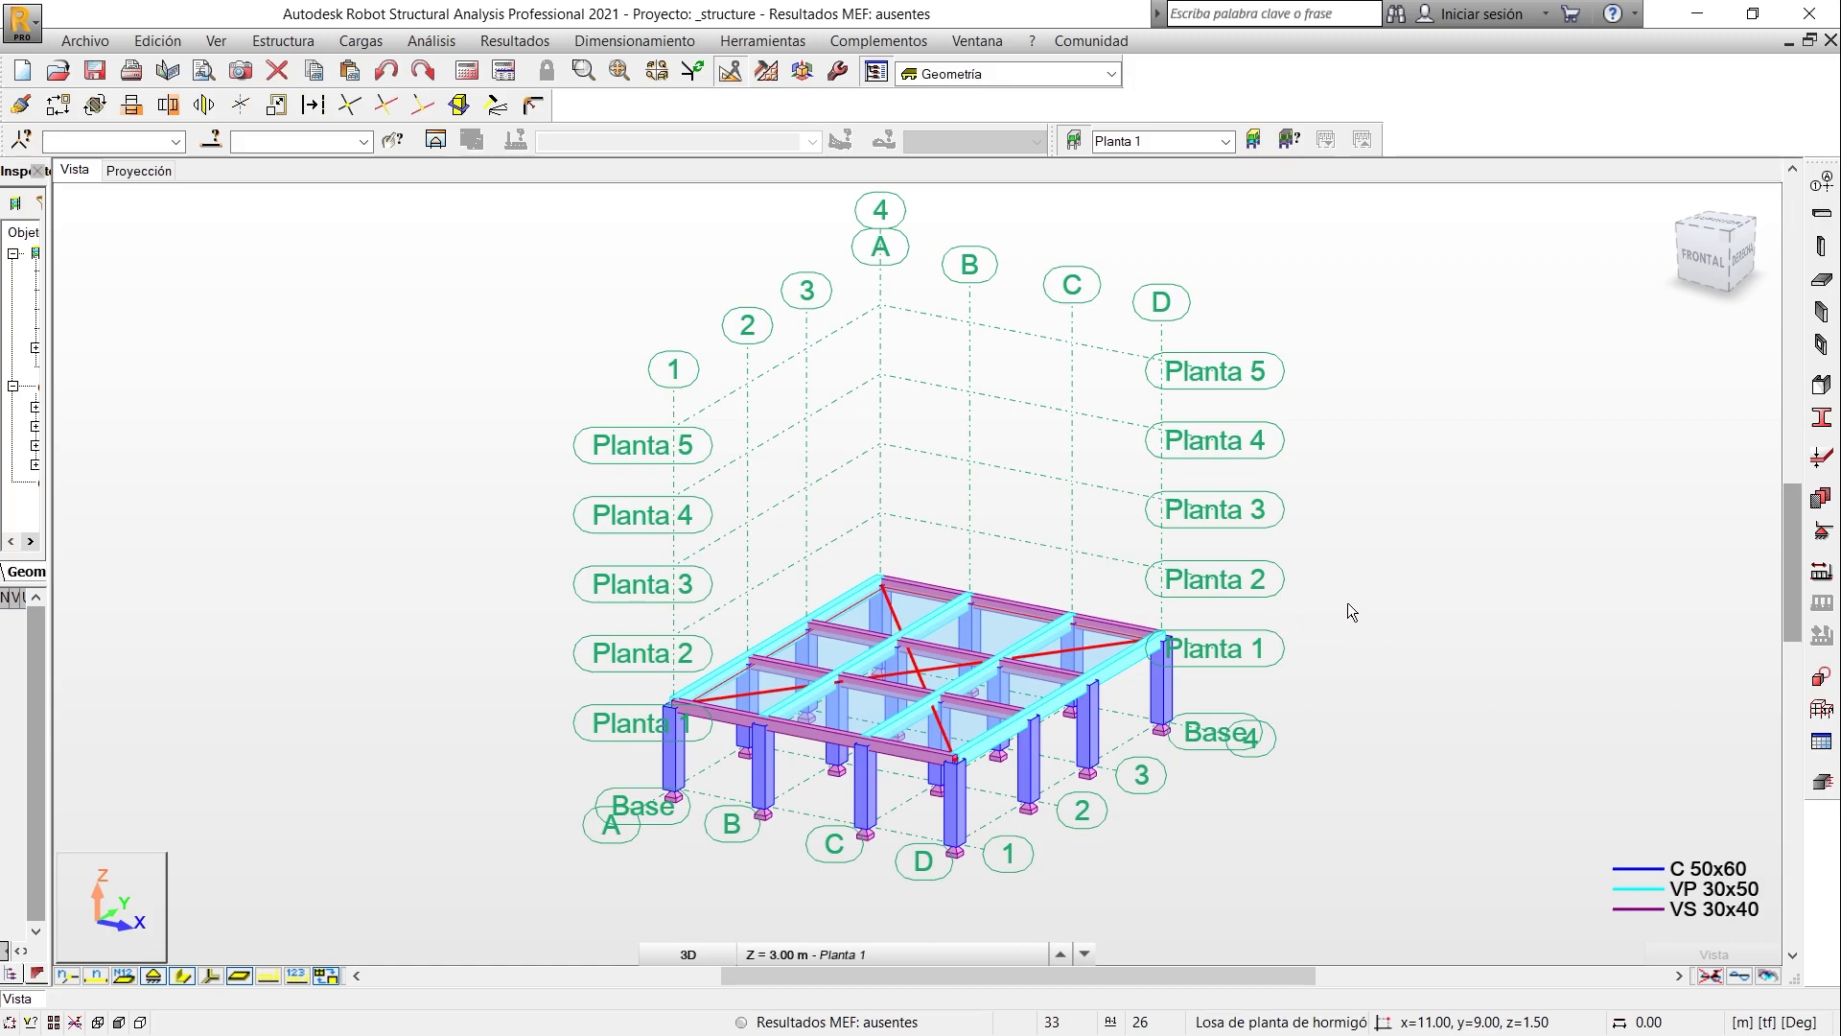
pyautogui.click(1224, 141)
pyautogui.click(1150, 209)
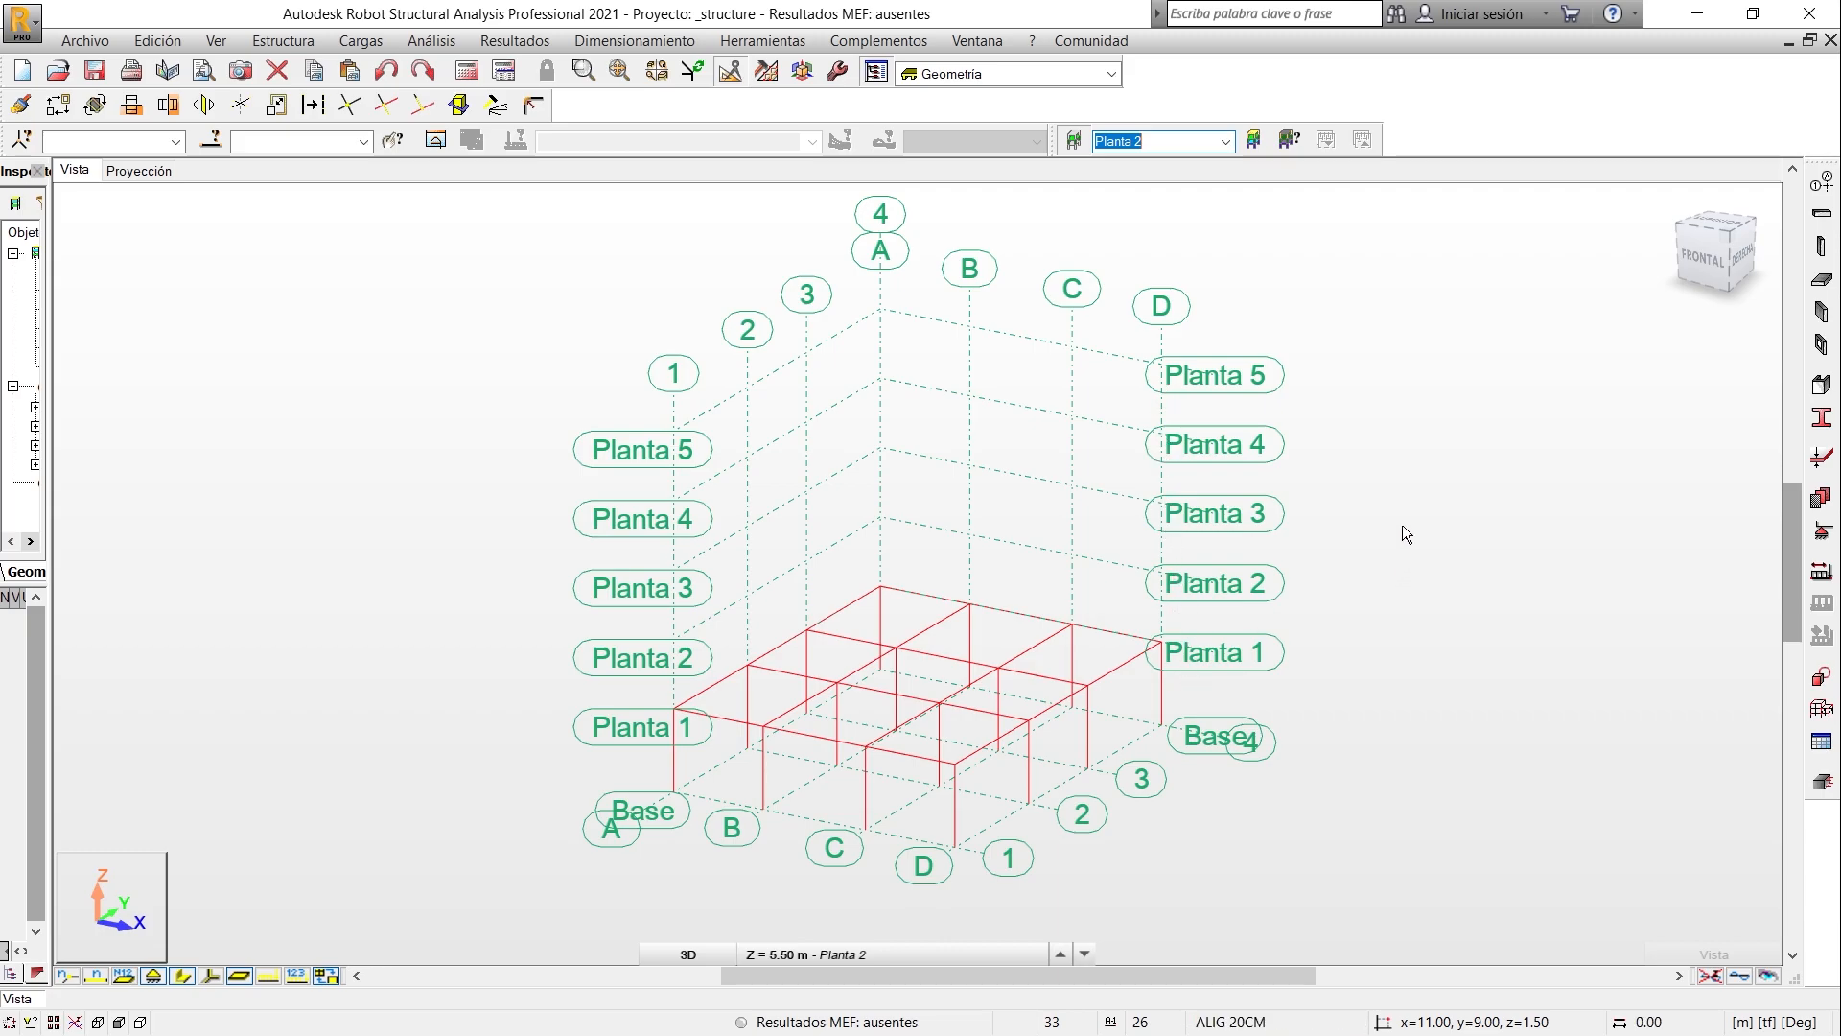
pyautogui.click(139, 170)
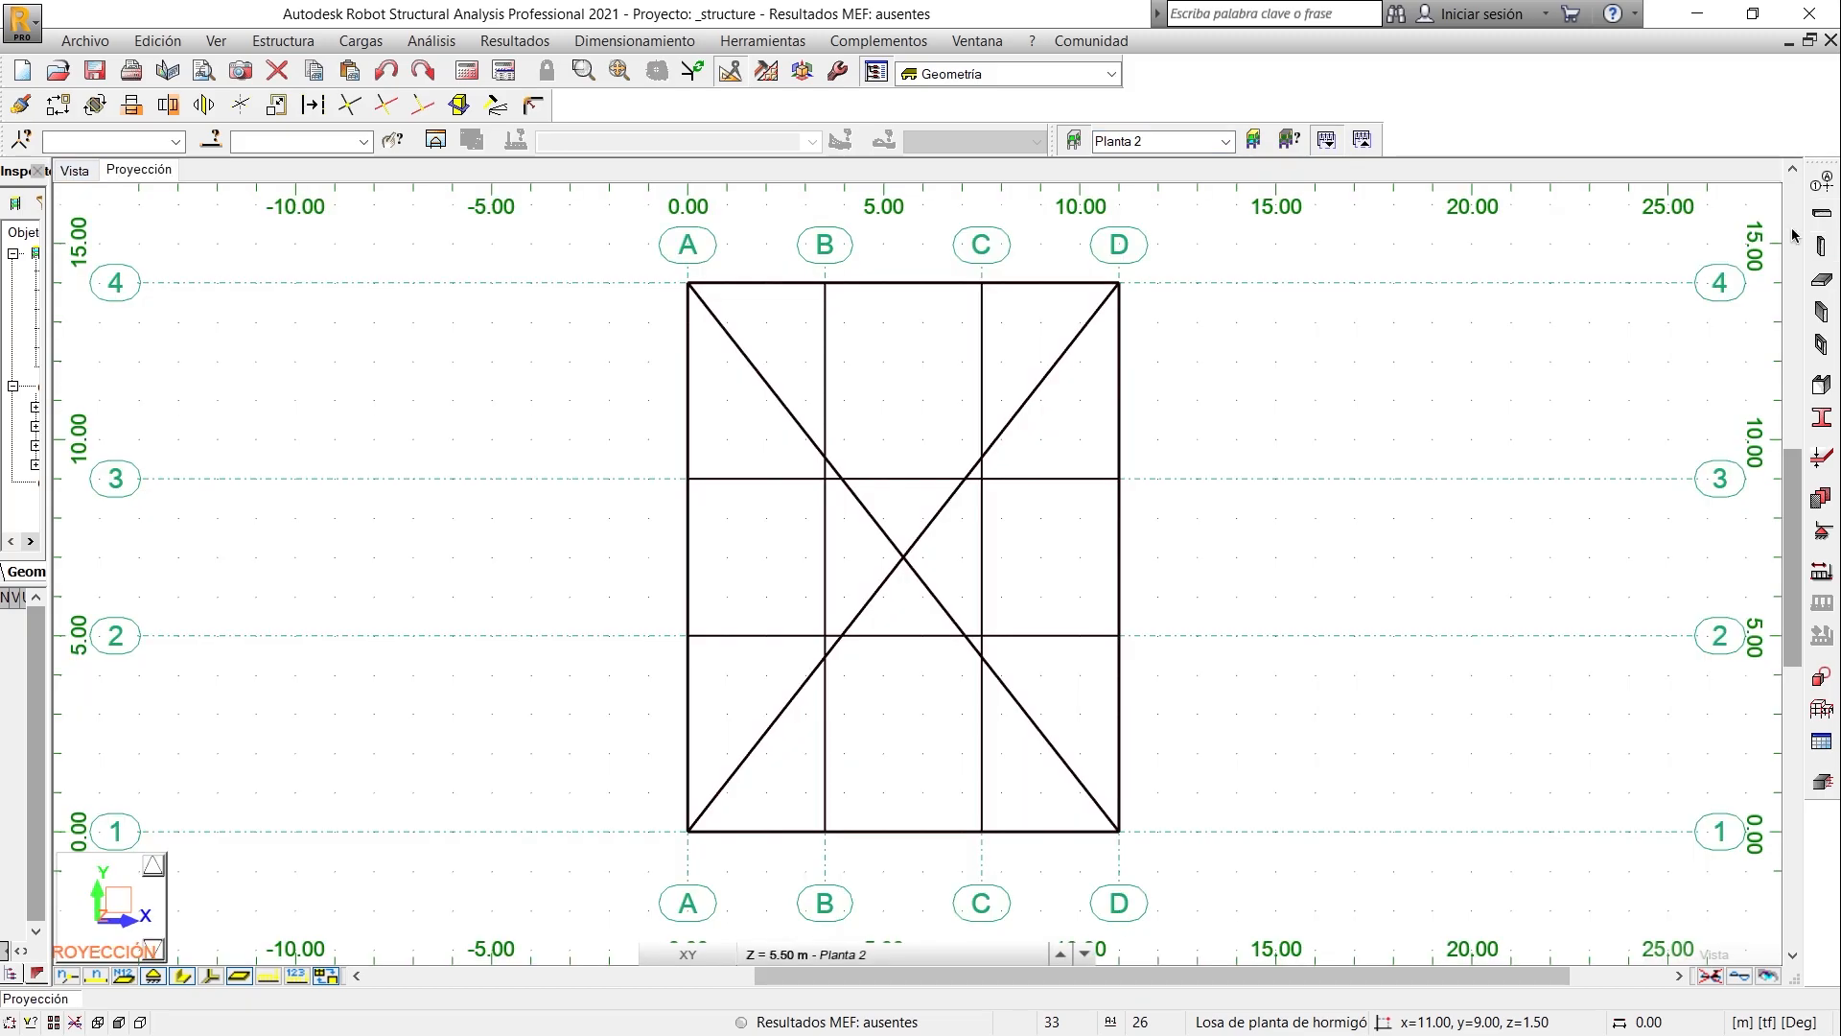
# - Place downward C 50x60 concrete columns, 2.50 m high, on axis 4 at grid lines A, B, C and D of Planta 2
pyautogui.click(1821, 251)
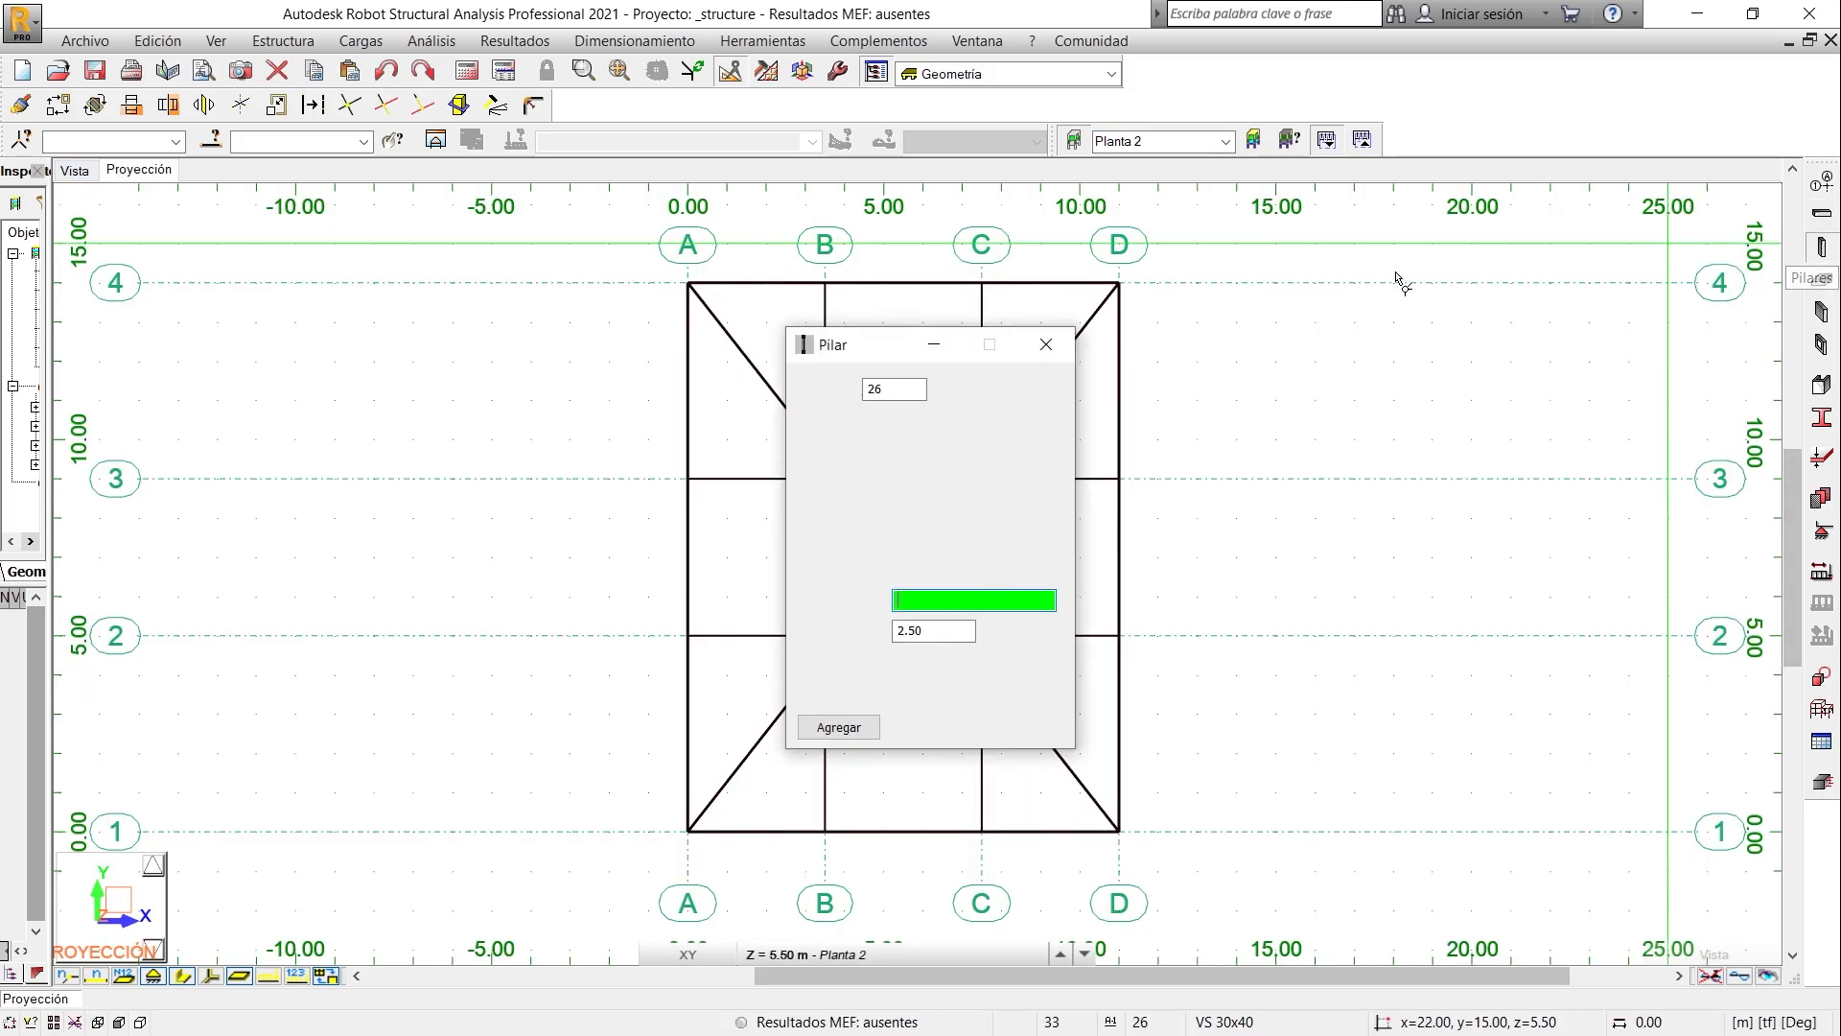
pyautogui.moveTo(858, 357); pyautogui.dragTo(417, 334)
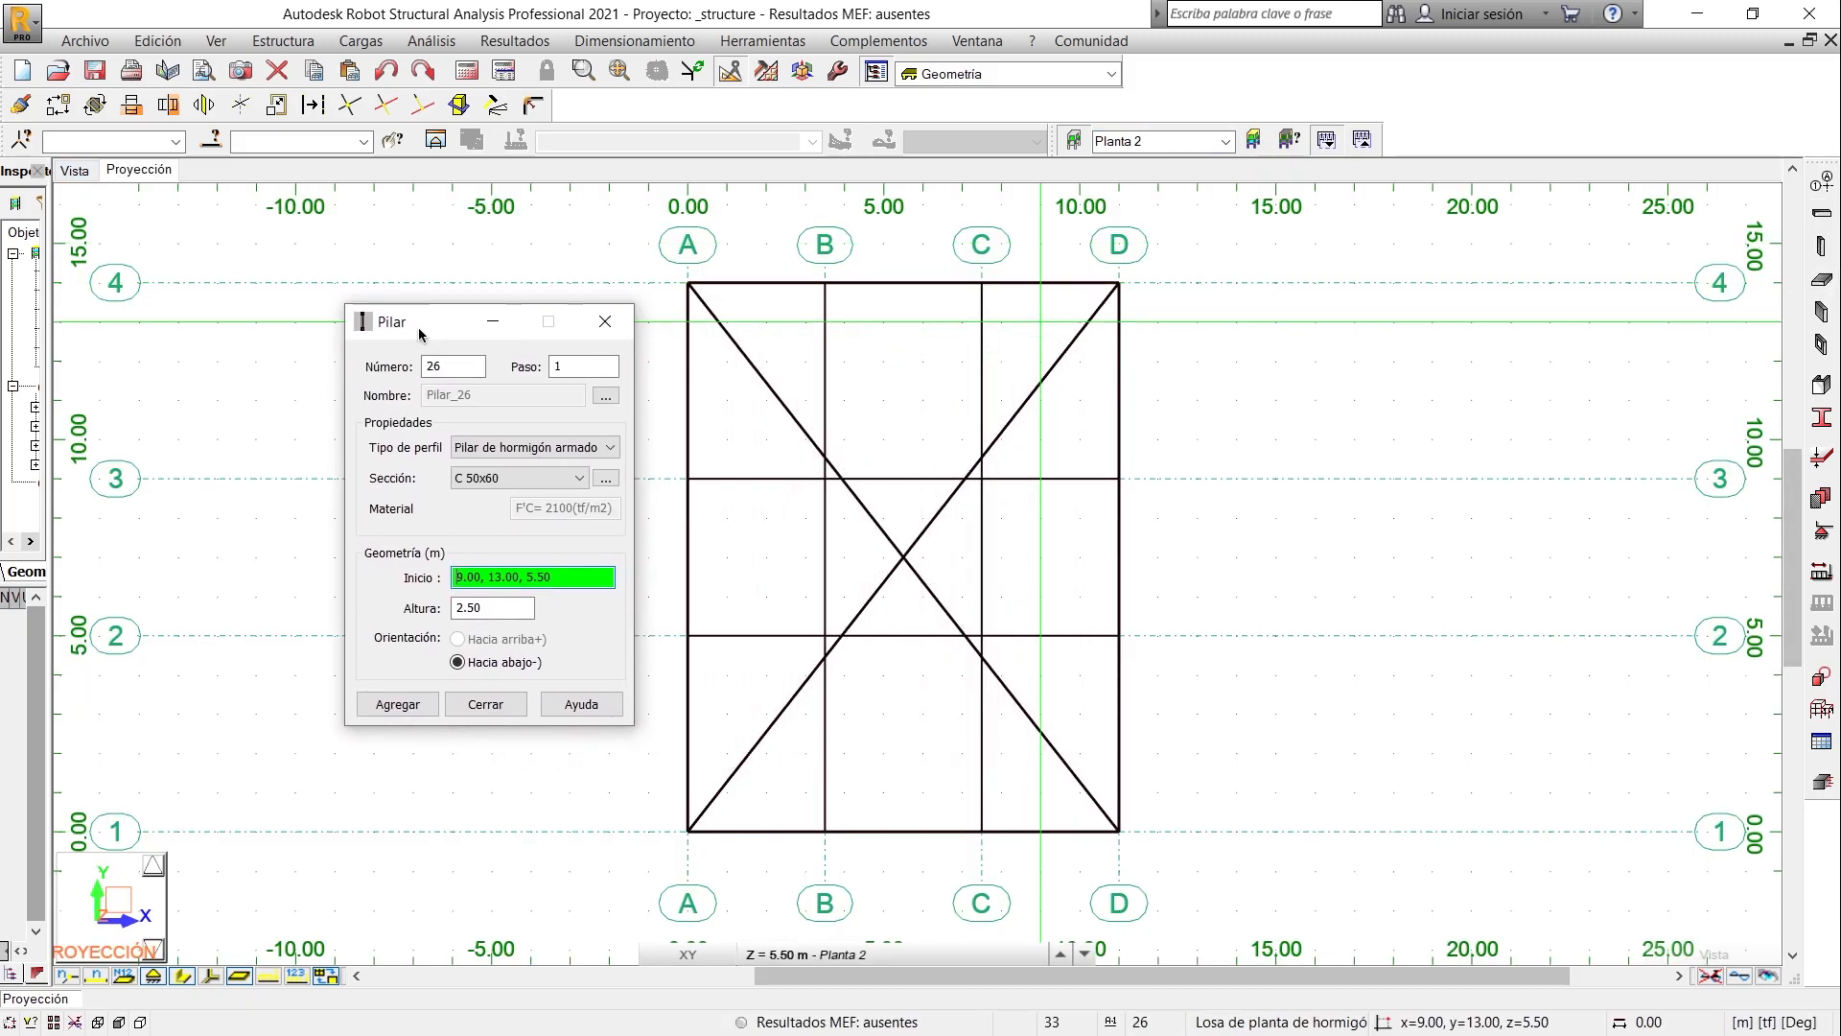
pyautogui.click(689, 285)
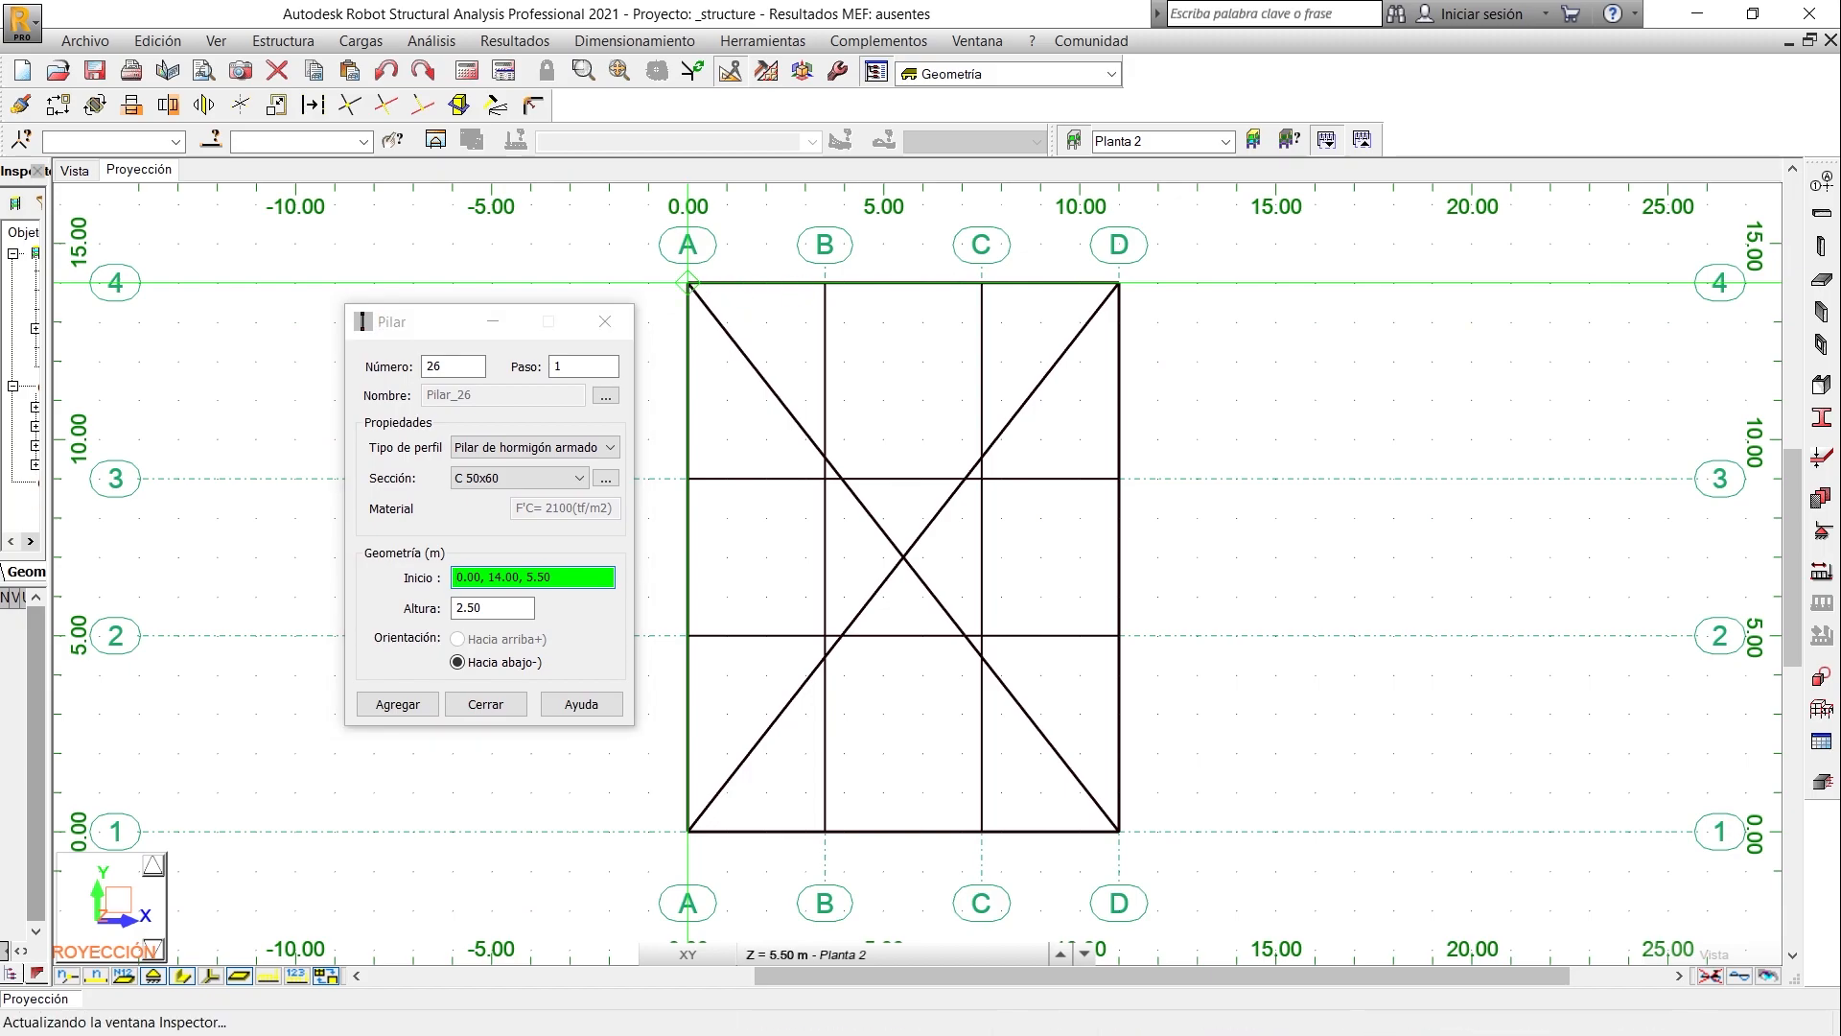
pyautogui.click(824, 285)
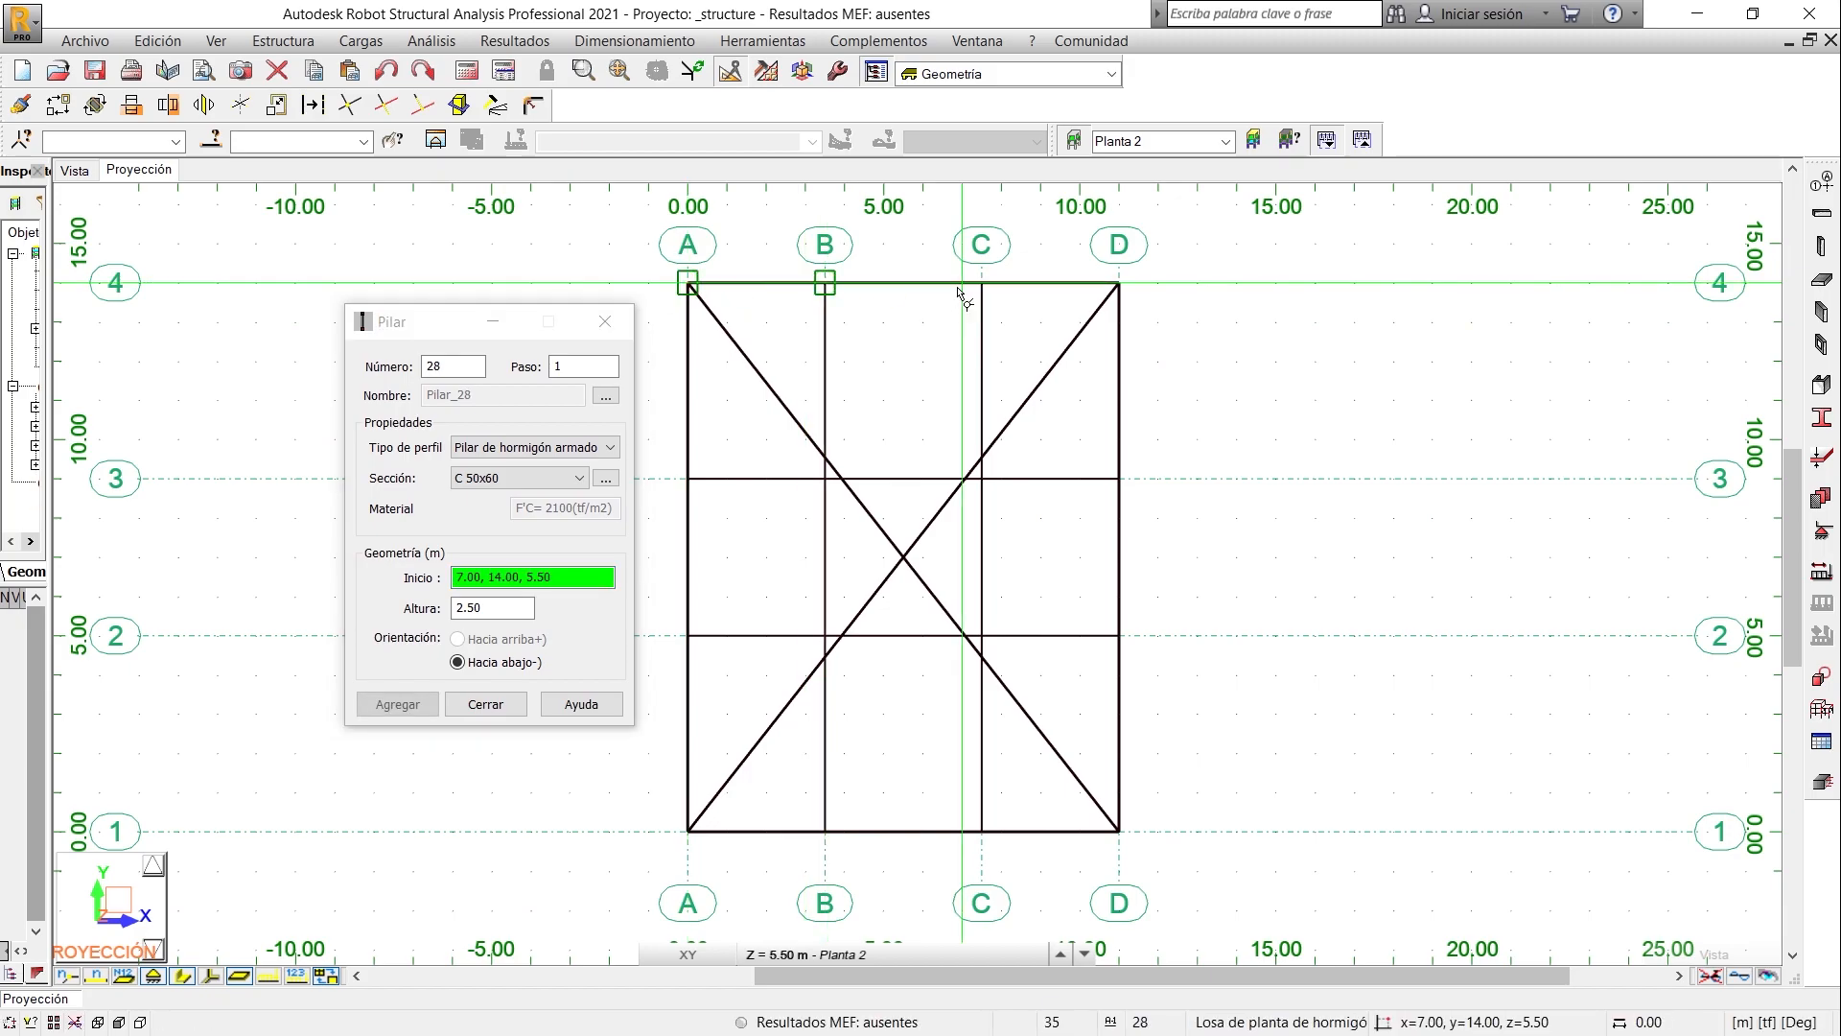
pyautogui.click(1116, 285)
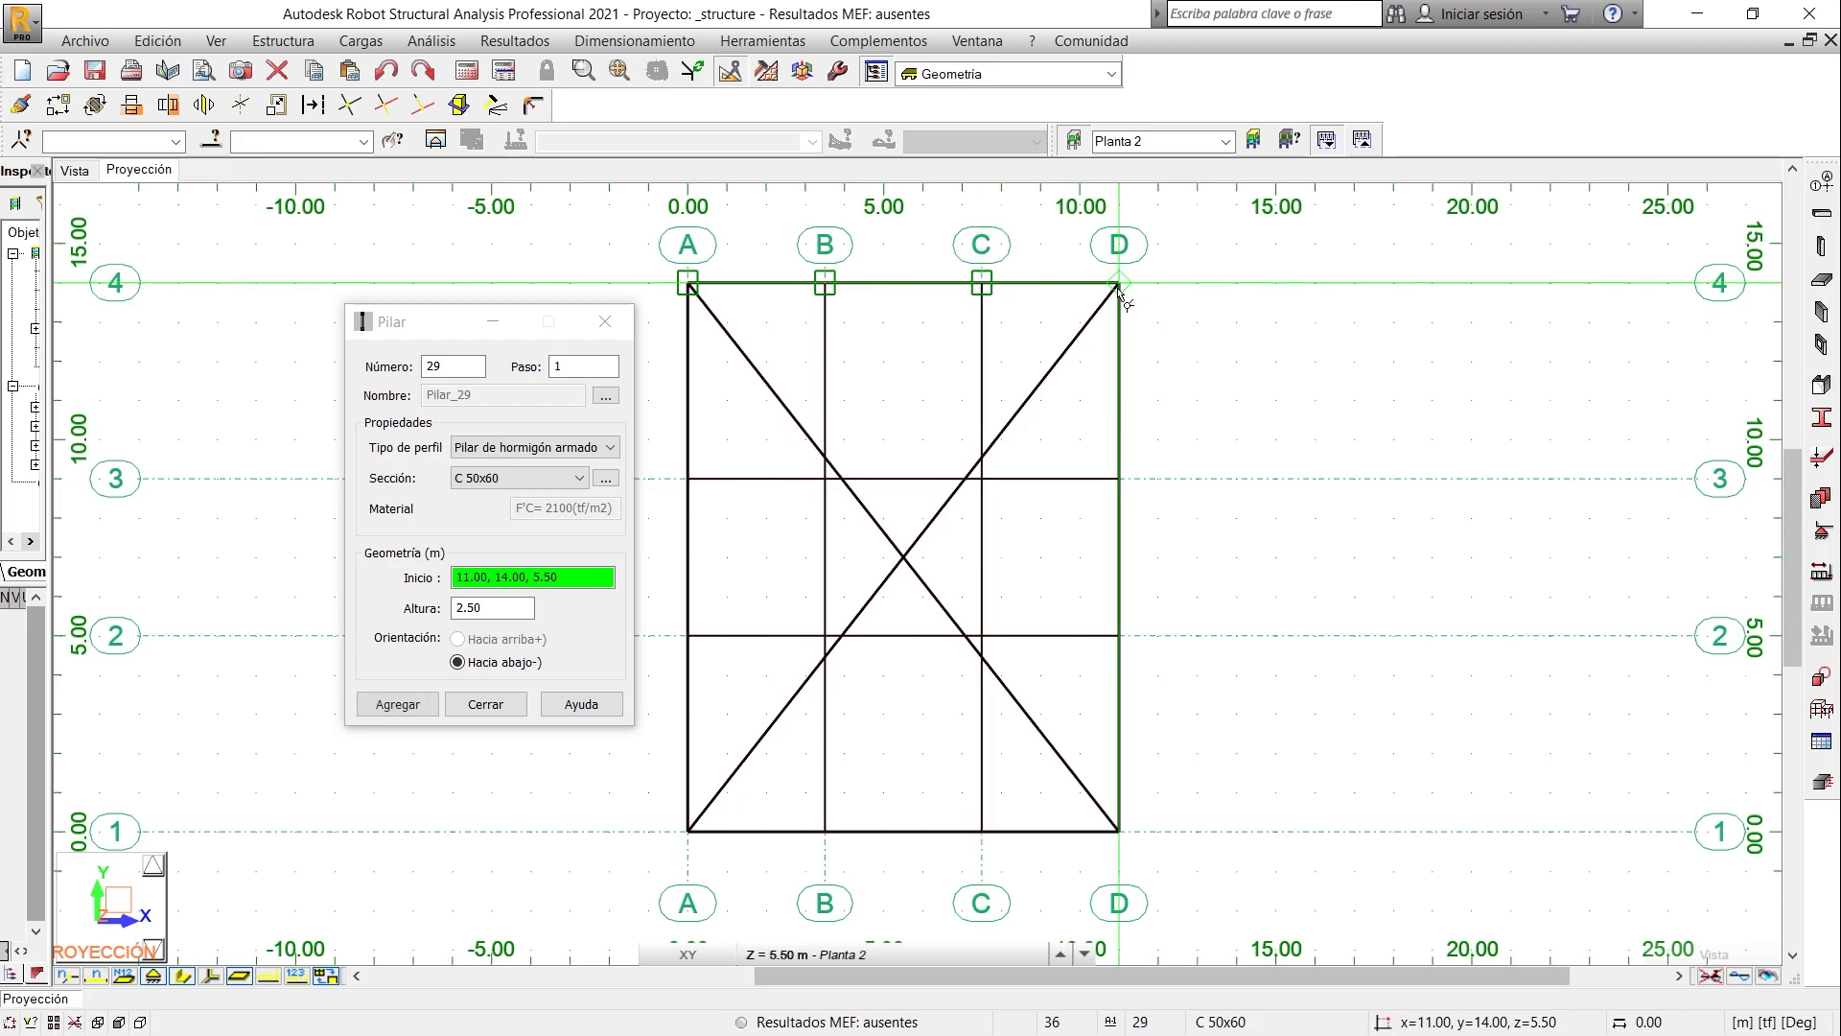
pyautogui.click(485, 704)
# - Copy the four axis 4 columns successively to axes 3, 2 and 1 with Y translations of -5, -4 and -5 m
pyautogui.moveTo(590, 226); pyautogui.dragTo(1211, 323)
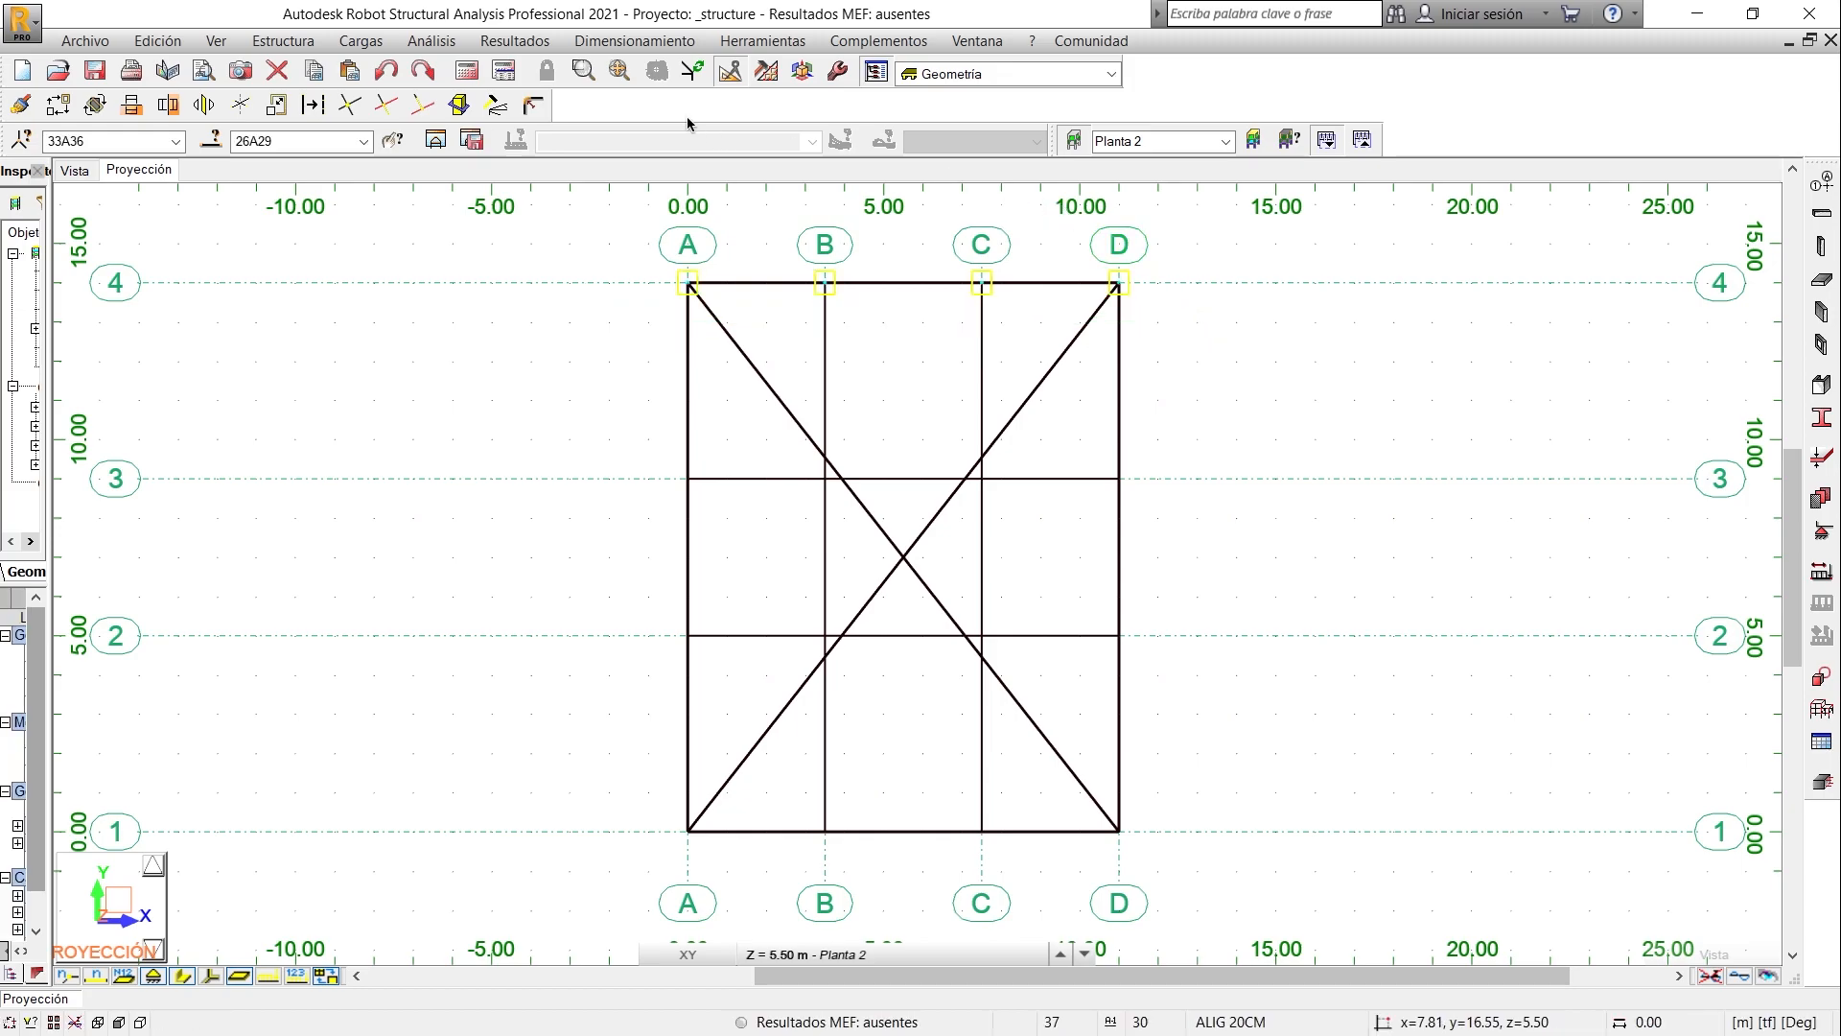
pyautogui.click(57, 104)
pyautogui.click(689, 285)
pyautogui.click(688, 480)
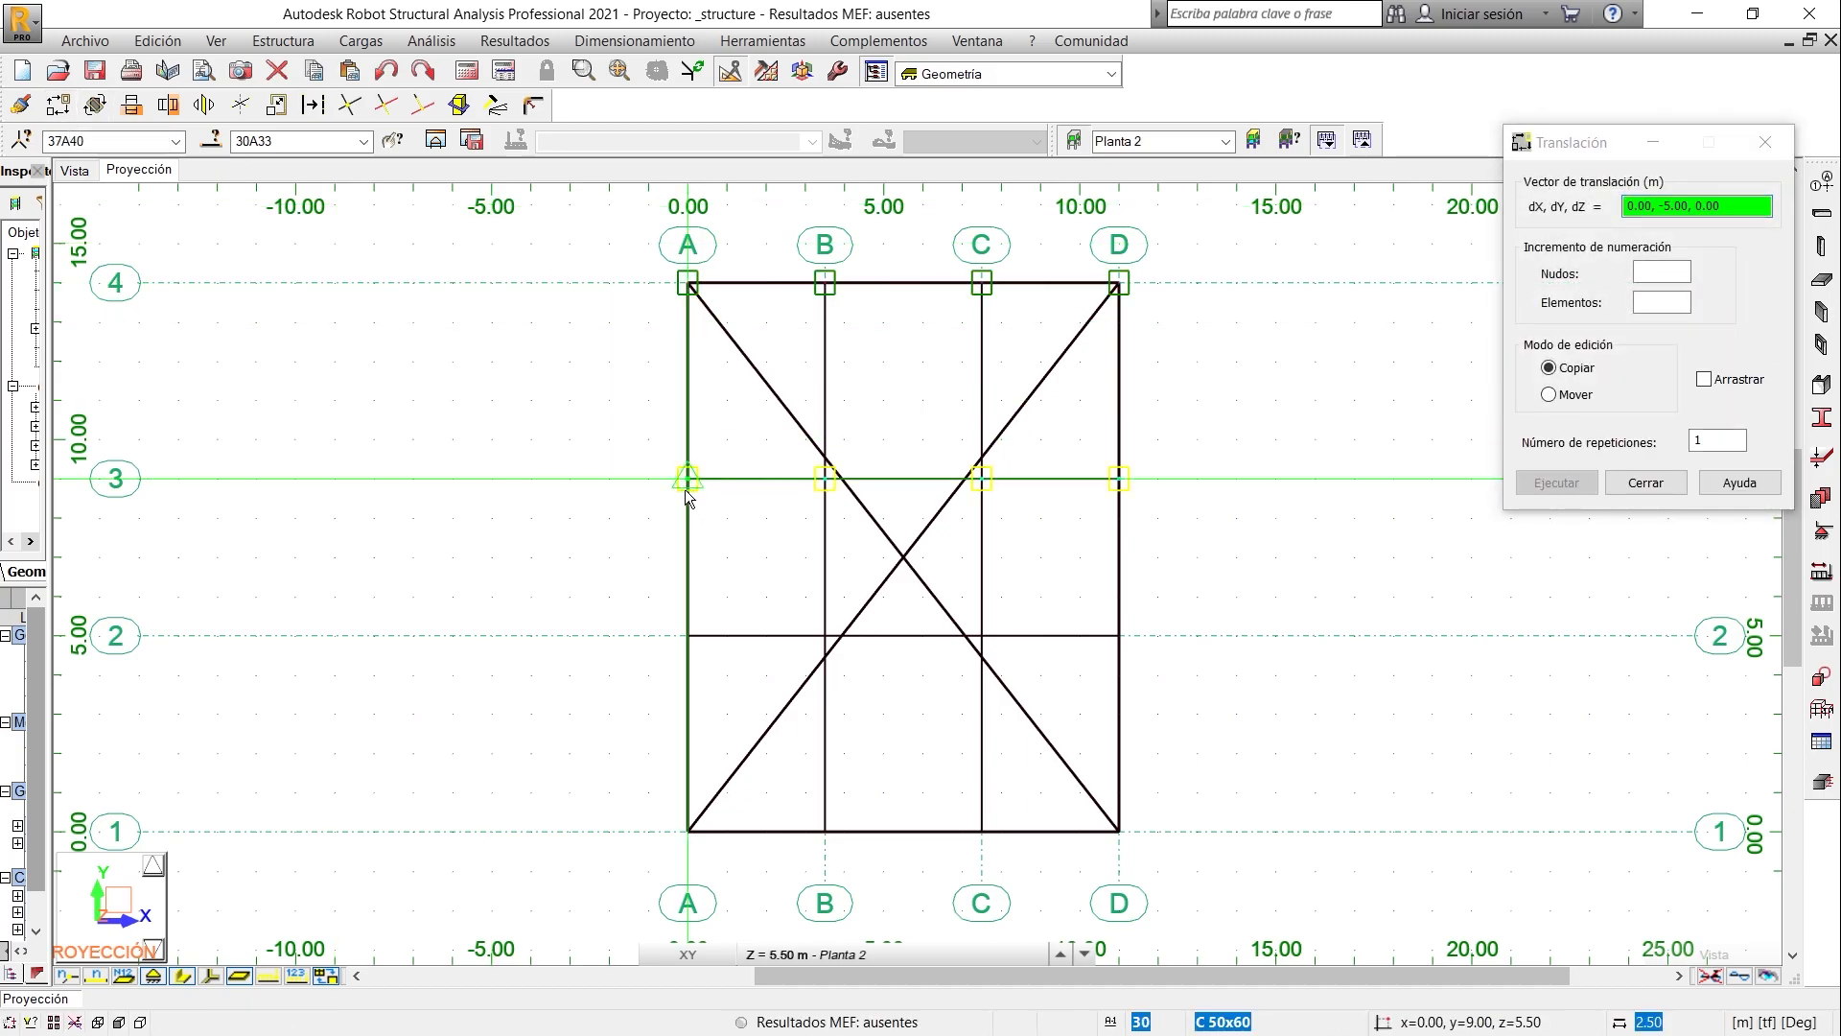
pyautogui.click(685, 480)
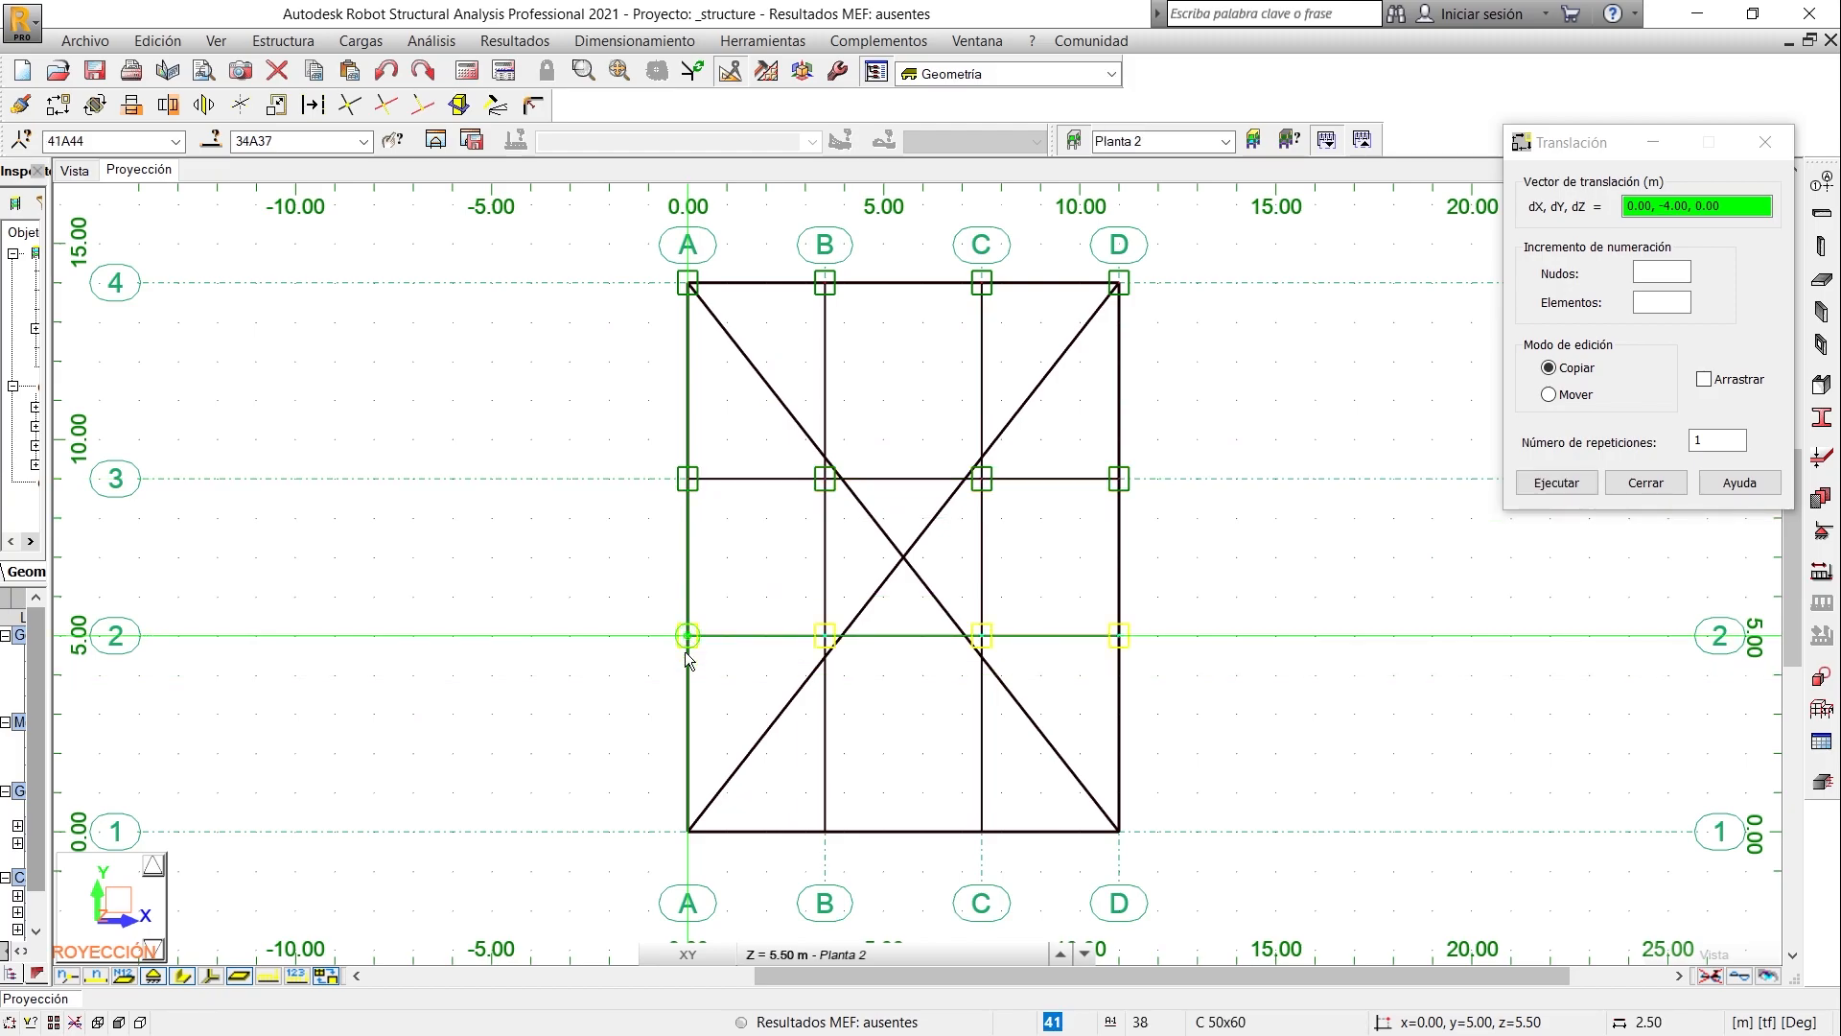
pyautogui.click(687, 831)
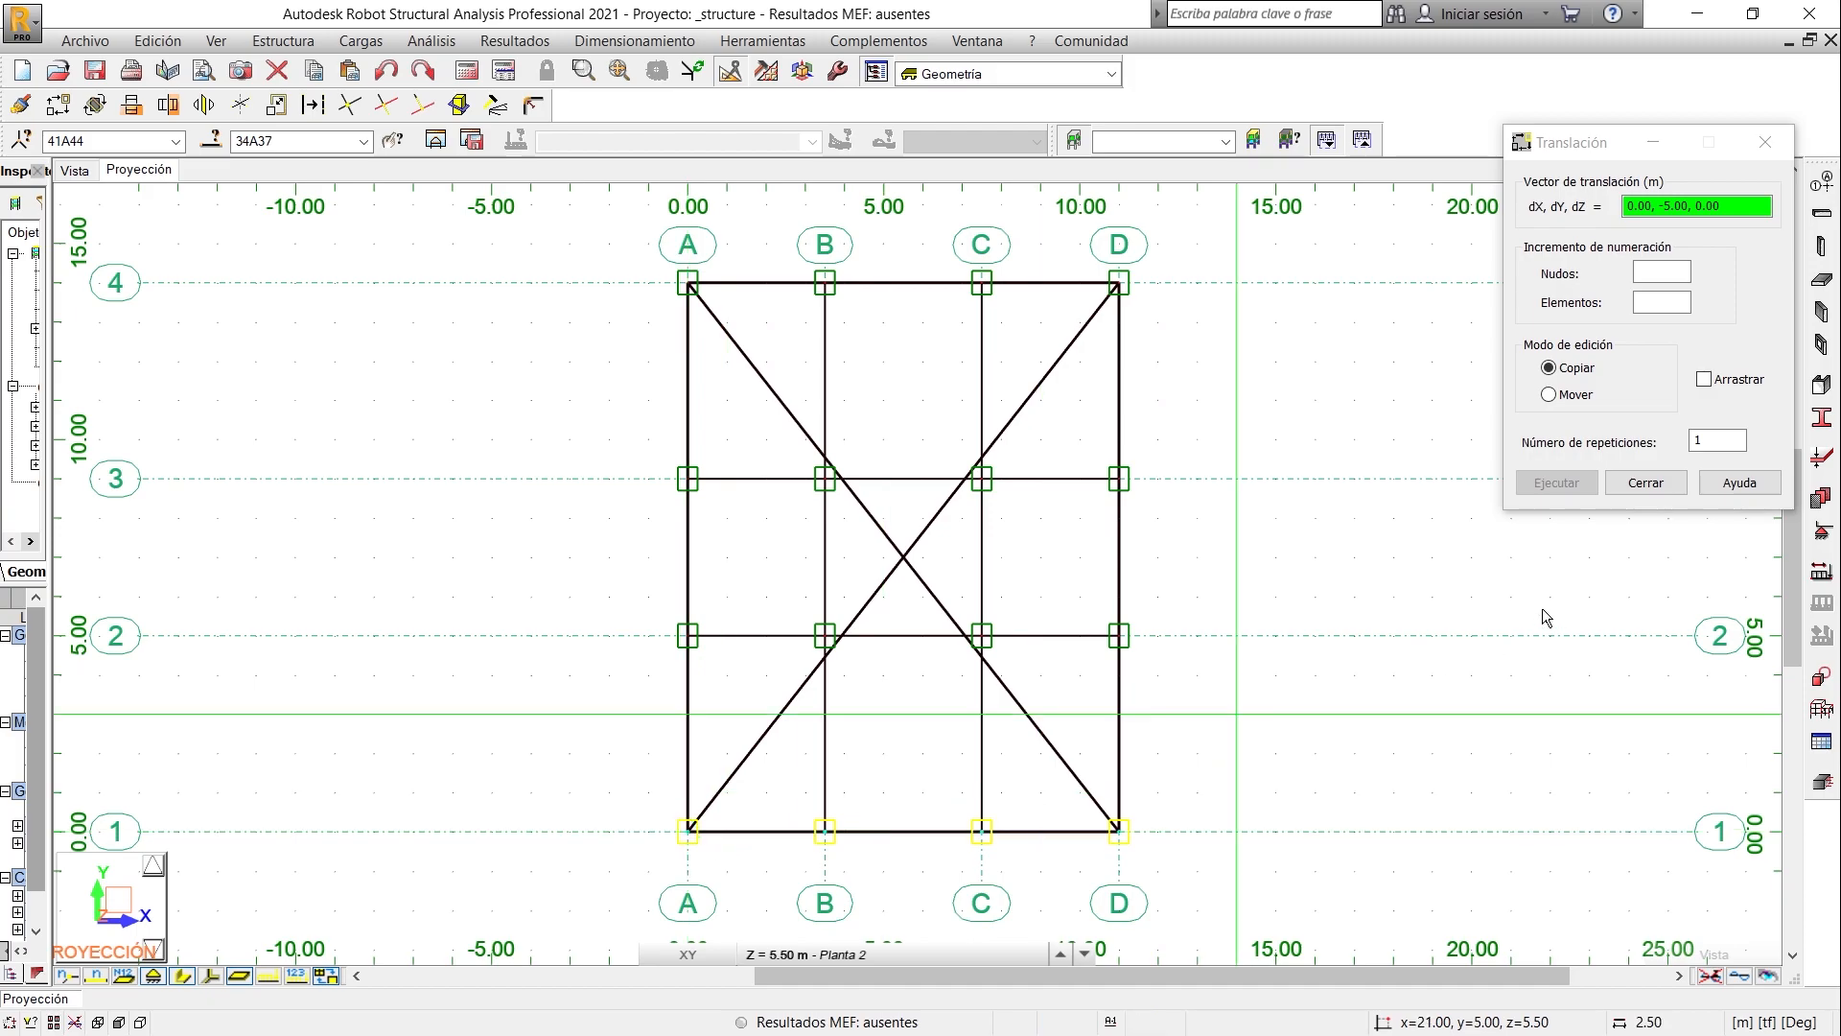
pyautogui.click(1645, 483)
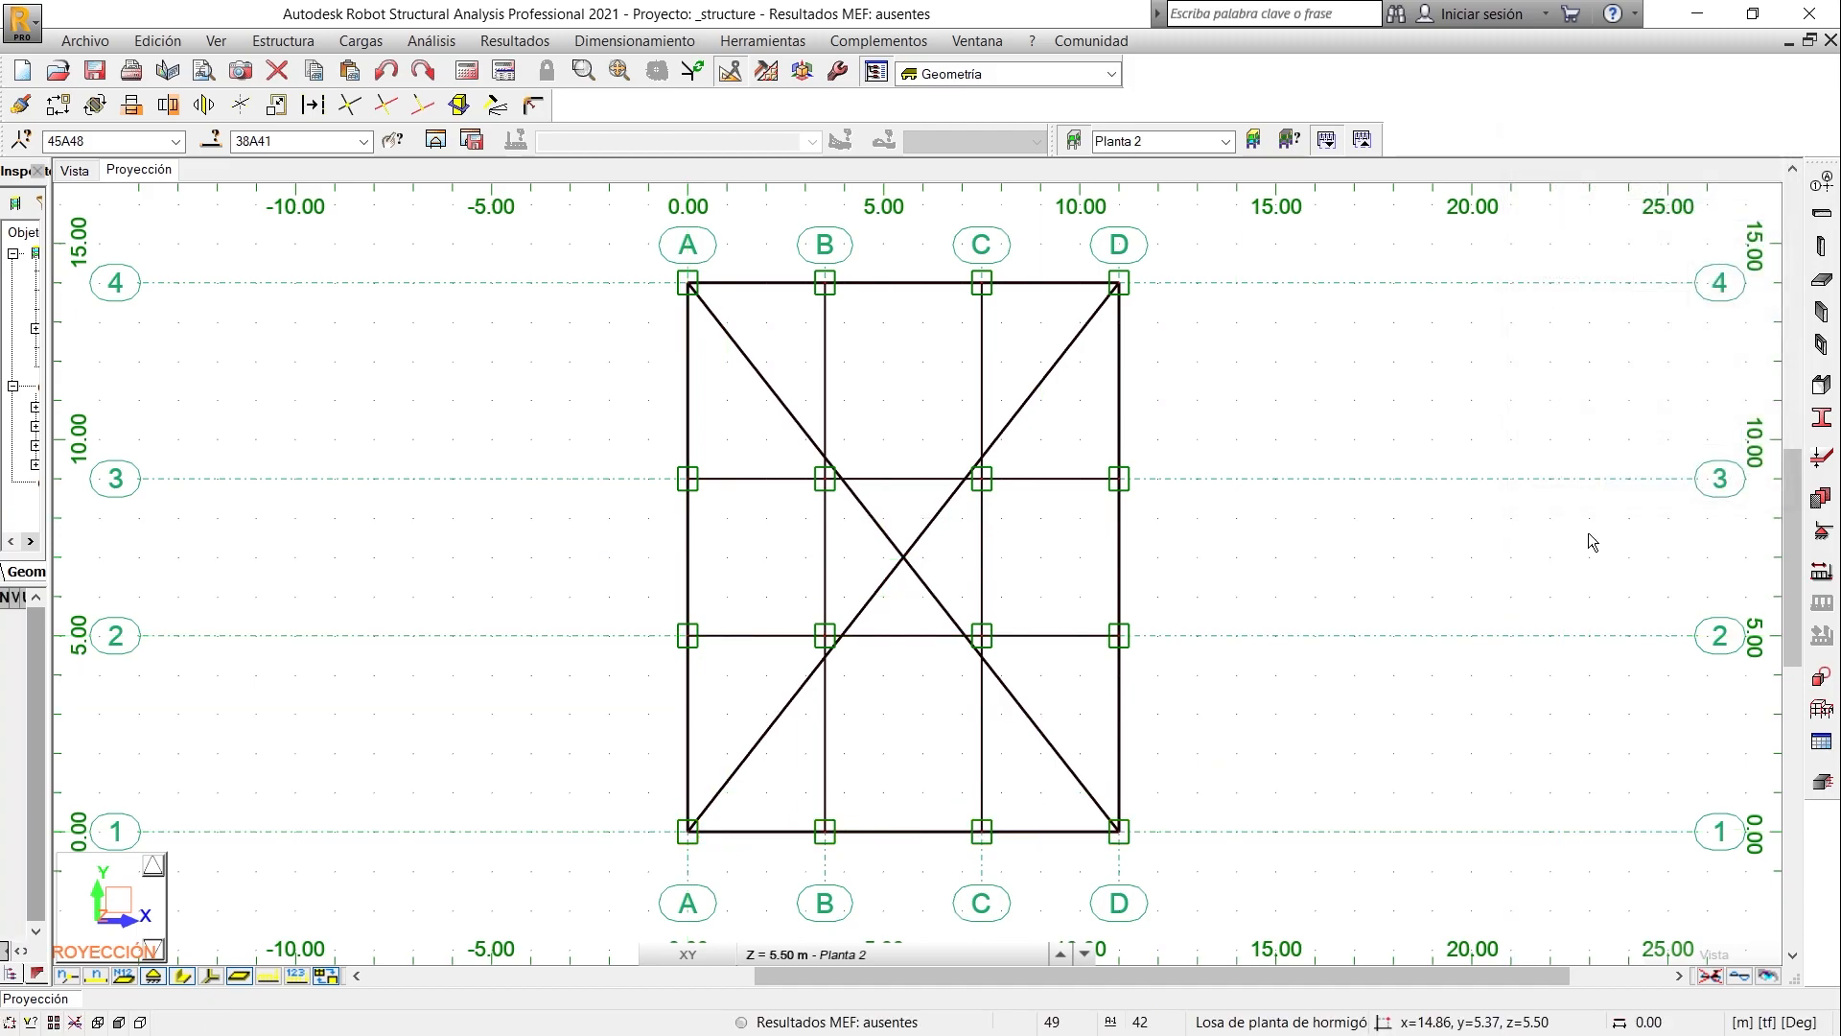
# - Draw VP 30x50 concrete beams on Planta 2 along grid lines A, B, C and D, each from axis 4 to axis 1
pyautogui.click(1822, 213)
pyautogui.moveTo(757, 338); pyautogui.dragTo(385, 328)
pyautogui.click(422, 486)
pyautogui.click(407, 515)
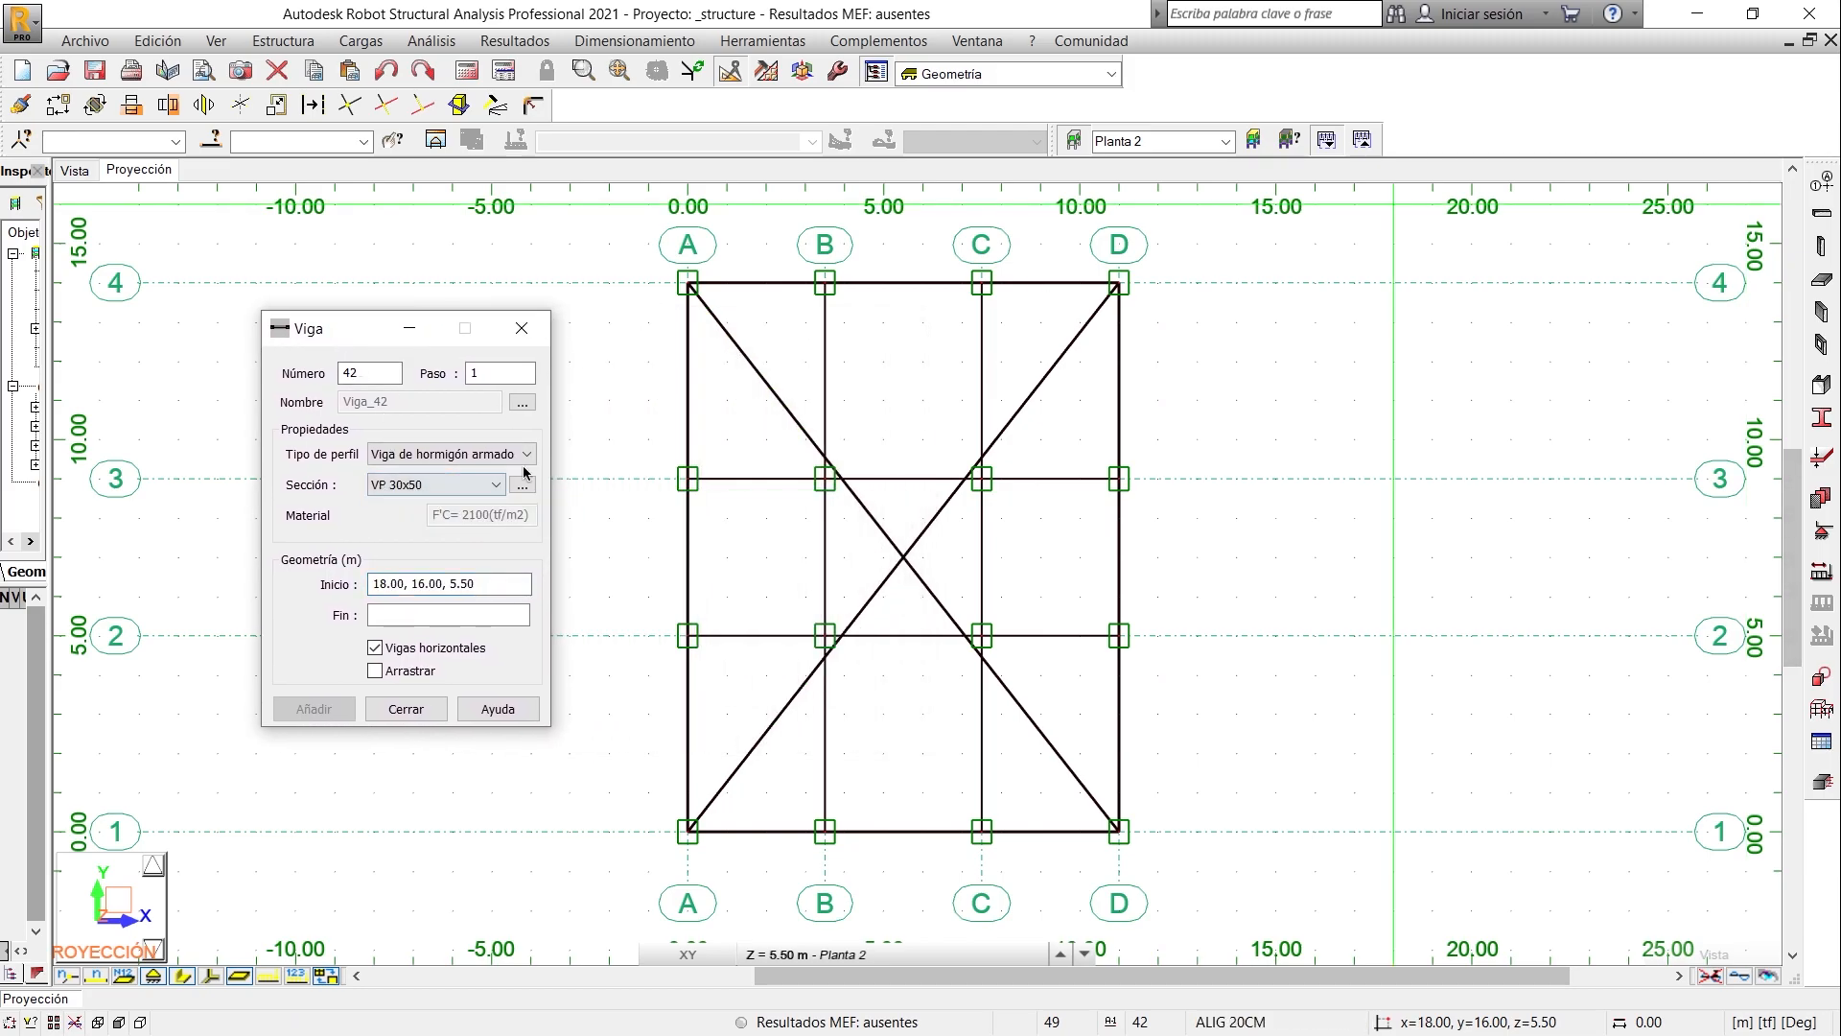
pyautogui.click(687, 284)
pyautogui.click(690, 832)
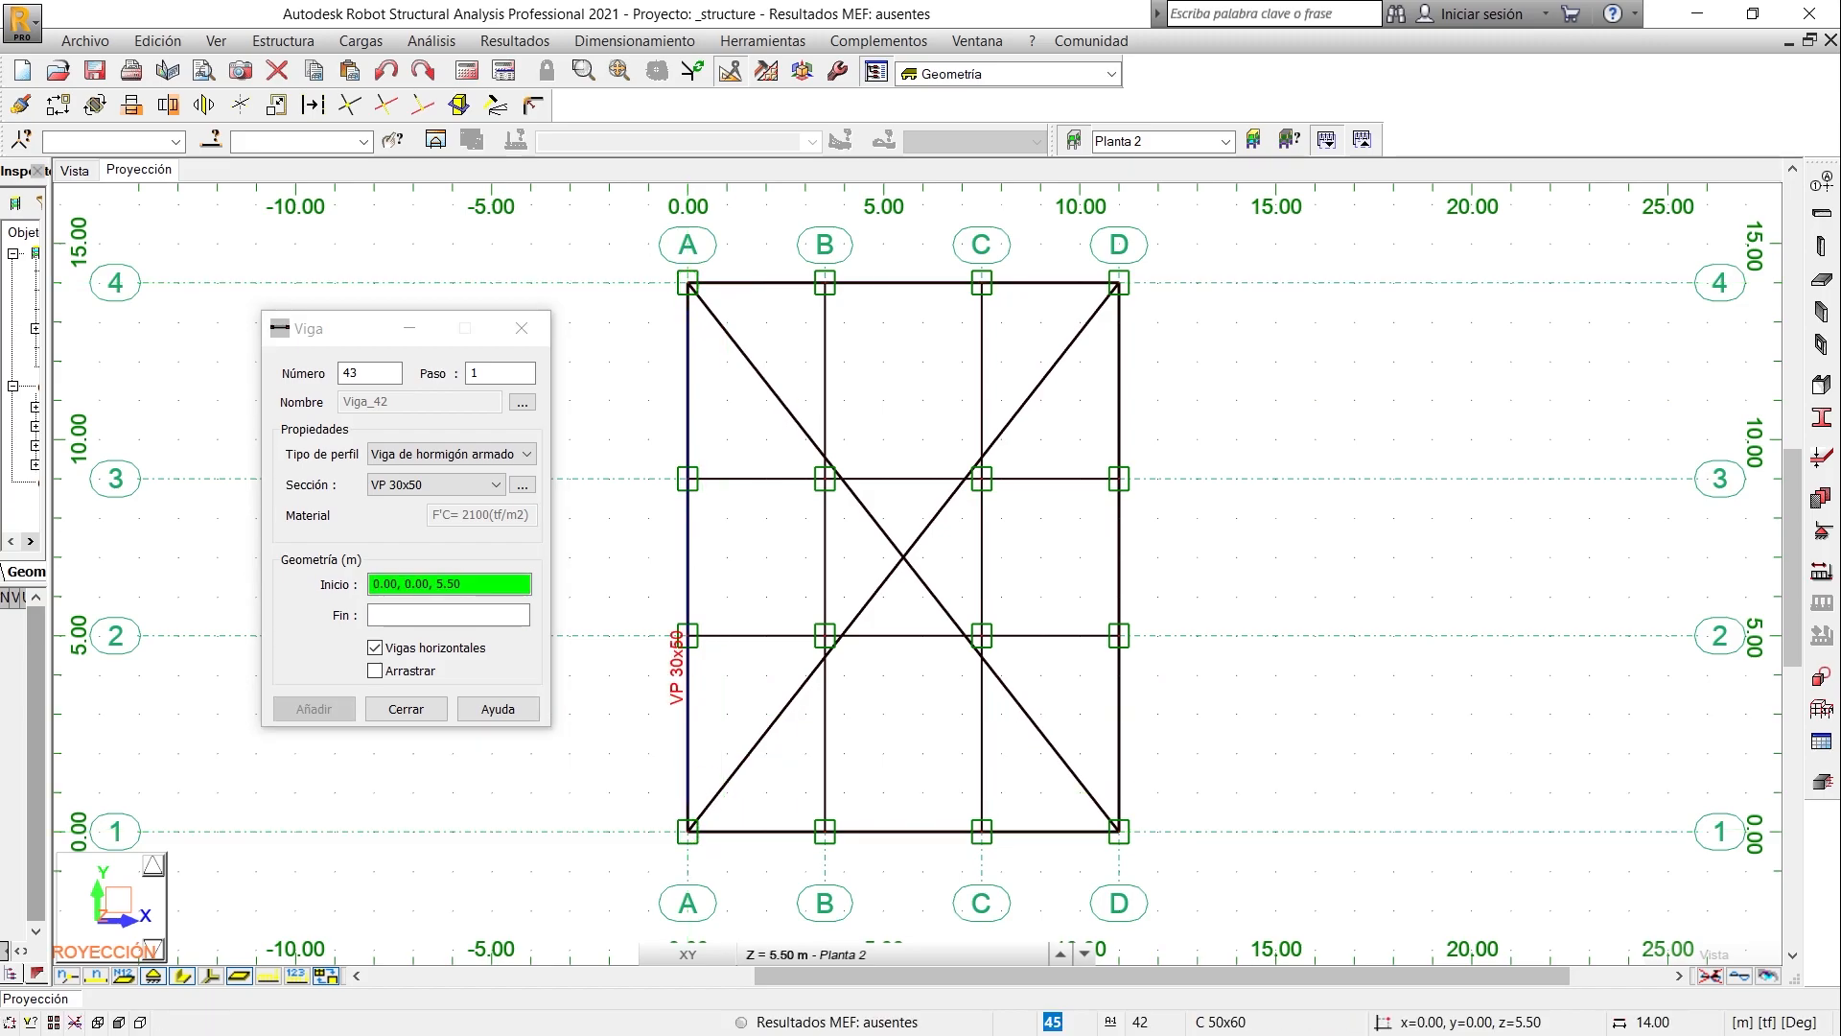
pyautogui.click(825, 284)
pyautogui.click(824, 832)
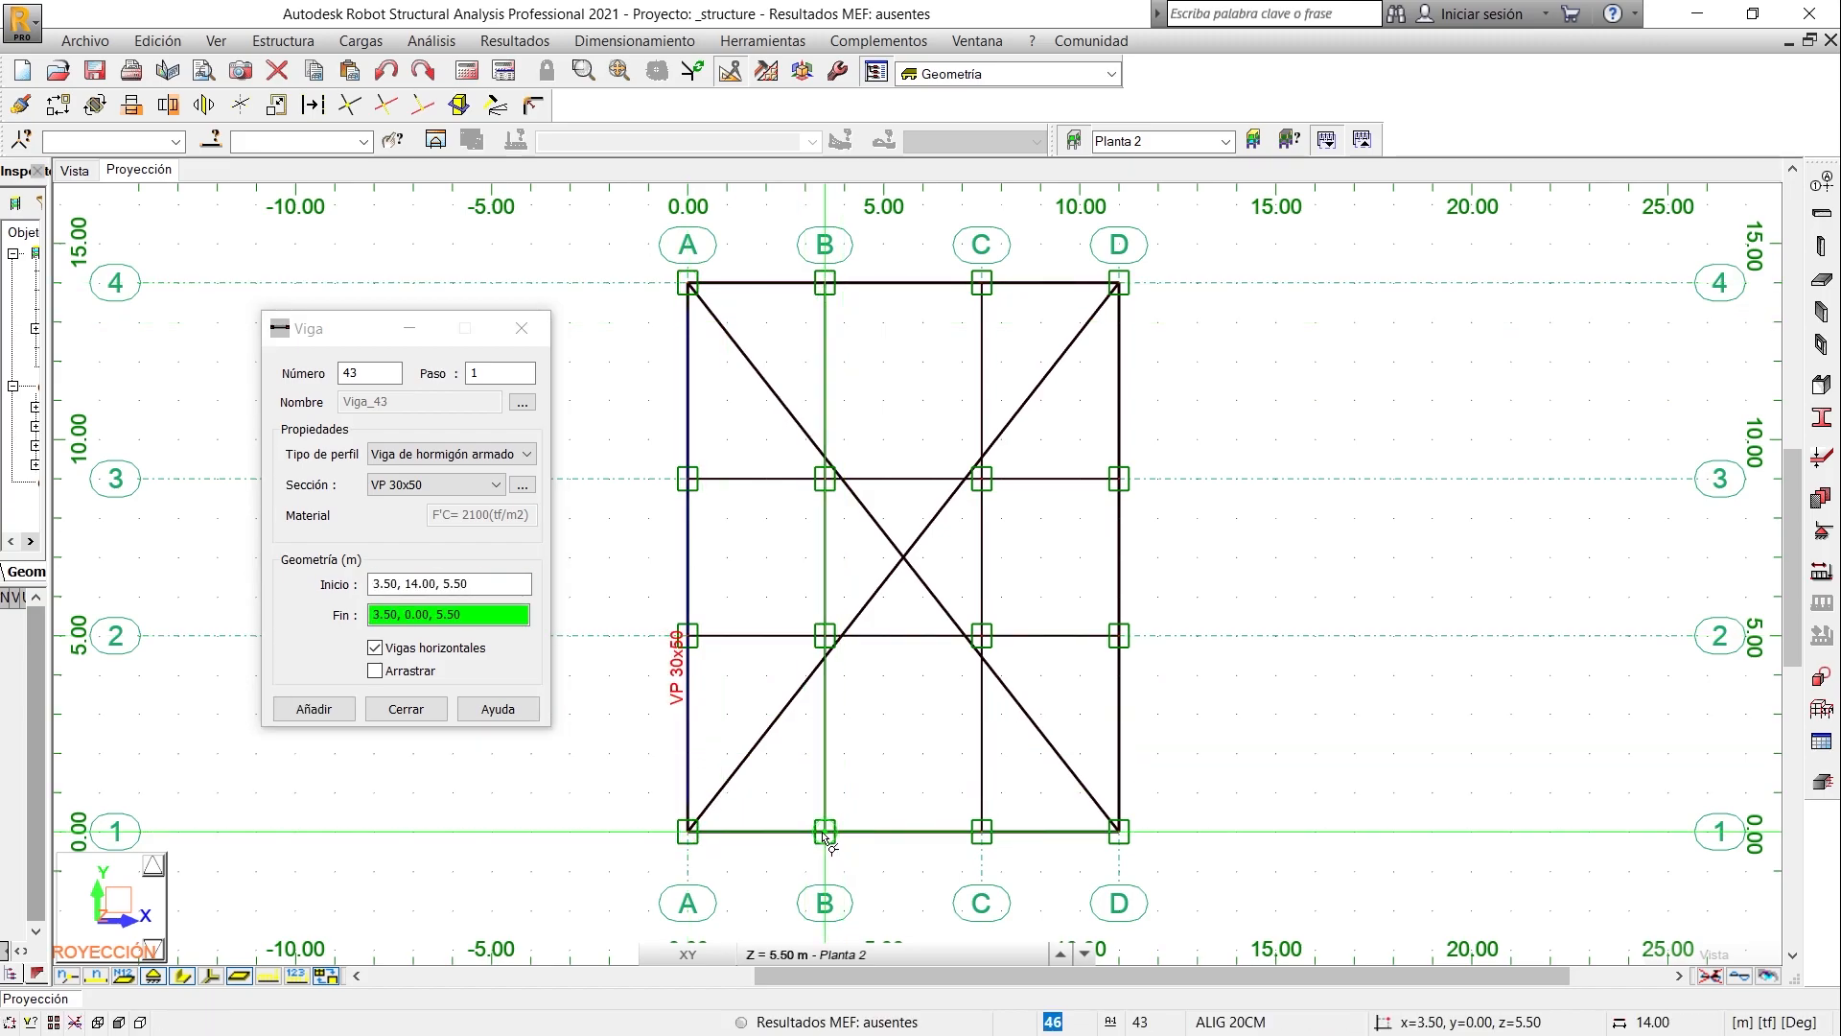
pyautogui.click(981, 284)
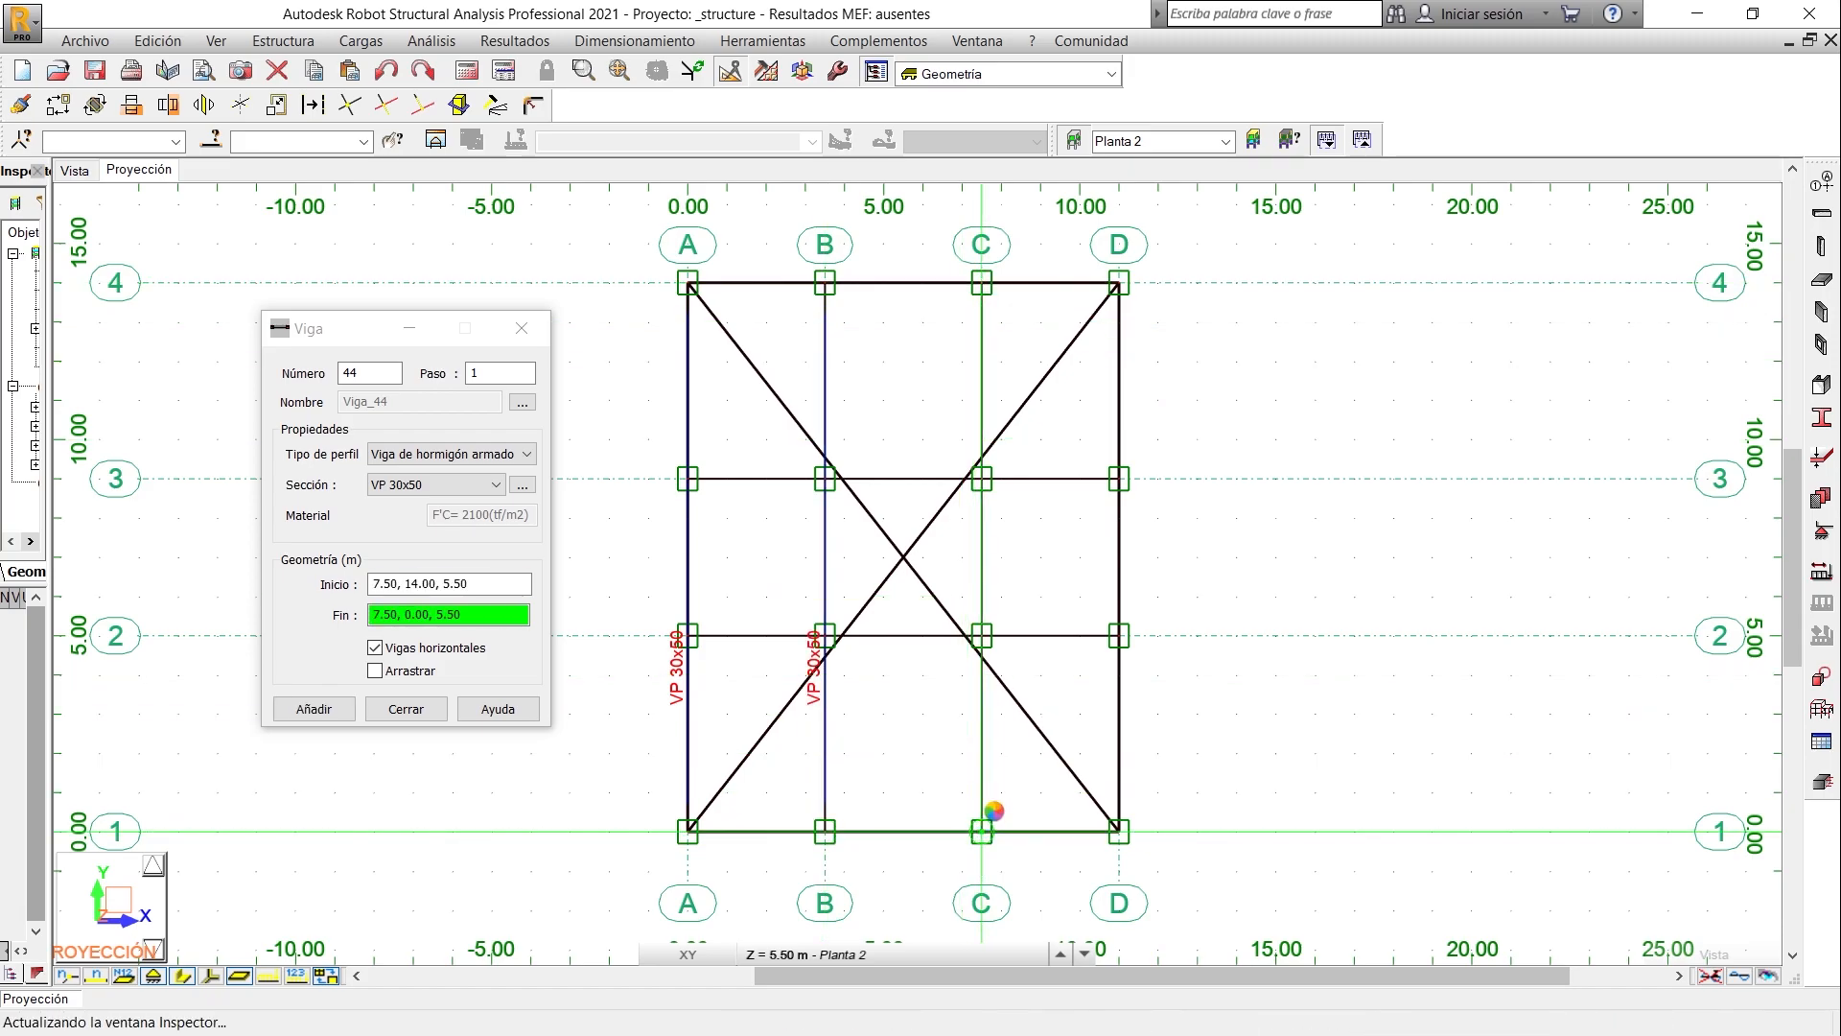
pyautogui.click(981, 831)
pyautogui.click(1115, 290)
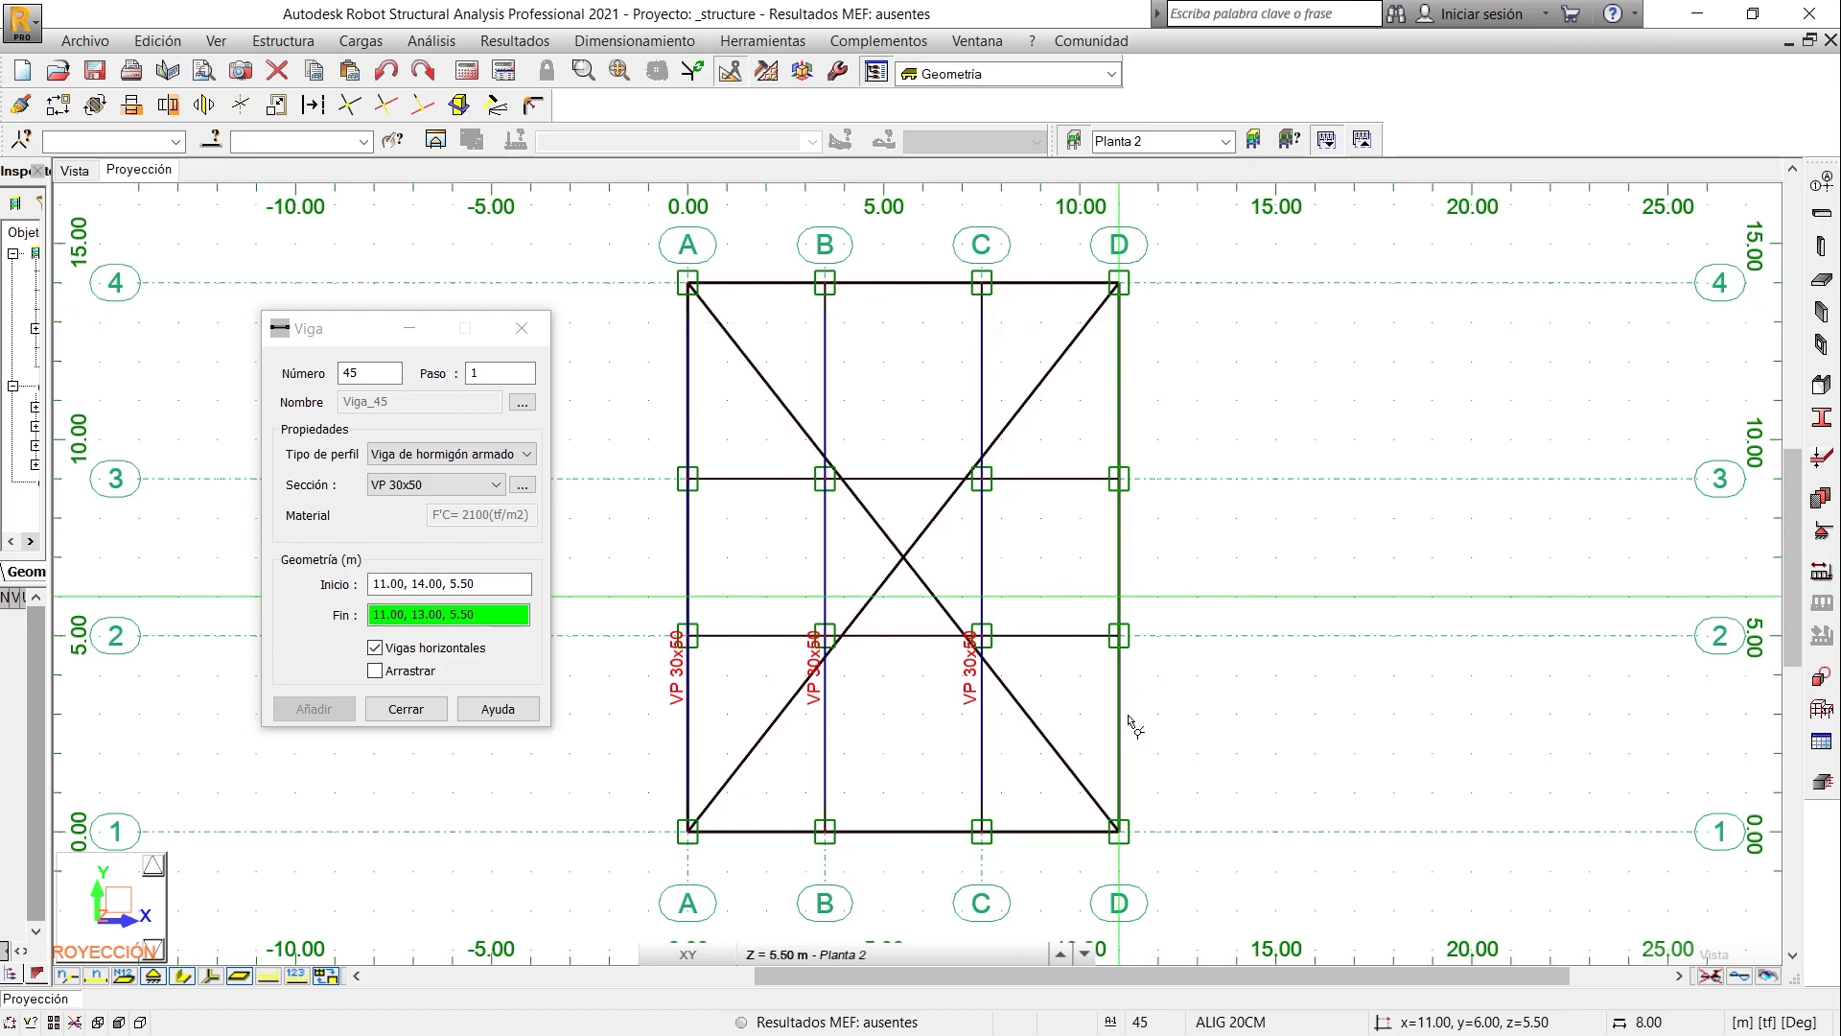
pyautogui.click(1119, 831)
# - Draw VS 30x40 concrete beams on Planta 2 along axes 4, 3, 2 and 1, each from grid line A to D
pyautogui.click(422, 485)
pyautogui.click(394, 519)
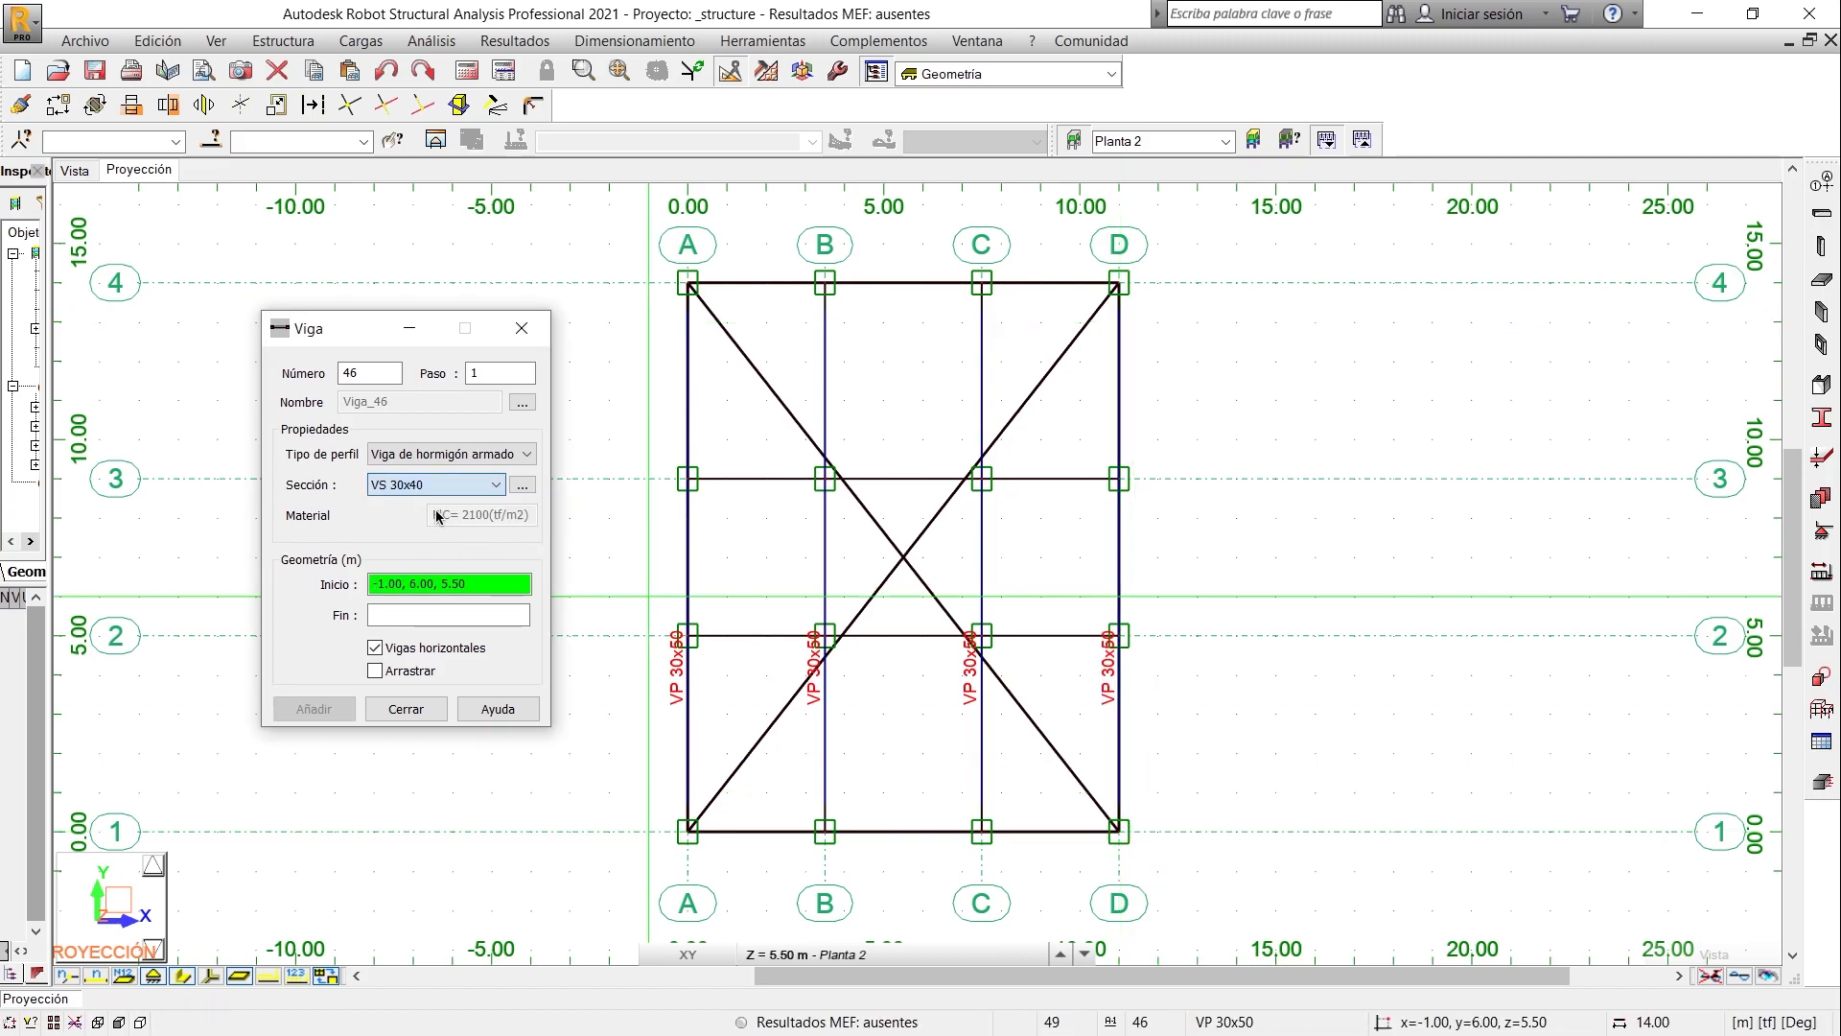
pyautogui.click(692, 285)
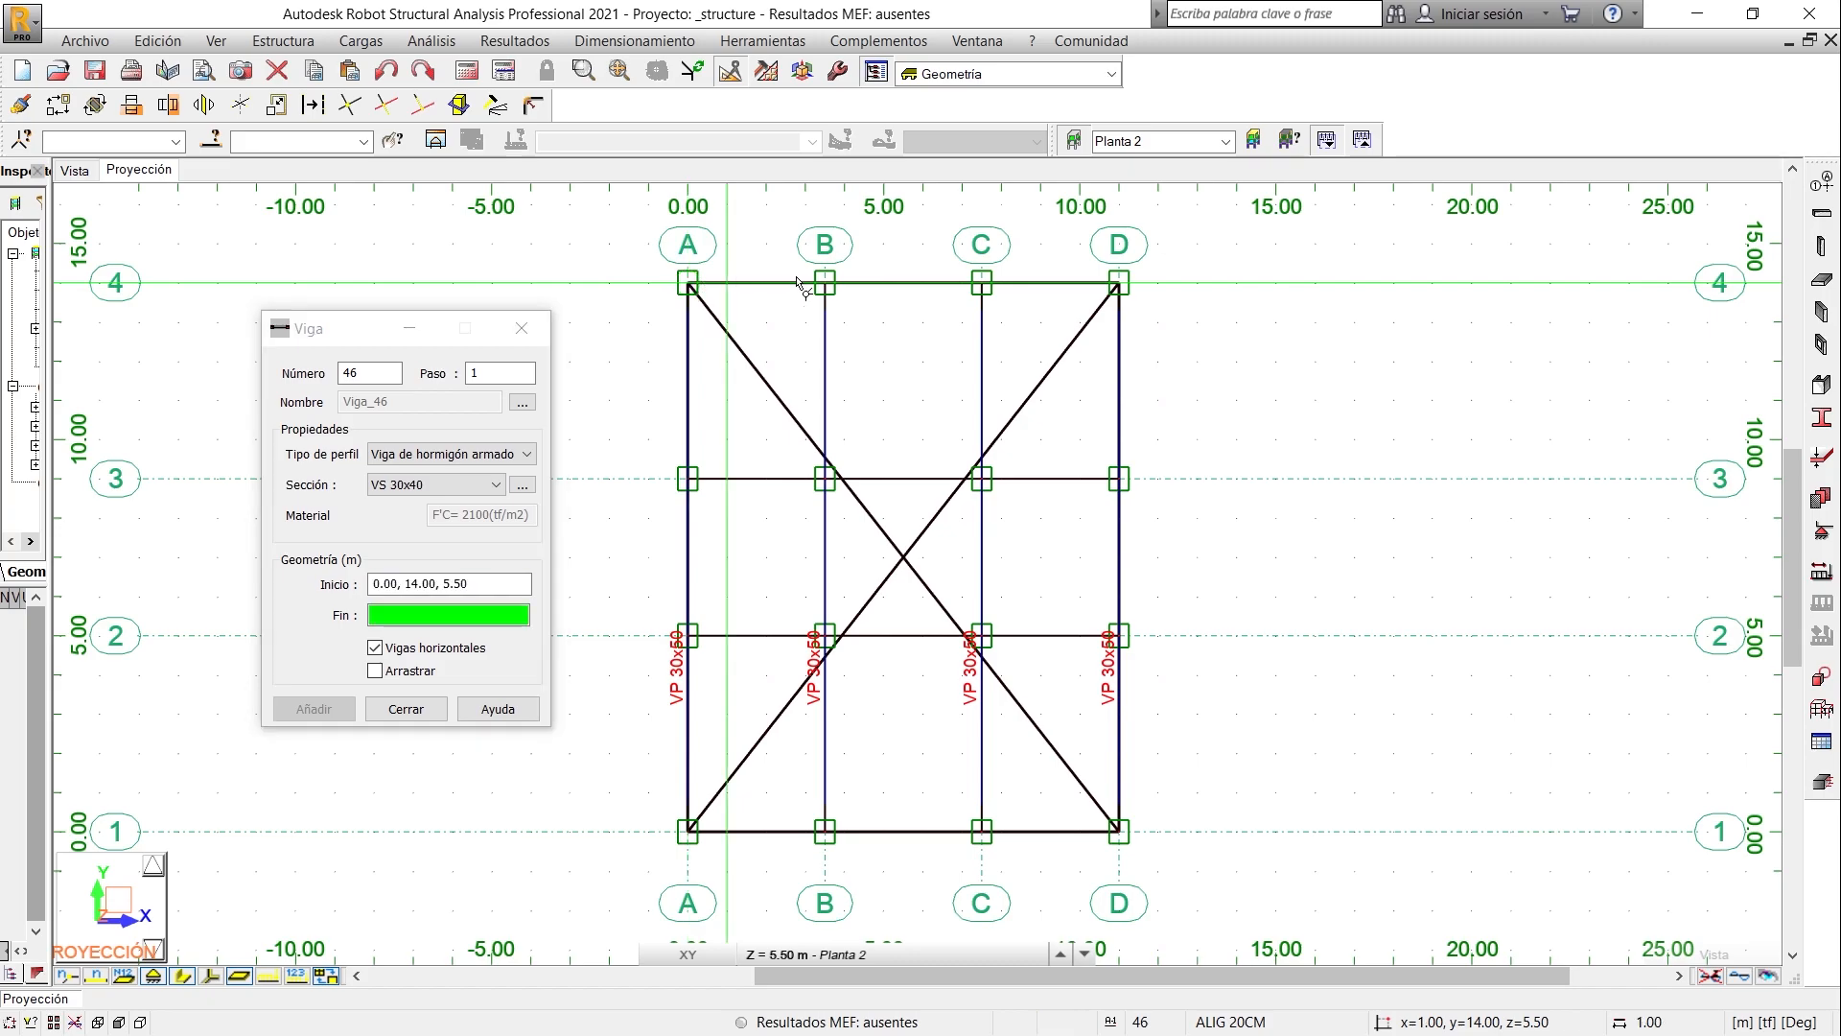
pyautogui.click(1119, 284)
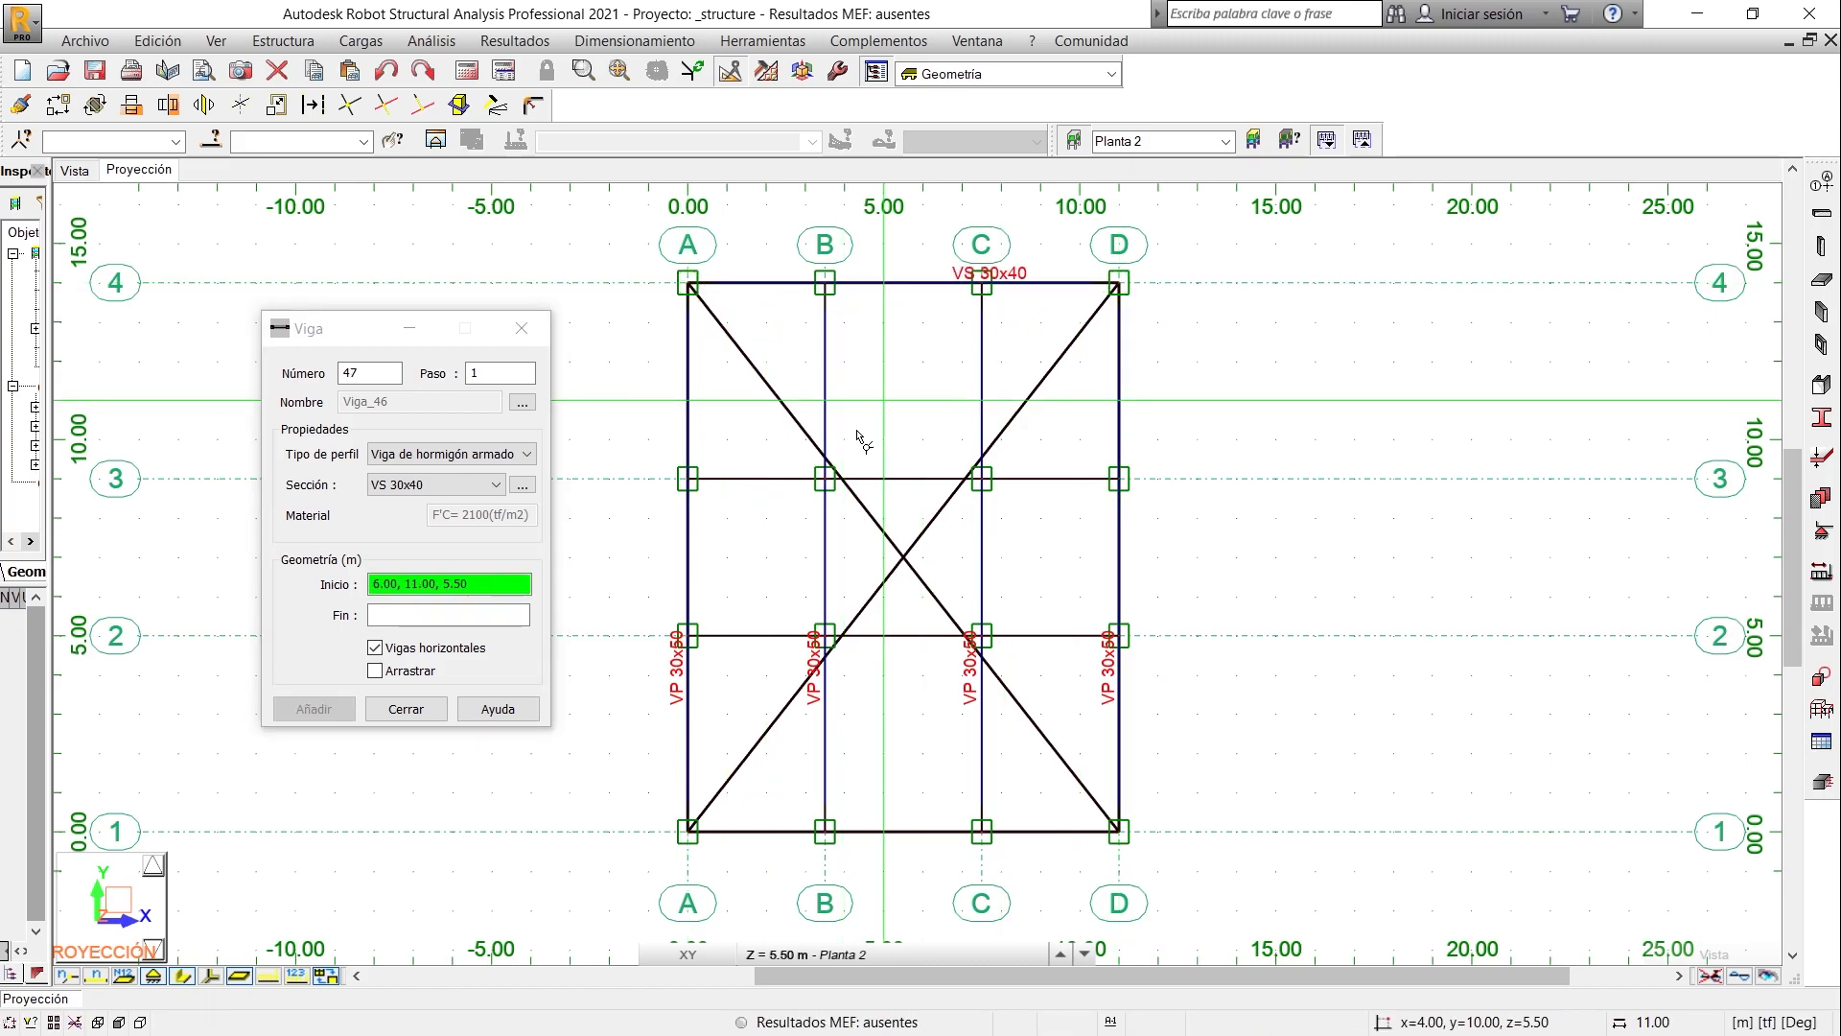
pyautogui.click(691, 484)
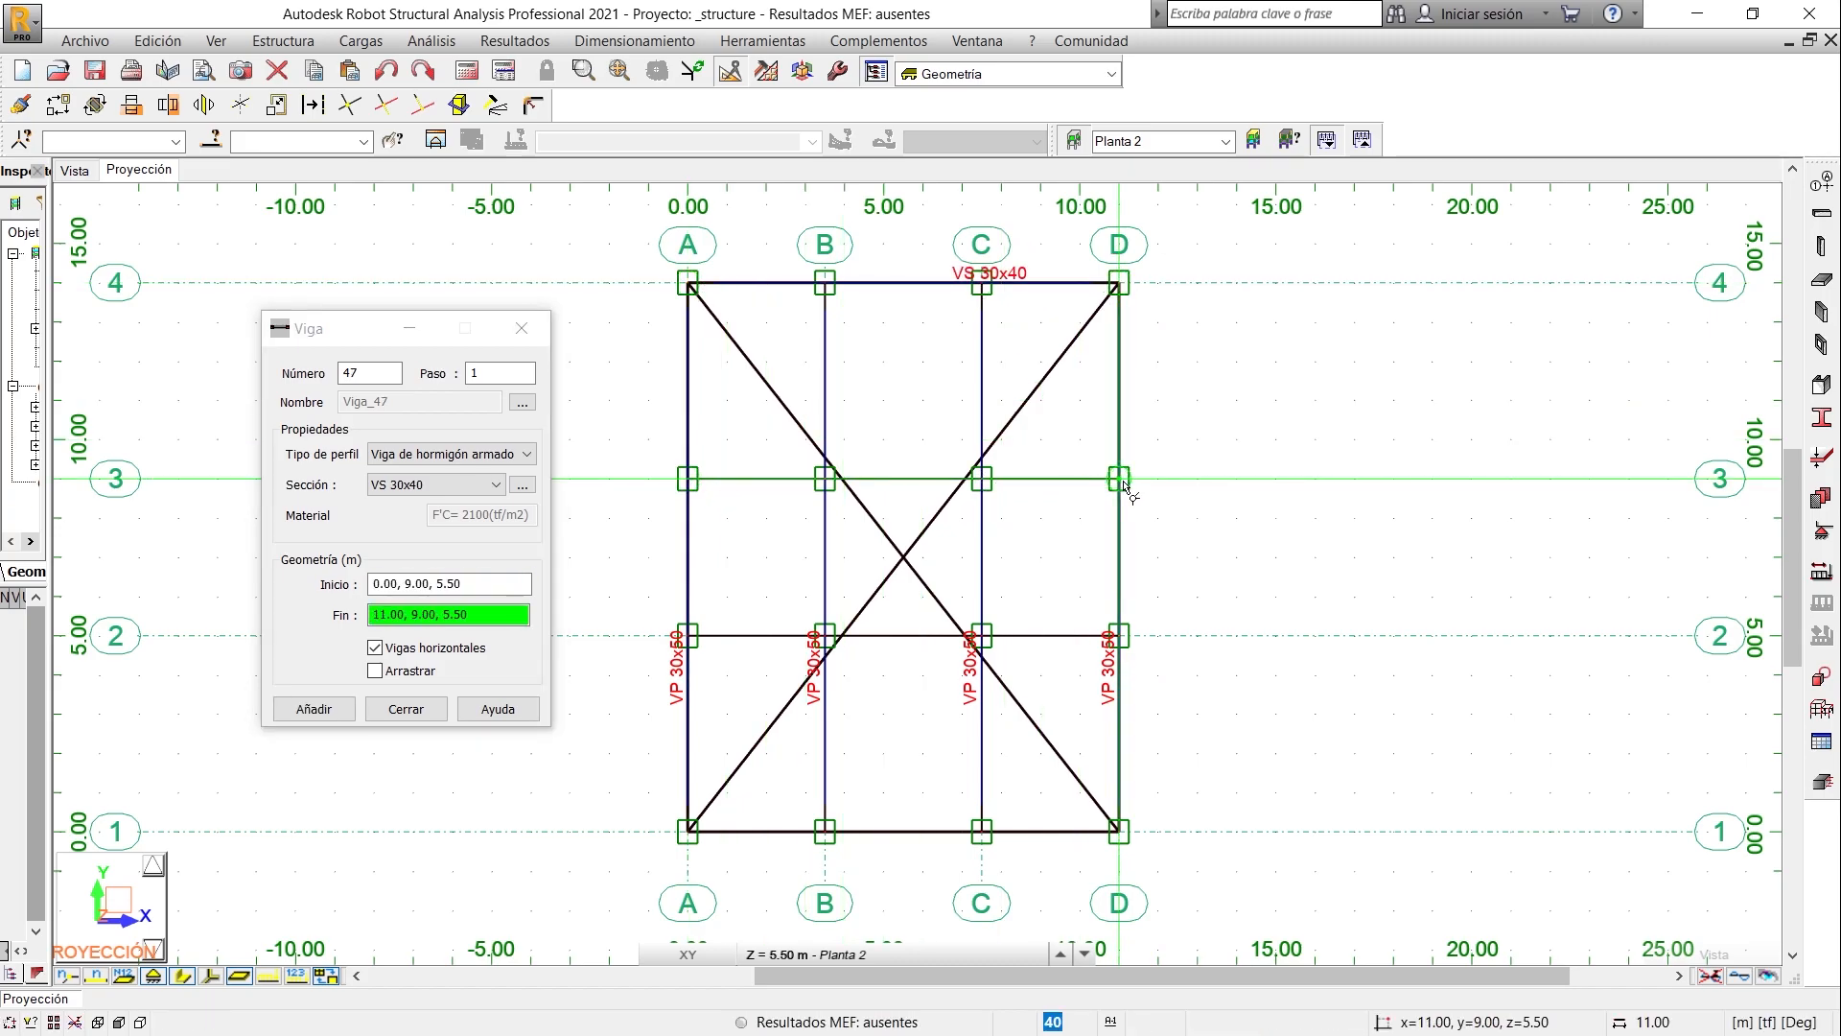
pyautogui.click(1120, 481)
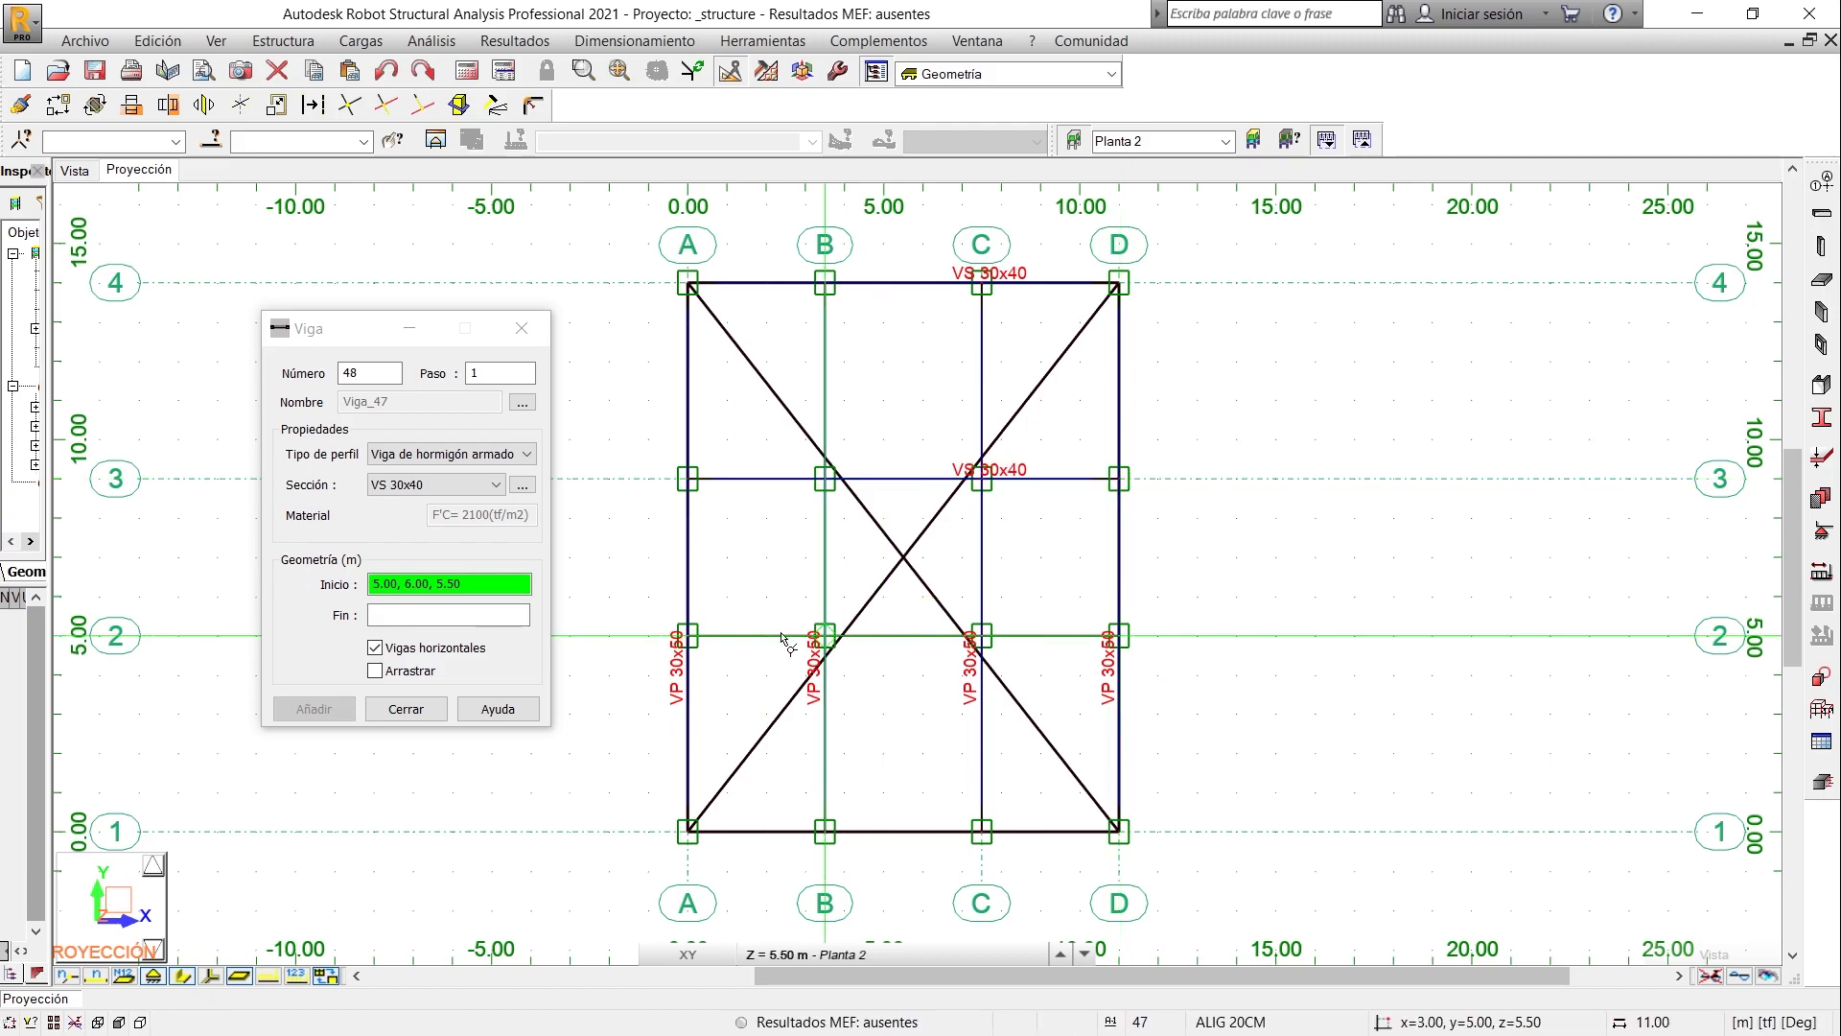
pyautogui.click(688, 636)
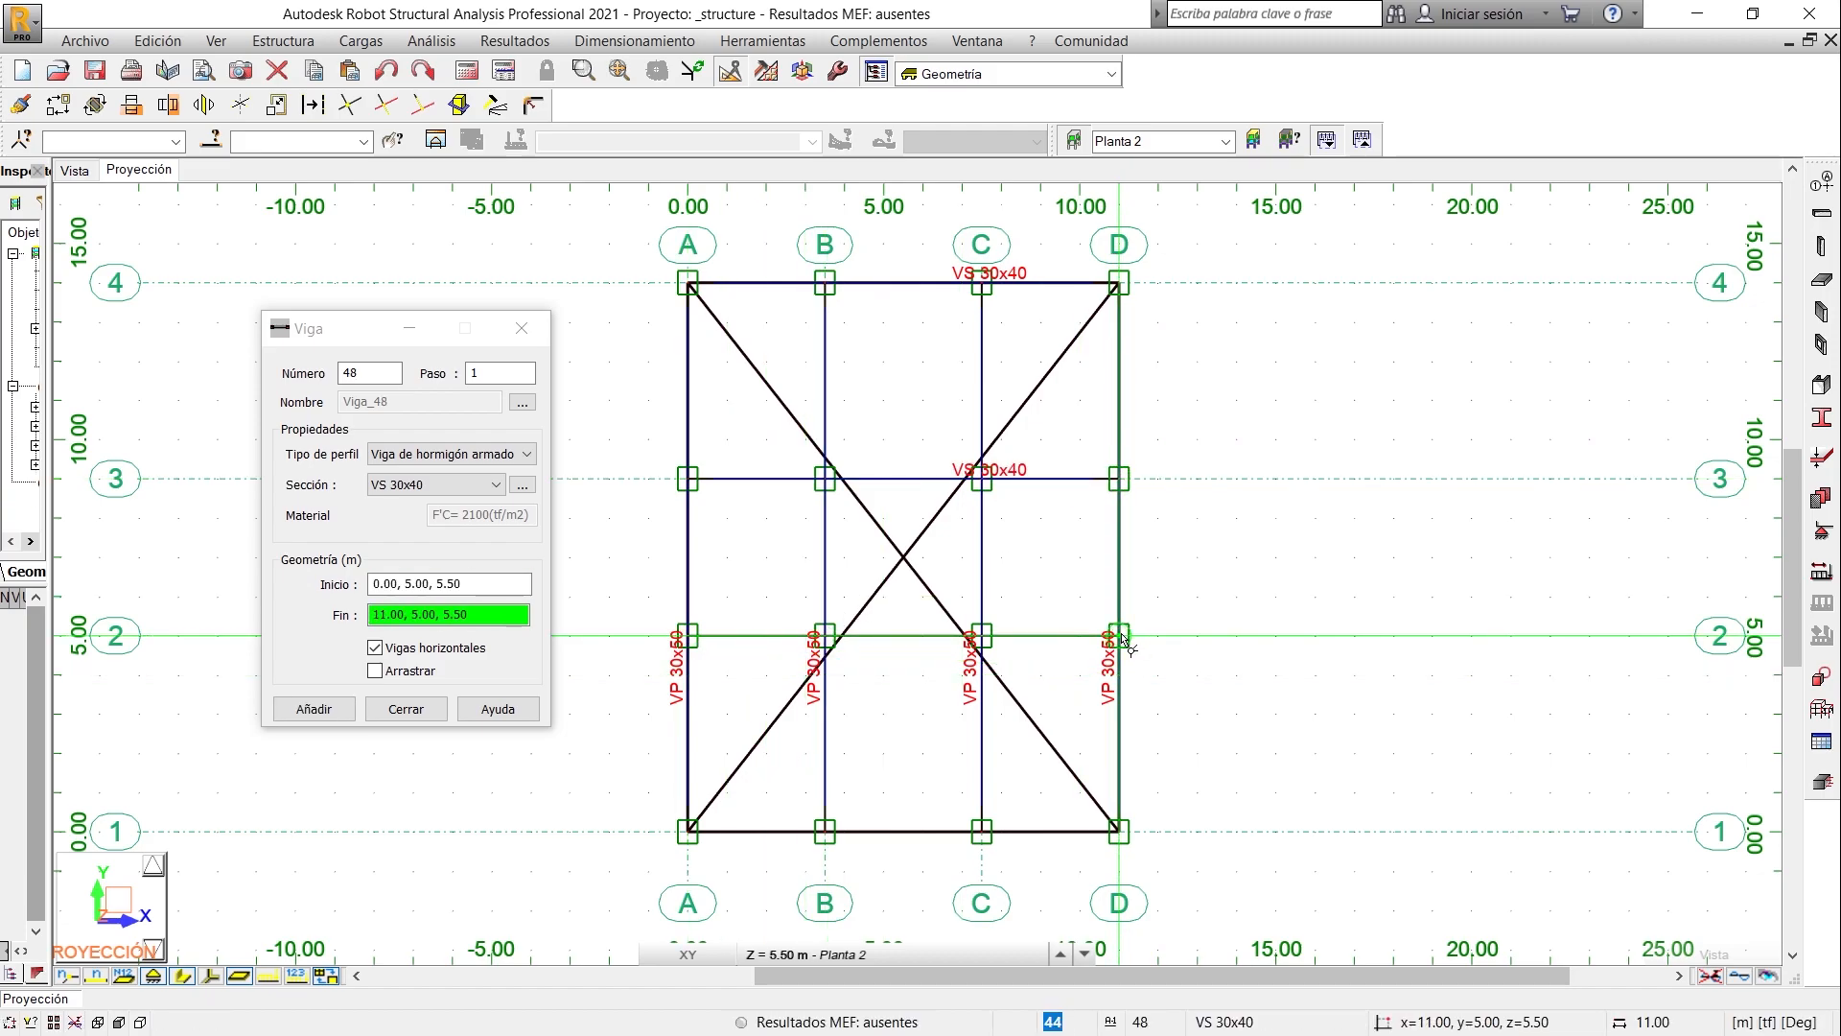
pyautogui.click(1121, 637)
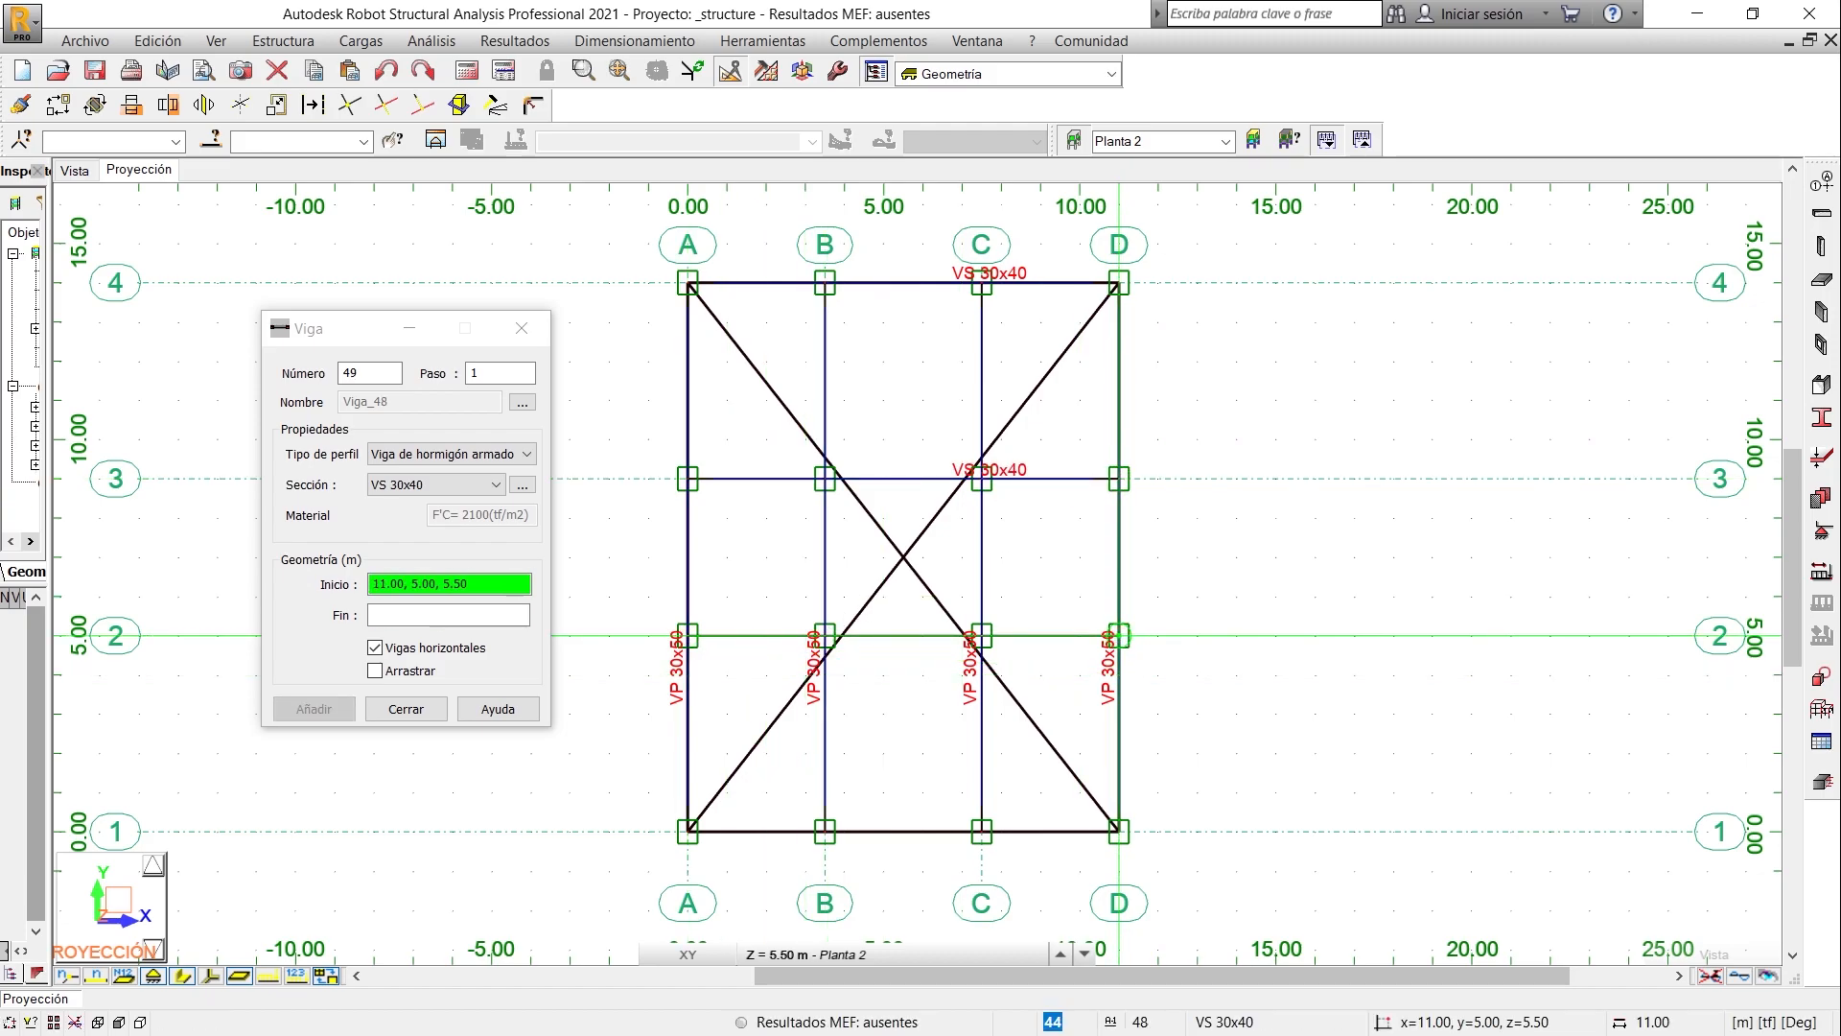
pyautogui.click(690, 834)
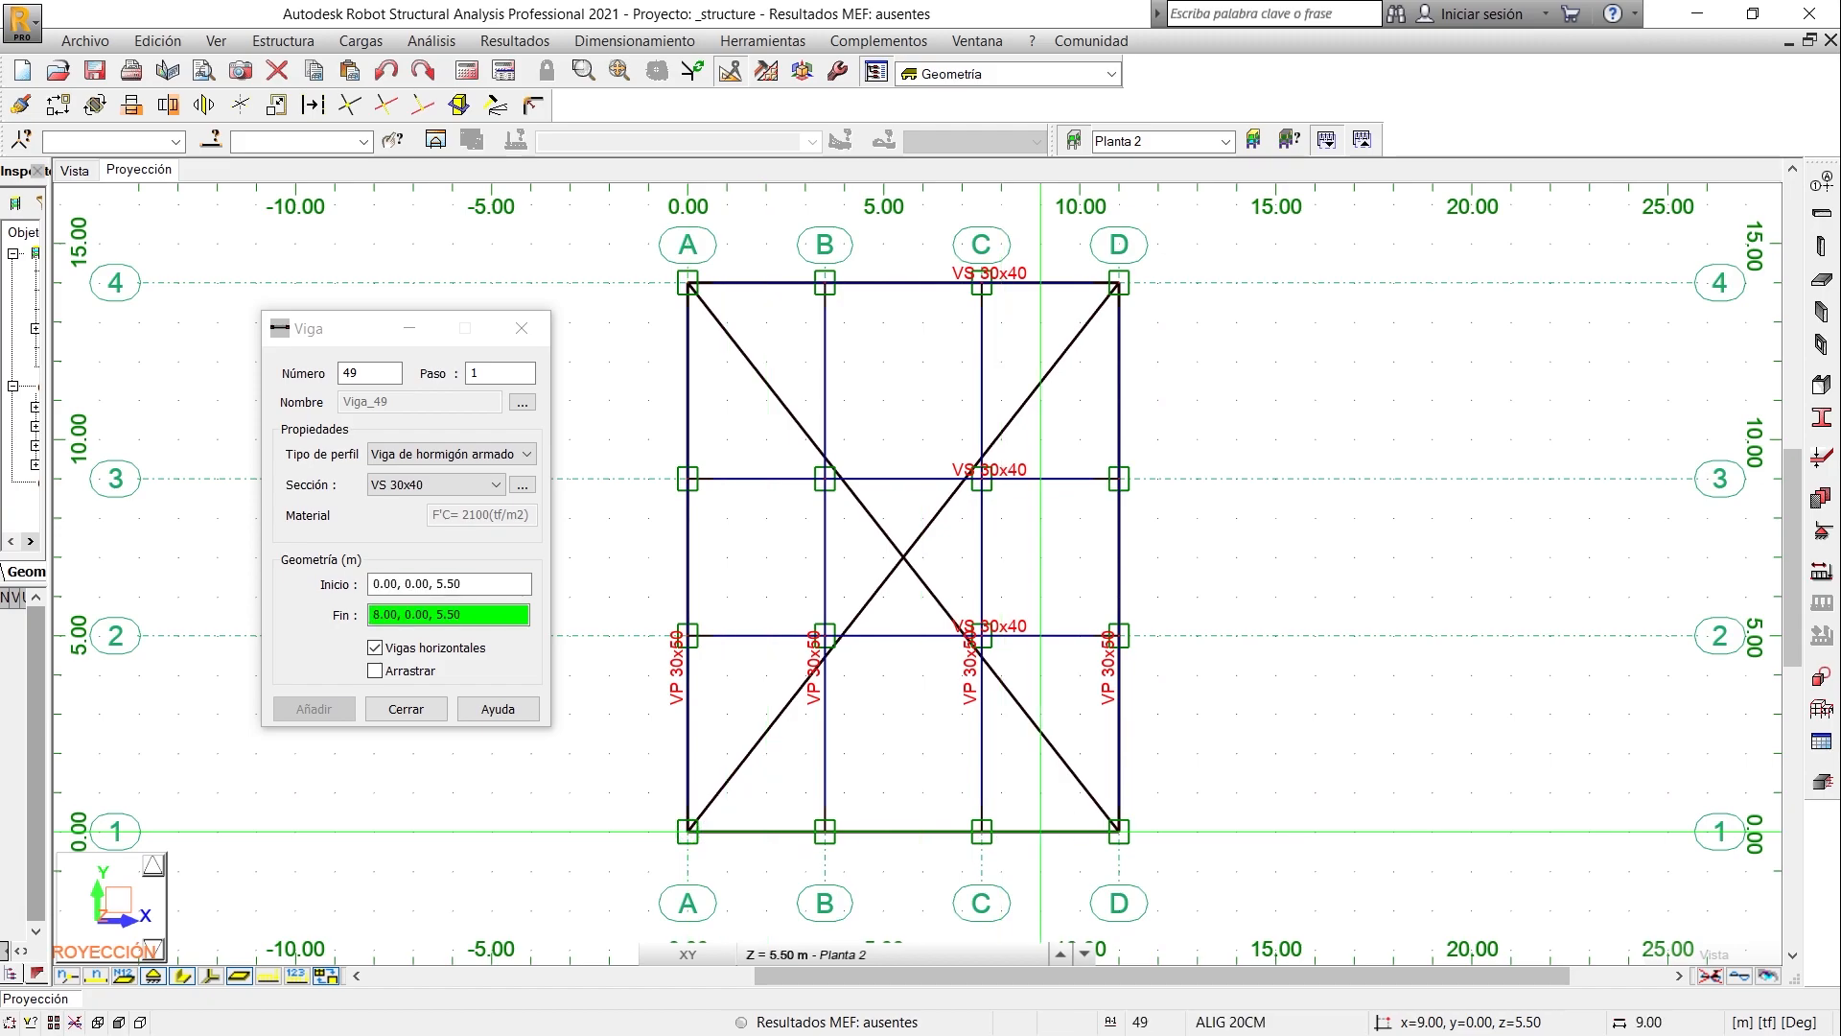
pyautogui.click(1119, 831)
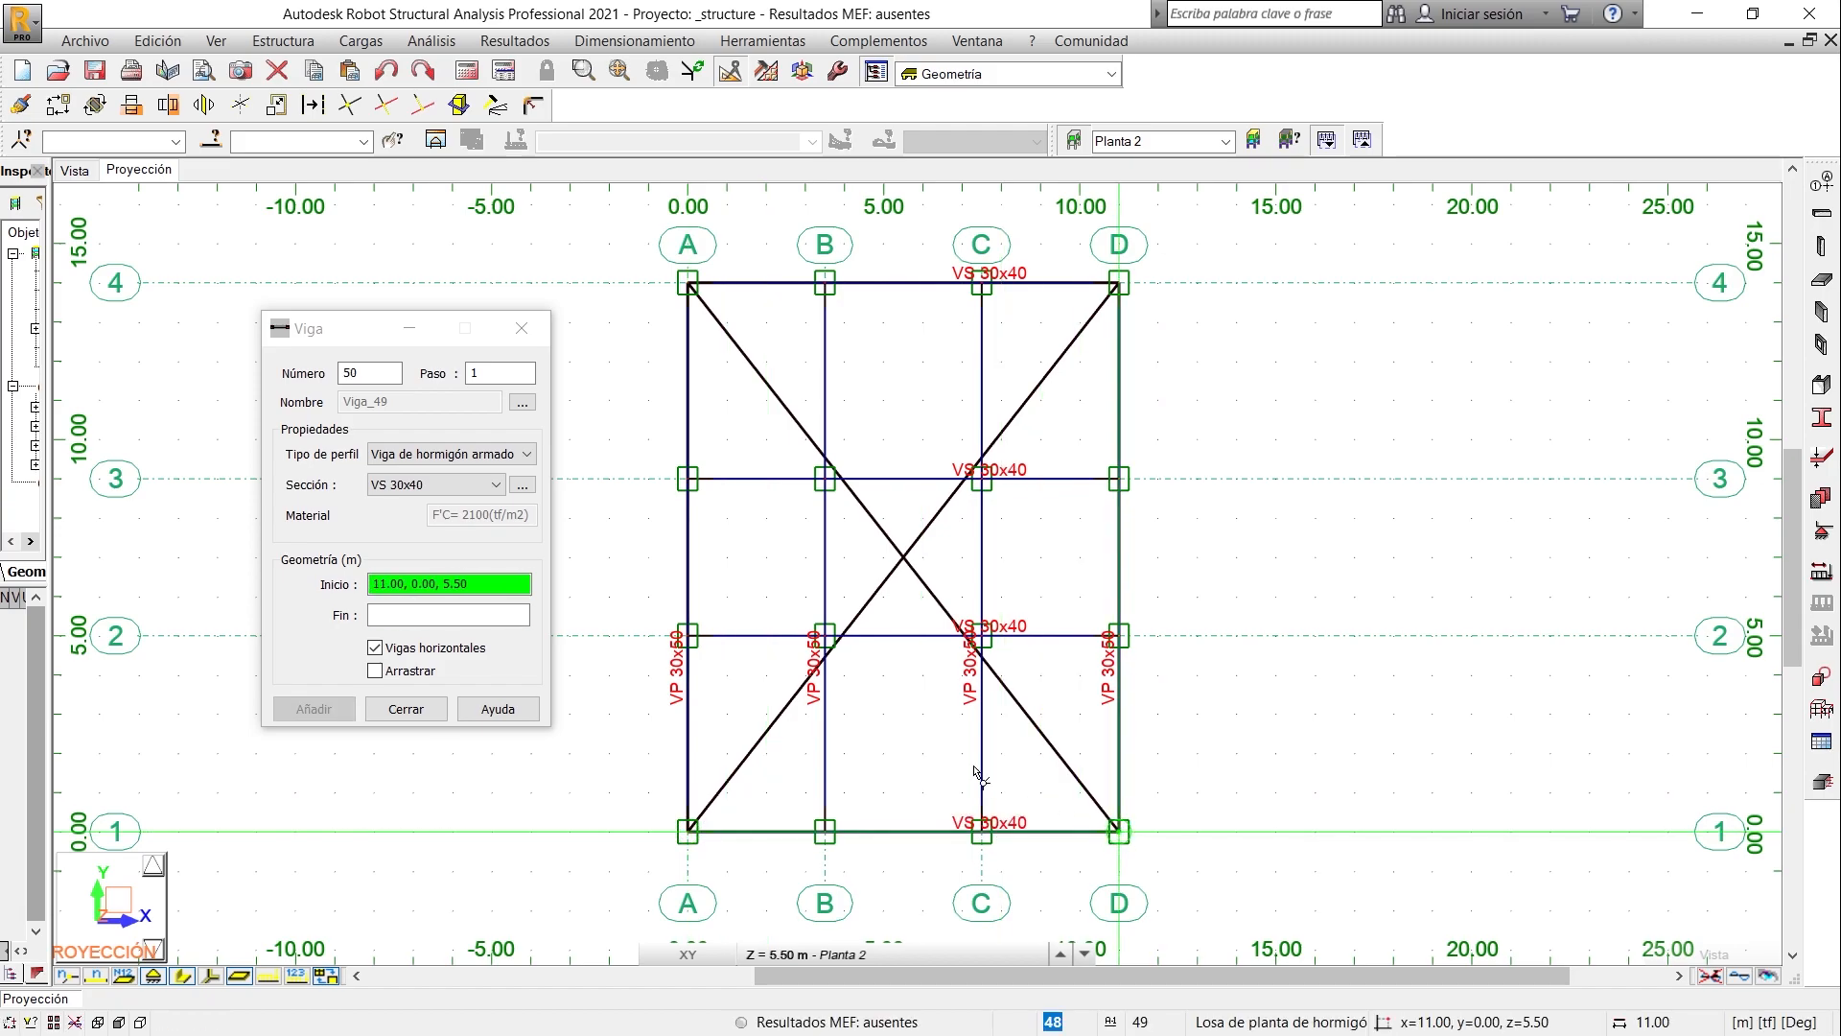
pyautogui.click(407, 709)
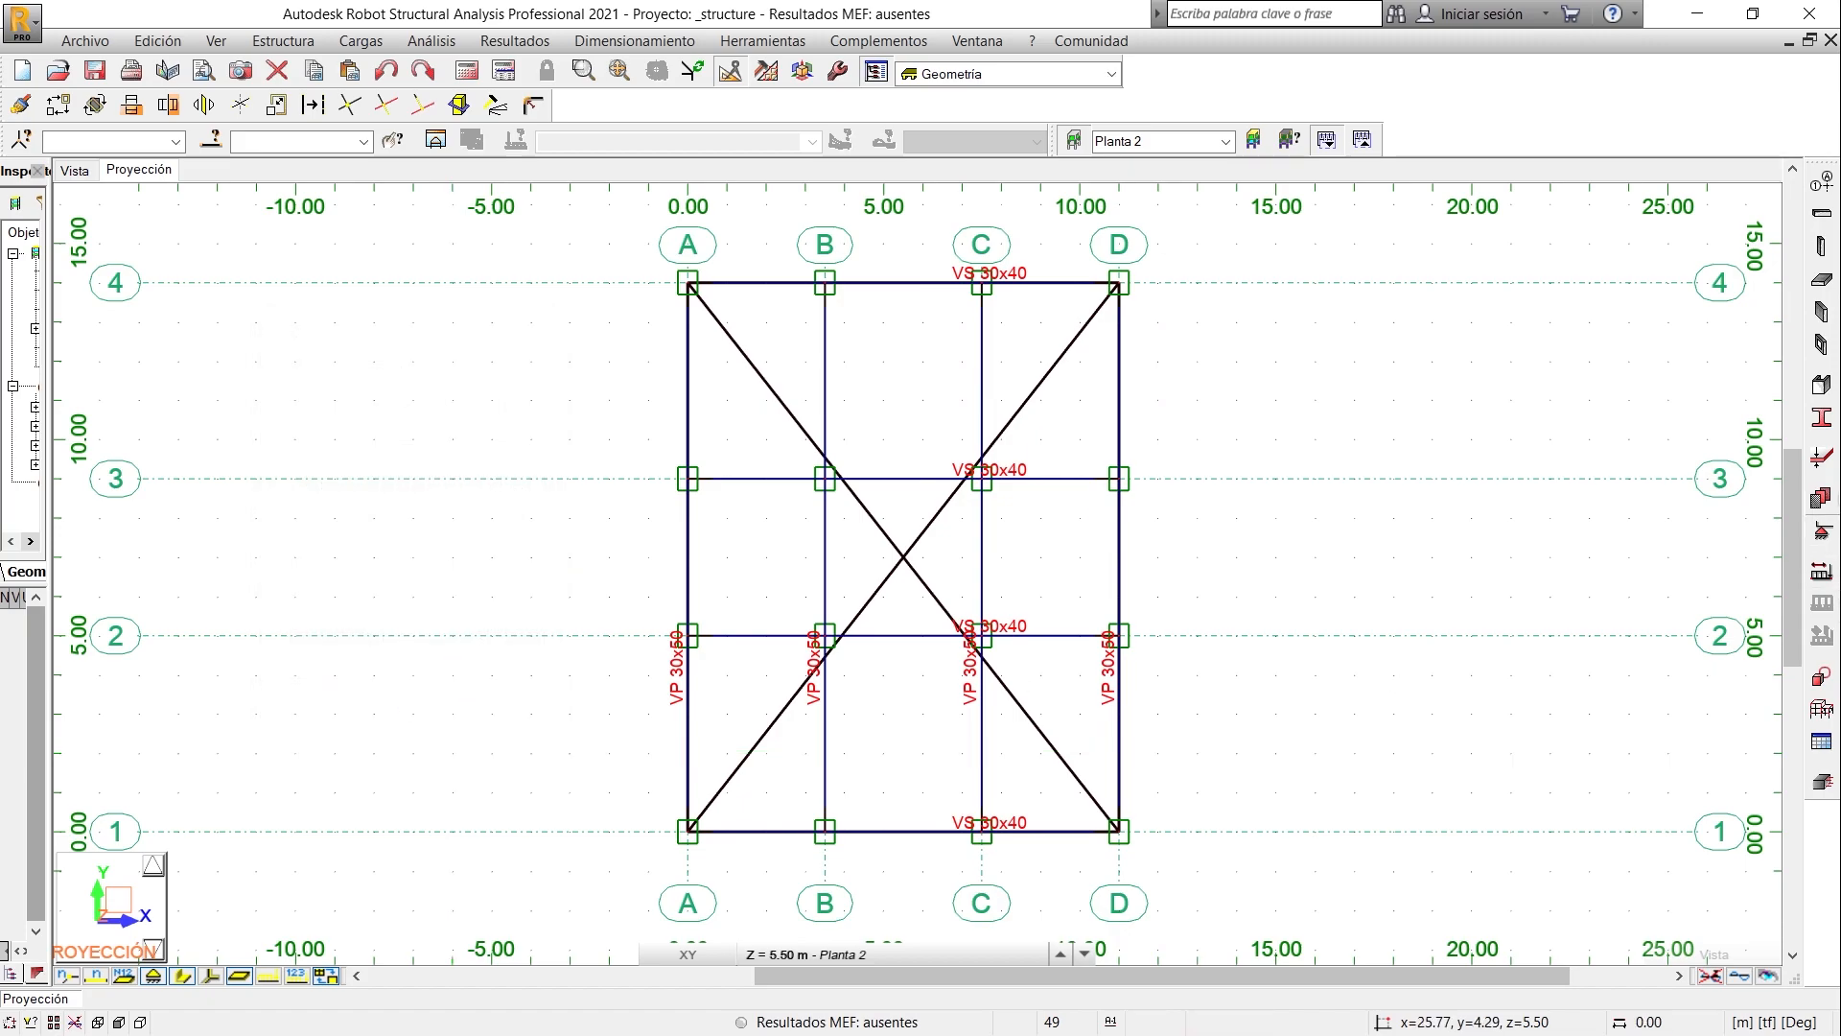
# - Add the Planta 2 floor slab, thickness ALIG 20CM and model Losa - Diafragma, with a contour through D4, D1, A1 and A4 closed at D4
pyautogui.click(1820, 280)
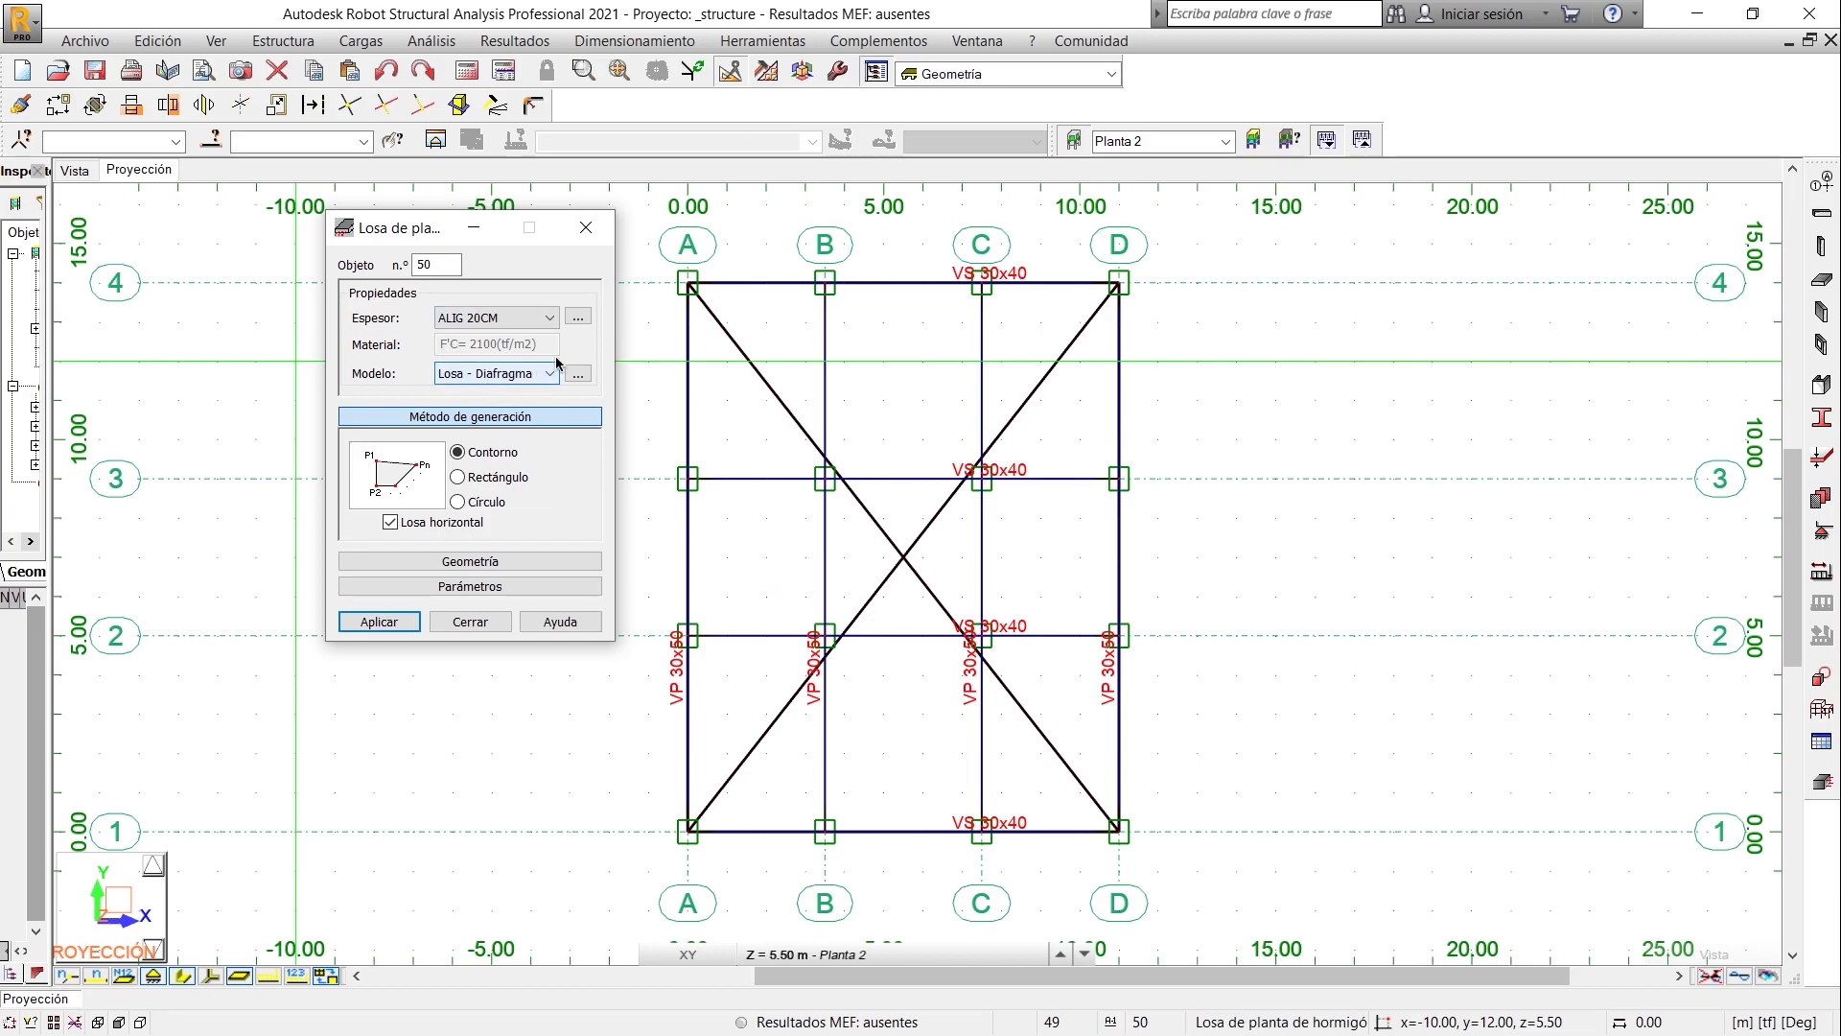
pyautogui.click(1119, 280)
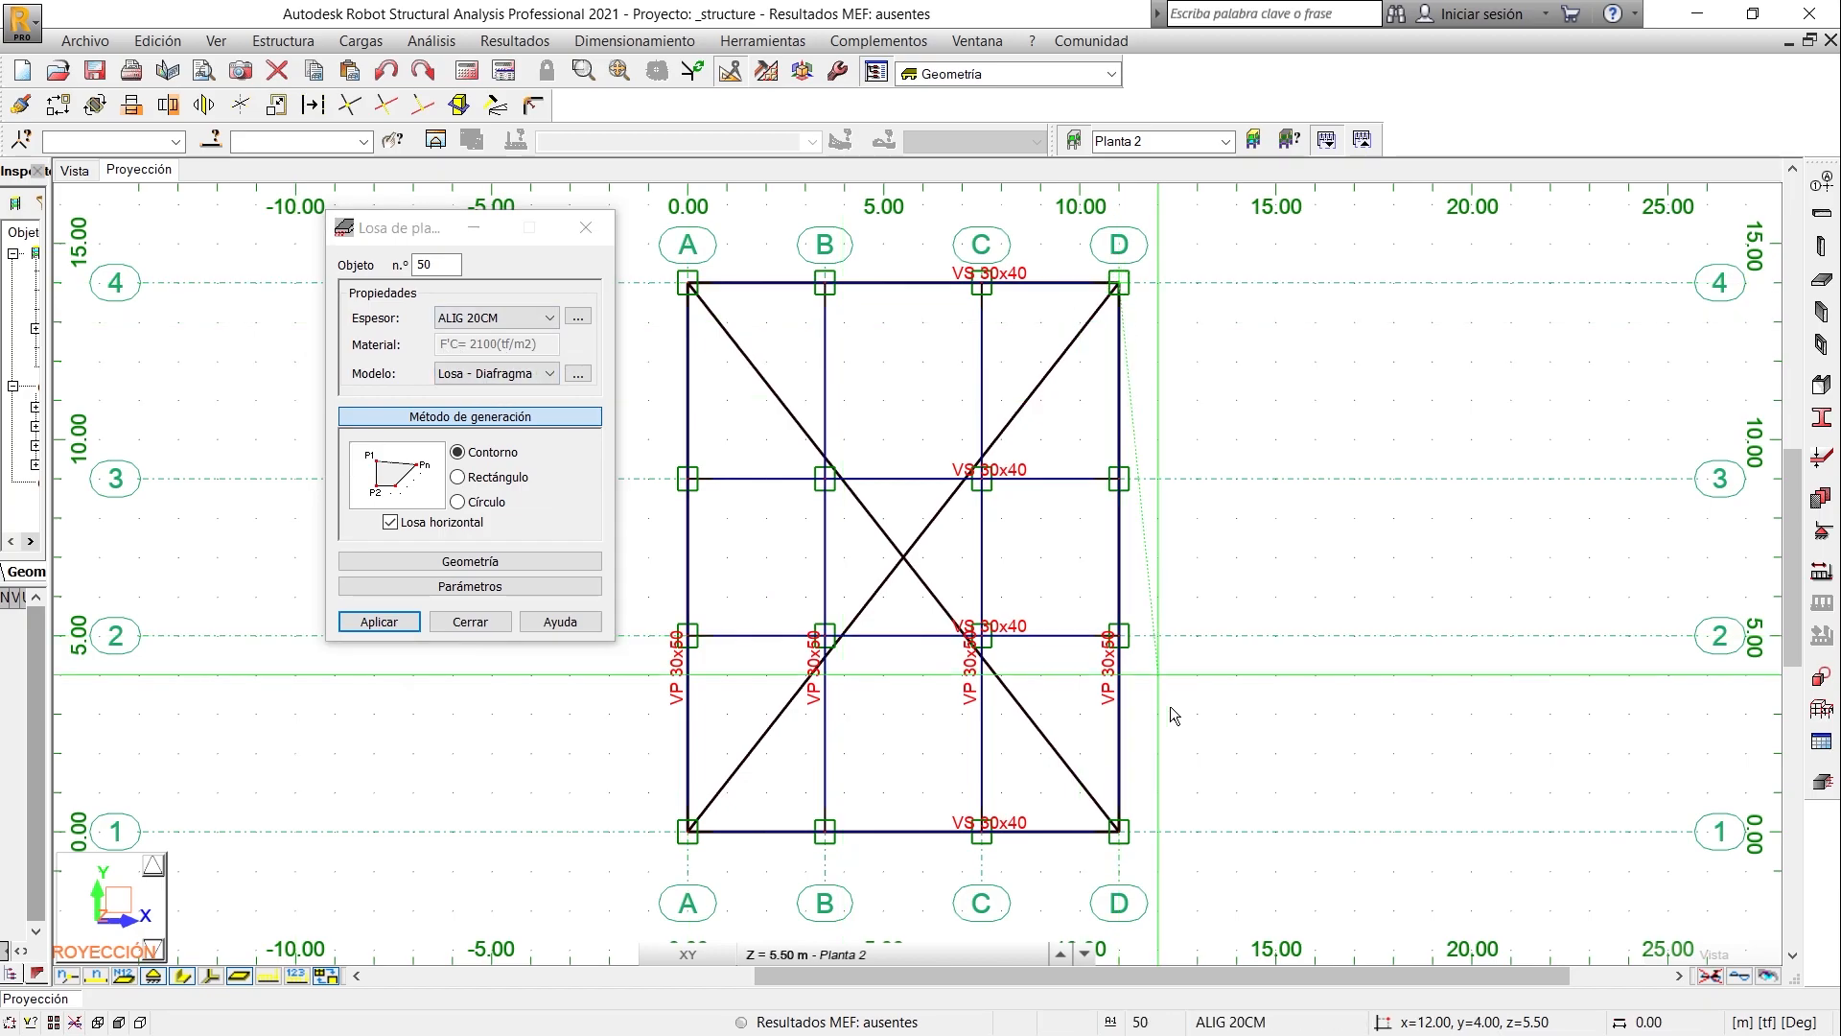
pyautogui.click(1117, 831)
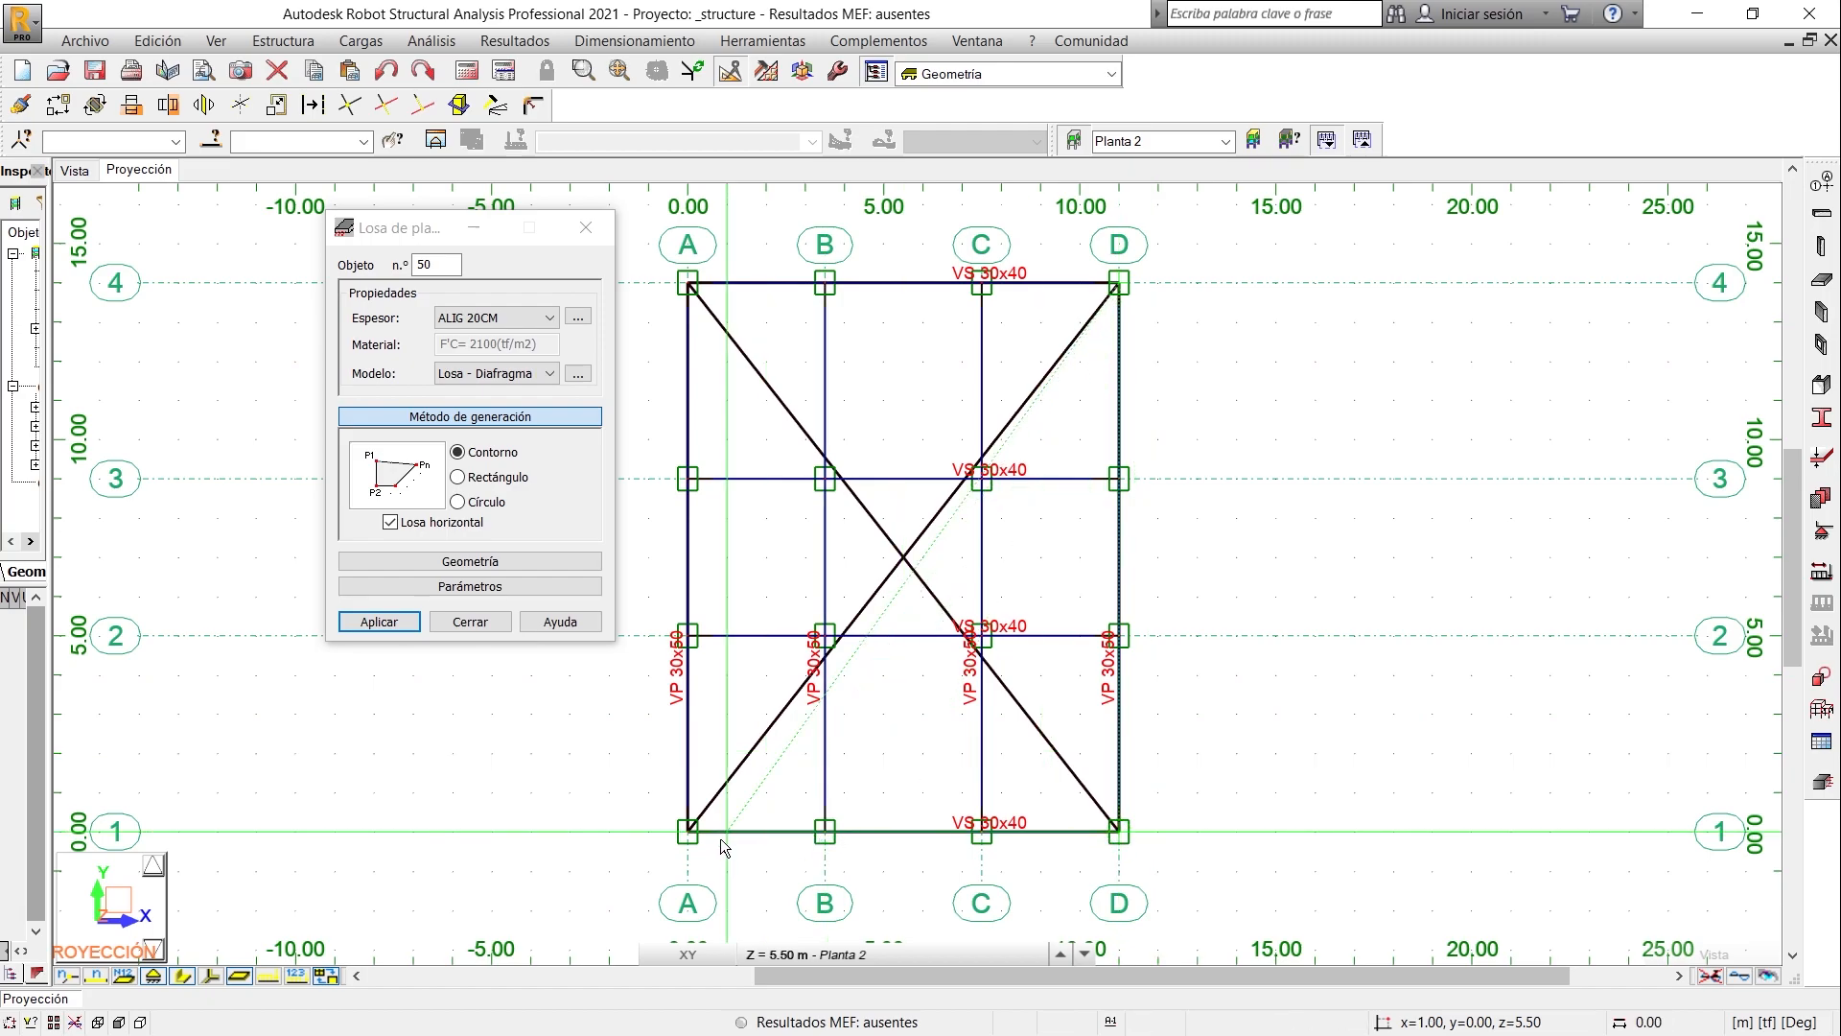
pyautogui.click(687, 830)
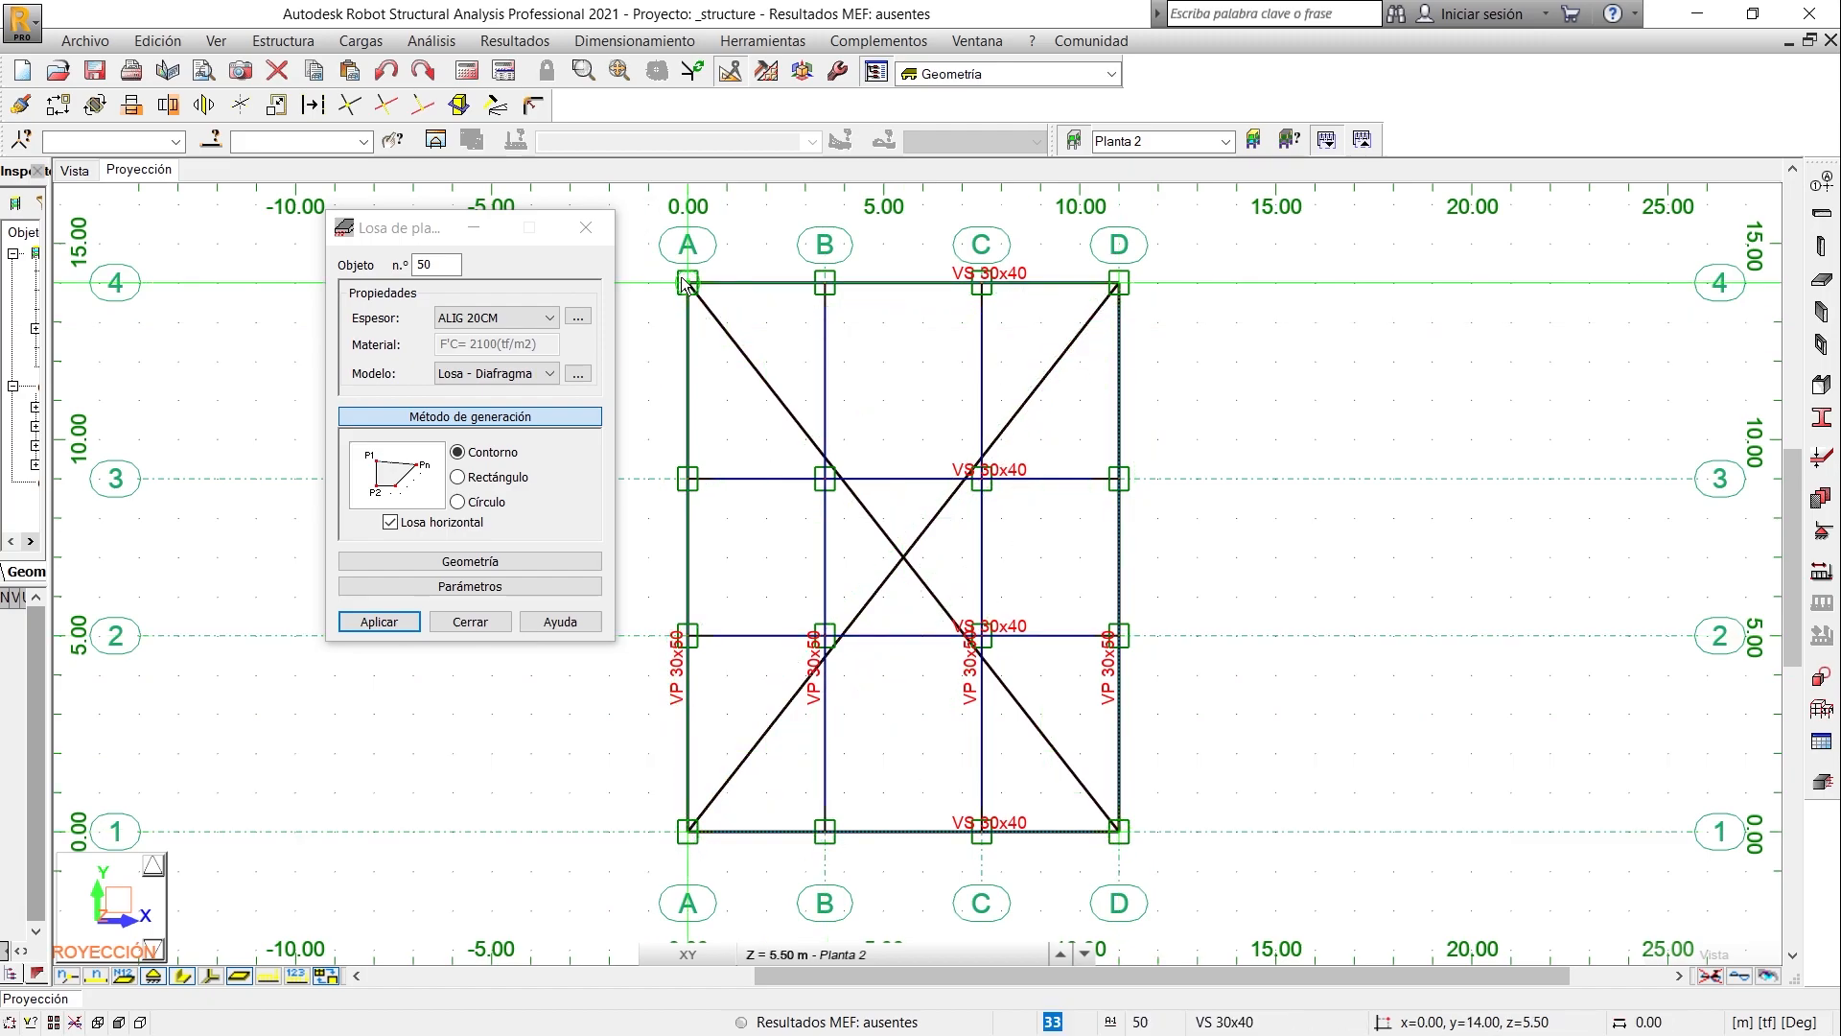
pyautogui.click(692, 288)
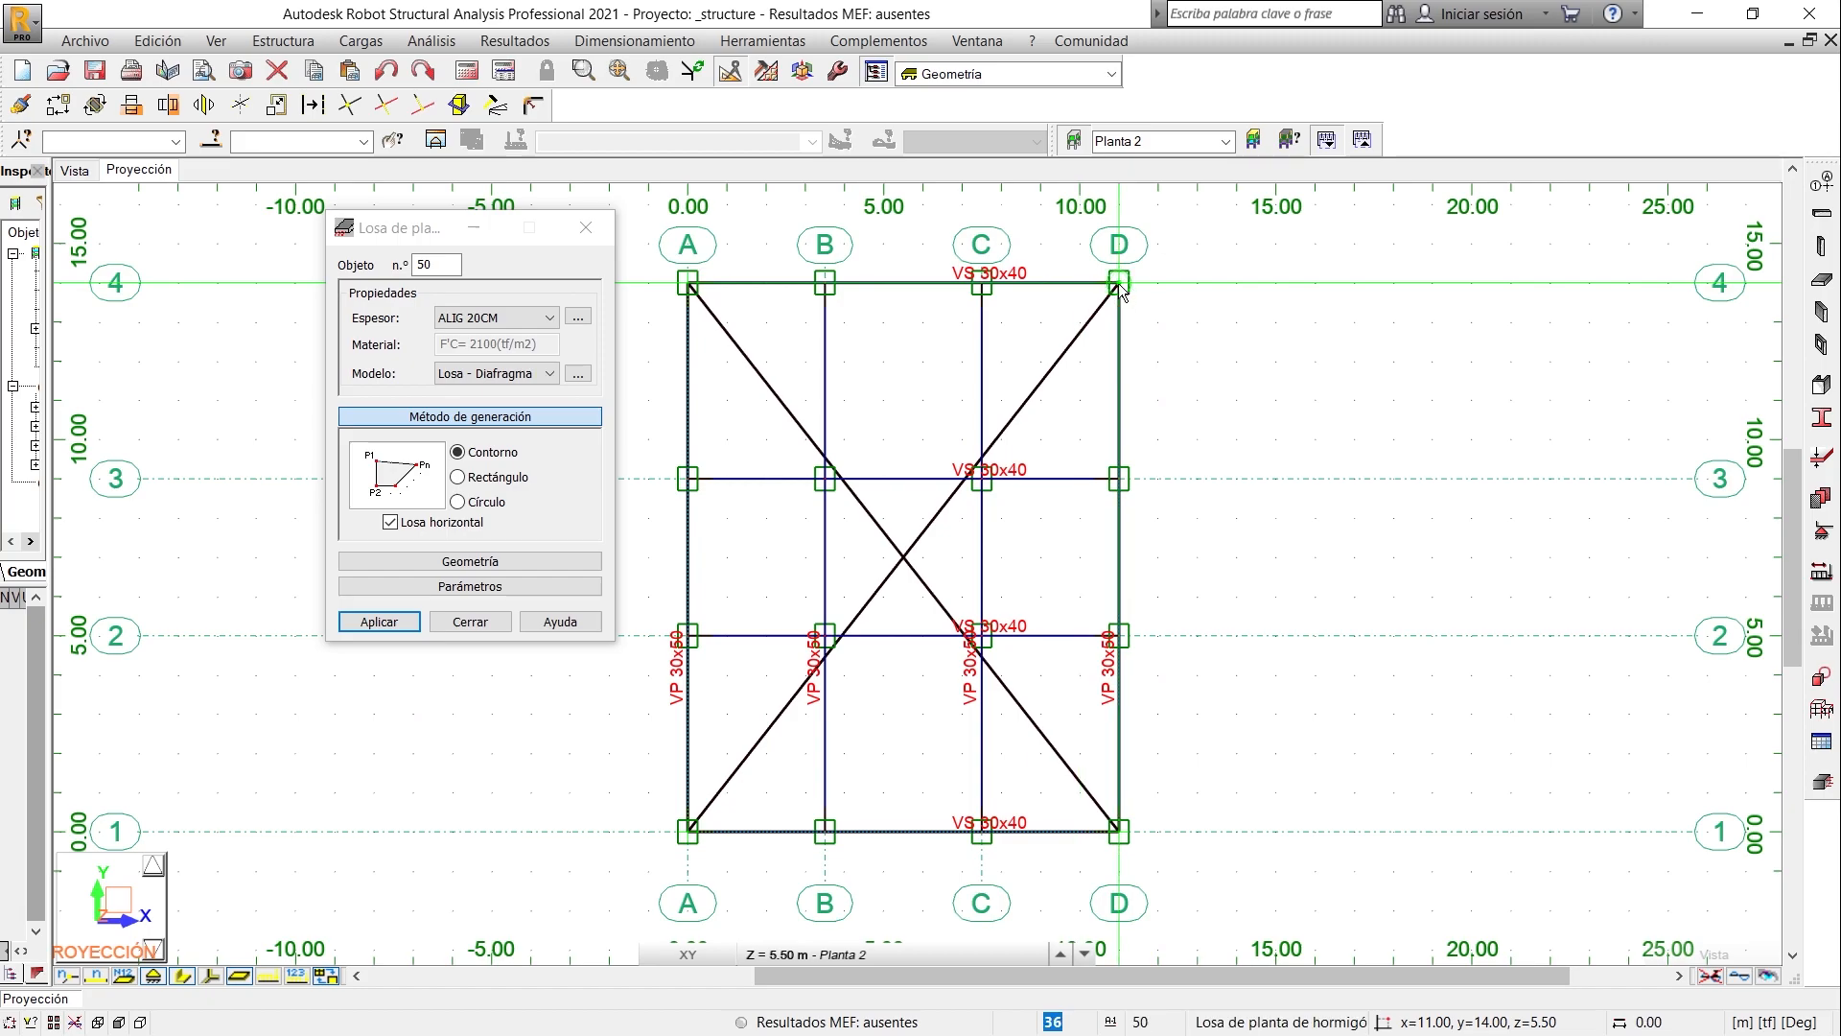
pyautogui.click(1114, 282)
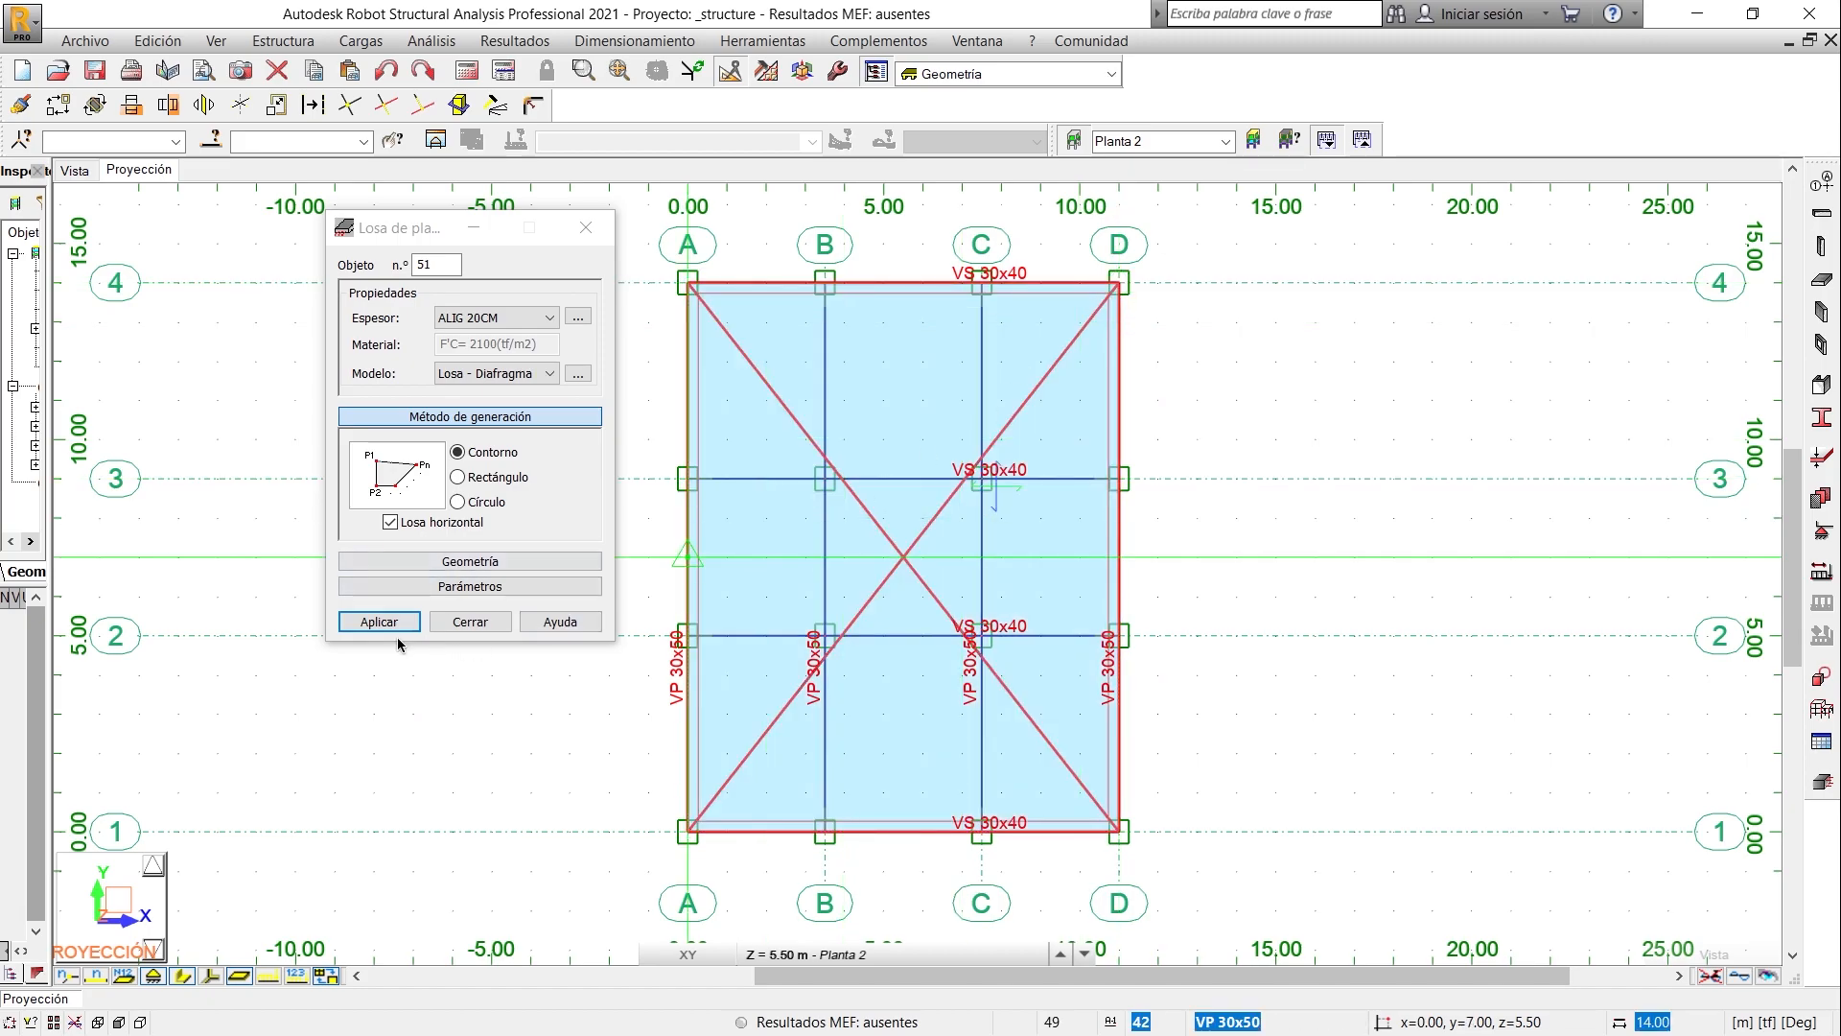
pyautogui.click(466, 622)
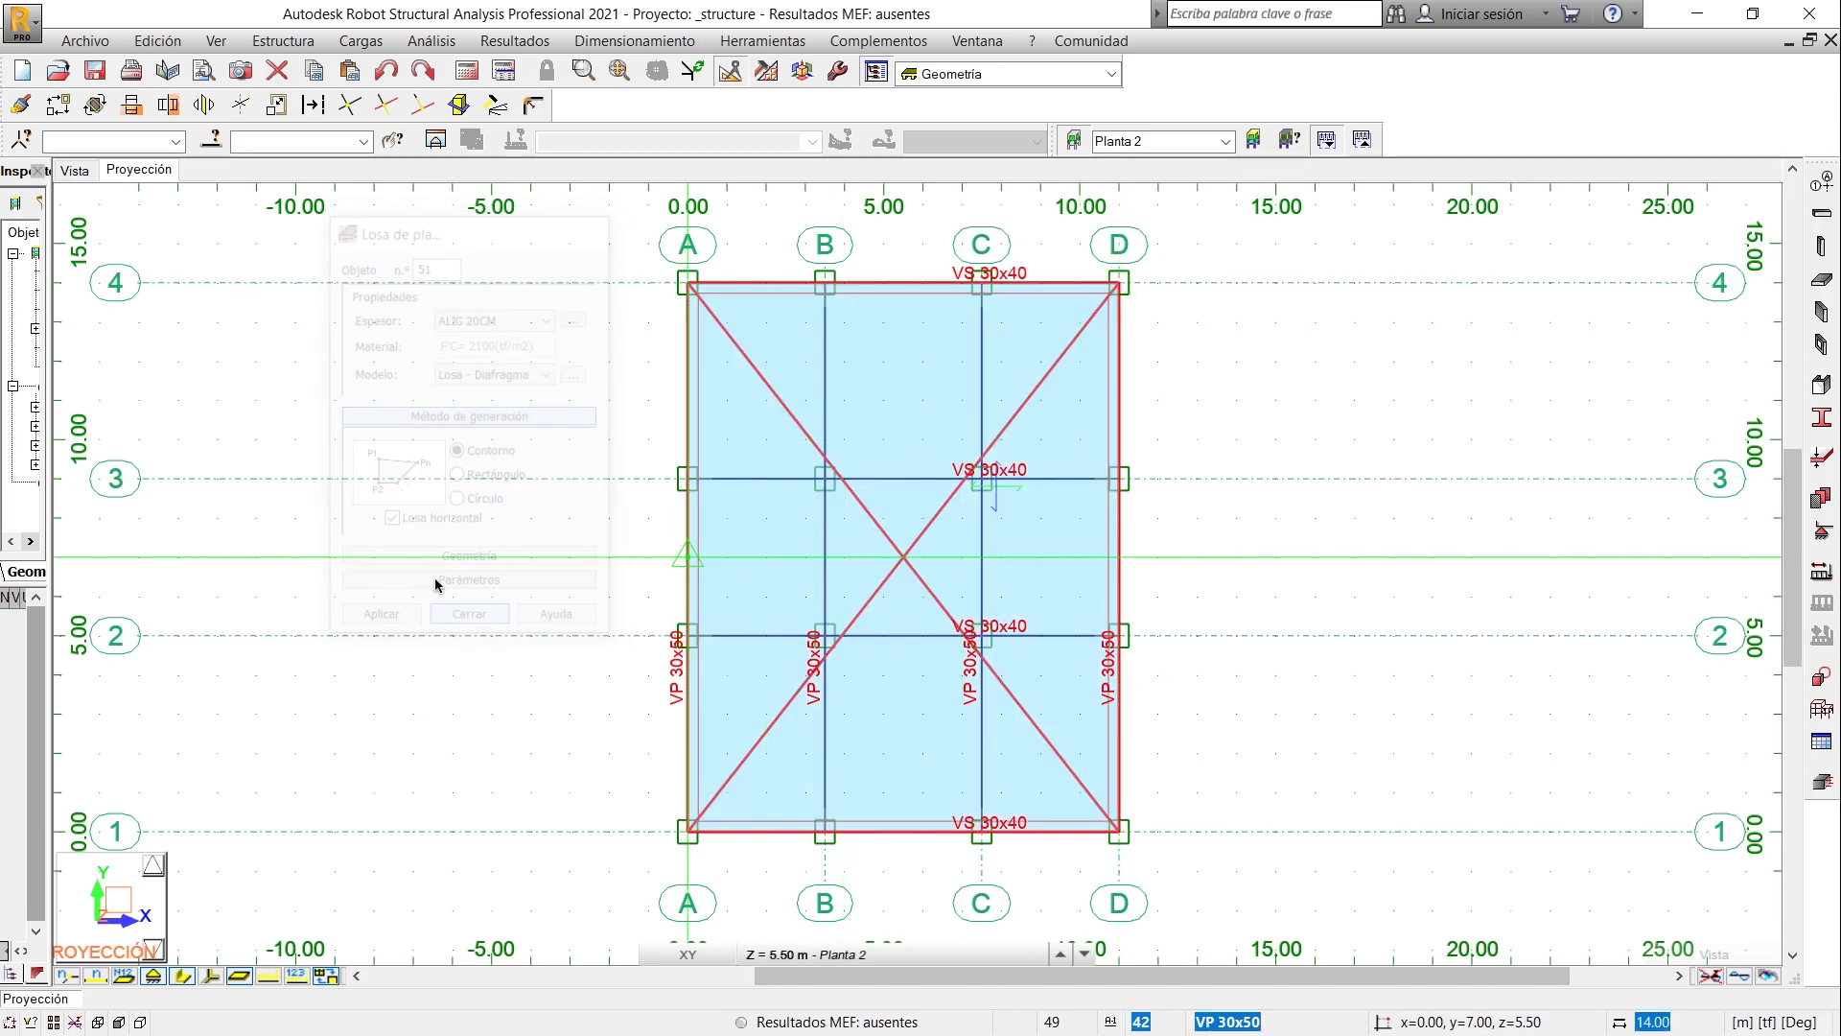
# - With all storeys shown in 3D, copy the Planta 2 columns, beams and slab upward using translation 0.00, 0.00, 2.50 m and 3 repetitions
pyautogui.click(75, 171)
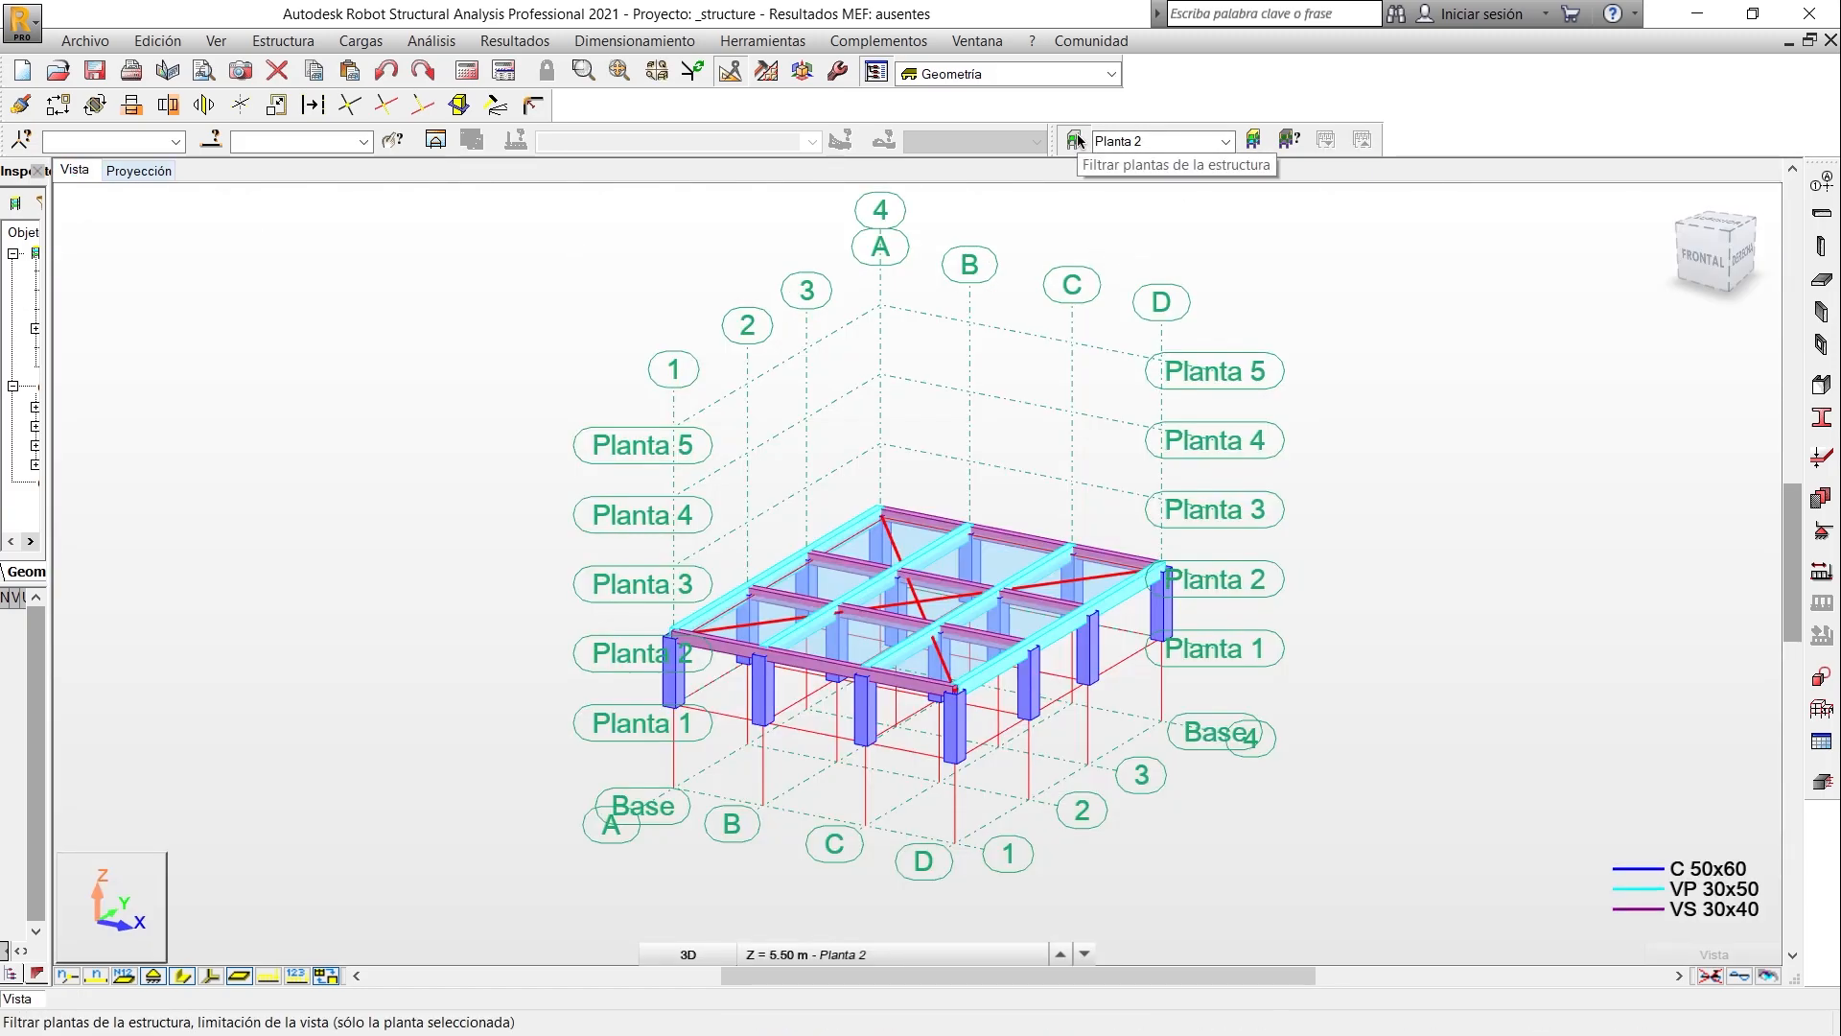
pyautogui.click(1076, 140)
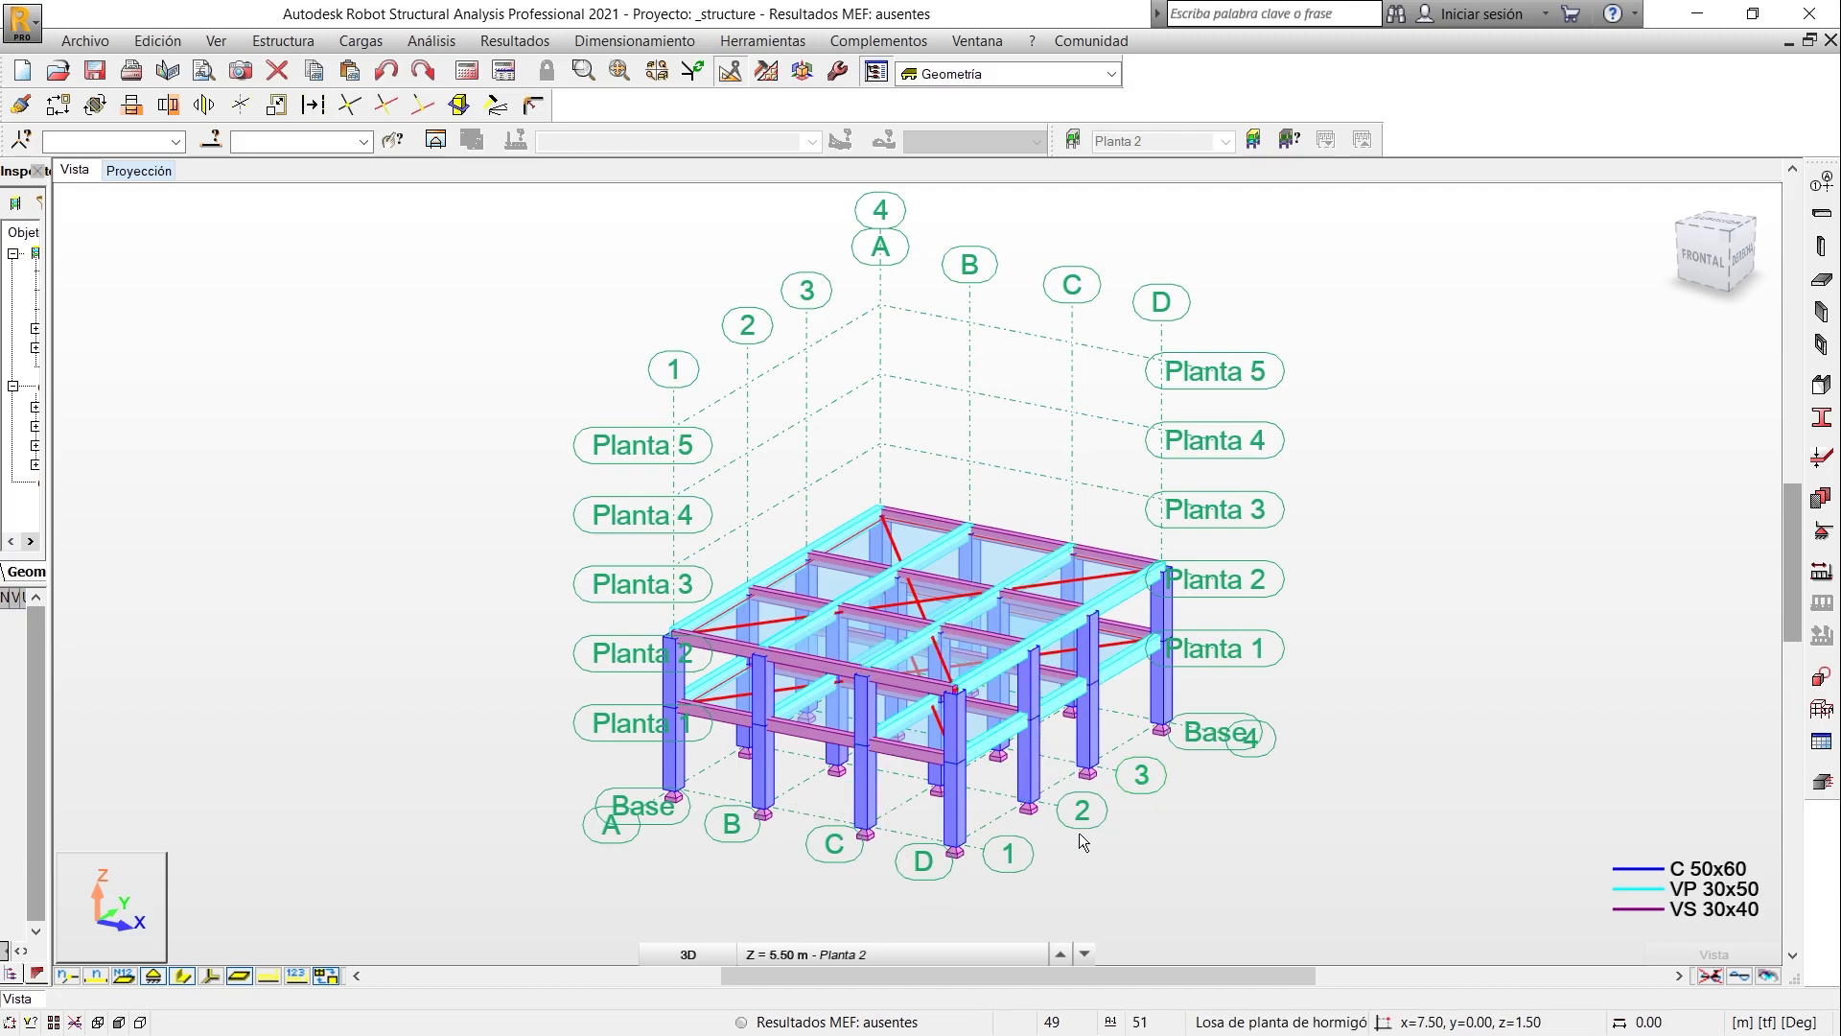
pyautogui.click(1703, 257)
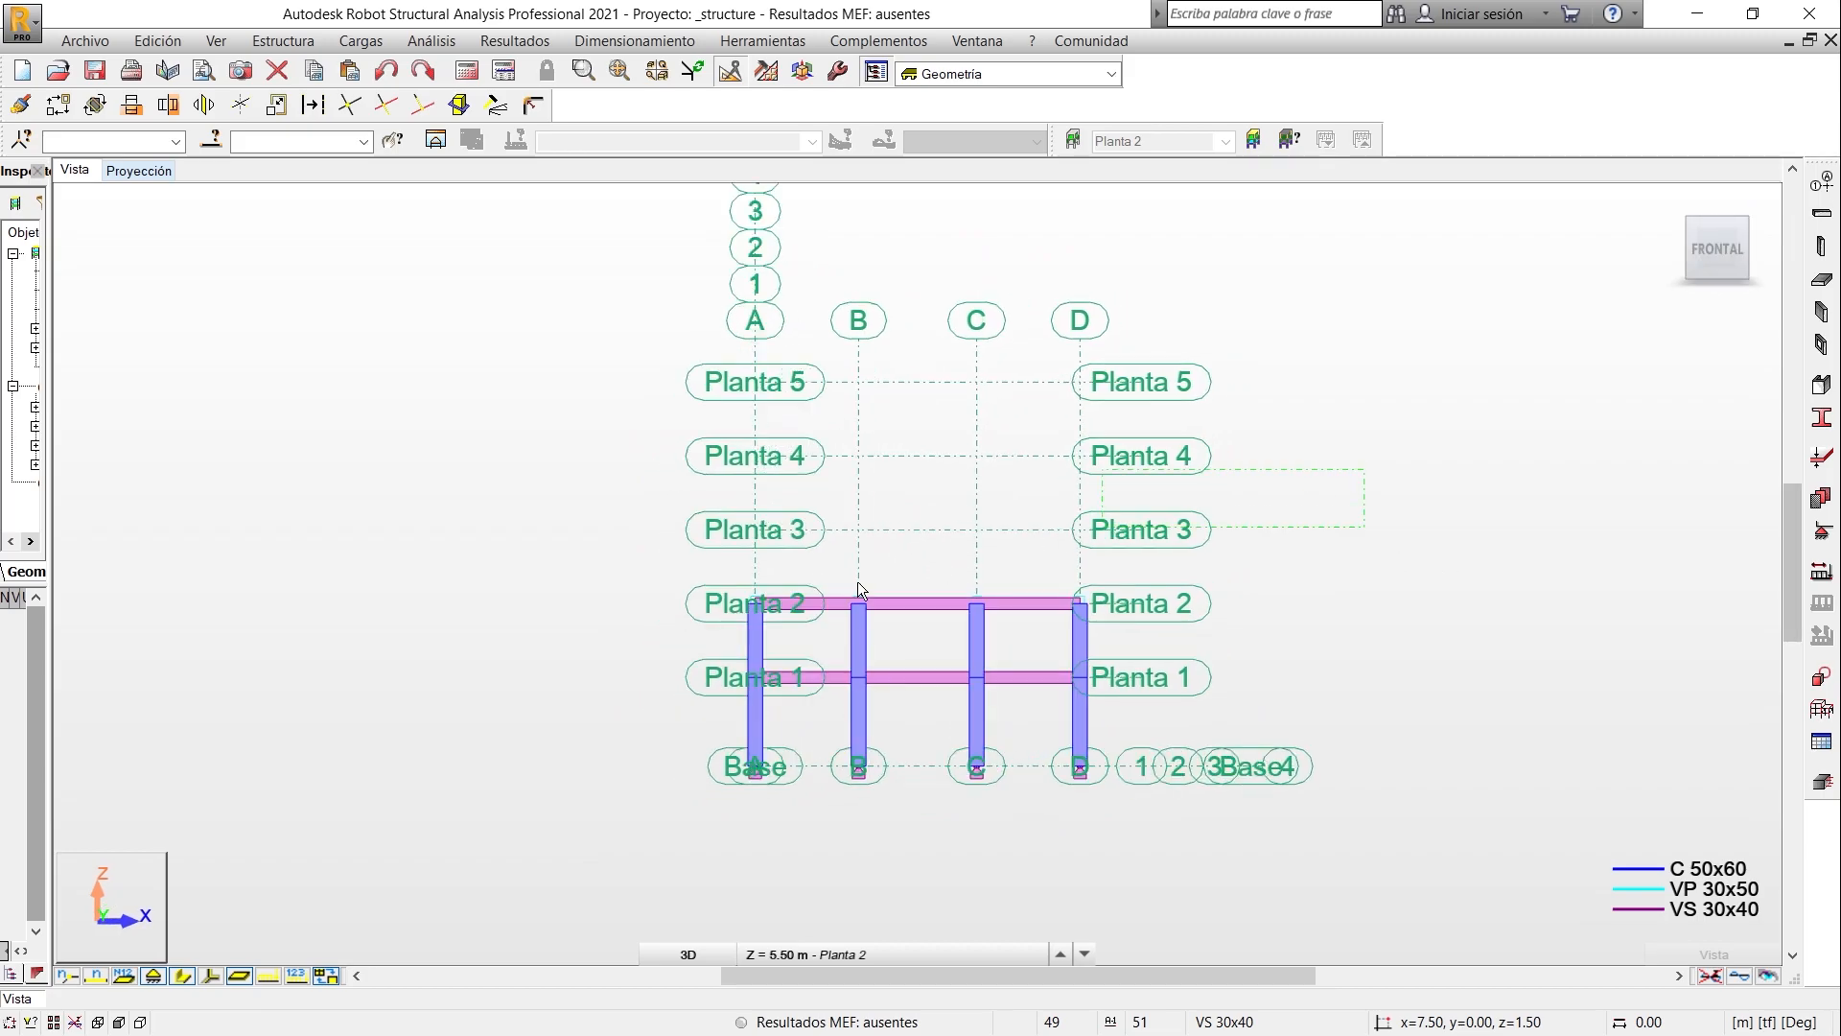
pyautogui.click(641, 635)
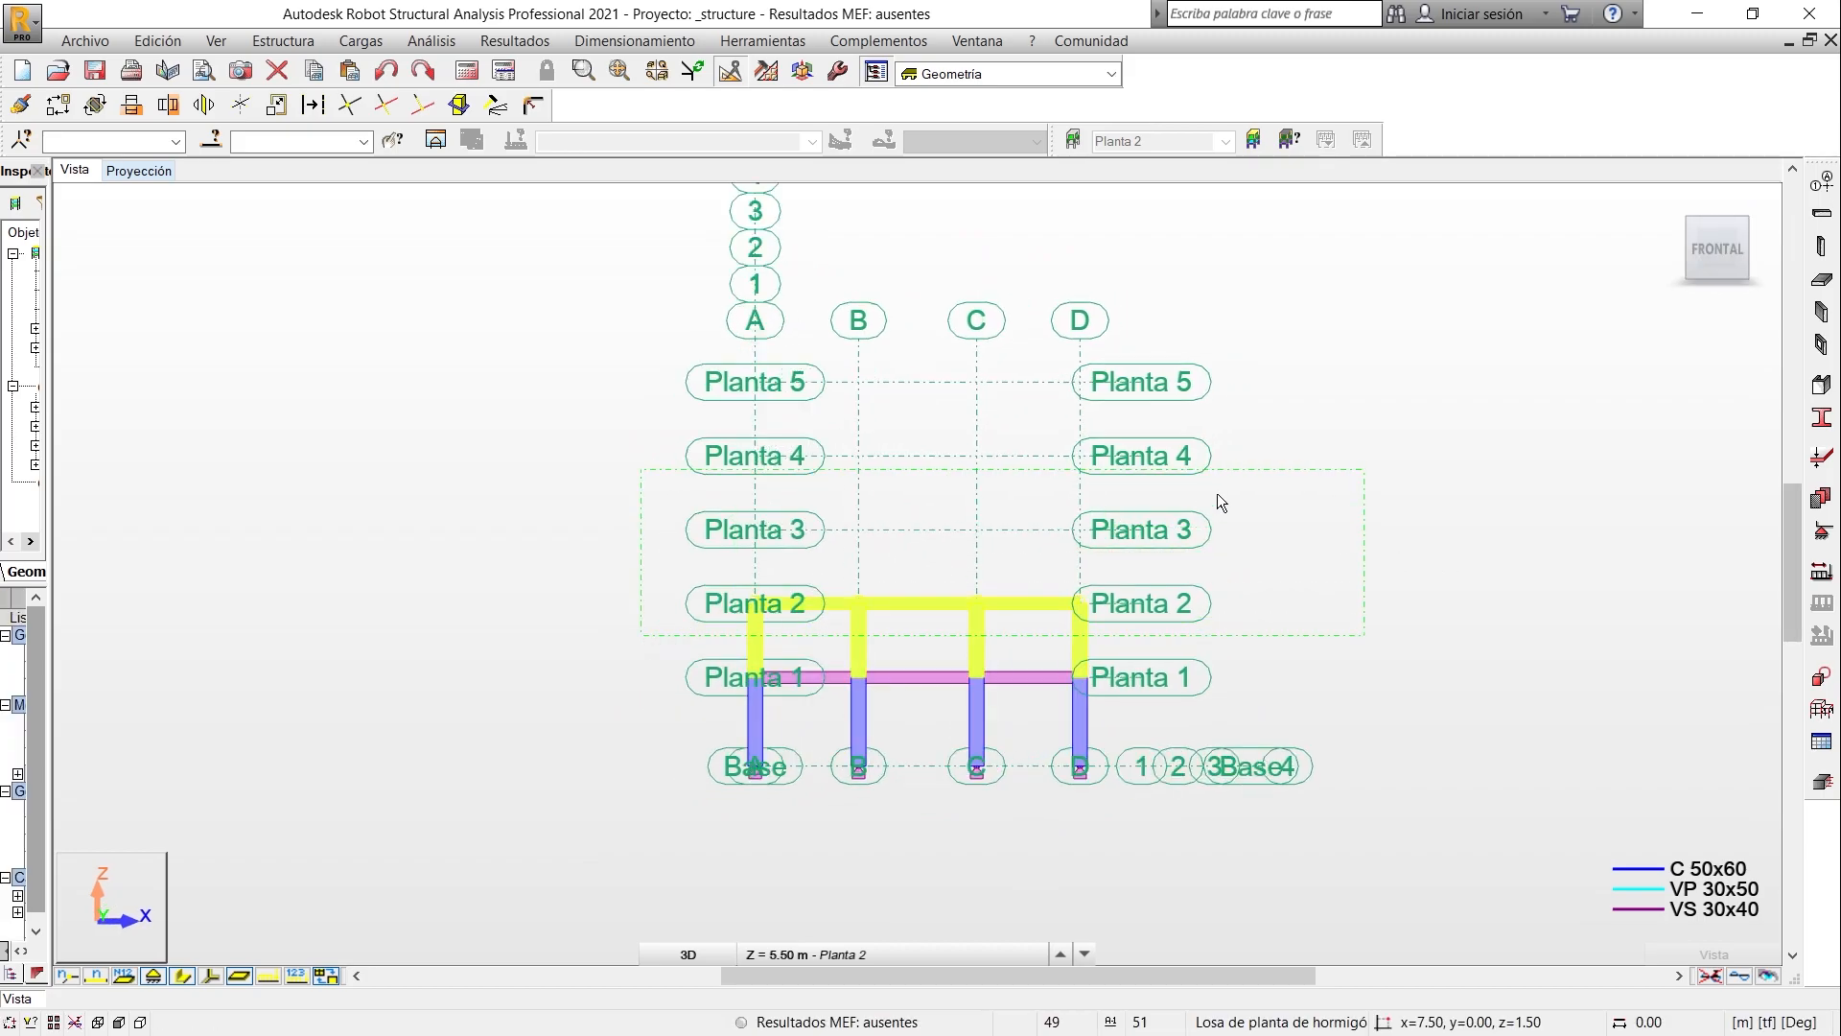
pyautogui.click(1745, 220)
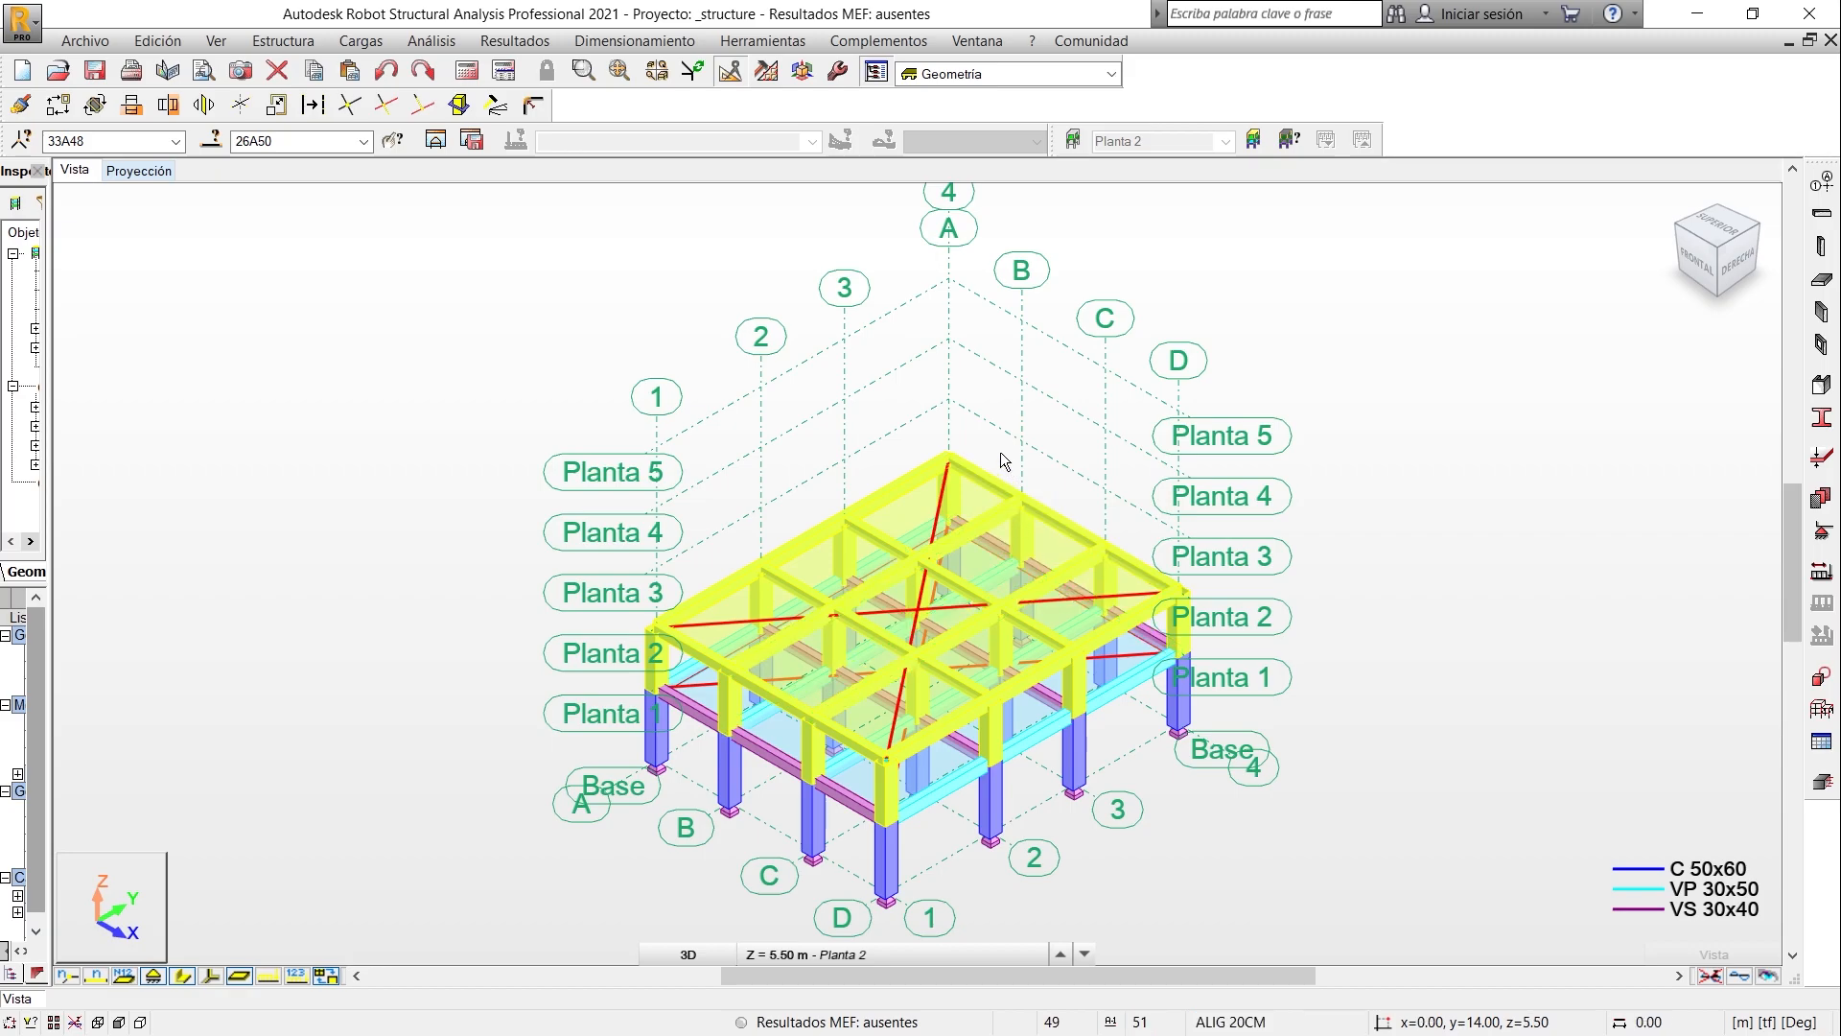
pyautogui.click(57, 105)
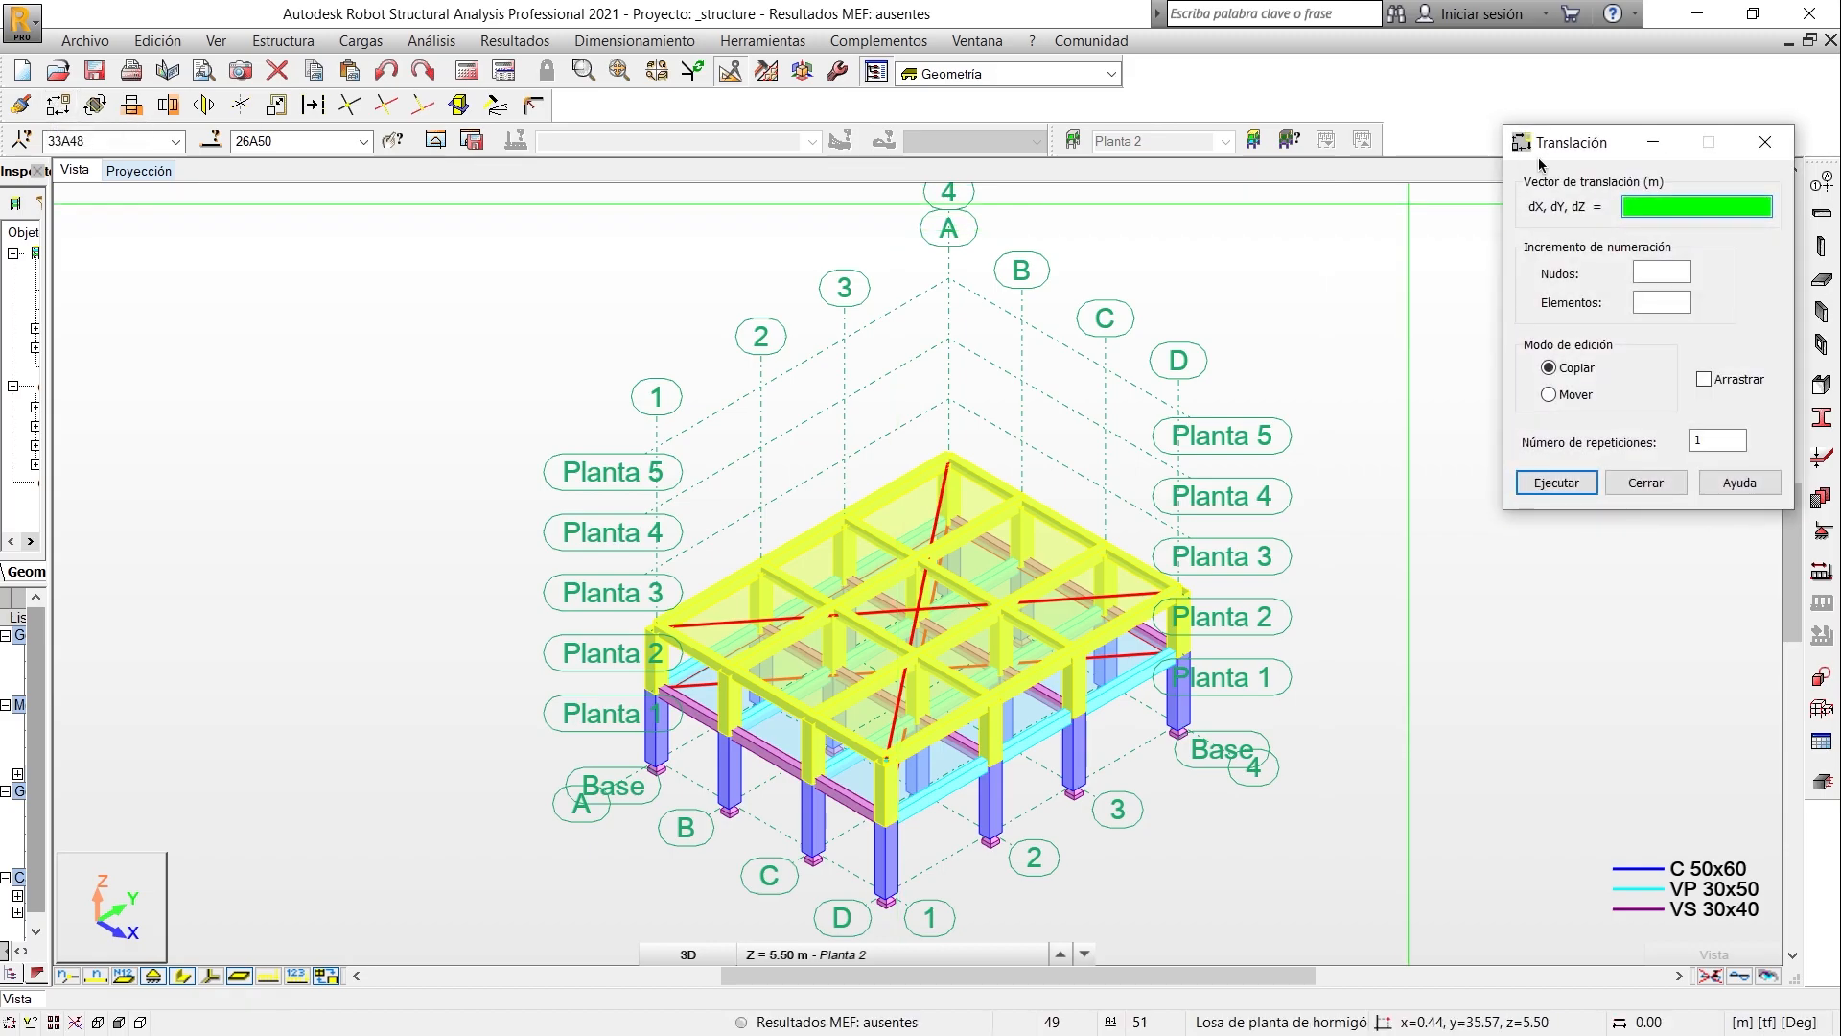
pyautogui.moveTo(1565, 155); pyautogui.dragTo(1489, 473)
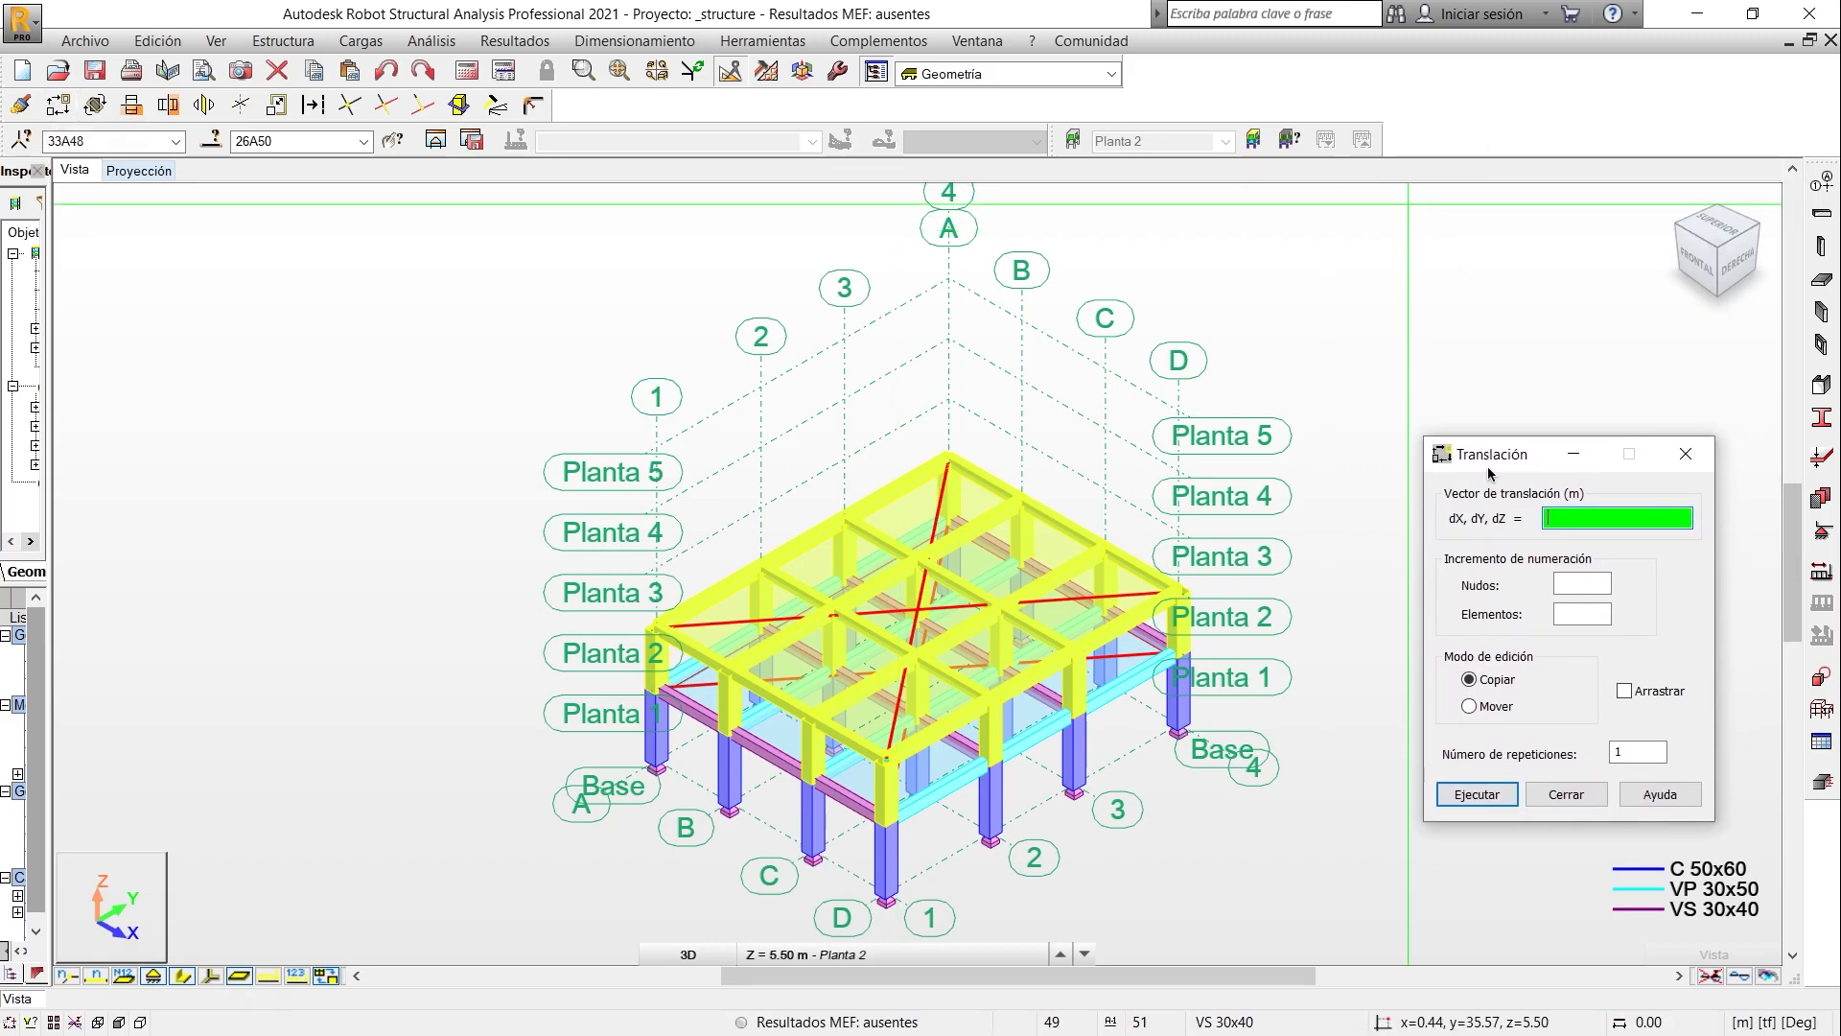
pyautogui.click(1636, 754)
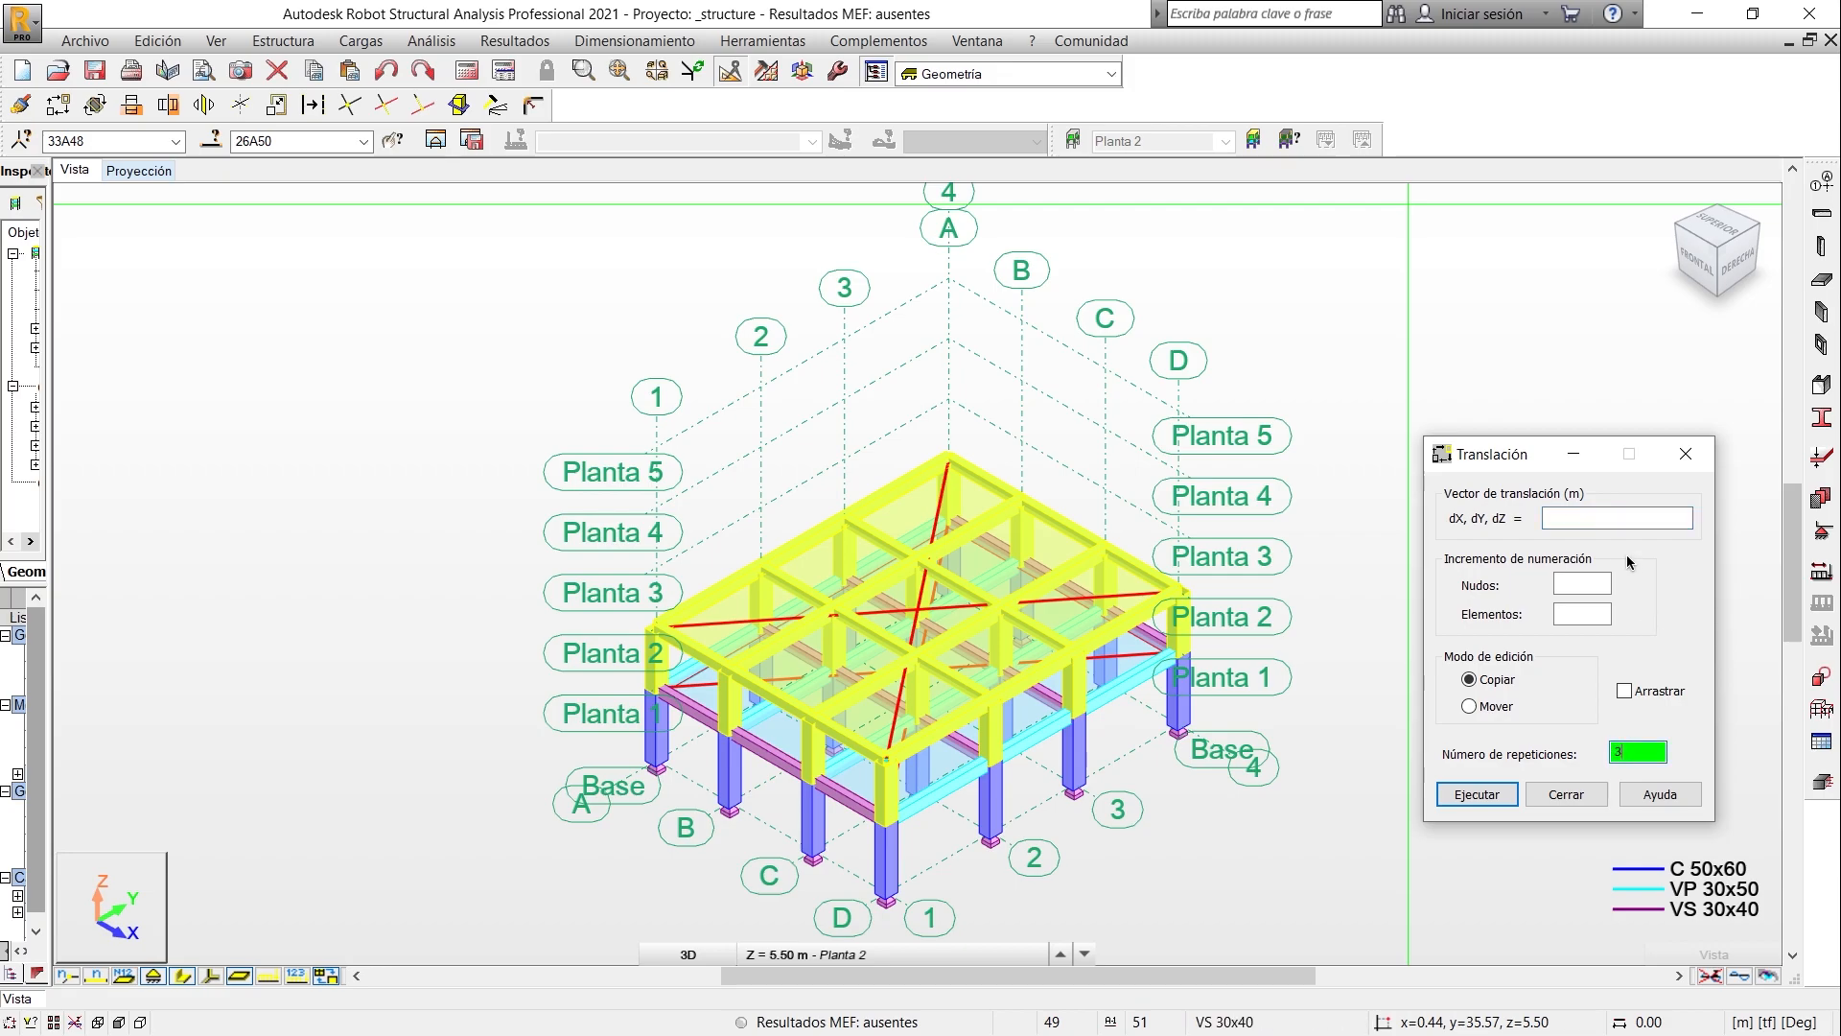
pyautogui.click(1589, 523)
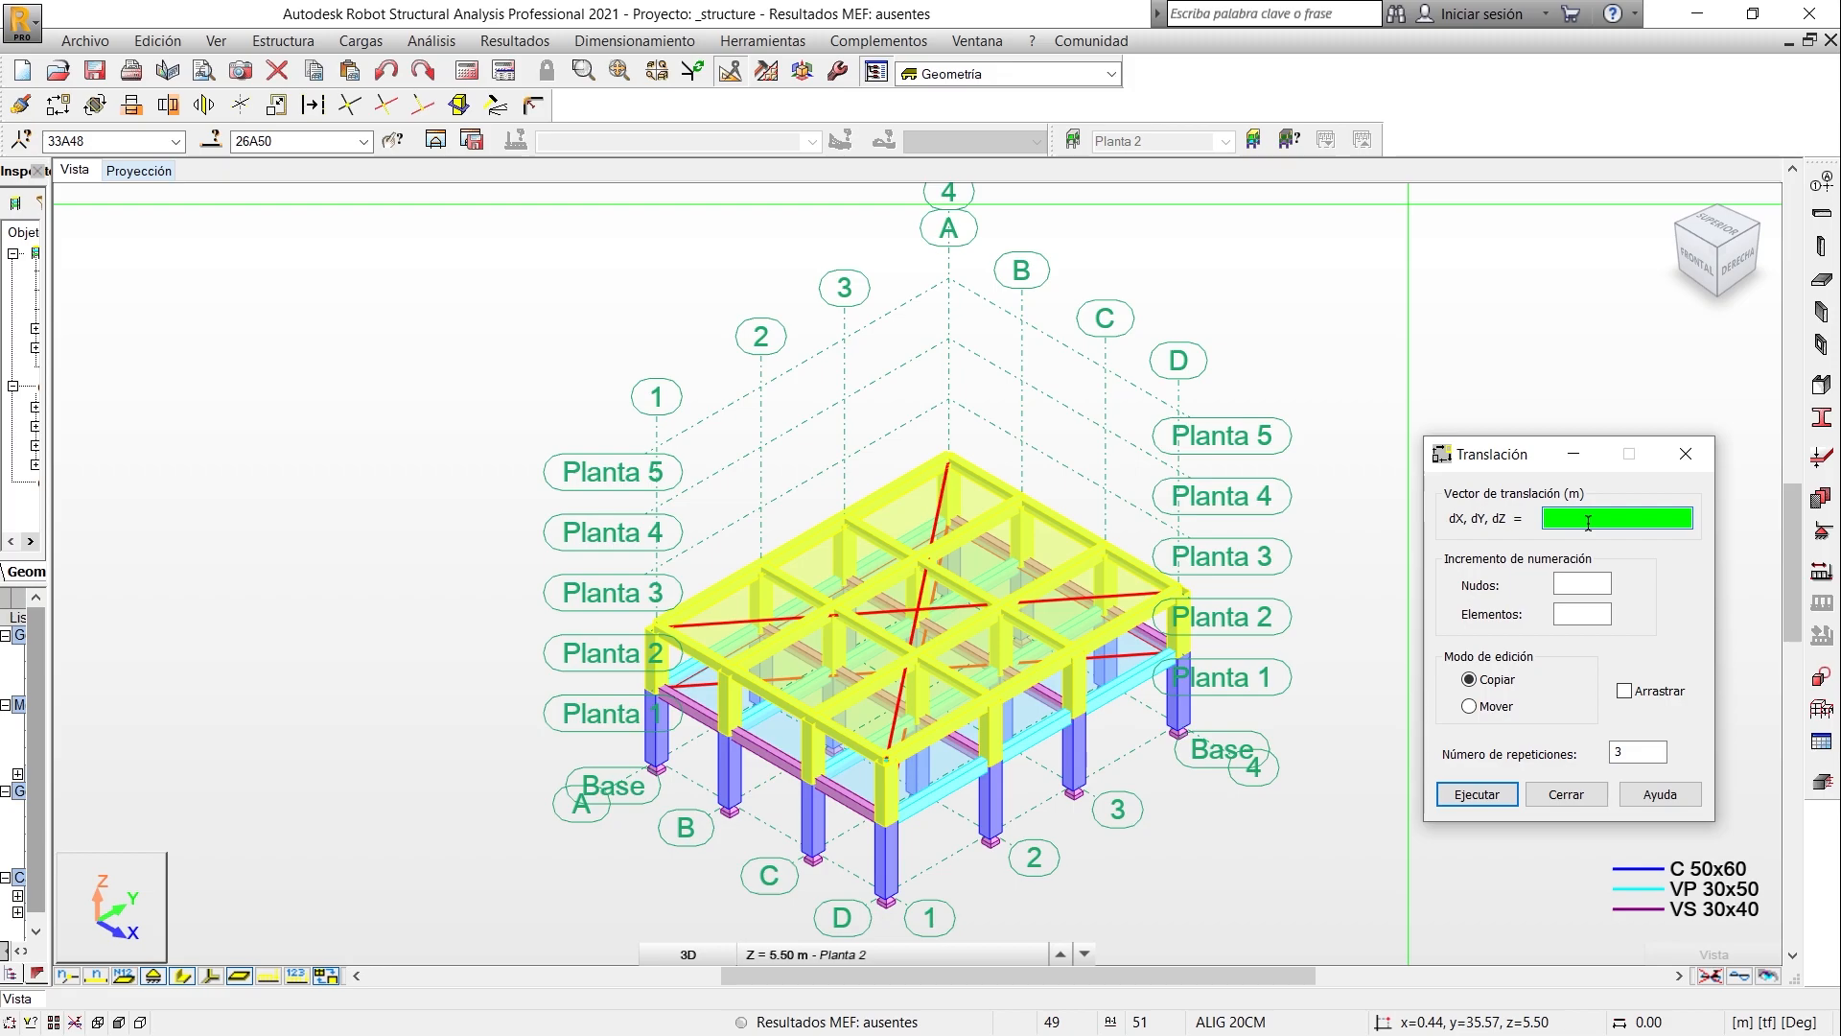
pyautogui.scroll(5, 951, 326)
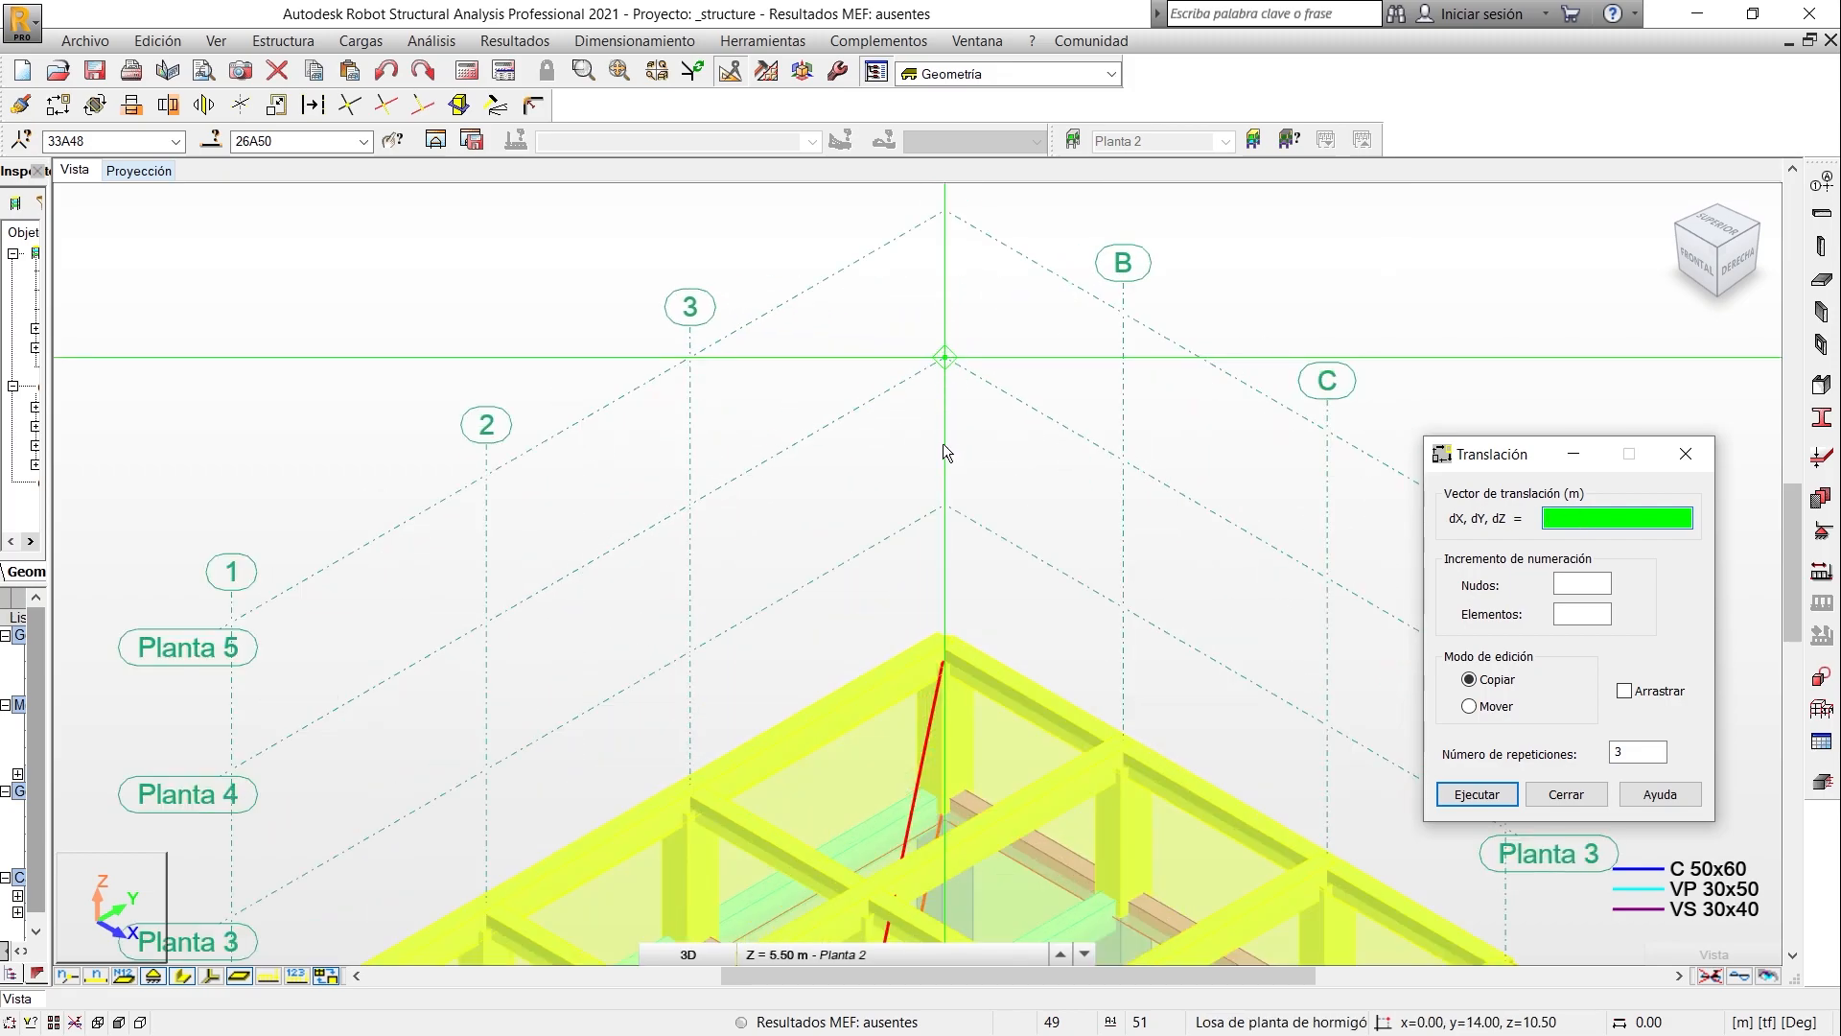
pyautogui.scroll(2, 942, 648)
pyautogui.click(949, 659)
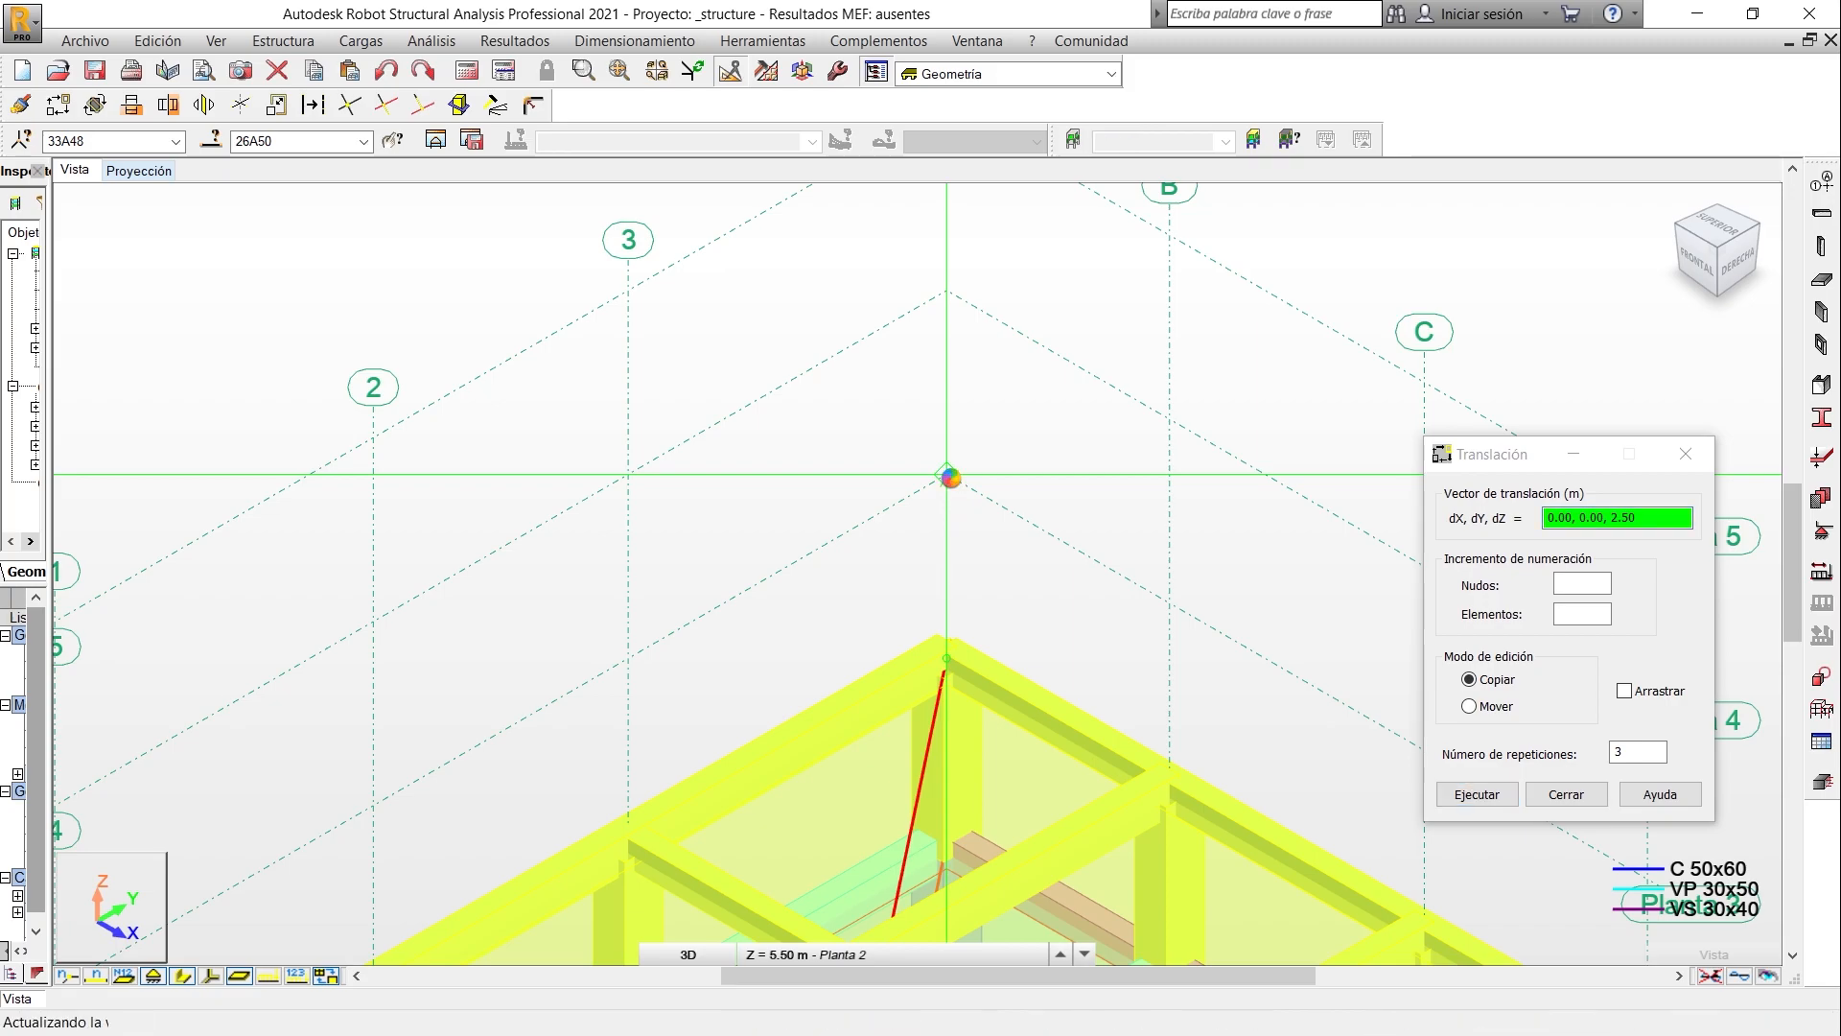
pyautogui.click(951, 476)
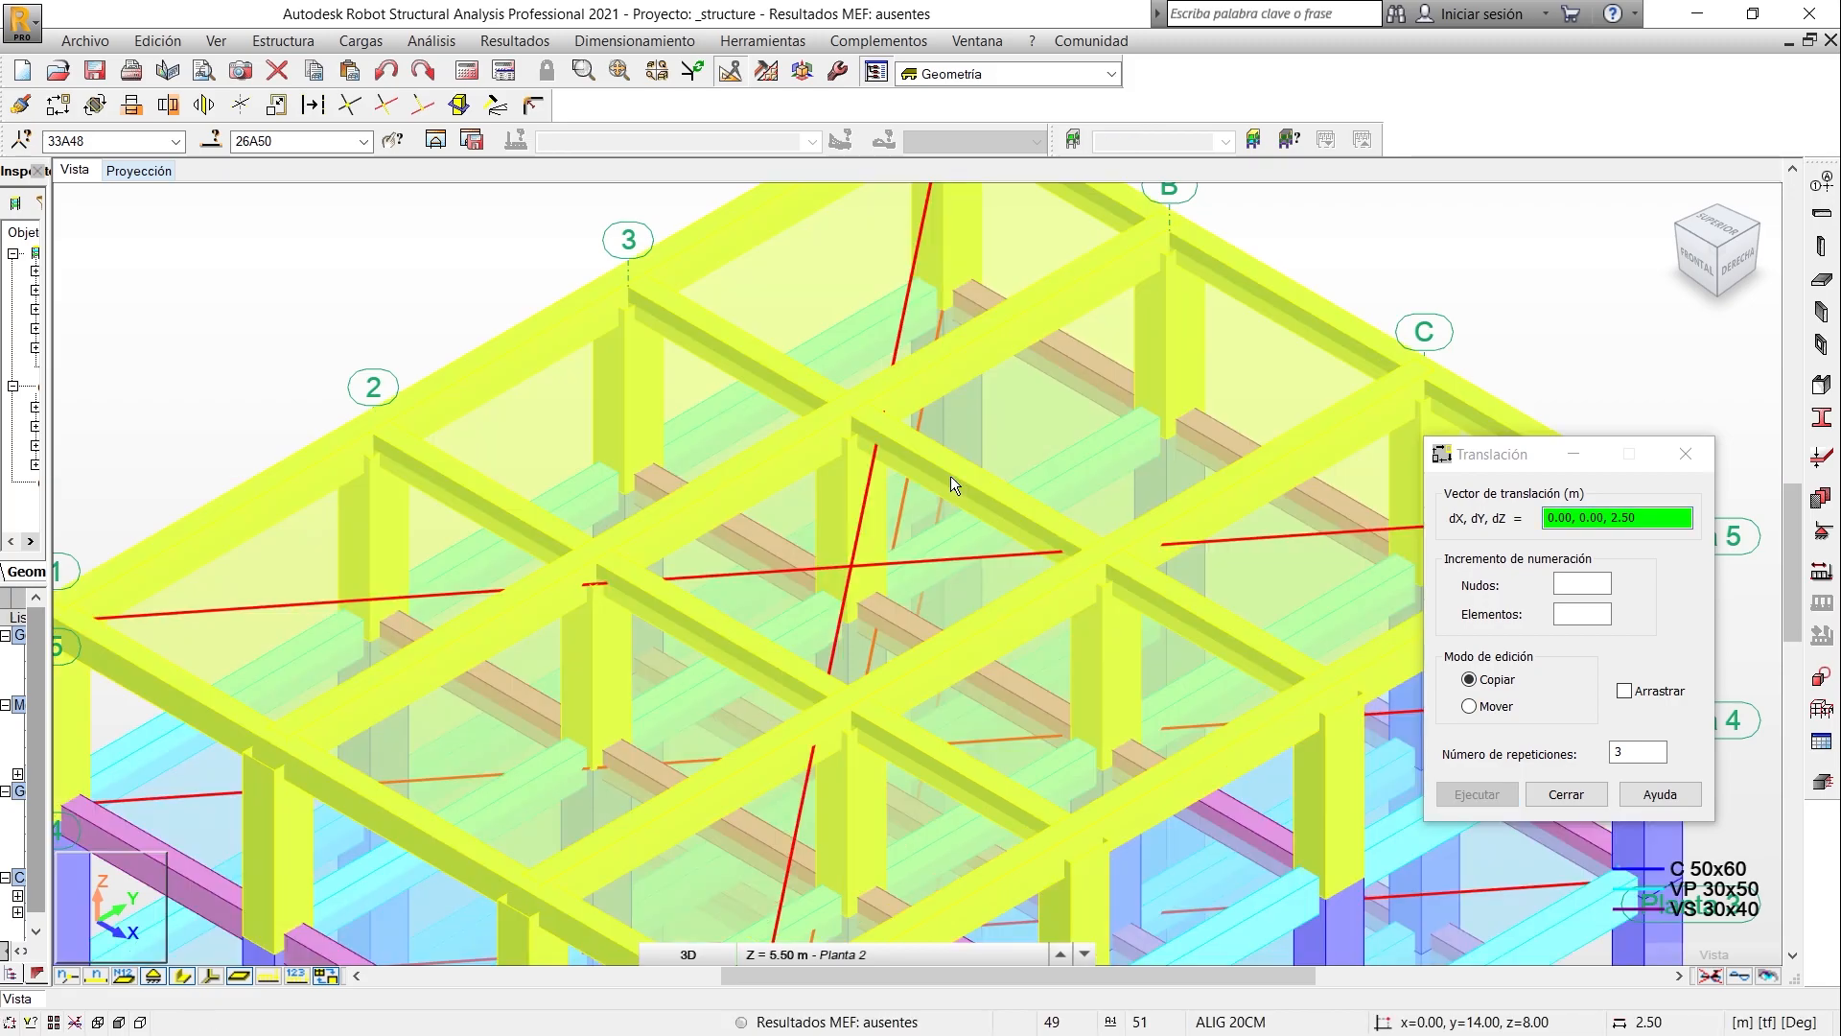
pyautogui.click(1564, 794)
pyautogui.click(1480, 232)
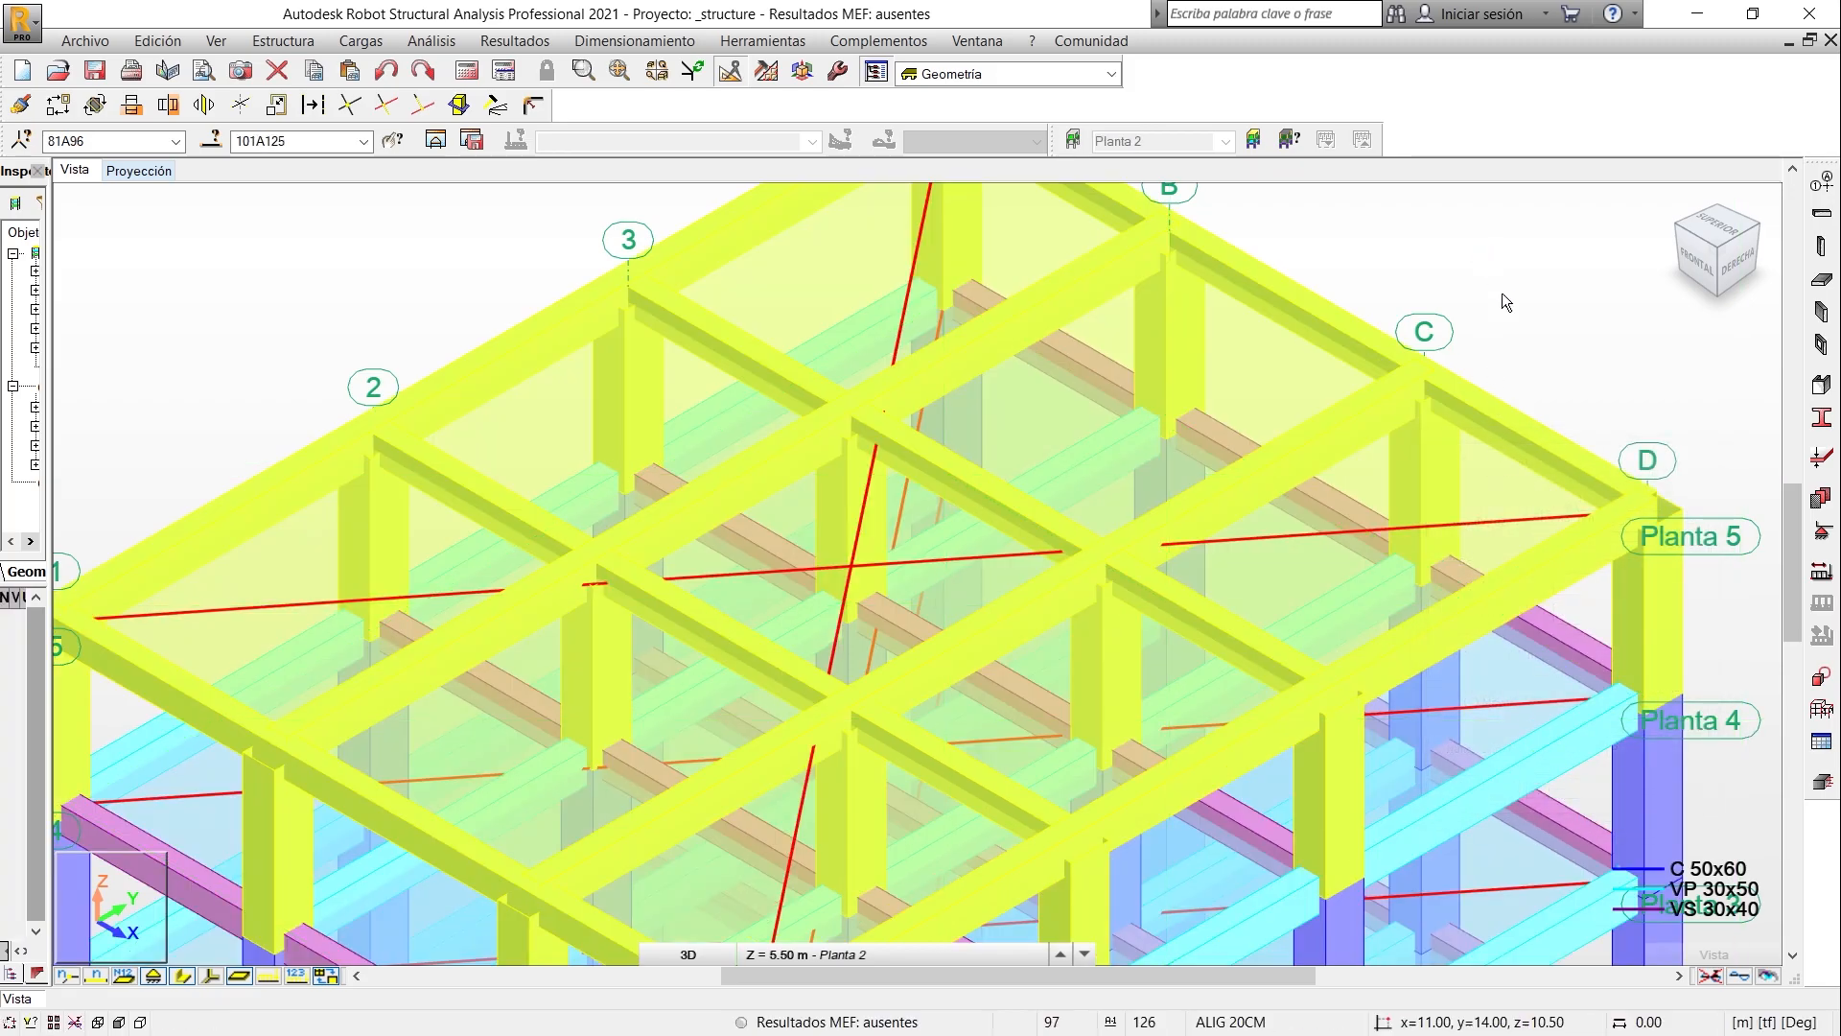
# - Select the whole five-storey structure and apply Intersection to its columns, beams and slabs
pyautogui.scroll(-5, 1452, 357)
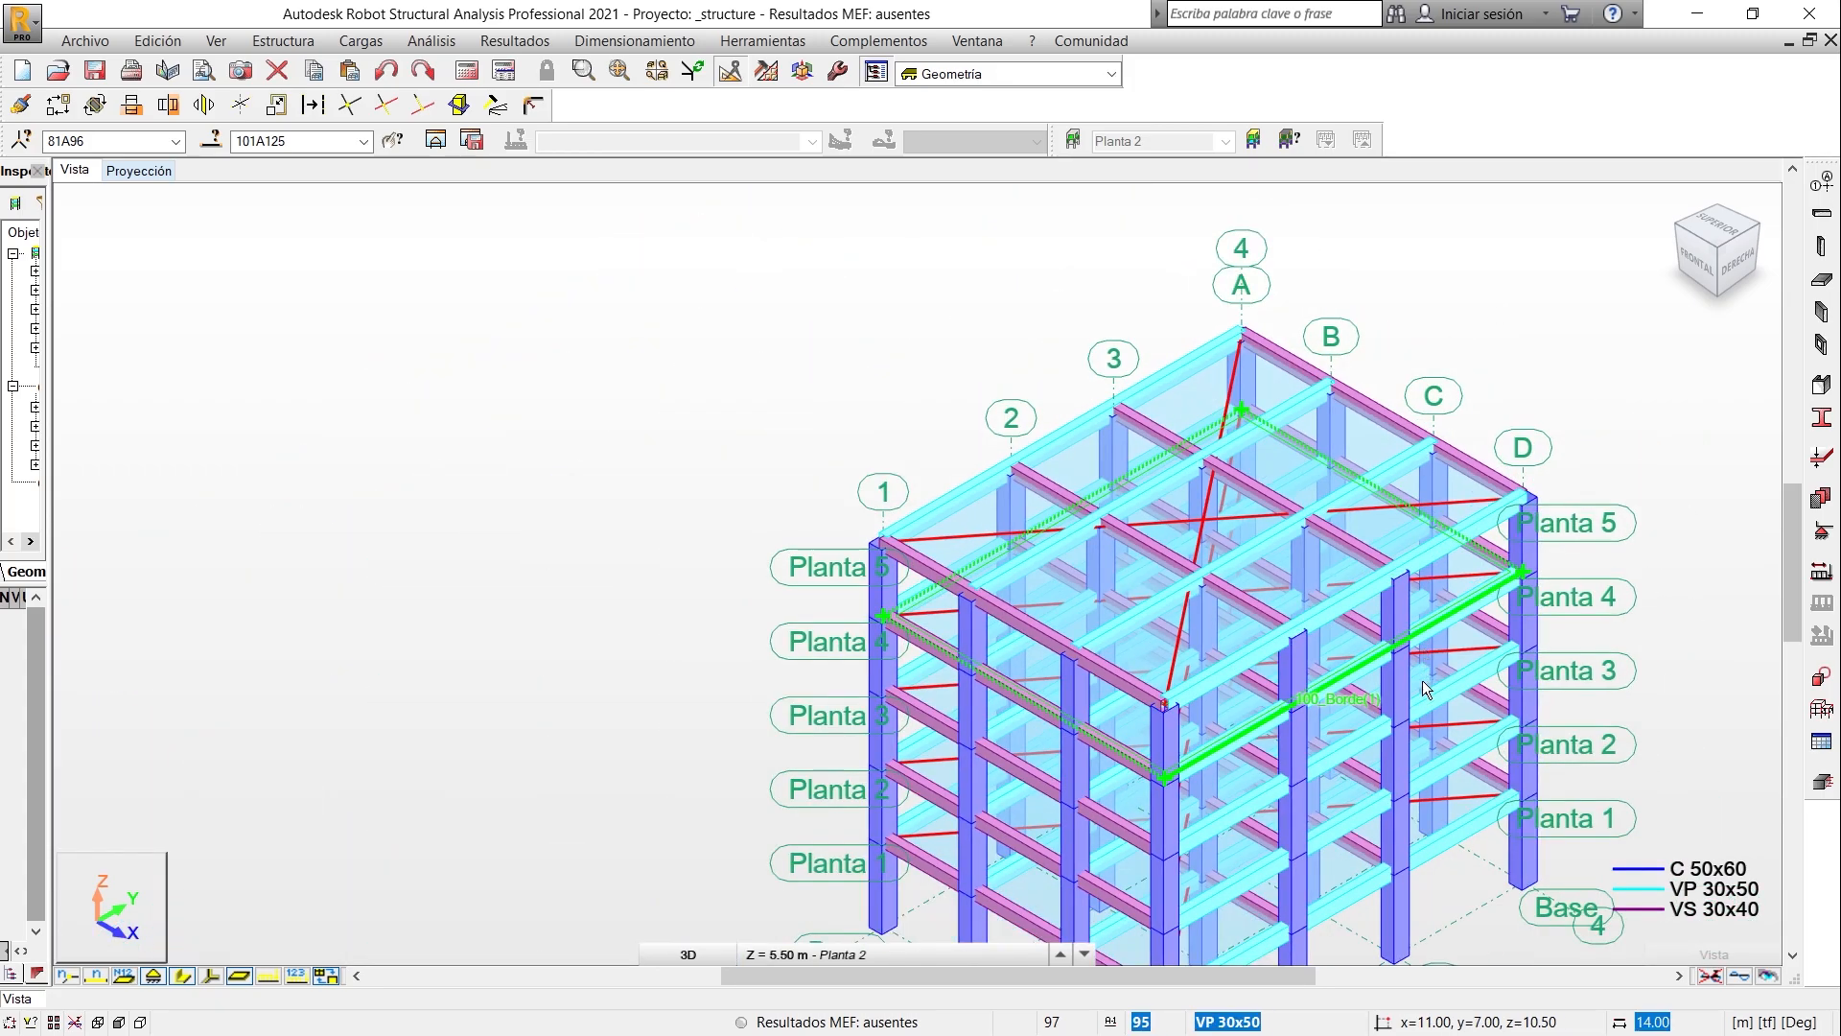
pyautogui.scroll(-3, 1448, 780)
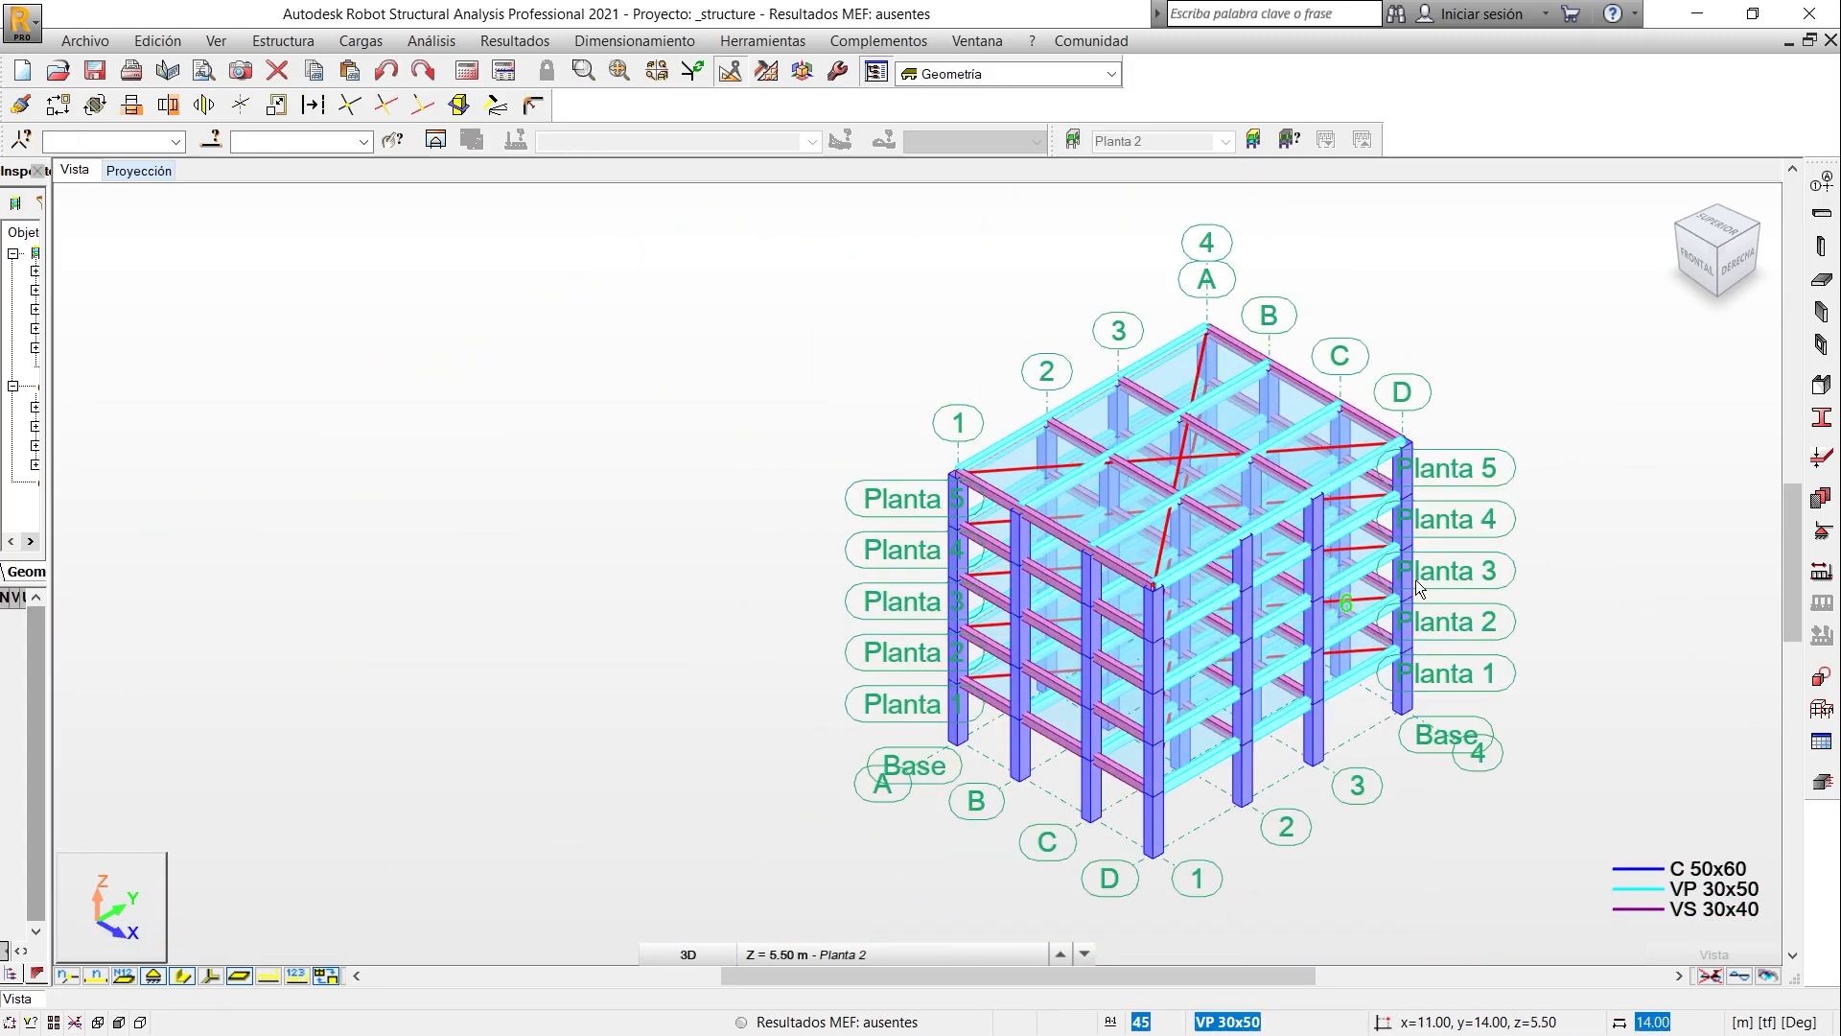
pyautogui.moveTo(1252, 659); pyautogui.dragTo(1120, 649, button='middle')
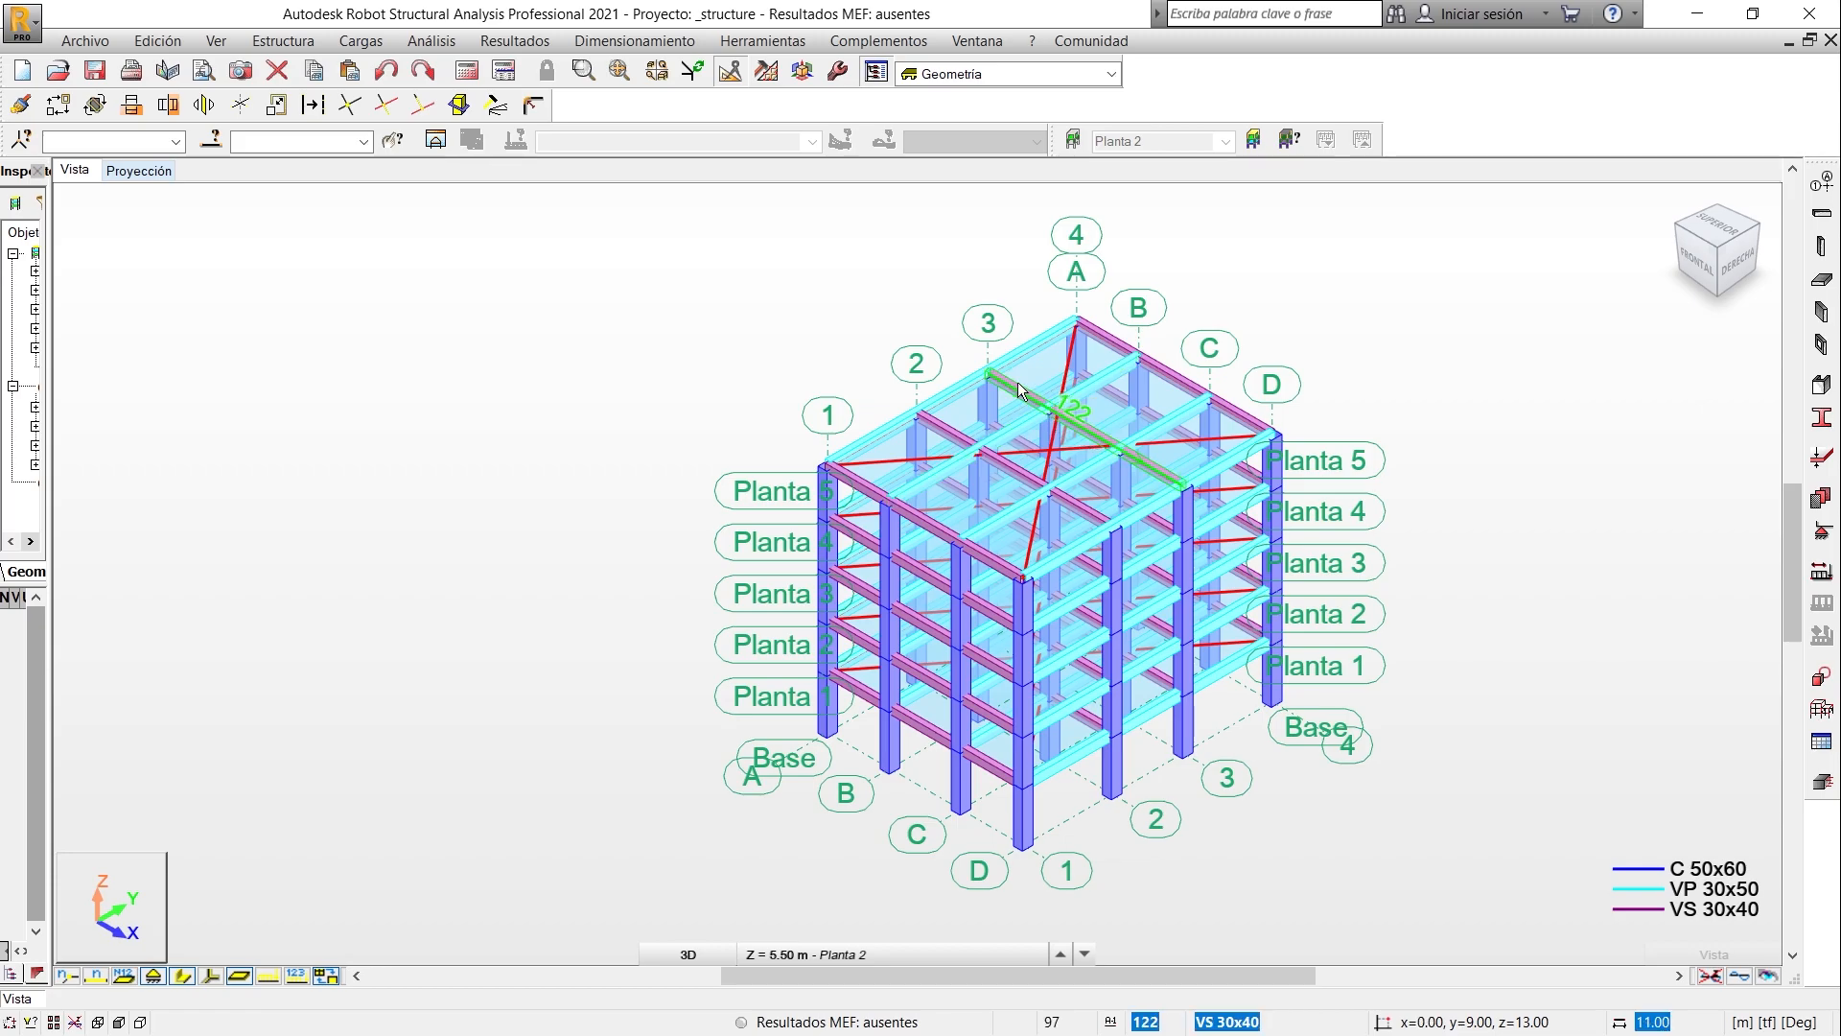
pyautogui.moveTo(666, 236); pyautogui.dragTo(1446, 867)
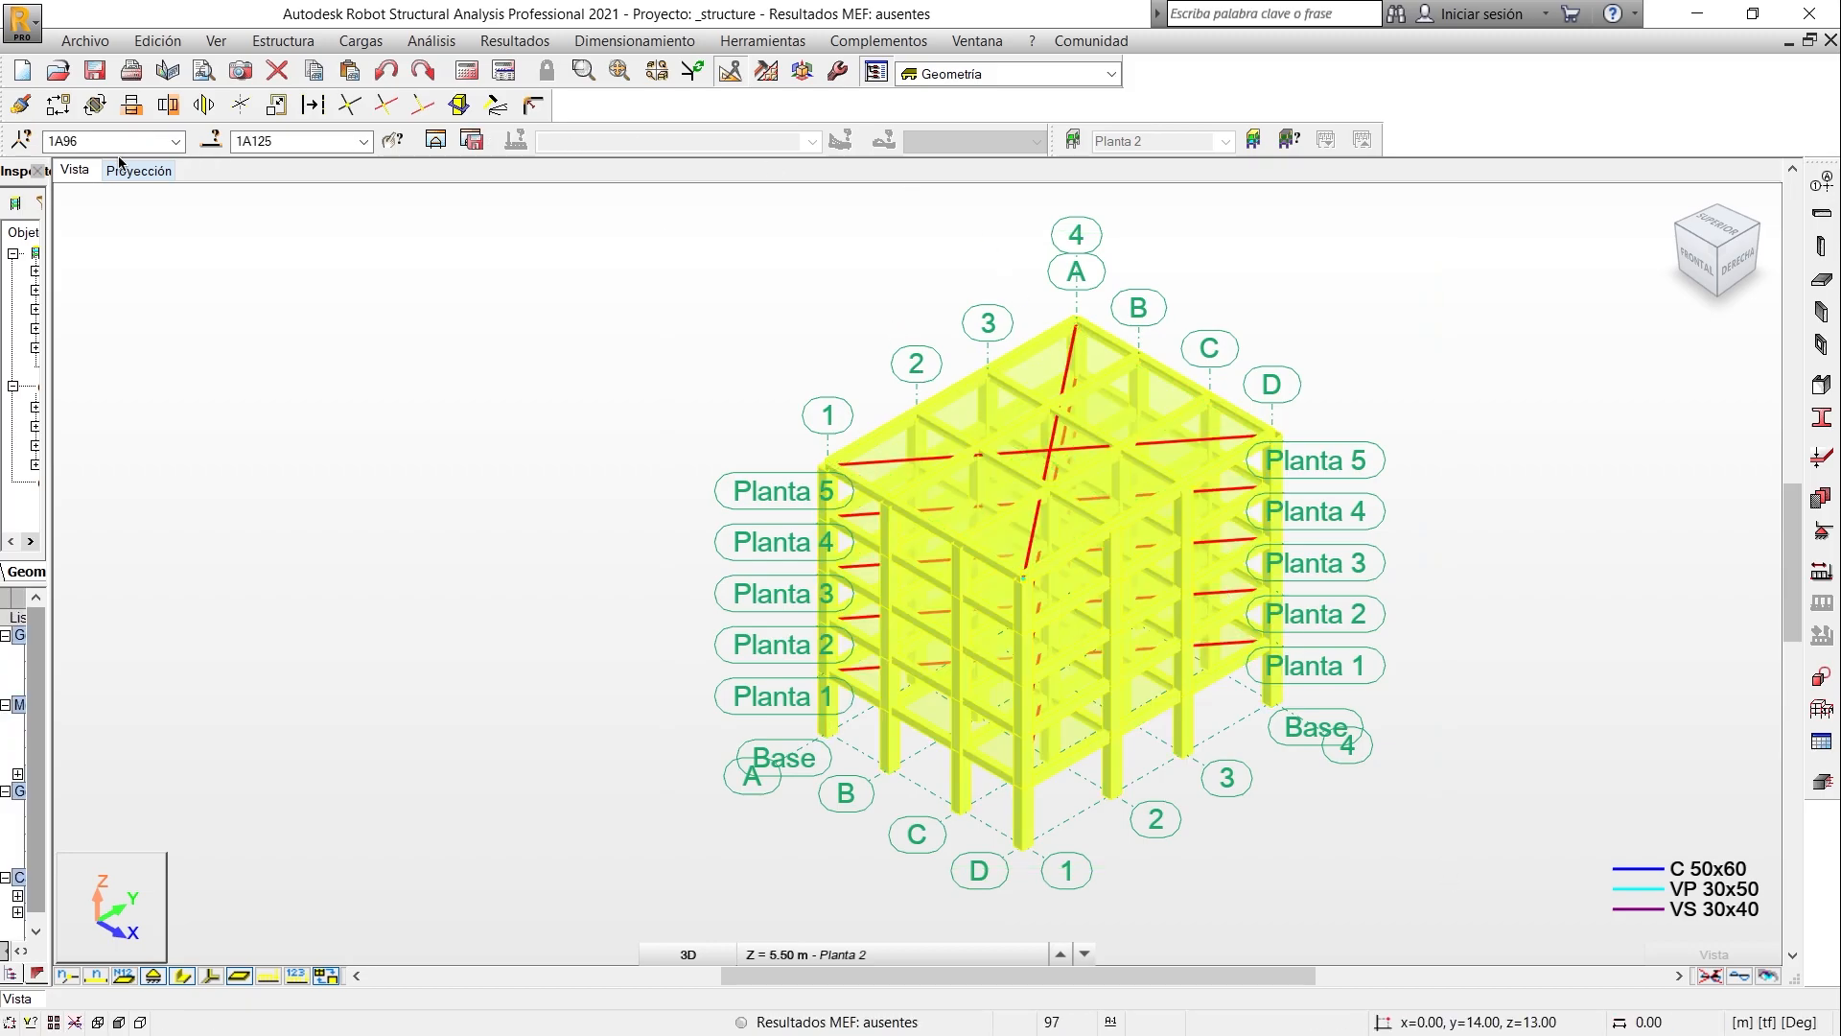
pyautogui.click(348, 103)
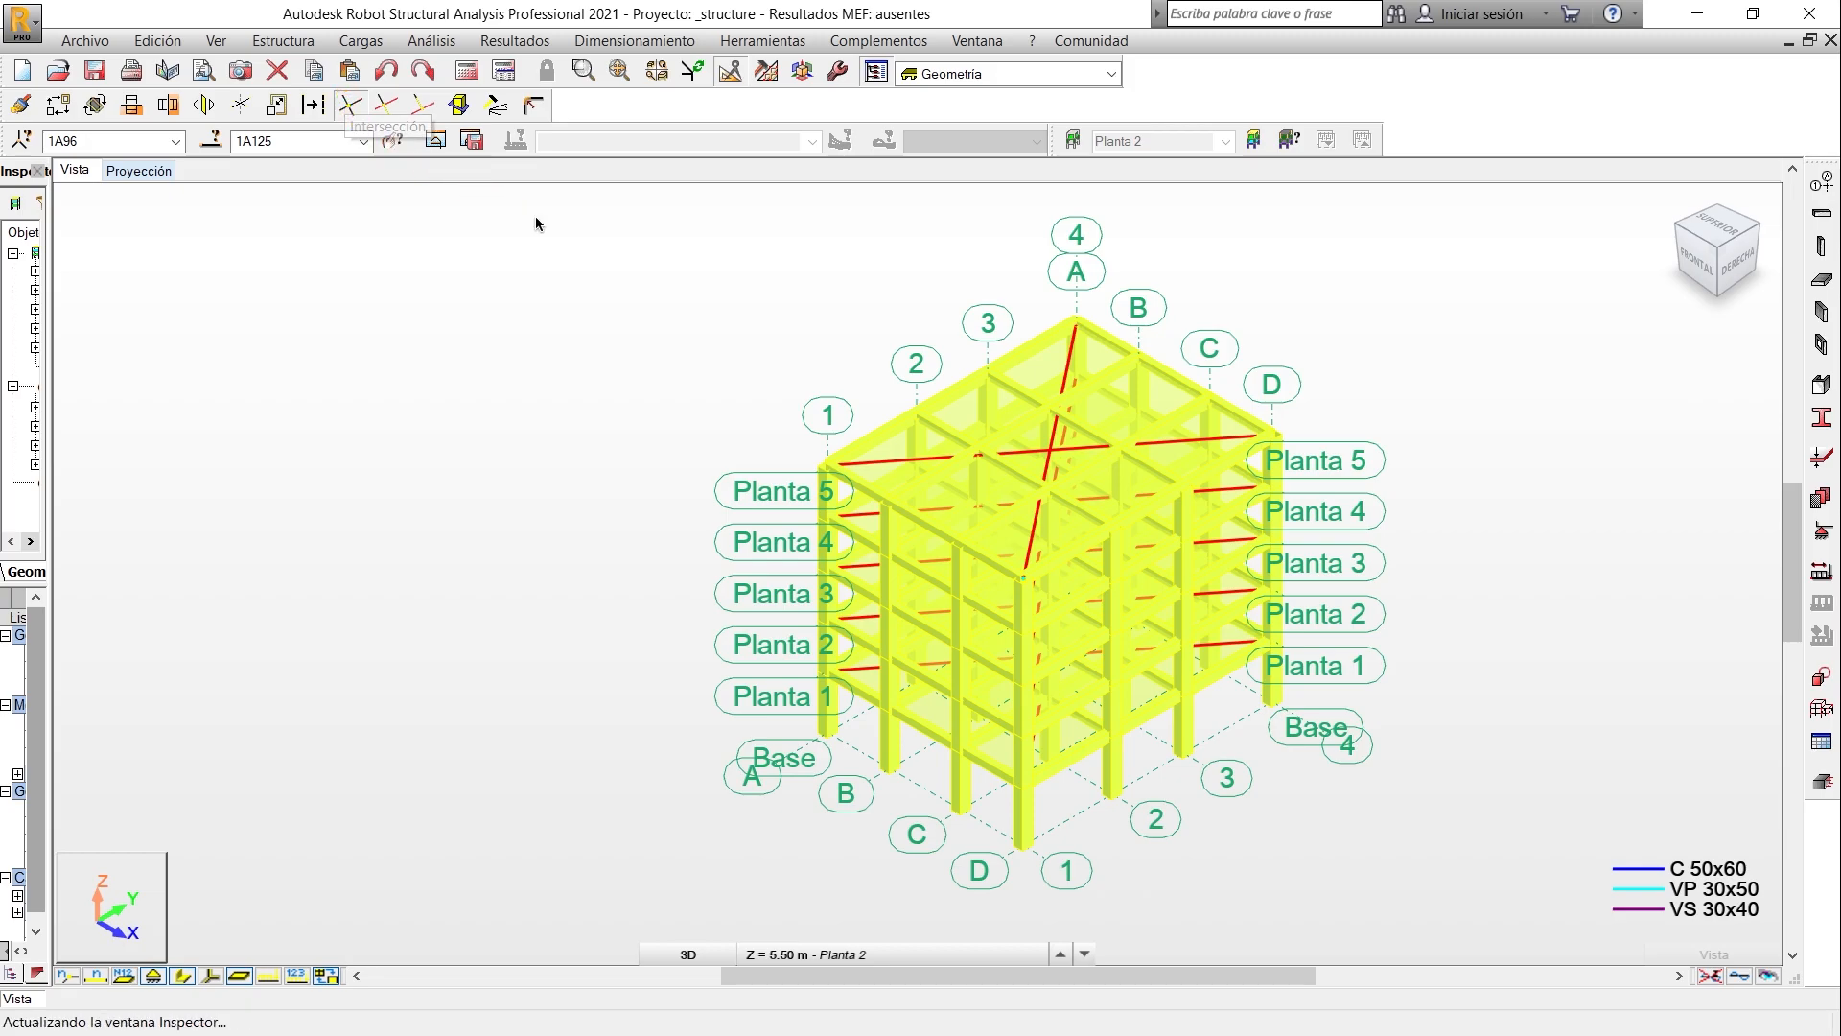
pyautogui.click(844, 328)
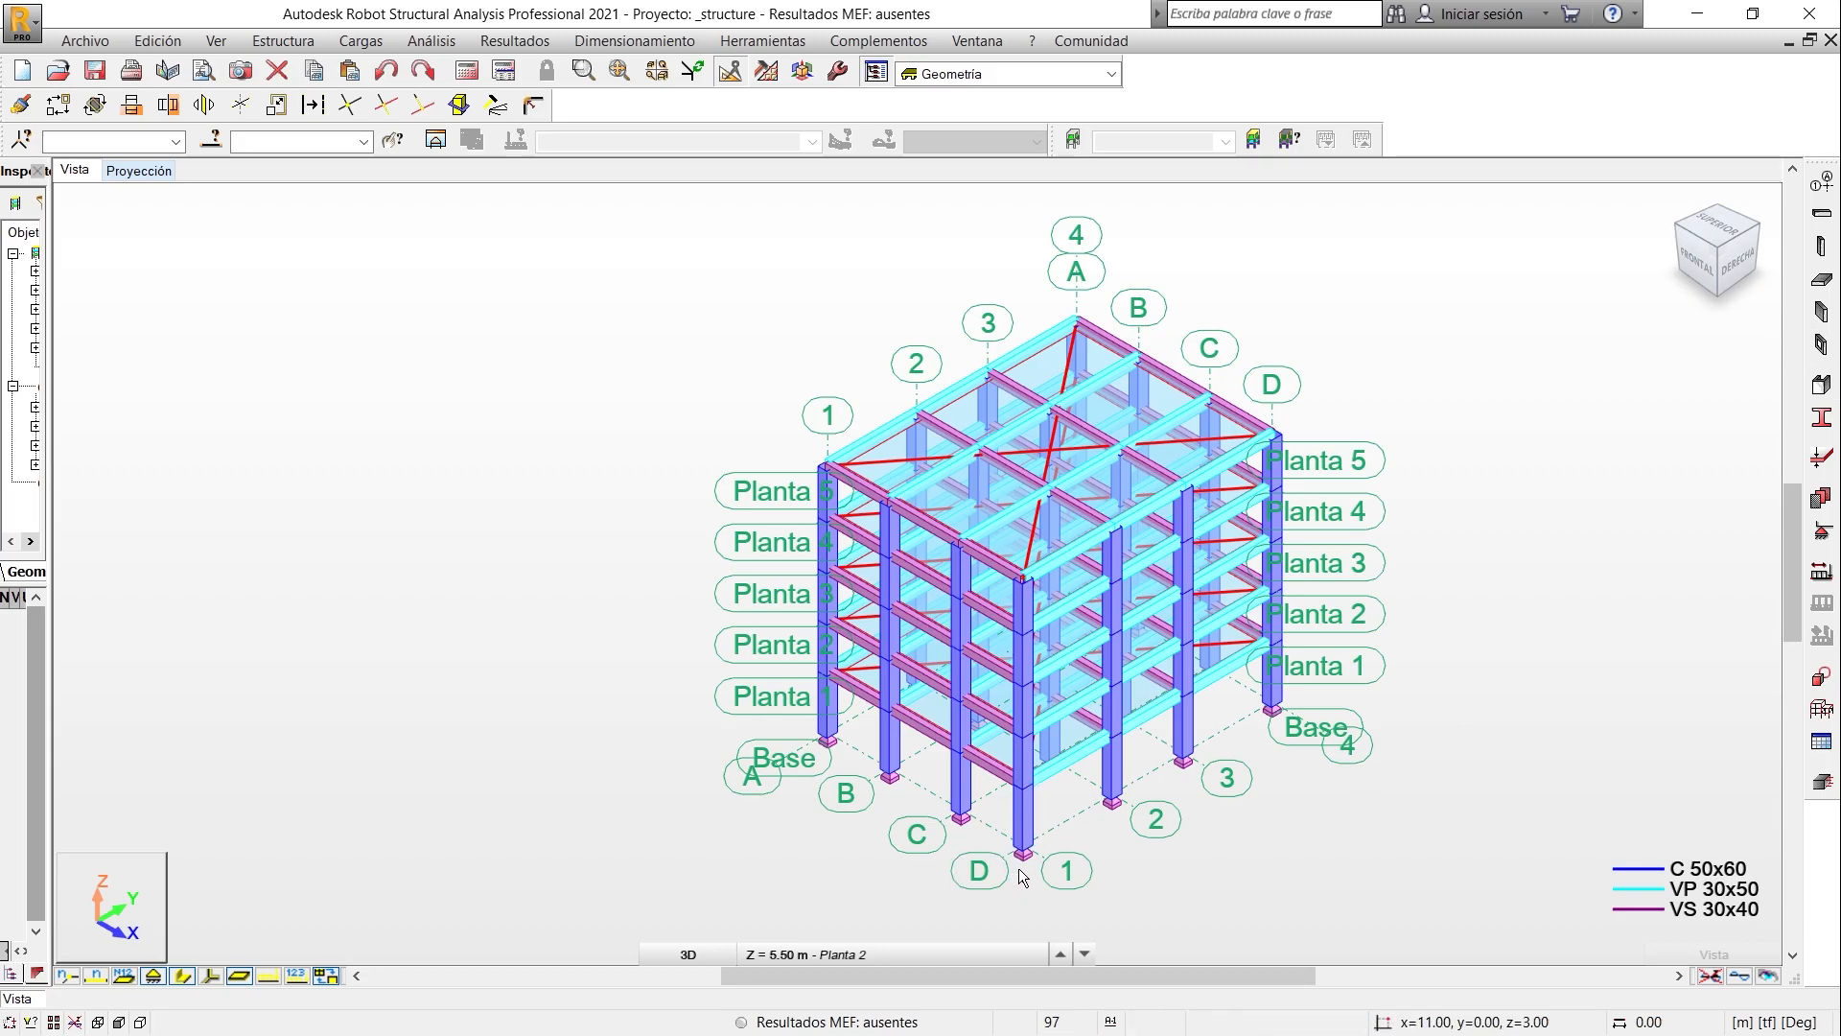
# - Select the base nodes of all columns and delete the project's unused support types
pyautogui.click(1706, 277)
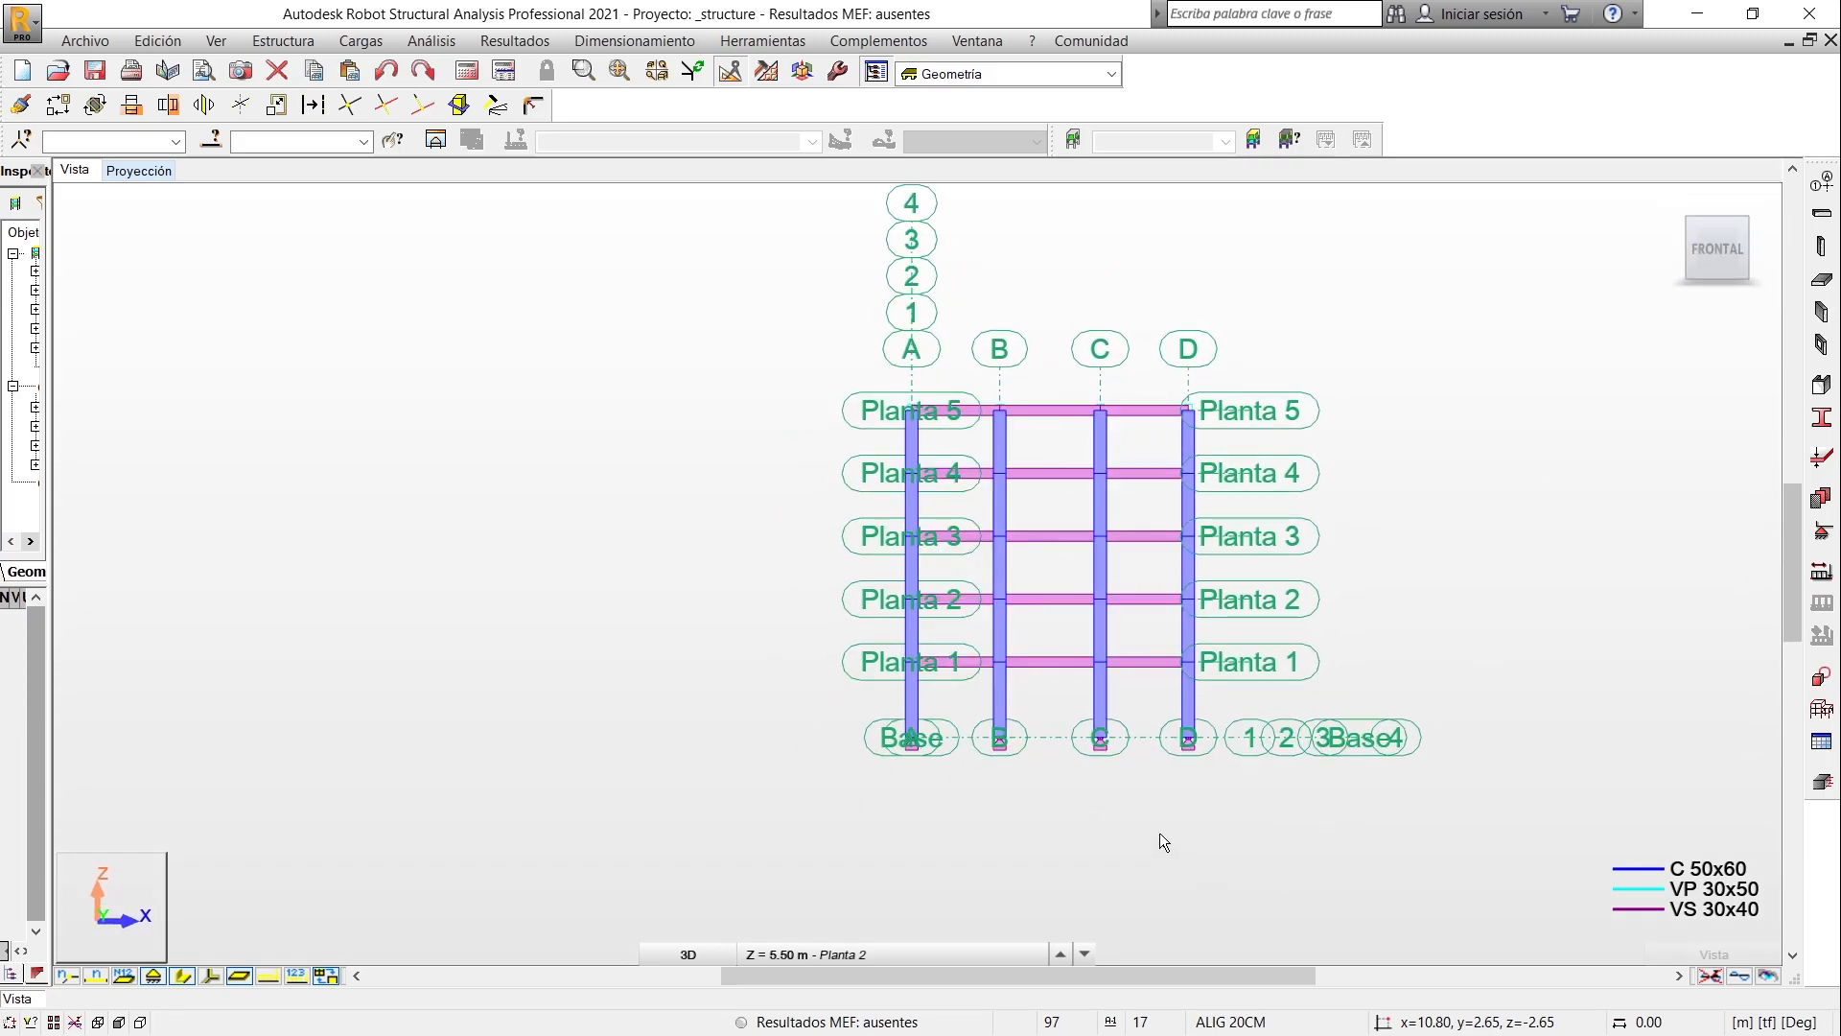
pyautogui.scroll(3, 1068, 798)
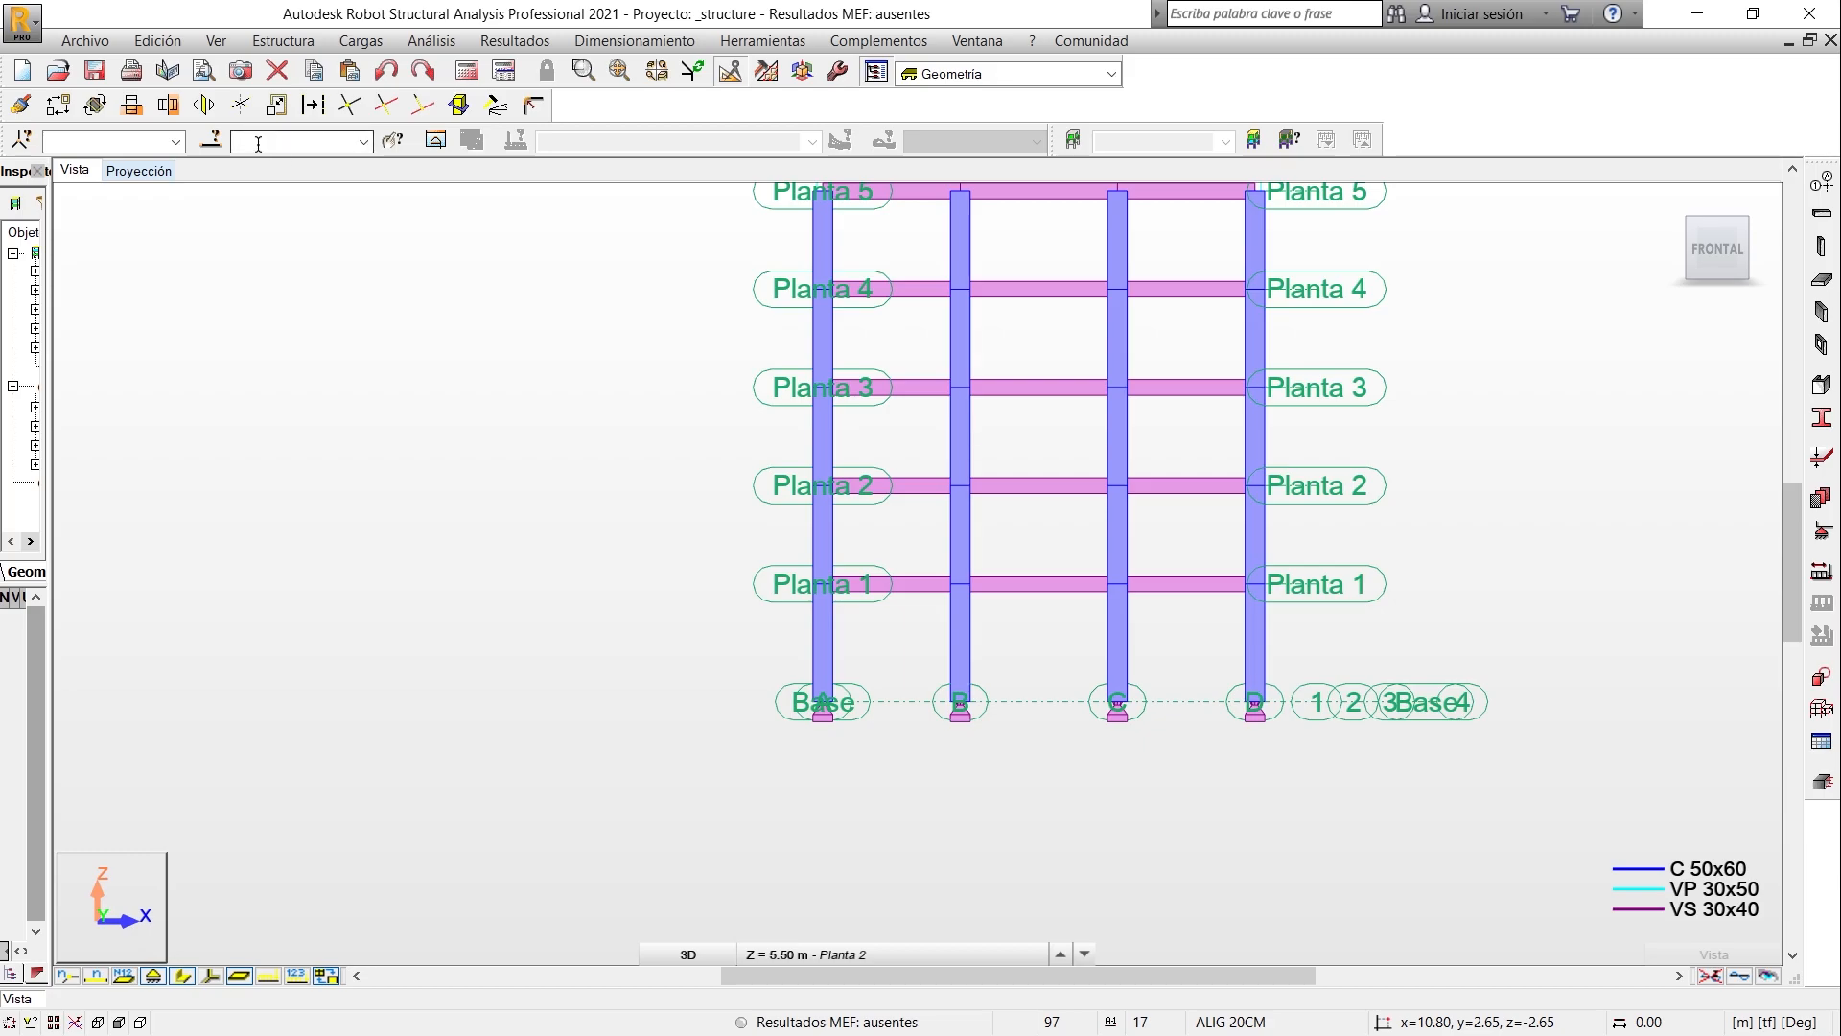
pyautogui.moveTo(735, 677); pyautogui.dragTo(1417, 837)
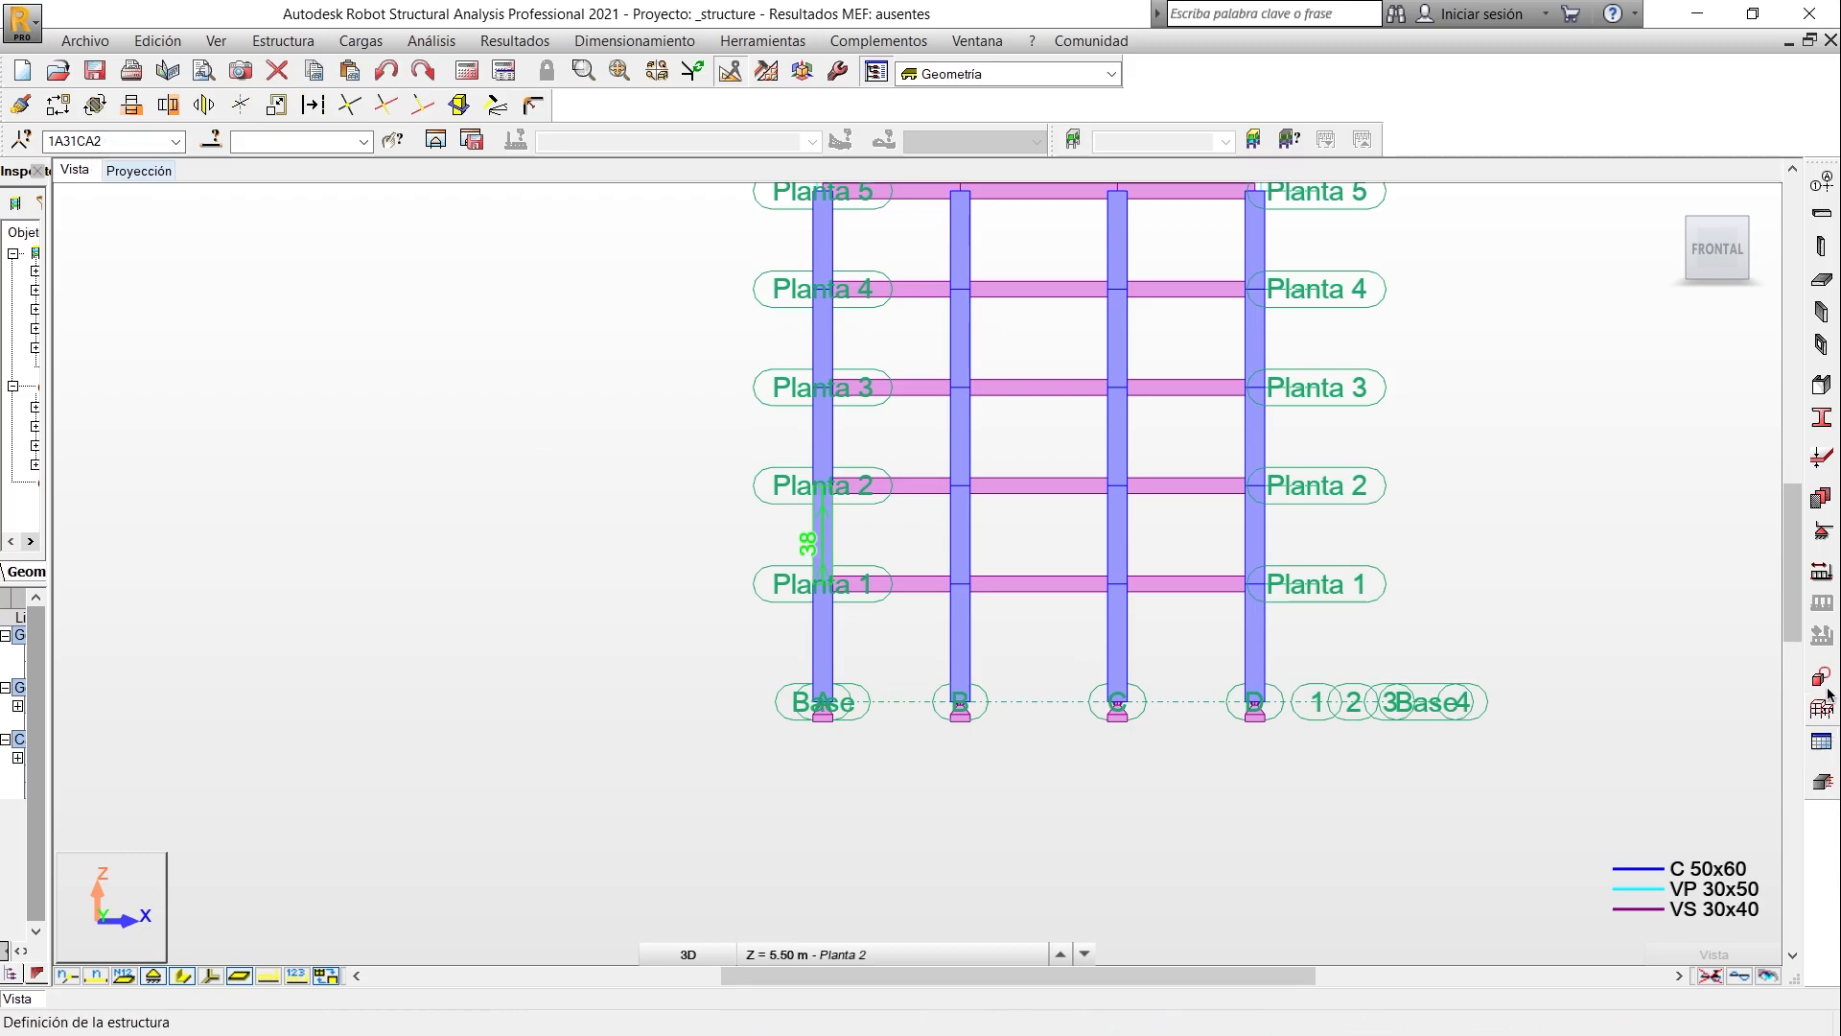
pyautogui.click(1822, 533)
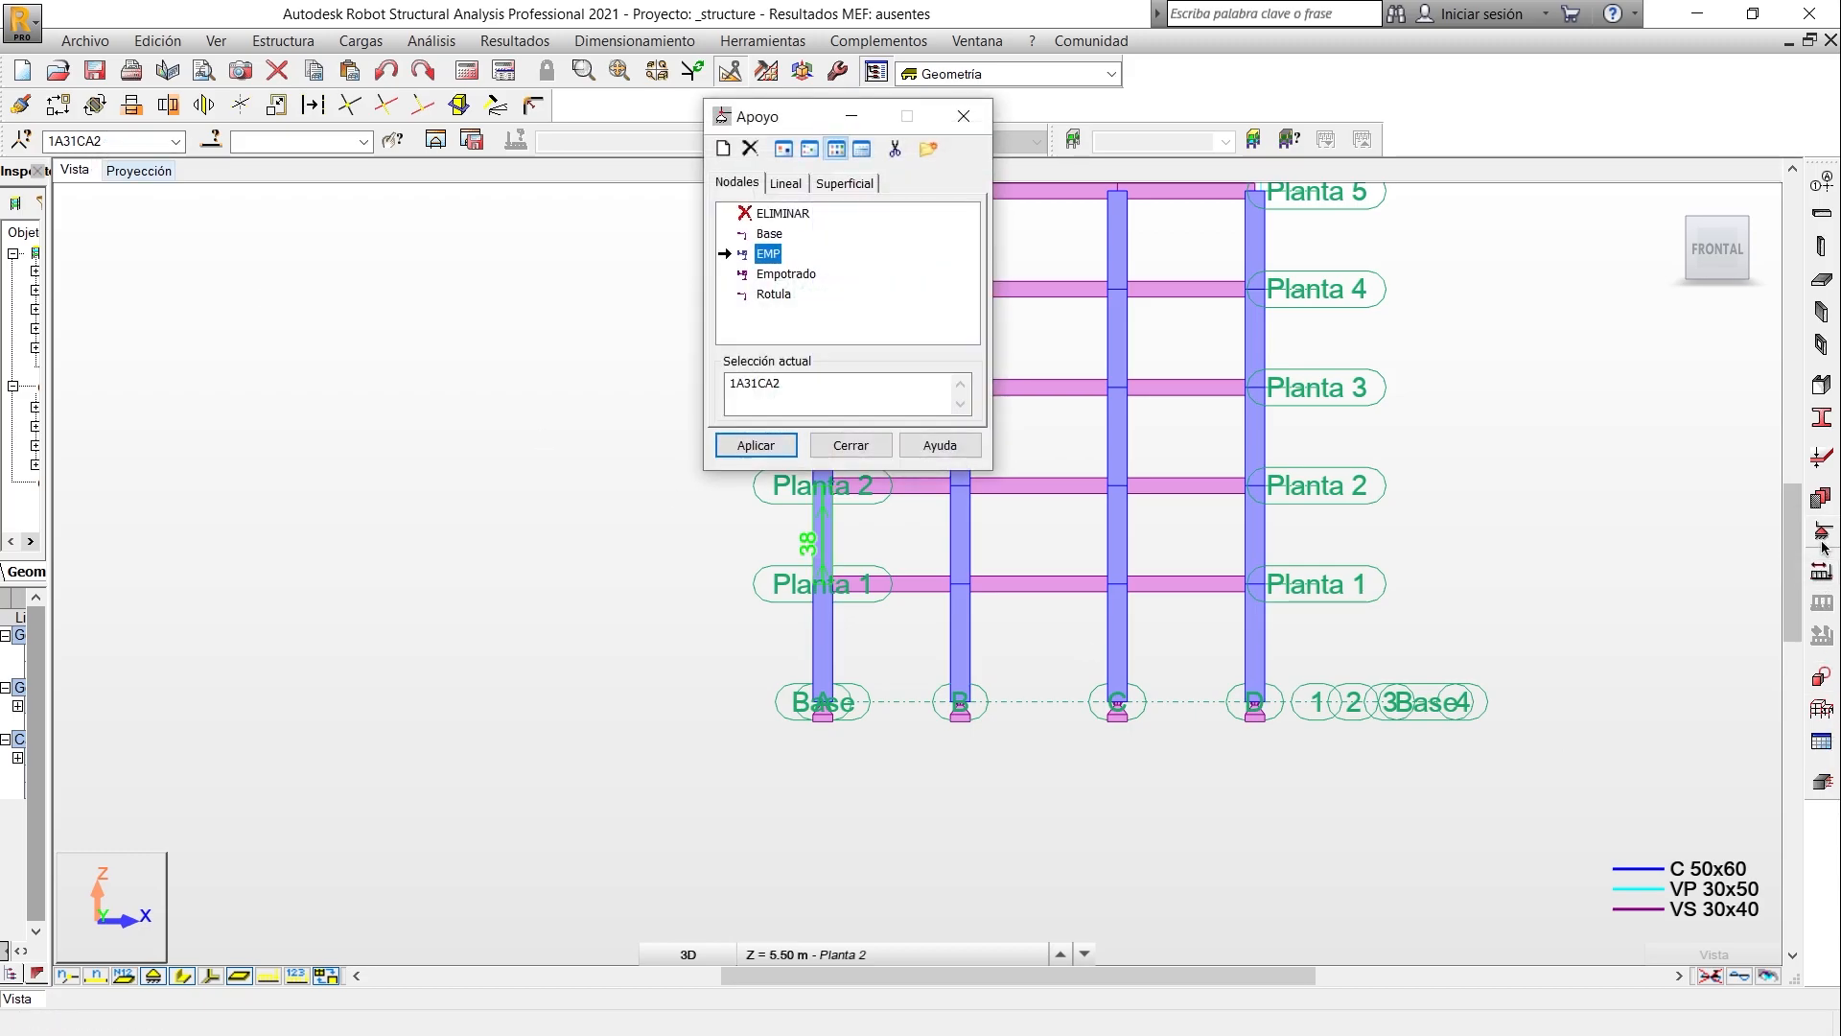
pyautogui.click(894, 151)
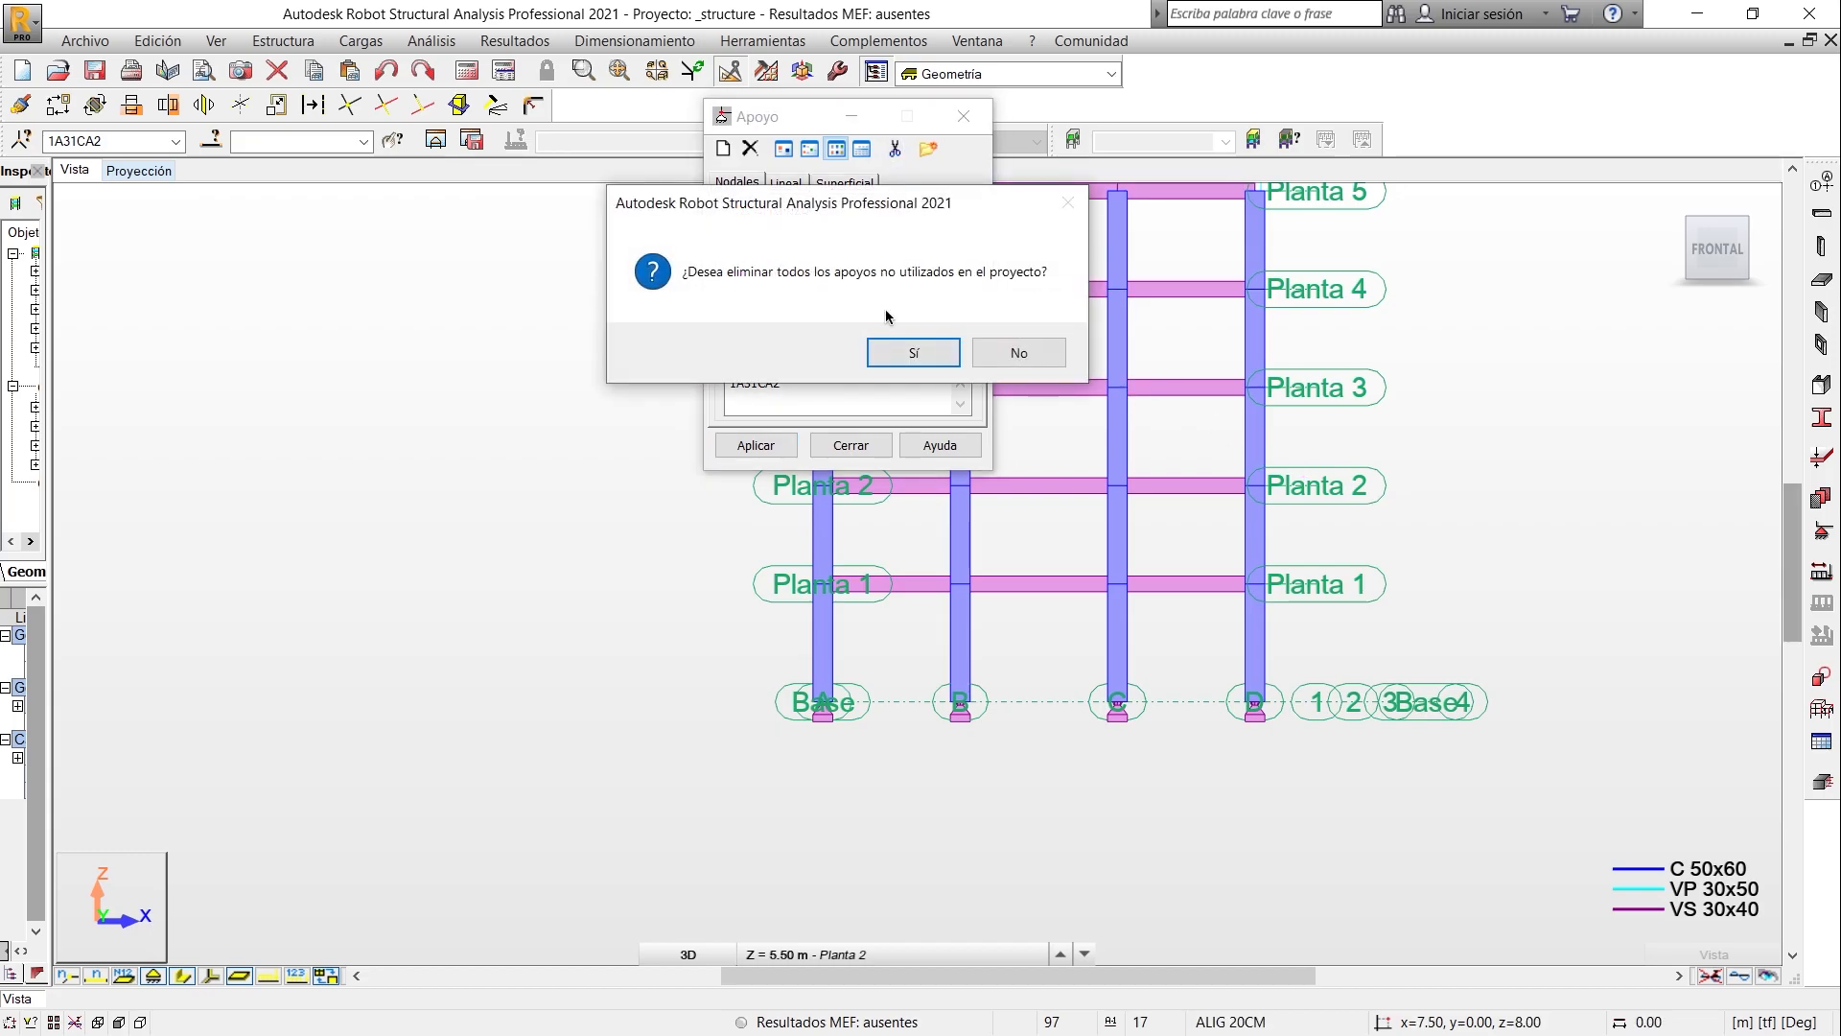
pyautogui.click(892, 365)
# - Start a new rigid nodal support definition and name it EMPOTRADO
pyautogui.click(724, 150)
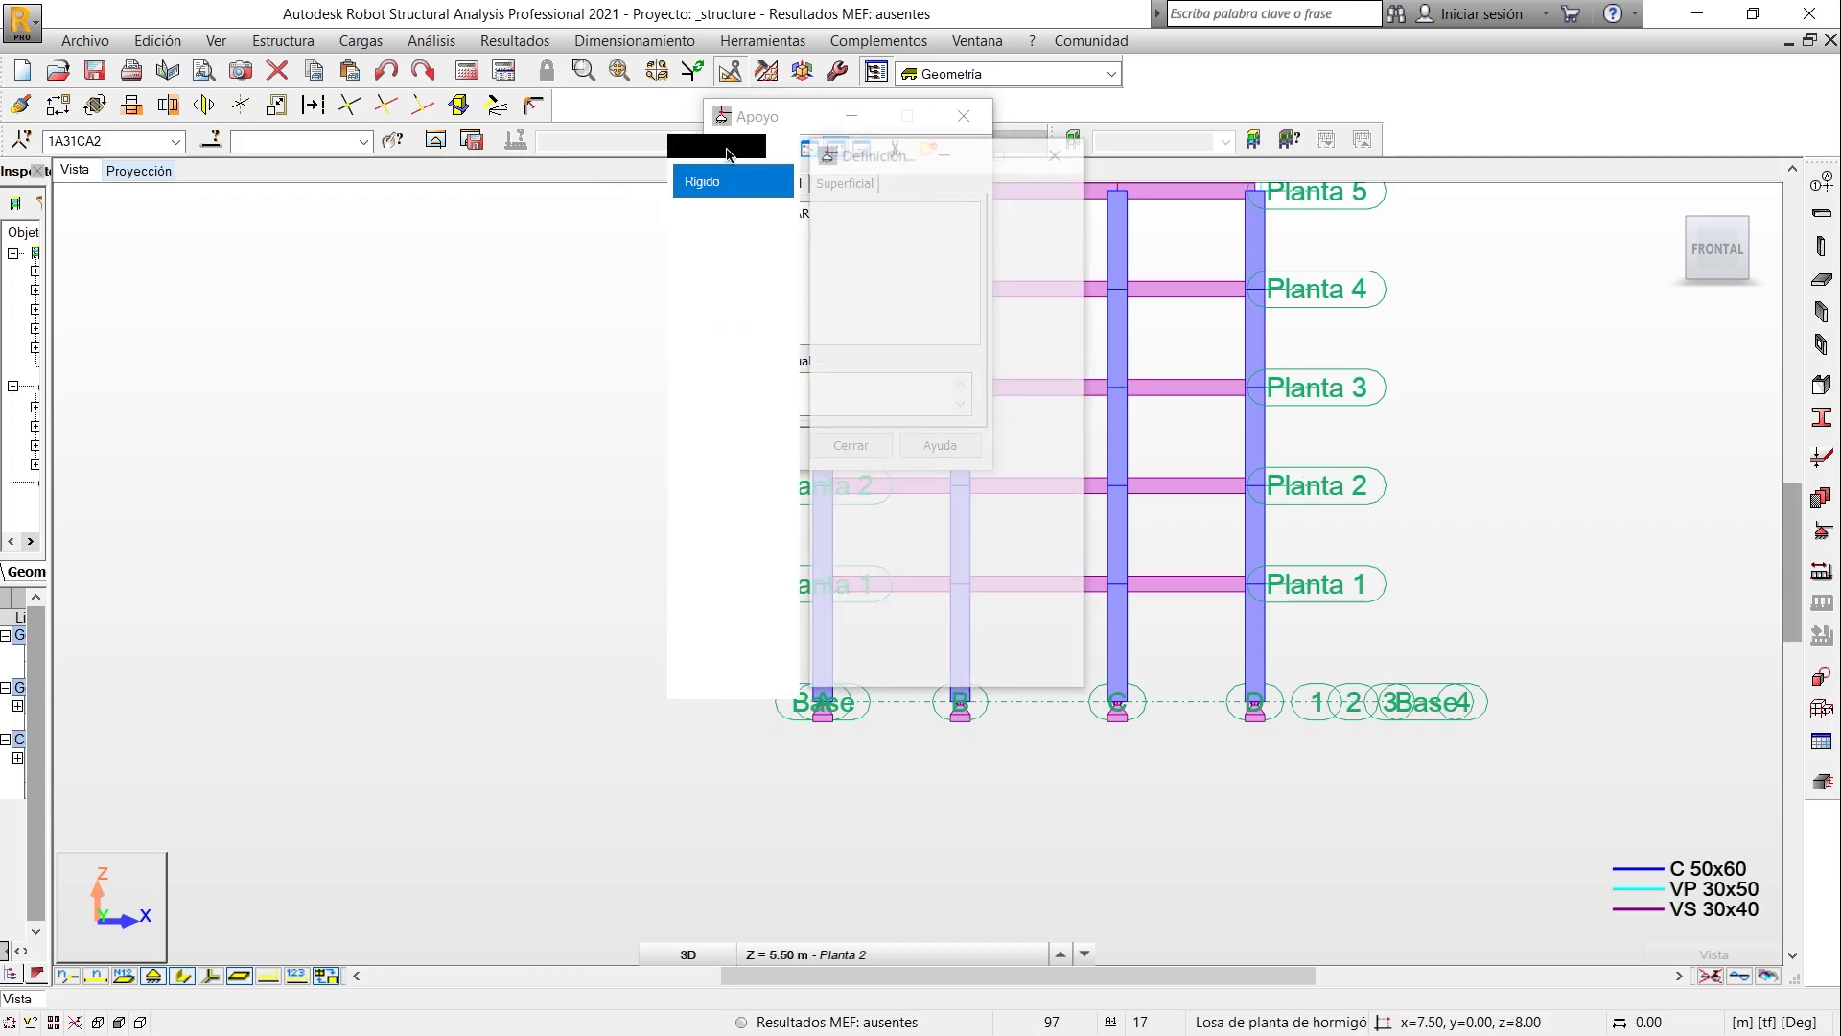
pyautogui.moveTo(468, 223); pyautogui.dragTo(464, 223)
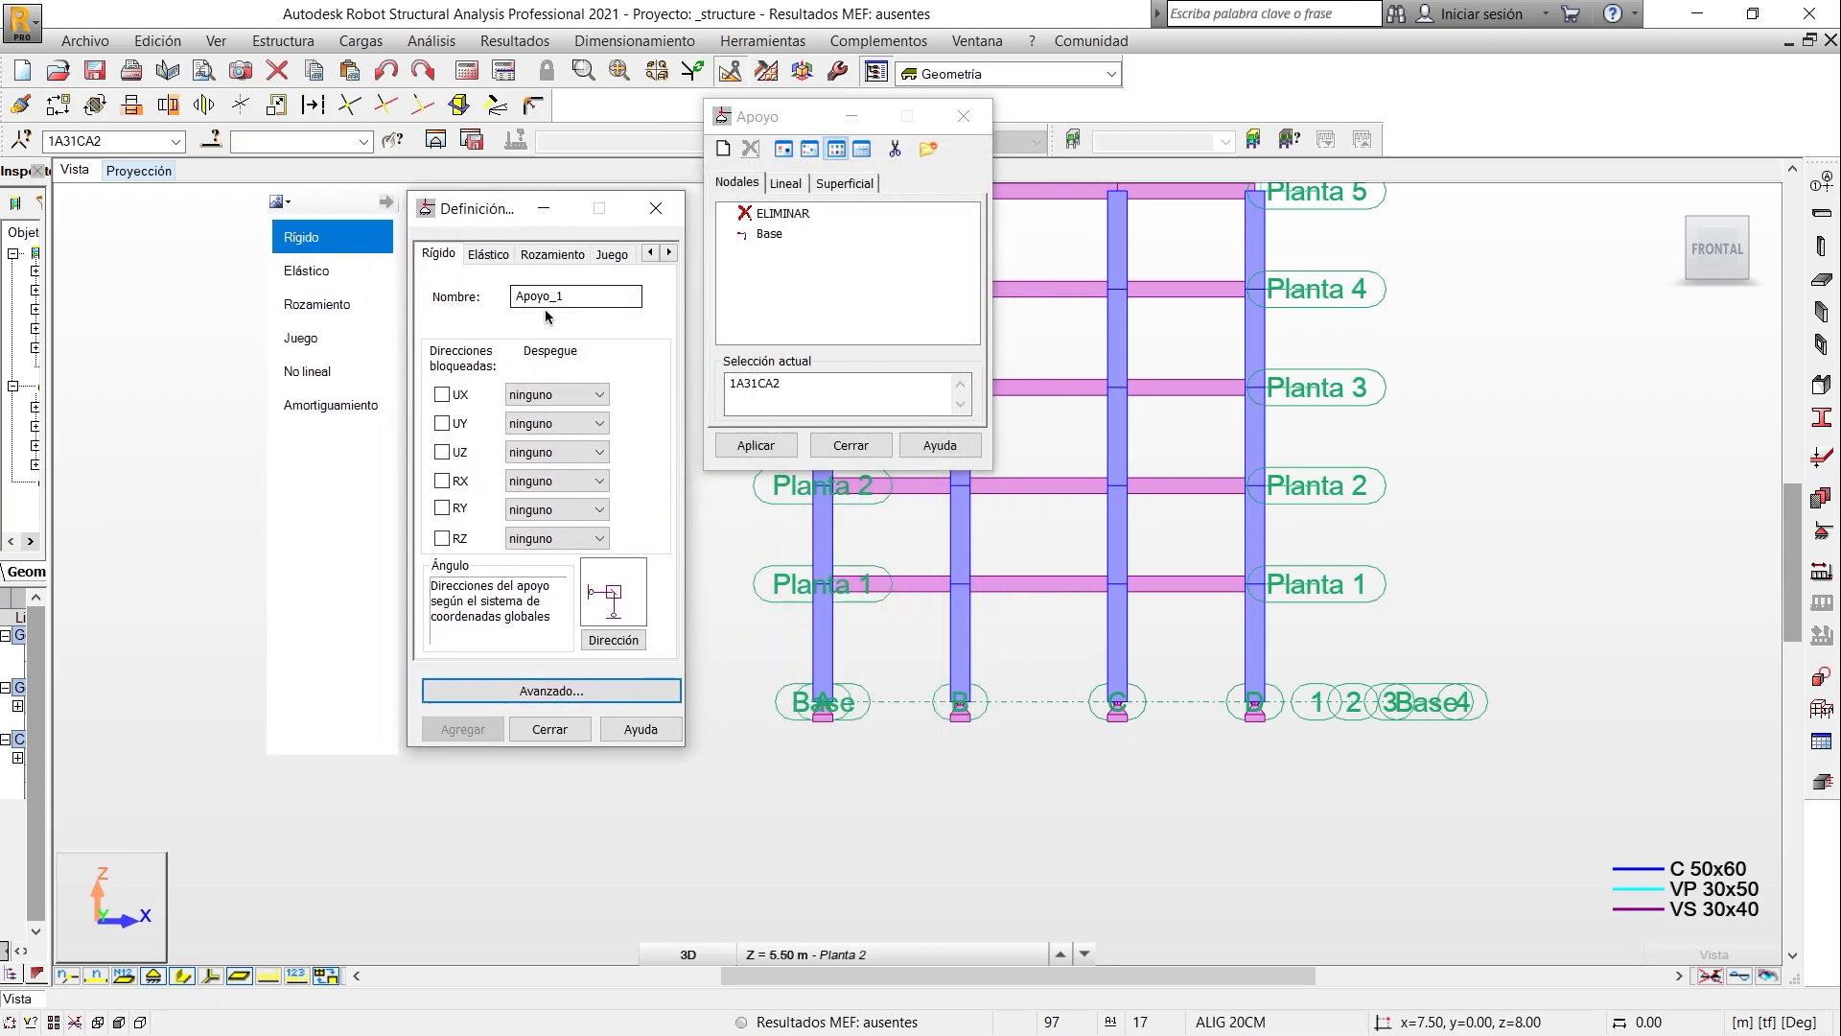
pyautogui.moveTo(579, 290); pyautogui.dragTo(481, 286)
pyautogui.write('E,')
pyautogui.write('PO')
pyautogui.write('TRADO')
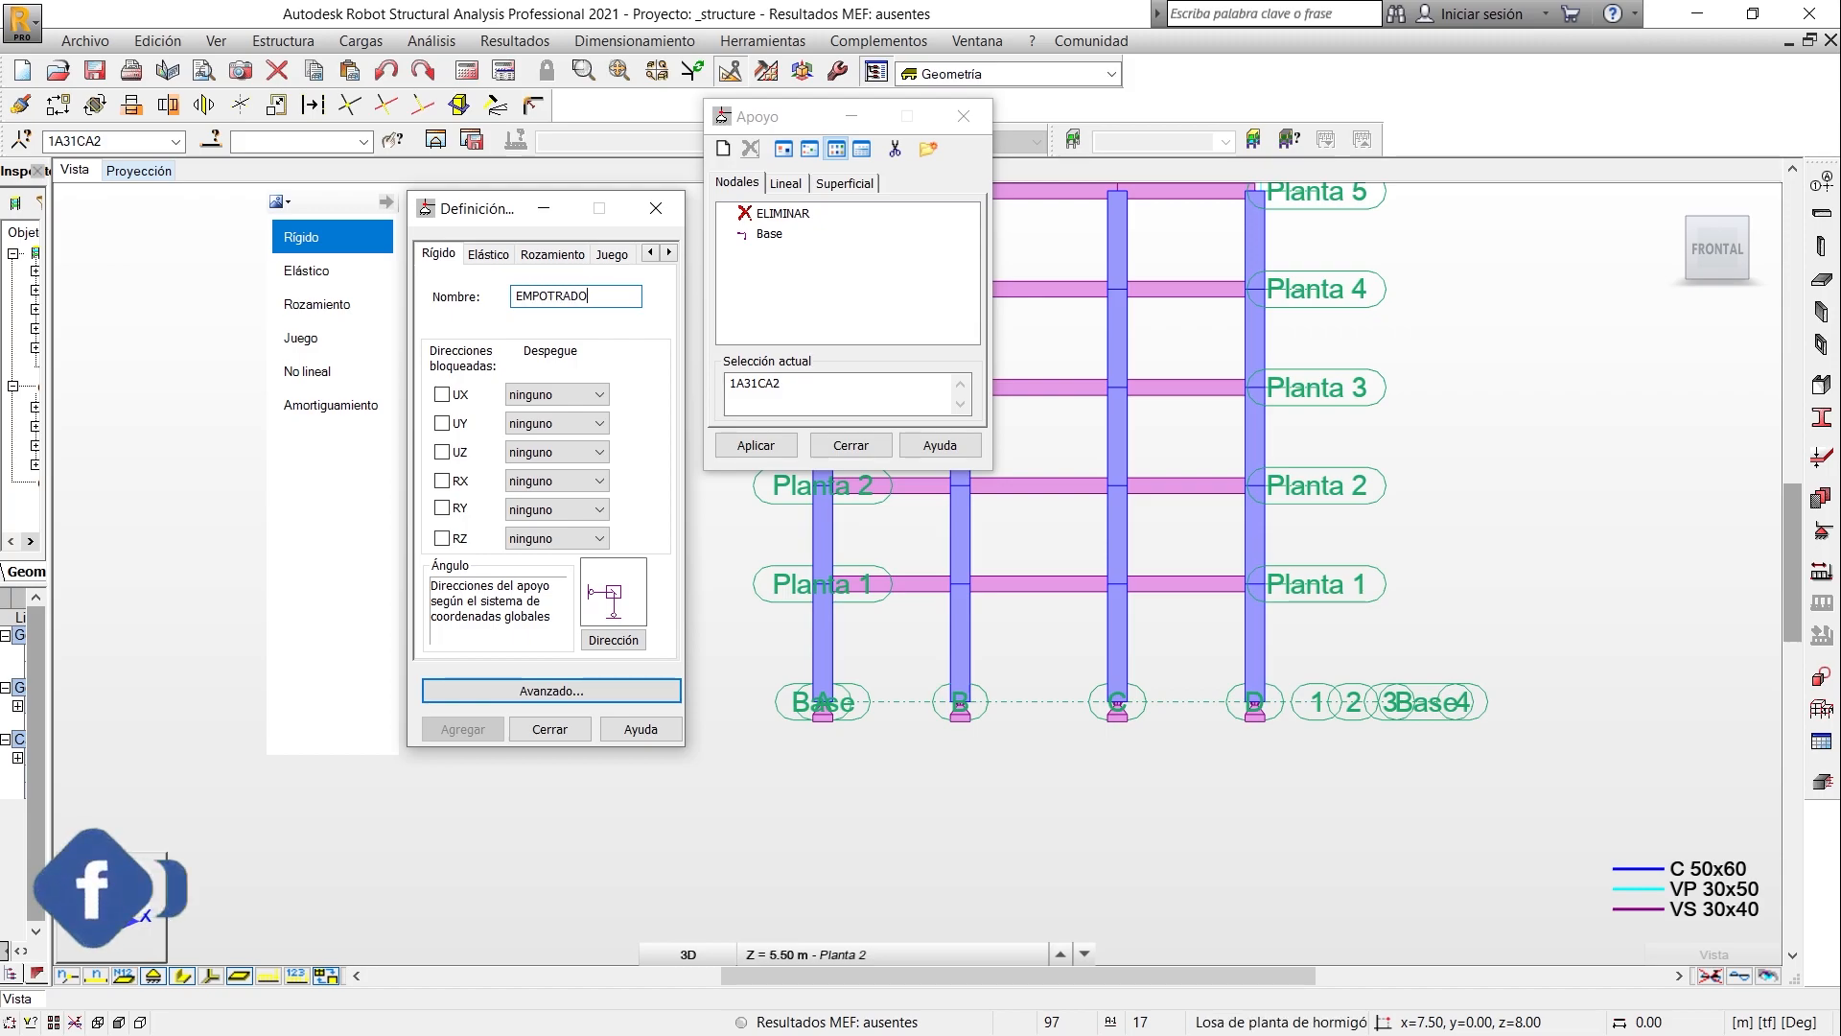
# - Block directions UX, UY, UZ, RX, RY and RZ for the EMPOTRADO support and add it to the support list
pyautogui.click(442, 394)
pyautogui.click(444, 424)
pyautogui.click(443, 451)
pyautogui.click(442, 481)
pyautogui.click(442, 508)
pyautogui.click(442, 538)
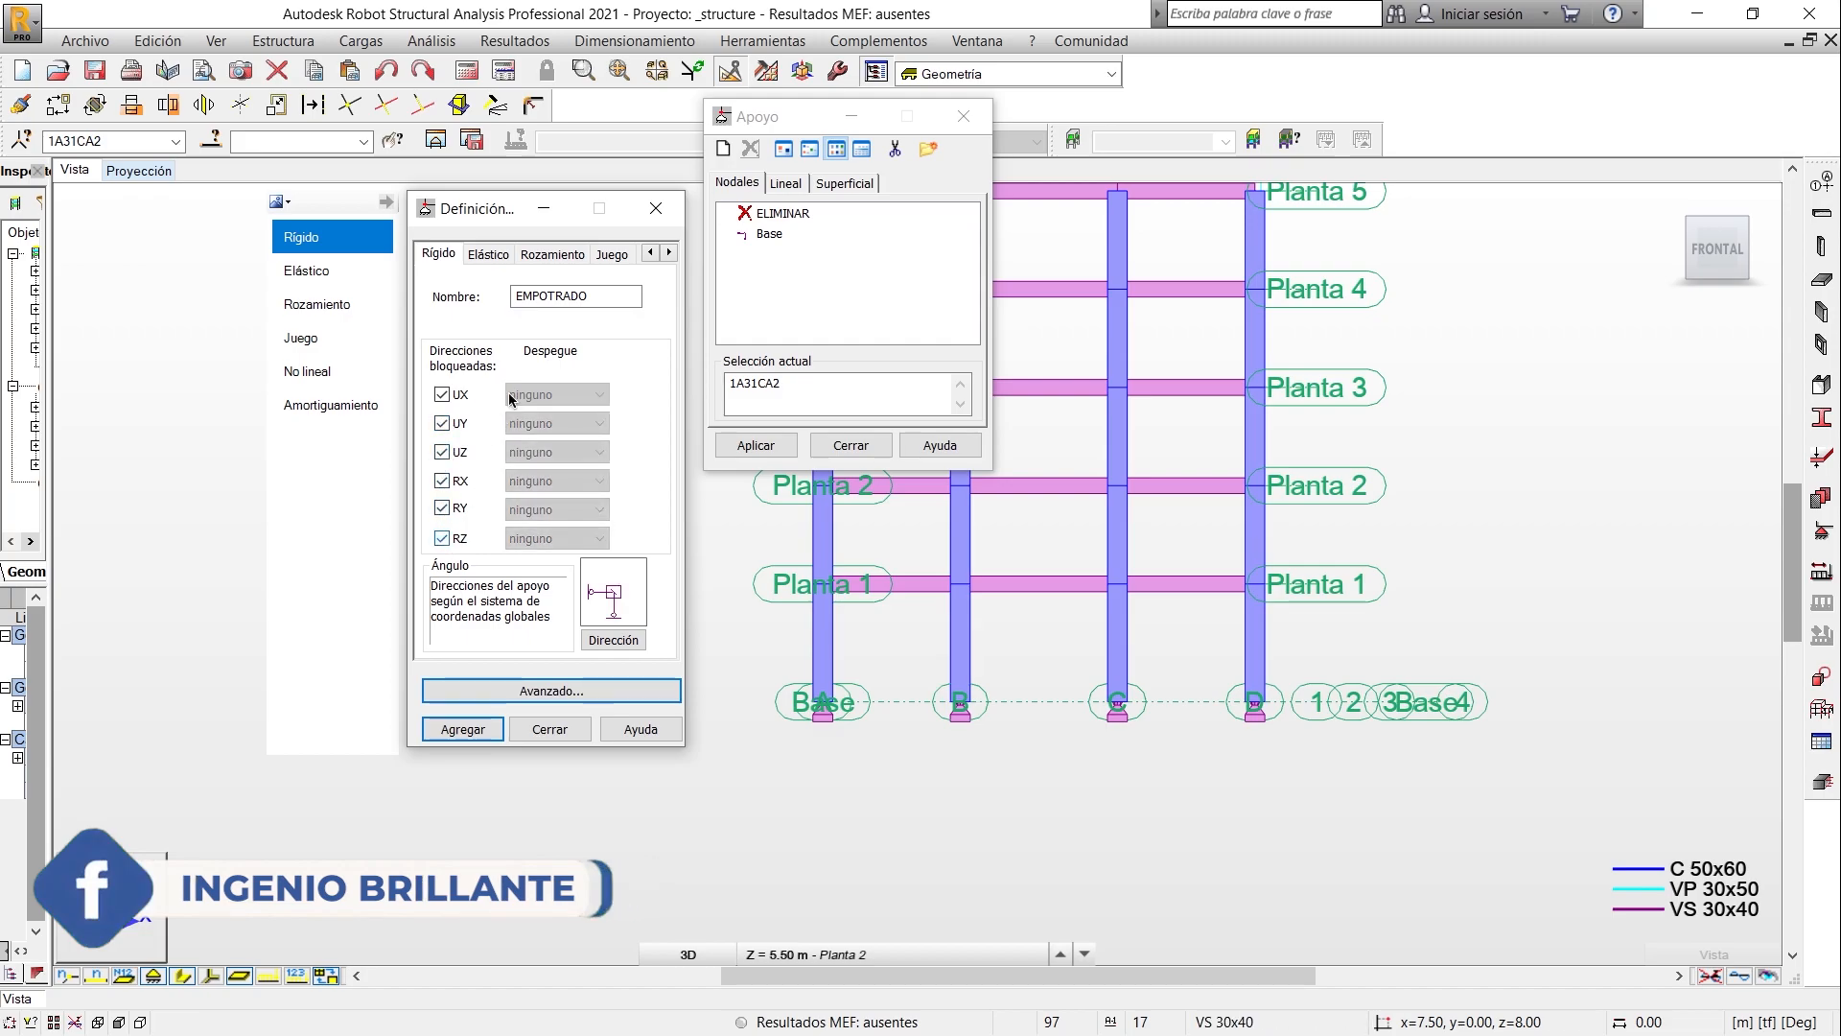
pyautogui.click(506, 255)
pyautogui.click(438, 253)
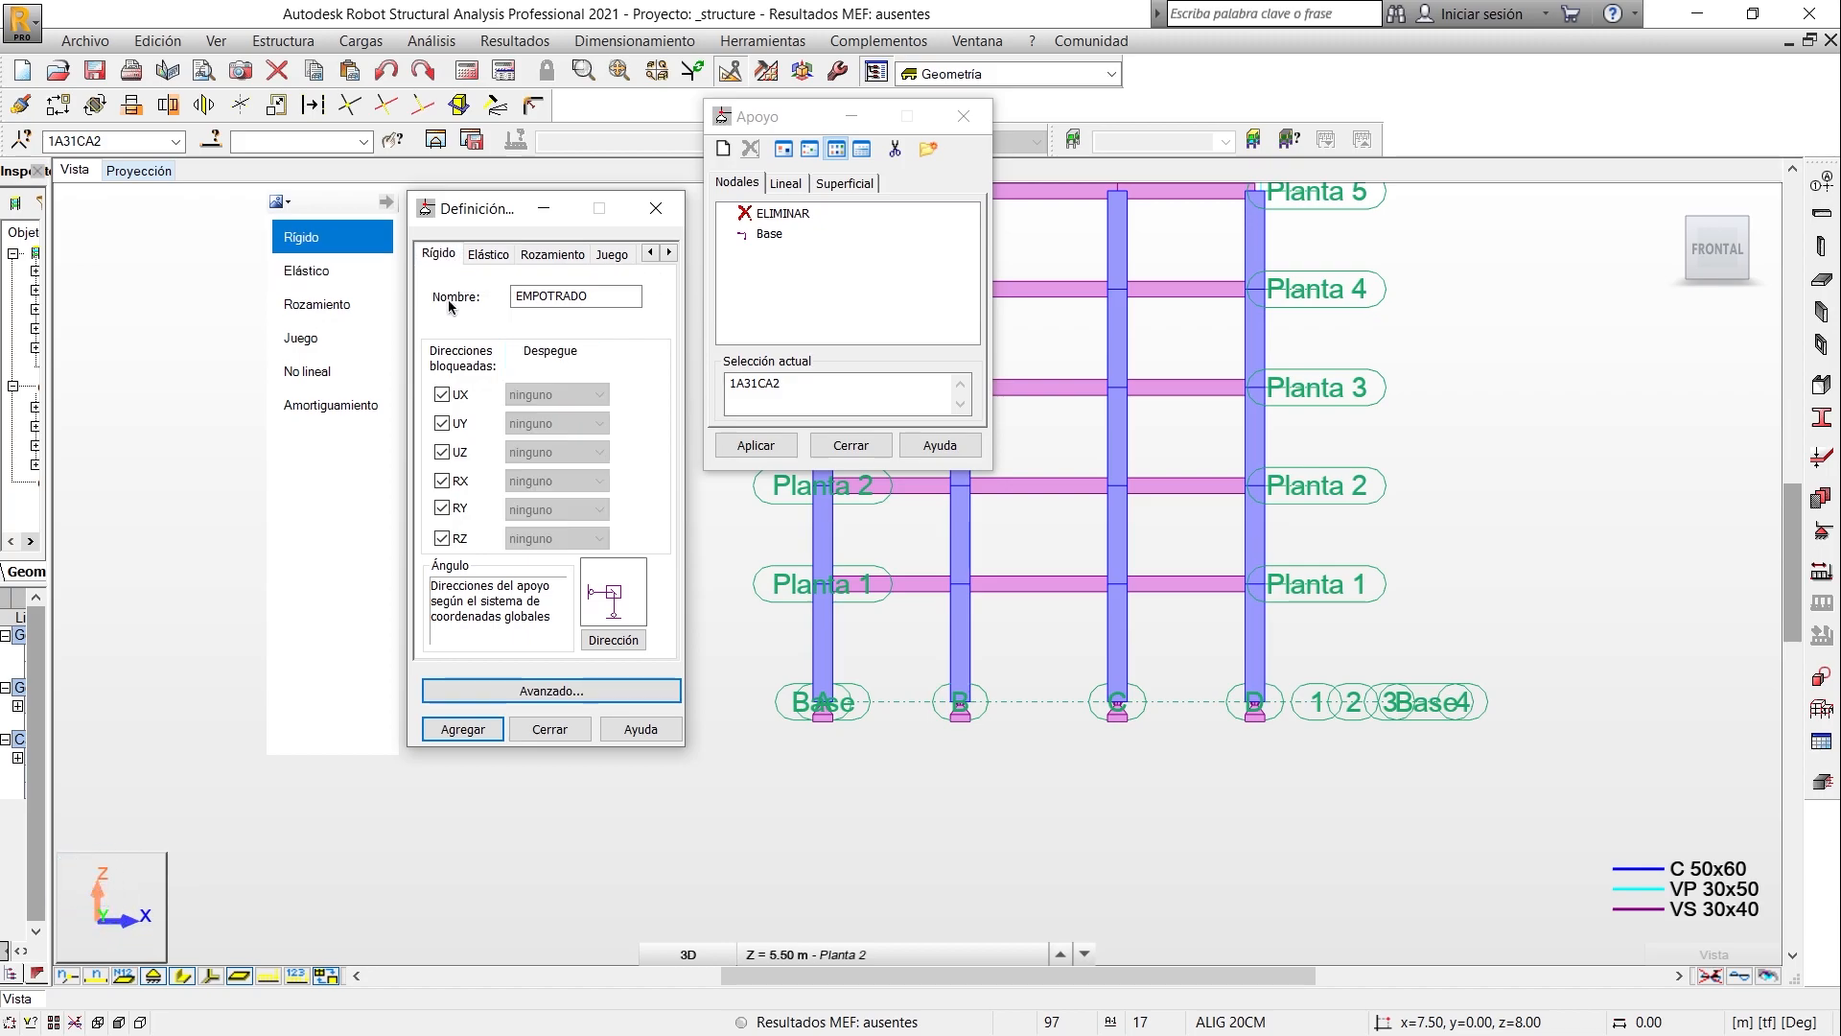
pyautogui.click(478, 735)
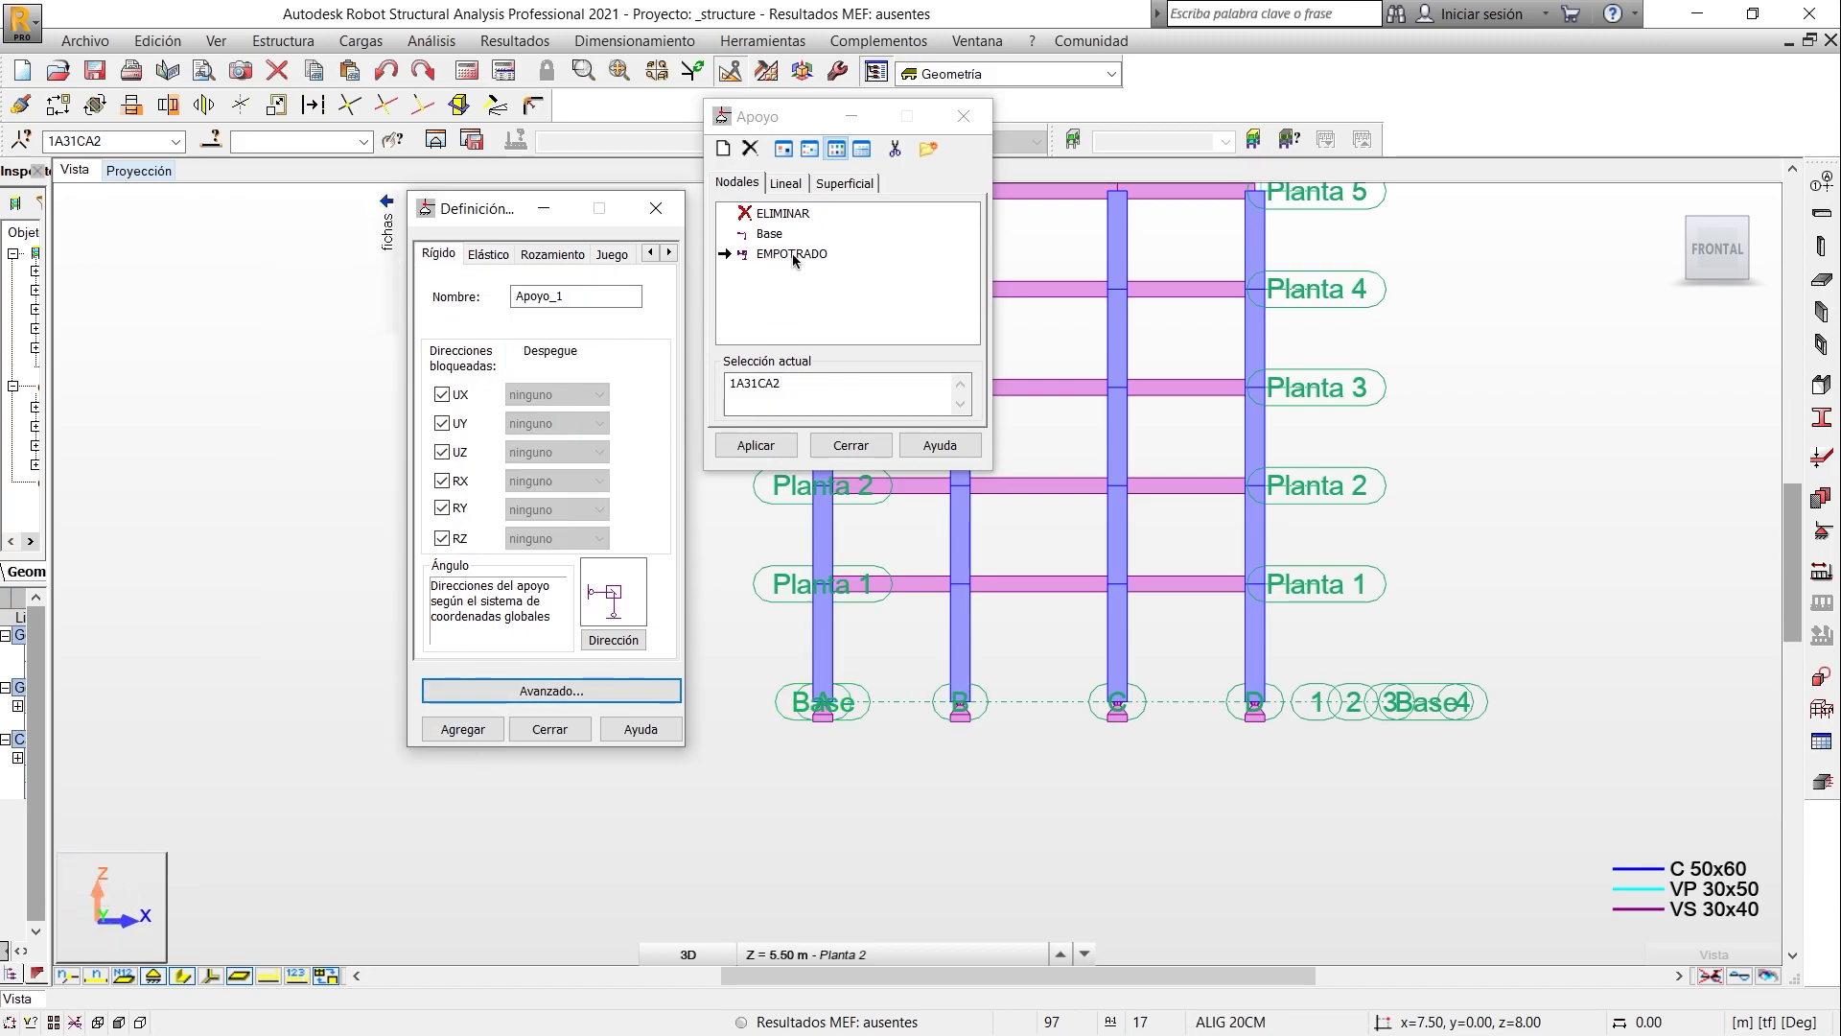
# - Apply the EMPOTRADO support to the selected base nodes and return to an isometric view of the building
pyautogui.click(768, 453)
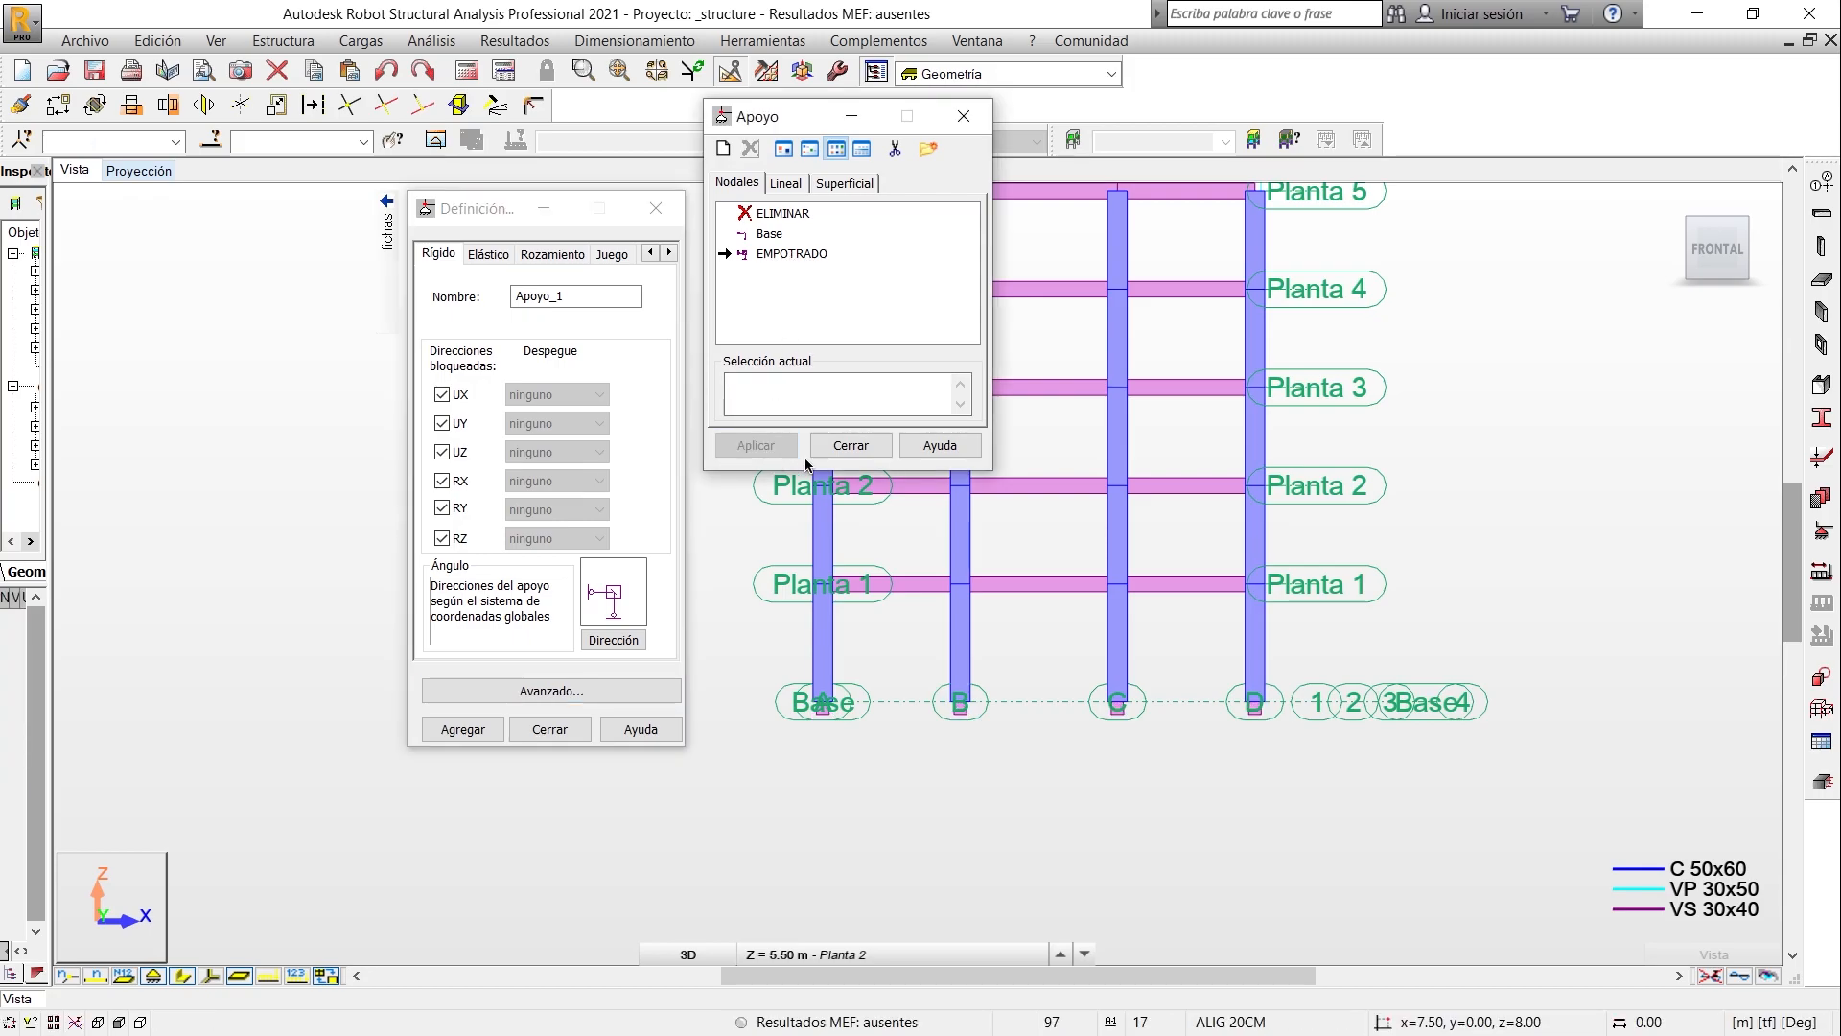
pyautogui.click(848, 445)
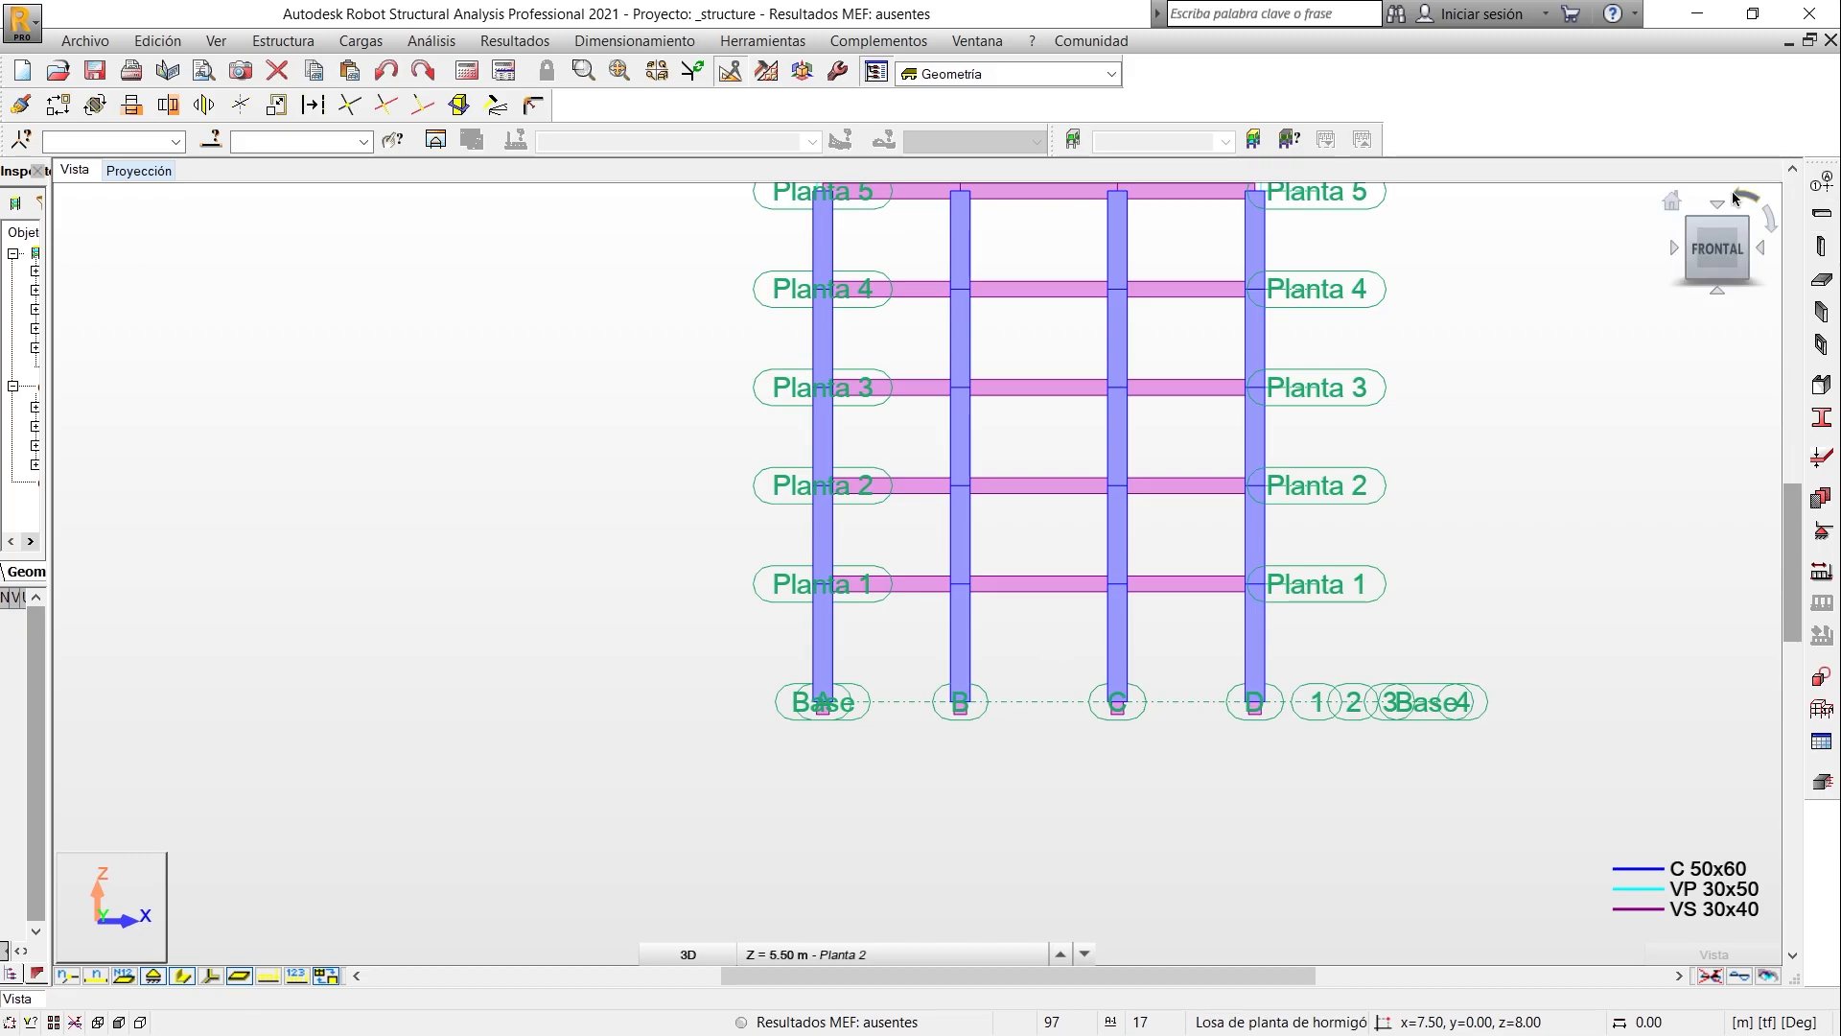
pyautogui.click(1768, 219)
pyautogui.click(1748, 205)
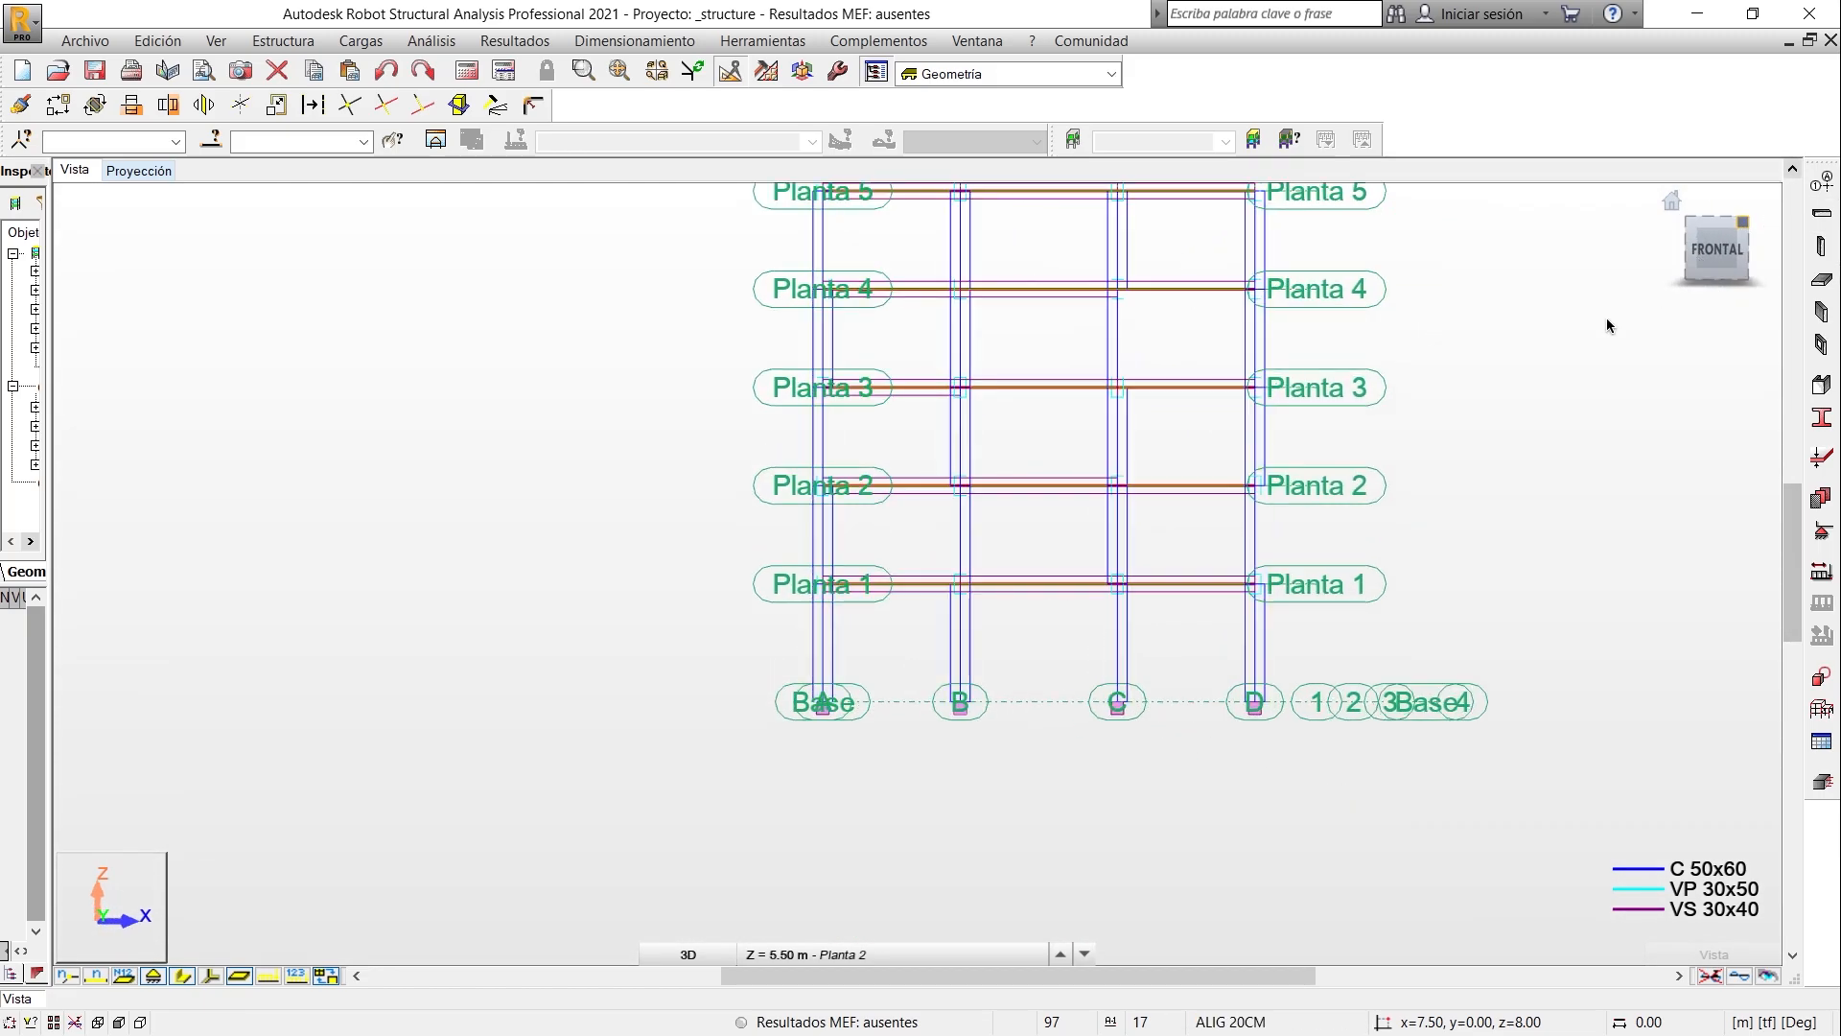
pyautogui.click(1742, 222)
pyautogui.moveTo(1447, 413); pyautogui.dragTo(1409, 474, button='middle')
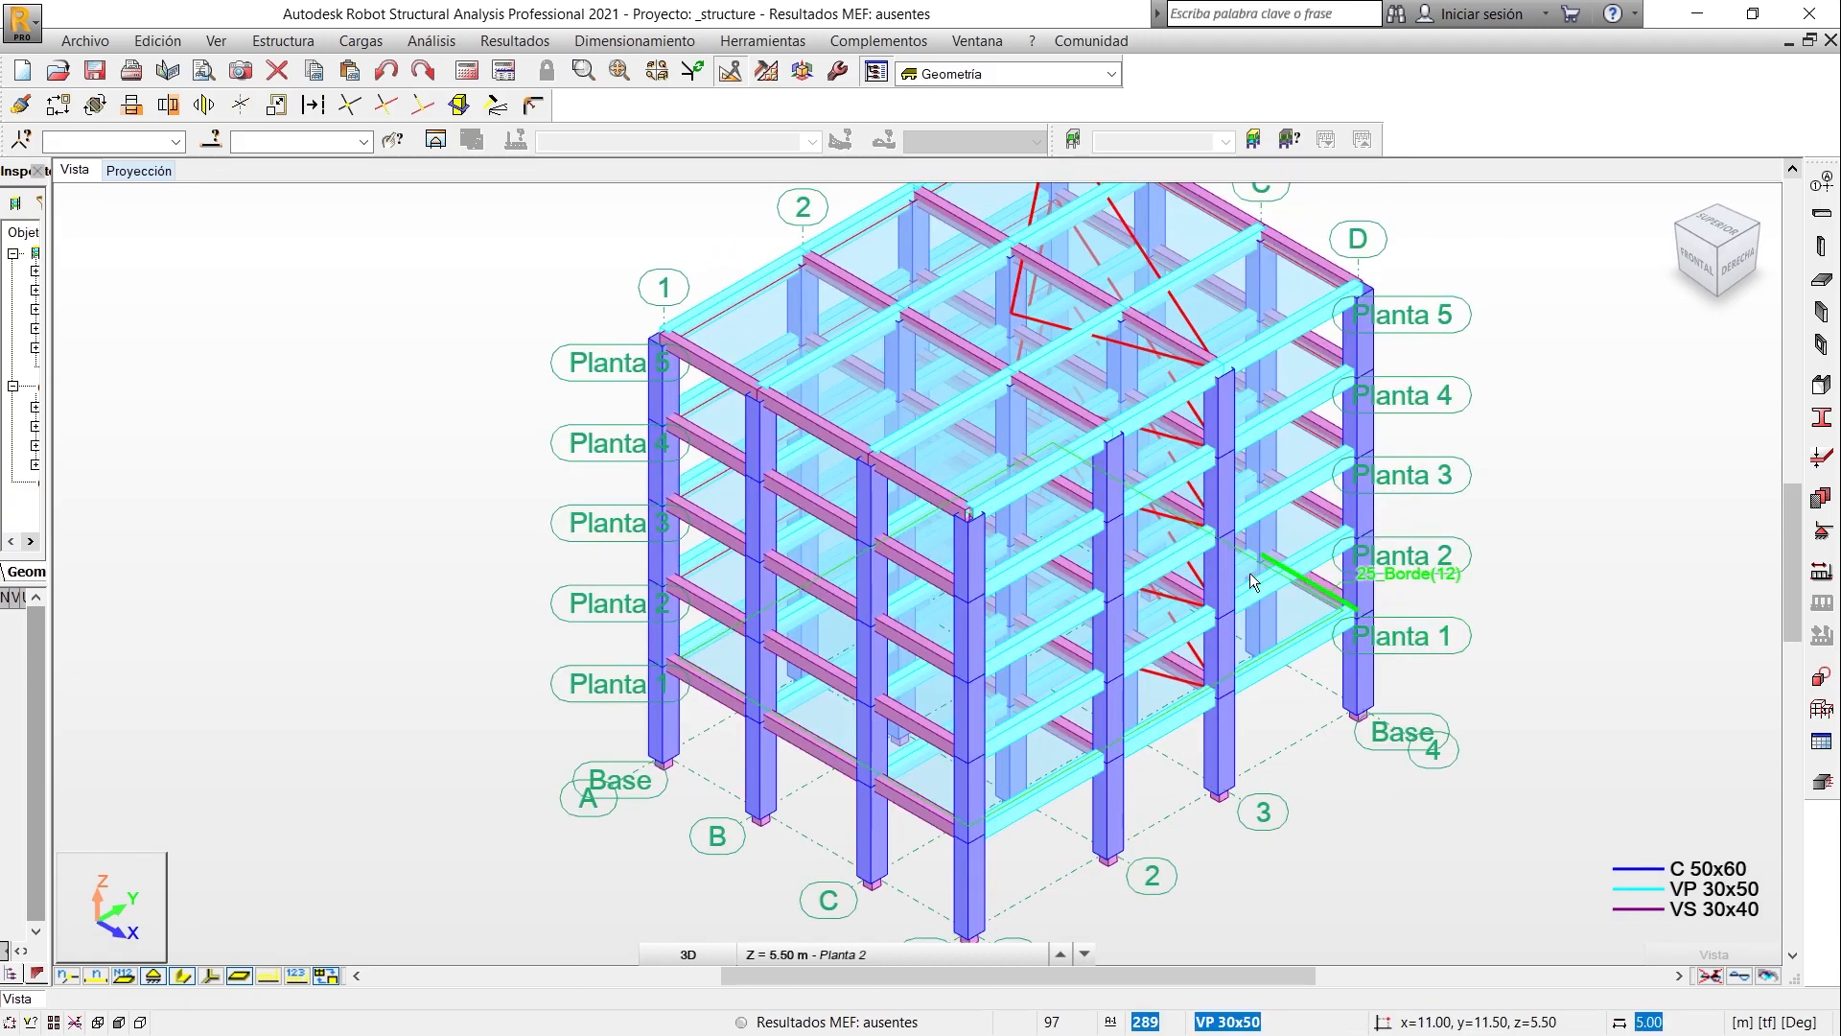
pyautogui.scroll(-3, 1251, 572)
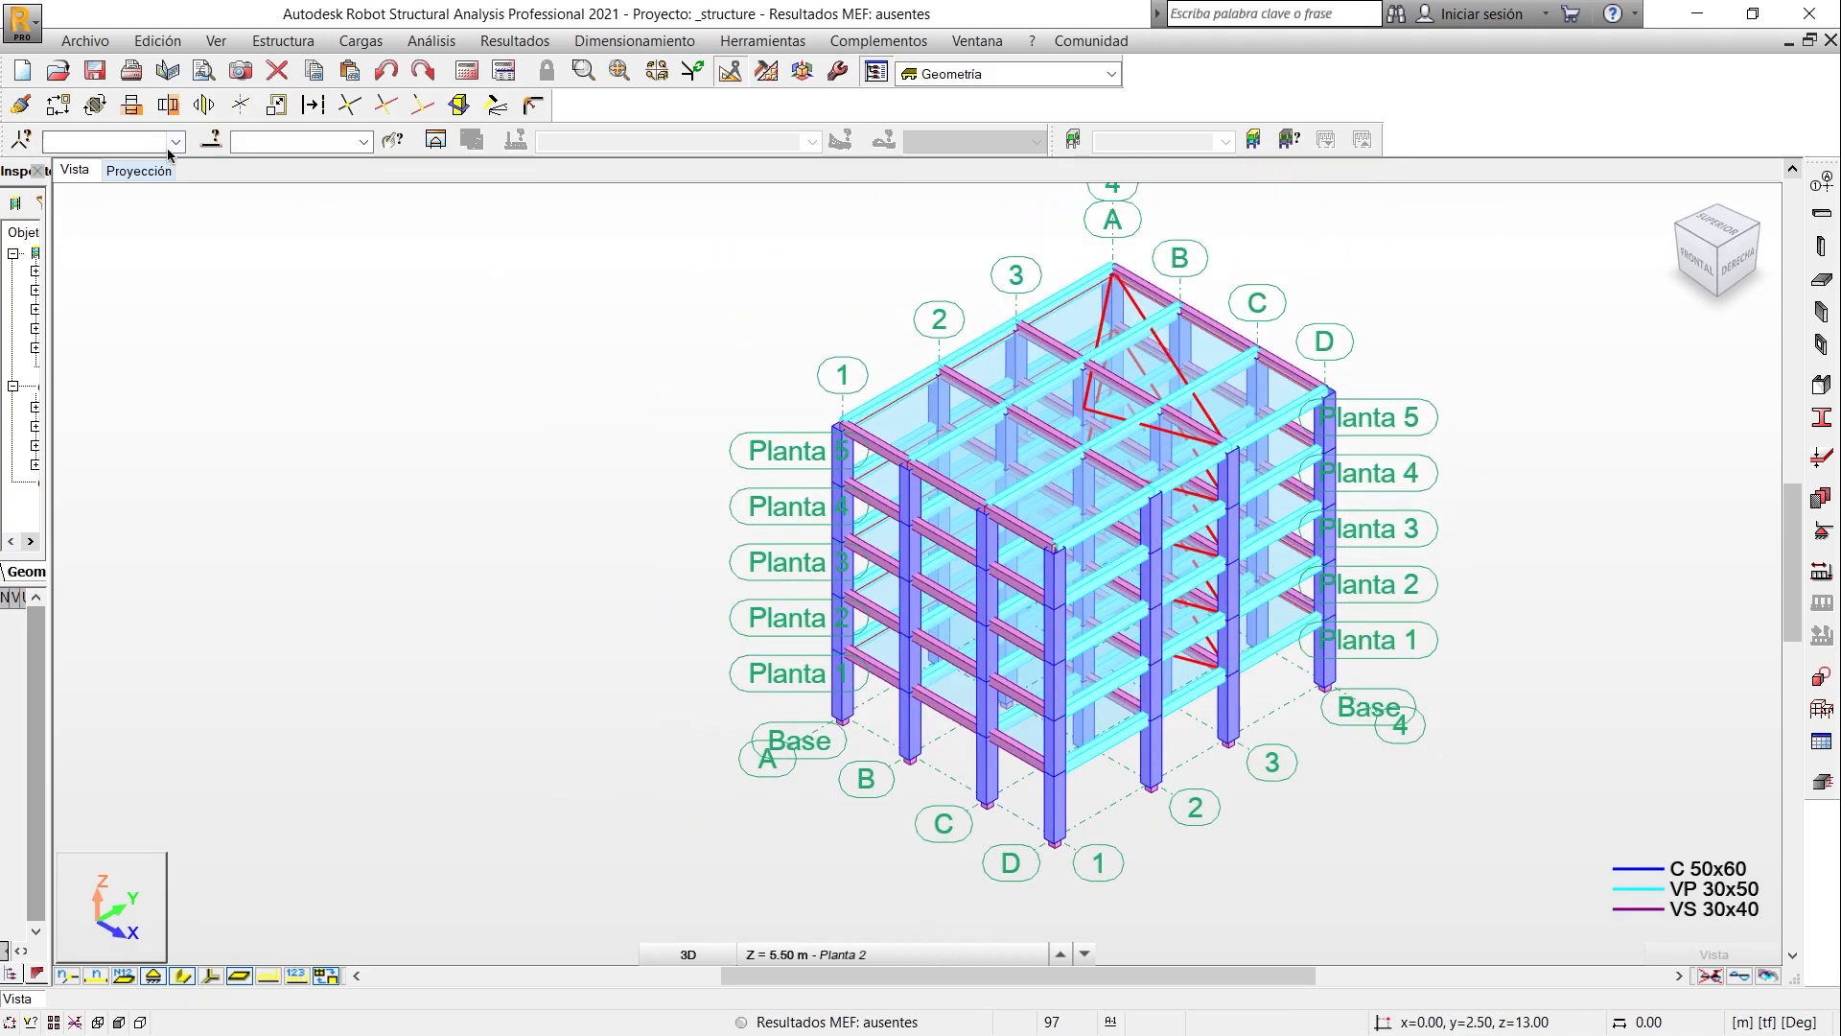
pyautogui.click(144, 170)
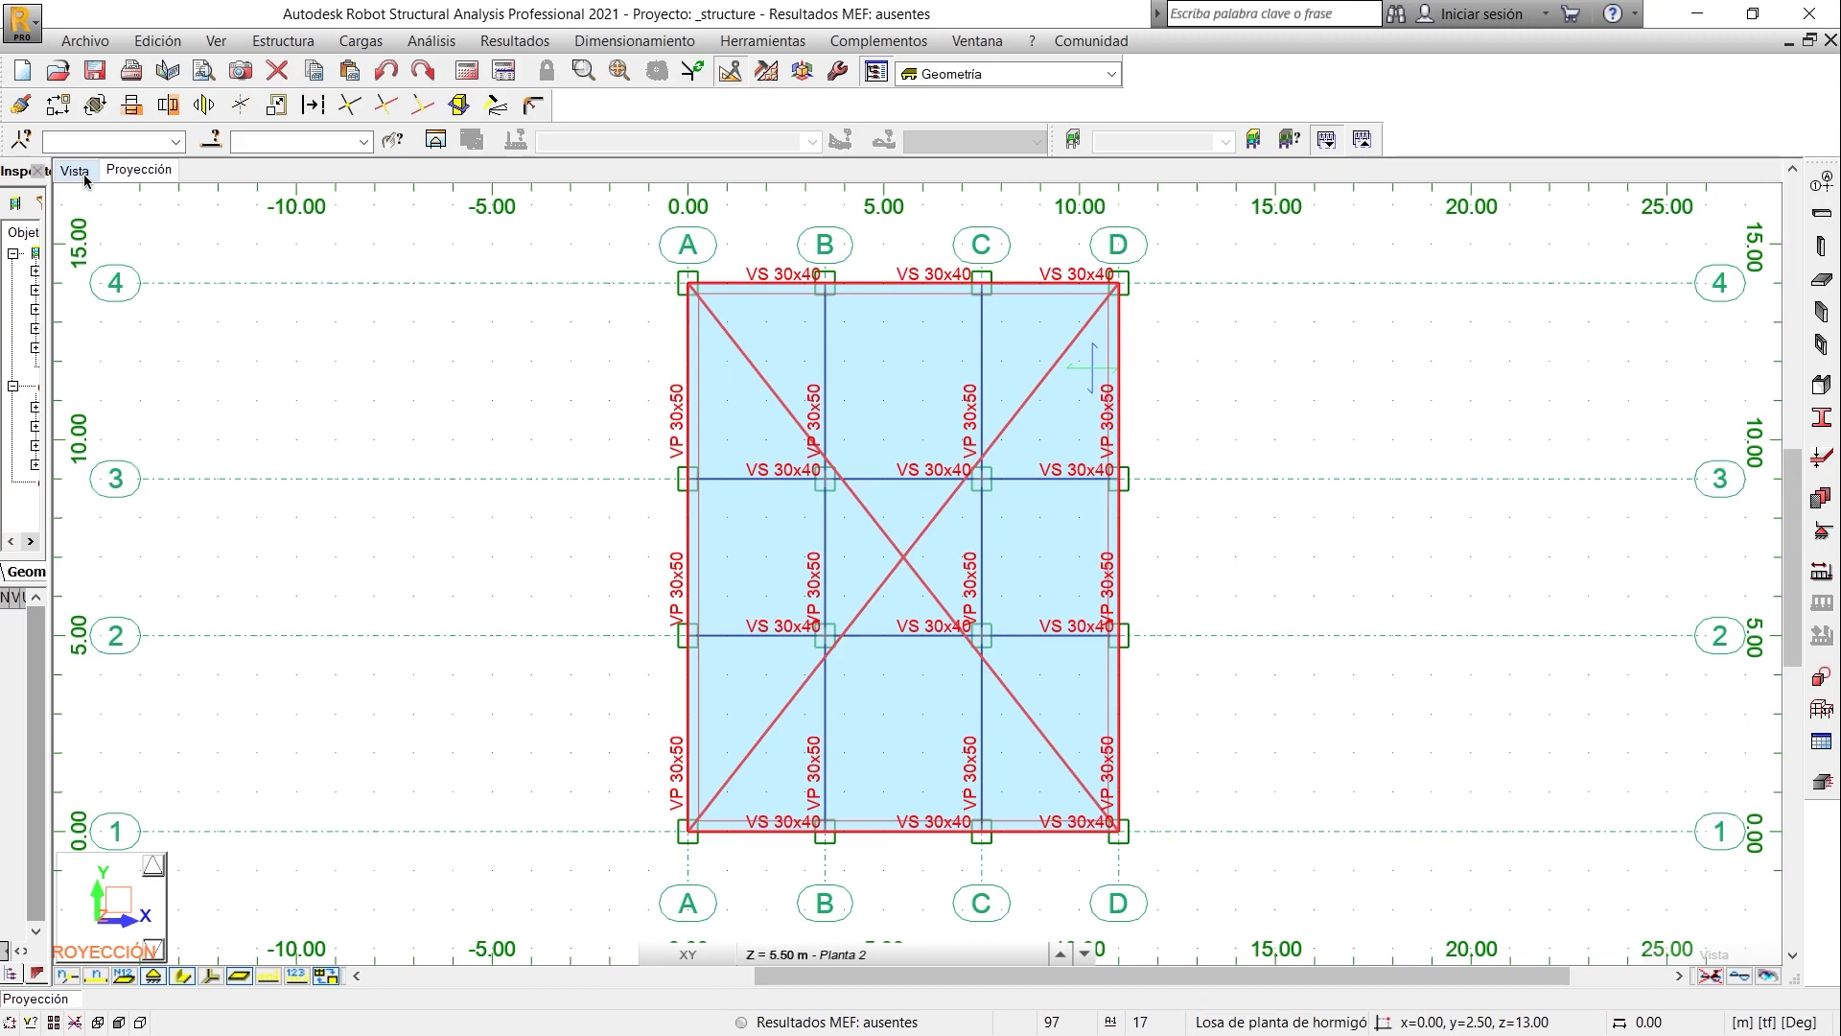
pyautogui.click(75, 170)
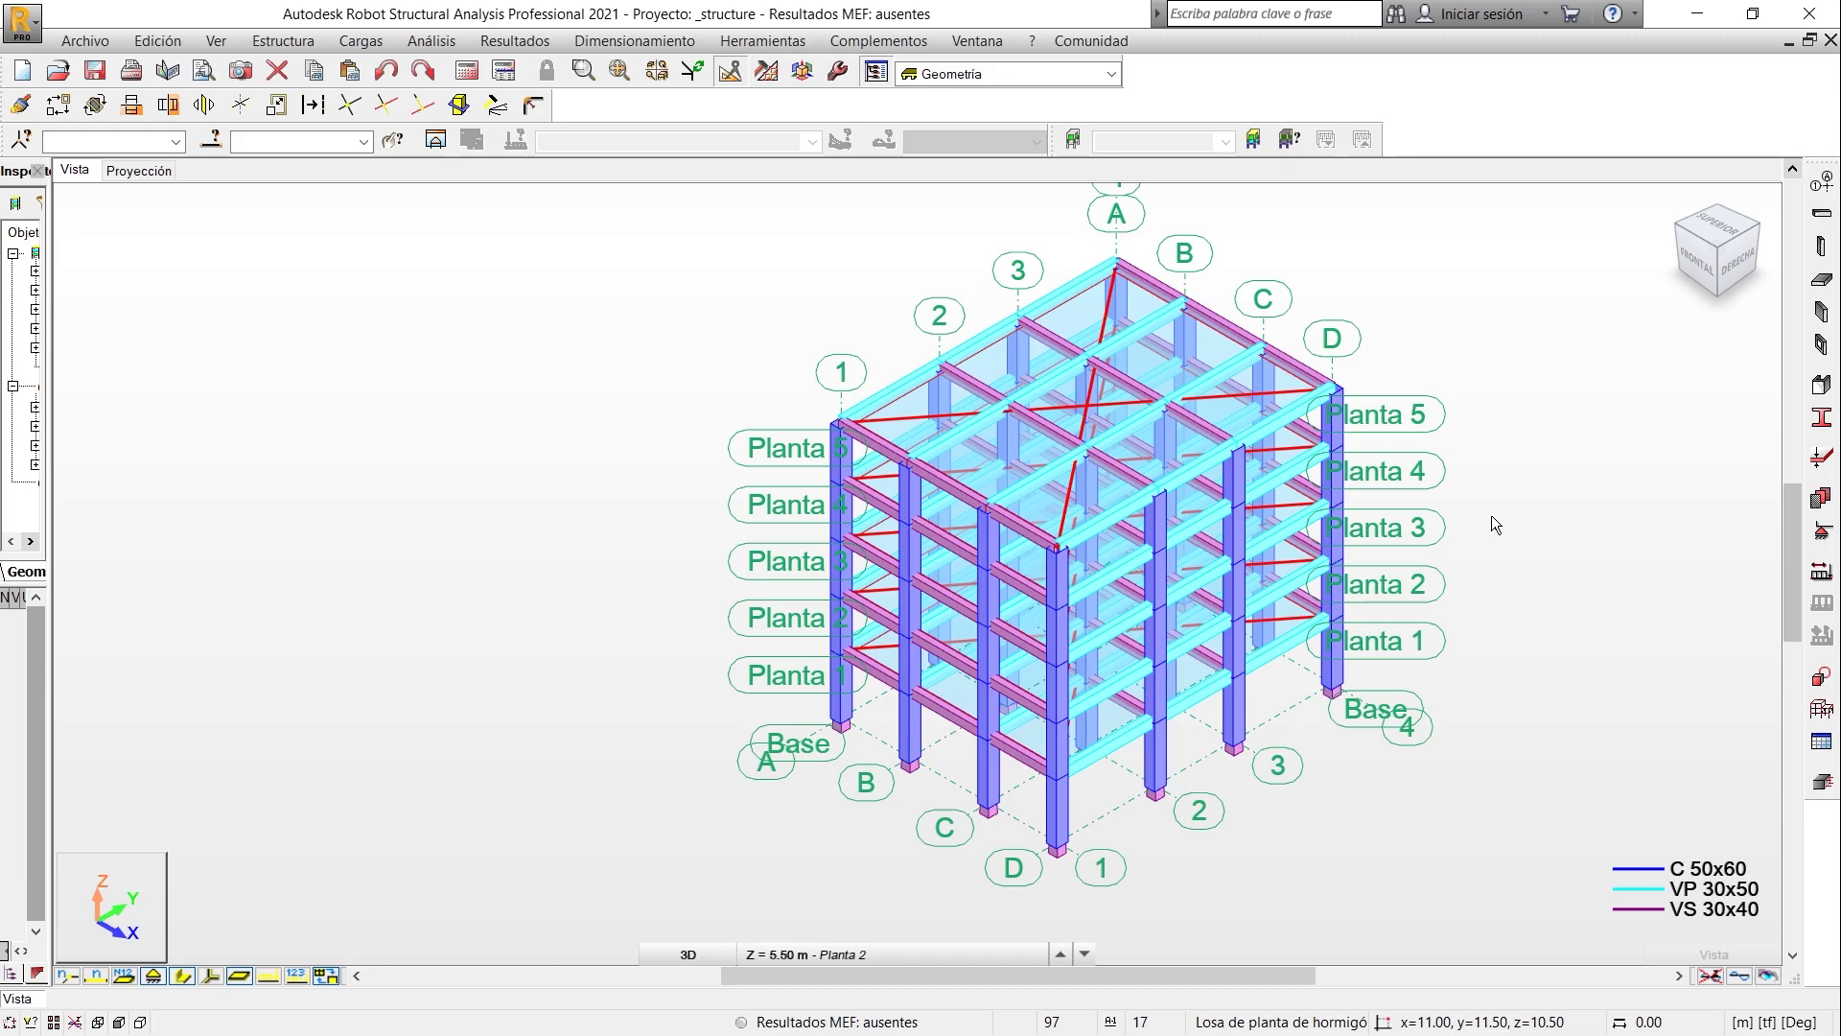
pyautogui.moveTo(1481, 445); pyautogui.dragTo(1482, 468, button='middle')
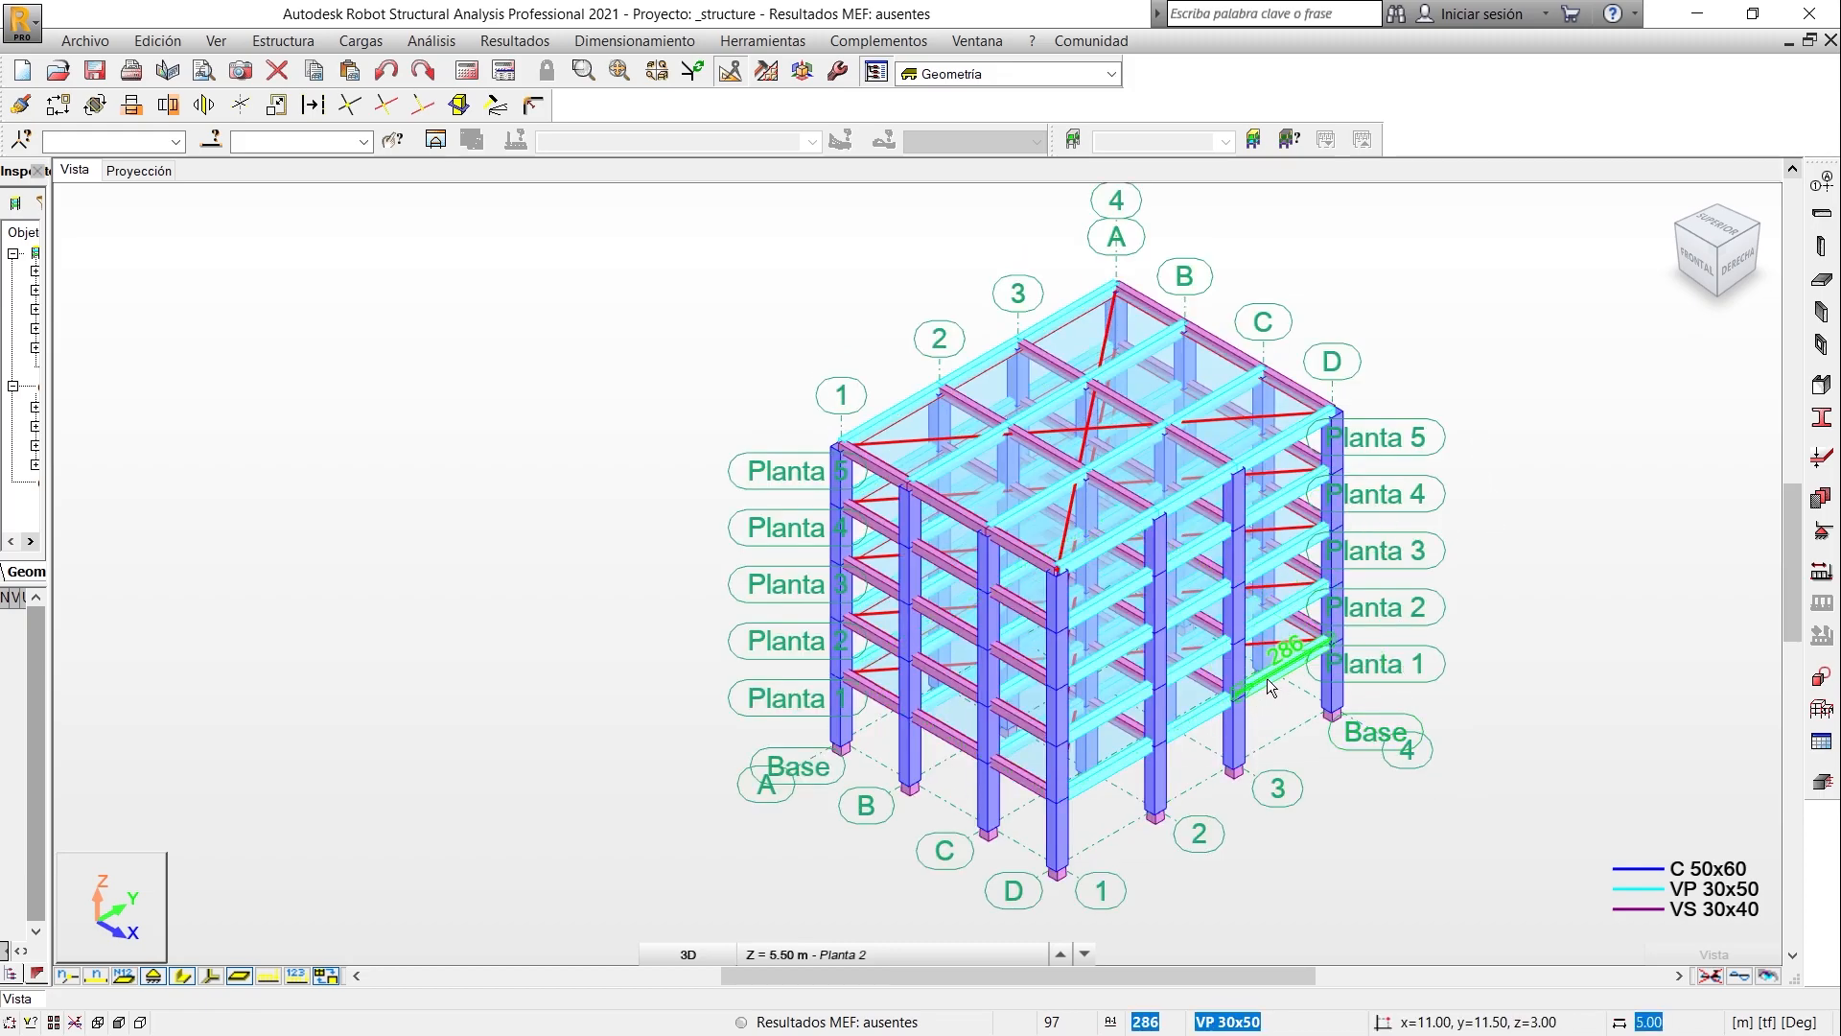
# - Define two permanent load cases named PP and CM and add both to the case list
pyautogui.click(1822, 573)
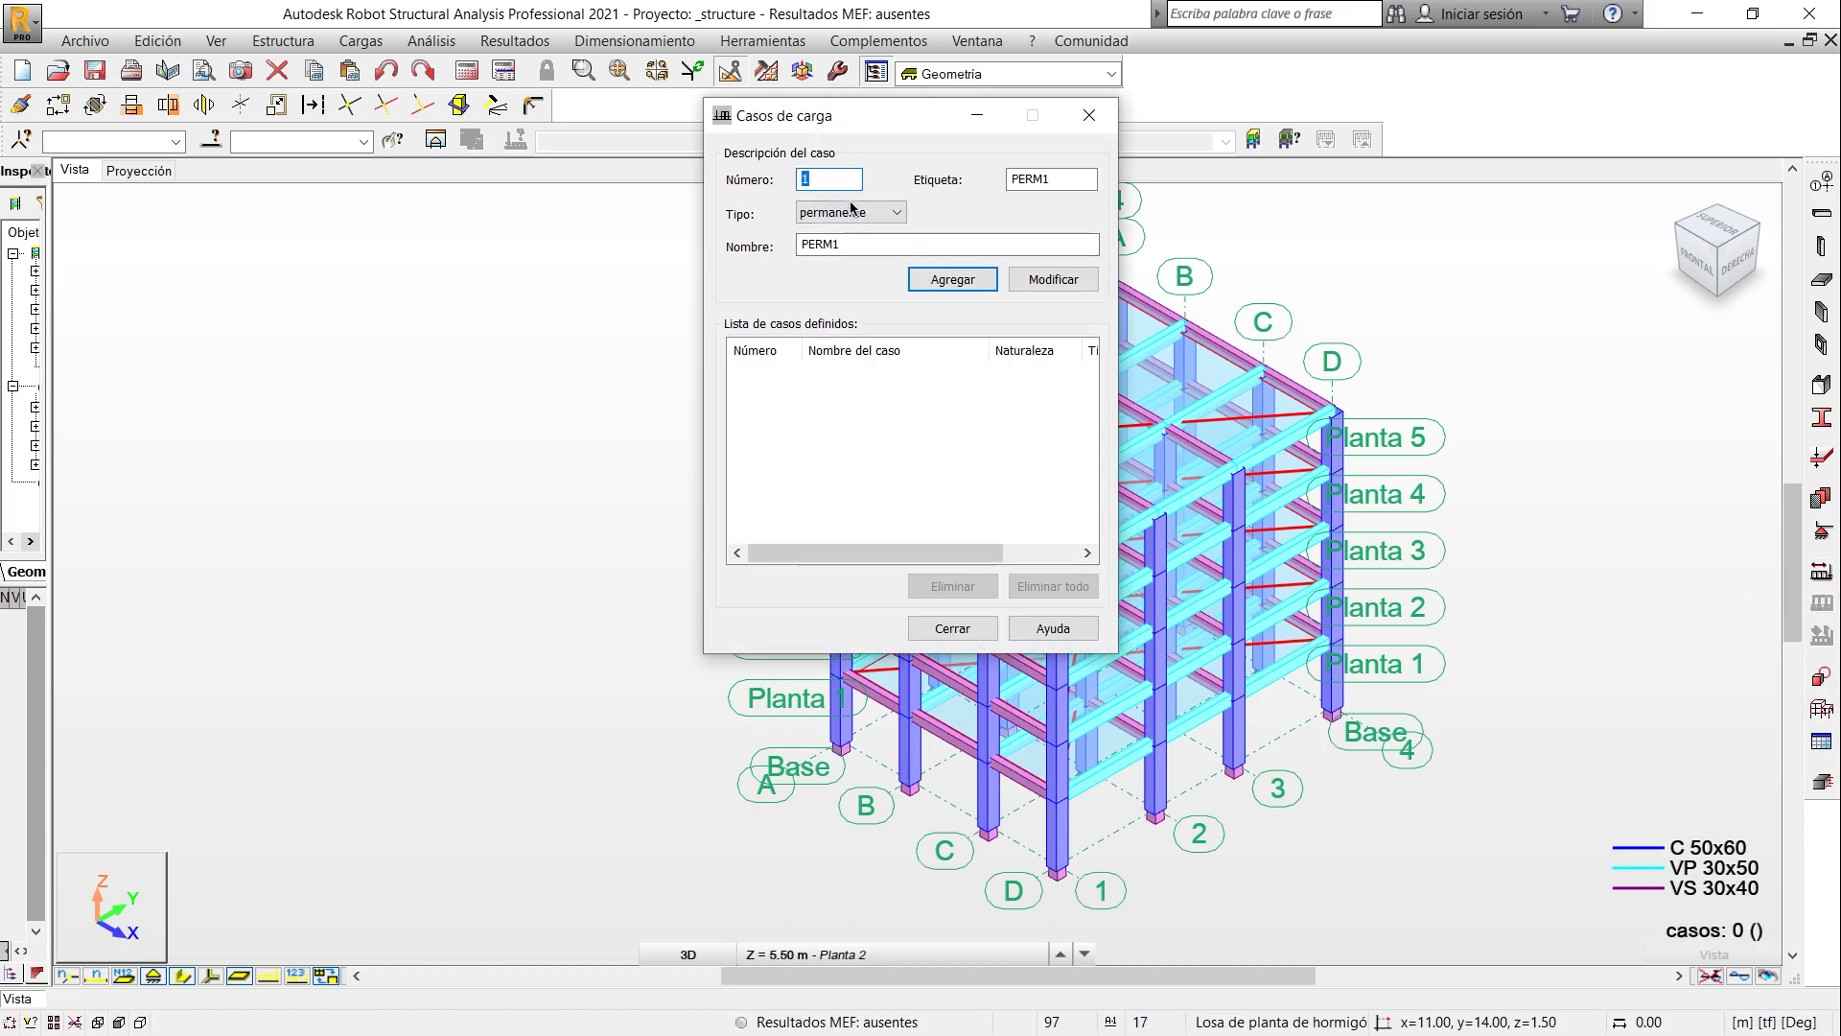
pyautogui.doubleClick(839, 244)
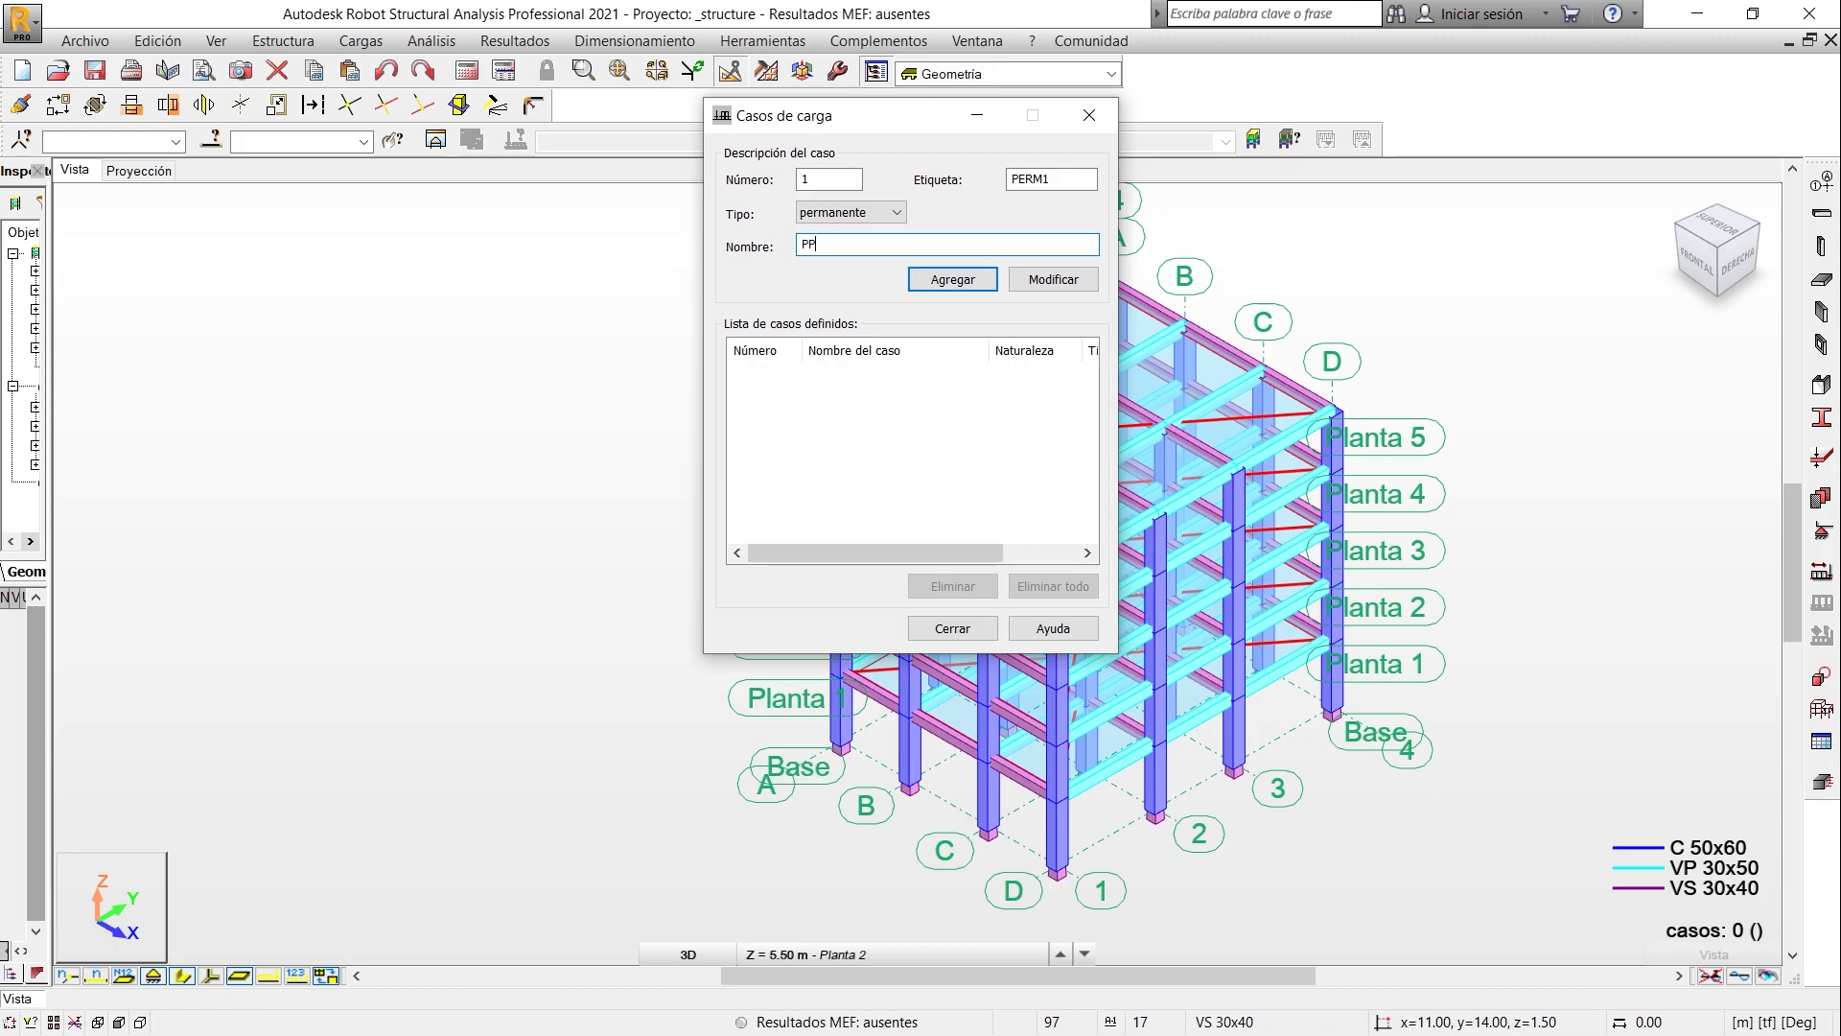
pyautogui.click(979, 281)
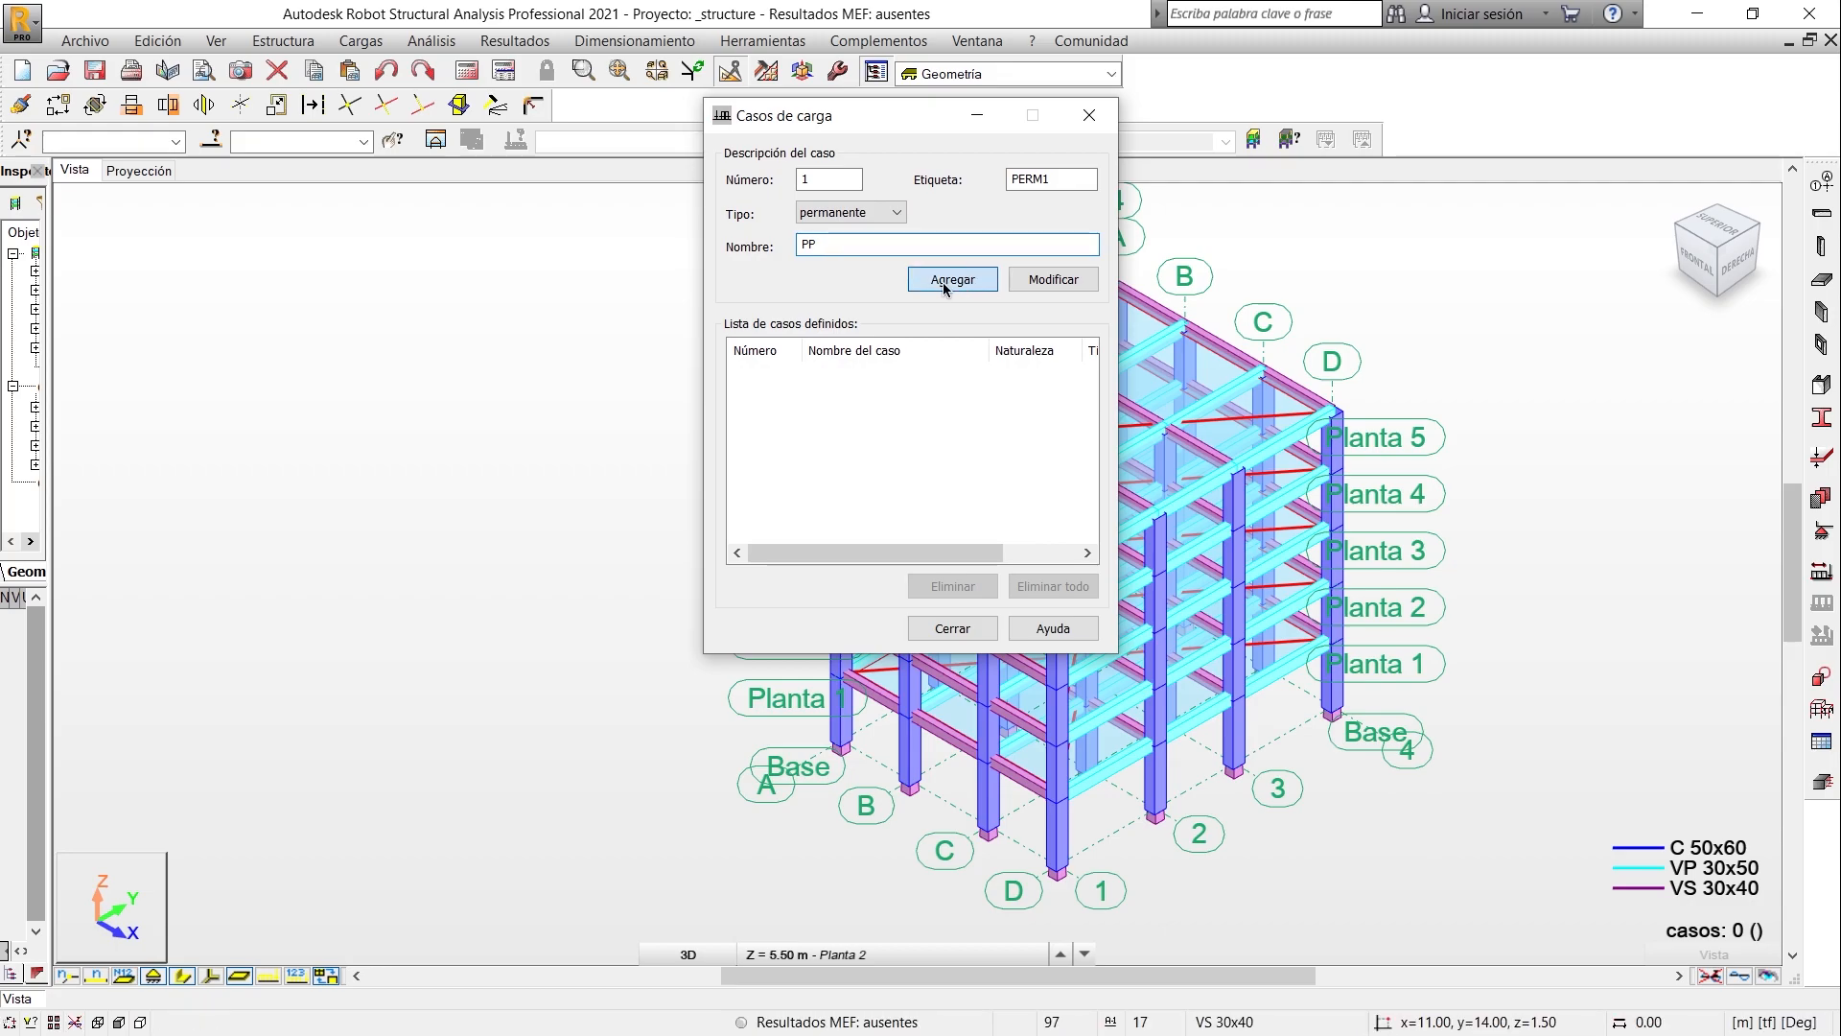
pyautogui.moveTo(842, 244); pyautogui.dragTo(759, 248)
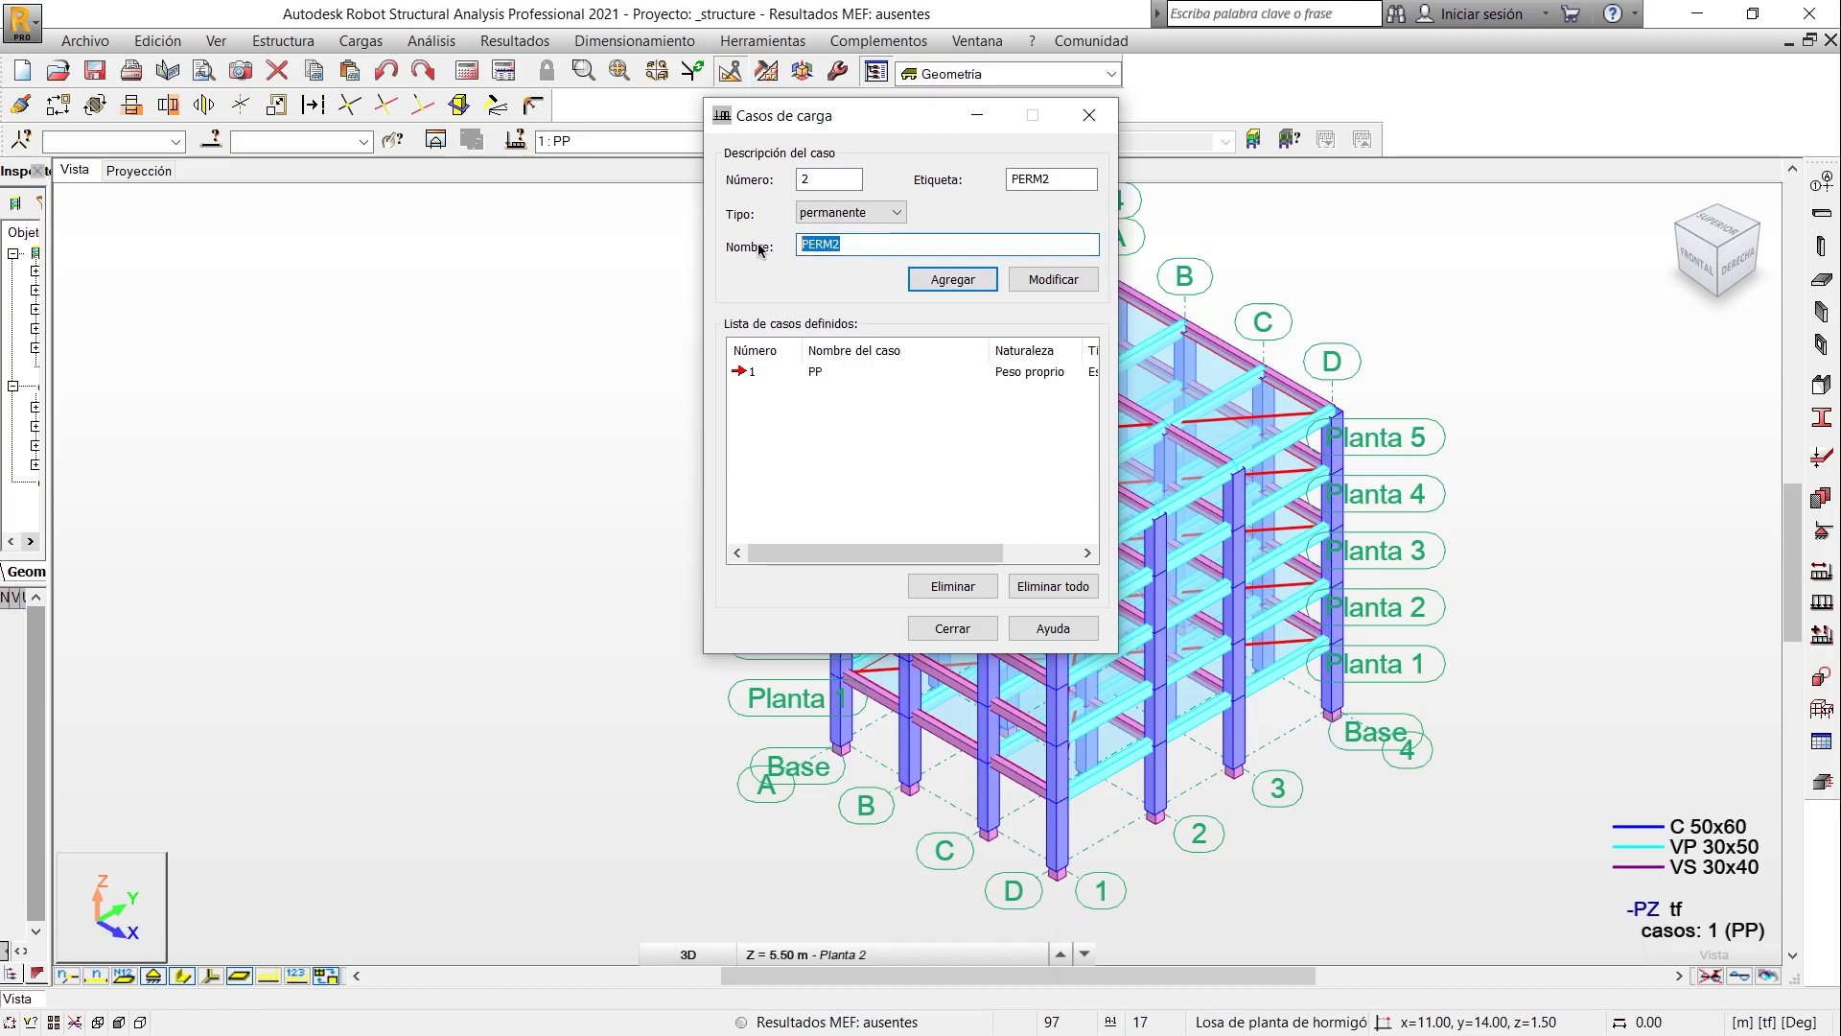
pyautogui.write('CM')
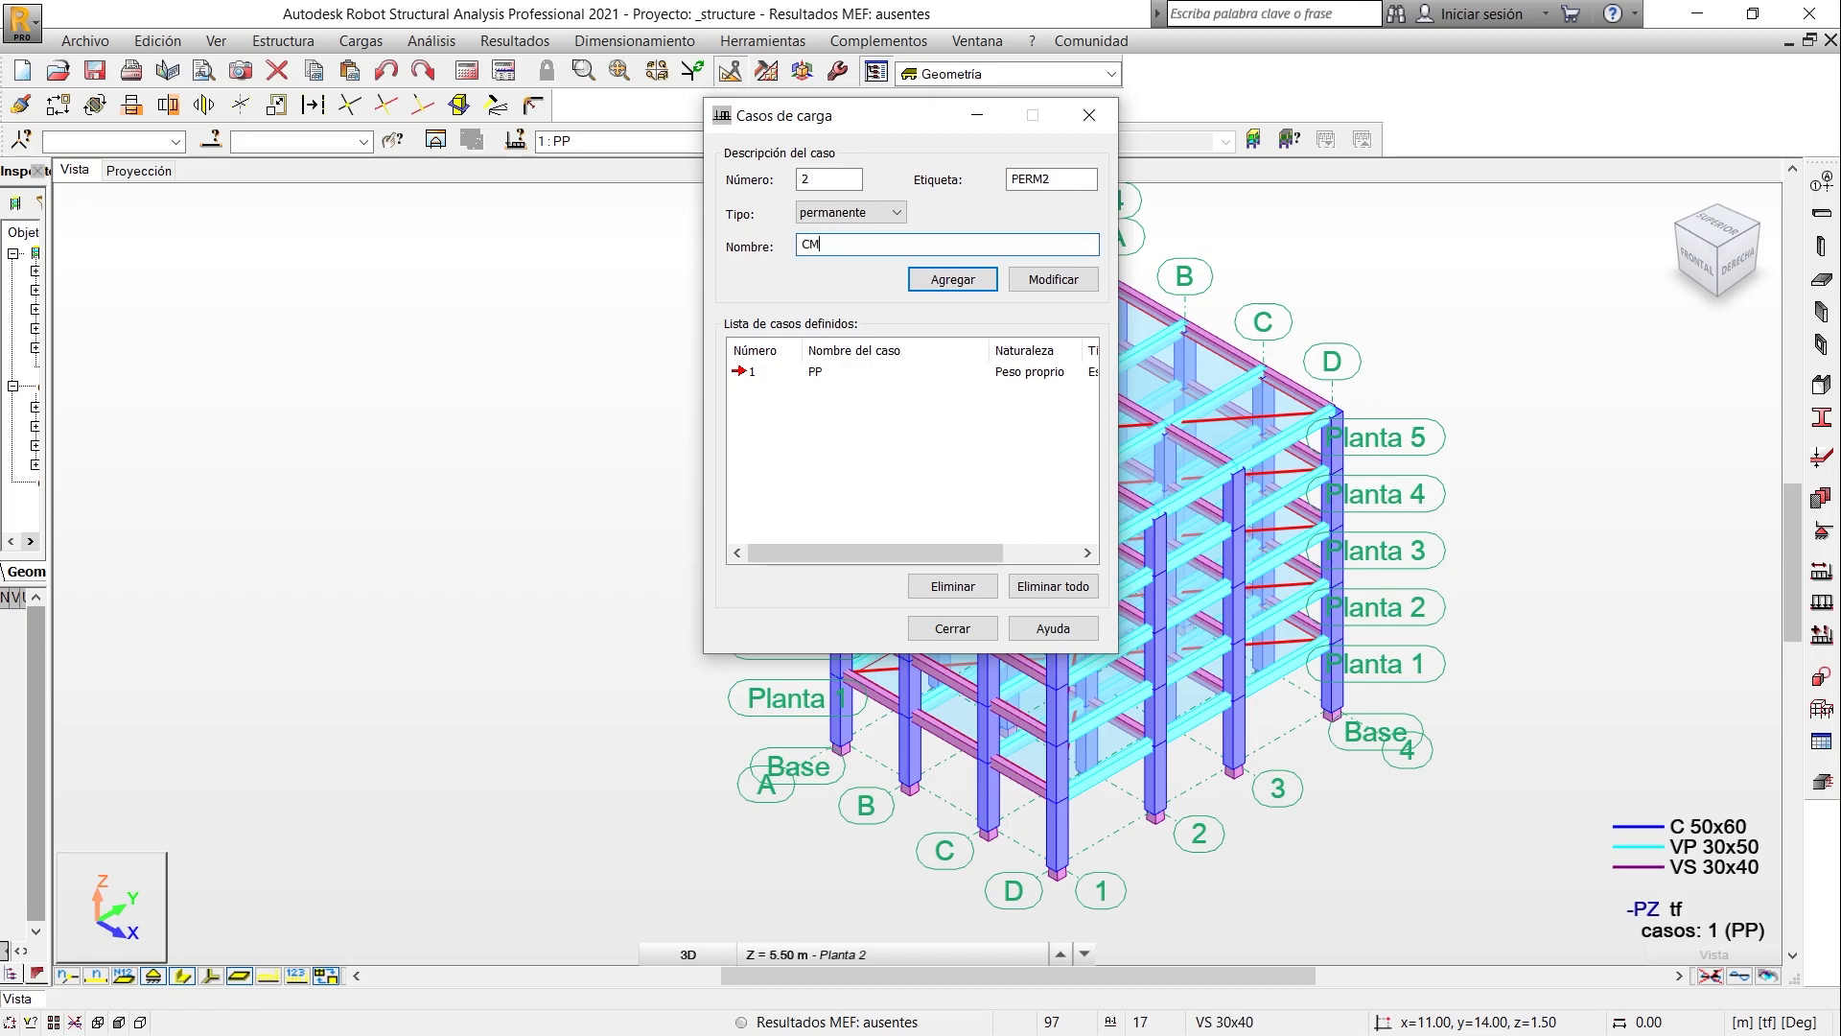
pyautogui.click(964, 282)
# - Add a live load case of type explotación, Categoria A, named CV and finish the load case definition
pyautogui.click(882, 216)
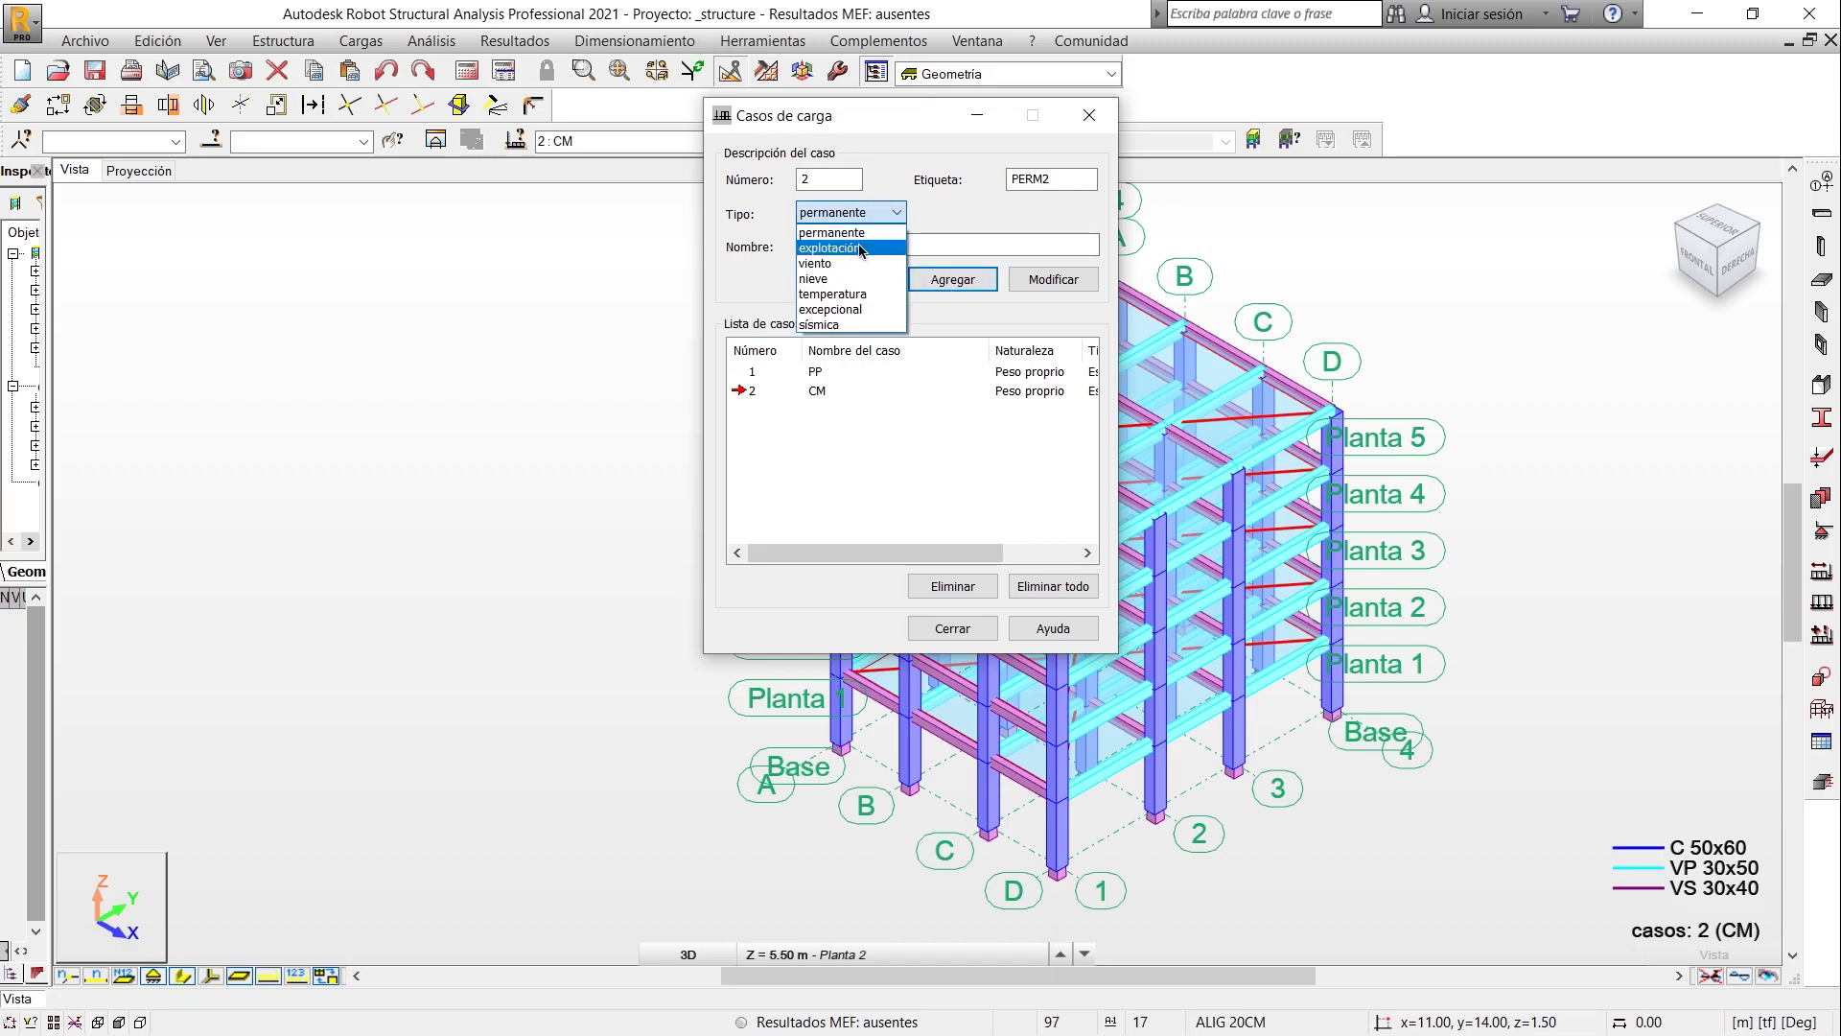
pyautogui.click(860, 249)
pyautogui.click(859, 243)
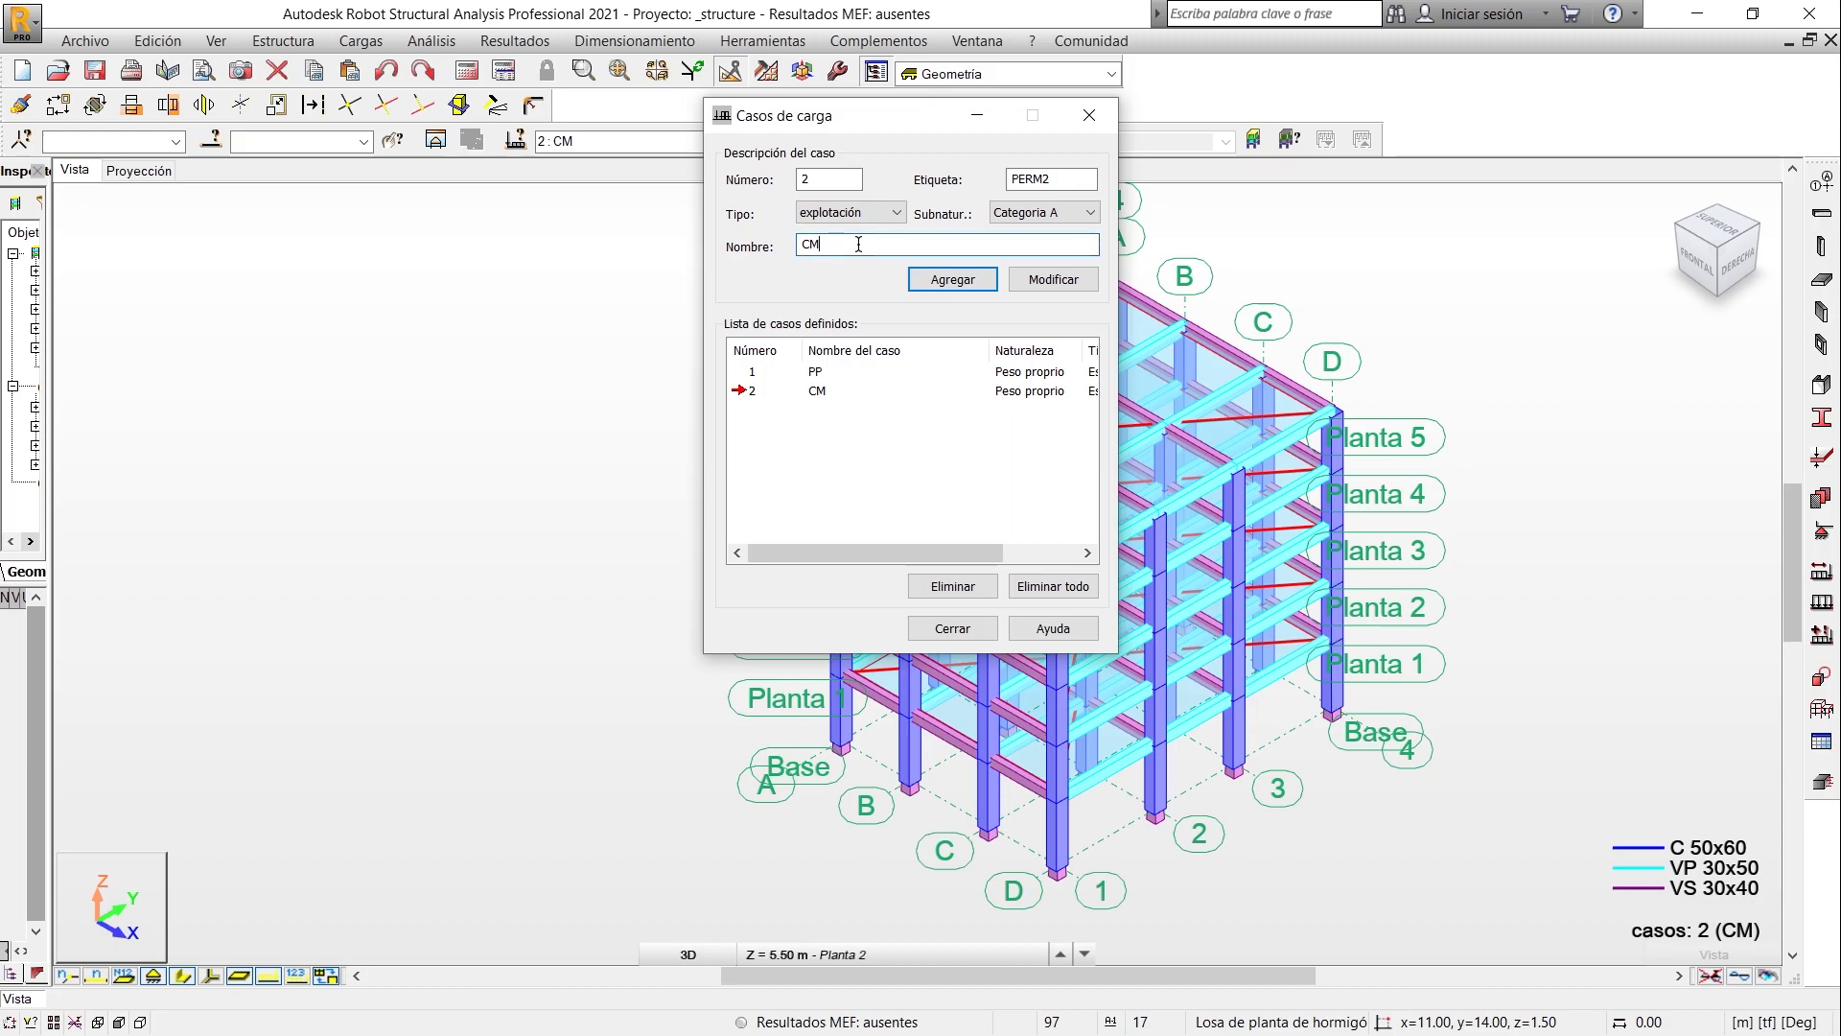
pyautogui.doubleClick(844, 244)
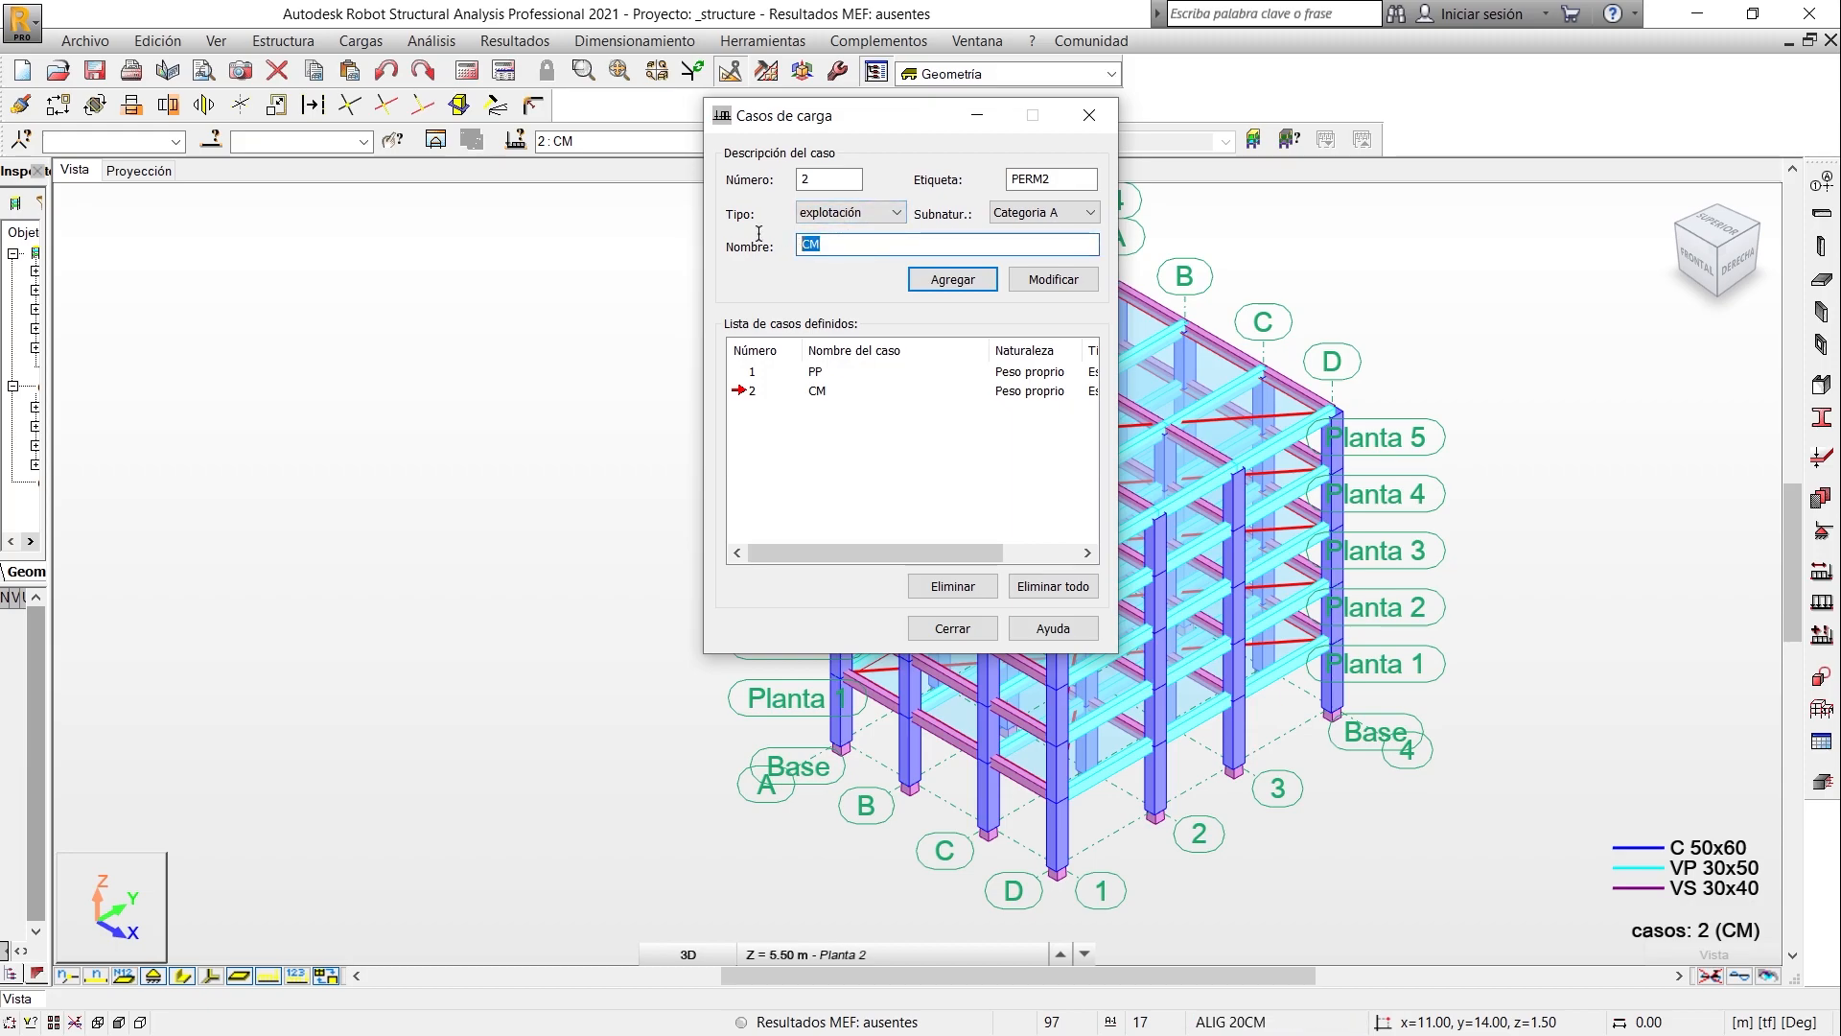
pyautogui.write('CV')
pyautogui.click(971, 279)
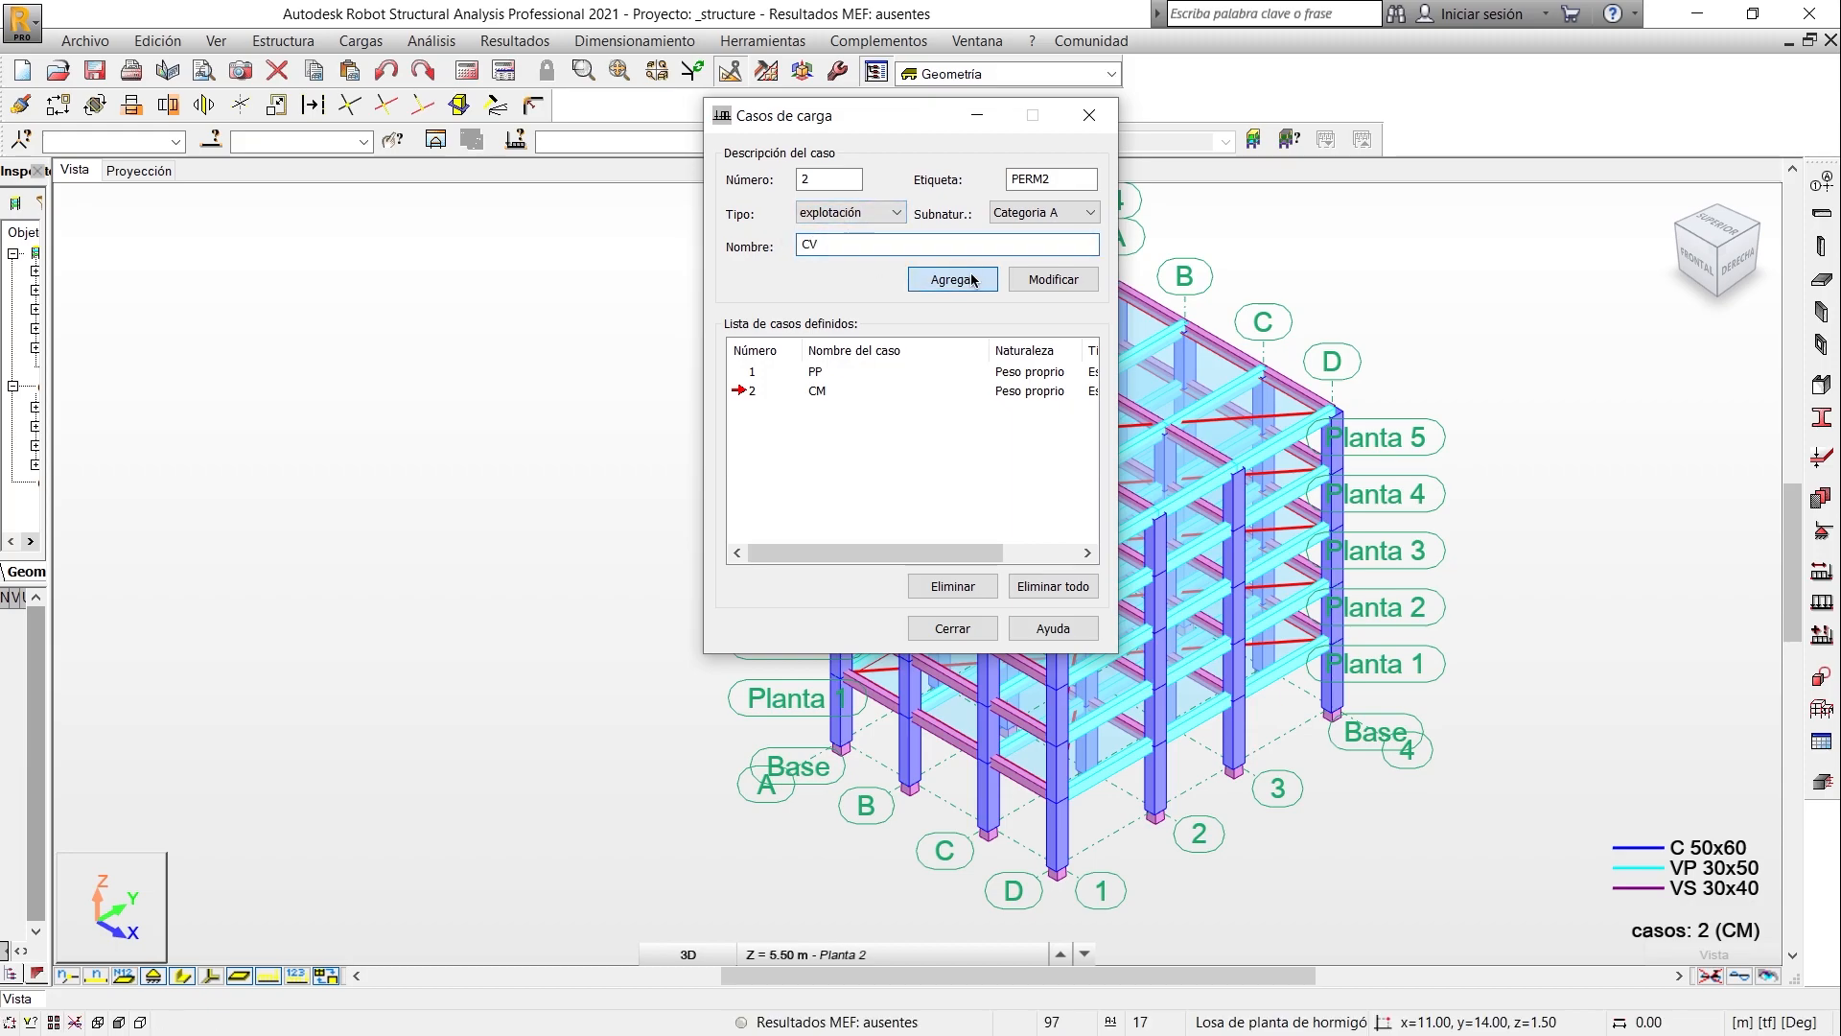
pyautogui.press('Return')
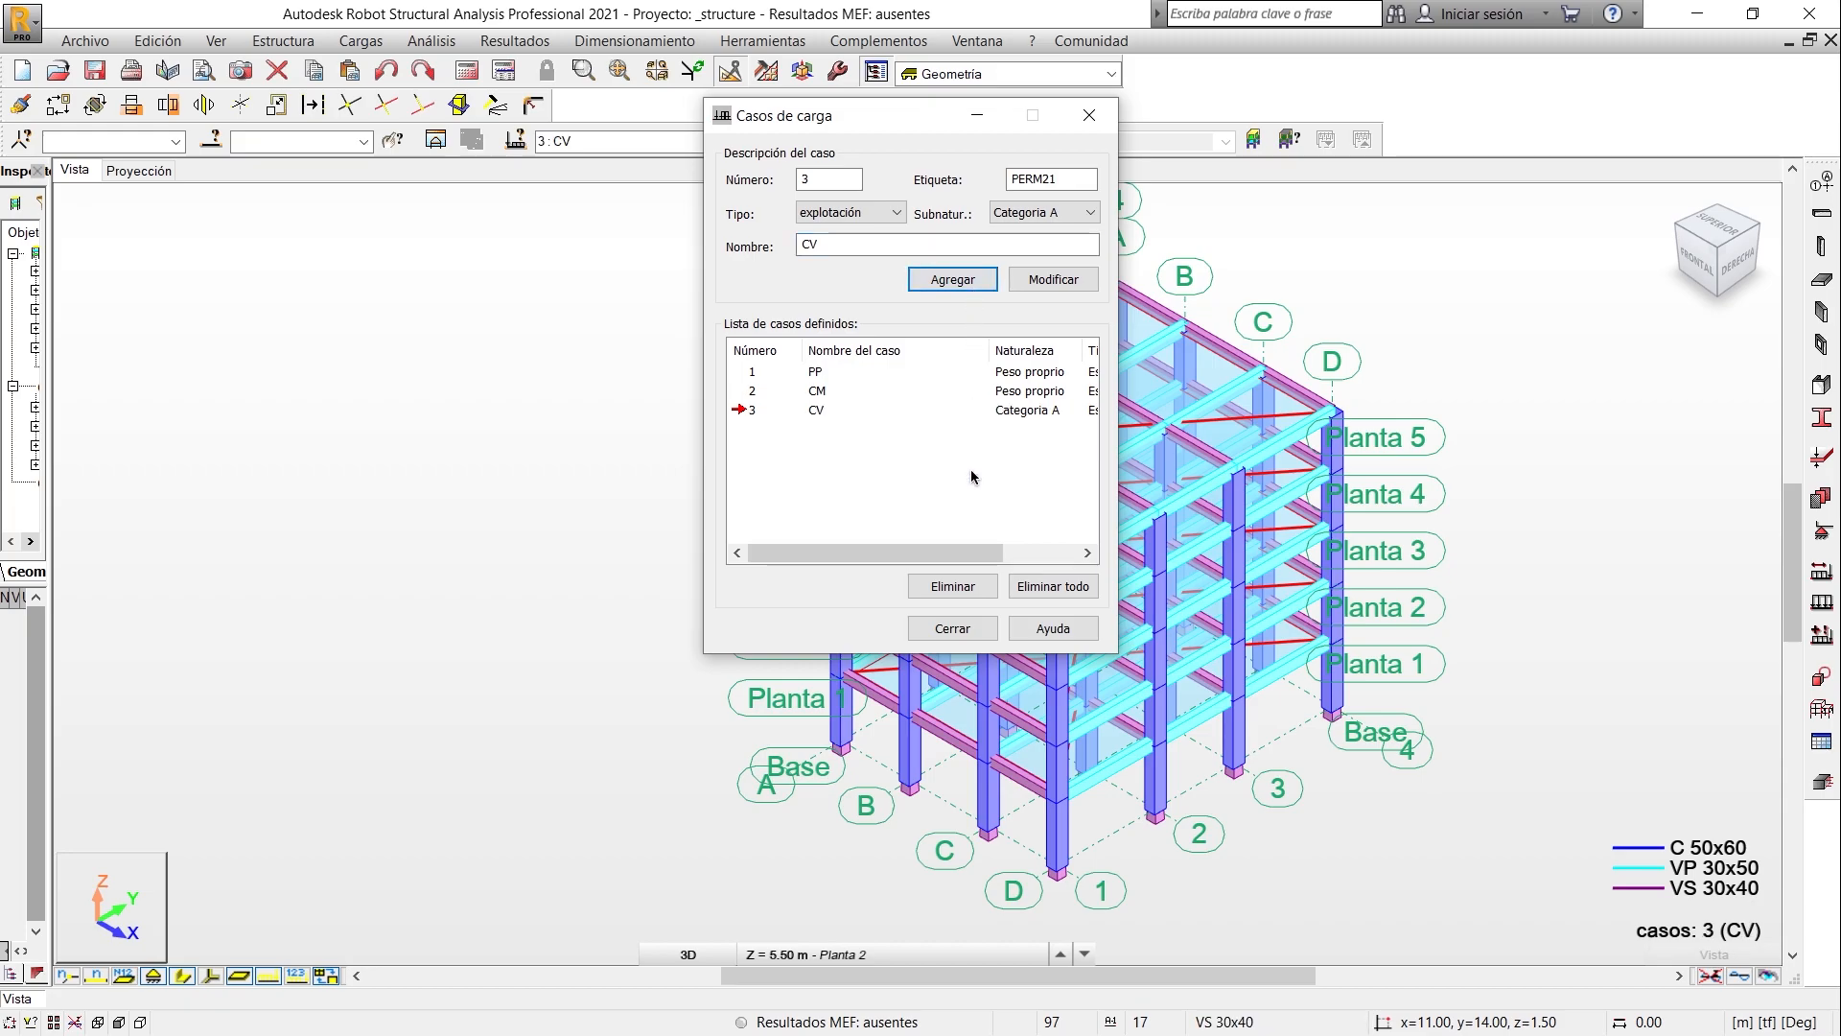
pyautogui.click(968, 628)
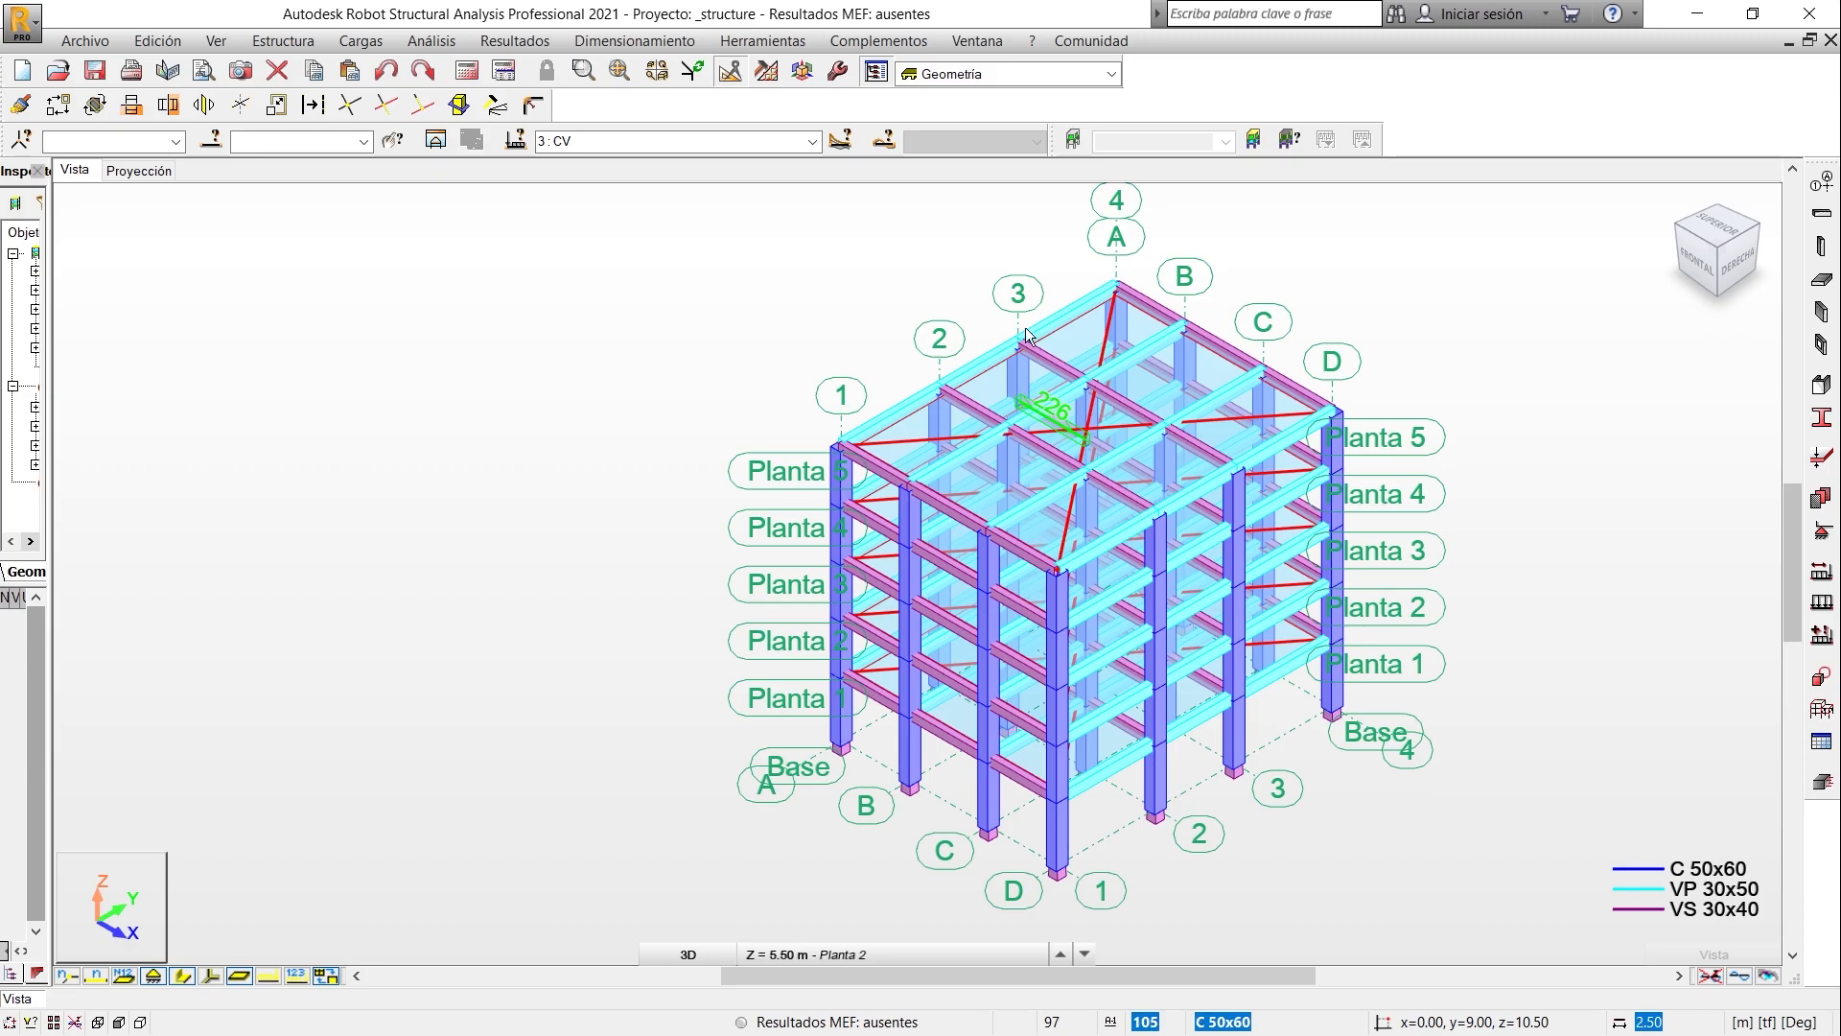
# - Make PP the active load case and display its load symbols on the model without the bars' section shapes
pyautogui.click(813, 143)
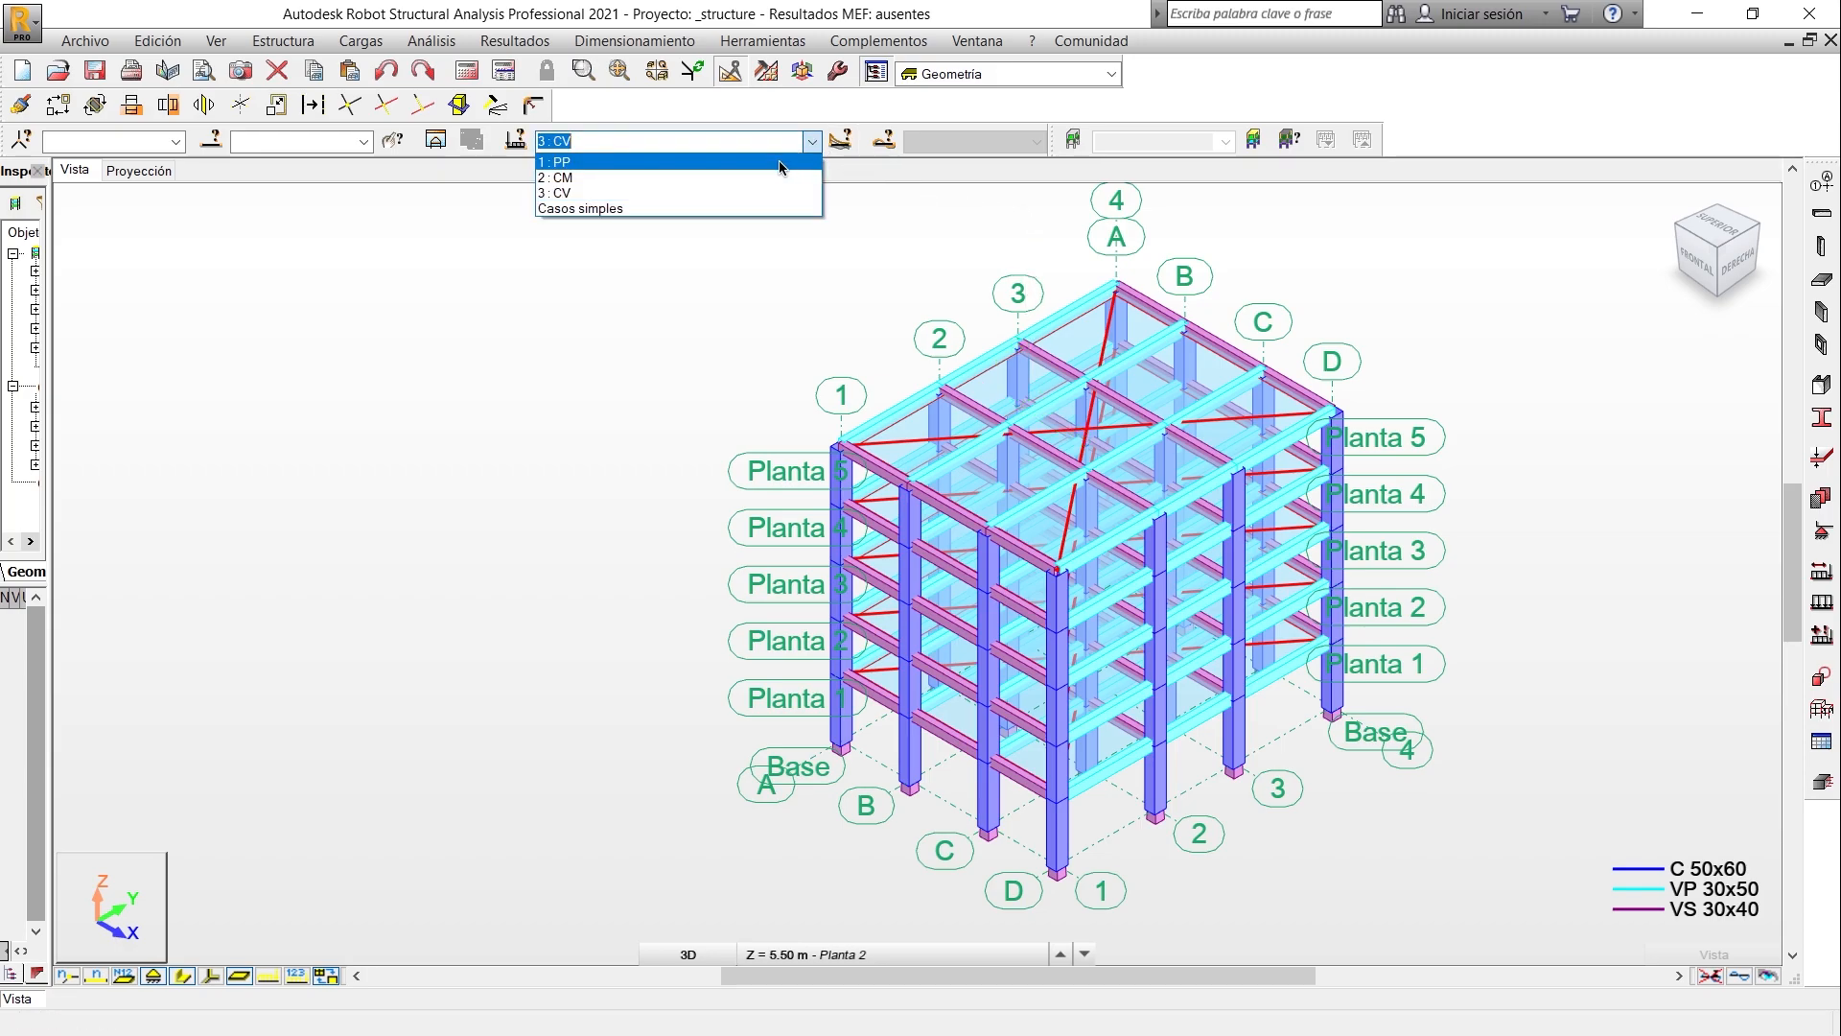
pyautogui.click(773, 163)
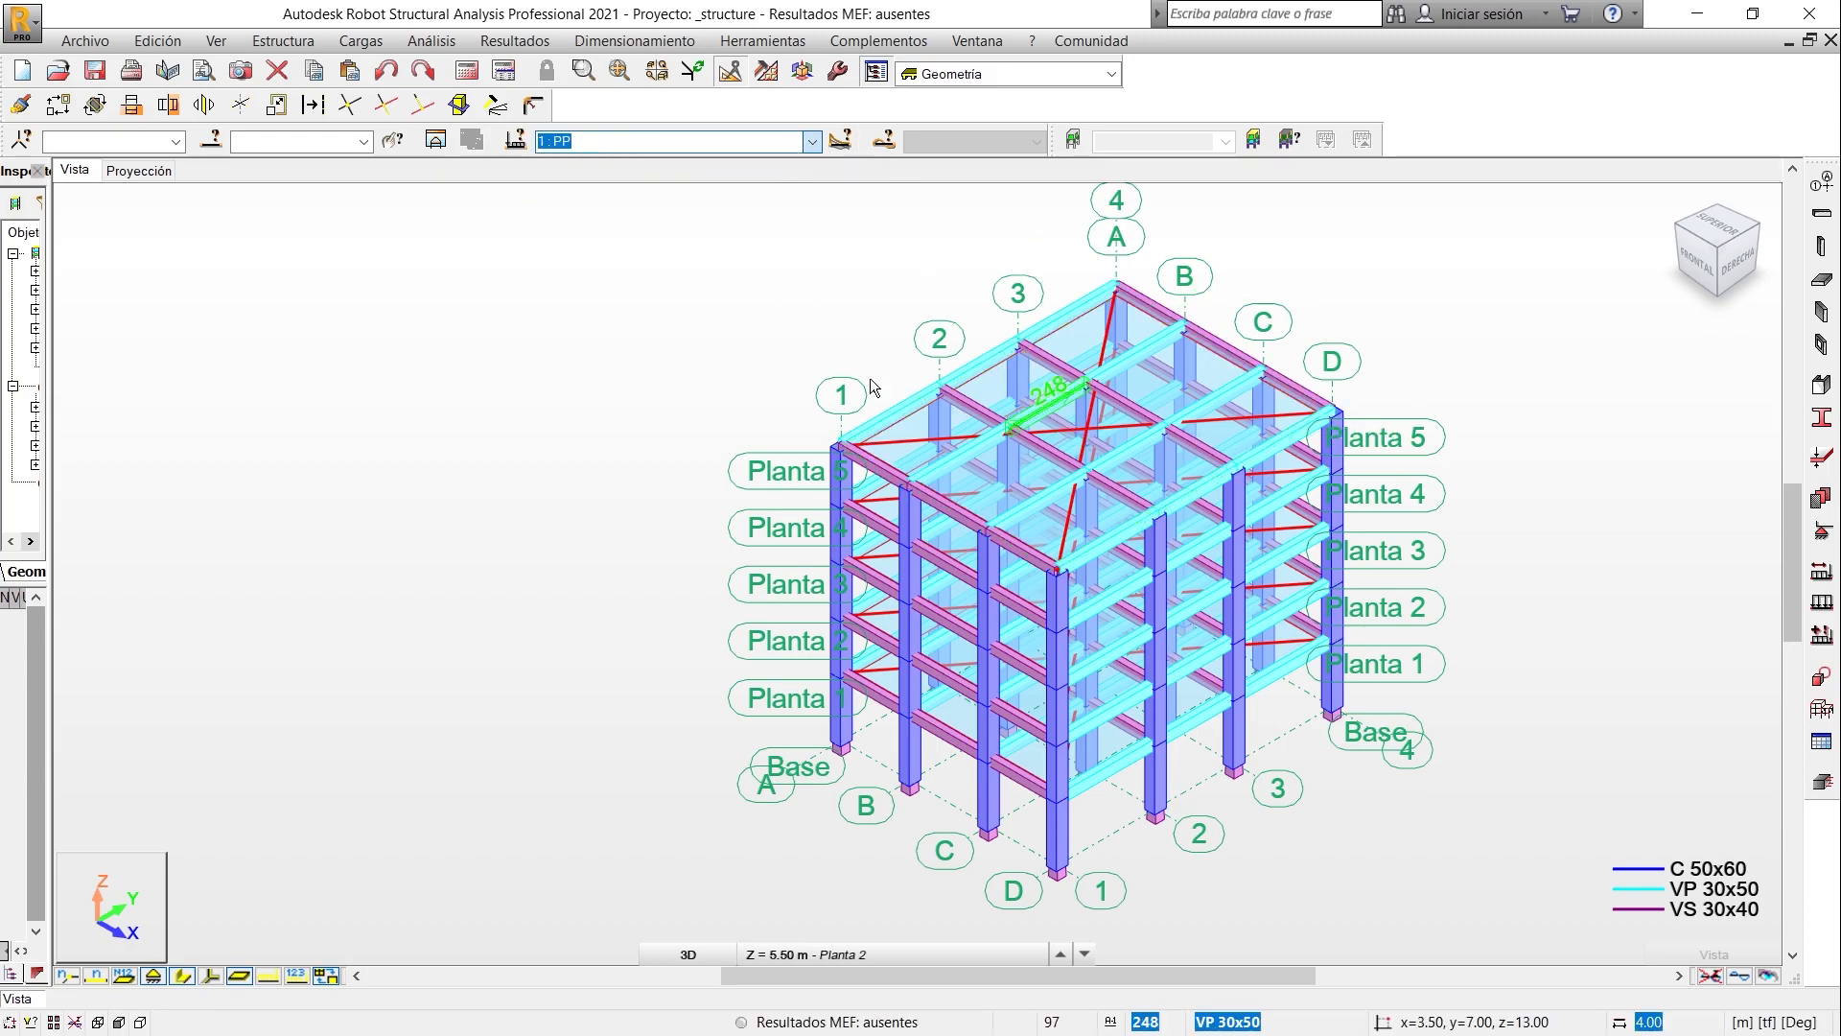
pyautogui.click(270, 976)
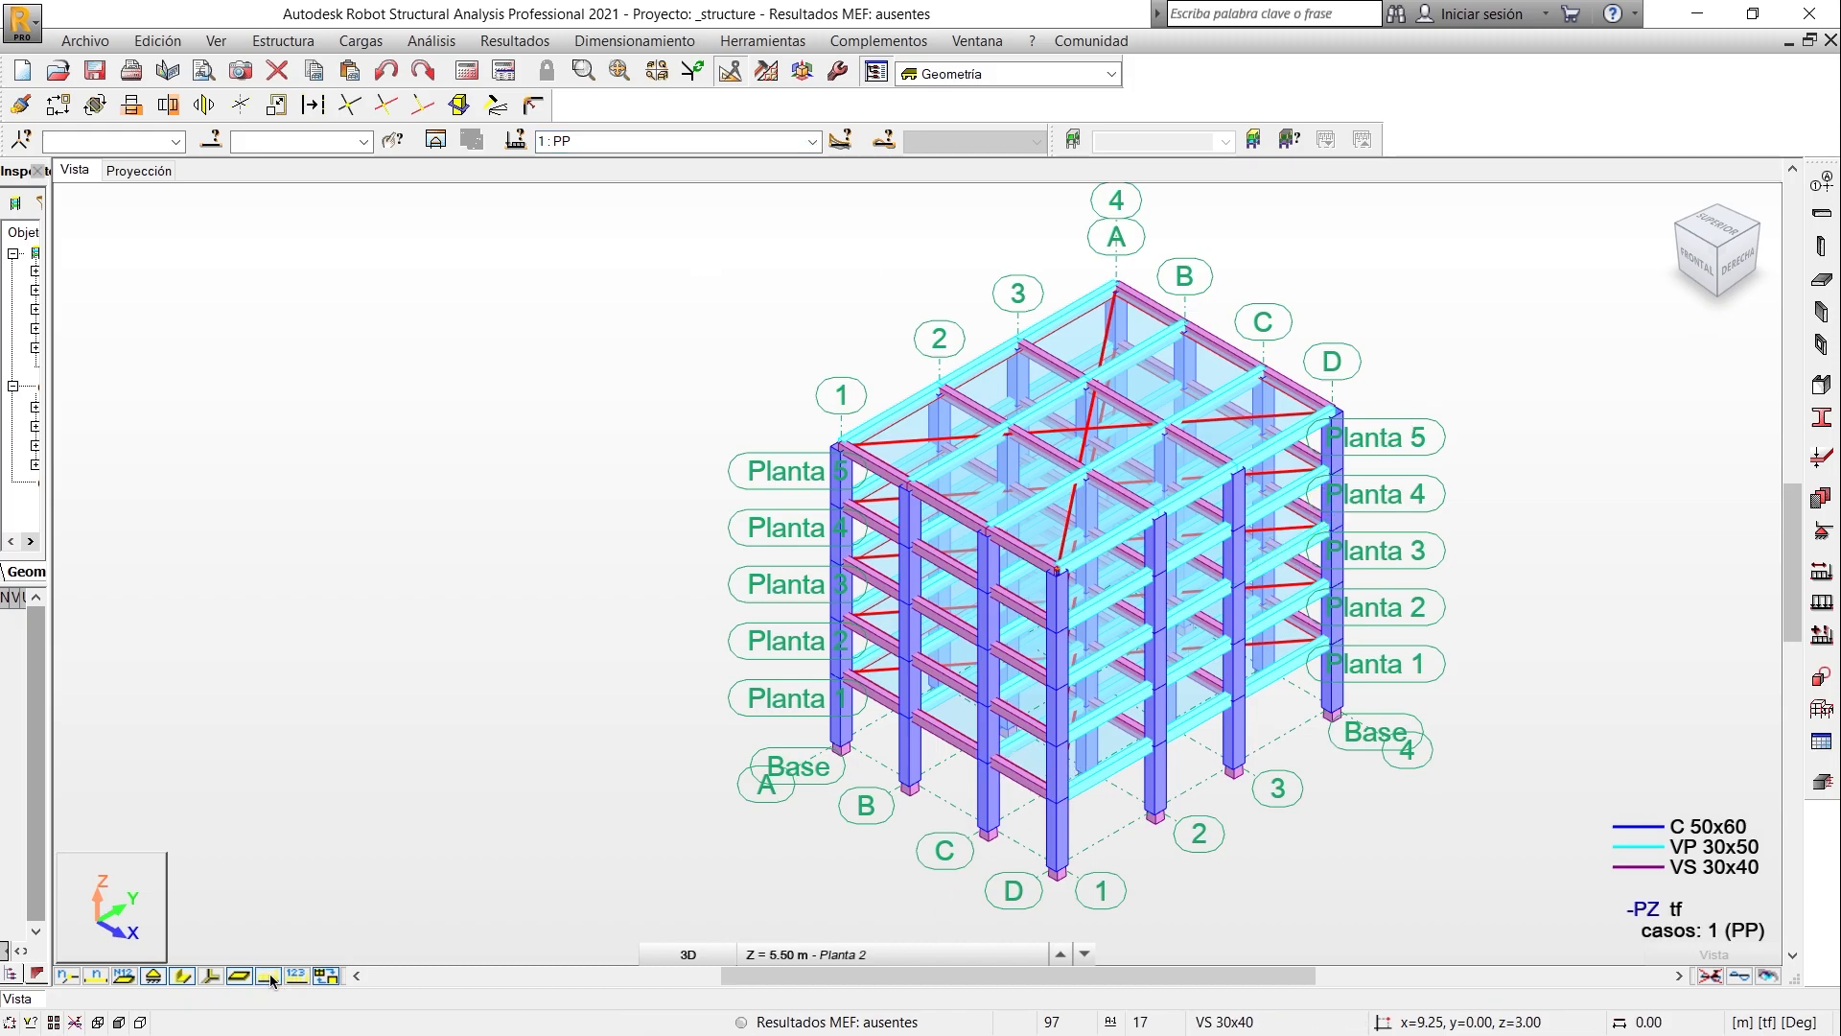
pyautogui.click(184, 976)
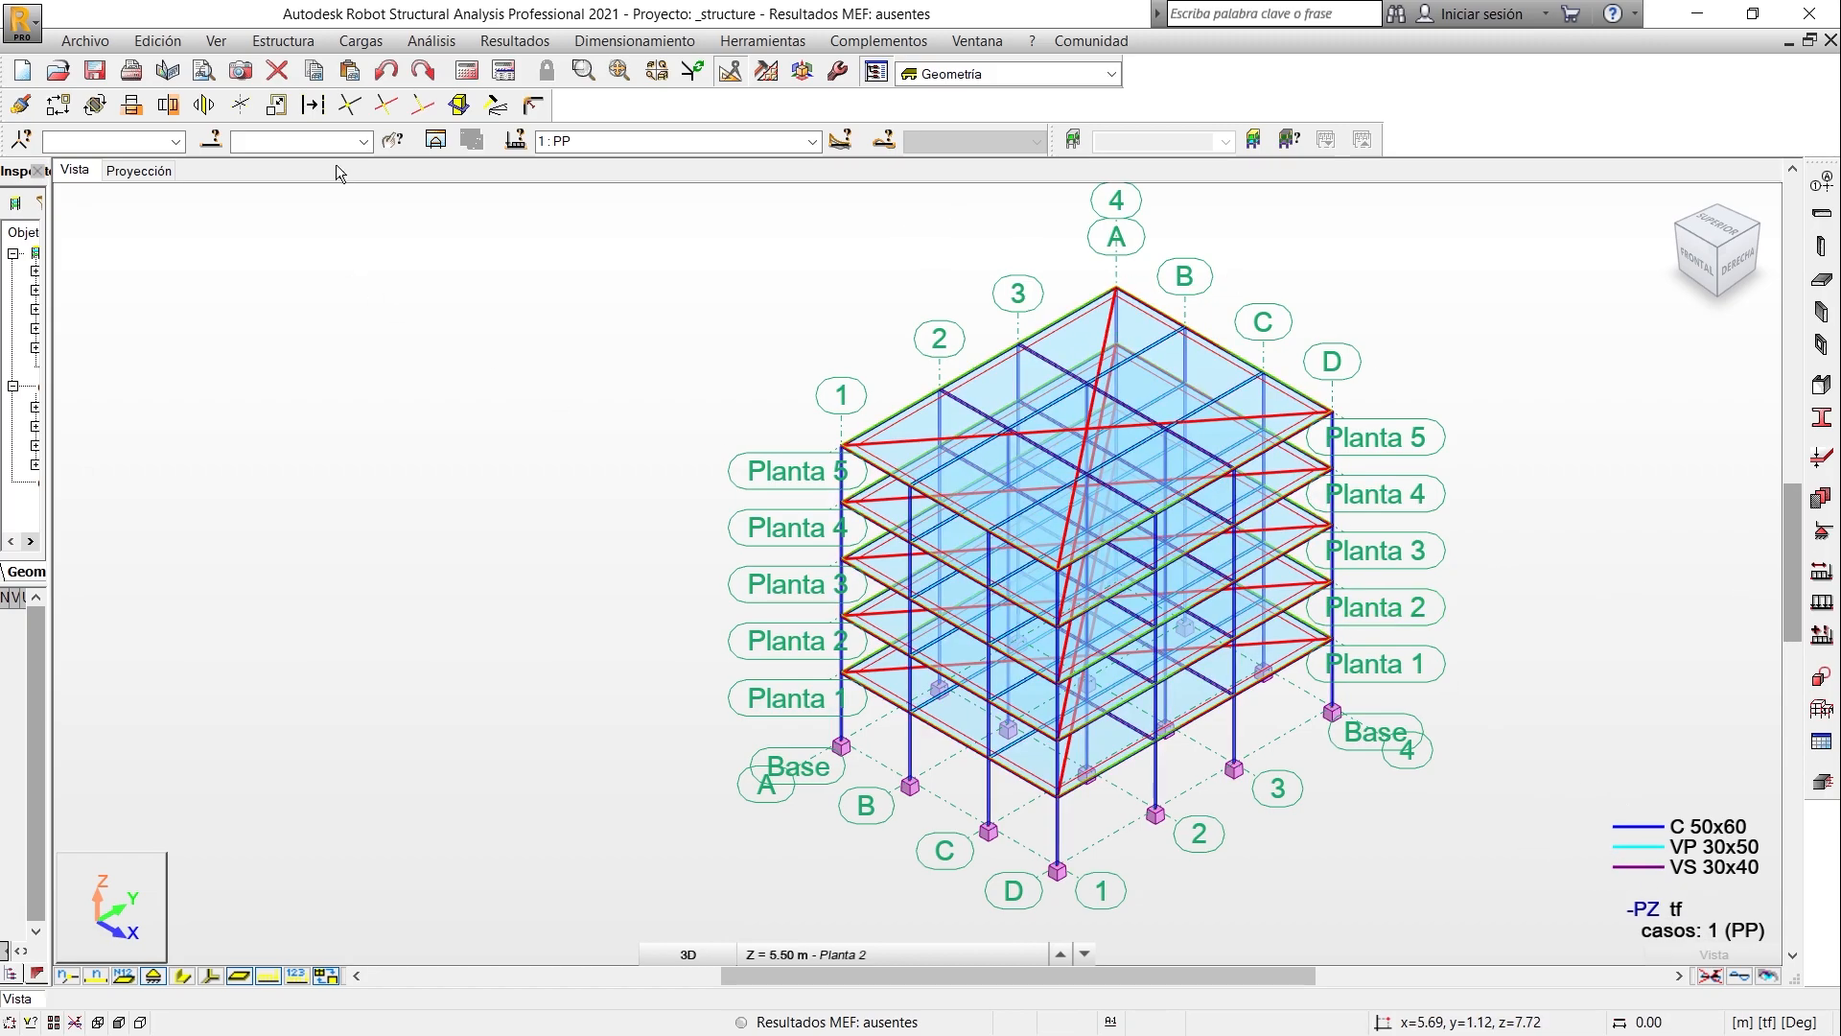
# - Delete the automatic whole-structure self-weight entry of case PP from the loads table and close the table
pyautogui.click(387, 43)
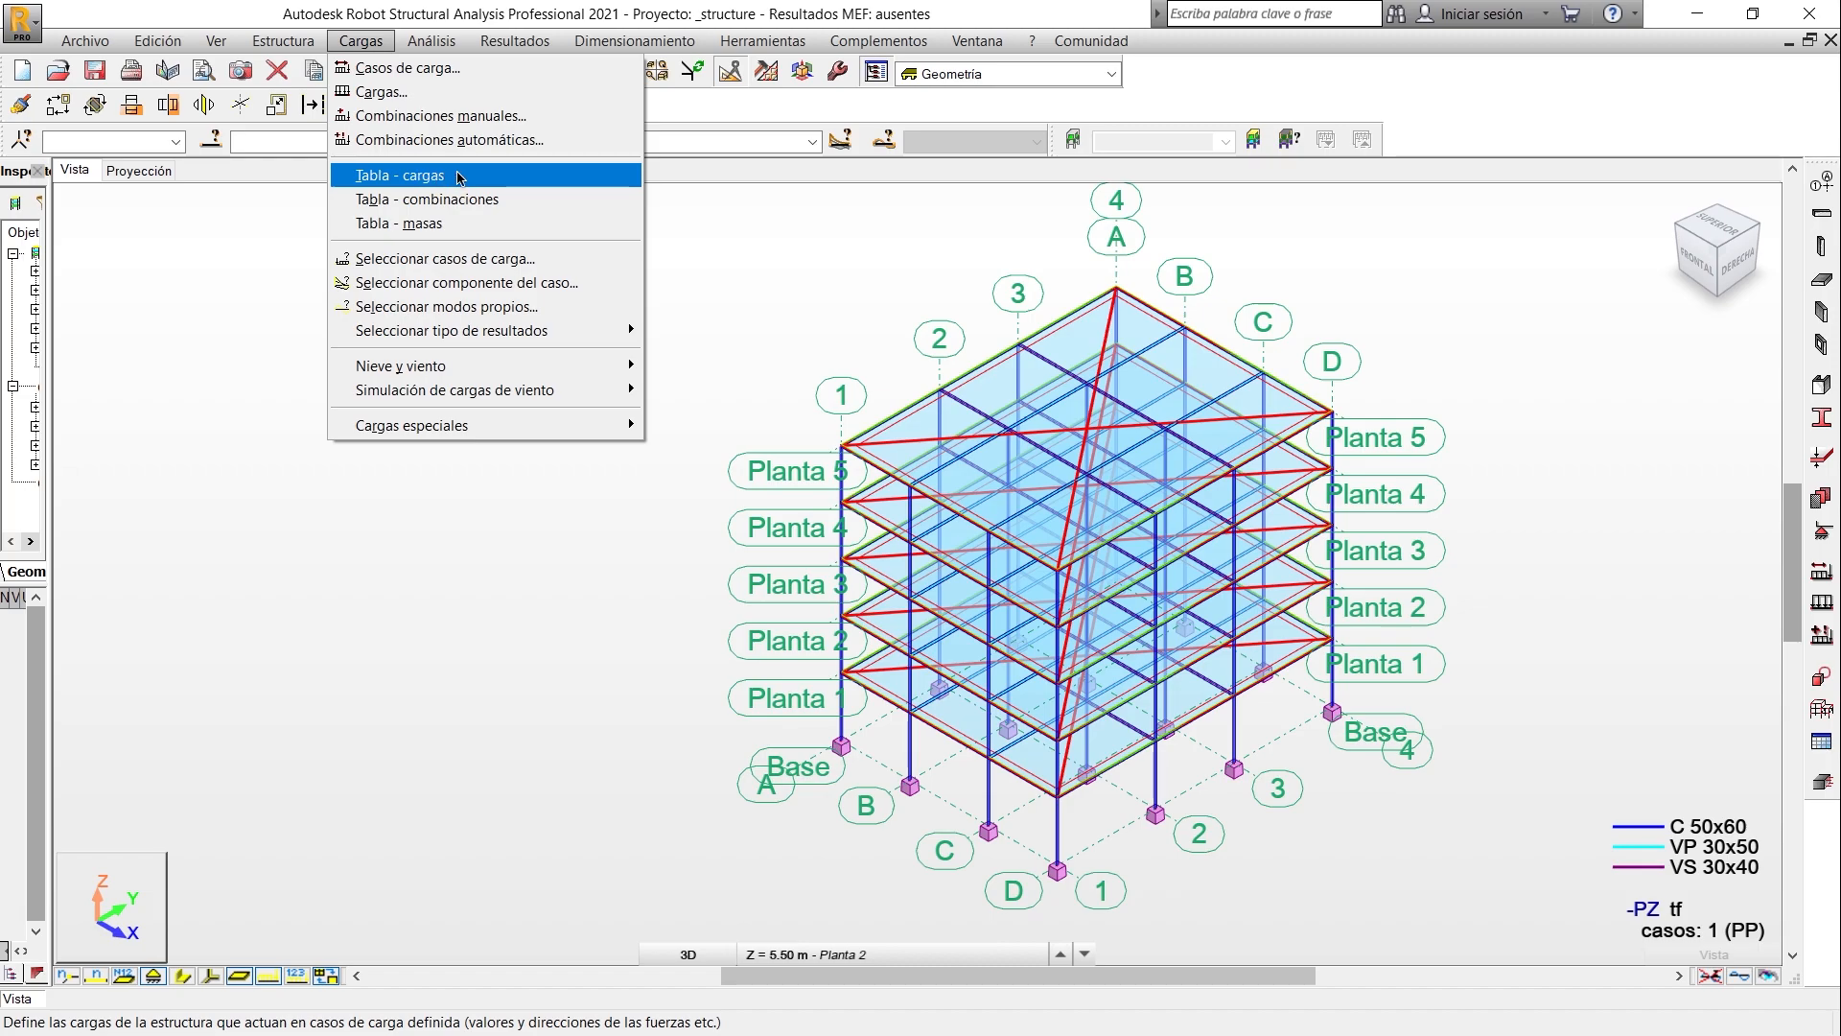
pyautogui.click(425, 175)
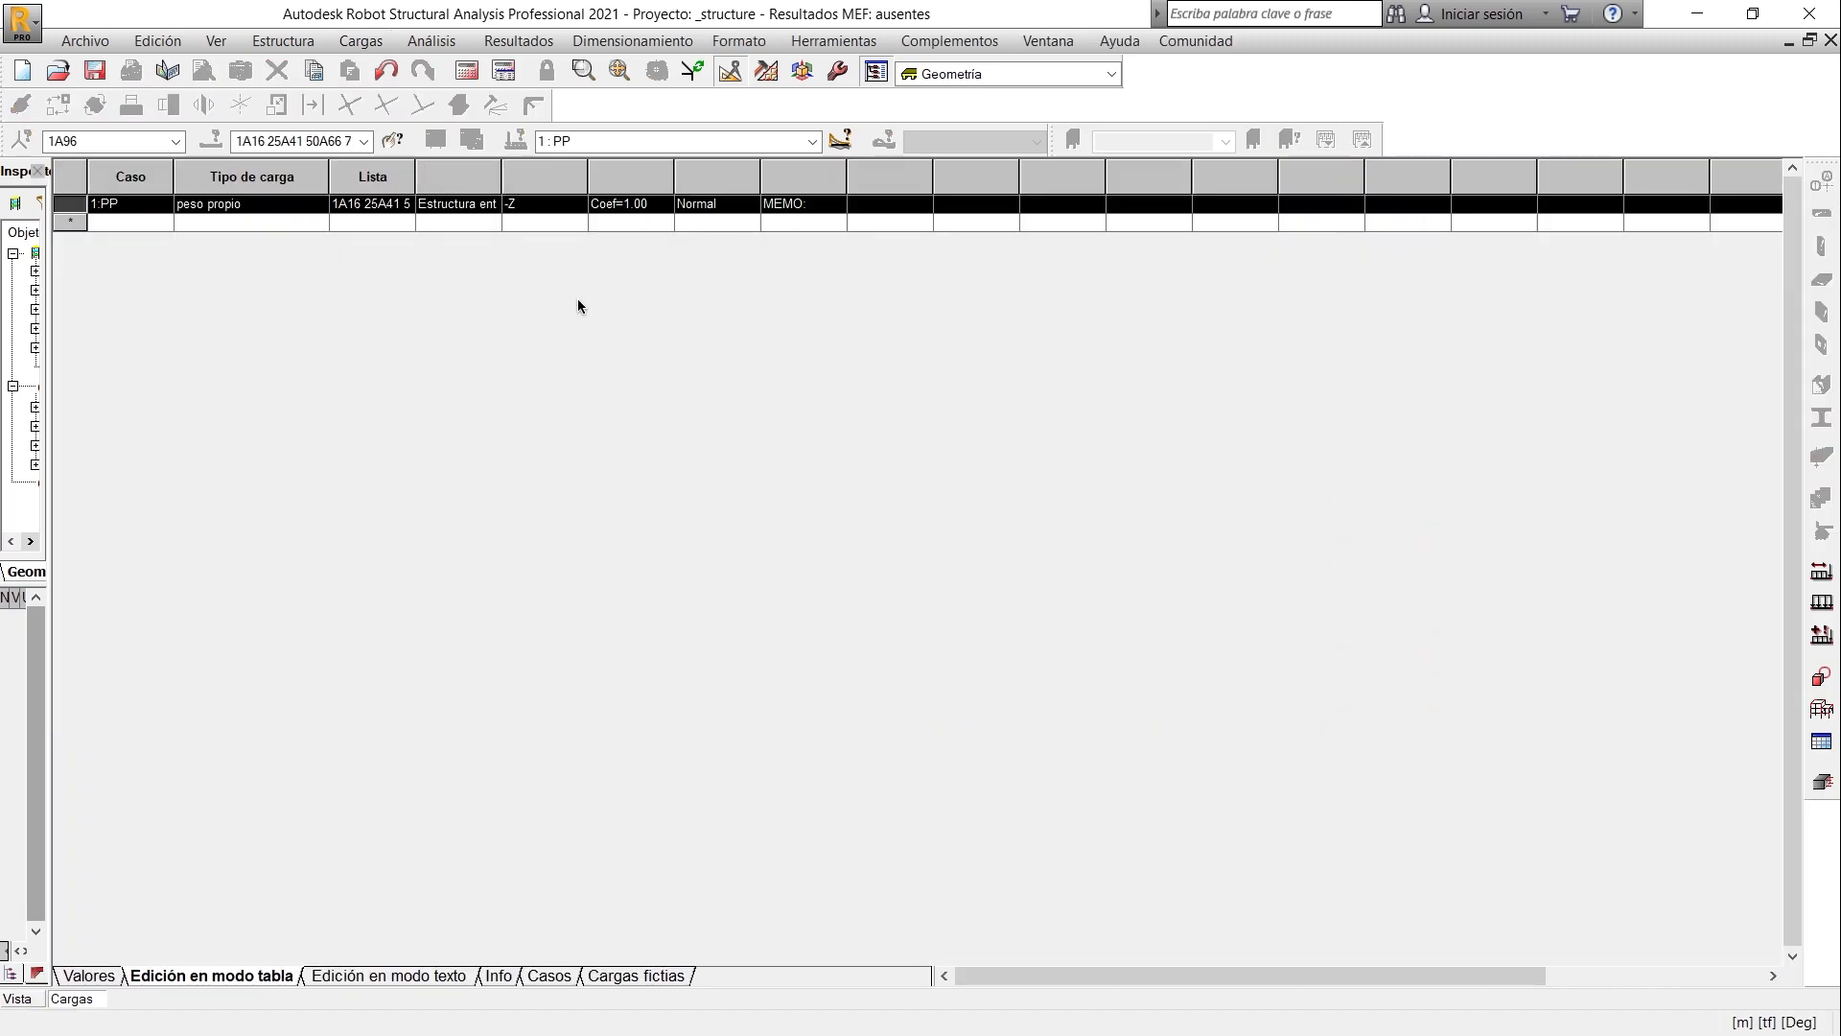
pyautogui.press('Delete')
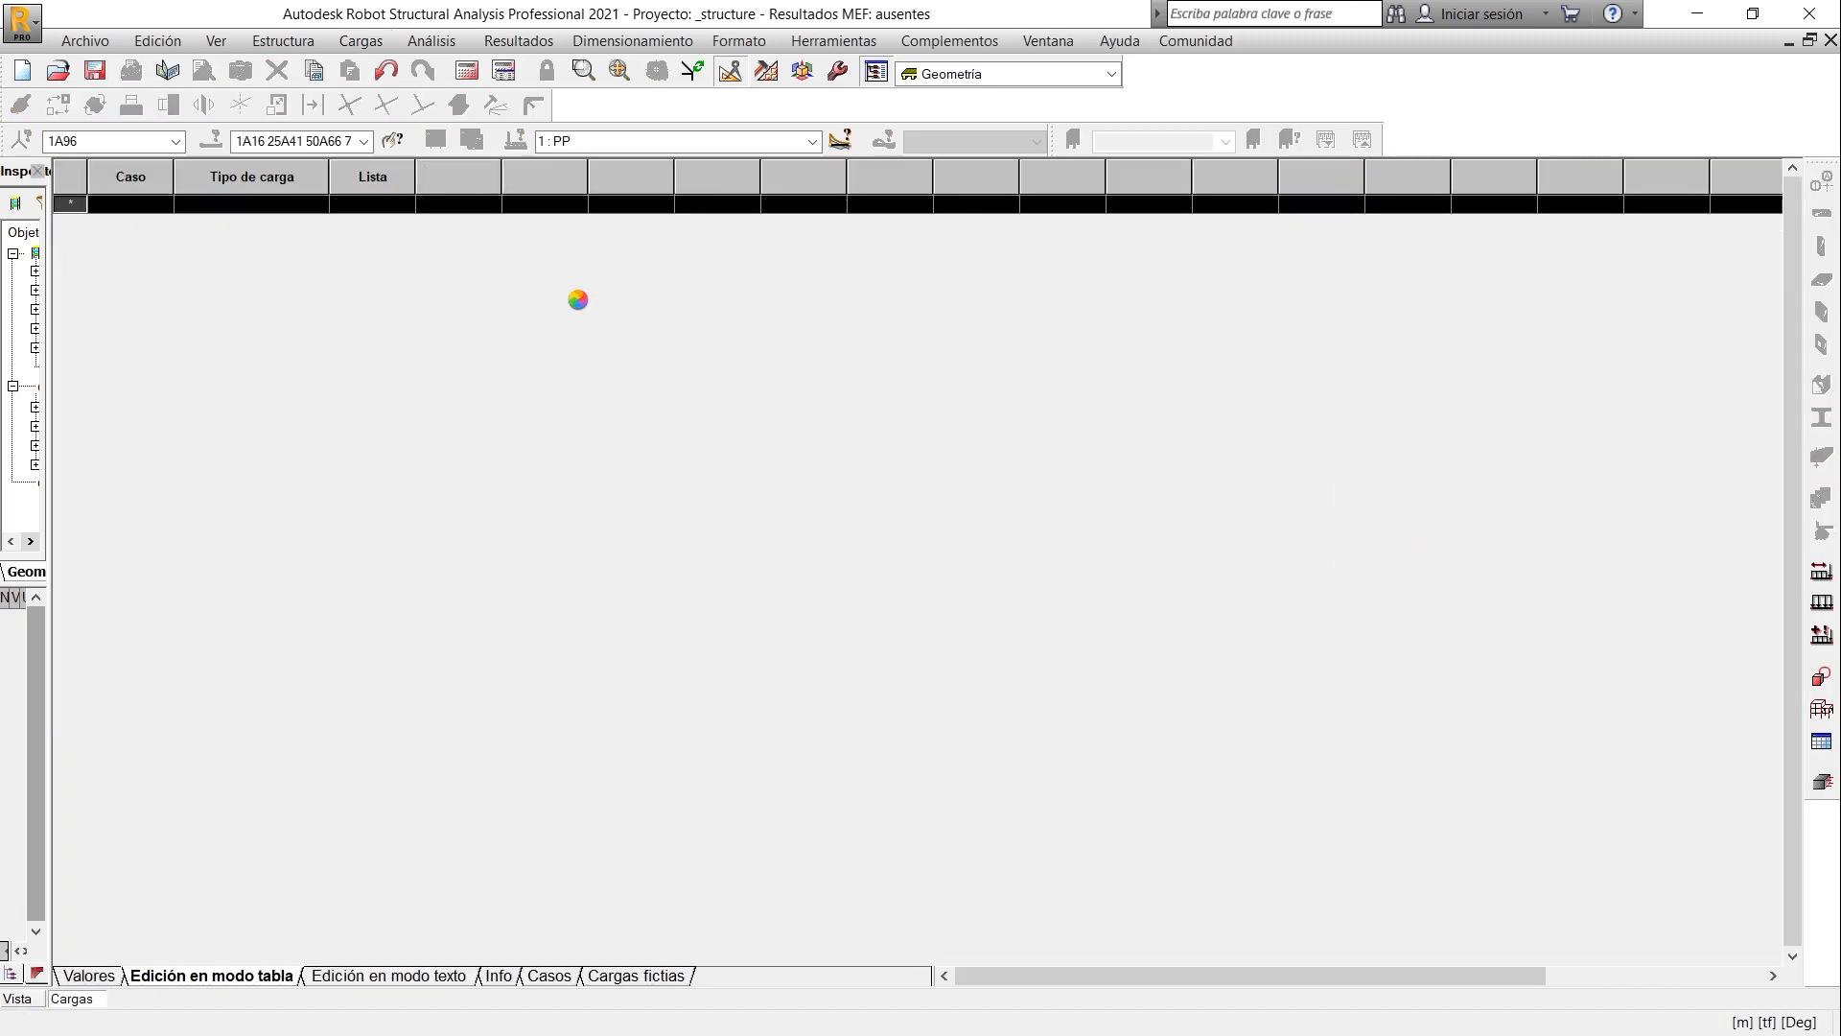
pyautogui.click(1830, 40)
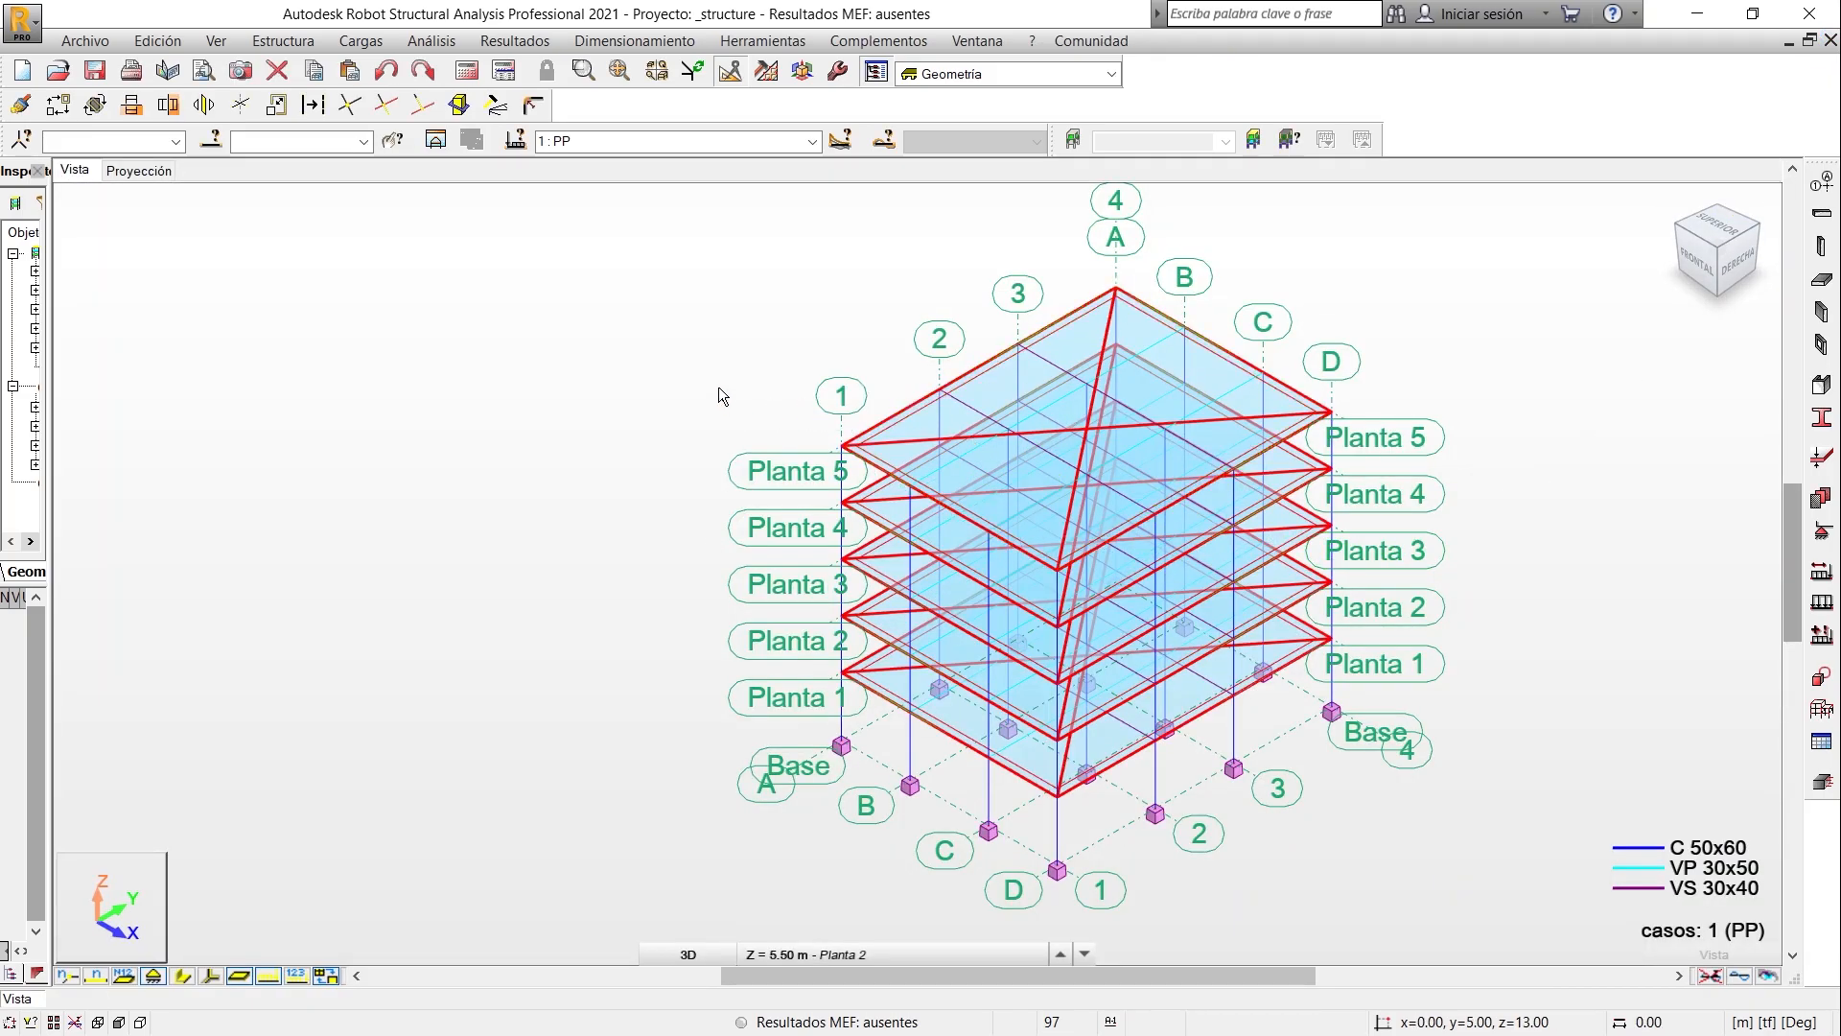
# - Define a self-weight load for selected elements in case PP, acting in reversed Z with coefficient 1.00
pyautogui.click(1821, 602)
pyautogui.moveTo(1582, 184); pyautogui.dragTo(436, 312)
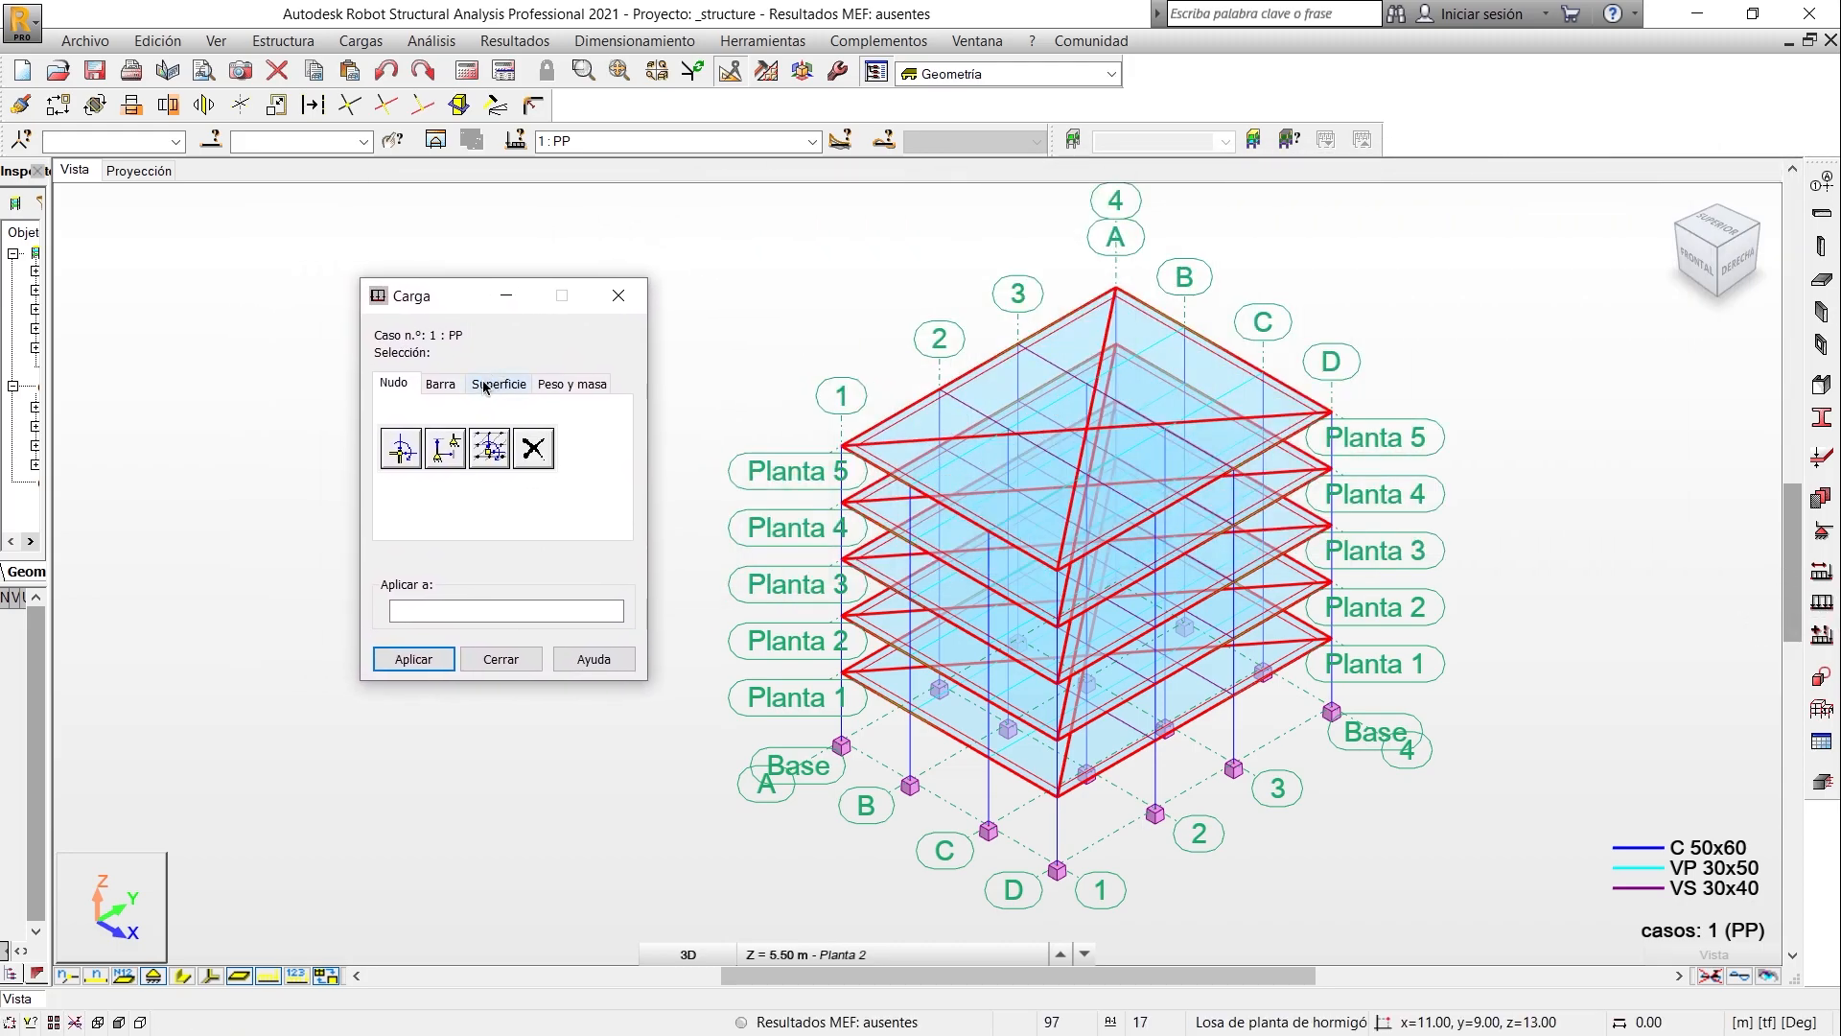
pyautogui.click(568, 384)
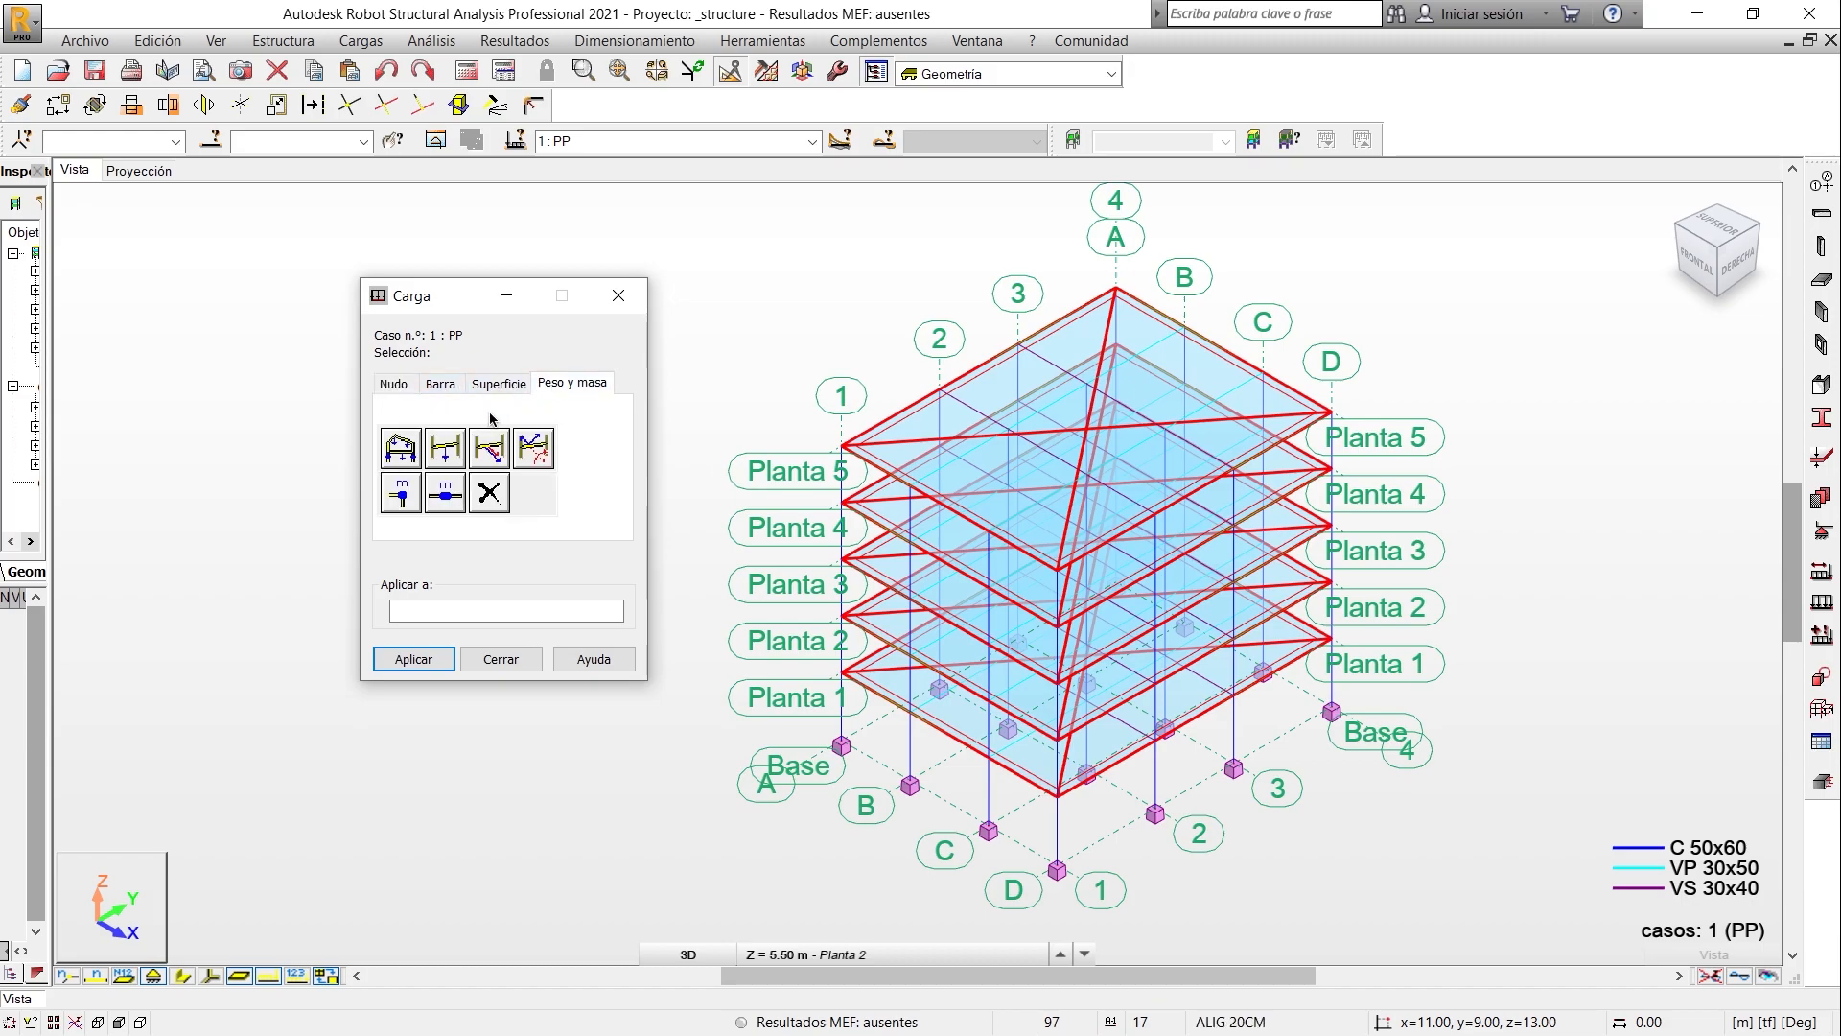
pyautogui.click(445, 447)
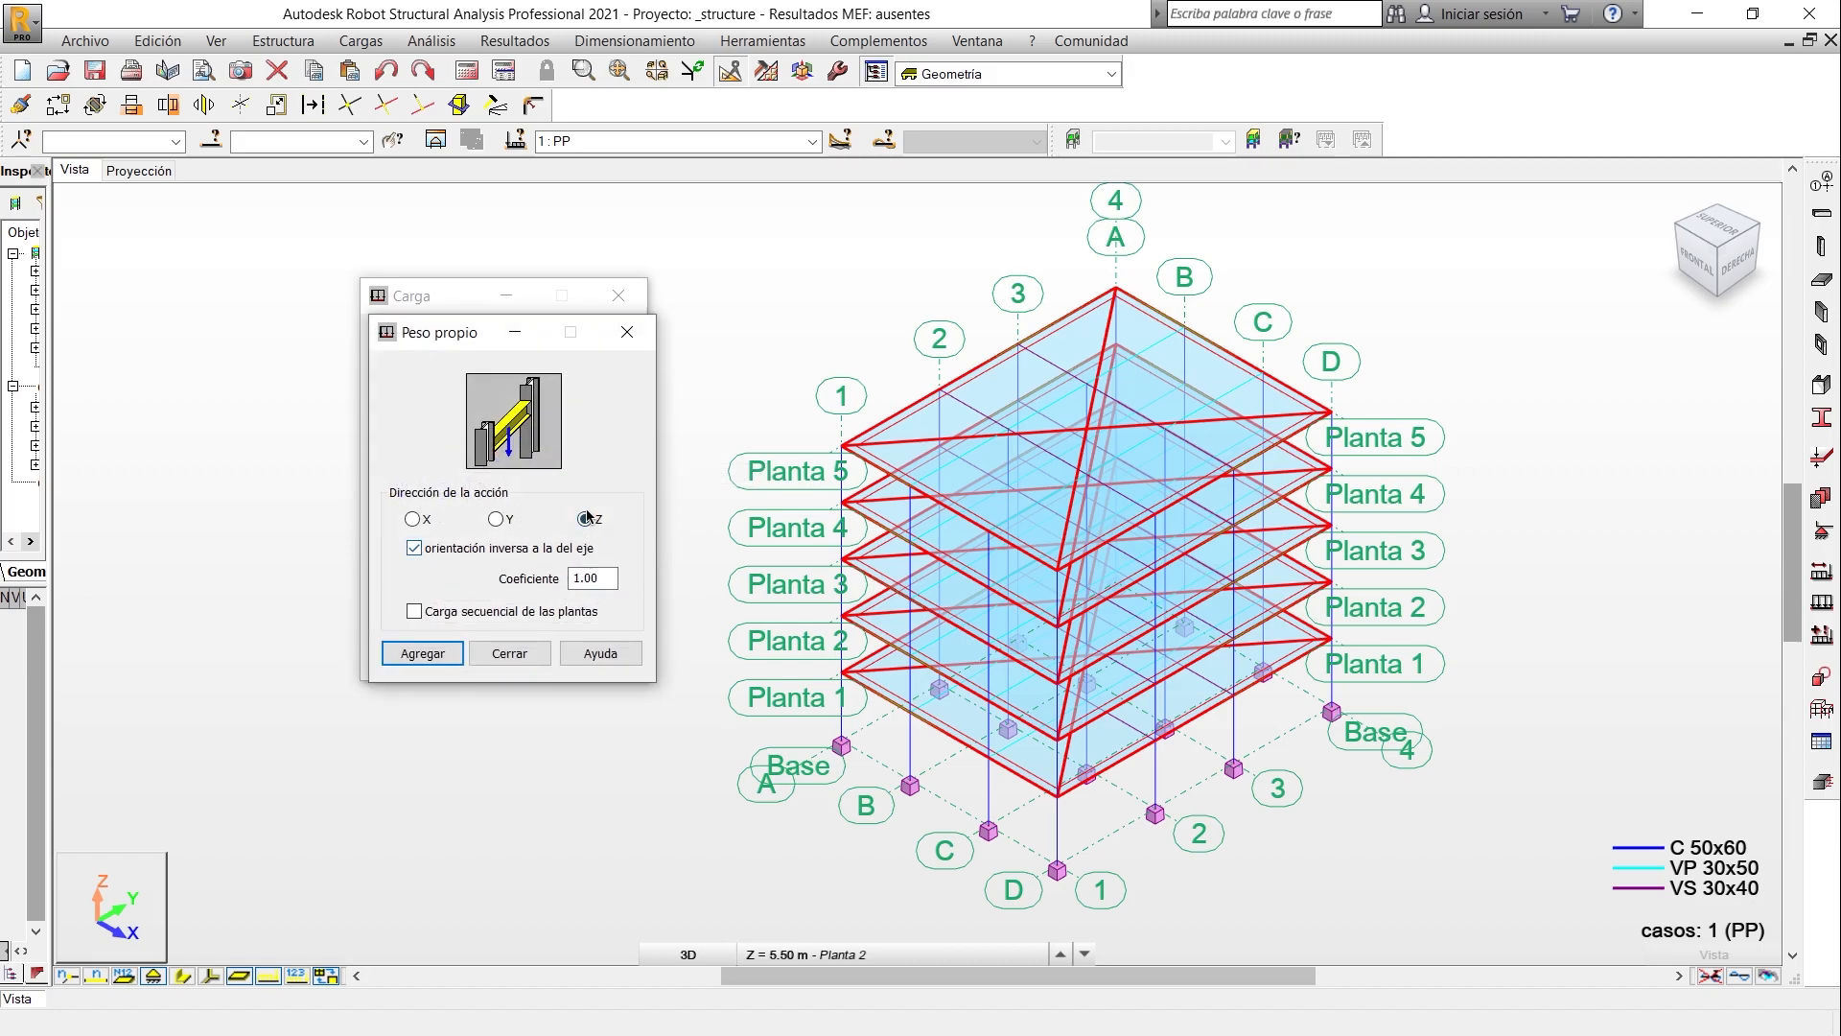
pyautogui.click(578, 578)
pyautogui.click(436, 657)
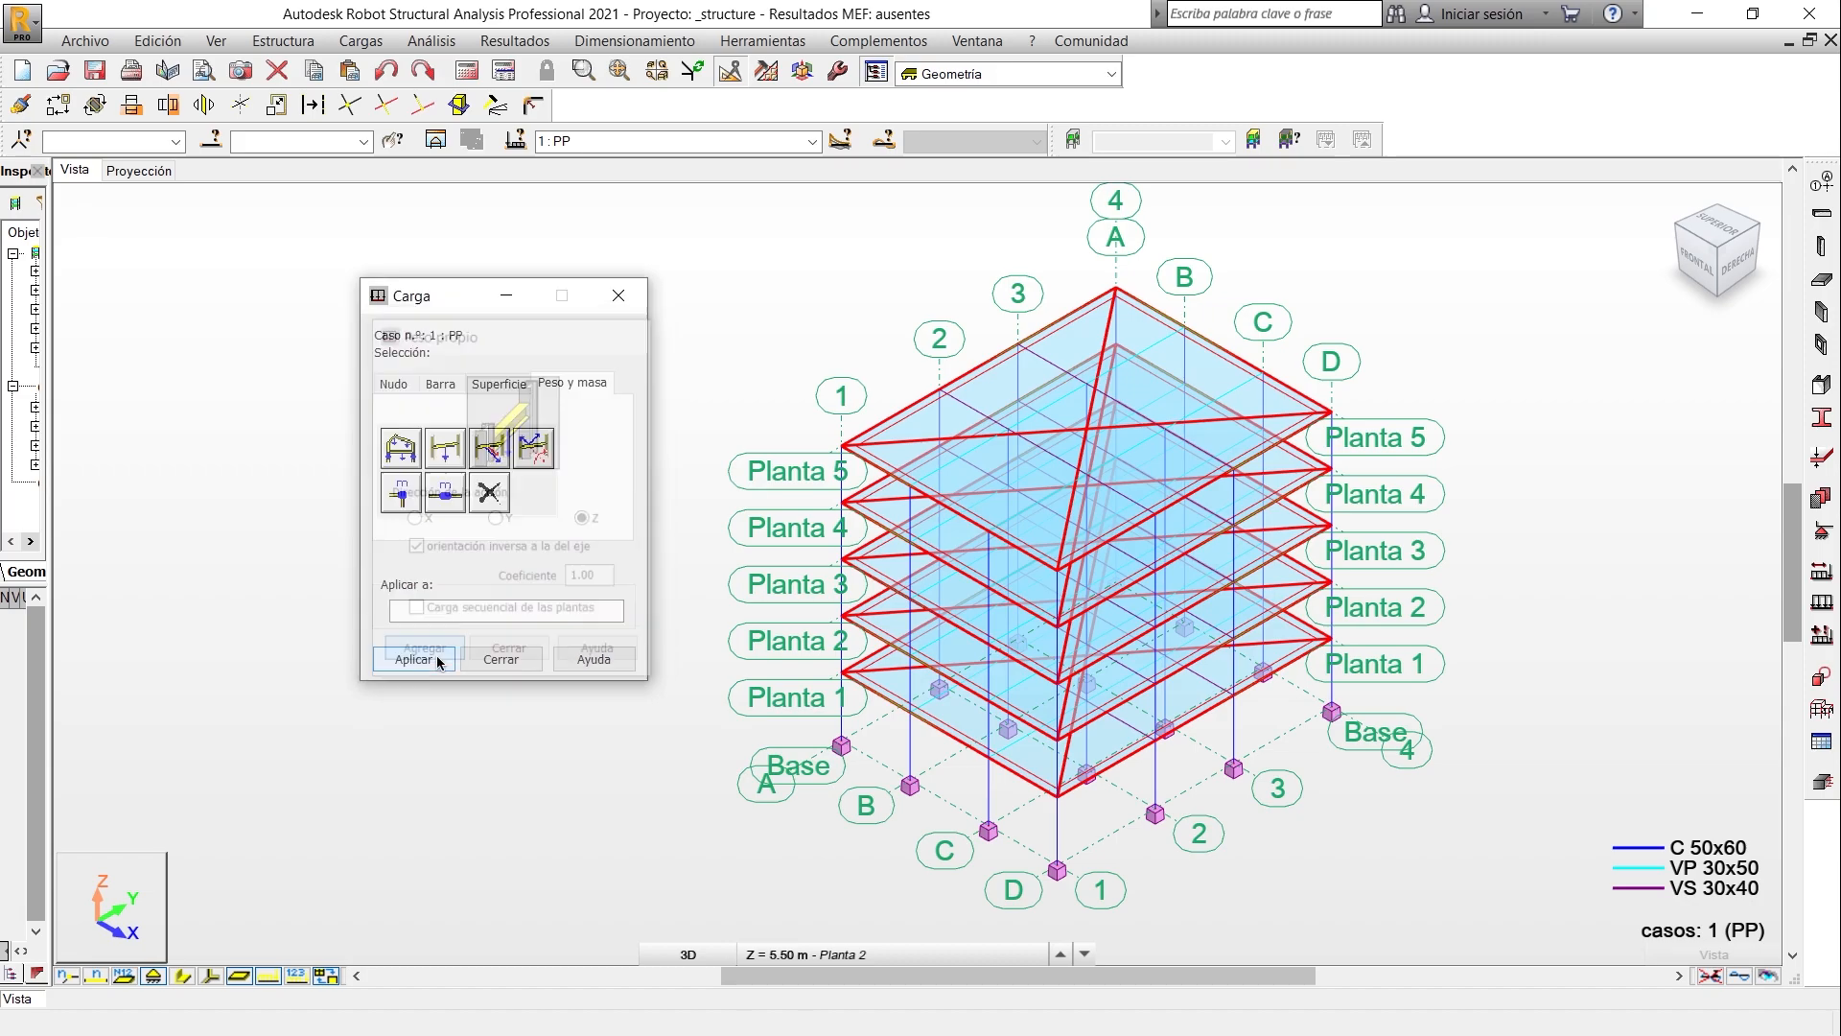
# - Select all bars with sections C 50x60, VP 30x50 and VS 30x40 as targets for the self-weight load
pyautogui.click(464, 611)
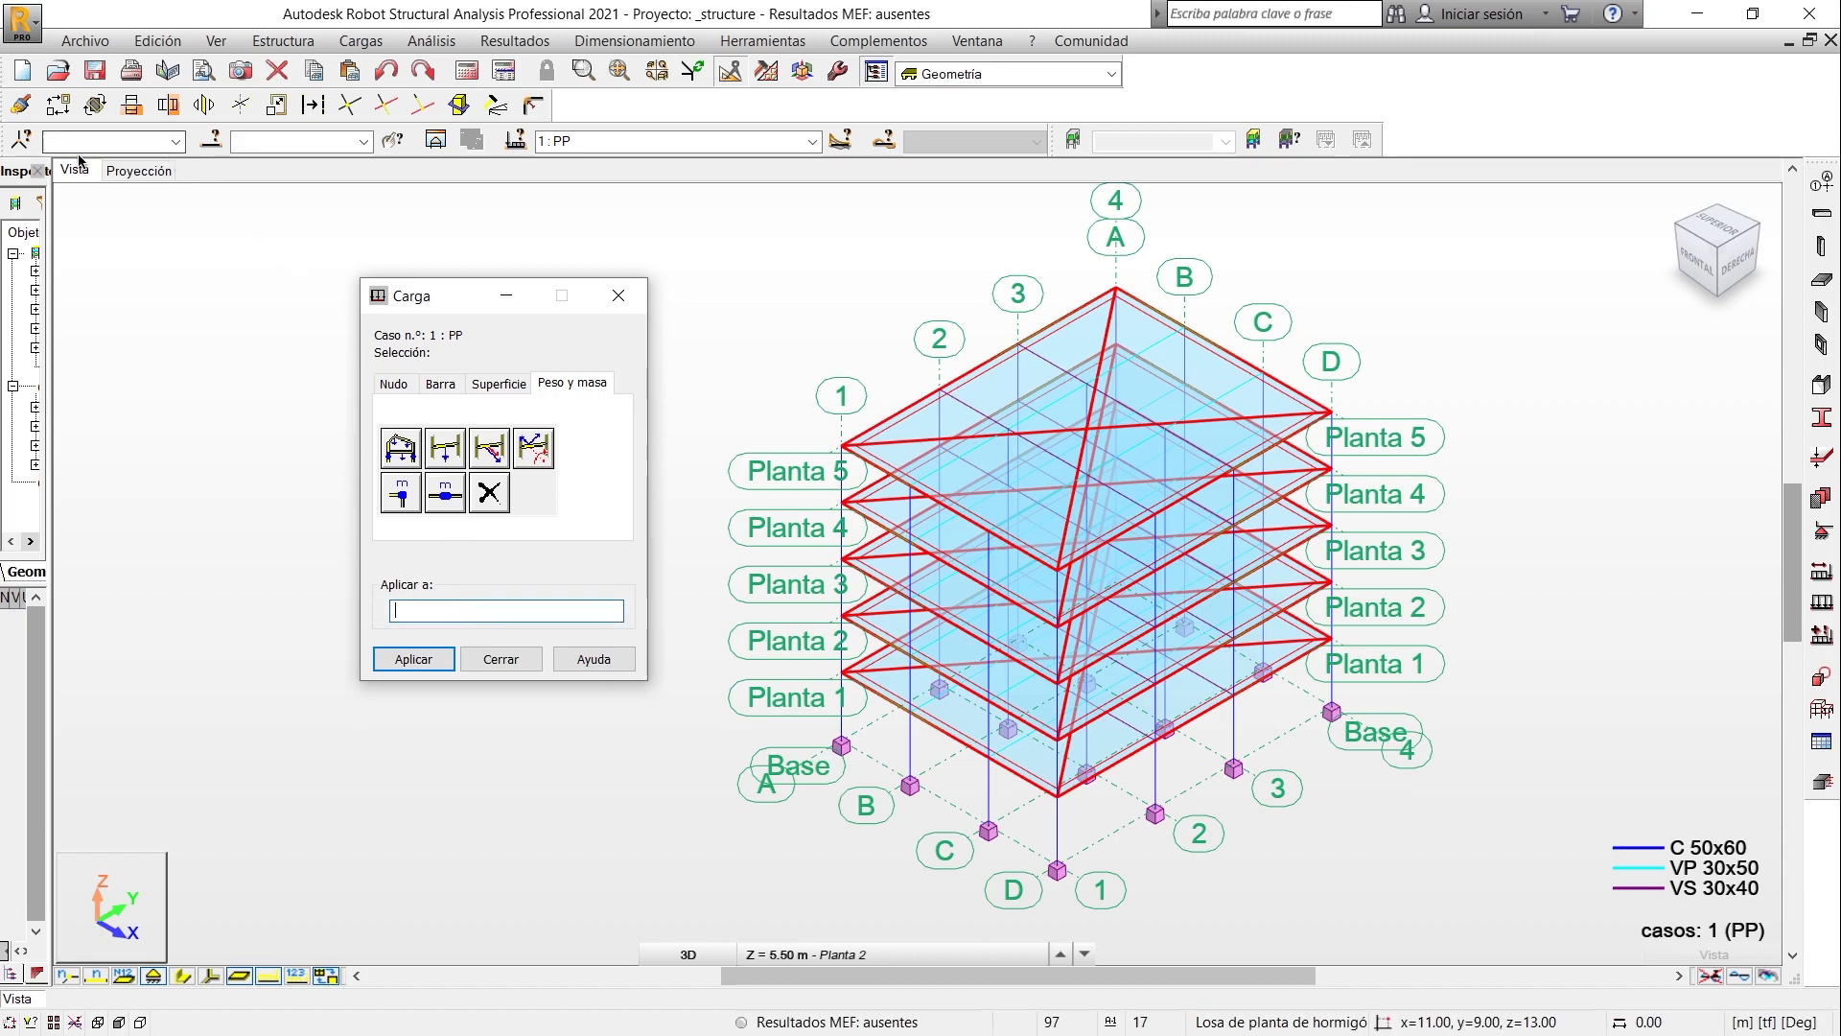
pyautogui.click(207, 142)
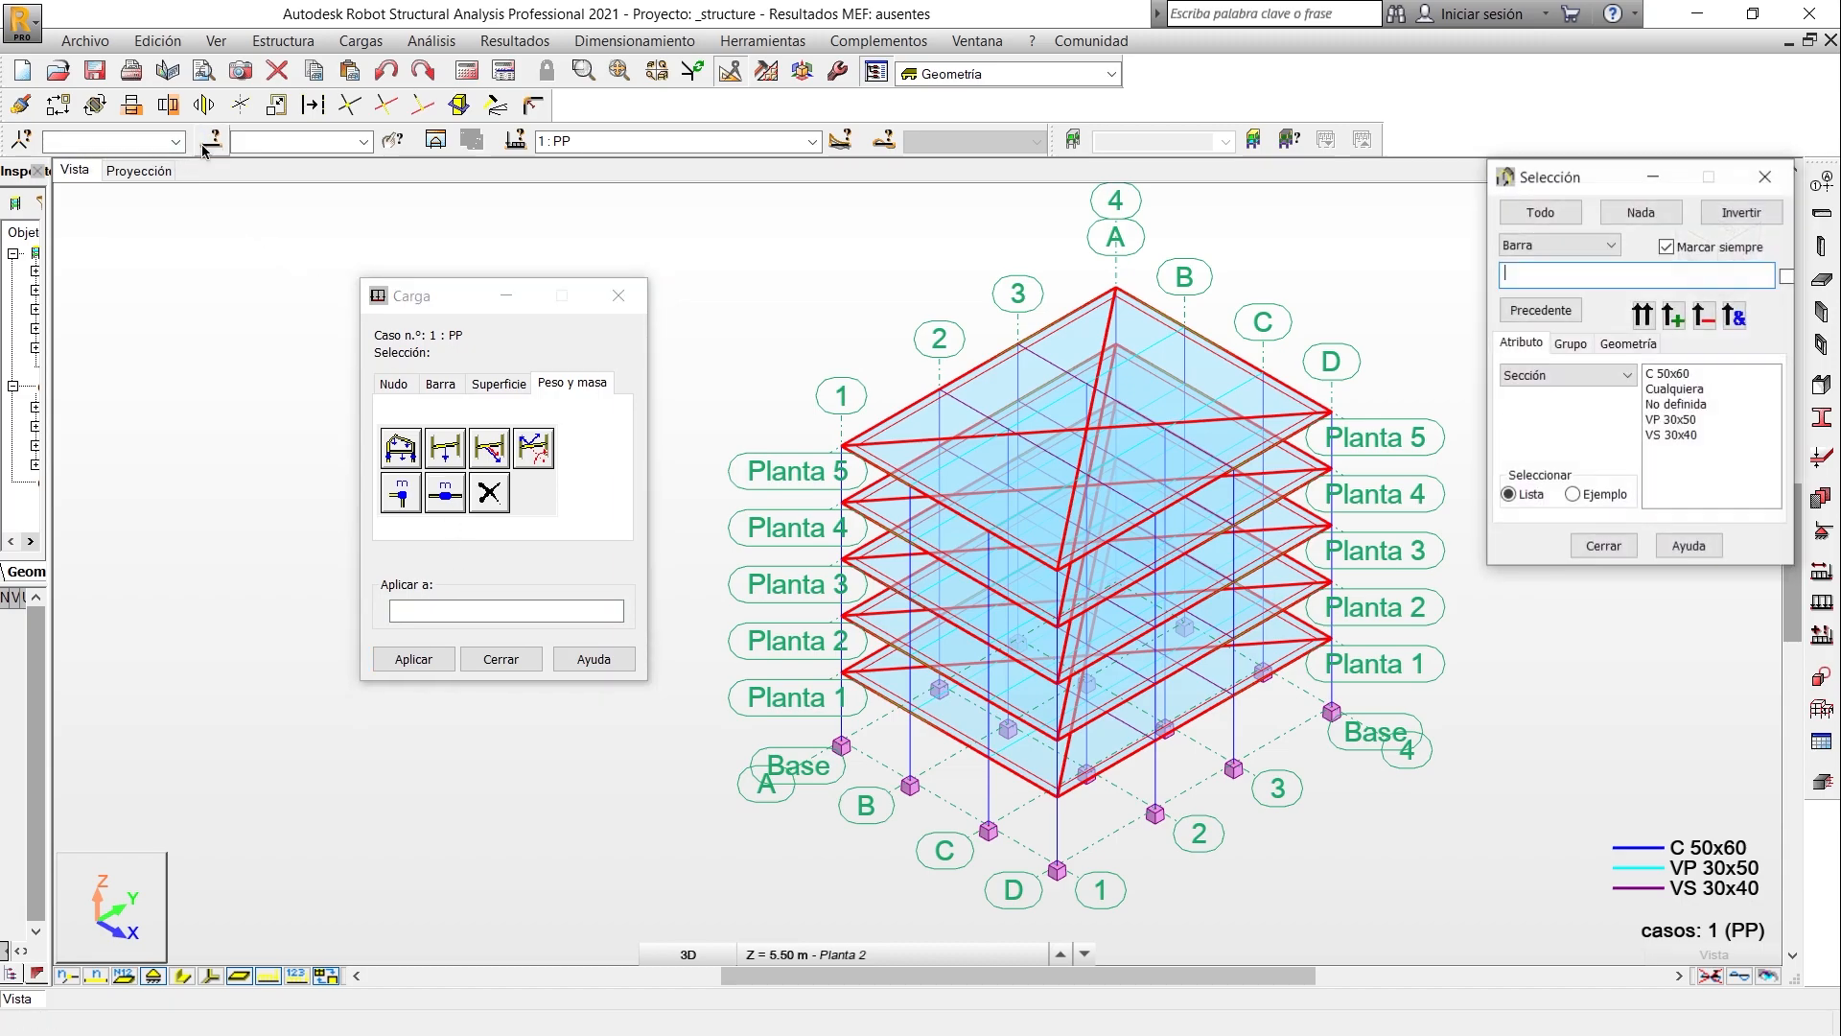
pyautogui.moveTo(1577, 189); pyautogui.dragTo(148, 312)
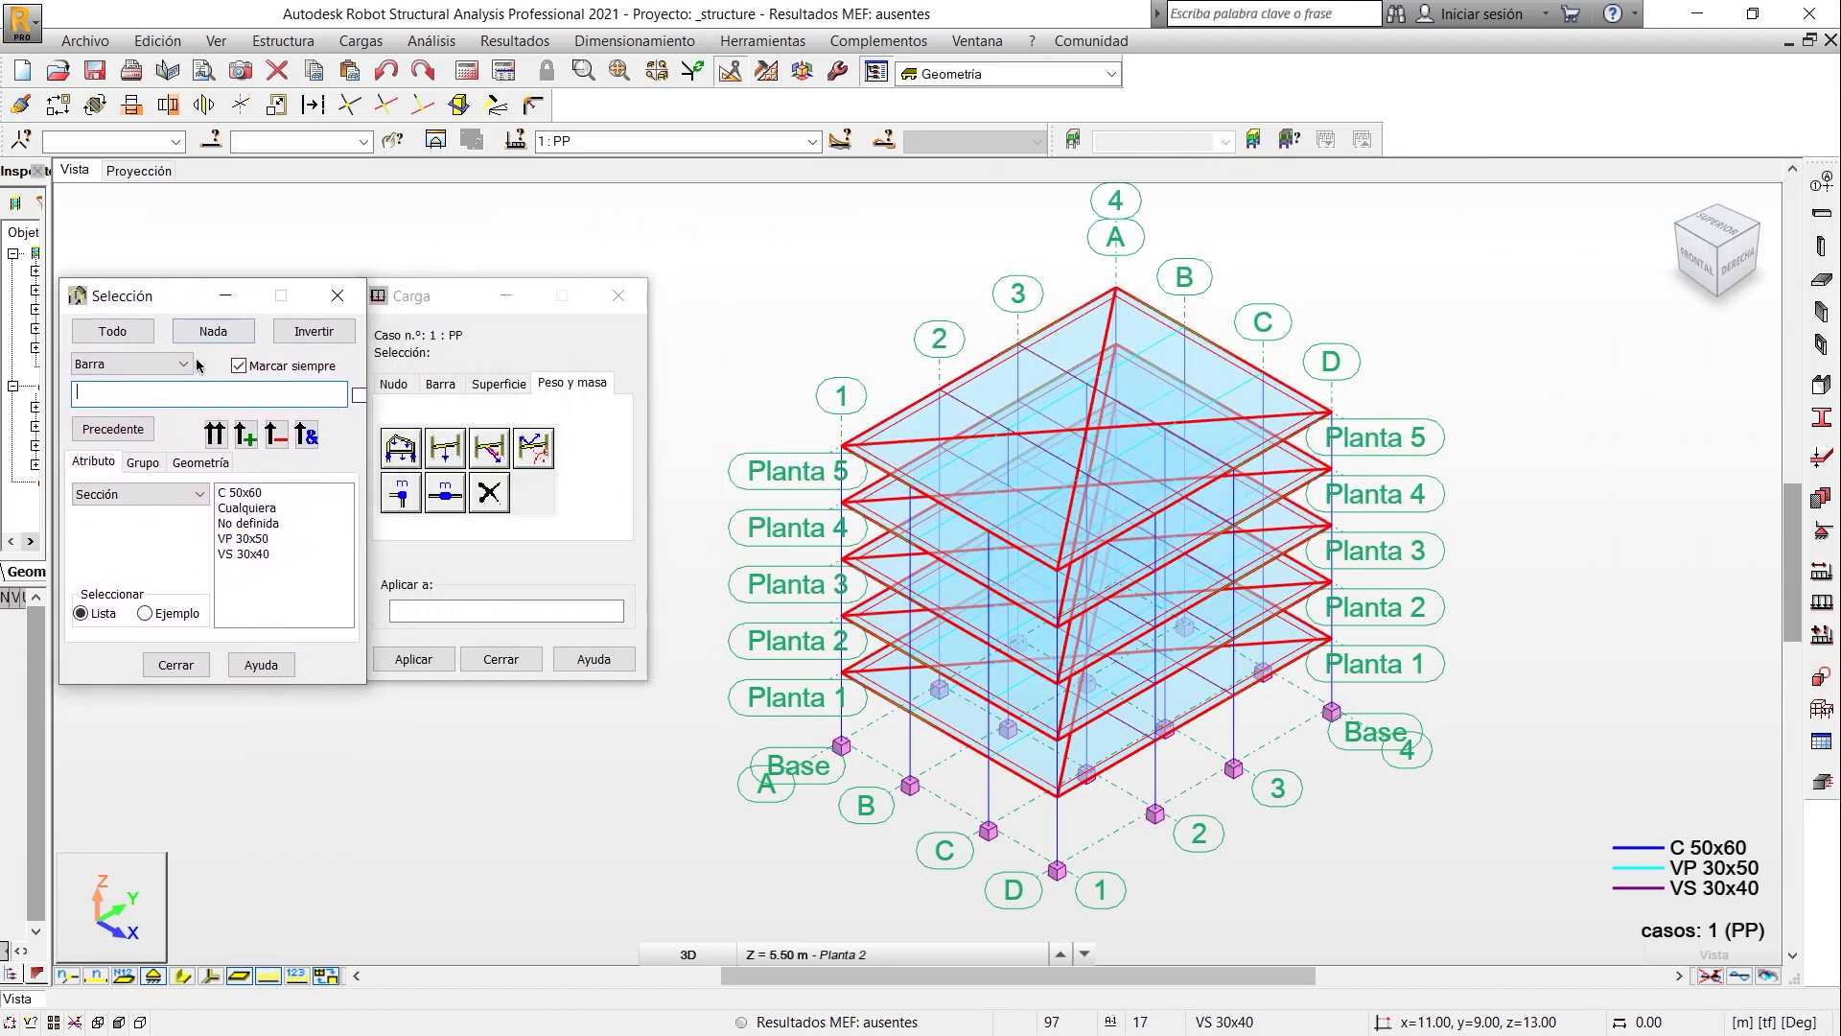
pyautogui.click(235, 493)
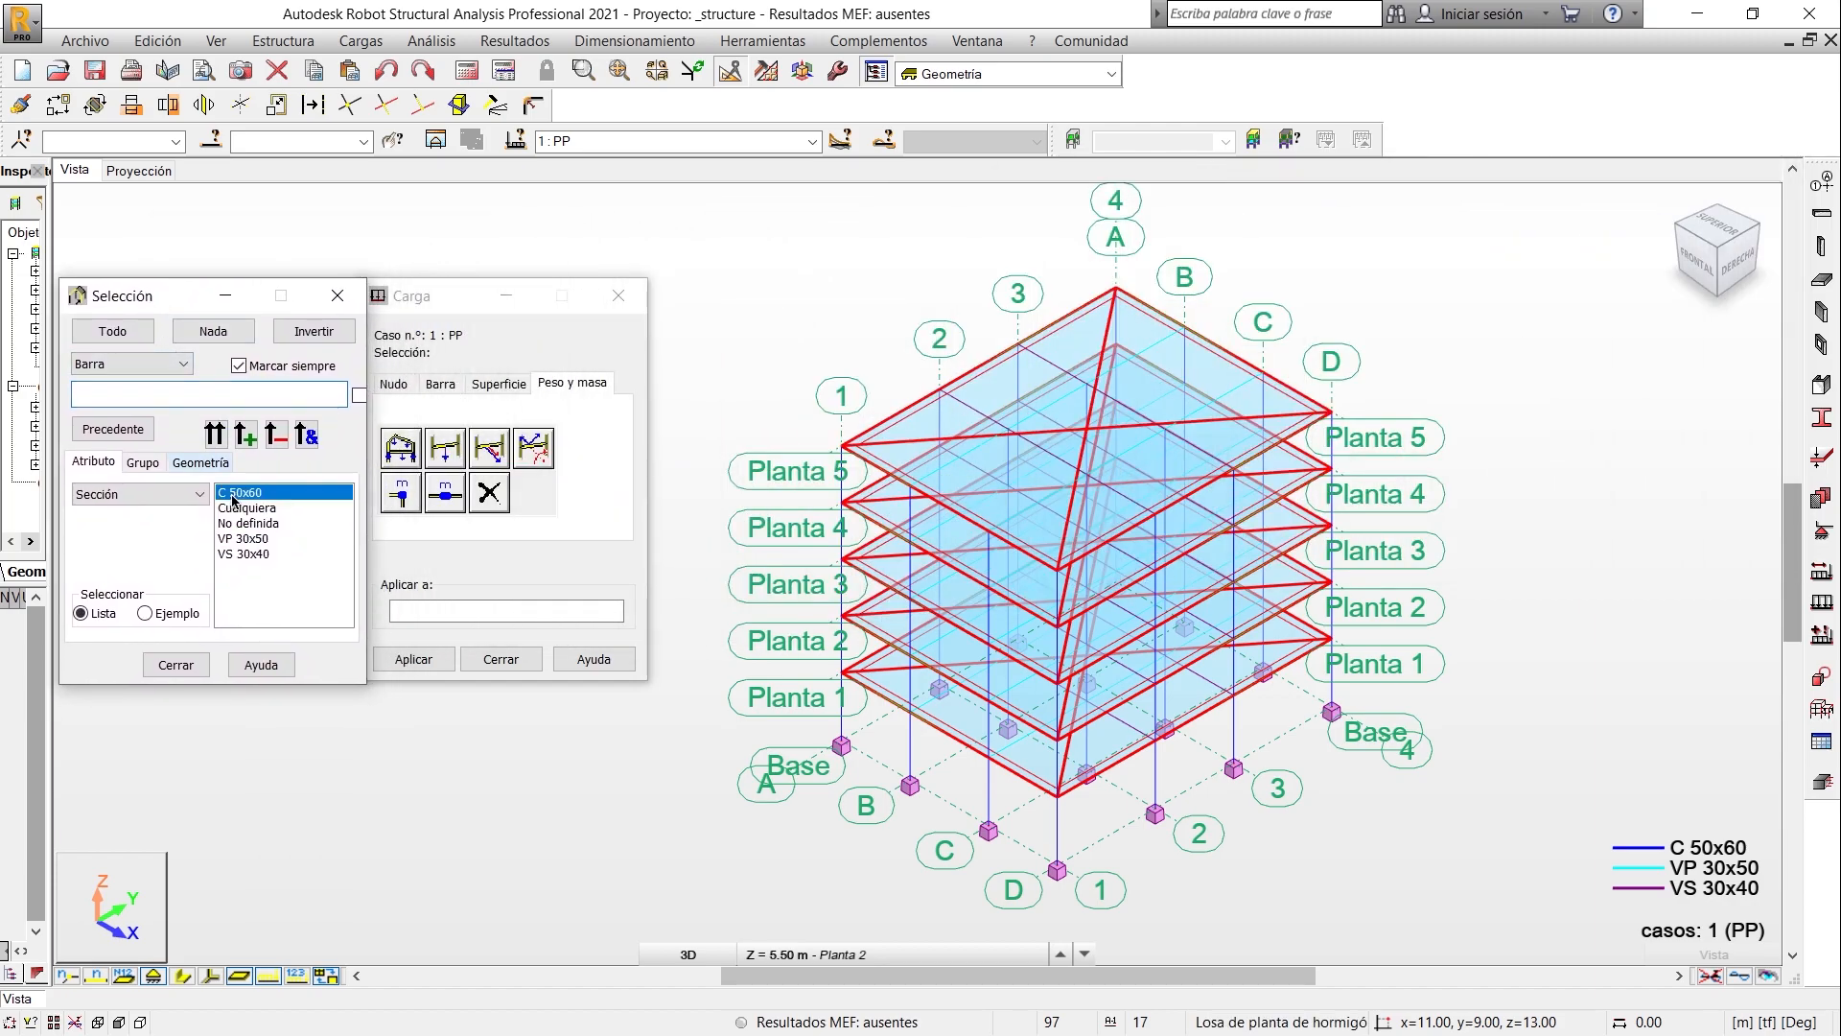
pyautogui.click(254, 539)
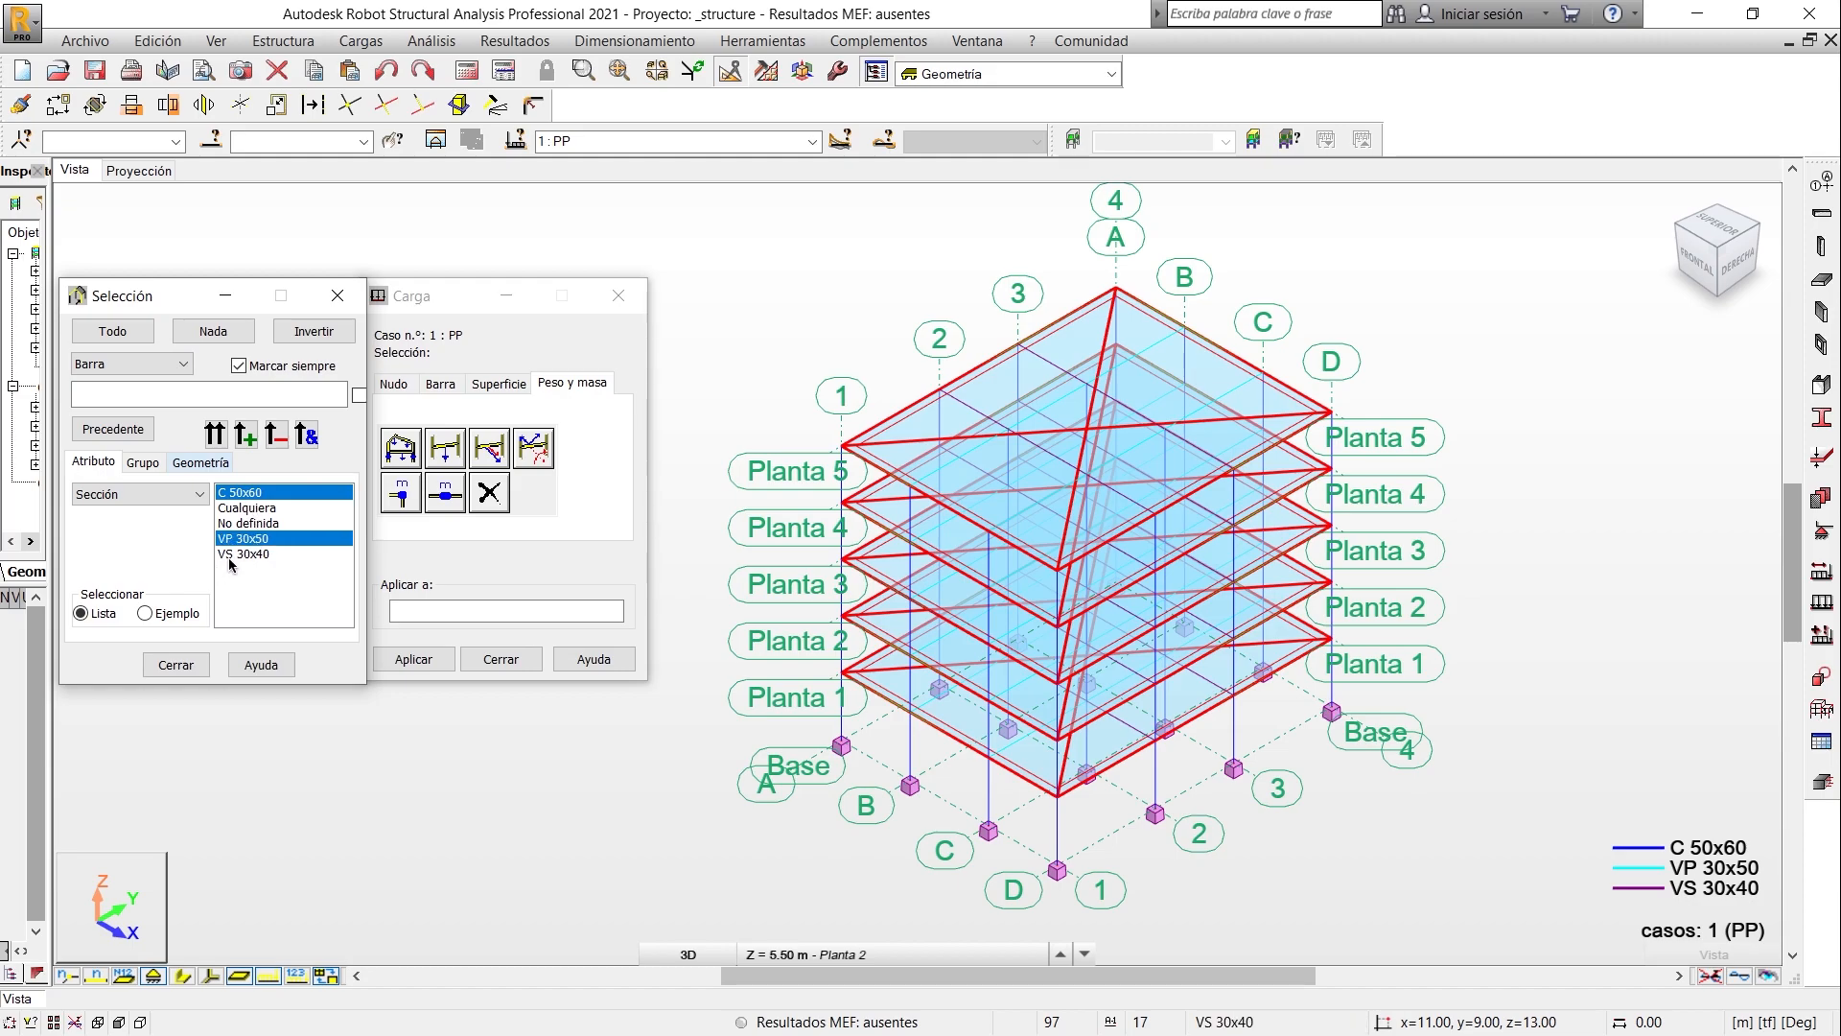
pyautogui.click(230, 555)
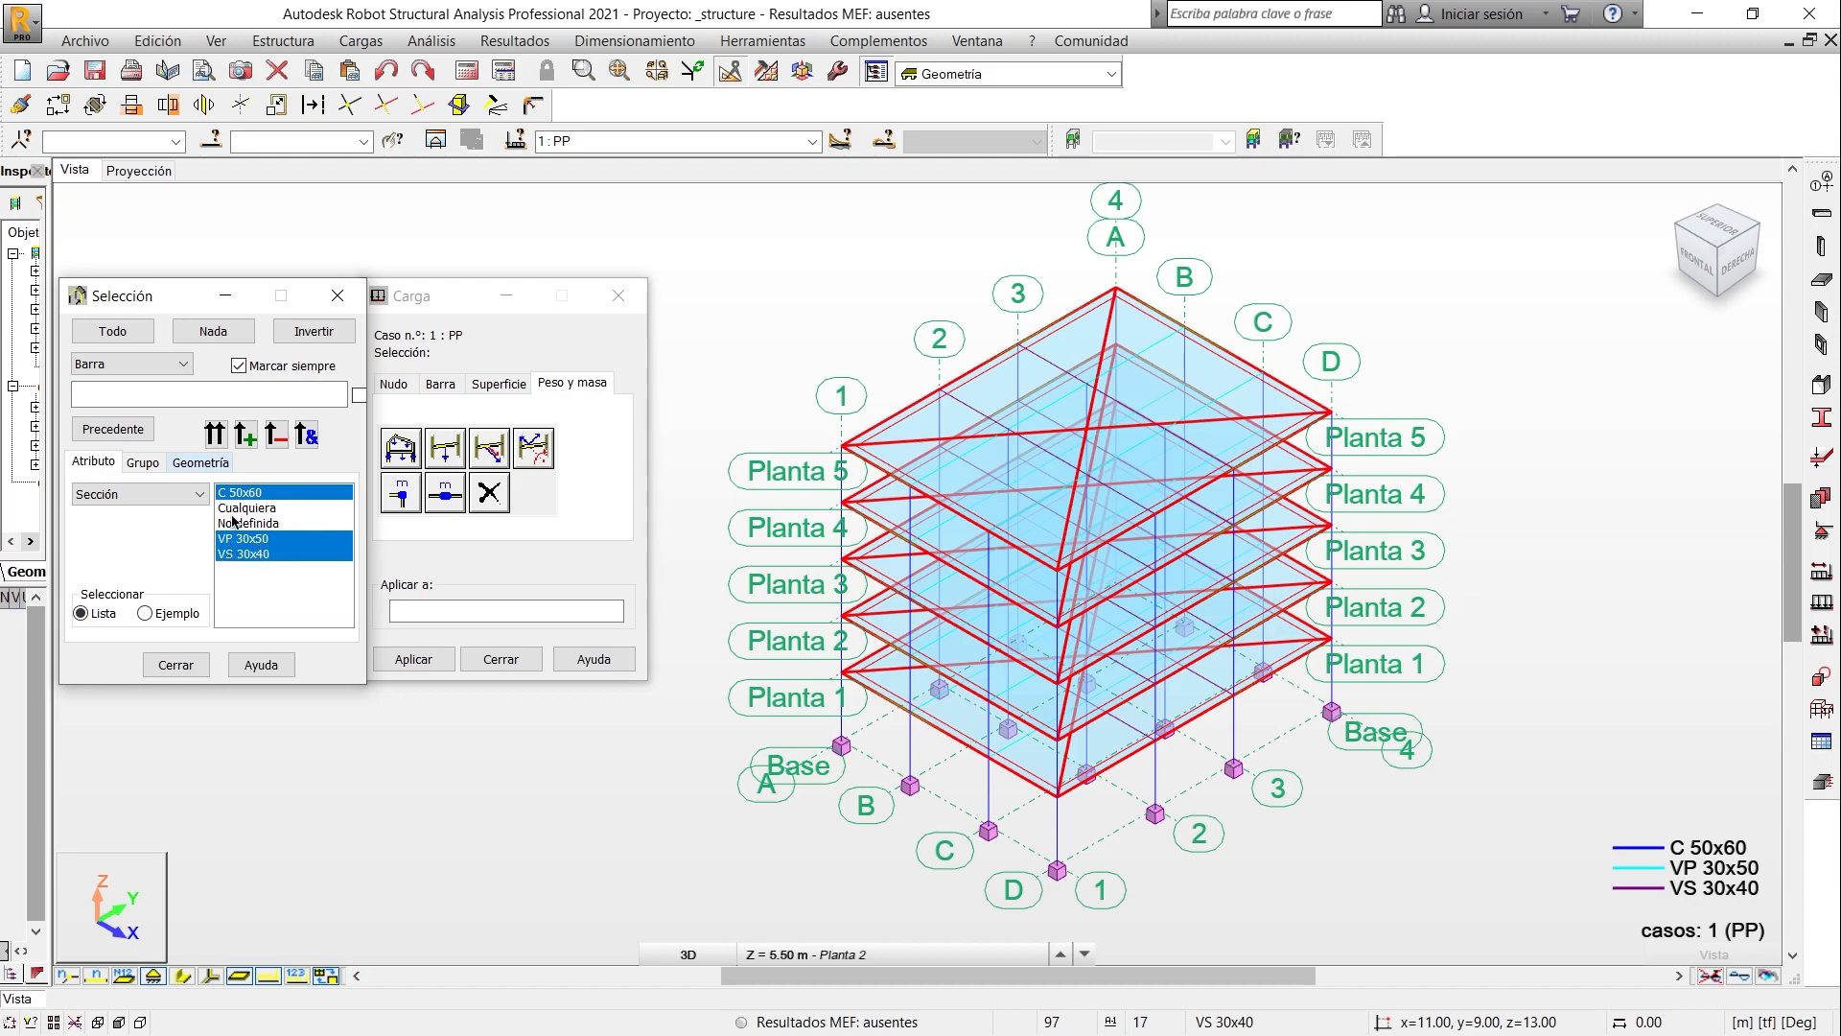
pyautogui.click(215, 436)
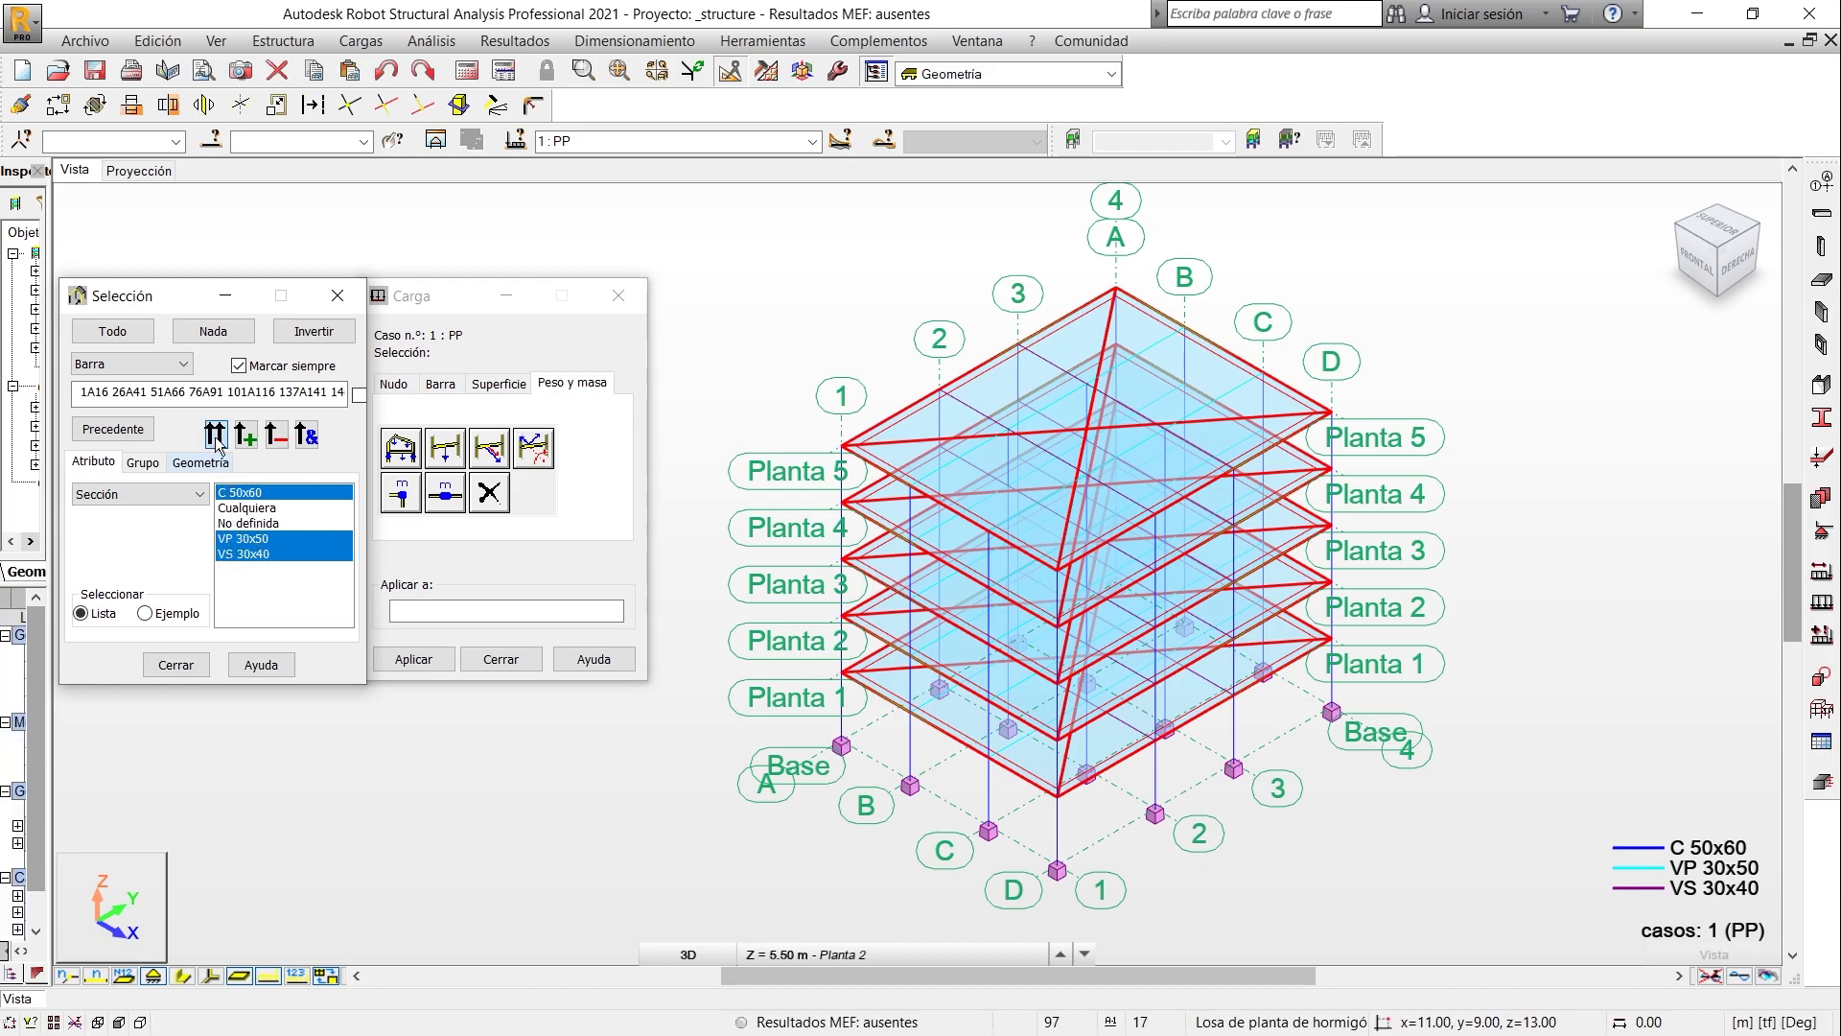
# - Apply the self-weight load to the selected columns and beams and close the load and selection dialogs
pyautogui.click(295, 142)
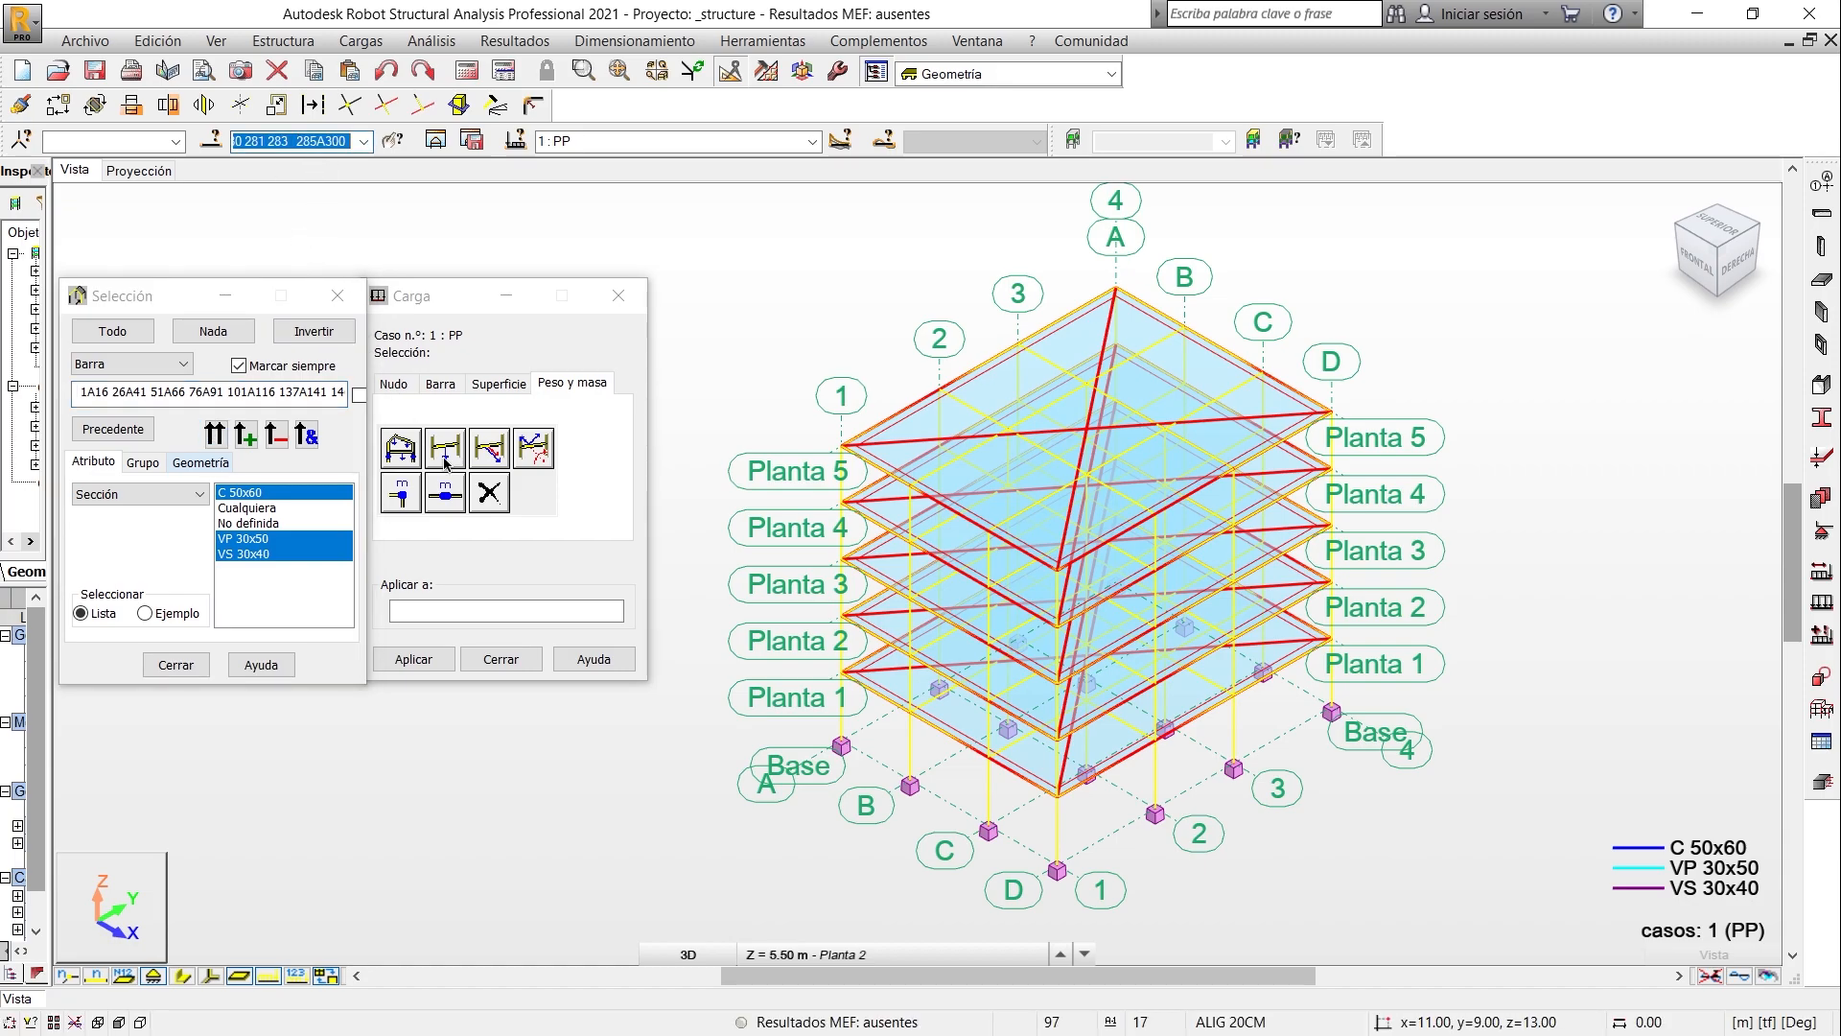
pyautogui.click(491, 610)
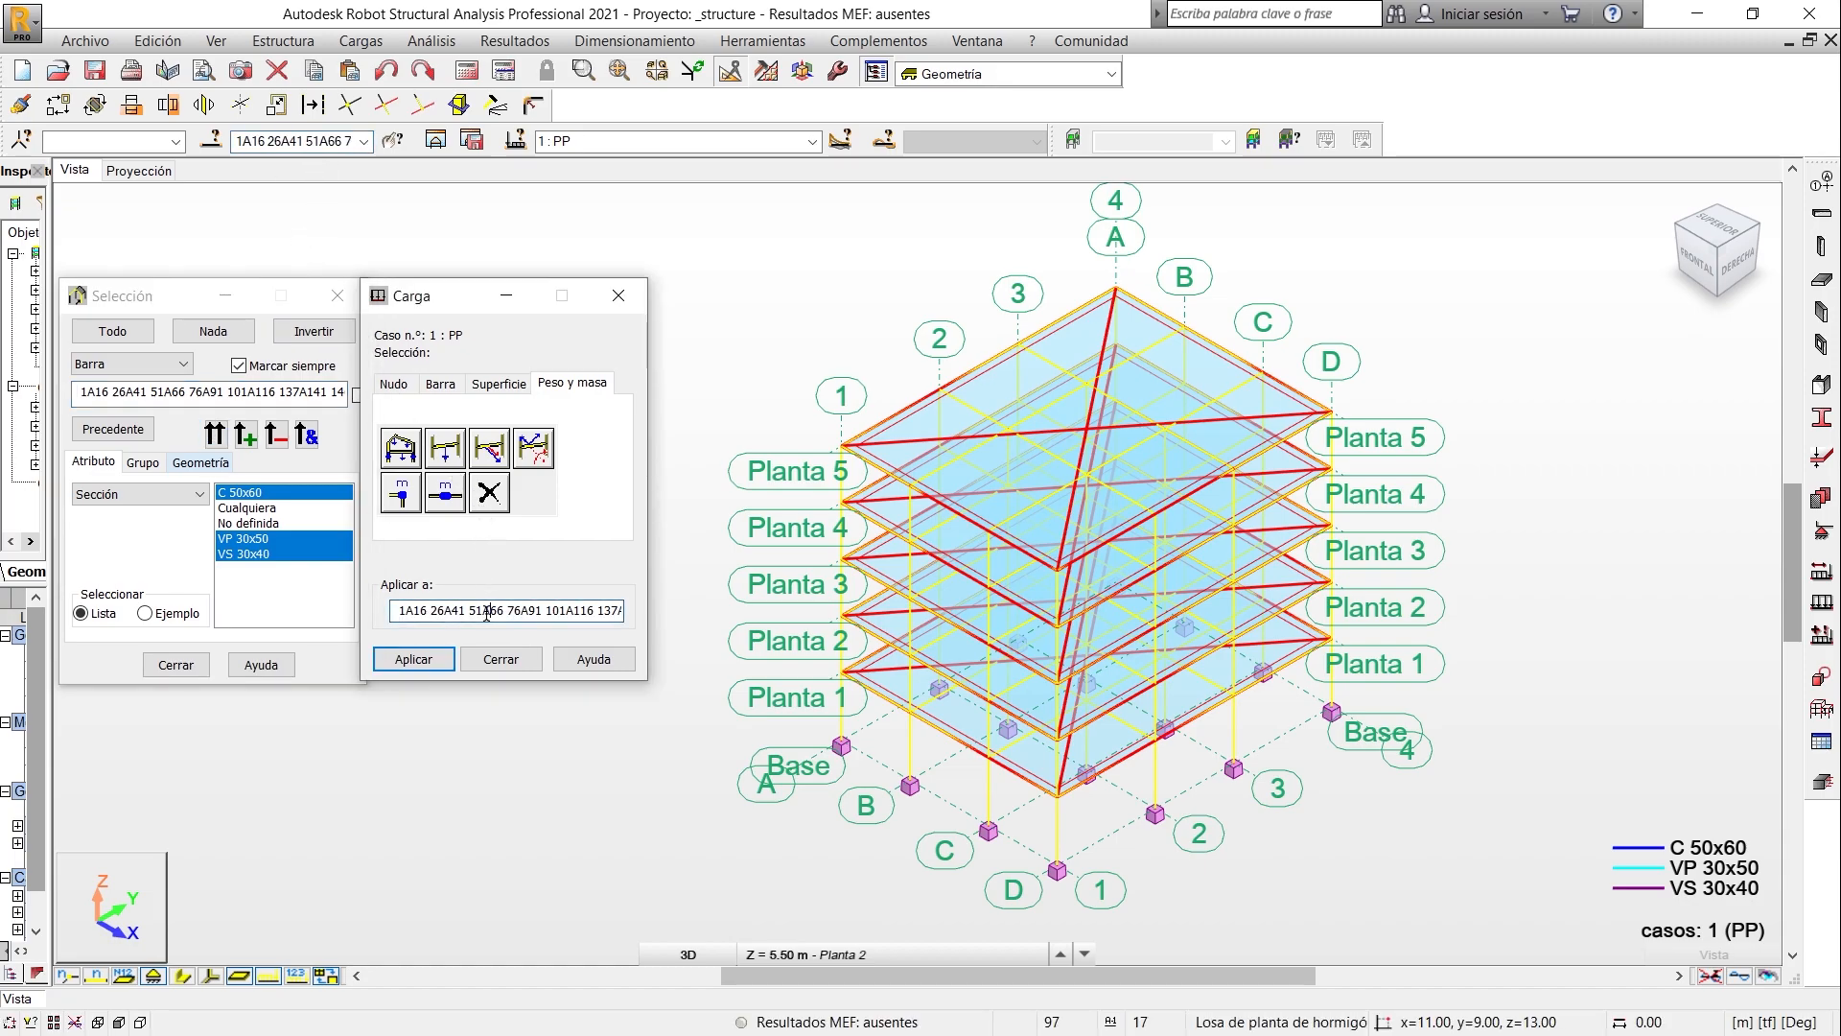
pyautogui.click(443, 658)
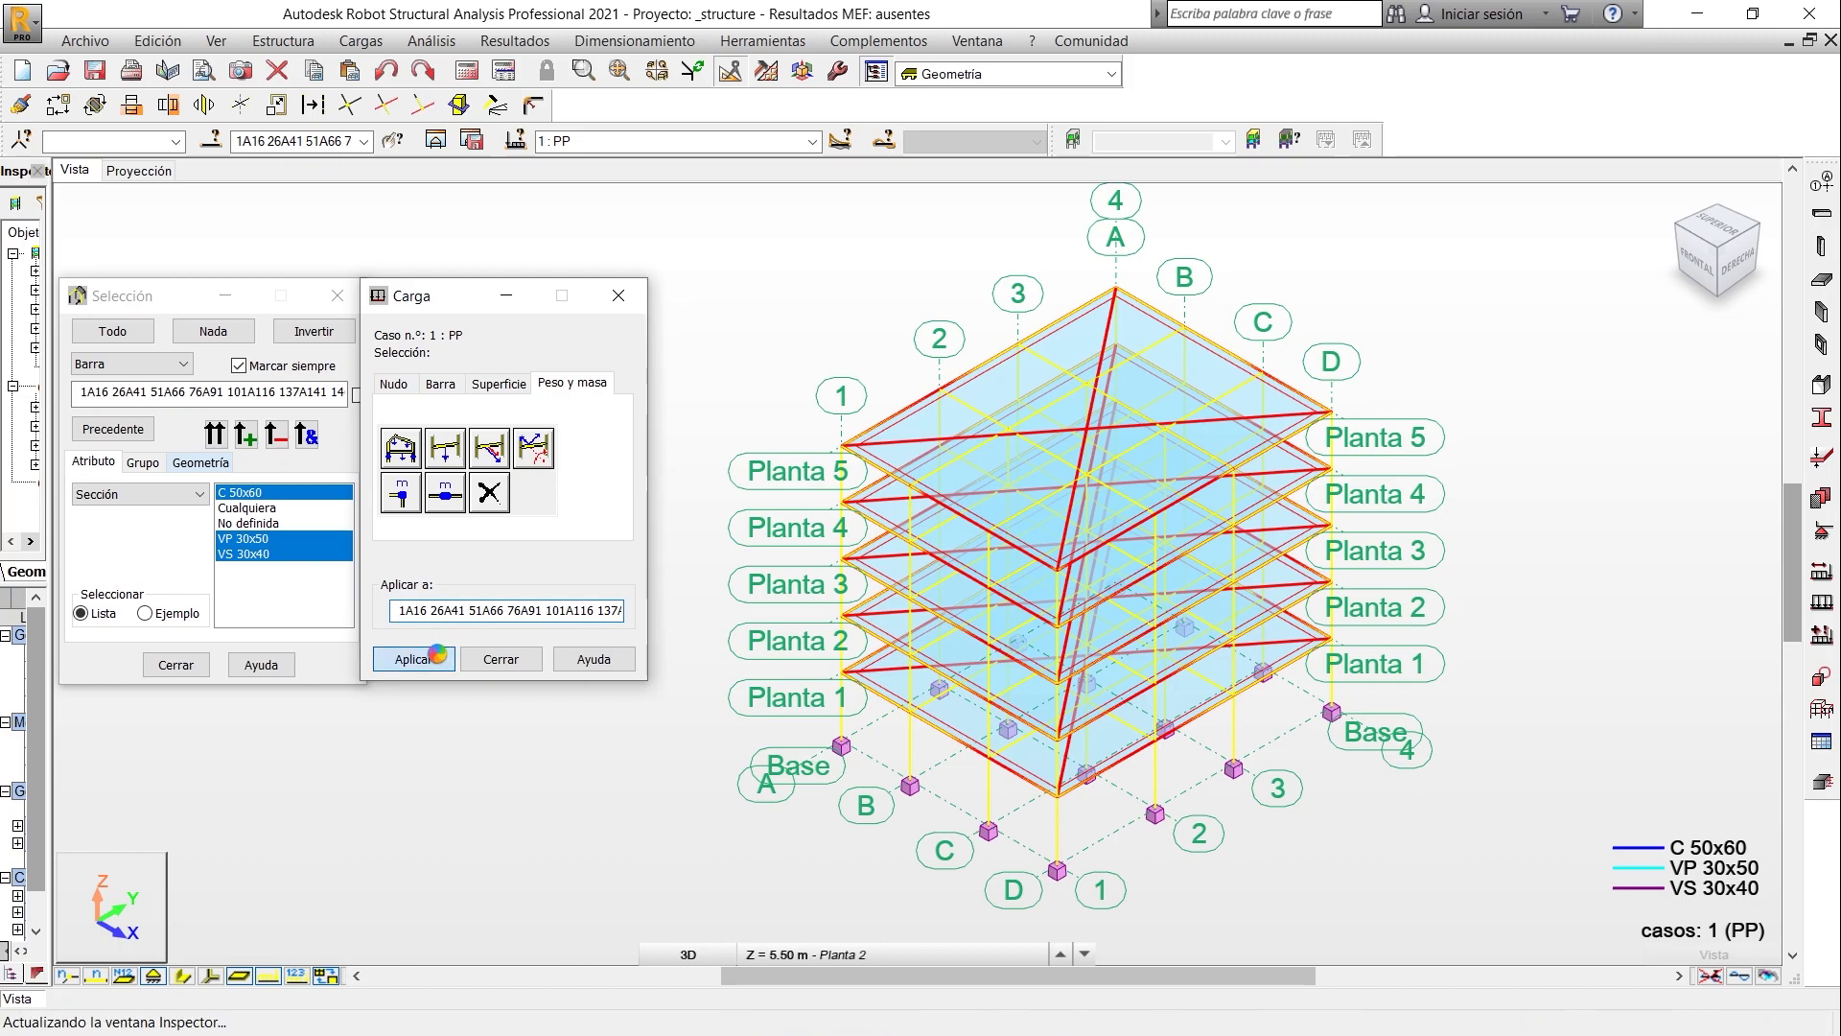
pyautogui.click(470, 659)
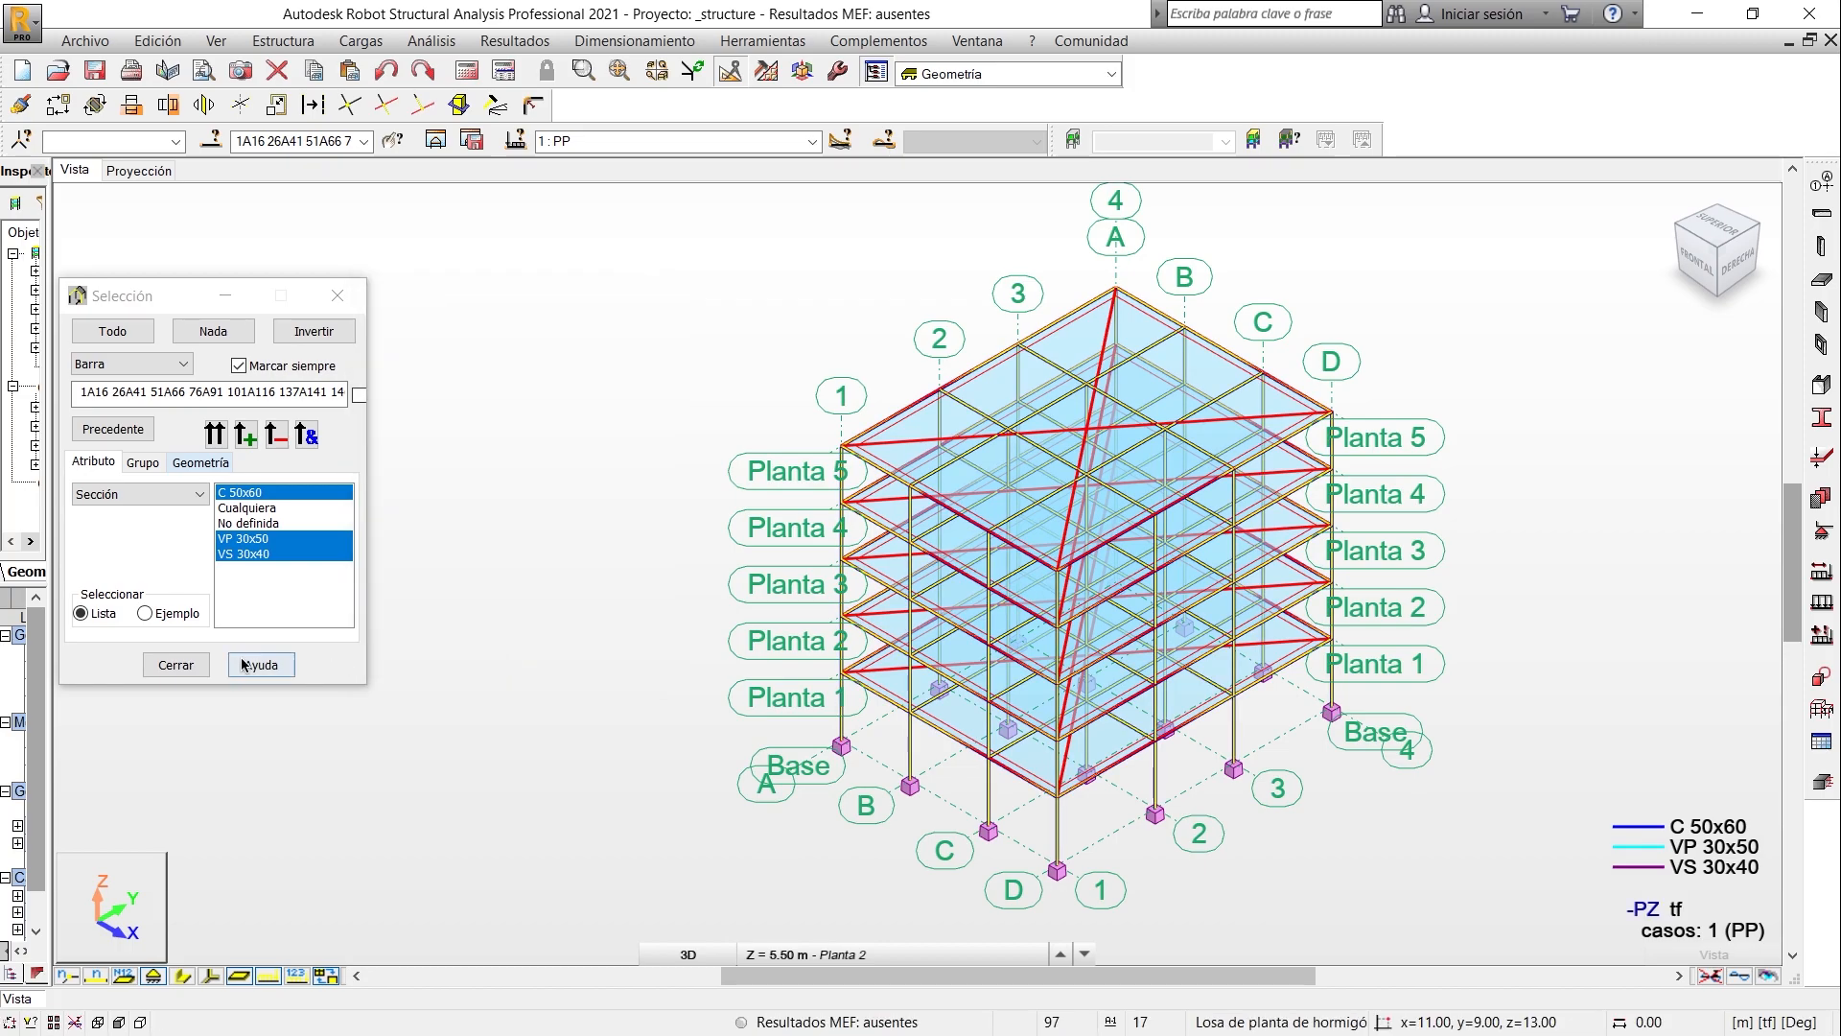
pyautogui.click(176, 665)
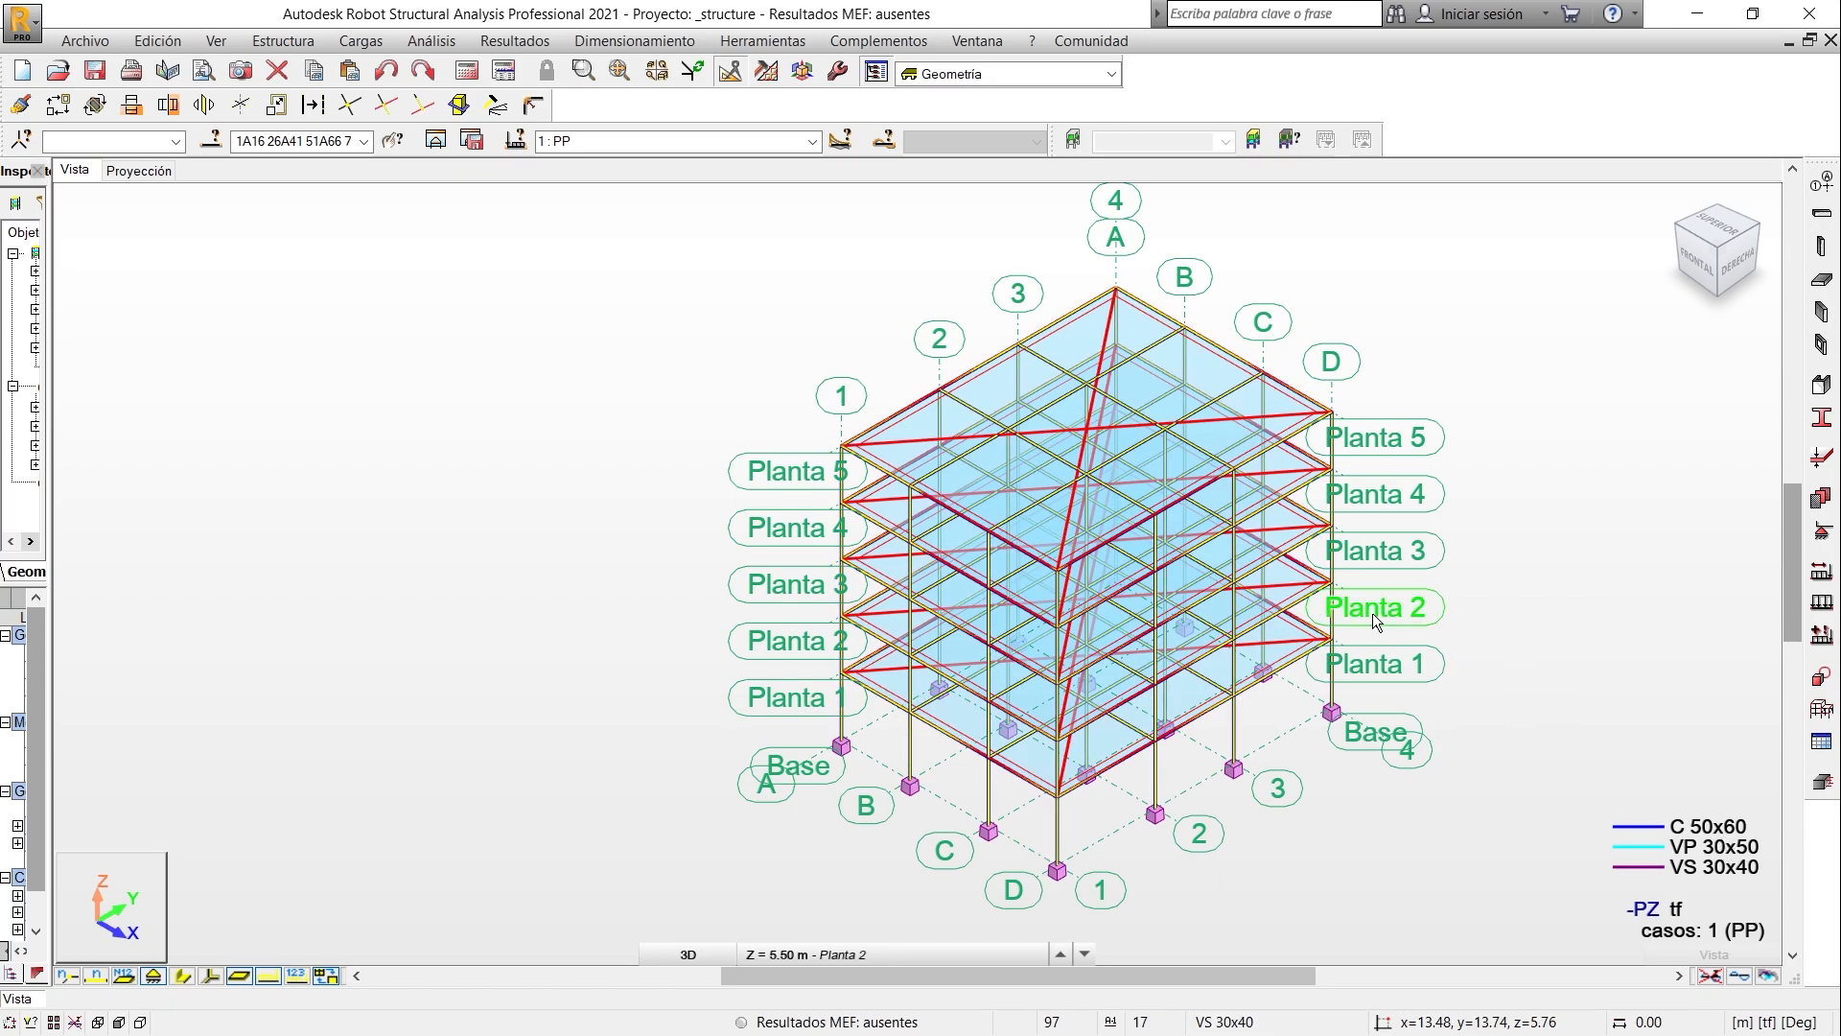
# - Make CM the active load case and clear the bar selection in the model
pyautogui.click(814, 142)
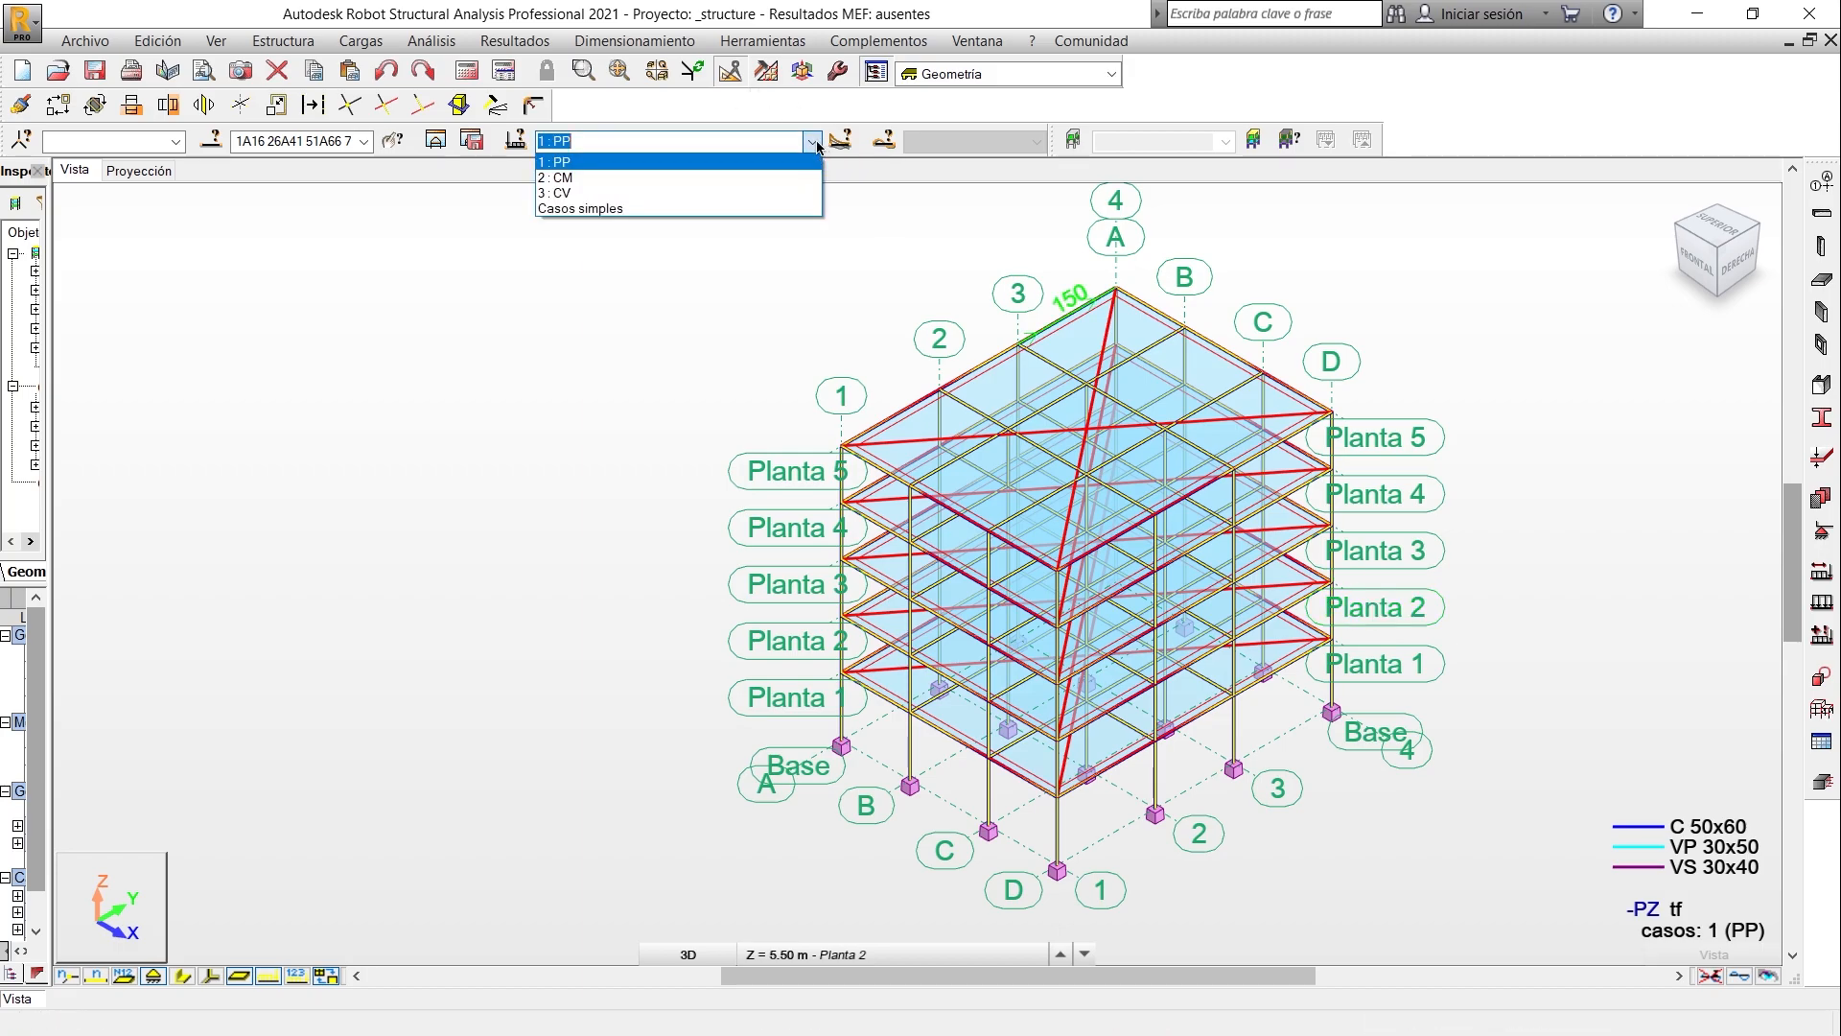
pyautogui.click(761, 180)
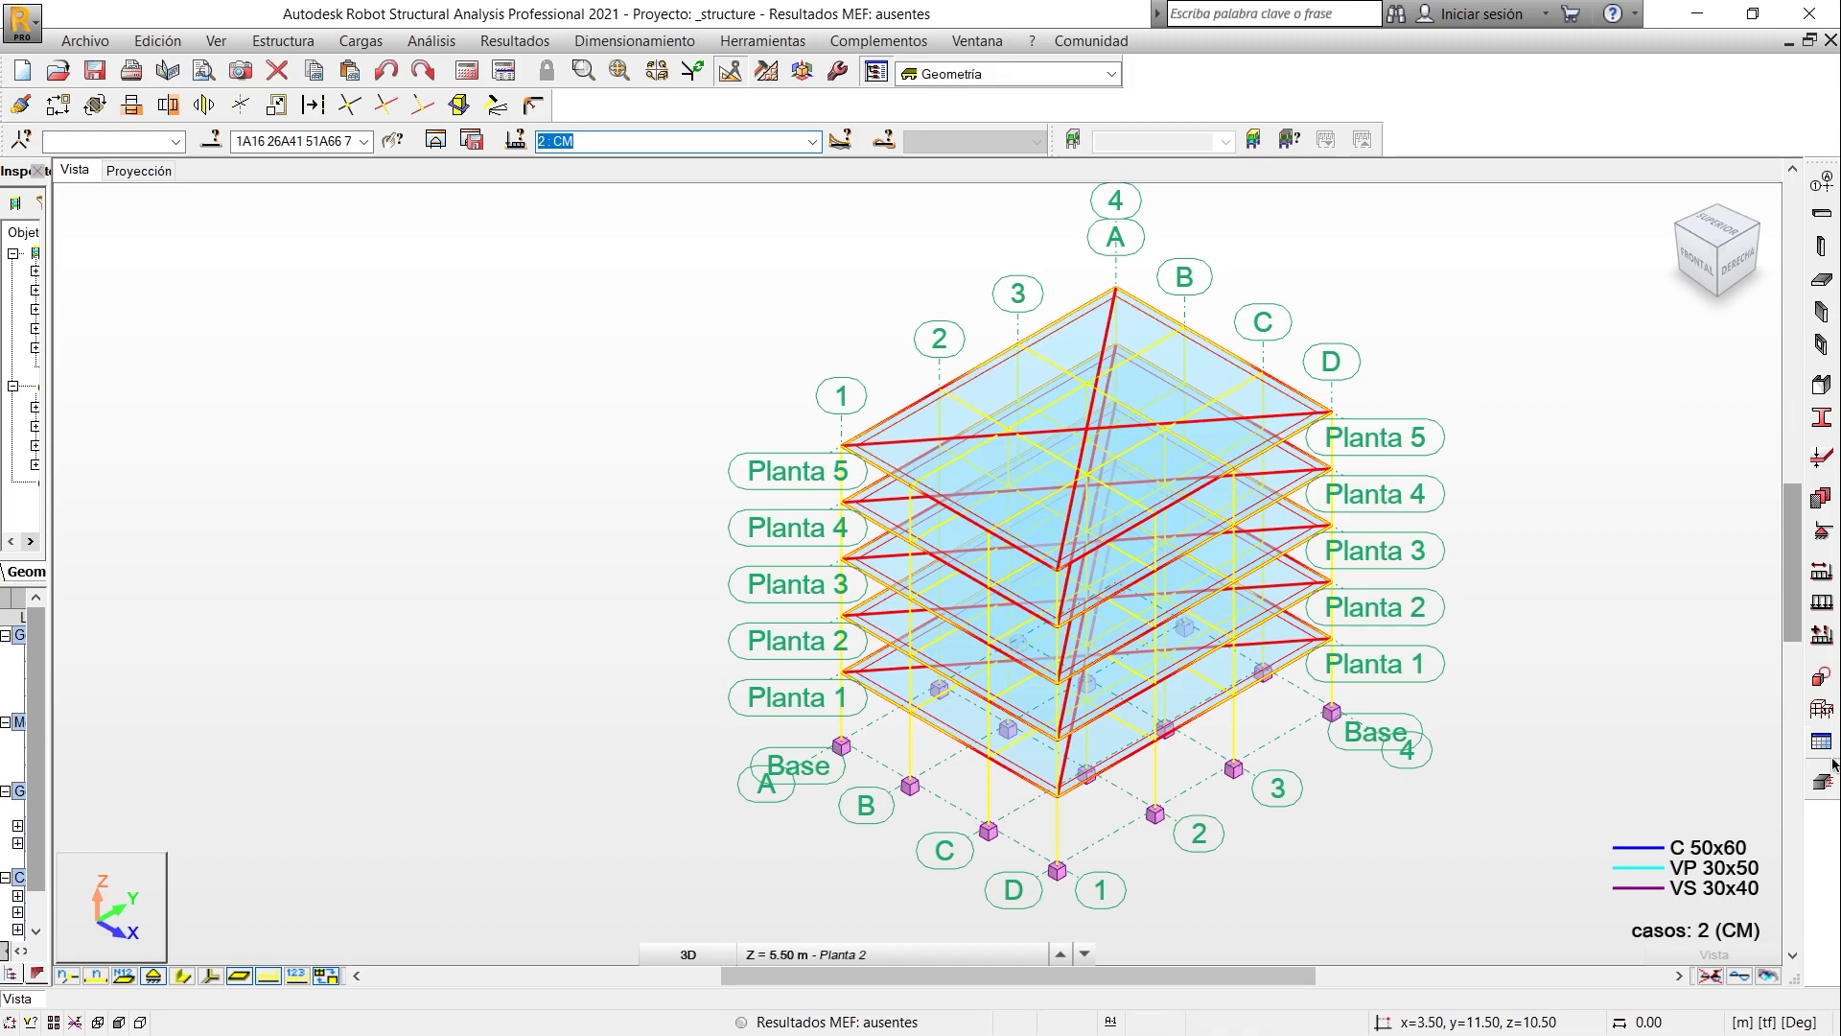
pyautogui.click(1665, 634)
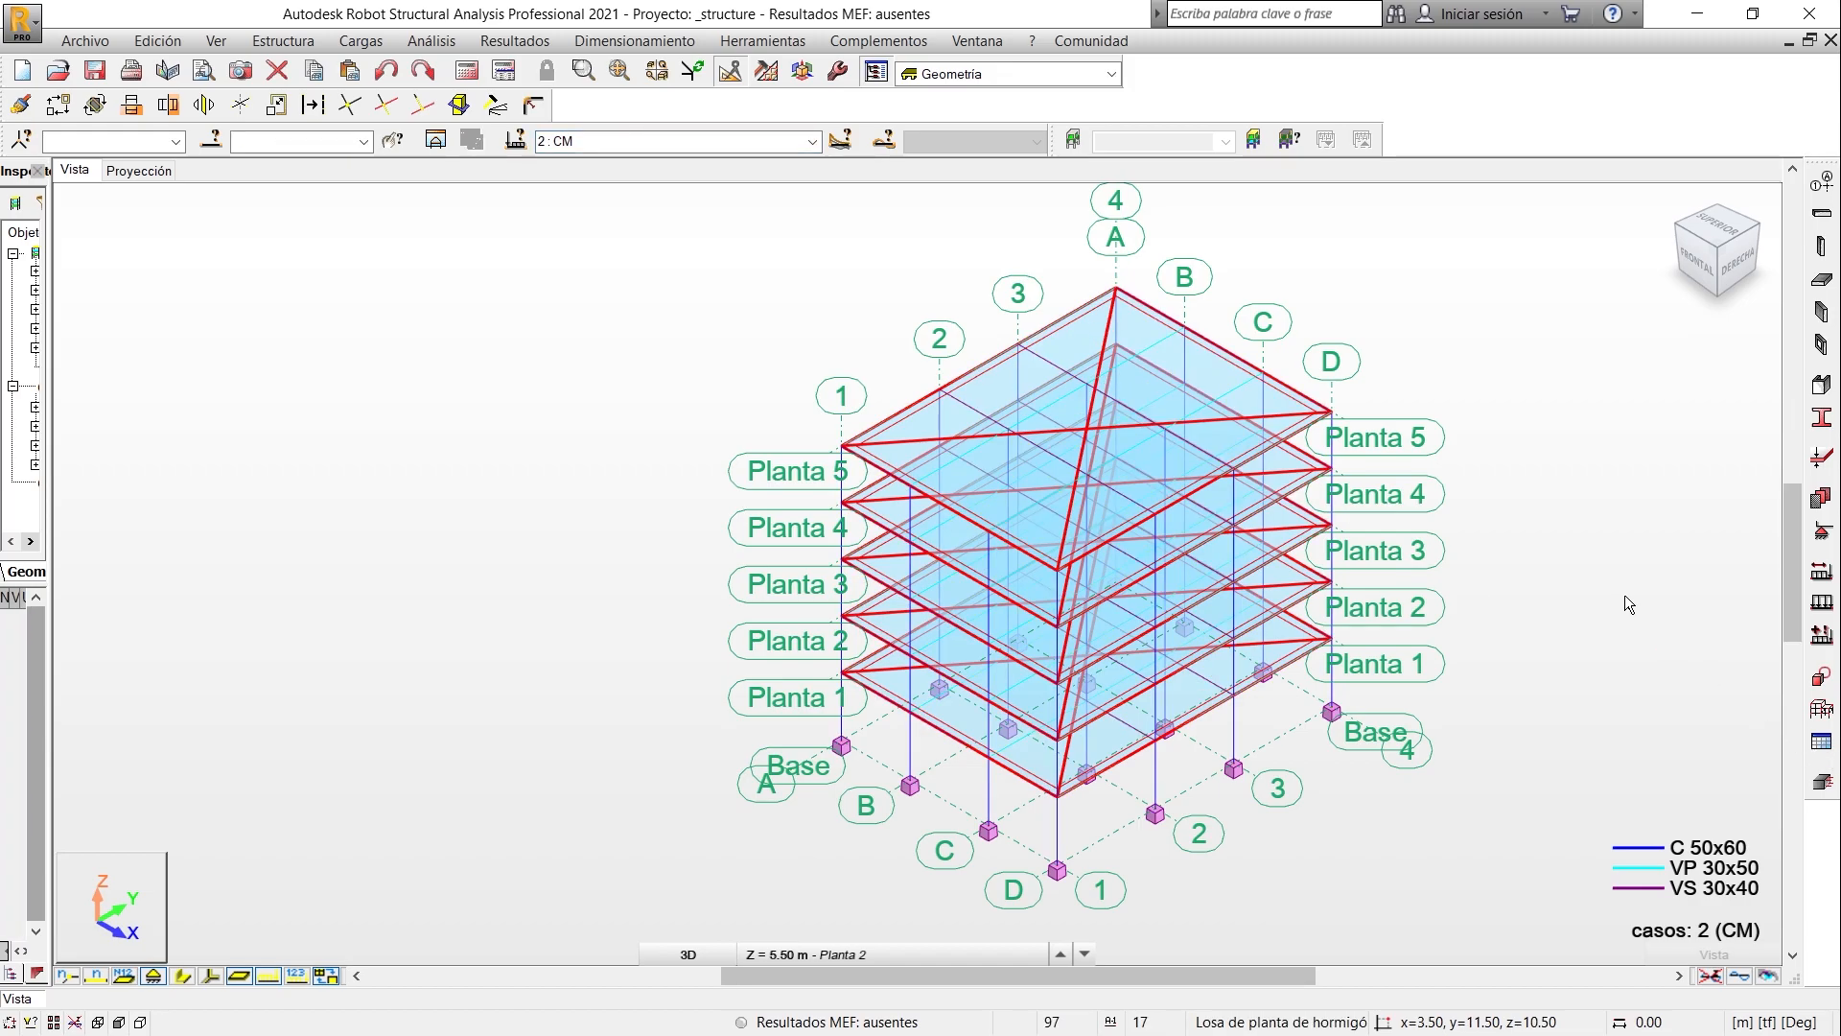
# - Define a uniform surface load of -0.50 tf/m2 in global Z for case CM, consulting the slab, finishes and partition loads in the Excel takeoff
pyautogui.click(1817, 605)
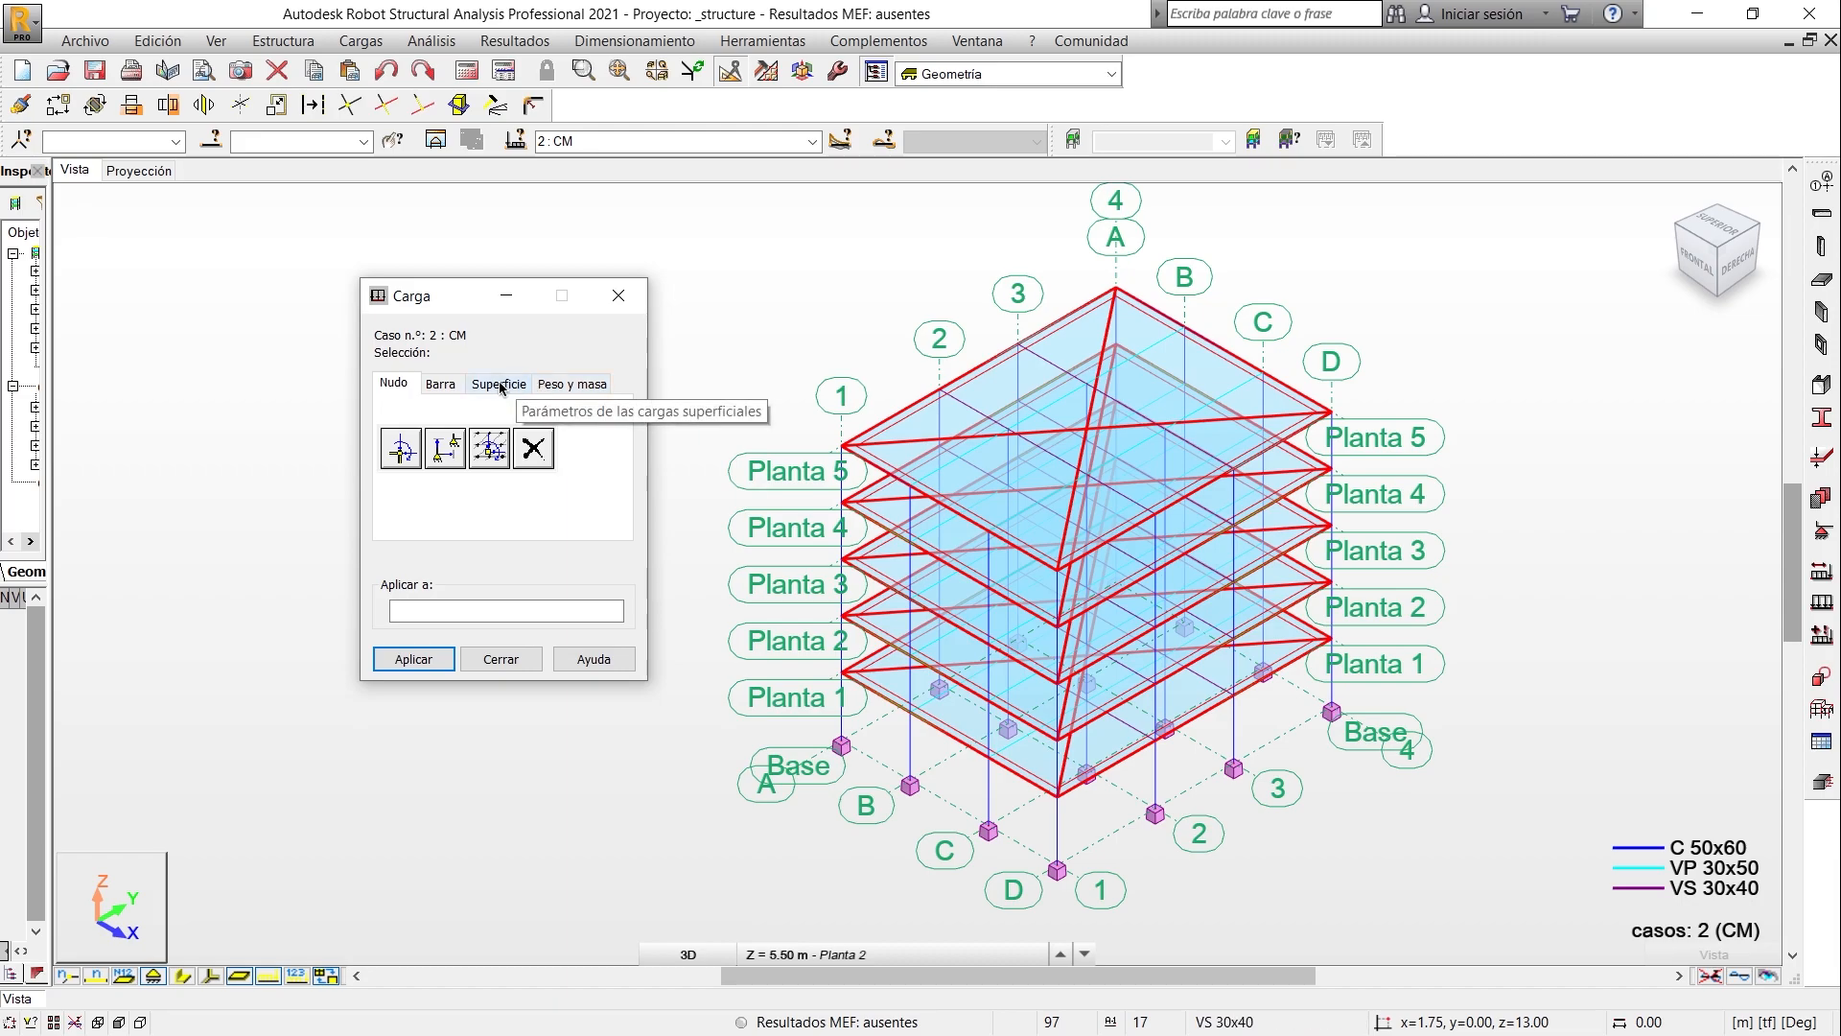
pyautogui.click(498, 384)
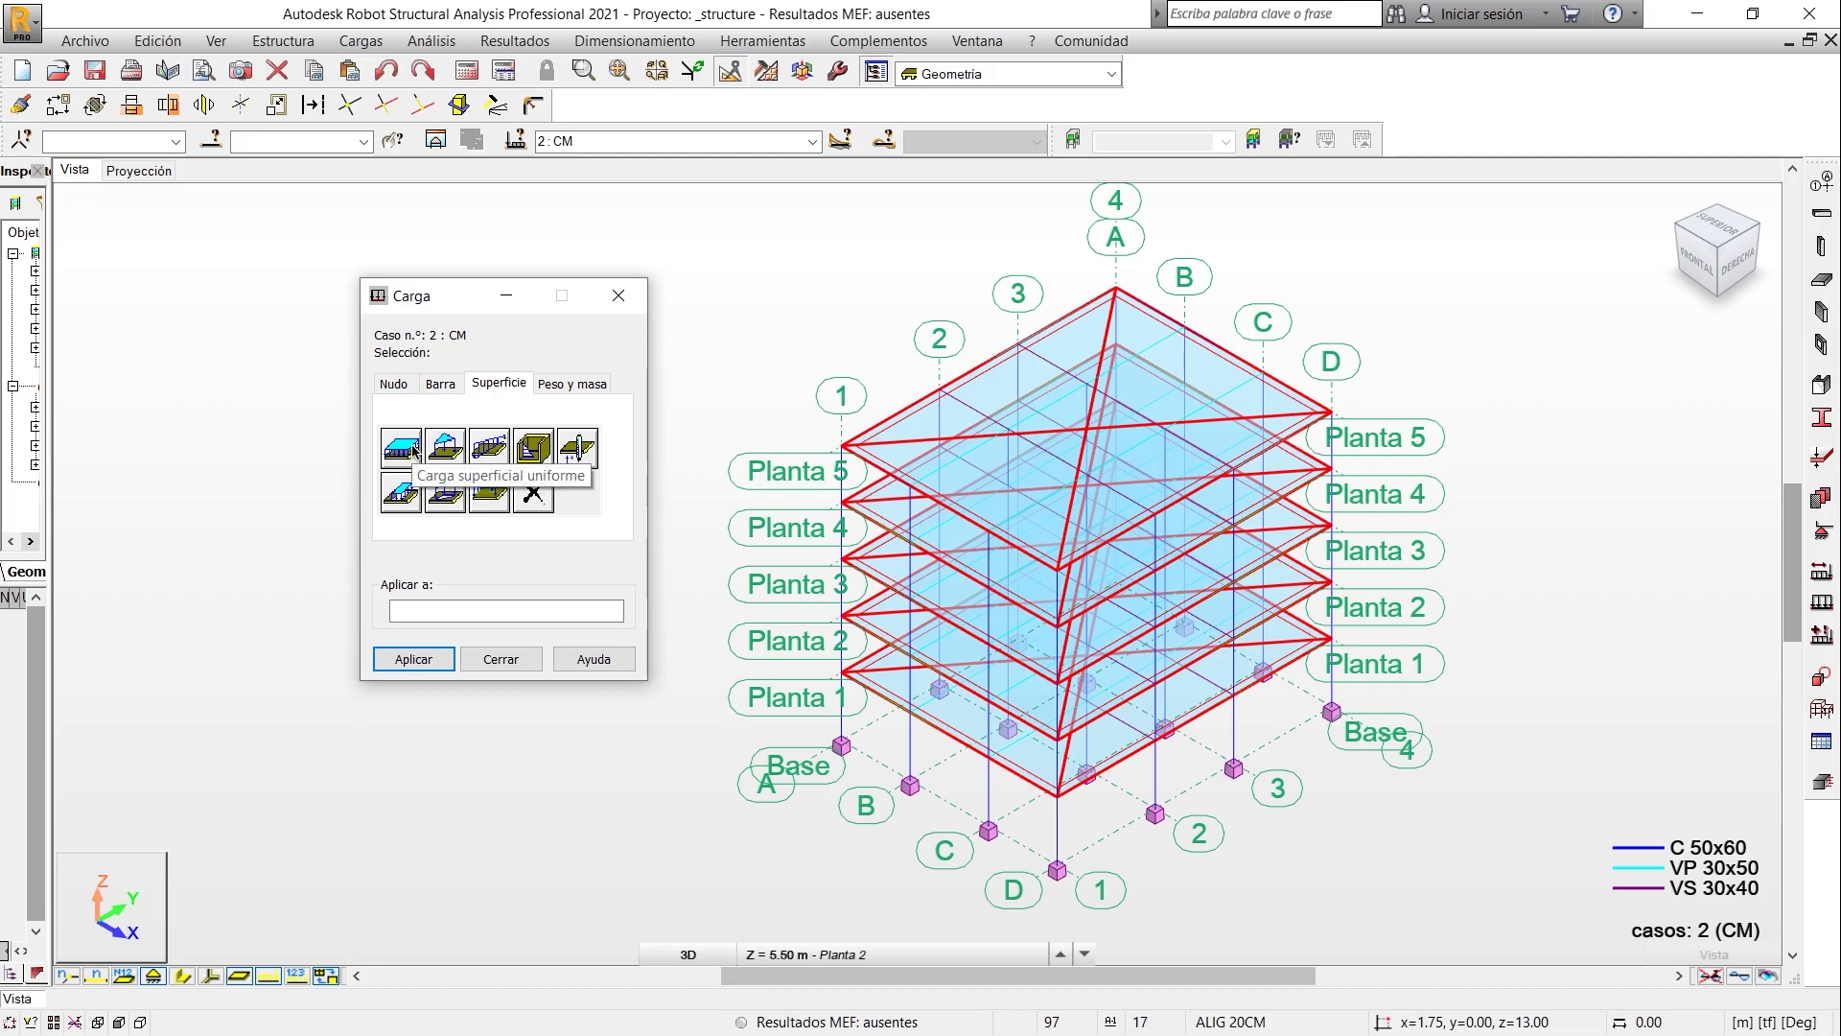
pyautogui.click(403, 447)
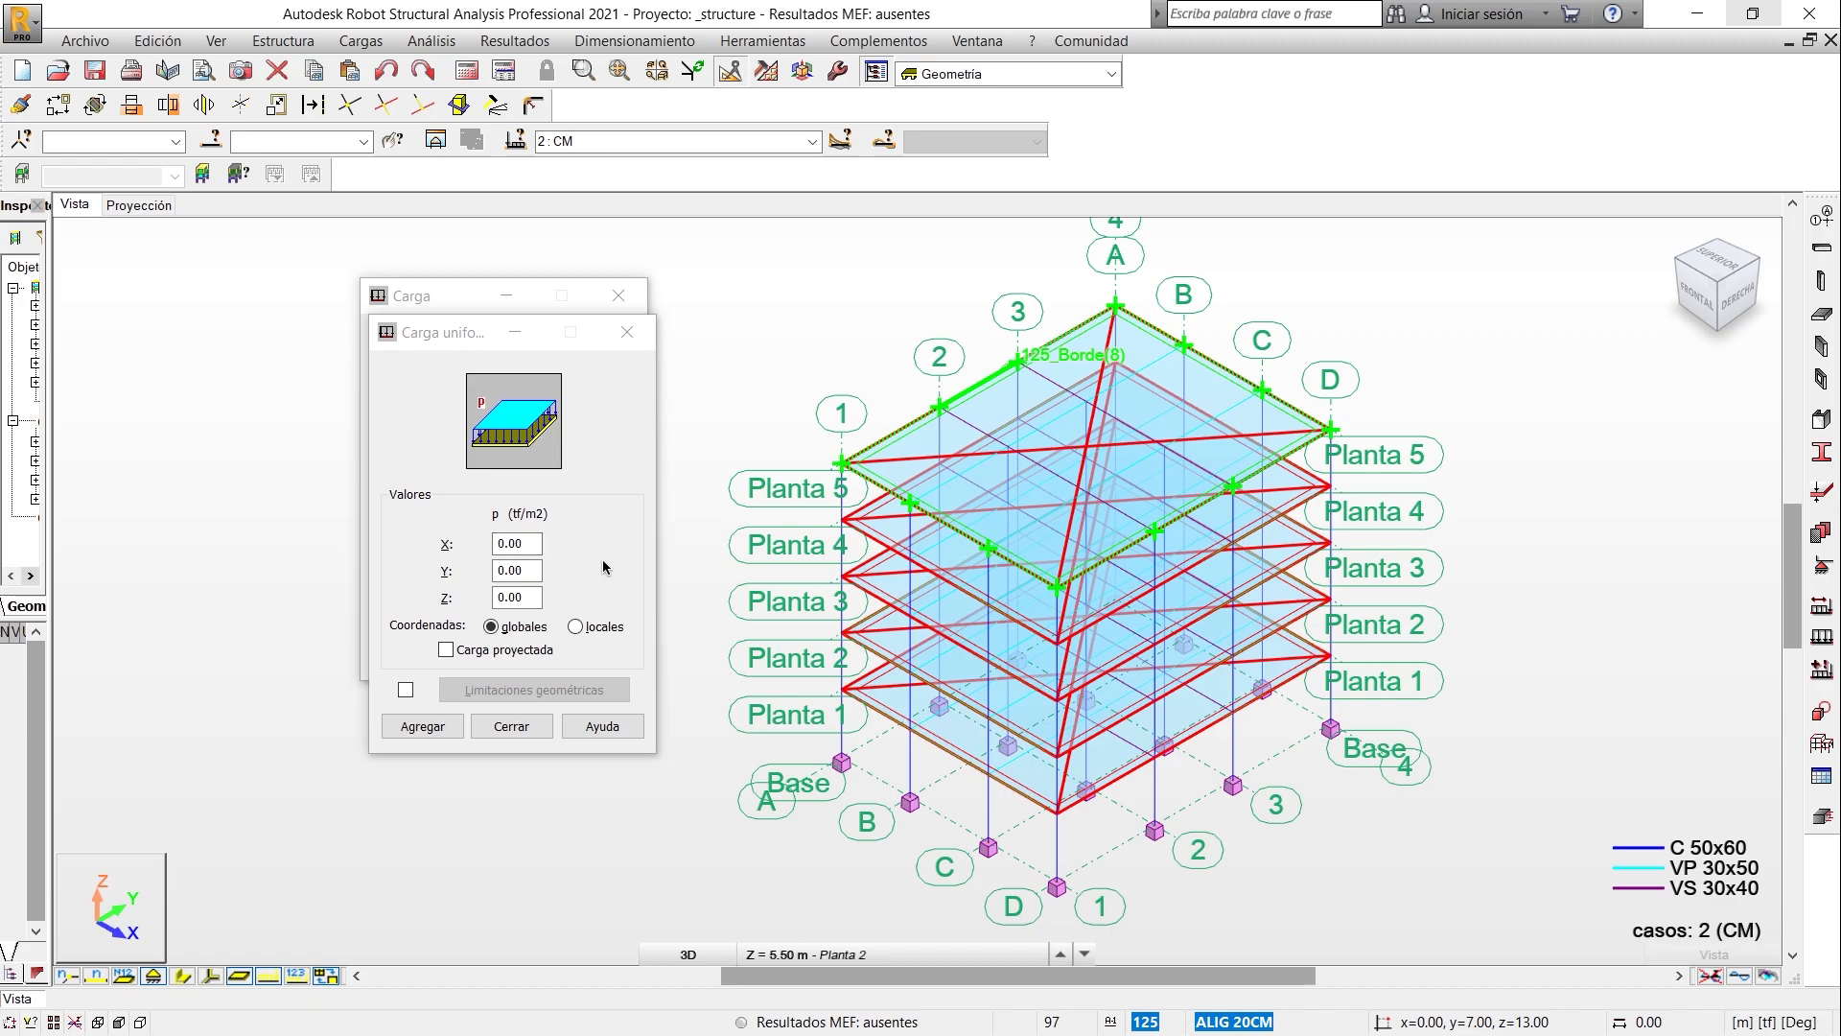
pyautogui.click(533, 597)
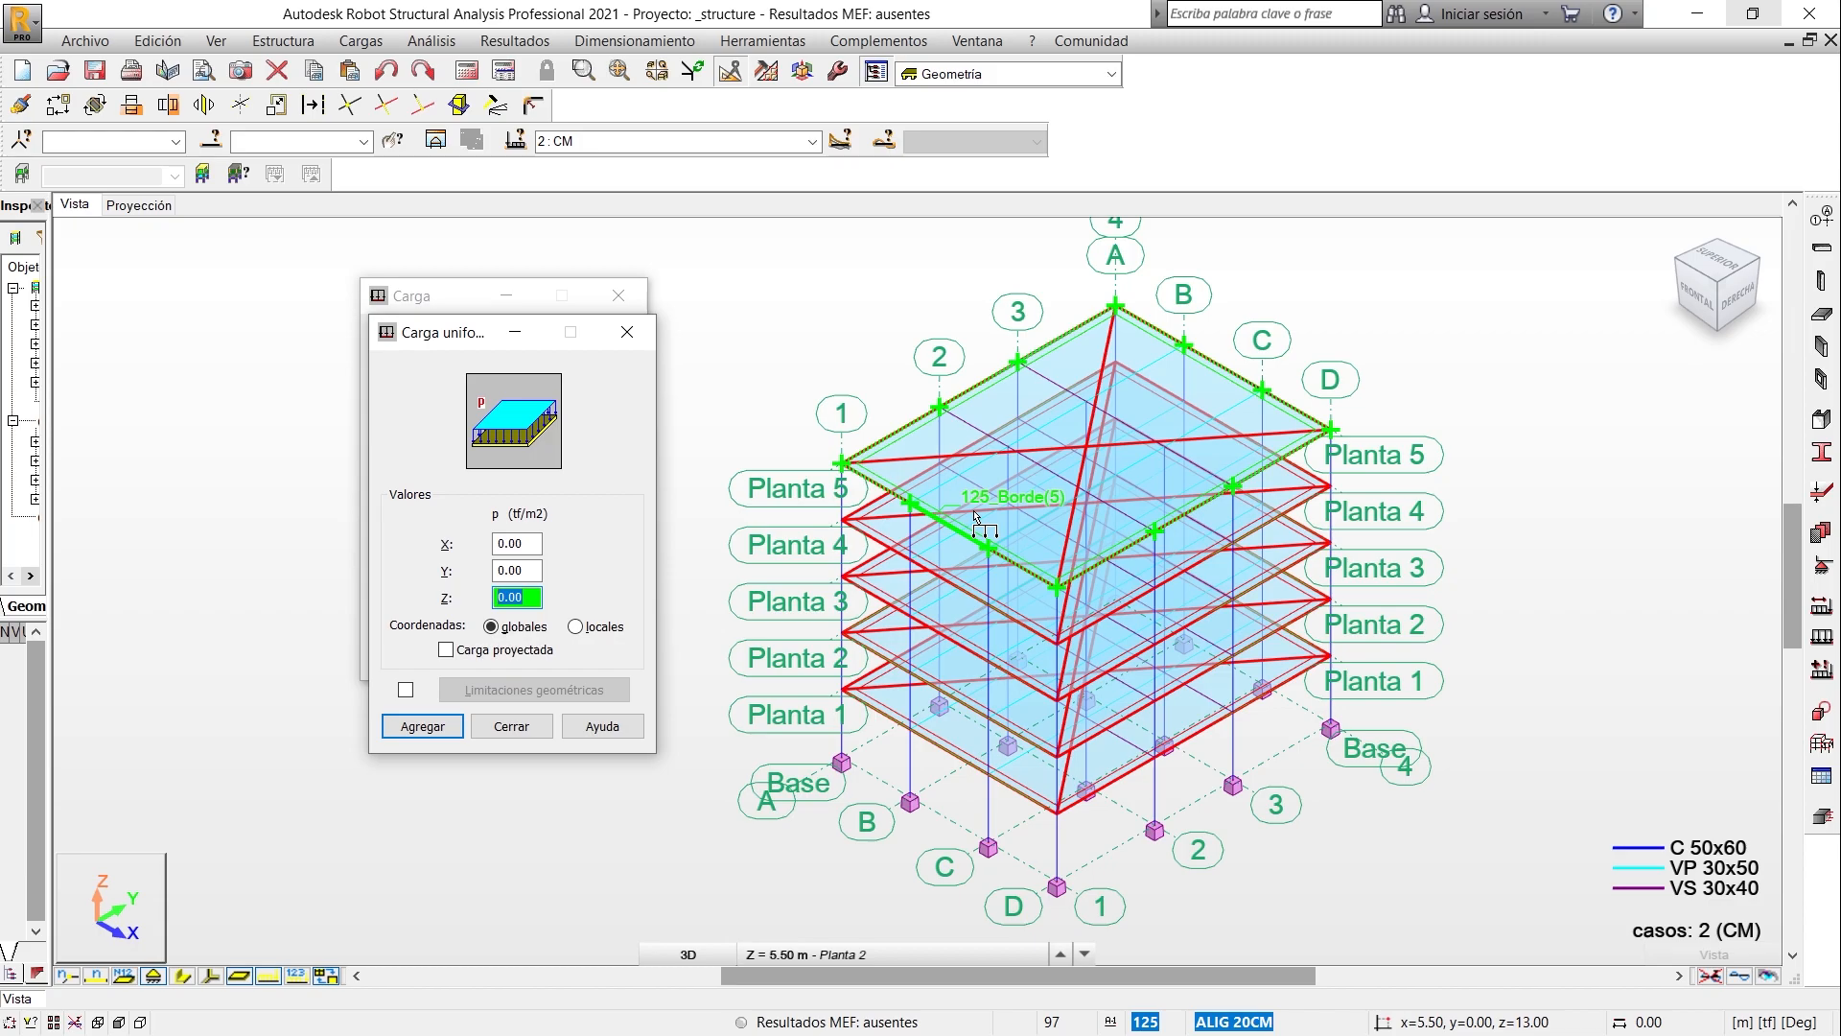
pyautogui.hotkey('alt', 'Tab')
pyautogui.click(1120, 488)
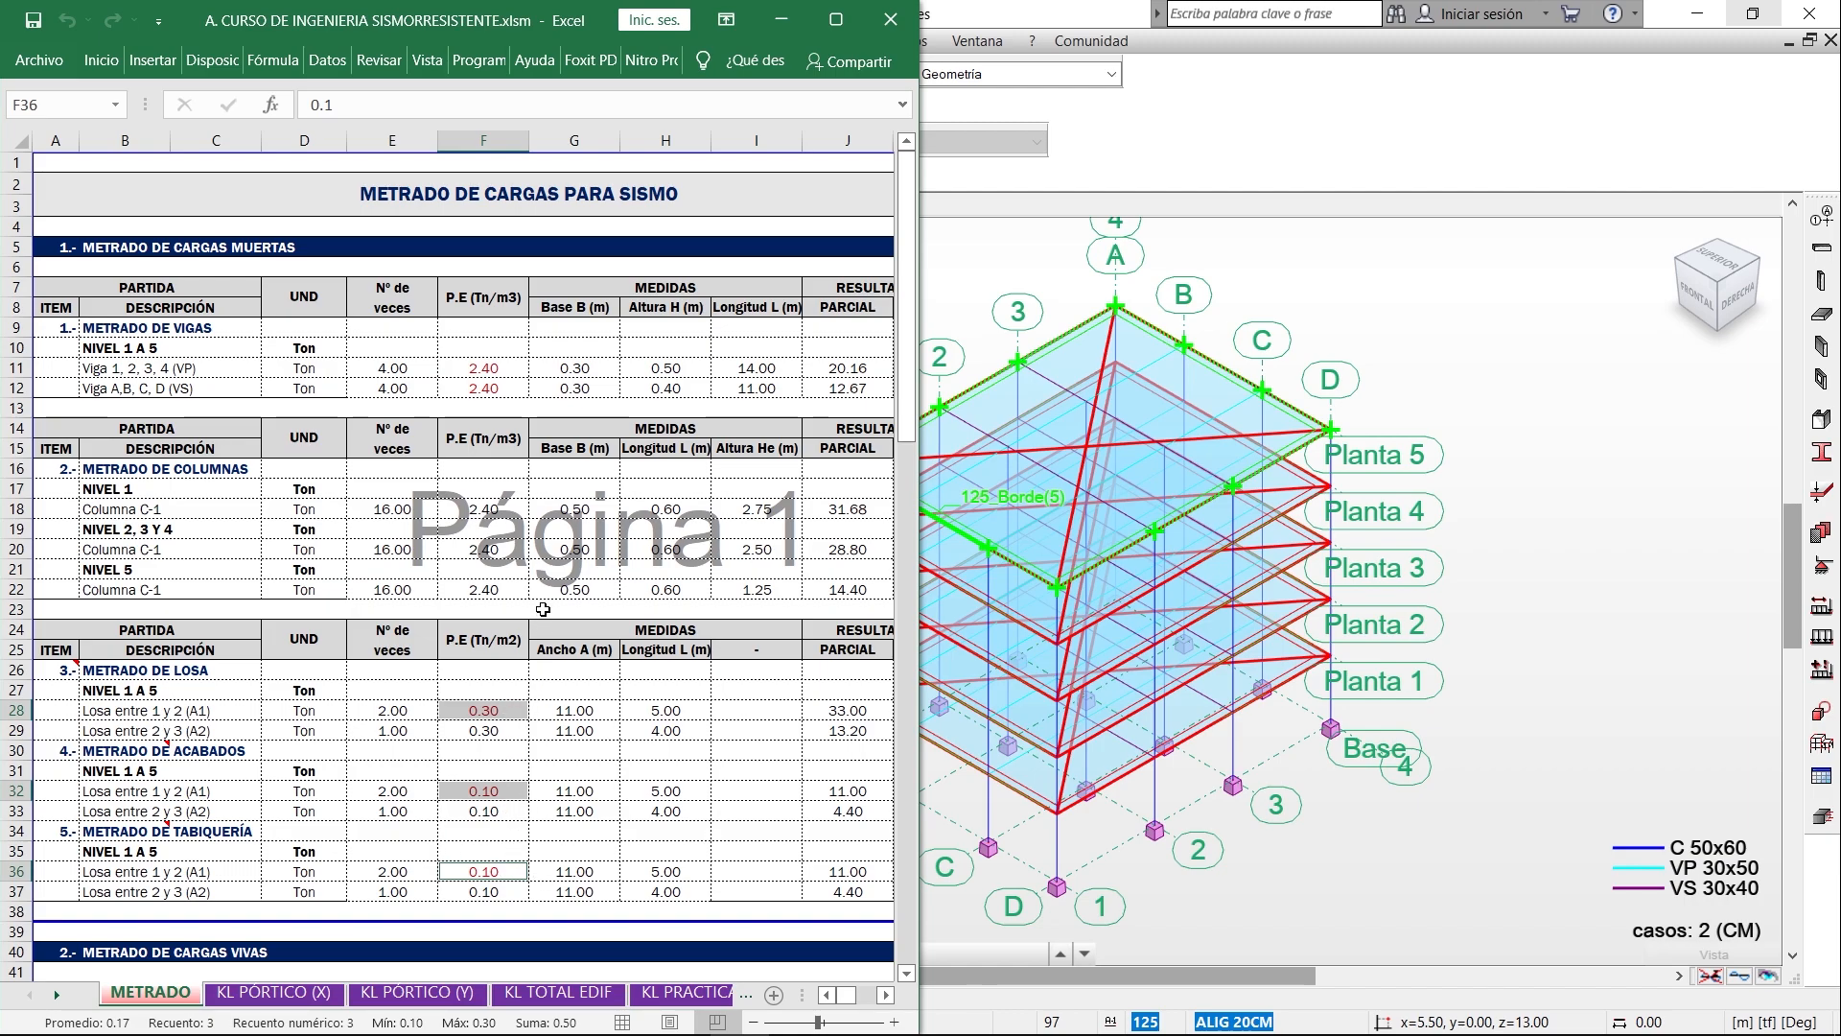
pyautogui.click(781, 19)
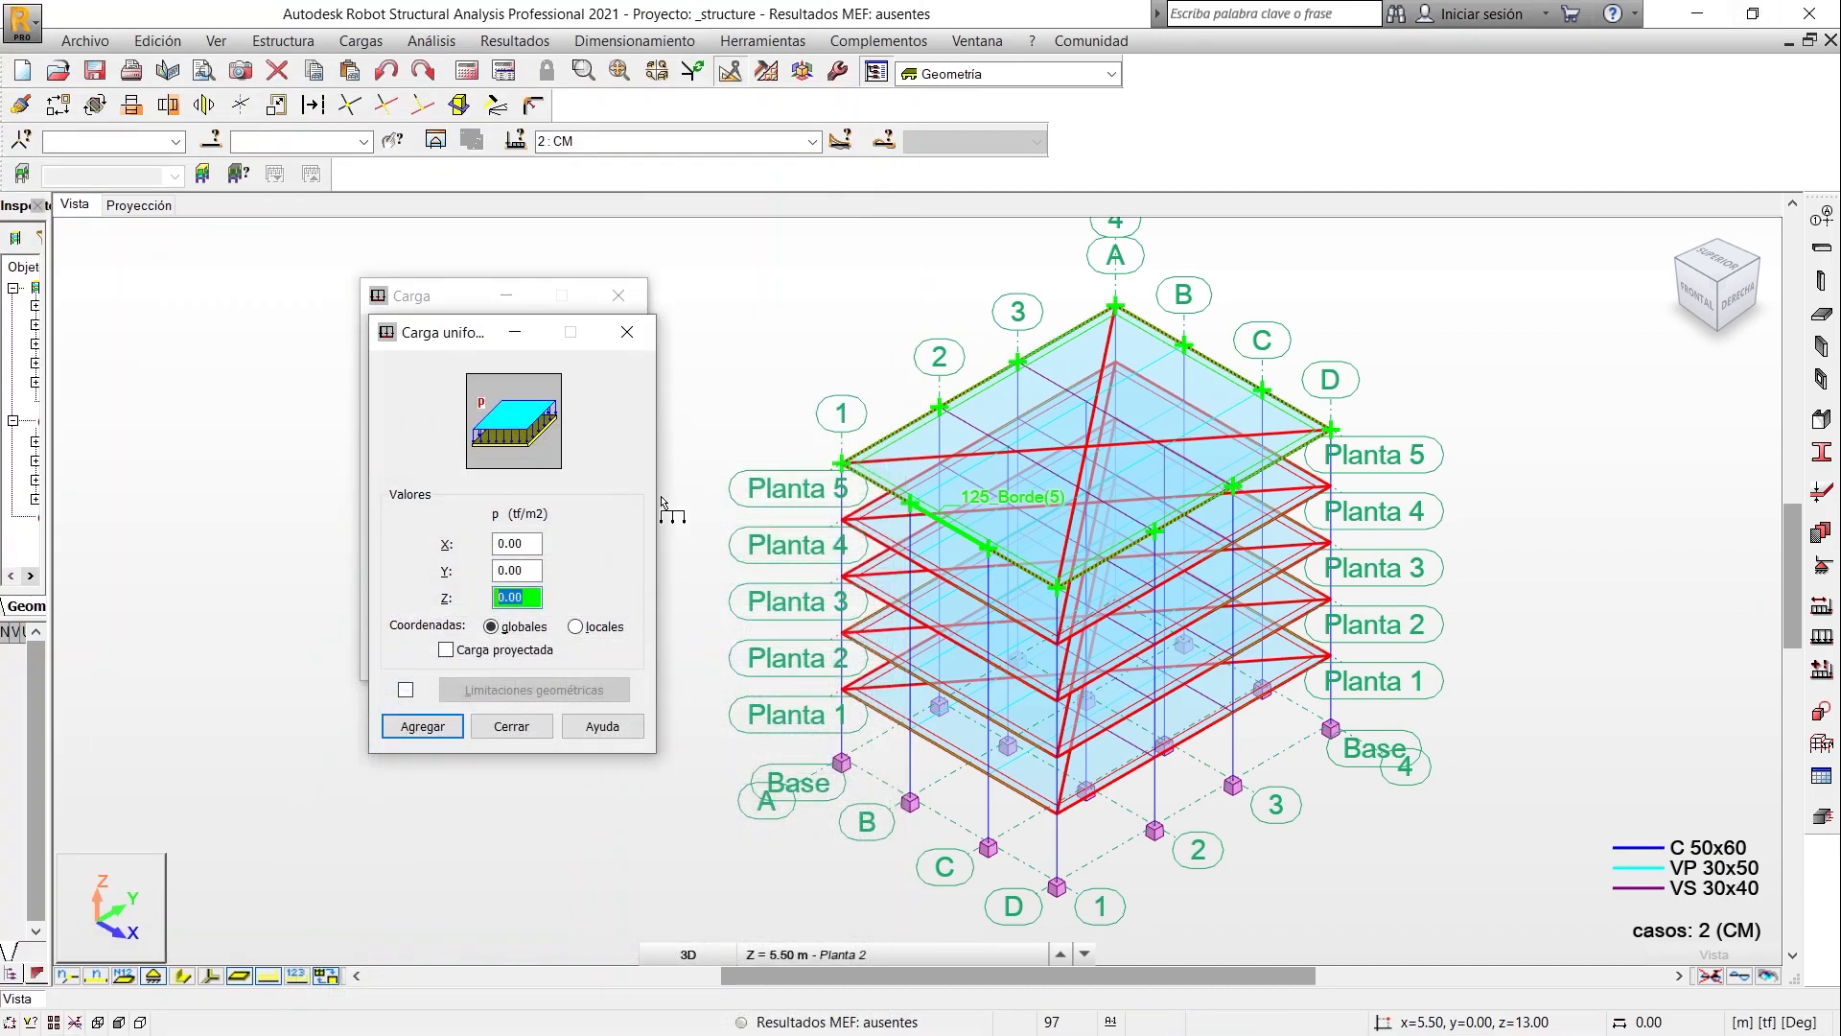
pyautogui.write('-0.50')
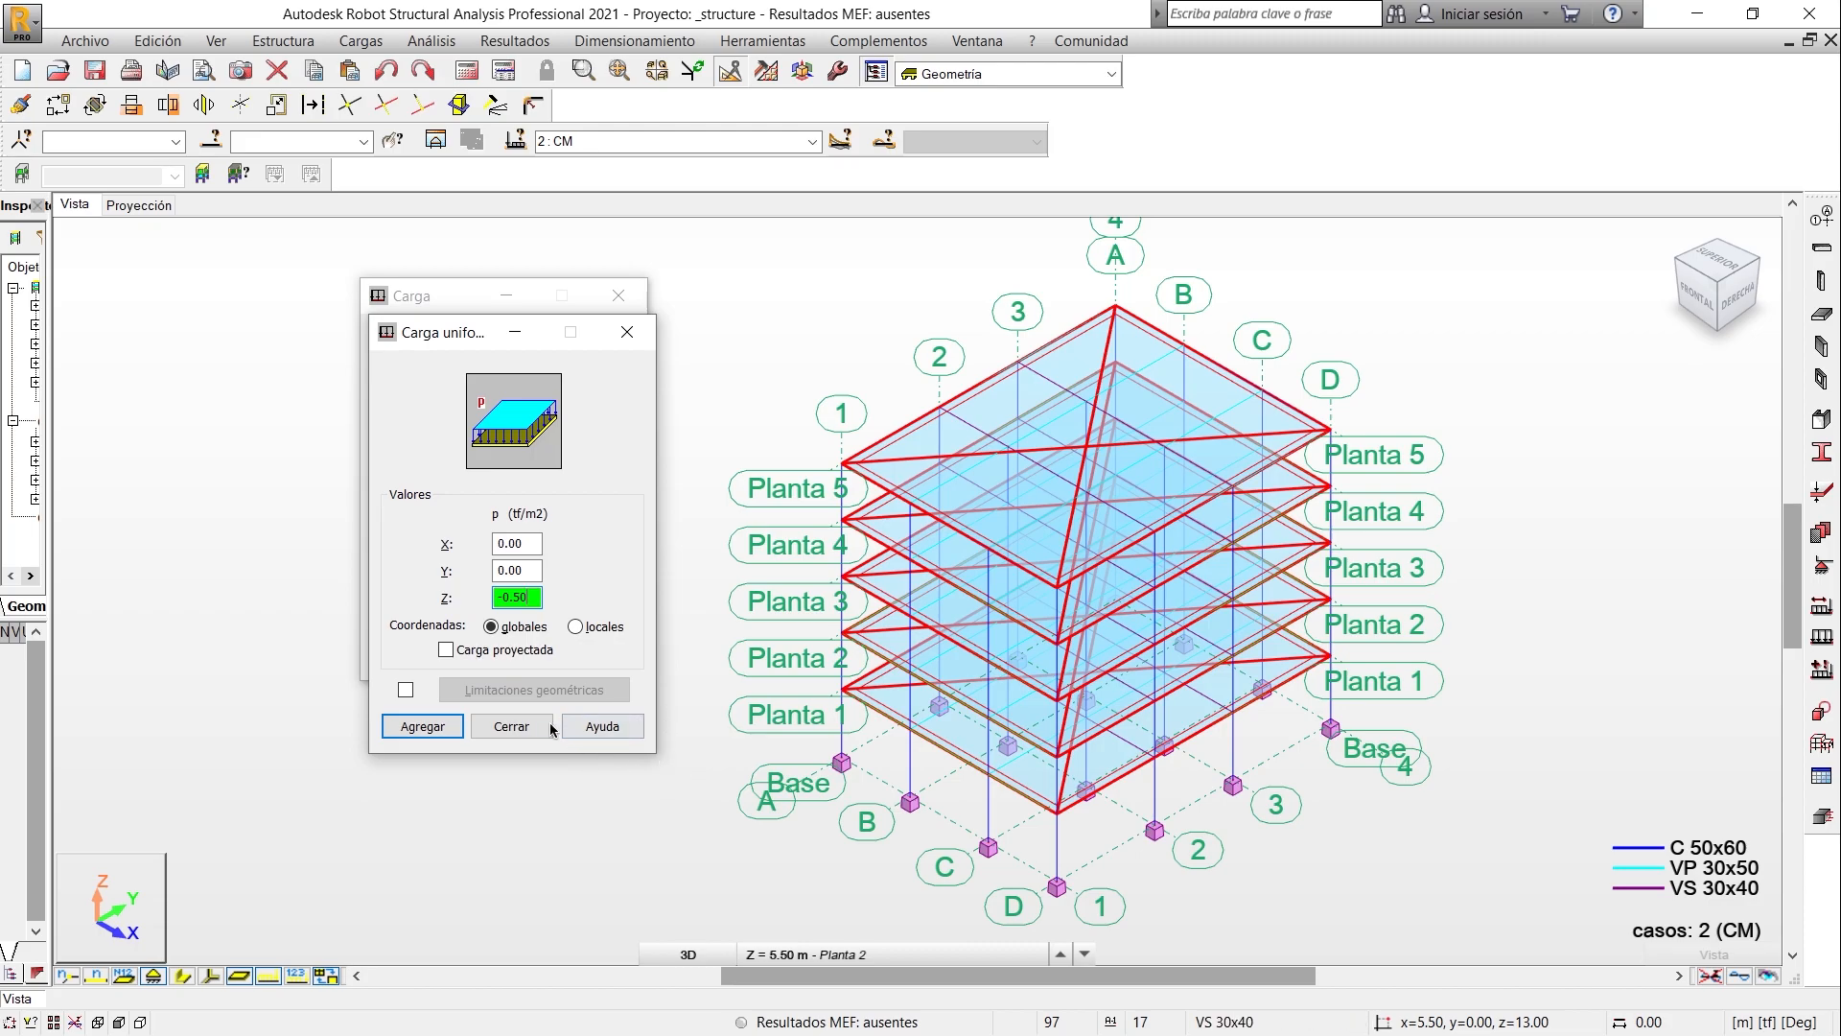
pyautogui.click(422, 726)
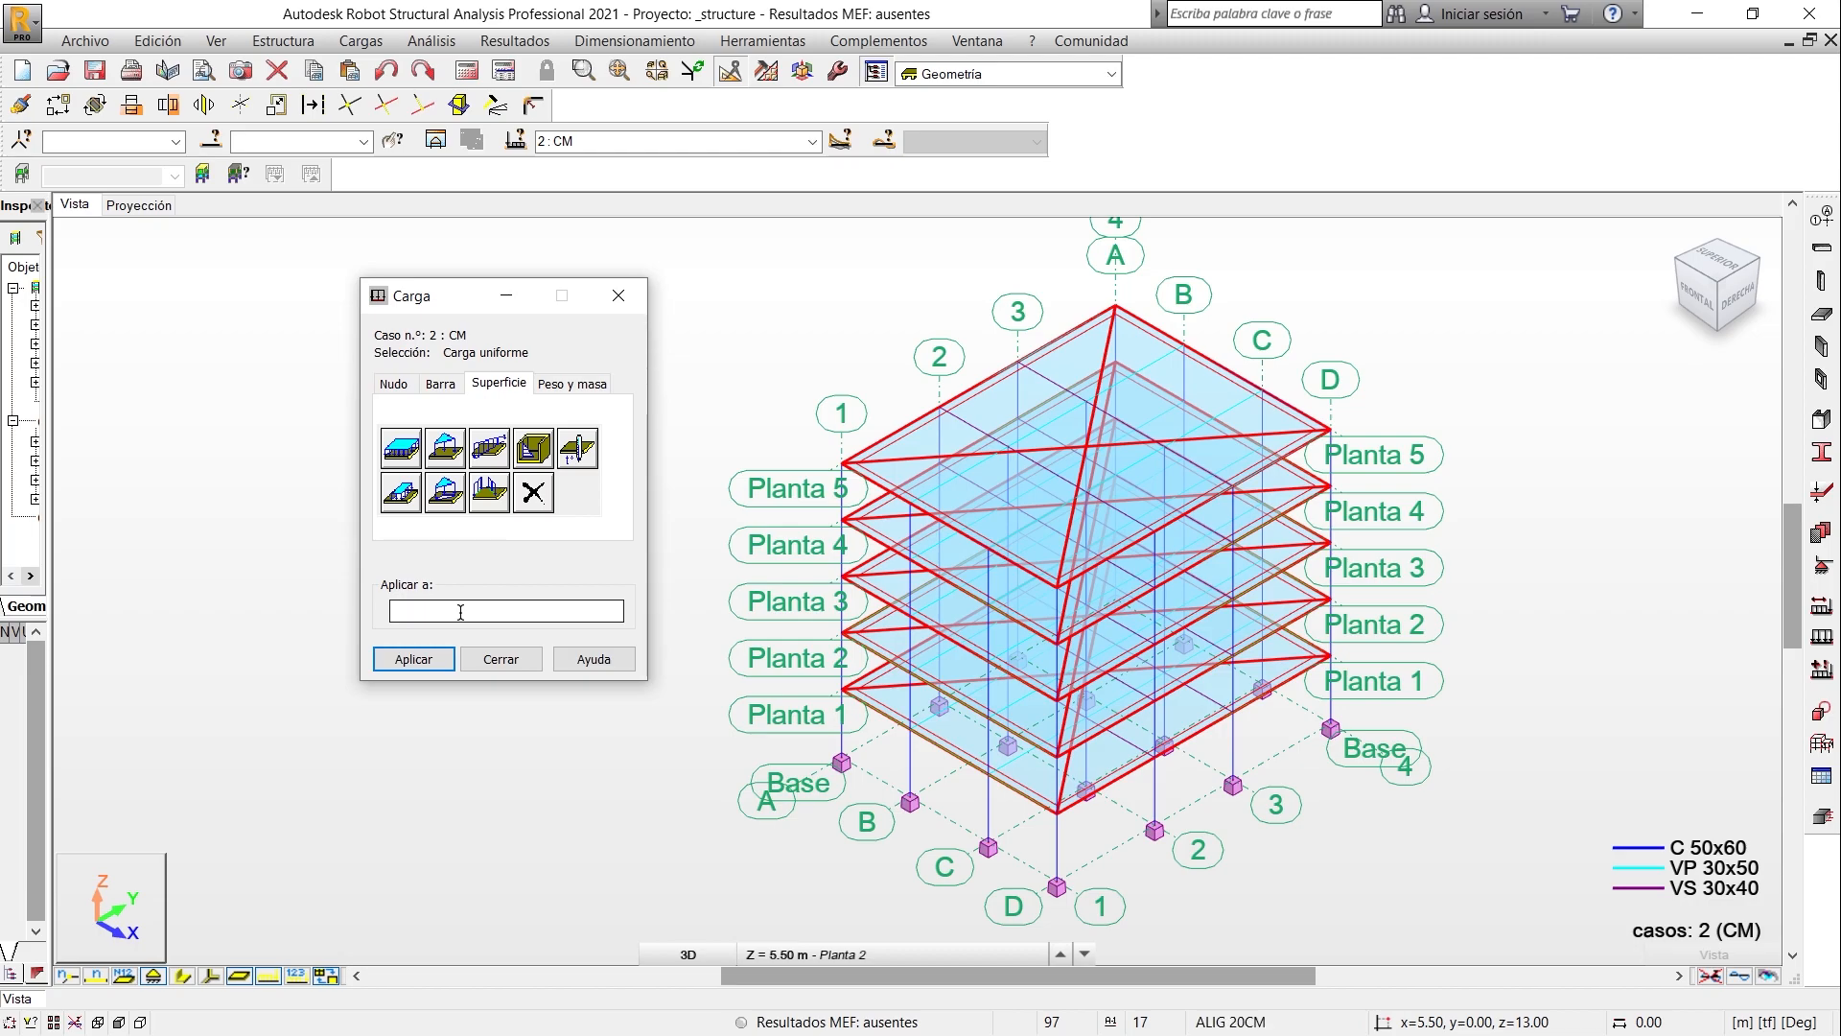
# - Select all panels with thickness ALIG 20CM as targets for the surface load
pyautogui.click(209, 142)
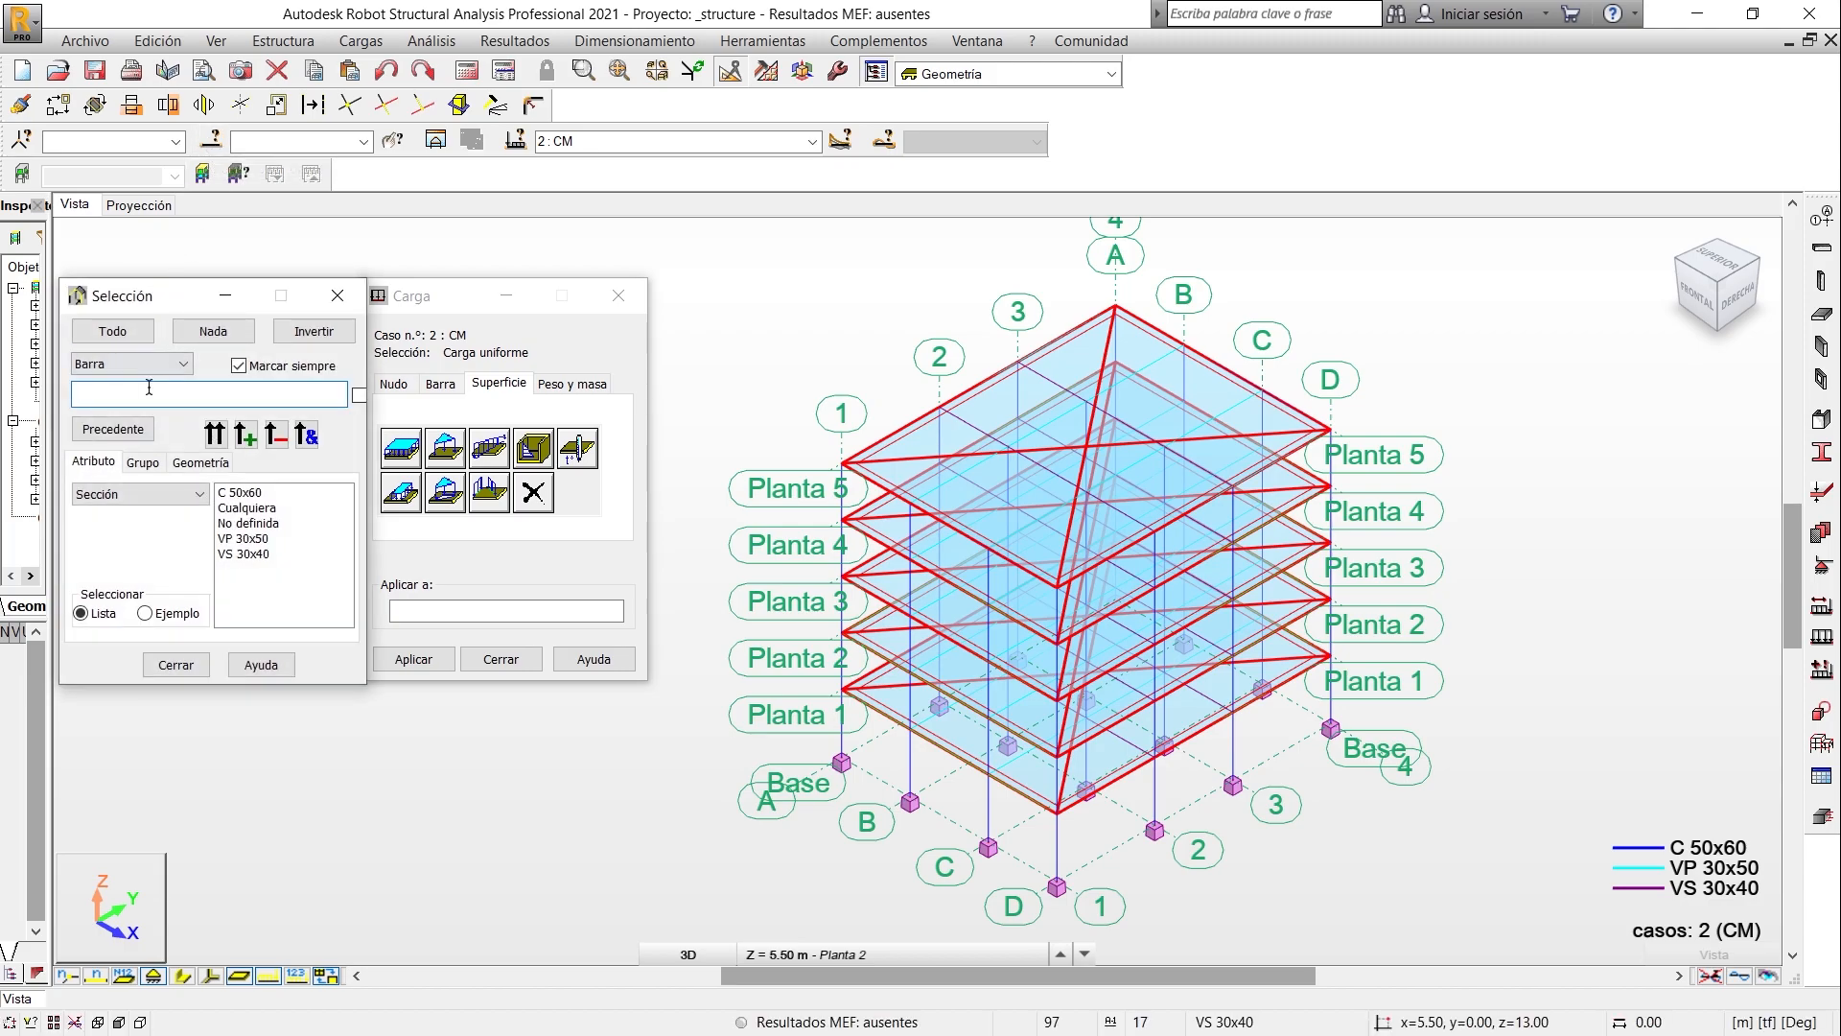
pyautogui.click(158, 369)
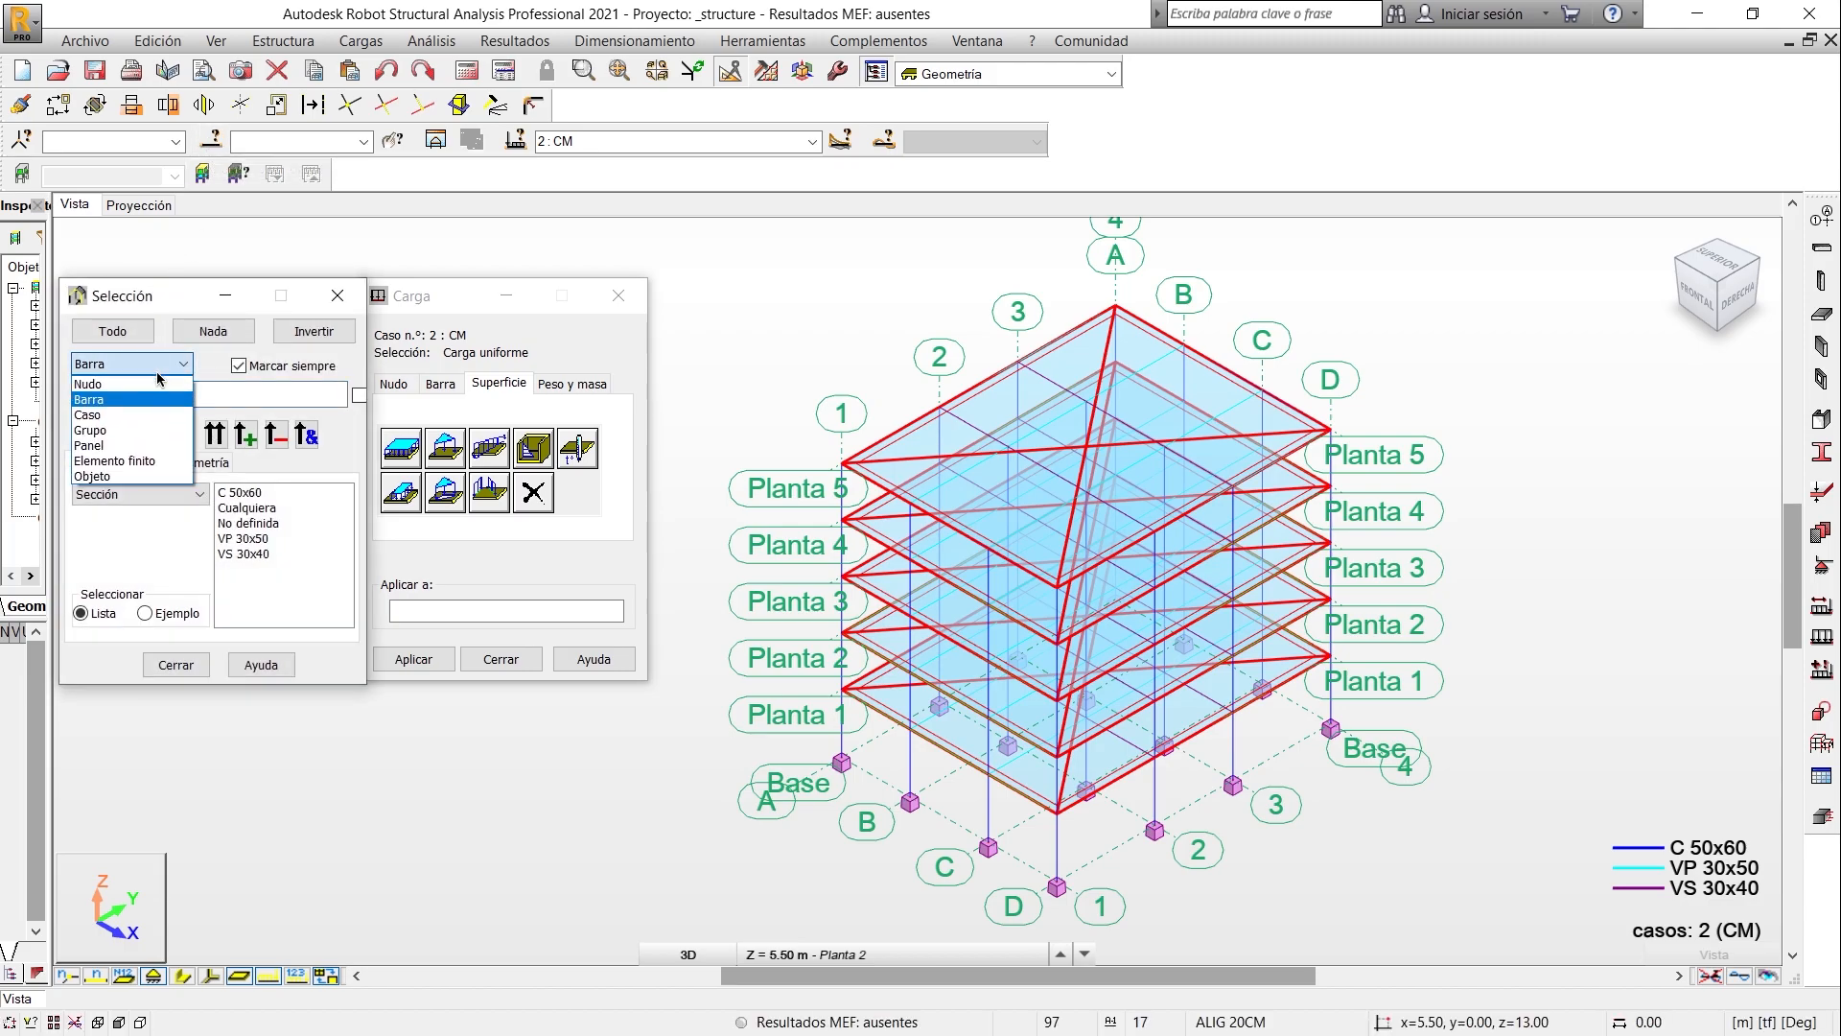
pyautogui.click(130, 446)
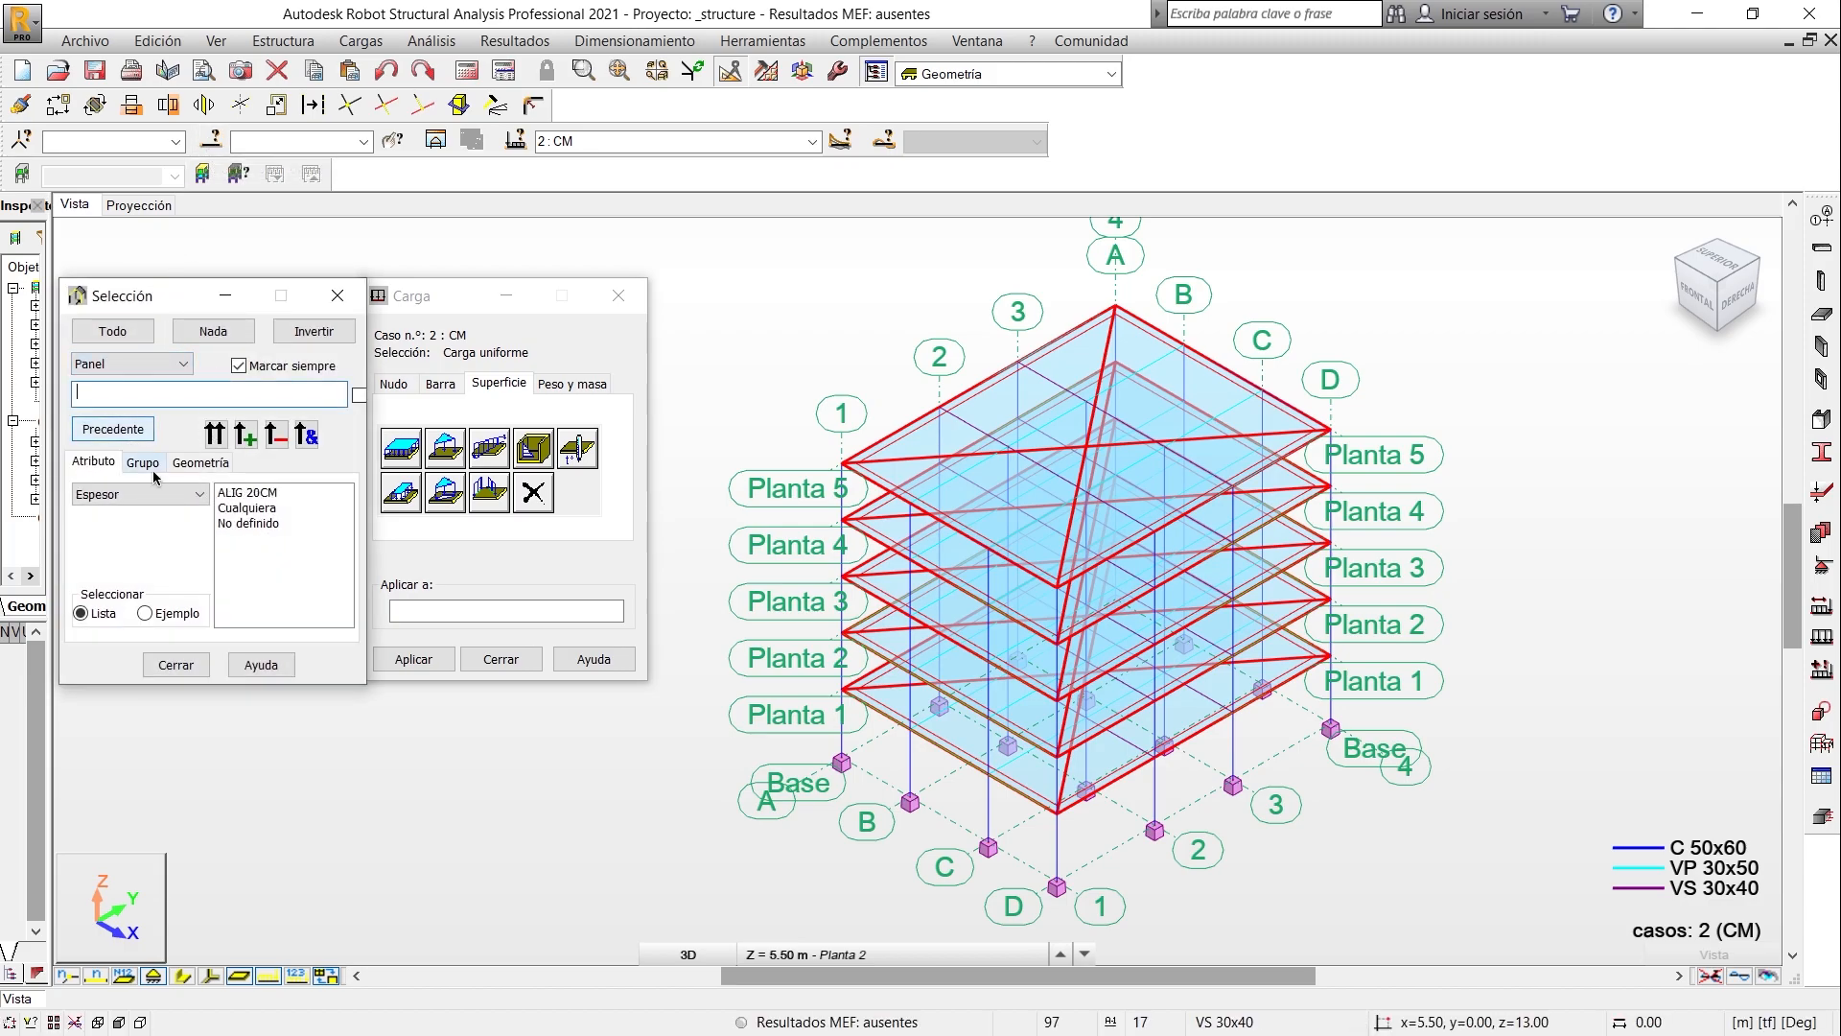
pyautogui.click(230, 493)
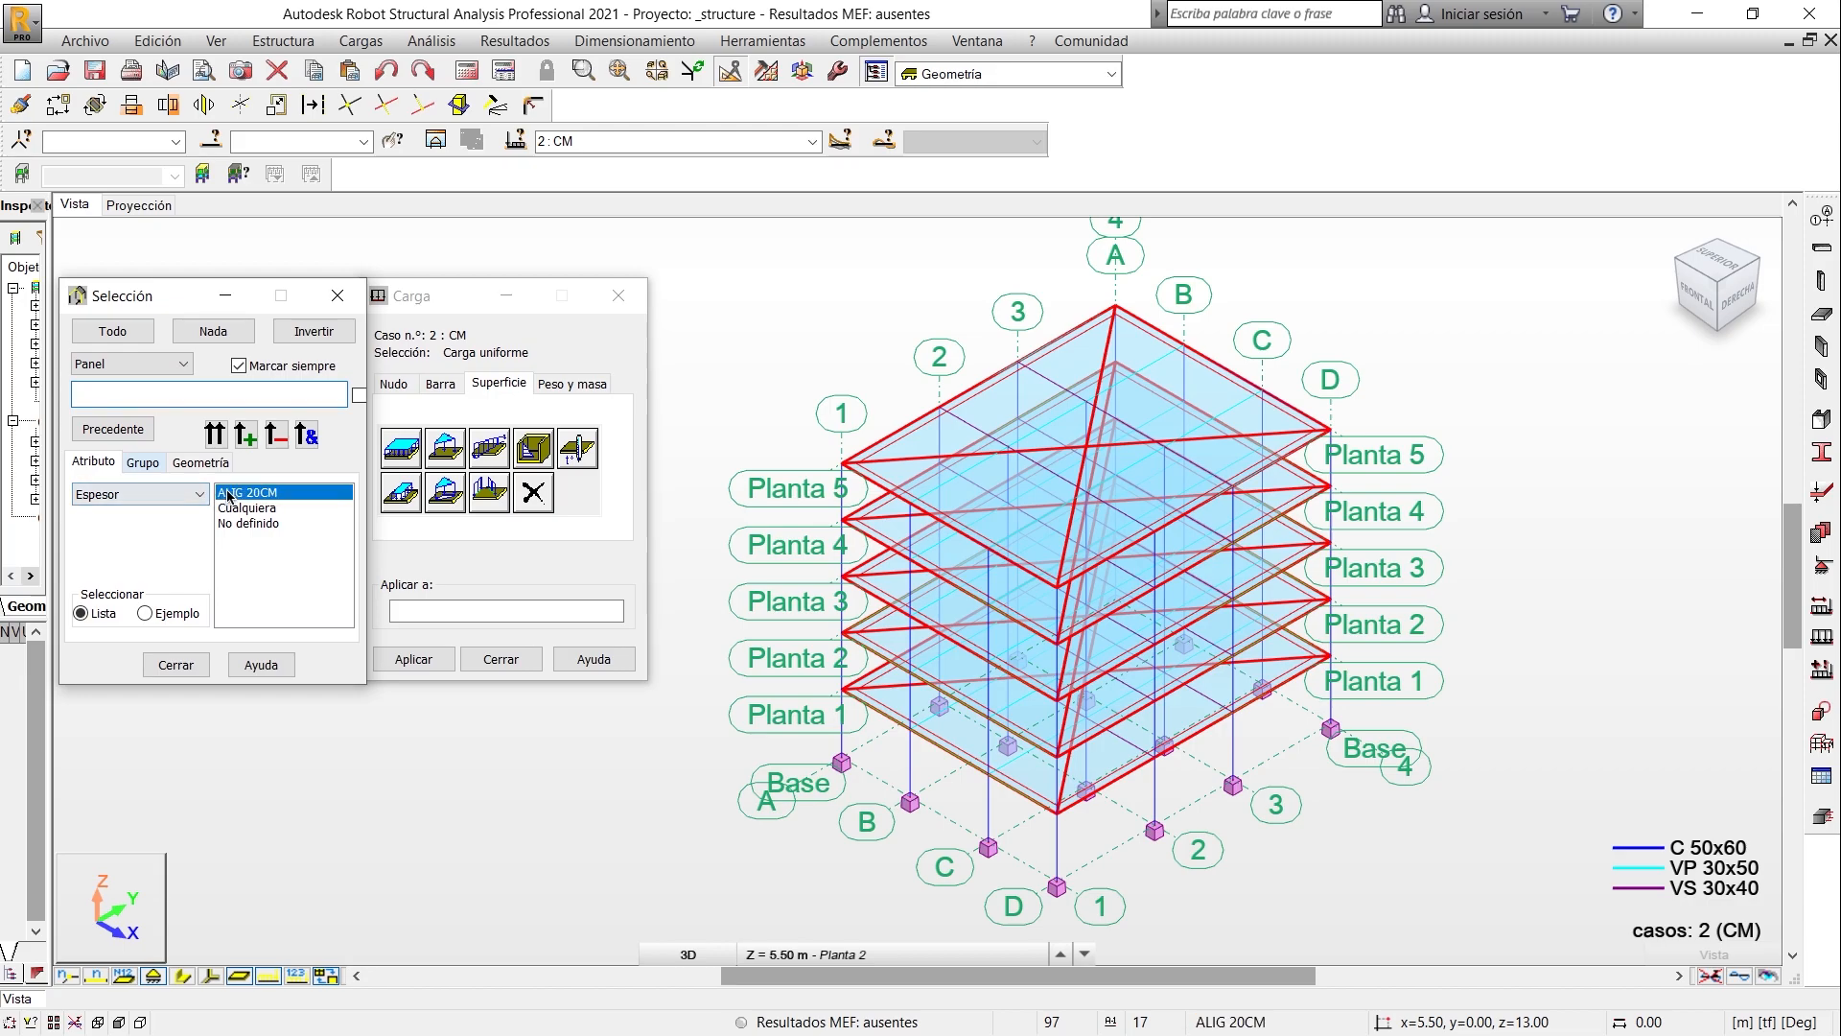
pyautogui.click(212, 437)
# - Apply the uniform surface load to the selected slab panels, display the load values on the model and close the load definition
pyautogui.click(278, 140)
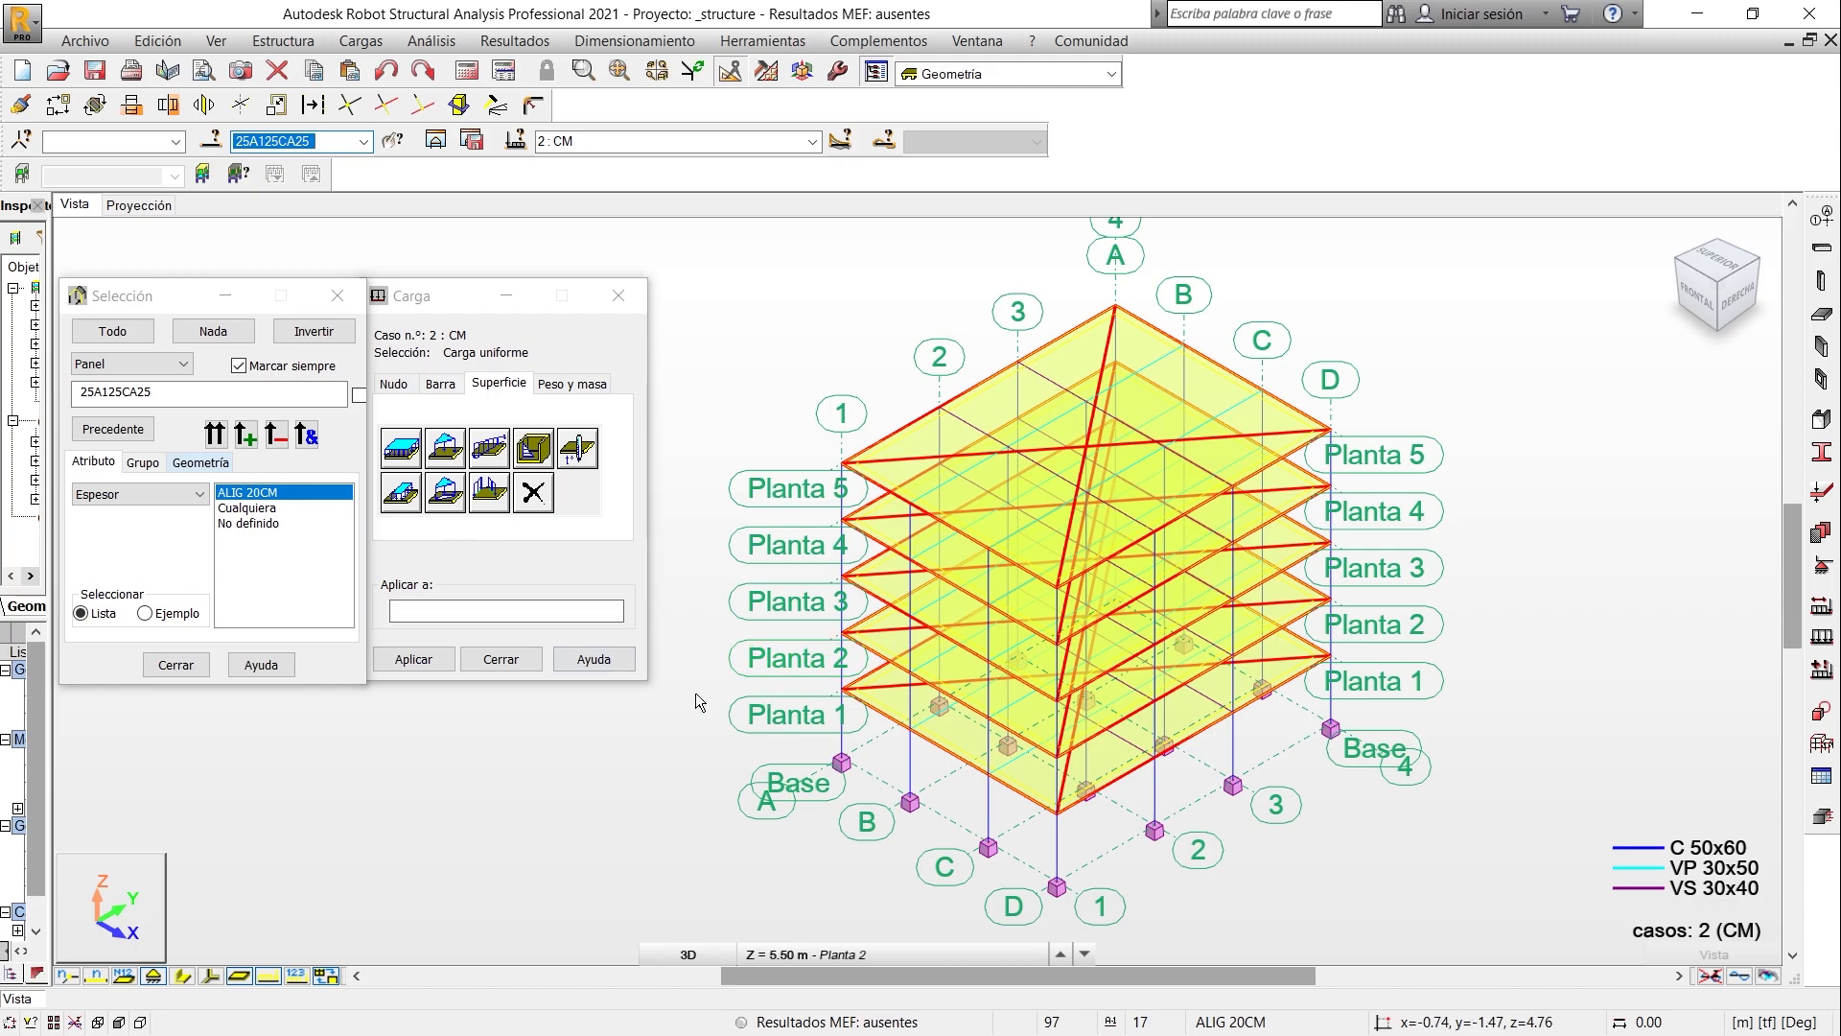
pyautogui.click(509, 610)
pyautogui.click(415, 662)
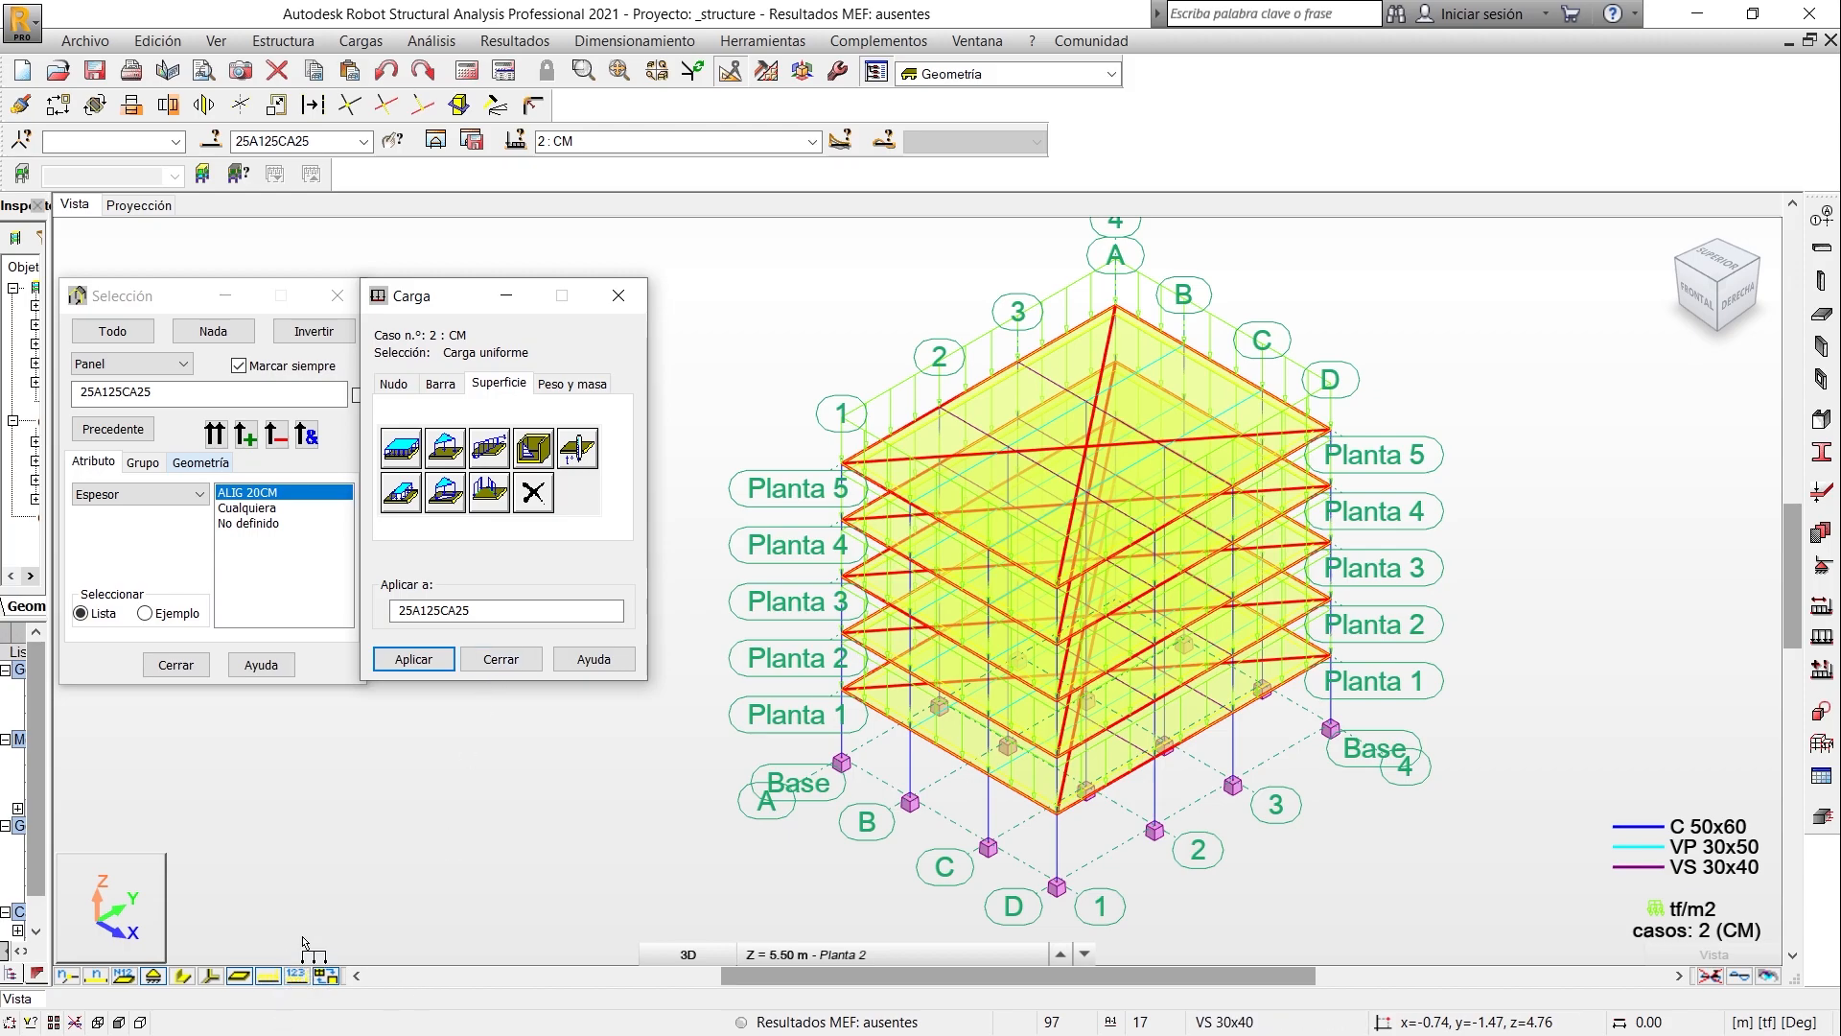
pyautogui.click(297, 975)
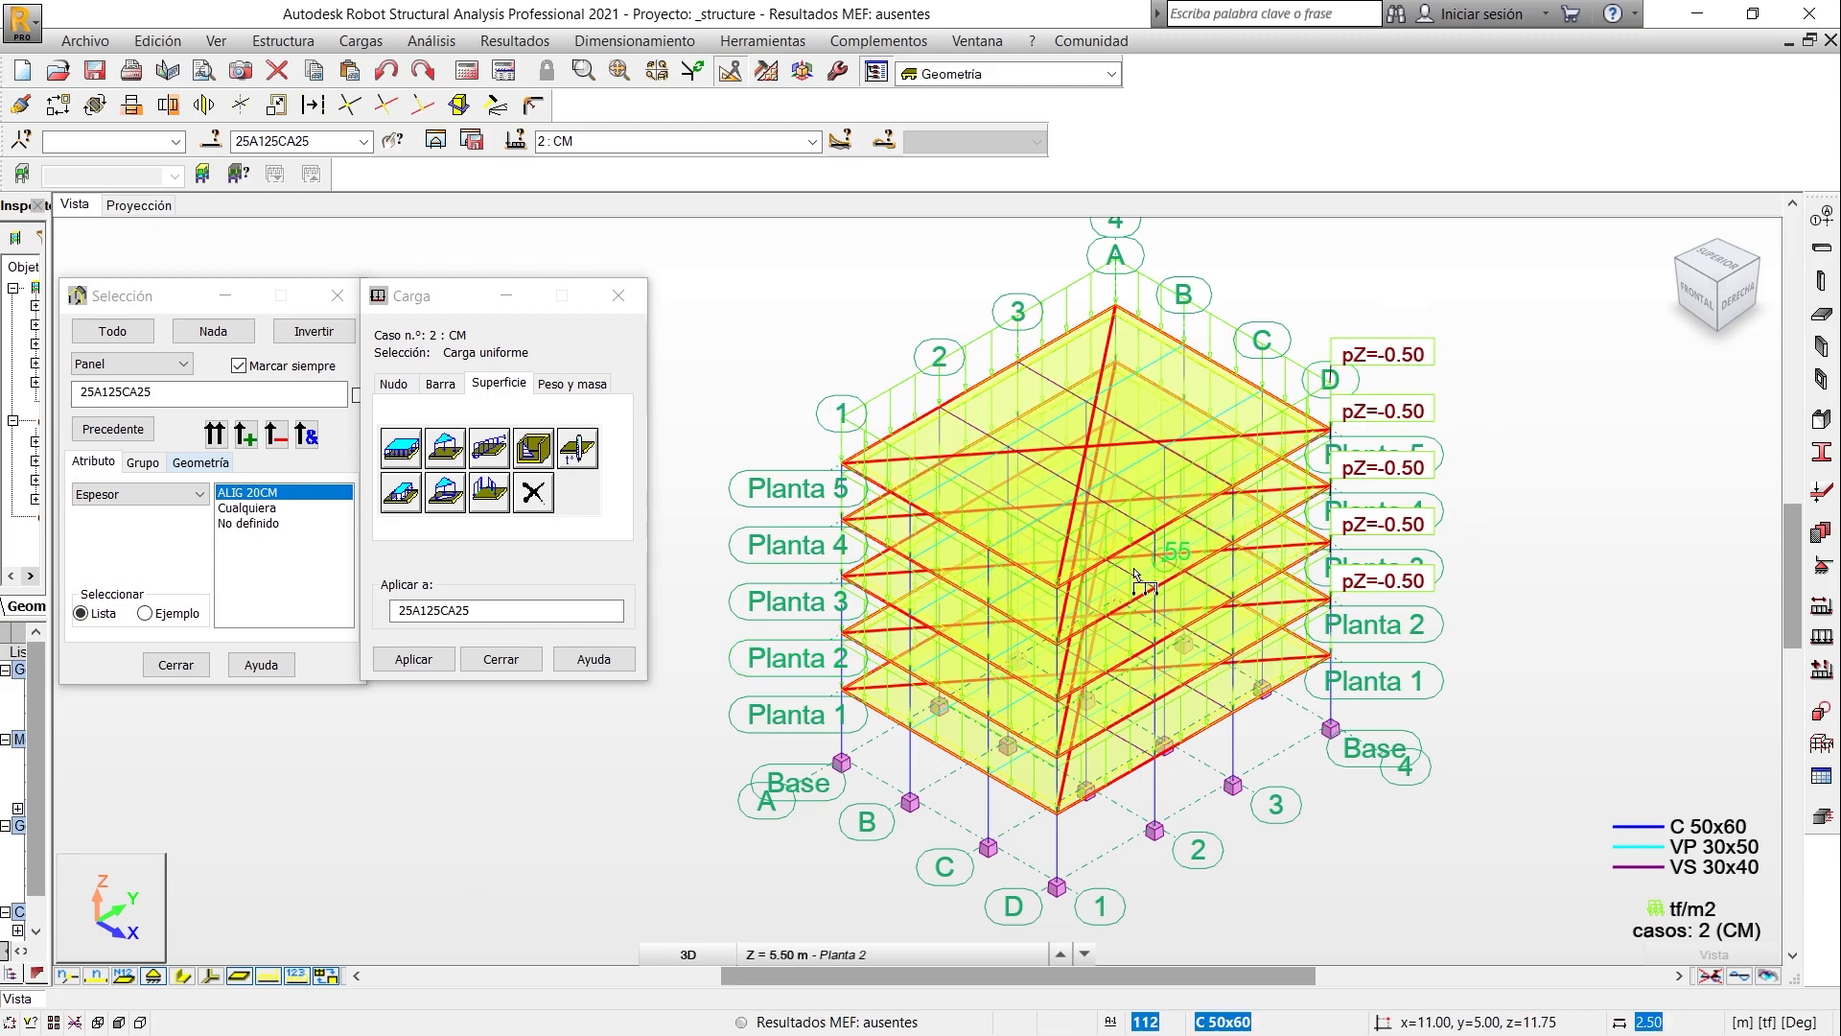
pyautogui.click(633, 295)
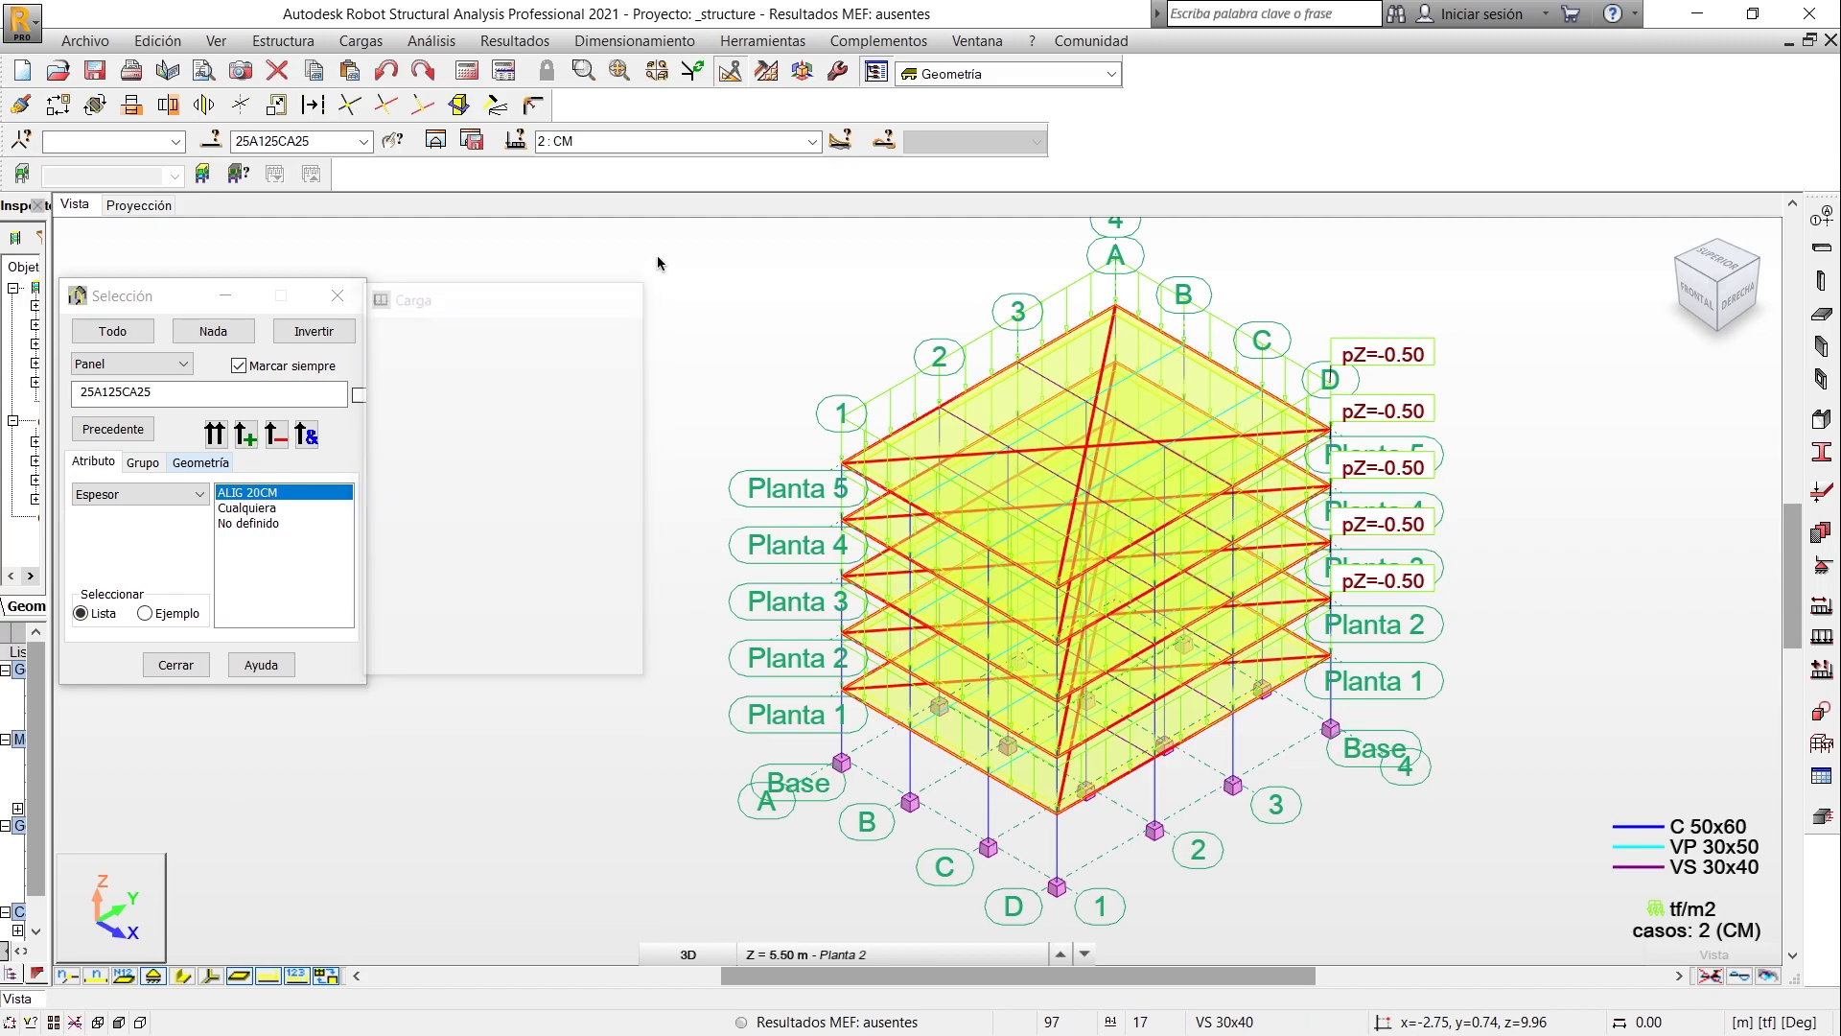
# - Make CV the active load case and clear the panel selection in the model
pyautogui.click(813, 142)
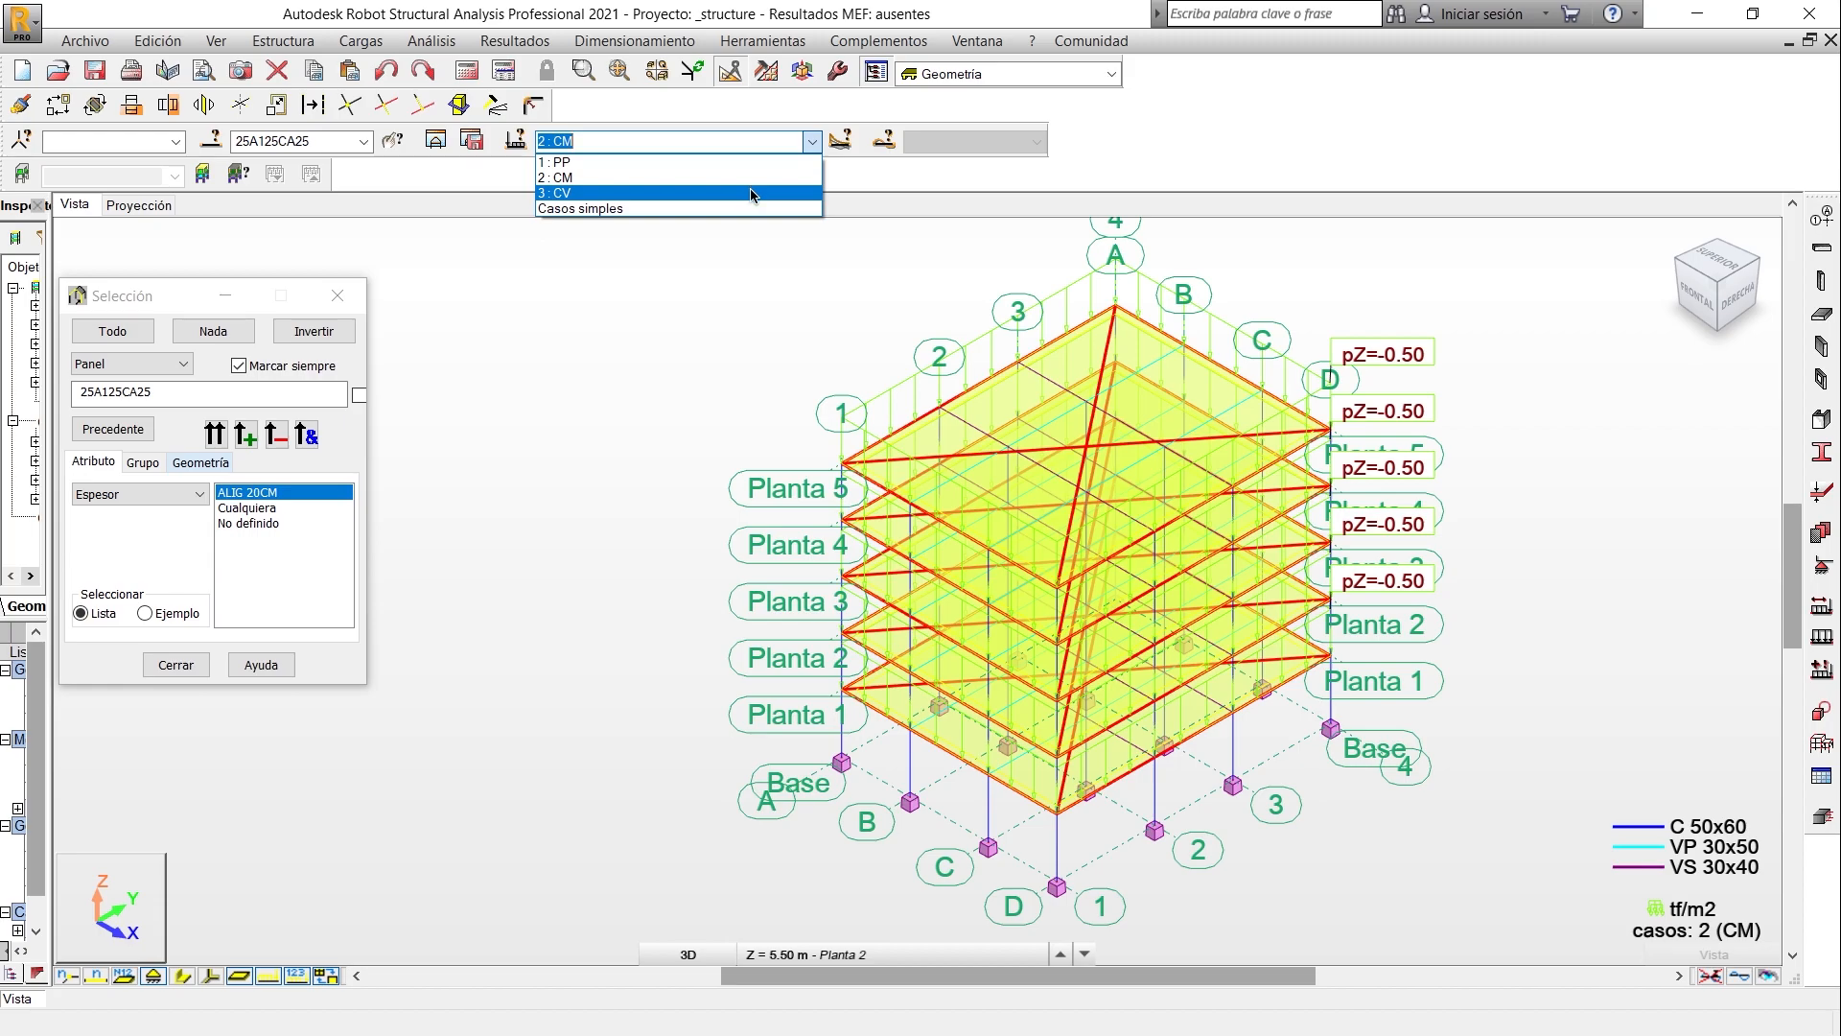
pyautogui.click(751, 185)
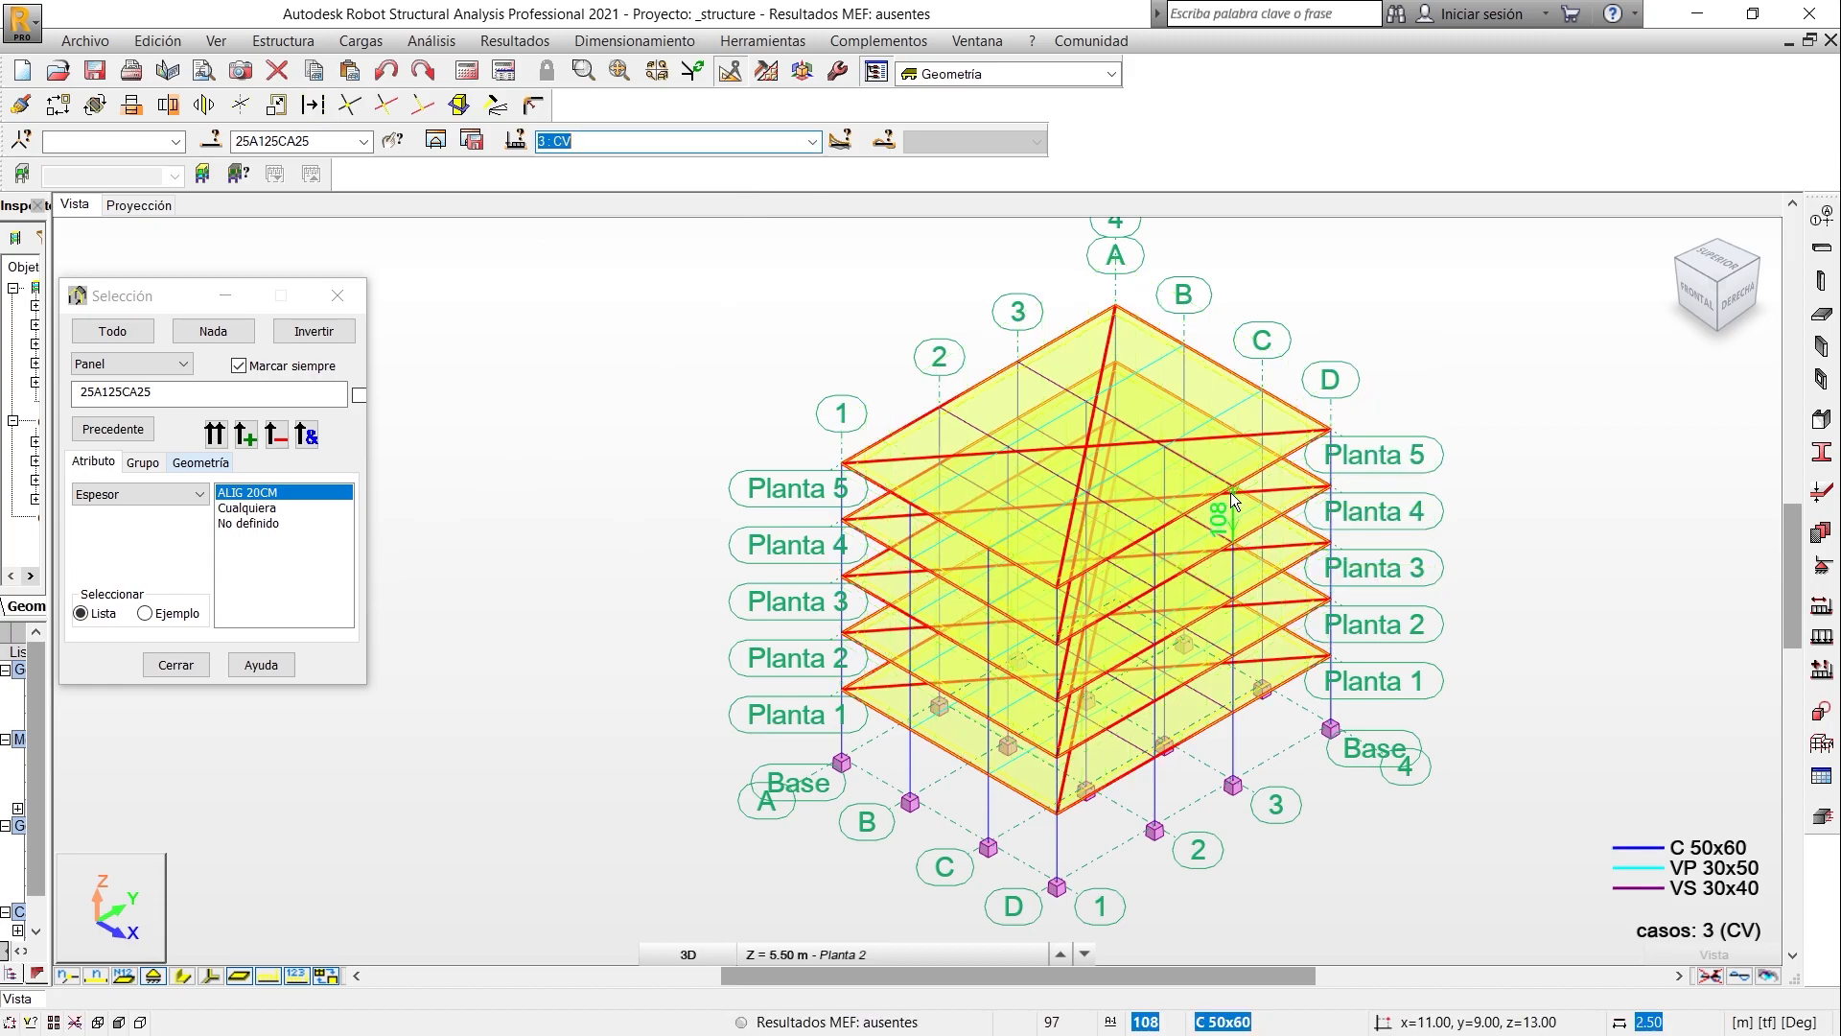
pyautogui.click(1469, 412)
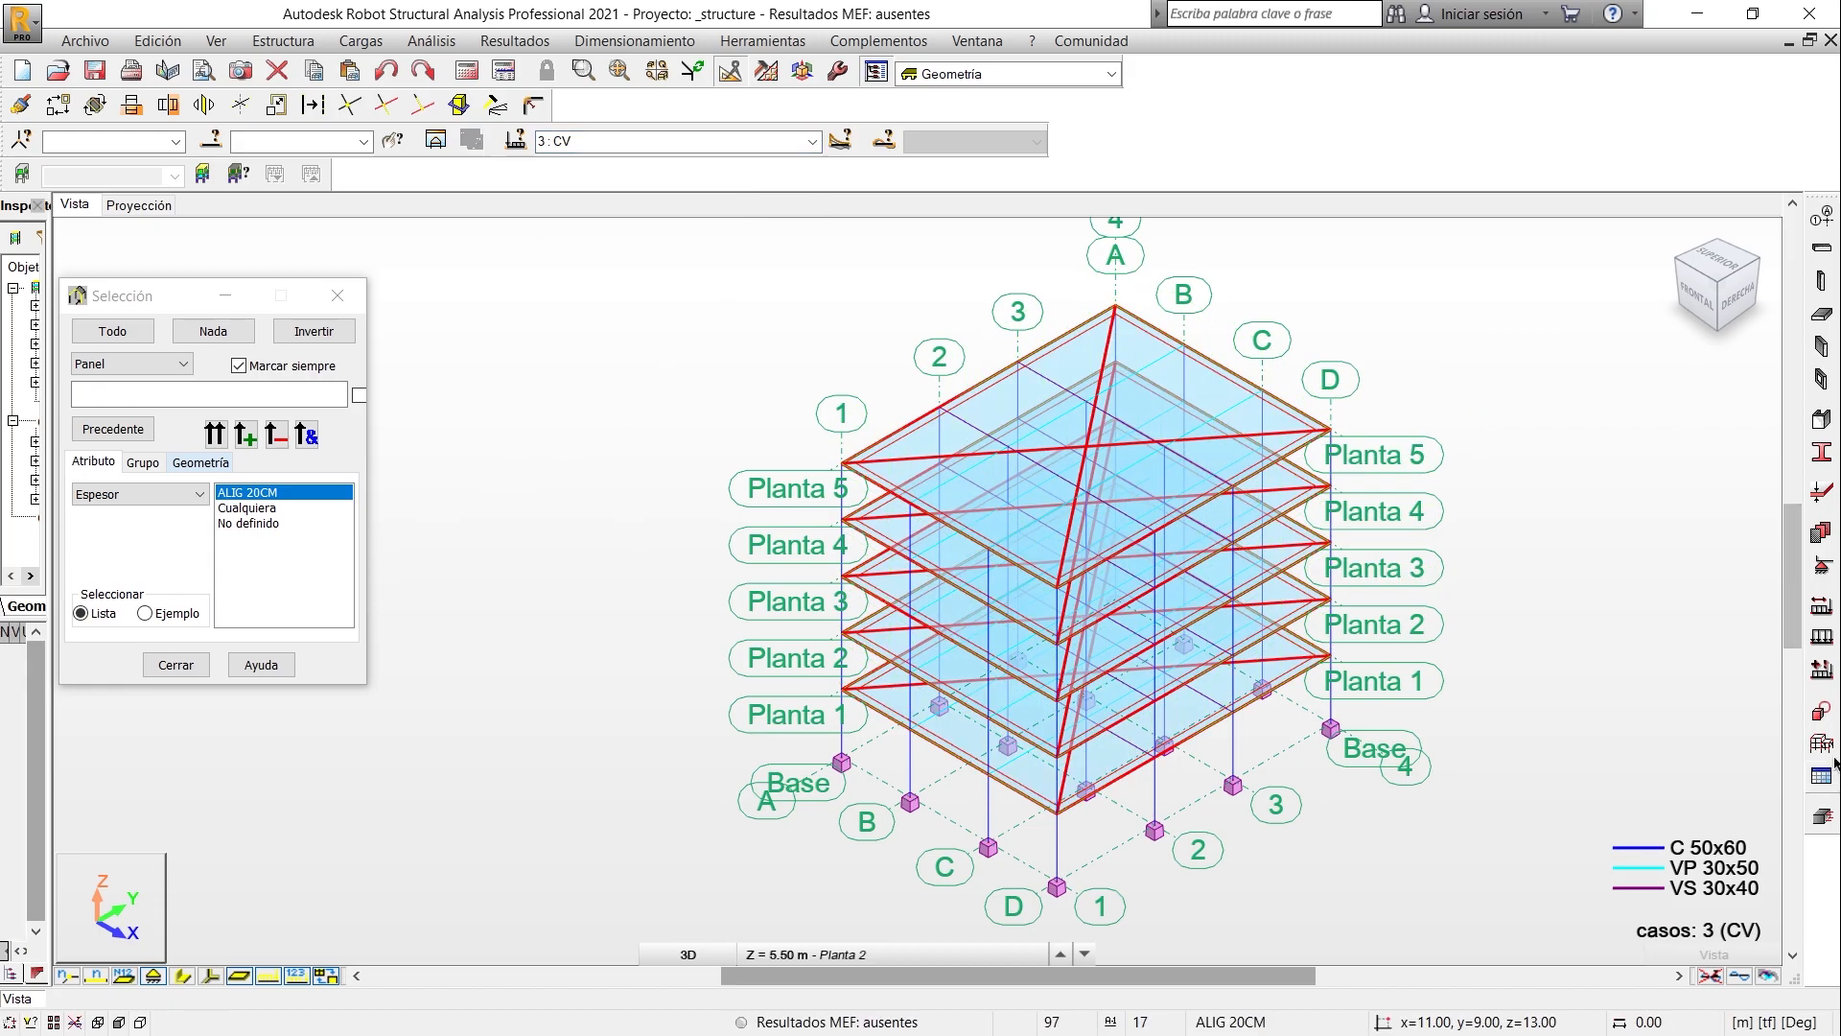
# - Define a uniform surface load of -0.25 tf/m2 in global Z for case CV, consulting the level 1 to 4 live load in the Excel takeoff
pyautogui.click(1822, 638)
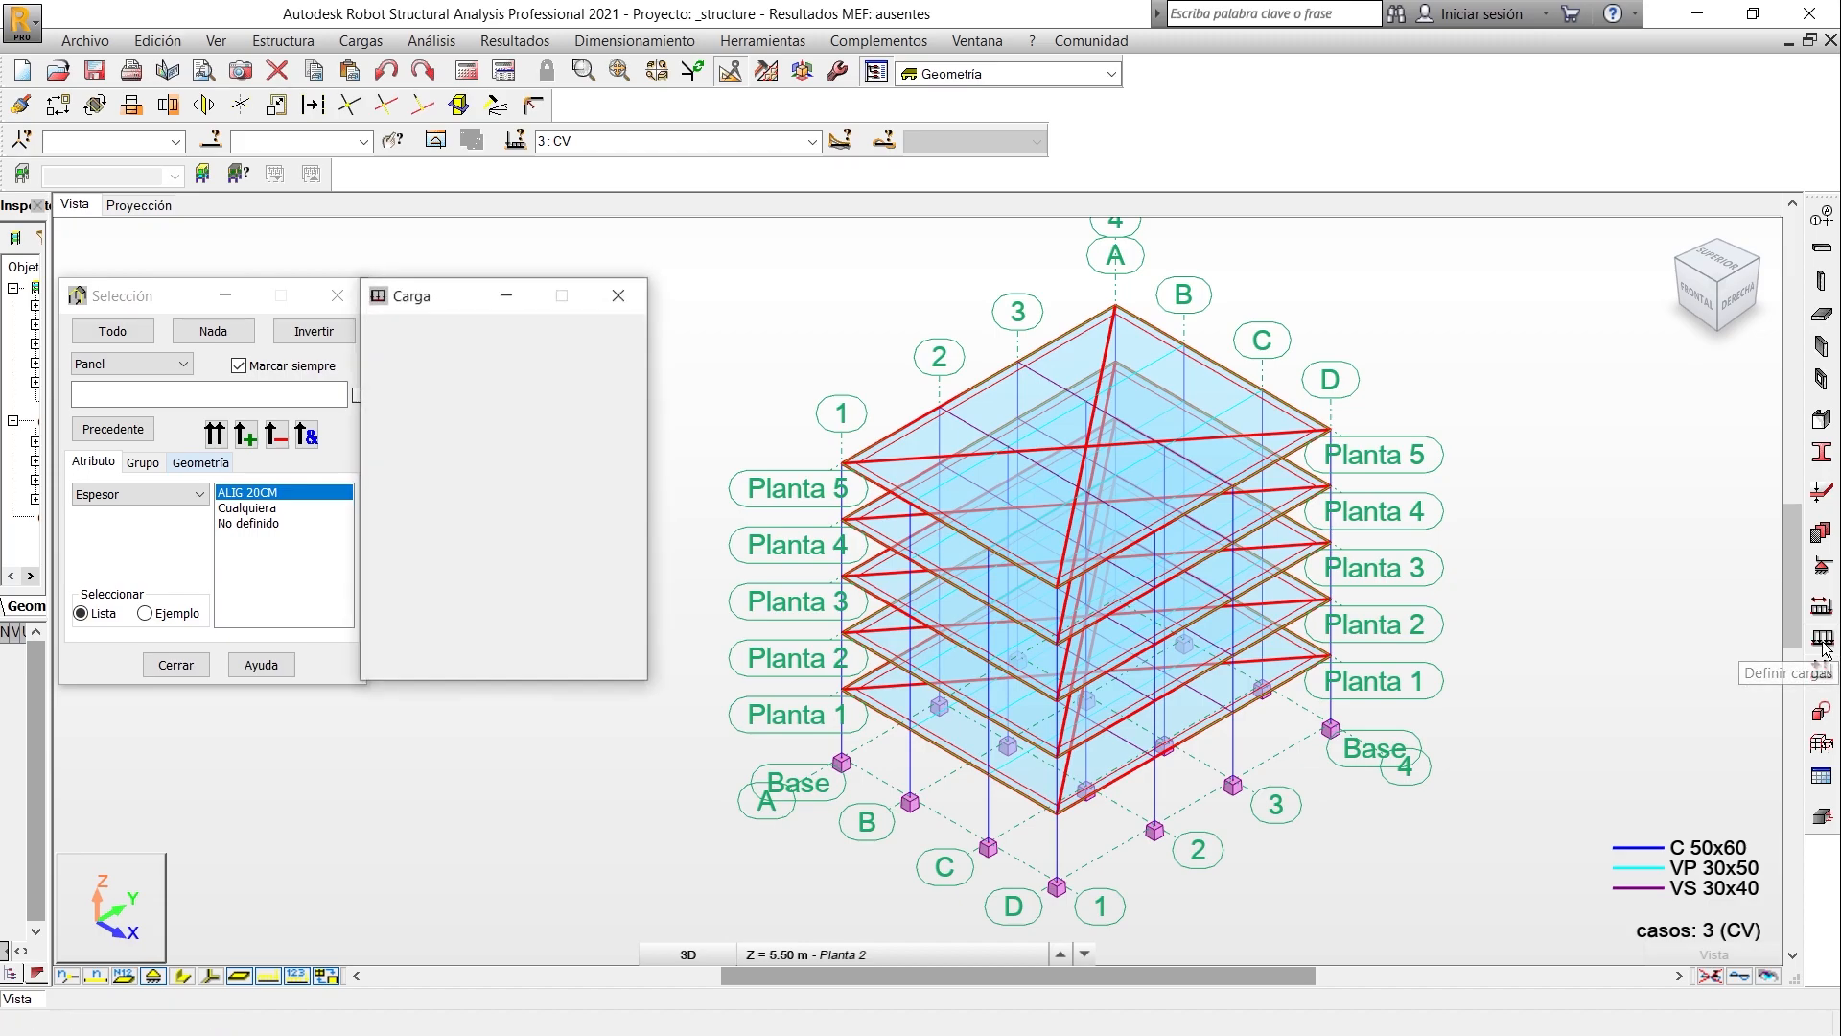
pyautogui.click(489, 384)
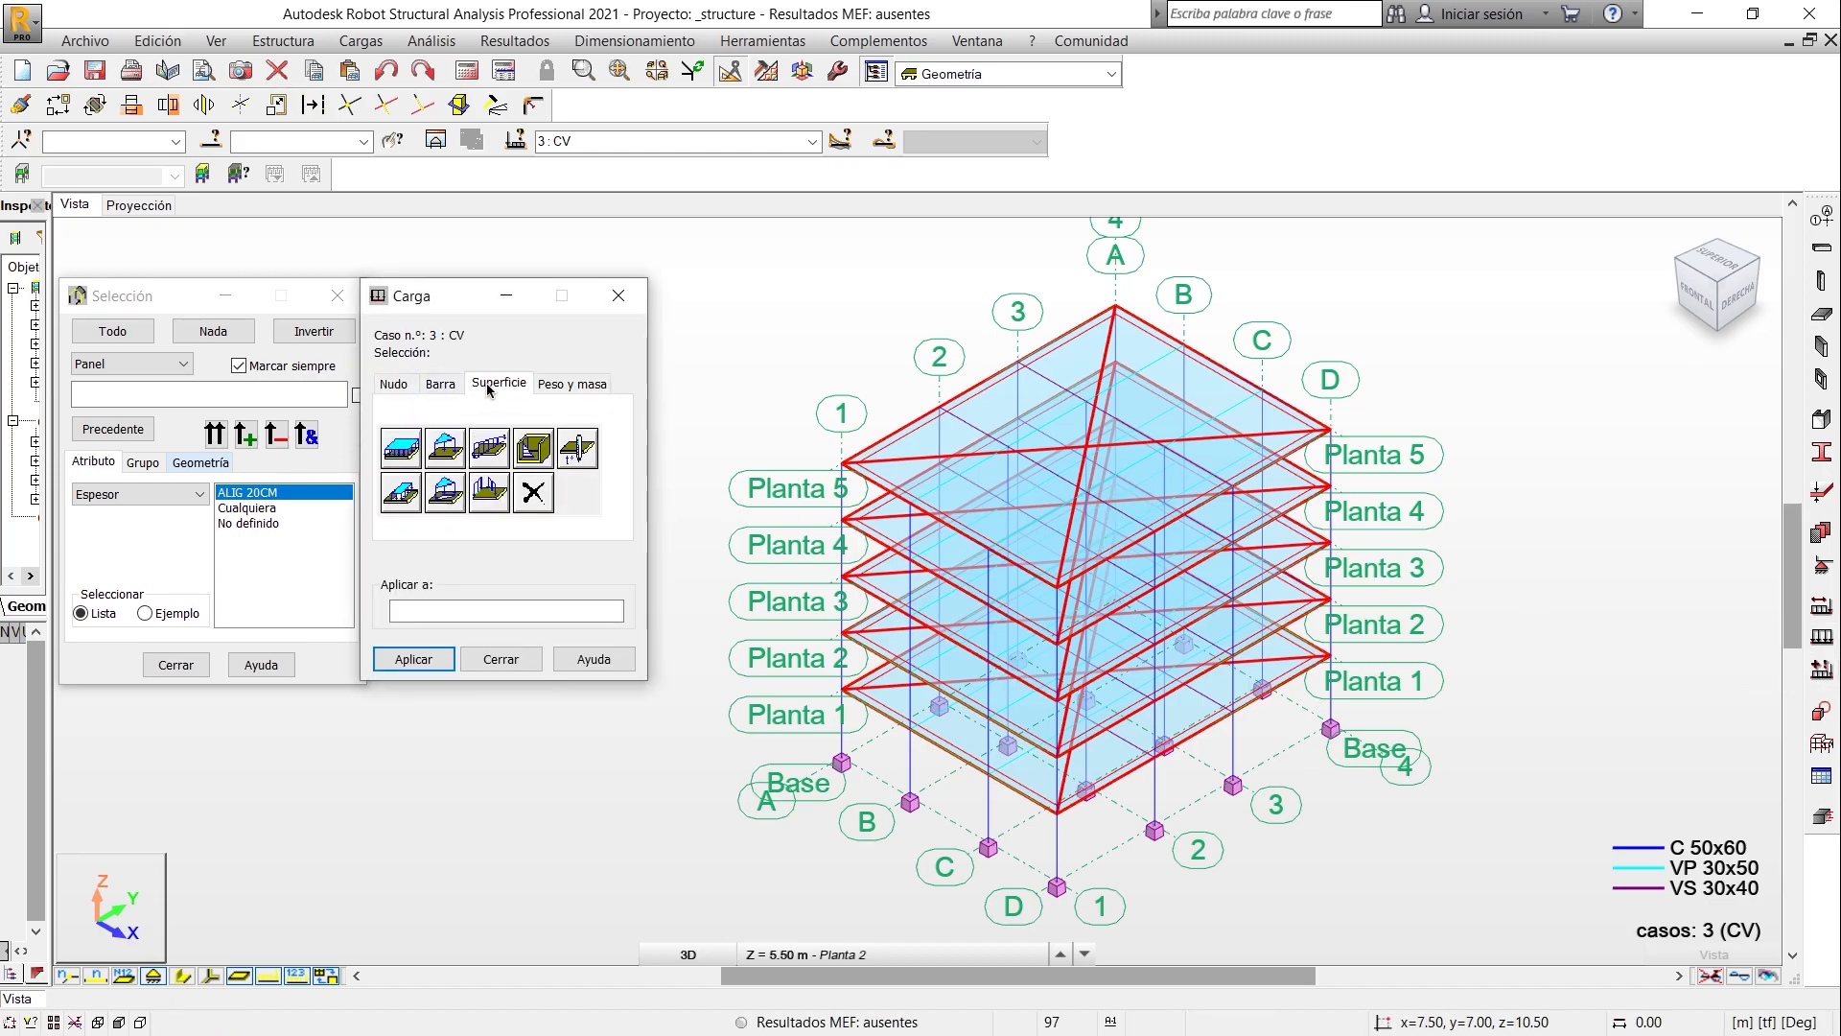
pyautogui.click(402, 448)
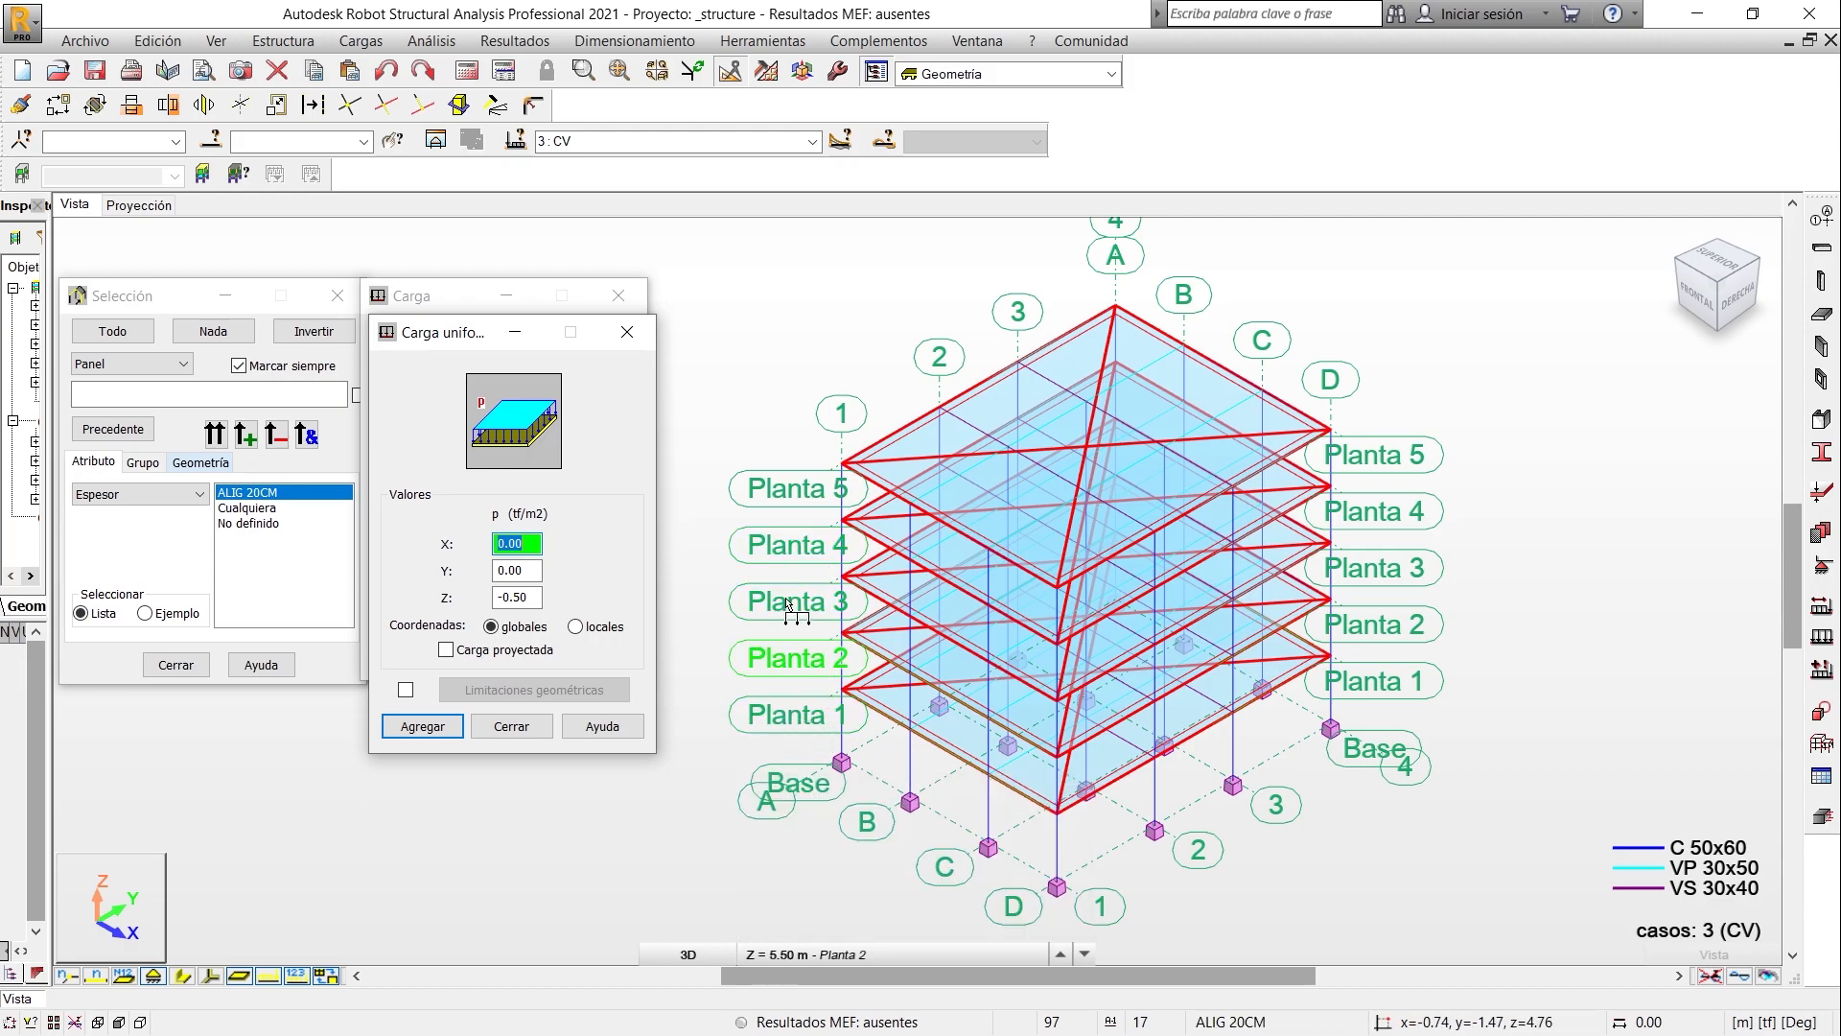
pyautogui.hotkey('alt', 'Tab')
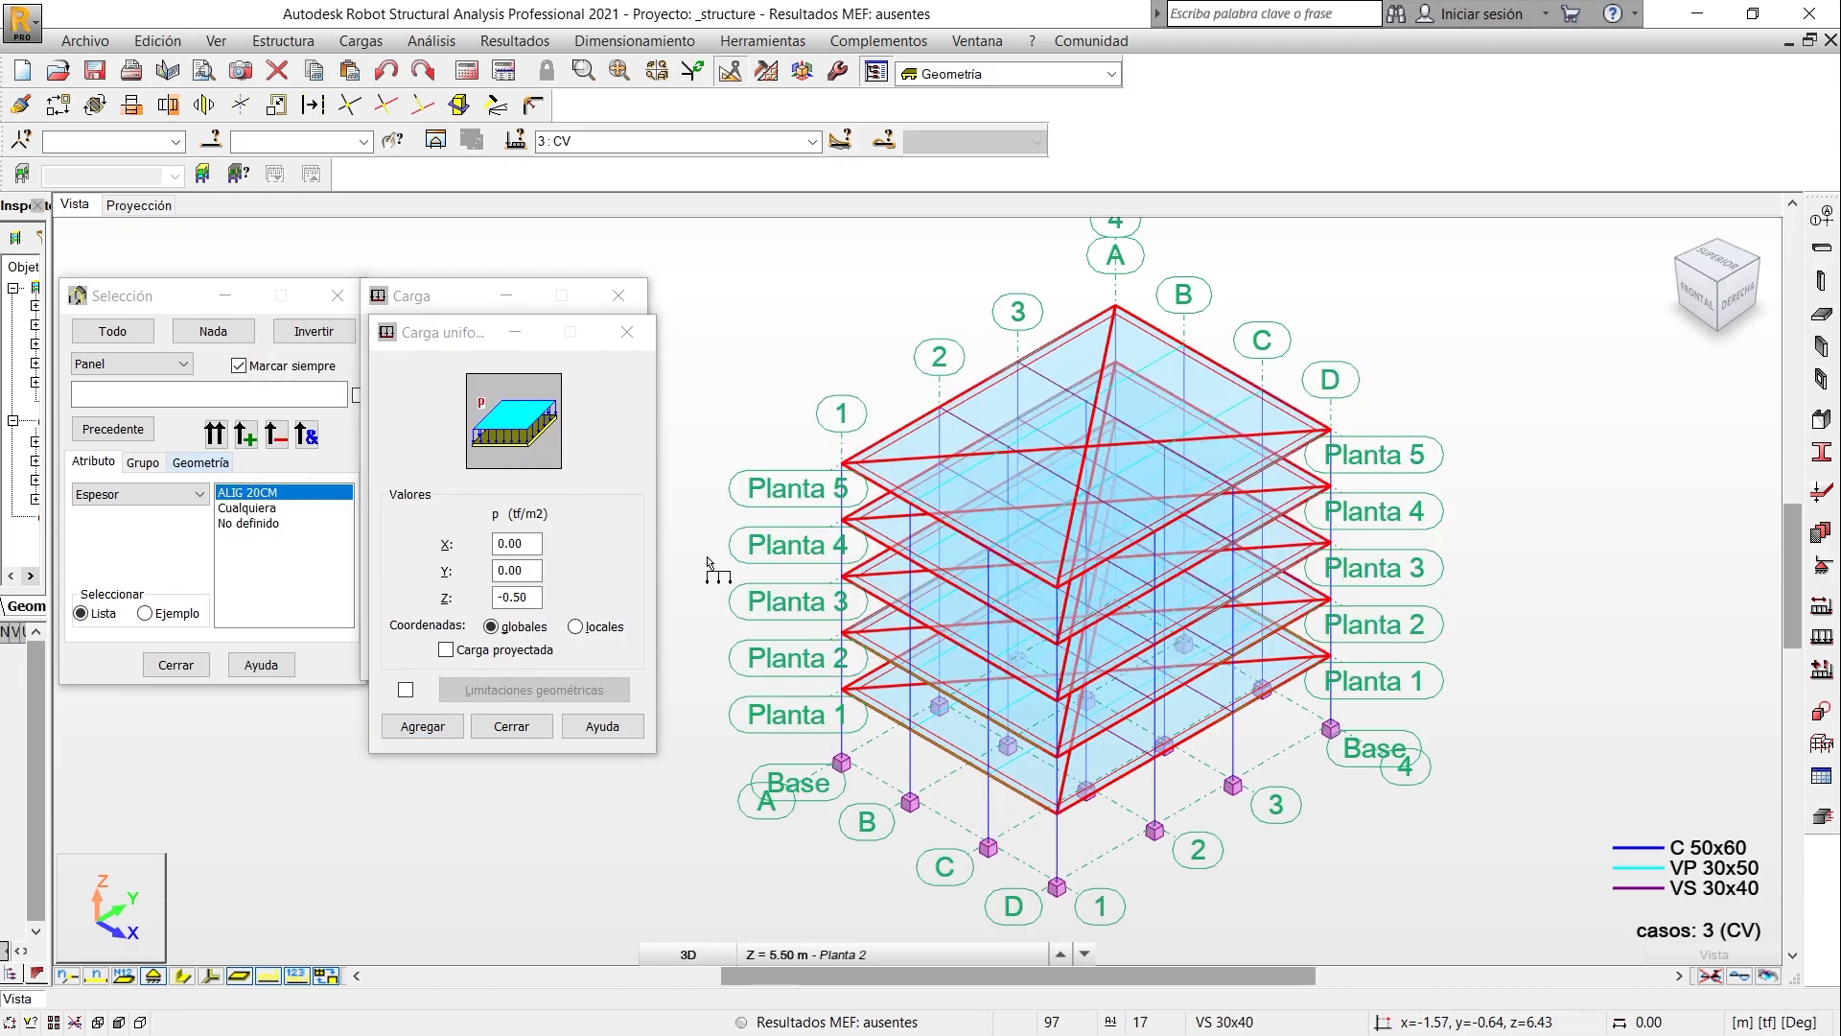
pyautogui.scroll(-4, 566, 632)
pyautogui.scroll(-2, 566, 632)
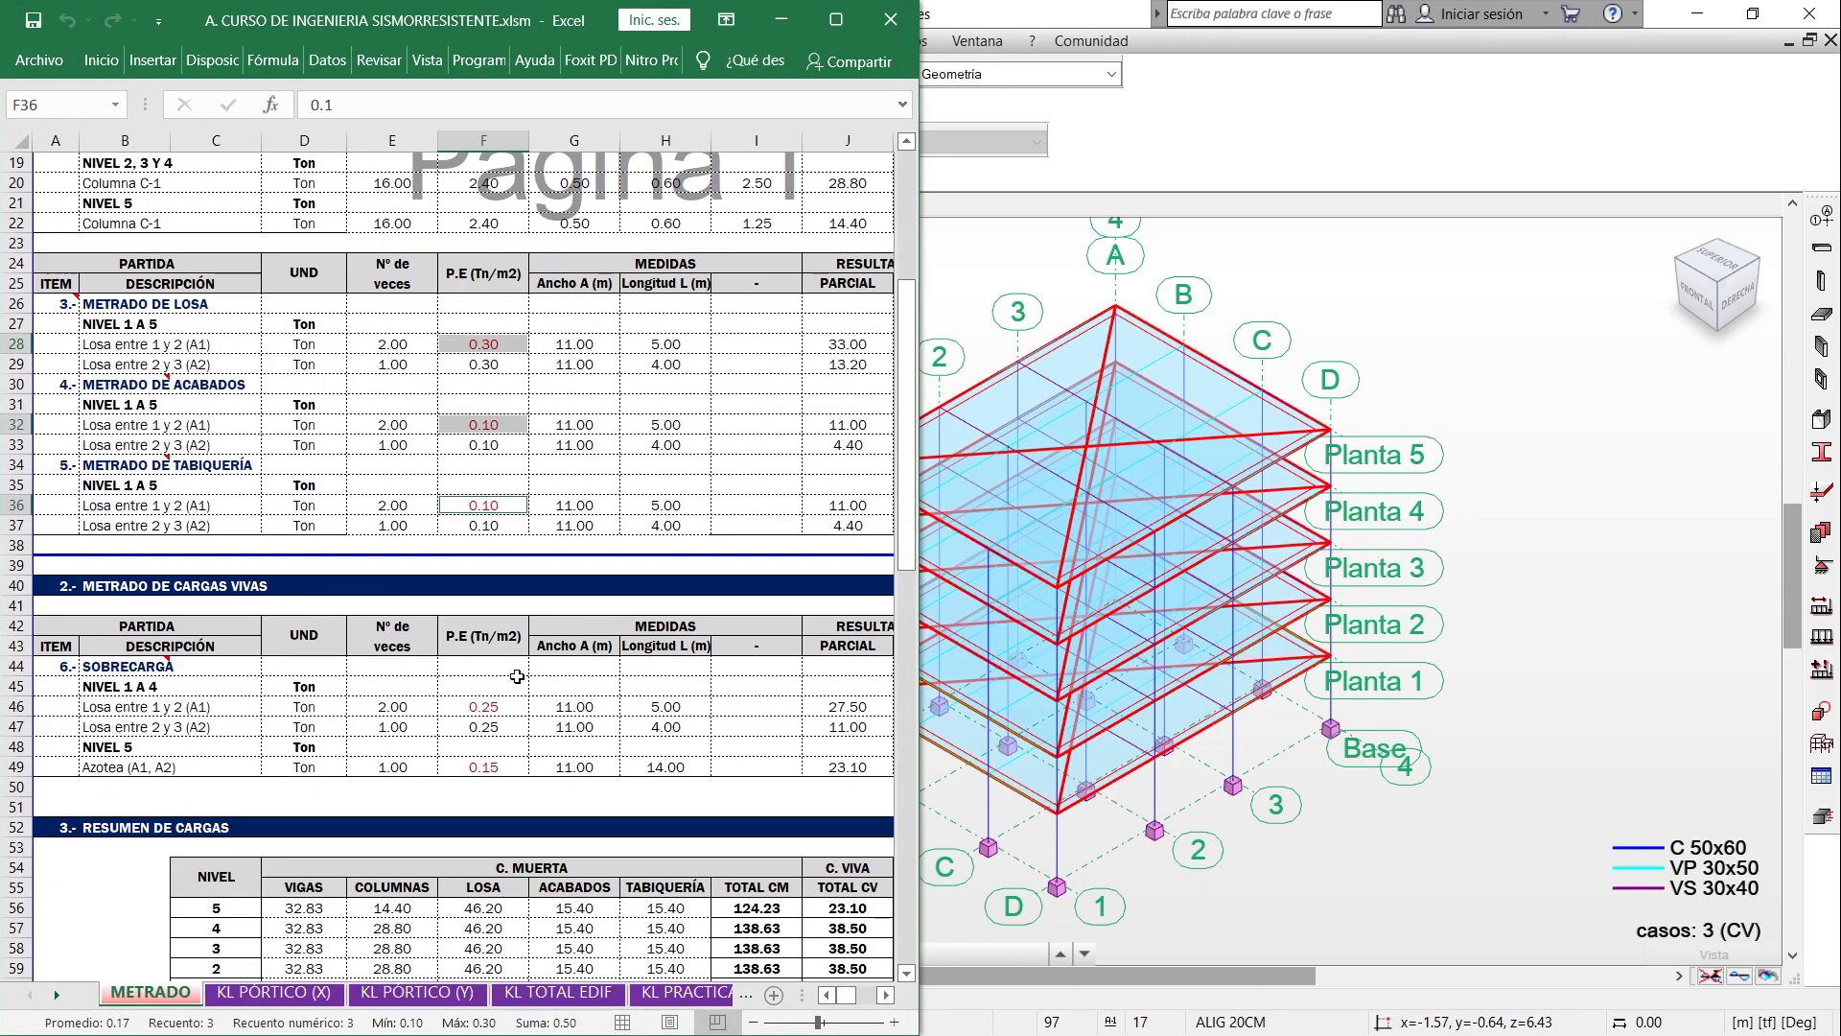
pyautogui.click(490, 706)
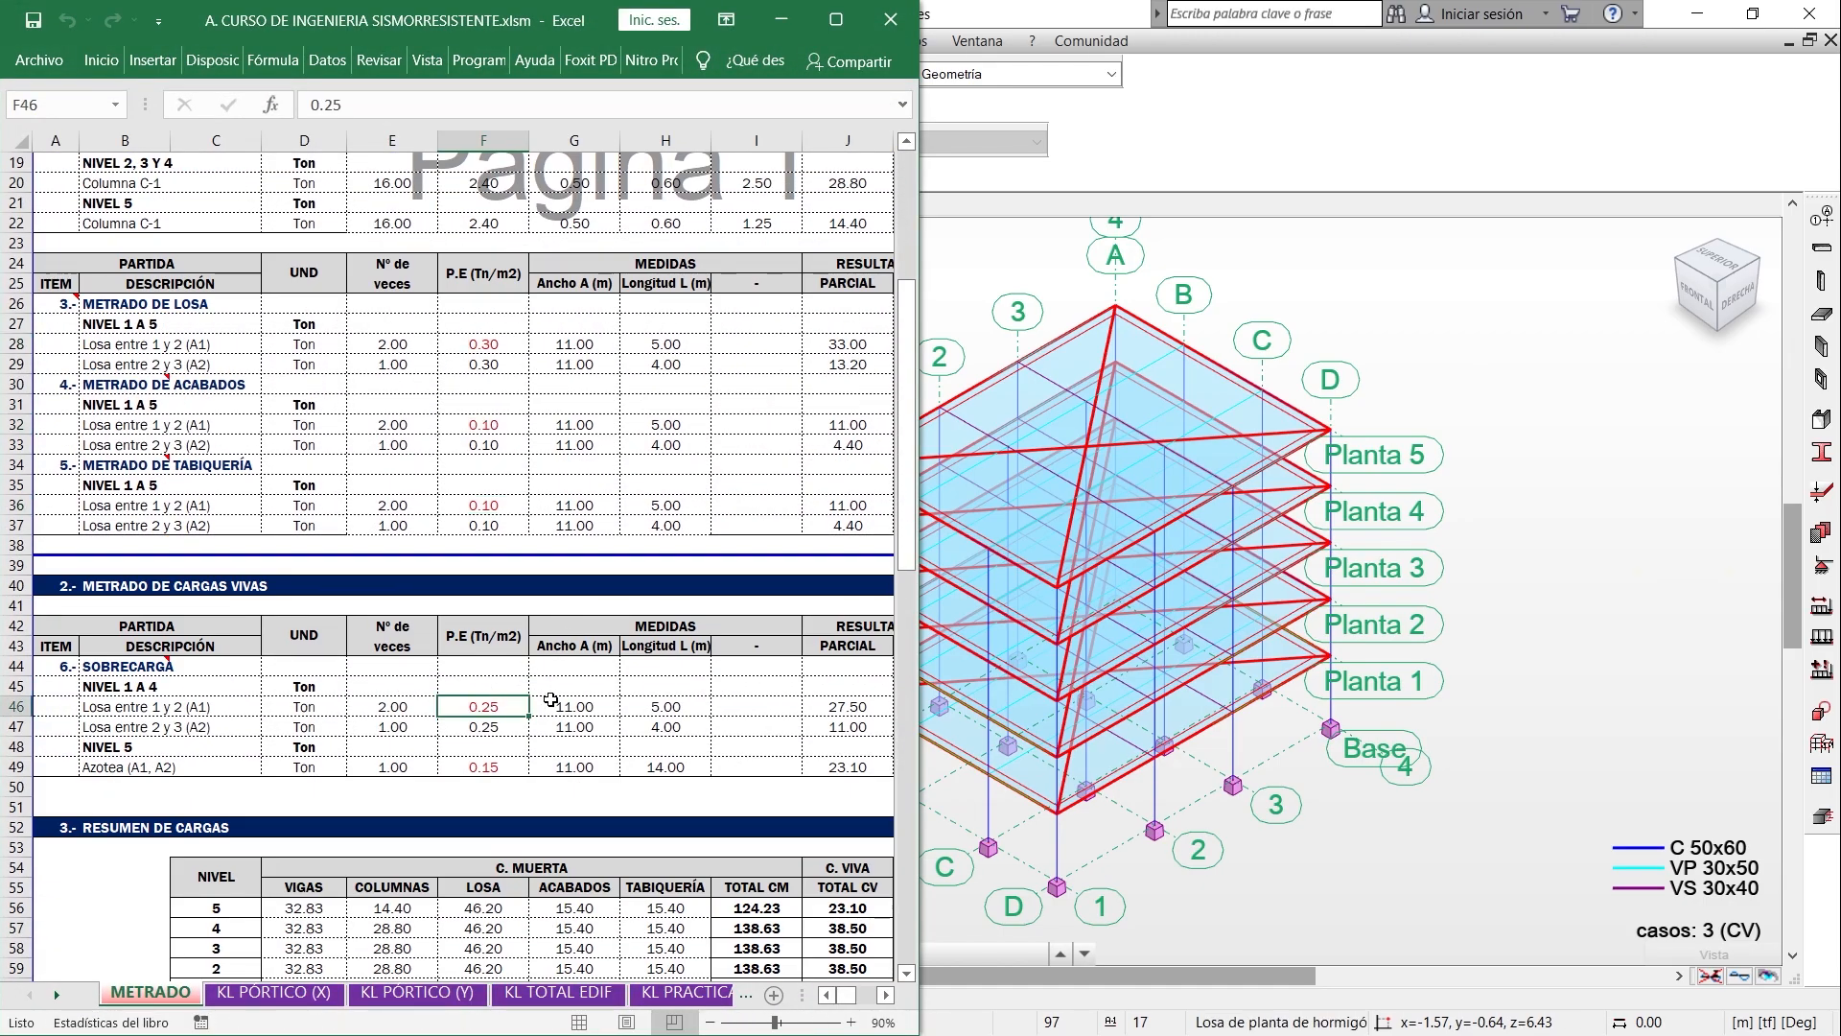
pyautogui.click(774, 19)
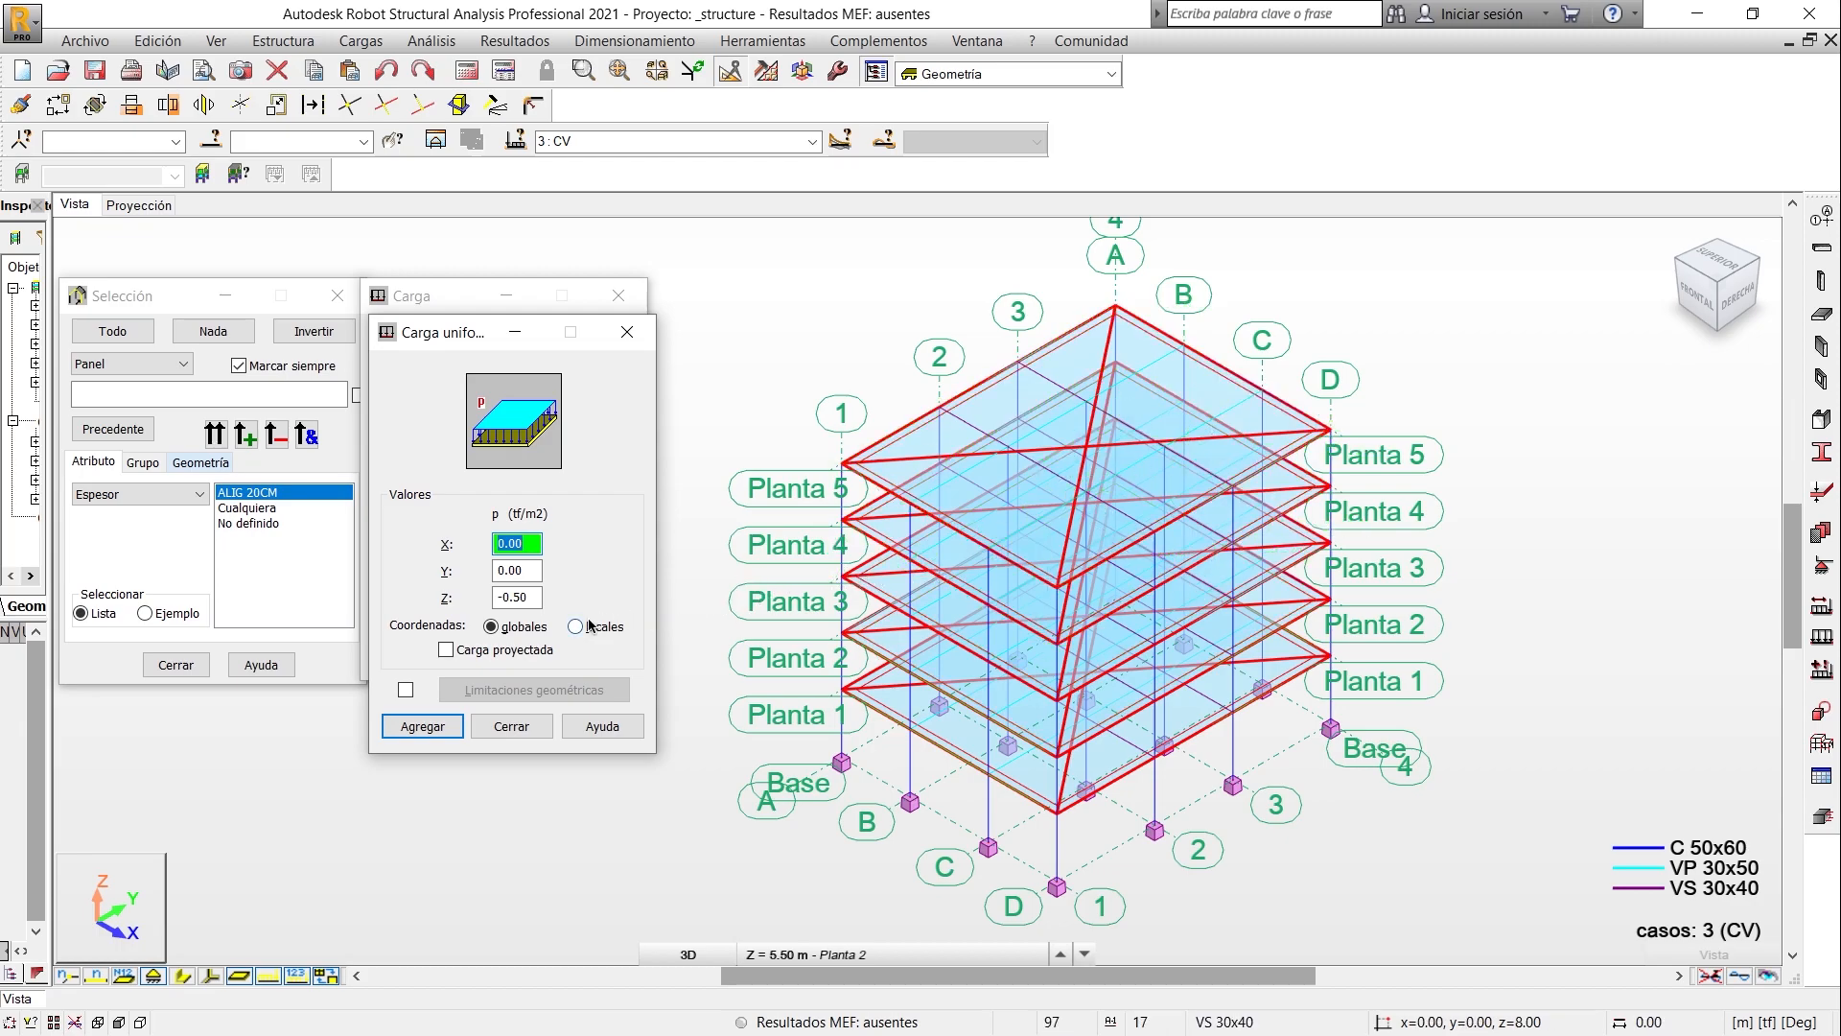
pyautogui.doubleClick(516, 598)
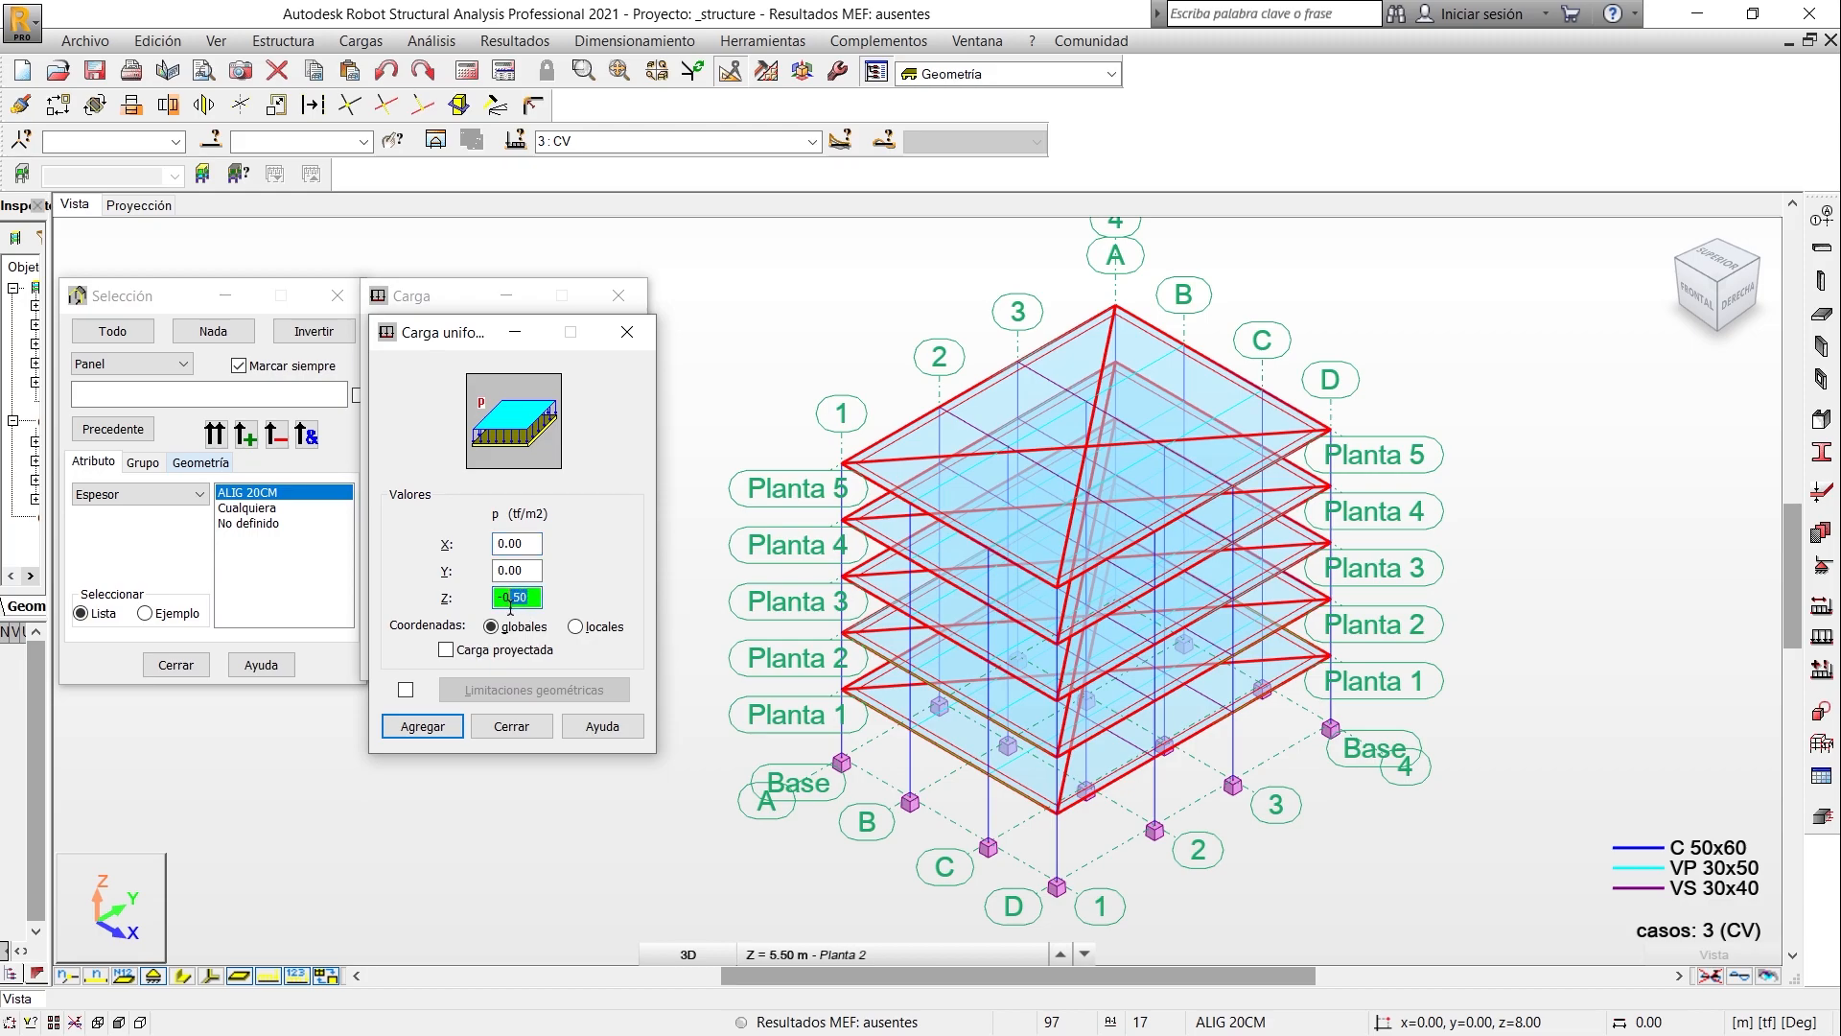
pyautogui.press('BackSpace')
pyautogui.write('.25')
pyautogui.click(422, 726)
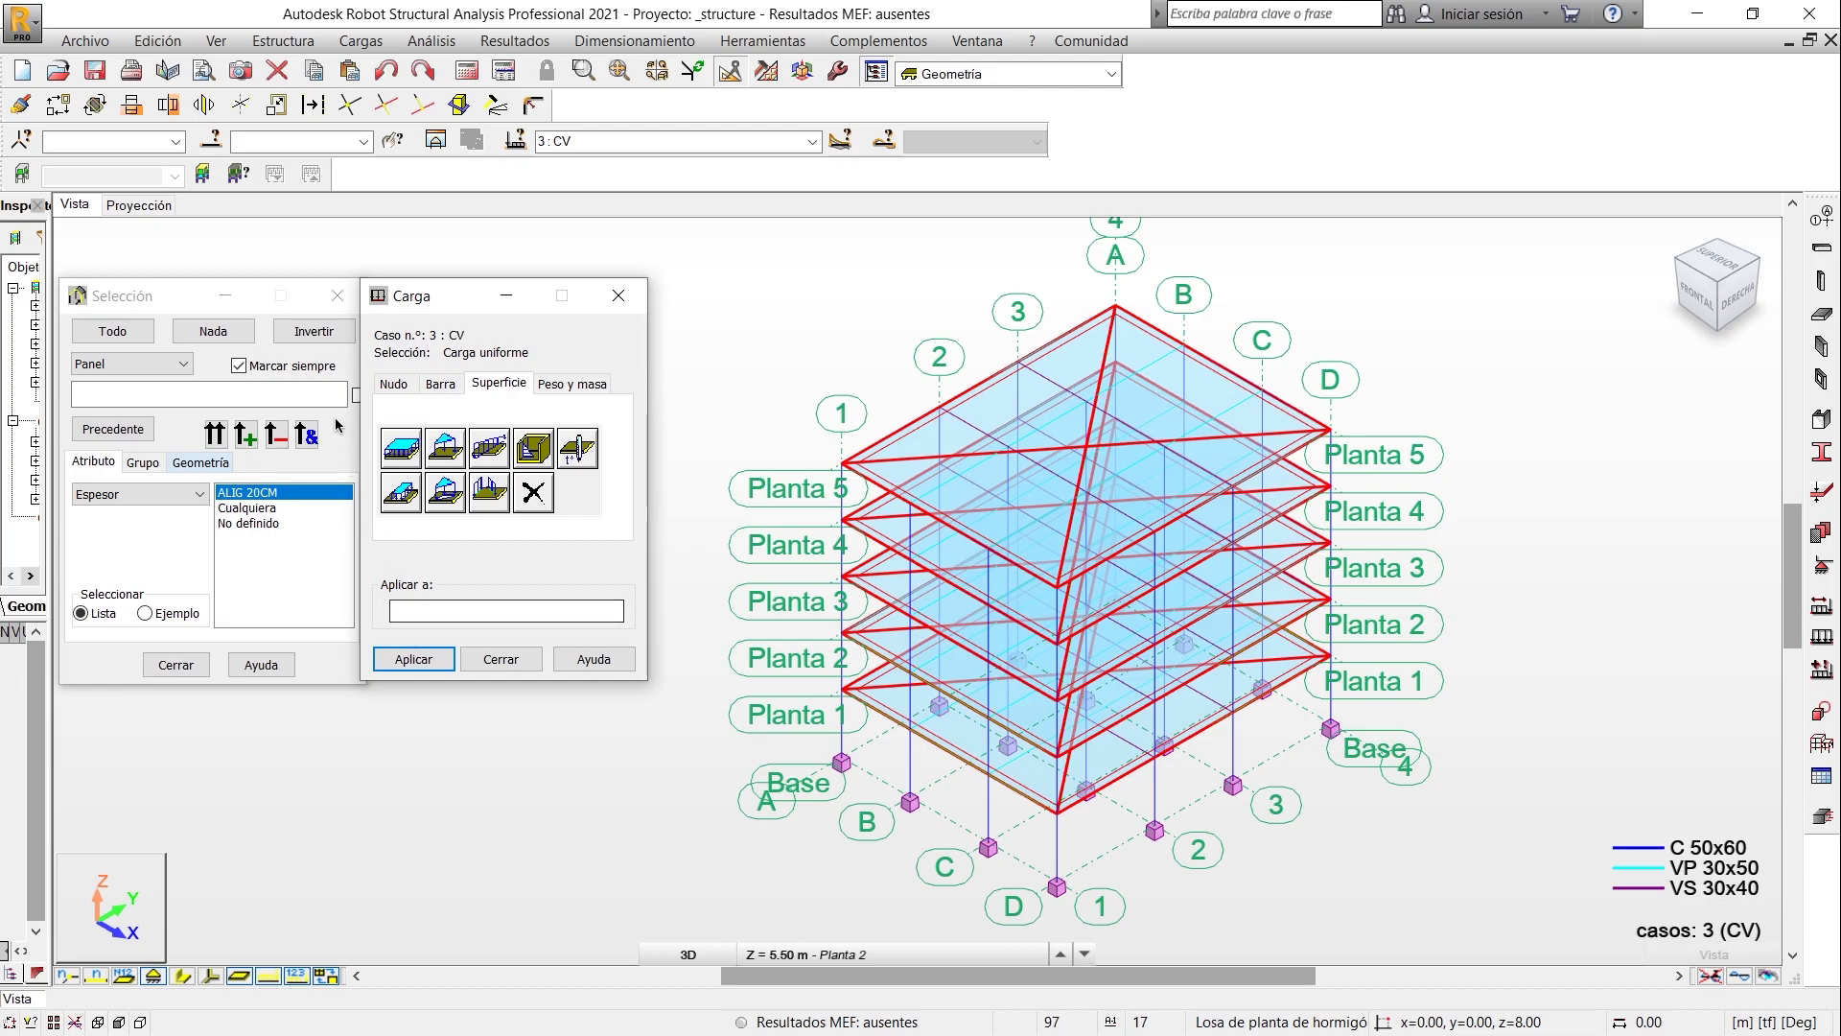
# - Close the selection dialog, widen the object inspector and select slabs 25, 50, 75 and 100 among the model's floor objects
pyautogui.moveTo(184, 308); pyautogui.dragTo(182, 337)
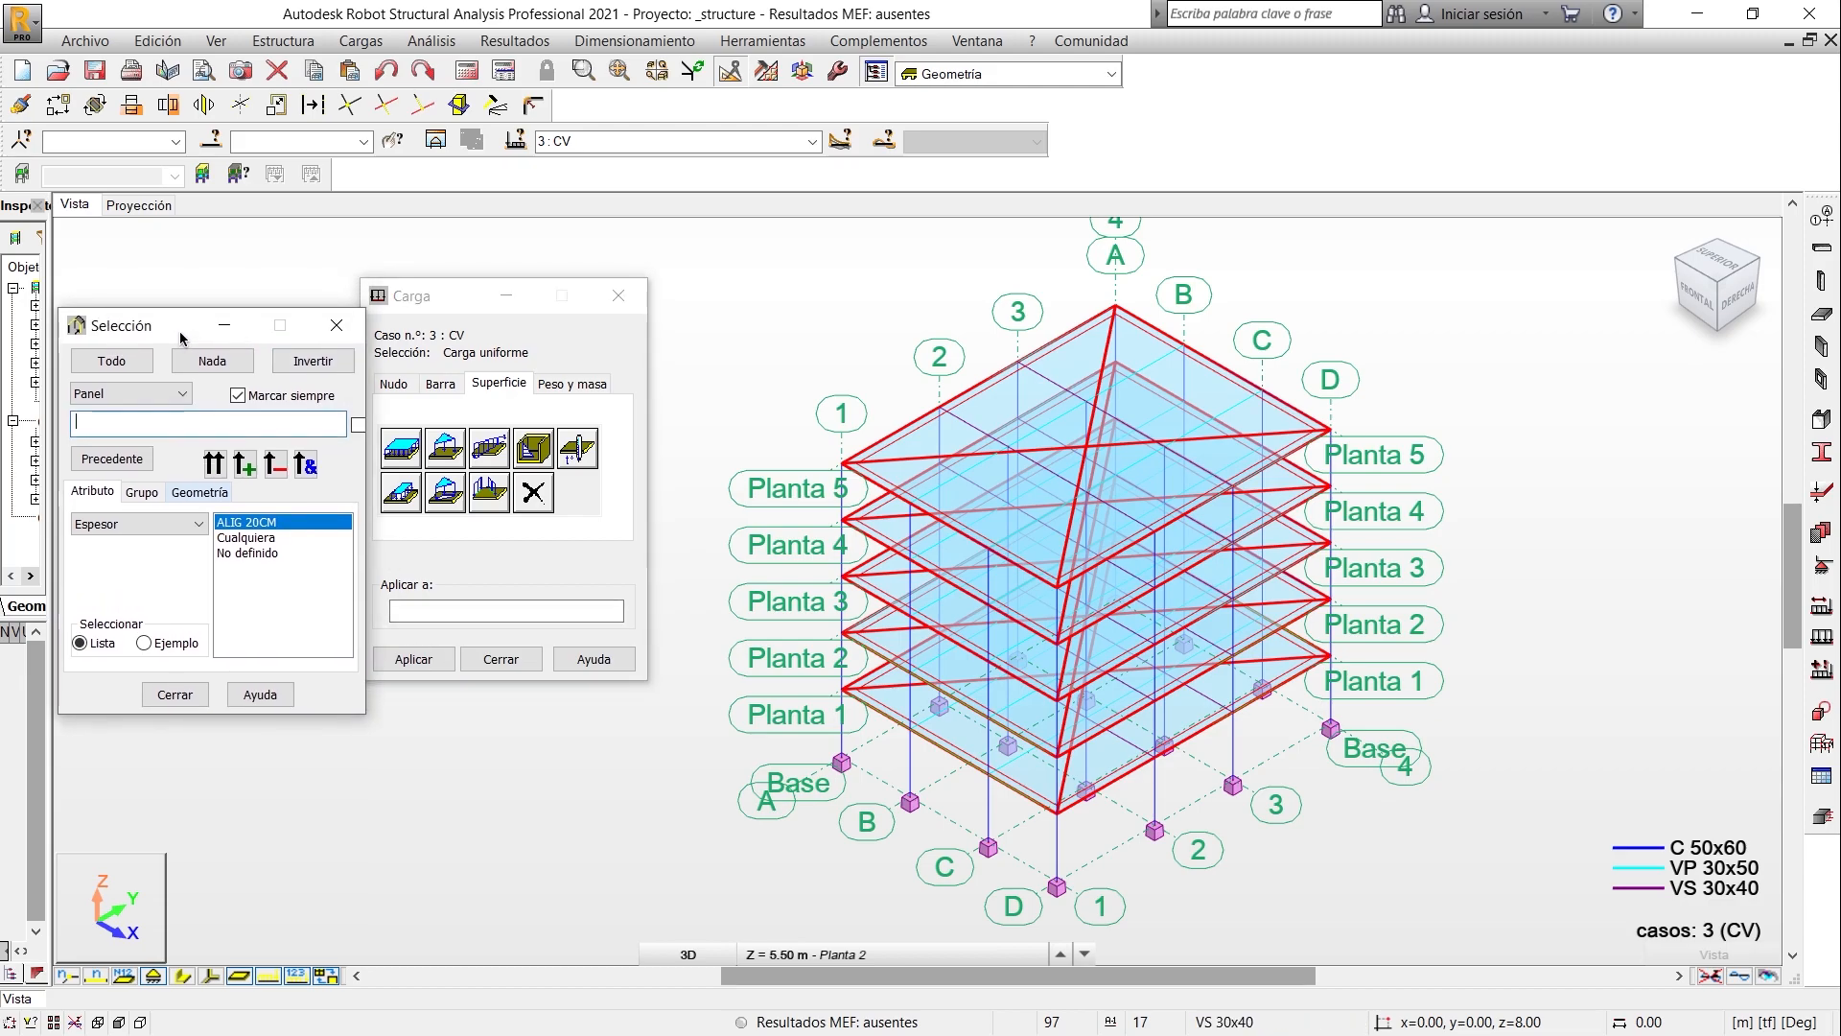
pyautogui.click(337, 325)
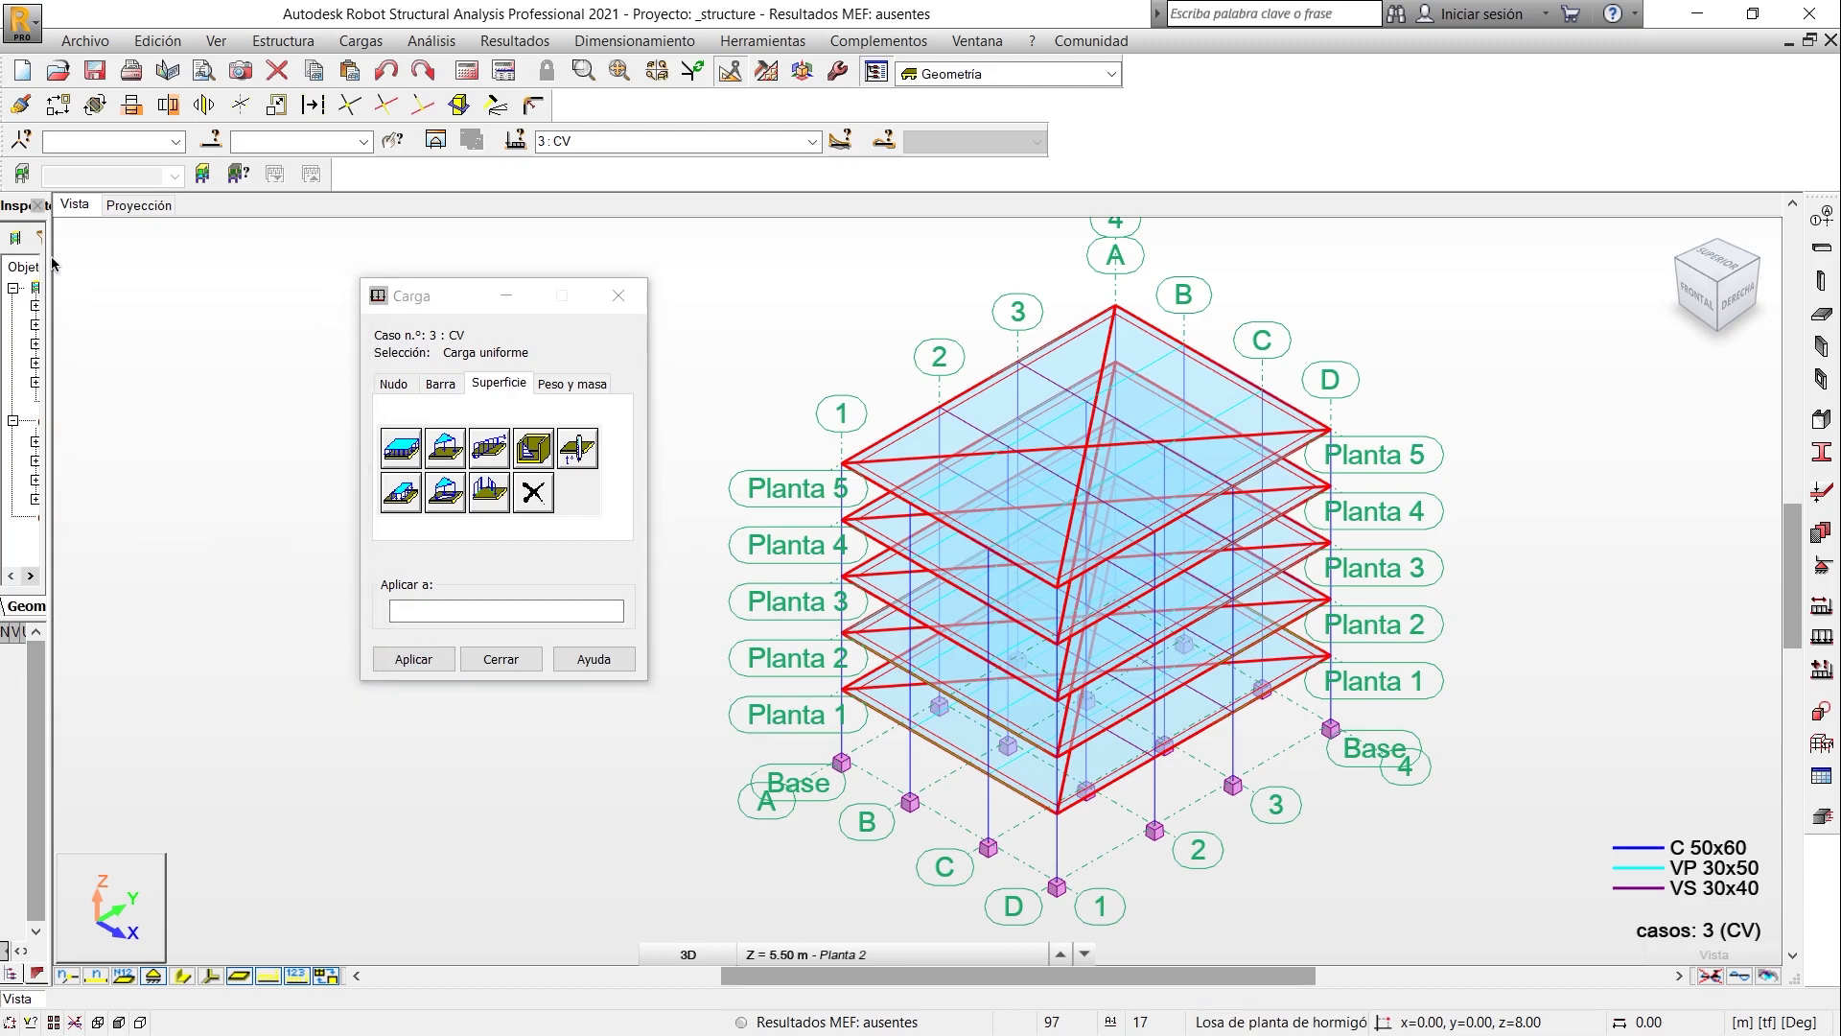
pyautogui.moveTo(182, 275); pyautogui.dragTo(227, 277)
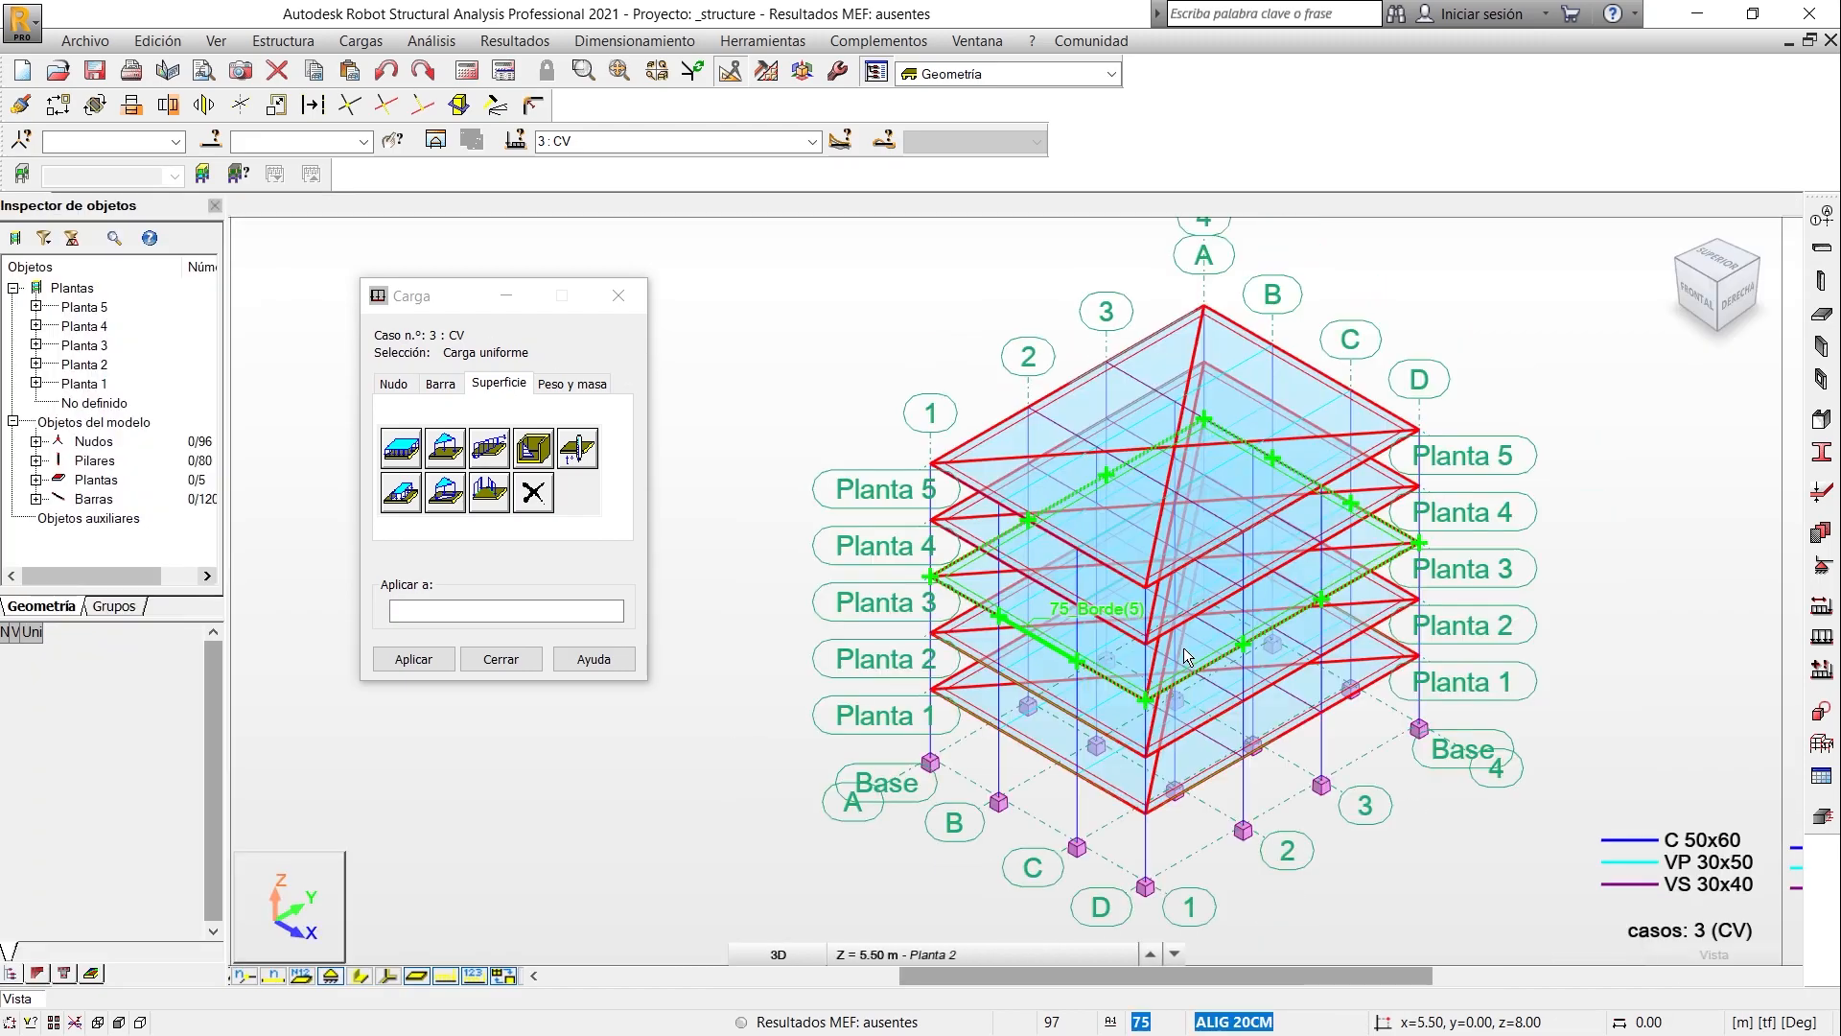
pyautogui.click(36, 480)
pyautogui.scroll(-1, 199, 493)
pyautogui.click(141, 442)
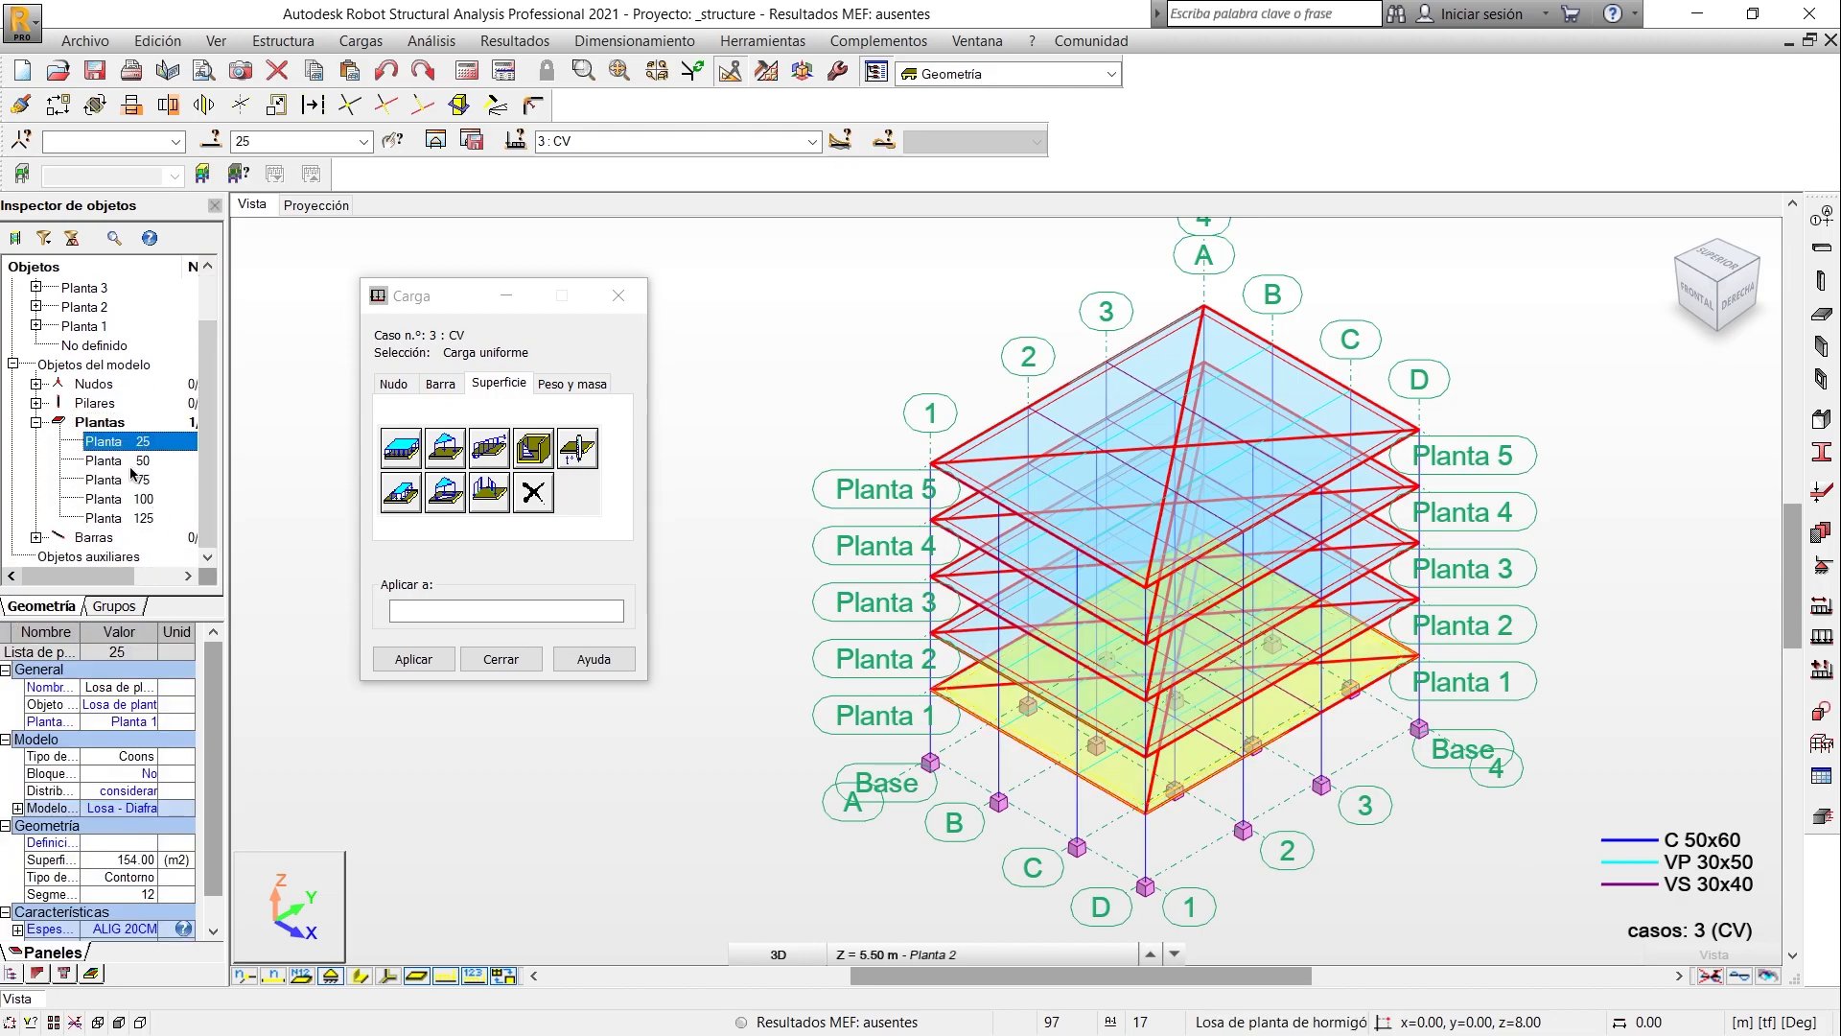
pyautogui.keyDown('shift'); pyautogui.click(135, 480); pyautogui.keyUp('shift')
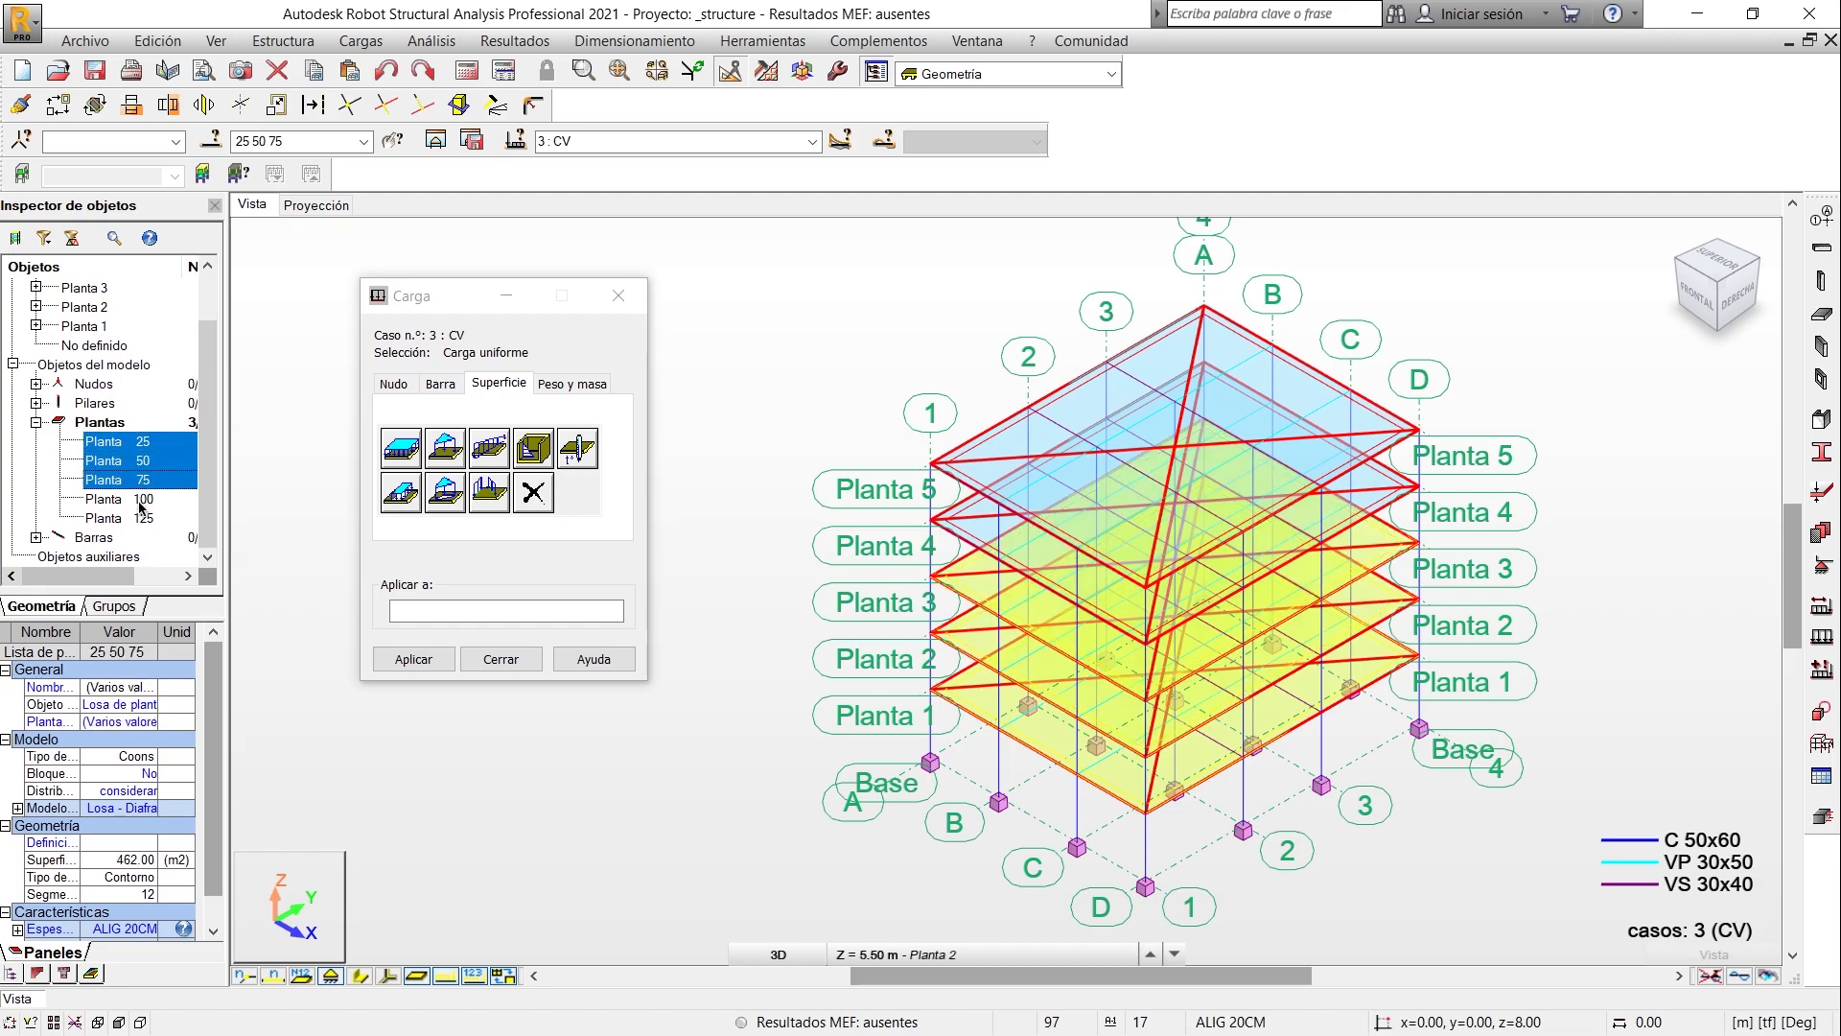
pyautogui.keyDown('shift'); pyautogui.click(140, 500); pyautogui.keyUp('shift')
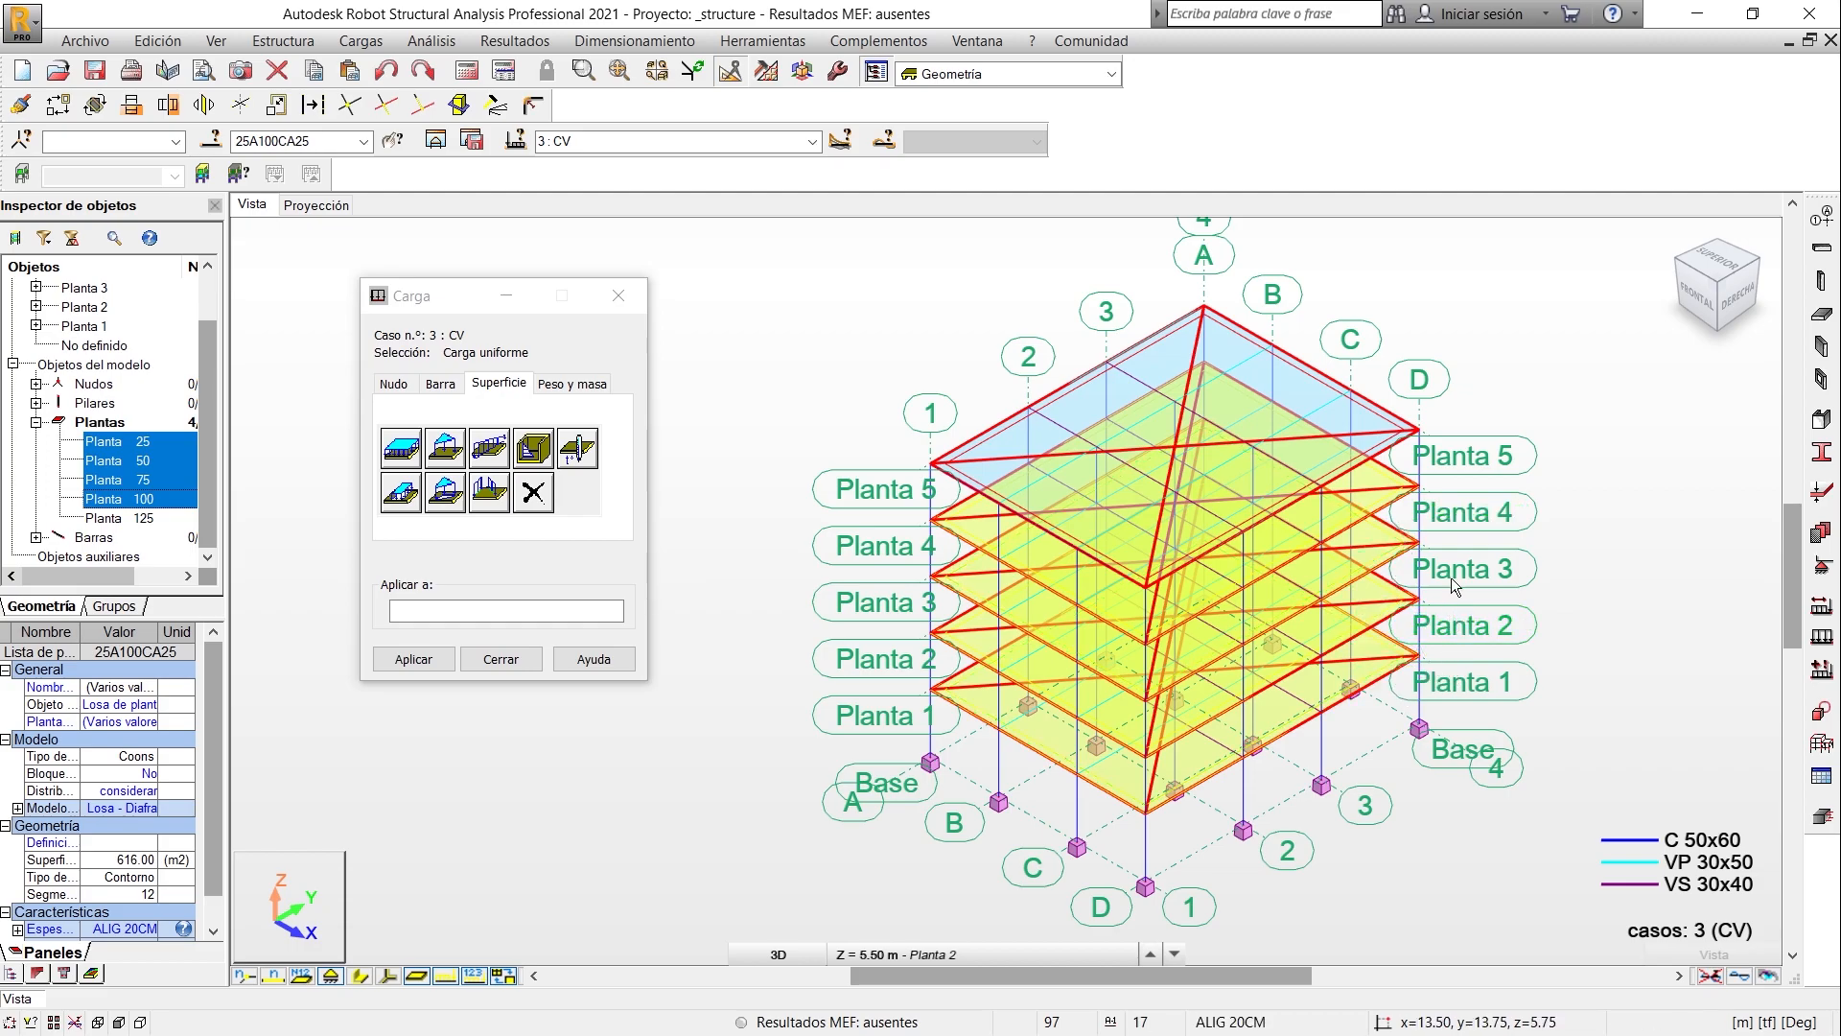
# - Apply the uniform live load to the four selected slabs, close the load definition and clear the selection
pyautogui.click(313, 142)
pyautogui.click(437, 607)
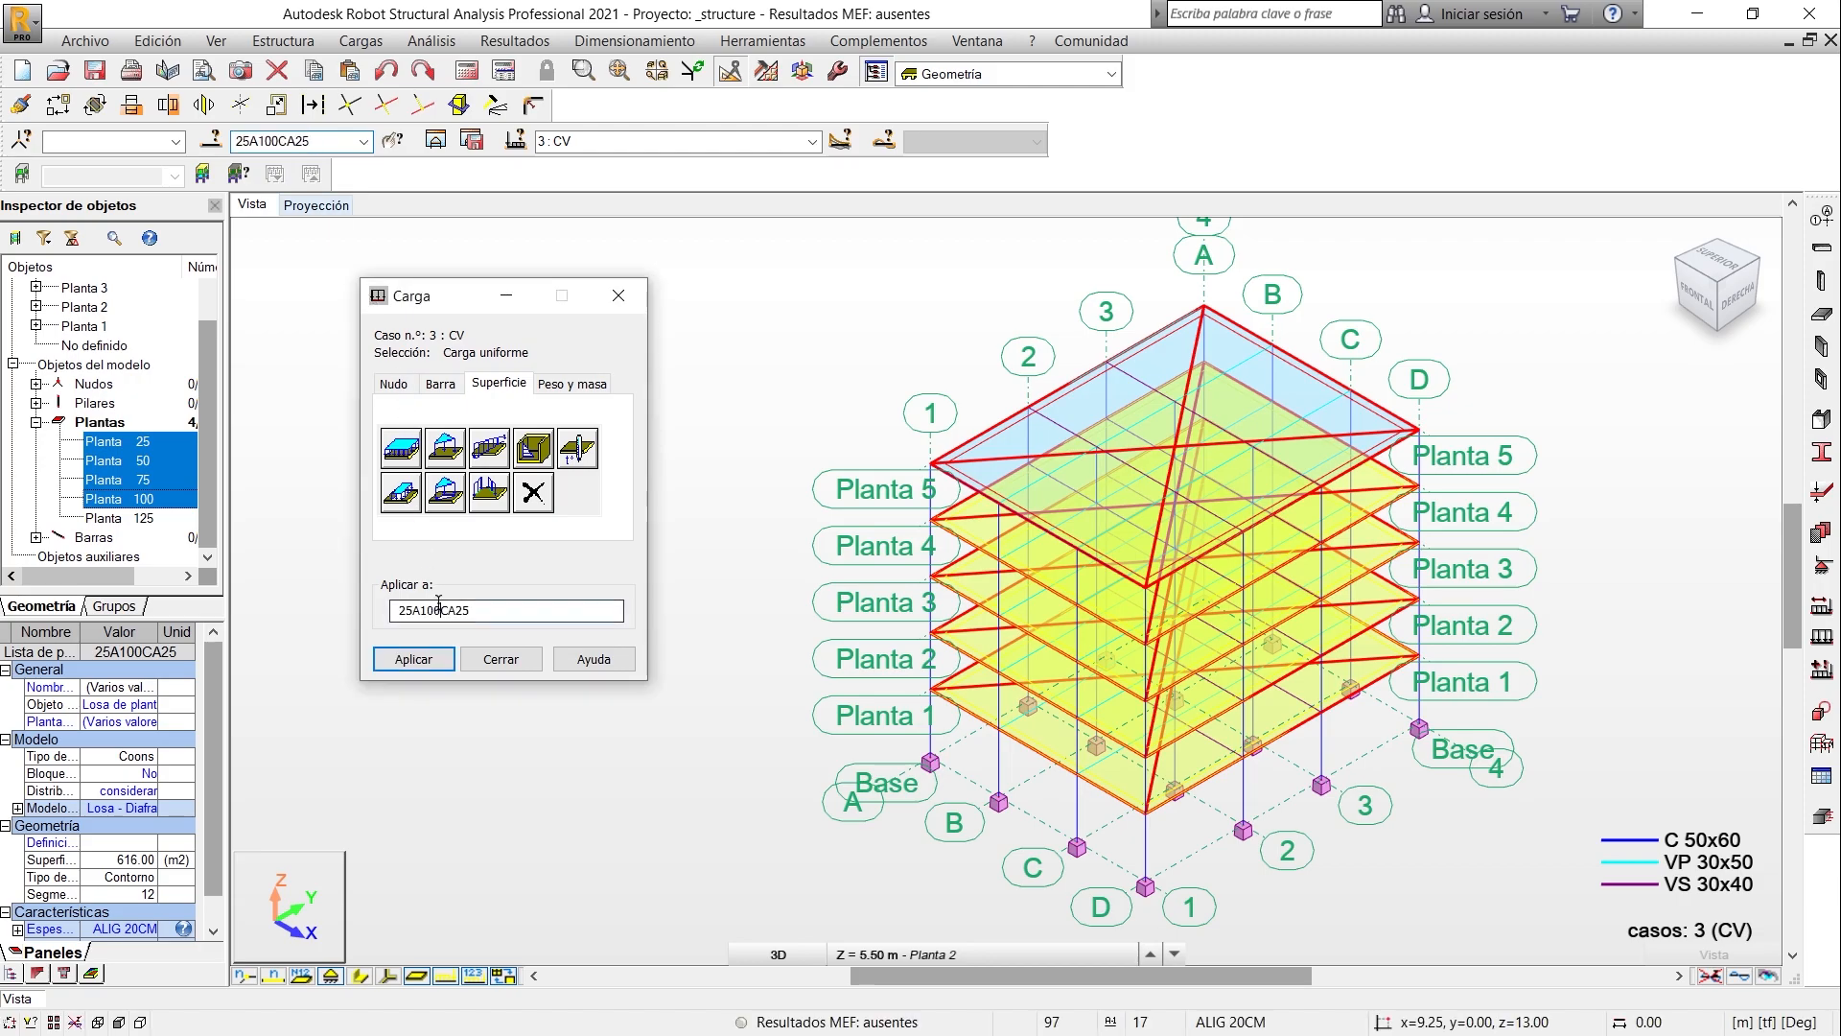
pyautogui.click(416, 659)
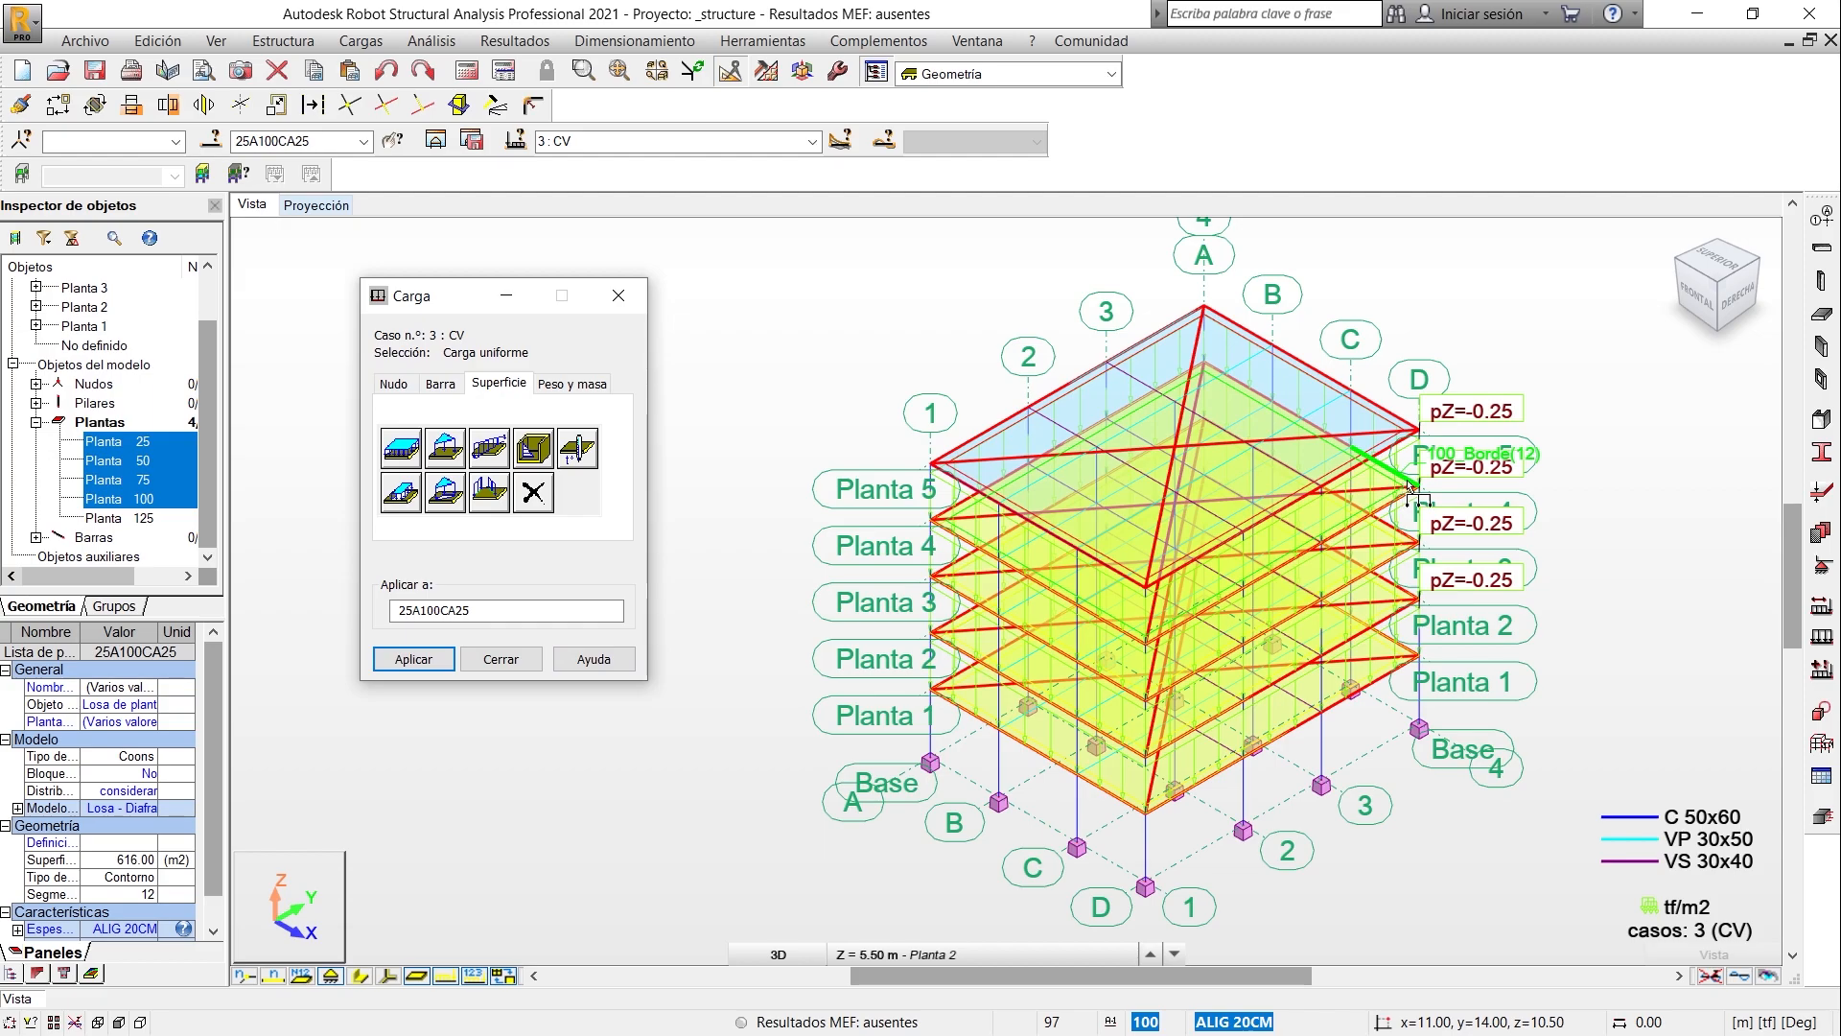
pyautogui.click(531, 655)
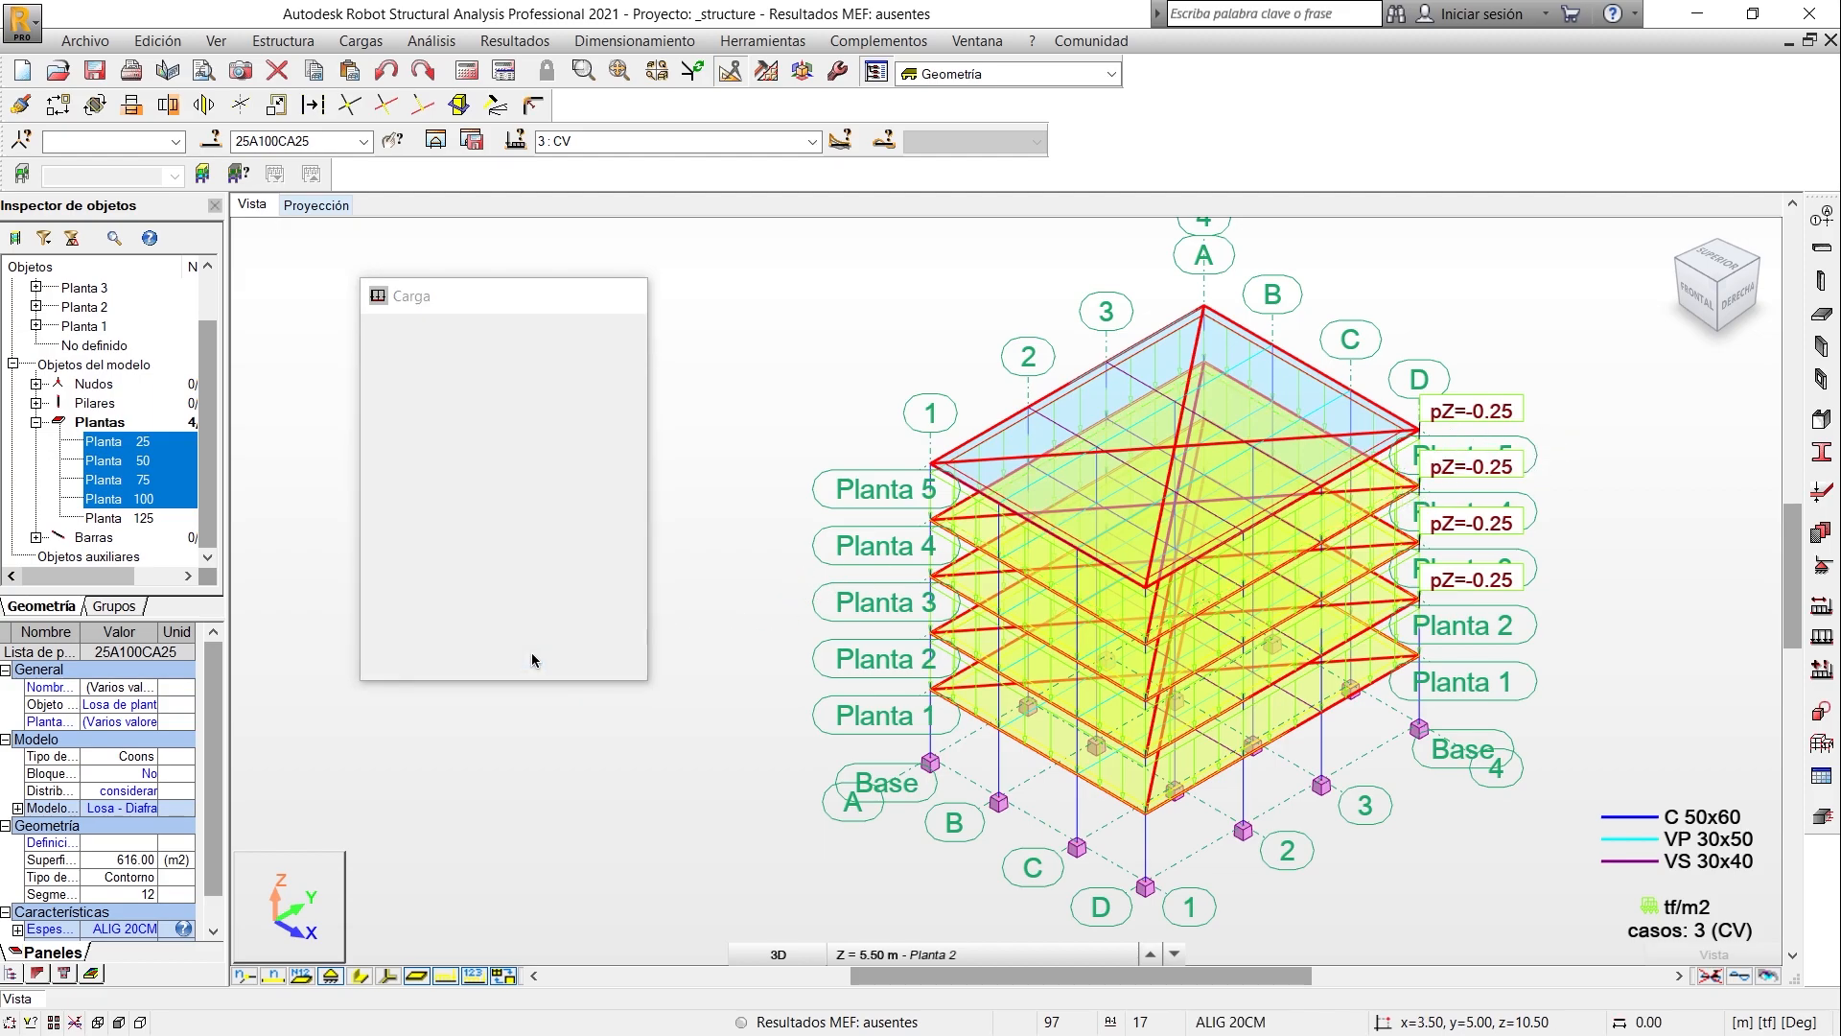
pyautogui.click(658, 455)
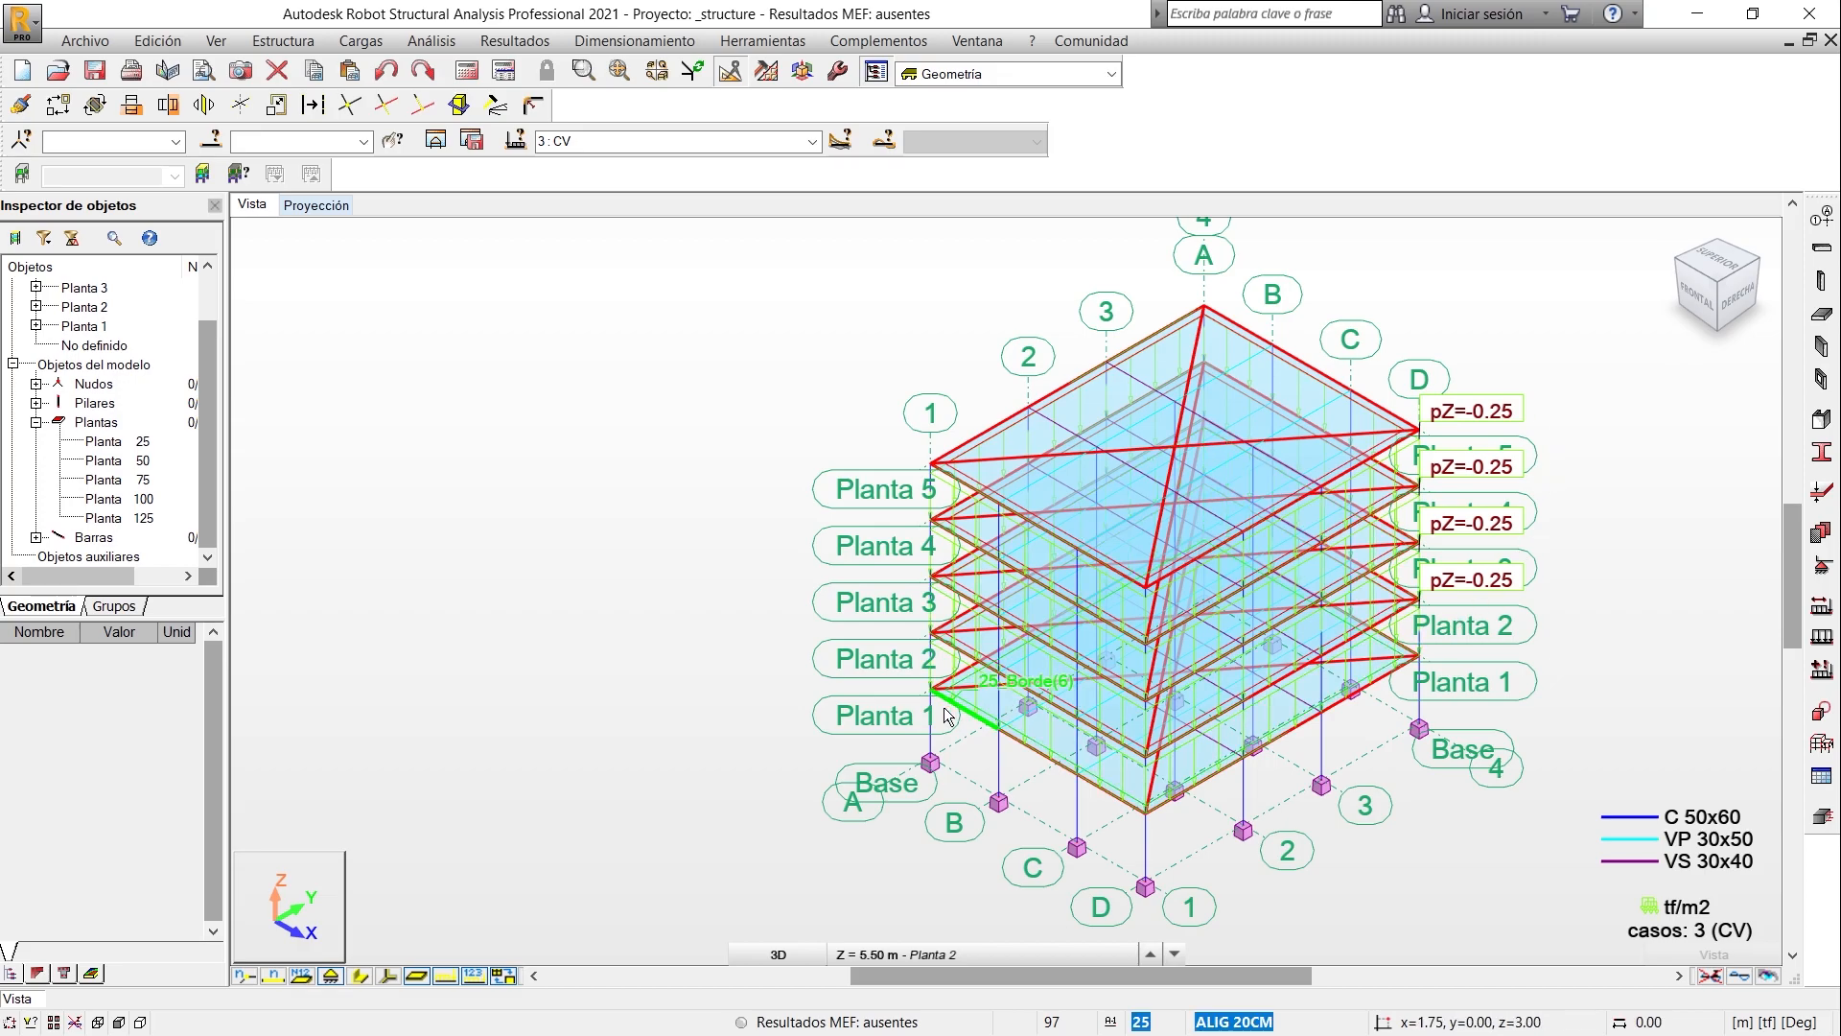
# - Define a uniform surface load of -0.15 tf/m2 in global Z for the roof slab under case CV
pyautogui.click(1821, 636)
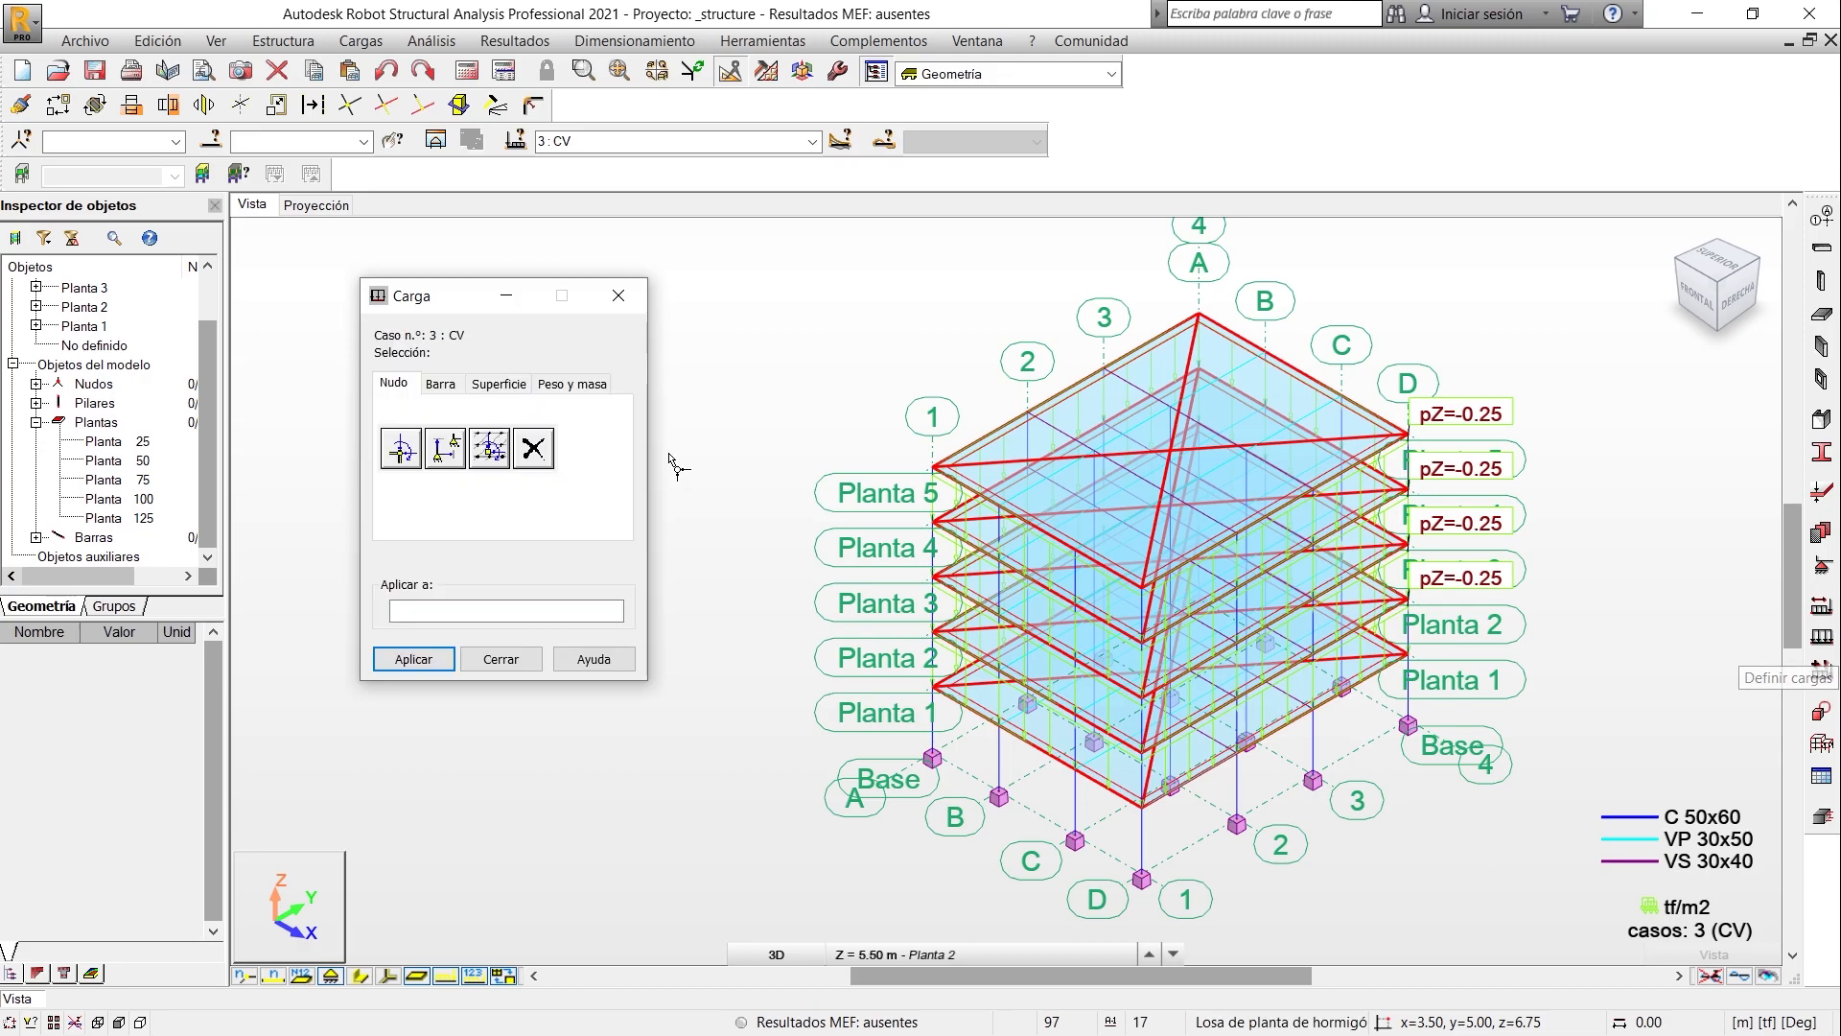
pyautogui.click(502, 385)
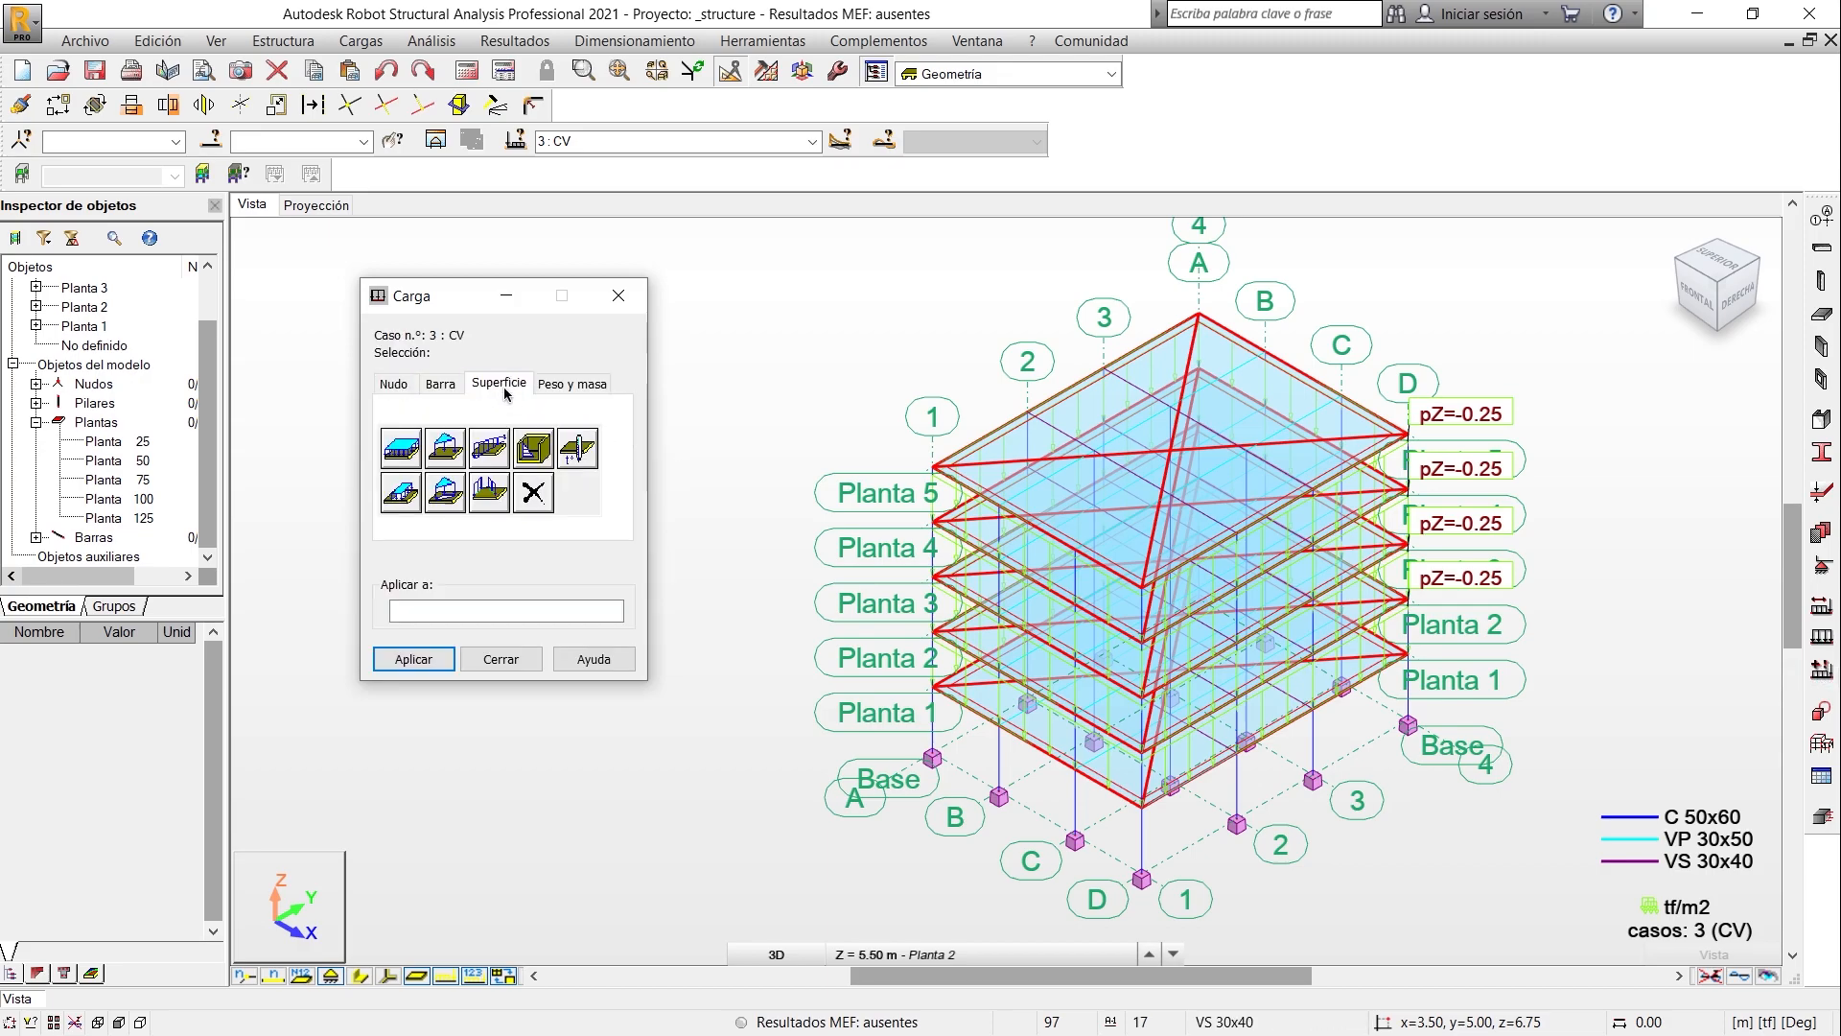
pyautogui.click(403, 448)
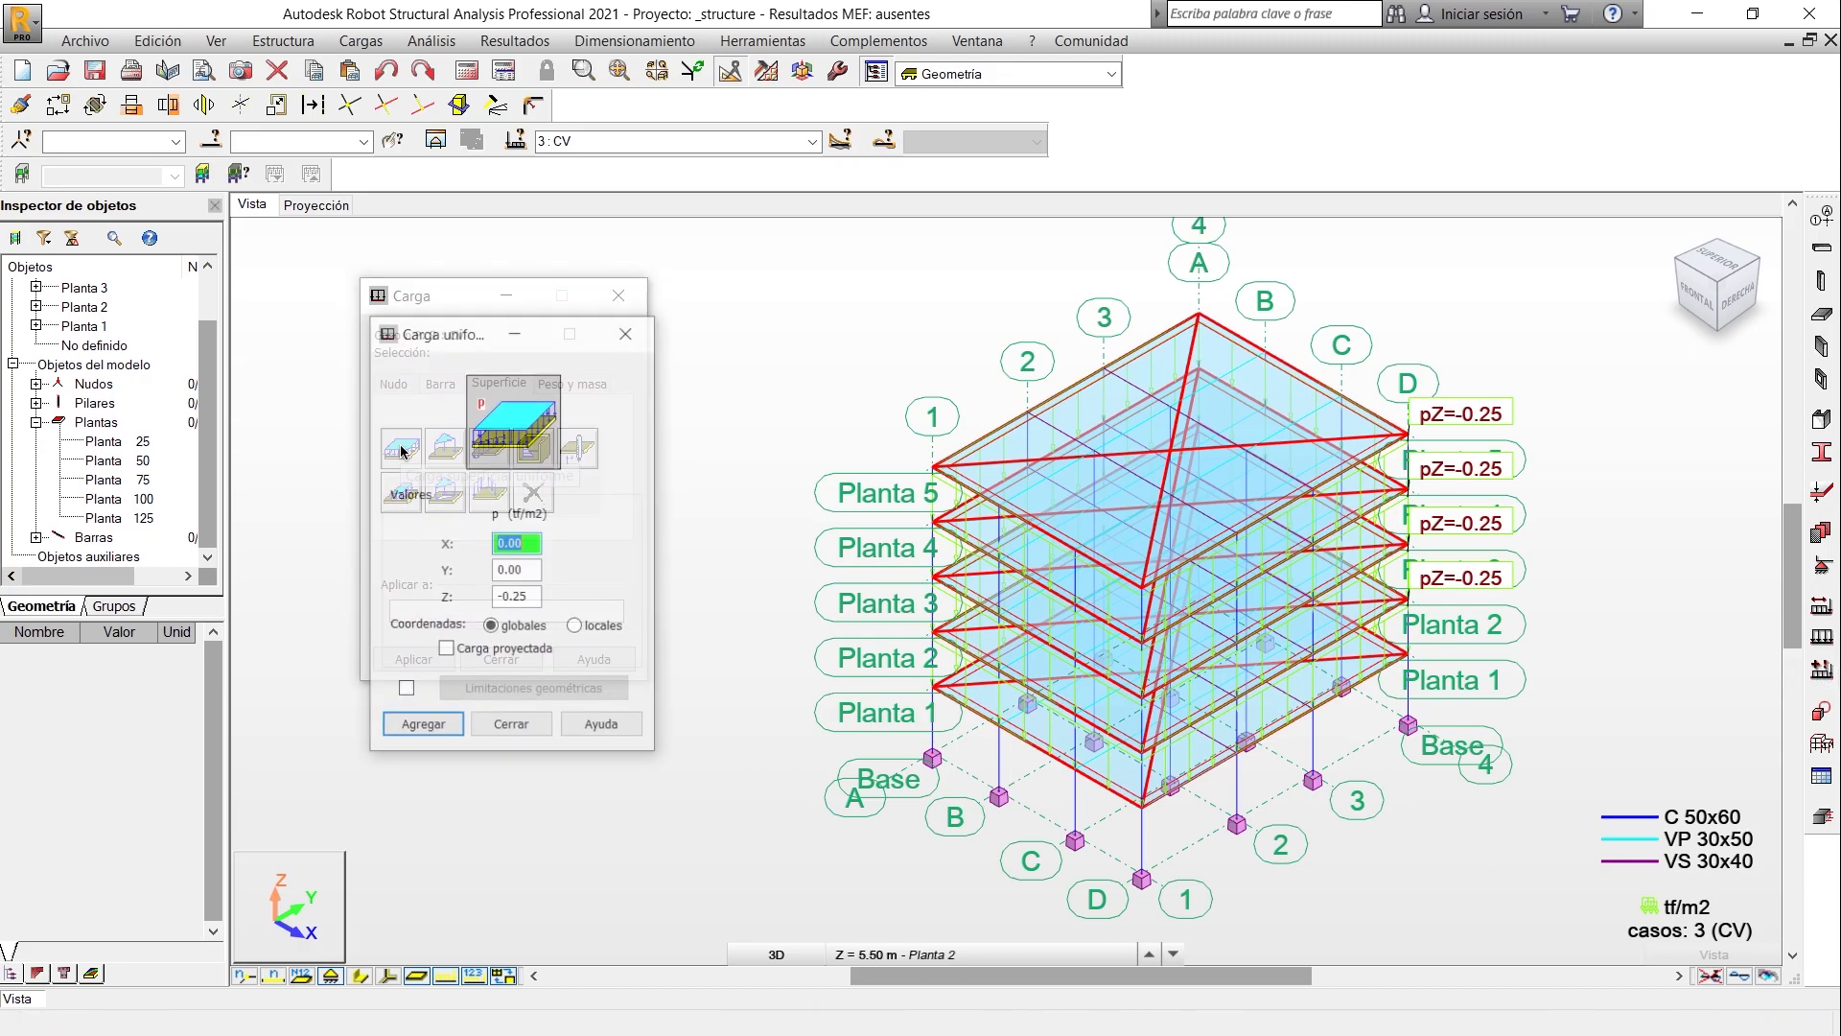
pyautogui.click(518, 594)
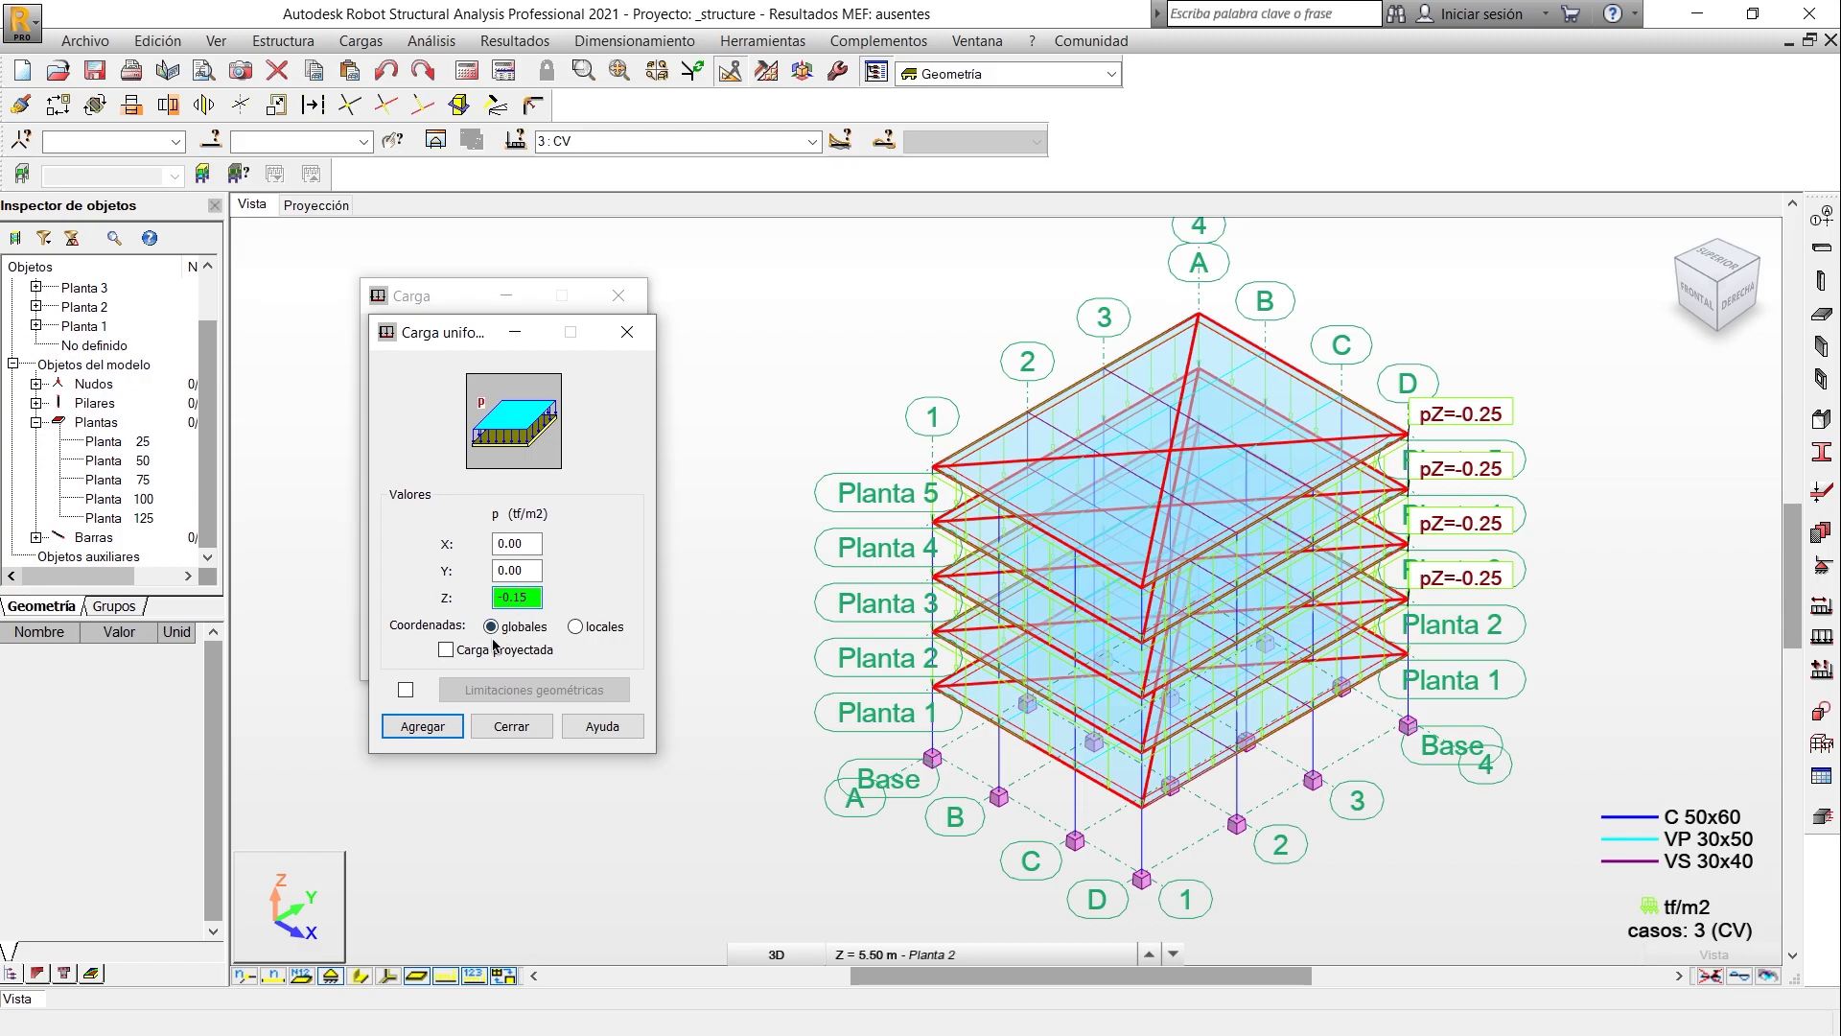
pyautogui.click(458, 724)
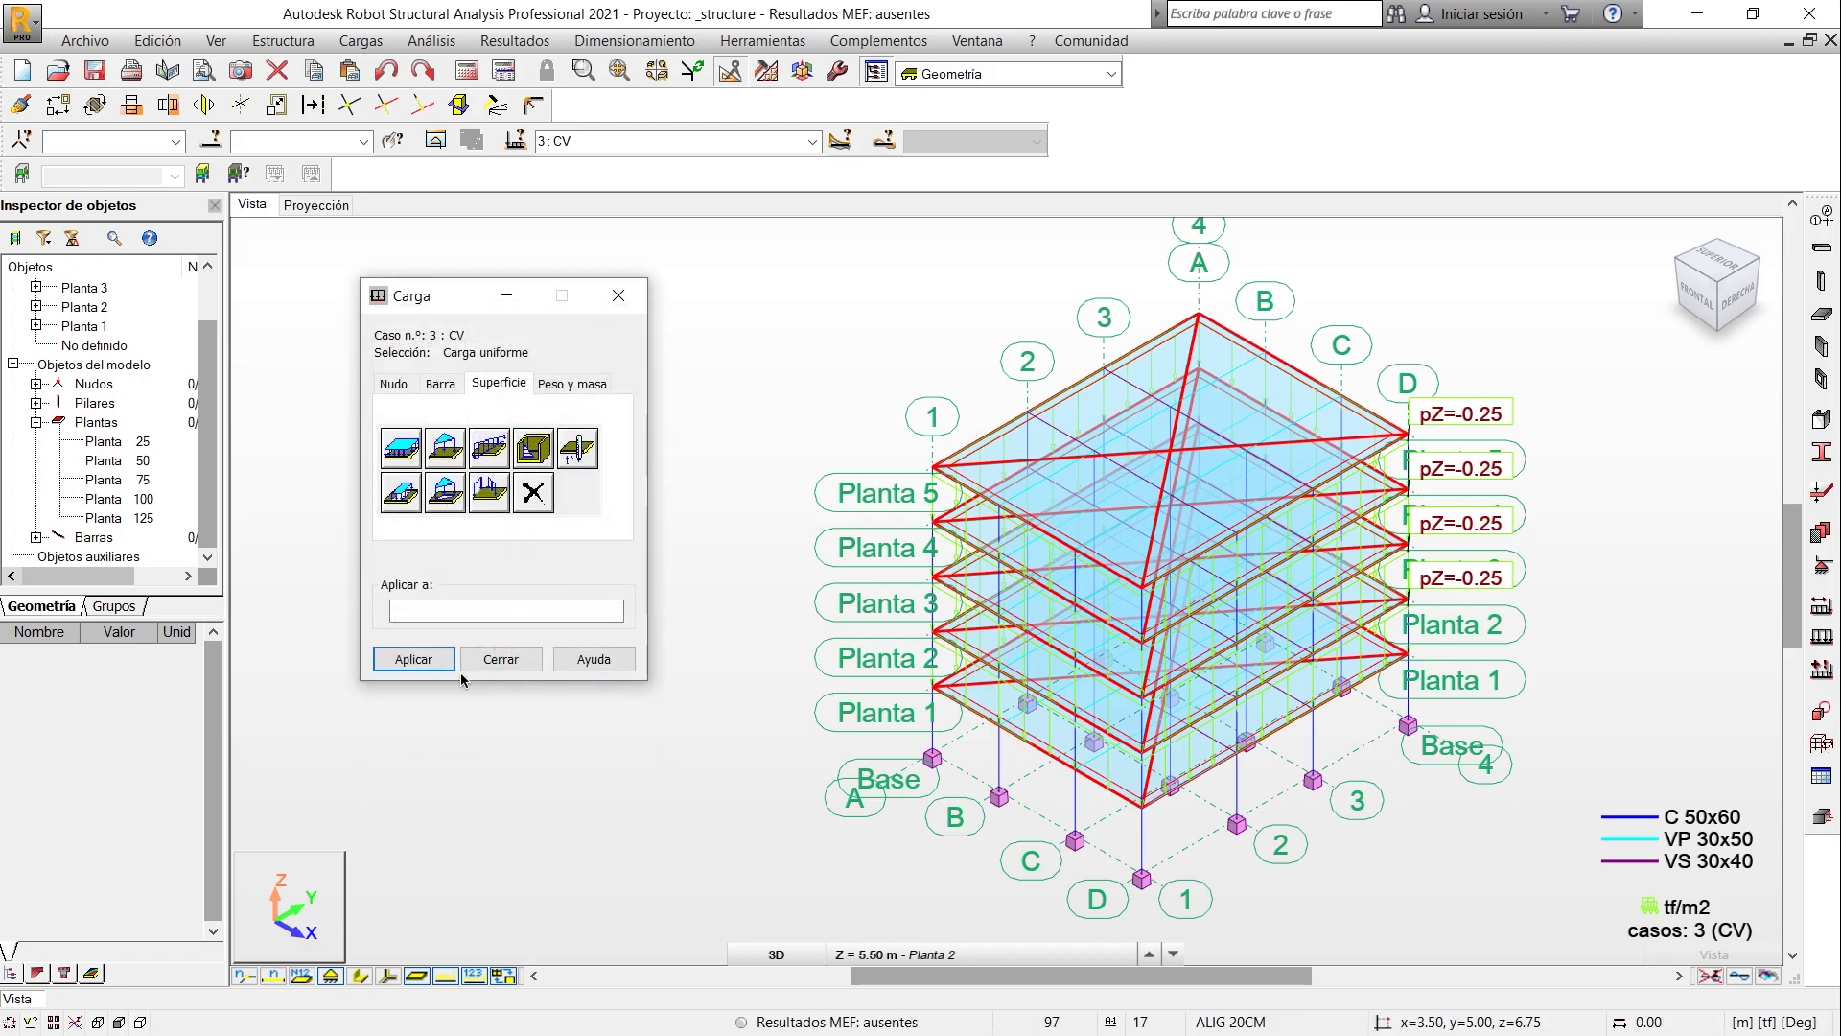
# - Apply the roof live load to slab 125 on Planta 5, close the load definition and clear the selection
pyautogui.click(112, 518)
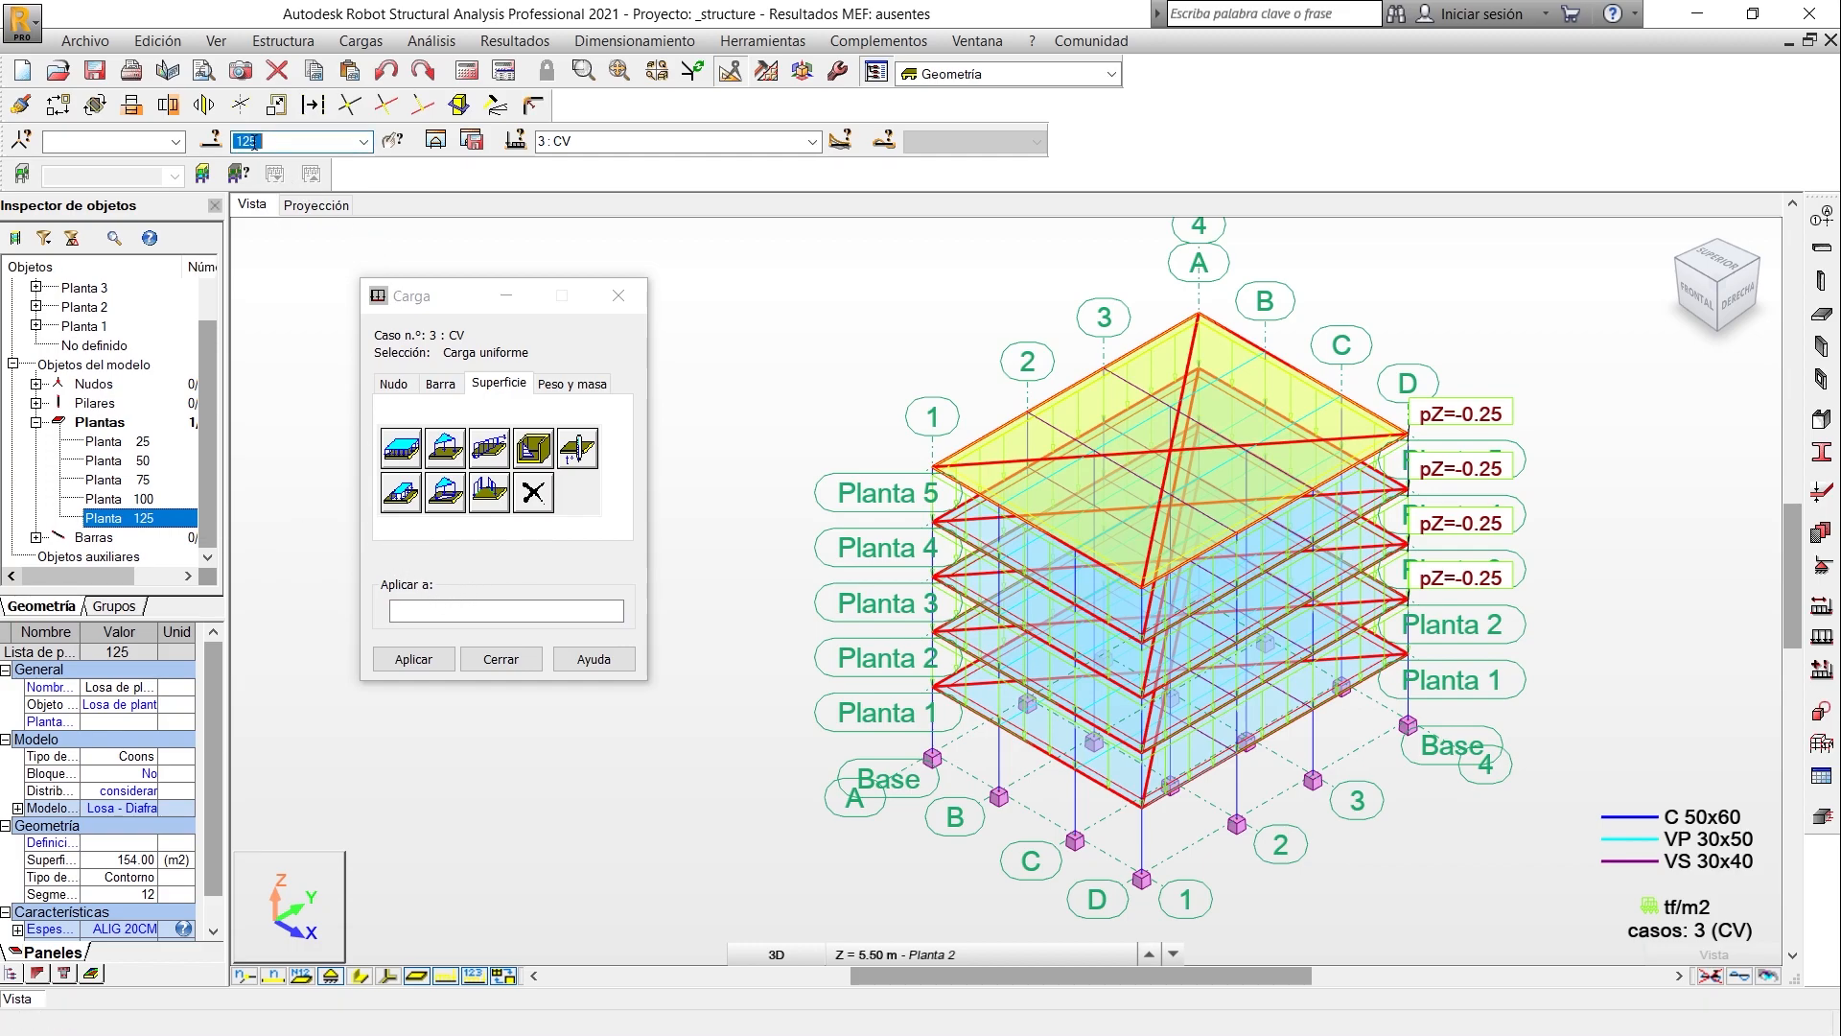
pyautogui.click(393, 614)
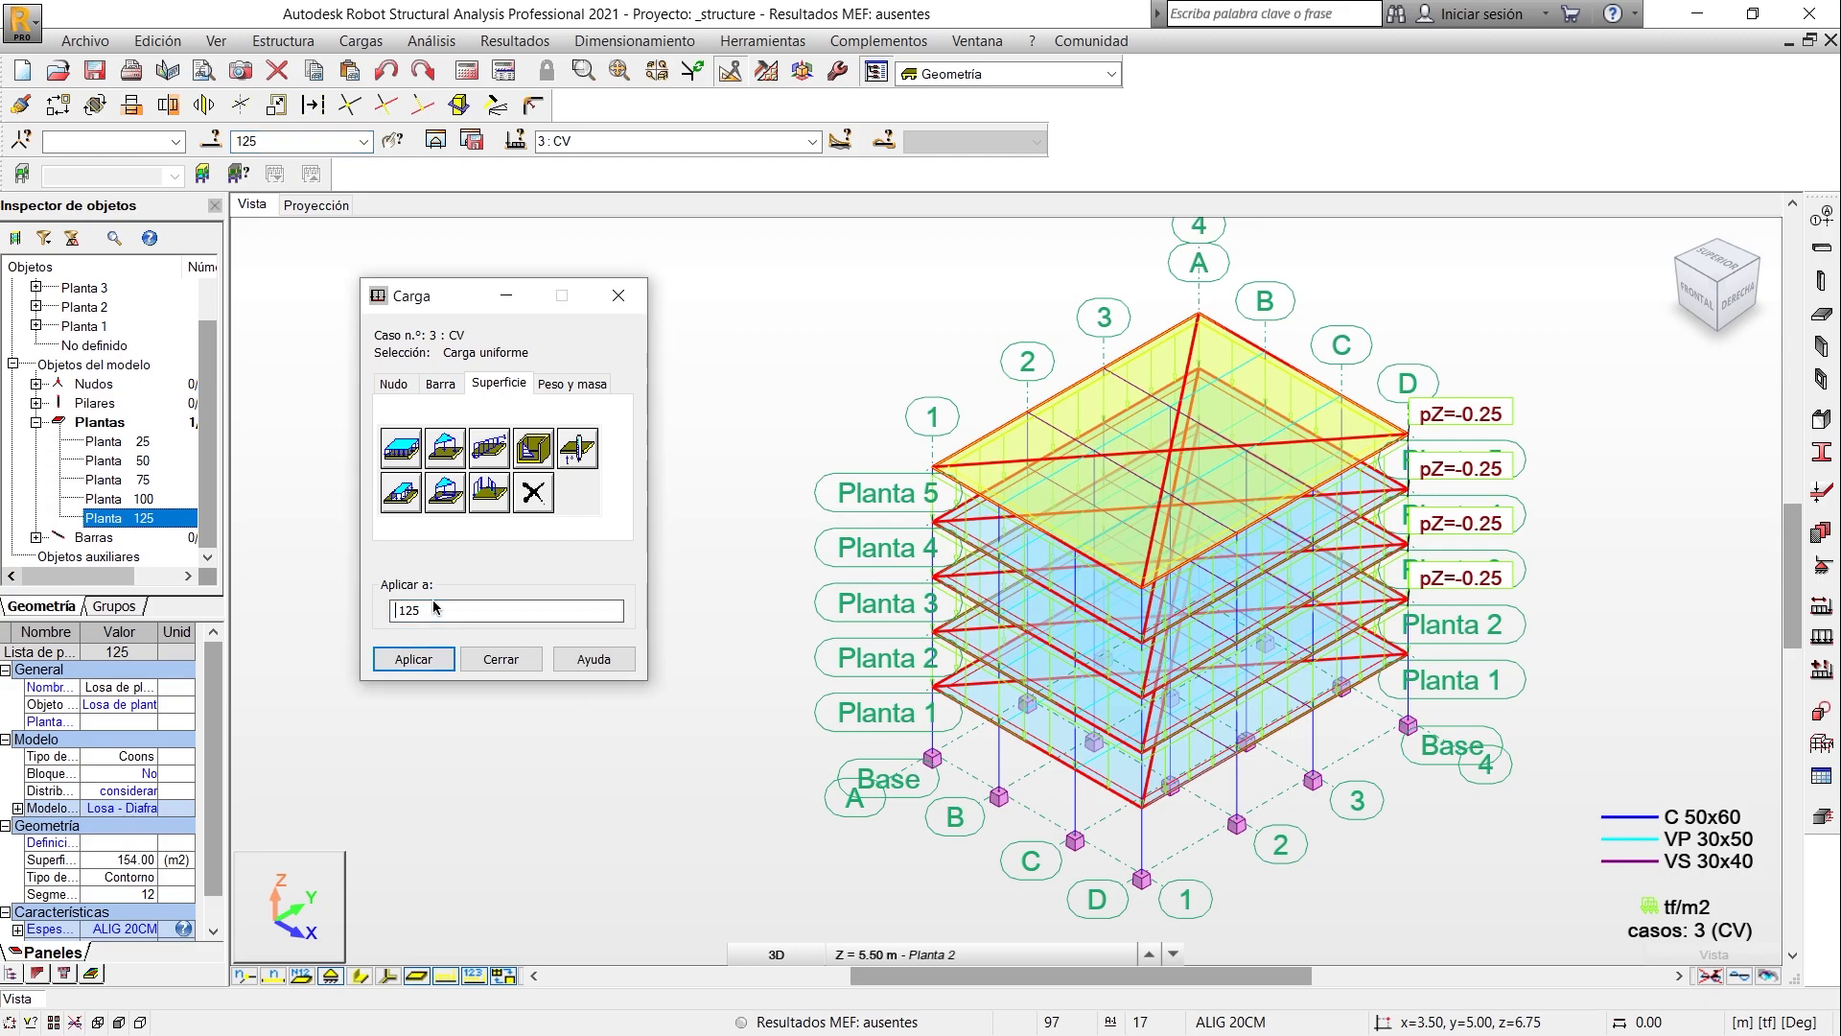
pyautogui.click(414, 660)
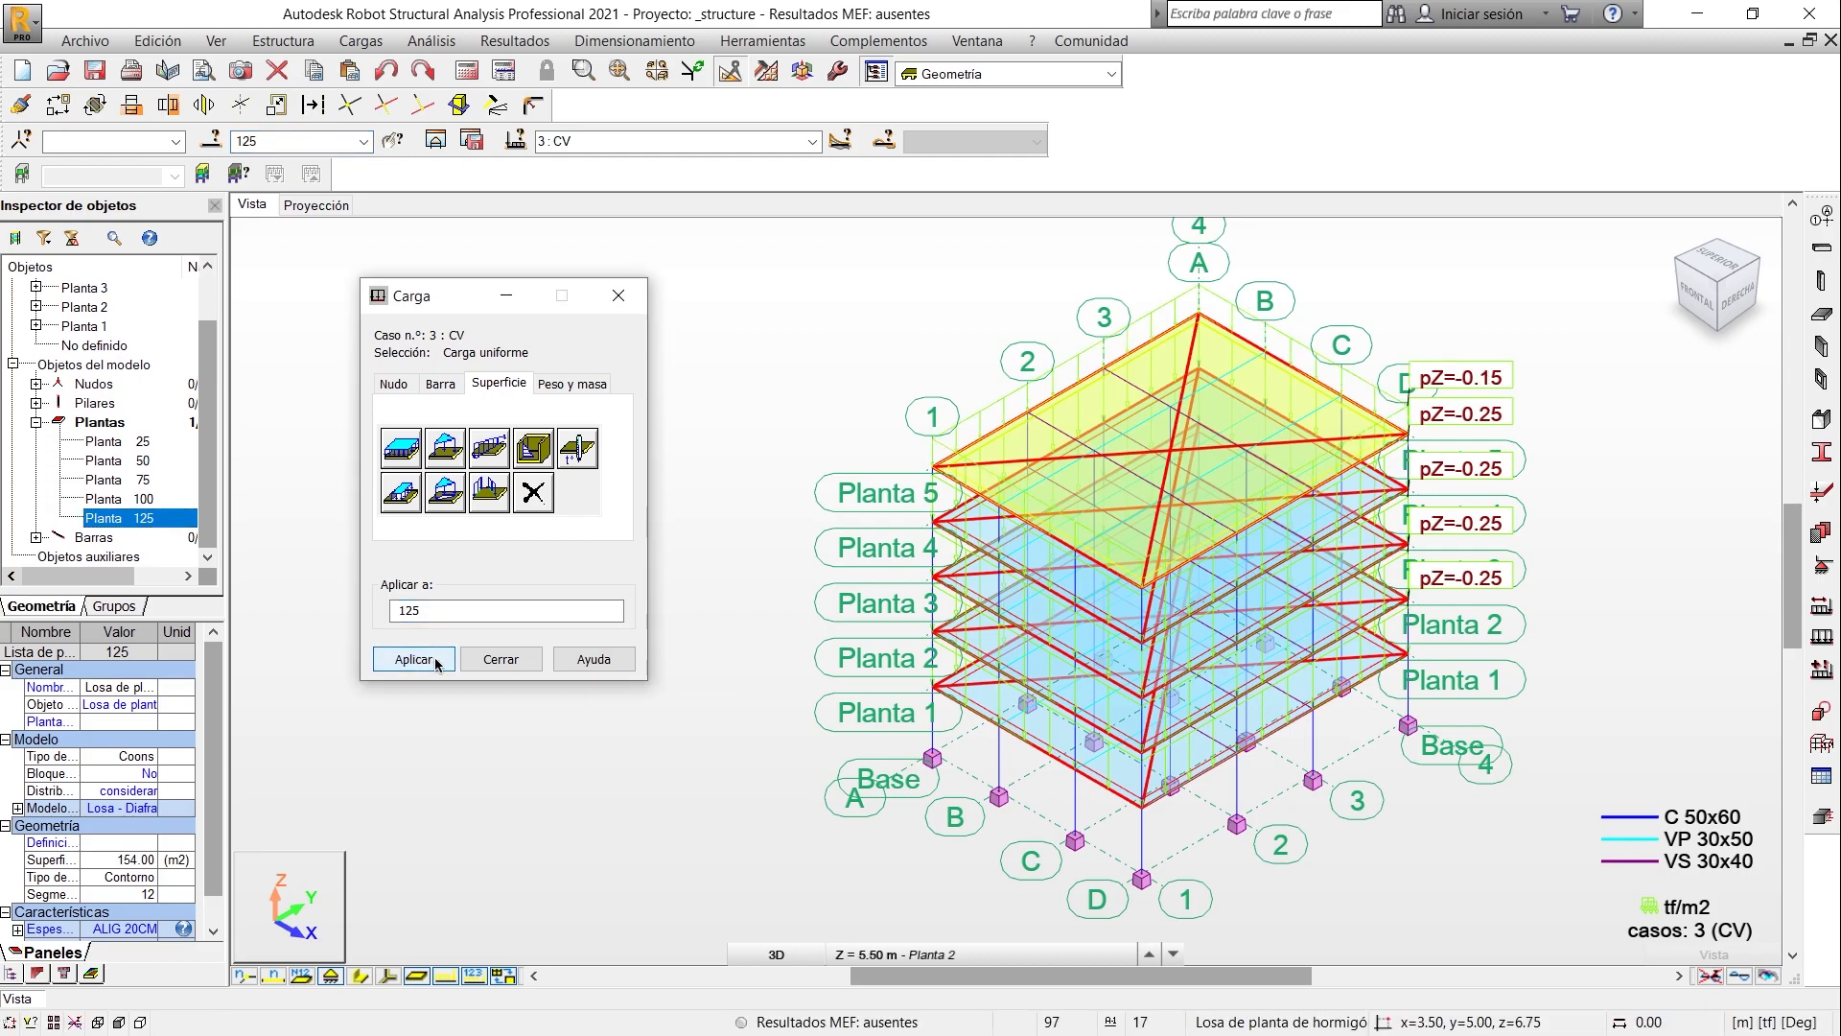
pyautogui.click(499, 662)
pyautogui.click(1578, 463)
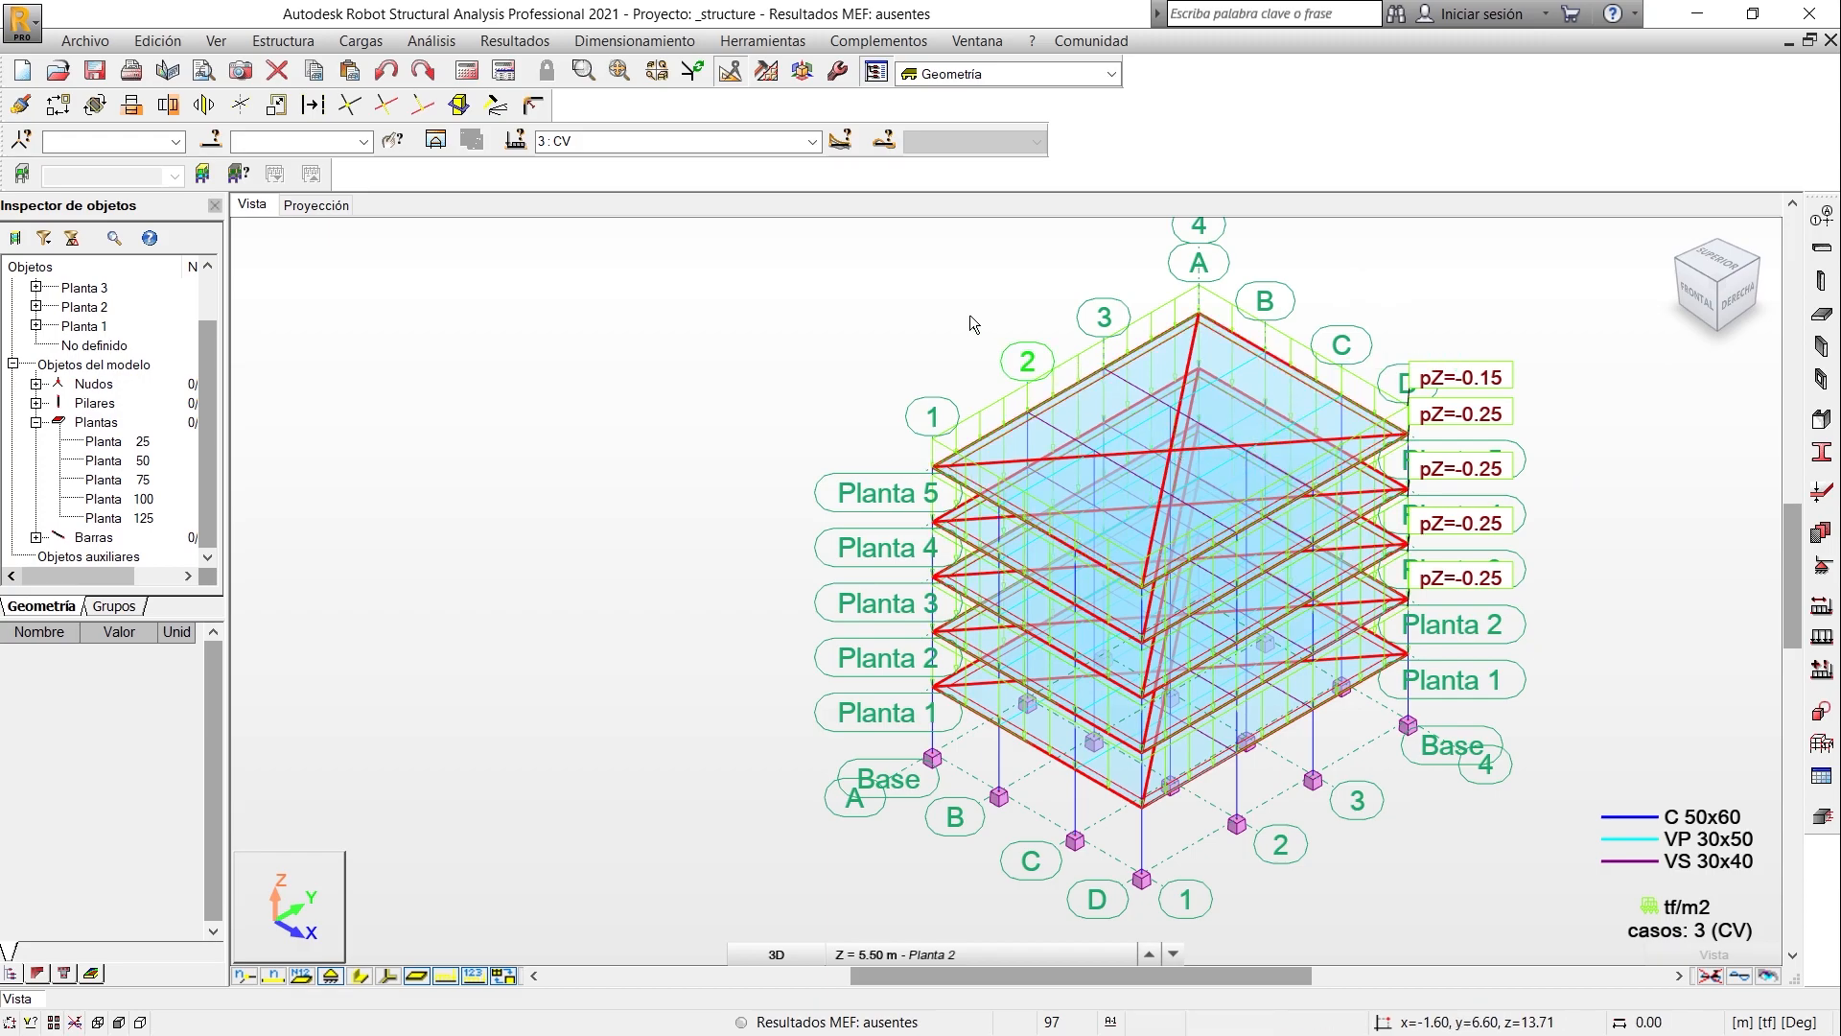
# - Calculate the model and open the complete Reacciones results table
pyautogui.click(467, 73)
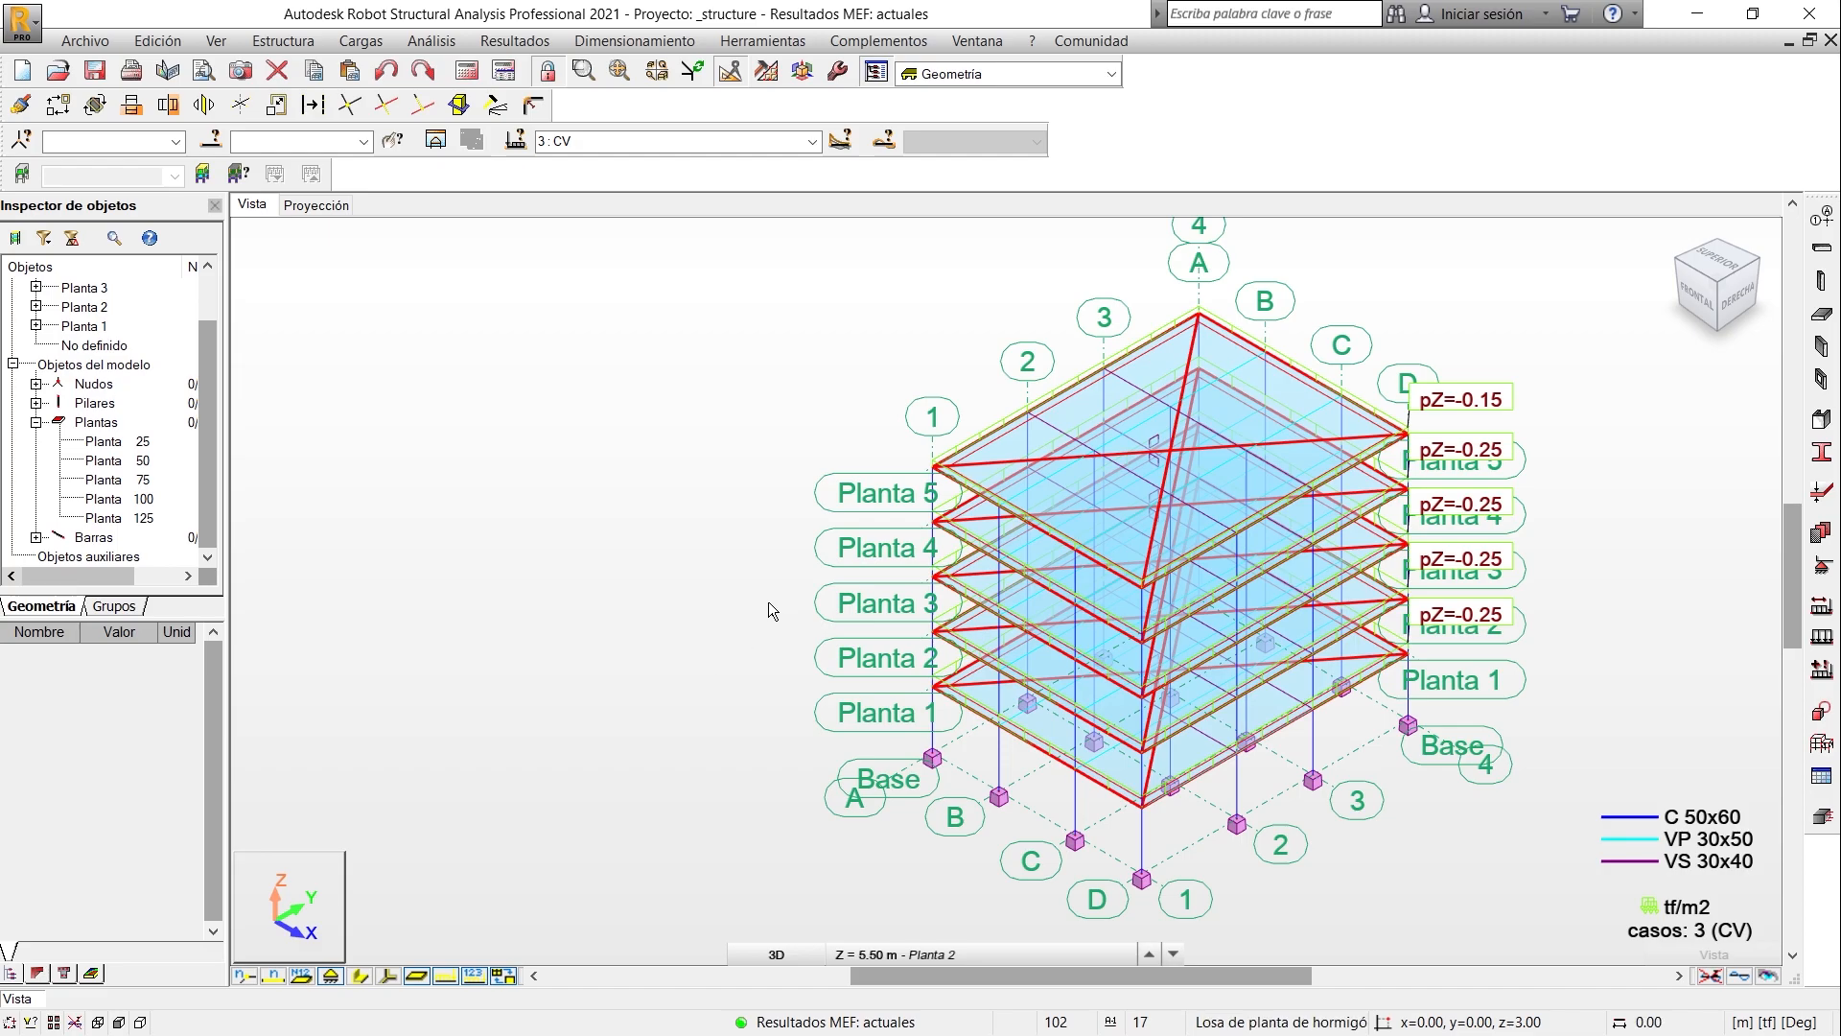
pyautogui.rightClick(623, 515)
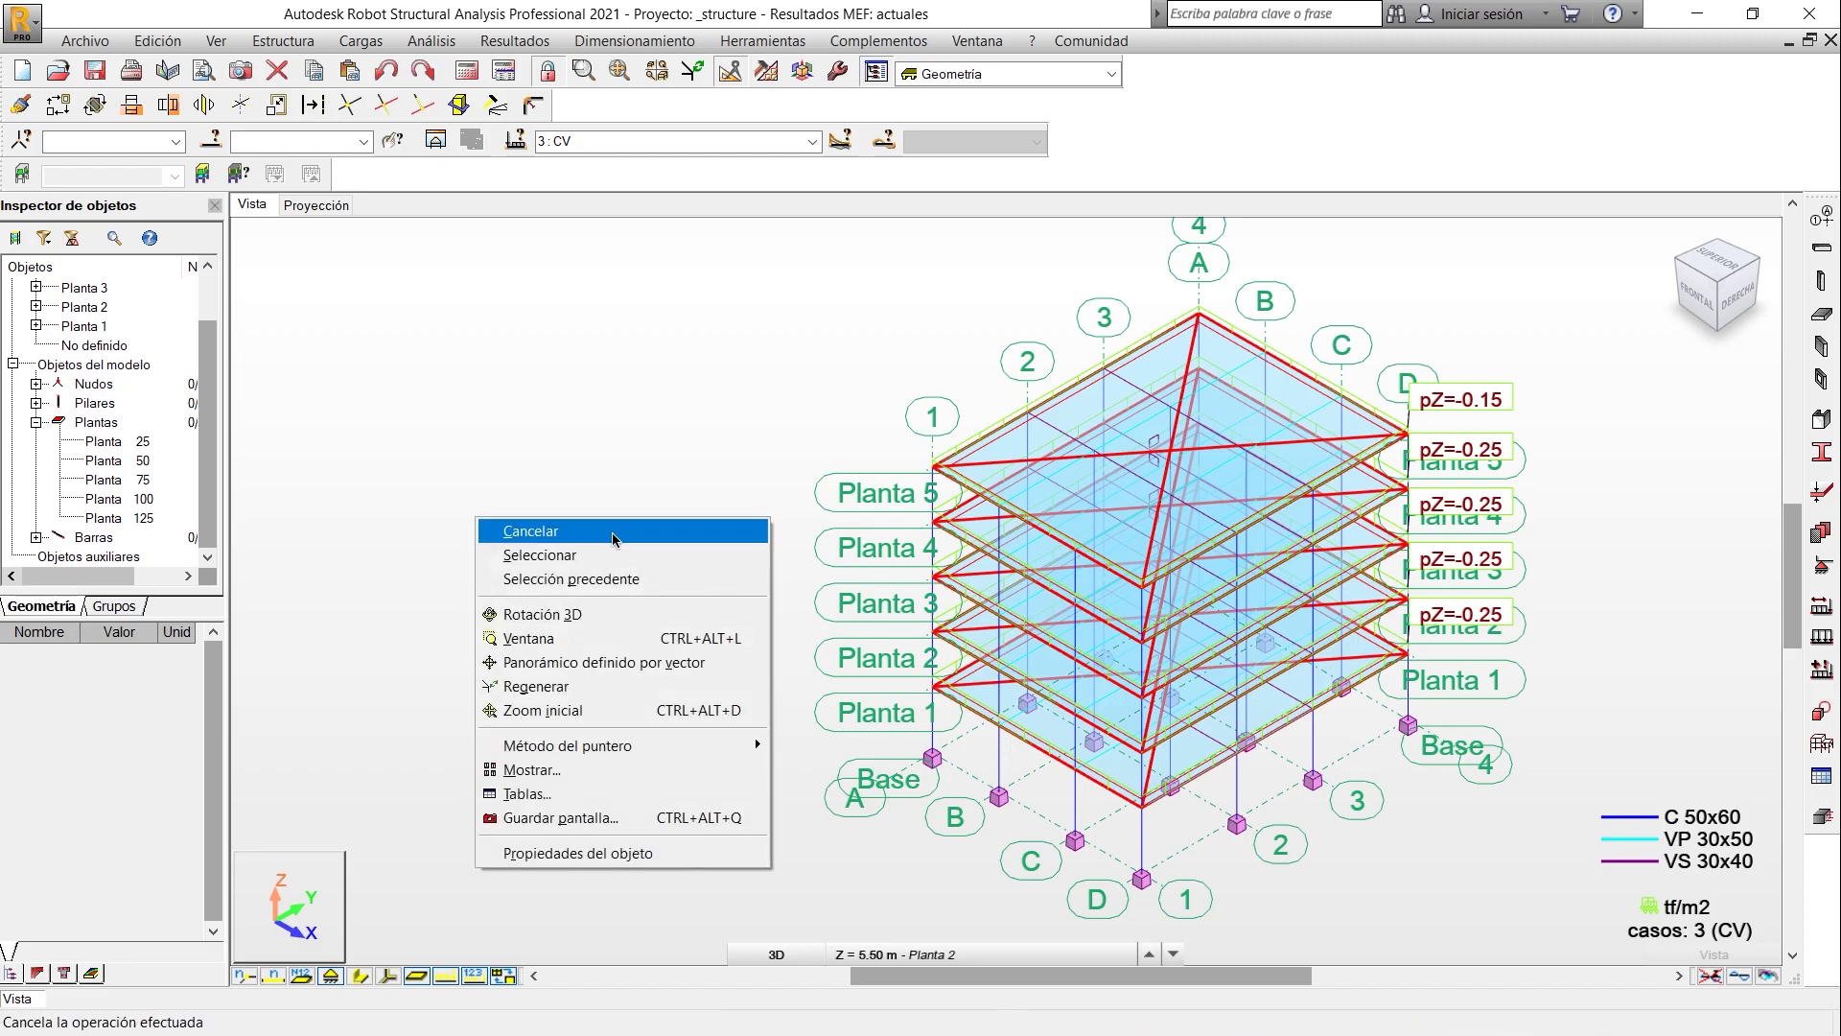
pyautogui.click(565, 795)
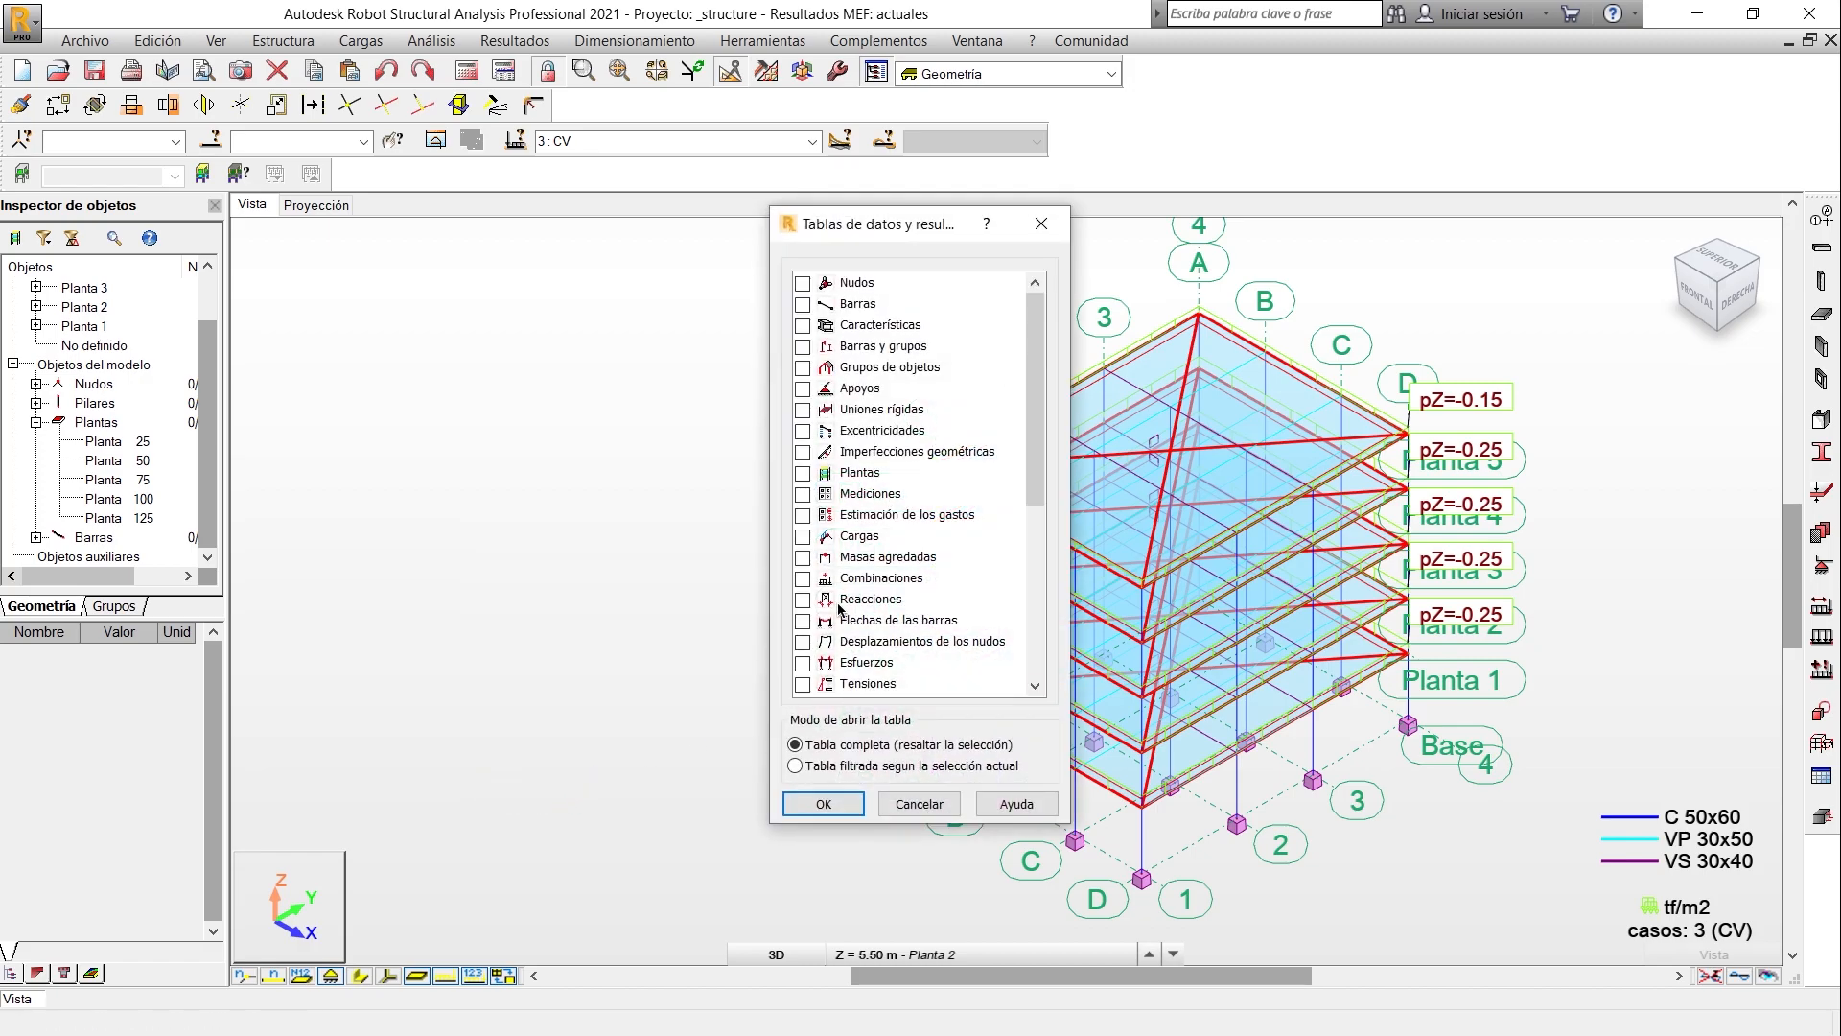
pyautogui.click(803, 601)
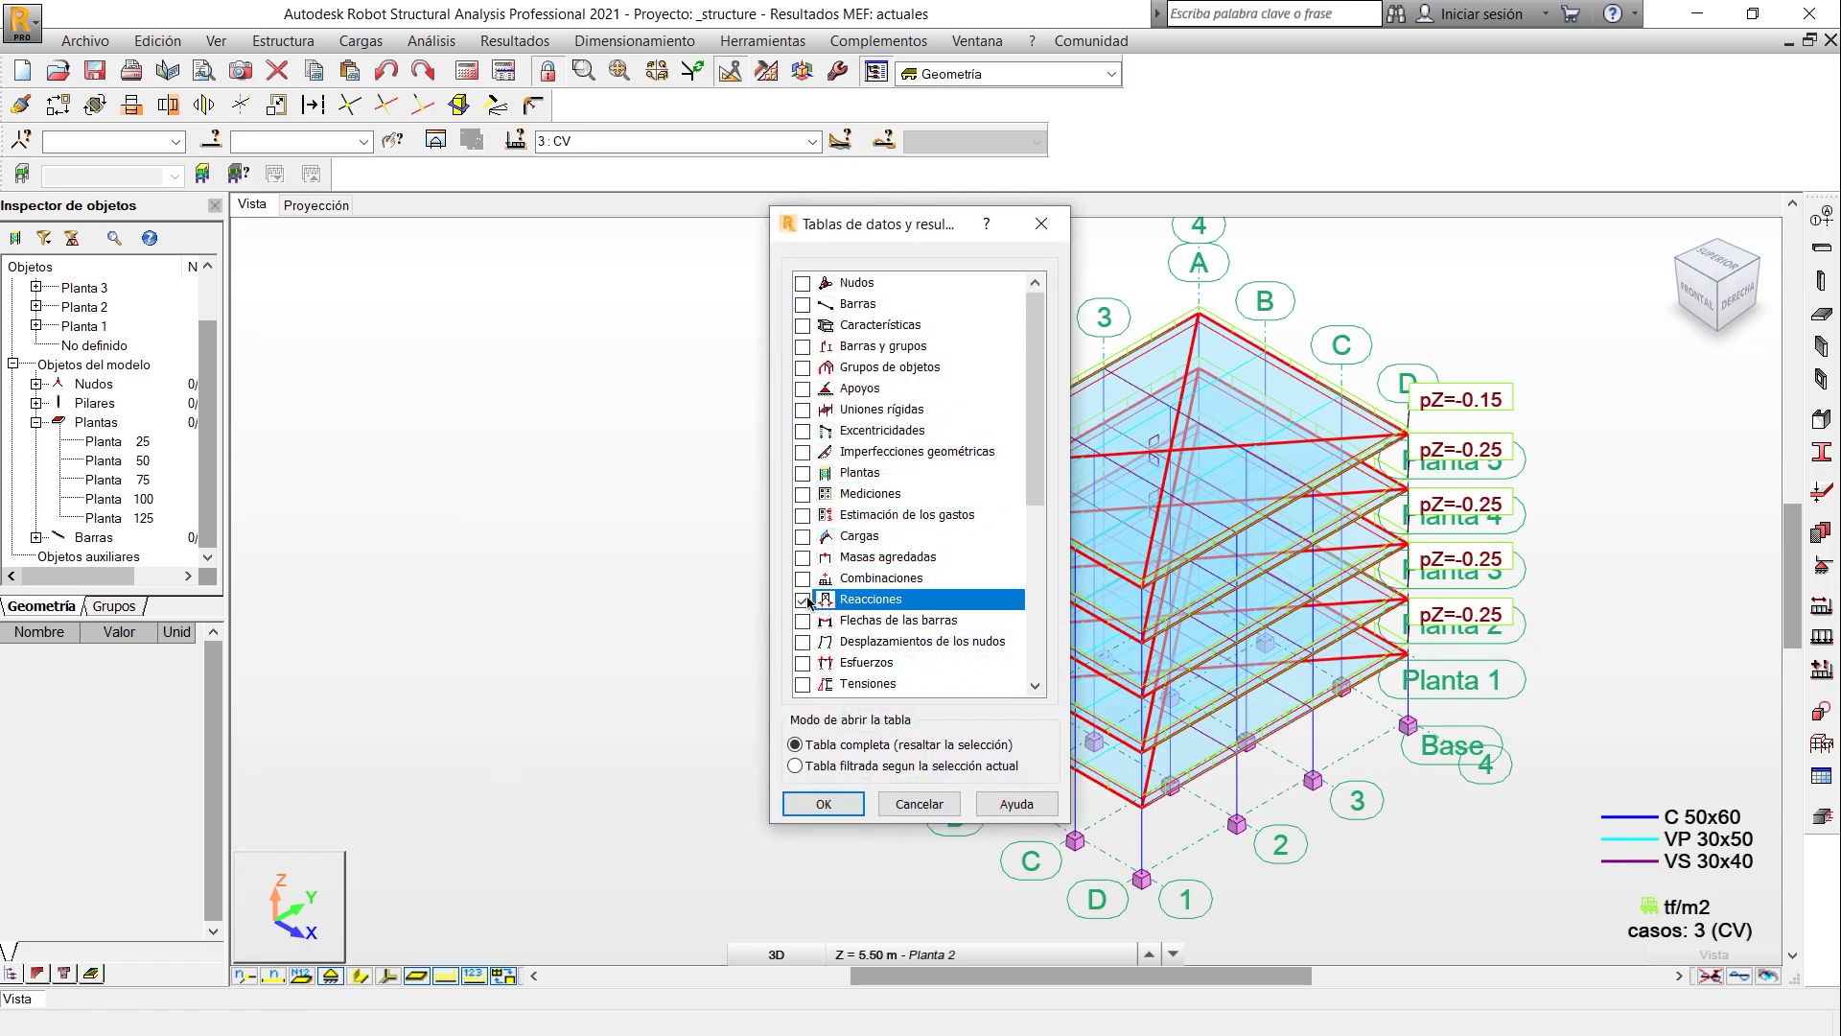
pyautogui.click(823, 804)
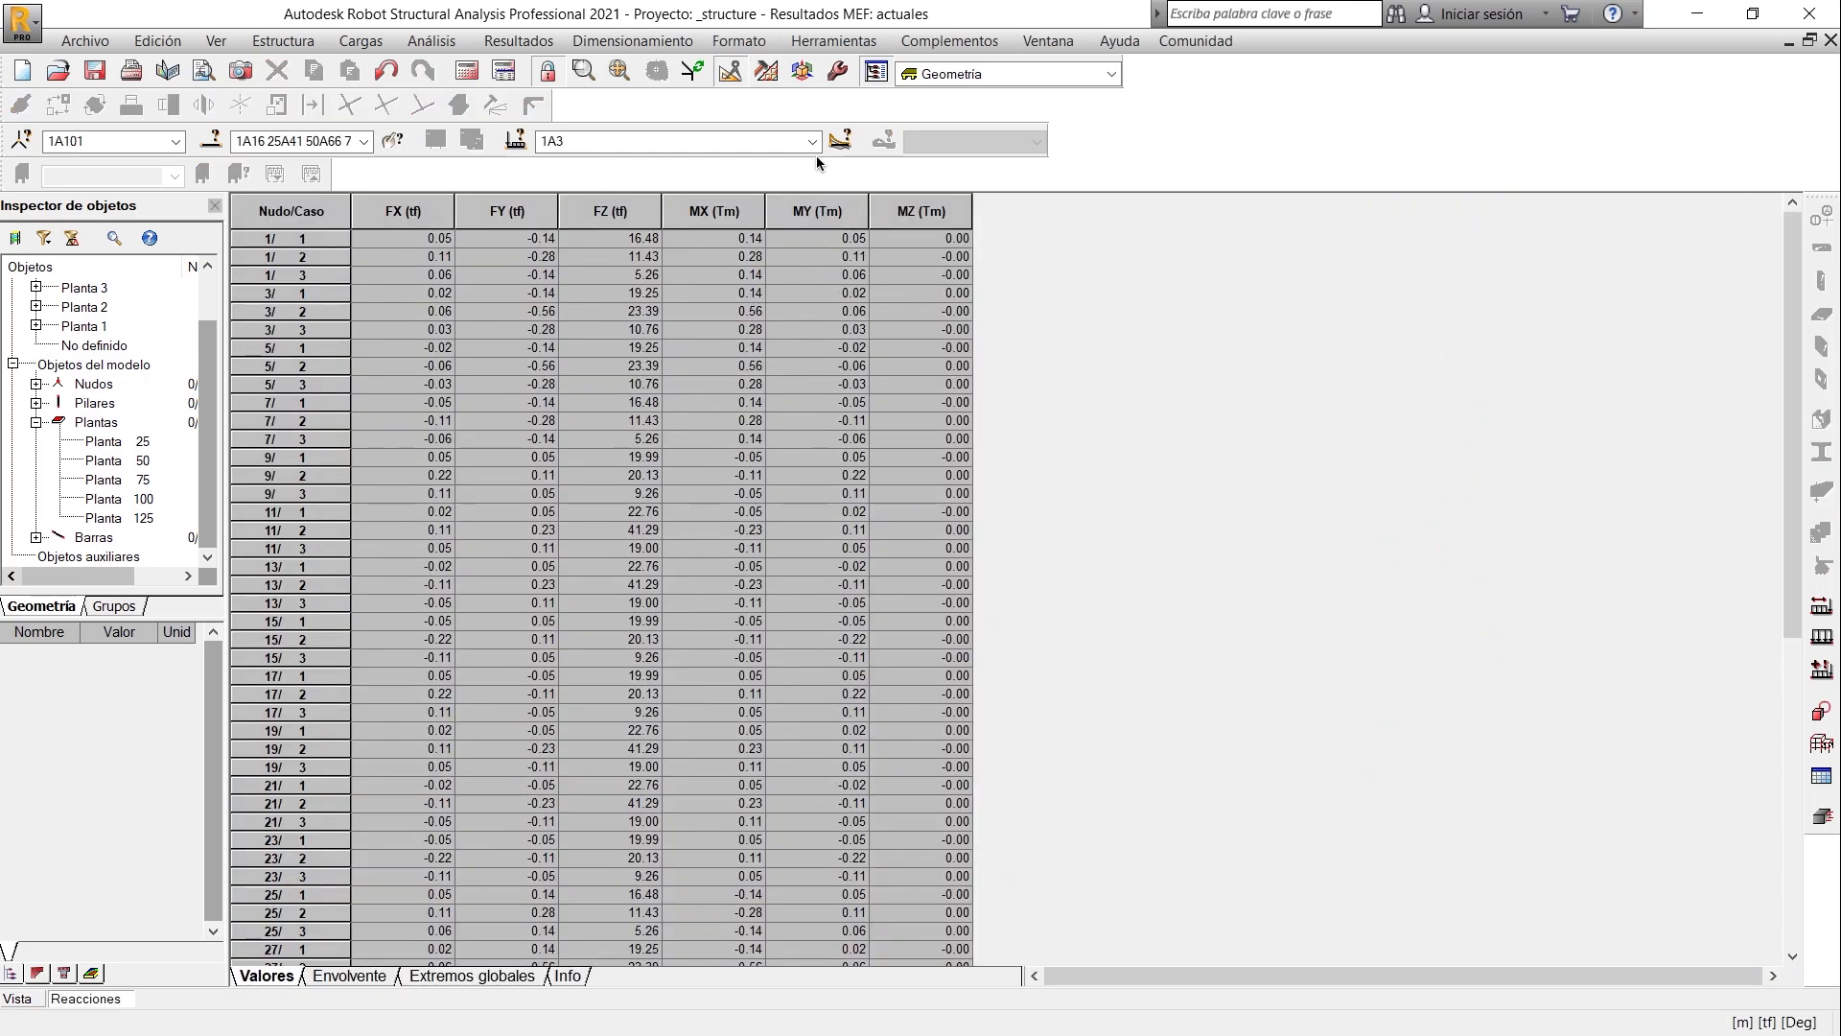
# - Show only case 3: CV in the reactions table and compare it side by side with RESUMEN DE CARGAS in the Excel workbook
pyautogui.click(812, 142)
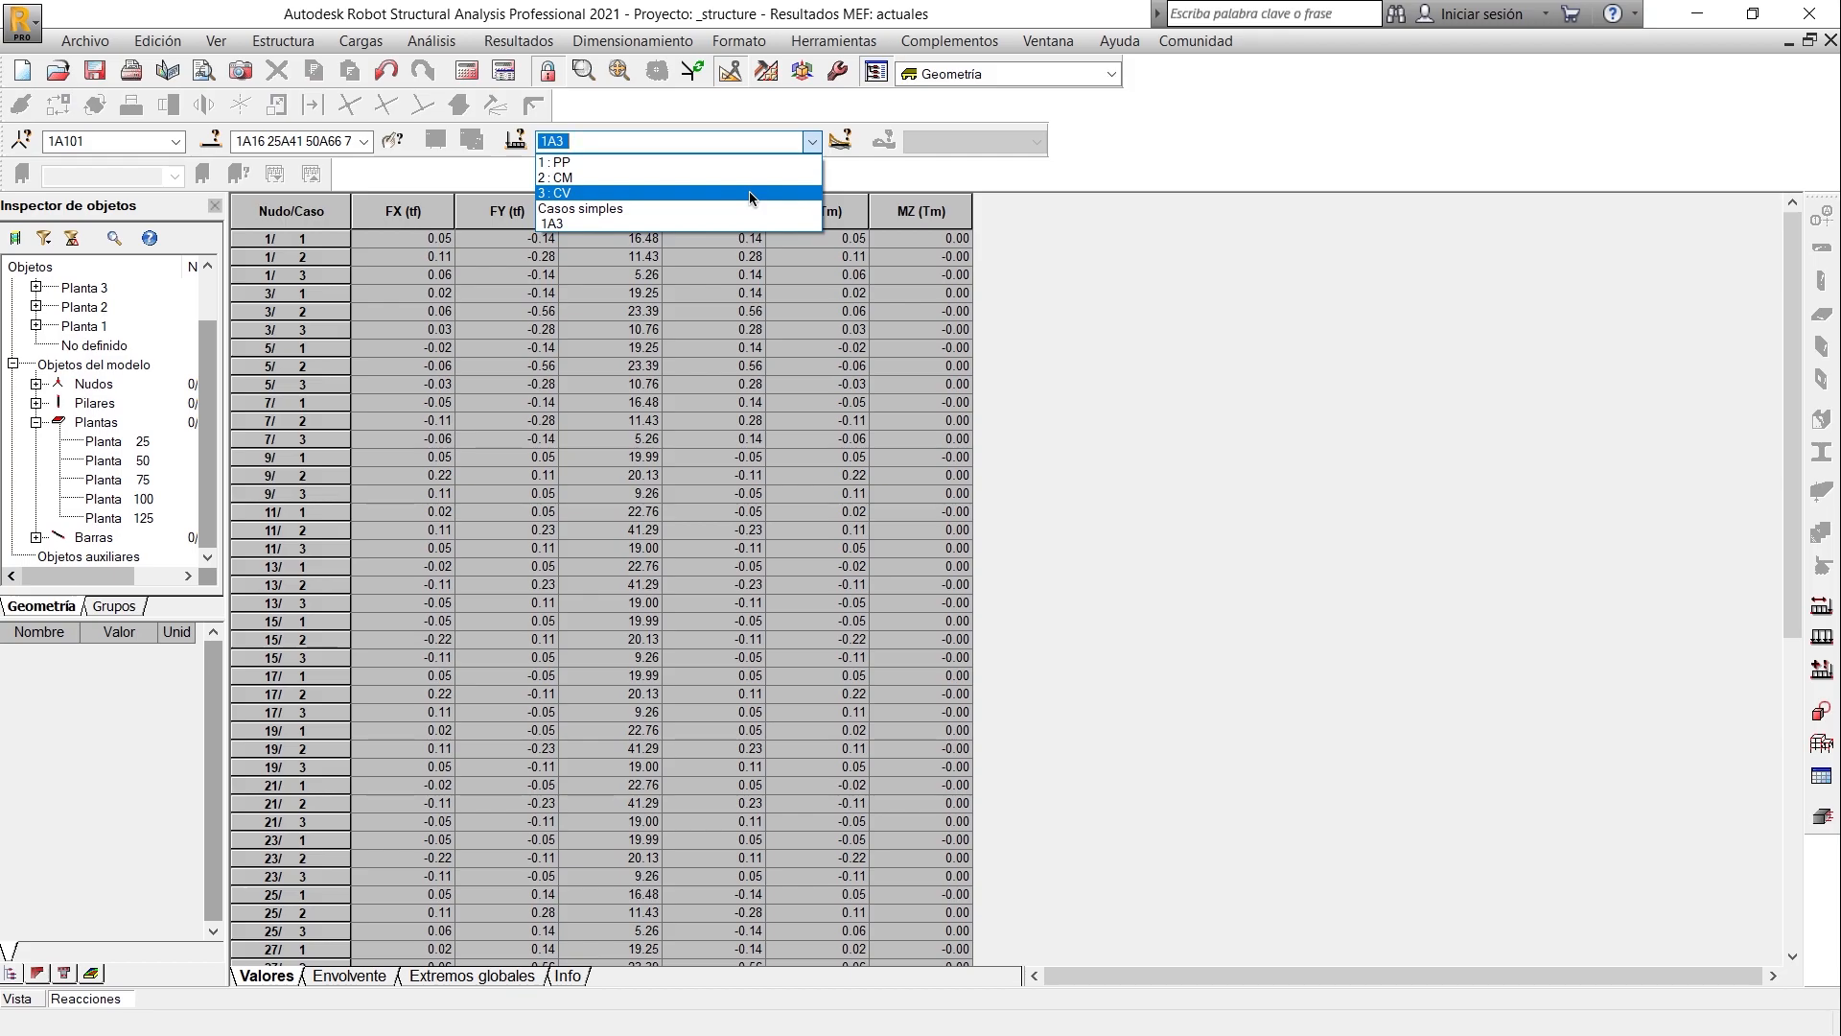
pyautogui.click(750, 192)
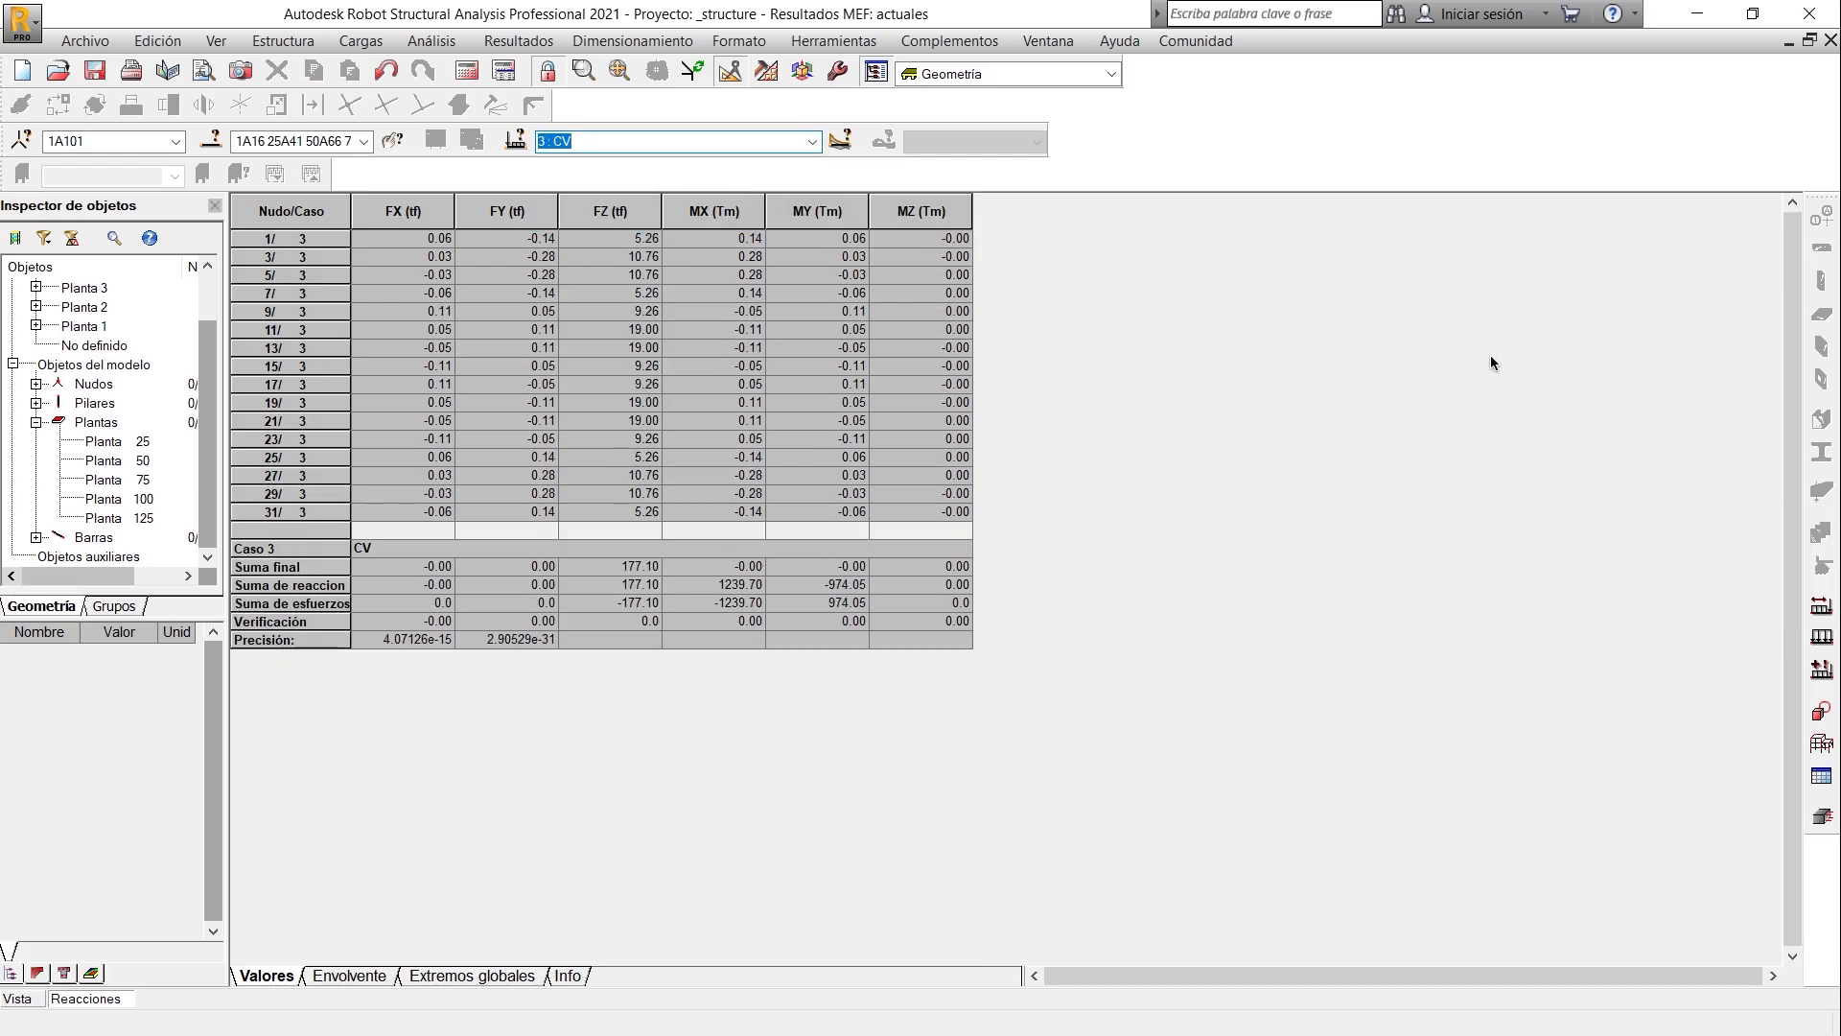
pyautogui.press('super+Right')
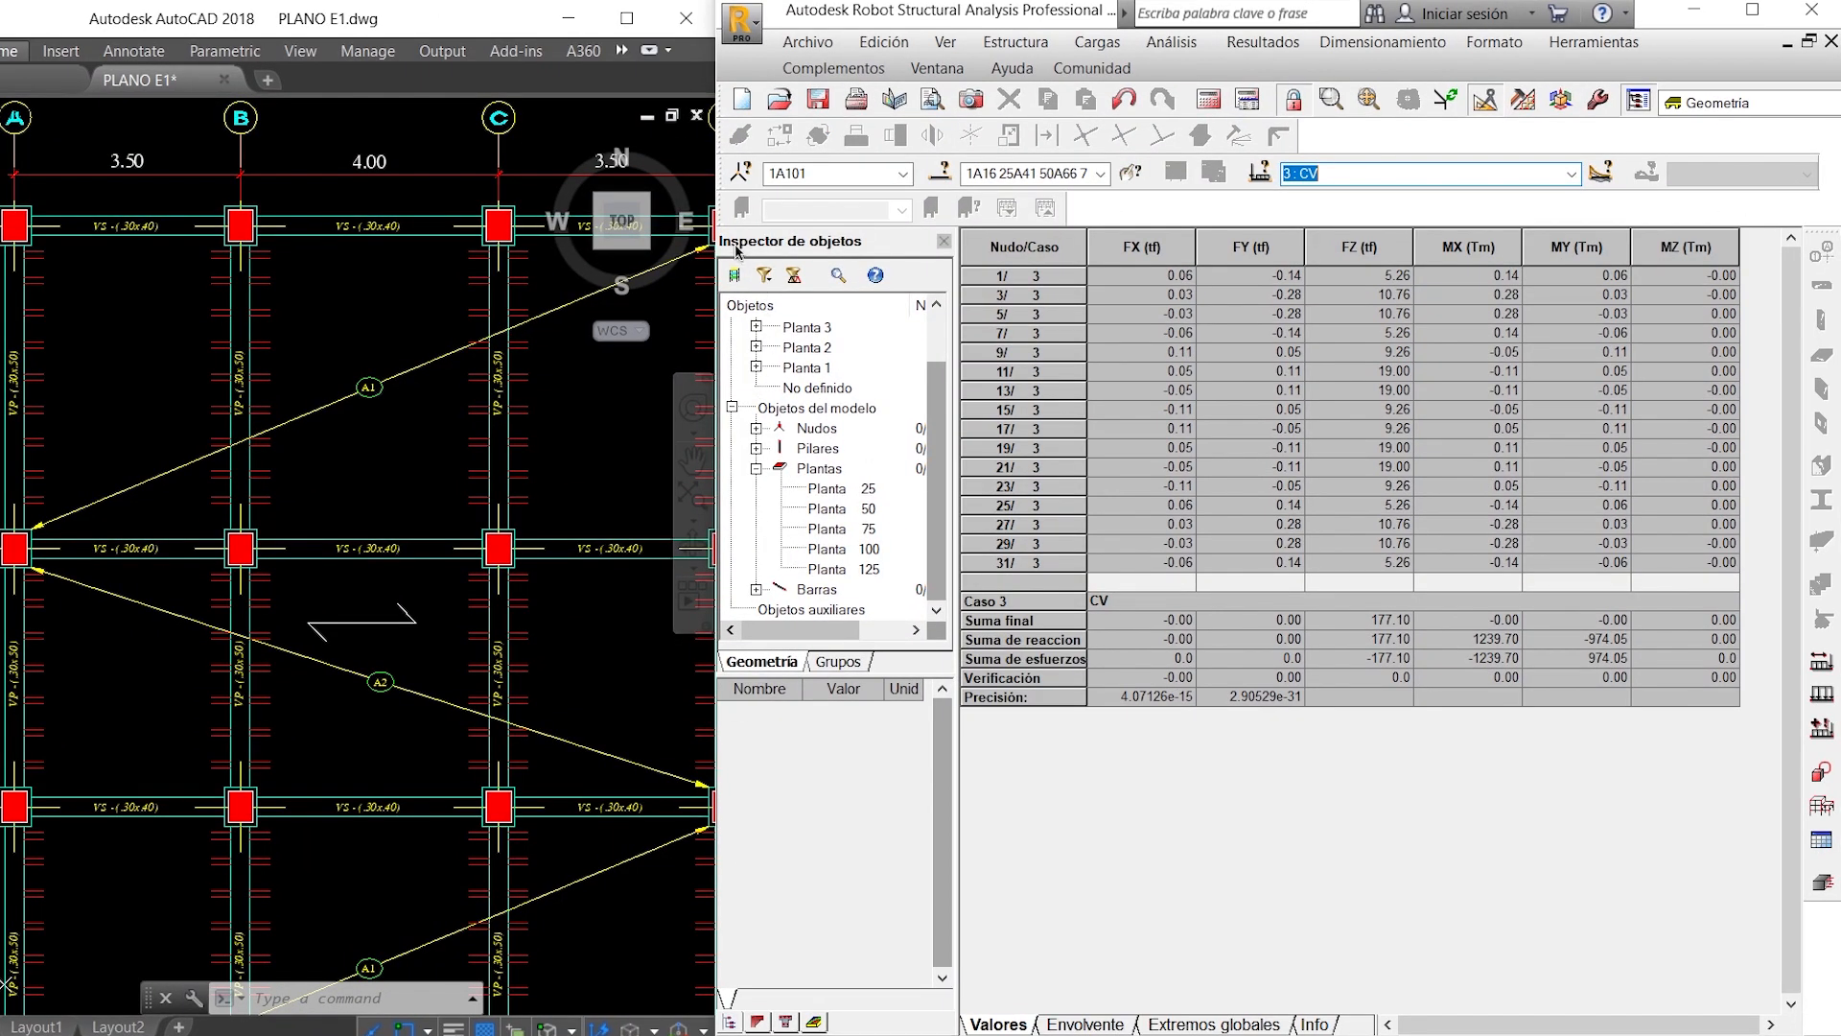
pyautogui.press('alt')
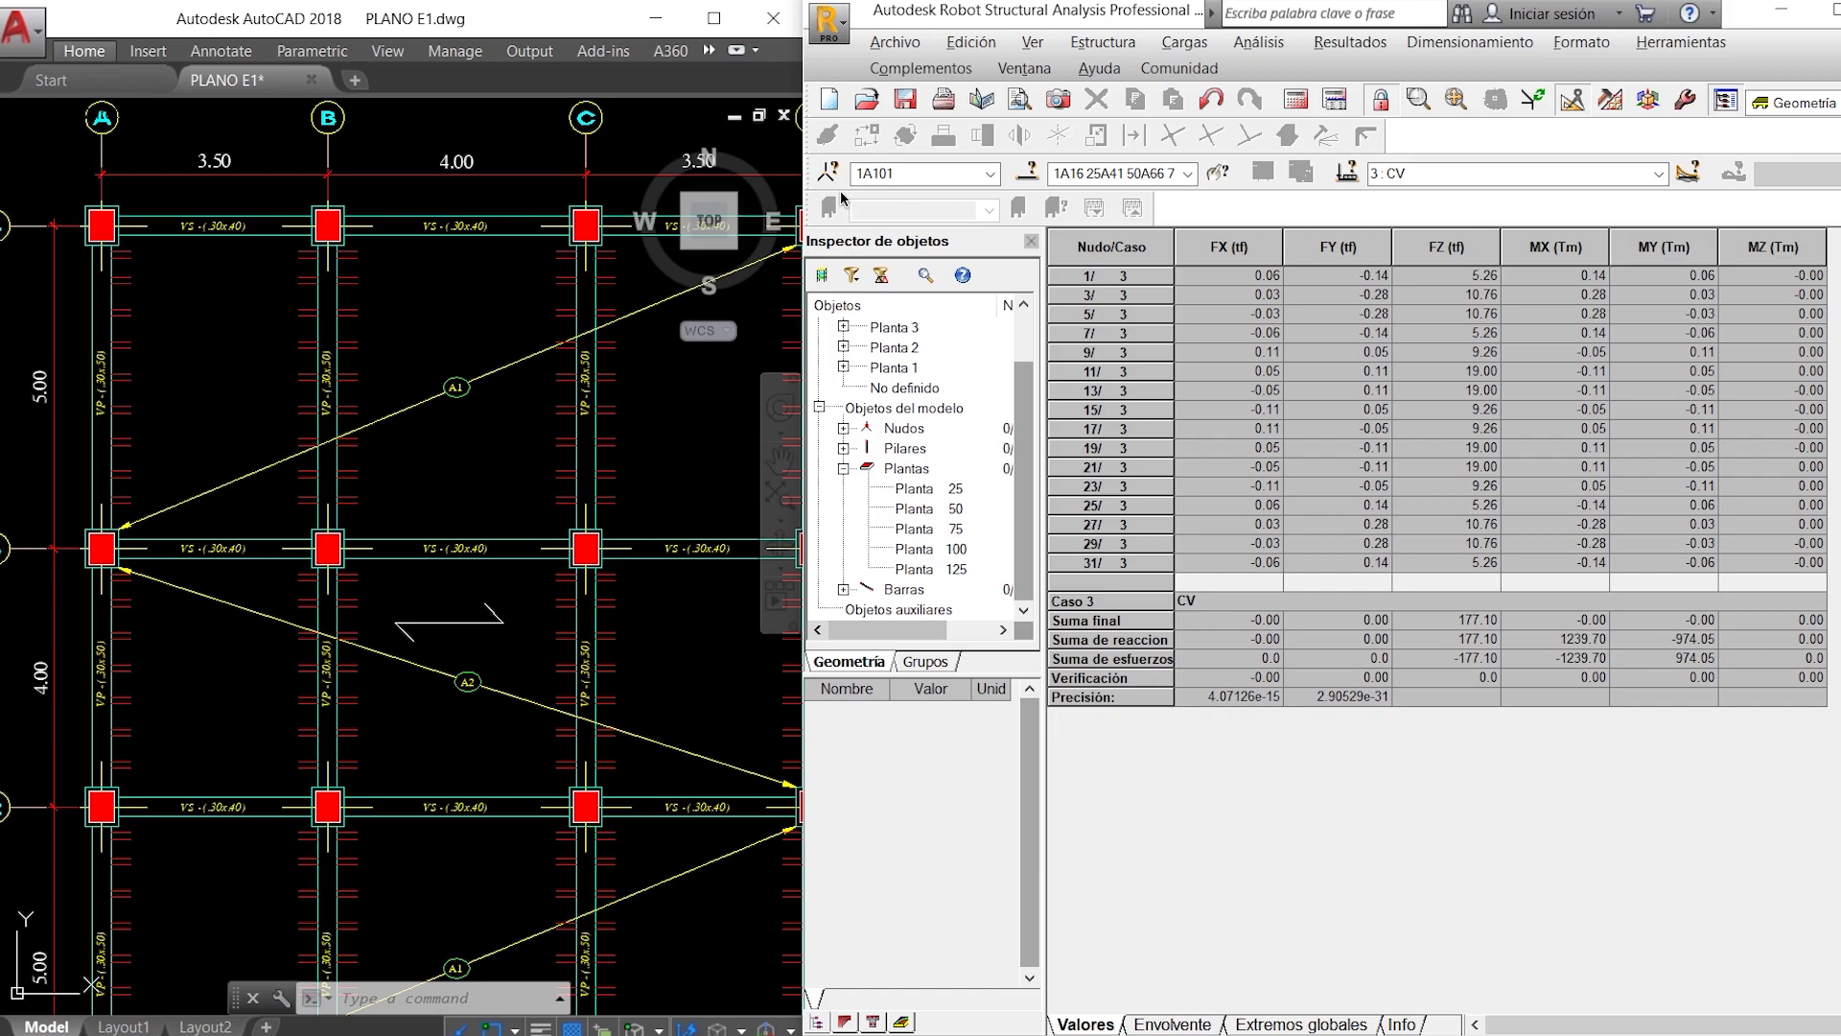
pyautogui.hotkey('alt', 'Tab')
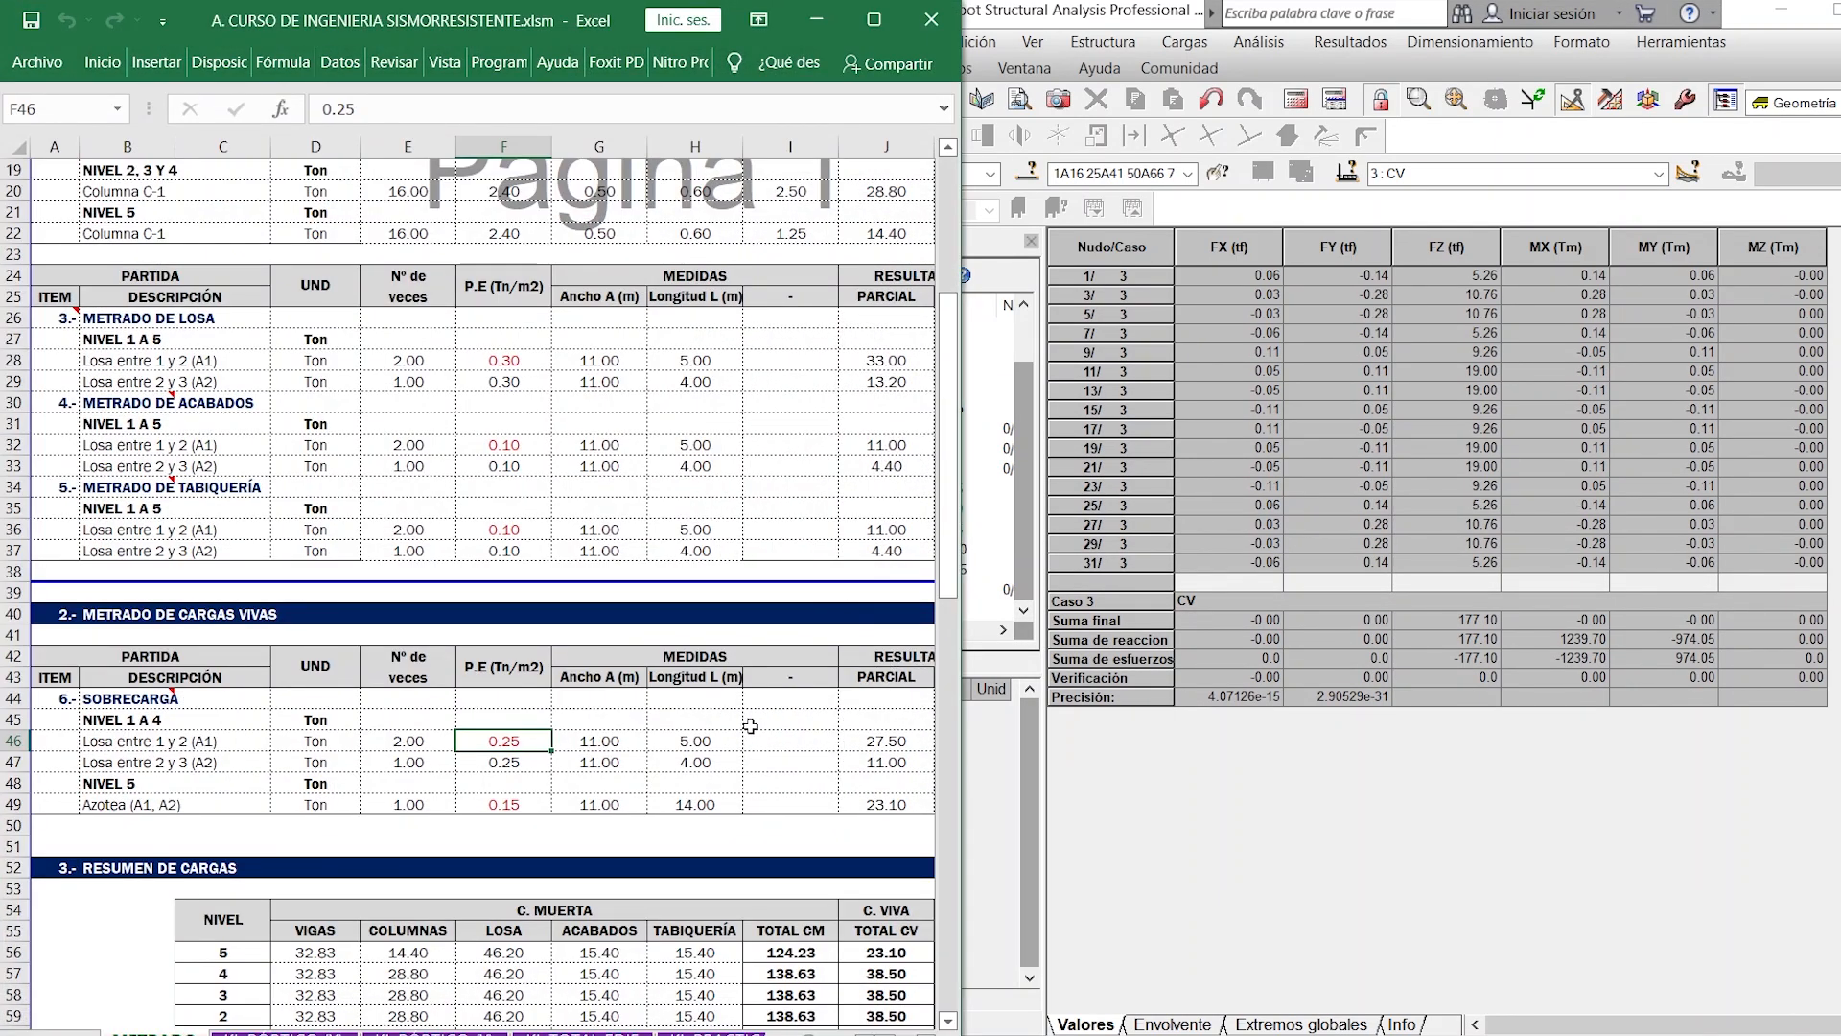
pyautogui.scroll(-6, 836, 738)
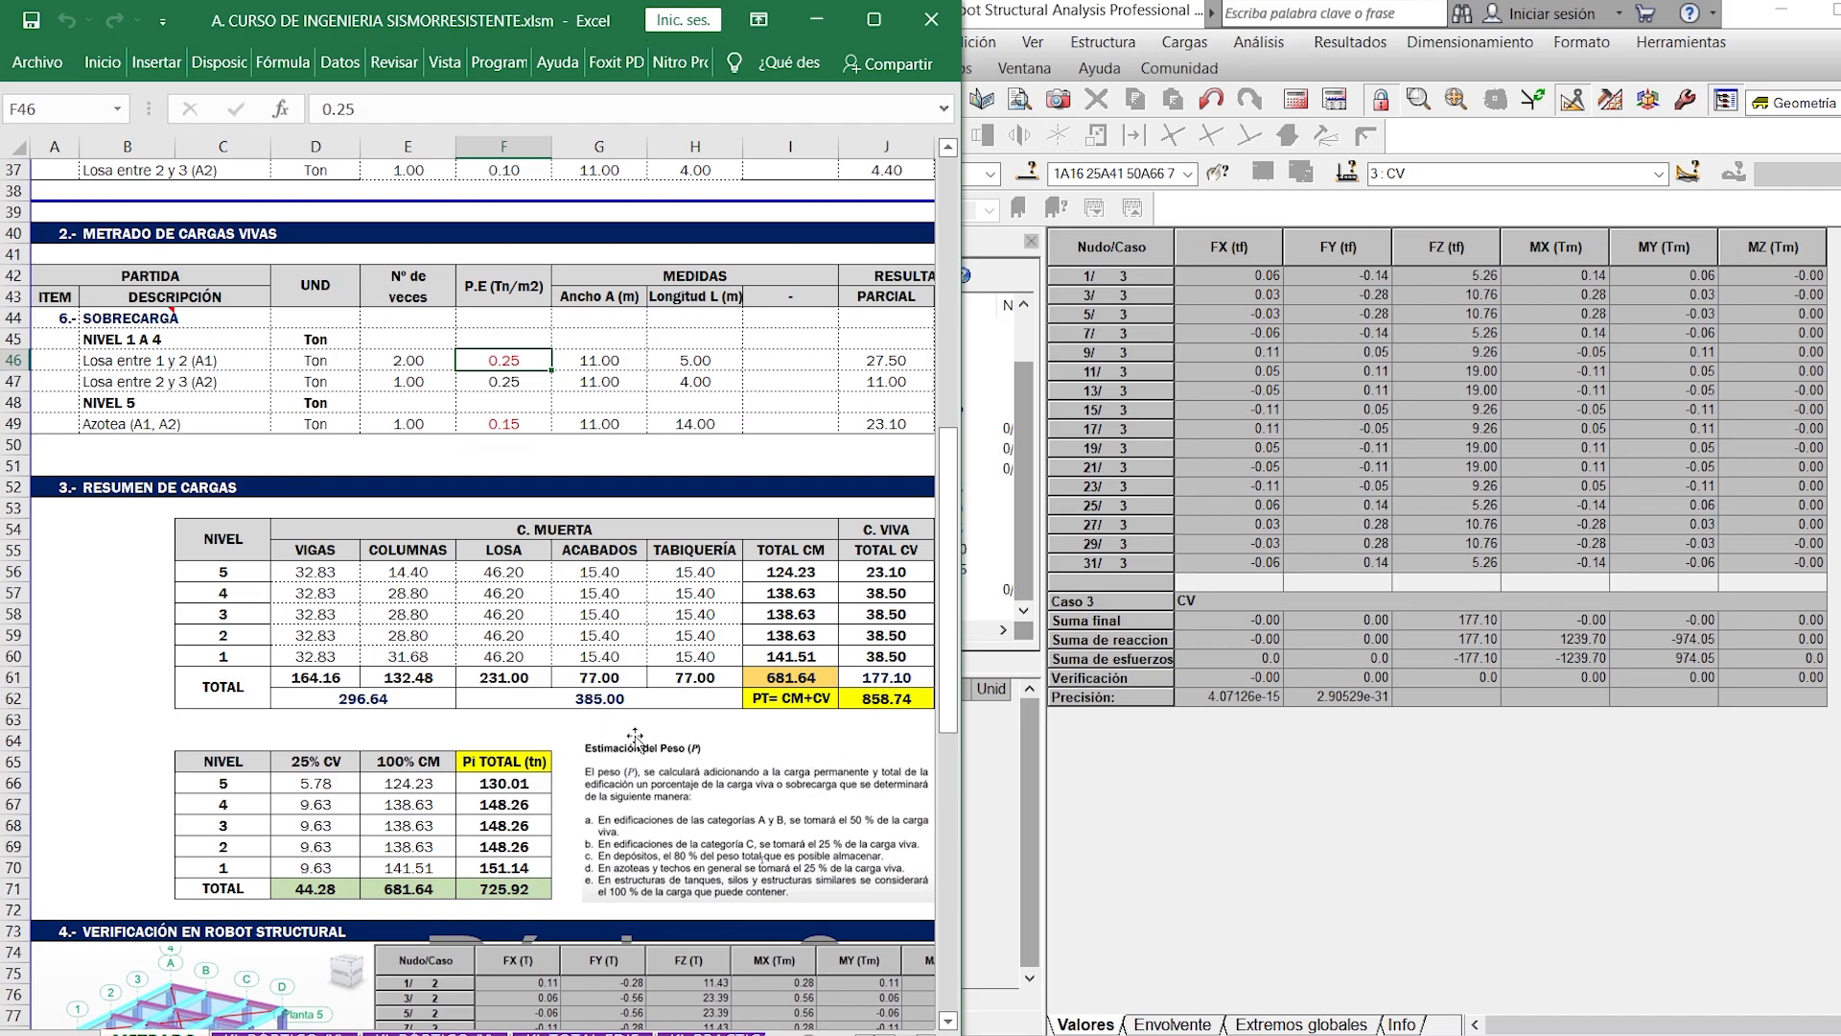
# - Switch the Robot reactions table to case 2: CM and compare its vertical sum with the Excel load summary
pyautogui.click(1665, 173)
pyautogui.click(1665, 170)
pyautogui.click(1550, 213)
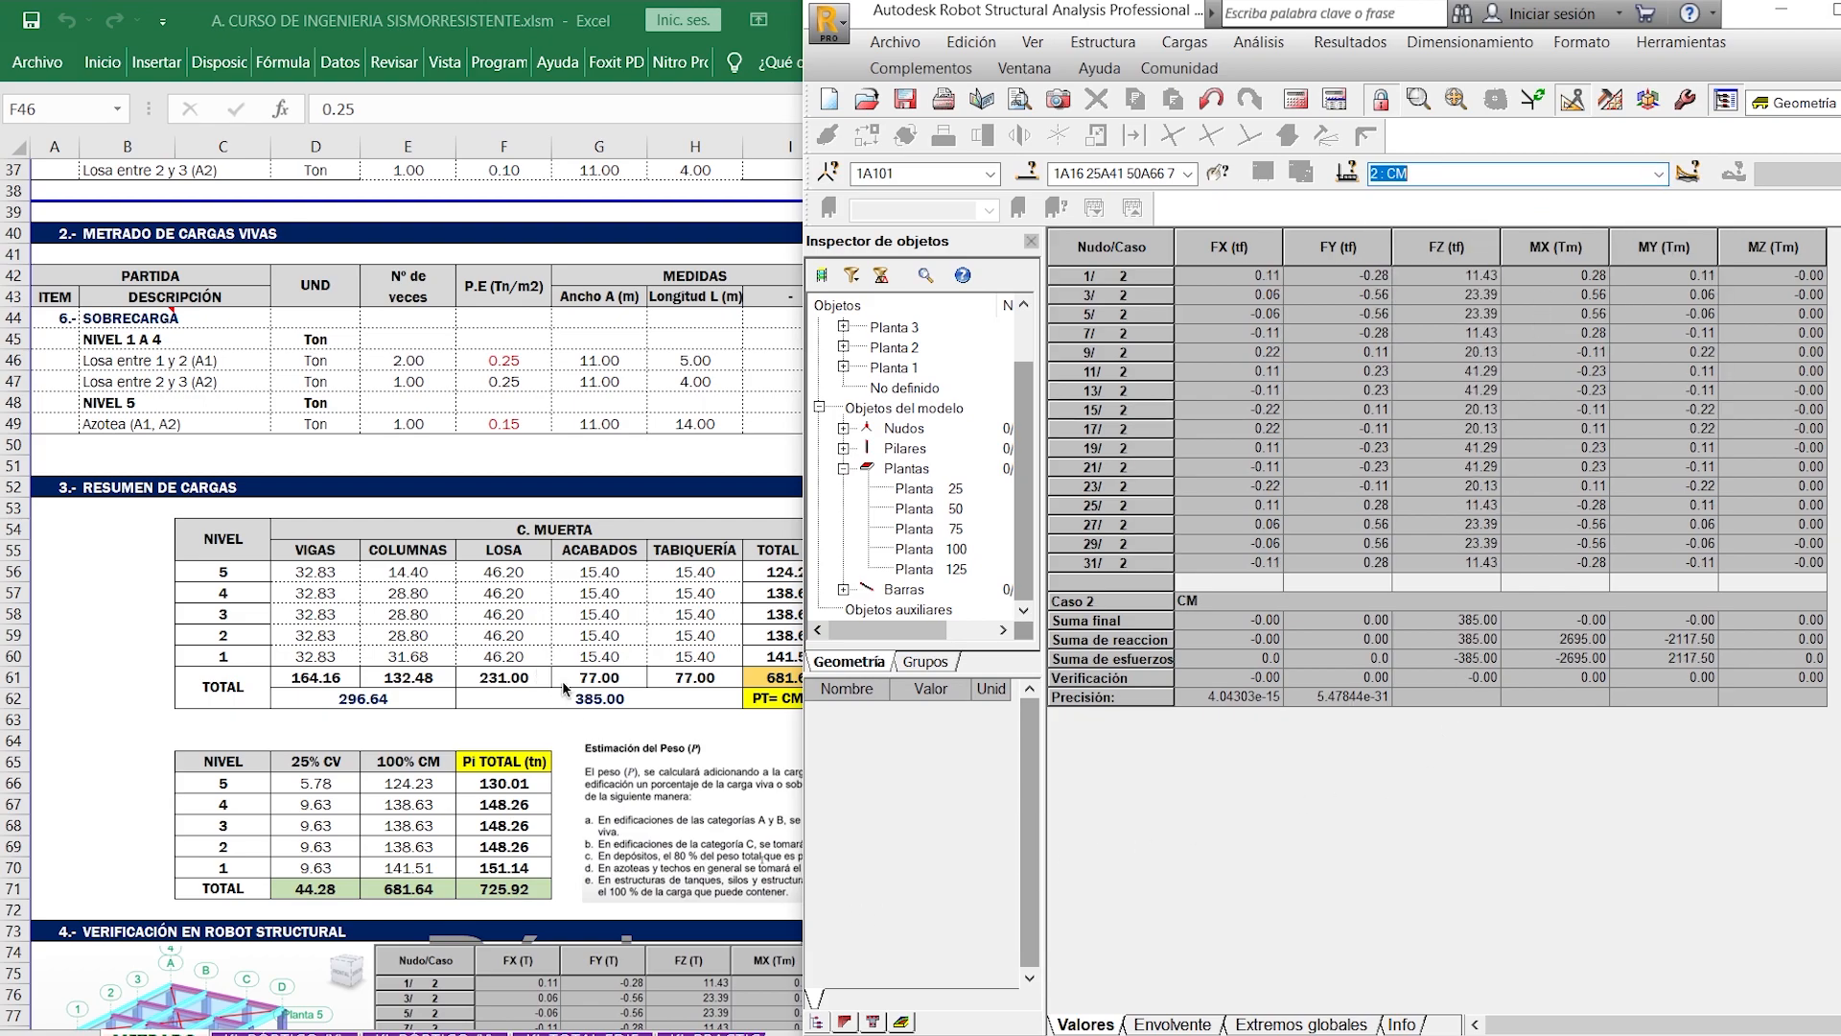
pyautogui.hotkey('alt', 'Tab')
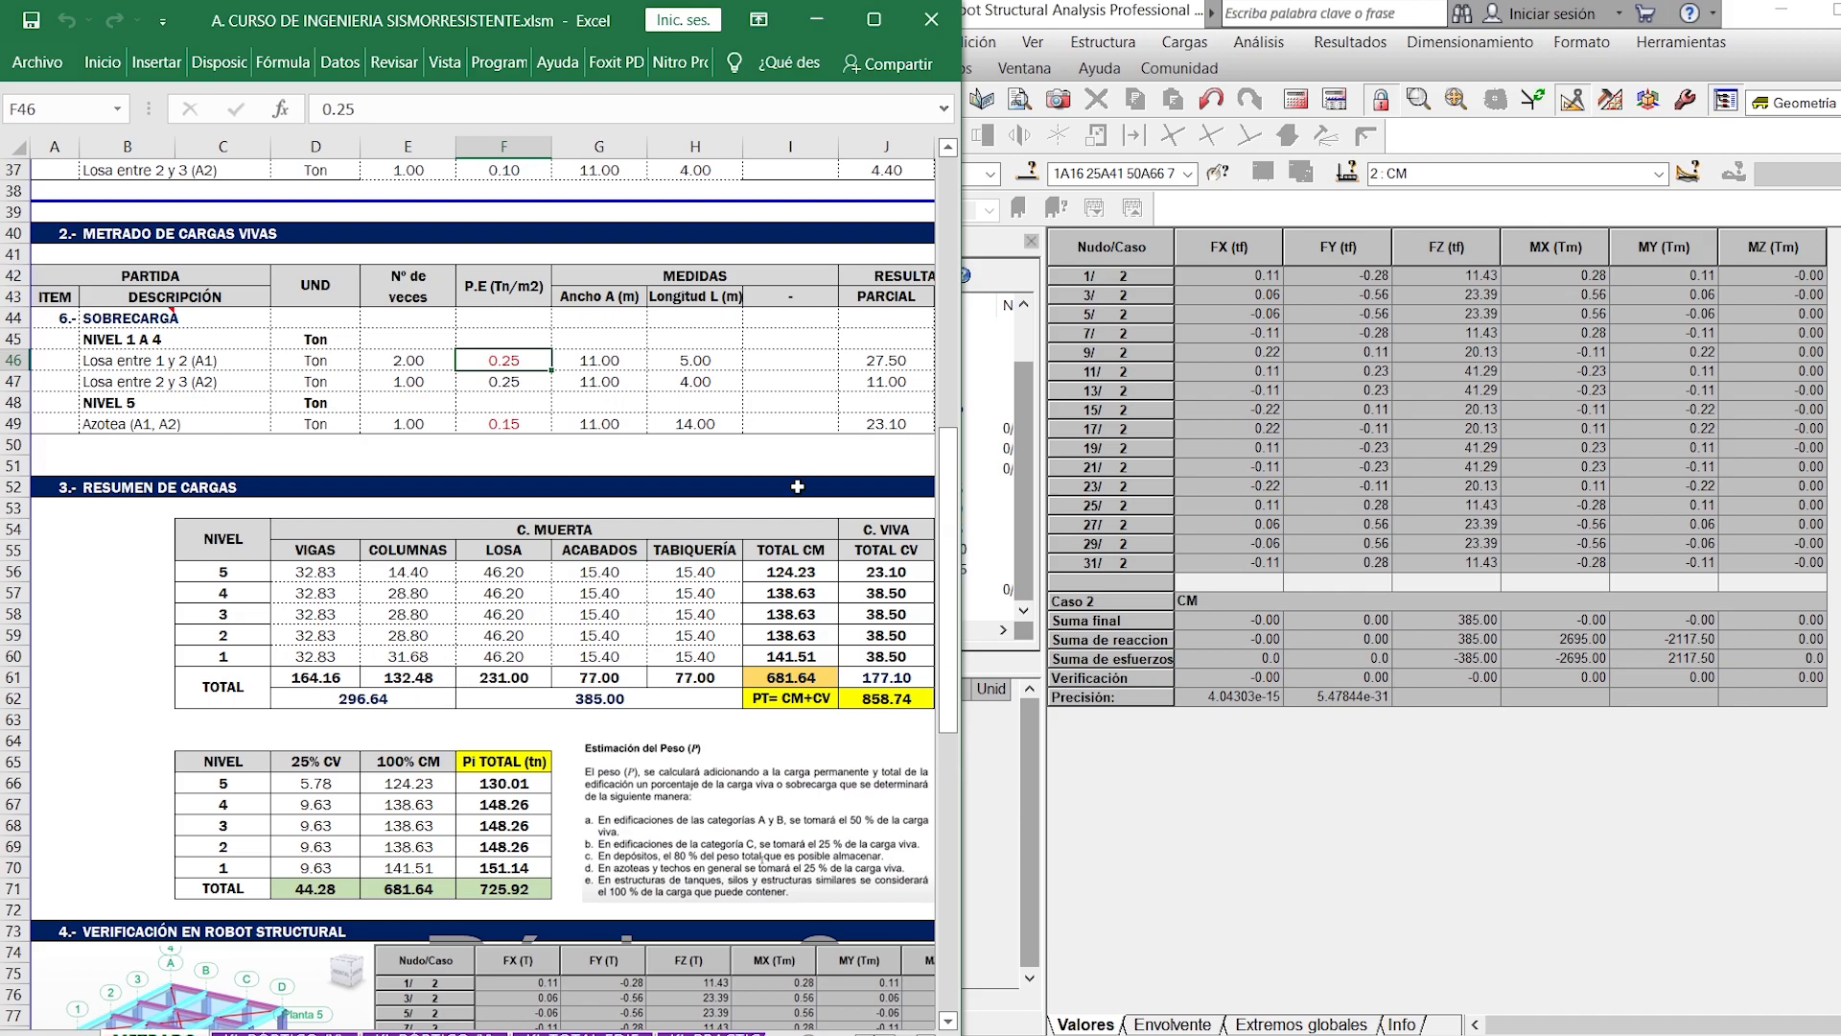
# - Switch the Robot reactions table to case 1: PP and compare its vertical sum with the Excel beam and column total
pyautogui.click(1665, 179)
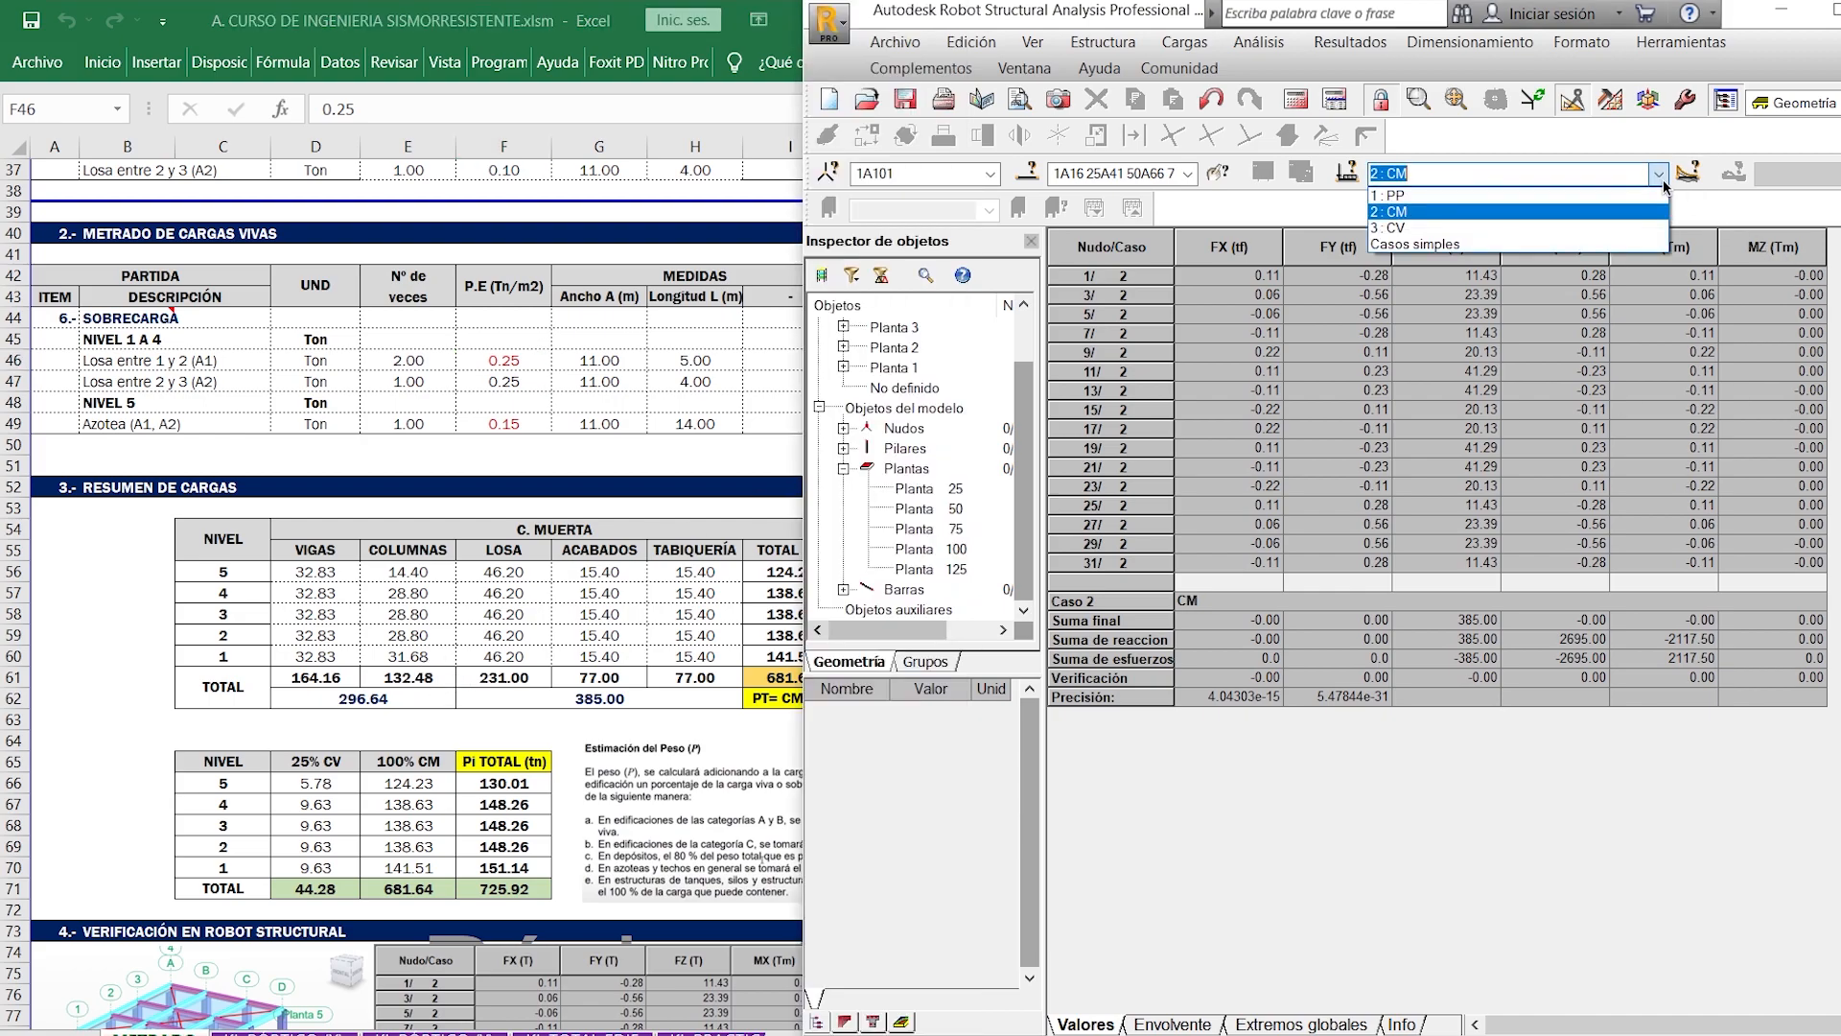
pyautogui.click(1630, 195)
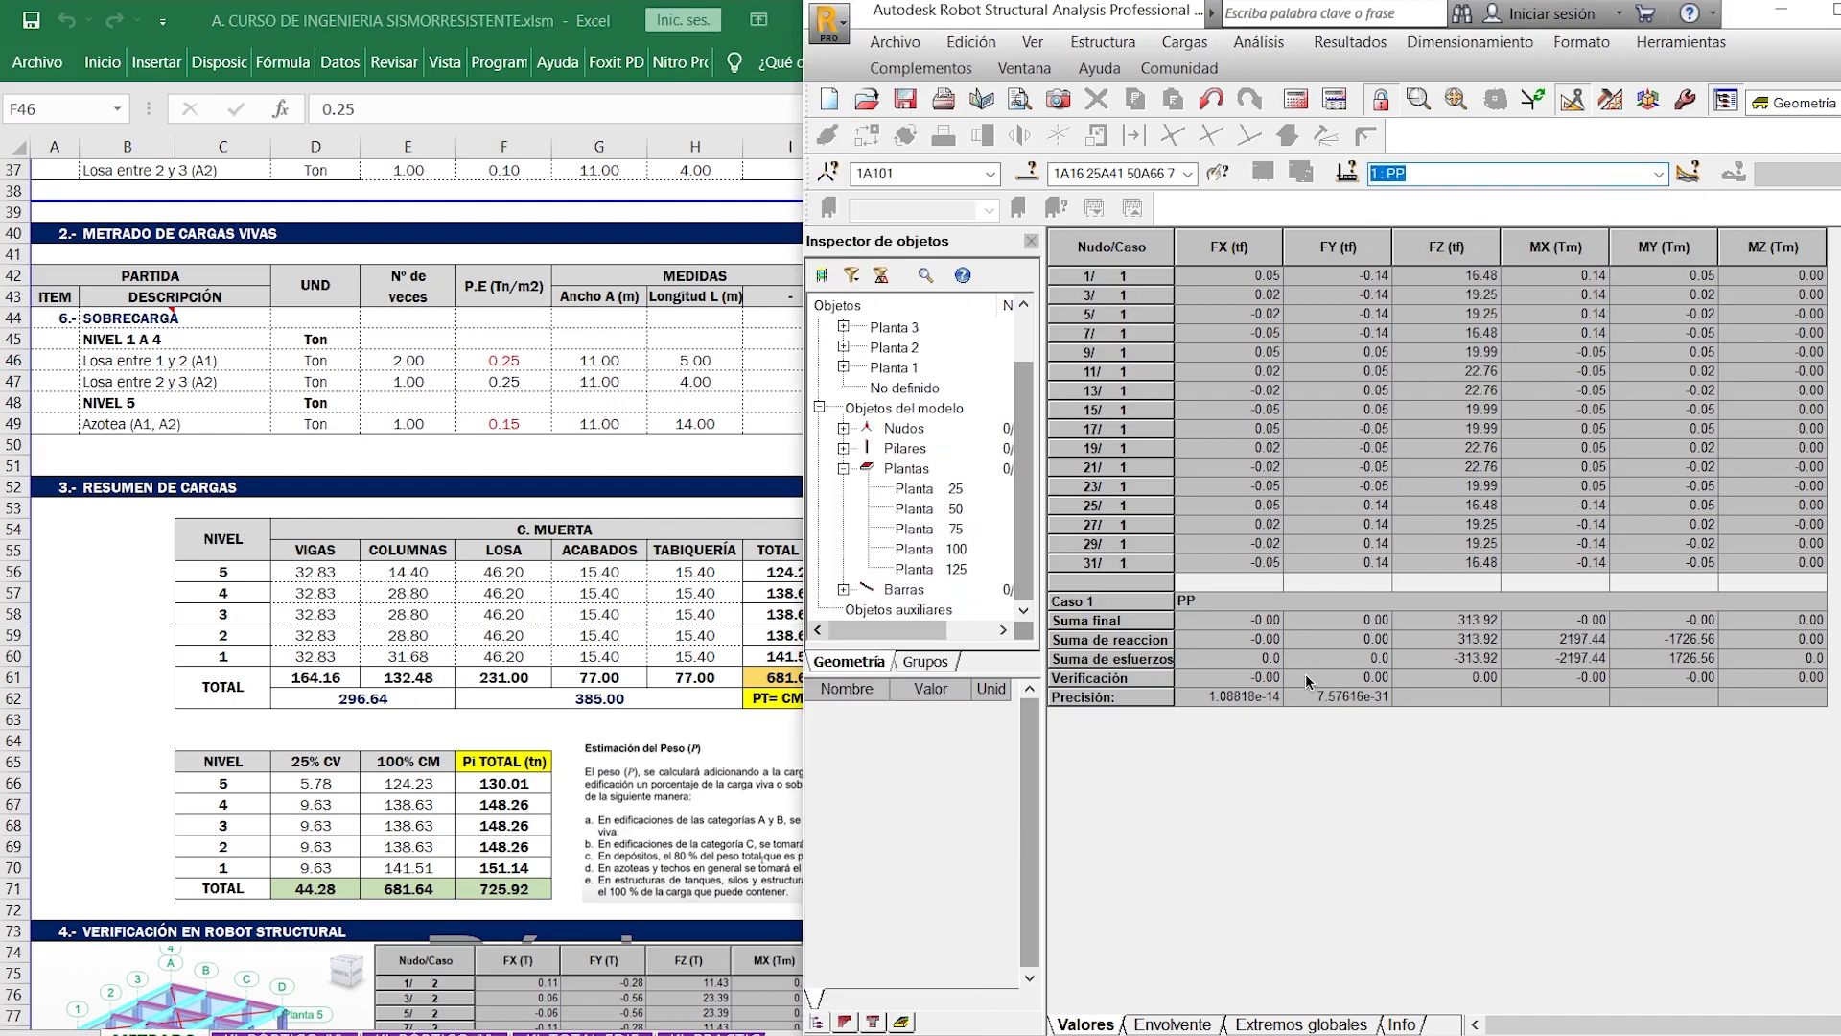
pyautogui.click(732, 635)
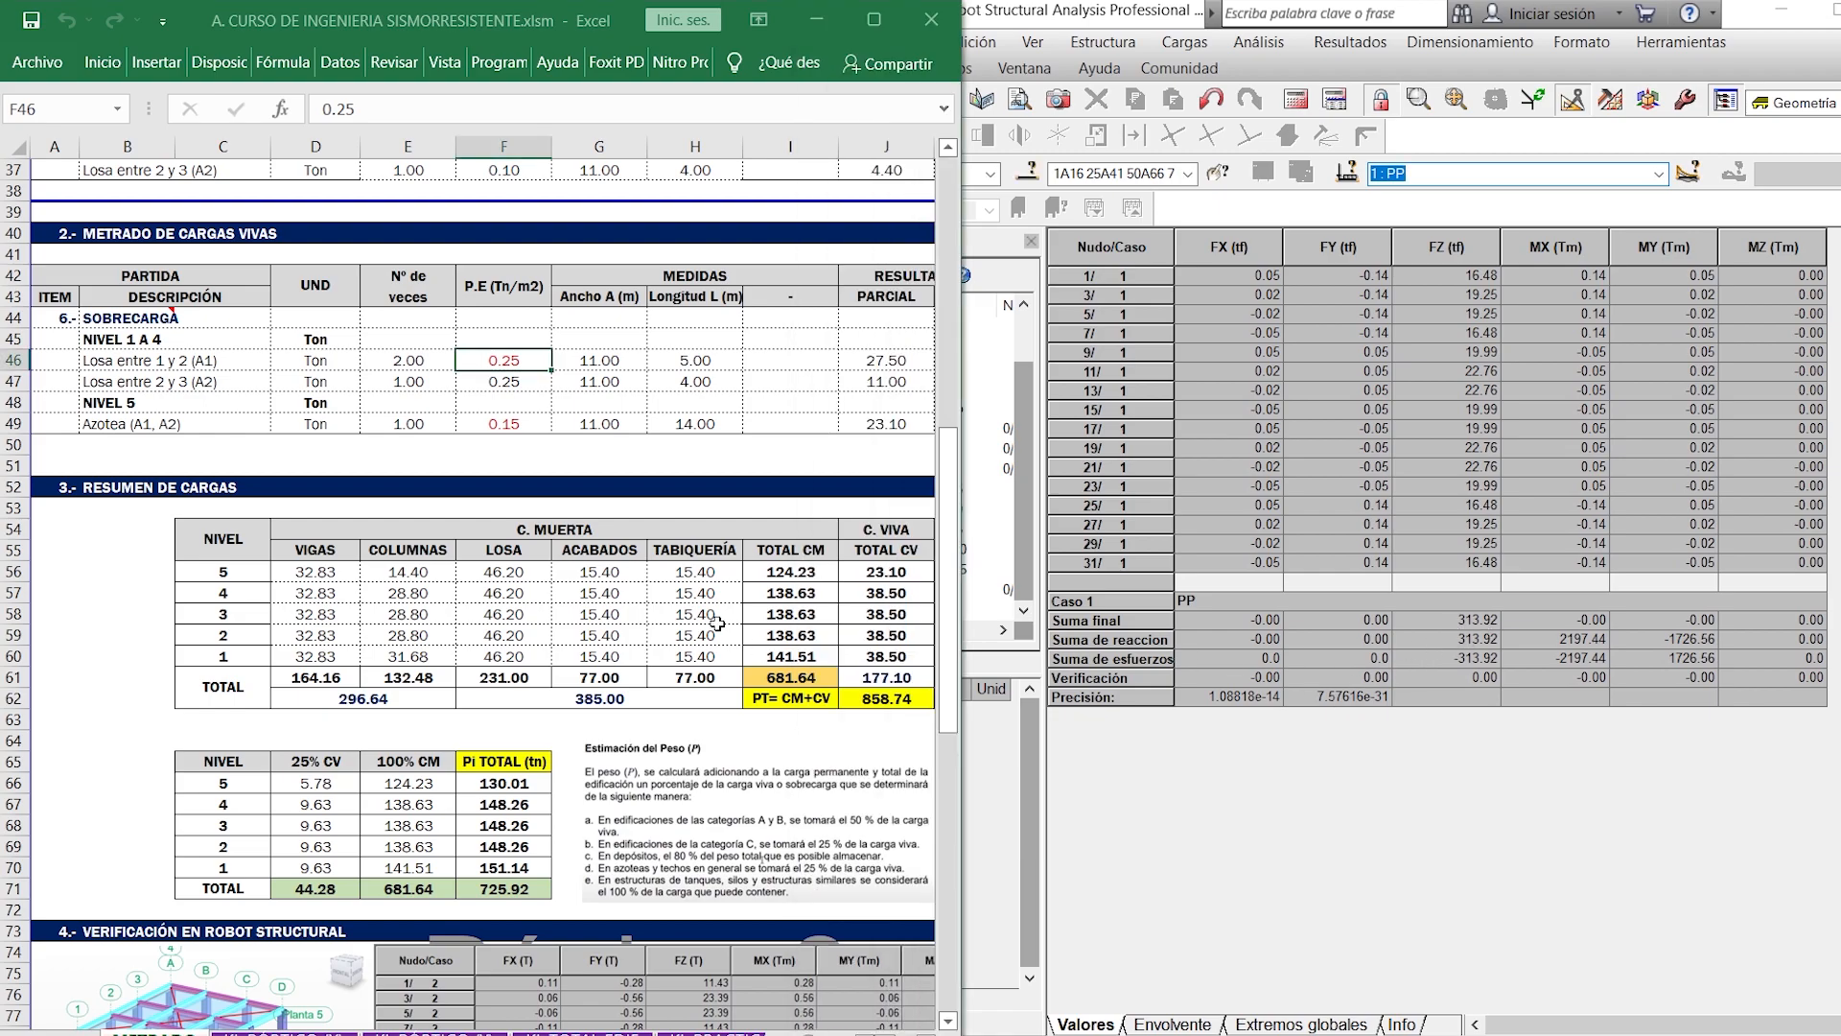
# - Try column C-1 heights of 3 m for NIVEL 1 and 2.5 m for NIVEL 5 in Excel, and check the load summary
pyautogui.scroll(9, 747, 577)
pyautogui.scroll(1, 747, 577)
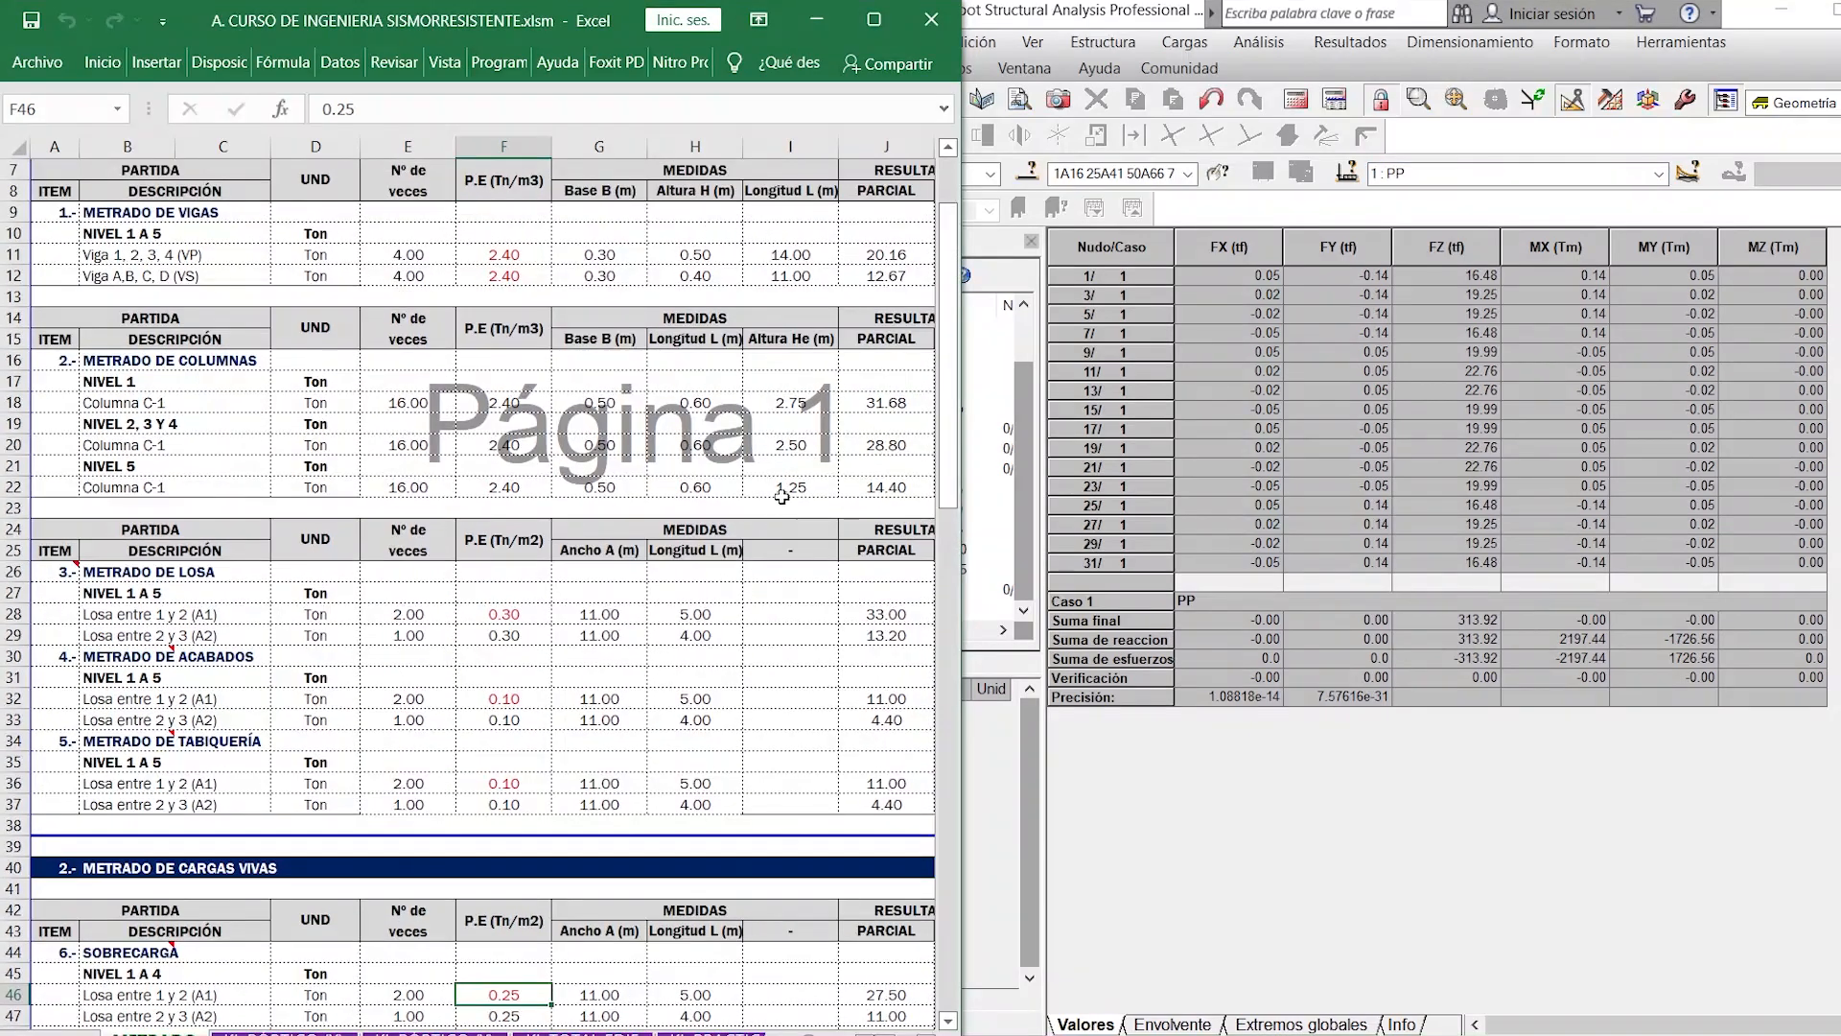
pyautogui.click(806, 402)
pyautogui.write('3')
pyautogui.press('Return')
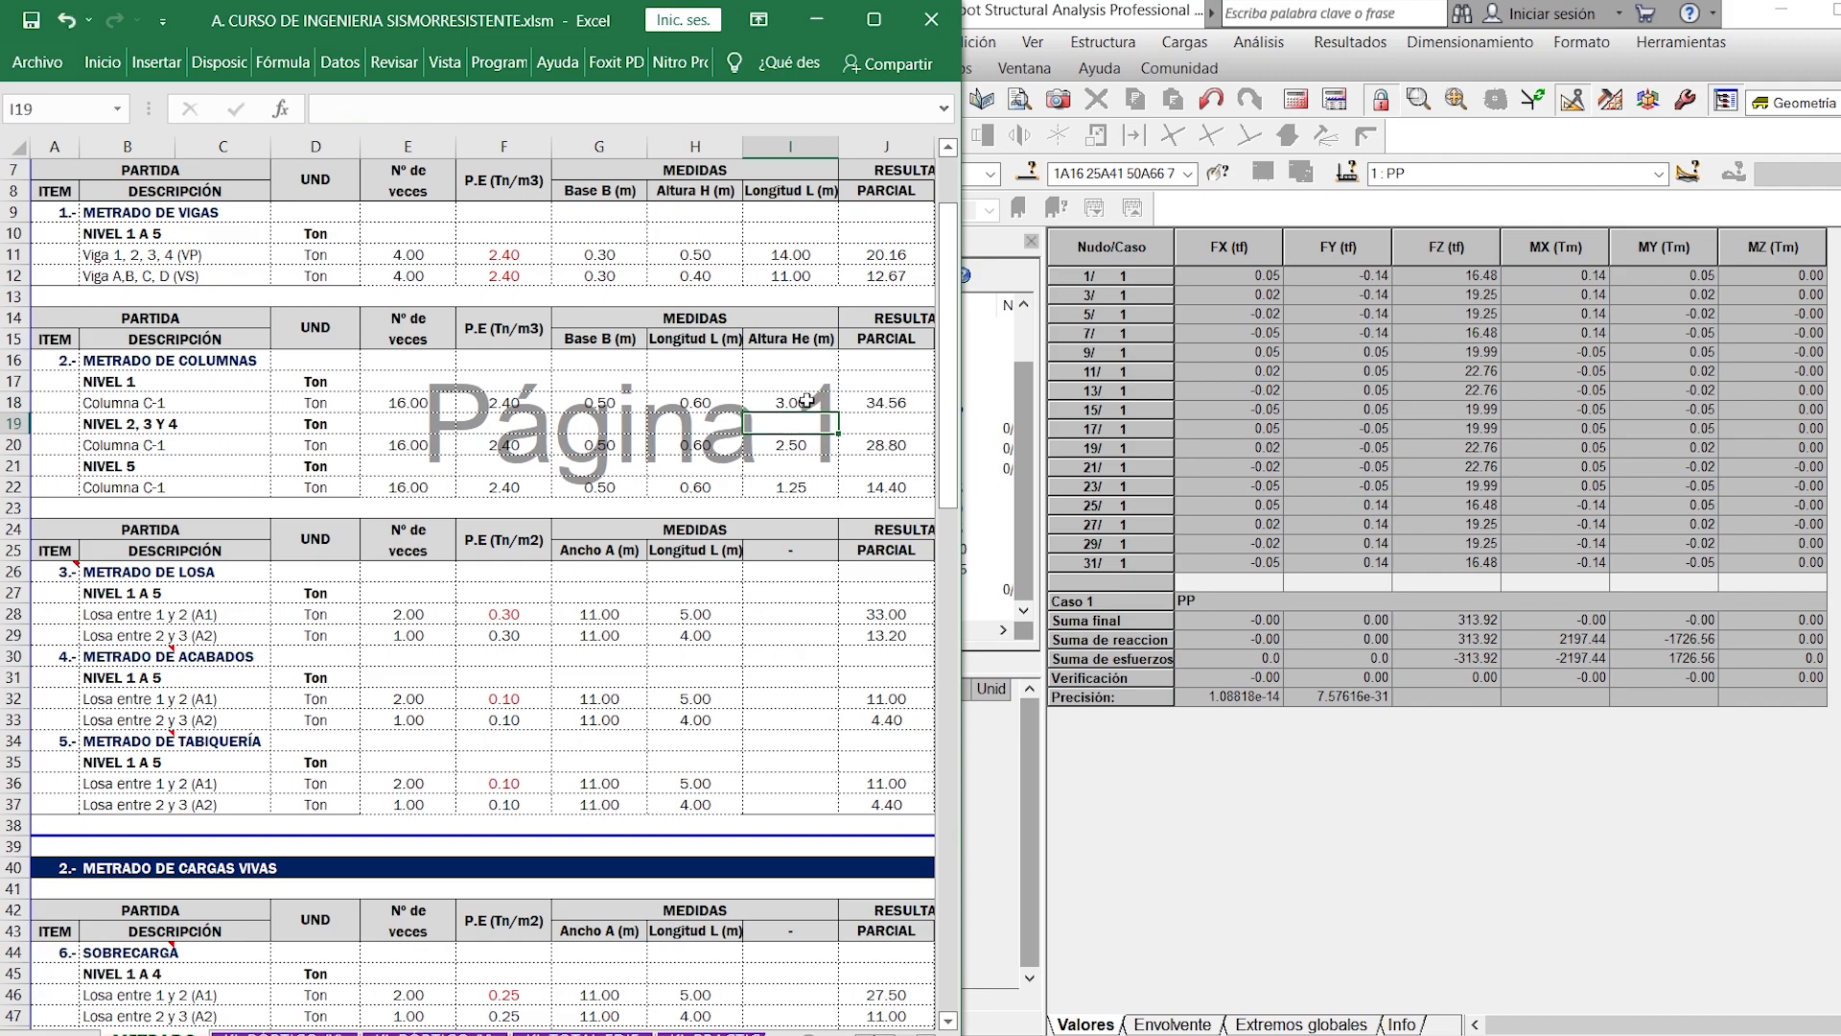
pyautogui.click(793, 486)
pyautogui.write('2.5')
pyautogui.press('Return')
pyautogui.scroll(-3, 793, 486)
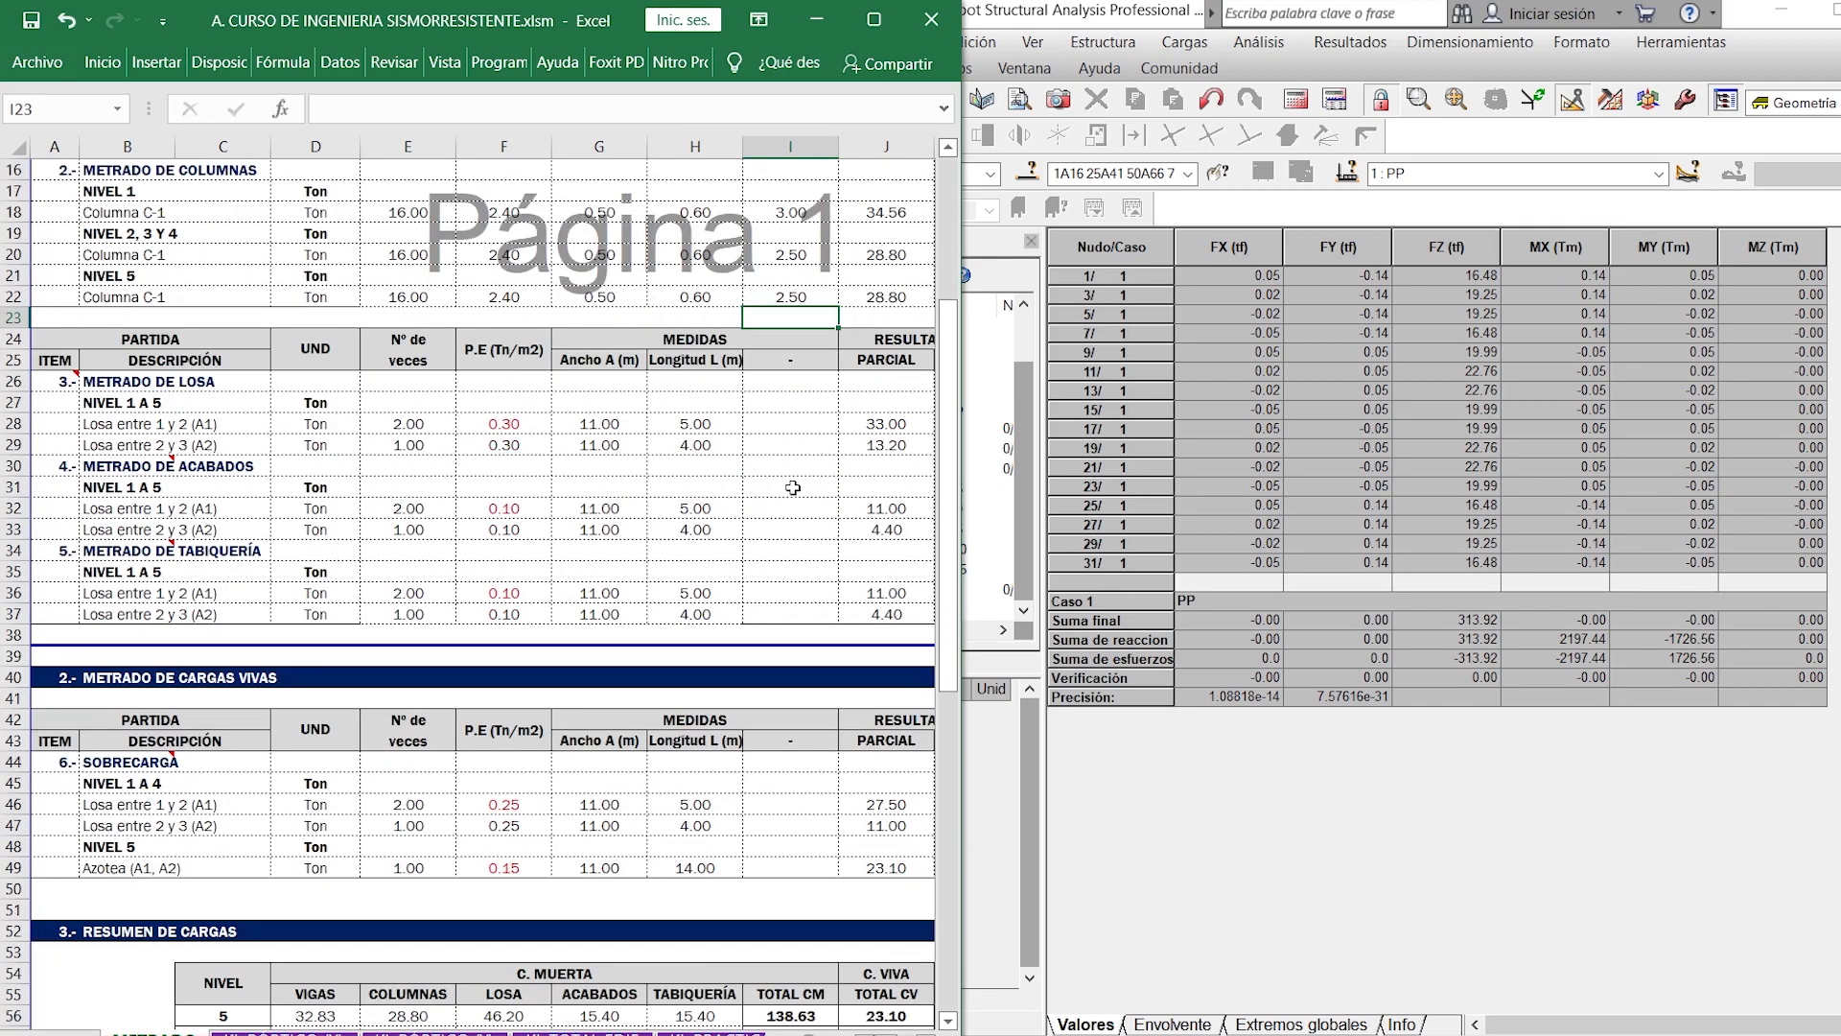
pyautogui.scroll(-7, 793, 486)
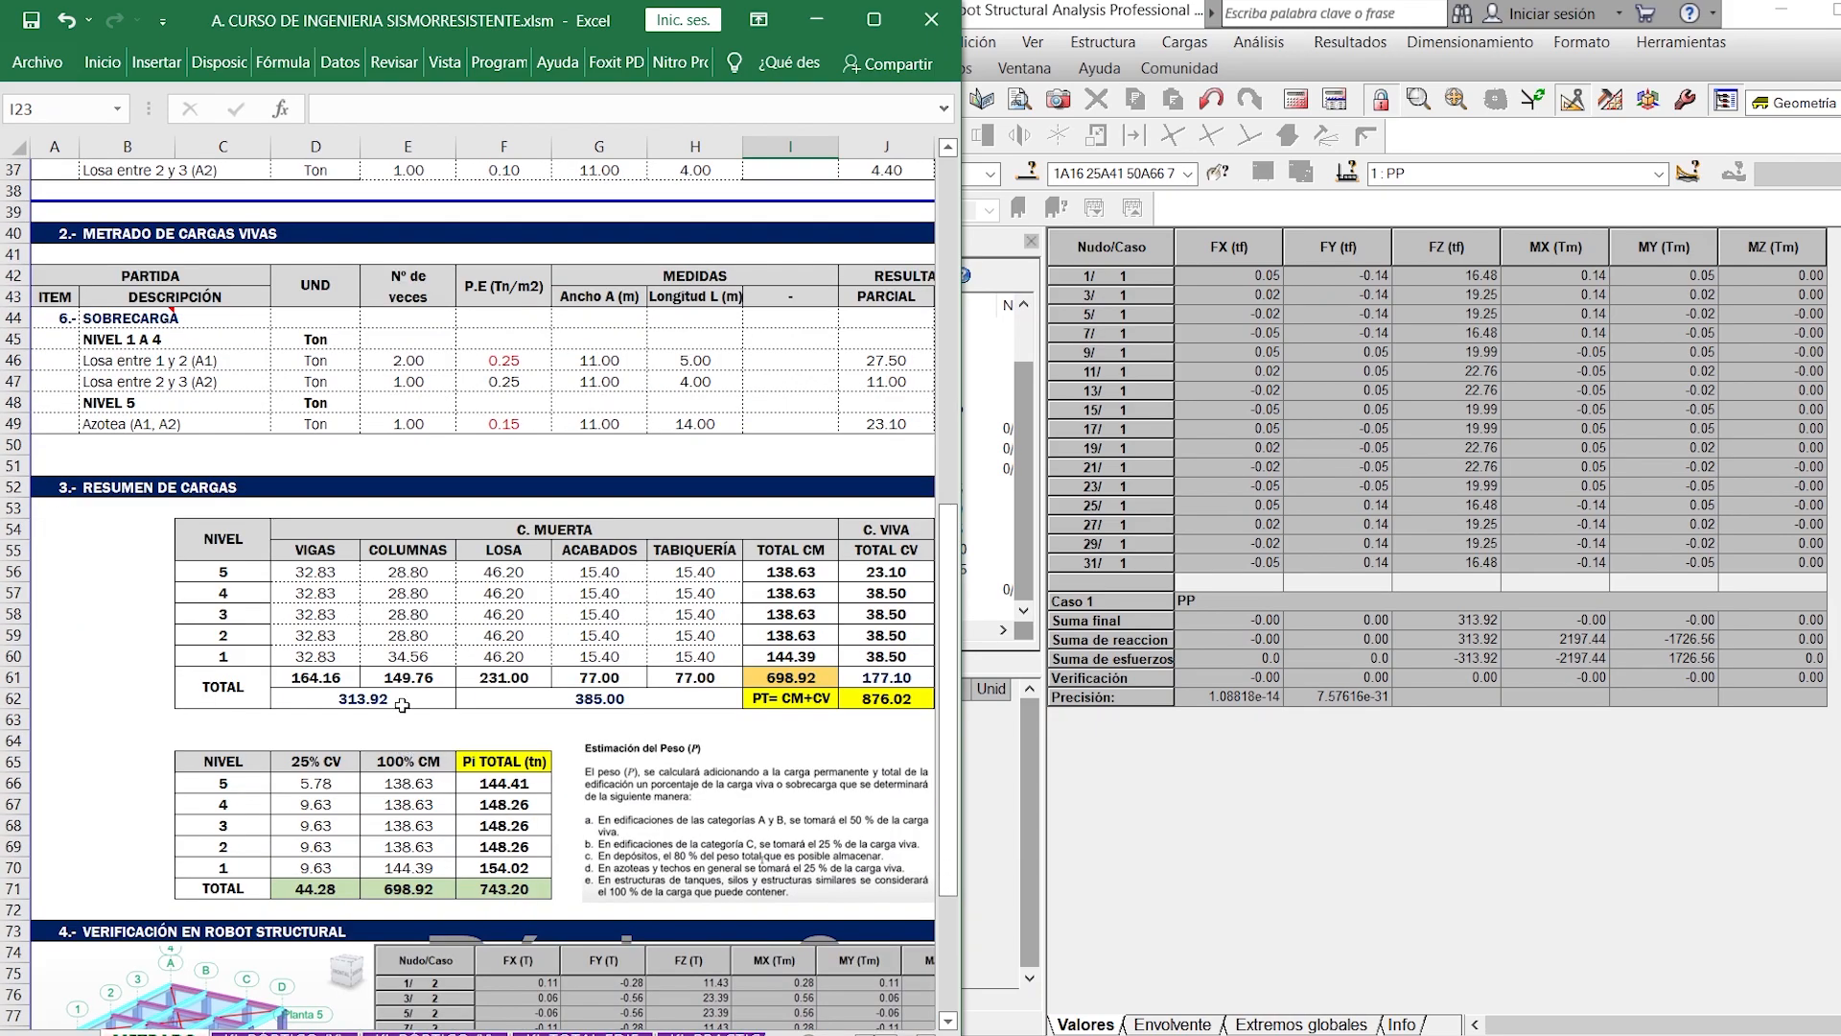
# - Undo both column height changes in METRADO DE COLUMNAS
pyautogui.scroll(10, 402, 705)
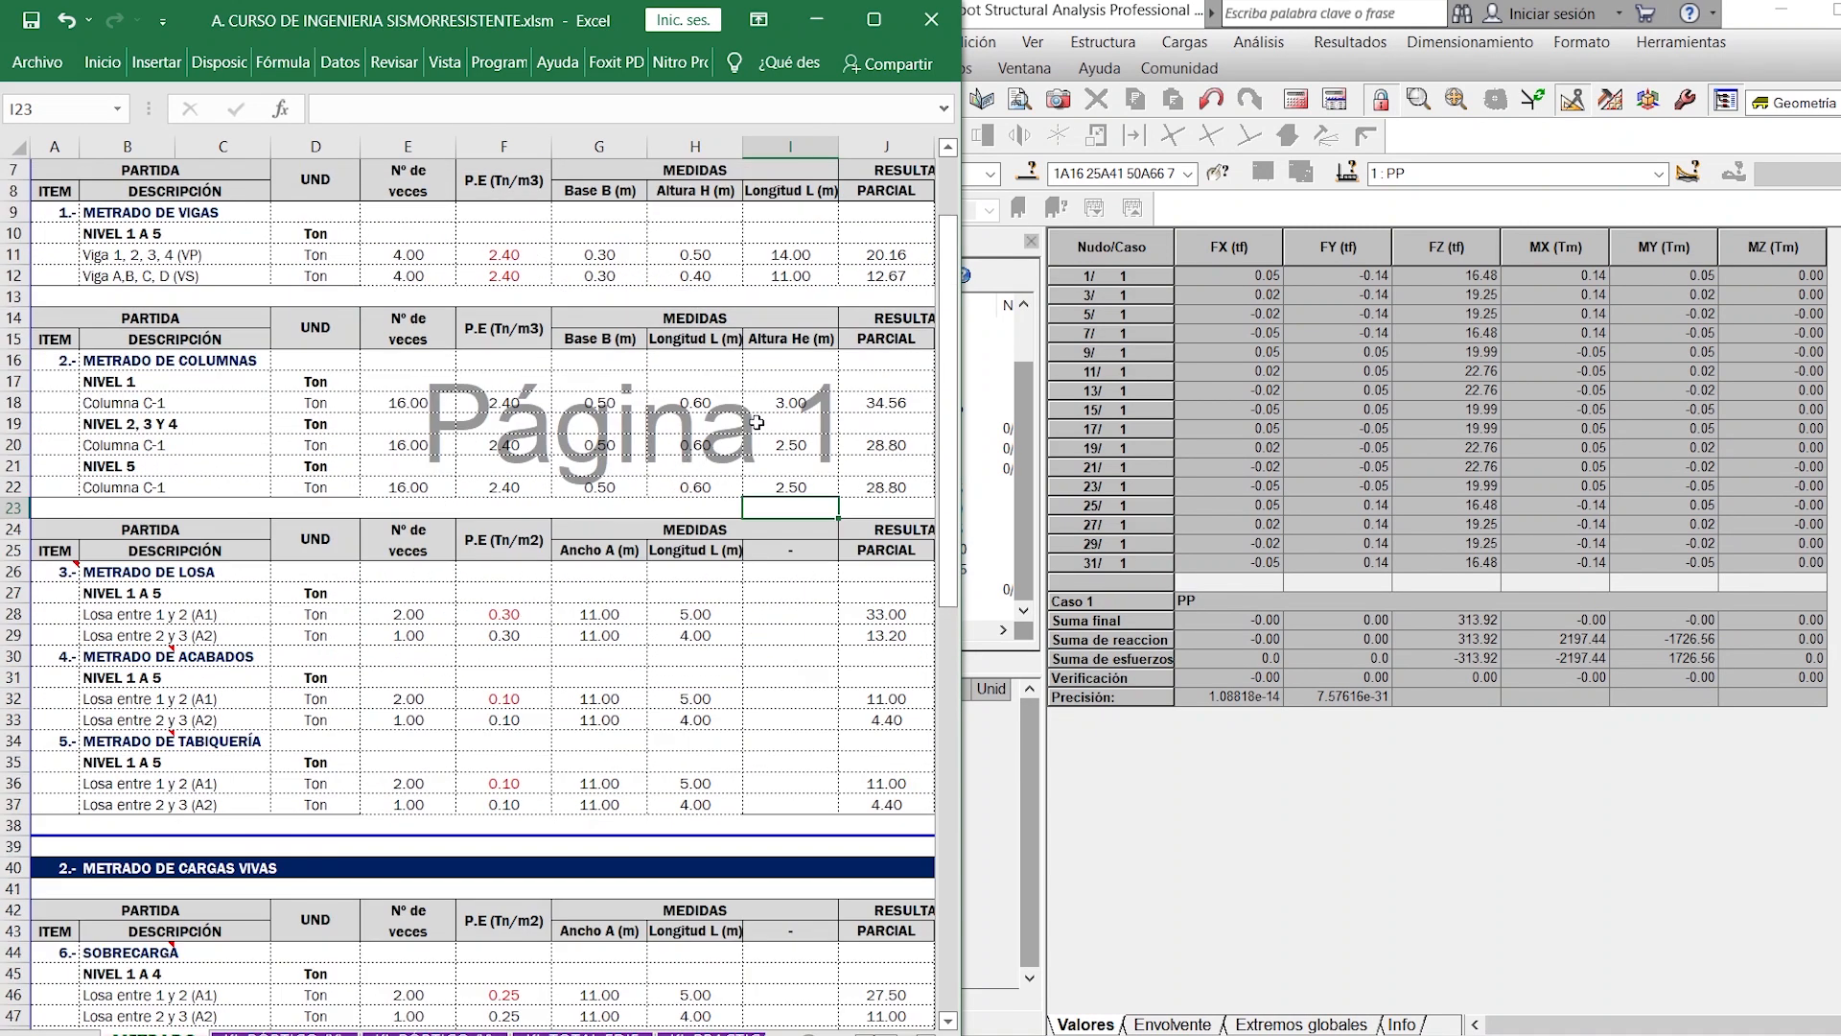
pyautogui.hotkey('ctrl', 'z')
pyautogui.hotkey('ctrl', 'z')
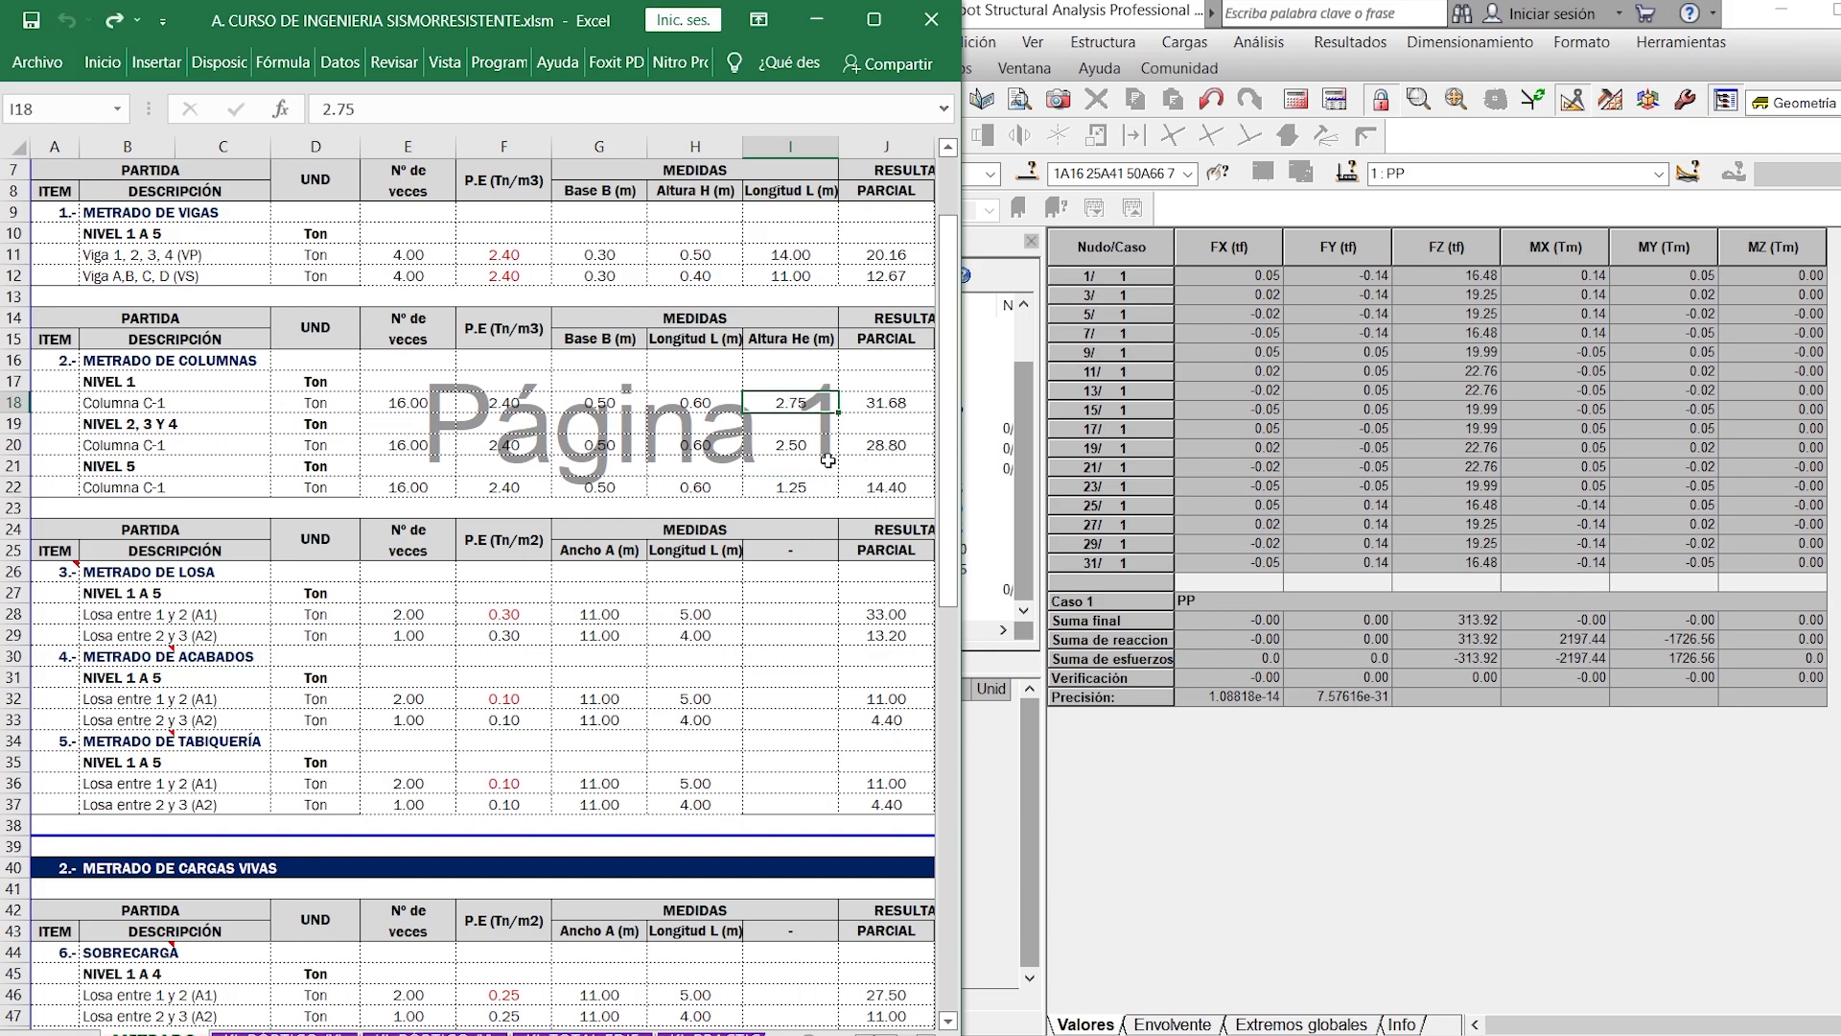
# - Review the load takeoff sheet and go to the sheet on lateral stiffness of frames in the X direction
pyautogui.scroll(-8, 827, 460)
pyautogui.scroll(4, 827, 460)
pyautogui.scroll(2, 827, 460)
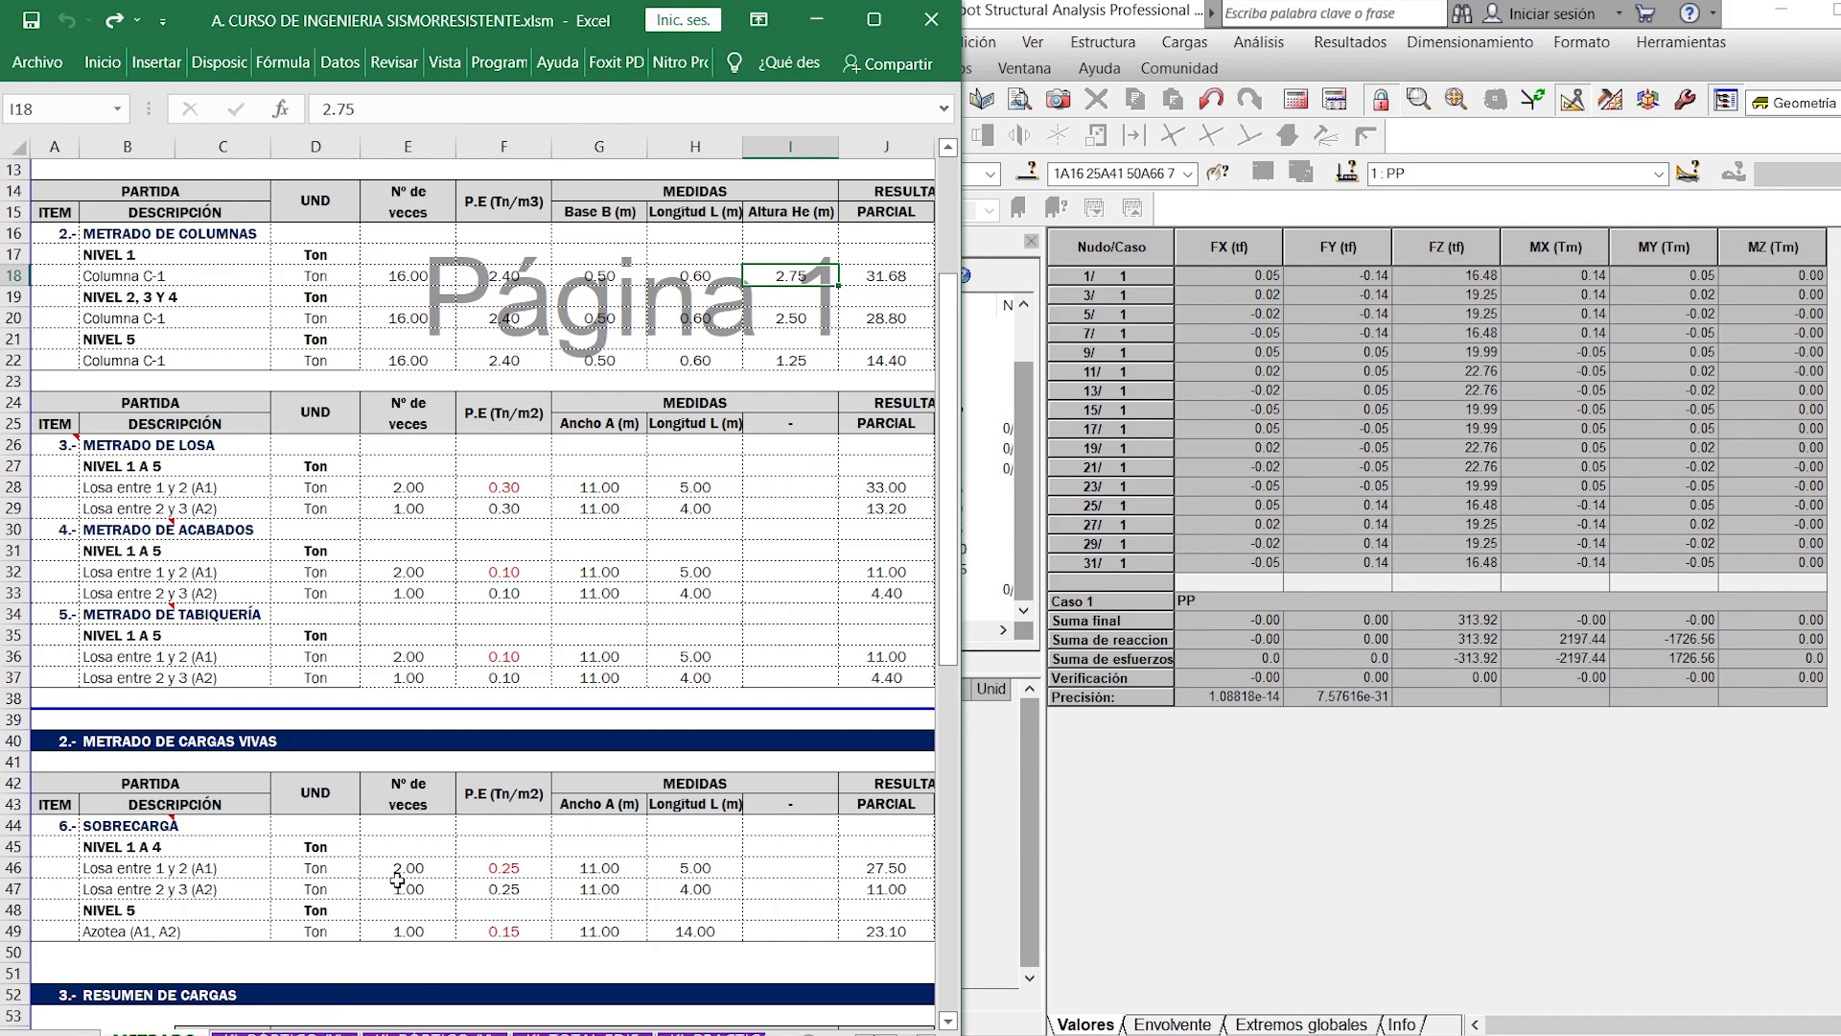
pyautogui.hotkey('ctrl', 'pagedown')
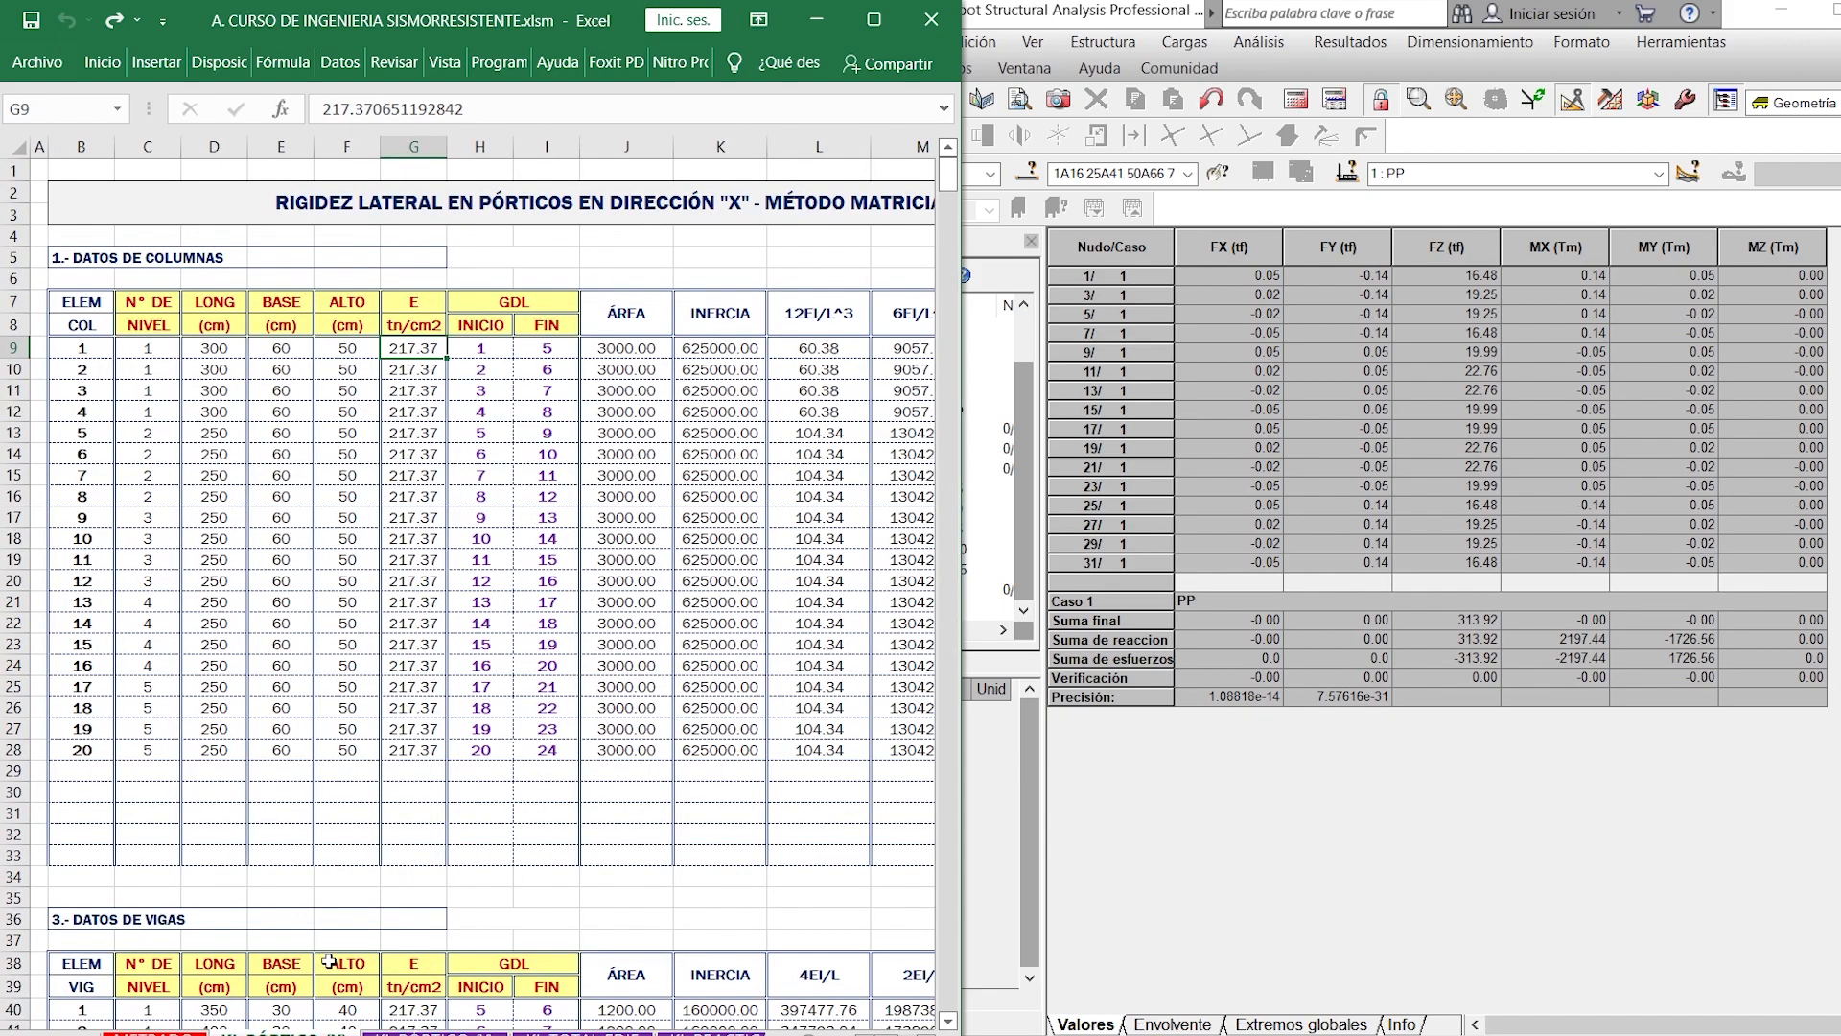